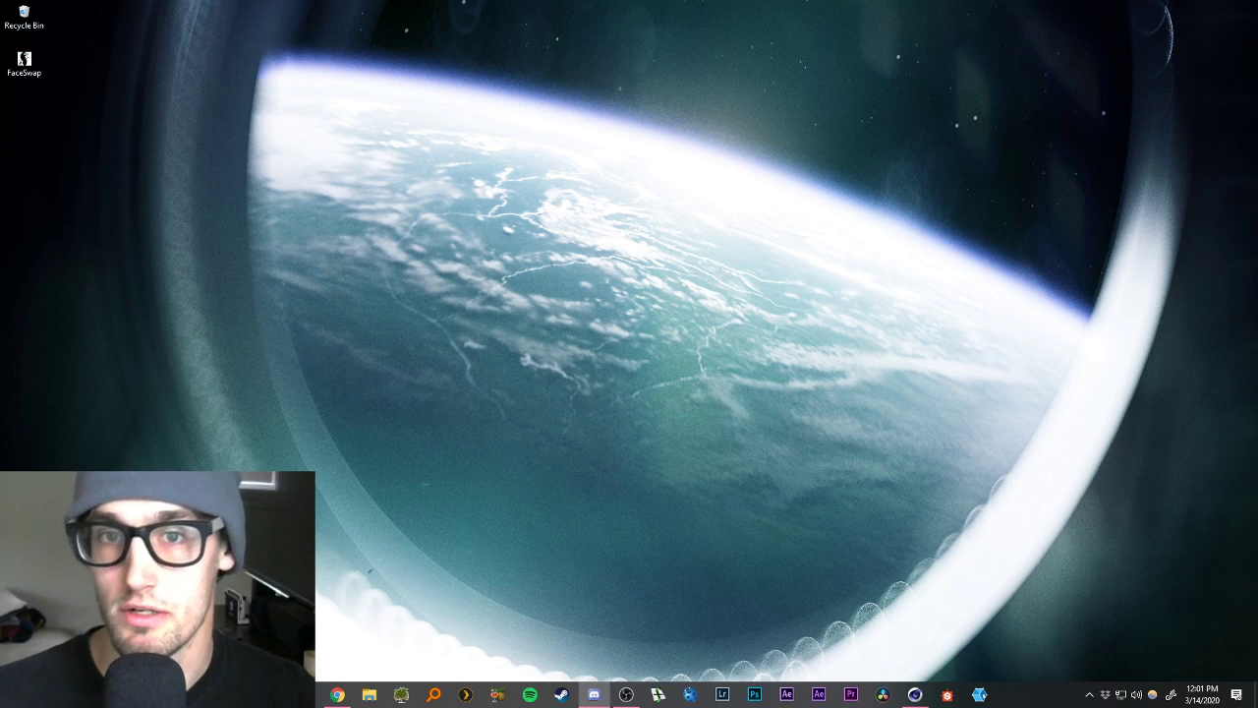
Switch to Discord and look back through the earlier messages in the general channel.
click(593, 693)
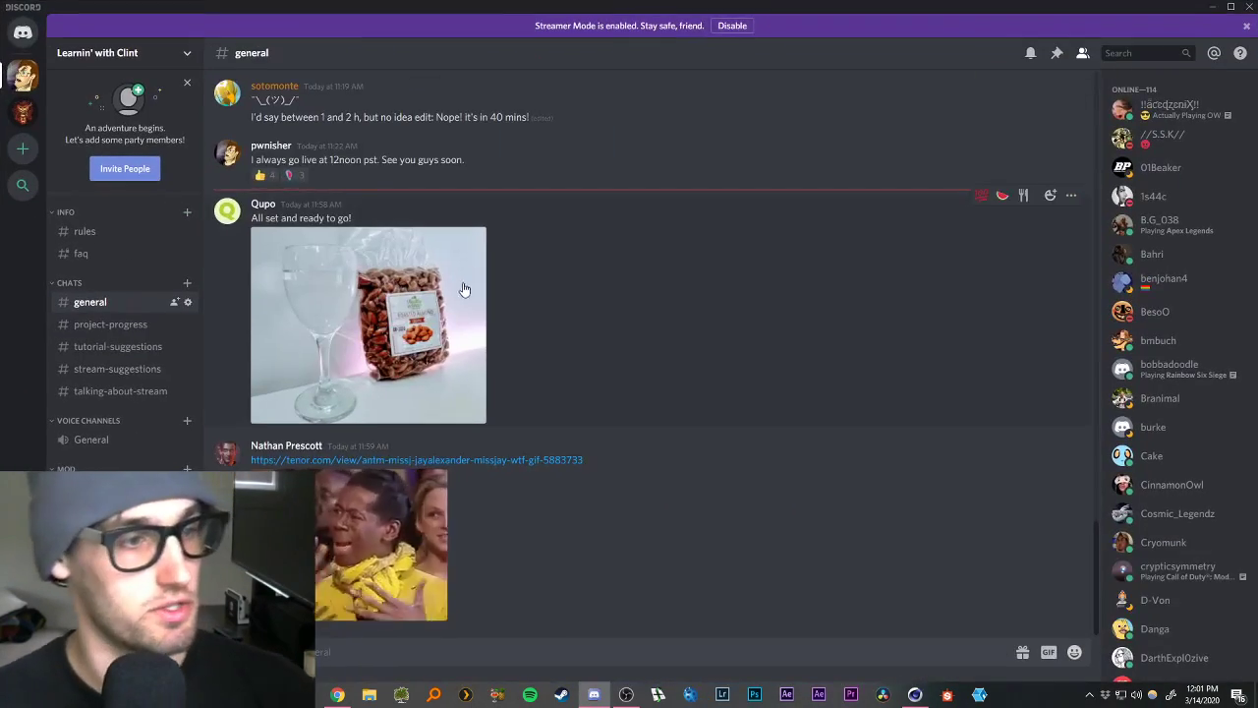
scroll(481, 339, up, 20)
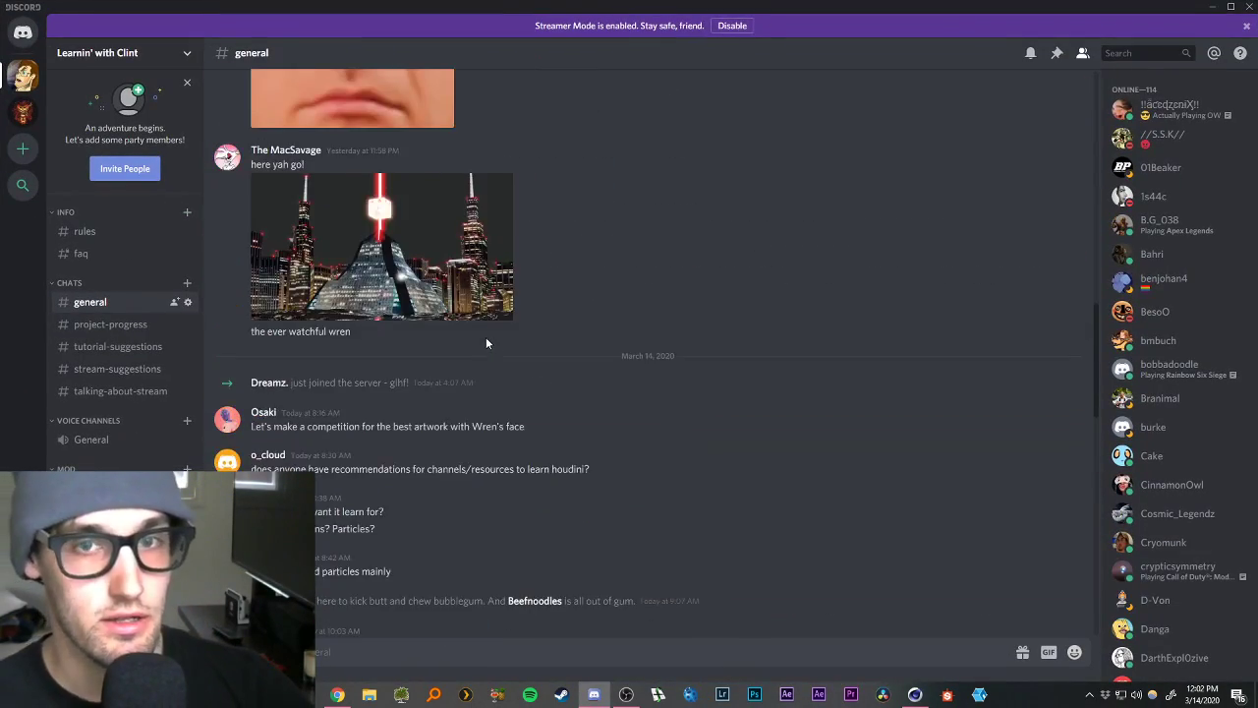
scroll(489, 346, up, 10)
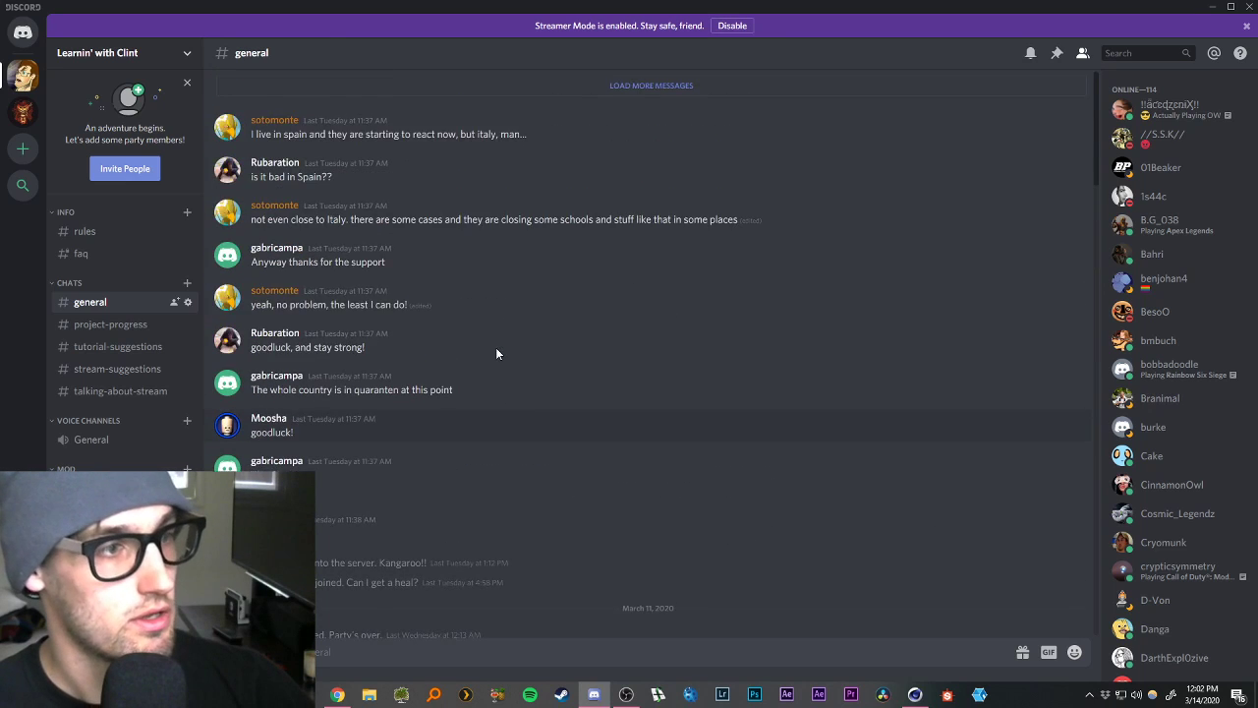
scroll(496, 346, up, 5)
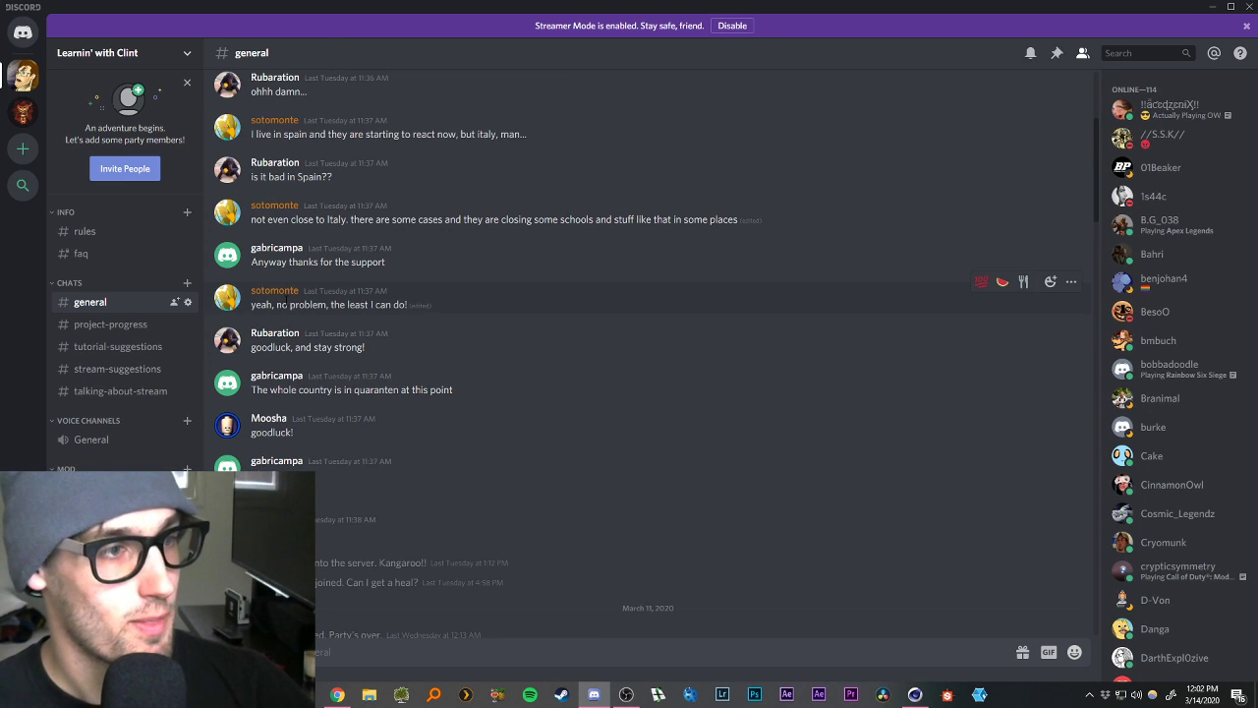
scroll(407, 335, up, 4)
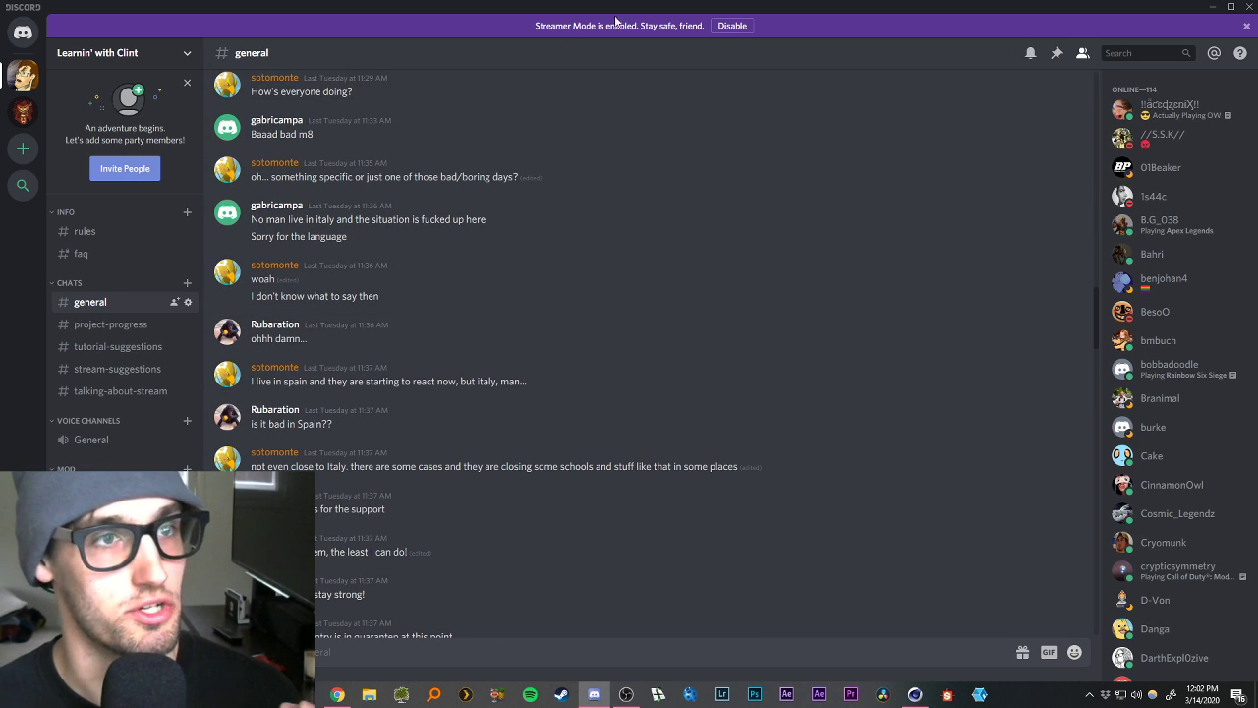
Dismiss the Streamer Mode banner and restore Discord to a smaller floating window on the desktop.
click(1246, 26)
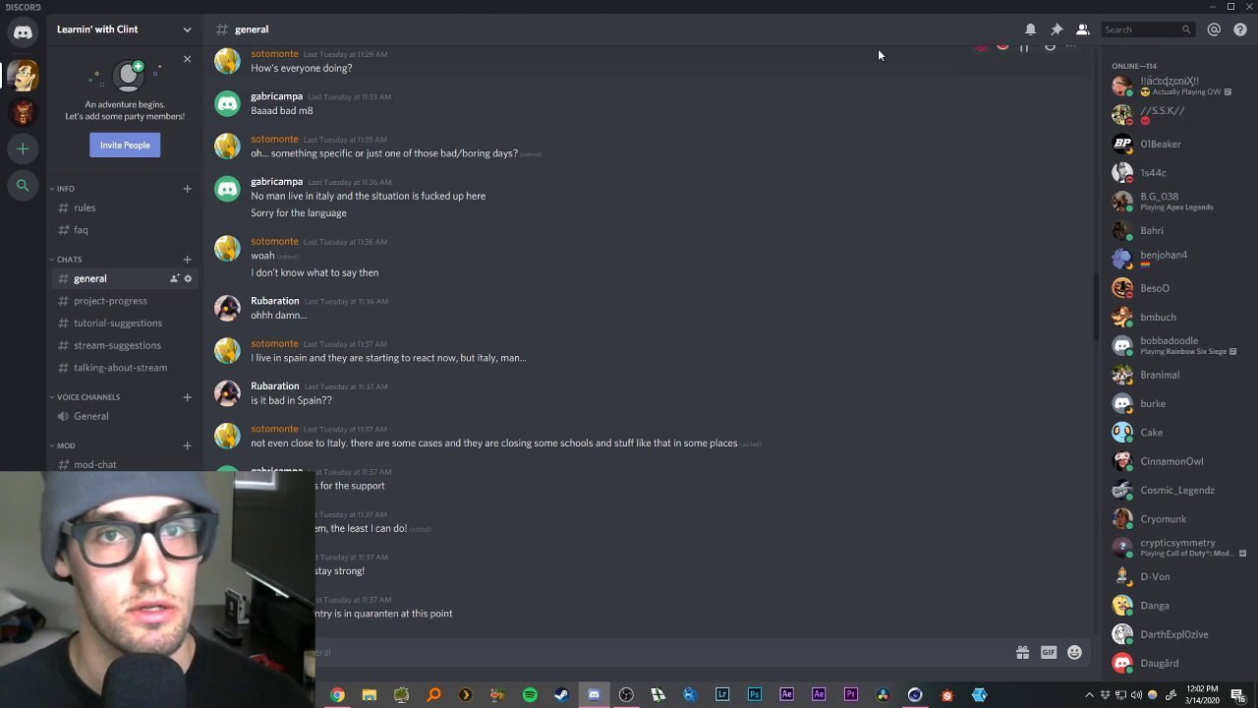
click(1232, 7)
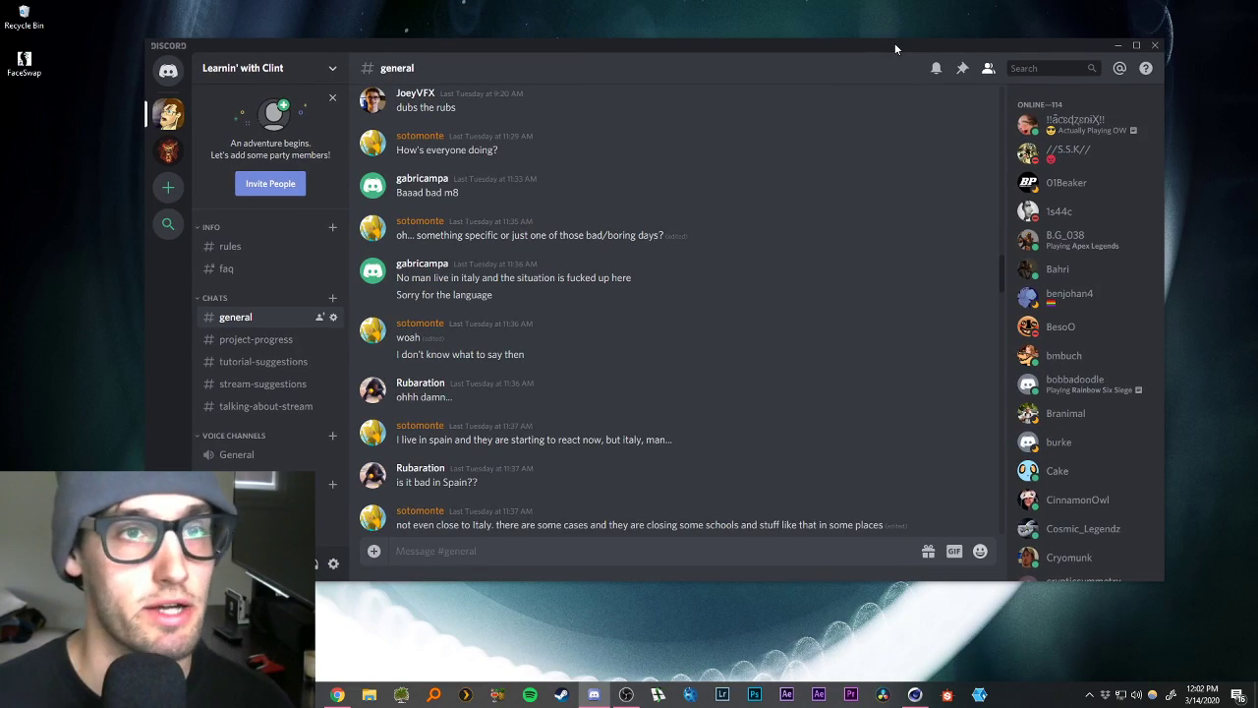
drag(899, 31, 892, 72)
scroll(715, 265, down, 5)
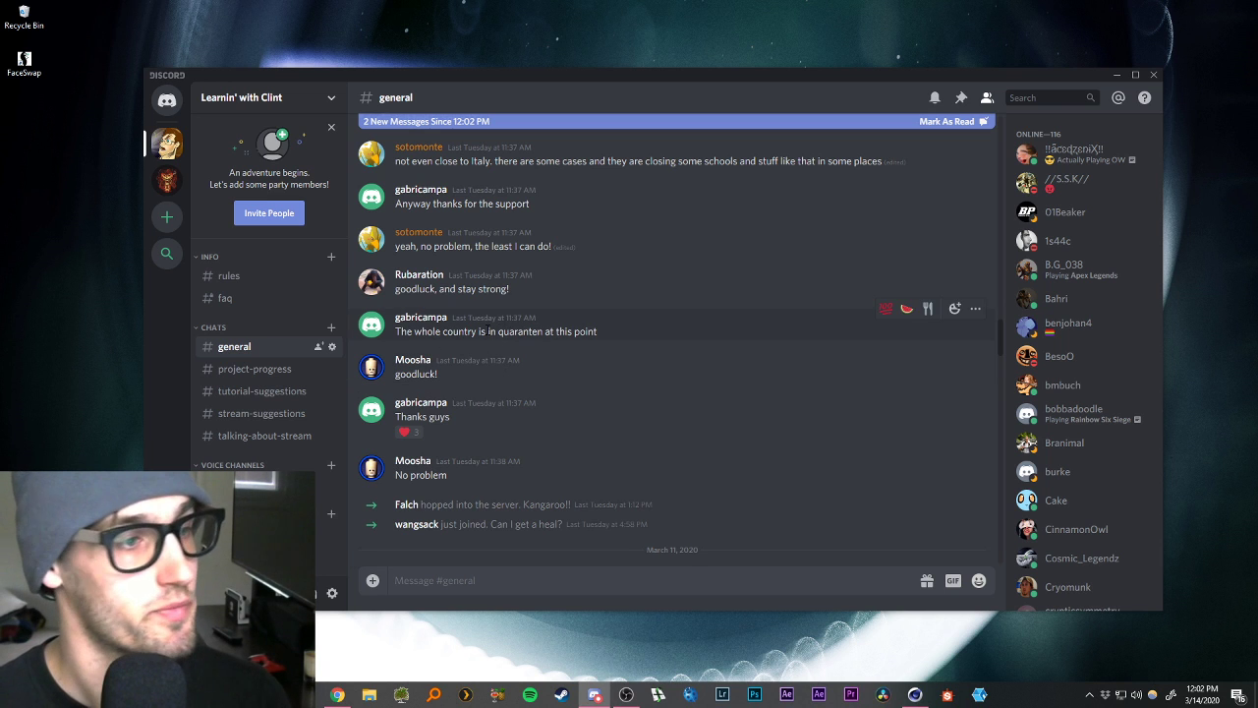
Read the server's faq and rules channels, and minimize Discord when finished.
click(228, 299)
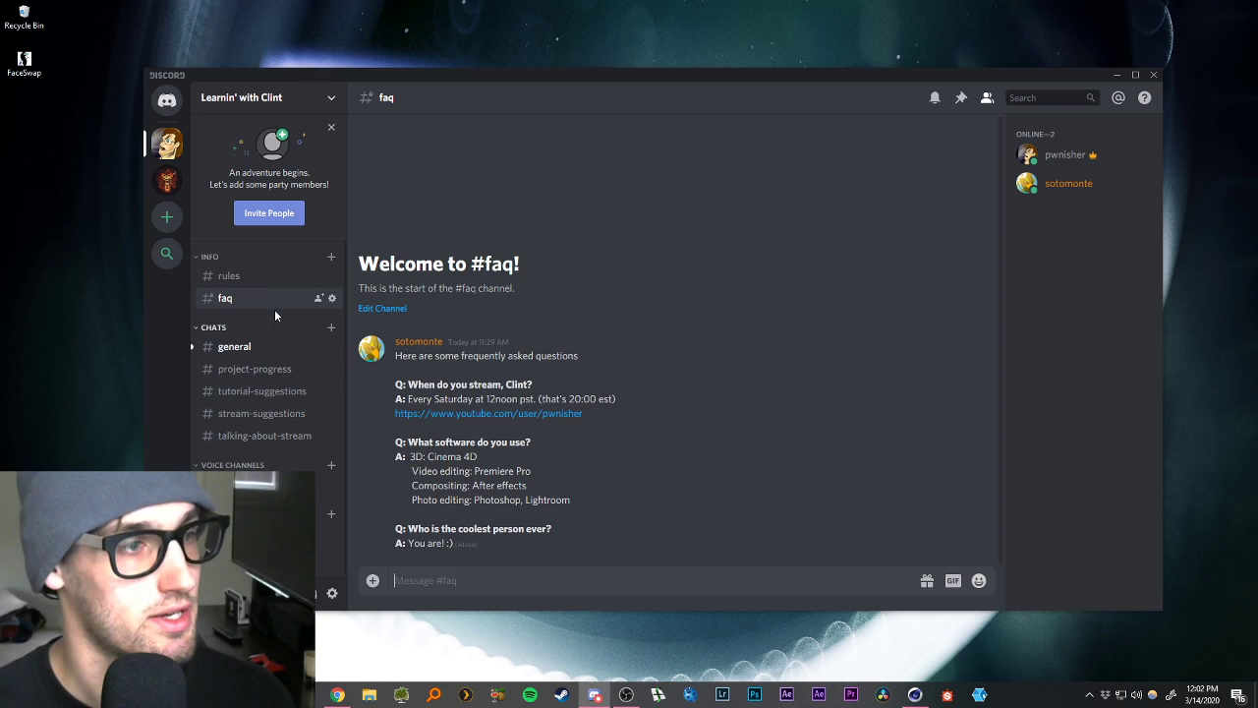
click(235, 276)
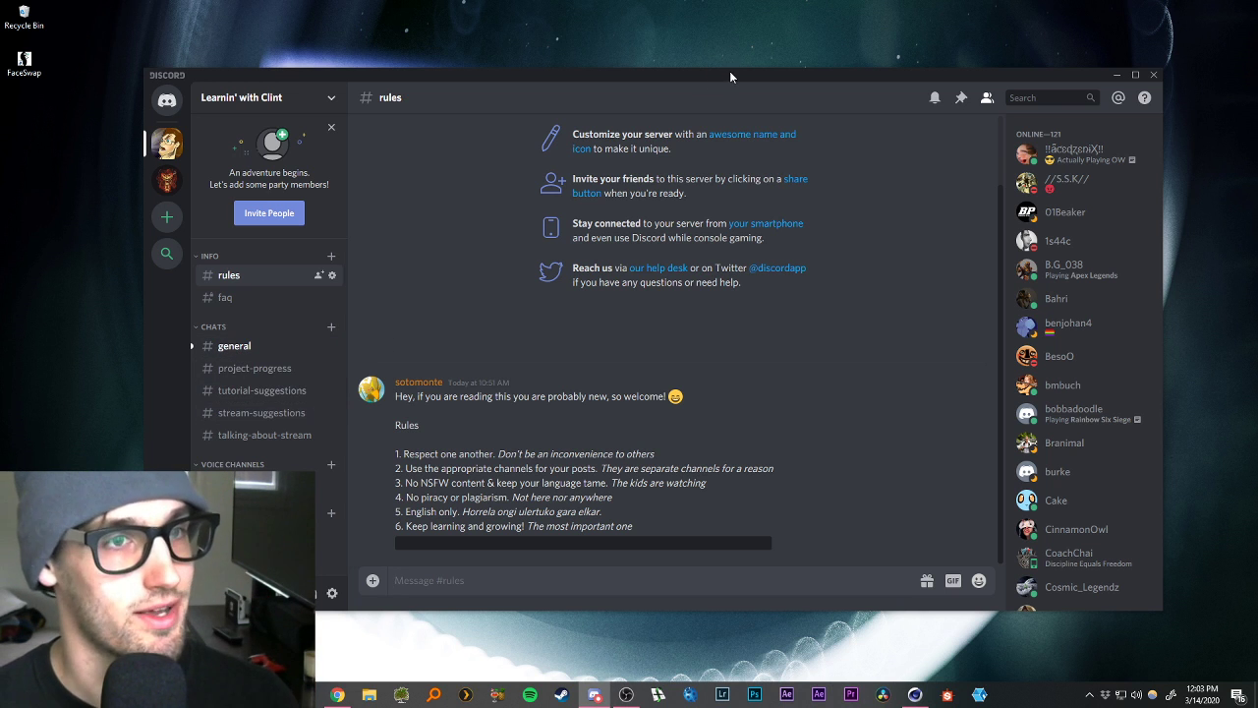
mouse_move(734, 70)
mouse_down()
mouse_move(763, 62)
mouse_move(739, 64)
mouse_up()
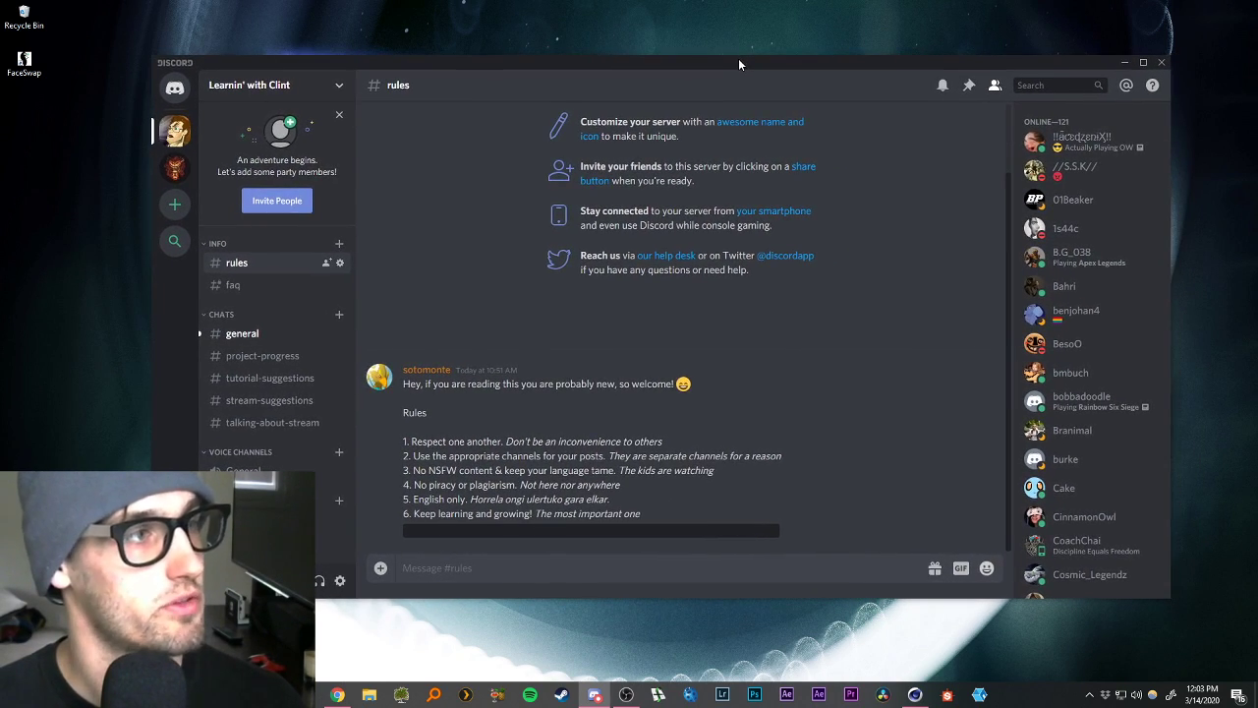
click(1124, 63)
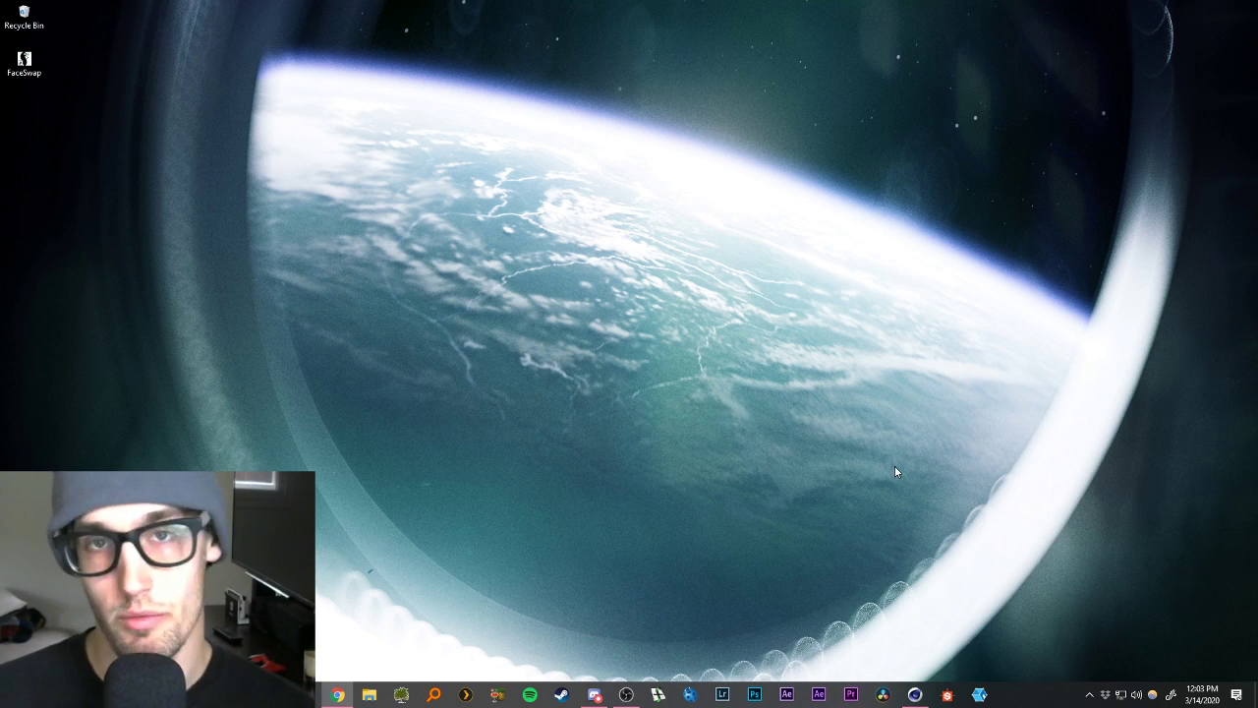
Switch to Cinema 4D, and check the stream-suggestions and tutorial-suggestions channels in Discord before minimizing it again.
click(914, 694)
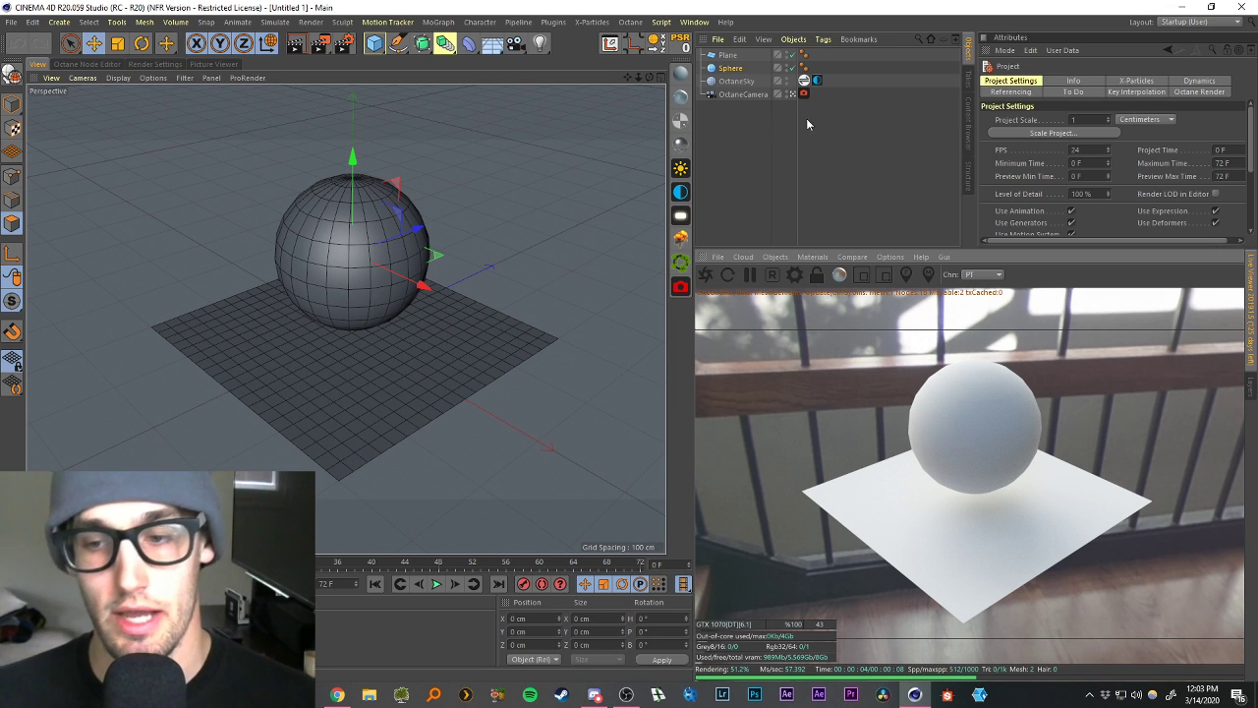
click(595, 693)
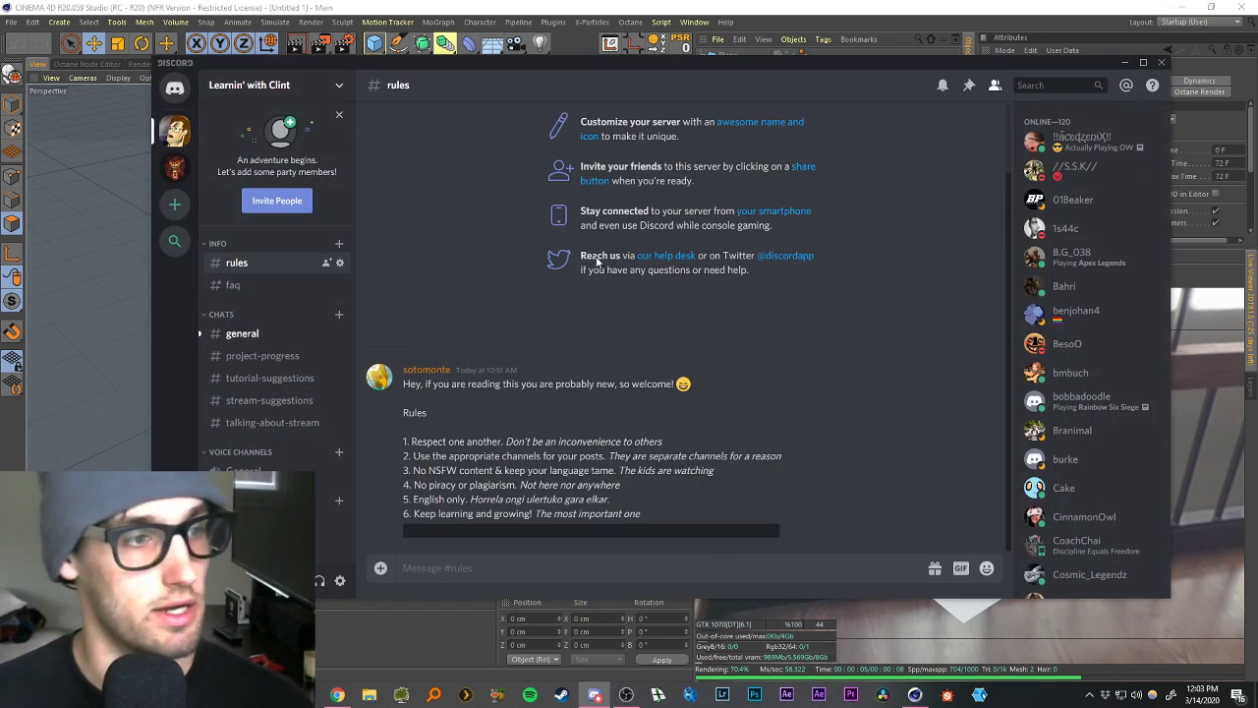
click(253, 400)
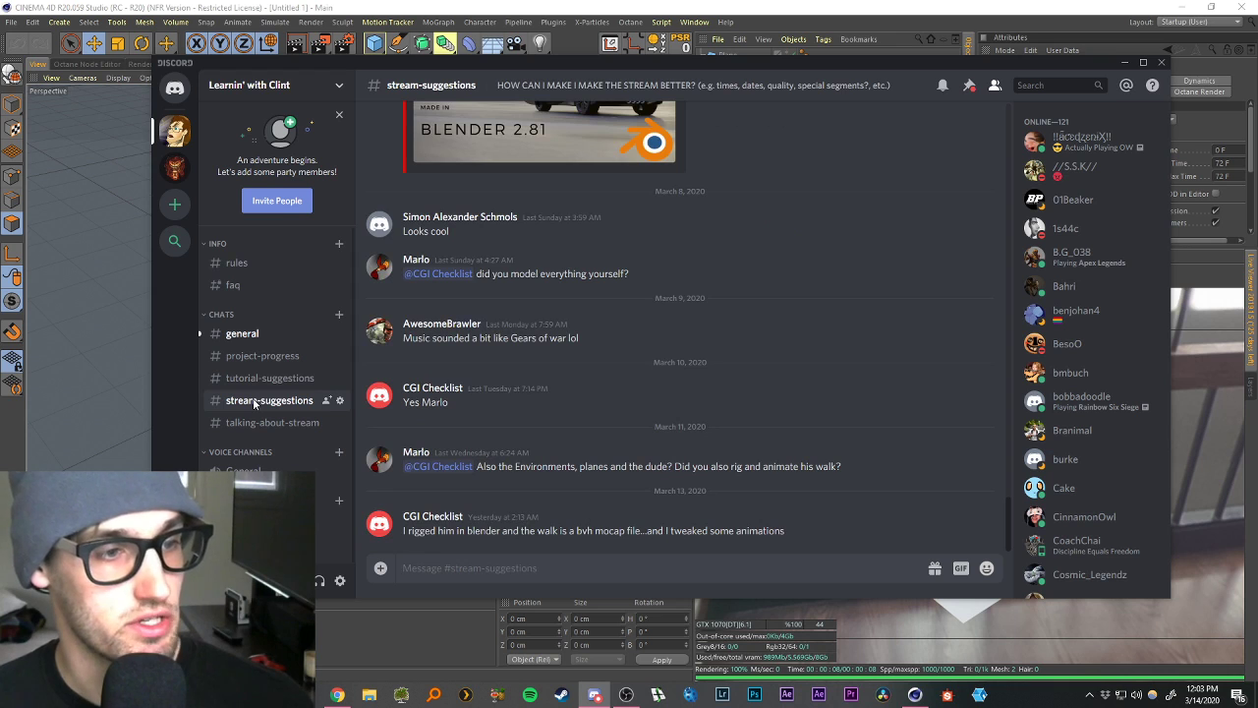
click(254, 379)
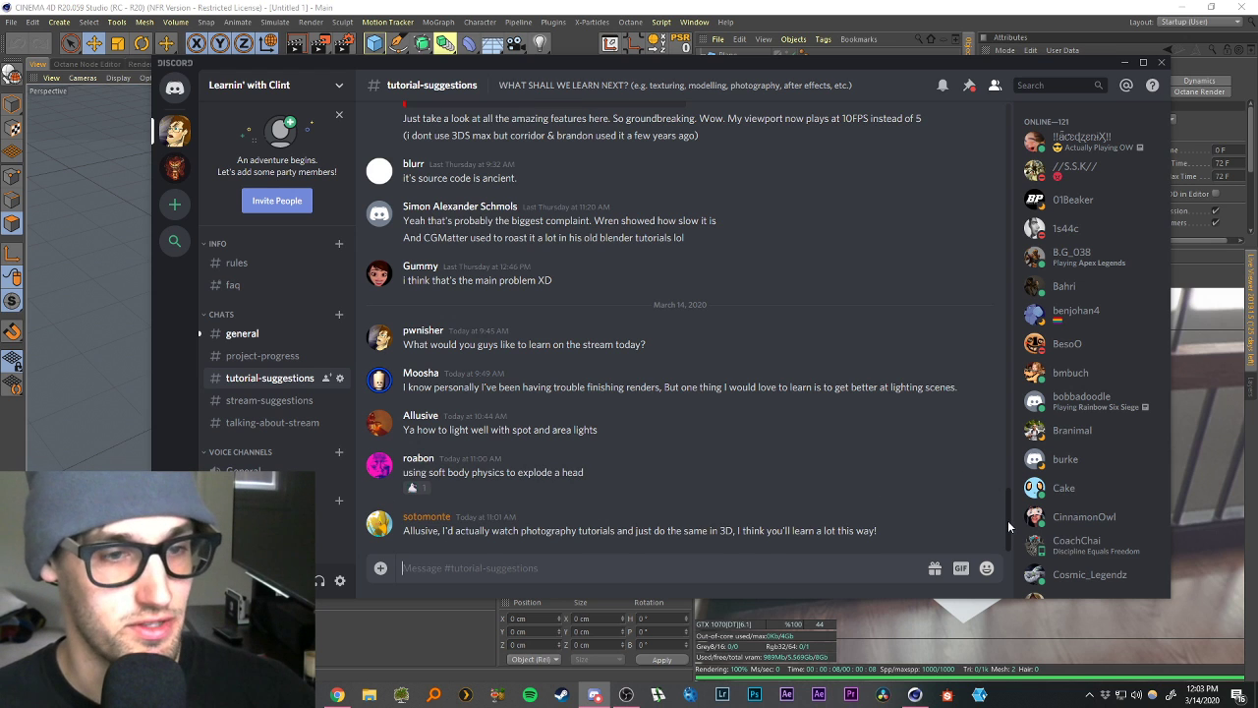
drag(1008, 521, 1010, 516)
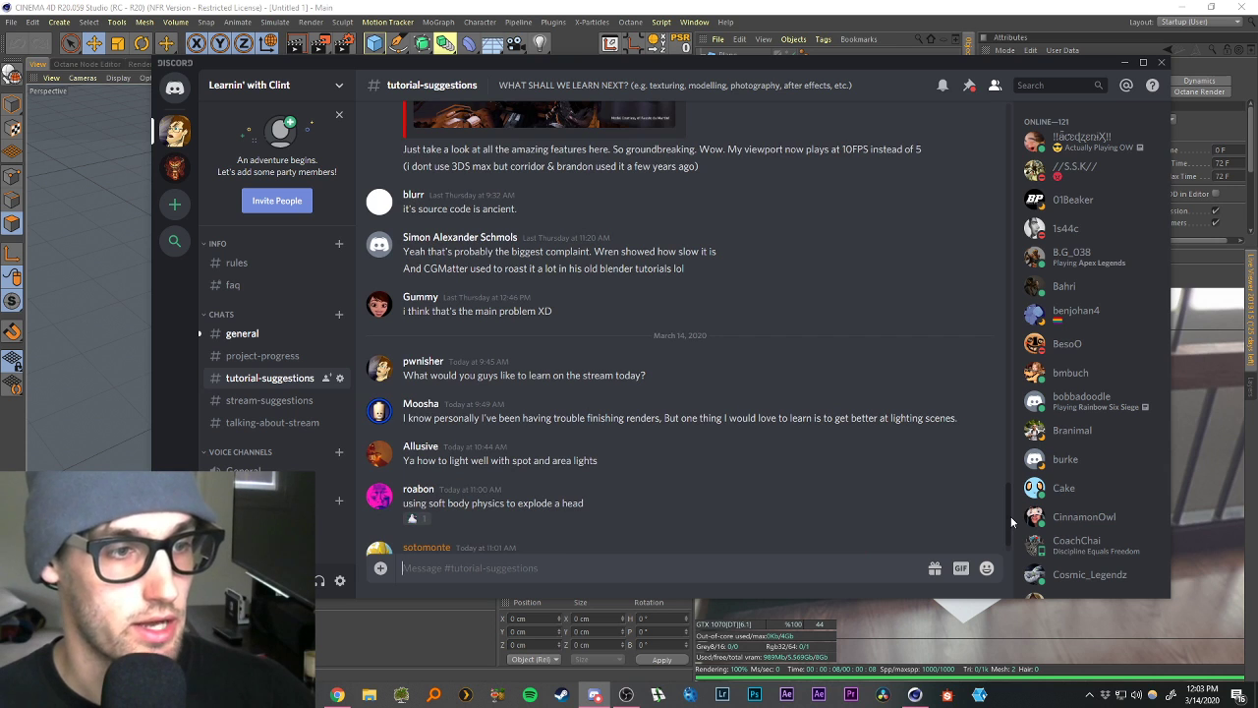
click(1125, 65)
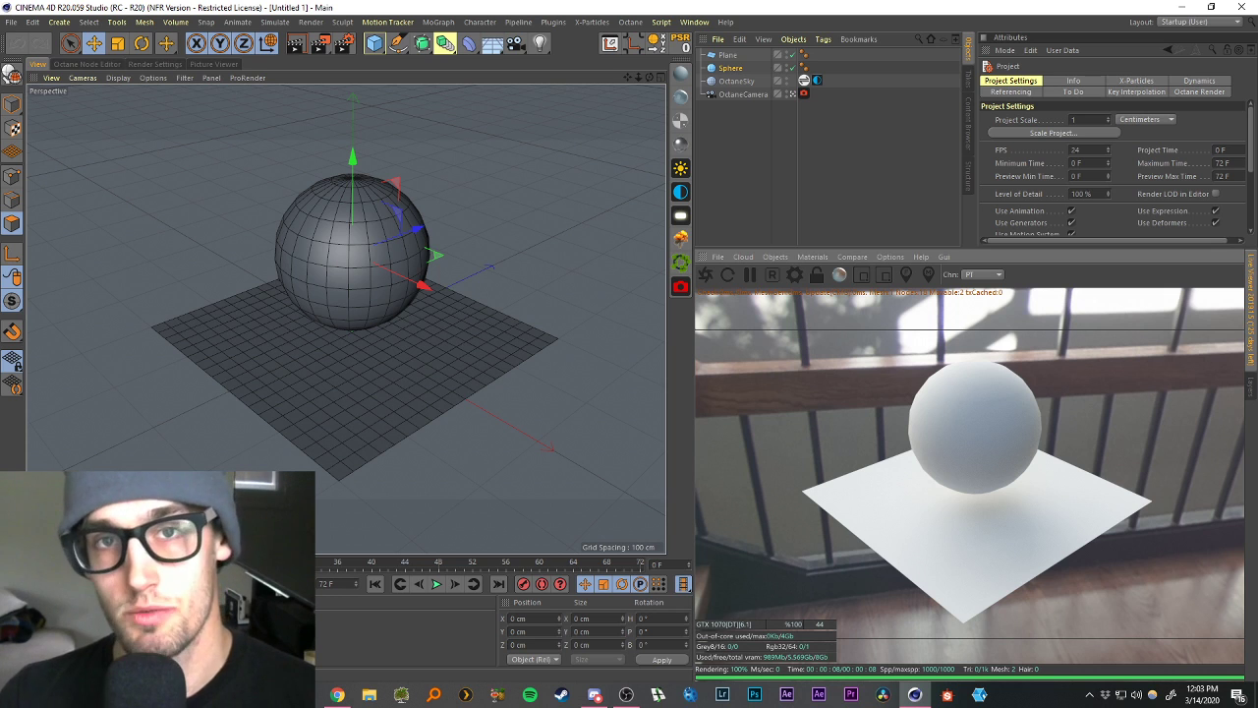
Delete the Sphere and Plane objects from the Cinema 4D scene.
click(704, 277)
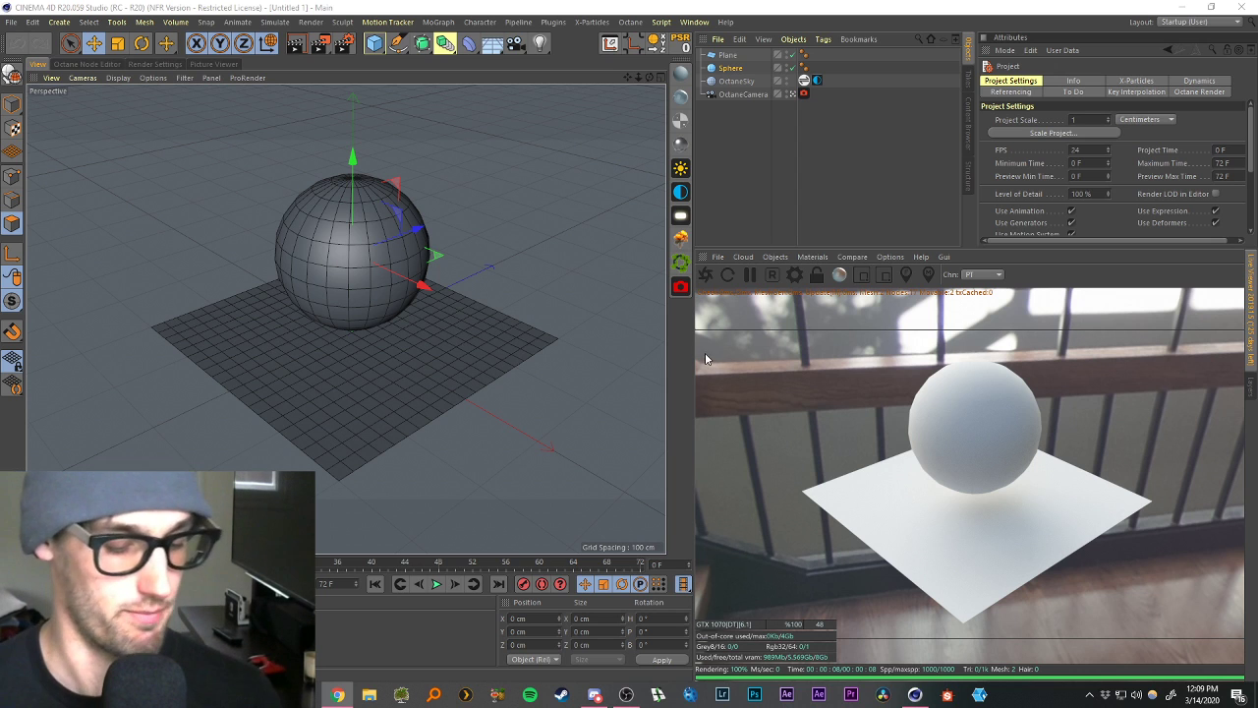
click(724, 69)
shift+click(725, 56)
key(Delete)
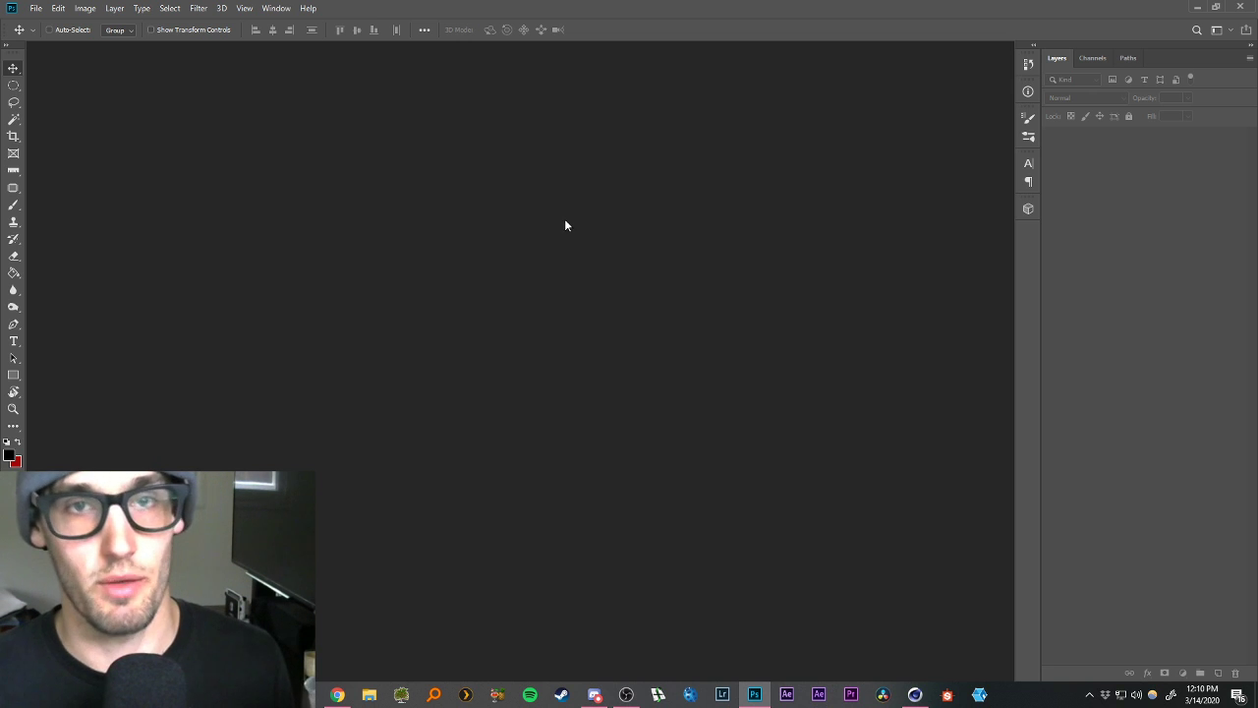
Create a new white Photoshop document from the 3840 x 1080 px preset.
click(36, 8)
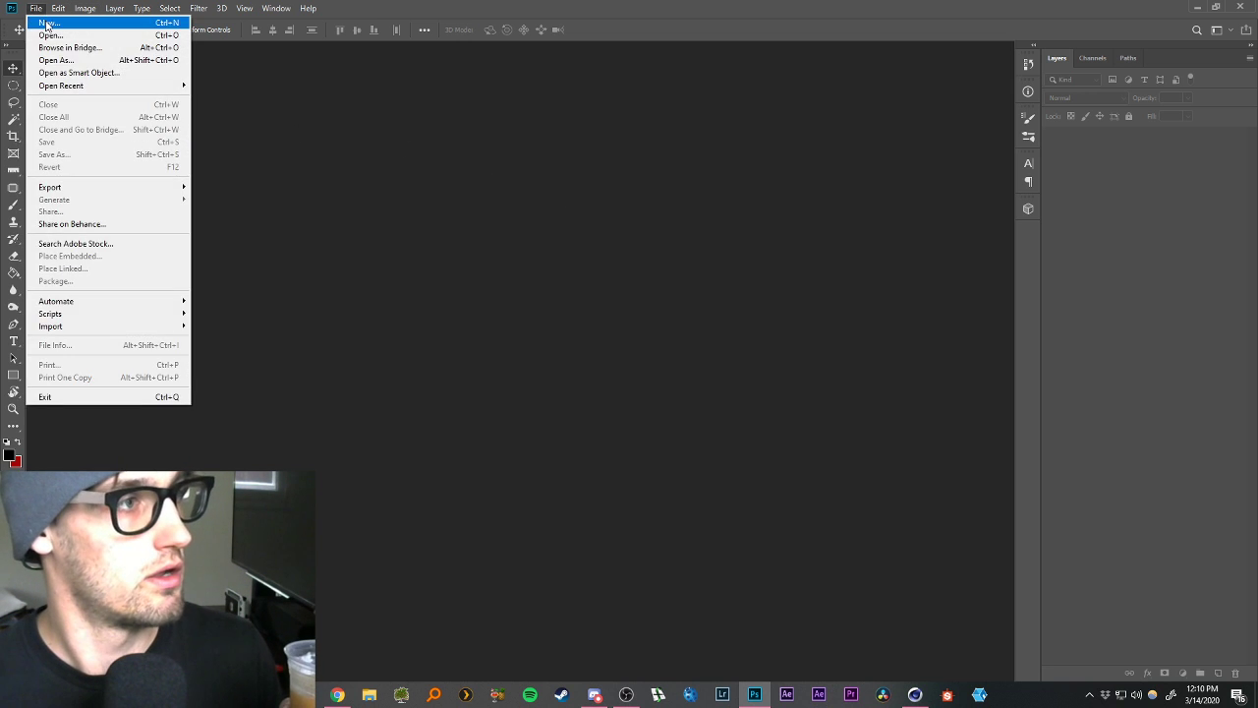
click(46, 20)
click(775, 518)
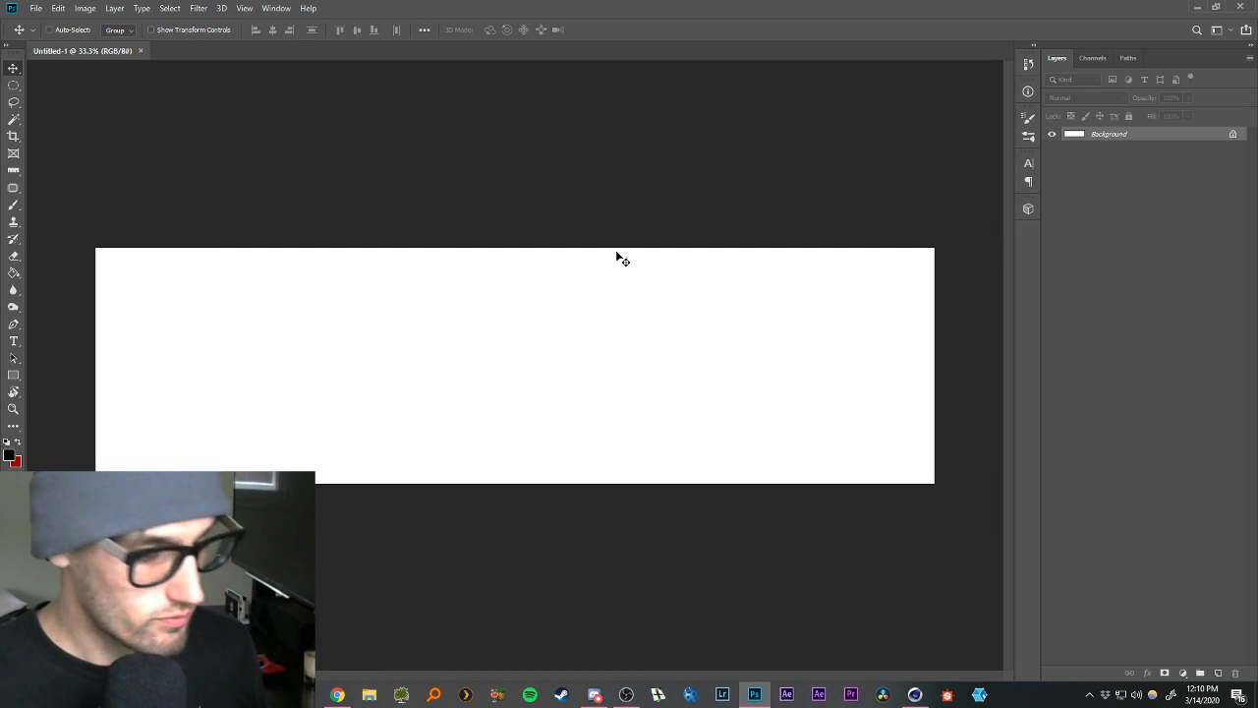
Create a second new document 4500 pixels wide and 3000 pixels high at 72 pixels per inch with a white background.
click(35, 9)
click(45, 23)
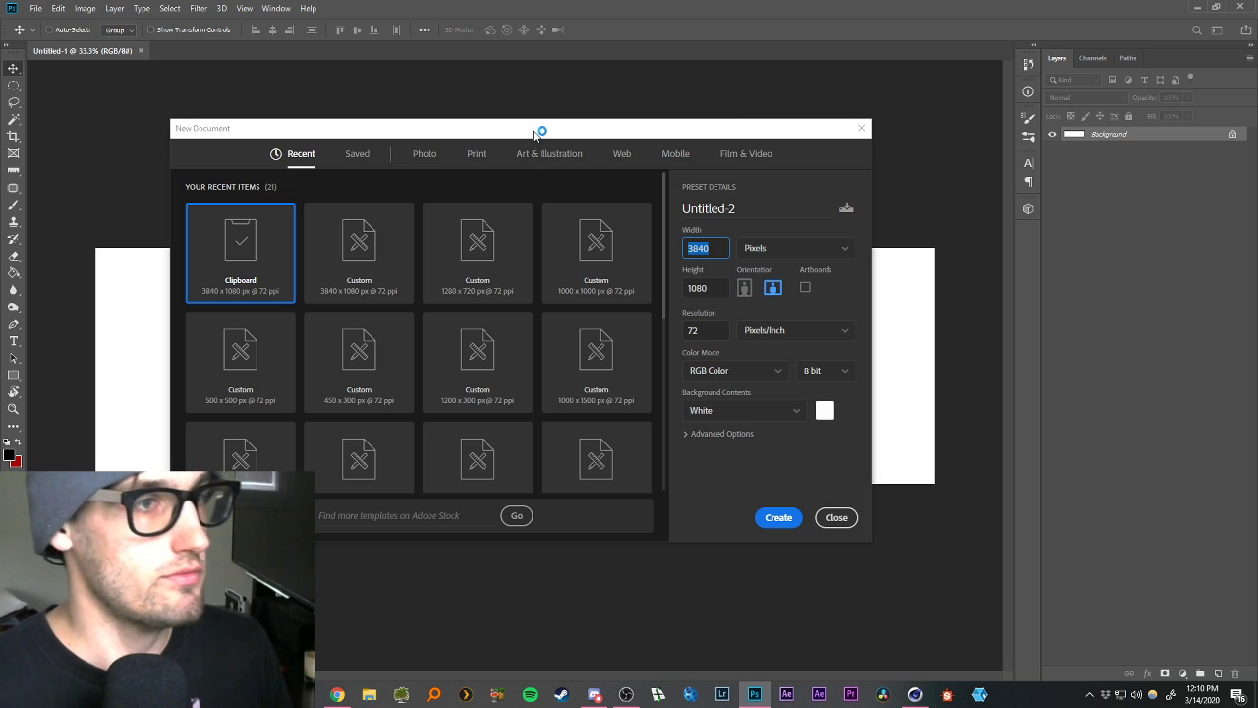
drag(533, 134, 548, 131)
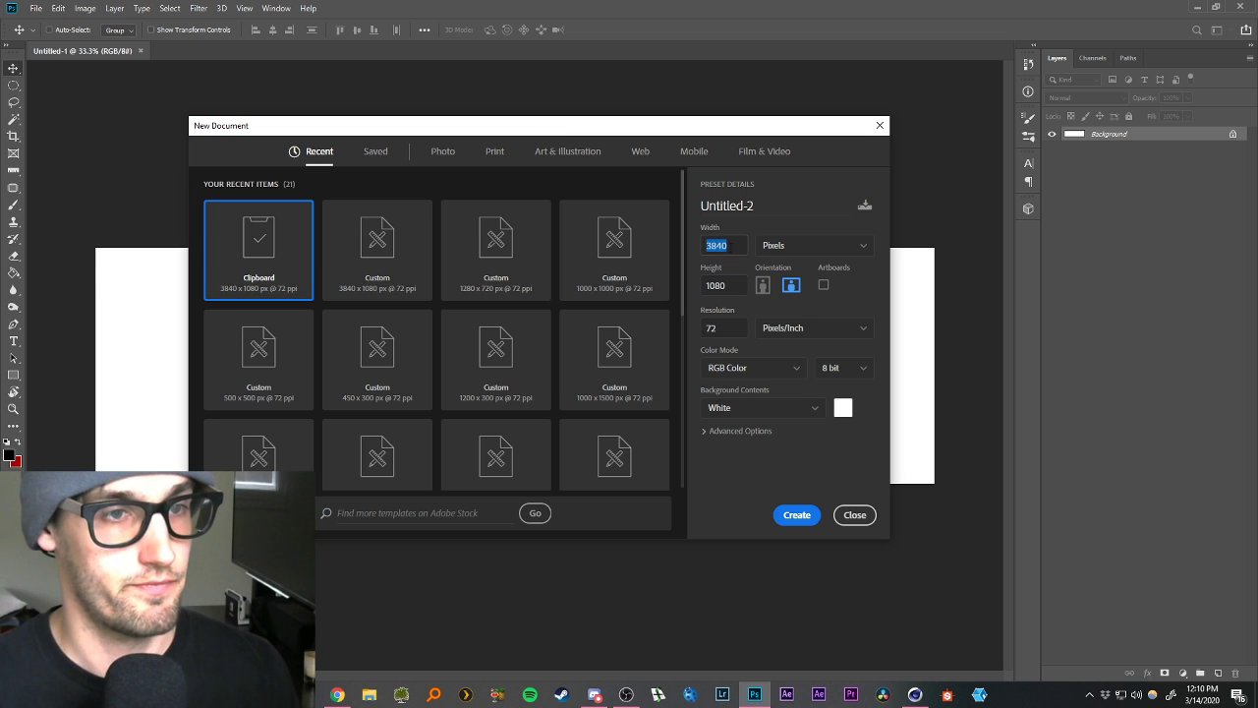
click(719, 246)
double_click(719, 246)
key(Left)
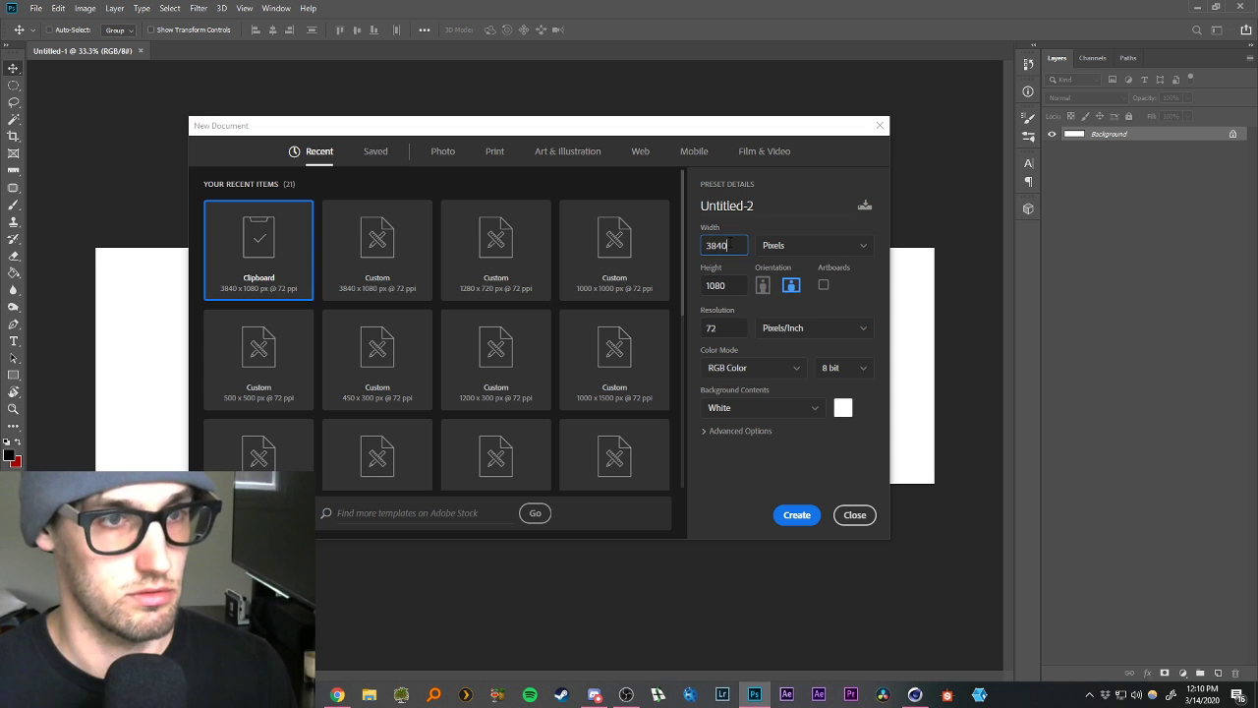
double_click(728, 245)
text(4500)
key(Tab)
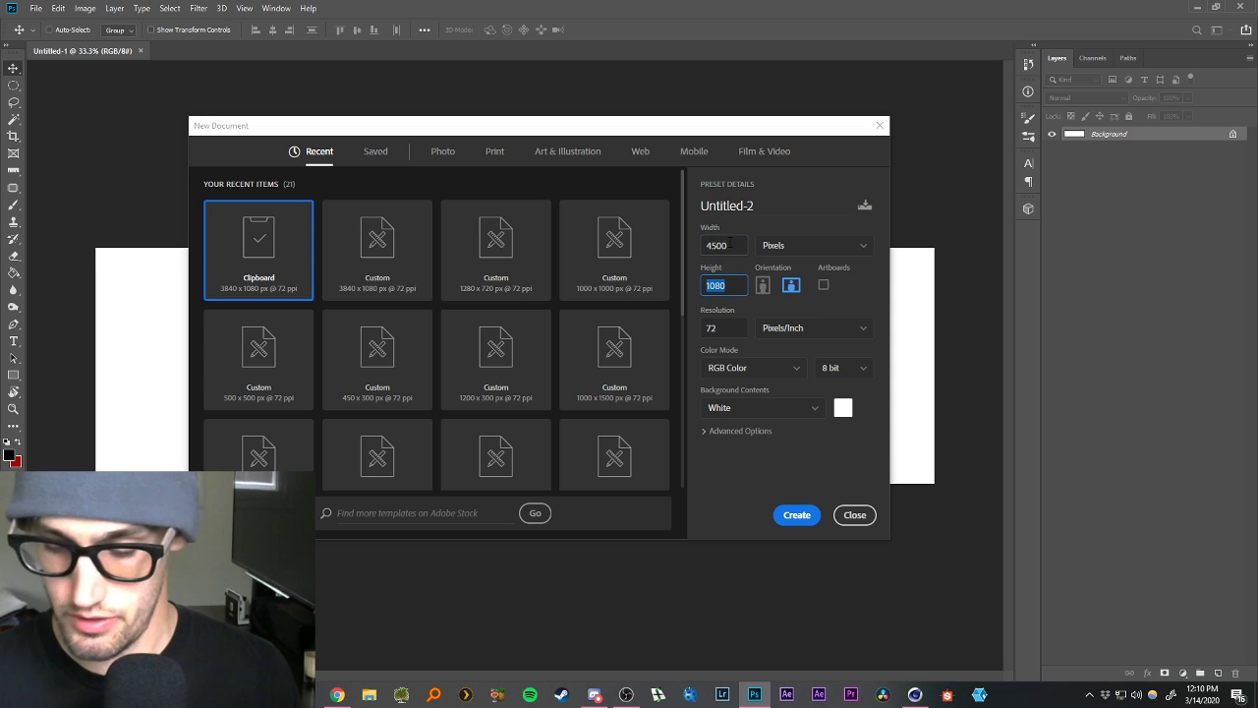
text(3000)
key(Return)
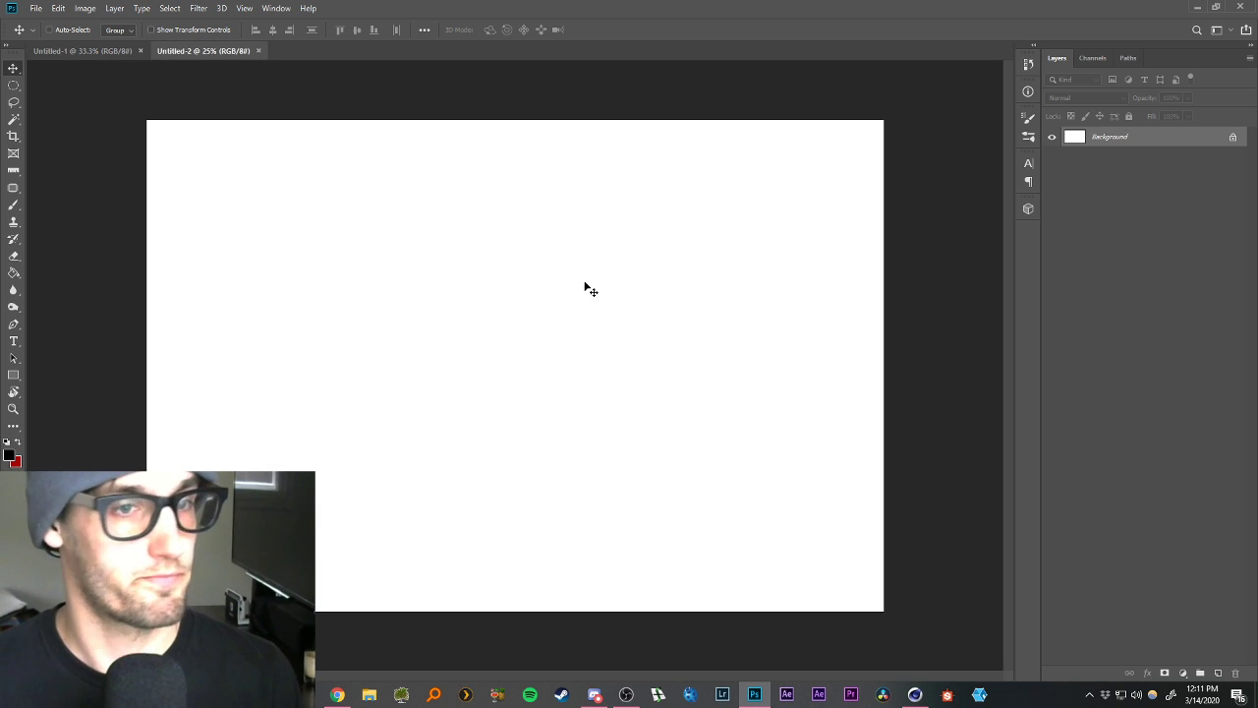
Convert the locked Background of the 4500 x 3000 px document into a regular editable layer.
double_click(1152, 136)
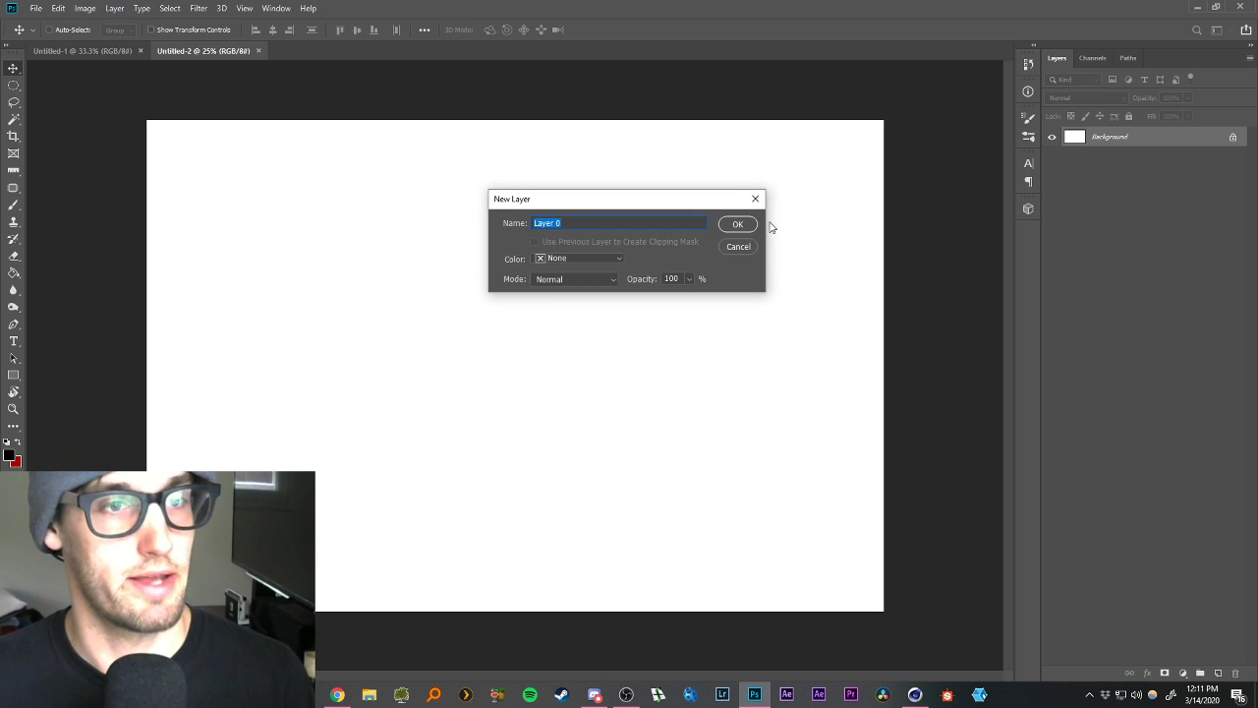
click(737, 224)
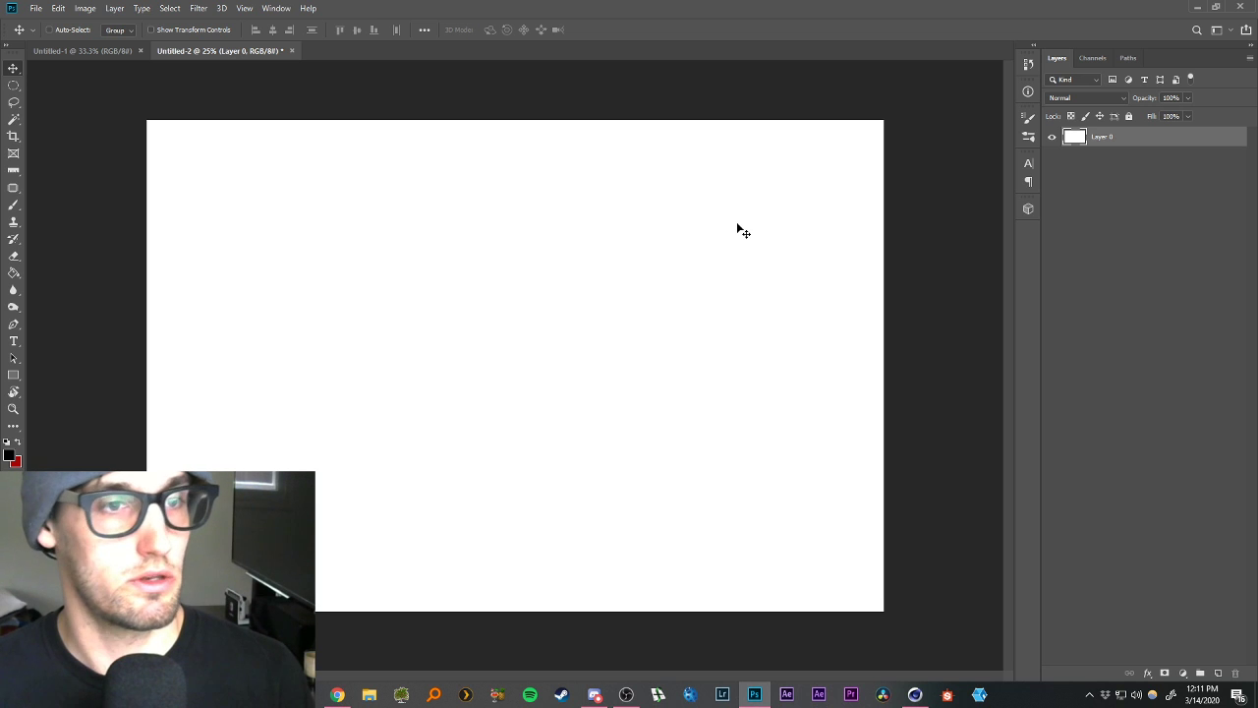
click(1110, 167)
click(1118, 141)
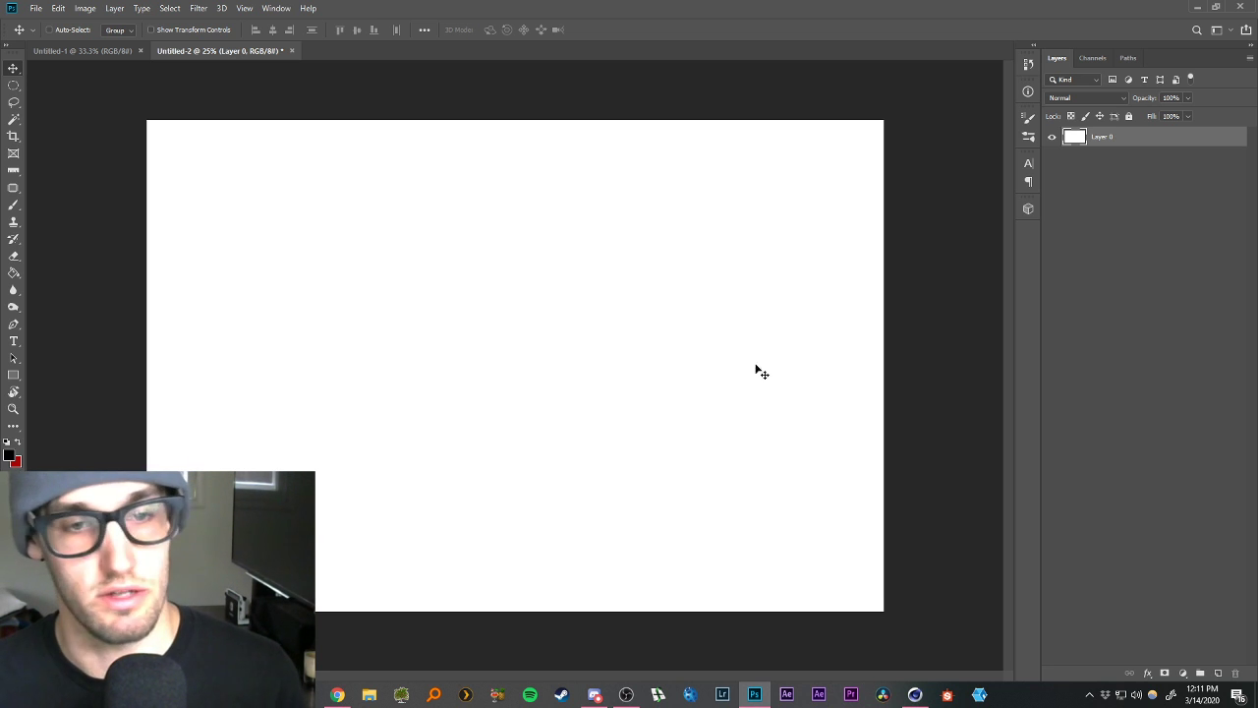
click(1129, 262)
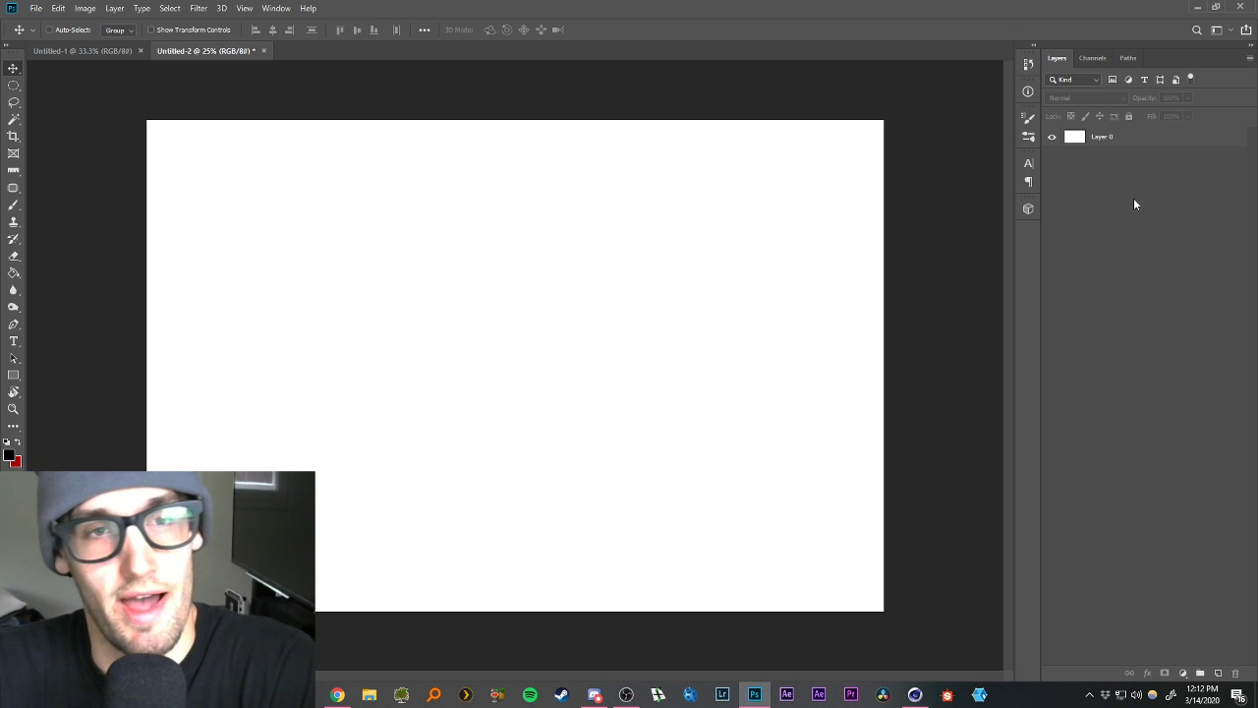
click(1132, 137)
click(1134, 162)
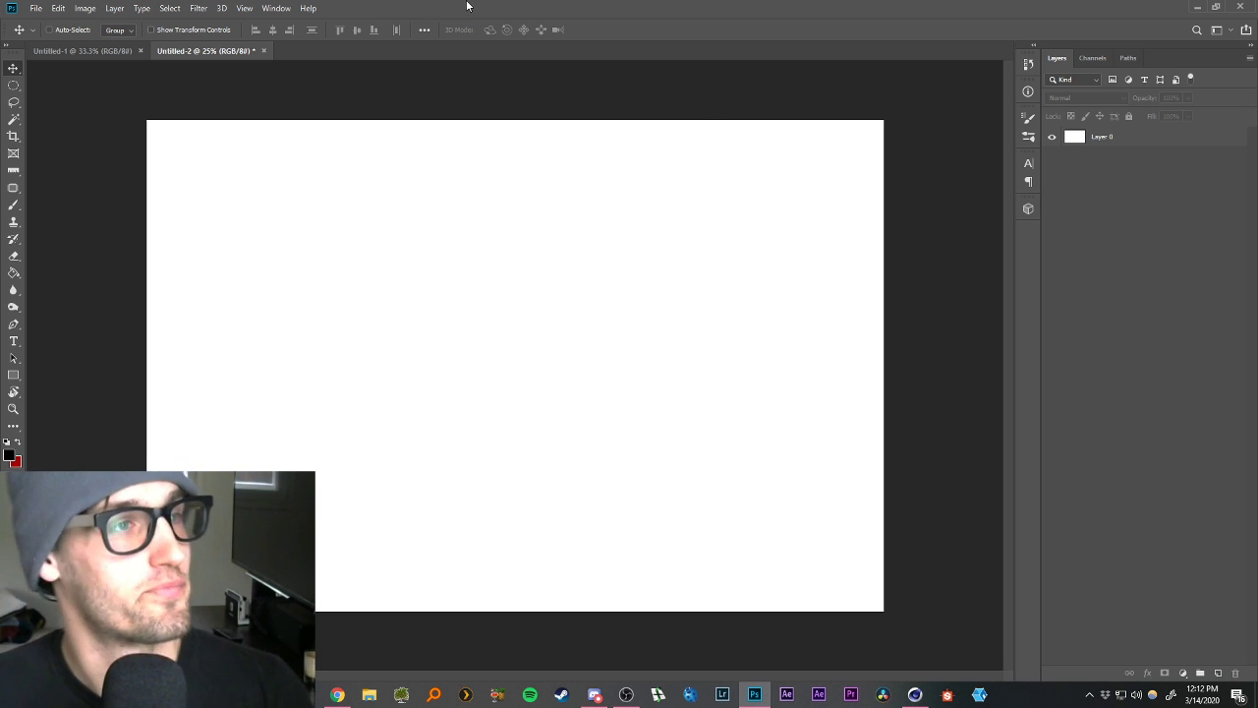
Activate the Brush tool on the white layer and try freehand test strokes, undoing them.
click(13, 206)
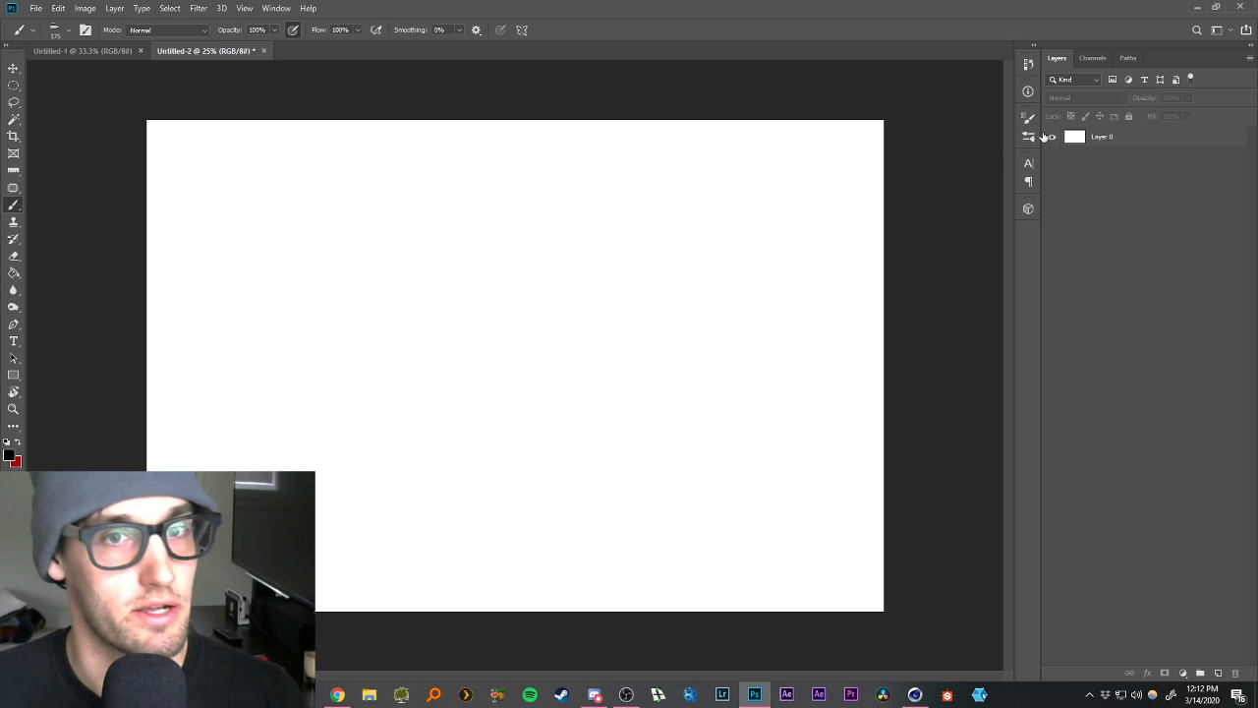
click(1163, 150)
drag(396, 334, 706, 398)
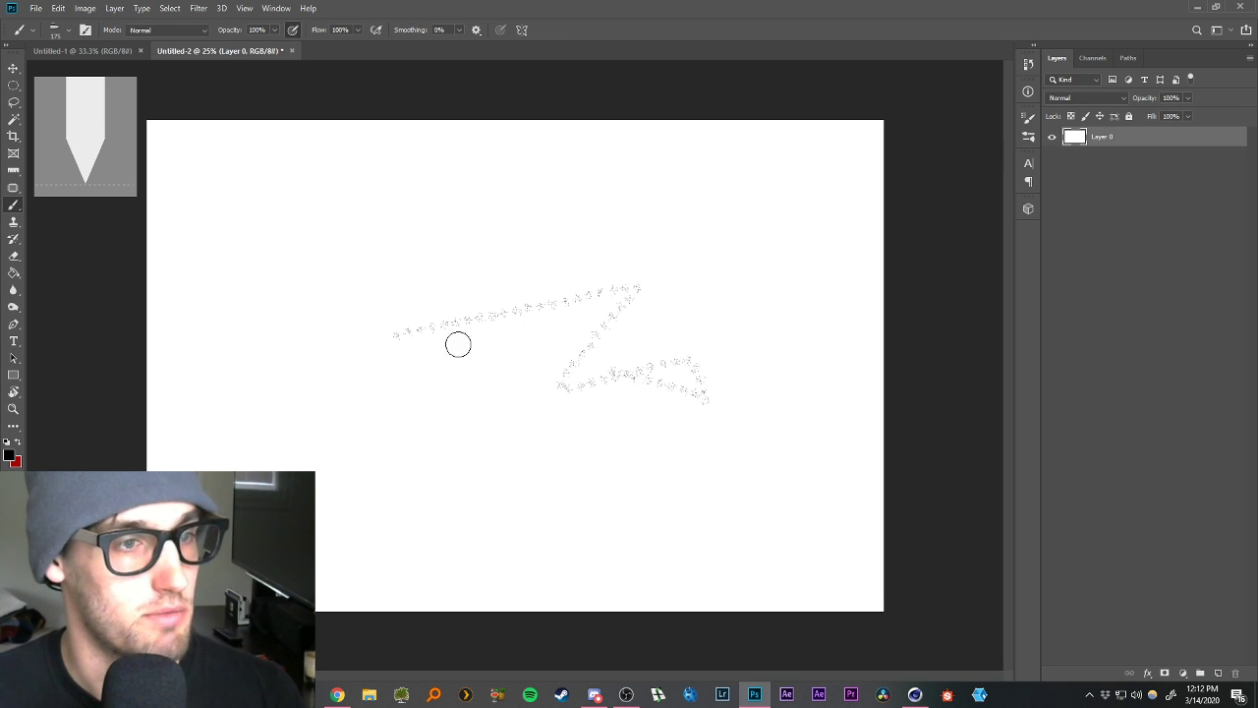
drag(458, 343, 580, 403)
key(ctrl+z)
Choose the Soft Round brush at 28 px with 0% hardness and try a stroke on Layer 0, undoing it.
right_click(597, 334)
drag(916, 513, 920, 448)
click(713, 454)
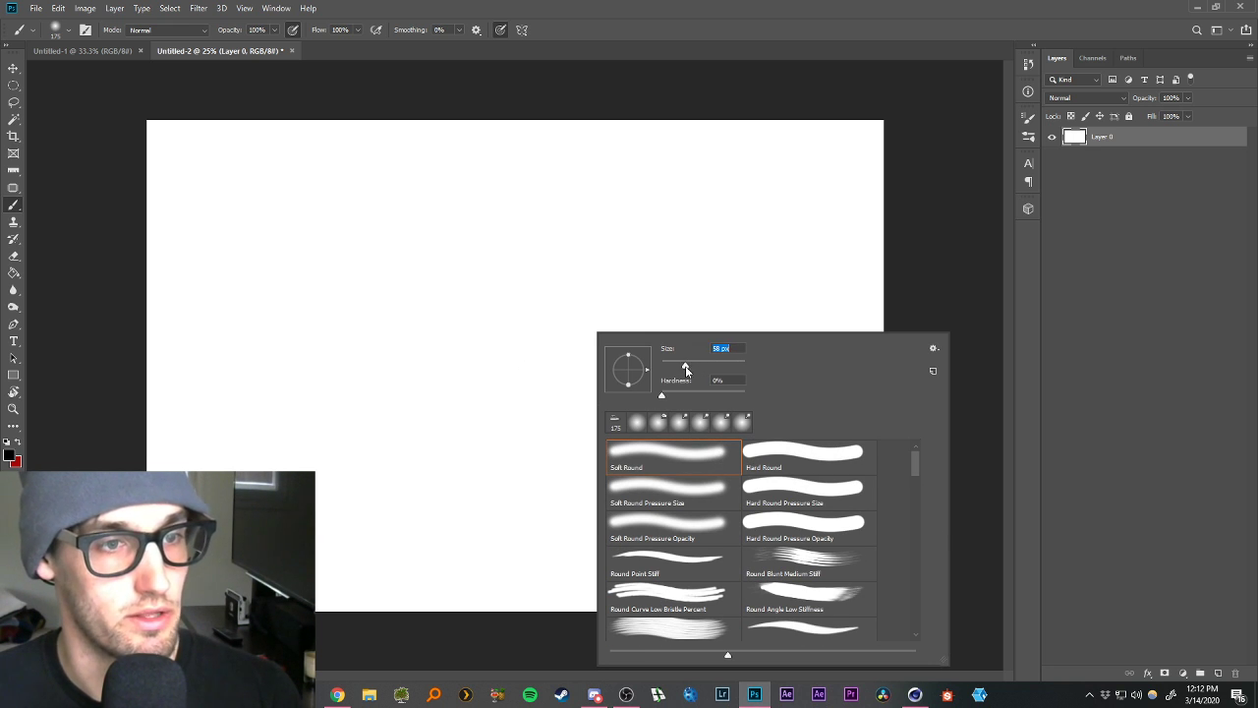
click(1173, 203)
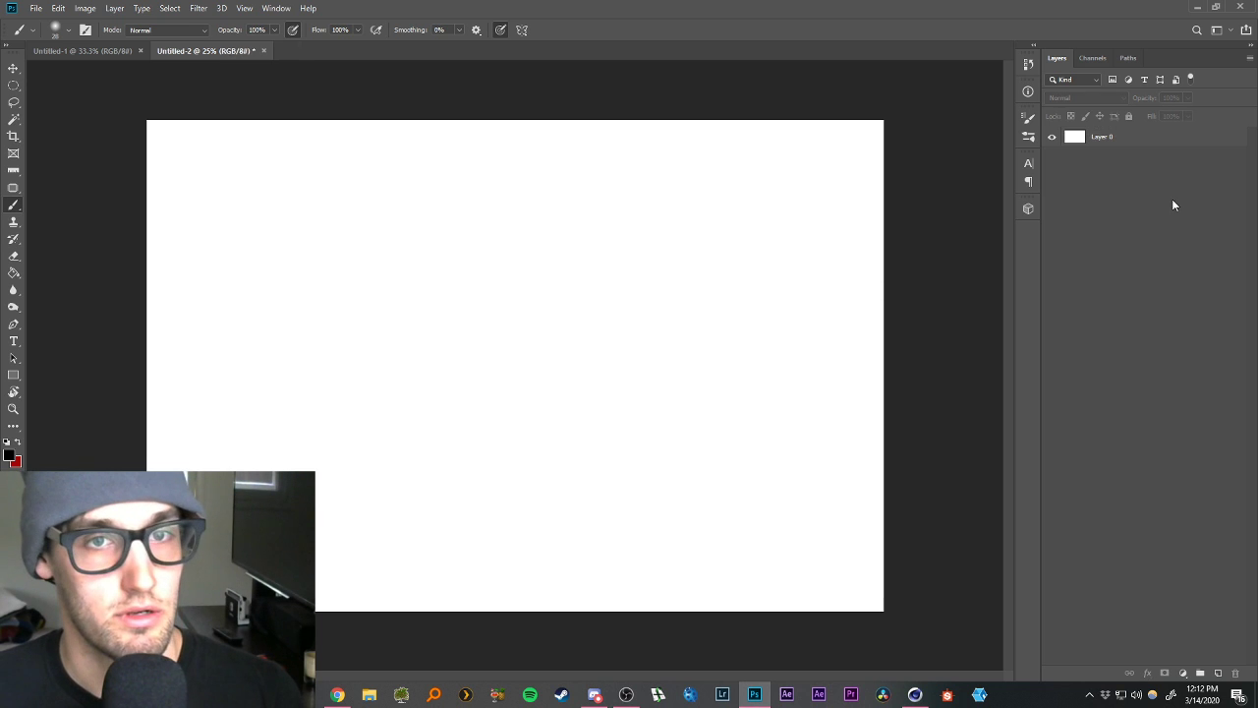
click(1133, 143)
mouse_move(354, 396)
mouse_down()
mouse_move(648, 368)
mouse_move(694, 449)
mouse_up()
key(ctrl+z)
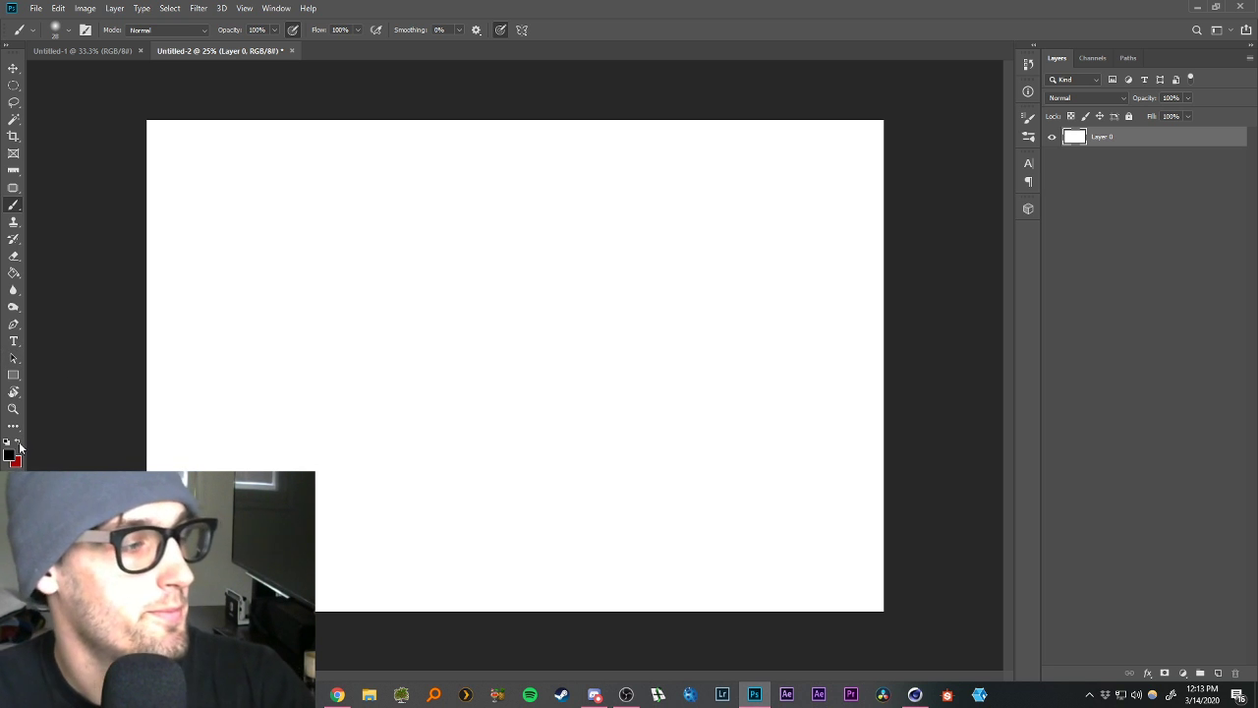
Enlarge the soft brush to 1102 px, set its flow to 70%, and try a broad black stroke, undoing it.
right_click(469, 323)
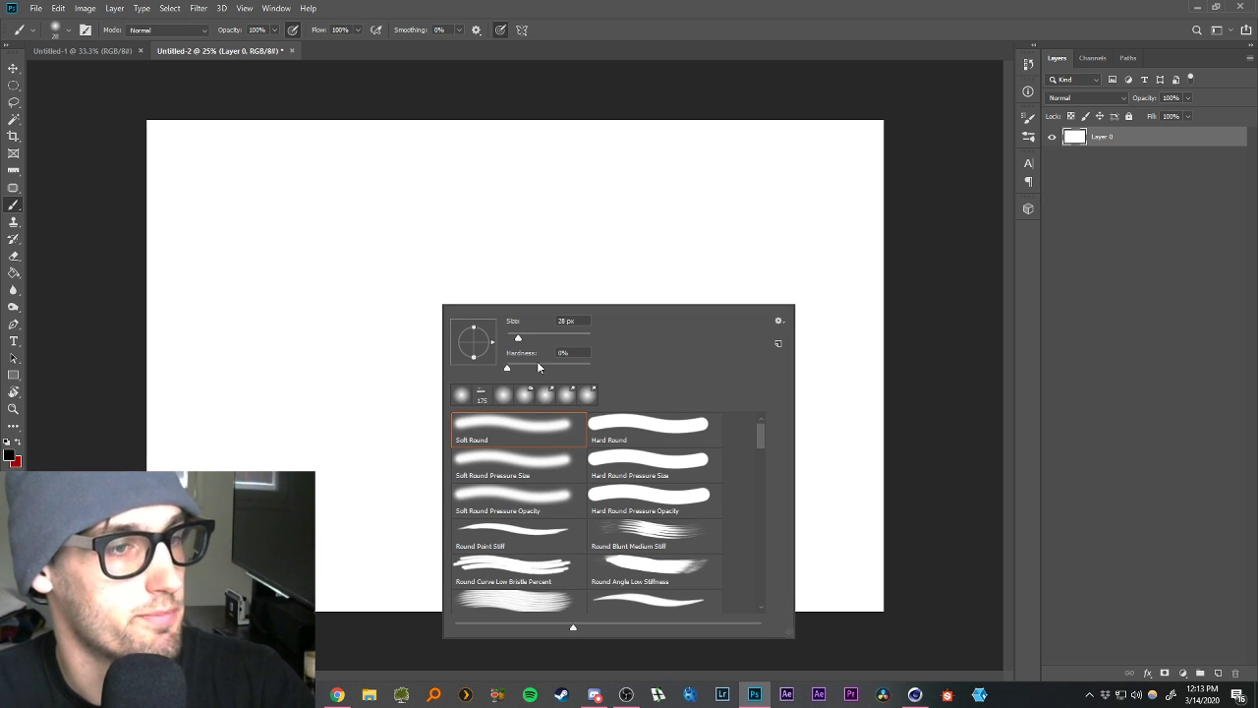
drag(521, 338, 587, 340)
click(358, 29)
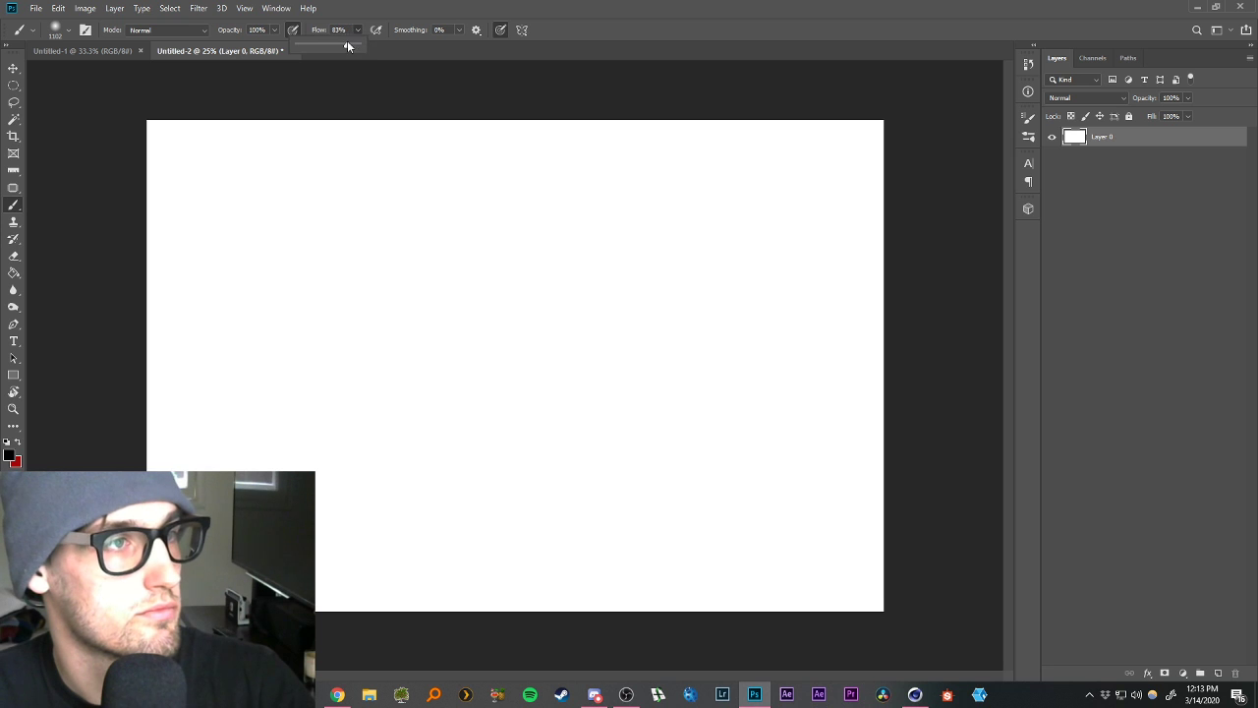
drag(346, 45, 337, 45)
mouse_move(266, 356)
mouse_down()
mouse_move(127, 267)
mouse_move(576, 525)
mouse_move(538, 481)
mouse_up()
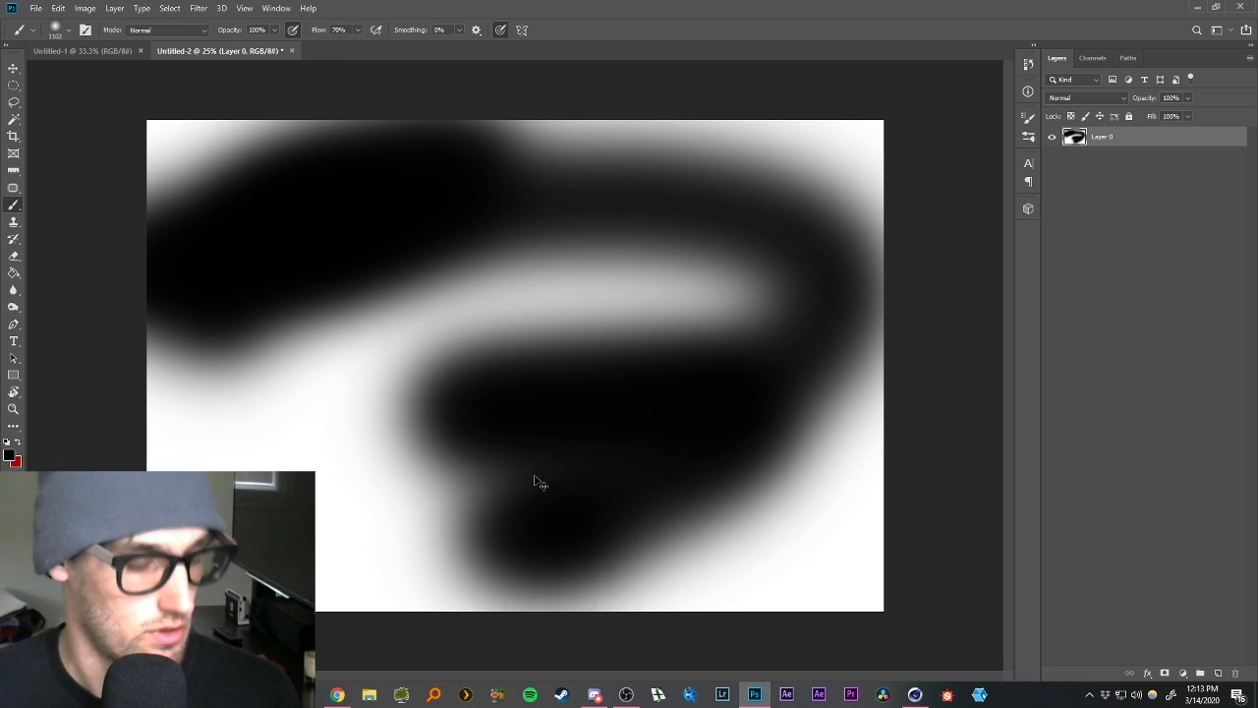
key(ctrl+z)
Set the brush opacity to 40% and shade the whole canvas grey, darkening the lower half and both sides.
click(275, 32)
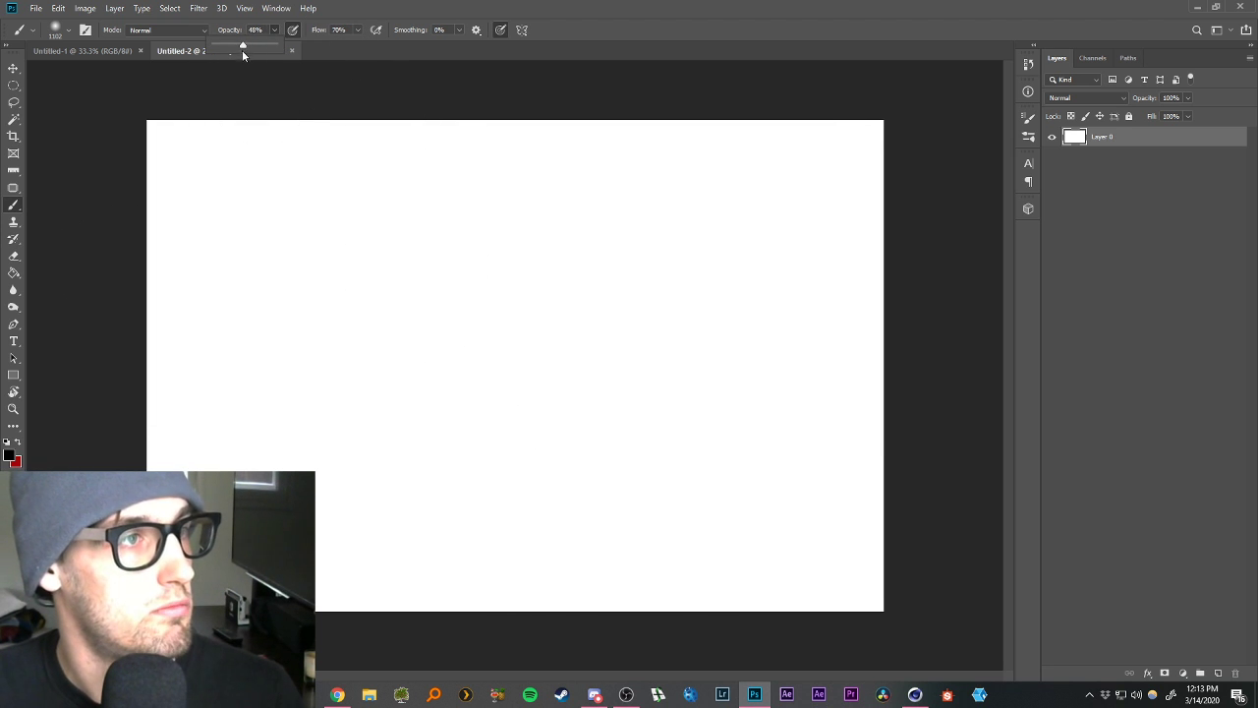
drag(242, 50, 237, 50)
mouse_move(183, 155)
mouse_down()
mouse_move(848, 154)
mouse_move(831, 351)
mouse_move(393, 589)
mouse_move(887, 619)
mouse_up()
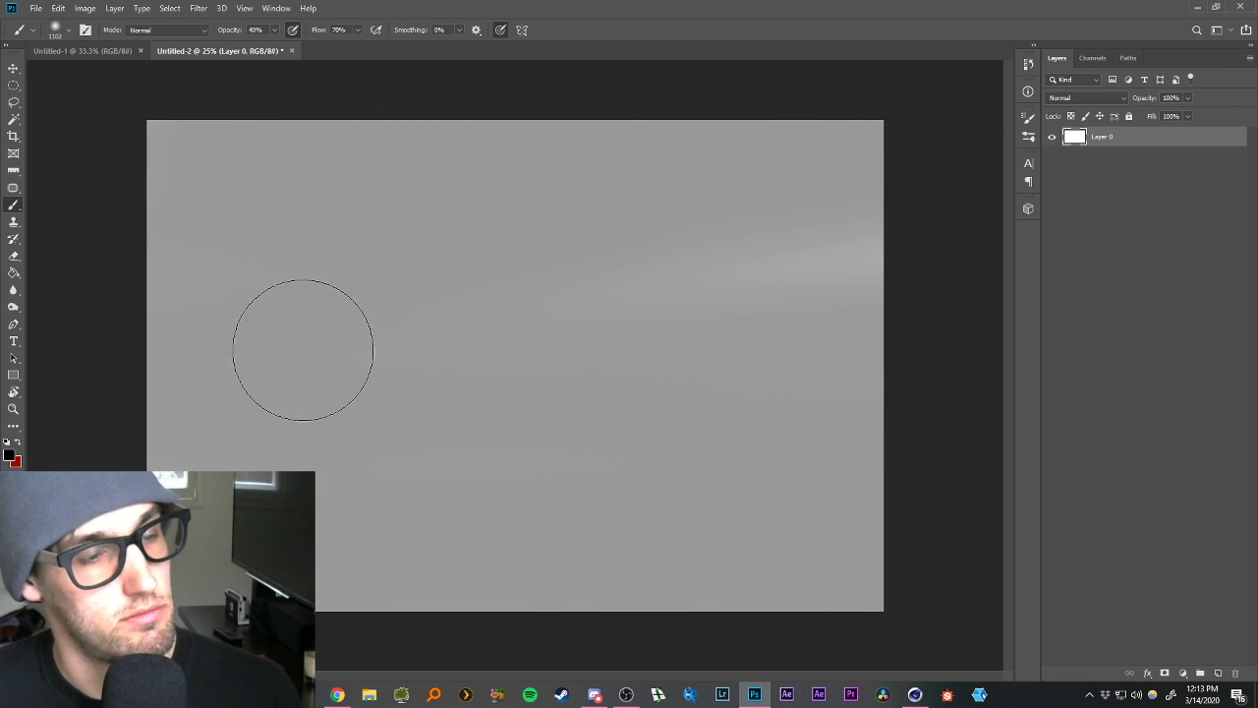
mouse_move(836, 570)
mouse_down()
mouse_move(407, 612)
mouse_move(85, 457)
mouse_move(352, 491)
mouse_move(702, 486)
mouse_up()
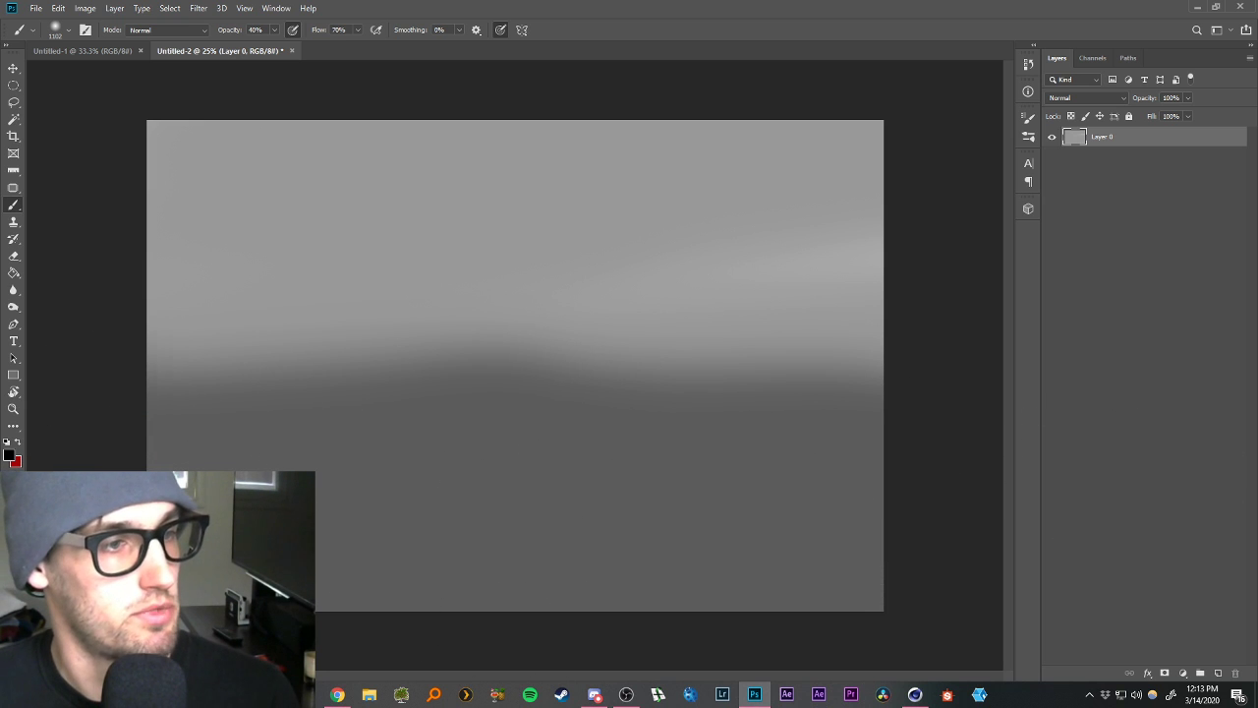
mouse_move(147, 546)
mouse_down()
mouse_move(75, 297)
mouse_move(1095, 375)
mouse_move(917, 306)
mouse_move(453, 441)
mouse_move(210, 340)
mouse_up()
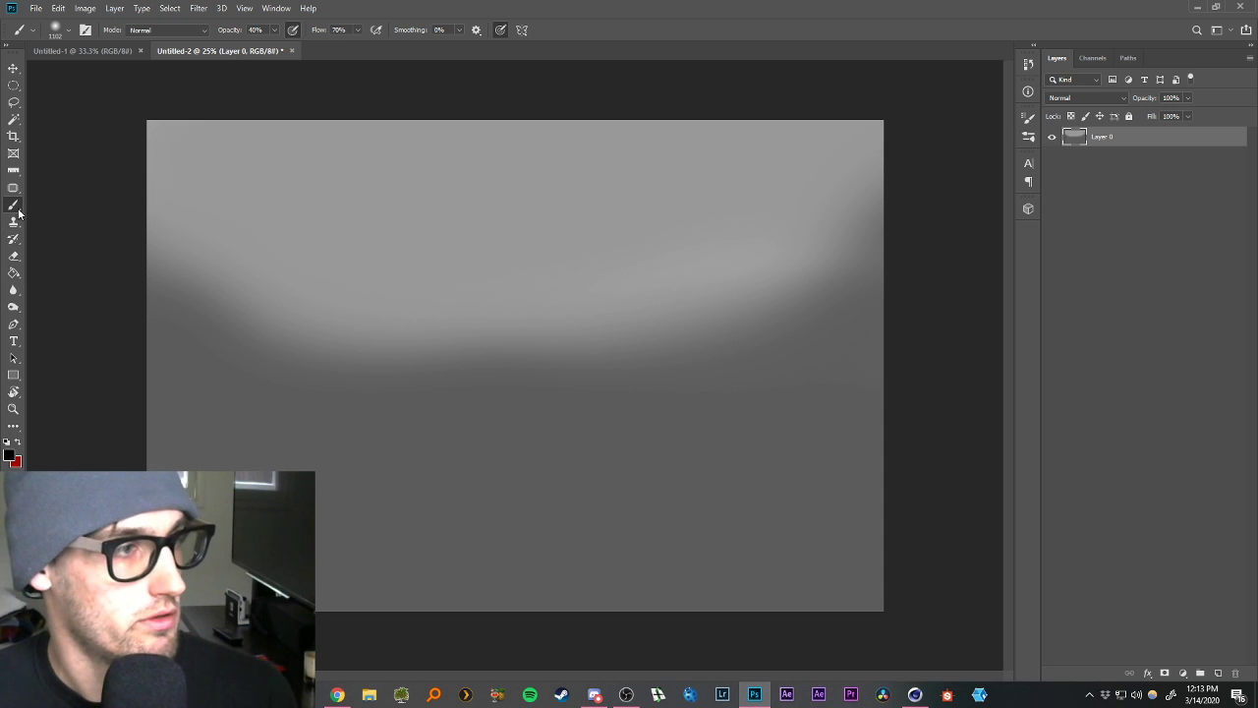
Reduce the soft brush to 120 px and paint a tilted dark sword with a crossguard and a short ground line at the canvas centre.
right_click(520, 383)
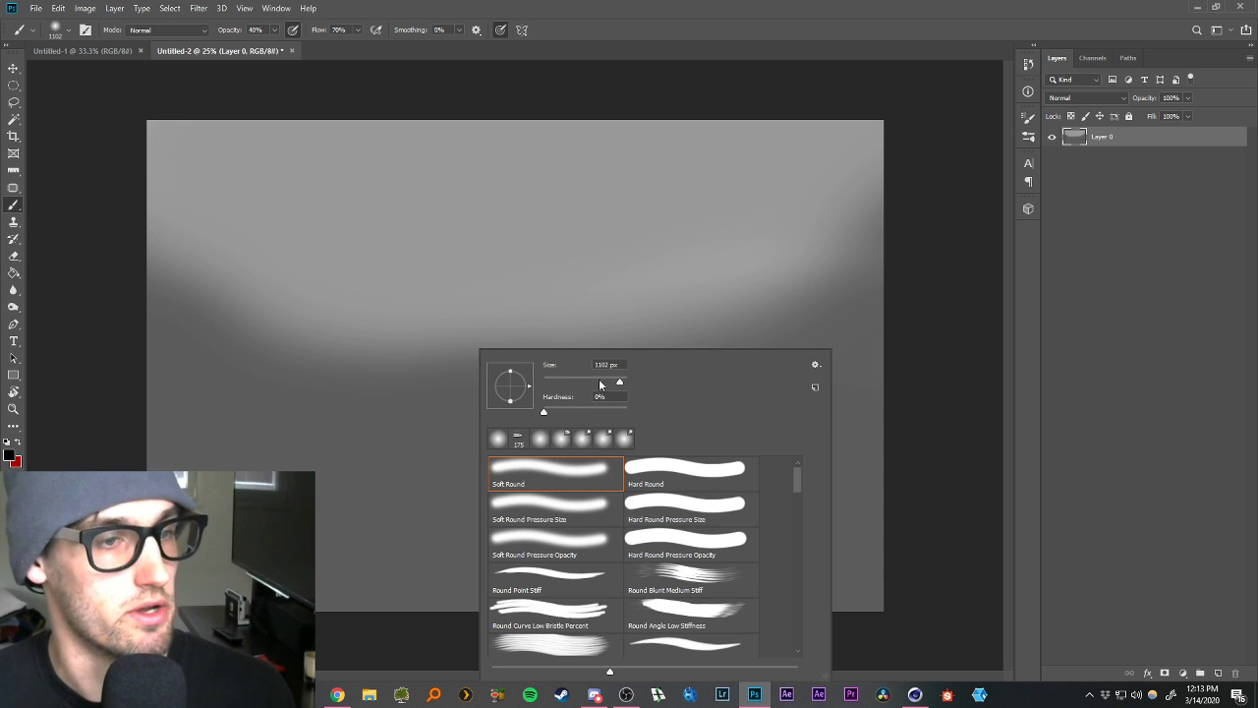
click(1130, 175)
click(1146, 138)
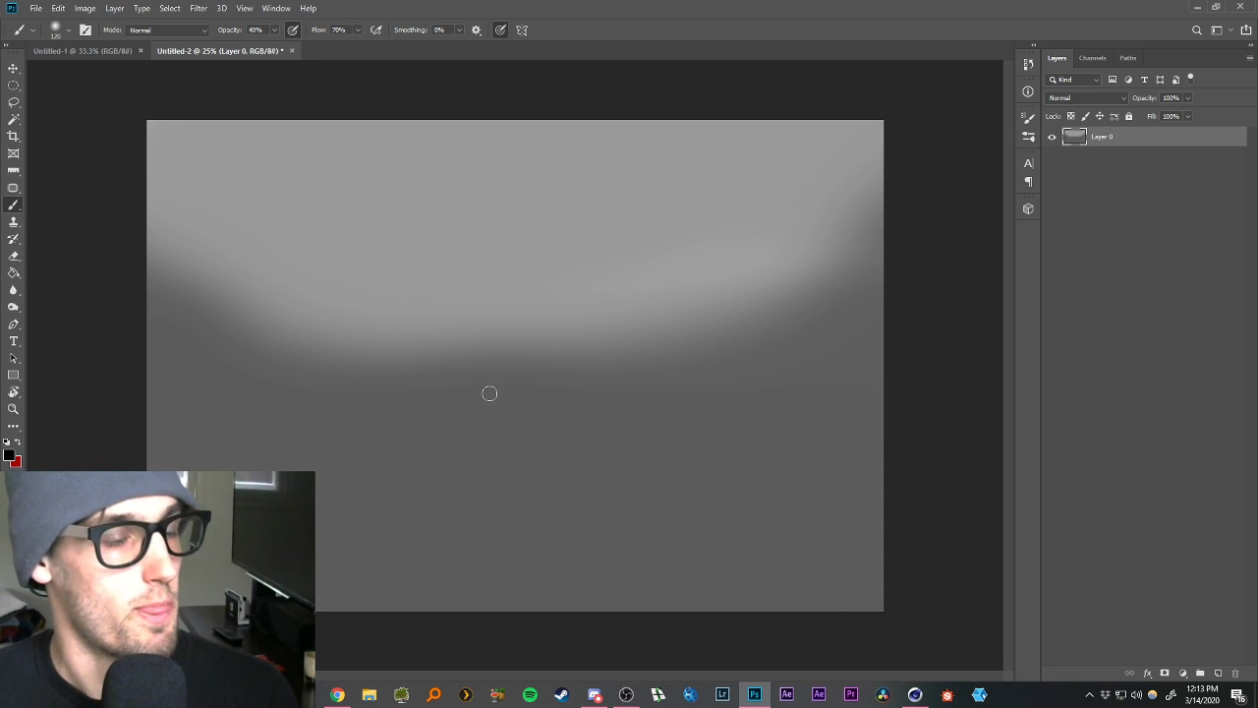
drag(505, 415, 560, 270)
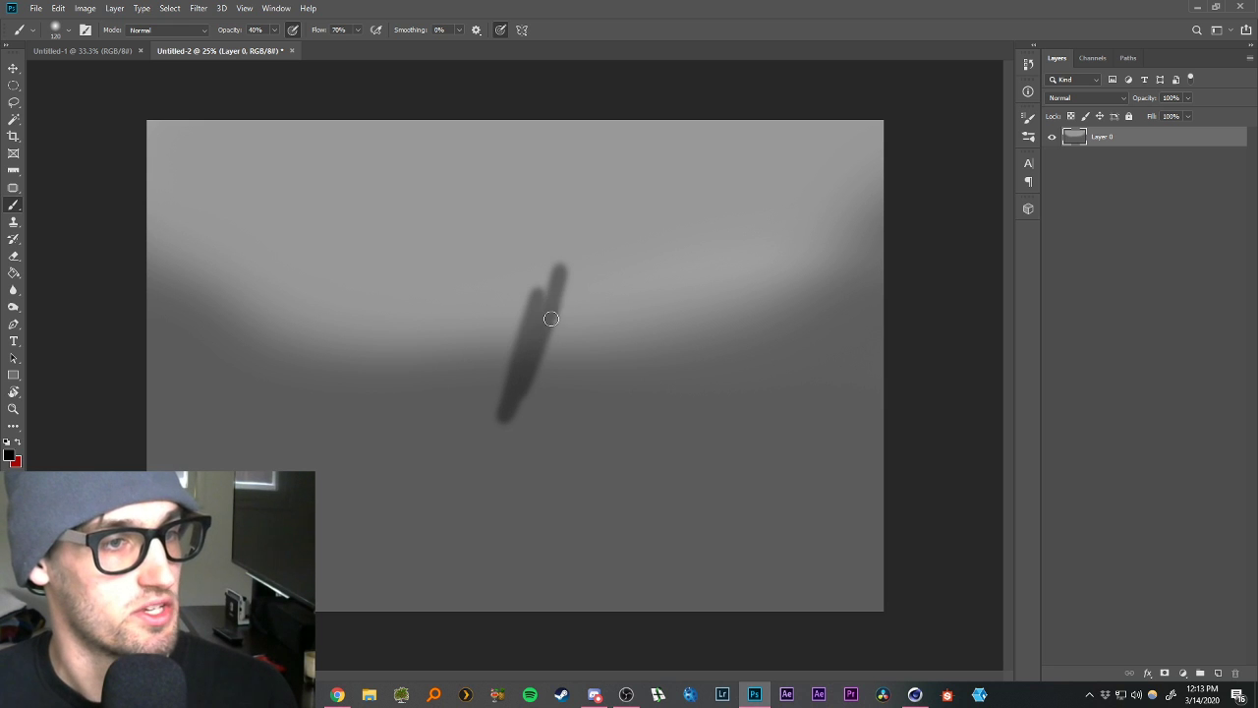
mouse_move(494, 322)
mouse_down()
mouse_move(519, 340)
mouse_move(452, 308)
mouse_up()
mouse_move(491, 452)
mouse_down()
mouse_move(520, 362)
mouse_move(488, 458)
mouse_up()
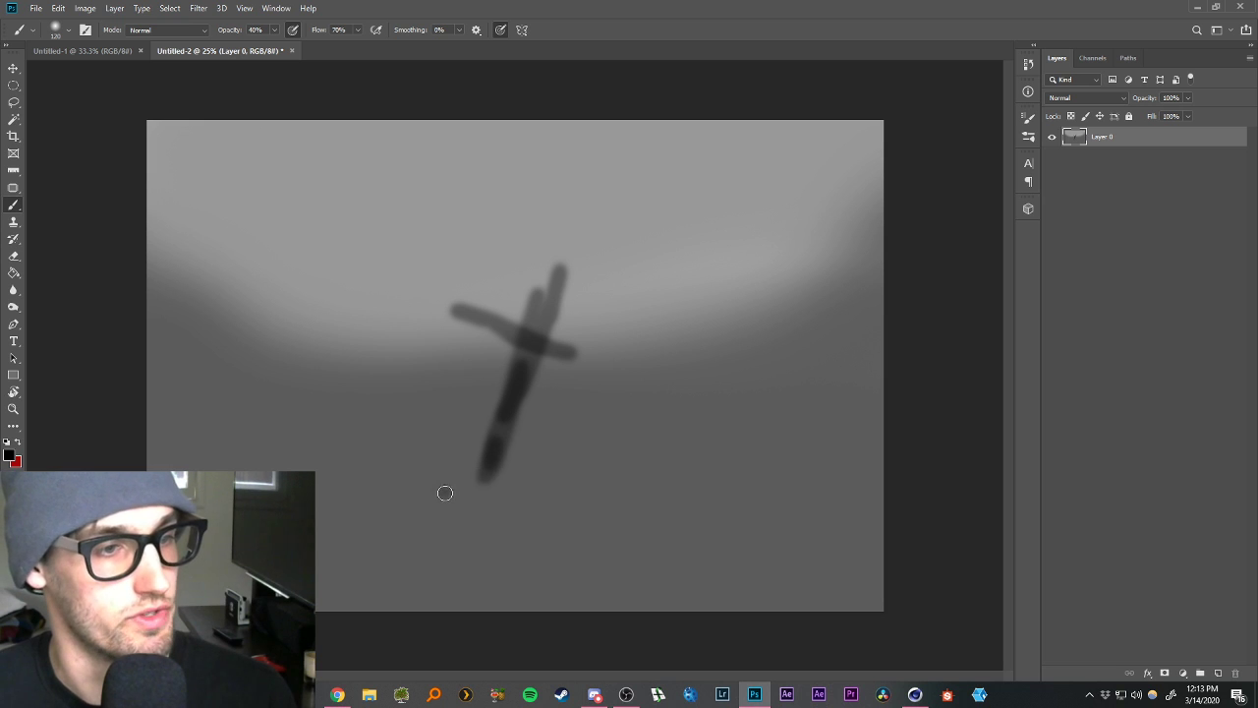
drag(443, 494, 522, 481)
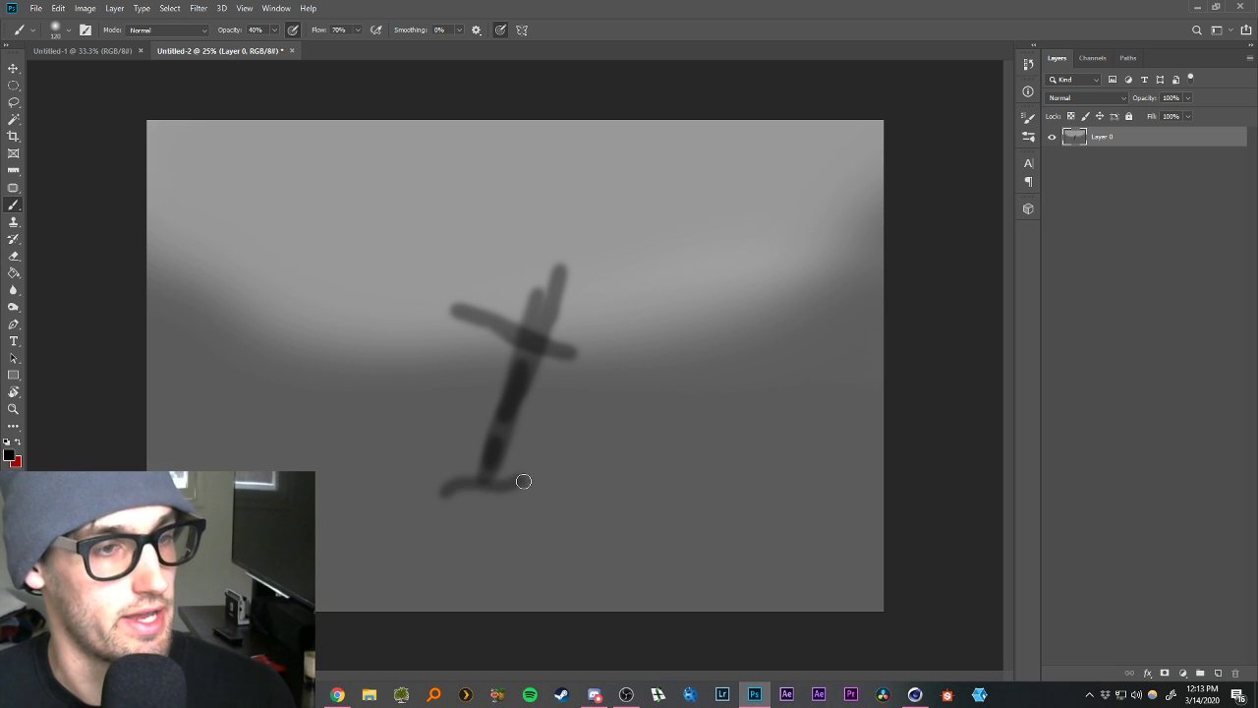
Try to lighten the upper background with a very large Soft Round Eraser at 61% opacity, undoing the stroke.
click(13, 255)
right_click(590, 283)
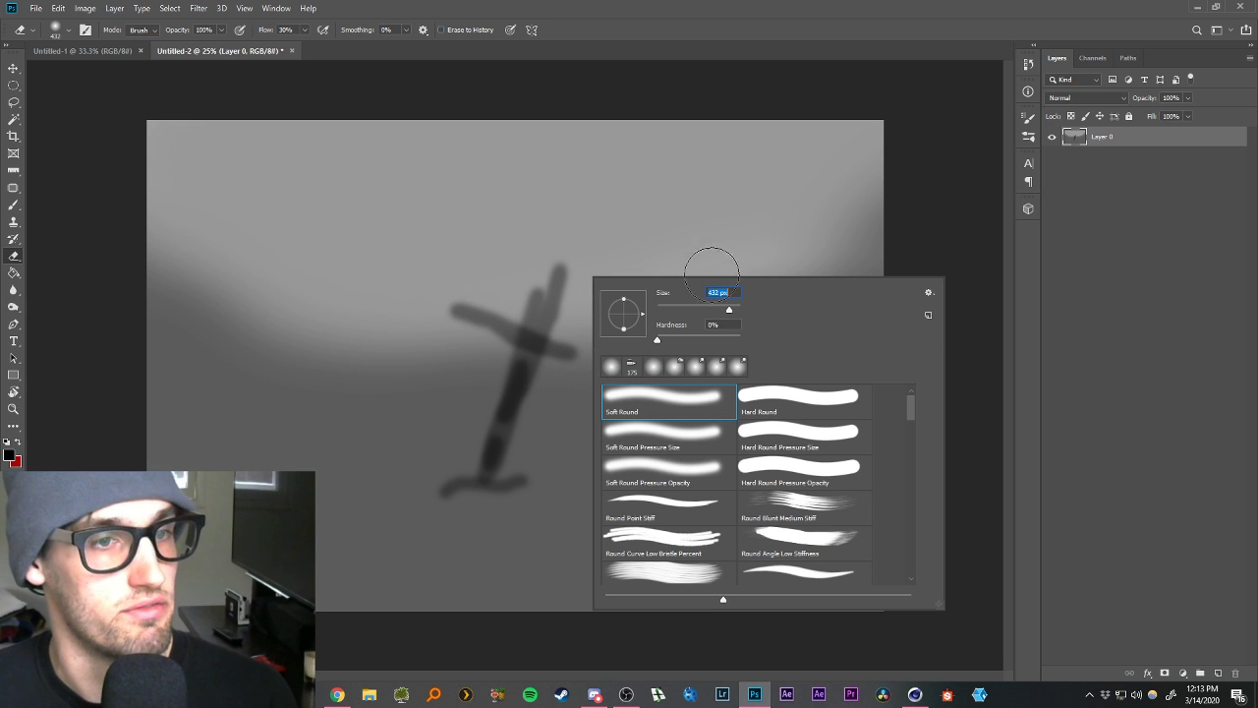
click(1157, 150)
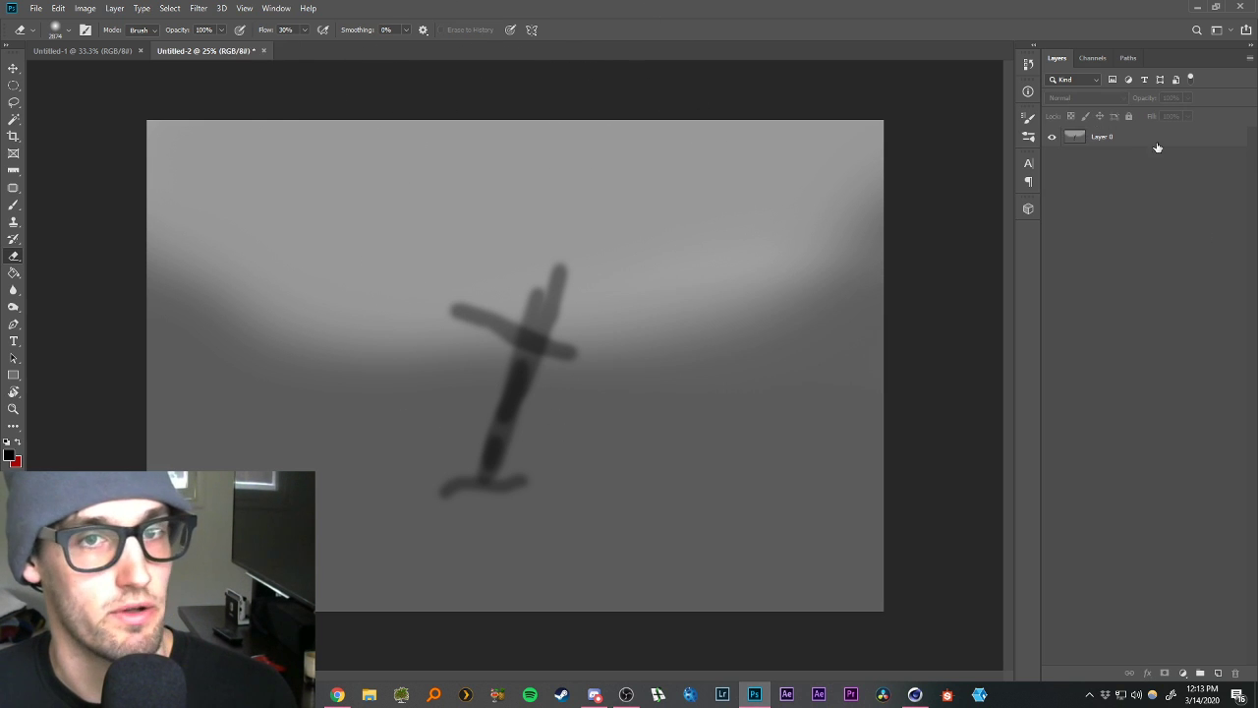
click(1150, 140)
click(220, 30)
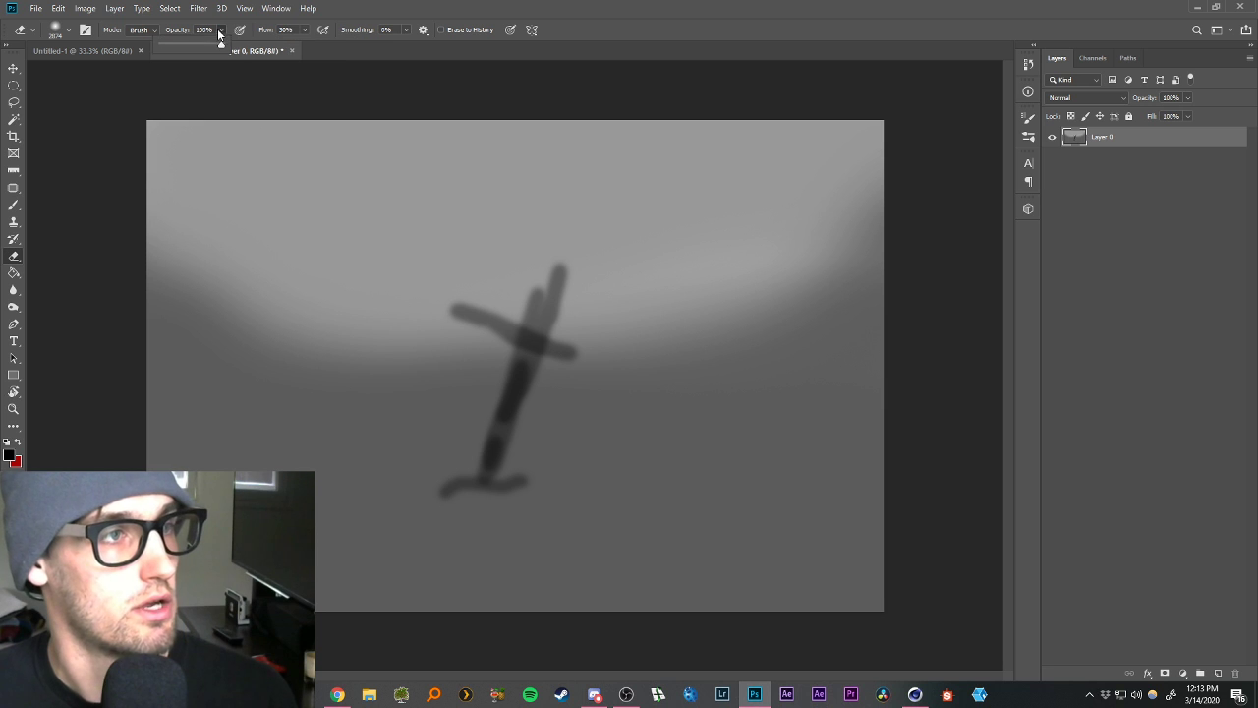
drag(203, 46, 197, 46)
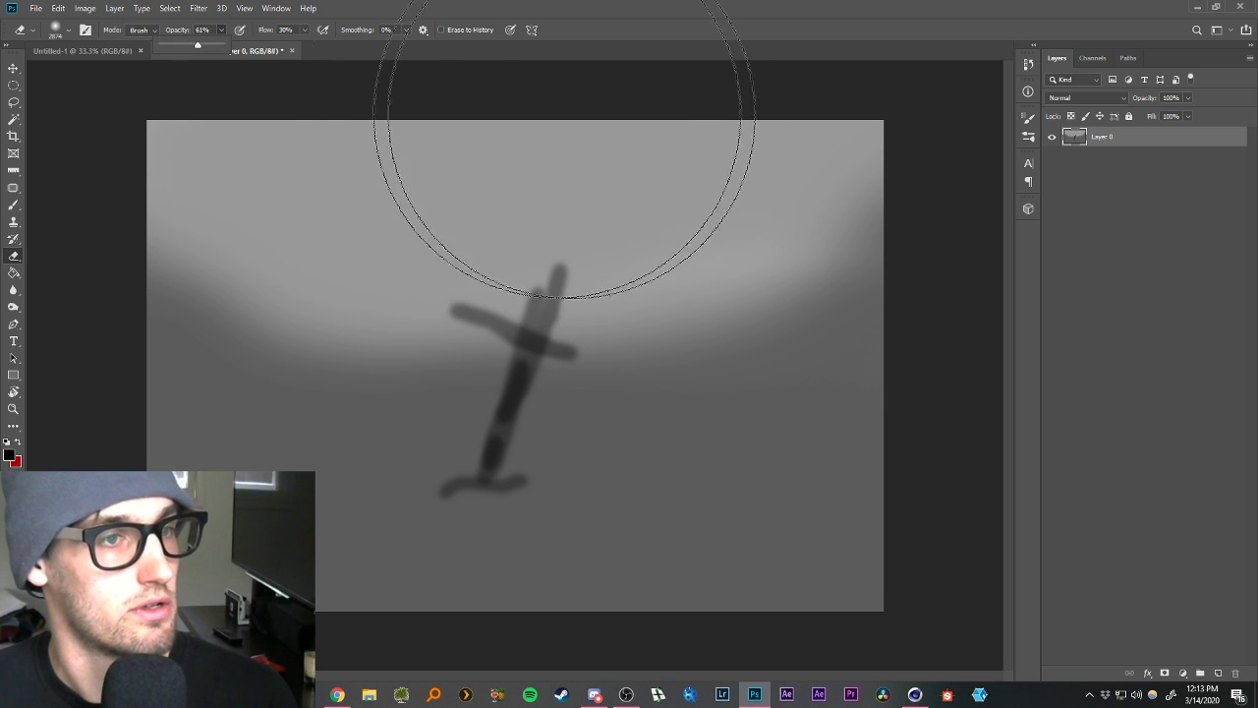
mouse_move(561, 127)
mouse_down()
mouse_move(449, 126)
mouse_move(582, 147)
mouse_up()
key(ctrl+z)
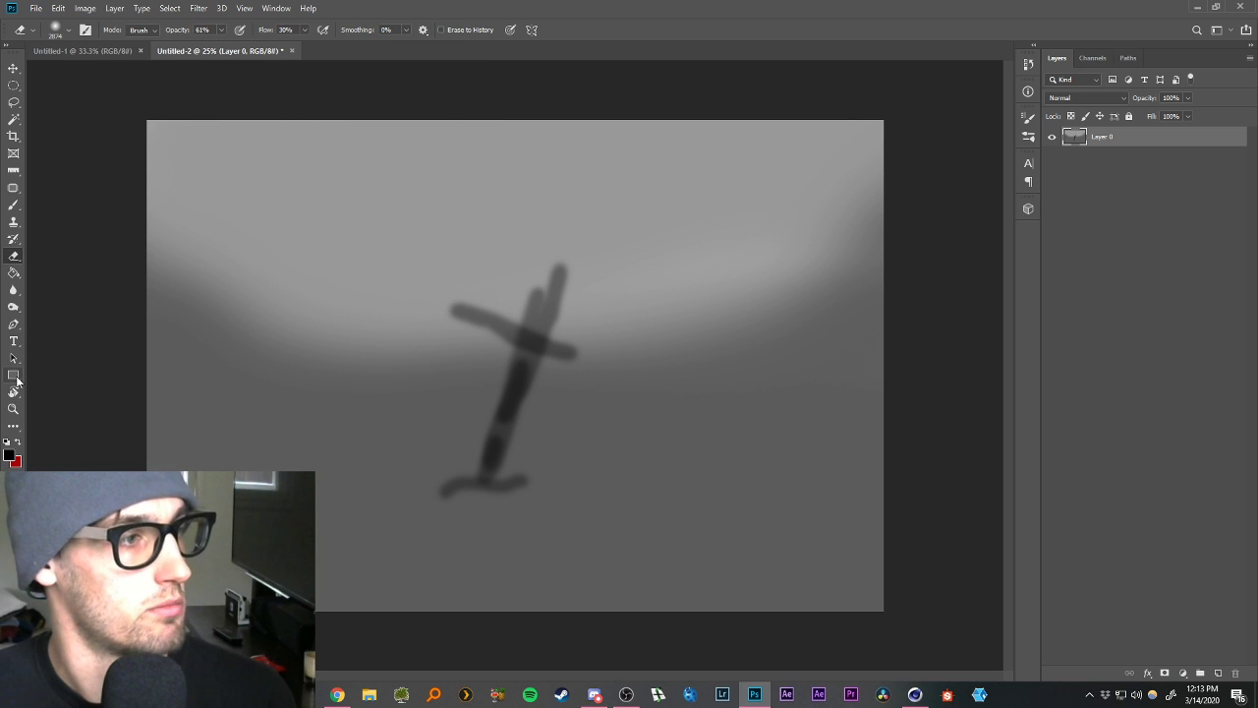
Set the foreground colour to white (ffffff).
key(i)
click(10, 453)
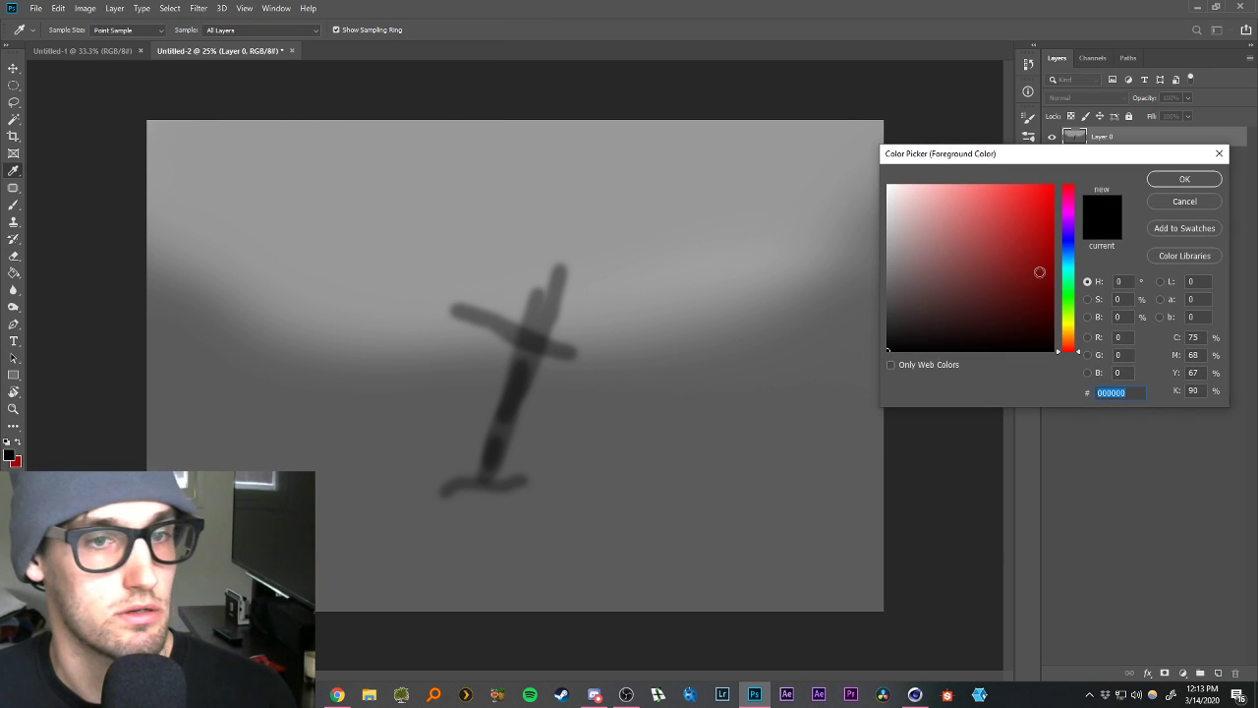
text(ffffff)
click(1184, 179)
key(u)
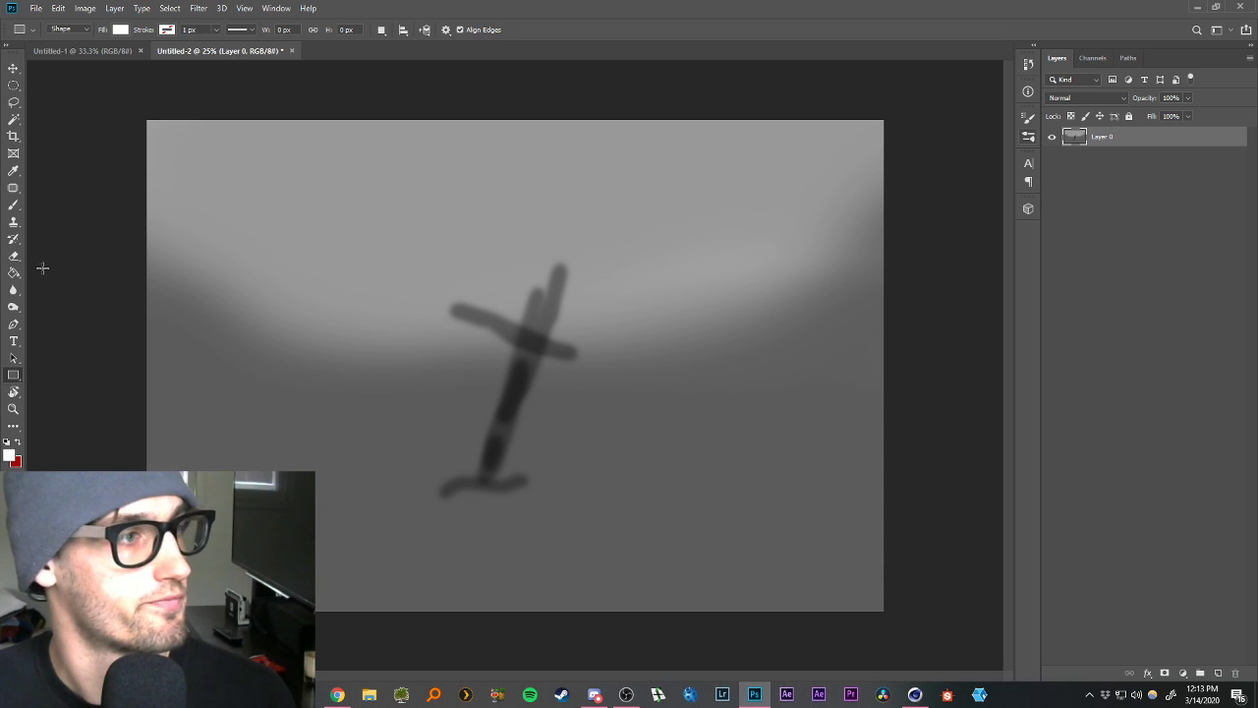
Enlarge the soft brush to 2165 px and paint a white glow in the upper centre of the background behind the sword.
click(14, 206)
right_click(560, 186)
mouse_move(698, 218)
mouse_down()
mouse_move(893, 204)
mouse_move(706, 218)
mouse_up()
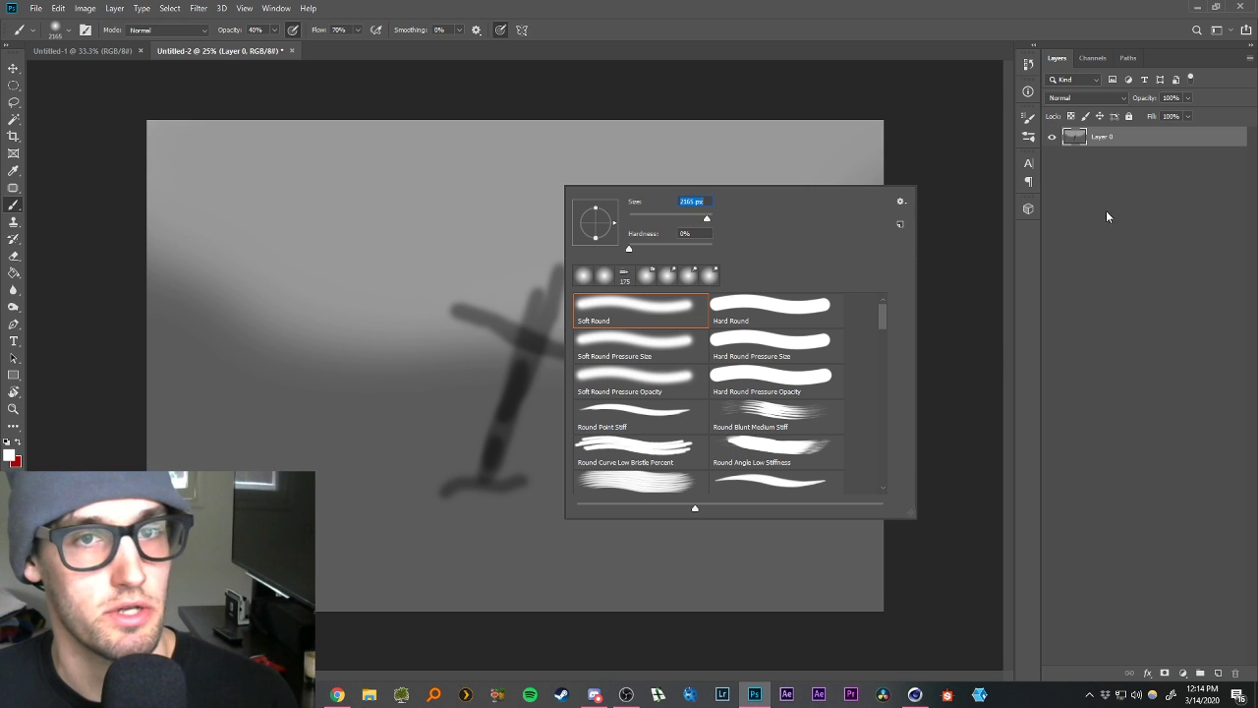
click(1107, 214)
click(1123, 143)
mouse_move(581, 159)
mouse_down()
mouse_move(531, 177)
mouse_move(553, 169)
mouse_move(540, 295)
mouse_move(764, 70)
mouse_up()
mouse_move(602, 212)
mouse_down()
mouse_move(589, 126)
mouse_move(531, 135)
mouse_move(616, 135)
mouse_up()
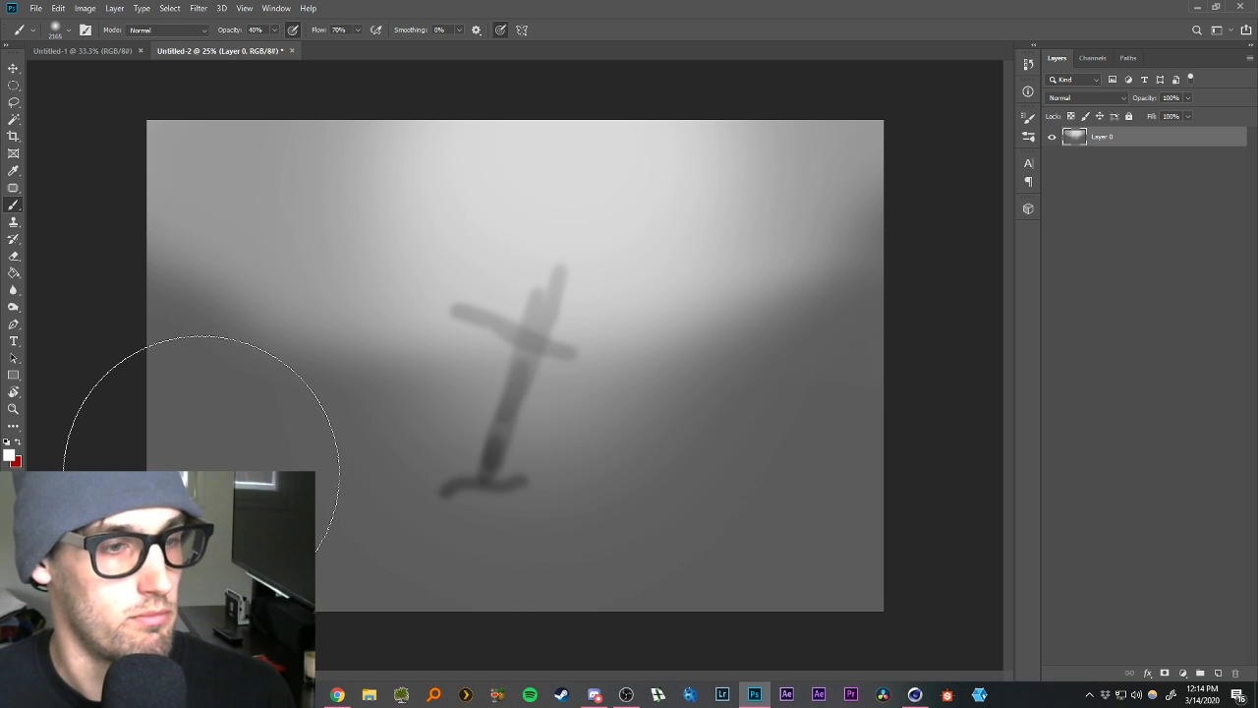
Reduce the soft brush size to 51 px and set the foreground colour to black (000000).
right_click(399, 397)
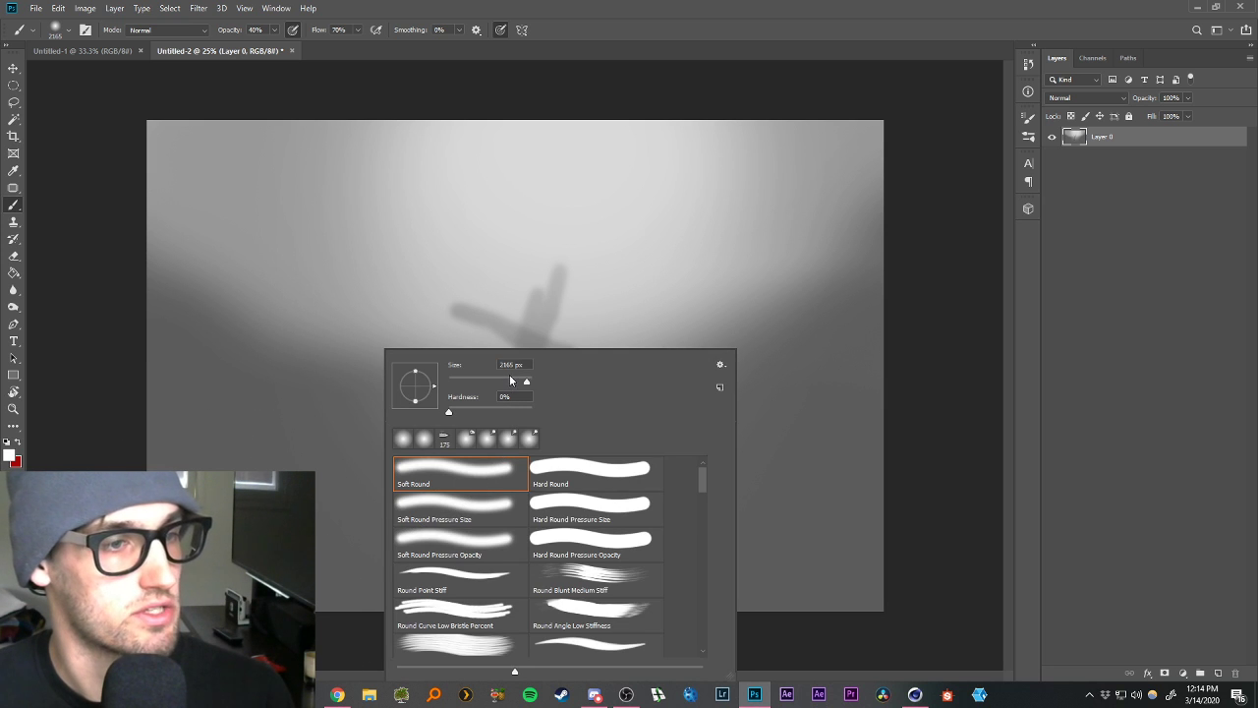
key(Return)
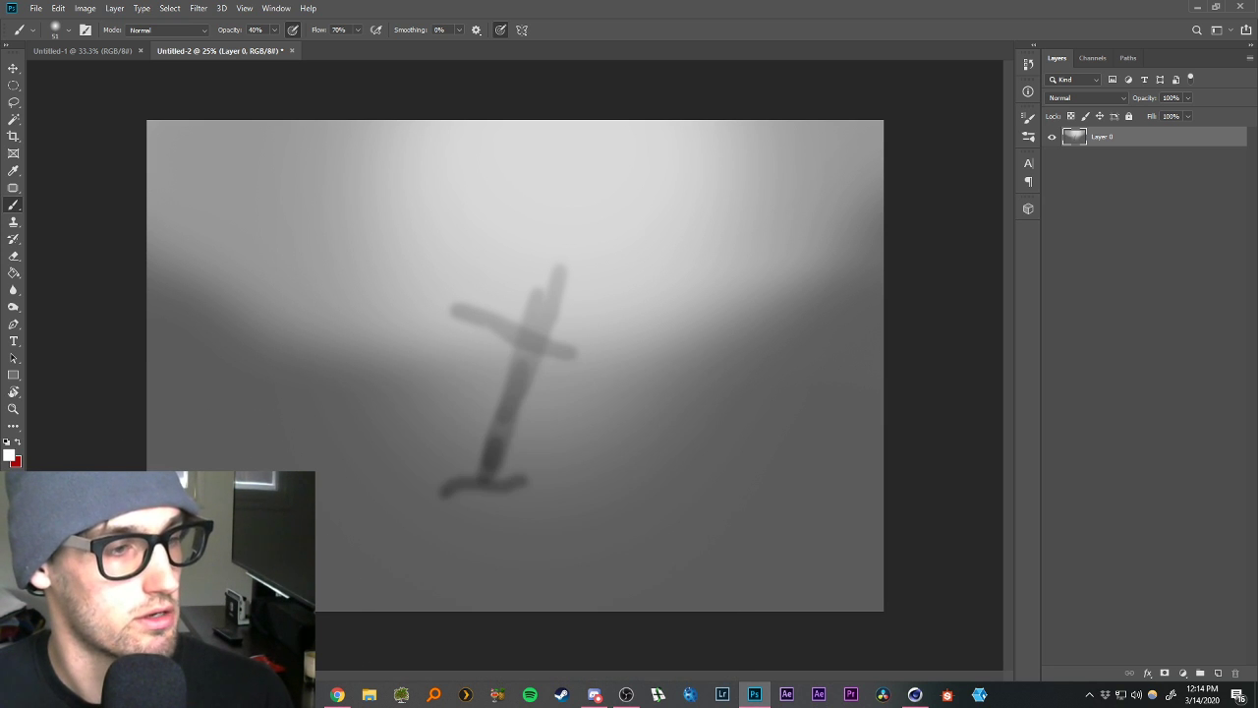
click(10, 453)
drag(988, 289, 828, 379)
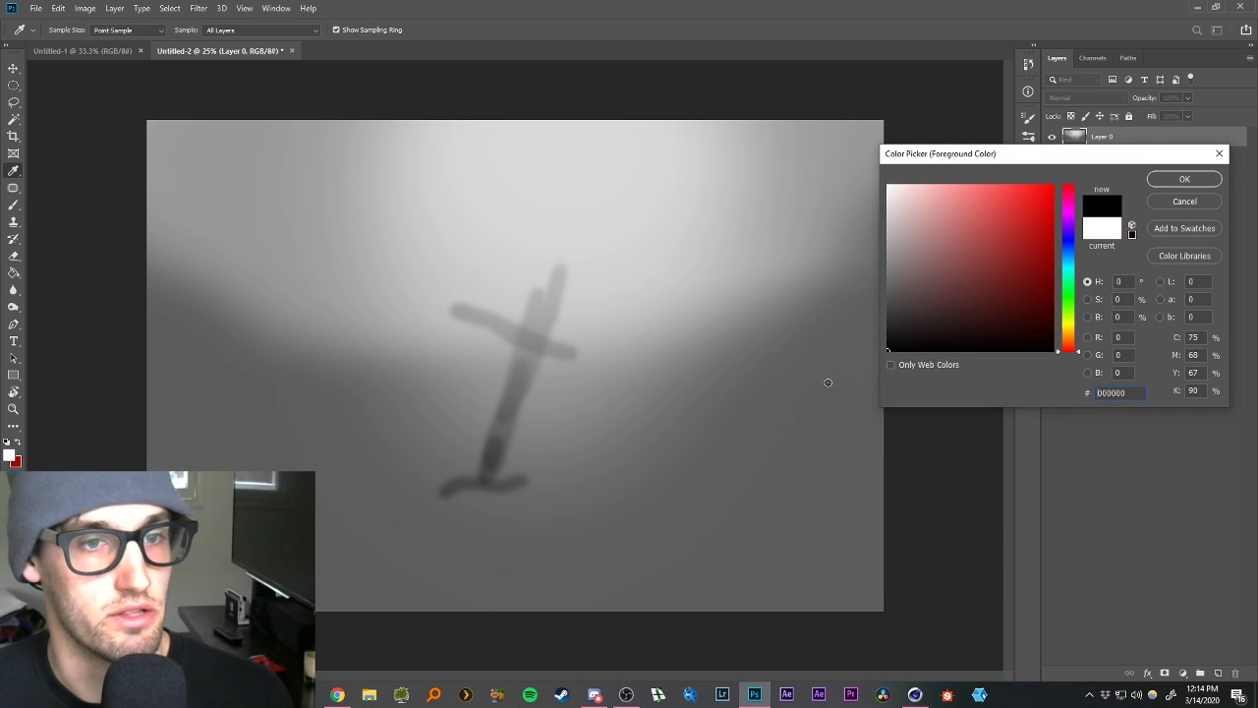
click(1186, 182)
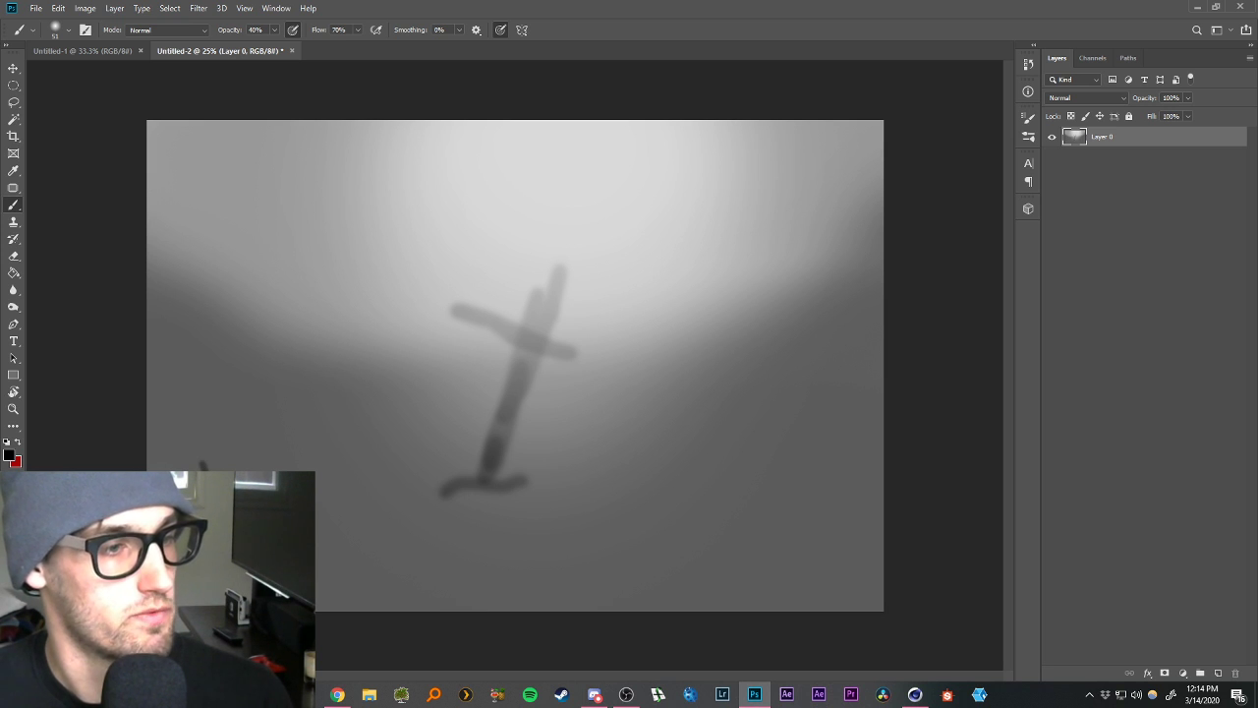
Increase the brush size to 100 px and paint short, dark grass-like strokes in the lower areas on both sides of the sword.
key(bracketright)
key(bracketright)
key(bracketright)
key(bracketright)
key(bracketright)
drag(342, 568, 316, 516)
mouse_move(670, 578)
mouse_down()
mouse_move(691, 511)
mouse_move(669, 576)
mouse_move(725, 516)
mouse_move(634, 504)
mouse_up()
mouse_move(735, 559)
mouse_down()
mouse_move(755, 561)
mouse_move(803, 508)
mouse_move(809, 527)
mouse_move(842, 522)
mouse_up()
mouse_move(393, 590)
mouse_down()
mouse_move(368, 548)
mouse_move(390, 591)
mouse_move(412, 560)
mouse_up()
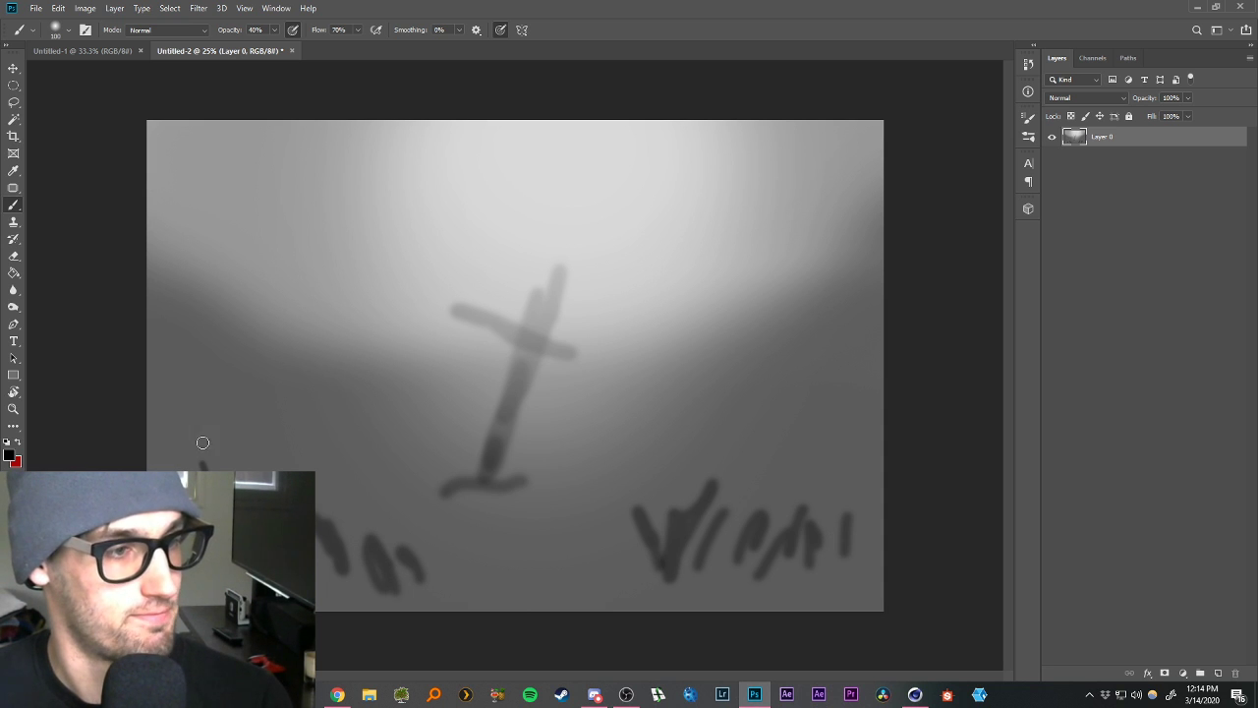
drag(179, 405, 259, 466)
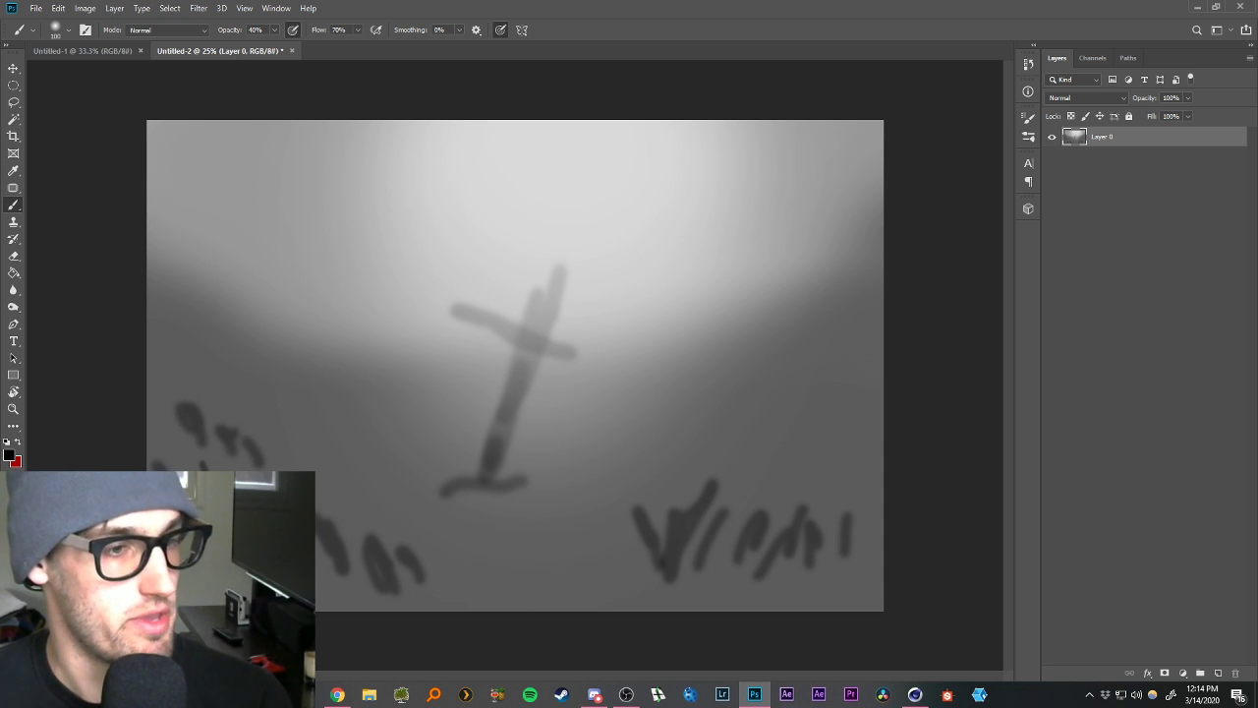
Outline a stepped pedestal of stacked rings beneath the sword and reinforce its tiers with further black strokes.
mouse_move(471, 447)
mouse_down()
mouse_move(447, 483)
mouse_move(499, 455)
mouse_move(413, 469)
mouse_move(566, 506)
mouse_move(619, 481)
mouse_up()
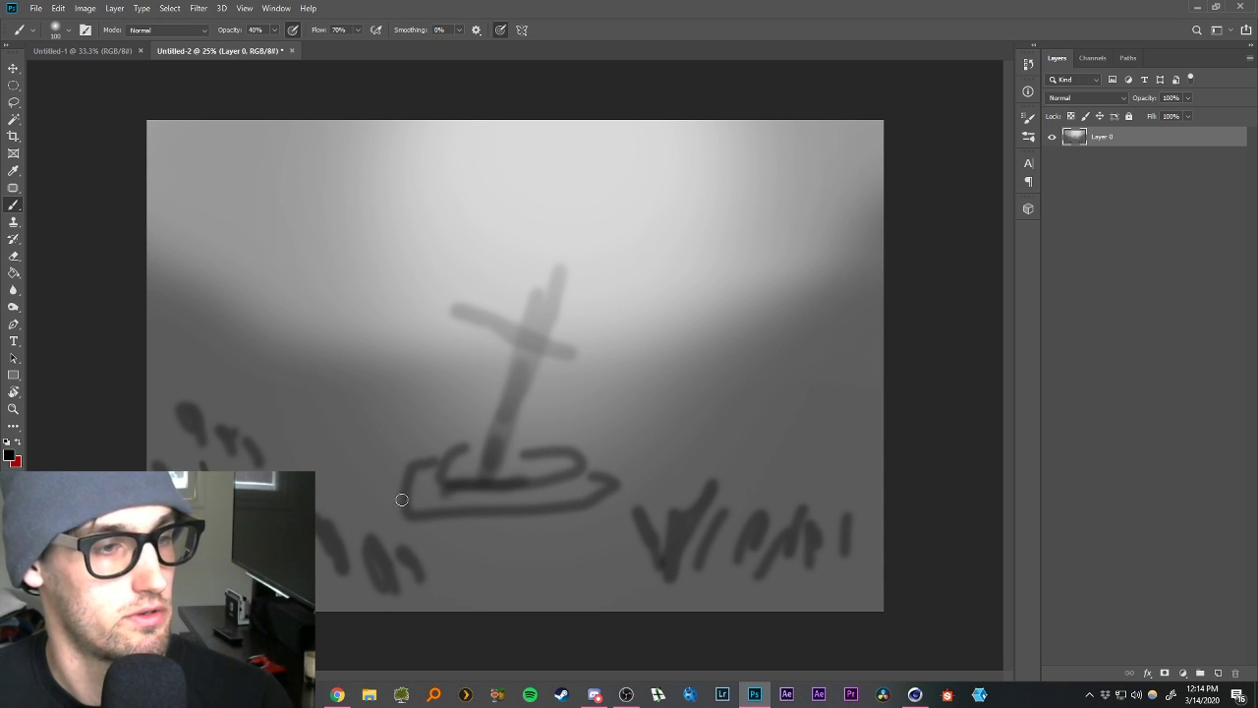
mouse_move(401, 499)
mouse_down()
mouse_move(414, 547)
mouse_move(629, 484)
mouse_move(609, 499)
mouse_up()
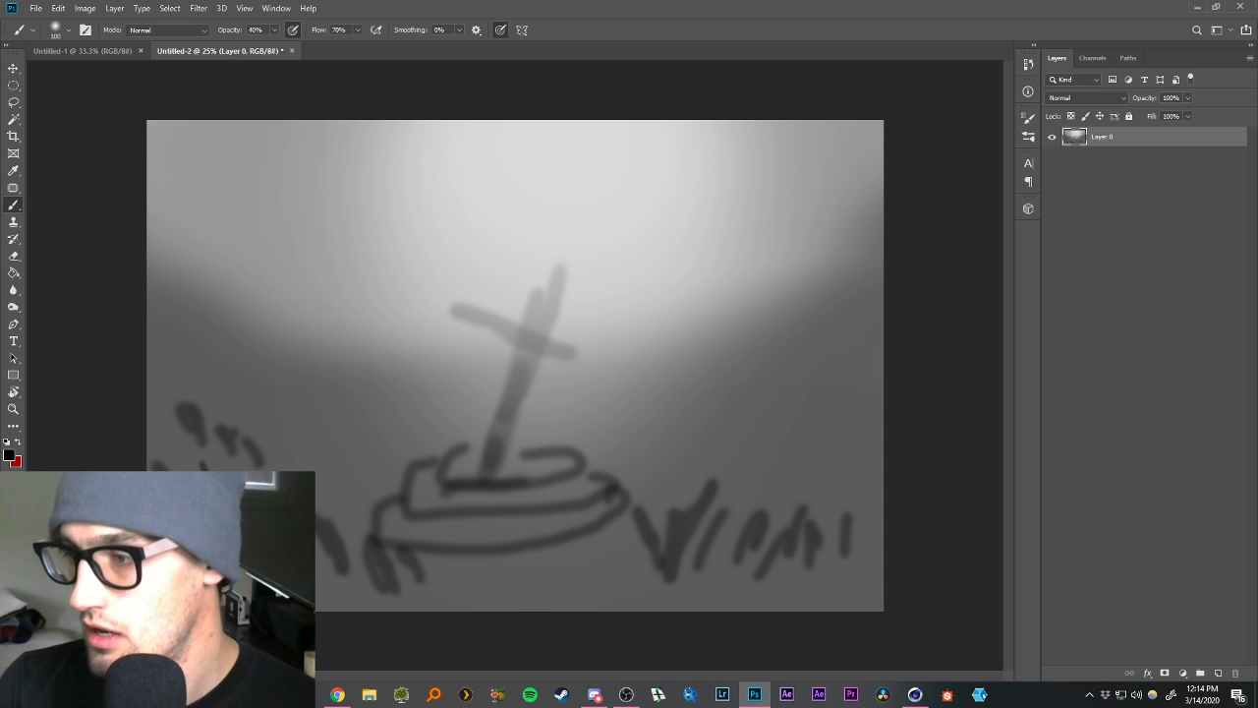
key(alt+Tab)
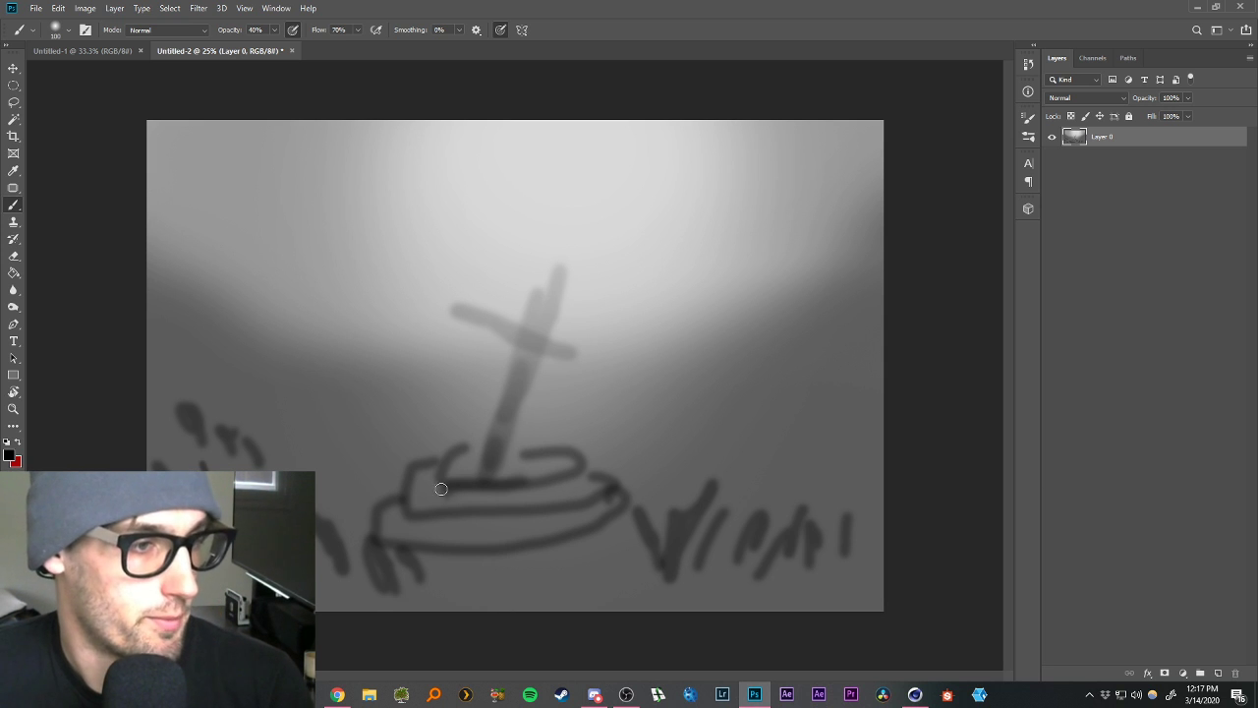
drag(441, 488, 578, 472)
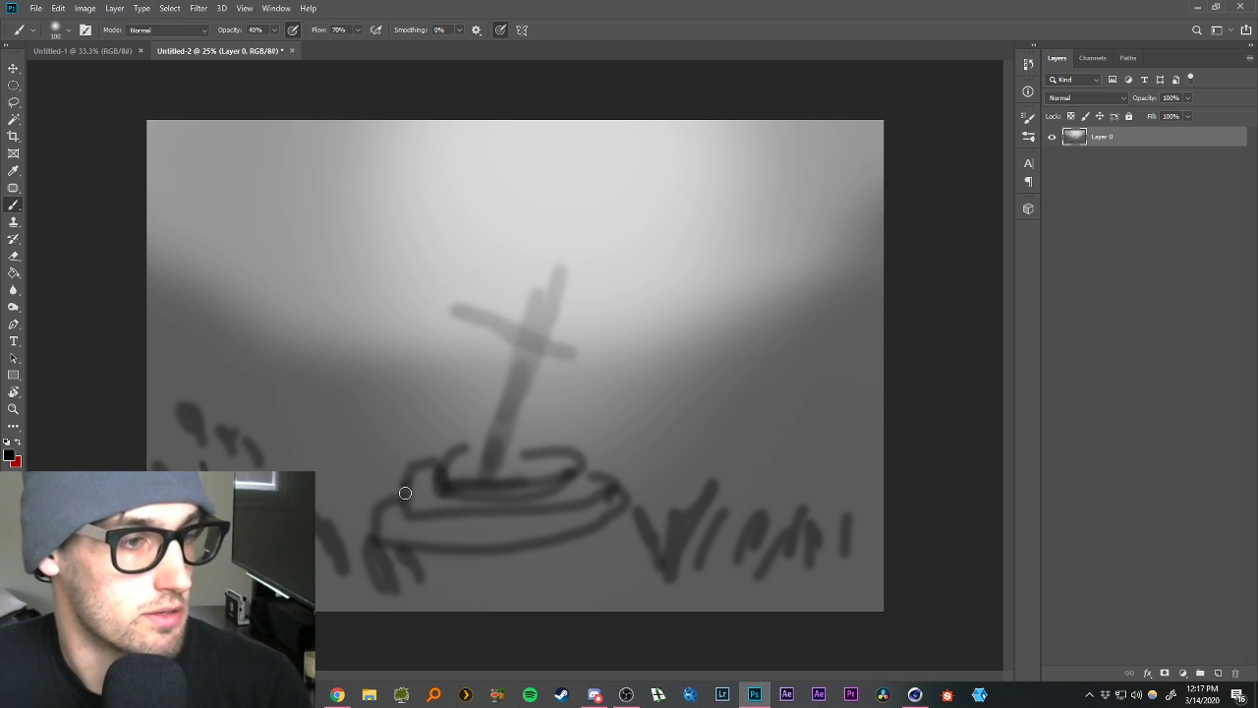
mouse_move(405, 493)
mouse_down()
mouse_move(590, 503)
mouse_move(599, 479)
mouse_up()
mouse_move(383, 524)
mouse_down()
mouse_move(514, 573)
mouse_move(602, 513)
mouse_up()
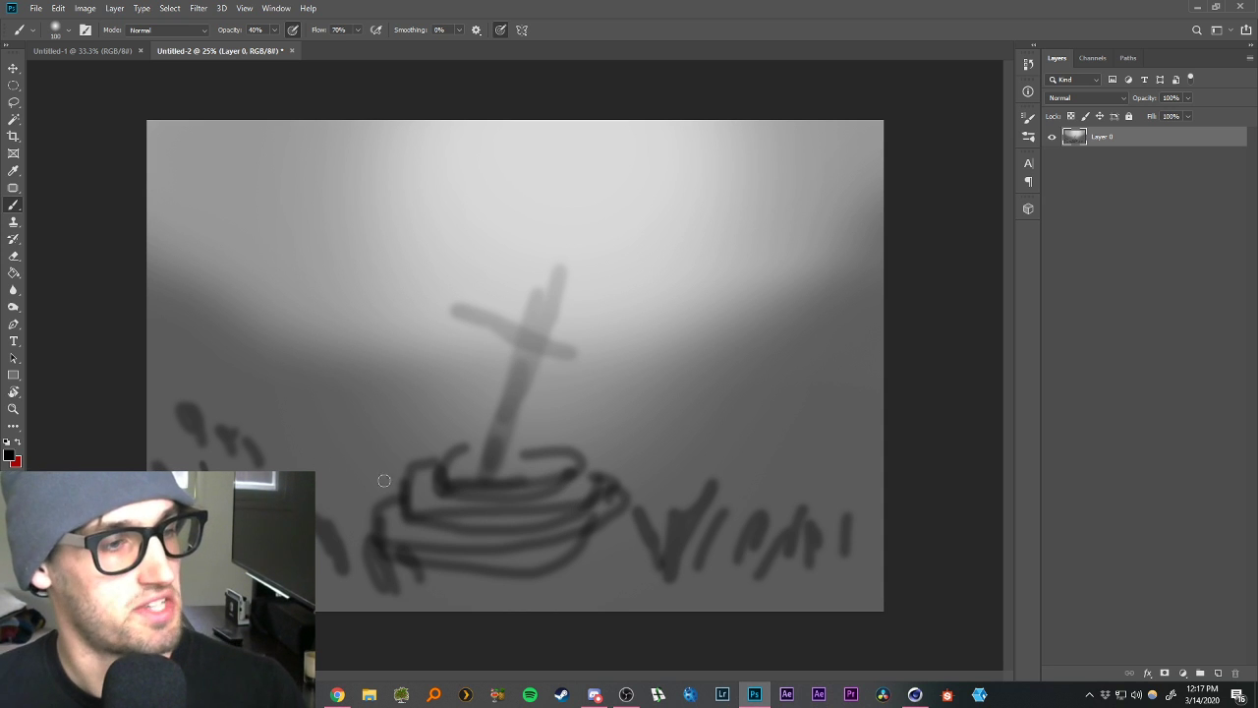
Paint a dark ground line beneath the pedestal and rough black terrain lines rising outward on both sides of the sword.
drag(304, 579, 783, 580)
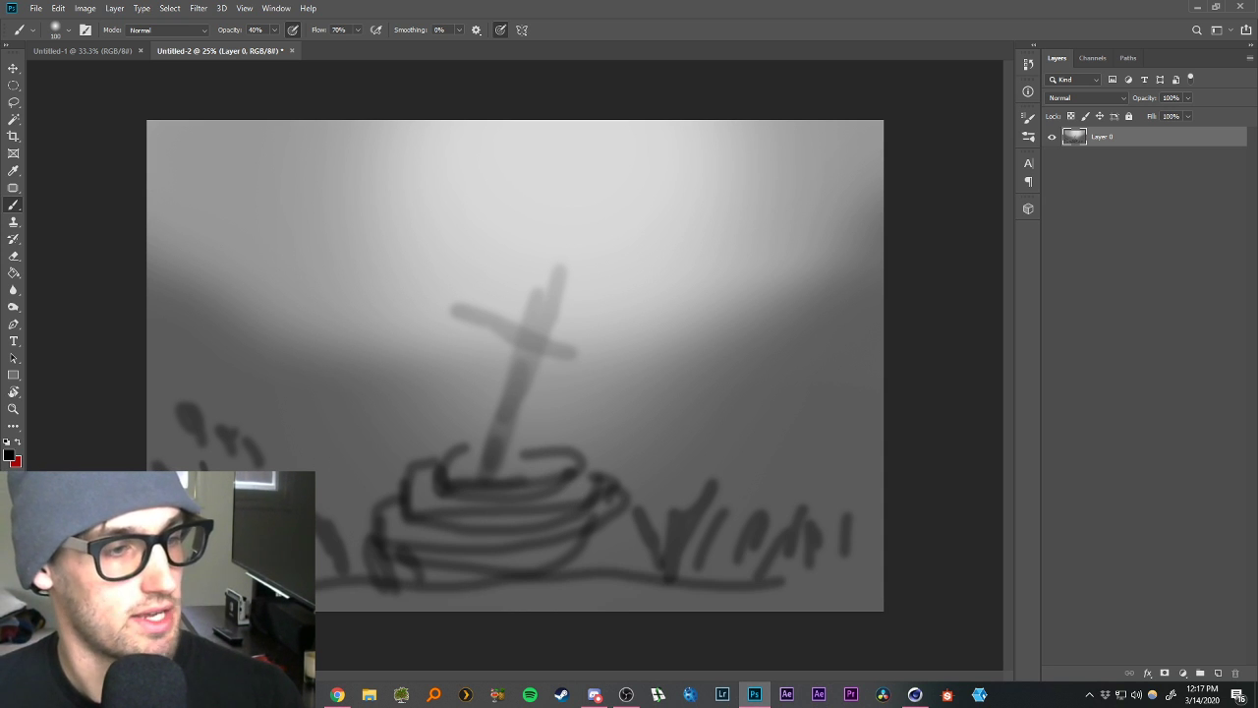
drag(340, 557, 305, 548)
drag(323, 503, 150, 431)
drag(328, 479, 199, 428)
drag(638, 540, 816, 502)
drag(698, 487, 891, 436)
drag(653, 468, 839, 396)
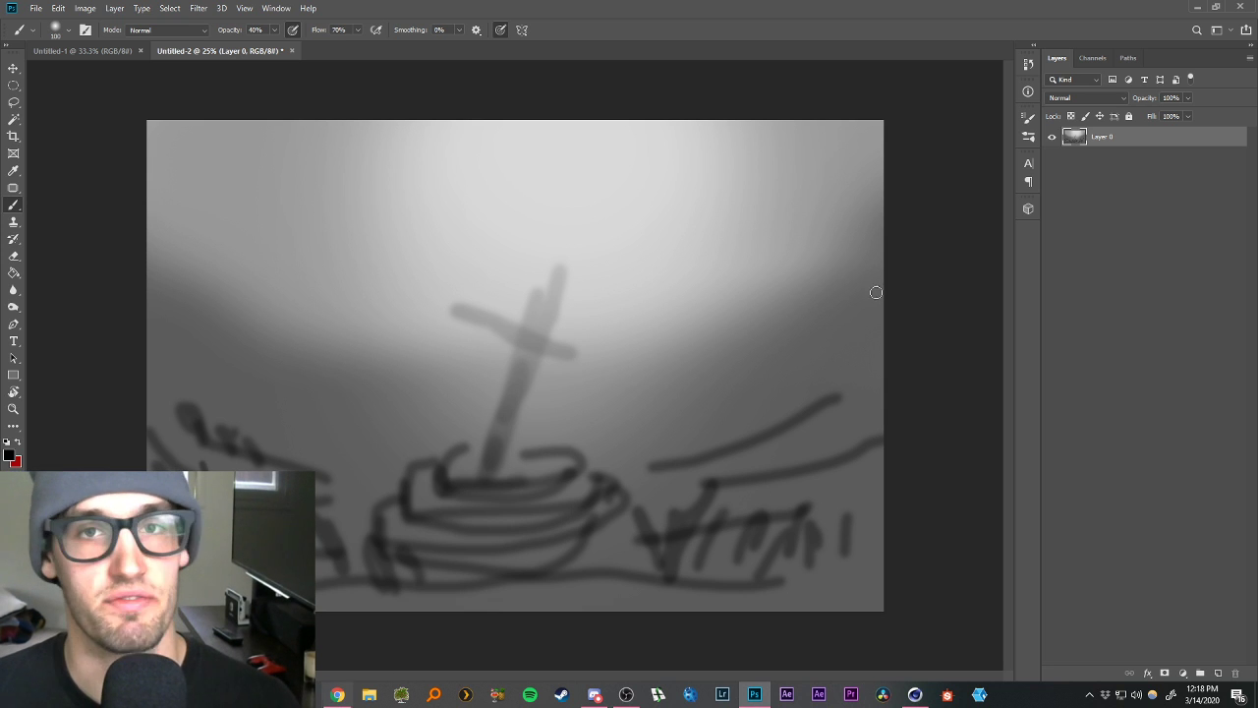
Switch to Chrome, open megascans.se and browse the home page down to the new 3D models.
click(335, 696)
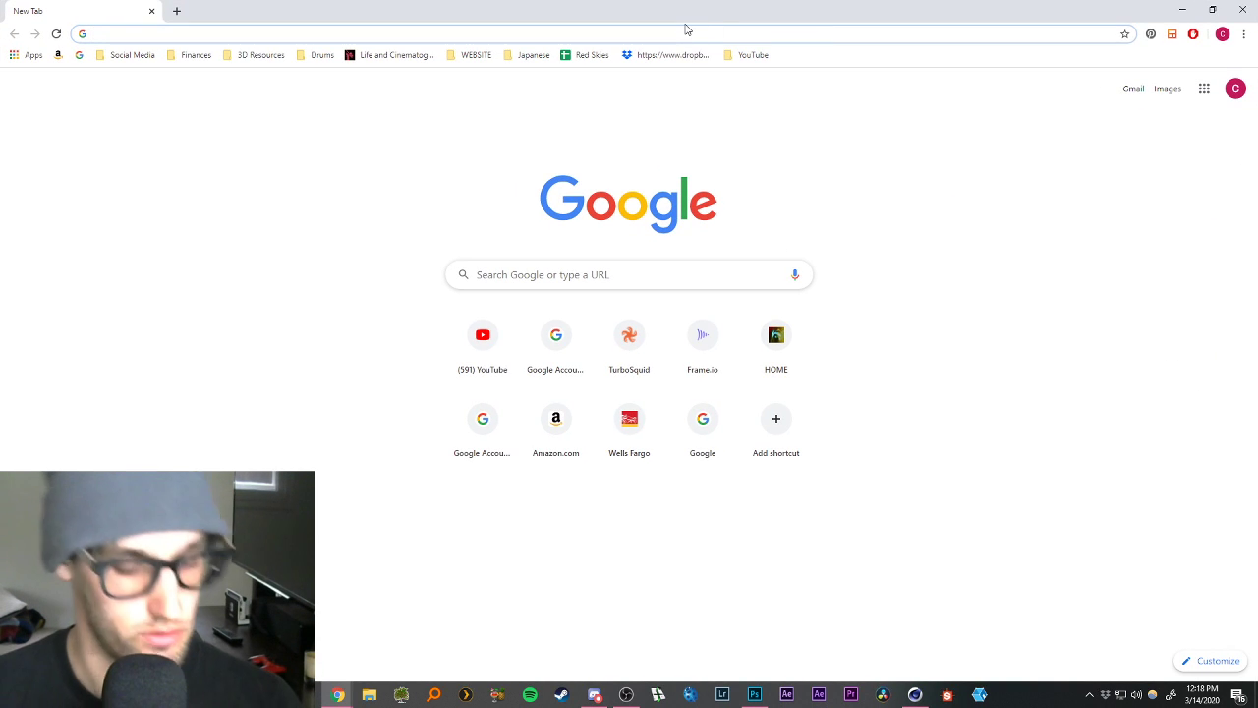
text(megascans.se)
key(Return)
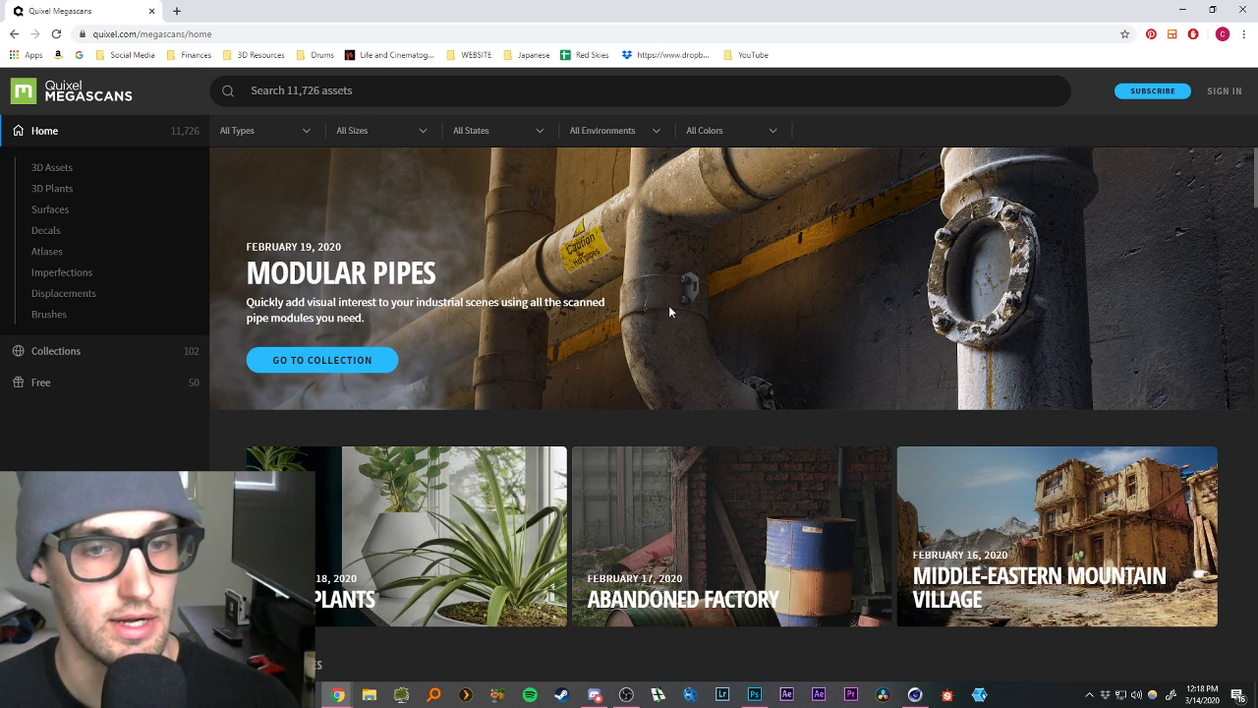
scroll(656, 321, down, 1)
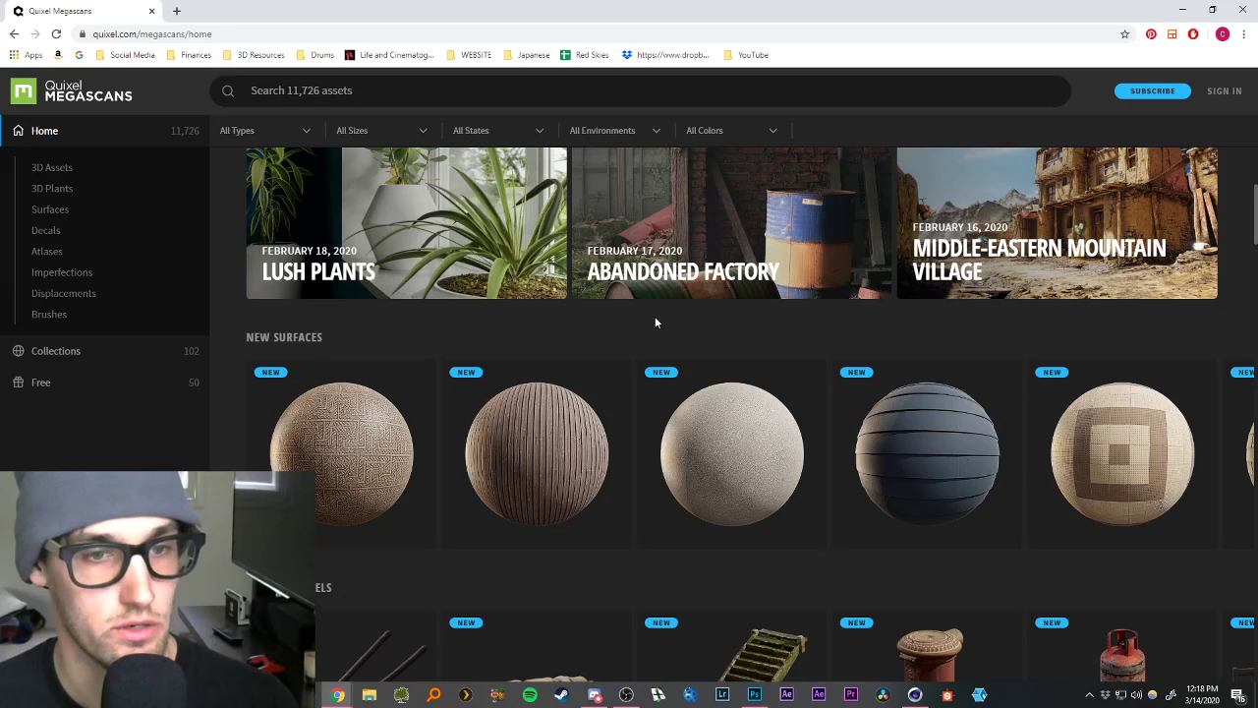
scroll(655, 321, down, 2)
scroll(706, 321, down, 1)
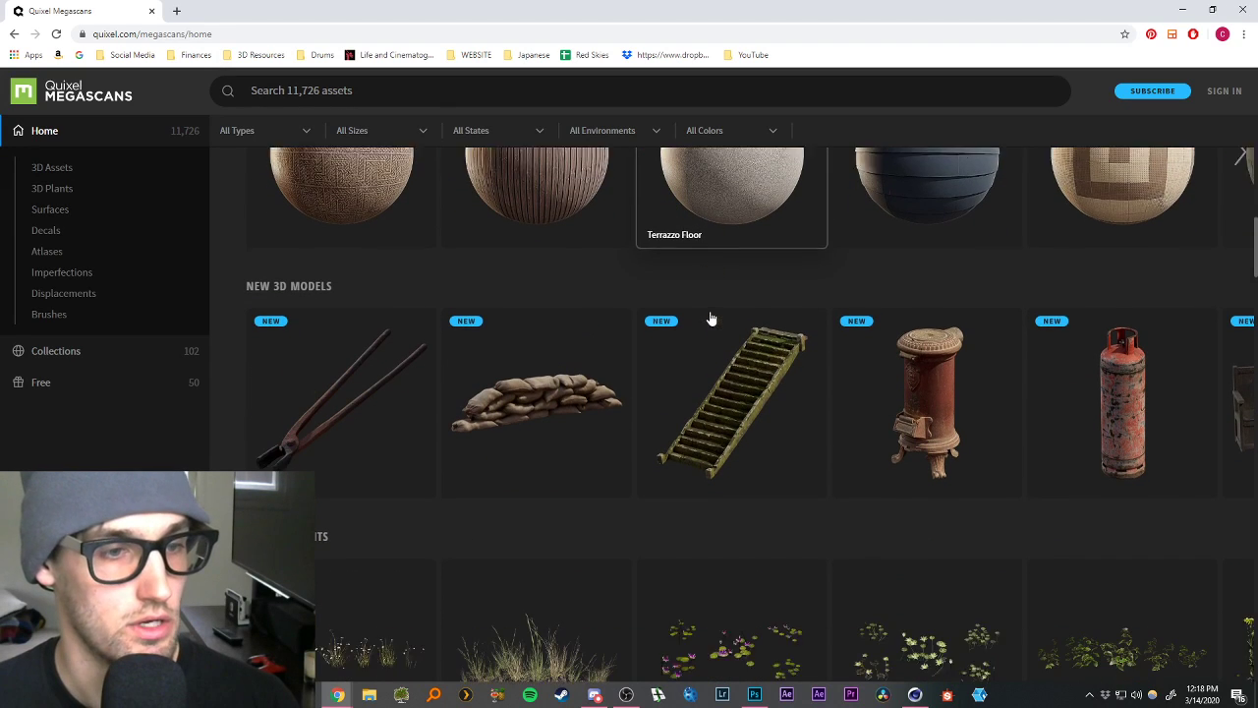
View the sandbag barrier preview, close it and show the next set of new 3D models.
click(568, 380)
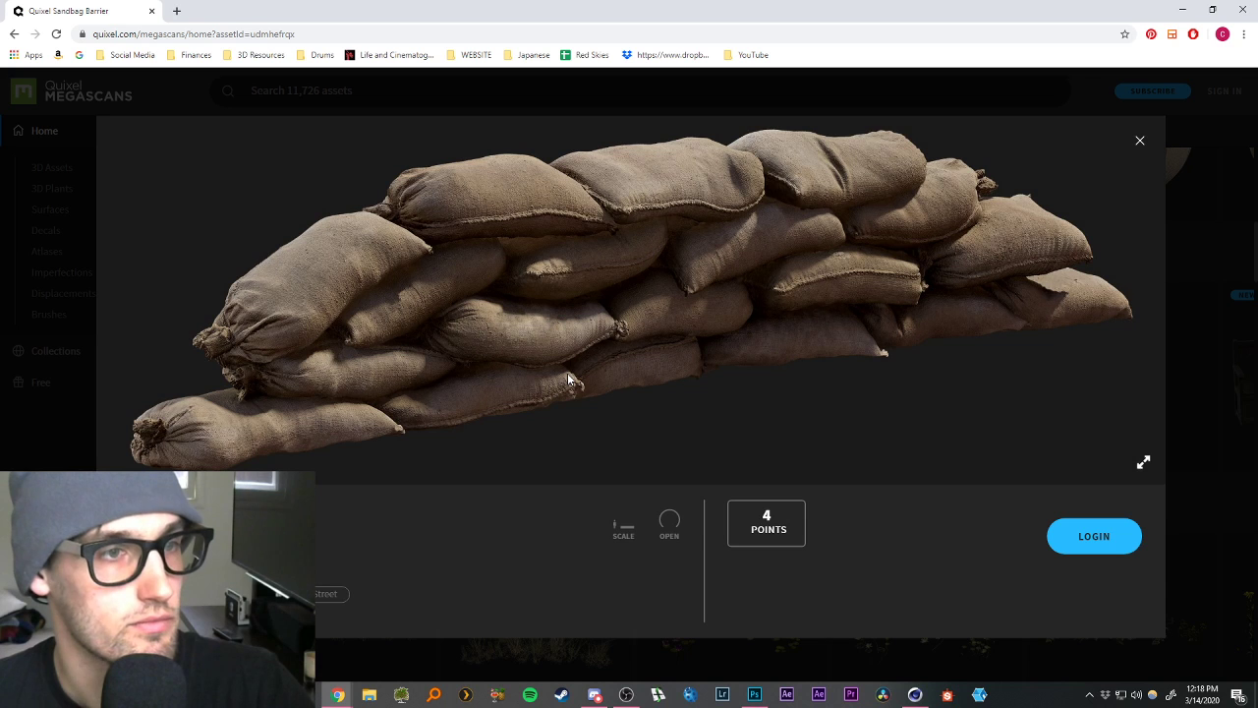
click(1141, 143)
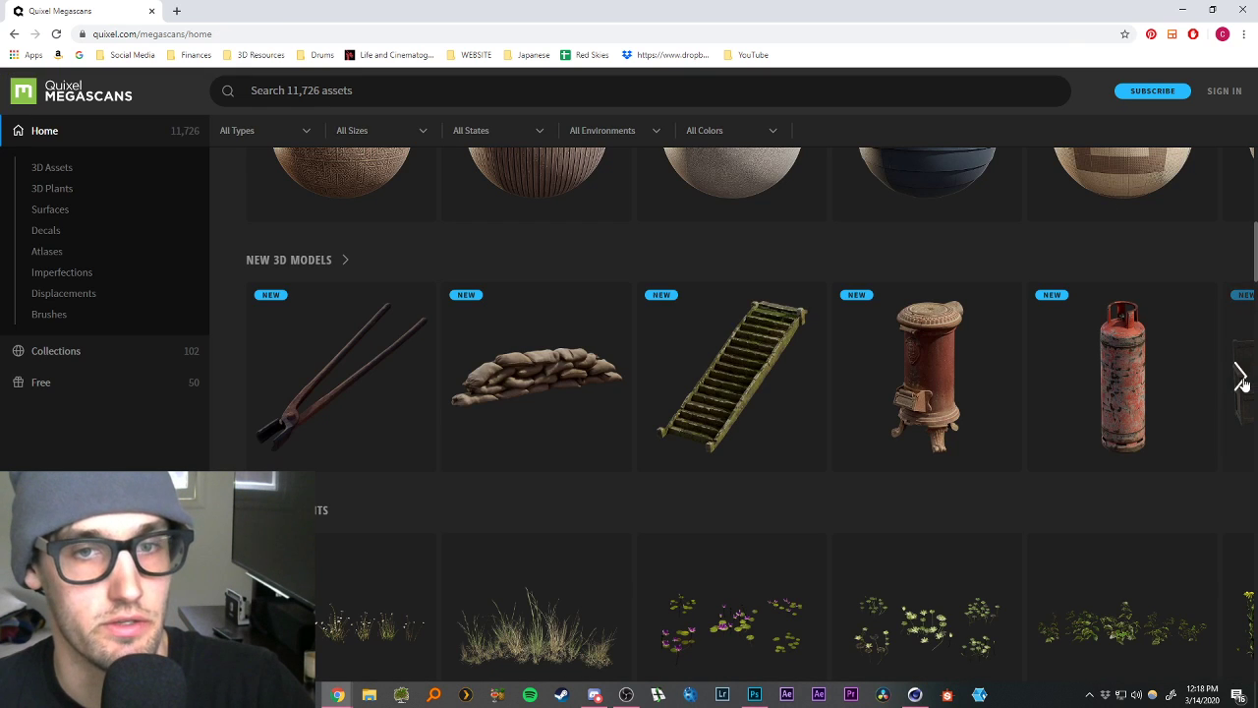
click(1240, 377)
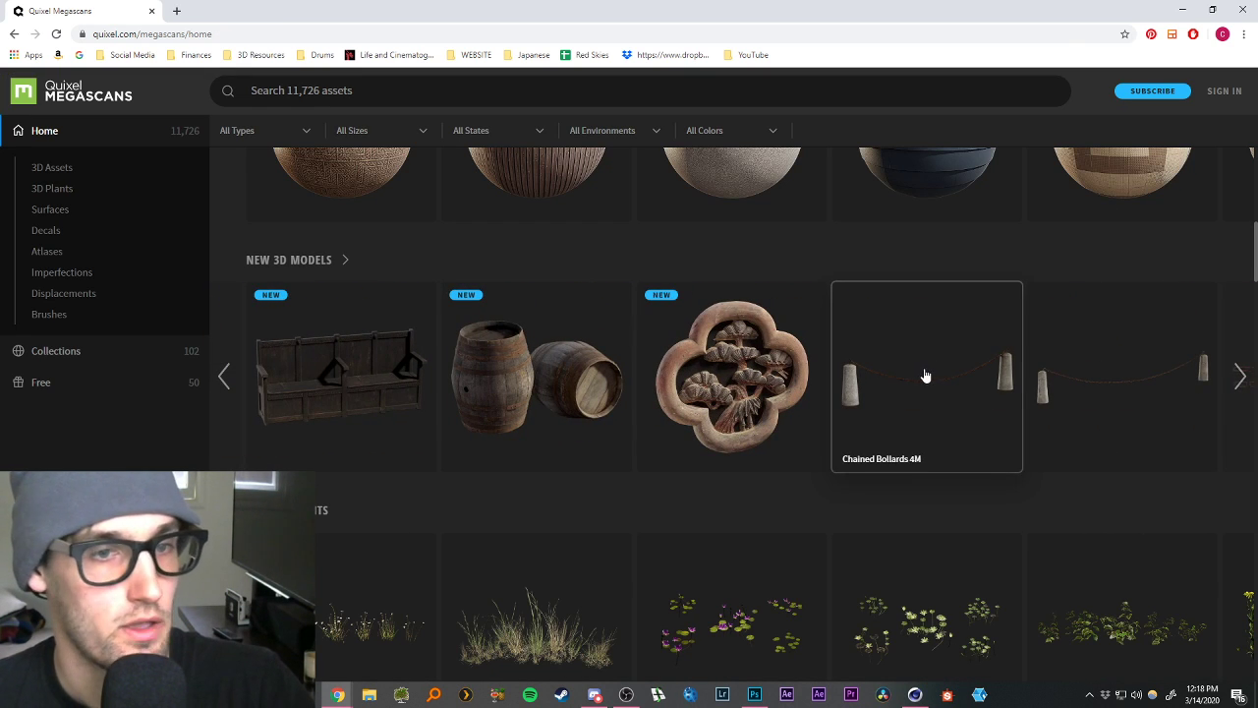
Open the 3D Assets category and look through its subcategories, trending assets and latest models.
scroll(811, 373, up, 8)
click(61, 169)
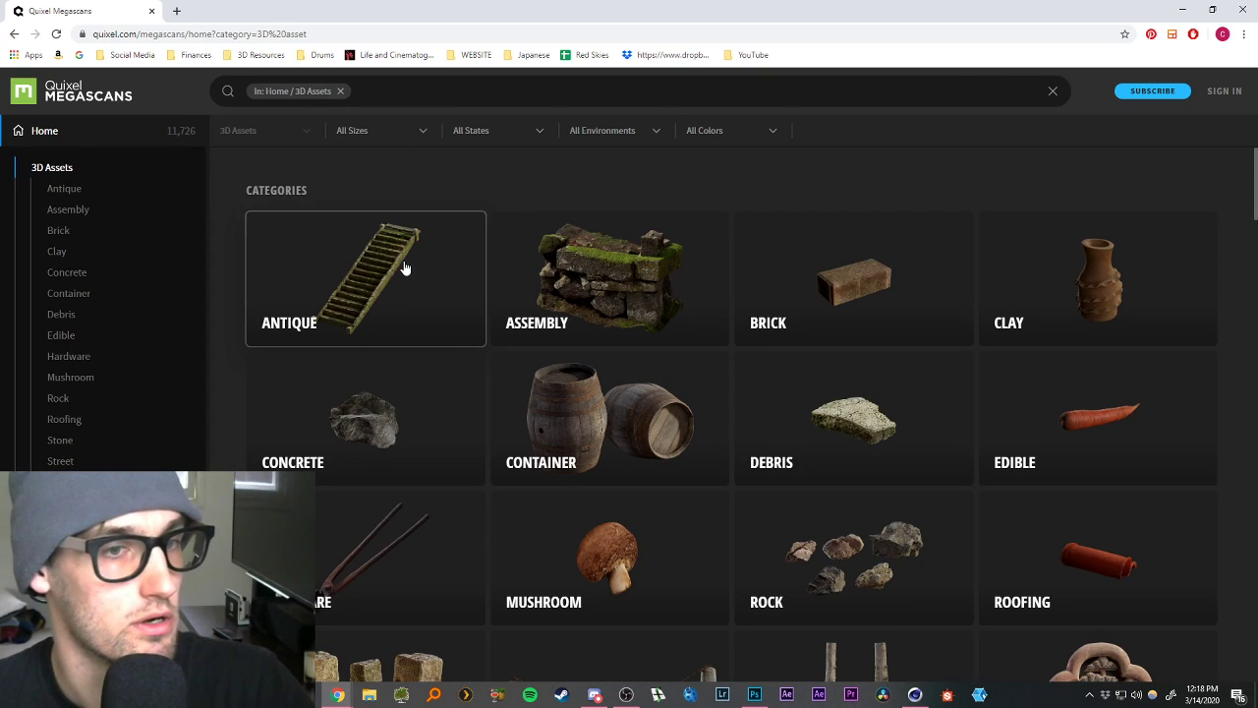
scroll(411, 267, down, 2)
scroll(527, 340, down, 1)
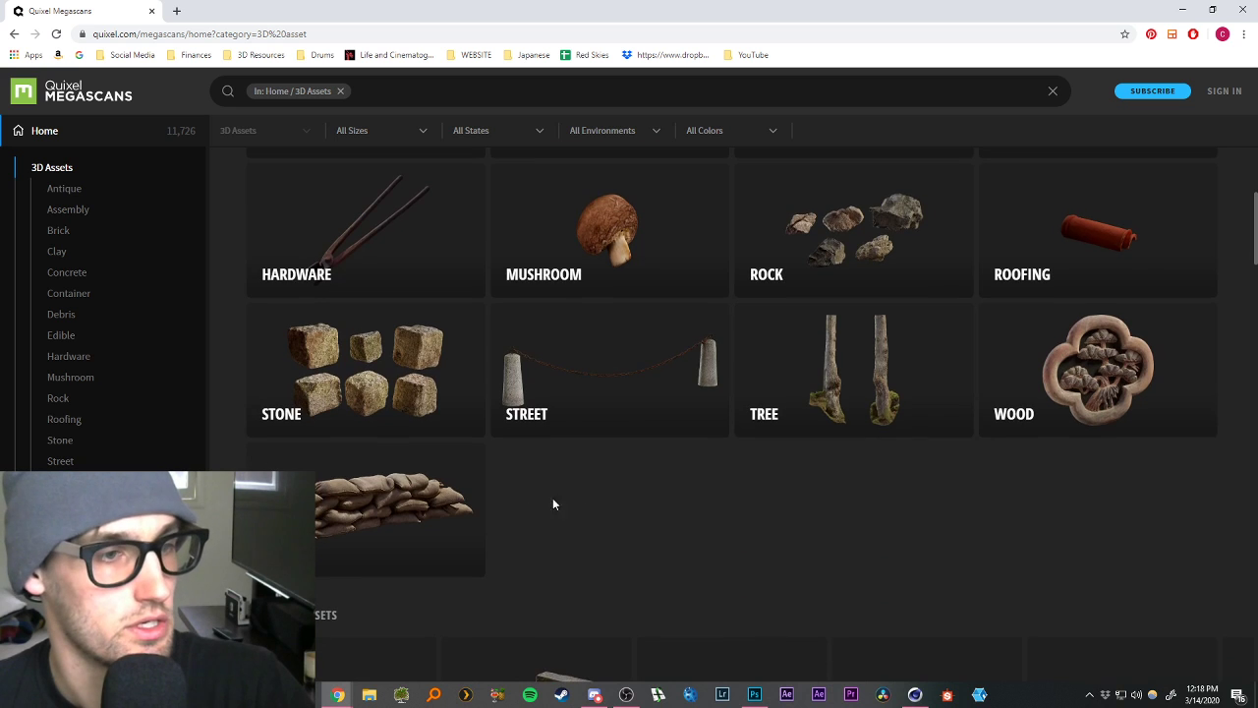
scroll(636, 502, up, 2)
scroll(650, 500, down, 5)
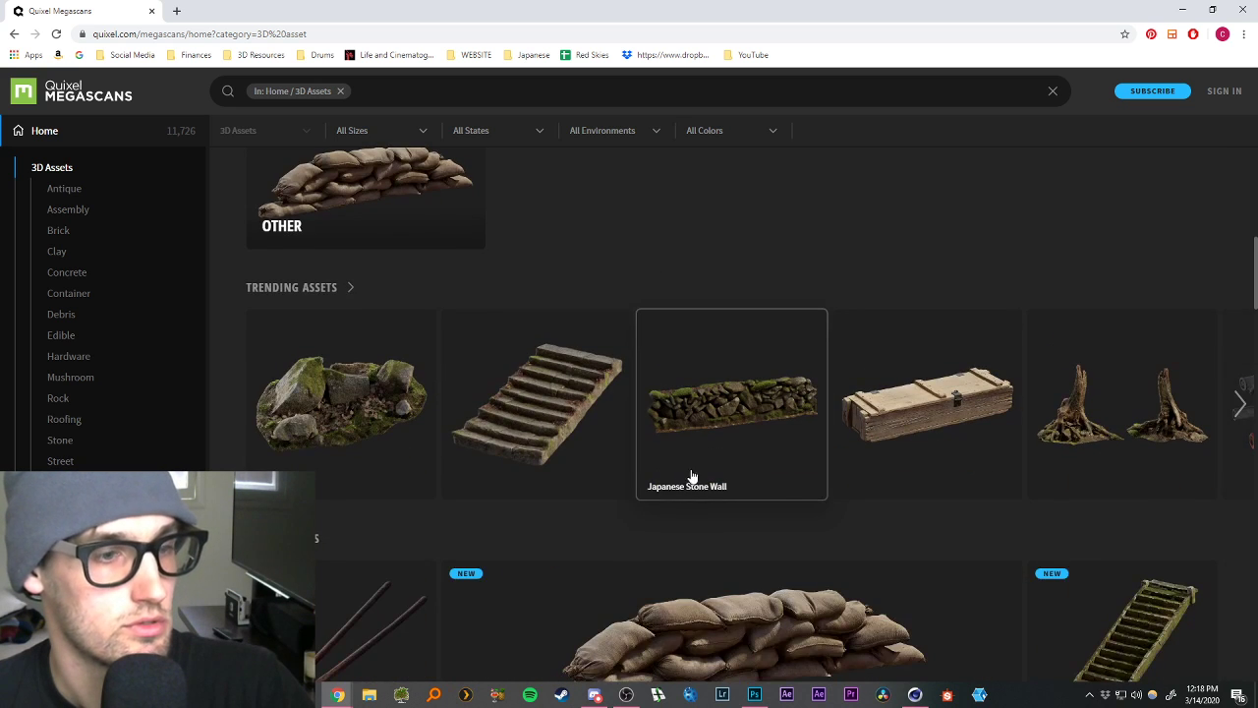
scroll(698, 473, down, 1)
scroll(705, 469, down, 6)
scroll(708, 449, up, 4)
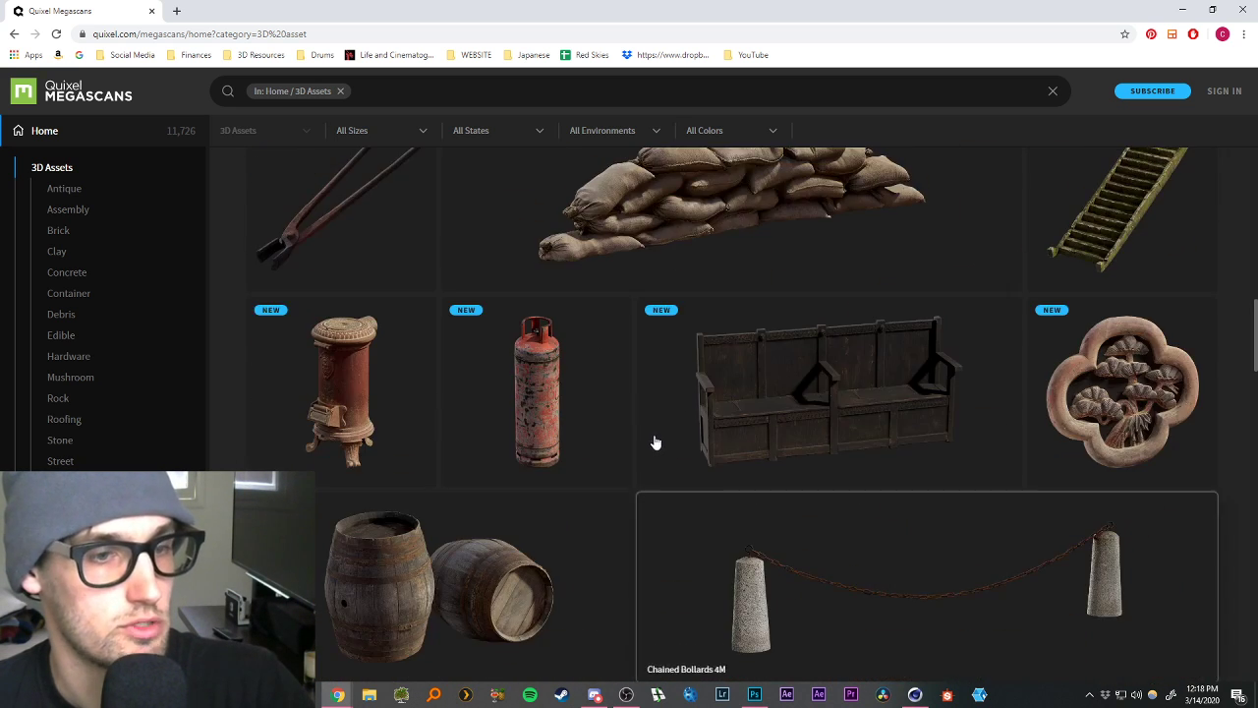
scroll(654, 442, down, 3)
scroll(884, 554, down, 4)
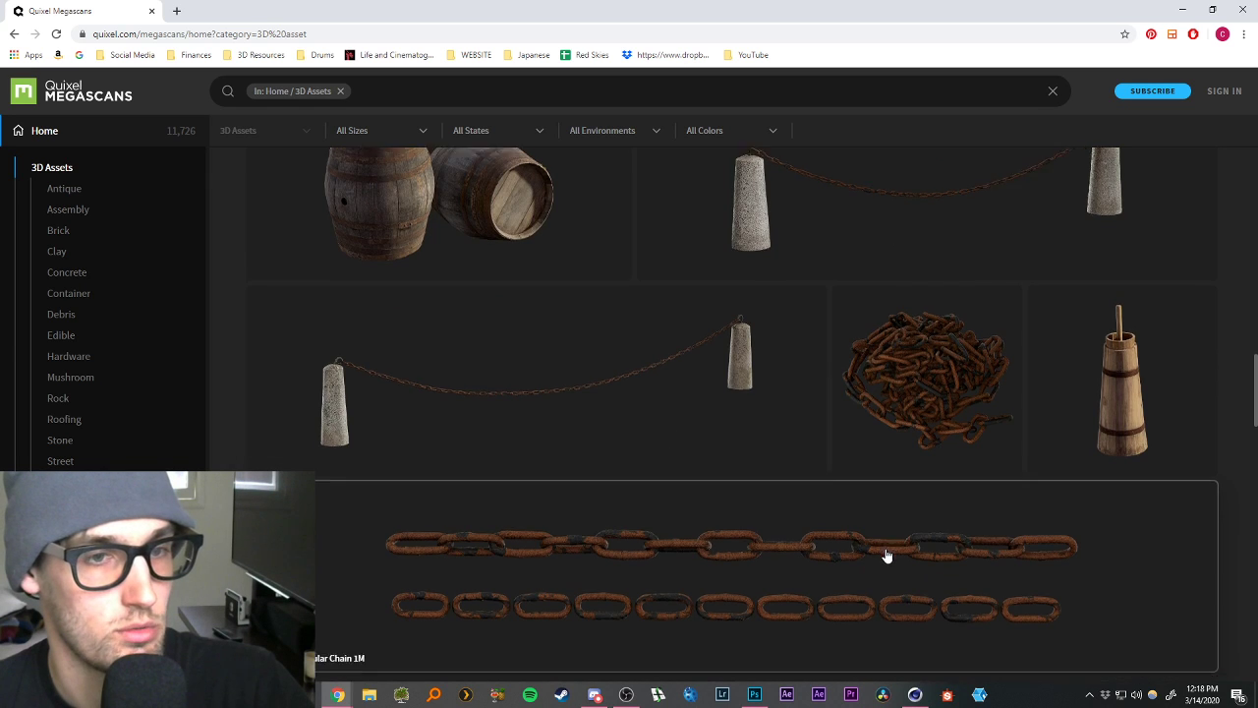
scroll(879, 515, up, 10)
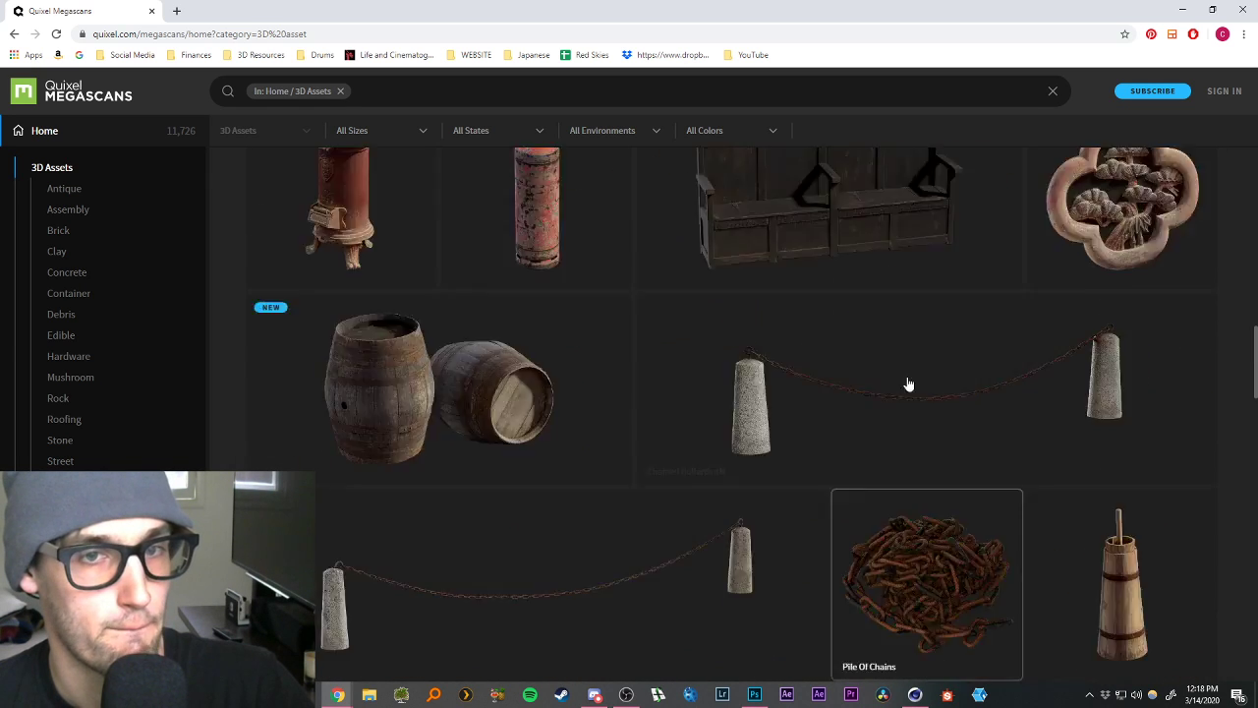
scroll(840, 411, up, 8)
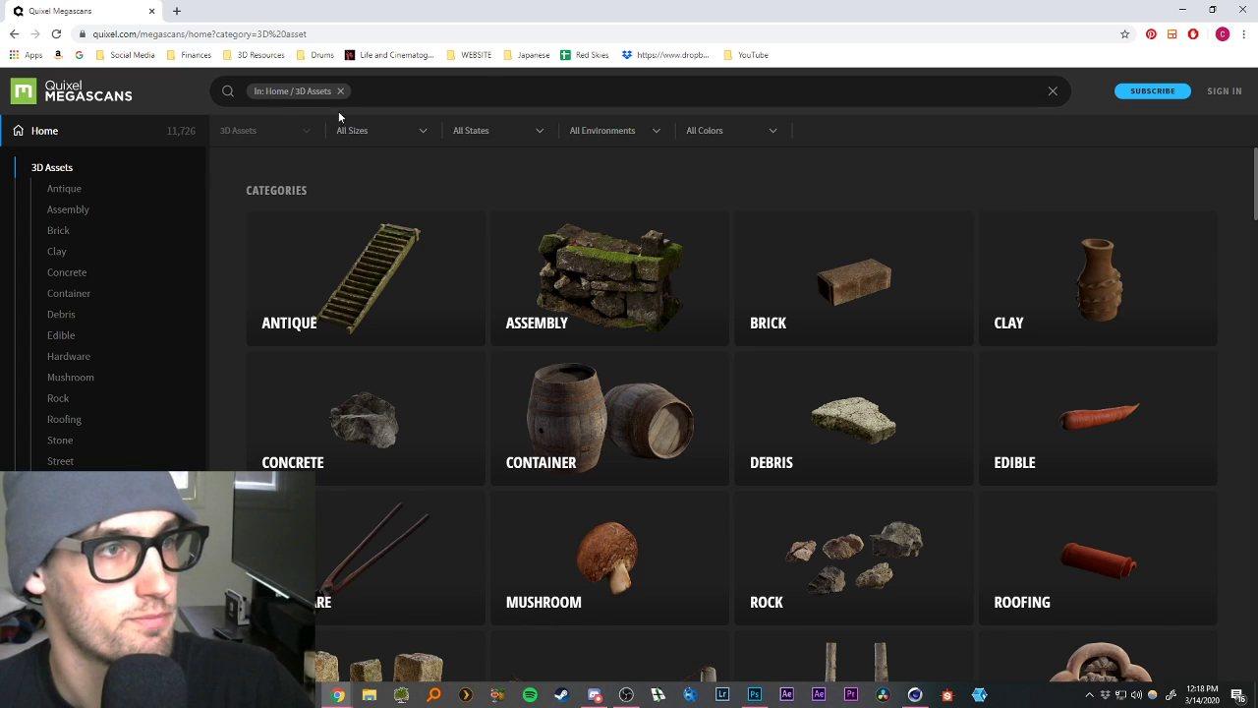
Search the 3D Assets category for "stairs".
click(404, 90)
text(stia)
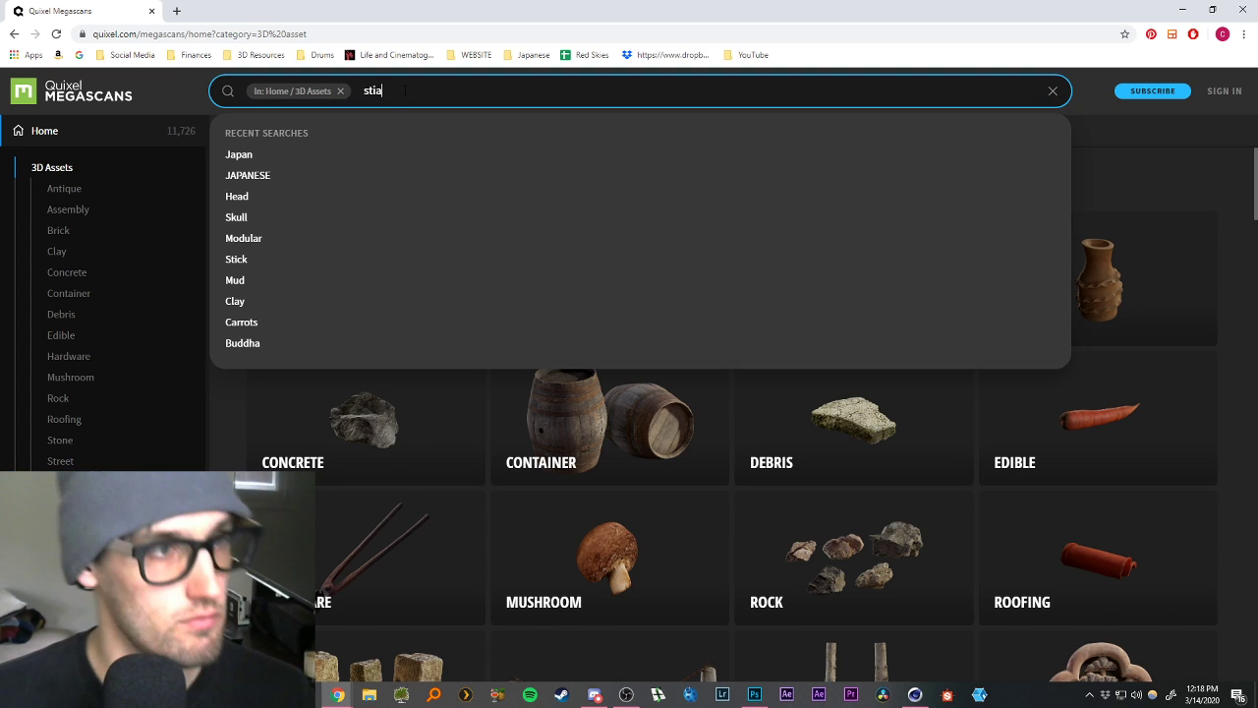
text(rs)
key(BackSpace)
key(BackSpace)
key(BackSpace)
key(BackSpace)
text(a)
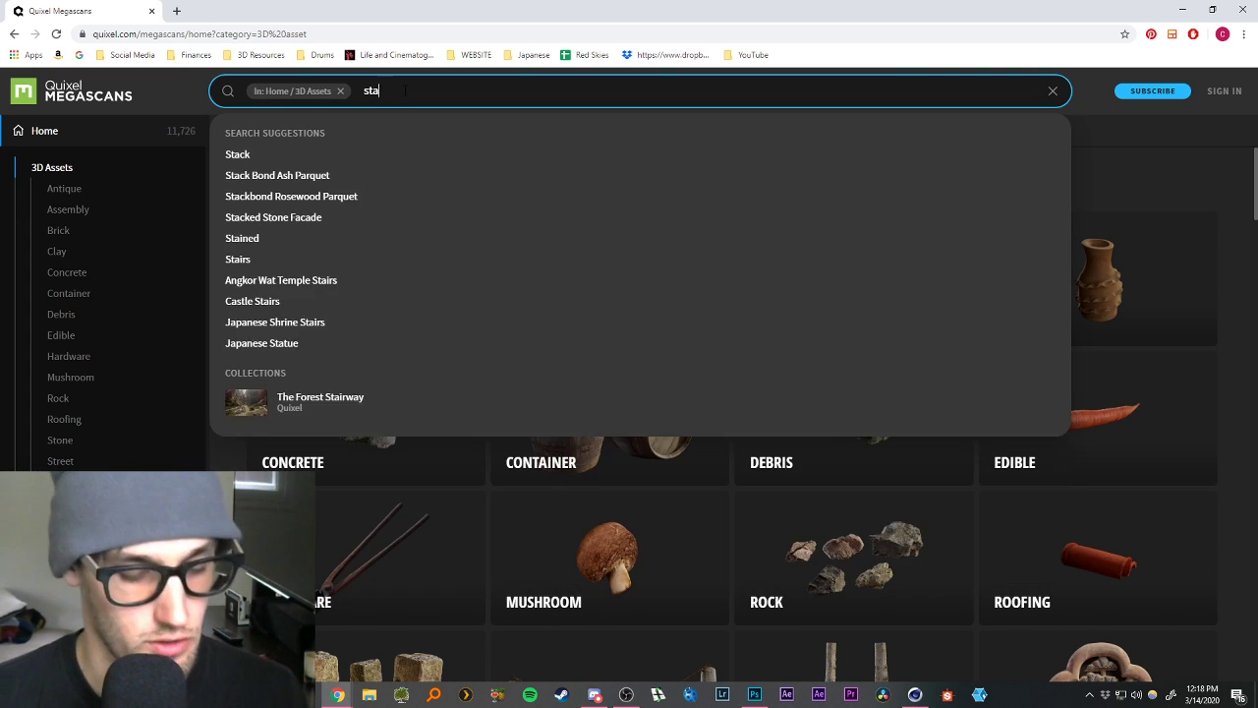
text(irs)
key(Return)
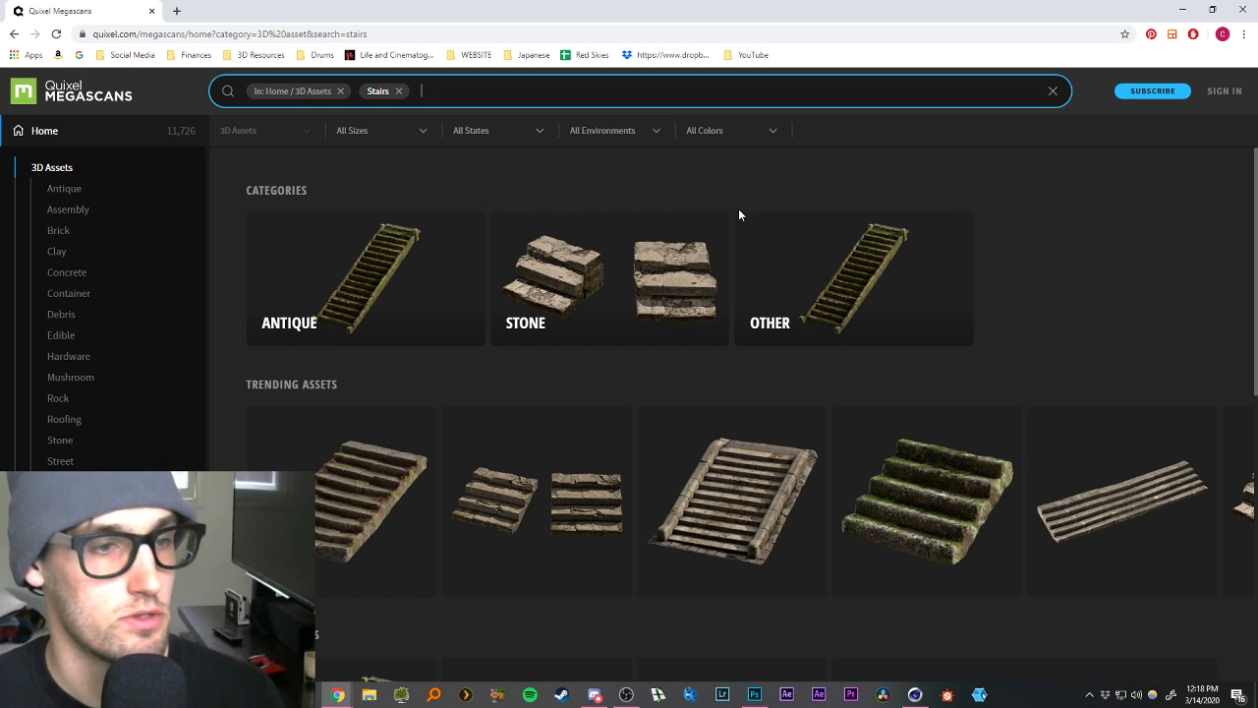
Examine the stair models among the trending and latest assets, including the next set of trending ones.
scroll(702, 344, down, 2)
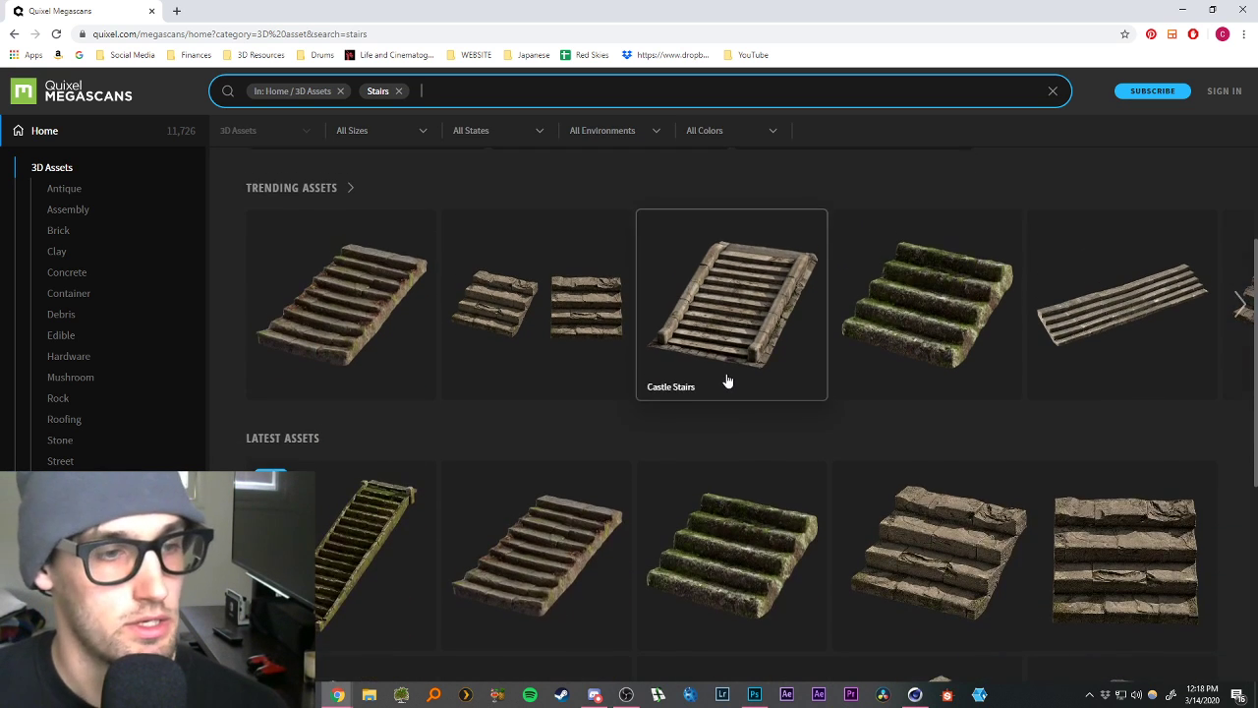
scroll(727, 382, down, 6)
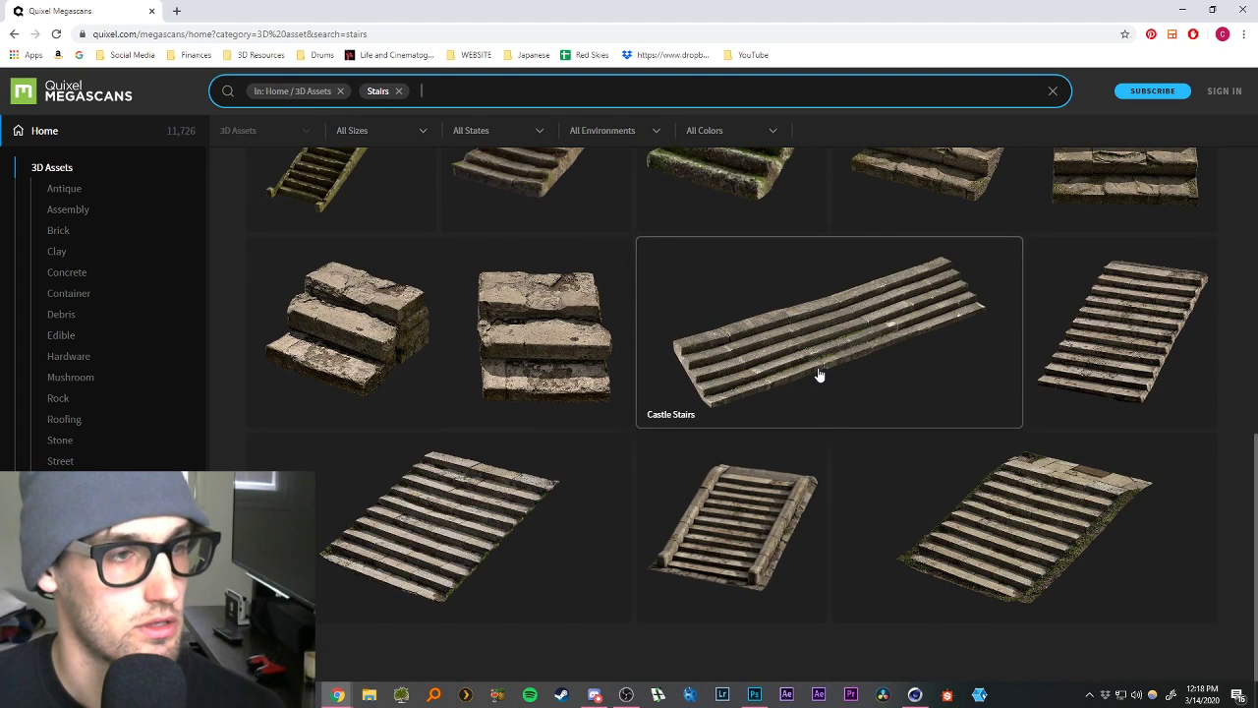
scroll(846, 389, up, 4)
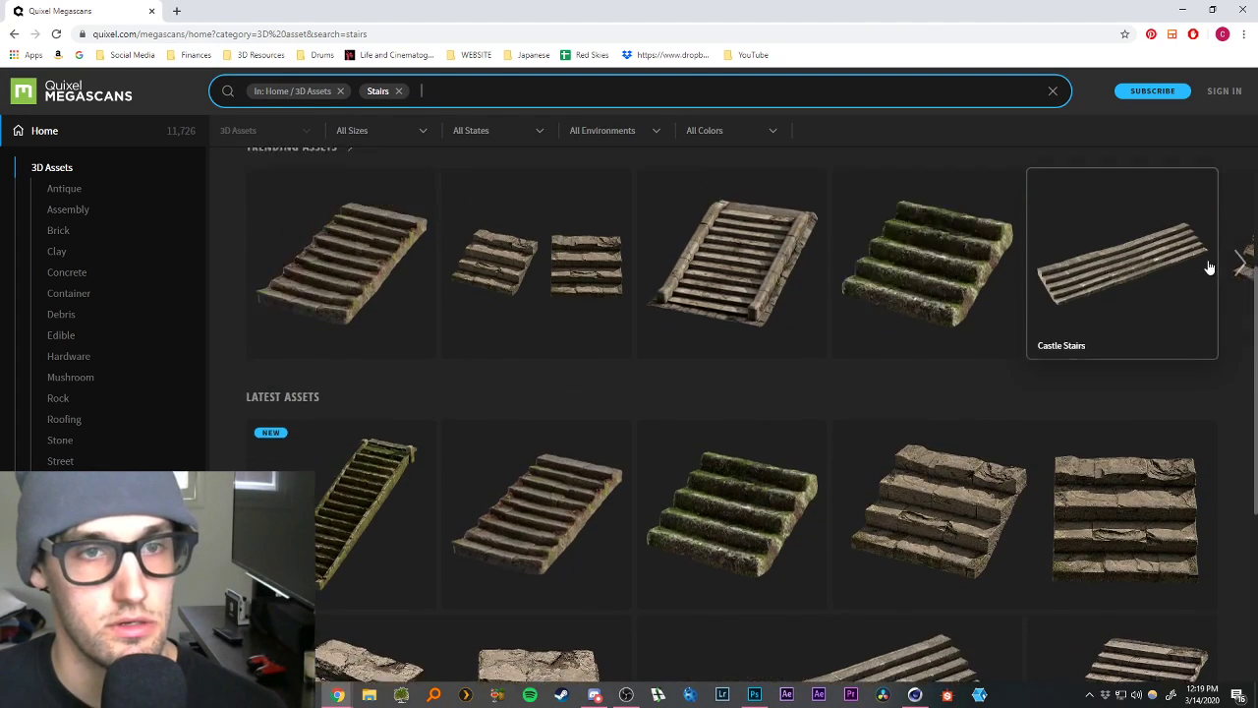
scroll(1110, 435, down, 4)
scroll(1090, 432, up, 4)
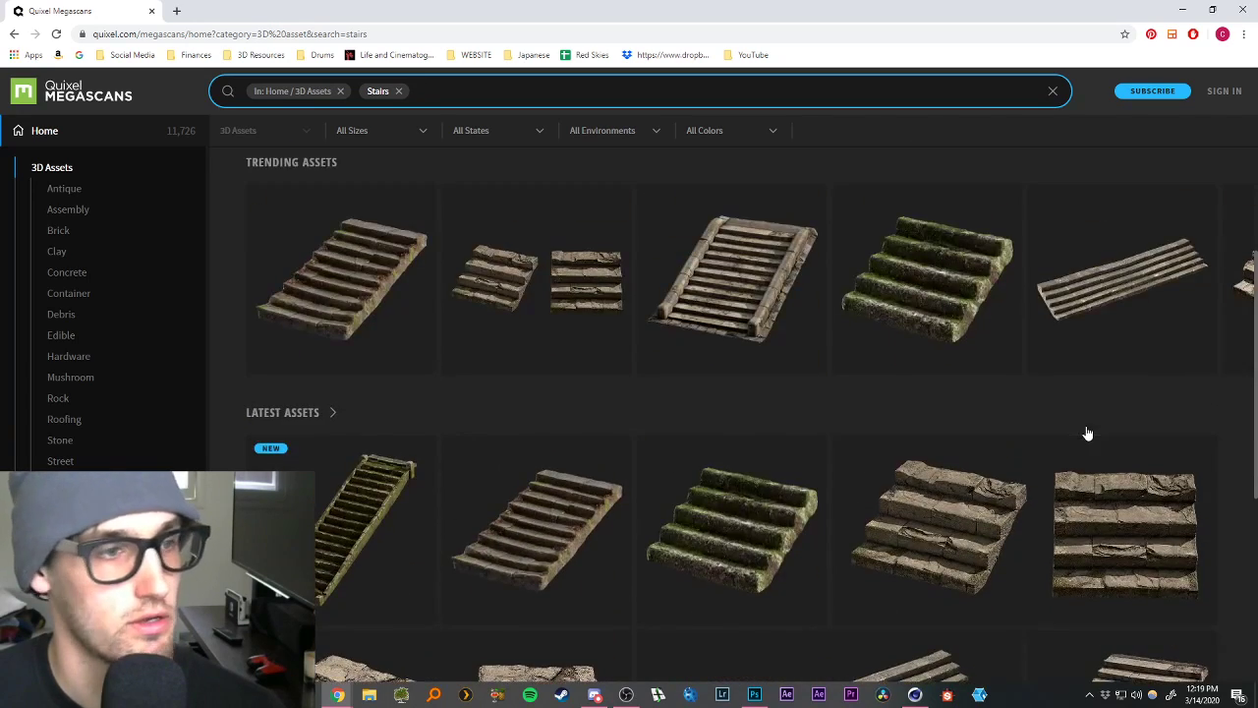
click(271, 412)
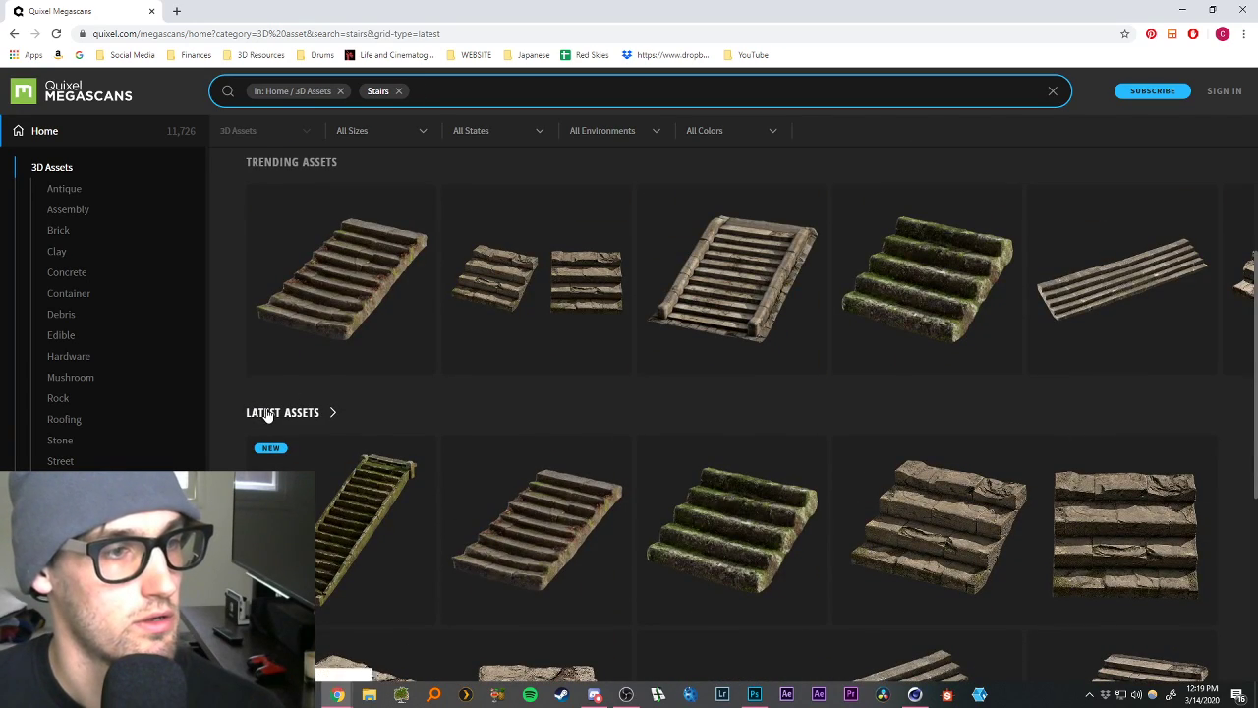
scroll(452, 417, down, 2)
scroll(472, 383, up, 3)
key(alt+Left)
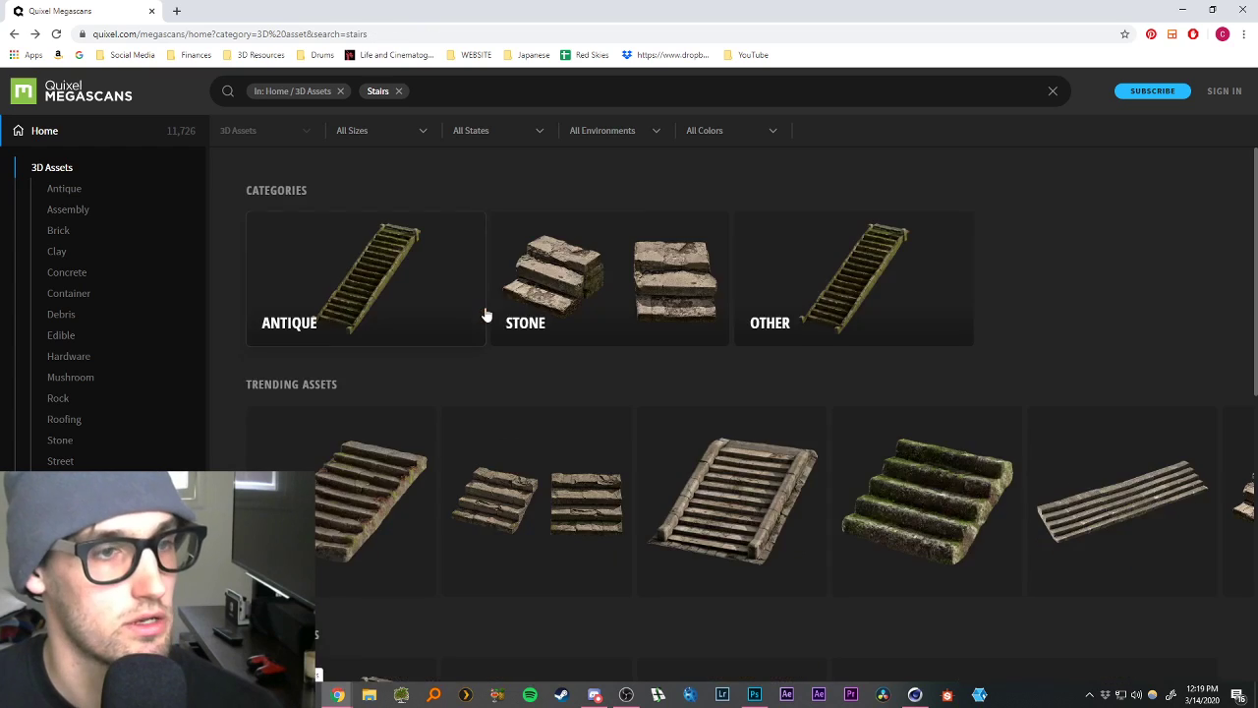
scroll(505, 441, down, 5)
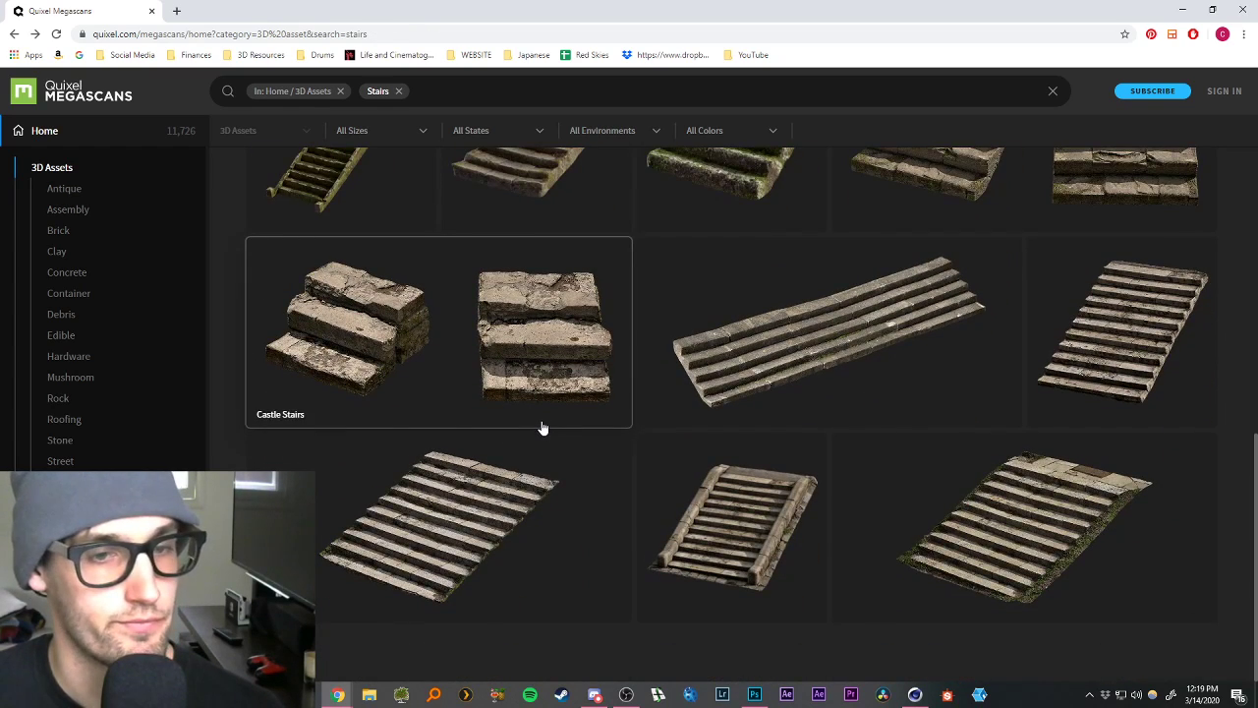
scroll(542, 428, up, 3)
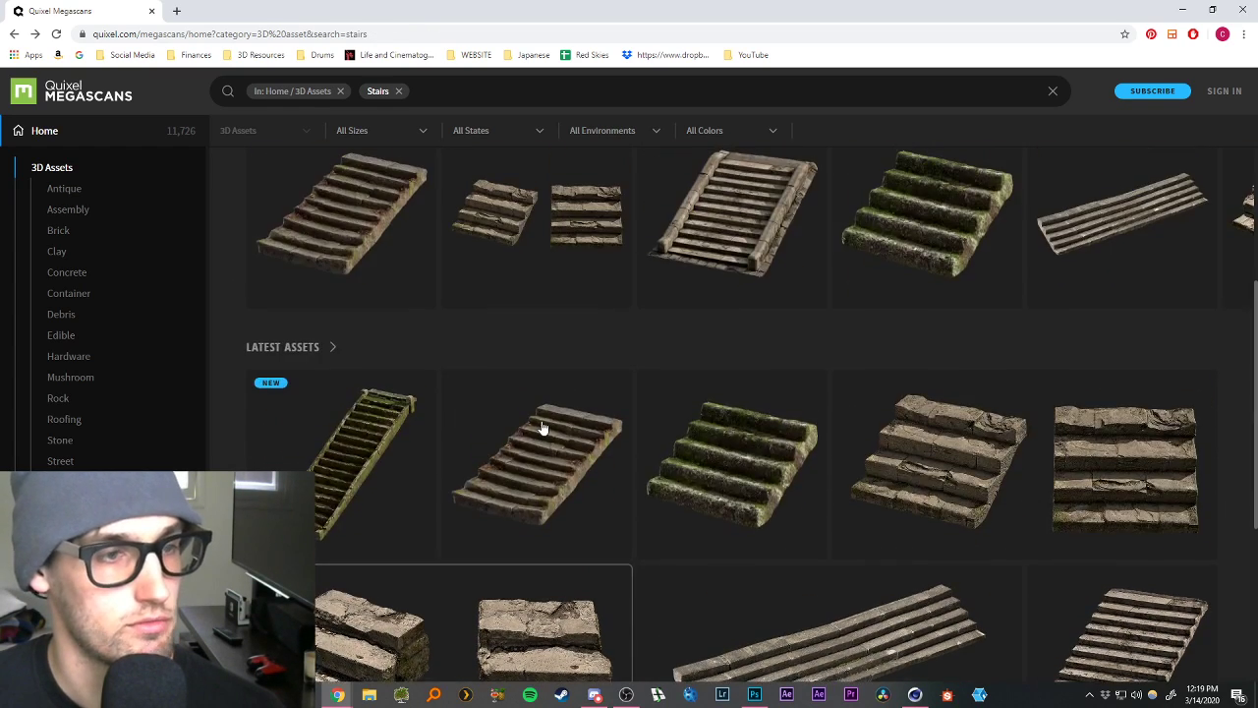
scroll(549, 436, up, 3)
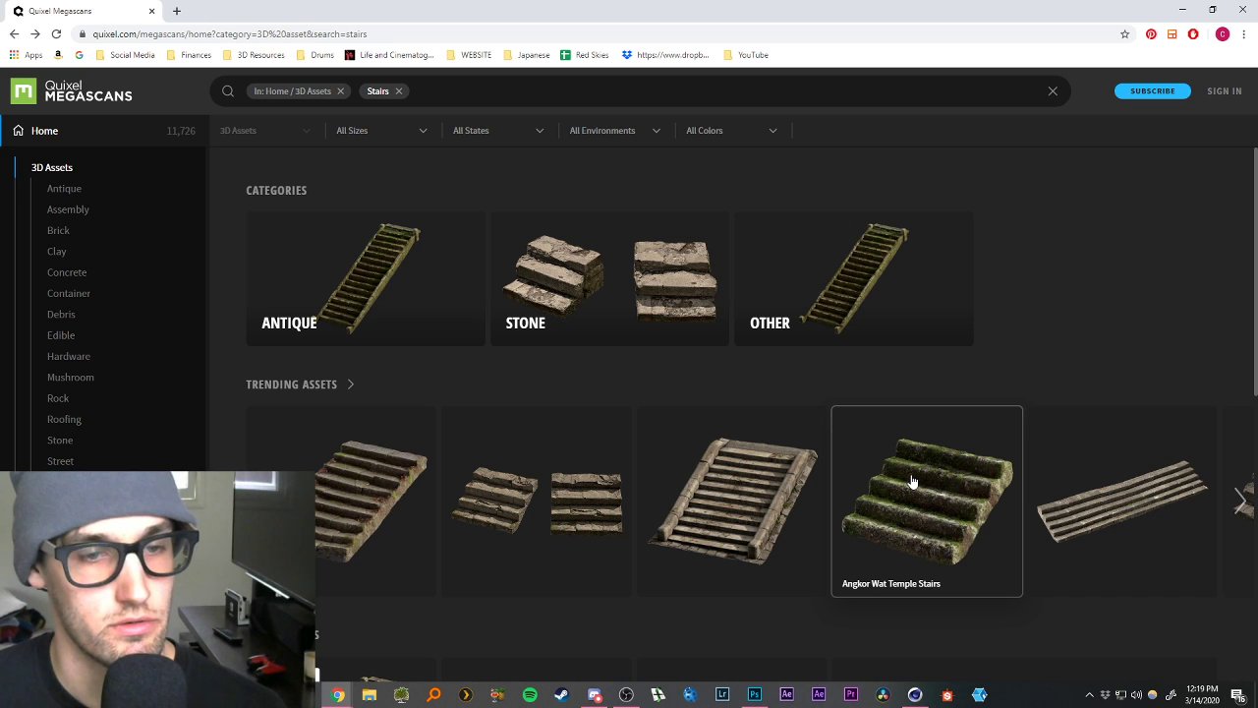
click(1240, 501)
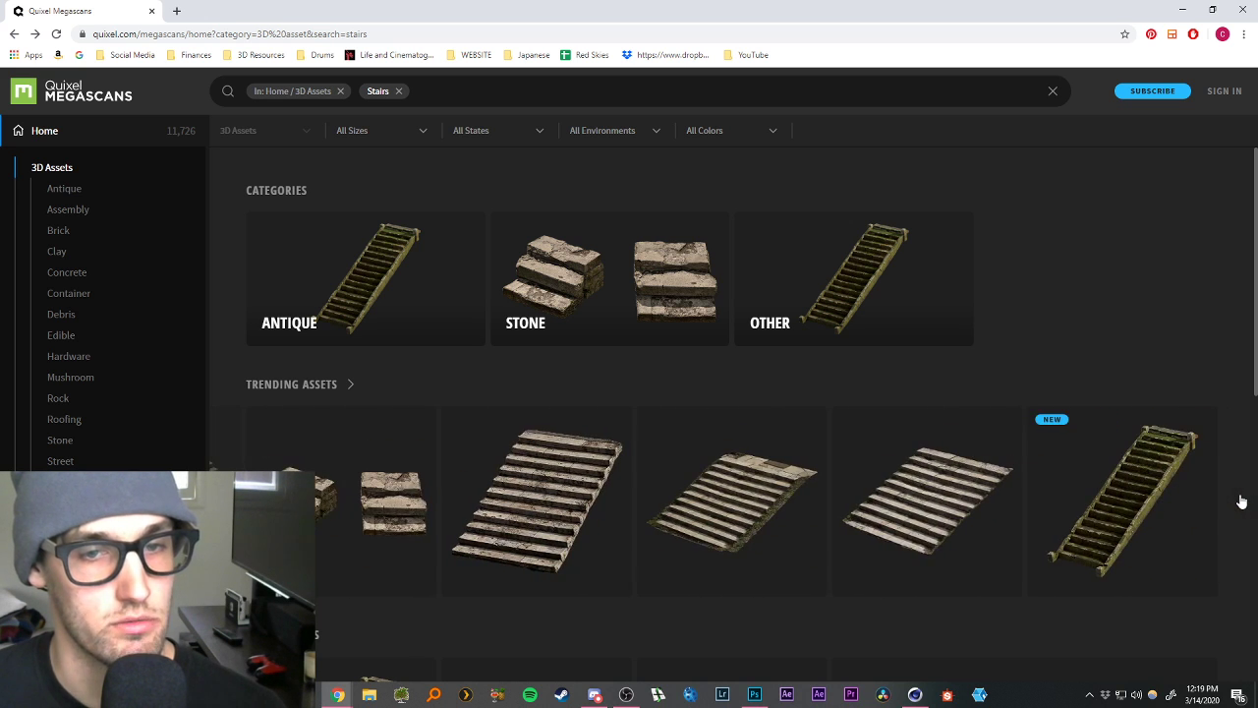
Remove the Stairs search filter and look through the models in the Antique subcategory of 3D Assets.
click(400, 91)
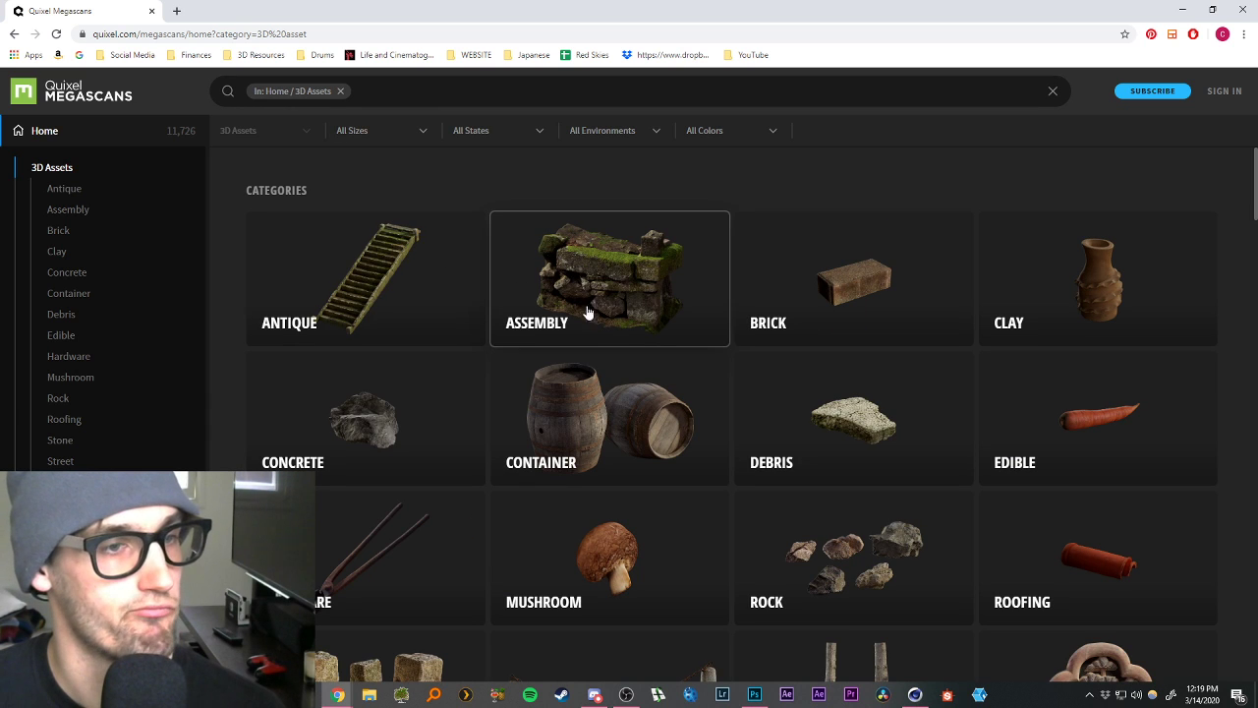
click(64, 190)
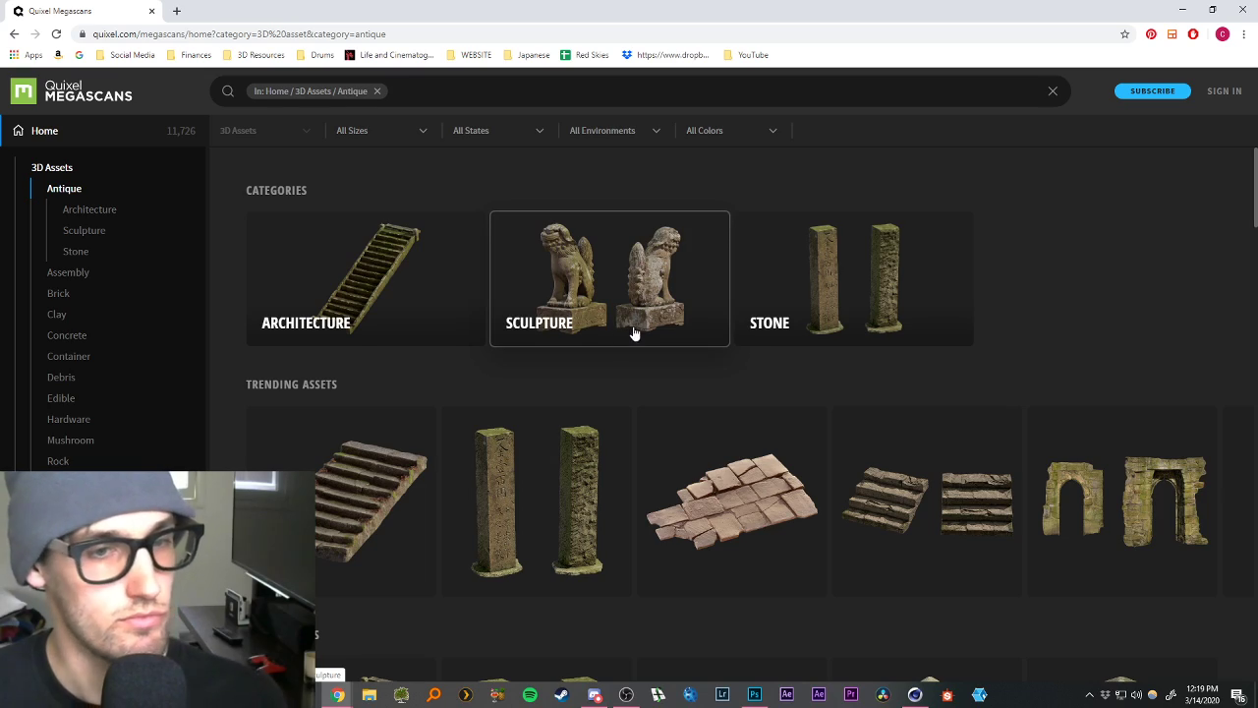
scroll(644, 339, down, 8)
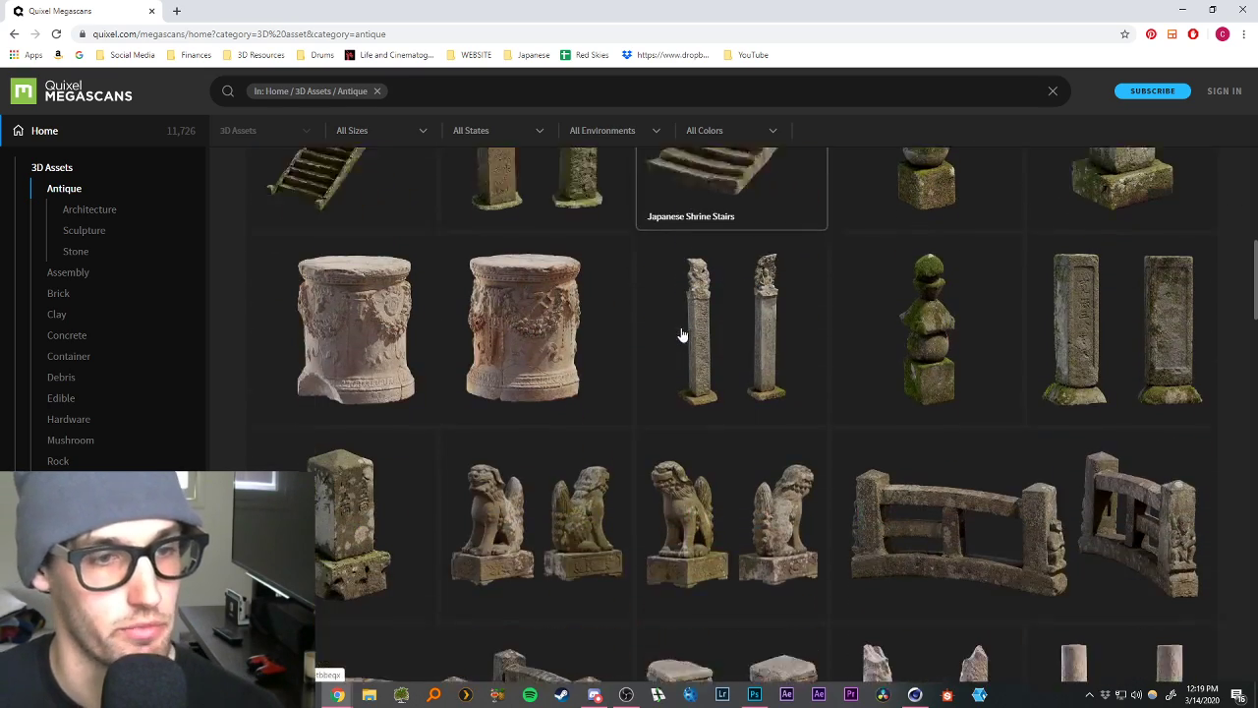
scroll(683, 335, down, 5)
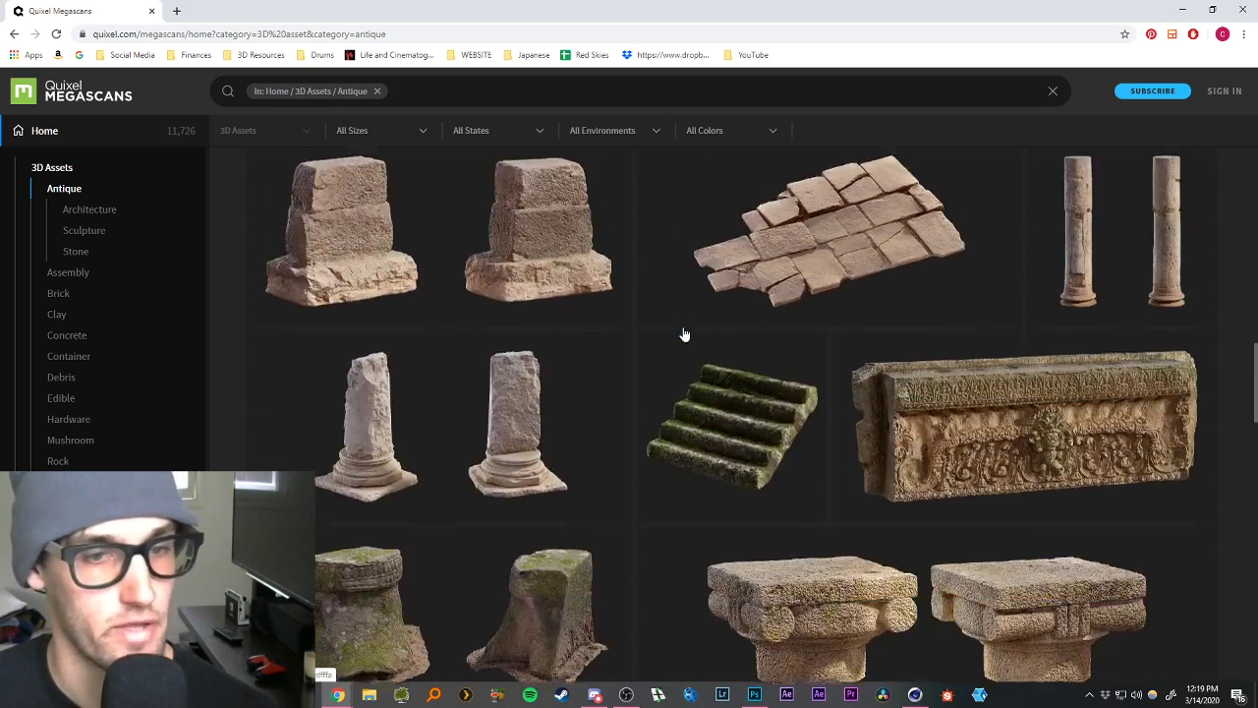
scroll(684, 335, down, 5)
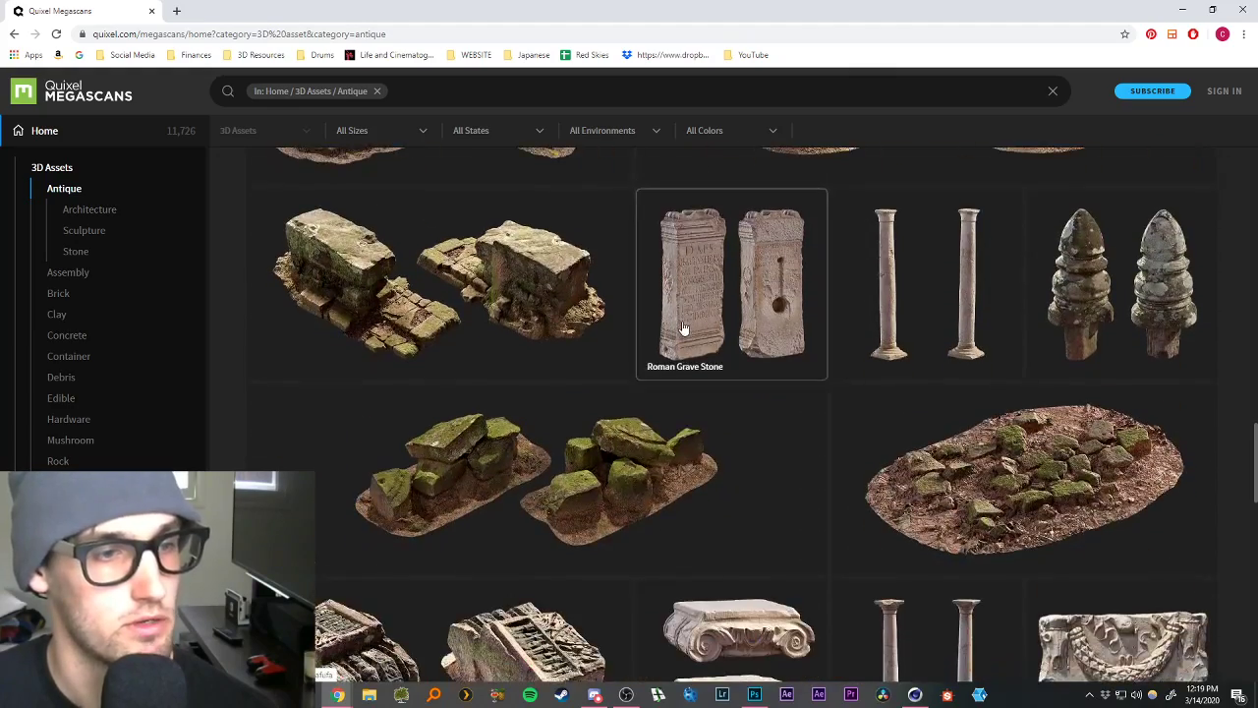
scroll(683, 329, down, 1)
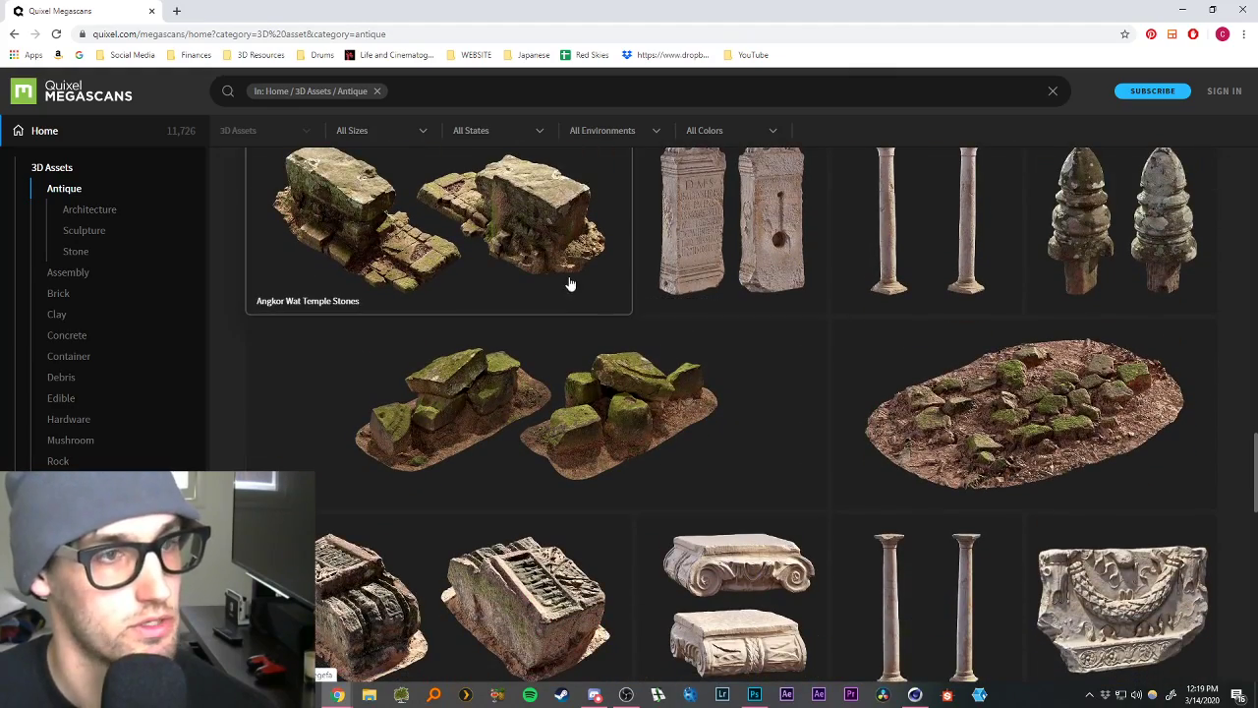
Examine the rest of the Antique models, from Roman statues and columns to stone structures, stairs and castle walls.
scroll(565, 276, down, 5)
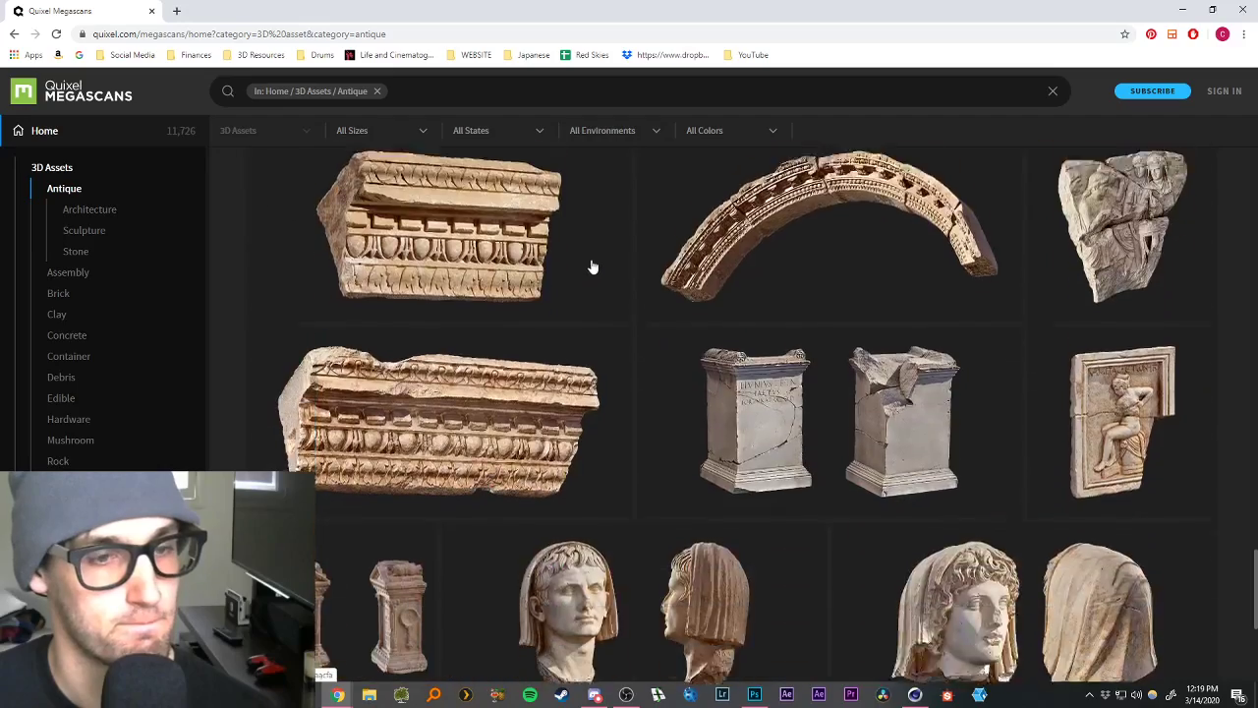
scroll(594, 263, down, 5)
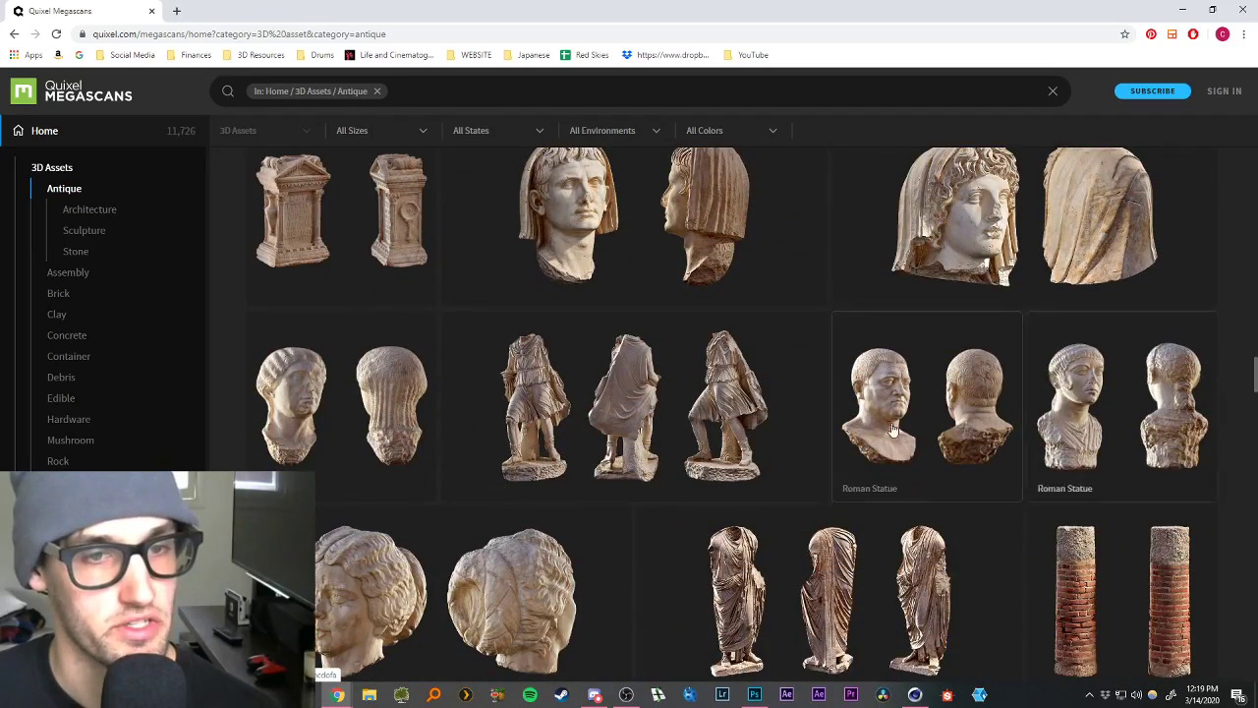
scroll(892, 429, down, 8)
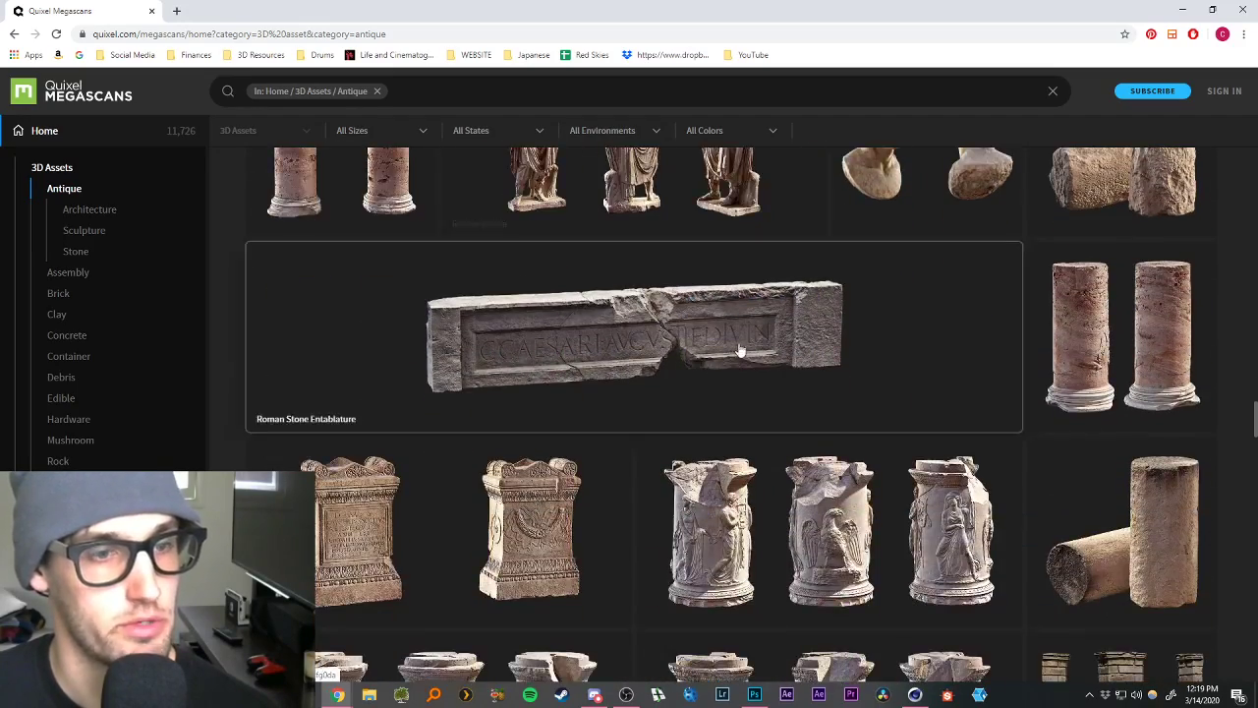
scroll(735, 344, down, 12)
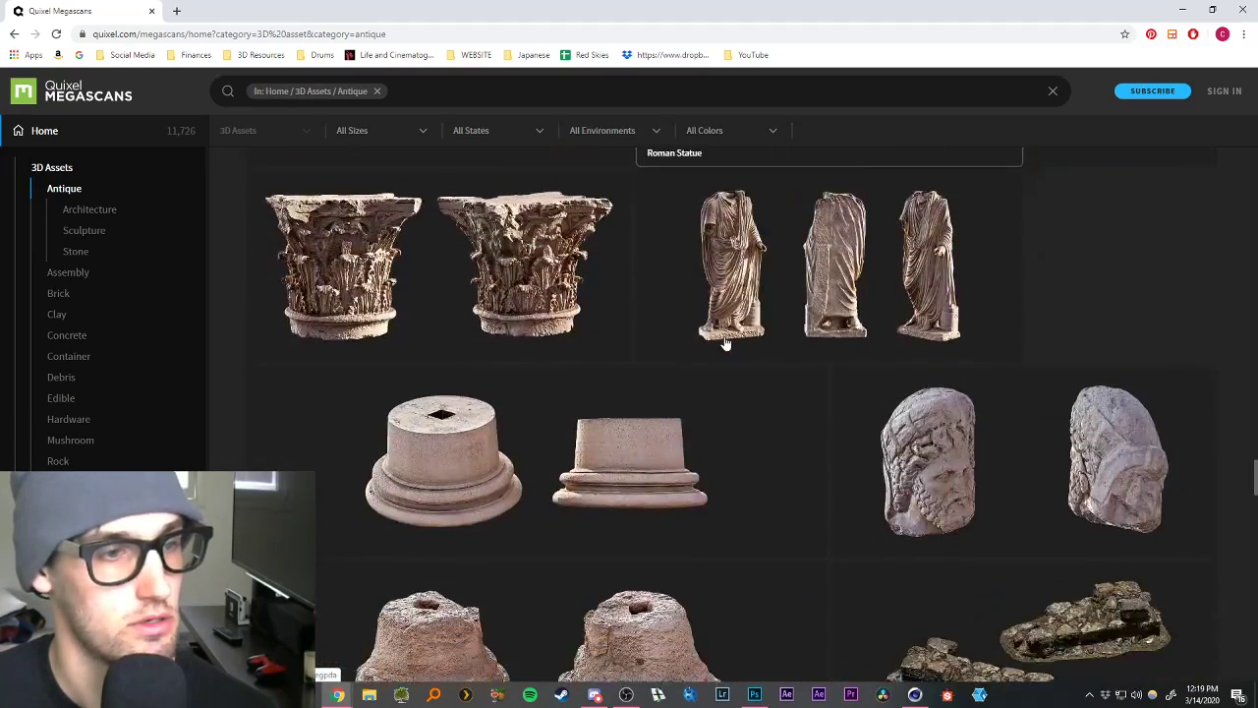
scroll(724, 342, down, 8)
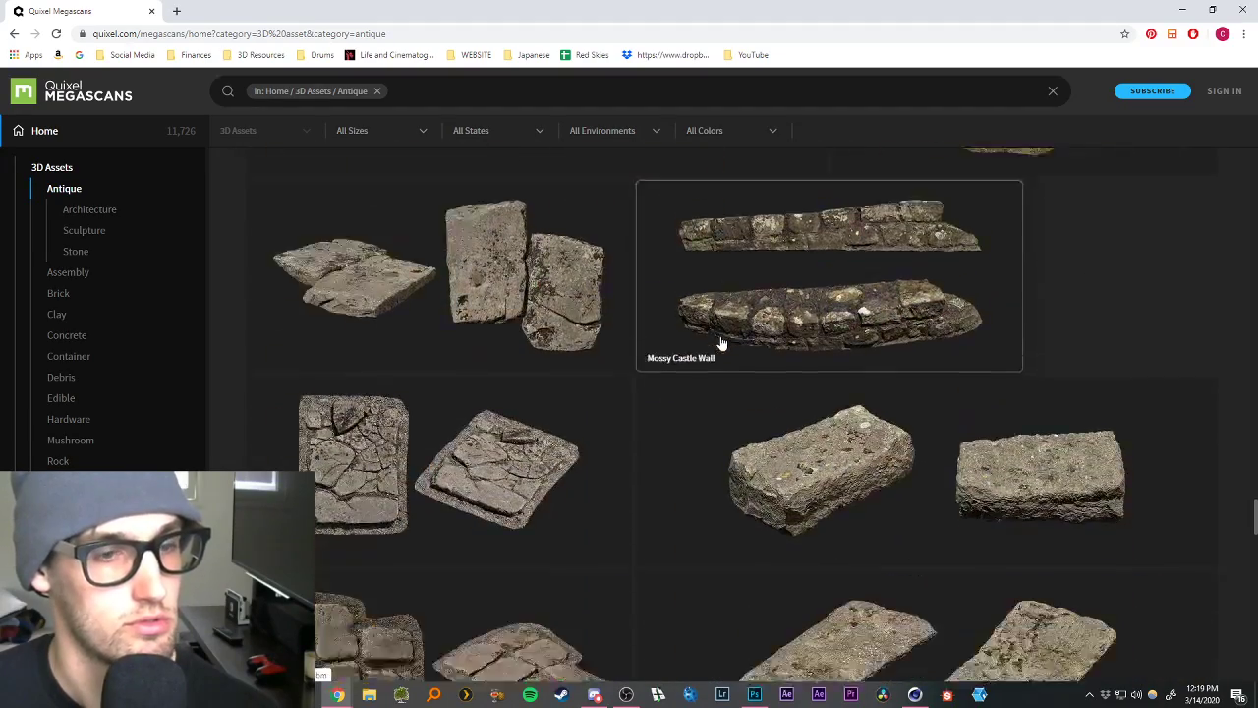
scroll(722, 342, down, 10)
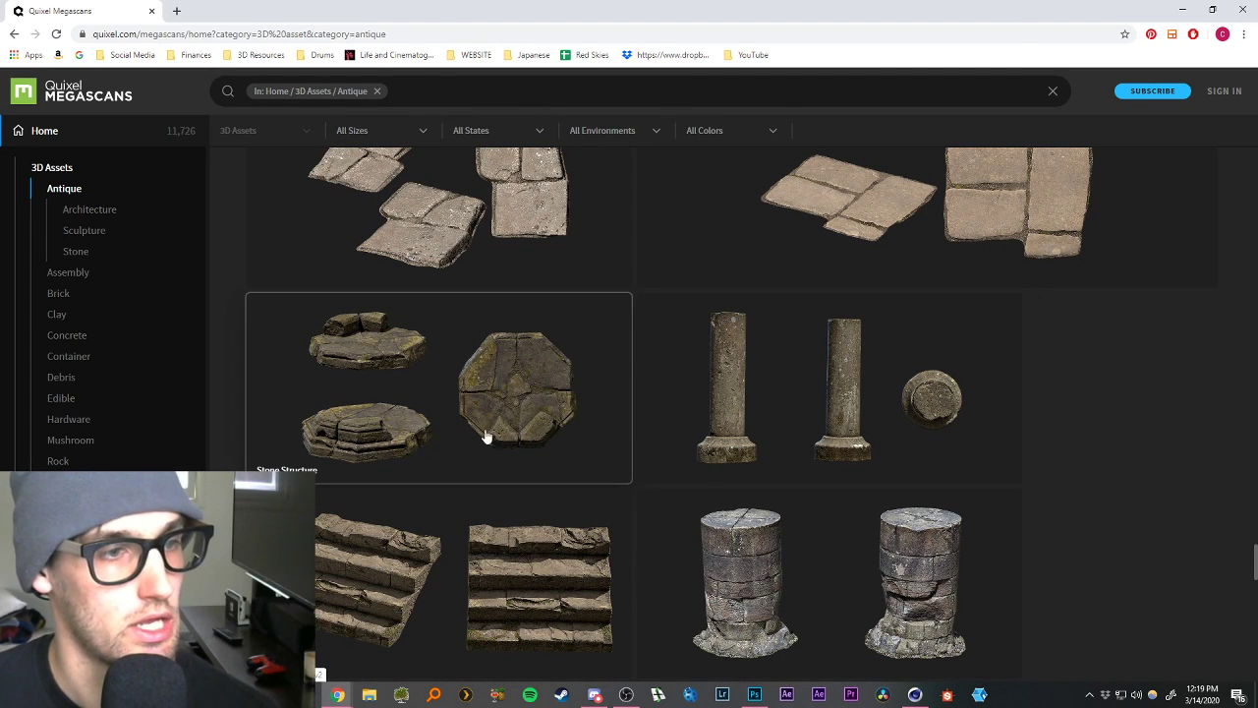
scroll(458, 382, down, 3)
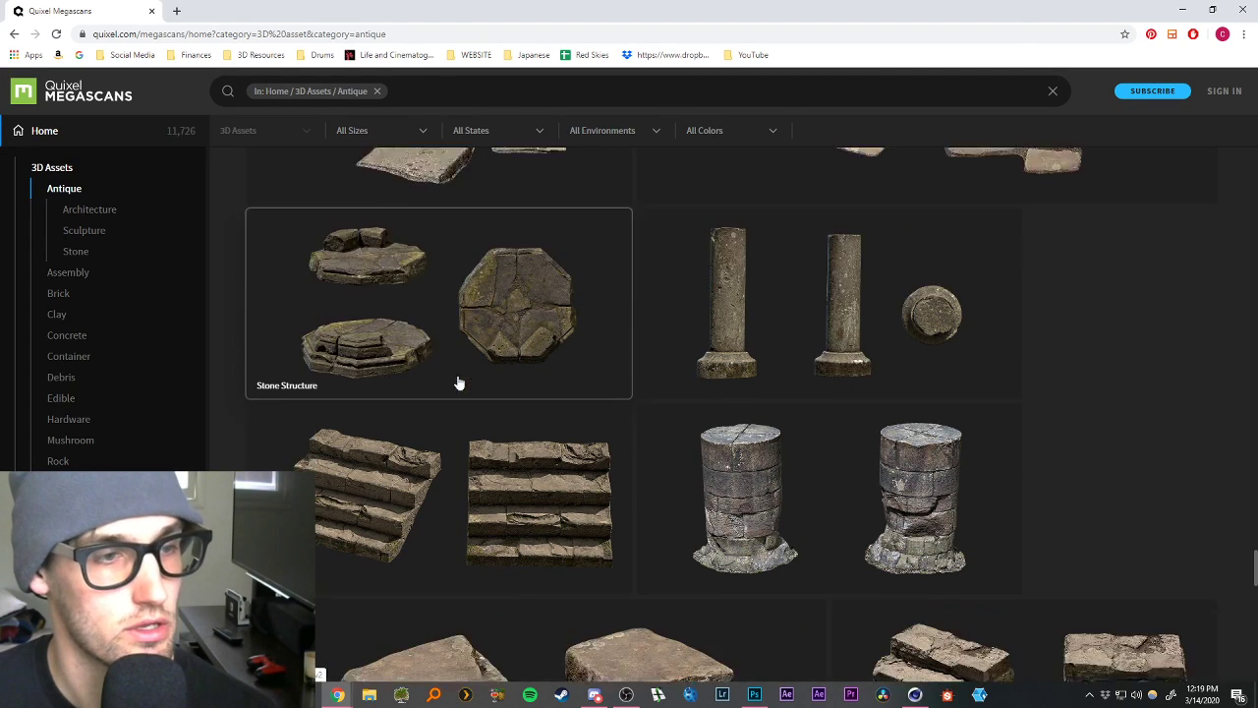
scroll(471, 226, up, 1)
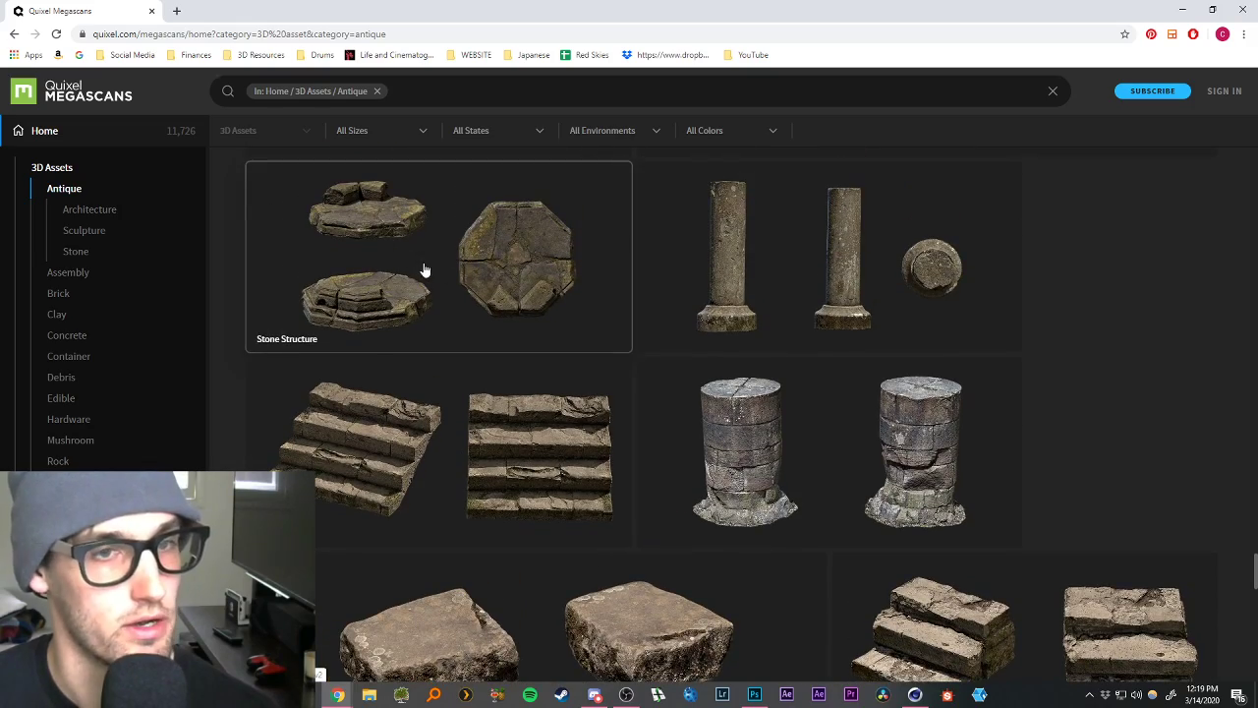
scroll(472, 291, down, 4)
scroll(486, 301, down, 10)
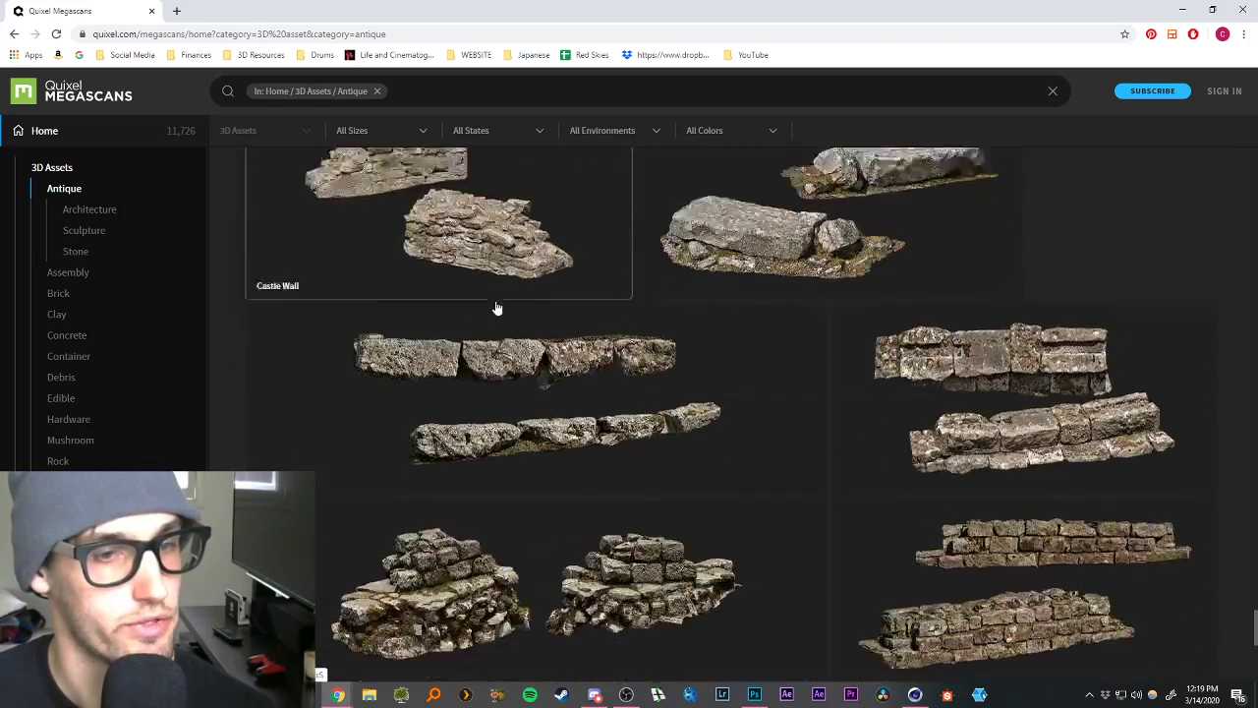
scroll(501, 315, down, 8)
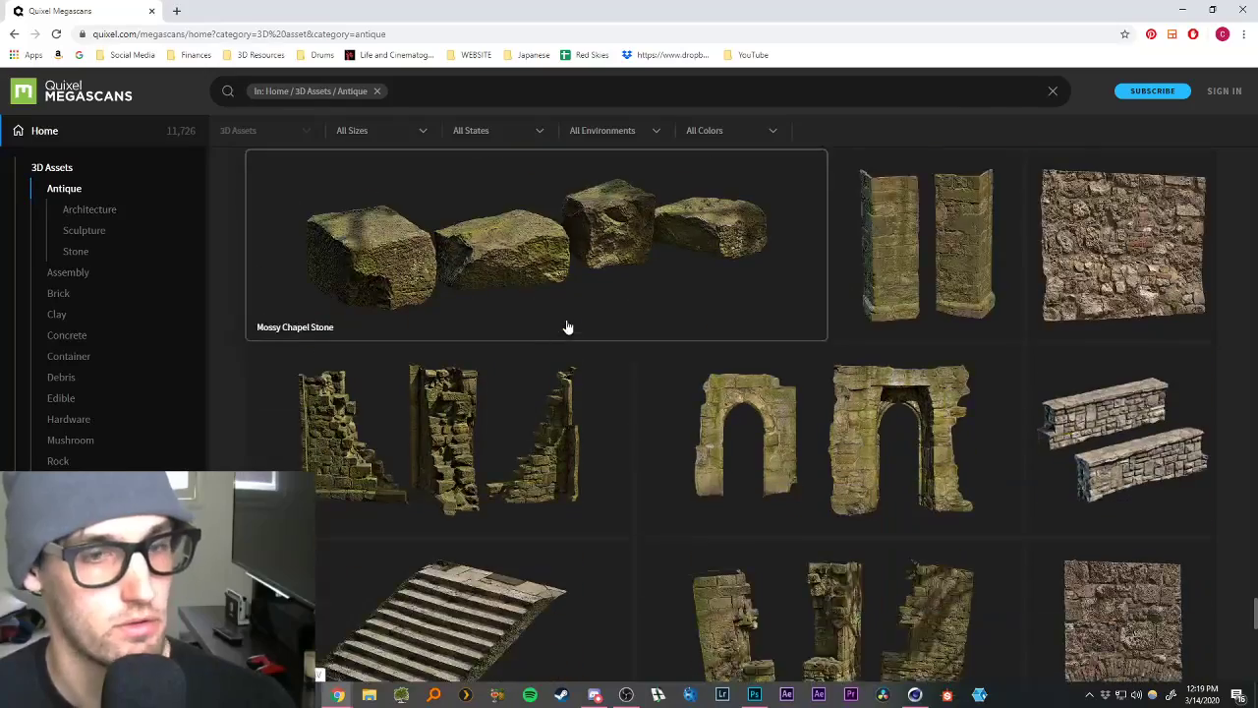
scroll(585, 322, down, 6)
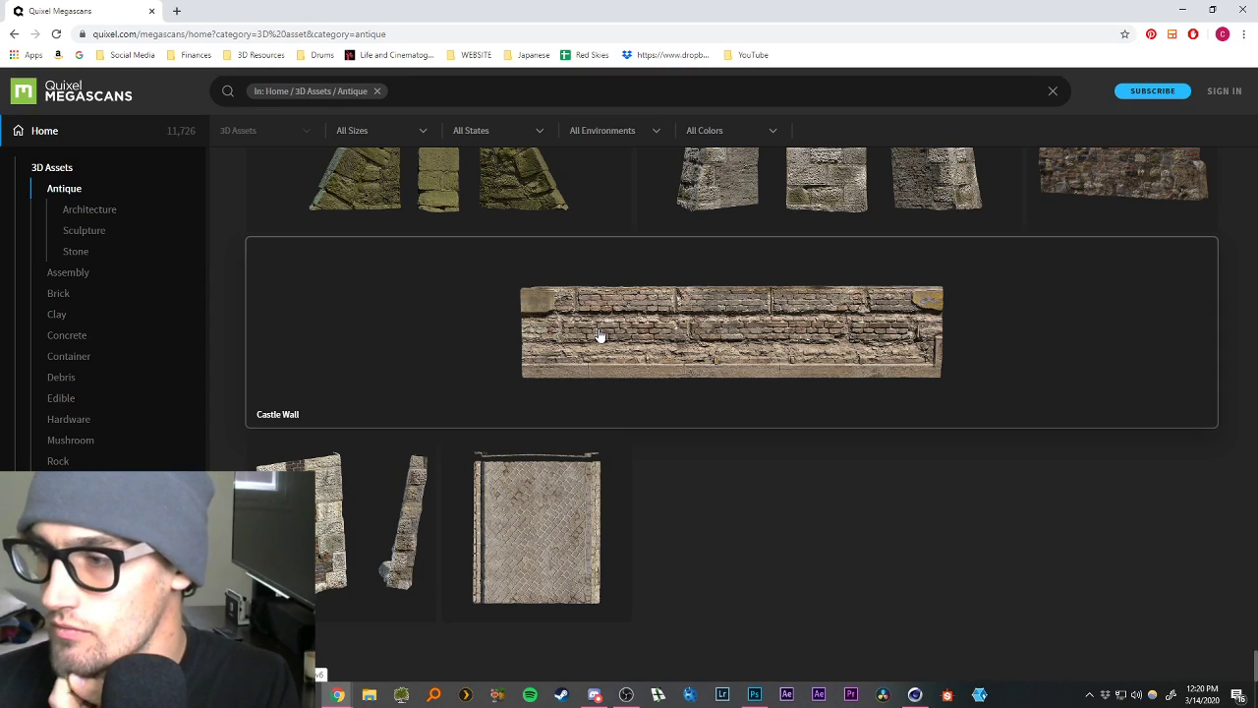
scroll(592, 351, up, 5)
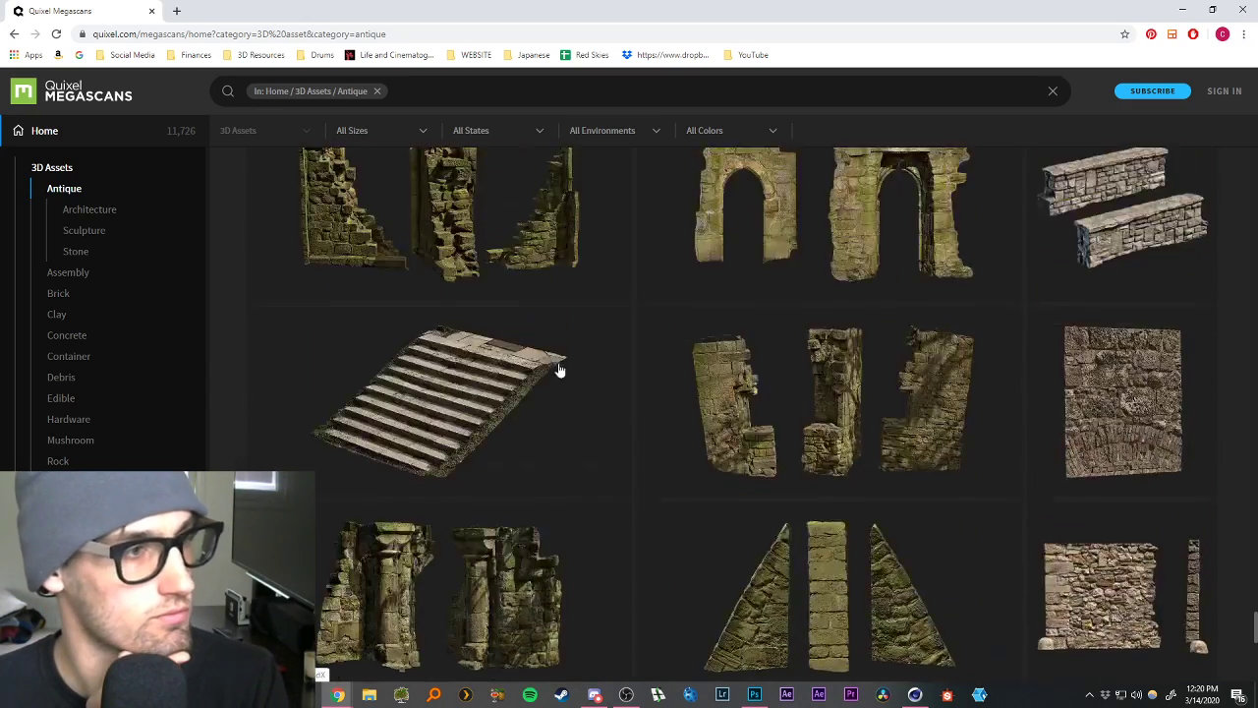
scroll(558, 369, up, 5)
Return to the whole 3D Assets category and search it for "pilar".
click(39, 168)
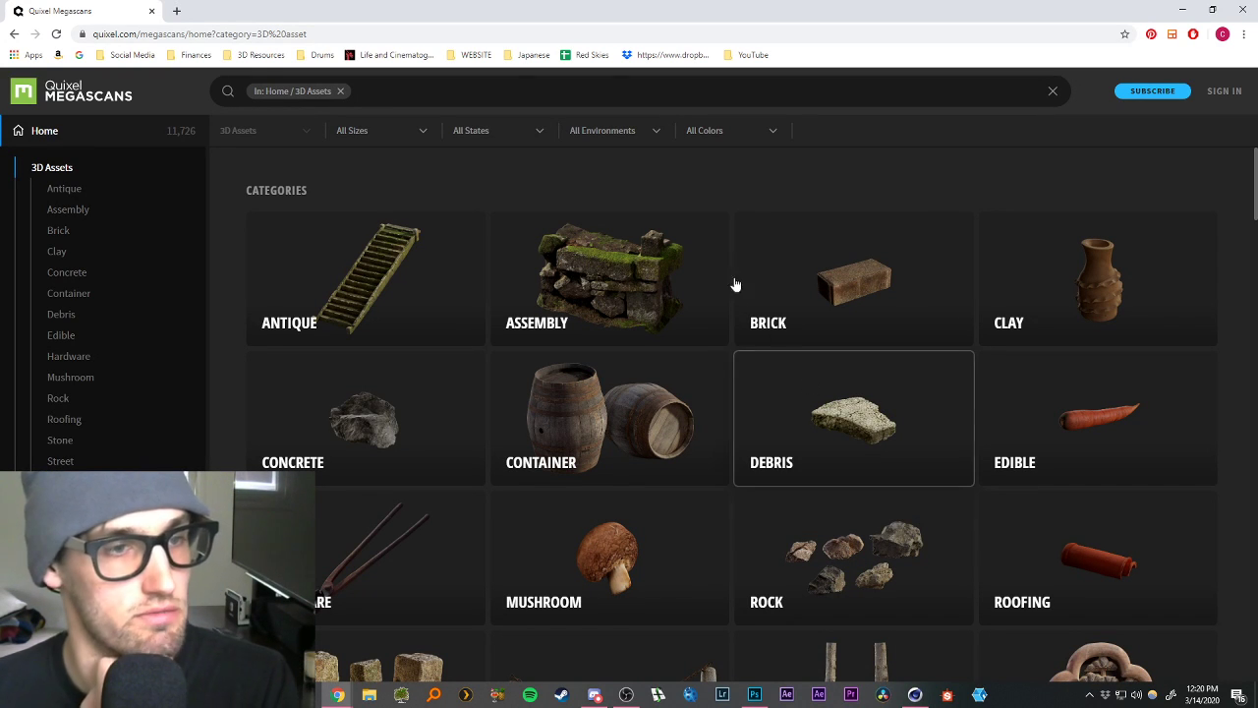
click(480, 94)
text(pilar)
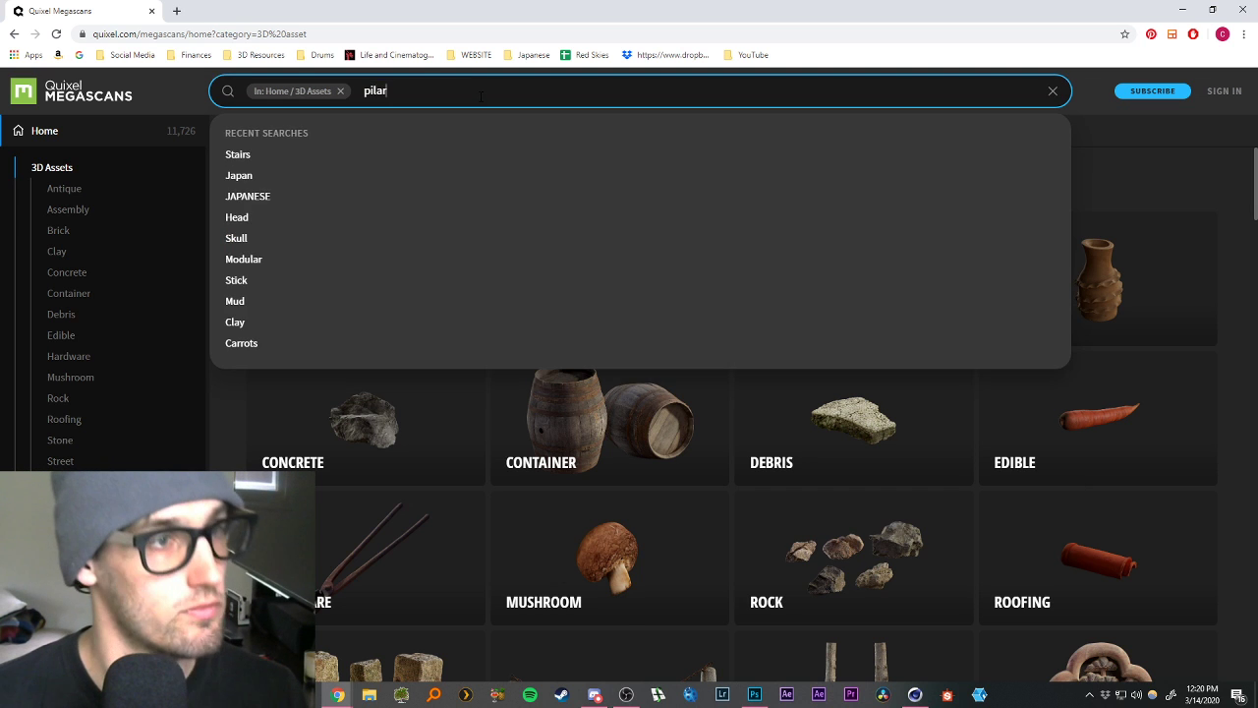
key(Return)
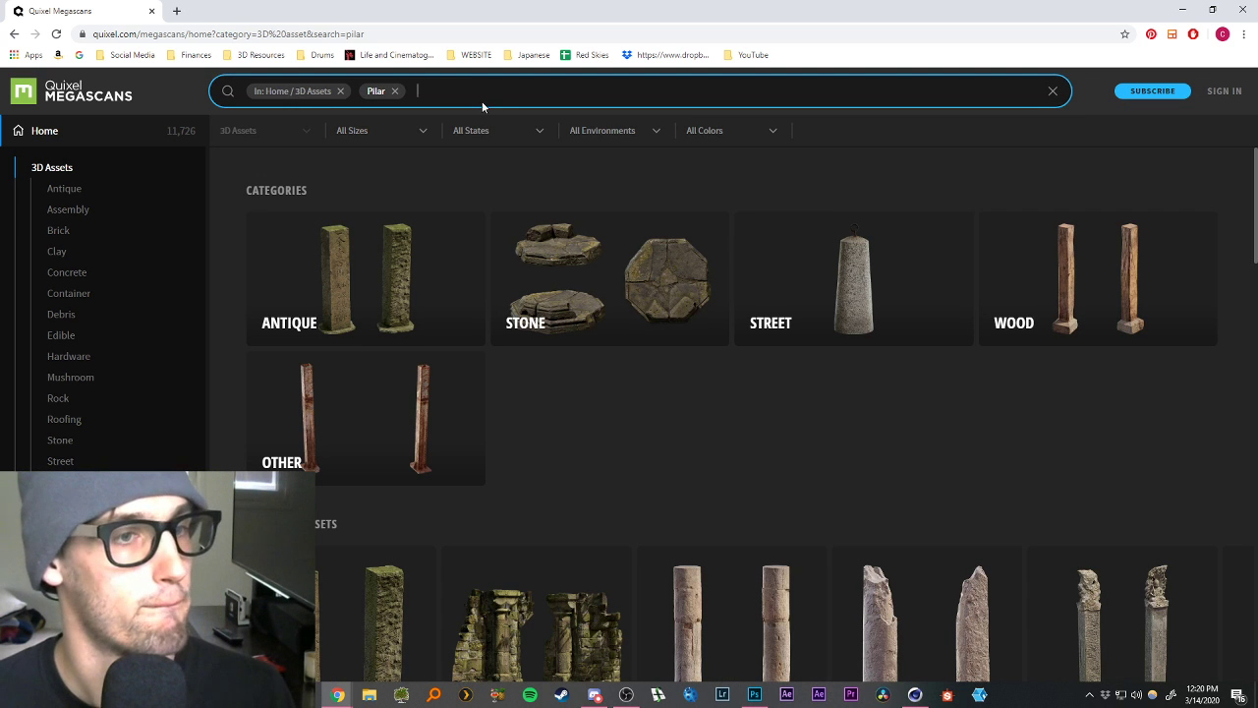
Look through the pillar search results and open the details of the octagonal Stone Structure asset.
scroll(603, 262, down, 3)
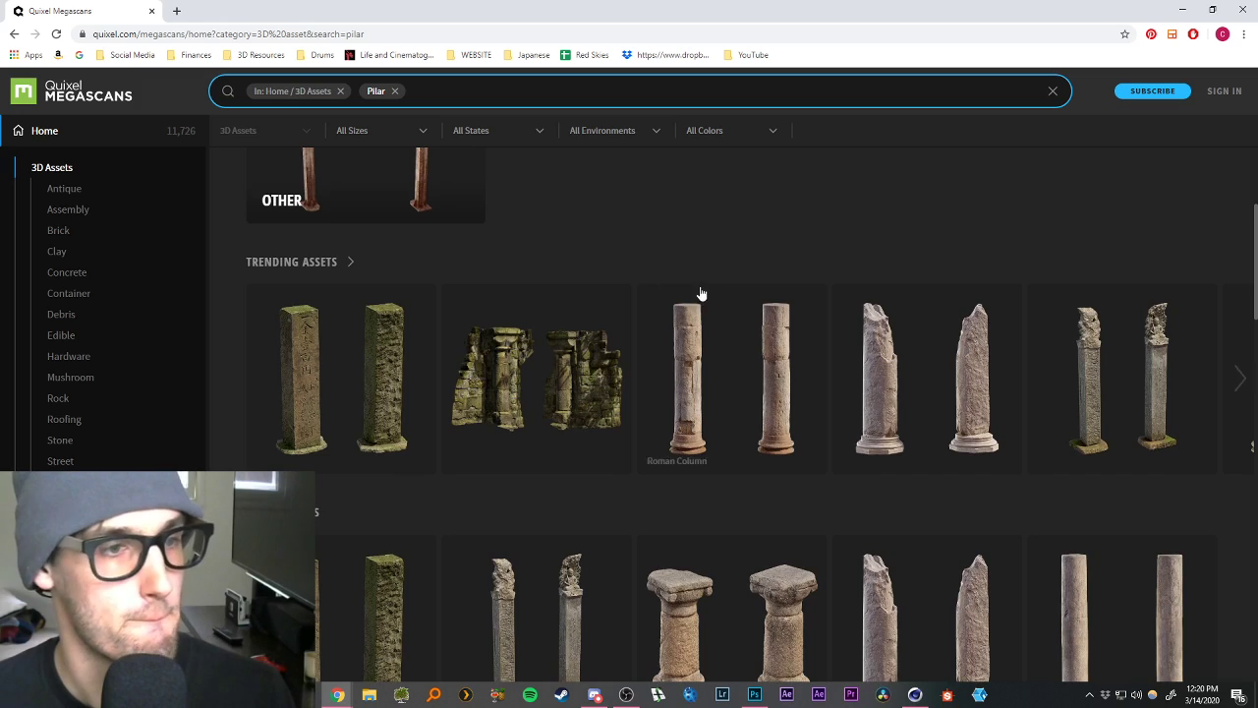
scroll(710, 287, down, 2)
scroll(720, 282, down, 6)
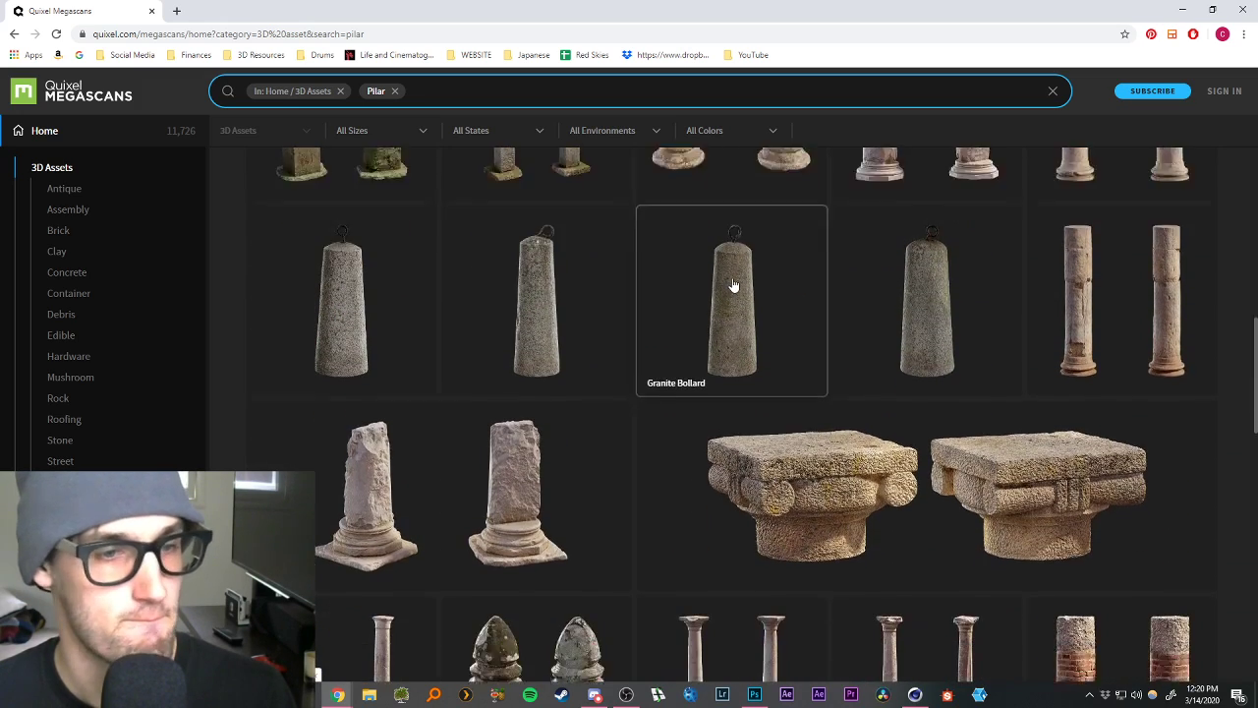
scroll(732, 285, down, 8)
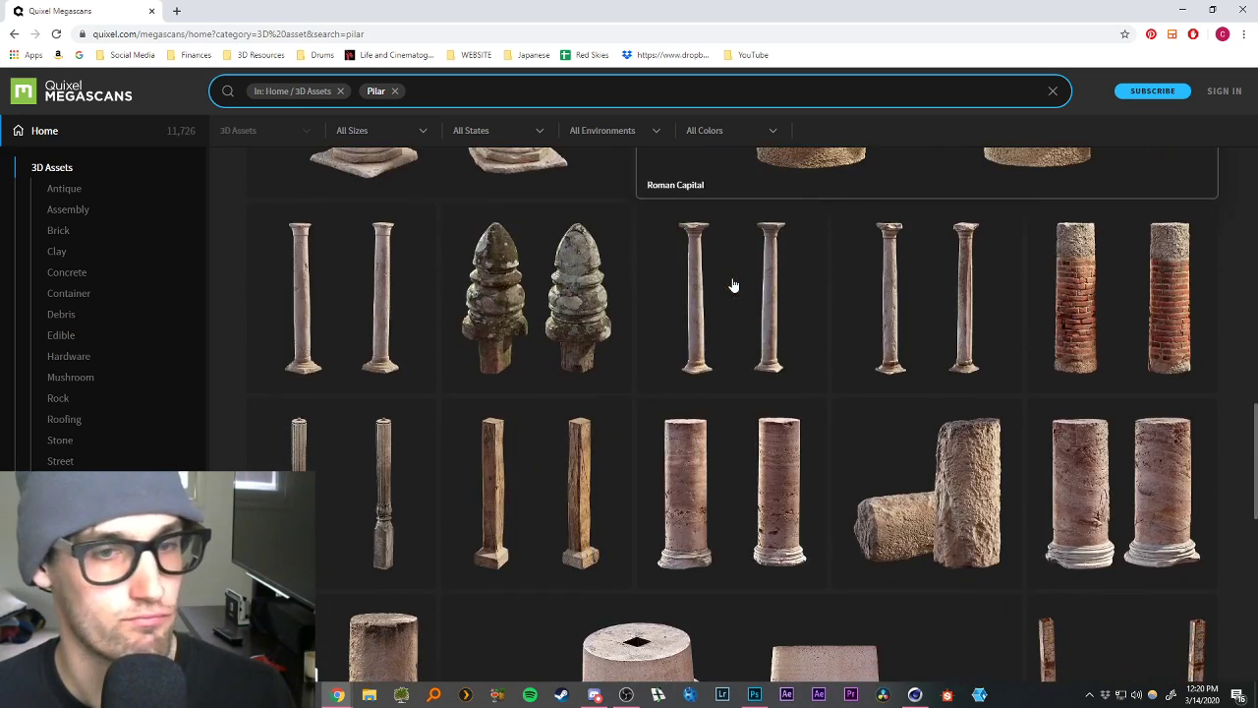
scroll(732, 285, down, 6)
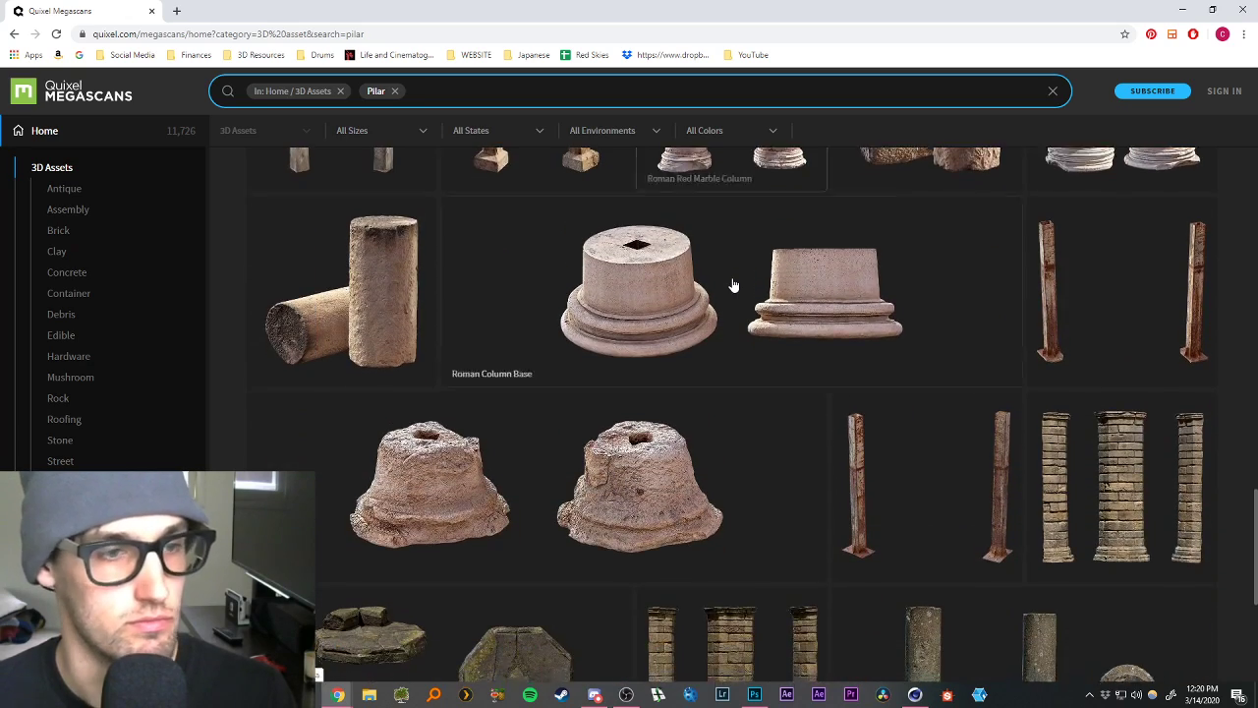
scroll(739, 310, down, 4)
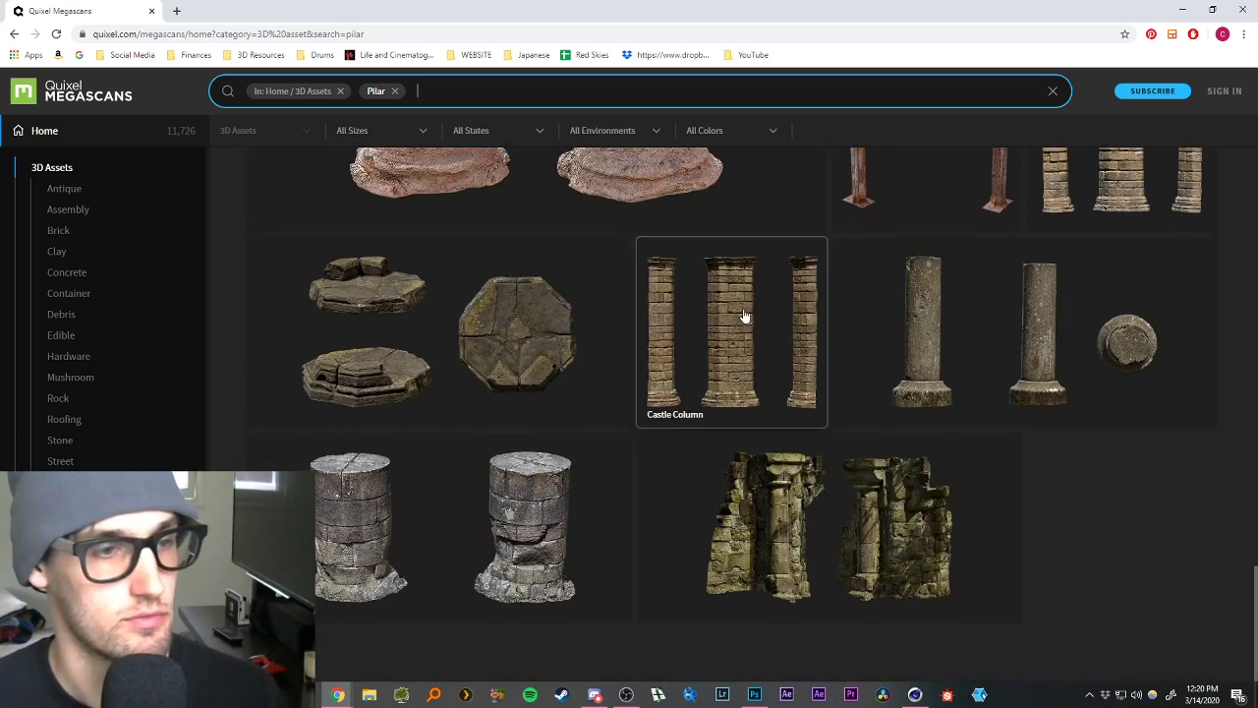
click(545, 327)
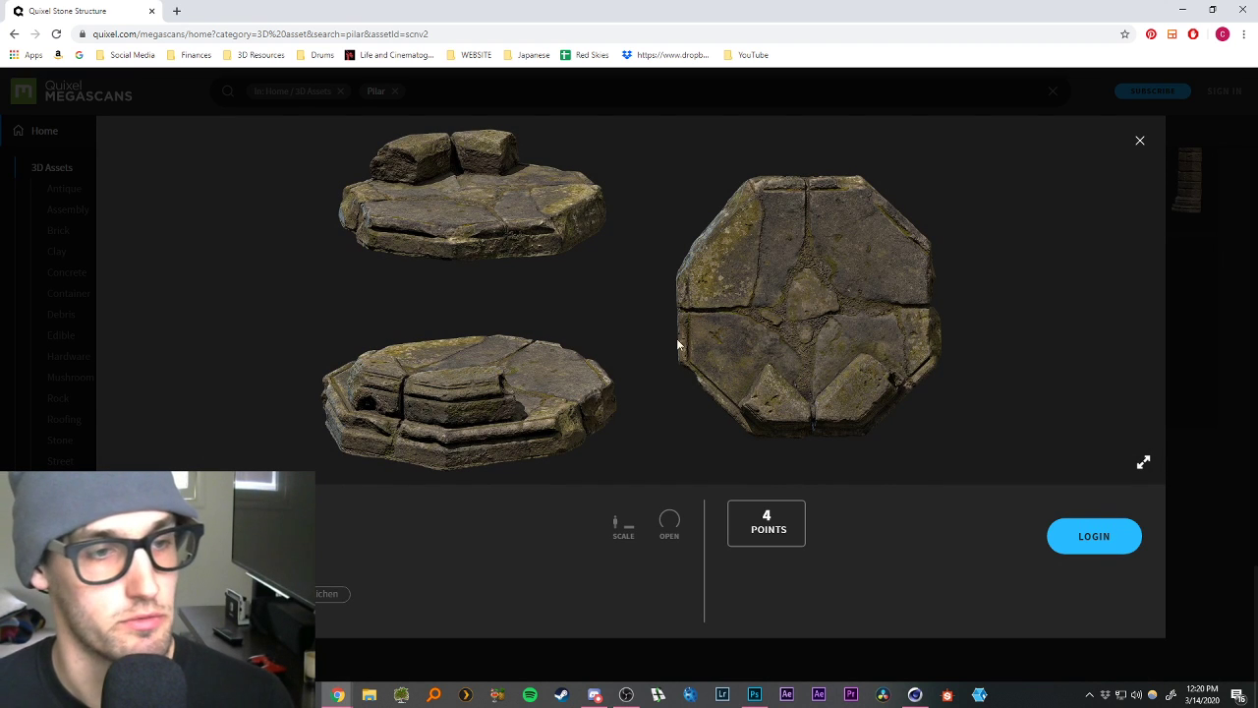
Switch to Cinema 4D and import the stone structure FBX file, keeping the import axis set to Y Axis.
drag(258, 15, 1255, 422)
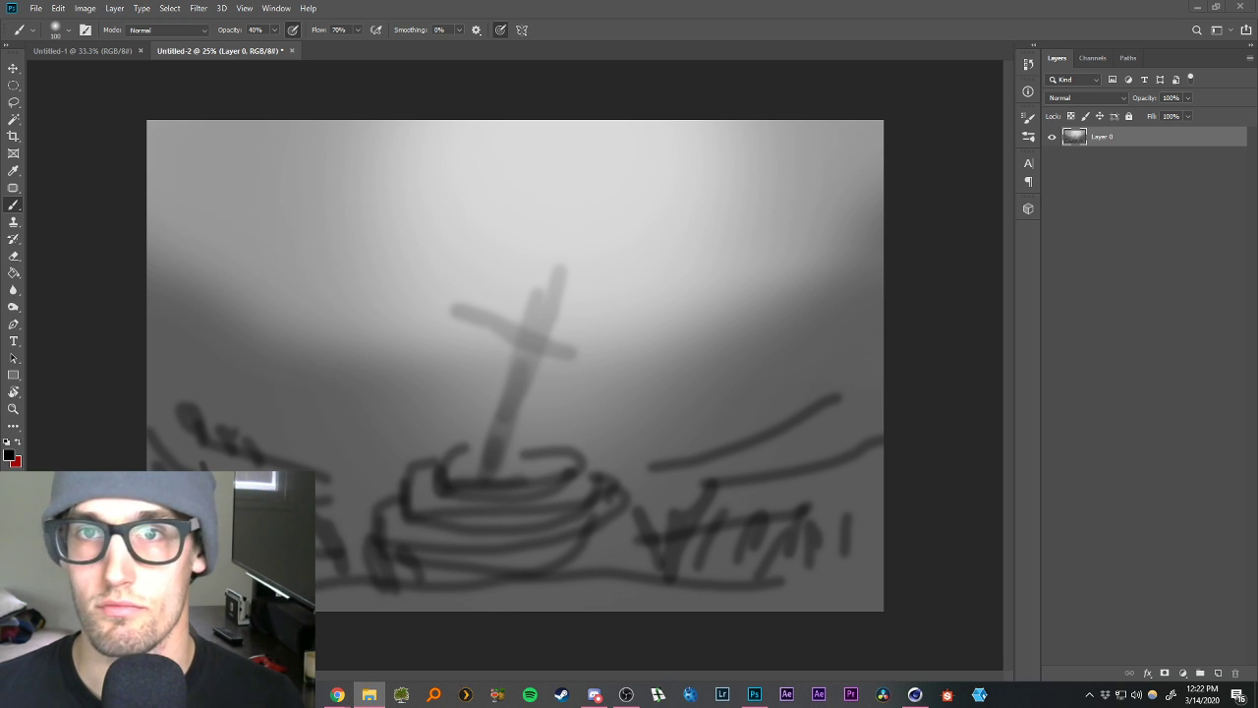
click(1144, 162)
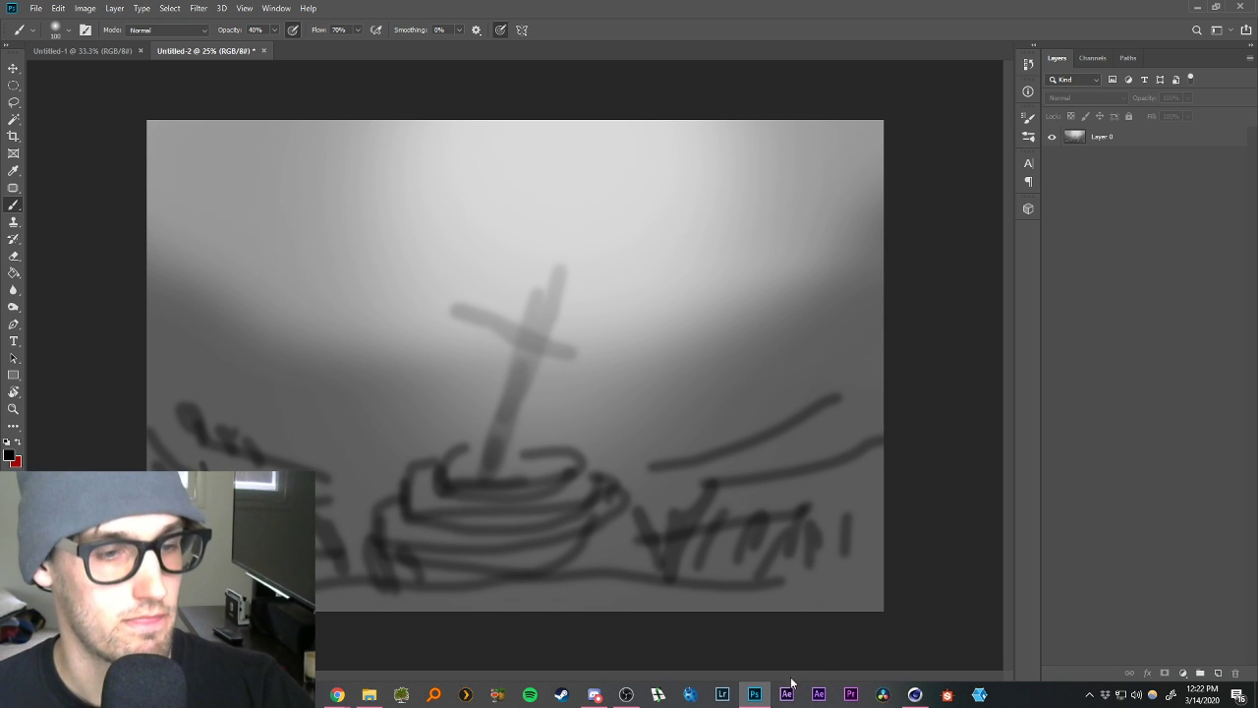
click(914, 694)
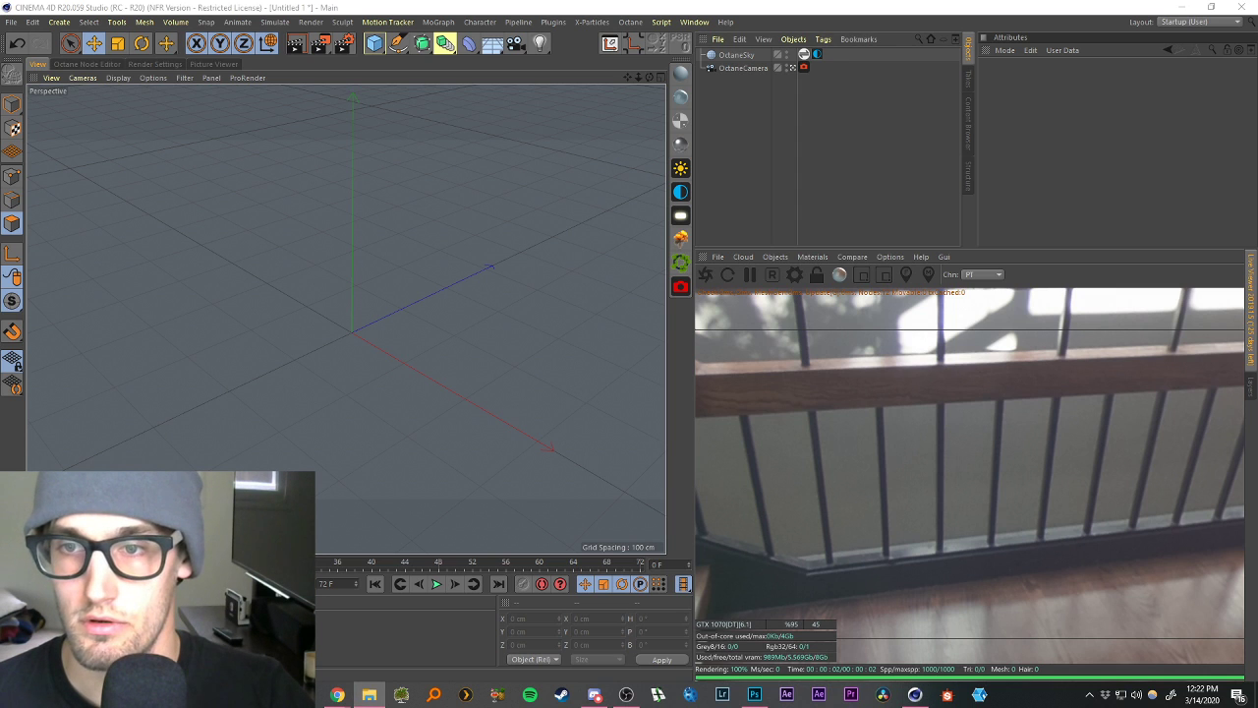
drag(968, 315, 345, 349)
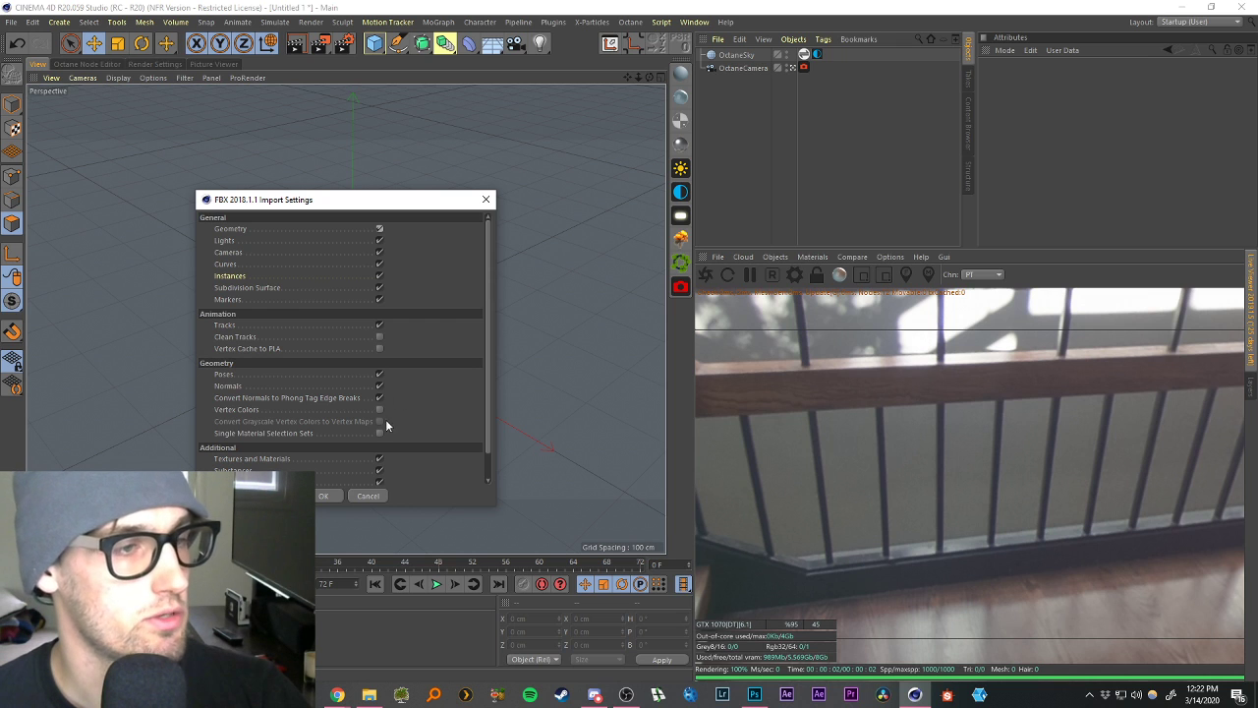
drag(486, 319, 487, 368)
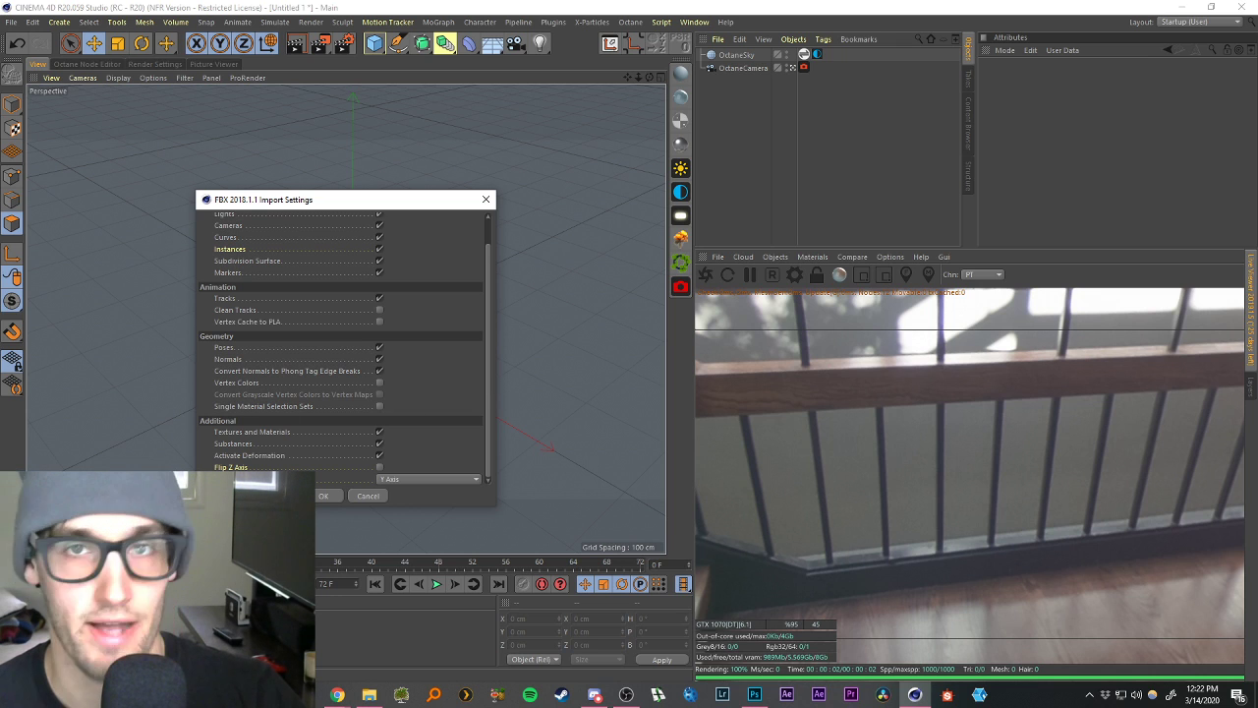
click(396, 479)
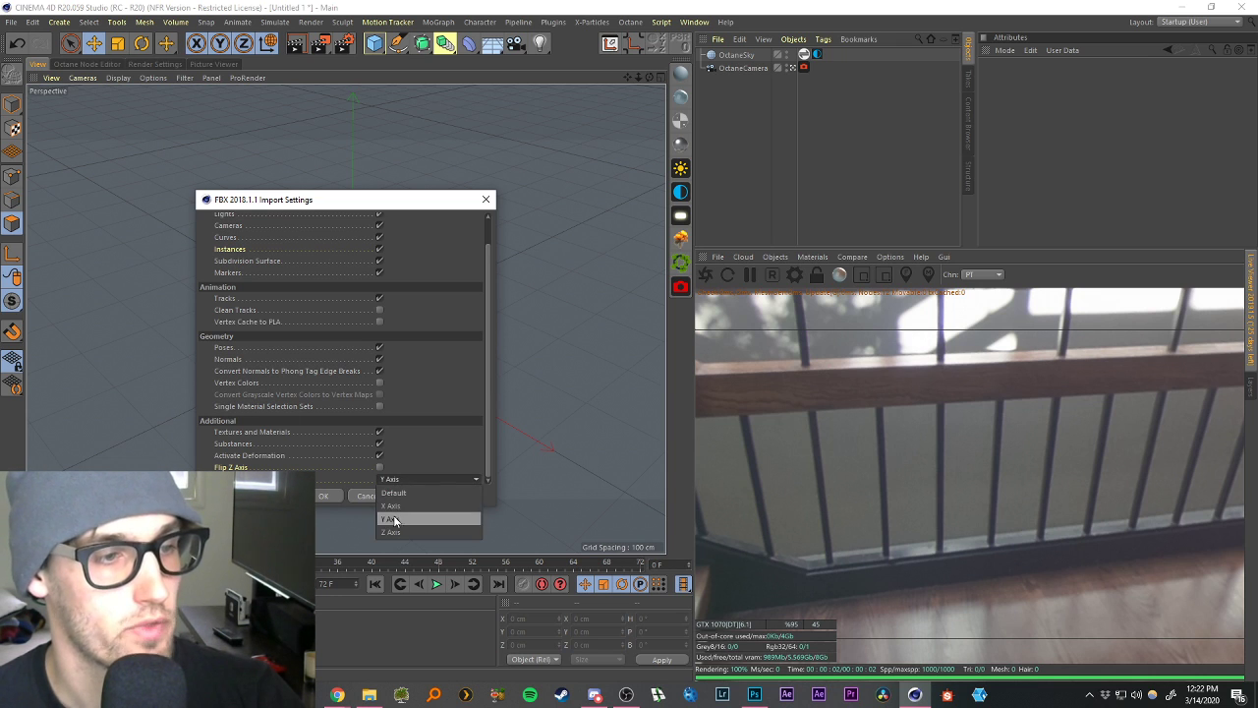
click(392, 518)
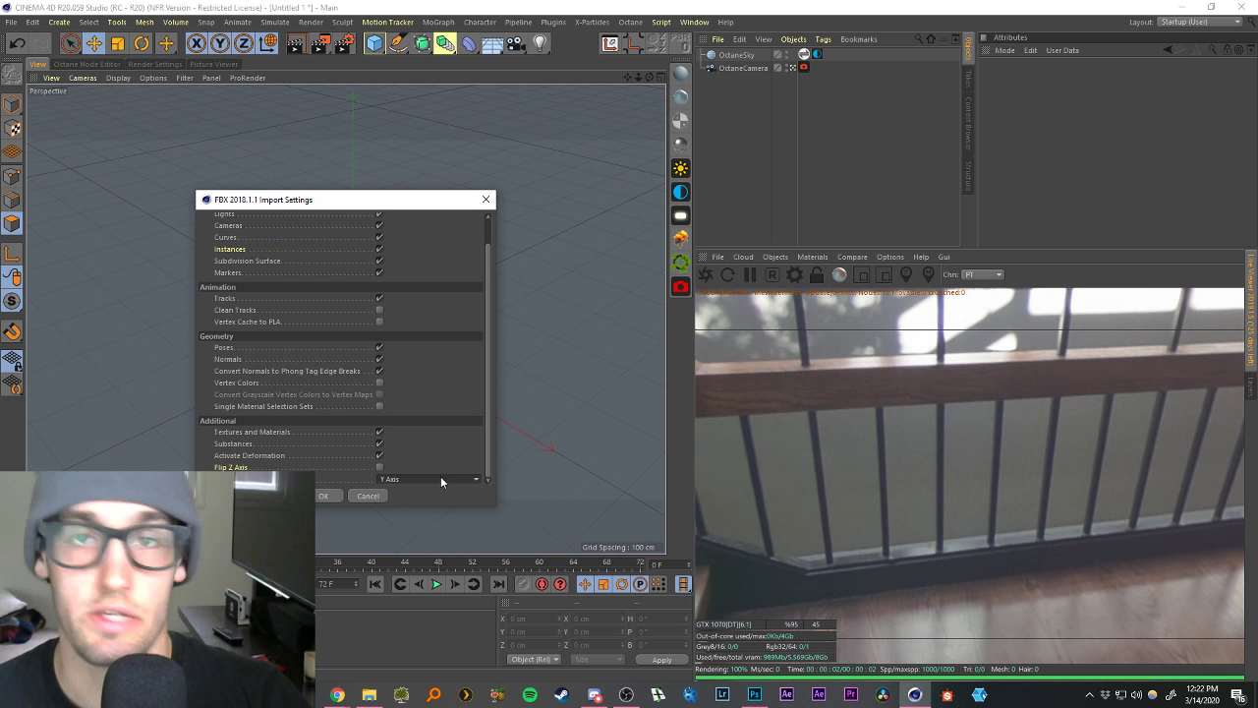
click(324, 495)
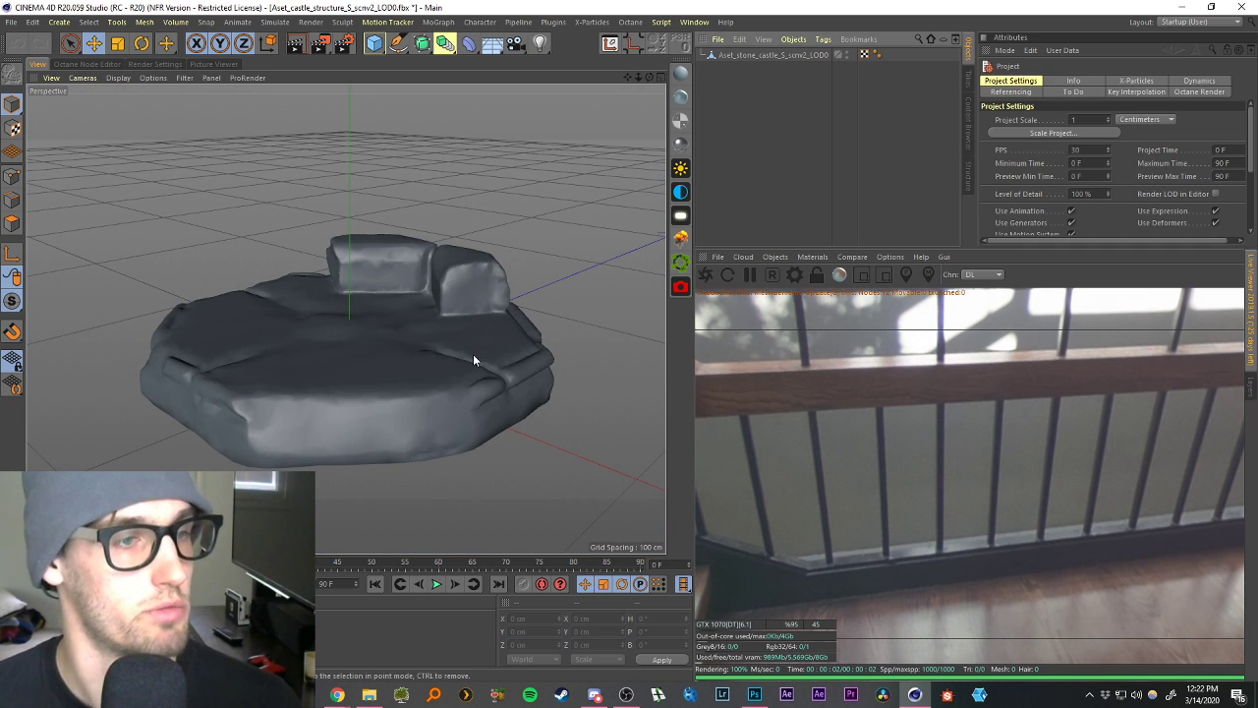
Start an Octane Live Viewer render of the imported stone structure and frame the model in the view.
alt+right_drag(472, 356, 491, 305)
alt+middle_drag(491, 304, 543, 340)
click(708, 275)
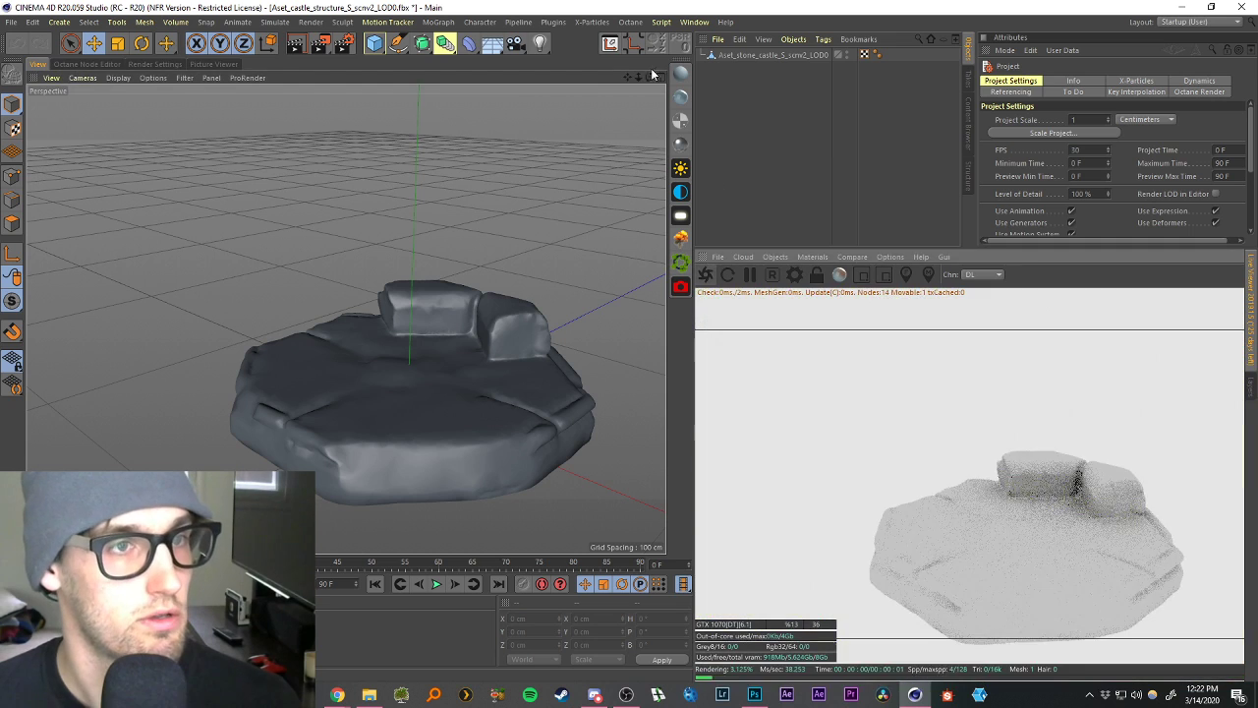
drag(629, 78, 580, 36)
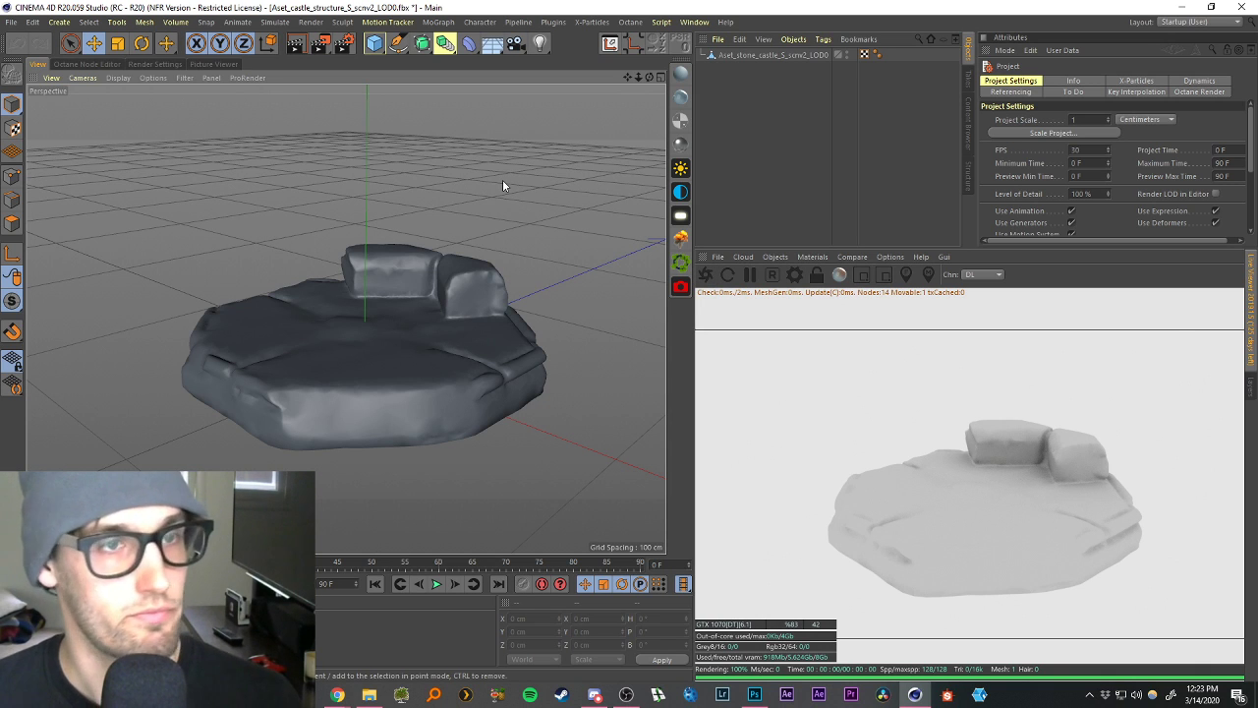
Save the scene as the Cinema 4D file Aset_castle_structure_S_scnv2_LOD0.c4d.
key(ctrl+s)
drag(533, 19, 1257, 169)
key(Return)
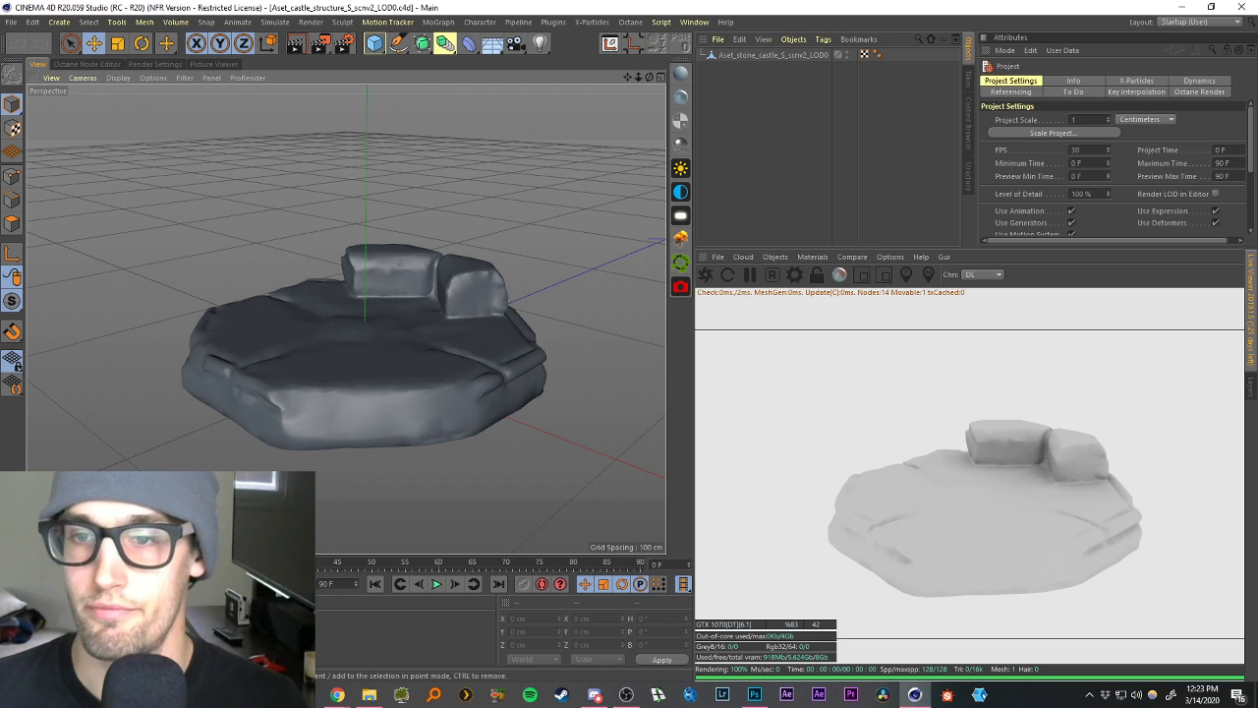
Create an Octane glossy material, apply it to the stone structure and open its Node Editor.
click(682, 99)
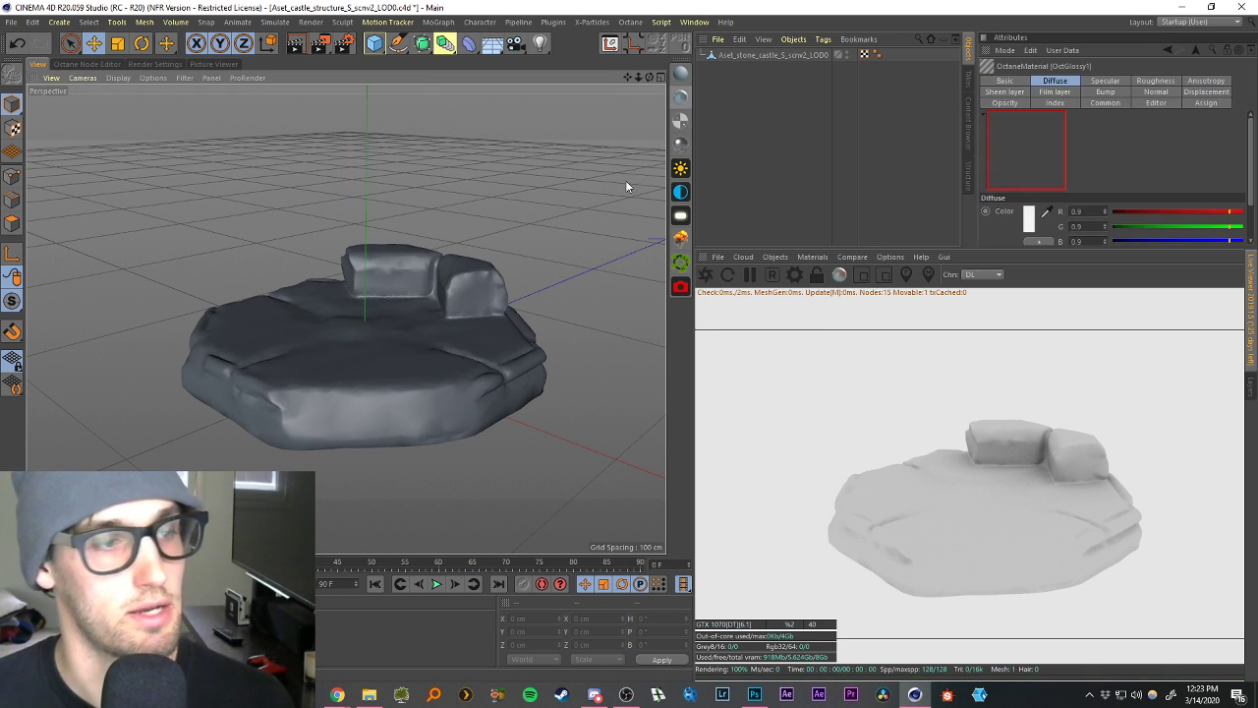
drag(27, 637, 417, 354)
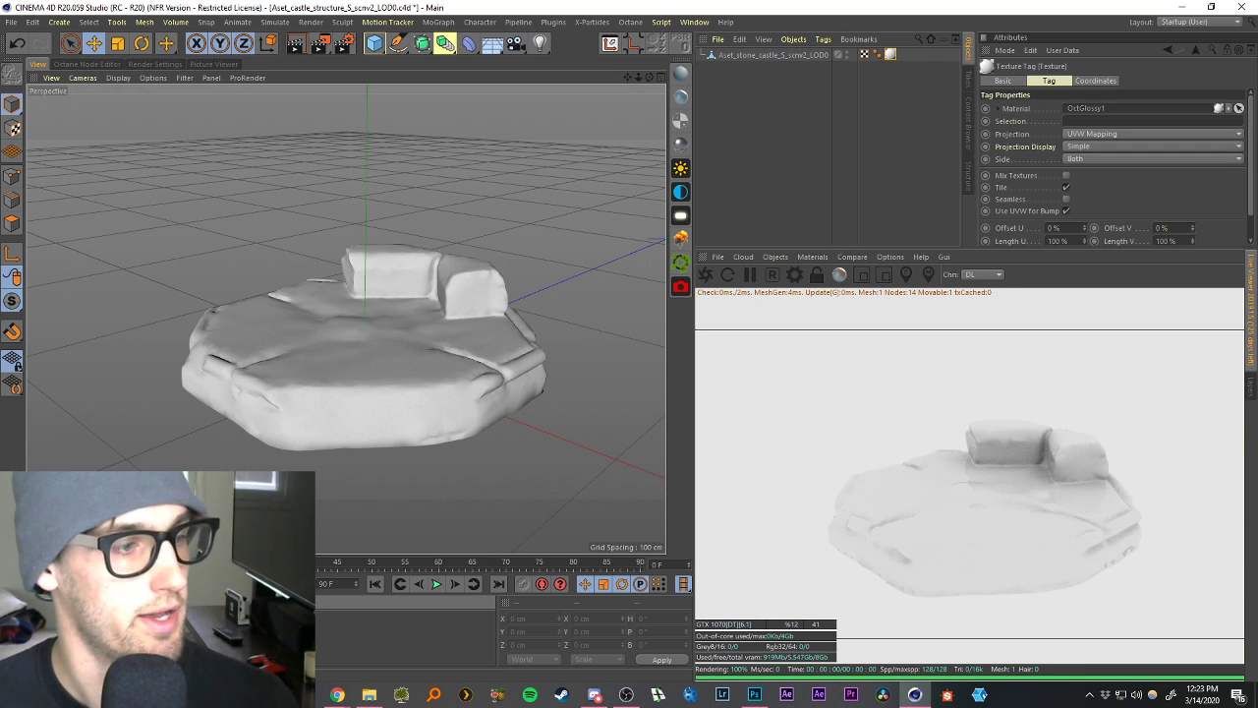
double_click(28, 637)
click(234, 256)
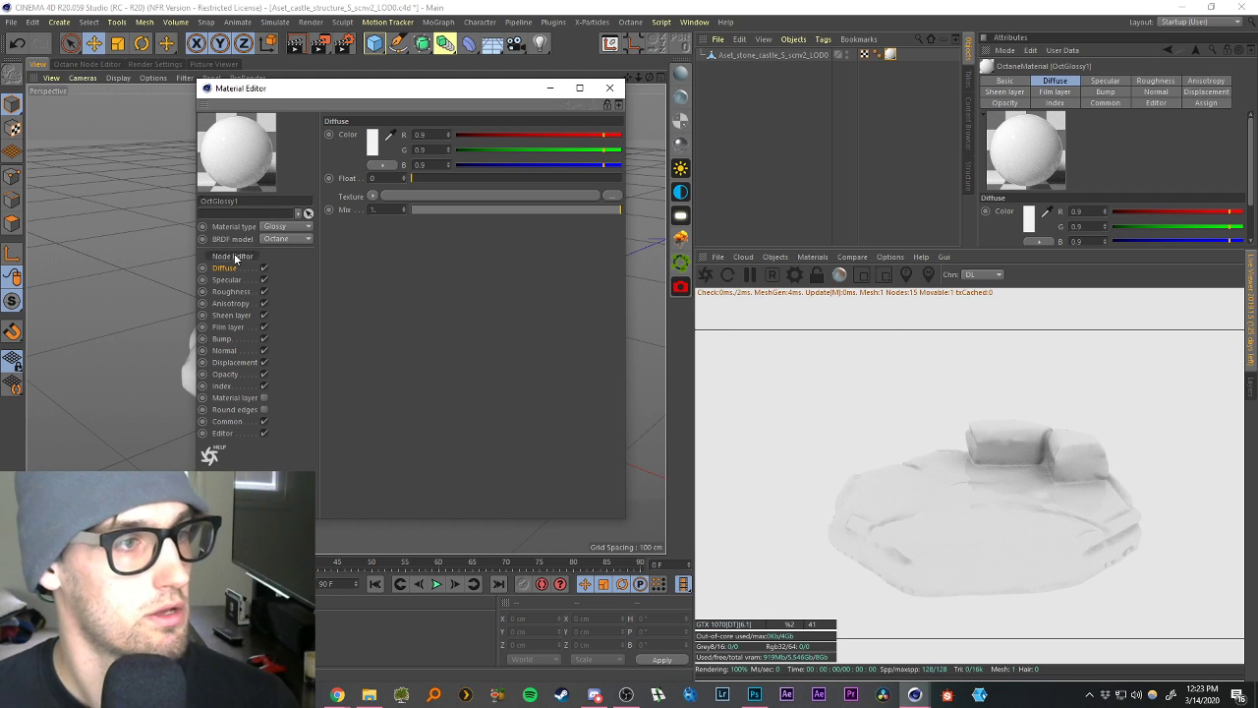
Bring the castle structure's 8K albedo, roughness and normal maps into the glossy material's node graph as image textures.
click(609, 88)
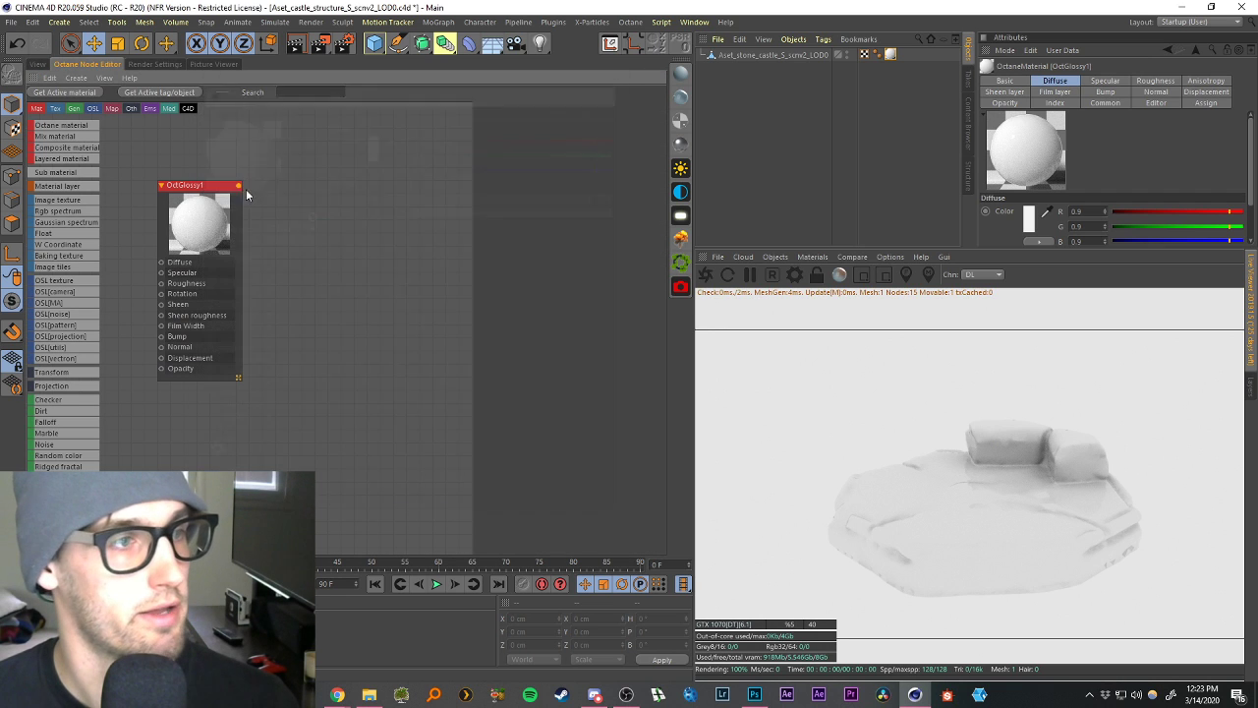
click(198, 220)
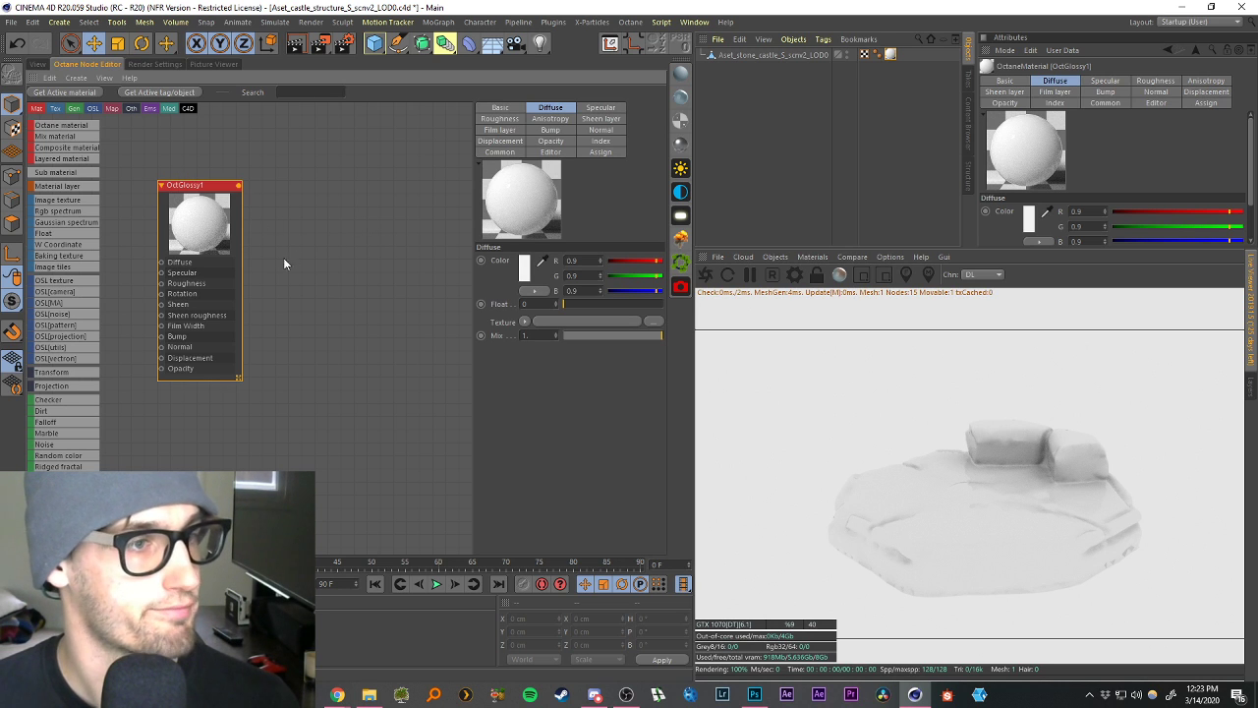
scroll(200, 254, down, 6)
scroll(124, 235, up, 8)
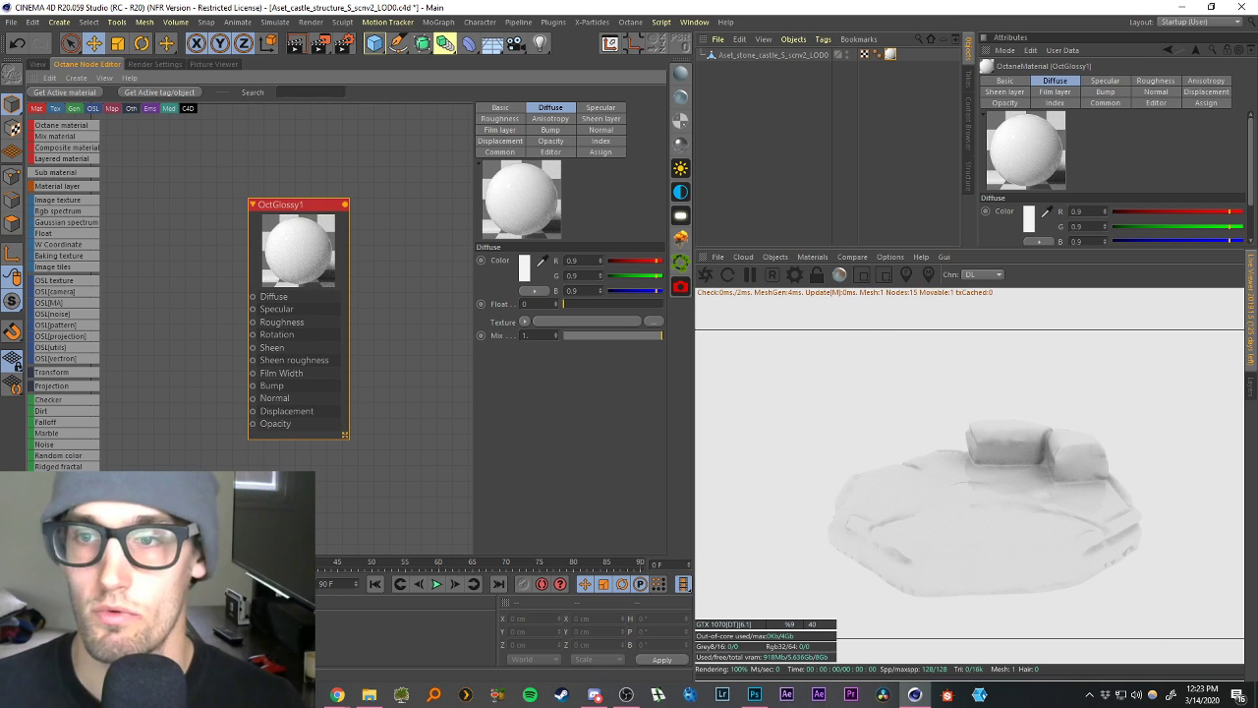
key(alt+Tab)
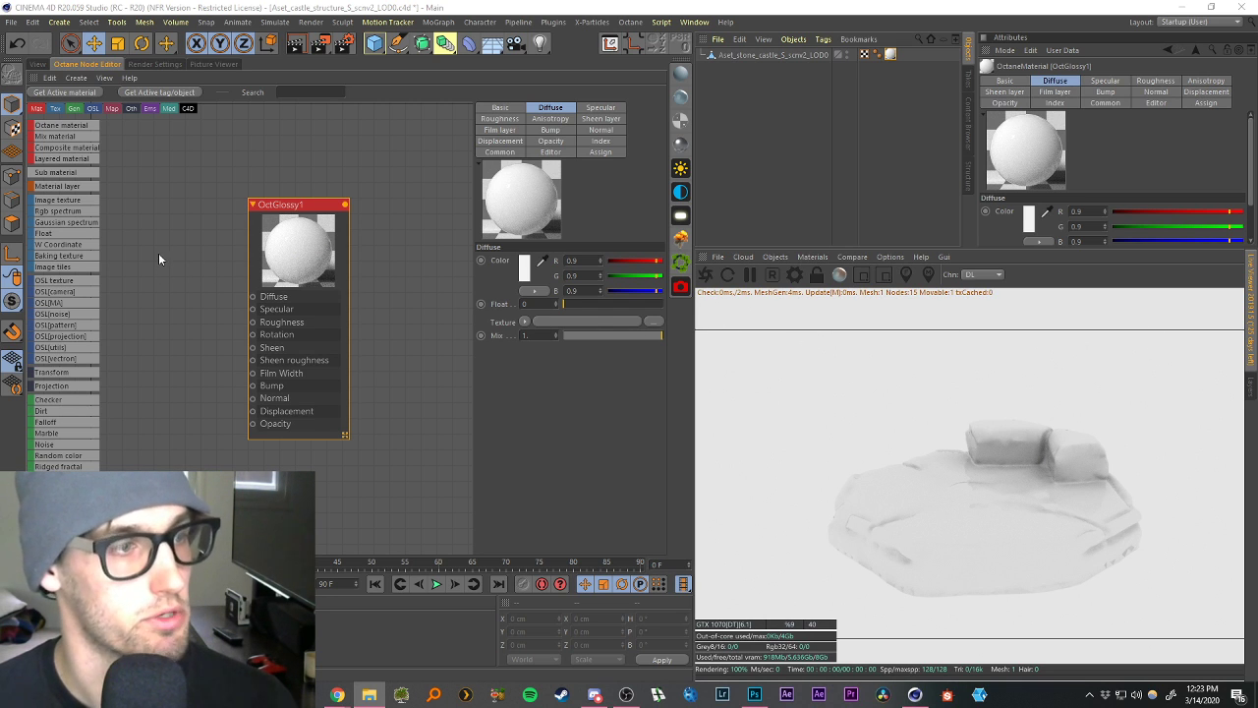
drag(166, 262, 166, 262)
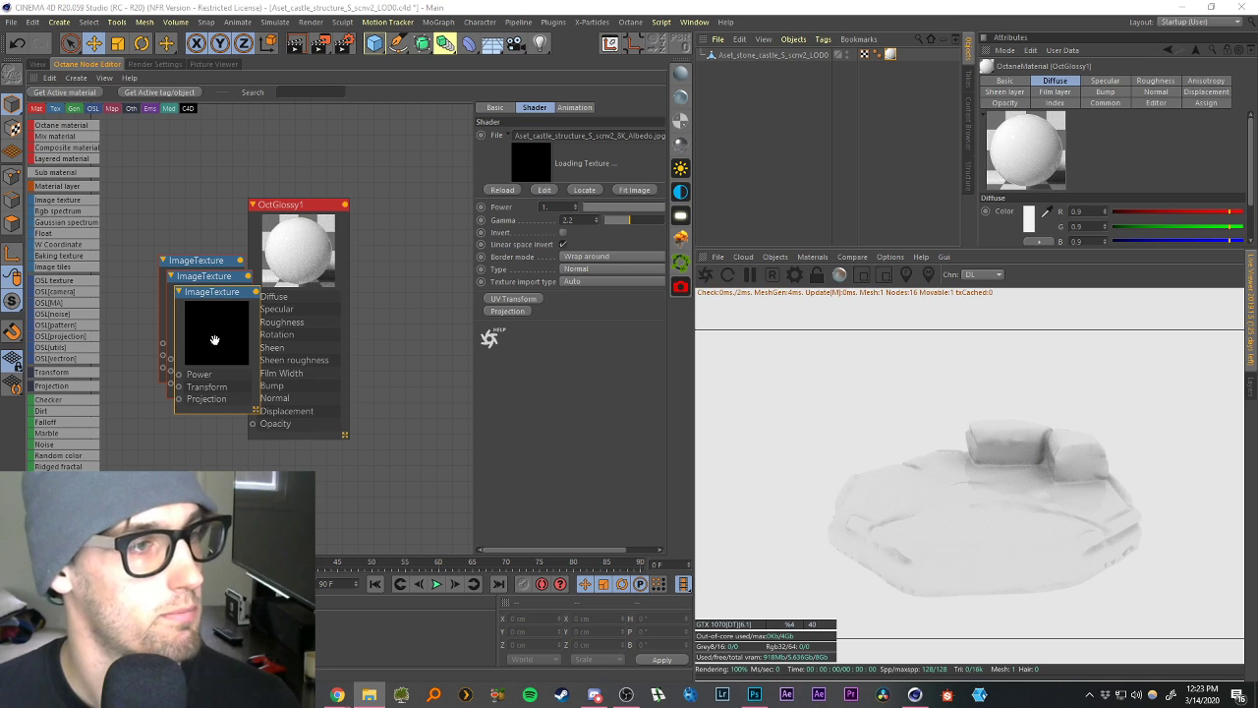
Spread the overlapping roughness, albedo and normal image texture nodes apart around the OctGlossy1 node.
drag(206, 330, 158, 357)
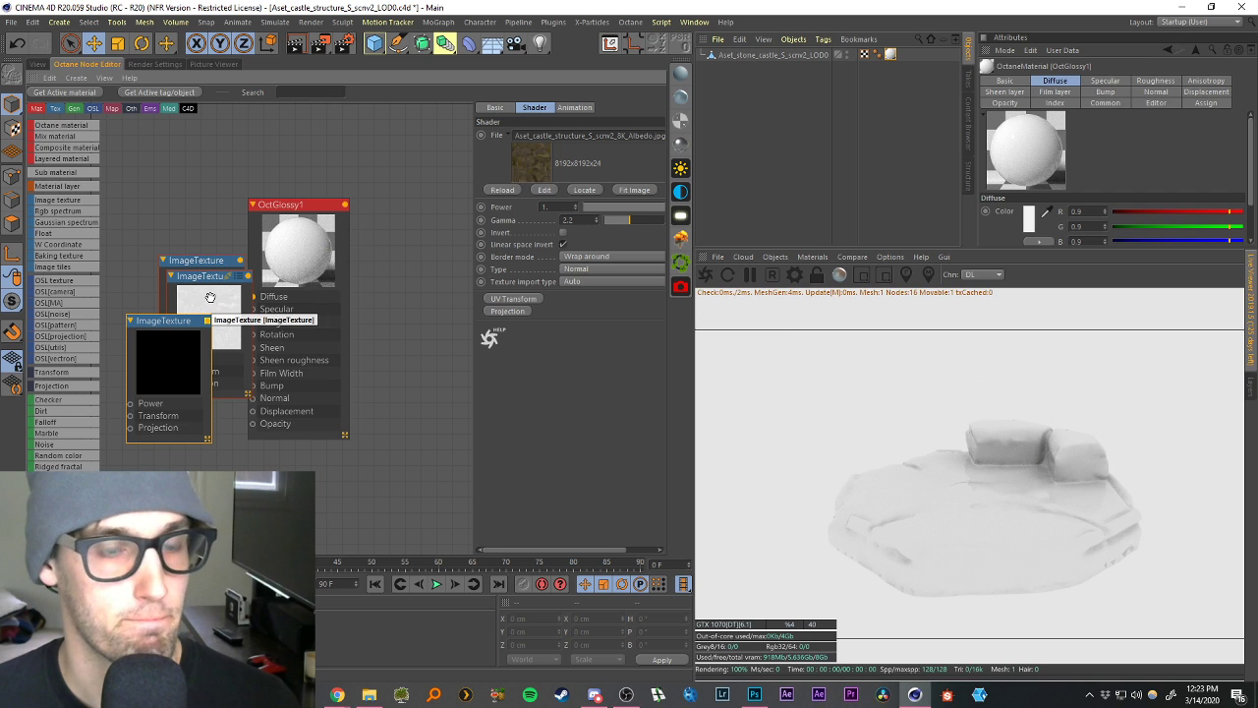
drag(208, 298, 146, 207)
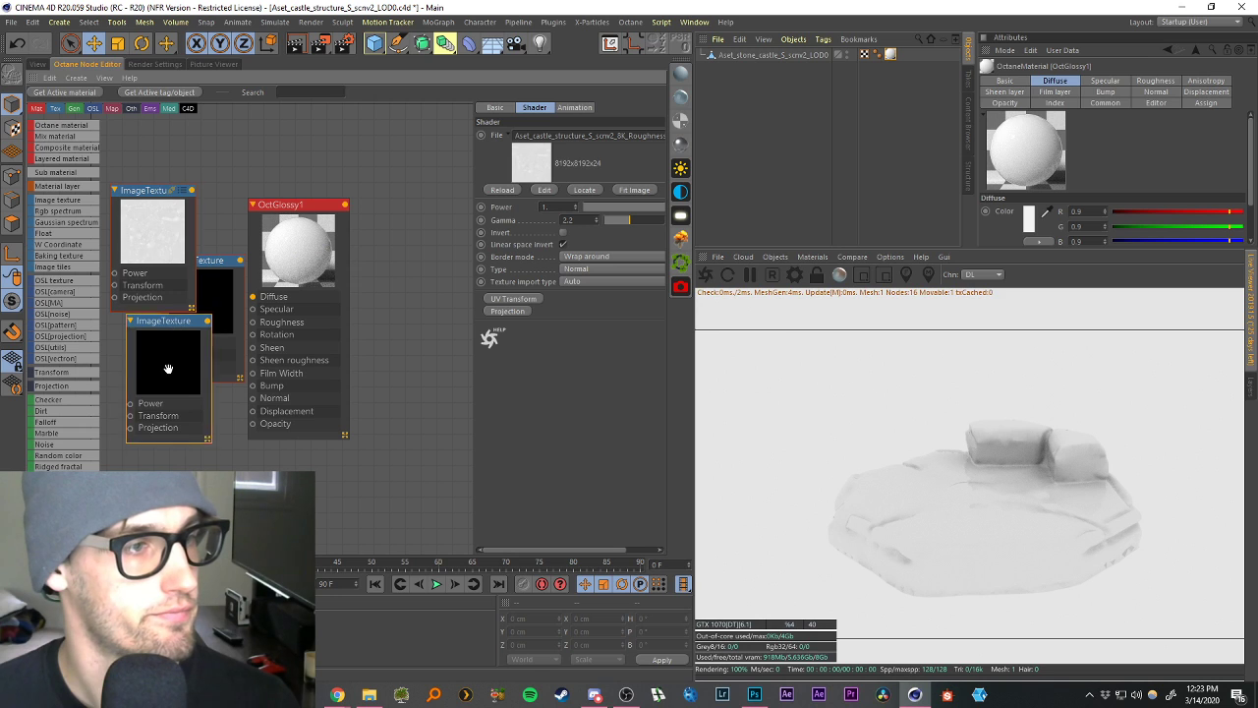
drag(168, 369, 148, 431)
drag(216, 323, 272, 529)
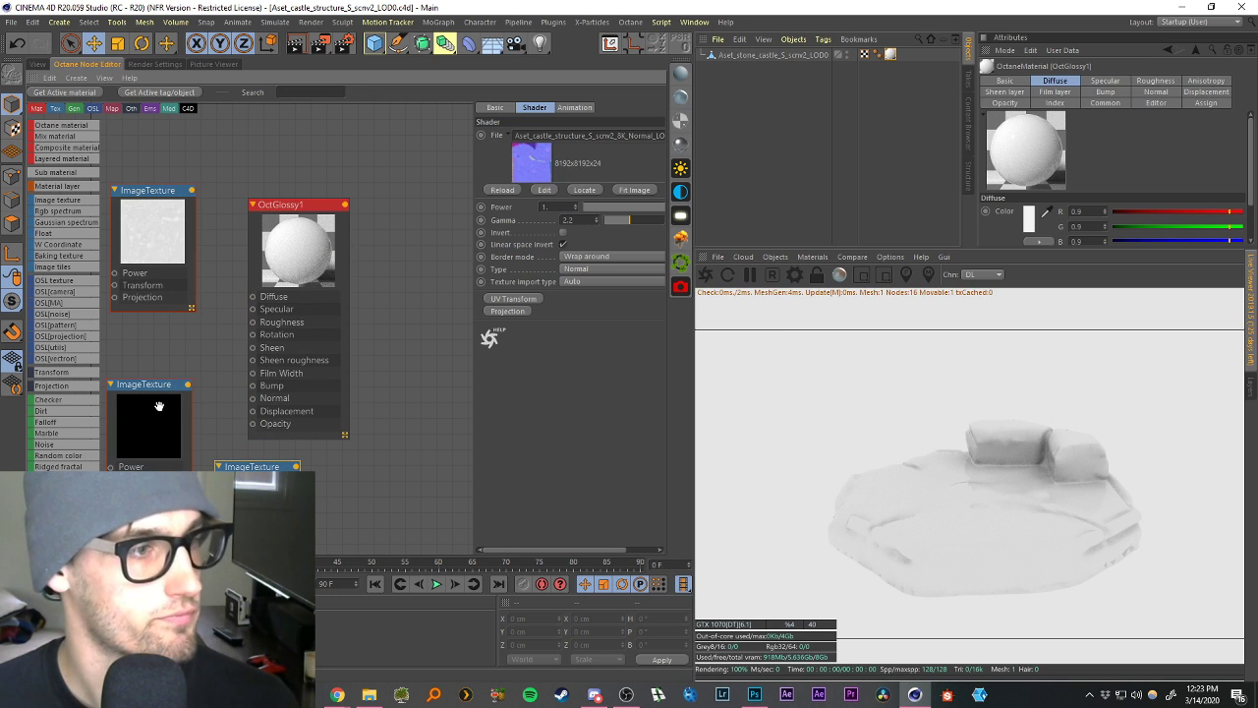
Connect the albedo texture to Diffuse, the normal map to Normal and the roughness map to Roughness on OctGlossy1.
drag(158, 405, 253, 297)
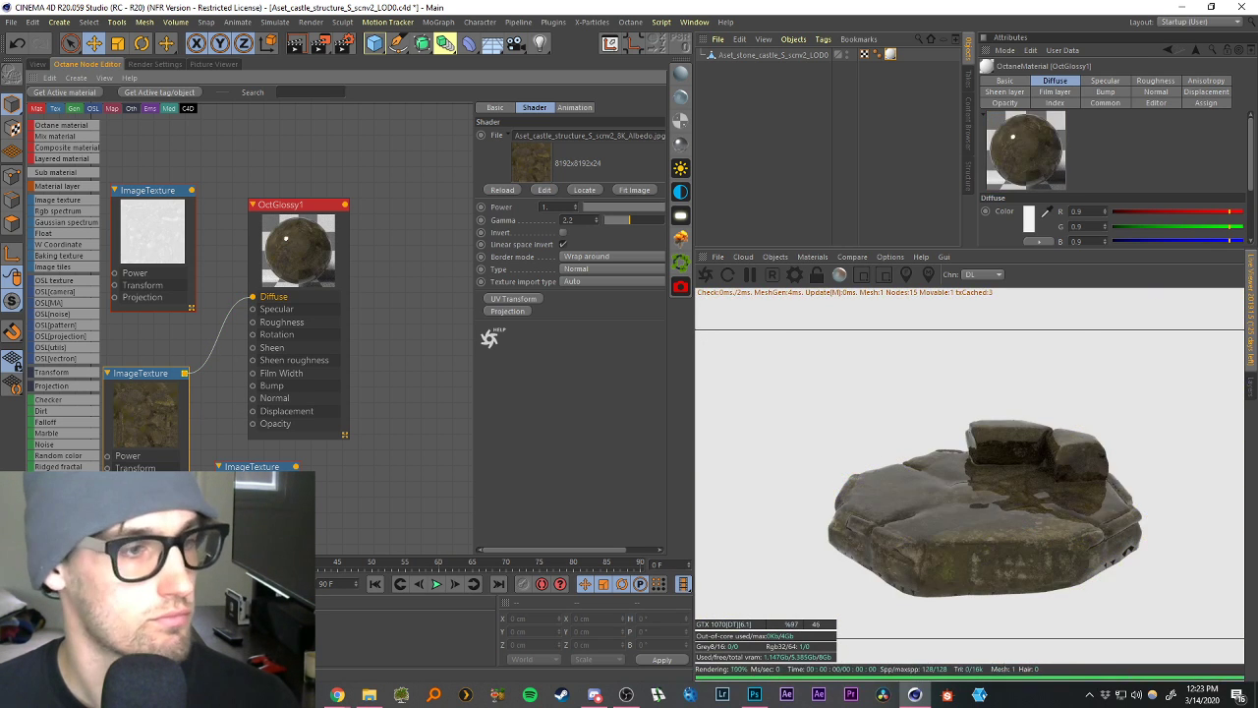
drag(282, 466, 253, 398)
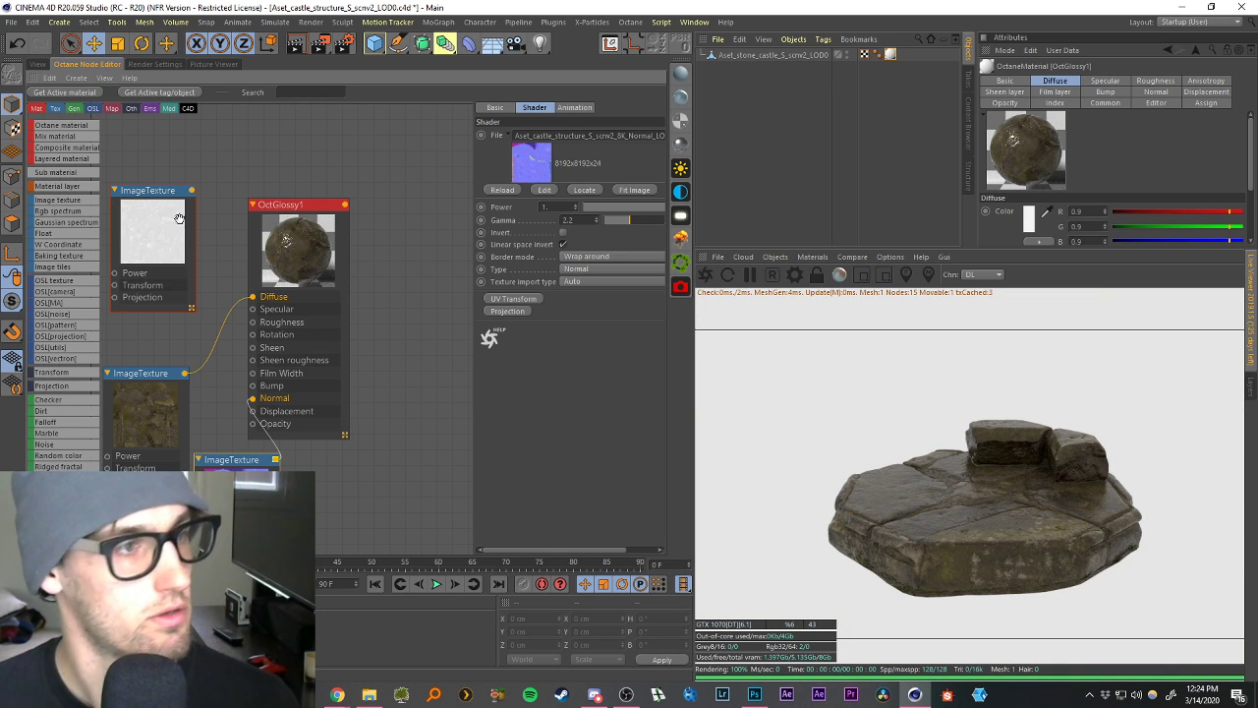
drag(192, 191, 254, 322)
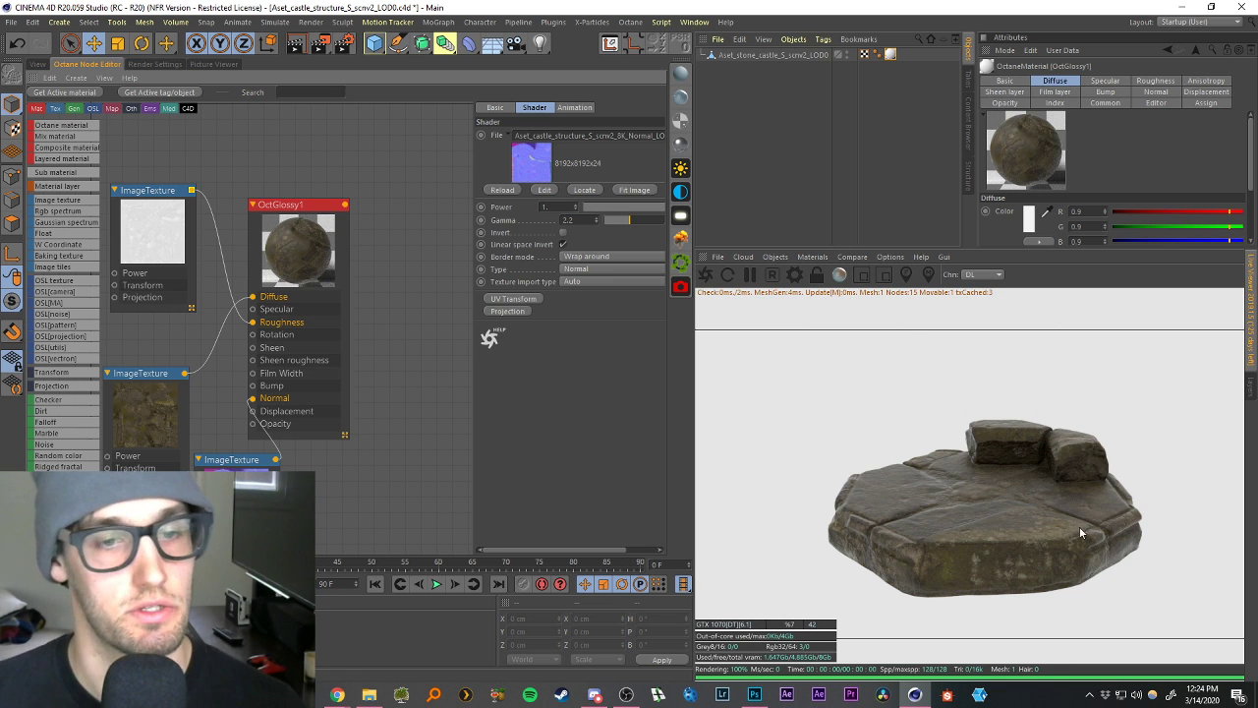
Add the castle structure's 8K displacement map to the material's node graph as an image texture.
click(38, 64)
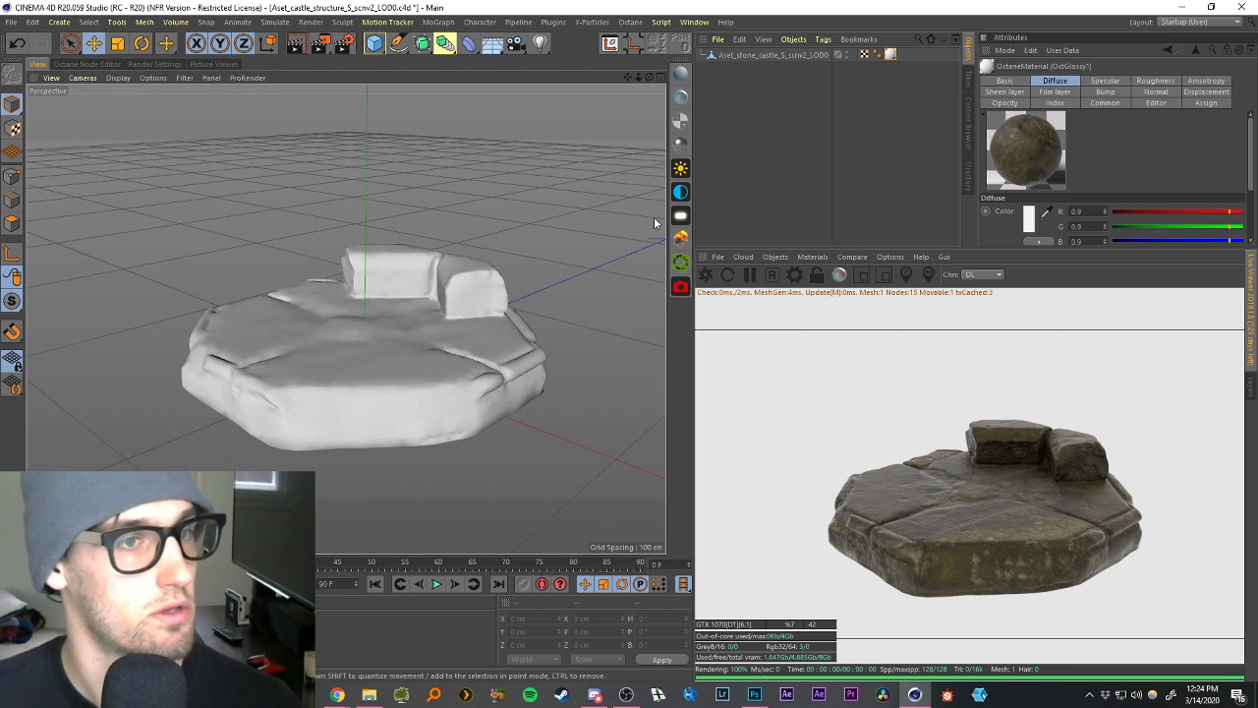
alt+drag(343, 323, 607, 311)
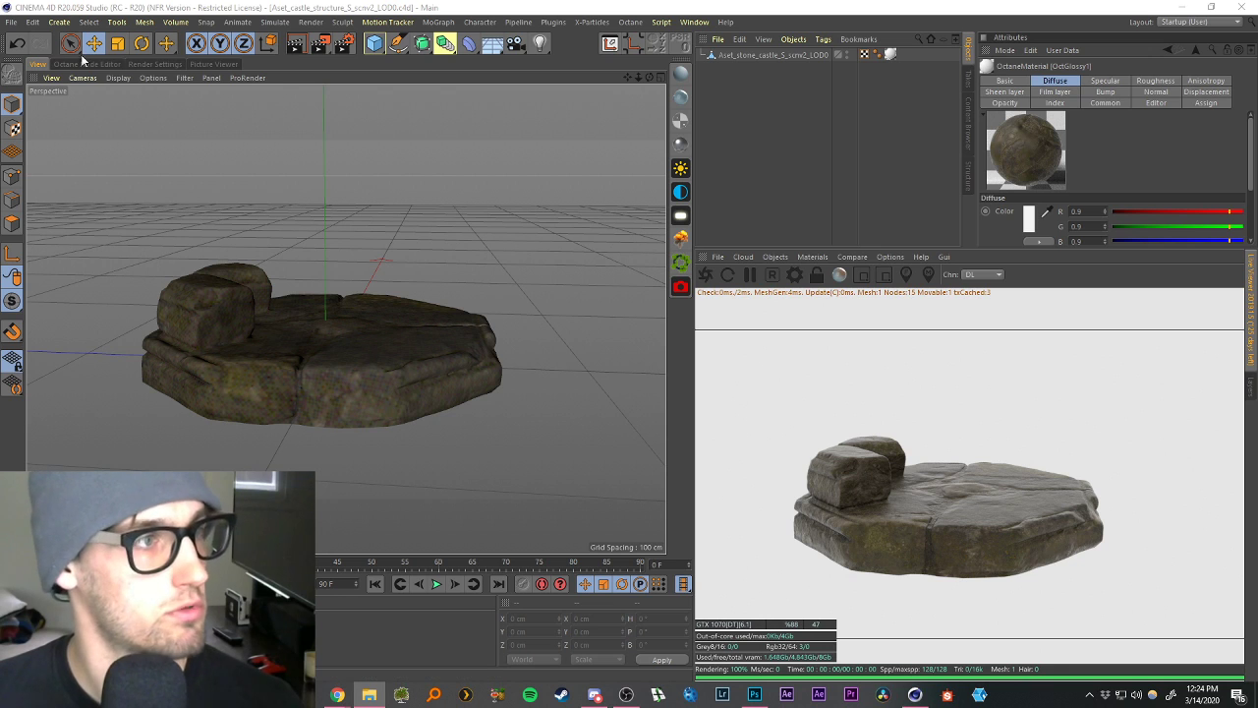
click(191, 64)
click(157, 64)
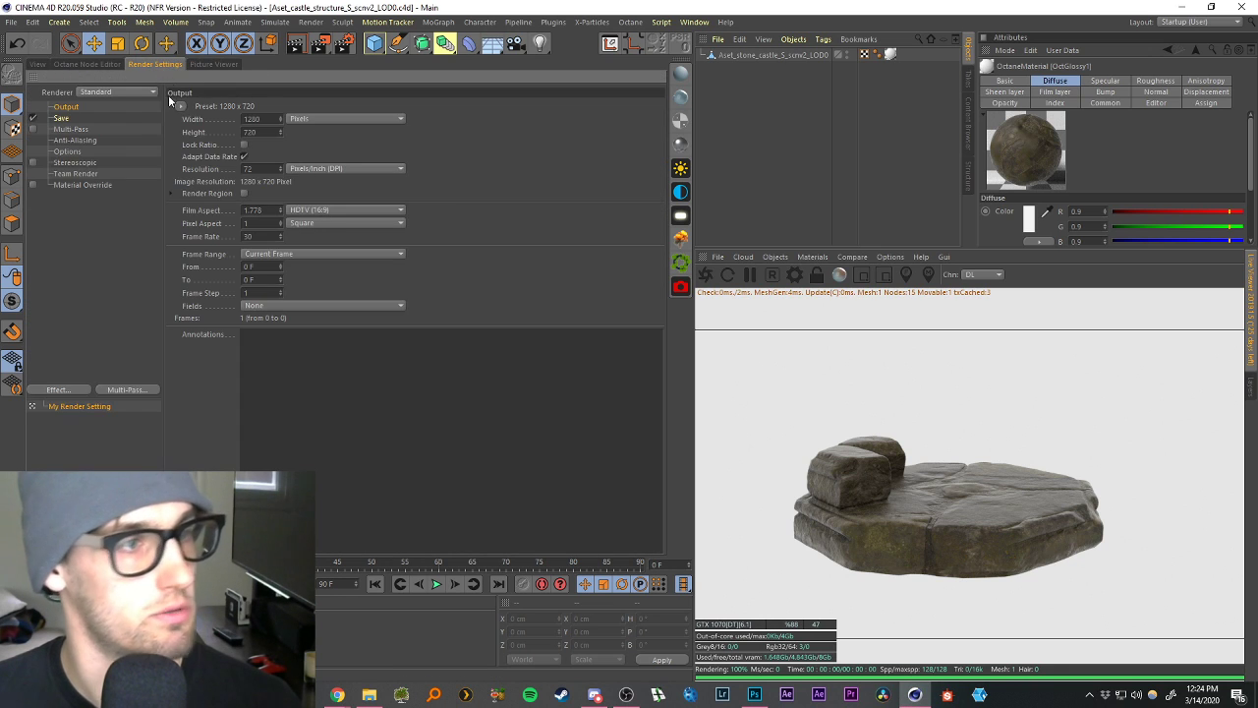
click(90, 64)
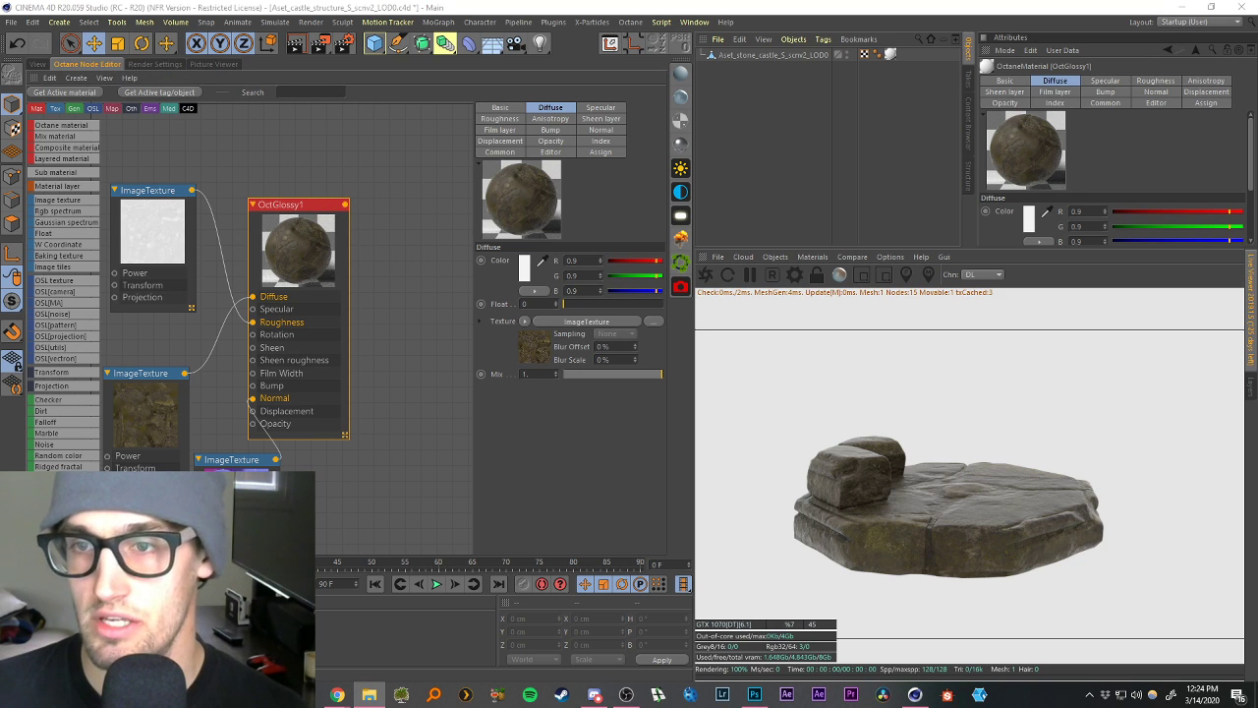
drag(1257, 355, 148, 345)
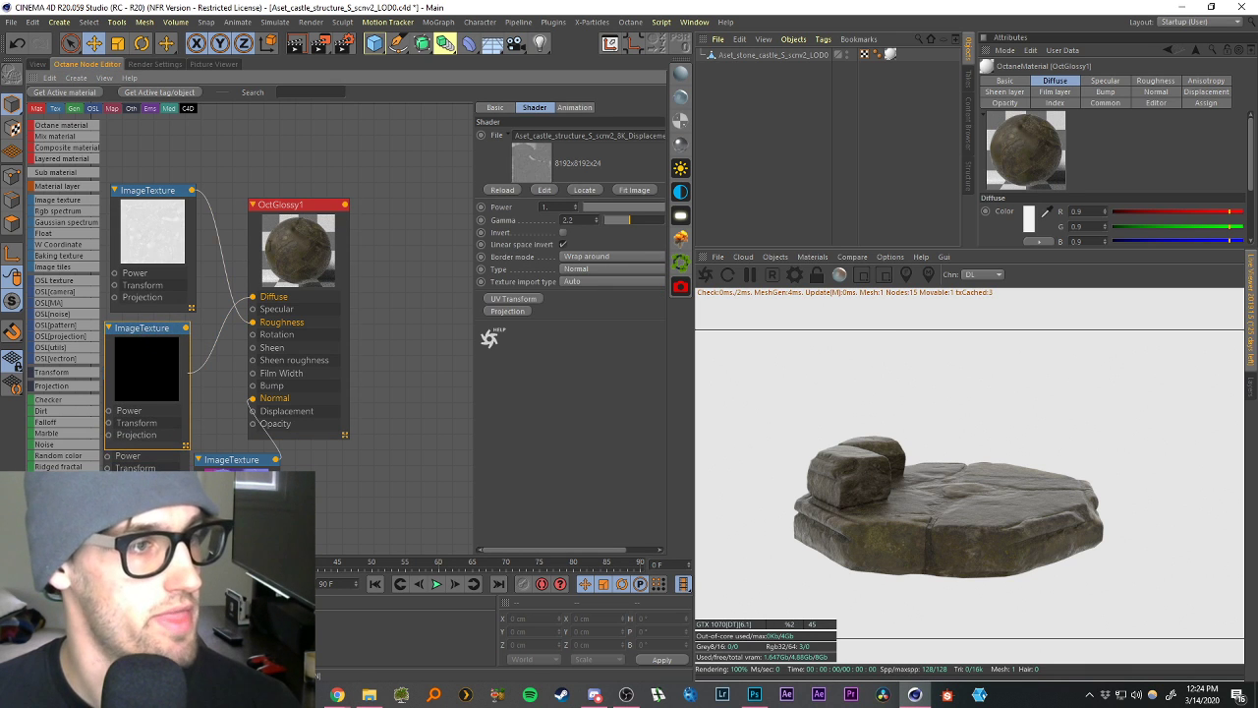
Add a displacement node to the Displacement channel of the OctGlossy1 material.
click(38, 64)
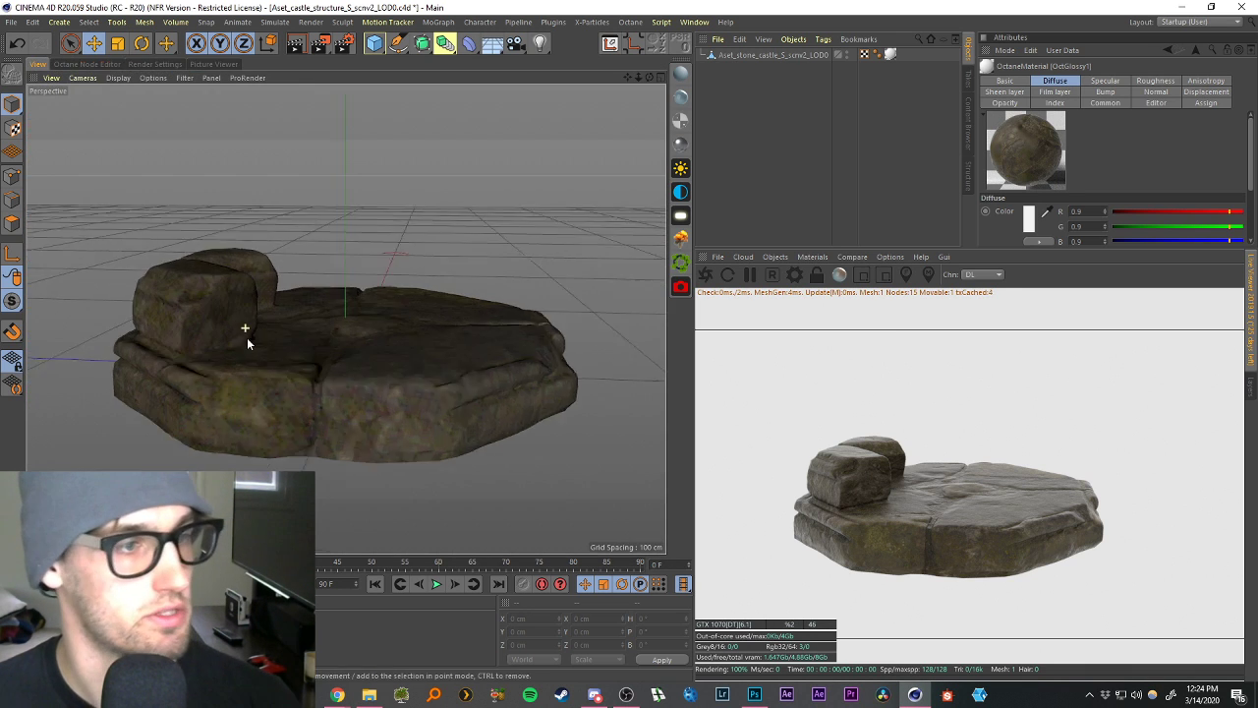
scroll(247, 337, up, 3)
alt+drag(193, 316, 276, 237)
scroll(118, 290, up, 4)
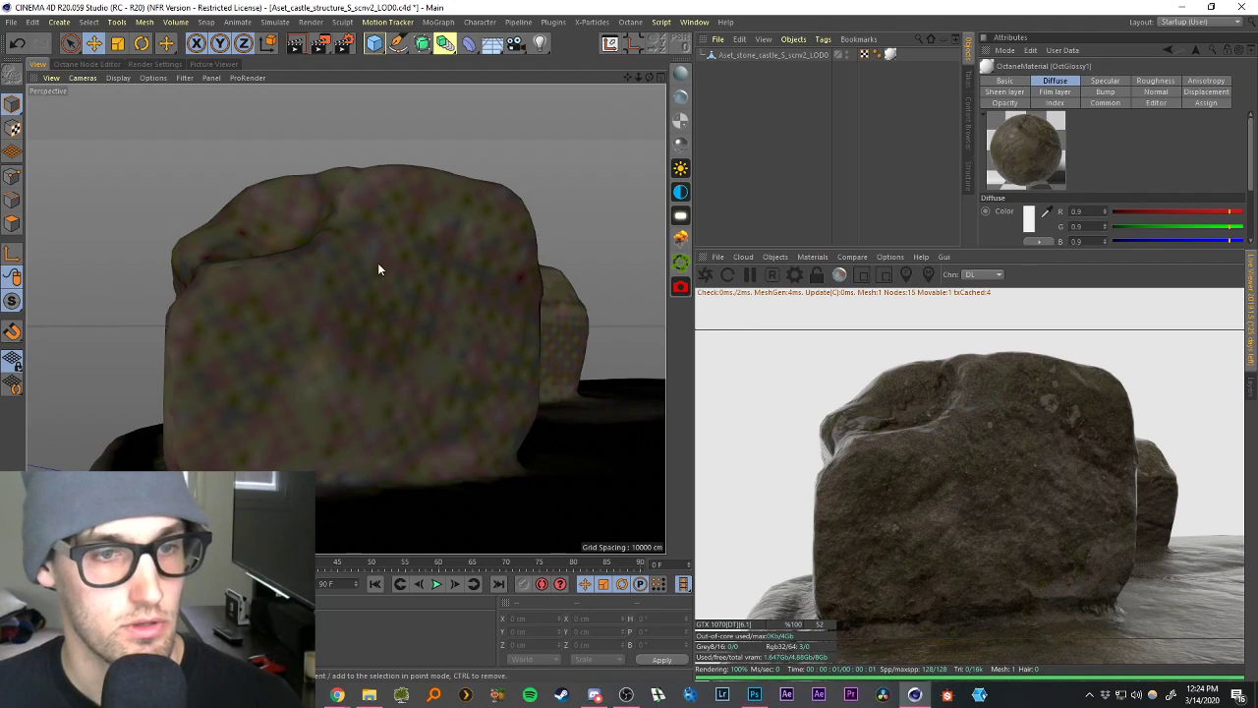
click(175, 65)
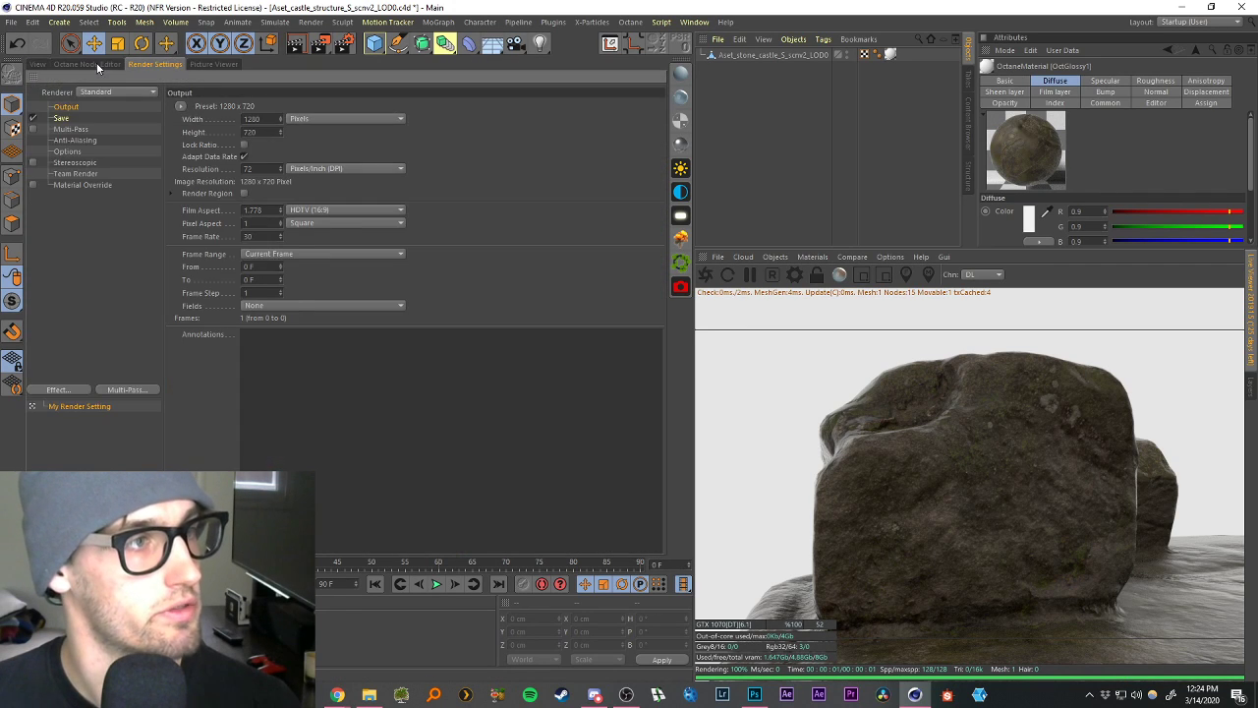
click(99, 65)
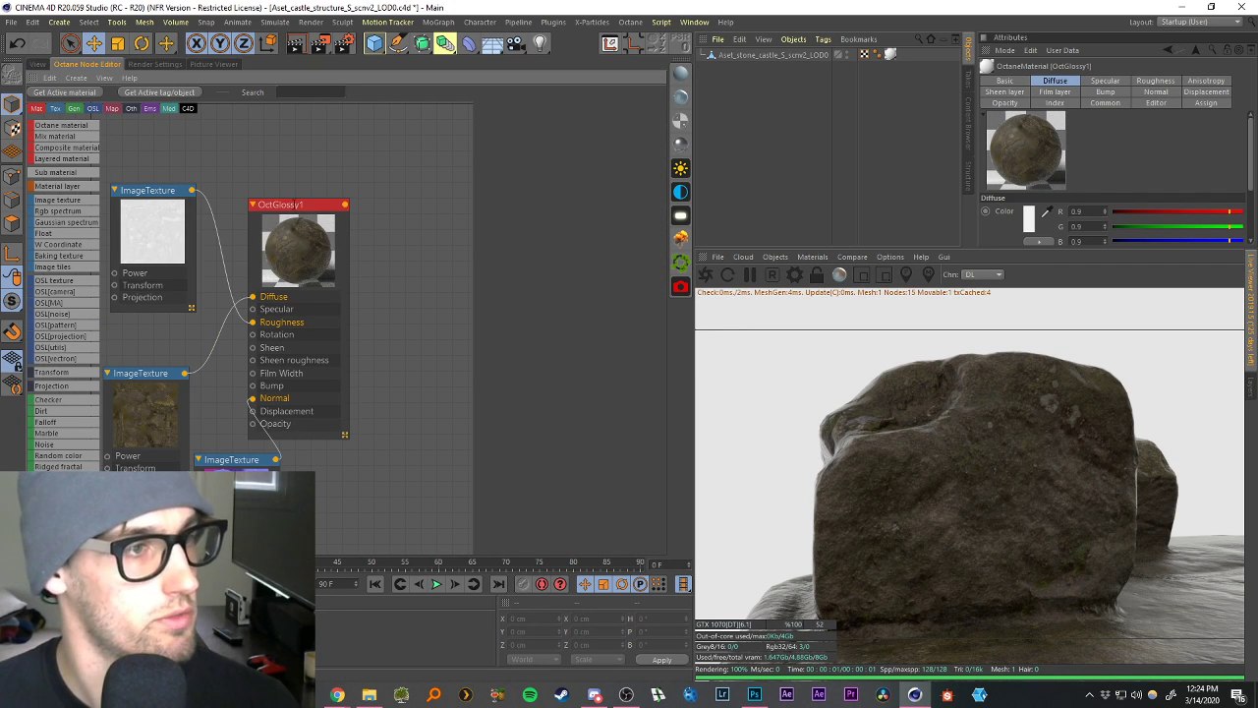
click(296, 204)
click(500, 141)
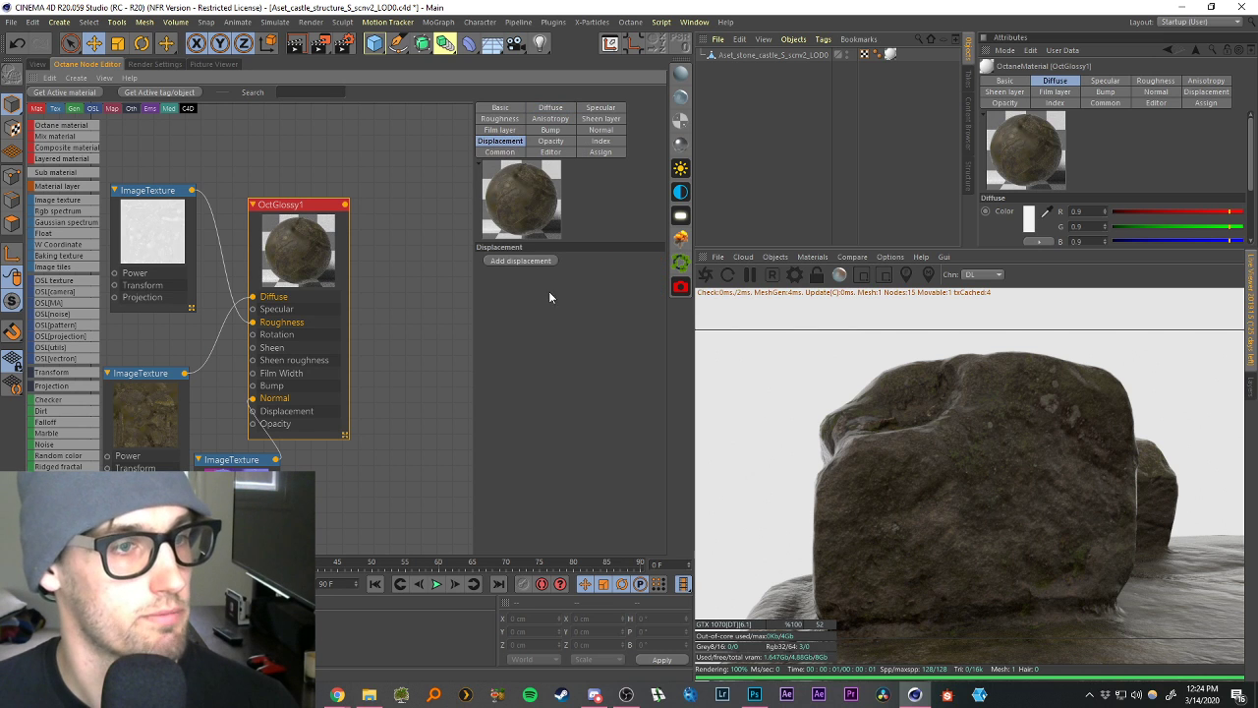
Connect the 8K displacement texture to the displacement node and set its mid level to 0.5.
scroll(246, 461, down, 7)
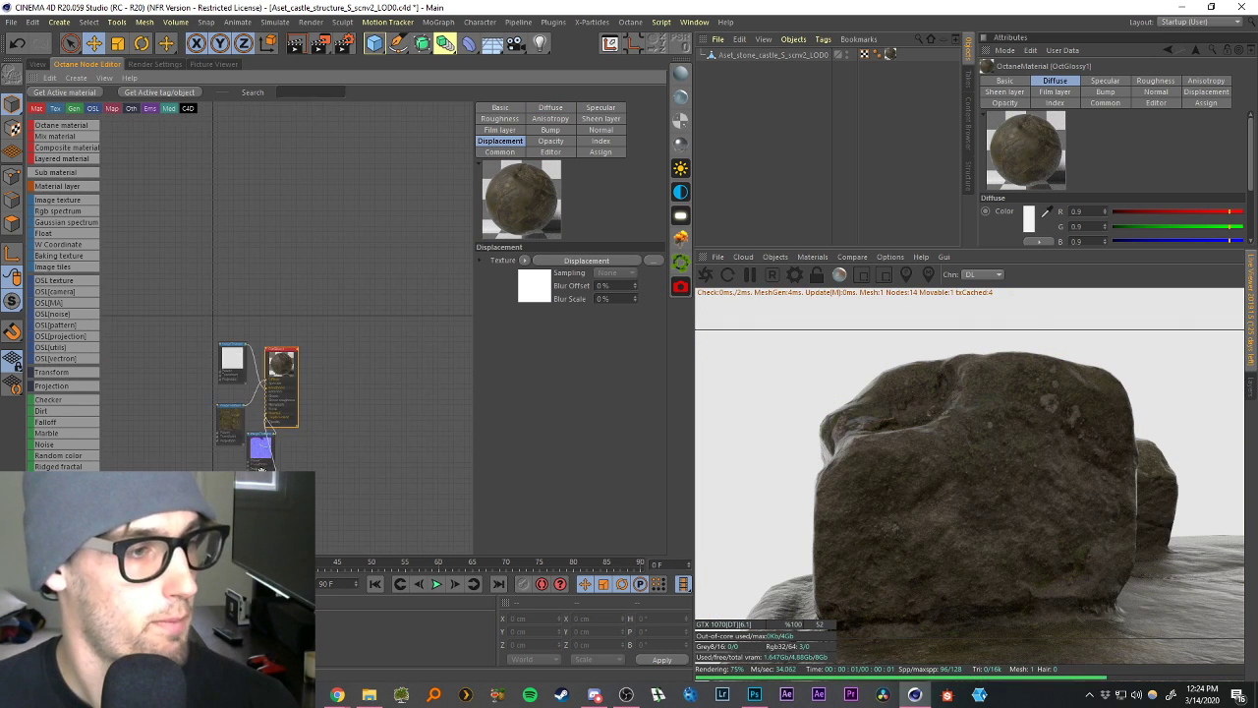
scroll(249, 467, up, 5)
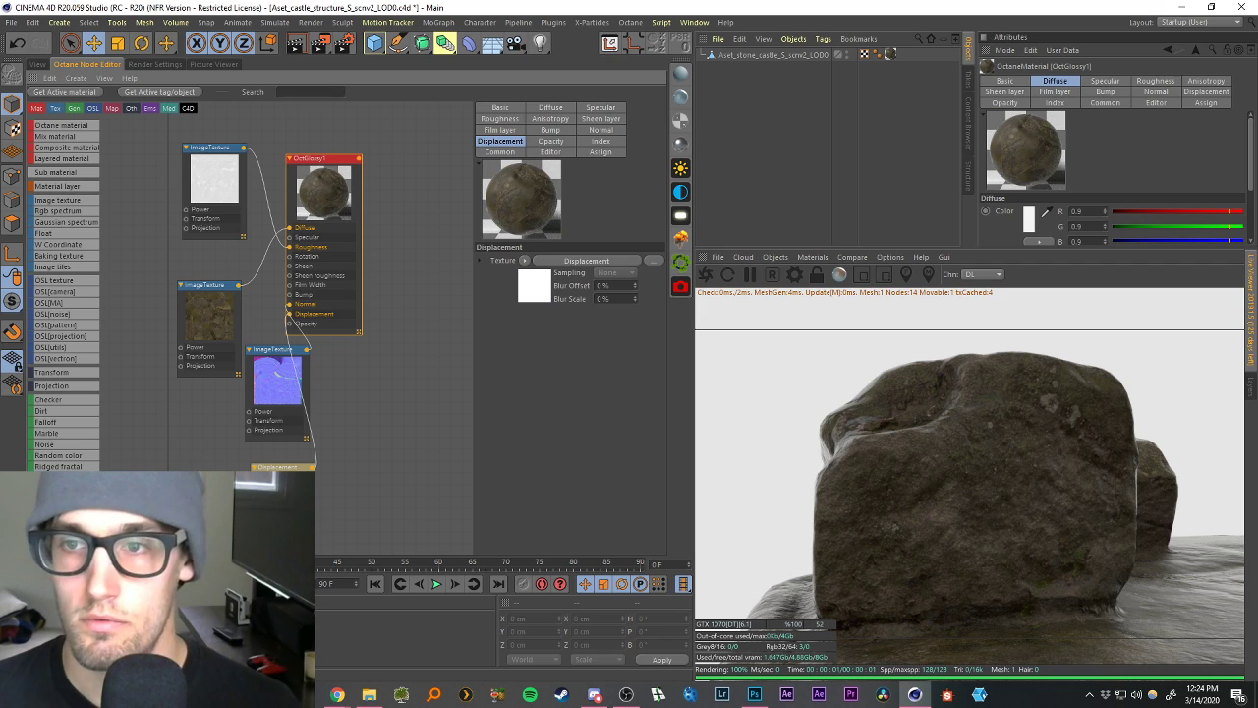
drag(362, 507, 265, 540)
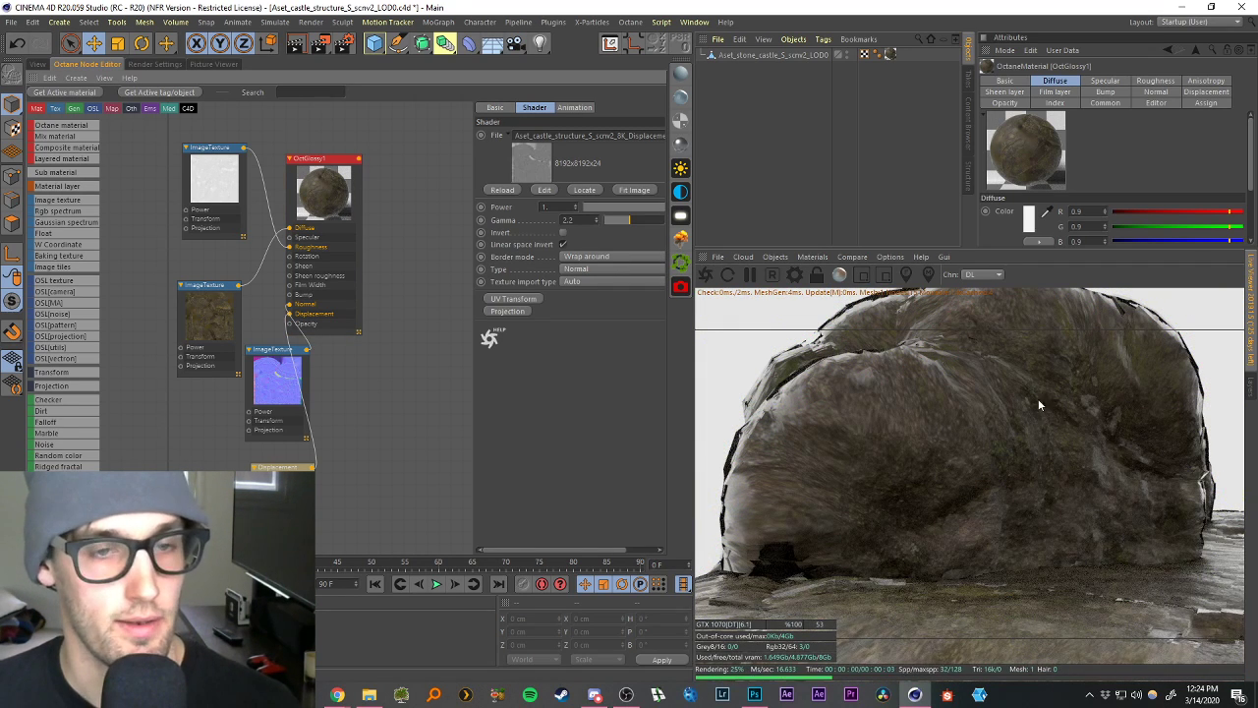
click(280, 467)
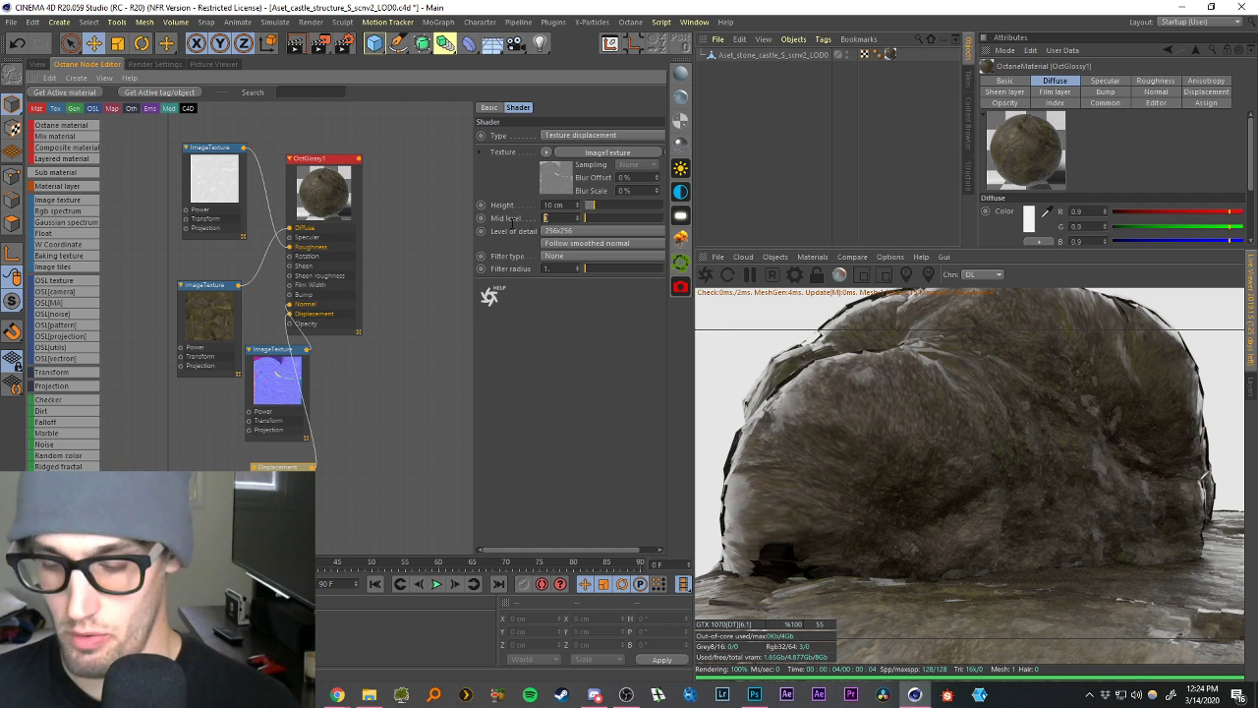
key(Return)
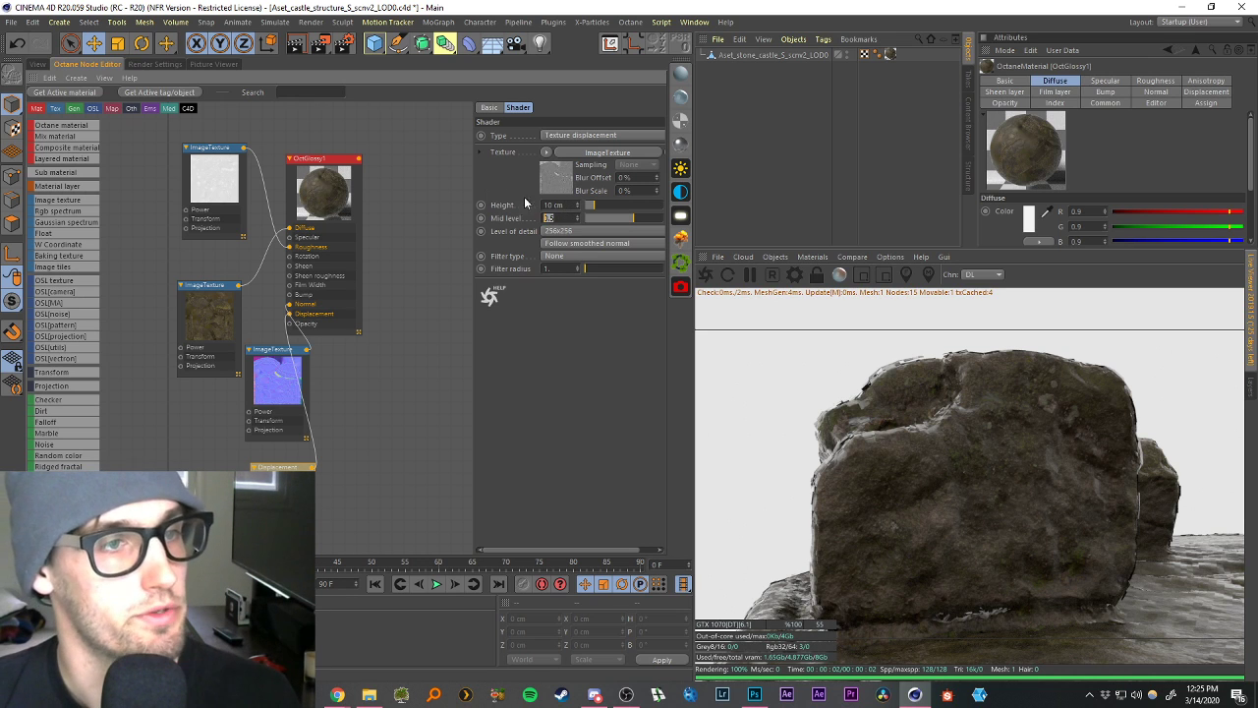
Try displacement heights of 0.1 cm, 1 cm and 5 cm on the stone material.
click(566, 203)
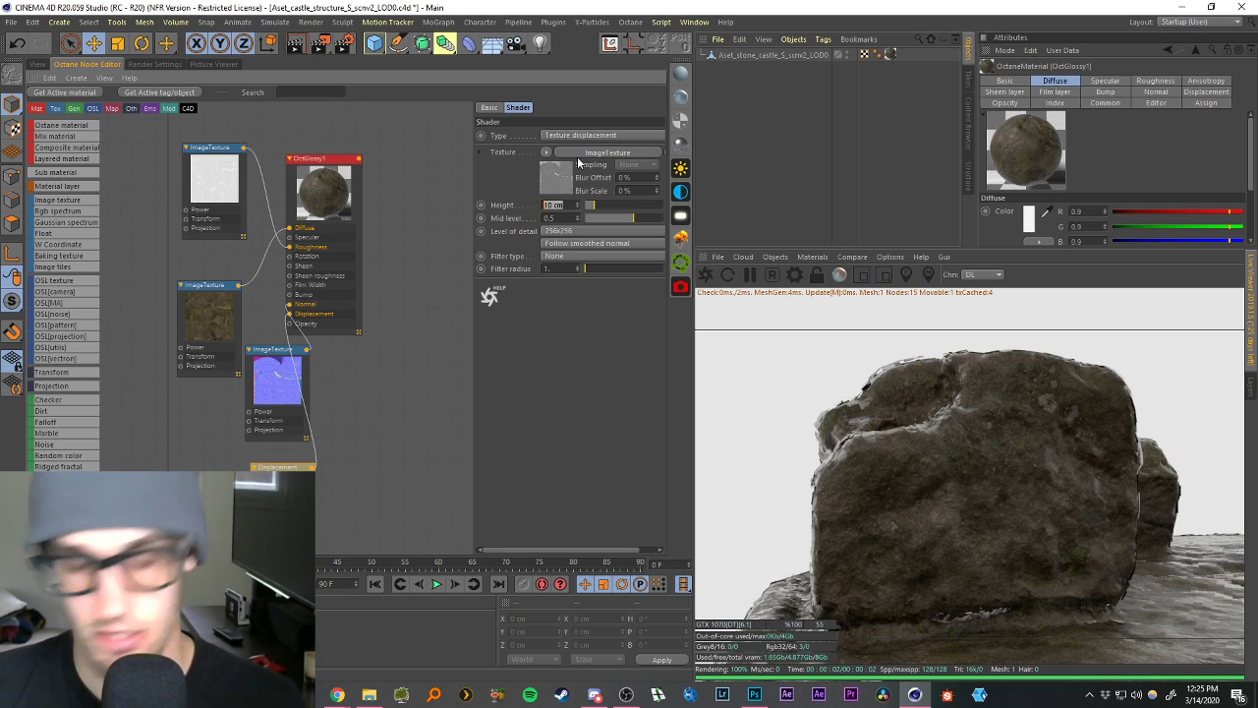
text(0.1)
key(Return)
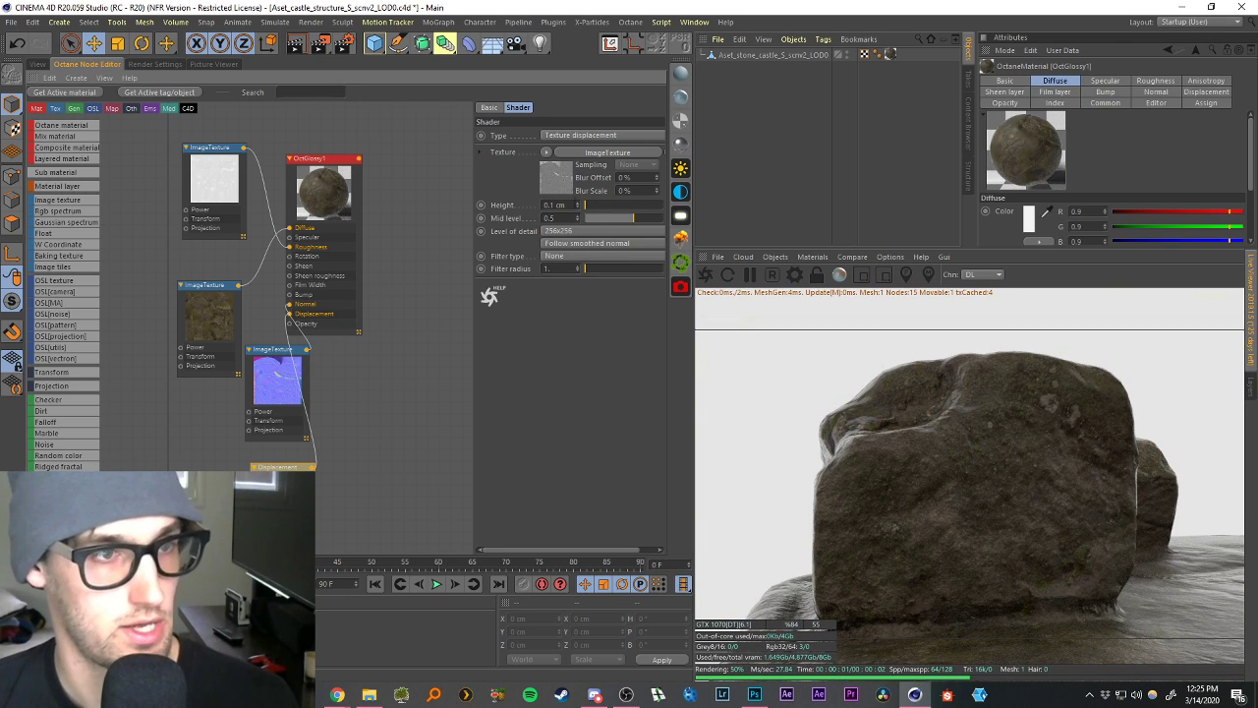
double_click(556, 204)
text(1)
key(Return)
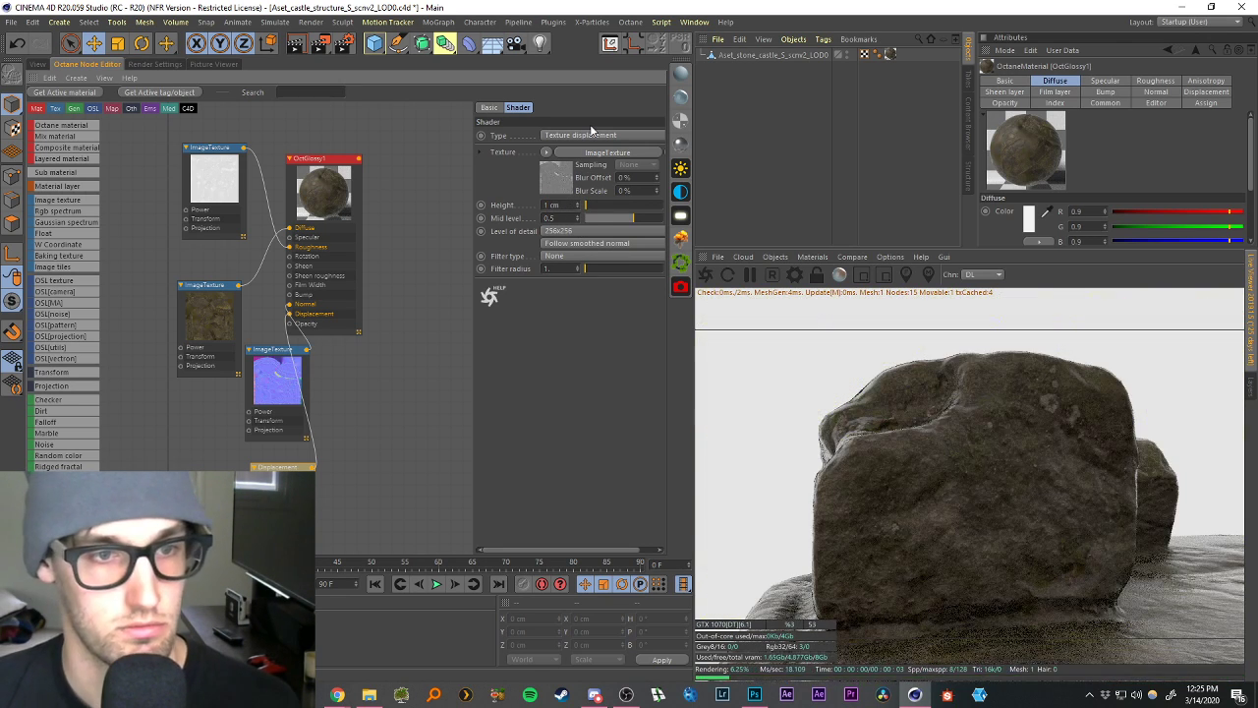
text(5)
key(Return)
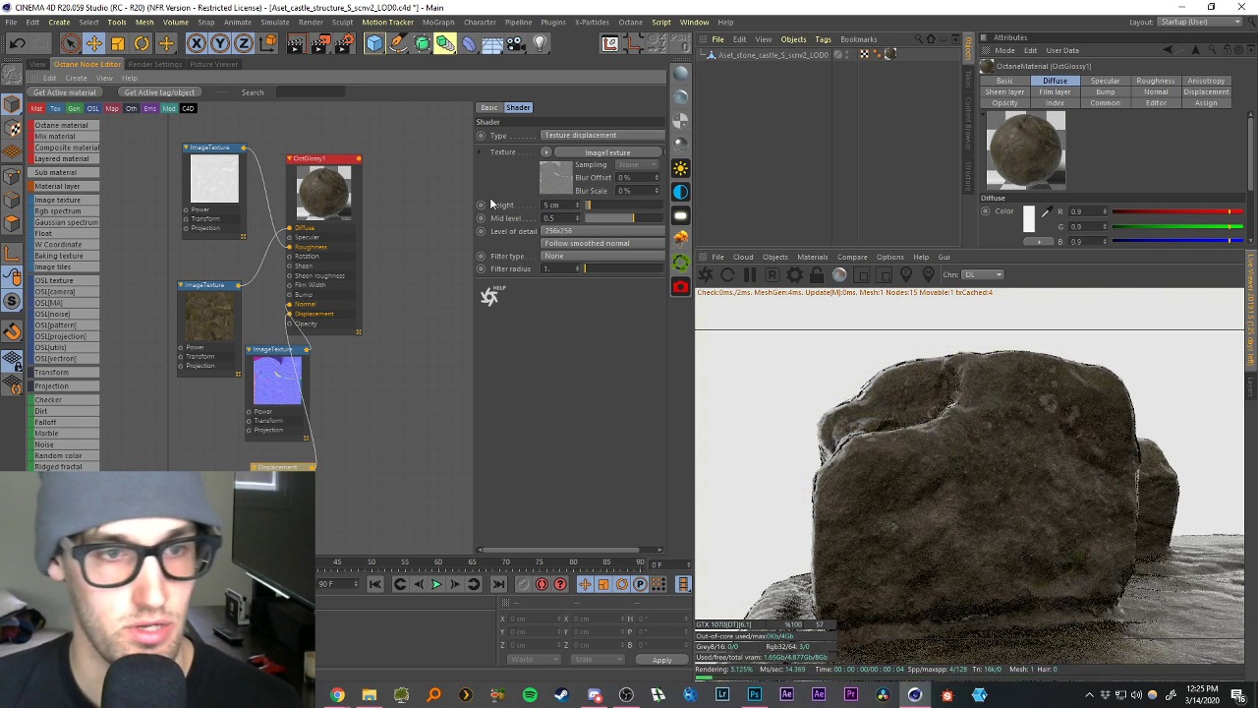
Set the displacement's level of detail to 4096x4096 and its height to 0.1 cm.
click(553, 232)
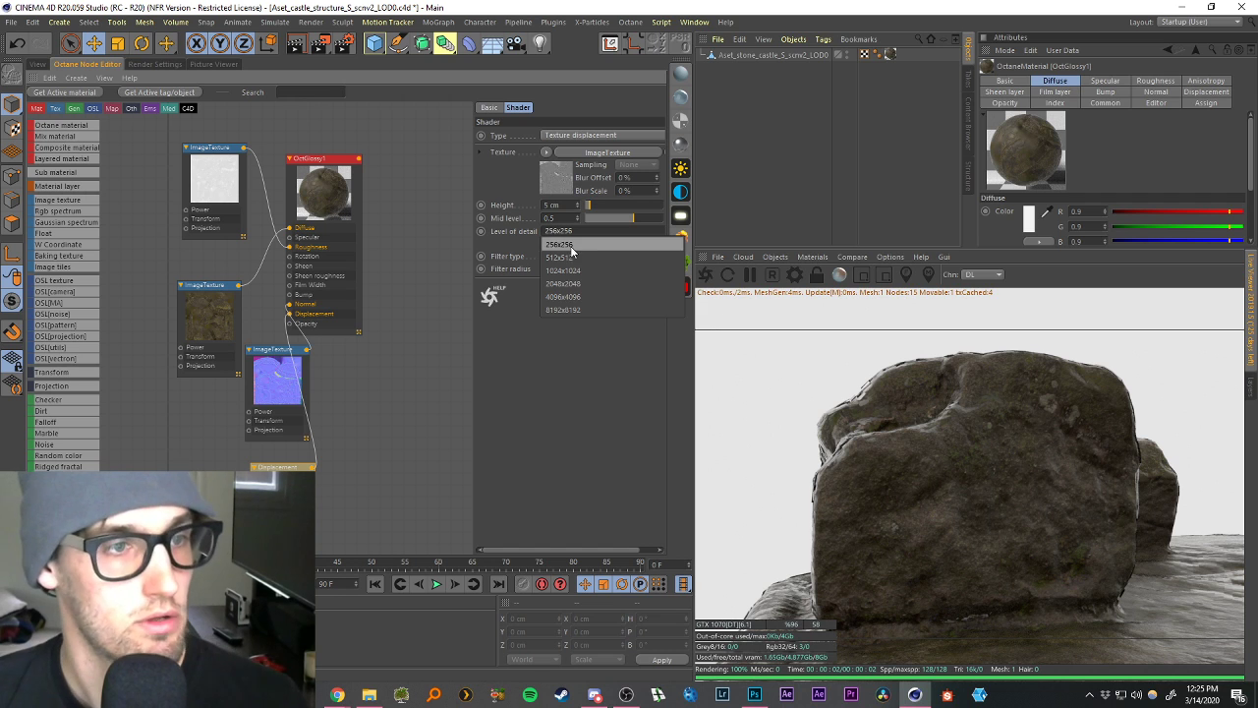
click(561, 296)
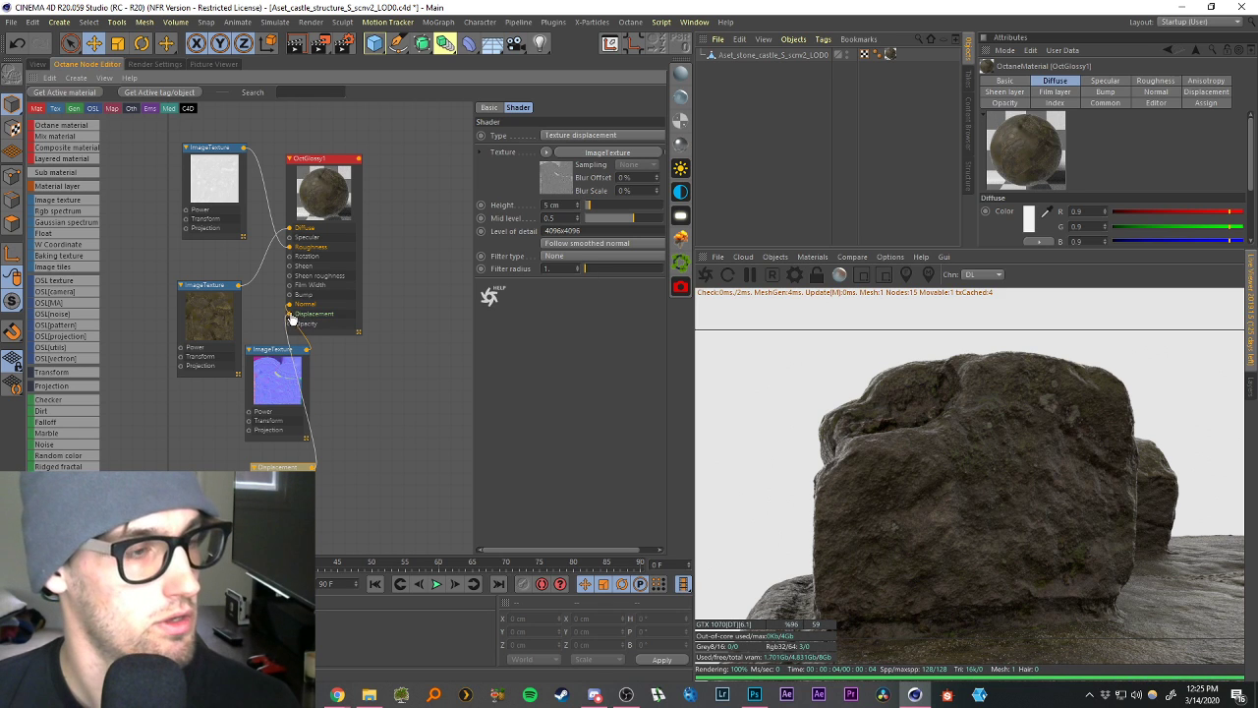
scroll(276, 323, up, 4)
scroll(278, 335, down, 4)
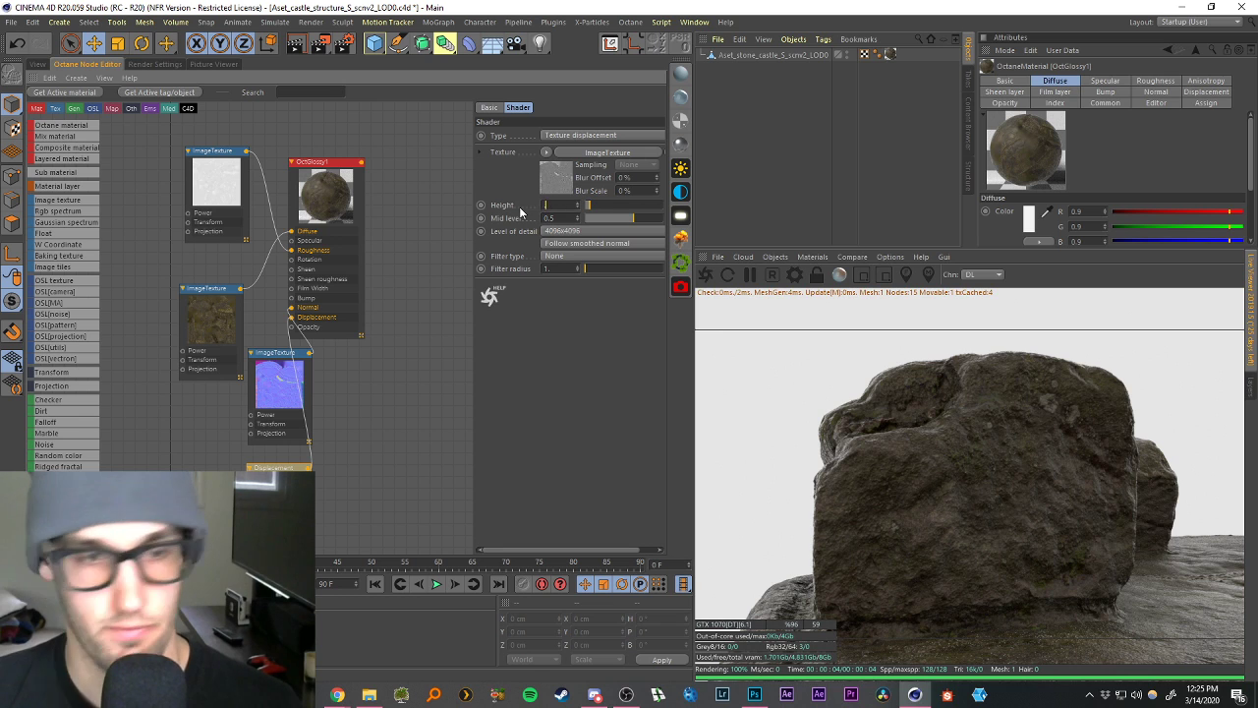
text(.1)
key(Return)
Enable A/B comparison in the Octane Live Viewer for the displaced stone render.
click(851, 260)
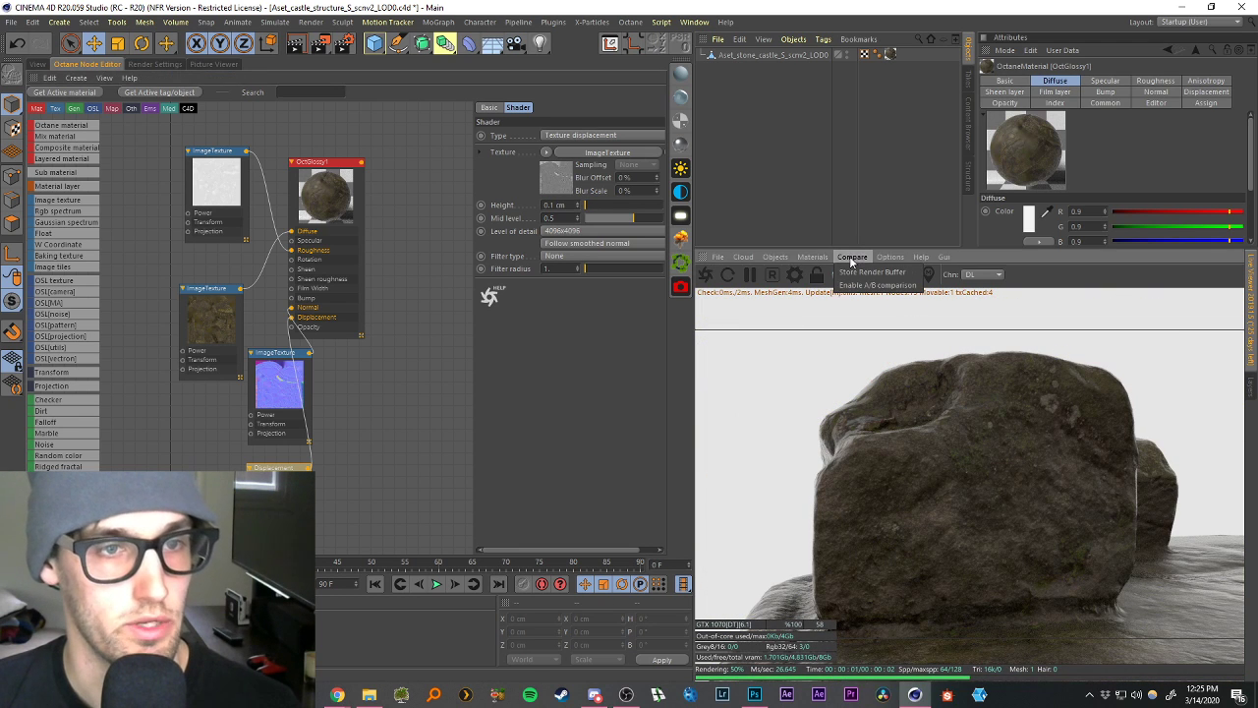
click(877, 285)
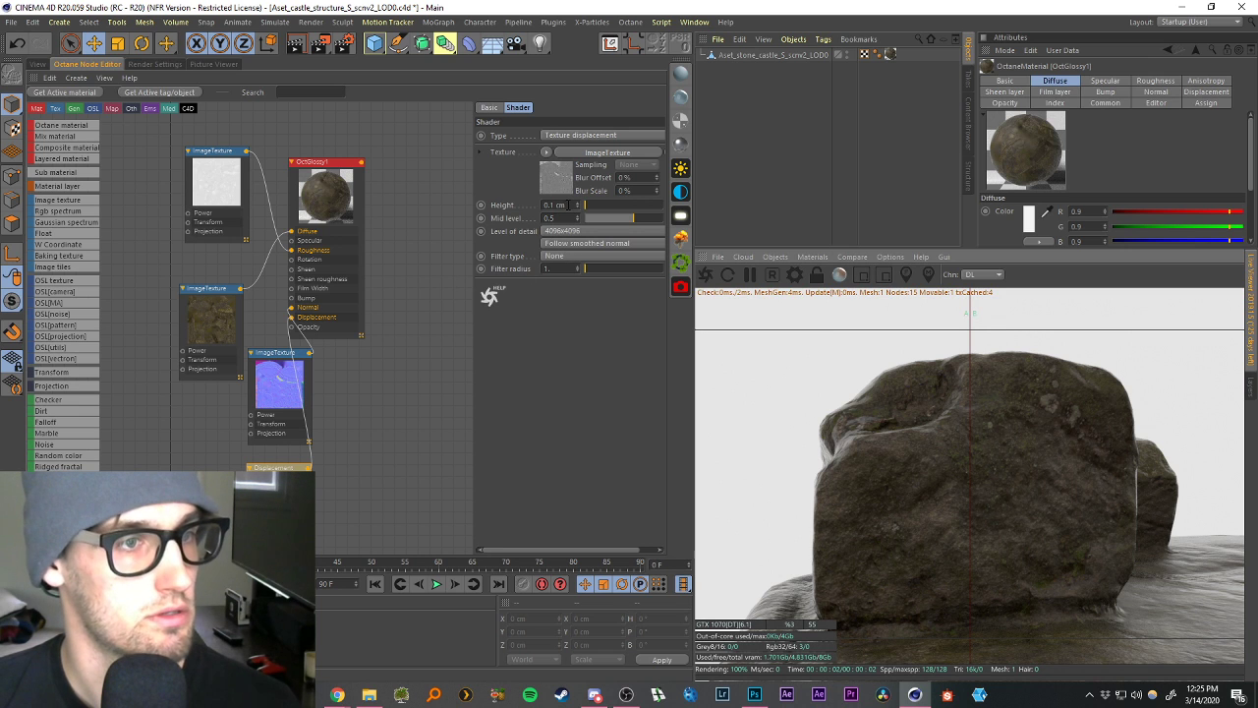
Set the stone displacement height to 5 cm and shift the A/B divider across the render to compare.
click(567, 204)
text(5)
key(Return)
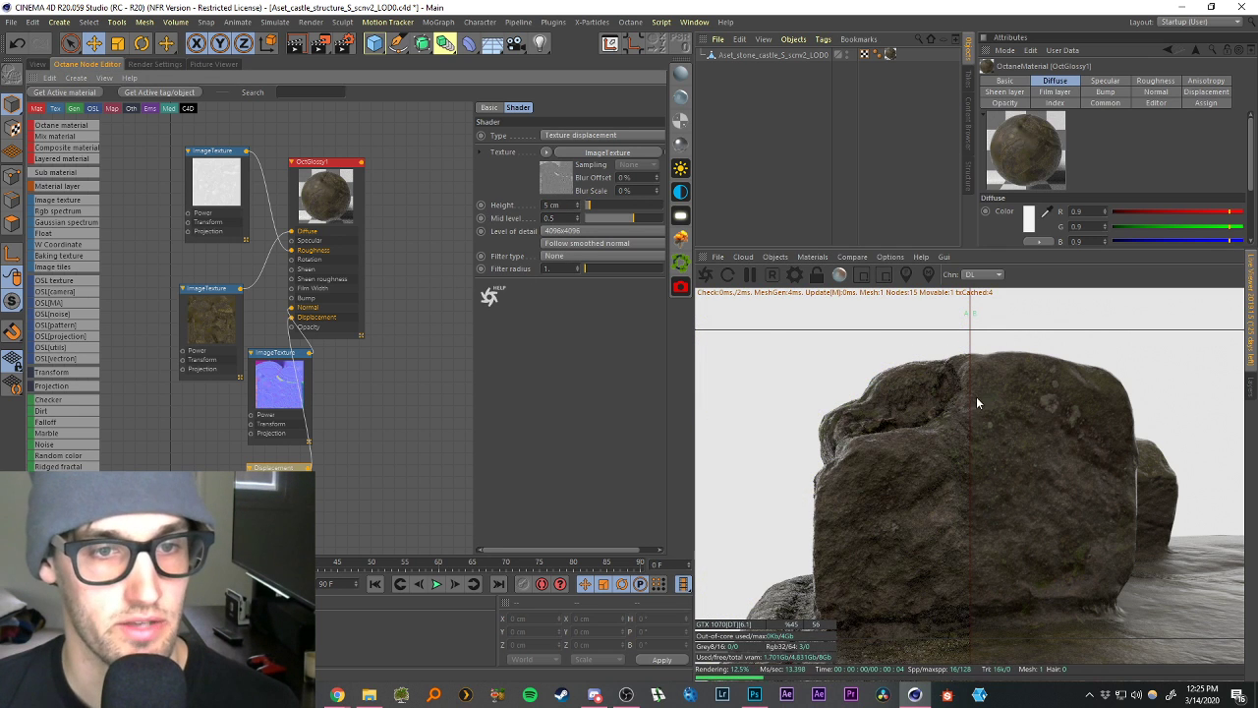
drag(969, 395, 1020, 360)
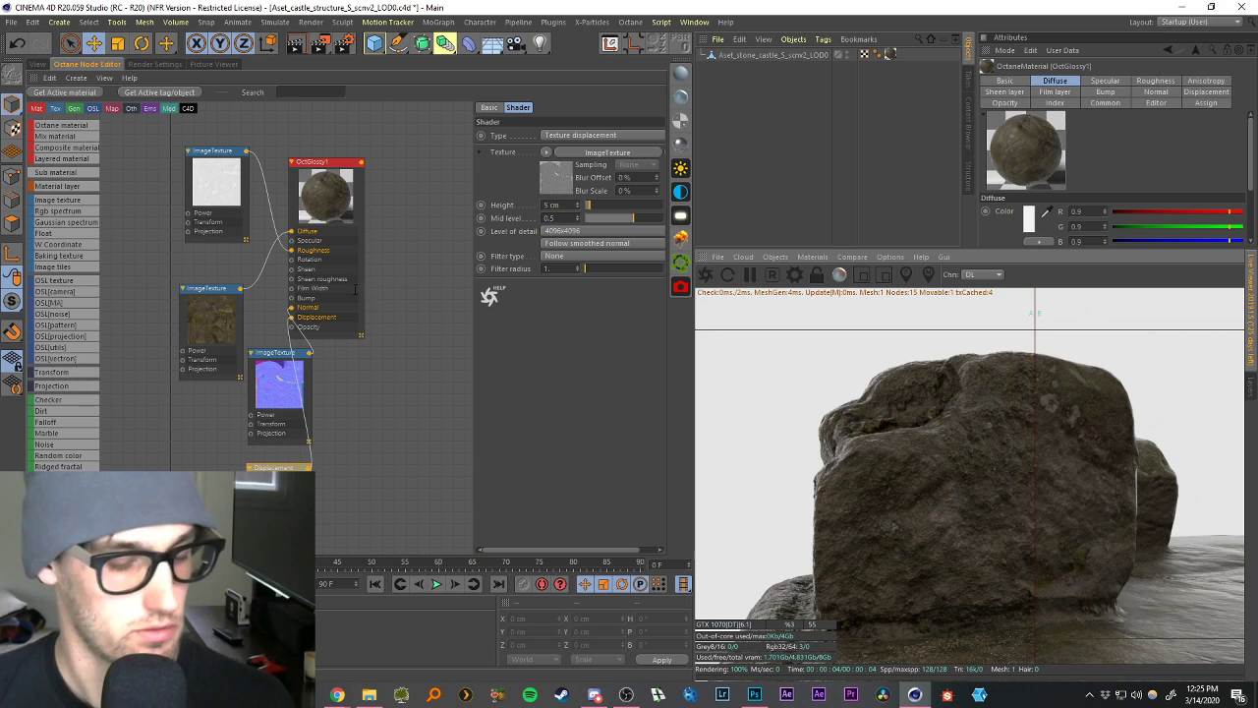
Turn off the Live Viewer's A/B comparison and frame the whole stone structure in the perspective view.
click(42, 64)
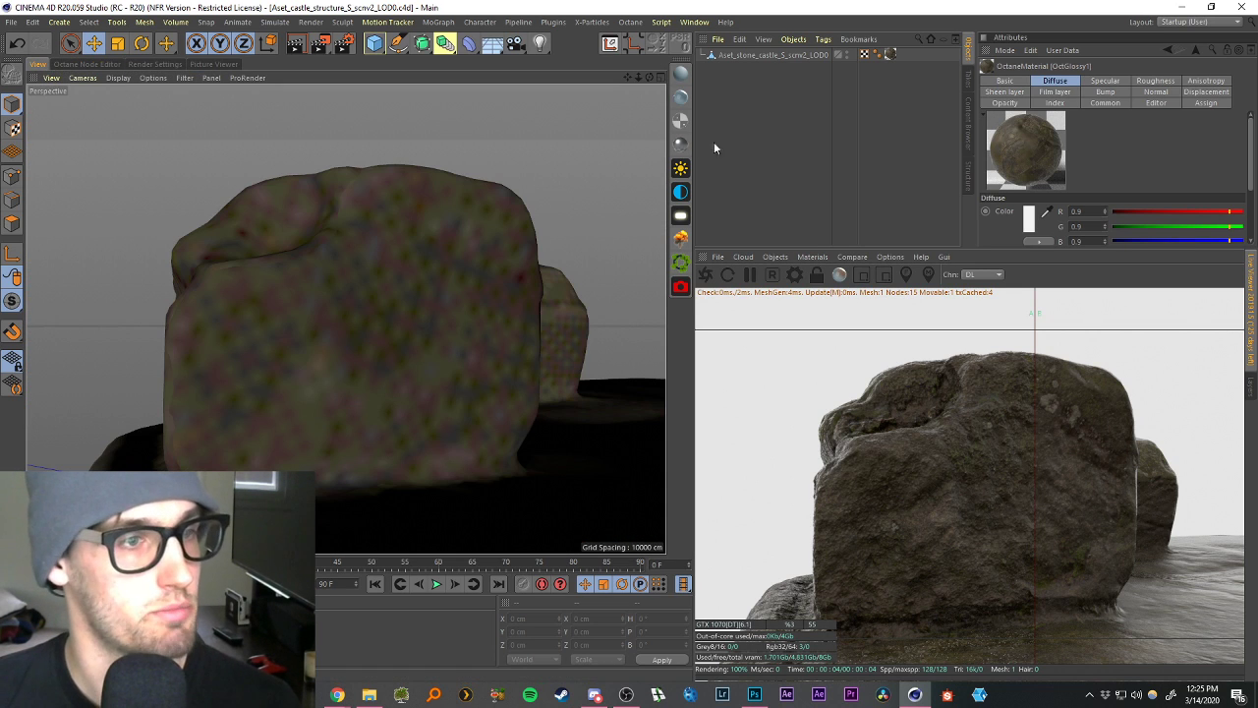
scroll(485, 411, down, 5)
alt+drag(488, 406, 520, 472)
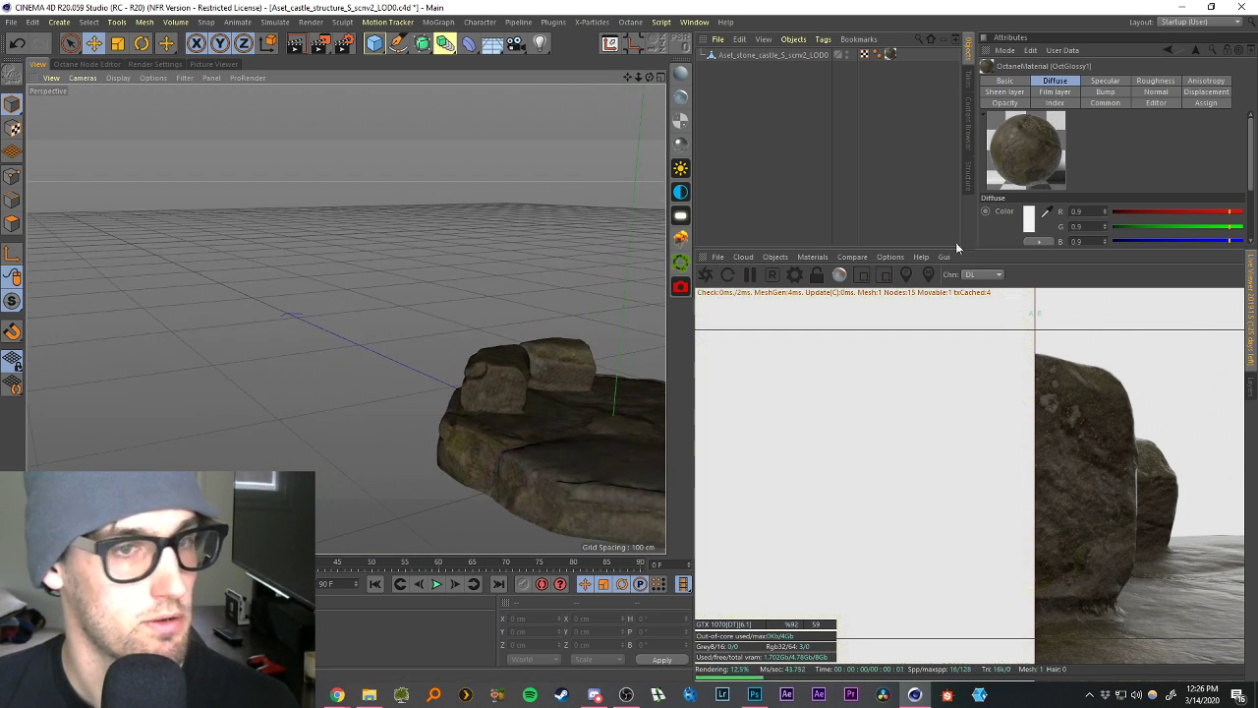
click(889, 257)
mouse_move(851, 257)
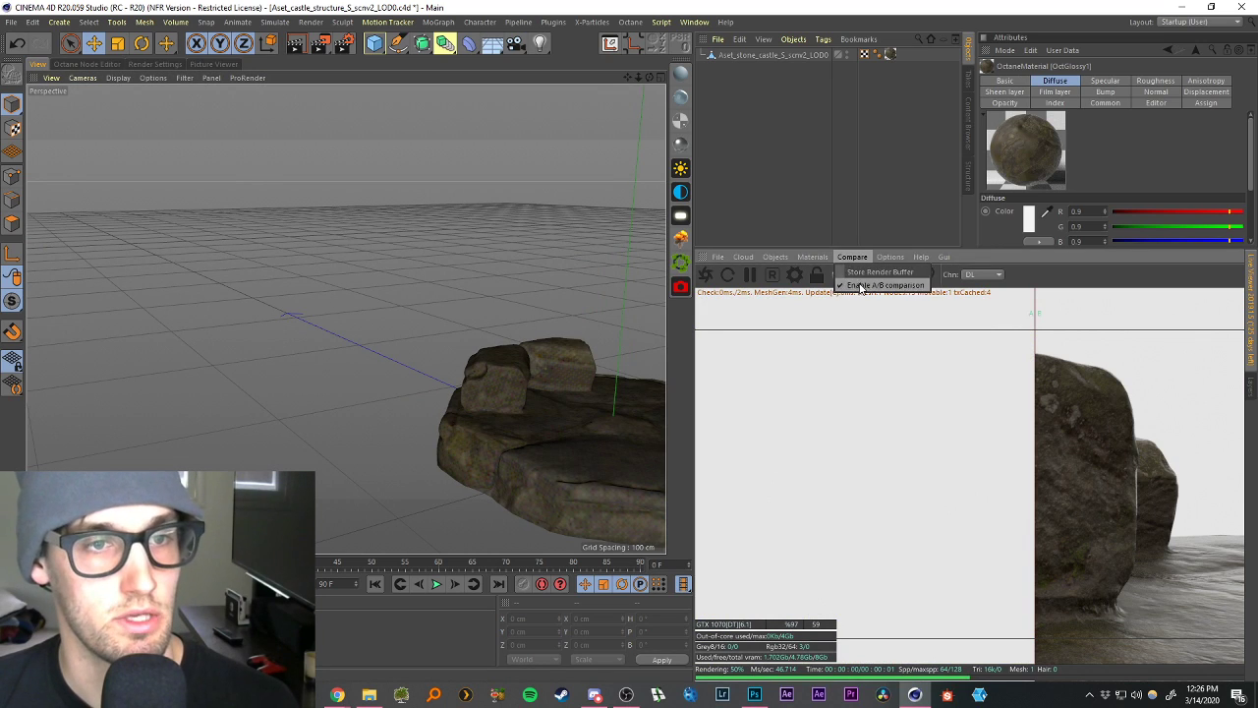
click(860, 285)
drag(627, 76, 356, 43)
scroll(340, 374, down, 1)
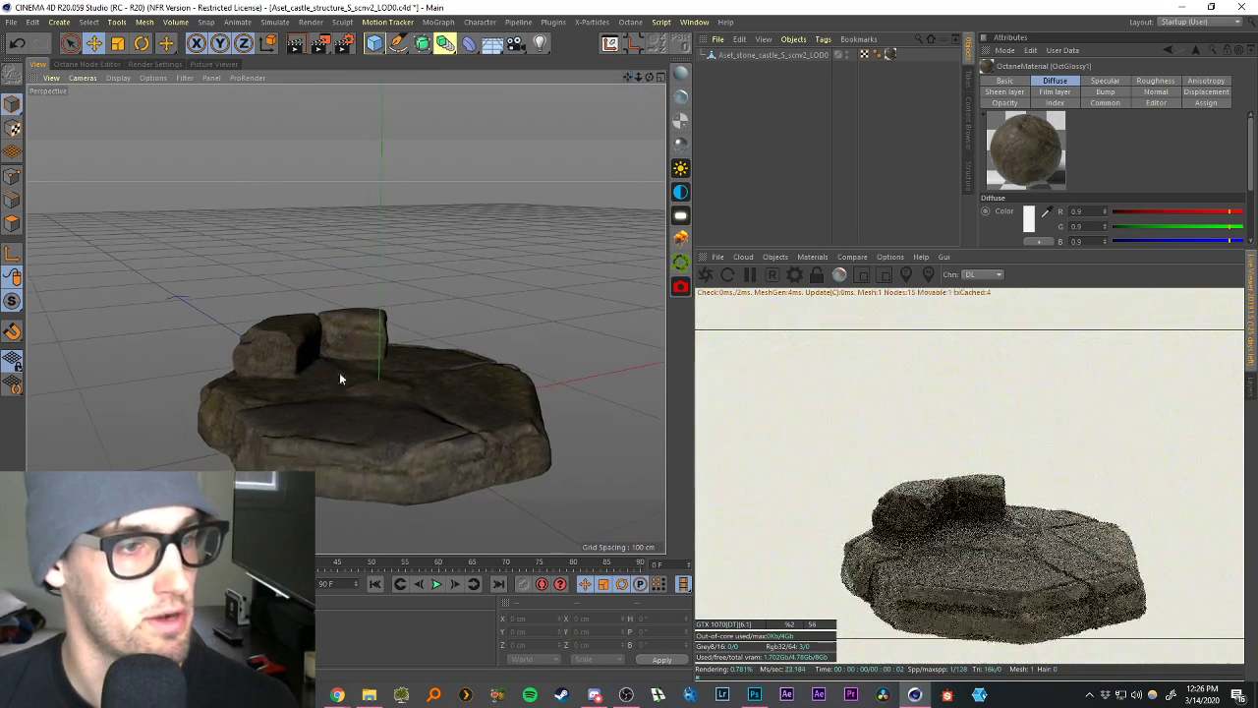
alt+drag(340, 378, 377, 421)
scroll(378, 421, down, 4)
Start a new project and delete its default sphere and plane, keeping the Octane sky and camera.
key(ctrl+n)
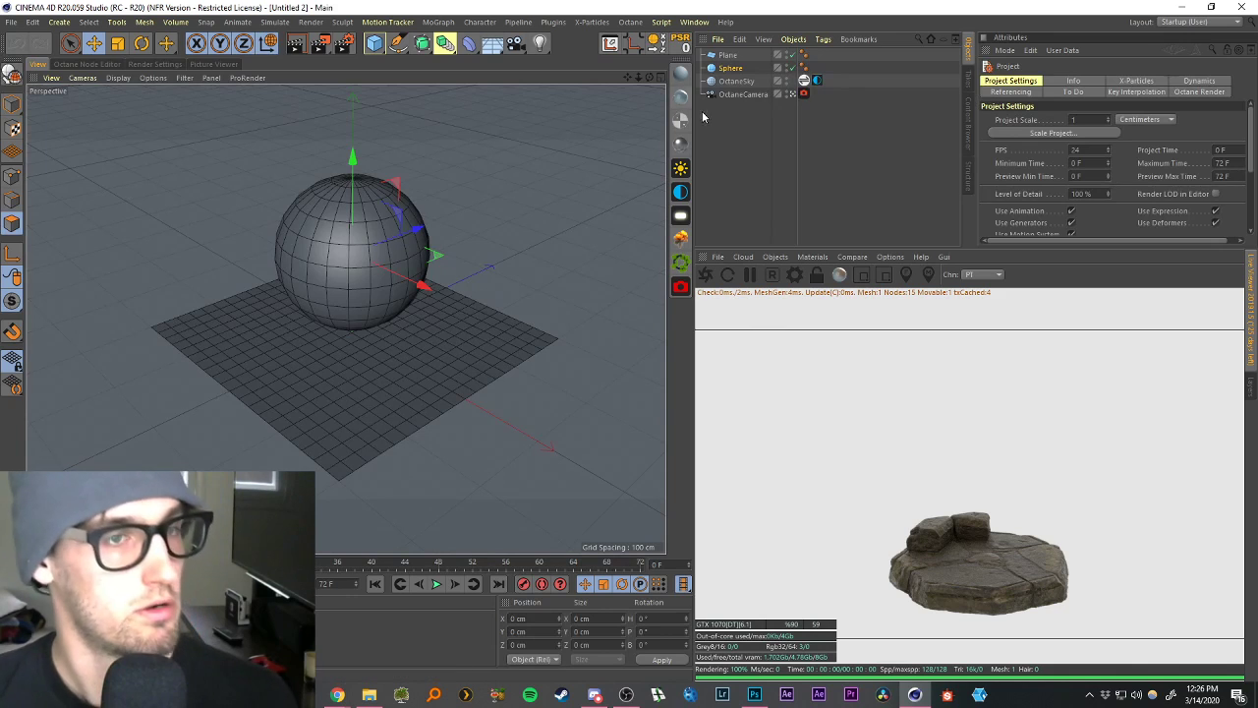
click(735, 121)
click(730, 69)
shift+click(729, 57)
click(730, 124)
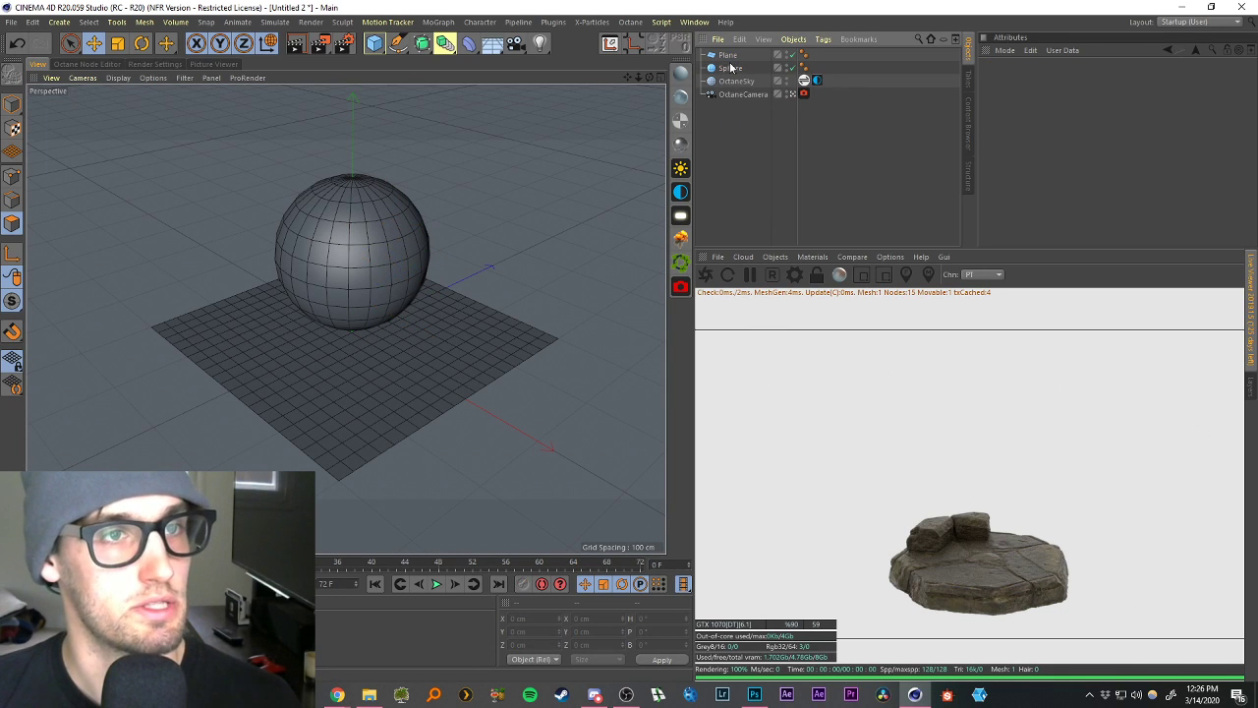
click(731, 69)
key(Delete)
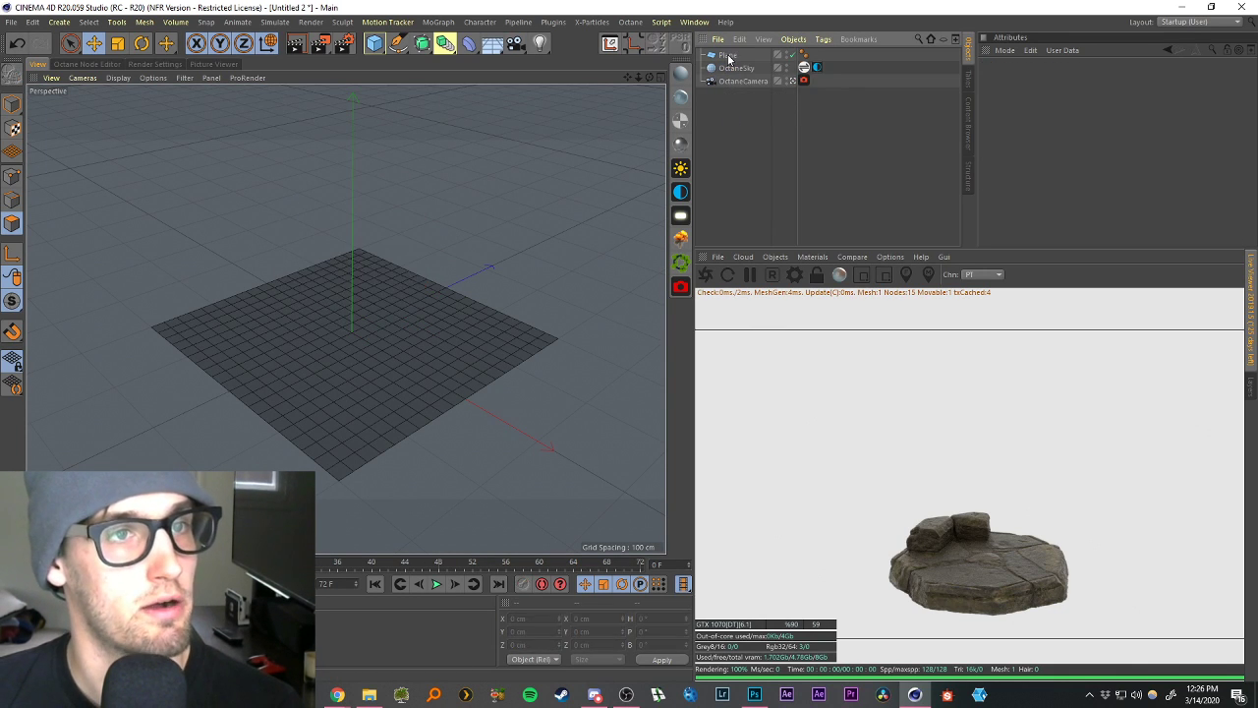
click(727, 55)
key(Delete)
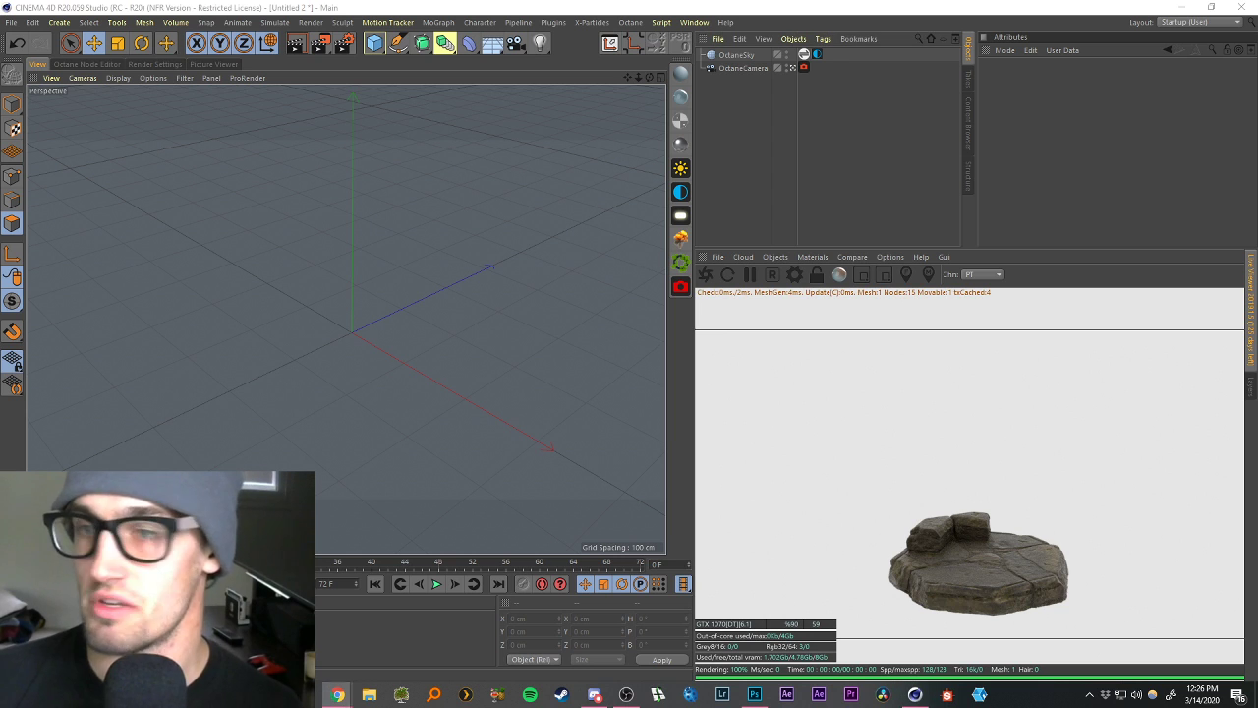
Review the sword-on-pedestal sketch in Photoshop and return to Cinema 4D.
key(alt+Tab)
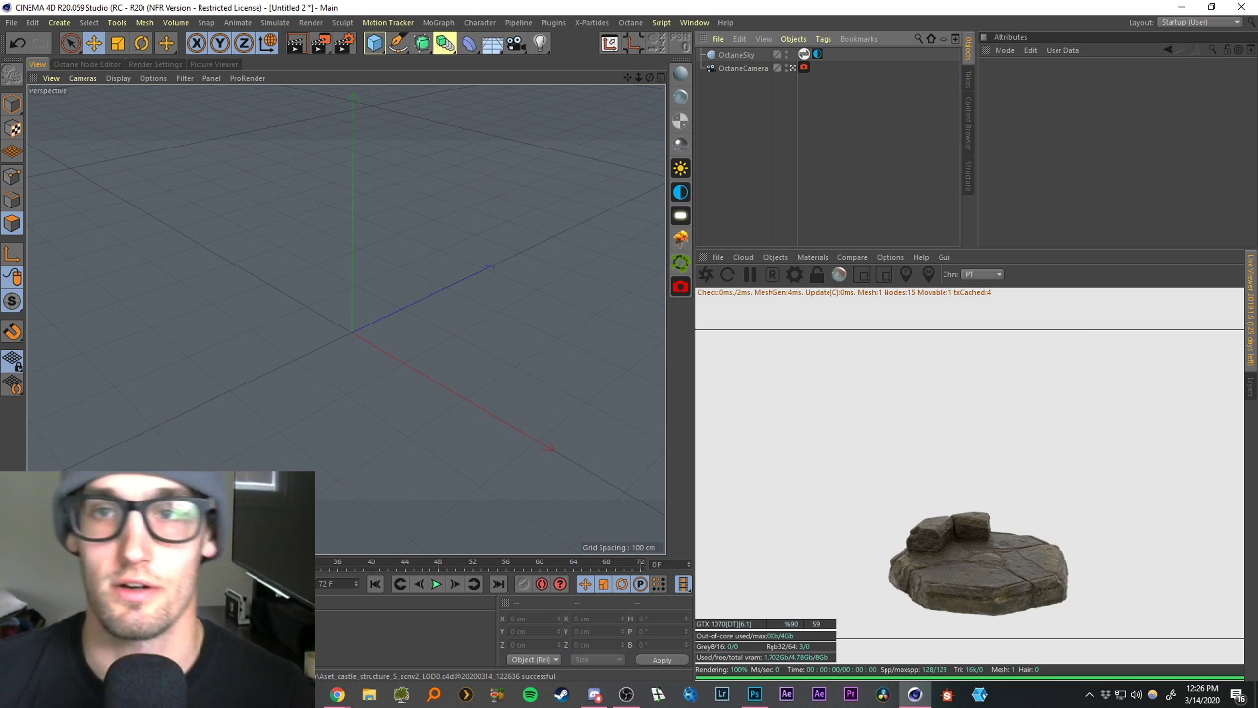
key(alt+Tab)
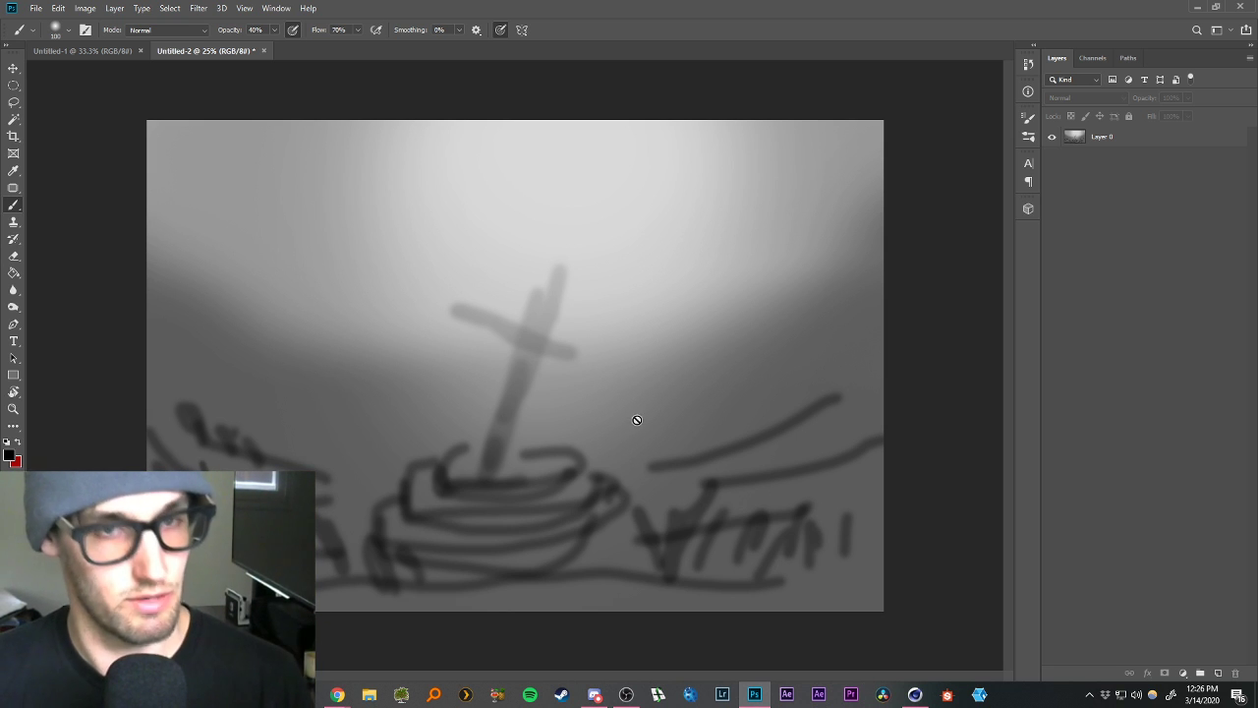
key(alt+Tab)
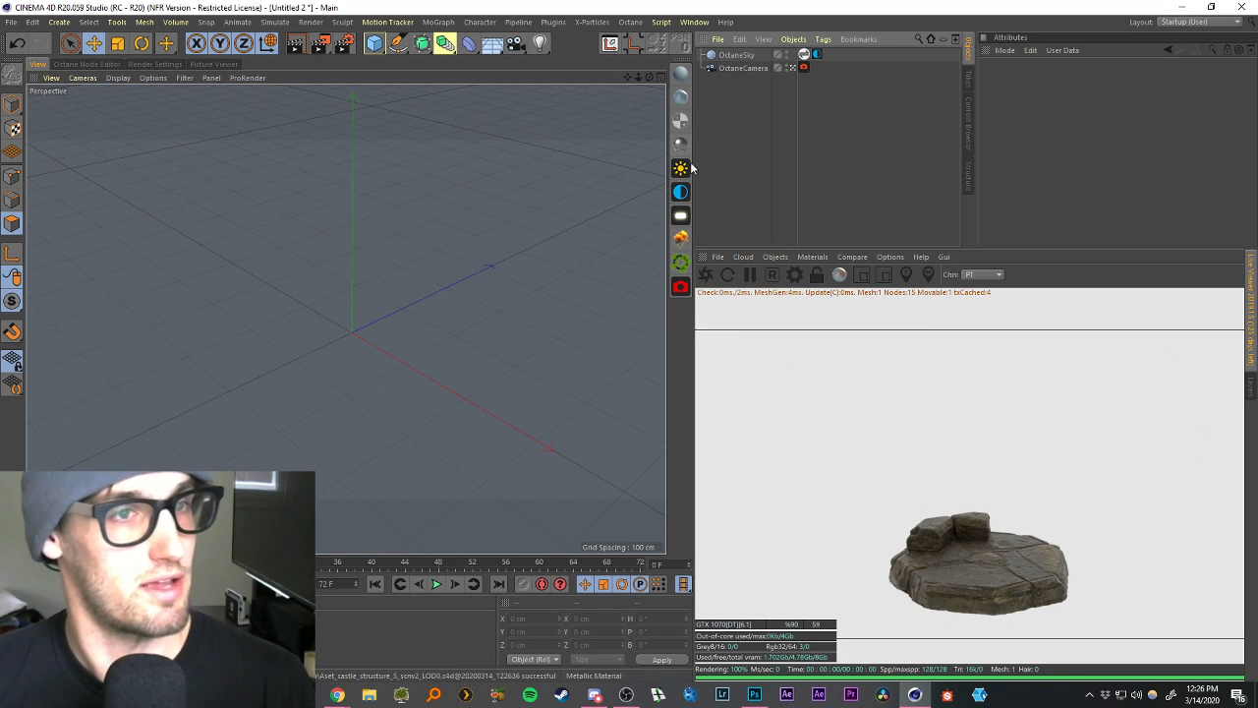
Add a Figure object at the scene origin as a human scale reference.
alt+drag(351, 322, 373, 178)
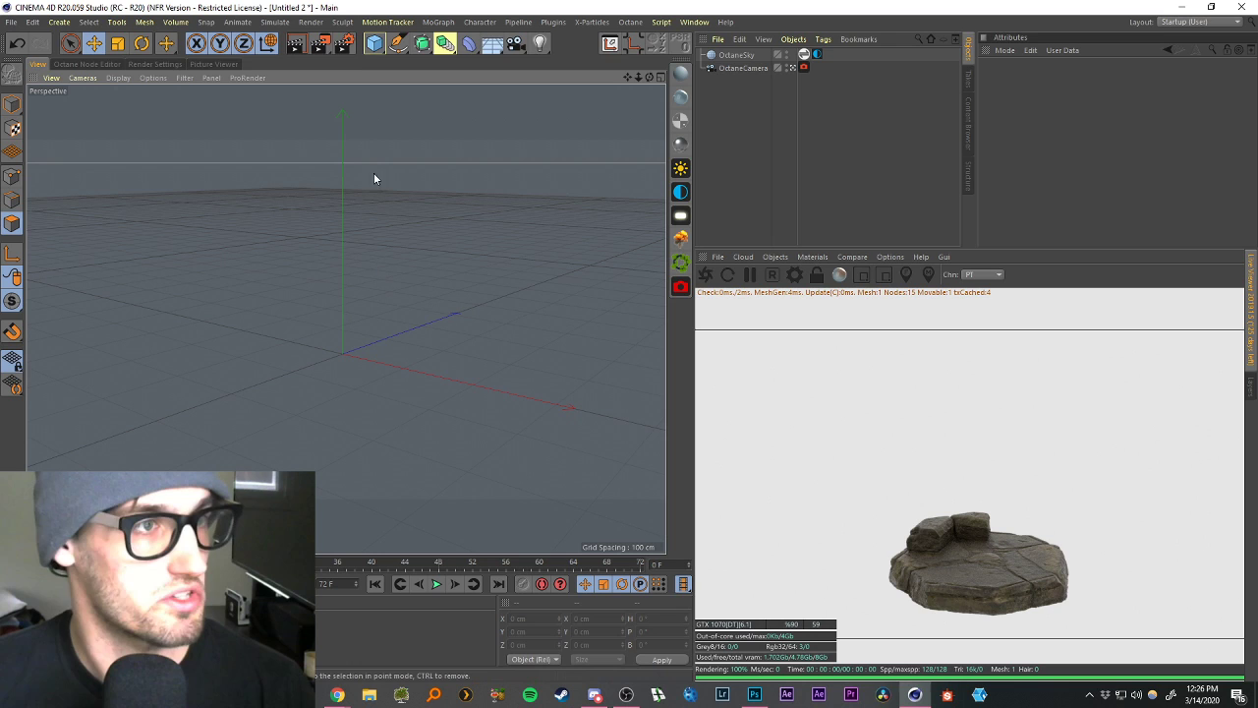
click(374, 44)
click(564, 134)
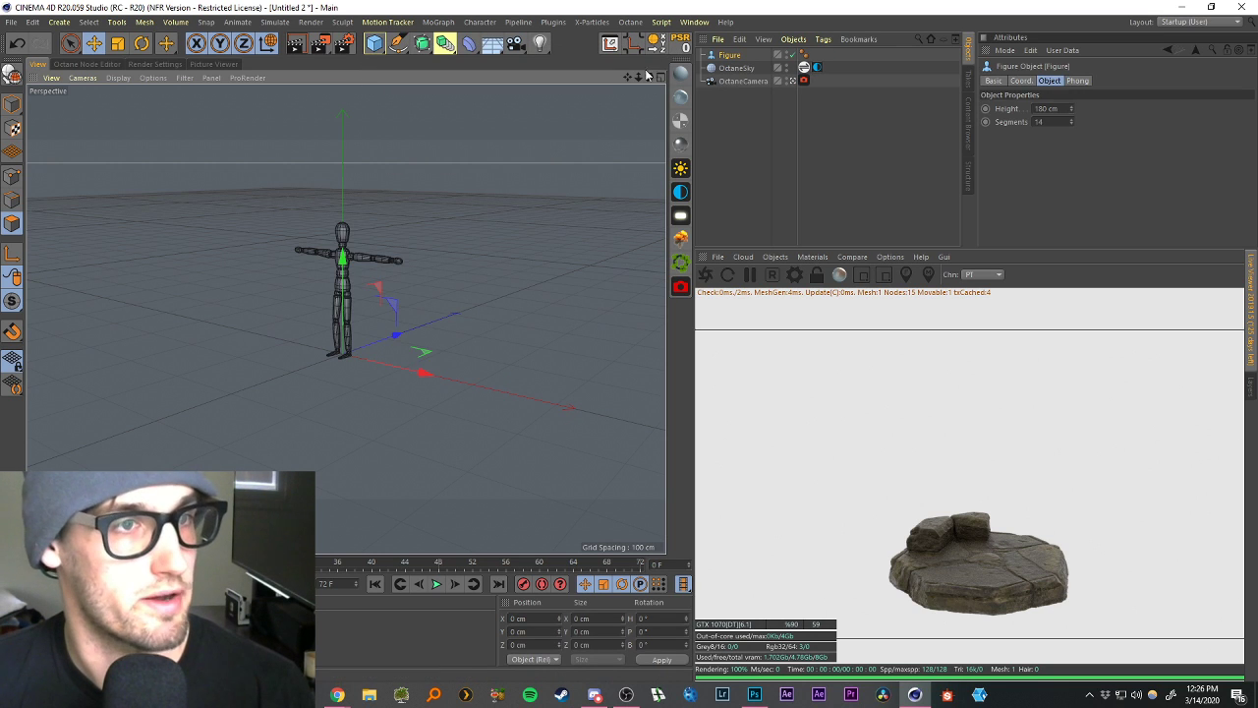
drag(627, 78, 665, 94)
click(715, 104)
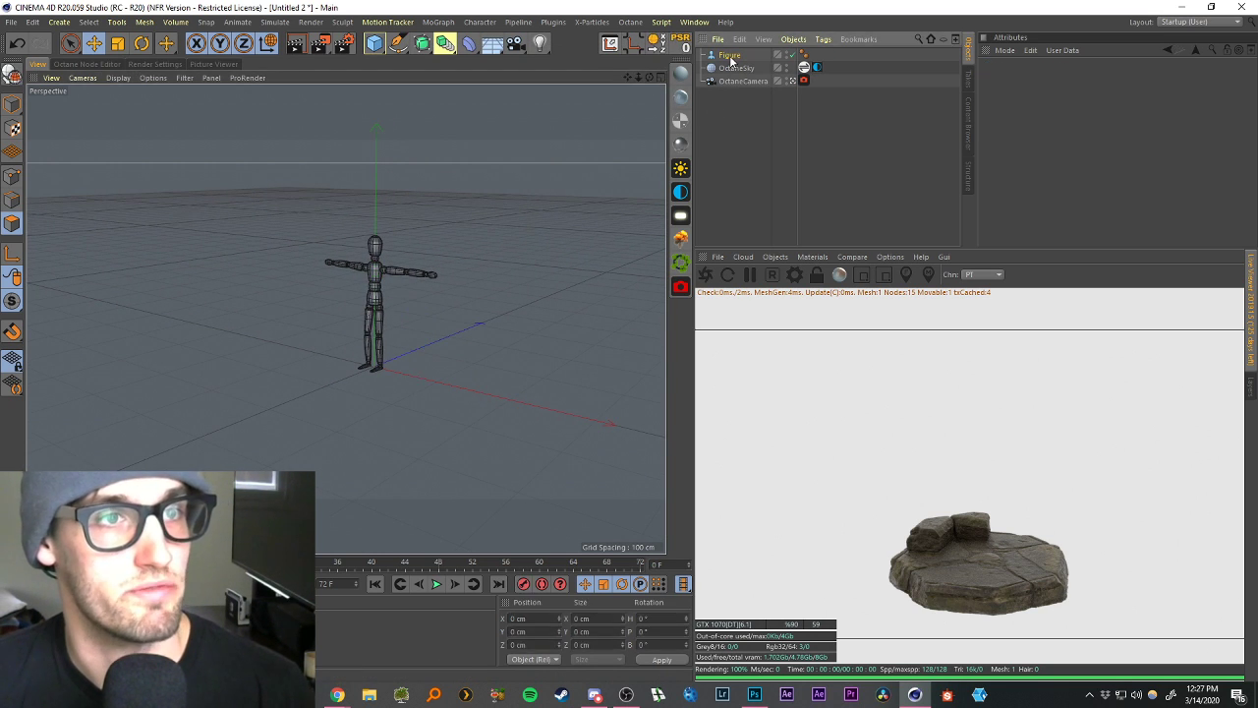
Check the figure's height setting and examine its scale in the scene from several angles and distances.
click(733, 57)
double_click(1033, 108)
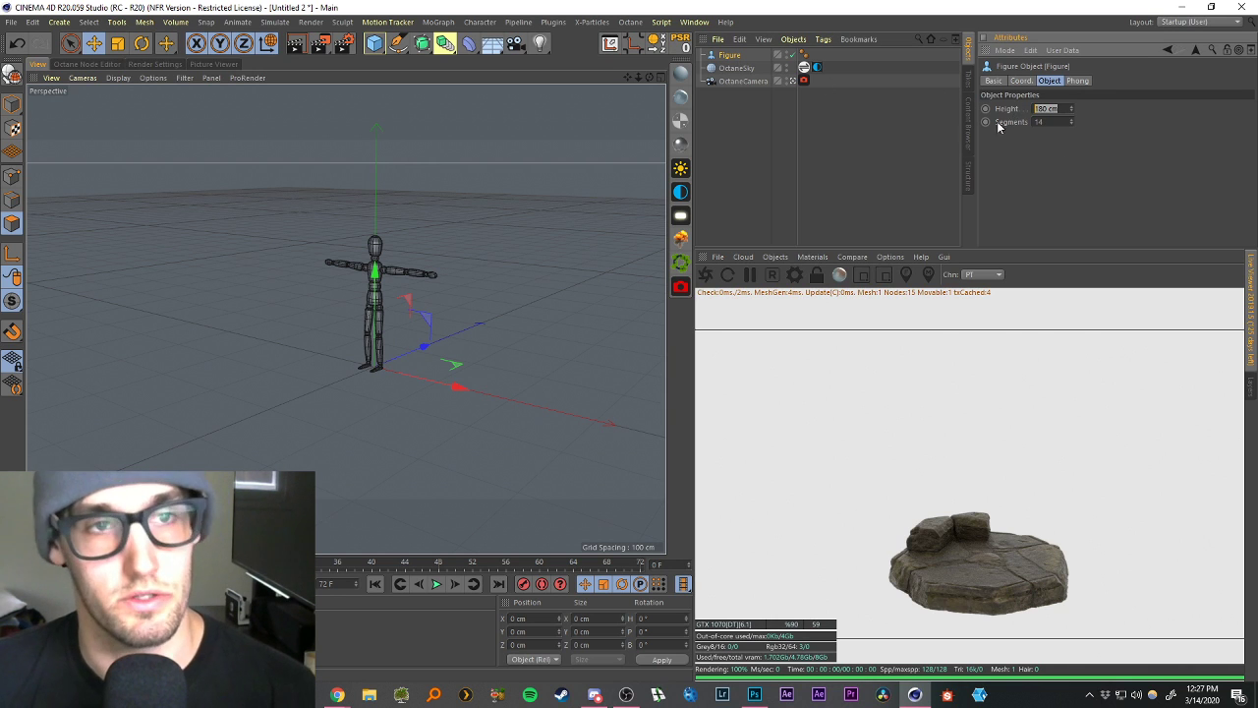
key(o)
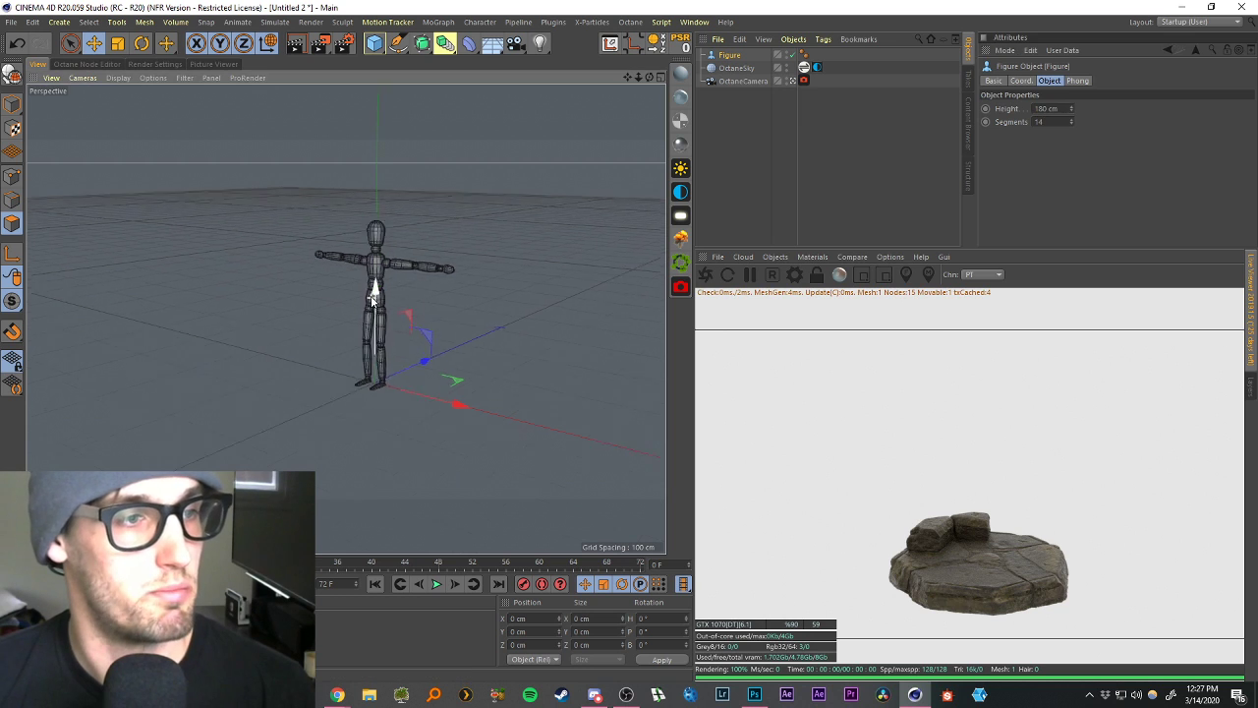
alt+drag(457, 284, 377, 300)
scroll(423, 271, down, 5)
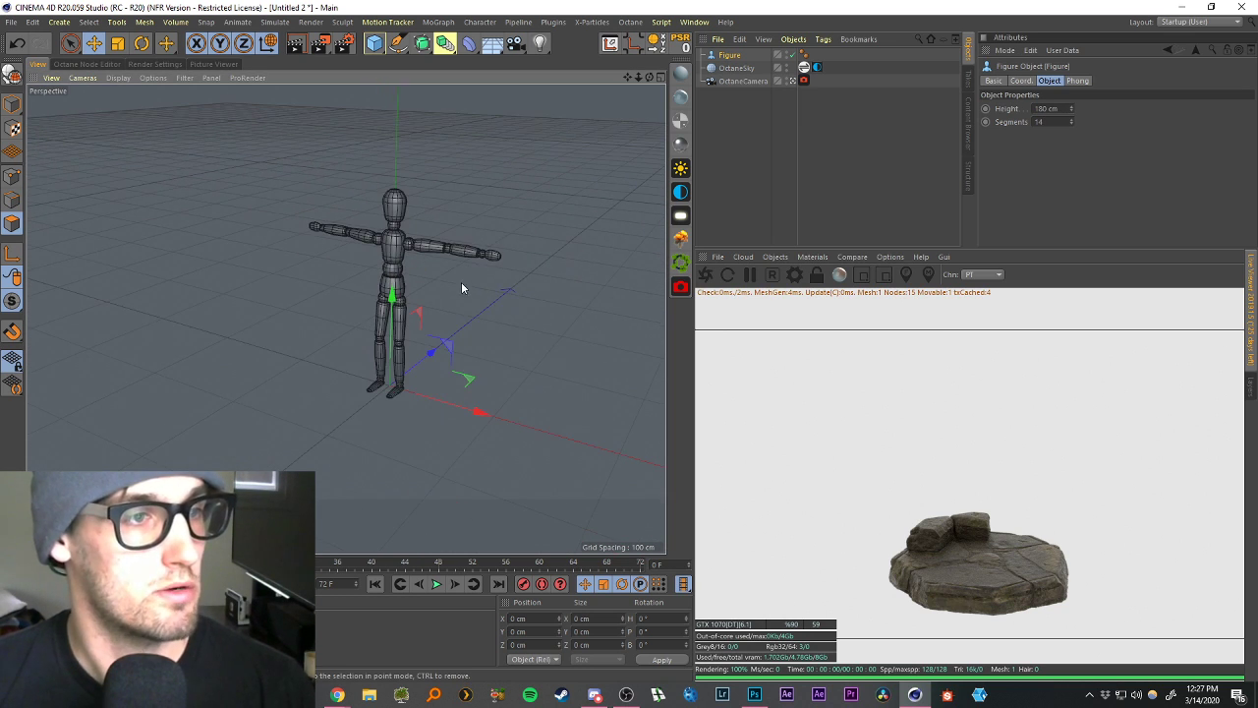
alt+drag(461, 286, 411, 266)
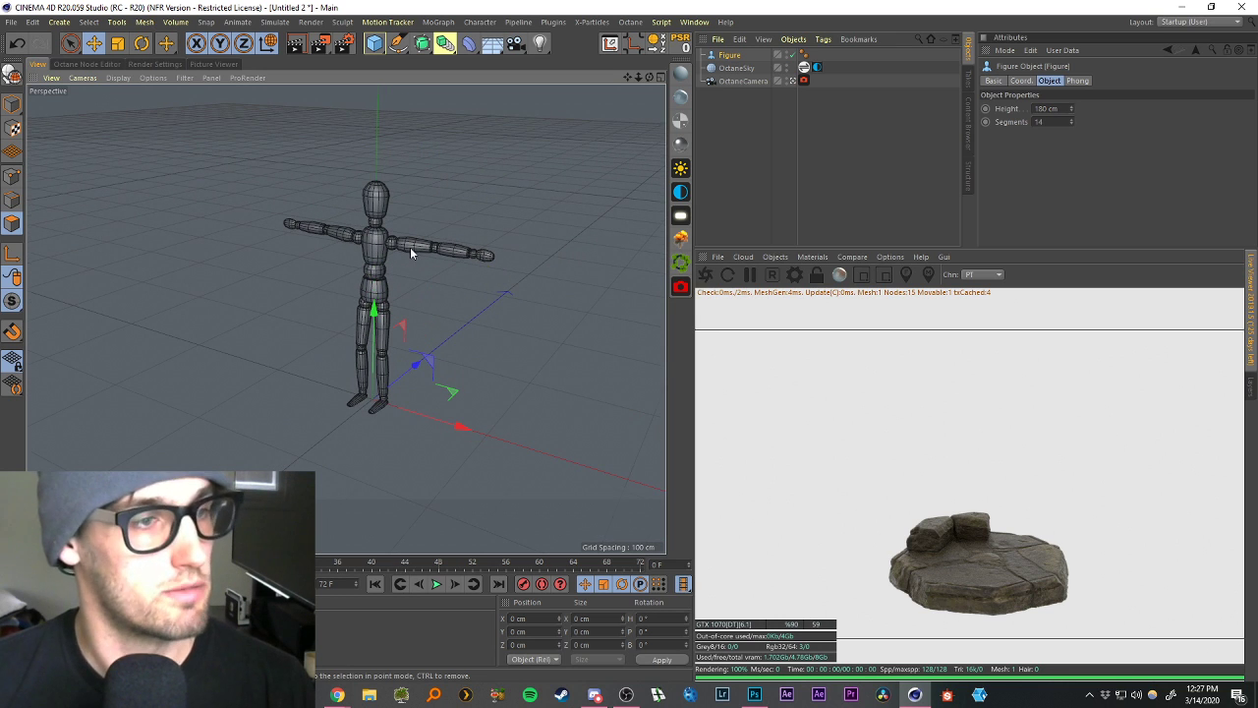
scroll(409, 256, down, 3)
scroll(425, 246, down, 4)
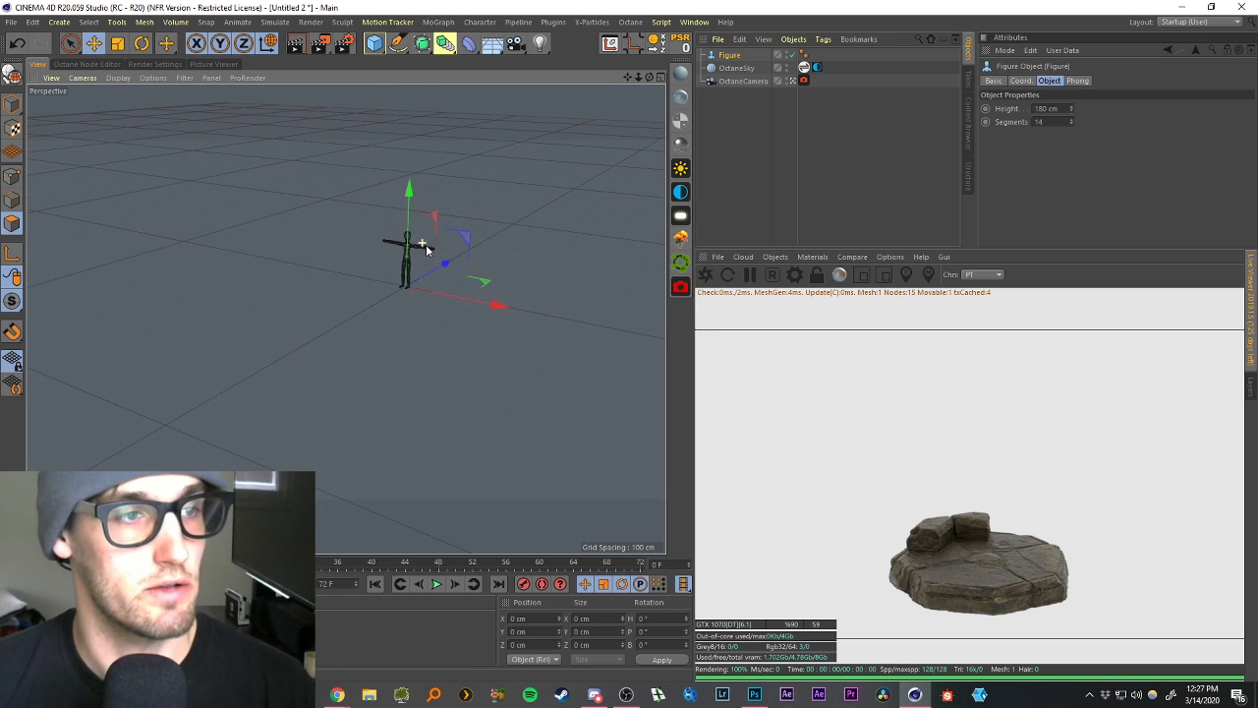
alt+drag(424, 246, 439, 242)
drag(628, 76, 601, 99)
scroll(398, 295, up, 4)
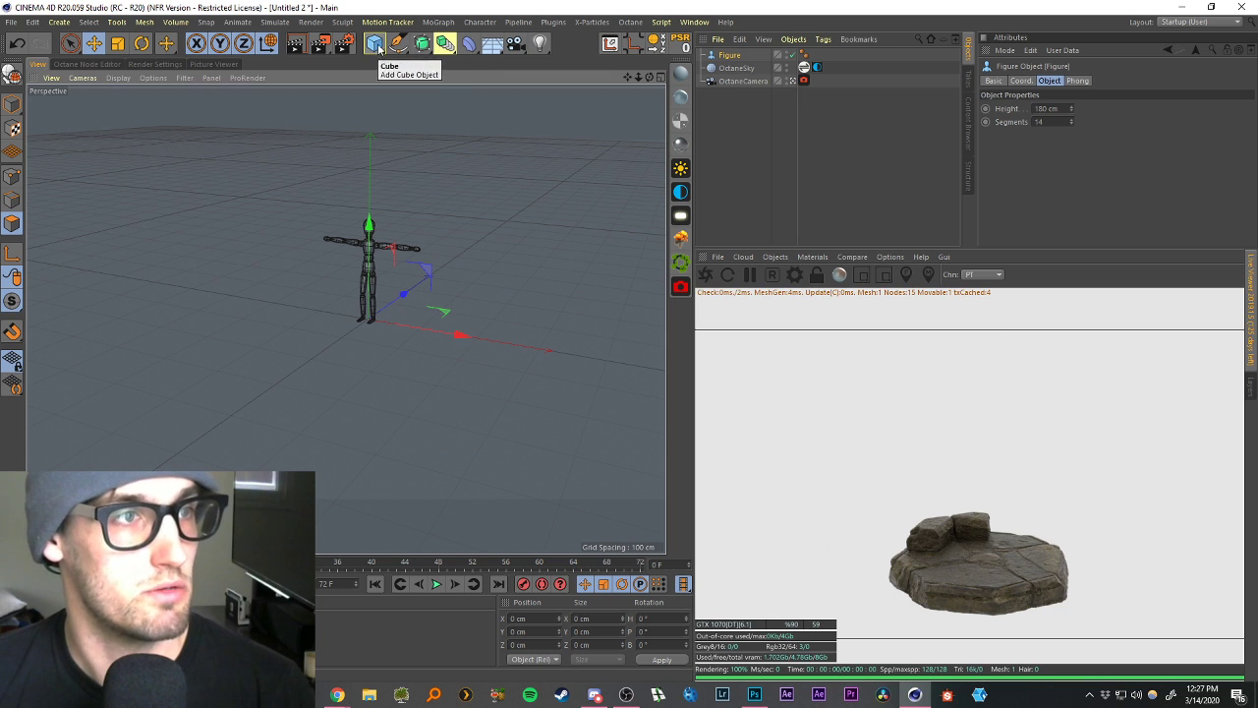
Add a Landscape object beneath the figure to serve as terrain.
click(375, 44)
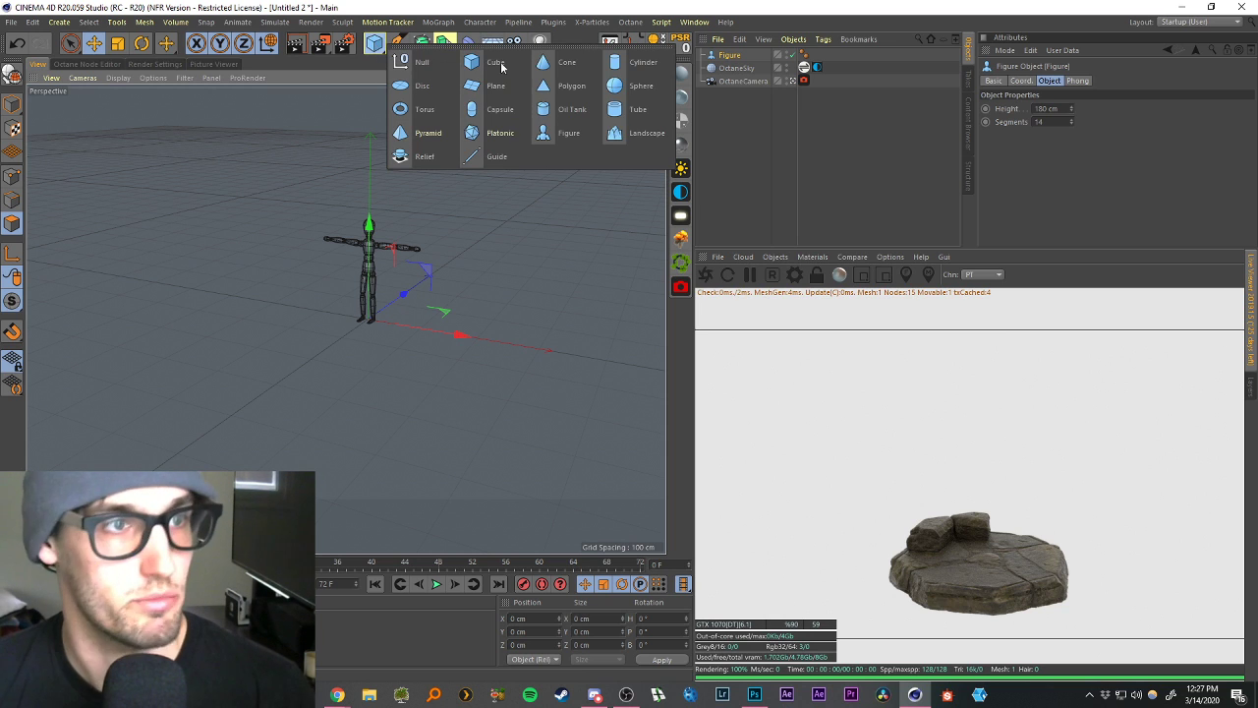
click(637, 133)
scroll(452, 358, up, 5)
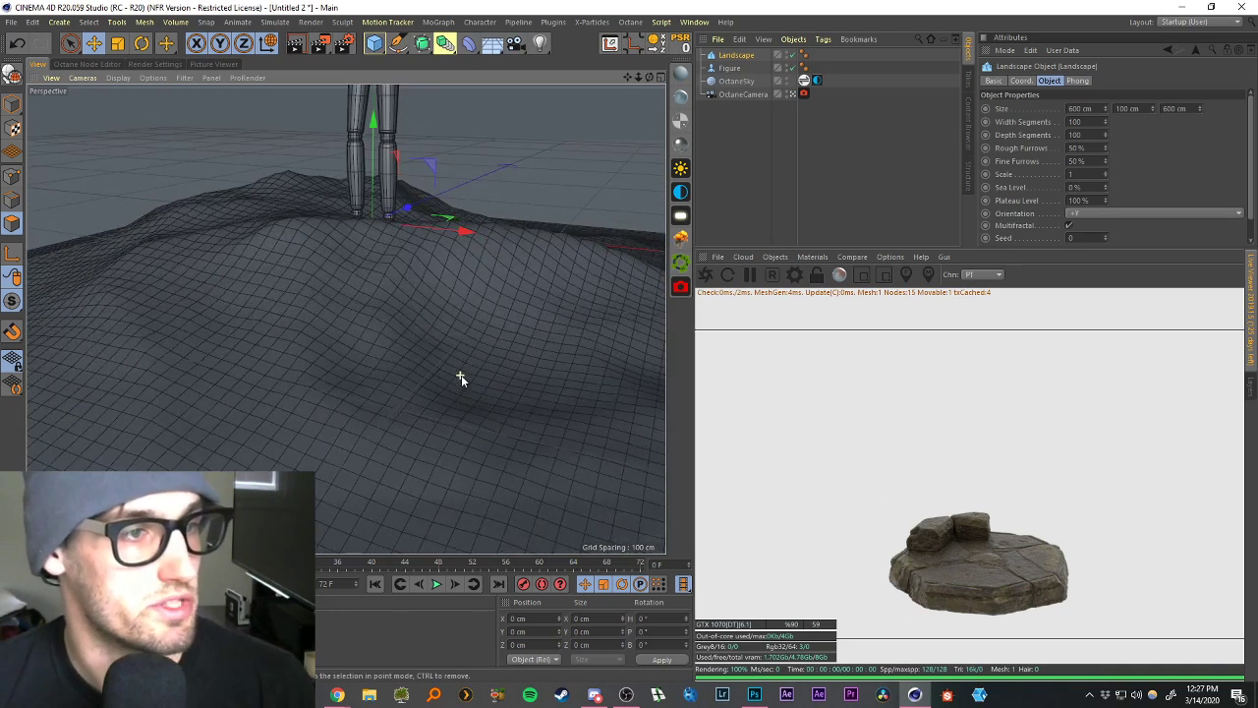
scroll(461, 375, down, 5)
alt+drag(459, 376, 423, 398)
scroll(425, 410, down, 4)
scroll(425, 410, up, 3)
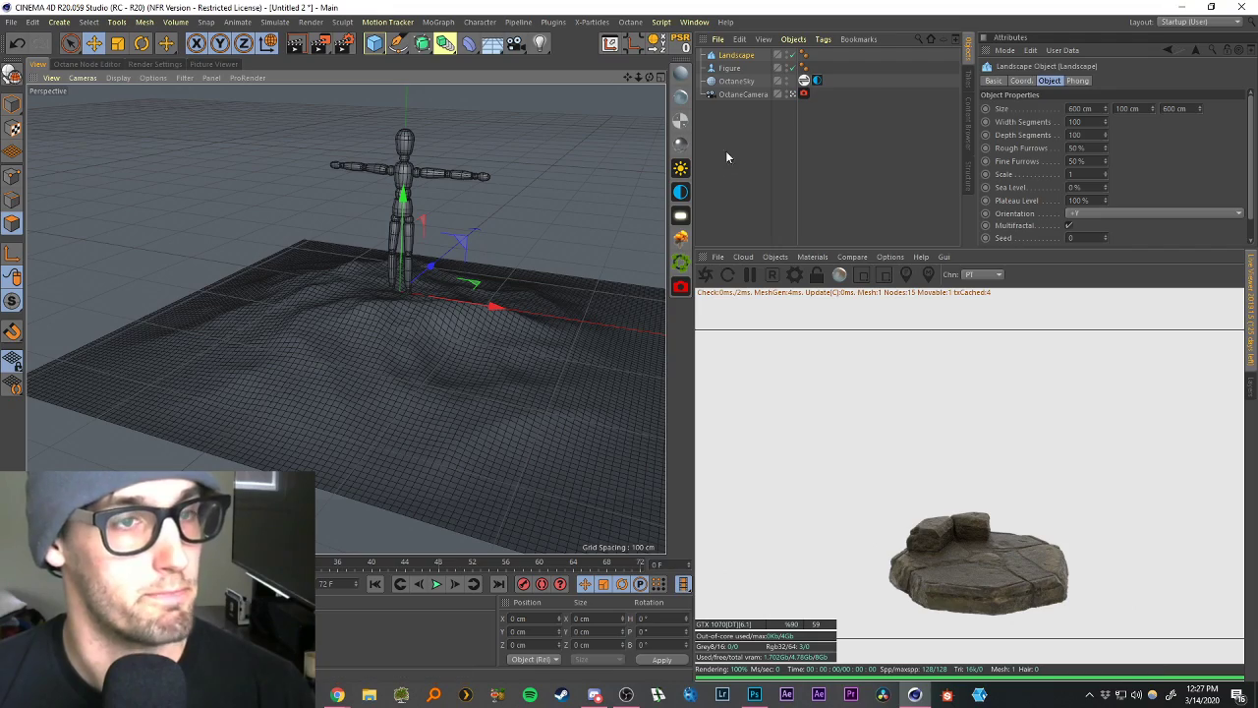
scroll(515, 415, down, 5)
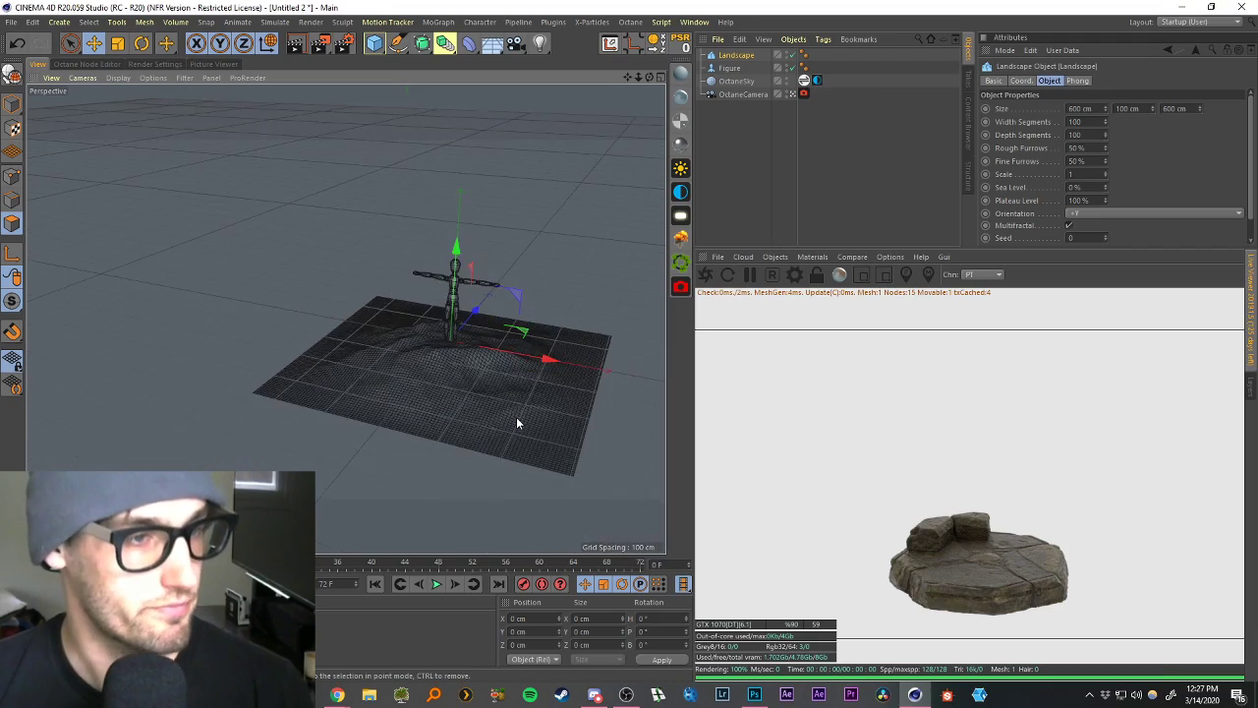
scroll(478, 363, up, 3)
alt+drag(480, 344, 473, 379)
scroll(481, 381, down, 4)
scroll(499, 387, up, 3)
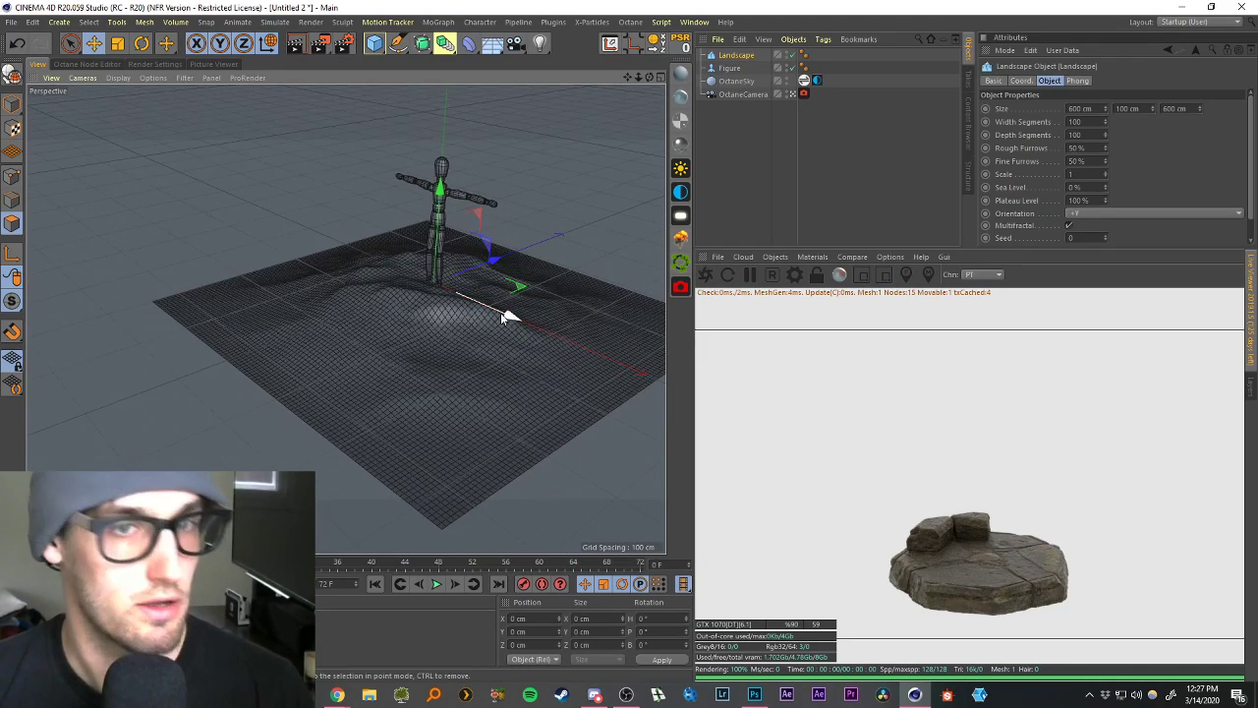
scroll(542, 343, down, 3)
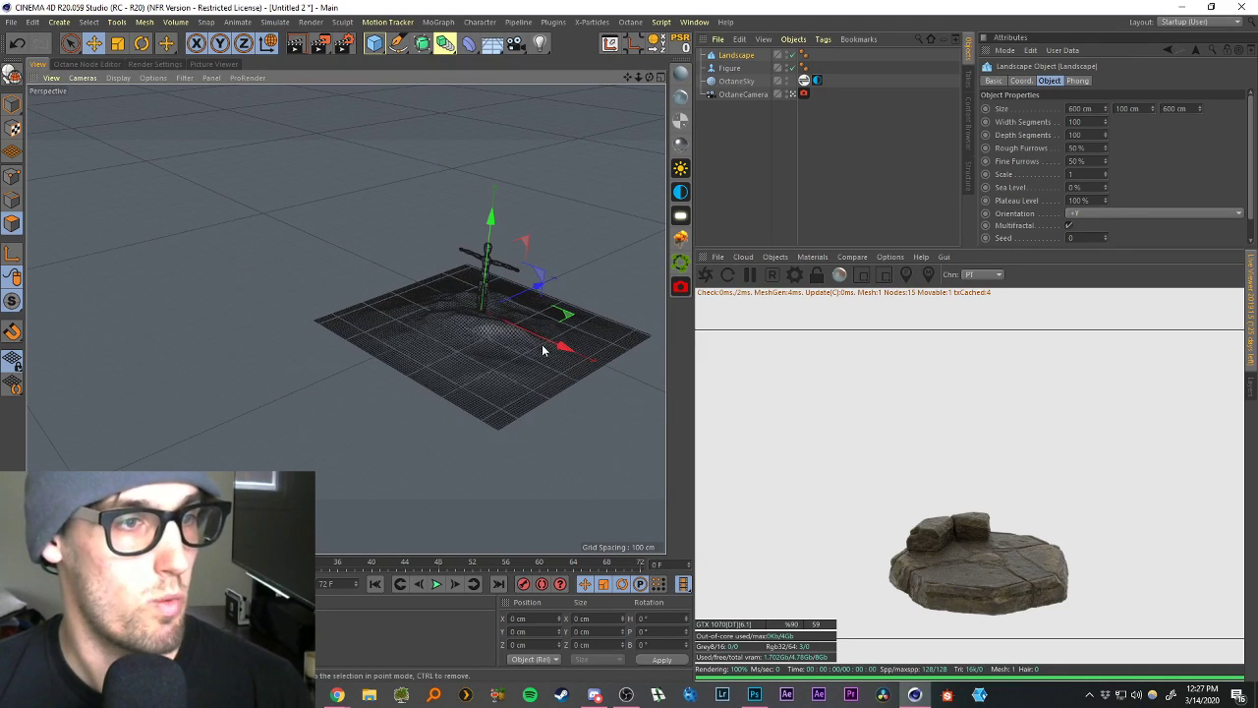
In model mode, stretch the landscape to about 3284 cm wide and 4519 cm deep around the figure.
click(13, 105)
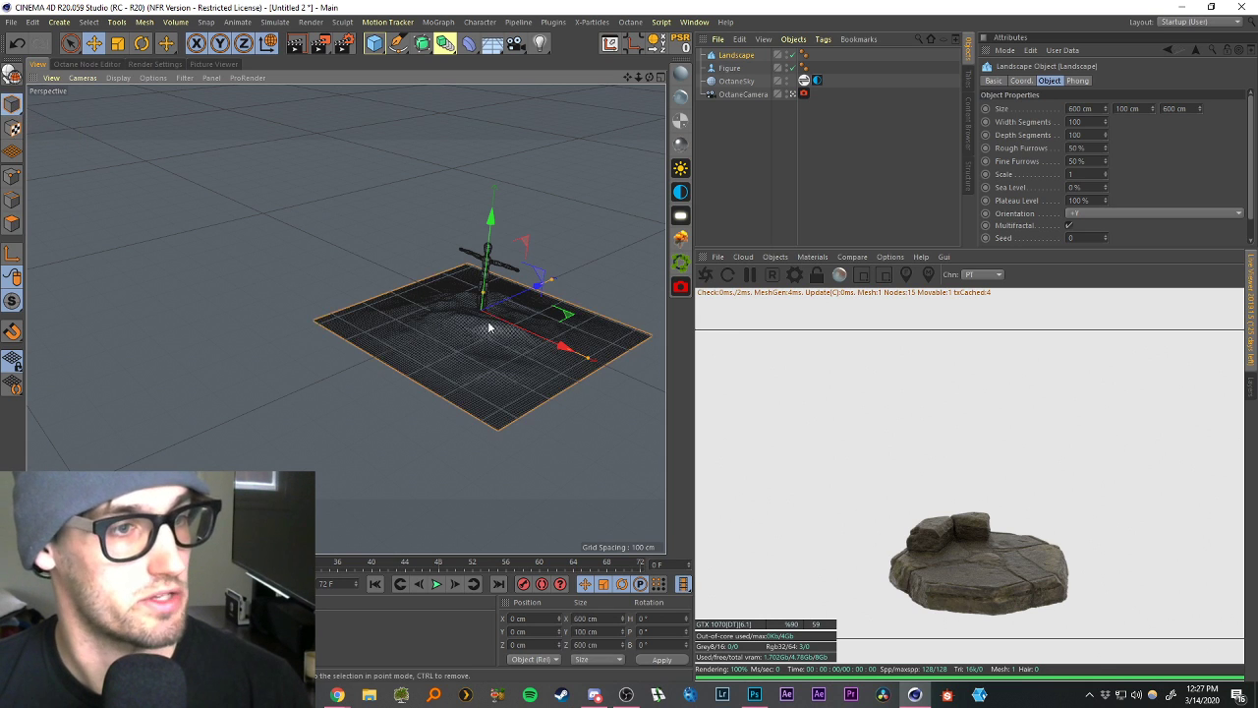
alt+drag(488, 327, 592, 306)
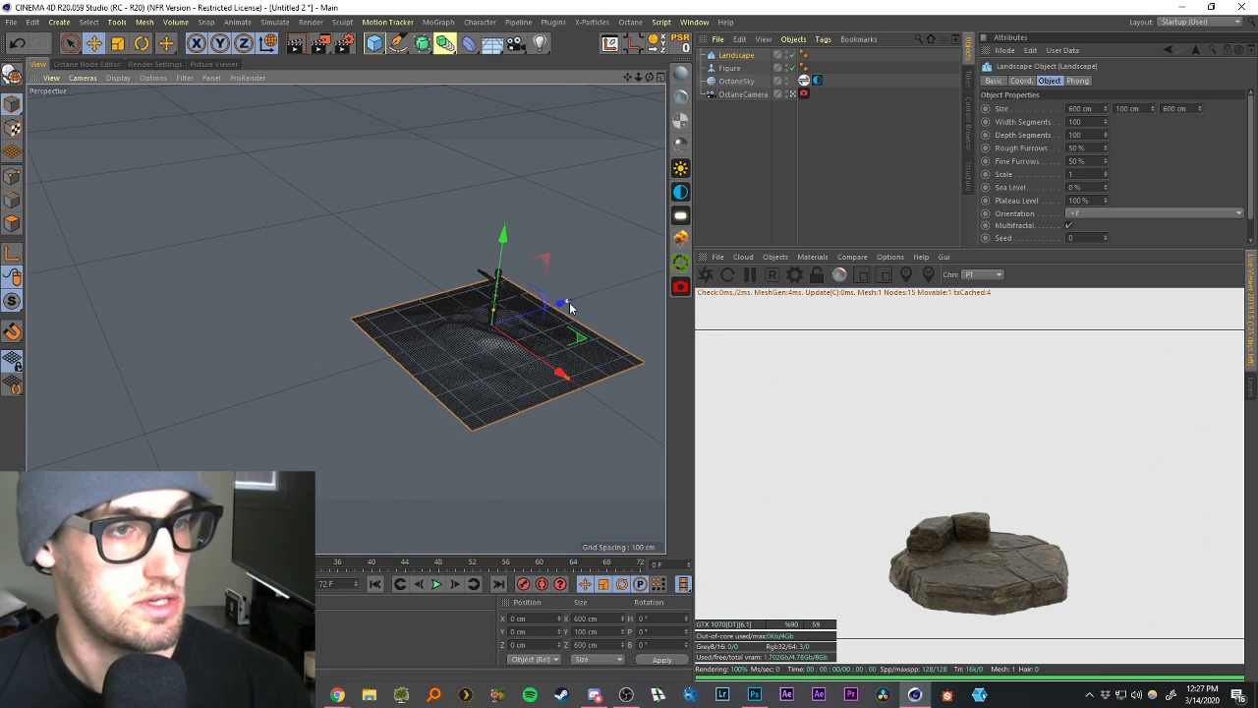
alt+middle_drag(451, 337, 346, 317)
scroll(460, 299, up, 6)
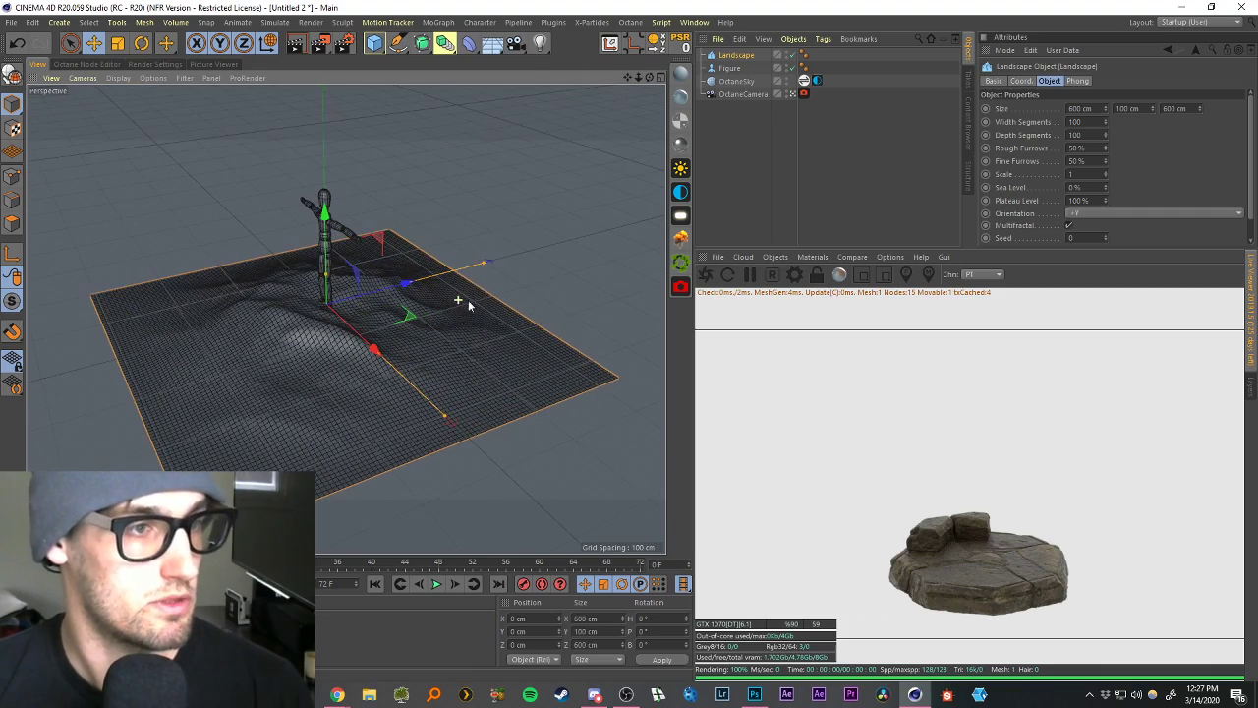
drag(487, 260, 629, 212)
scroll(483, 284, down, 6)
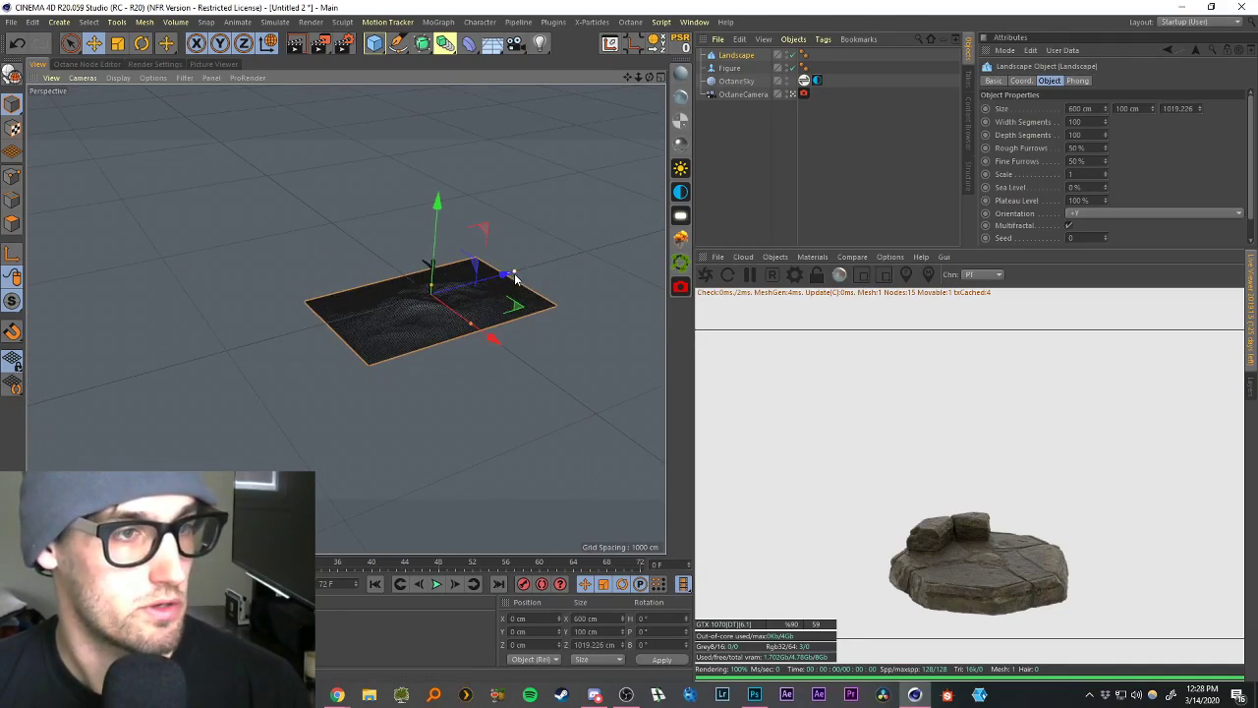
drag(515, 279, 726, 208)
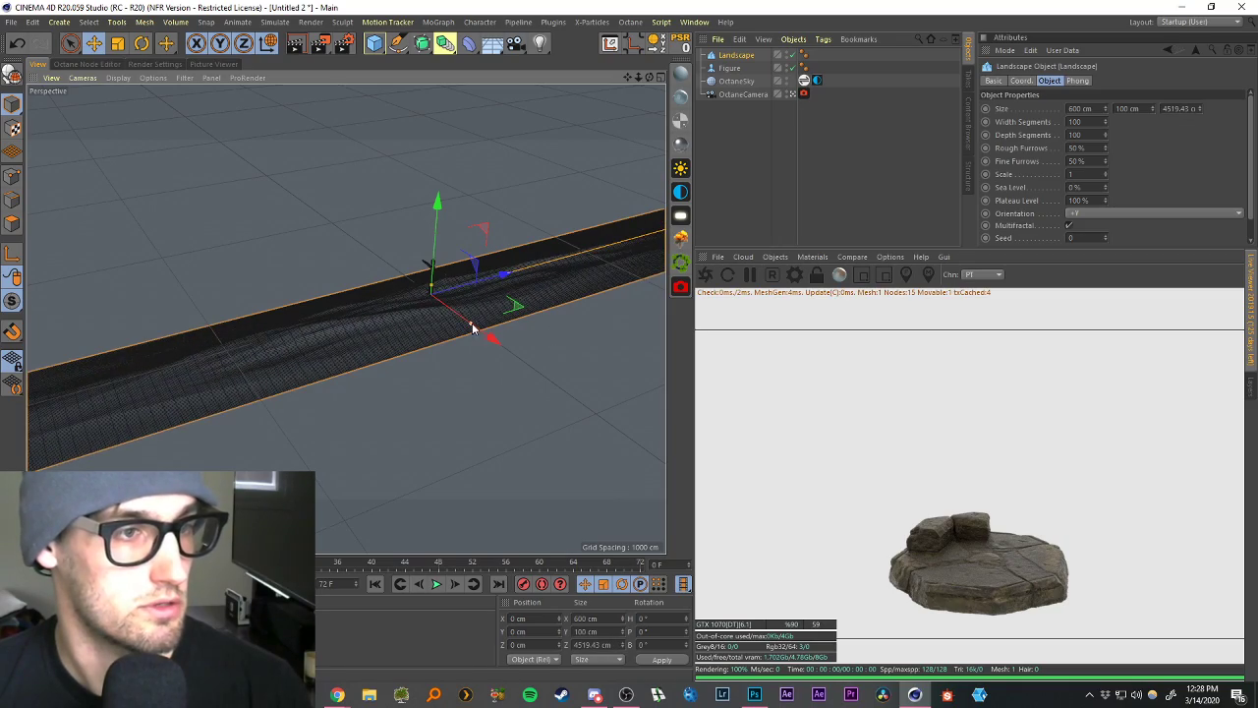
drag(472, 329, 764, 553)
scroll(472, 377, down, 4)
alt+drag(374, 324, 429, 386)
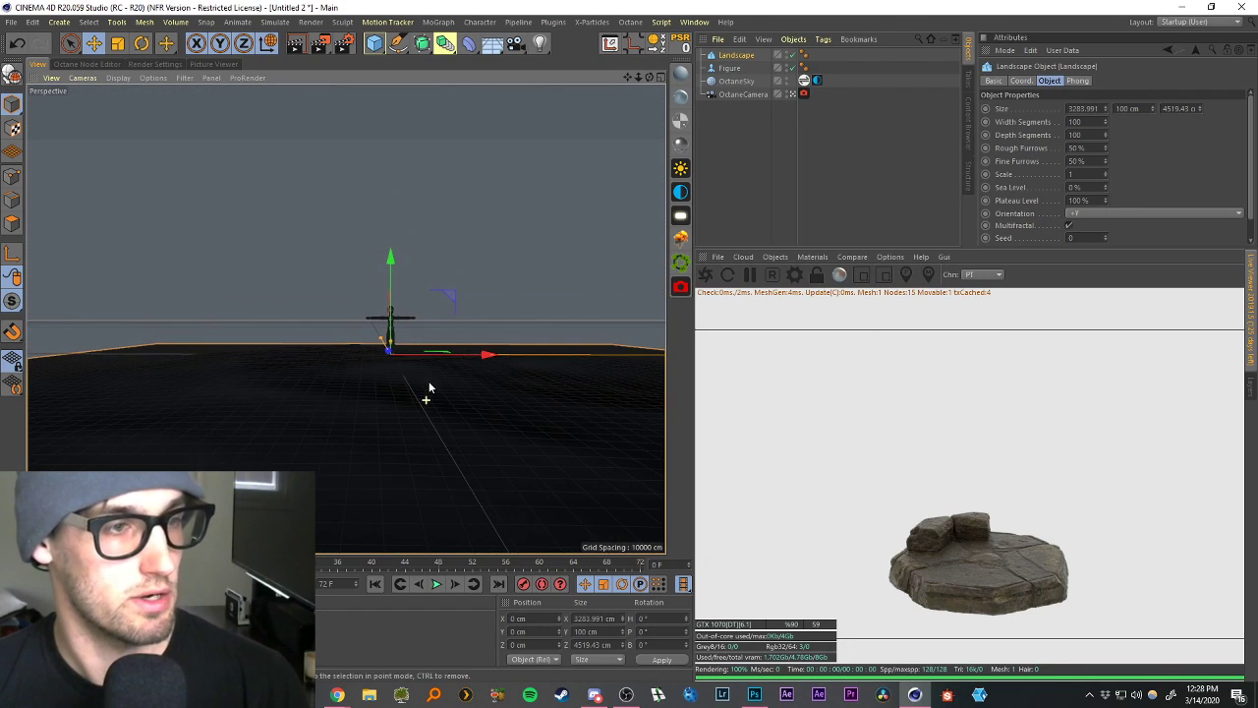
drag(650, 78, 589, 53)
alt+drag(381, 420, 381, 418)
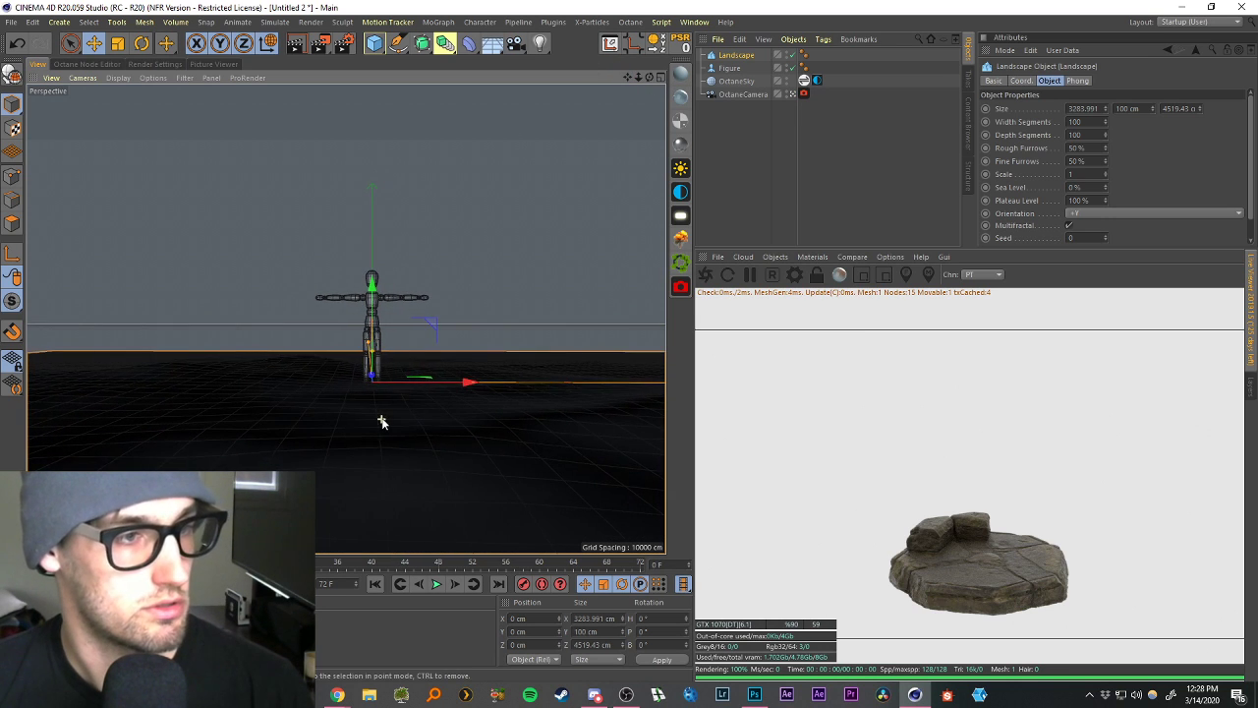
drag(627, 78, 614, 79)
click(740, 59)
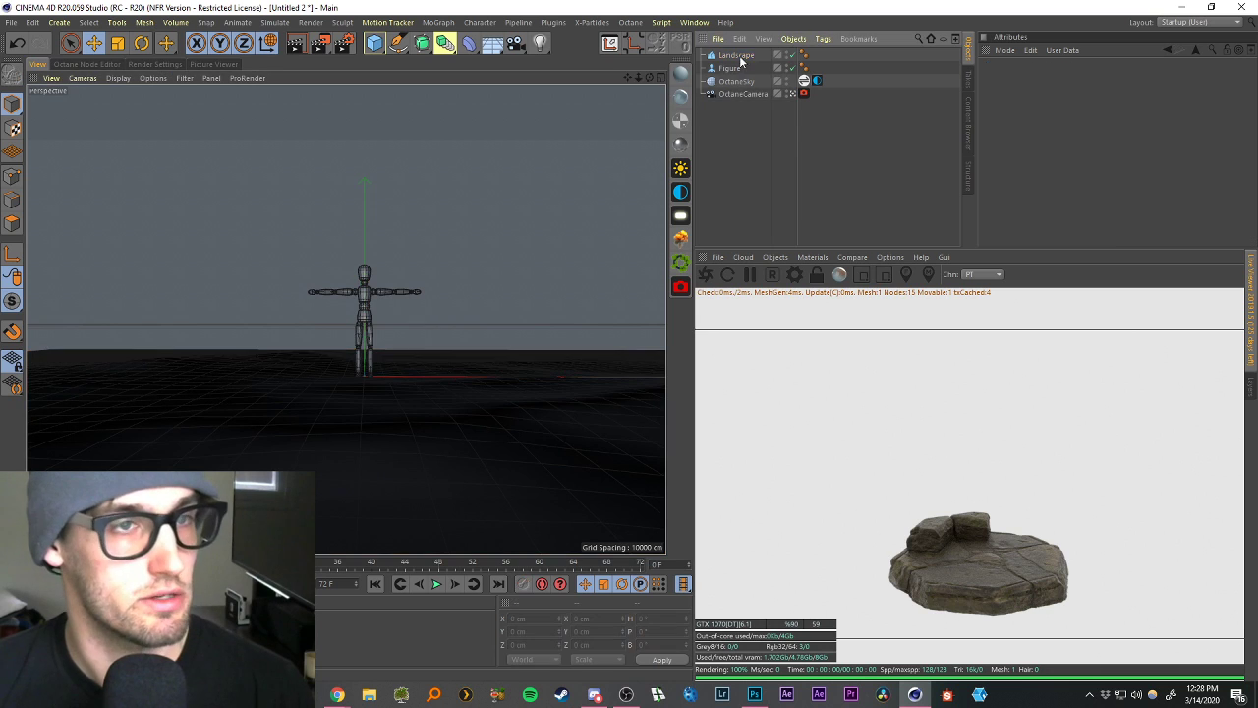
click(740, 59)
click(753, 139)
click(729, 56)
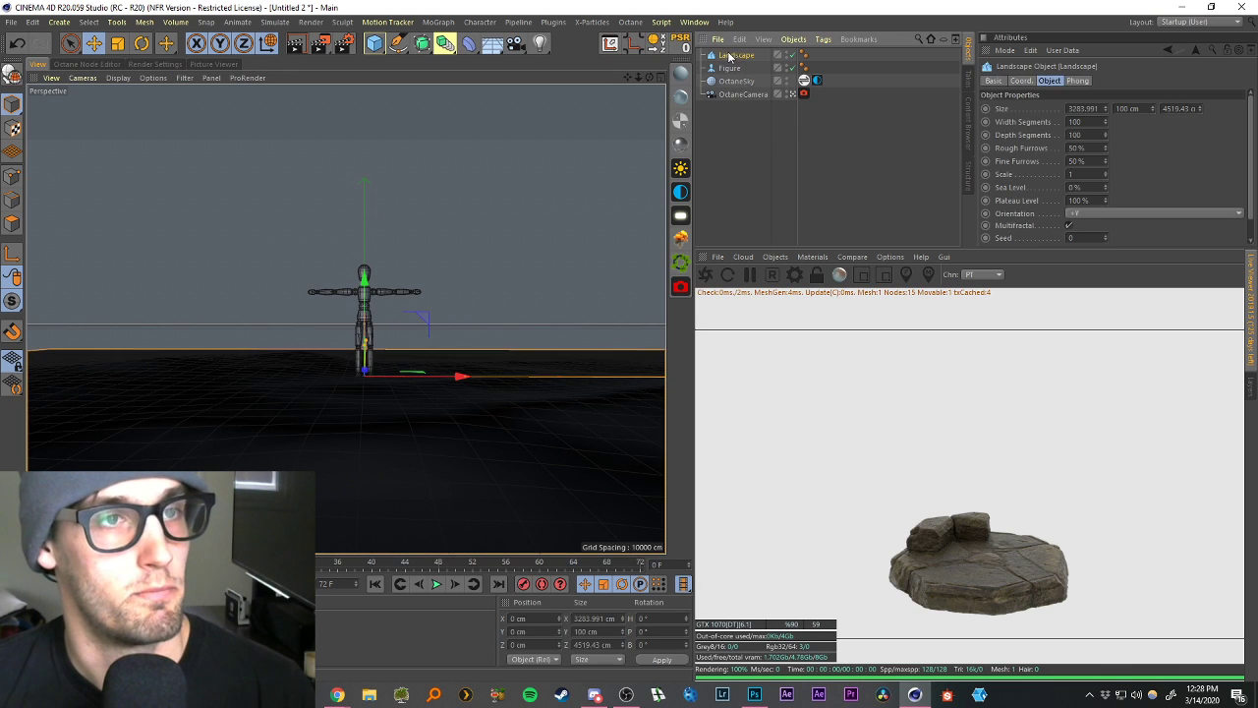
Set the OctaneCamera's focal length to 50 mm.
click(743, 96)
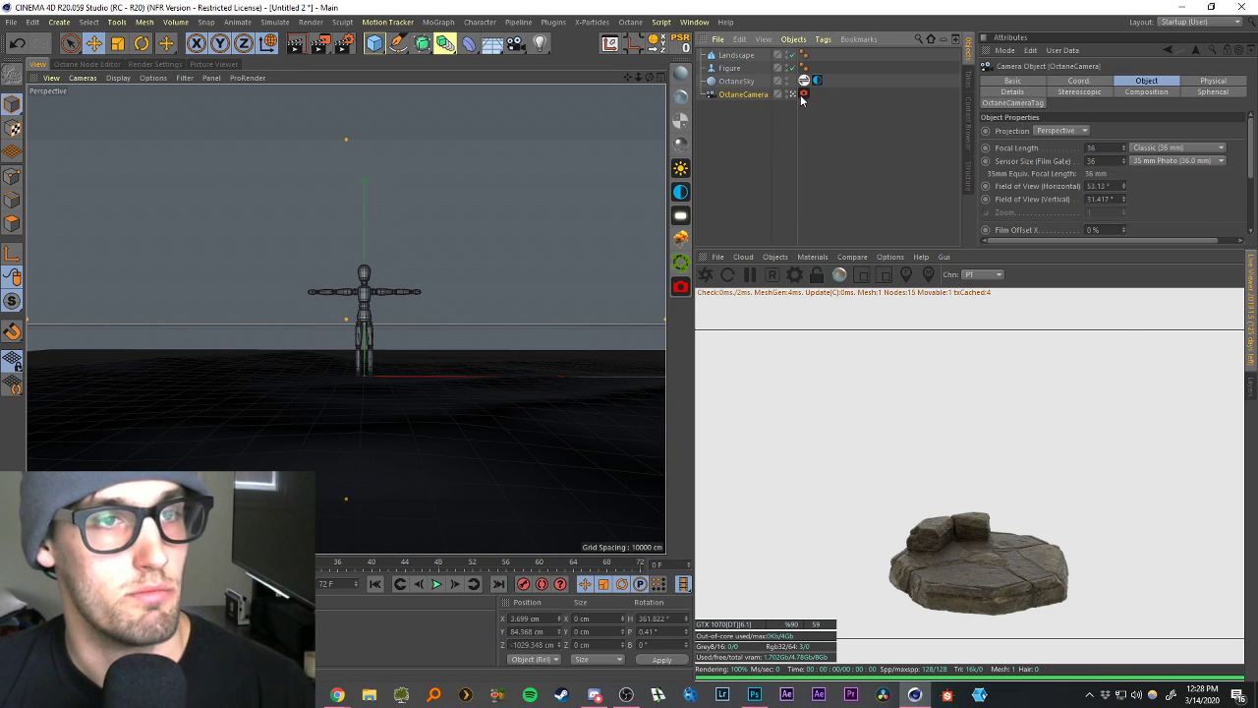
click(802, 95)
click(734, 110)
click(745, 95)
click(804, 94)
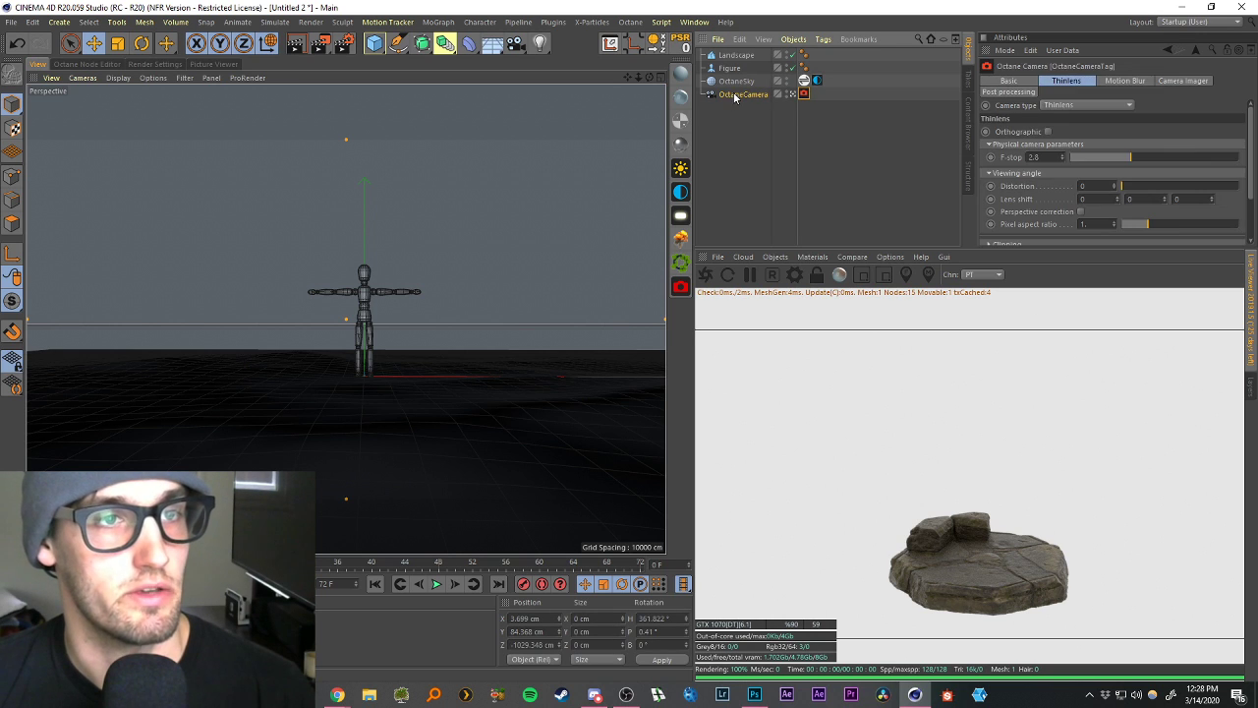
click(734, 95)
click(1091, 148)
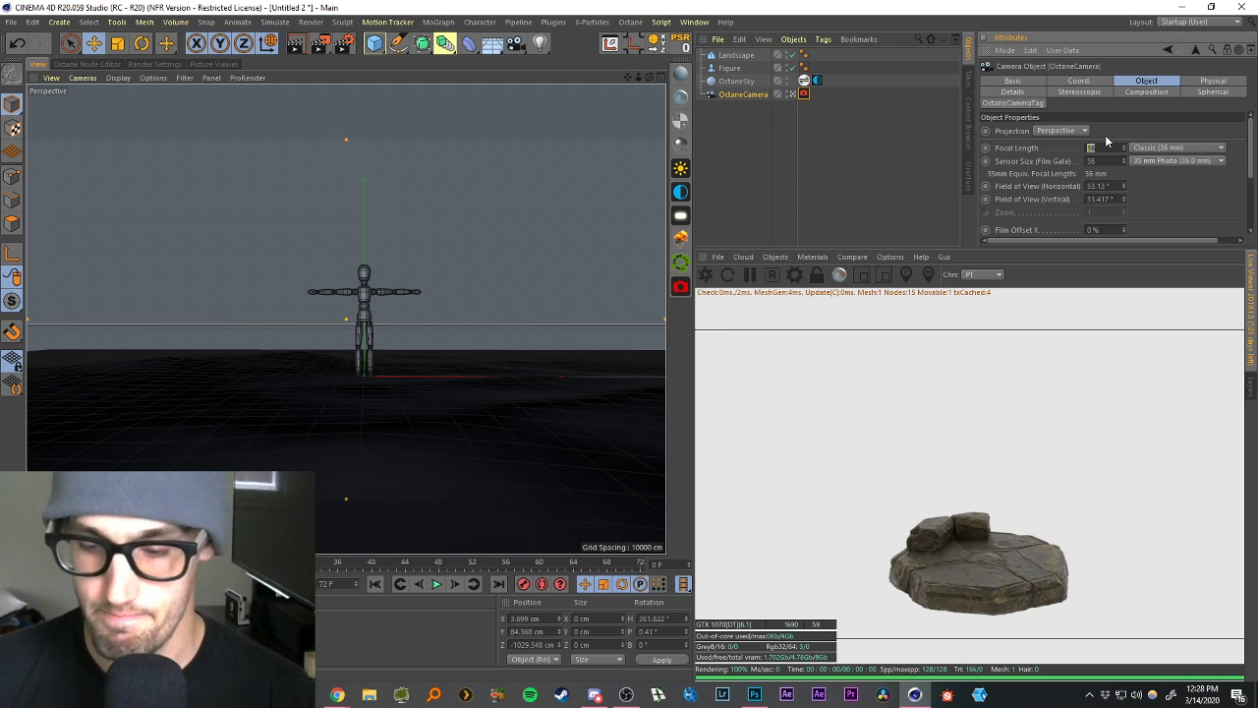
text(50)
key(Return)
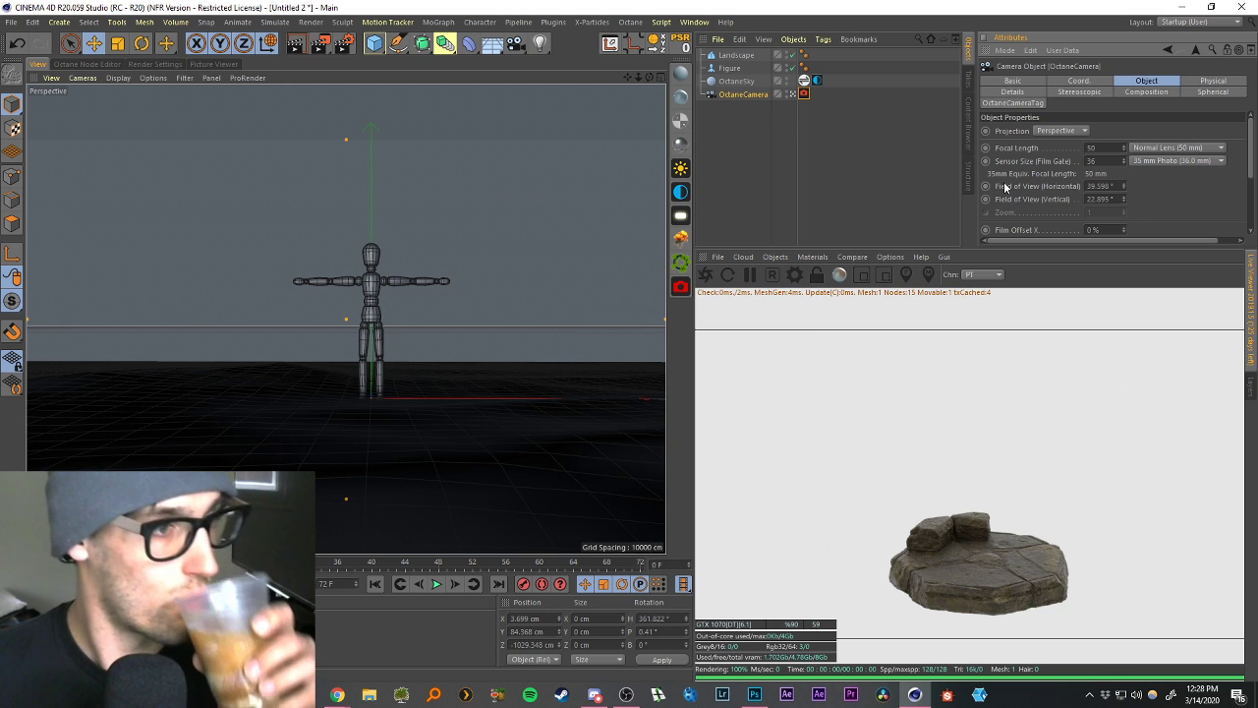
Restart the Octane live render to preview the figure on the landscape through the camera.
click(703, 279)
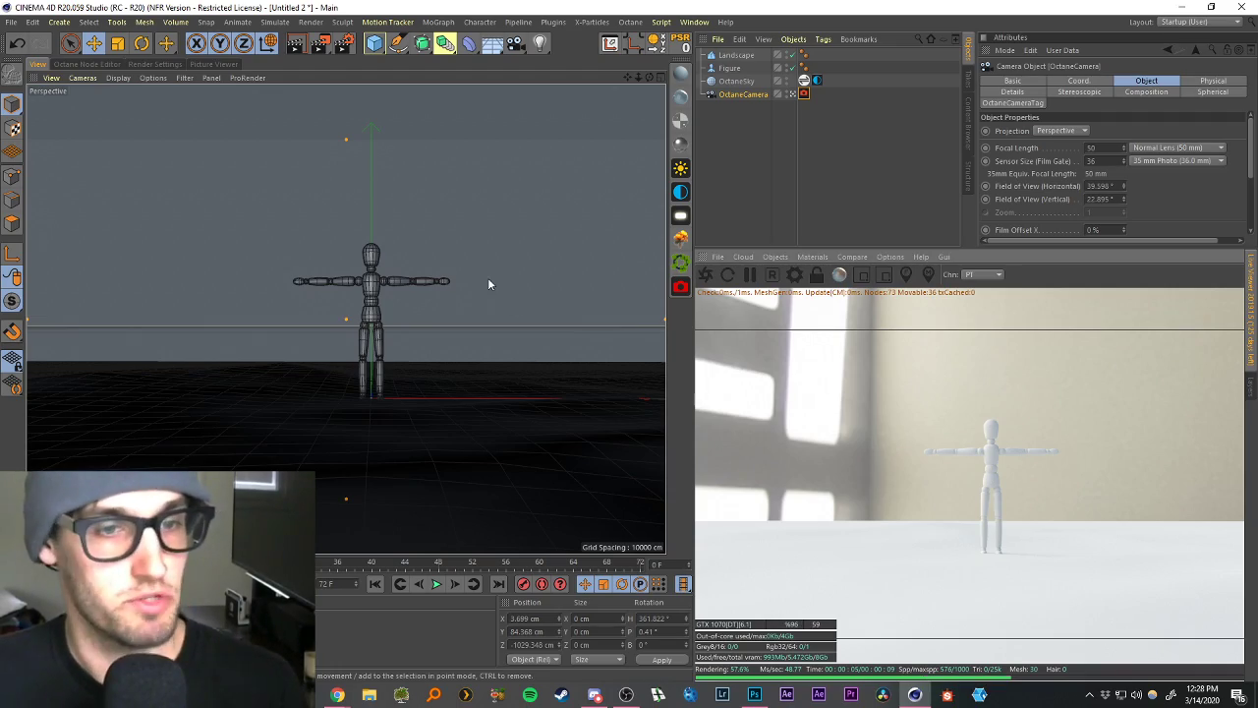
alt+drag(348, 252, 286, 241)
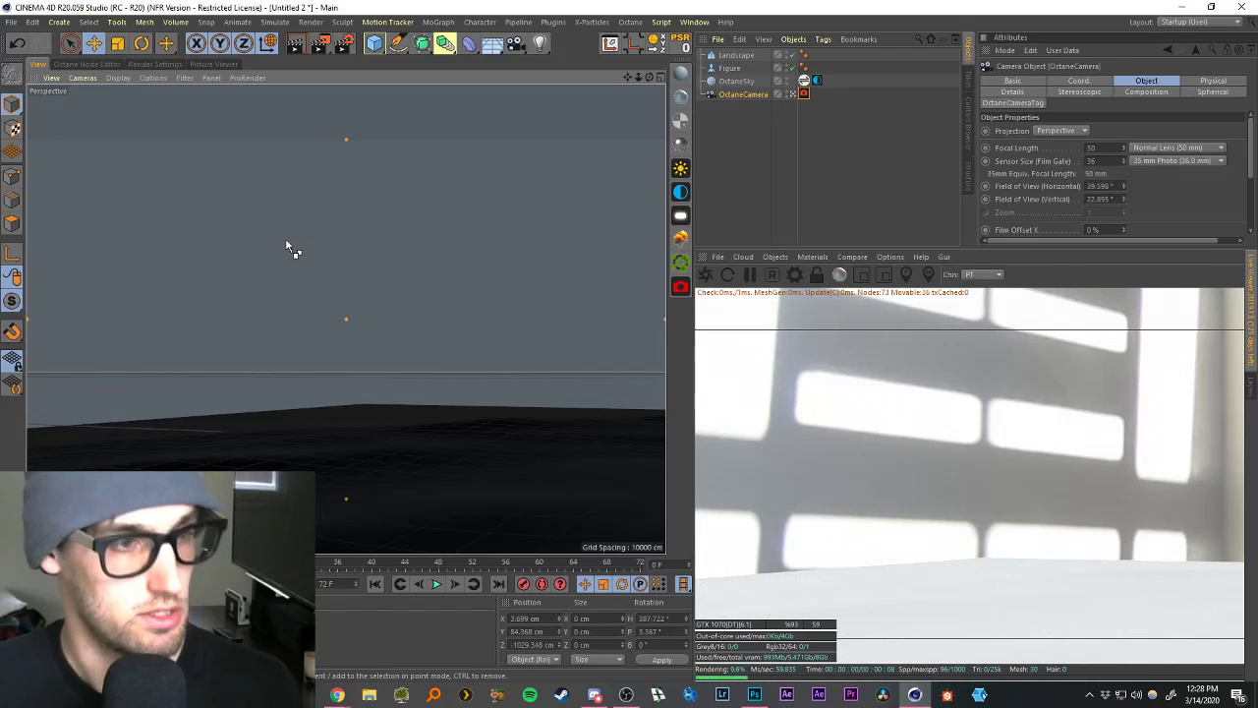
key(ctrl+shift+z)
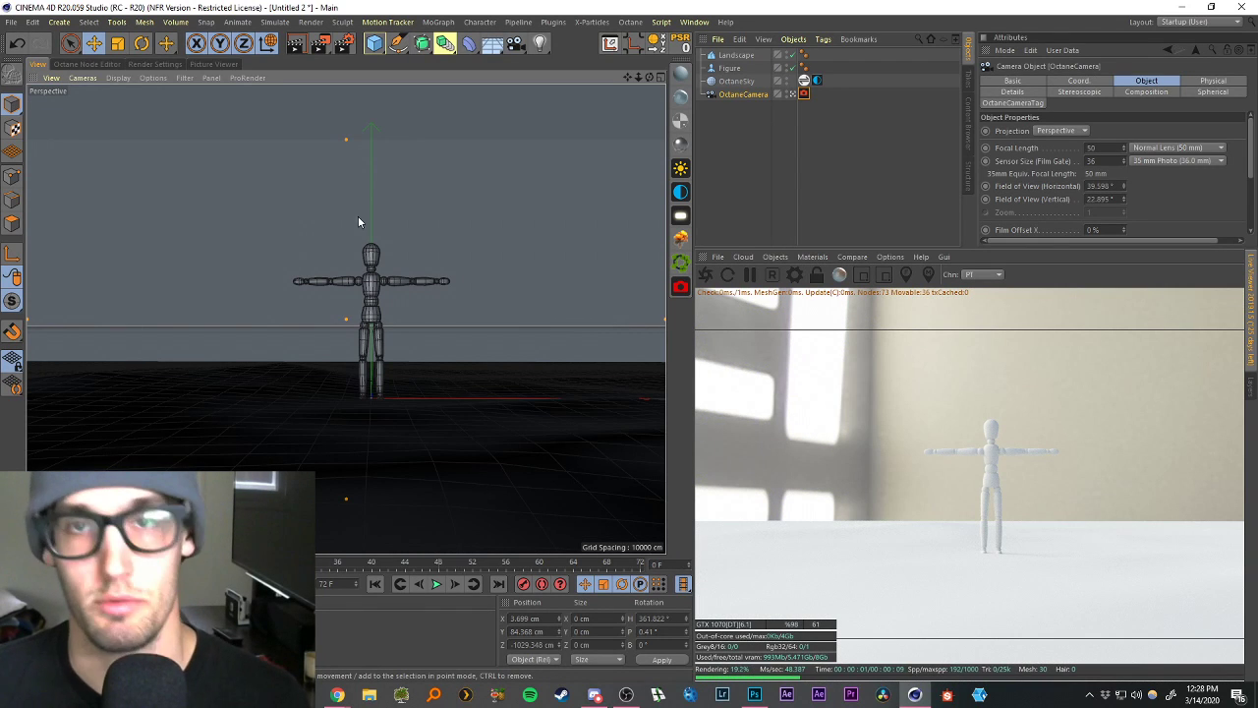
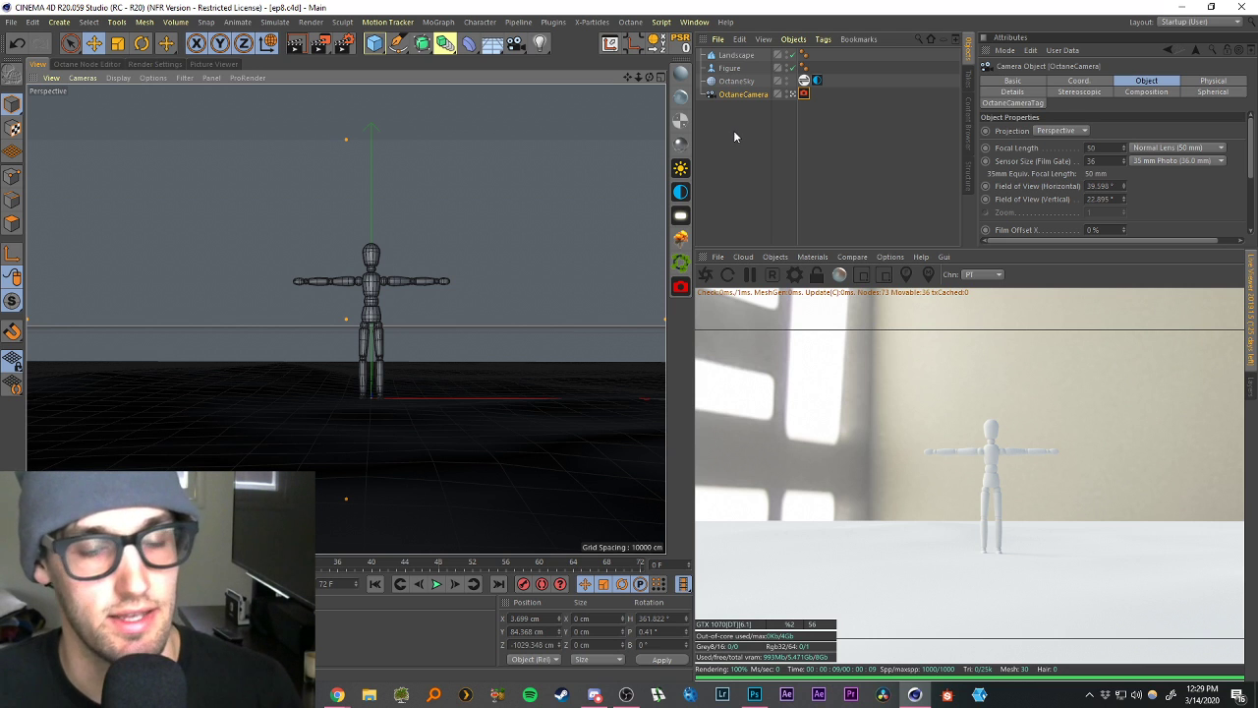
Leave the OctaneCamera view and frame the whole landscape and camera from above in the free perspective view.
click(737, 57)
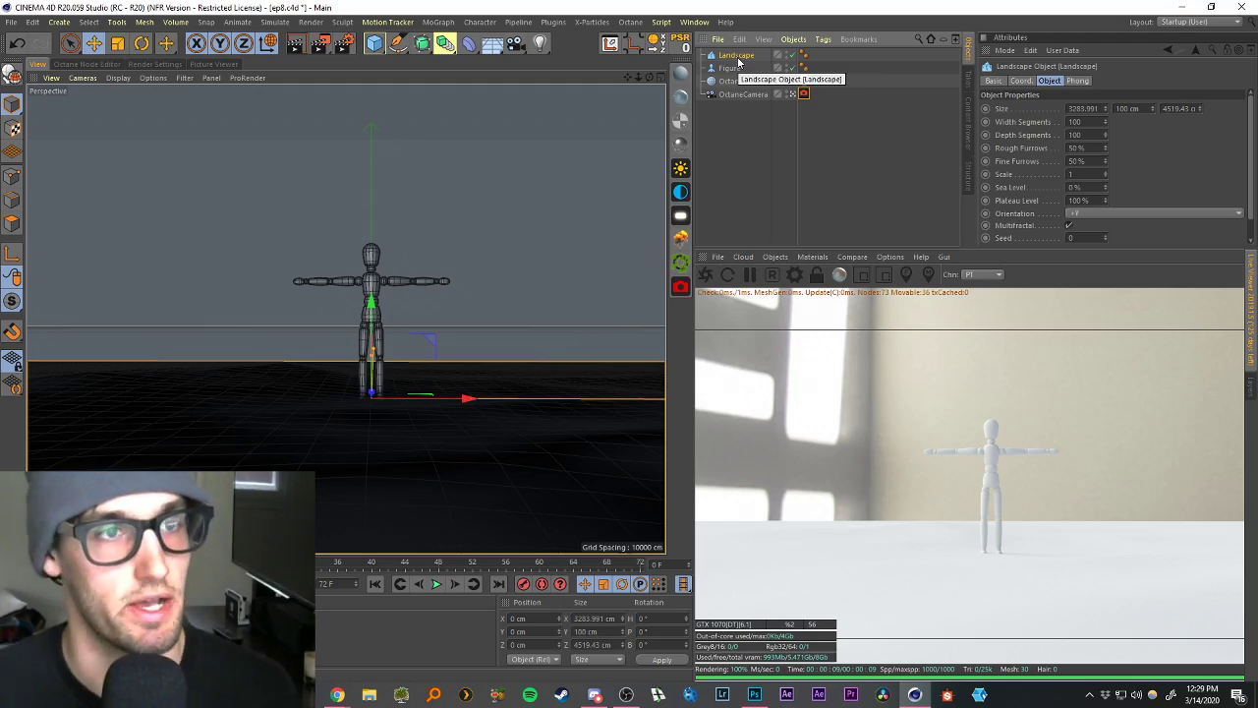
click(793, 95)
mouse_move(531, 304)
alt+mouse_down()
mouse_move(415, 370)
mouse_move(499, 359)
mouse_move(517, 370)
mouse_move(498, 323)
mouse_move(531, 313)
alt+mouse_up()
scroll(416, 370, down, 4)
scroll(464, 346, down, 3)
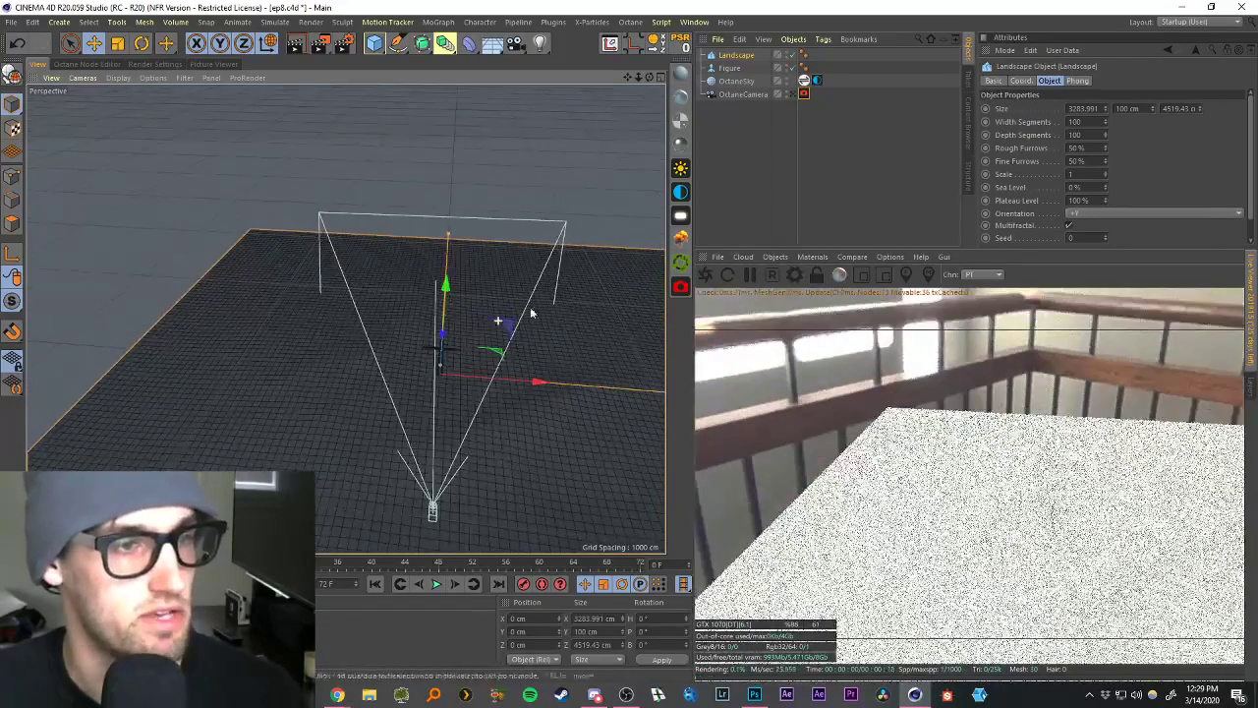
drag(629, 76, 563, 33)
Add a Bend deformer as a child of the Landscape object, sized to match it.
click(725, 144)
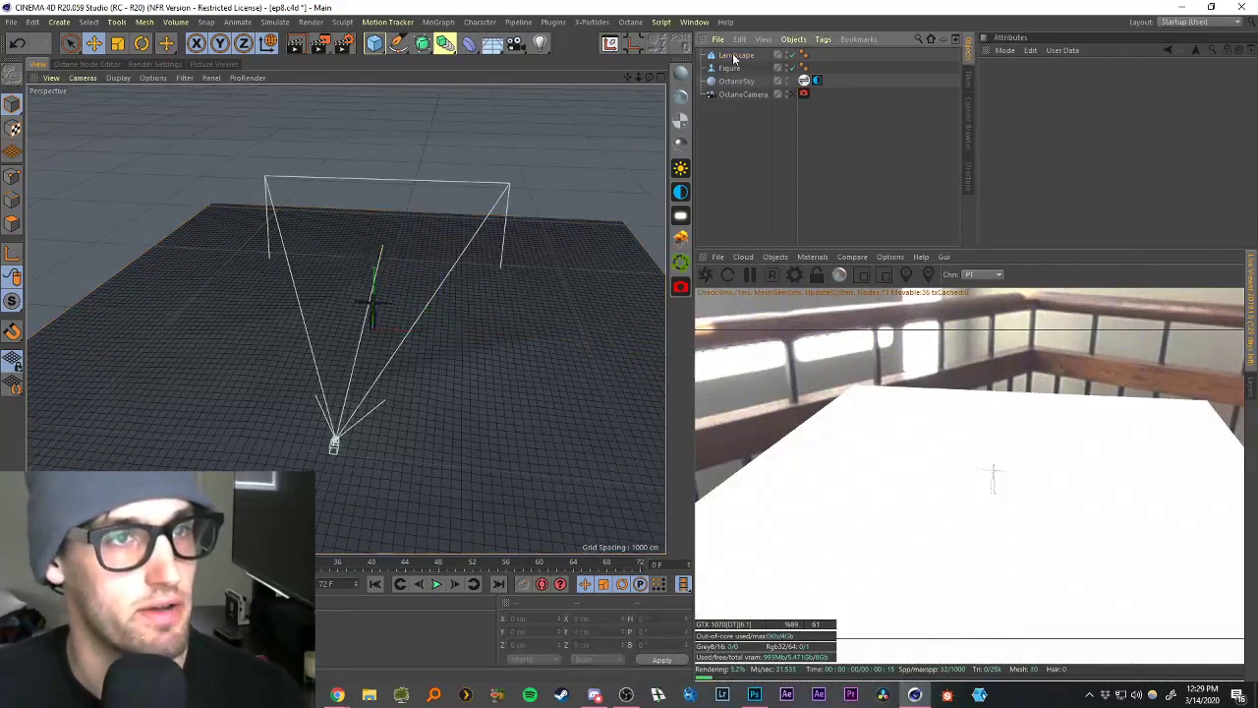
click(733, 56)
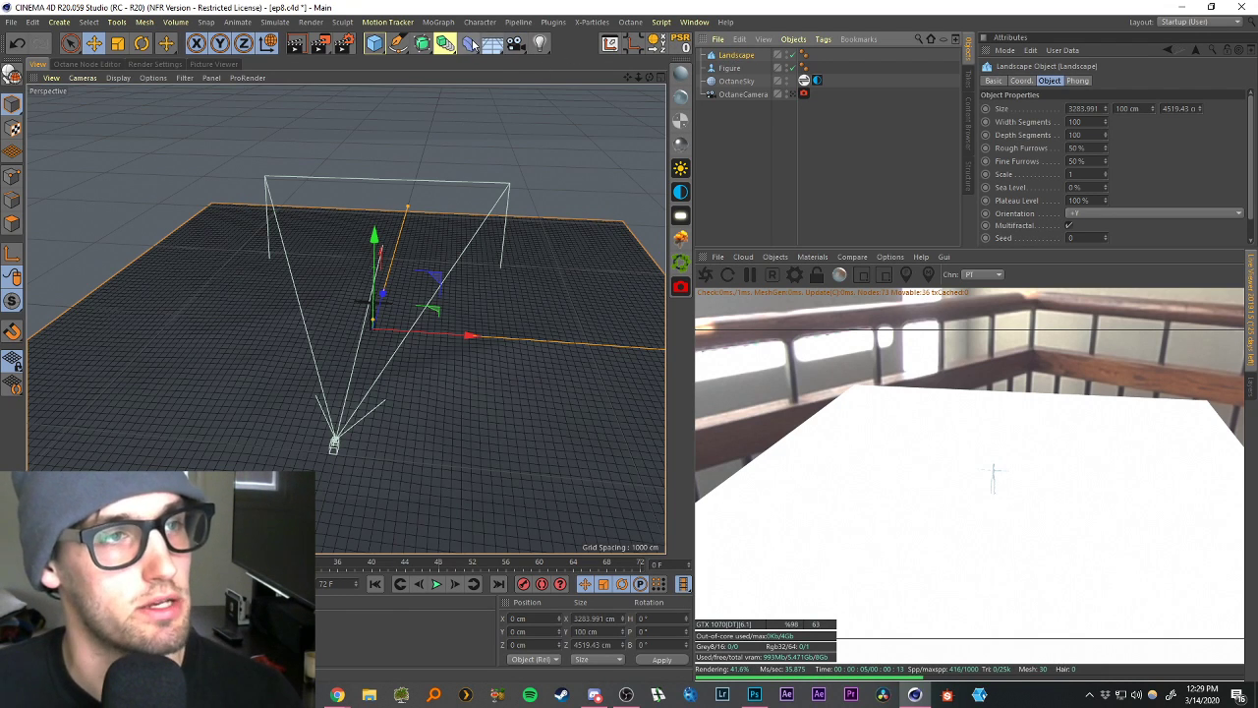
click(472, 45)
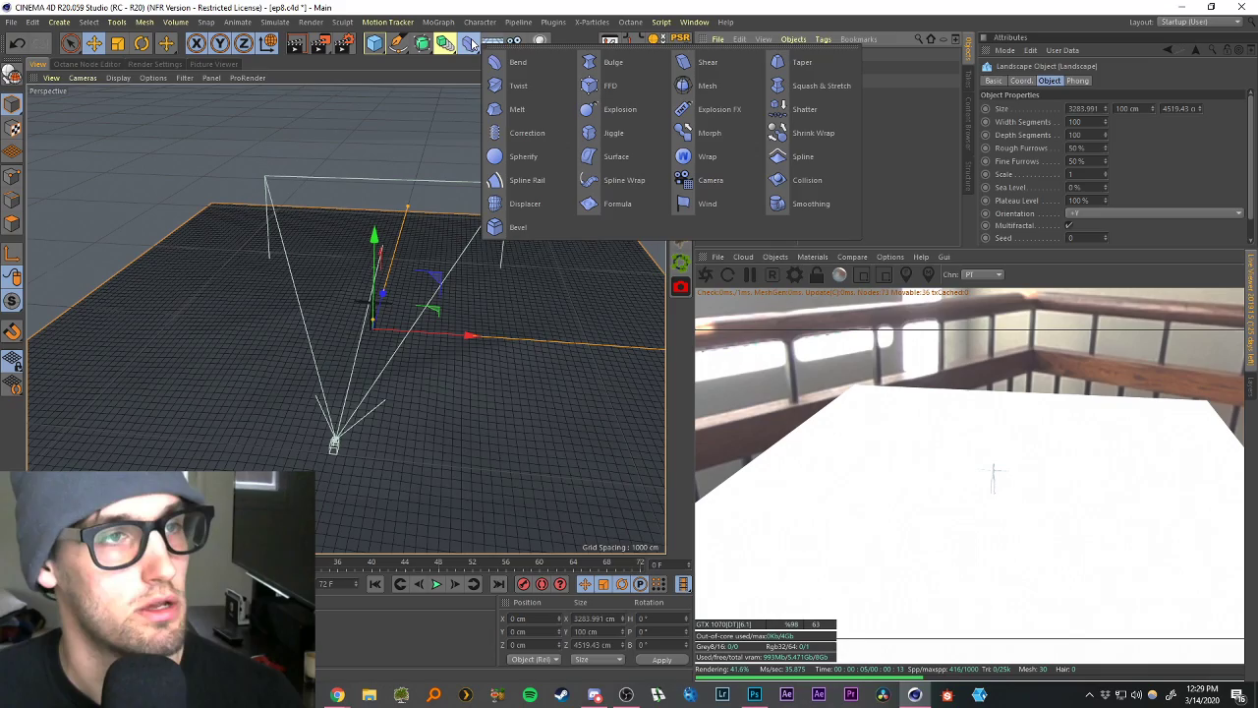
click(518, 62)
Try bending the landscape with a Bend strength of 105° and inspect the shape from several angles.
scroll(531, 362, down, 5)
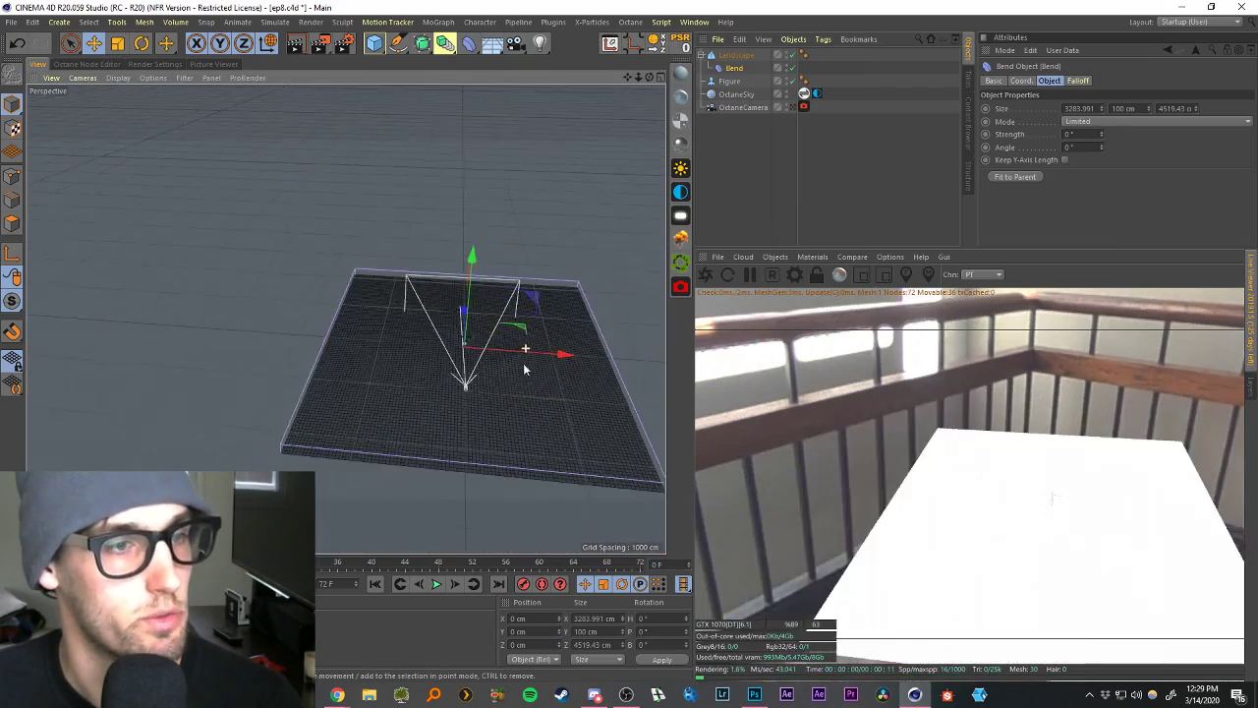
scroll(535, 398, up, 3)
alt+drag(540, 407, 351, 322)
drag(648, 77, 703, 61)
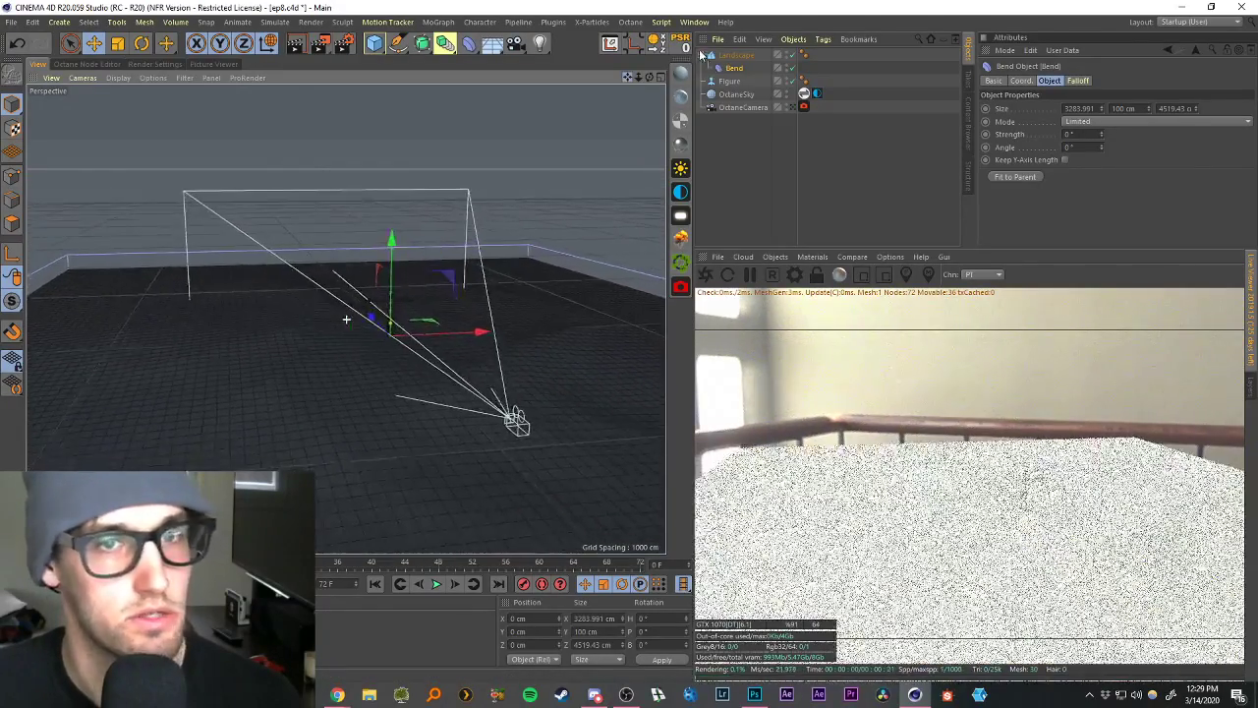
mouse_move(1101, 135)
mouse_down()
mouse_move(1108, 117)
mouse_move(1104, 131)
mouse_up()
scroll(452, 363, down, 3)
alt+drag(459, 360, 481, 339)
drag(1108, 142, 1112, 71)
mouse_move(470, 220)
alt+mouse_down()
mouse_move(514, 225)
mouse_move(508, 207)
mouse_move(405, 224)
mouse_move(446, 221)
alt+mouse_up()
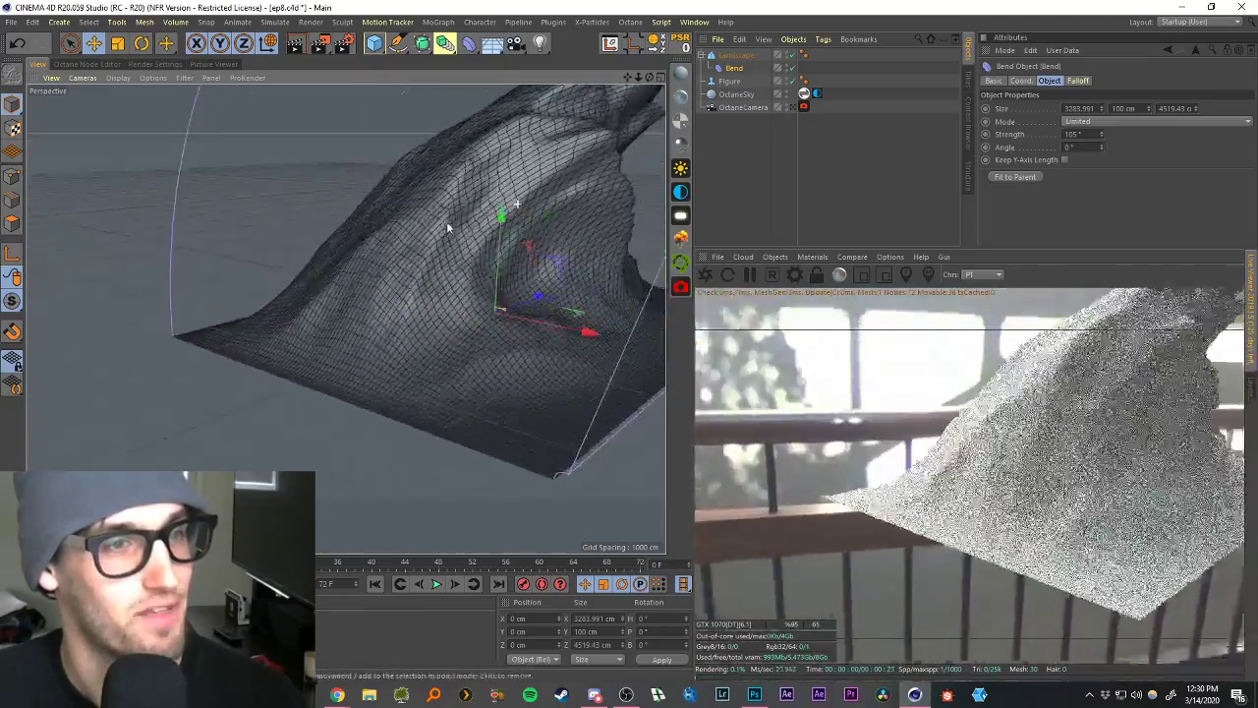
alt+middle_drag(580, 90, 404, 130)
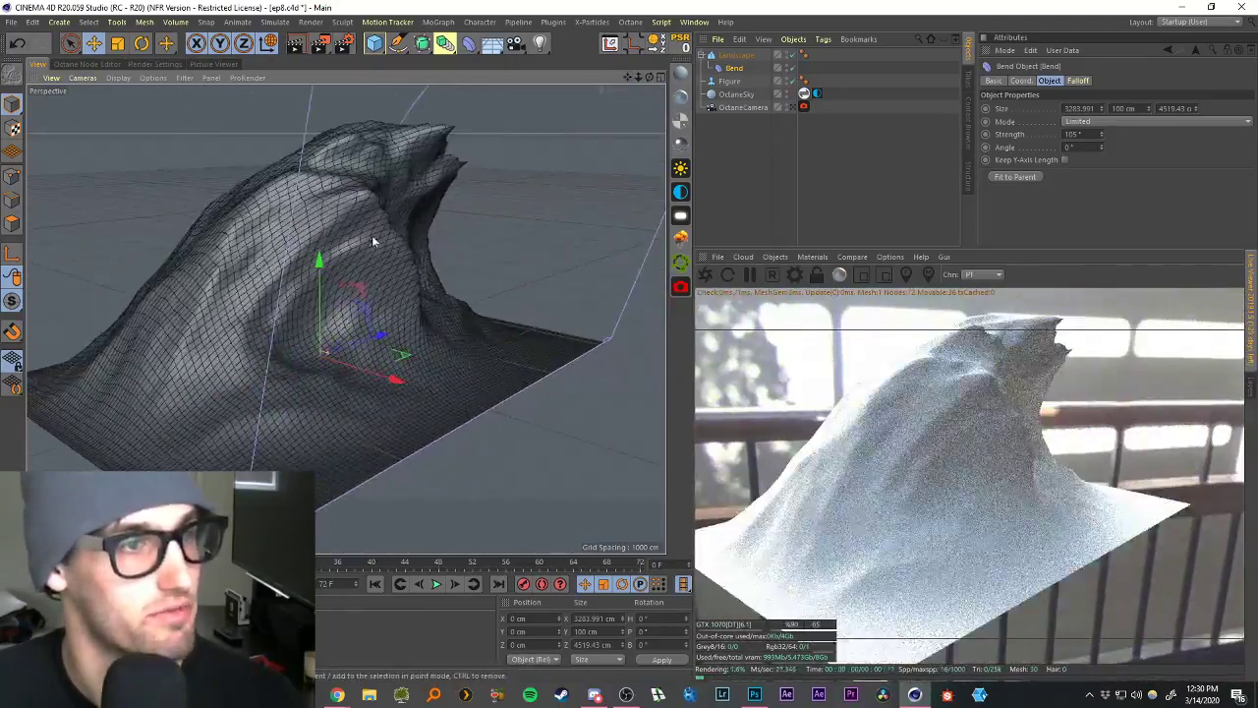
alt+drag(373, 235, 244, 219)
alt+drag(319, 244, 550, 259)
Reset the Bend deformer's strength to 0°.
drag(1083, 135, 1010, 143)
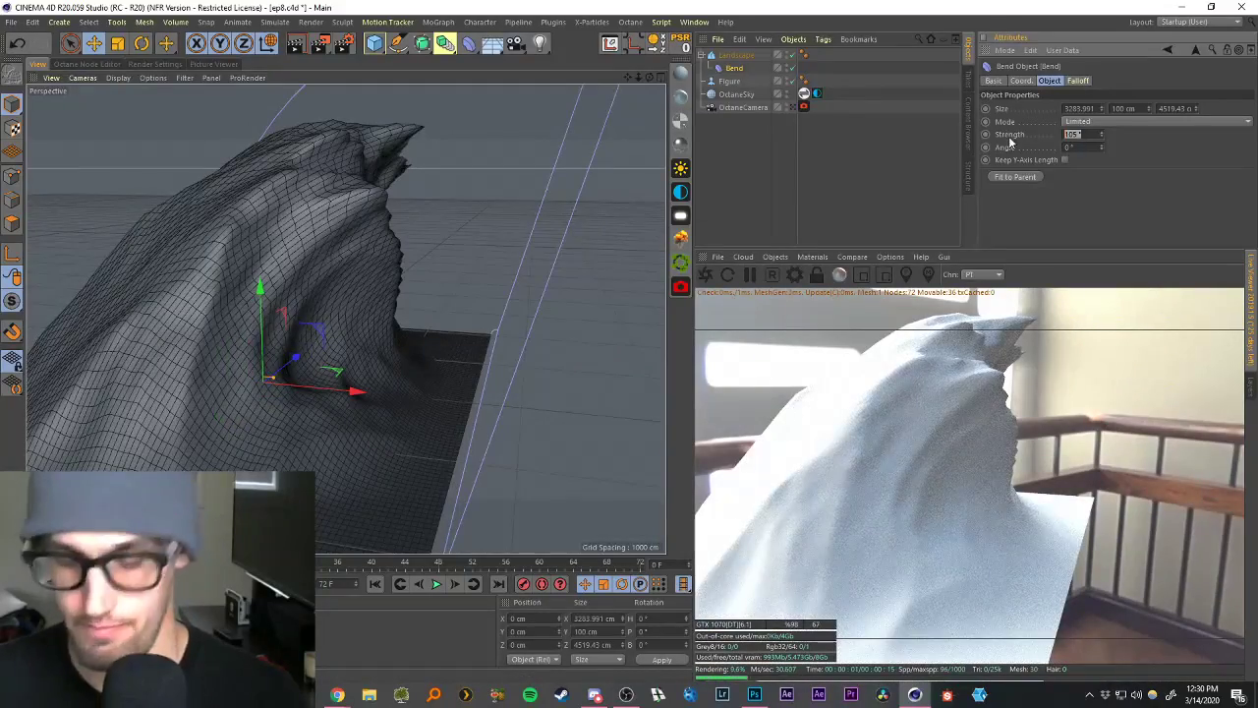
text(0)
key(Return)
scroll(399, 370, down, 3)
scroll(396, 331, up, 4)
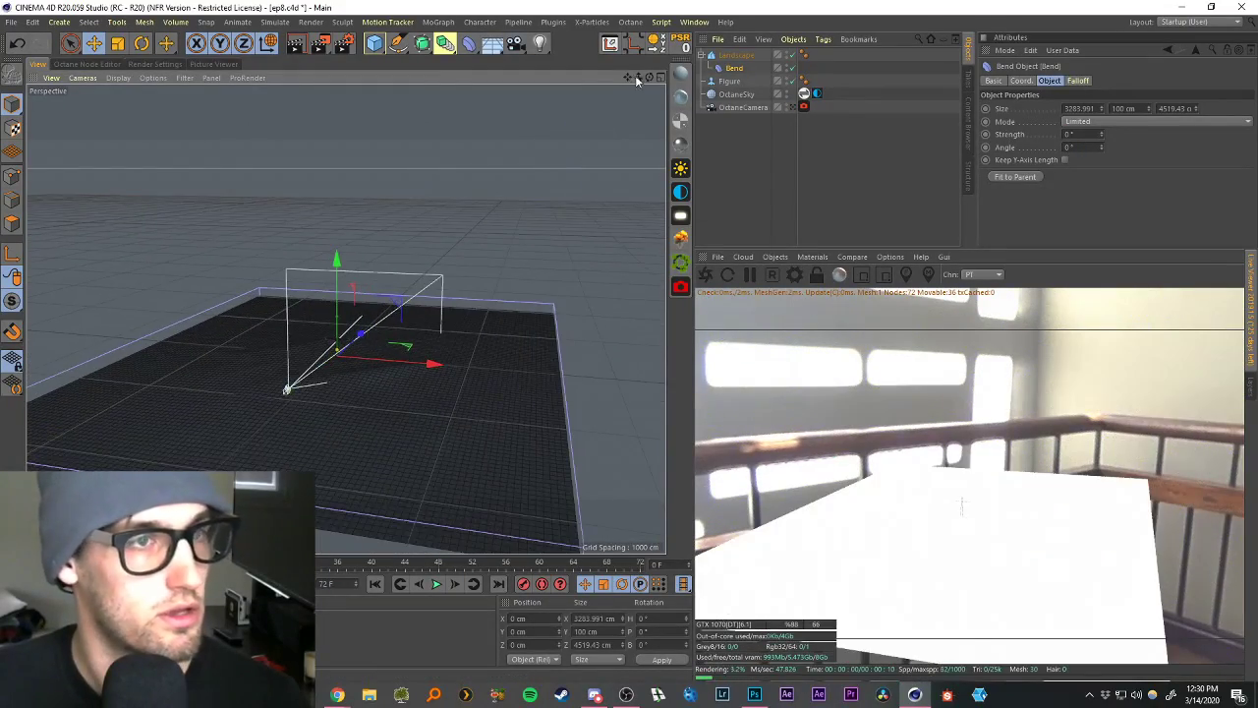
Set the Bend deformer's width to about 3292 cm, its strength to 35° and its angle to 3°.
drag(636, 79, 685, 61)
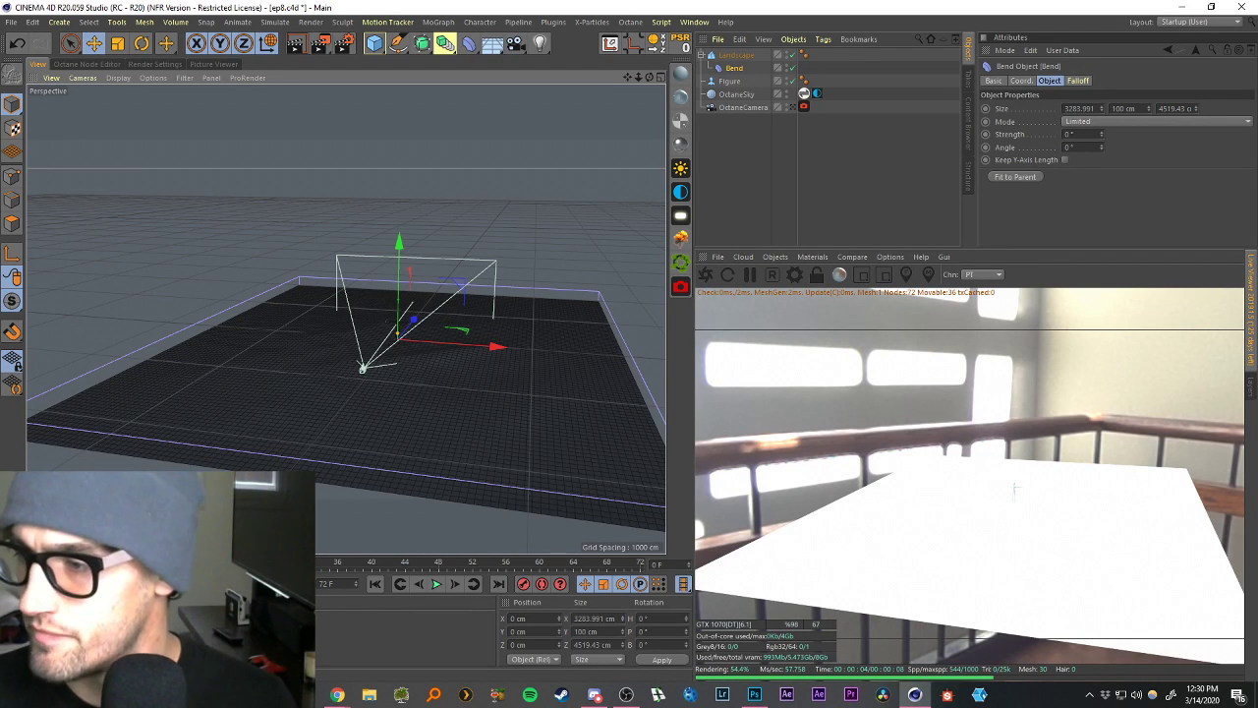
click(1091, 147)
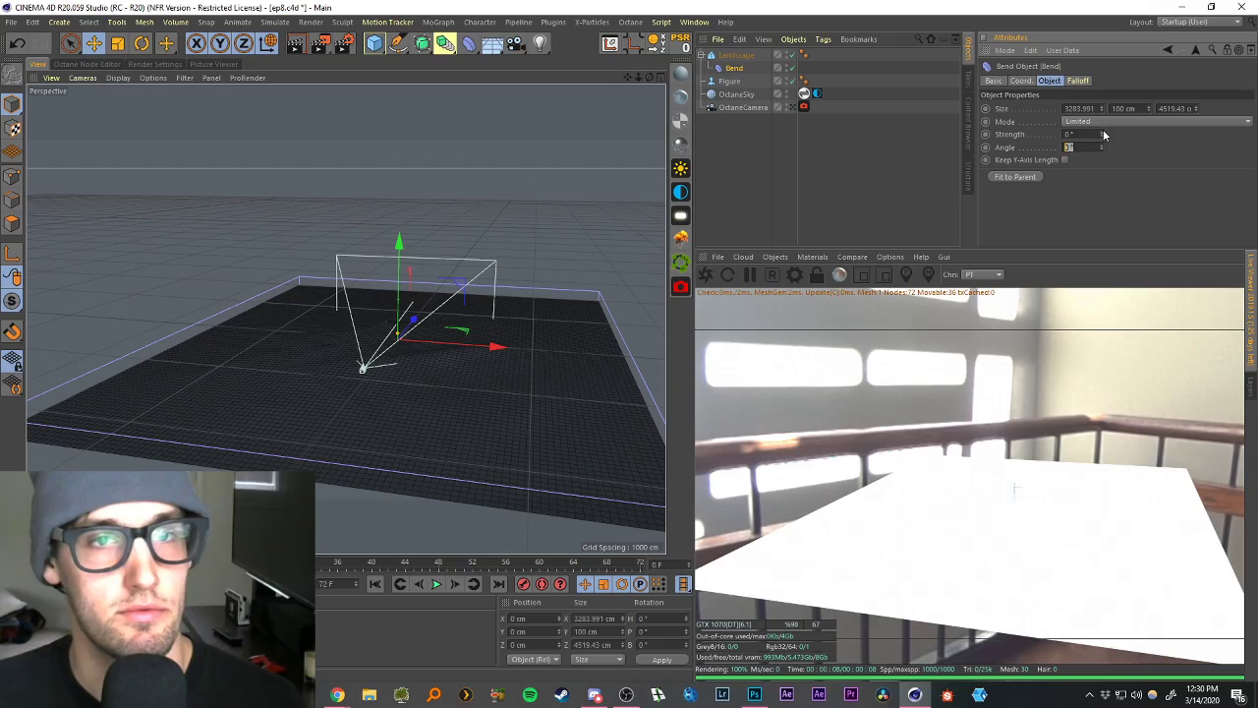
mouse_move(1103, 134)
mouse_down()
mouse_move(1101, 150)
mouse_move(1101, 118)
mouse_move(1103, 161)
mouse_move(1104, 147)
mouse_up()
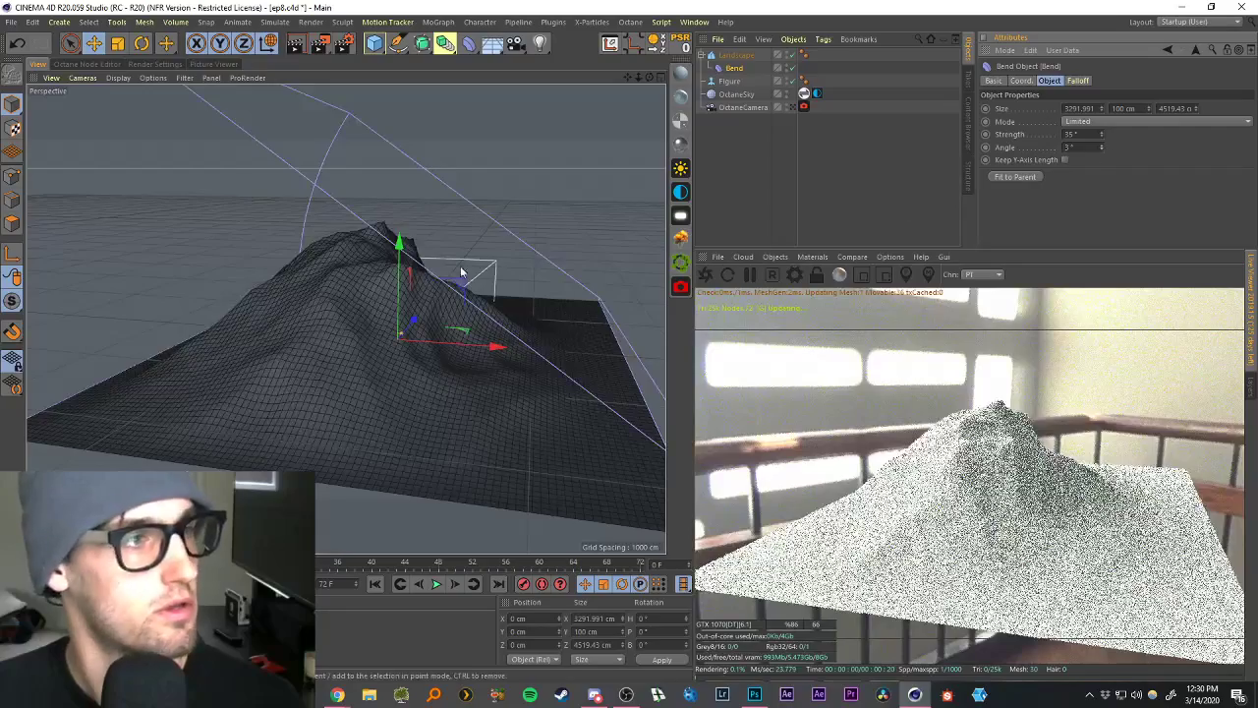
Rotate the Bend deformer to a bank of -90° so it curves the landscape upward along one side.
alt+drag(462, 272, 470, 346)
key(r)
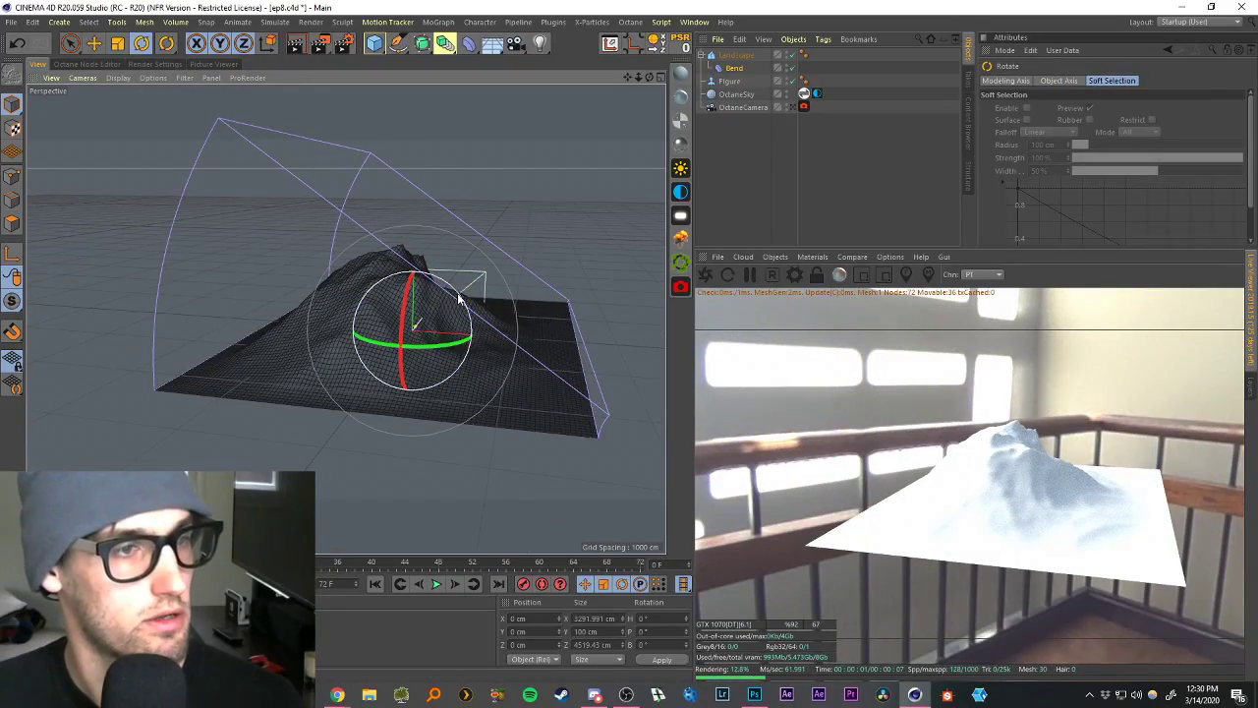
drag(458, 298, 346, 267)
scroll(350, 269, down, 5)
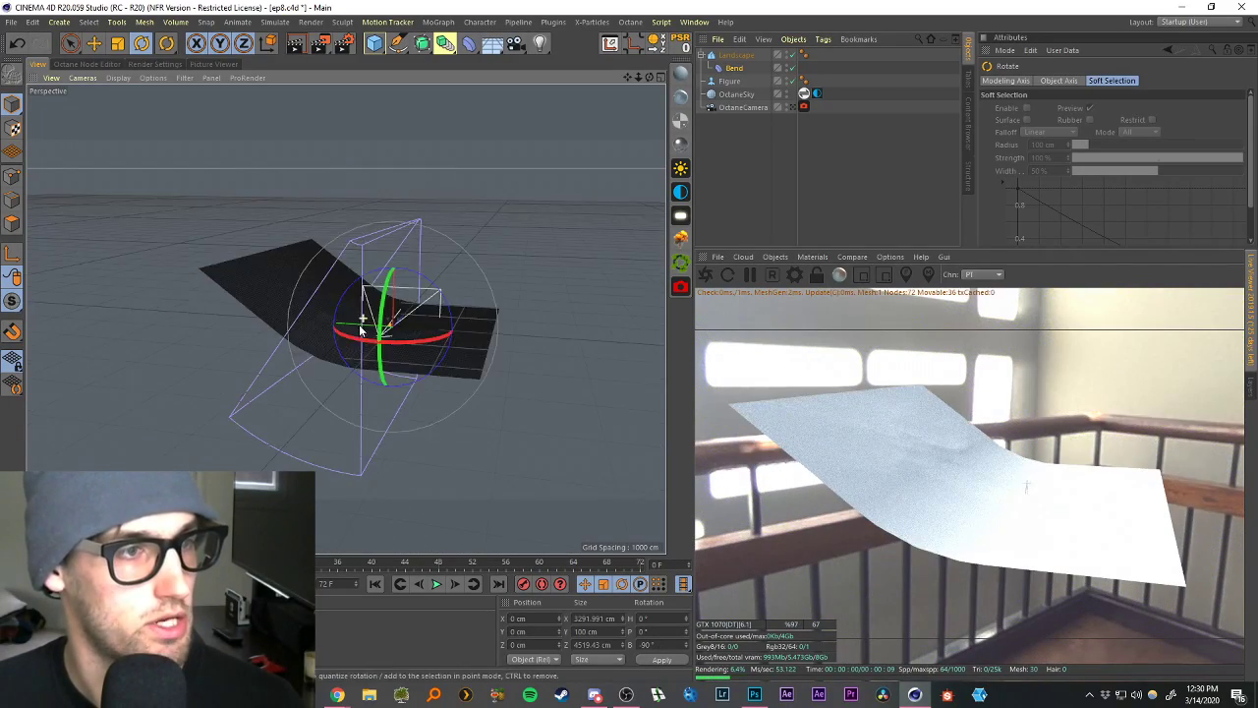
alt+drag(359, 324, 425, 251)
scroll(405, 279, up, 4)
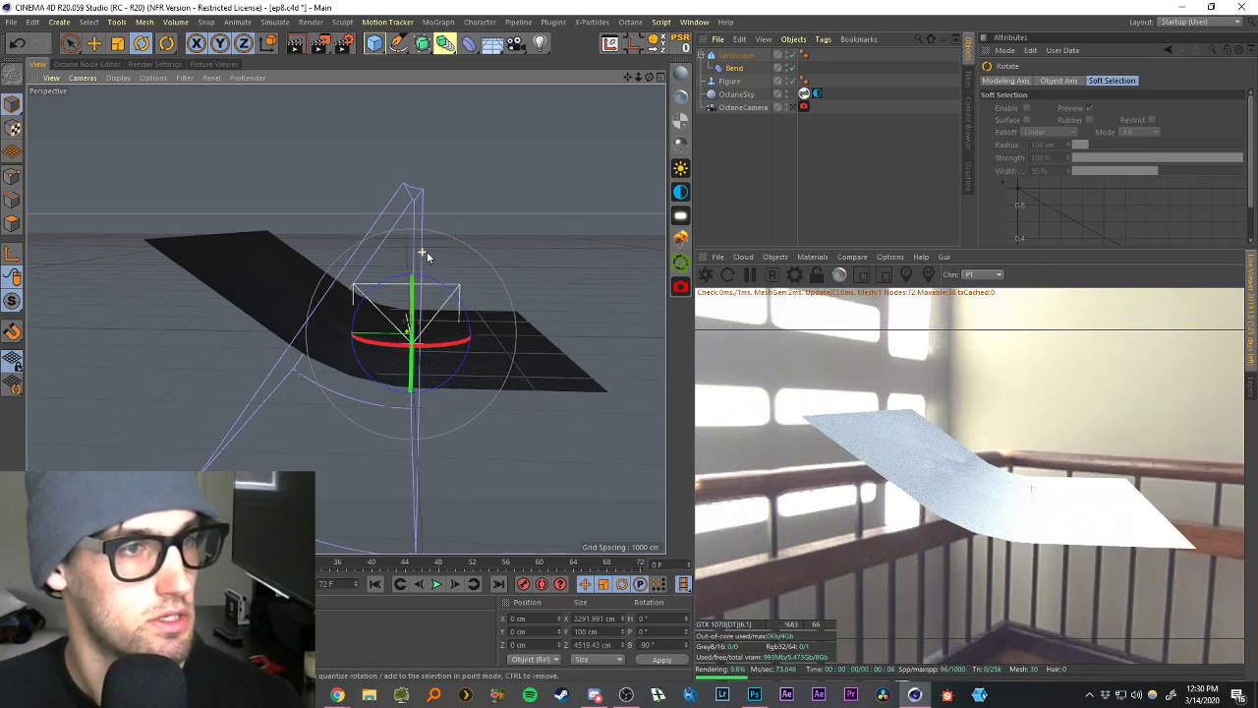
Set the Bend deformer's strength to 90° and its angle to 0°.
click(751, 68)
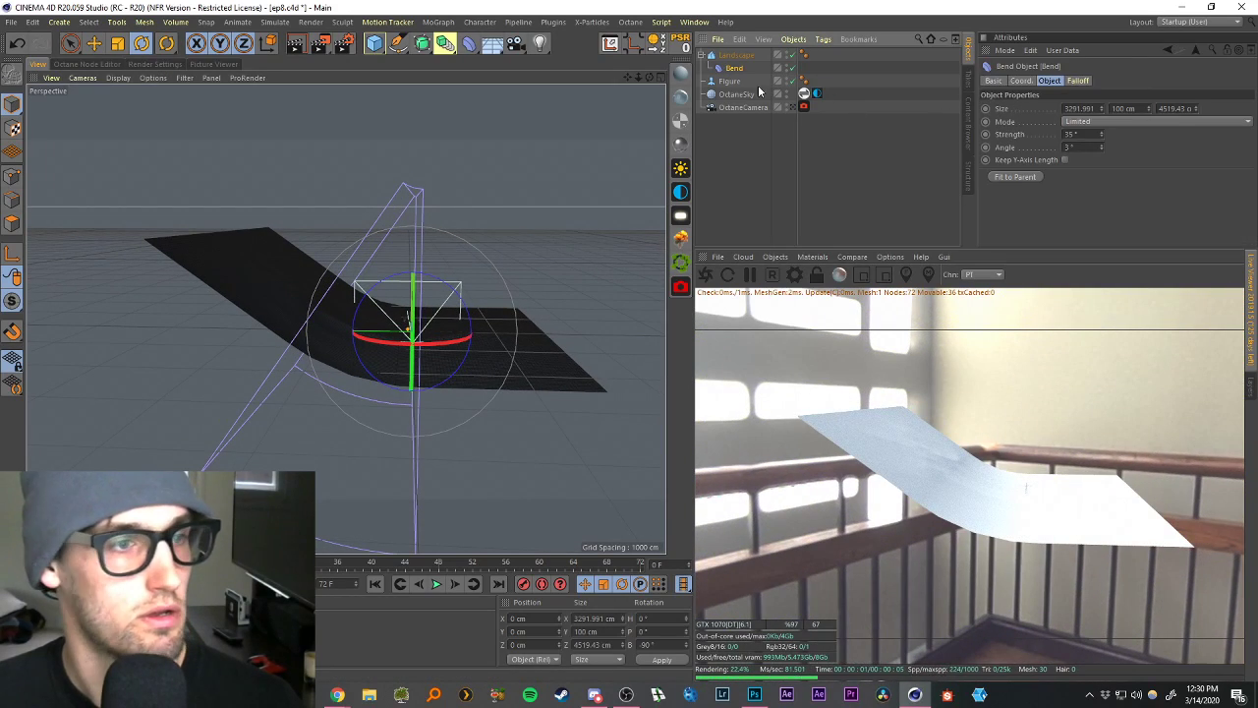
drag(1100, 133, 1095, 96)
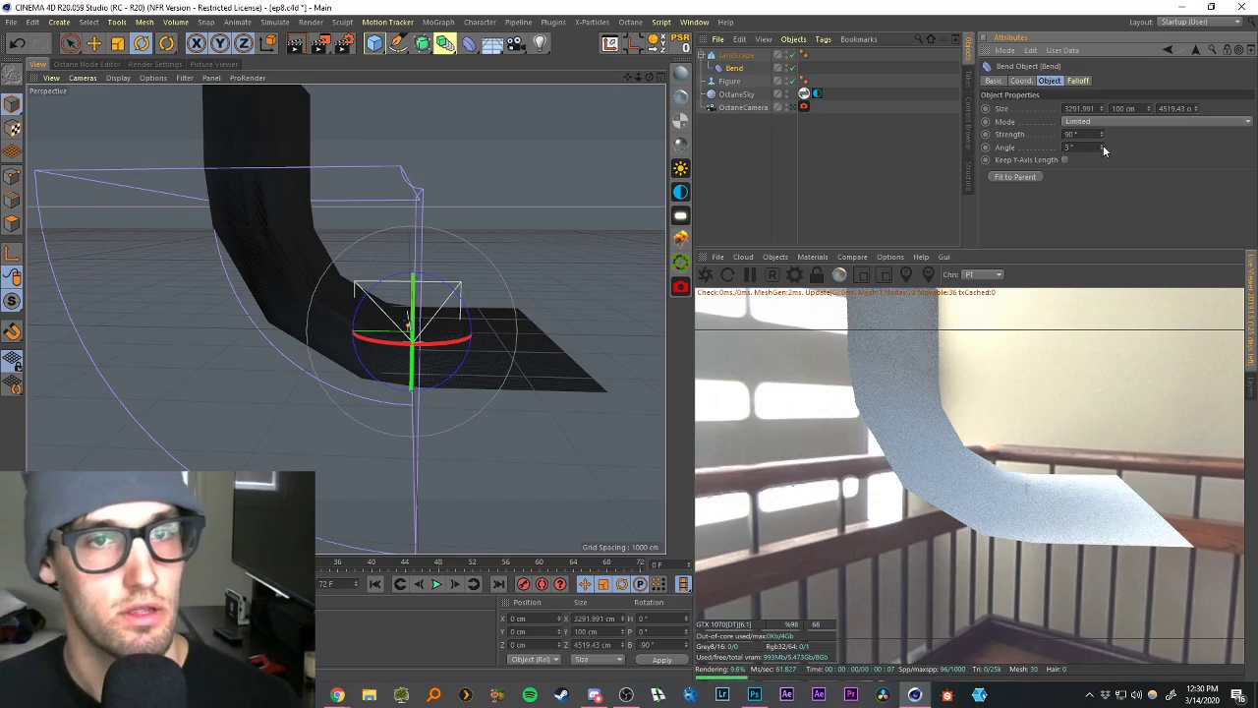
mouse_move(1101, 146)
mouse_down()
mouse_move(1100, 120)
mouse_move(1101, 149)
mouse_up()
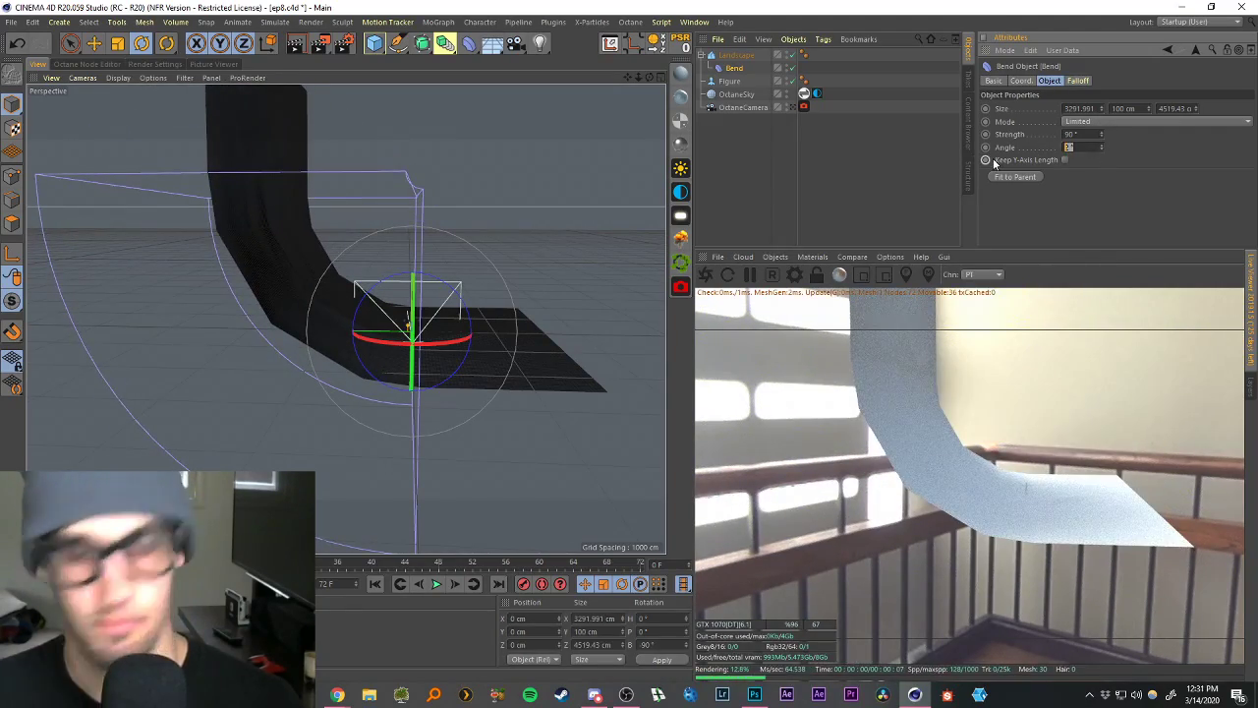
text(0)
key(Return)
scroll(368, 334, down, 5)
scroll(390, 329, up, 4)
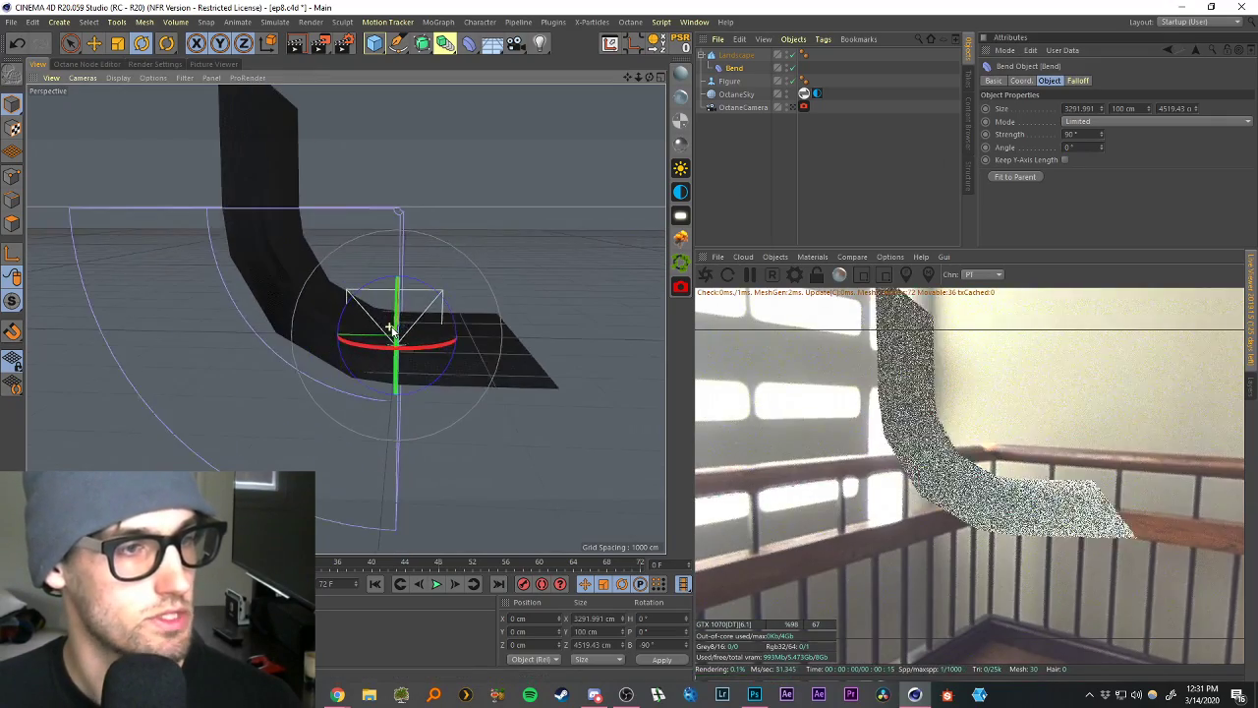
Try Bend deformer heights of 263 cm and 5000 cm to soften the landscape's curve.
alt+drag(433, 295, 391, 273)
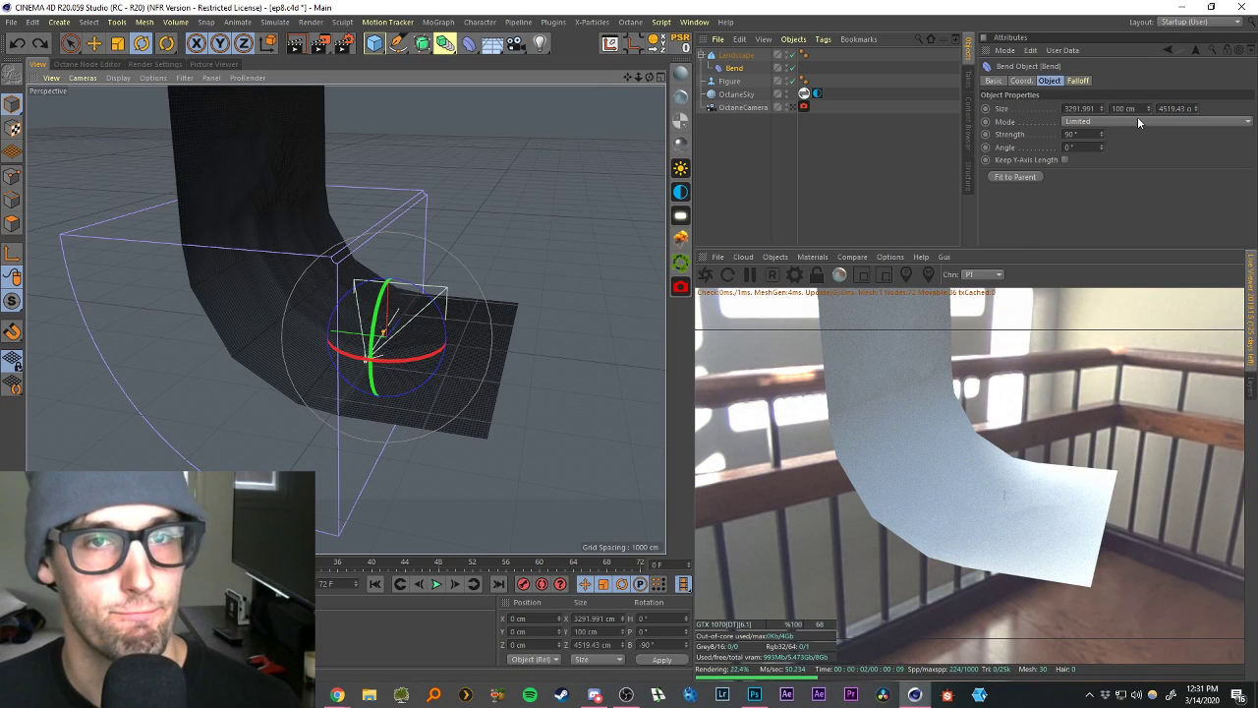
drag(1147, 108, 1159, 7)
scroll(582, 257, down, 4)
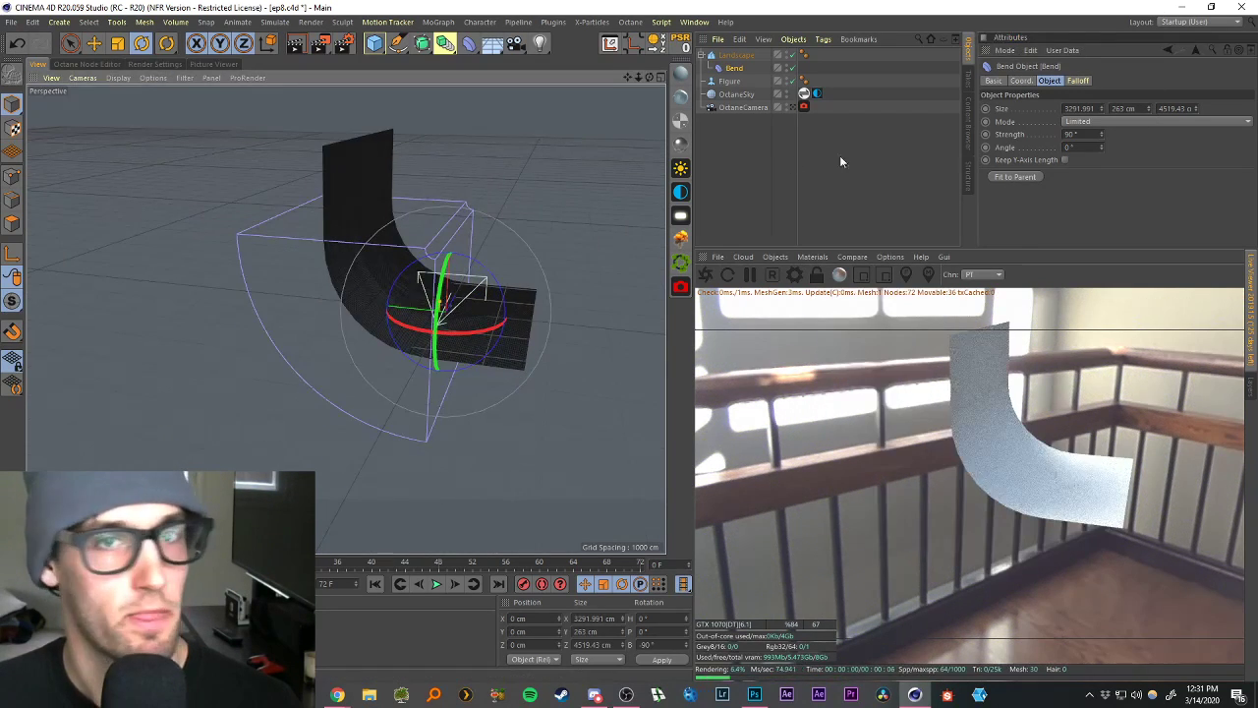
click(1126, 108)
text(50)
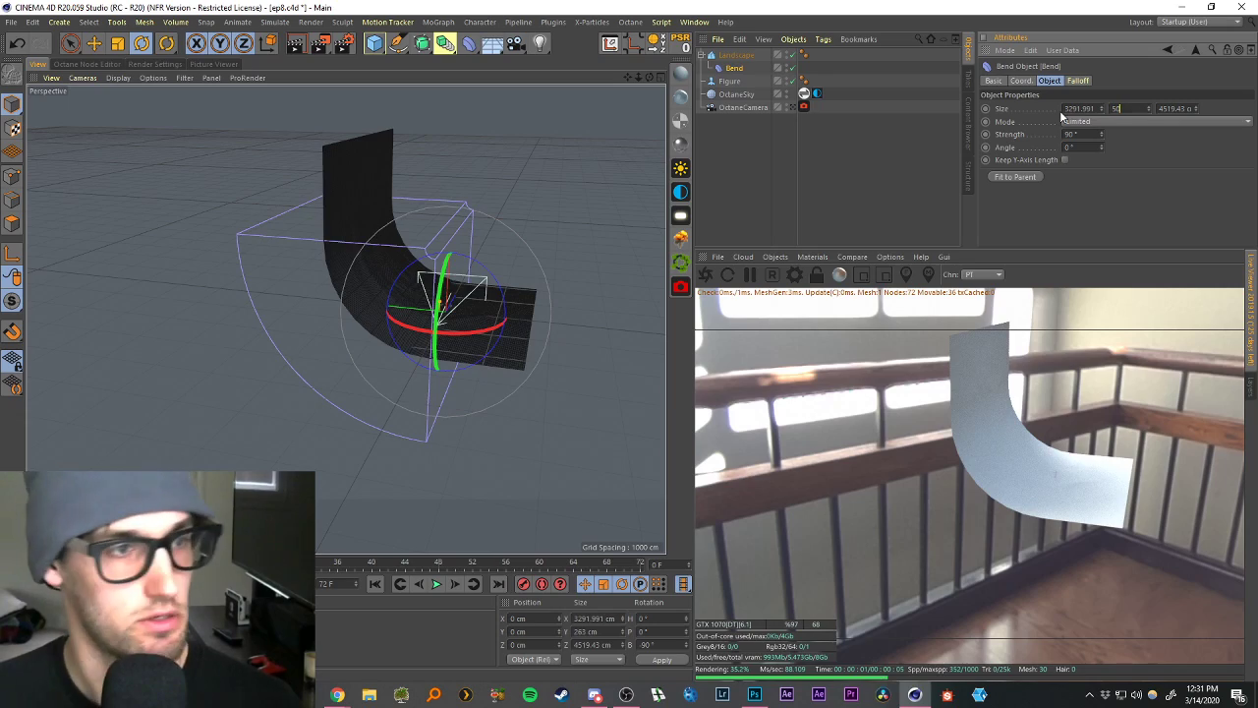
text(00)
key(Return)
Set the Bend deformer's height to 3301 cm for a broad, gradual curve in the landscape.
scroll(514, 249, up, 2)
mouse_move(373, 260)
alt+mouse_down()
mouse_move(411, 247)
mouse_move(389, 249)
alt+mouse_up()
drag(1148, 110, 1118, 490)
drag(1147, 108, 1148, 174)
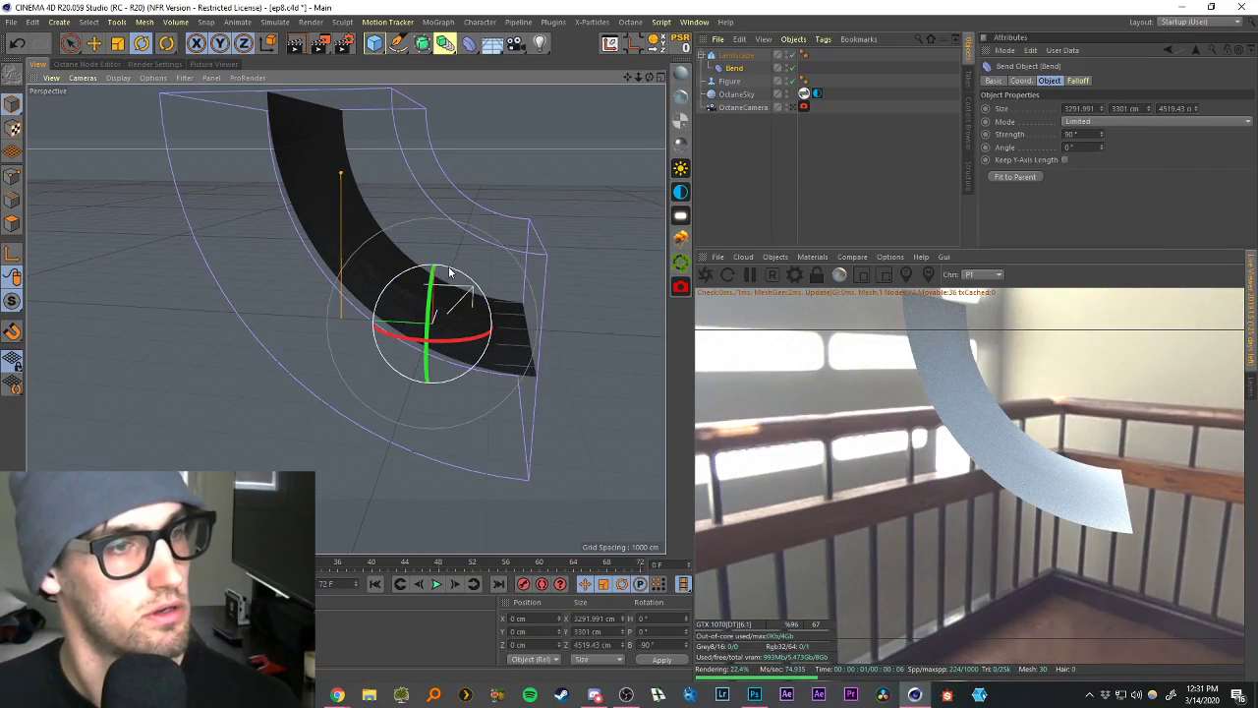
Try rotating the Bend deformer to a bank of about -133° and shifting it to about -427 cm in X.
drag(448, 266, 423, 305)
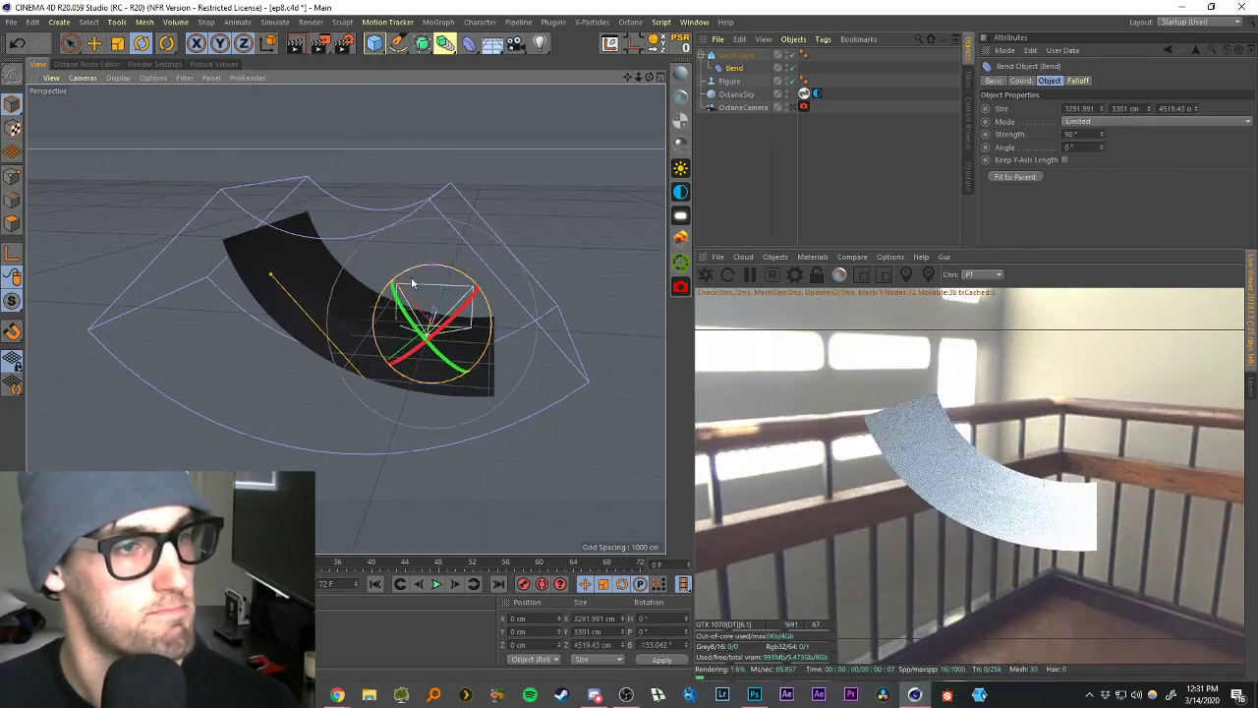
key(e)
drag(511, 327, 393, 314)
drag(398, 310, 480, 305)
Fit the Bend deformer to its parent landscape, undoing a small trial rotation.
click(735, 69)
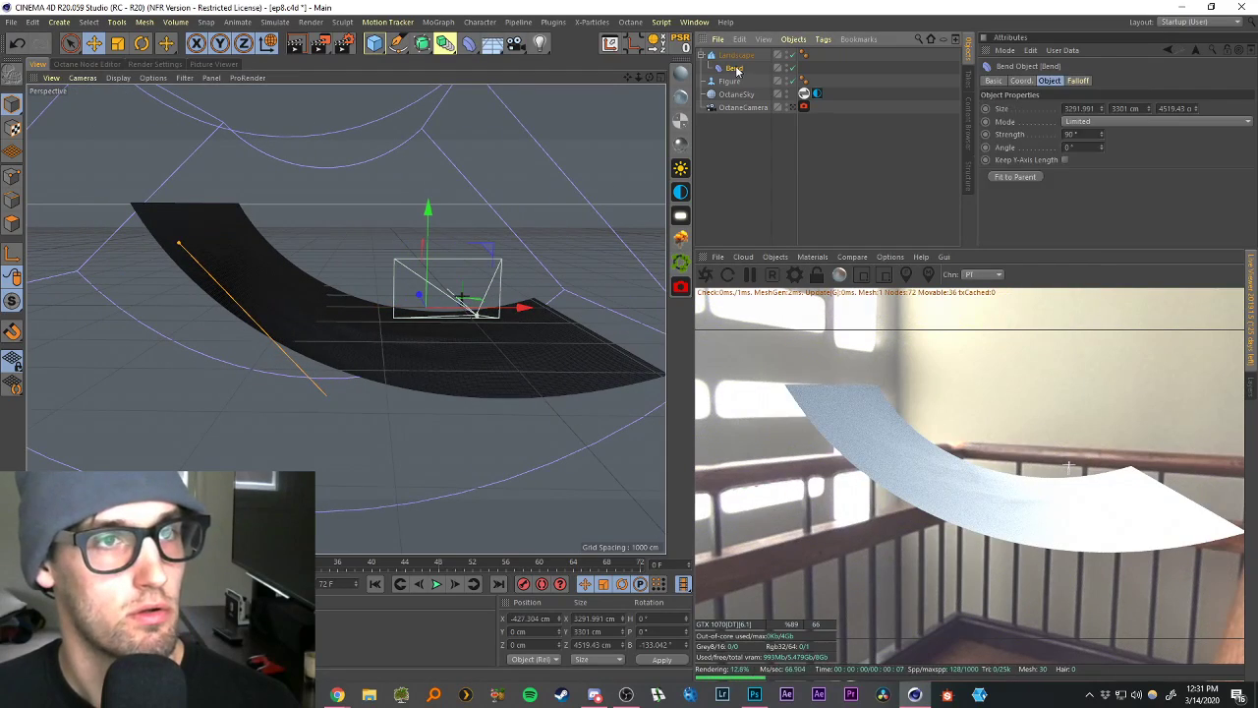
click(1012, 176)
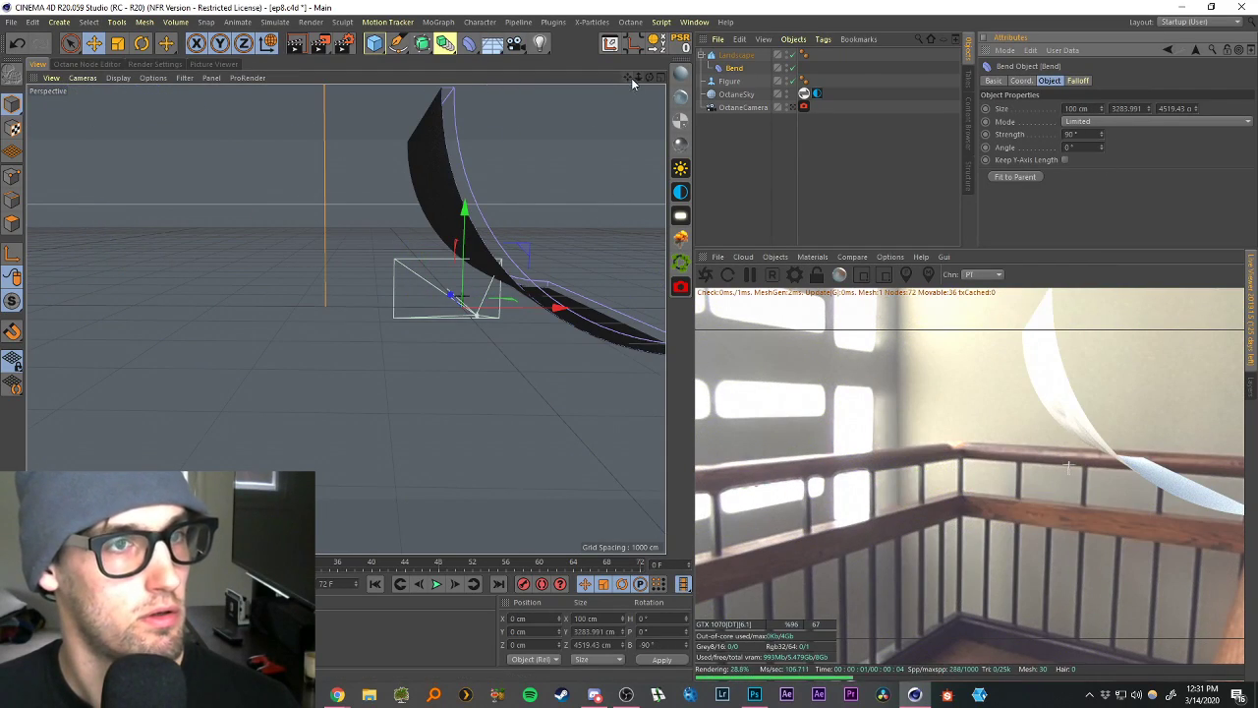
drag(629, 77, 521, 100)
key(r)
mouse_move(379, 297)
mouse_down()
mouse_move(336, 264)
mouse_move(359, 279)
mouse_move(339, 280)
mouse_move(379, 289)
mouse_up()
key(ctrl+z)
Set the Landscape object's bank rotation to -45° so both ends of the curve rise evenly.
click(732, 55)
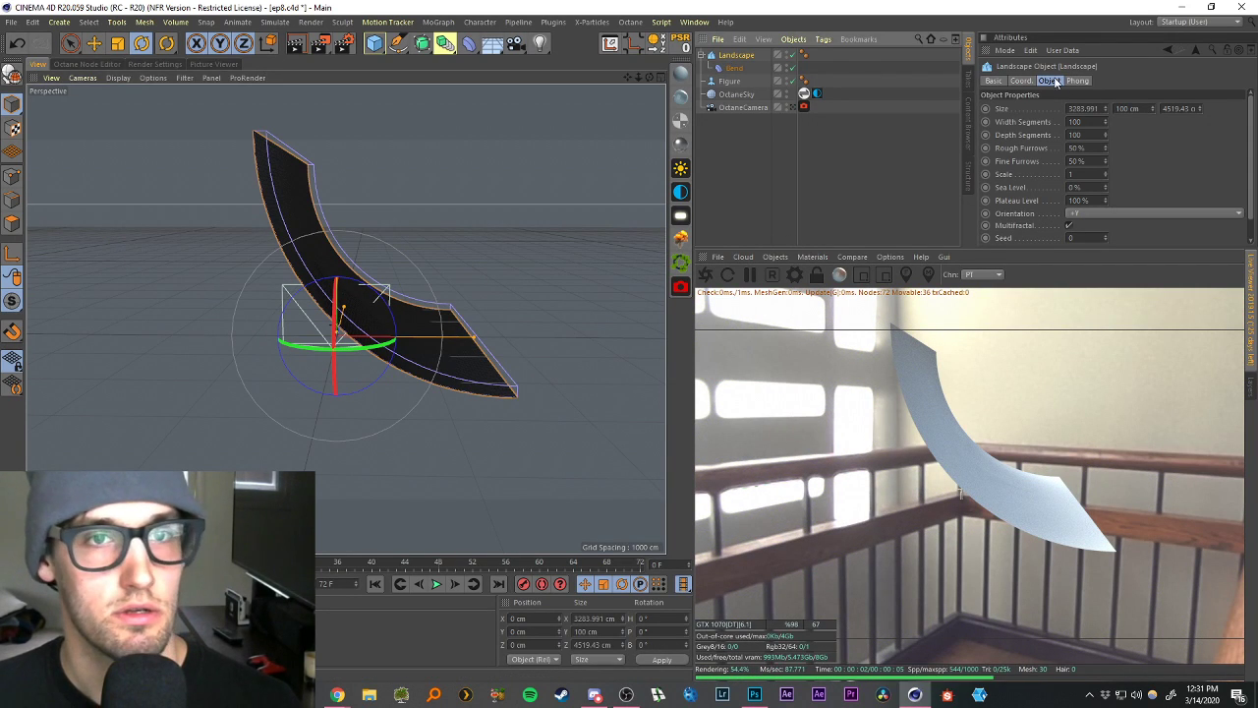
click(1021, 79)
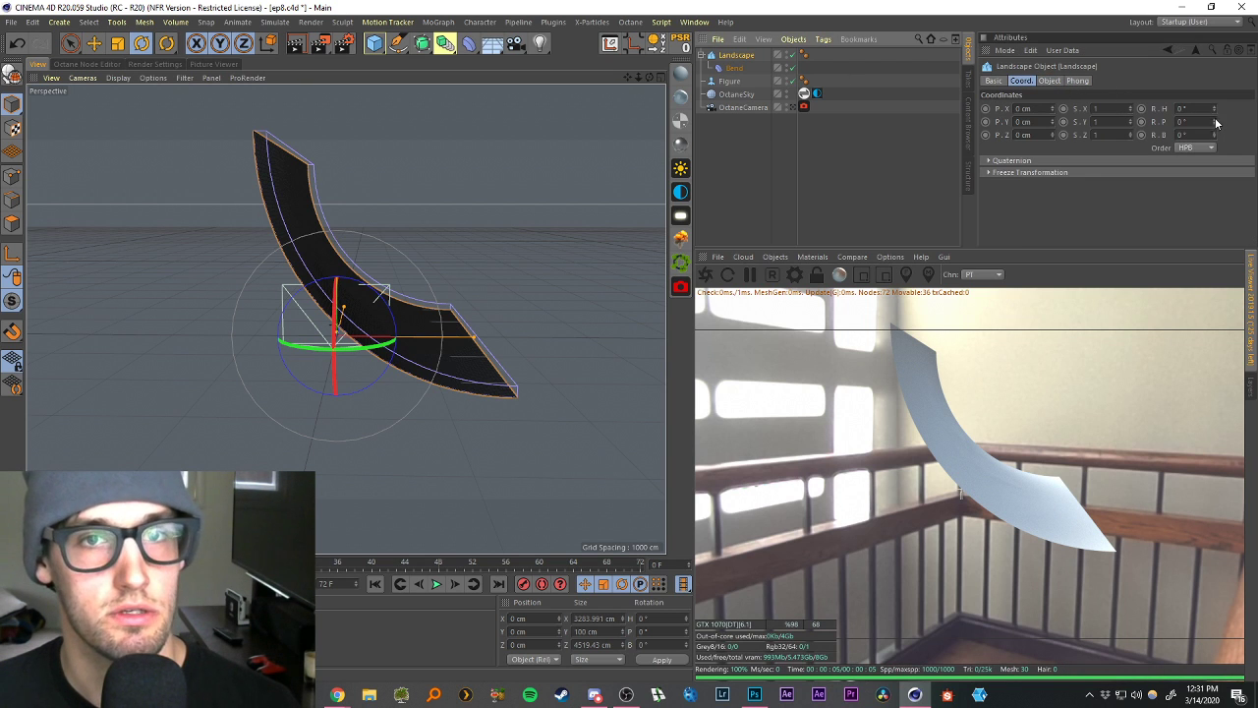
drag(1214, 108, 1215, 85)
key(ctrl+z)
mouse_move(1216, 134)
mouse_down()
mouse_move(1215, 115)
mouse_move(1216, 132)
mouse_up()
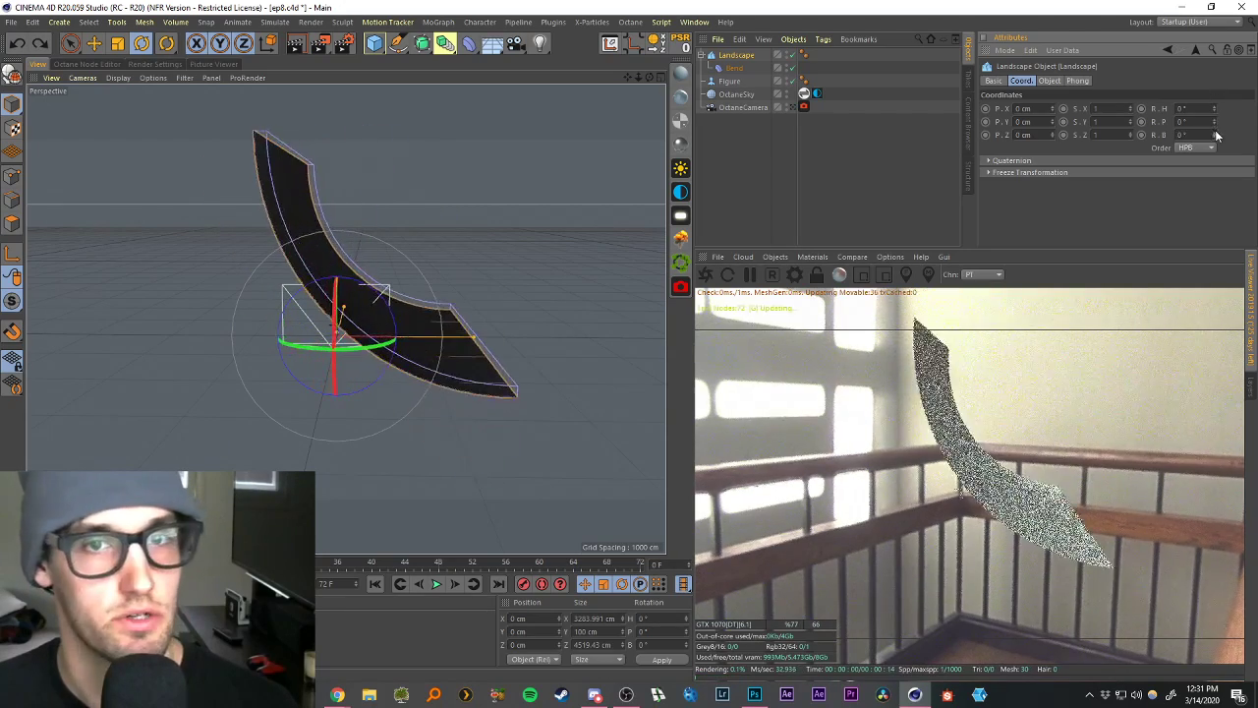
text(-45)
key(Return)
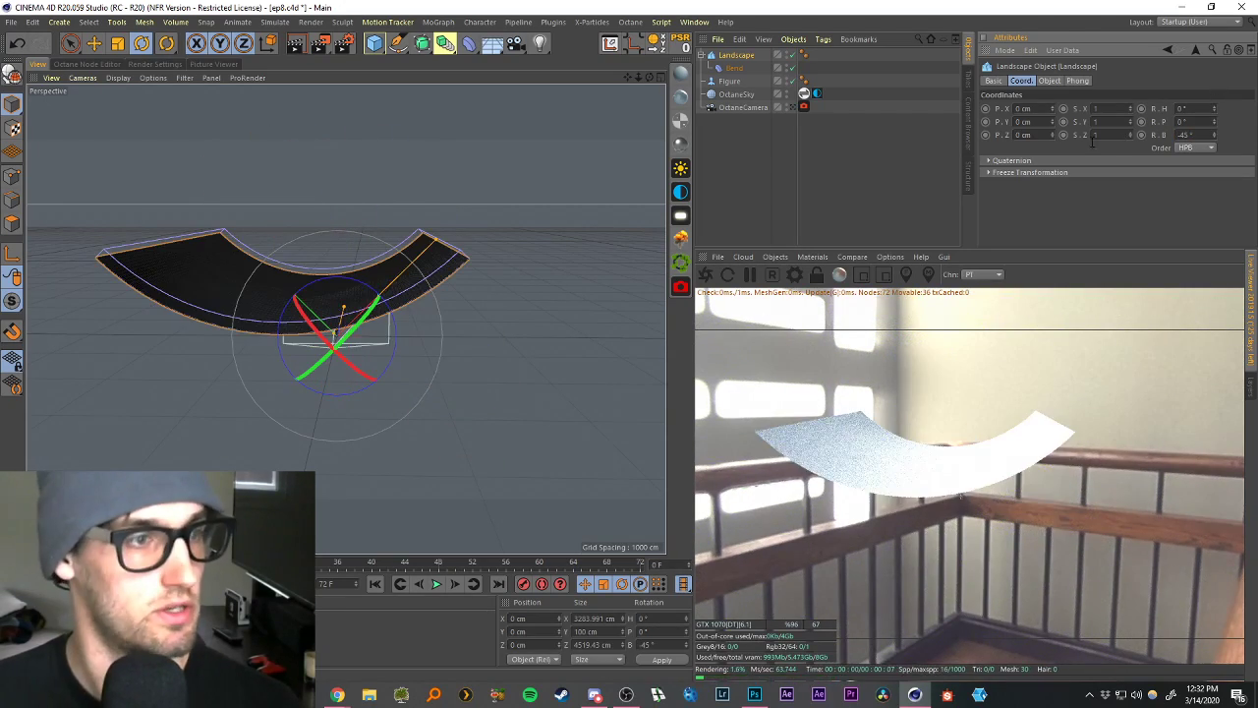
Examine the tilted landscape's curve from the front, from the side and up close.
scroll(322, 314, up, 5)
mouse_move(322, 314)
alt+mouse_down()
mouse_move(342, 294)
mouse_move(326, 306)
alt+mouse_up()
click(747, 147)
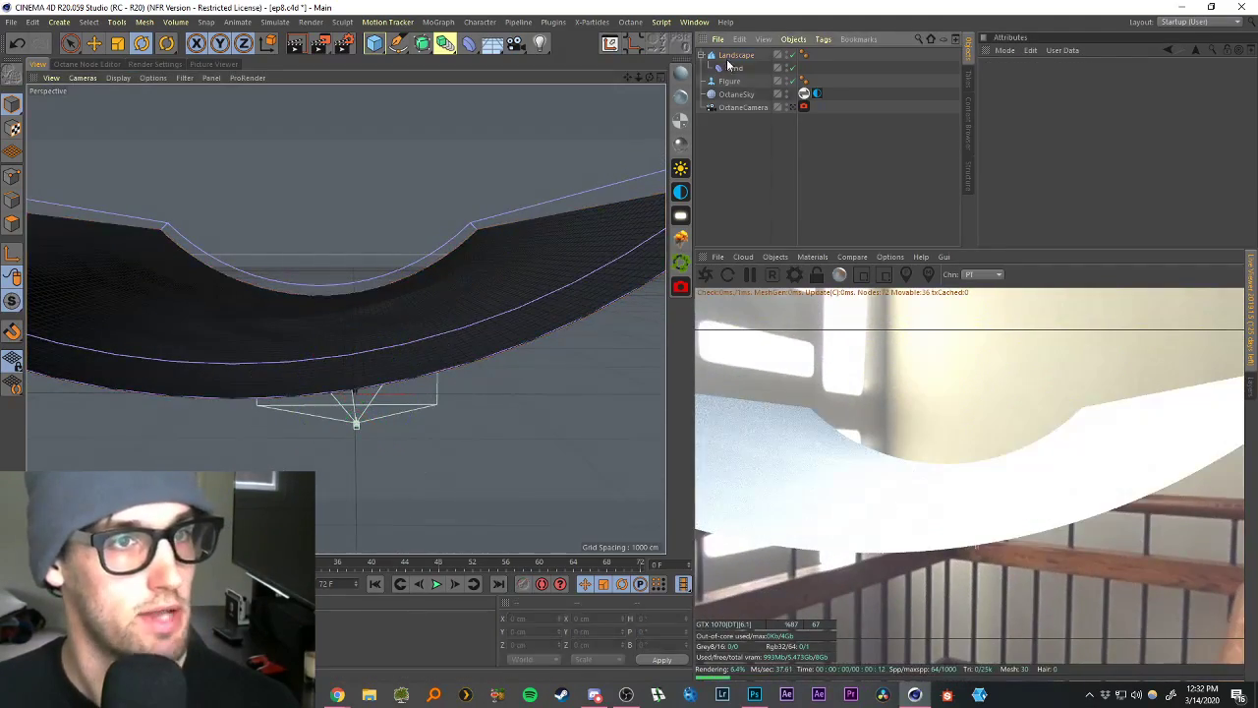
click(735, 56)
scroll(345, 324, down, 5)
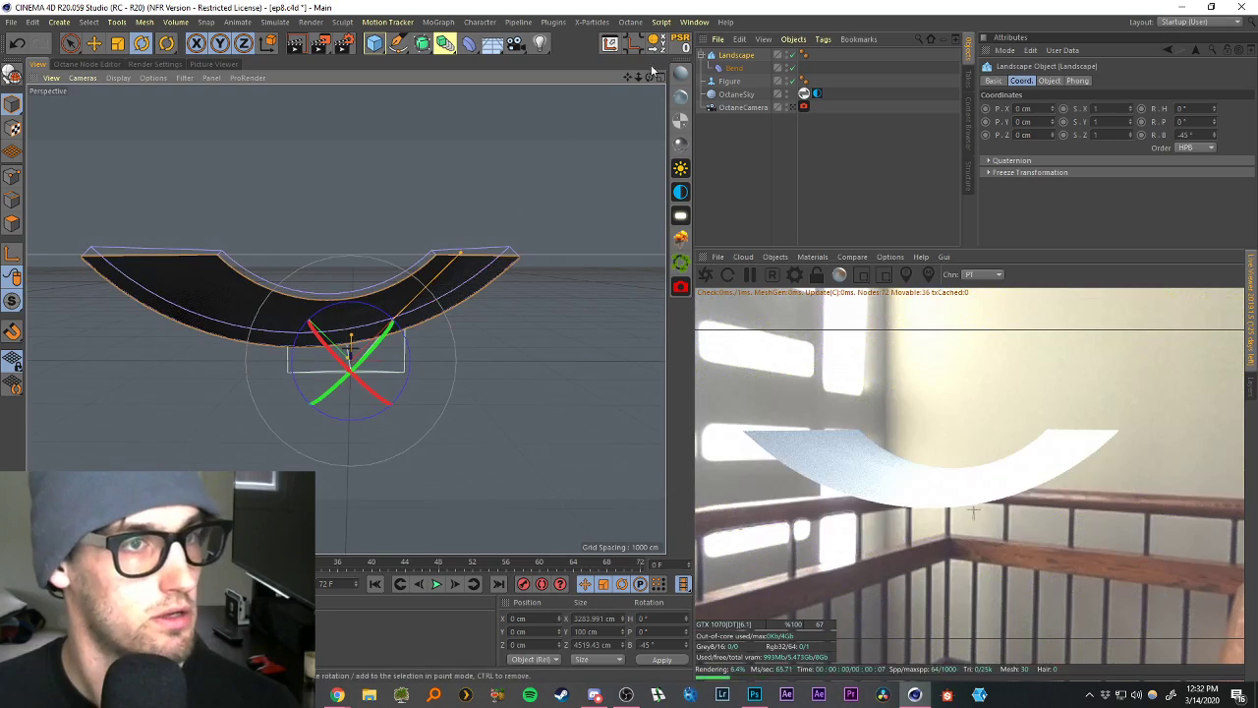
alt+drag(481, 236, 407, 246)
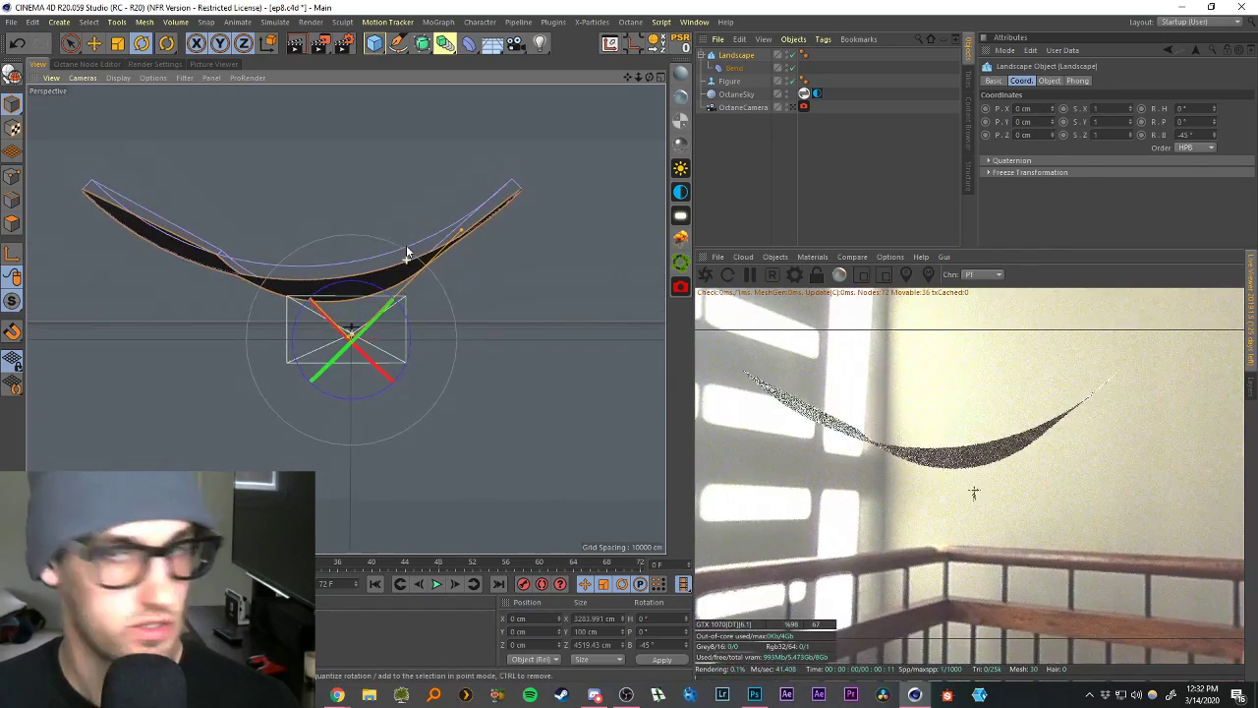
drag(627, 78, 658, 103)
alt+drag(447, 257, 456, 265)
click(760, 179)
click(735, 57)
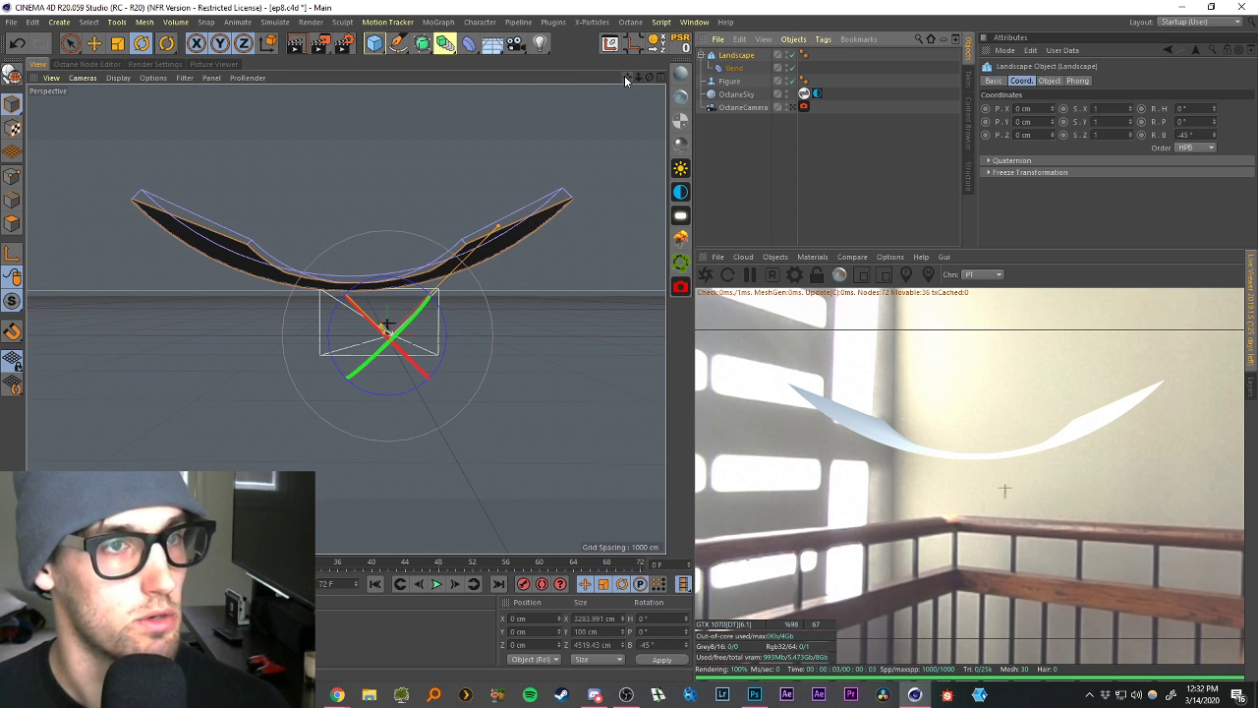
drag(626, 78, 631, 82)
mouse_move(471, 274)
alt+mouse_down()
mouse_move(402, 293)
mouse_move(449, 272)
alt+mouse_up()
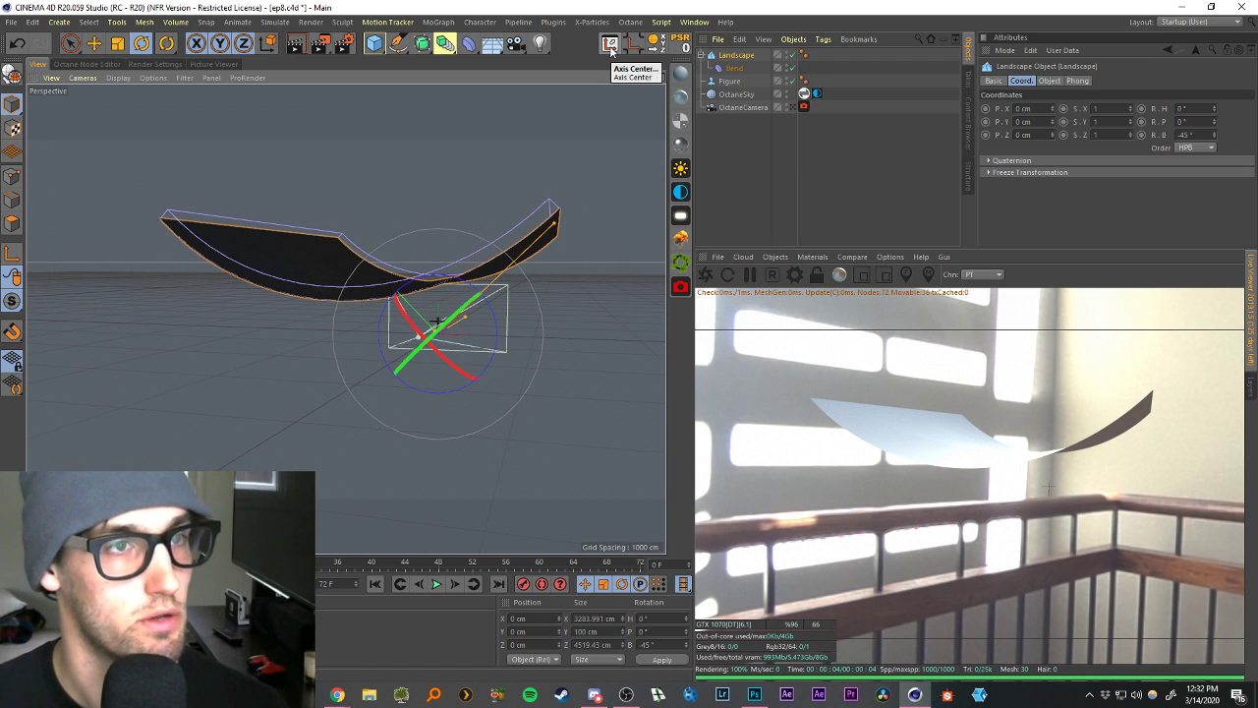
click(609, 45)
drag(688, 45, 784, 69)
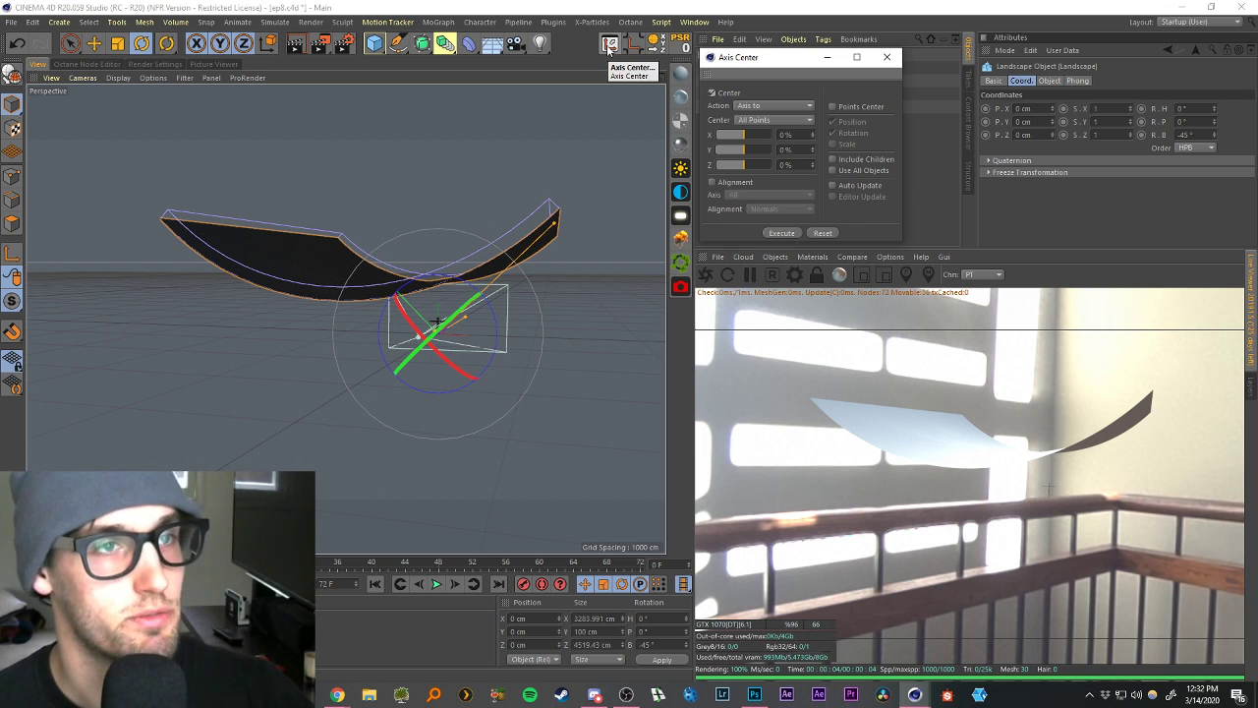
click(887, 57)
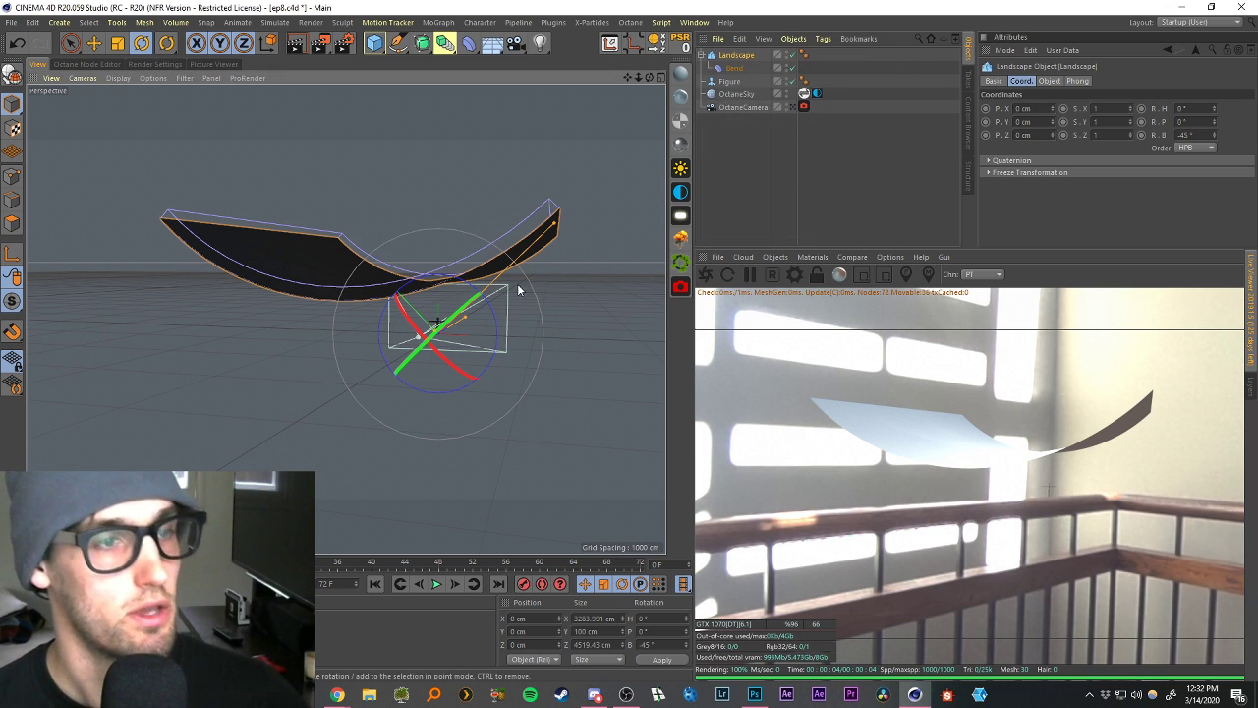
Search the commands for "axis center" and run Axis Center on the landscape with Axis to and All Points.
key(shift+c)
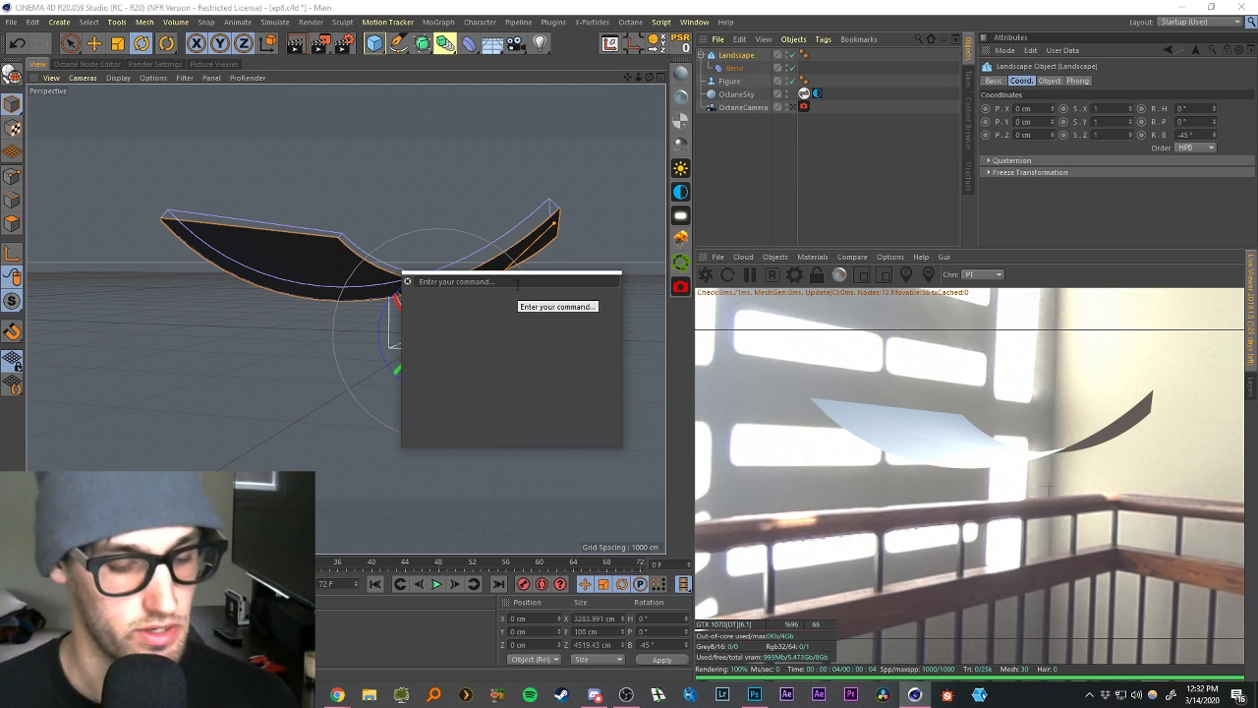
text(axis center)
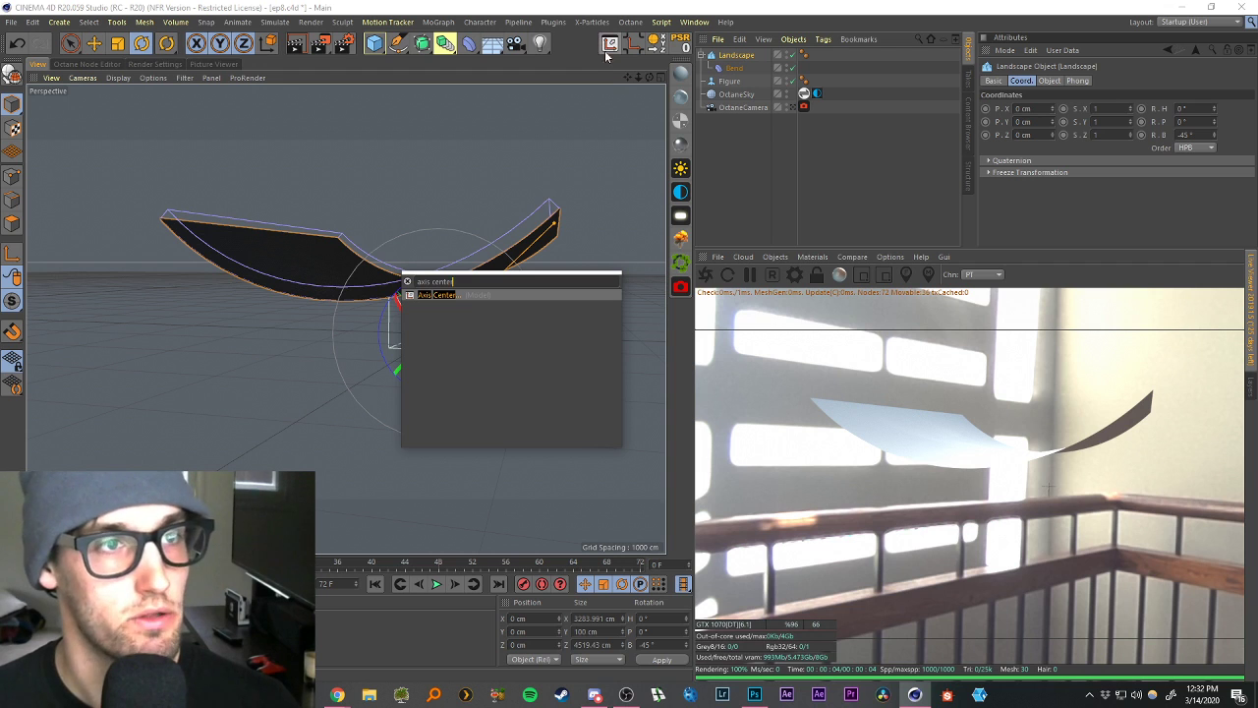
click(420, 300)
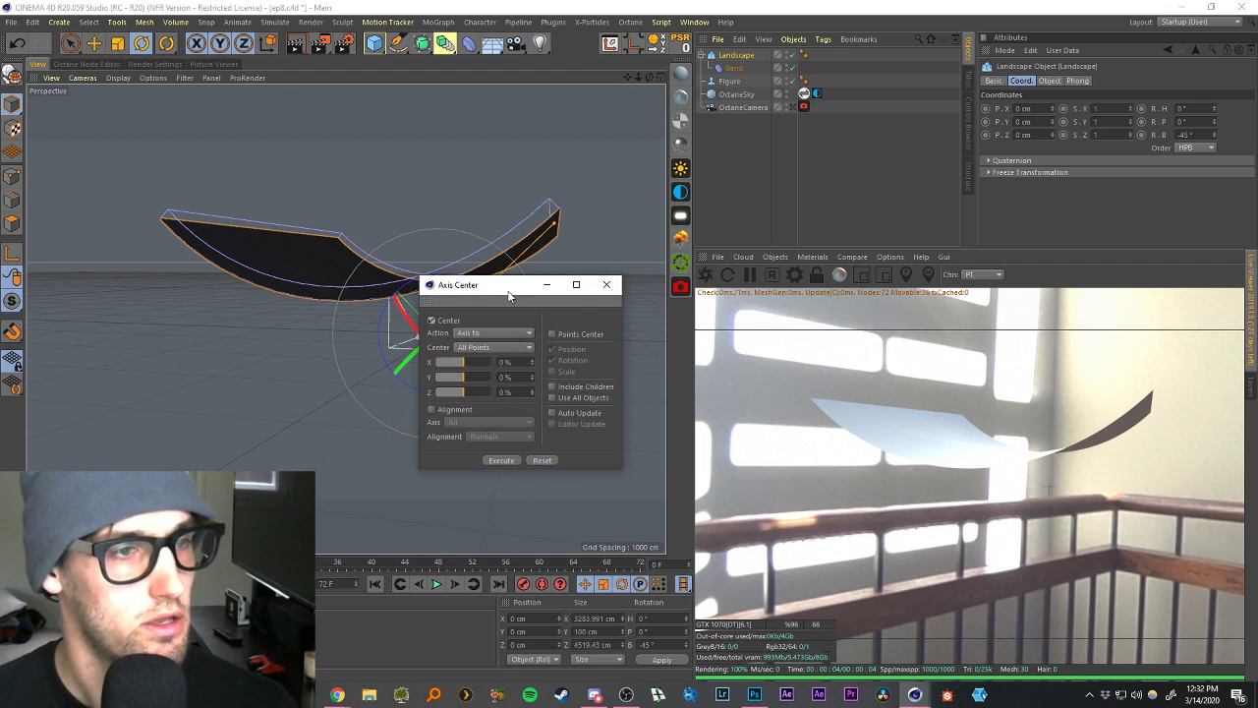
drag(495, 281, 690, 186)
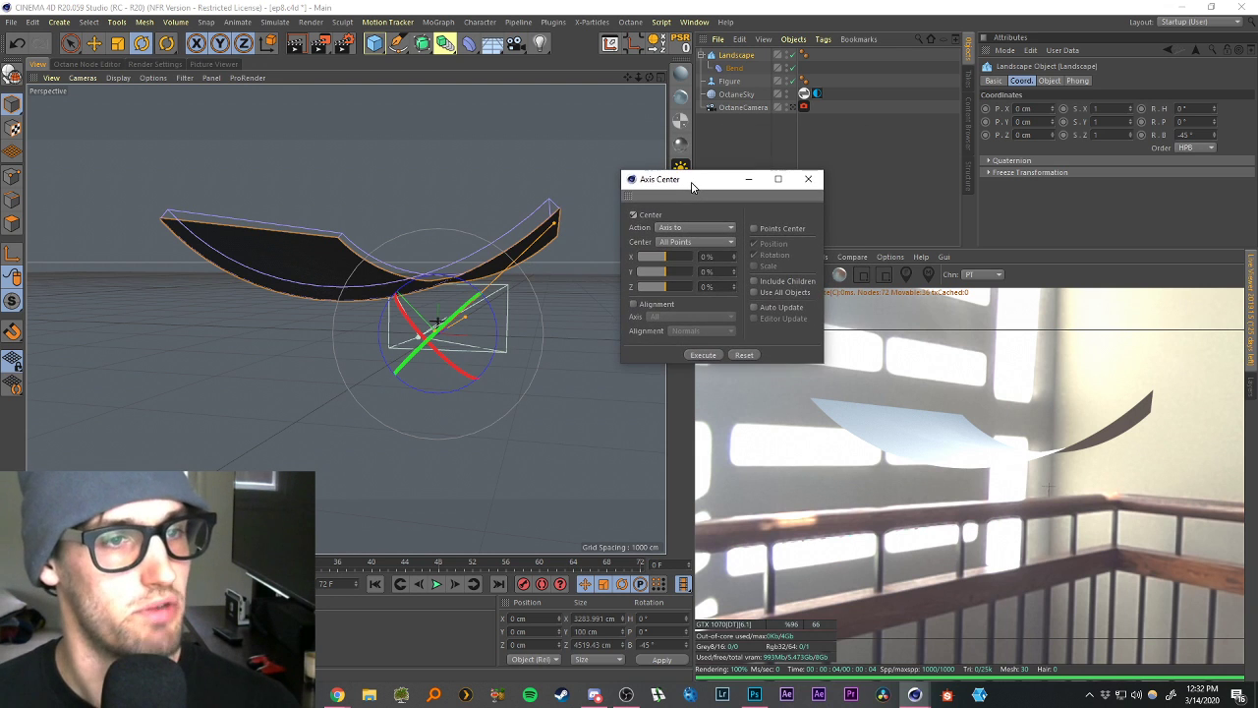
click(704, 355)
drag(693, 182, 687, 172)
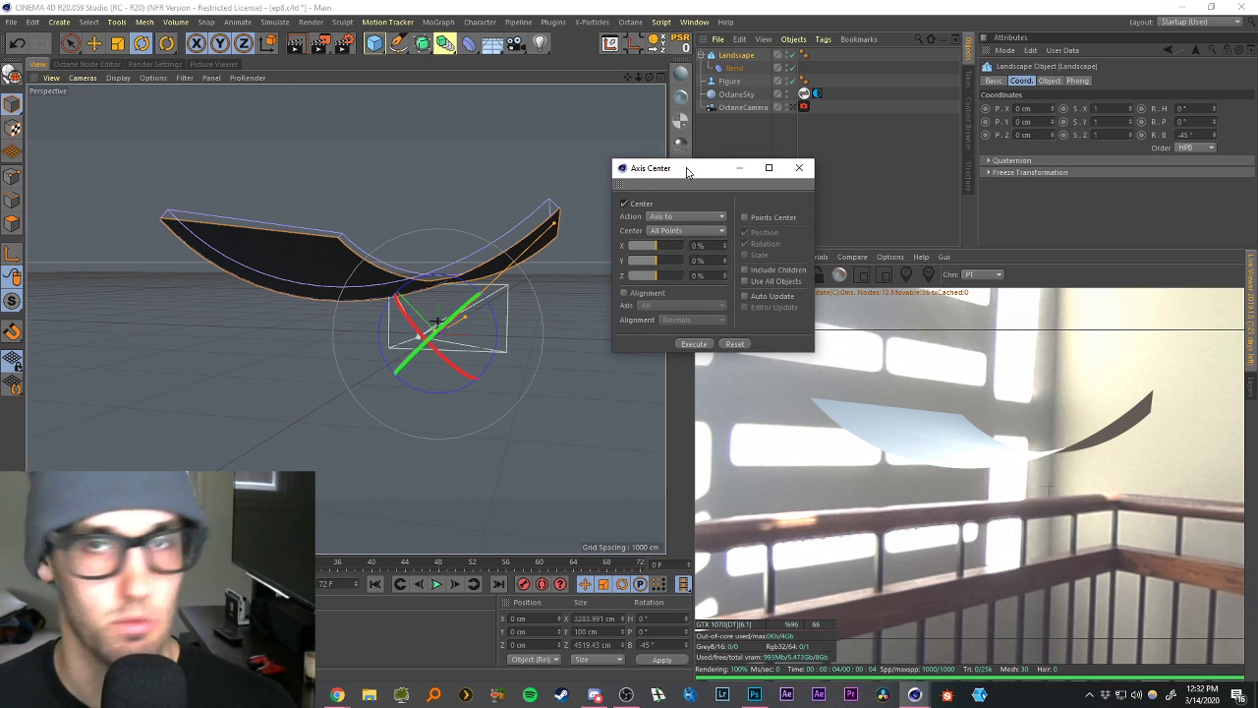
Run Axis Center on the landscape with Points Center, Include Children and Use All Objects enabled, and undo the resulting shift.
click(745, 218)
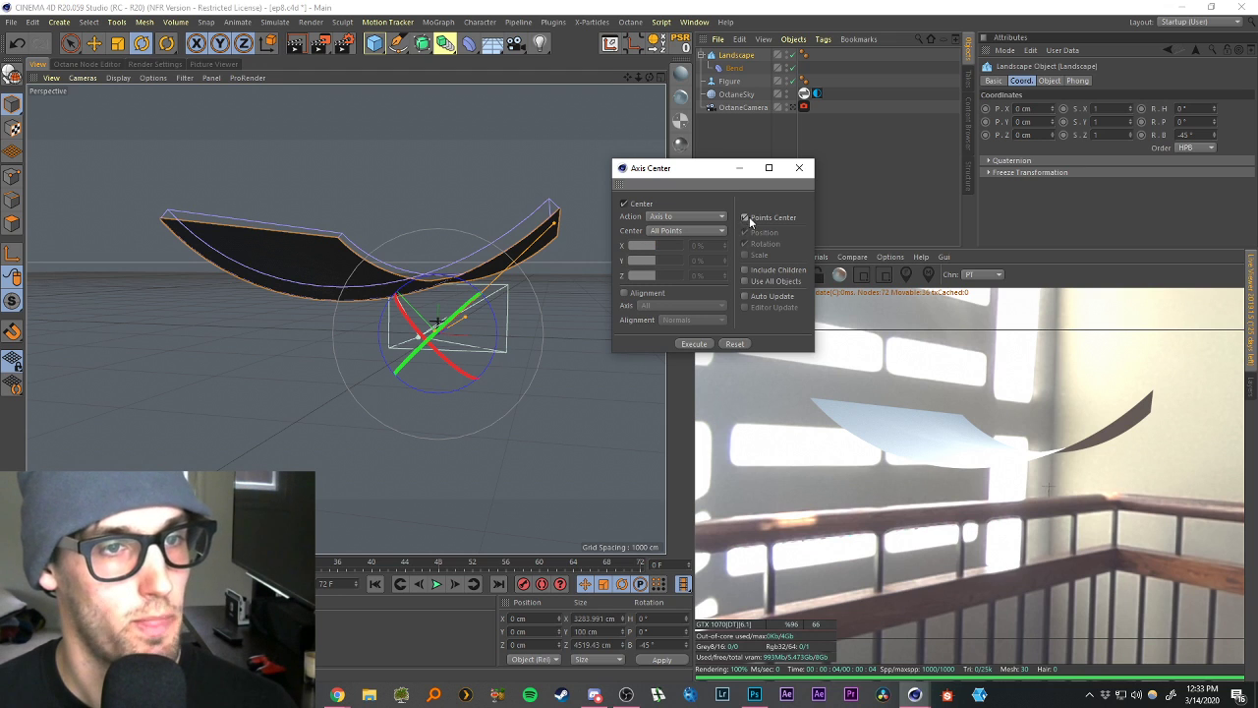
click(692, 344)
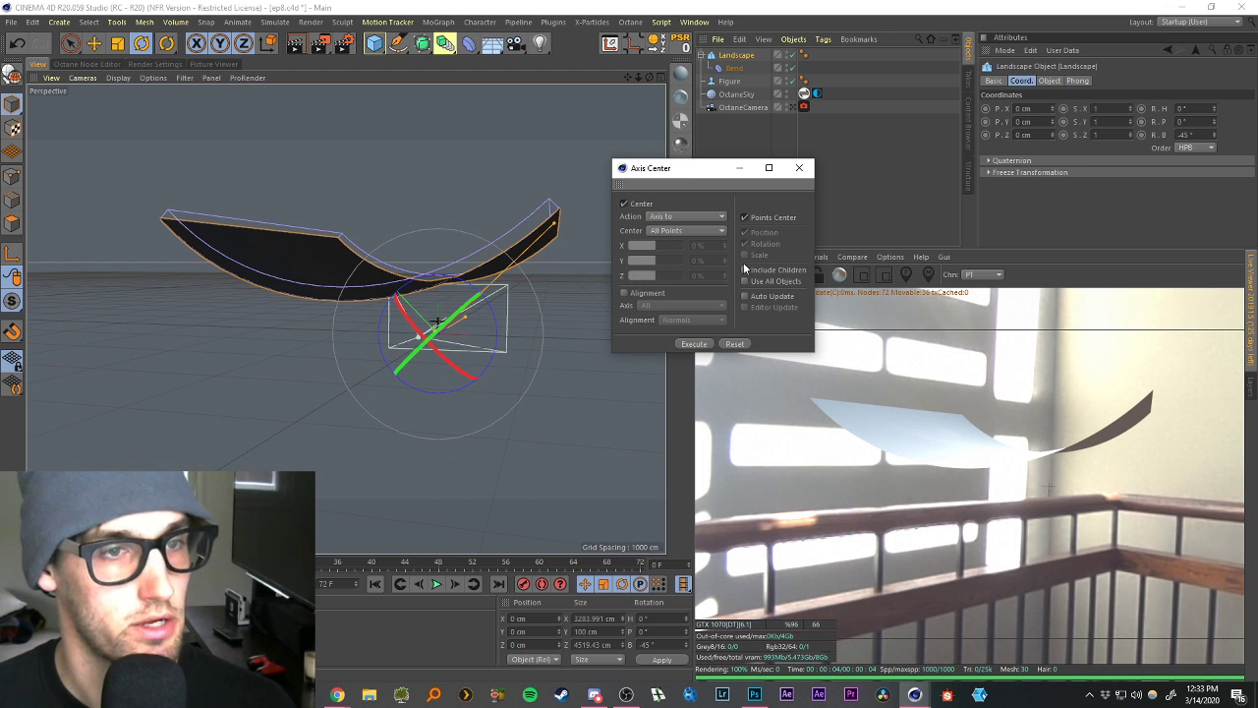
click(693, 344)
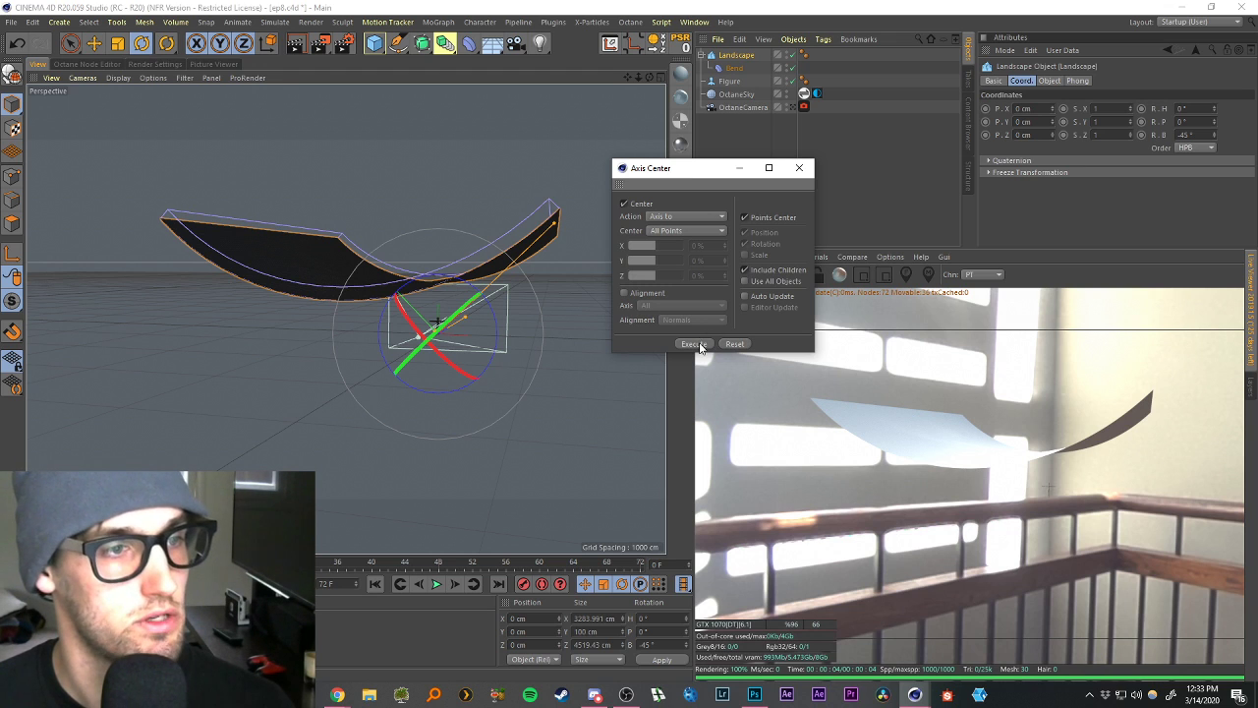
click(747, 281)
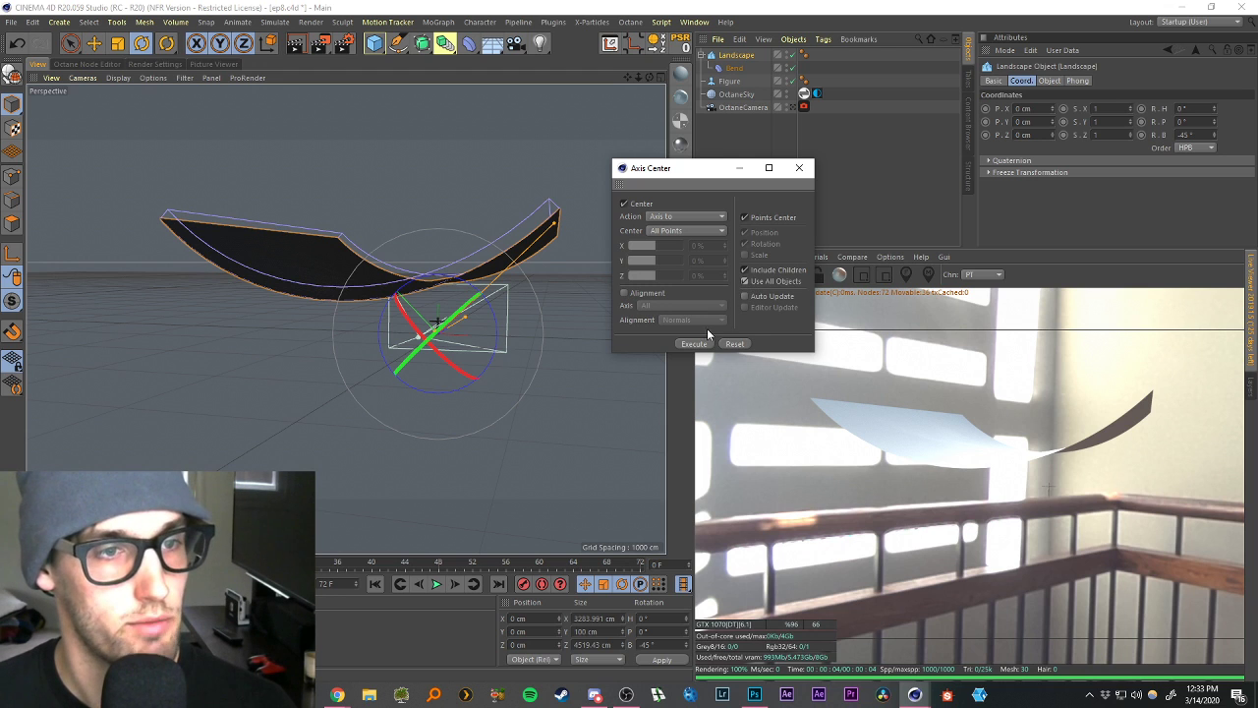
click(692, 344)
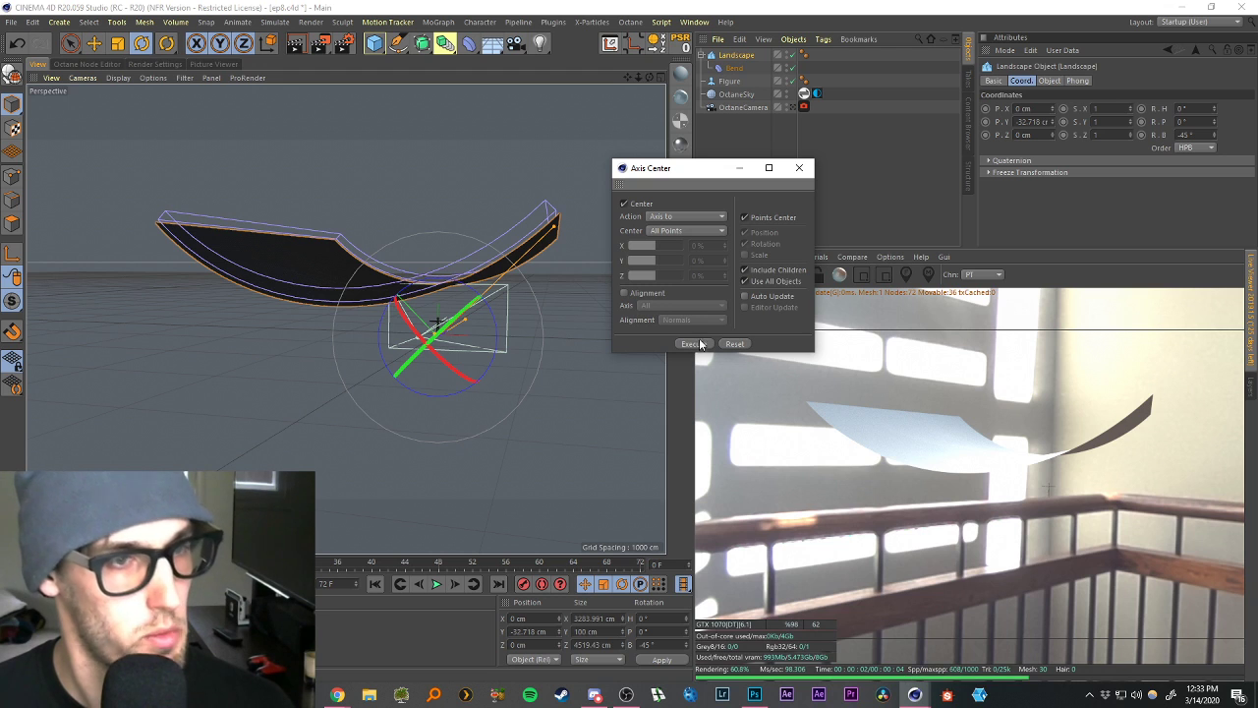
key(ctrl+z)
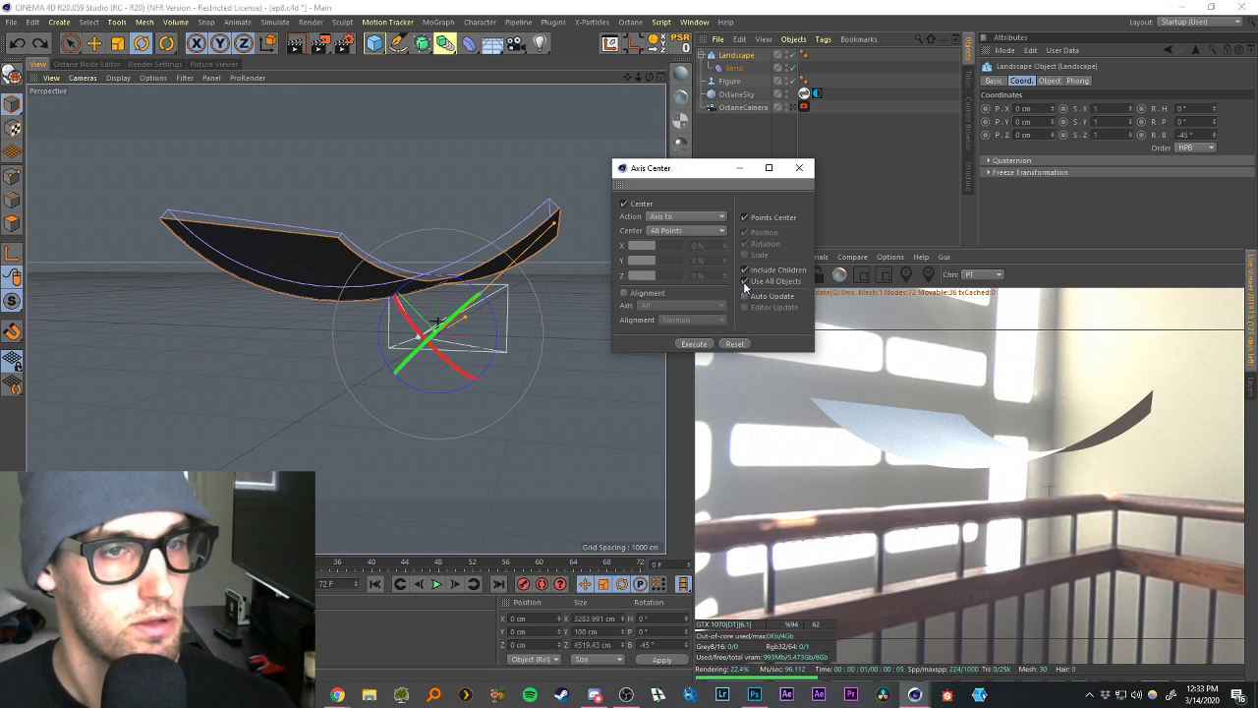
Recenter the landscape's axis with Auto Update, and clear Auto Update, Use All Objects, Include Children and Points Center.
click(745, 282)
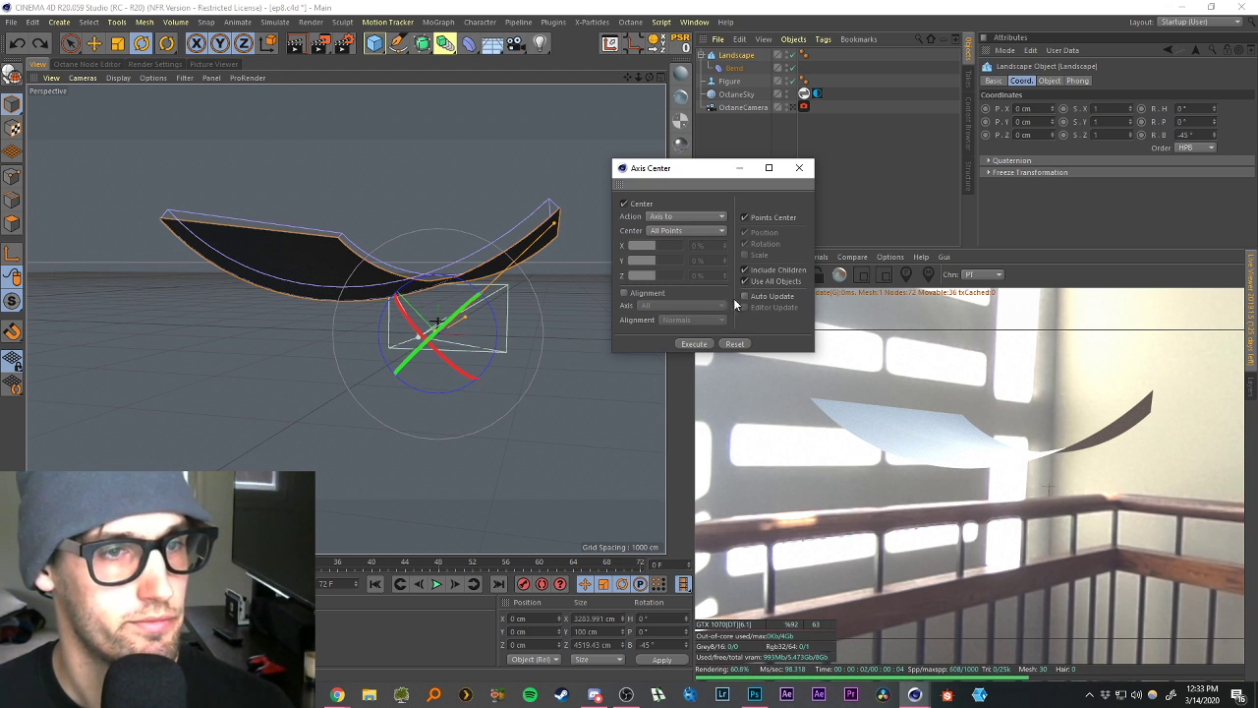
click(745, 296)
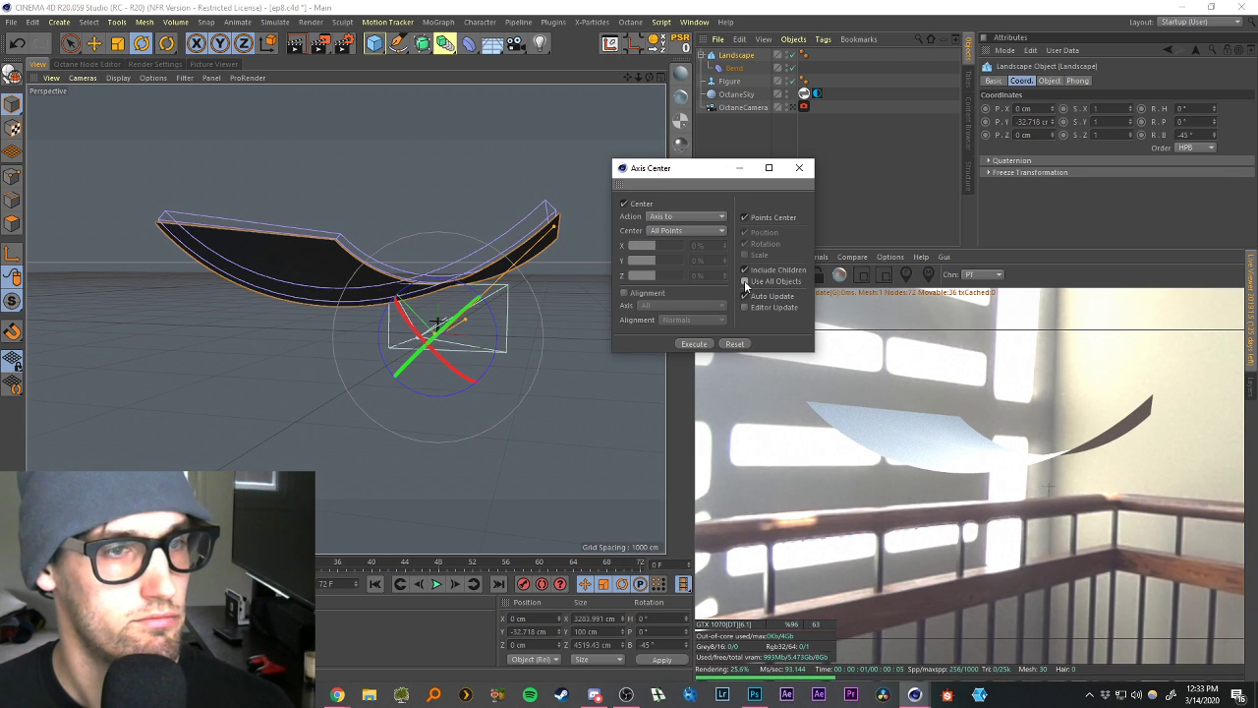
click(744, 271)
click(745, 297)
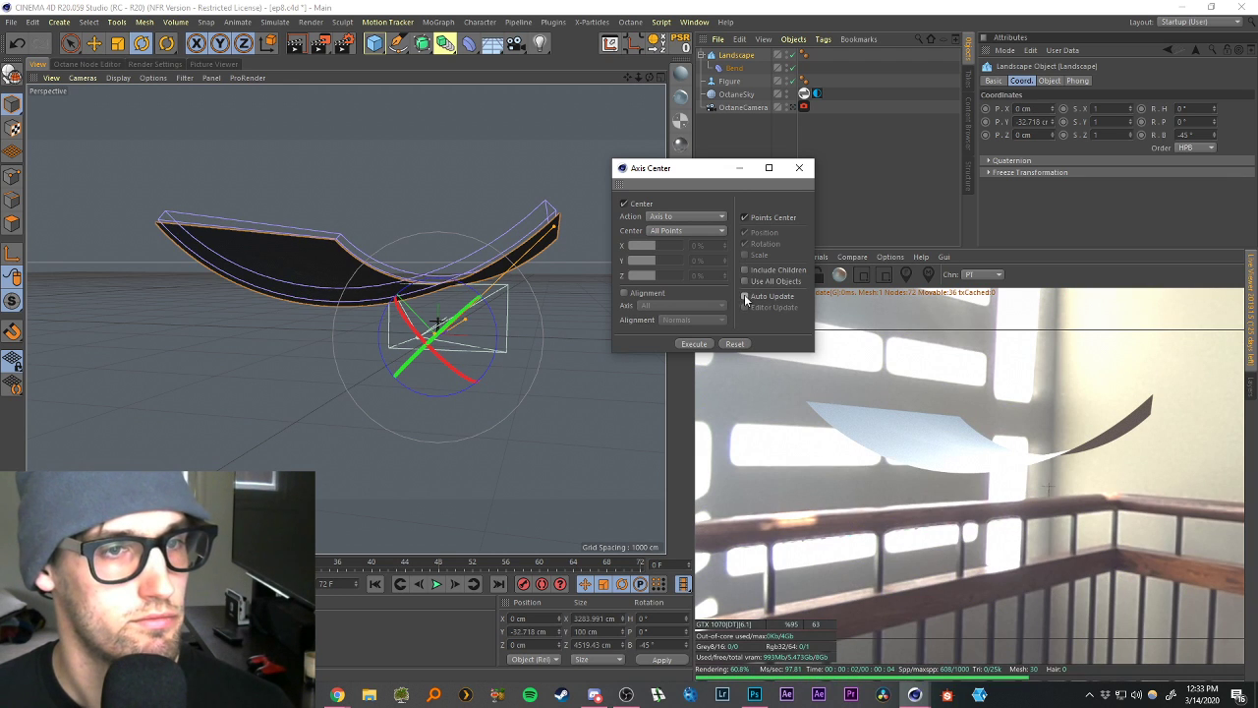
click(745, 218)
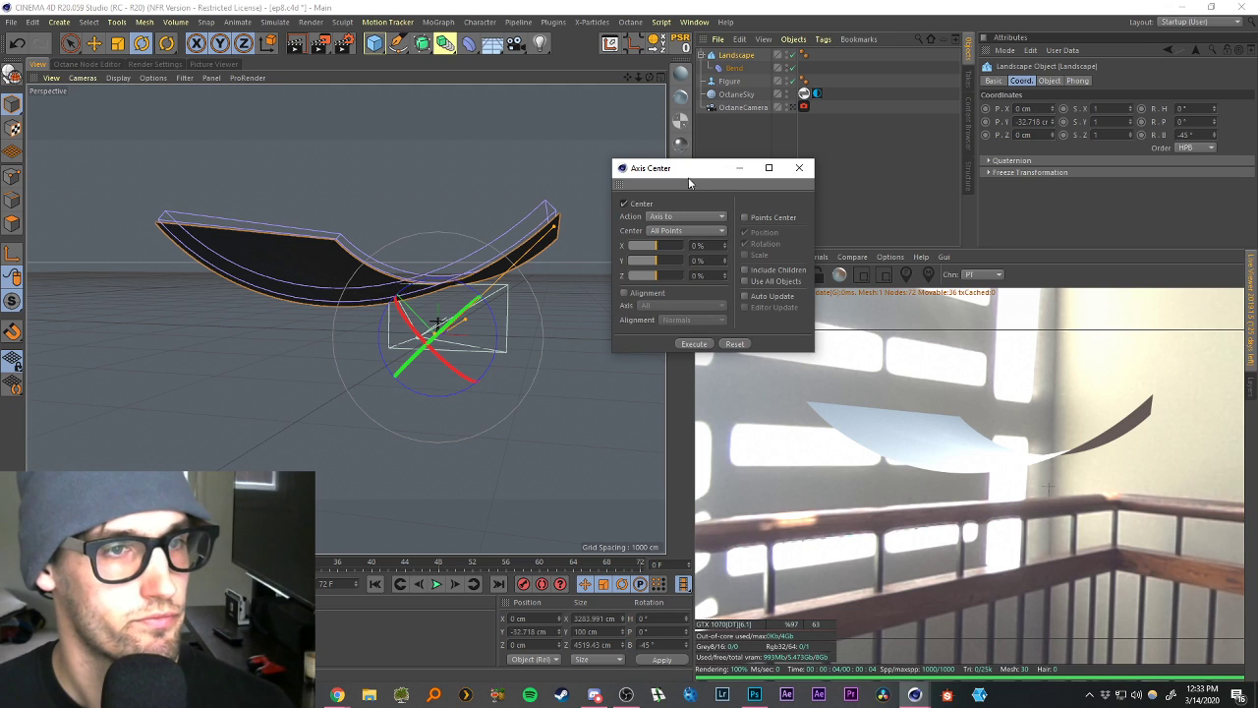
Try the Object to action in Axis Center, return it to Axis to and check the center options.
click(674, 218)
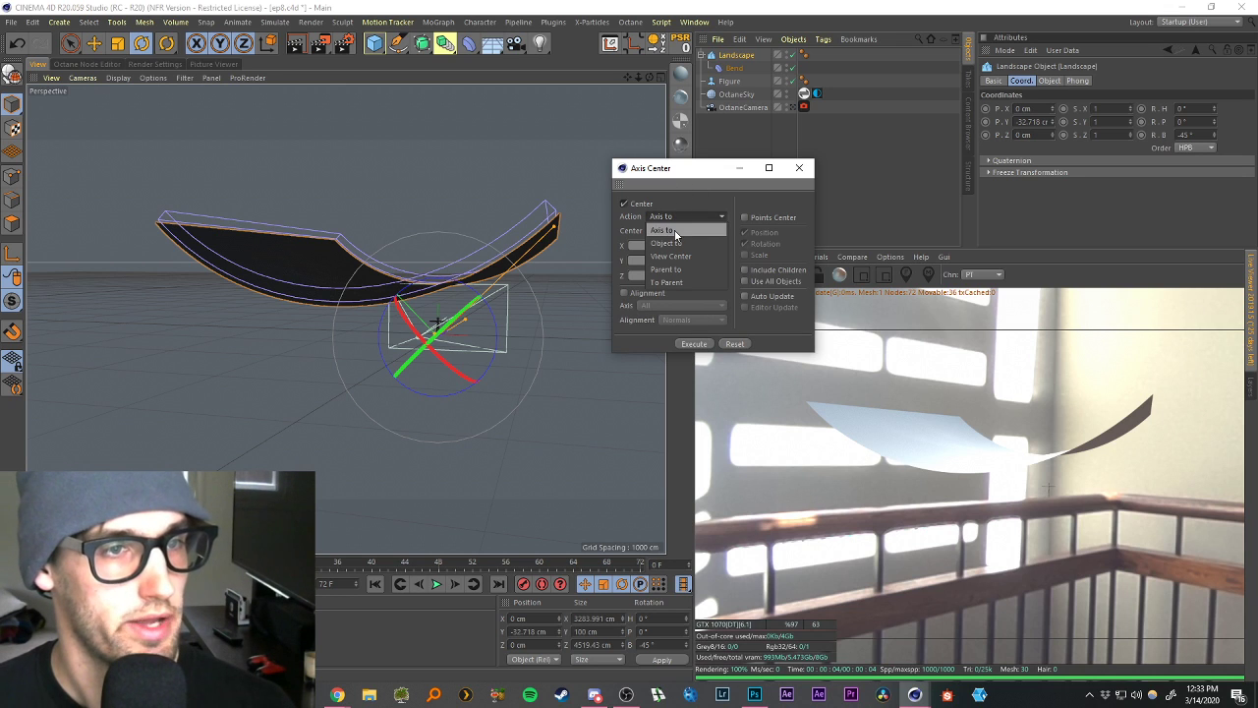
click(686, 244)
click(689, 217)
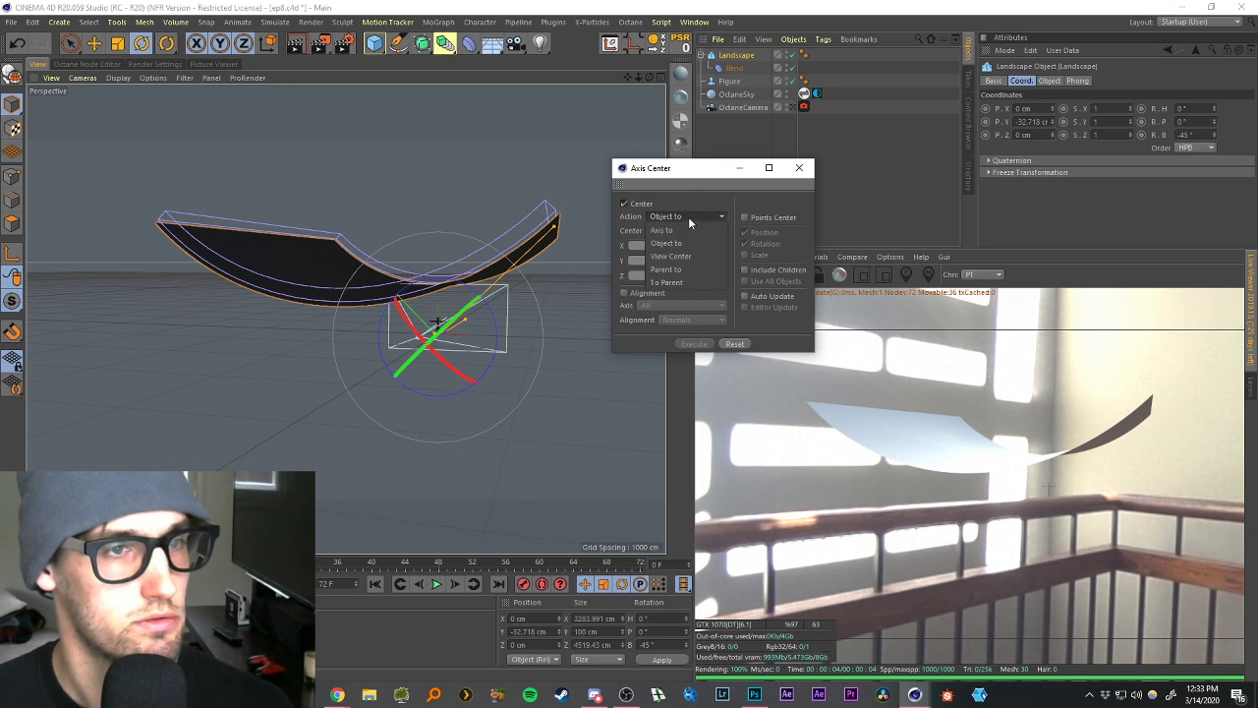
click(673, 230)
click(686, 231)
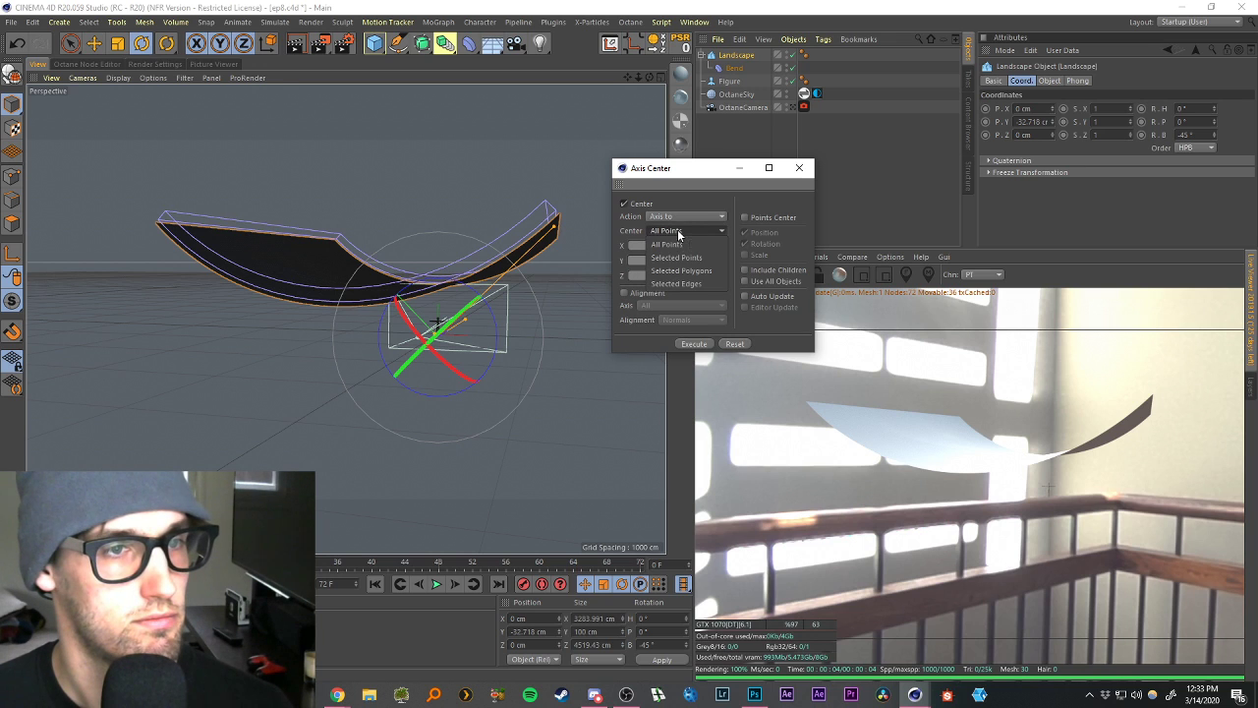
click(700, 256)
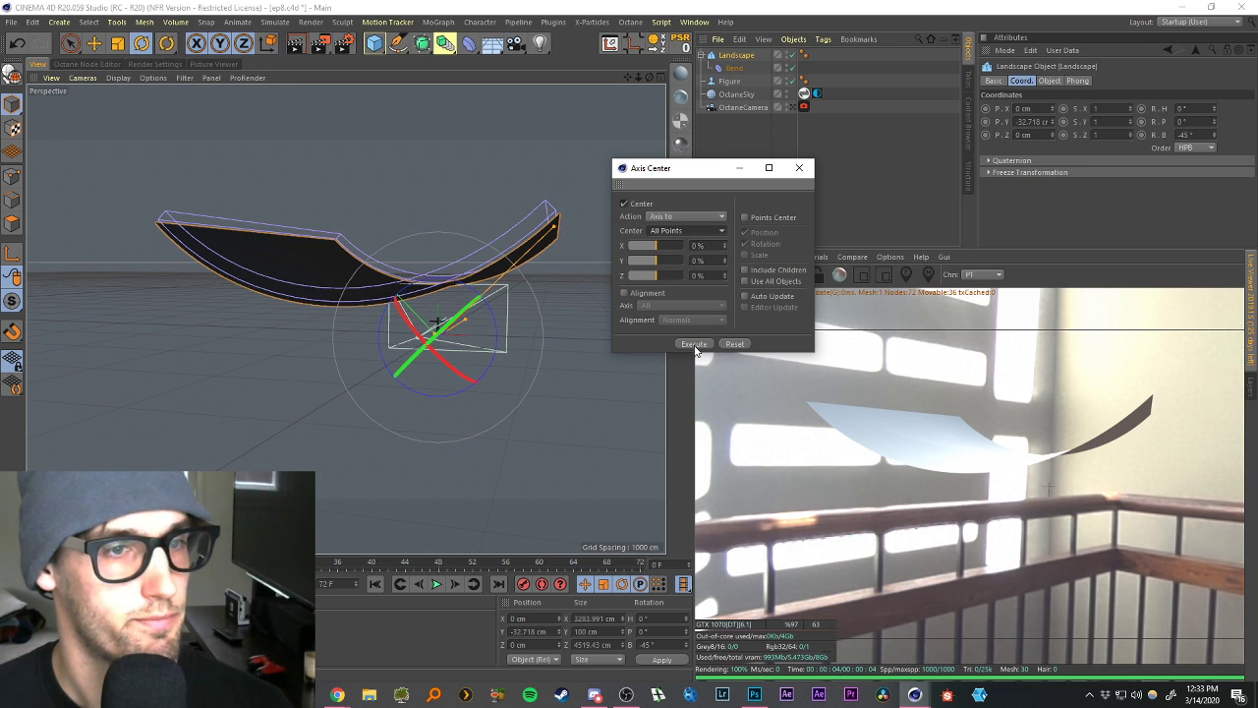
Minimize the Axis Center dialog and examine the curved landscape from the front with the Landscape object selected.
click(740, 168)
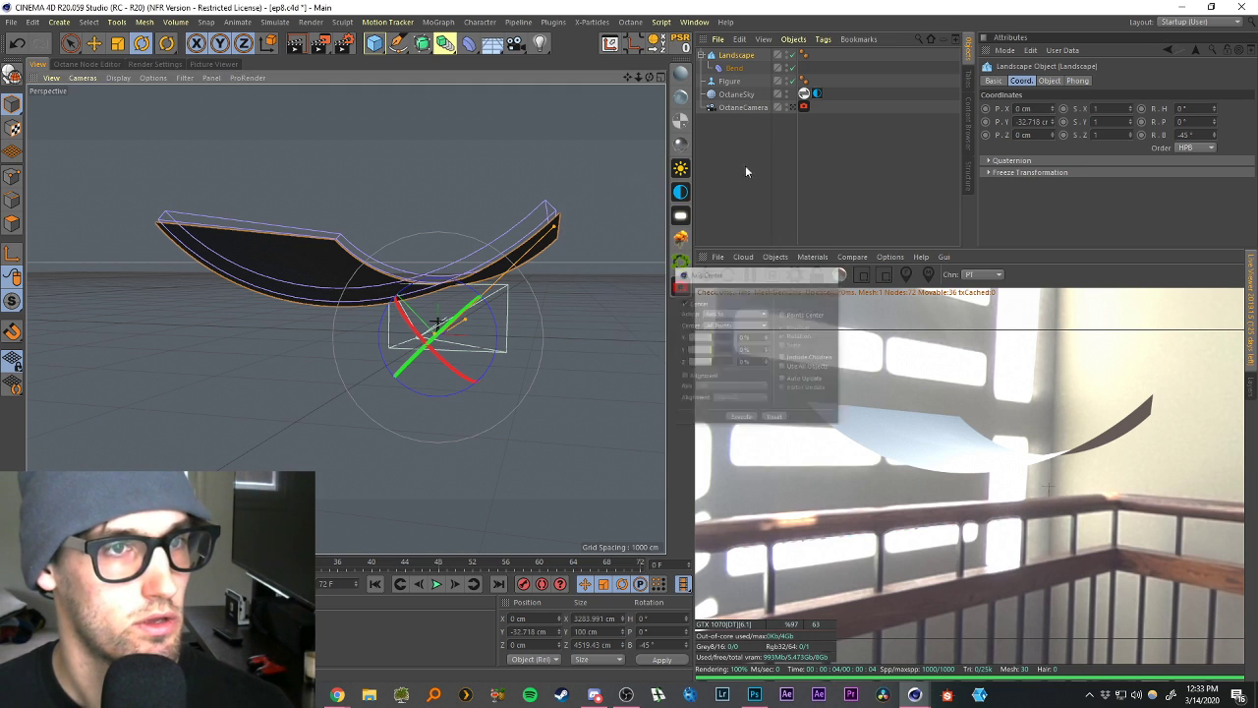
click(730, 68)
drag(648, 75, 542, 214)
click(727, 56)
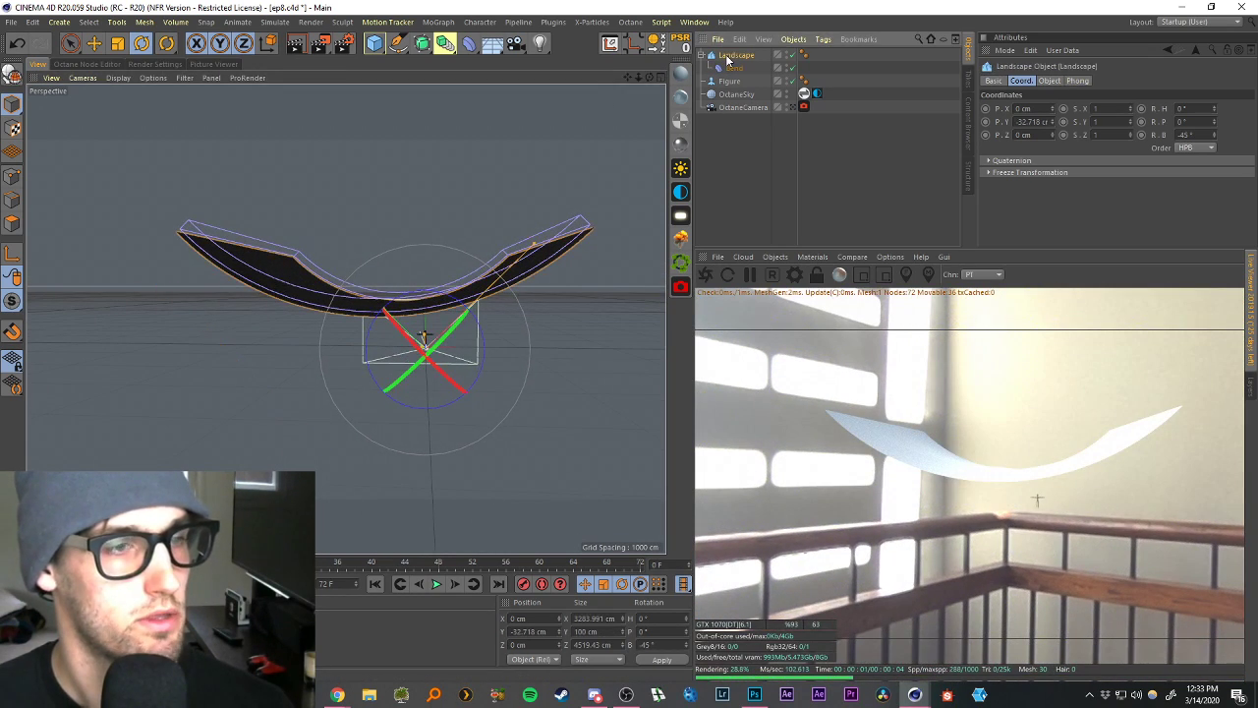
Move the bent landscape beneath the figure, to about X 330 cm and Y -486 cm.
scroll(444, 272, up, 5)
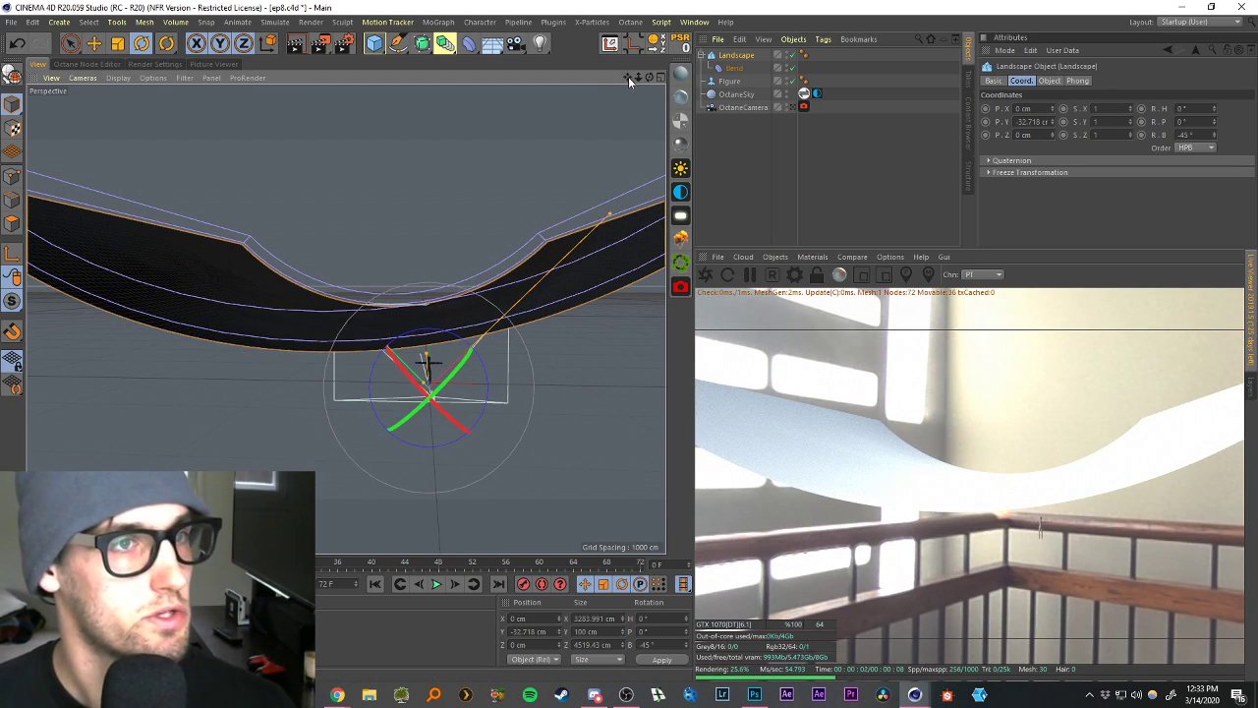
drag(628, 76, 603, 101)
key(e)
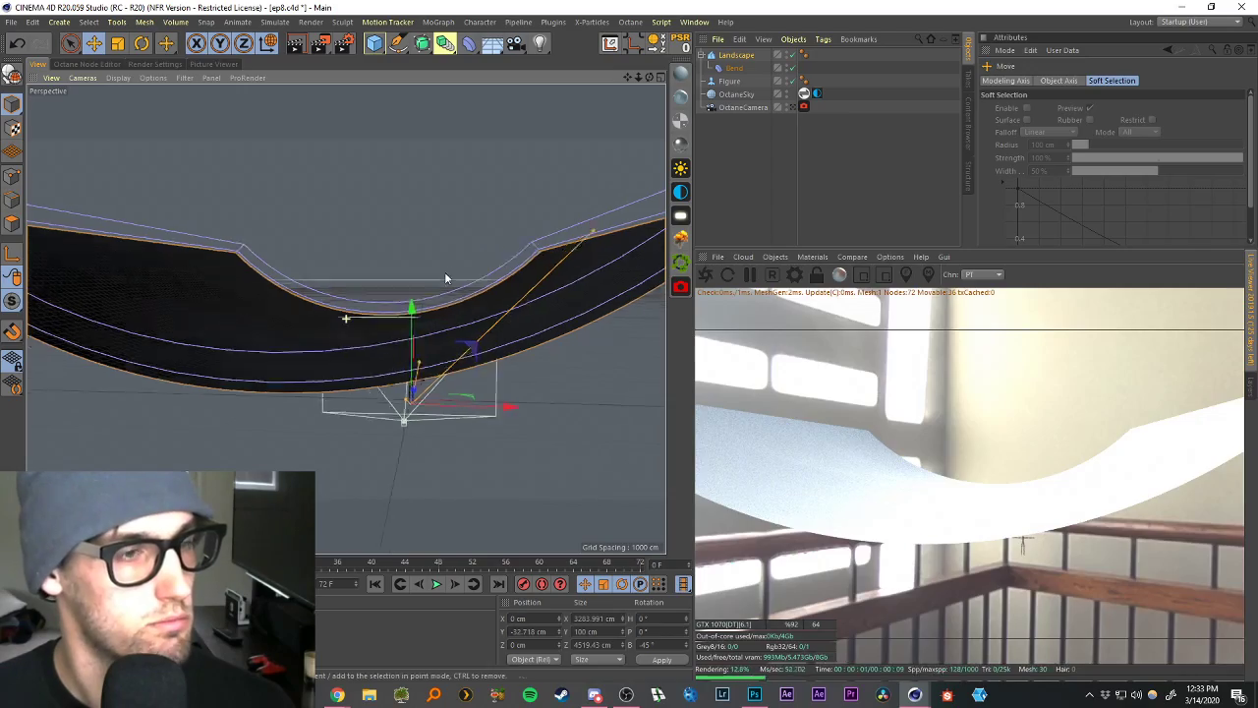
alt+drag(446, 273, 436, 273)
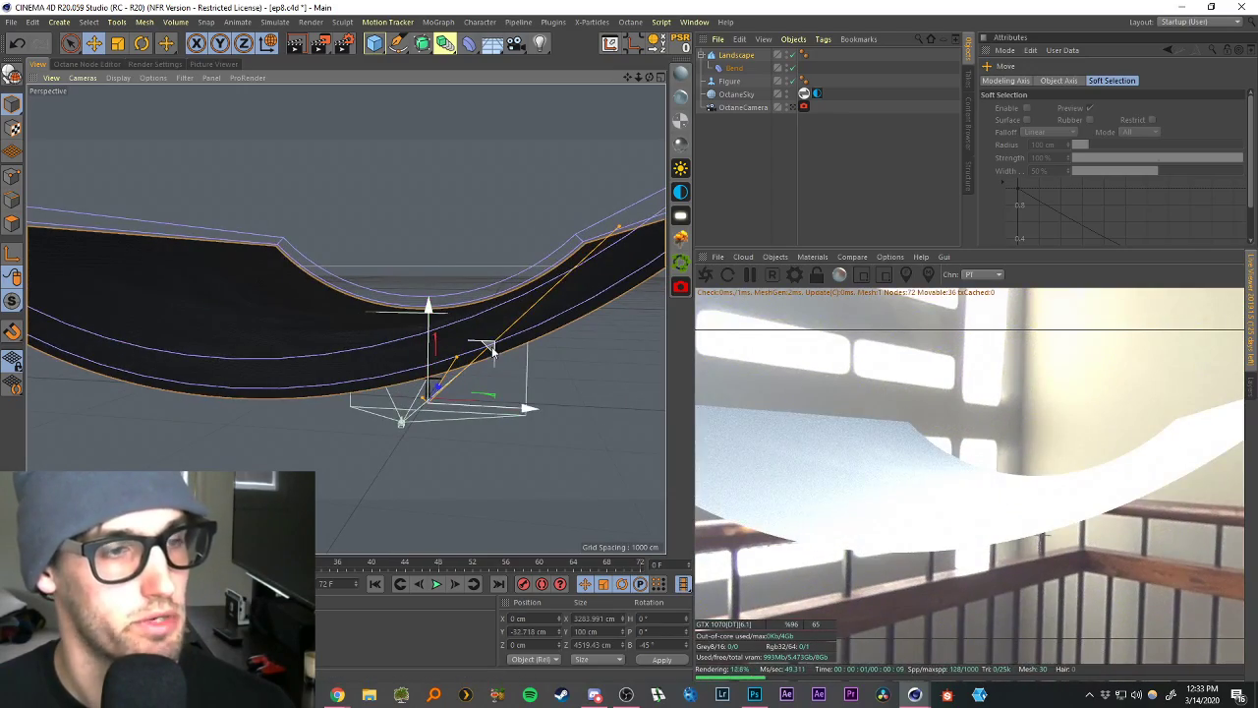
drag(492, 349, 542, 417)
Look through the OctaneCamera and reframe the shot so the figure appears slightly smaller against the landscape.
click(794, 108)
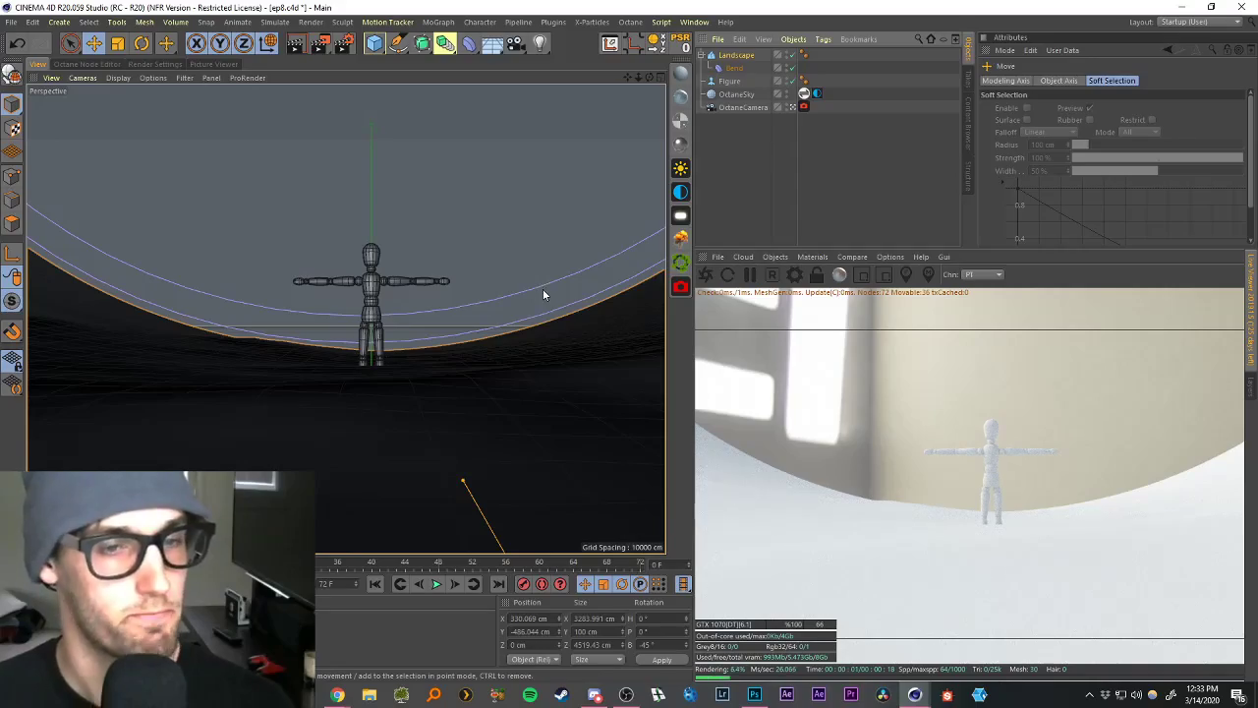
scroll(510, 272, down, 1)
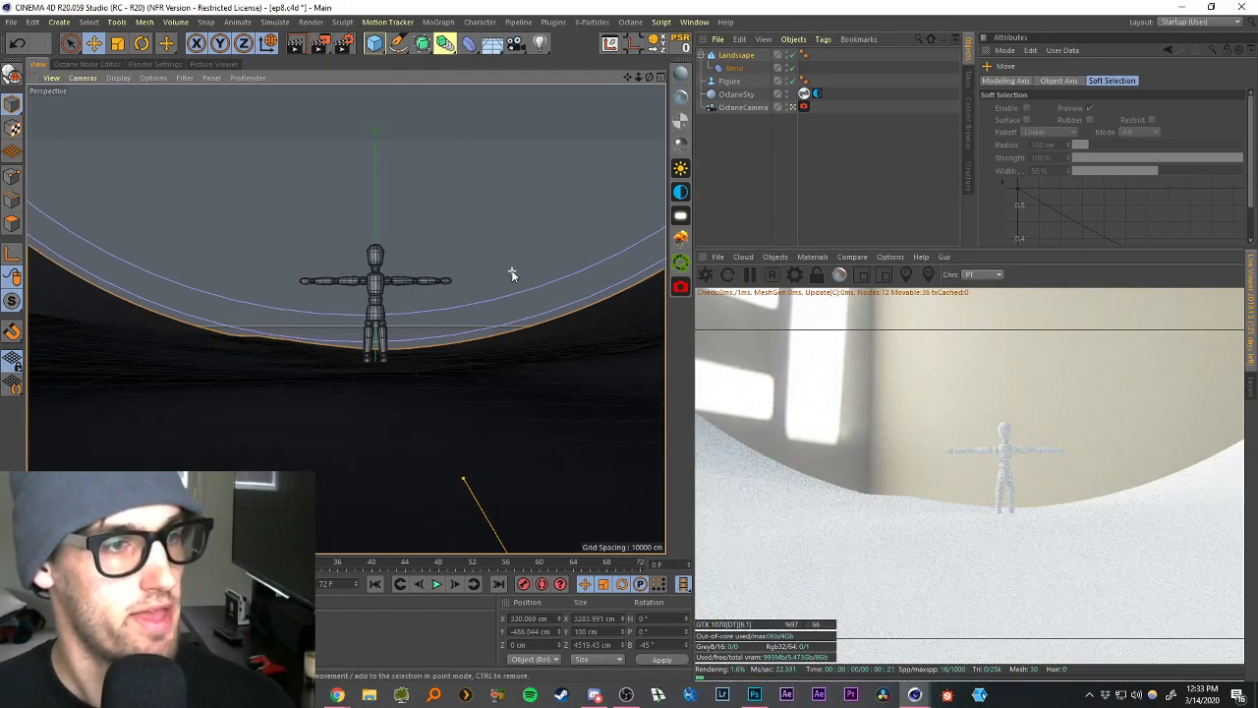
scroll(510, 270, up, 1)
mouse_move(637, 76)
mouse_down()
mouse_move(617, 82)
mouse_move(629, 82)
mouse_up()
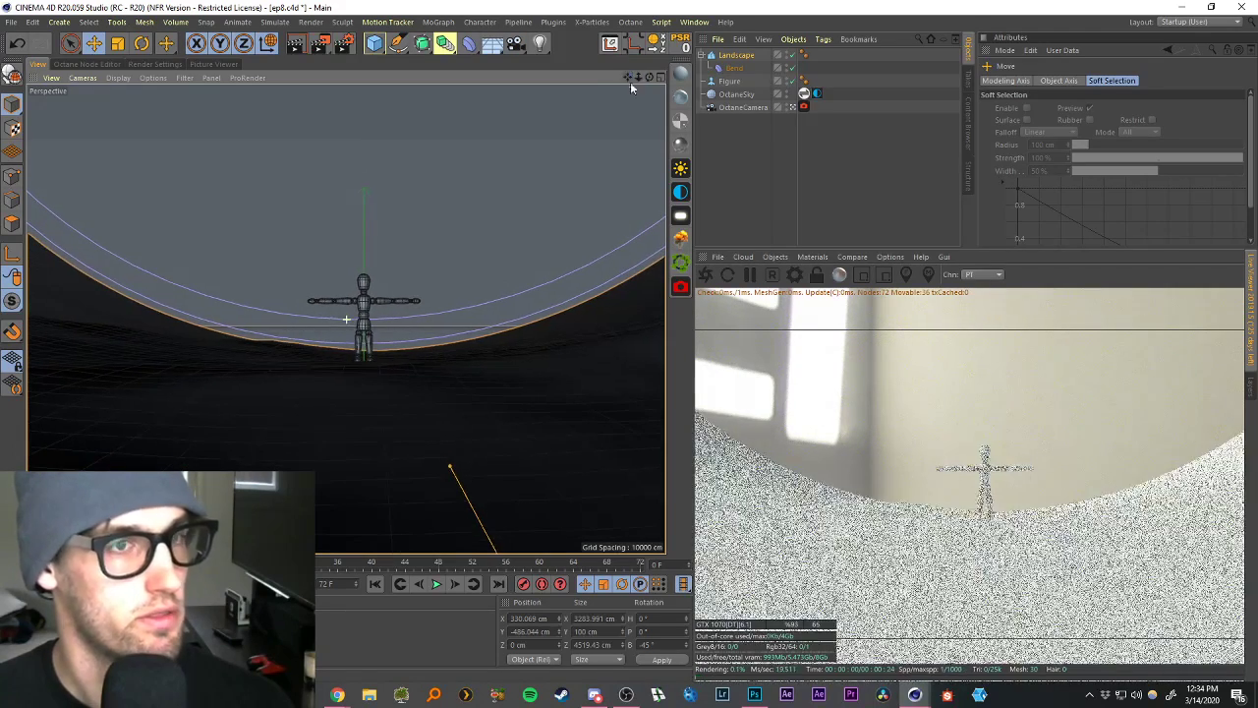
Set the Landscape object's width segments and depth segments to 200 each.
click(743, 144)
click(735, 56)
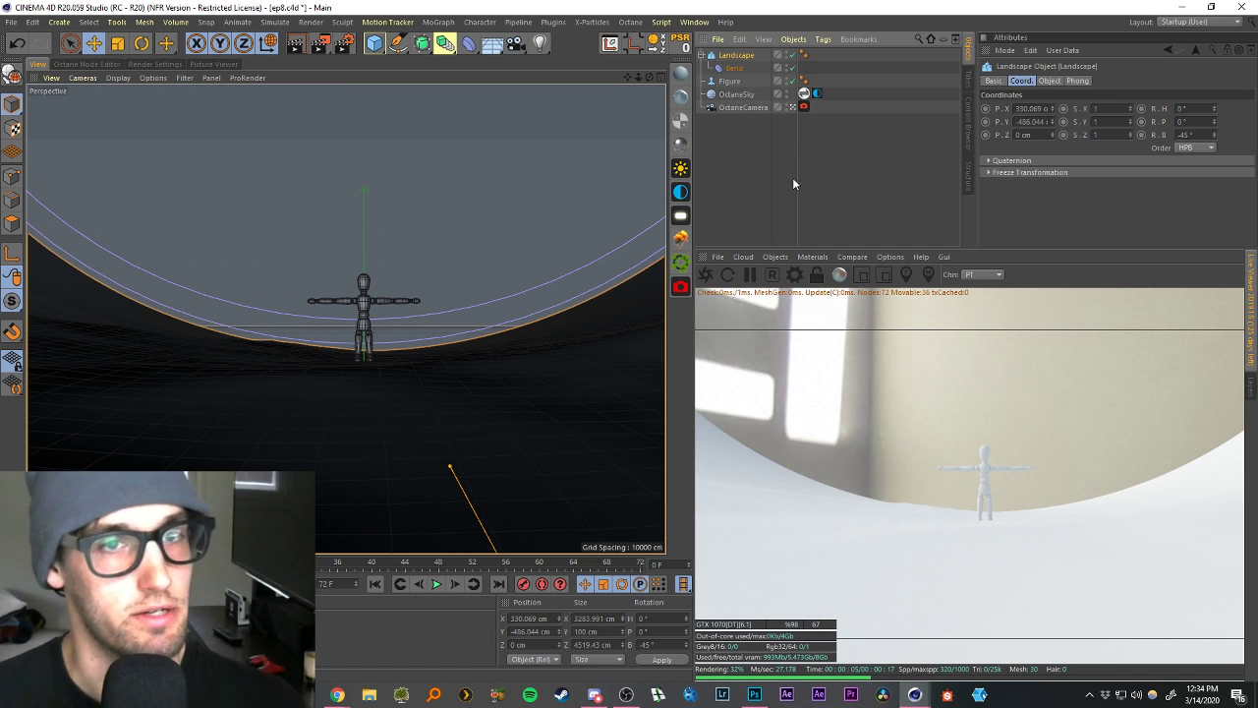
click(1047, 80)
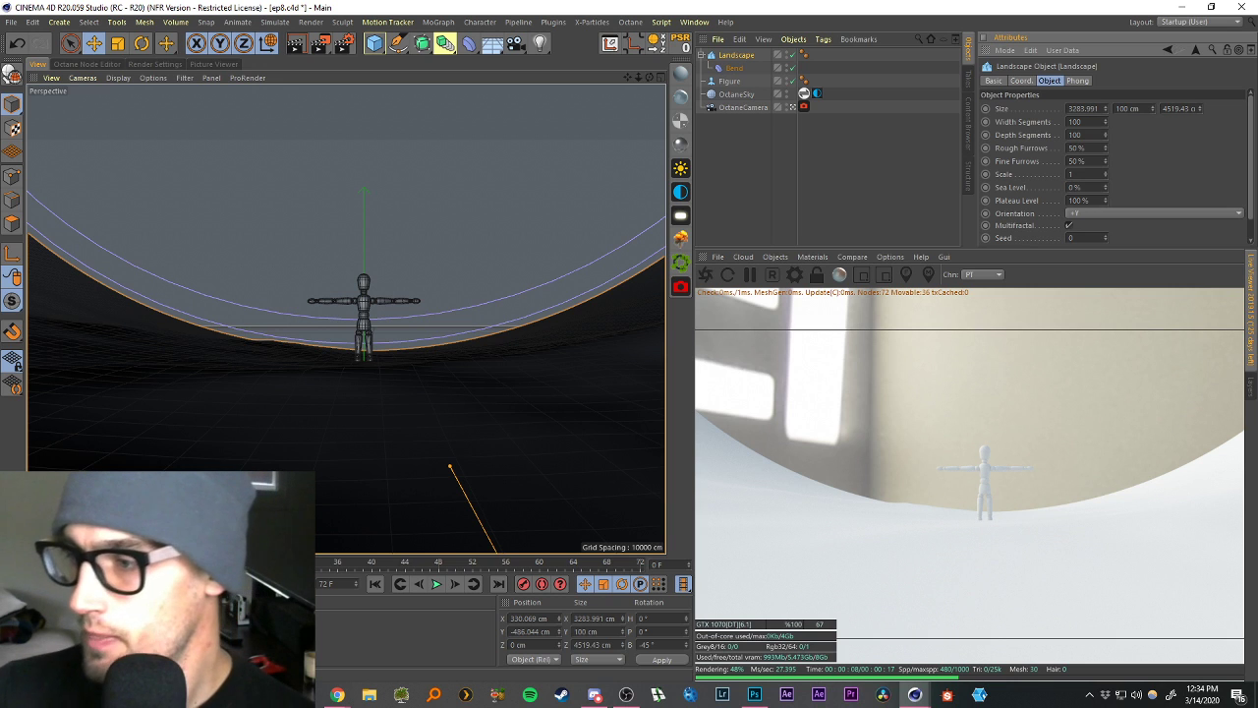
double_click(1081, 121)
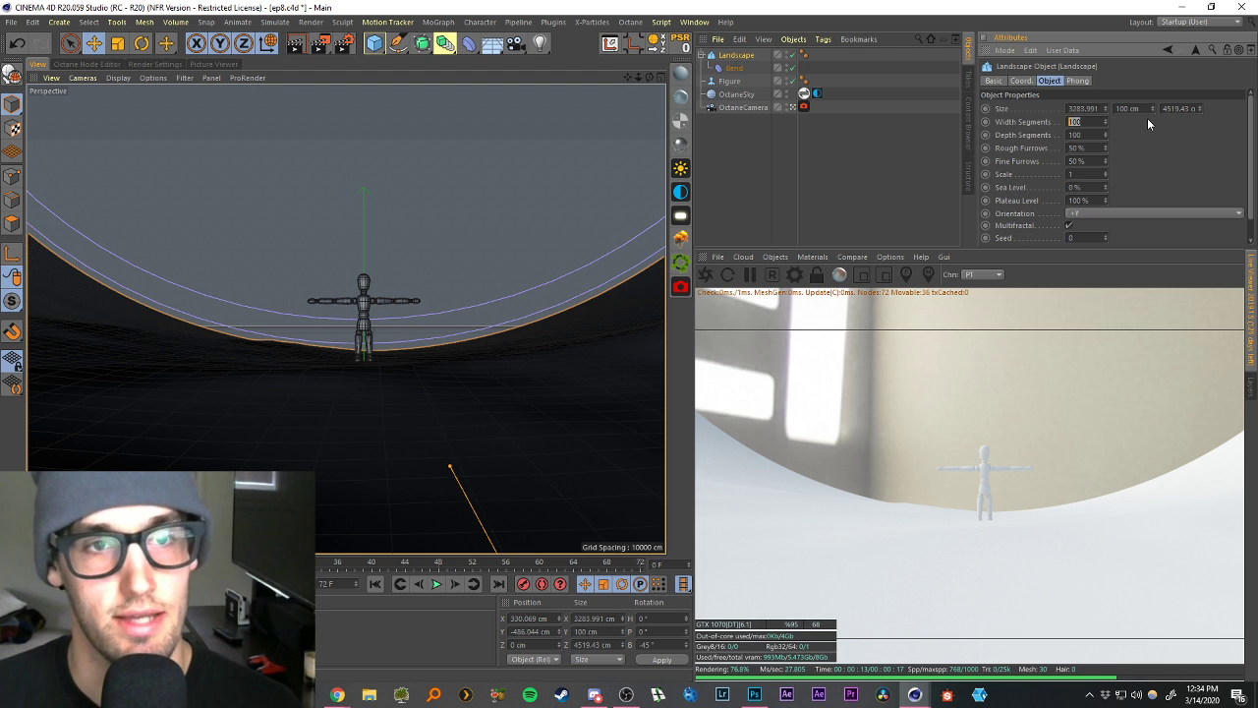
text(200)
key(Tab)
text(200)
key(Return)
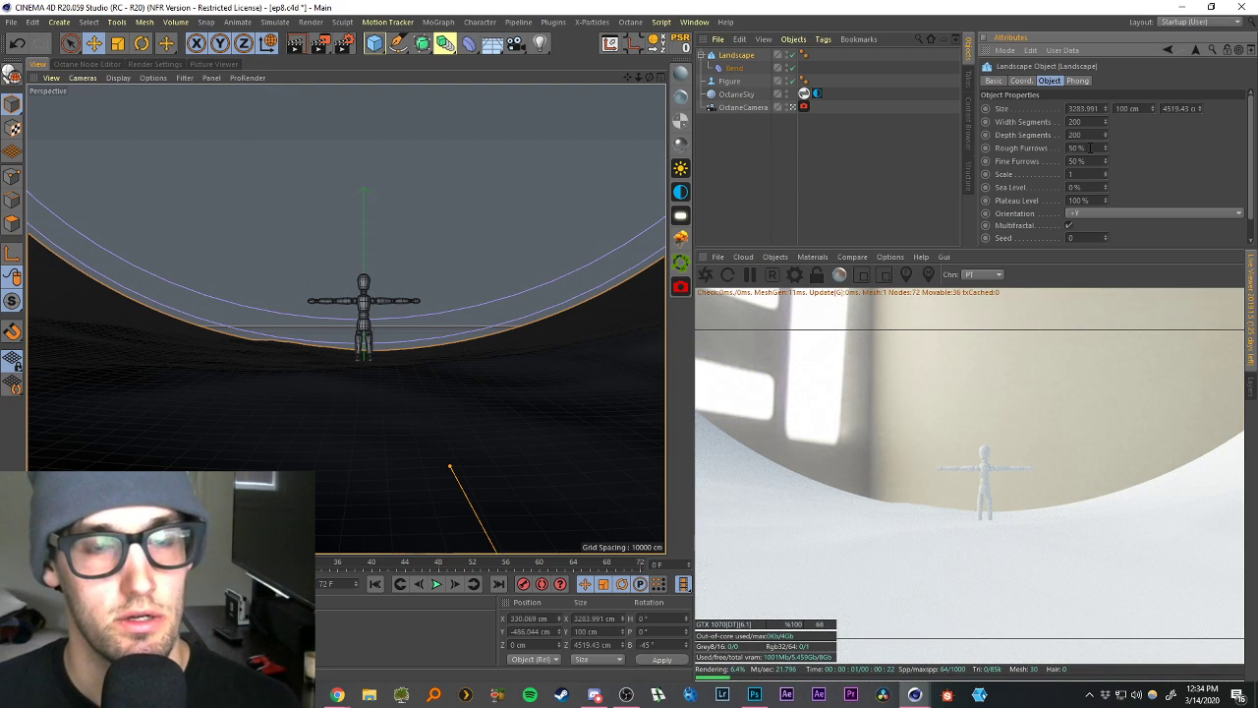
Set the landscape's Rough Furrows and Fine Furrows to 100%.
text(100)
key(Tab)
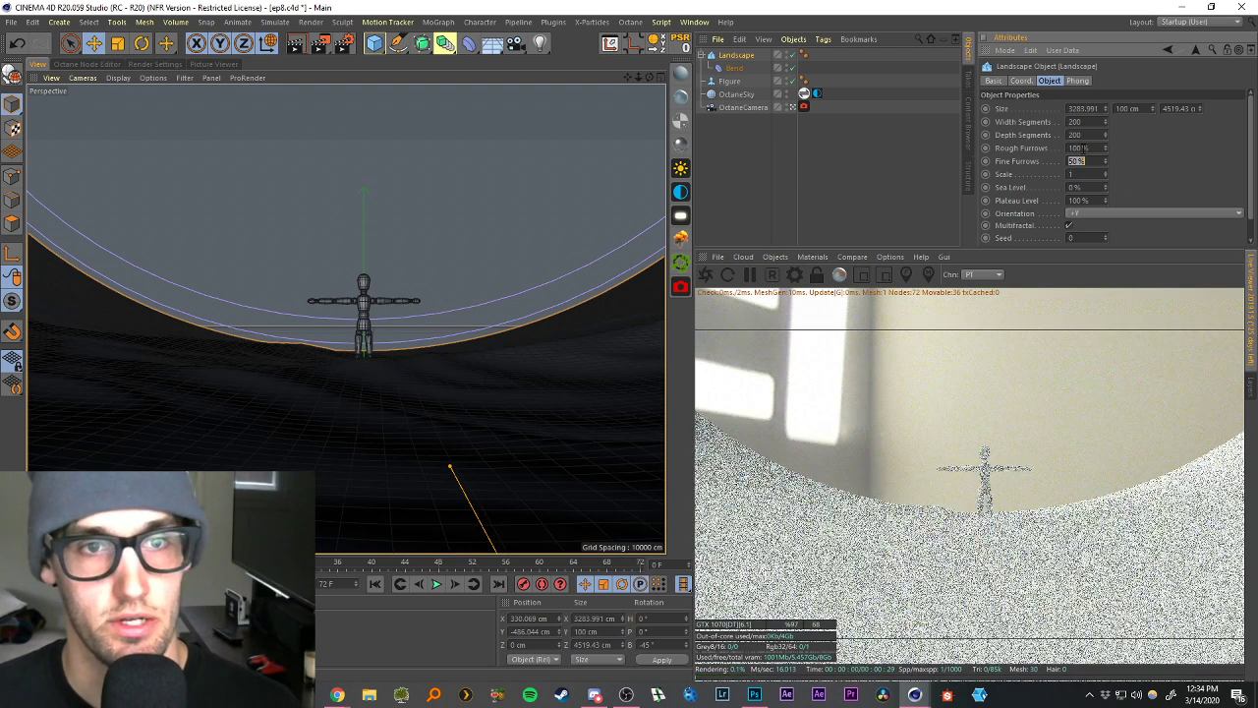
text(100)
key(Return)
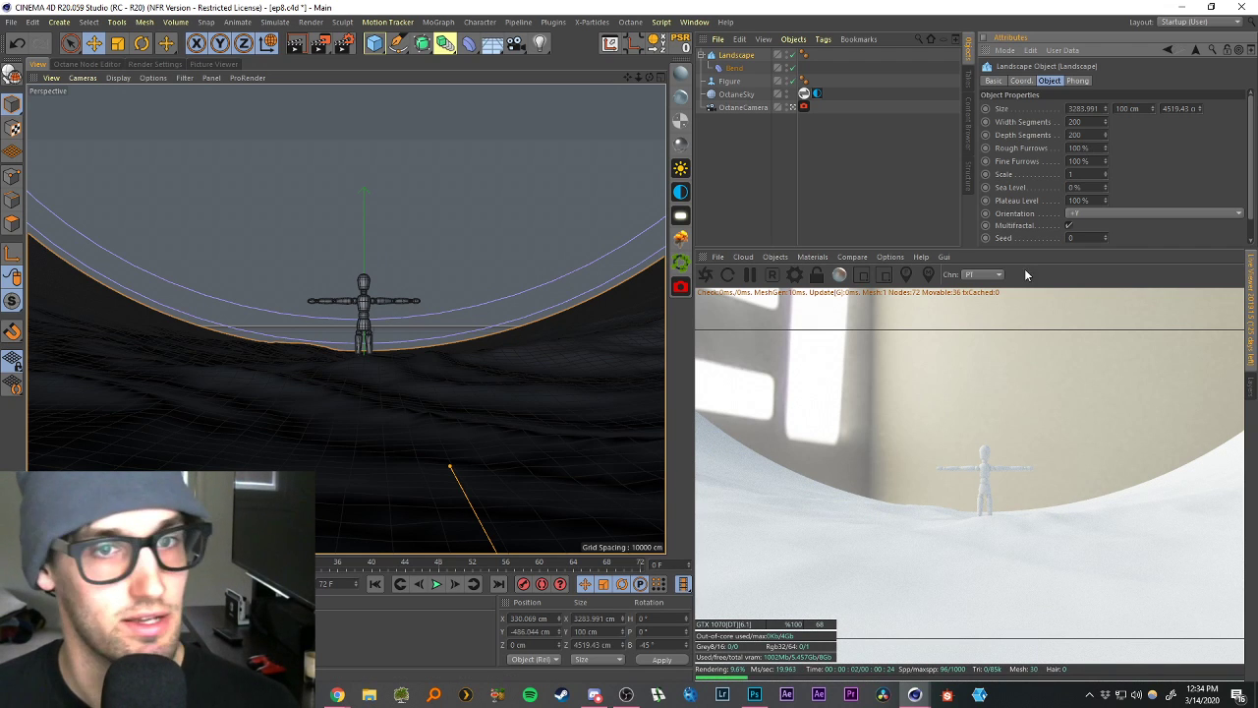
Try a Scale of 0.5 on the landscape.
mouse_move(1082, 175)
mouse_down()
mouse_move(1051, 178)
mouse_move(1068, 175)
mouse_up()
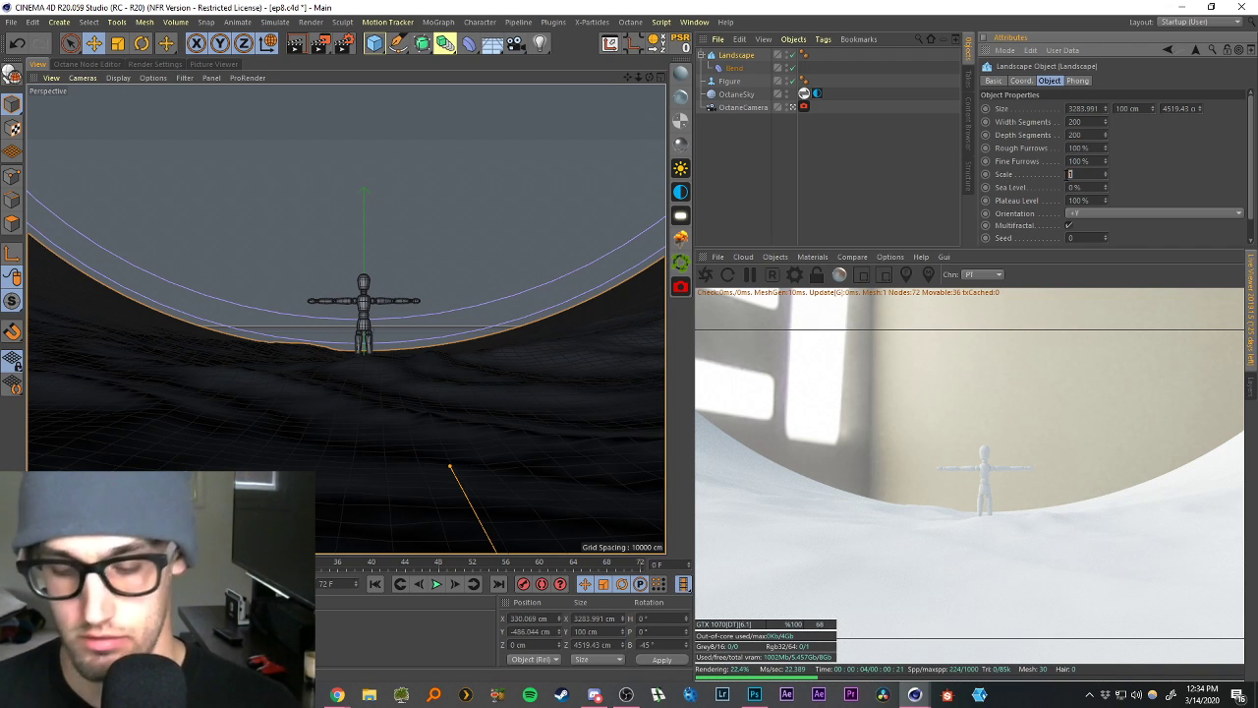
text(0.5)
key(Return)
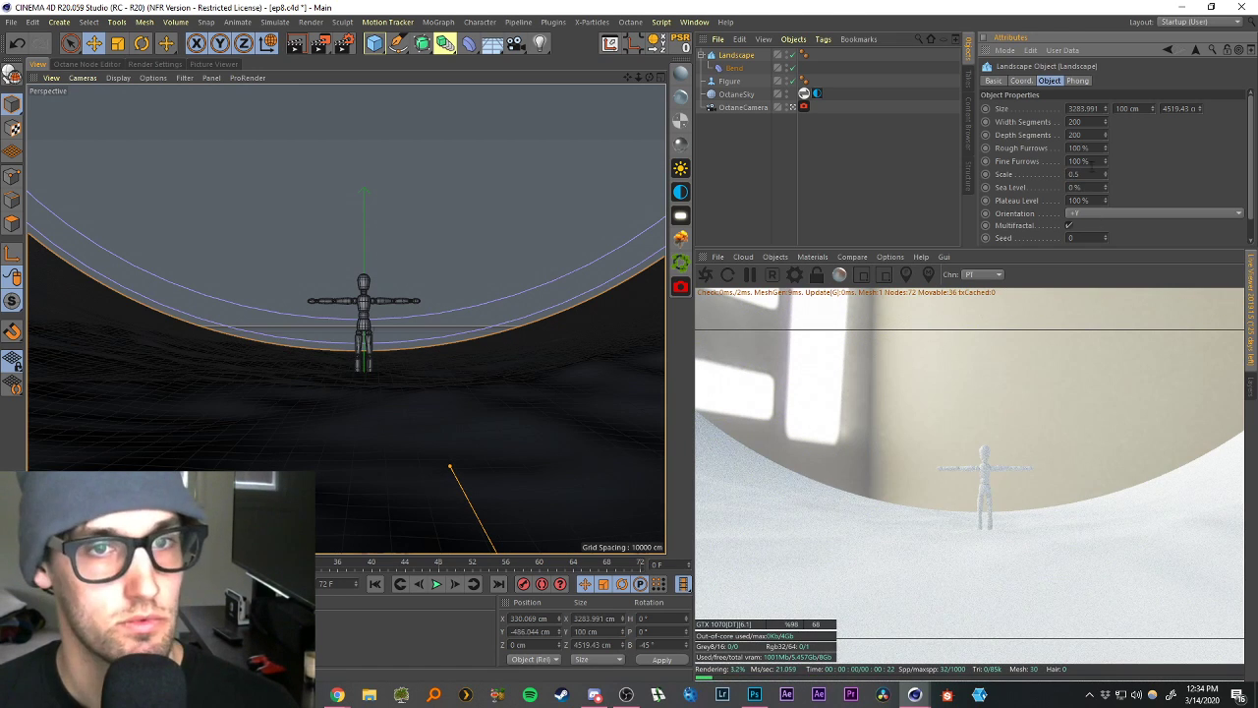
Set the landscape's Scale to 2 and try adjusting its Sea Level.
text(2)
key(Return)
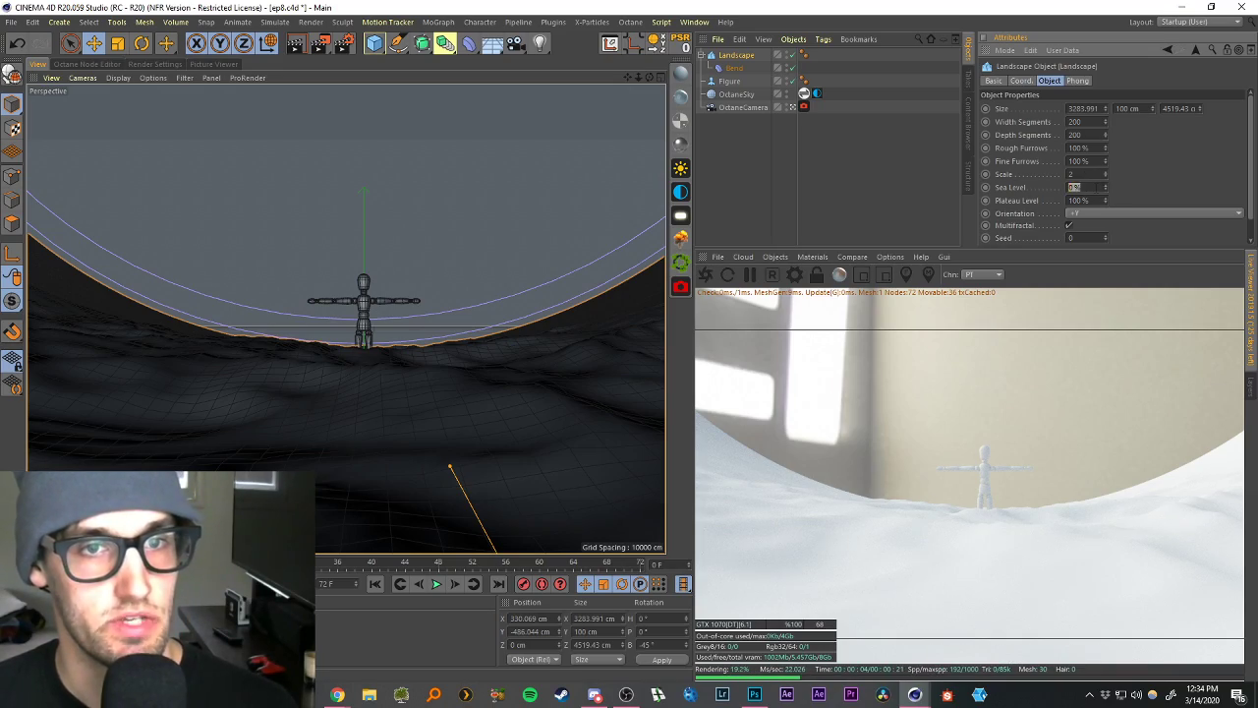
drag(1105, 187, 1122, 110)
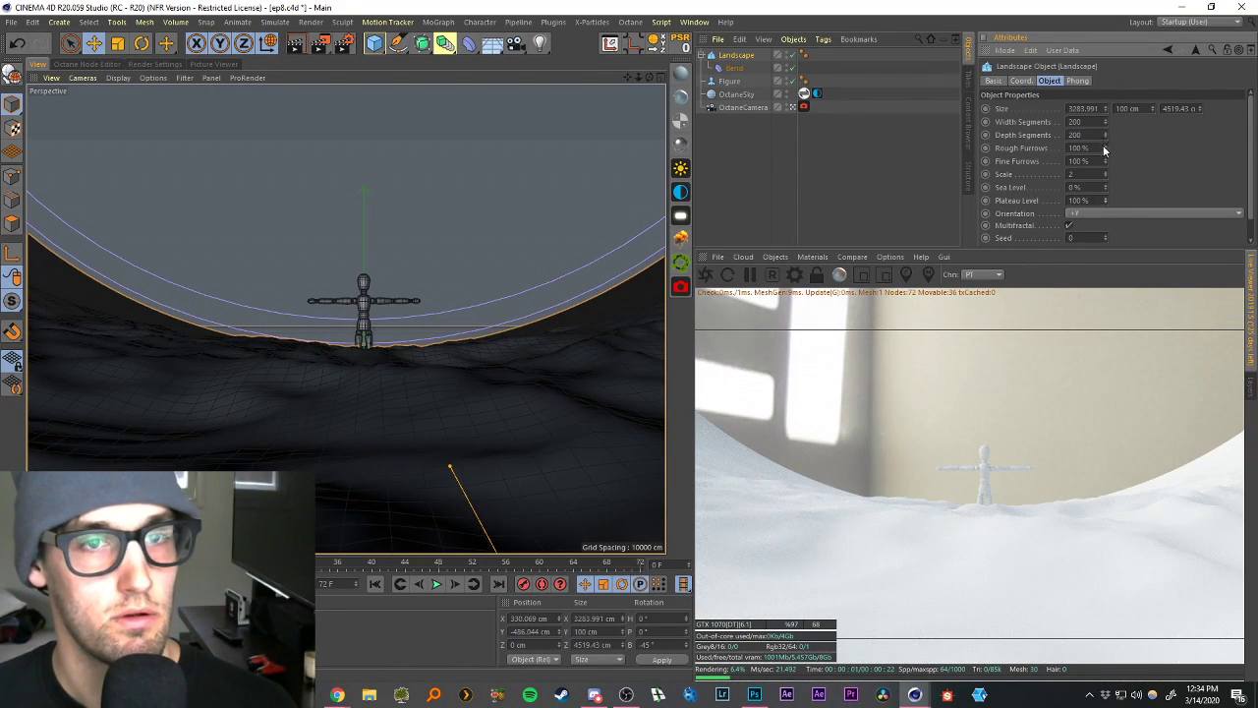
Lower the landscape slightly in the front view to about Y -515 cm, and return to the full perspective view.
click(658, 79)
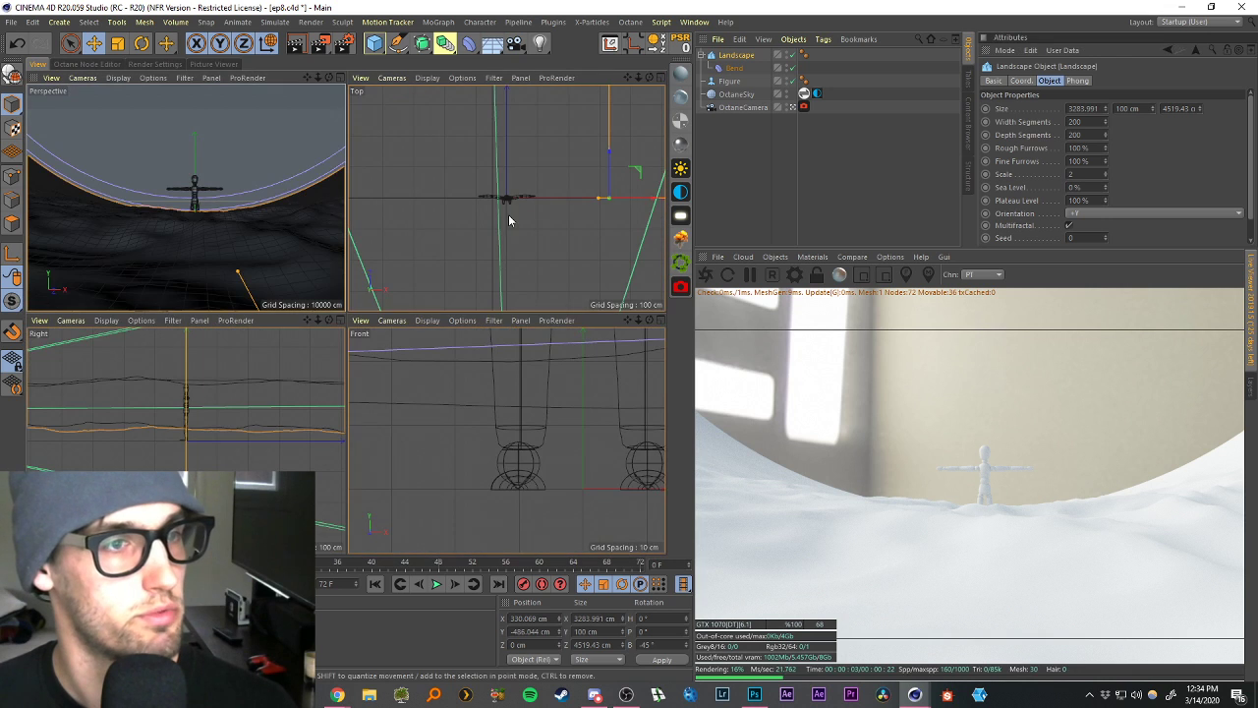
scroll(534, 434, down, 5)
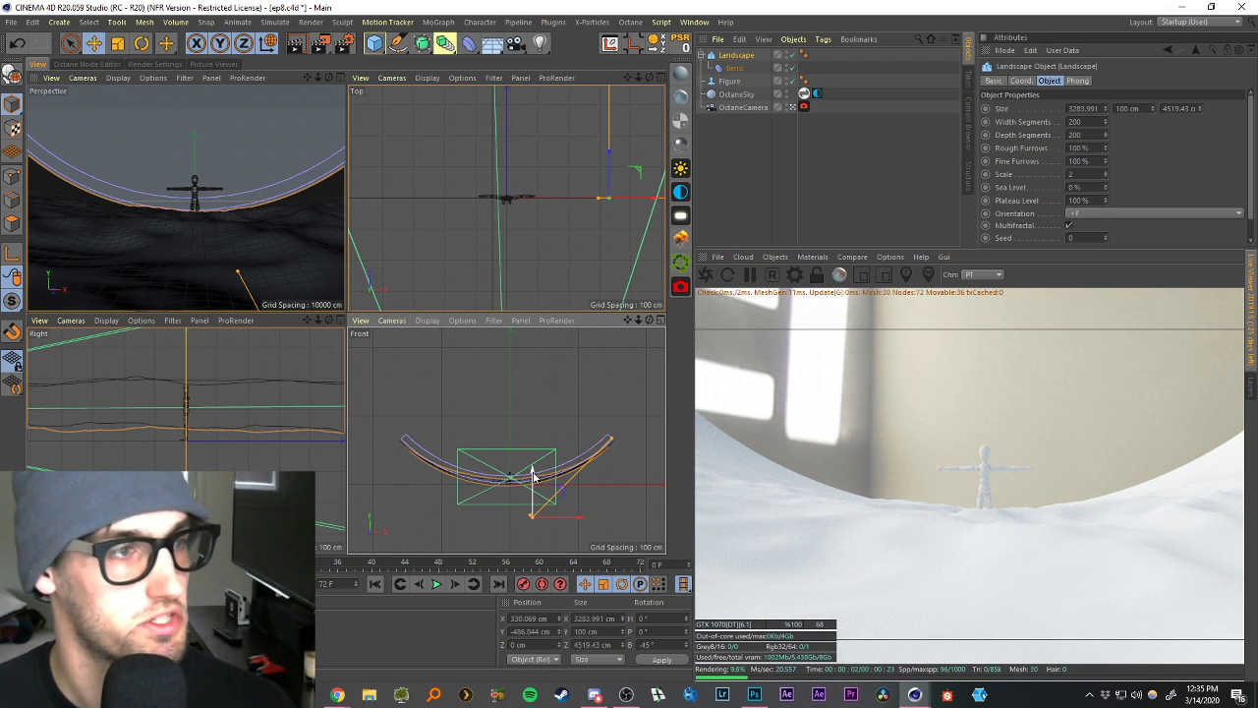
drag(534, 475, 533, 478)
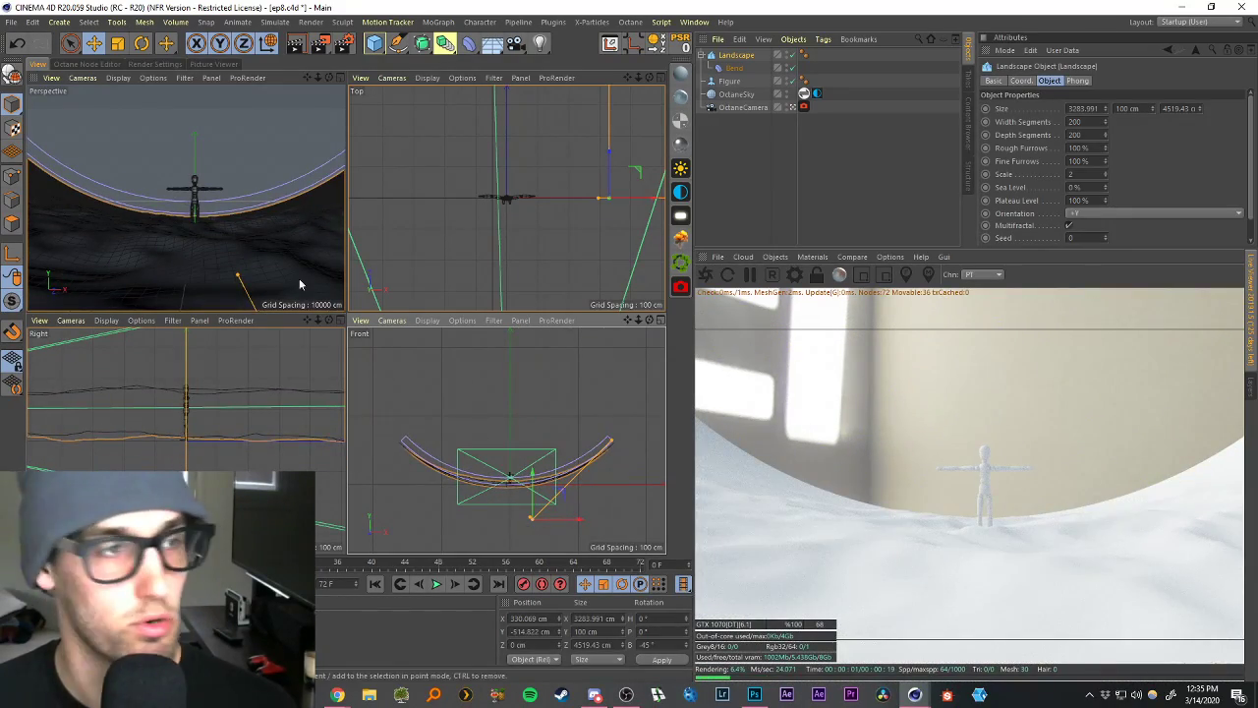
click(330, 77)
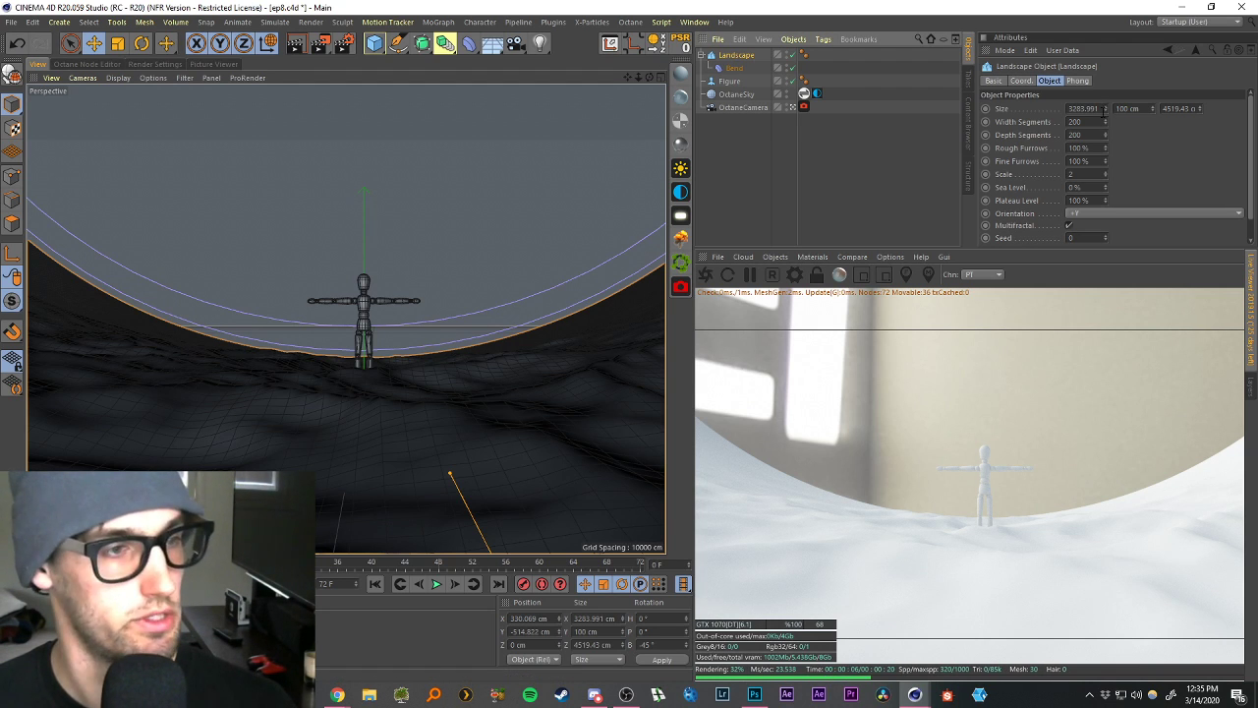
Reduce the landscape's Rough Furrows and Fine Furrows to 75%.
click(1093, 148)
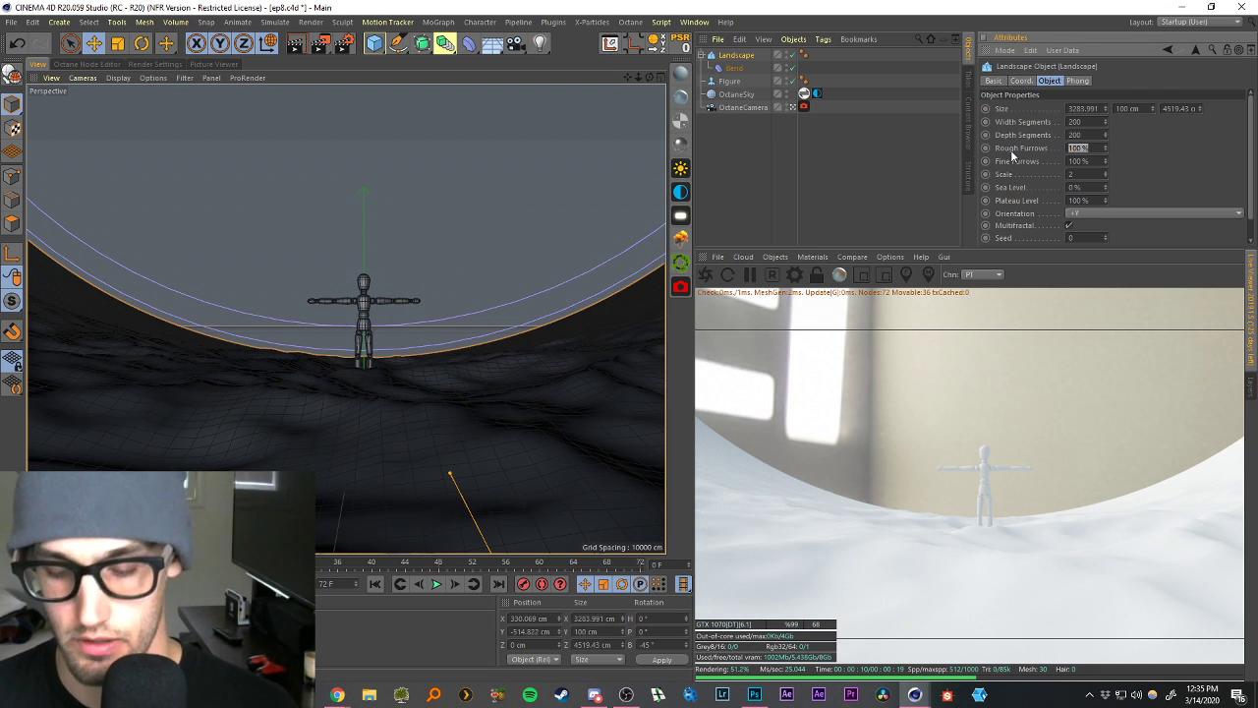
text(75)
key(Tab)
text(75)
key(Return)
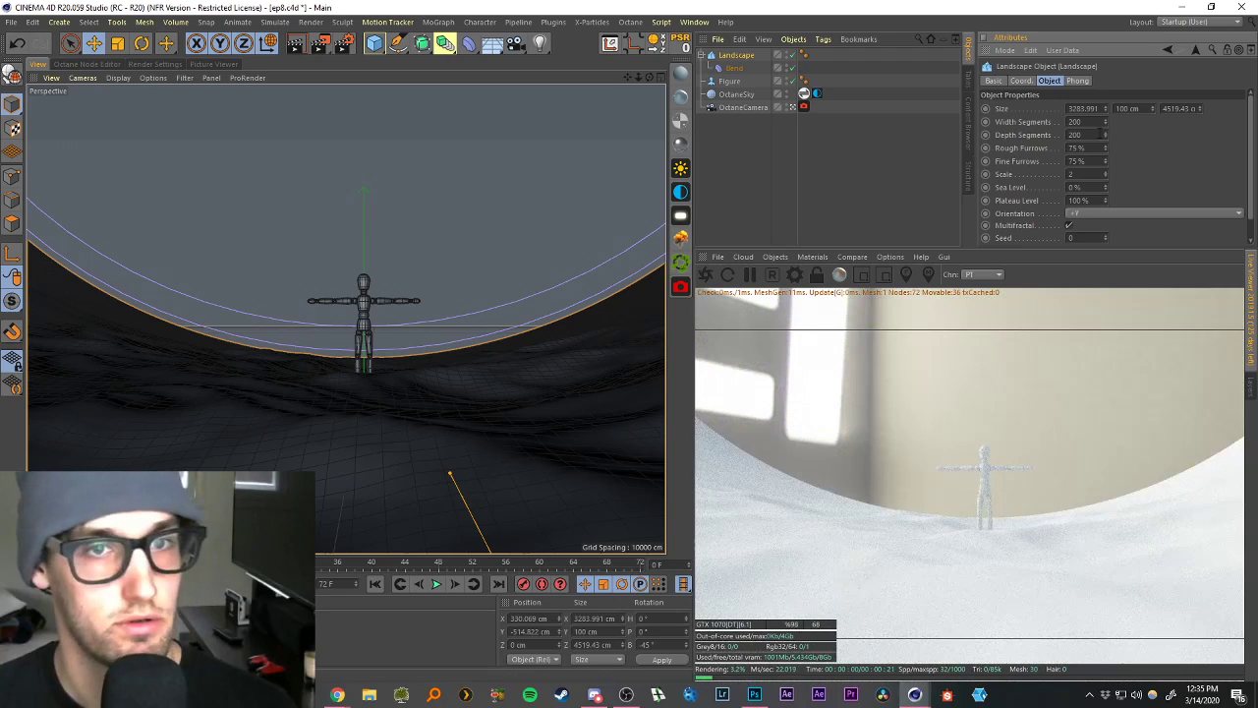
Set the landscape's Rough Furrows and Fine Furrows to 50%.
text(50)
key(Tab)
text(50)
key(Return)
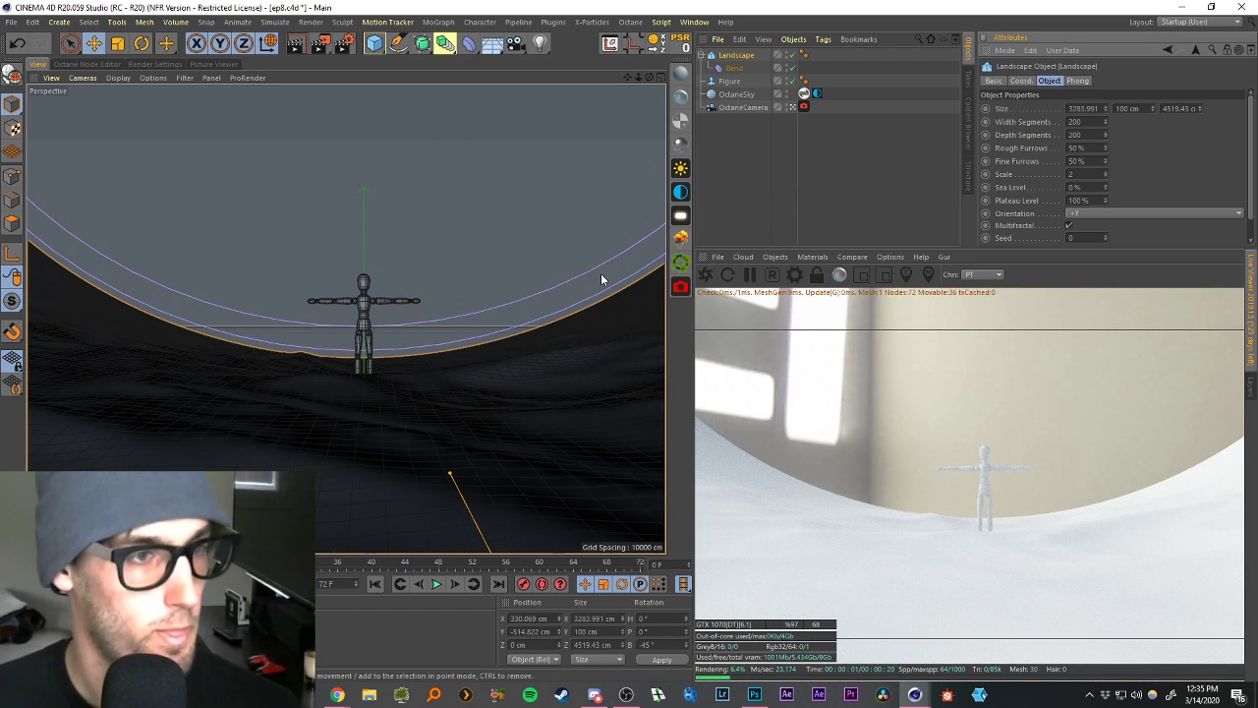
Duplicate the Landscape object and delete the Bend deformer from the copy.
click(733, 160)
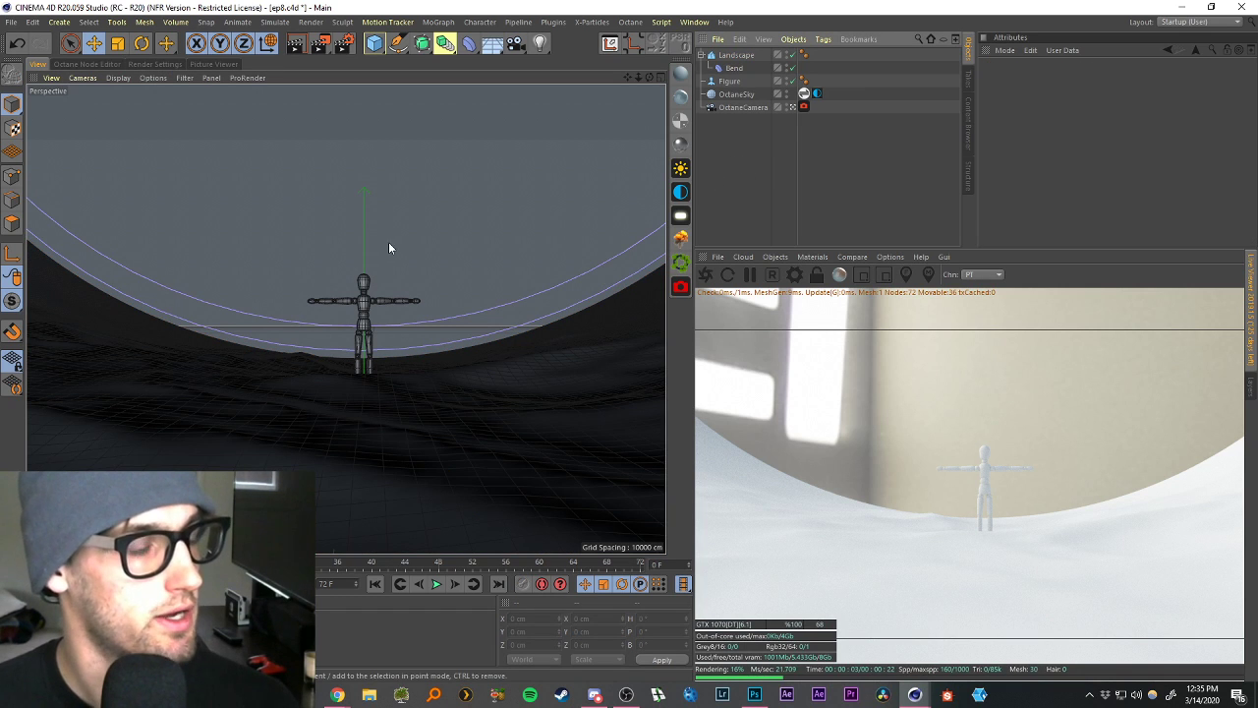
click(733, 56)
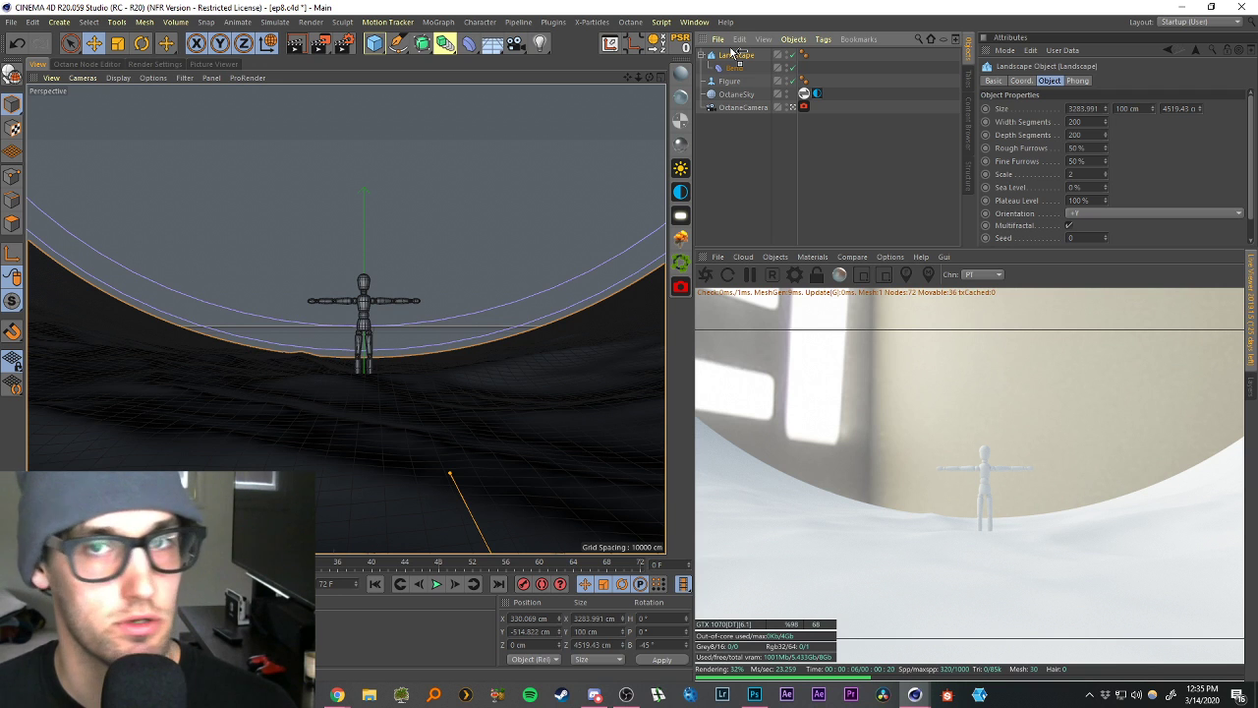
ctrl+drag(730, 47, 731, 47)
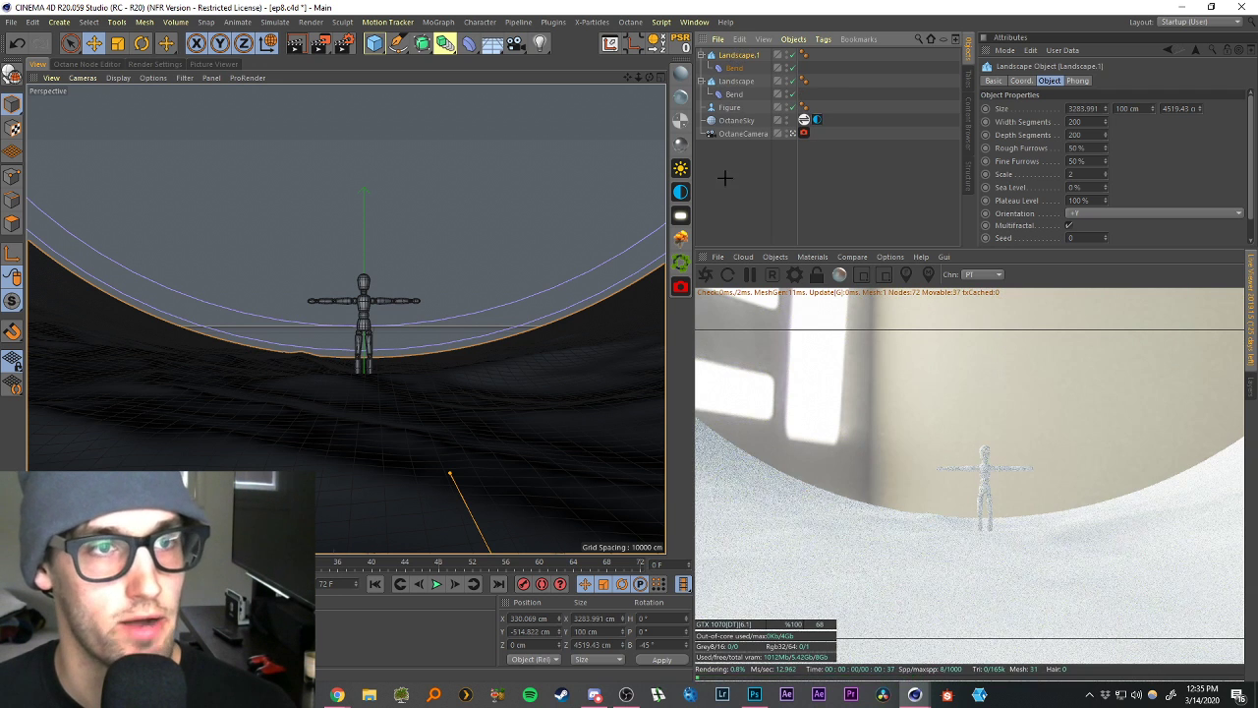
click(725, 176)
click(733, 67)
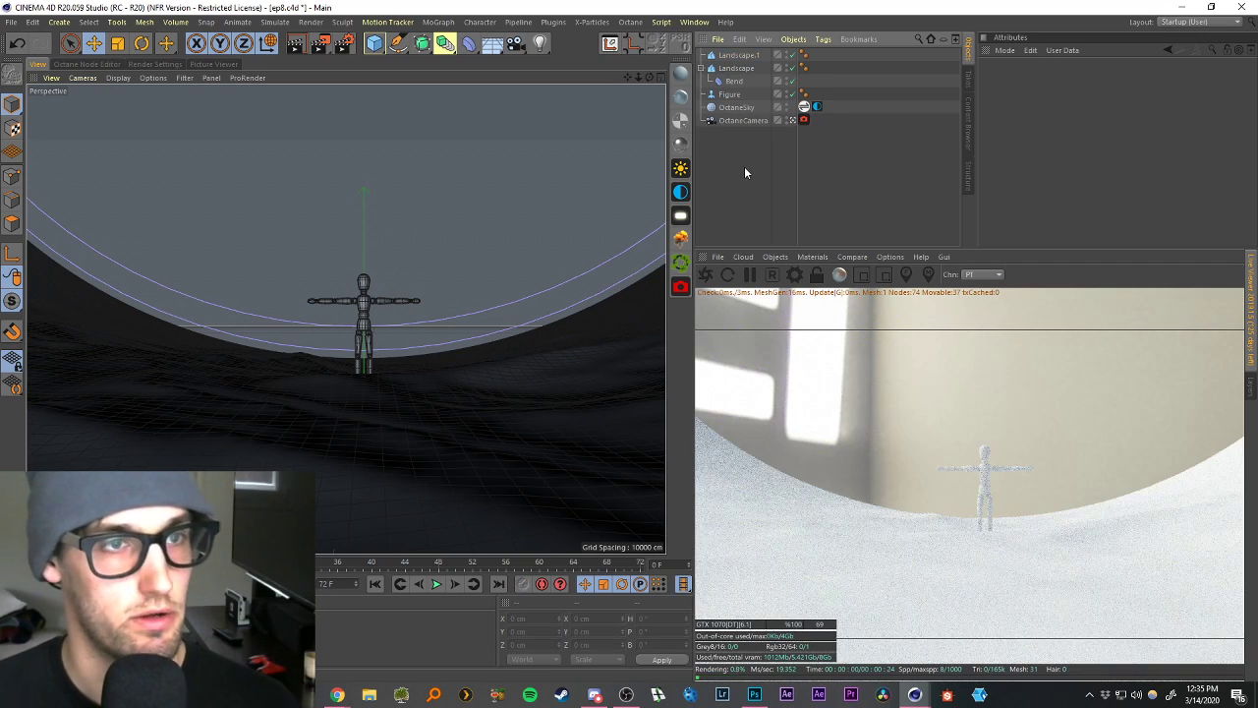
key(Delete)
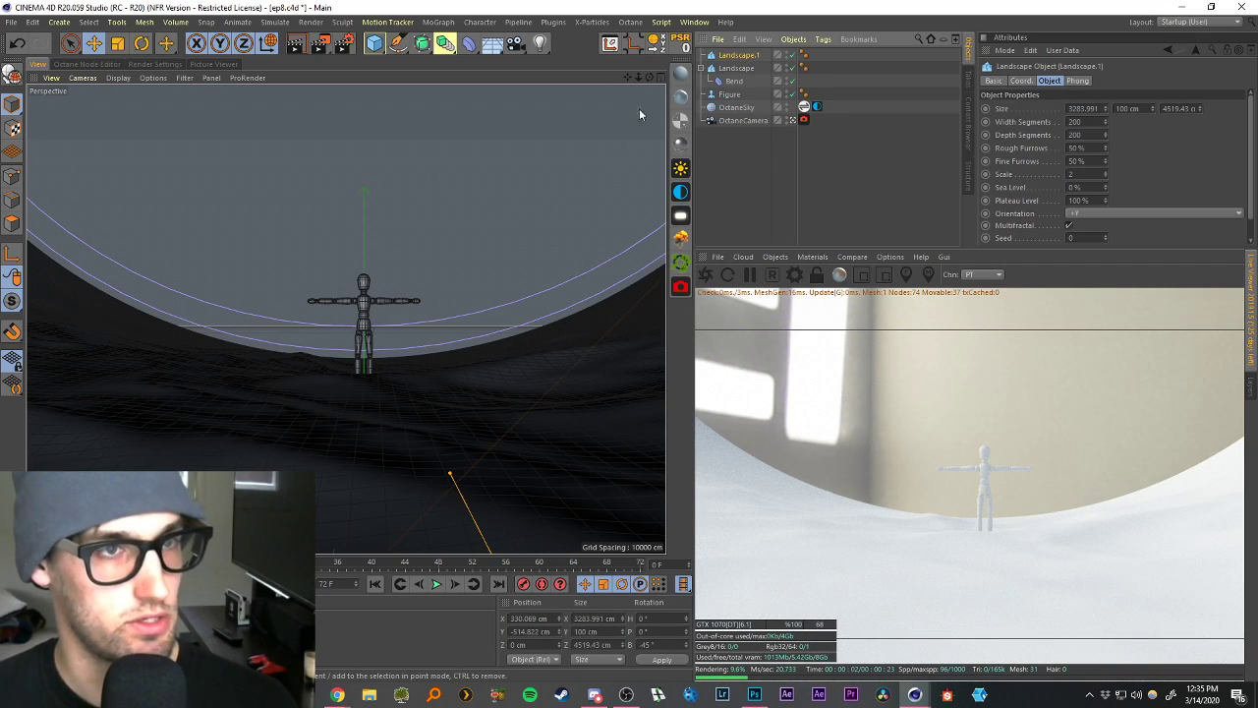
Leave the OctaneCamera view and set the R.B rotation of the landscape copy to 0°.
click(794, 121)
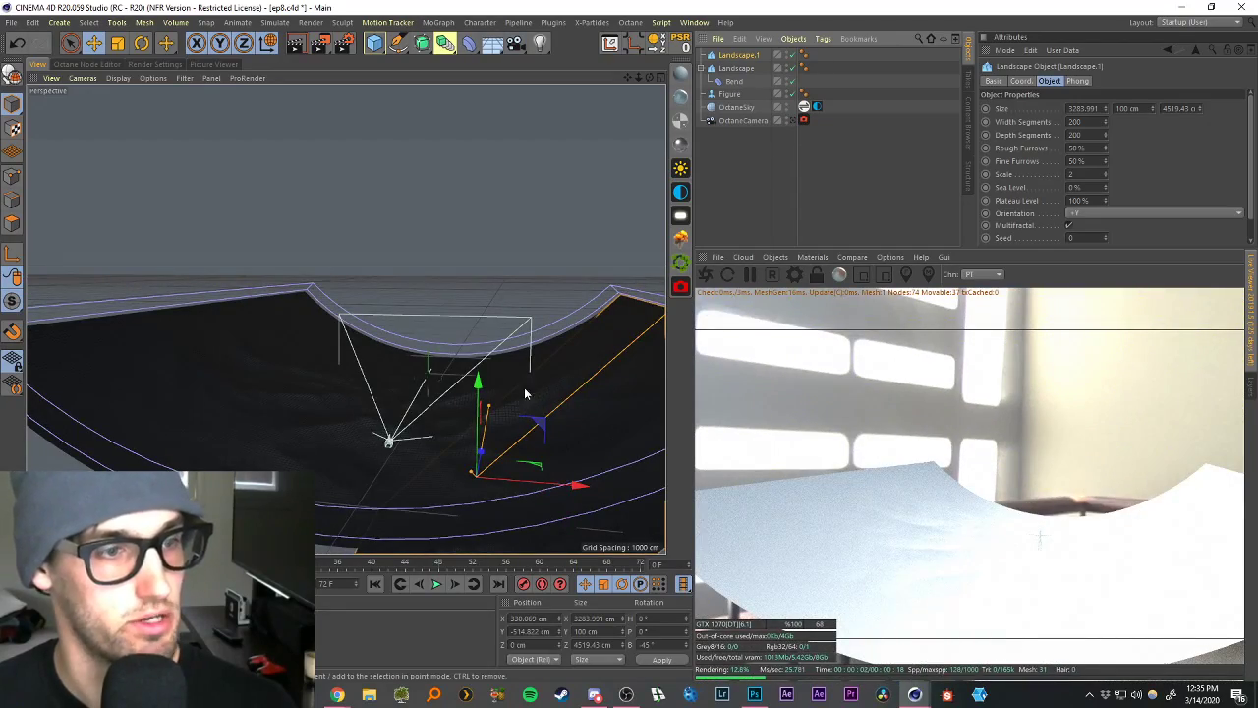
alt+drag(509, 391, 452, 361)
alt+right_drag(452, 361, 545, 380)
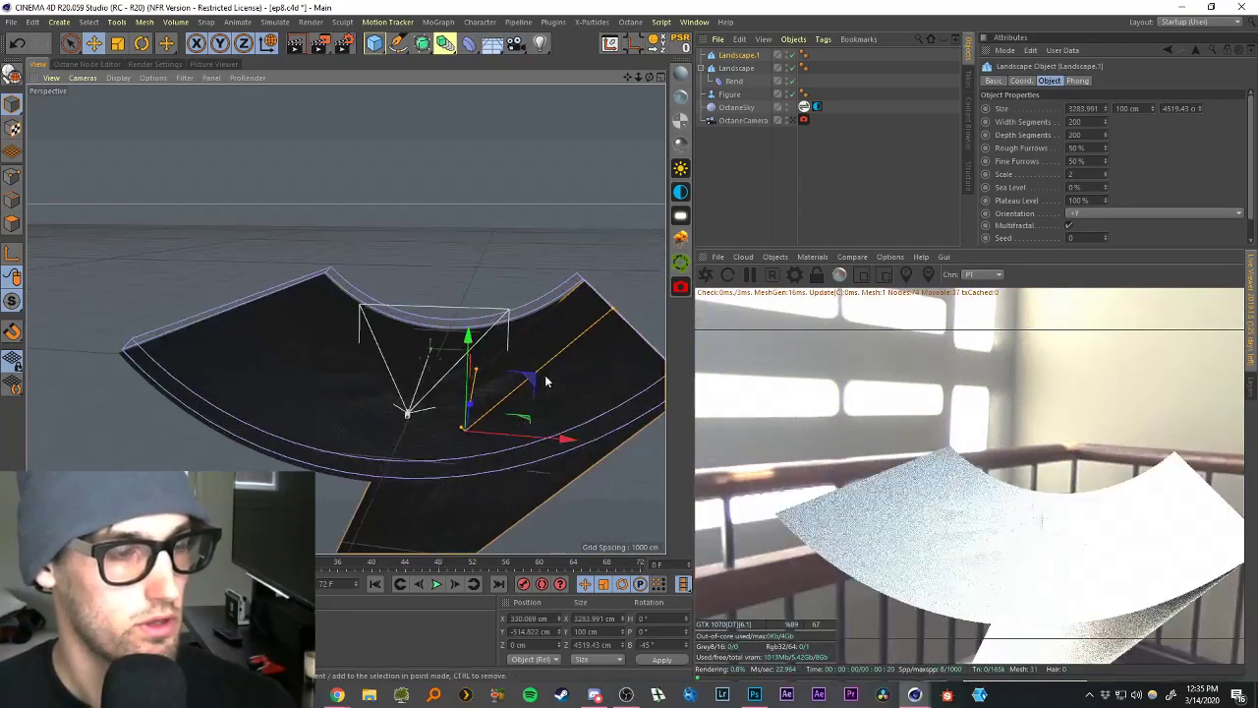
alt+drag(545, 379, 545, 368)
key(e)
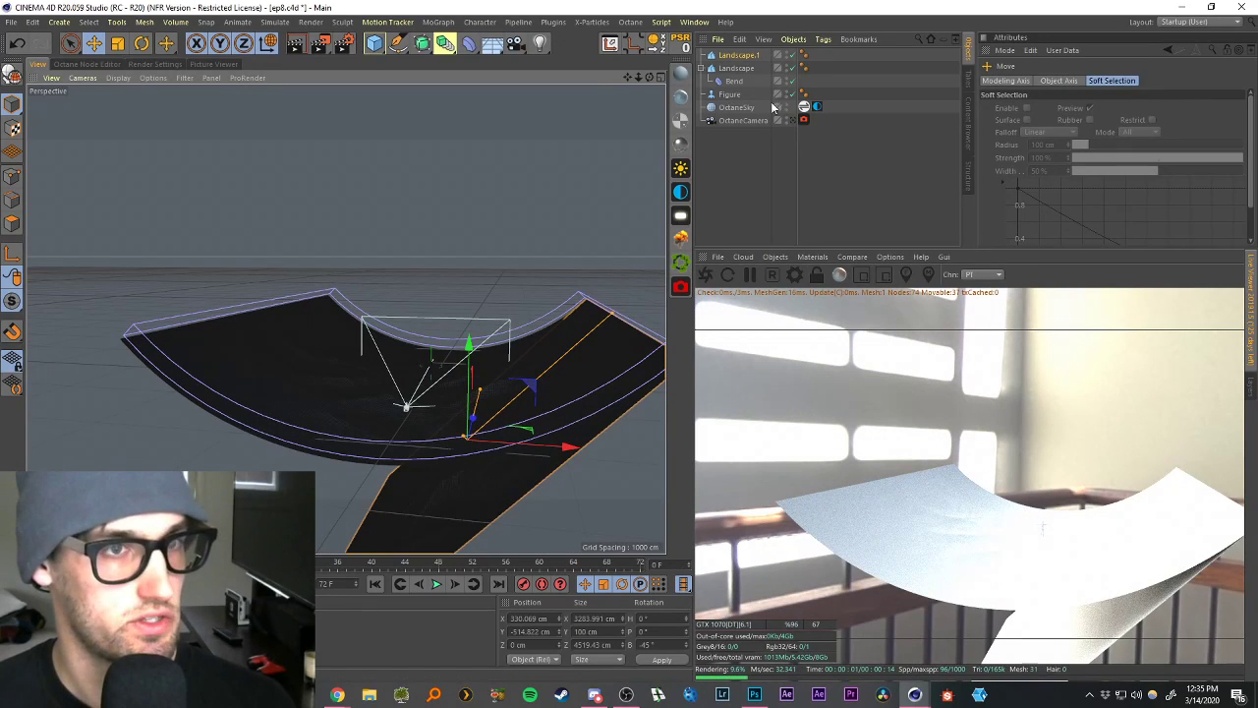
click(737, 57)
click(1024, 81)
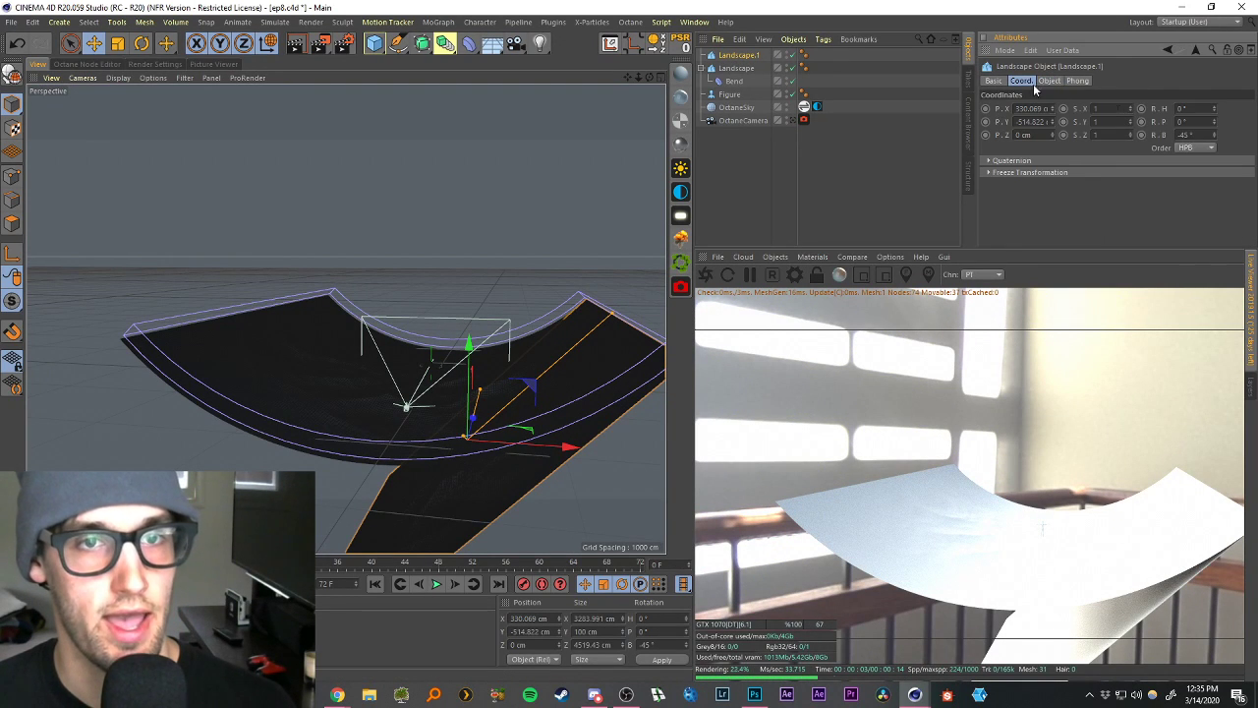
double_click(1186, 136)
text(0)
key(Return)
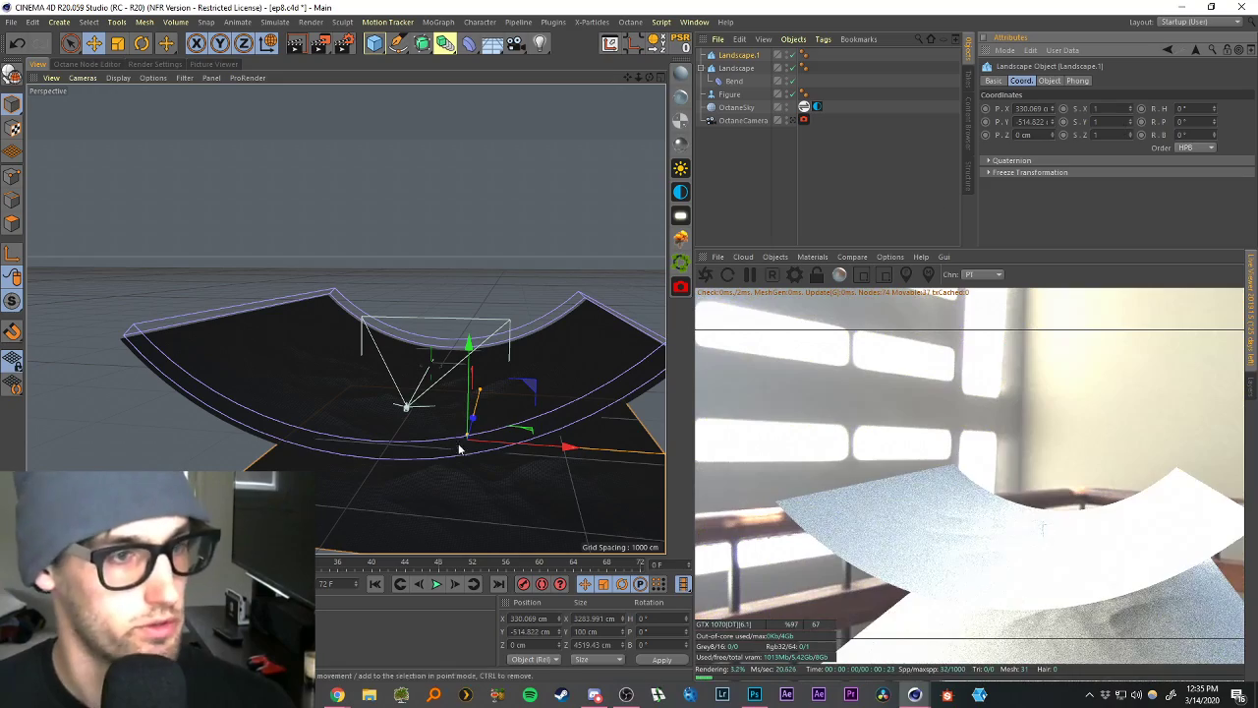
Move the landscape copy to about X -755 cm and Y 372 cm, and set its R.B rotation to 45°.
drag(528, 386, 408, 285)
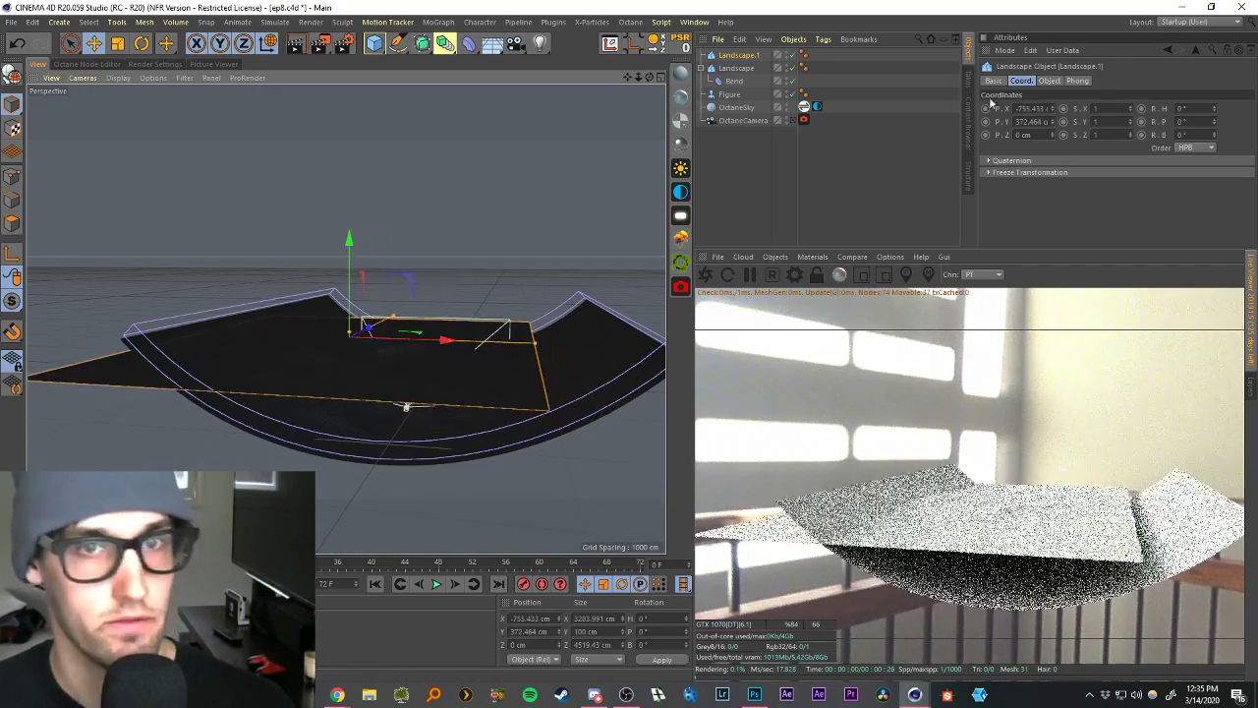
text(45)
key(Return)
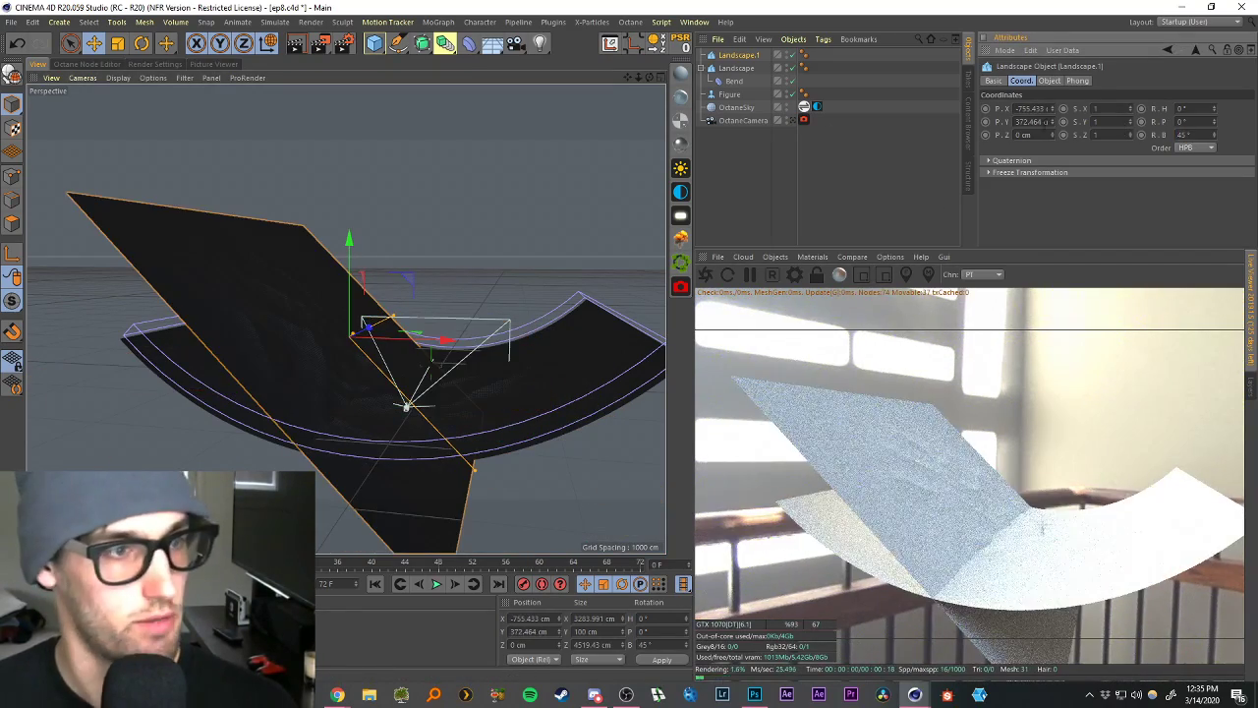
Set the R.B rotation of the landscape copy to 35°.
scroll(325, 344, up, 5)
click(1201, 134)
drag(1201, 133, 1154, 140)
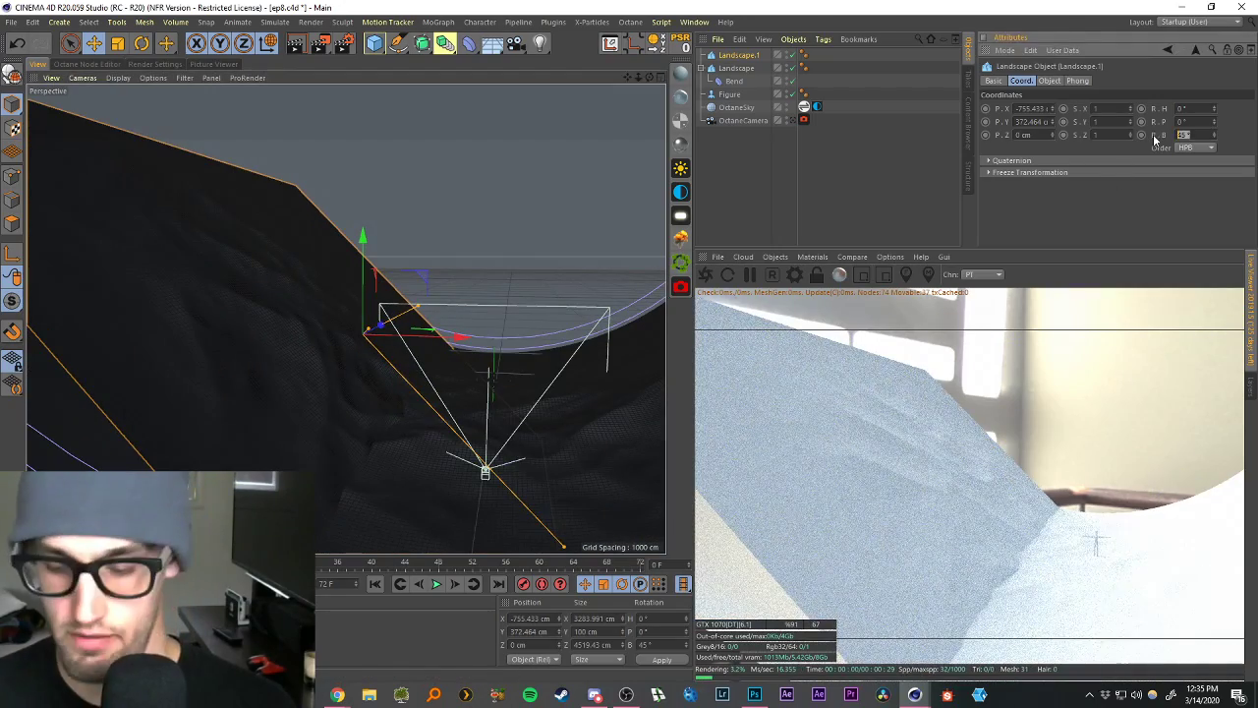
text(35)
key(Return)
scroll(313, 308, up, 4)
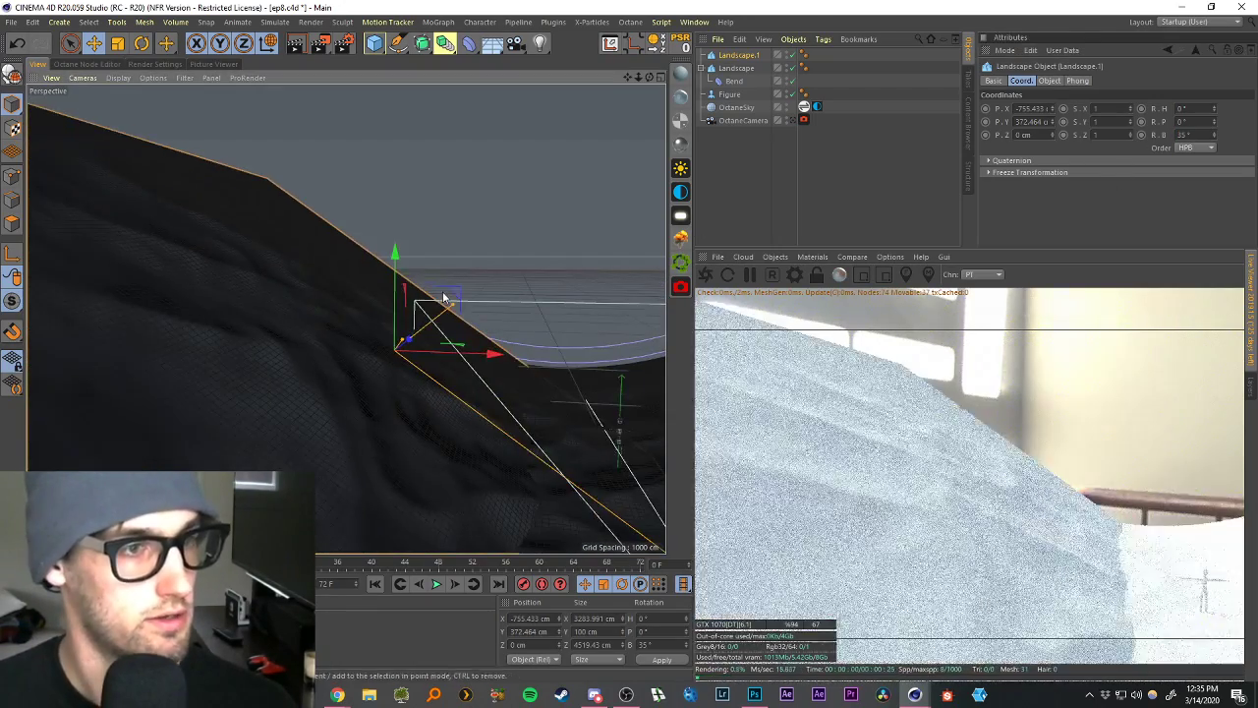
Move the landscape copy to about X -1030 cm, Y 268 cm and Z 1411 cm.
mouse_move(447, 299)
mouse_down()
mouse_move(339, 349)
mouse_move(409, 348)
mouse_move(428, 307)
mouse_move(340, 336)
mouse_move(445, 308)
mouse_up()
key(ctrl+z)
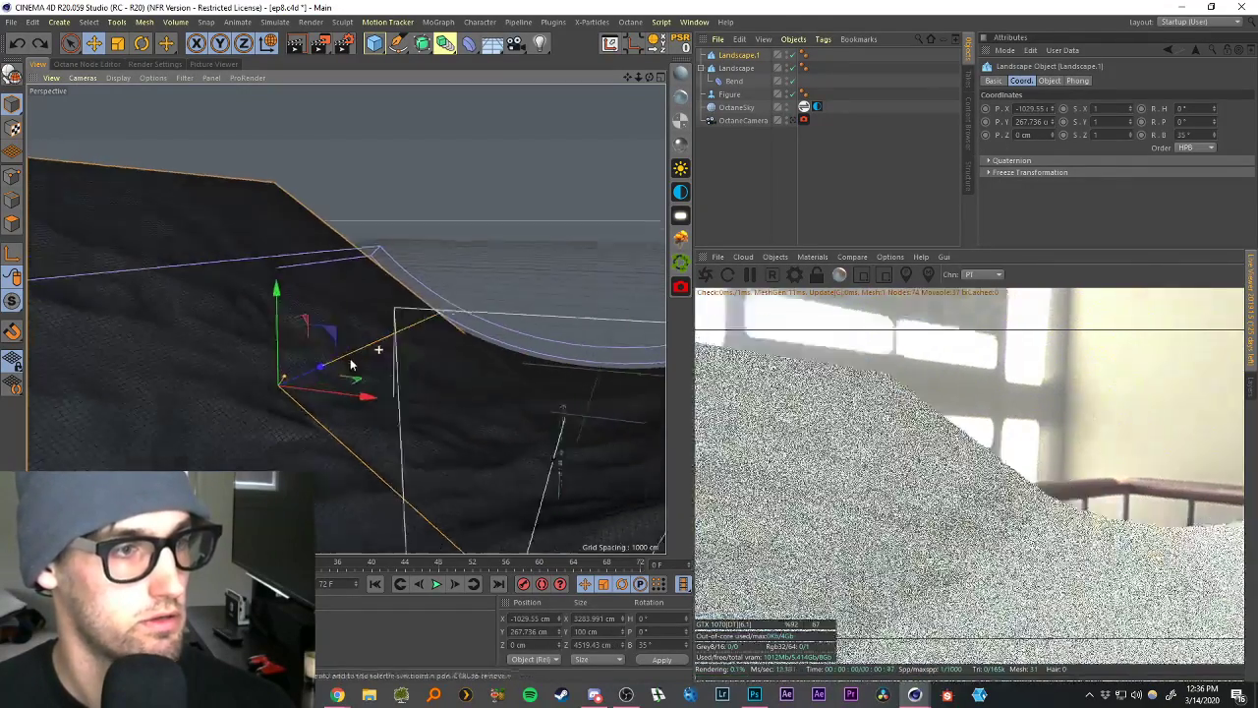
alt+drag(329, 371, 404, 322)
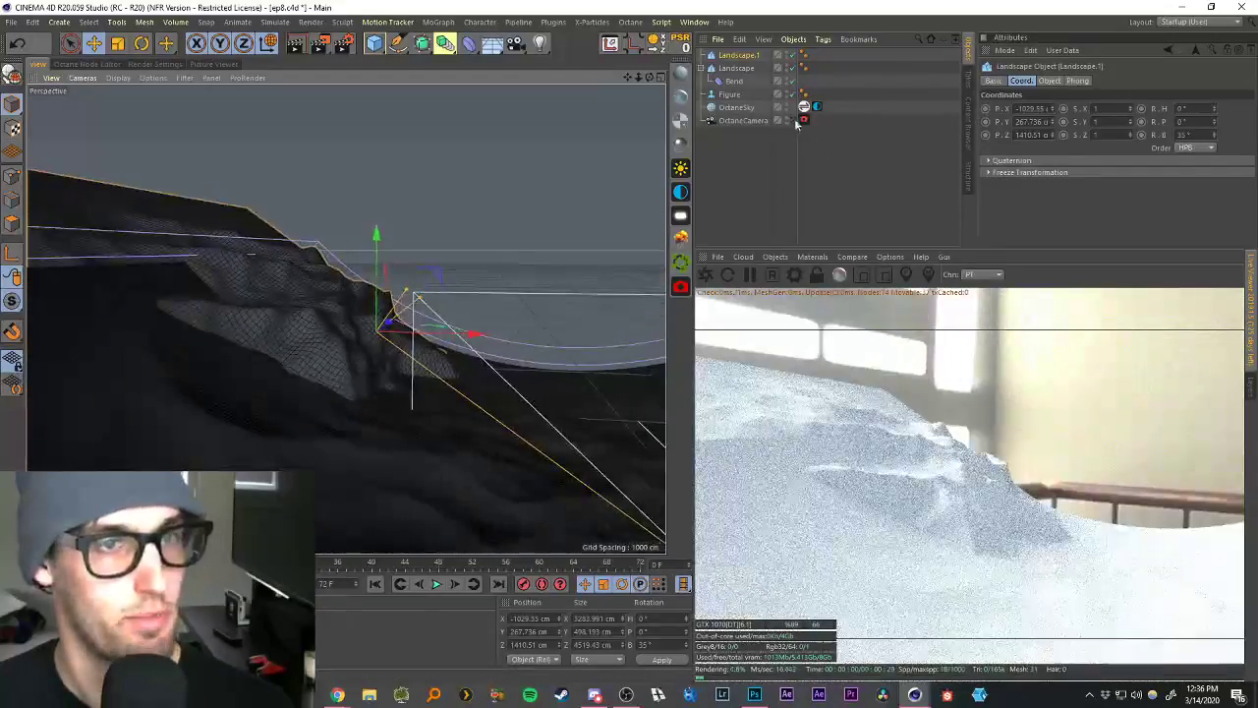
Return to the OctaneCamera view and move the landscape copy to about X -935 cm, Y 230 cm and Z 1708 cm.
click(794, 120)
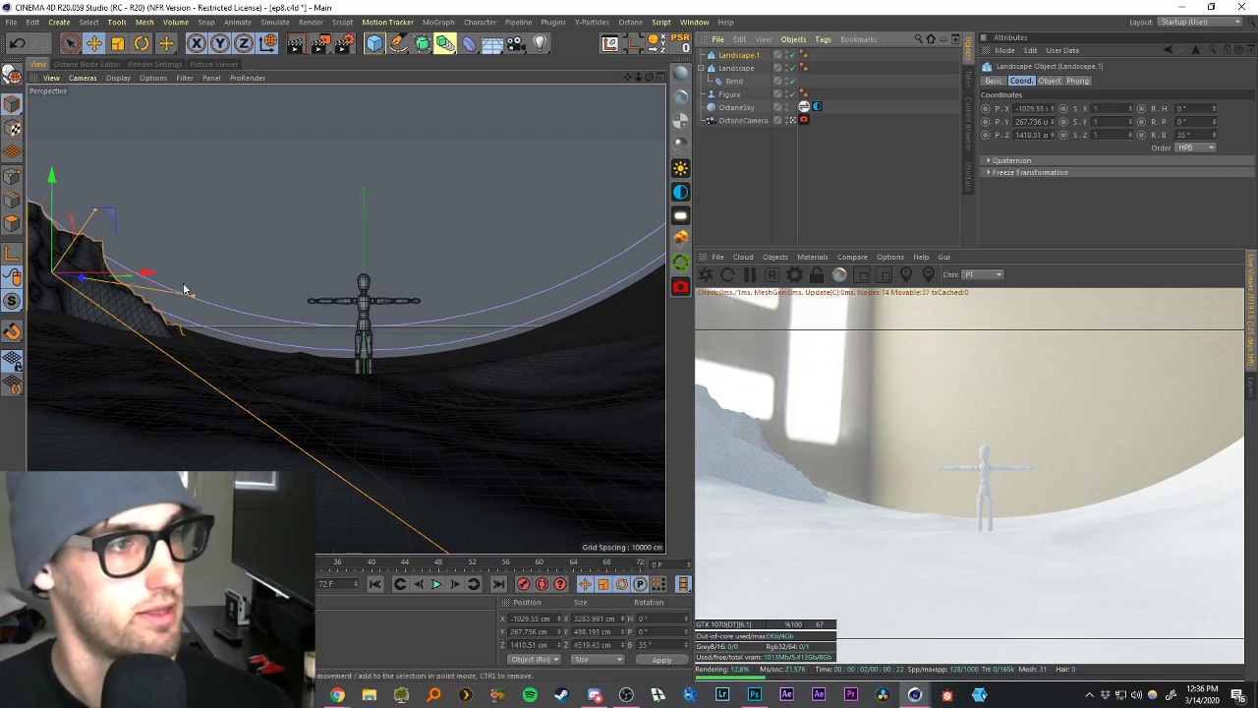
mouse_move(81, 282)
mouse_down()
mouse_move(106, 279)
mouse_move(99, 266)
mouse_up()
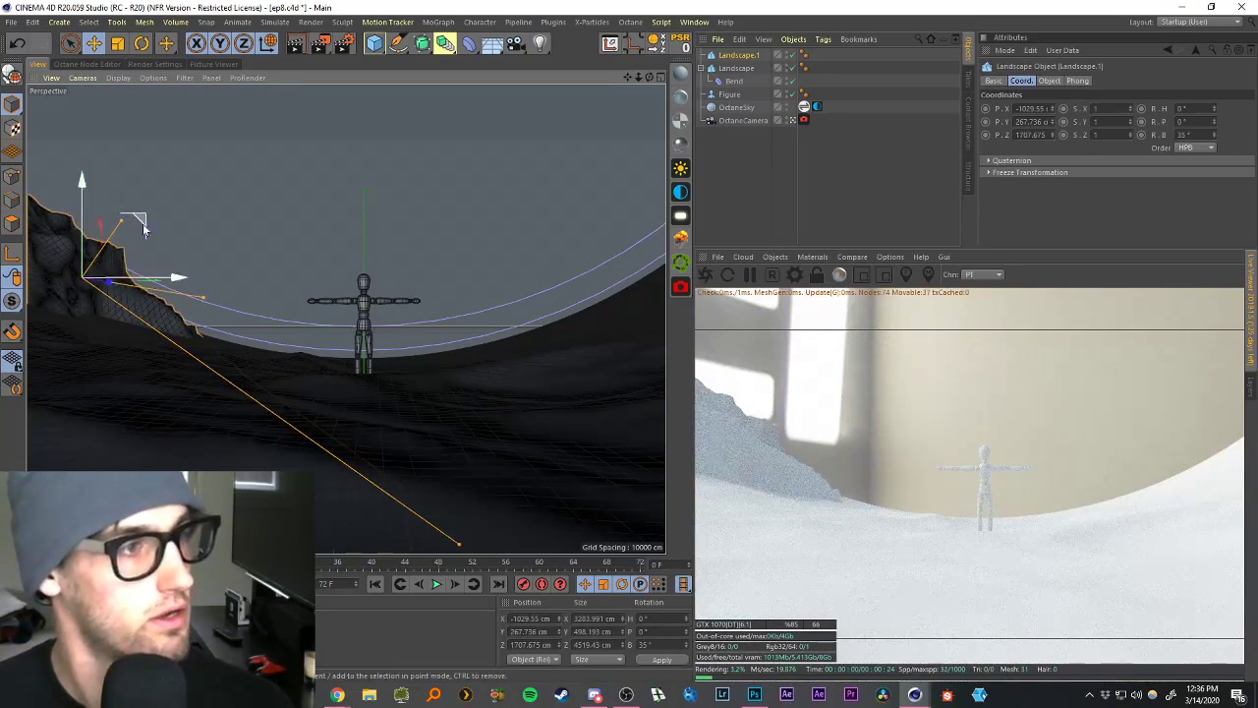
drag(143, 217, 169, 232)
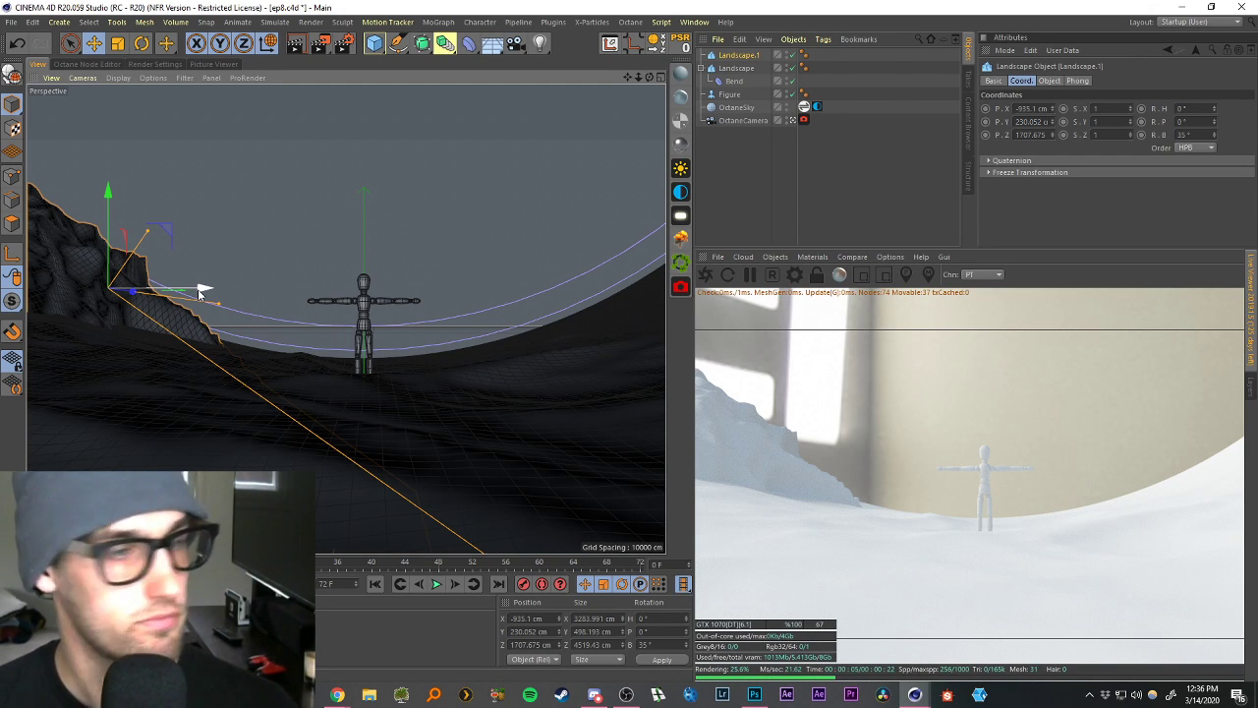
Duplicate the landscape copy along X to the opposite side of the figure and rotate the duplicate's bank to about -16.4°.
ctrl+drag(202, 293, 655, 291)
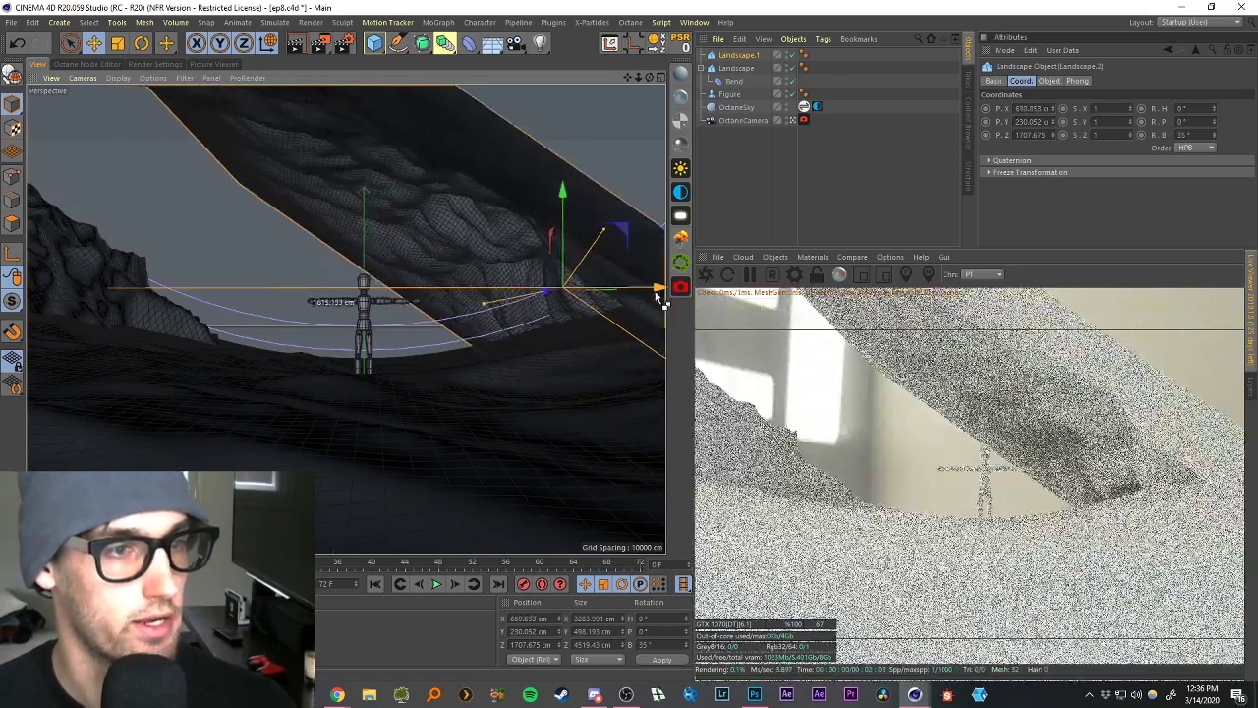
key(r)
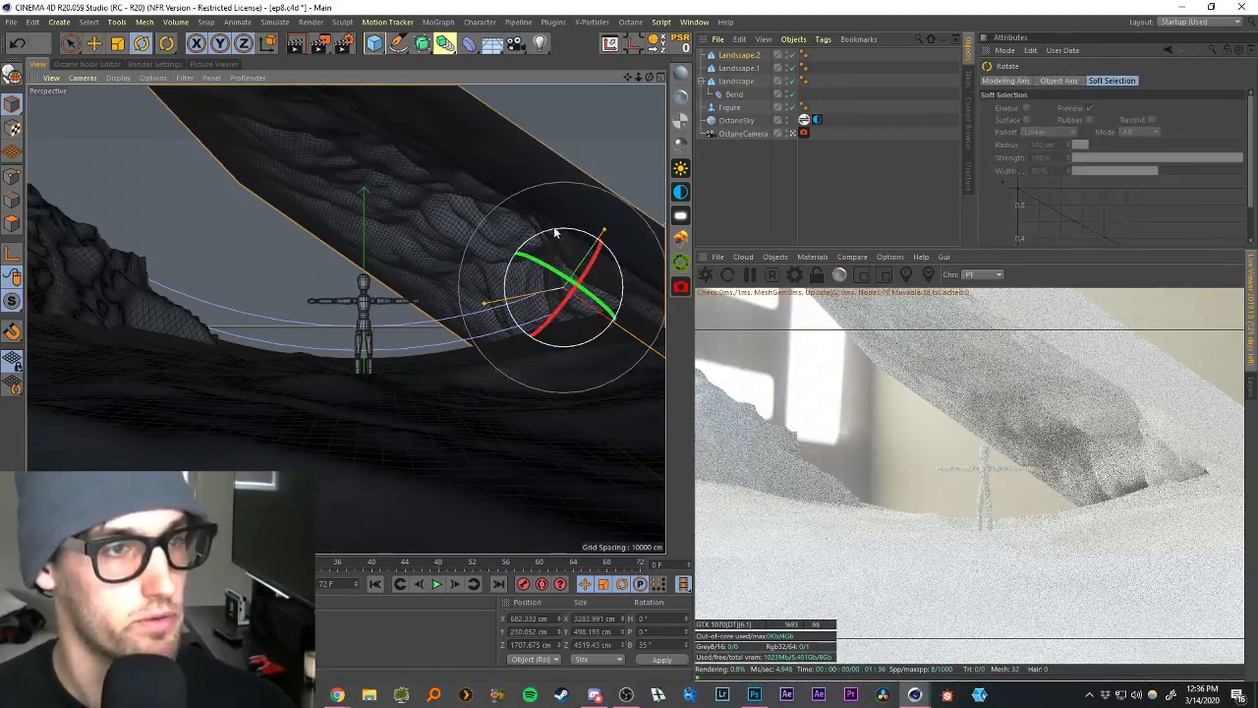
drag(556, 234, 518, 256)
Move the new landscape duplicate outward and up to about X 1469 cm and Y 425 cm, then deselect it.
key(e)
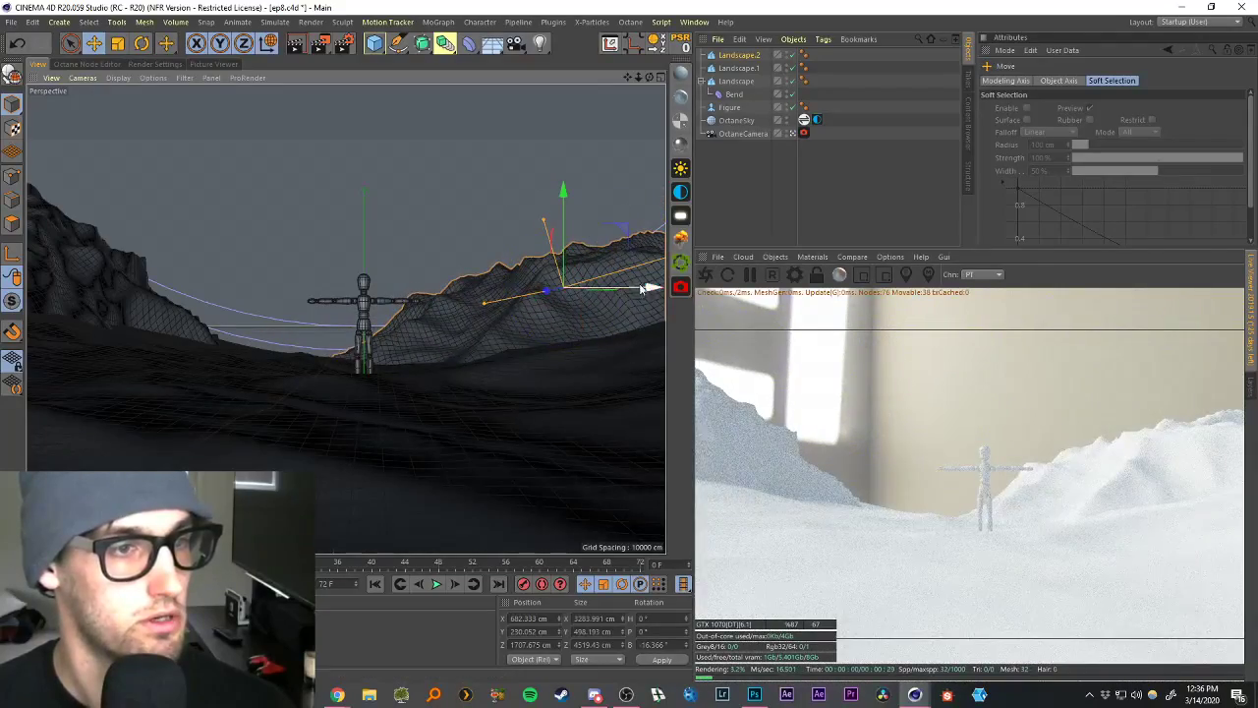
drag(644, 289, 854, 178)
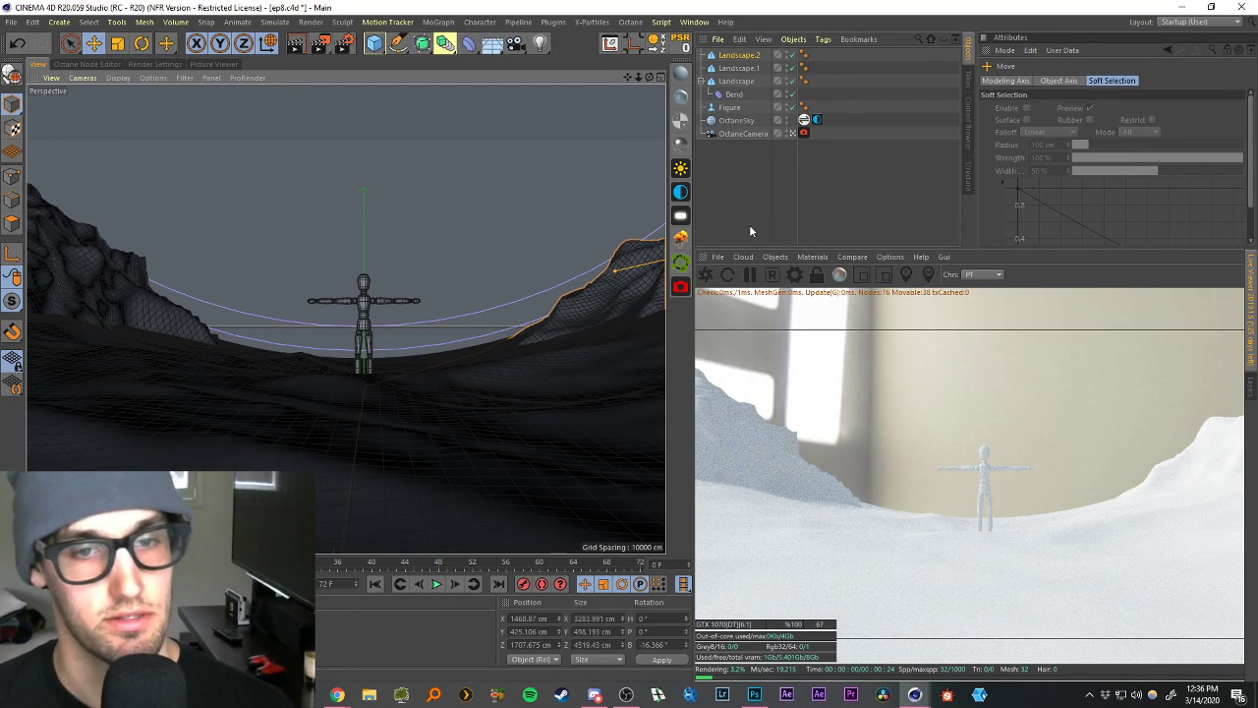
click(756, 169)
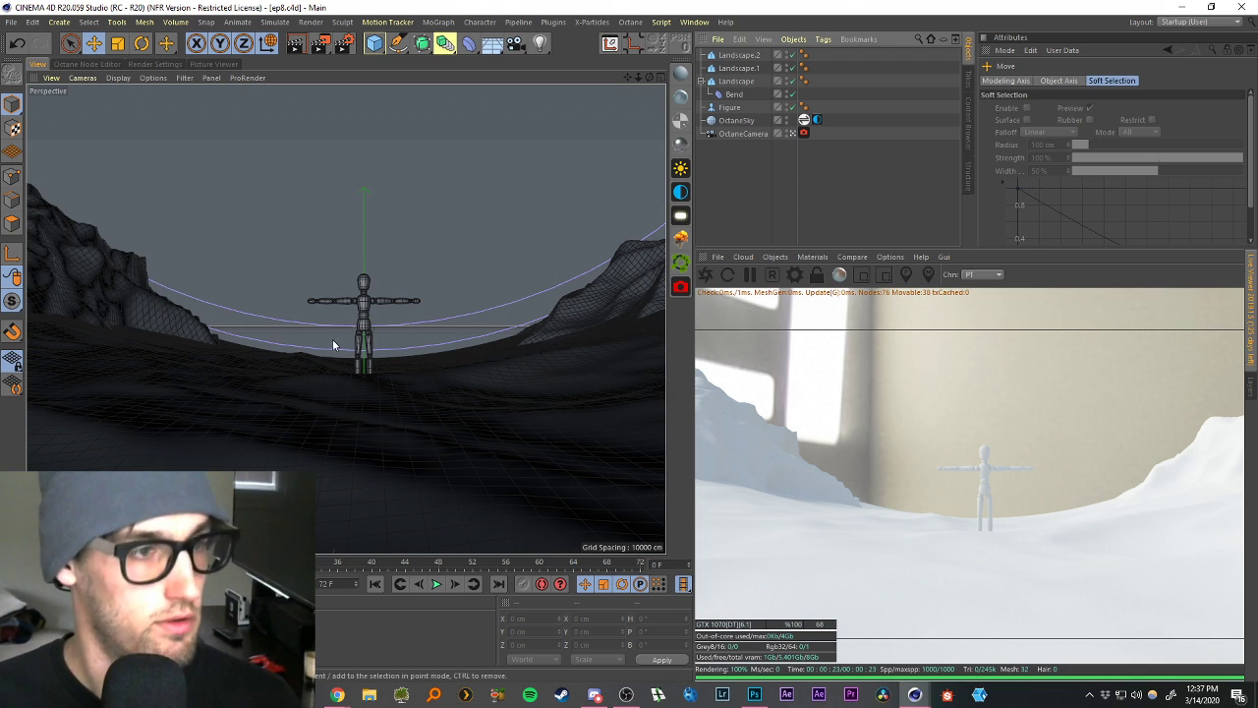
Collapse the bent Landscape's hierarchy and delete the OctaneSky object with its HDRI tags.
click(705, 81)
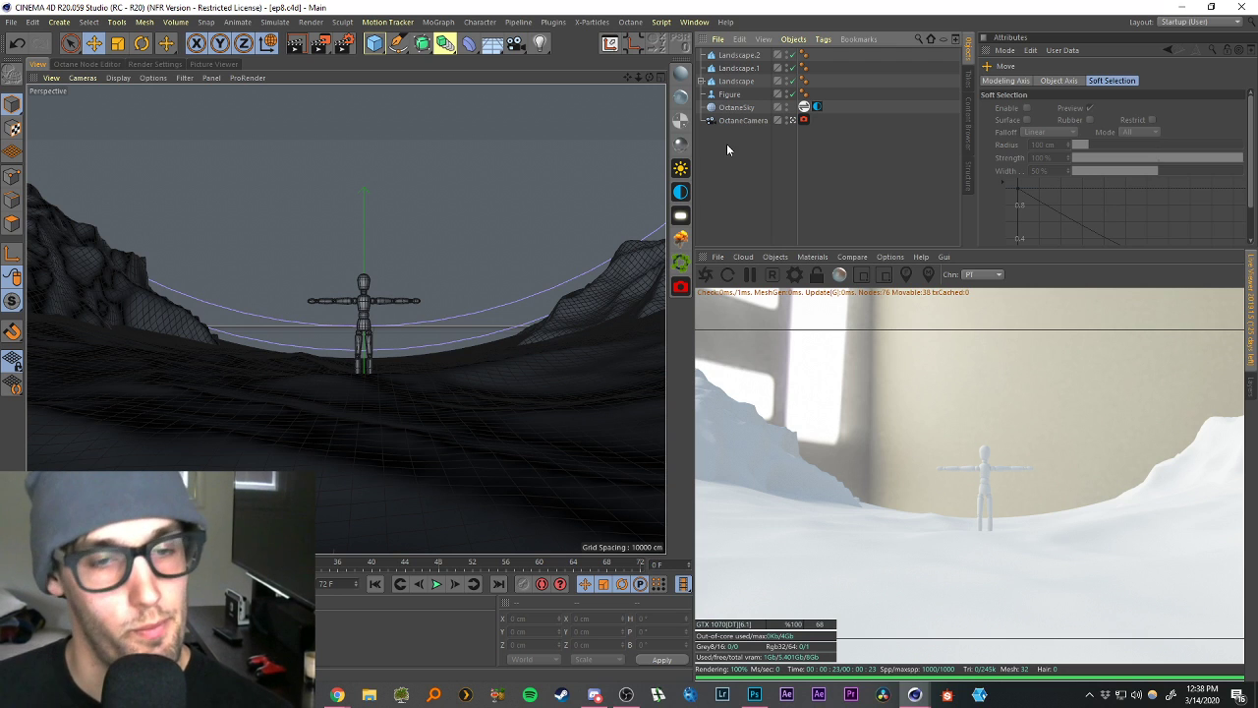
click(803, 108)
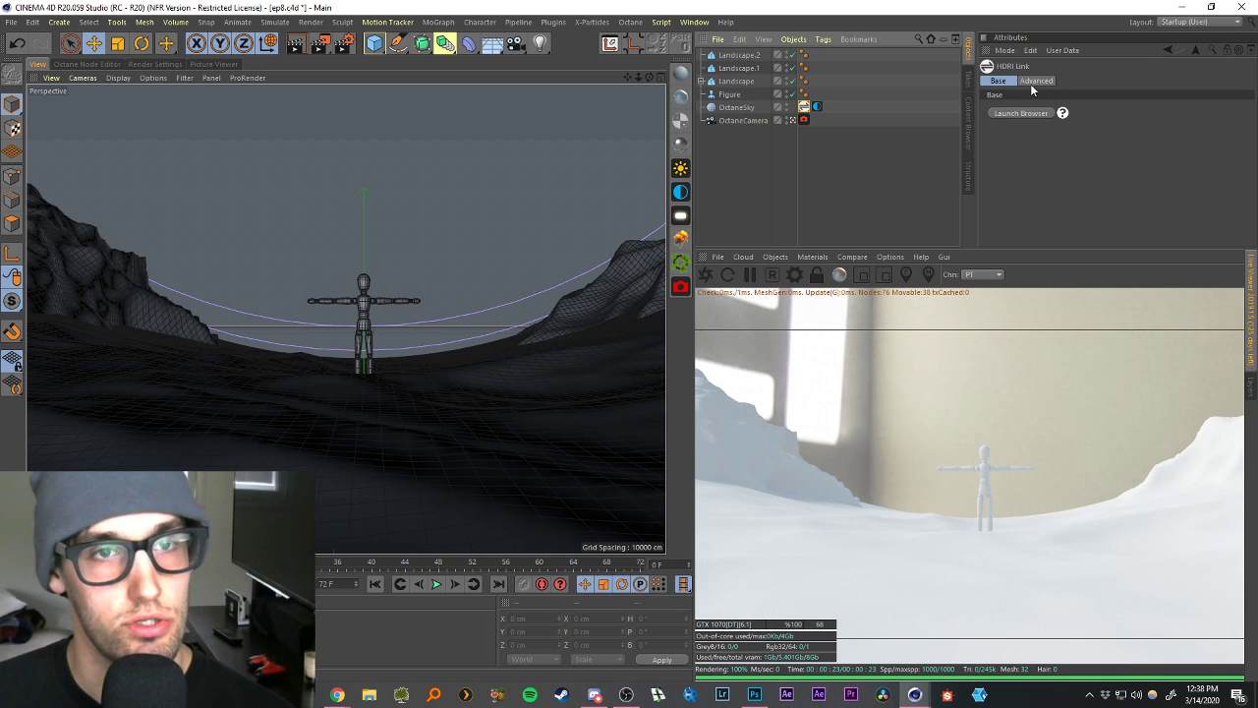
click(816, 107)
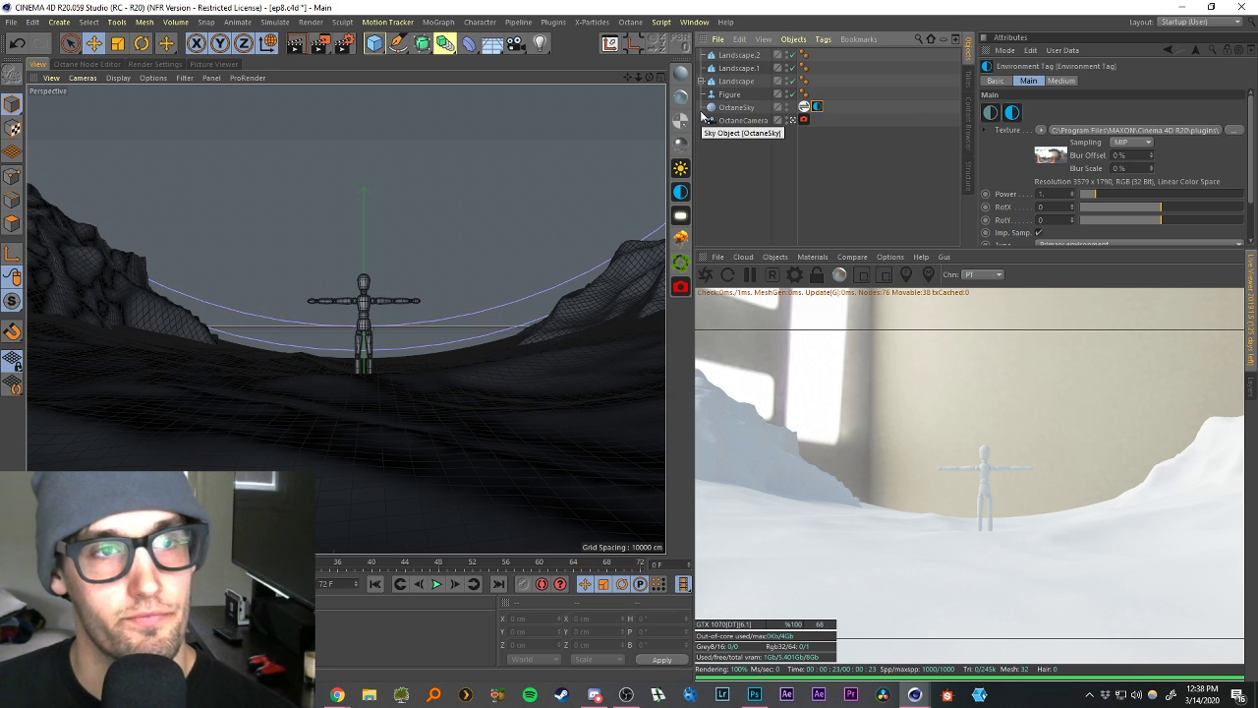
click(737, 109)
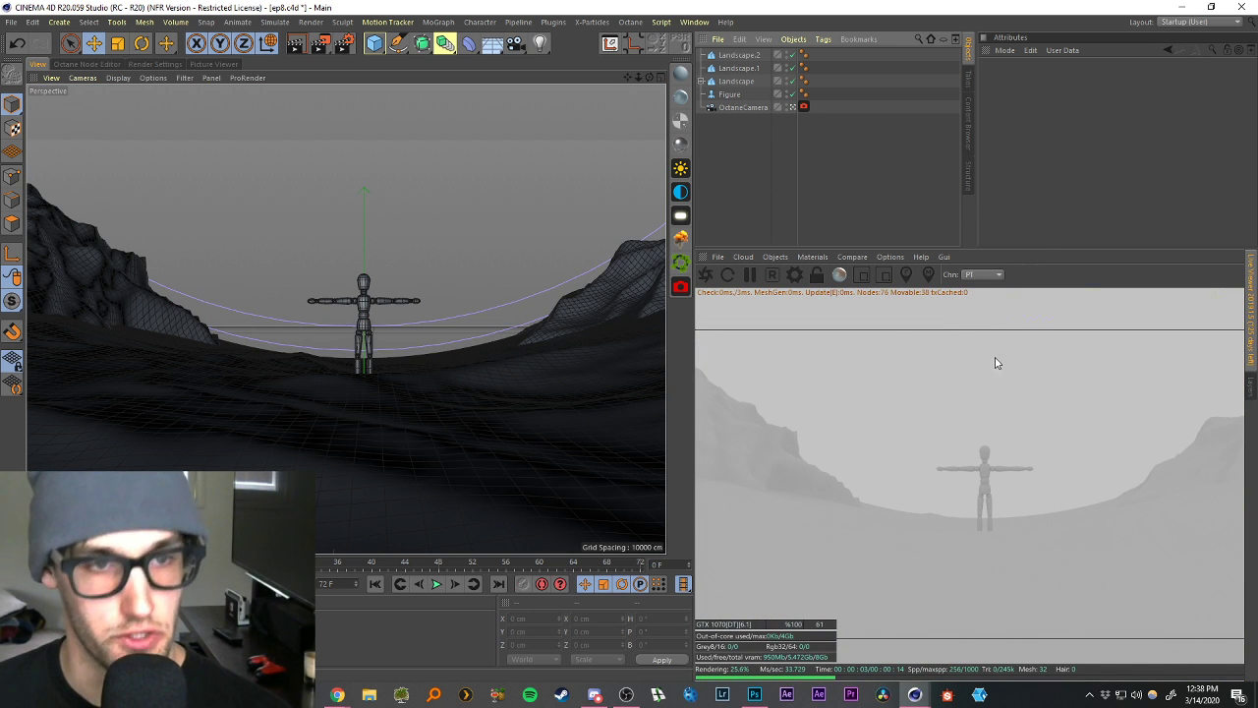
Add a new Octane HDRI environment, switch its texture to RgbSpectrum and open that shader's color settings.
click(680, 195)
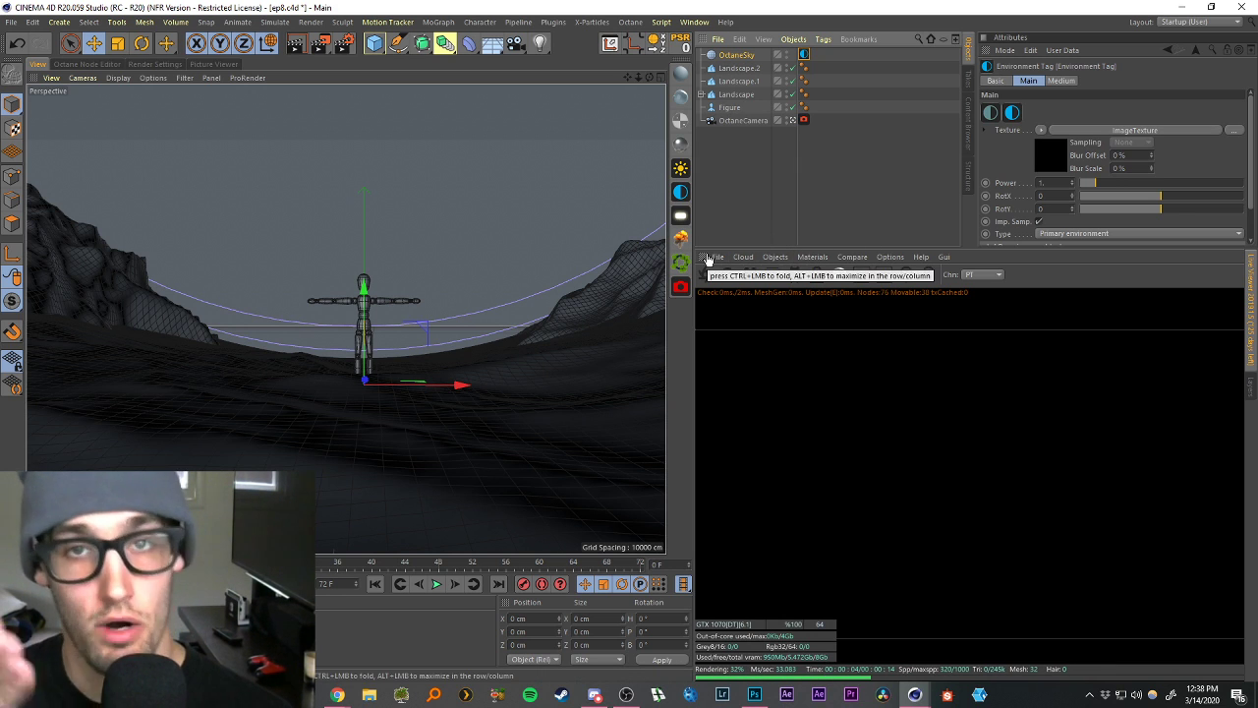
click(807, 257)
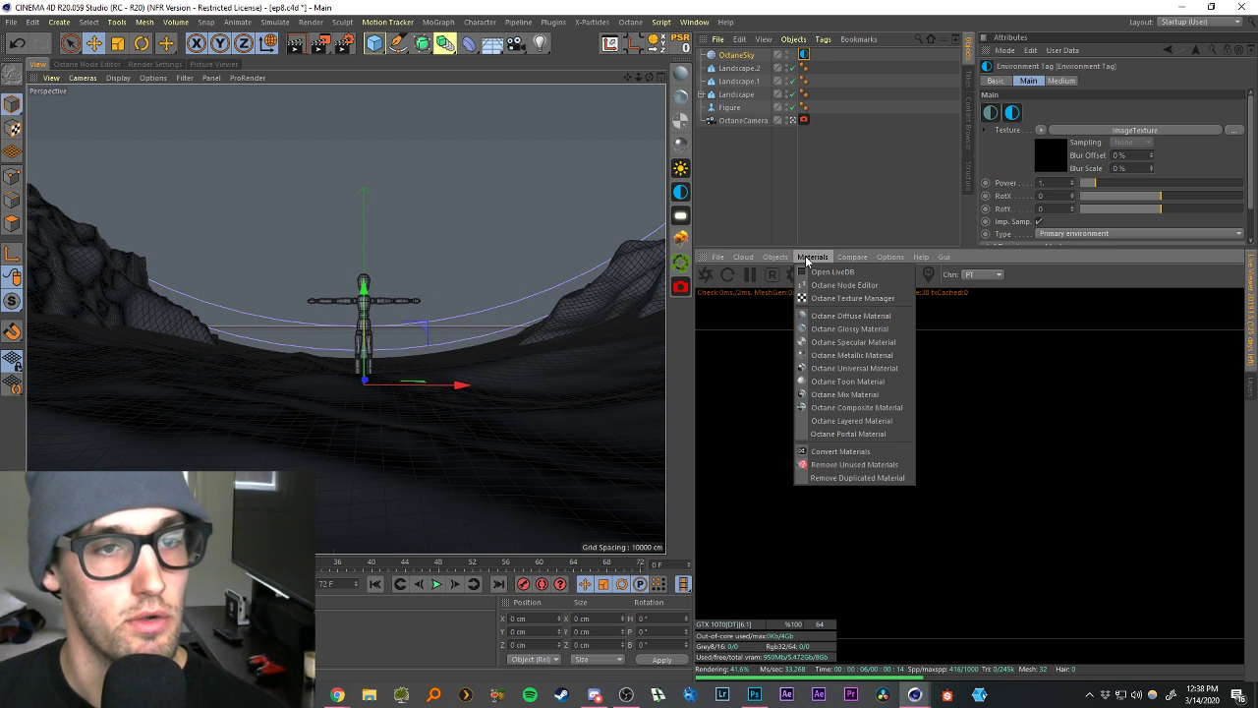
click(773, 257)
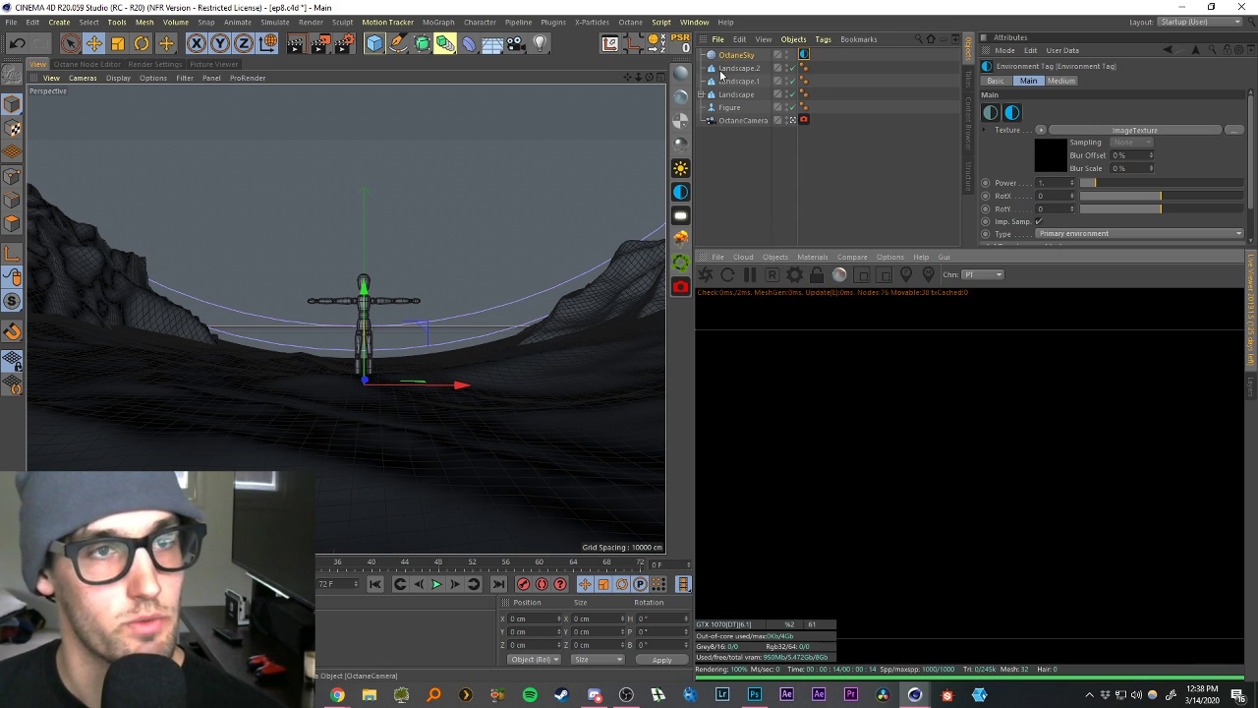
click(739, 56)
click(804, 55)
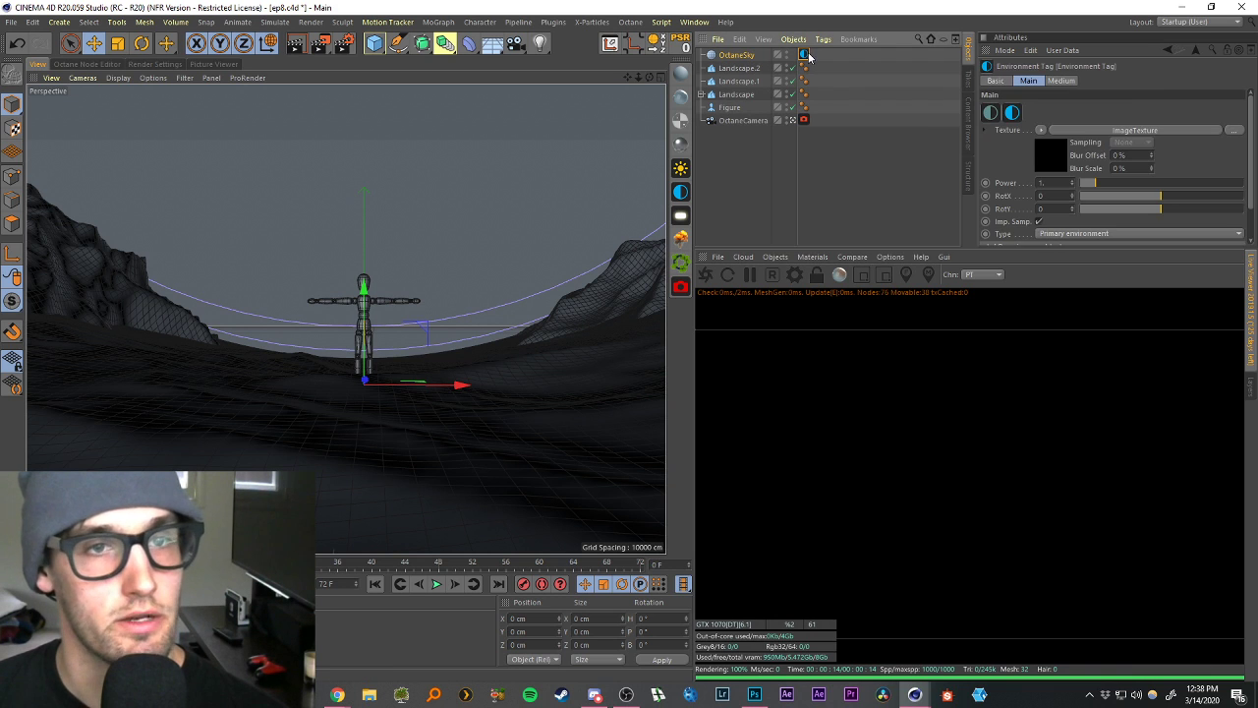
click(990, 113)
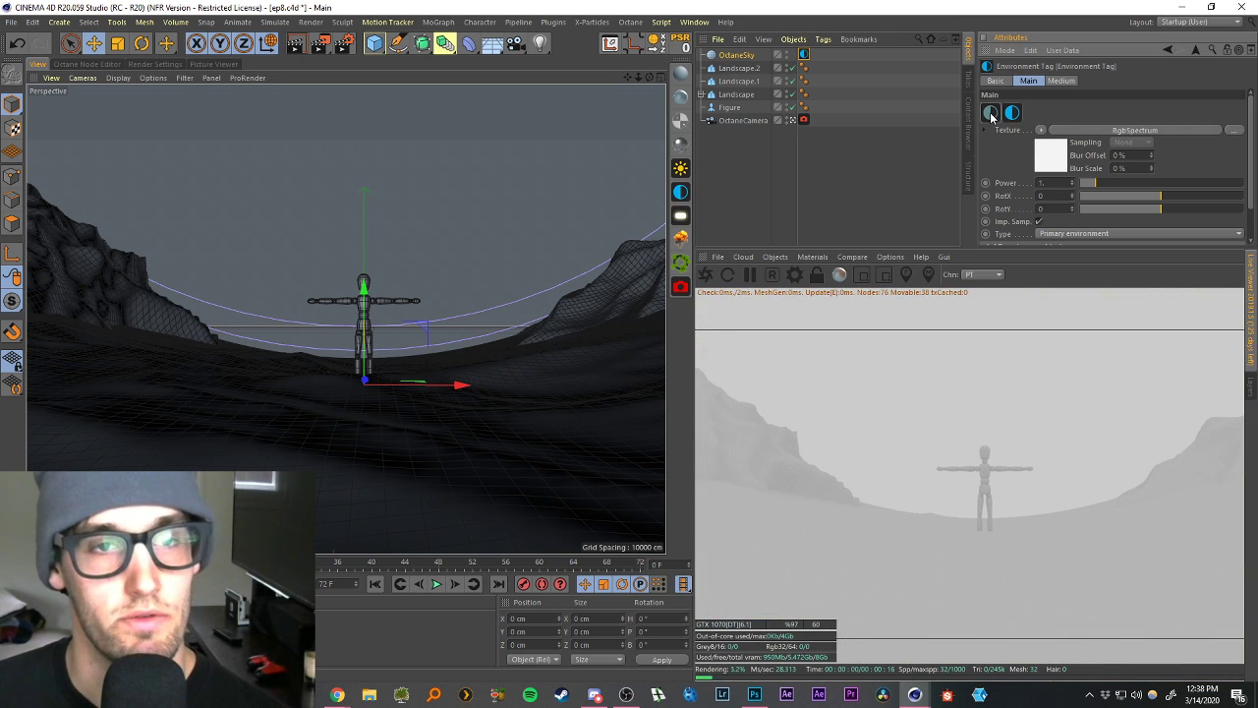
click(1050, 156)
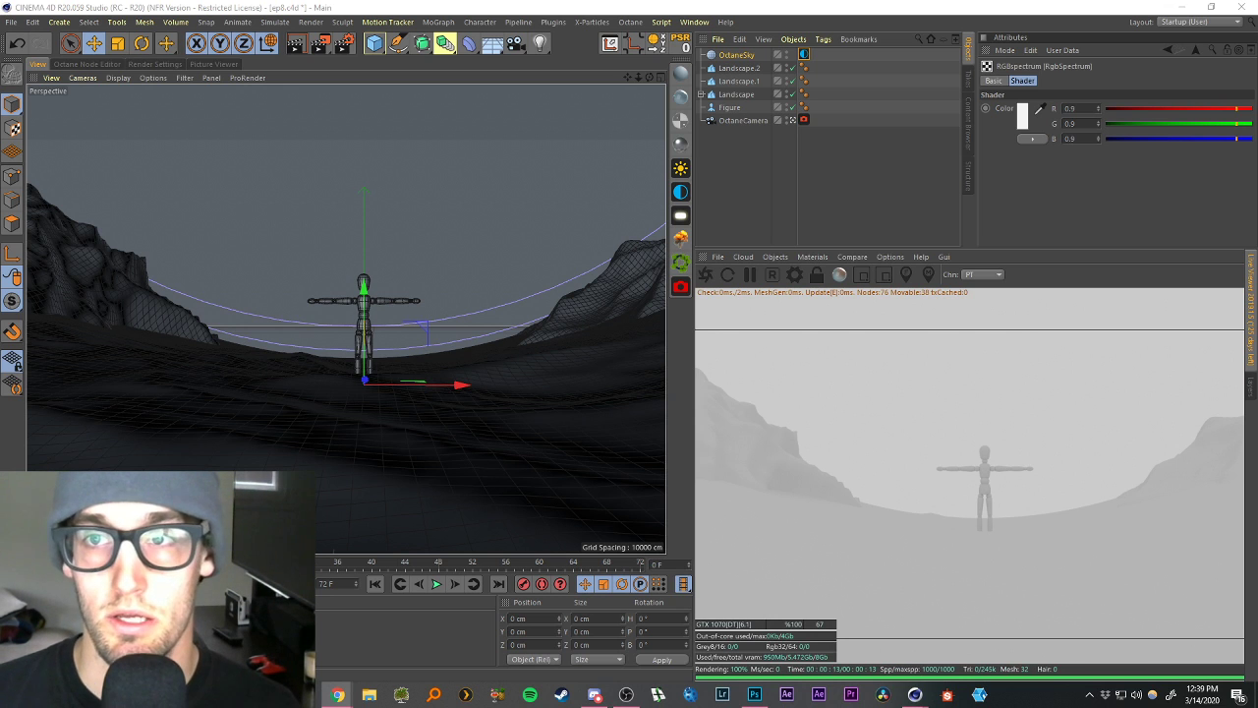
Switch to Chrome, show the Google image results for "underwater scene" and examine the "Underwater Scene With Caustics" picture.
drag(1257, 69, 649, 71)
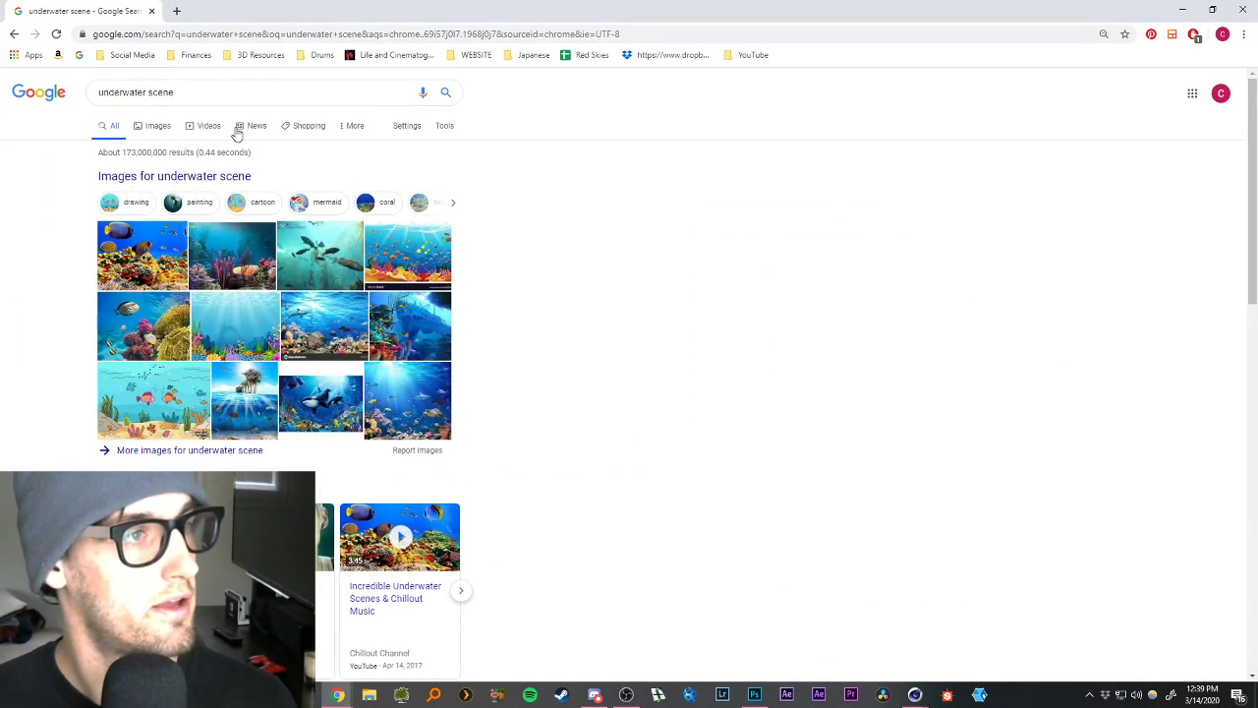
click(160, 126)
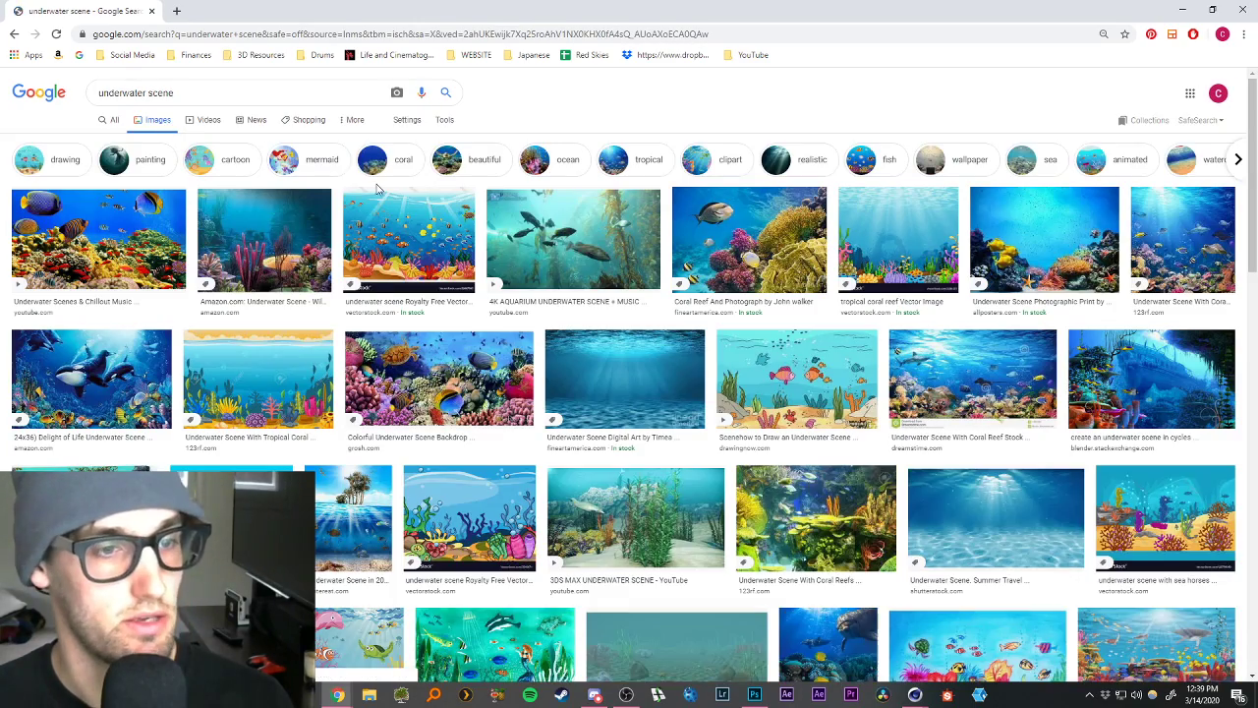
scroll(454, 273, down, 4)
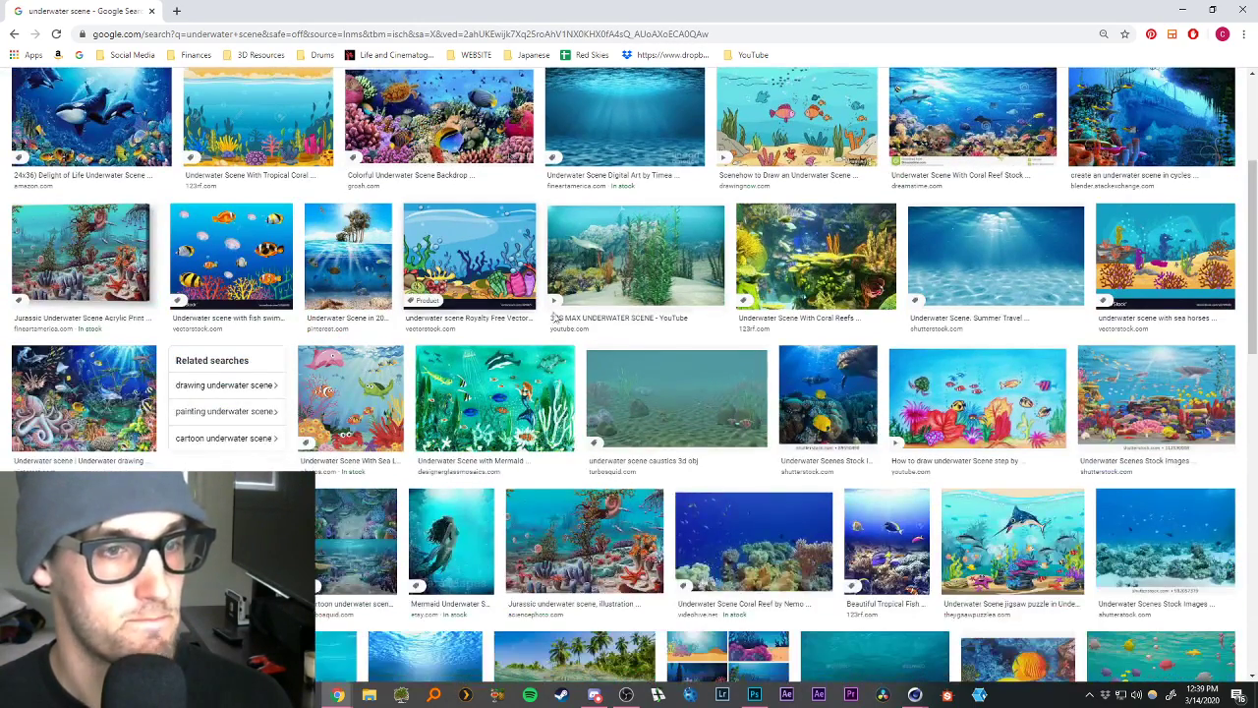
click(678, 393)
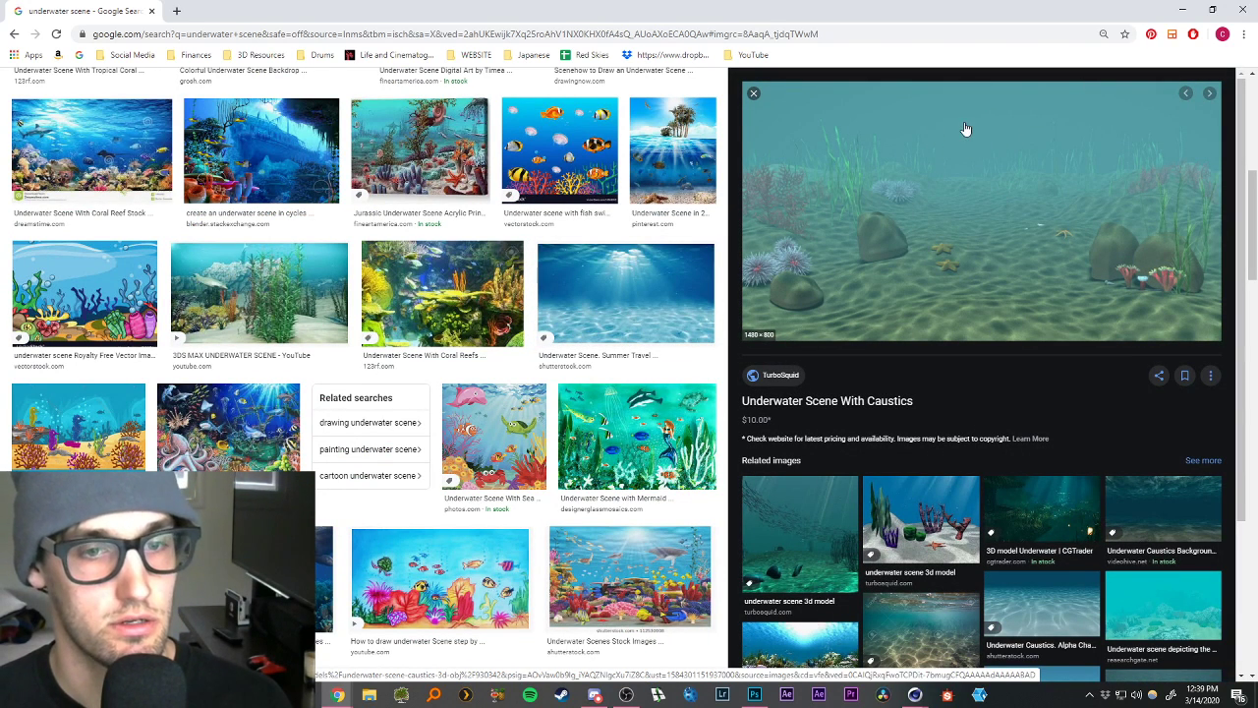
scroll(958, 233, down, 2)
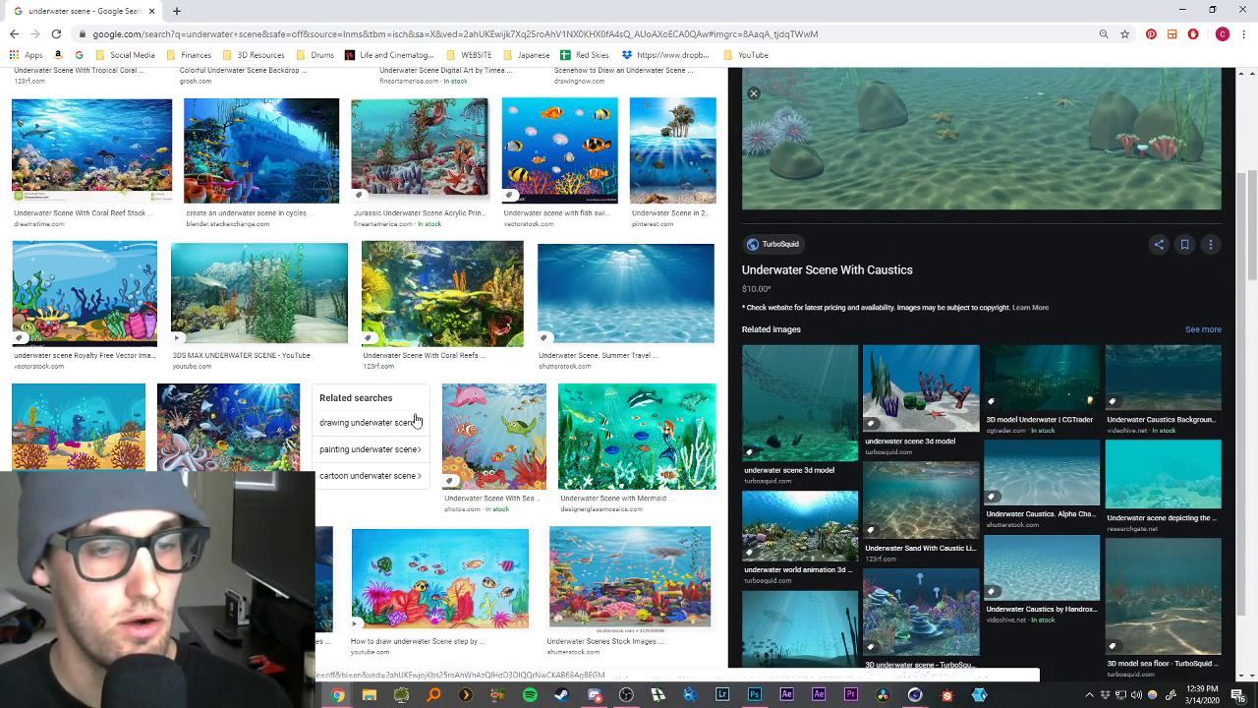
scroll(415, 419, up, 2)
scroll(415, 419, up, 3)
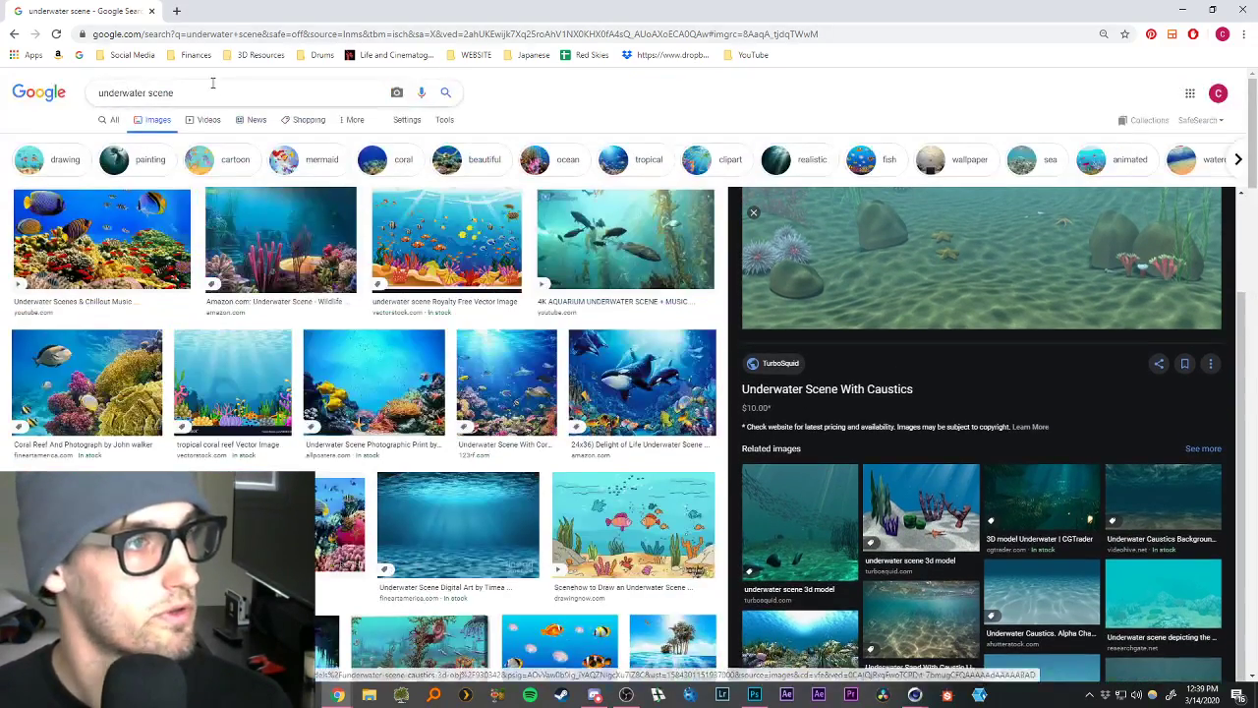
Search Google Images for "underwater statues".
drag(213, 87, 84, 94)
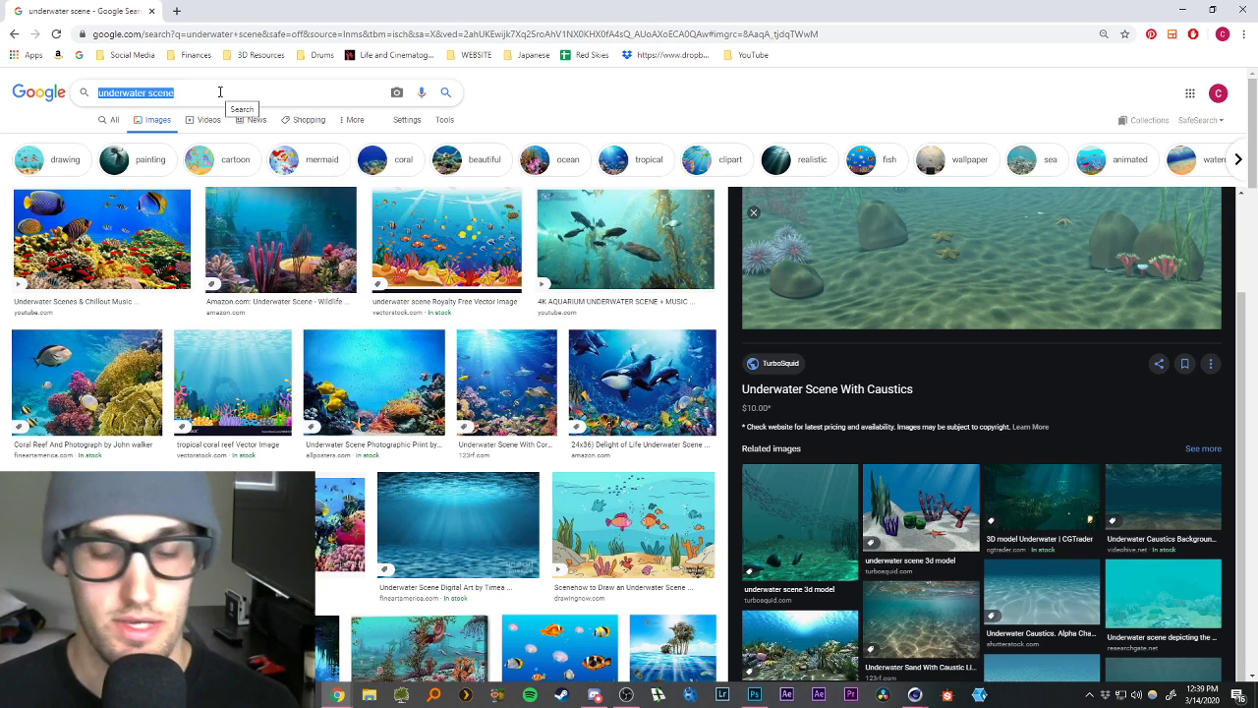
text(under)
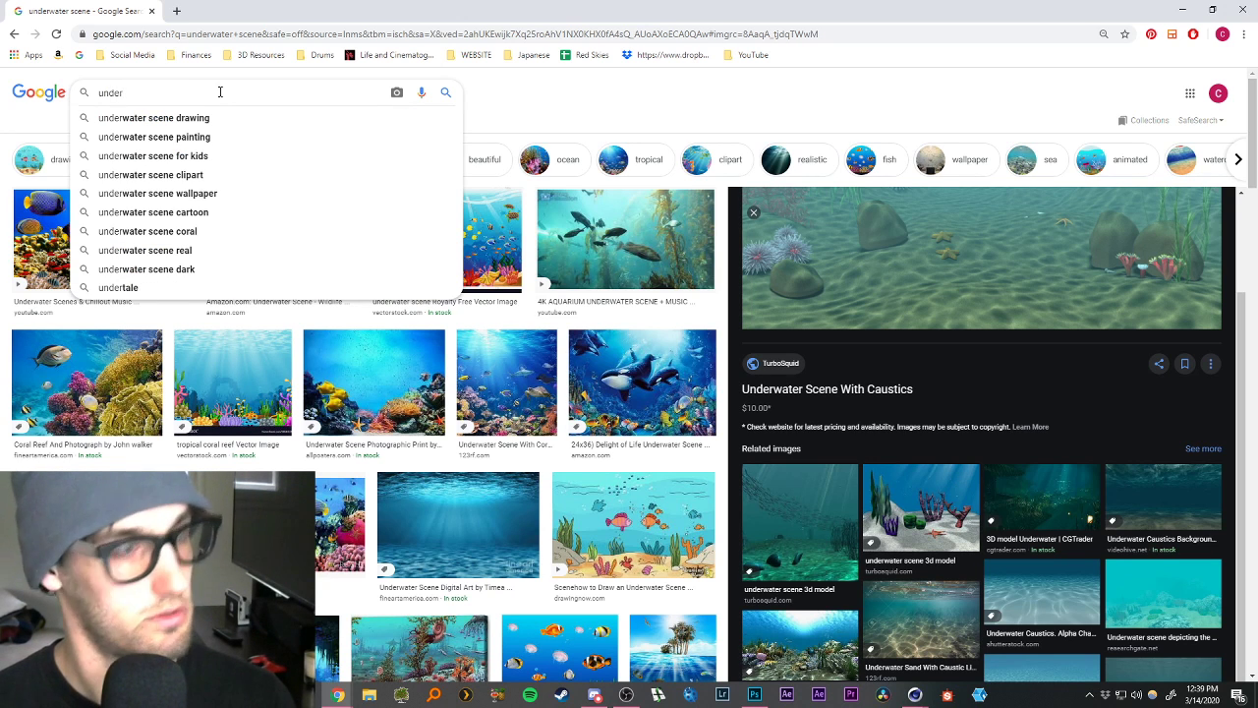
text(water statues)
key(Return)
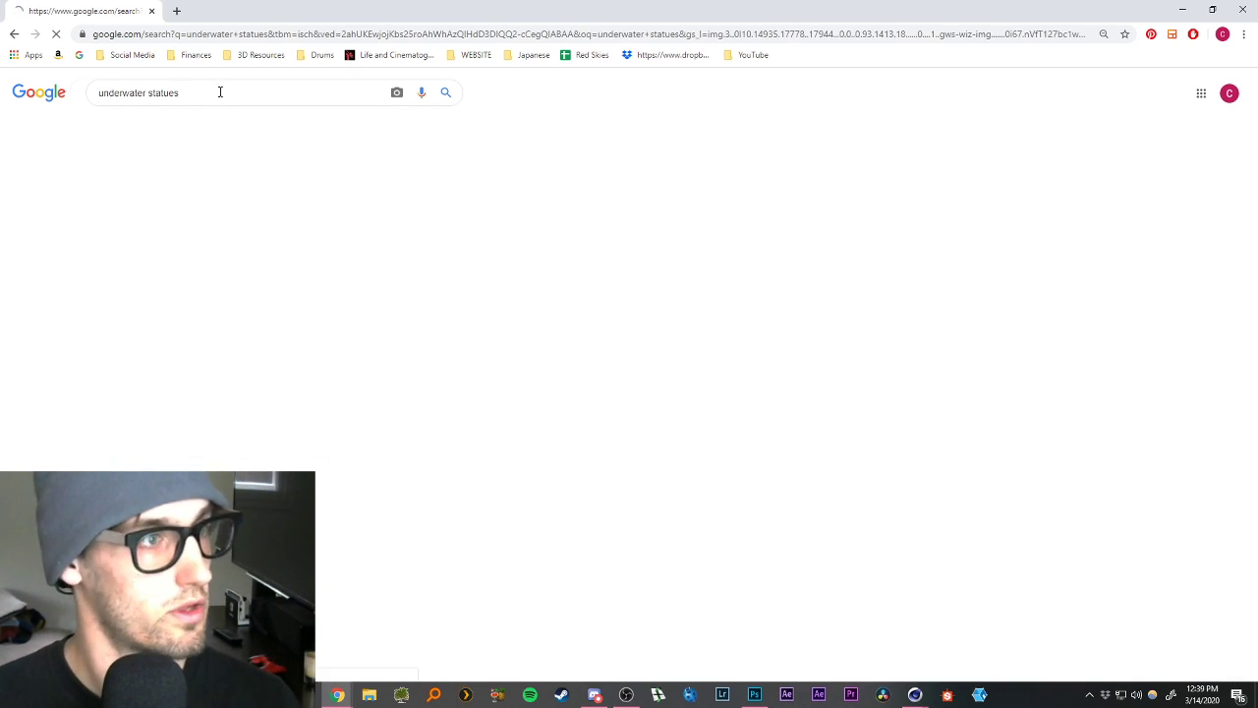
Preview the "Top 5 Incredible Underwater Statues" and "Ghostly figures appear from the depths of the ocean" images as color references.
scroll(234, 306, down, 1)
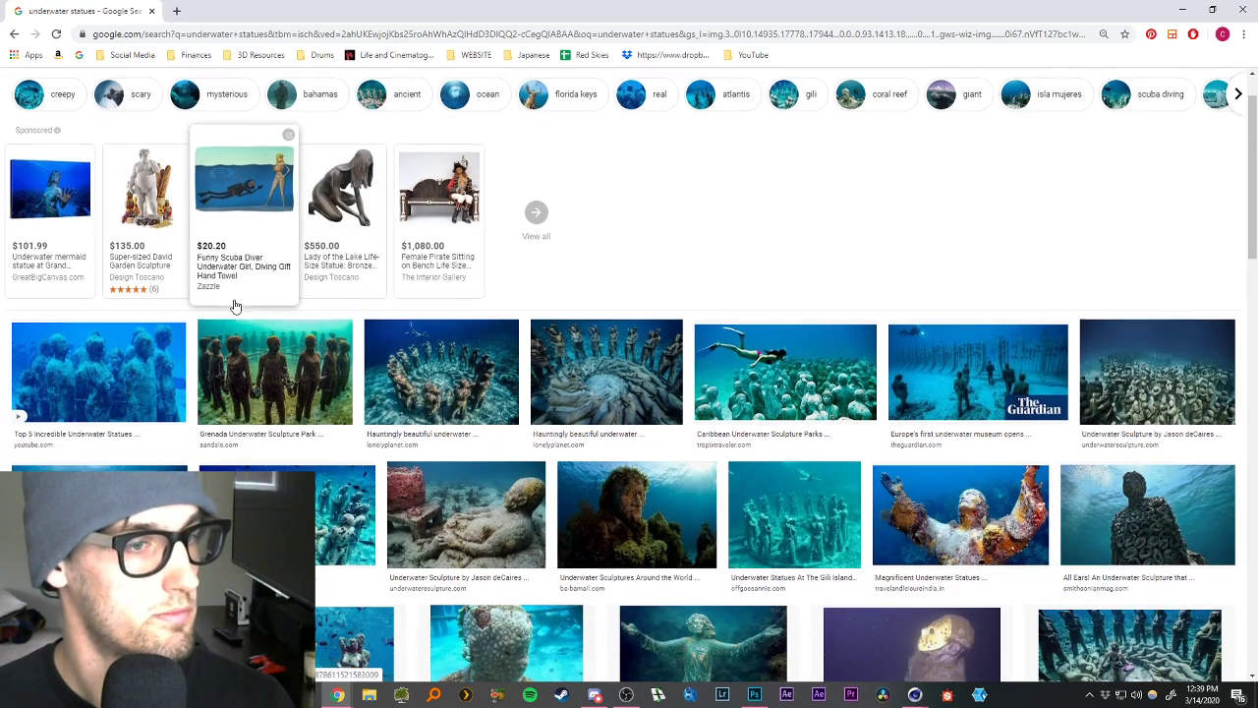
click(98, 372)
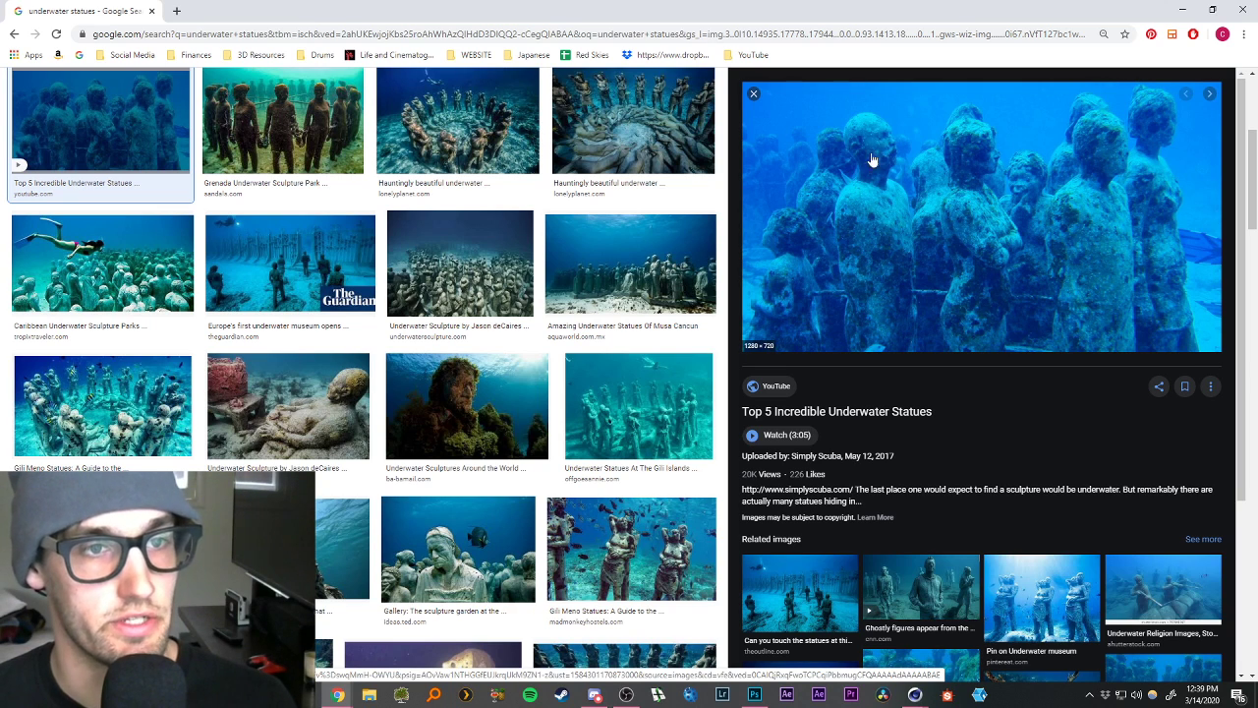
scroll(599, 334, down, 1)
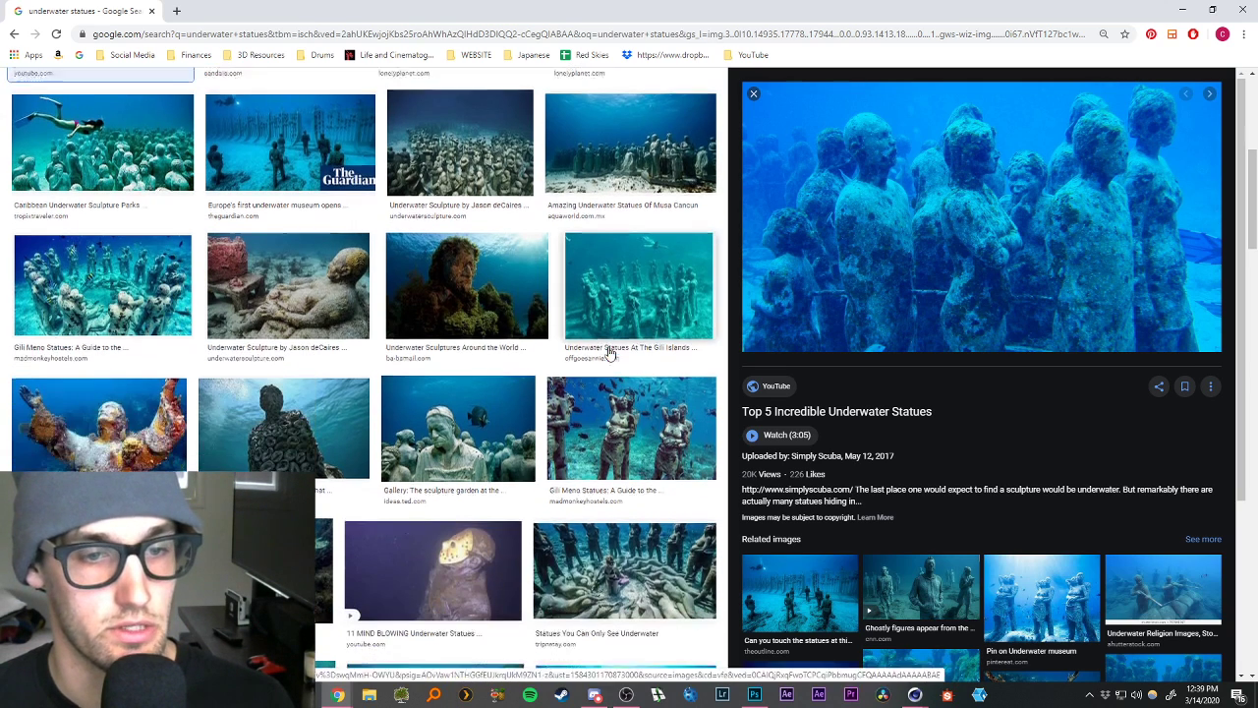
click(924, 586)
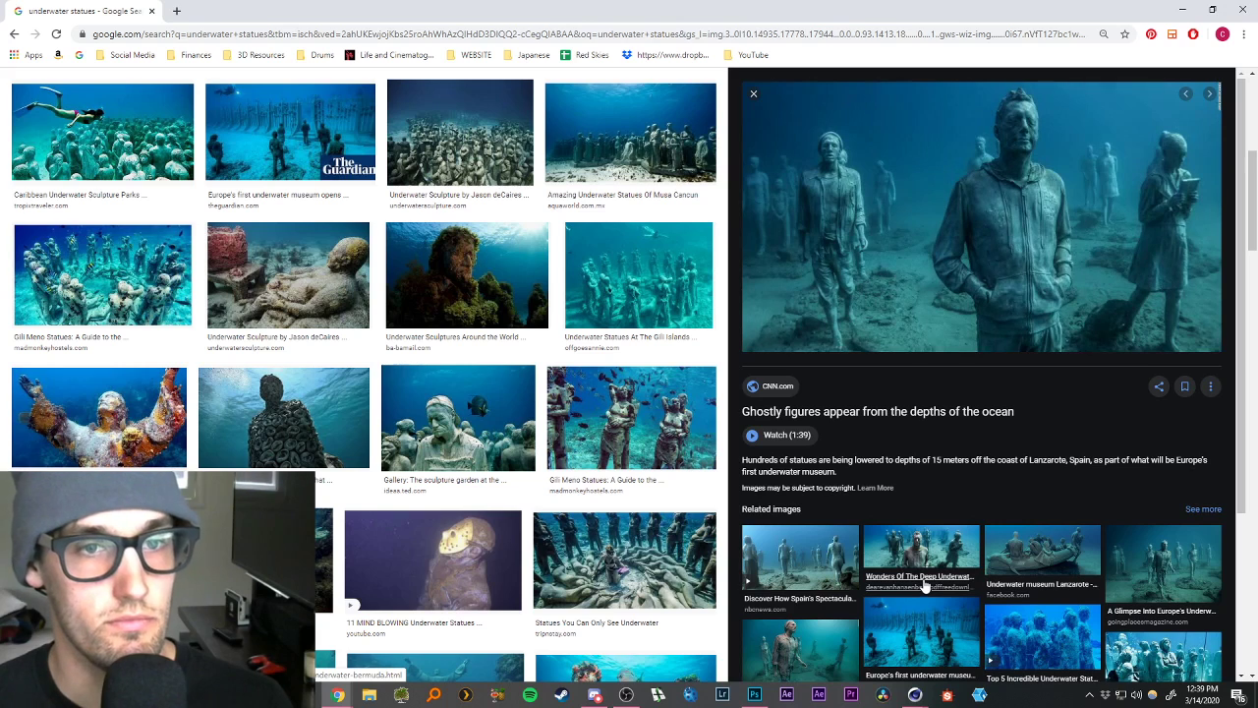
Reopen the sky's RgbSpectrum color settings and arrange Cinema 4D beside the Chrome window showing the CNN underwater statues photo.
scroll(948, 393, up, 1)
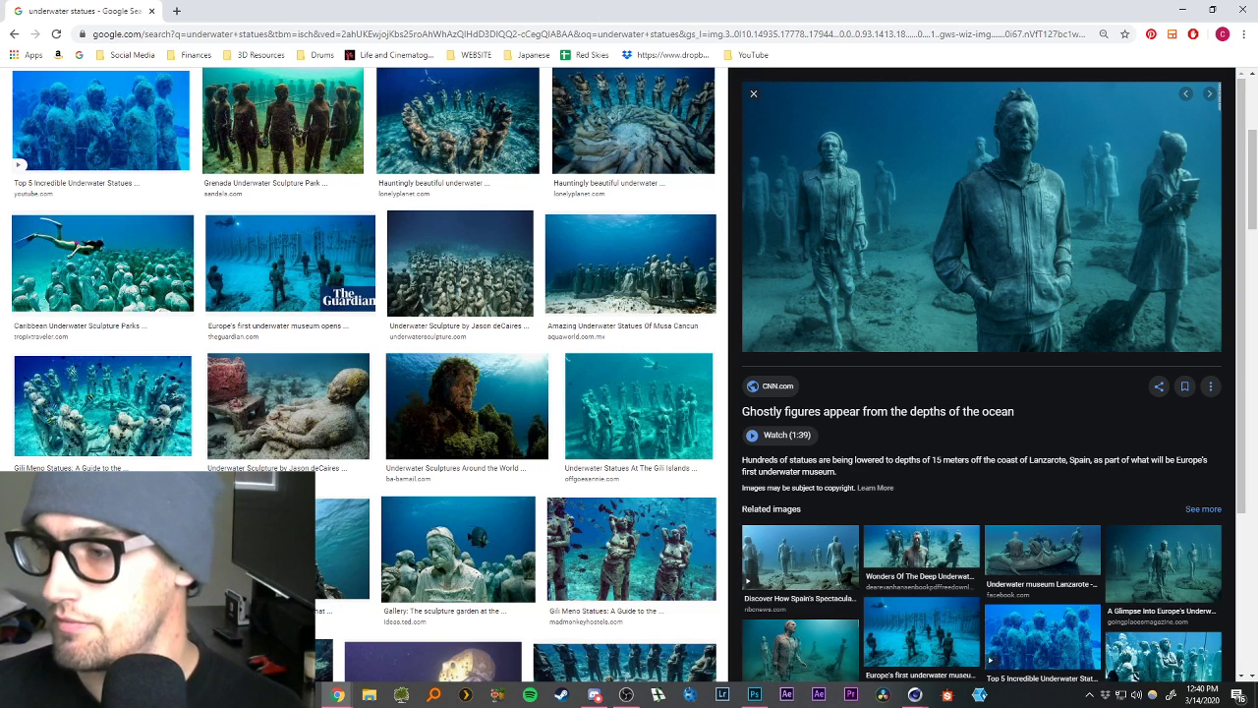
click(1182, 9)
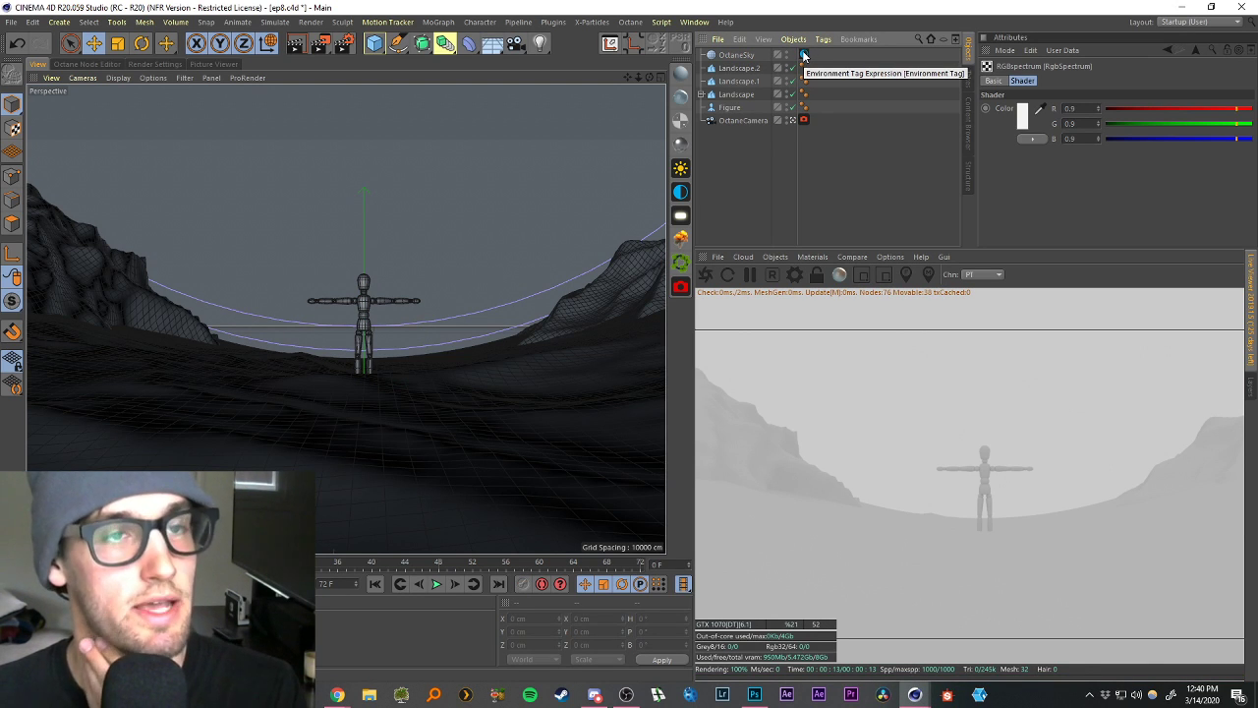
click(802, 54)
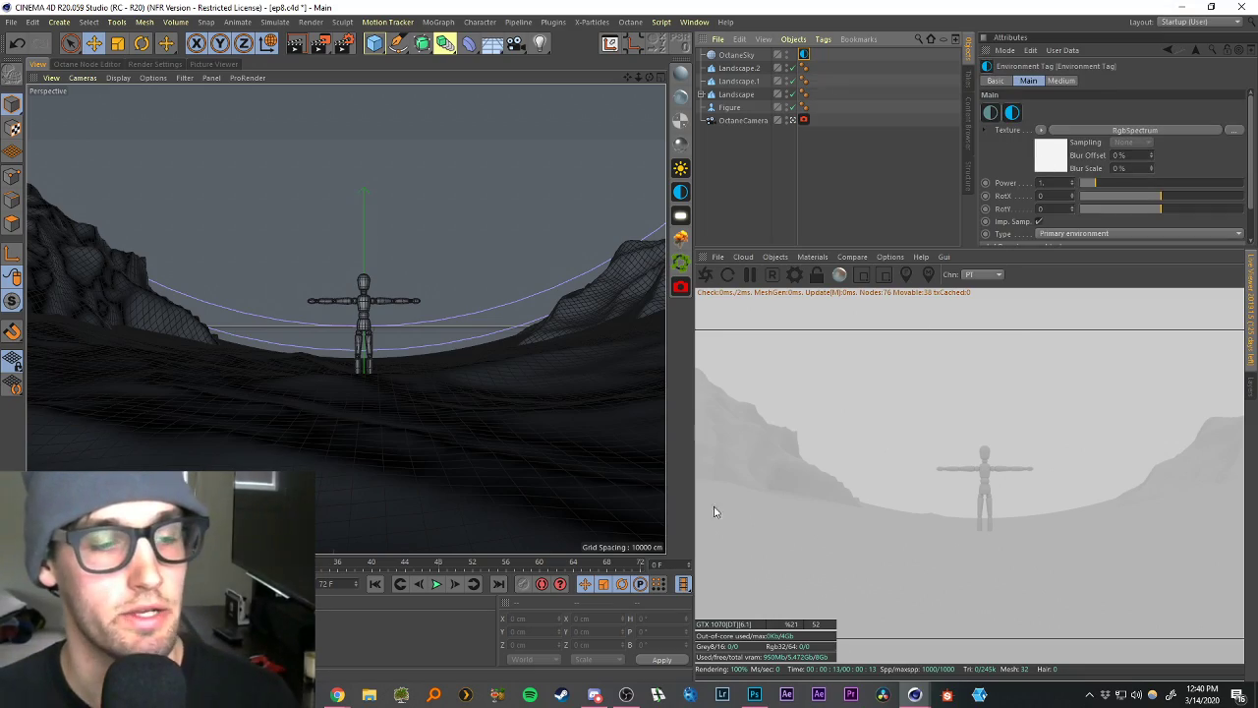
click(341, 696)
click(466, 631)
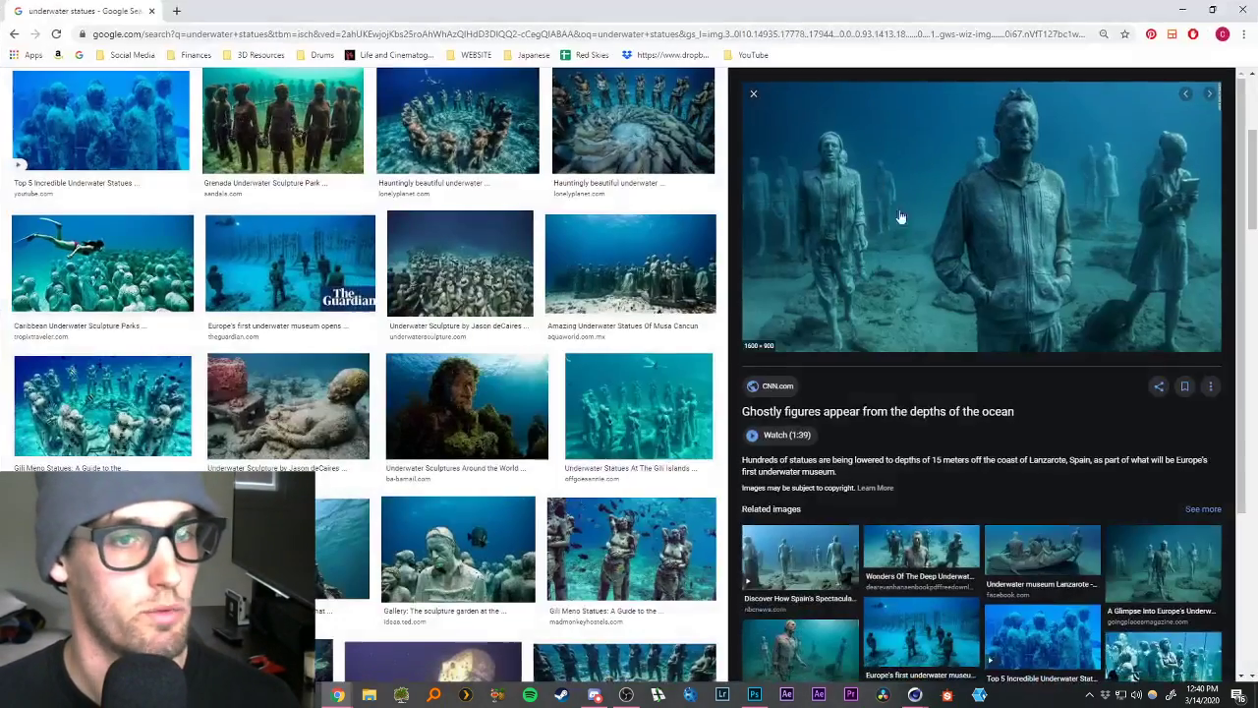
drag(840, 22, 795, 177)
double_click(795, 177)
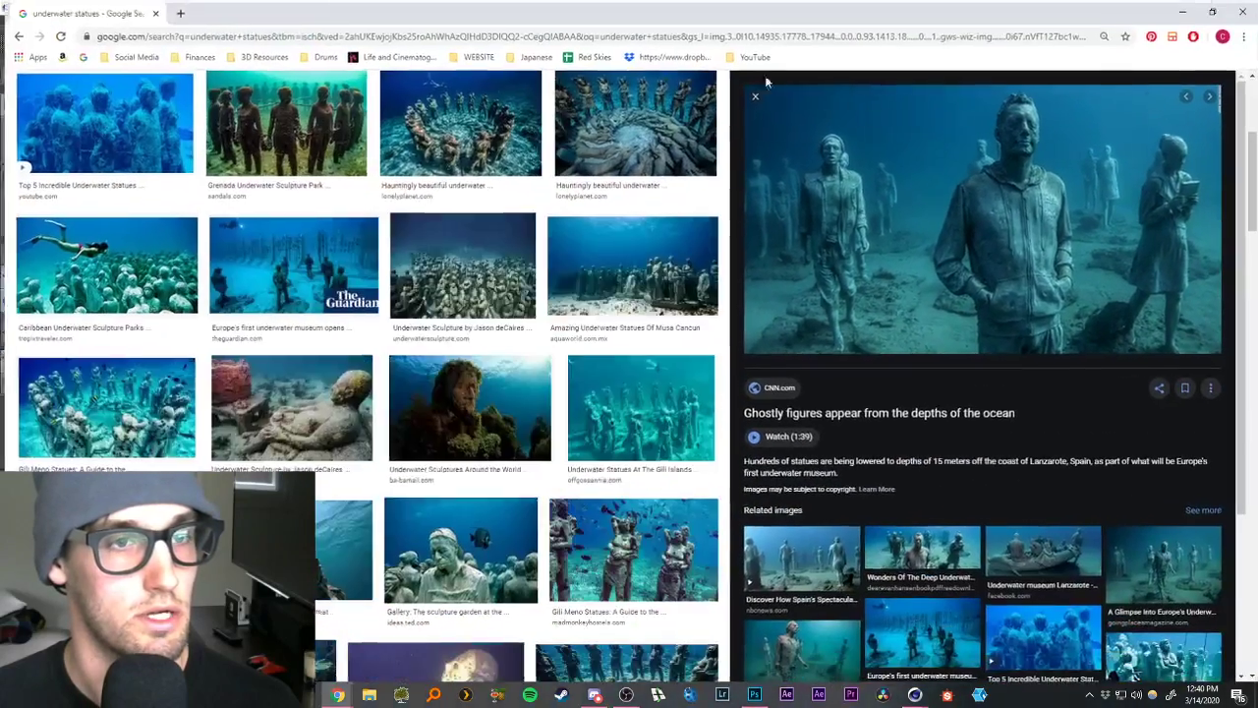
right_click(835, 204)
drag(866, 8, 886, 393)
click(1050, 160)
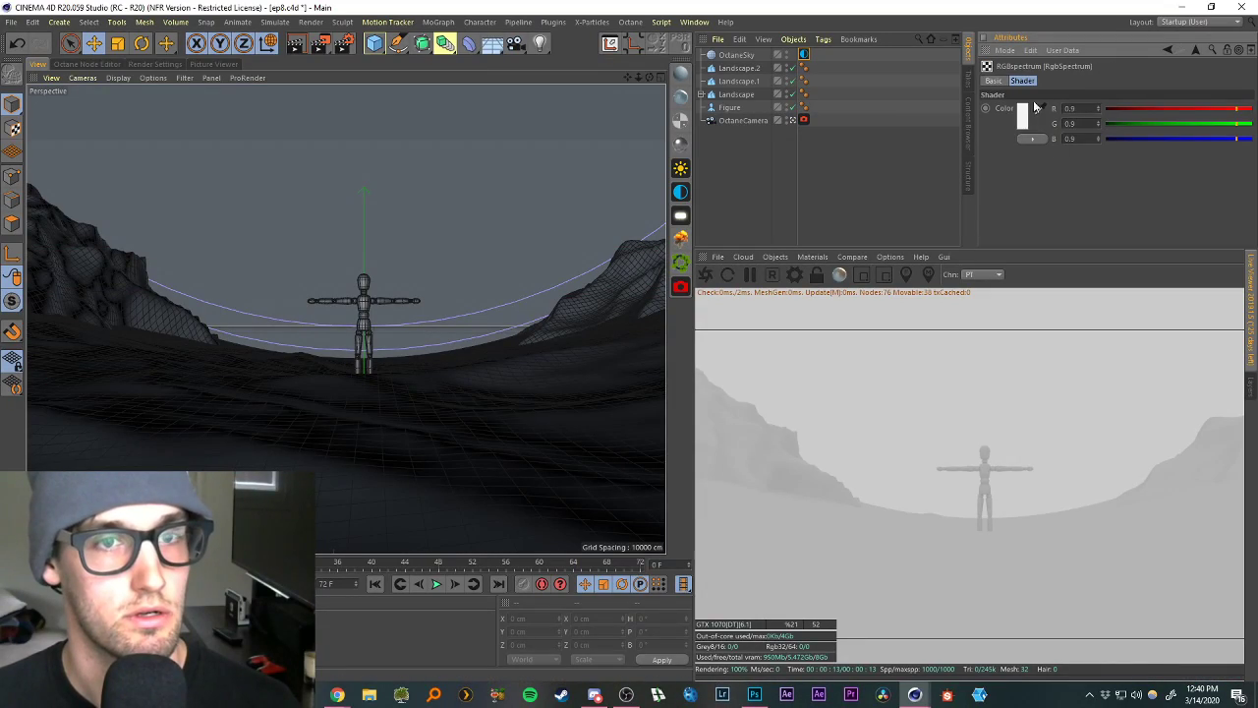
drag(1103, 17, 644, 50)
Sample the blue water of the statues photo as the sky's RgbSpectrum color, minimize Chrome and maximize Cinema 4D.
click(669, 157)
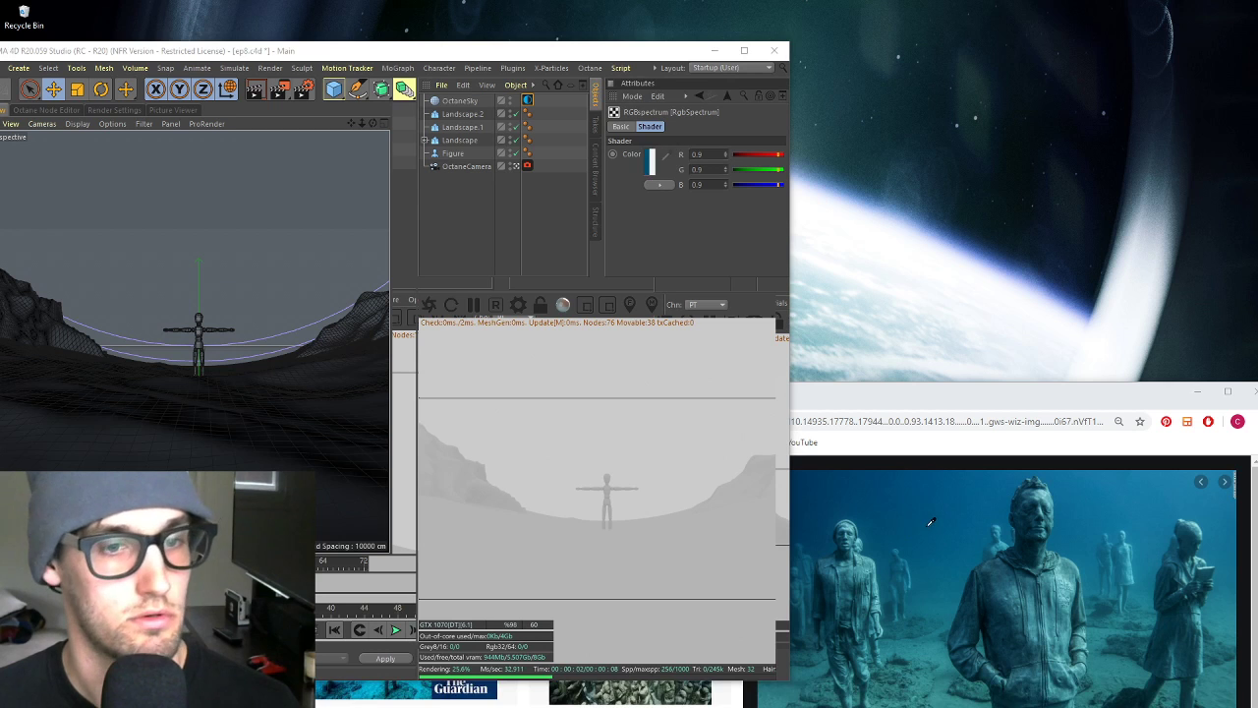
click(906, 475)
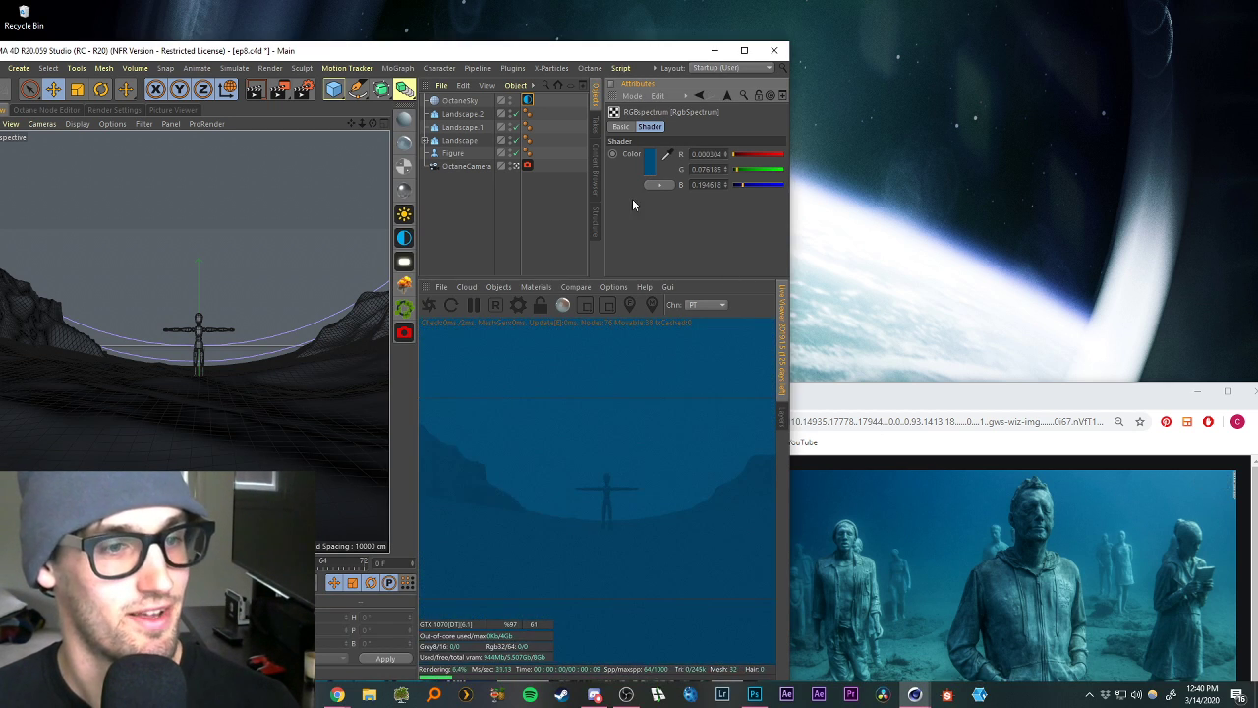
drag(1185, 391, 1130, 357)
click(1142, 357)
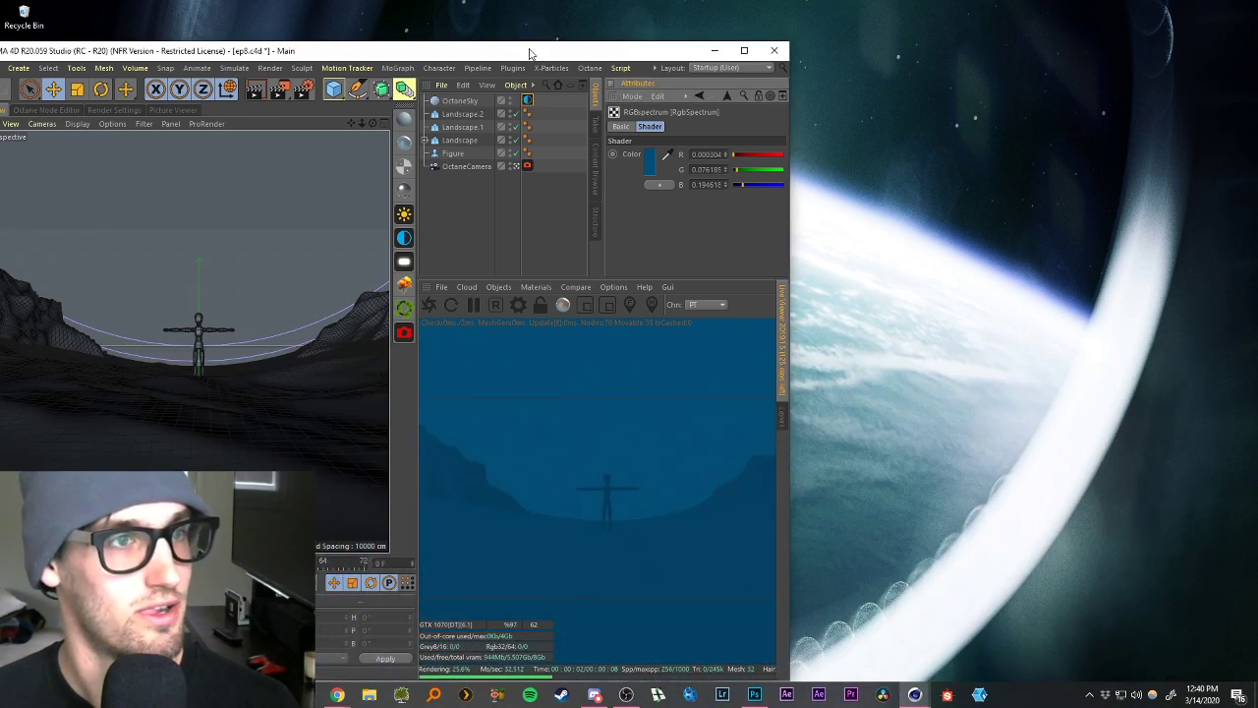
double_click(533, 50)
click(739, 165)
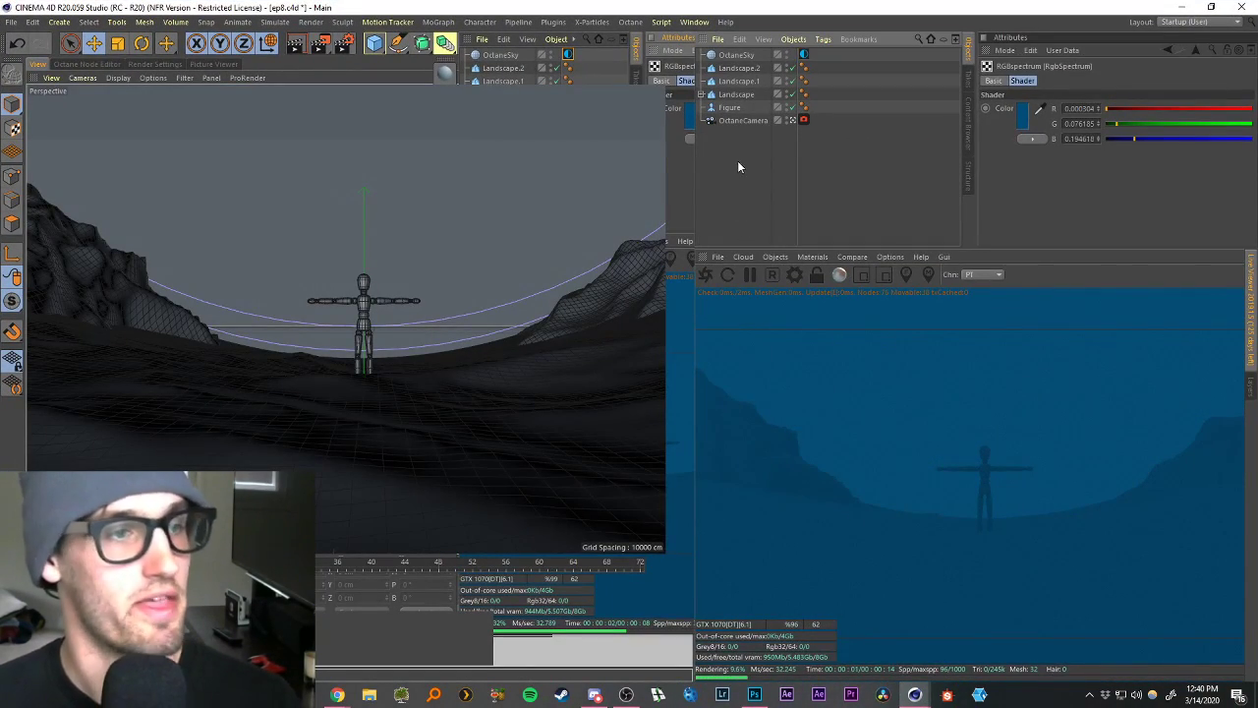
drag(695, 159, 695, 159)
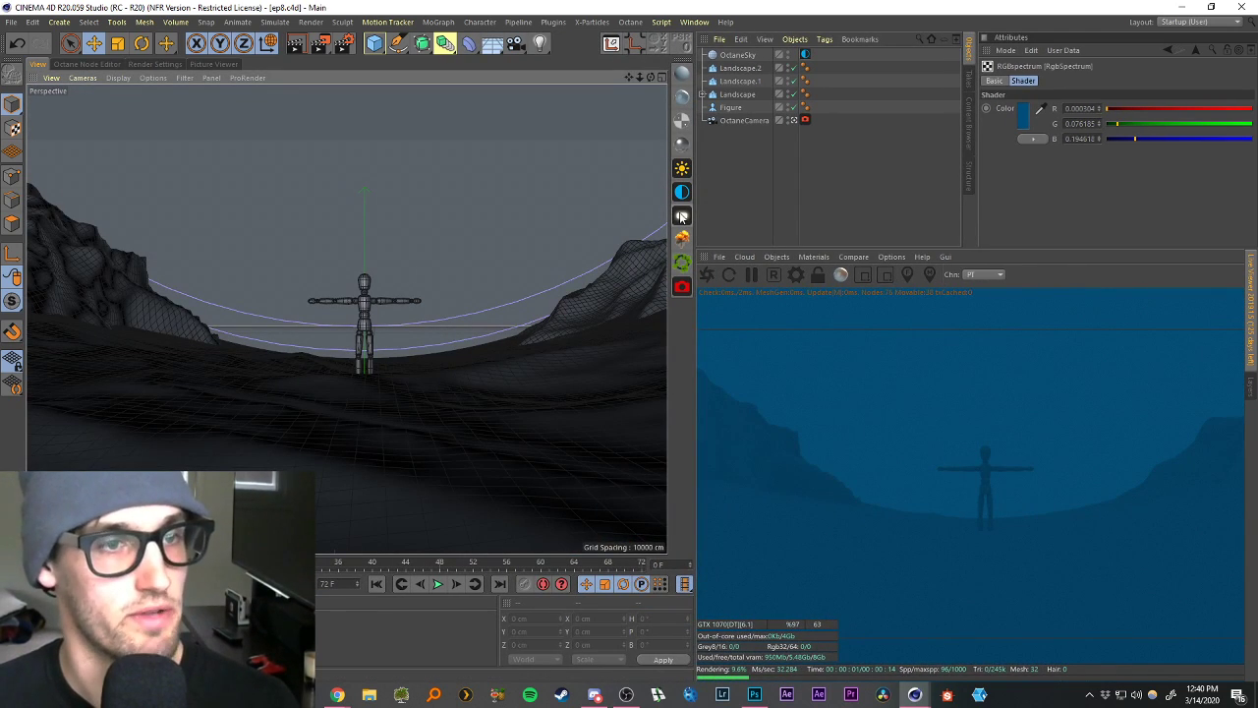
Add an Octane area light, pitch it to -90° and raise it above the figure to about 570 cm.
click(682, 216)
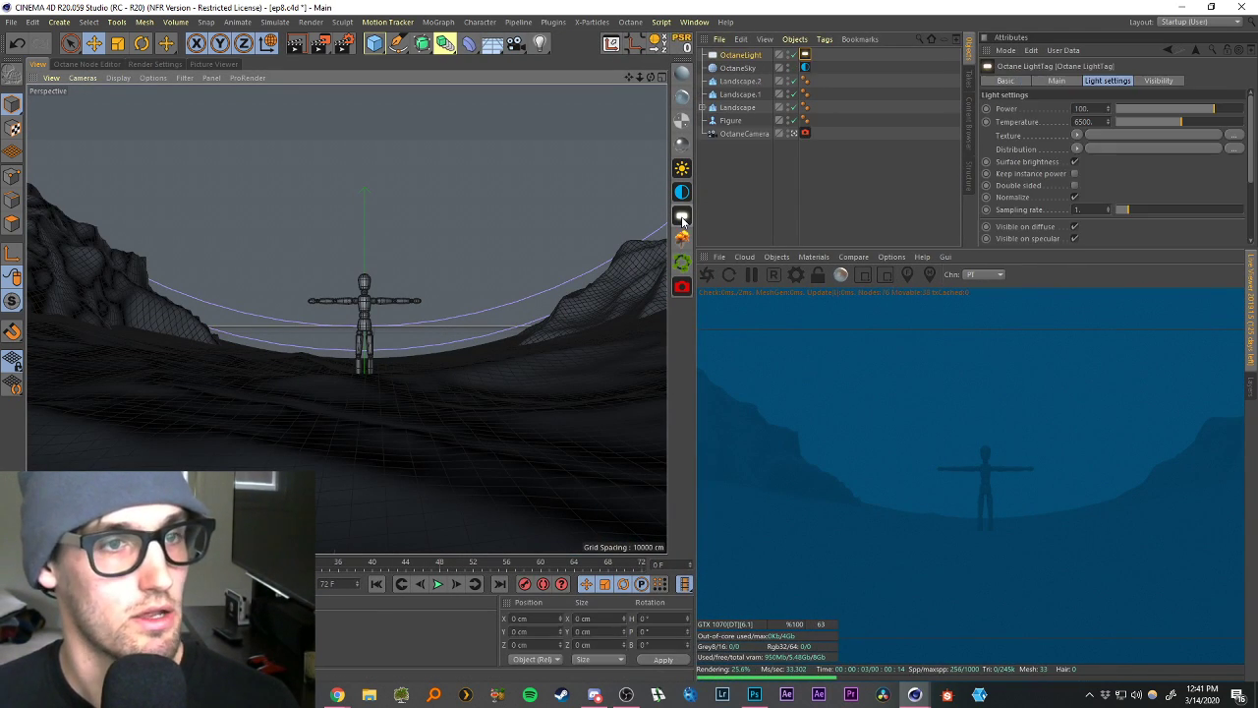
key(r)
drag(363, 359, 364, 218)
key(e)
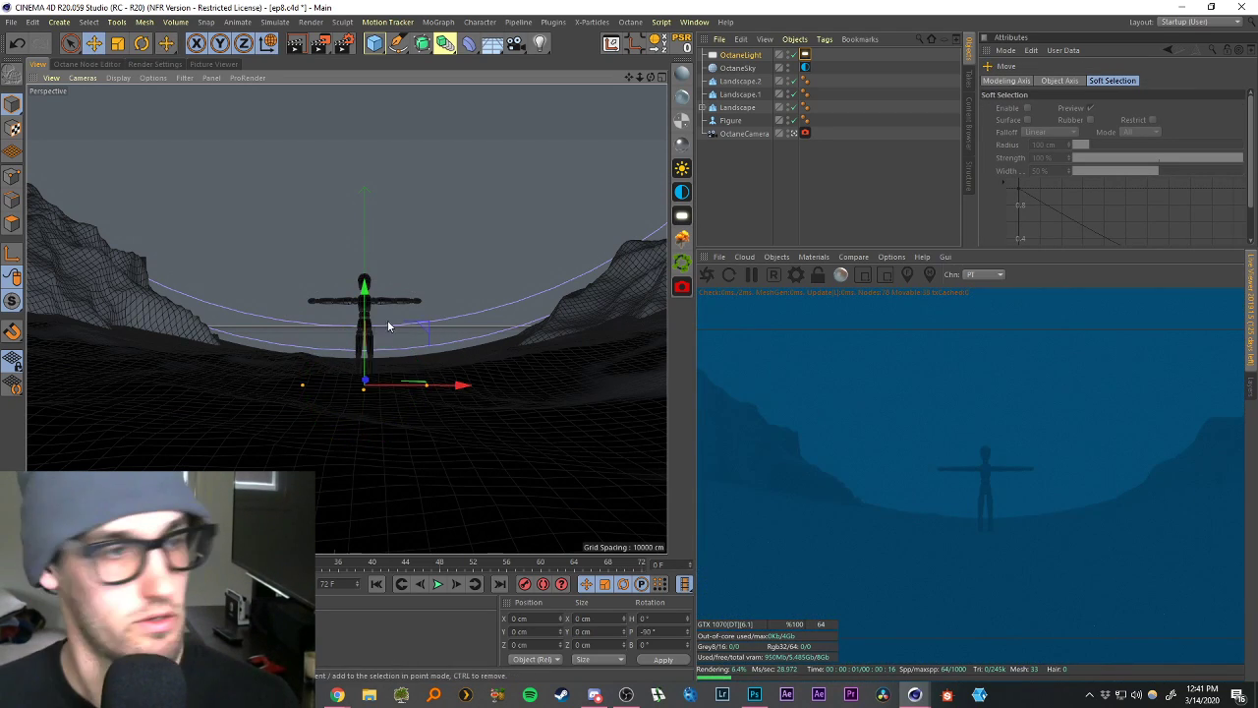
drag(365, 316, 386, 5)
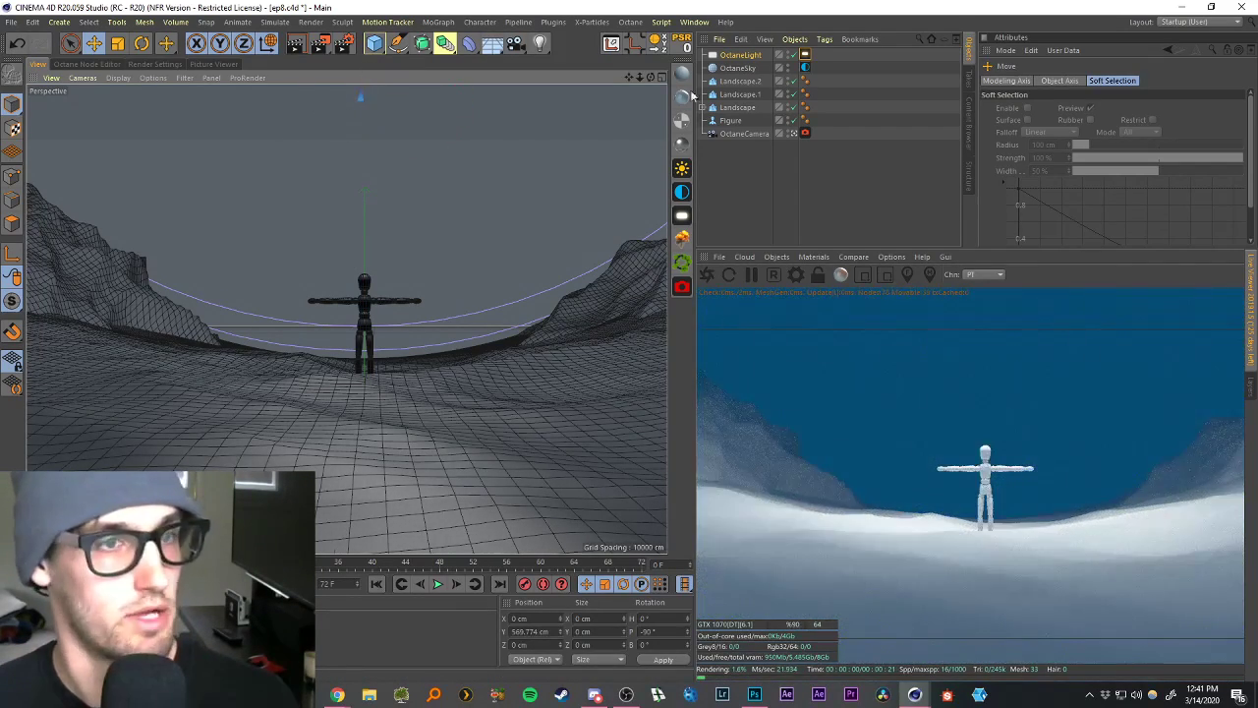
Leave the camera view and raise the area light to a height of about 1308 cm above the landscape.
click(794, 134)
alt+drag(473, 295, 557, 326)
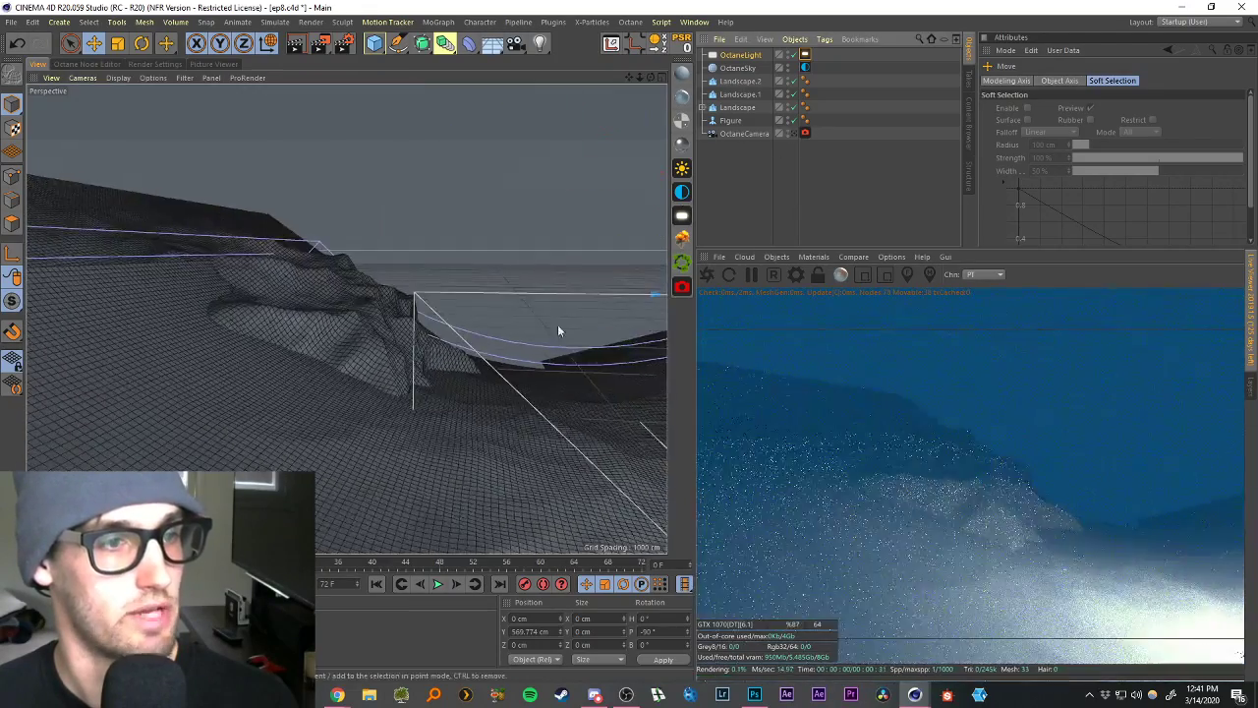
scroll(539, 389, down, 5)
scroll(542, 390, down, 3)
drag(630, 77, 397, 57)
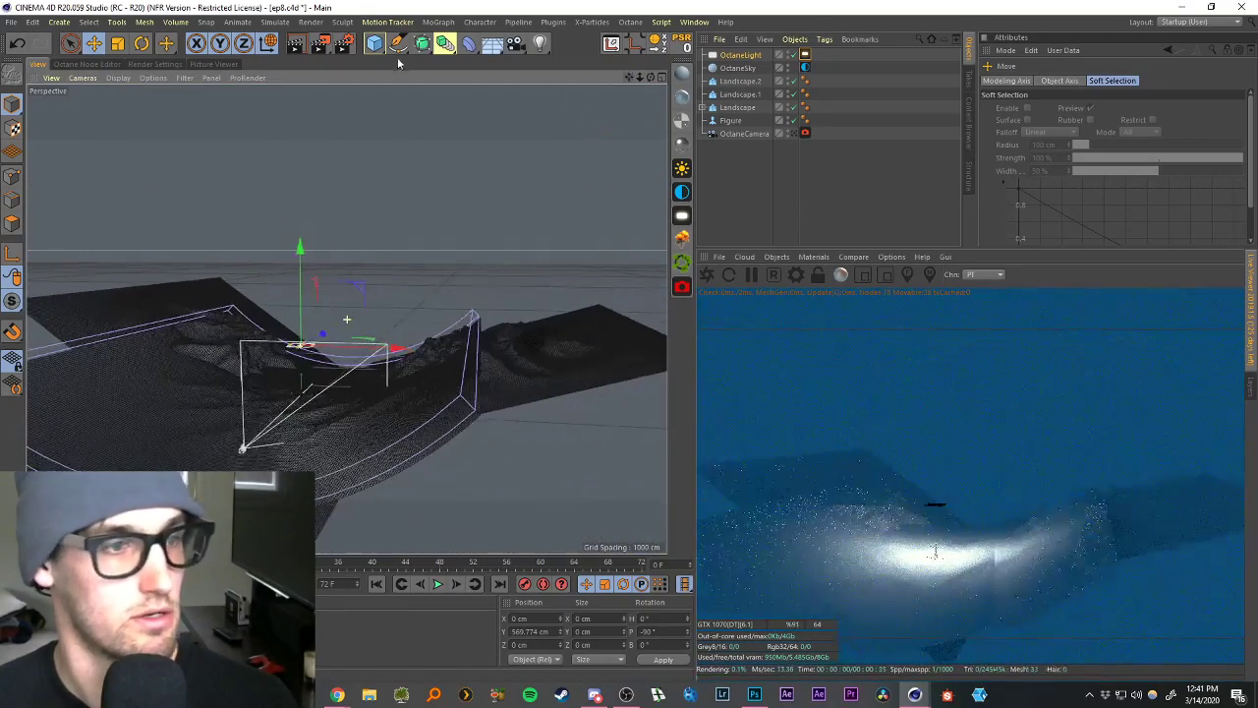
drag(300, 284, 301, 203)
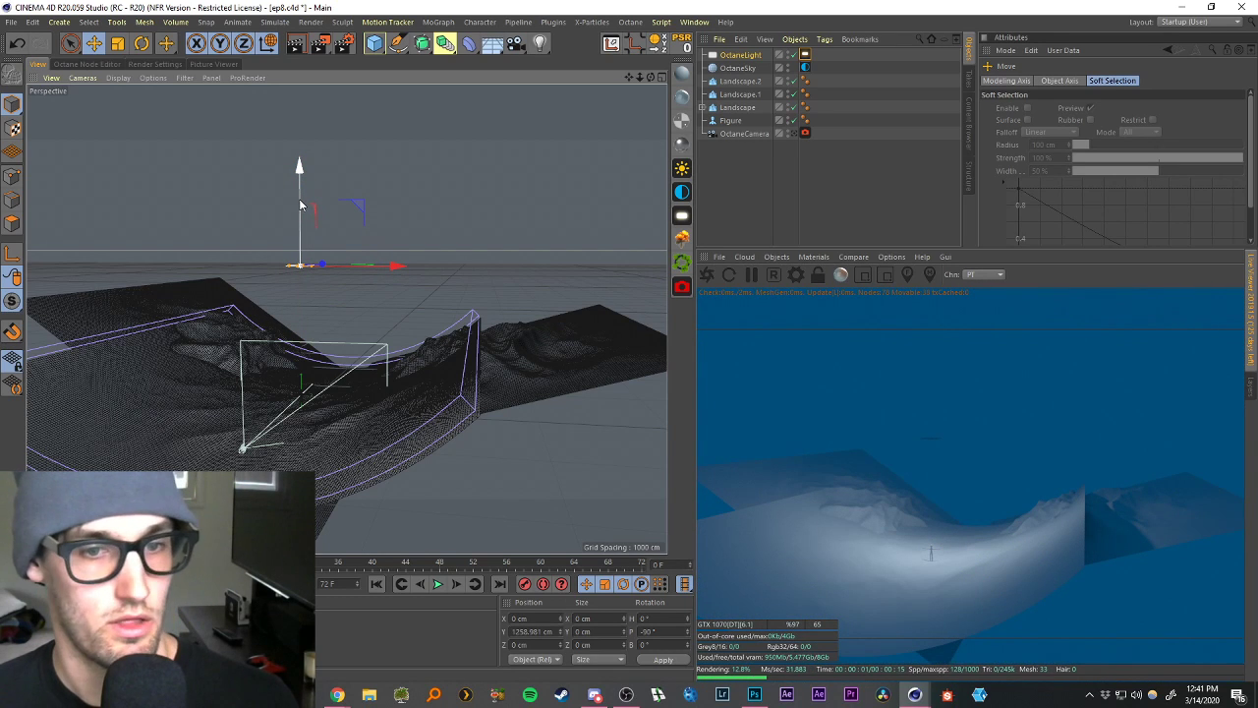
drag(301, 203, 301, 196)
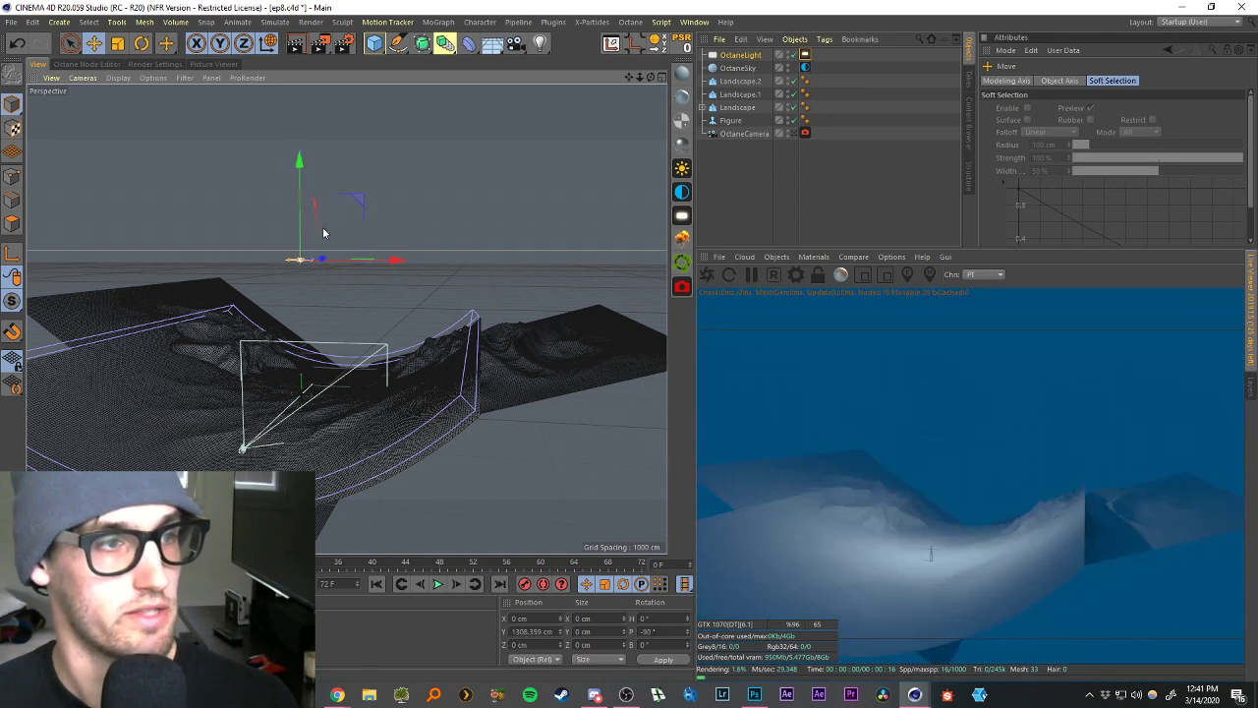
Enlarge the area light into a wide rectangle over the valley and return to the camera view.
alt+drag(295, 289, 189, 344)
drag(287, 291, 362, 330)
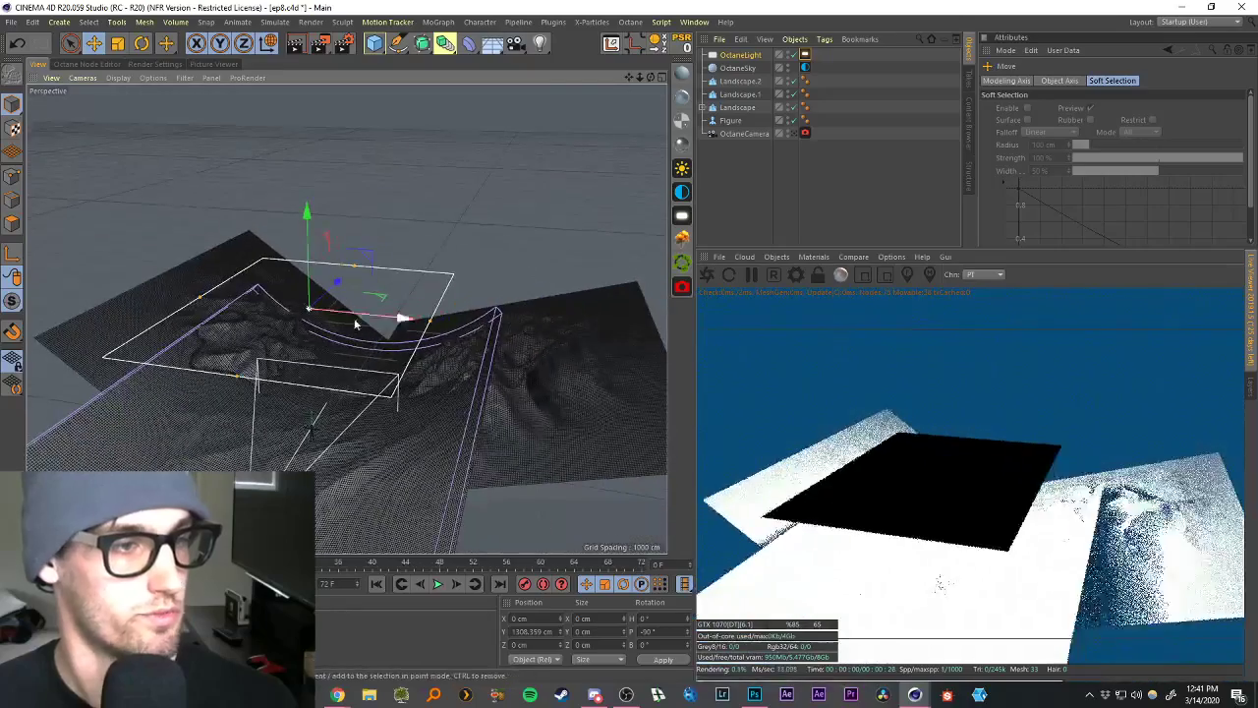
click(793, 132)
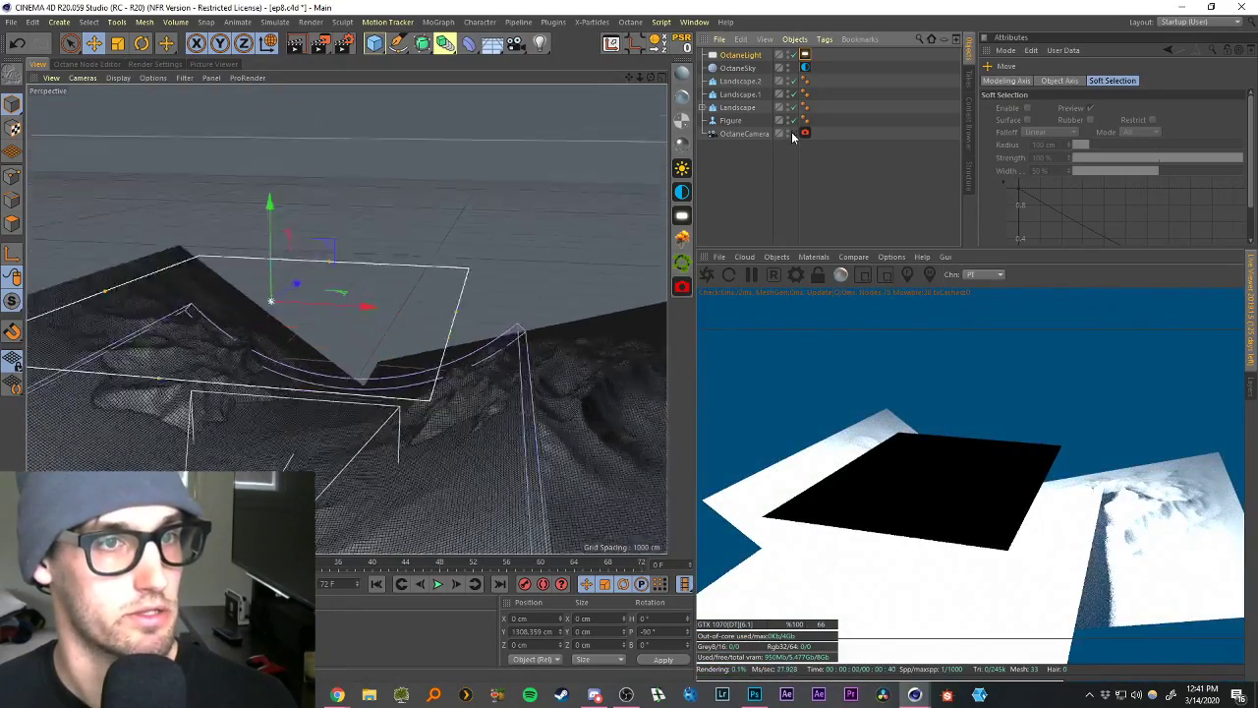
Try power values of 10 and 1 on the area light.
click(747, 56)
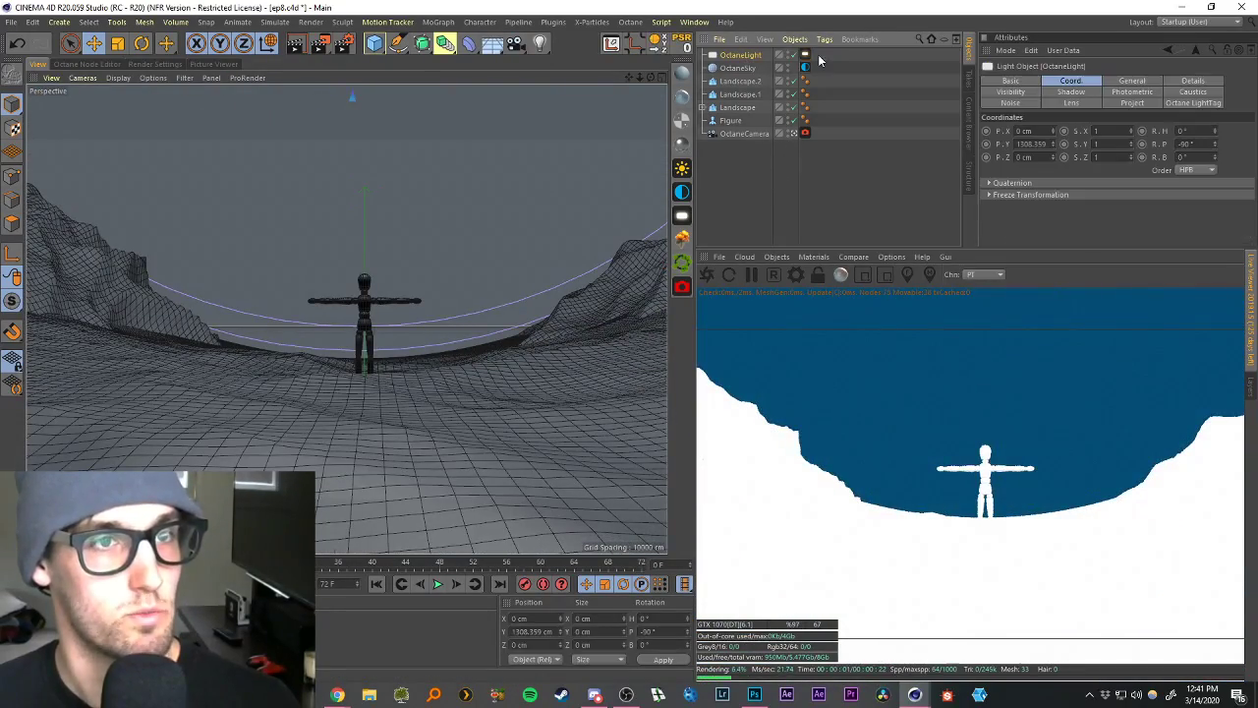
click(805, 55)
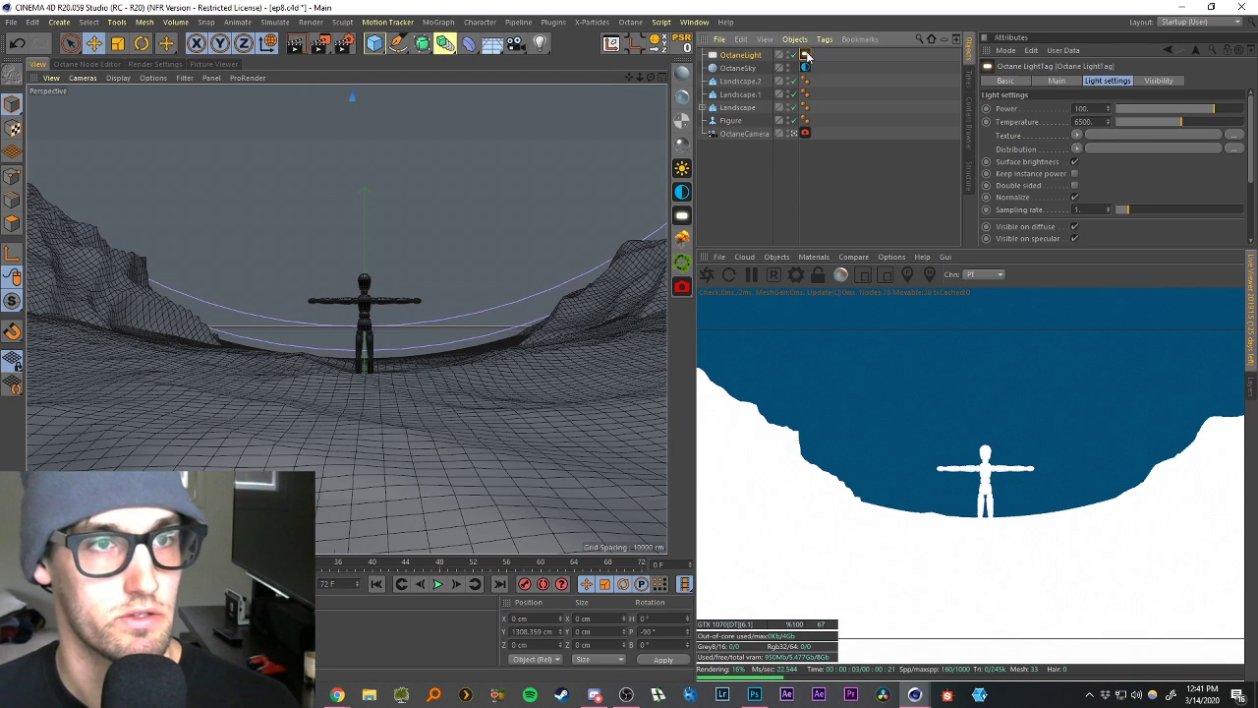
click(1078, 108)
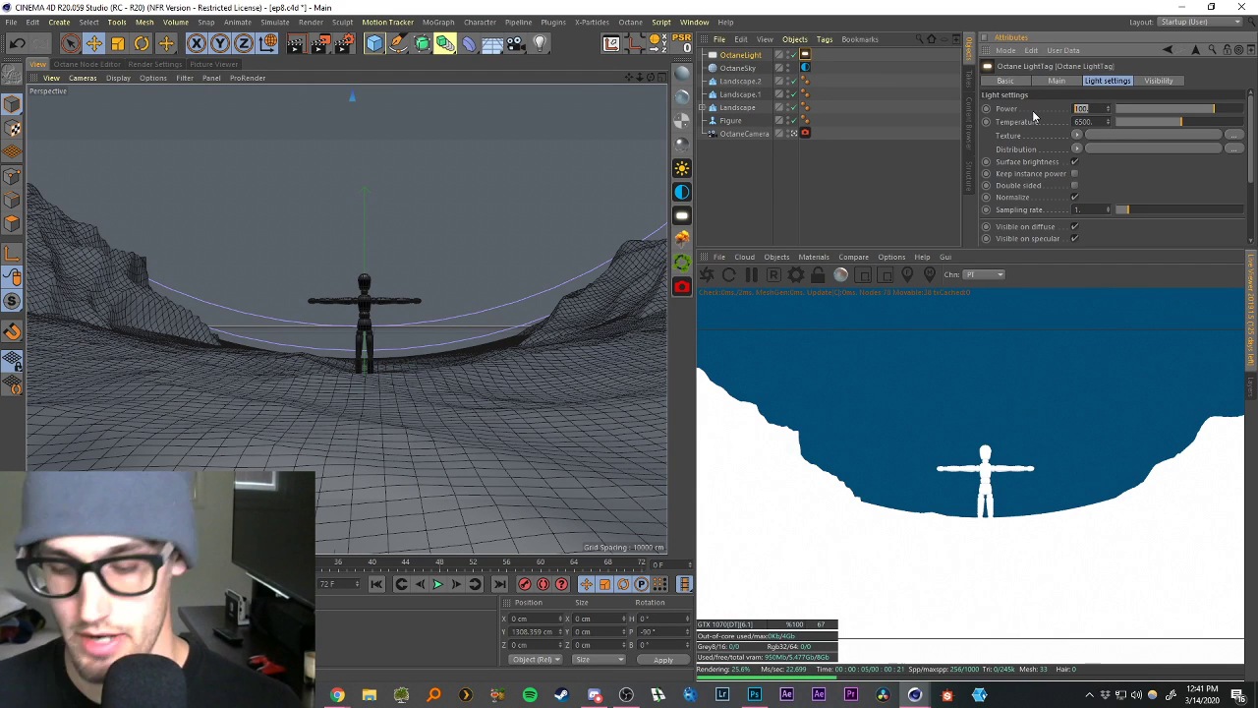
text(10)
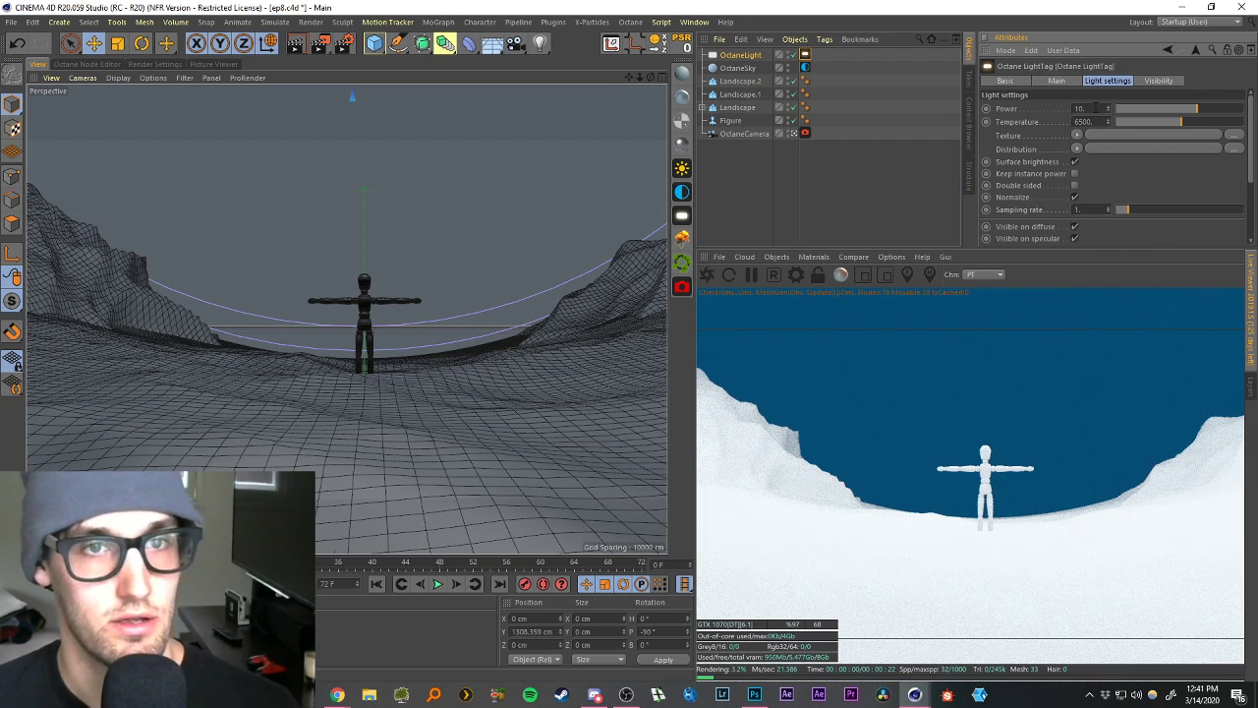
text(1)
key(Return)
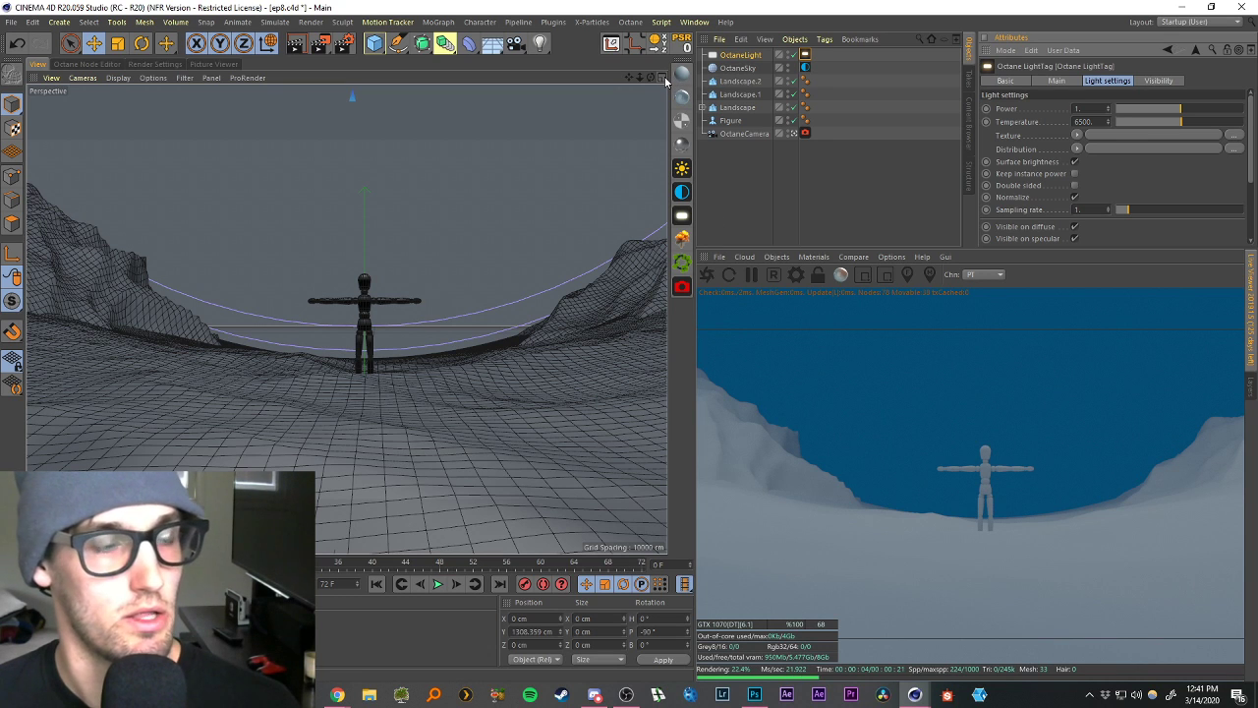
Scale the area light down from outside the camera view, then look through the Octane camera again.
click(732, 55)
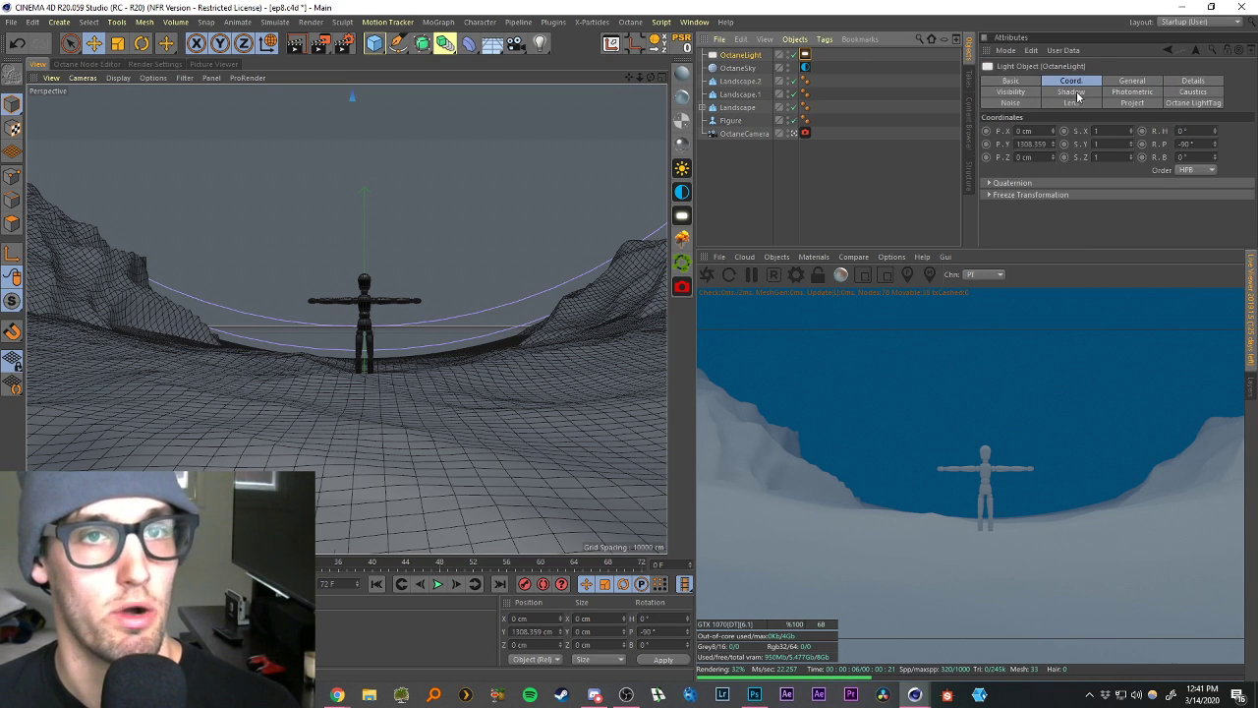
click(1081, 83)
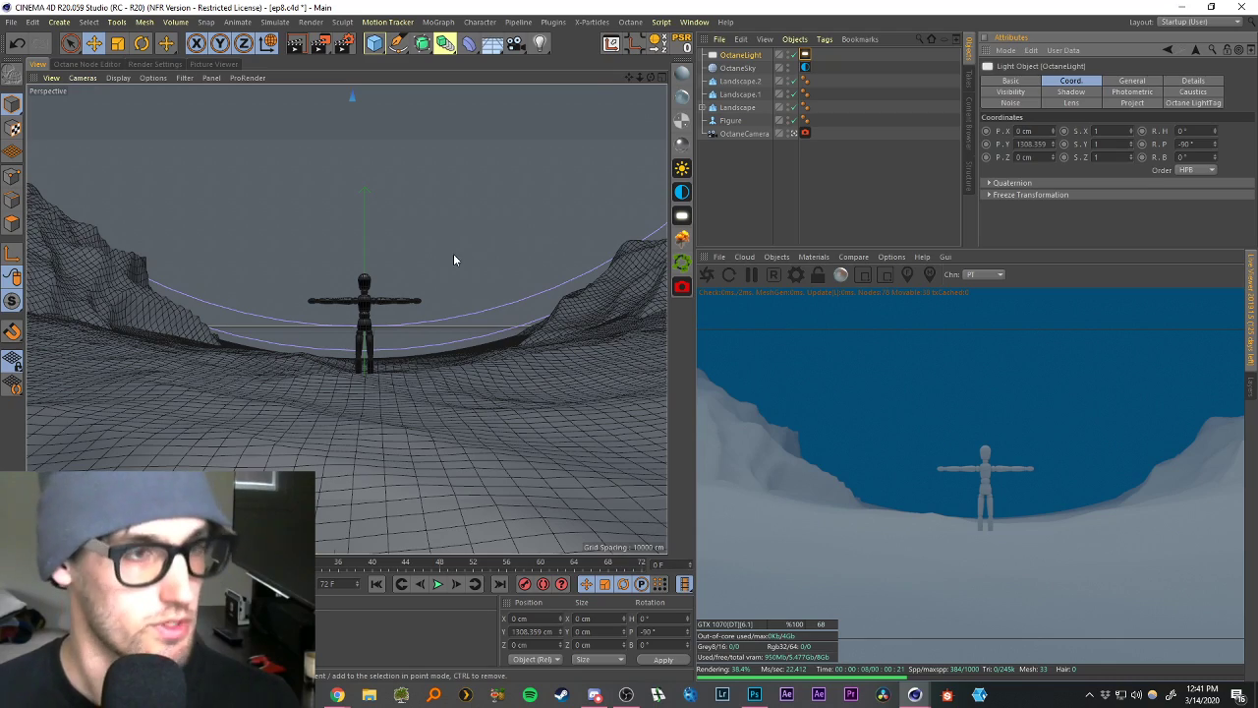
key(t)
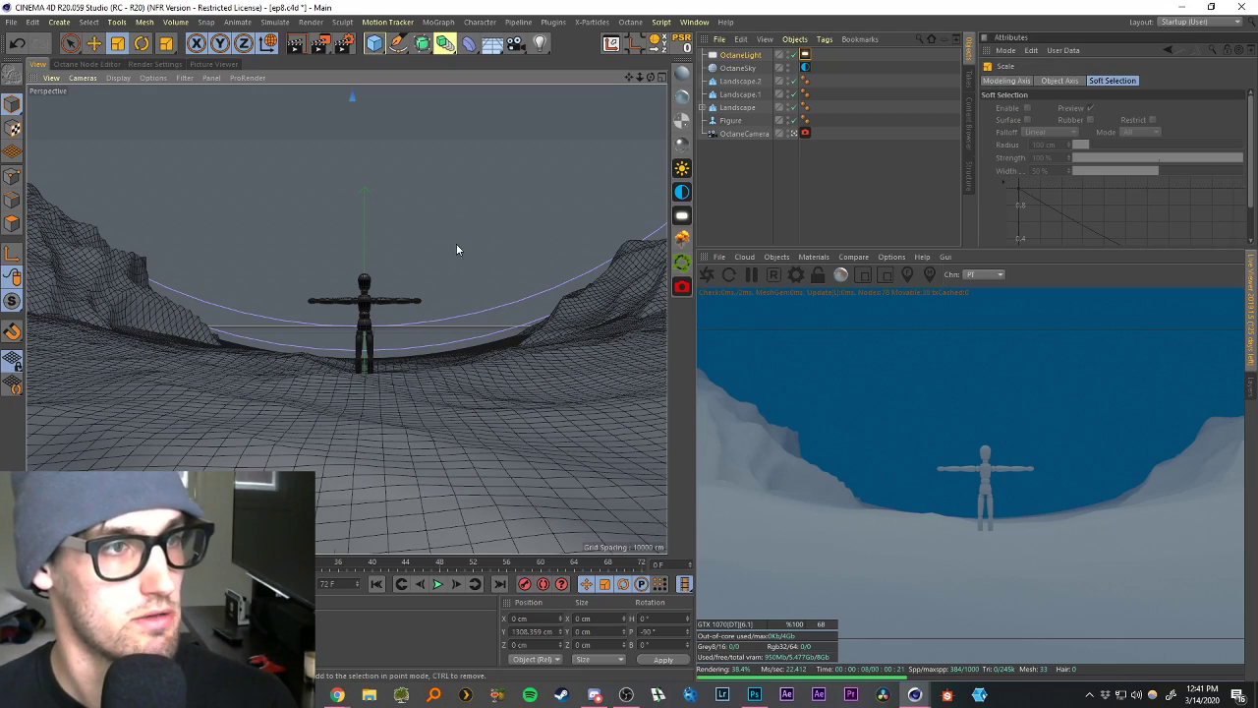
click(793, 134)
scroll(267, 289, up, 4)
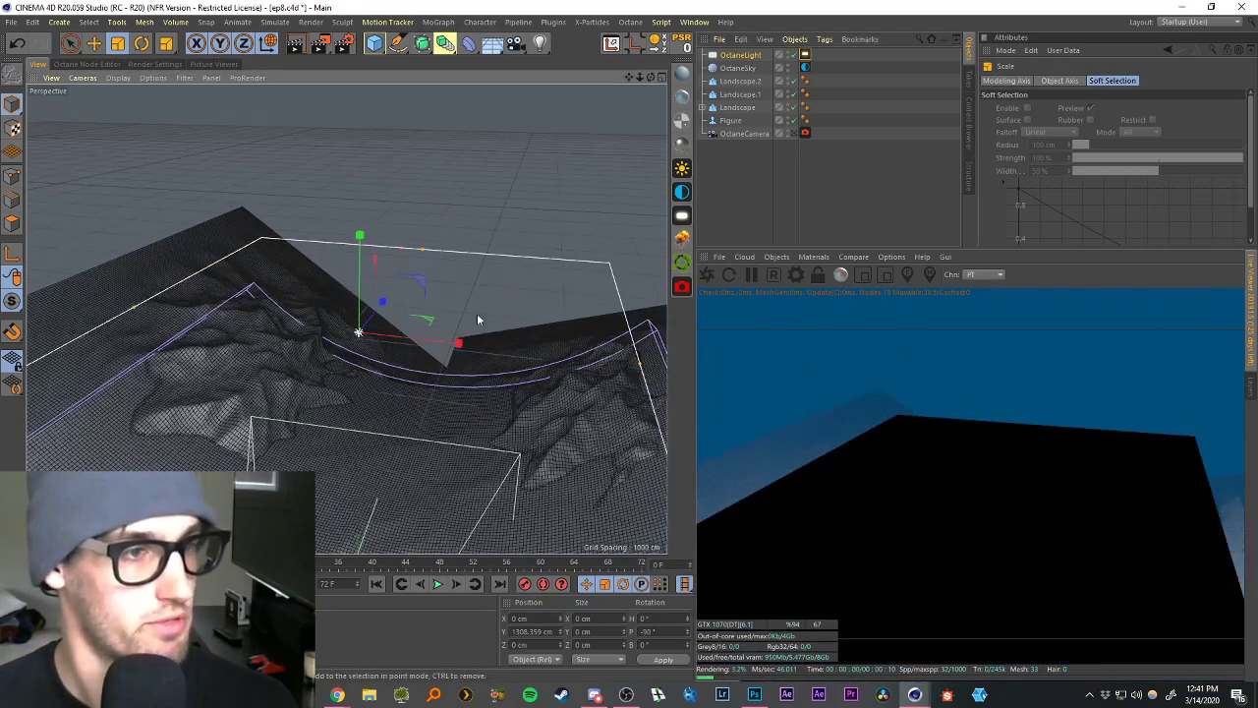
drag(478, 320, 238, 420)
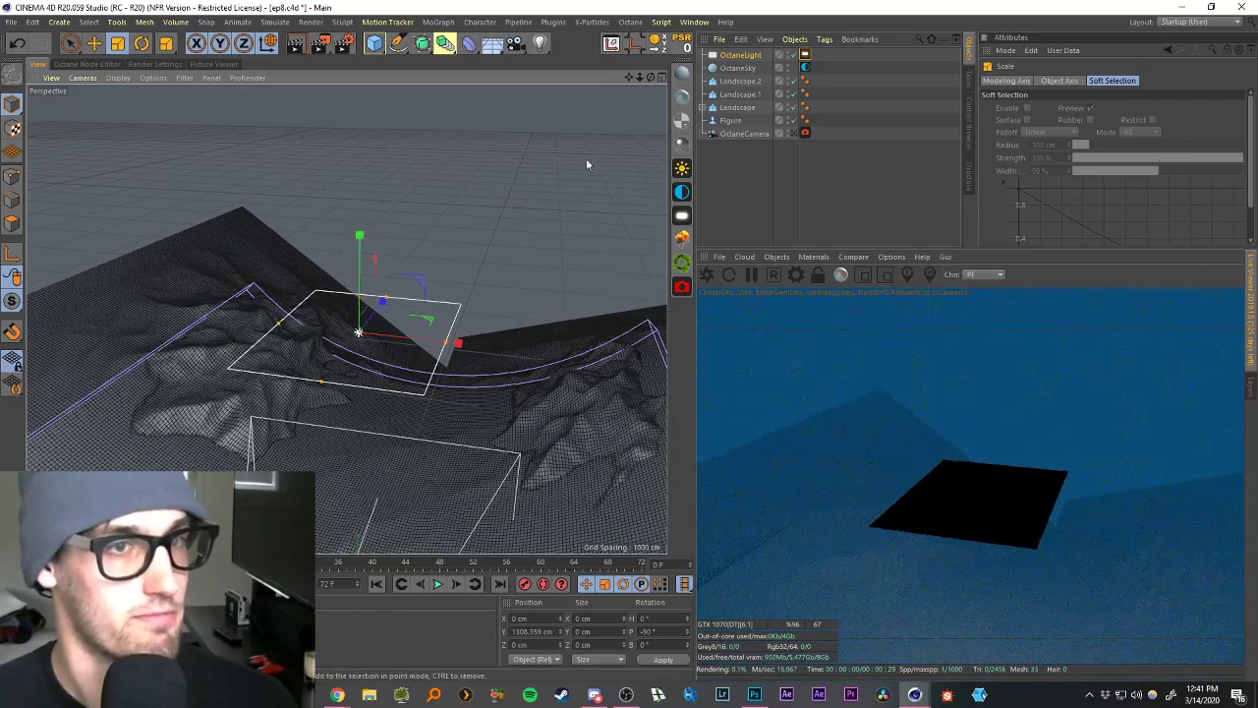
click(793, 134)
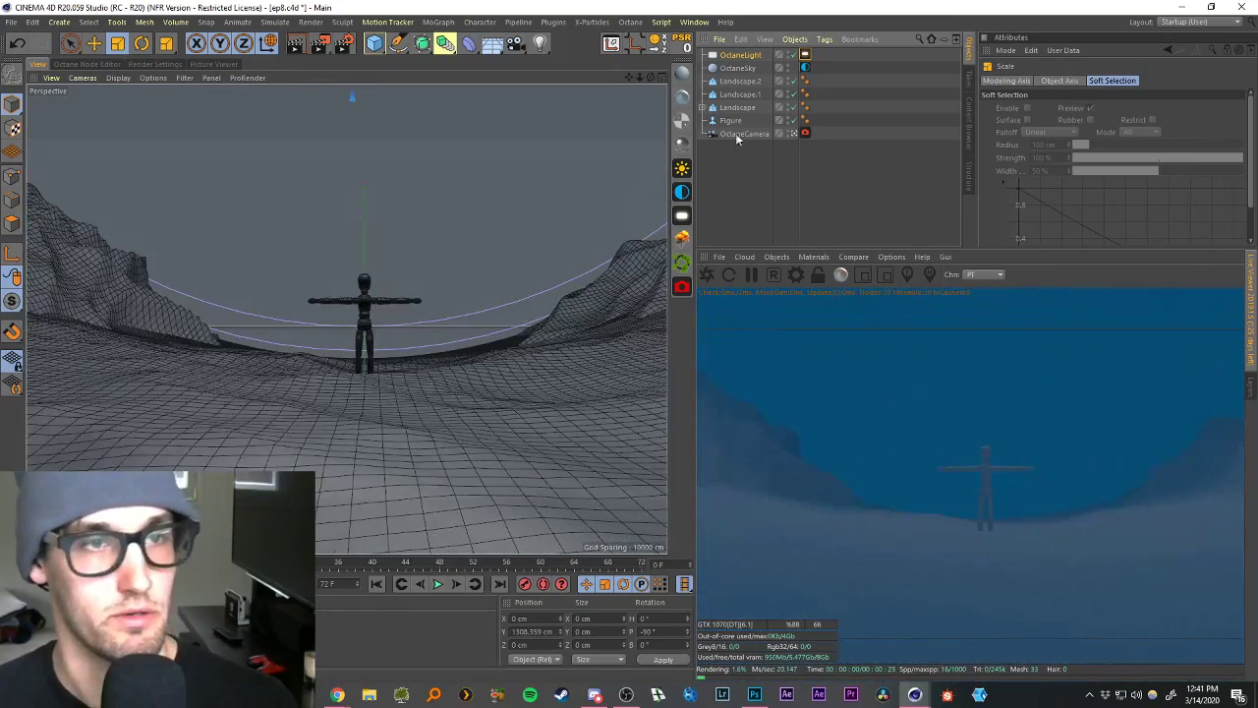
Try area light powers of 30 and 15, then set the power to 10.
click(740, 56)
click(805, 56)
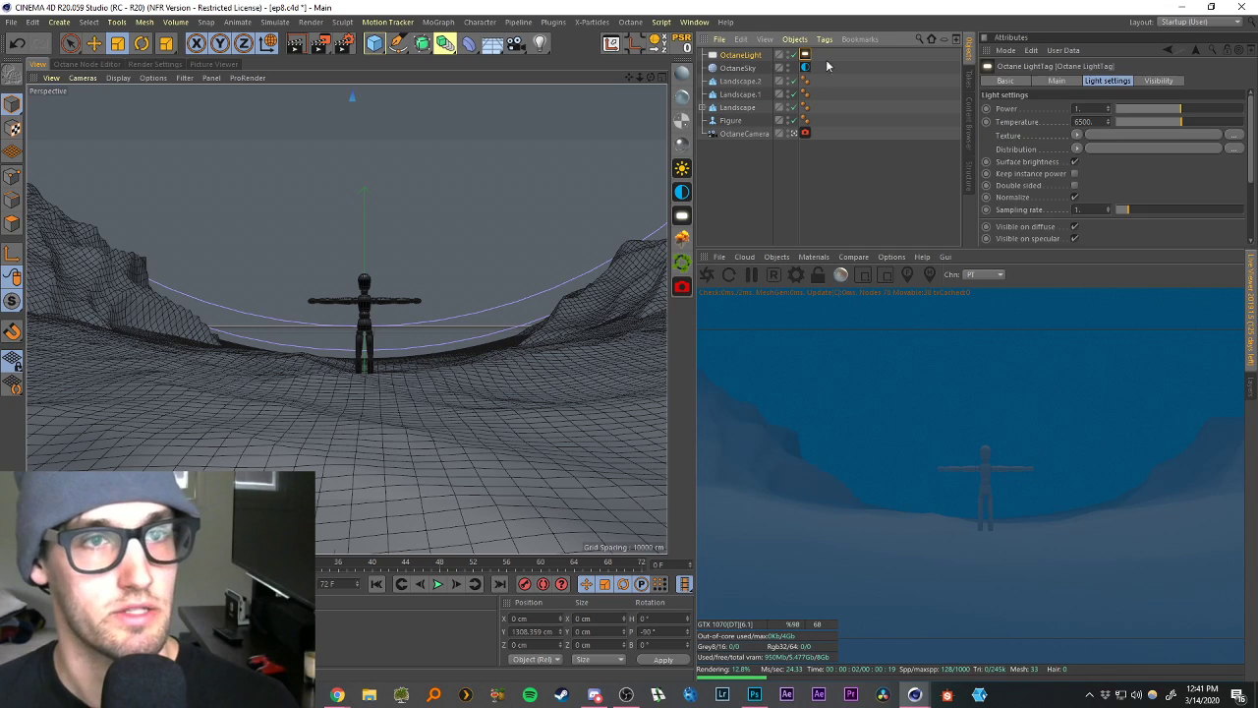
click(1090, 108)
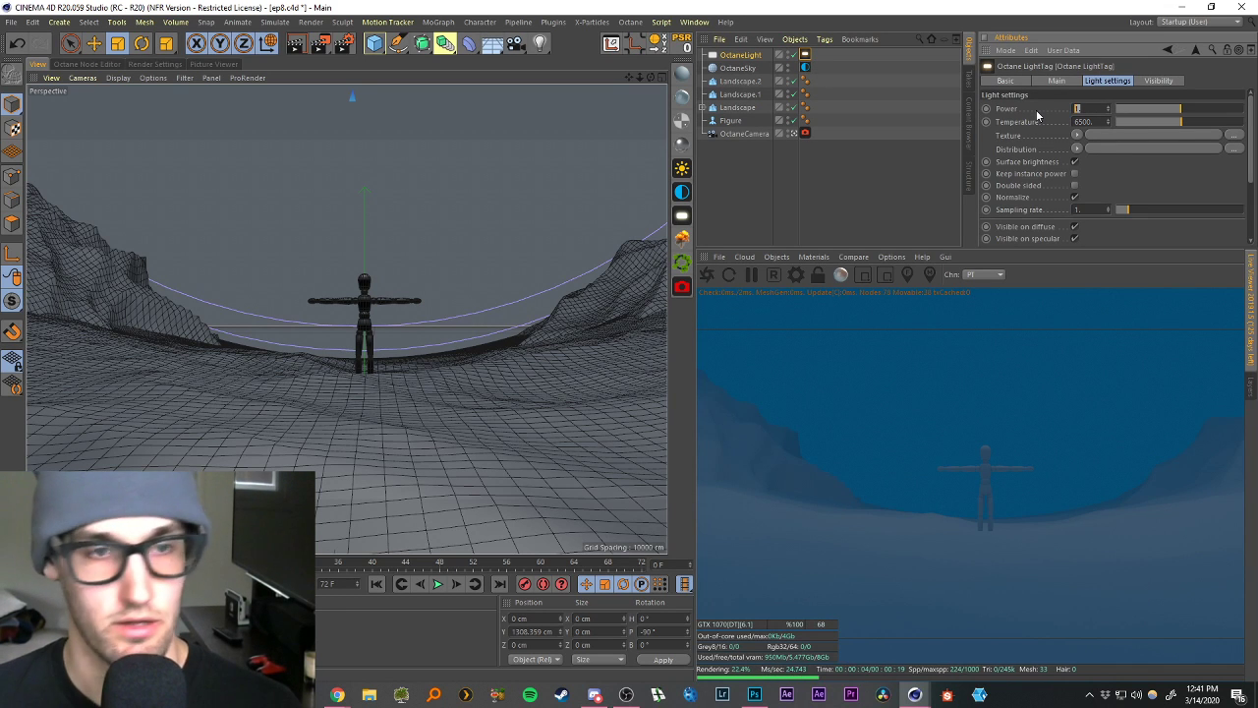
text(30)
key(Return)
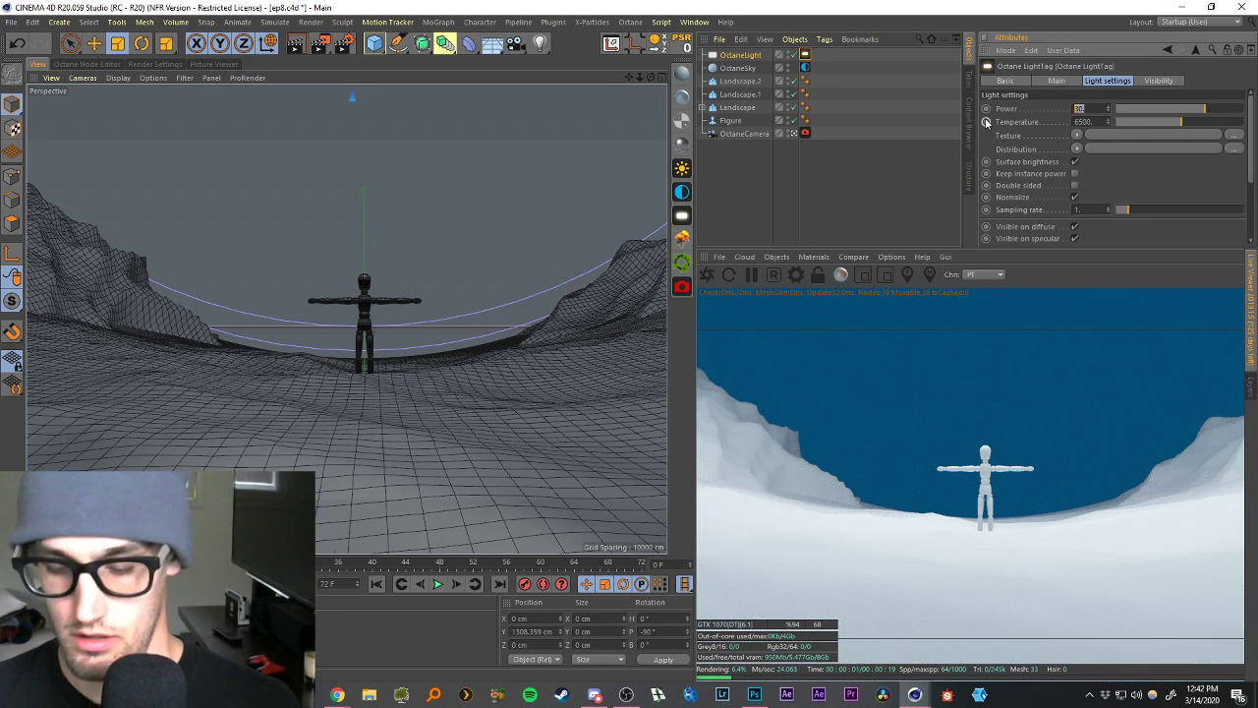
text(15)
key(Return)
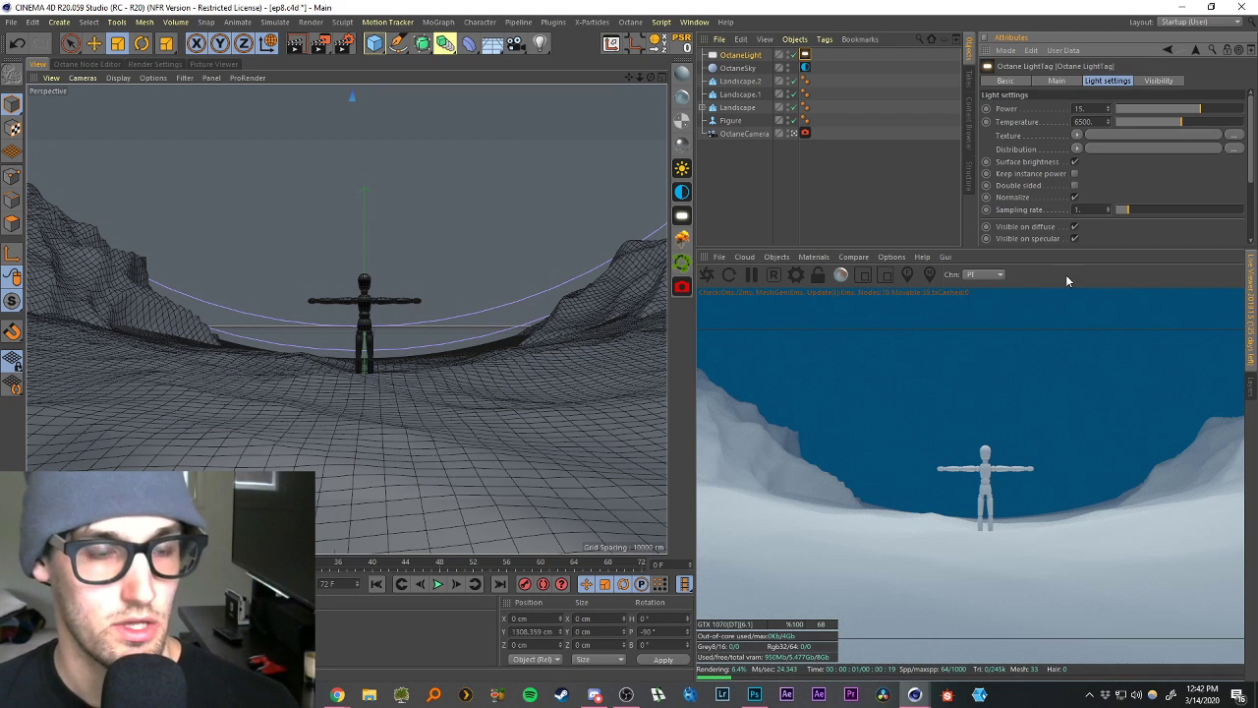
drag(1091, 108, 1051, 105)
text(10)
key(Return)
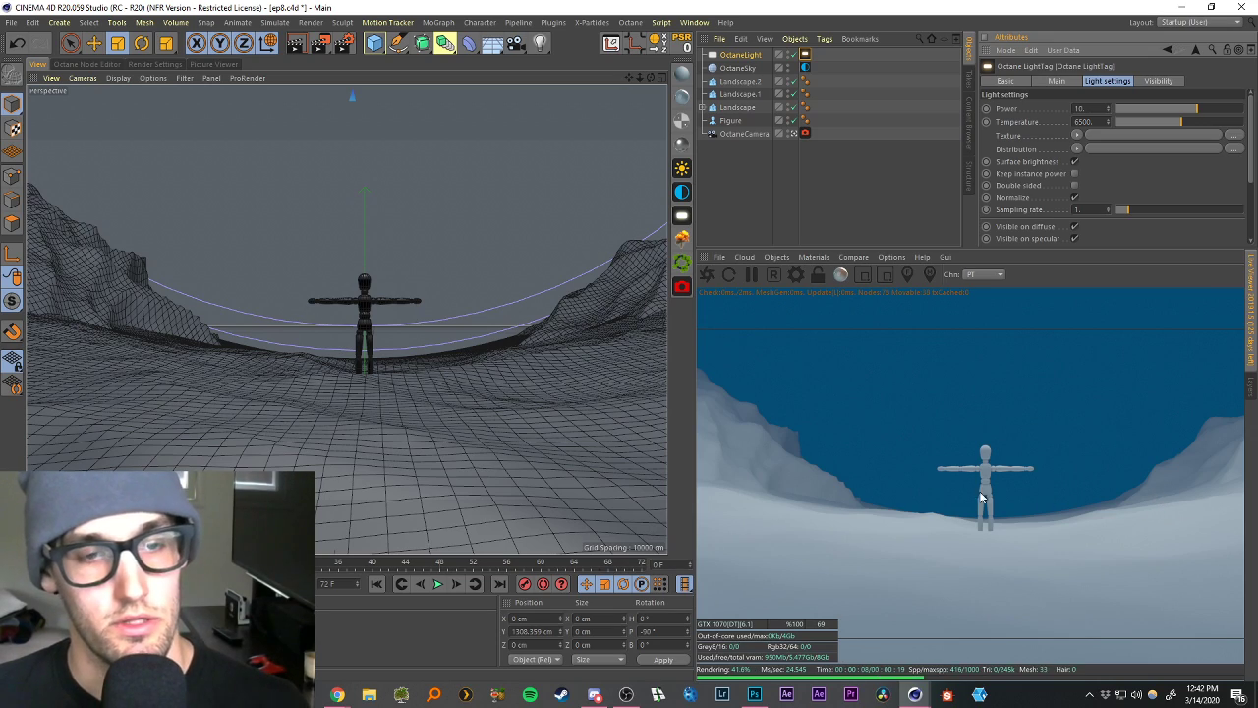
Shrink Cinema 4D to a window and place the Chrome statues photo beside it as a color reference.
drag(892, 6, 321, 42)
click(337, 694)
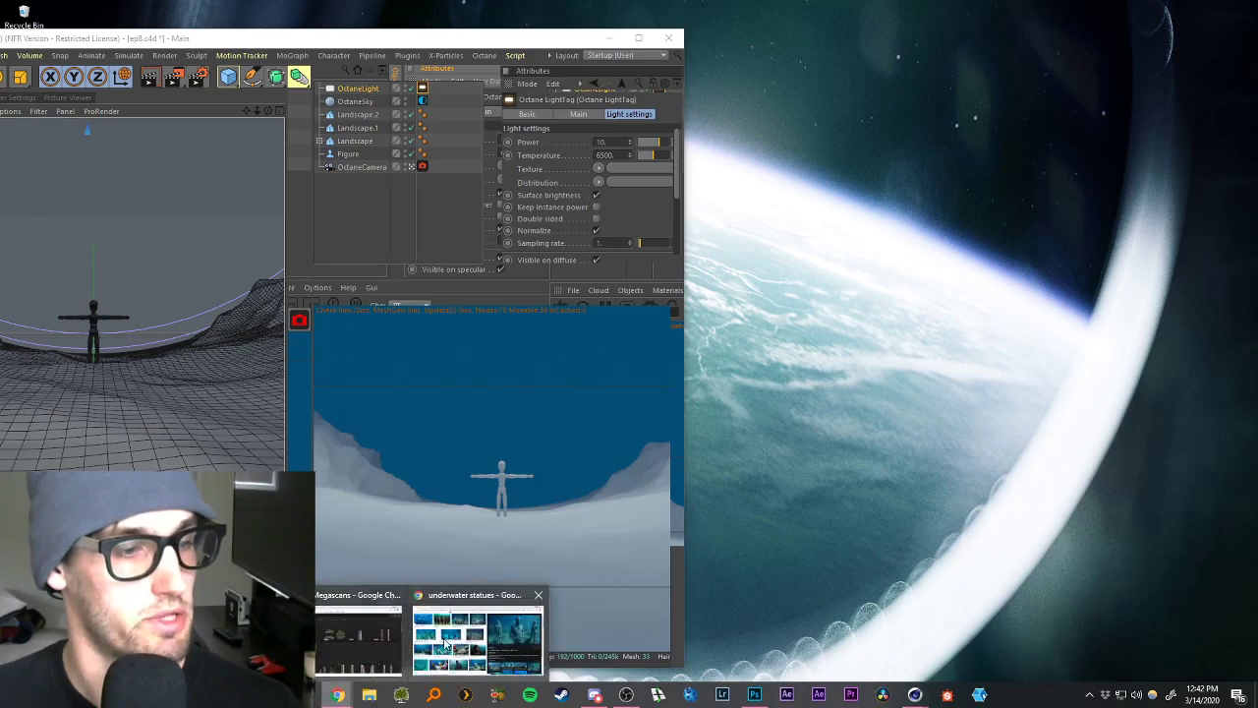
click(479, 641)
drag(910, 370, 904, 422)
Enable Use light color in the area light's Octane light tag.
click(524, 55)
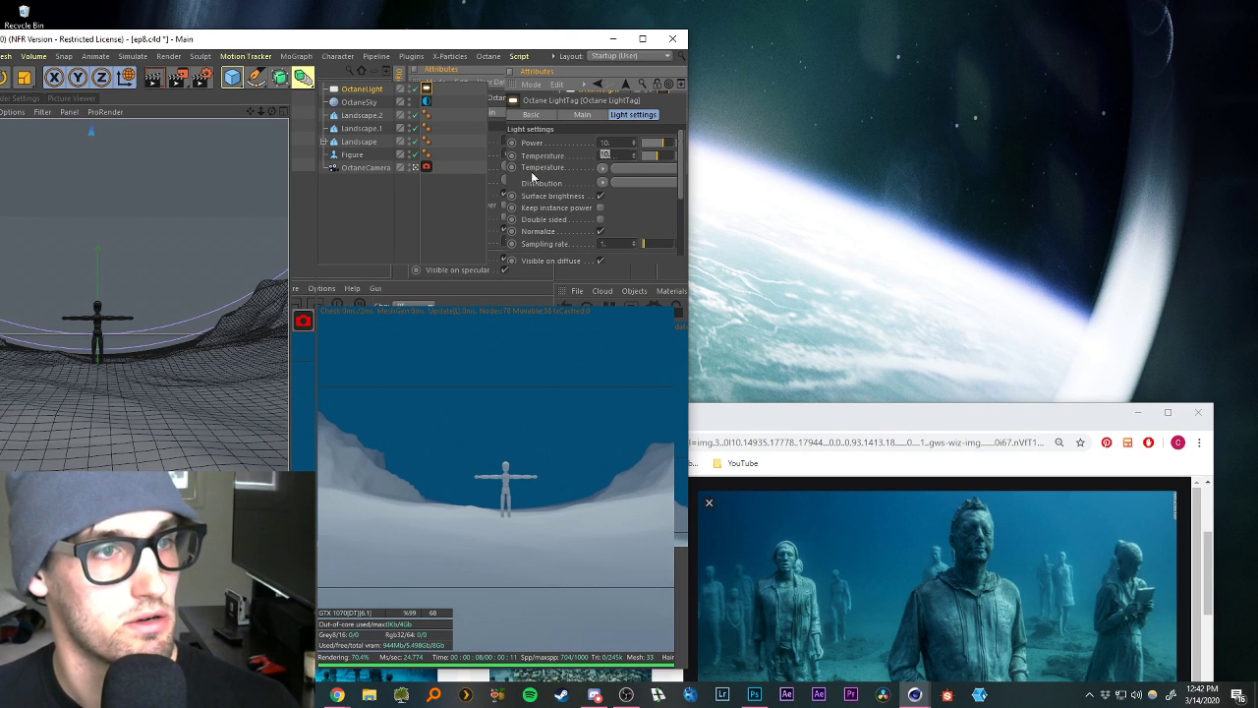
scroll(685, 187, down, 5)
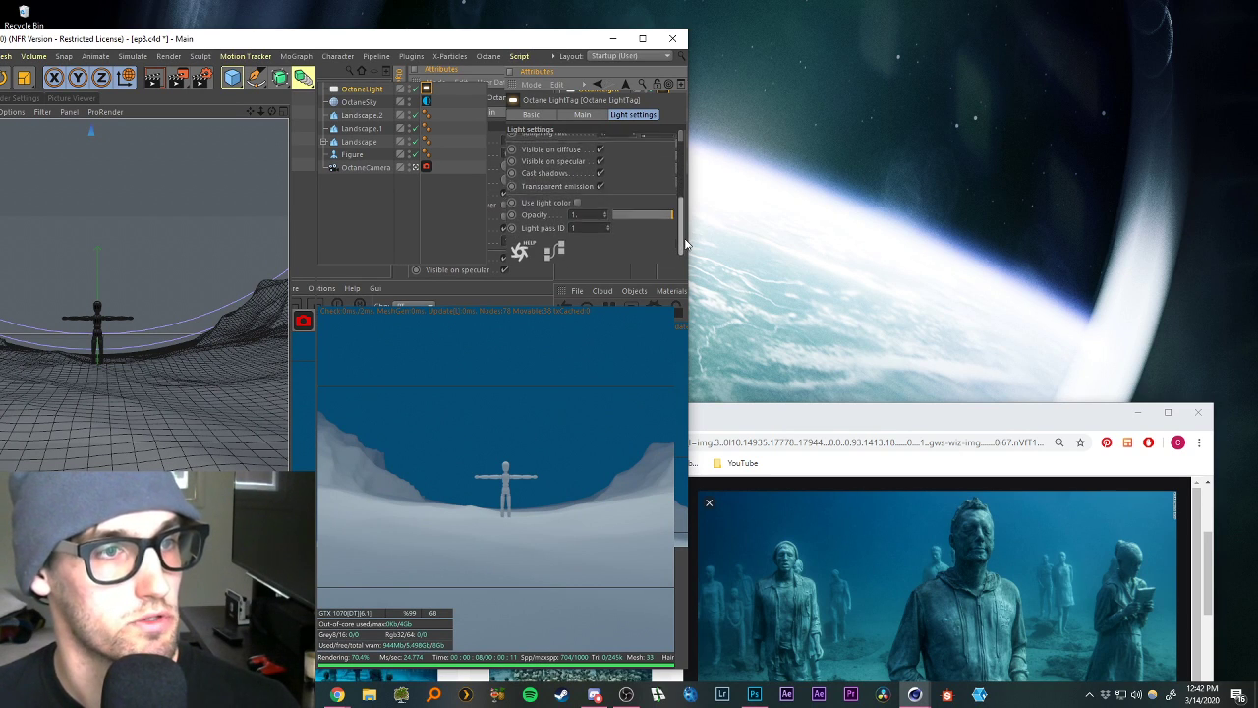
click(578, 200)
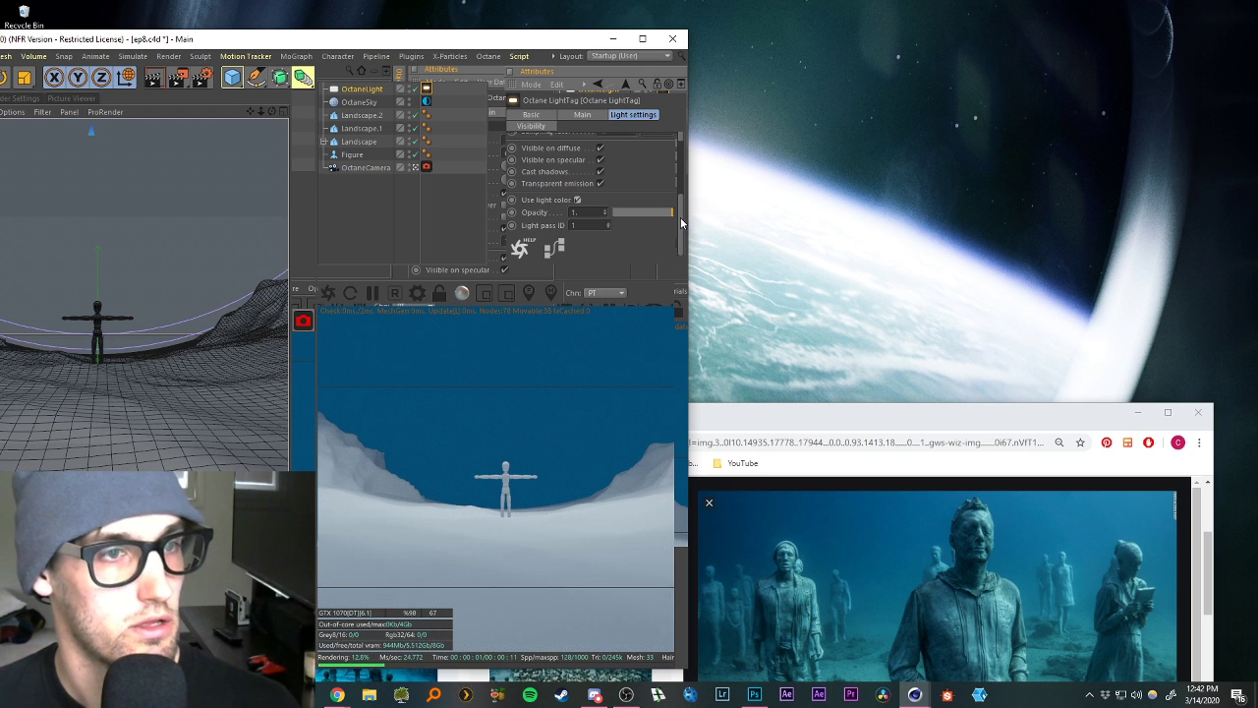
Maximize the scene window and turn off Use light color in the OctaneLight tag's light settings.
scroll(691, 171, up, 5)
scroll(691, 171, down, 5)
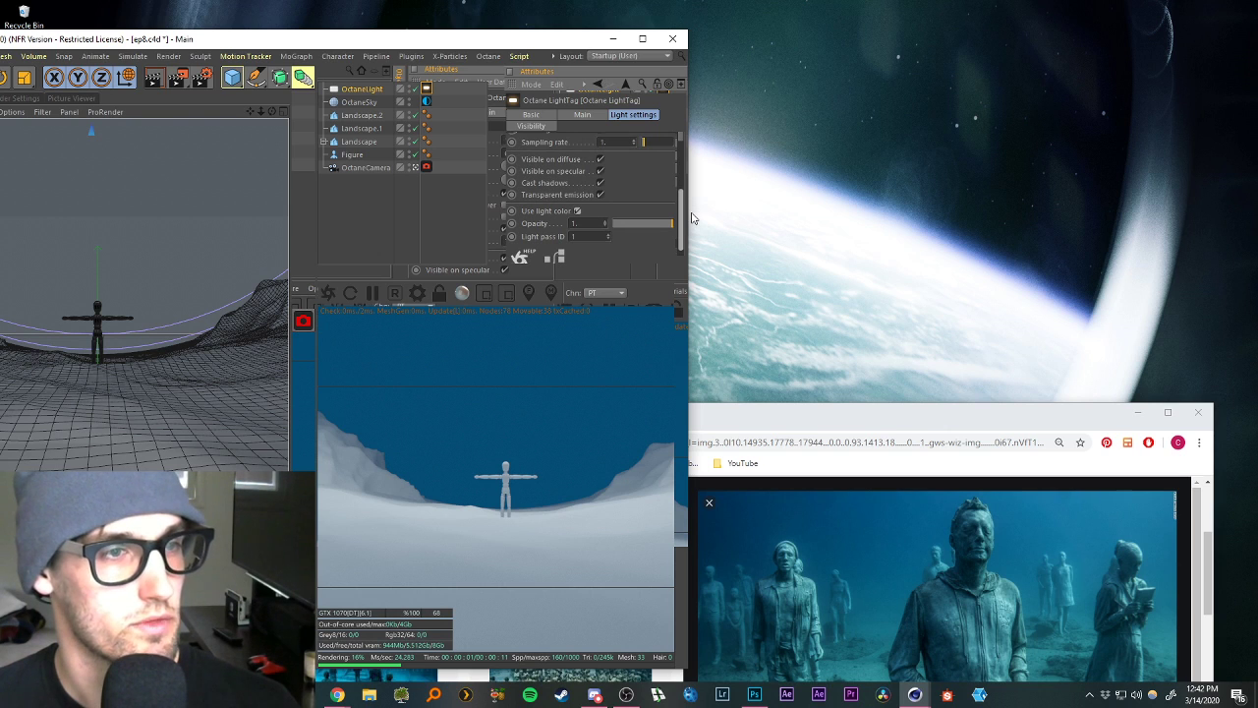
scroll(691, 217, up, 5)
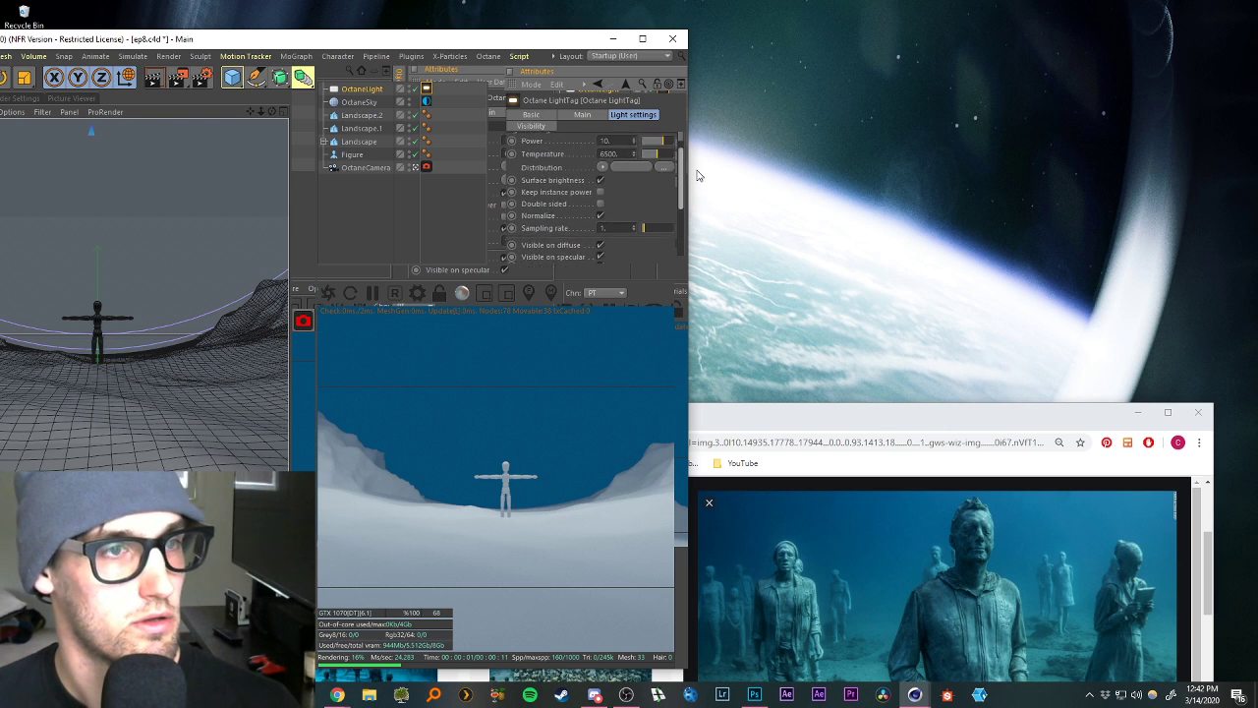
drag(558, 42, 619, 1)
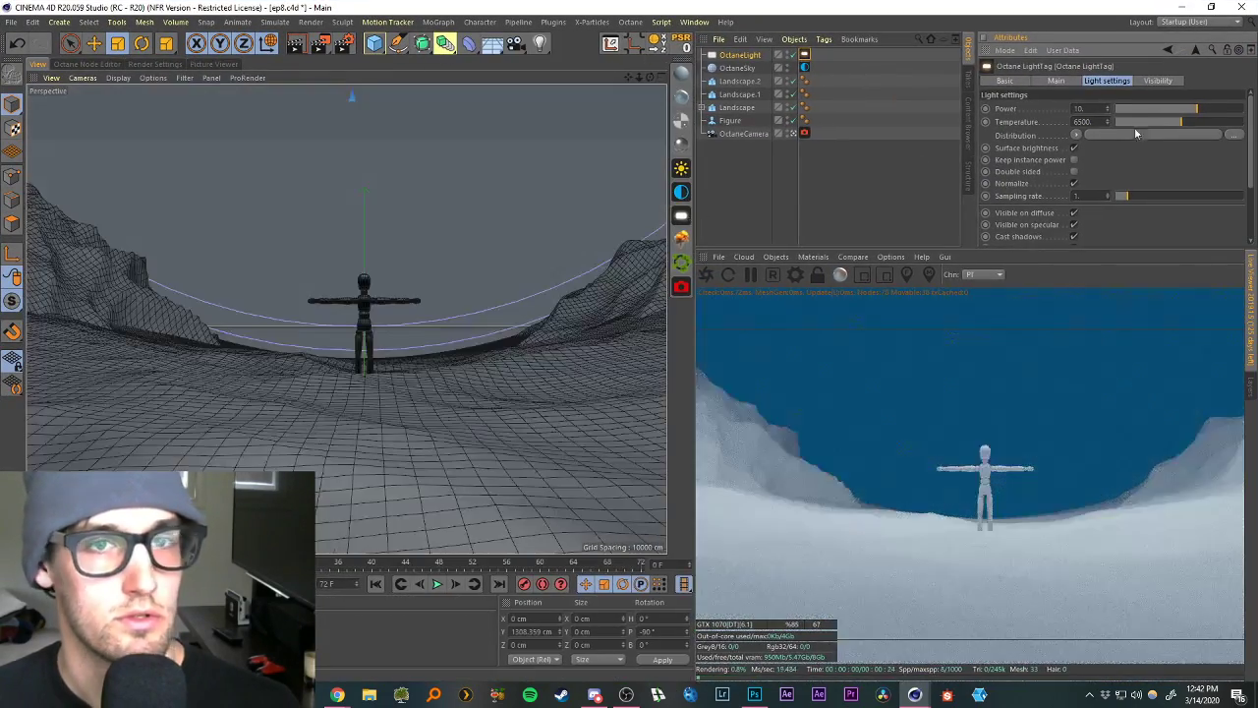
scroll(1246, 150, down, 3)
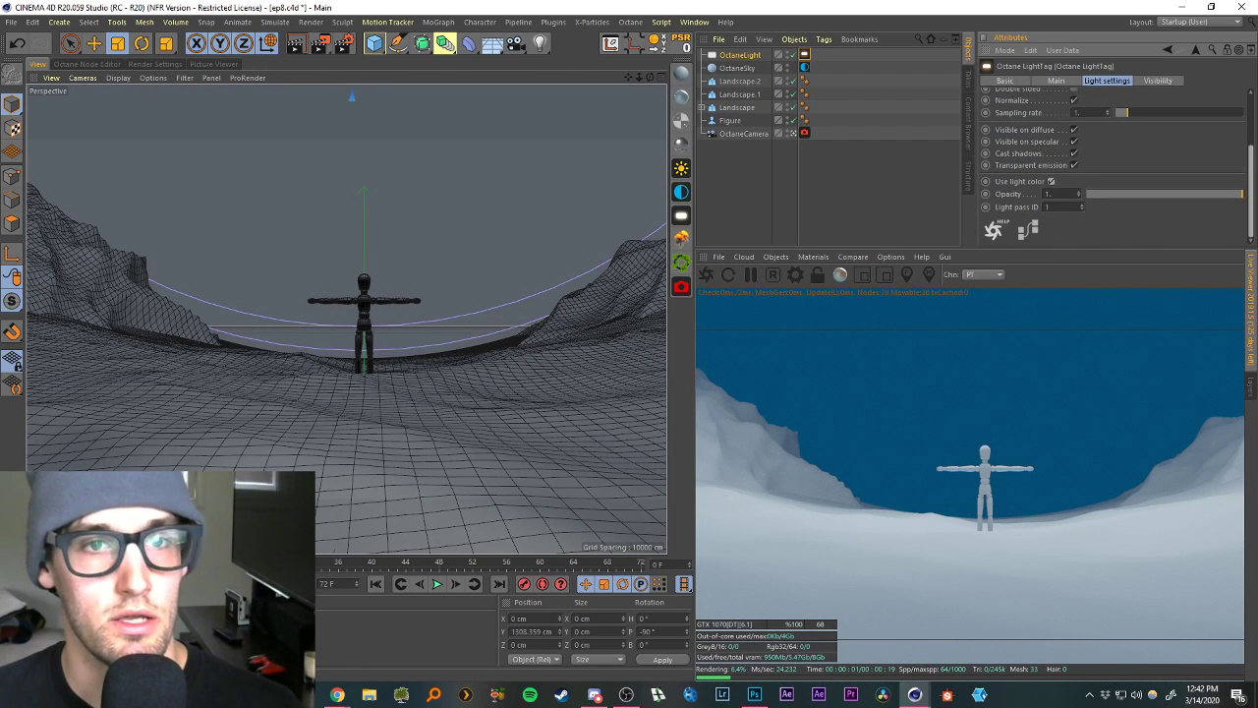
click(1051, 181)
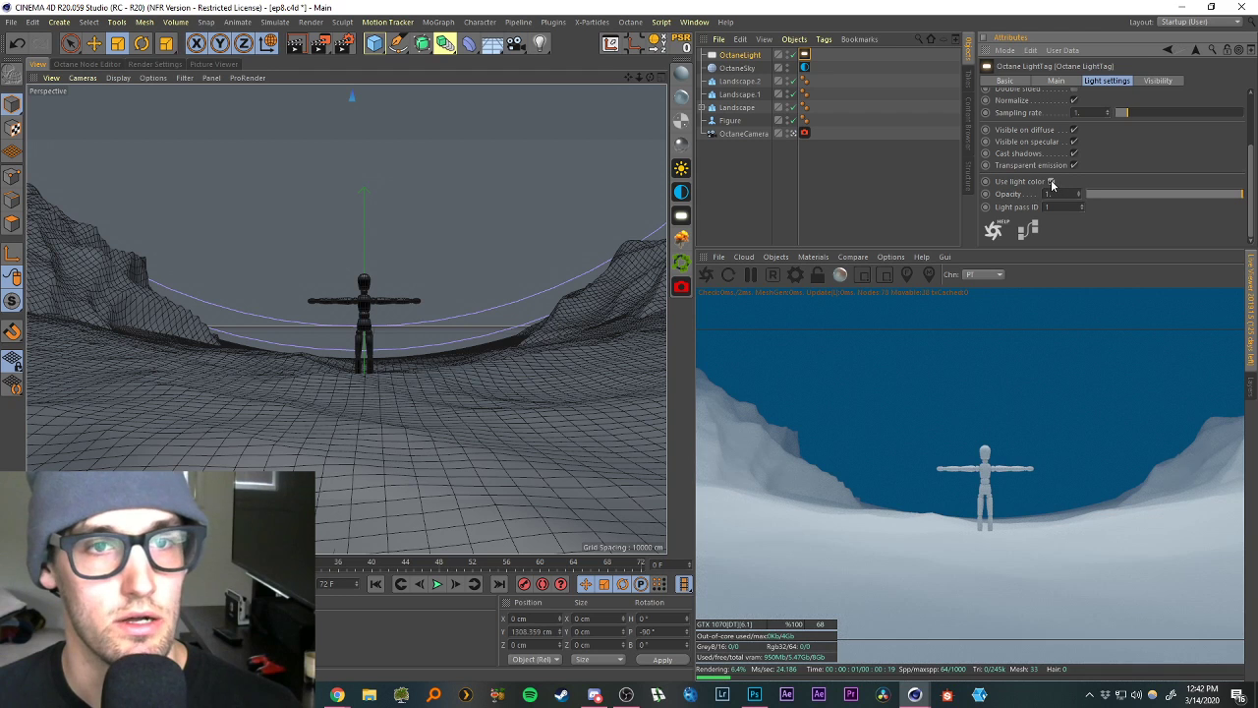
click(1052, 182)
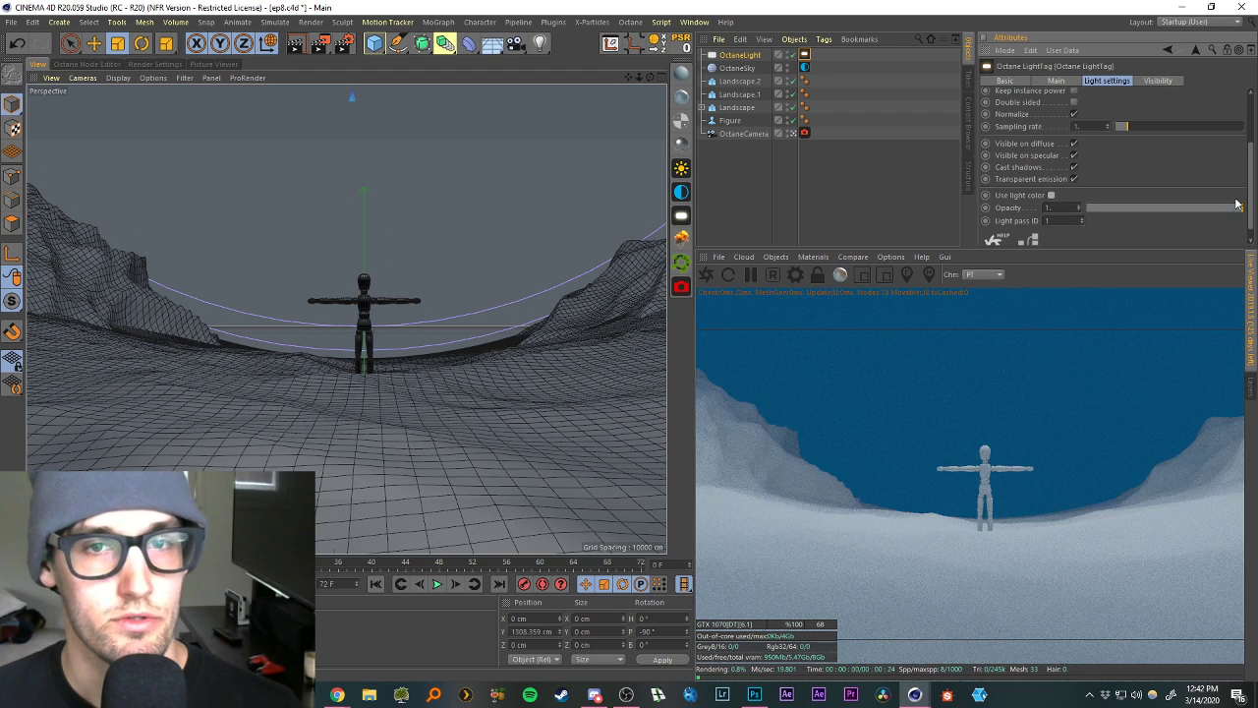
Assign an RgbSpectrum shader as the light's texture and lower its blue value to 0.18018.
scroll(1253, 184, up, 1)
scroll(1253, 184, up, 2)
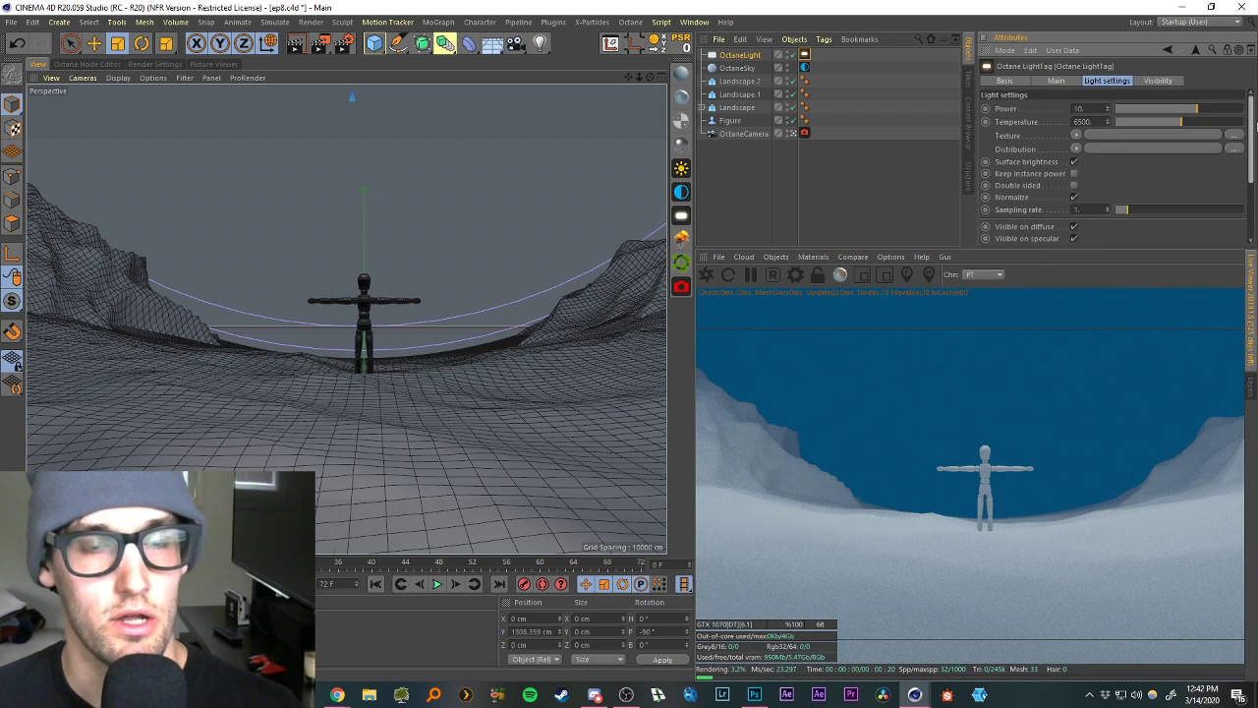
click(1076, 135)
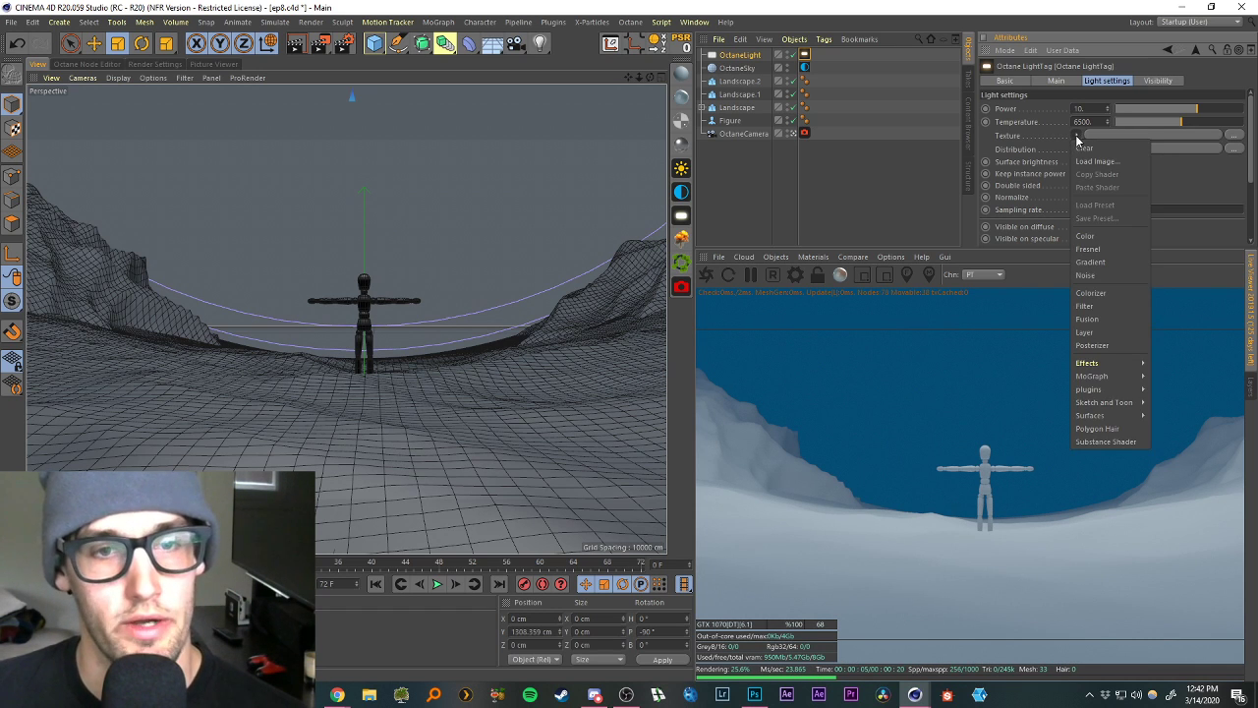
mouse_move(1110, 389)
mouse_move(1174, 391)
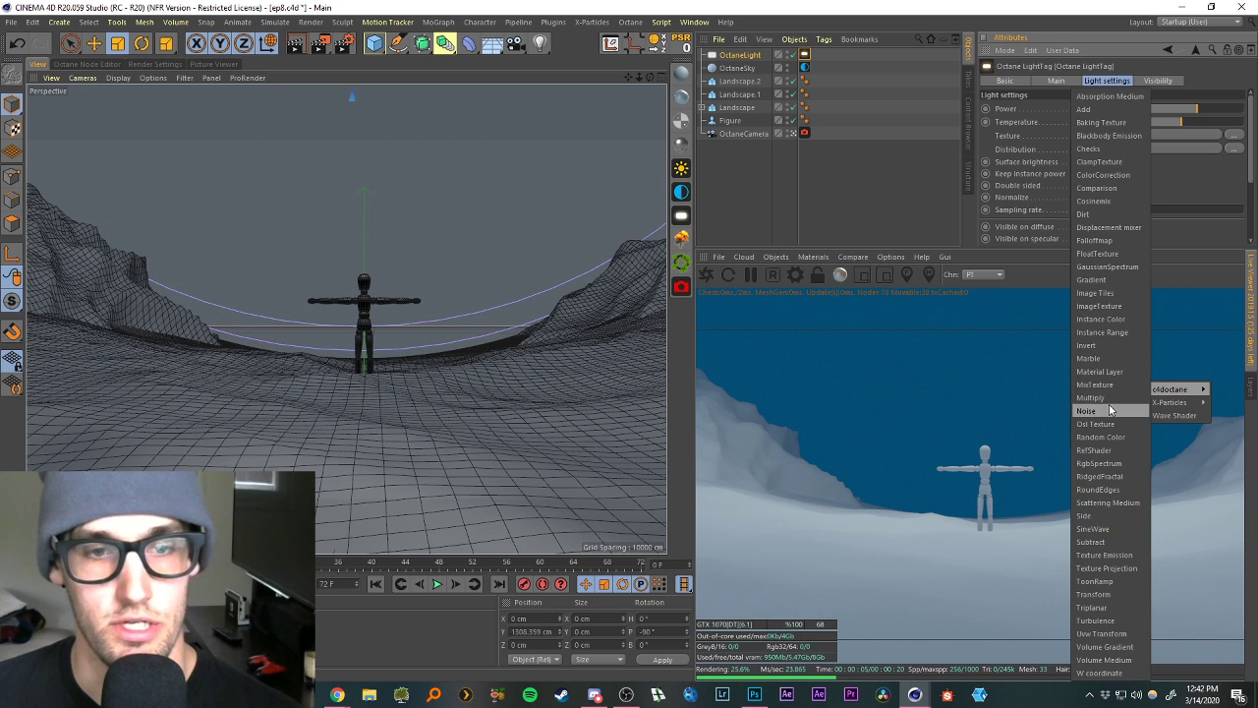
click(1108, 461)
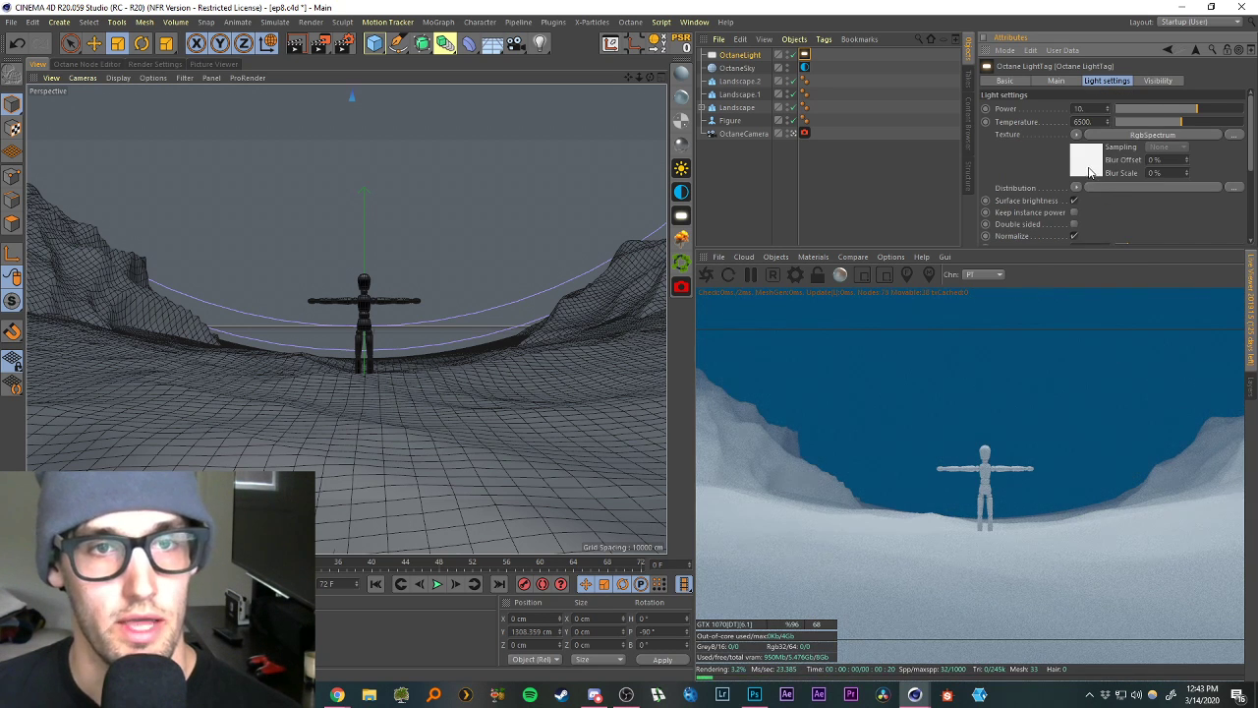
click(1086, 160)
drag(1246, 139, 1135, 139)
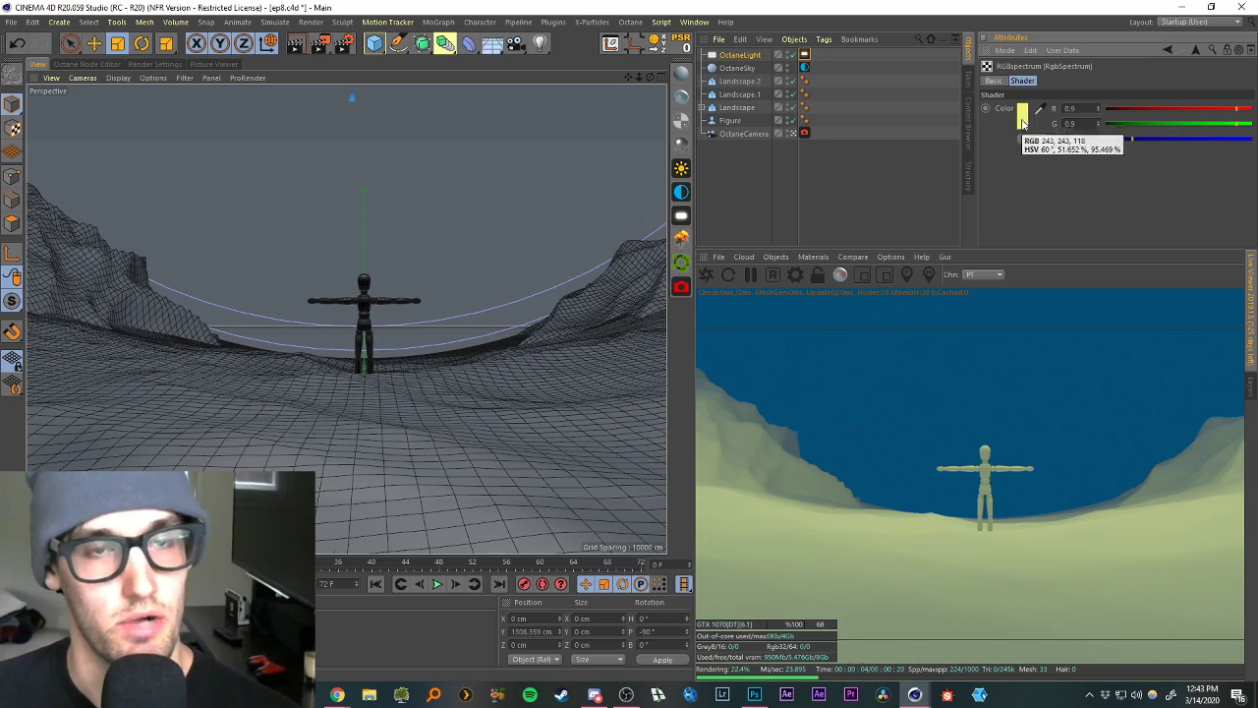
Sample the teal seabed from the underwater statues reference photo as the RgbSpectrum color, then restore the full-size scene window.
drag(1004, 13, 291, 78)
drag(715, 419, 749, 354)
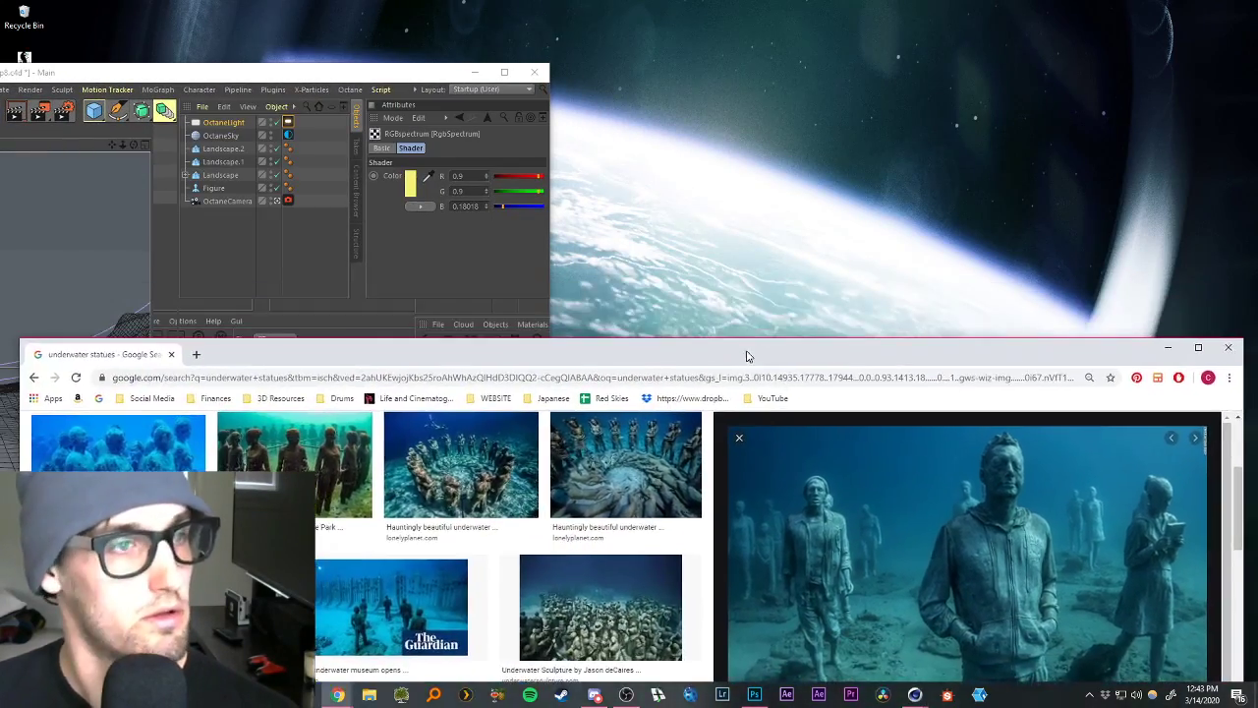
drag(381, 77, 344, 47)
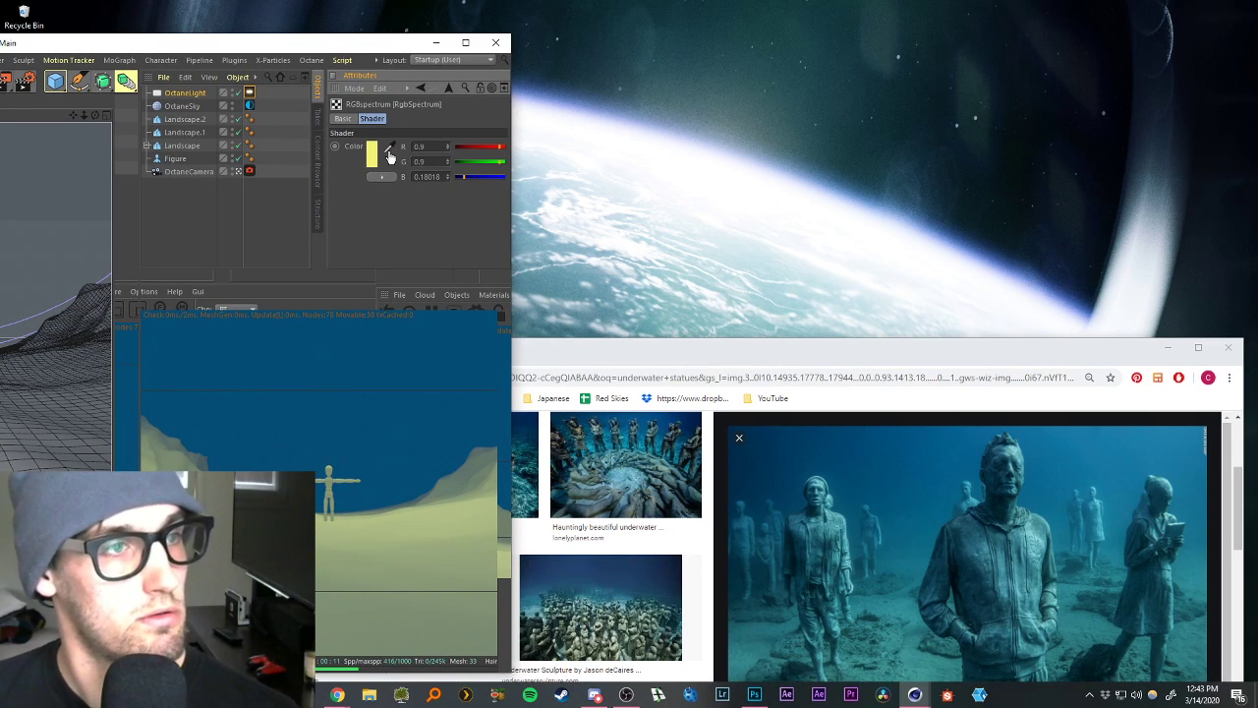
click(388, 147)
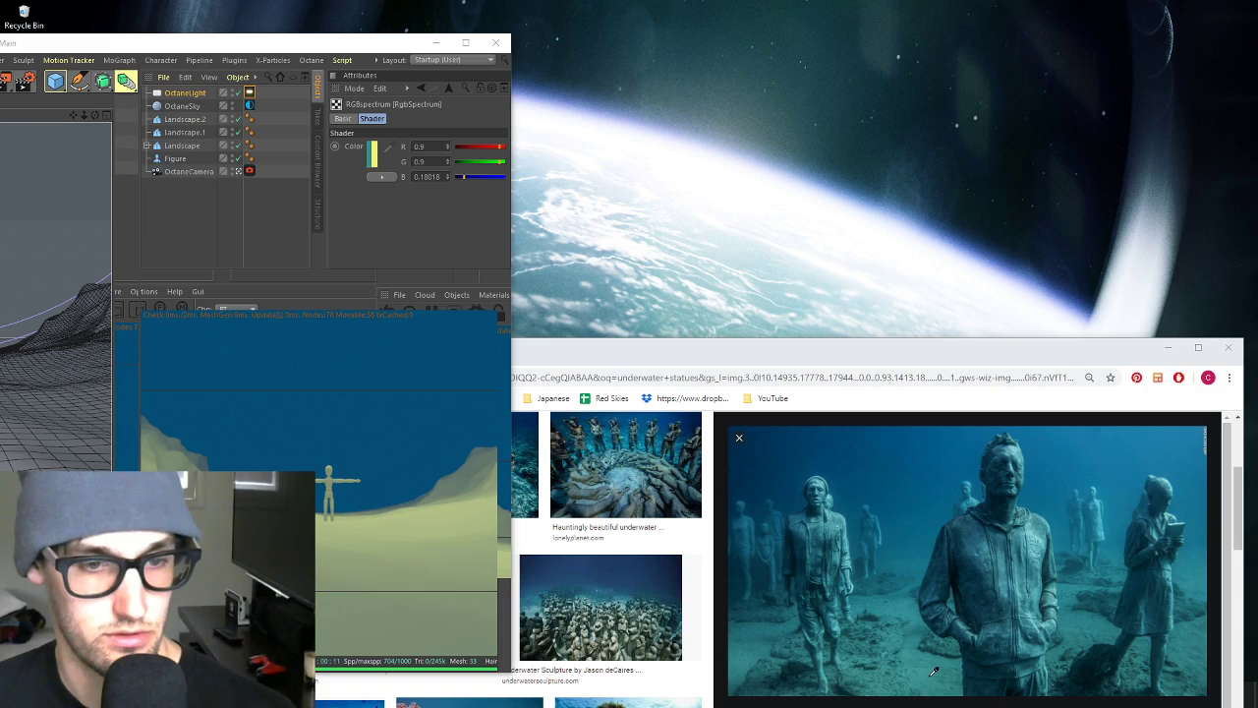
click(934, 674)
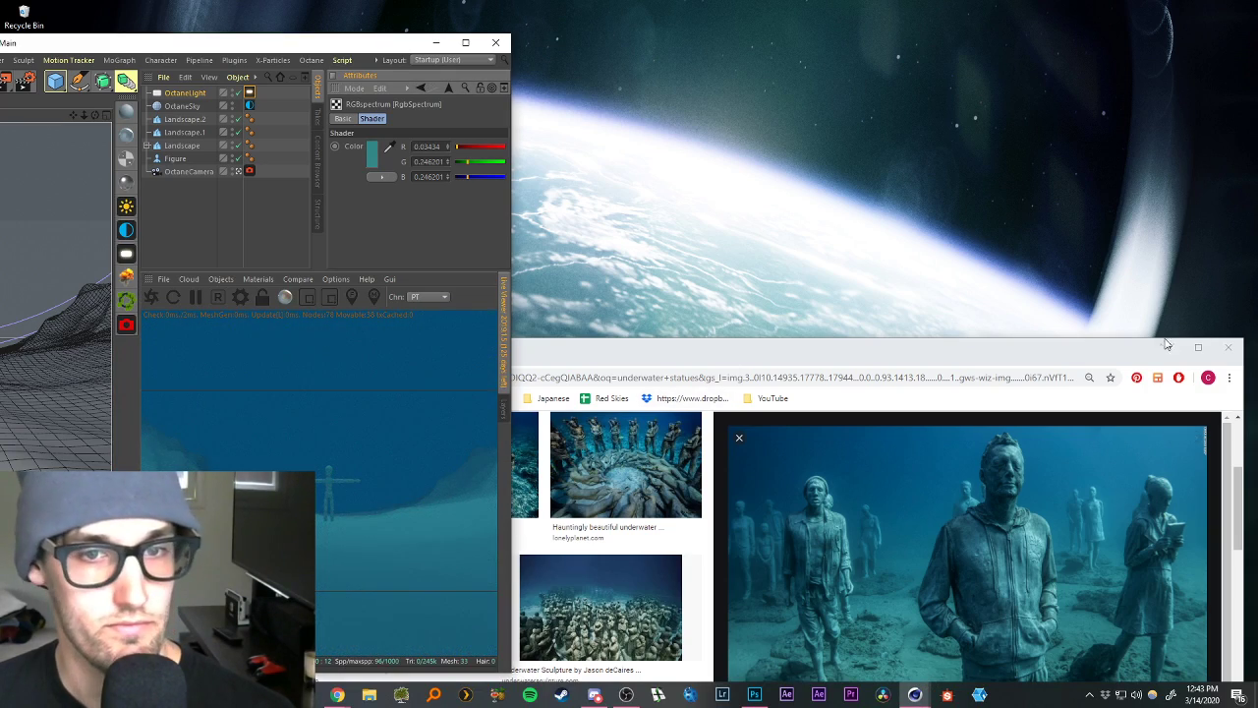
click(1167, 346)
double_click(289, 44)
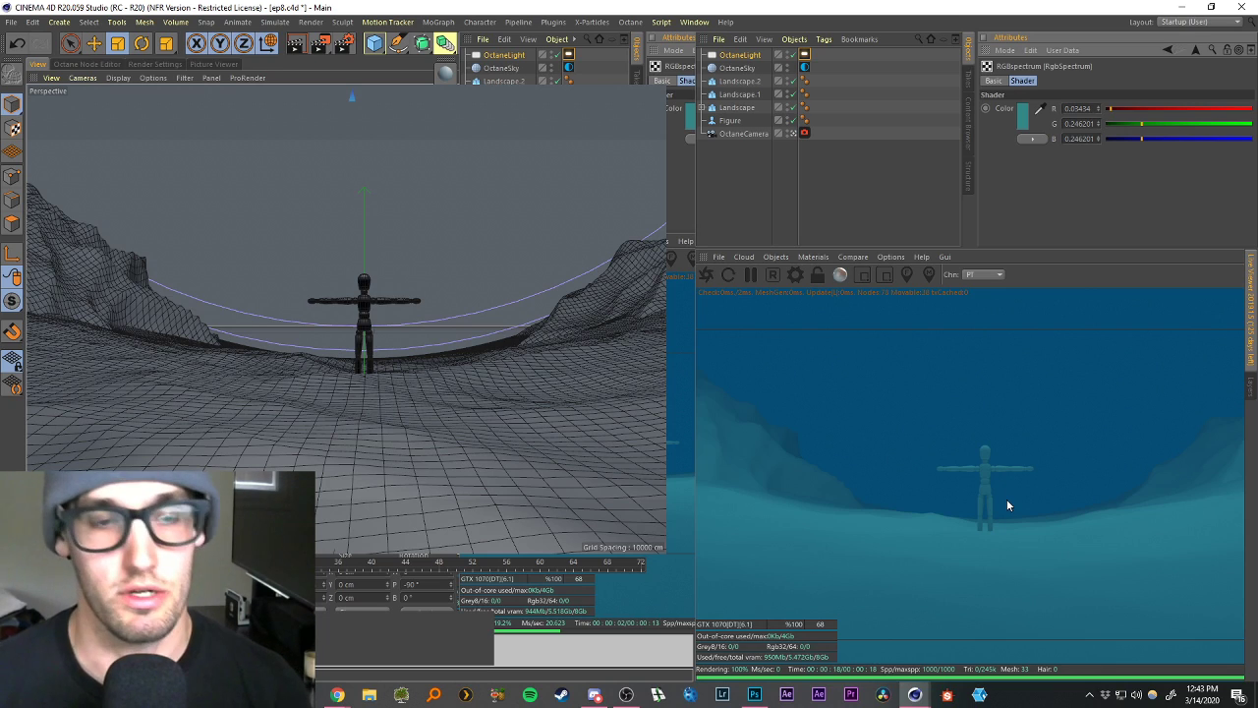
Reopen the underwater statues reference photo to study its lighting and color, then return to the maximized scene.
drag(1007, 5, 363, 22)
click(337, 695)
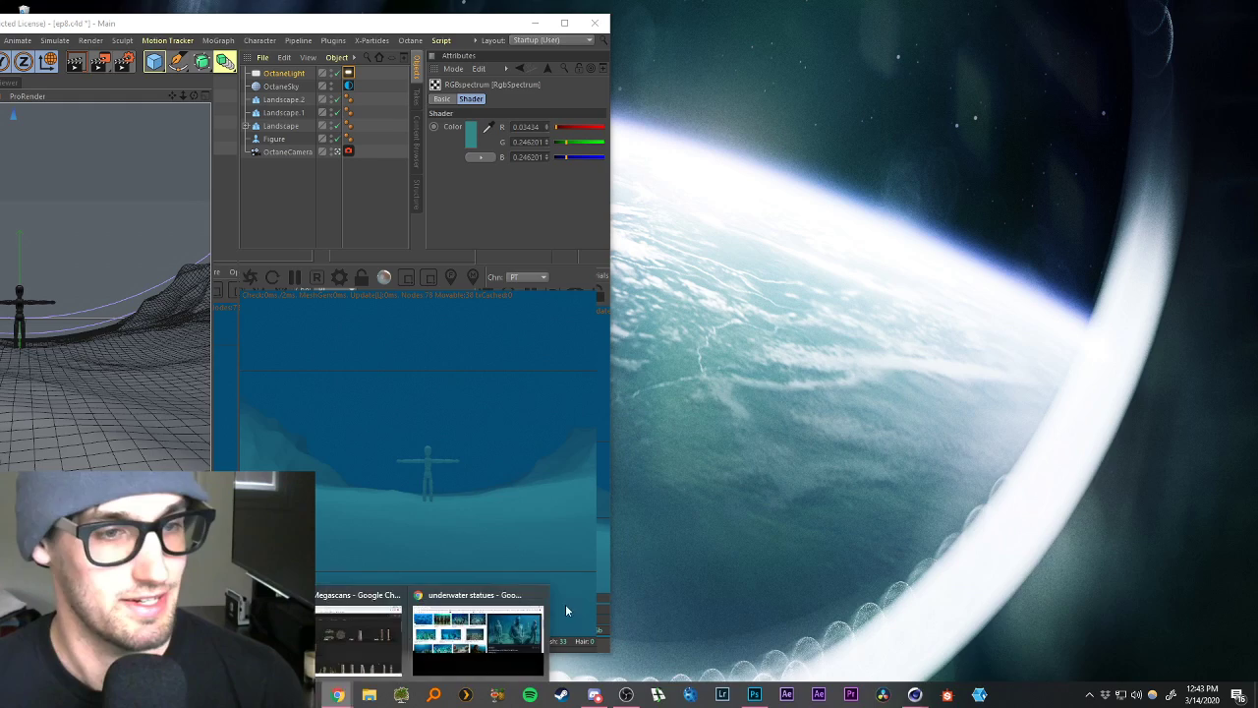
click(506, 637)
drag(918, 355, 820, 173)
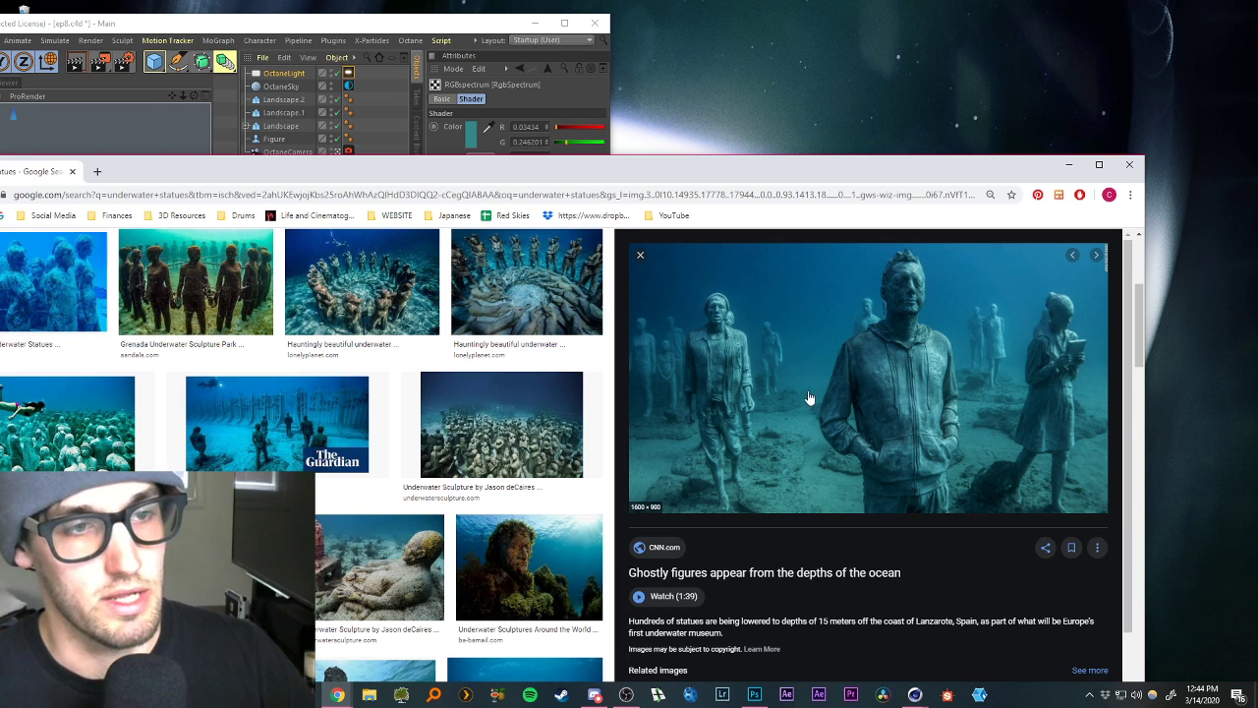
click(1069, 164)
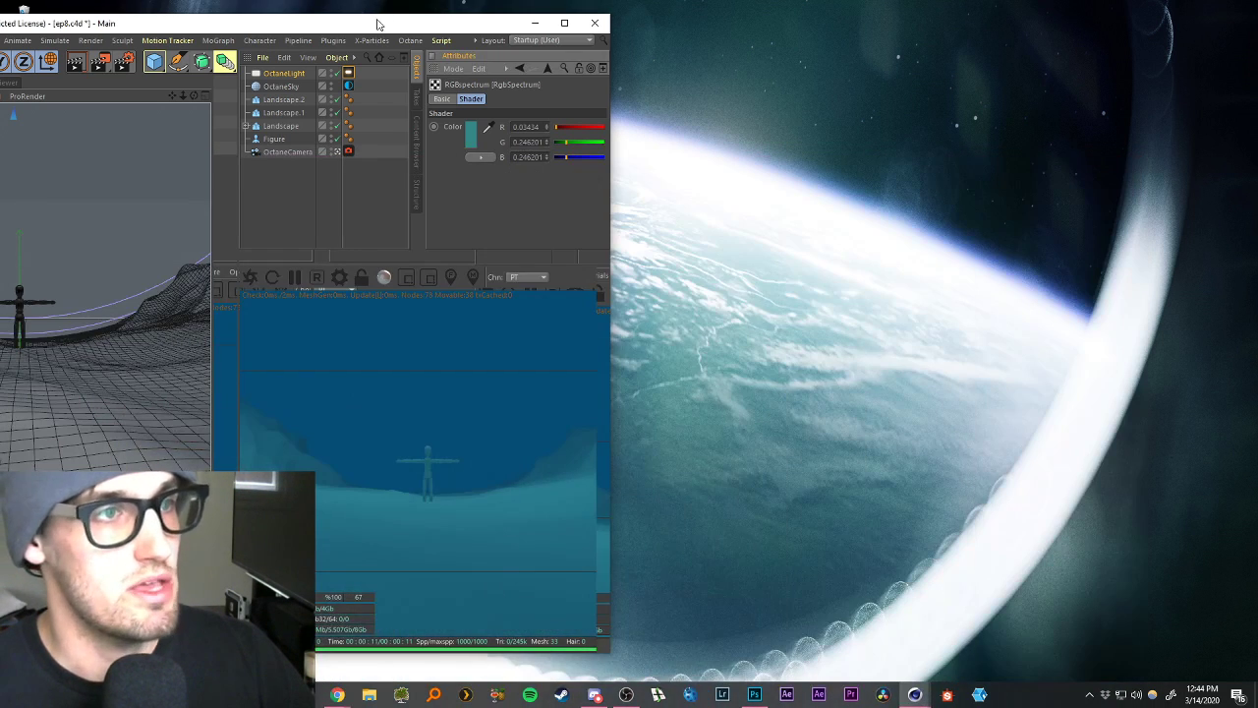
double_click(379, 21)
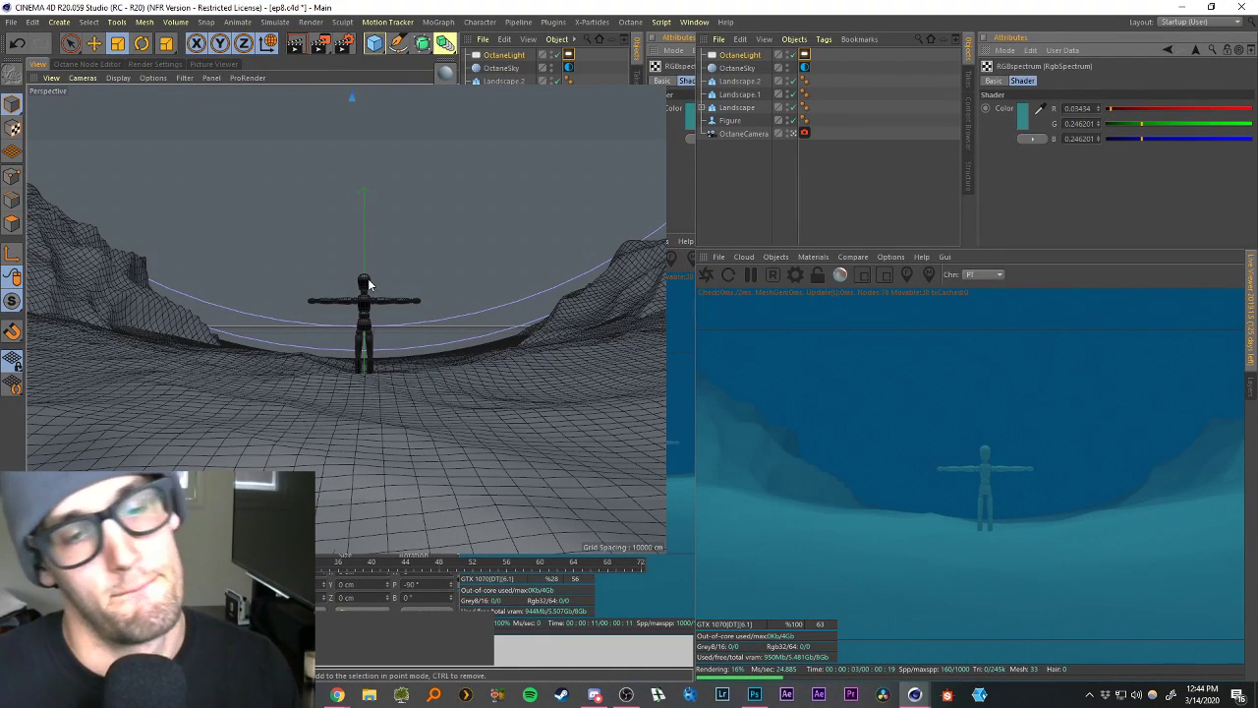
Set the power in the OctaneLight tag's light settings to 30.
click(804, 54)
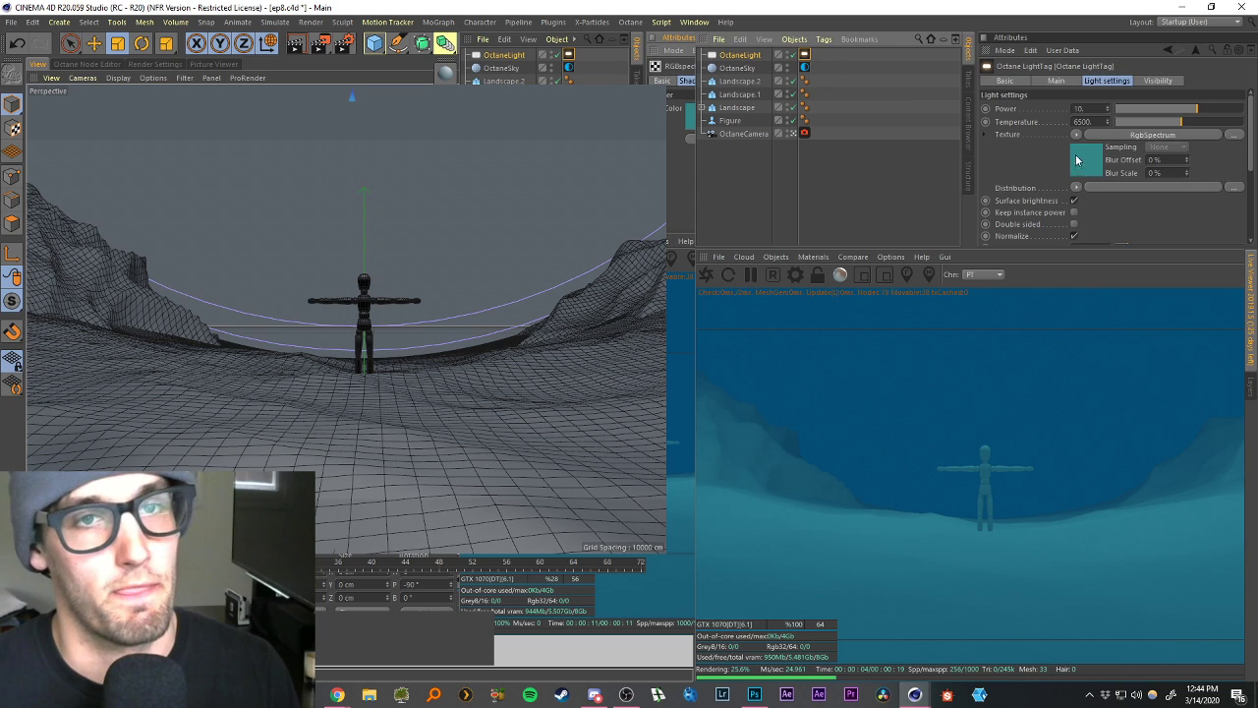
drag(1088, 109, 1047, 118)
text(30)
key(Return)
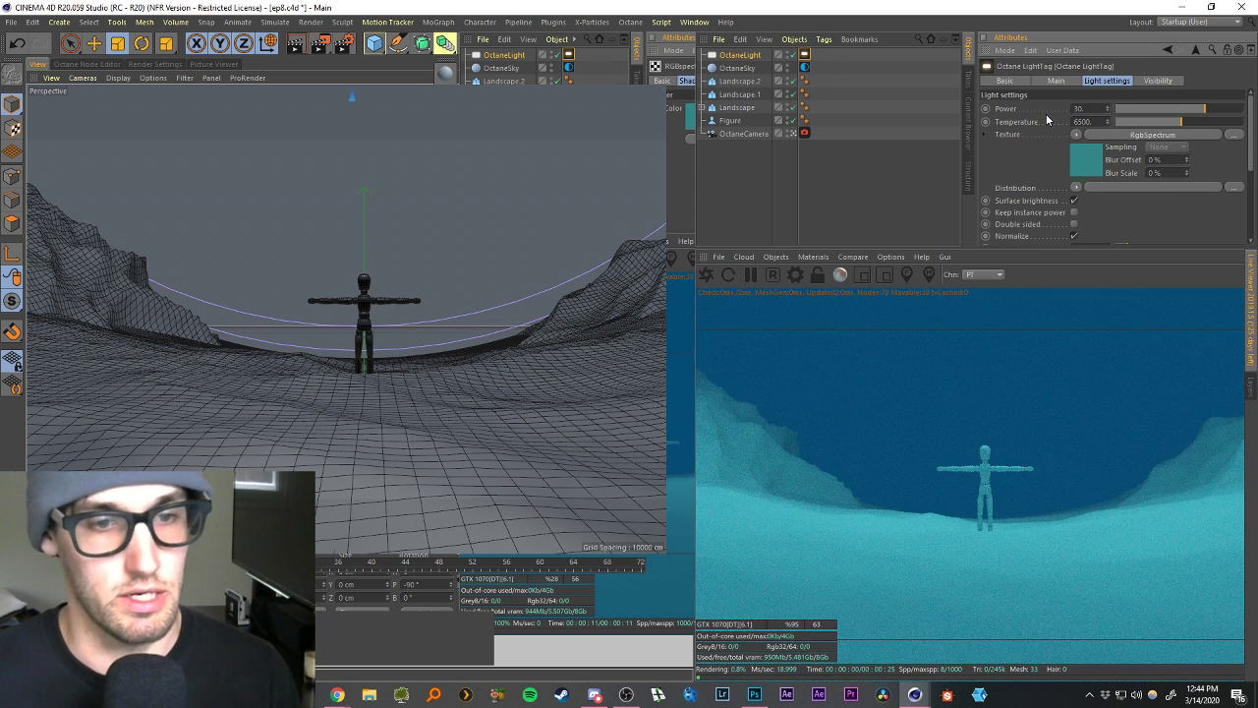
Move the OctaneLight down in the front view to a height of about 428 cm above the figure.
click(739, 55)
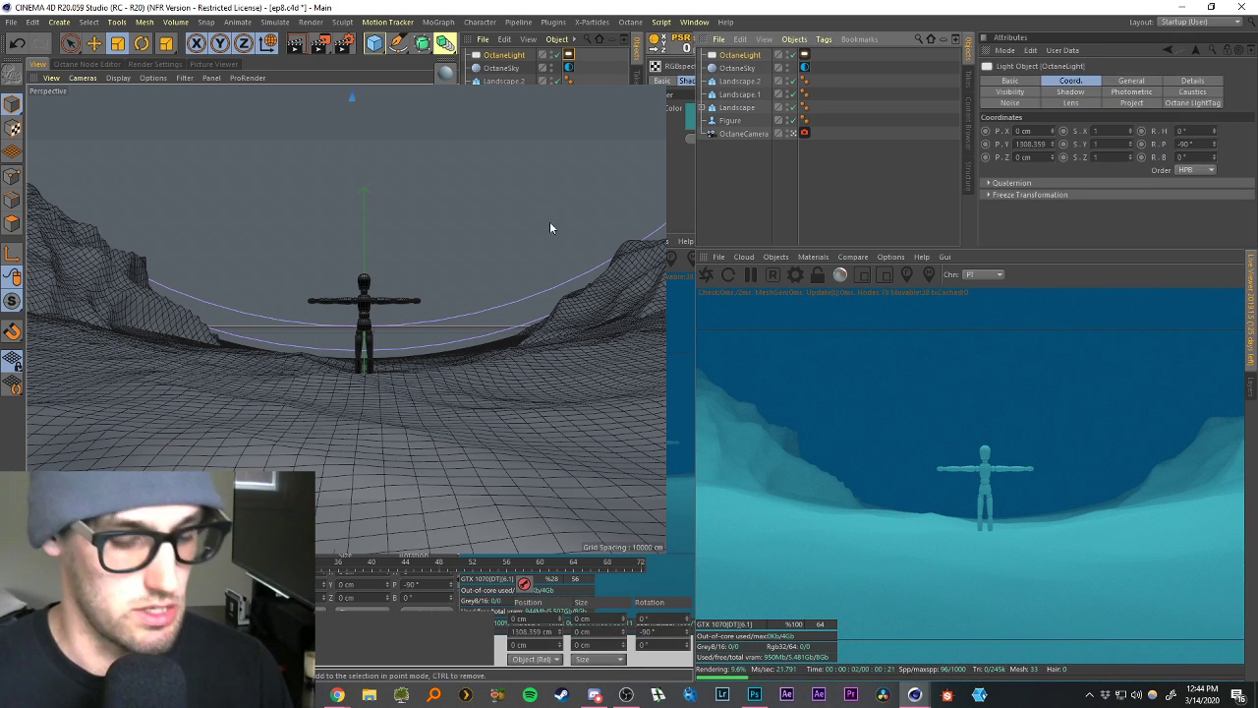
key(t)
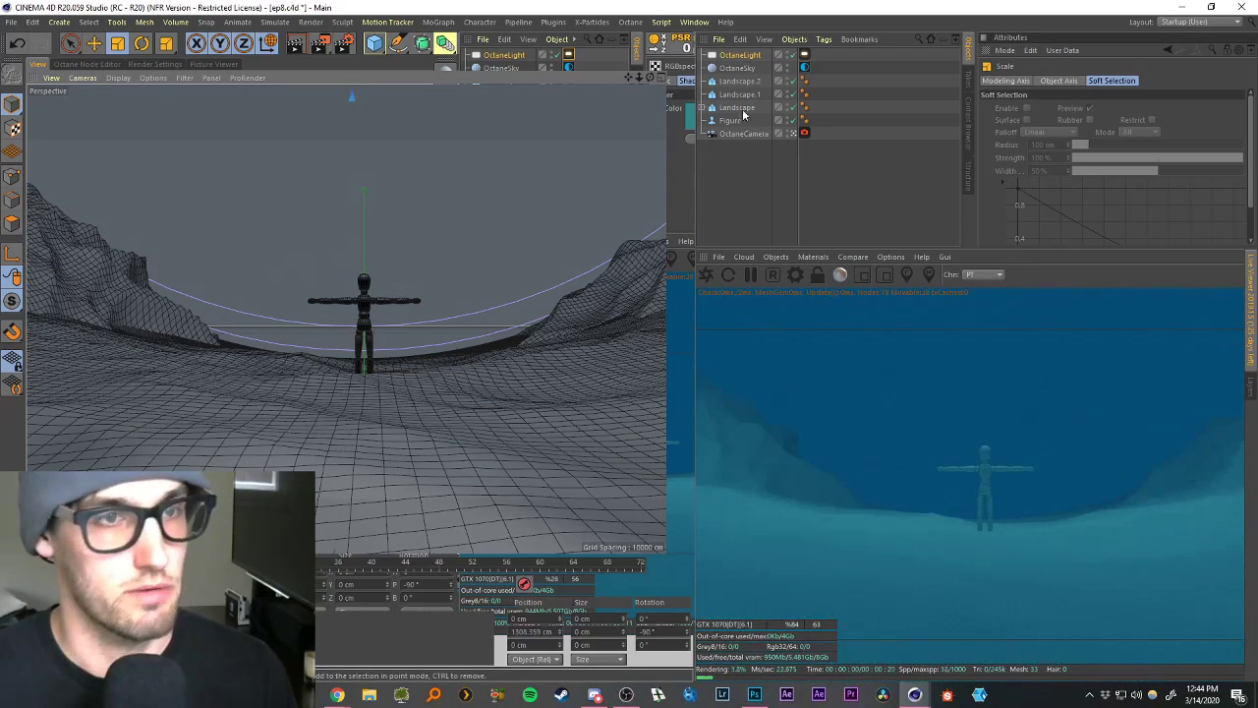
middle_click(480, 259)
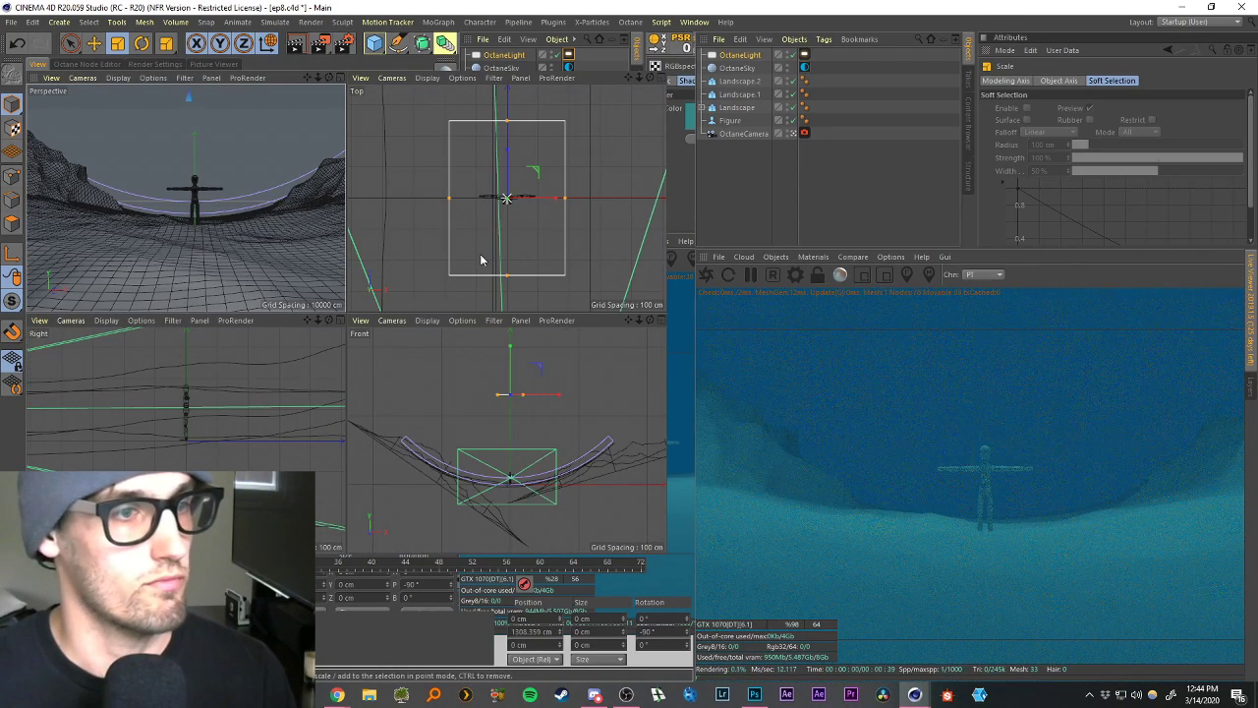
key(e)
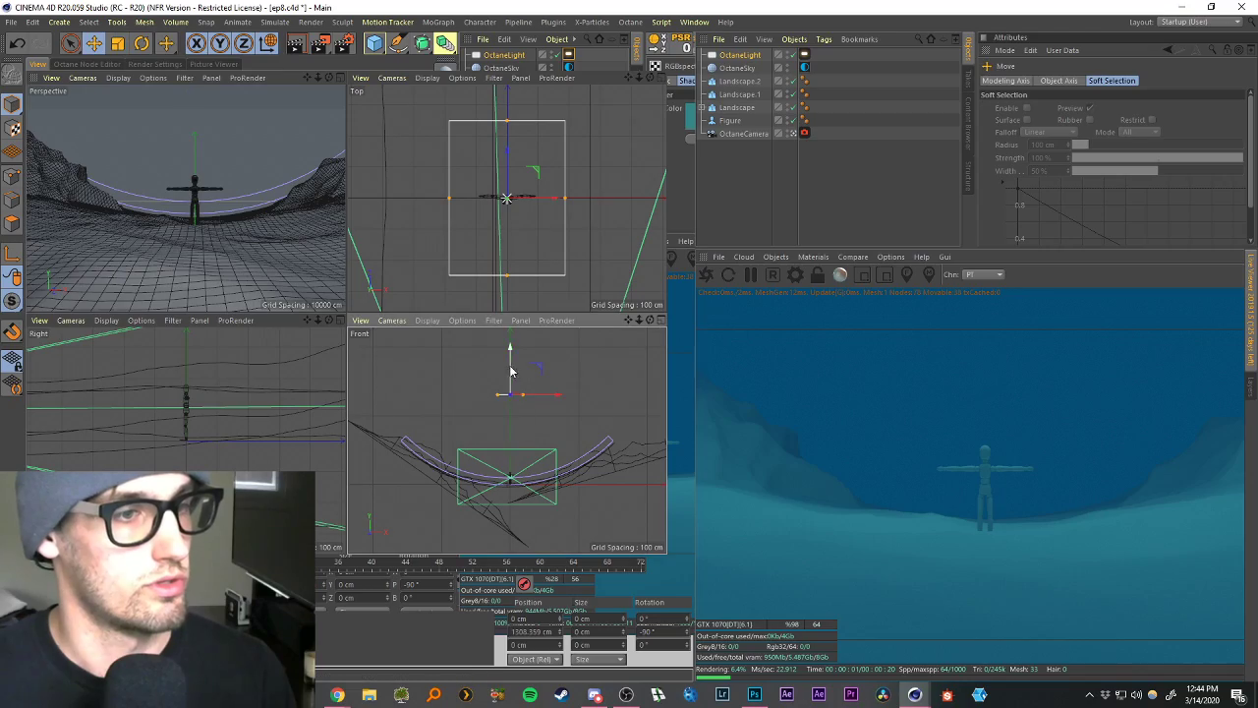
drag(509, 364, 505, 431)
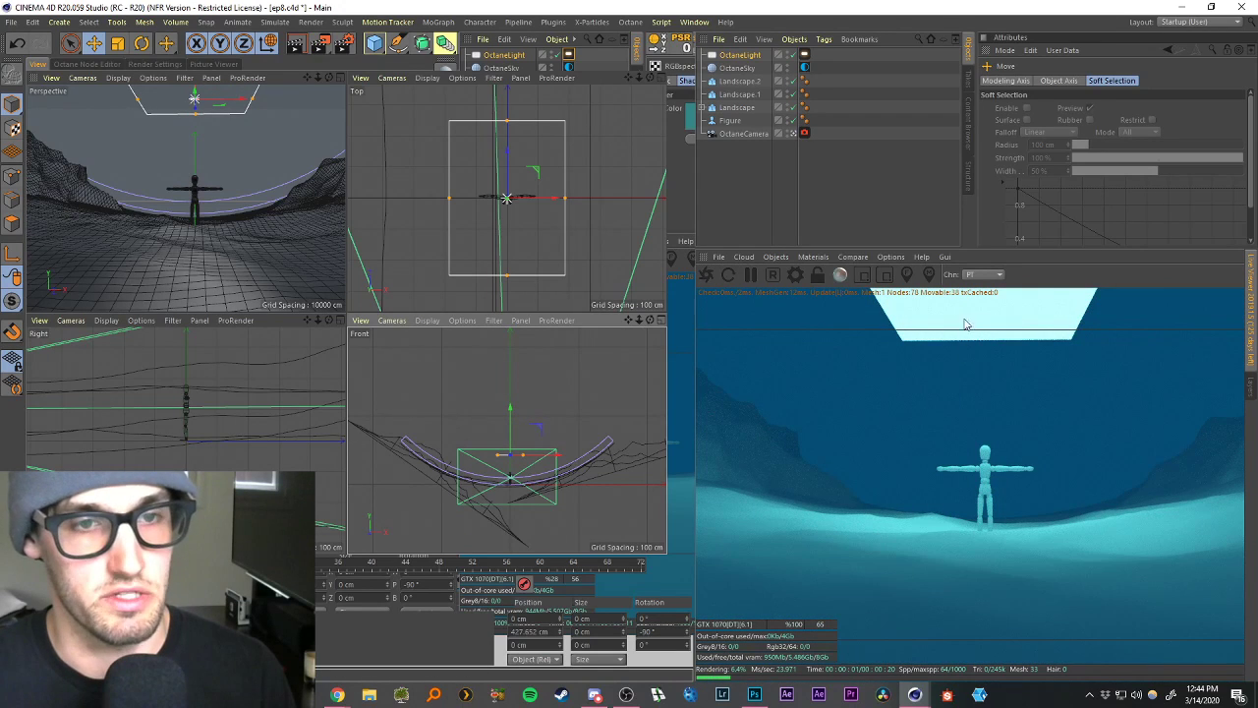
Turn off Camera visibility for the OctaneLight in its light tag.
click(805, 56)
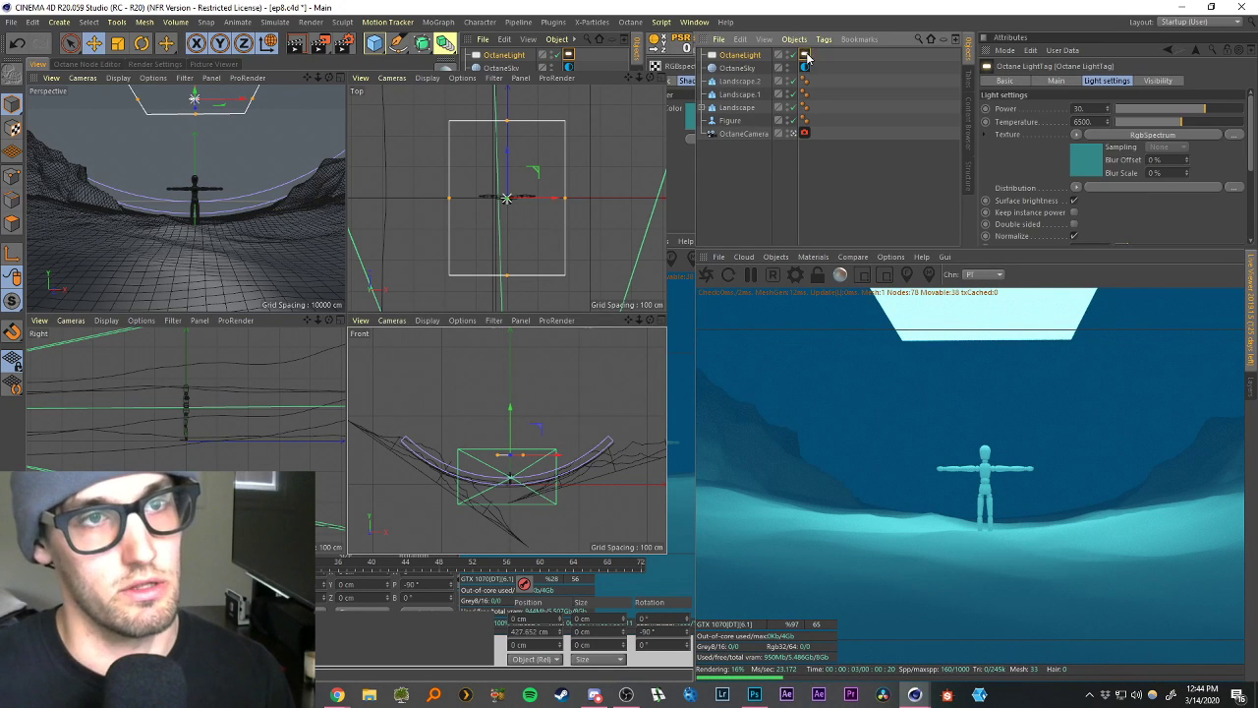
click(1161, 81)
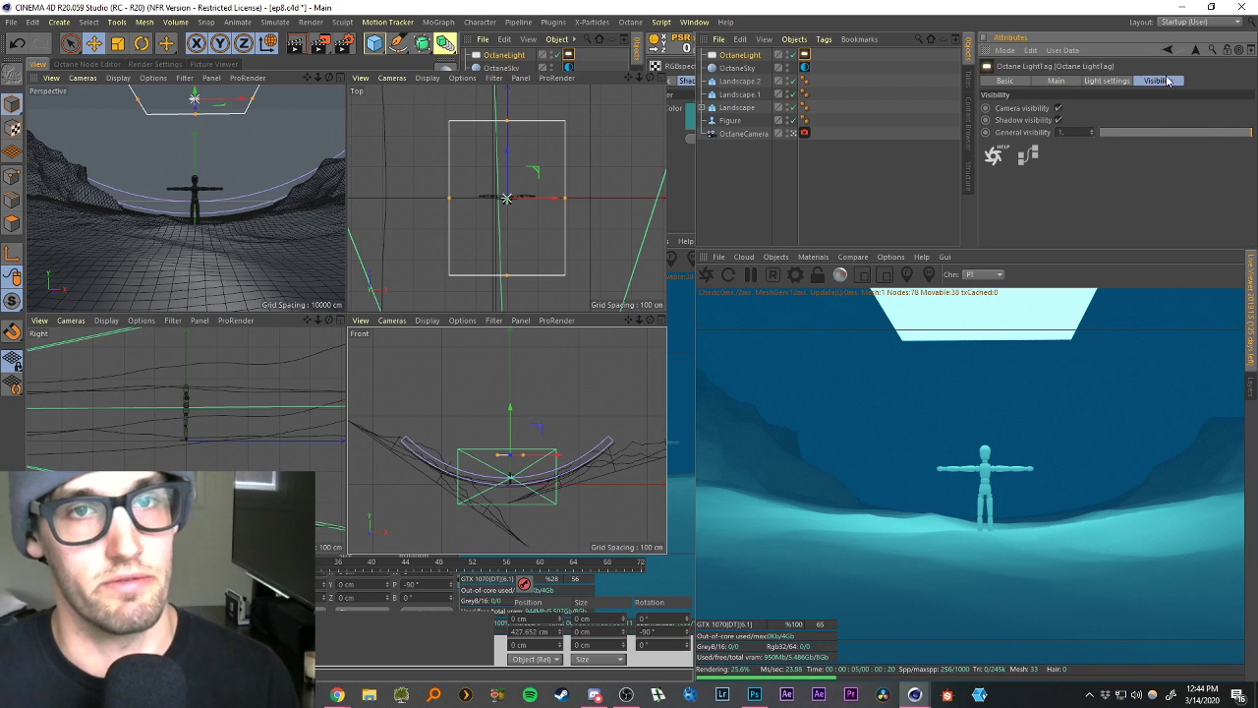
click(1055, 109)
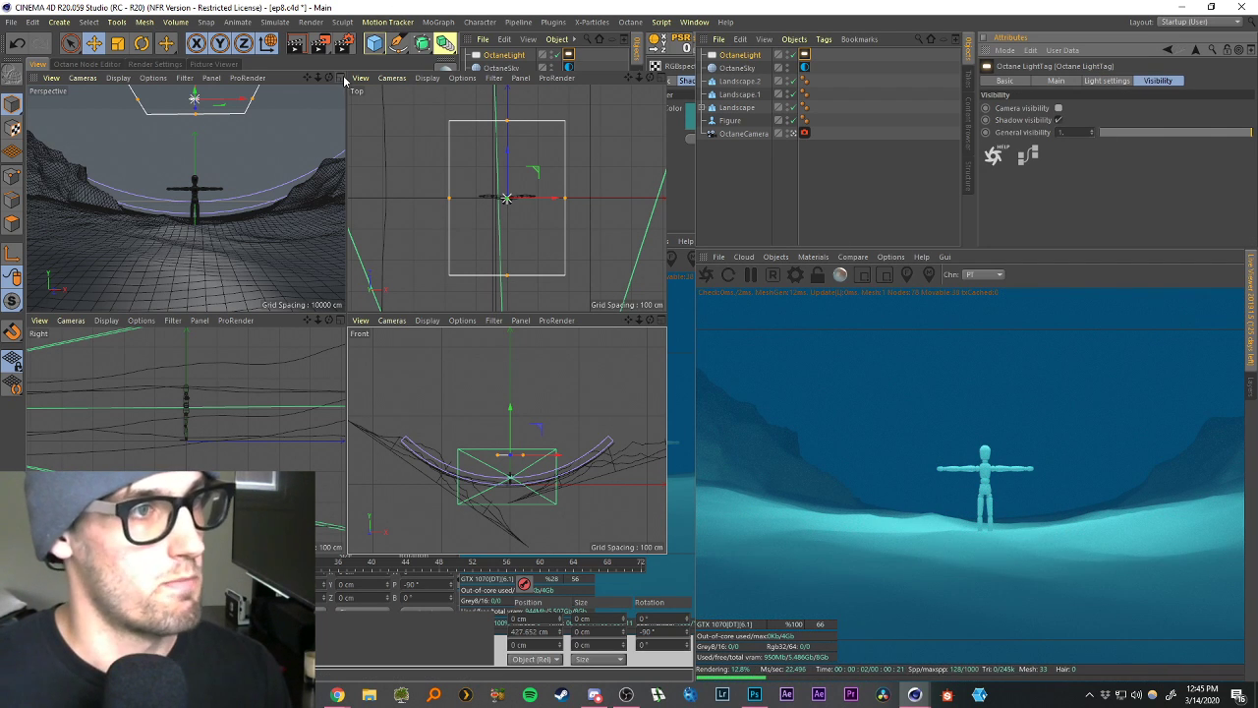
Set the OctaneLight tag's power to 20 and enlarge the perspective view to fill the viewport area.
click(739, 55)
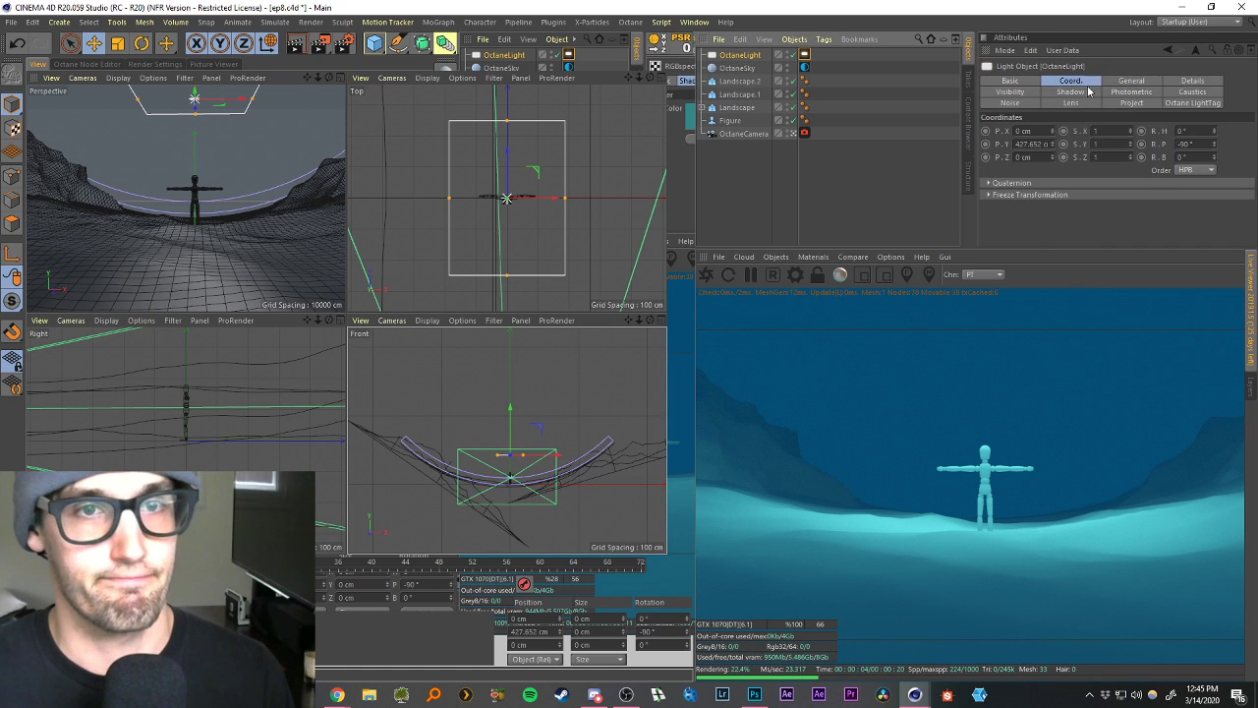
click(1125, 83)
click(1059, 80)
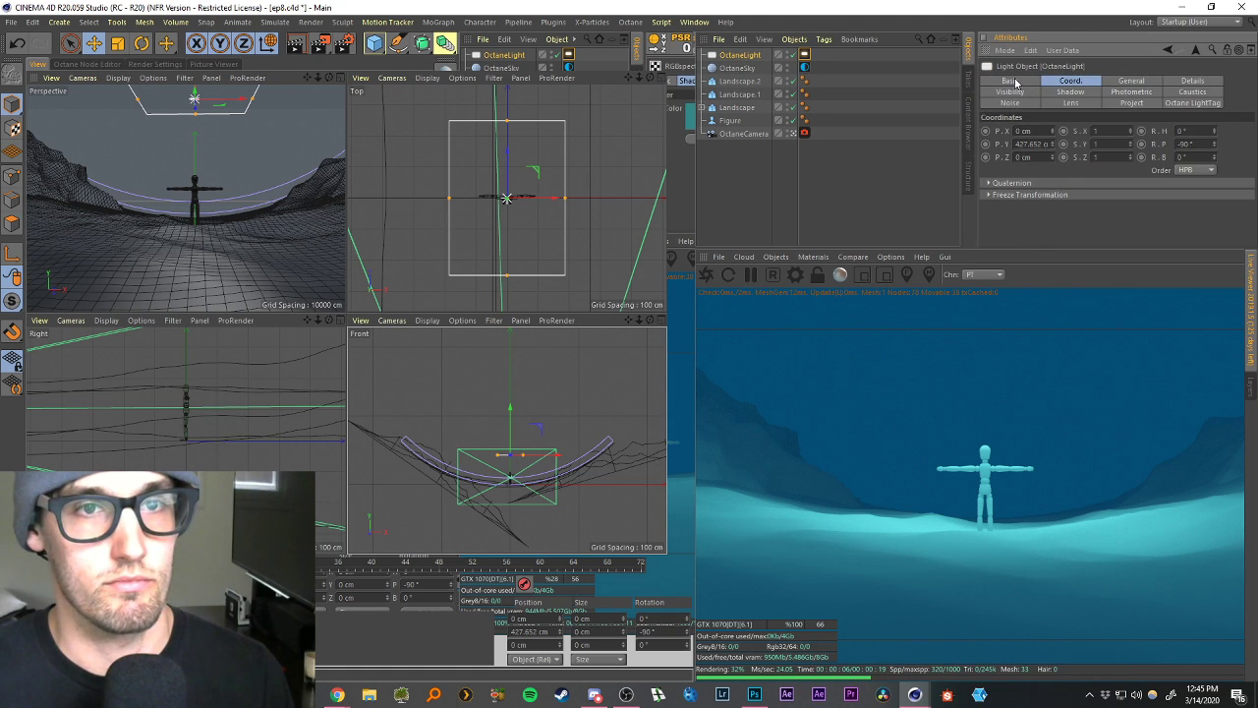
click(804, 54)
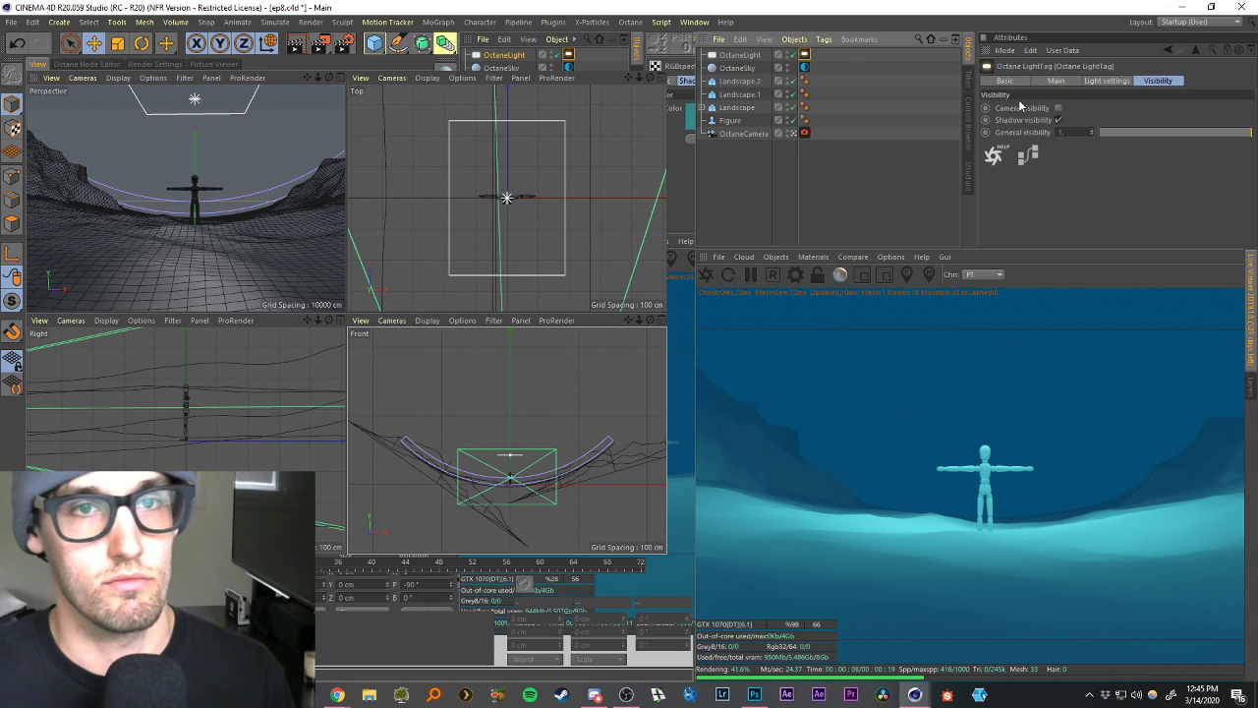
click(1068, 82)
click(1091, 81)
drag(1086, 109, 1030, 108)
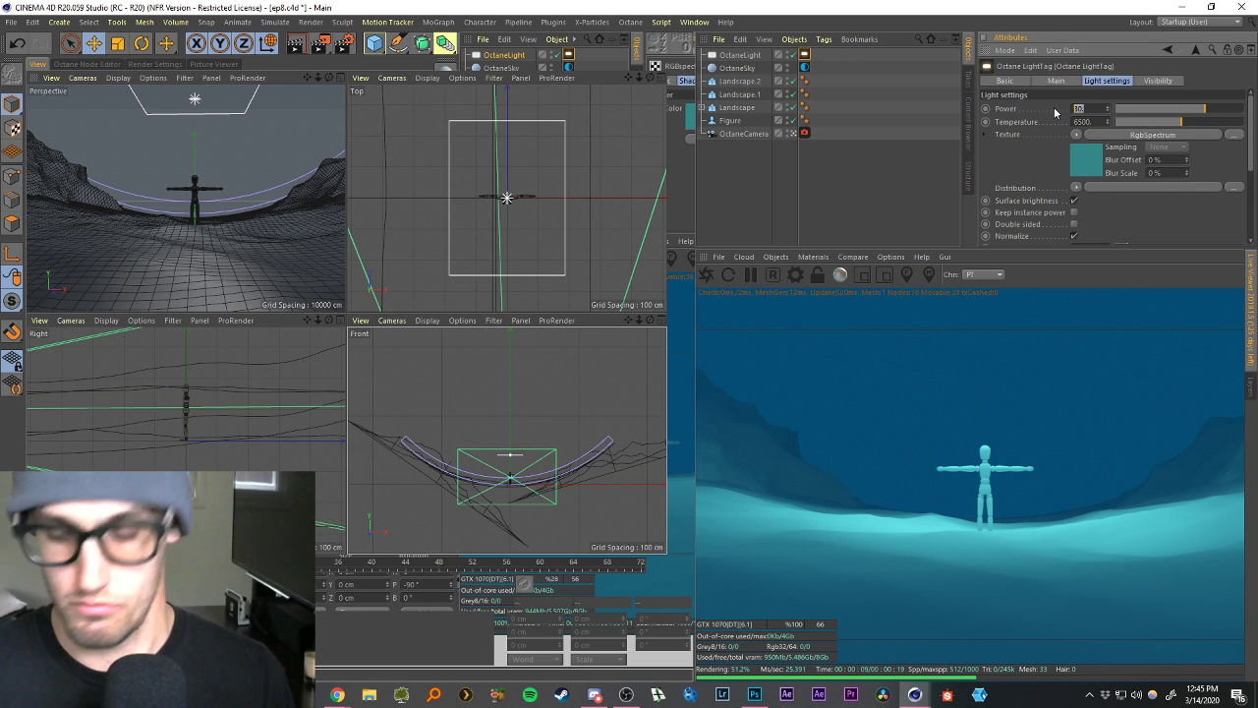
click(337, 76)
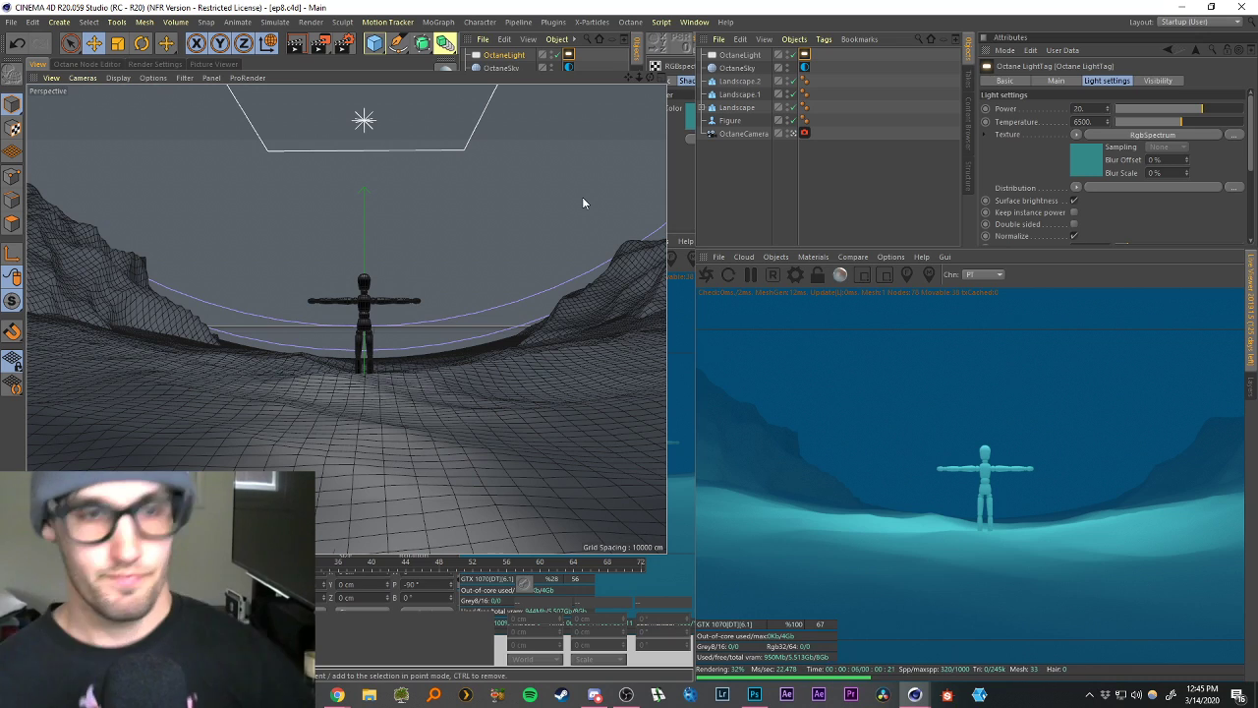
Switch to Chrome and compare the water color and depth haze in several underwater sculpture images, including the BabaMail and Lonely Planet results.
drag(693, 187, 694, 188)
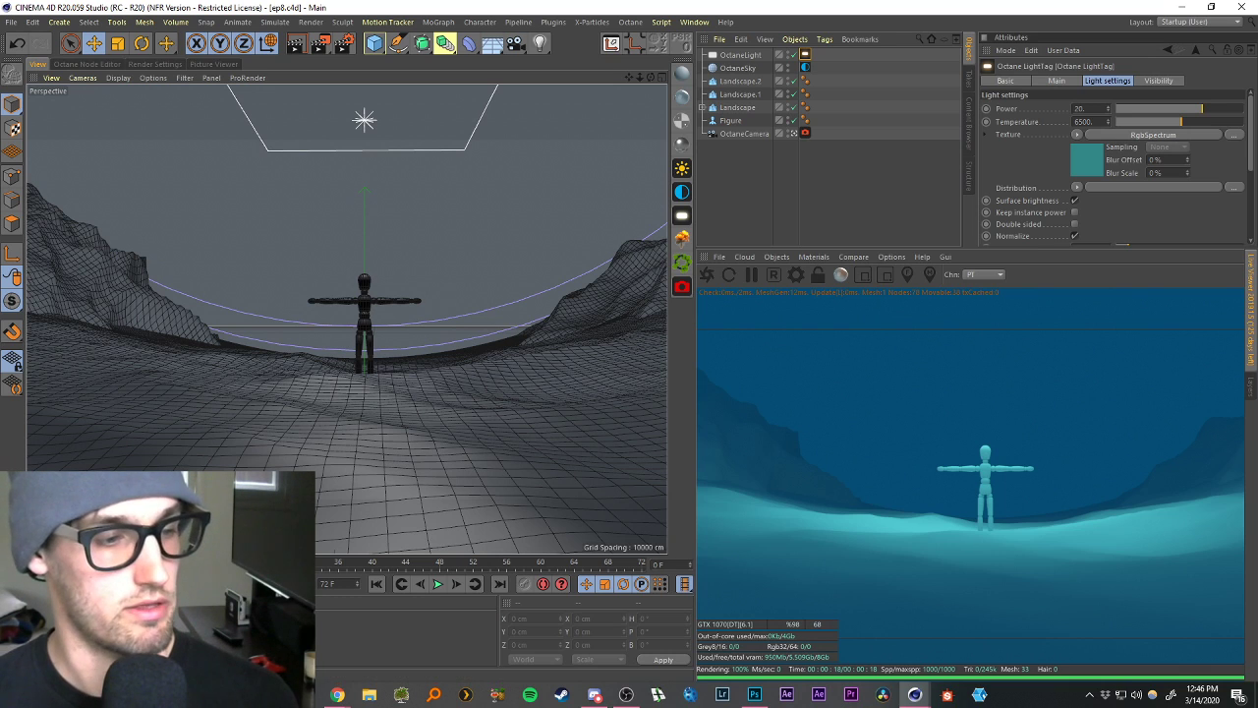
mouse_move(337, 692)
click(471, 623)
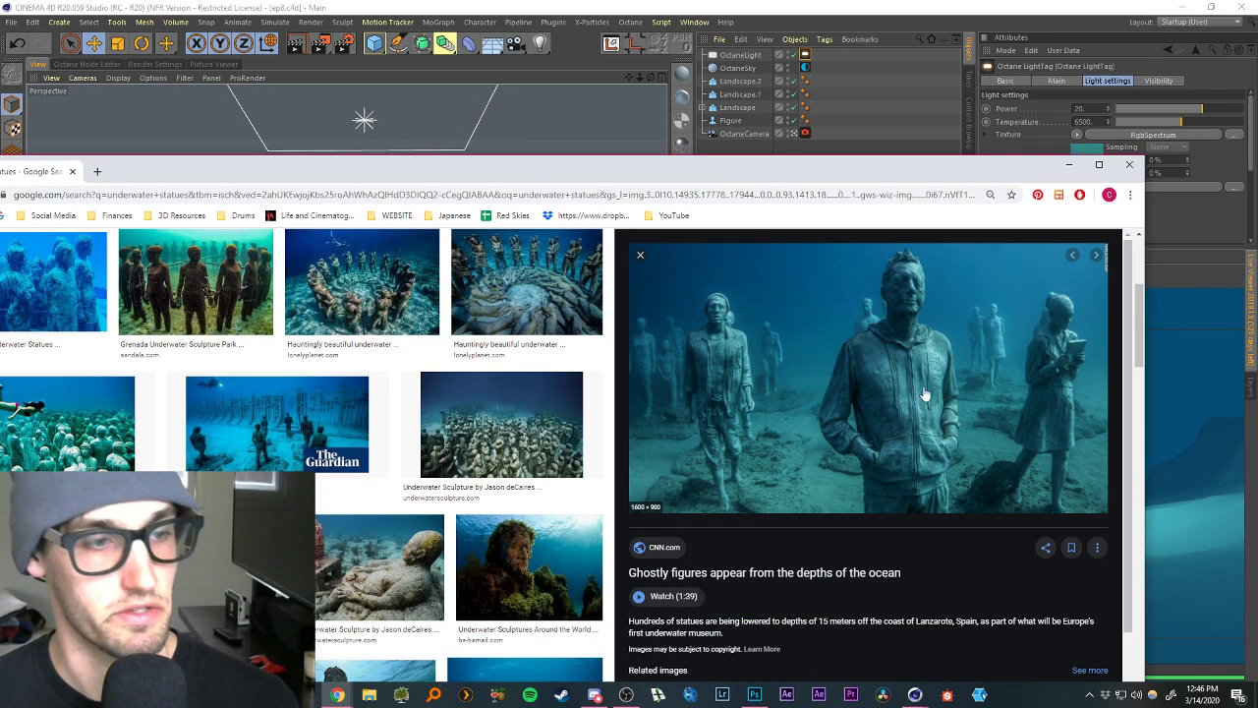
click(588, 568)
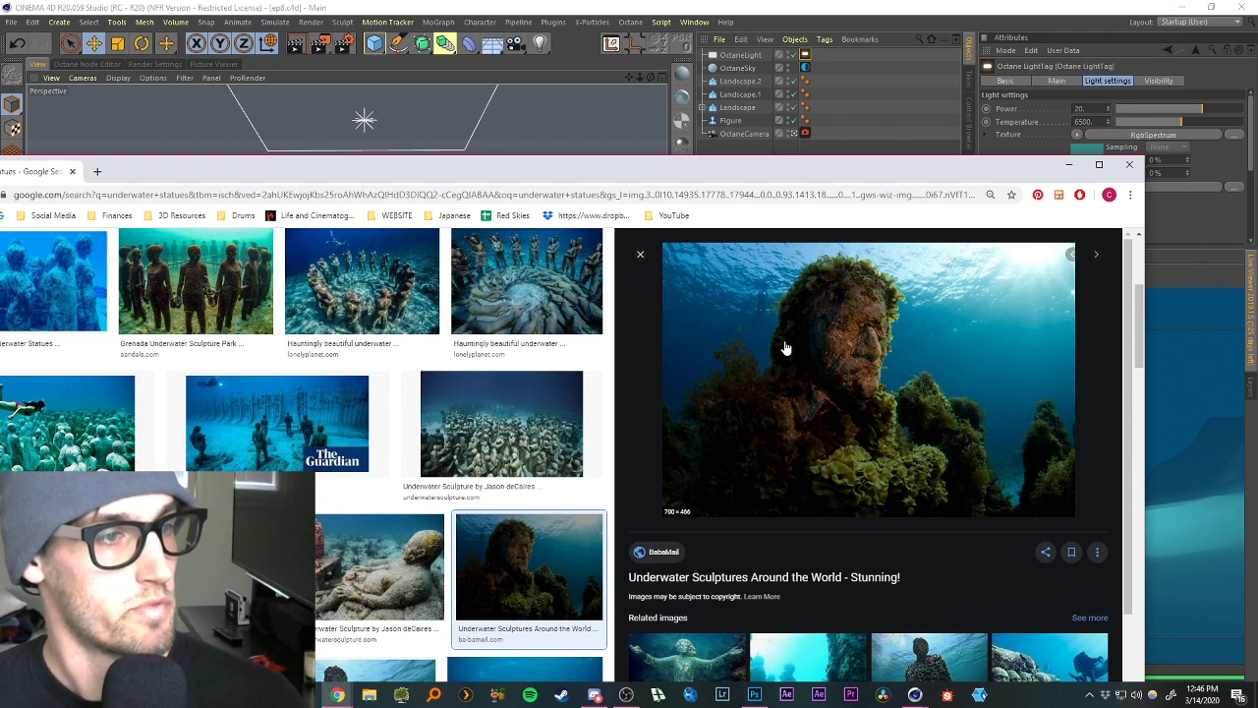
click(393, 286)
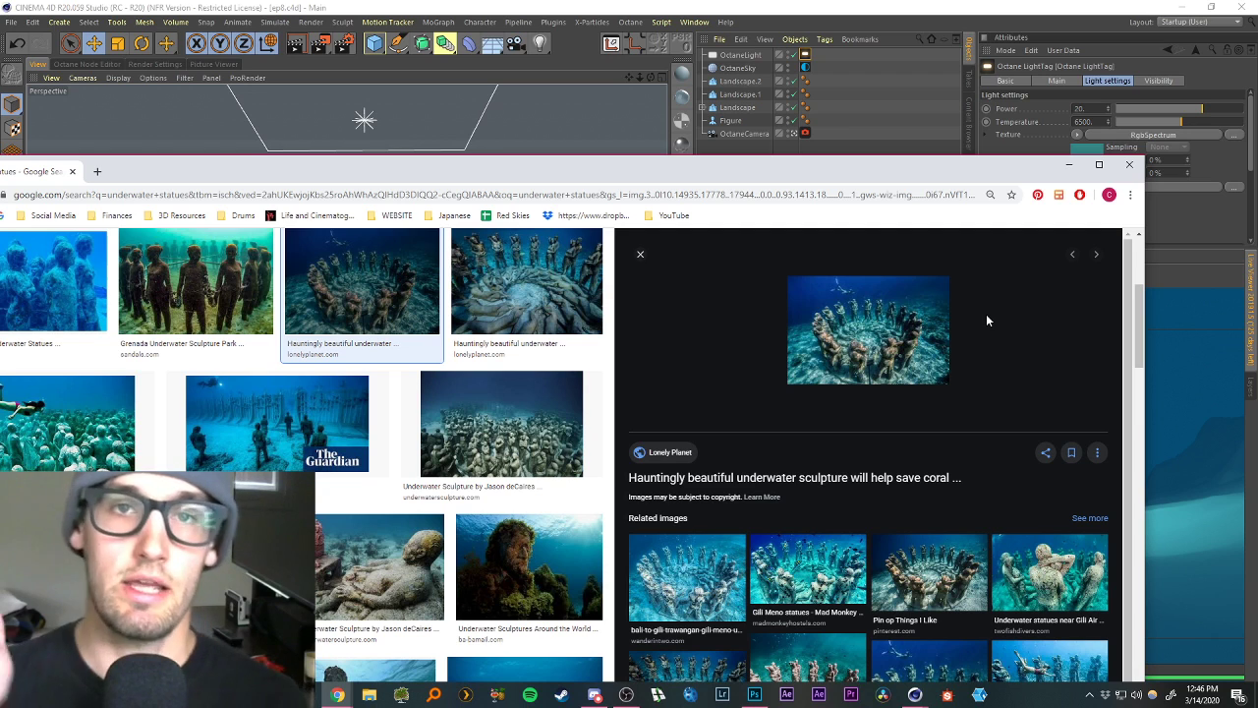
click(1069, 164)
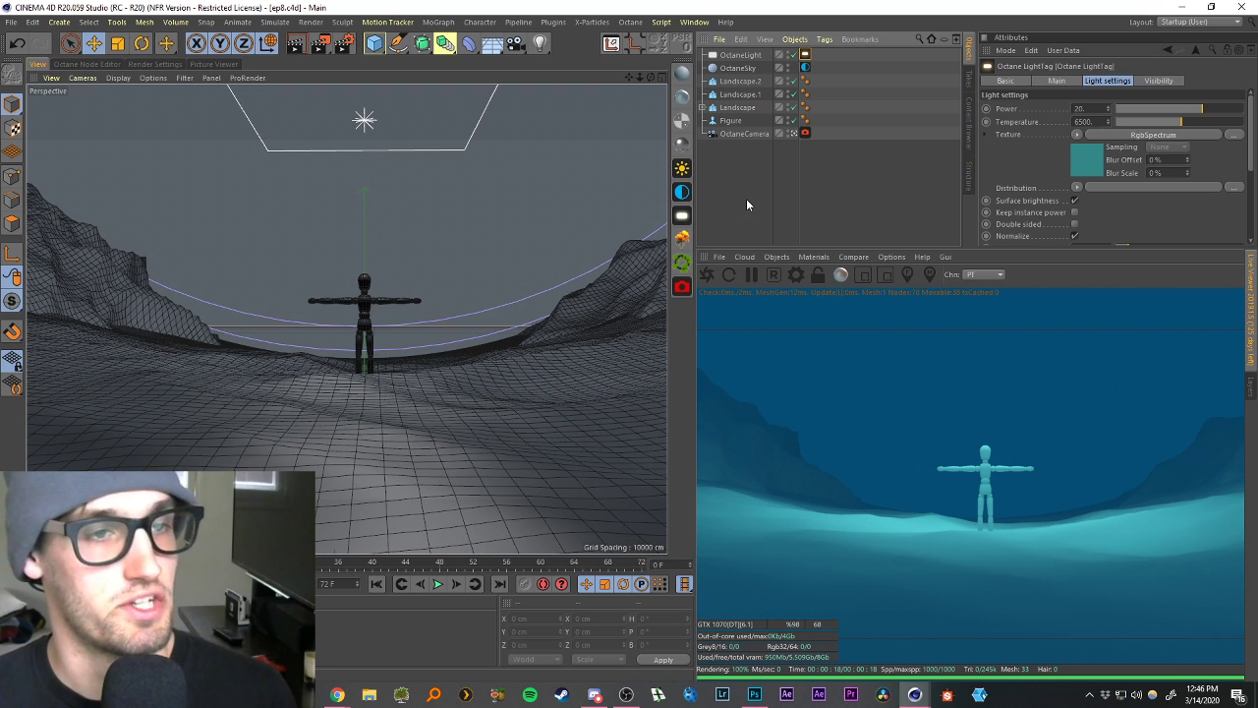
Add an Octane Fog Volume and raise it to a Y position of about 105 cm around the figure.
click(777, 257)
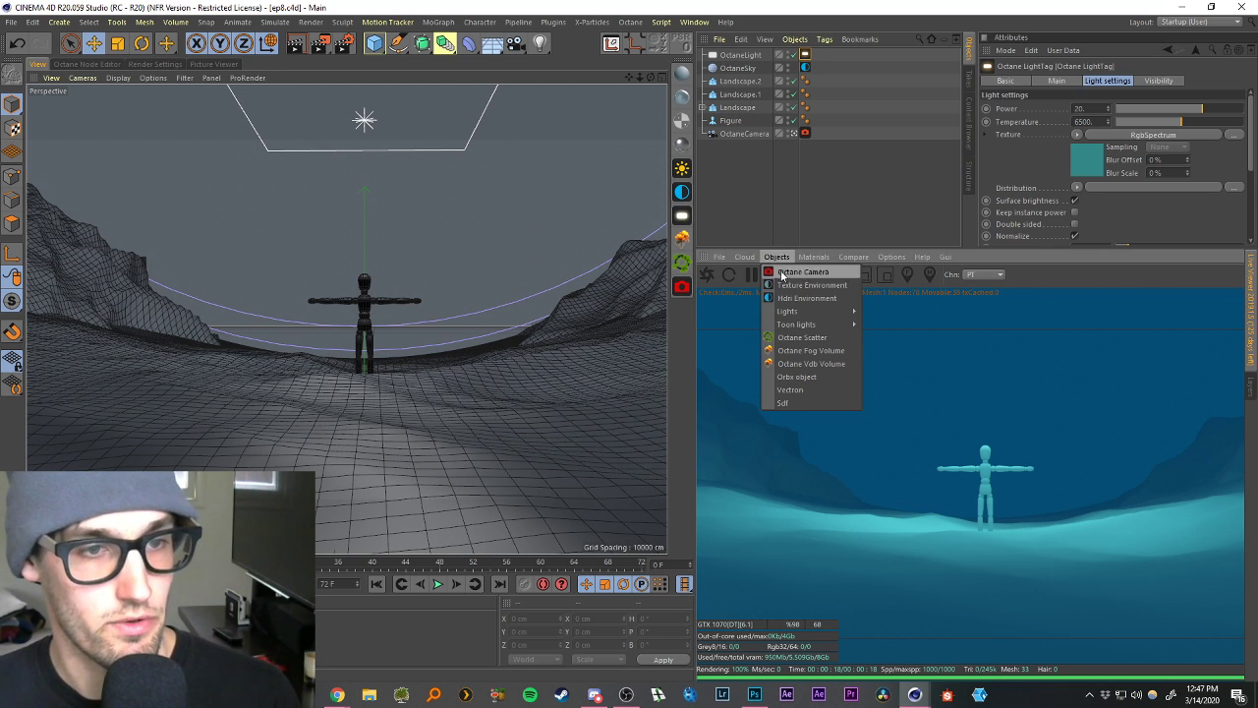
click(811, 351)
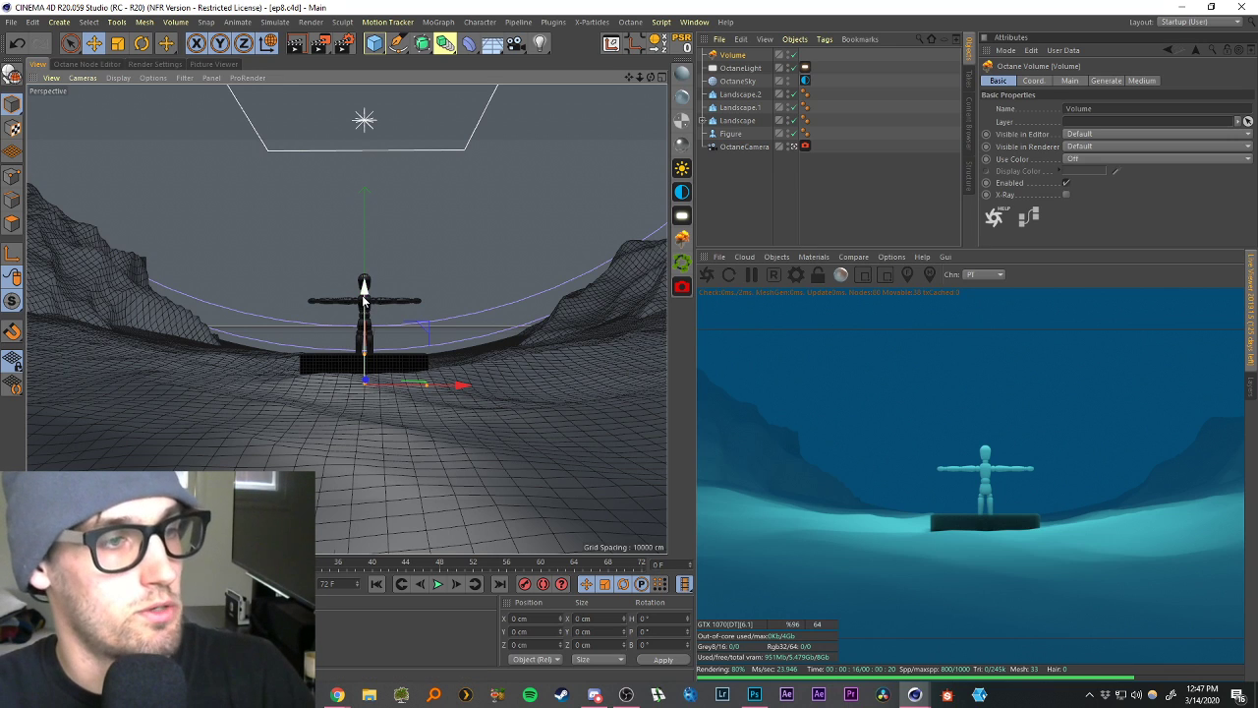
drag(367, 301, 372, 234)
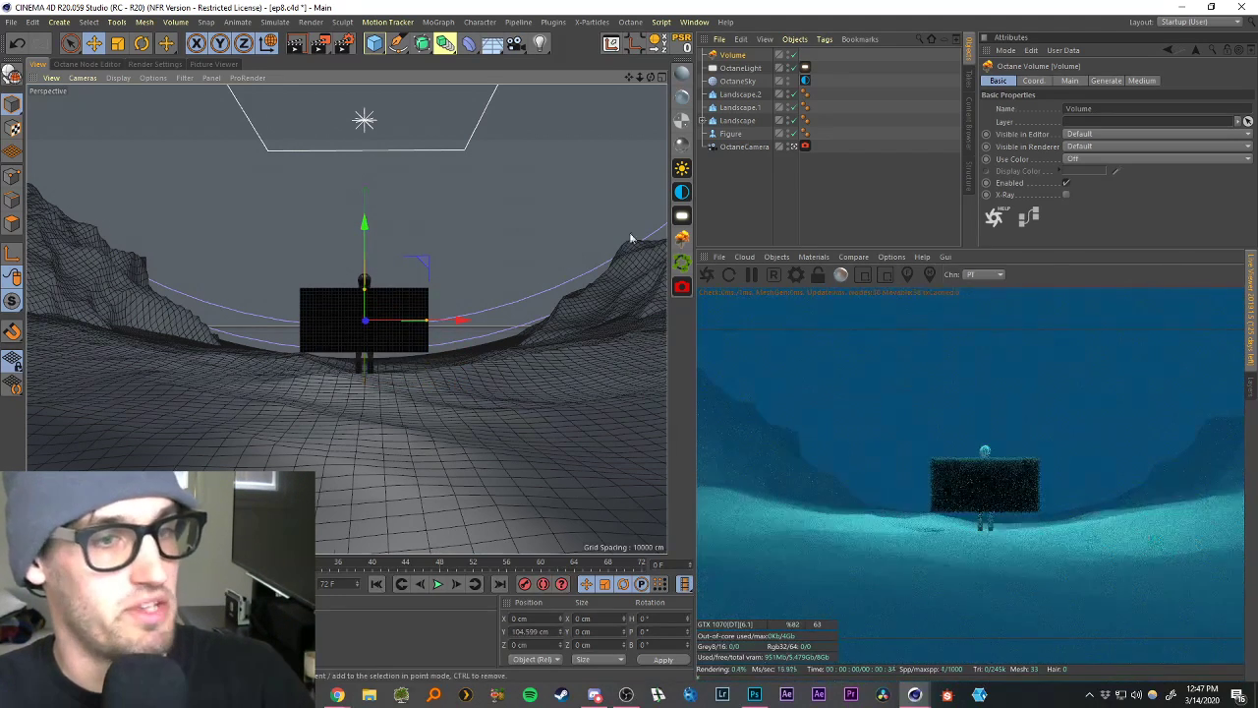
Pause the live render and leave the OctaneCamera view, framing the fog volume in the perspective view.
click(751, 275)
click(794, 147)
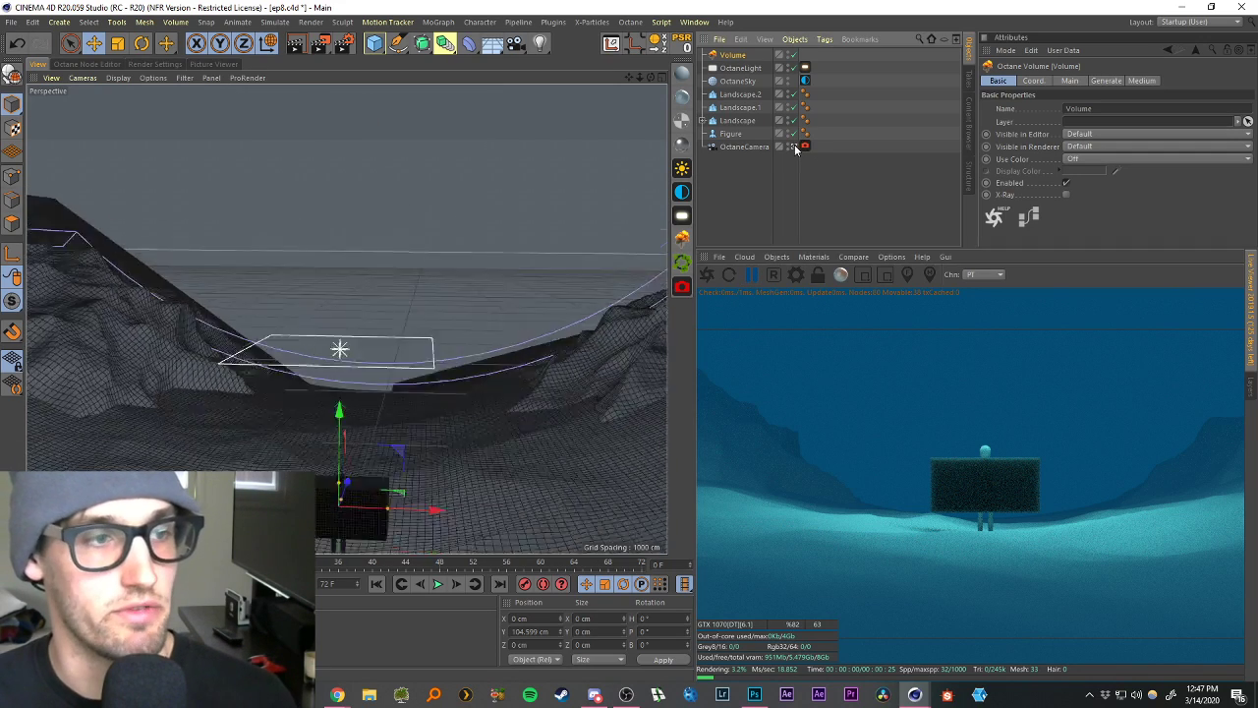
click(724, 191)
click(730, 56)
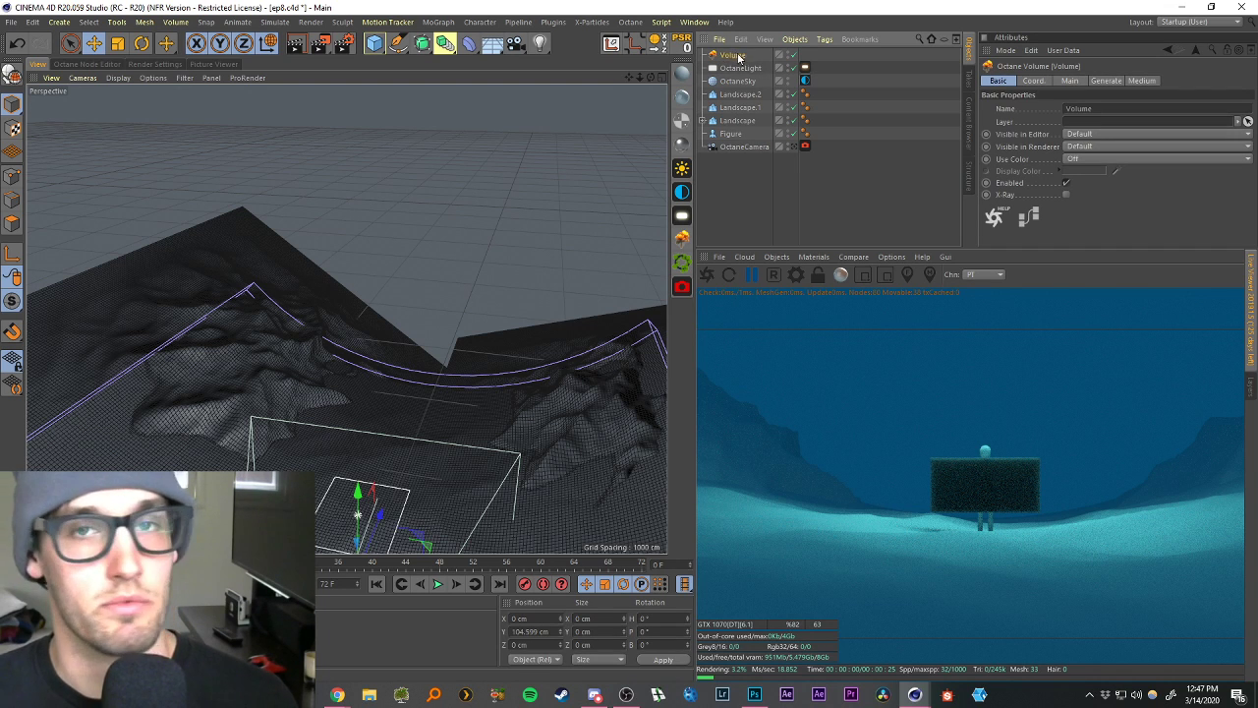
key(o)
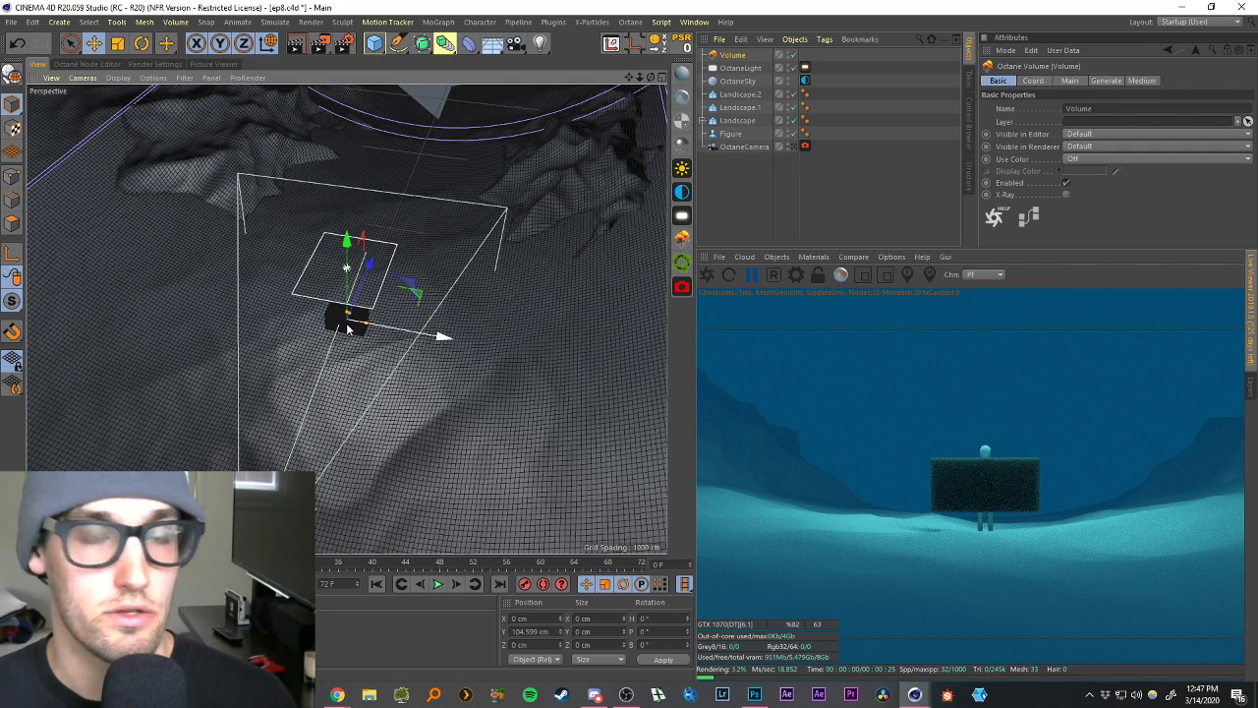
Examine the fog volume's box and voxel slices around the figure from several angles and distances.
scroll(344, 320, up, 10)
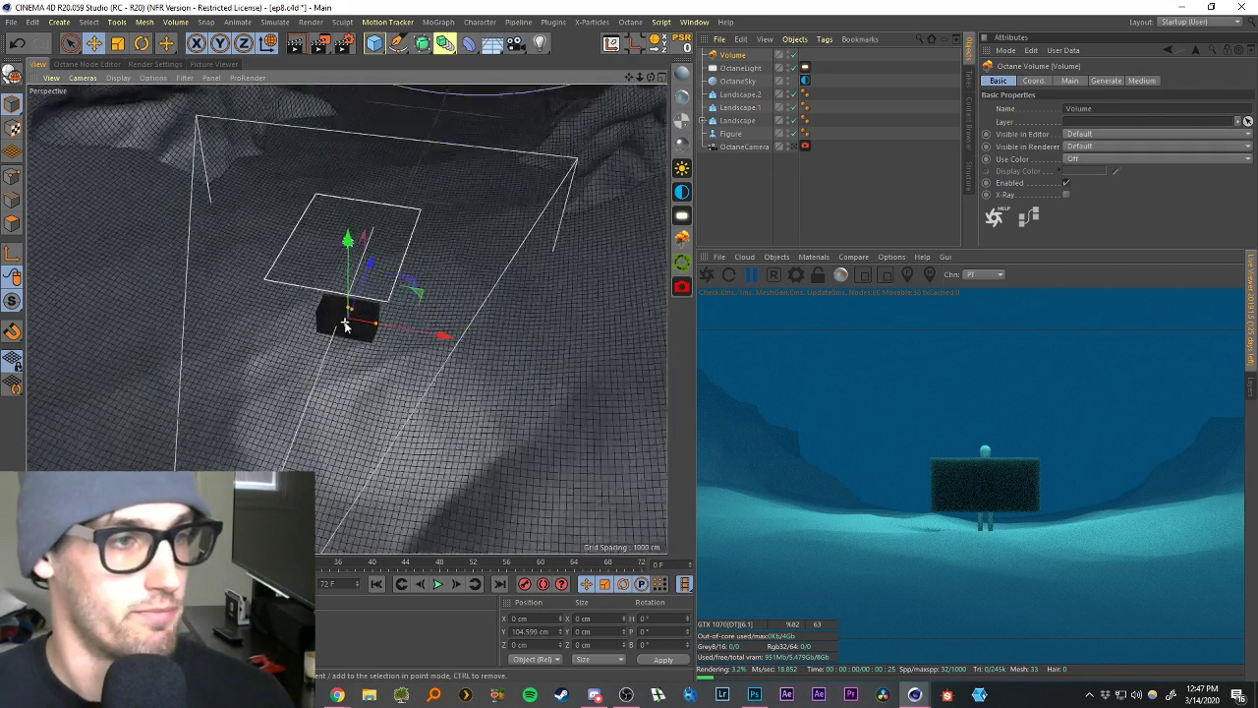
alt+drag(383, 314, 405, 275)
drag(649, 77, 152, 61)
alt+drag(378, 278, 262, 263)
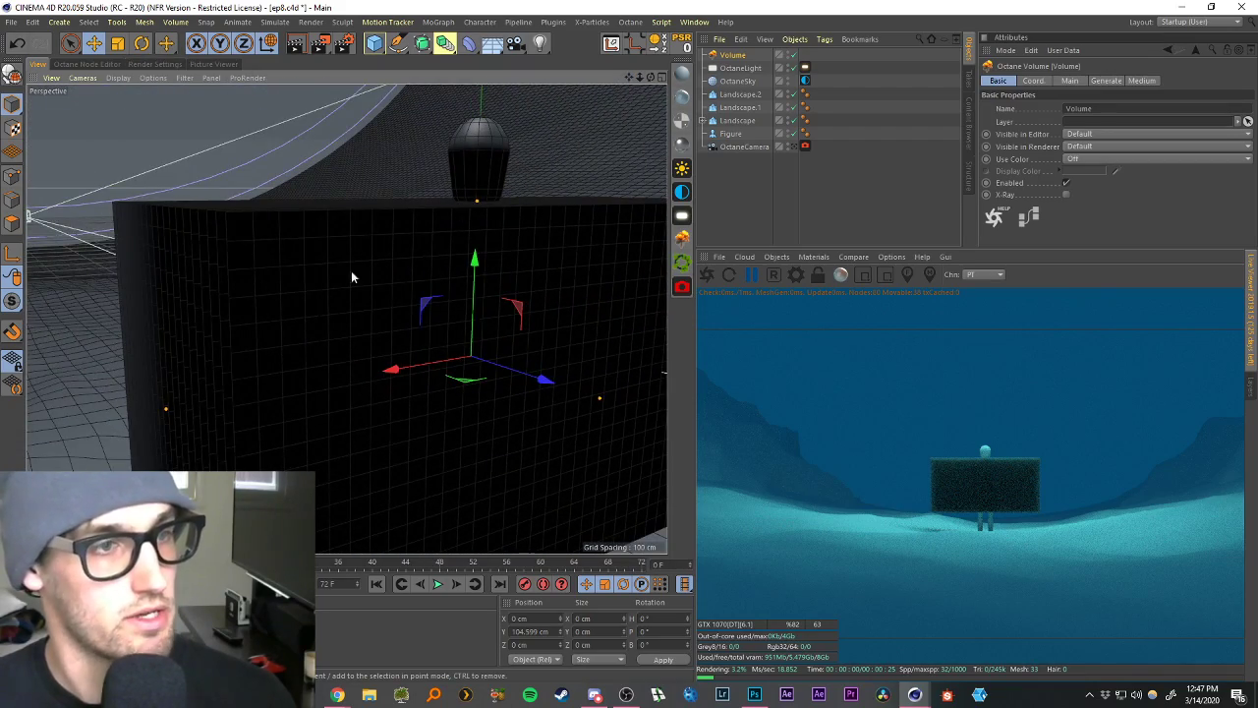
alt+drag(350, 271, 275, 304)
drag(630, 76, 722, 88)
scroll(479, 285, down, 6)
alt+drag(484, 287, 448, 178)
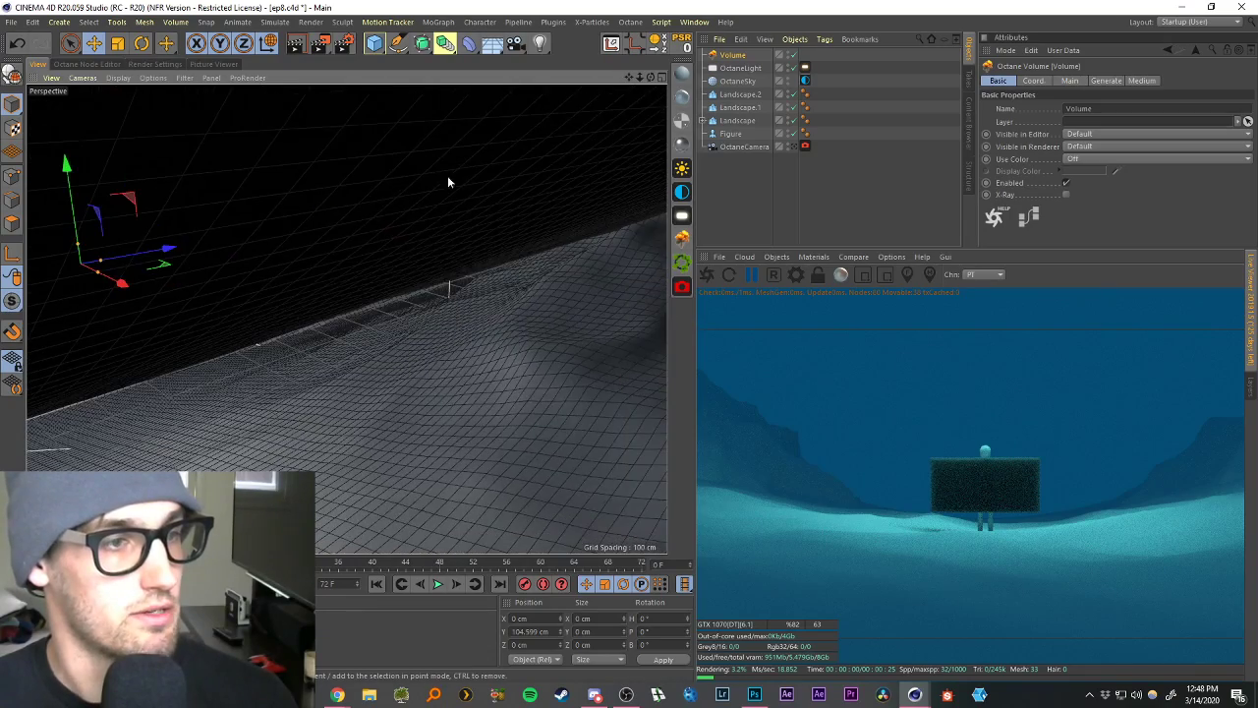
drag(629, 77, 828, 149)
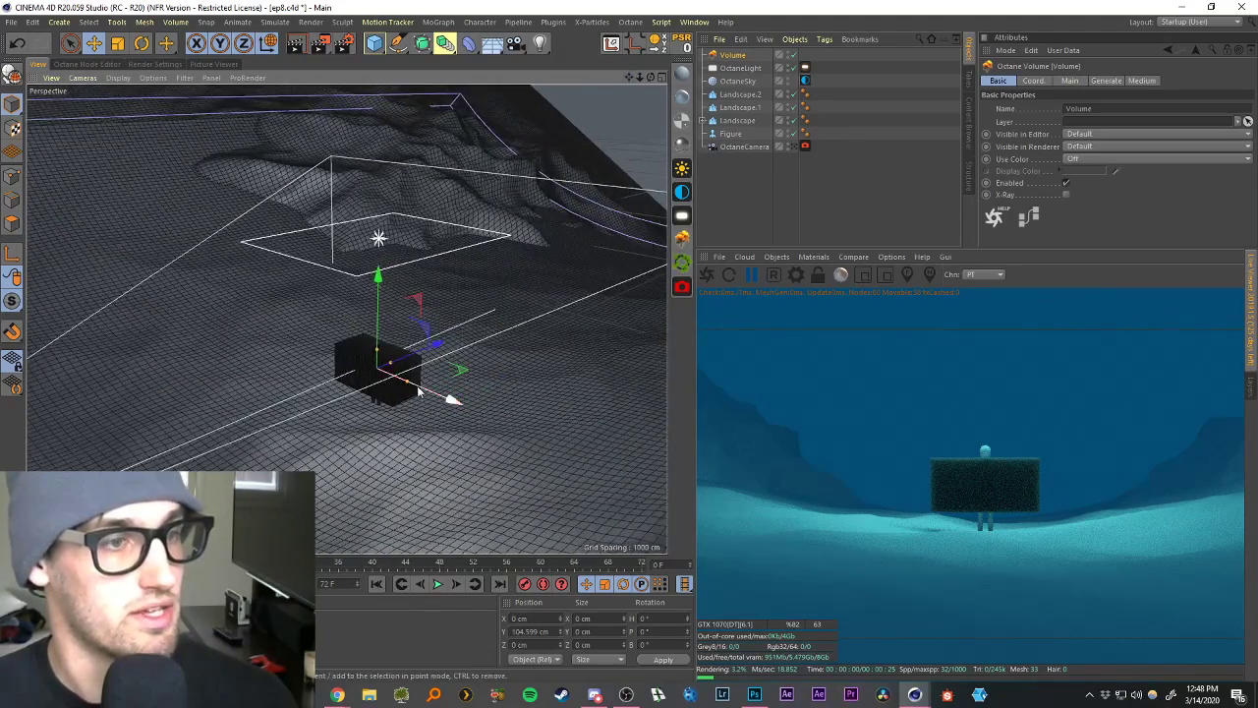
scroll(421, 378, up, 6)
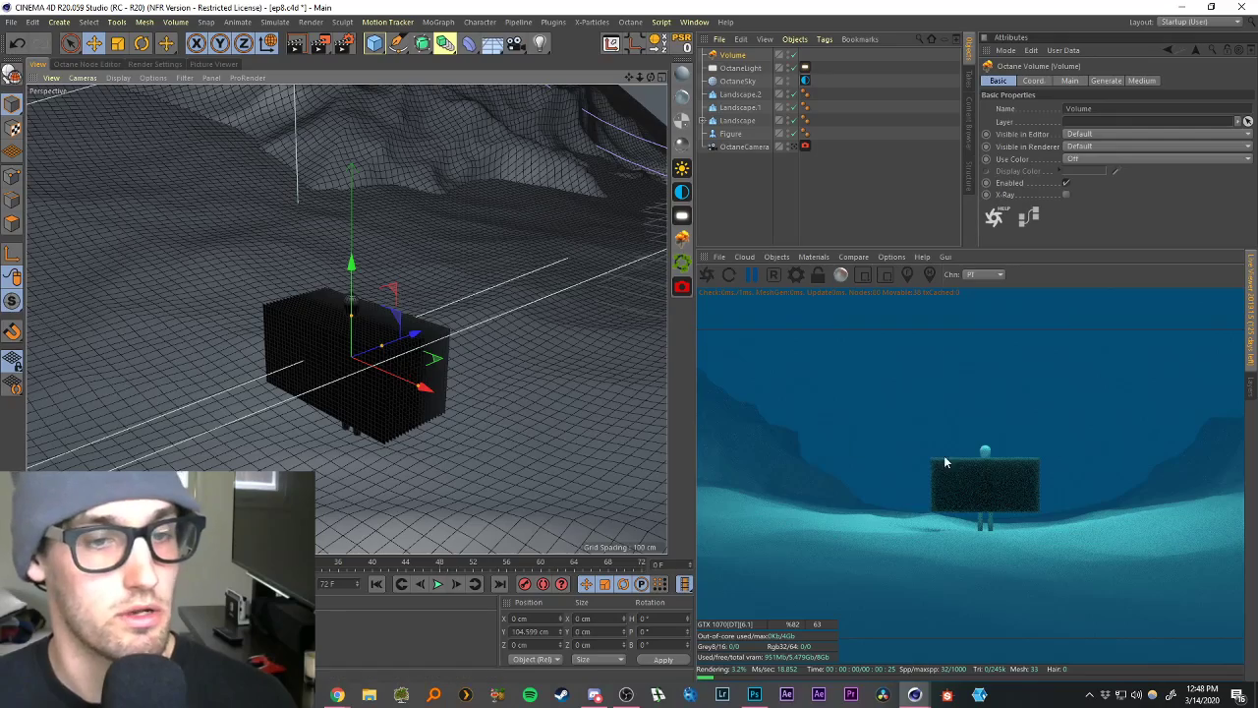
scroll(370, 373, up, 5)
alt+drag(429, 338, 333, 304)
scroll(481, 316, up, 4)
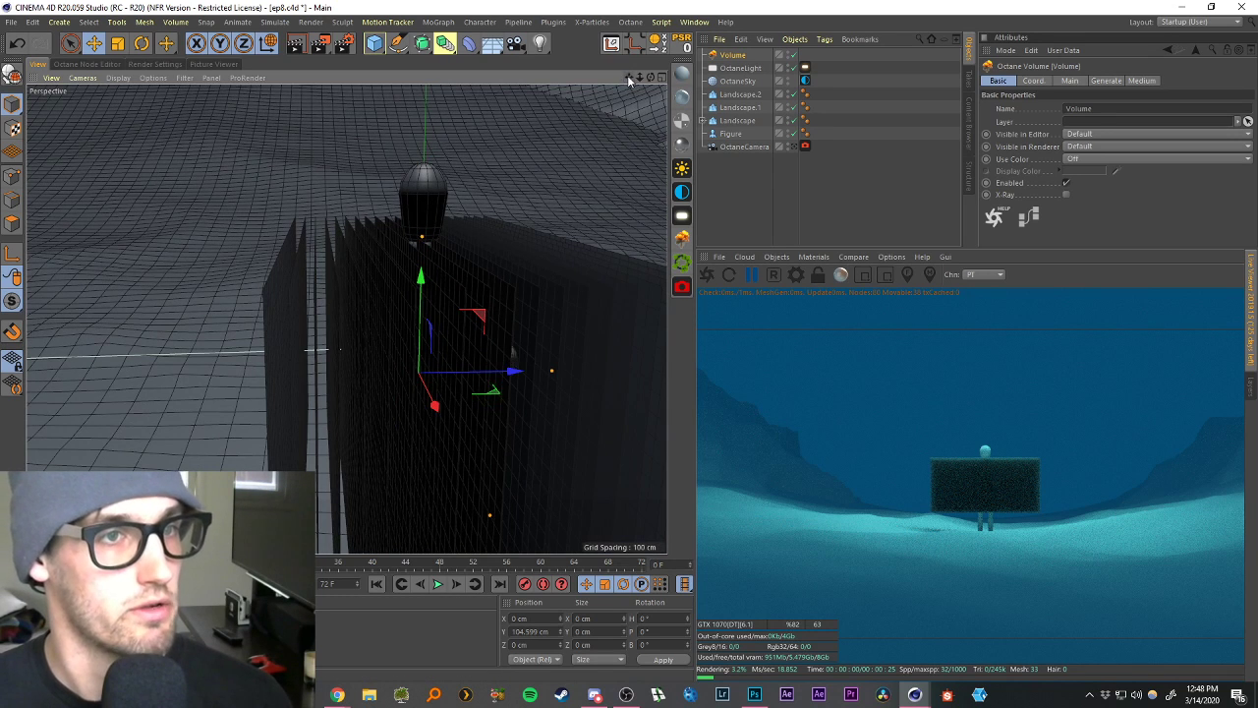
drag(627, 76, 604, 40)
Show the Generate settings of the Volume object.
click(731, 56)
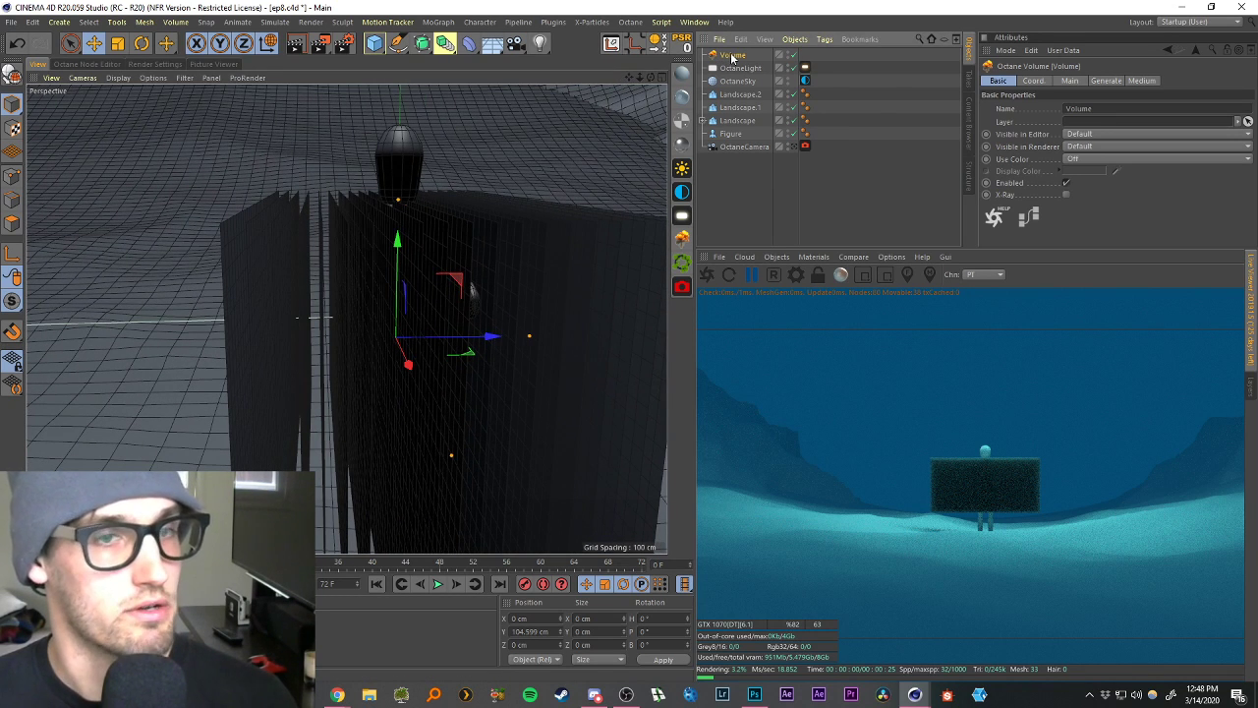
click(1069, 81)
click(1105, 81)
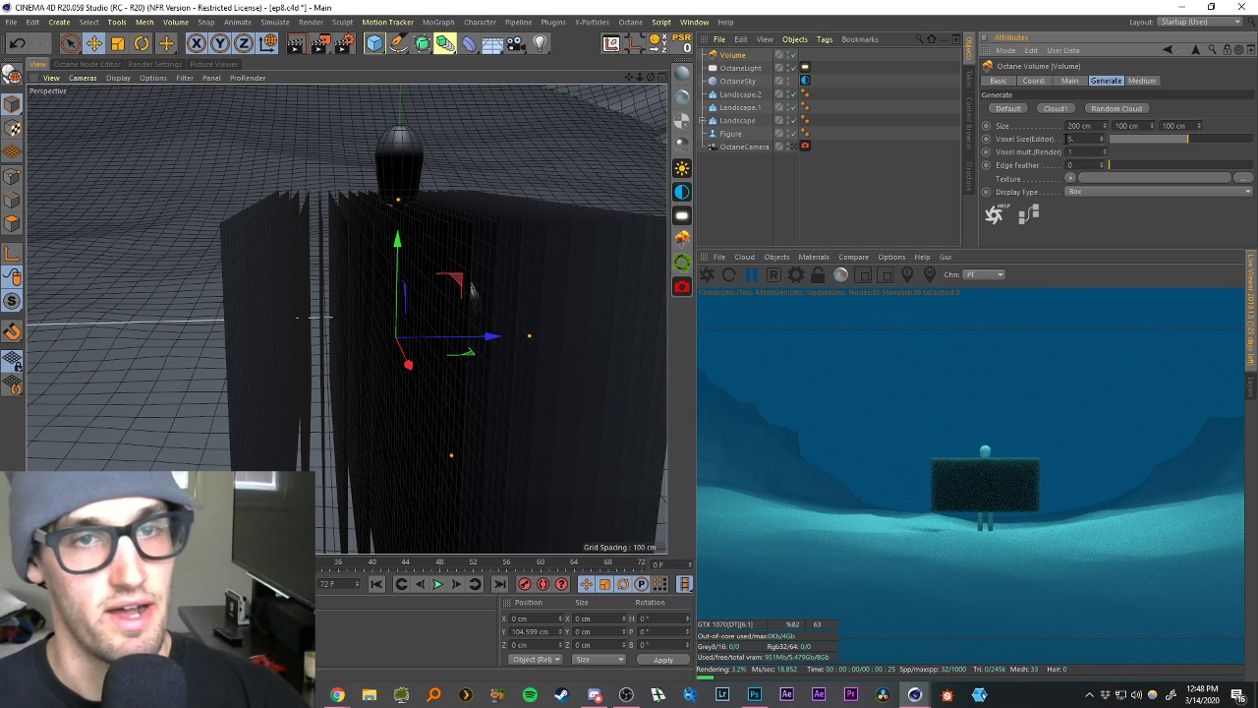
drag(661, 71, 640, 75)
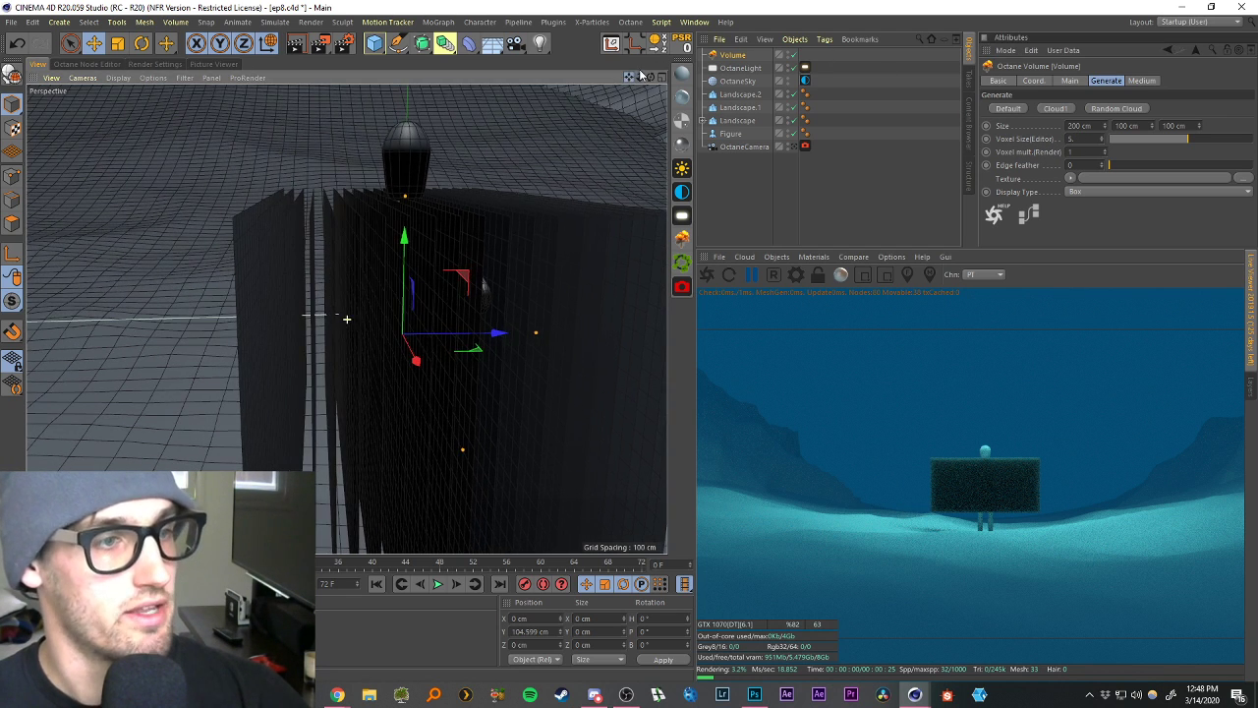
Try successively finer editor voxel sizes of 4, 3 and 2 on the fog volume.
click(1086, 139)
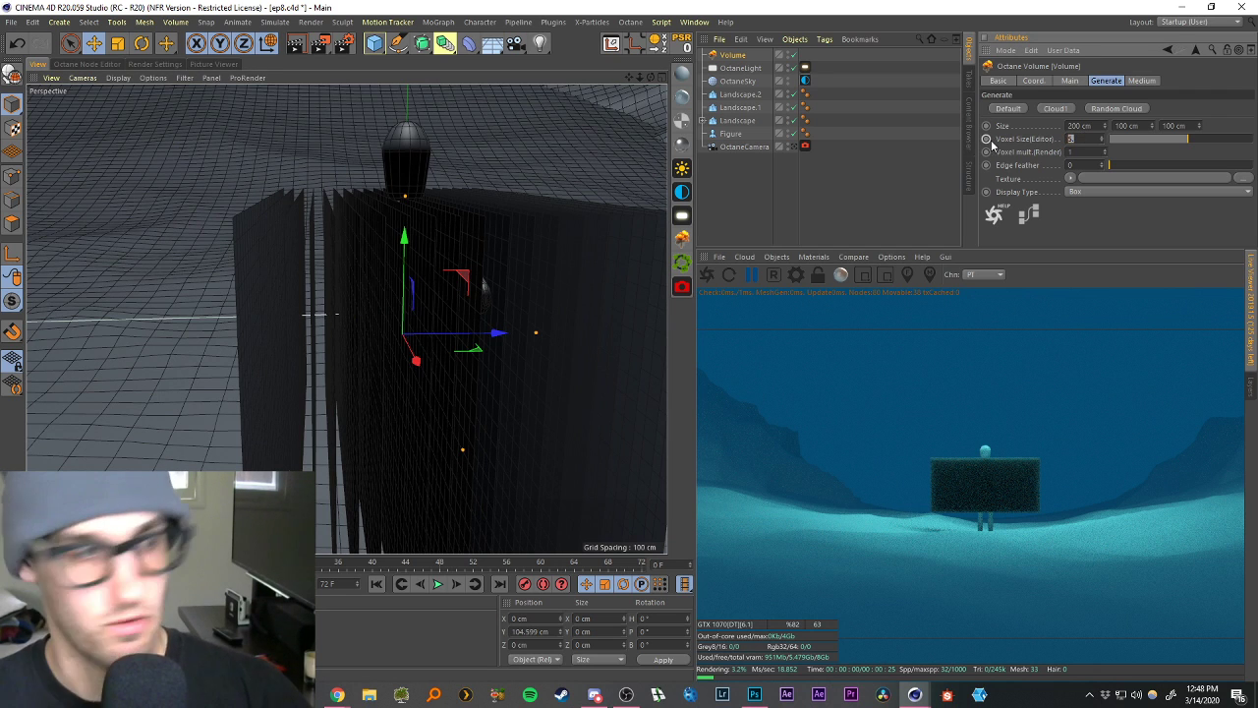
text(4)
key(Return)
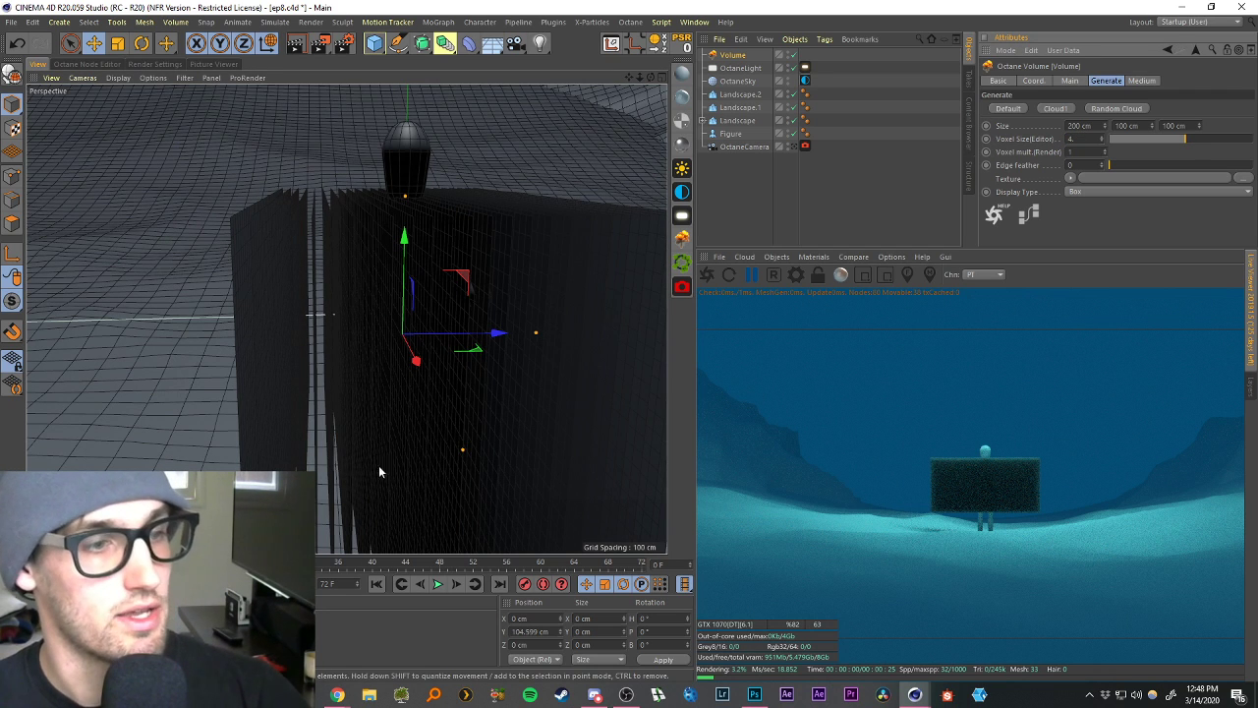
drag(640, 77, 678, 89)
drag(1077, 138, 1045, 135)
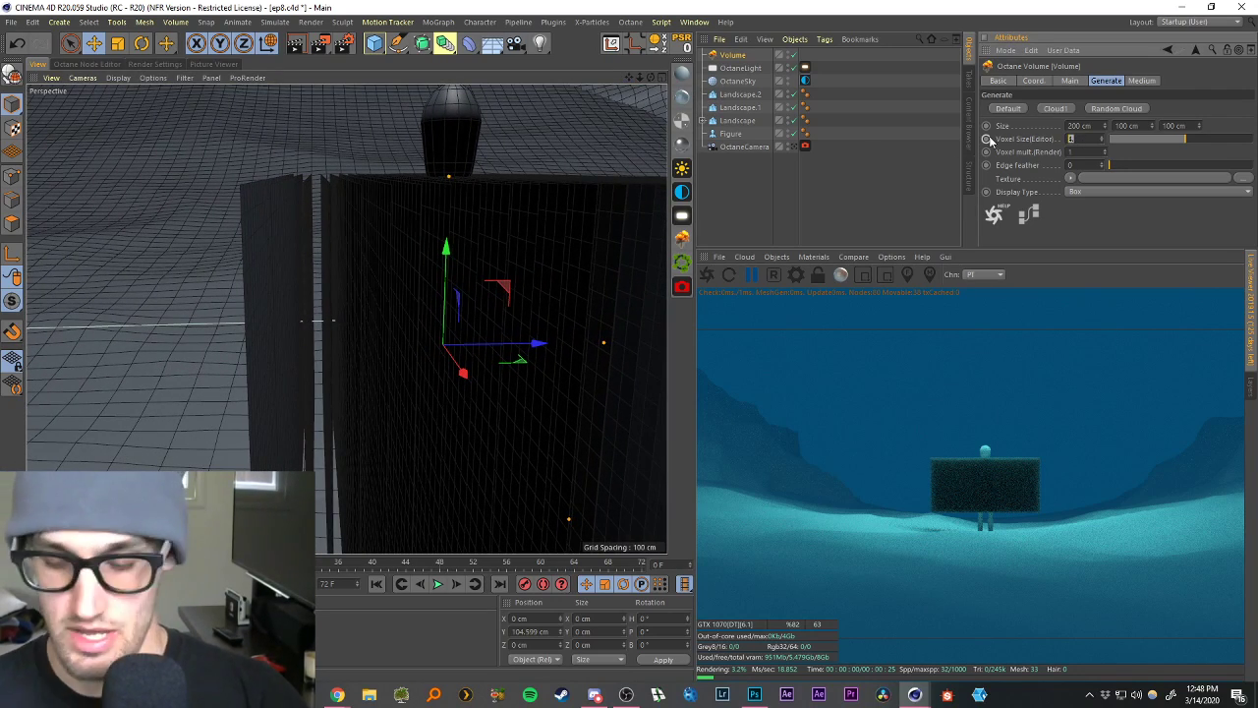
text(3)
key(Return)
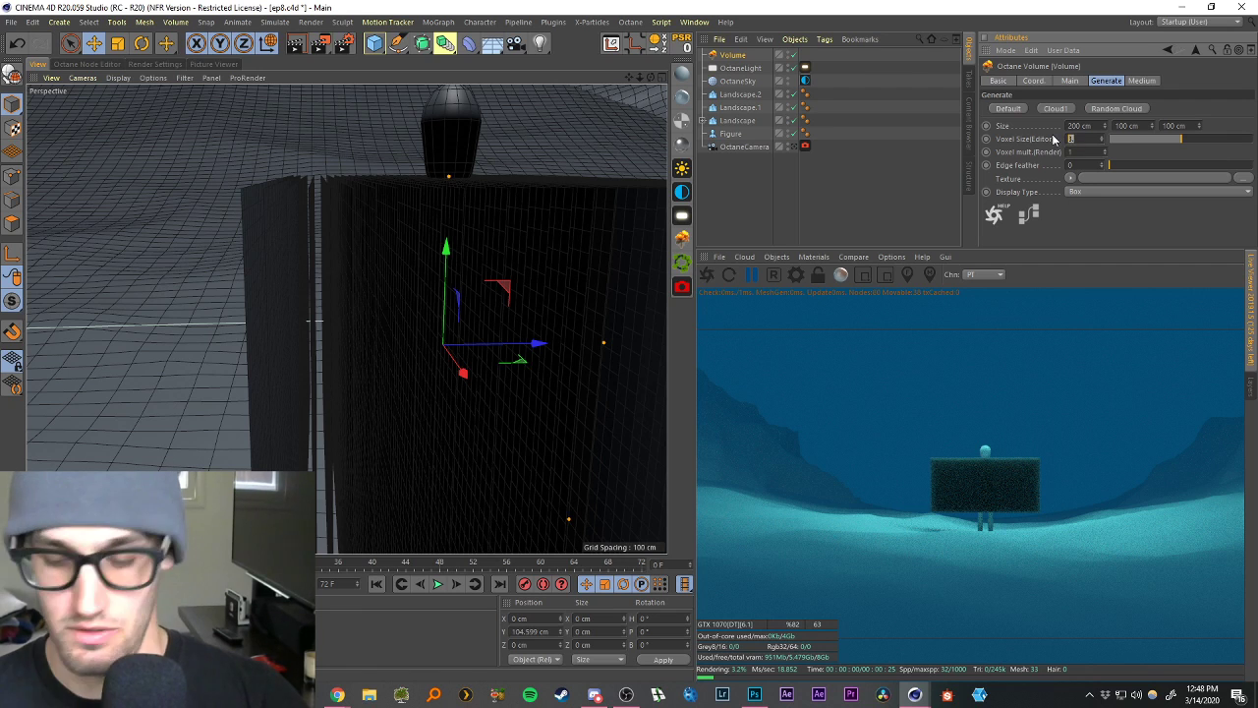
text(2)
key(Return)
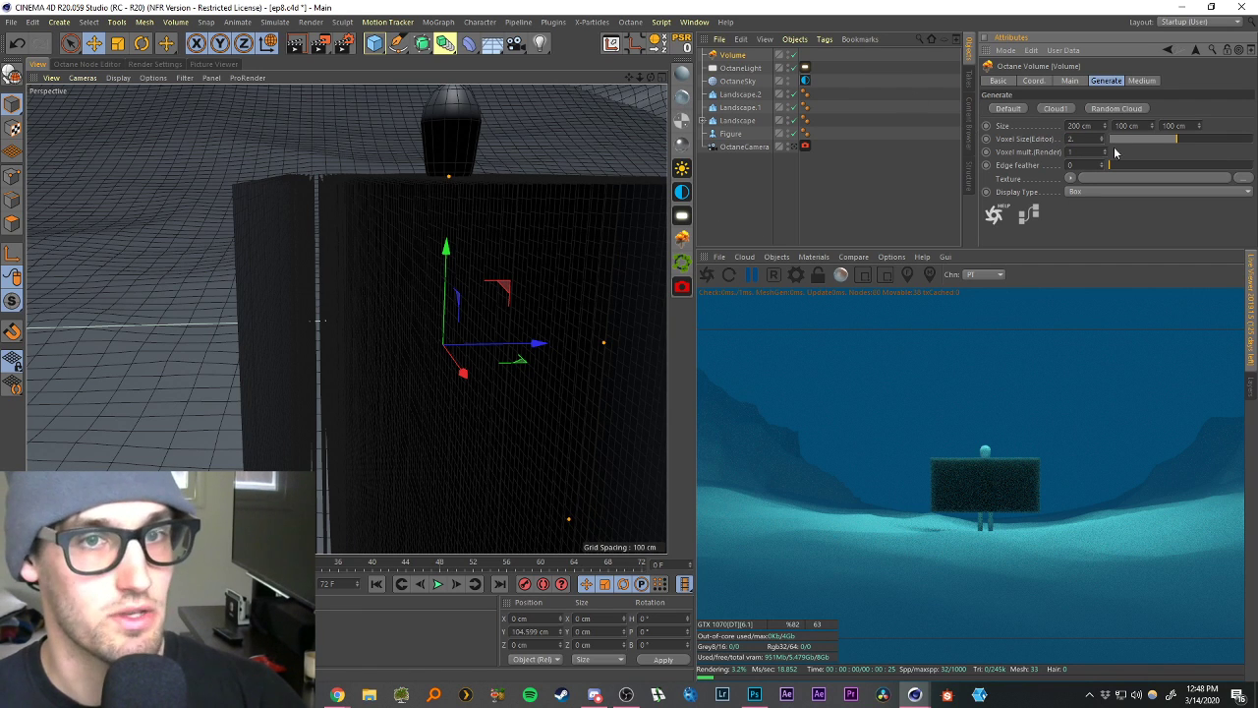
drag(611, 74, 638, 76)
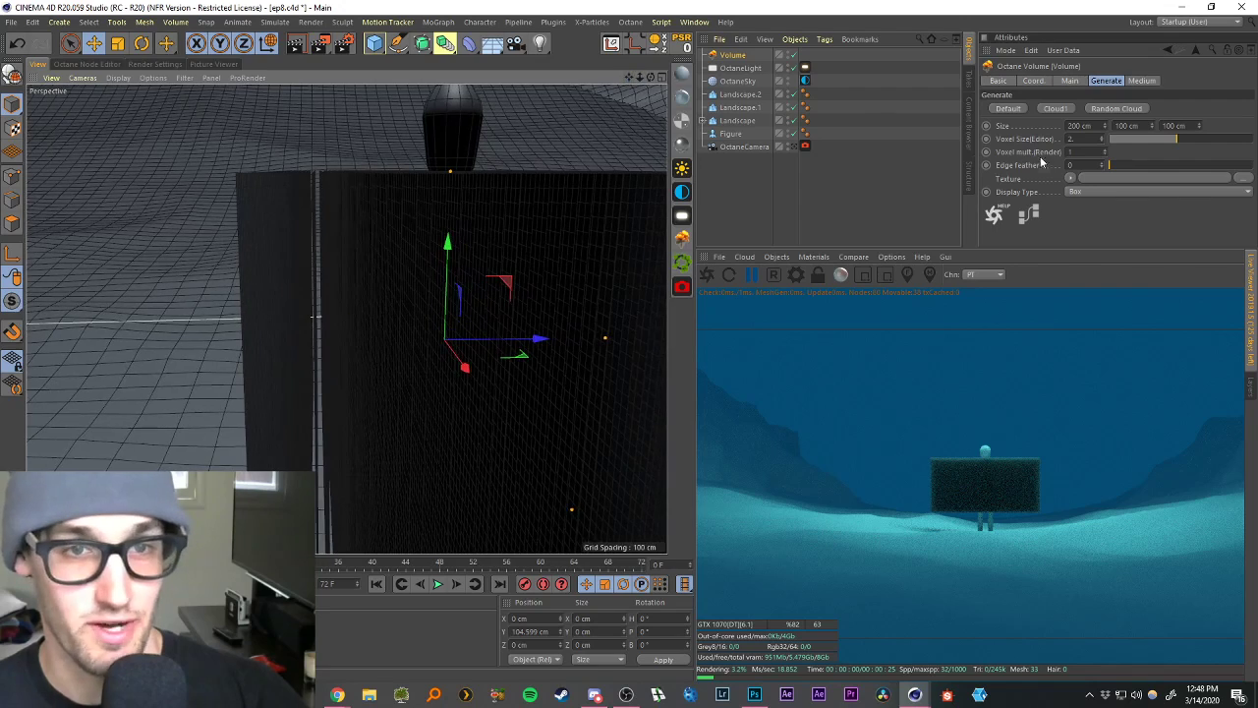
Set the fog volume's editor voxel size to 100.
drag(1084, 139, 1013, 136)
text(10)
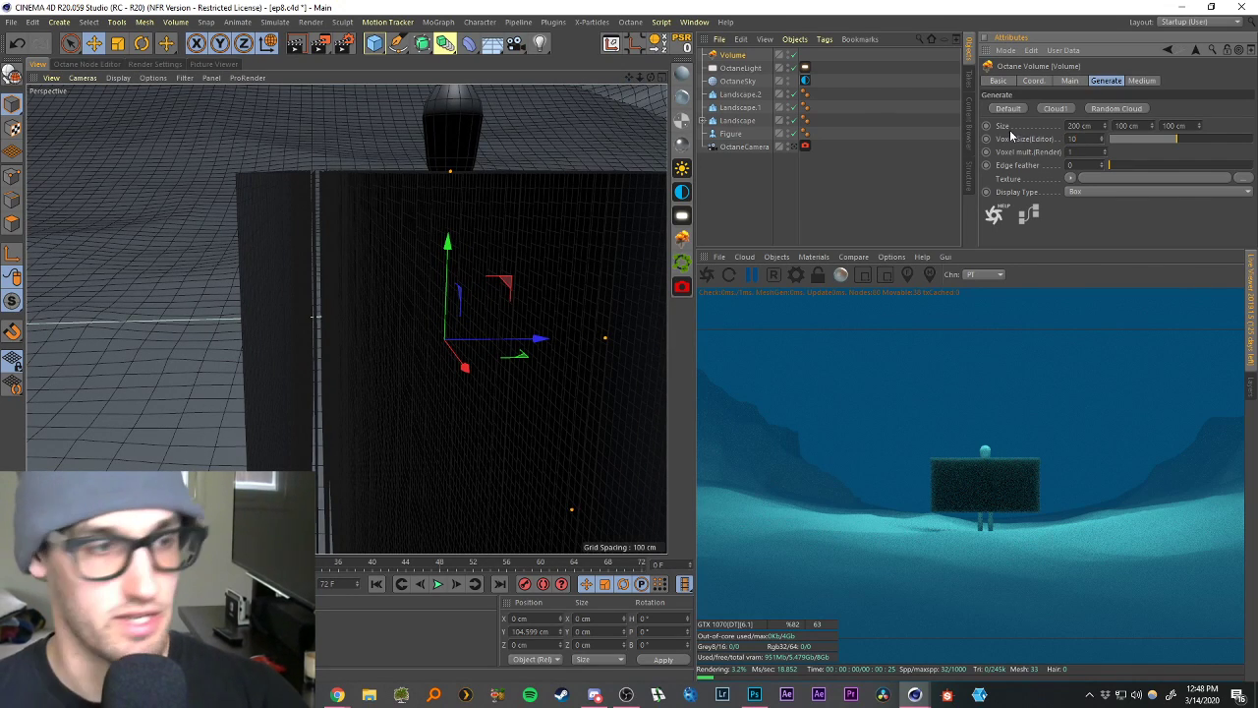
text(0)
key(Return)
Stretch the fog volume along its Z axis to a depth of about 1957 cm.
drag(629, 76, 521, 124)
scroll(394, 247, down, 5)
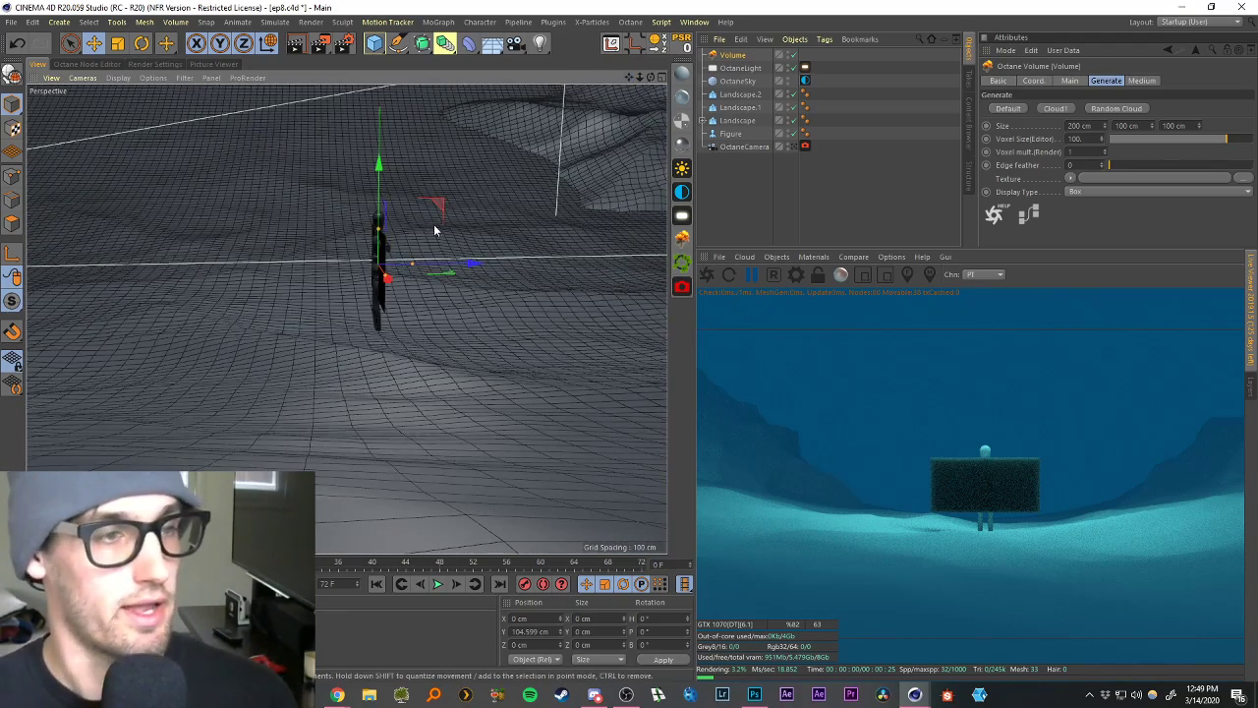
alt+drag(390, 196, 472, 198)
drag(629, 77, 344, 129)
scroll(450, 318, down, 3)
mouse_move(451, 317)
alt+mouse_down()
mouse_move(483, 283)
mouse_move(472, 310)
alt+mouse_up()
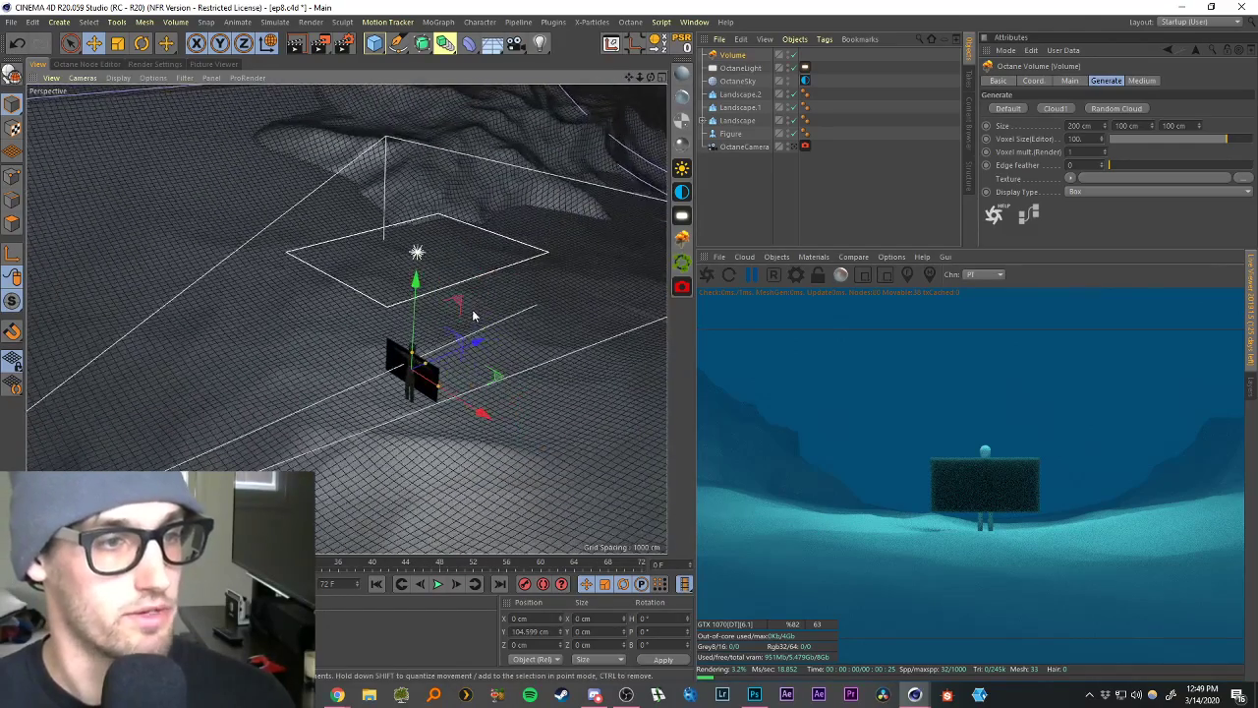
scroll(427, 372, up, 8)
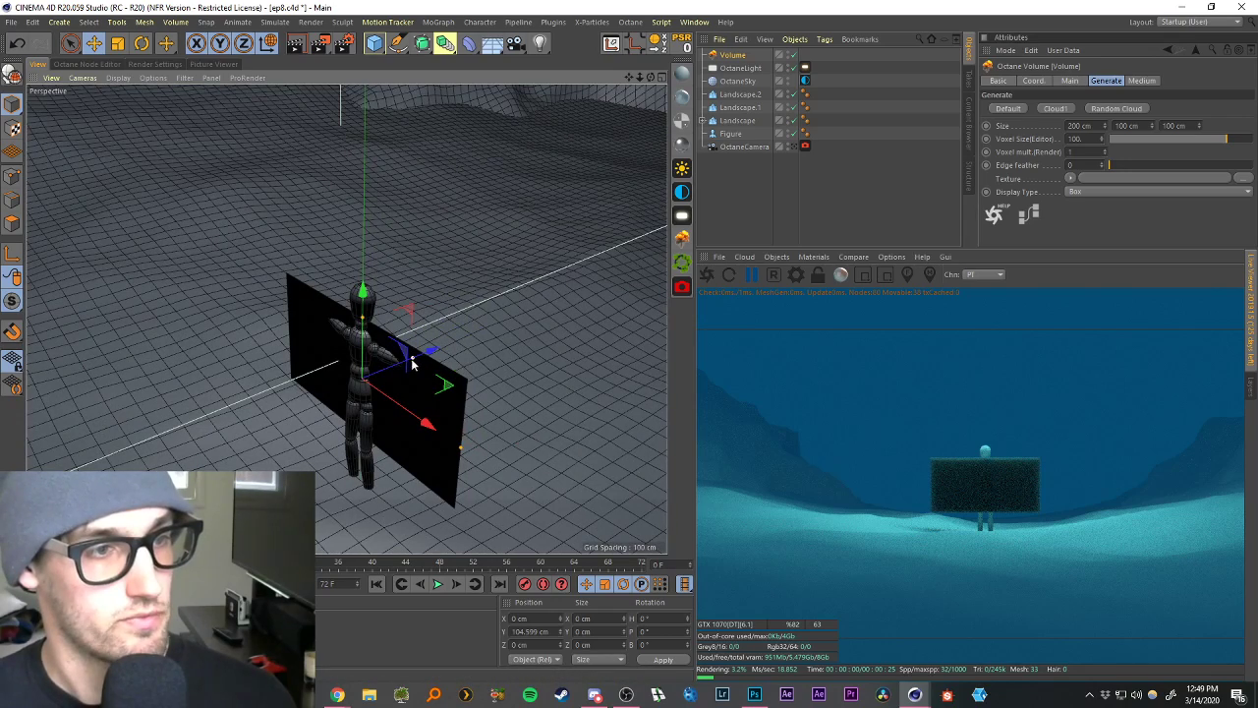
drag(428, 360, 639, 280)
scroll(612, 293, down, 3)
scroll(590, 305, down, 2)
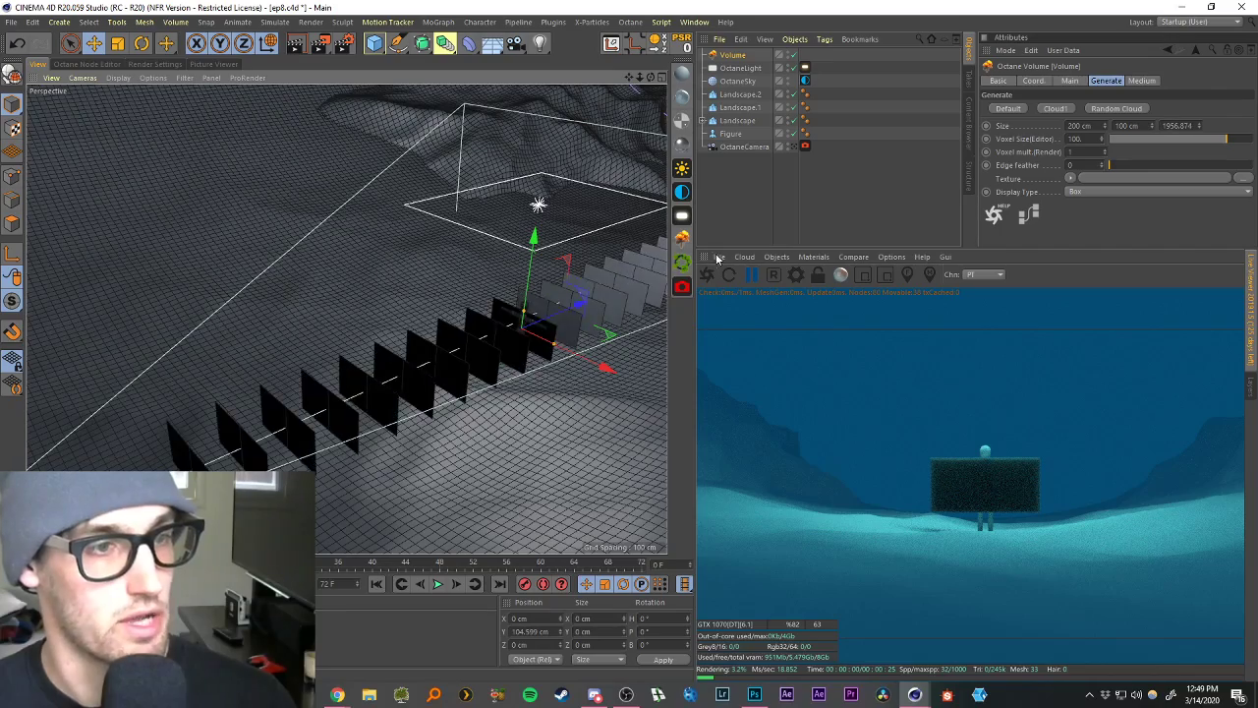
Extend the fog volume's Z size to about 4277 cm so it reaches past the OctaneCamera.
scroll(565, 283, down, 3)
drag(629, 77, 557, 149)
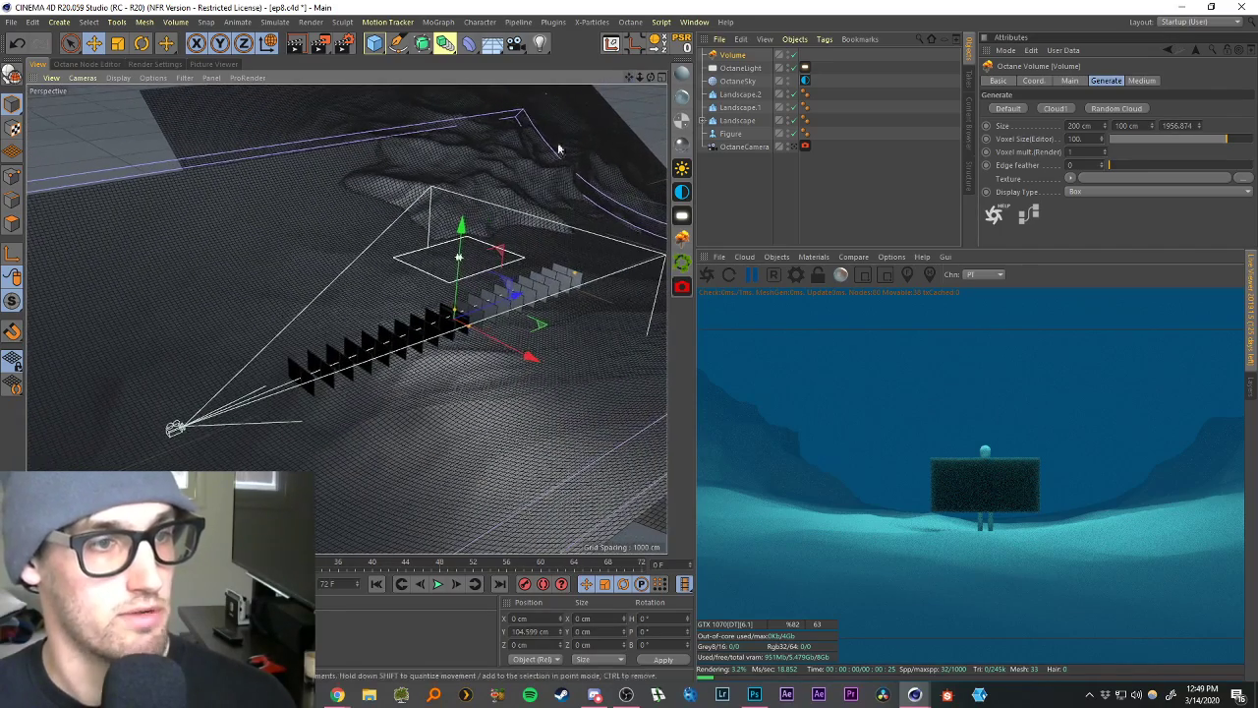
drag(568, 274, 682, 238)
scroll(593, 268, down, 3)
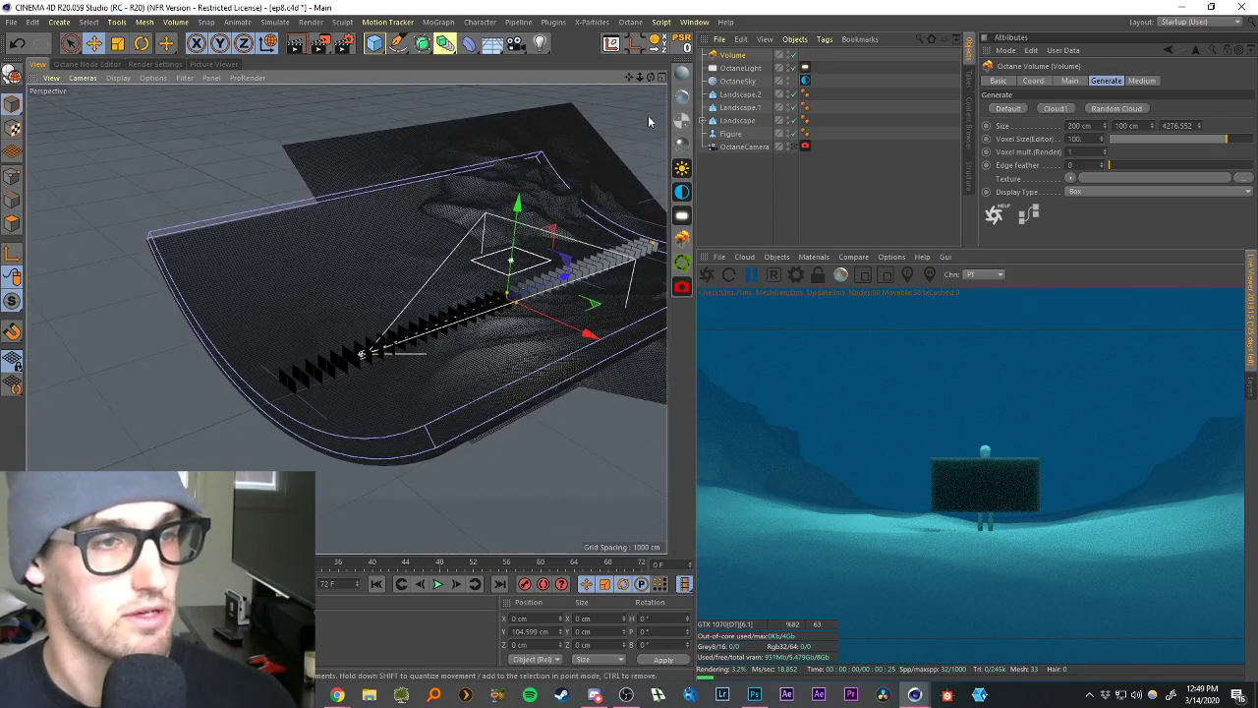
drag(629, 77, 552, 111)
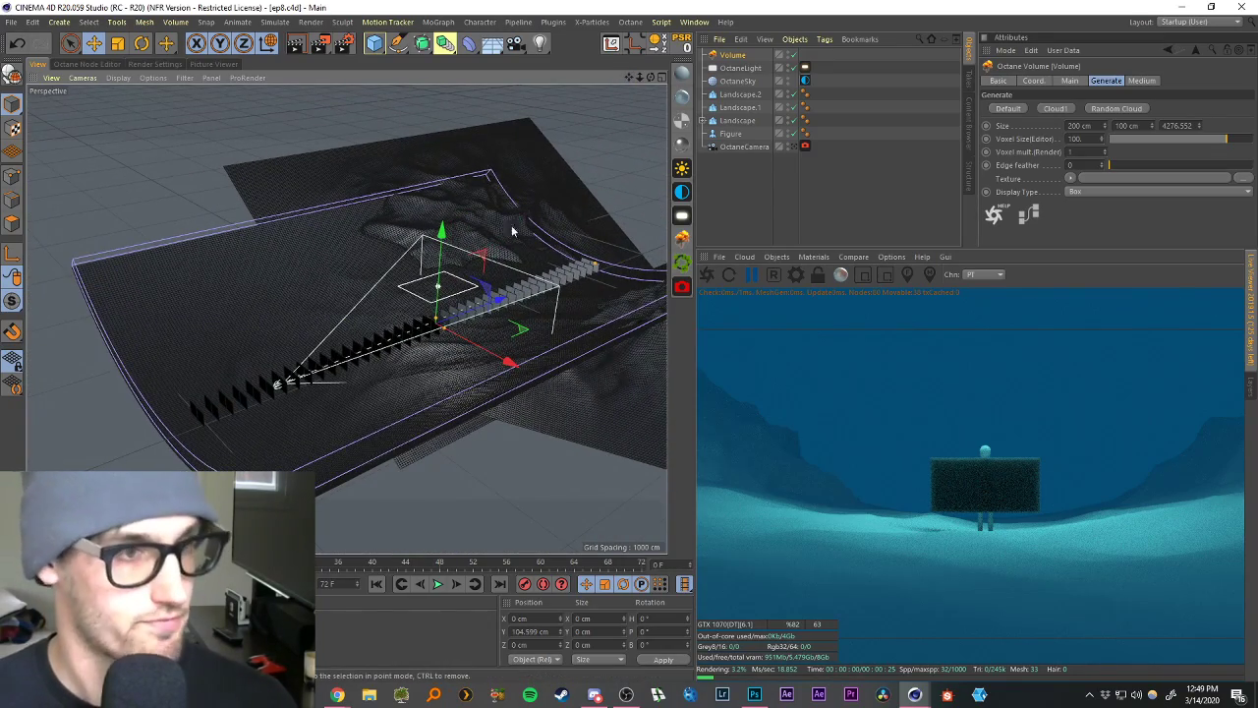
scroll(463, 293, up, 4)
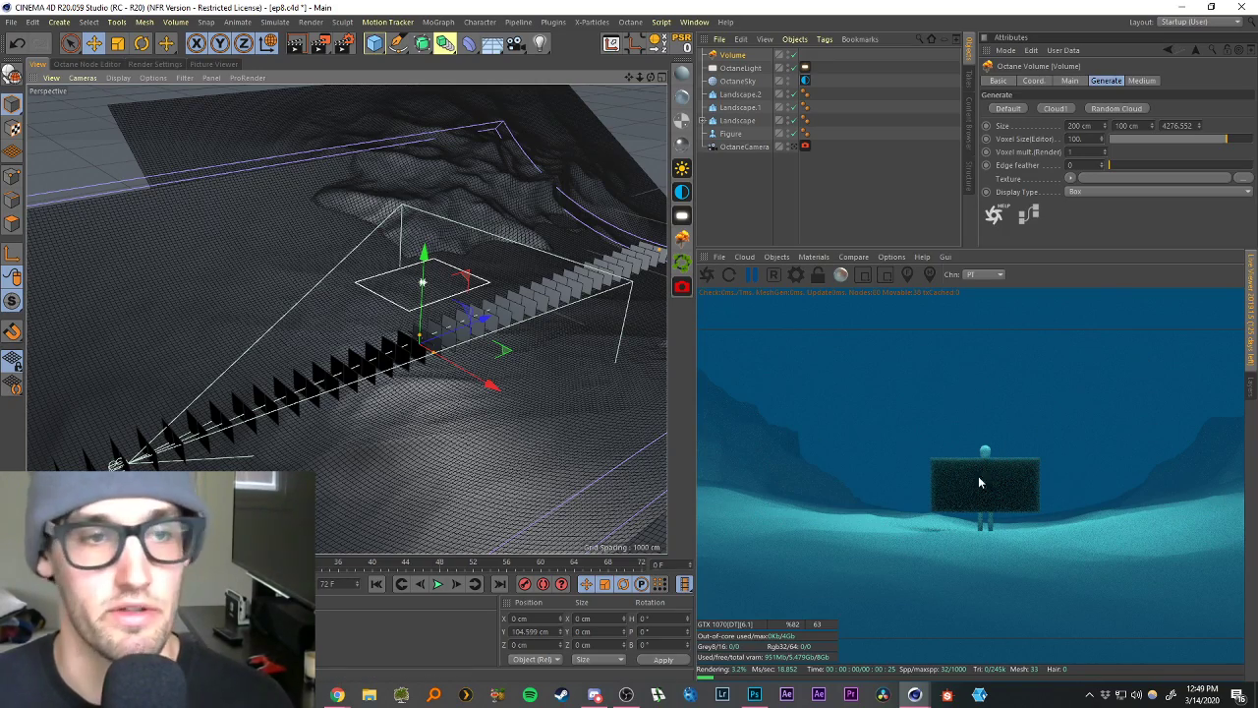
Widen the fog volume along its X axis to about 2326 cm.
alt+drag(369, 280, 539, 267)
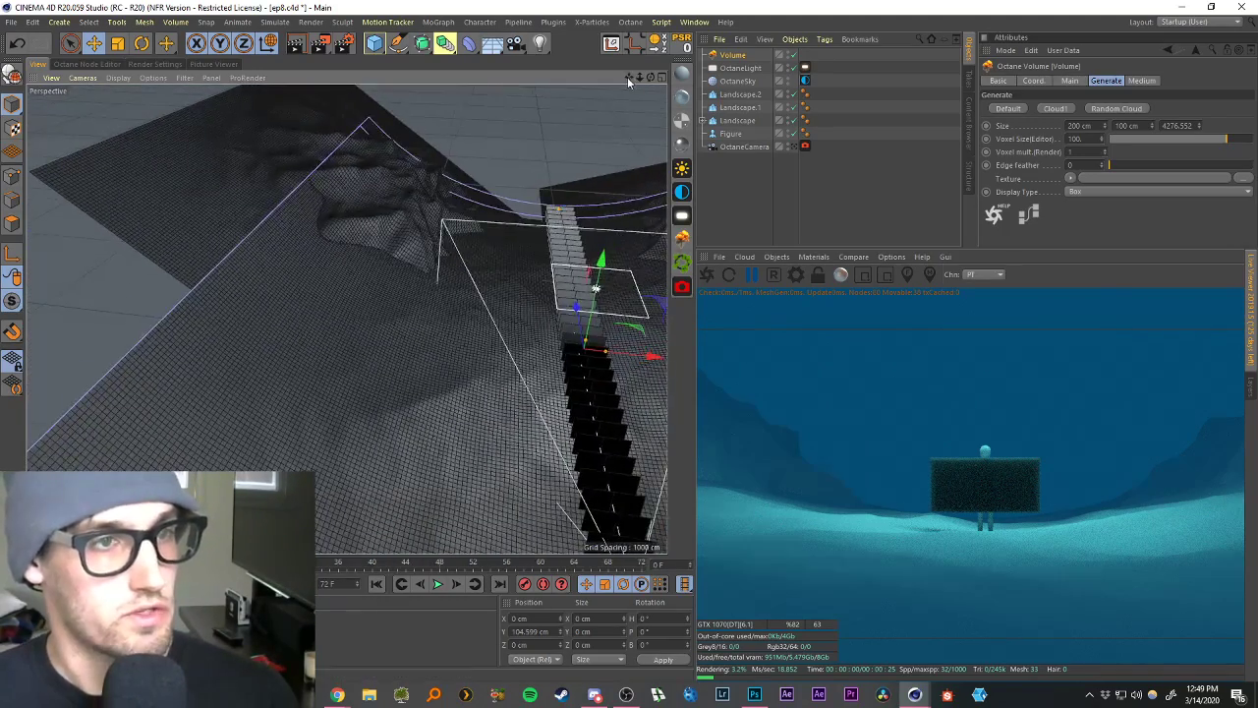
drag(627, 79, 484, 59)
drag(464, 333, 705, 349)
alt+drag(575, 304, 522, 269)
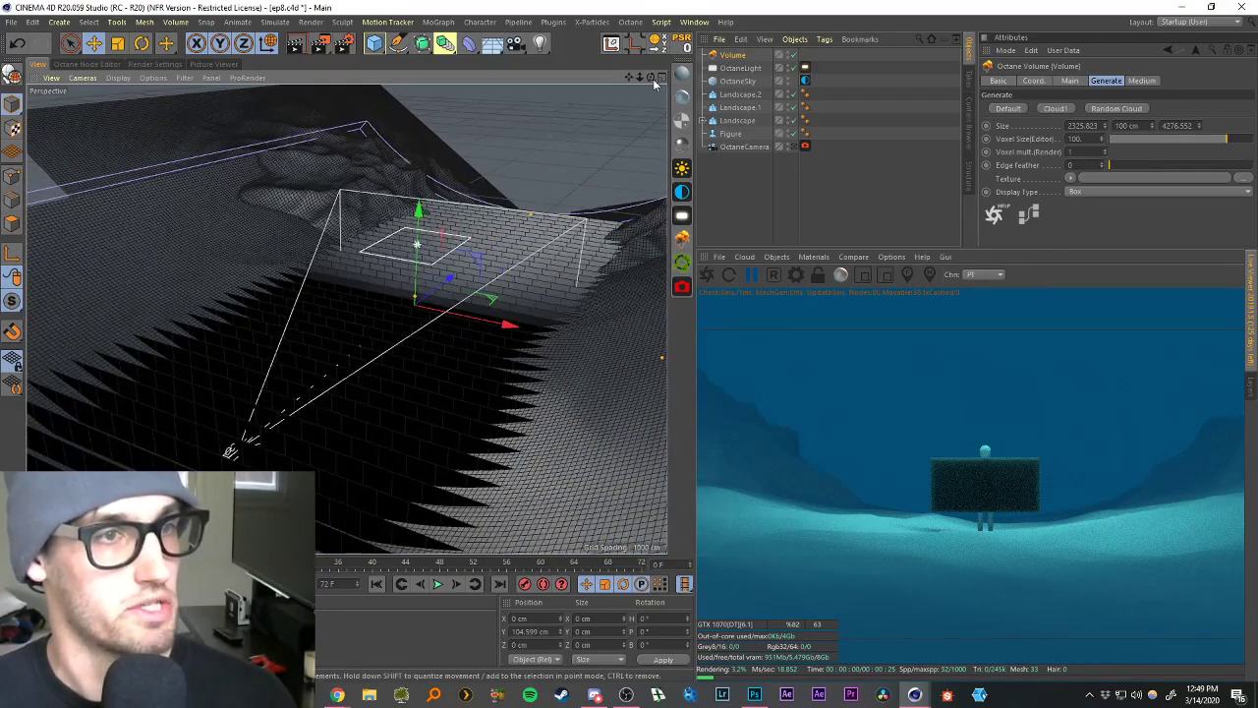
Move the fog volume along the Z axis to a position of about 667 cm.
drag(630, 79, 641, 106)
alt+drag(553, 254, 516, 263)
drag(629, 79, 600, 104)
scroll(539, 273, down, 4)
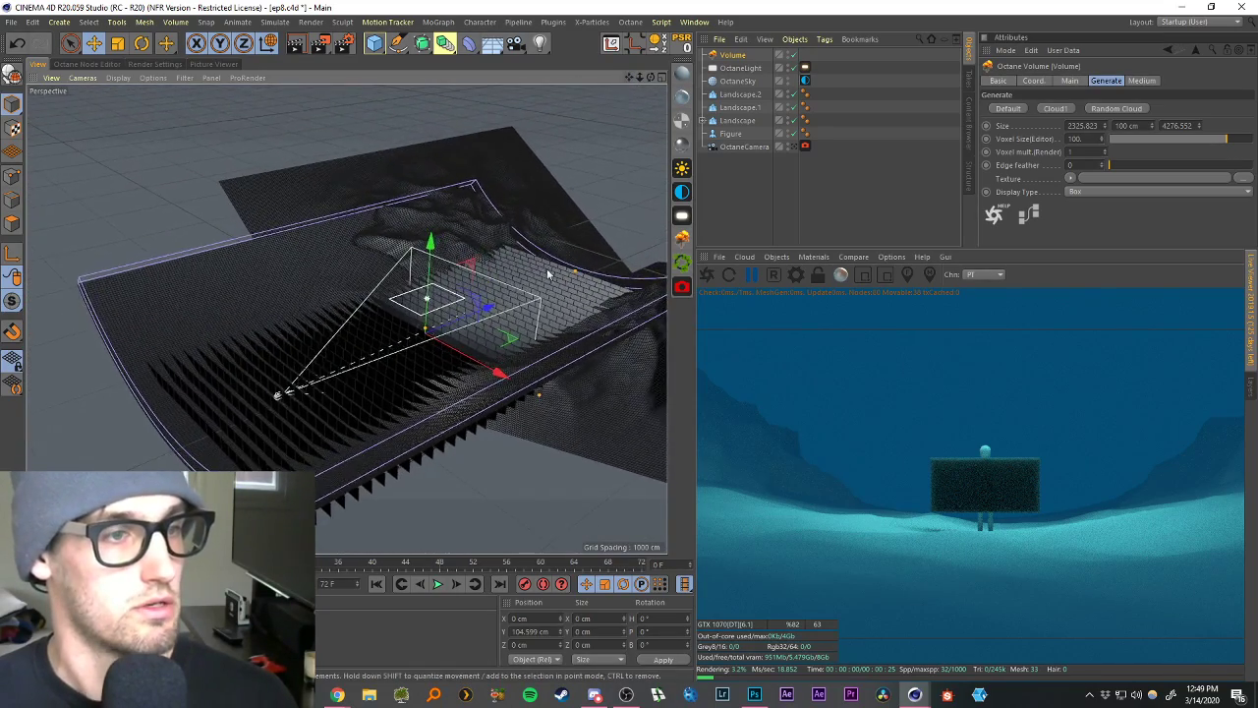
alt+drag(547, 274, 426, 342)
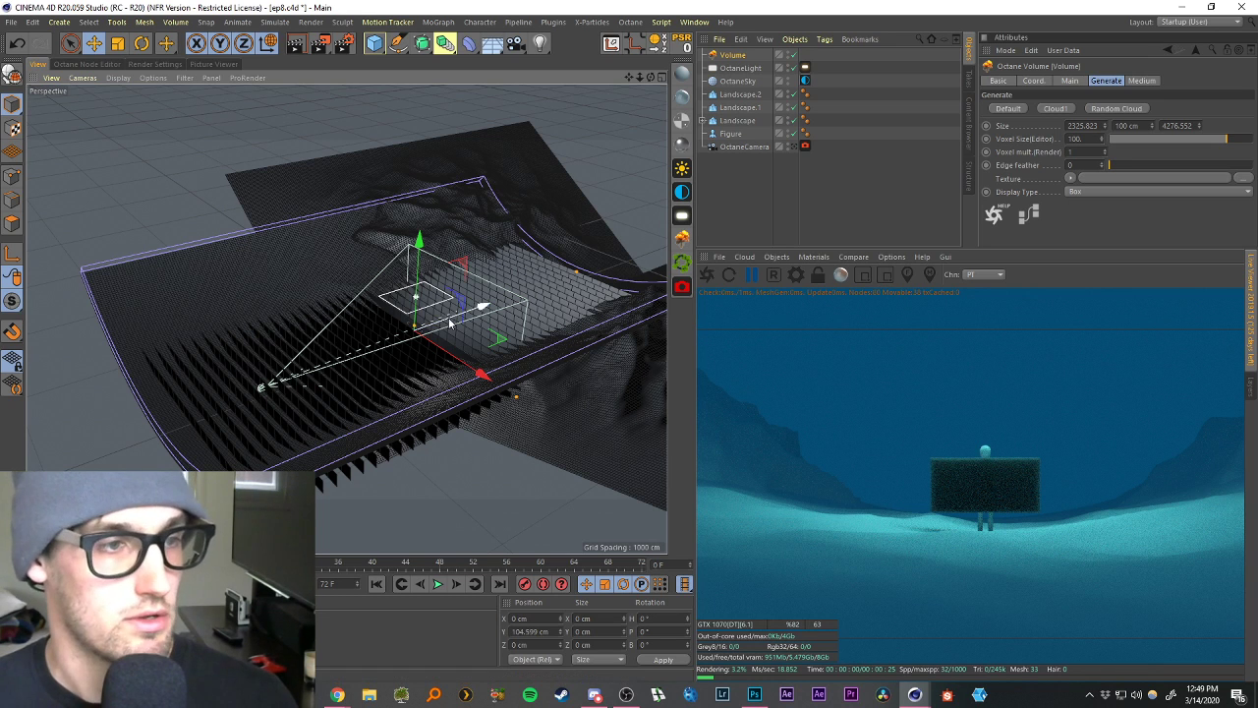
drag(458, 316, 518, 307)
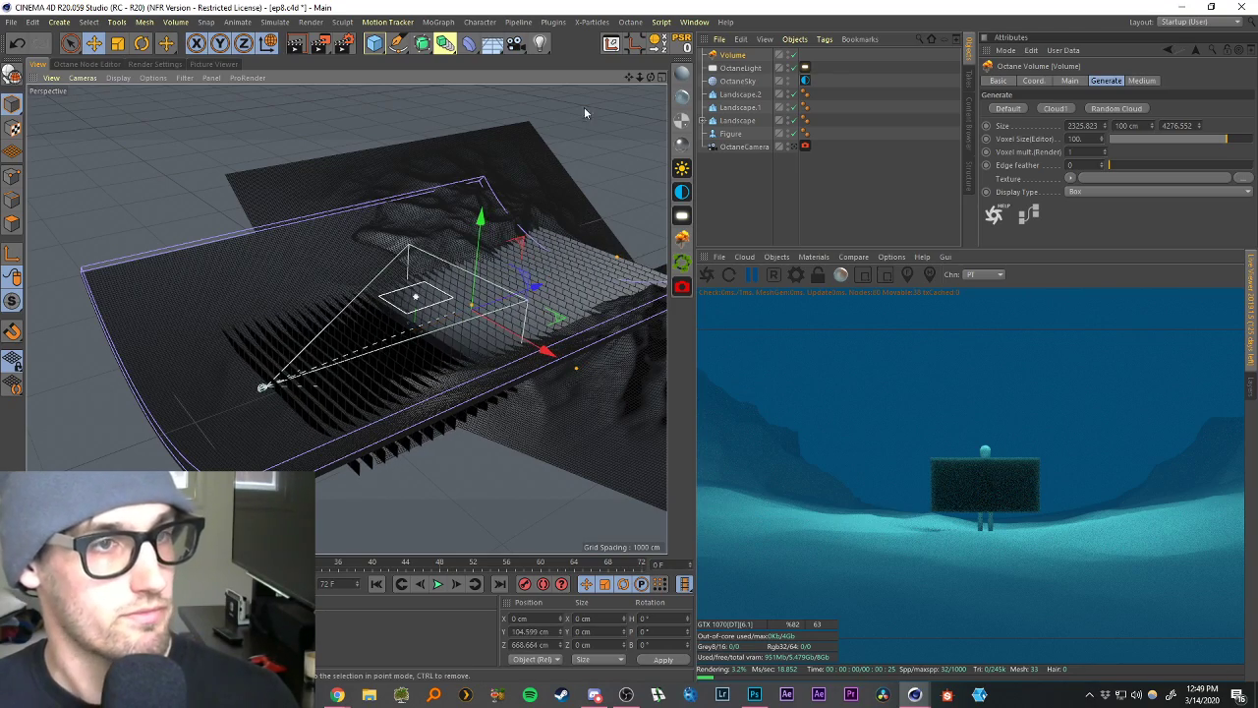
Extend the fog volume's Z size to about 5234 cm and shift it along Z to about 1088 cm.
alt+middle_drag(611, 138, 577, 157)
alt+drag(576, 159, 511, 310)
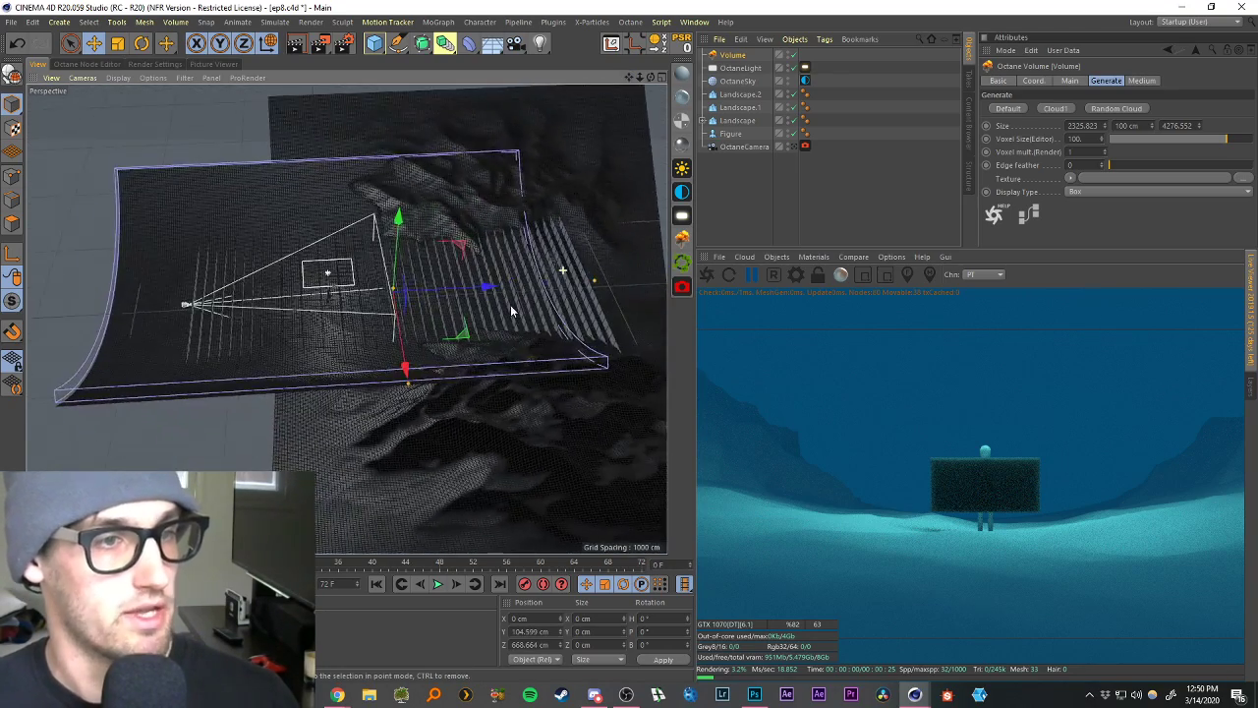
alt+middle_drag(504, 297, 477, 309)
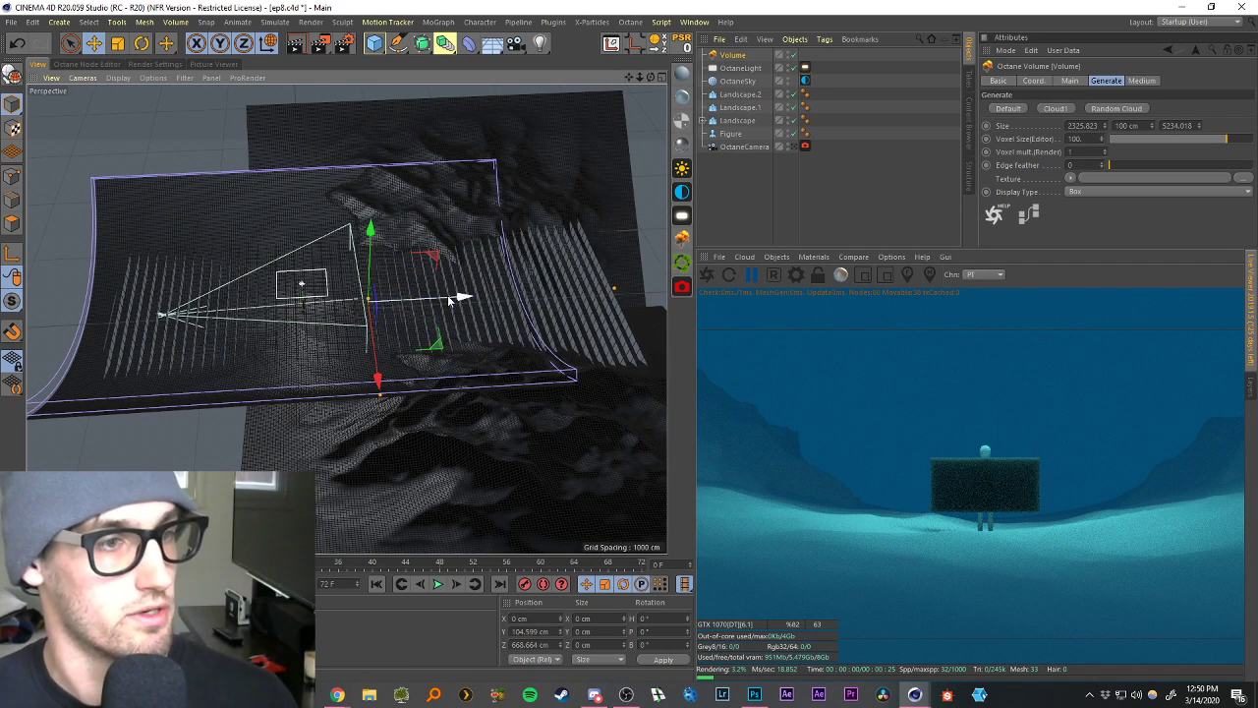
drag(450, 295, 496, 295)
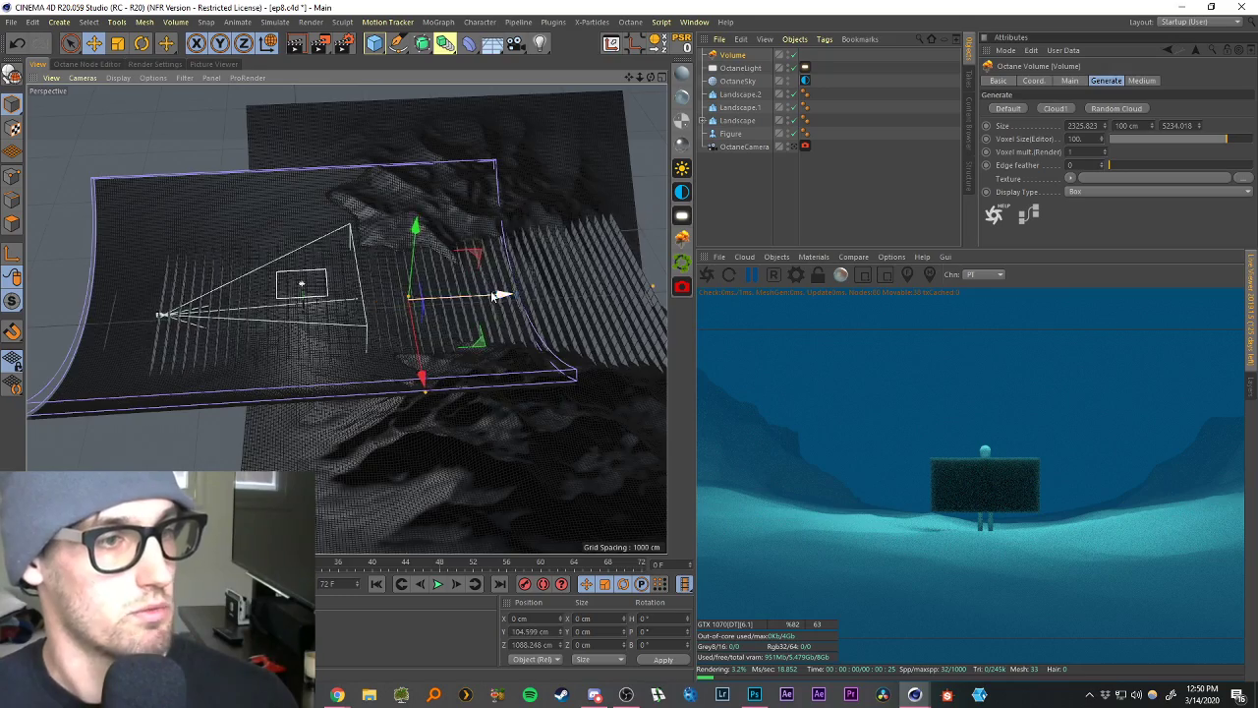
Stretch the fog volume along its Y axis to a height of about 1973 cm.
scroll(495, 294, down, 2)
alt+drag(329, 301, 247, 151)
scroll(481, 399, down, 10)
mouse_move(400, 424)
alt+mouse_down()
mouse_move(469, 398)
mouse_move(414, 413)
alt+mouse_up()
drag(632, 78, 639, 67)
alt+drag(475, 327, 451, 349)
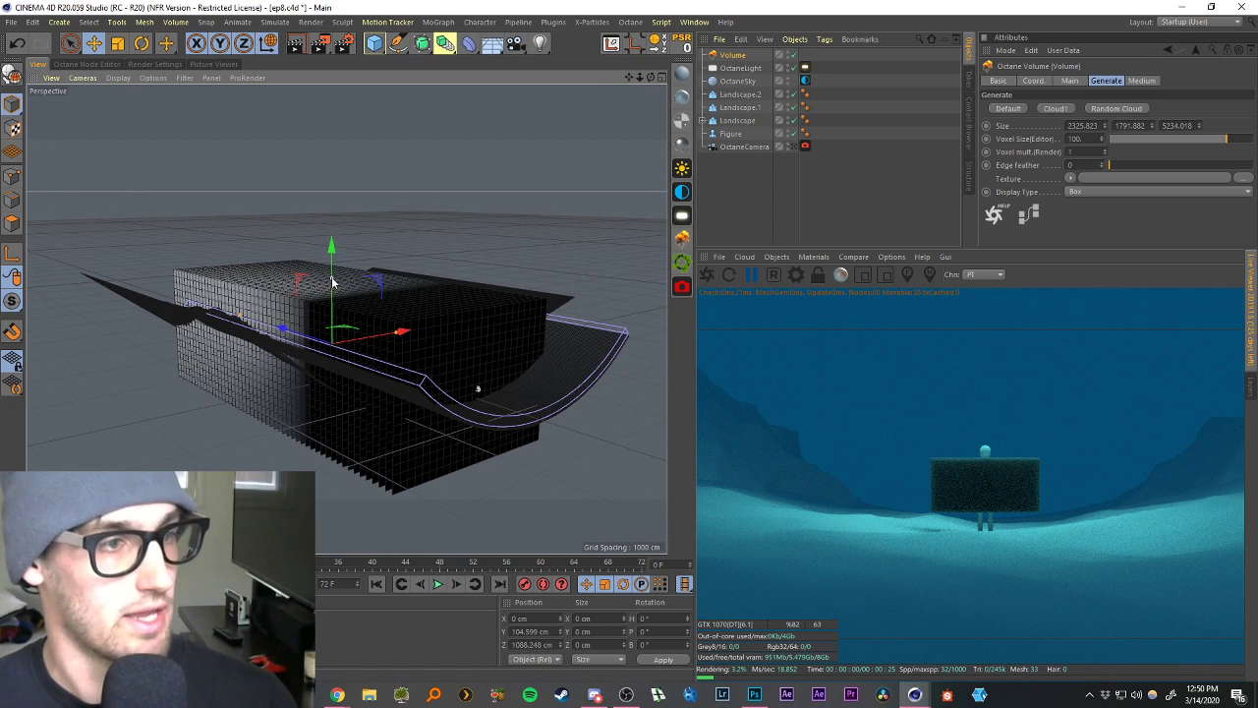
drag(332, 282, 332, 277)
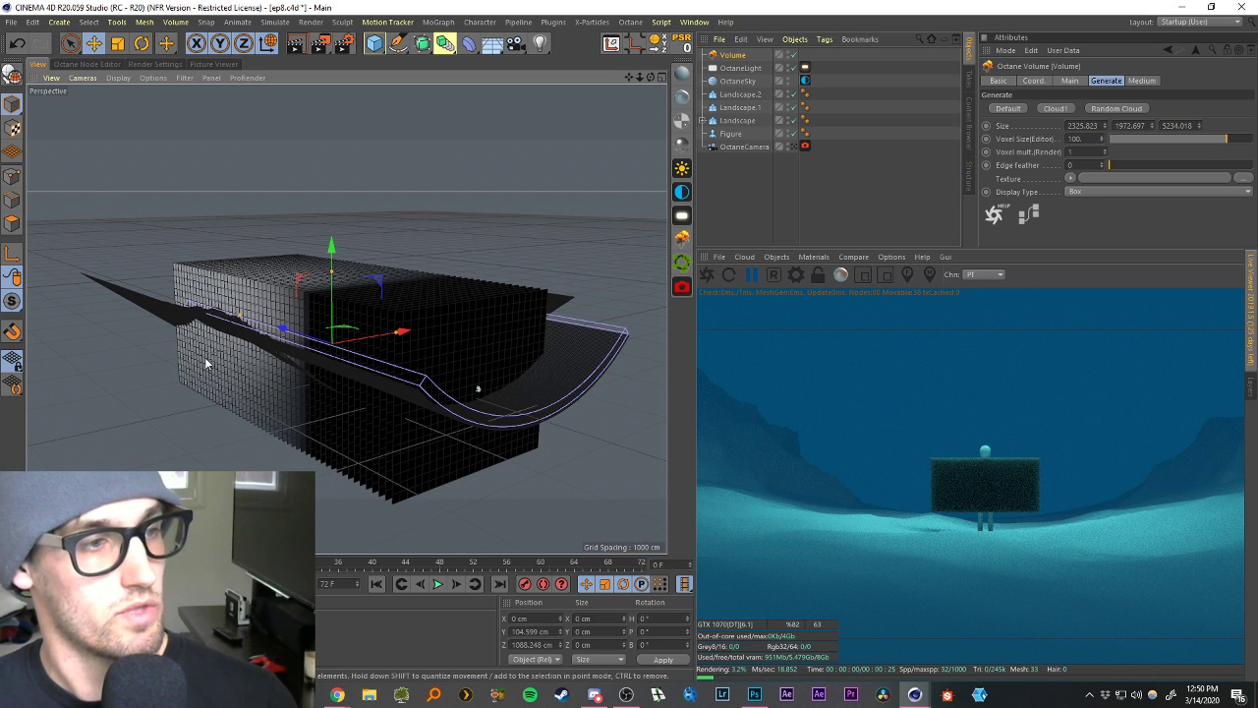
Raise the fog volume above the seabed to a Y position of about 907 cm.
scroll(481, 412, up, 3)
alt+drag(456, 387, 437, 387)
drag(629, 80, 648, 80)
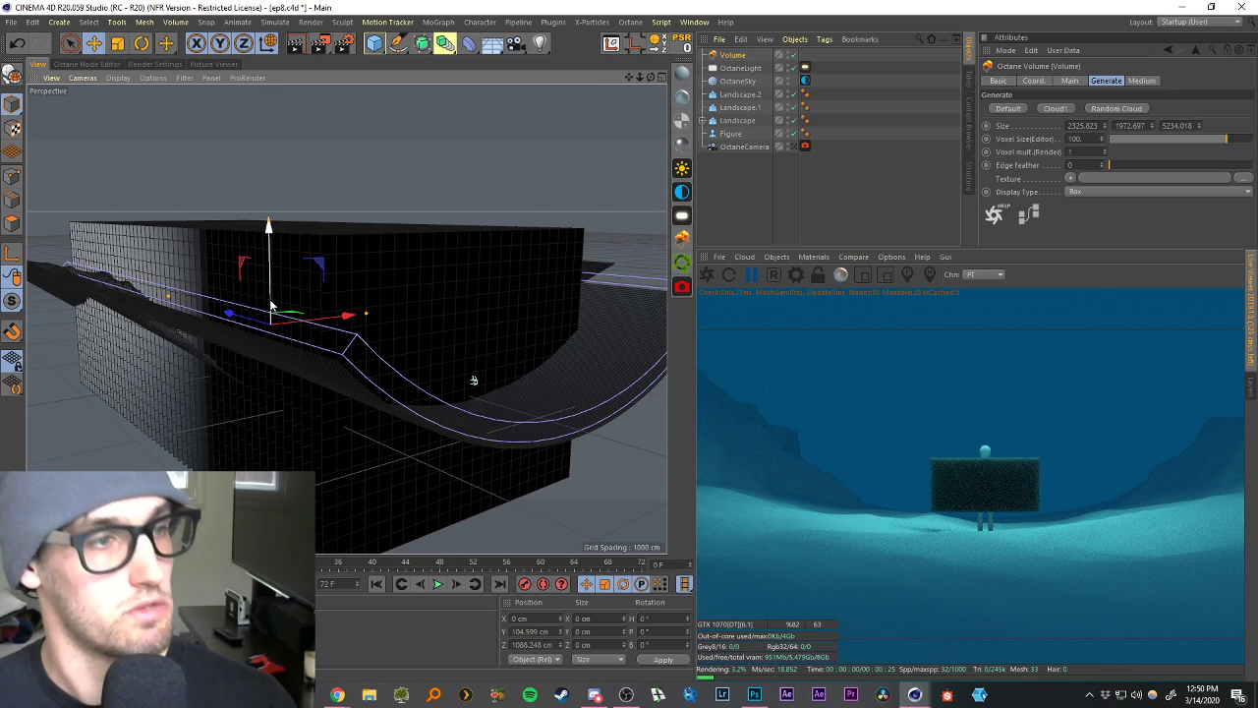
drag(271, 306, 279, 212)
scroll(438, 403, down, 3)
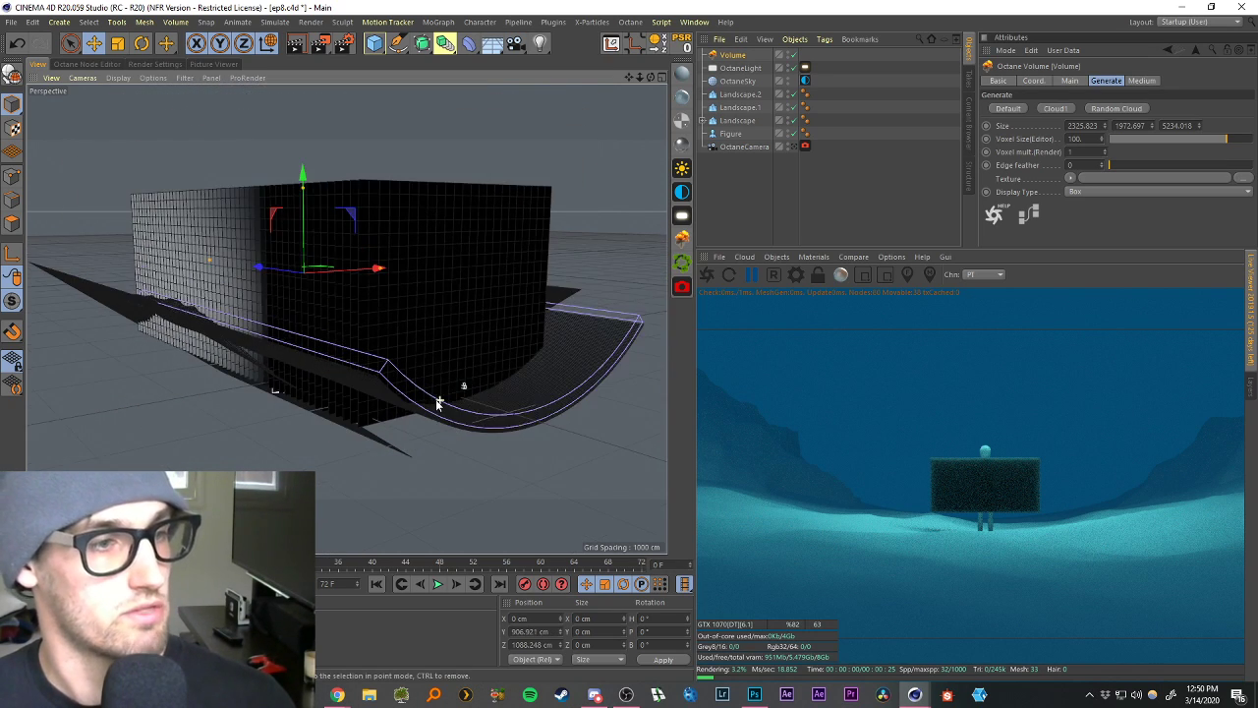
Set the fog volume's editor voxel size to 200 and check the coarser grid.
alt+drag(439, 403, 533, 362)
drag(629, 77, 824, 110)
alt+drag(427, 264, 474, 273)
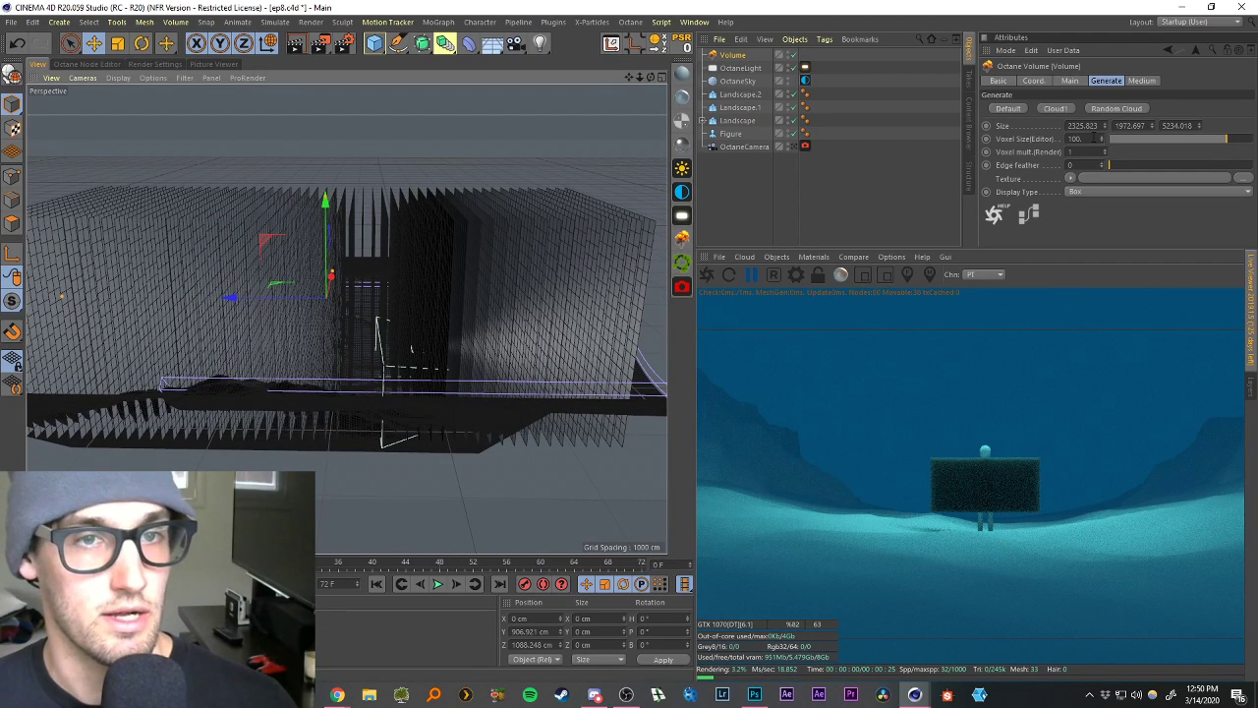
click(1086, 138)
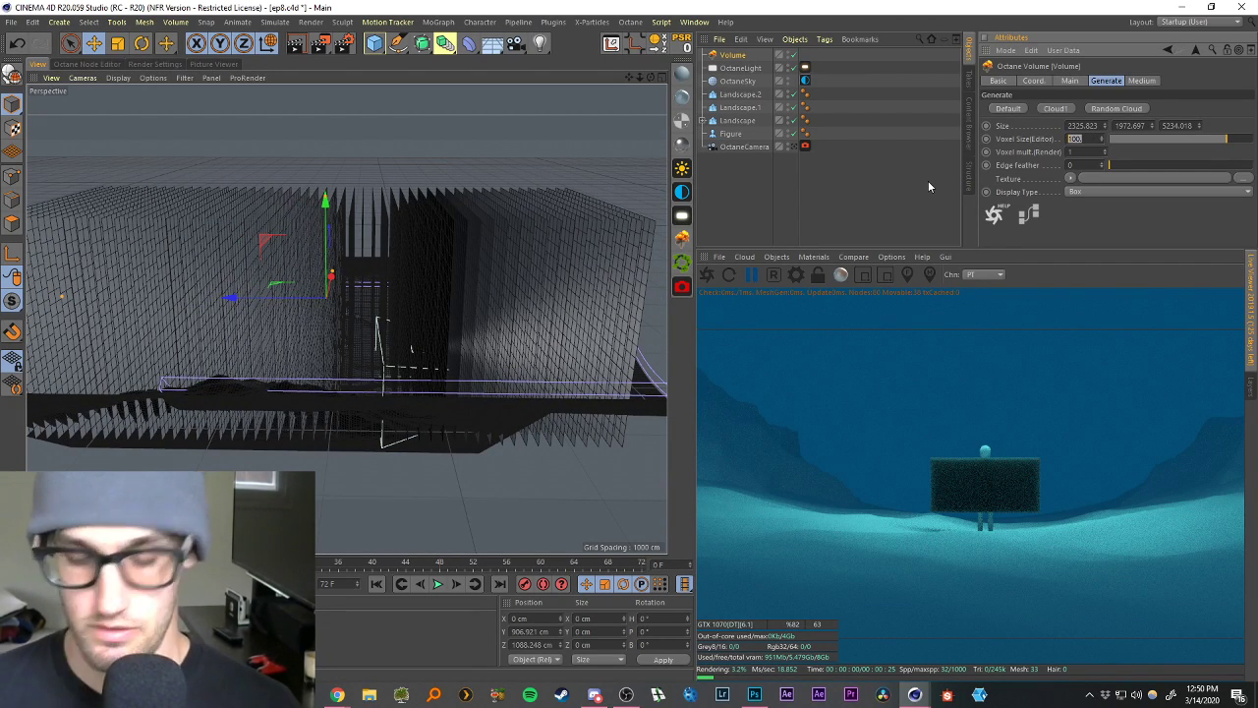
text(200)
key(Return)
alt+drag(456, 209, 446, 292)
alt+drag(632, 89, 499, 174)
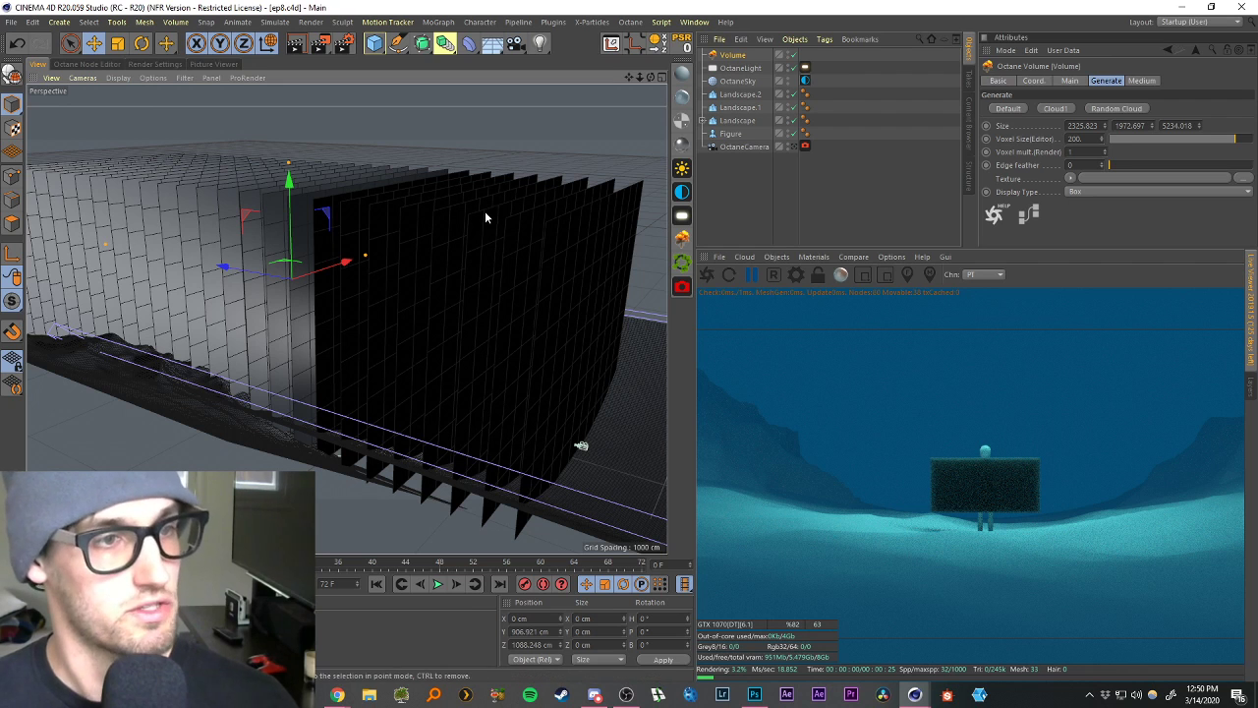
drag(630, 76, 641, 91)
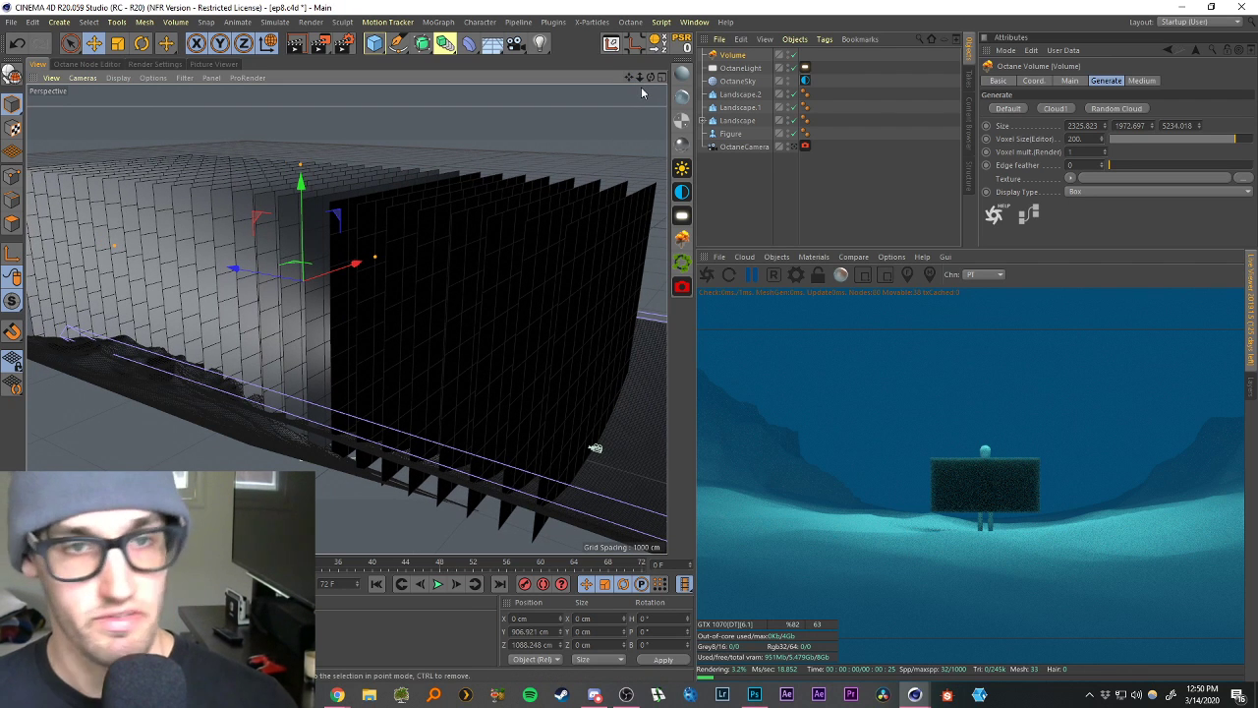
Hide the fog volume in the editor viewport while keeping it enabled for rendering.
click(749, 175)
click(735, 56)
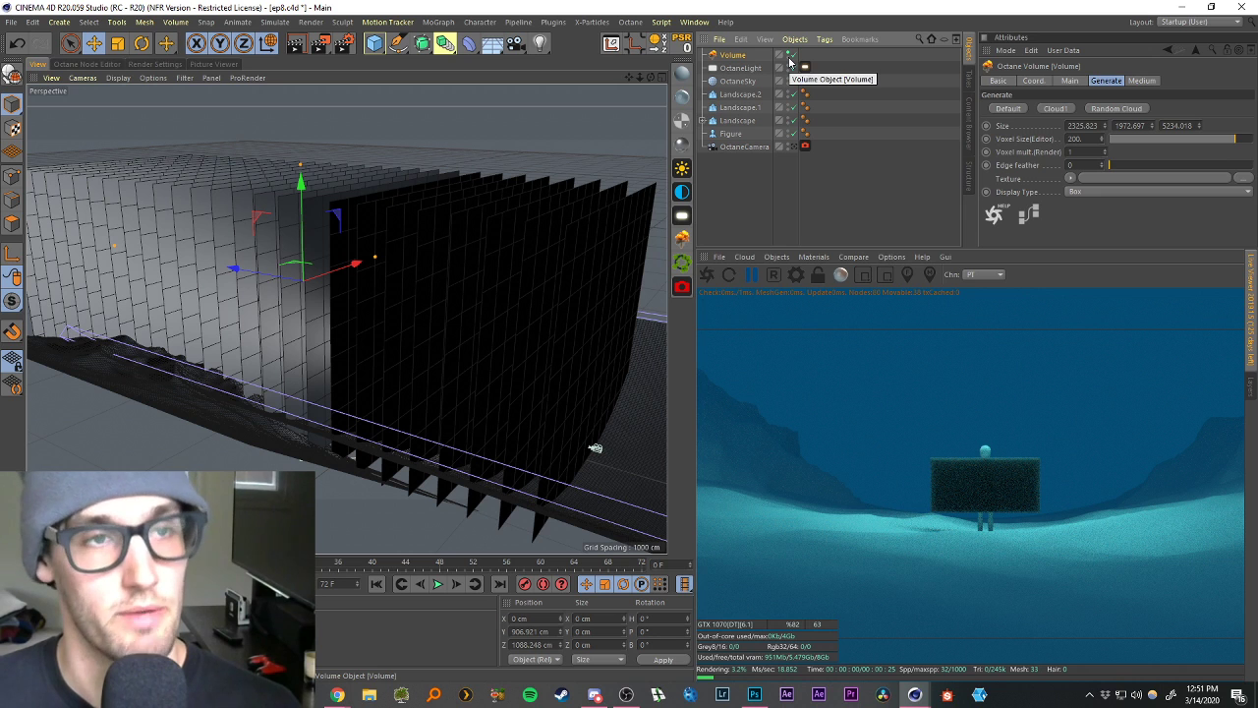
click(790, 56)
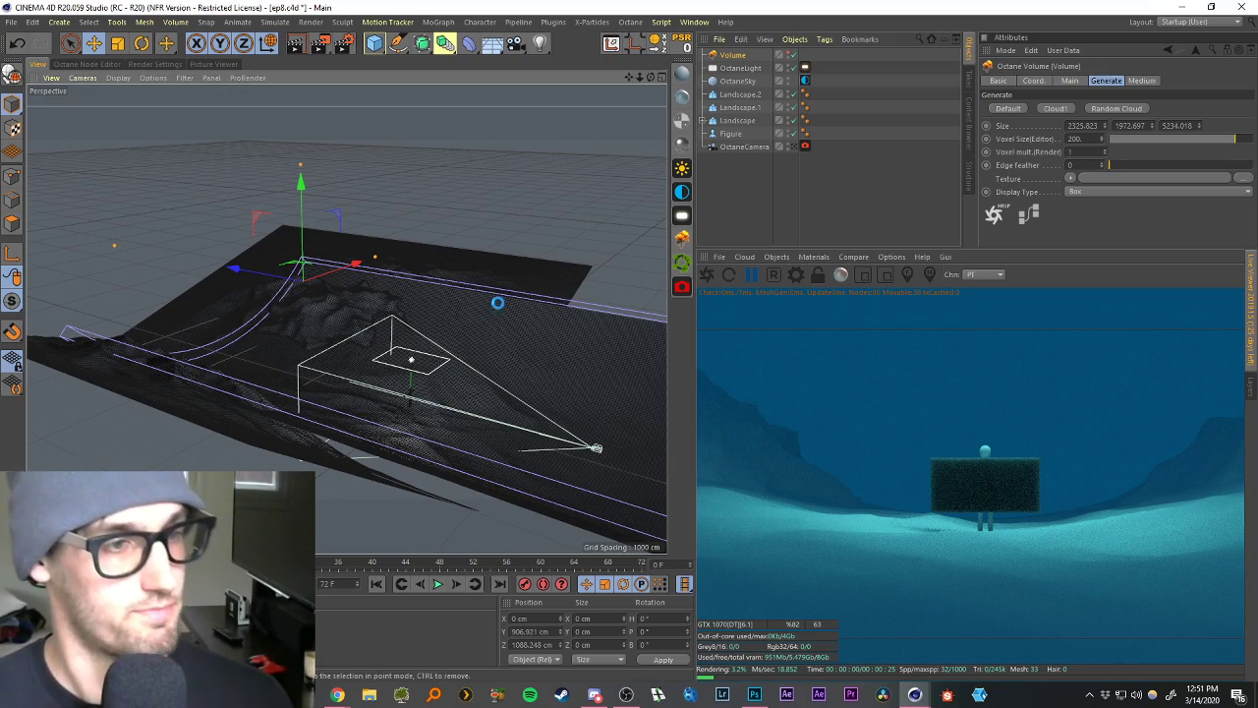
Hide the cage of the Landscape's Bend deformer in the editor viewport and deselect it.
alt+drag(498, 337, 445, 298)
alt+drag(369, 307, 280, 295)
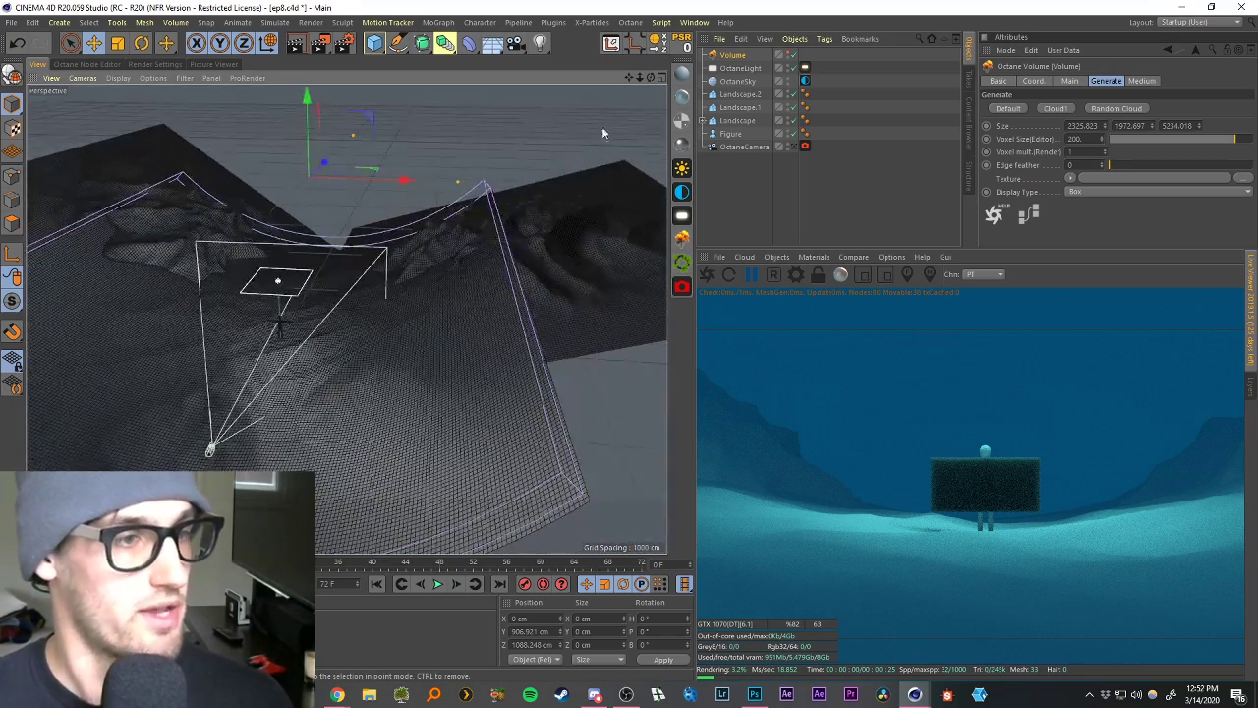
drag(629, 78, 725, 96)
alt+drag(619, 160, 422, 300)
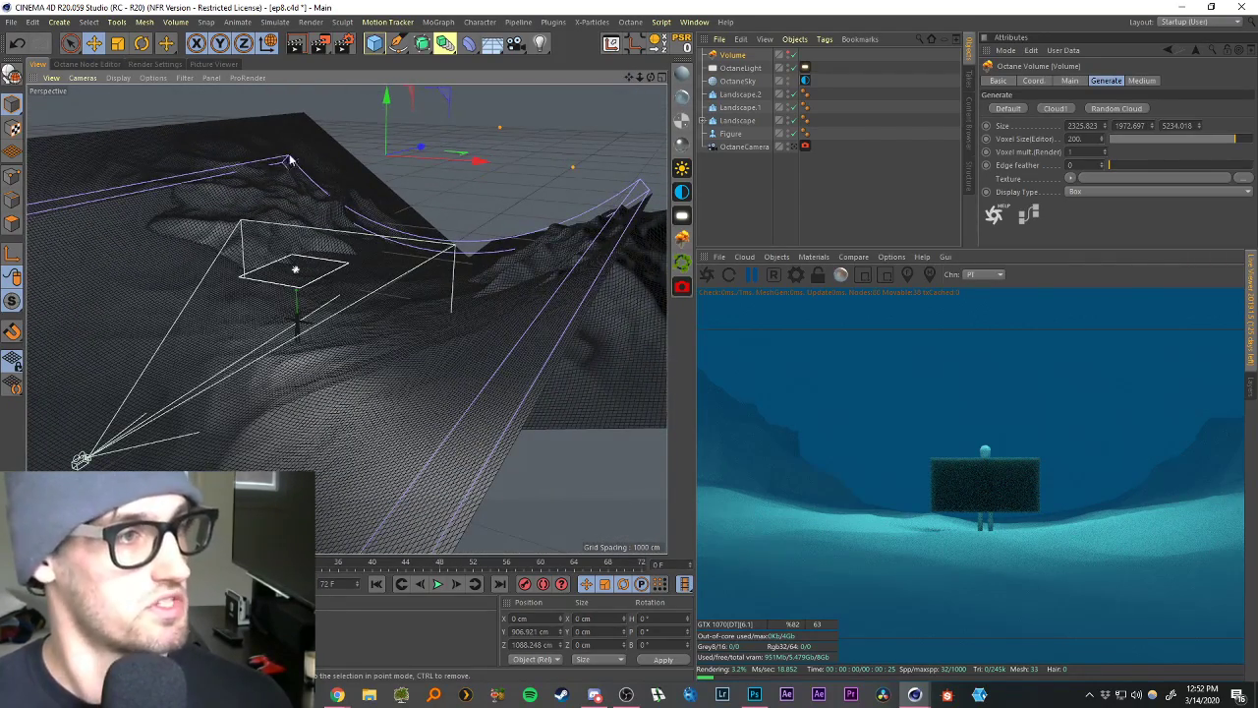
scroll(567, 243, down, 4)
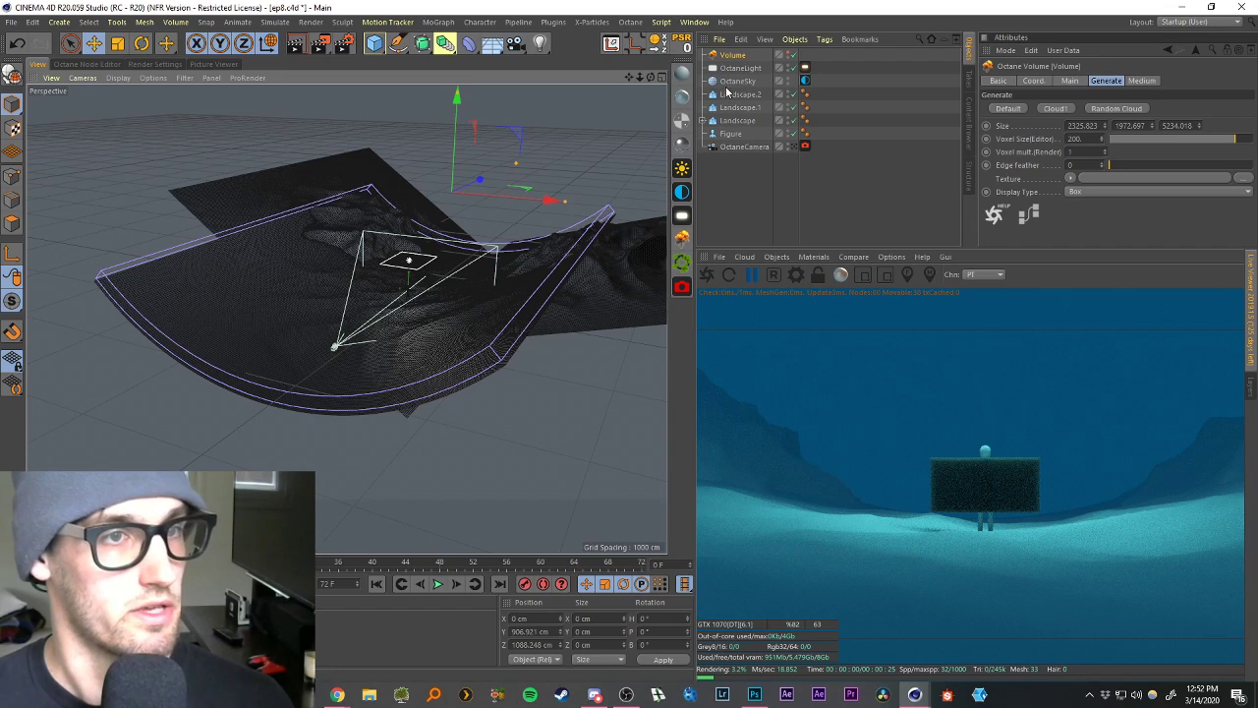
click(704, 120)
click(735, 132)
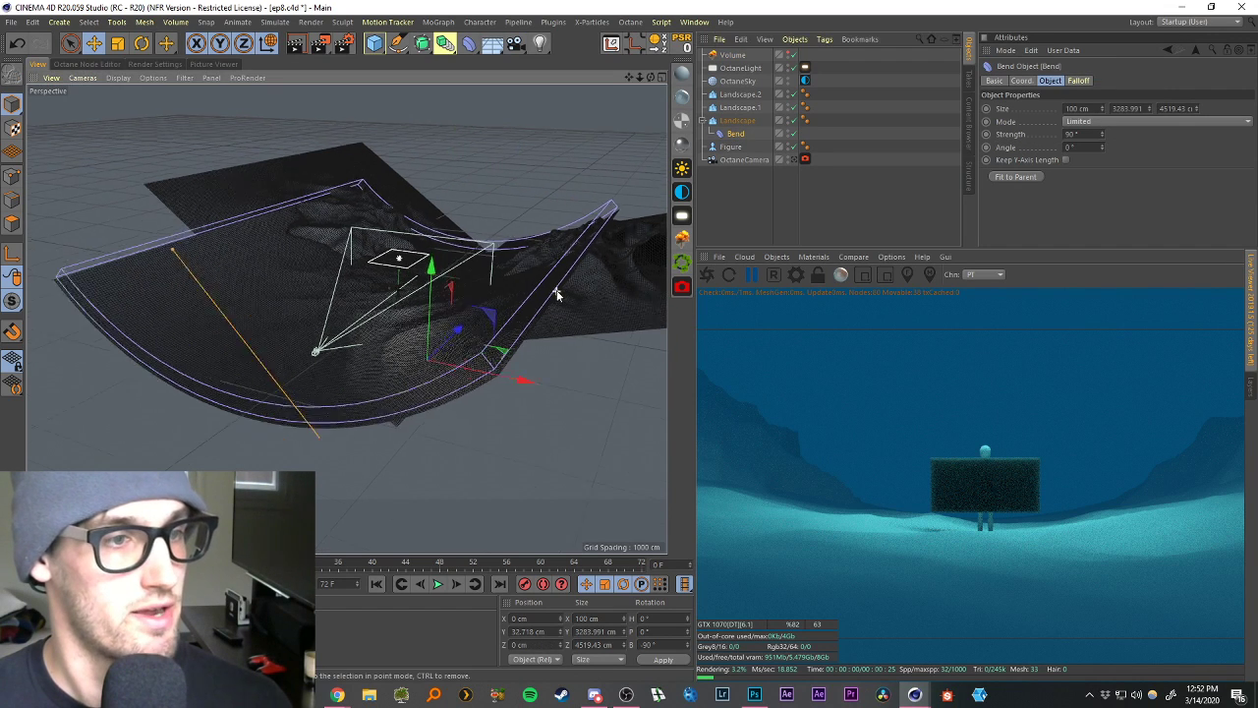
click(792, 133)
click(772, 181)
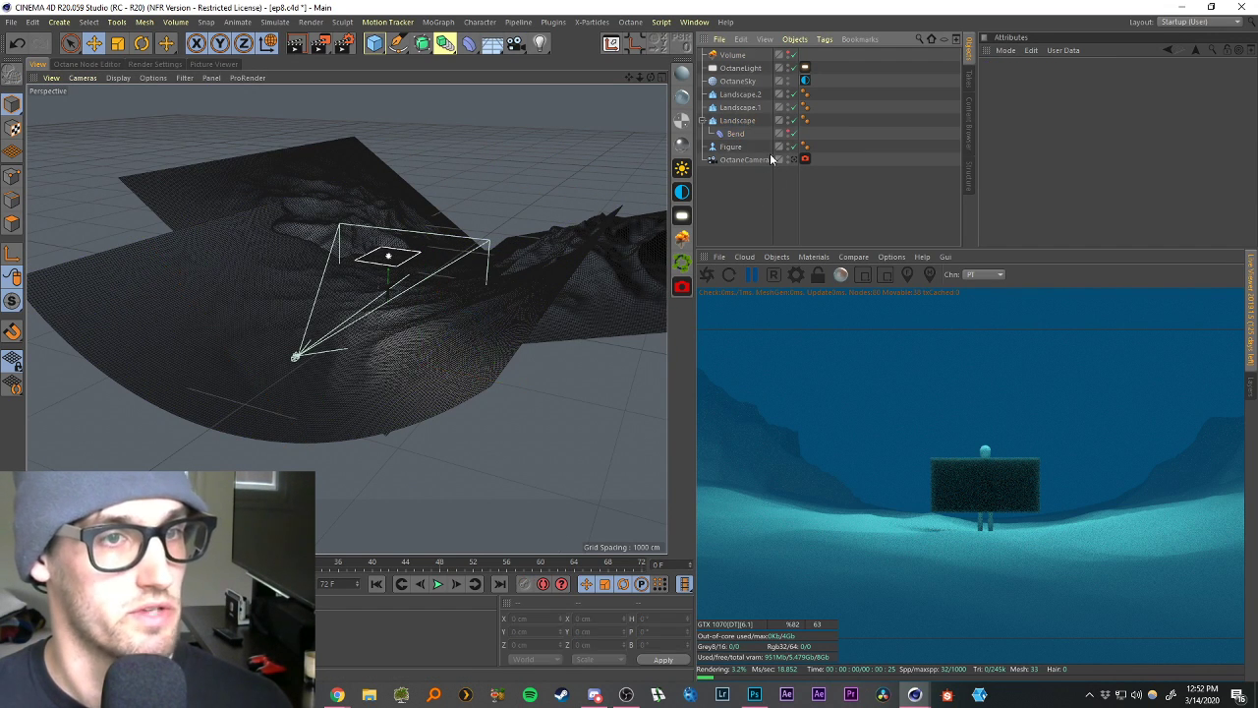
Look through the OctaneCamera and restart the Live Viewer render with the current scene.
scroll(390, 352, up, 3)
mouse_move(390, 356)
alt+mouse_down()
mouse_move(388, 337)
mouse_move(468, 328)
mouse_move(387, 337)
mouse_move(372, 365)
mouse_move(433, 341)
mouse_move(405, 340)
alt+mouse_up()
drag(628, 76, 652, 102)
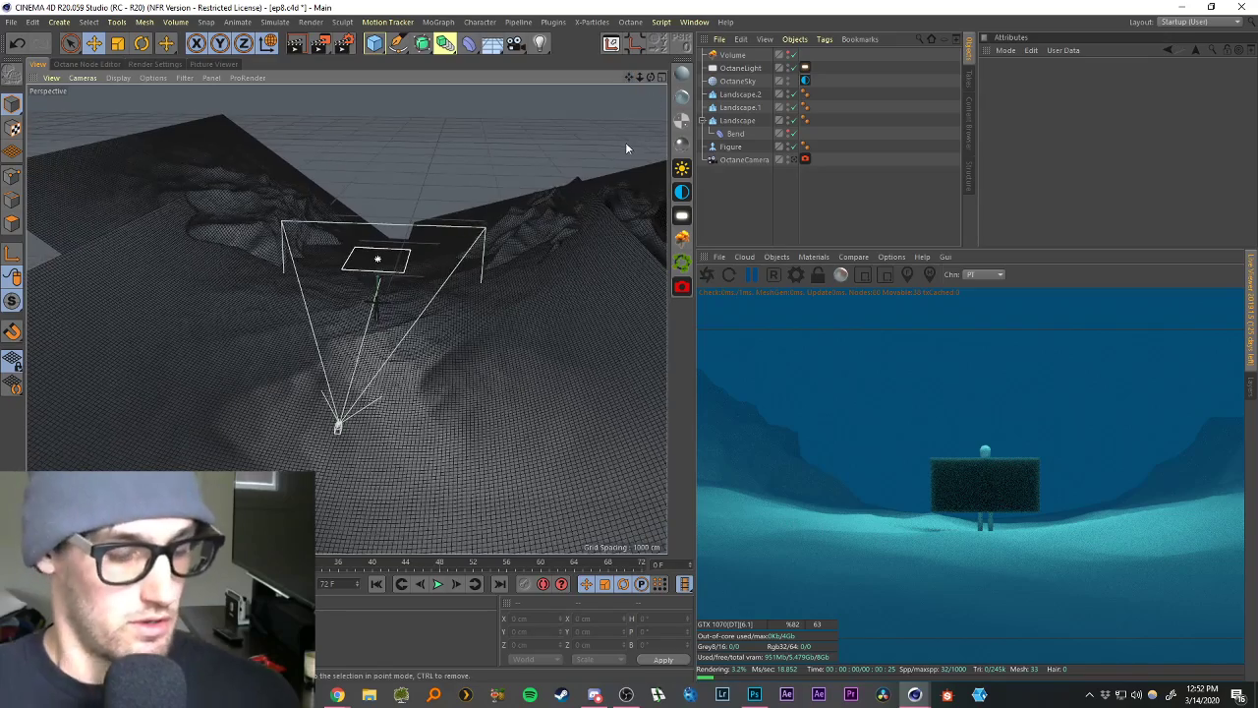
scroll(443, 287, up, 3)
alt+drag(397, 253, 428, 222)
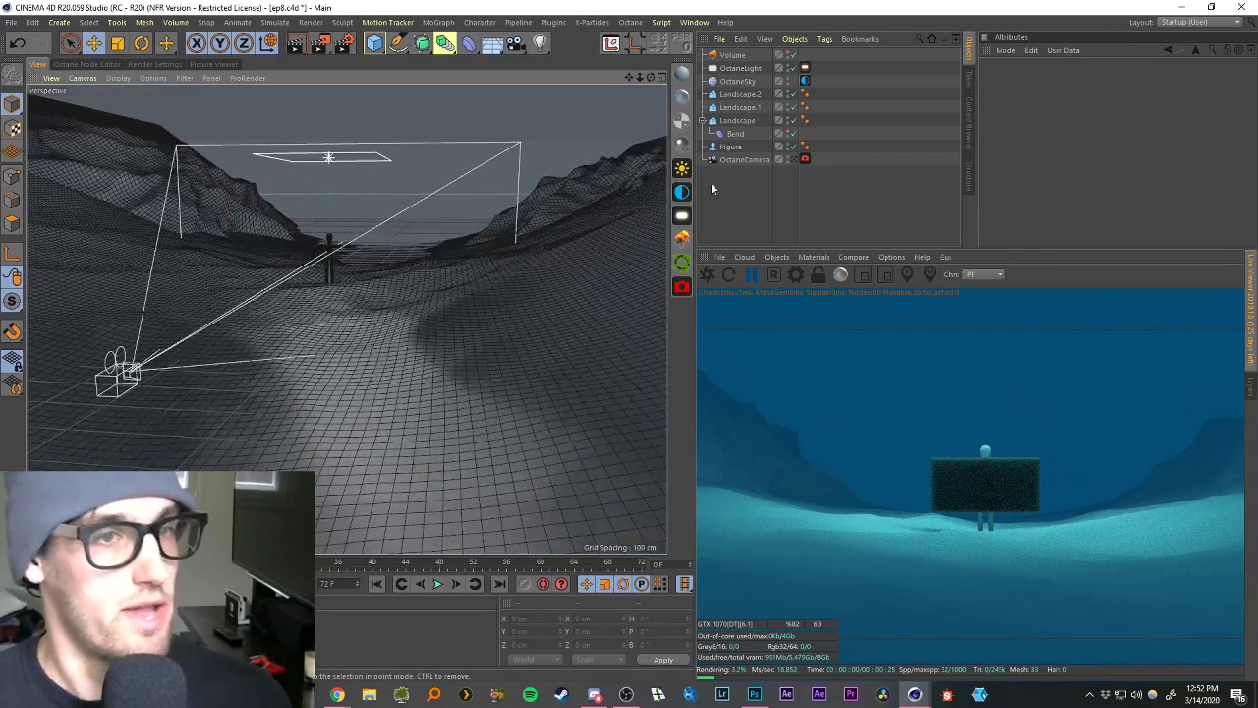
click(794, 159)
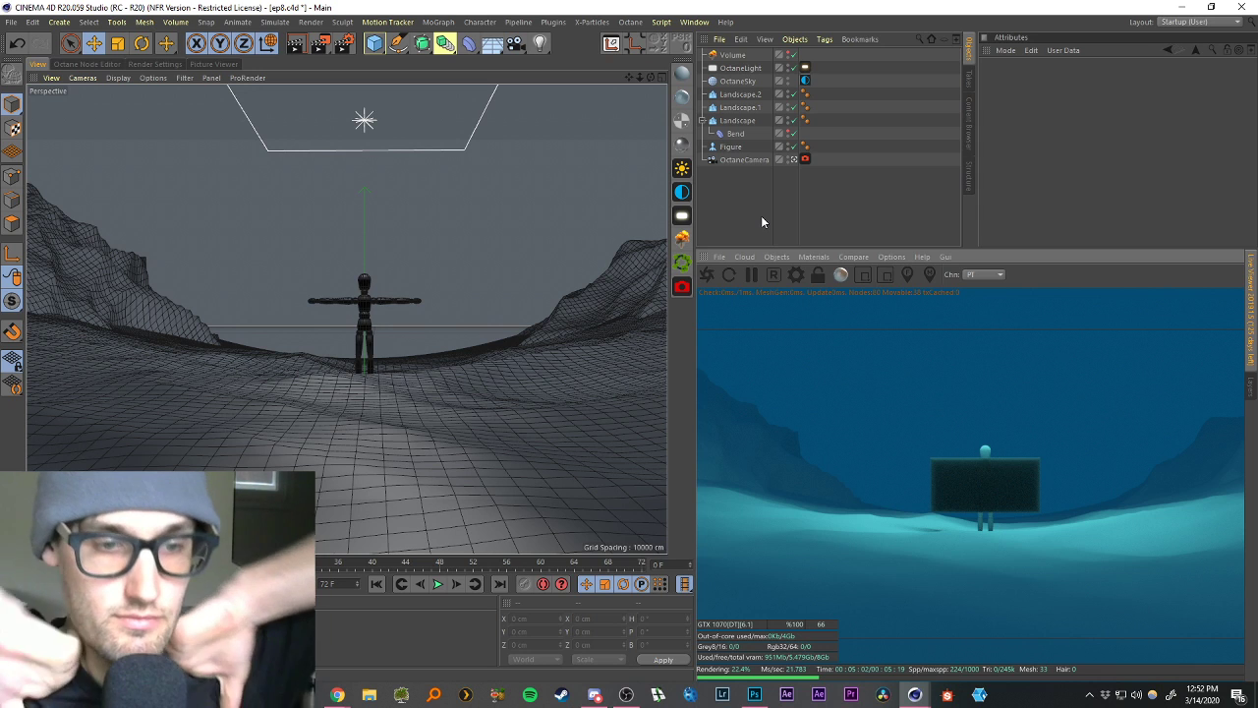
click(706, 276)
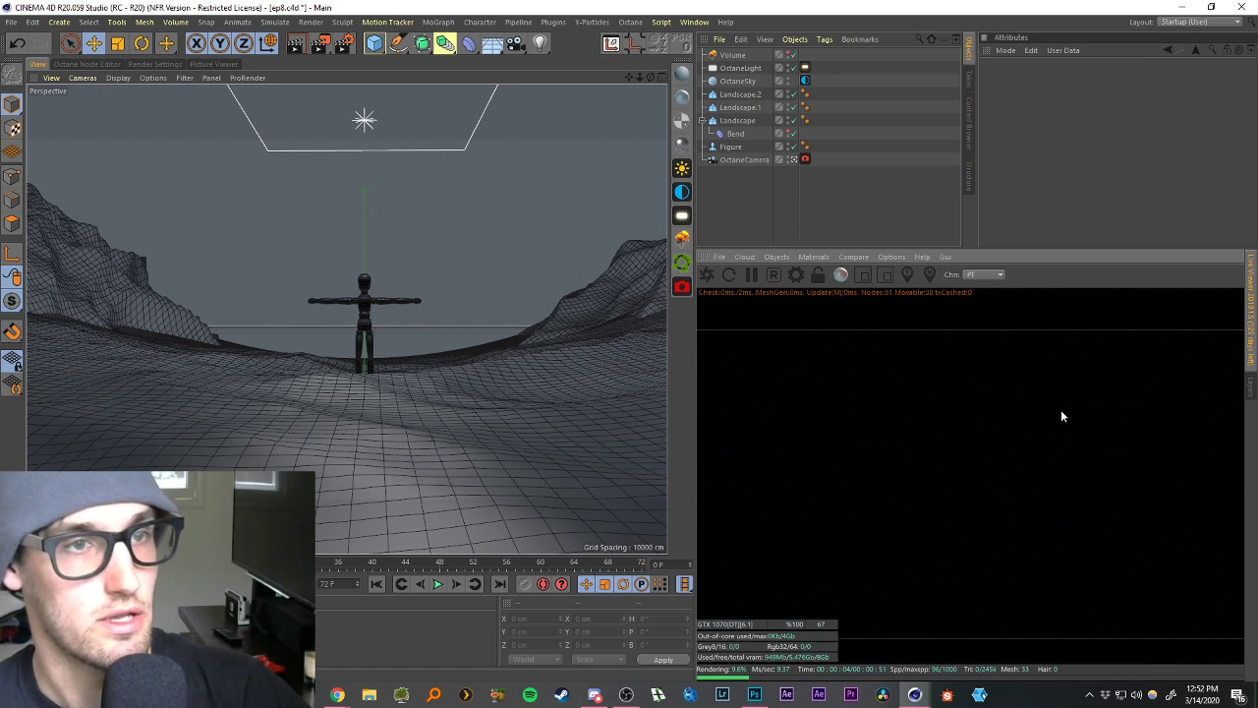
Open the fog volume's Volume Medium settings and set the density to 50.
click(730, 57)
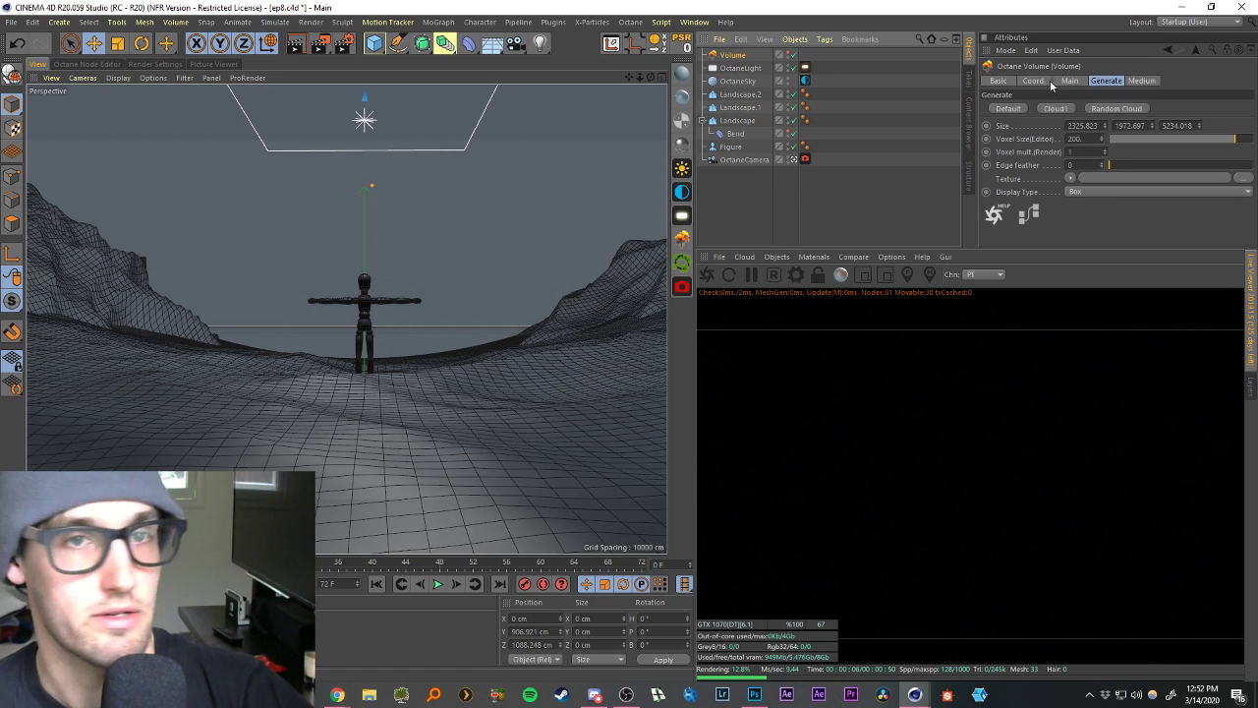
click(1066, 80)
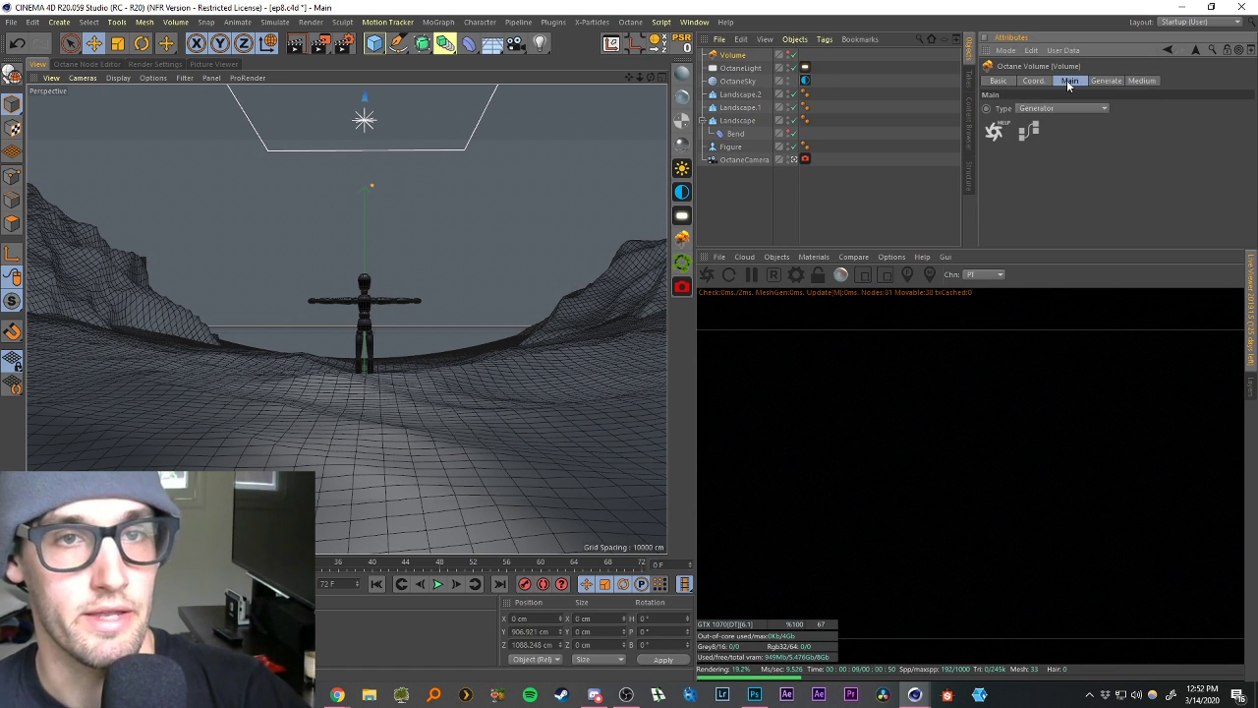
click(1135, 80)
click(1104, 80)
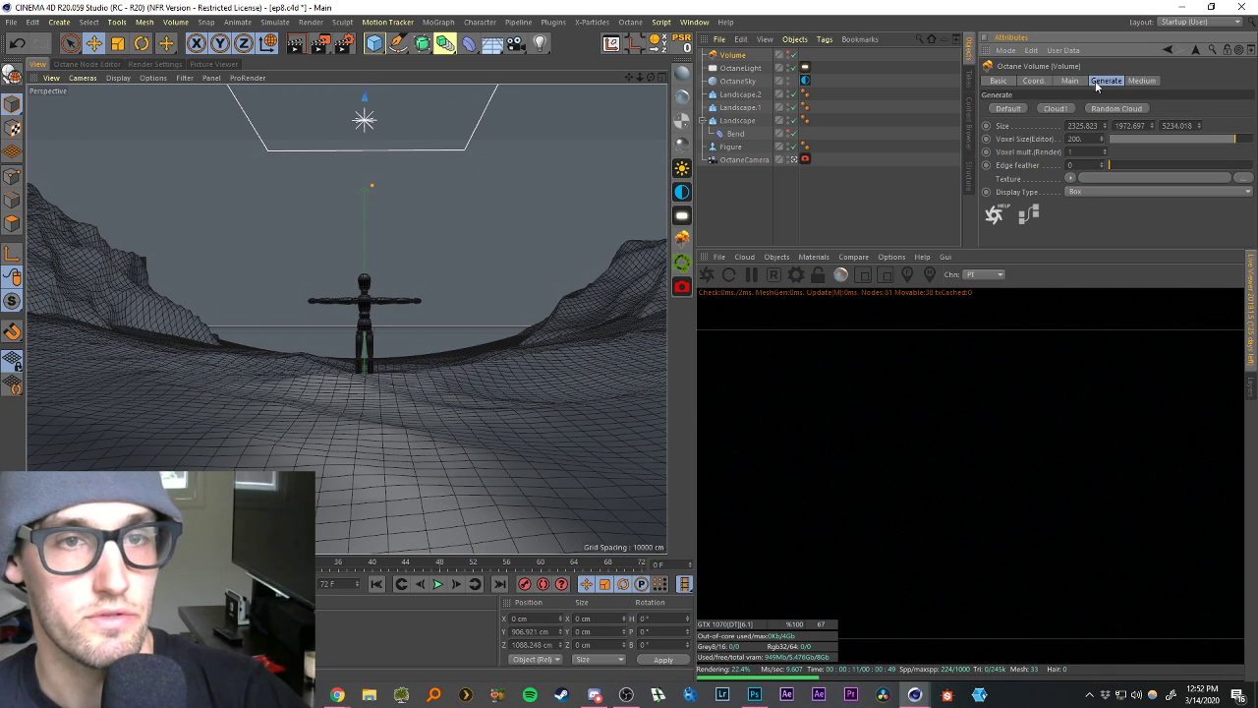
click(1137, 80)
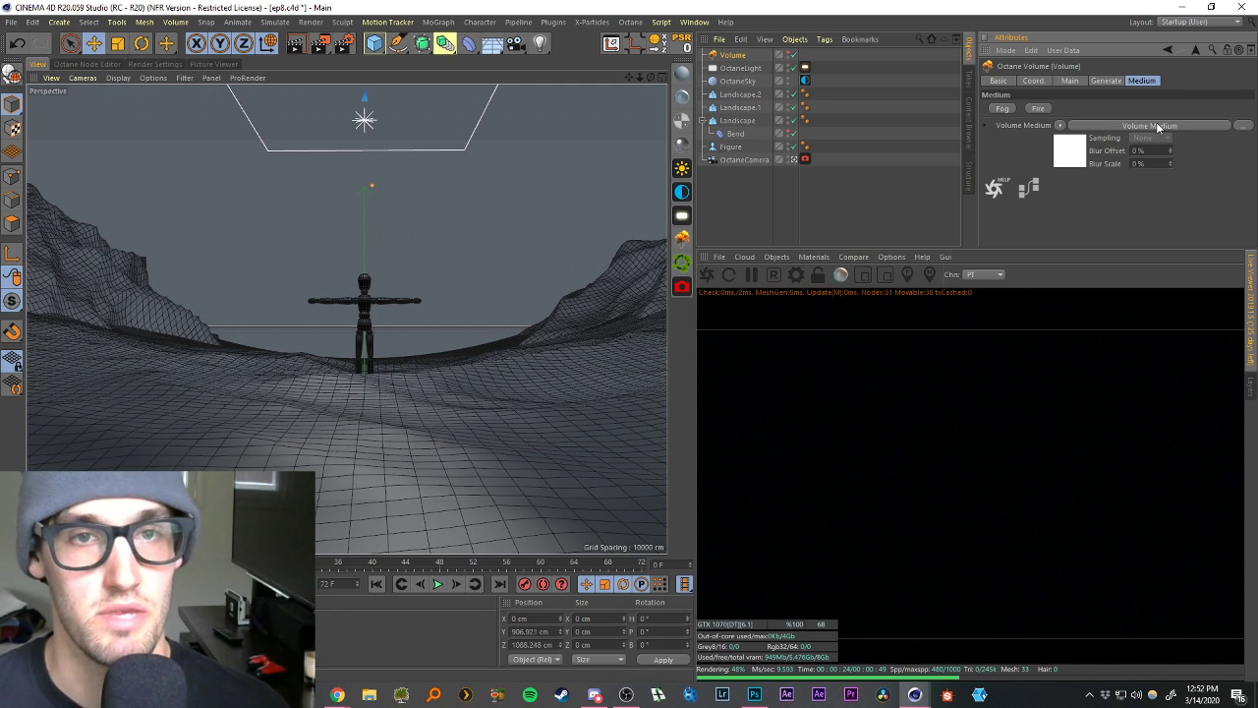
click(1070, 151)
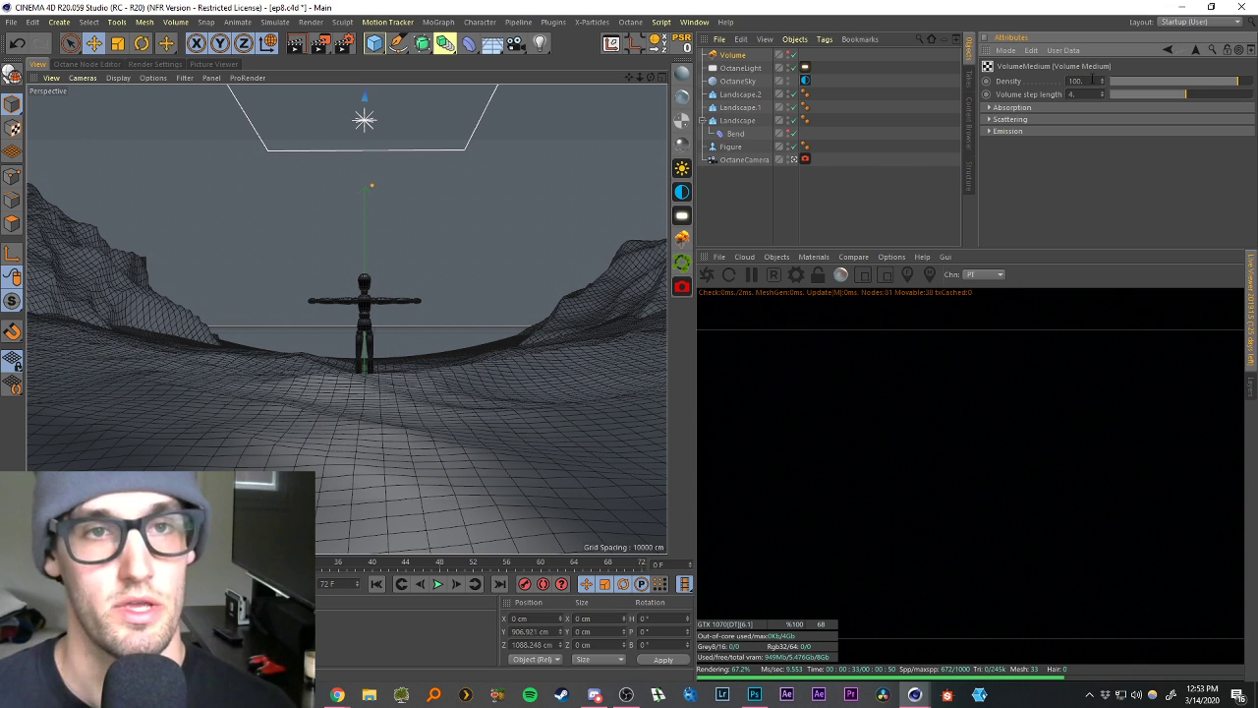
drag(1092, 79, 1034, 84)
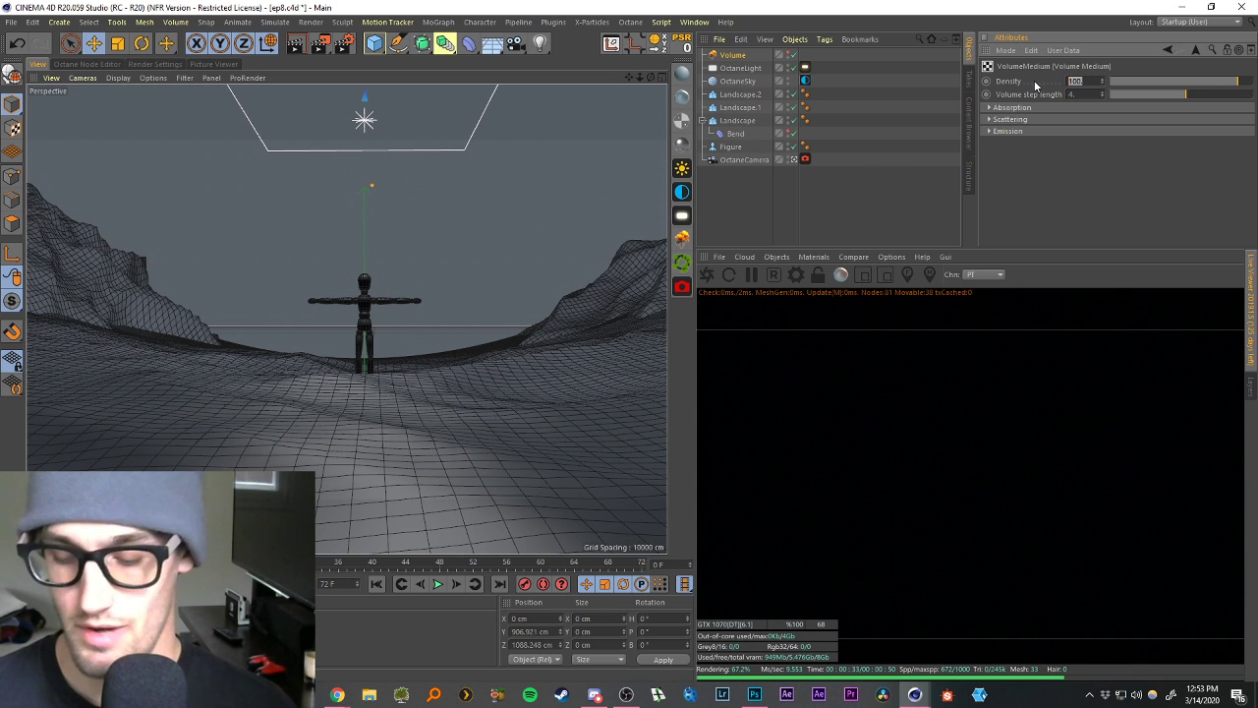
text(50)
key(Return)
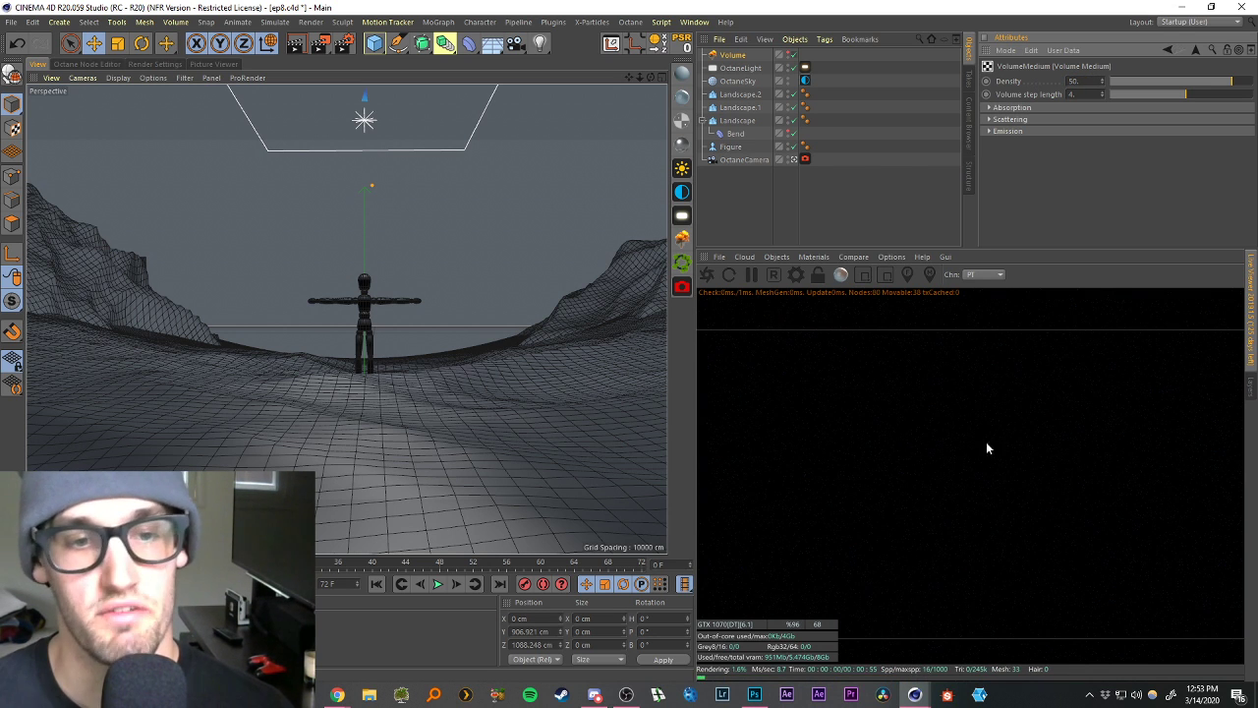
Reduce the Volume Medium's density to 1.
double_click(1082, 84)
text(1)
key(Return)
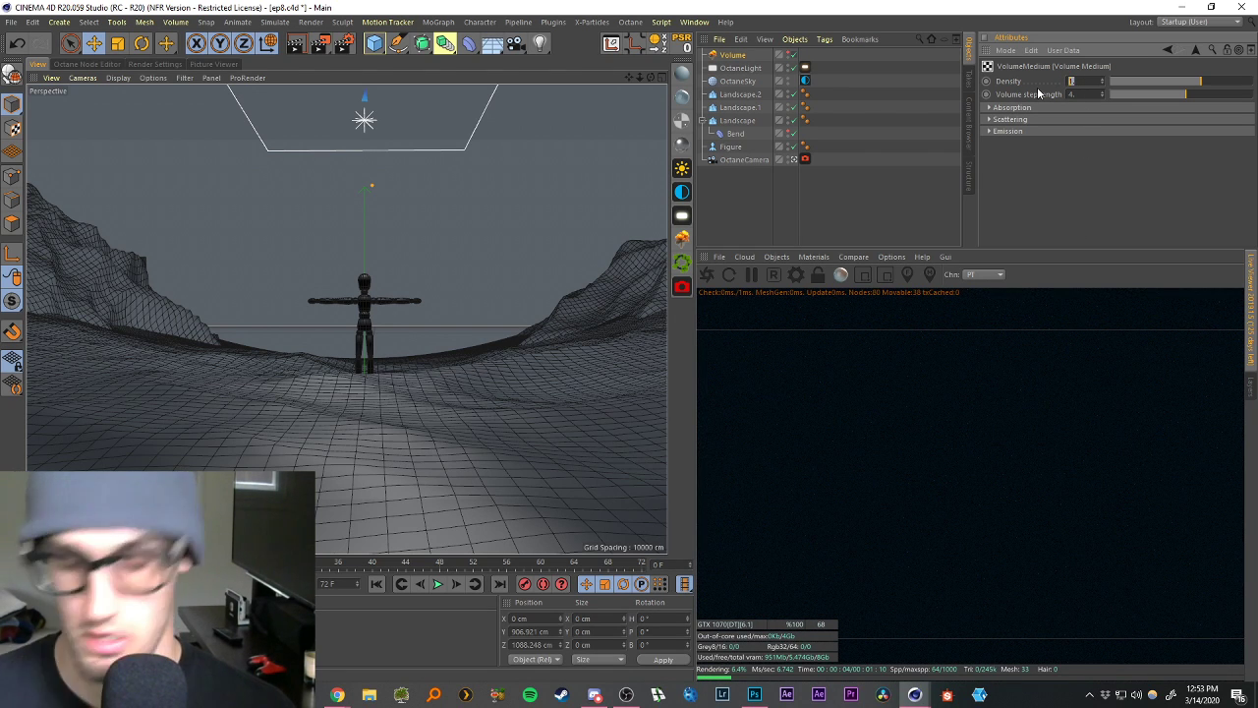
Set the Volume Medium's density to 0.1 and move the fog volume in the top view to about 746 cm on Z.
text(0.1)
key(Return)
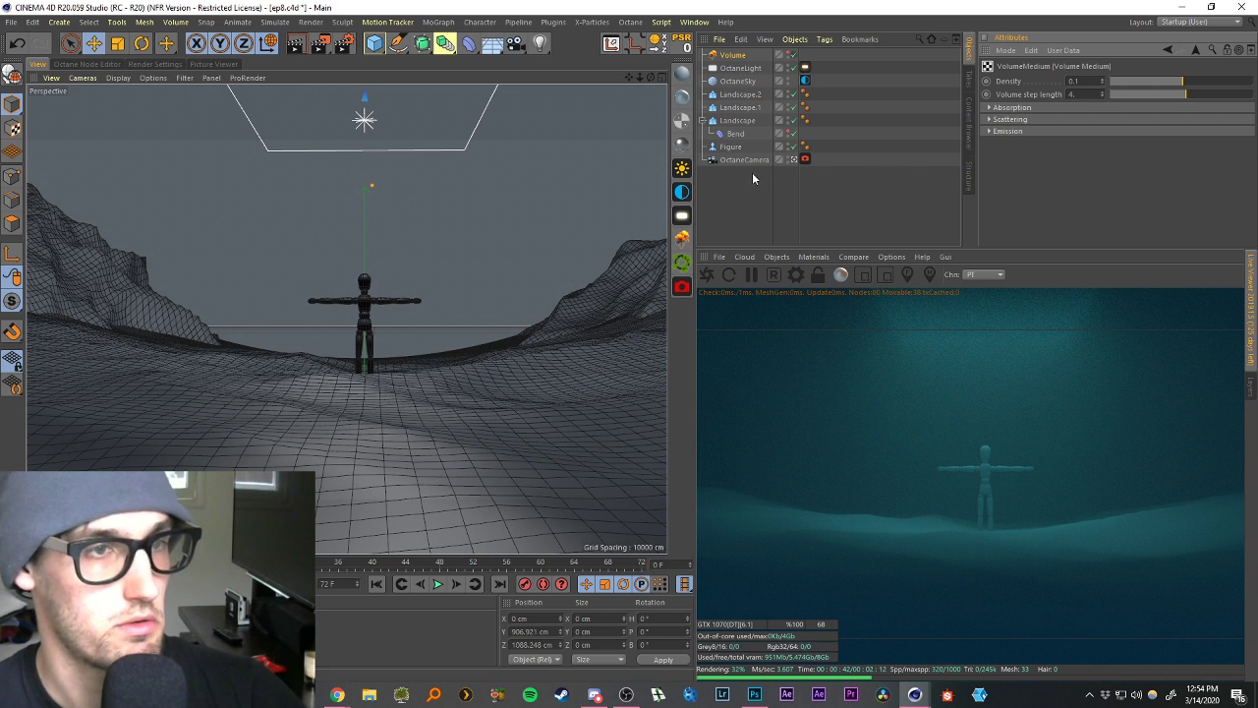
click(659, 78)
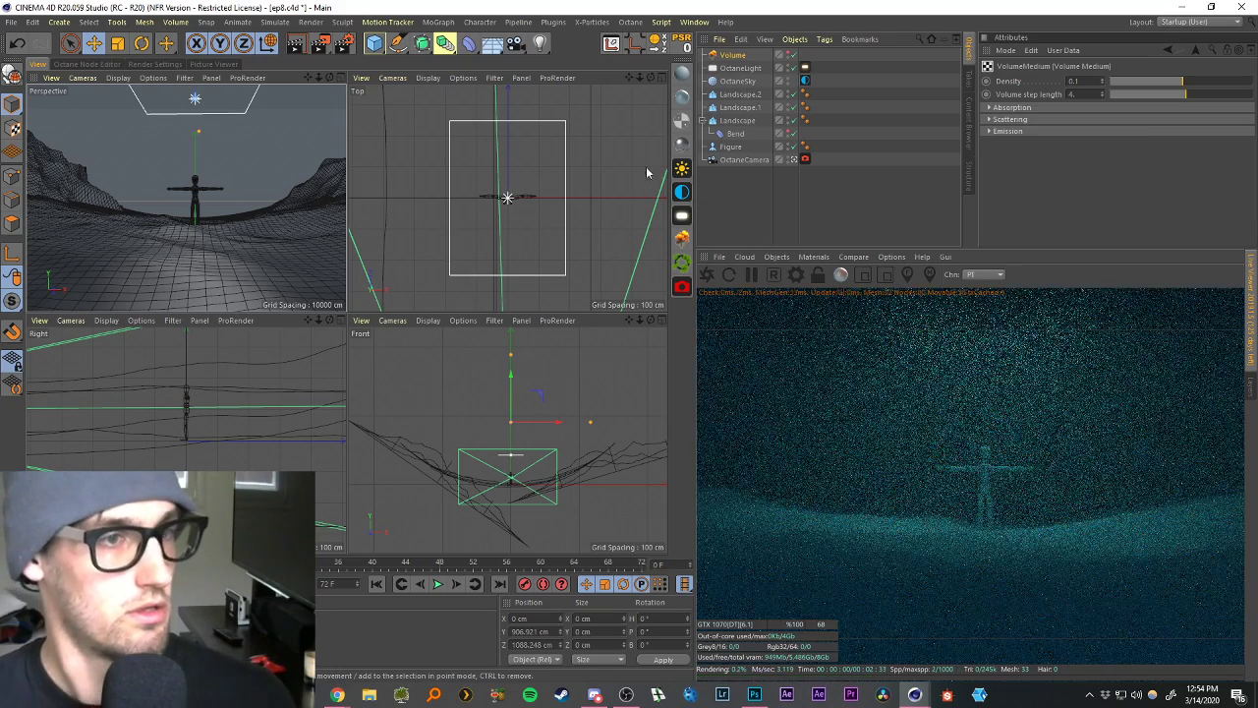
click(560, 429)
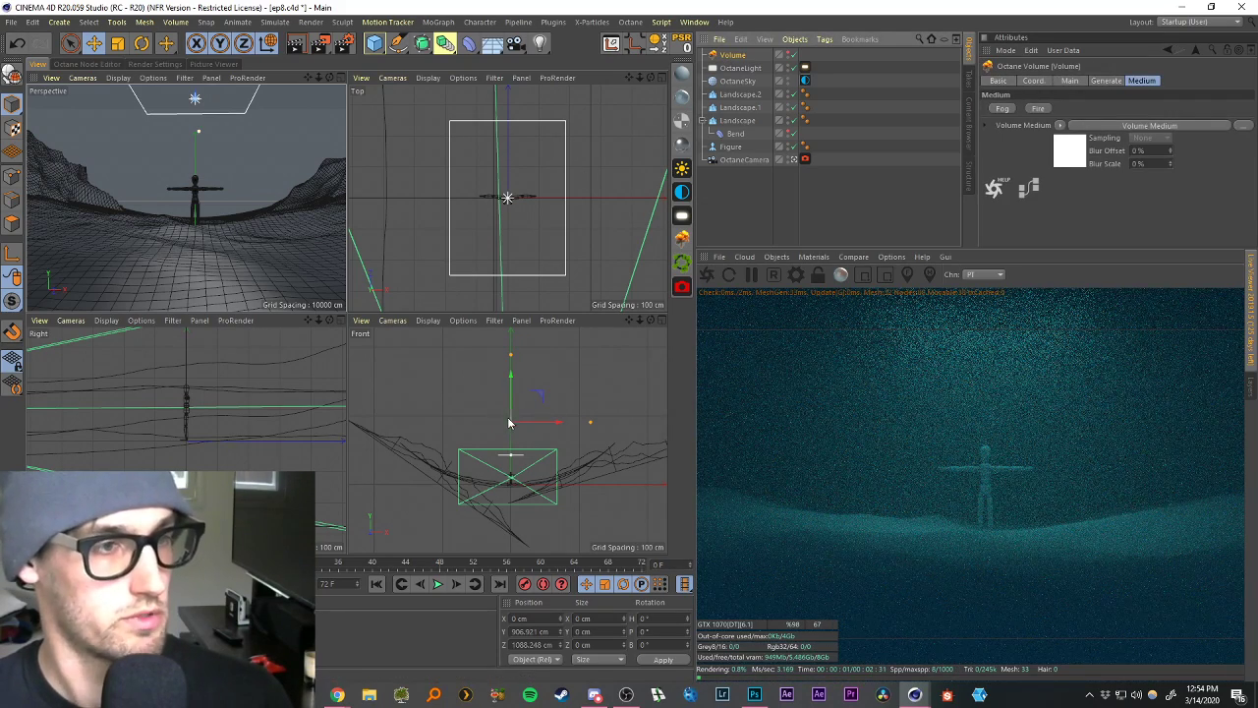
scroll(470, 216, down, 6)
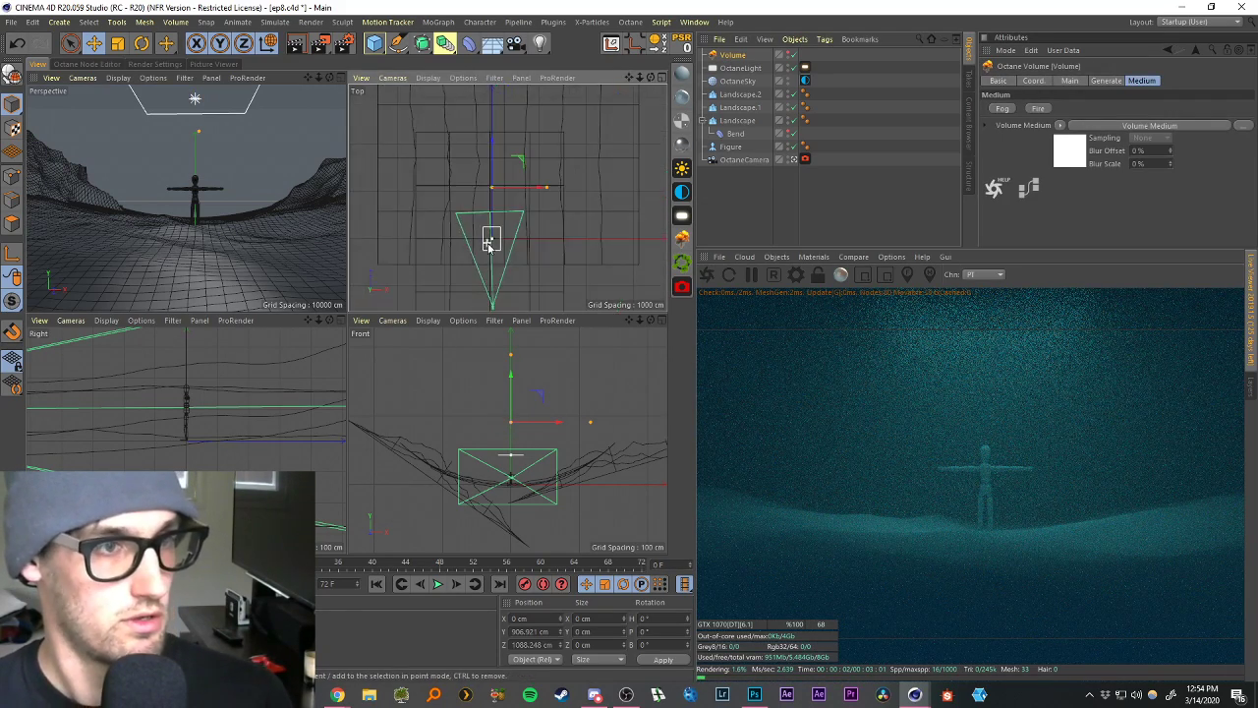
drag(500, 187, 499, 193)
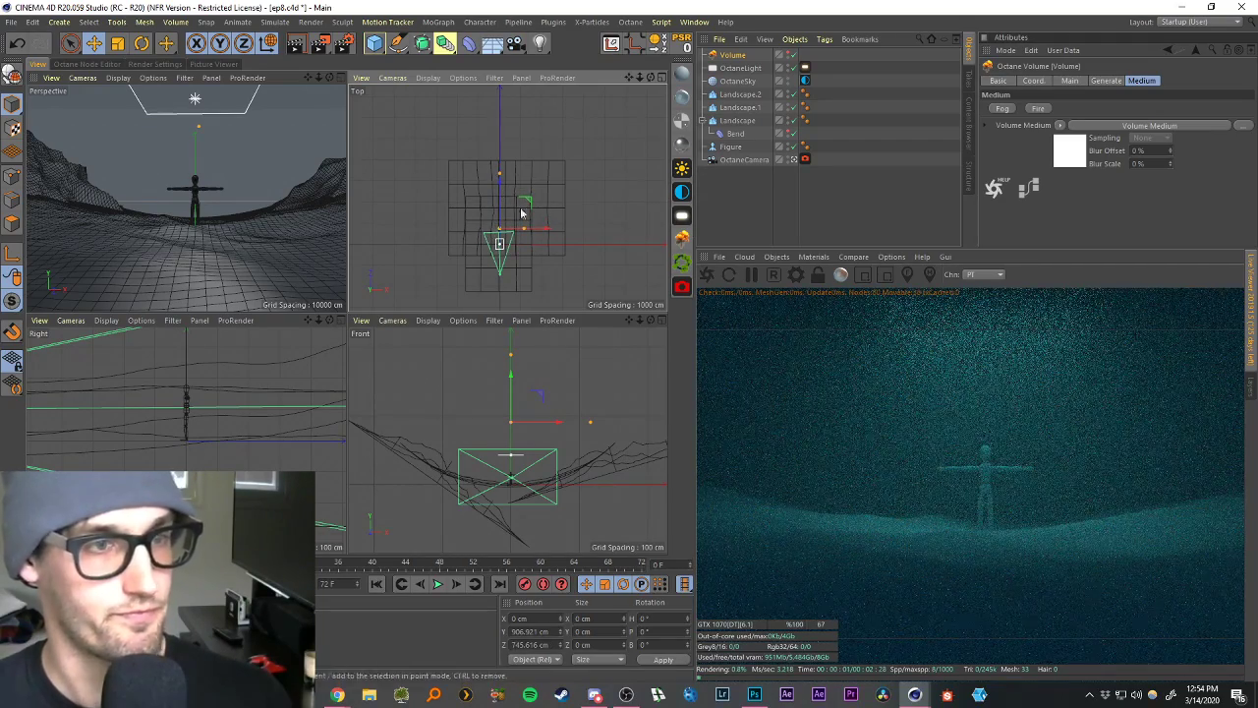
click(340, 77)
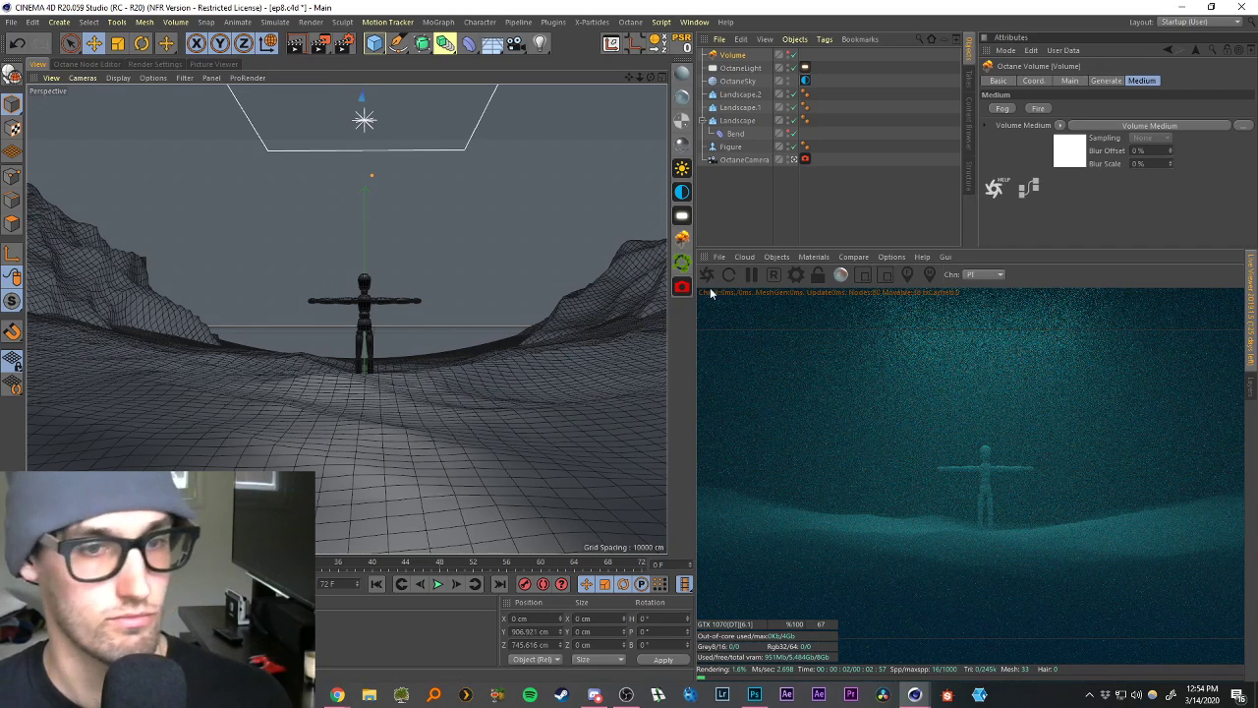
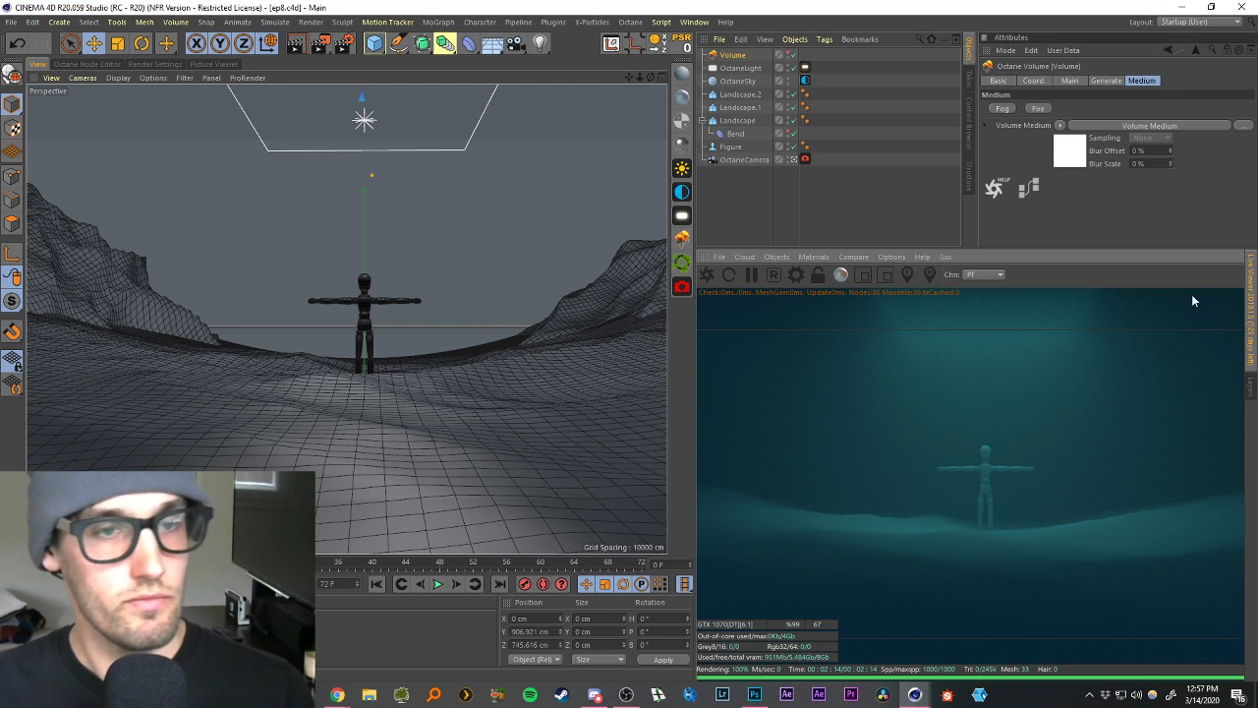
Open the OctaneCamera tag's Camera Imager settings with more room to show them, and switch the imager off and on to compare.
click(805, 160)
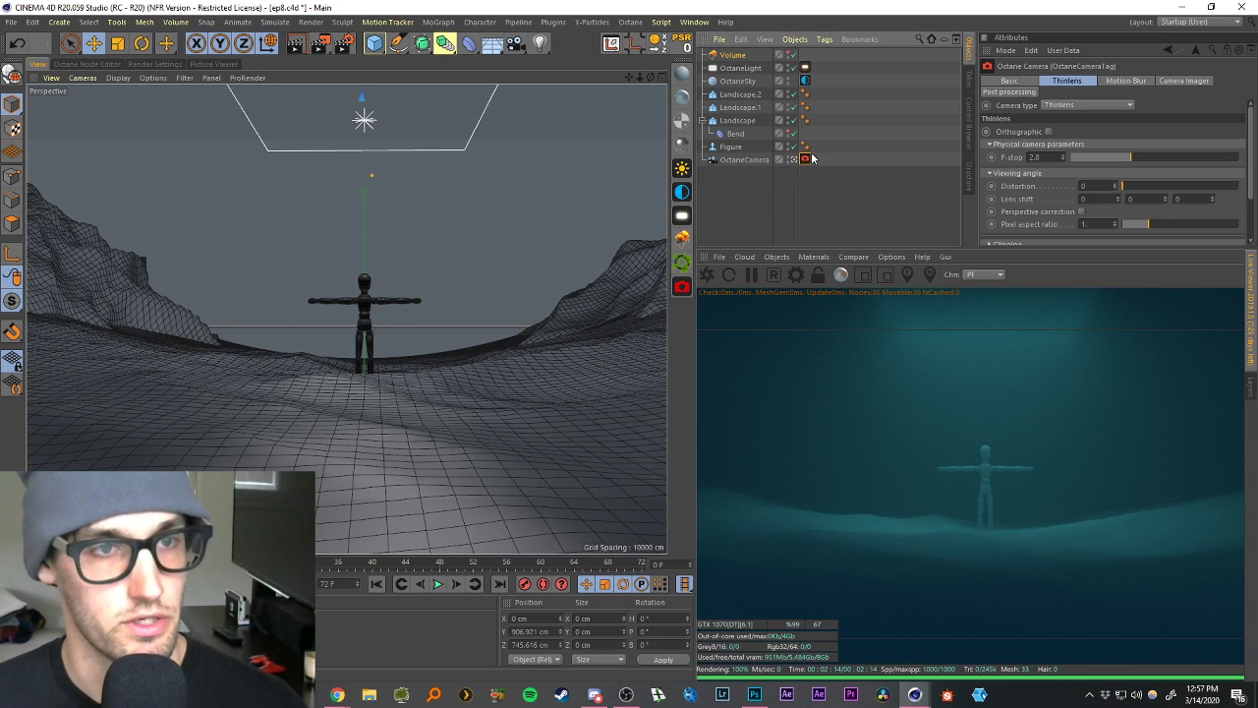
drag(1183, 248, 1180, 307)
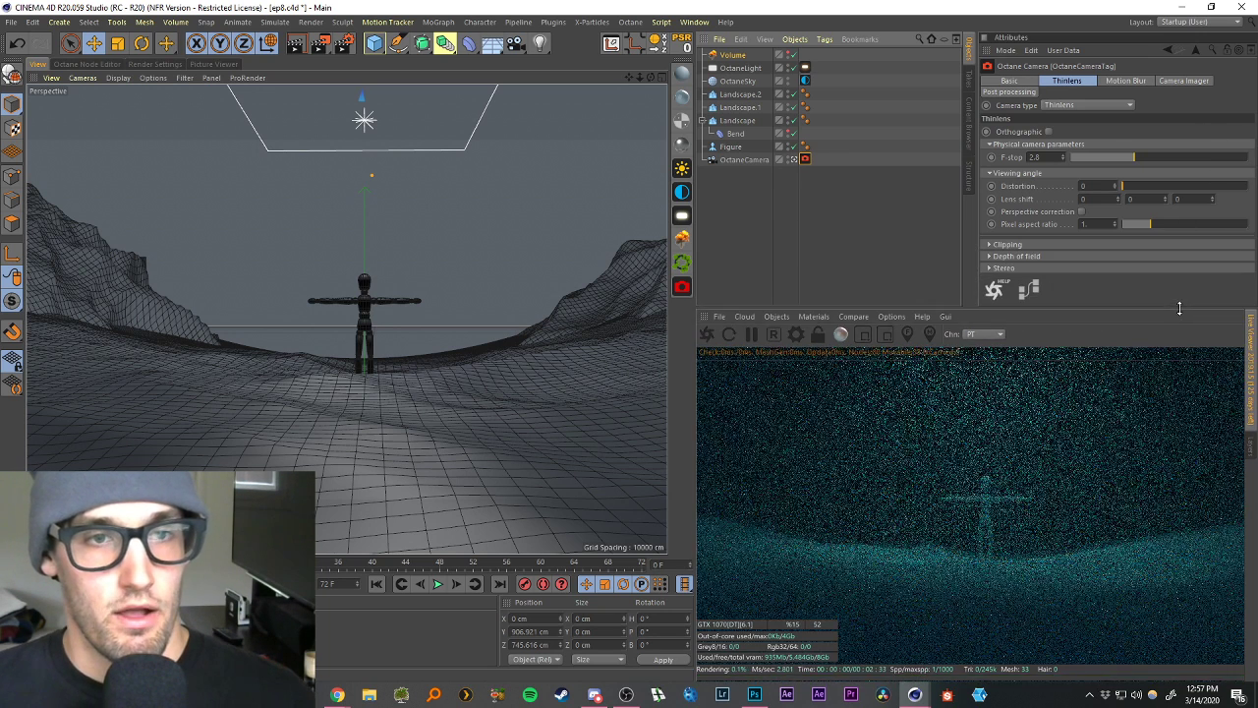
click(830, 176)
click(805, 161)
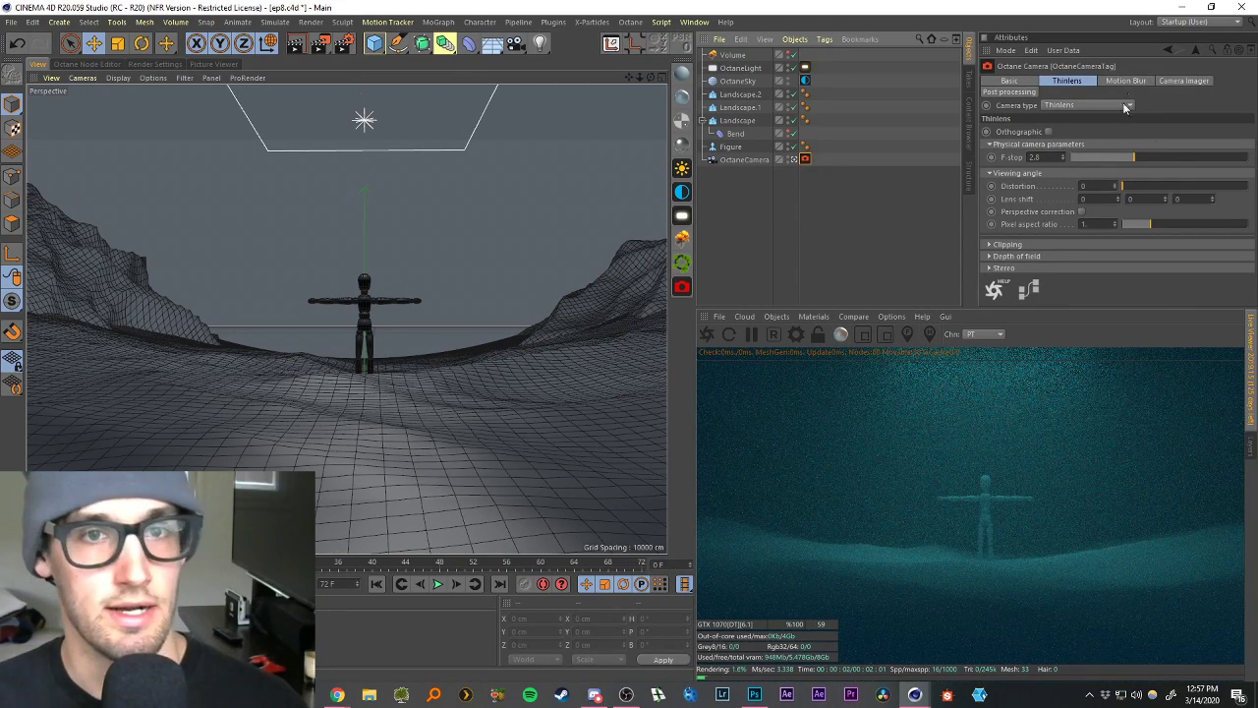
click(1183, 80)
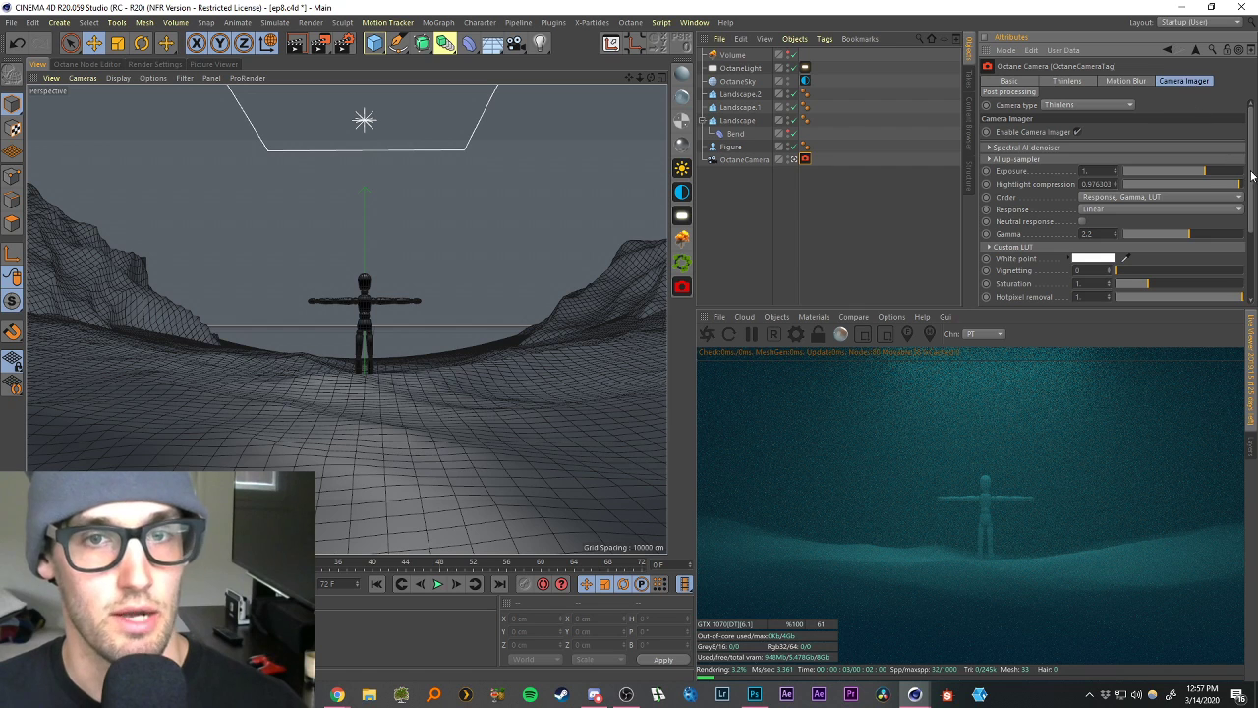
click(1078, 131)
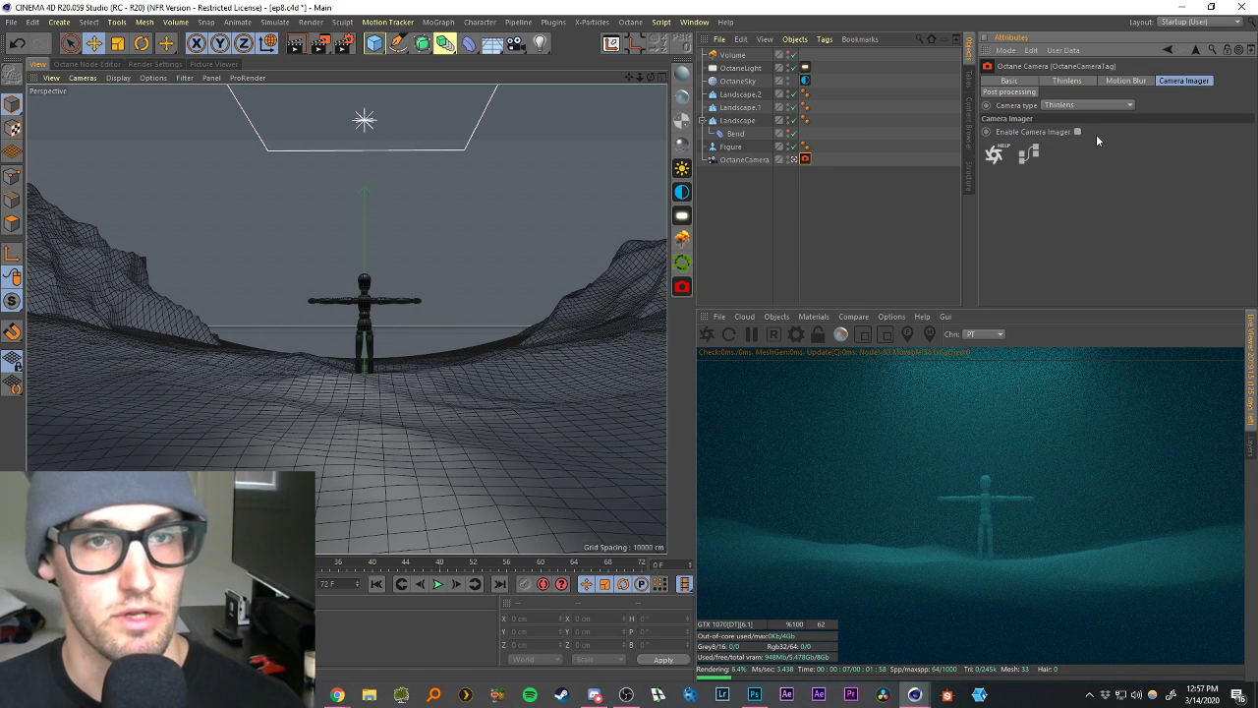
click(1078, 132)
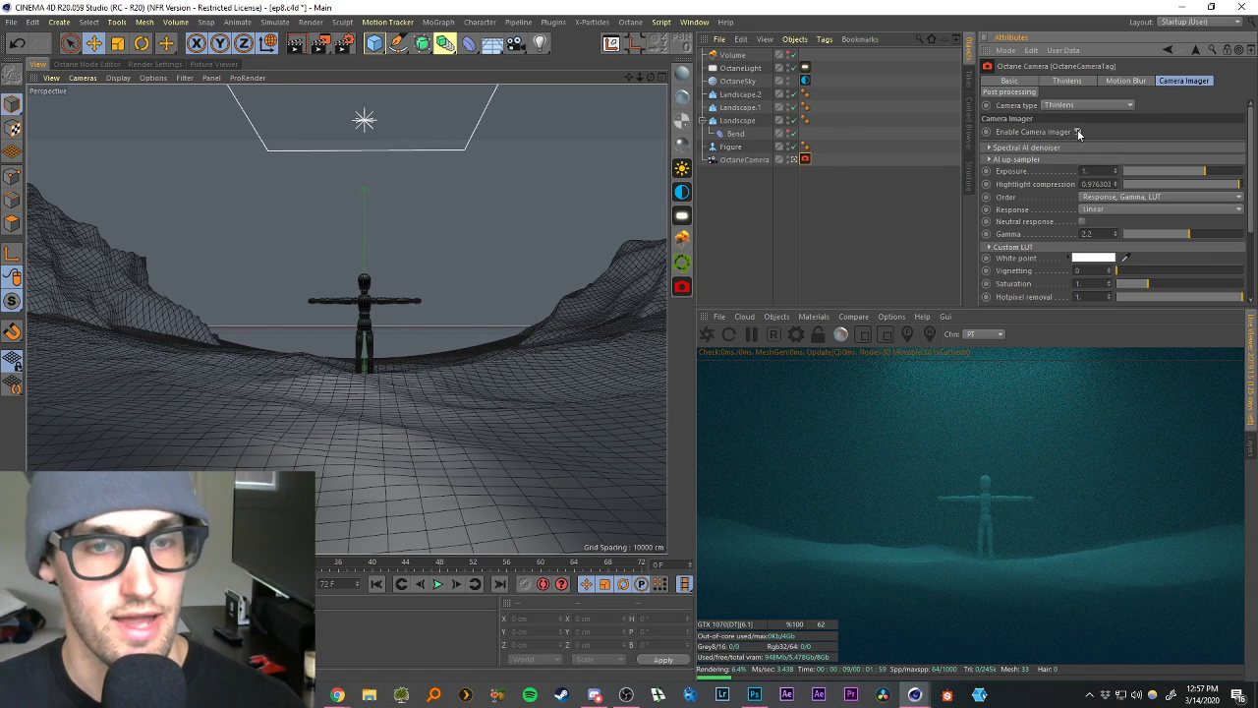
Set the Camera Imager's response to Kodachrome_25.
drag(1252, 197, 1251, 223)
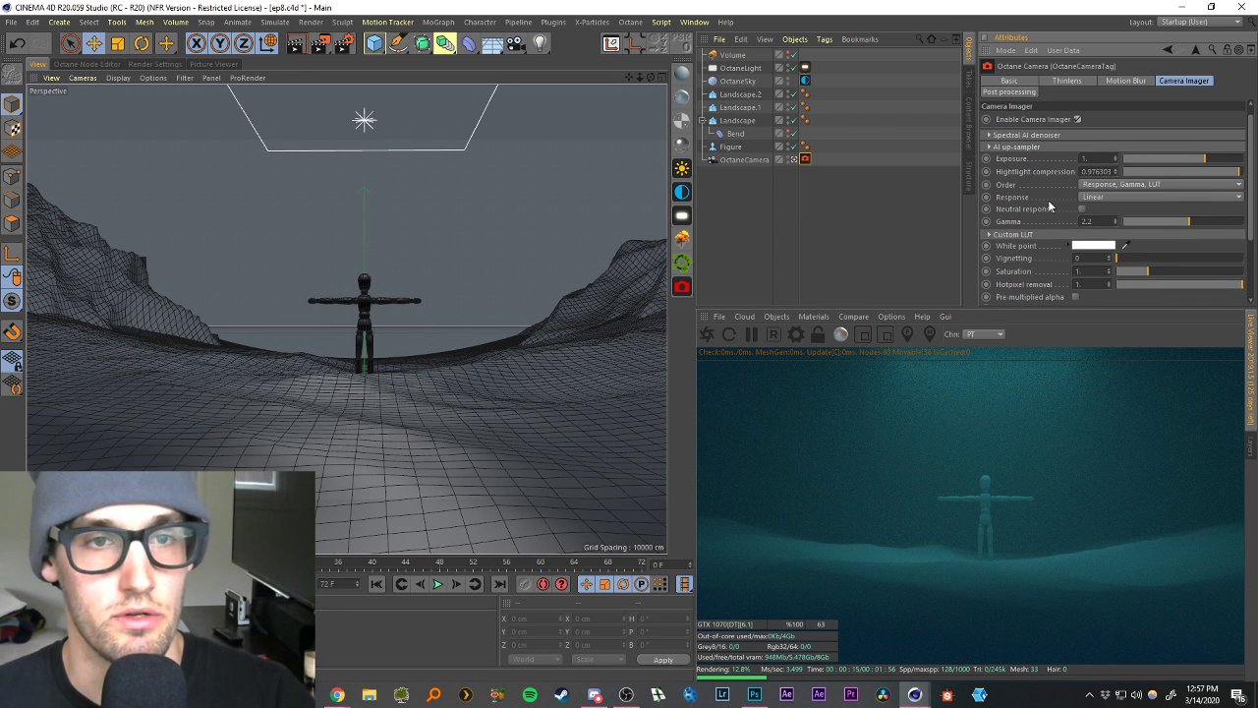
click(1110, 198)
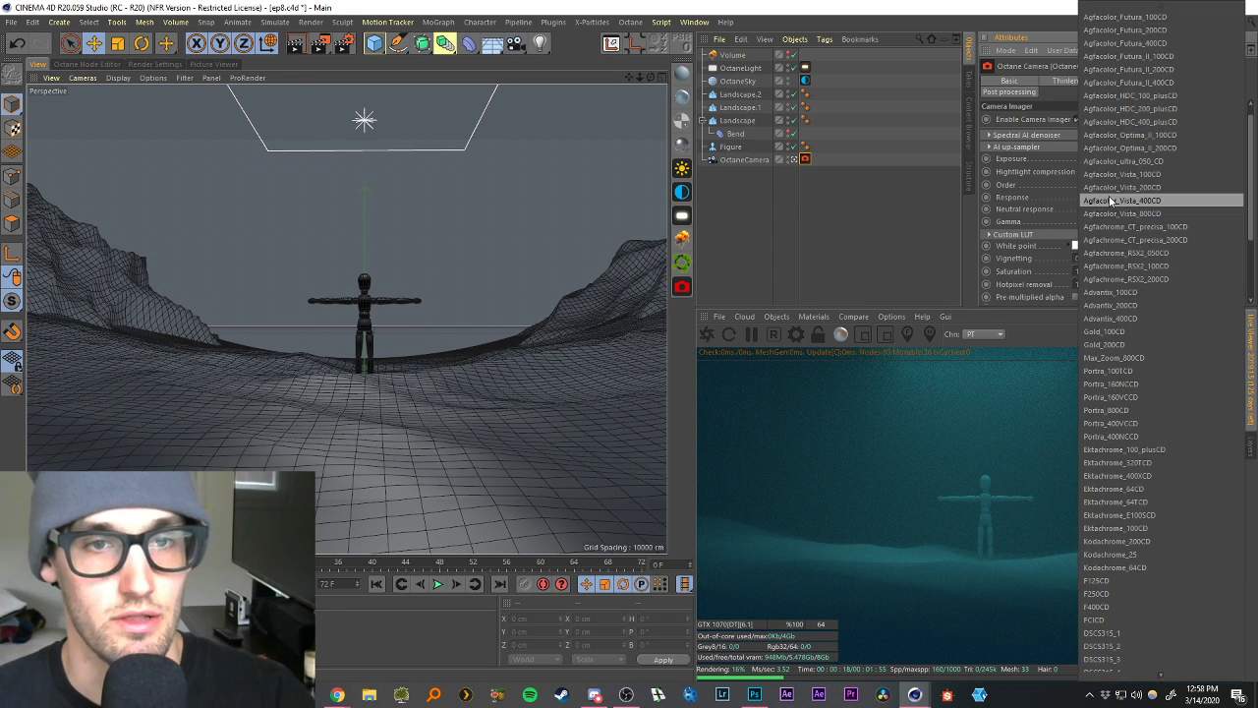
click(1148, 555)
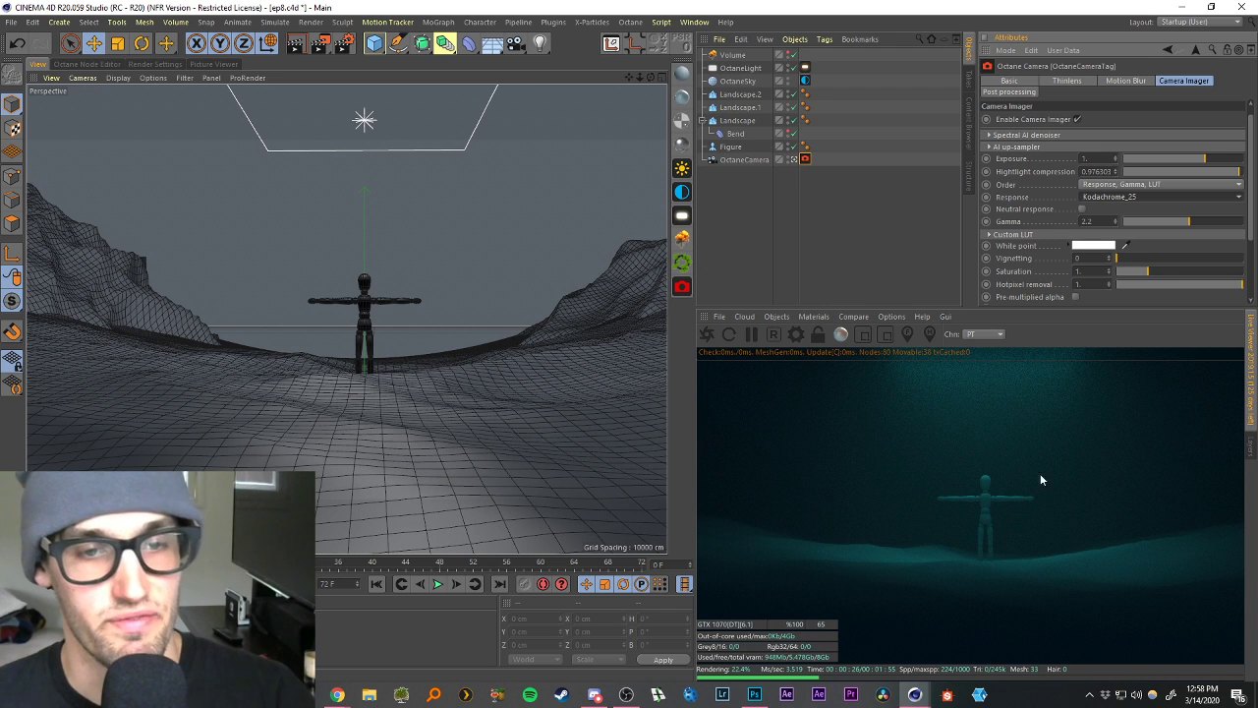
Try a Camera Imager gamma of 2.5, and set it back to 2.2.
scroll(1250, 246, down, 2)
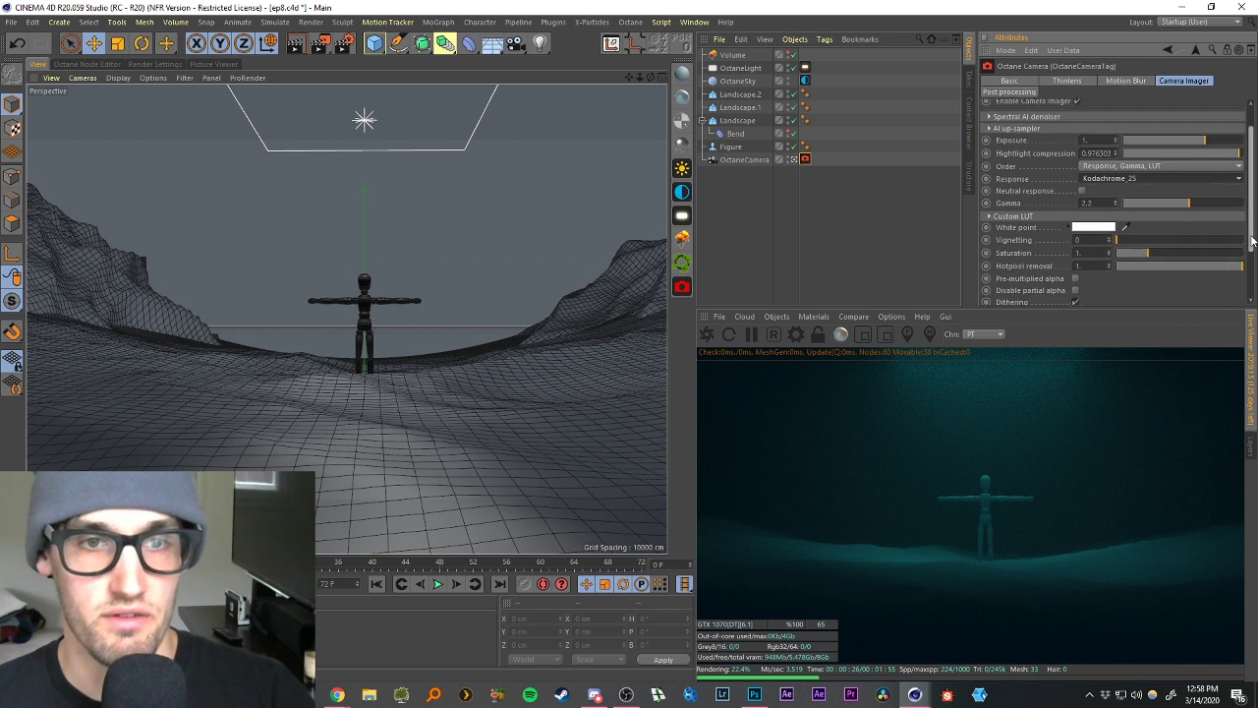
scroll(1251, 251, down, 2)
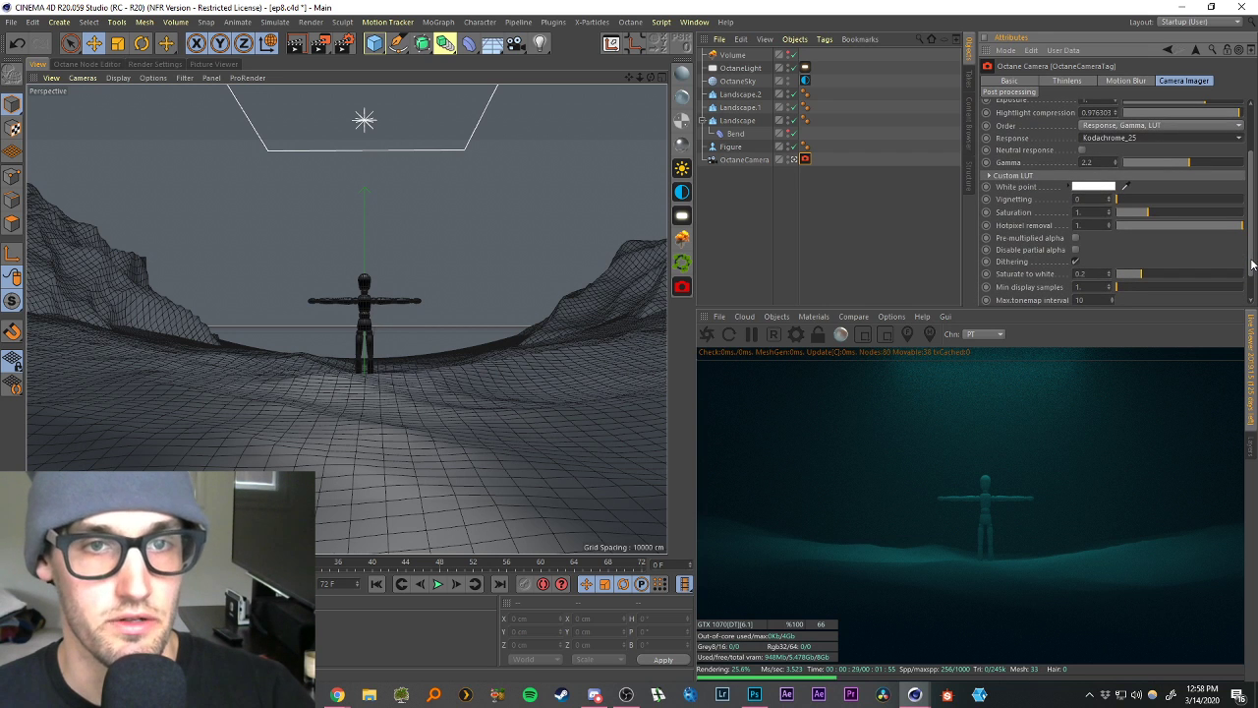
click(1096, 162)
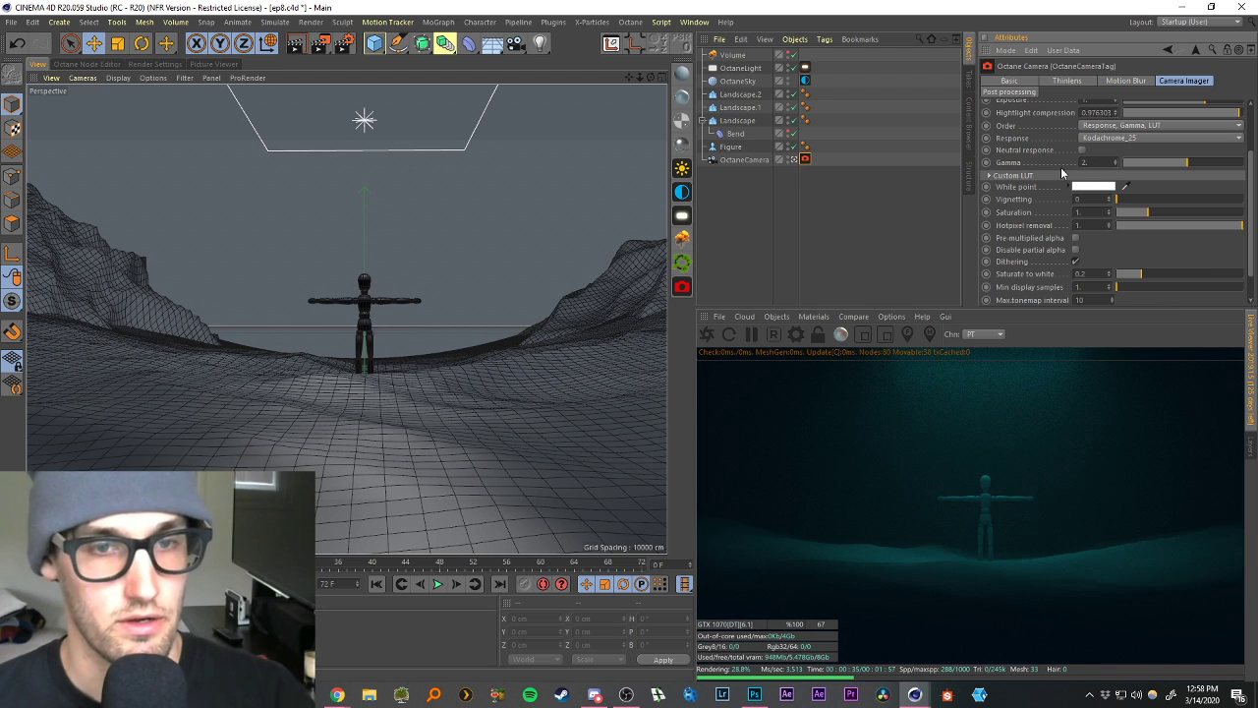
drag(1094, 162, 1042, 160)
text(2.5)
key(Return)
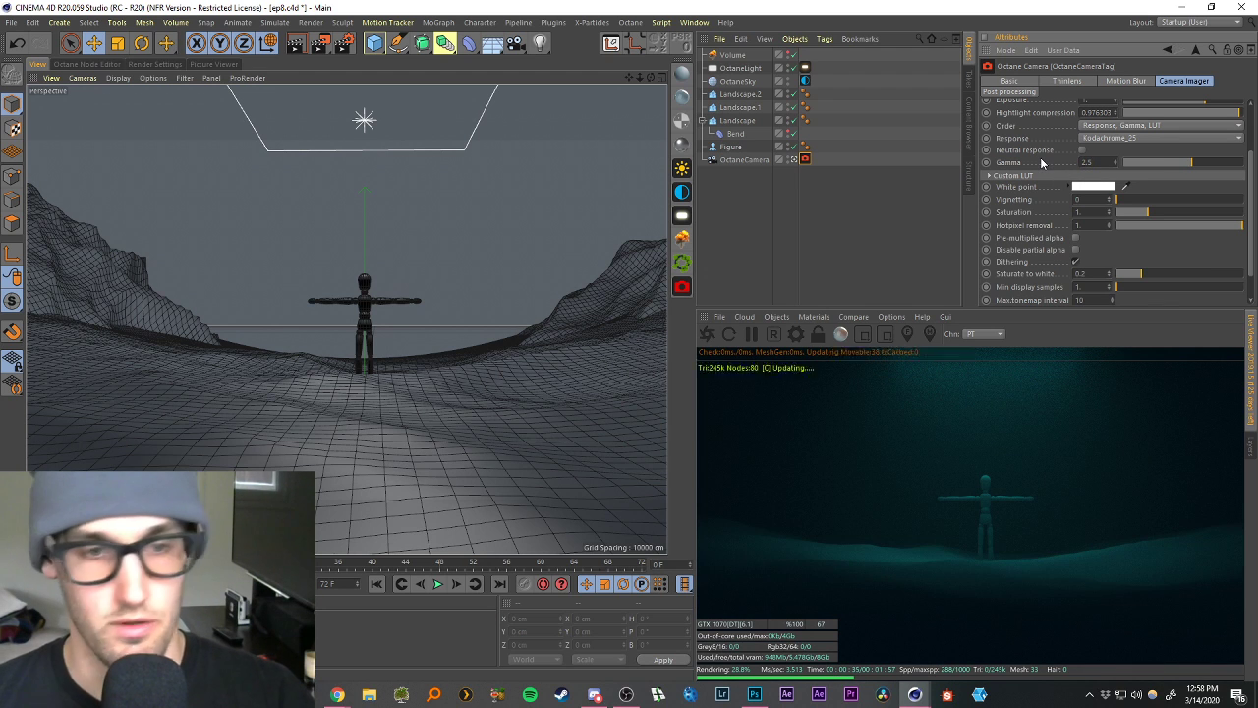
drag(1095, 163, 1005, 170)
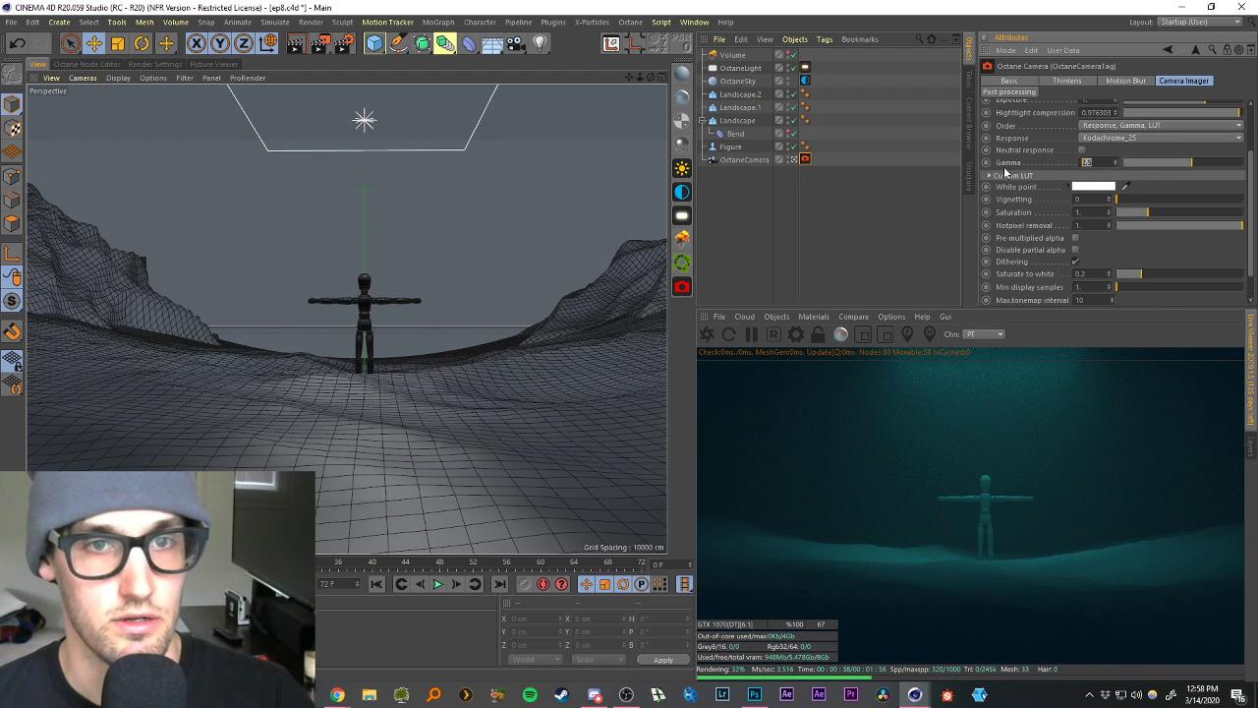
text(2.2)
key(Return)
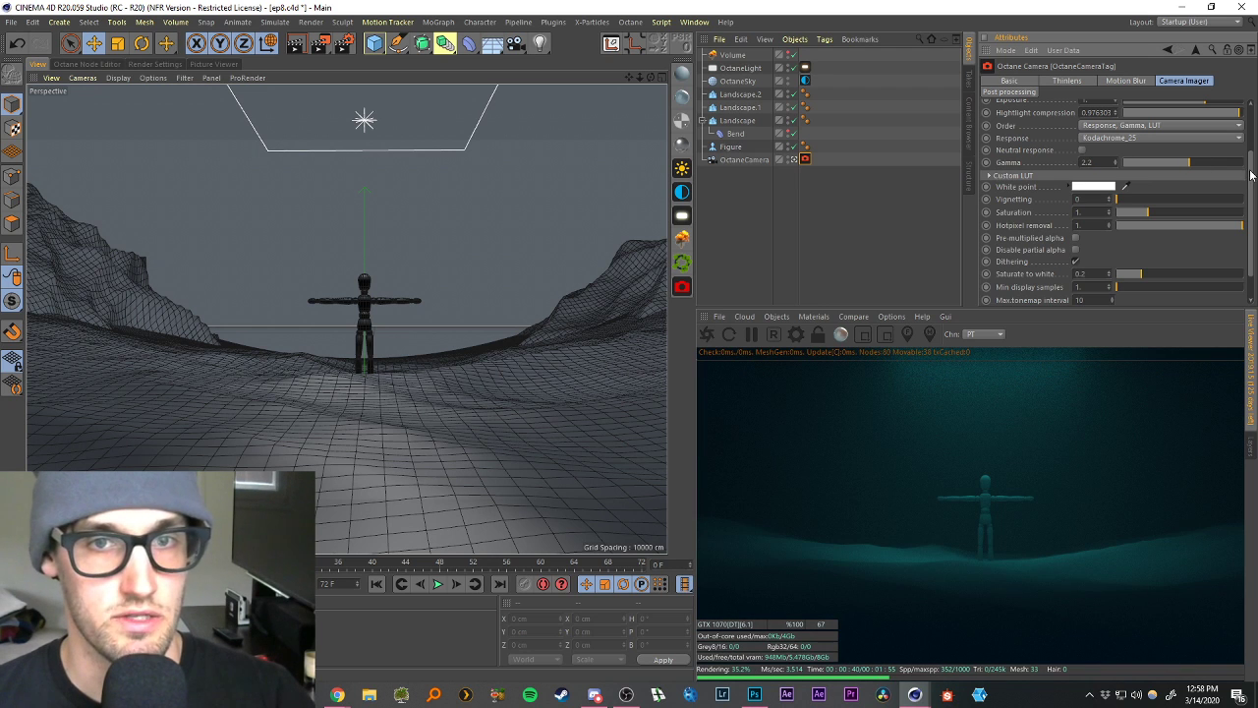
Raise the Camera Imager's exposure to 1.75.
scroll(1251, 174, up, 2)
text(1.5)
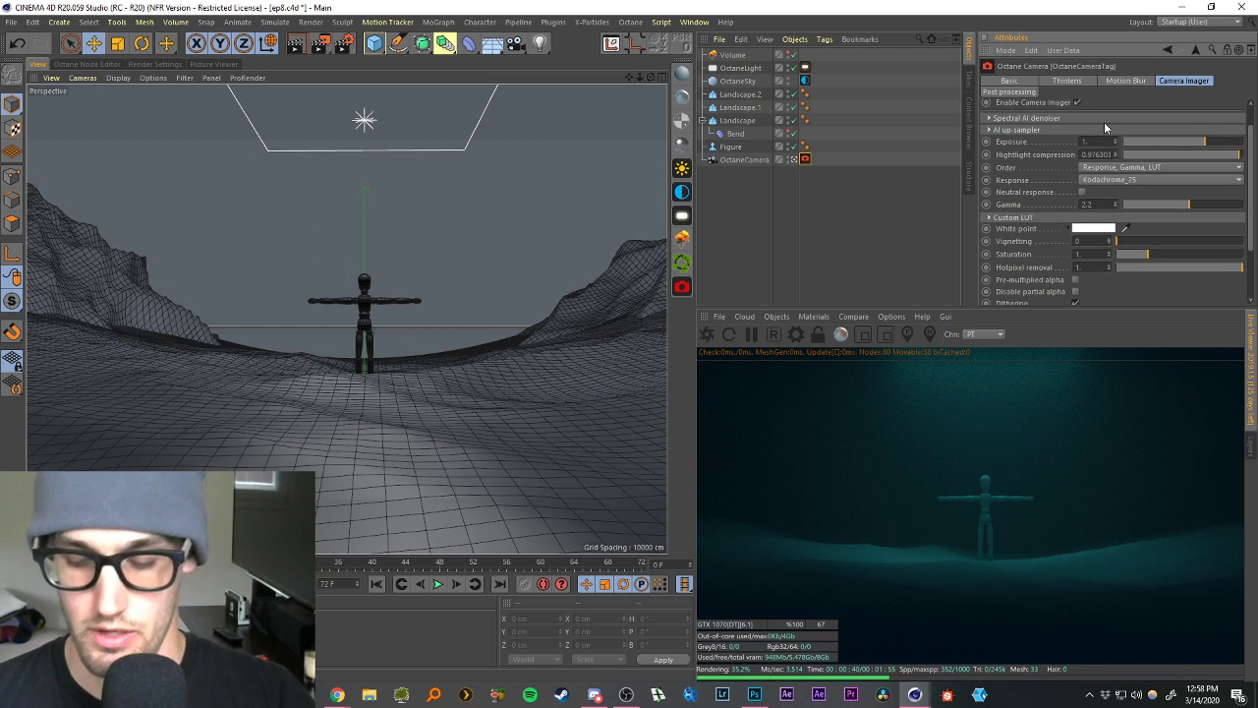
key(Return)
drag(1091, 141, 1020, 150)
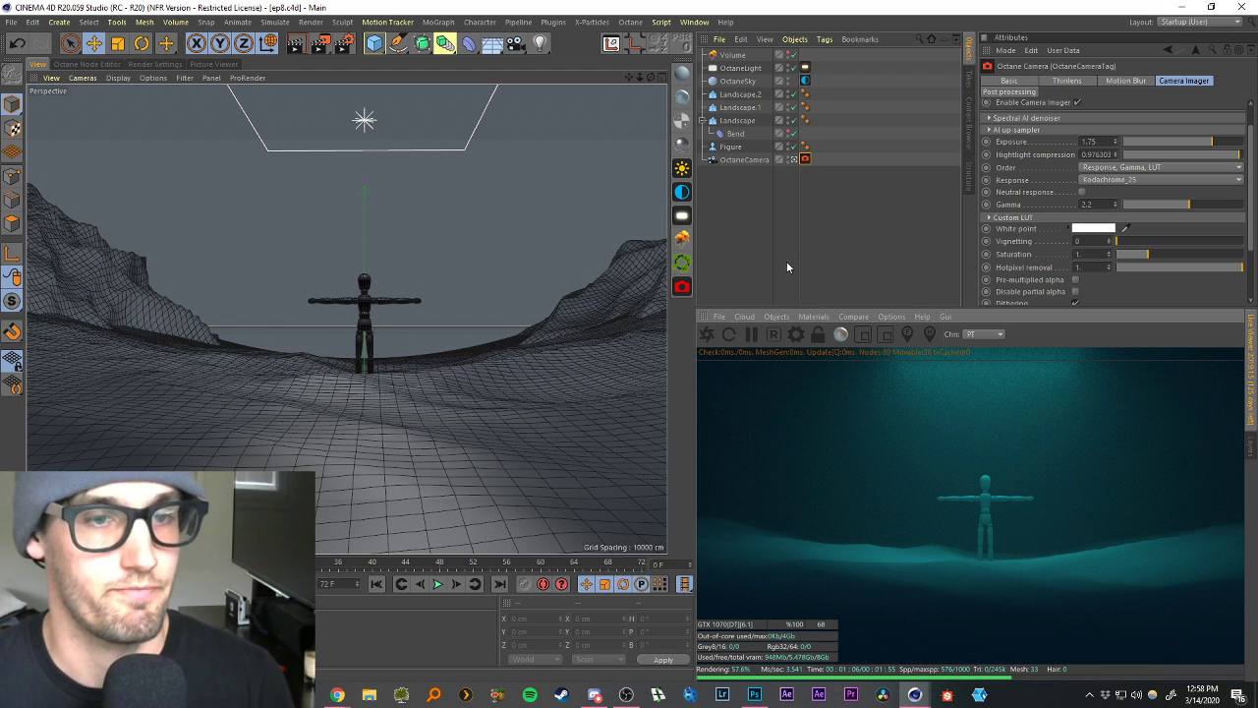
Open the fog volume's Volume Medium and expand its Scattering and Absorption settings.
click(735, 56)
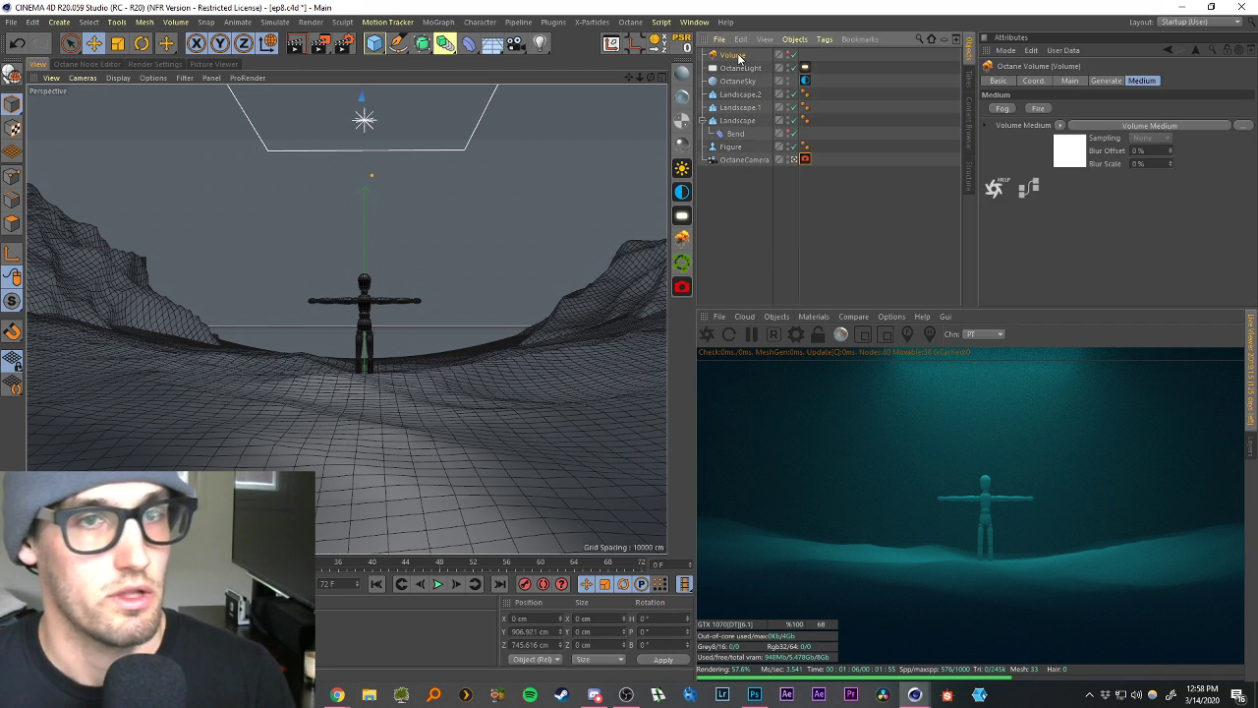
click(1072, 127)
click(988, 120)
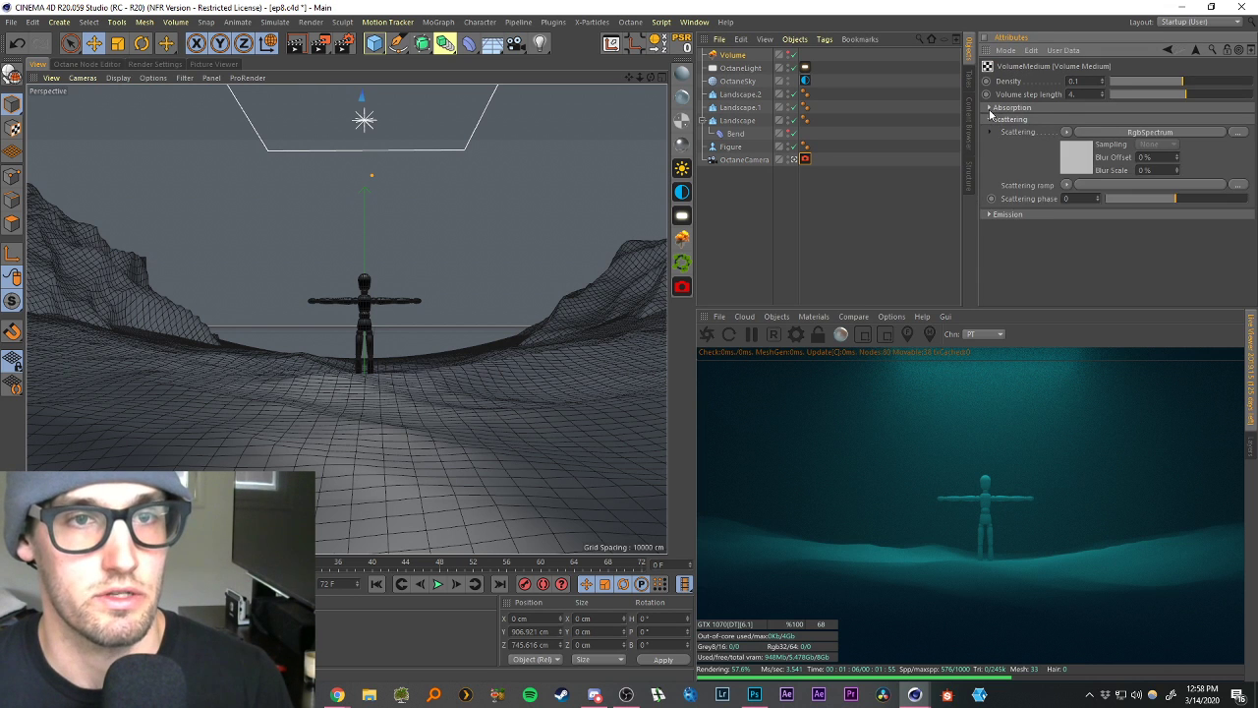
click(989, 108)
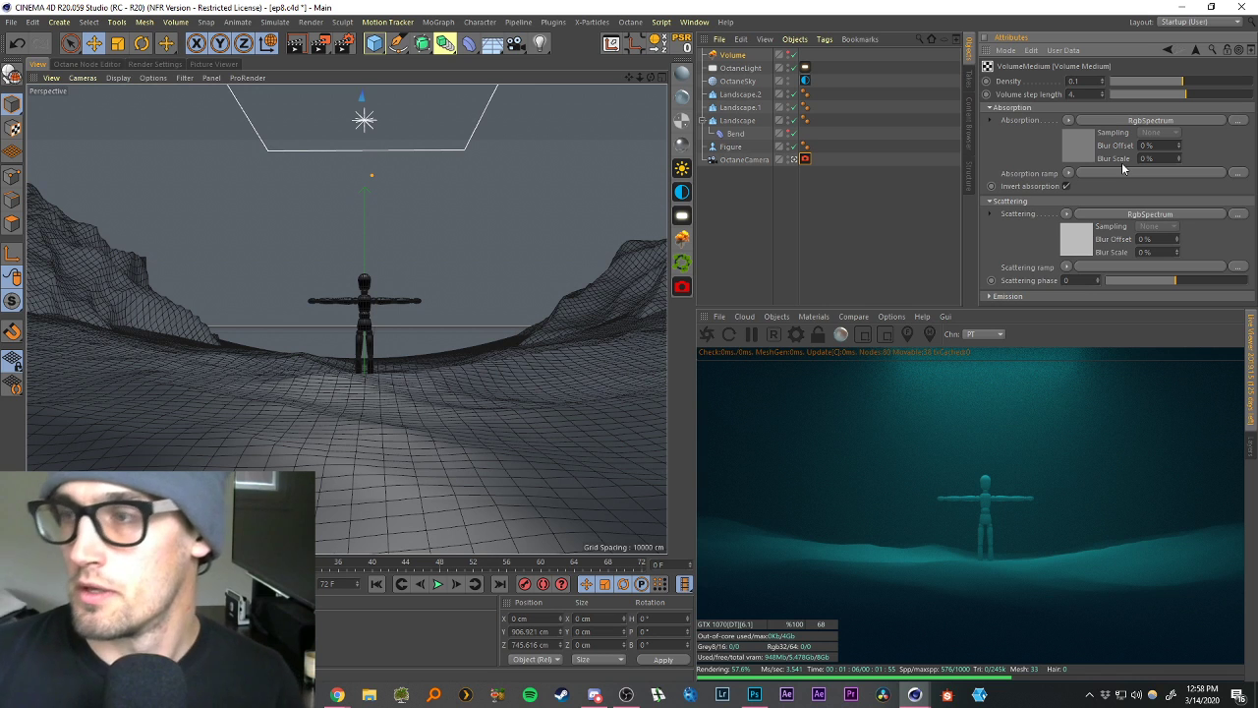
Set the red, green and blue of the medium's absorption colour to 0.9 each and return to the Volume Medium.
click(1076, 147)
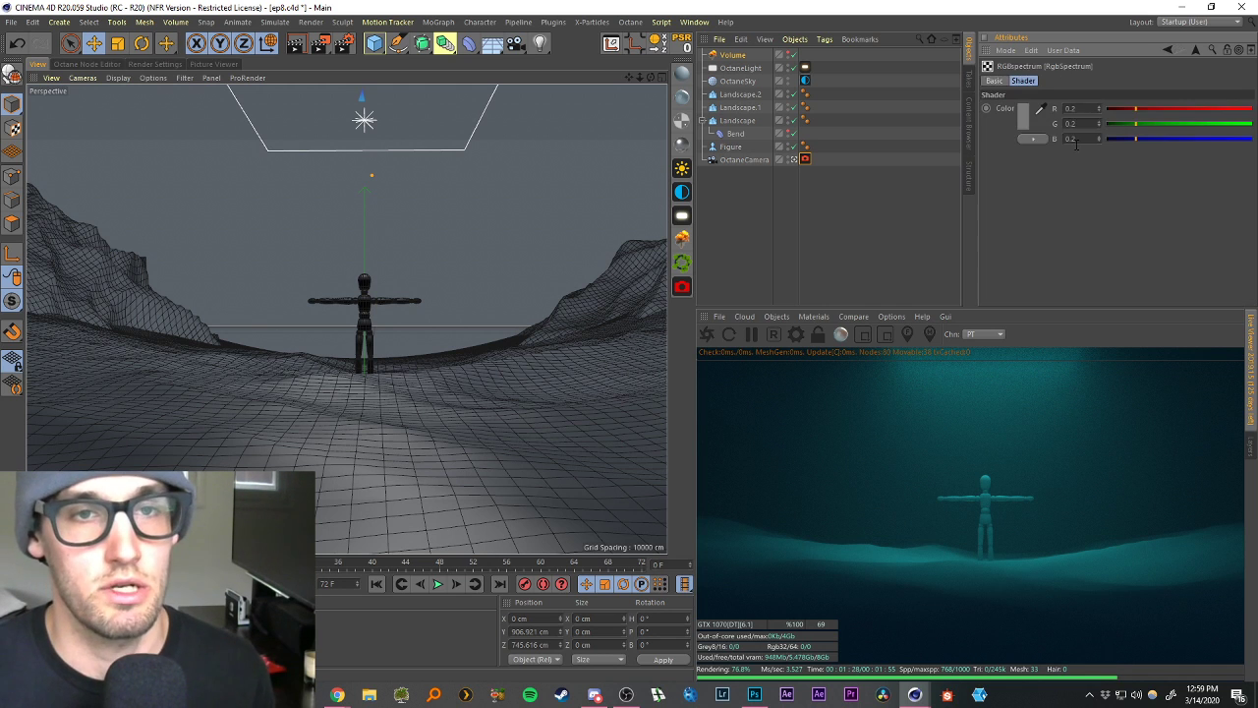
click(1233, 139)
click(1233, 124)
click(1233, 109)
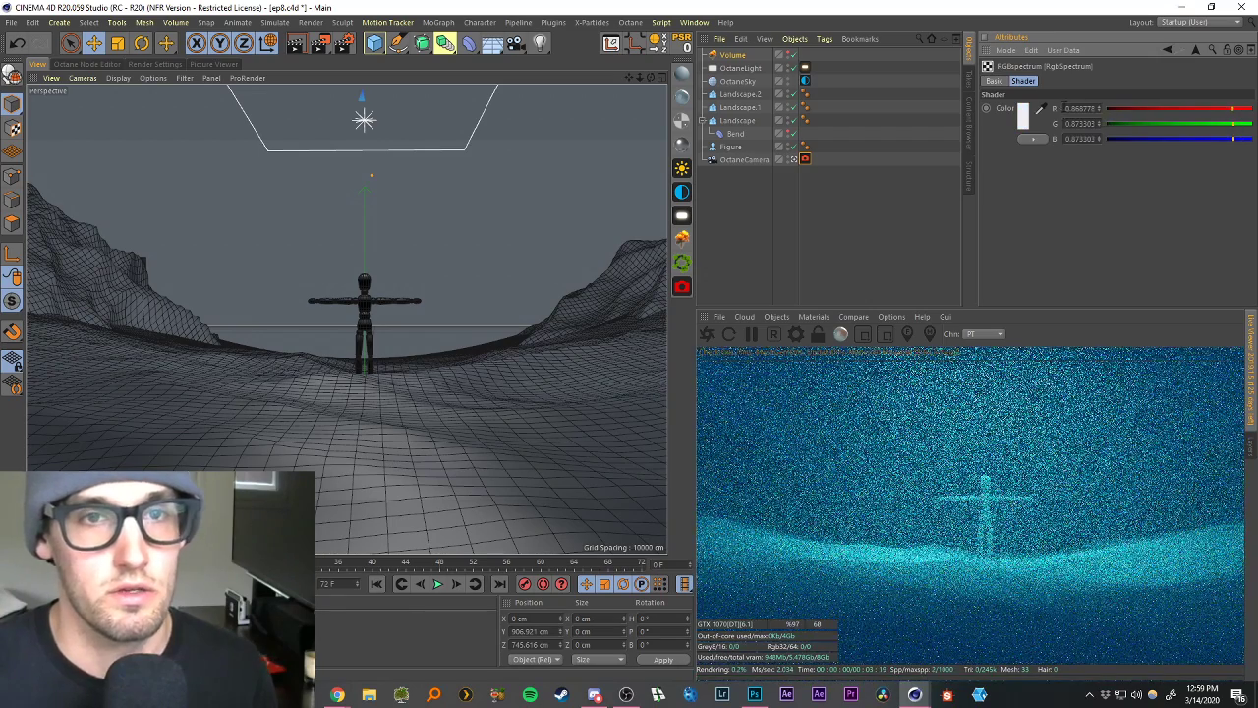
text(.9)
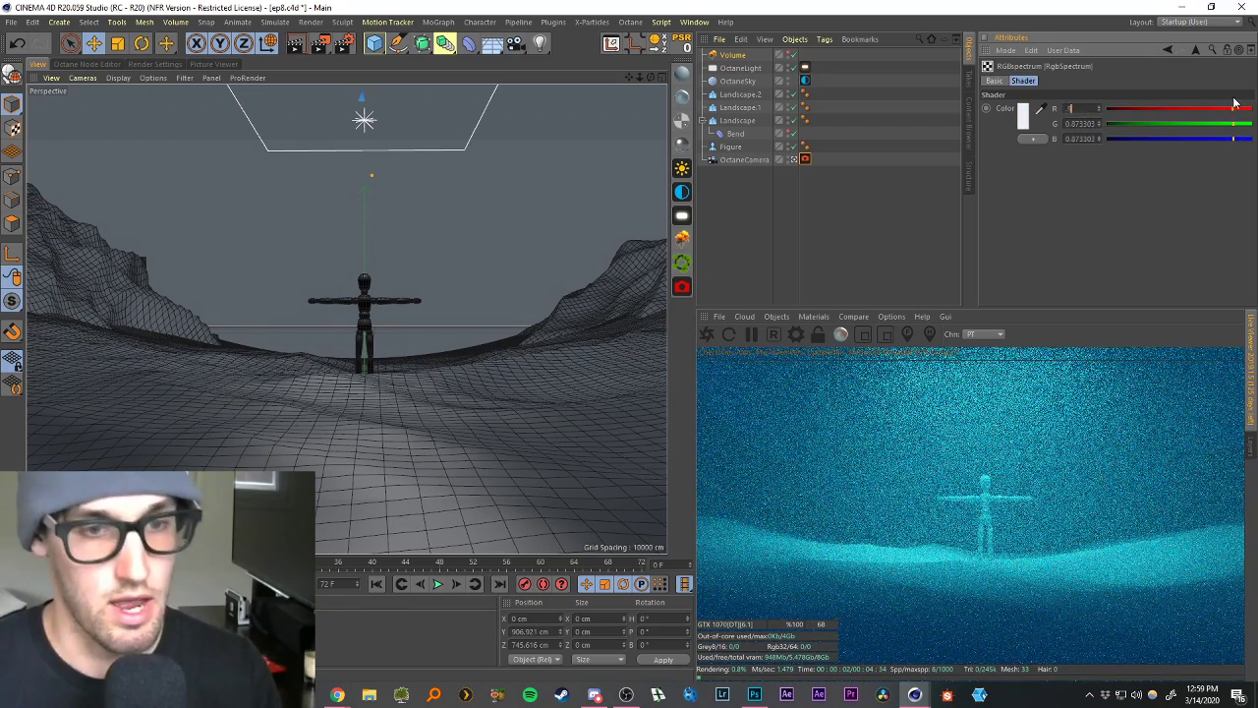
key(Tab)
text(.9)
key(Tab)
text(.9)
key(Return)
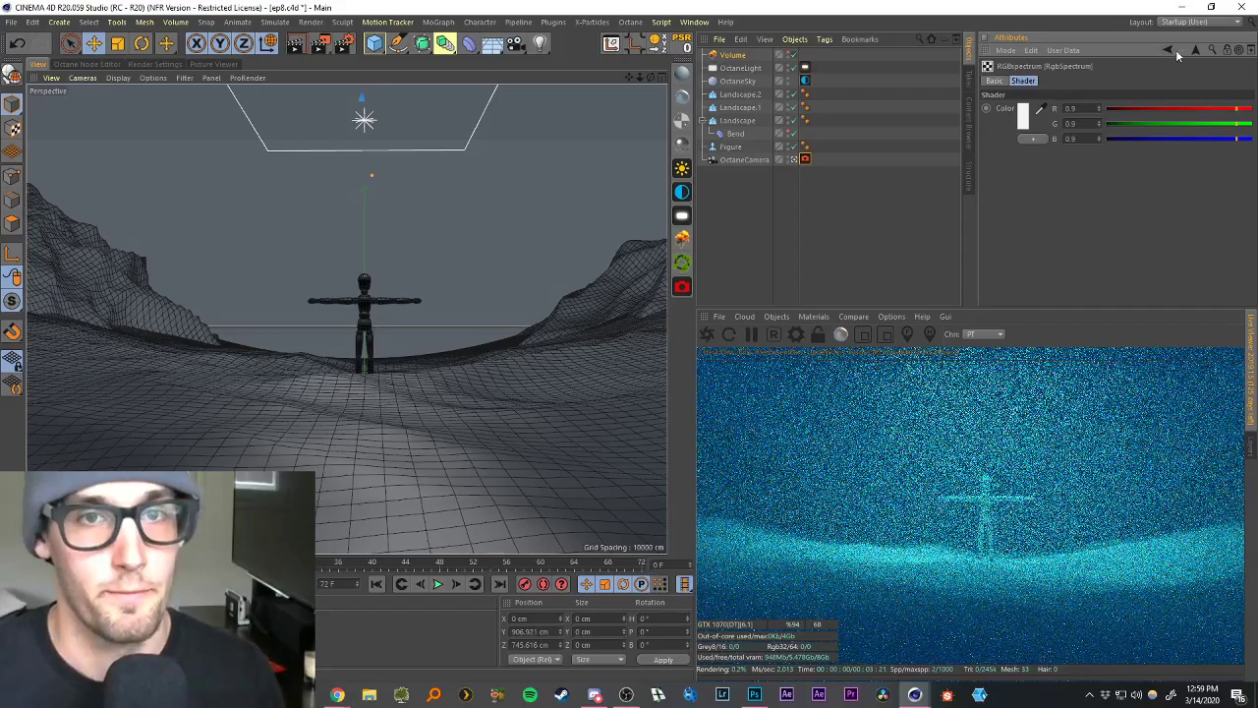
click(1167, 49)
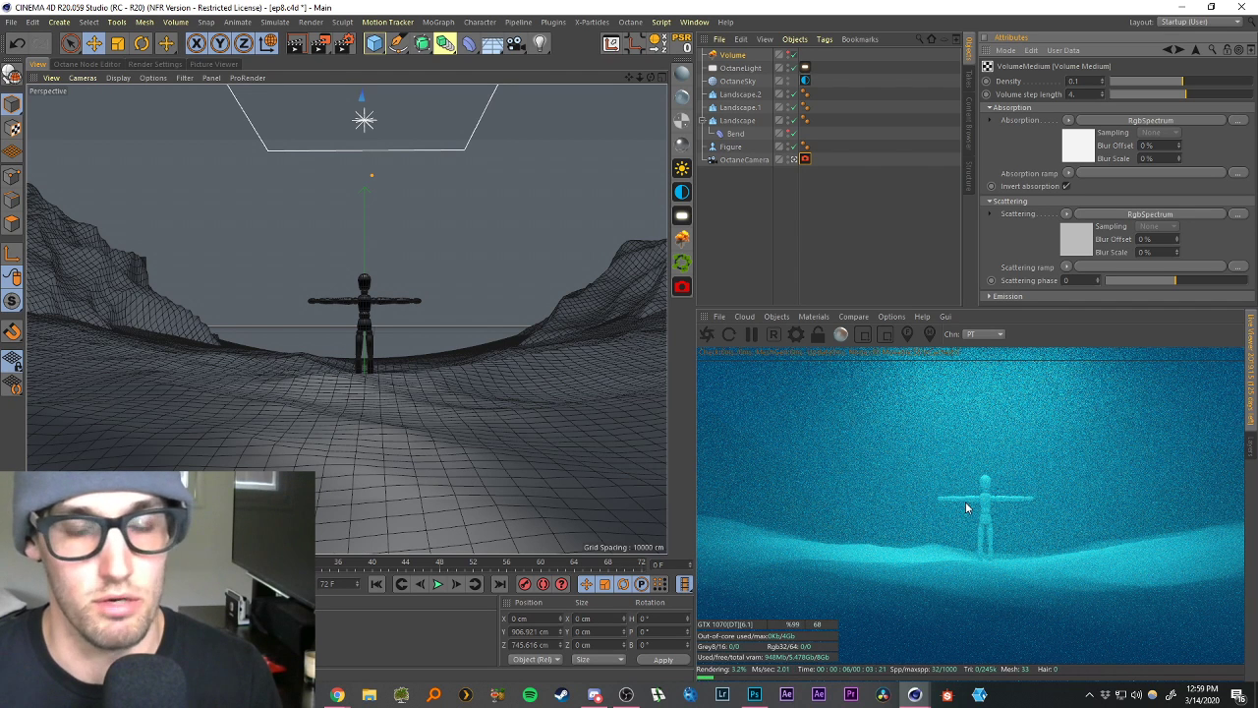
Set the red, green and blue of the Volume Medium's absorption RGB spectrum to 0.8 each.
click(1082, 149)
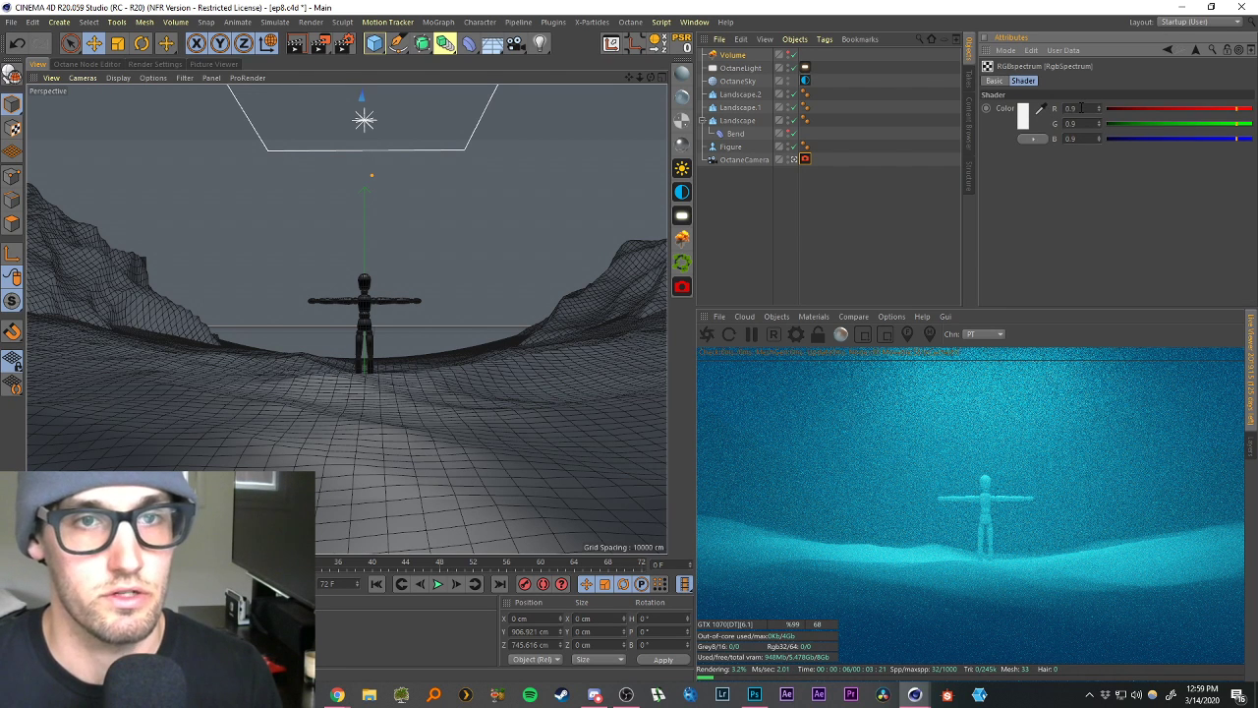
click(1073, 108)
text(0.8)
key(Tab)
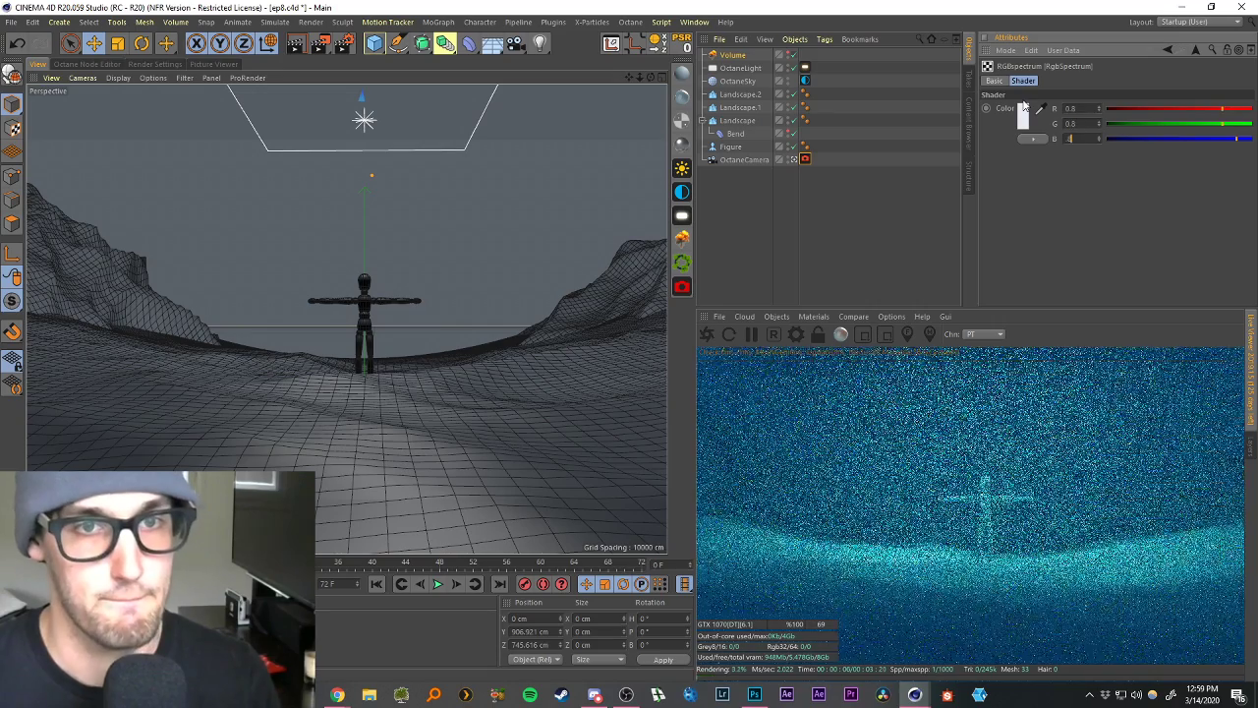
text(0.8)
key(Tab)
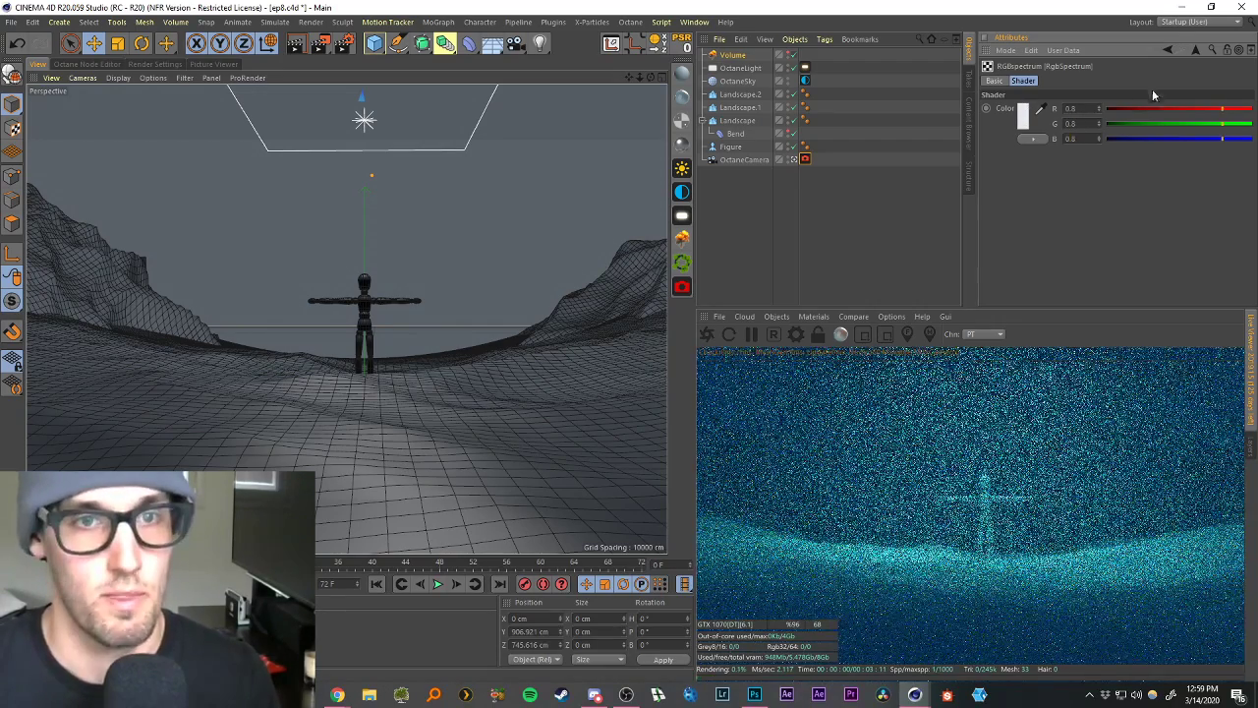
Check the colour of the Volume Medium's scattering RGB spectrum and return to the medium's settings.
click(1165, 49)
click(1075, 242)
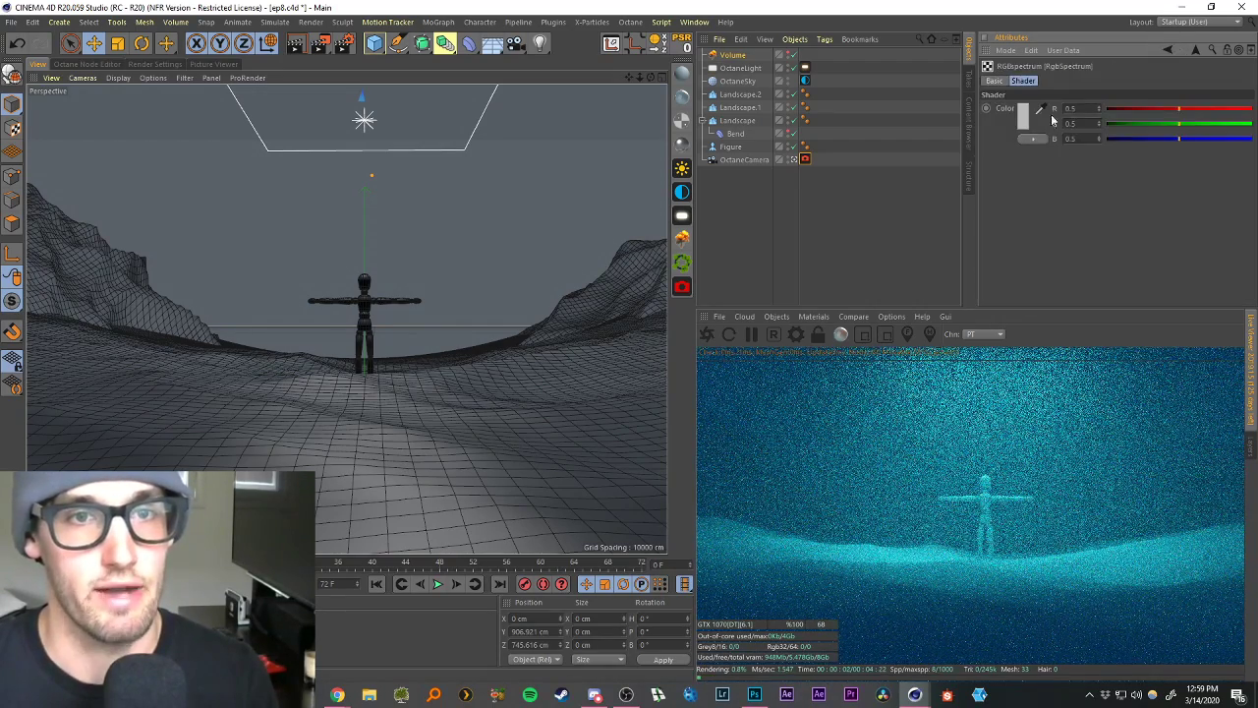
click(1167, 49)
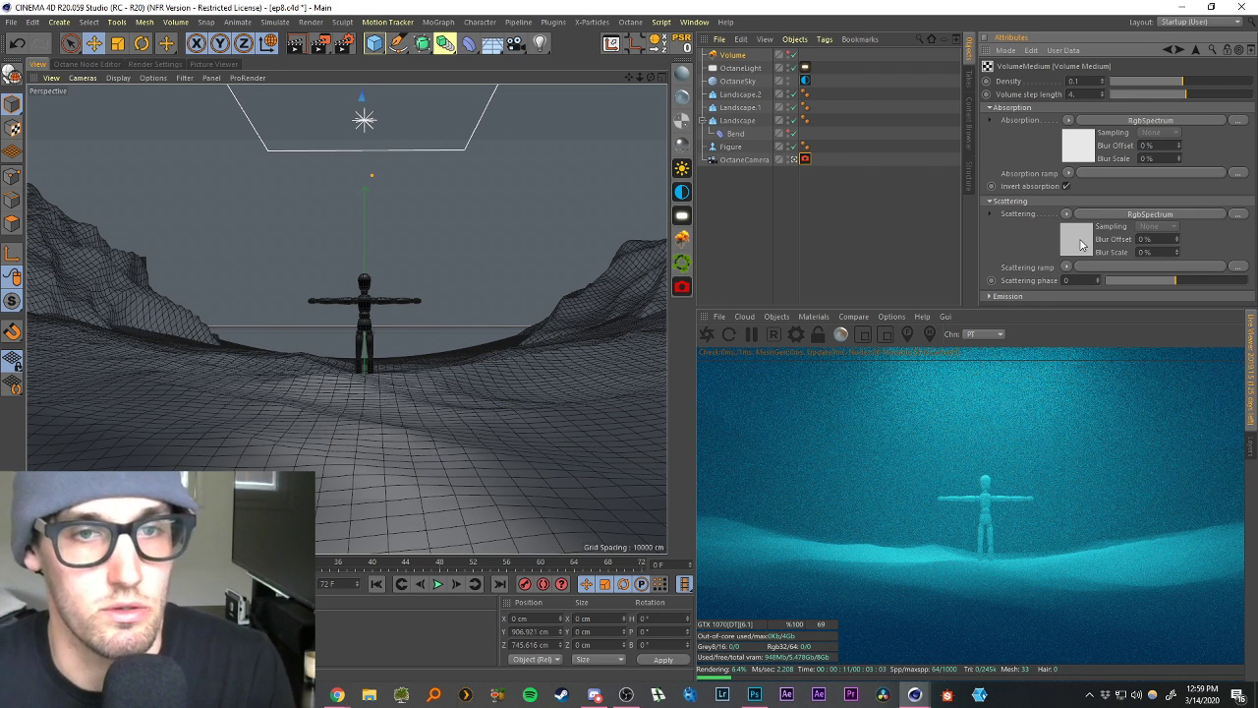
Try a blue value of about 0.25 in the absorption RGB spectrum, then restore blue to 0.8.
click(1076, 148)
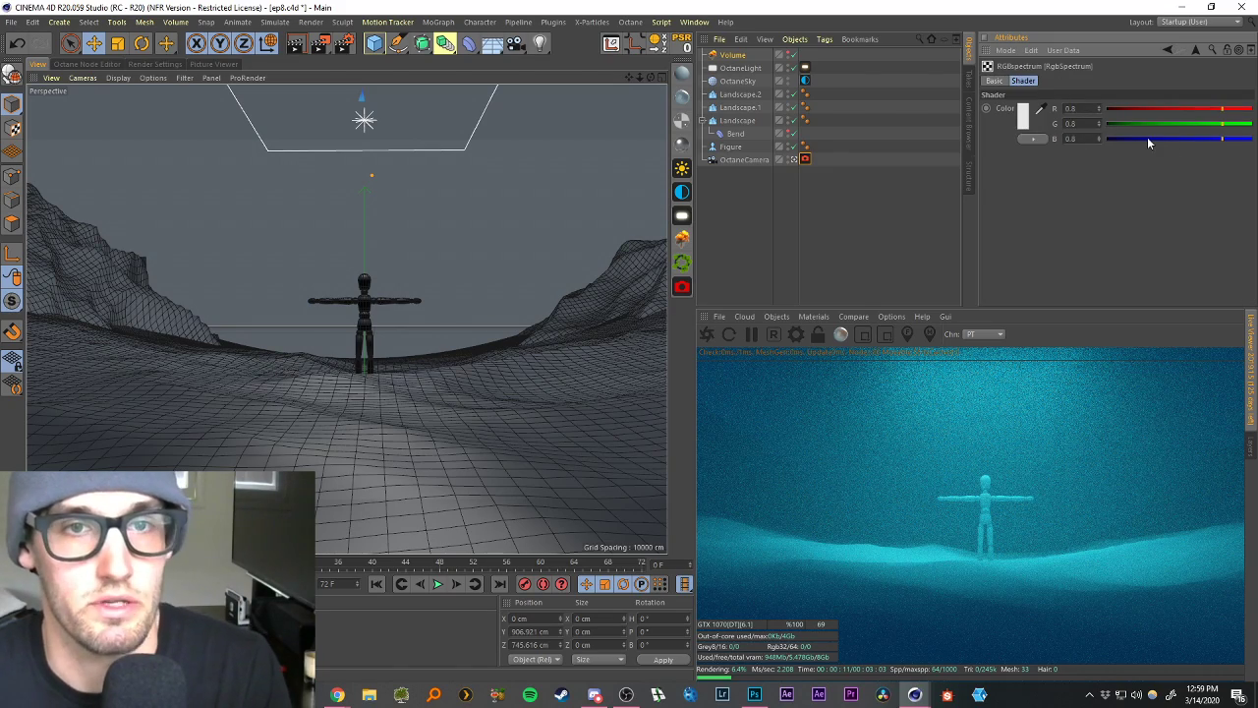
click(1143, 139)
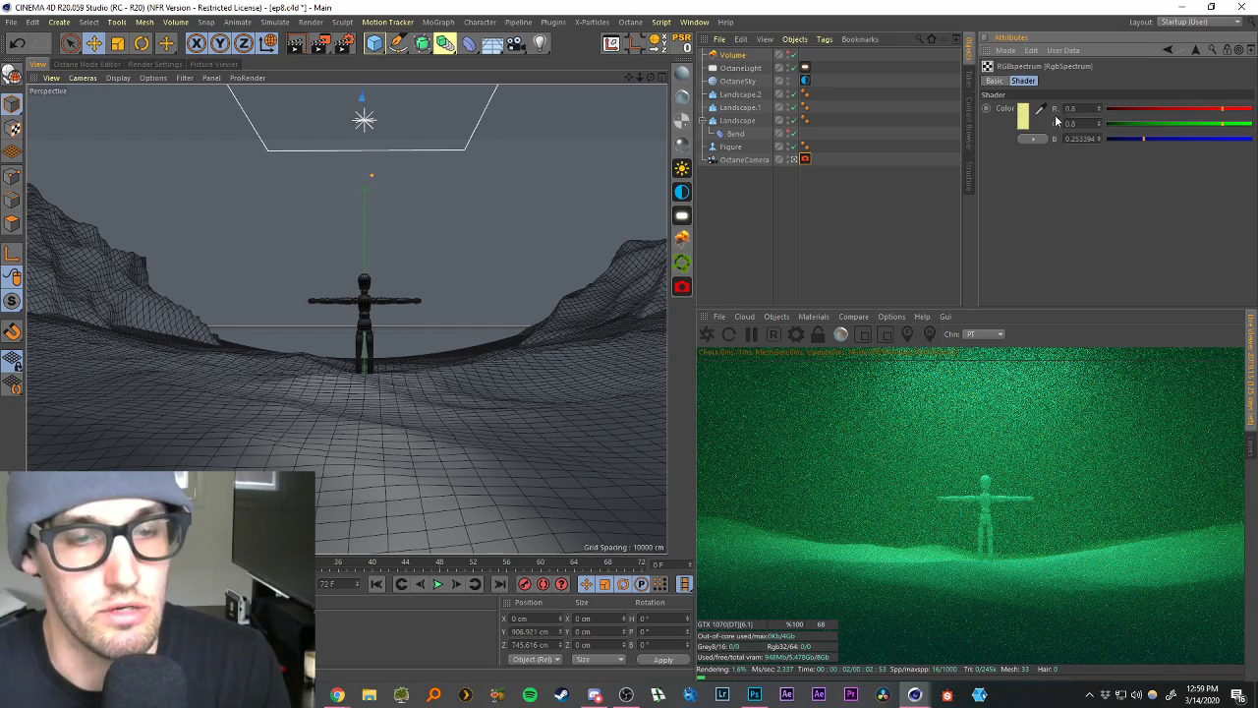
click(1222, 140)
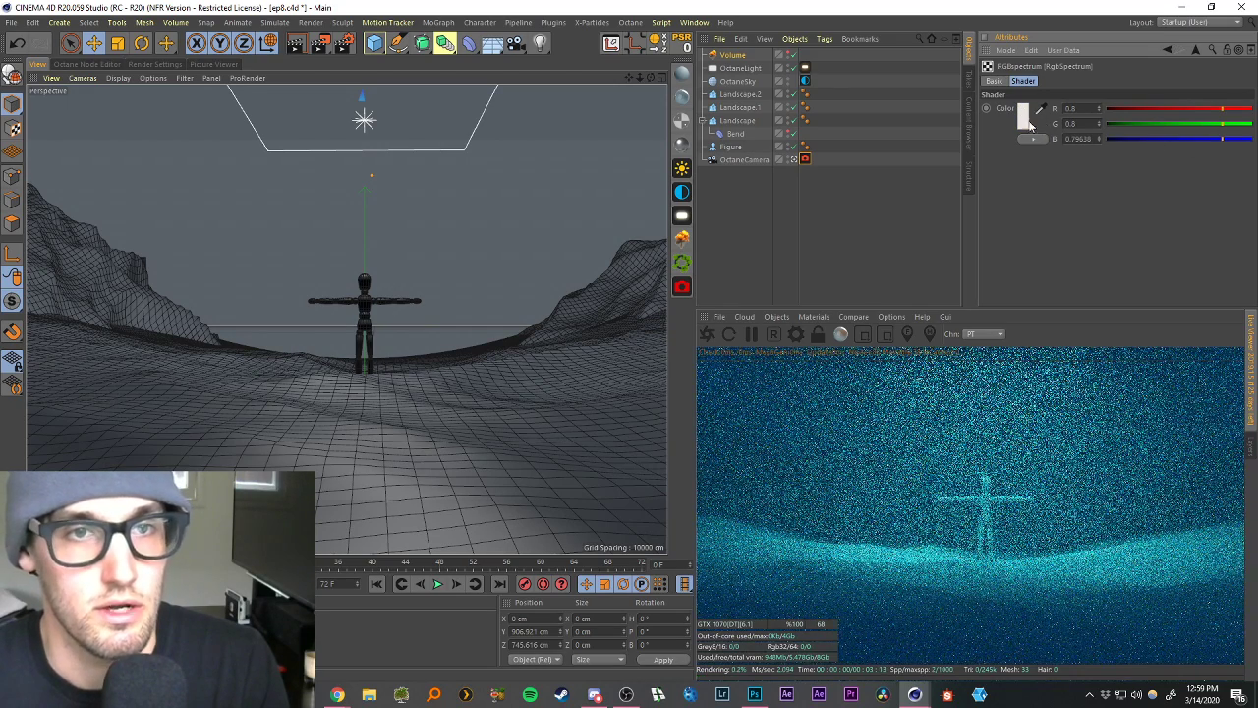
text(0.8)
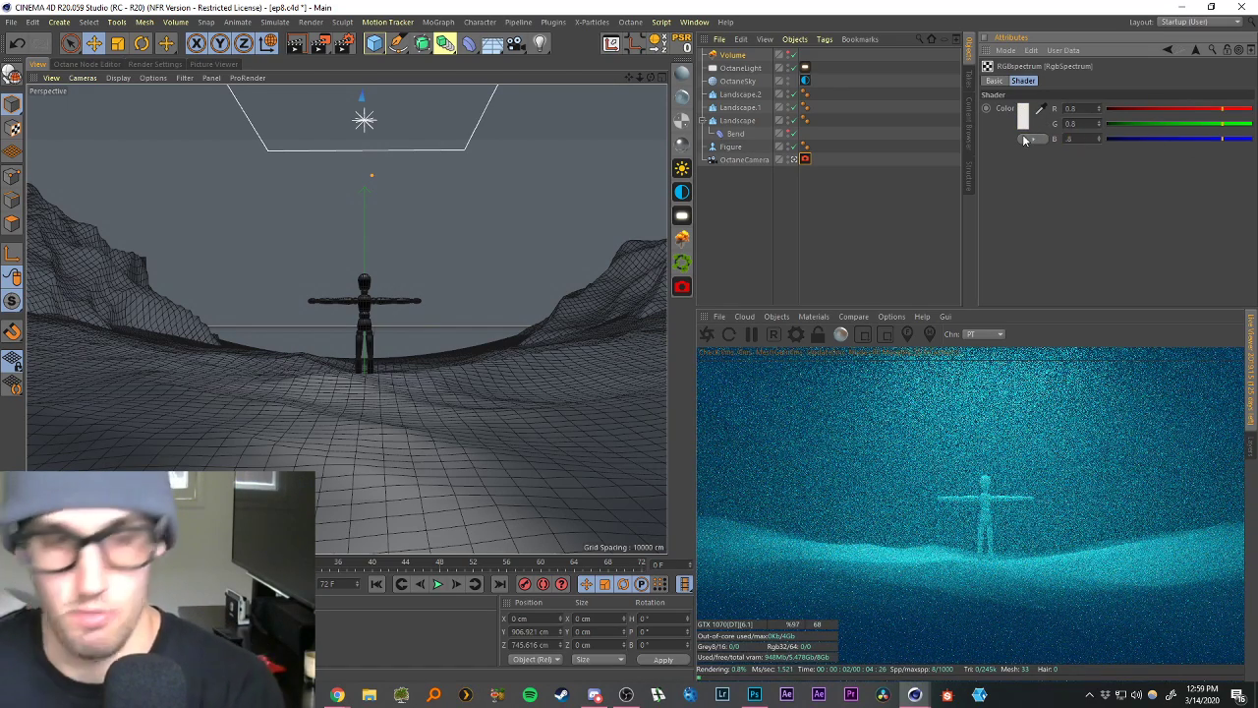
key(Return)
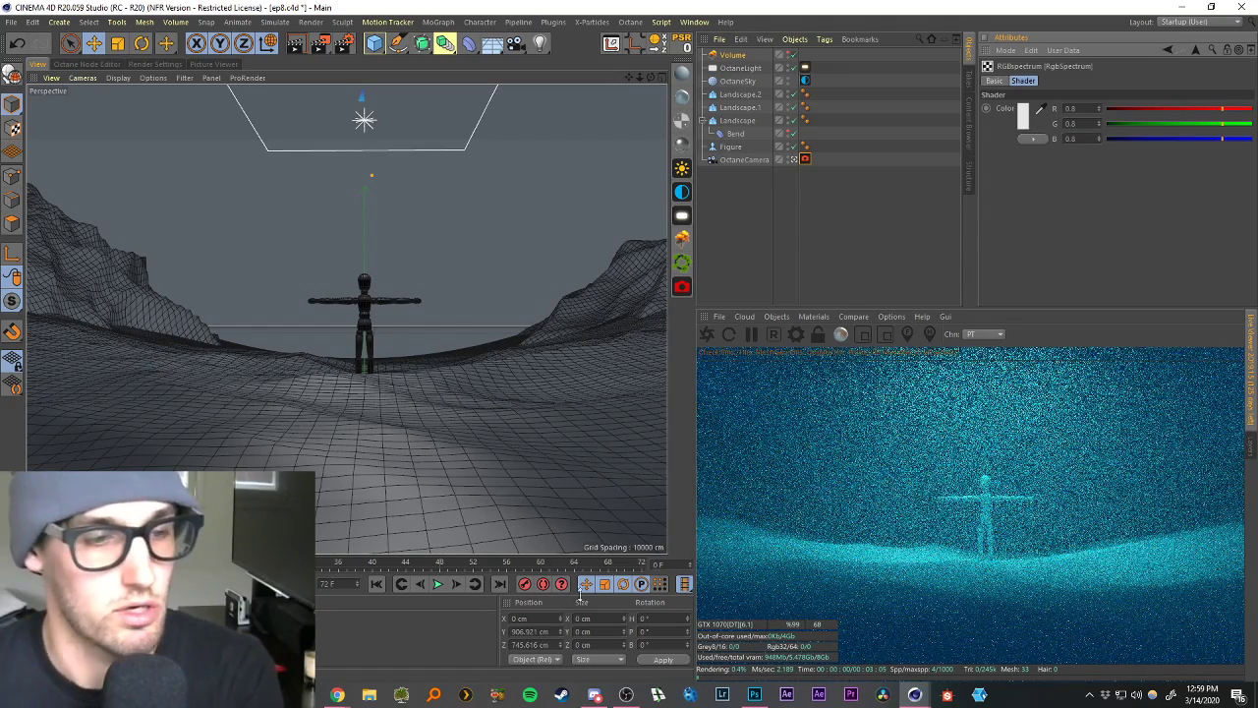
Switch to the underwater statues image search in Chrome, browse the results and preview the Shutterstock statue picture.
mouse_move(338, 695)
click(480, 641)
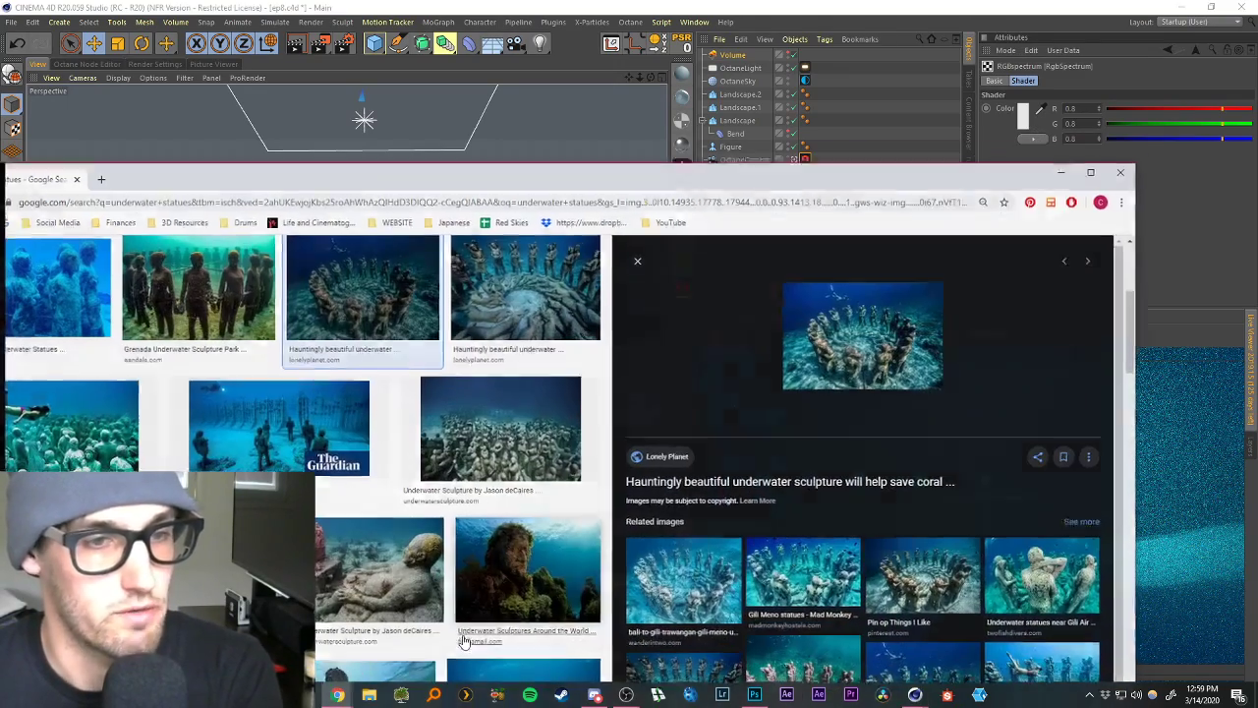
scroll(413, 399, up, 5)
scroll(413, 400, down, 5)
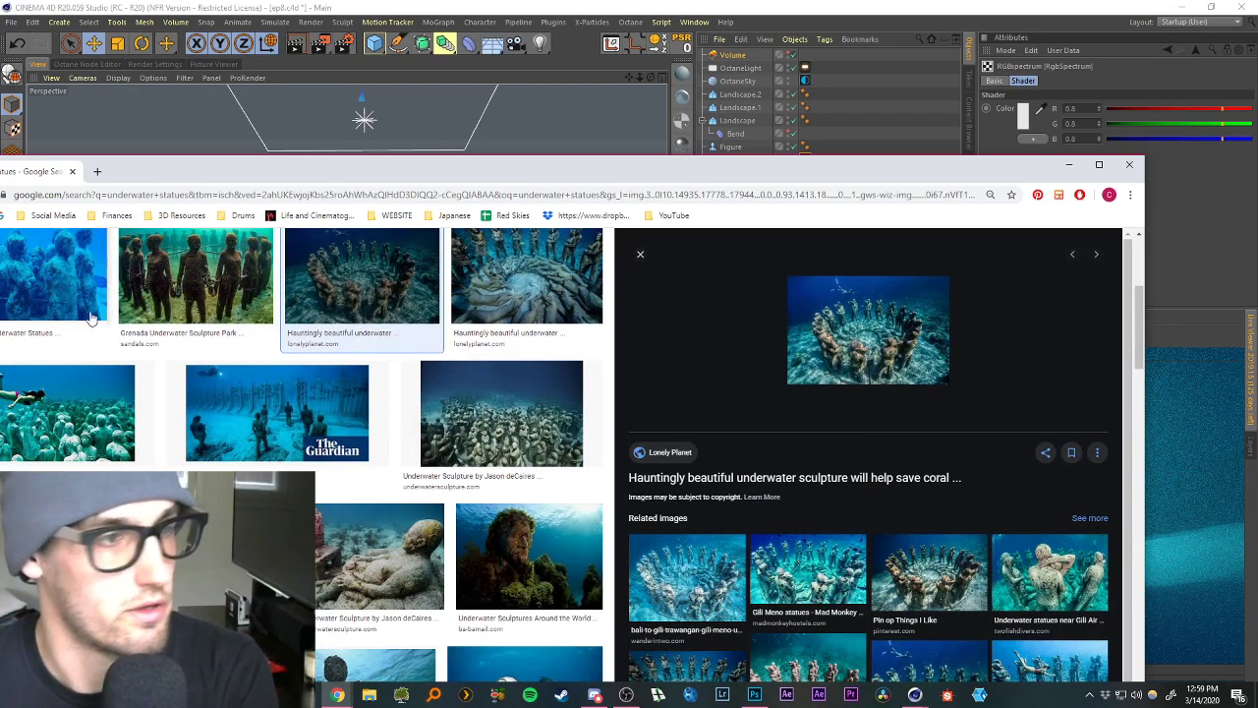
scroll(303, 420, down, 2)
scroll(303, 421, down, 4)
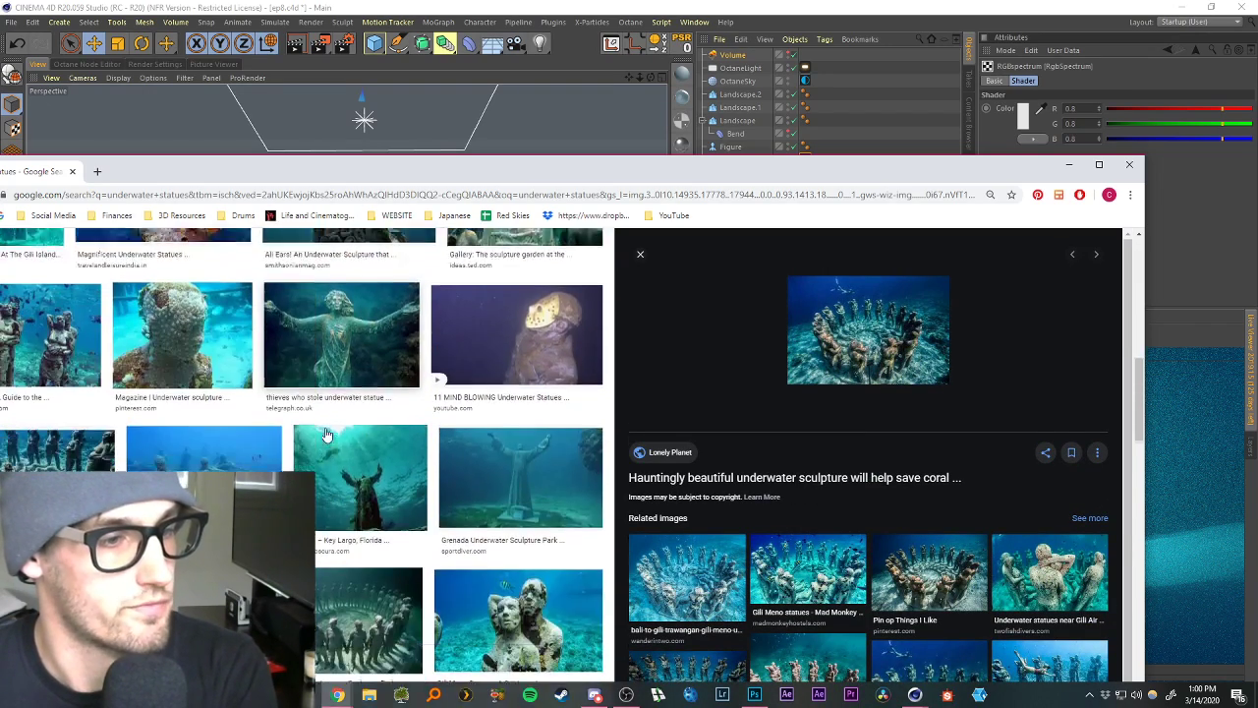
scroll(337, 443, down, 3)
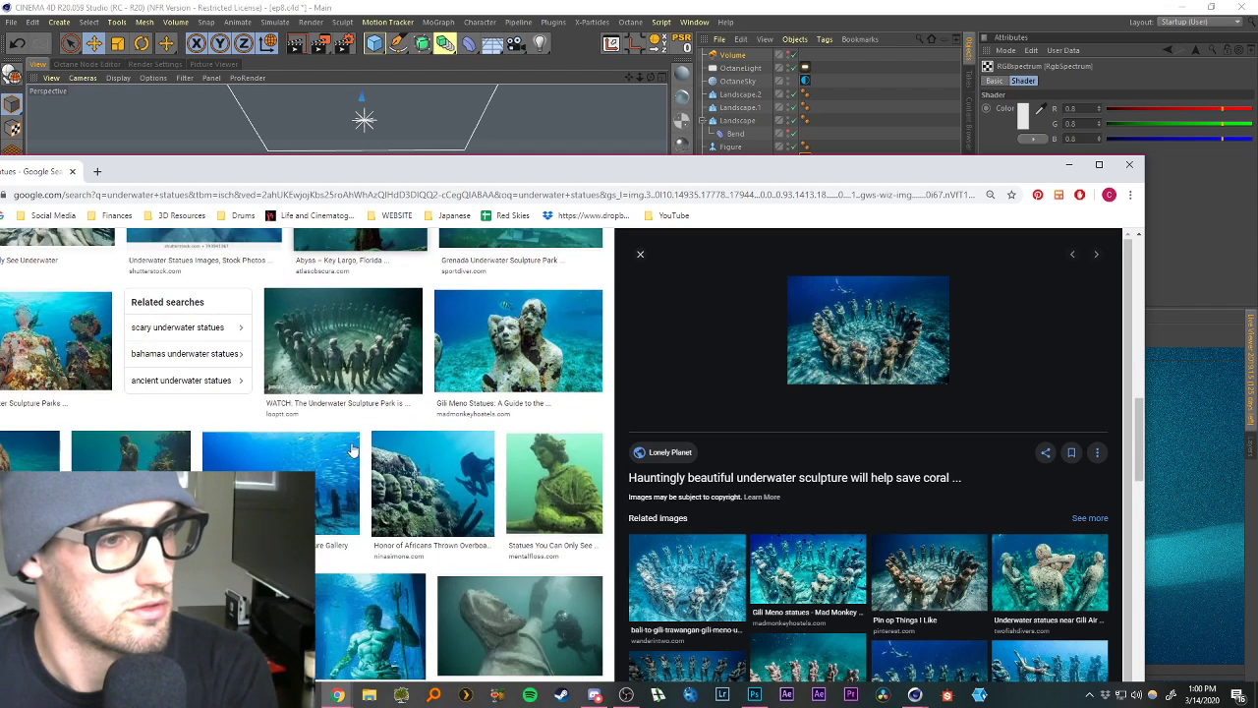
scroll(337, 475, up, 4)
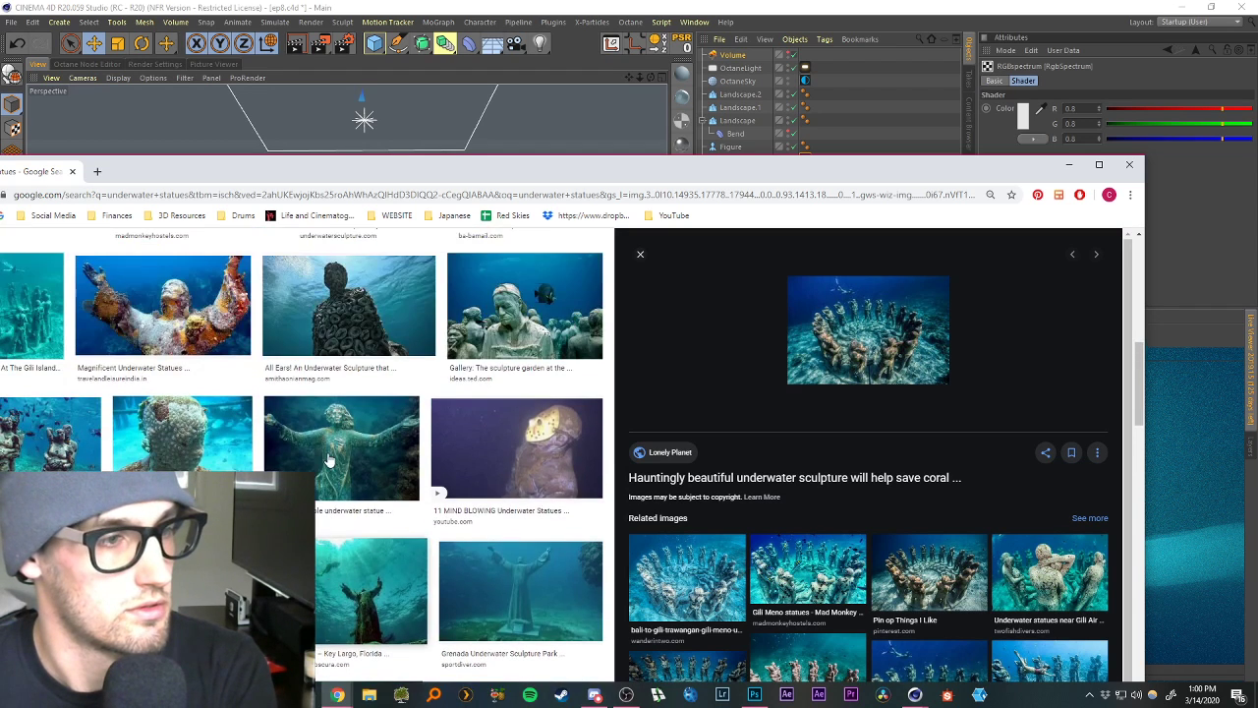
click(231, 590)
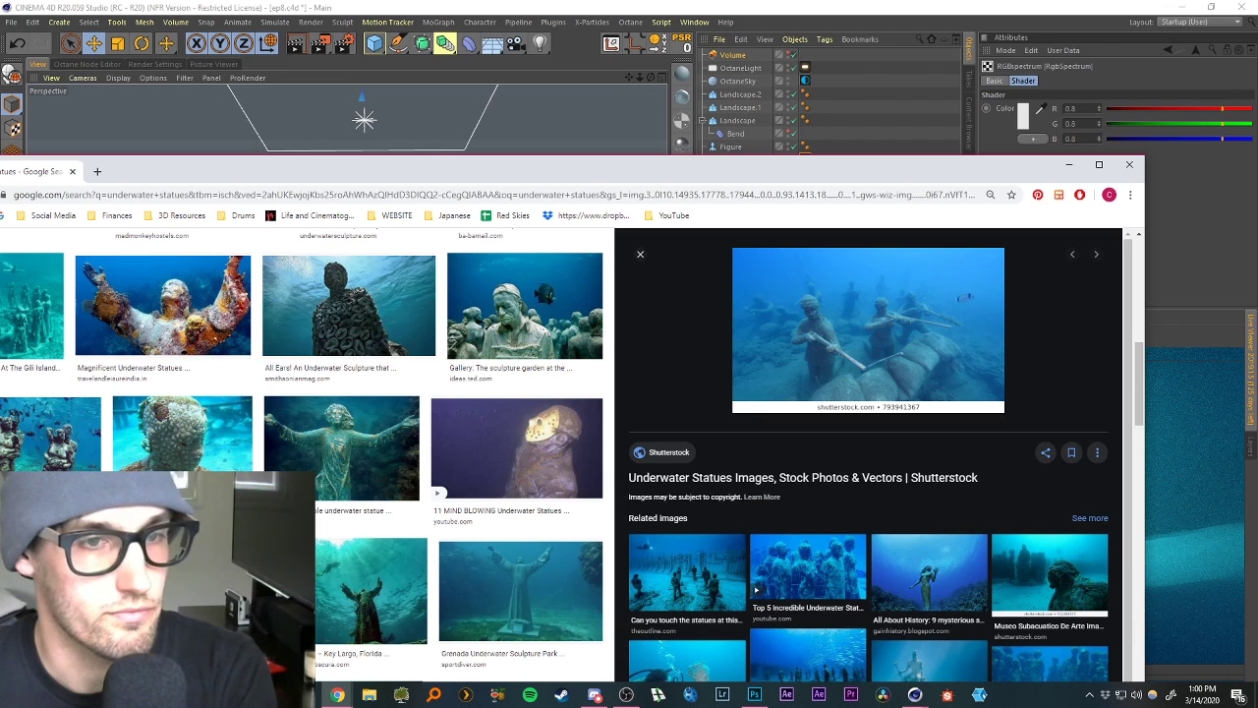
Examine the BabaMail and CNN underwater statue pictures as colour and fog references, then return to Cinema 4D.
scroll(228, 472, up, 2)
key(alt+Left)
key(alt+Left)
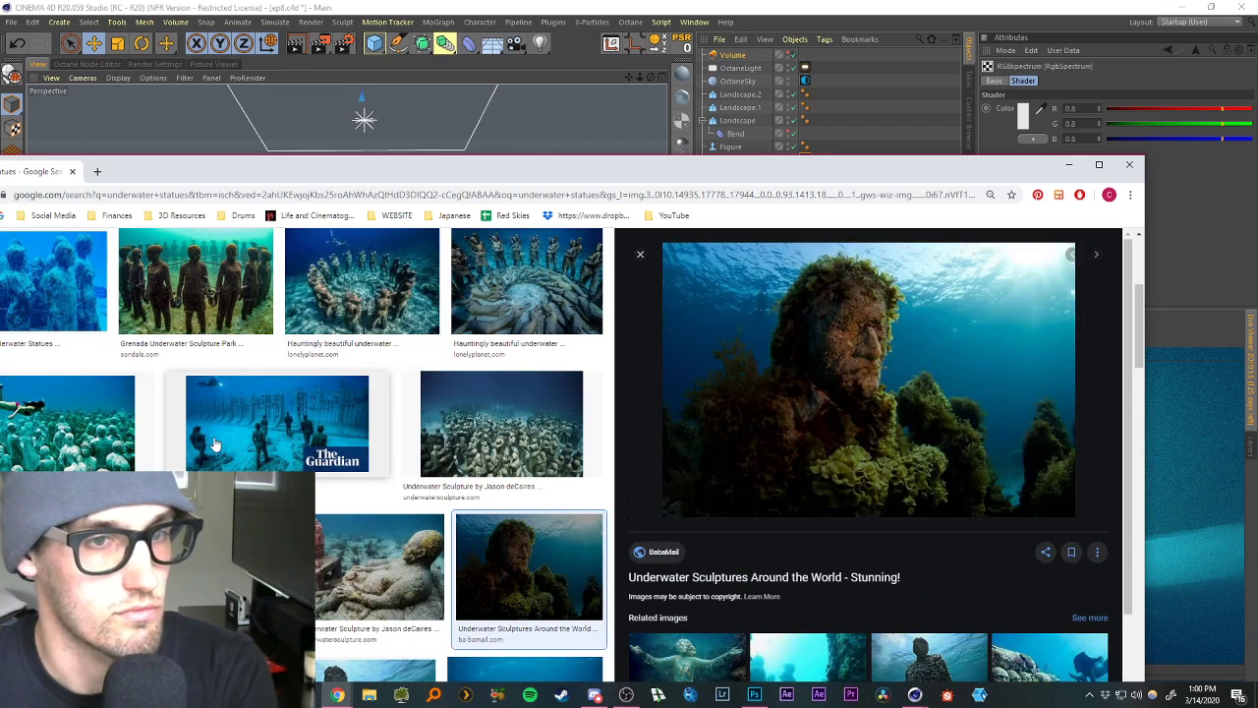
click(214, 445)
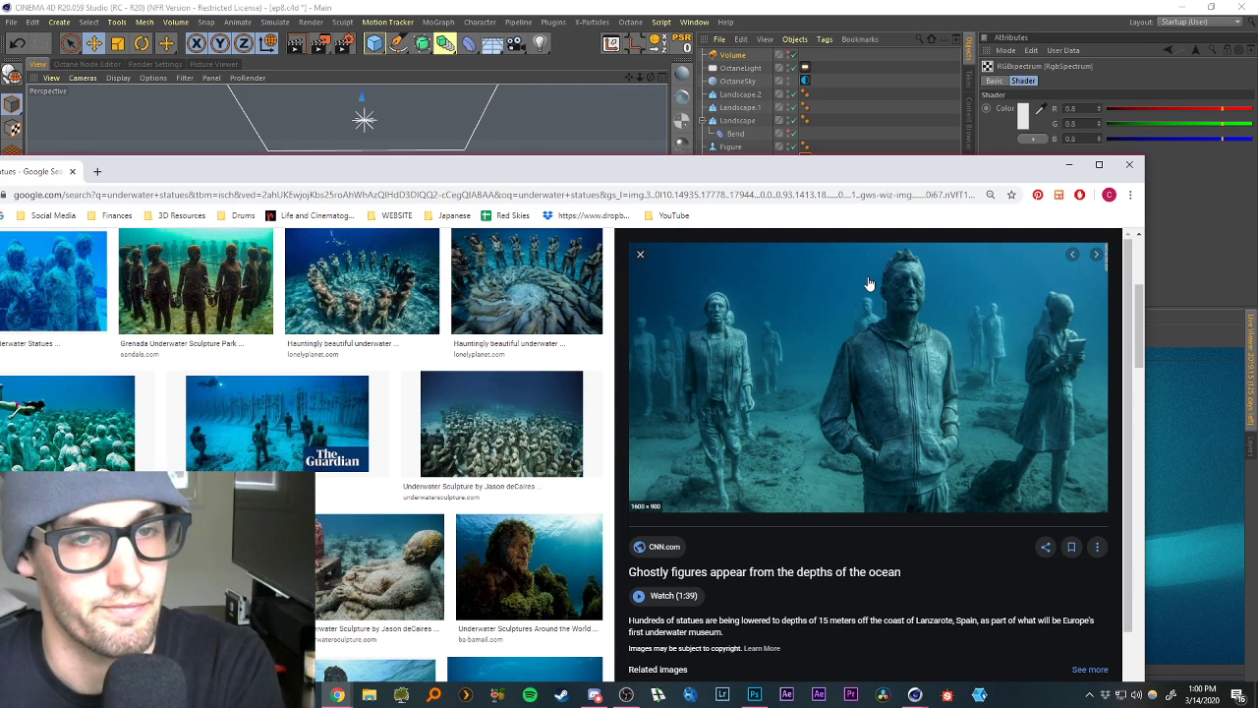
click(1066, 165)
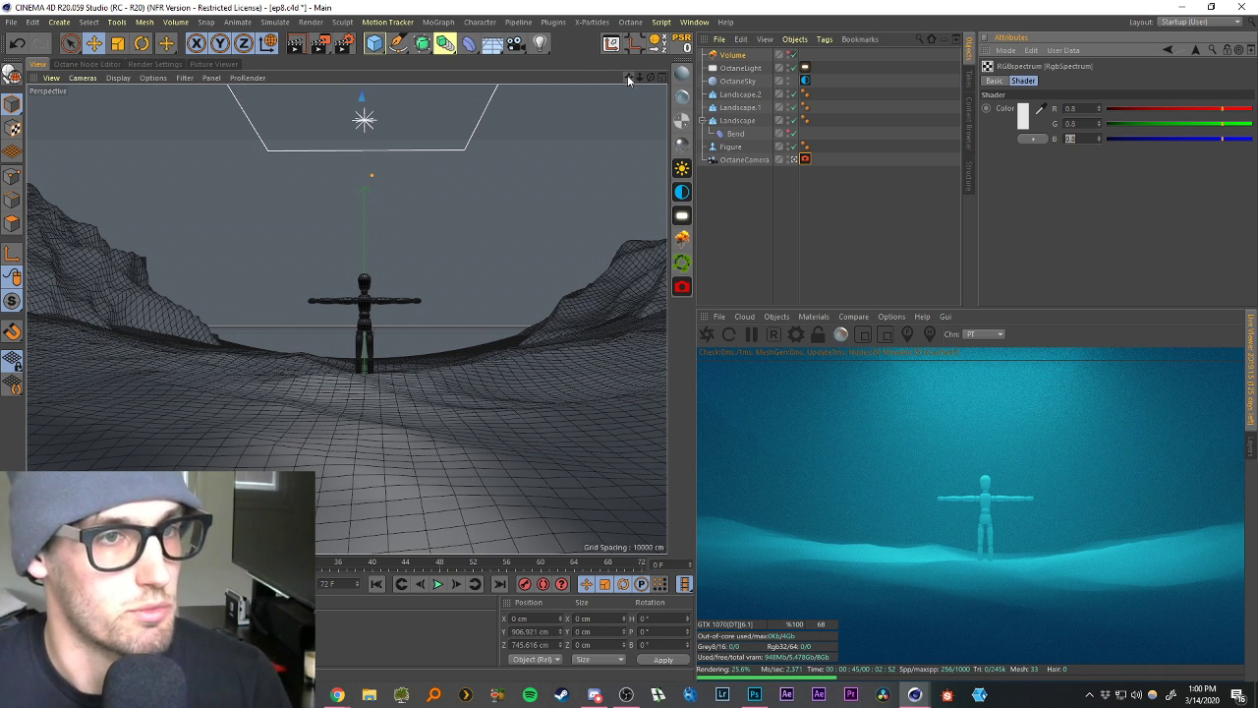
Shift the OctaneCamera view slightly upward so the figure and seabed sit a little lower in the frame.
drag(627, 74, 627, 80)
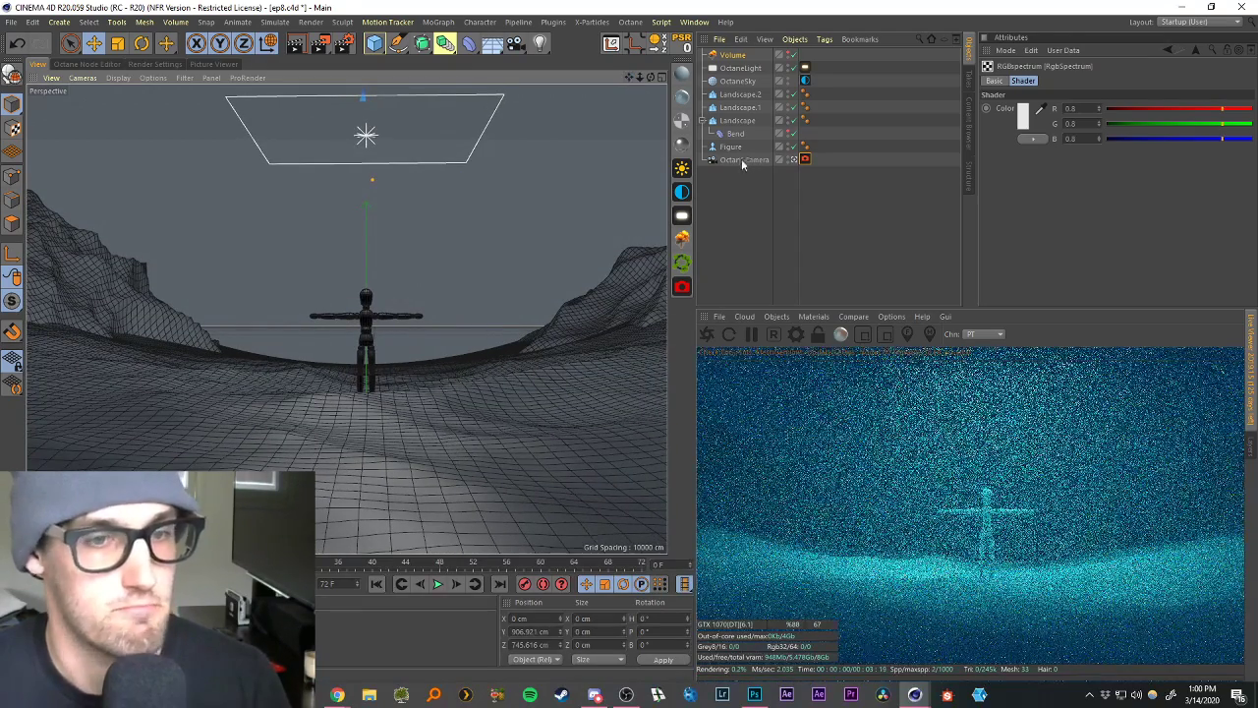
drag(629, 78, 629, 73)
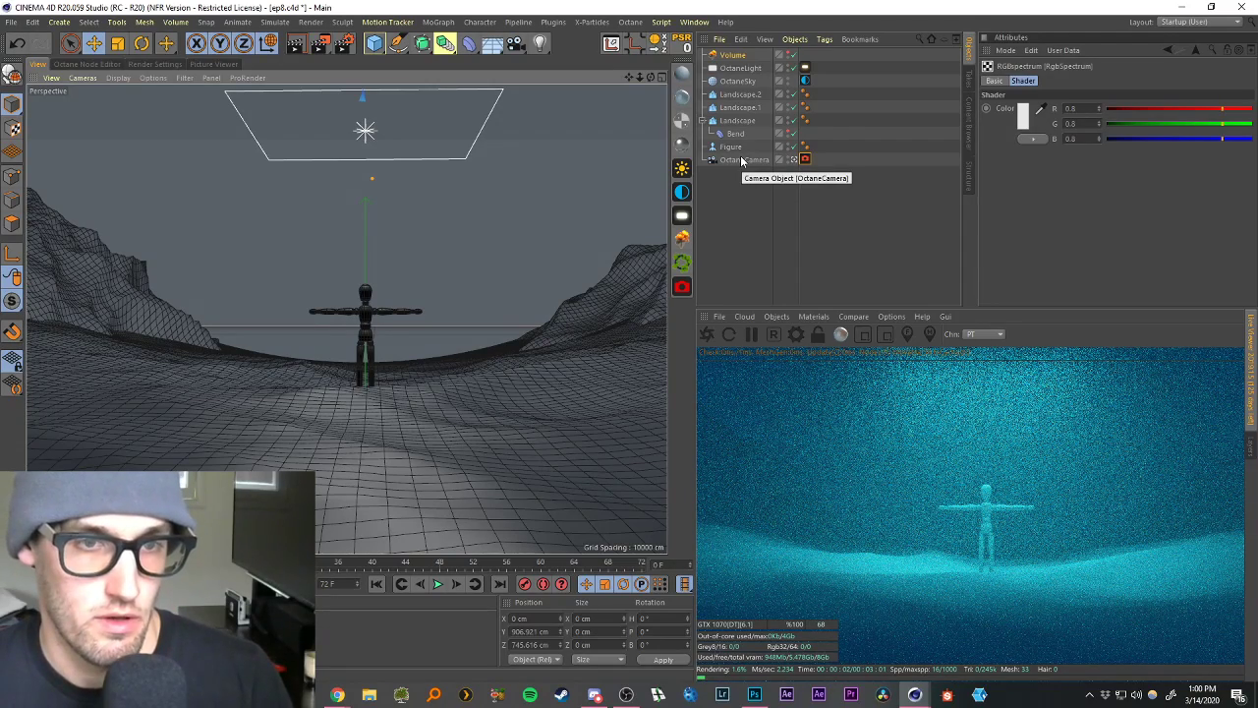
Compare the render with the DL kernel in the Live Viewer and switch back to PT.
click(987, 335)
click(980, 350)
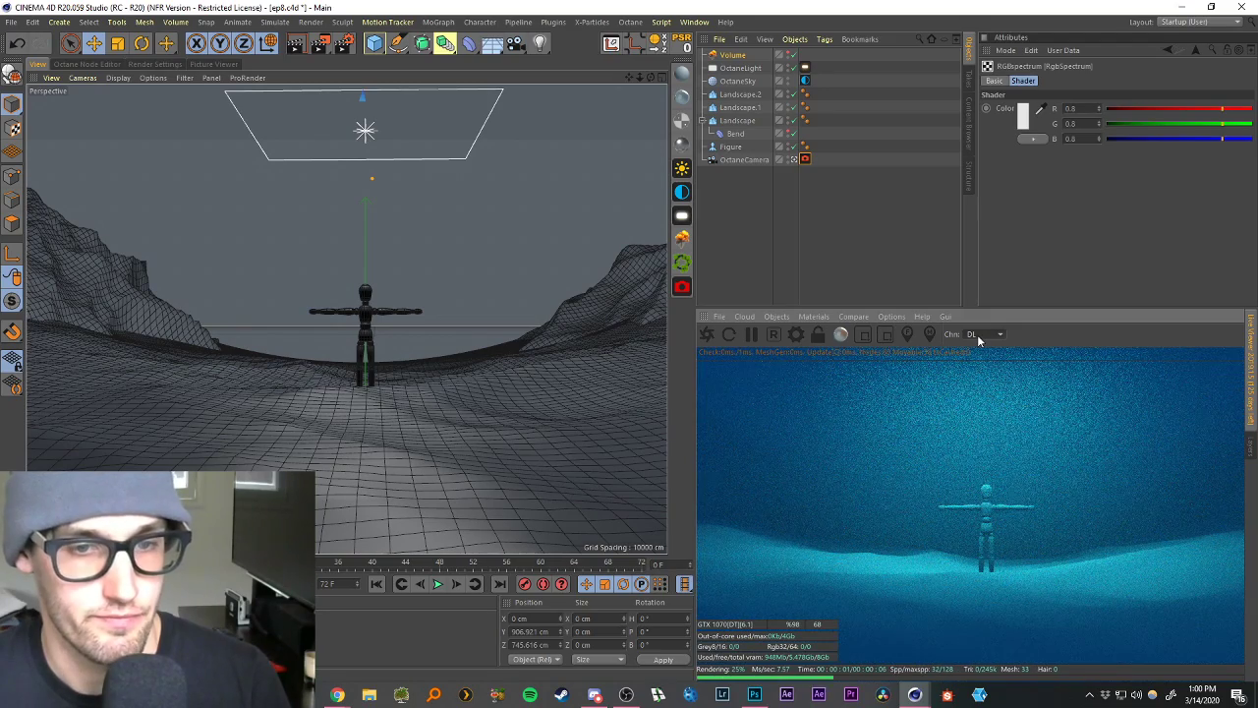
click(977, 334)
click(982, 357)
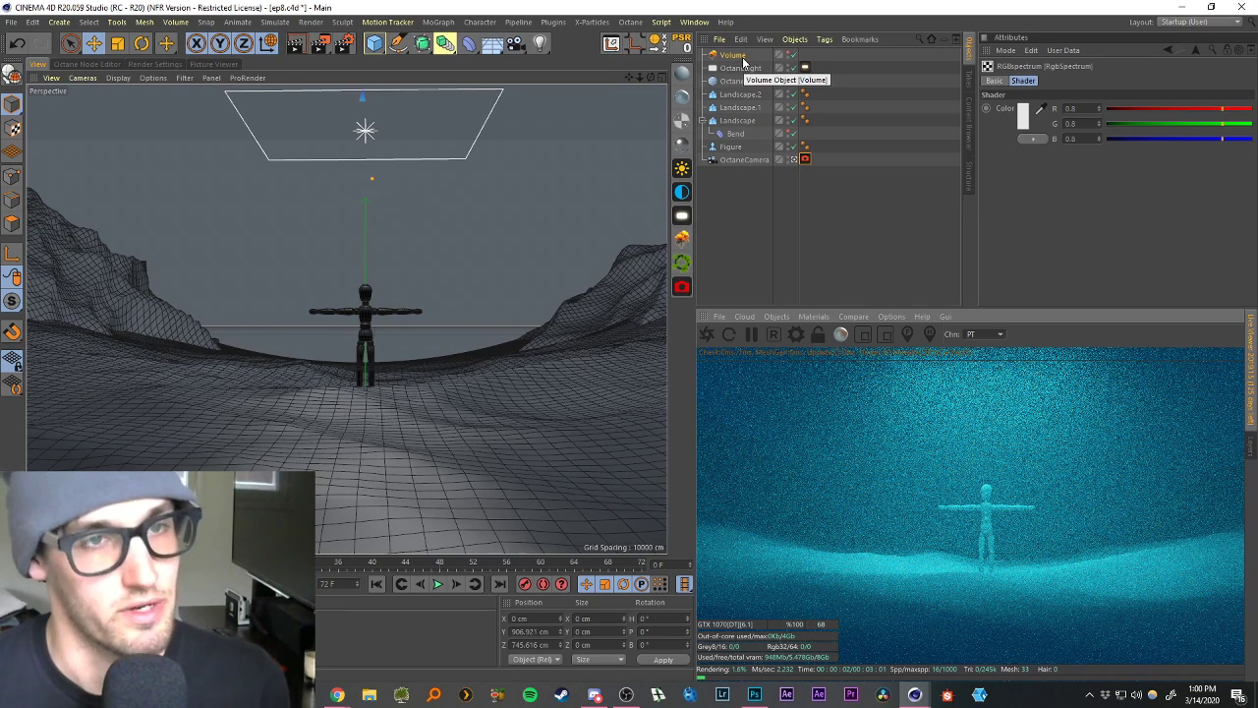
Tint the Volume Medium's absorption colour a pale green with a hue of about 149° and 39% saturation.
click(1168, 49)
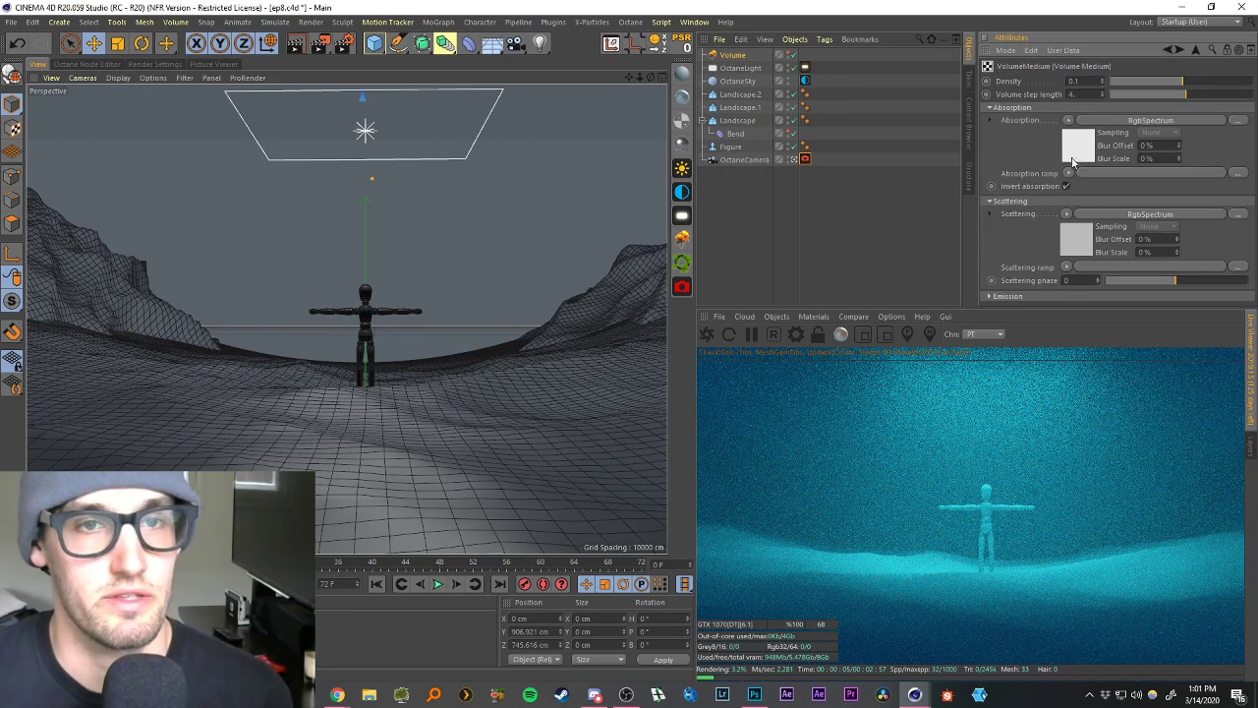
click(1078, 145)
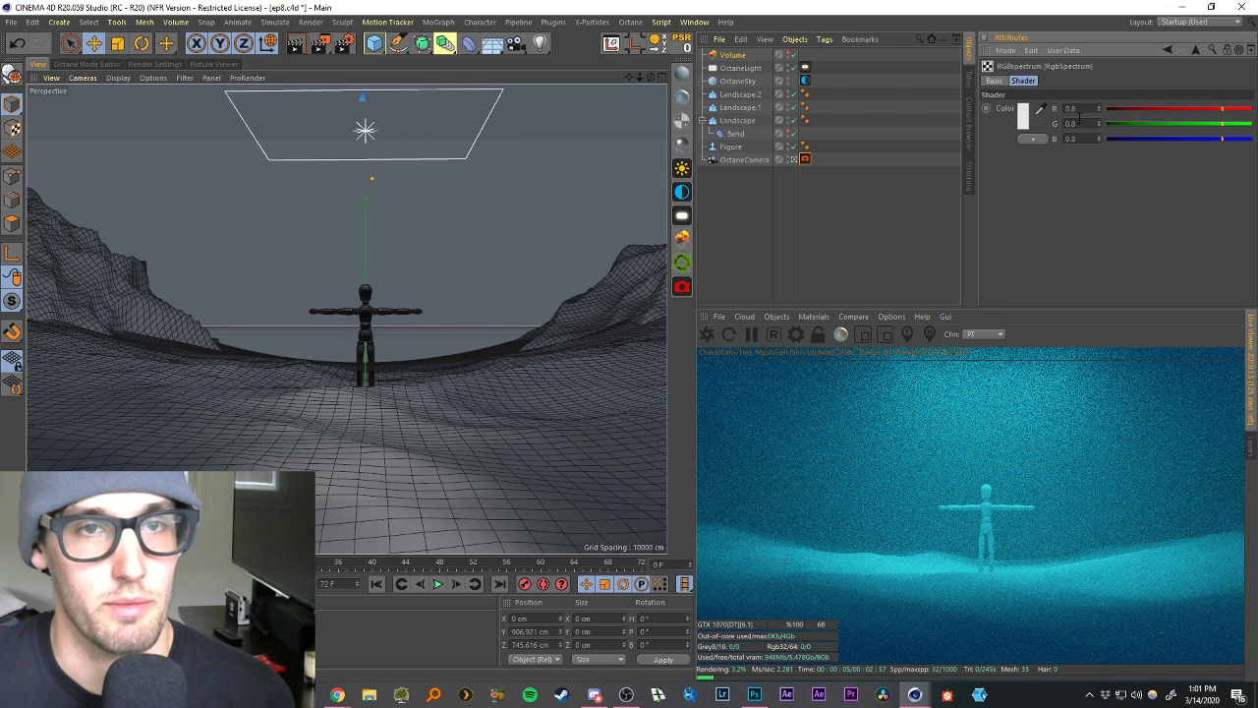
click(1031, 120)
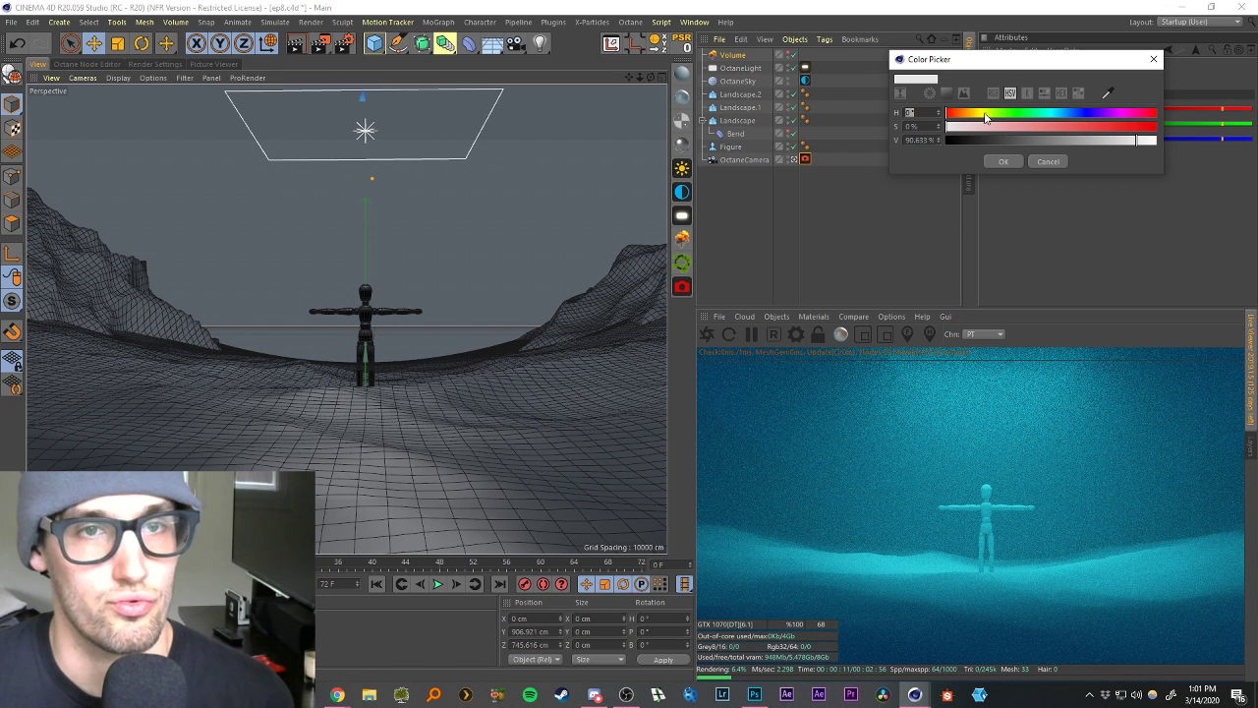
click(1034, 116)
drag(966, 126, 1029, 128)
click(1002, 161)
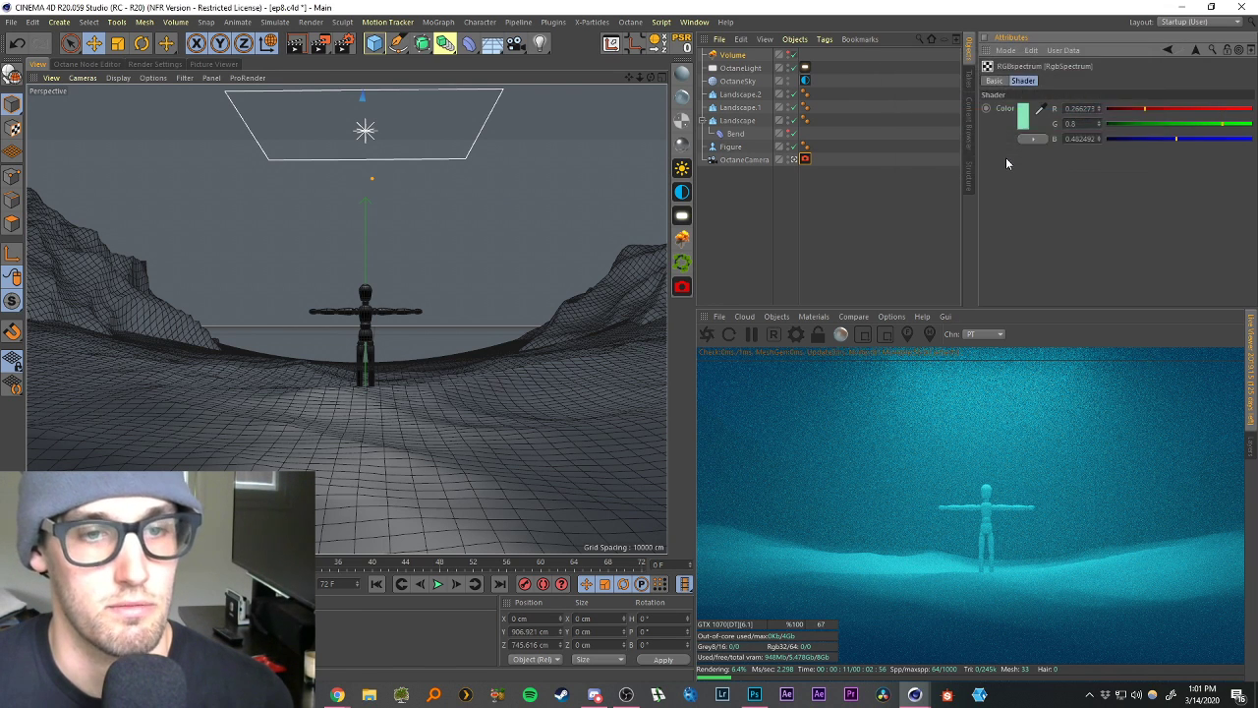
Shift the absorption colour to turquoise with a hue of 171° and 54% saturation.
click(1029, 125)
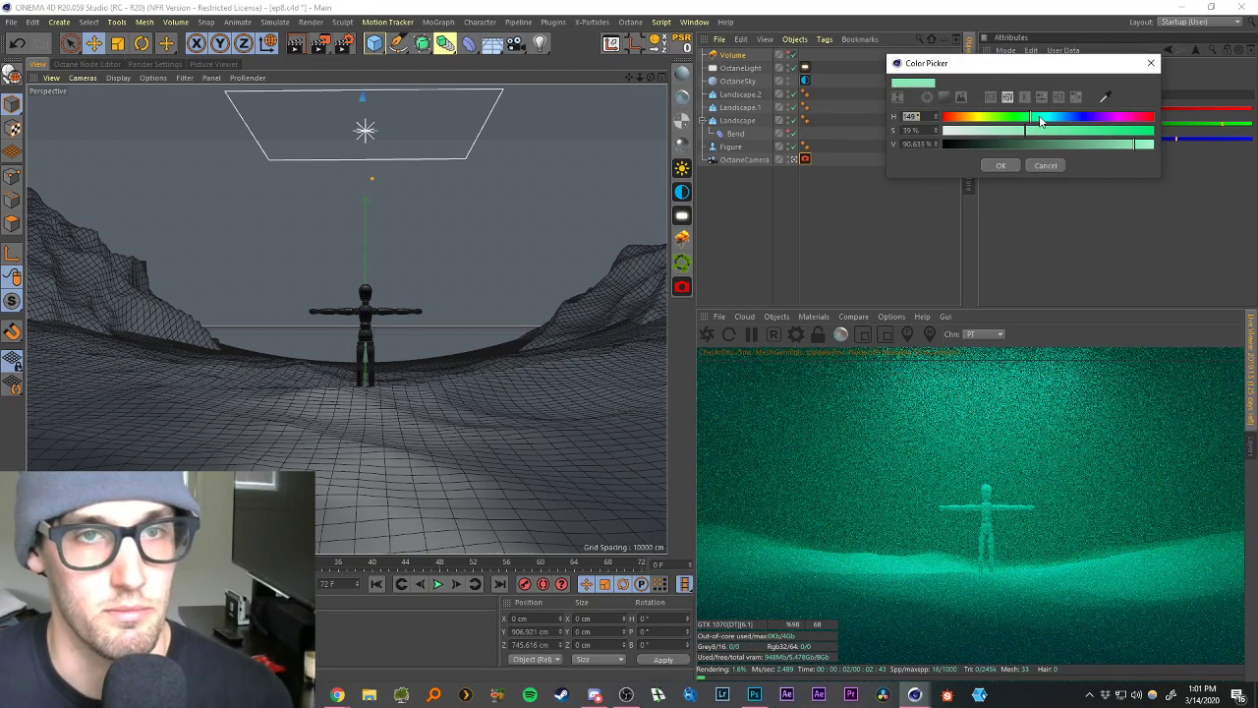
click(1039, 119)
click(1048, 119)
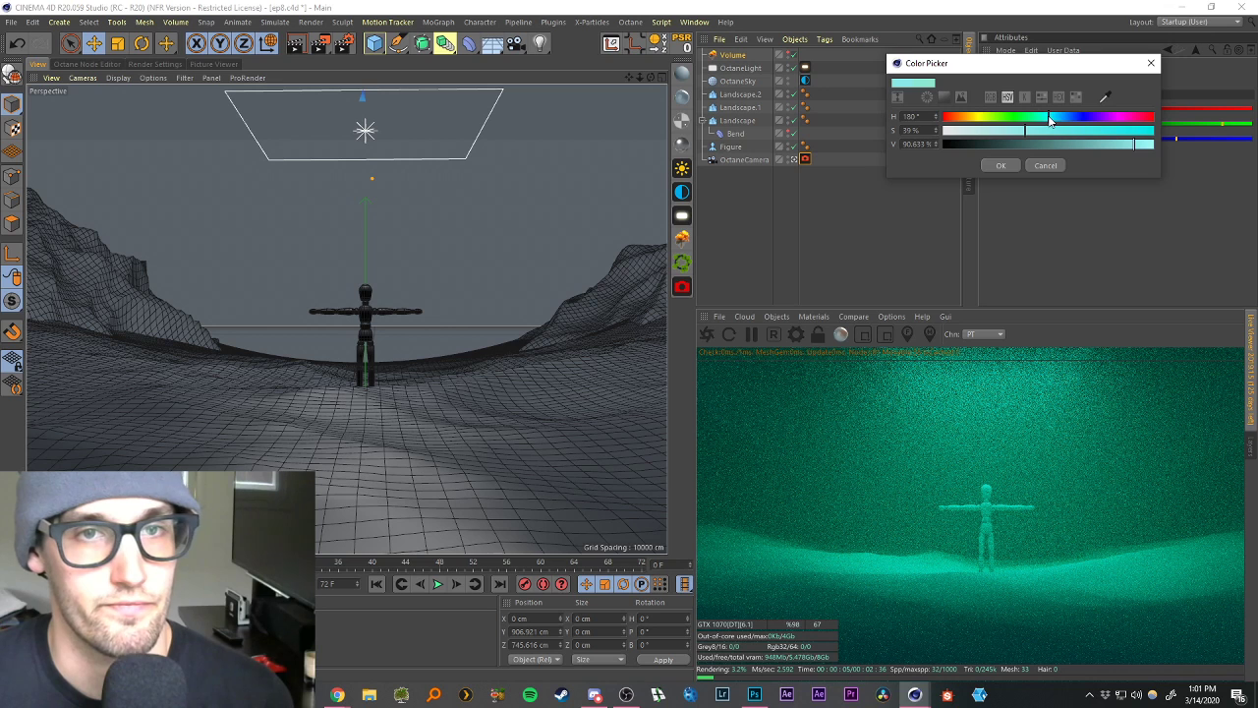
drag(1048, 119, 1043, 118)
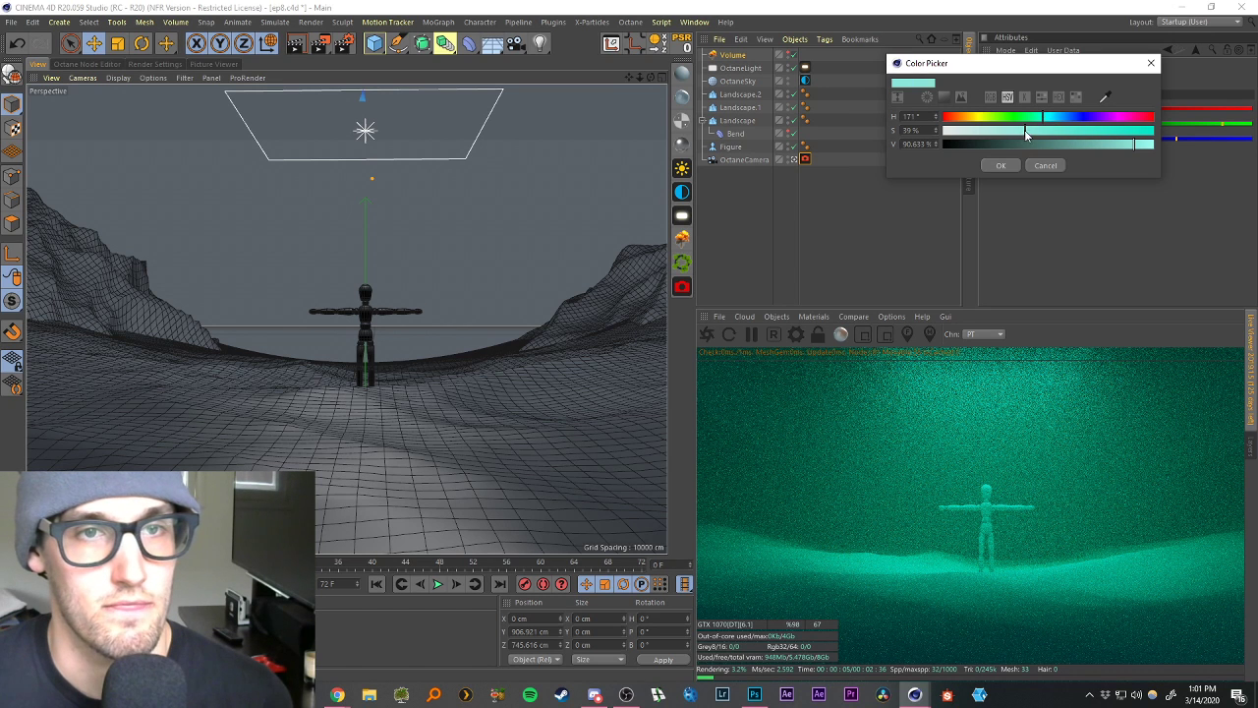
click(1026, 131)
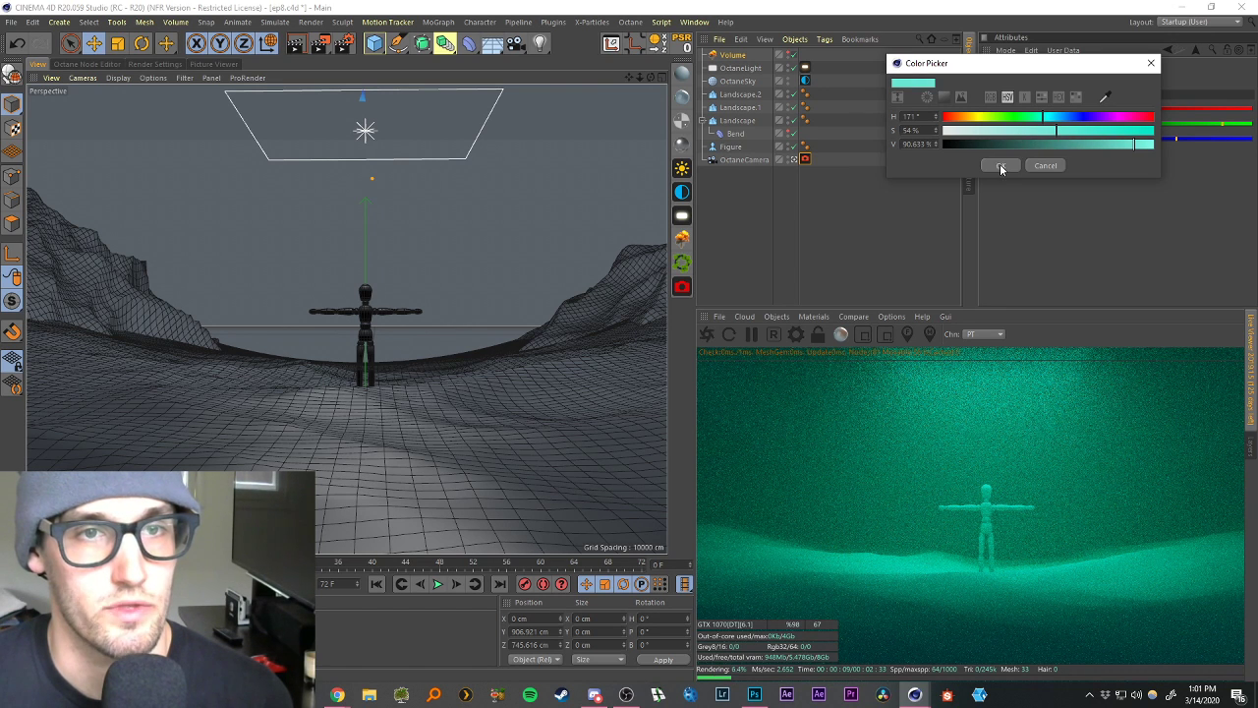
click(1000, 165)
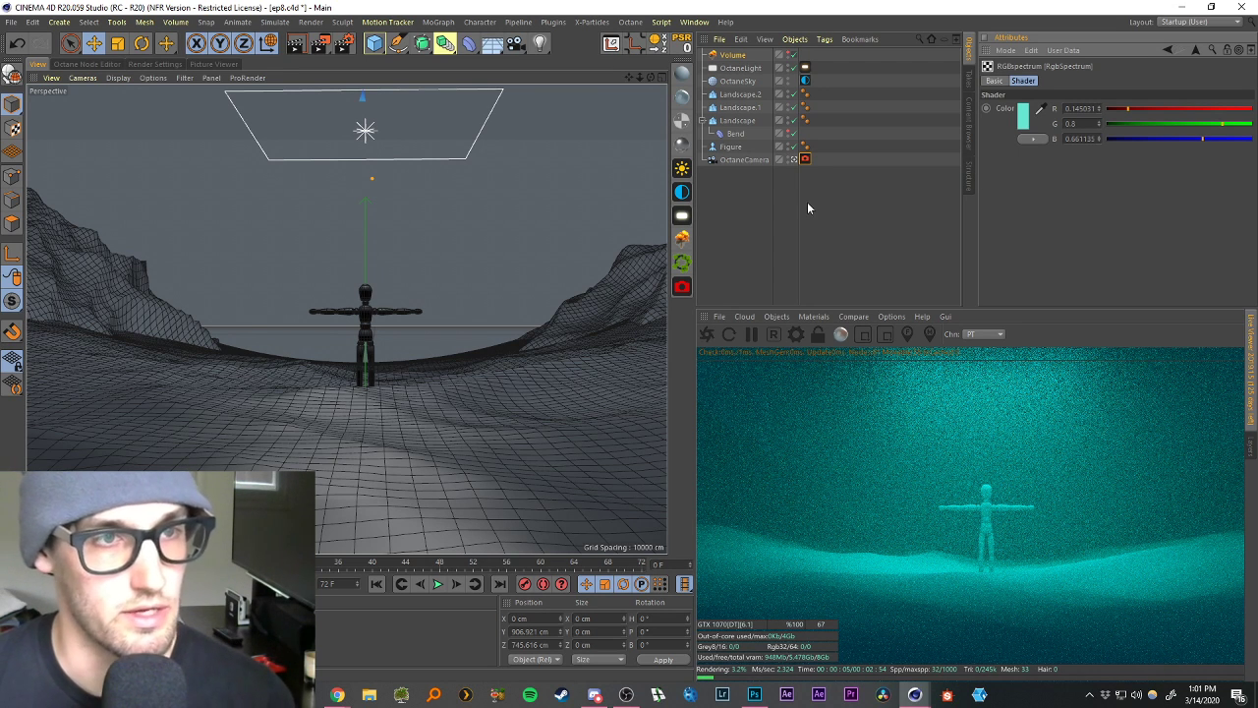
Set the OctaneSky environment colour to 100% saturation and brighten it to about 0.13 green and 0.35 blue.
click(735, 82)
click(805, 80)
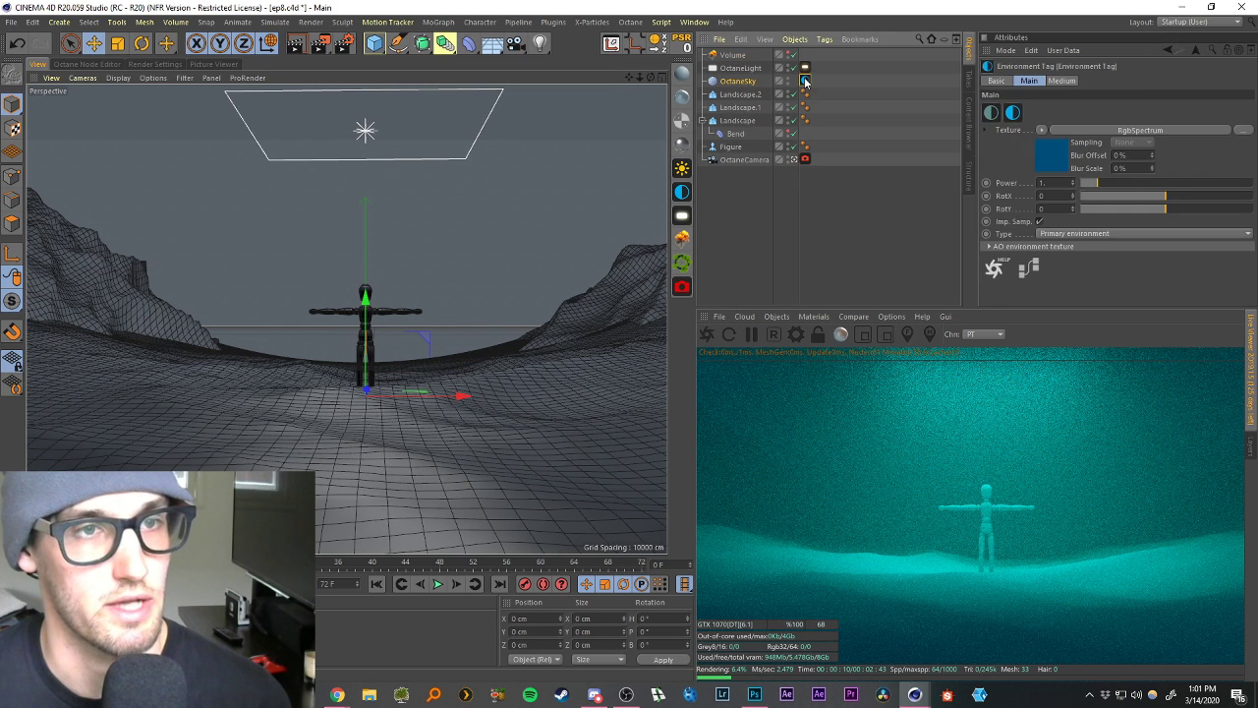
click(1052, 155)
click(1029, 123)
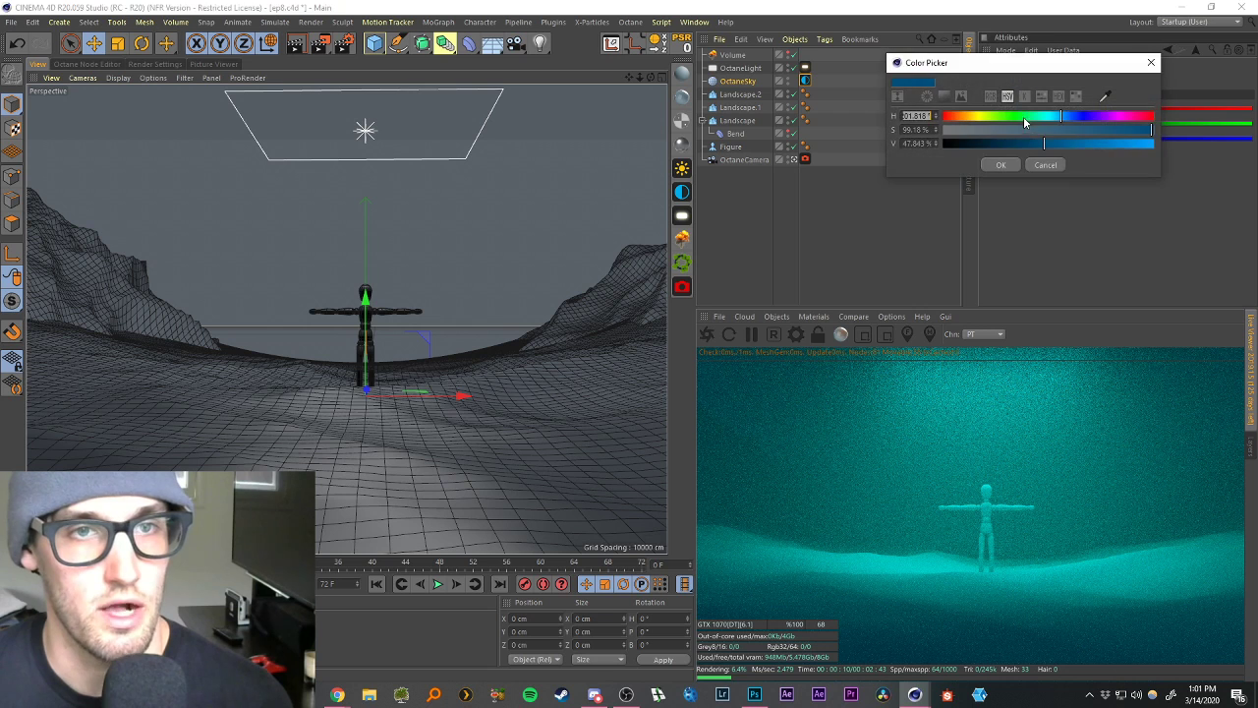
click(1150, 133)
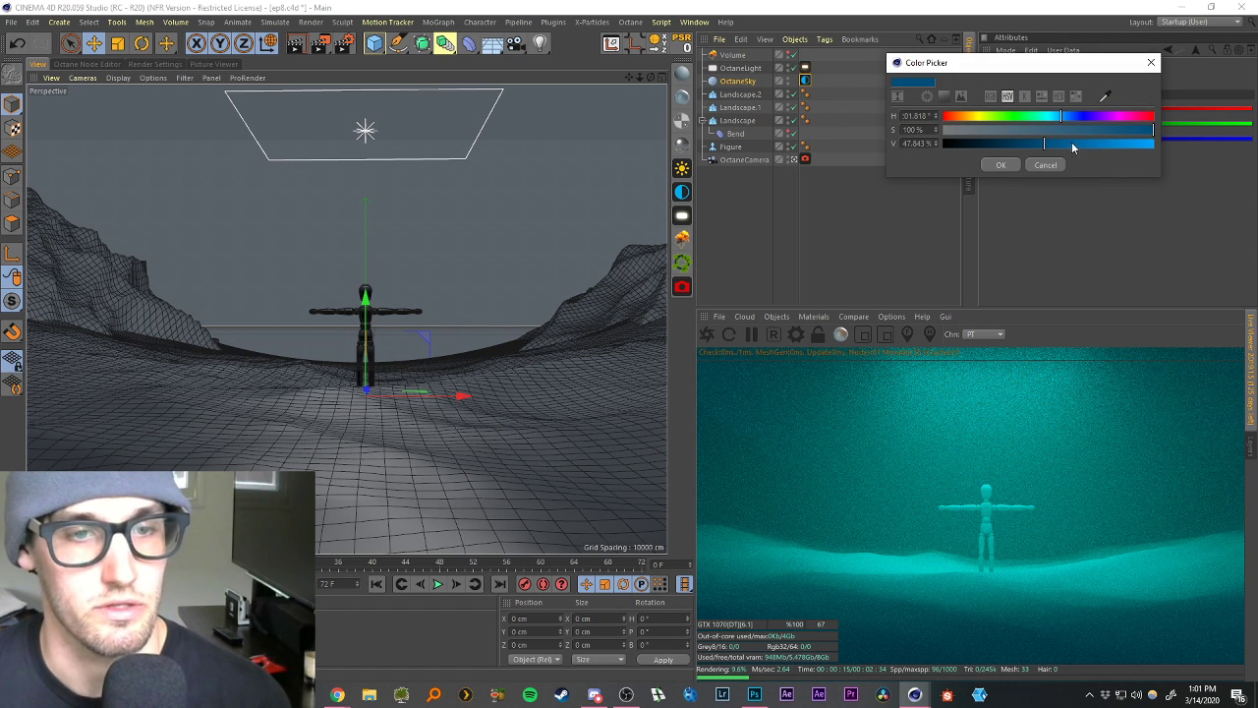
click(1076, 145)
click(999, 164)
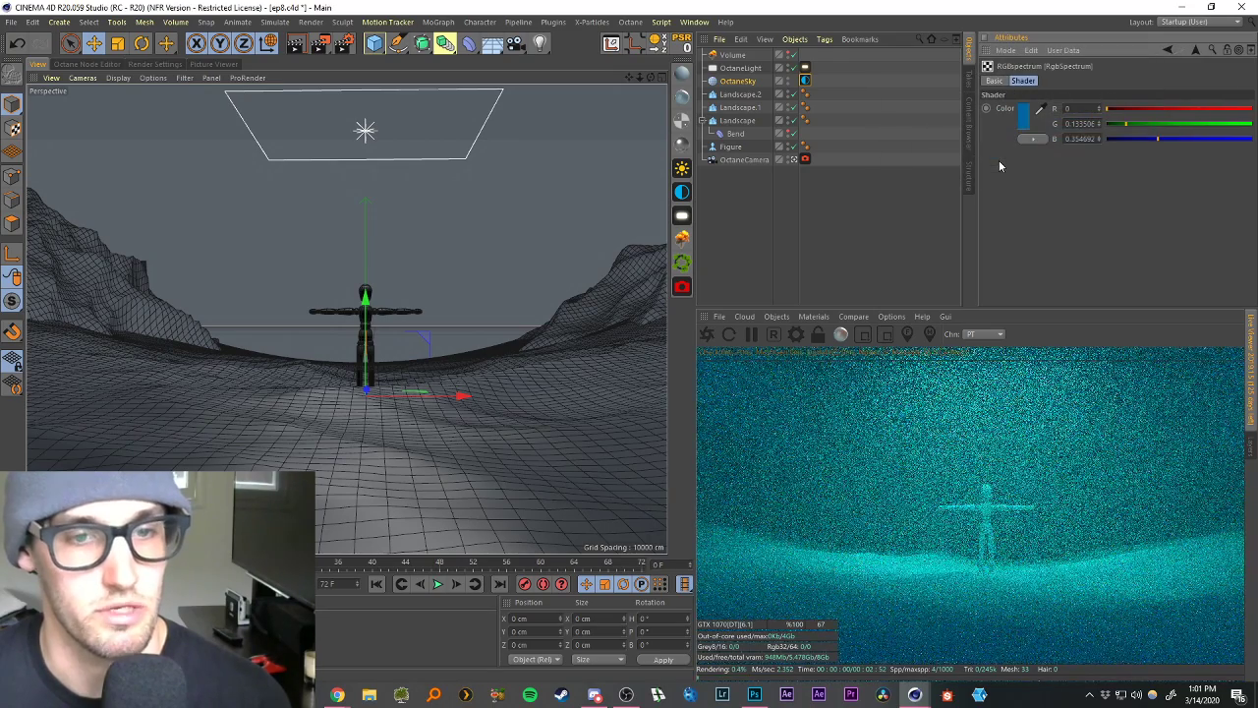
Darken the OctaneSky environment colour to a brightness value of 56%.
click(1024, 125)
click(1058, 144)
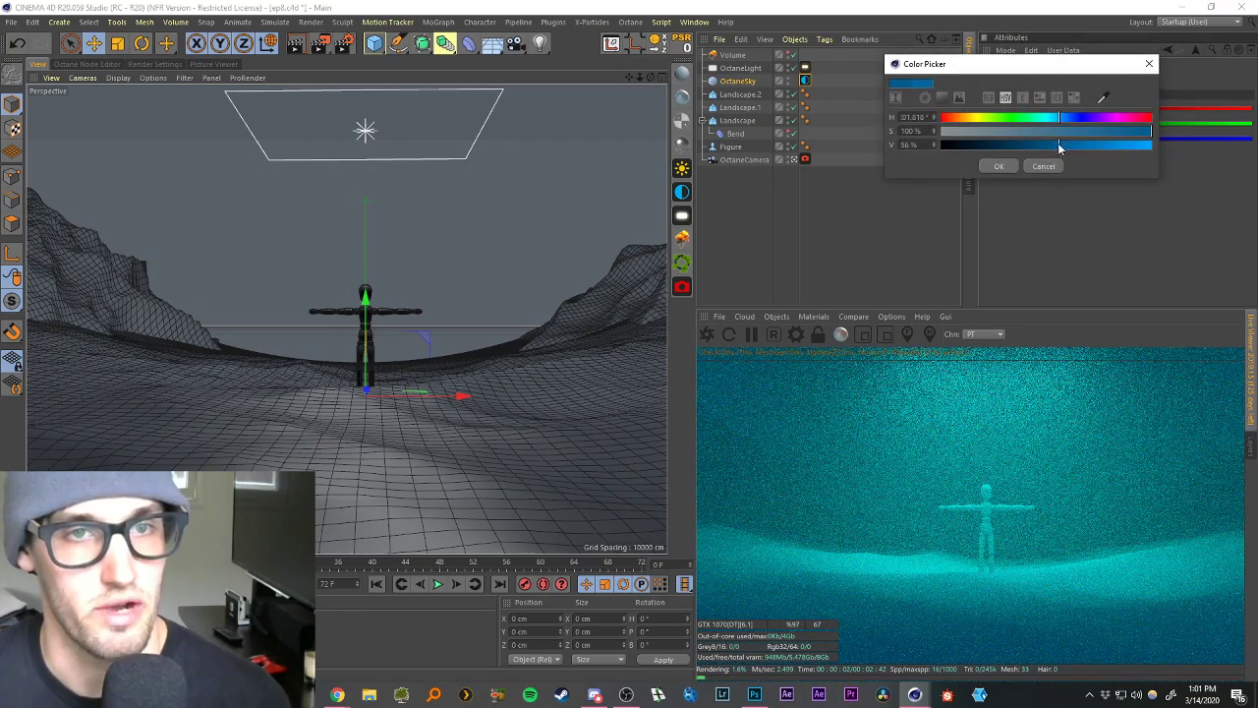
click(997, 167)
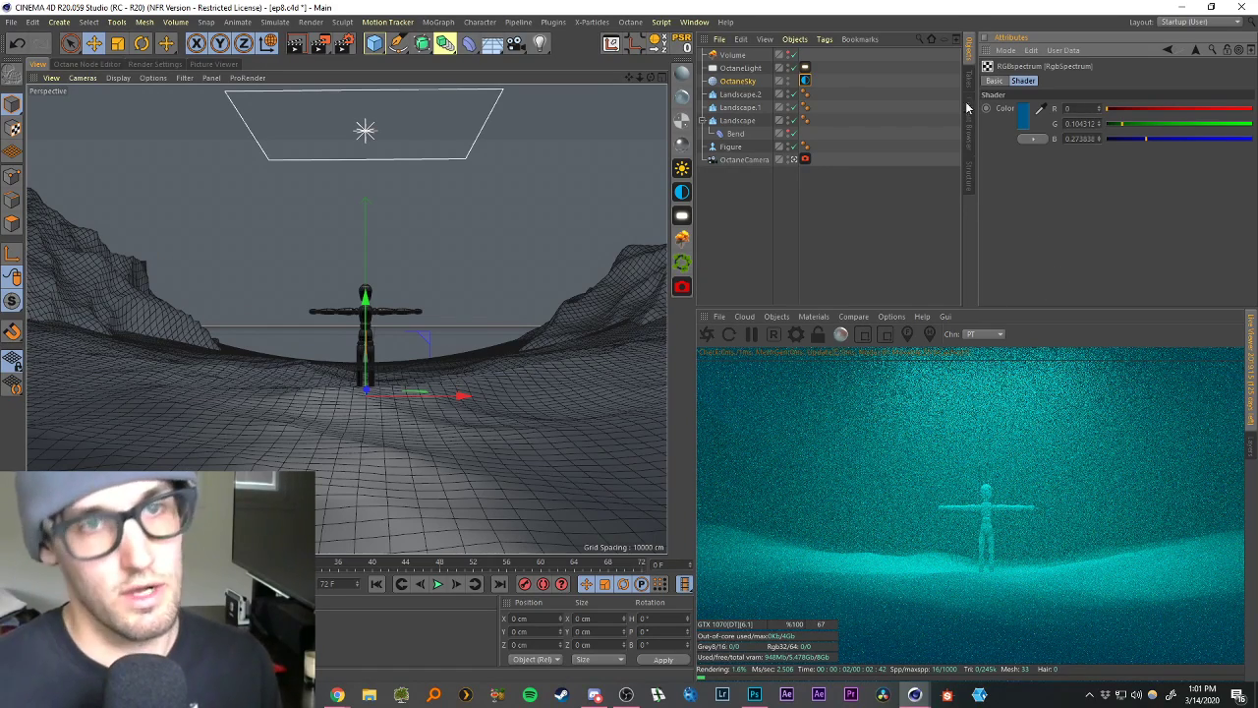
Set the OctaneCamera's imager saturation to 1.5.
click(805, 159)
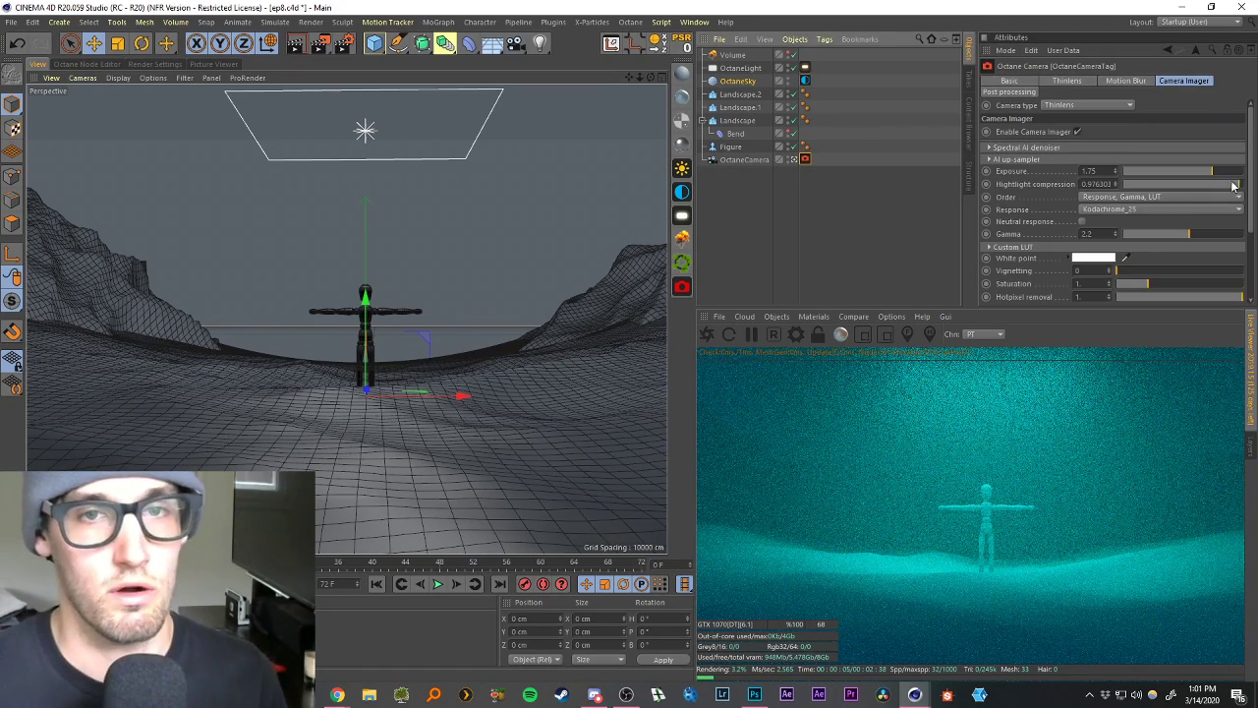
scroll(1128, 259, down, 5)
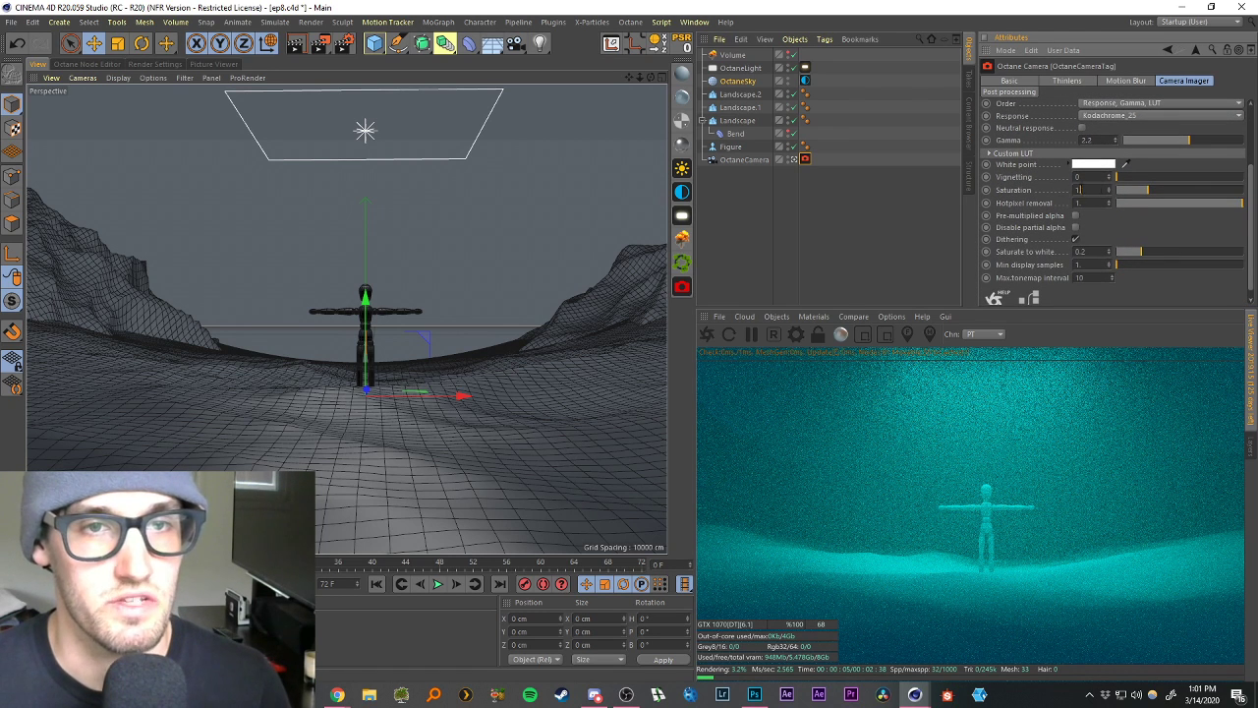
text(5)
key(Return)
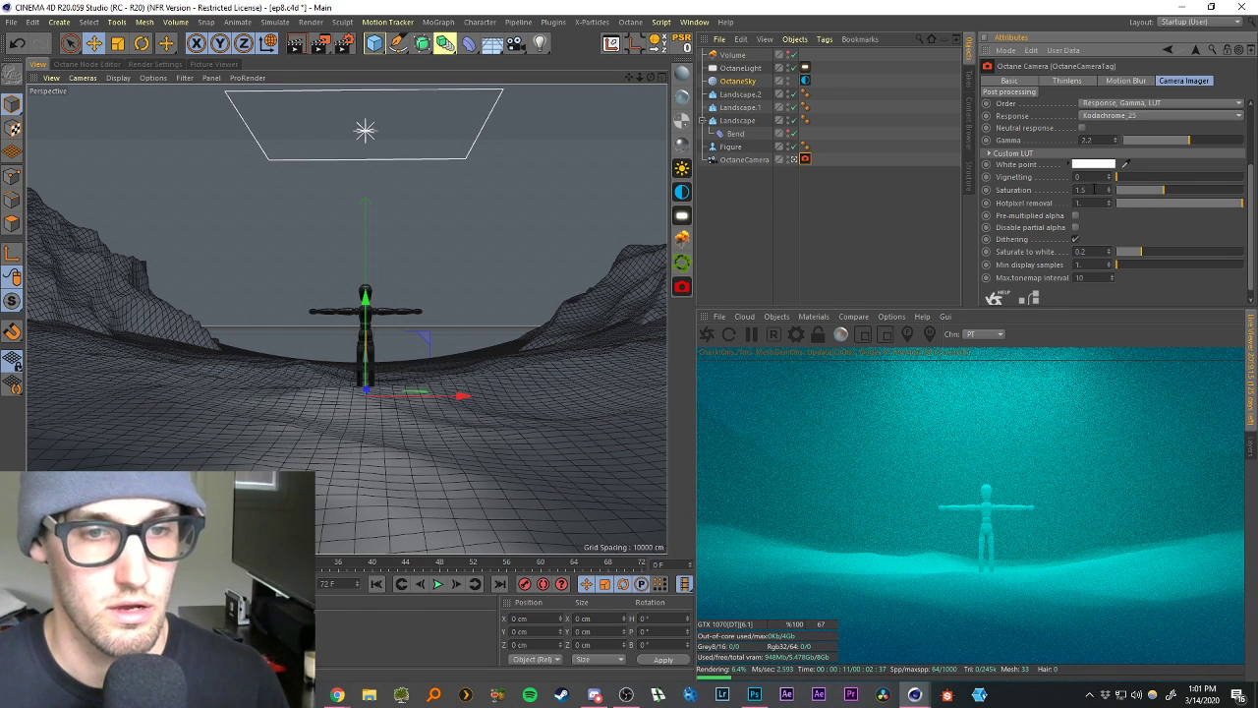
Set the OctaneCamera's imager exposure to 1.
scroll(1214, 231, up, 3)
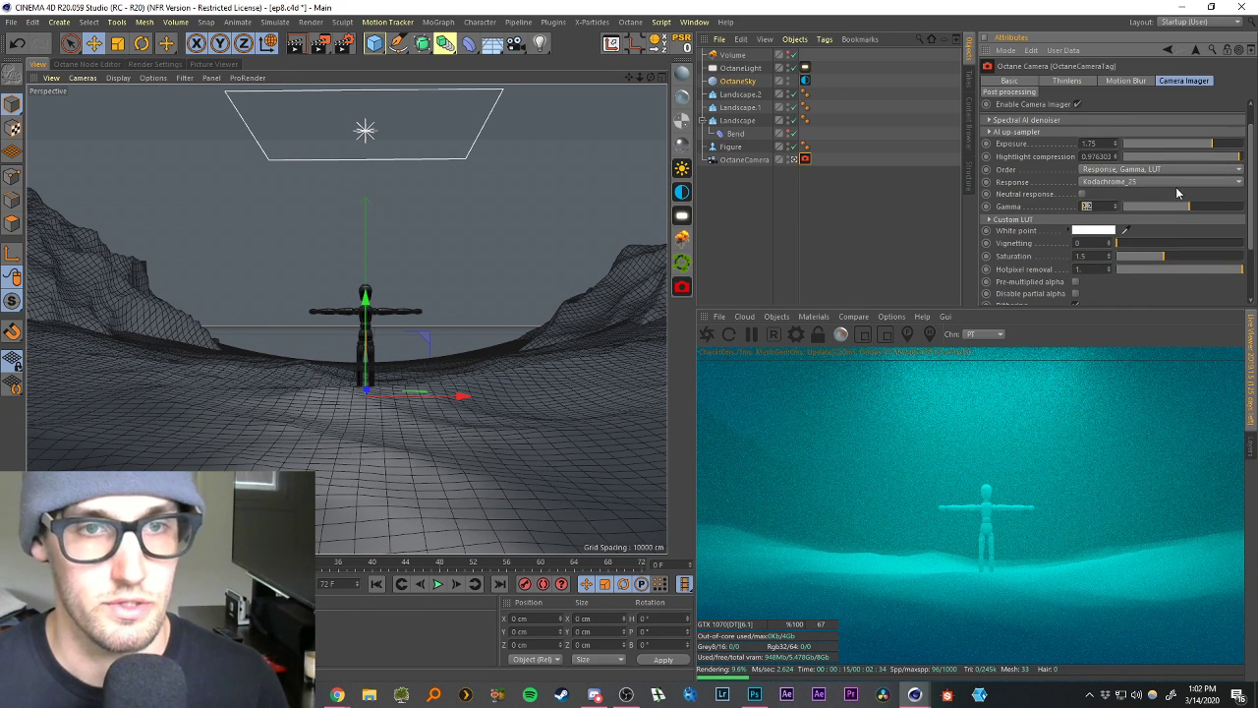
click(1087, 143)
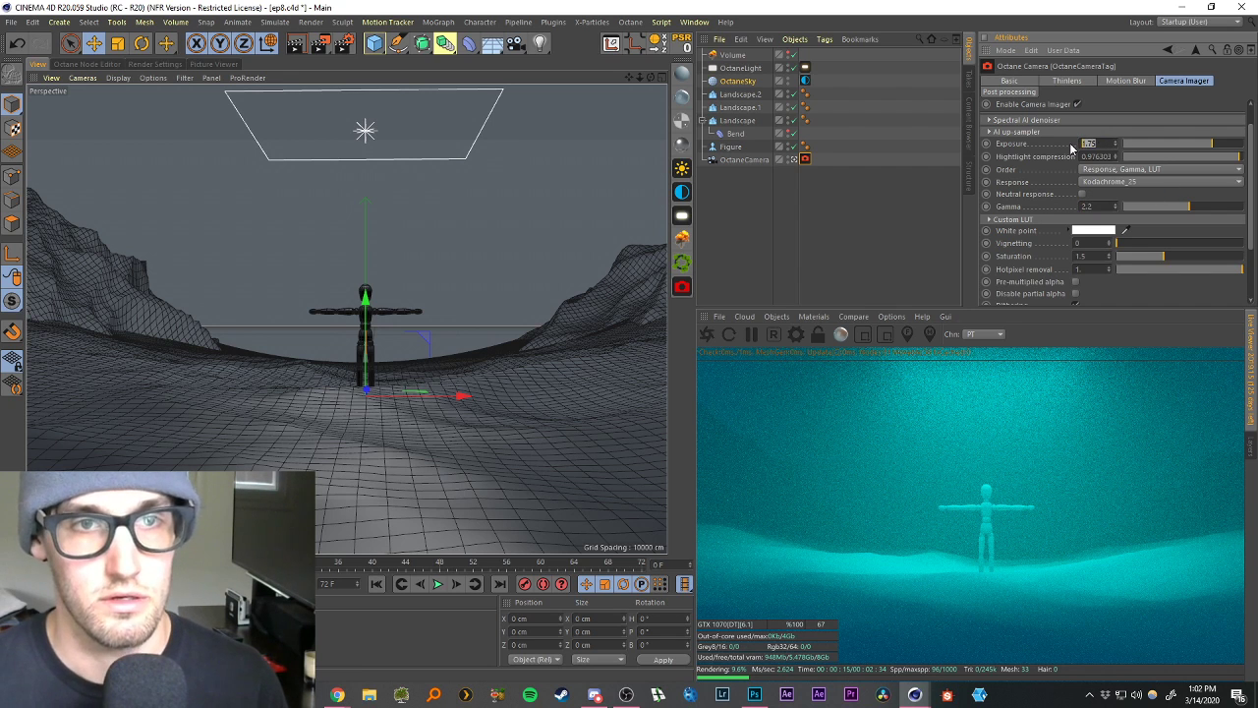
text(1)
key(Return)
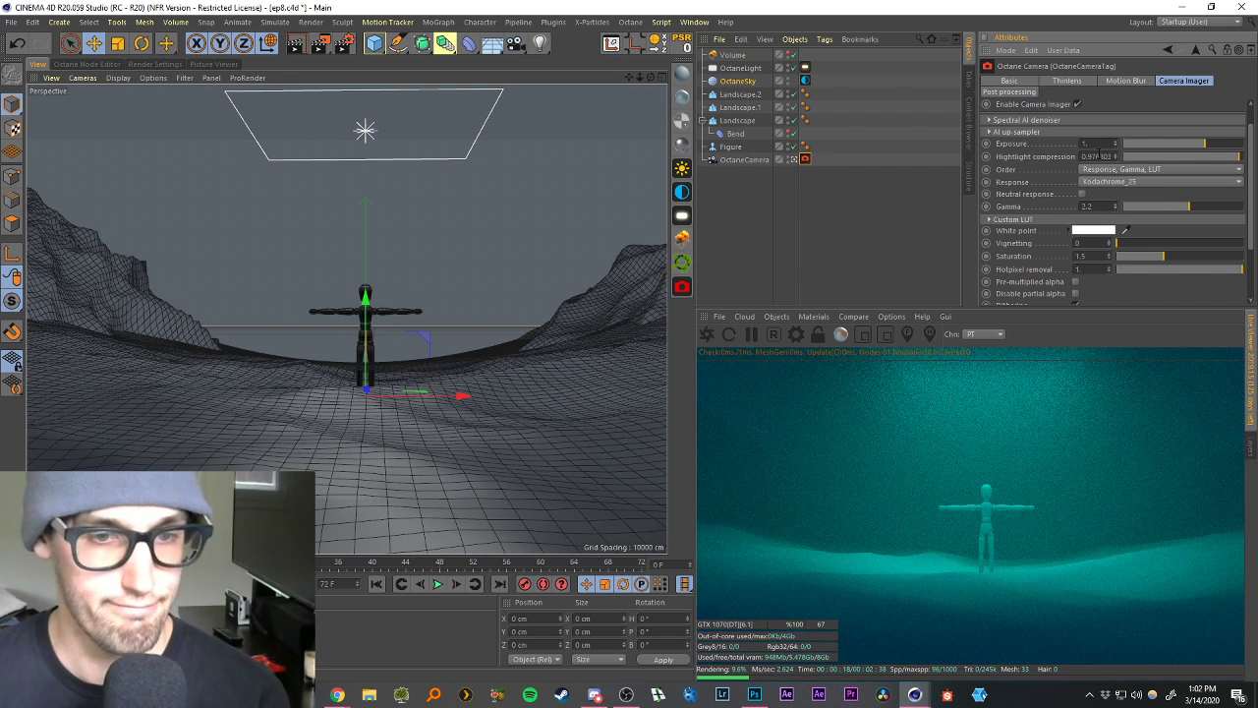
Lower the camera imager's gamma to about 1.61 and its highlight compression to 0.
click(1171, 206)
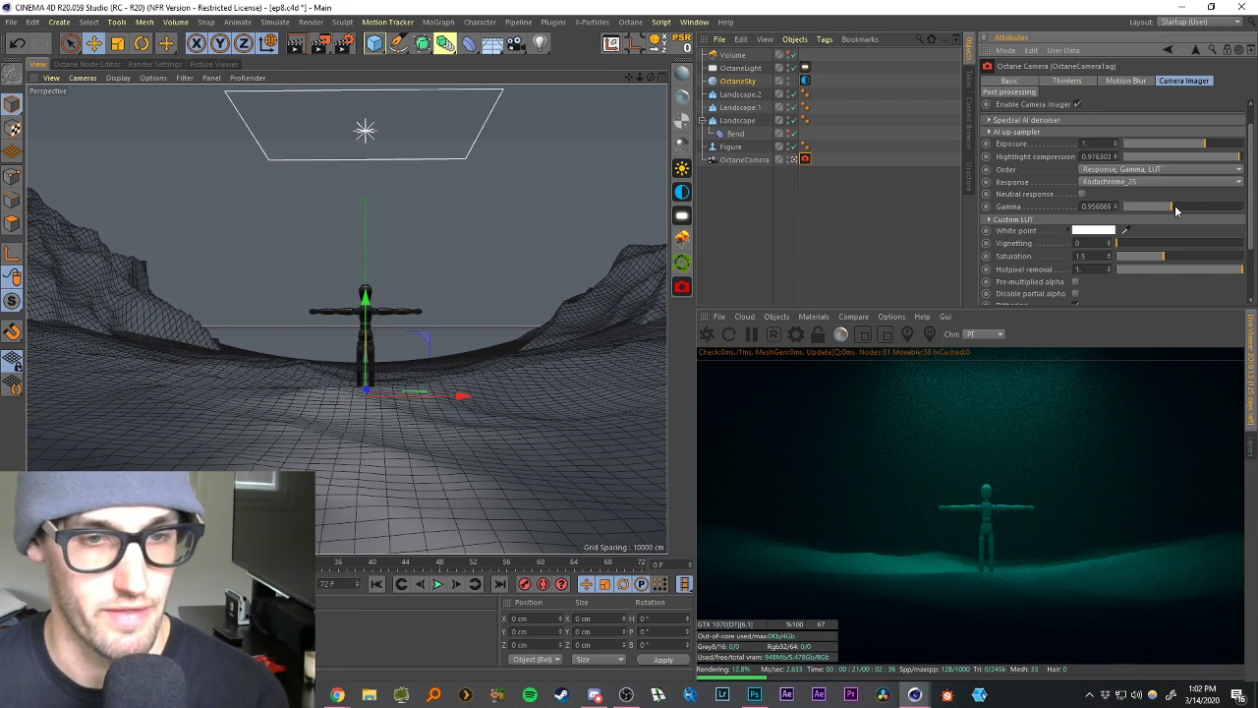
drag(1176, 206, 1181, 204)
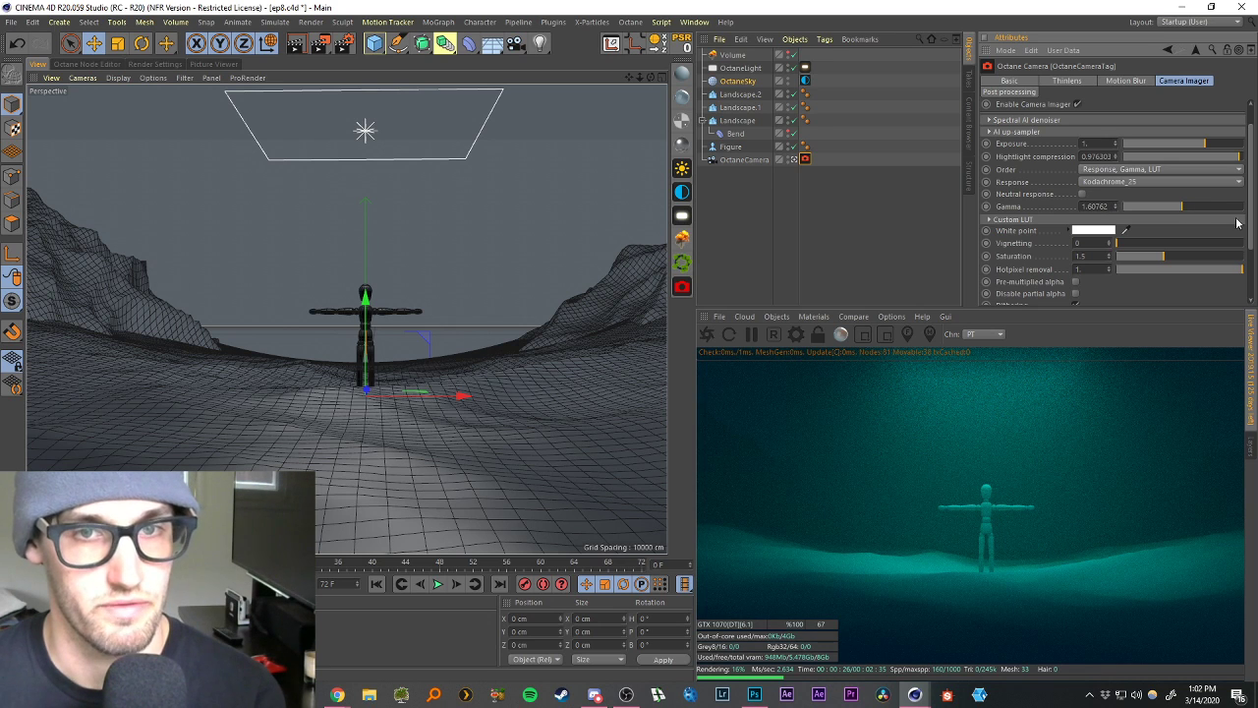
drag(1215, 157, 1120, 158)
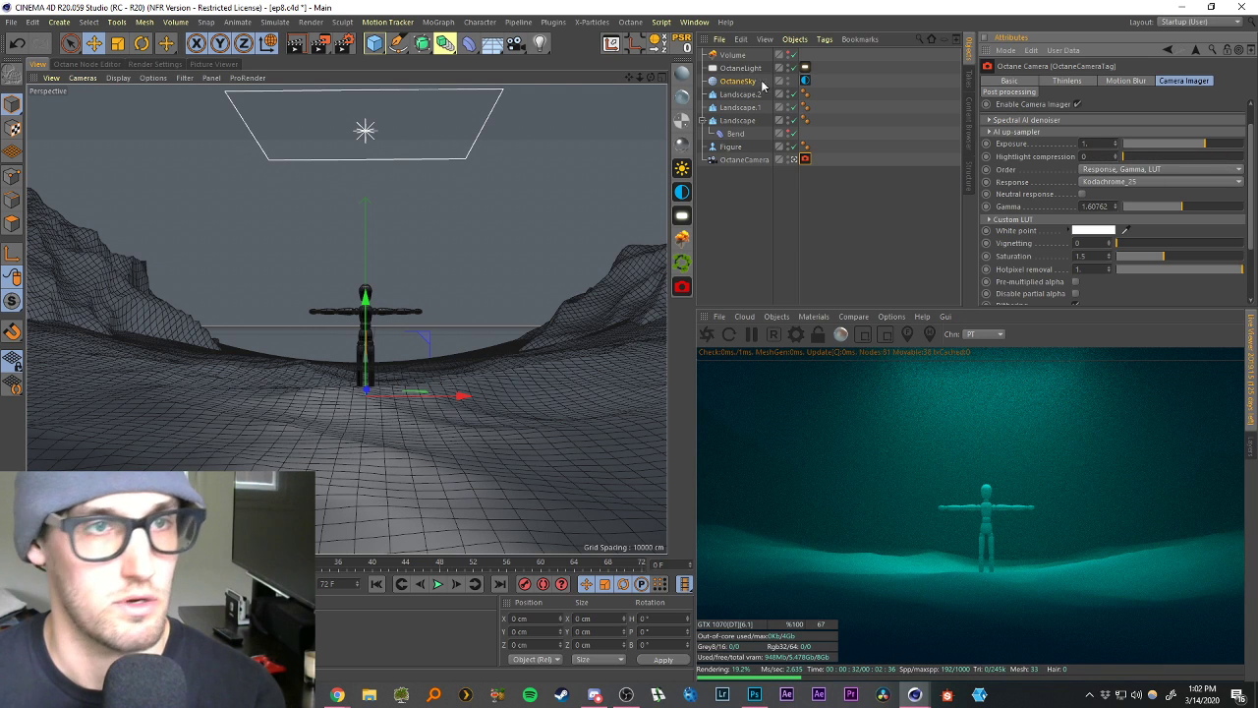
Change the OctaneLight's teal texture colour to 68% saturation and 62% brightness value.
click(804, 67)
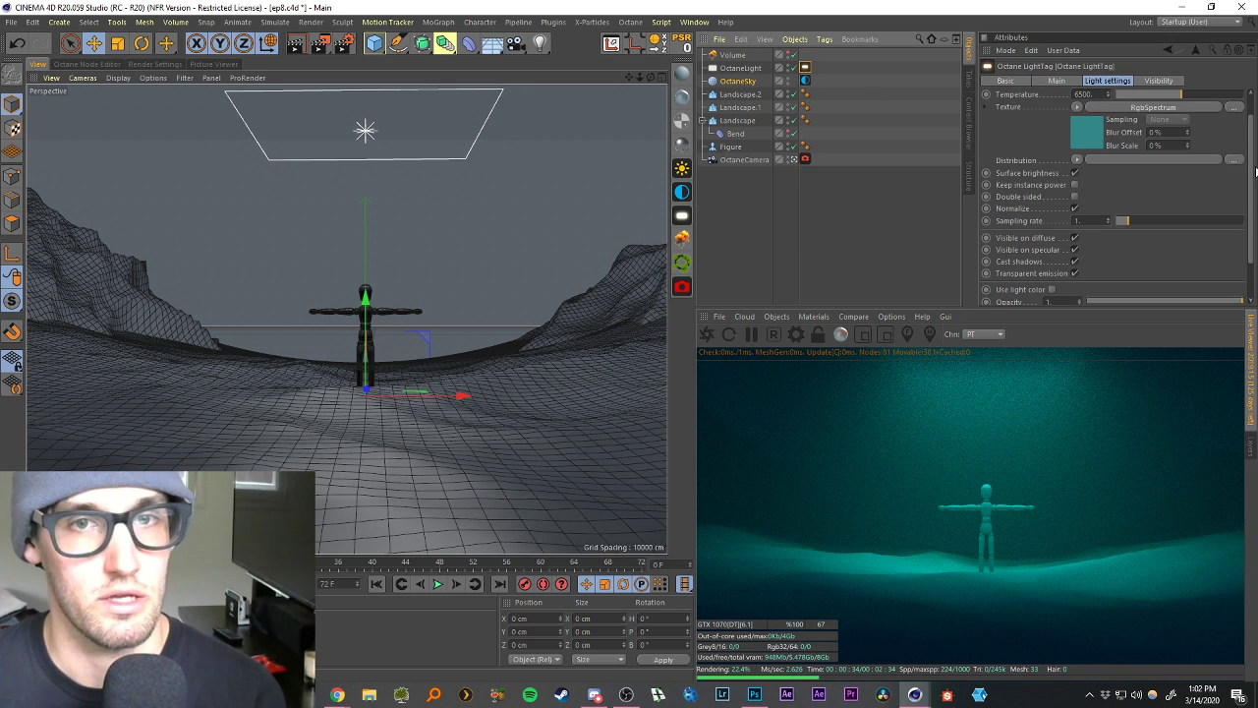
scroll(1250, 173, up, 1)
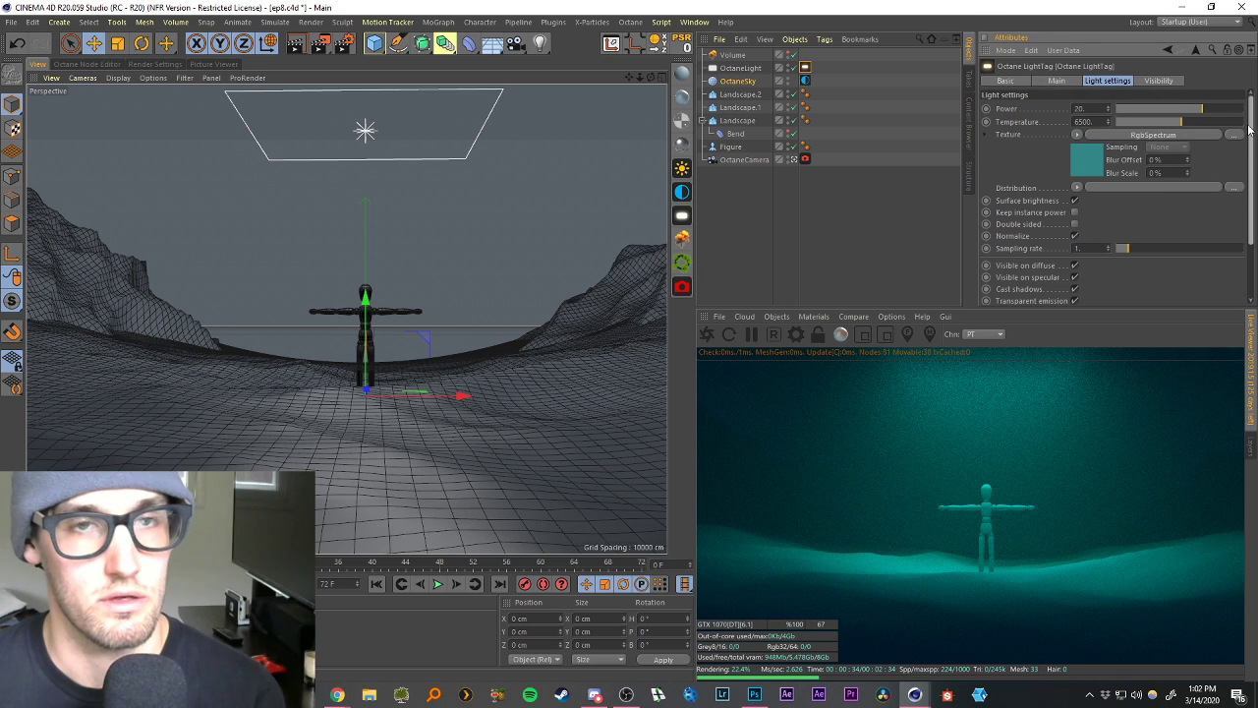
click(1086, 162)
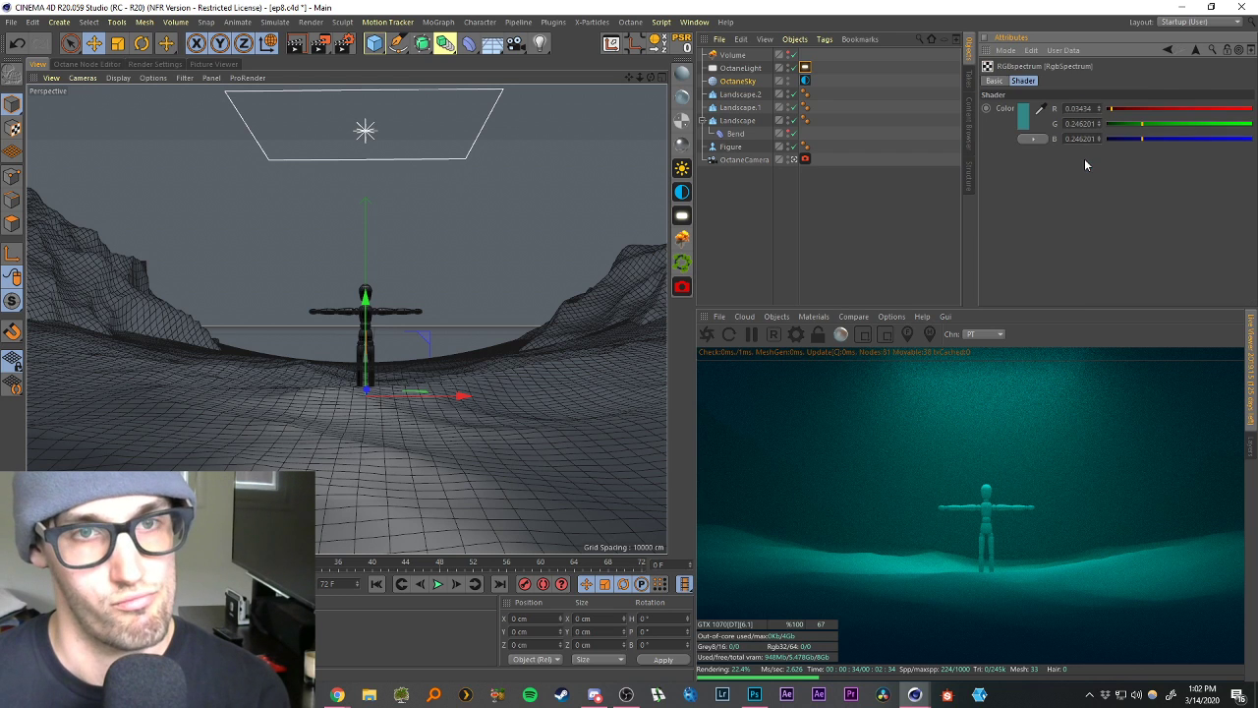
click(1029, 120)
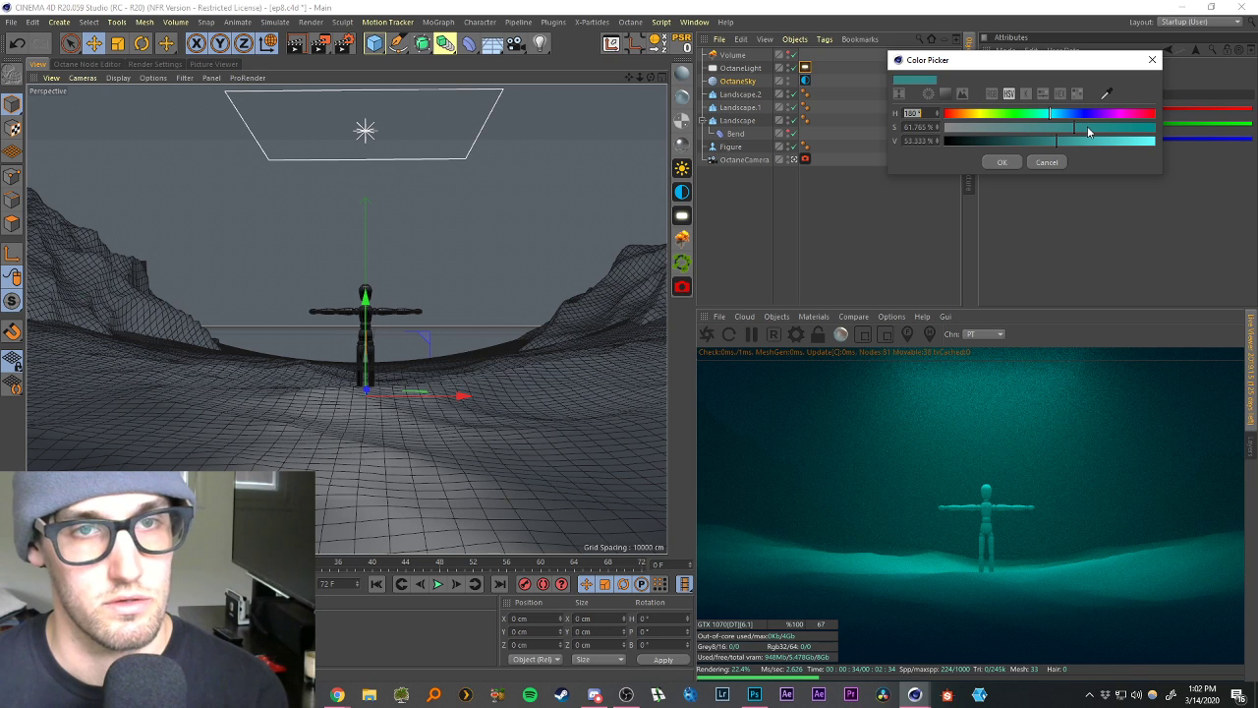
click(1088, 126)
click(1074, 140)
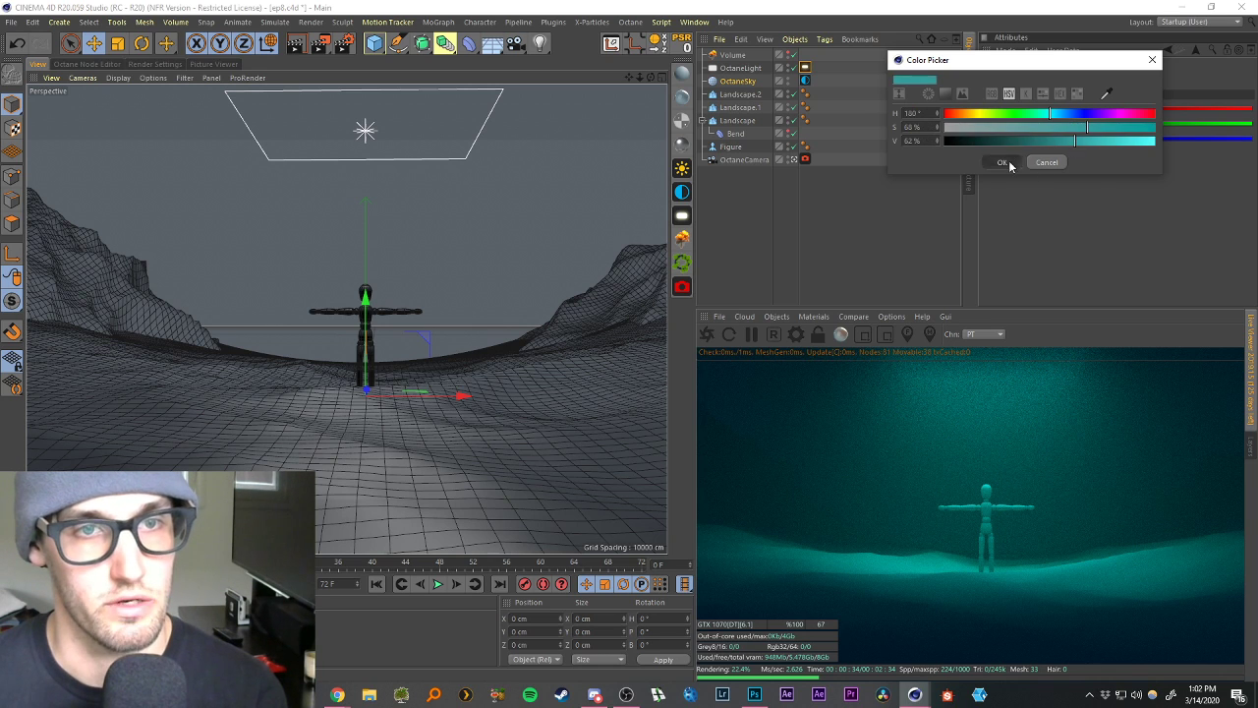
click(1001, 161)
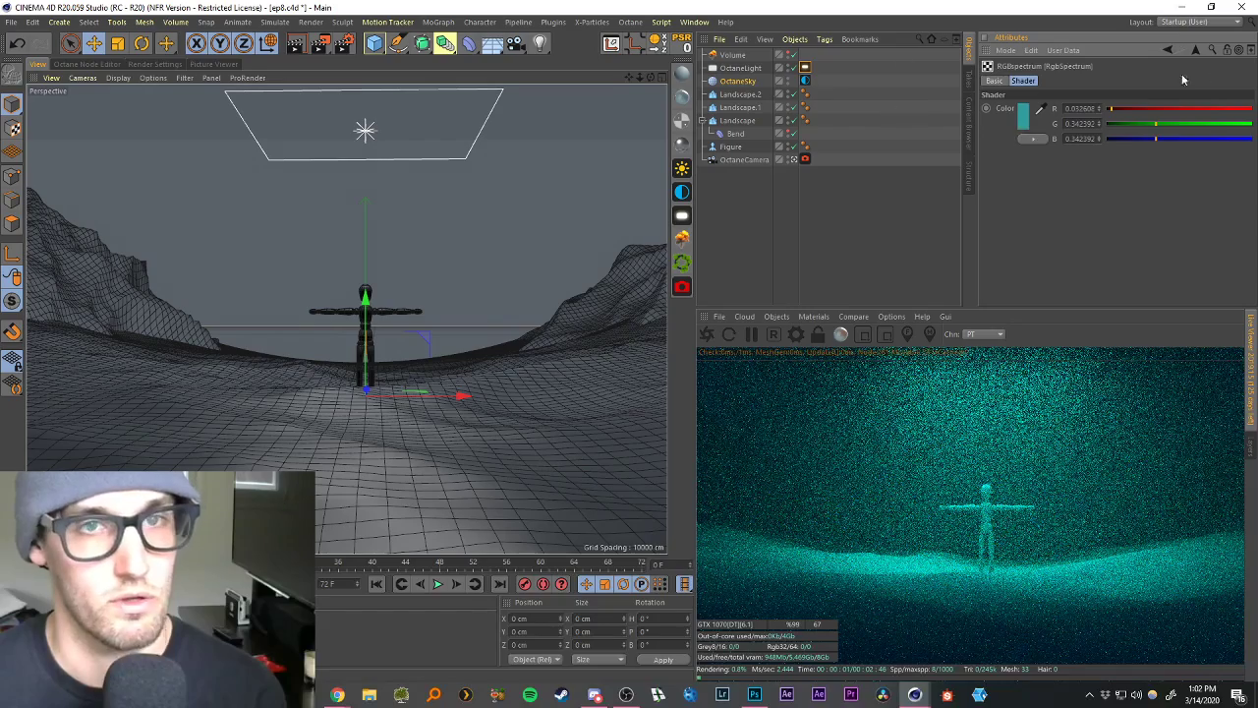
Set the OctaneLight's power to 25.
click(1168, 51)
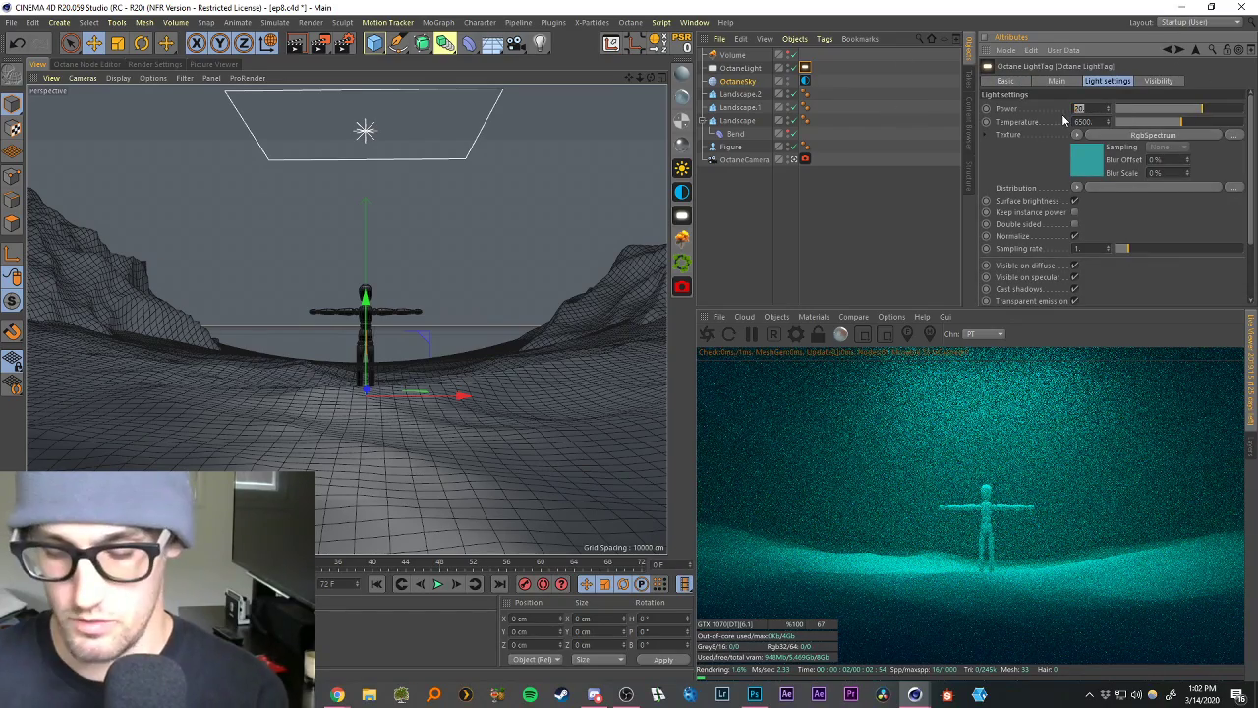
text(40)
key(Return)
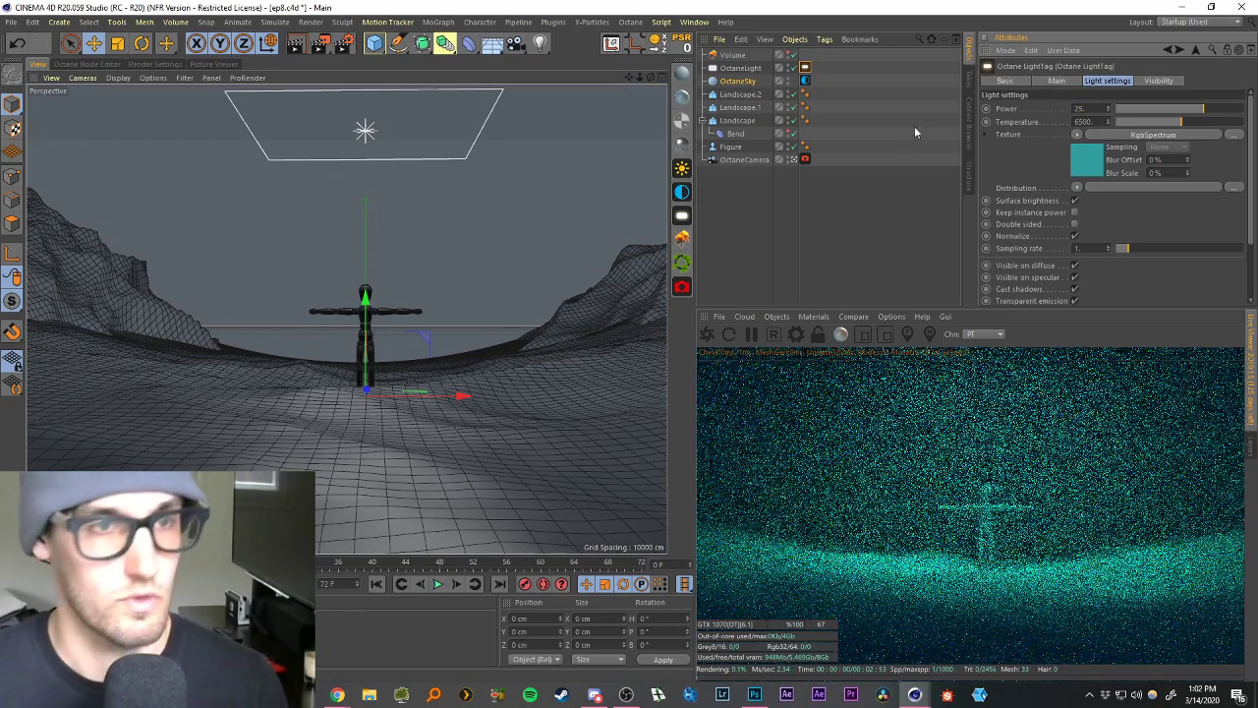
click(914, 126)
Raise the OctaneLight above the figure to a height of about 771 cm, working outside the camera view and returning to it.
click(739, 68)
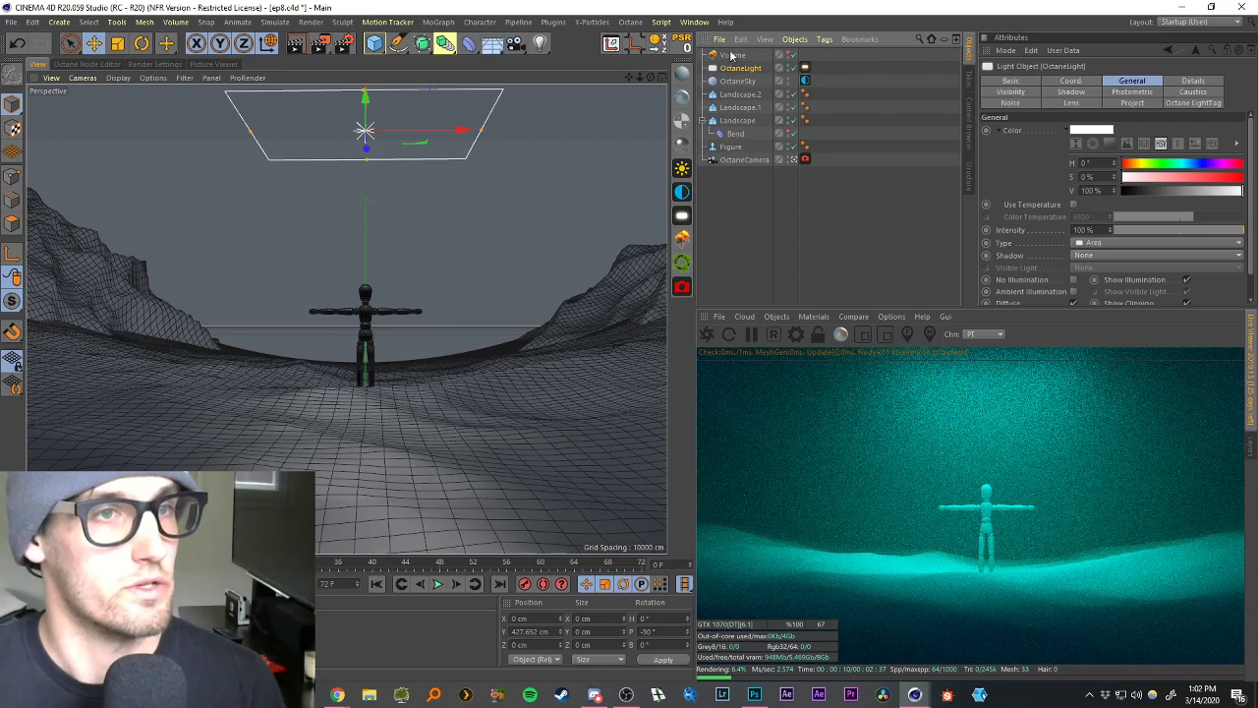
click(794, 160)
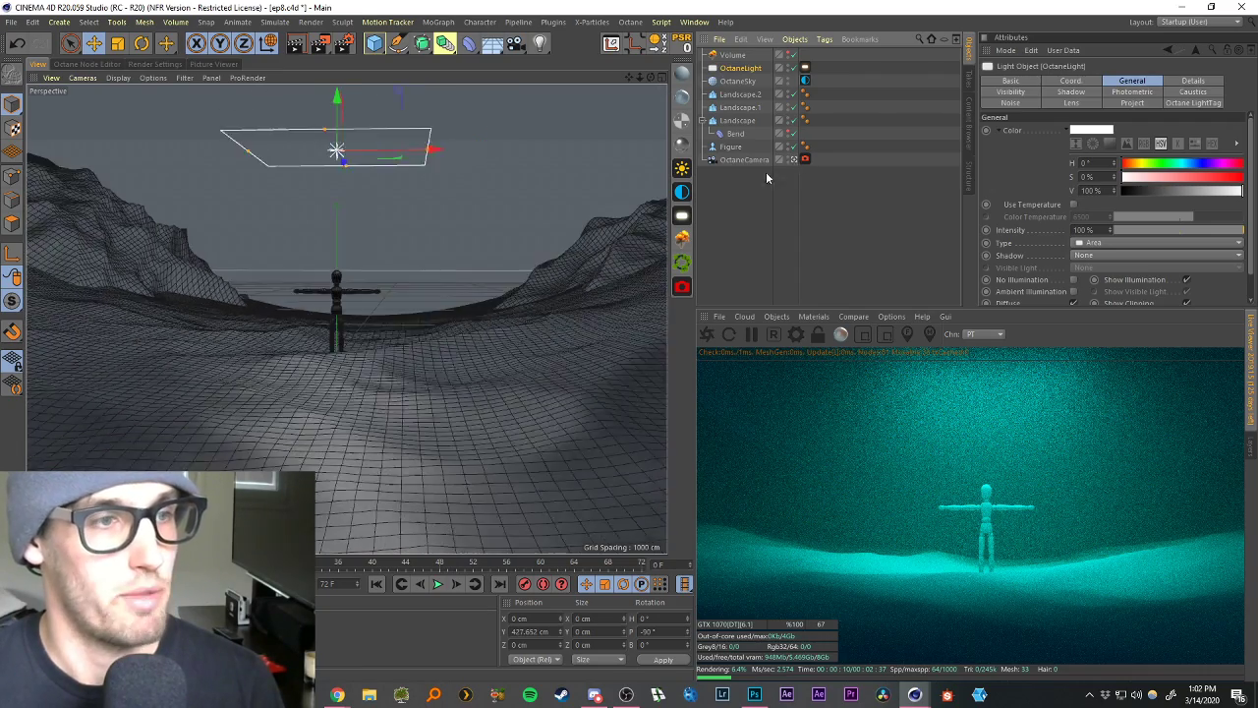
scroll(385, 216, down, 4)
alt+middle_drag(420, 131, 483, 200)
key(r)
key(e)
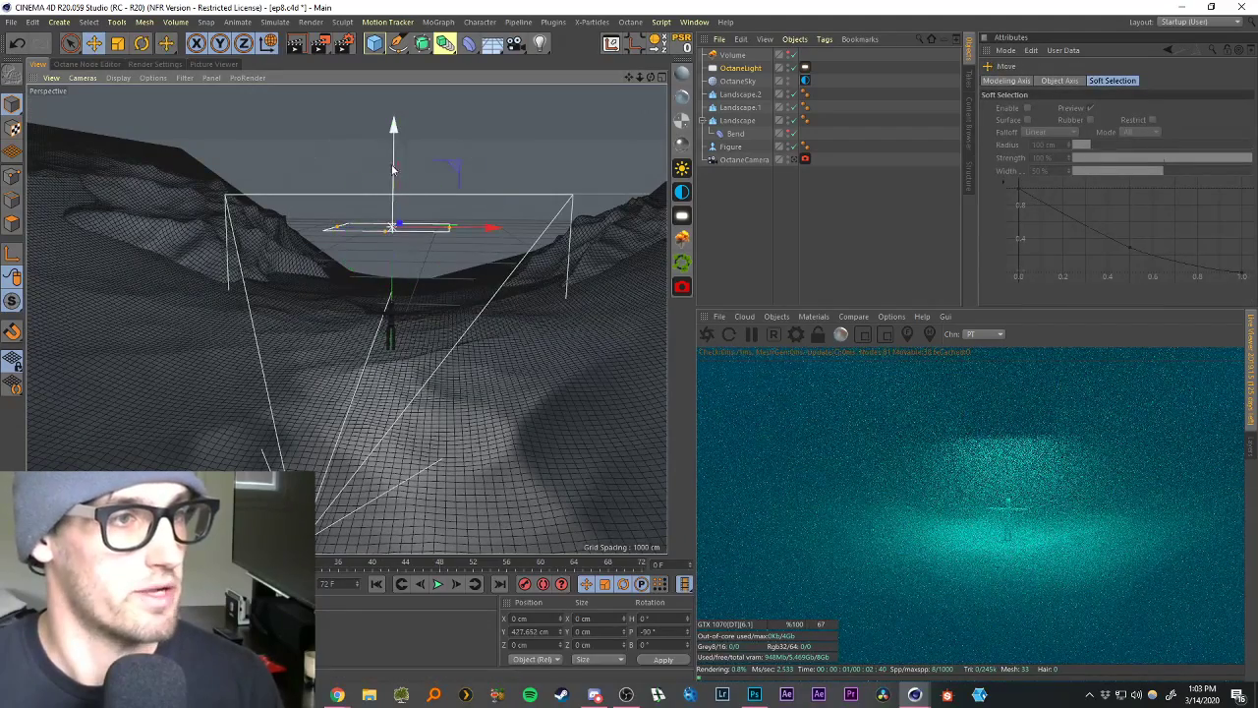
drag(394, 148, 399, 35)
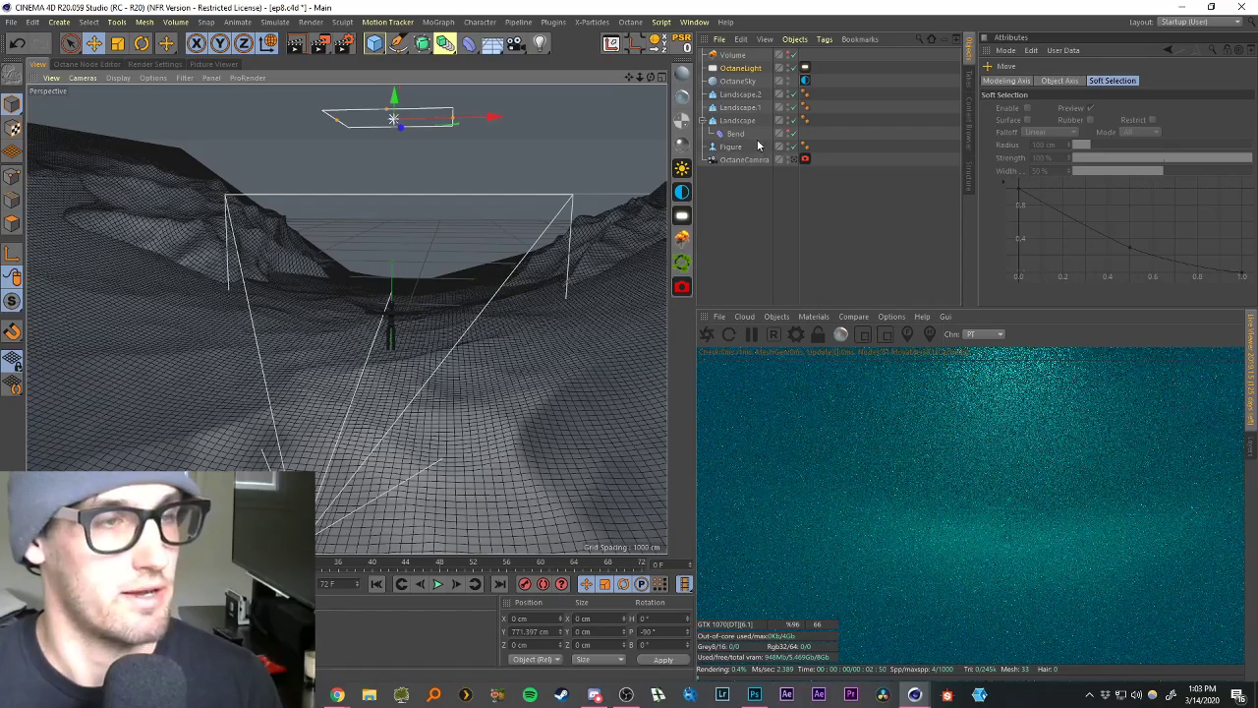
click(795, 161)
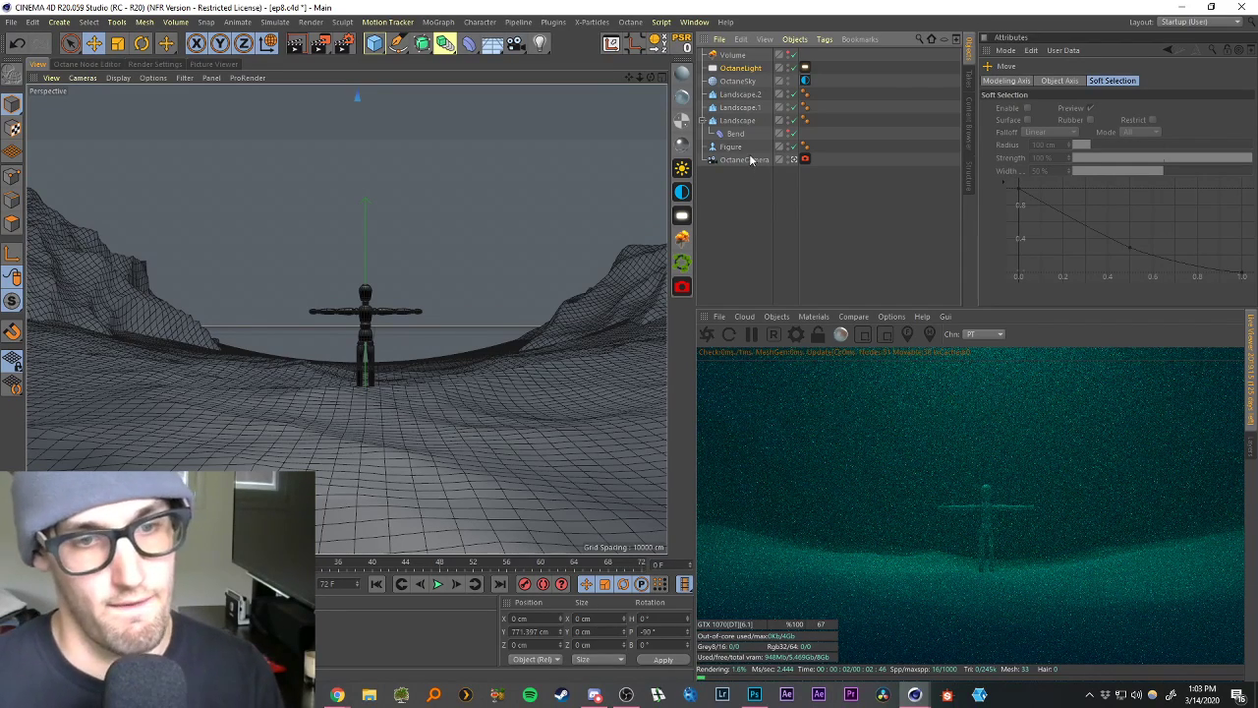
Set the OctaneLight's power to 35.
click(739, 67)
click(805, 66)
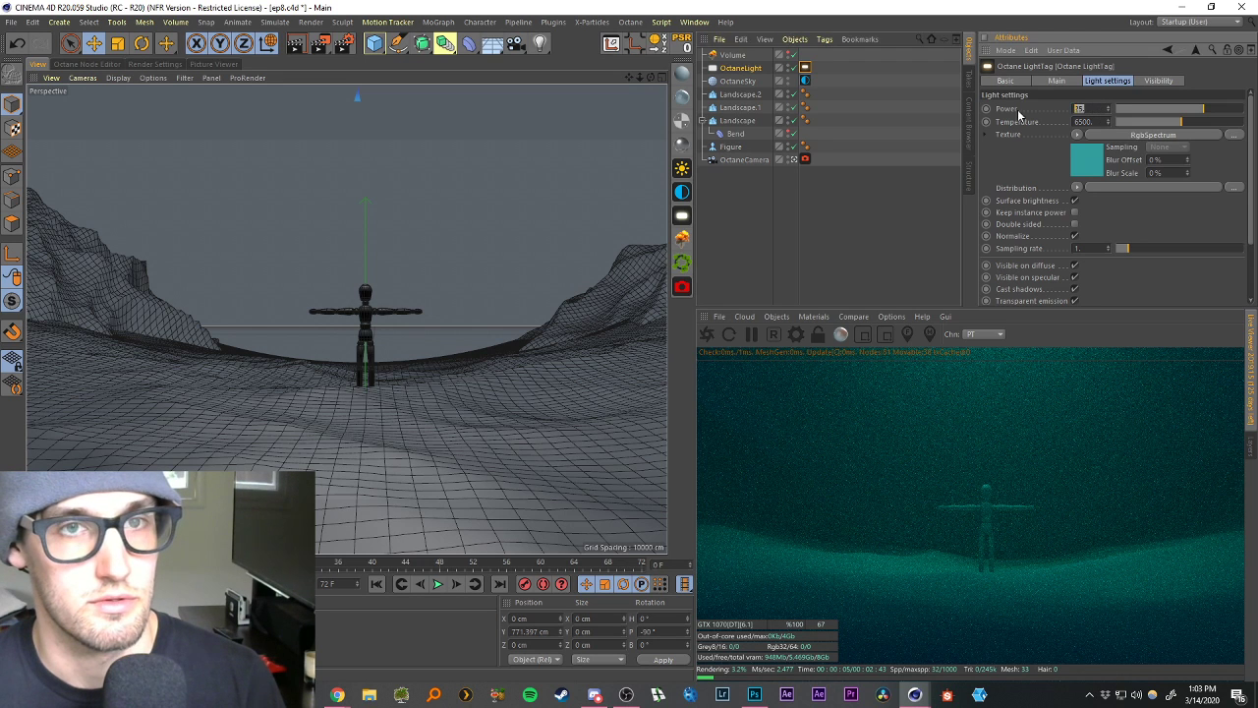
double_click(1081, 108)
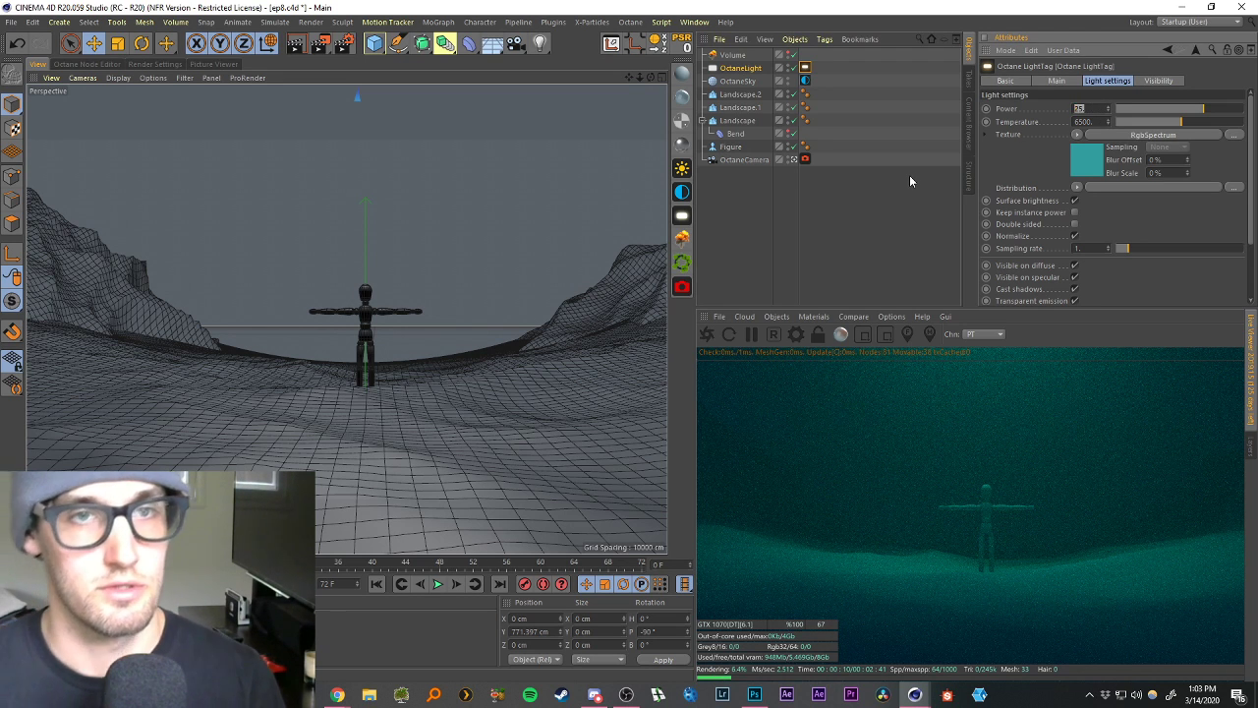
text(35)
key(Return)
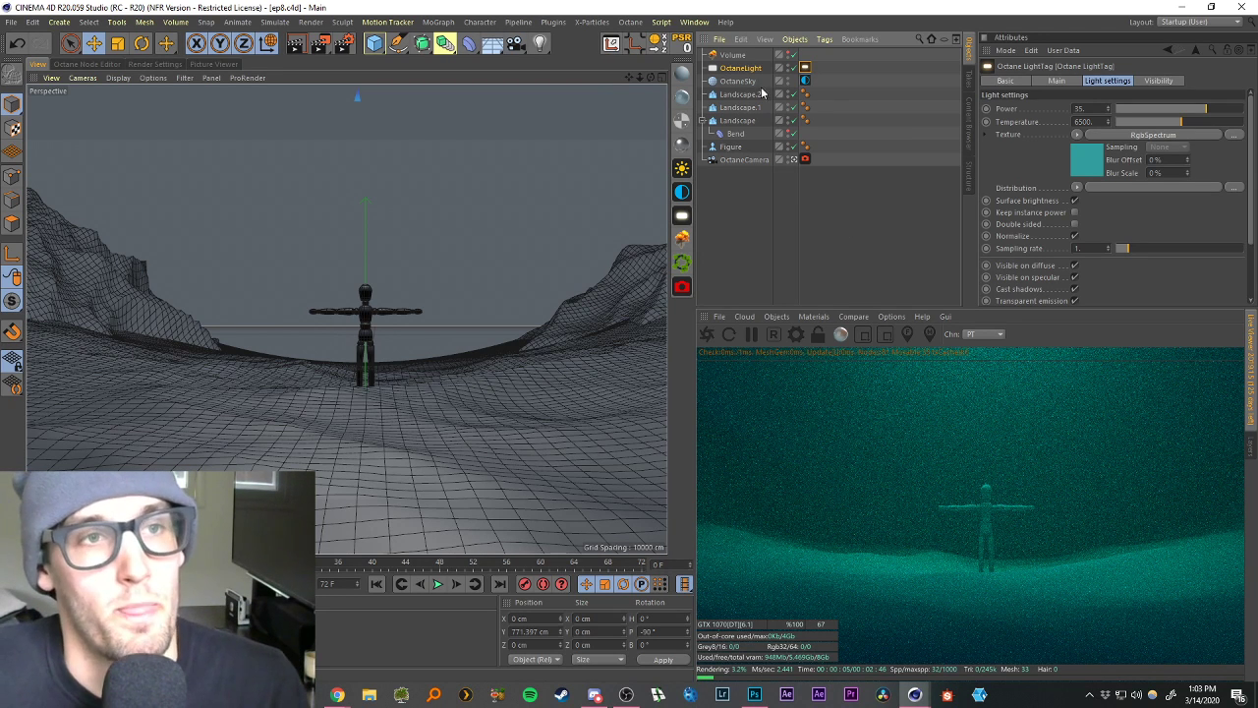
Brighten the OctaneSky environment colour to about 0.32 green and 0.87 blue, keeping the OctaneLight disabled only during the adjustment.
click(794, 67)
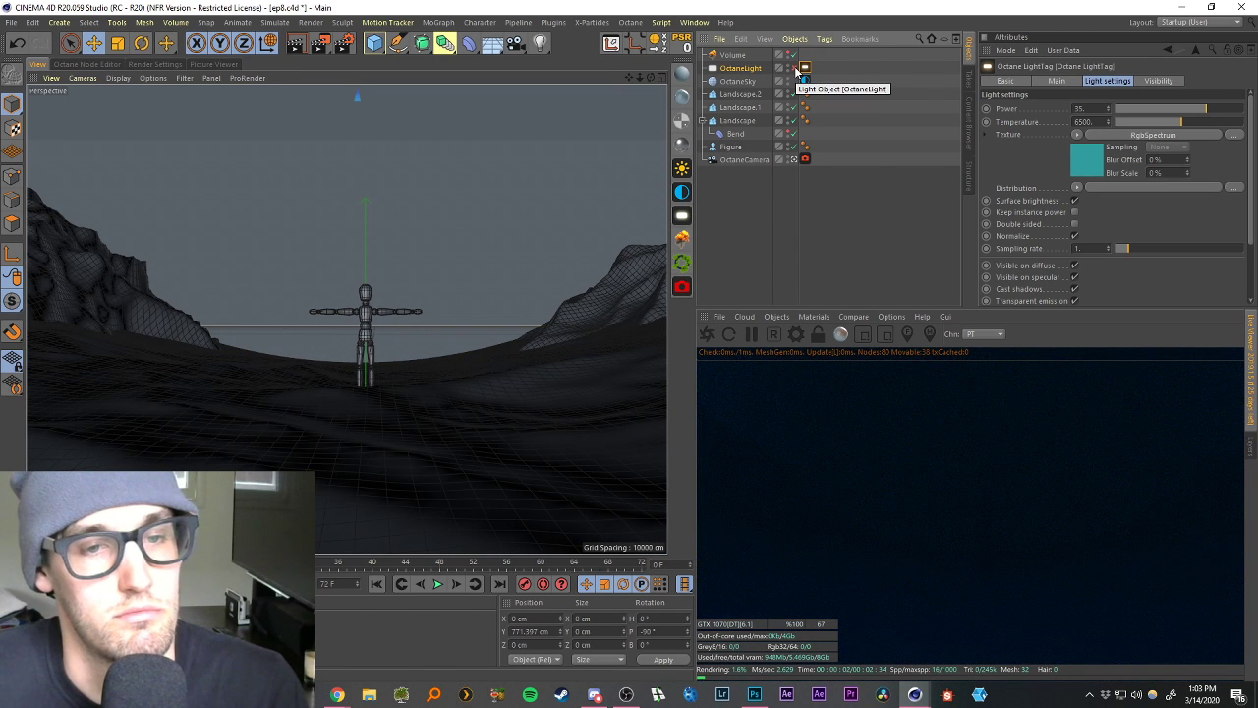
click(731, 55)
click(734, 81)
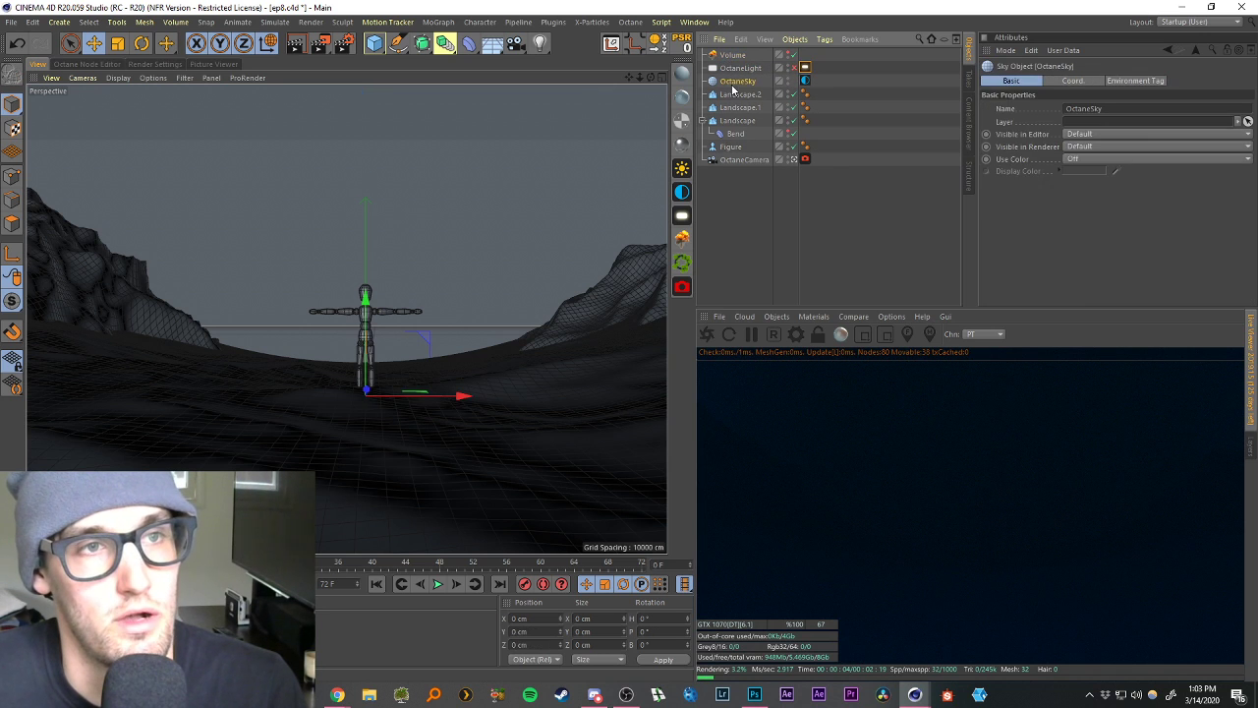
click(804, 81)
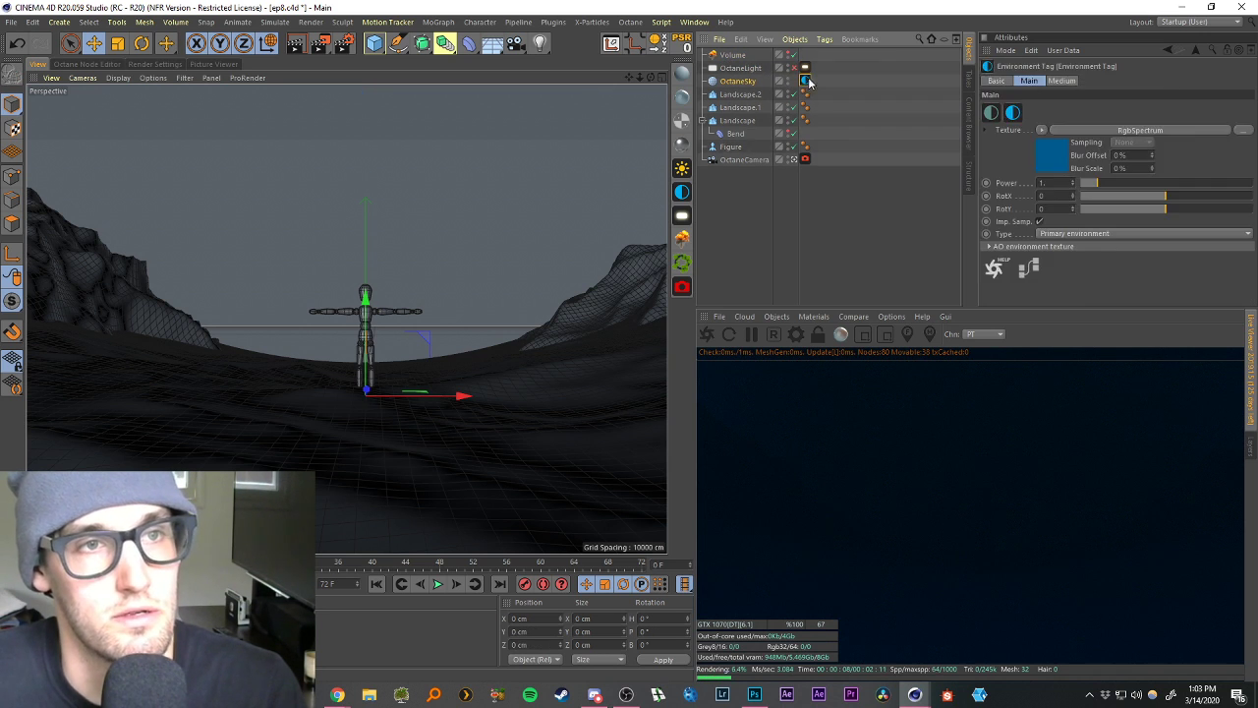
click(1048, 147)
click(1023, 118)
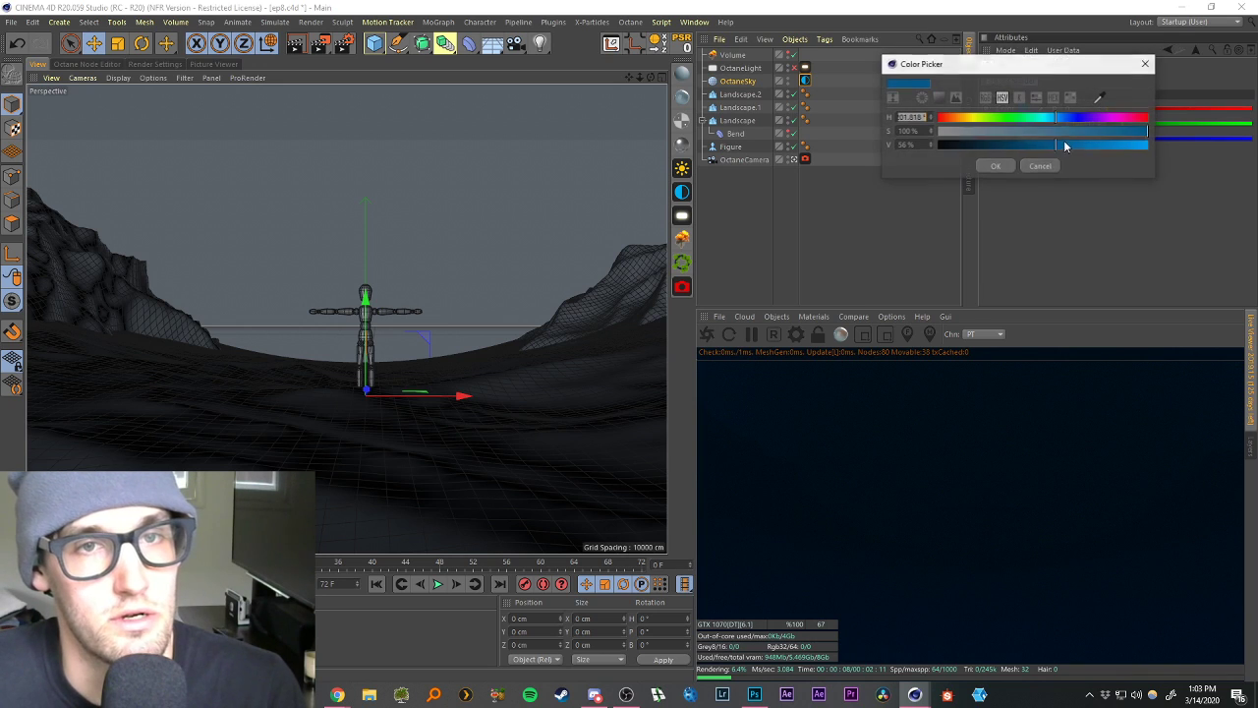
click(1137, 145)
click(995, 166)
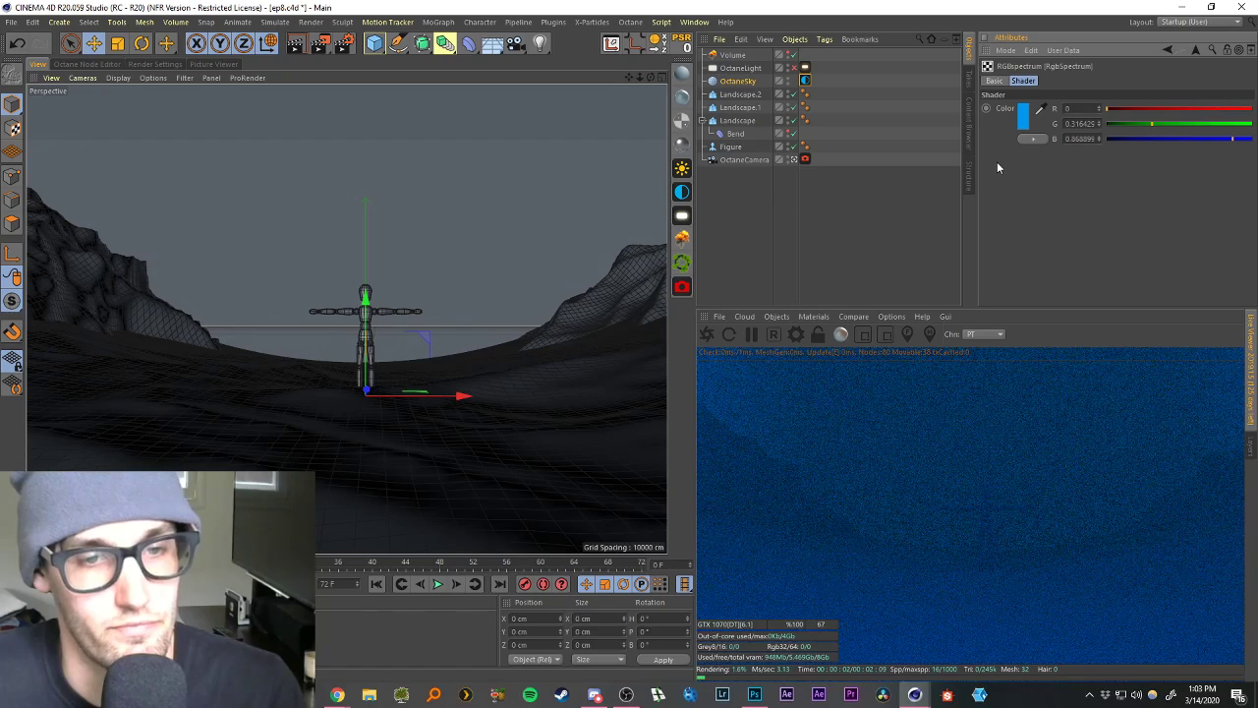
click(793, 69)
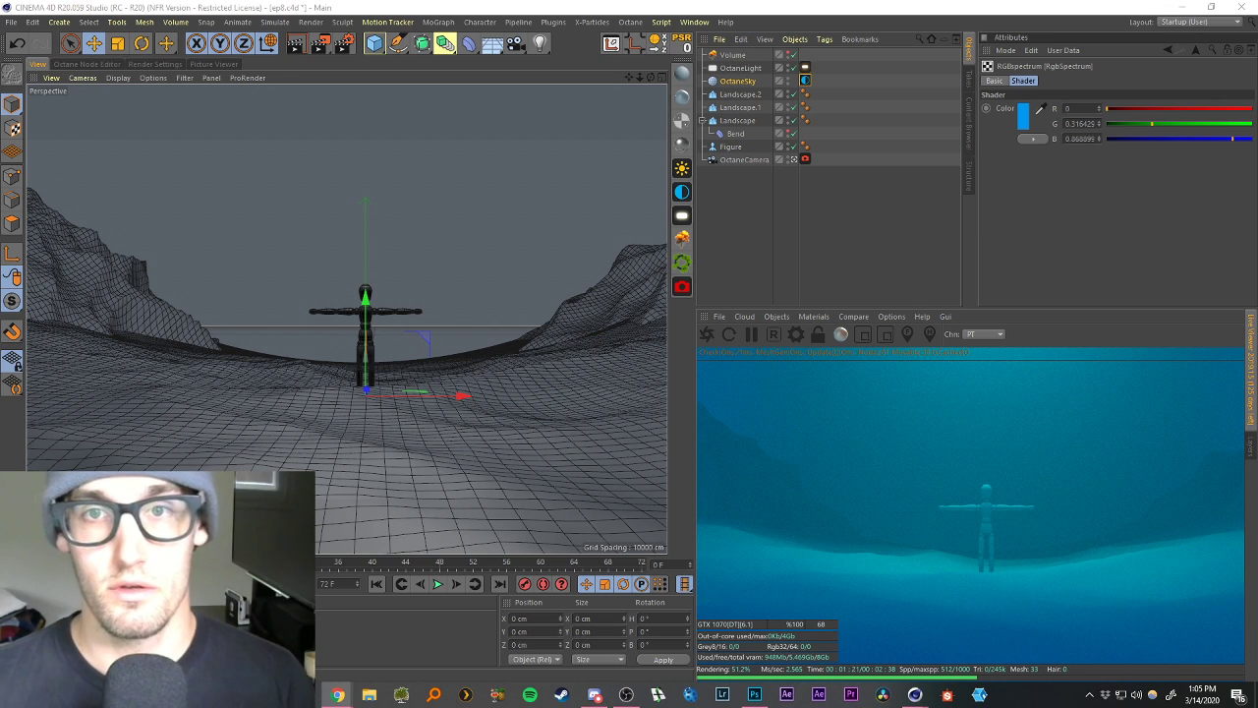
Switch to Quixel Megascans in Chrome and search for sand within the Surfaces category.
click(337, 695)
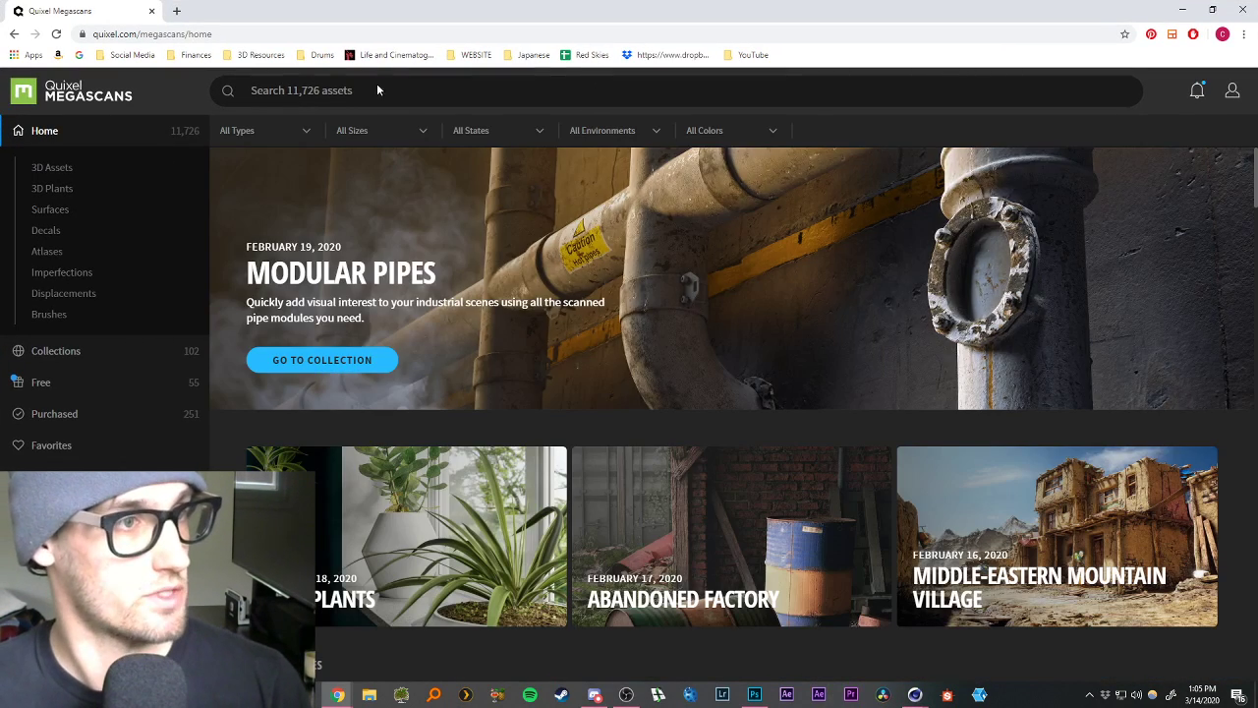
click(376, 90)
text(sand)
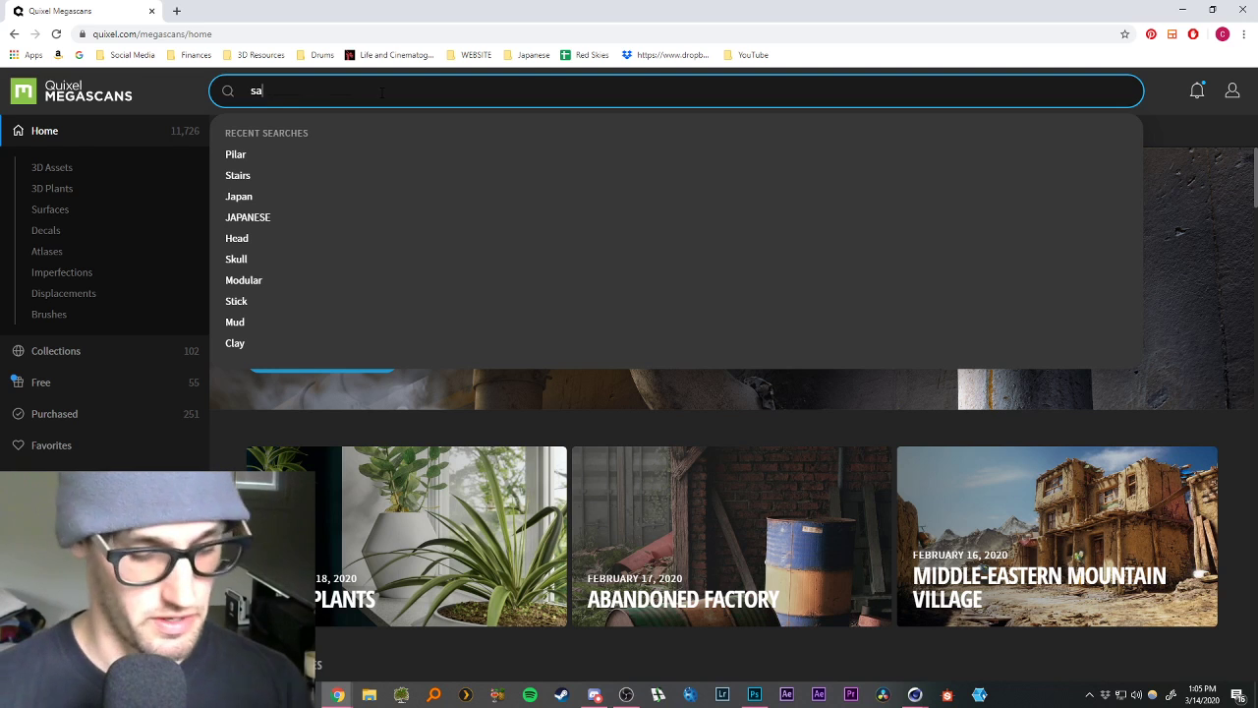
key(Return)
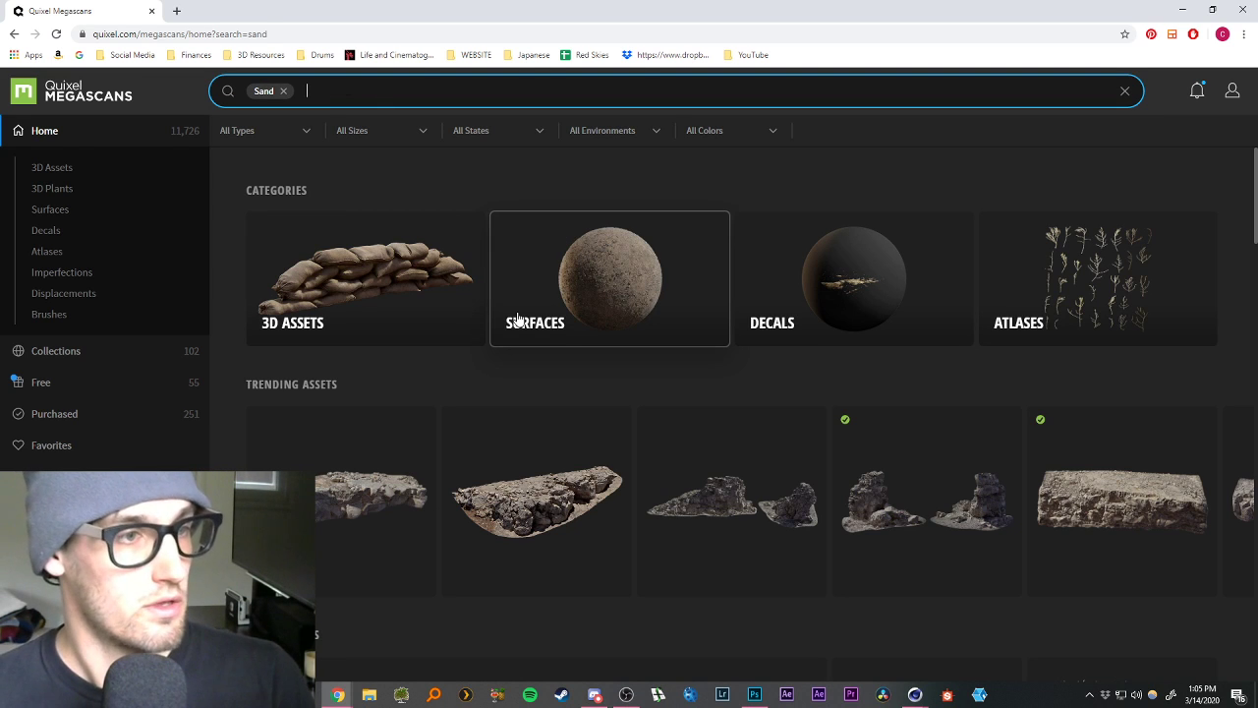
click(580, 279)
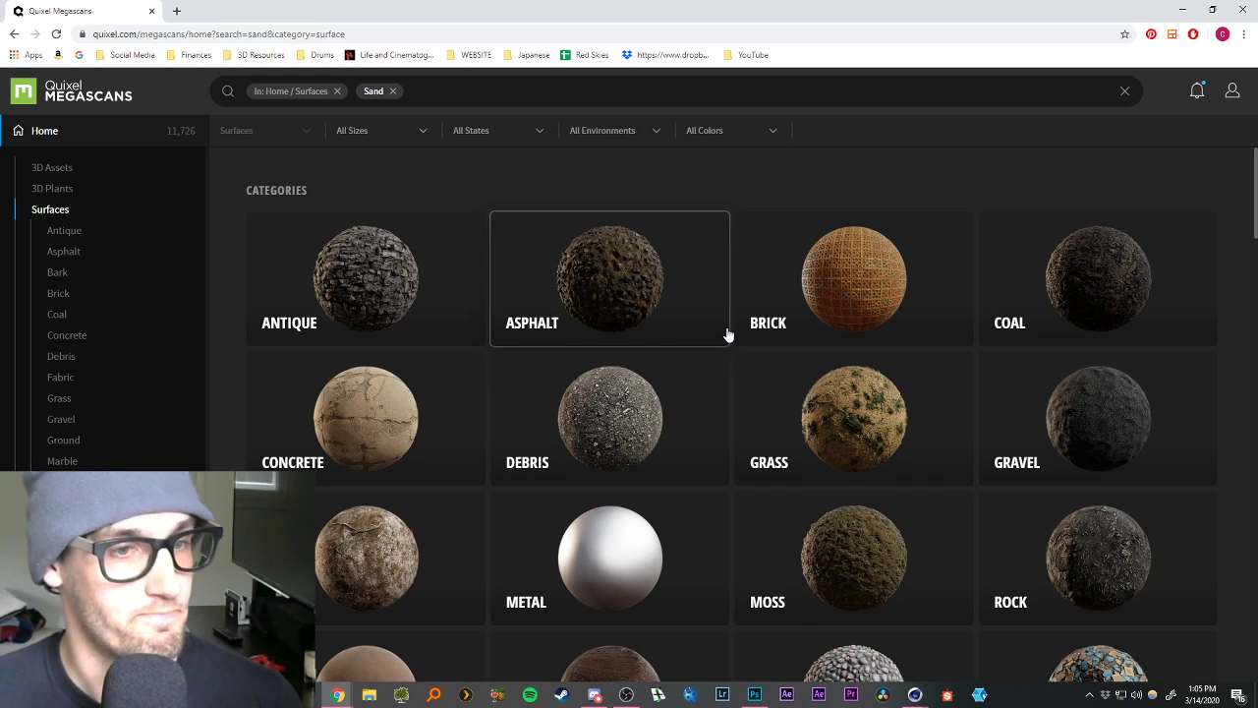
Browse the sand surface results and preview Thai Rippled Sand 2x2 M and Thai Seaweed On Sand 2x2 M, closing each preview.
scroll(737, 334, down, 3)
scroll(751, 354, down, 3)
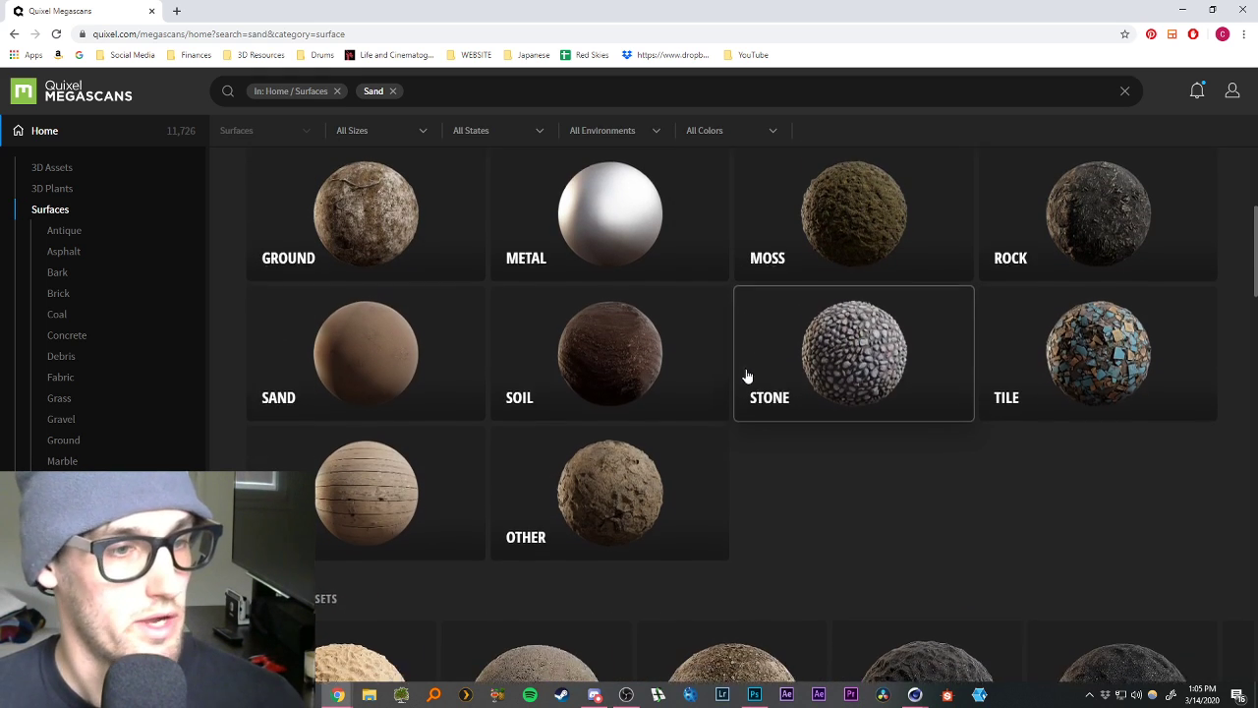
scroll(757, 384, down, 4)
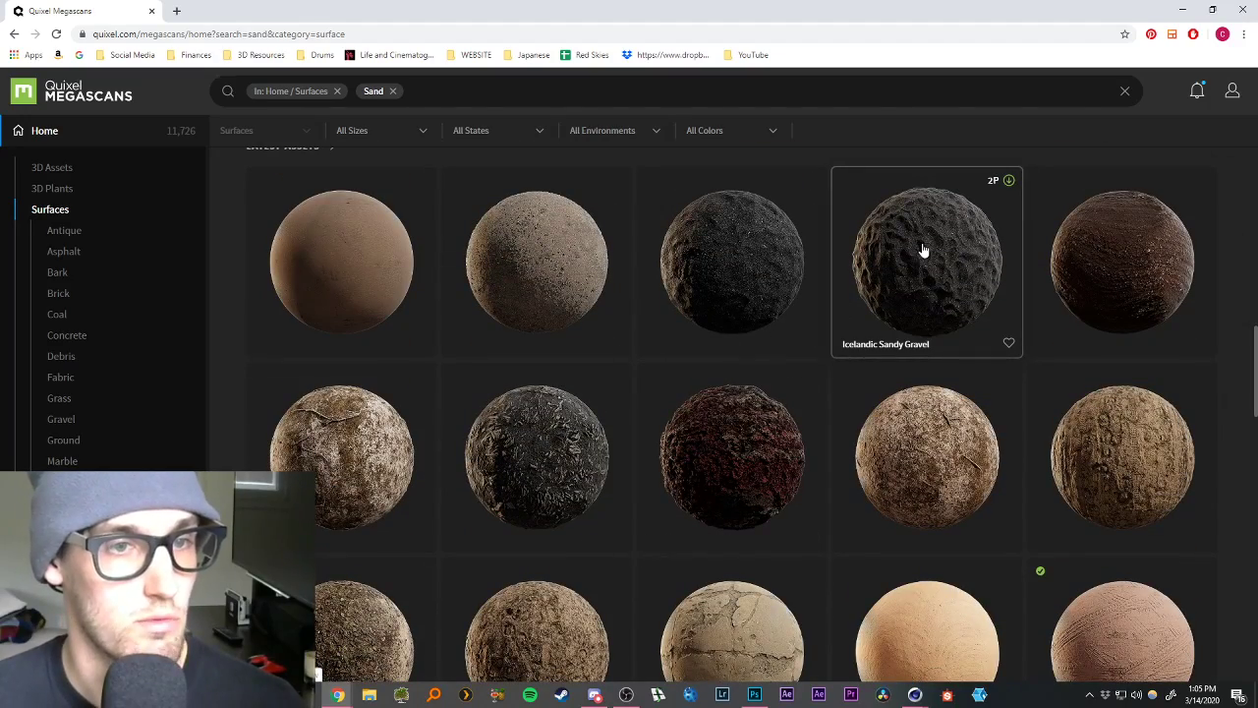
scroll(934, 248, down, 3)
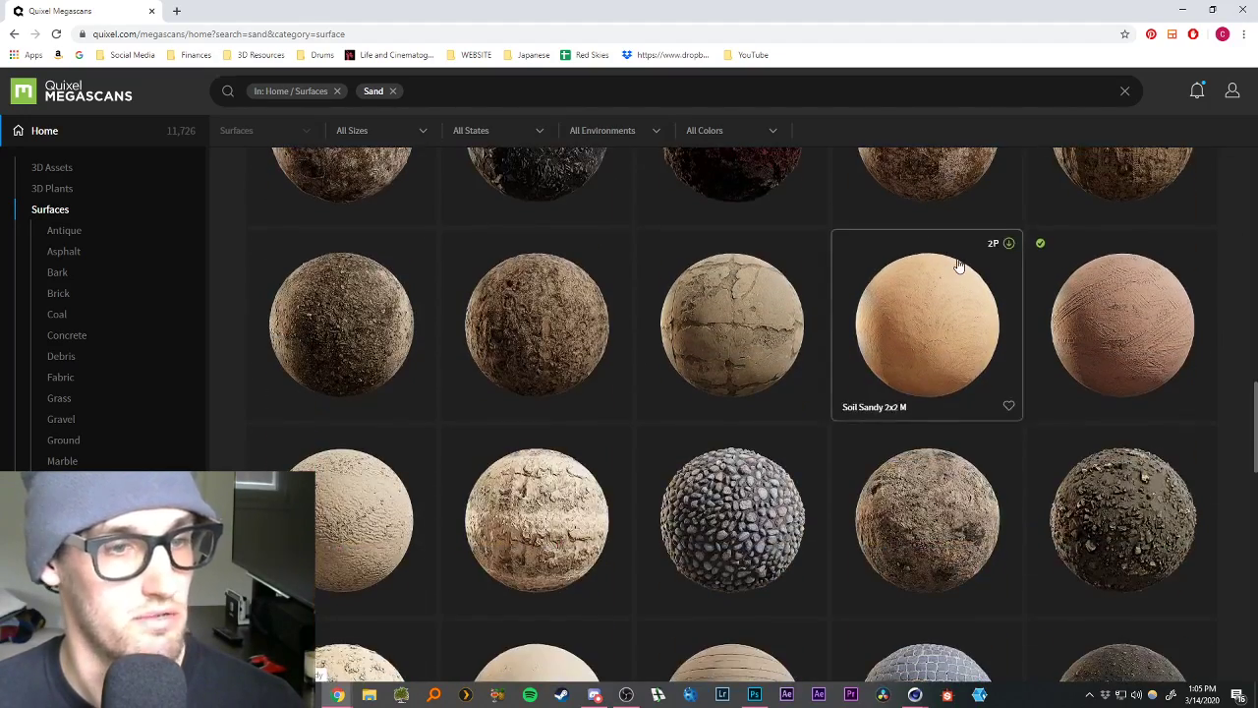
scroll(954, 263, down, 3)
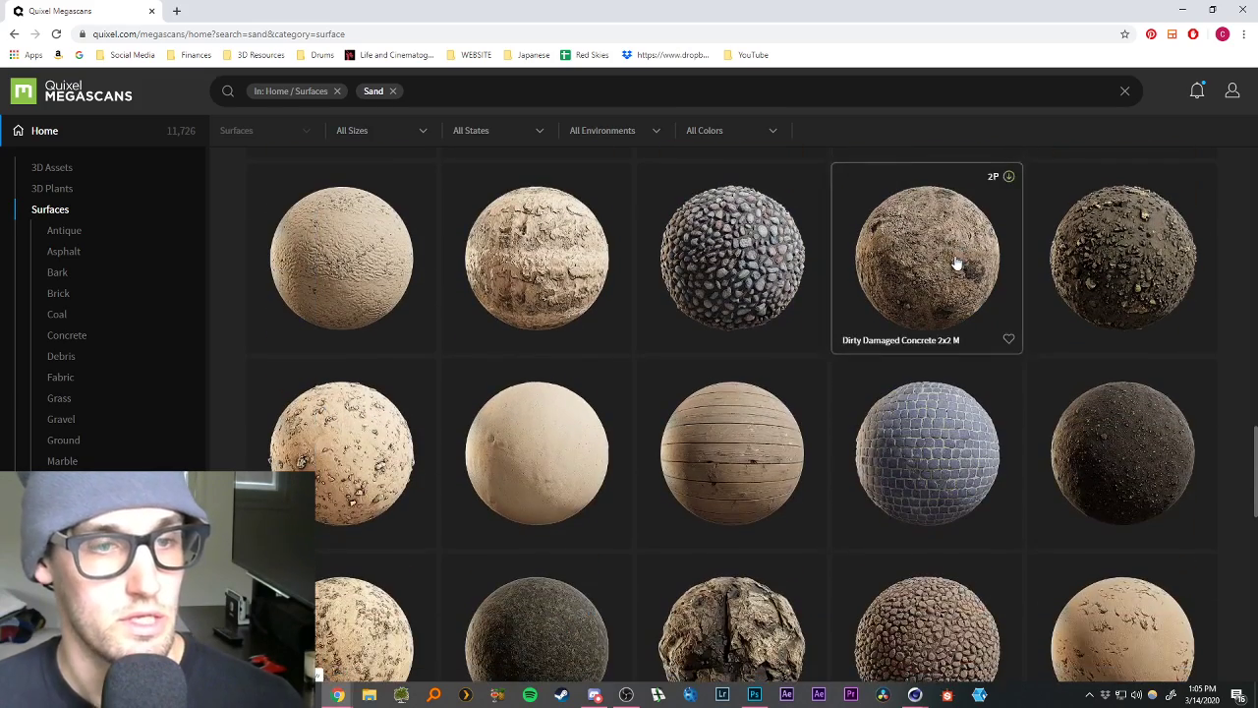
scroll(956, 265, down, 2)
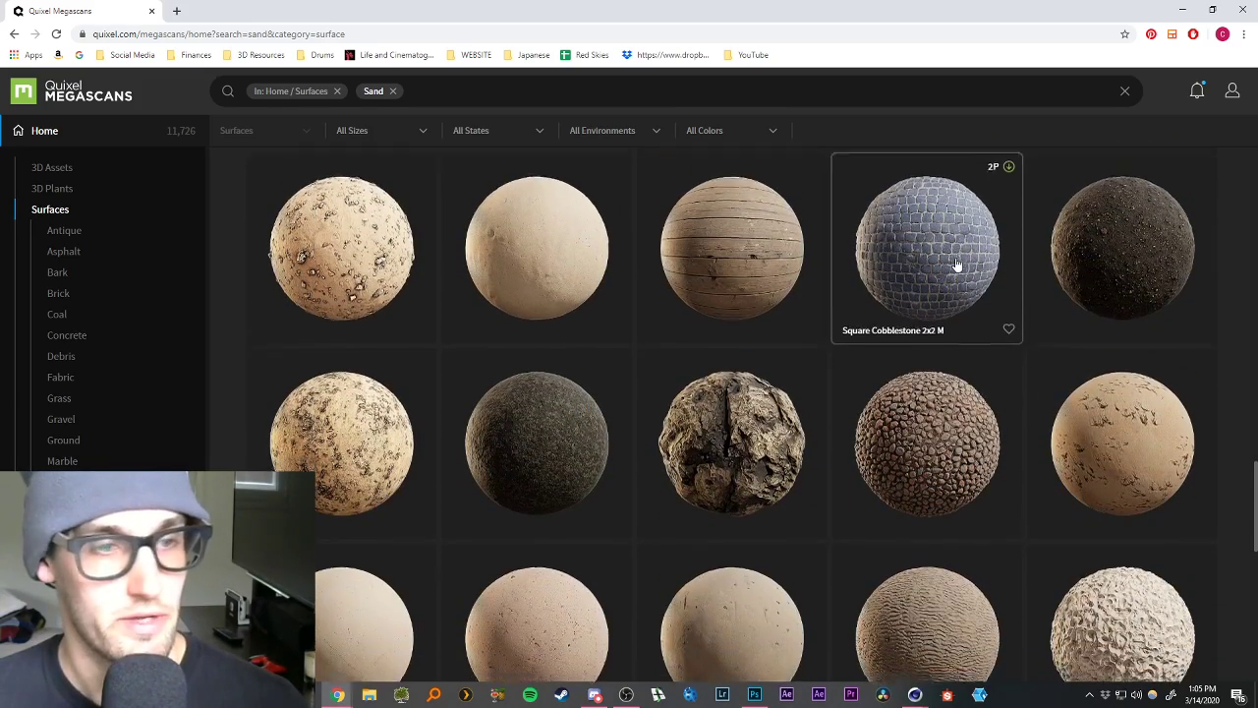
scroll(955, 266, down, 1)
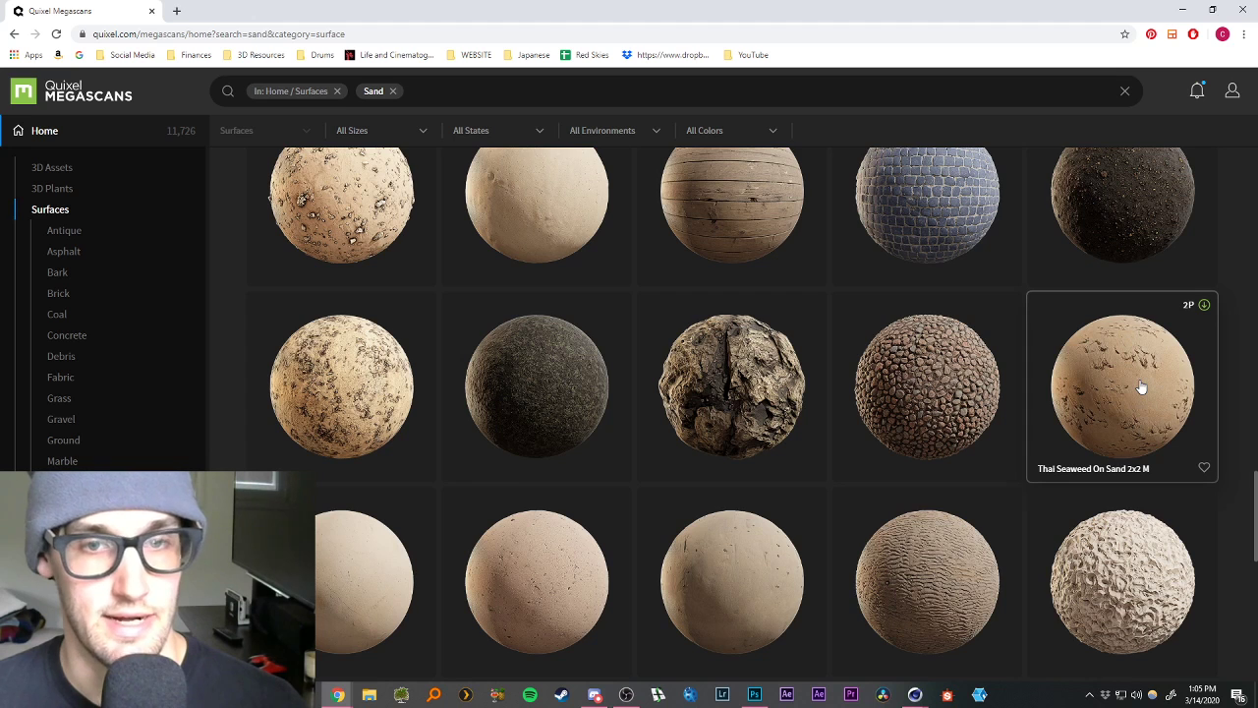
scroll(1140, 383, down, 2)
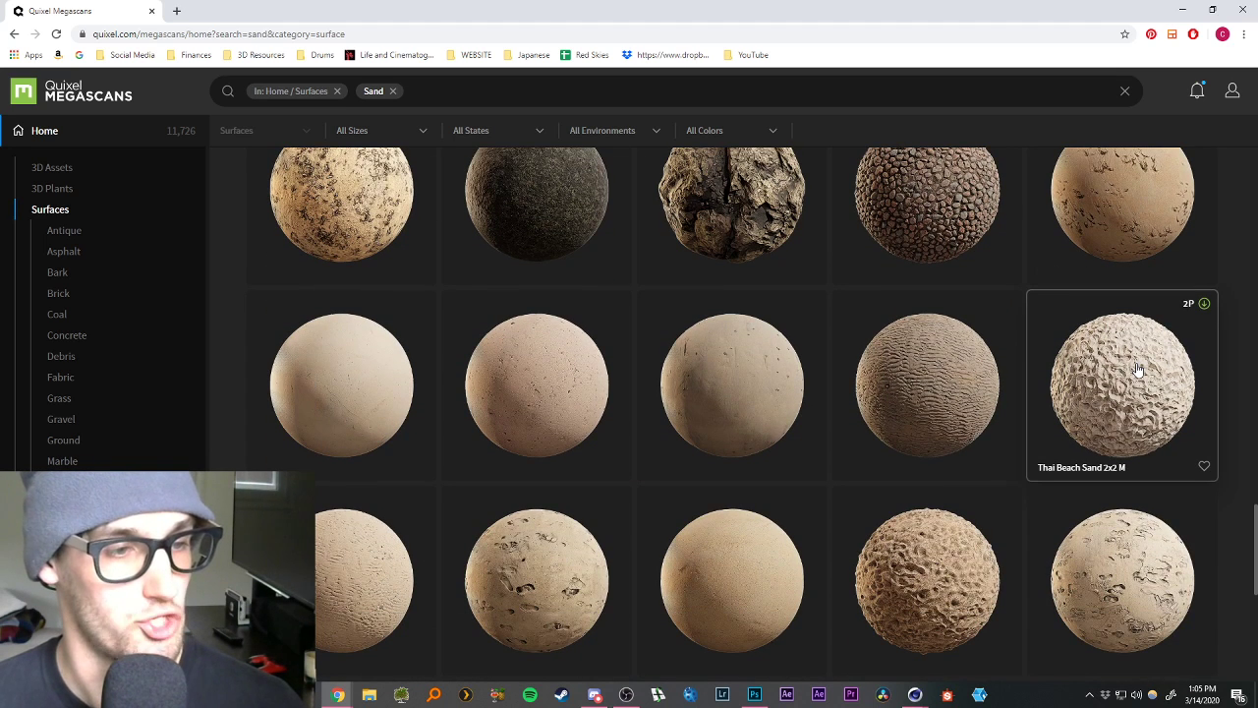
click(377, 572)
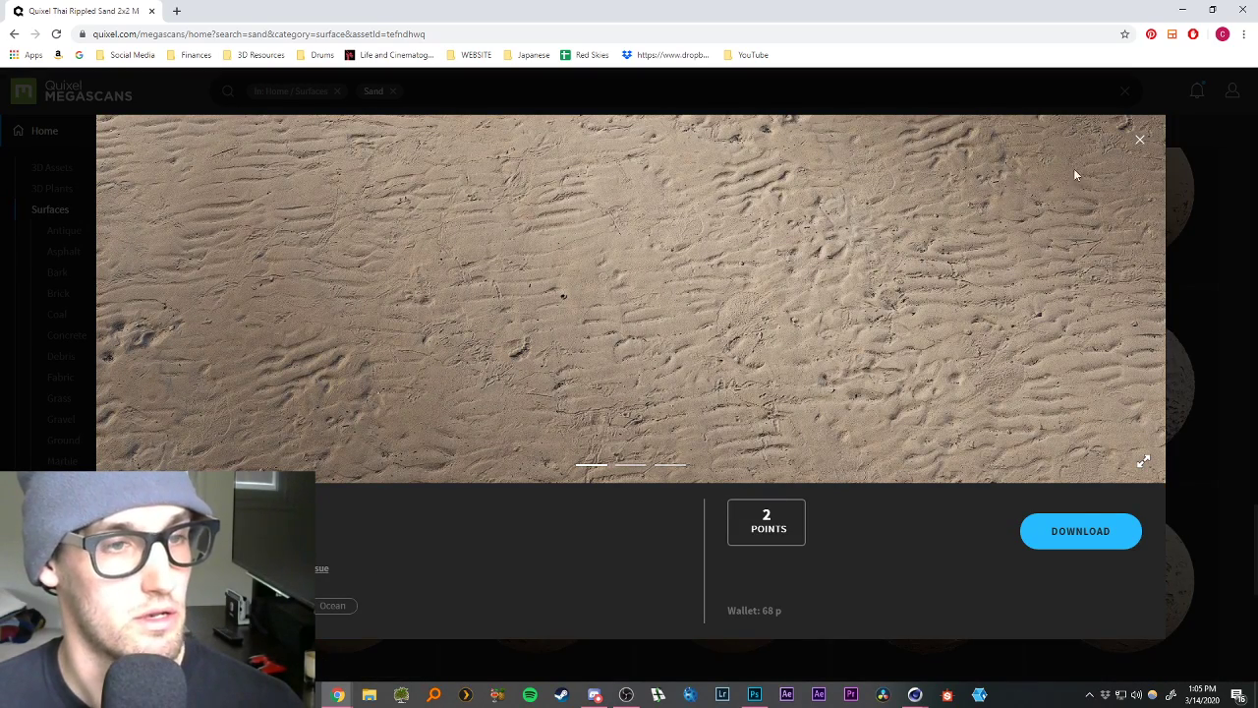
click(1139, 139)
click(1123, 201)
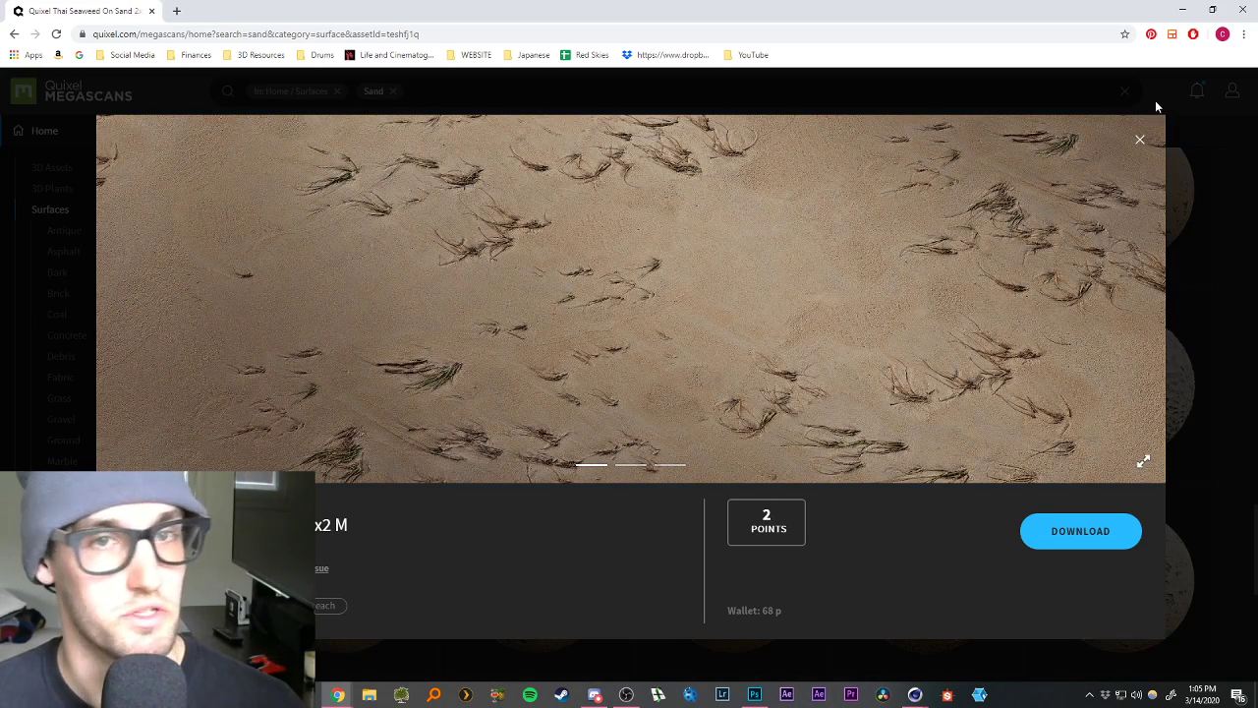
click(1139, 141)
Preview two other Thai Rippled Sand 2x2 M surfaces further down the results, closing each preview.
scroll(767, 376, down, 5)
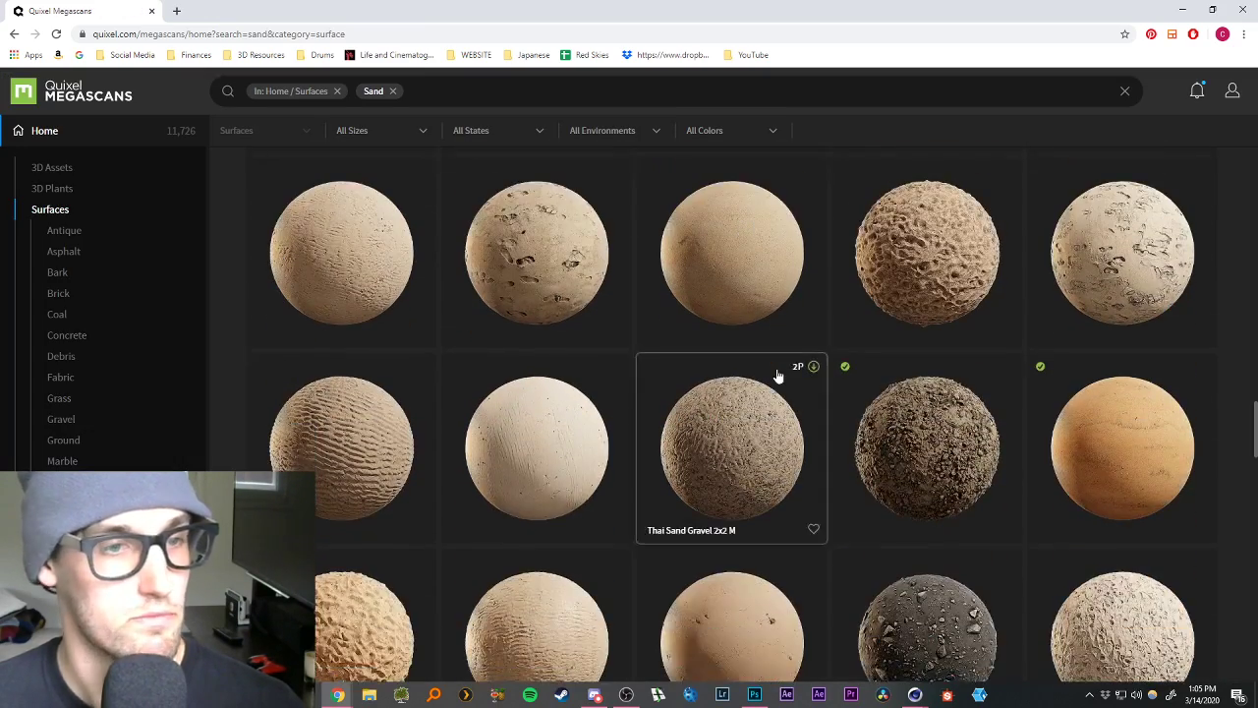
click(355, 414)
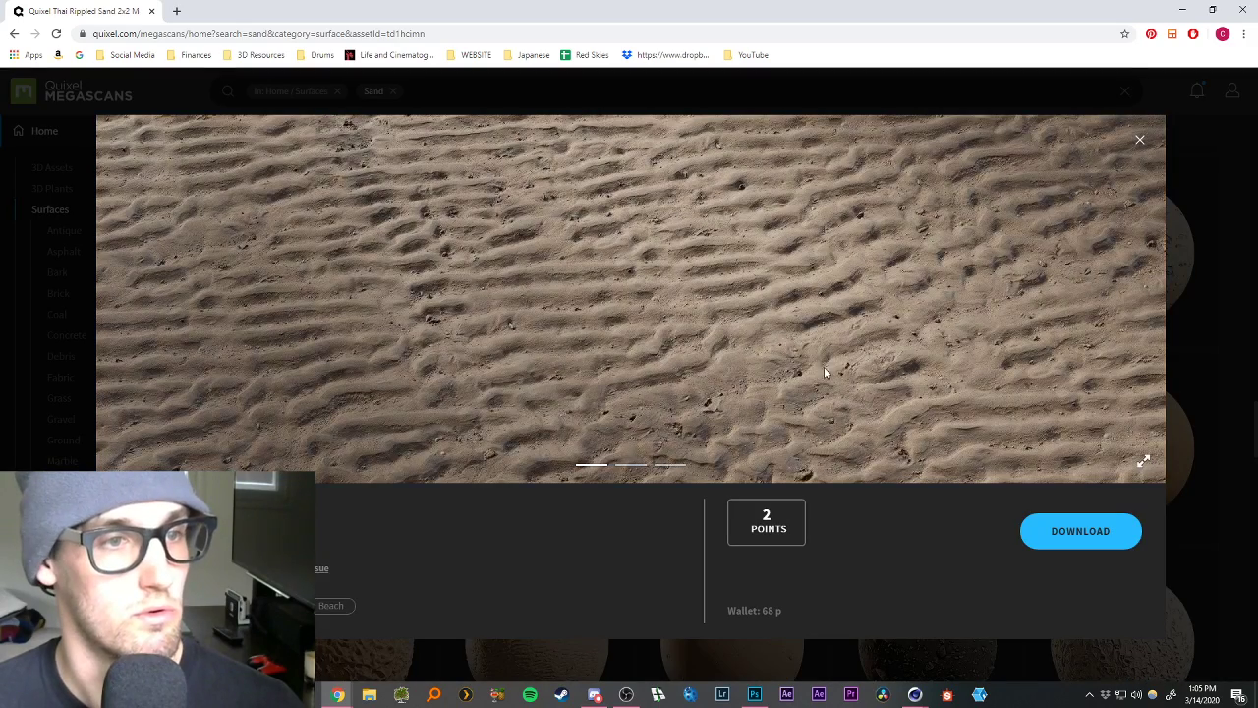
click(1141, 143)
scroll(898, 407, down, 2)
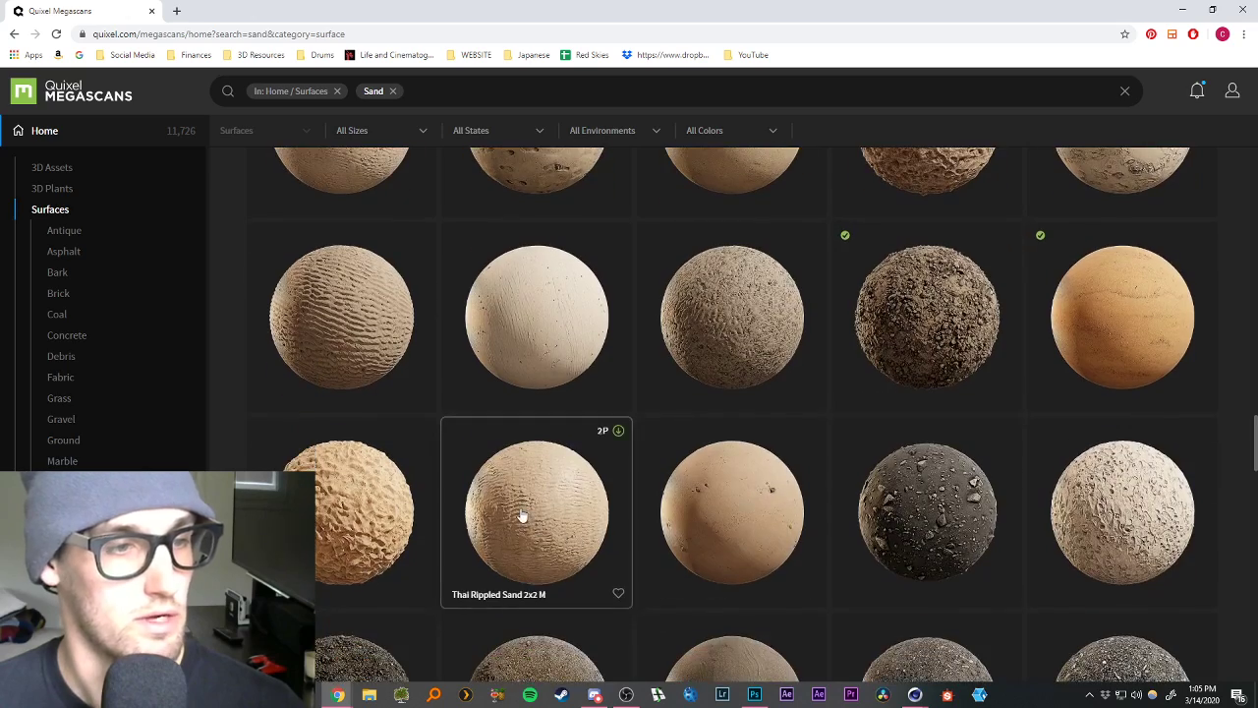
click(522, 513)
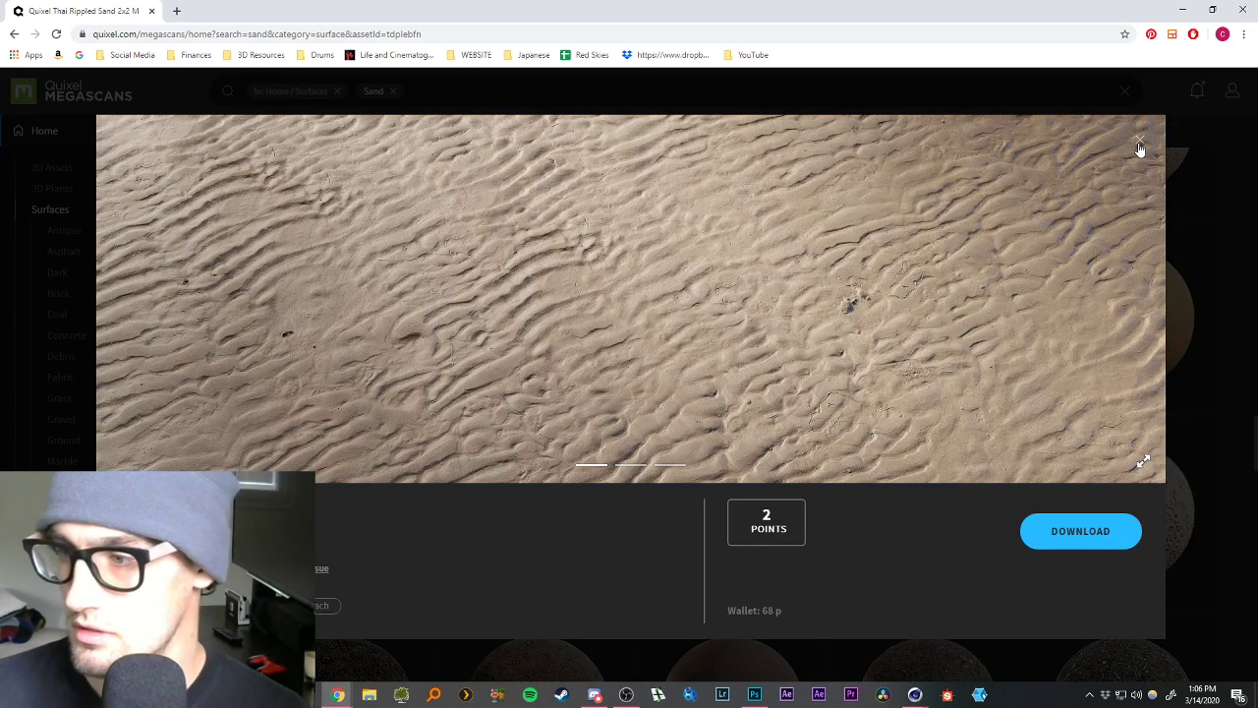
click(1141, 145)
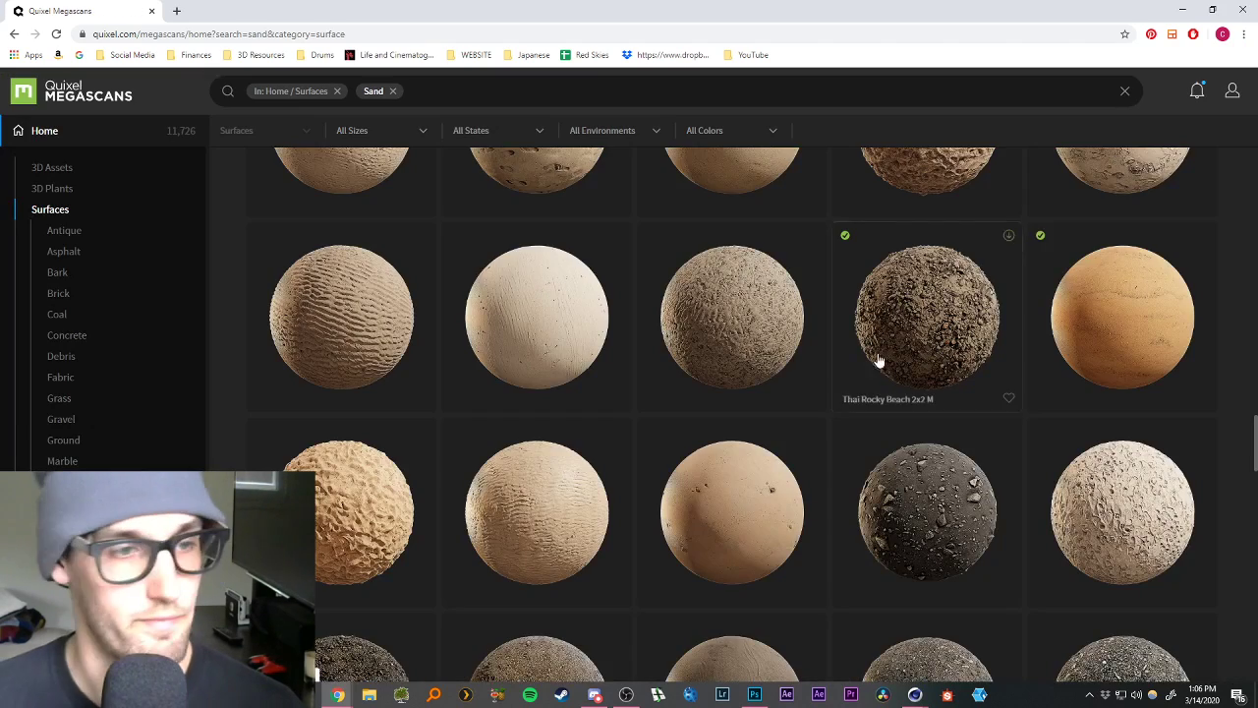
Look past the gravel and lava surfaces and preview the free Bright Desert Sand 2x2 M, closing its preview.
scroll(875, 364, down, 1)
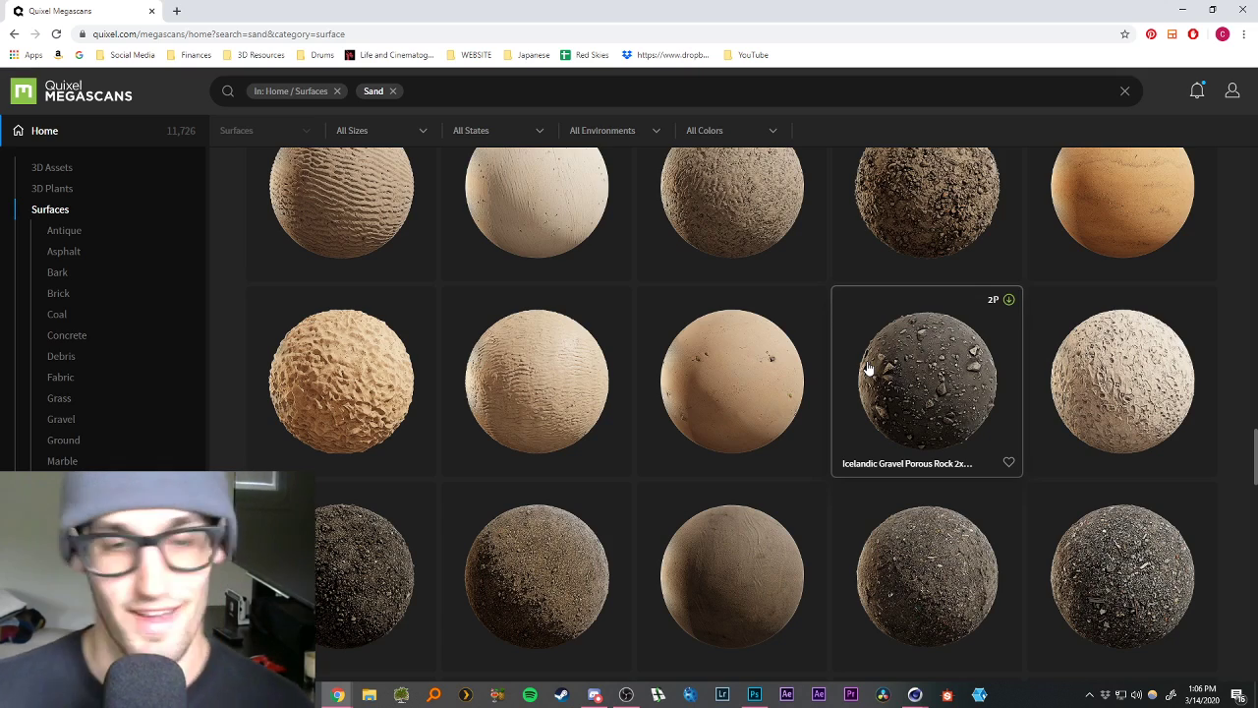
scroll(868, 368, down, 2)
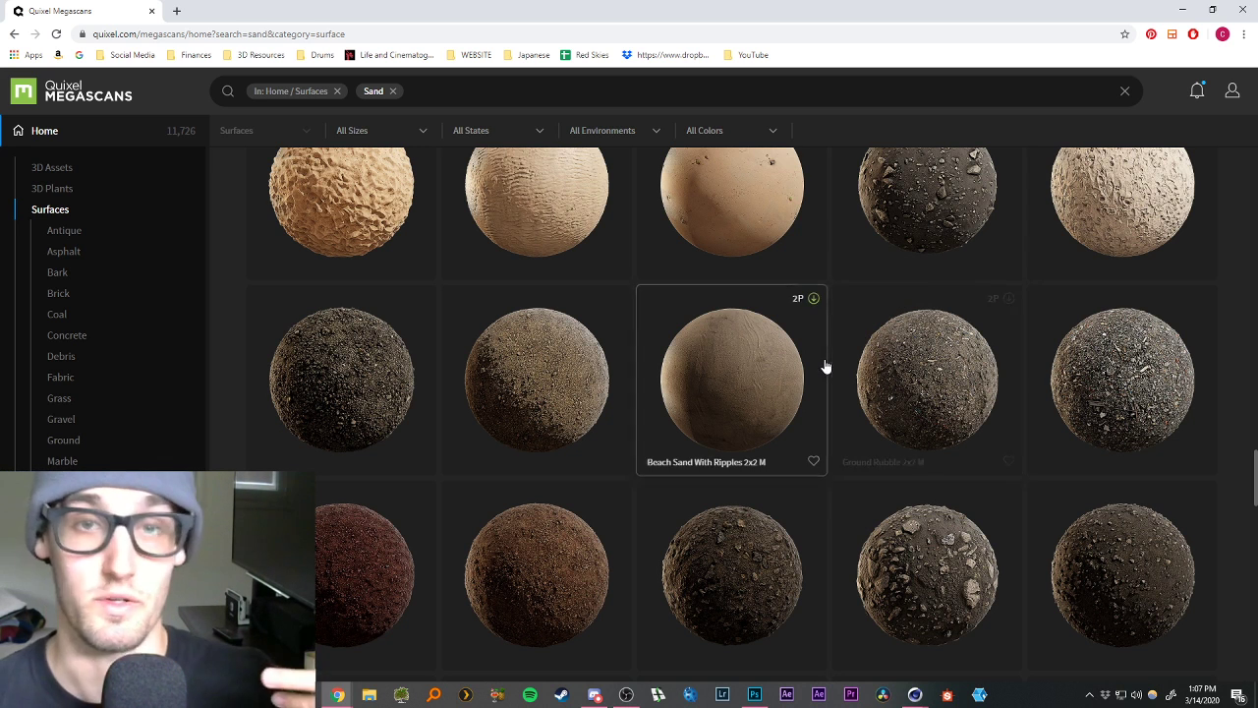
scroll(786, 353, down, 5)
scroll(797, 356, down, 2)
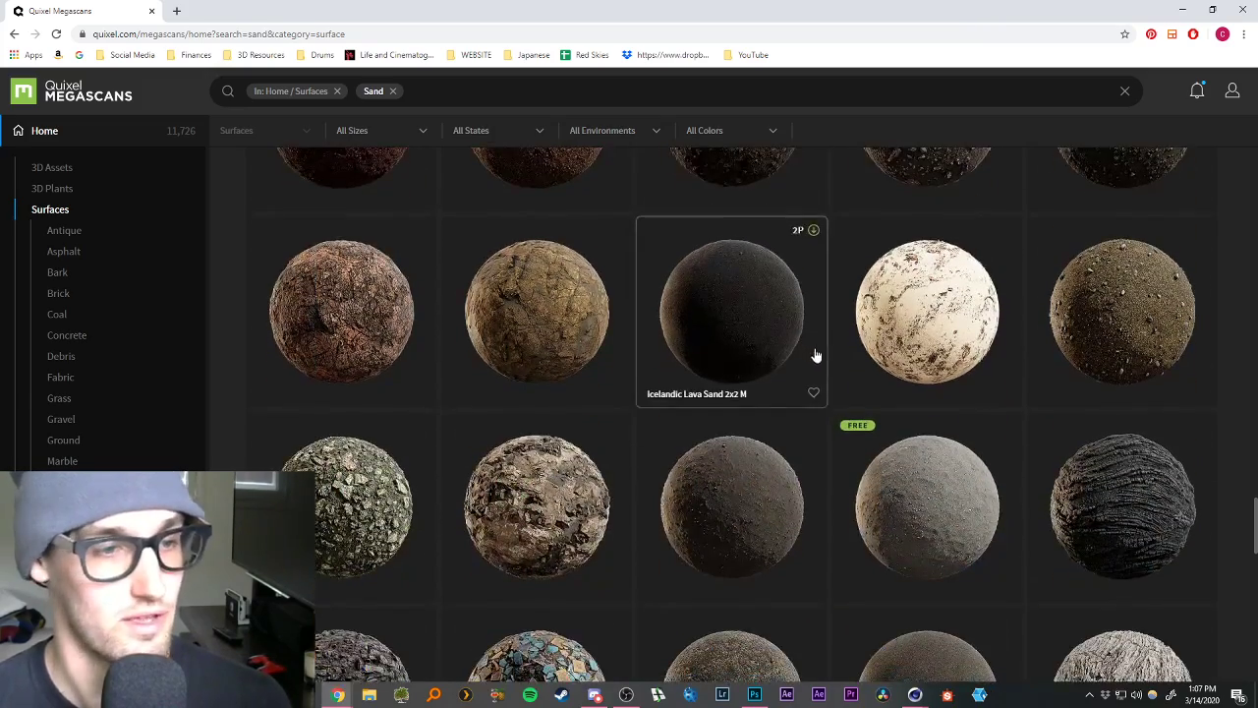
scroll(815, 354, down, 4)
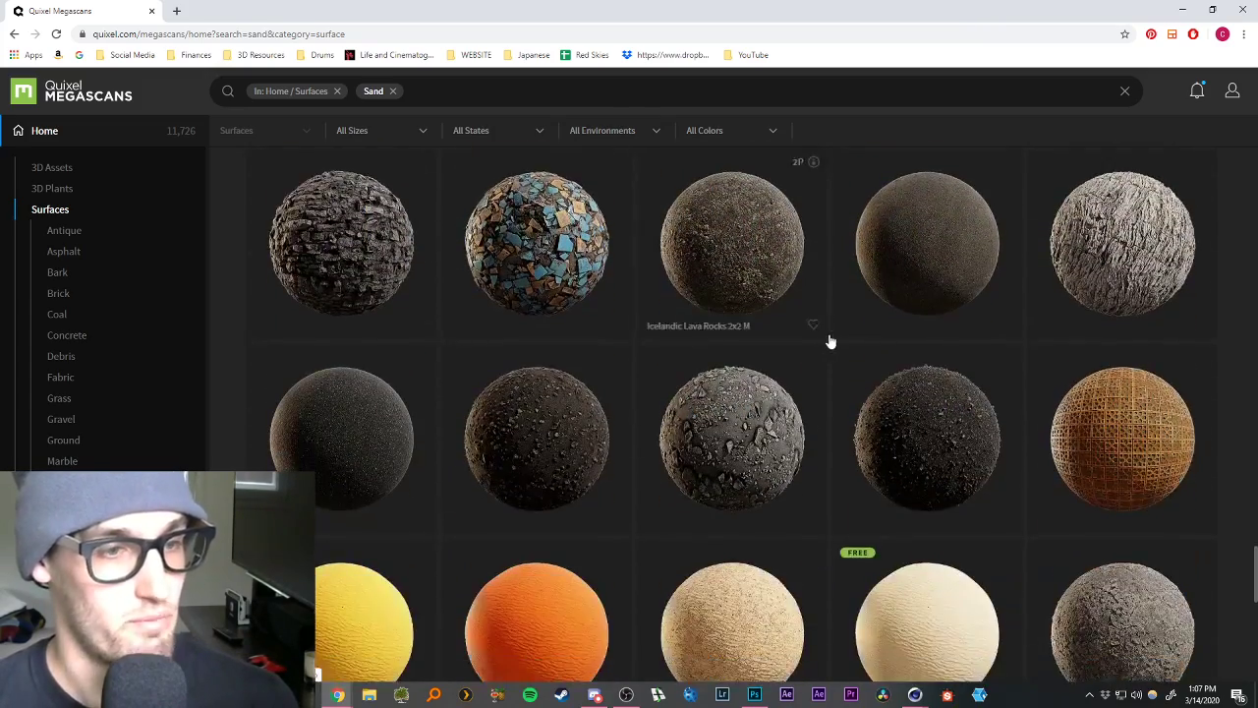
scroll(830, 341, down, 3)
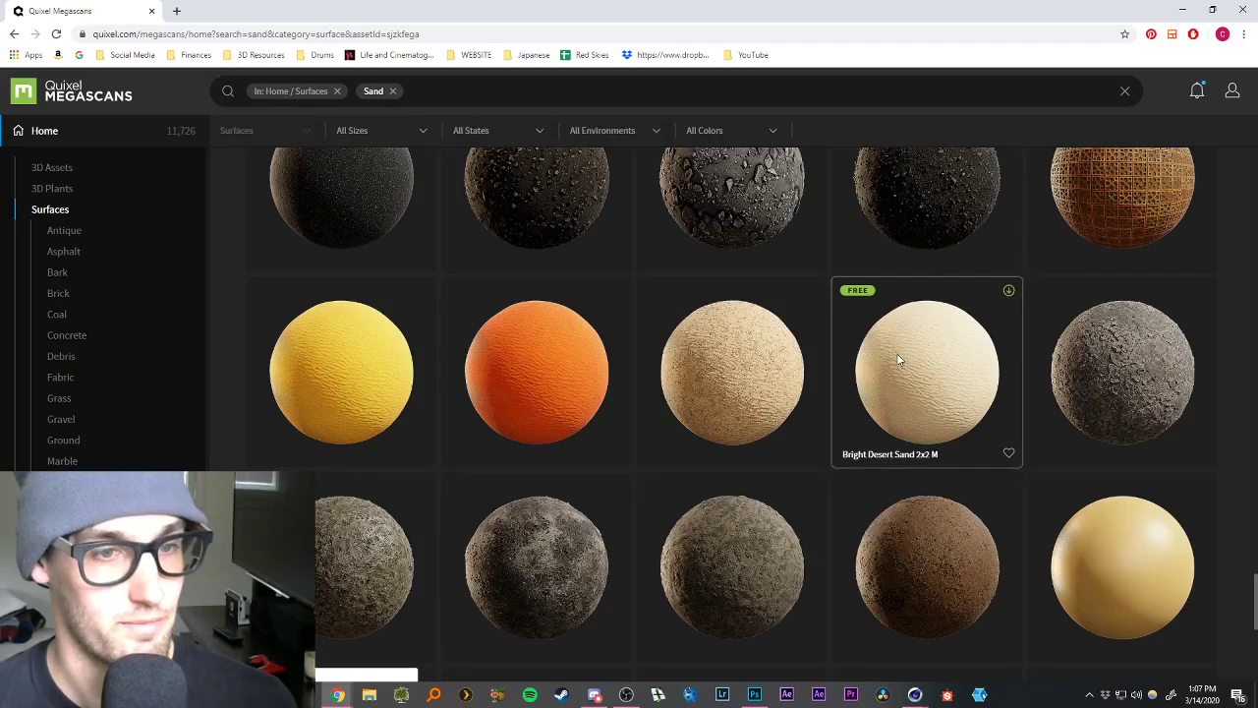
click(898, 360)
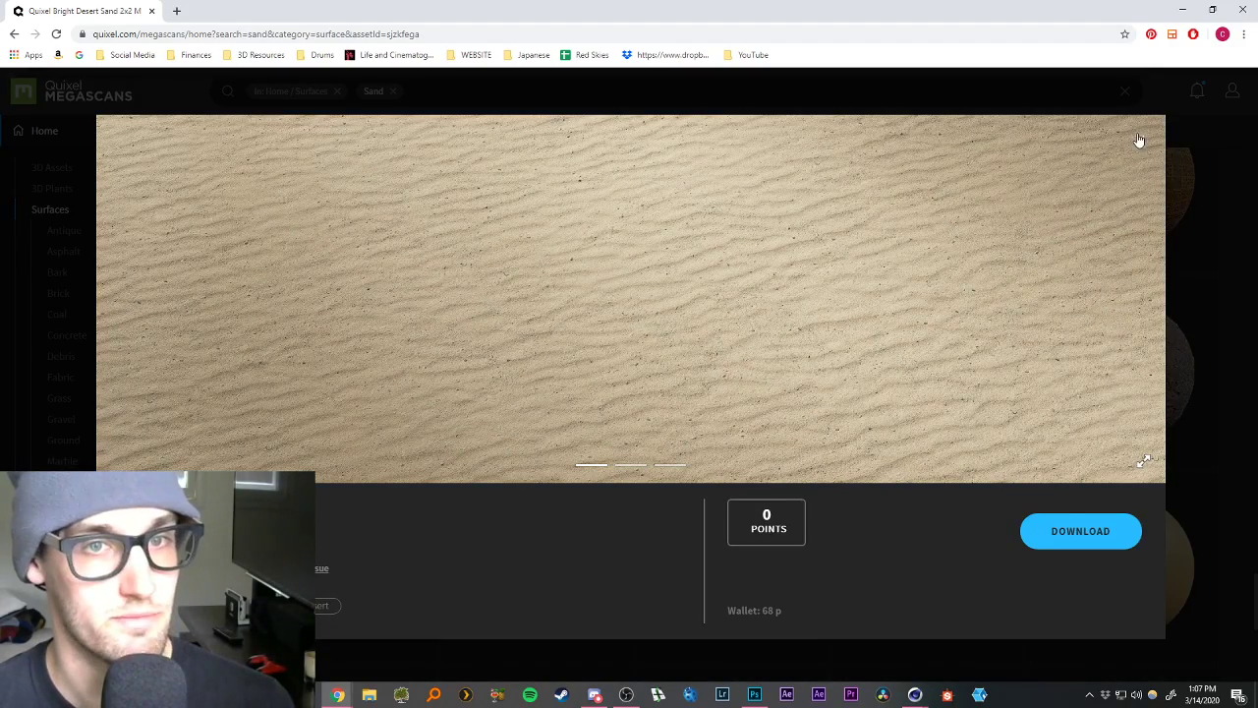
click(1139, 141)
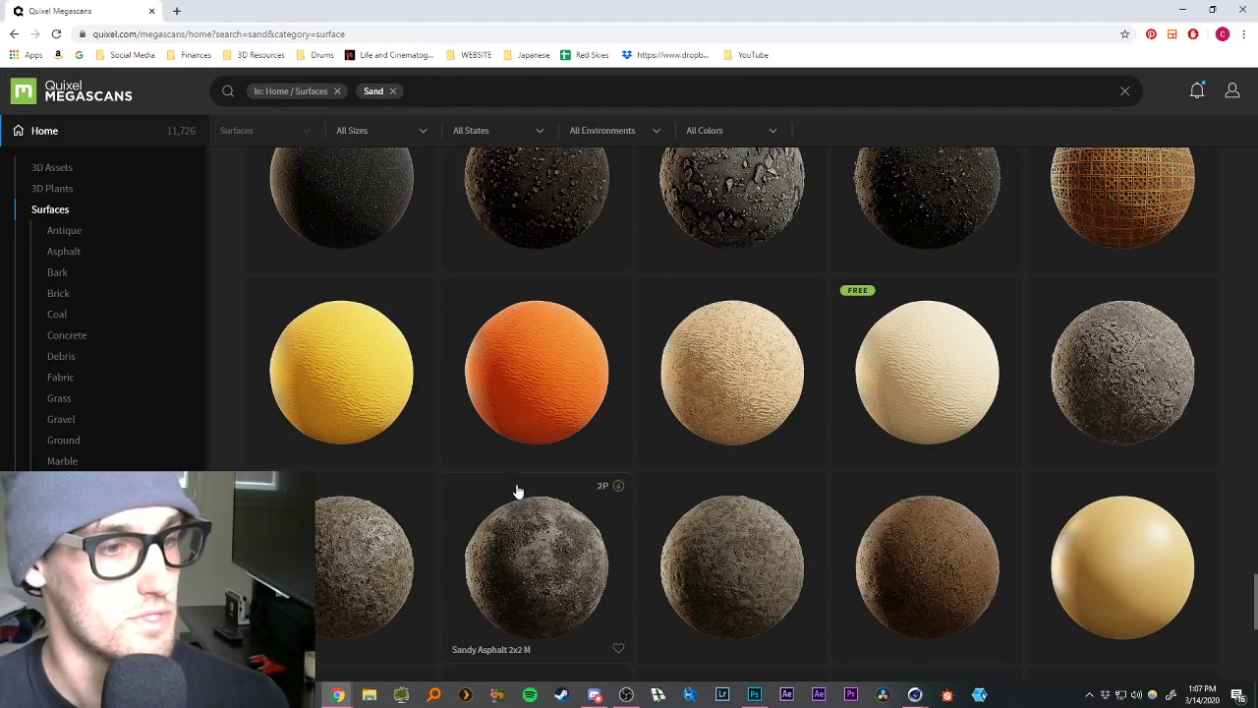
Examine the sand, soil and mud surfaces further down the results for a suitable sea-floor material.
scroll(659, 415, down, 9)
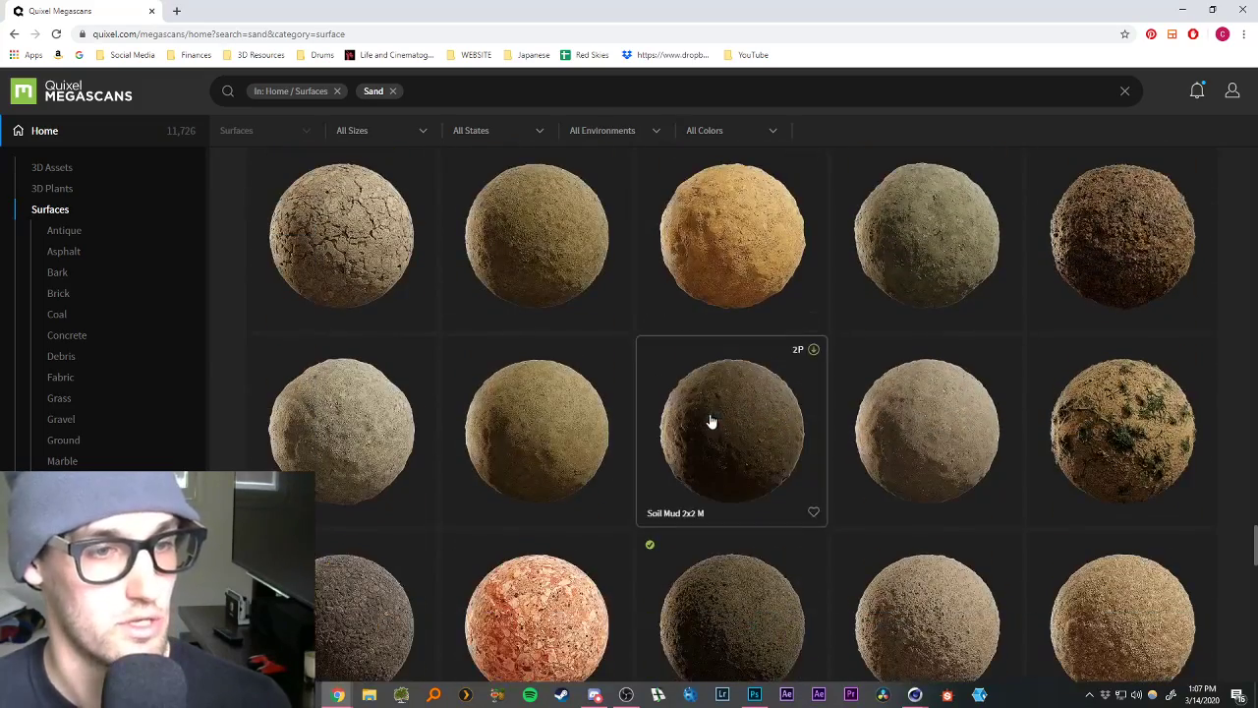
scroll(722, 417, down, 3)
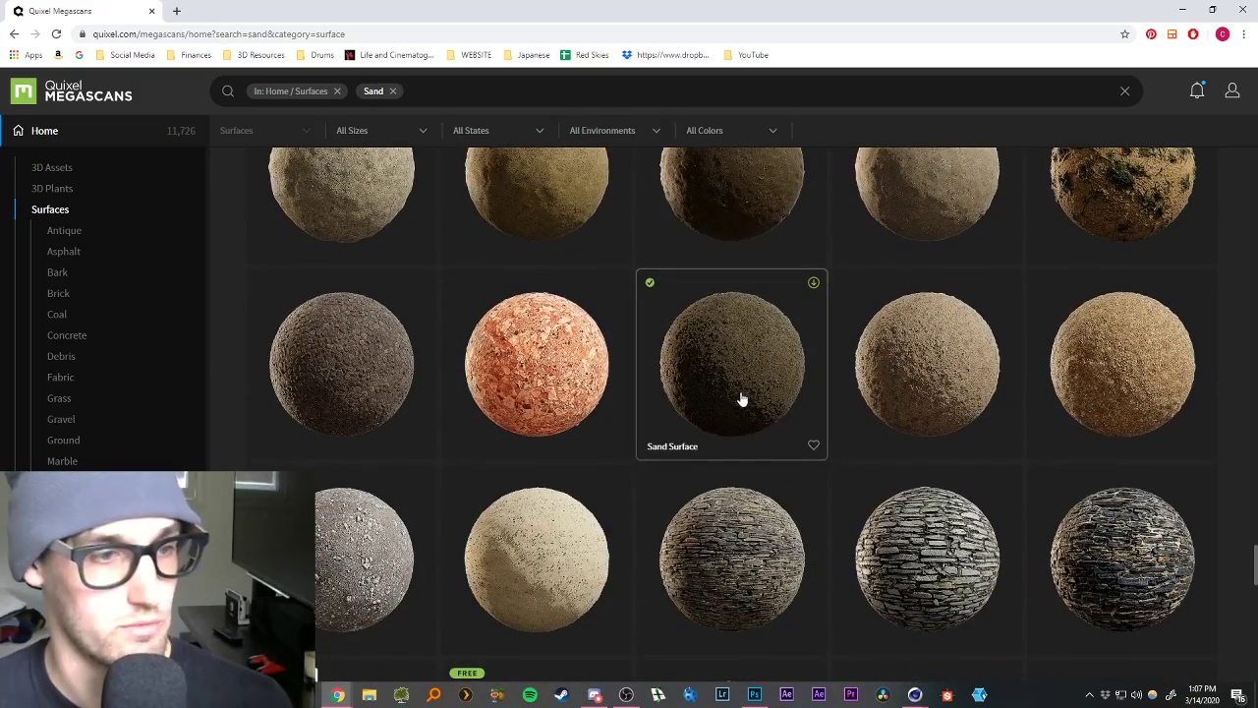
scroll(742, 398, down, 6)
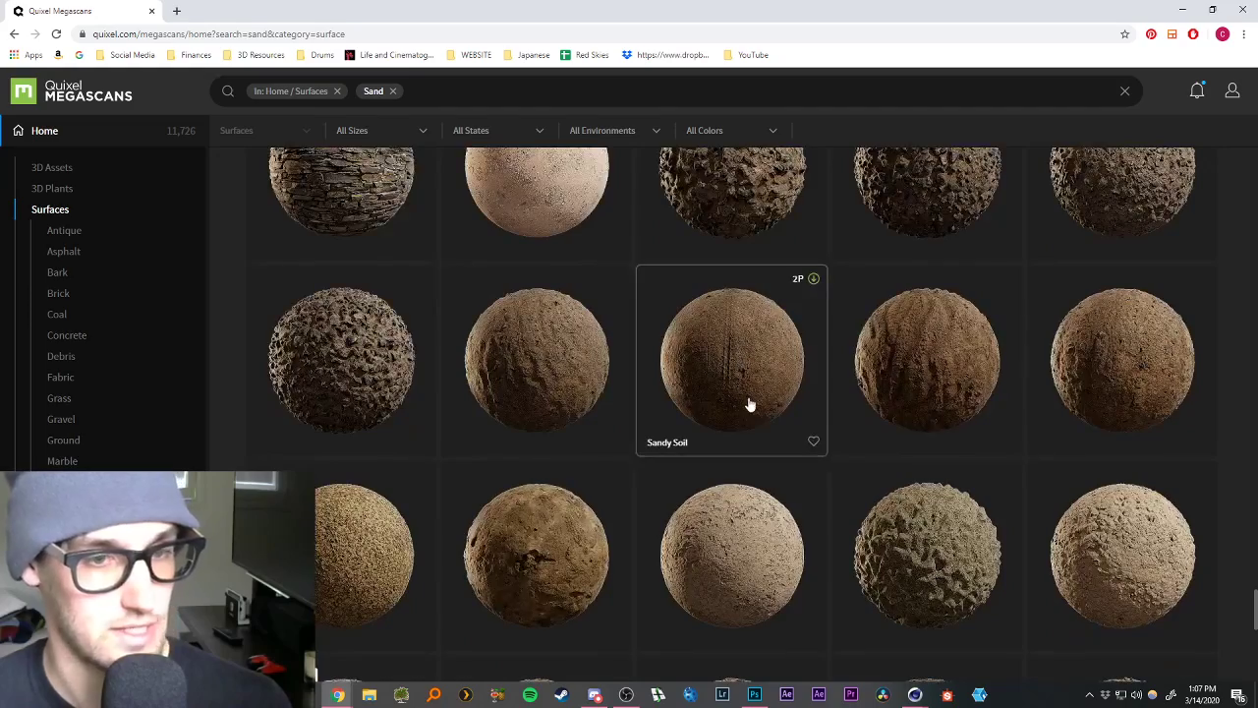
scroll(788, 415, down, 3)
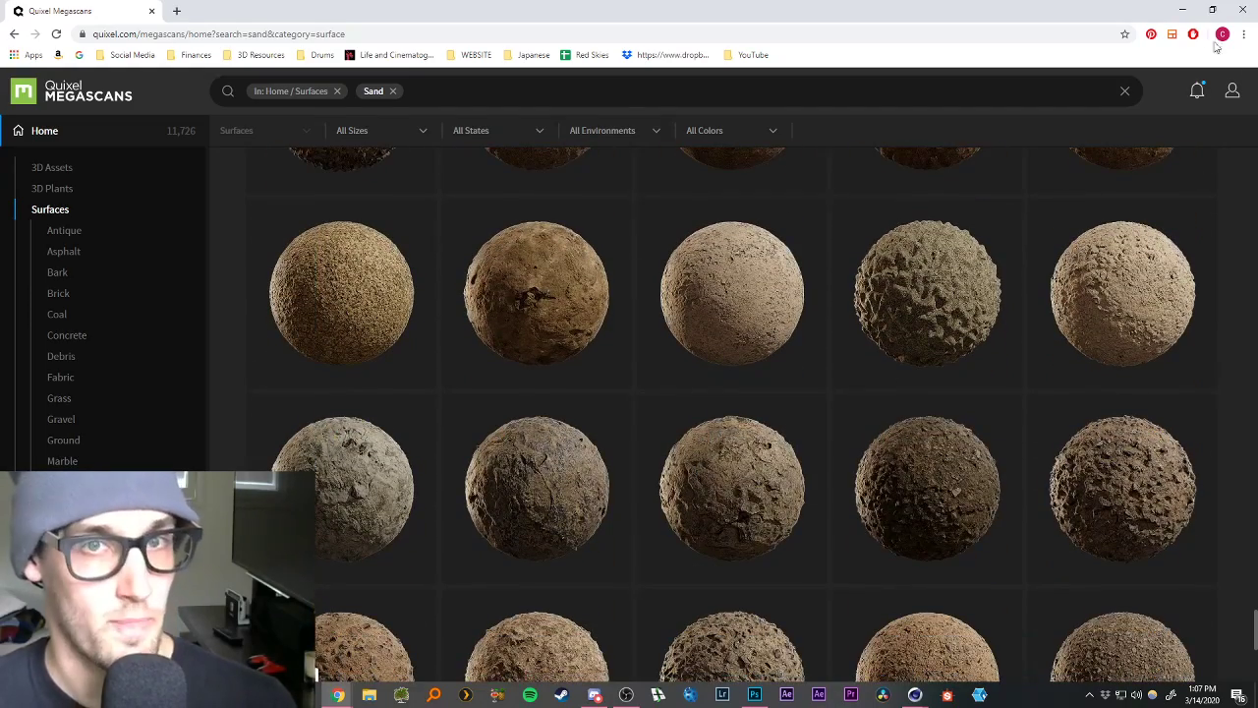
Check the underwater statues image search for sea-floor reference, enlarging The Guardian's Lanzarote museum photo and the Grenada Underwater Sculpture Park statue.
click(1182, 10)
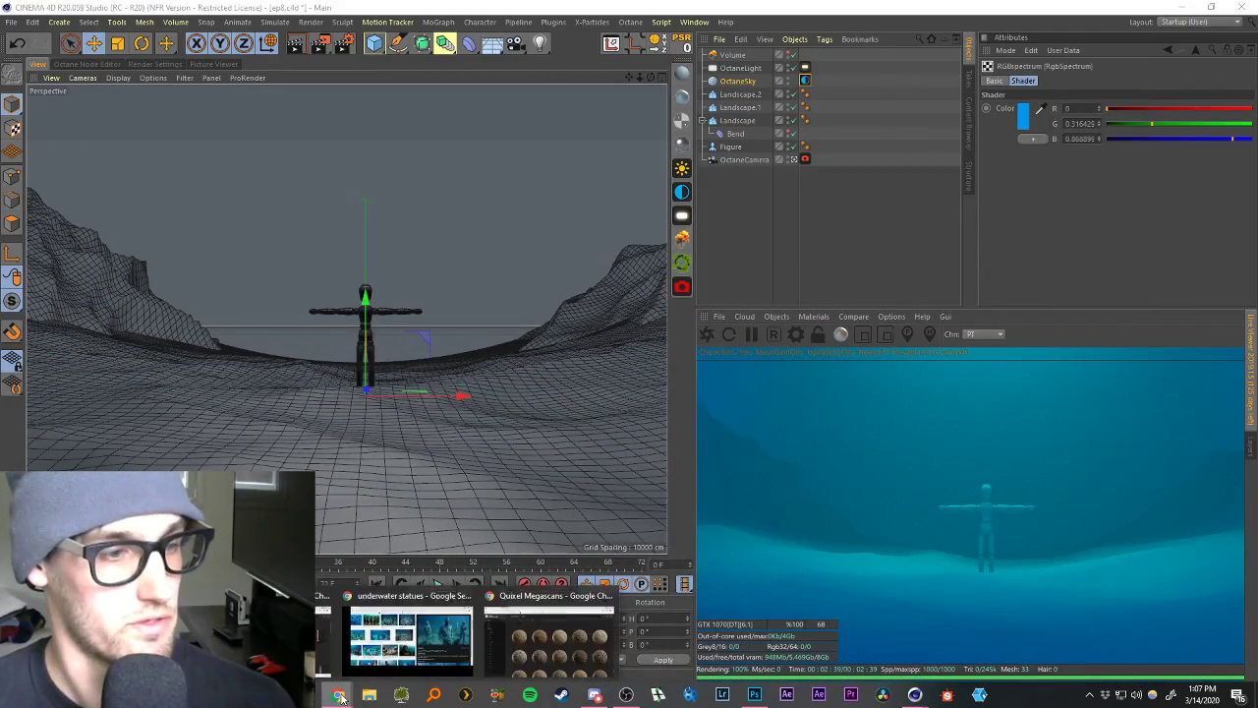
click(403, 634)
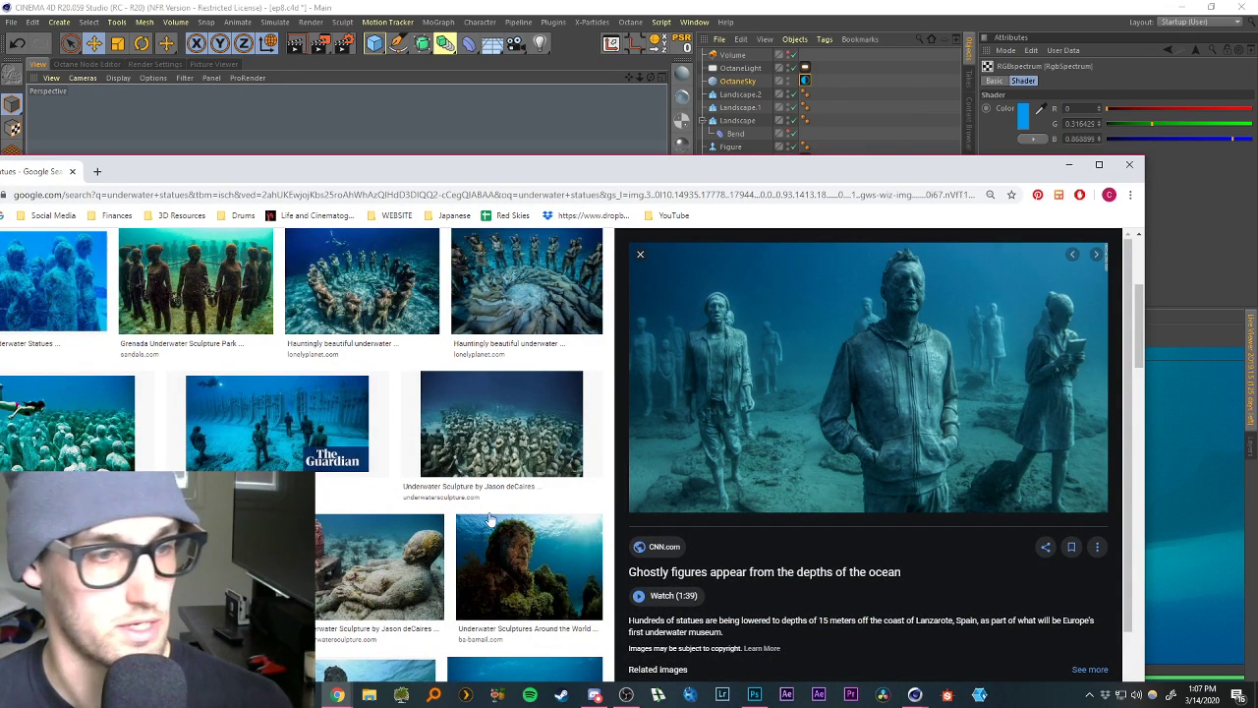
click(324, 434)
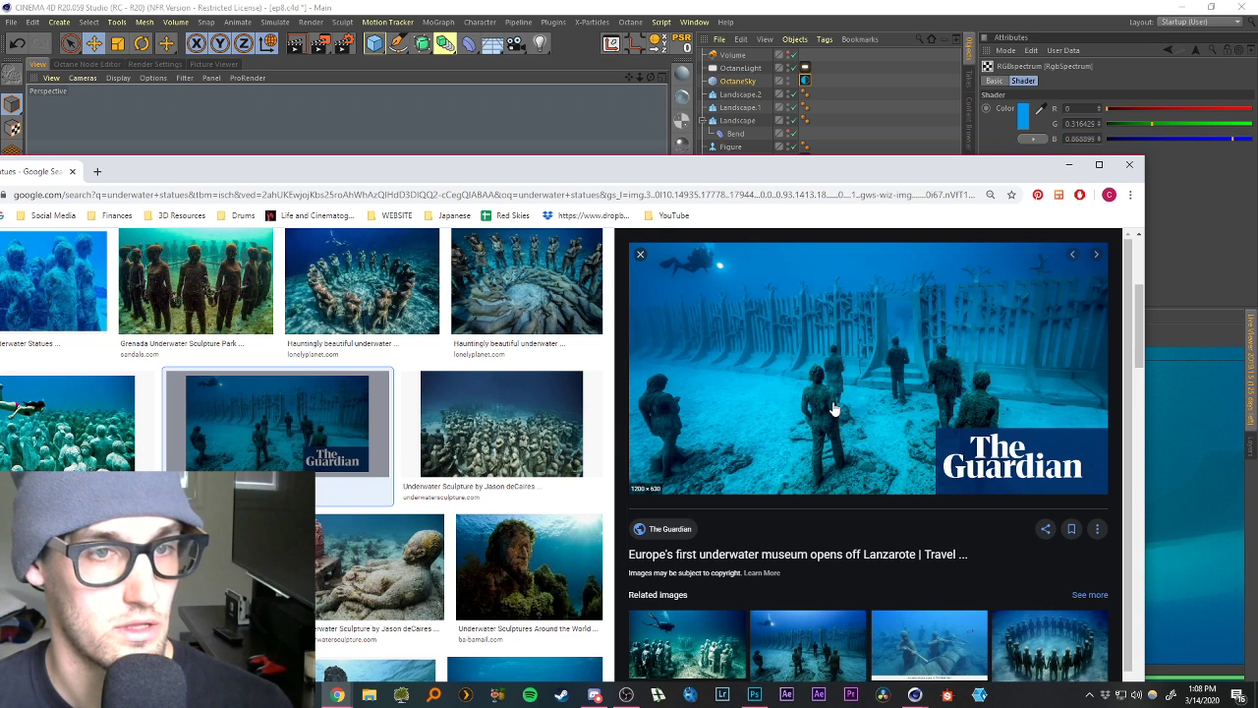
scroll(276, 423, down, 4)
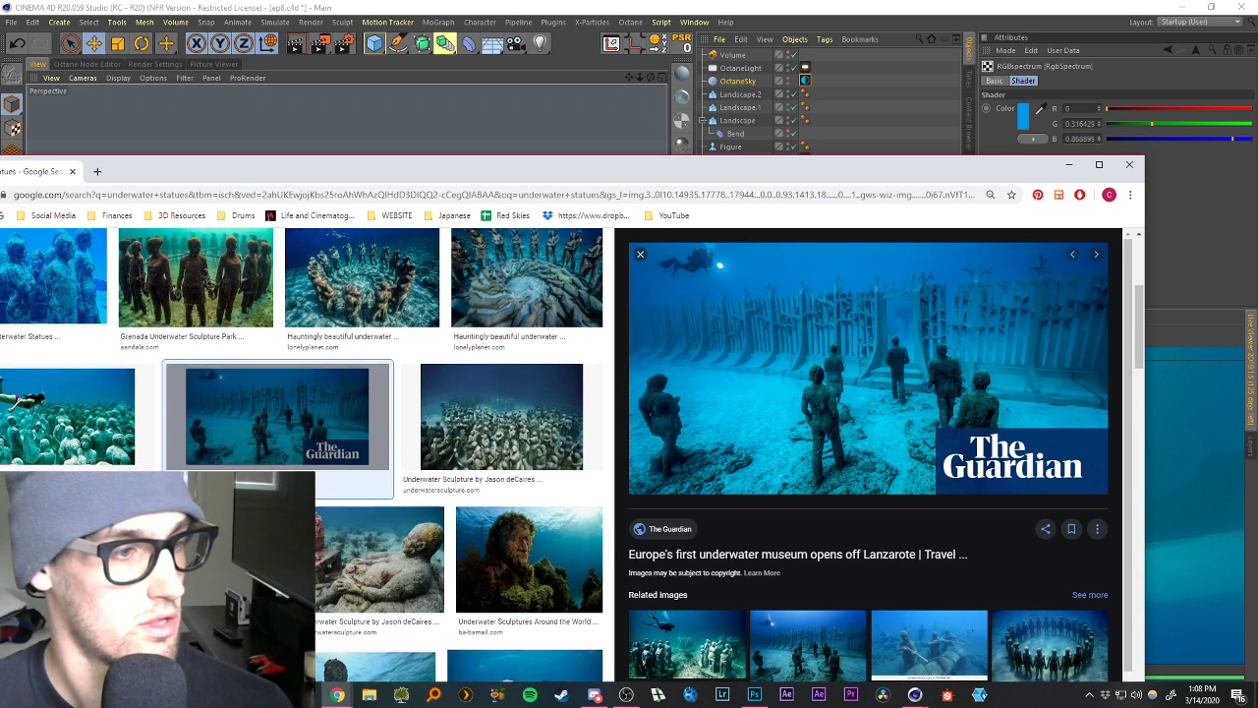
scroll(557, 479, down, 3)
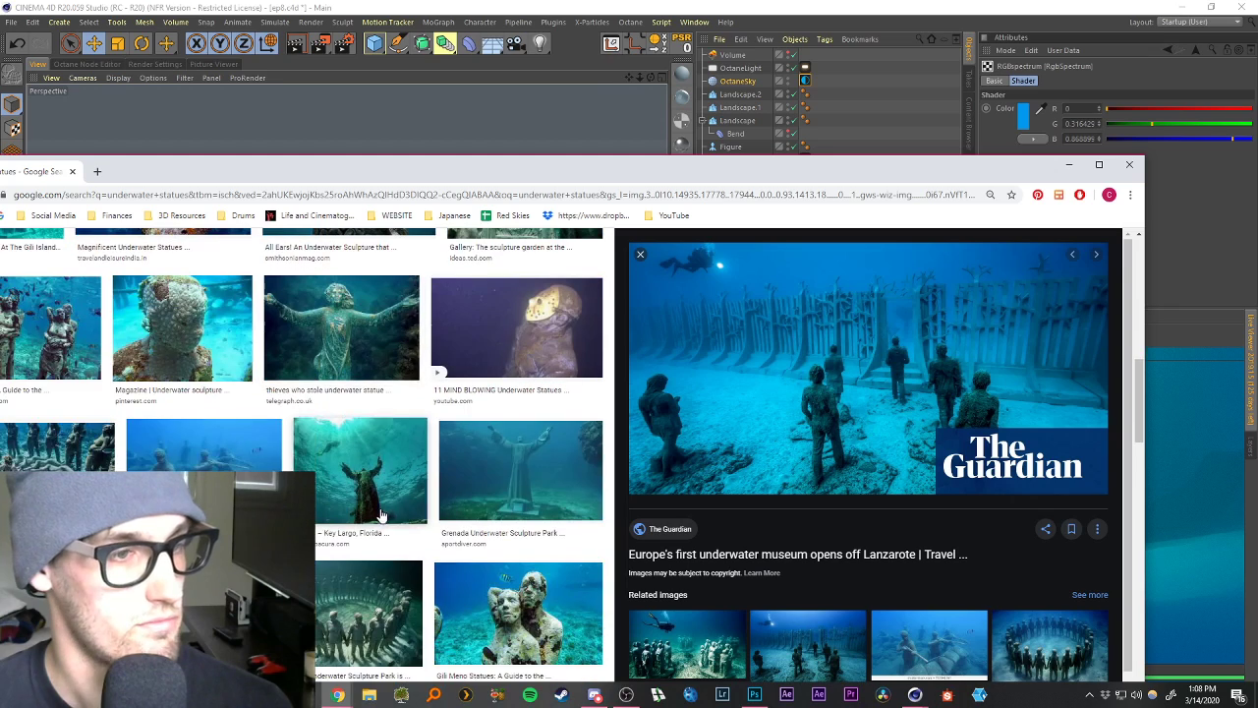
click(557, 479)
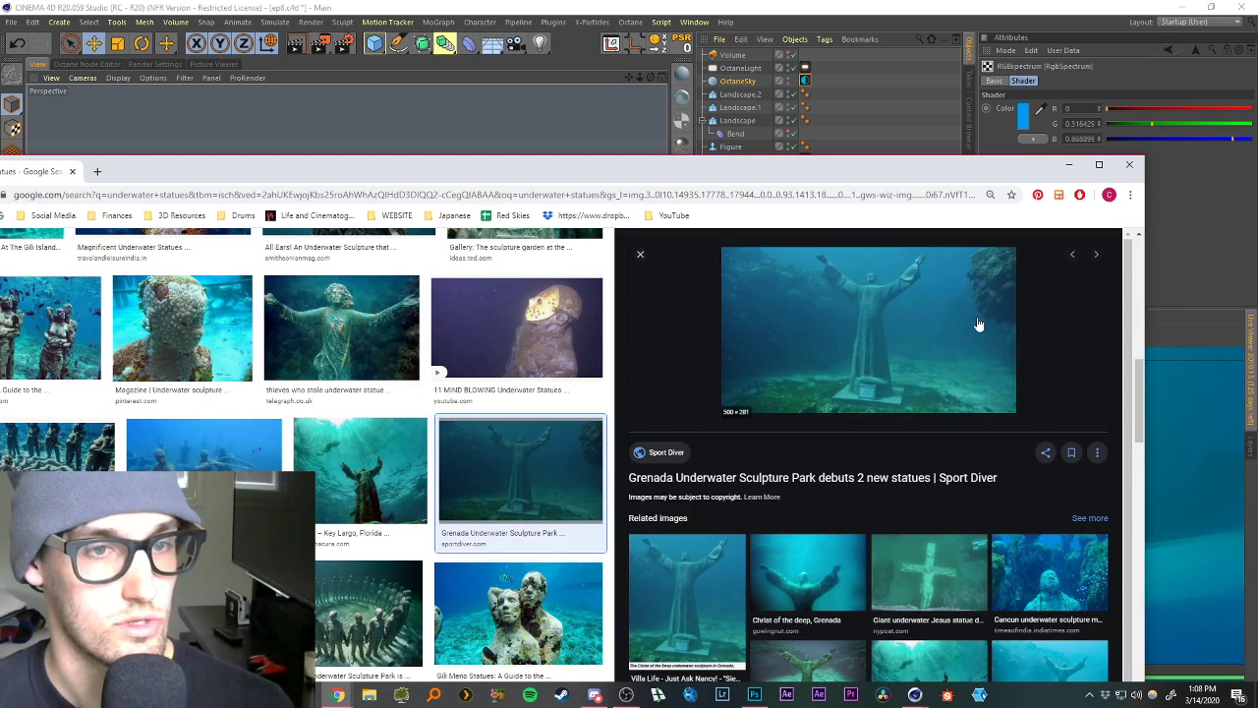
click(1068, 165)
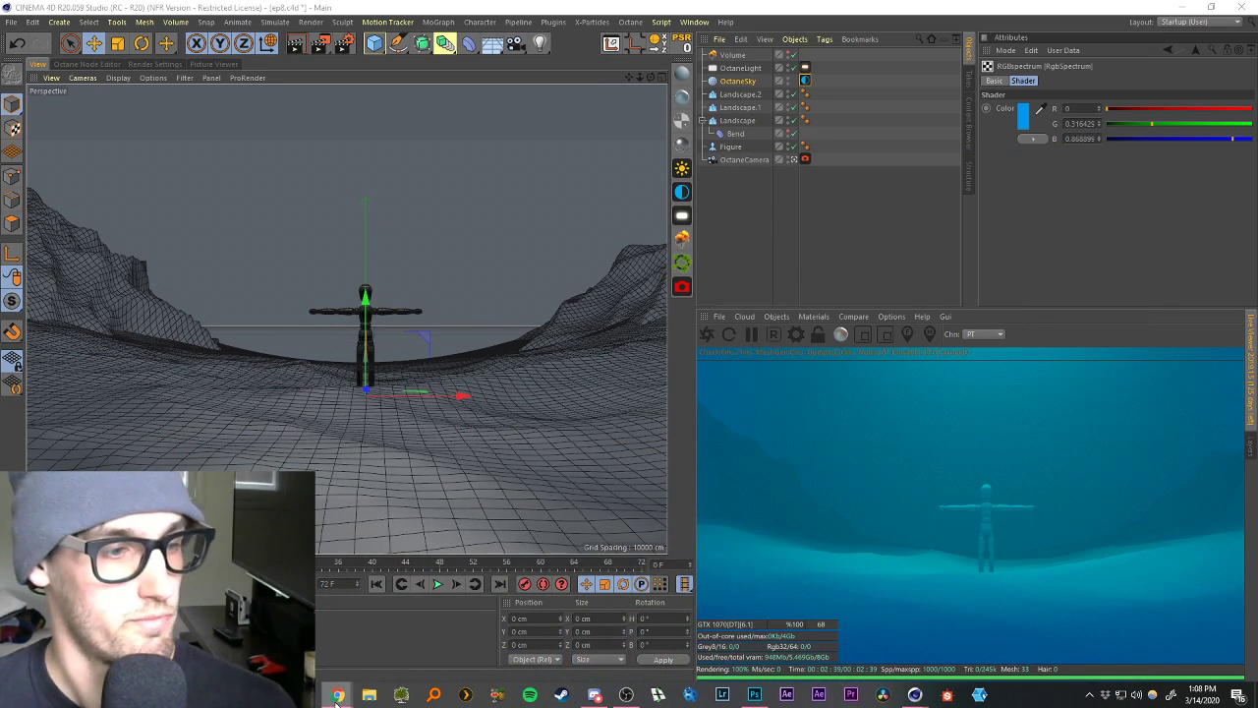
Return to the Quixel Megascans sand results in Chrome and preview the ridged Sandy Rough Concrete surface, closing its preview.
mouse_move(337, 694)
click(551, 621)
scroll(702, 477, down, 5)
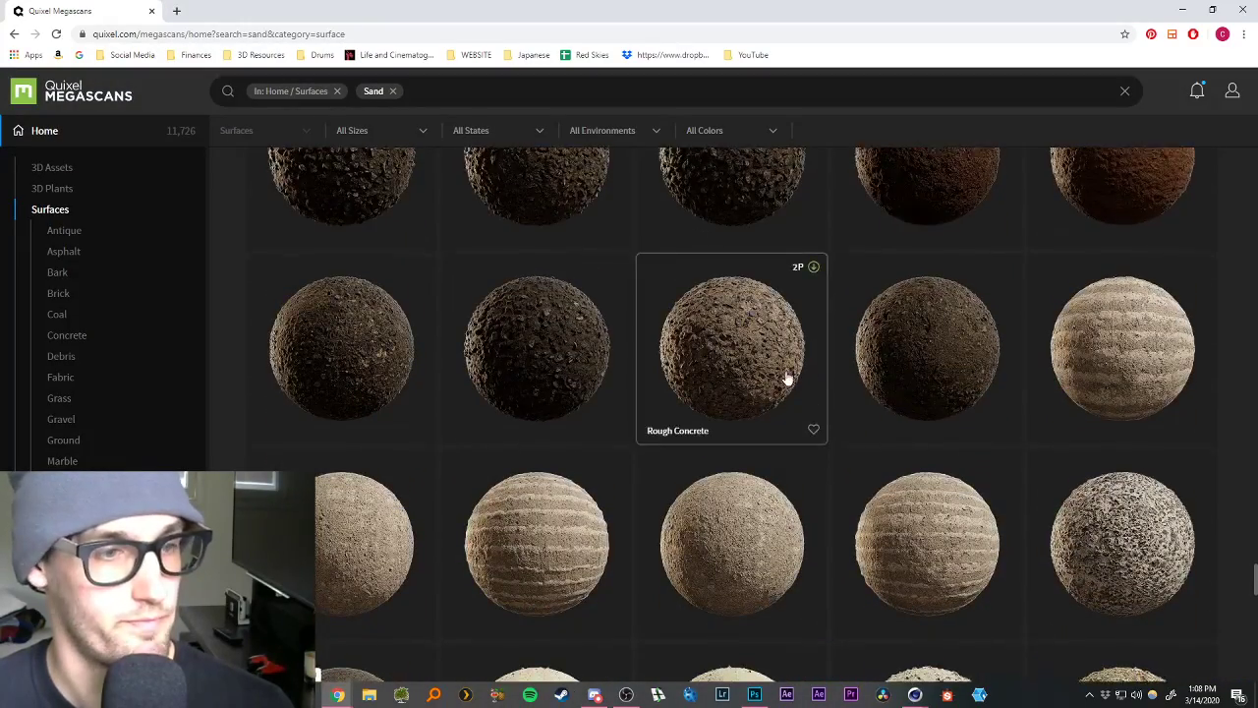
scroll(776, 388, down, 1)
click(530, 433)
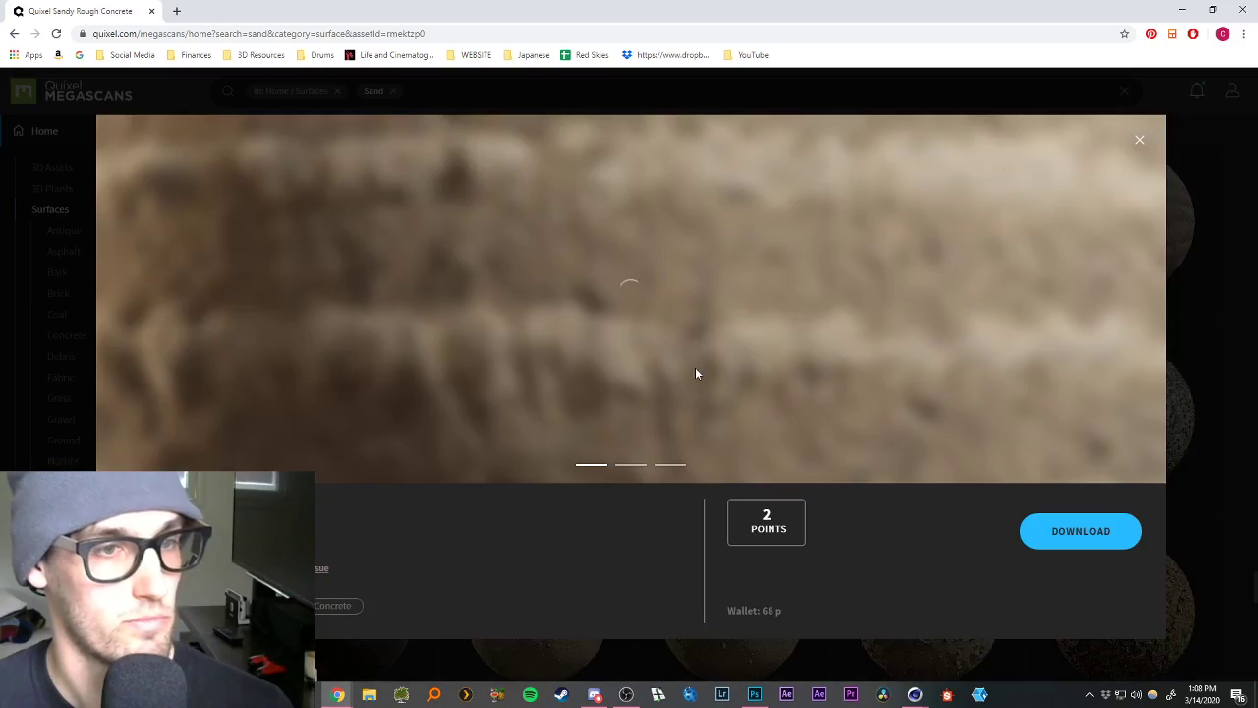
click(1140, 141)
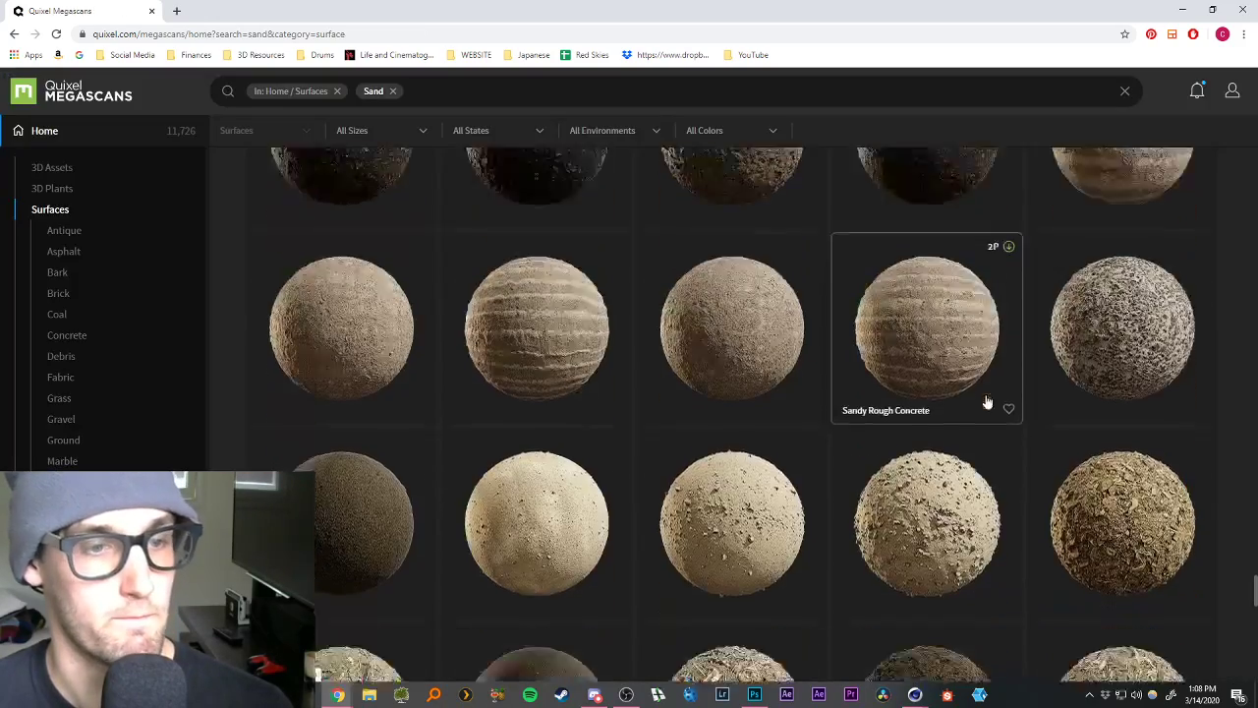
Examine the gravel, concrete and sand surfaces across the search results for a suitable sea-floor material.
scroll(988, 402, down, 10)
scroll(1003, 412, down, 10)
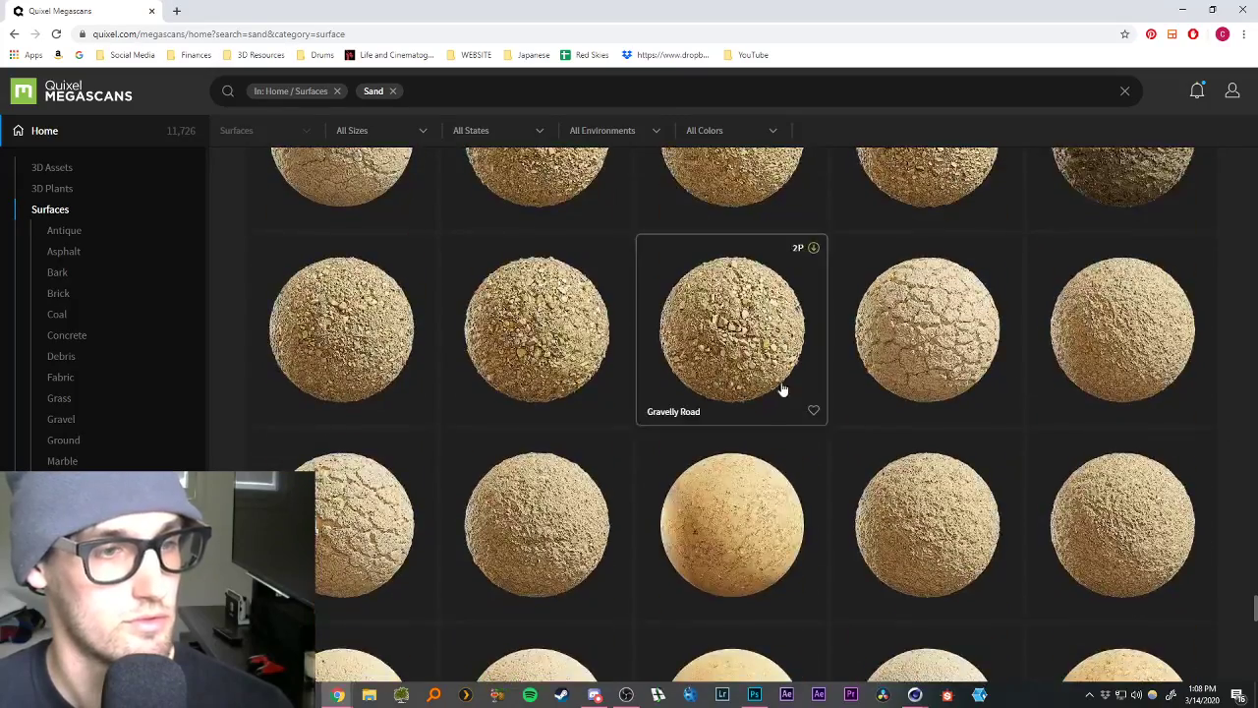
scroll(766, 393, down, 5)
scroll(762, 395, down, 5)
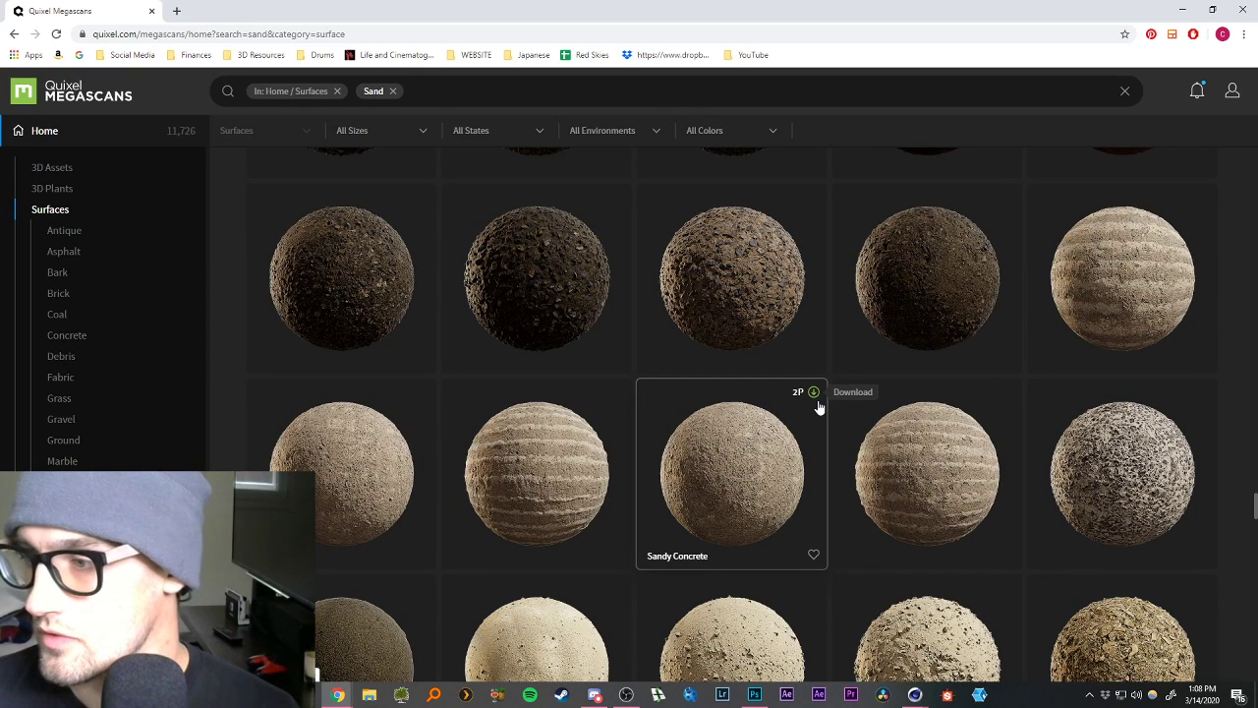
scroll(791, 418, up, 1)
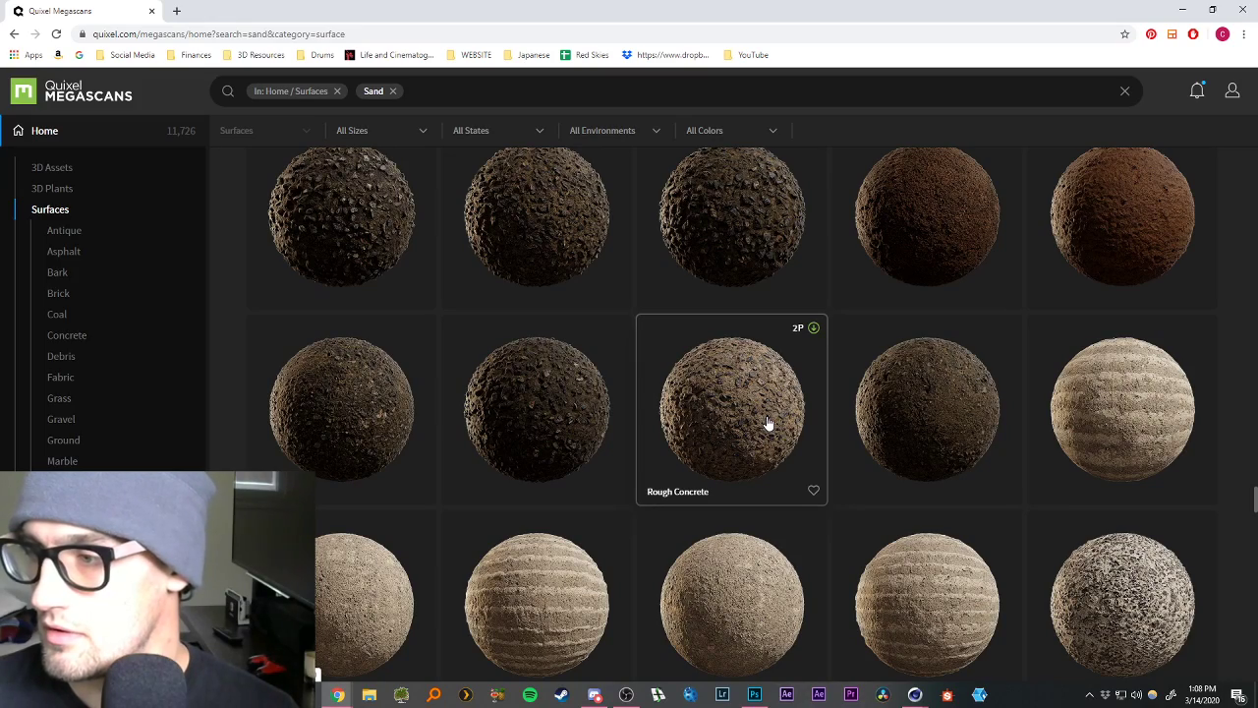
scroll(768, 422, up, 1)
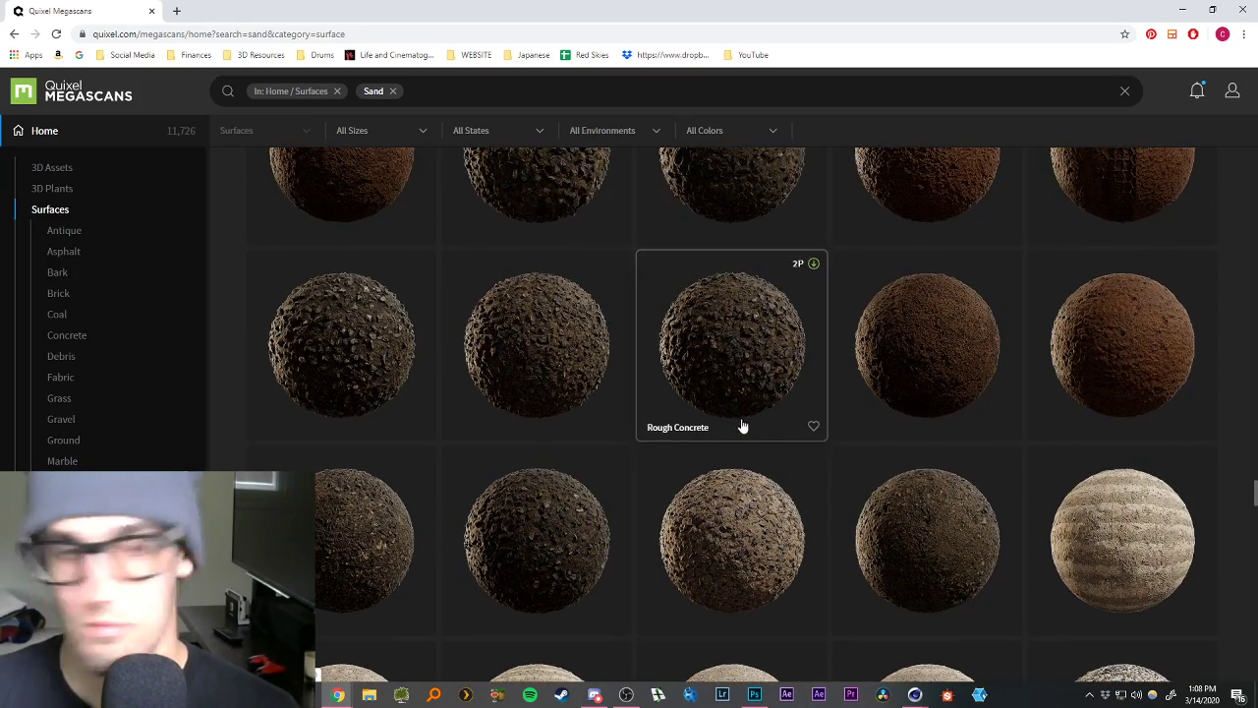
scroll(737, 422, up, 8)
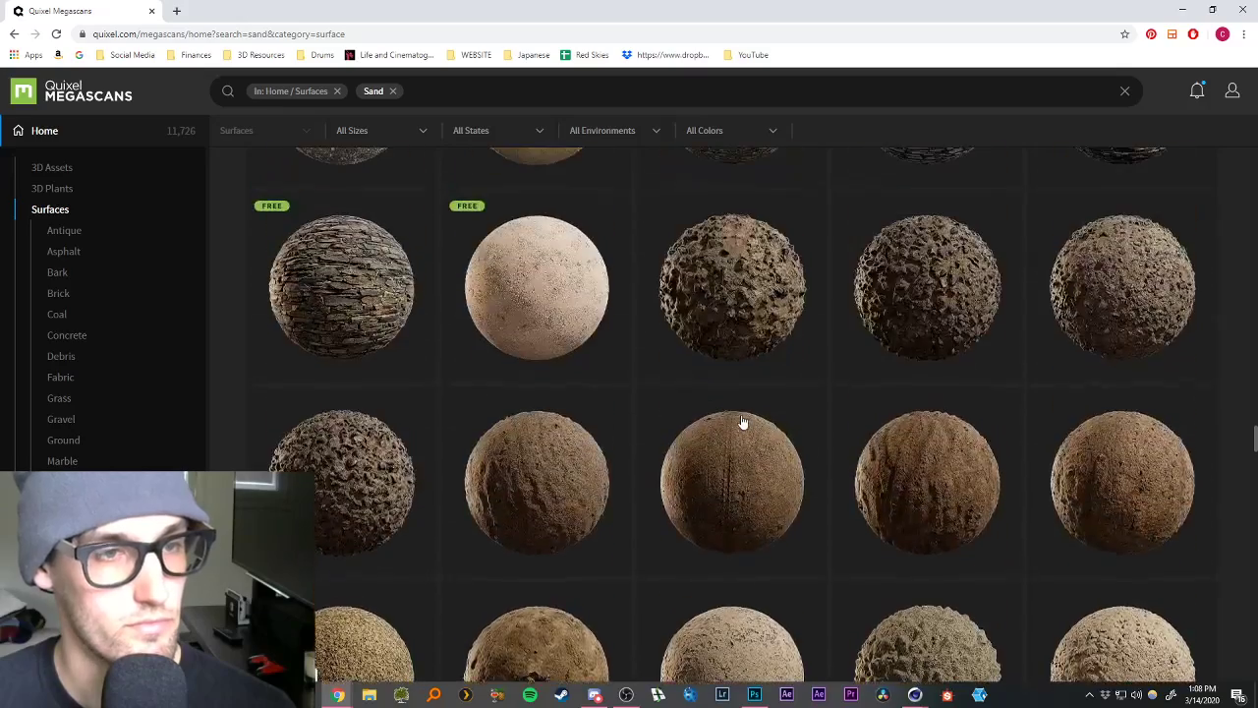
scroll(732, 427, up, 5)
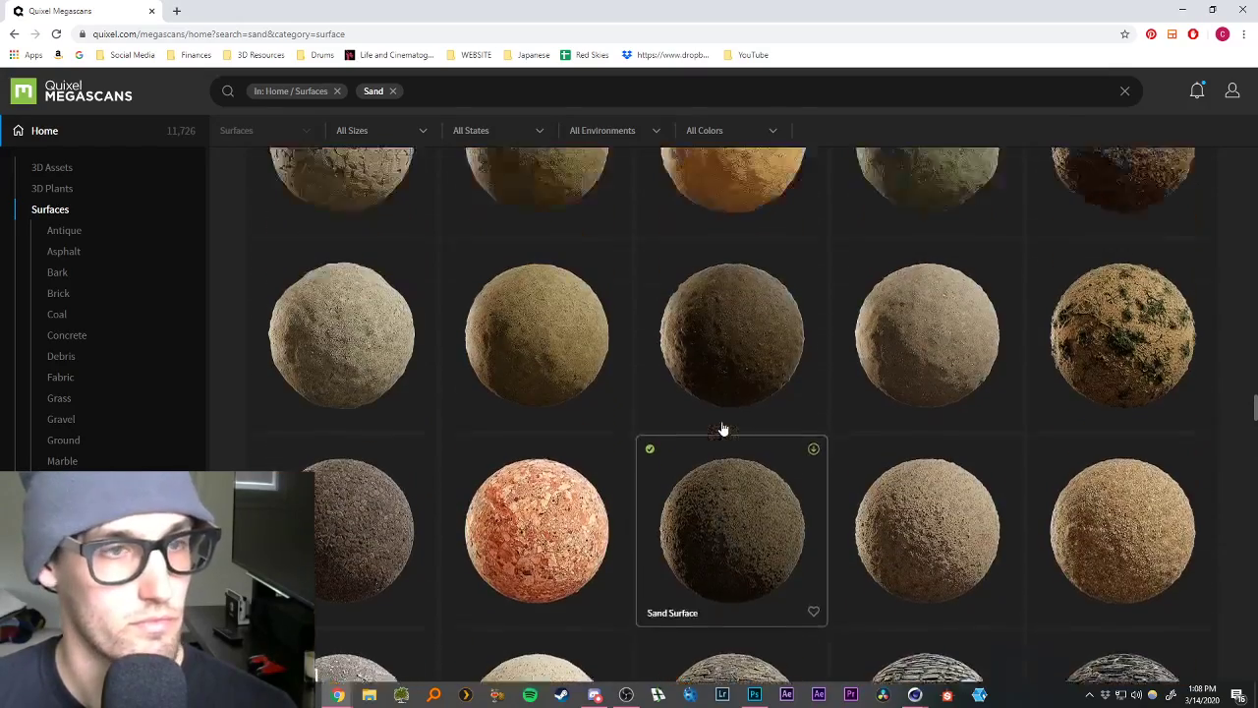
scroll(427, 427, up, 5)
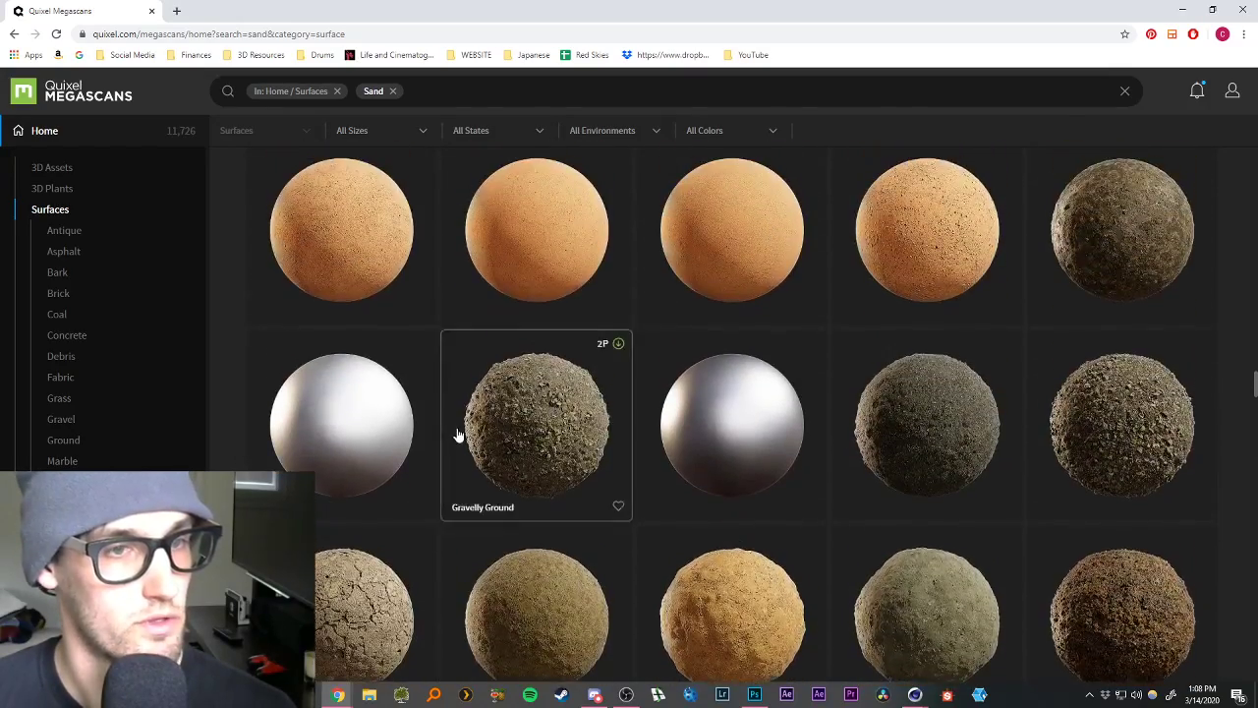
scroll(458, 433, up, 3)
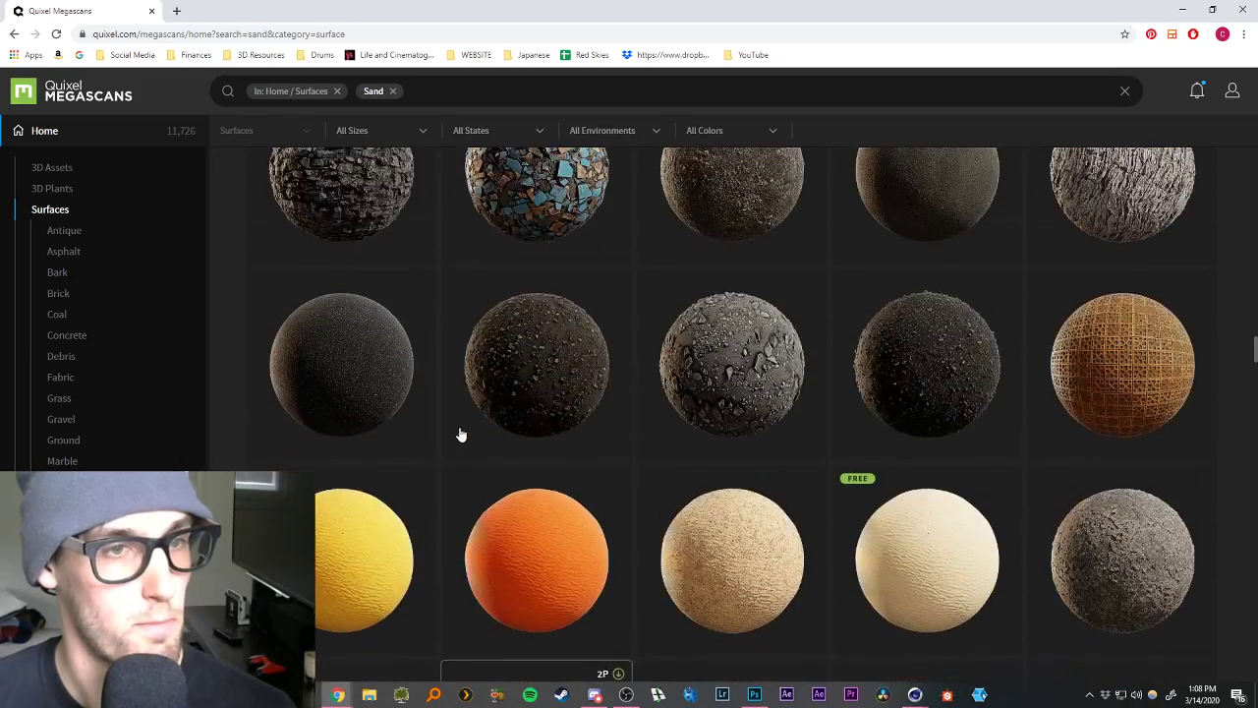
Preview the Stony Bright Beach 2x2 M and Thai Rippled Sand 2x2 M surfaces, closing each preview.
click(722, 543)
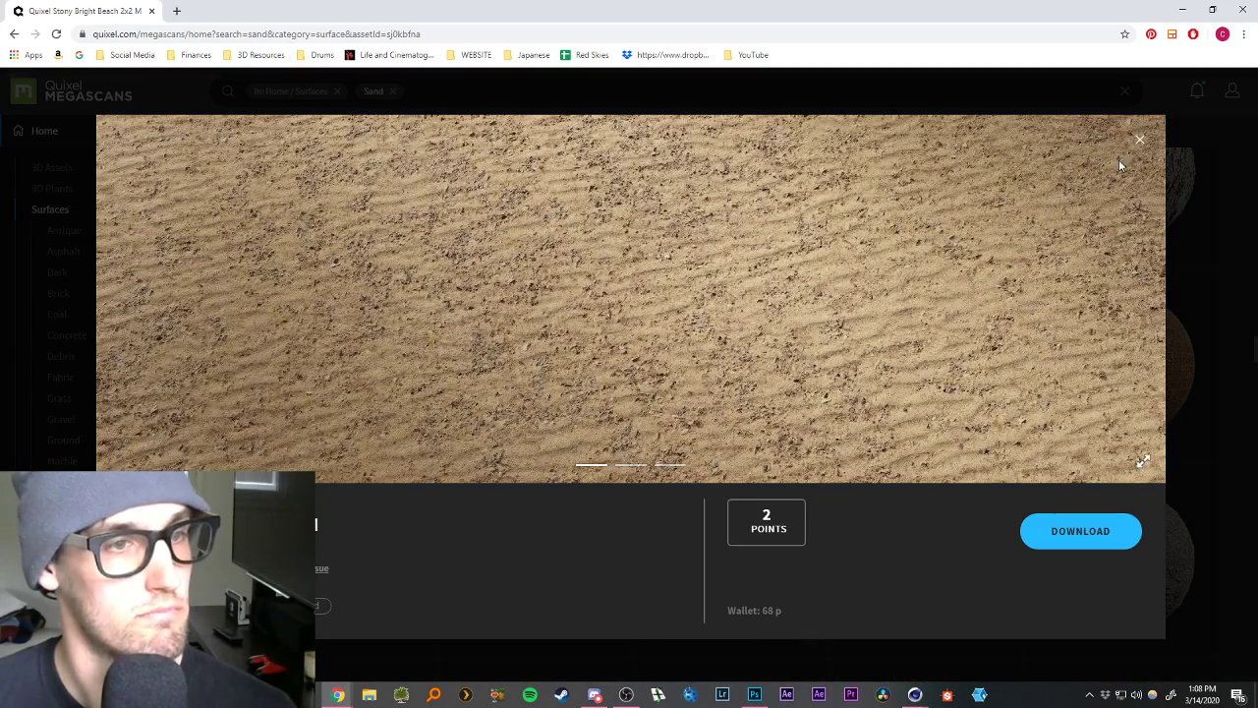
click(1140, 140)
scroll(935, 295, up, 4)
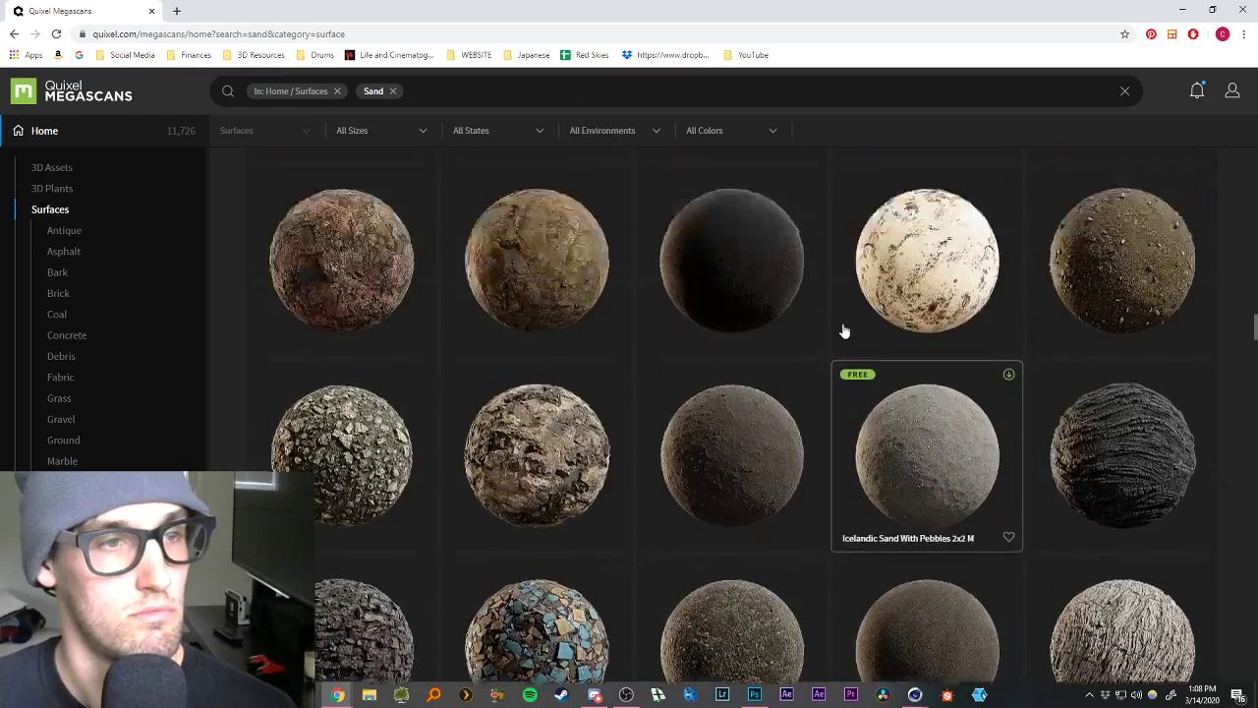
scroll(776, 447, up, 5)
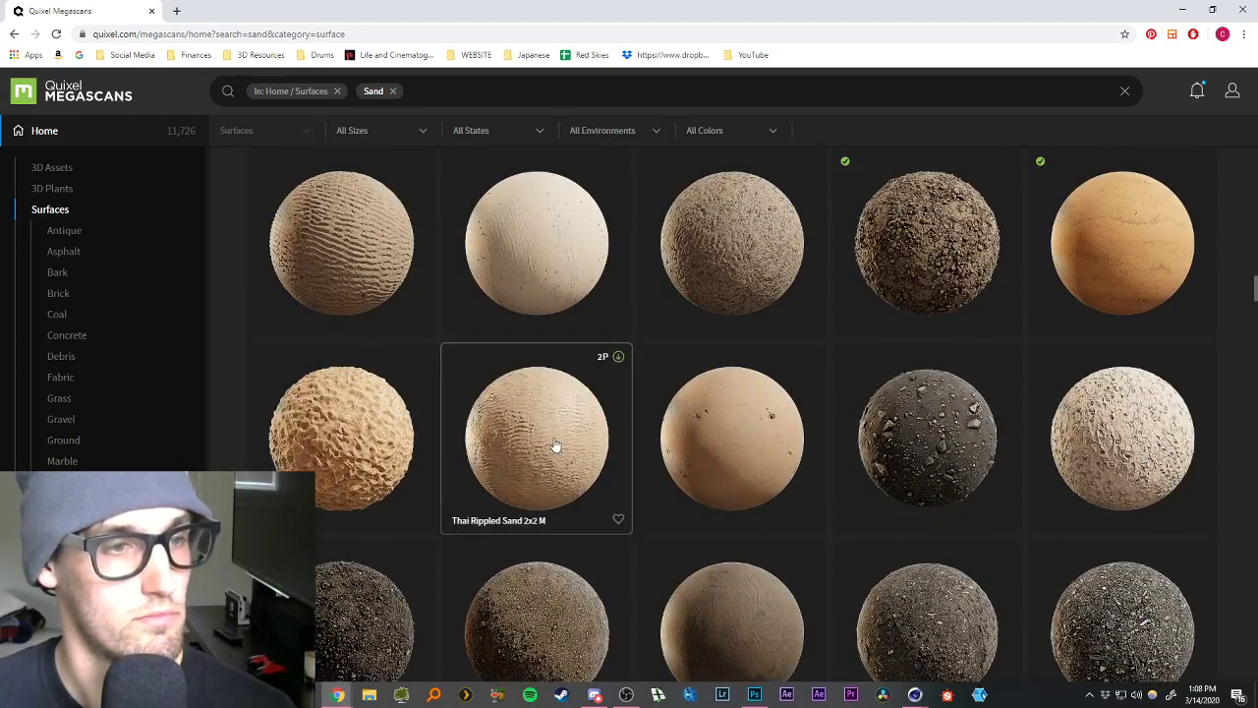
click(534, 449)
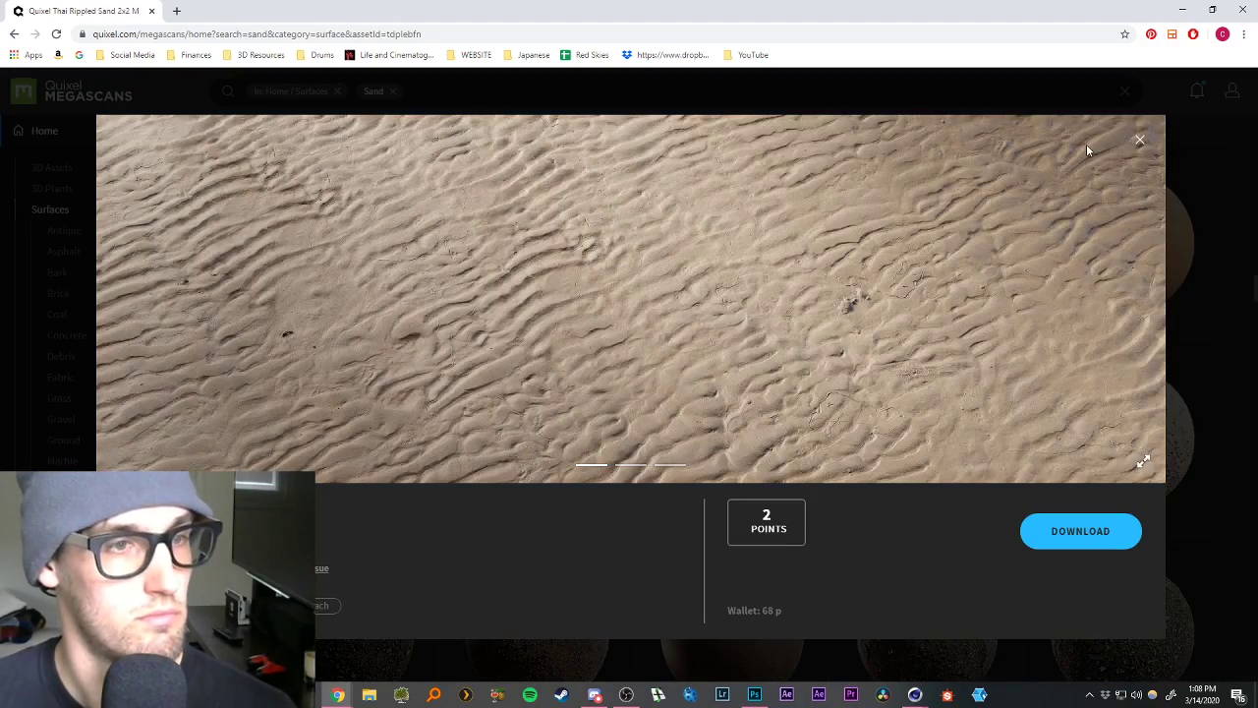
click(1140, 141)
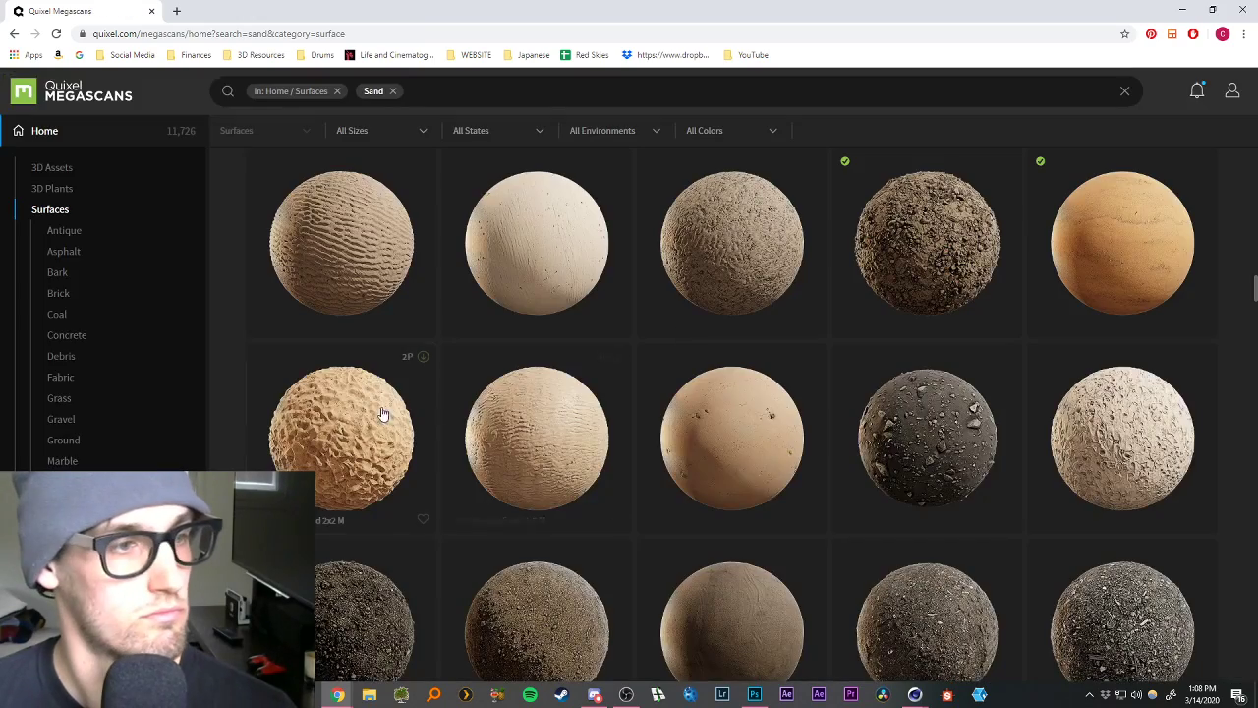
Purchase and download the Thai Beach Sand 2x2 M surface for 2 points, saving the file and closing its preview.
click(360, 417)
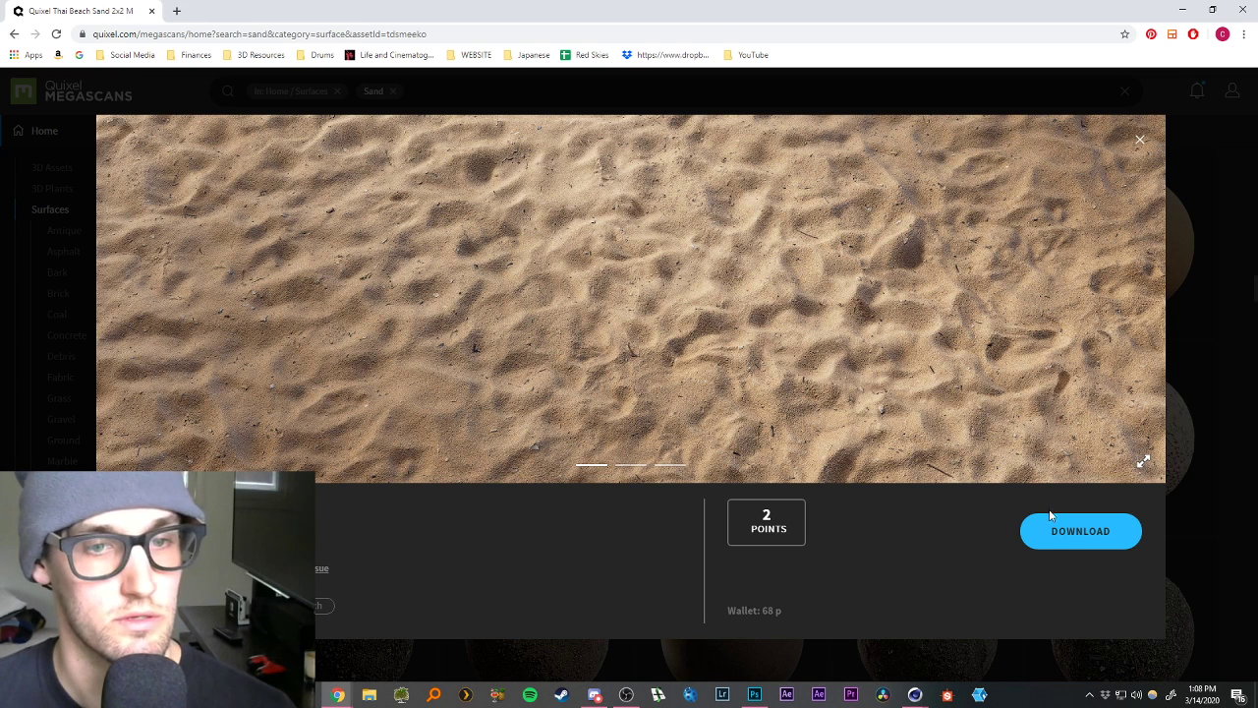
click(1069, 540)
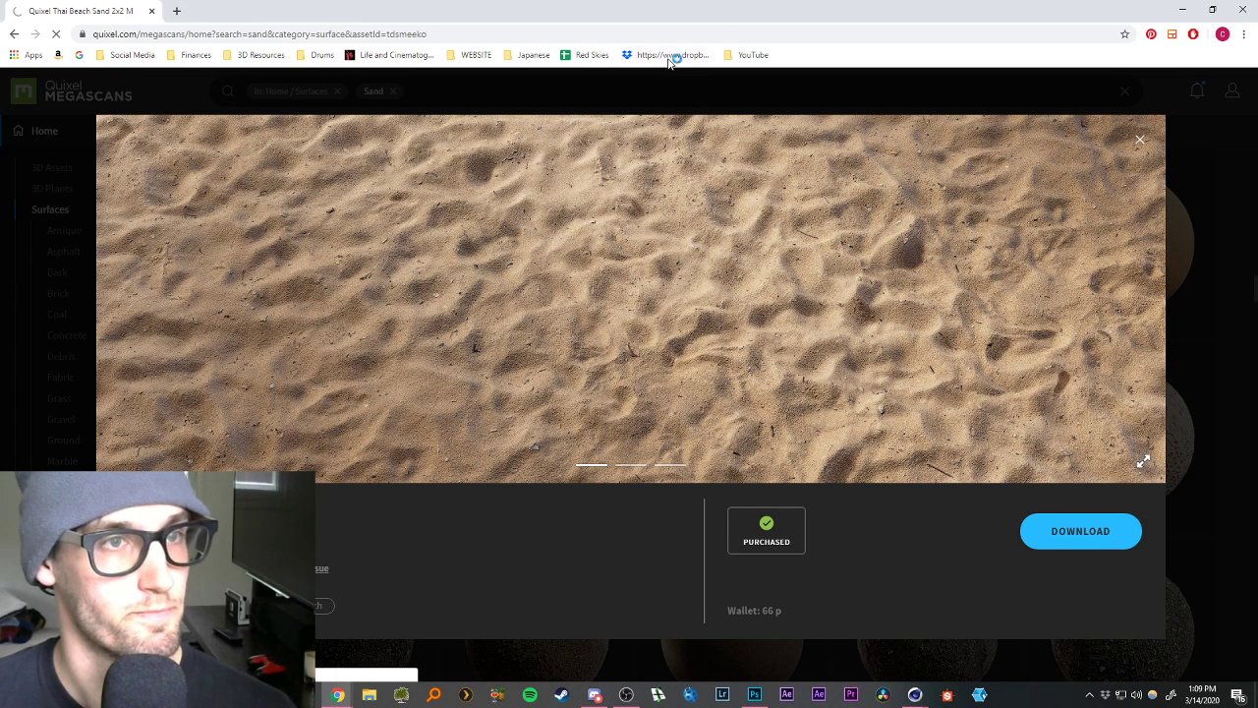
key(Return)
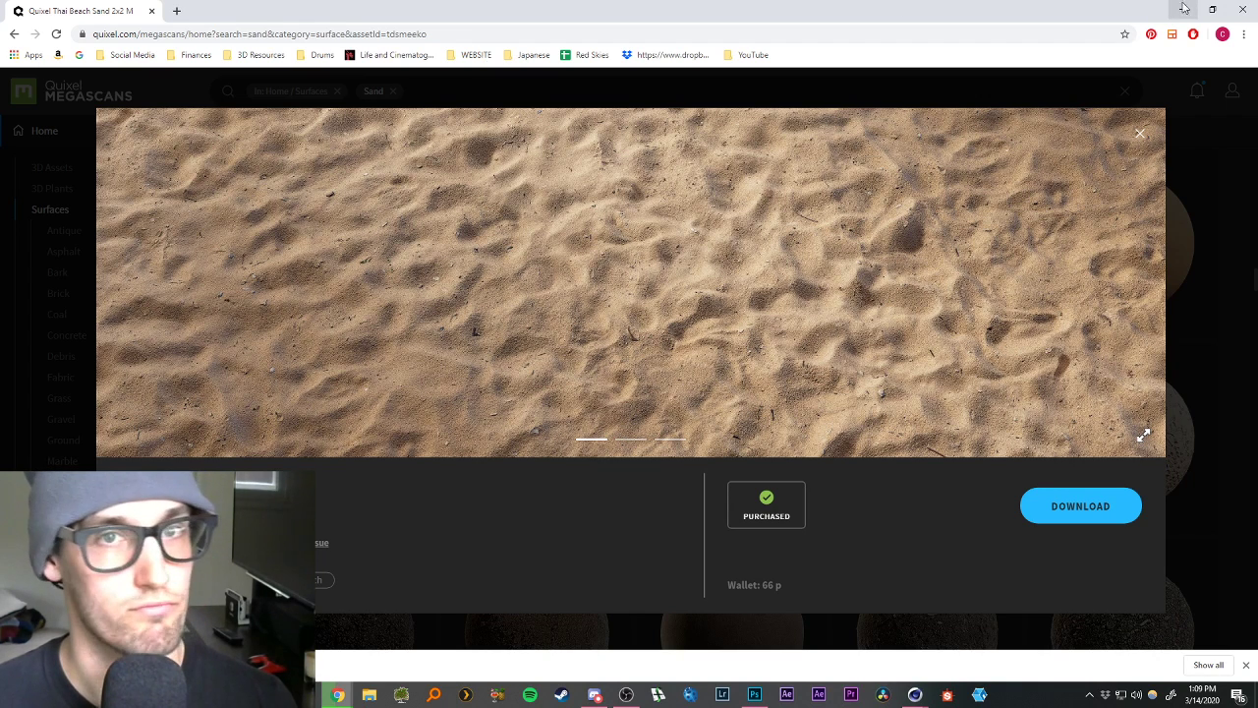
click(1141, 136)
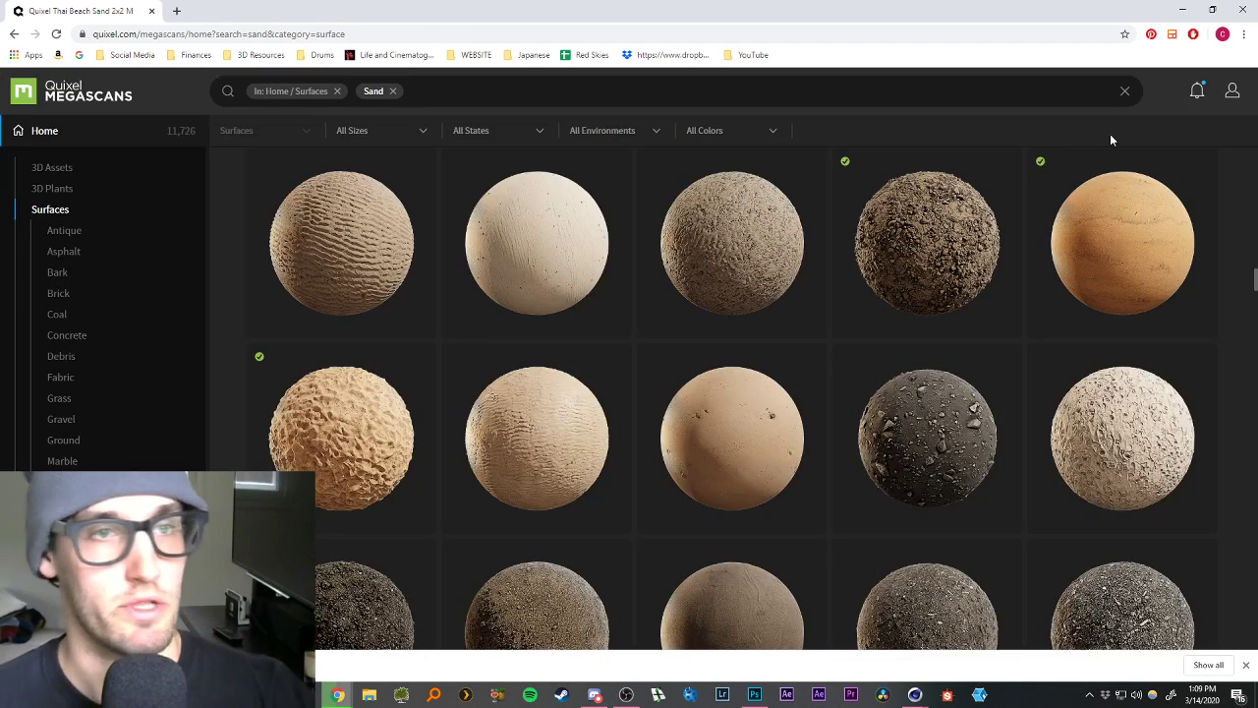
Clear the Sand and Surfaces filters and open the Submerged category of aquatic 3D plants.
click(392, 91)
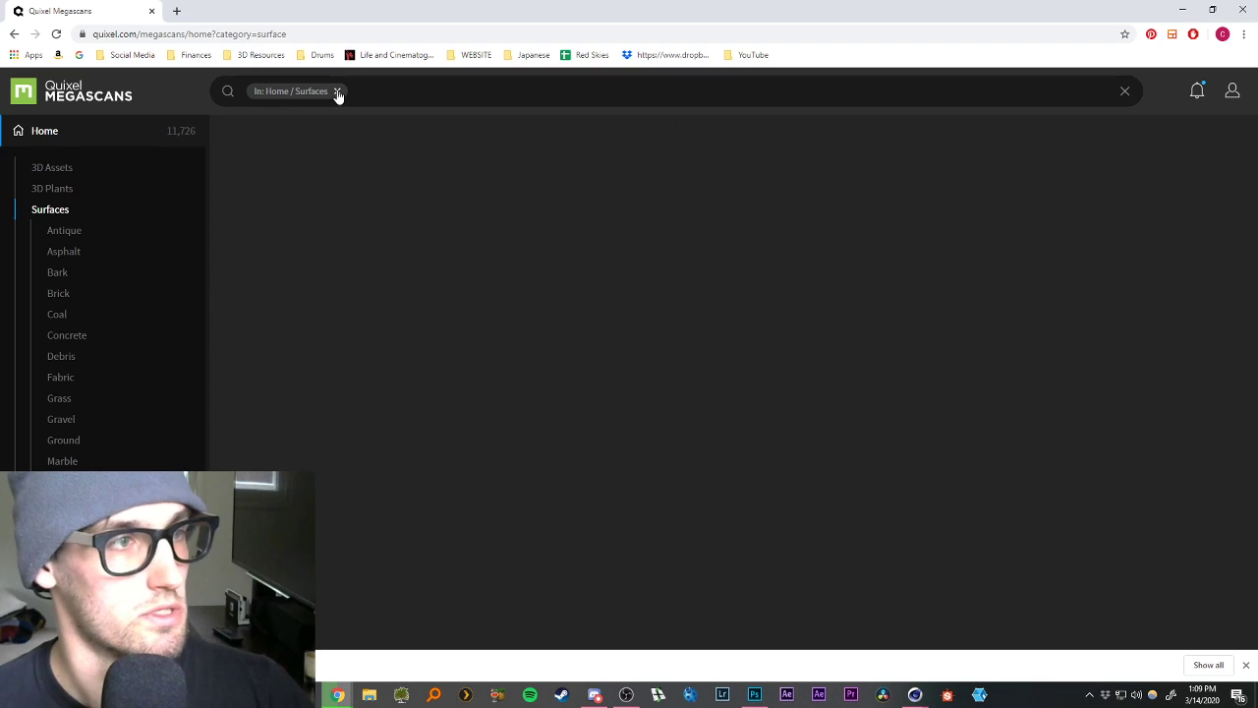
click(336, 91)
click(53, 190)
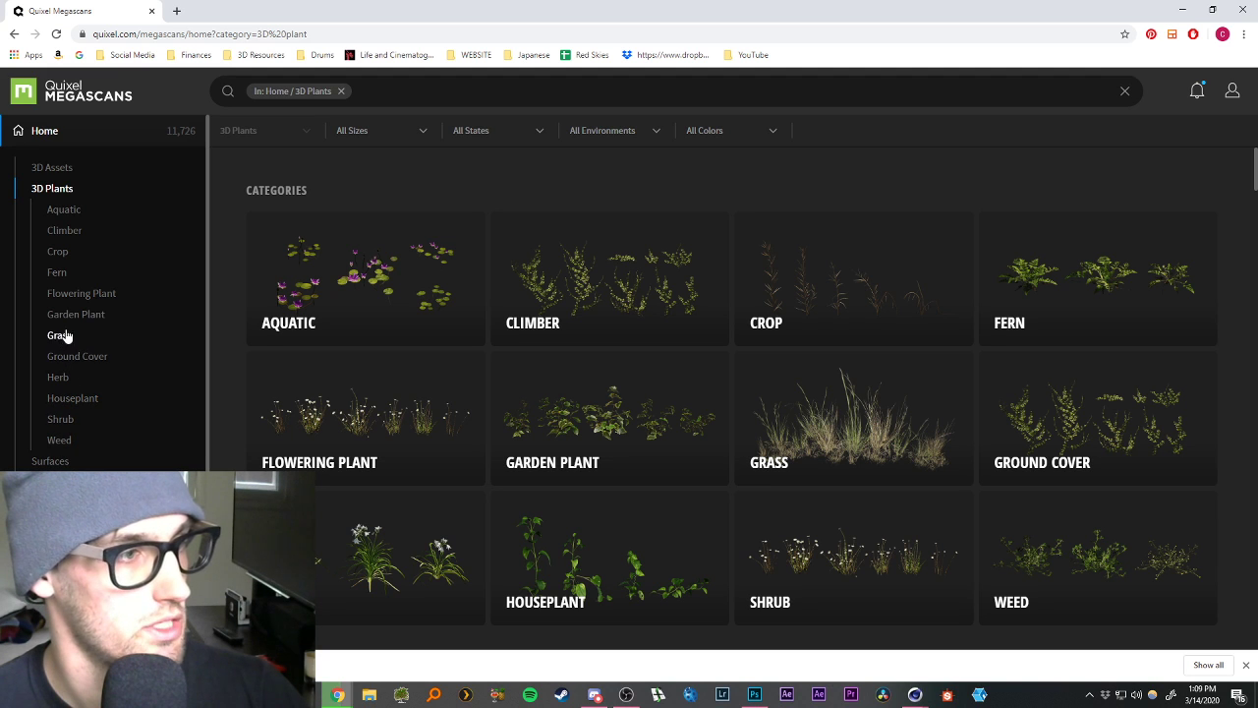
click(65, 211)
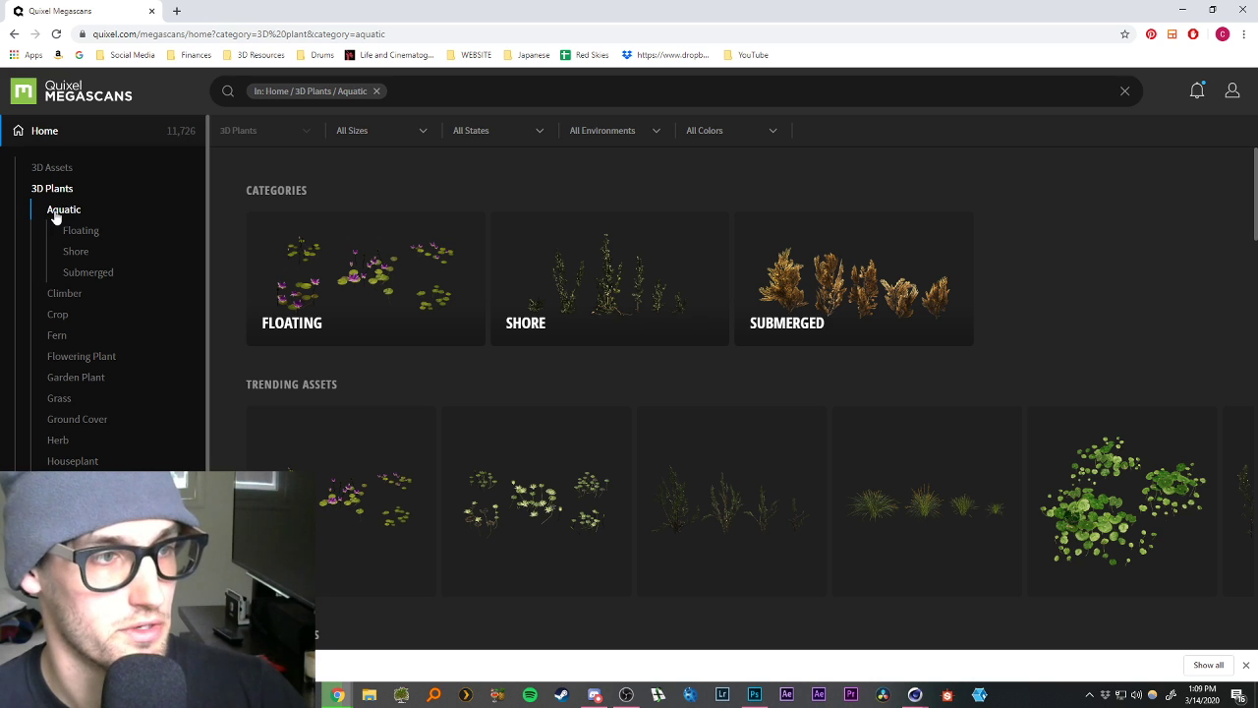
click(851, 275)
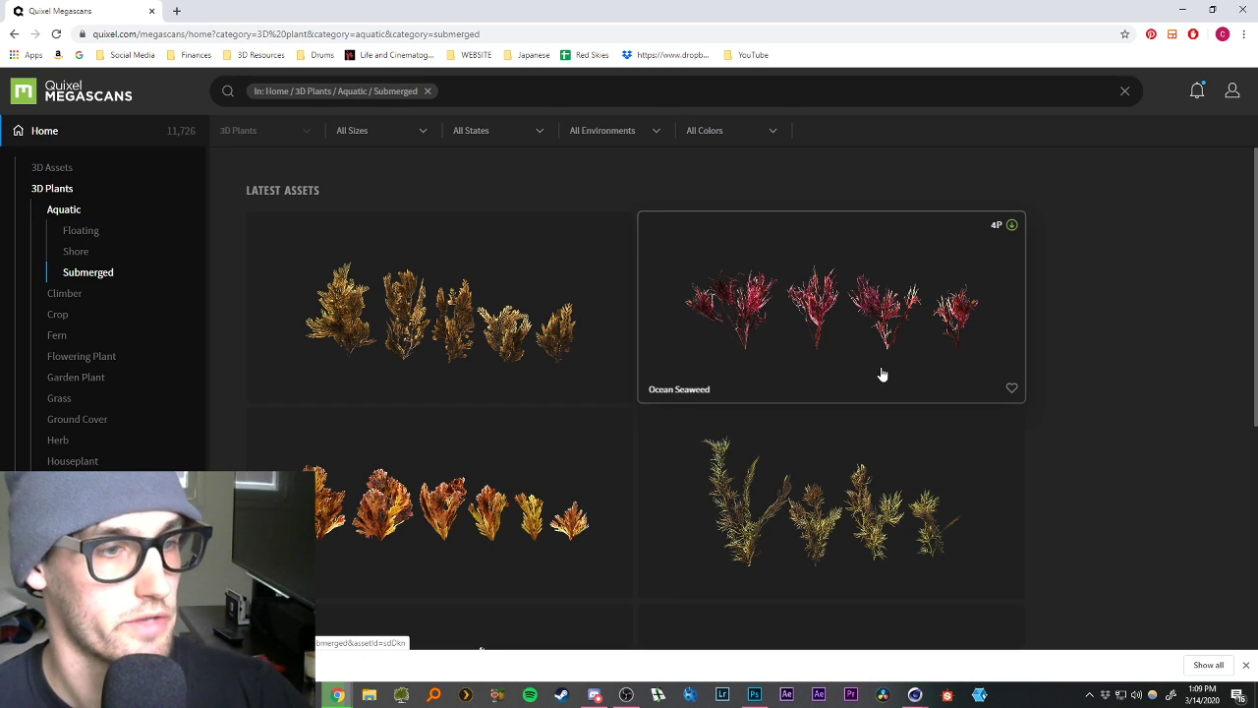
Look through the submerged seaweed, then the Floating and Shore aquatic plants, for sea-floor vegetation.
scroll(884, 378, down, 10)
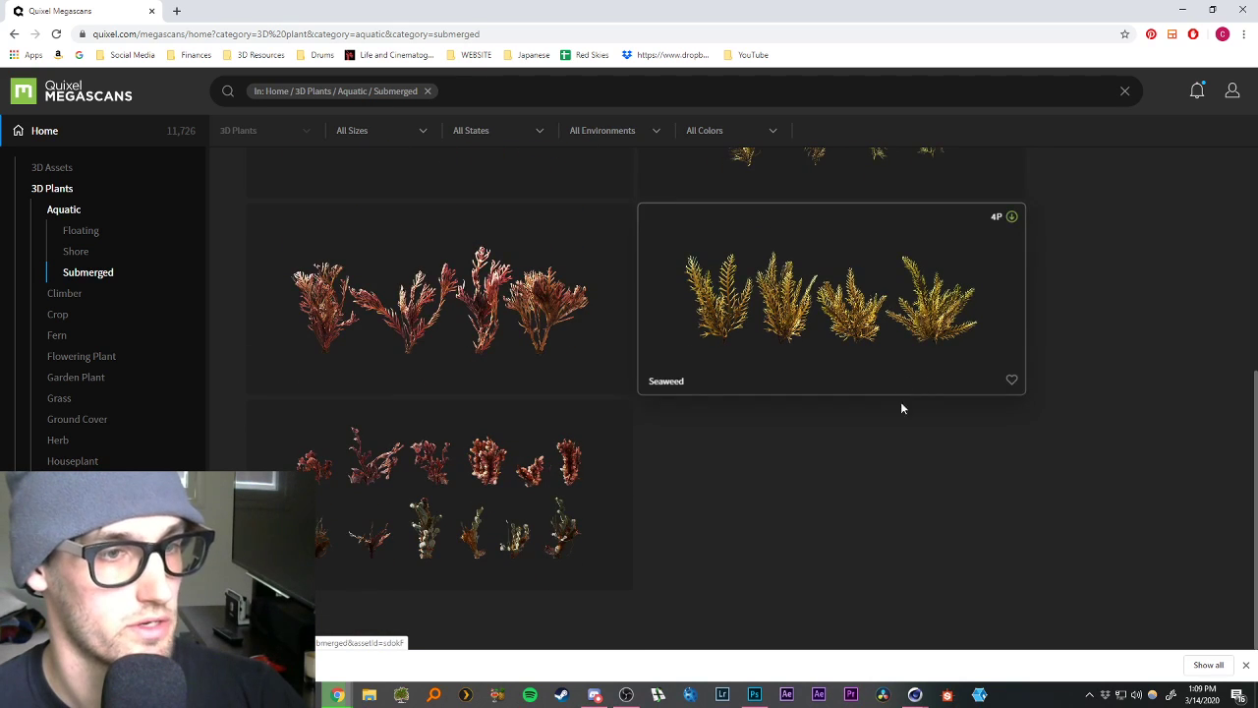
scroll(902, 408, up, 10)
scroll(977, 423, down, 10)
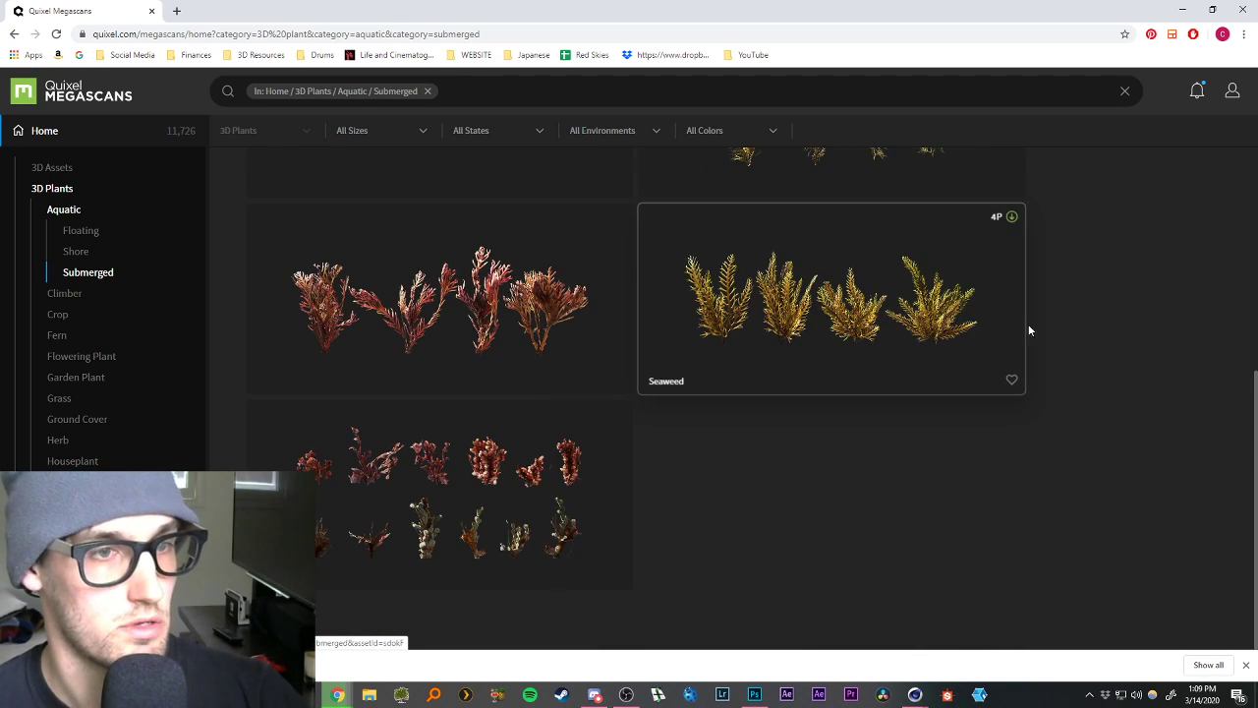
scroll(1029, 330, up, 10)
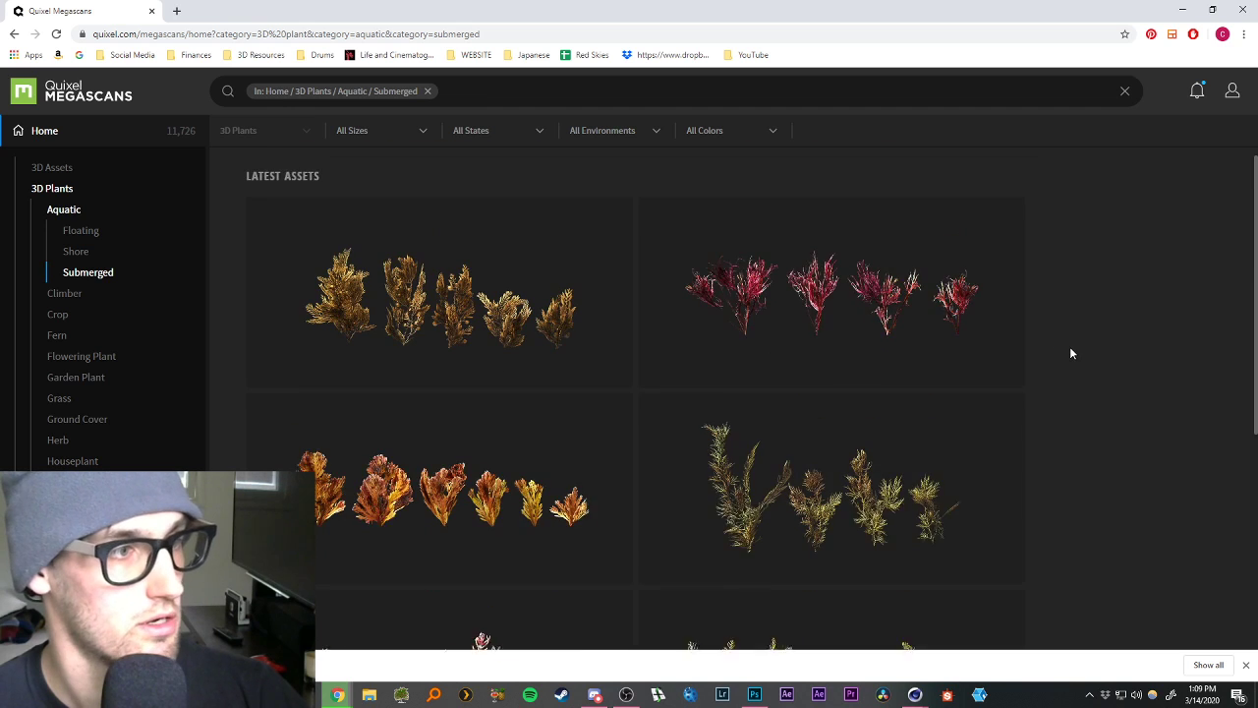
click(83, 232)
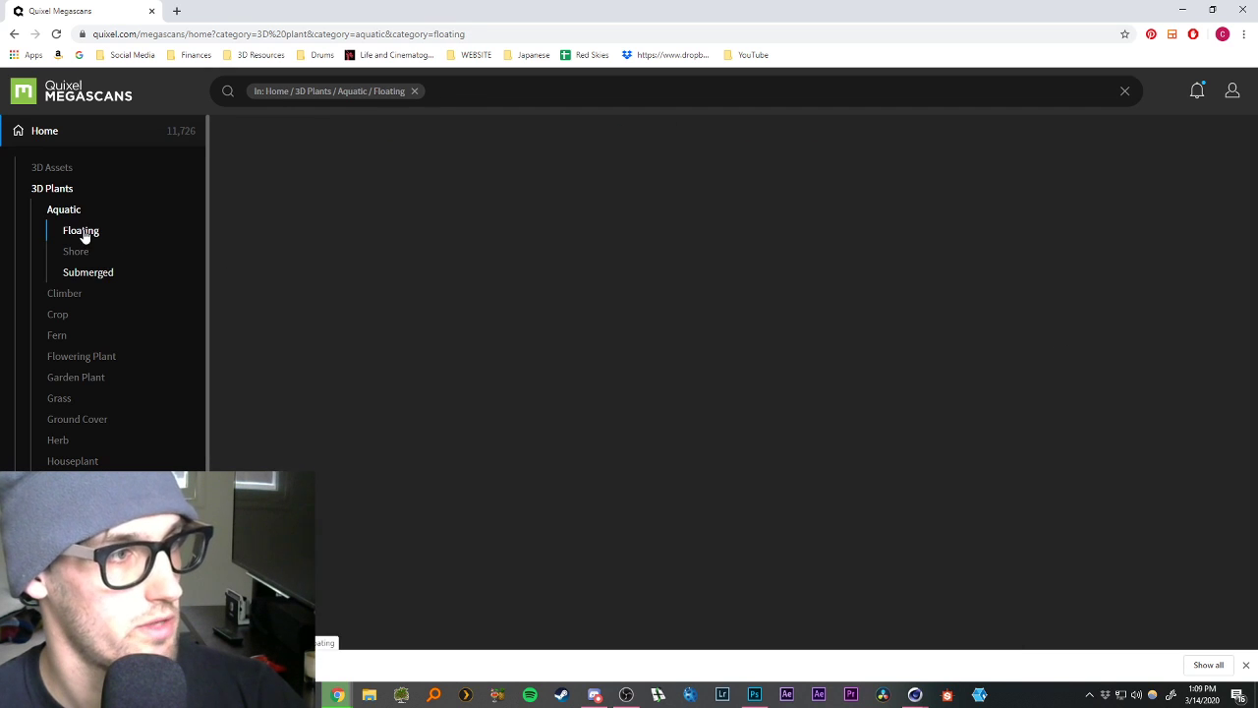
scroll(615, 423, down, 5)
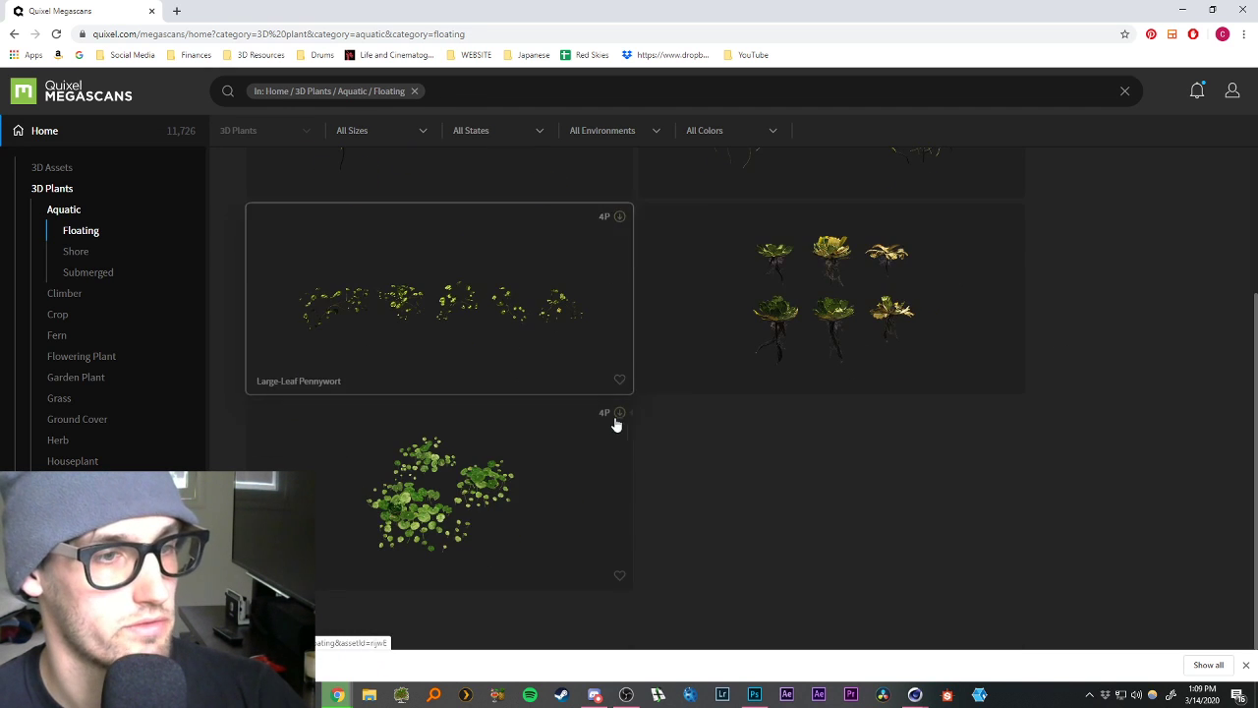
click(74, 252)
scroll(514, 362, down, 6)
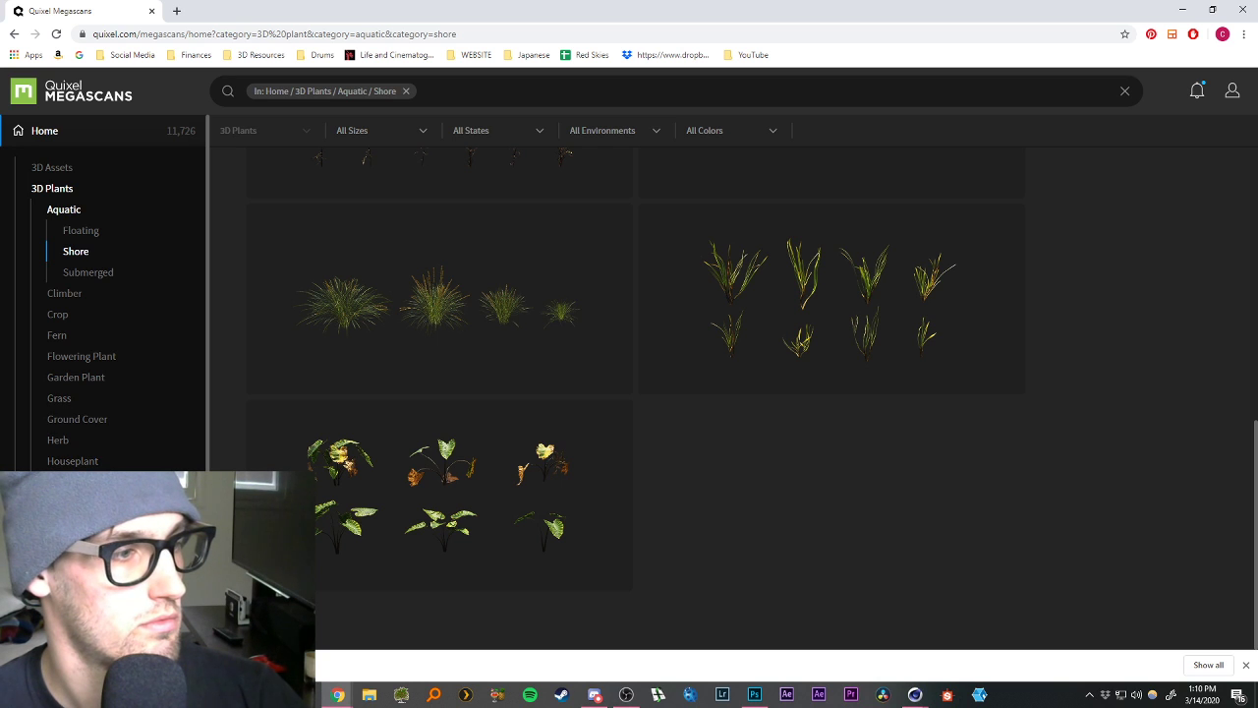
Remove the aquatic plant filter, search the whole library for coral and view the matching atlases.
click(63, 208)
click(432, 90)
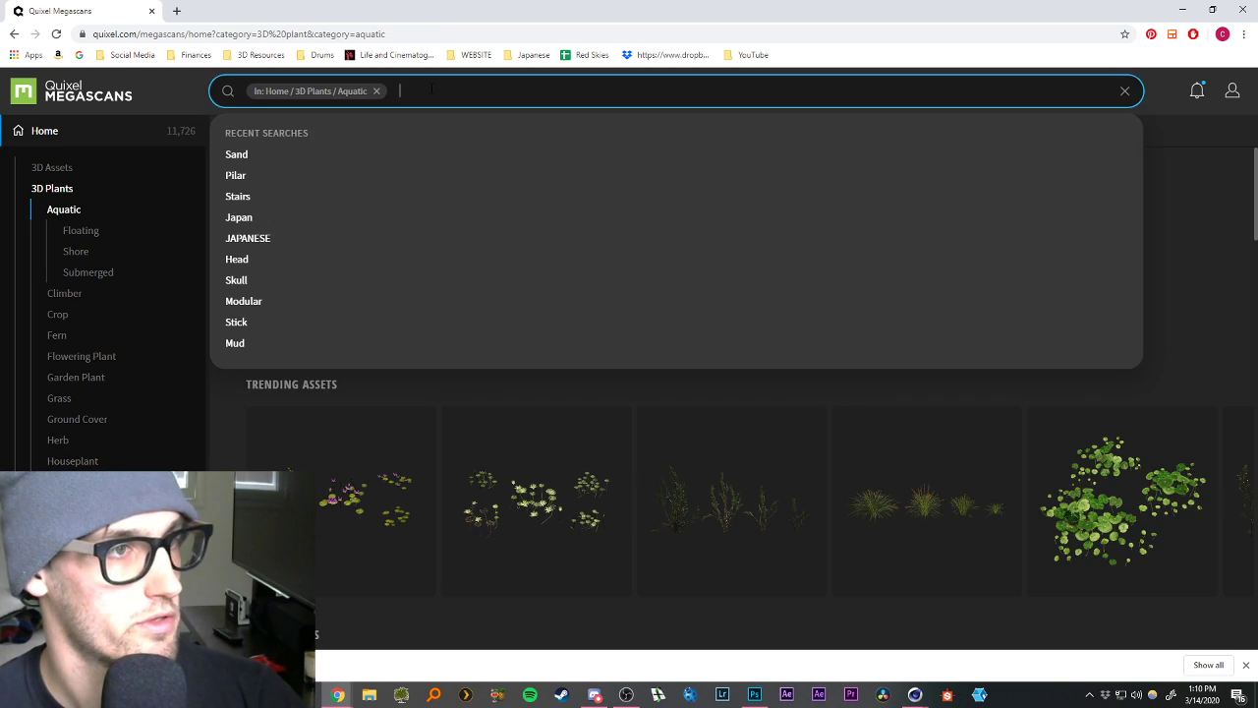
click(376, 91)
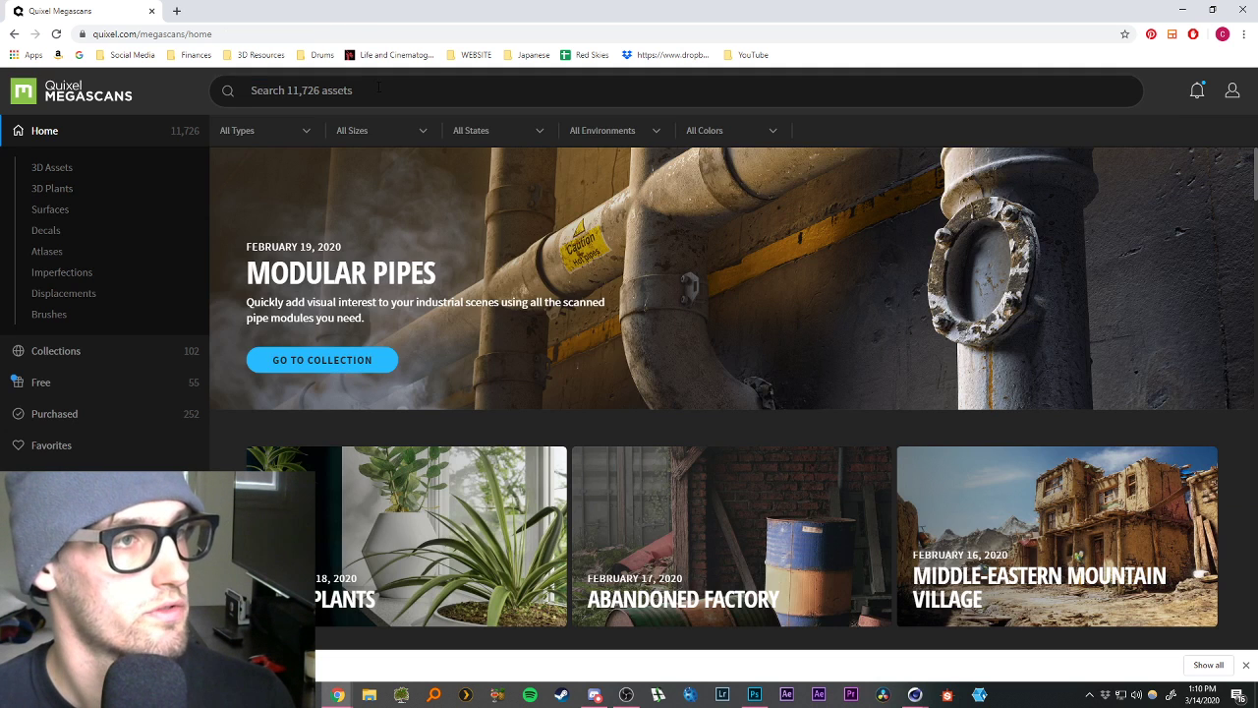
click(372, 92)
text(c)
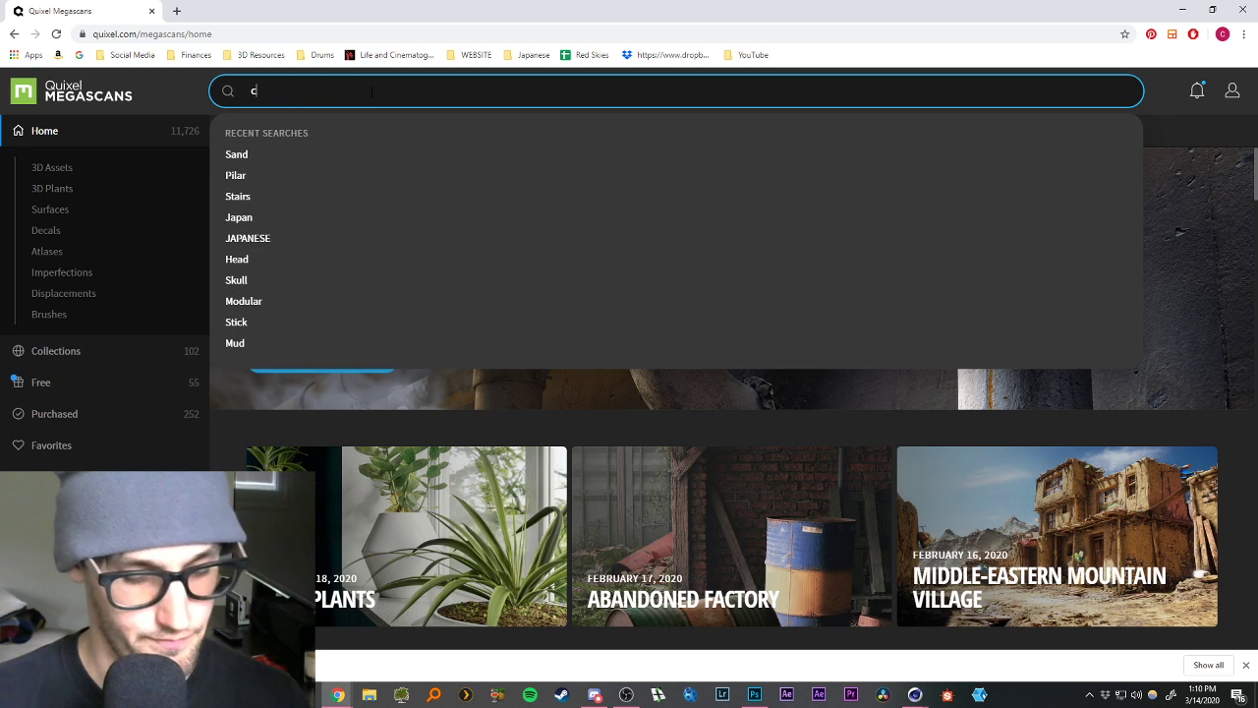
text(oral)
key(Return)
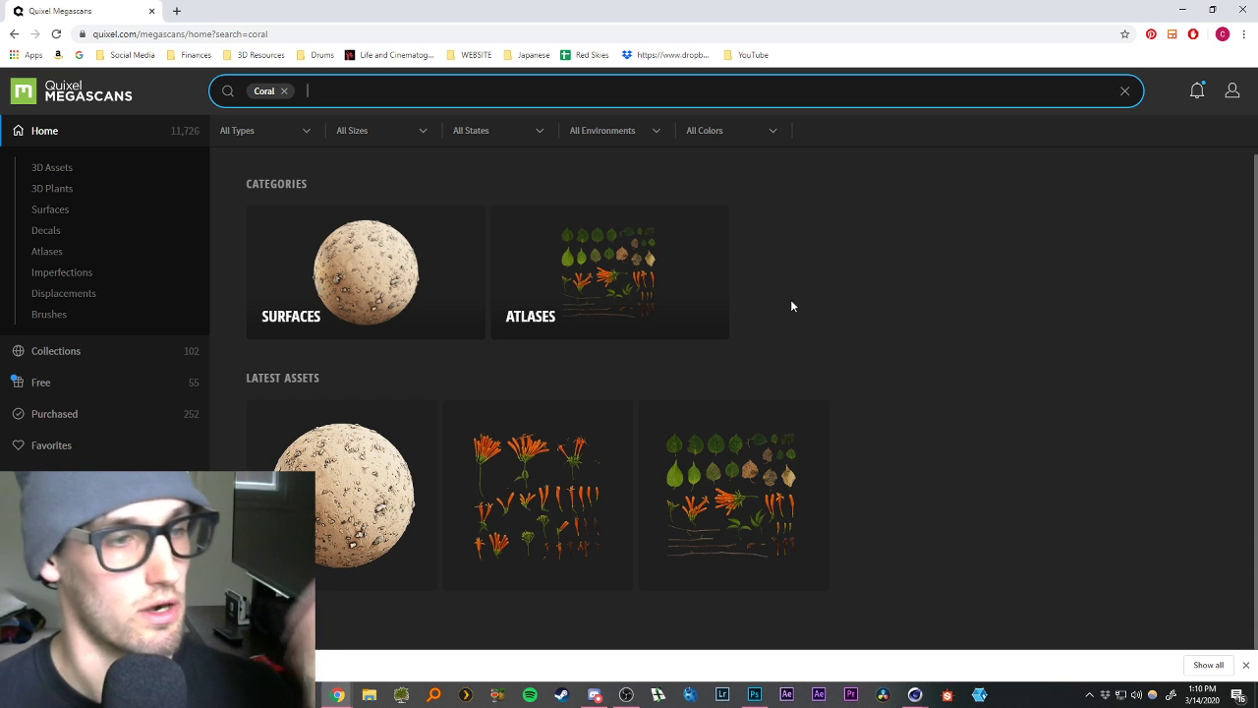
click(613, 251)
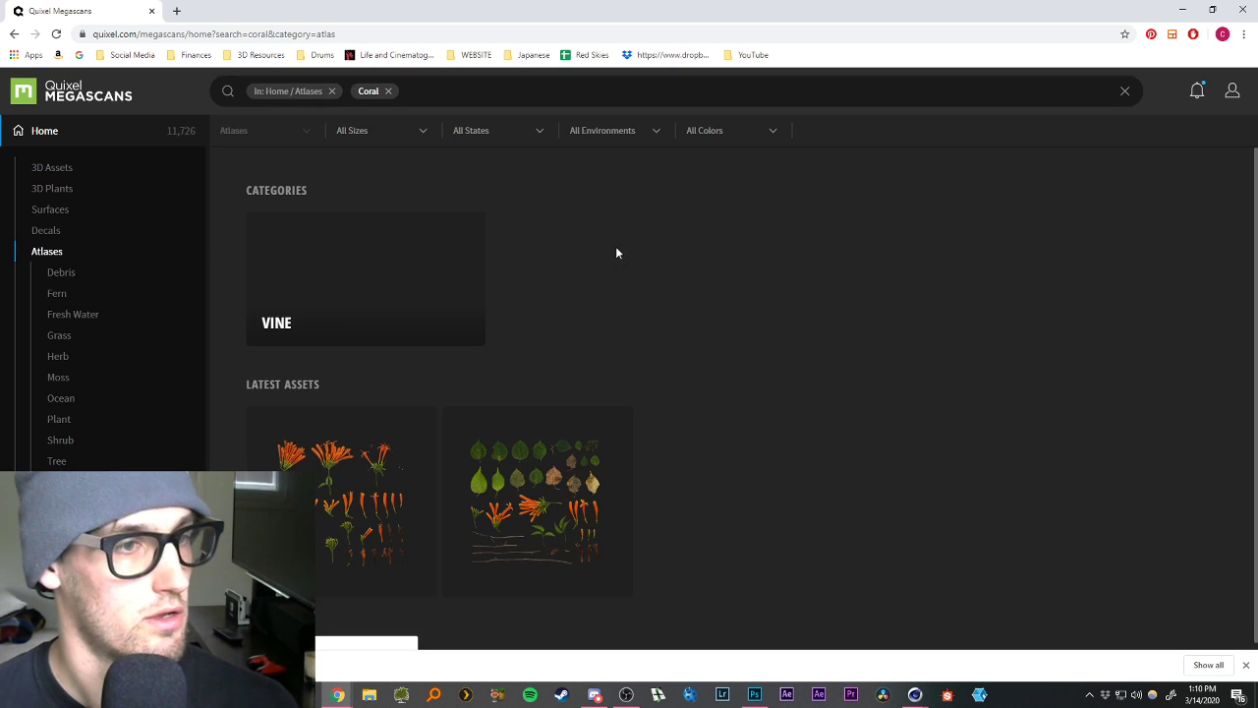
Check the 3D Assets categories and return to the Aquatic category of 3D Plants.
click(51, 168)
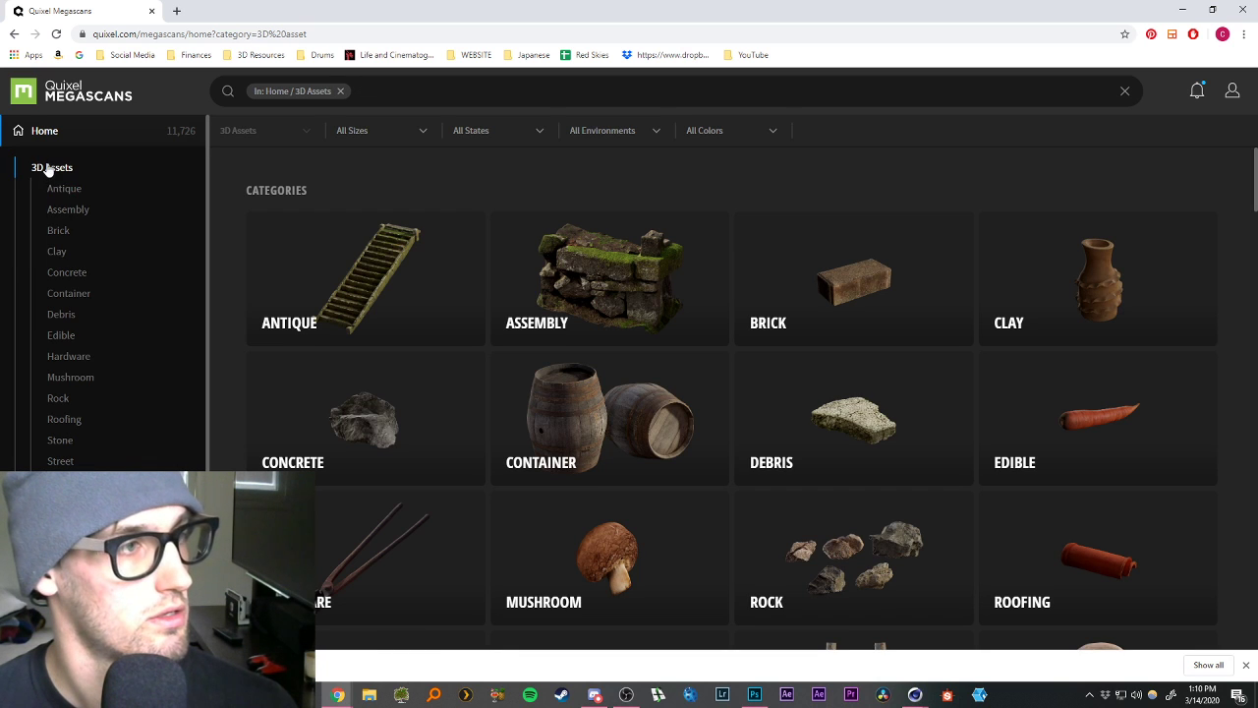
scroll(44, 295, down, 3)
click(52, 344)
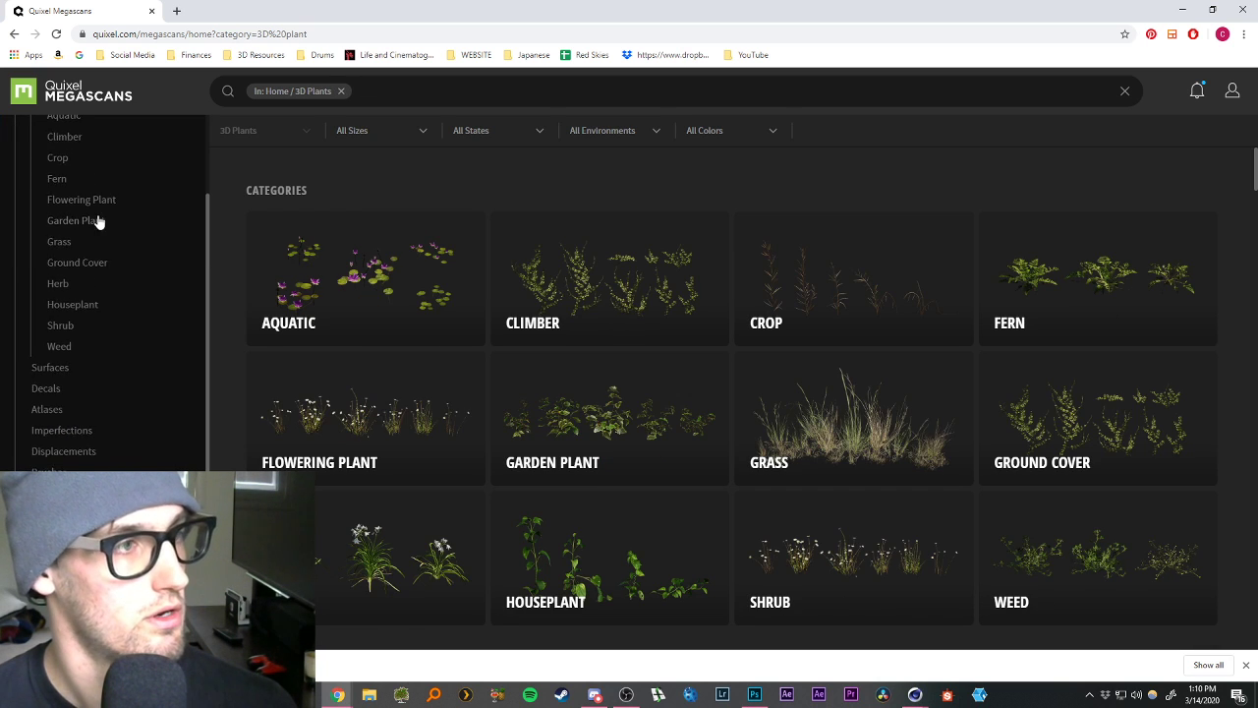
scroll(88, 221, up, 3)
click(69, 211)
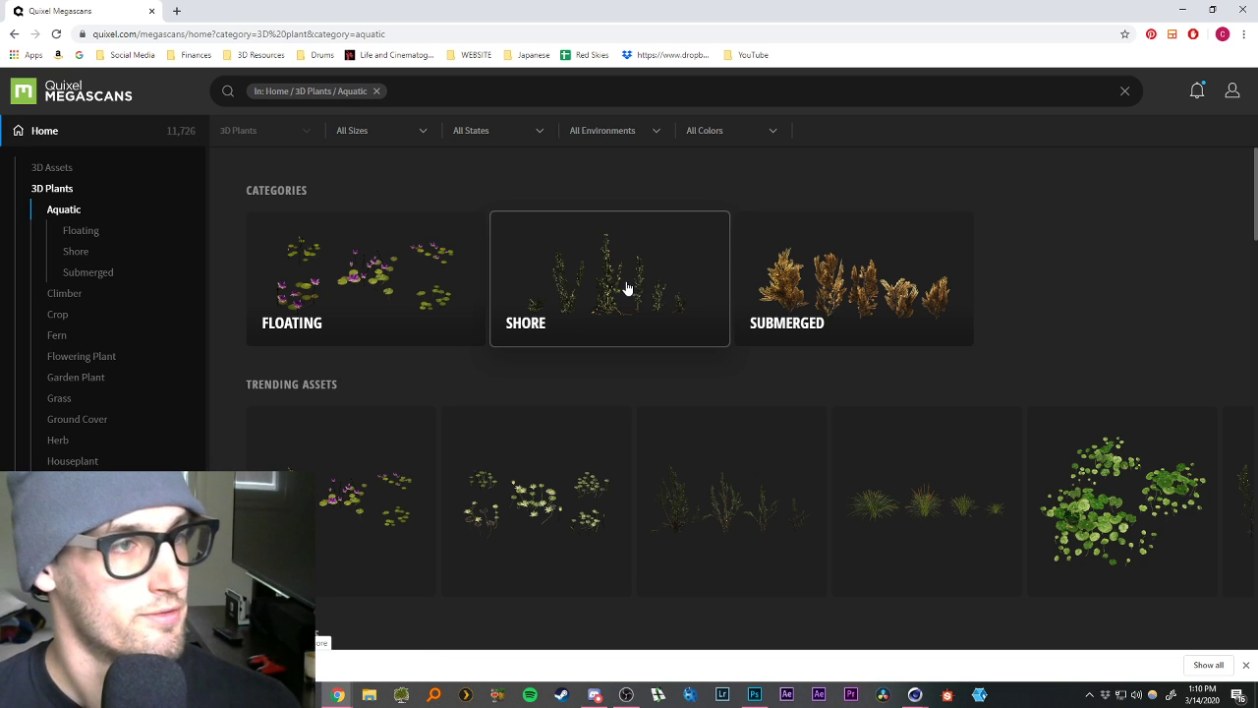
Open the Submerged category of aquatic 3D plants and look through the ocean seaweed assets.
click(855, 275)
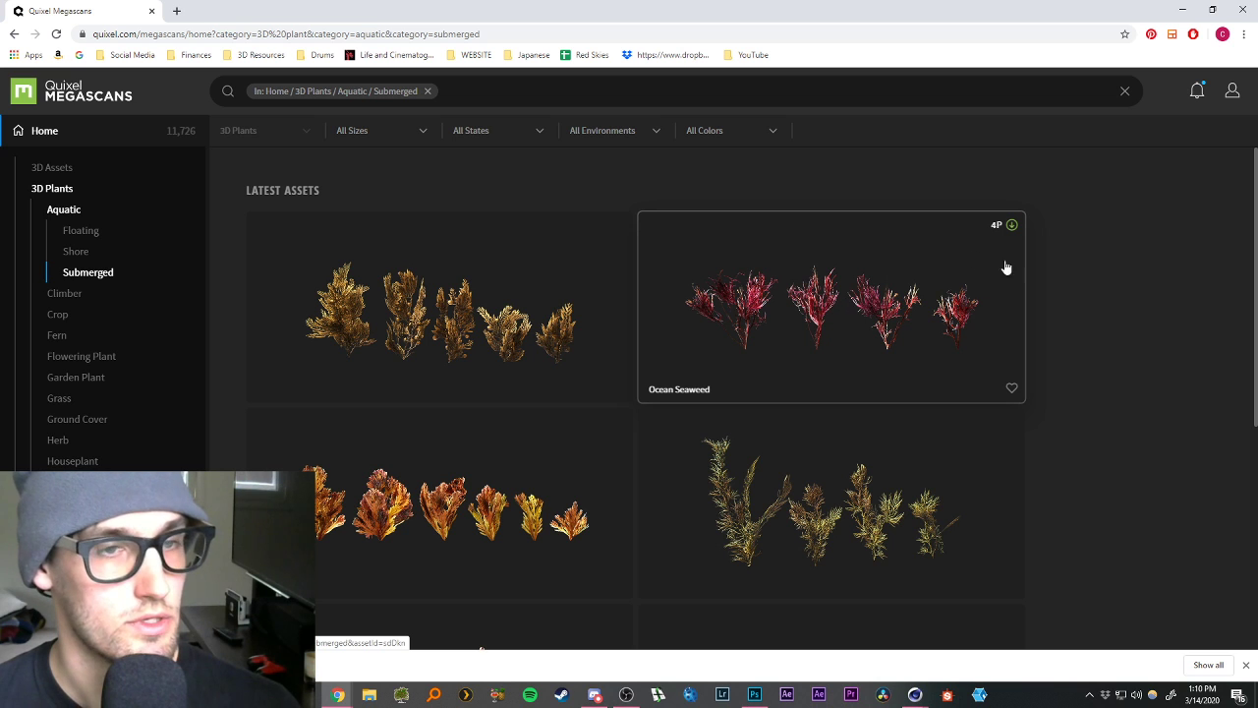
scroll(783, 320, down, 3)
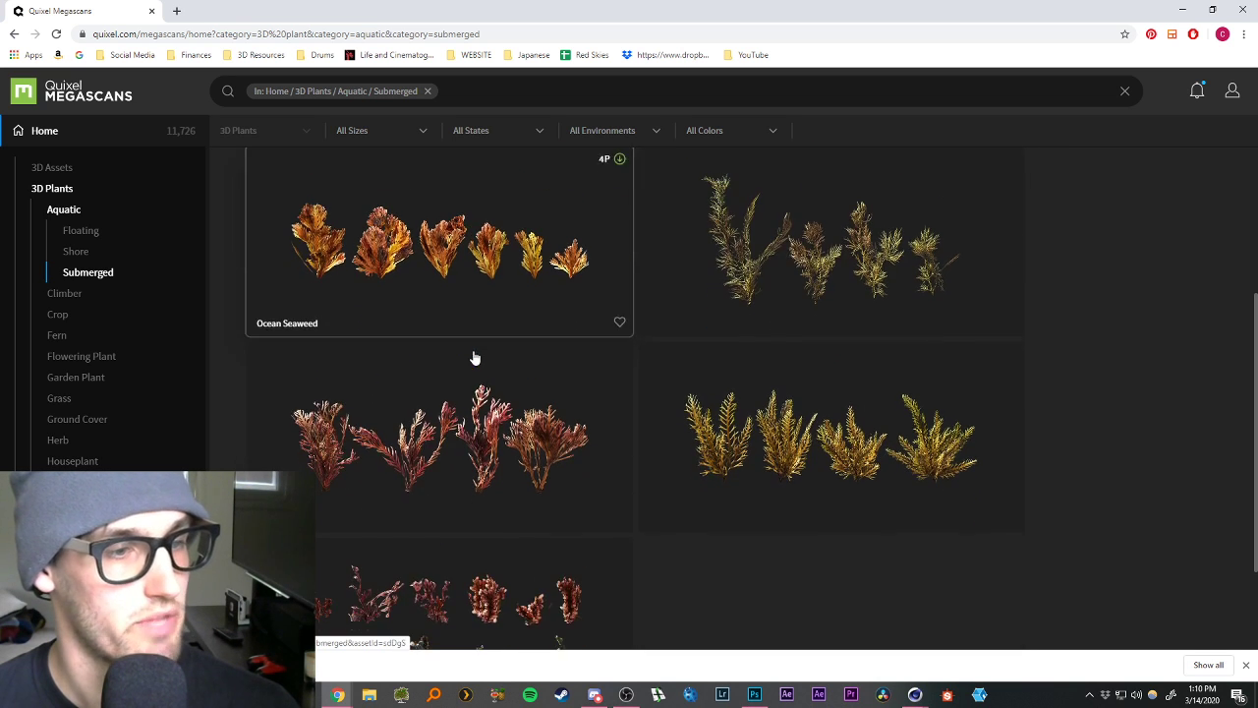
scroll(747, 472, down, 2)
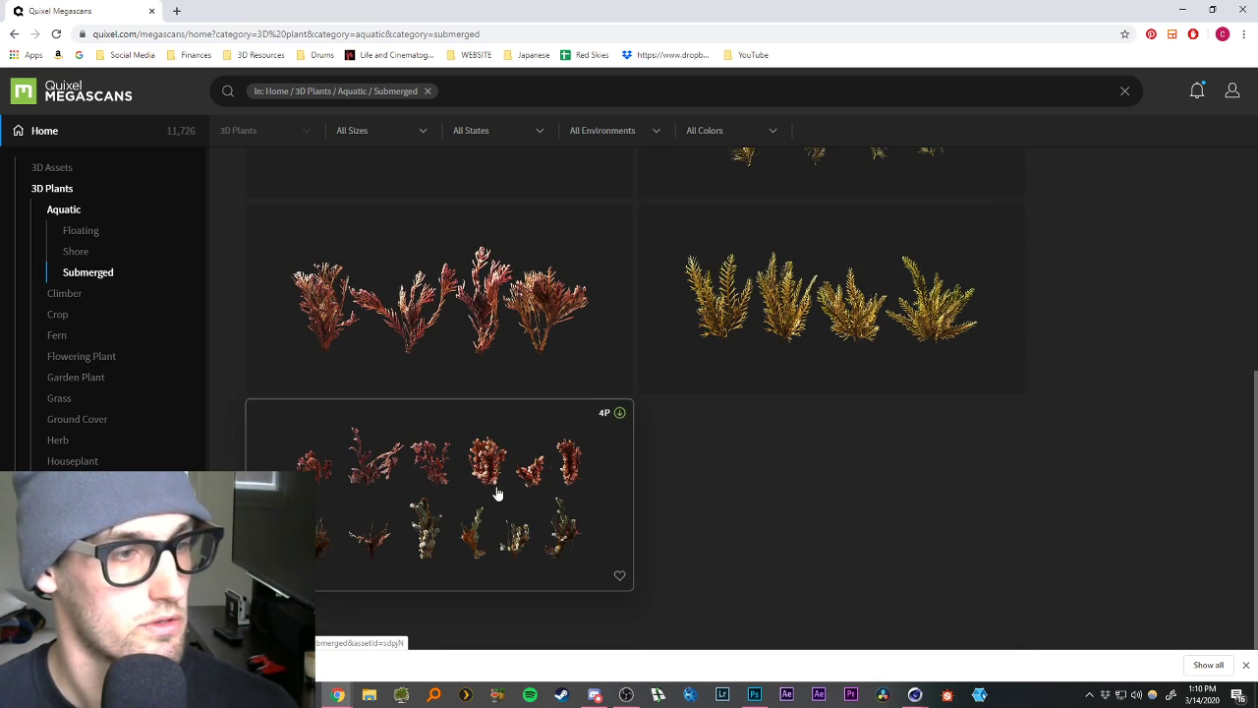
scroll(516, 486, up, 3)
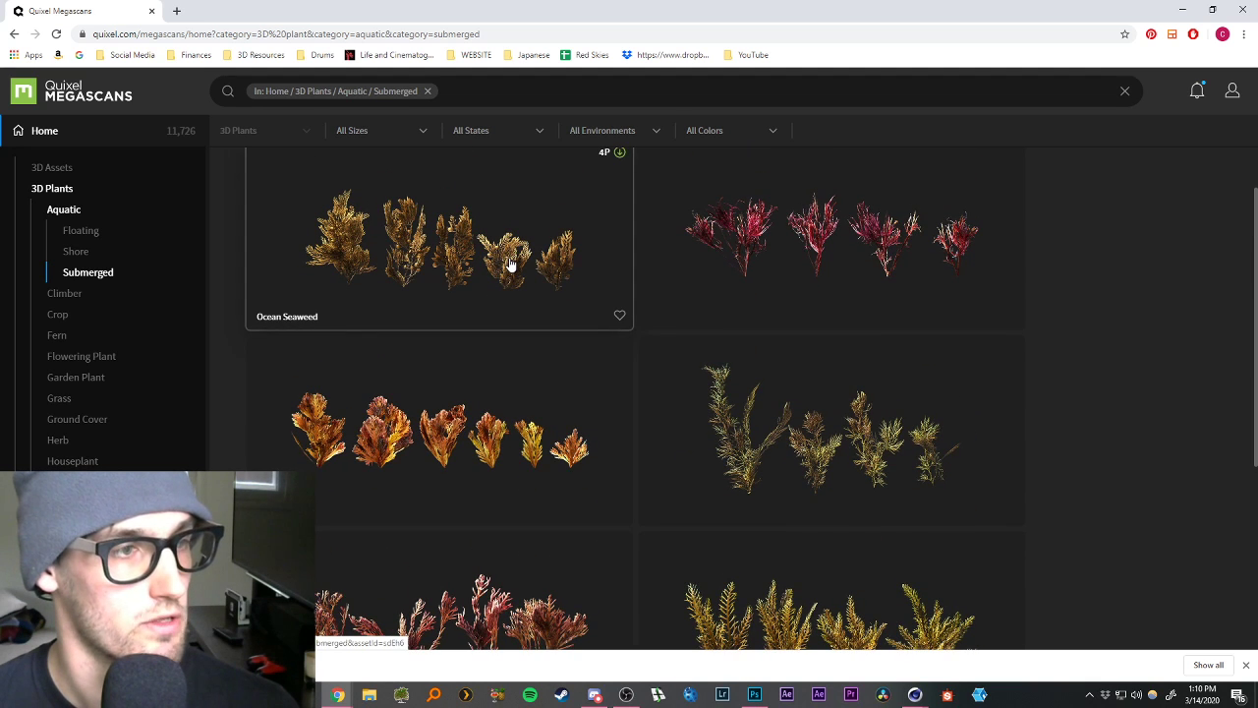
scroll(528, 288, up, 1)
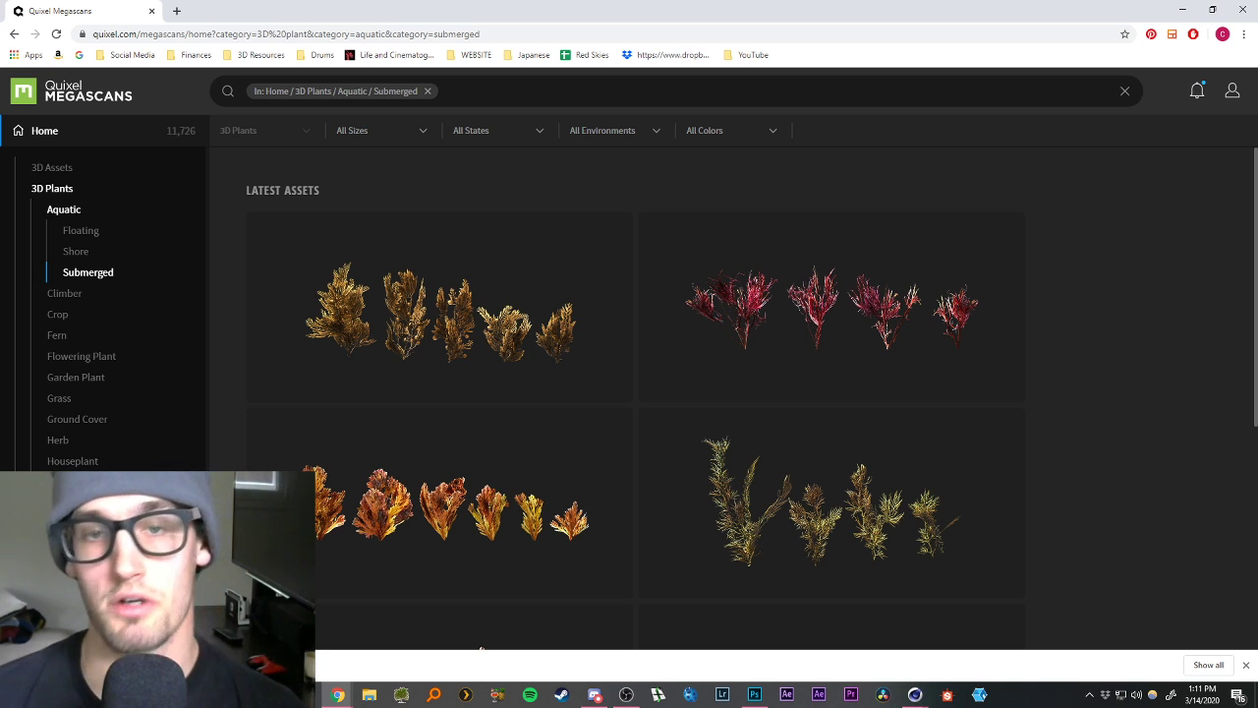
Switch to Cinema 4D and set the Octane camera's gamma to 2.2 in its Camera Imager settings.
mouse_move(914, 694)
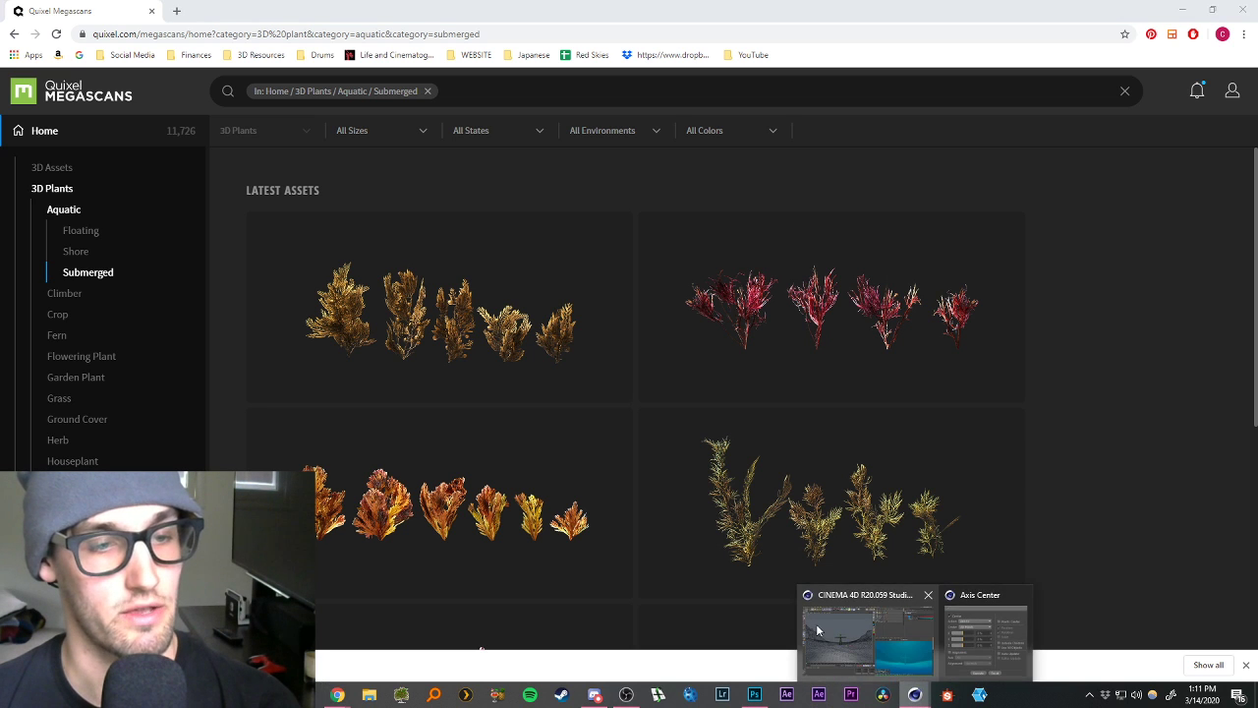
click(864, 629)
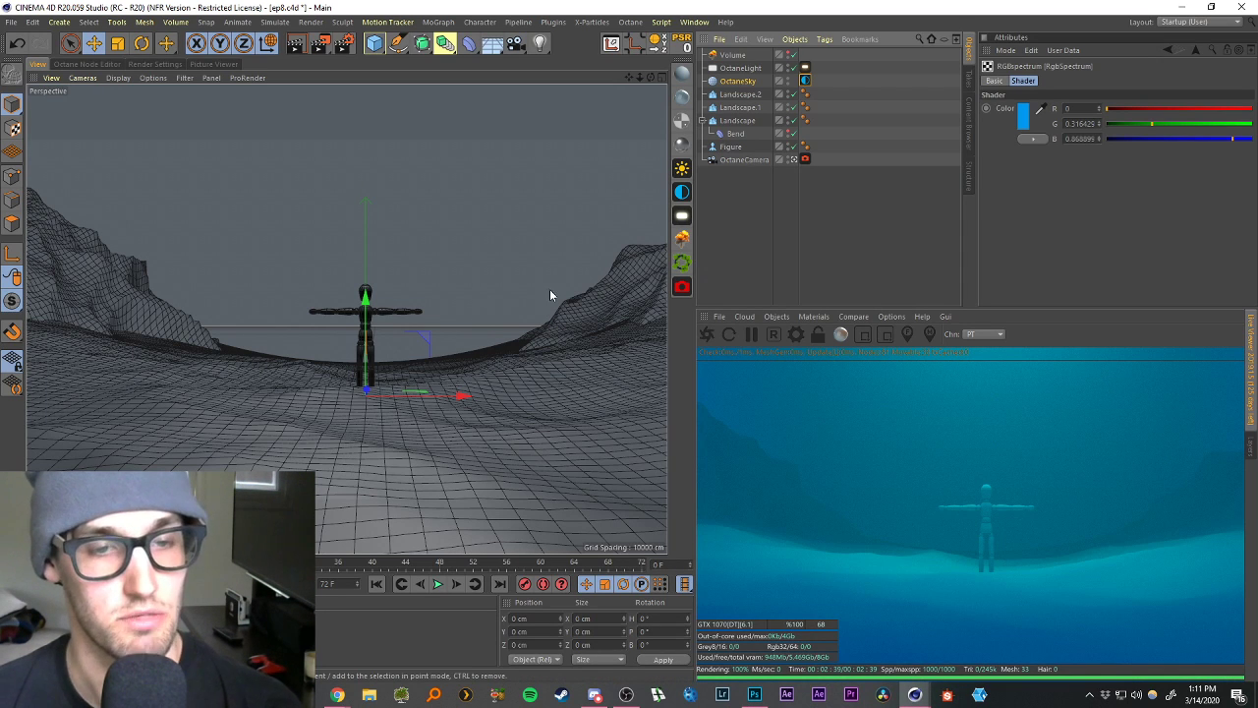
click(805, 159)
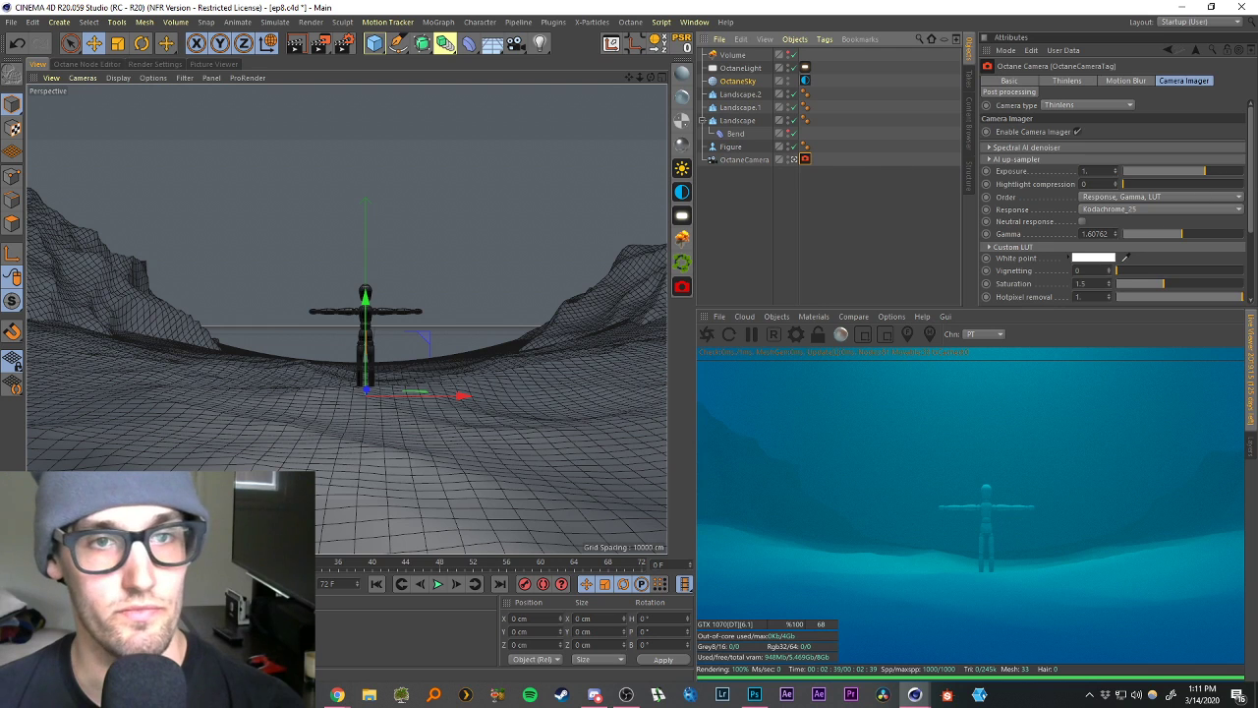
drag(1080, 234, 1191, 245)
text(2.2)
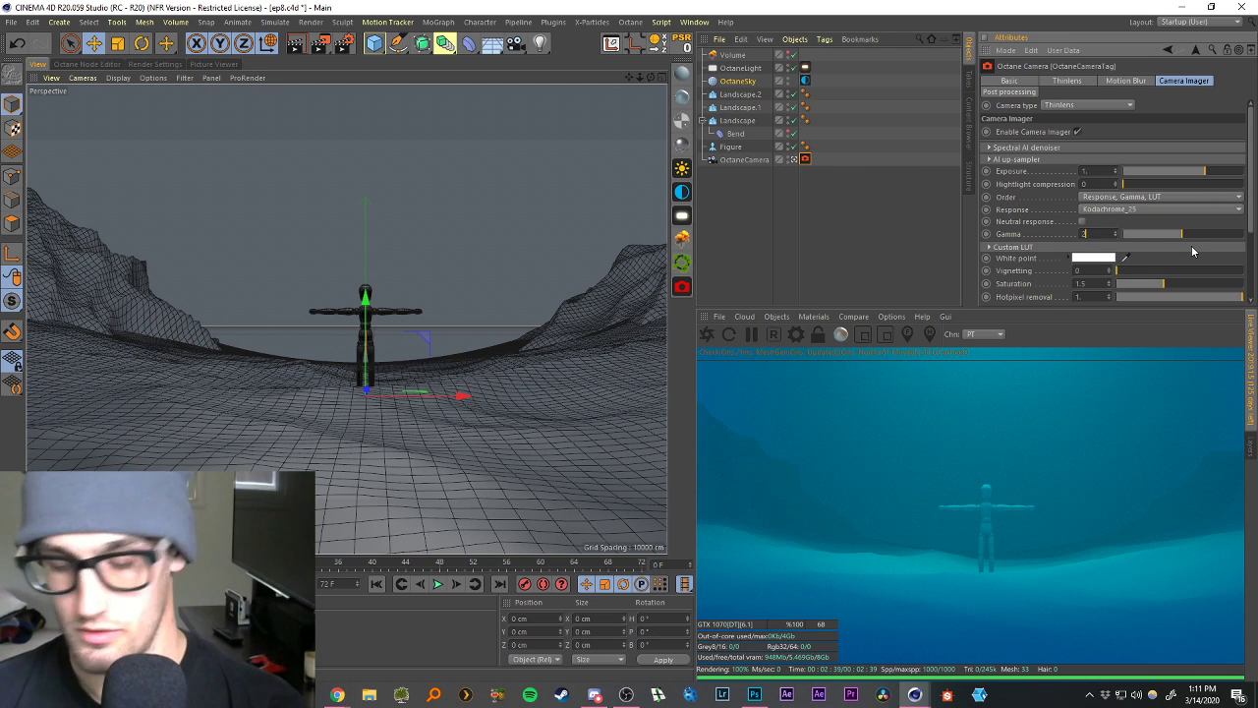
key(Return)
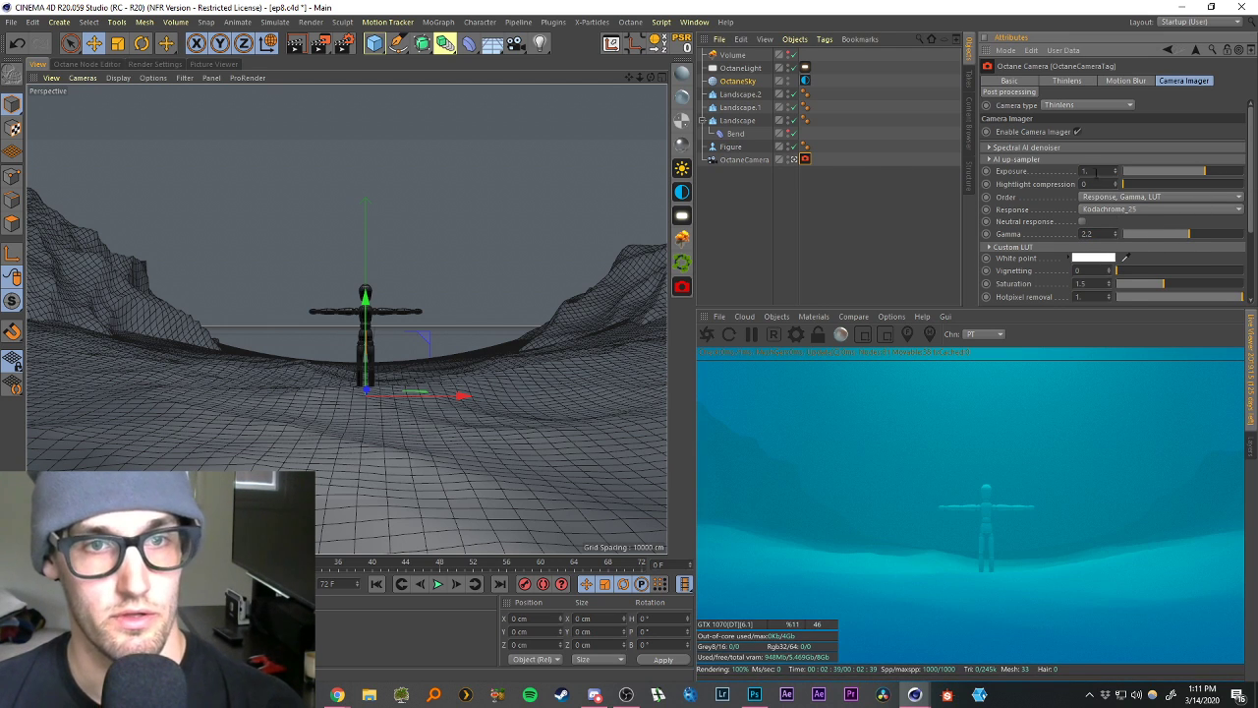
Add vignetting of about 0.53 to the Octane camera and set its gamma to 1.5.
drag(1135, 272, 1196, 285)
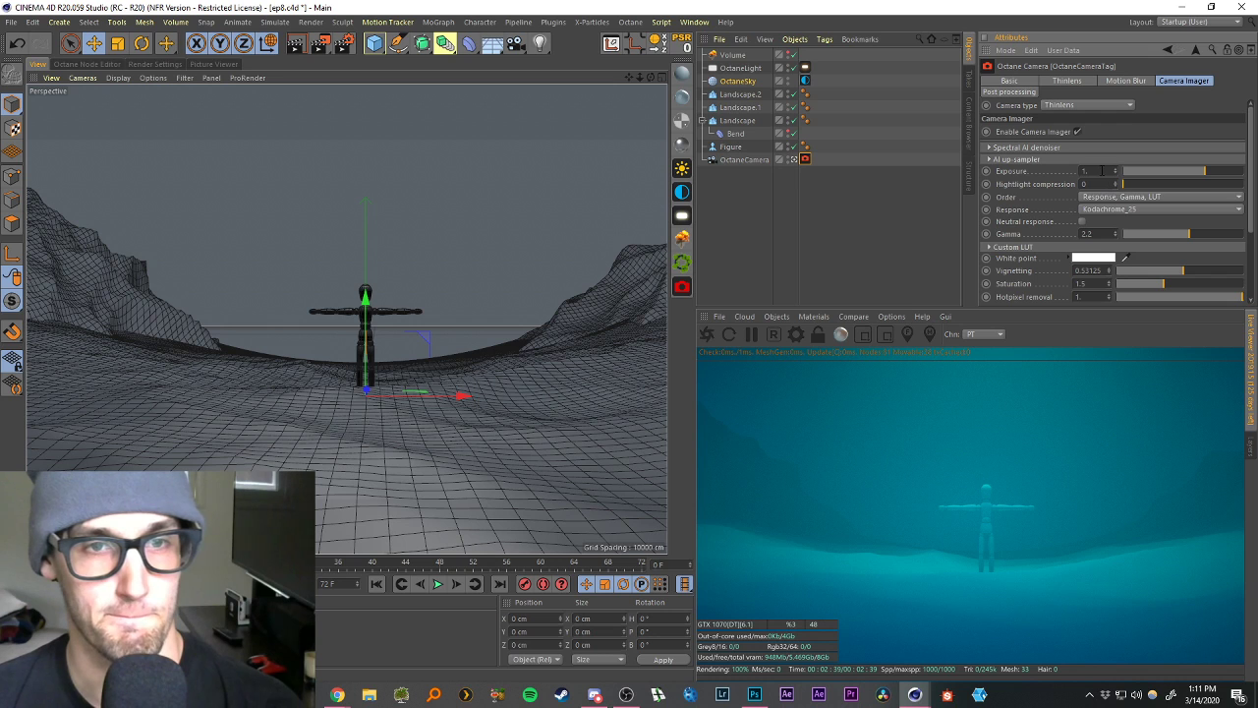
click(1086, 233)
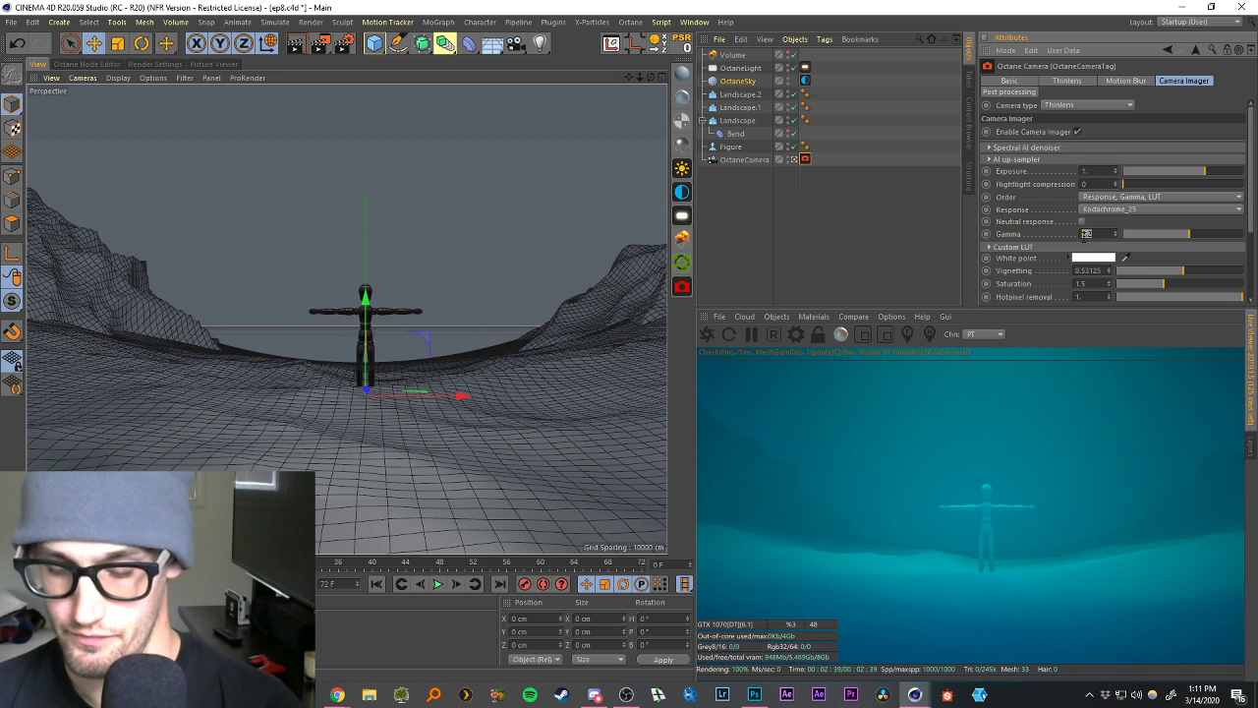
text(1.5)
key(Return)
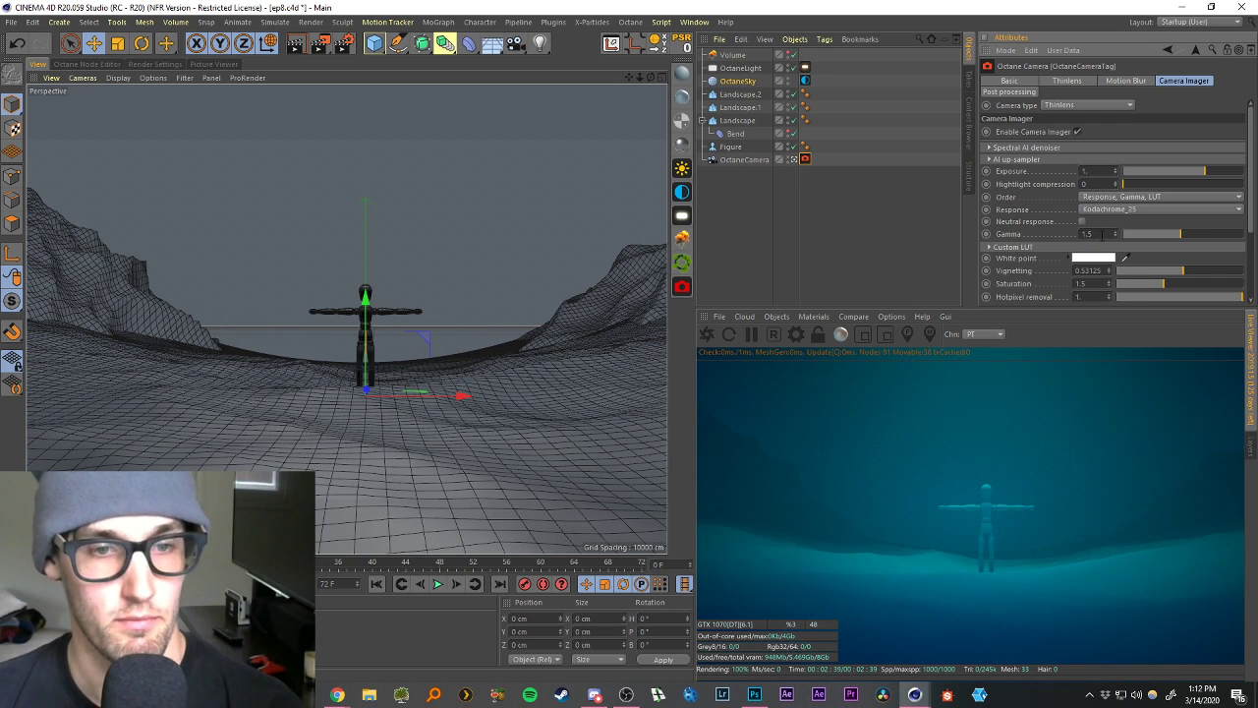
Set the Octane camera's exposure to 1.25 and its gamma to 1.2.
text(1.25)
key(Return)
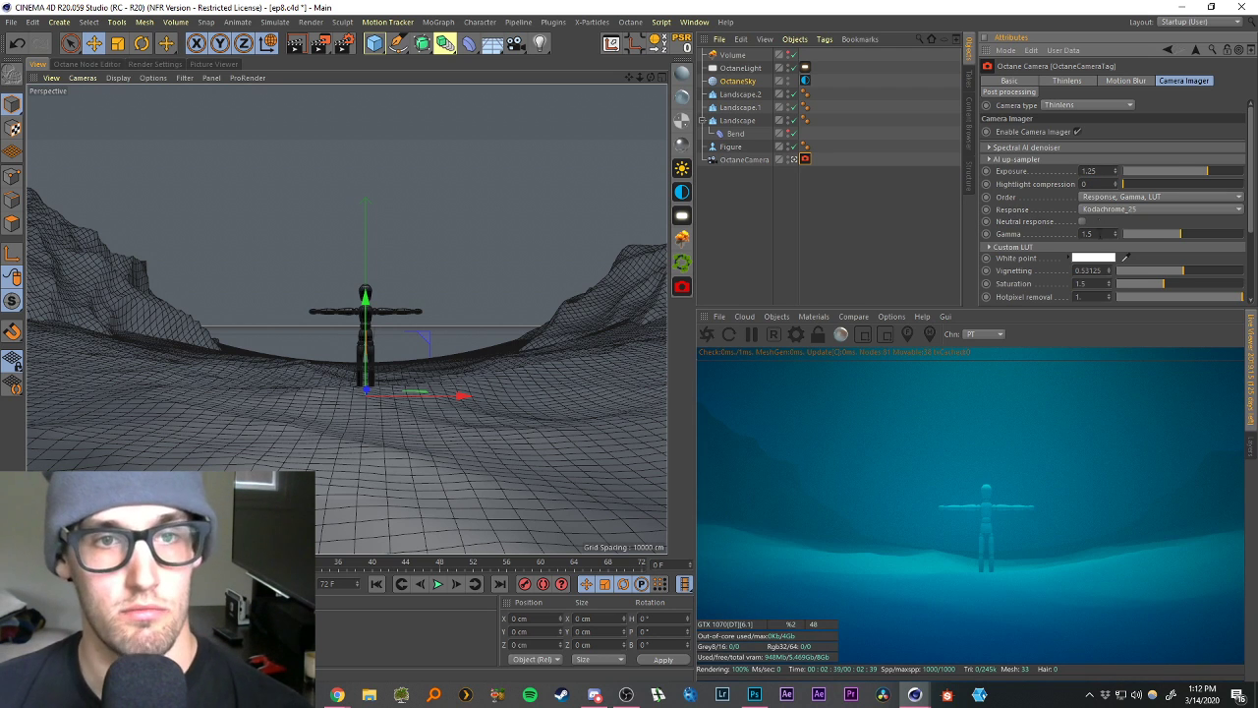
drag(1095, 233, 908, 238)
text(1.2)
key(Return)
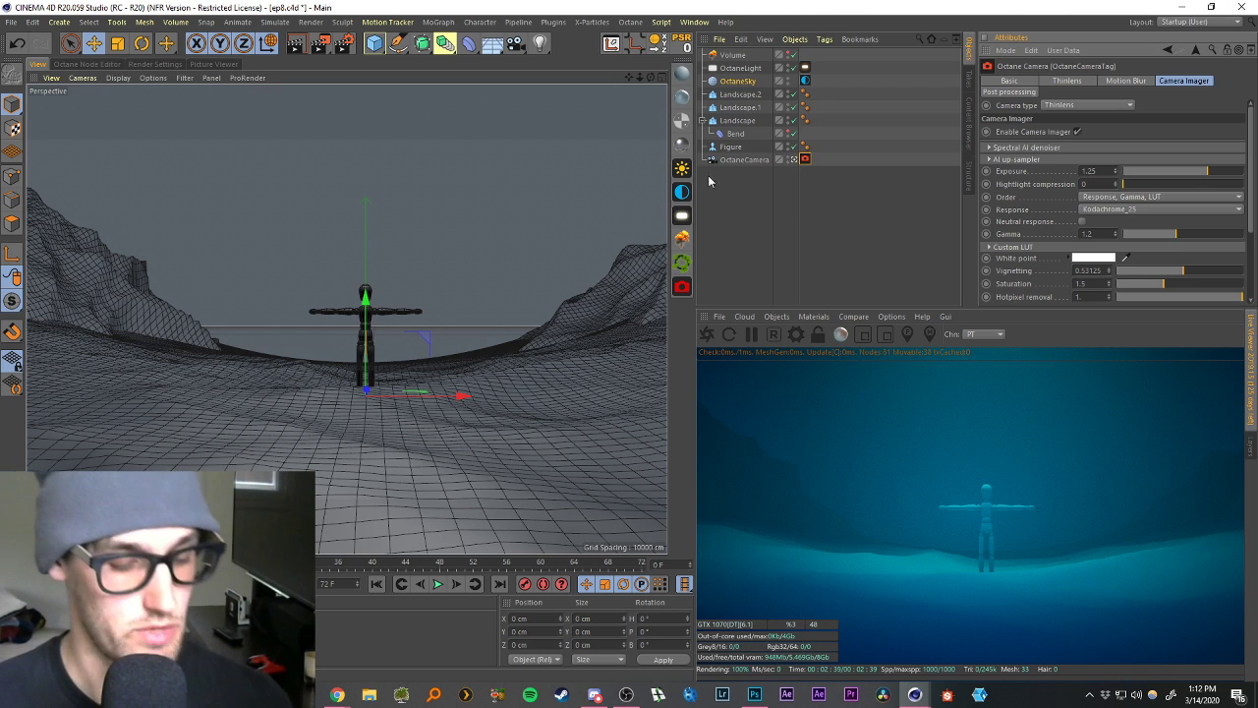
Create a new Octane Diffuse material and collapse the hierarchy of the Landscape object that holds the Bend.
click(766, 239)
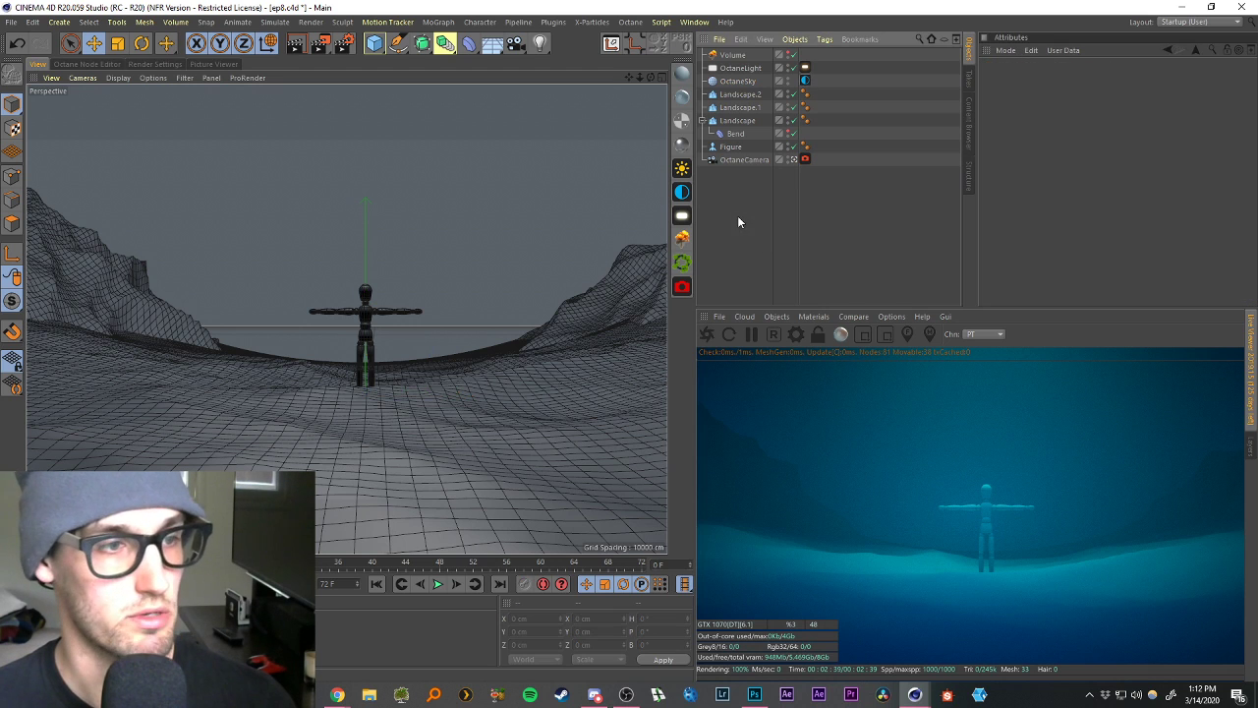
click(682, 75)
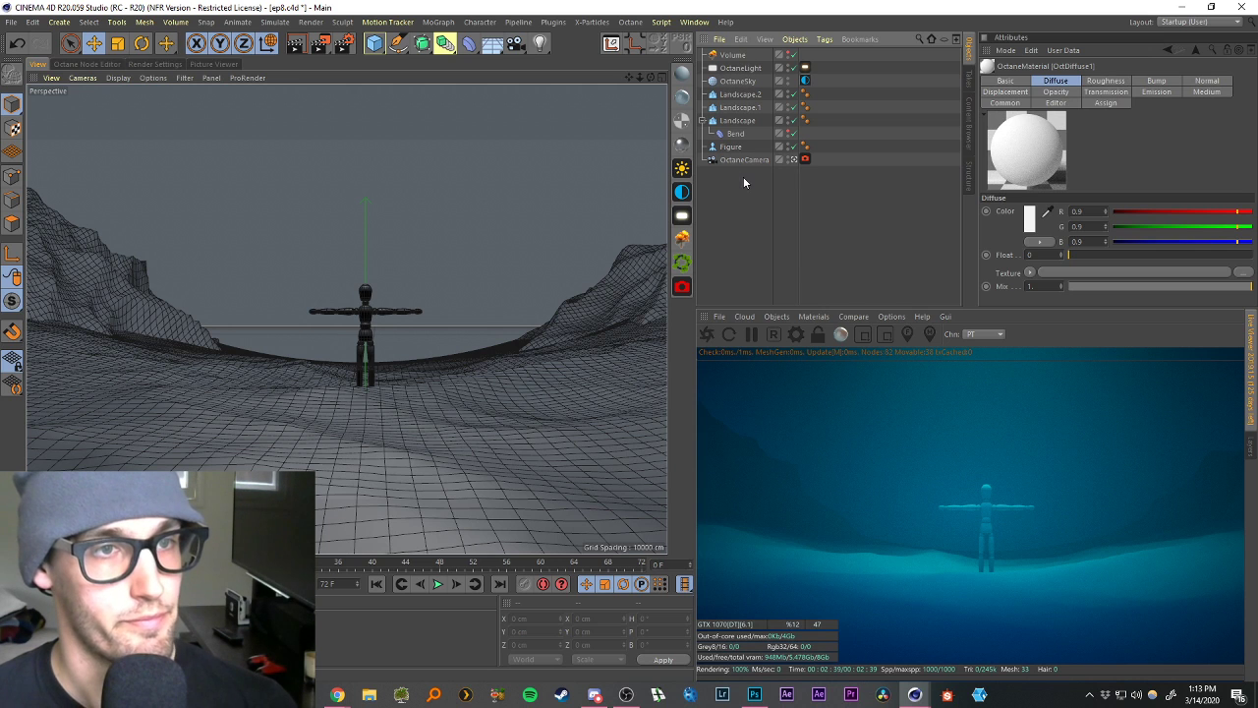
click(737, 120)
click(702, 120)
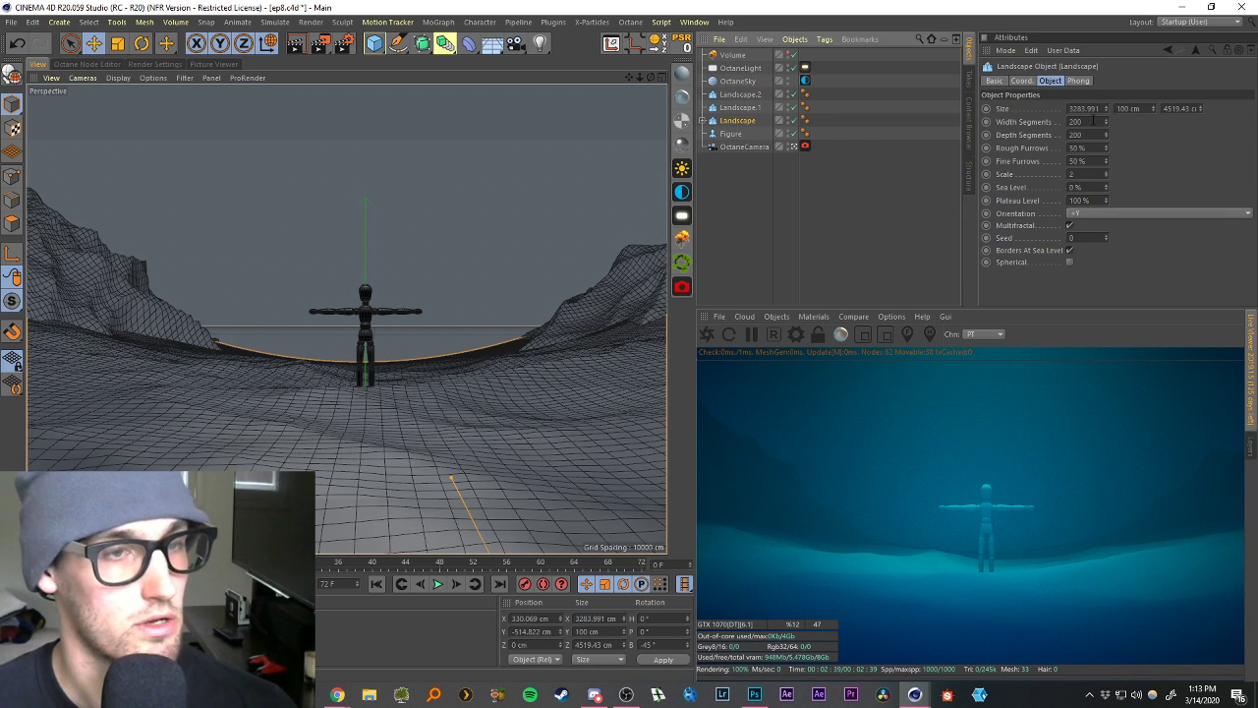
Leave the camera view, move the bent Landscape along Z to about 867 cm, and return to the OctaneCamera view.
click(660, 78)
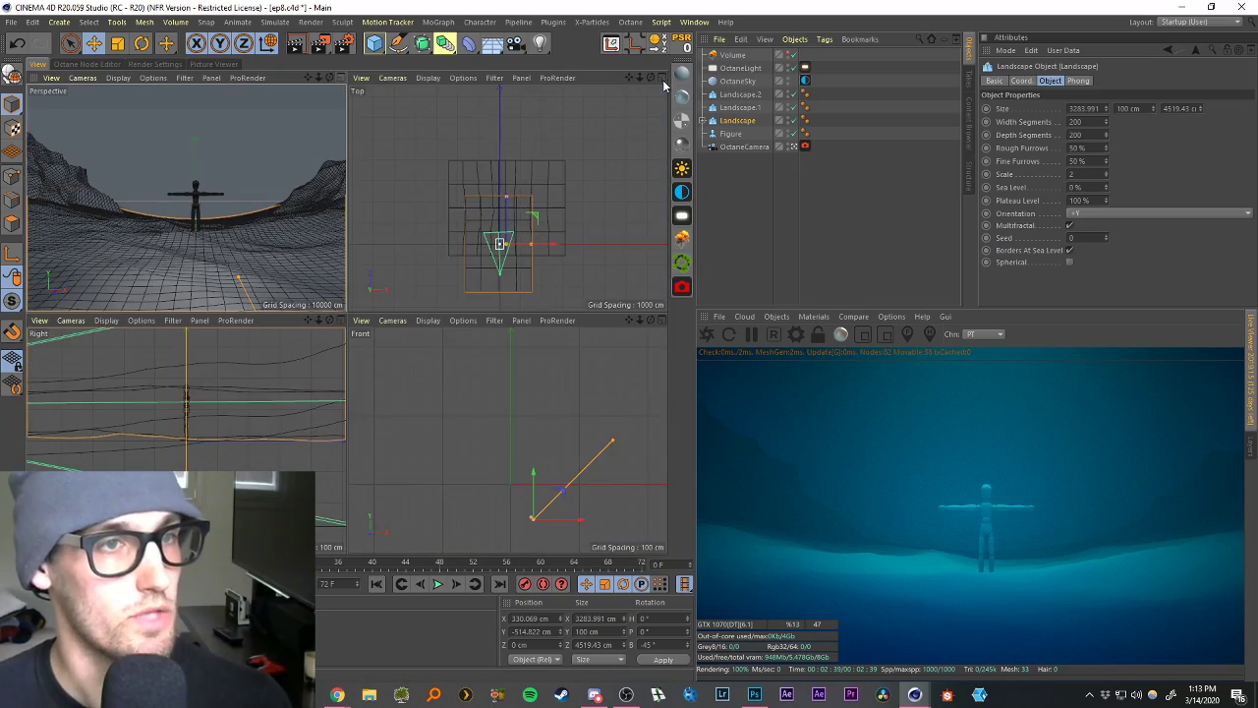
click(339, 78)
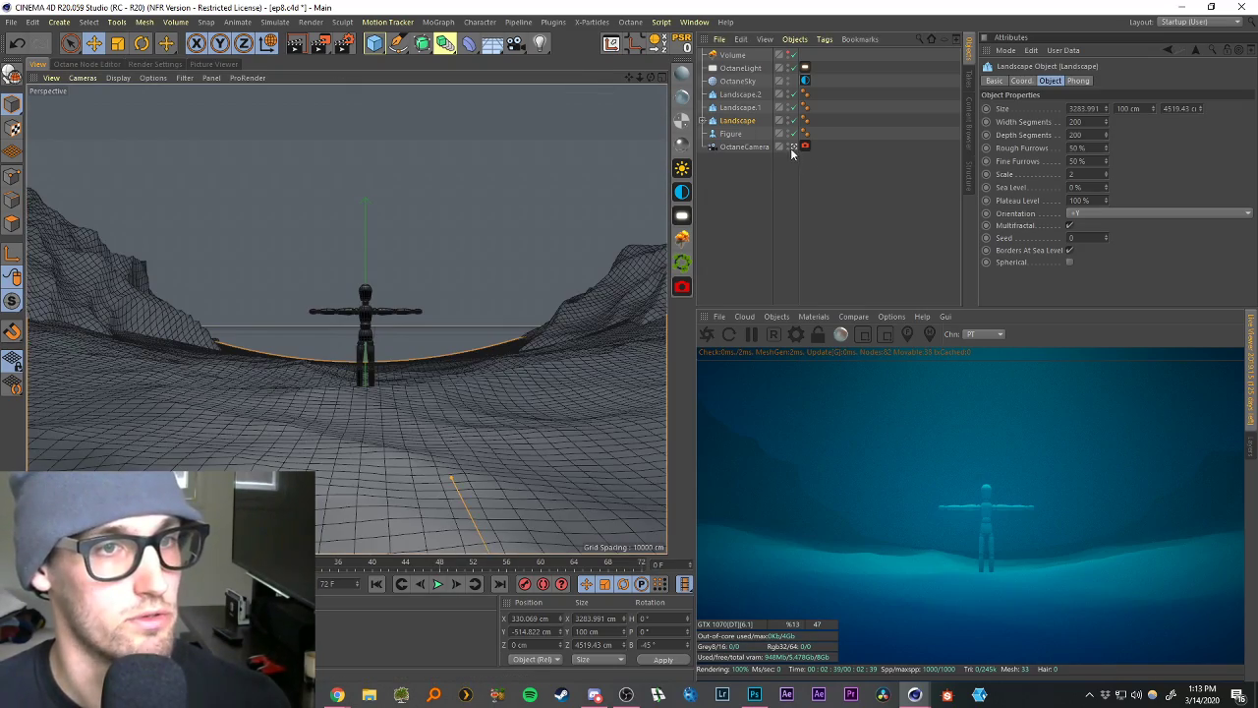
click(793, 148)
scroll(383, 423, down, 8)
alt+drag(537, 423, 441, 436)
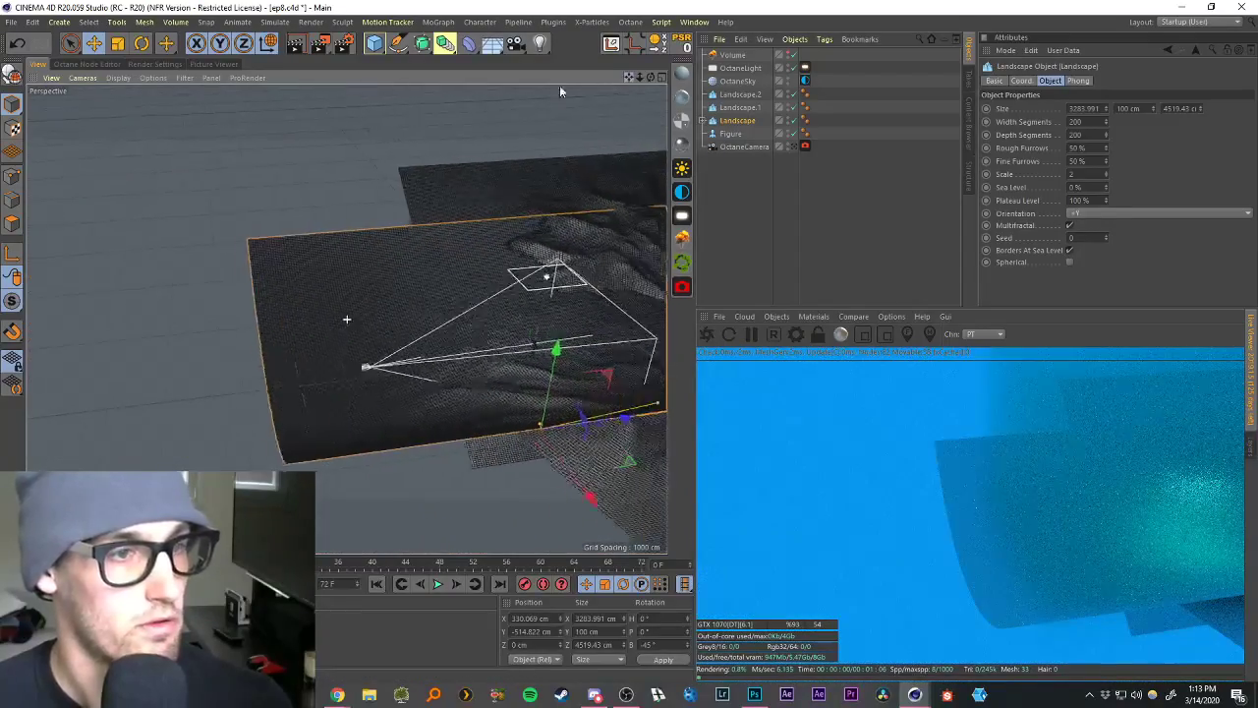
alt+drag(560, 91, 480, 89)
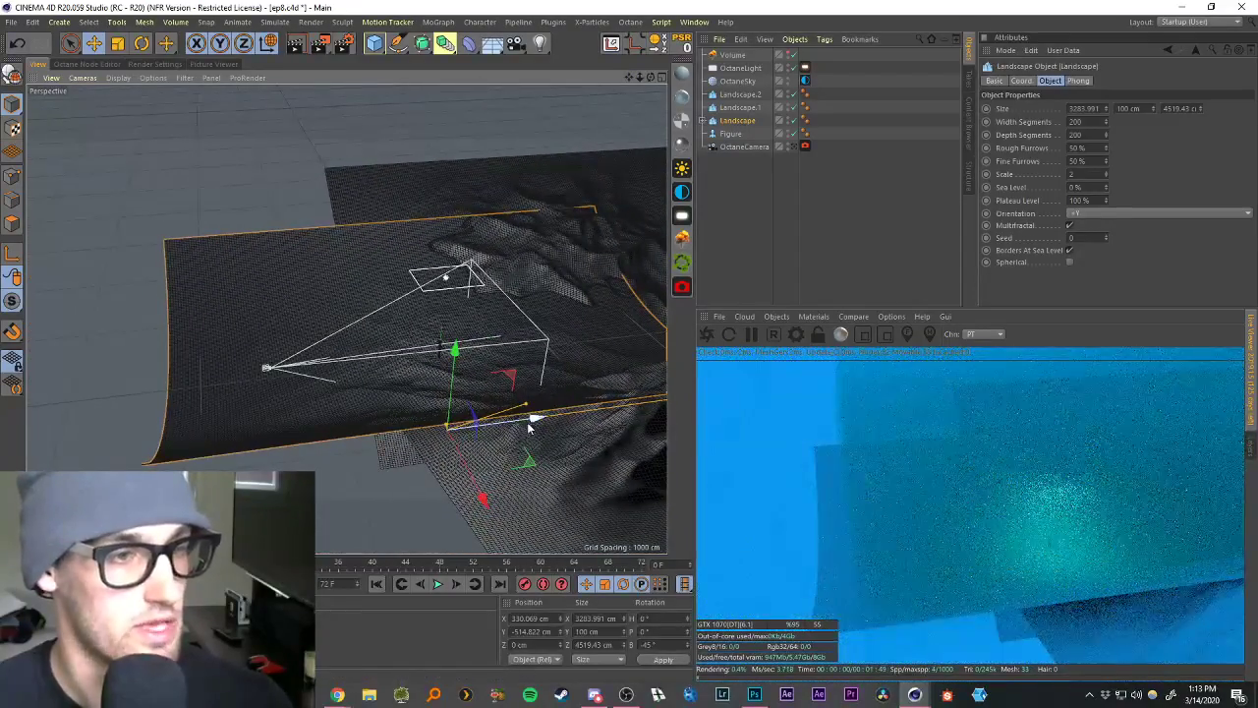
drag(529, 422, 615, 414)
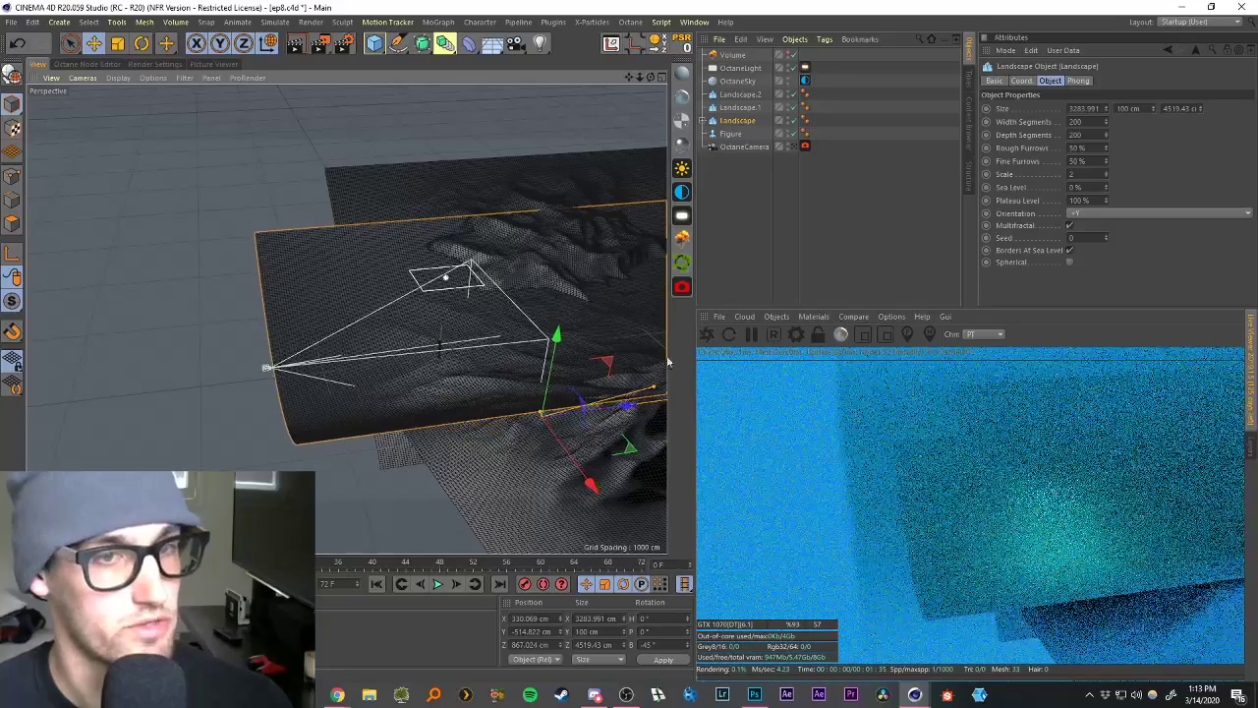
click(796, 148)
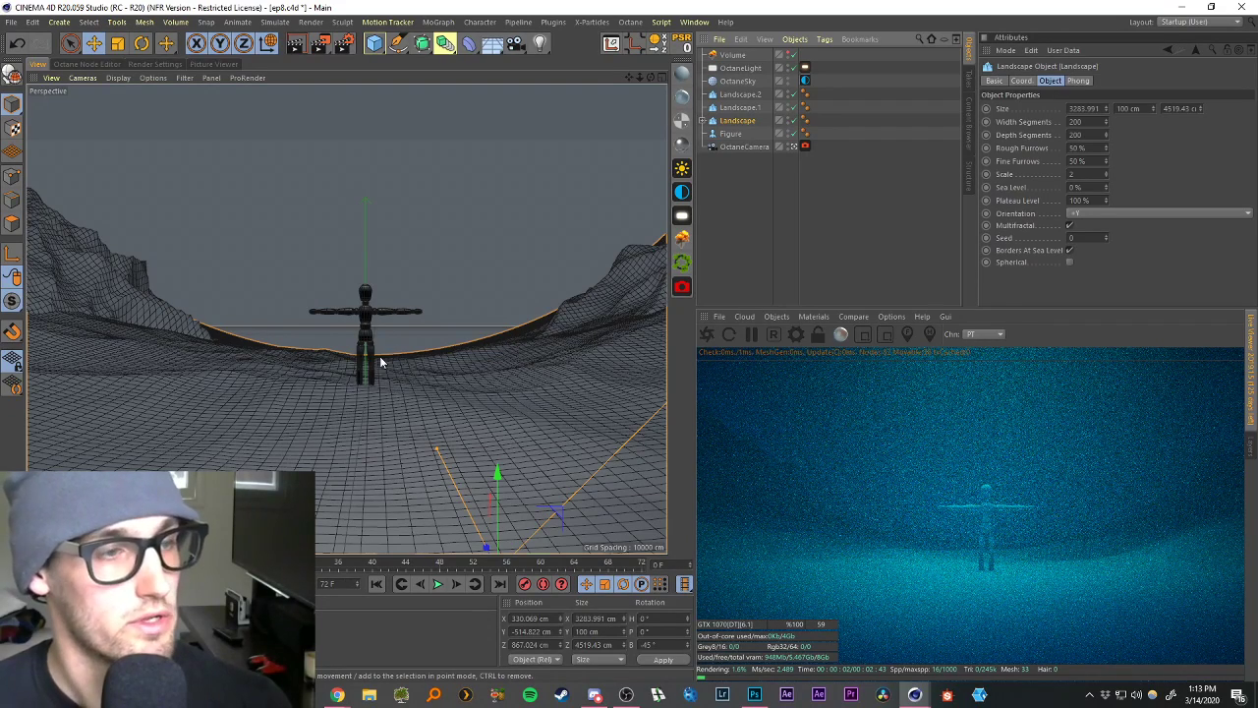
click(731, 201)
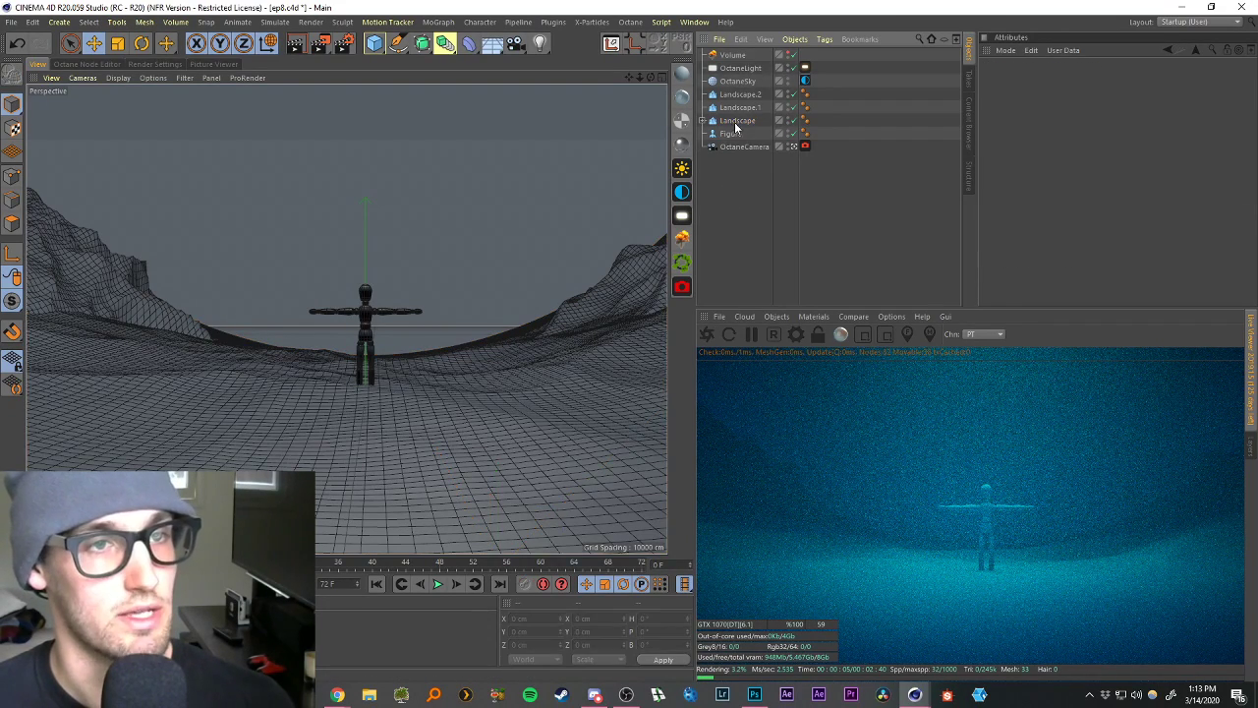
Set the bent Landscape's width segments and depth segments to 300 each.
click(737, 121)
double_click(1076, 121)
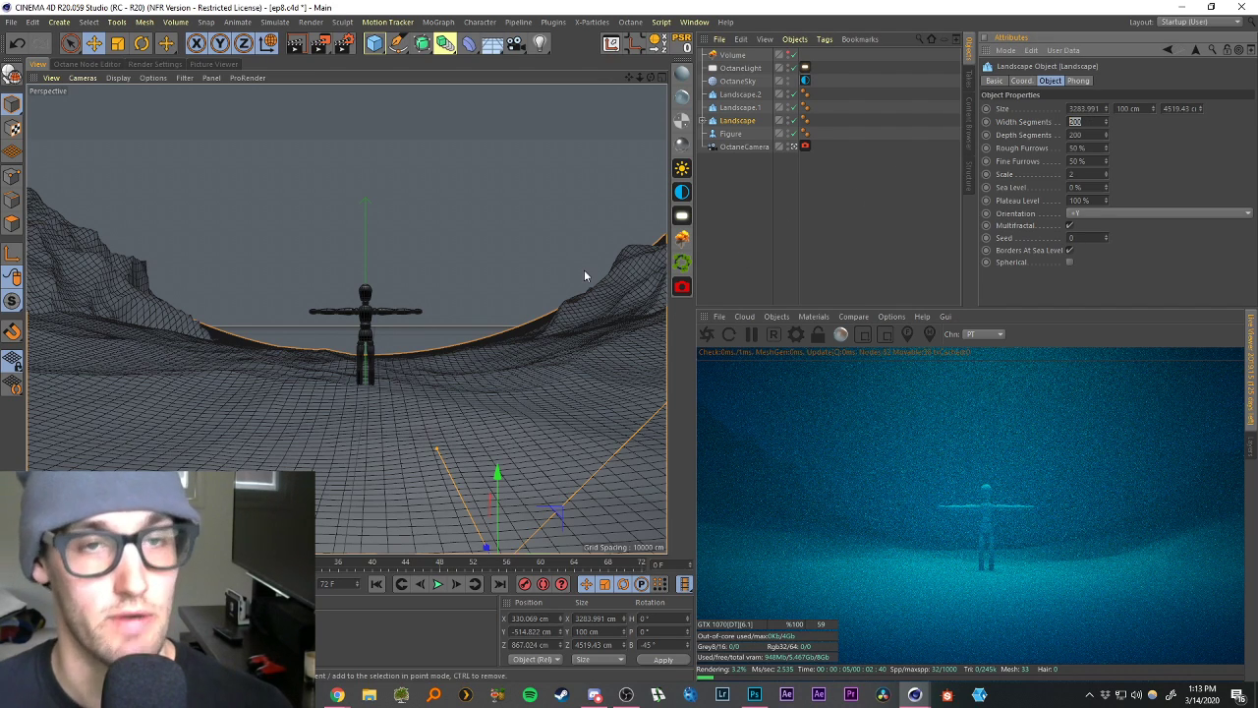
text(300)
key(Tab)
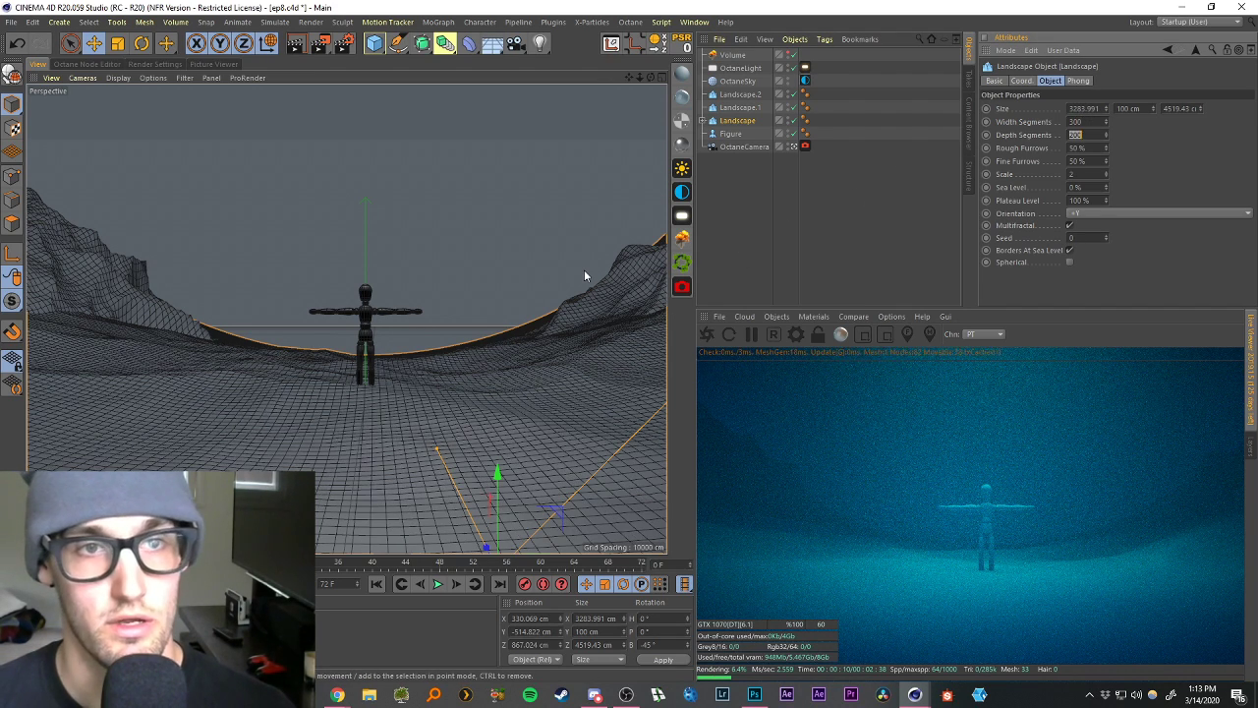
text(300)
key(Return)
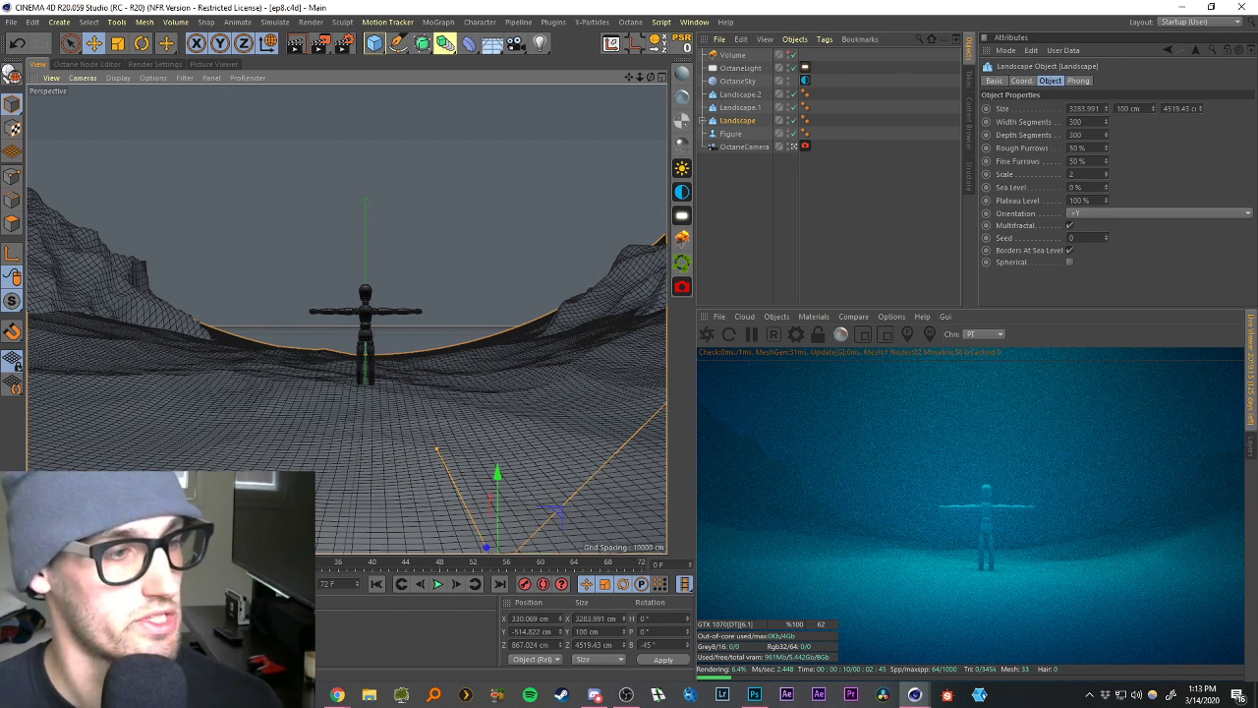
Apply the OctDiffuse1 material to the bent Landscape and open its node graph in the Octane Node Editor.
drag(32, 634, 736, 121)
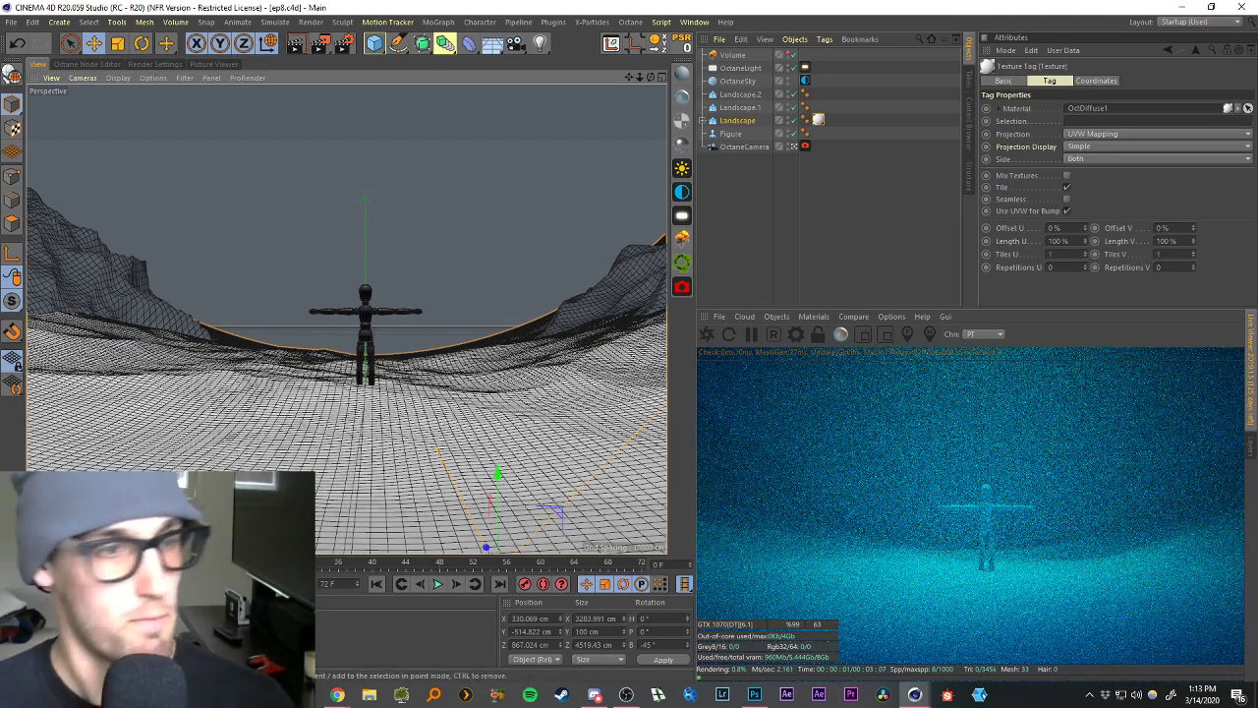
double_click(31, 634)
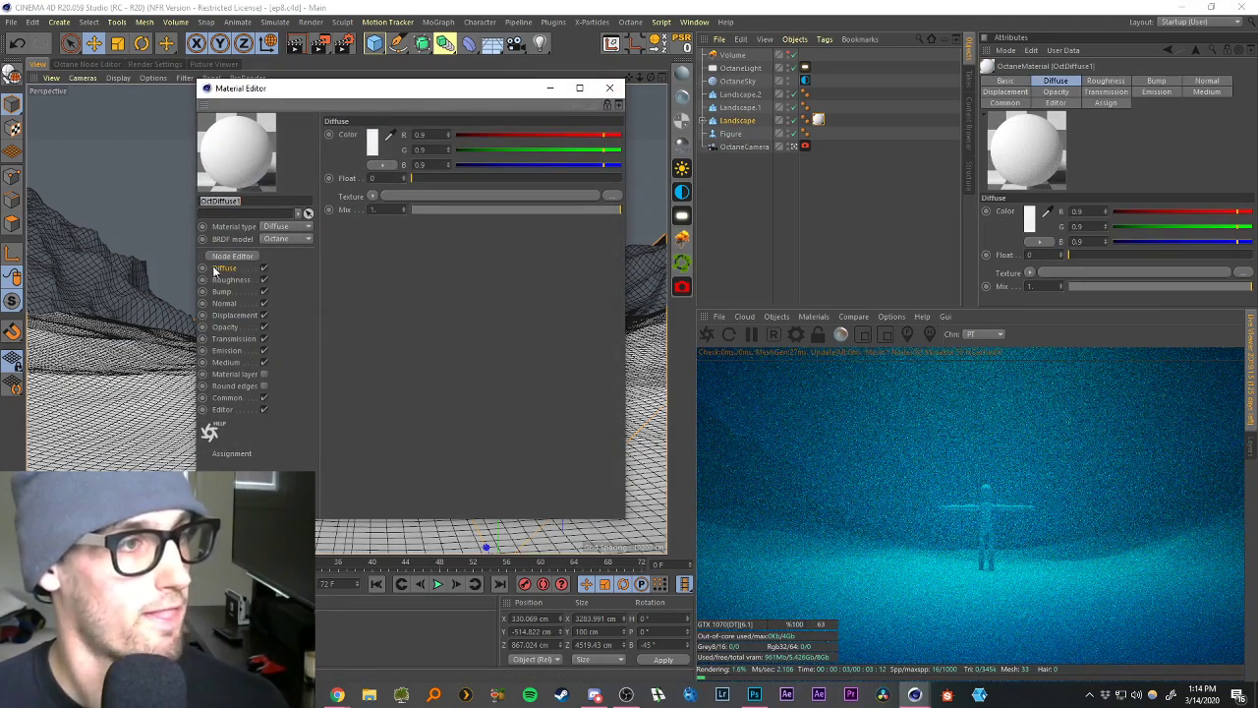
click(217, 260)
click(221, 257)
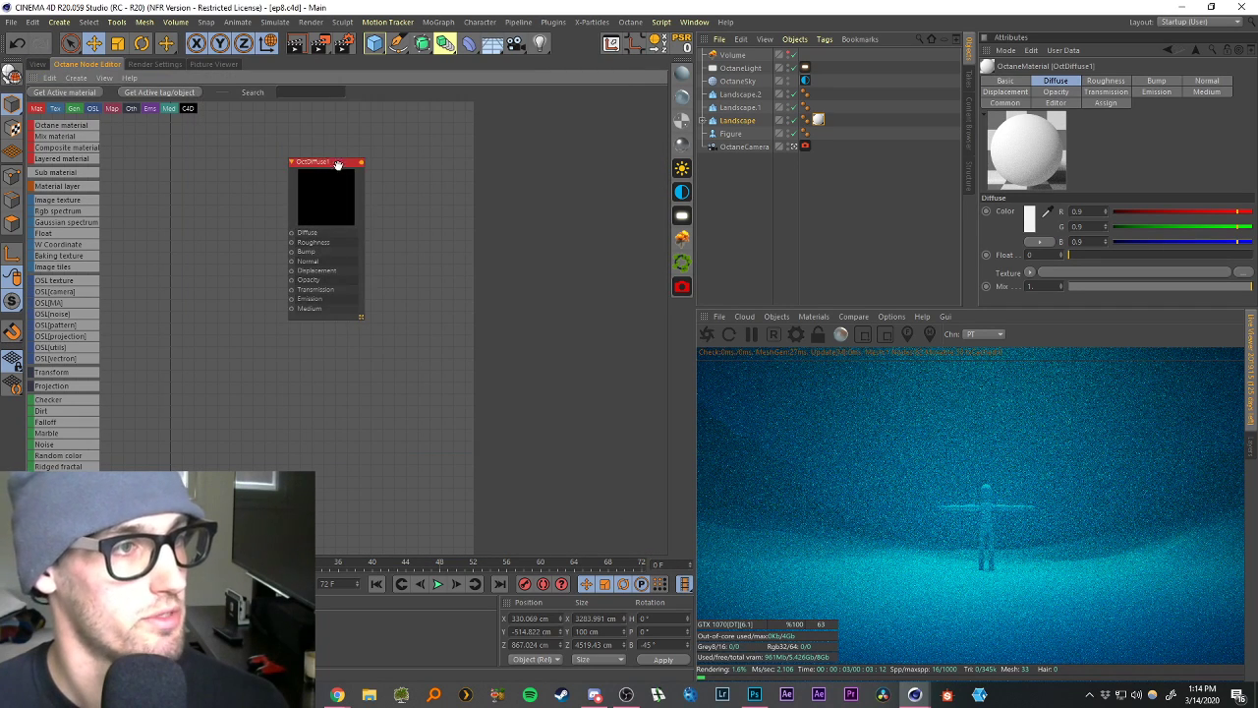
drag(327, 174, 410, 261)
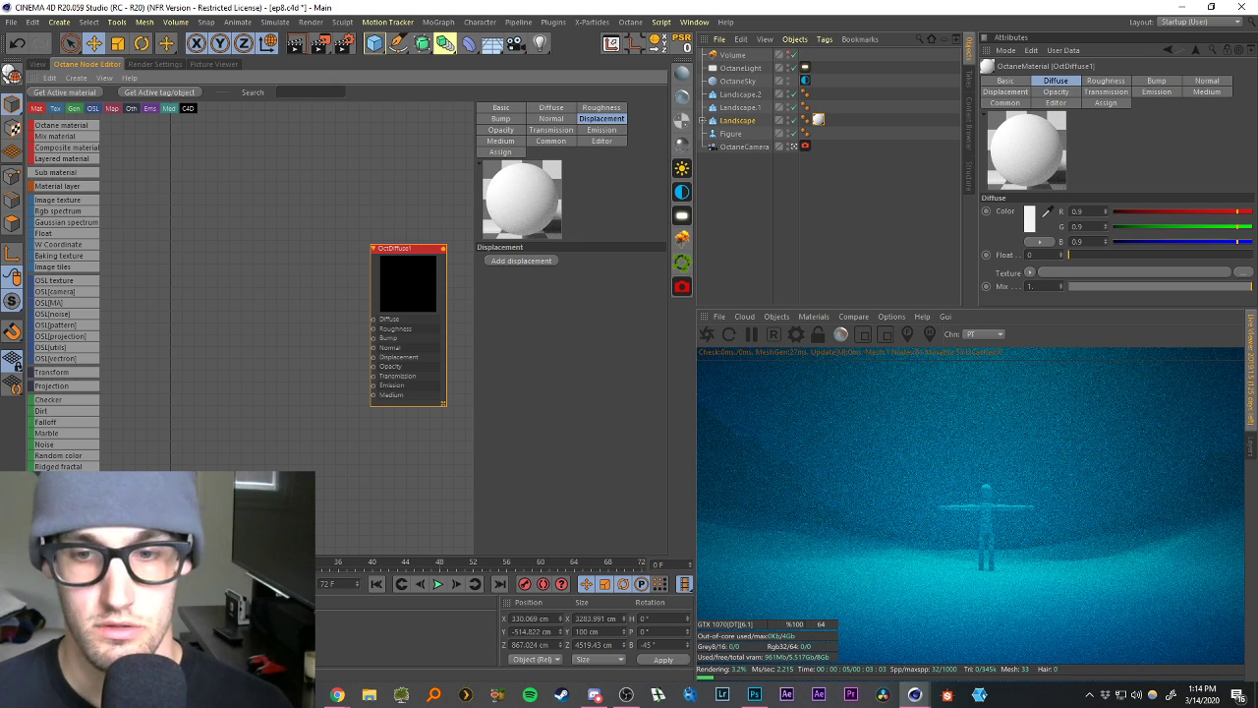
Bring four Megascans sand texture maps into the OctDiffuse1 node graph as image texture nodes.
click(337, 694)
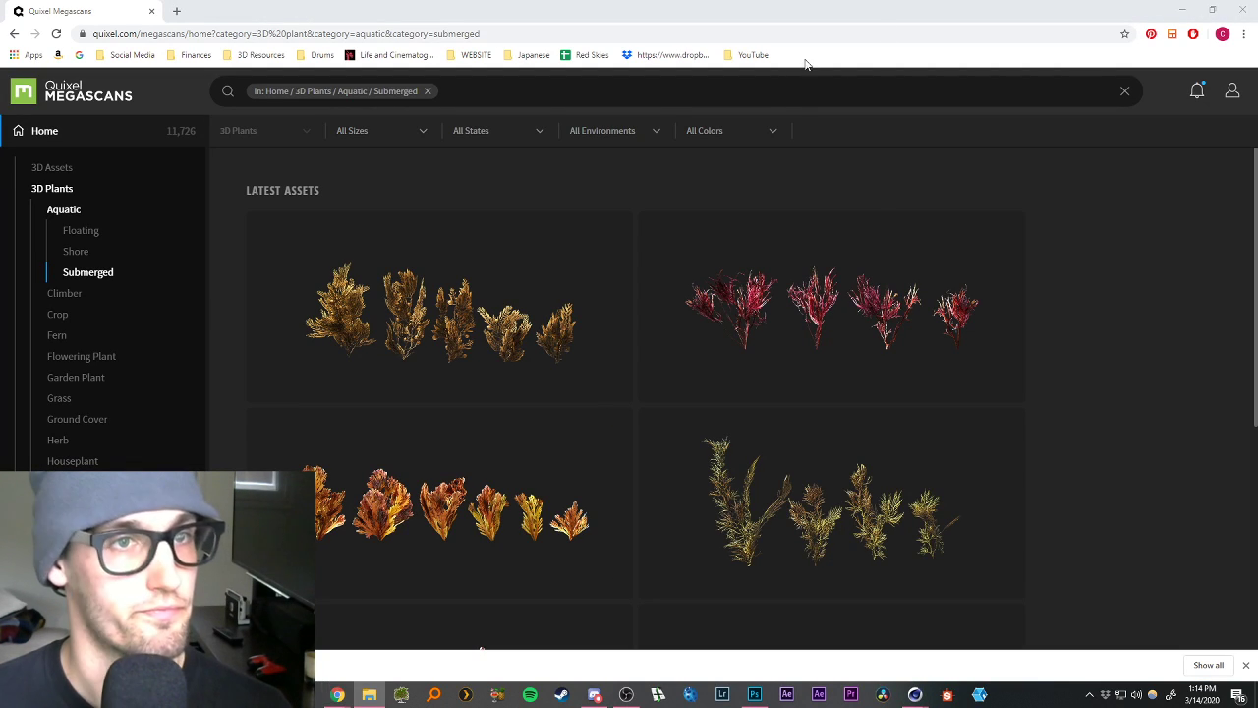
click(1175, 11)
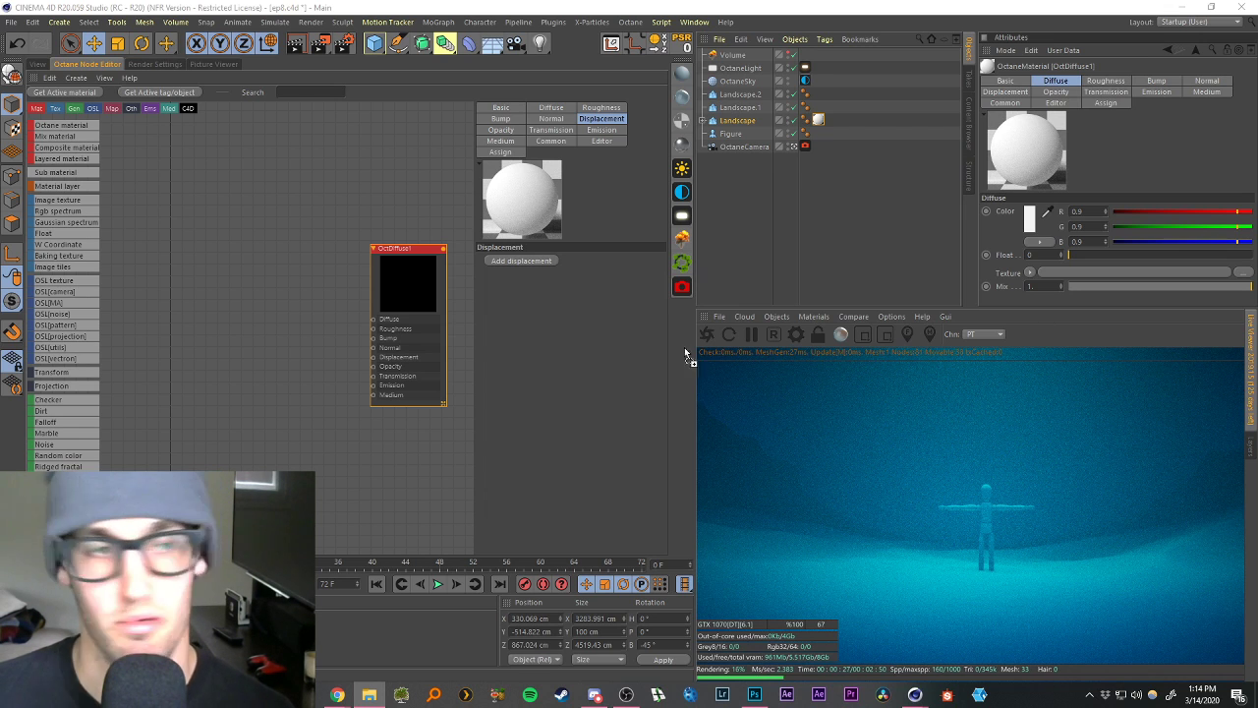
drag(256, 292, 248, 282)
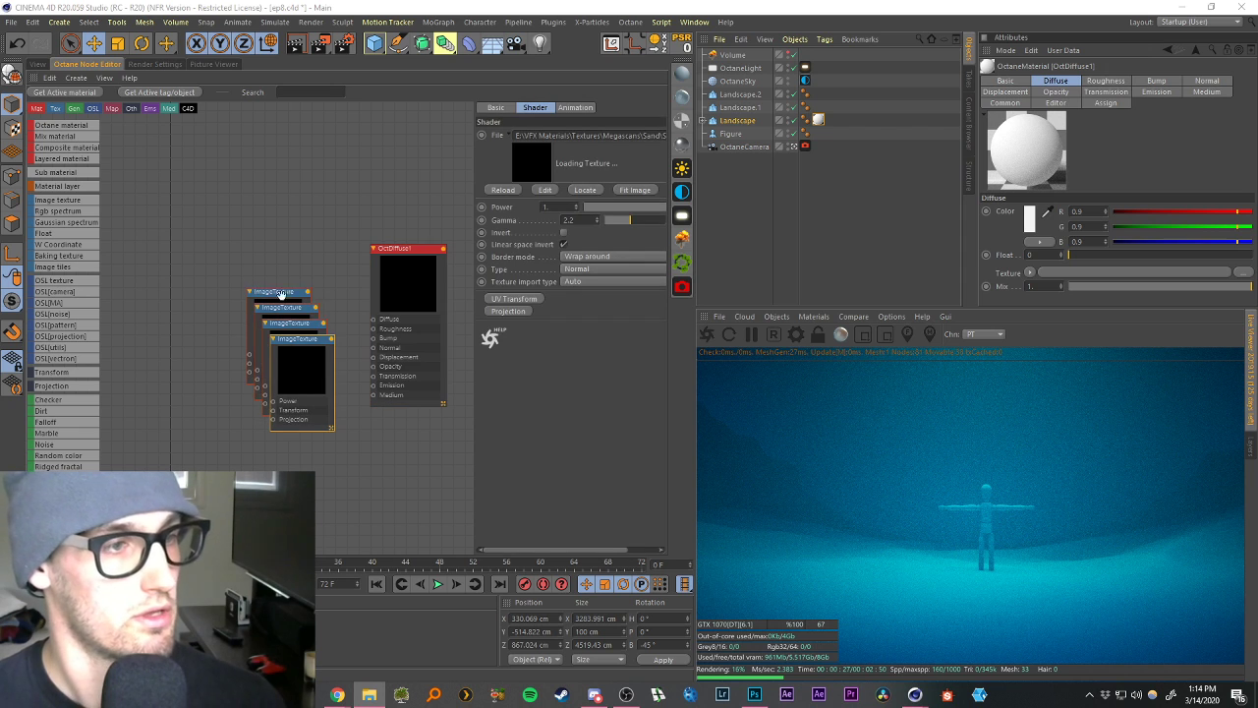
Identify the sand map in each image texture node and connect the albedo map to the OctDiffuse1 material's Diffuse input.
scroll(359, 322, up, 1)
scroll(358, 321, up, 1)
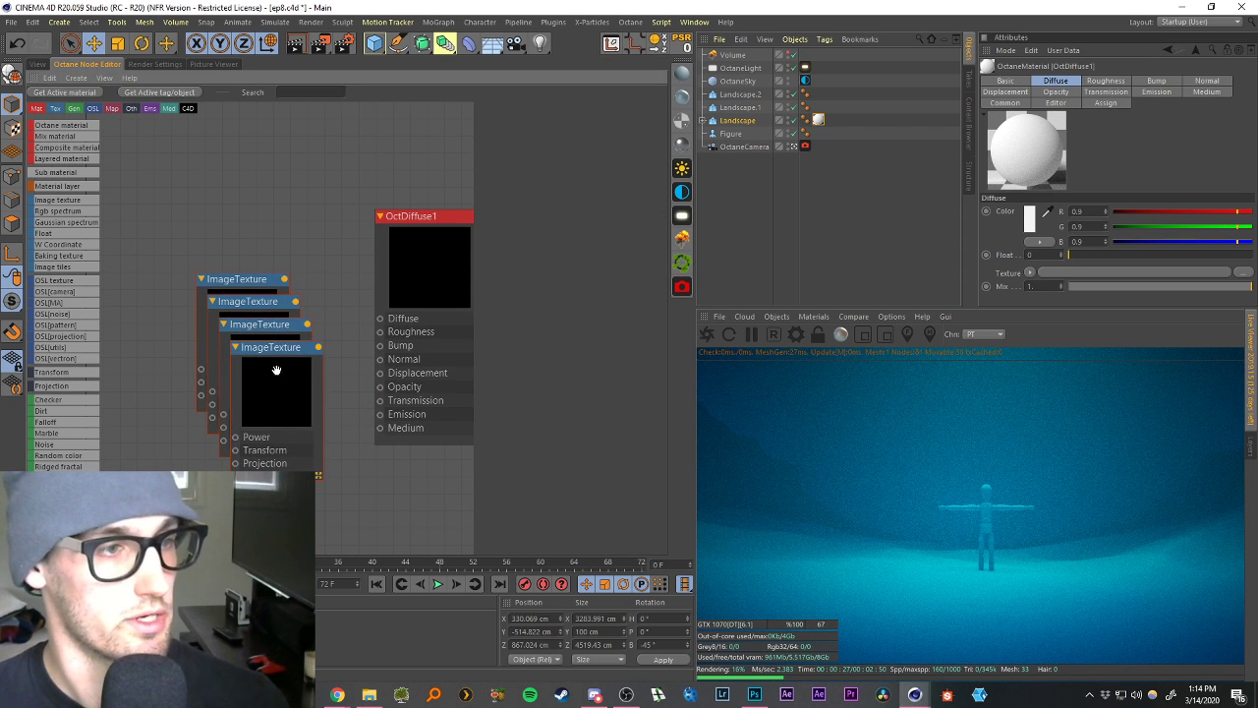
drag(276, 371, 271, 401)
drag(615, 135, 762, 135)
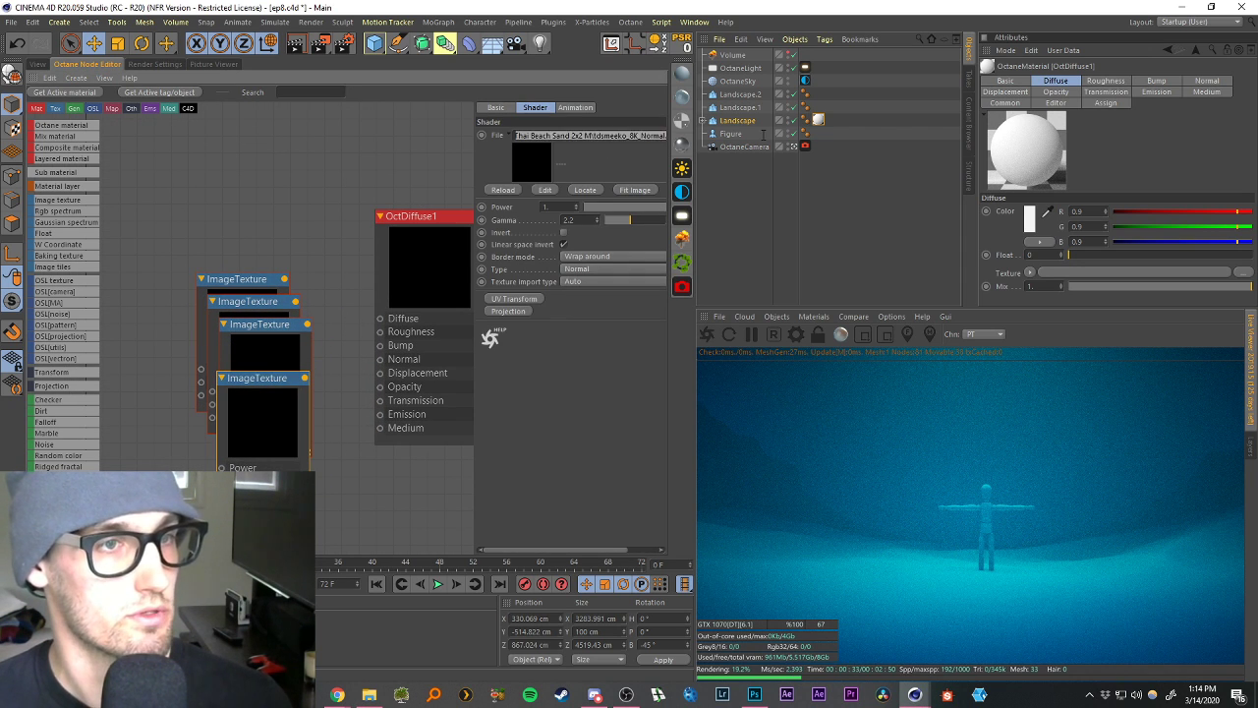
click(270, 344)
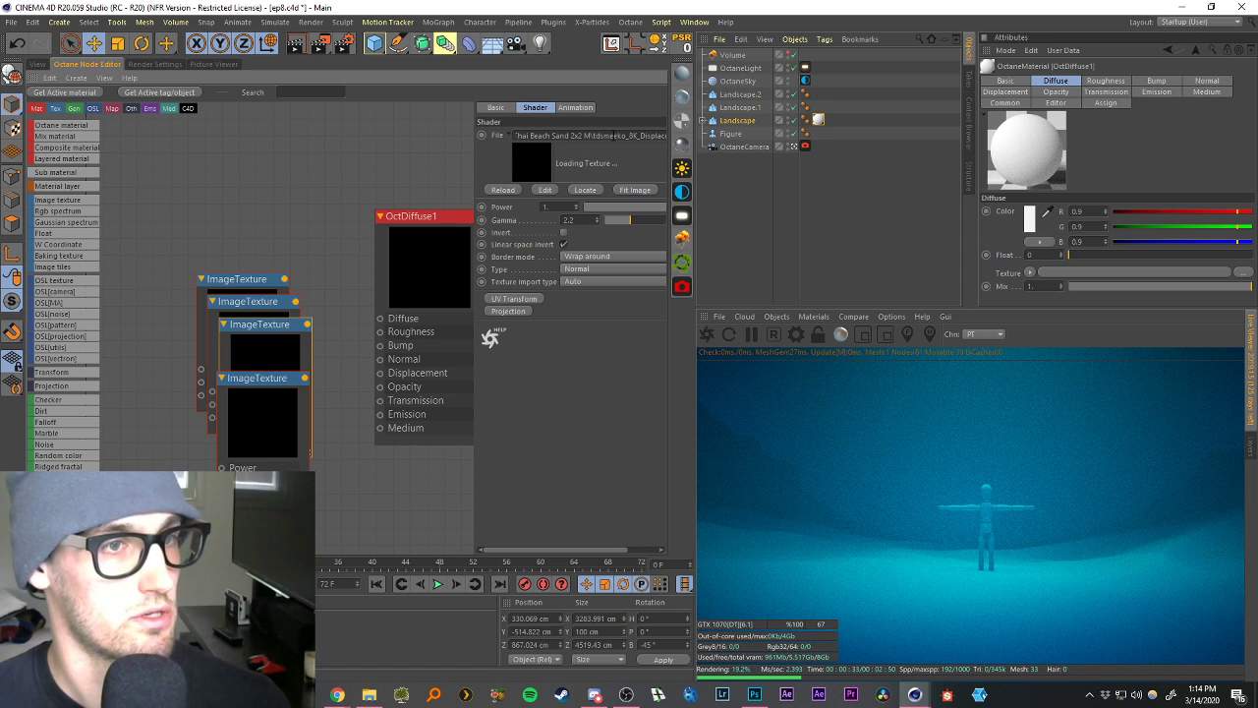
click(268, 280)
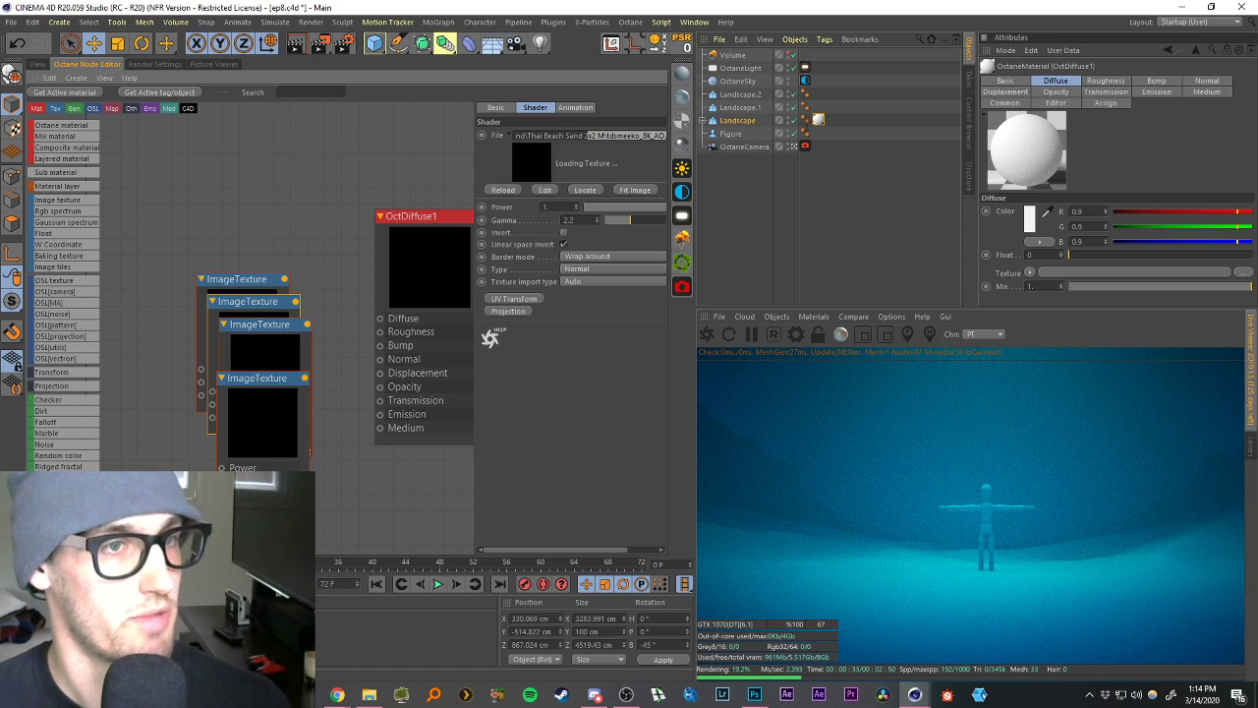
drag(268, 279, 379, 319)
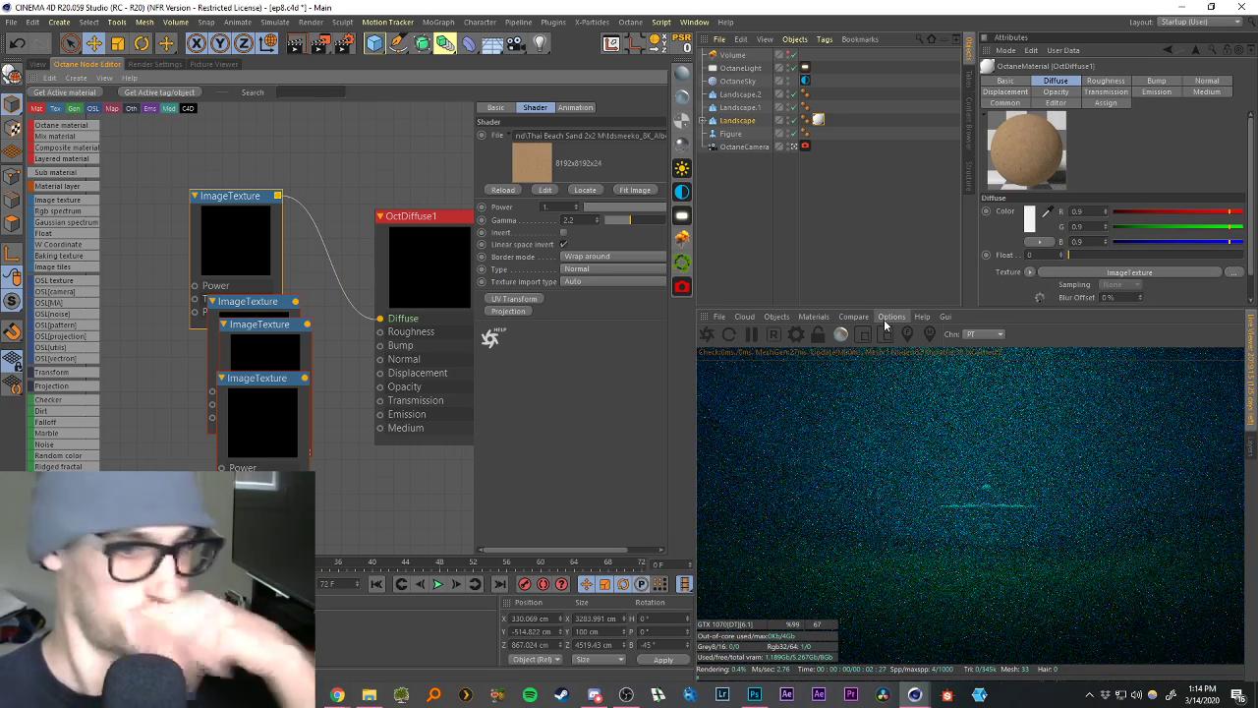
Set a render region over the sea floor in the Live Viewer and disable the Volume object.
click(863, 334)
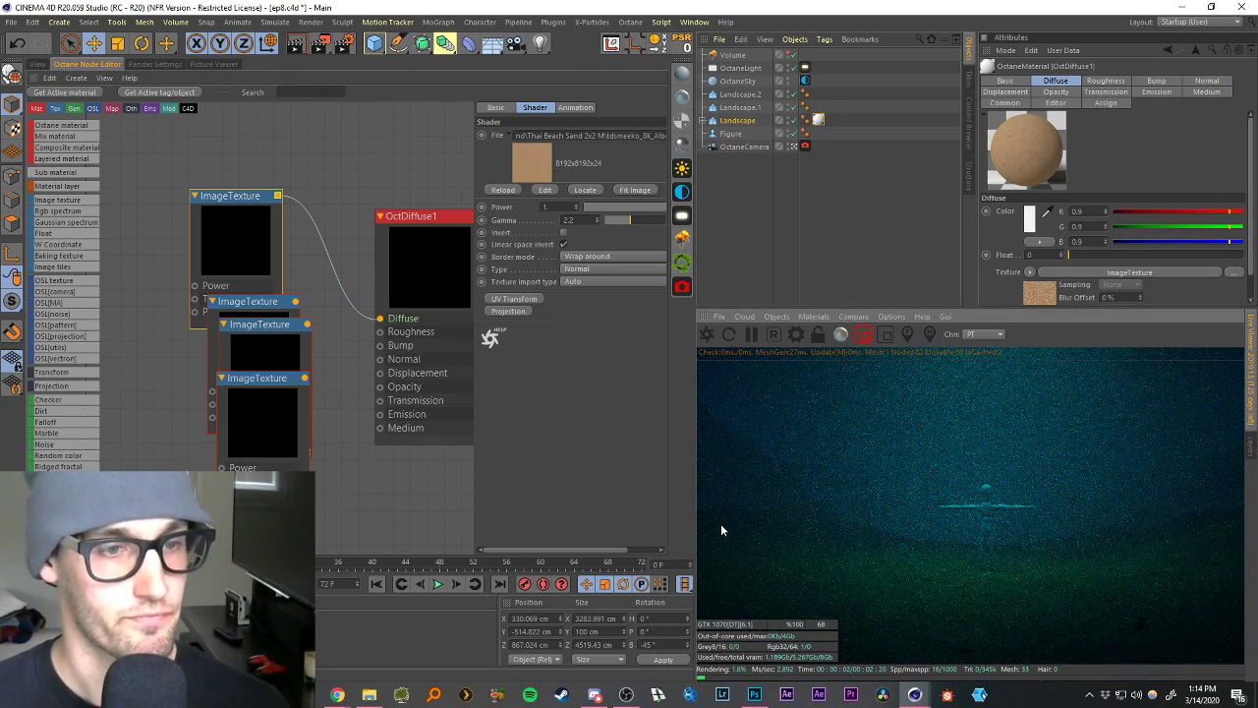
drag(718, 533, 1240, 659)
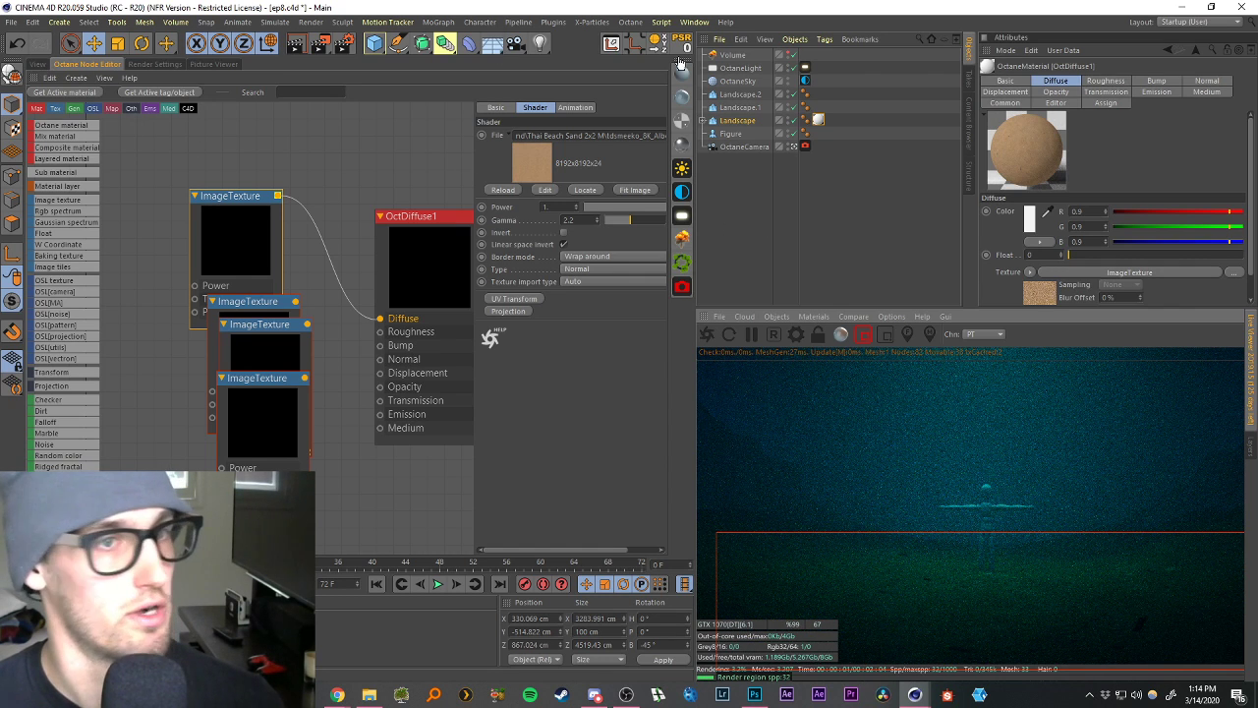
click(789, 57)
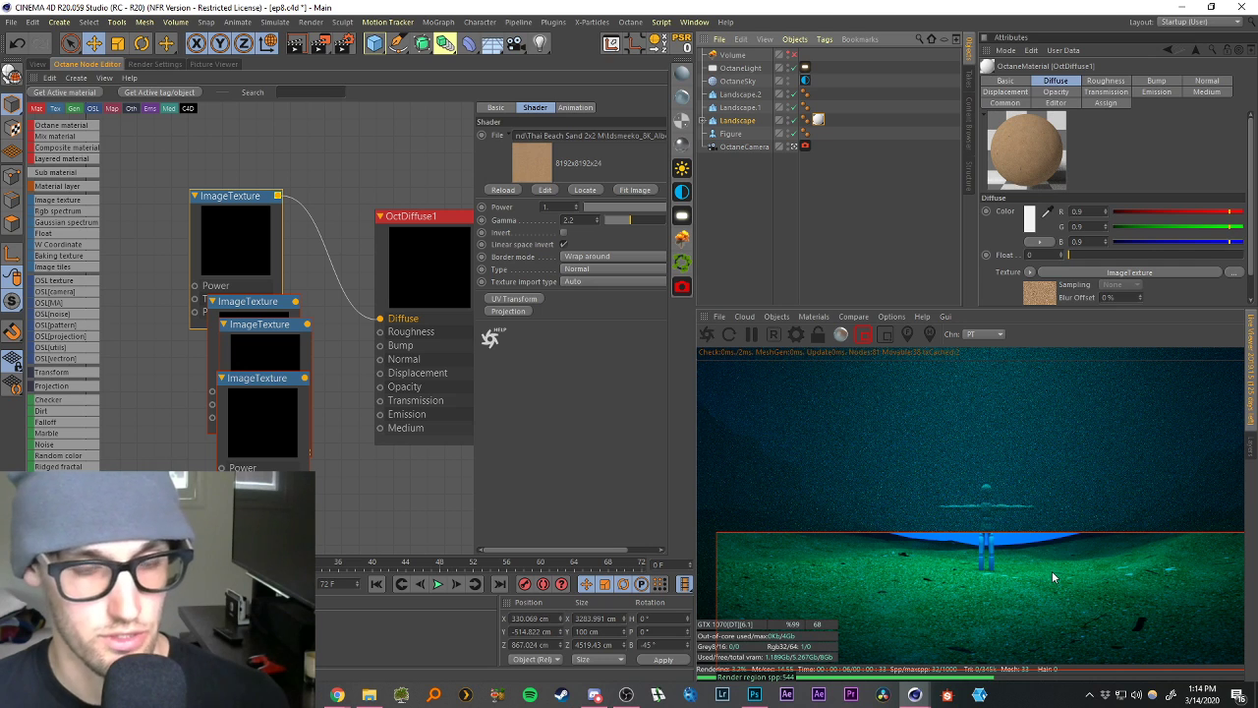
Spread out the normal, displacement and AO texture nodes and connect the normal map to the OctDiffuse1 Normal input.
drag(258, 430, 198, 463)
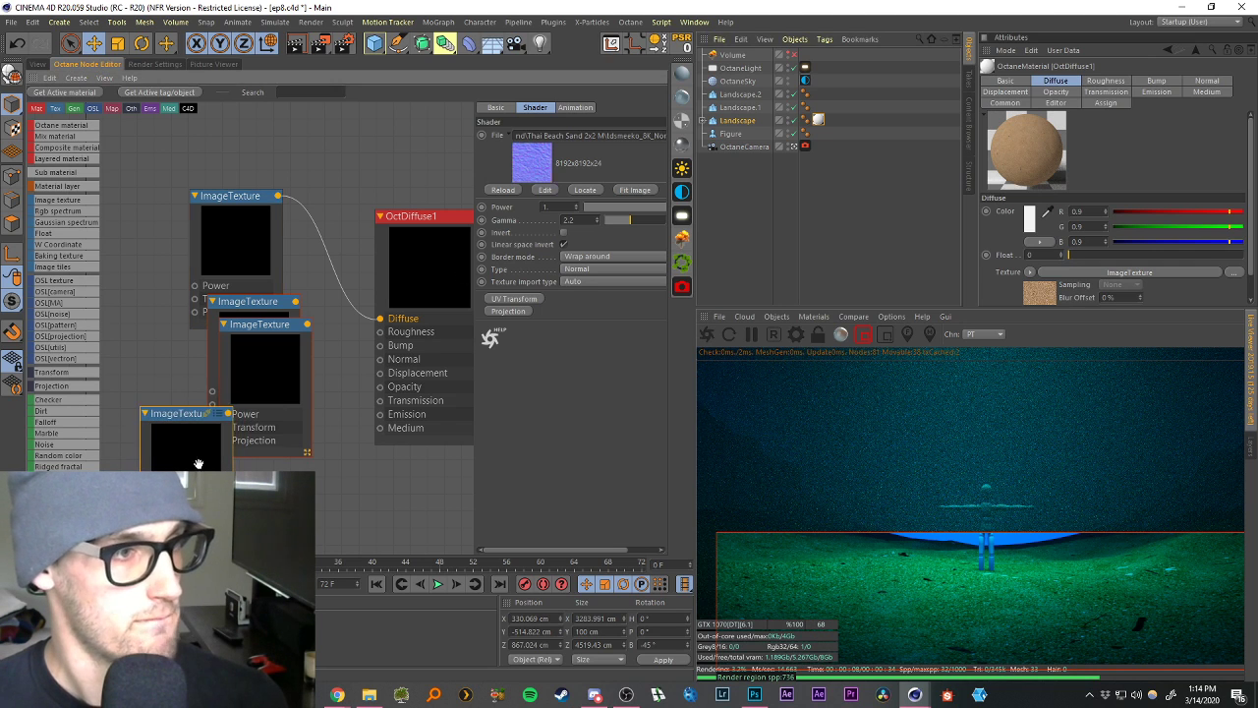
drag(242, 359, 121, 278)
drag(253, 337, 176, 202)
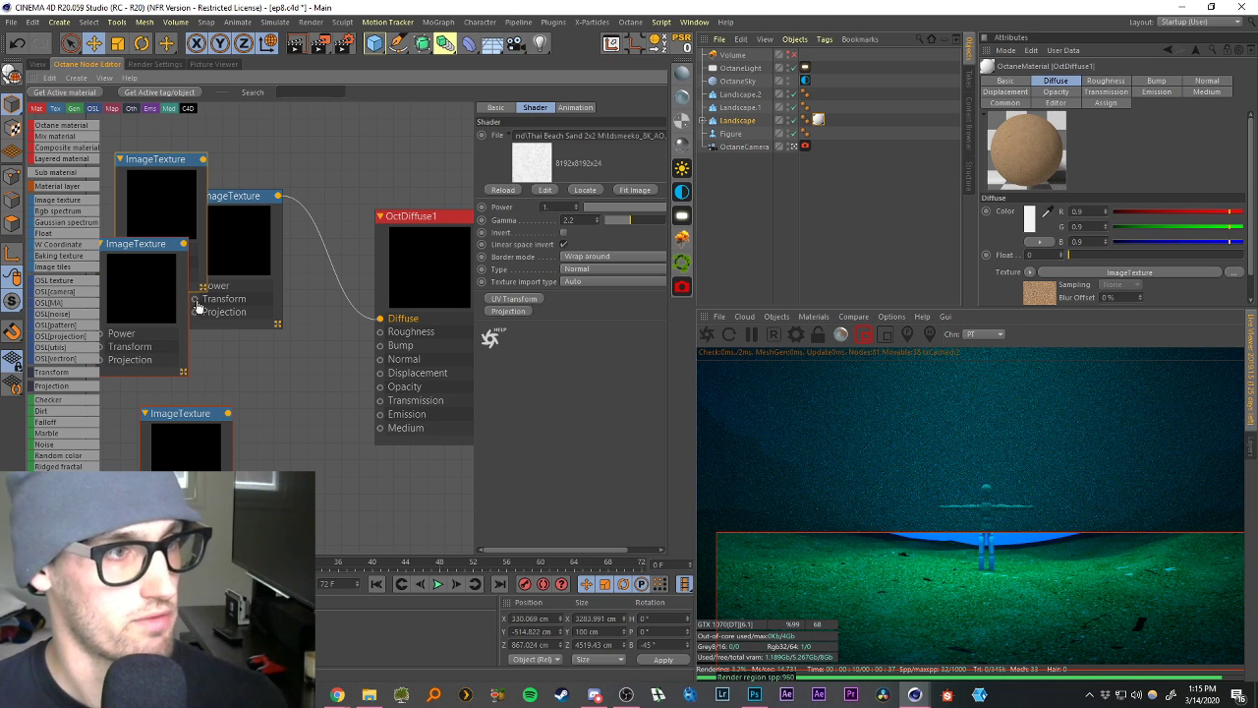
drag(187, 438, 238, 411)
drag(154, 304, 141, 397)
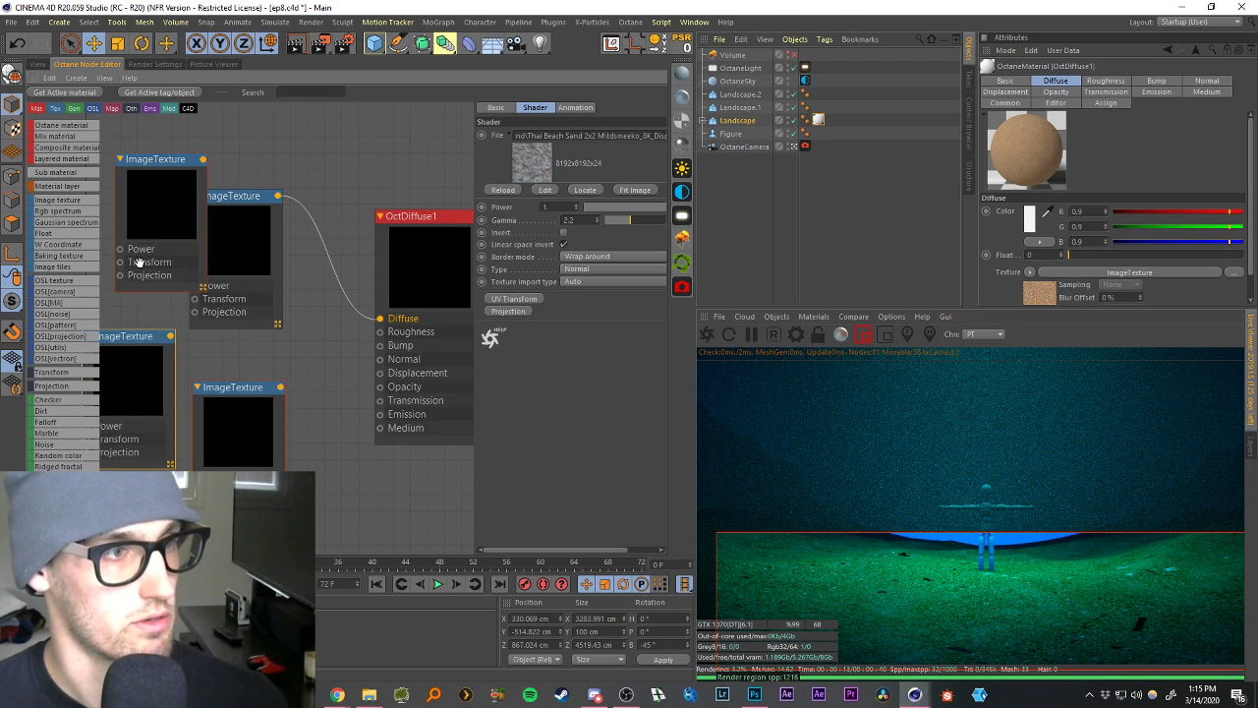
drag(162, 223, 152, 231)
drag(245, 418, 382, 360)
click(245, 433)
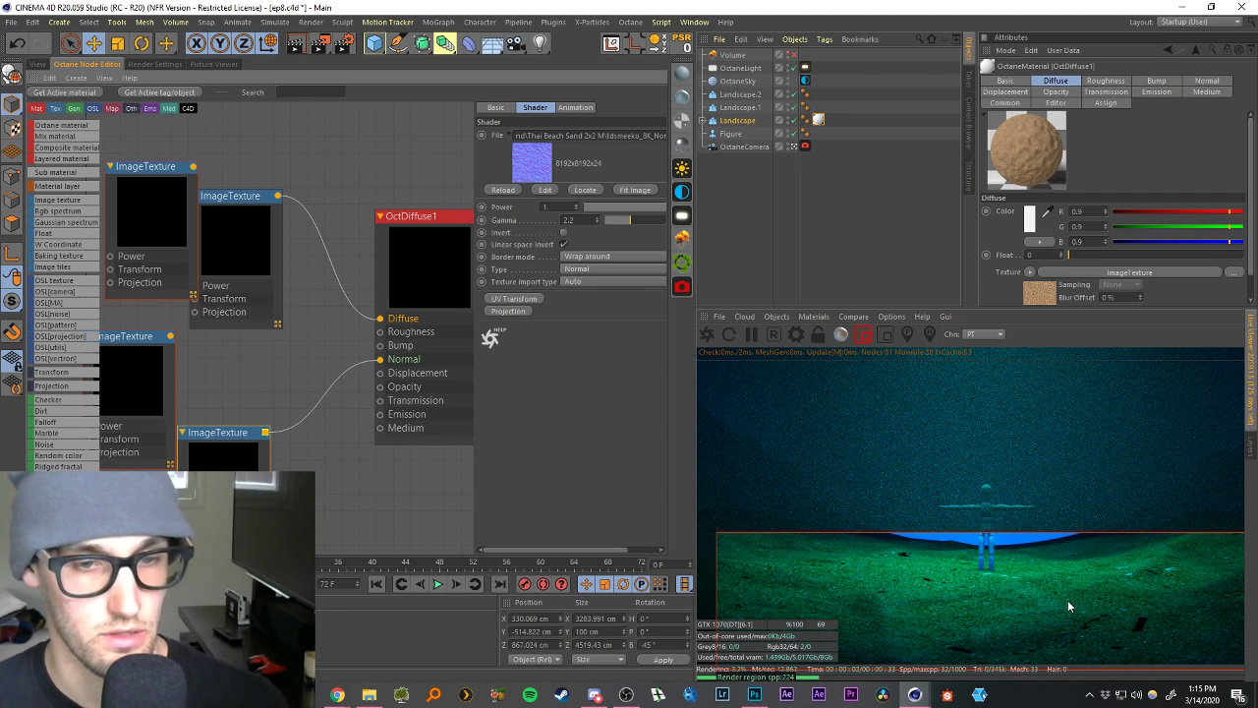
Check which nodes hold the displacement and AO maps and move the albedo node clear of the AO node.
click(135, 386)
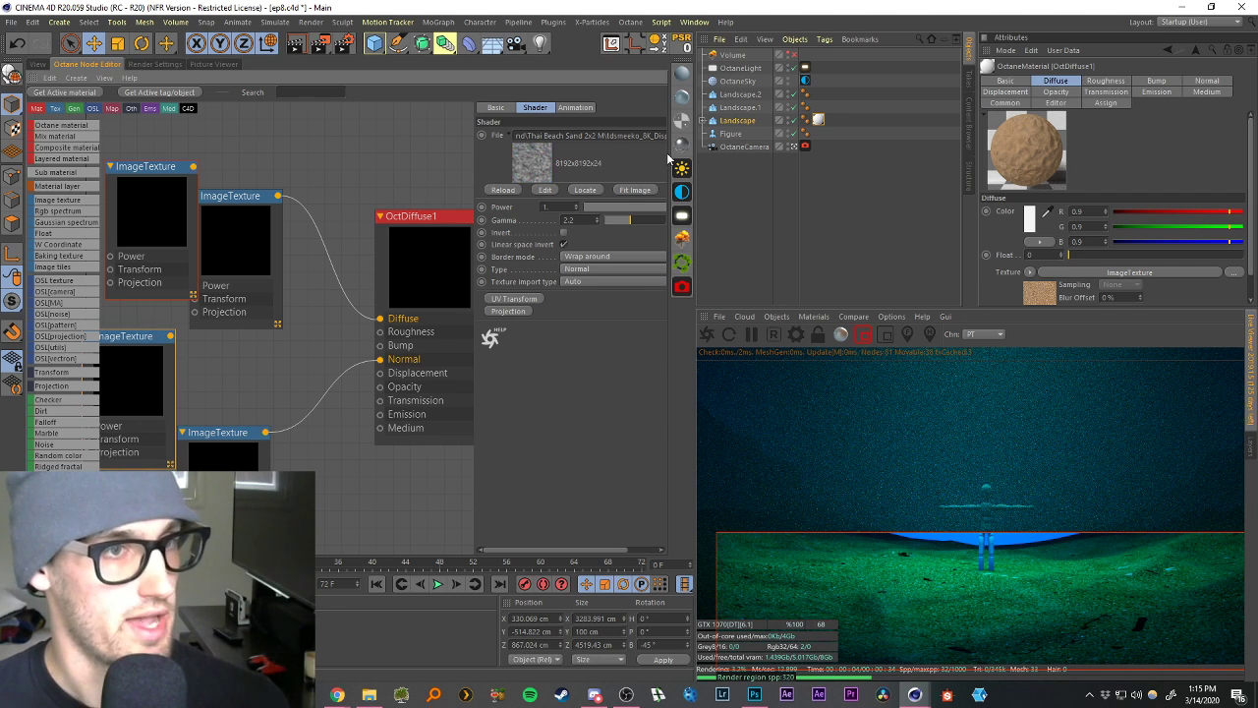
click(177, 225)
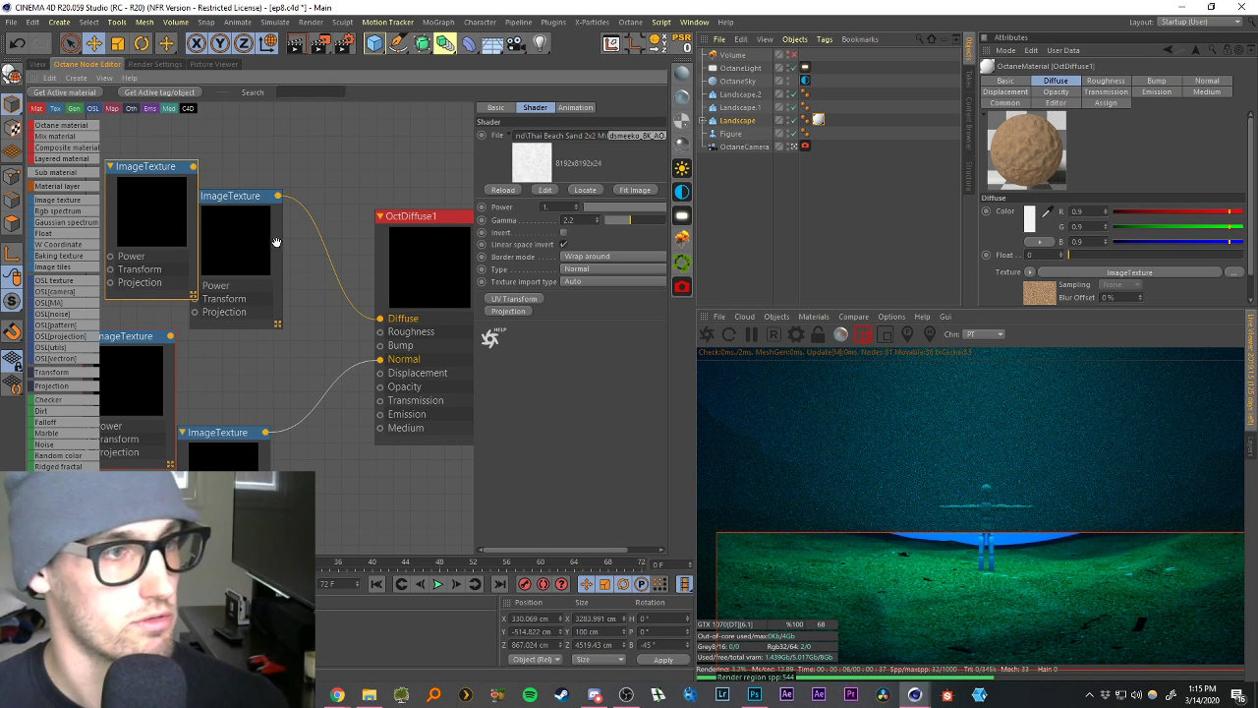
drag(252, 240, 275, 208)
scroll(281, 248, down, 2)
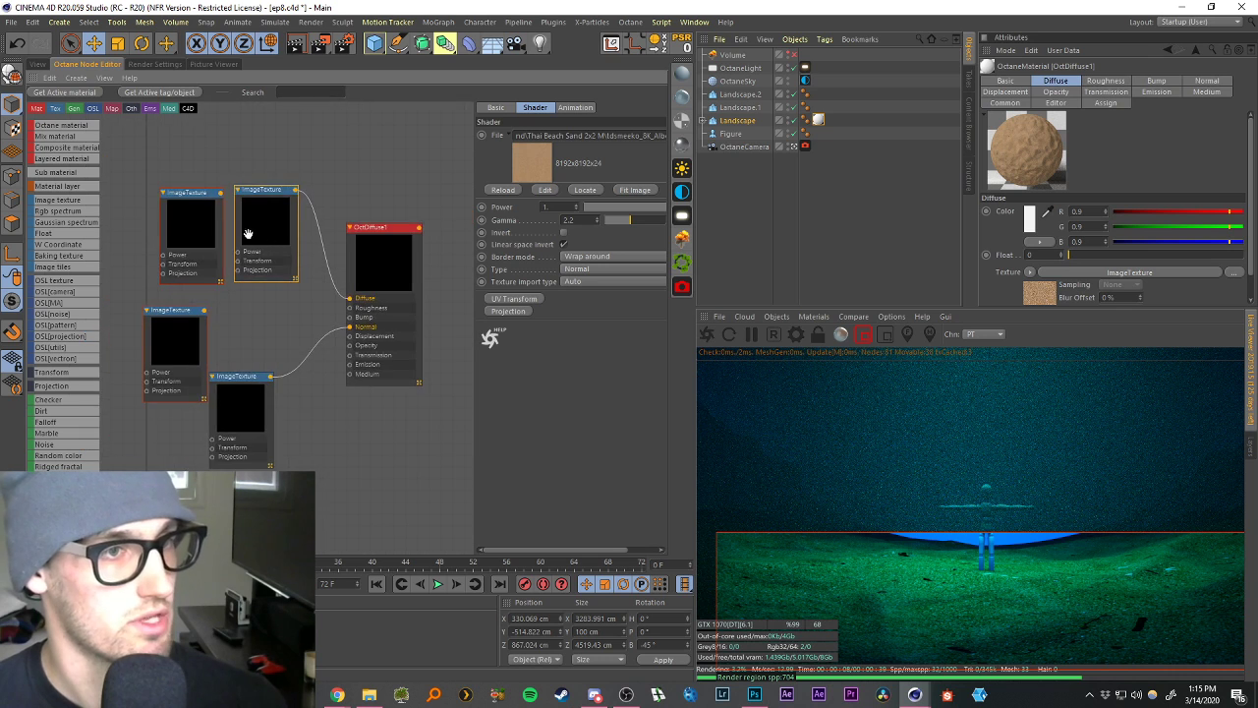
scroll(248, 233, up, 2)
Open the tdsmeeko_8K_AO.jpg map in Photos, examine its shading detail up close and close it.
click(183, 229)
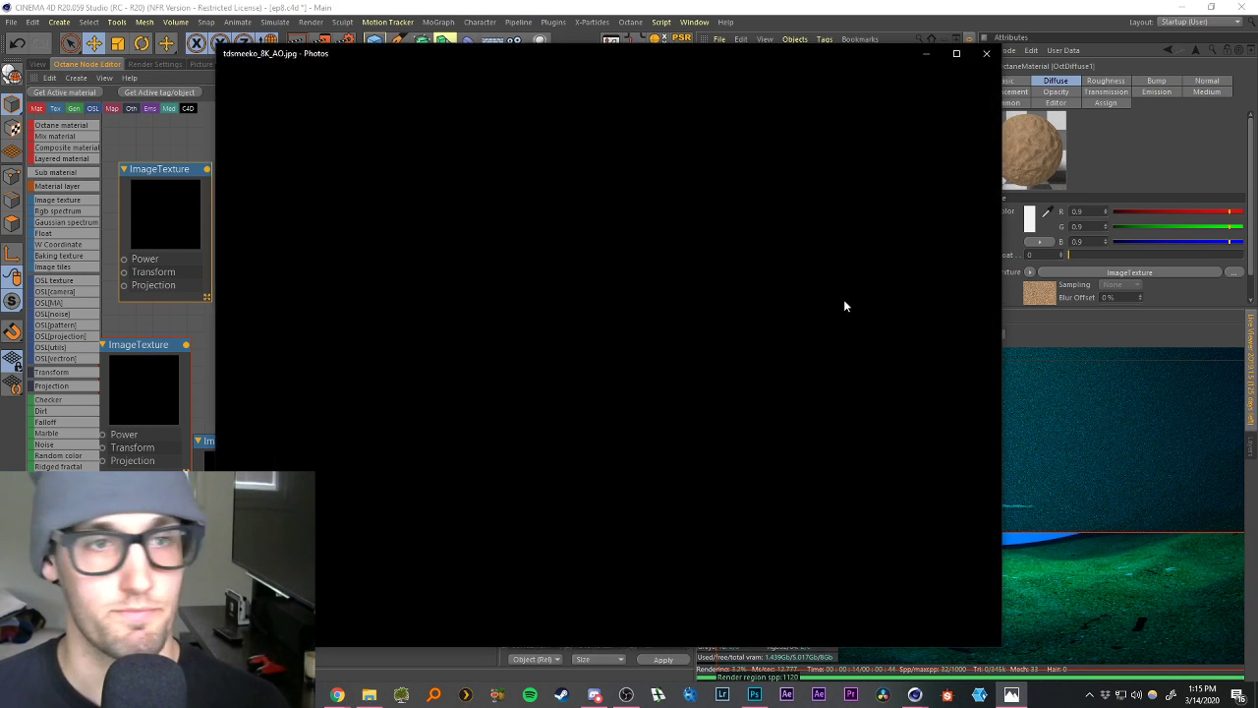
scroll(599, 341, up, 1)
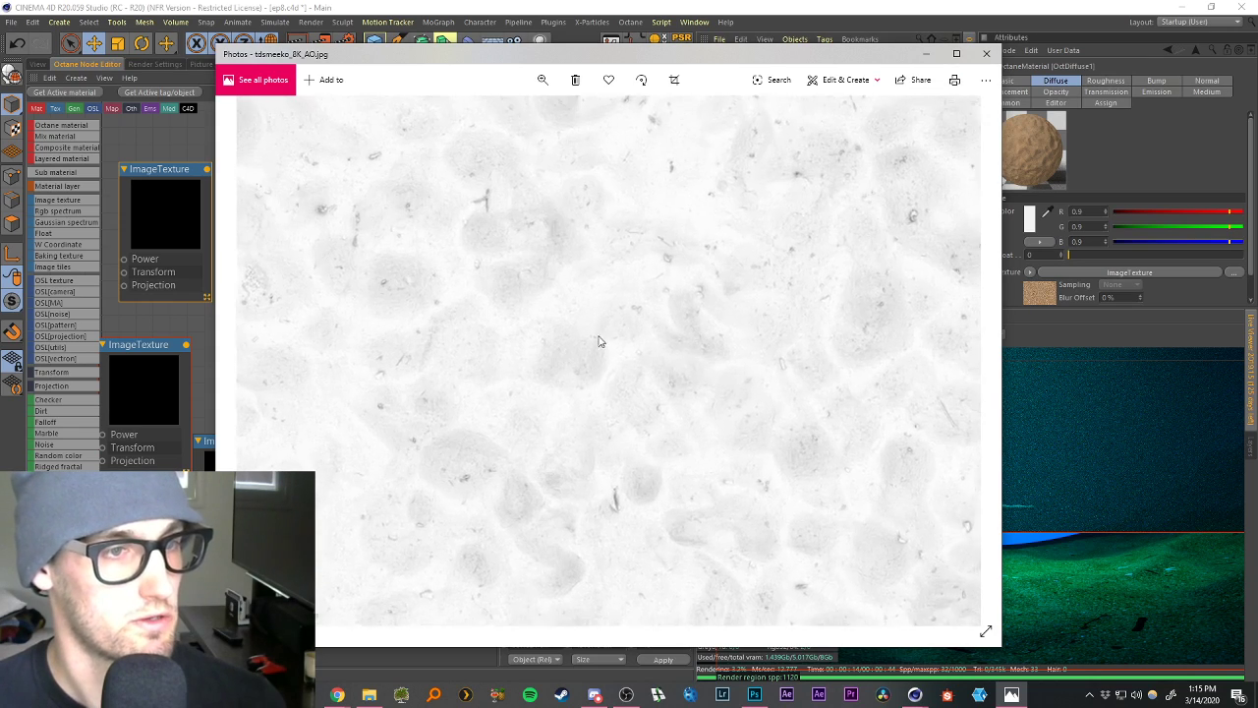
drag(543, 266, 345, 444)
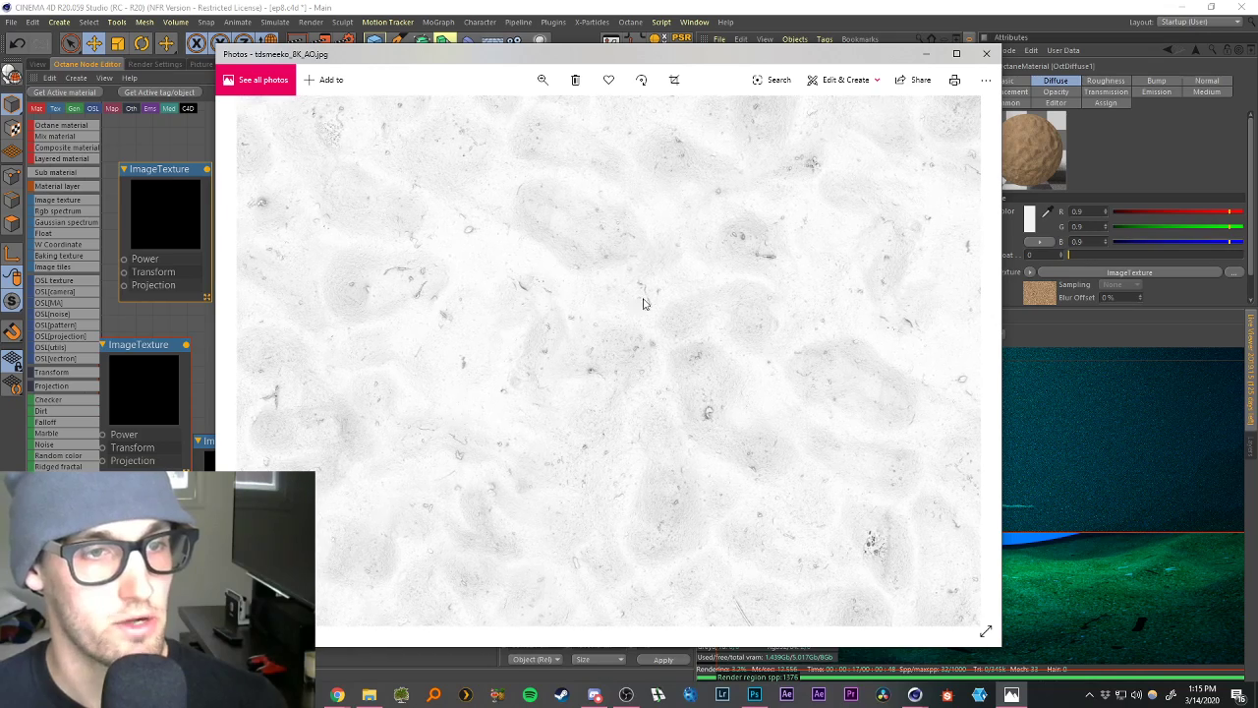
scroll(644, 378, down, 2)
scroll(643, 378, up, 2)
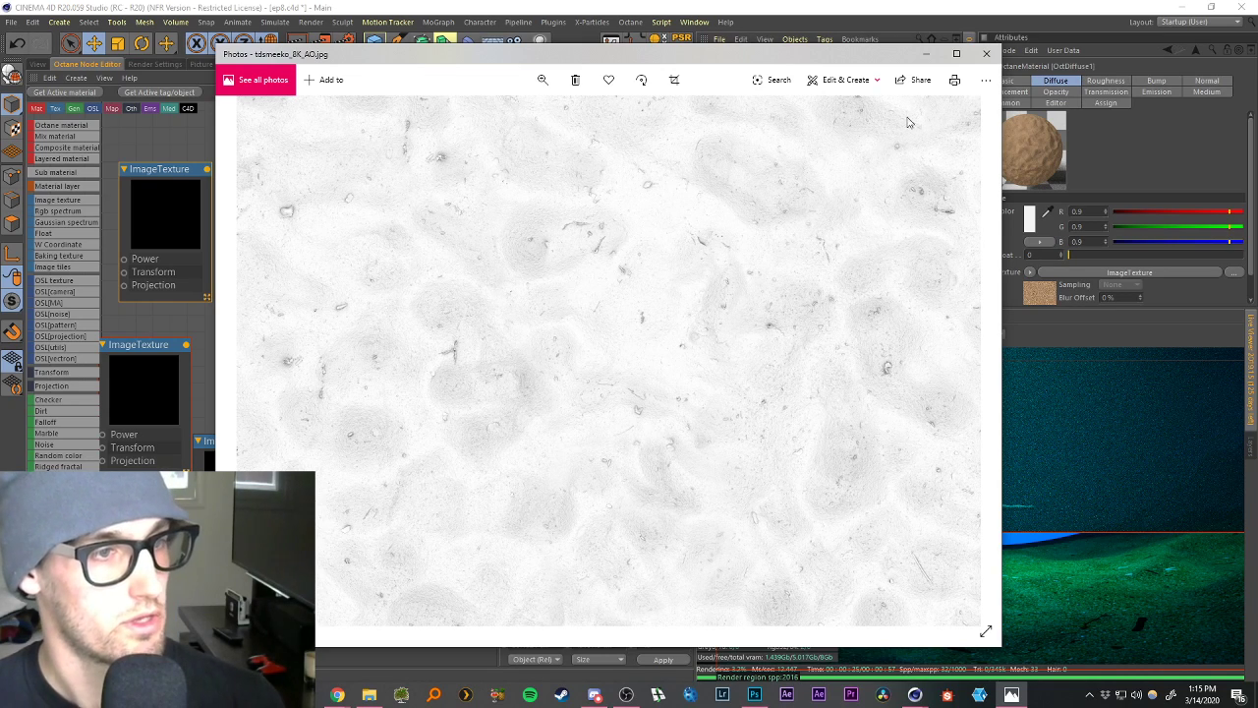
click(984, 56)
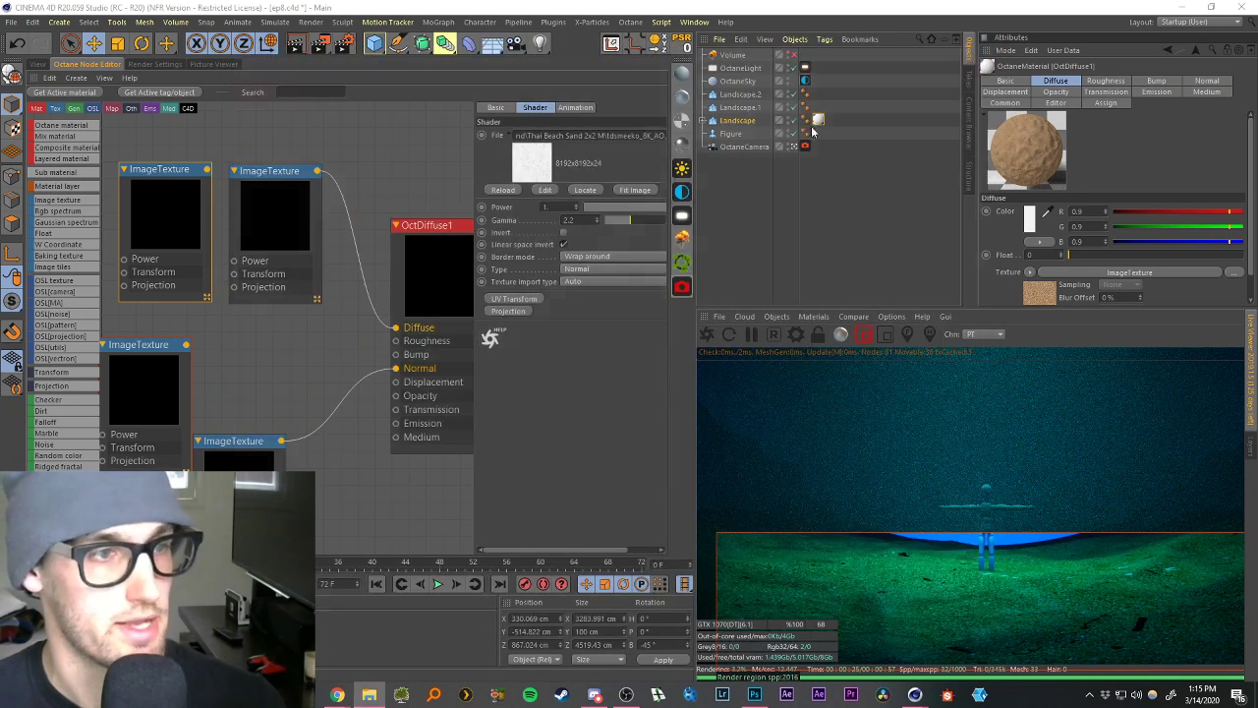
Make room between the AO and albedo texture nodes and the OctDiffuse1 node, and view the AO map in Photos again.
click(319, 213)
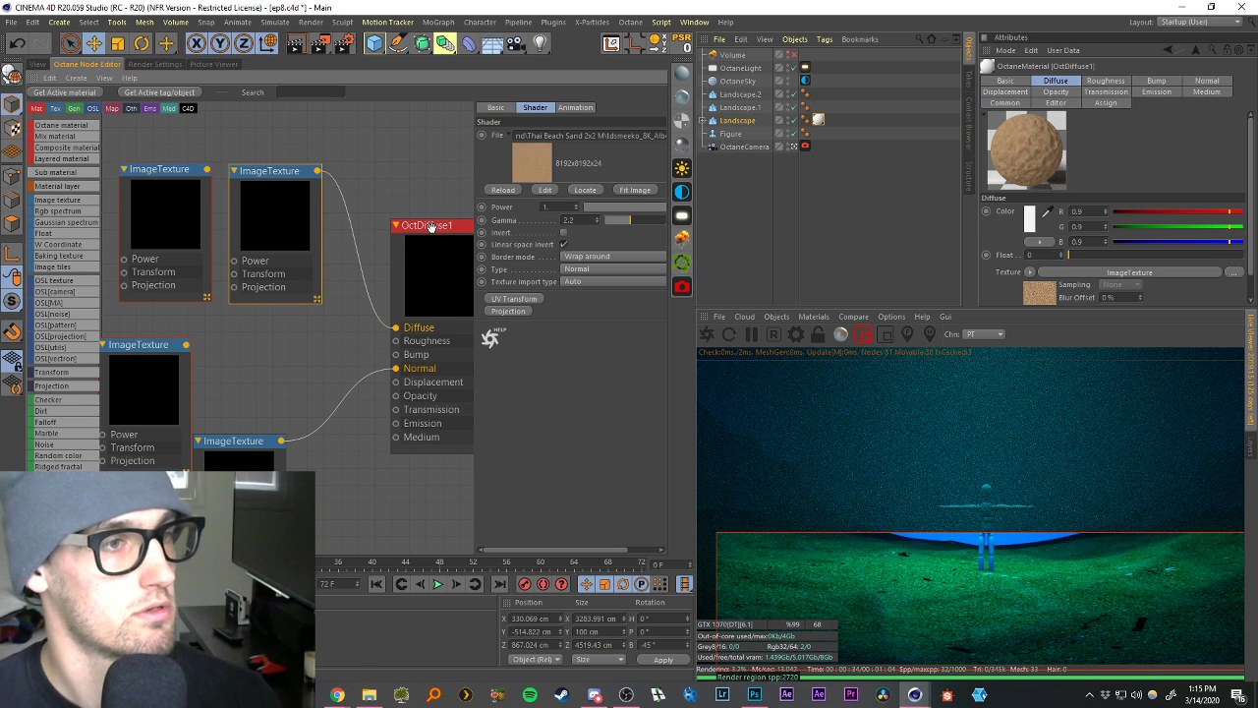
drag(430, 226, 444, 224)
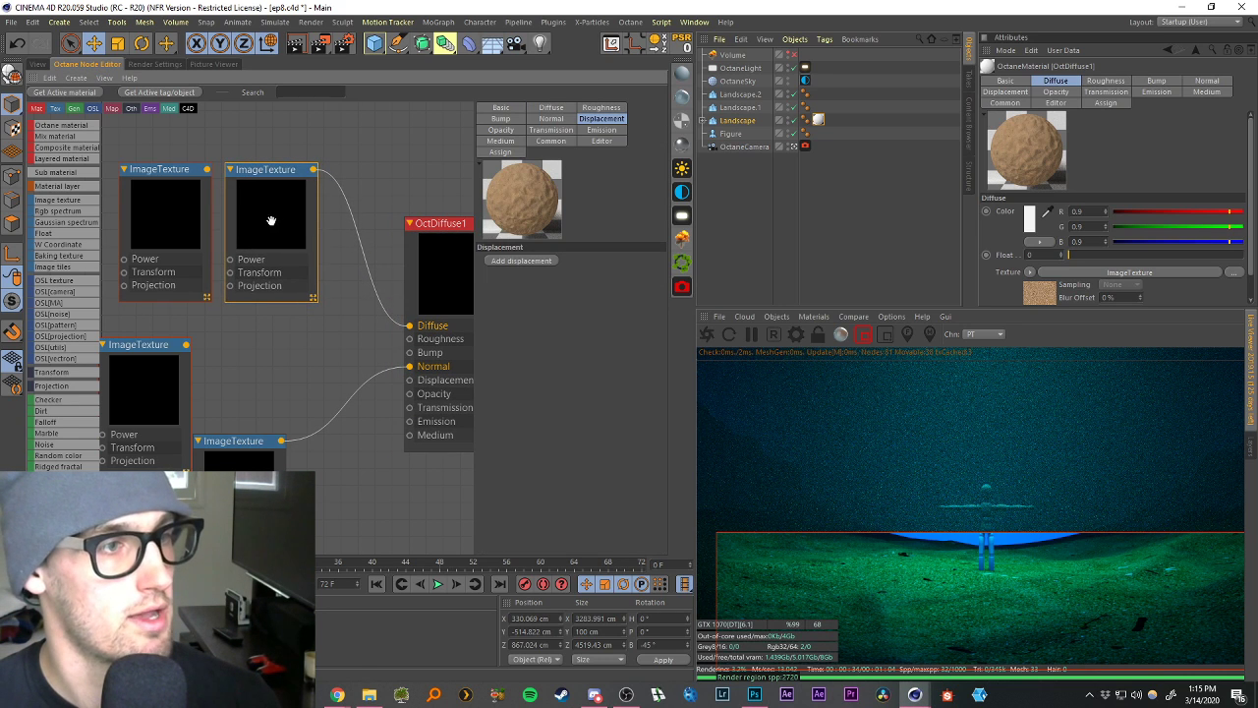
drag(174, 211, 161, 208)
drag(271, 224, 255, 217)
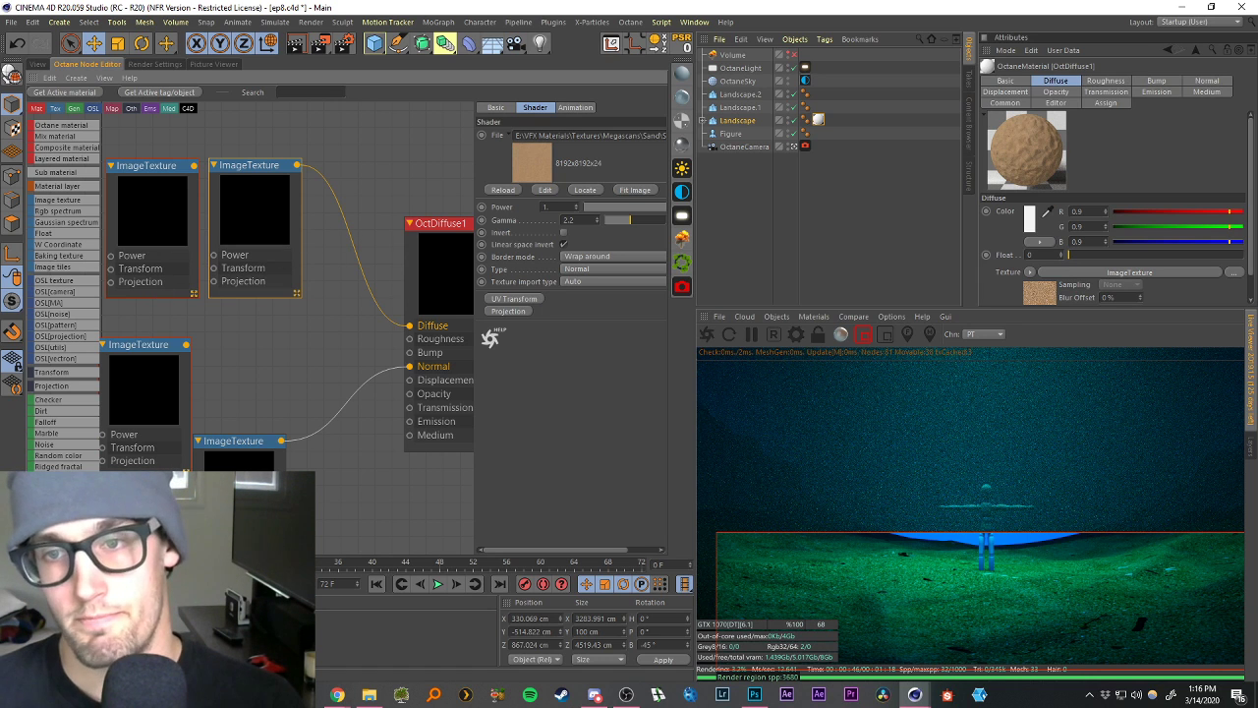
click(543, 190)
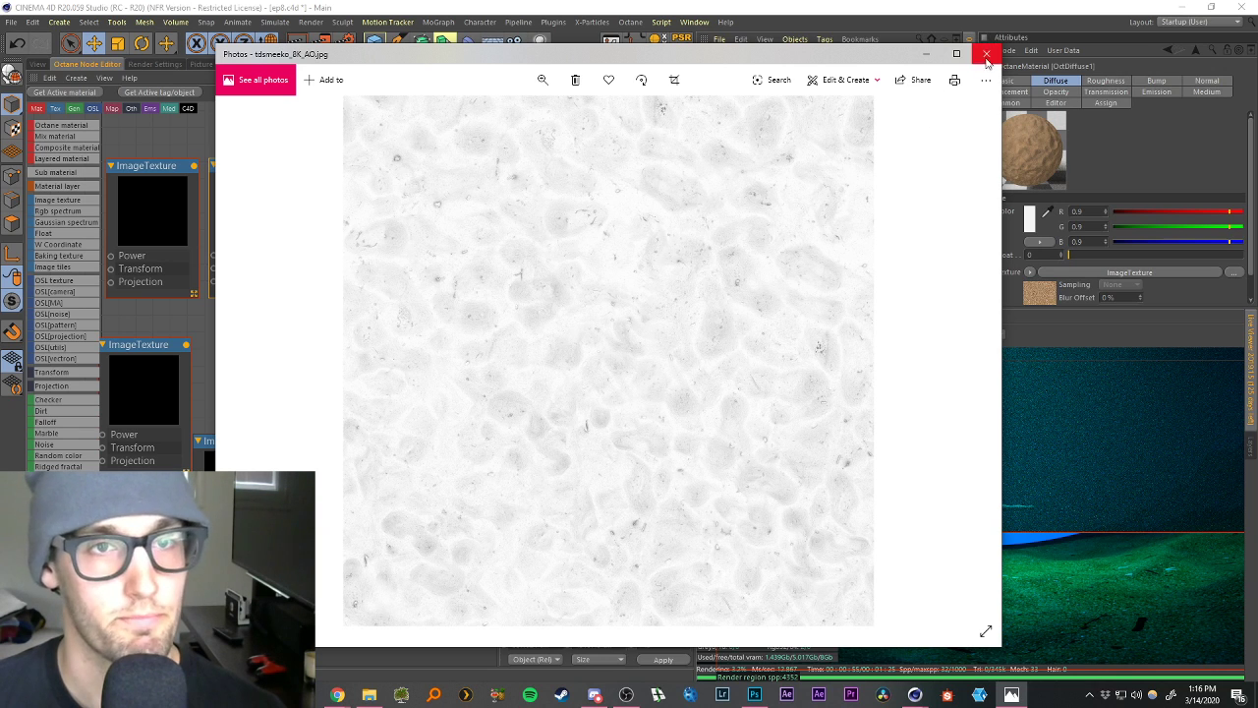
click(985, 55)
Insert a Multiply node between the albedo texture and the Diffuse input, and connect the AO map to its Texture2 input.
click(261, 211)
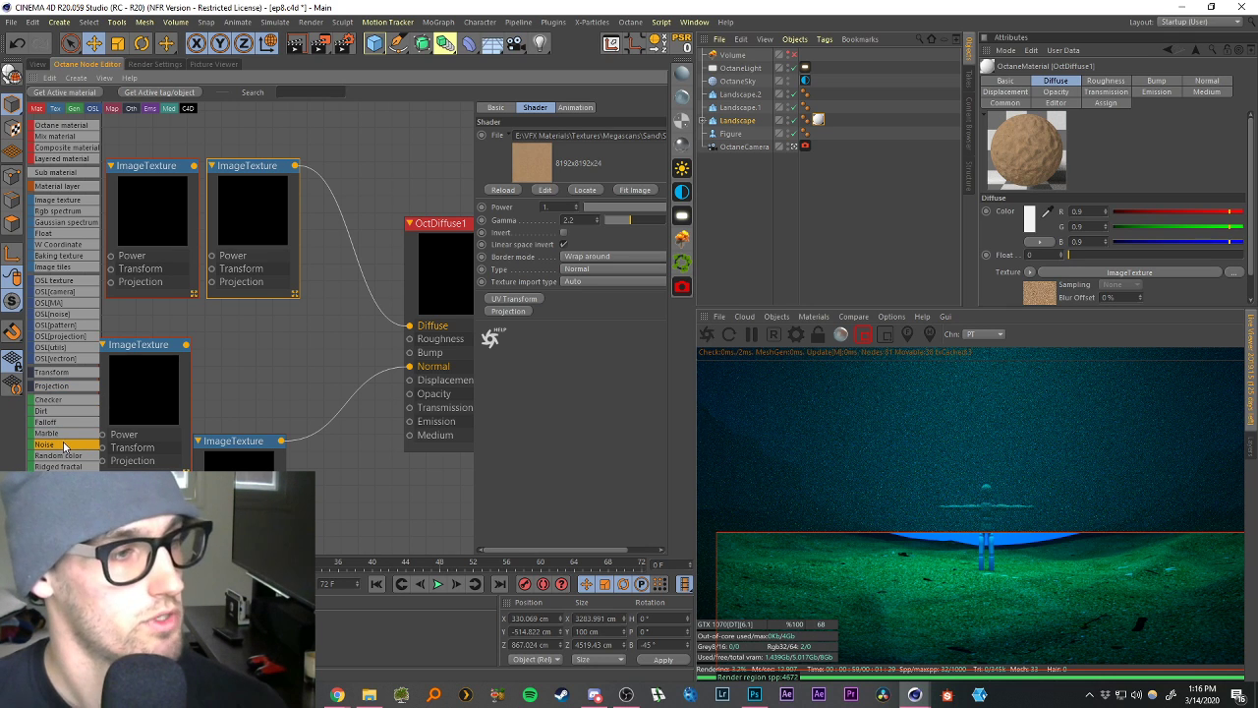
scroll(59, 261, down, 2)
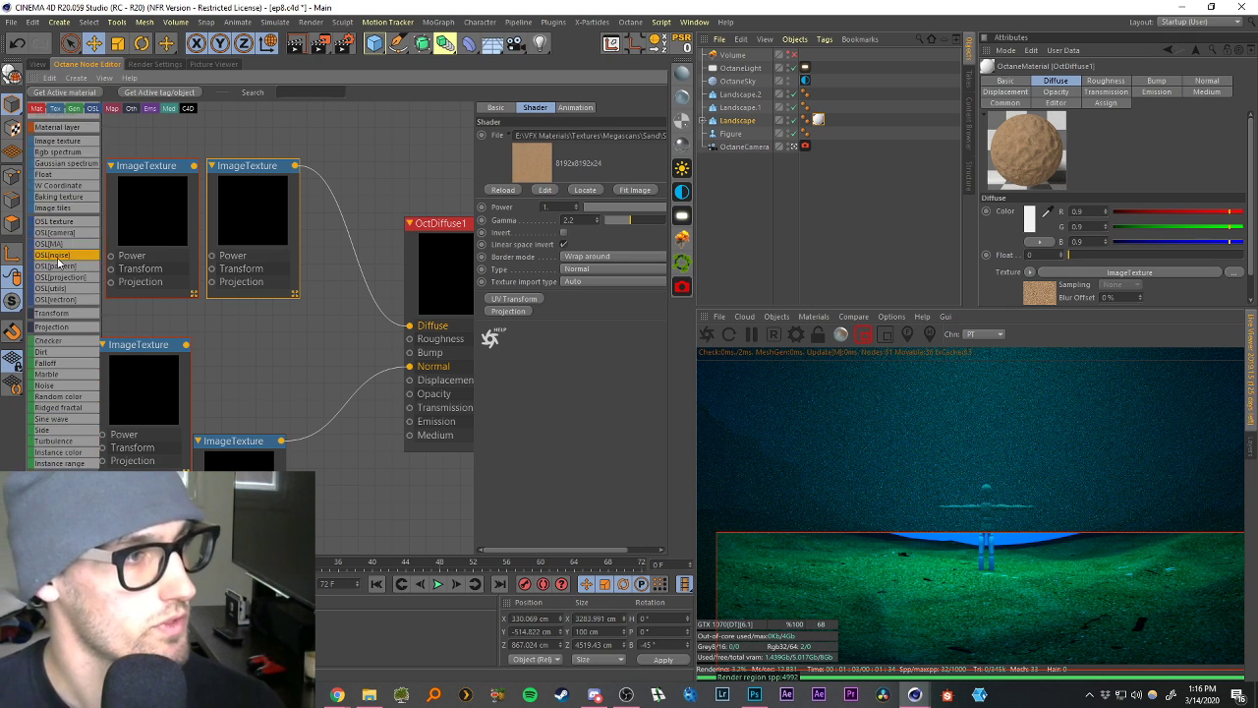
scroll(59, 260, down, 2)
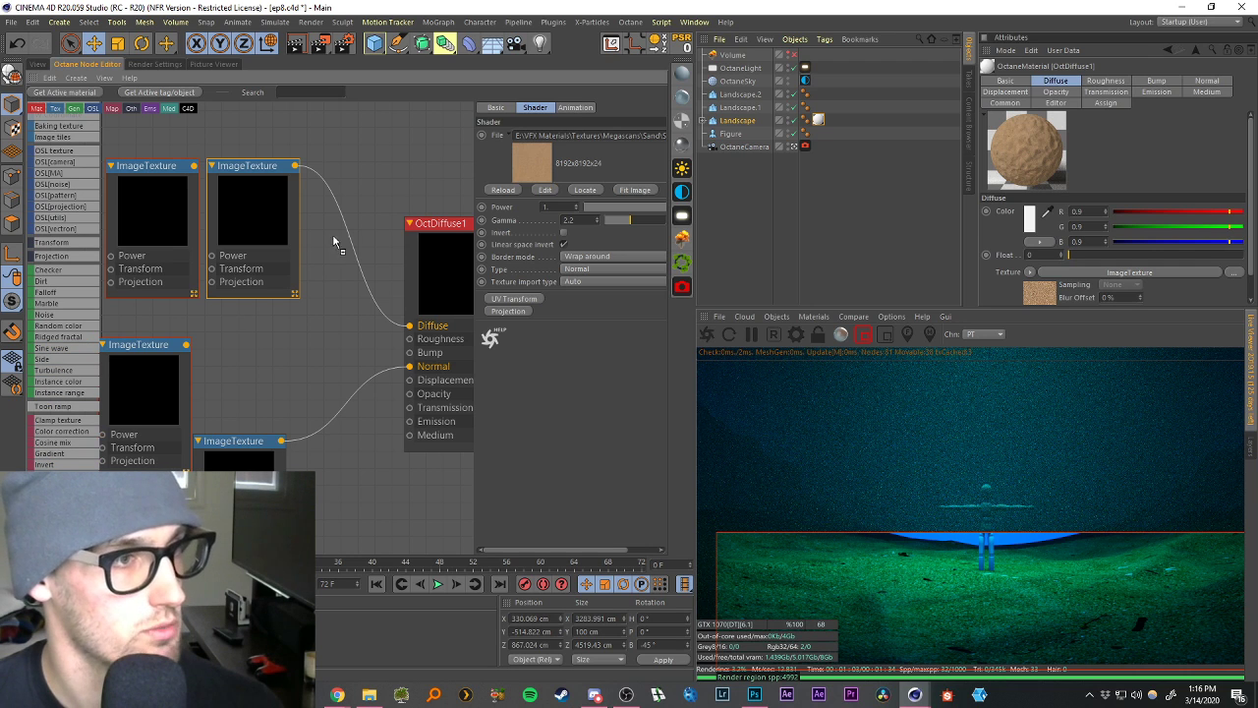
drag(333, 237, 346, 237)
drag(361, 294, 364, 221)
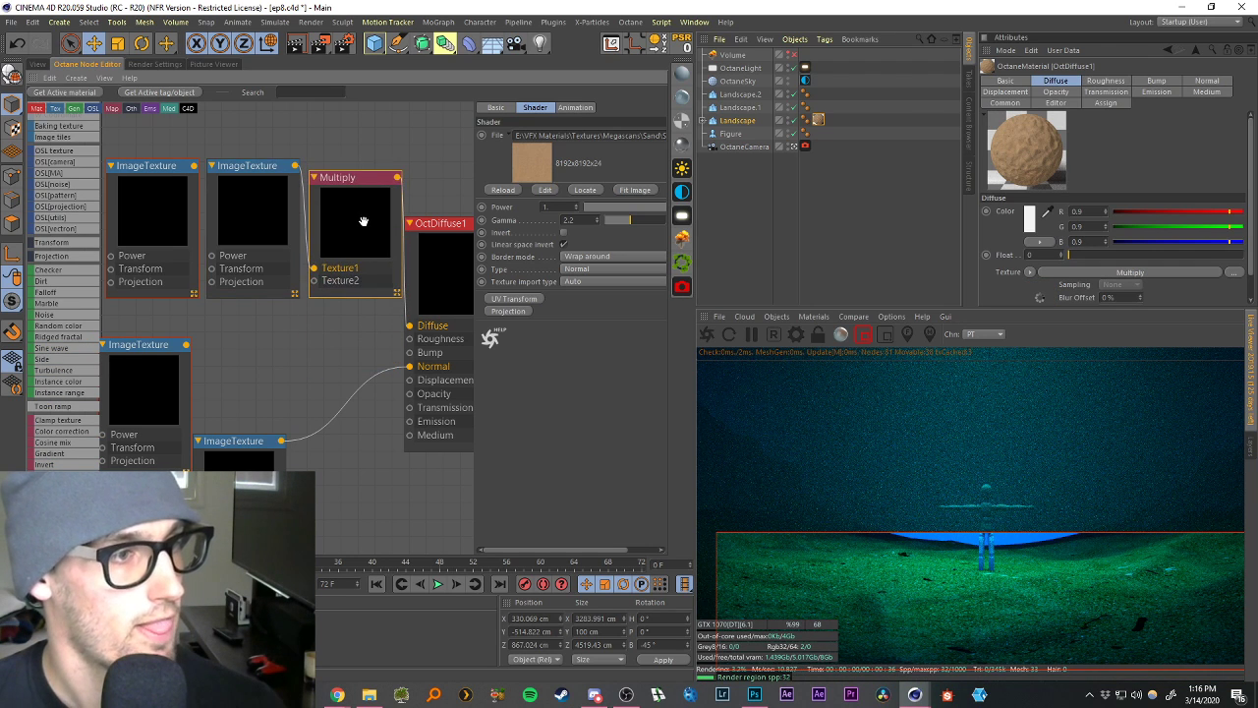
drag(164, 204, 313, 283)
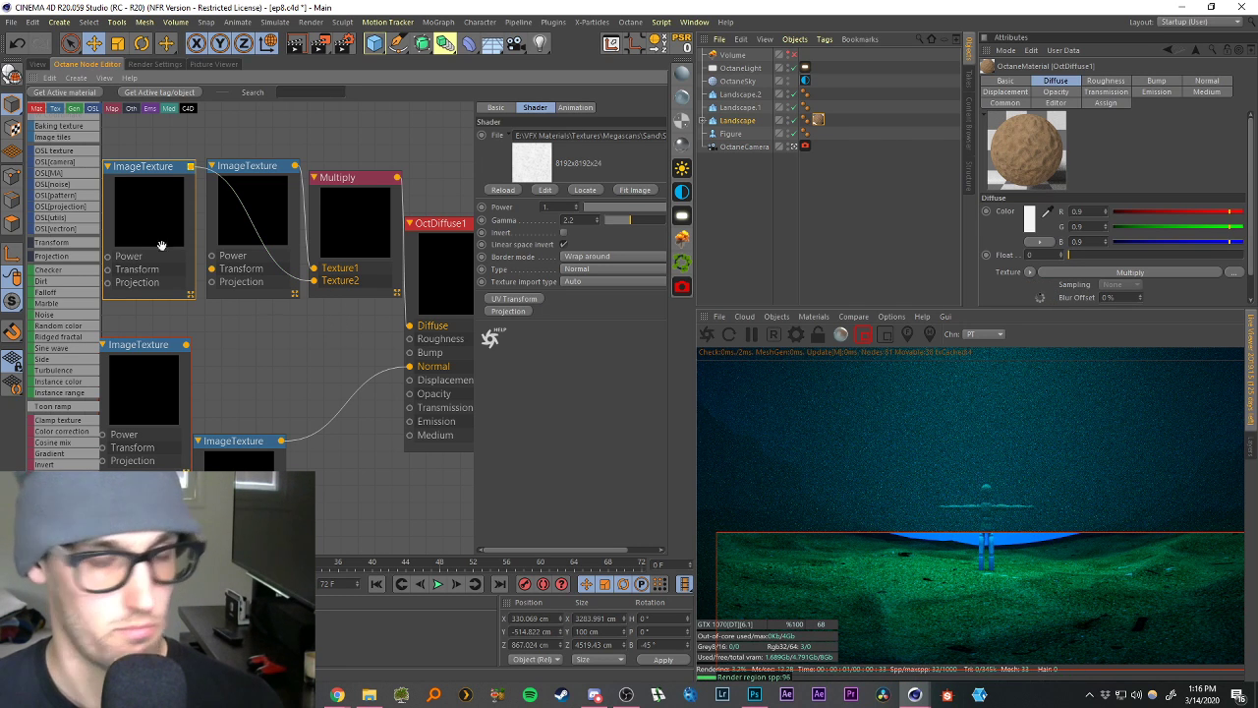
Try low and high gamma values on the AO image texture, ending at about 2.56.
drag(154, 224, 150, 224)
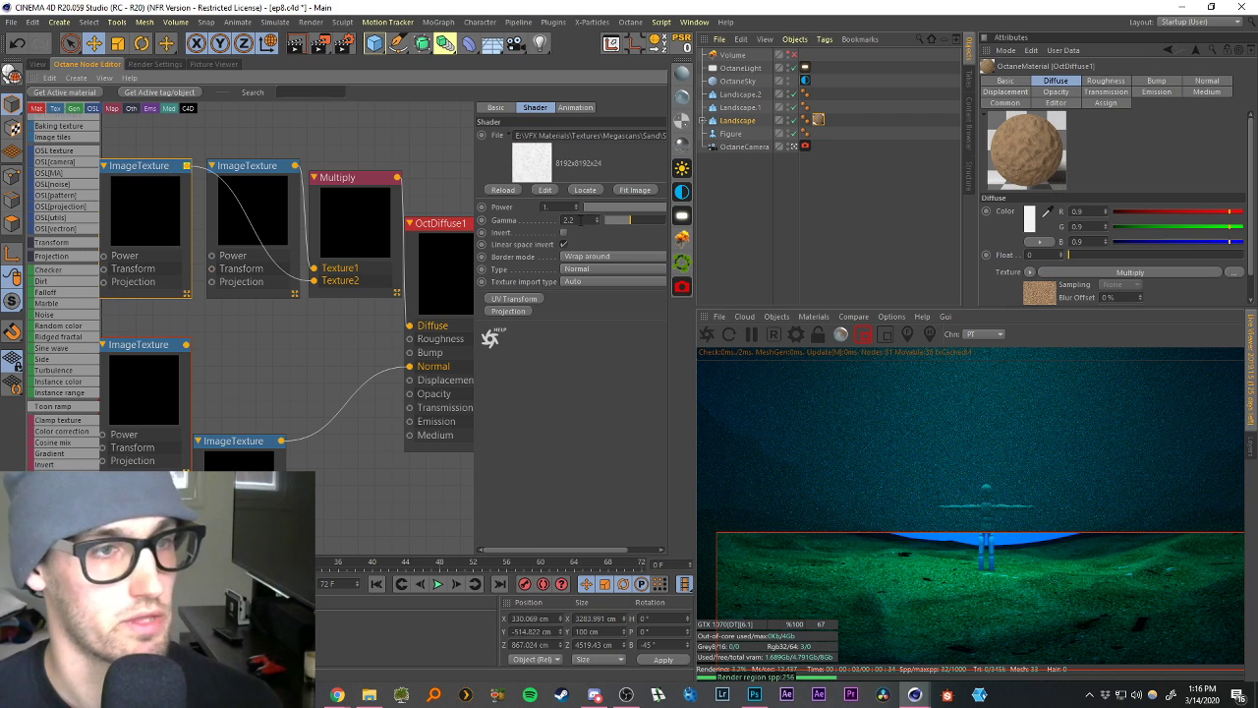
click(612, 222)
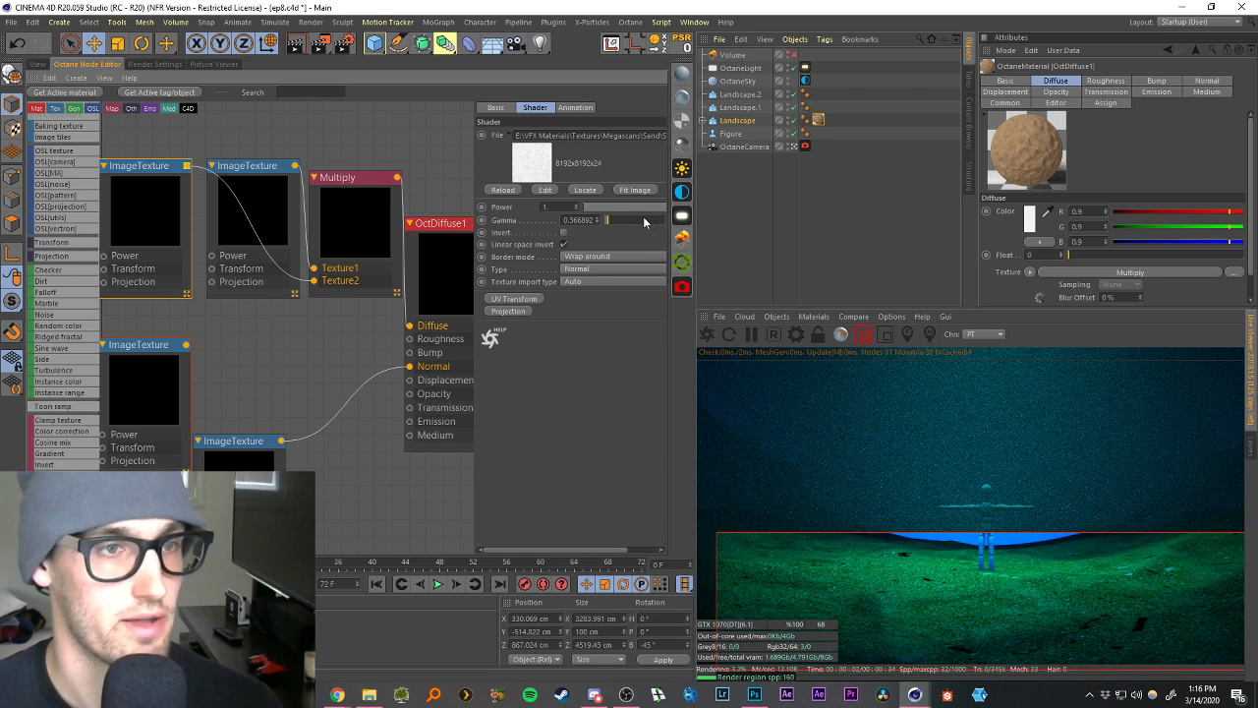
drag(644, 222, 663, 225)
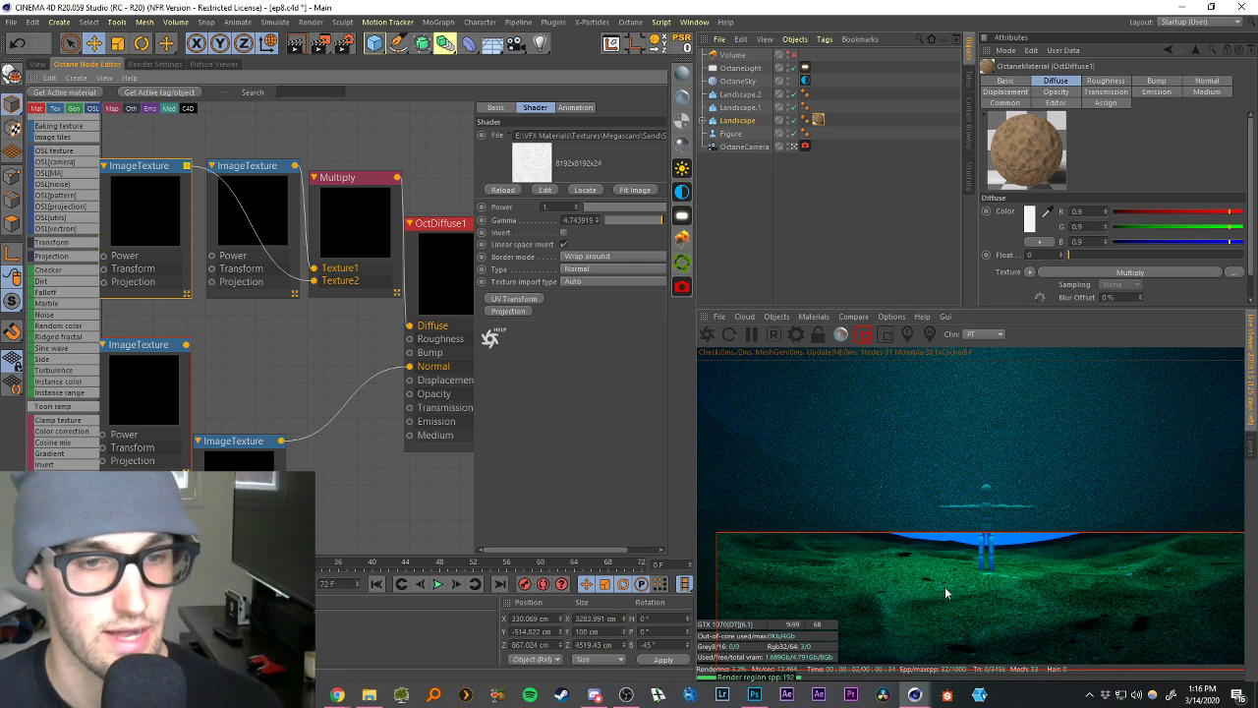
drag(639, 224, 664, 225)
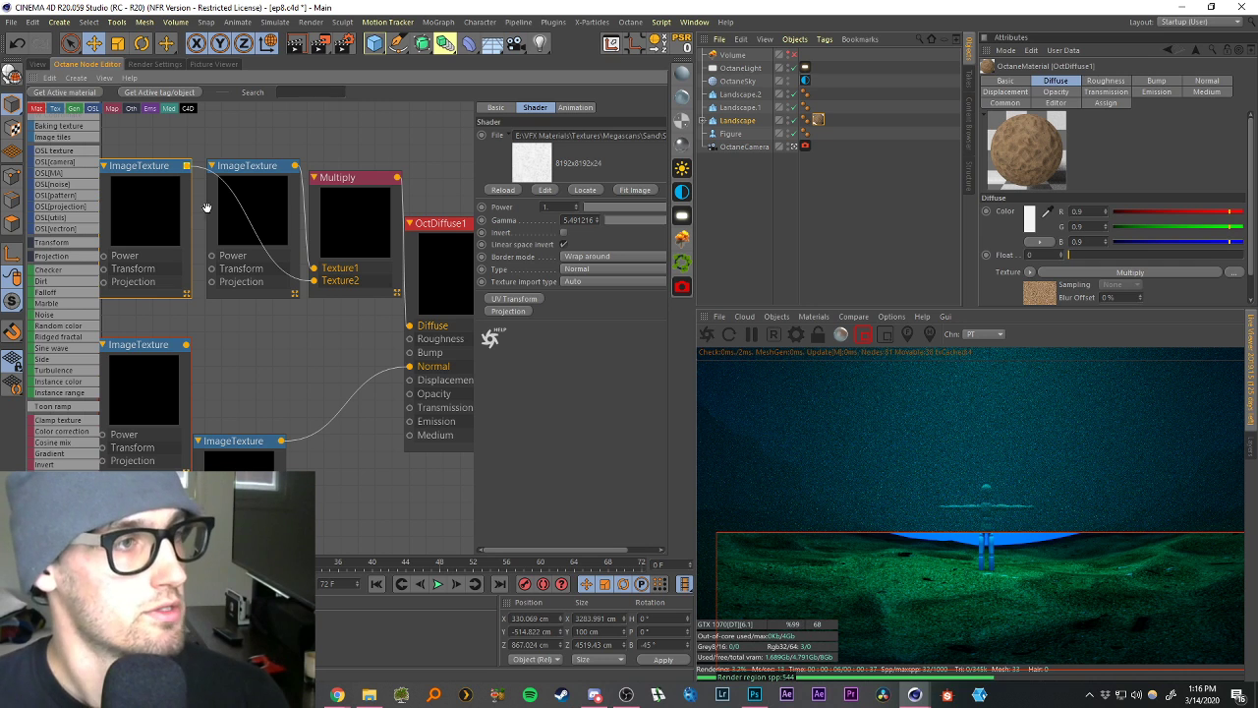
drag(157, 225, 158, 223)
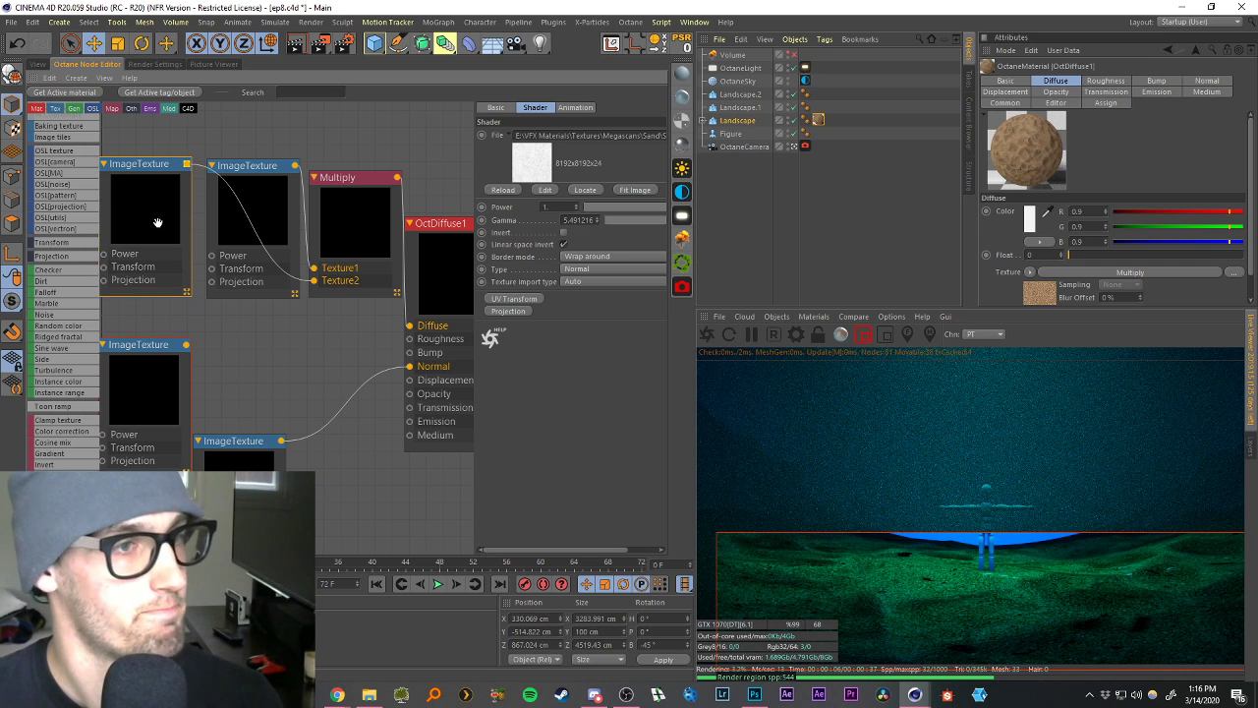
click(635, 221)
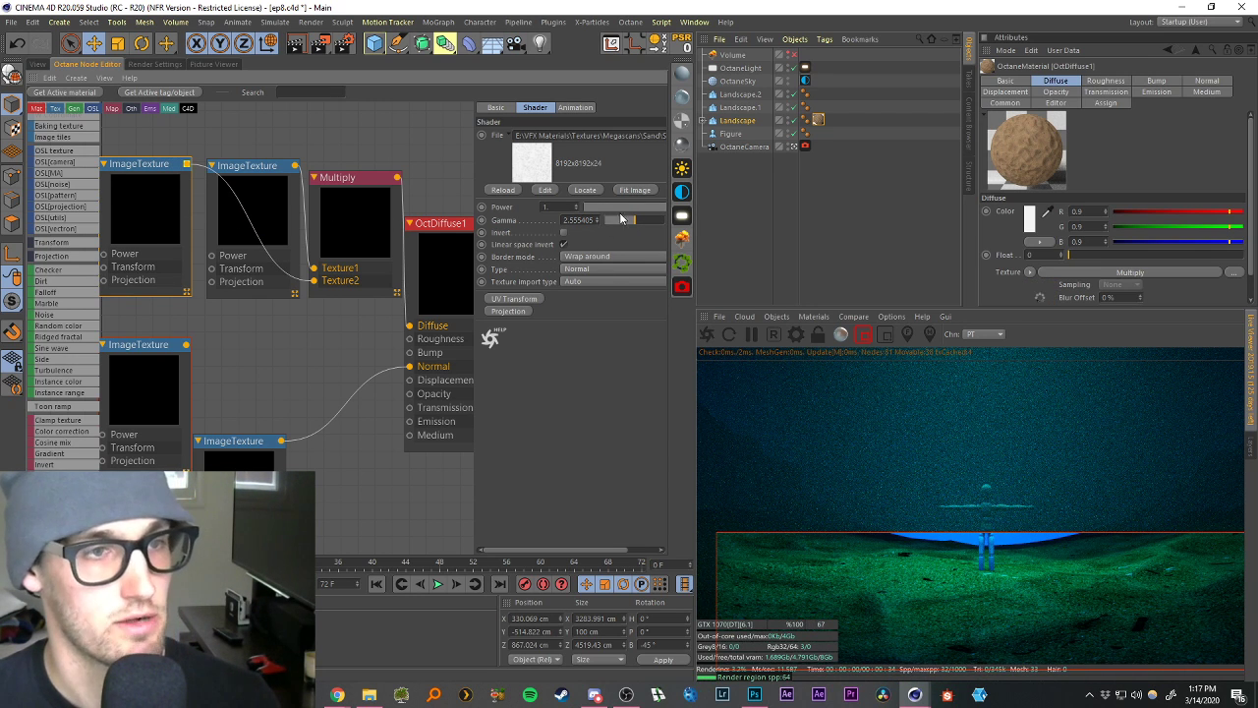
Set the AO image texture's gamma to about 0.31 and line up the image texture and Multiply nodes compactly in the node graph.
drag(621, 218, 606, 220)
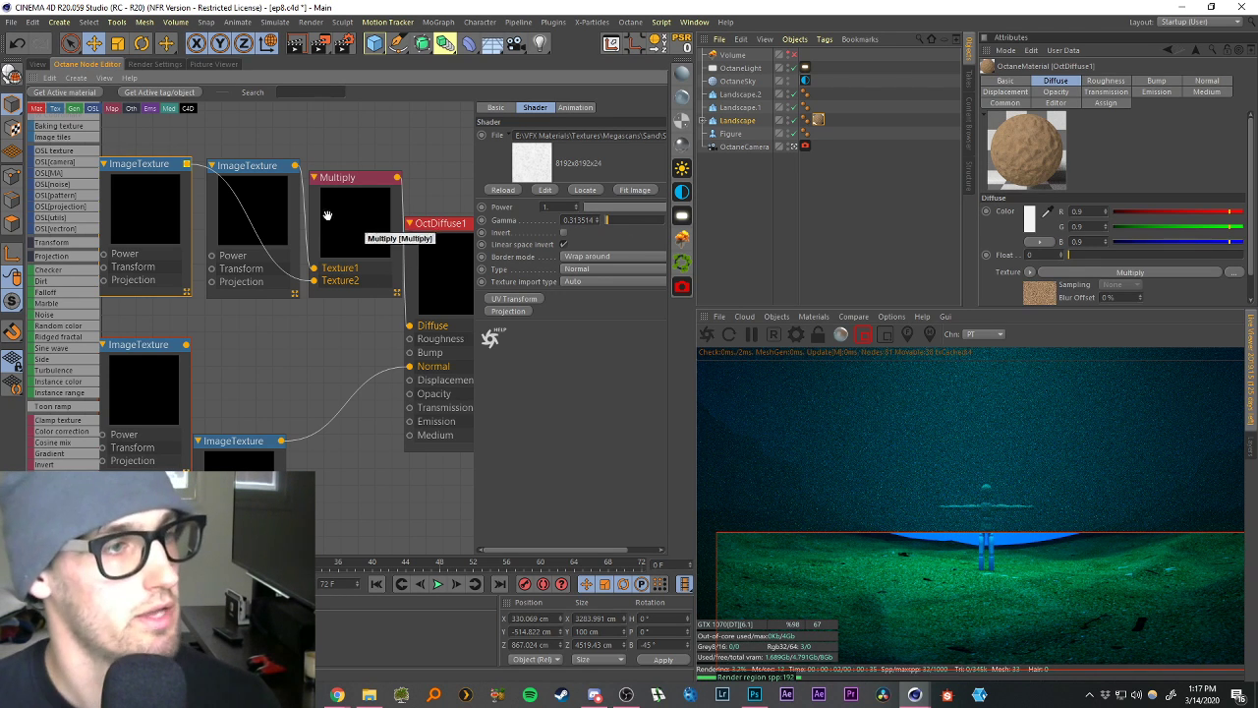
drag(172, 202, 275, 345)
drag(348, 224, 349, 213)
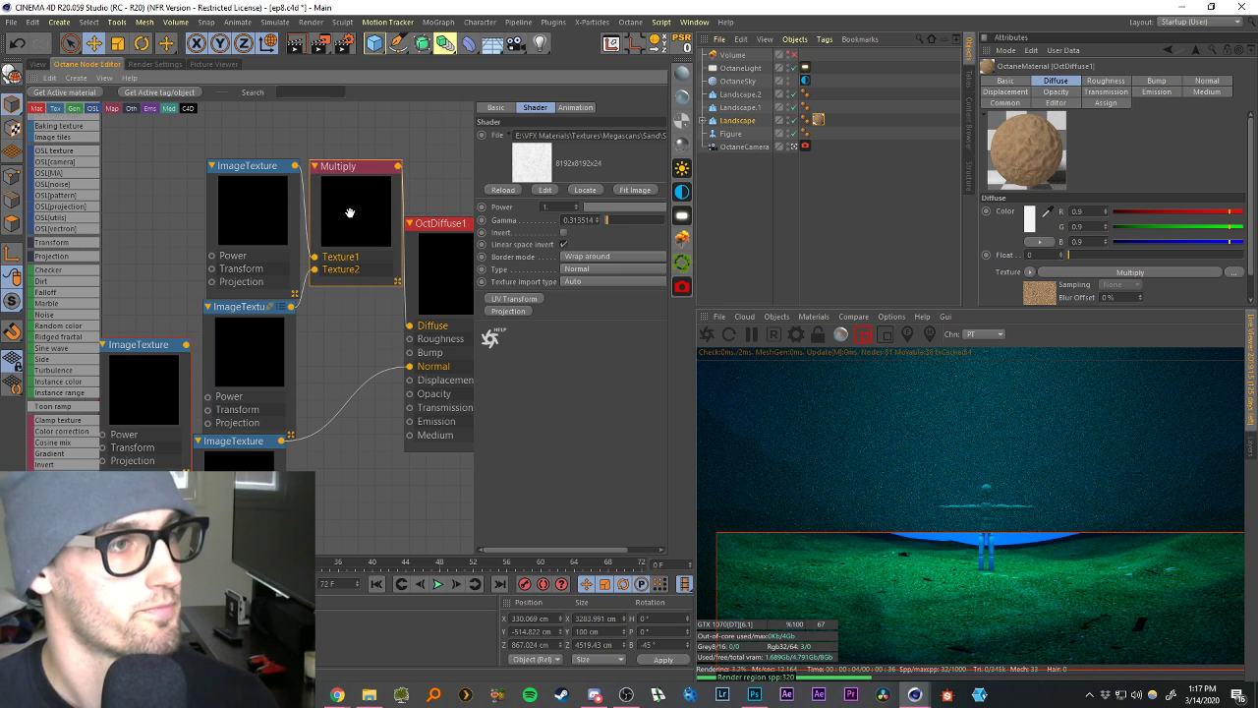
drag(255, 210, 208, 173)
drag(343, 210, 294, 179)
drag(277, 350, 232, 306)
scroll(252, 350, down, 3)
drag(188, 384, 148, 357)
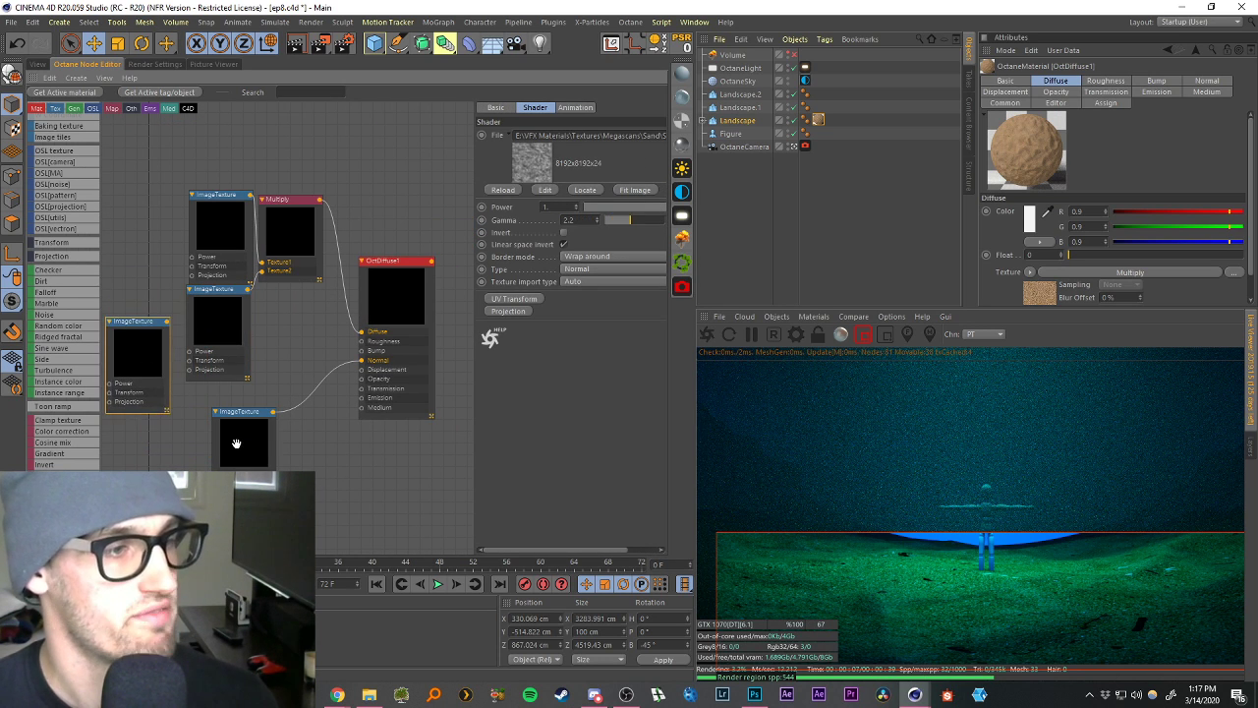
drag(236, 443, 210, 420)
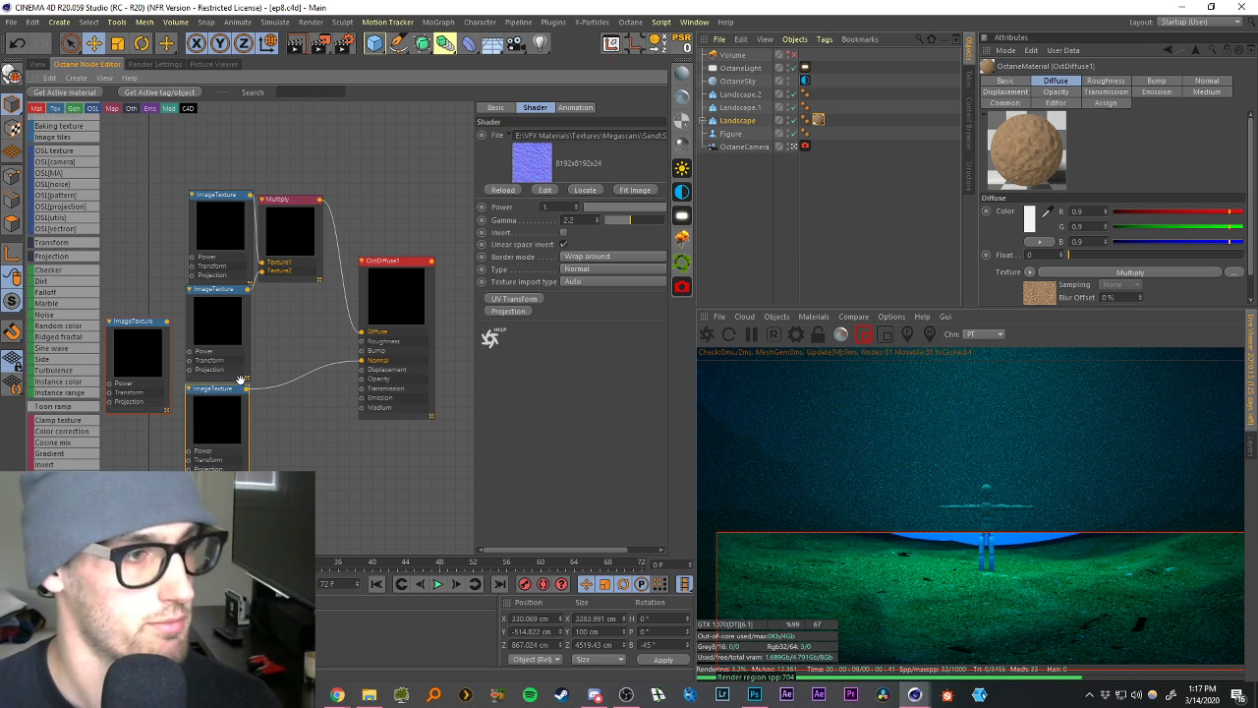
Add a displacement to OctDiffuse1 and arrange its Displacement node beside the unconnected grey image texture.
click(396, 295)
drag(396, 294, 387, 234)
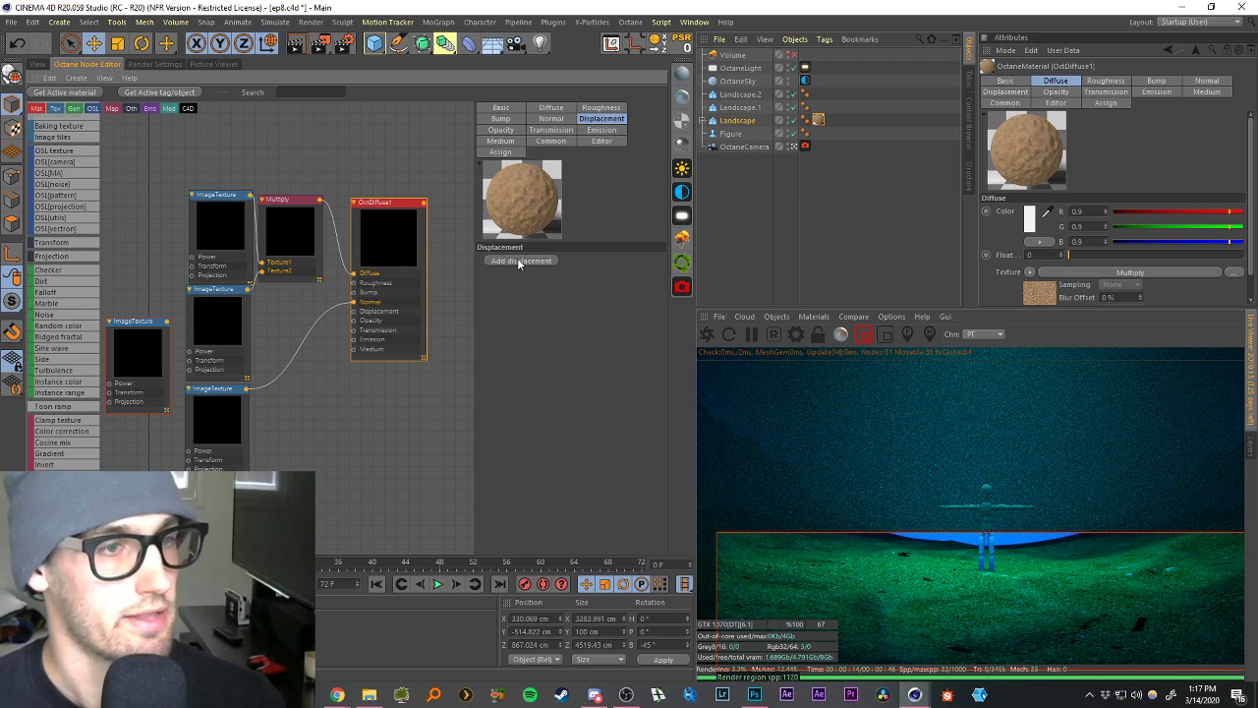
click(518, 258)
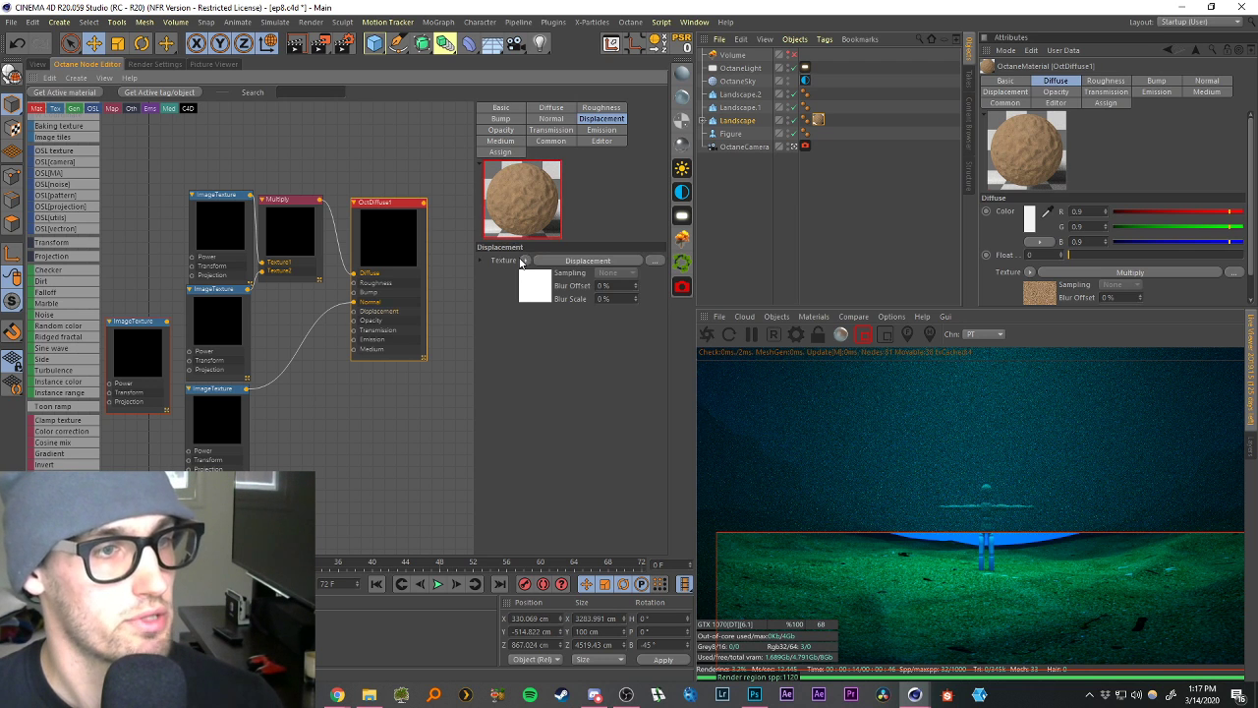
drag(331, 398, 301, 399)
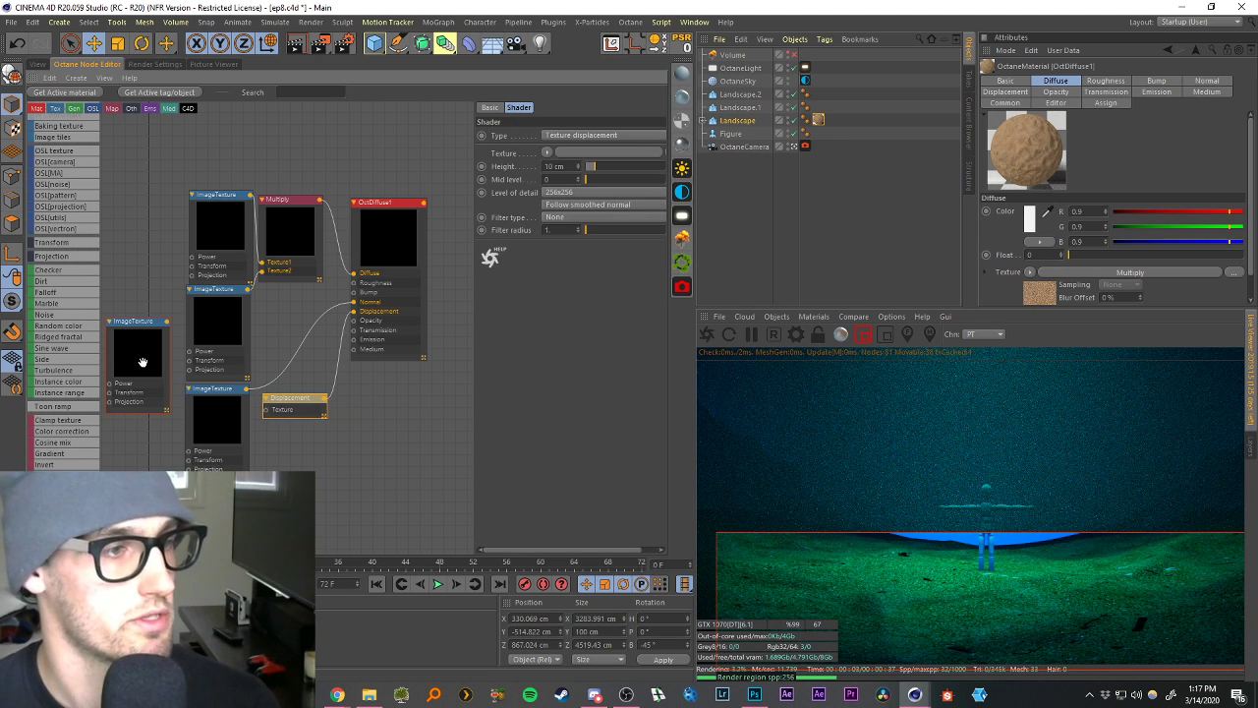
drag(135, 356, 144, 417)
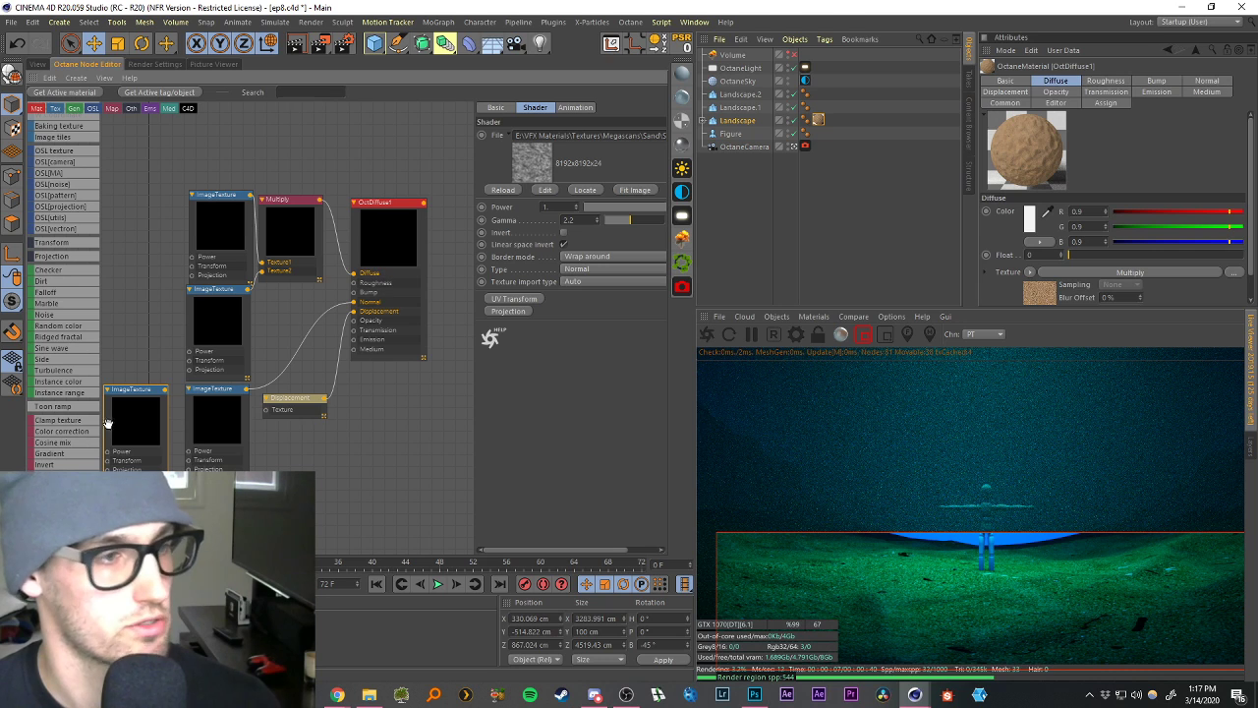
click(301, 405)
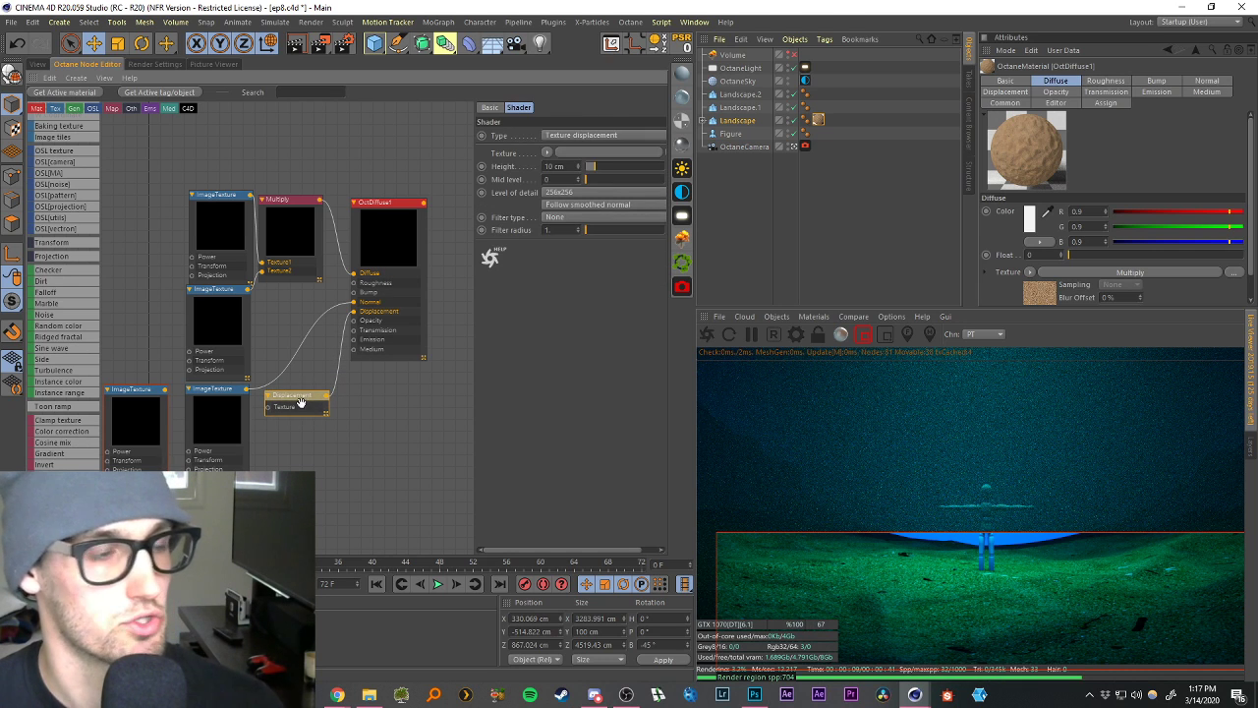
click(136, 413)
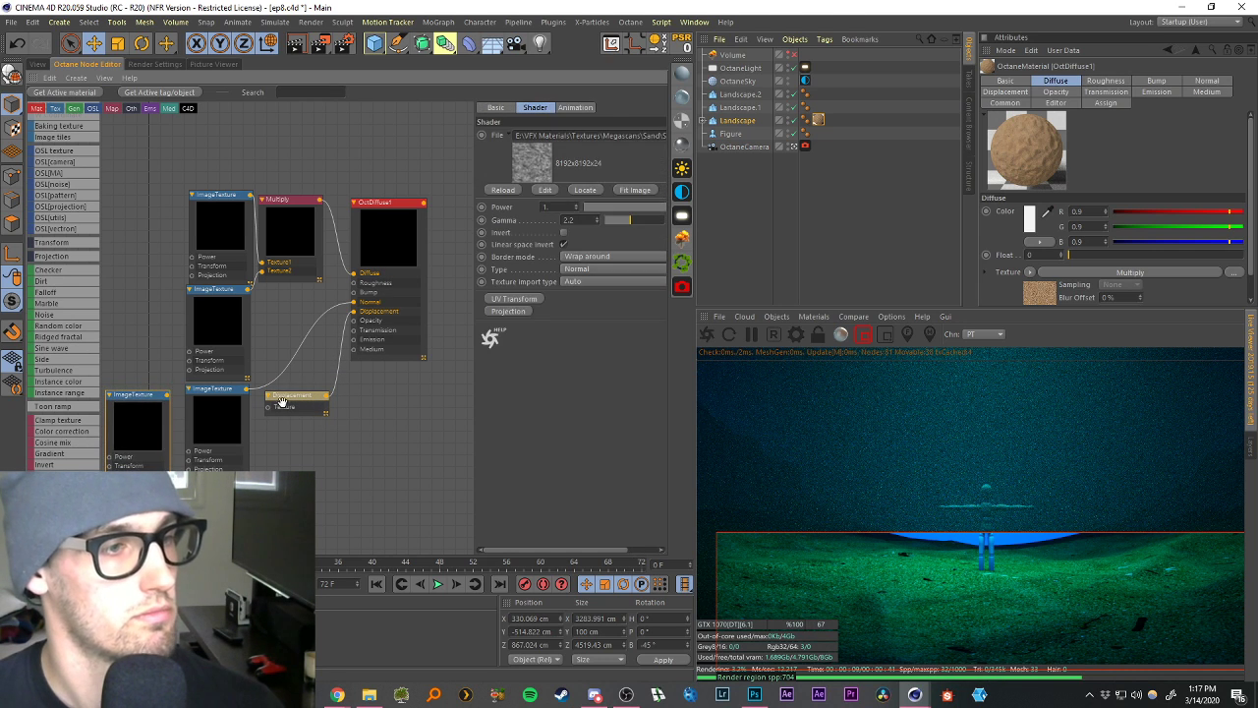
drag(292, 404, 293, 400)
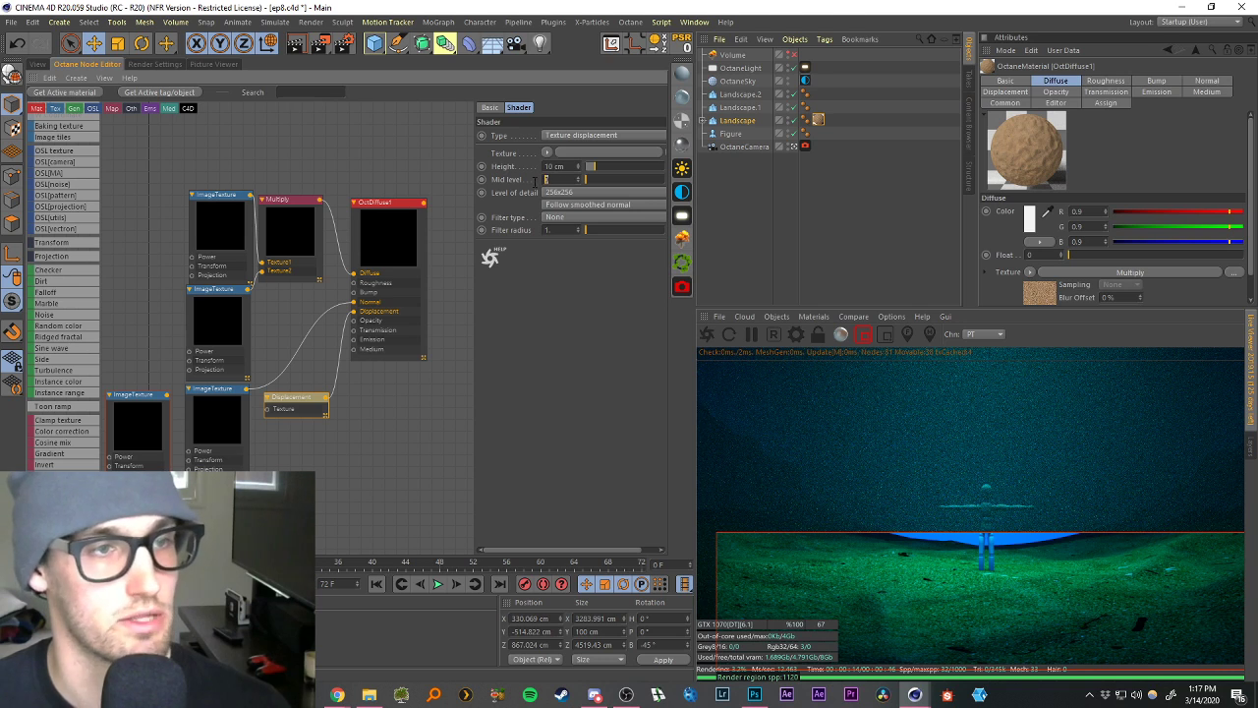
Set the displacement's mid level to 0.5, its height to 5 cm and its level of detail to 8192x8192.
text(0.5)
key(Return)
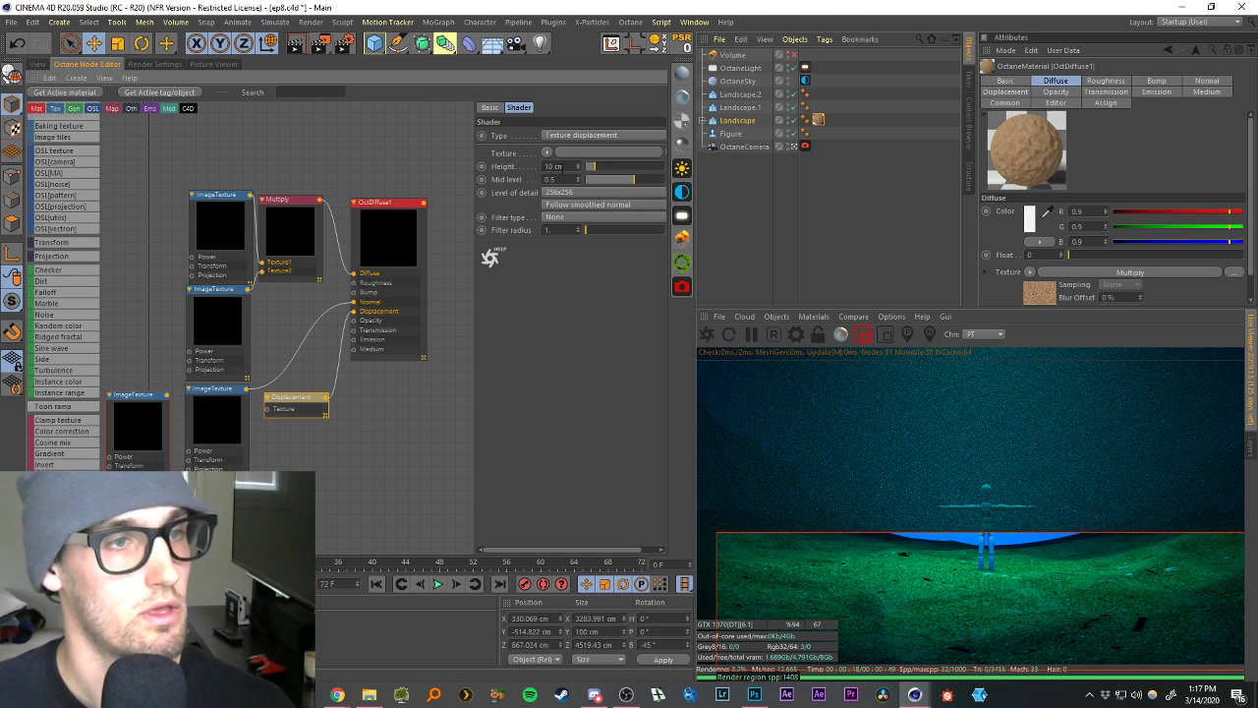
double_click(566, 166)
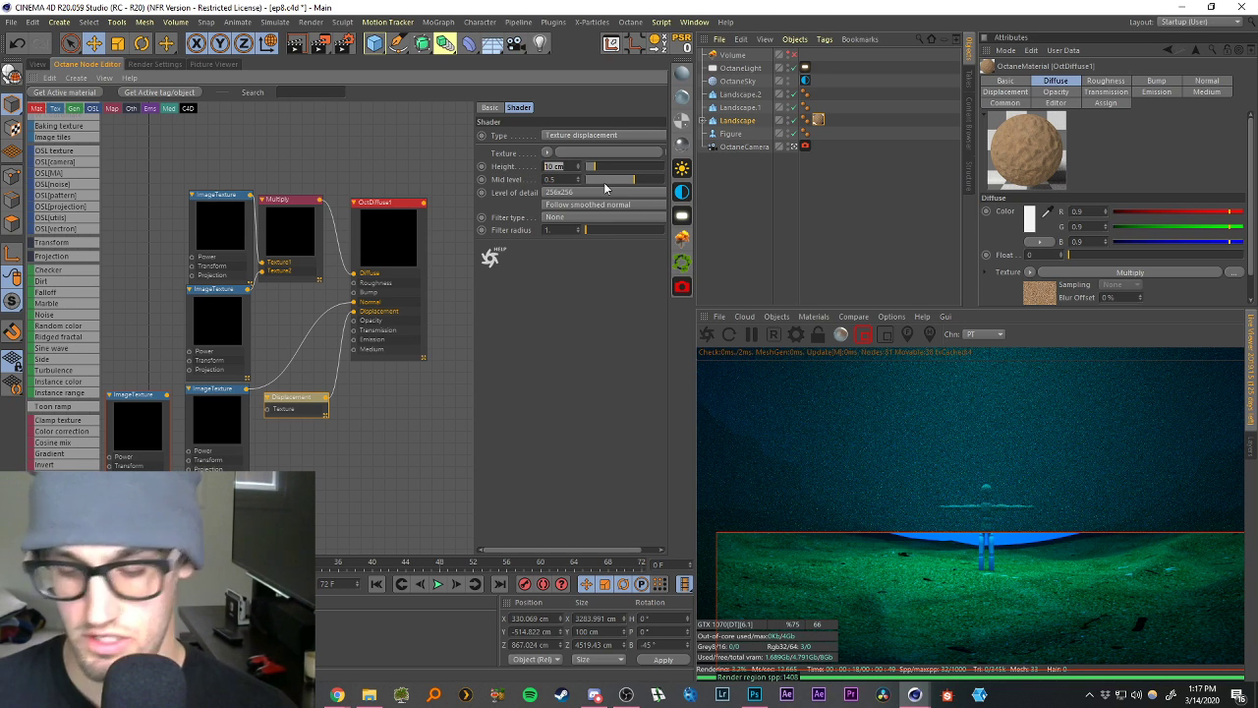
text(5)
key(Return)
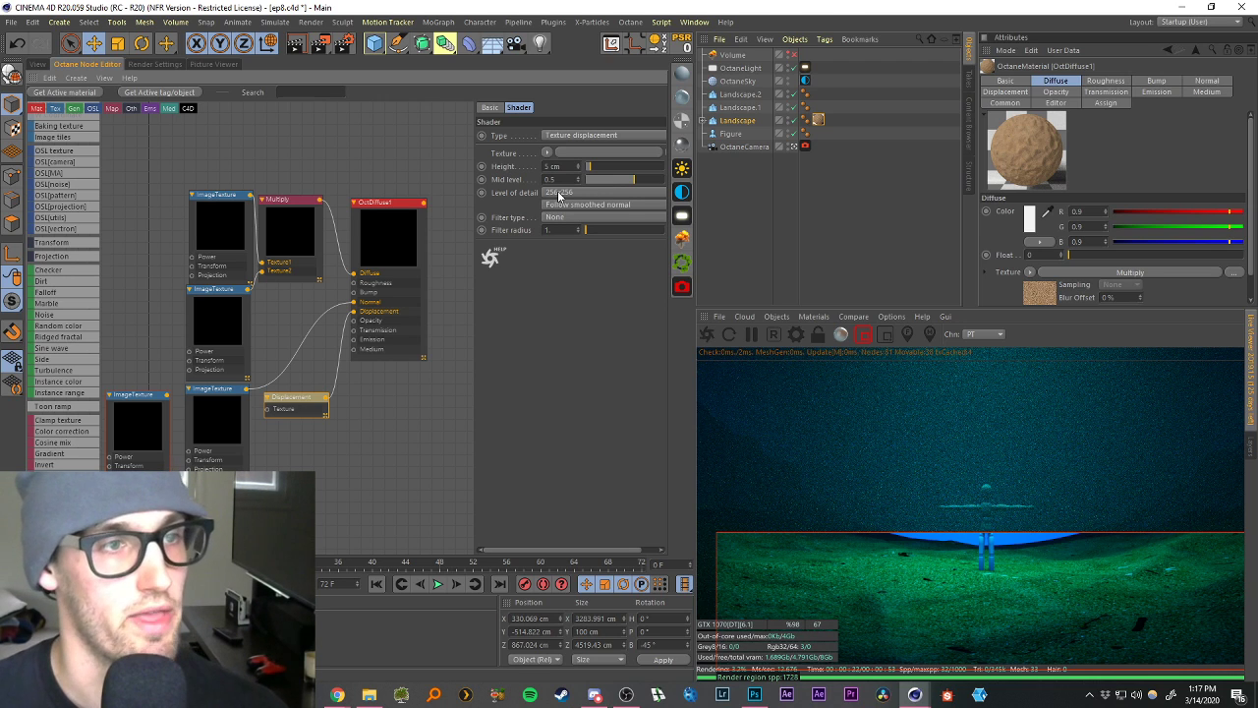
click(564, 193)
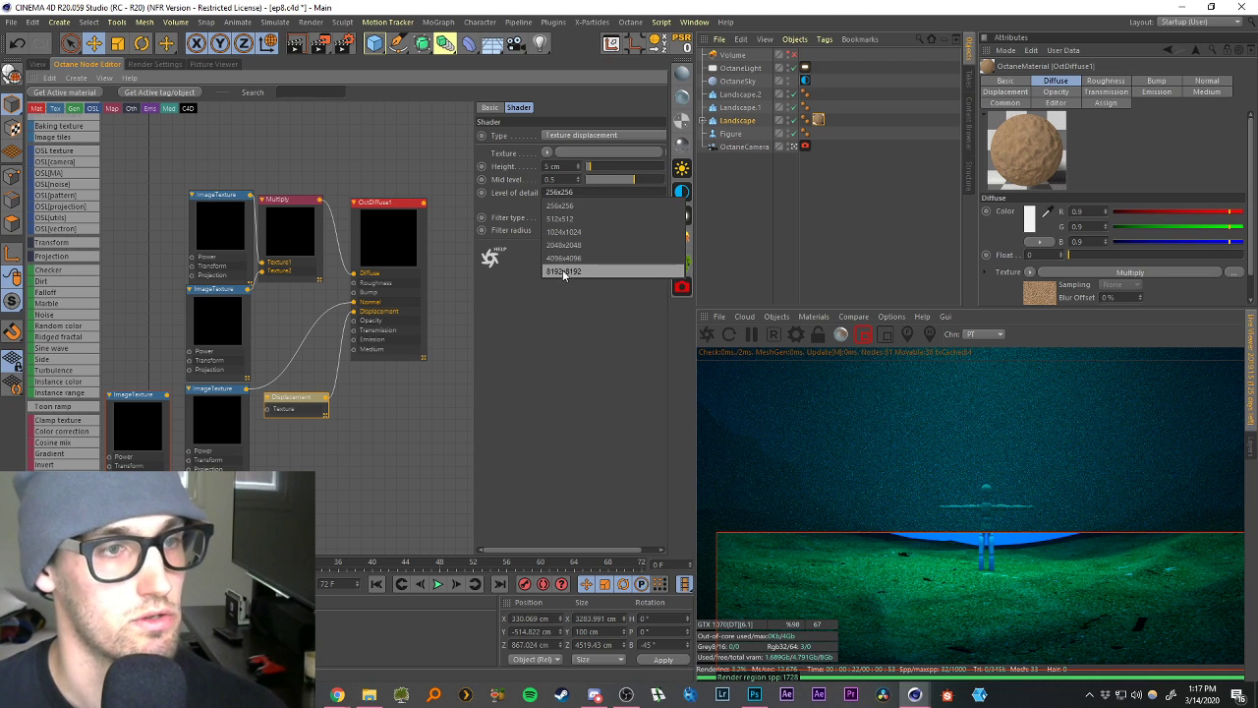
click(565, 271)
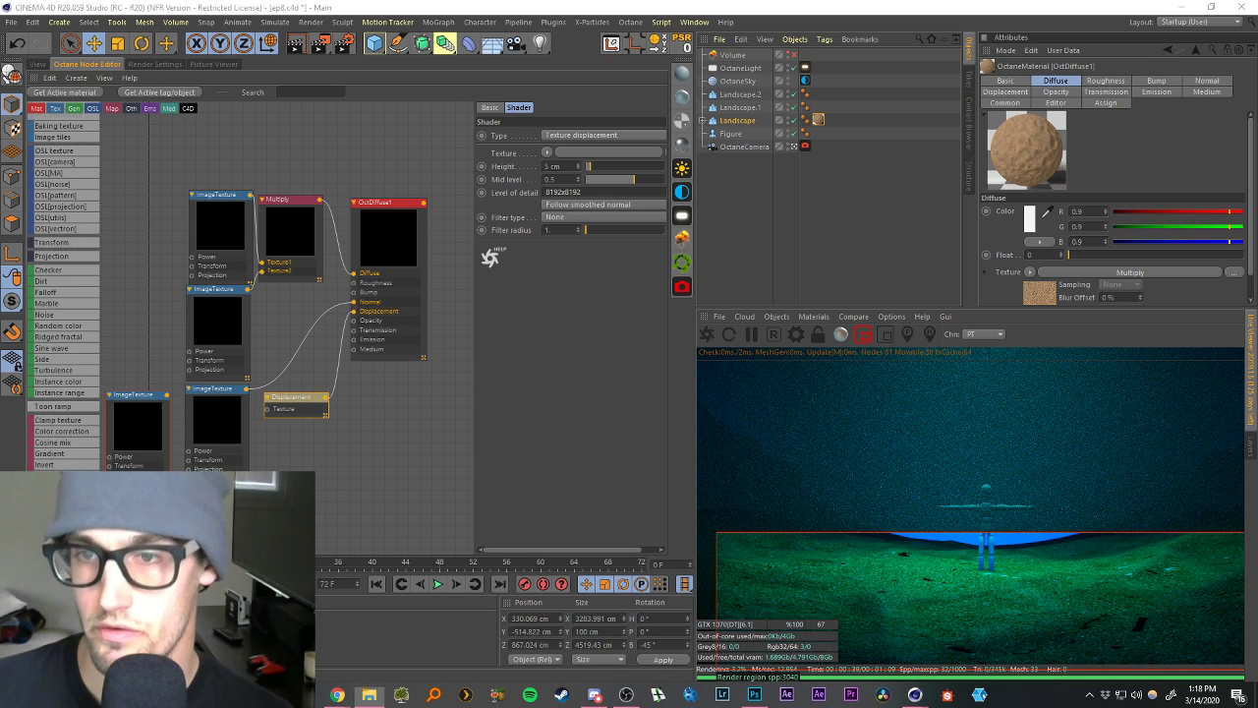
Connect the unused grey image texture to the Displacement node's Texture input and neaten the Displacement node's placement.
click(240, 420)
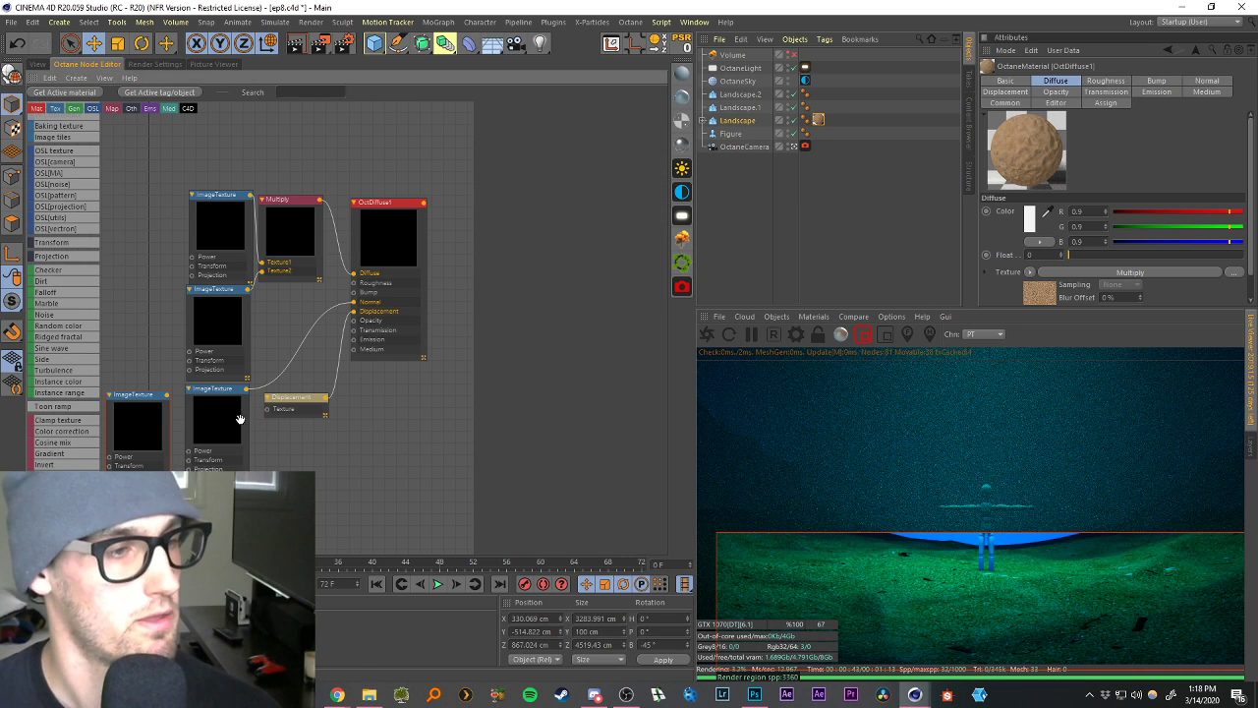
drag(167, 395, 268, 411)
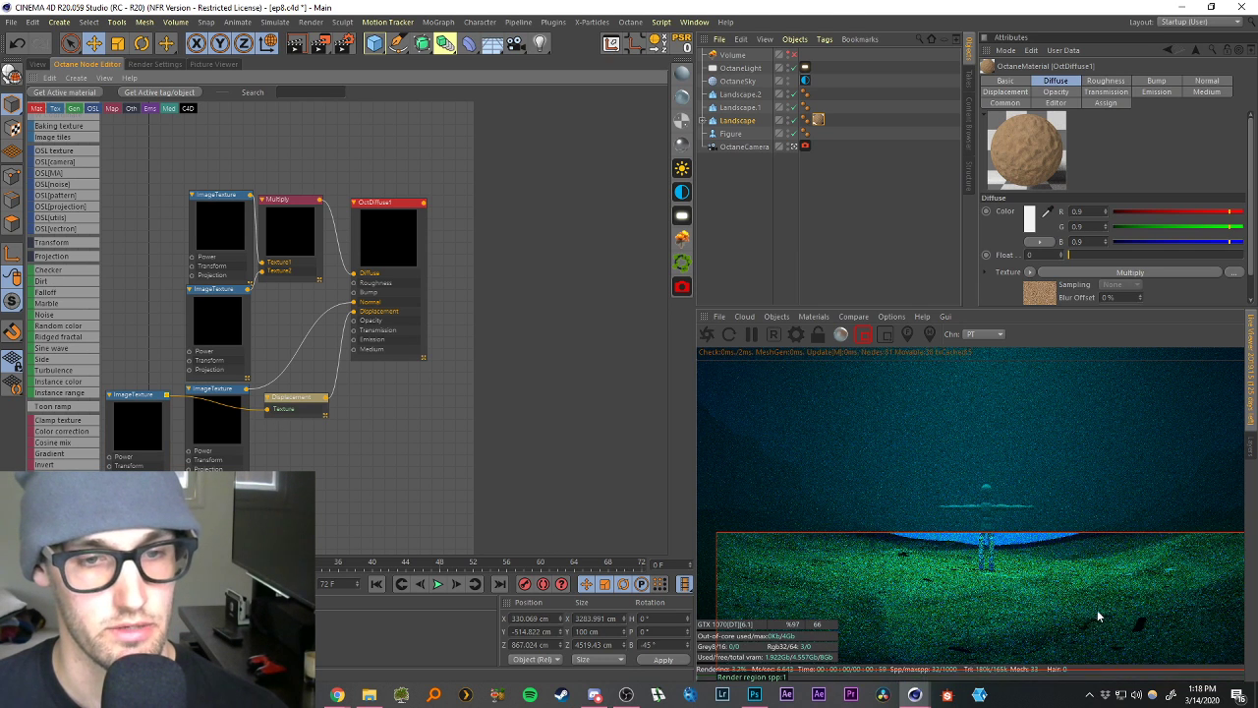
click(292, 399)
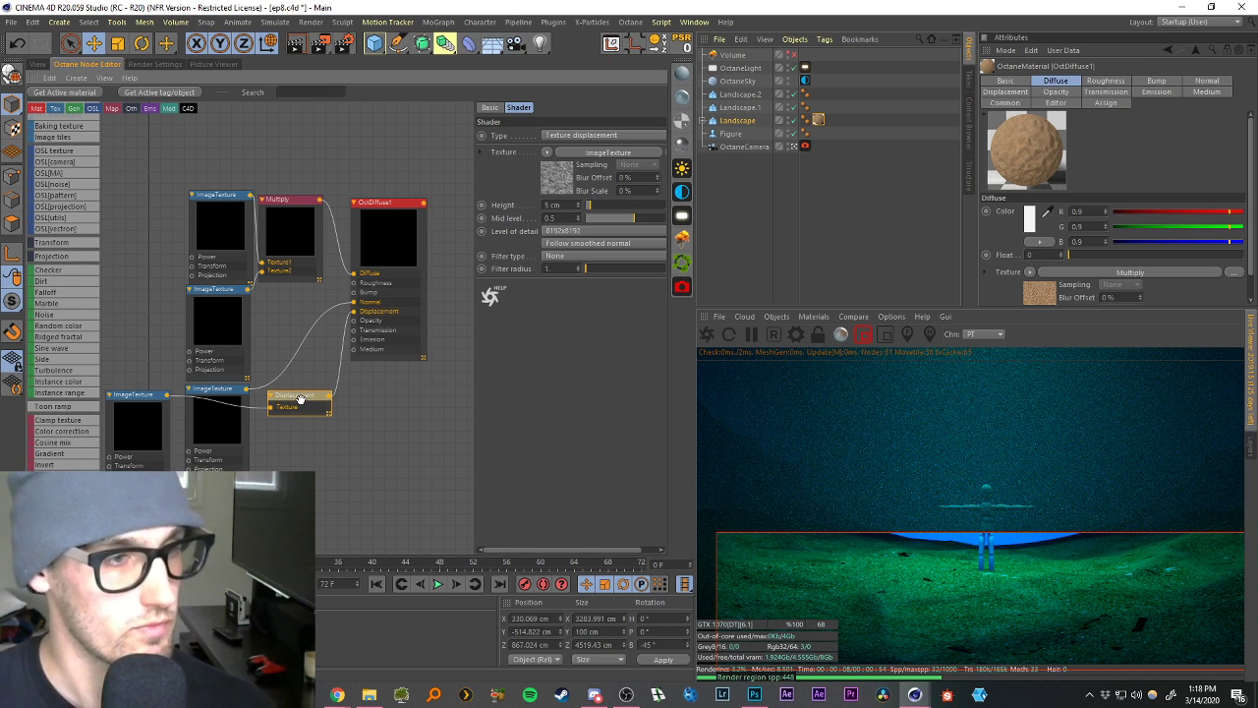
drag(300, 398, 295, 399)
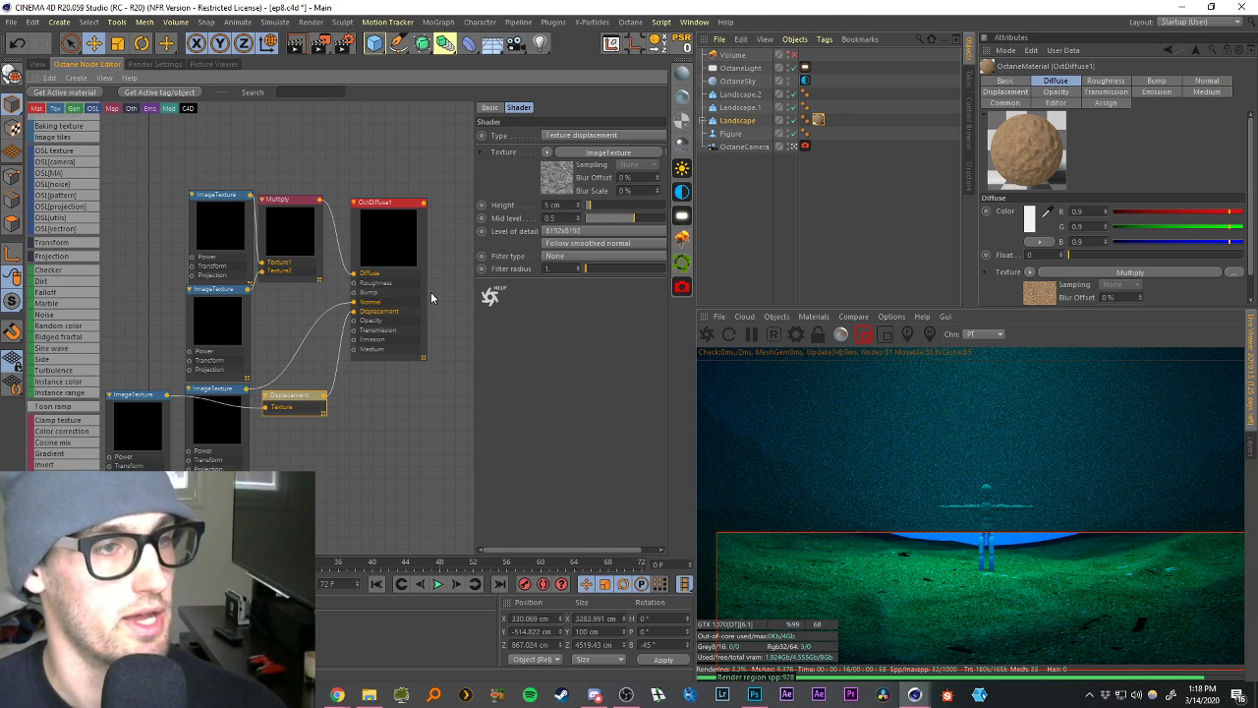
Add a Texture Projection node to the AO image texture, look through its projection types and delete the node.
click(190, 371)
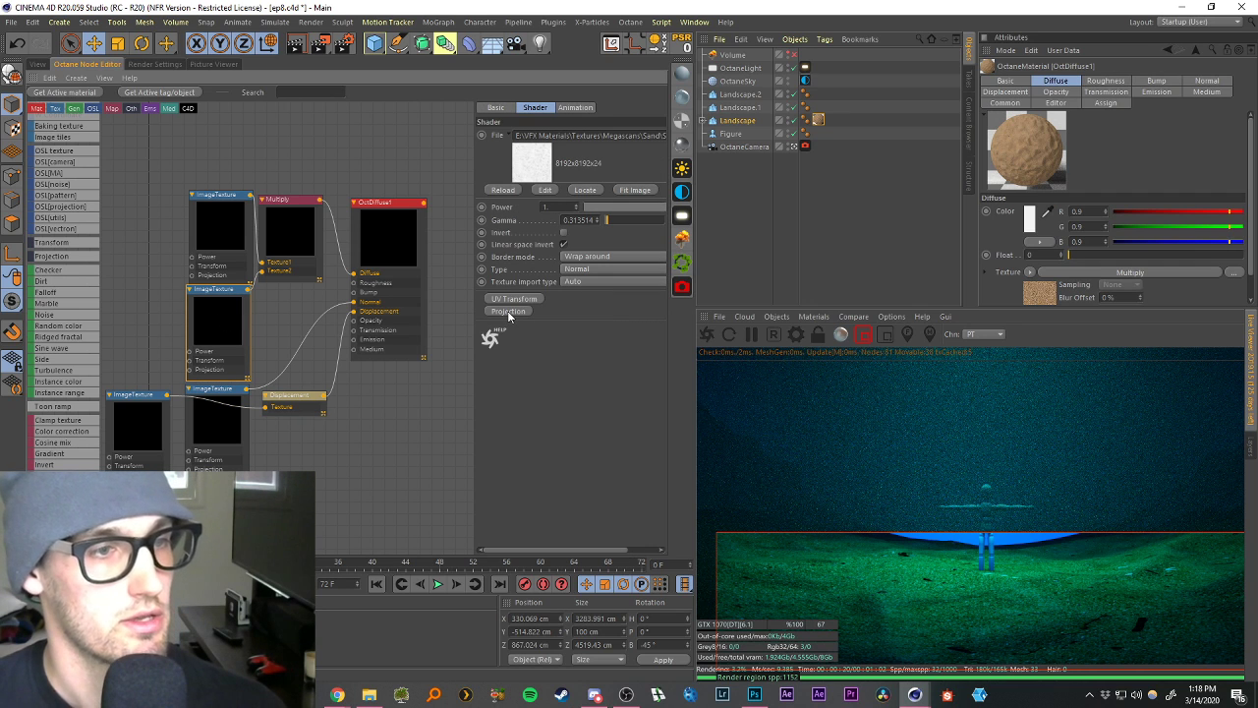
click(508, 310)
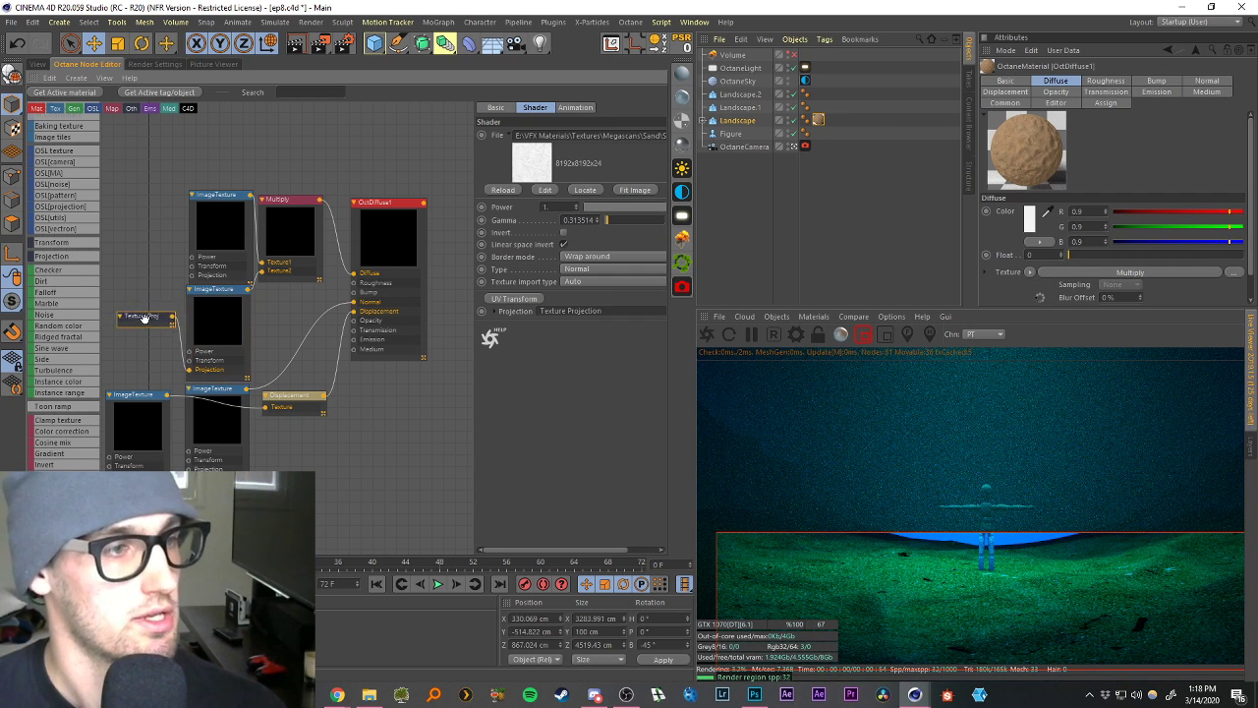
click(580, 136)
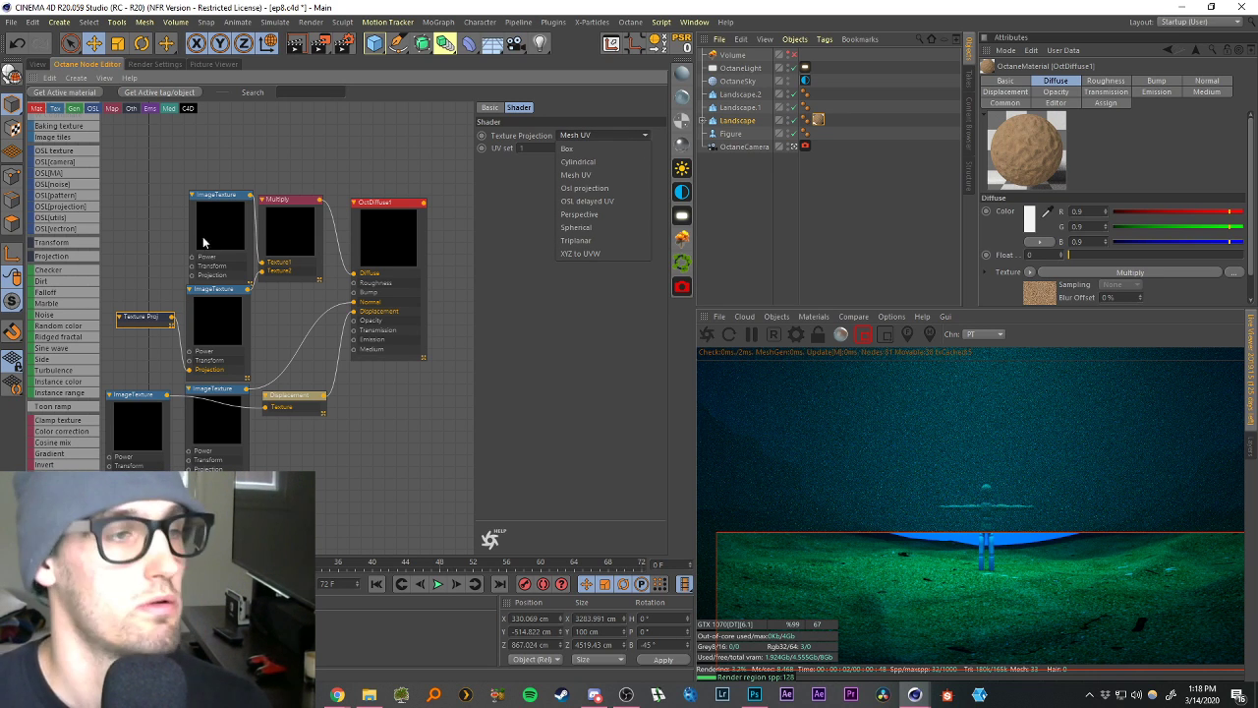
click(152, 252)
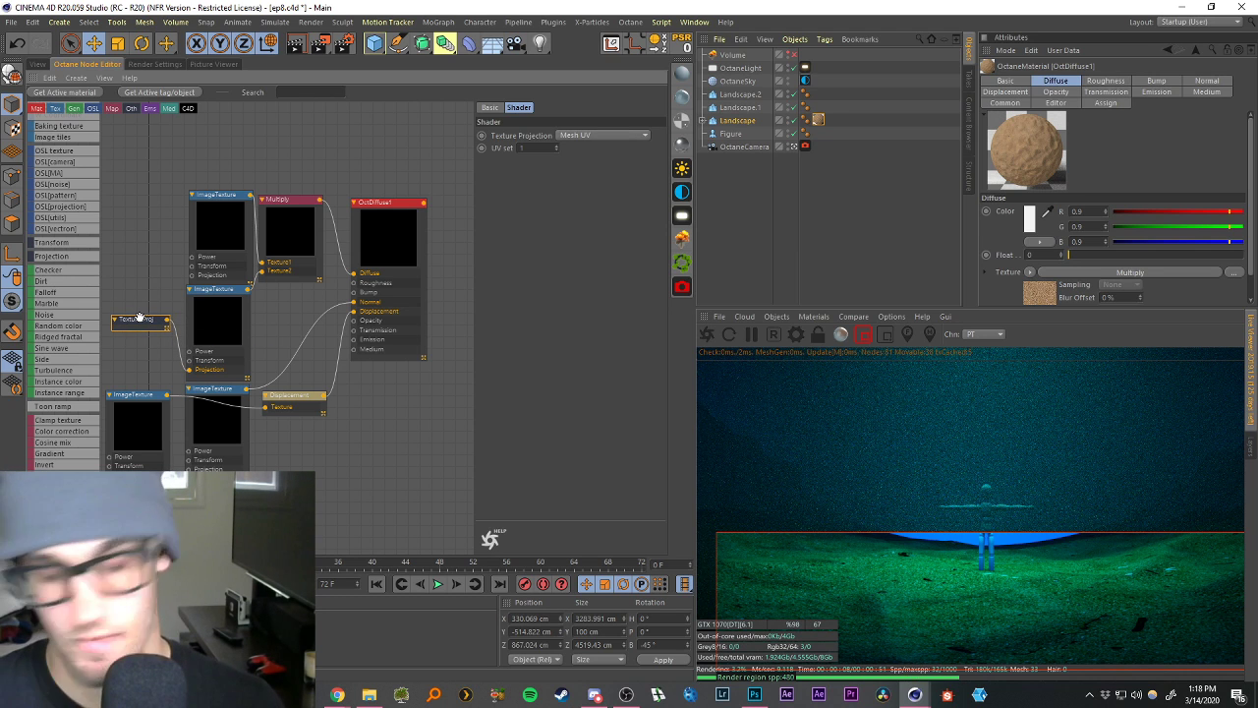
key(Delete)
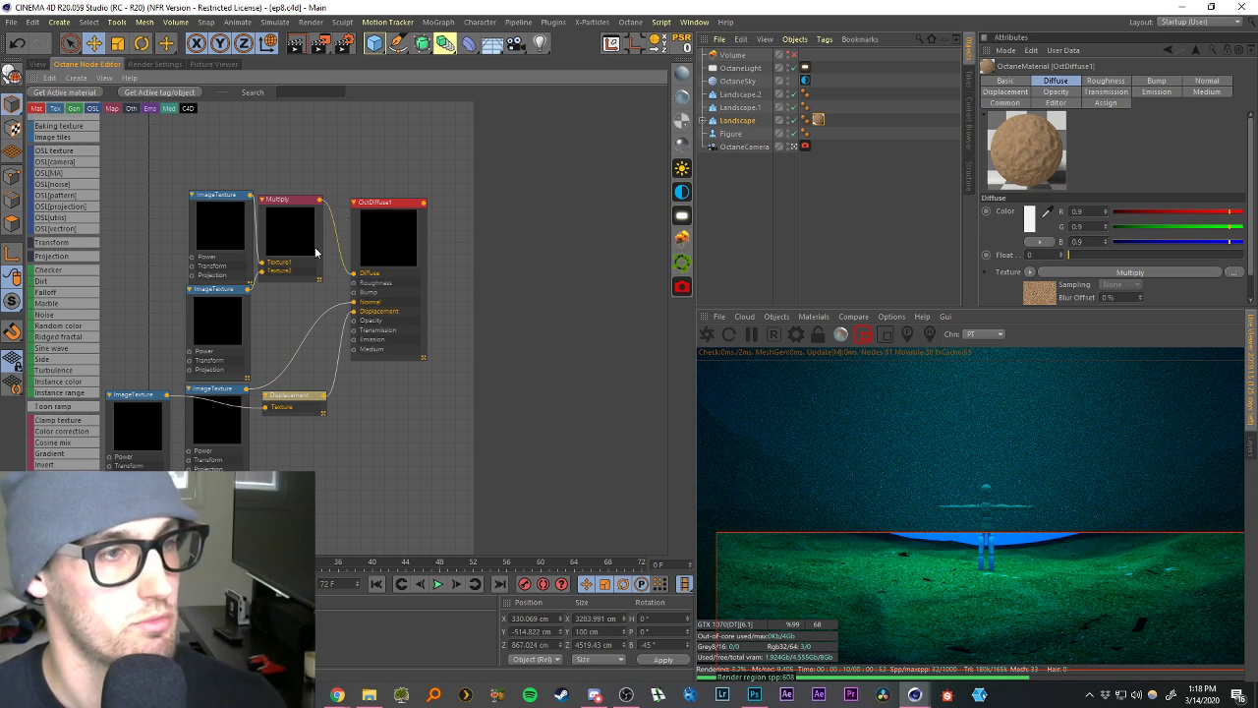
Copy the sand material's texture tag from Landscape onto Landscape.1 and Landscape.2.
click(37, 64)
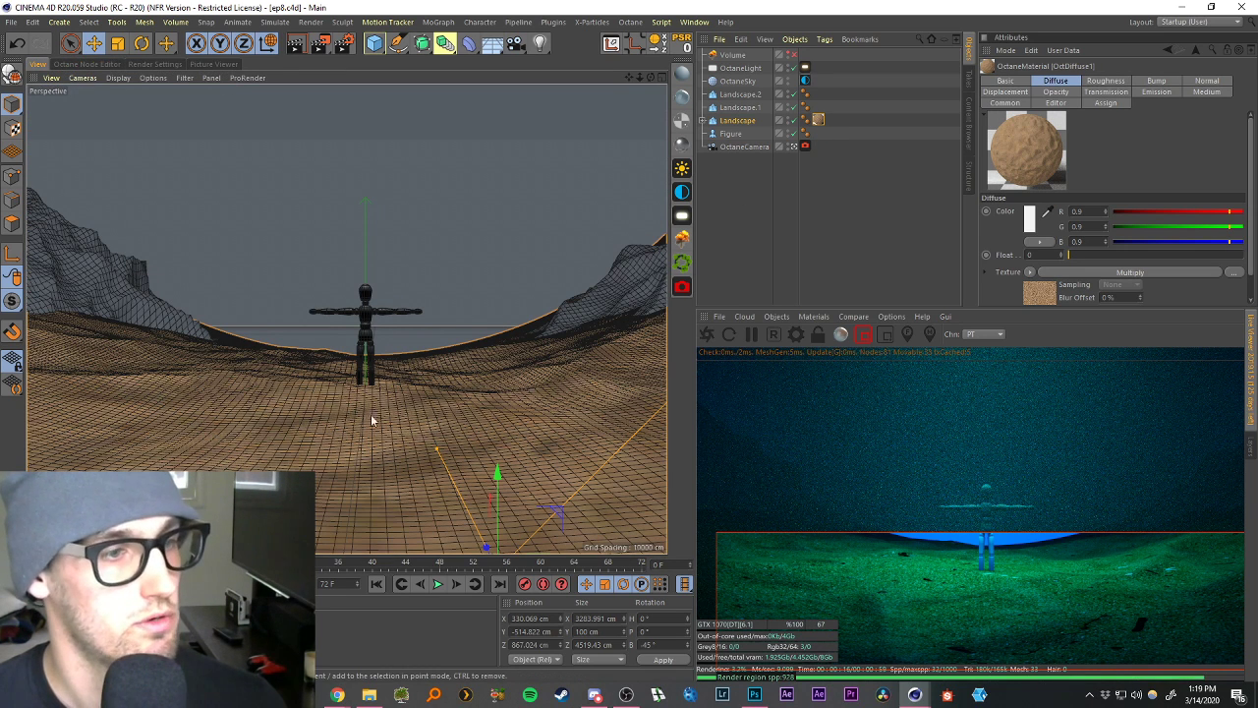
ctrl+drag(819, 119, 819, 93)
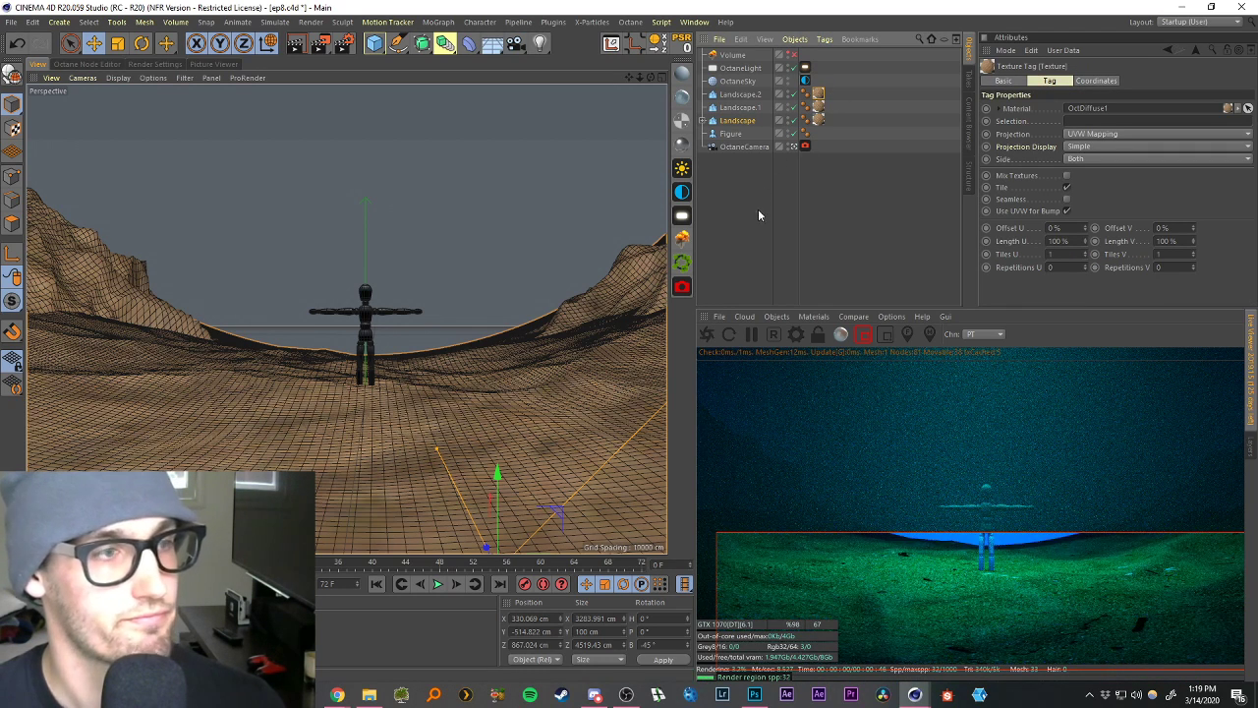
click(744, 165)
Set the width and depth segments of Landscape.1 and Landscape.2 to 300 and check the settings.
click(739, 107)
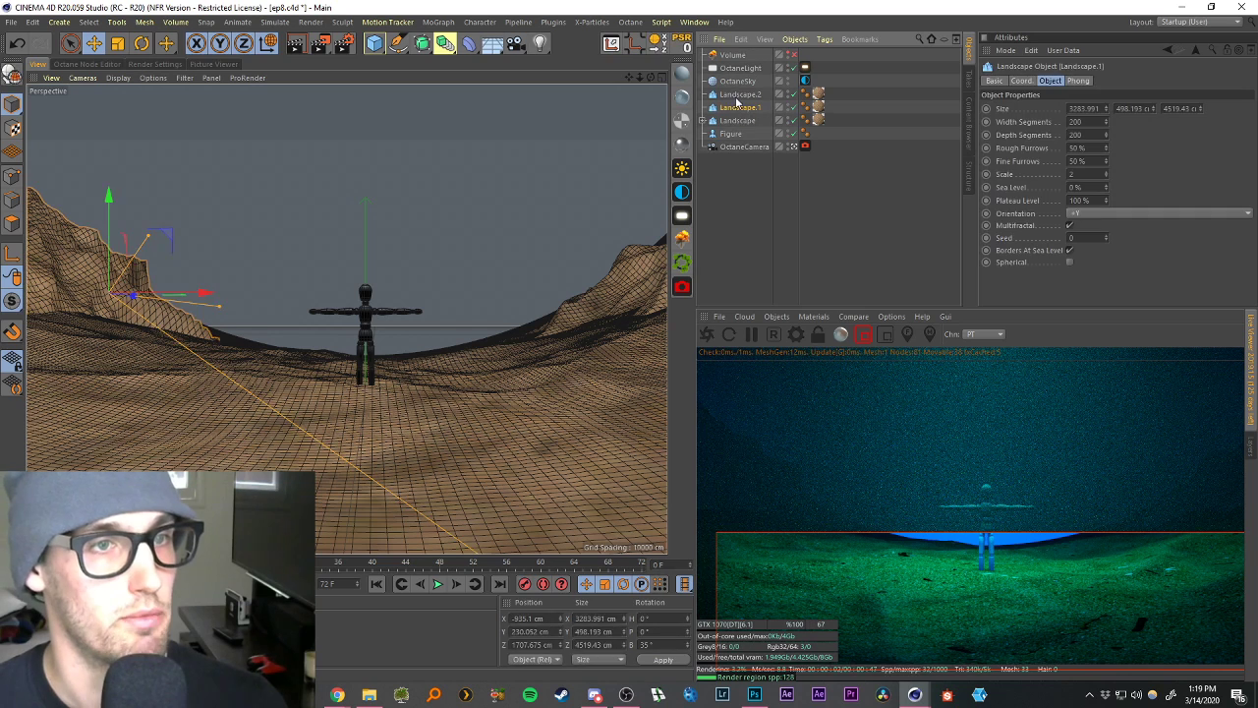
ctrl+click(739, 94)
drag(1082, 123, 997, 124)
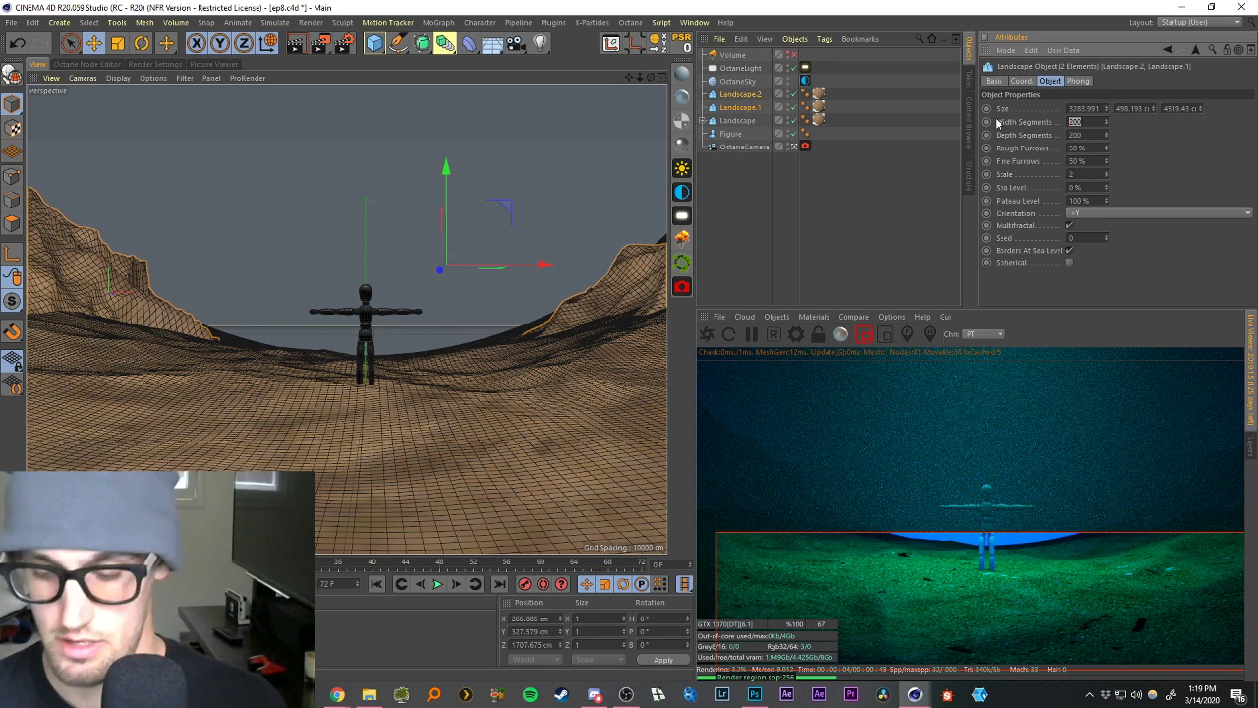
text(300)
key(Tab)
text(300)
key(Return)
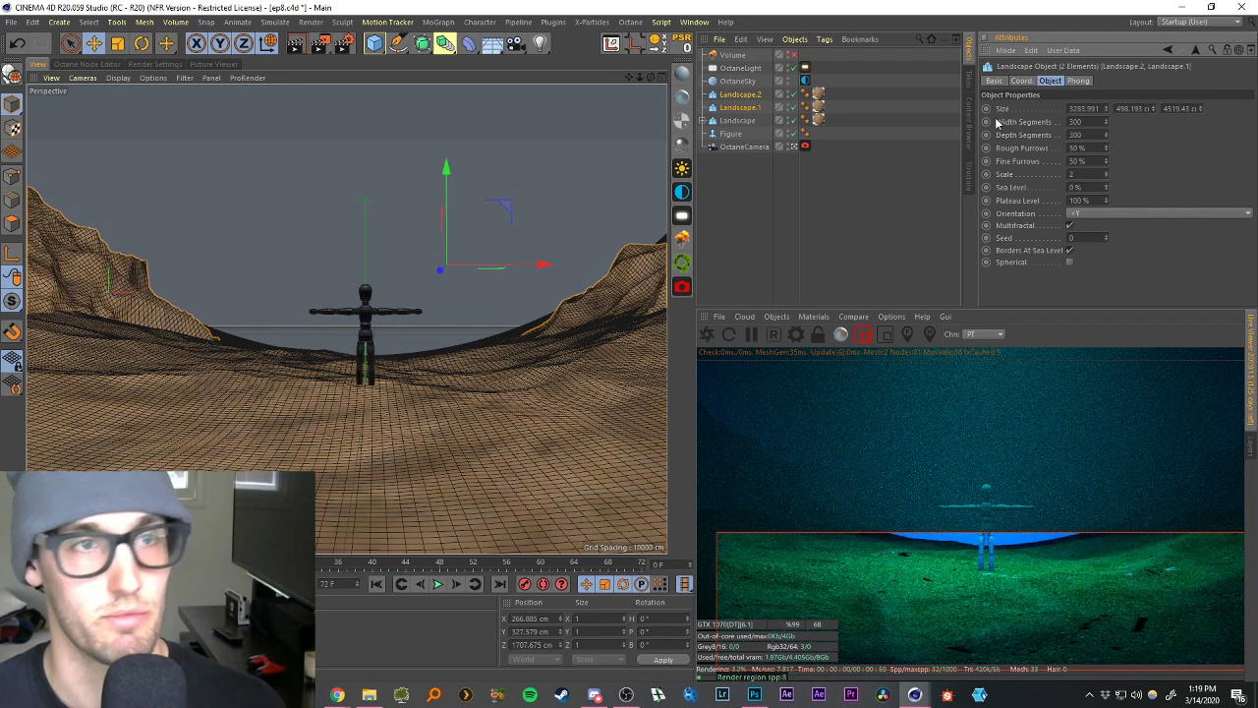
click(751, 196)
click(739, 107)
click(739, 93)
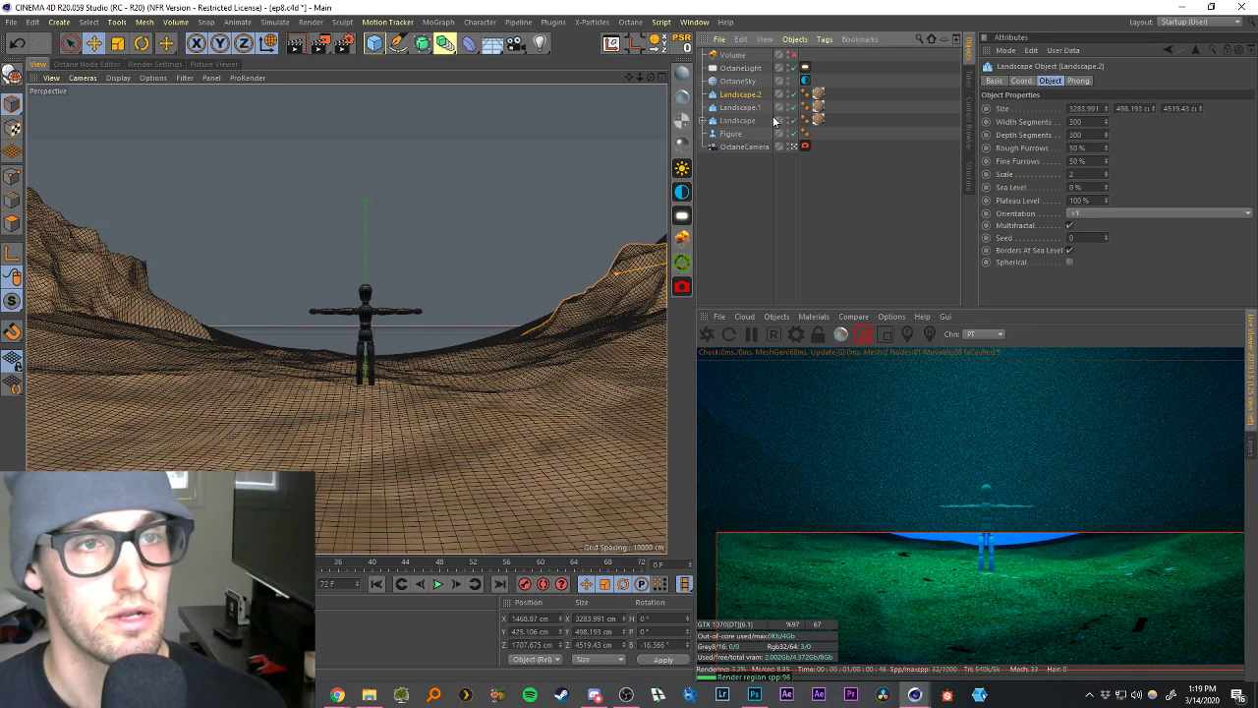
ctrl+click(739, 107)
click(746, 181)
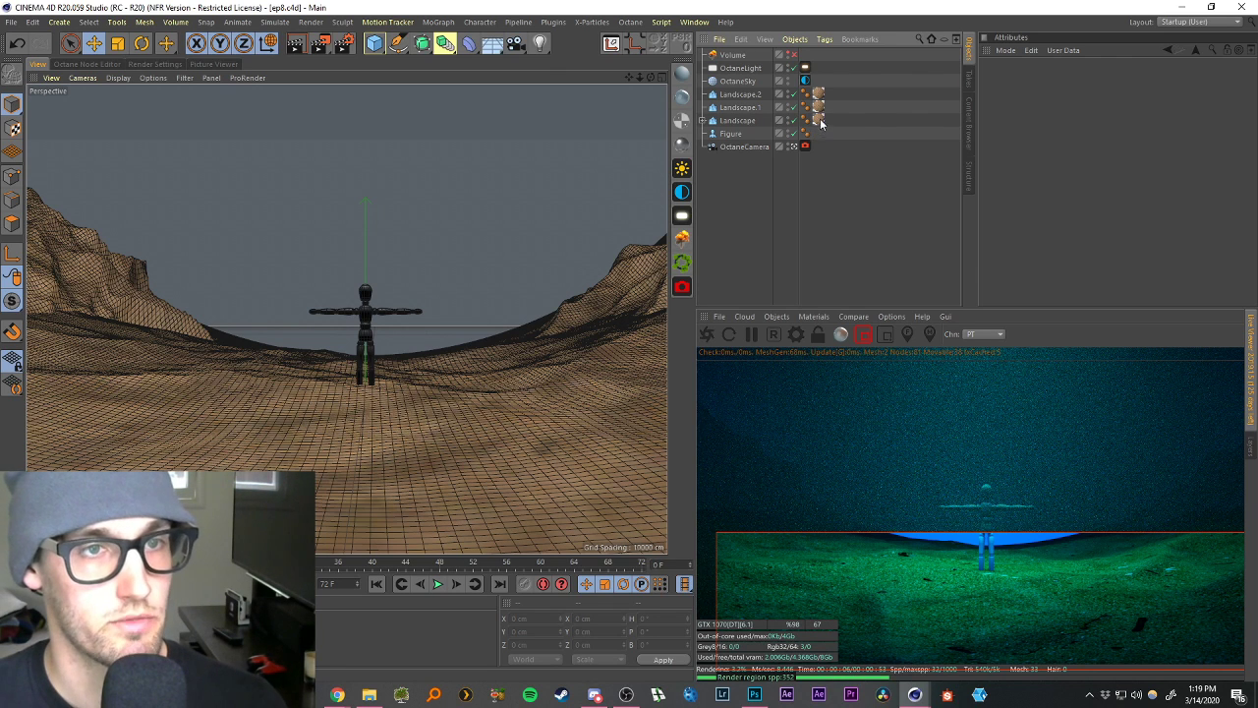
Set Tiles U and Tiles V to 3 on the texture tags of all three landscapes together.
drag(835, 126, 812, 88)
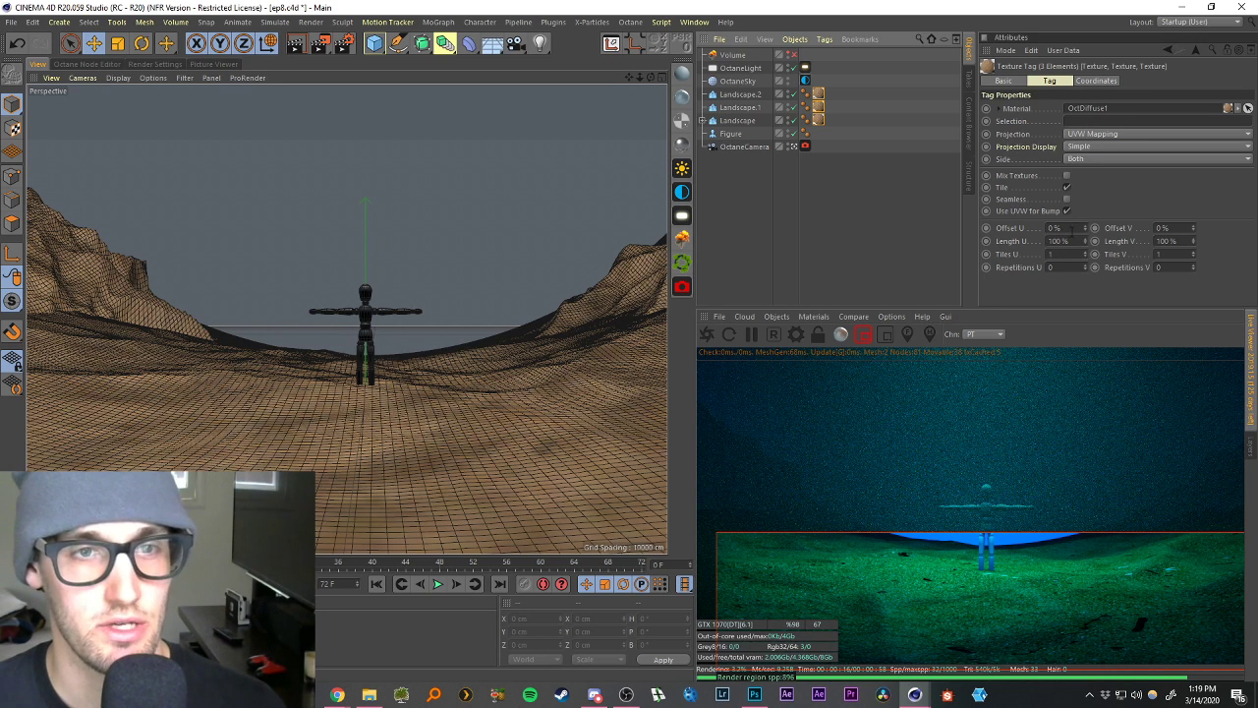
click(1073, 253)
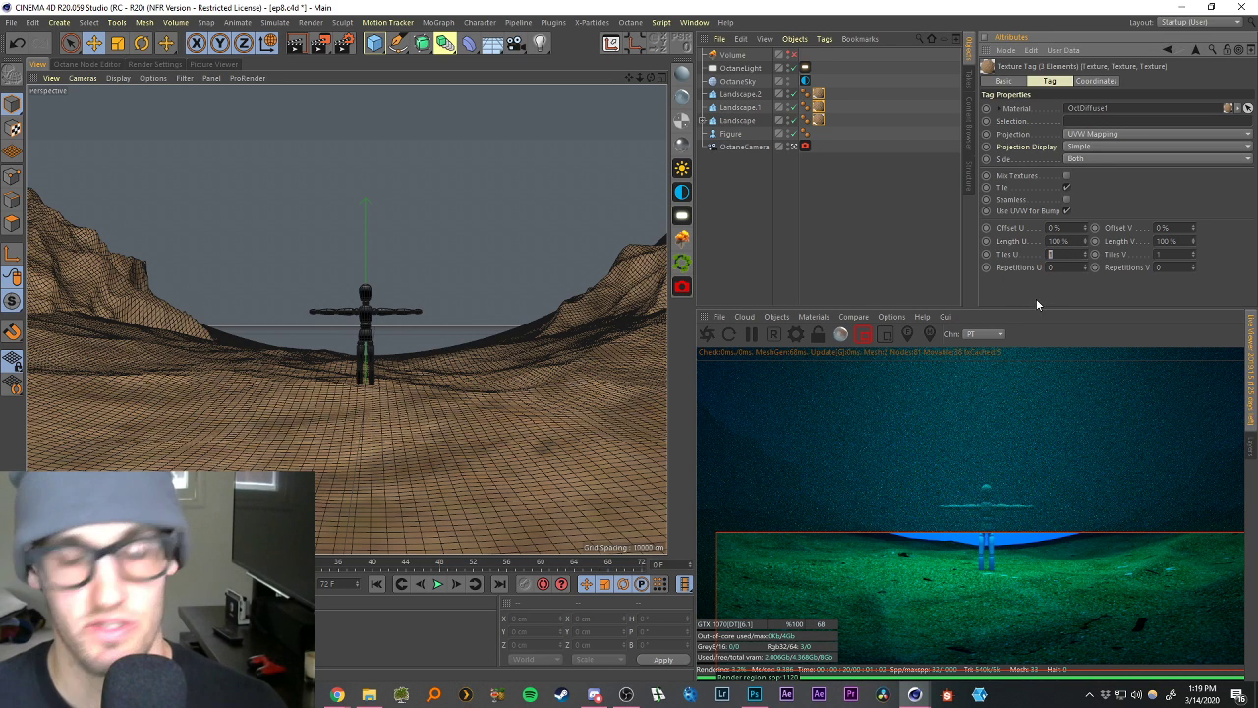
text(3)
key(Tab)
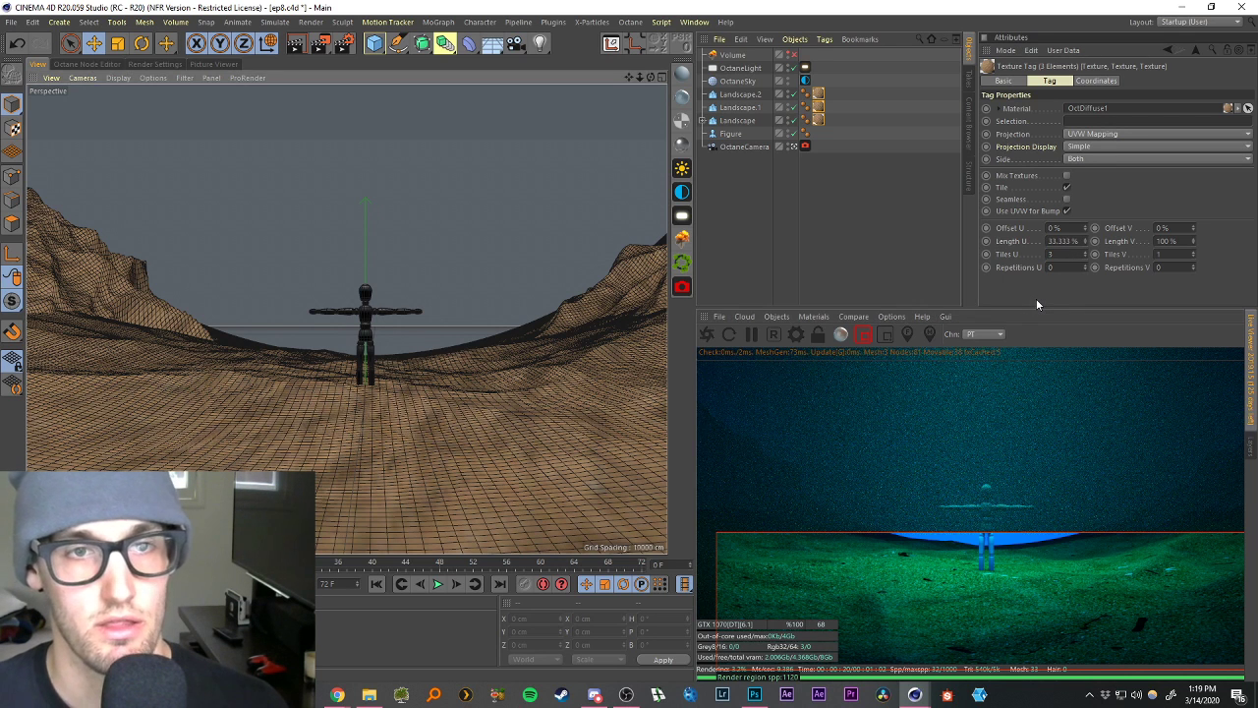
click(1158, 253)
text(3)
key(Return)
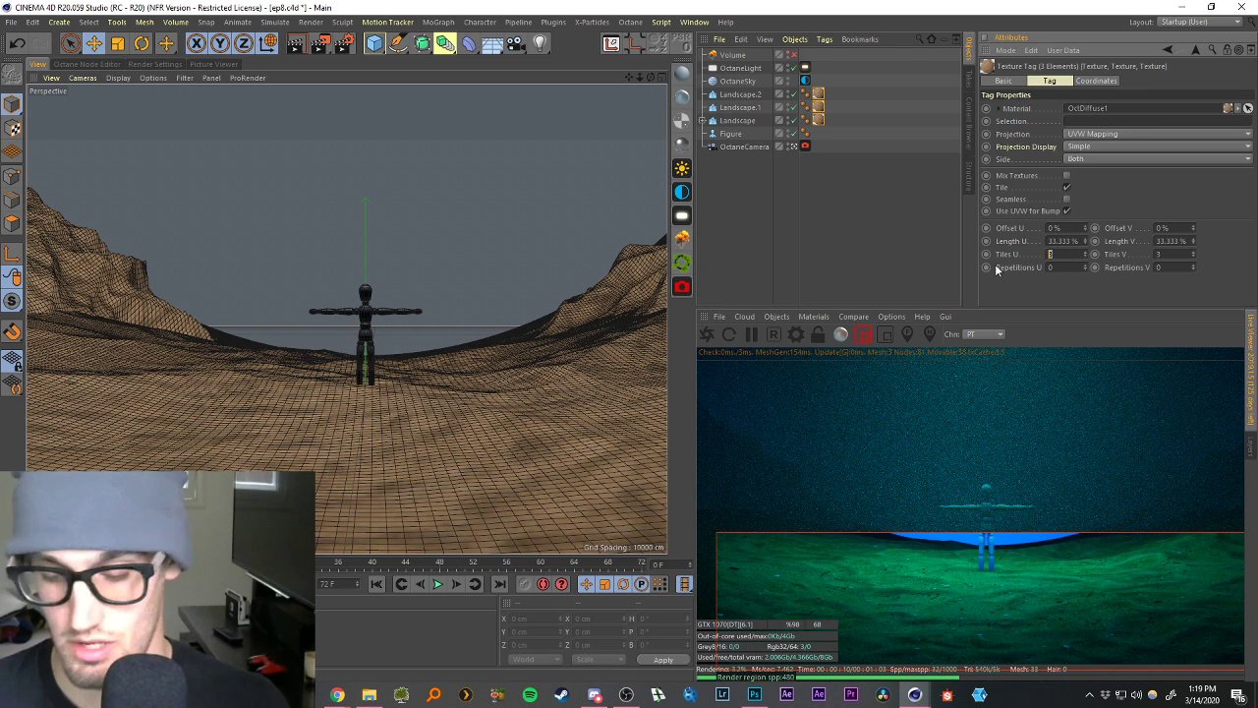
Increase the tiling of the three landscape texture tags to 4 in both U and V.
text(4)
key(Tab)
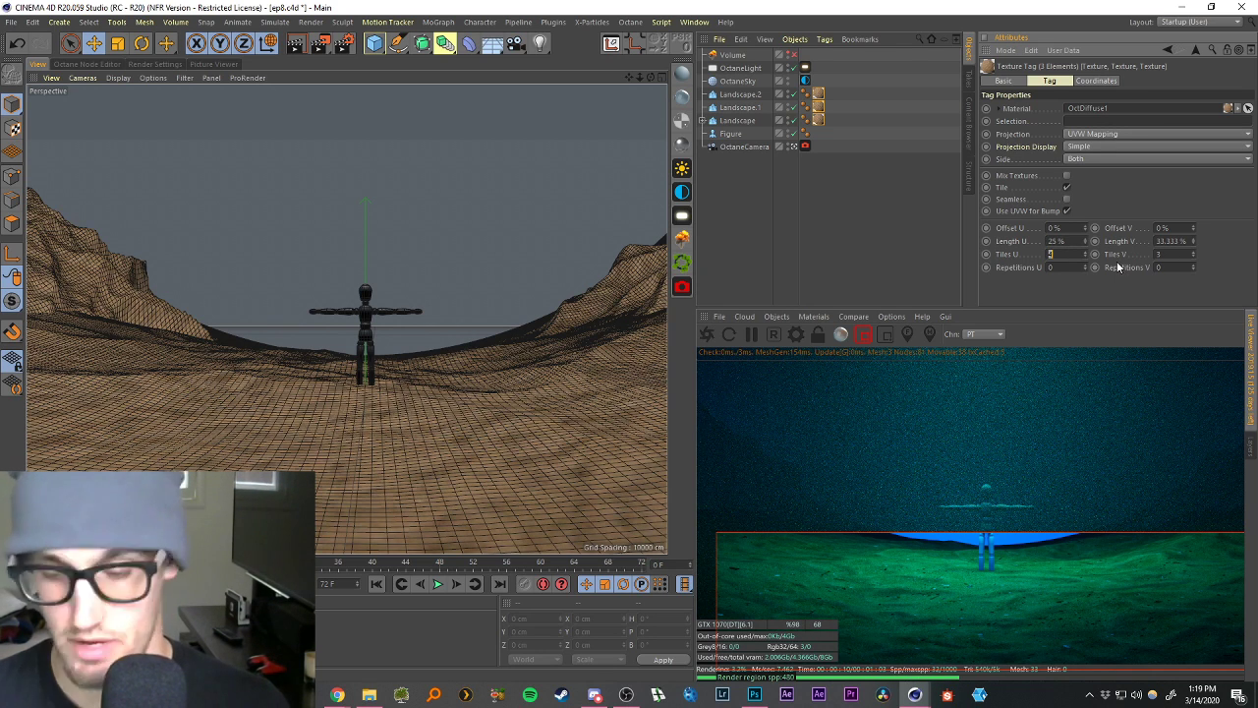
text(4)
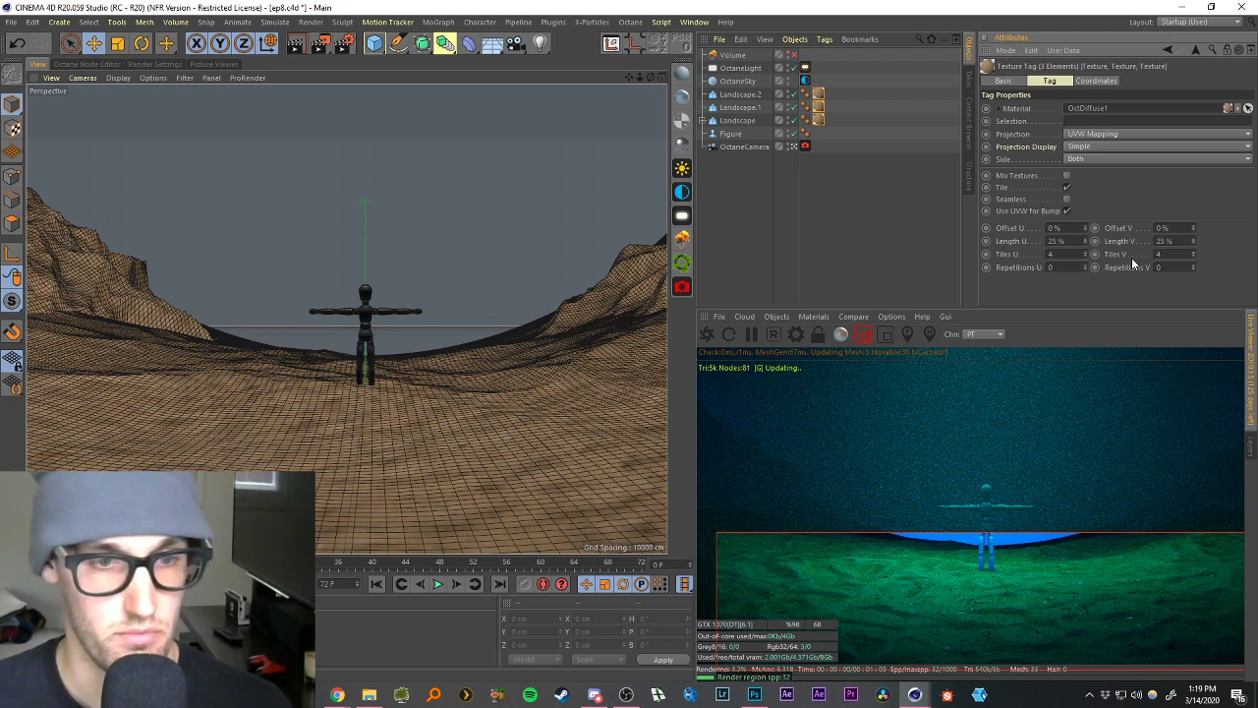
key(Return)
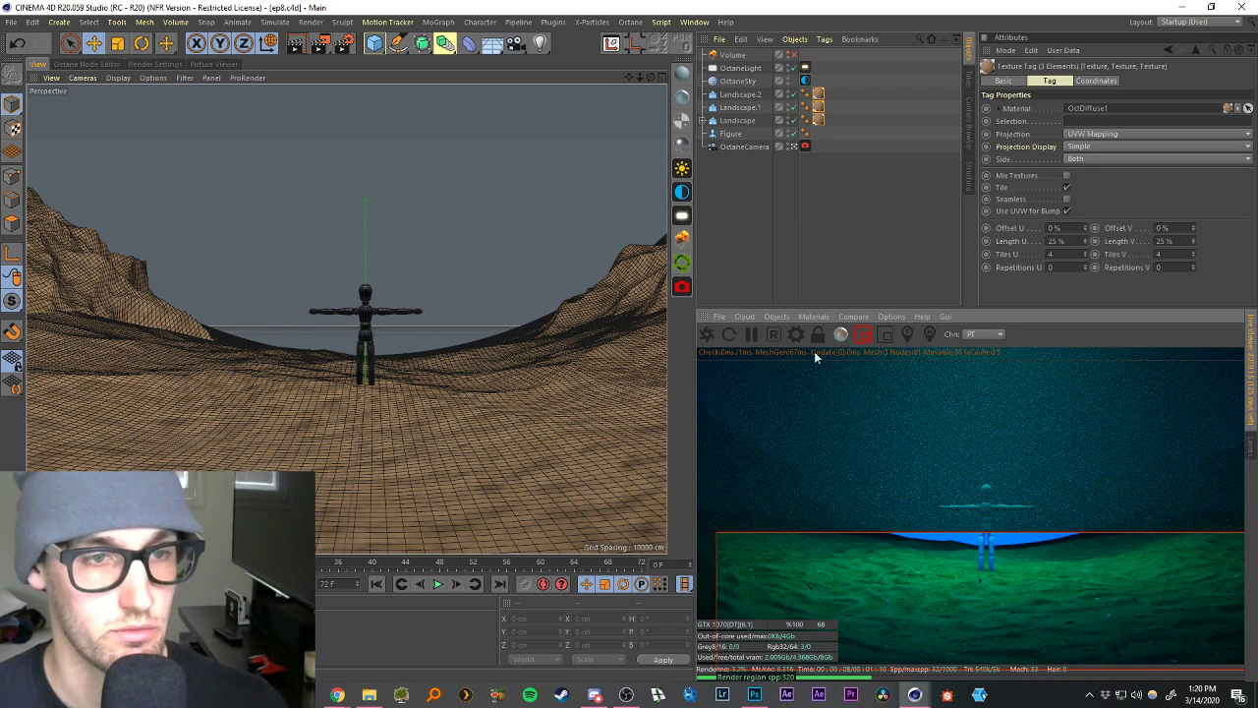
Turn off the live render region, then enable and select the Volume object so the full frame renders with fog.
click(862, 335)
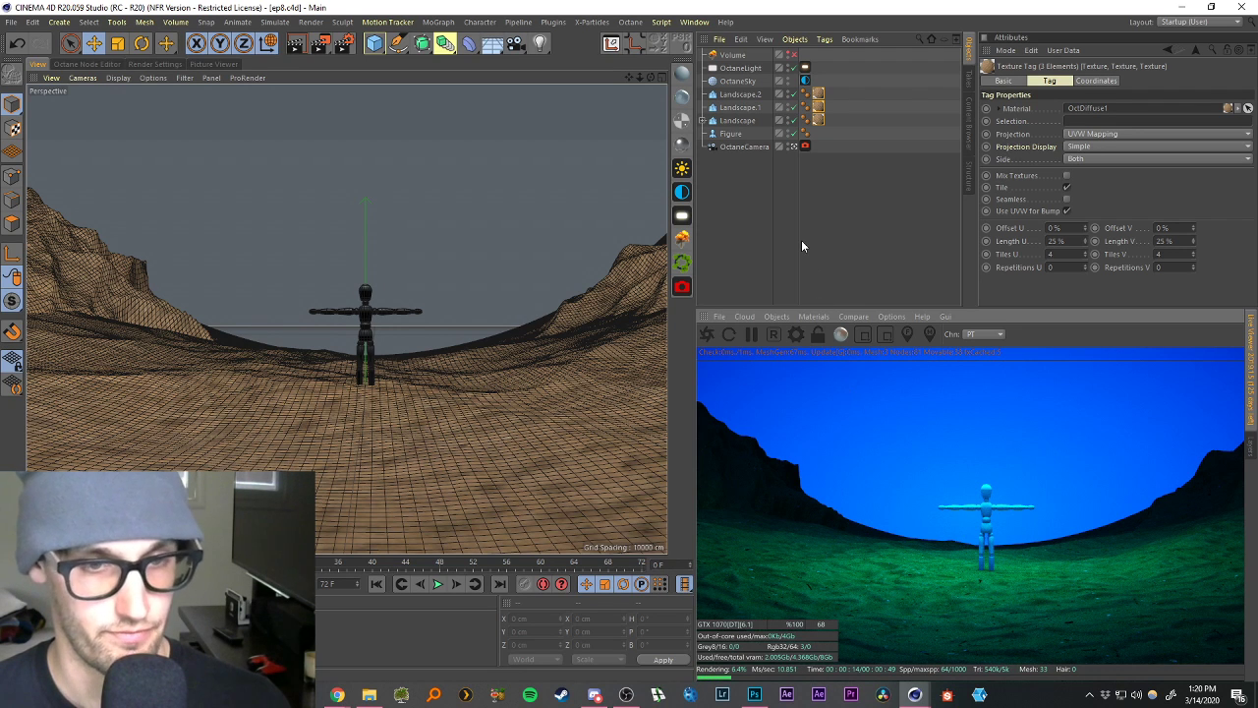
click(792, 55)
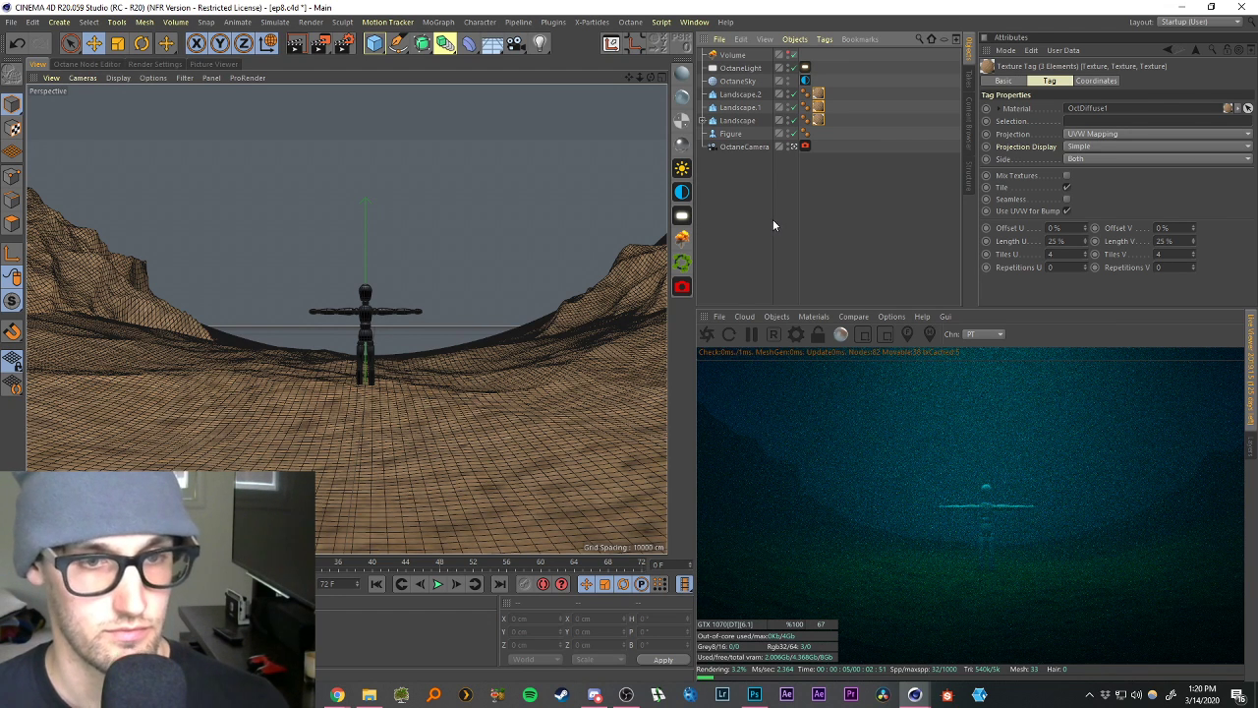
click(739, 56)
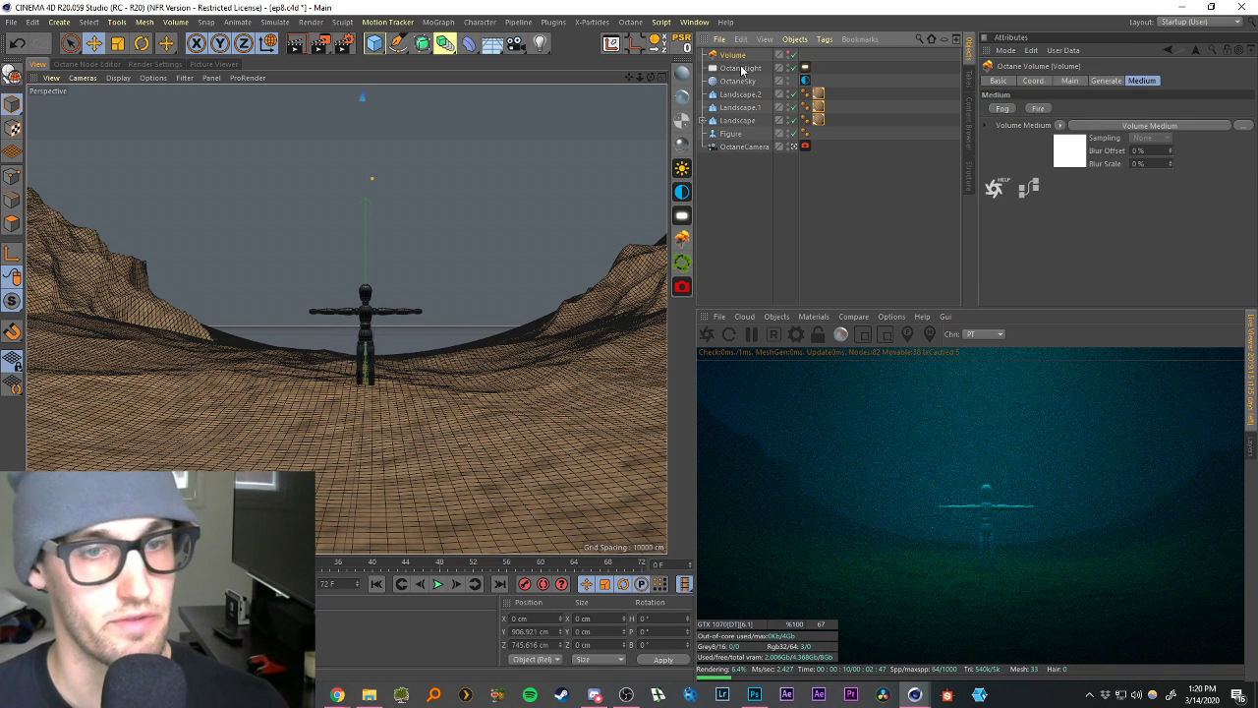
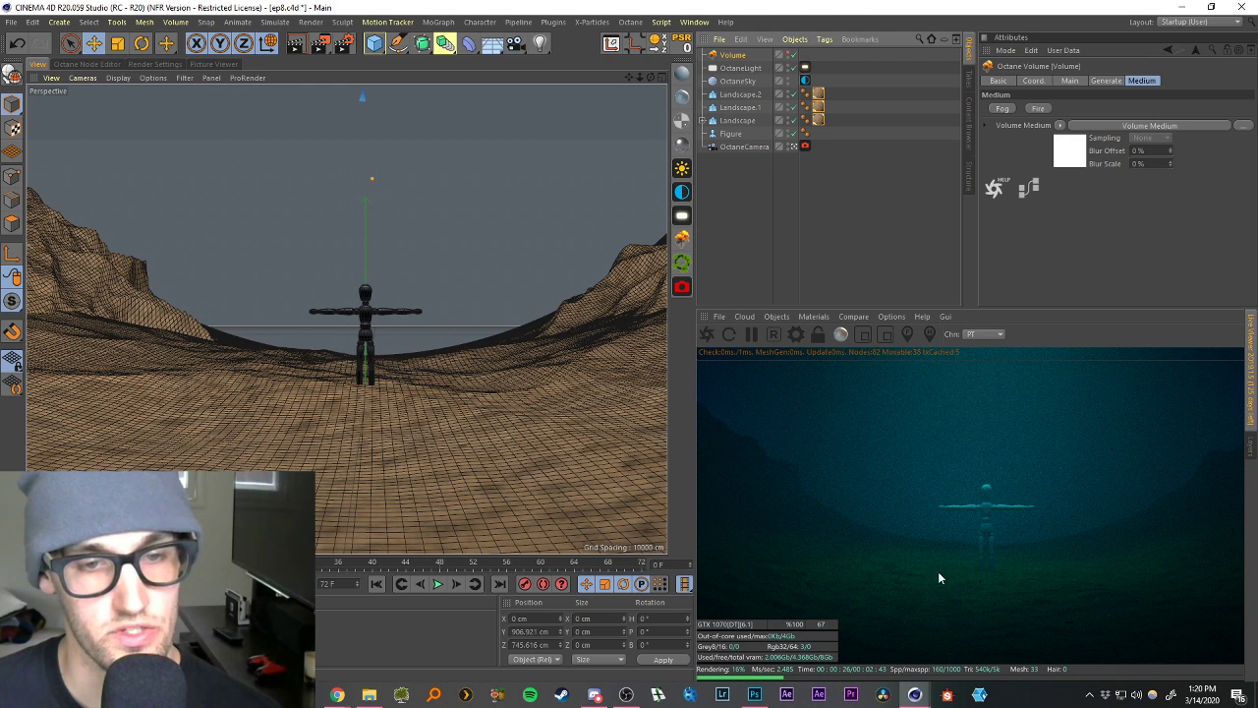
Switch to the Chrome image search and examine underwater statue photos as references for water colour and haze.
mouse_move(336, 695)
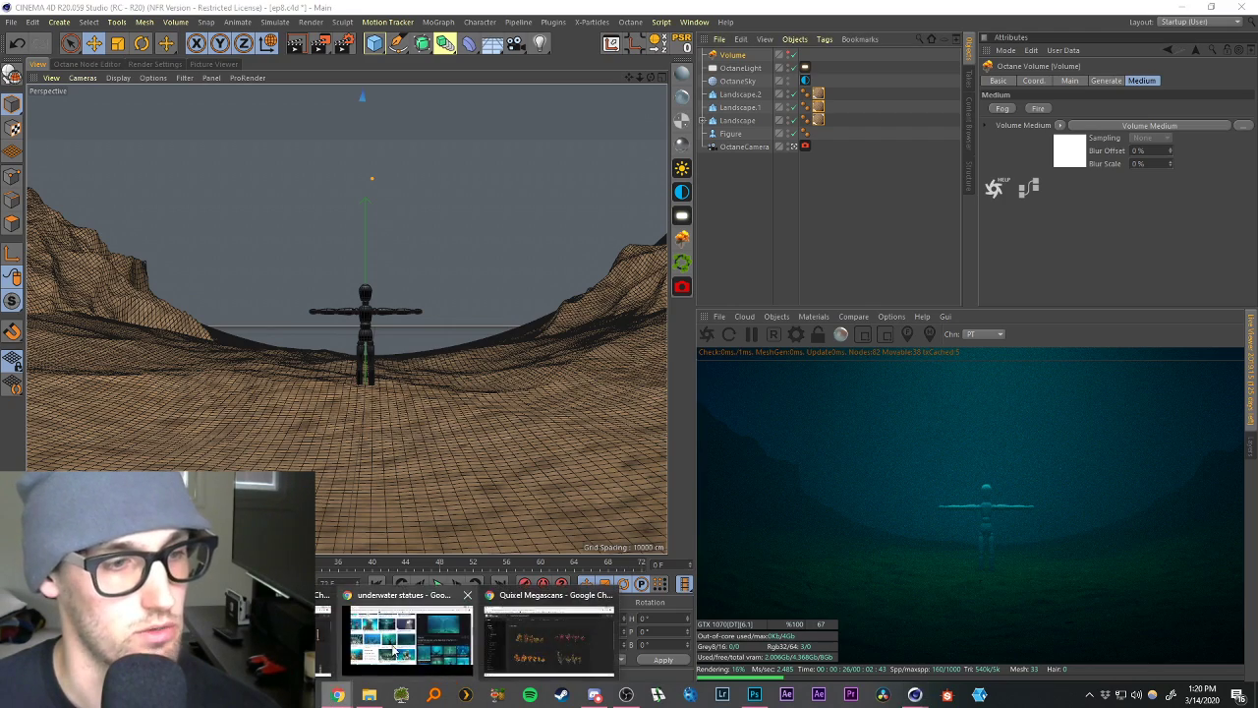
click(578, 638)
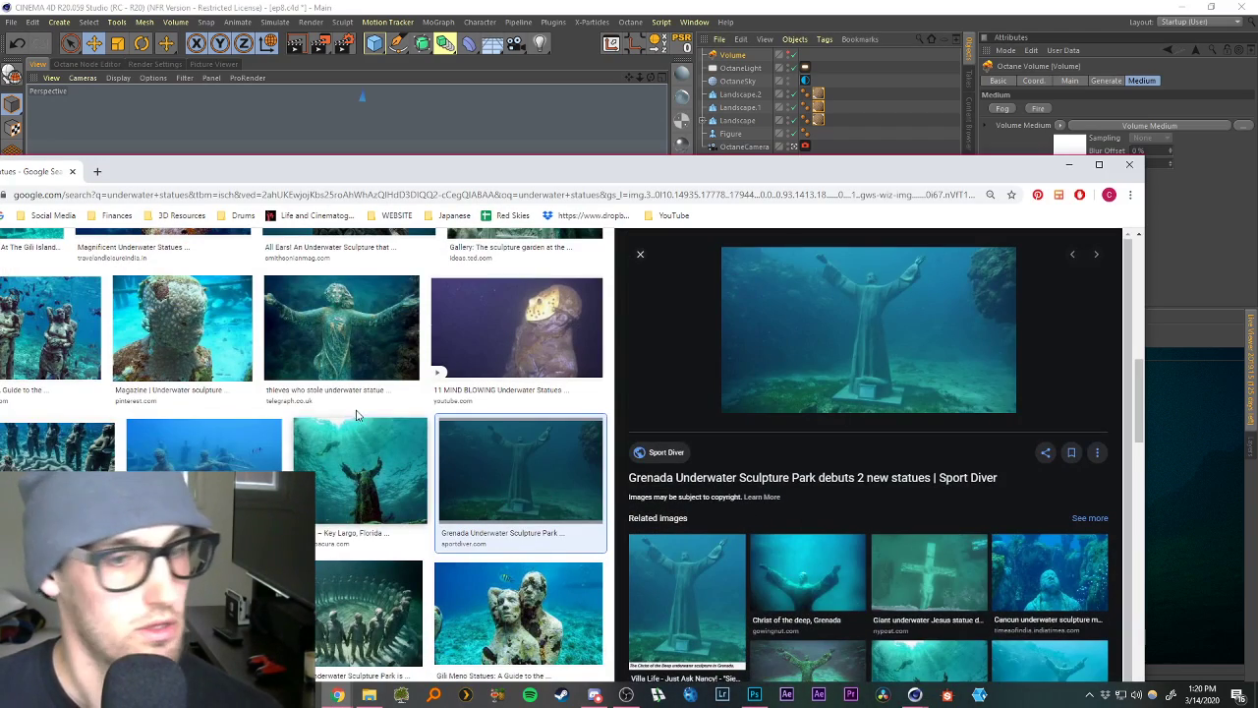
scroll(334, 374, down, 5)
click(334, 366)
click(335, 366)
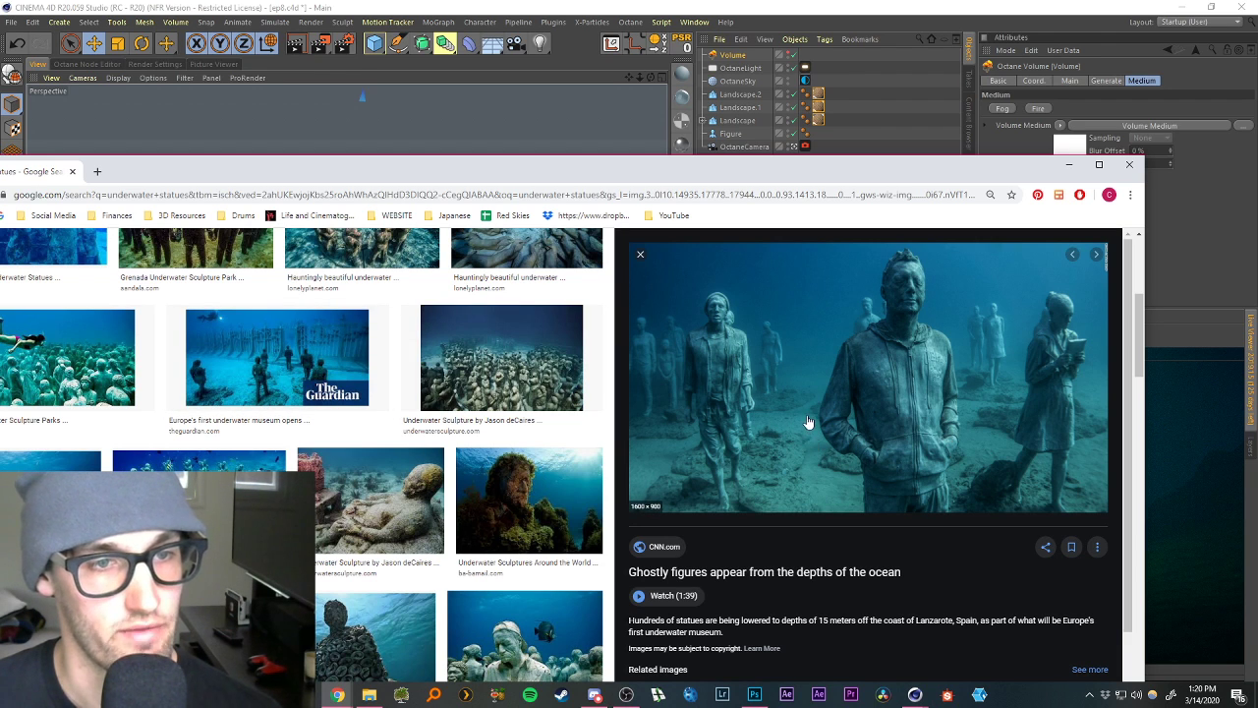
click(1067, 165)
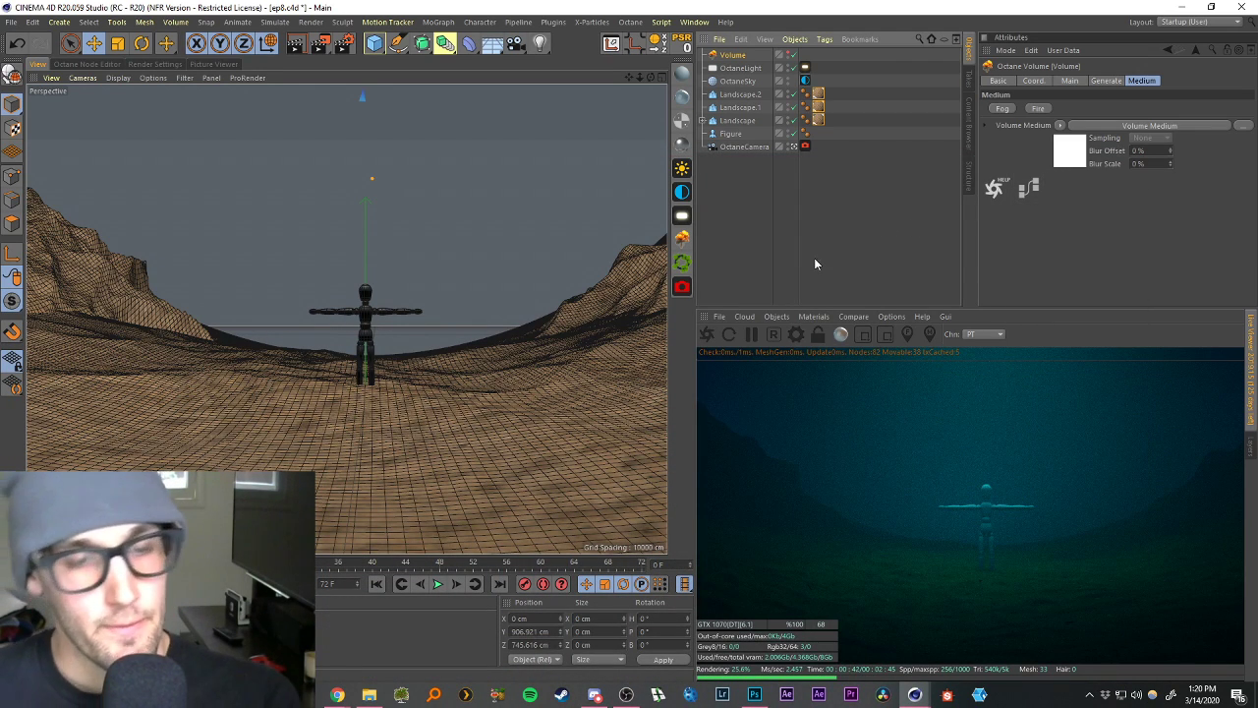
Brighten the OctaneLight's cyan texture colour to RGB values of about 0.099, 0.674 and 0.674.
click(743, 185)
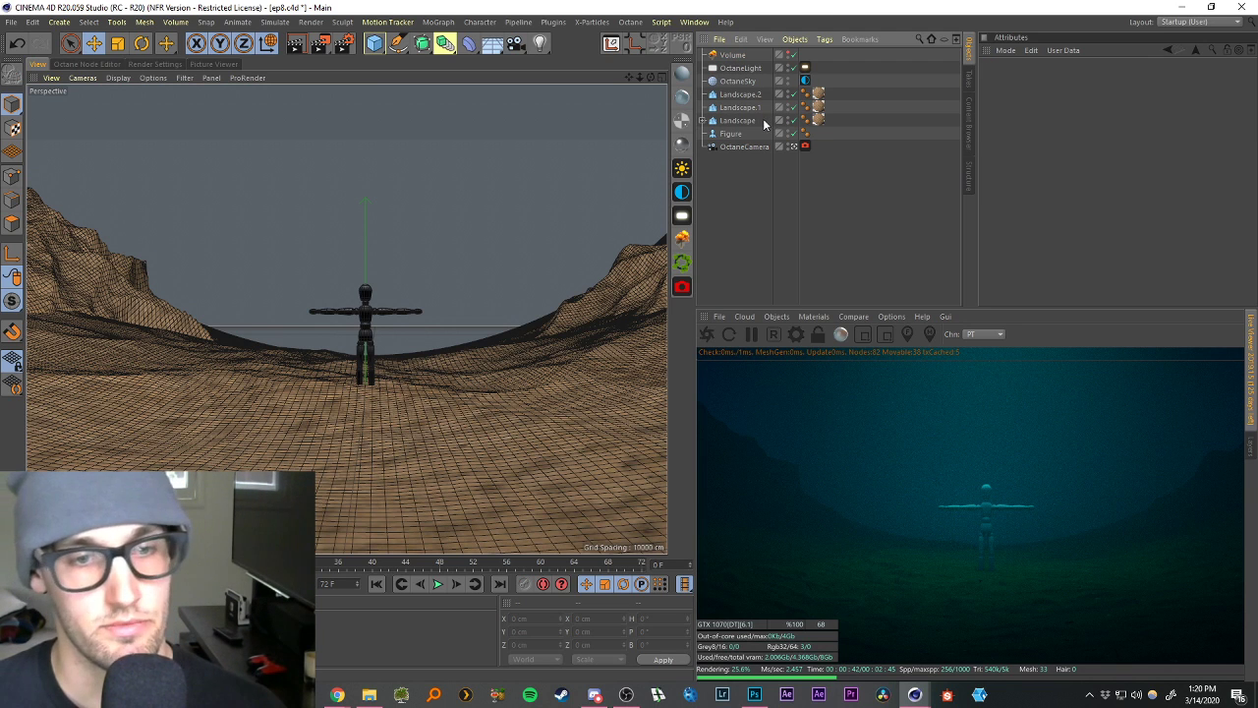
click(804, 67)
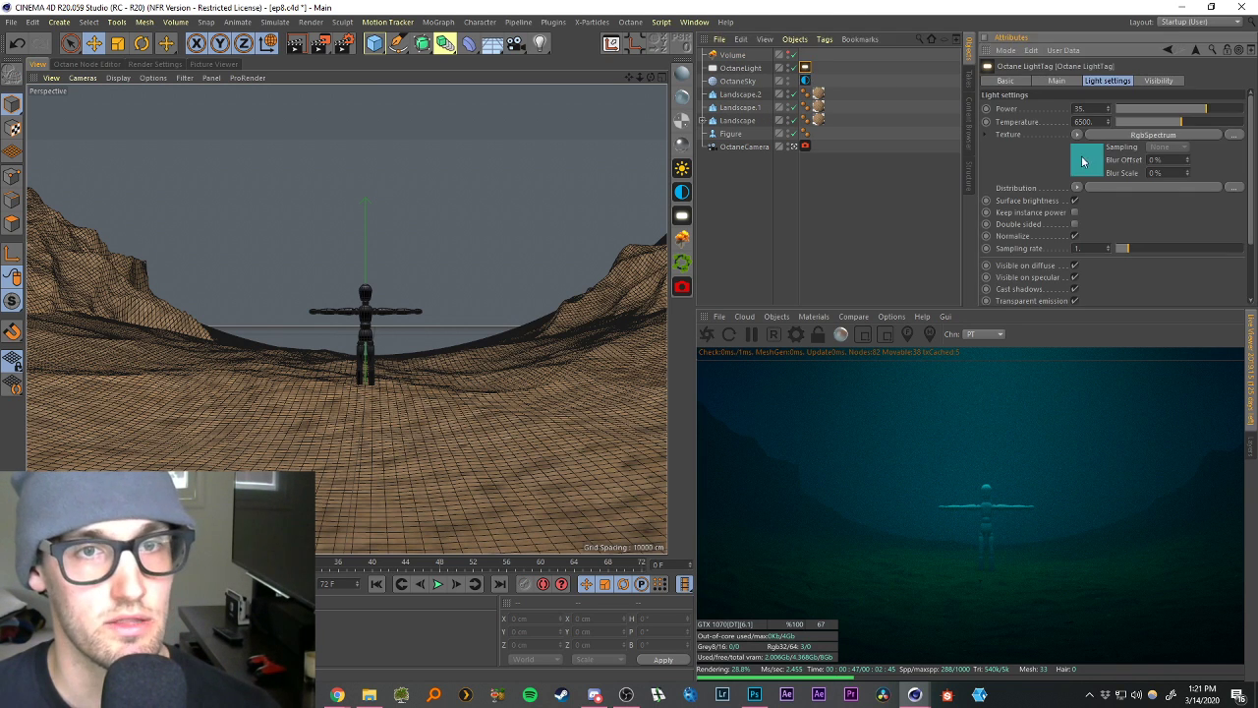
click(1083, 161)
click(1029, 124)
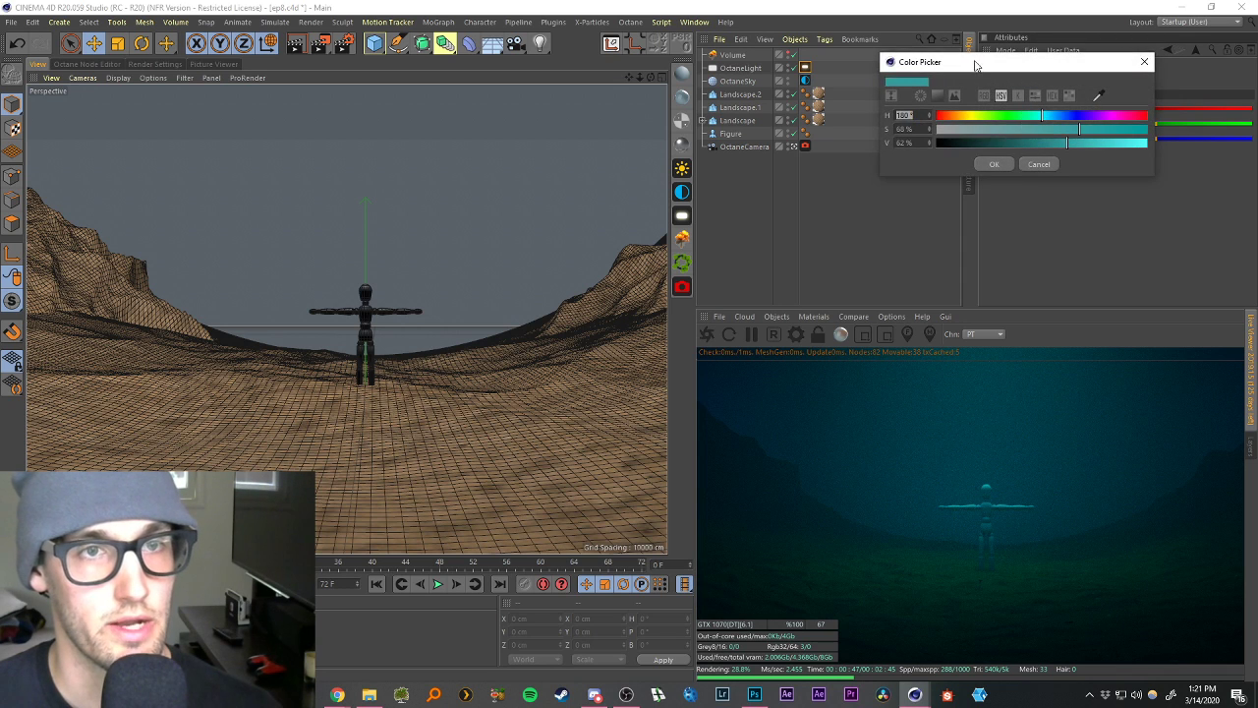
drag(975, 65, 840, 161)
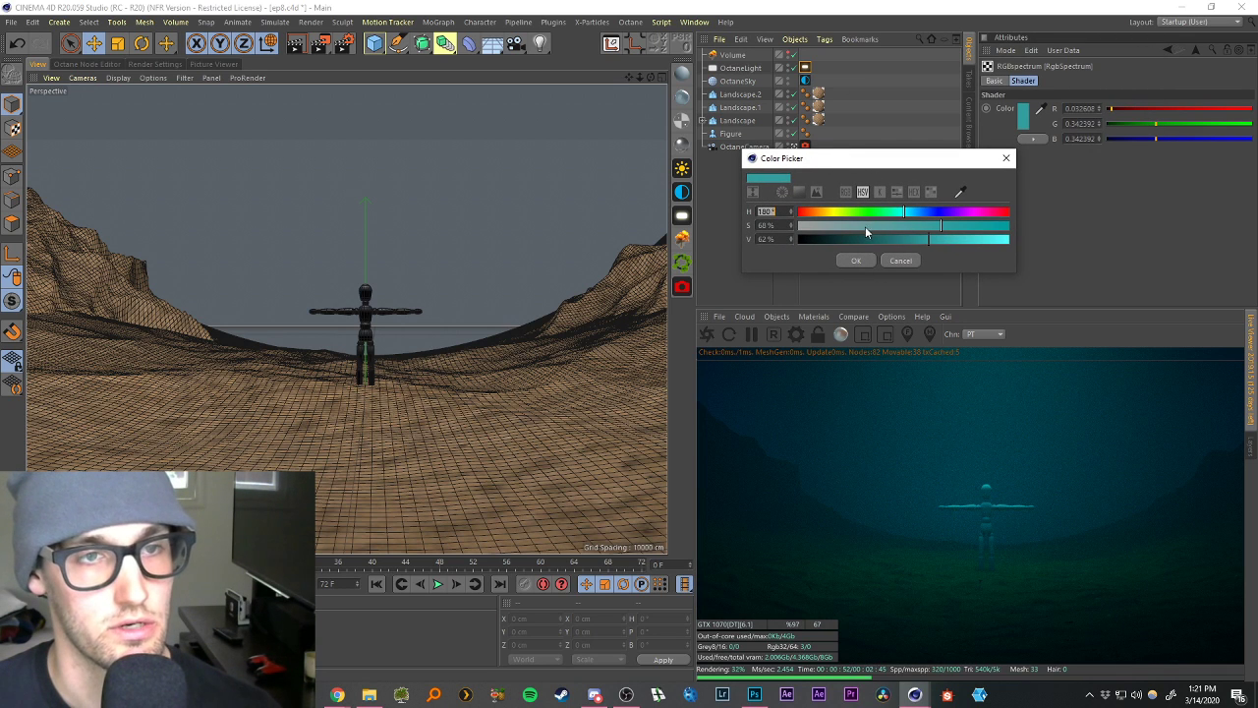
drag(944, 239, 980, 239)
click(855, 260)
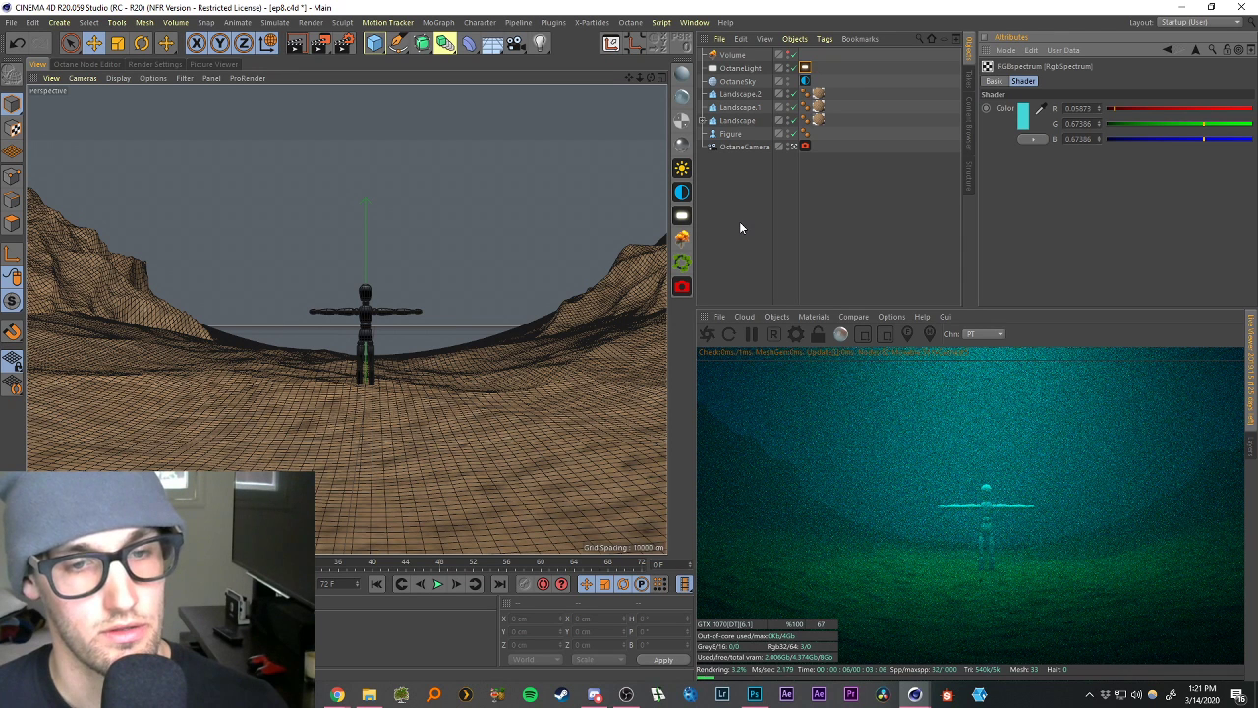
Set the saturation in the OctaneCamera's imager settings to 1.
click(806, 147)
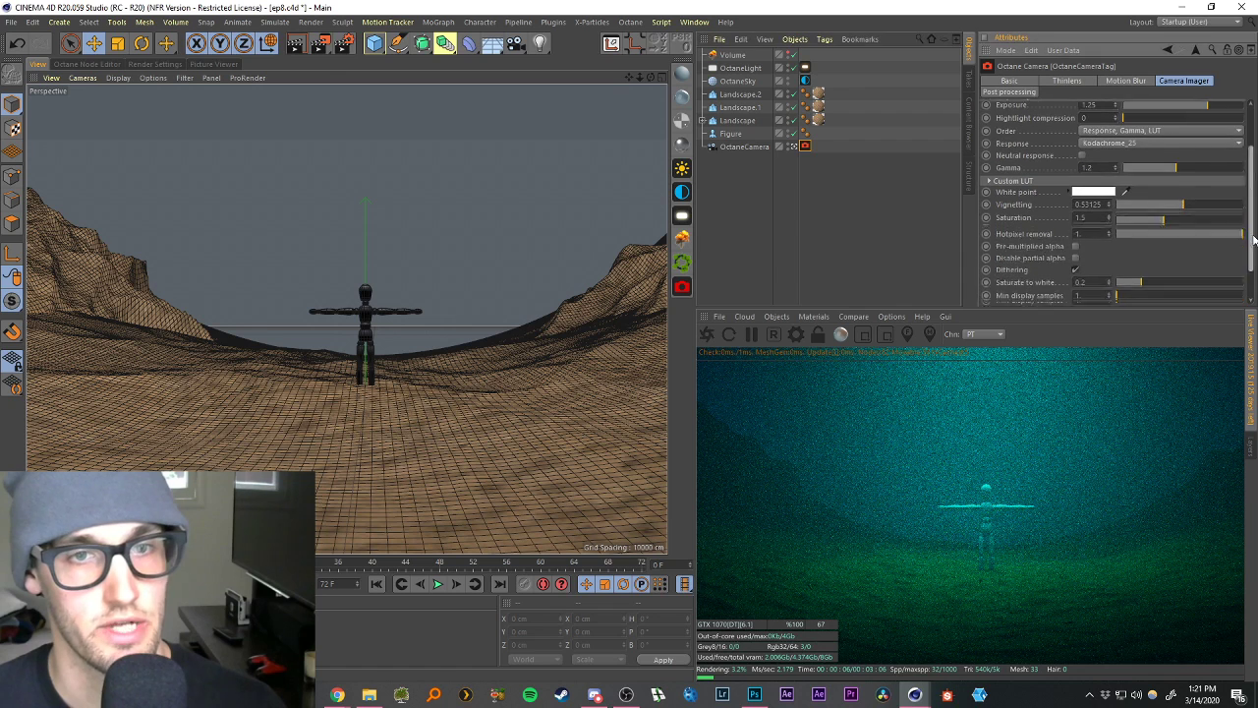
scroll(1250, 196, down, 3)
click(1087, 217)
text(1)
key(Return)
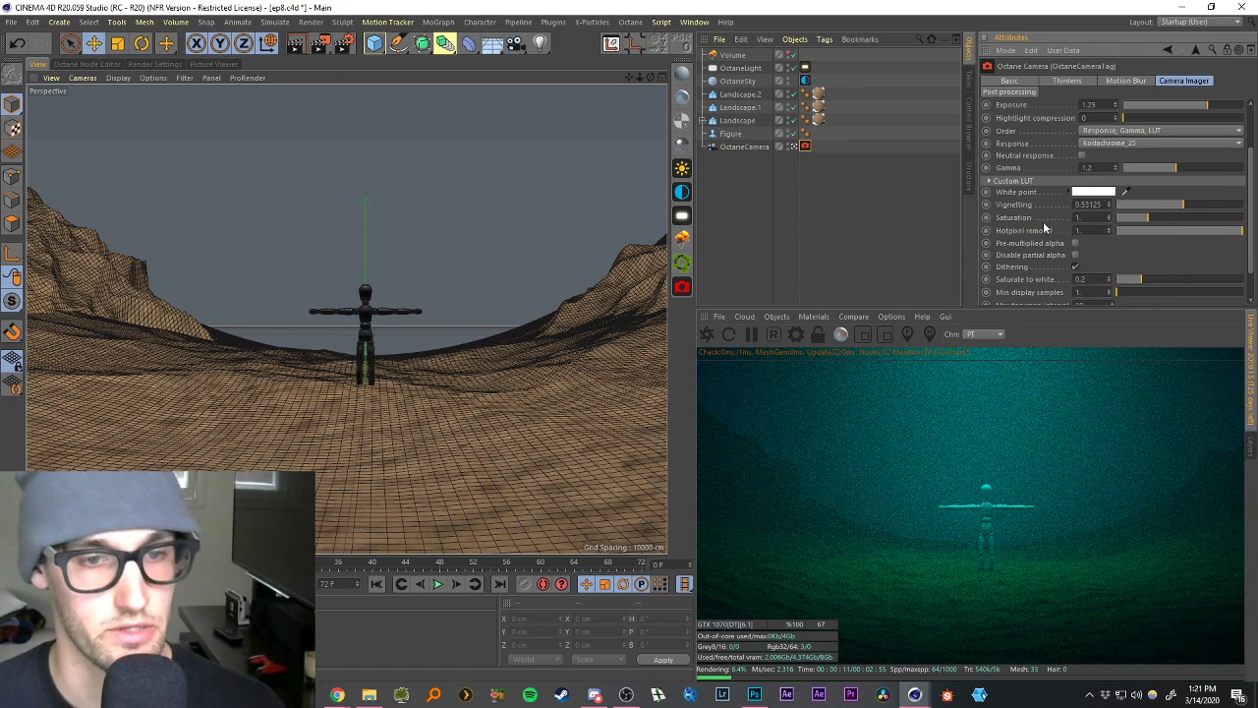
click(754, 259)
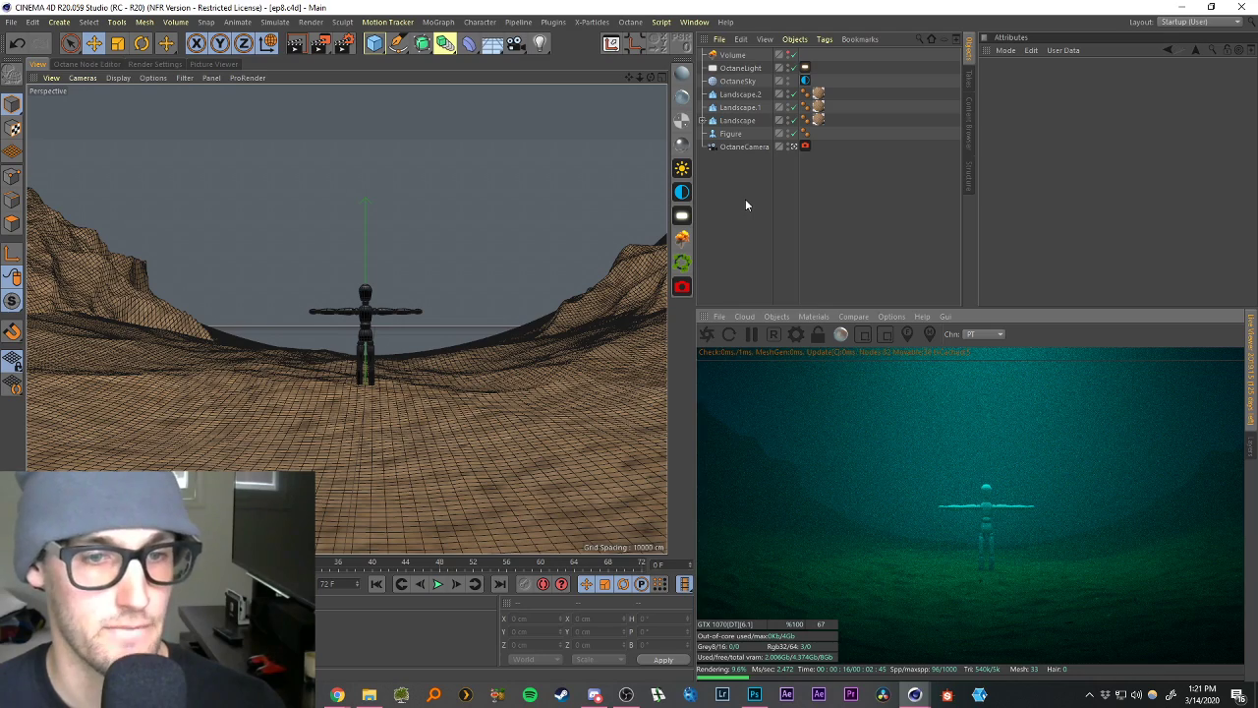
Disable Landscape.1 and Landscape.2 to compare the render without them, and re-enable both.
click(794, 107)
click(794, 94)
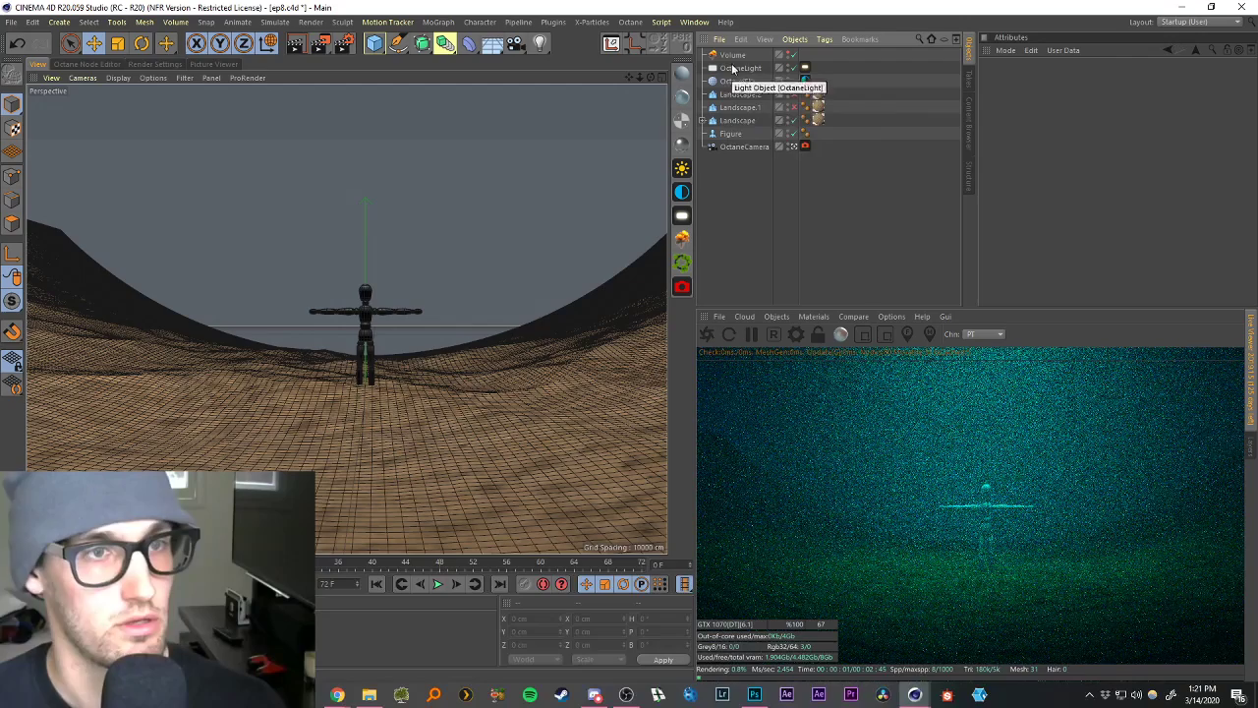
click(736, 121)
click(731, 160)
click(794, 108)
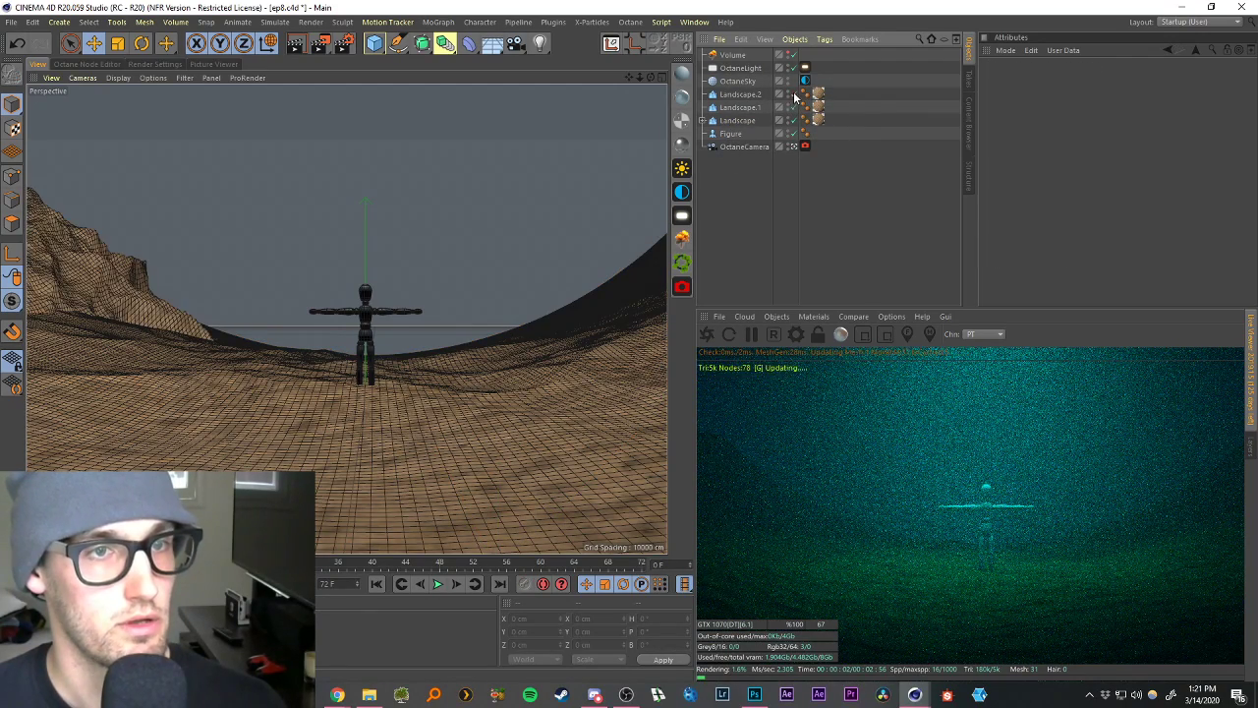
click(794, 94)
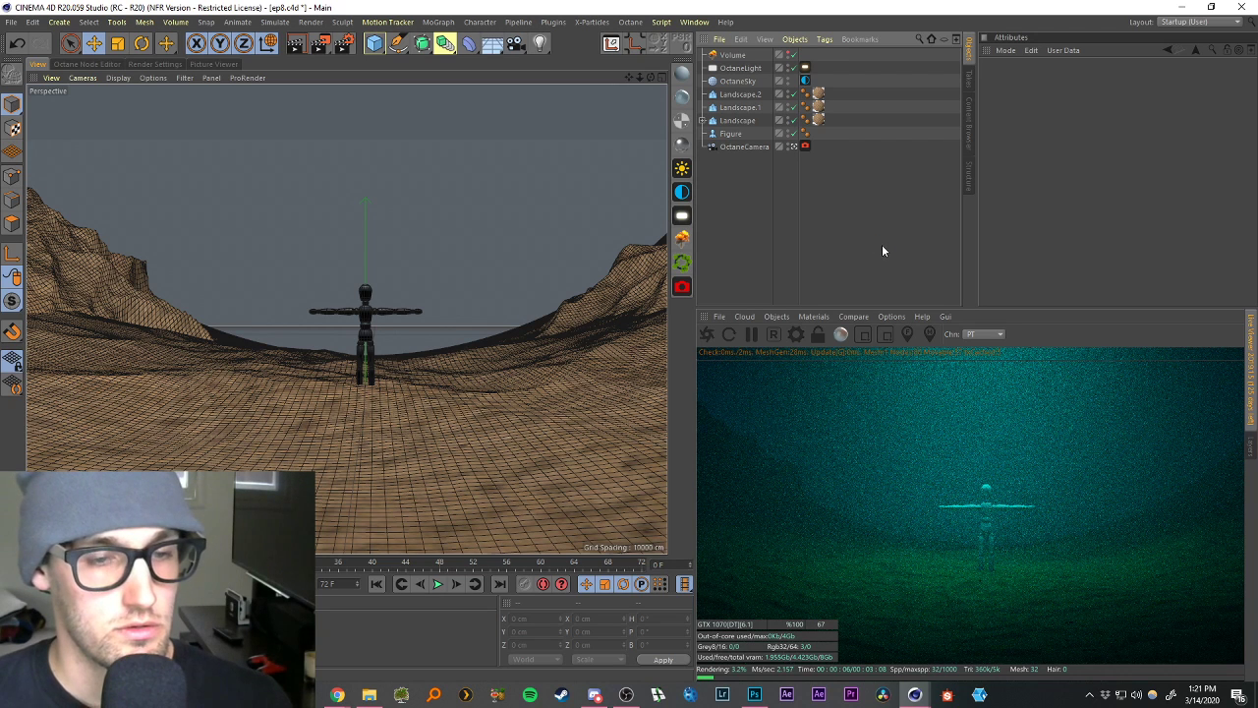
Leave the OctaneCamera view and make the Volume object visible in the viewport.
click(735, 56)
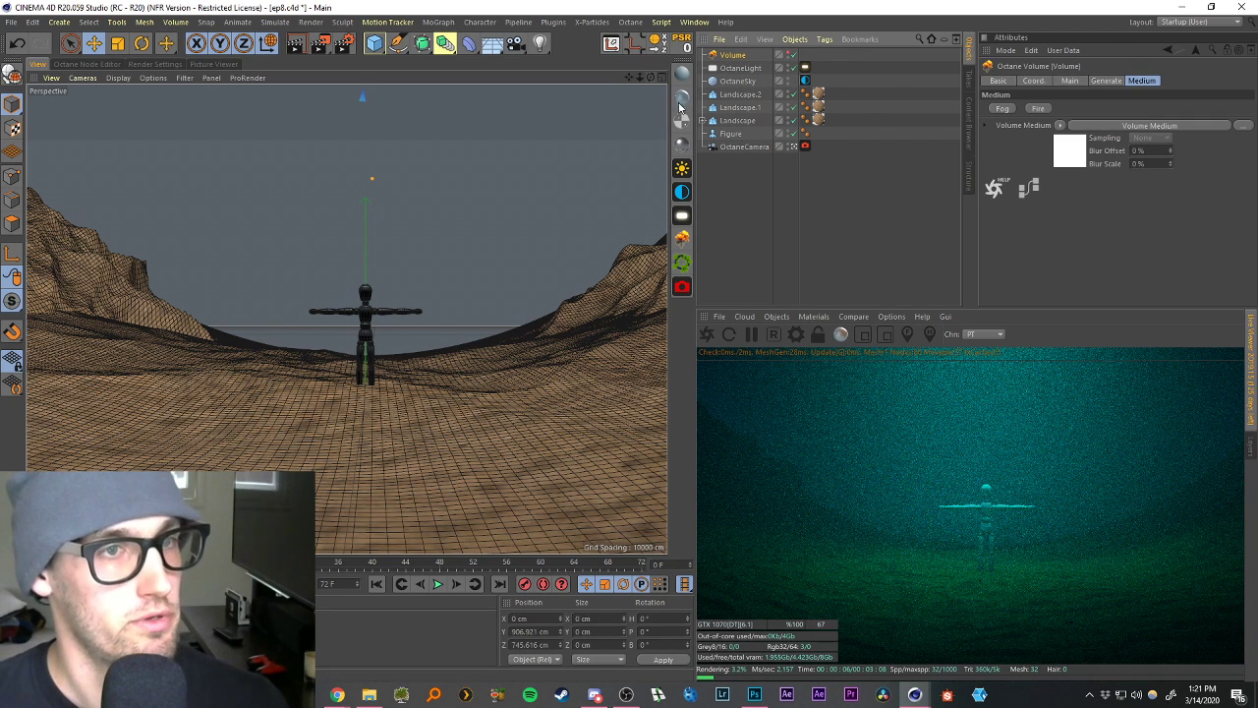
click(795, 148)
scroll(508, 311, down, 5)
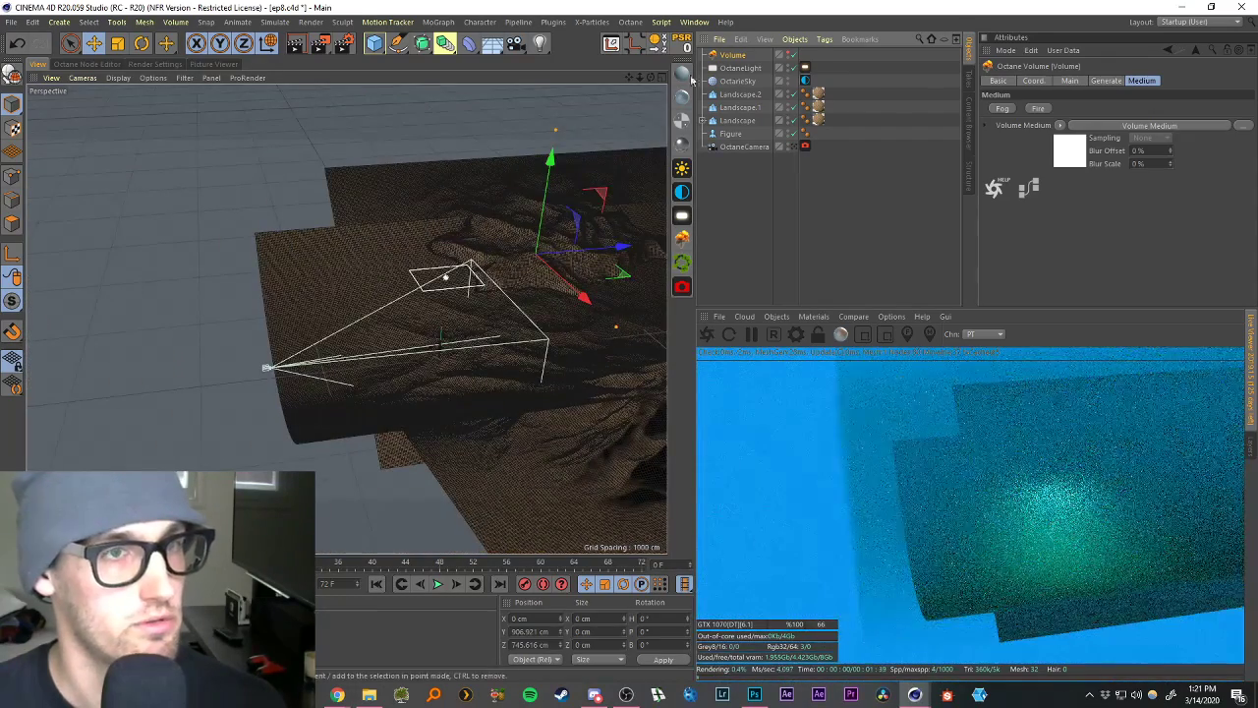
click(787, 53)
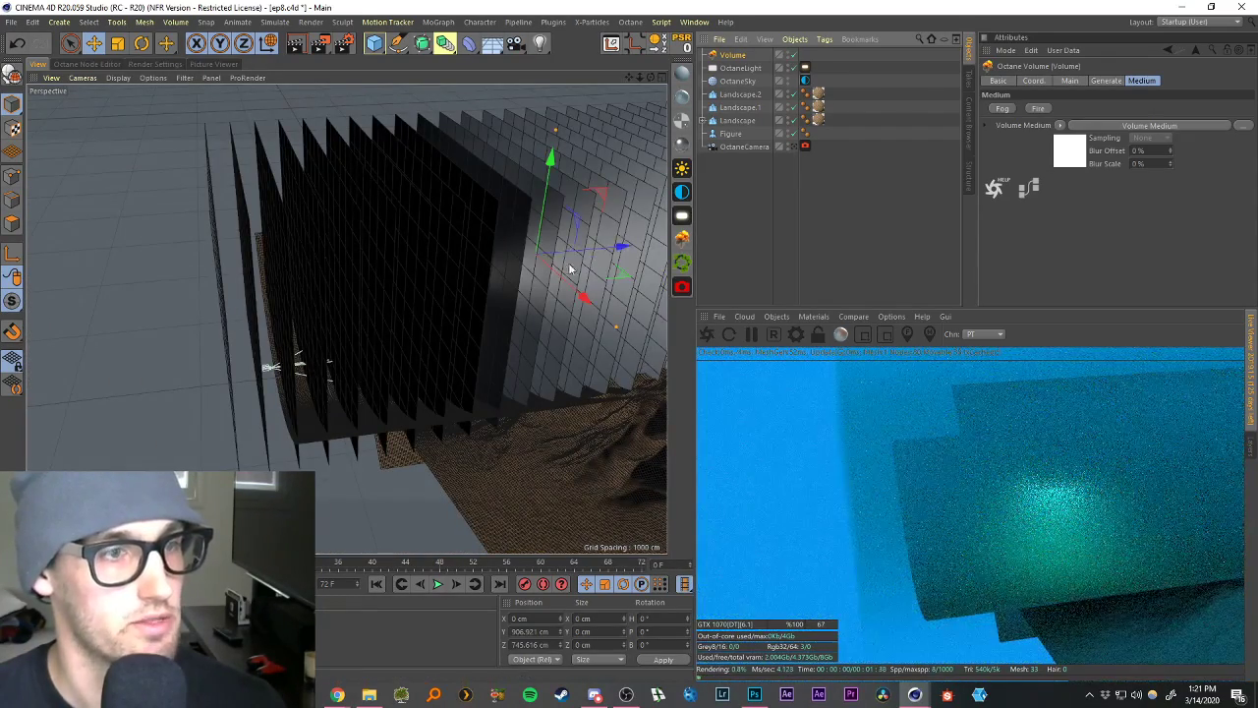
Move the Volume along Z away from the camera to about 2116 cm, and return to the OctaneCamera view.
drag(619, 247, 705, 239)
drag(629, 80, 413, 108)
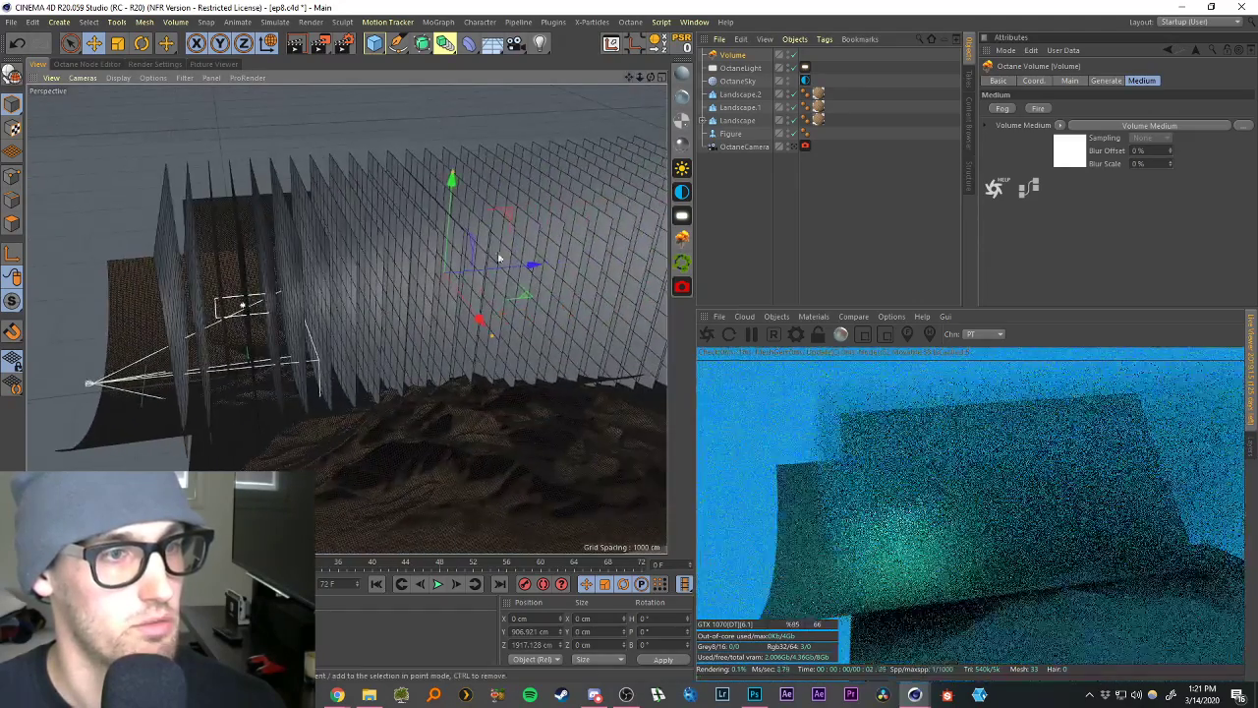
scroll(511, 262, down, 2)
mouse_move(545, 266)
mouse_down()
mouse_move(594, 259)
mouse_move(556, 266)
mouse_up()
scroll(530, 297, down, 2)
scroll(530, 298, up, 3)
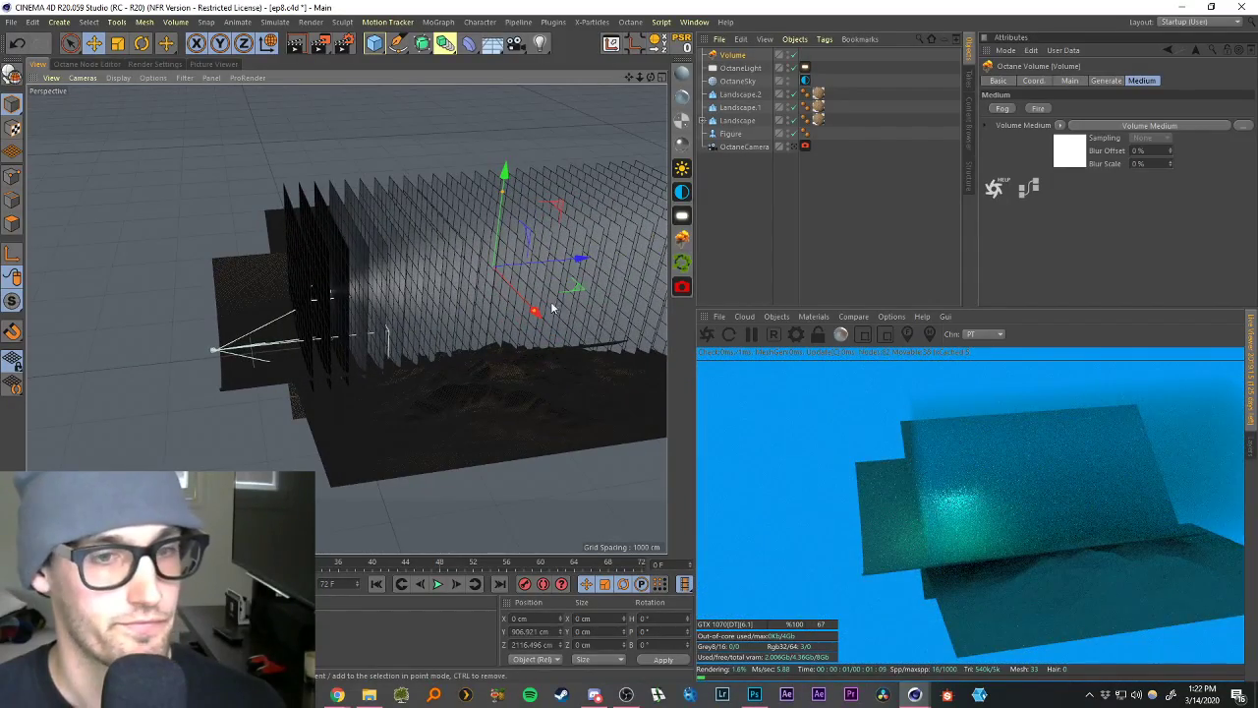
click(795, 147)
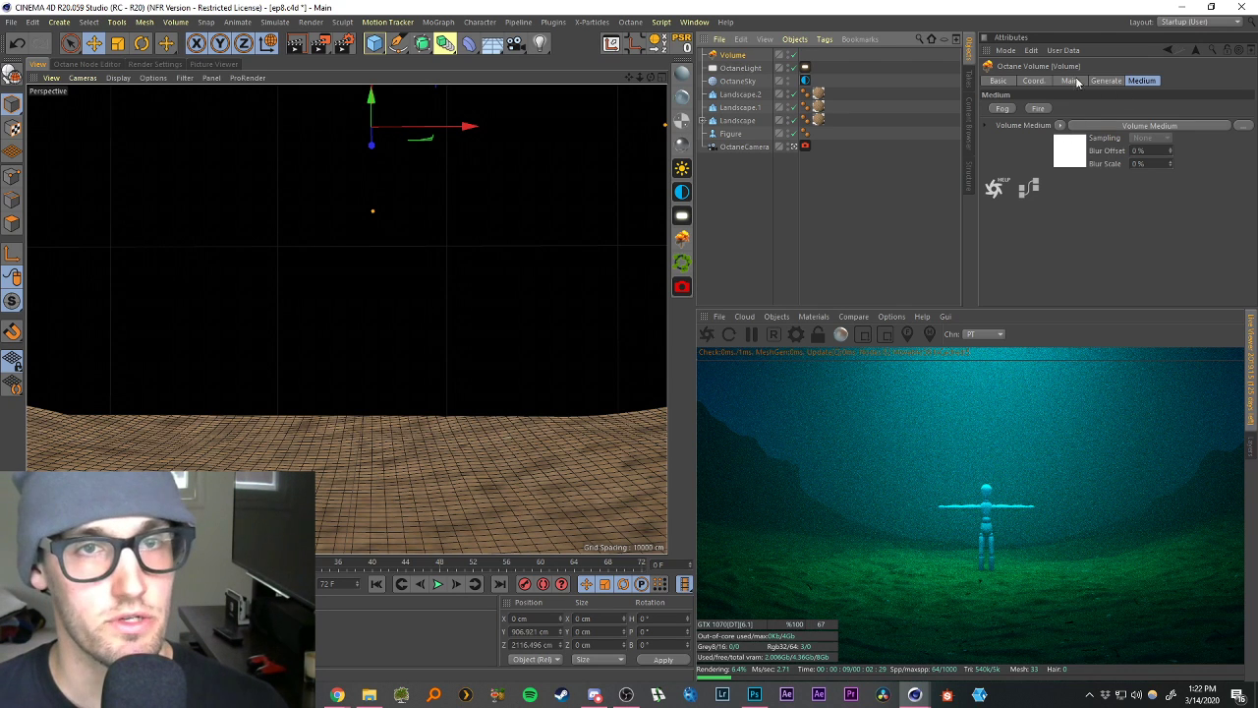
Set the volume medium's density to 0.2 and limit the live render to a tall, narrow region beside the figure.
click(1079, 146)
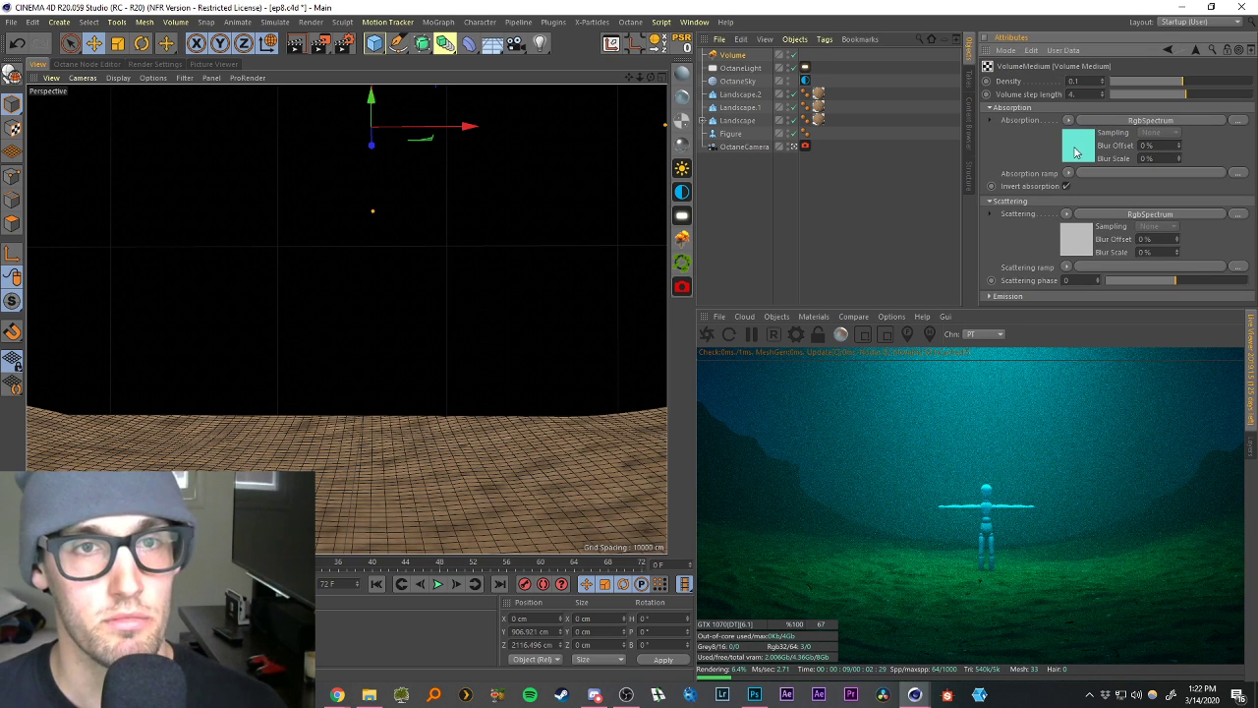
double_click(1082, 81)
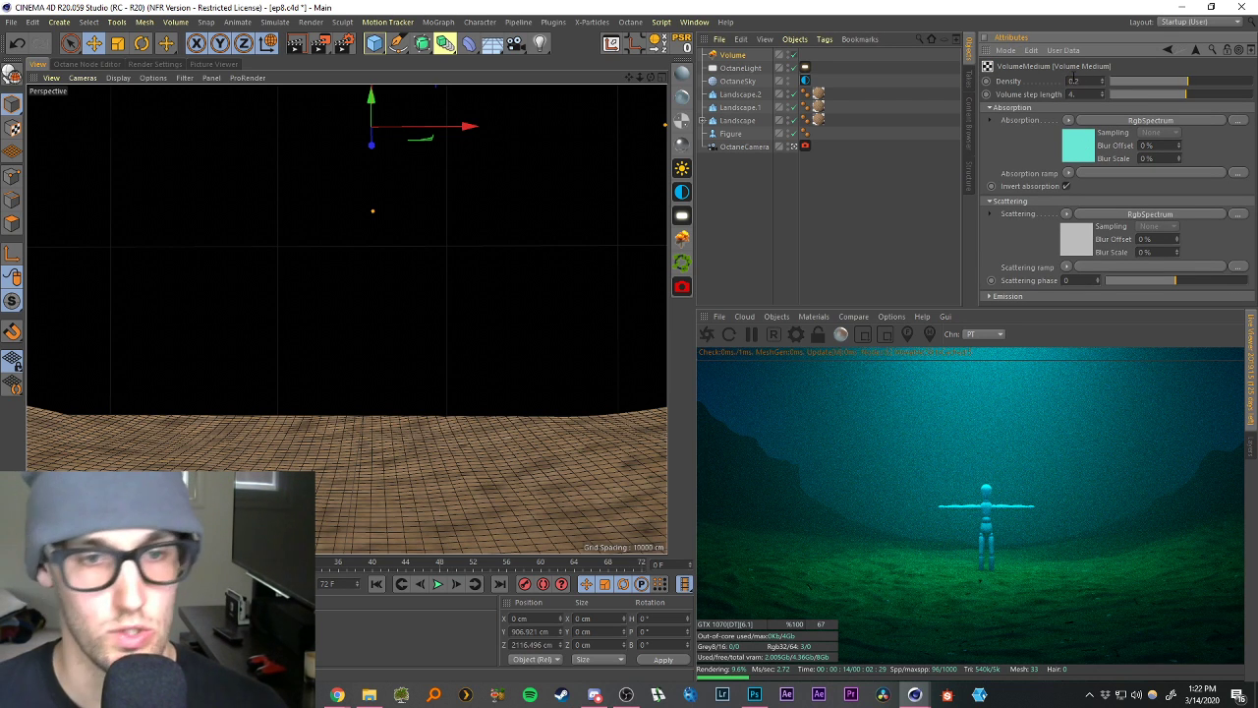
text(0.2)
key(Return)
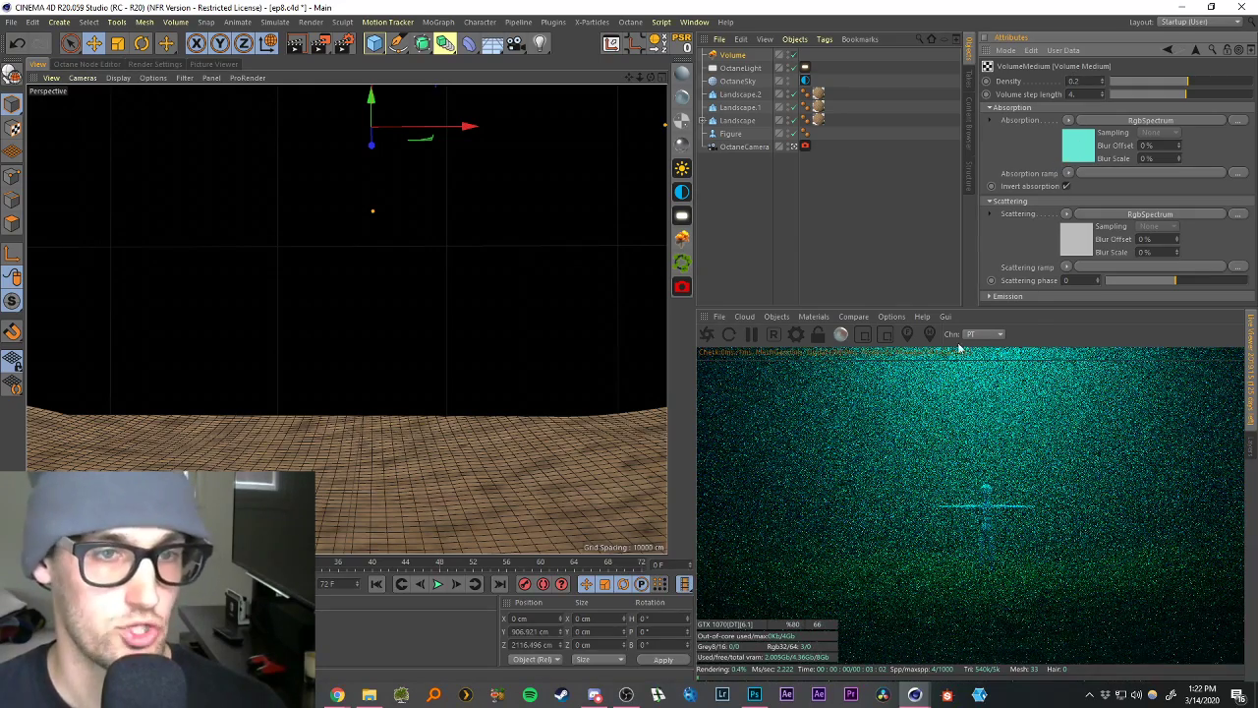
click(862, 334)
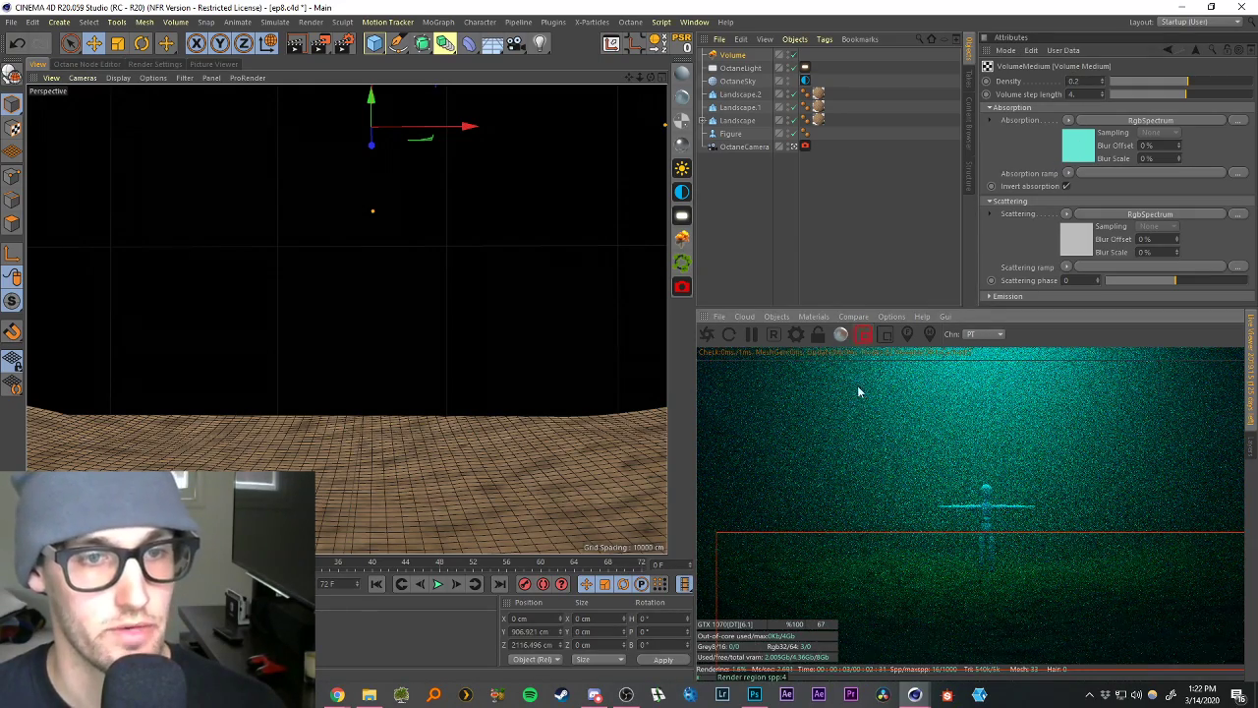
drag(860, 373, 928, 643)
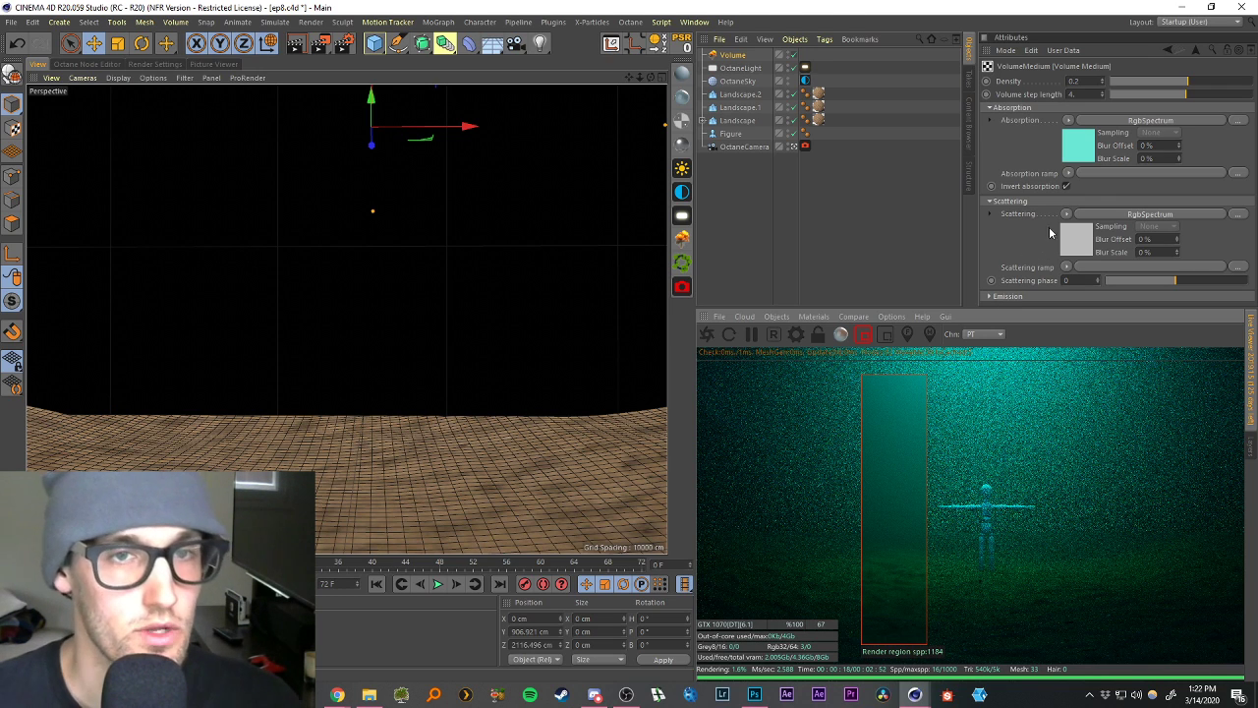
Shift the volume medium's absorption colour toward blue, to RGB values of about 0.145, 0.752 and 0.8.
click(1073, 150)
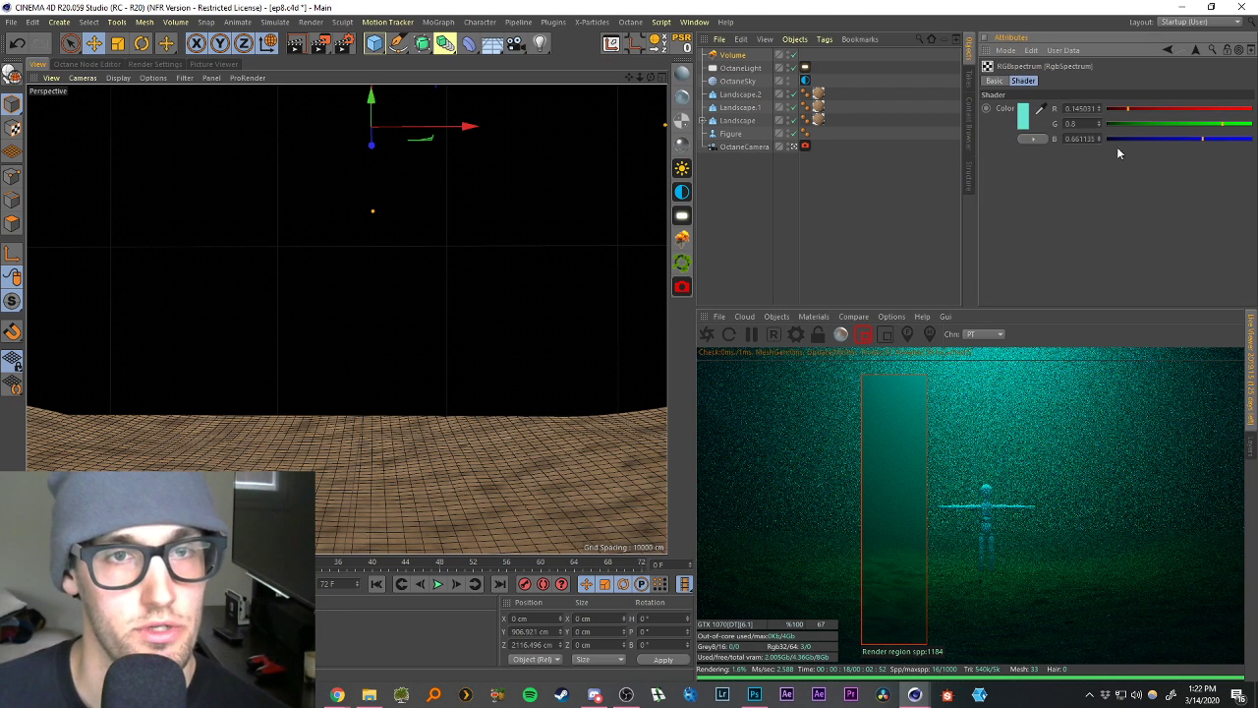
click(1026, 120)
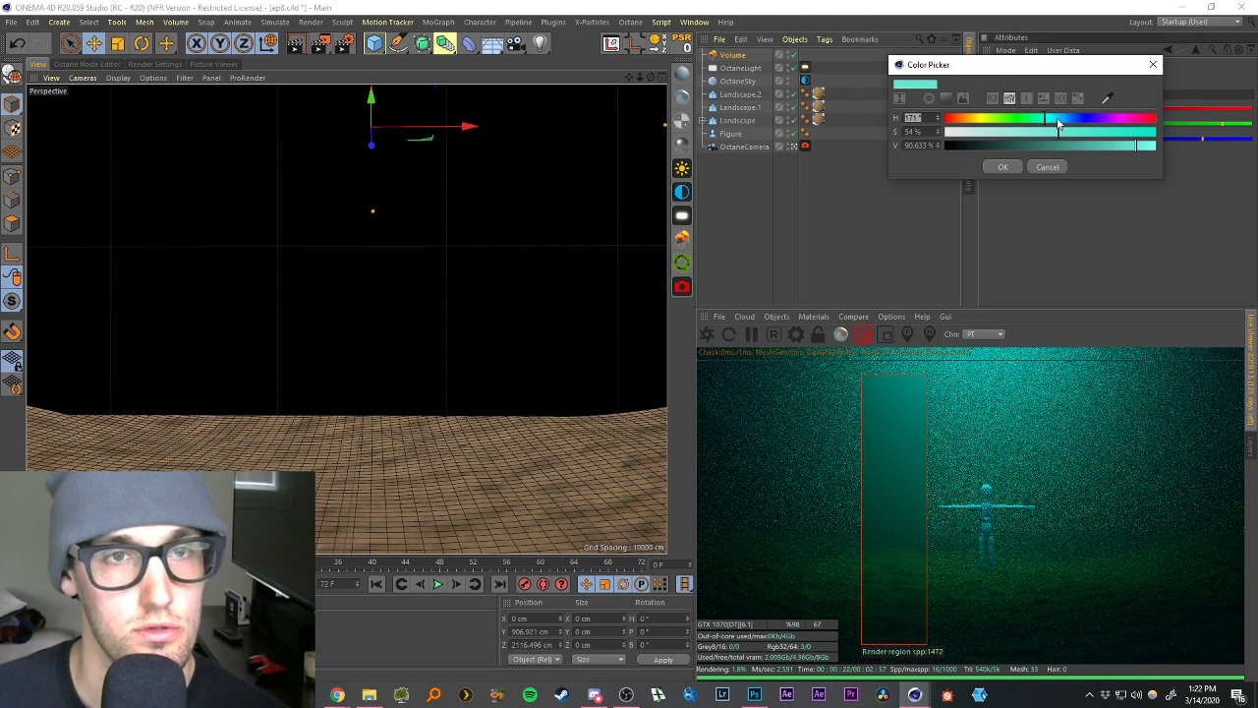
click(1058, 119)
click(1012, 166)
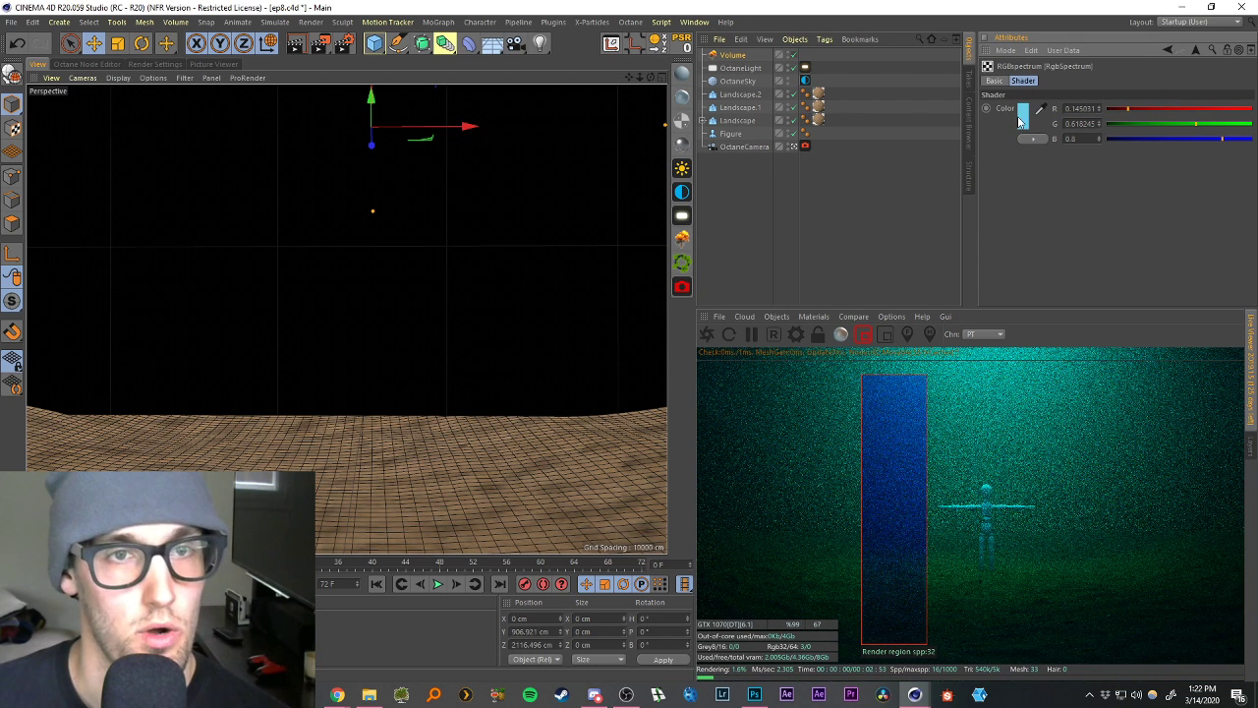
click(1022, 118)
click(1050, 117)
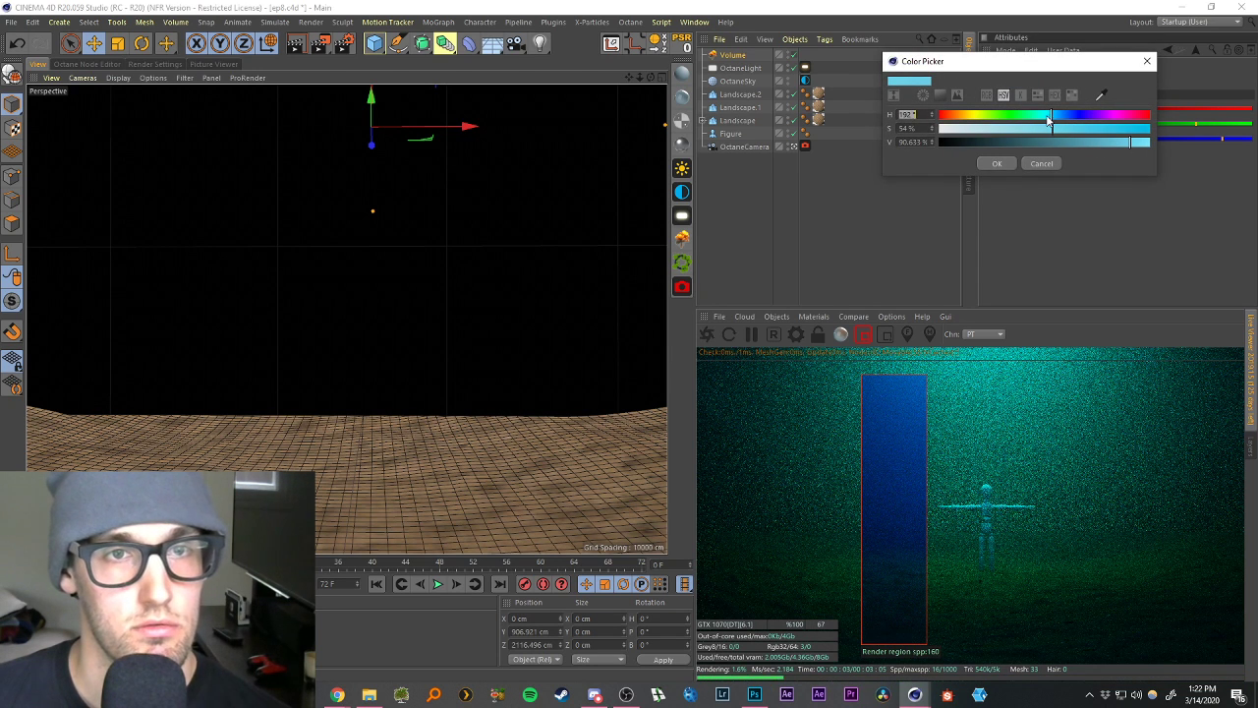
click(997, 163)
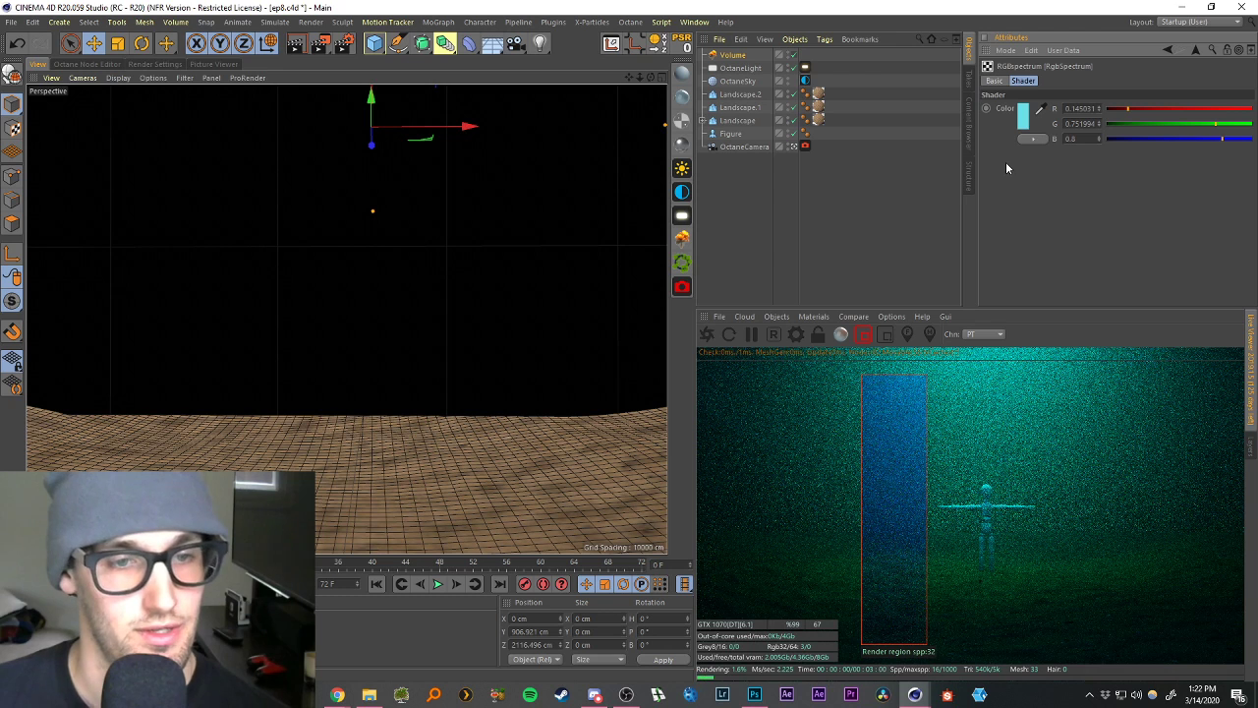
Brighten the volume medium's absorption colour to RGB values of about 0.153, 0.797 and 0.848.
click(1025, 117)
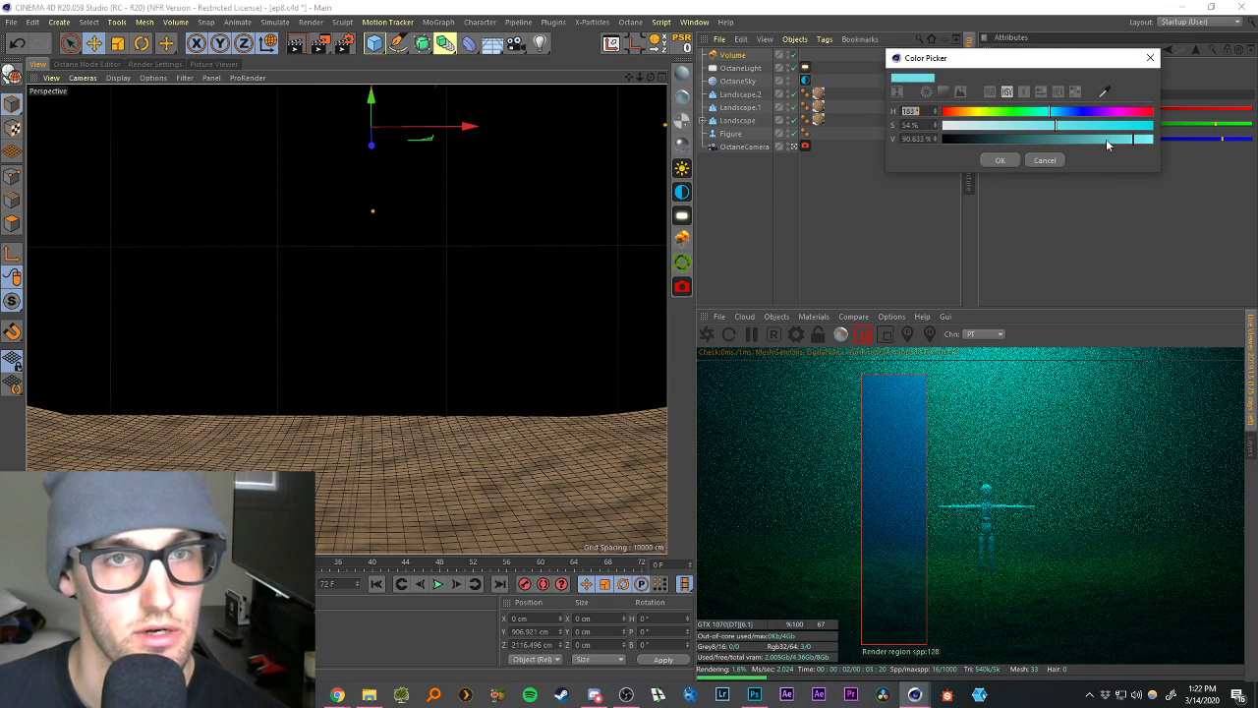
click(999, 160)
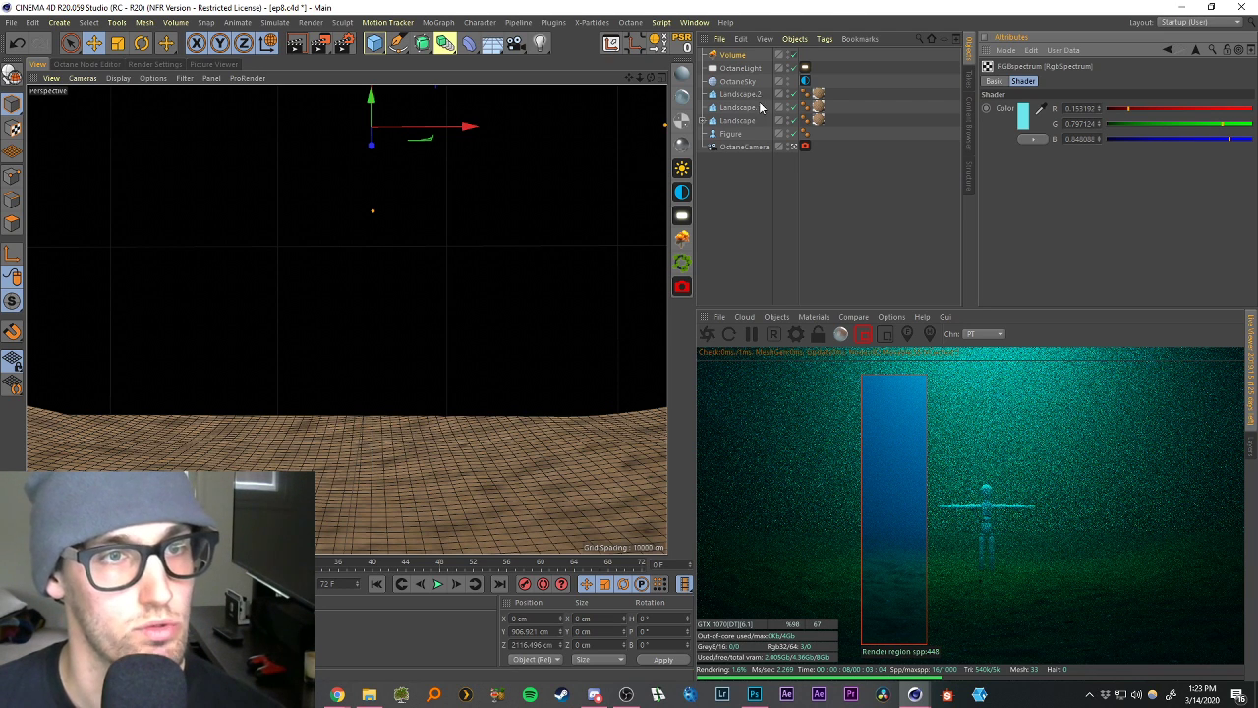
Brighten the OctaneLight's cyan texture colour to RGB values of about 0.074, 0.869 and 0.869.
click(806, 67)
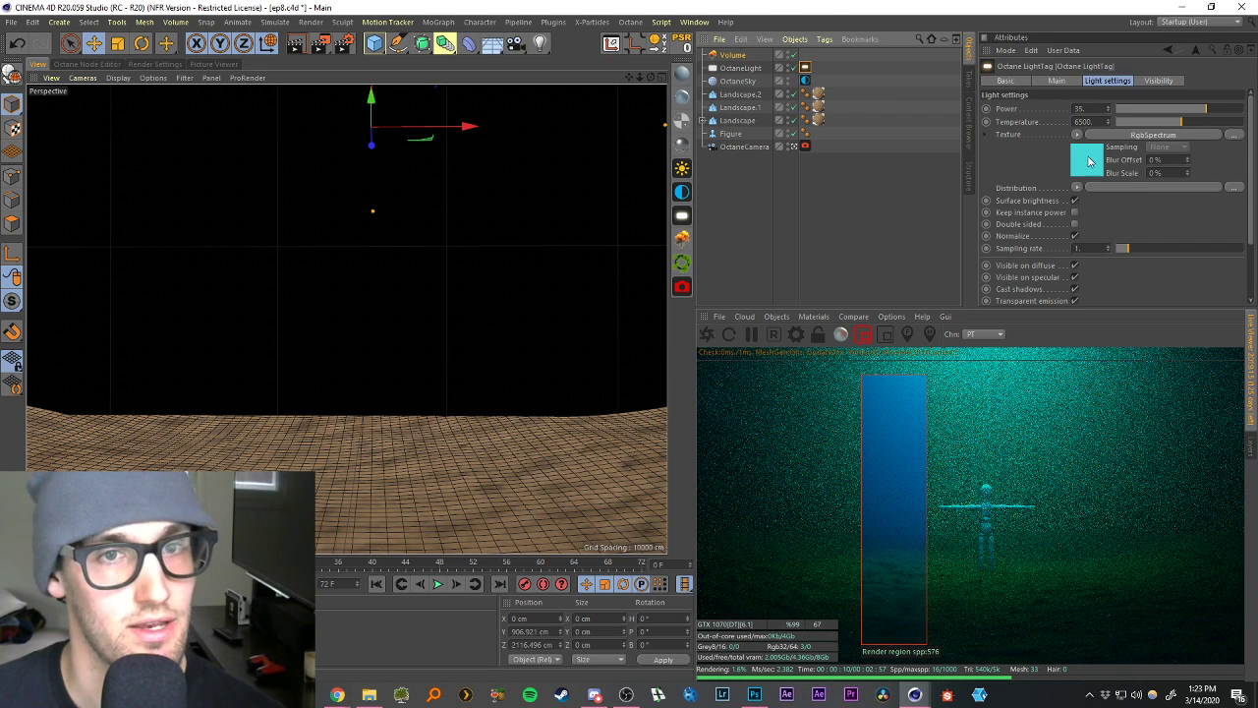
click(1089, 162)
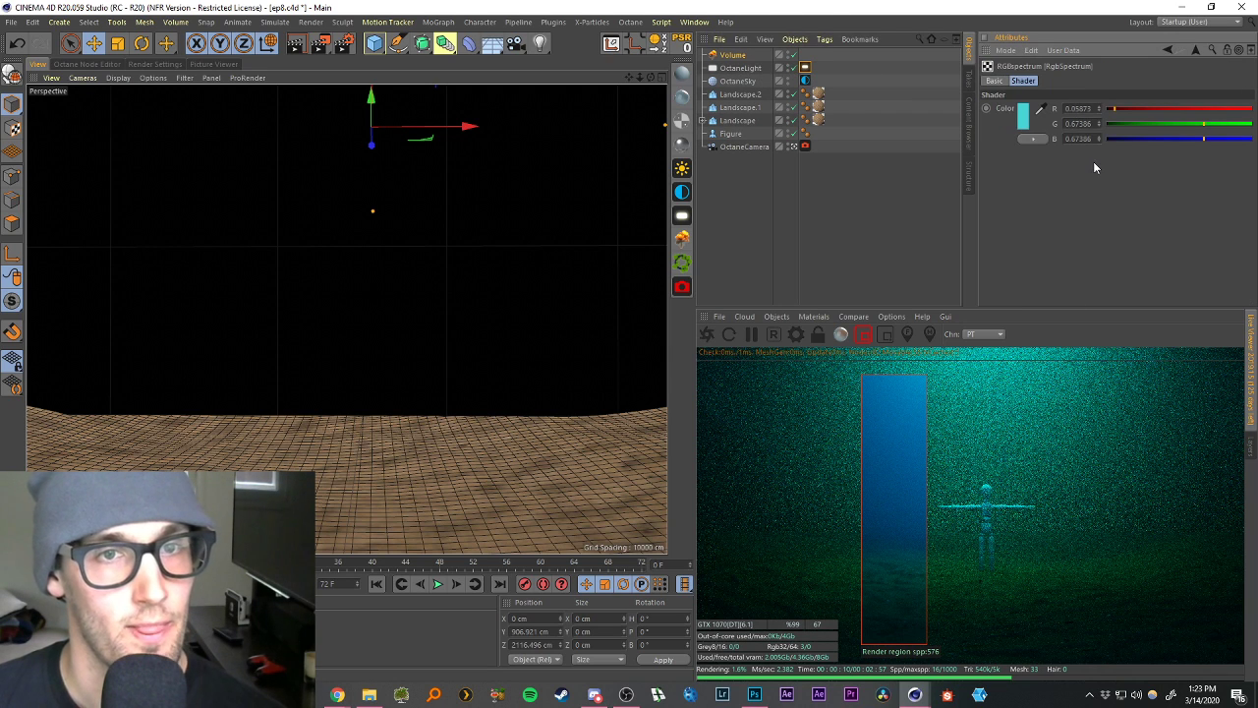
click(1023, 115)
click(1143, 145)
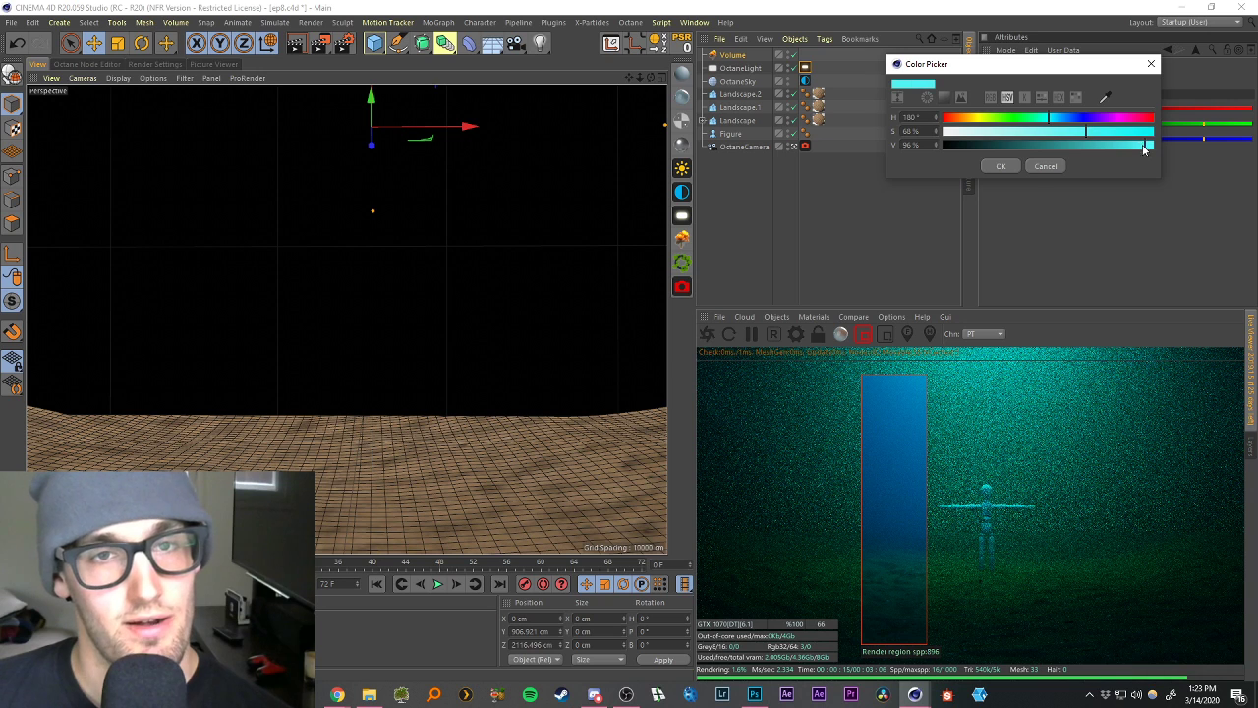
click(1001, 167)
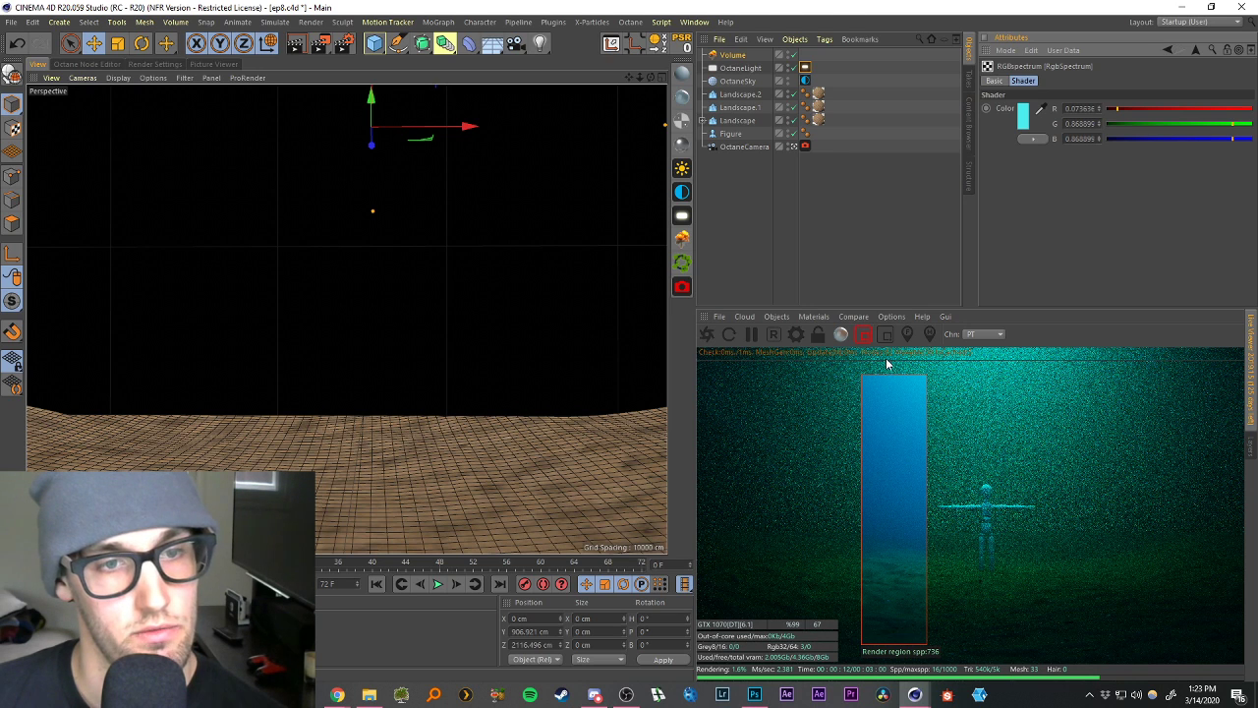
Preview the new colours in a tall render region around the figure, and turn region rendering off.
drag(886, 364, 1103, 582)
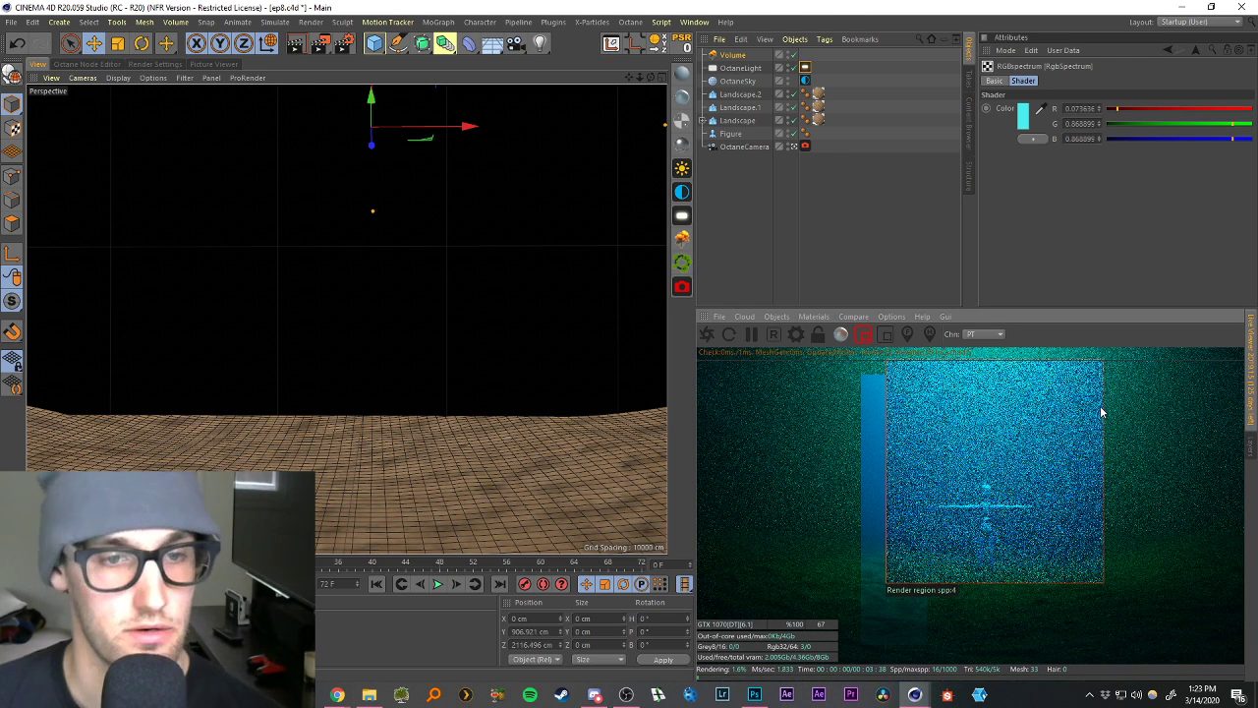
drag(890, 363, 1079, 664)
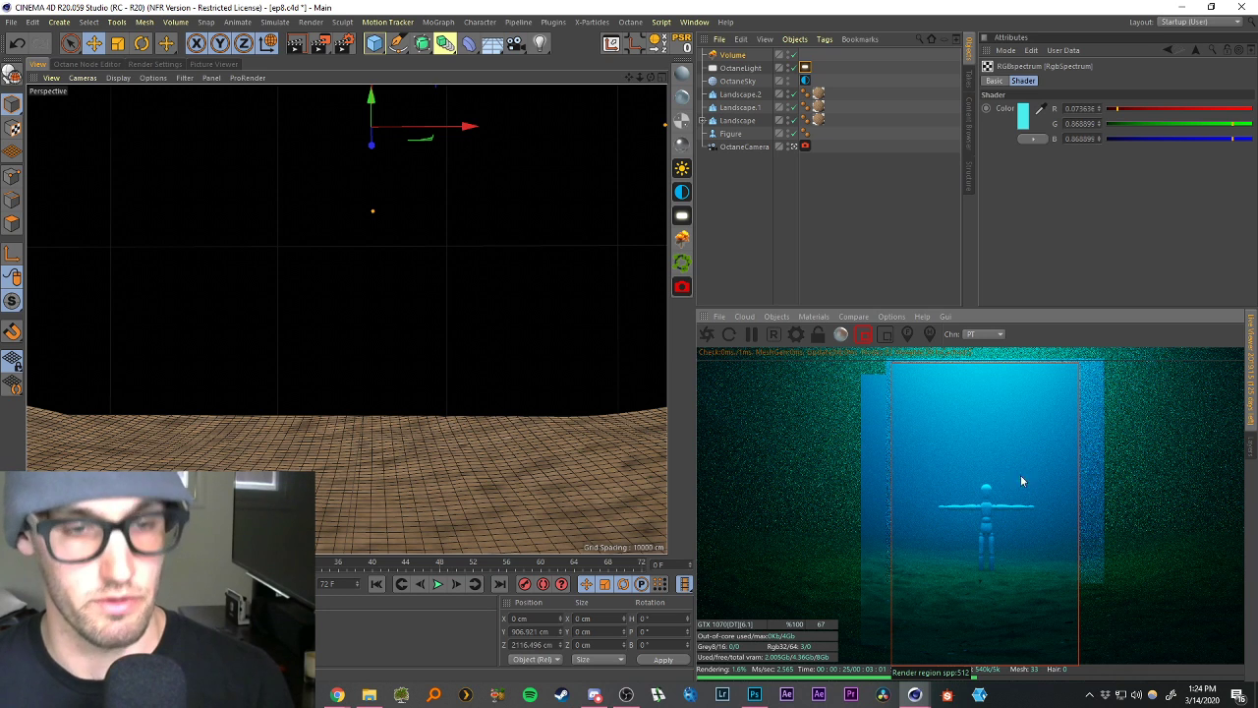
click(864, 335)
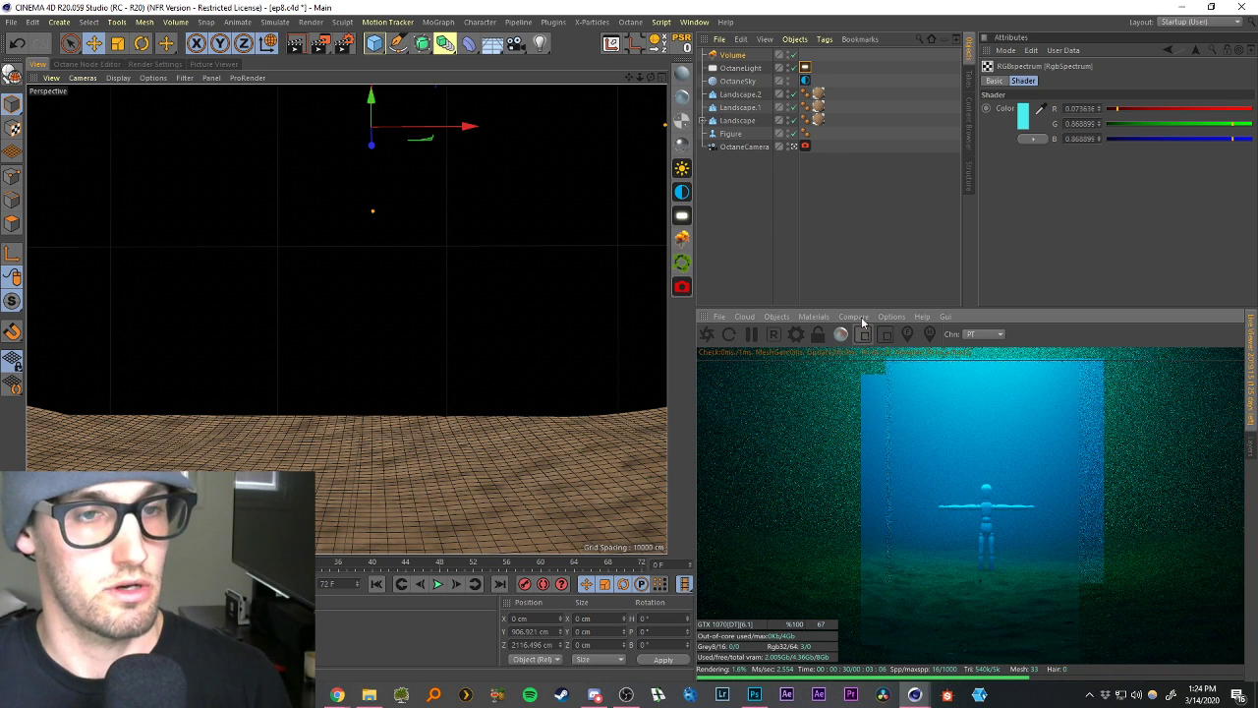
Disable the Volume object and examine the layout of the landscapes around the figure from above.
click(794, 55)
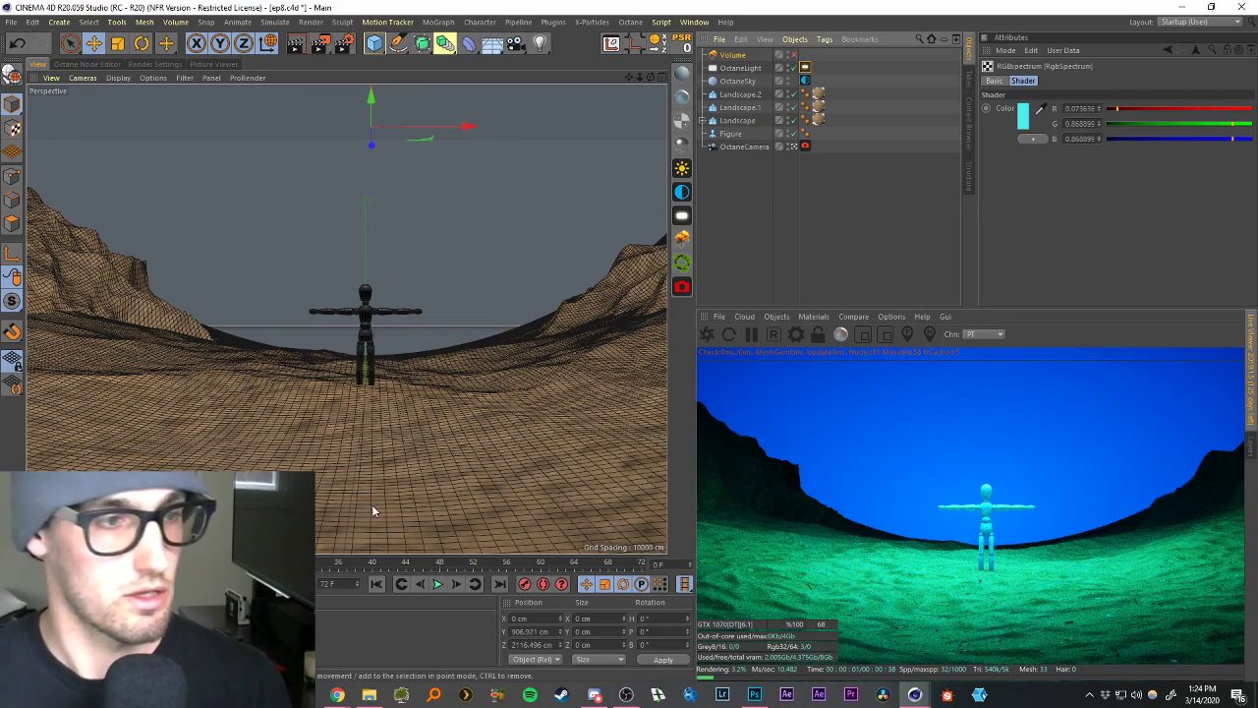
alt+drag(353, 469, 414, 438)
scroll(446, 443, down, 4)
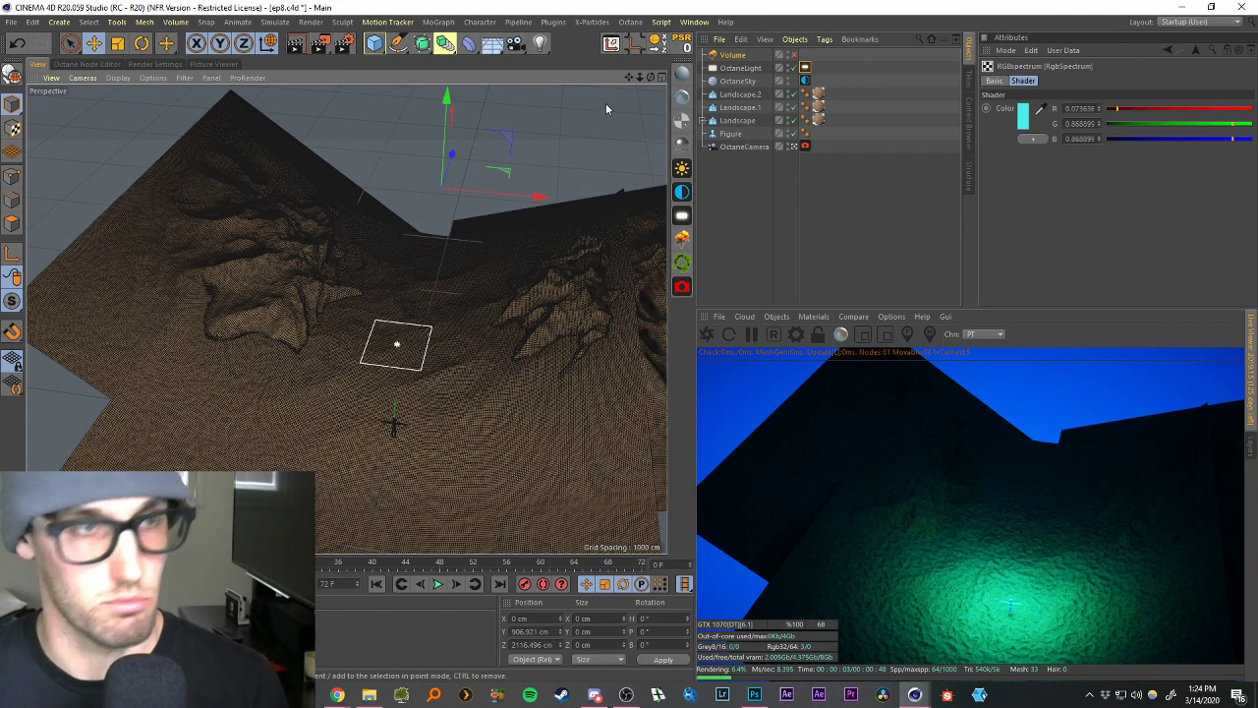
drag(629, 77, 609, 24)
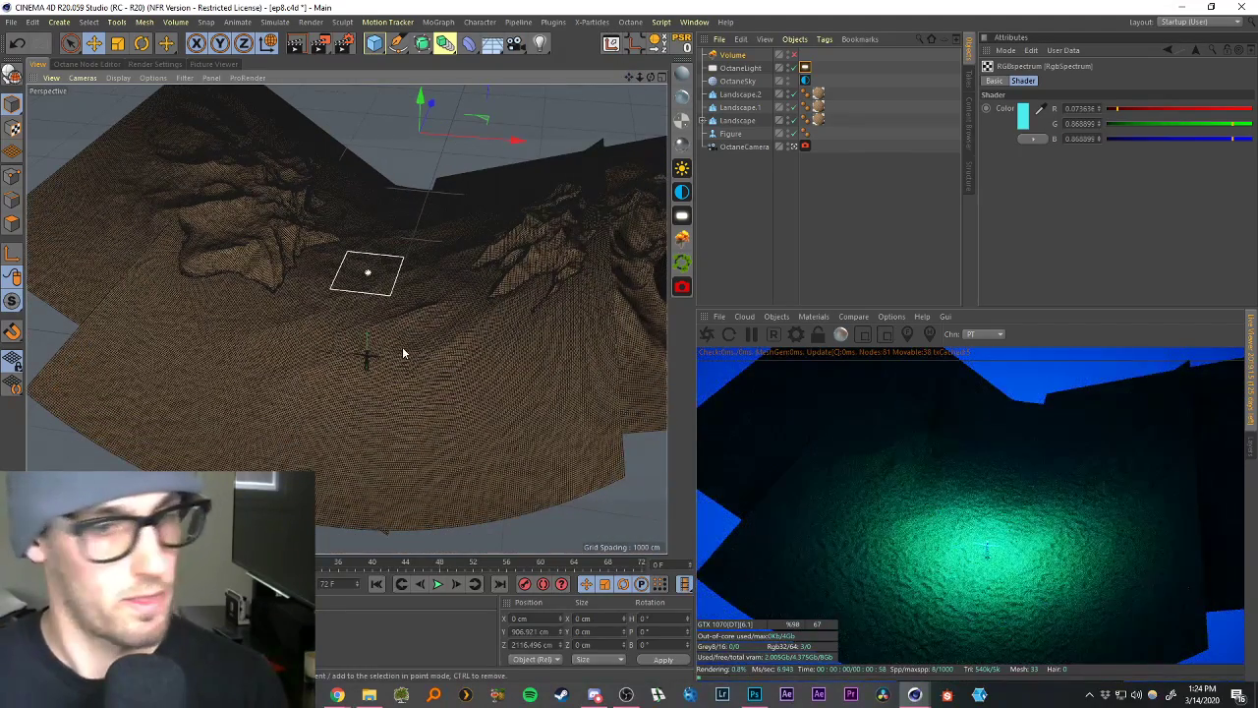
scroll(409, 372, down, 3)
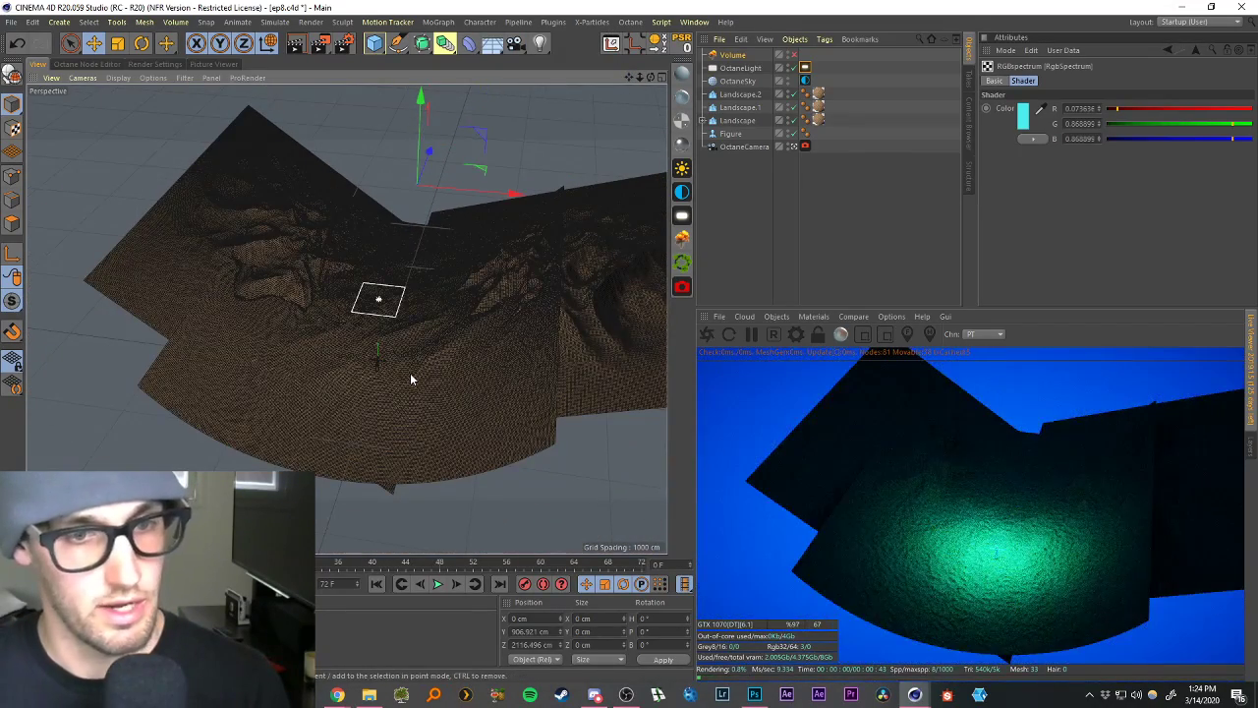
scroll(349, 377, up, 5)
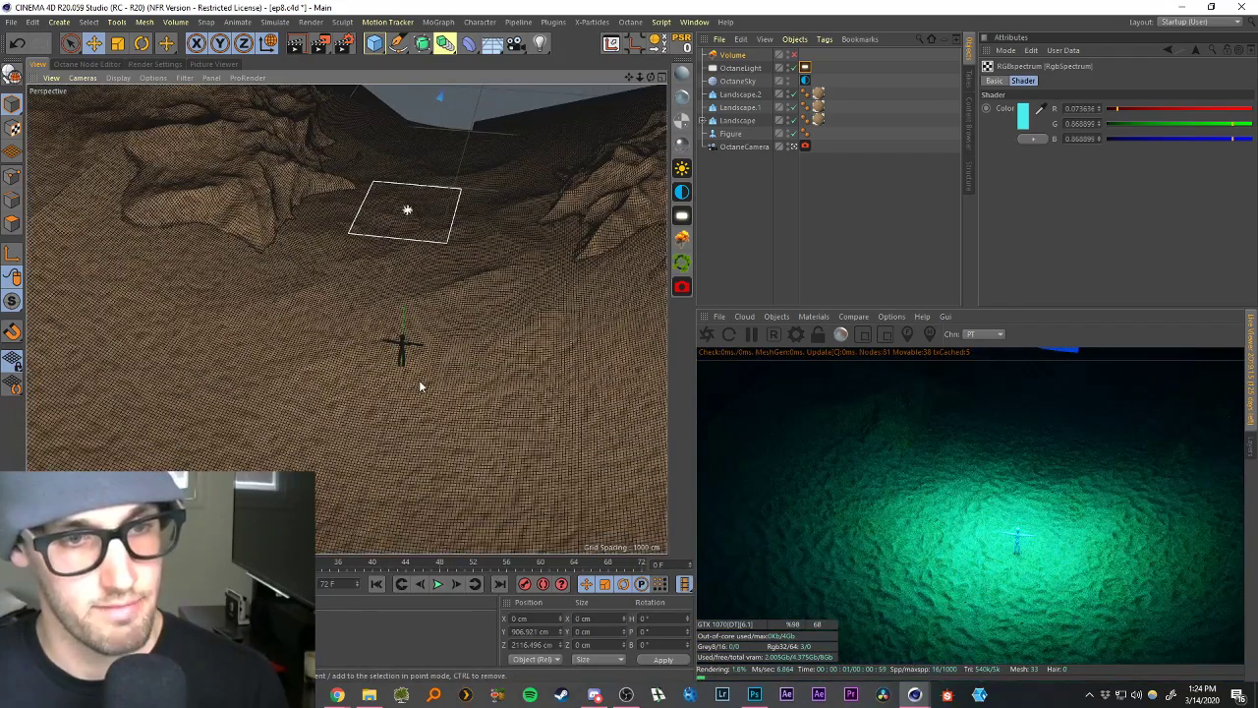
scroll(423, 380, up, 2)
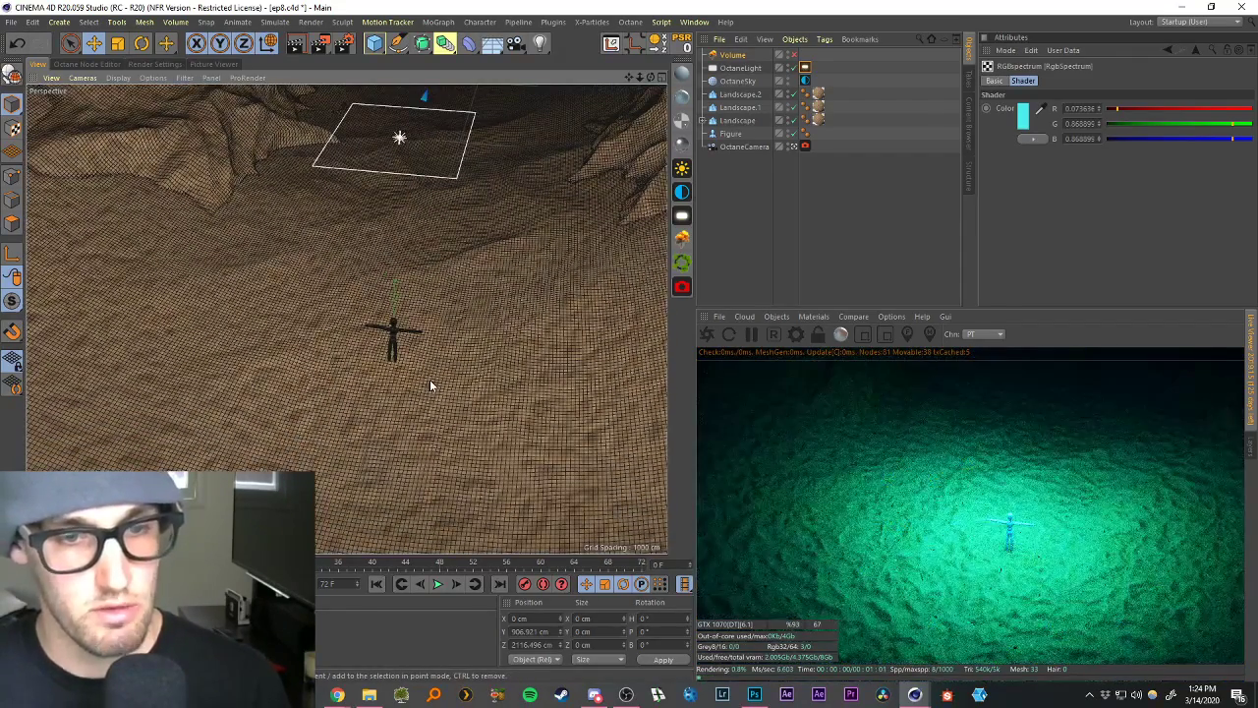
alt+drag(430, 380, 500, 468)
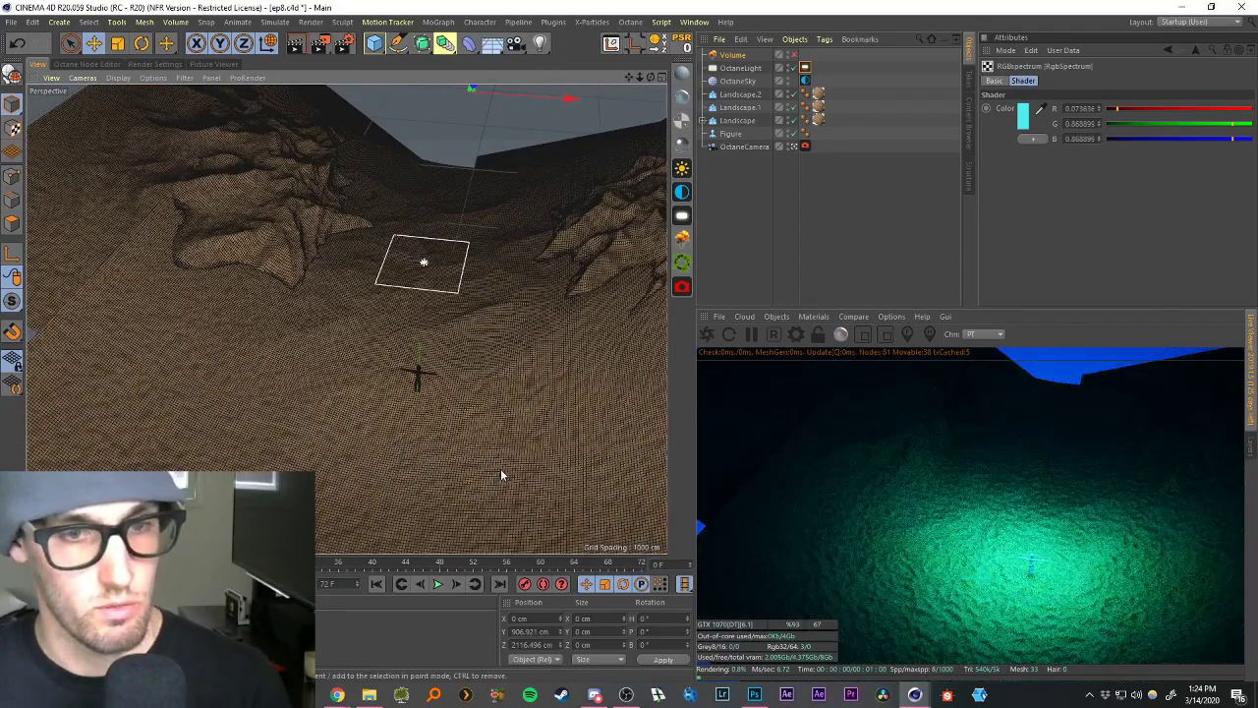
scroll(501, 469, down, 3)
scroll(513, 485, up, 2)
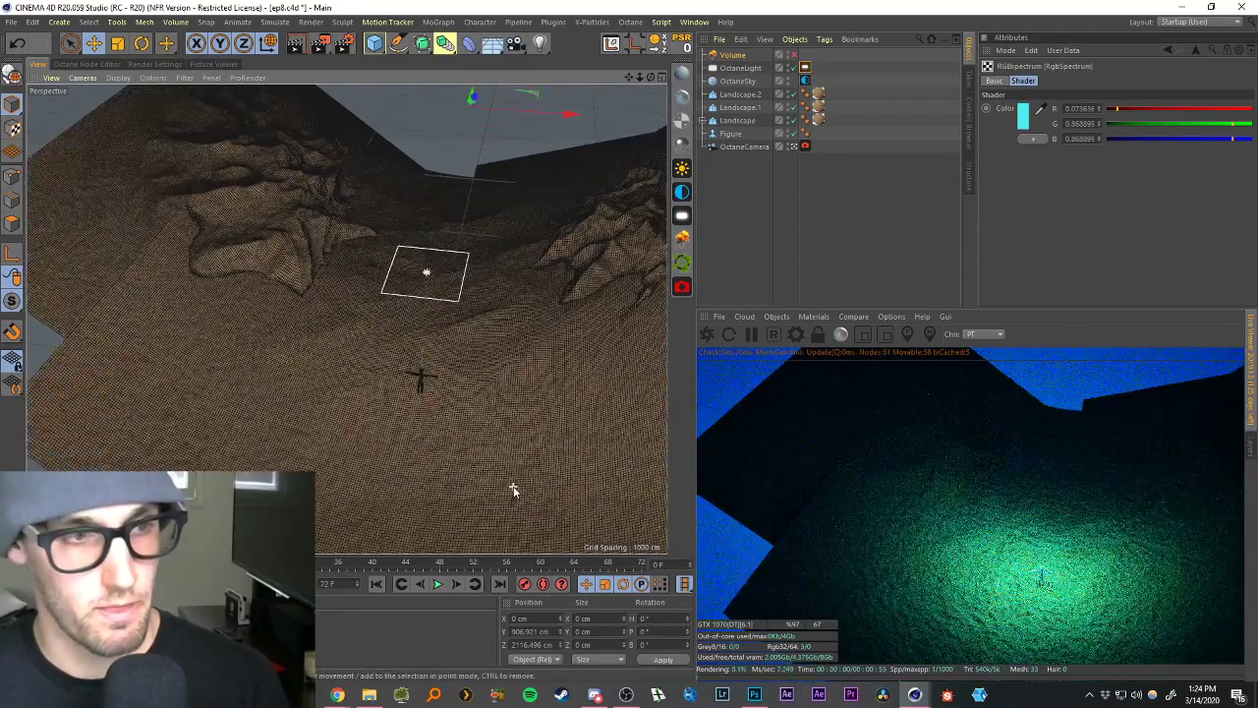
scroll(513, 485, up, 1)
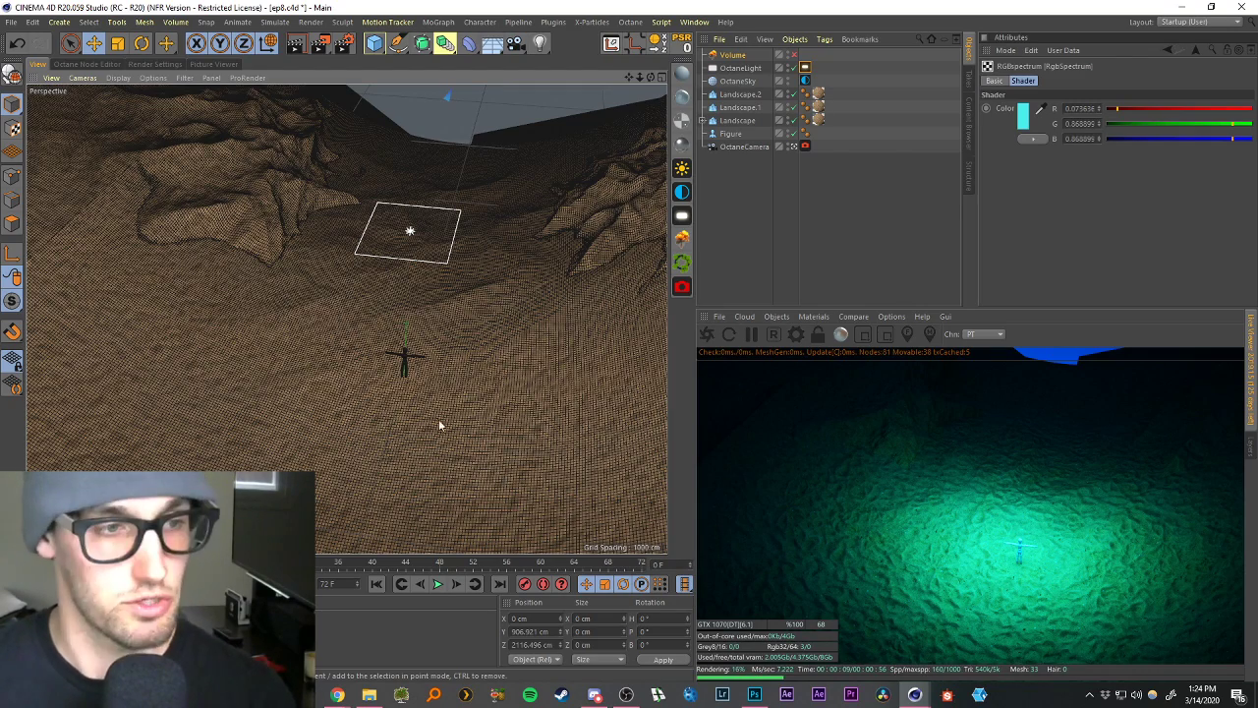
alt+drag(438, 418, 497, 448)
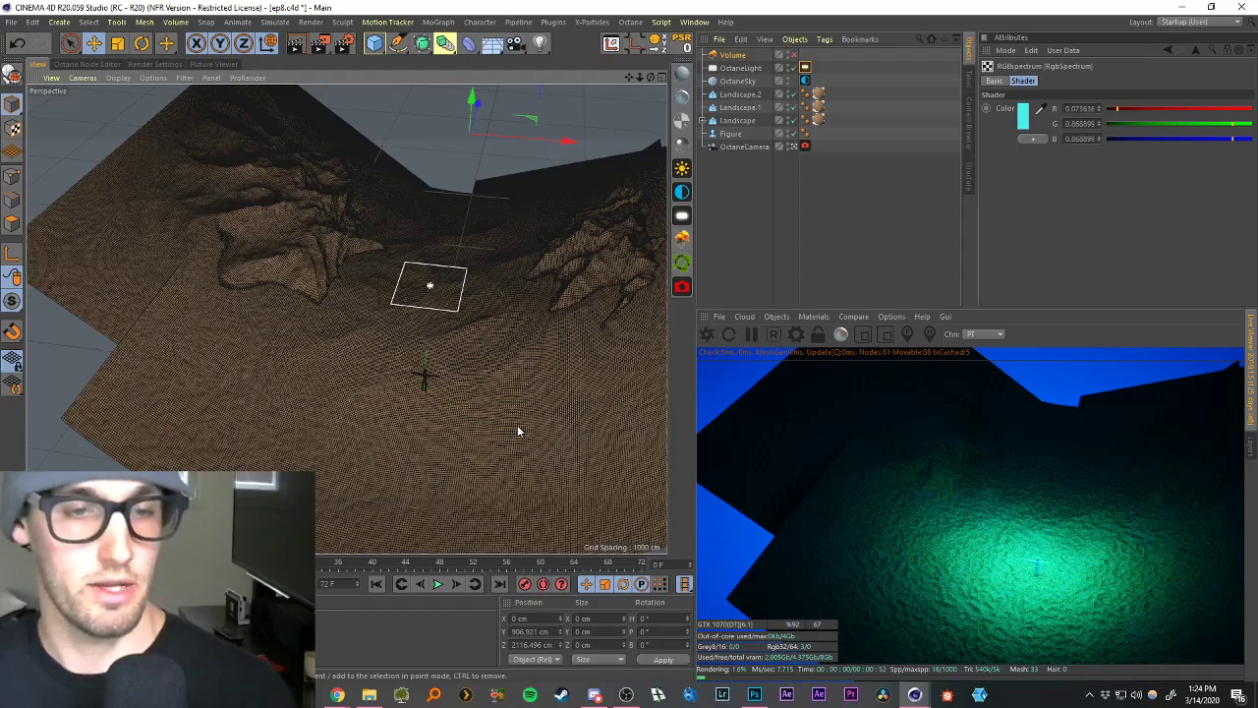
Duplicate the bent Landscape beneath the figure and try rotating the copy around its vertical axis.
click(331, 471)
alt+drag(404, 452, 554, 413)
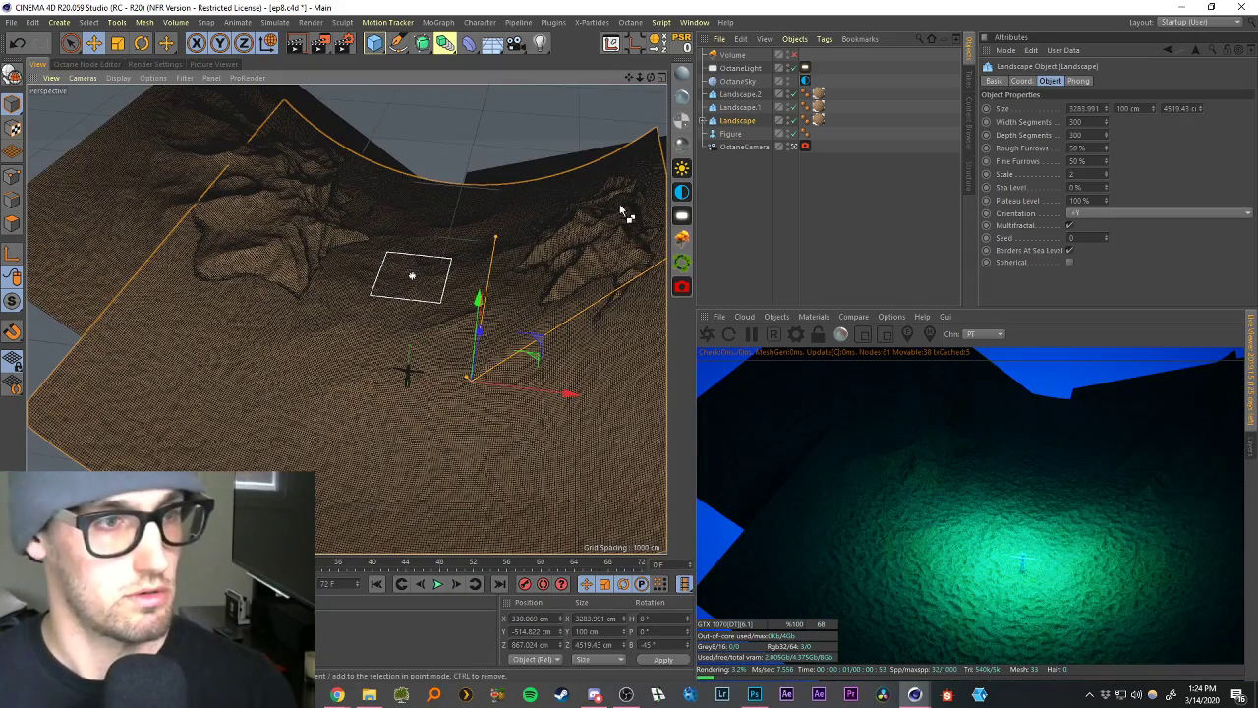
key(ctrl+c)
key(ctrl+v)
key(r)
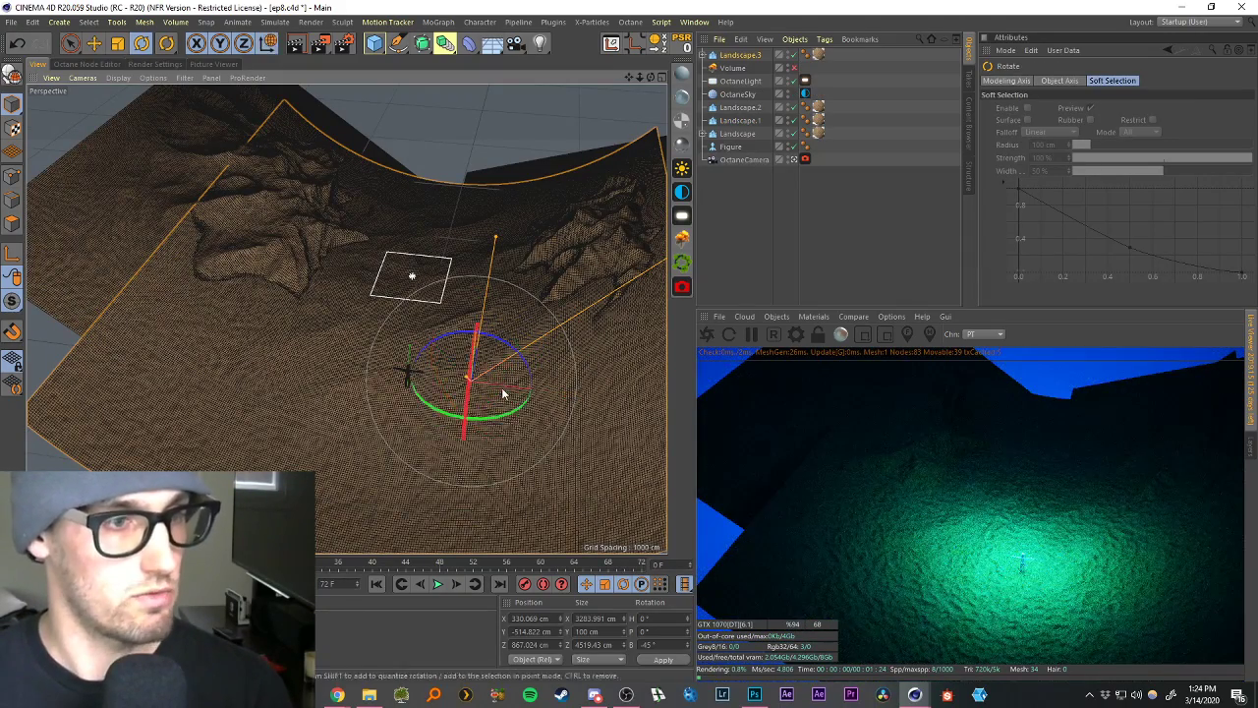
drag(506, 417, 474, 427)
drag(445, 426, 447, 423)
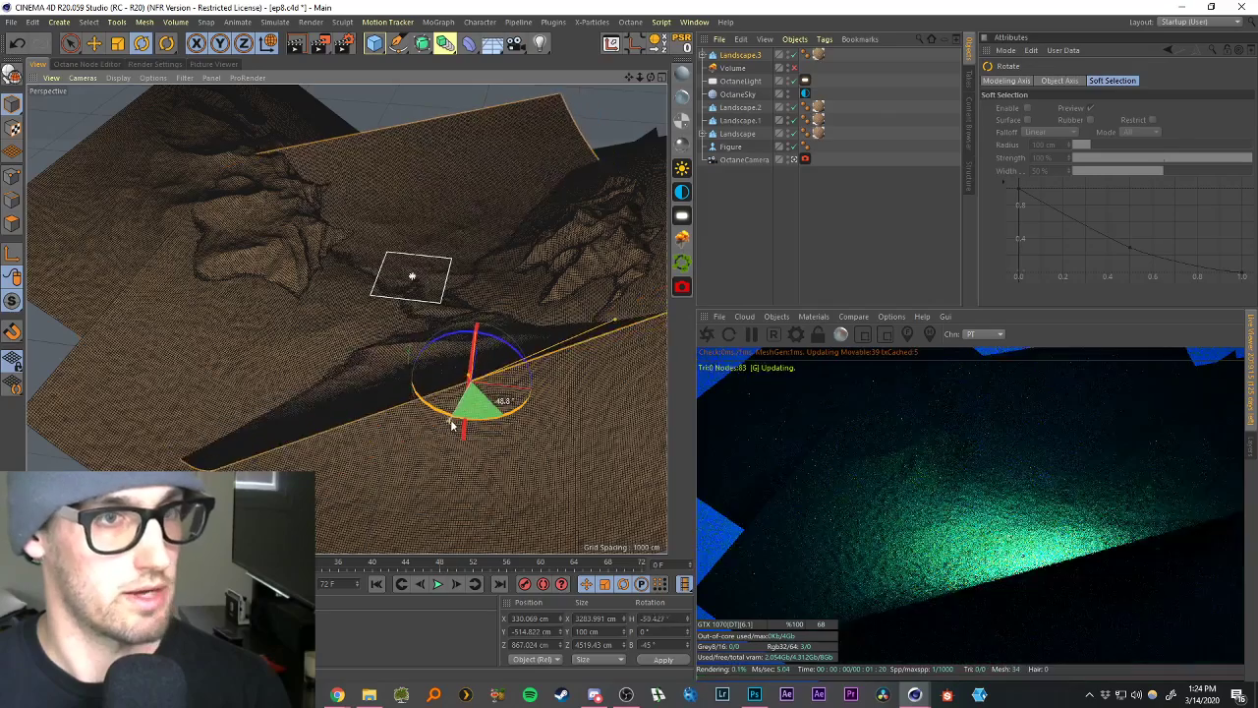
key(ctrl+z)
key(ctrl+z)
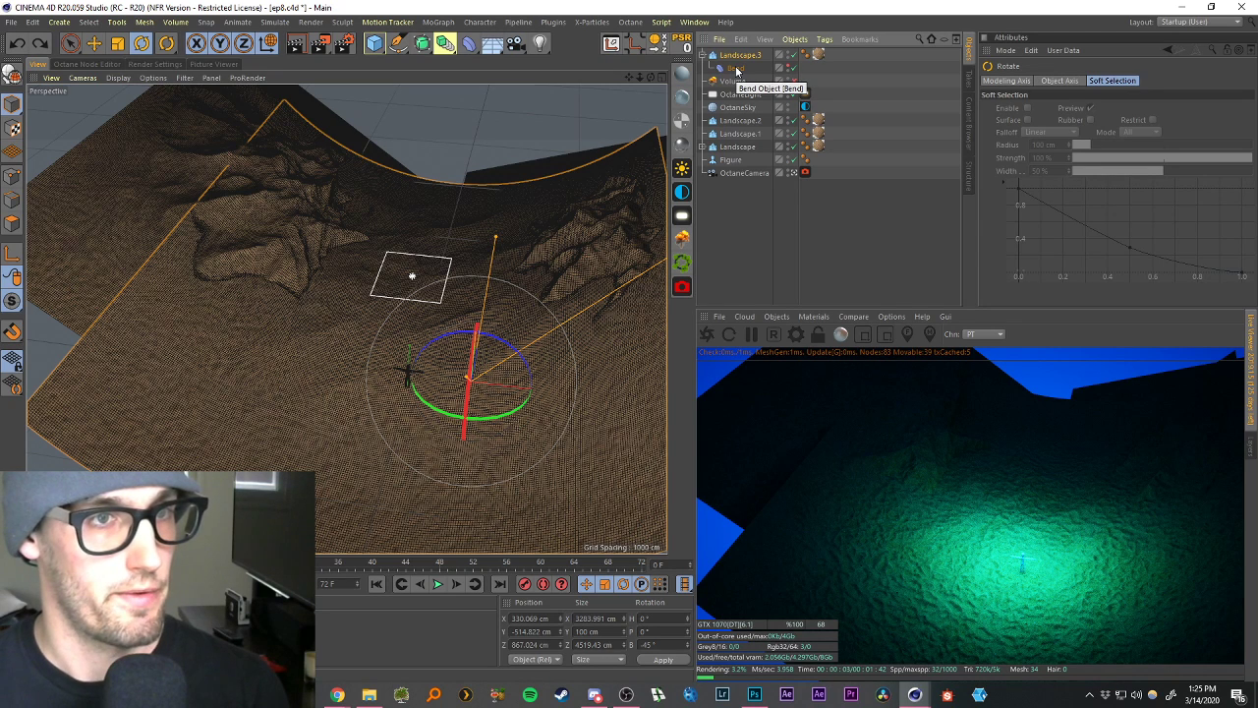
Delete the duplicated Landscape.3 together with its Bend deformer.
click(736, 69)
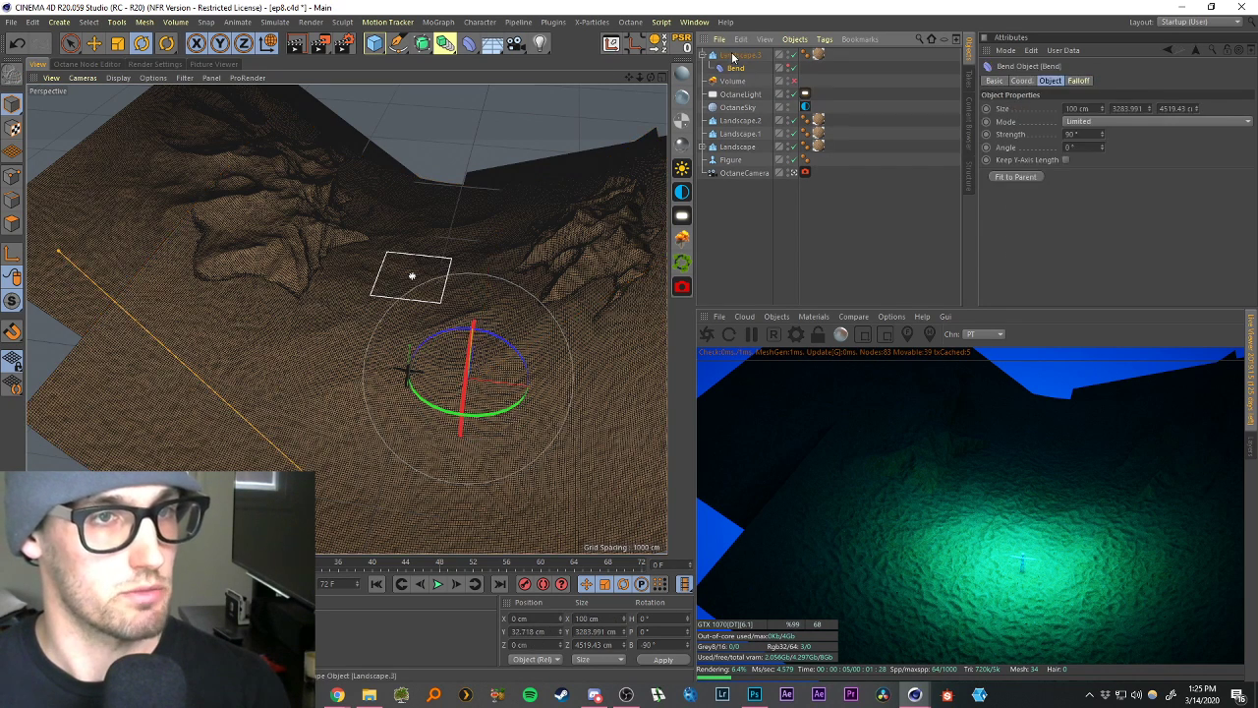
click(737, 55)
key(Delete)
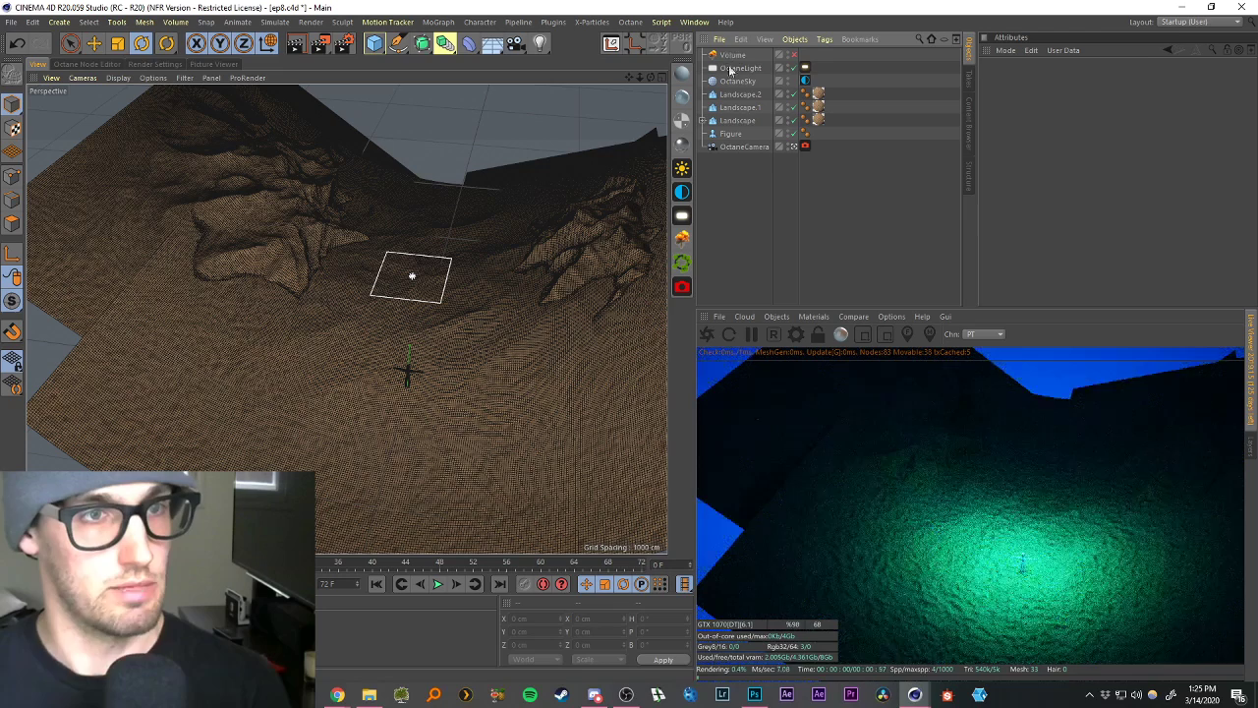
Make another copy of the Landscape with its Bend deformer, and remove that copy.
click(737, 119)
click(703, 119)
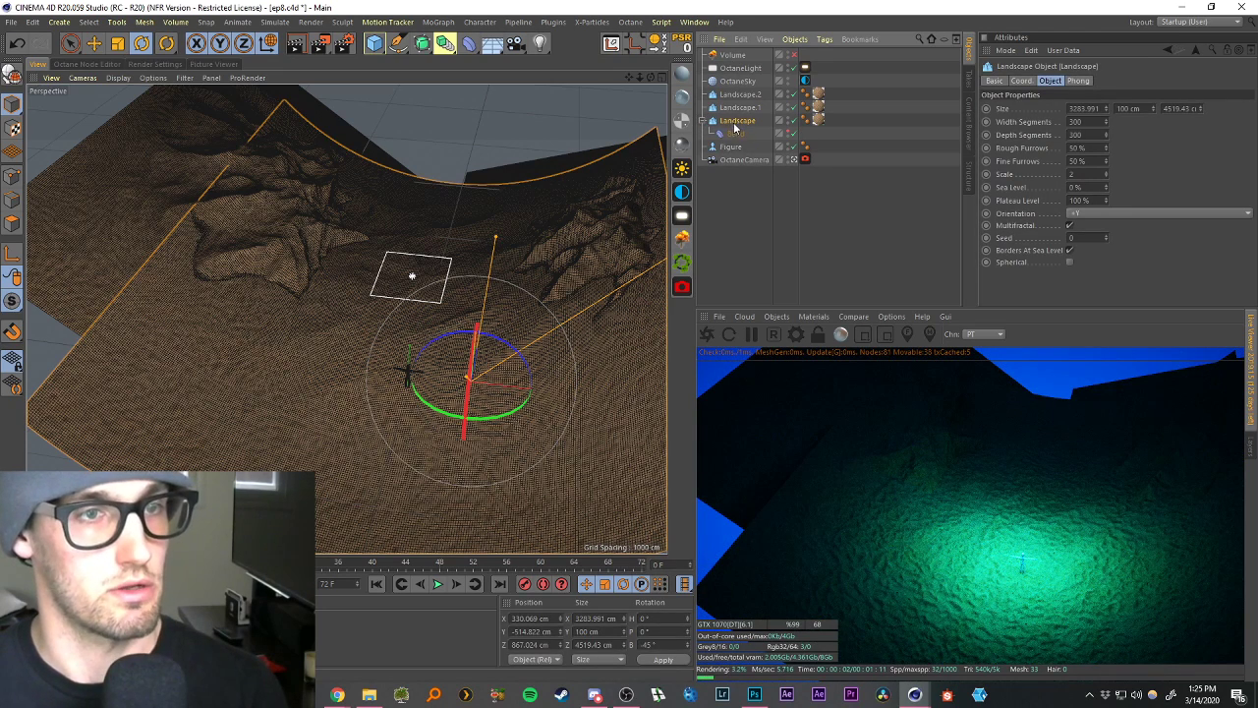
key(ctrl+z)
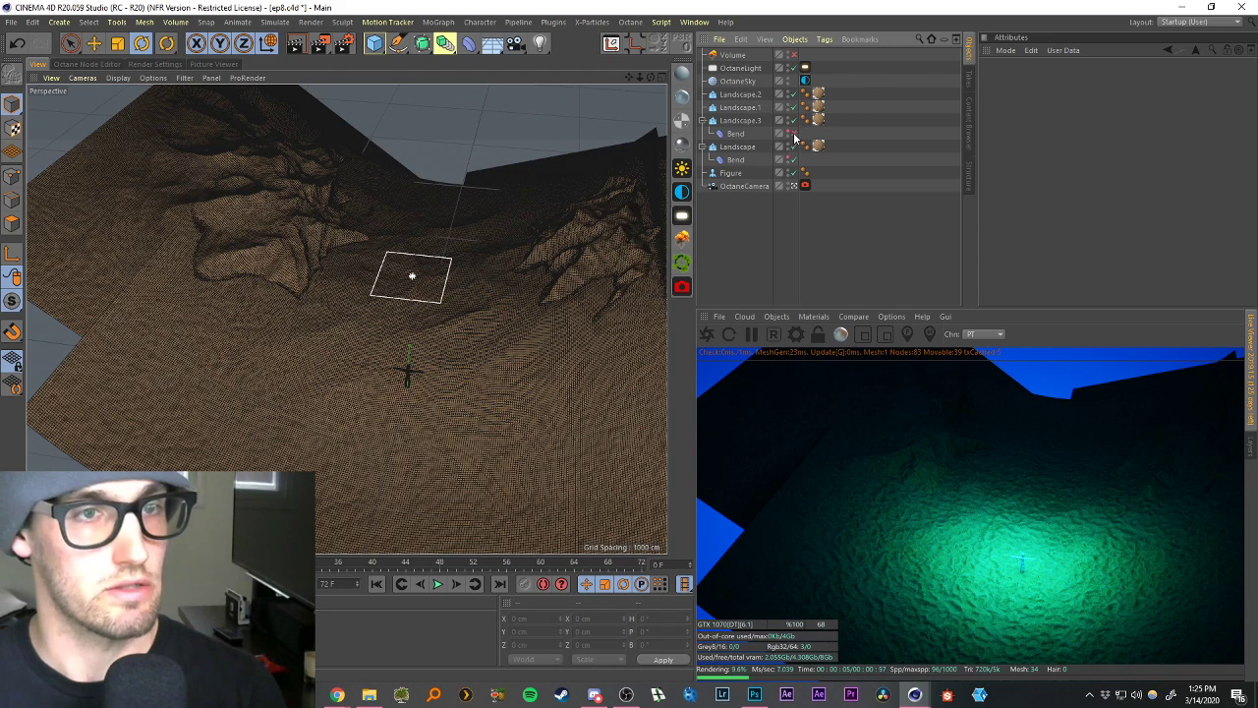
click(737, 121)
key(Delete)
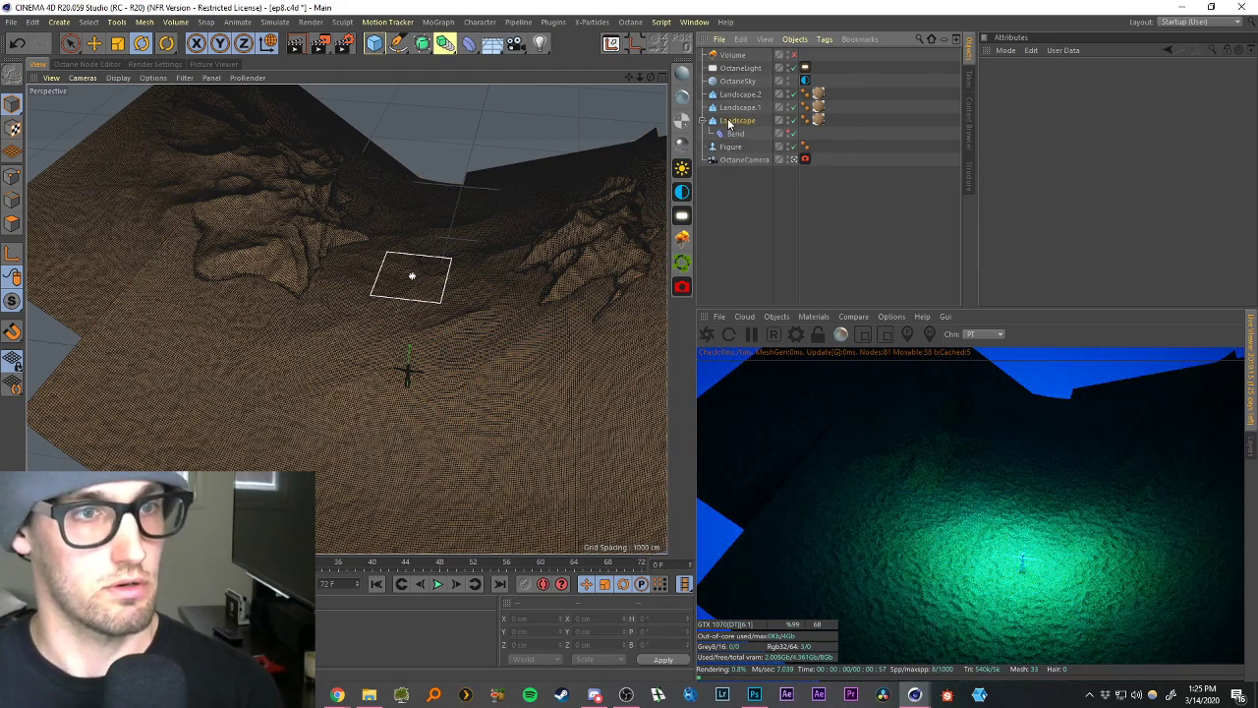
Disable the Bend deformer under the original Landscape and clear the selection.
click(735, 121)
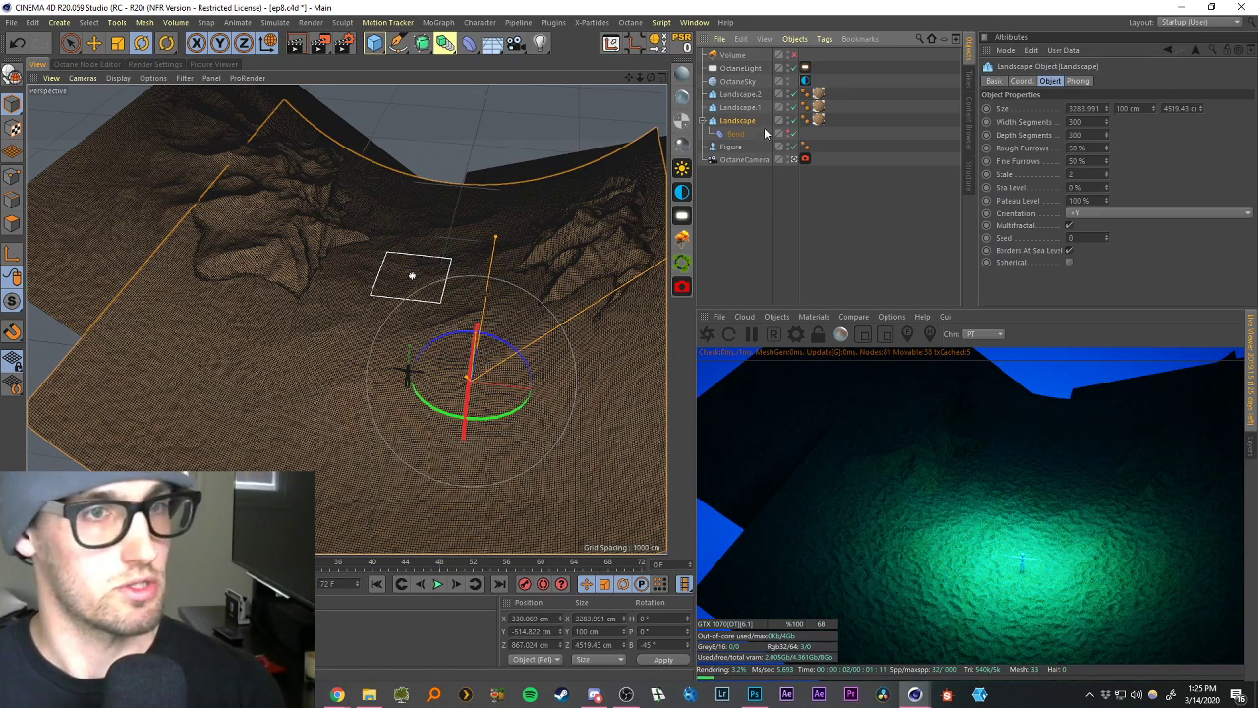
click(794, 133)
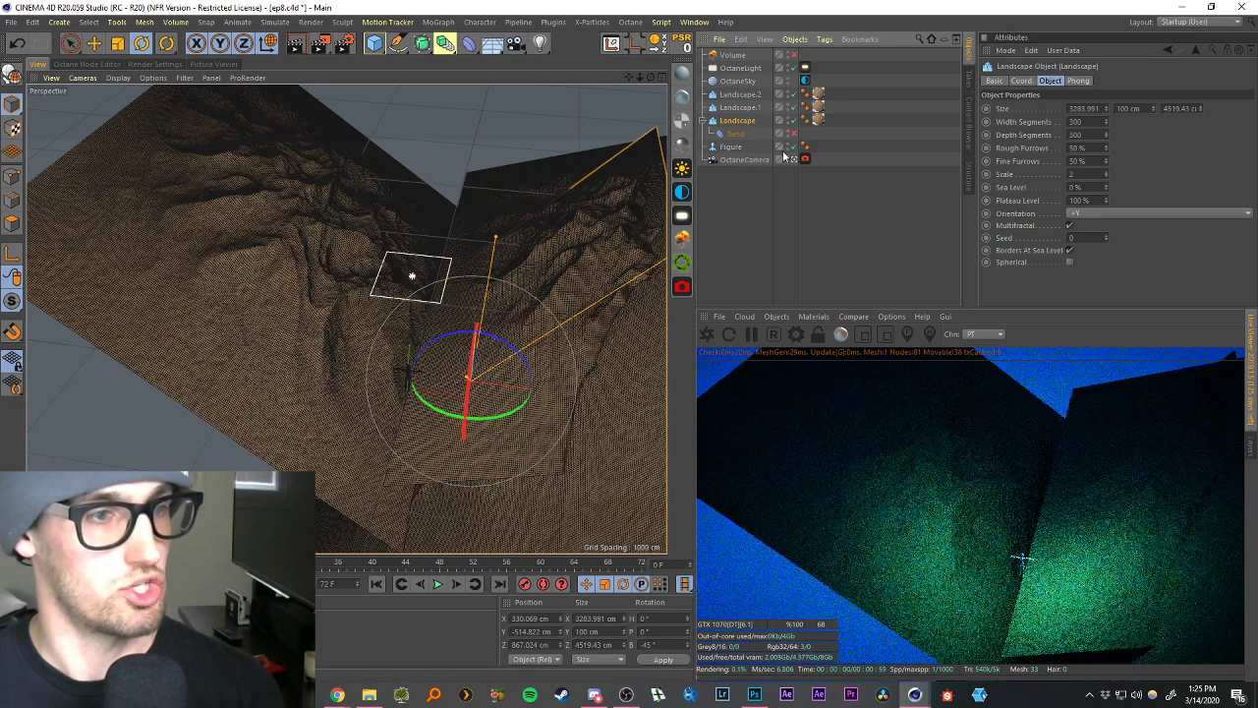
click(731, 191)
click(737, 135)
click(737, 185)
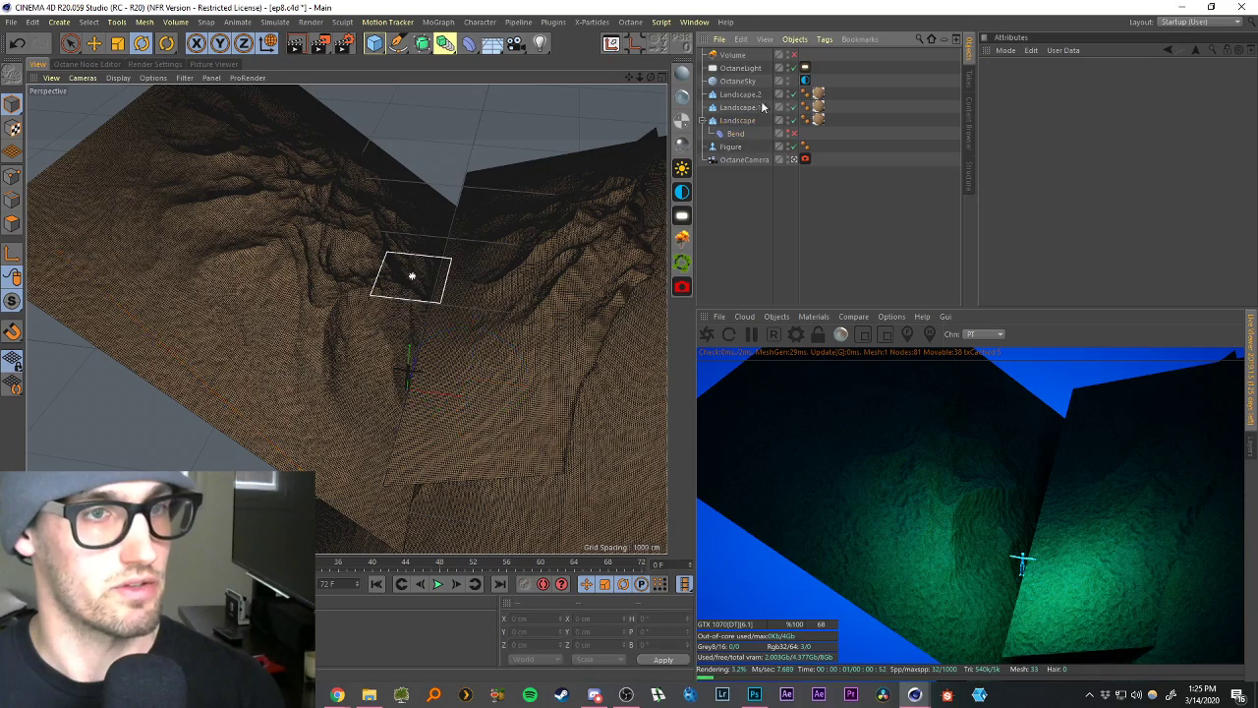
Disable Landscape.1 and Landscape.2 so only the flat Landscape remains under the figure, and select that Landscape.
drag(794, 107, 794, 94)
scroll(545, 421, up, 3)
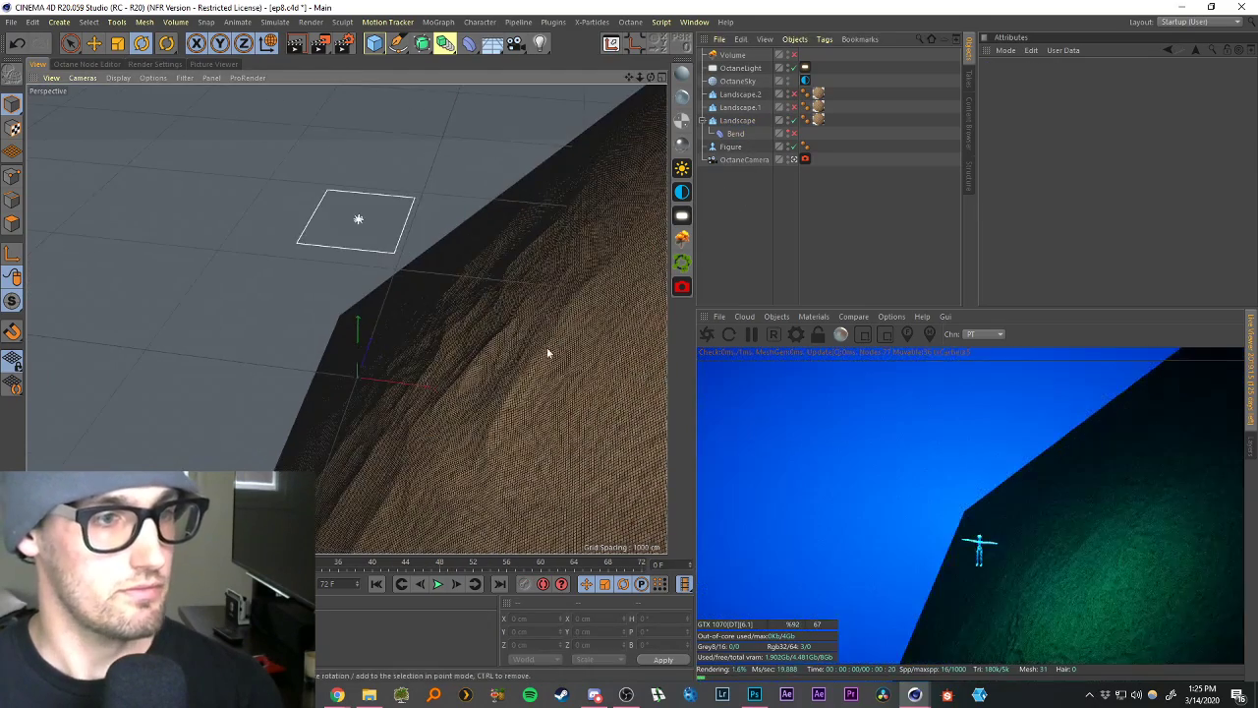
alt+drag(477, 356, 576, 340)
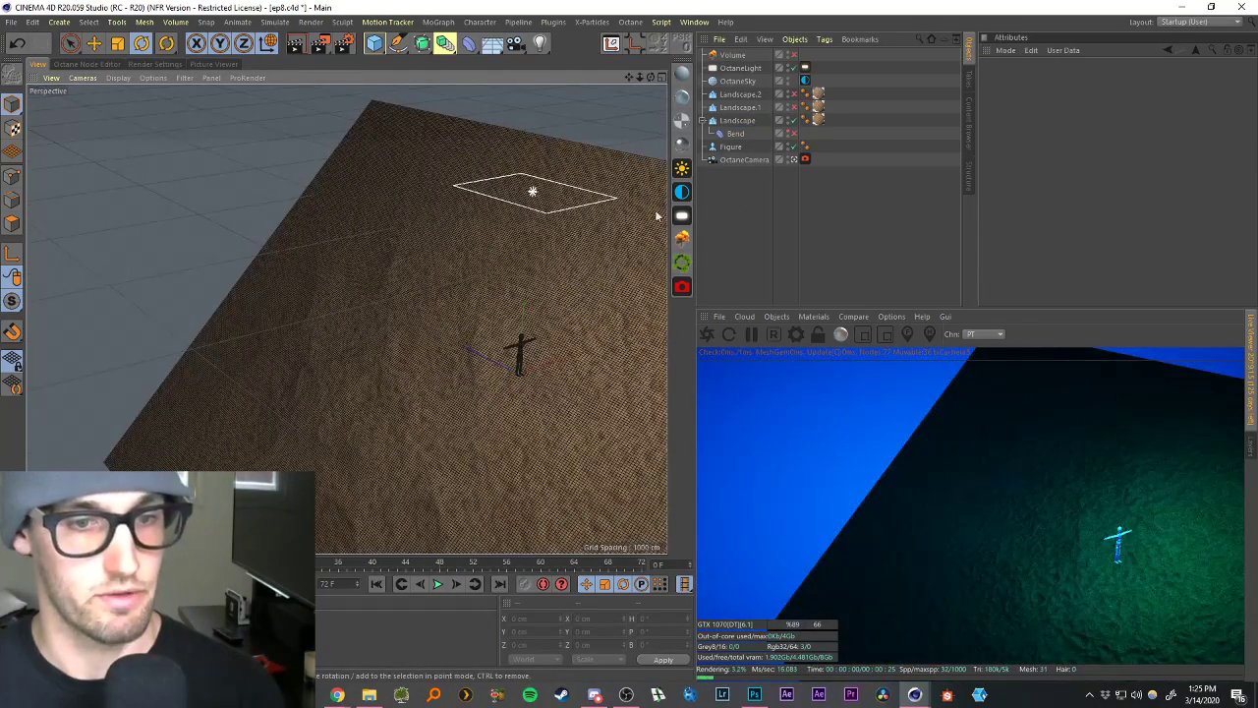
drag(630, 77, 570, 23)
alt+drag(449, 281, 488, 294)
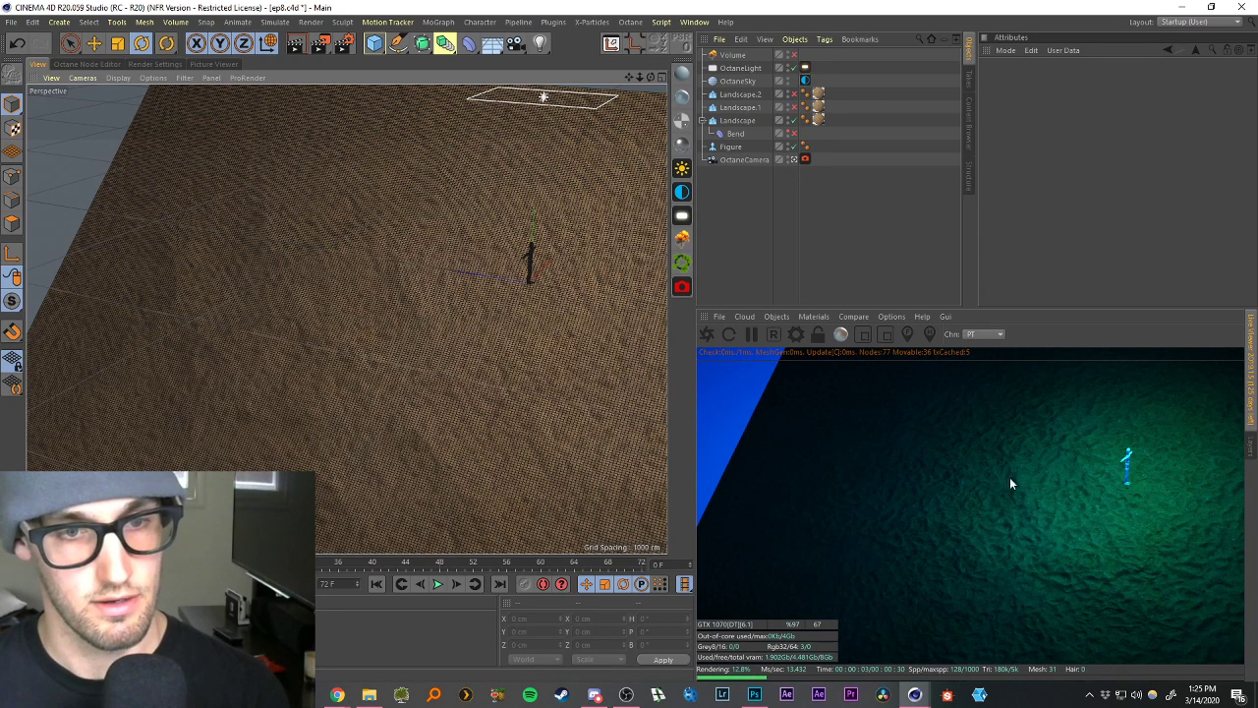
click(737, 119)
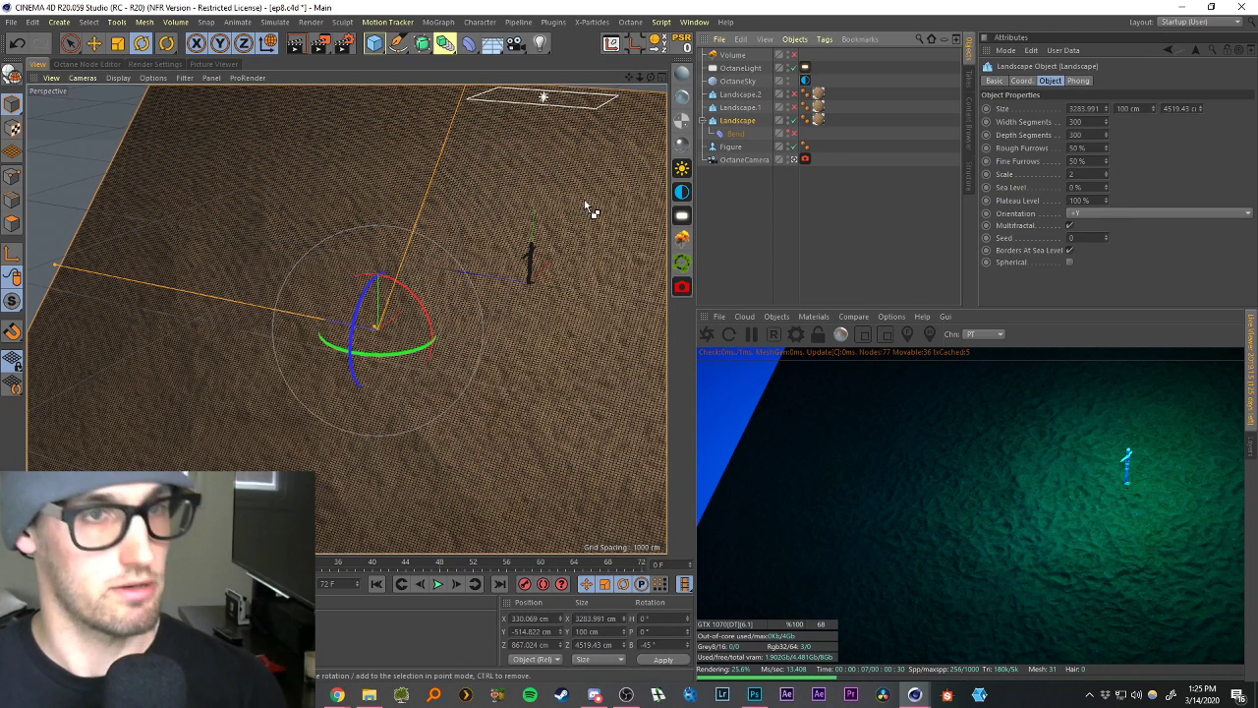
Try a duplicate of the Landscape with its Bend deformer, rotated to about -180.7° heading and 45° bank, and remove that copy.
key(ctrl+c)
key(ctrl+v)
click(751, 260)
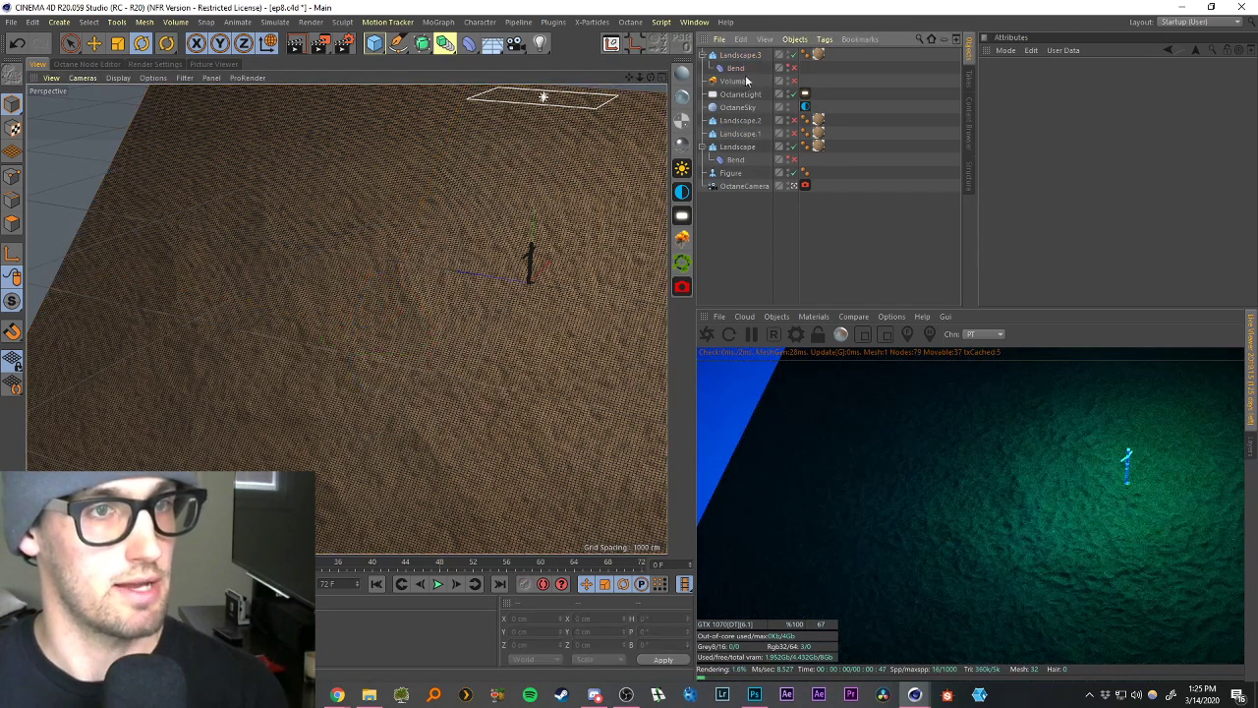
click(739, 55)
key(r)
drag(442, 282, 384, 304)
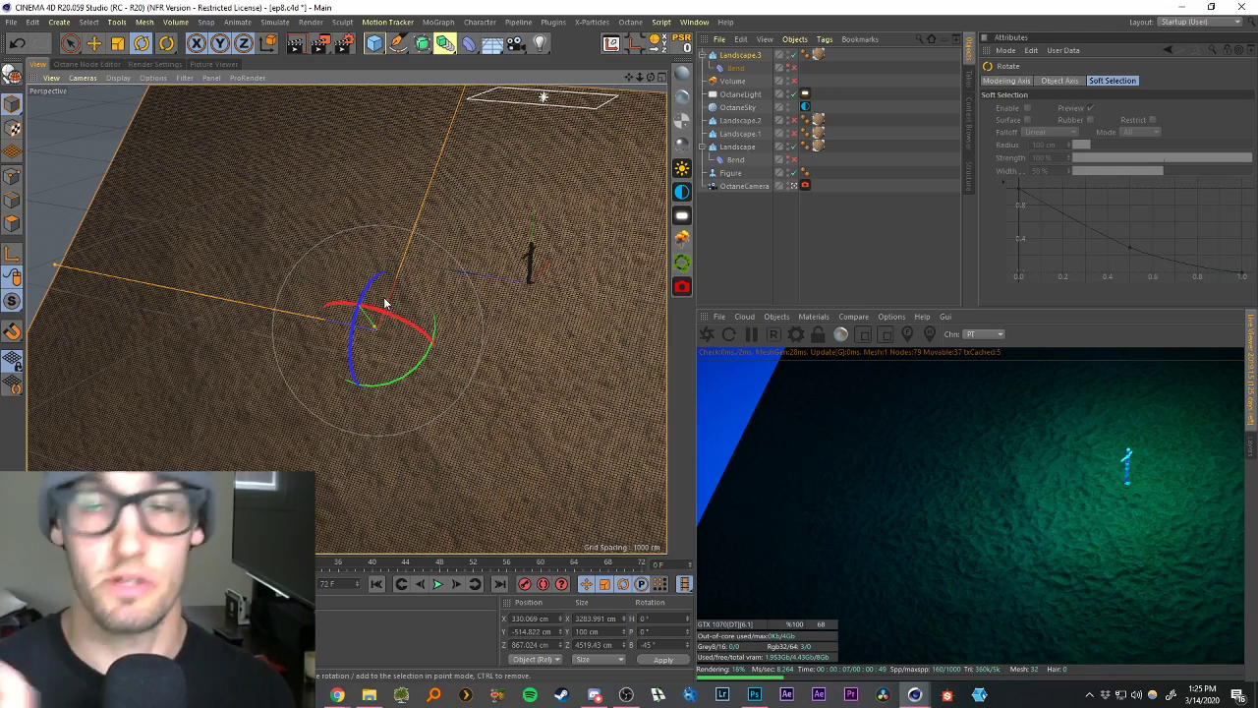
alt+drag(394, 291, 336, 292)
drag(383, 375, 366, 295)
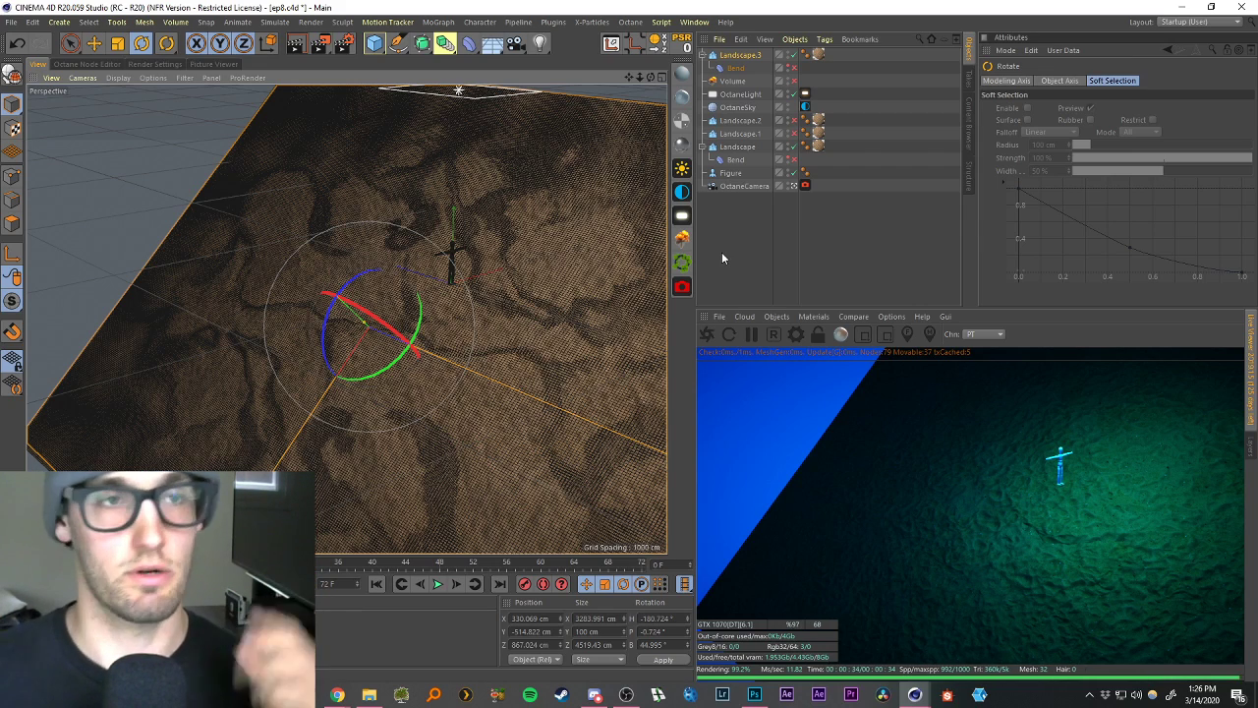
click(739, 59)
key(Delete)
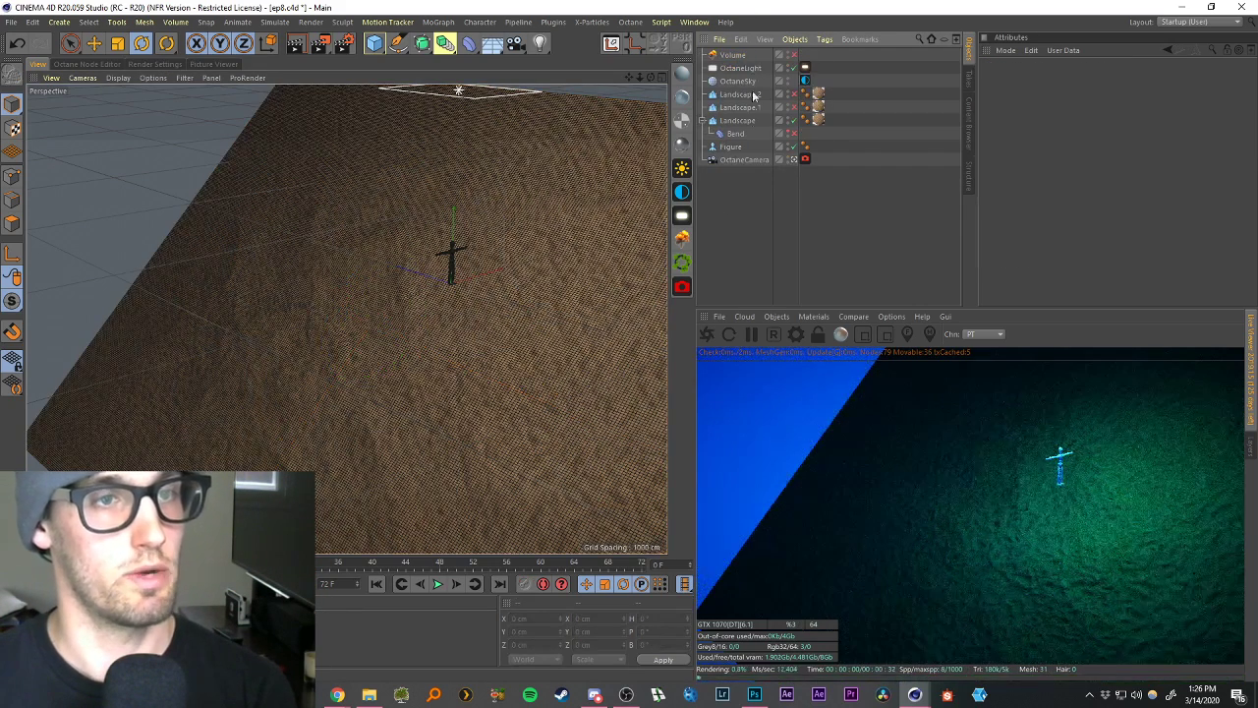
Re-enable the Bend deformer under the Landscape together with Landscape.1 and Landscape.2, leaving nothing selected.
click(732, 121)
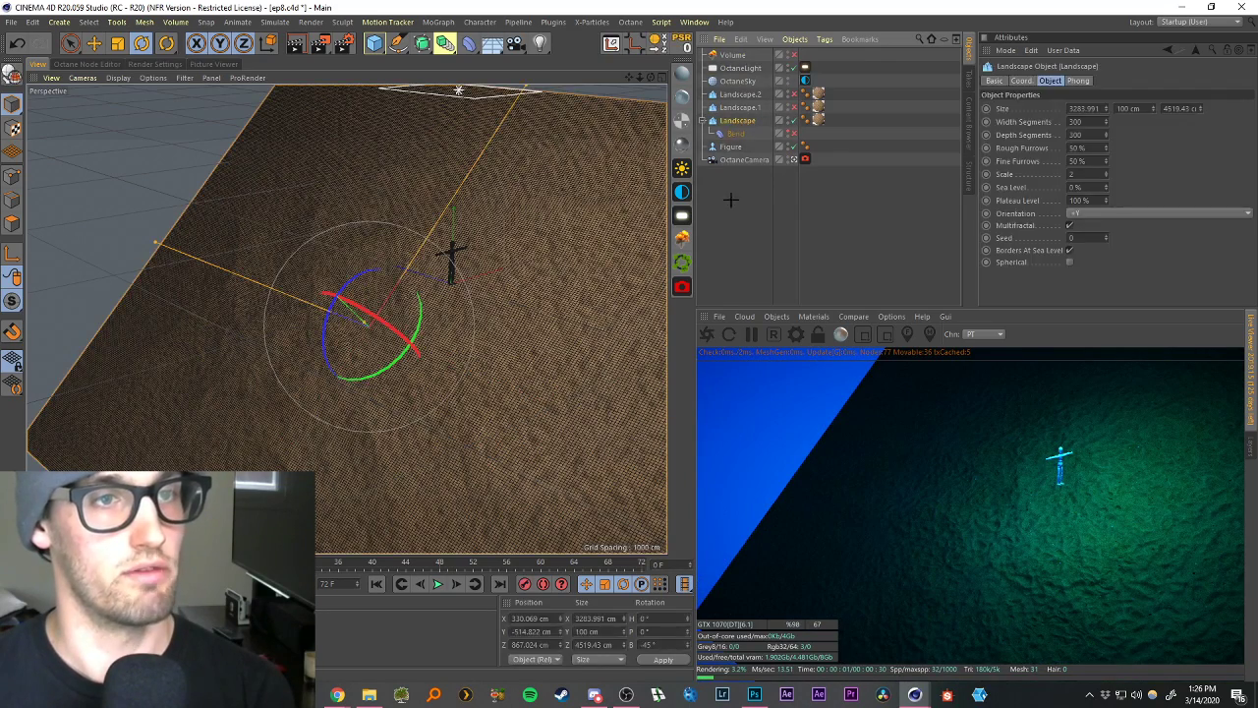
click(730, 200)
click(794, 133)
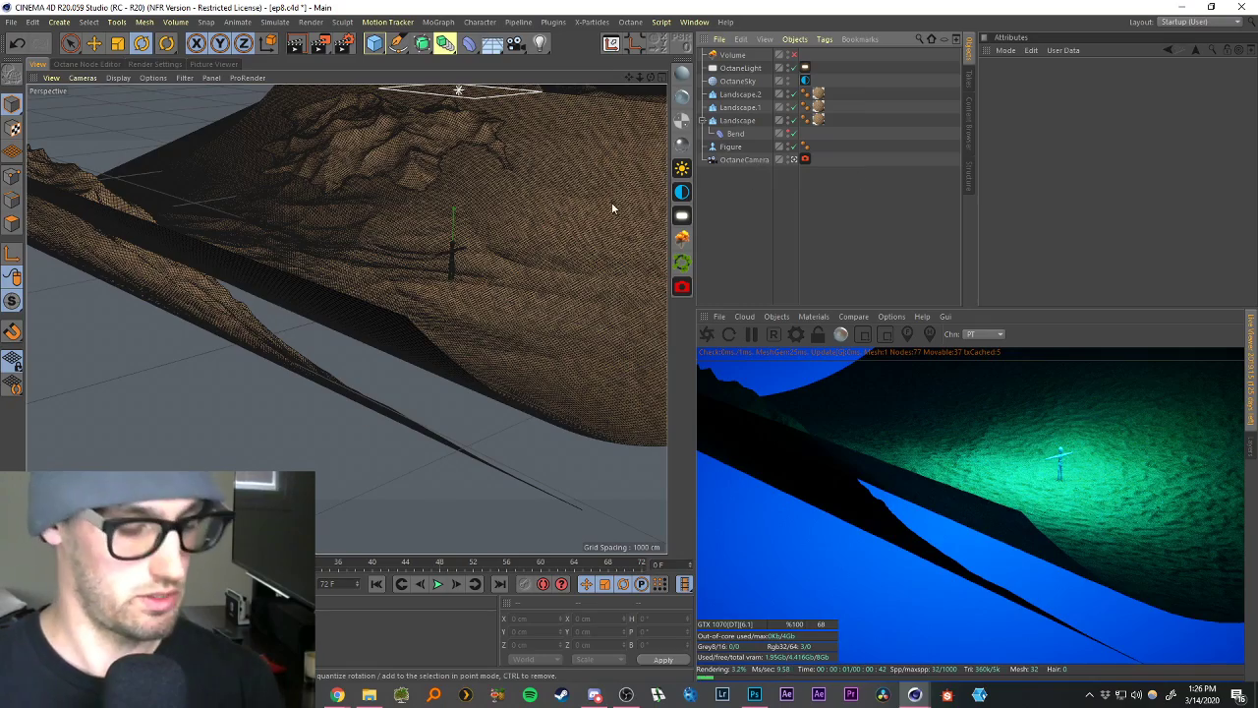
Inspect the combined terrain and the light falloff around the figure from above, both close up and far away.
alt+drag(456, 230, 462, 224)
alt+middle_drag(462, 224, 463, 225)
alt+drag(463, 230, 651, 230)
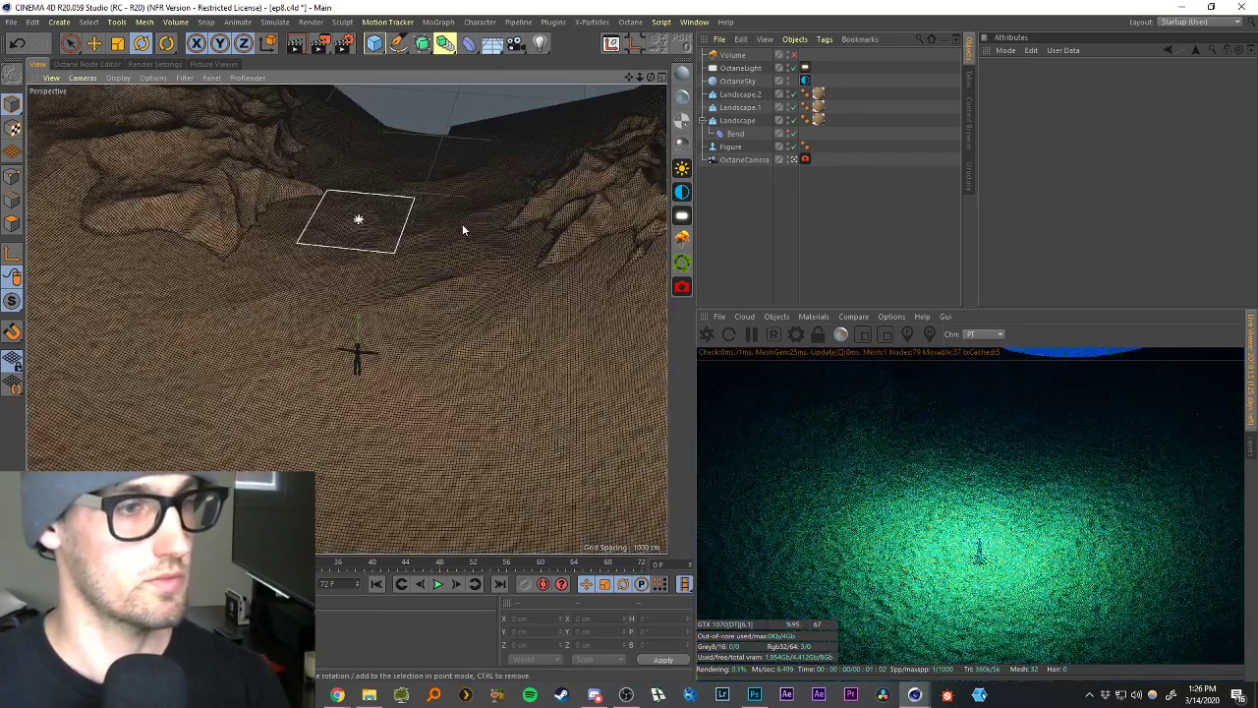
alt+right_drag(651, 230, 532, 287)
scroll(521, 304, down, 3)
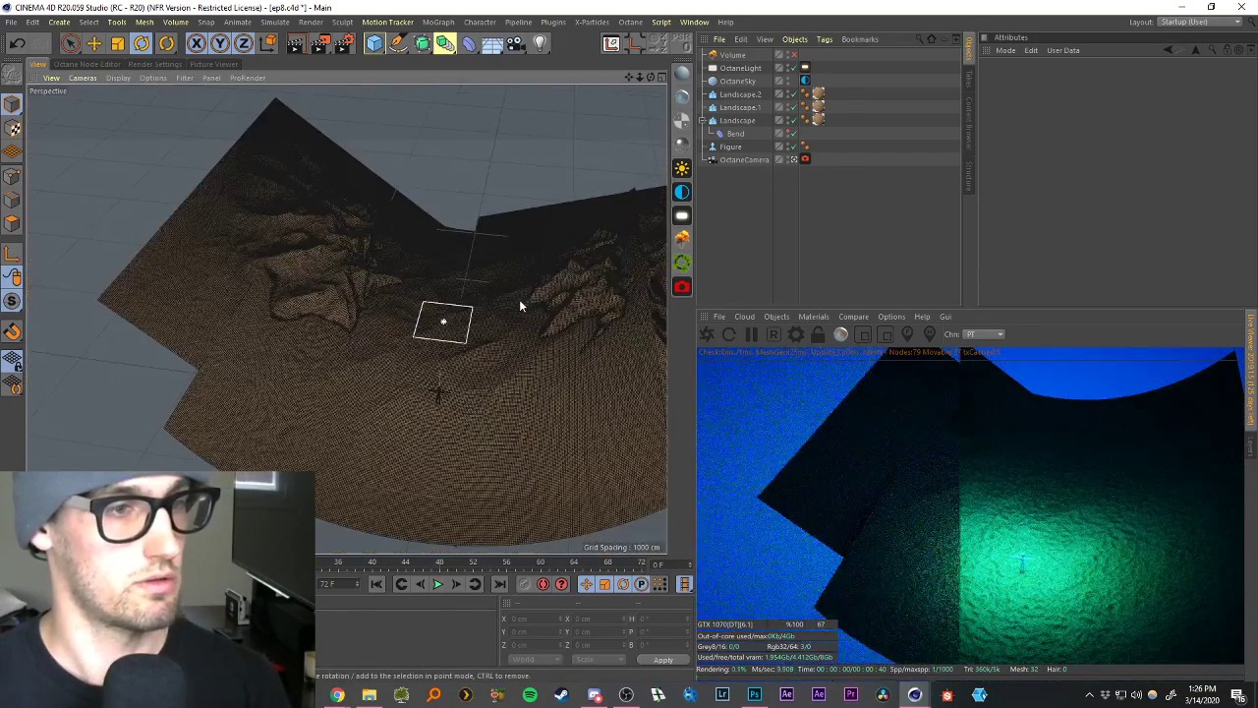
scroll(521, 304, up, 2)
scroll(520, 304, up, 2)
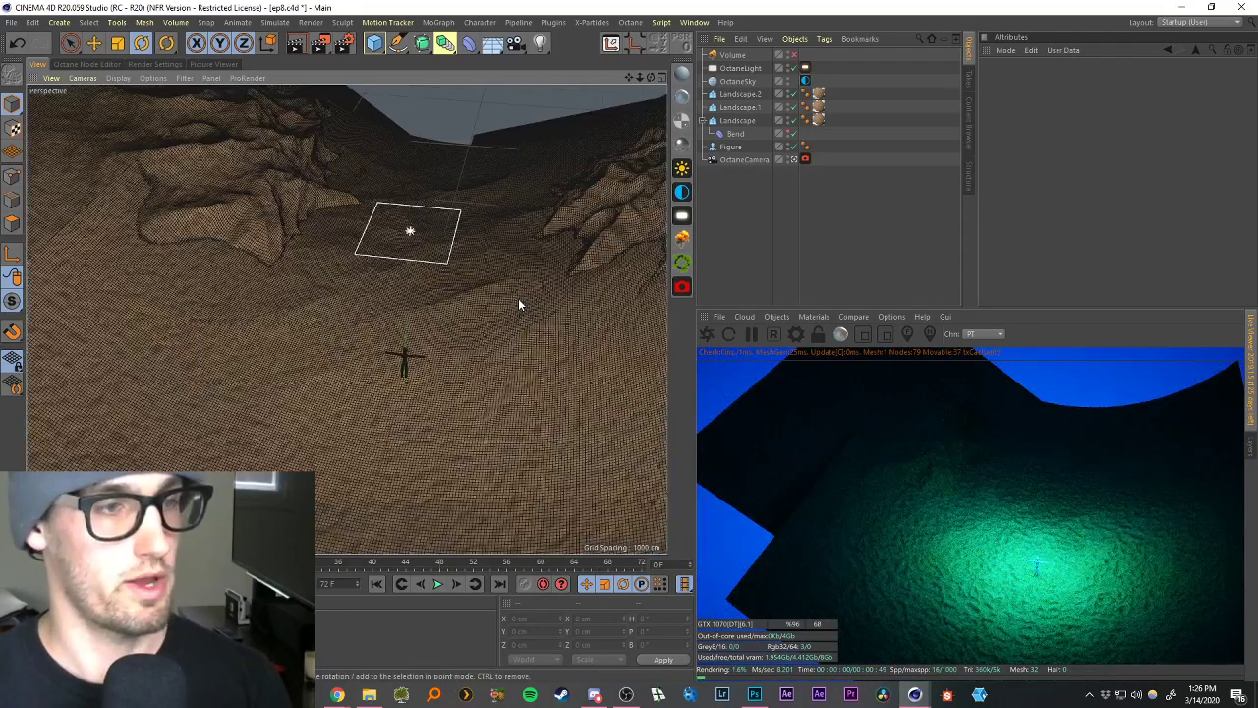
scroll(520, 304, down, 3)
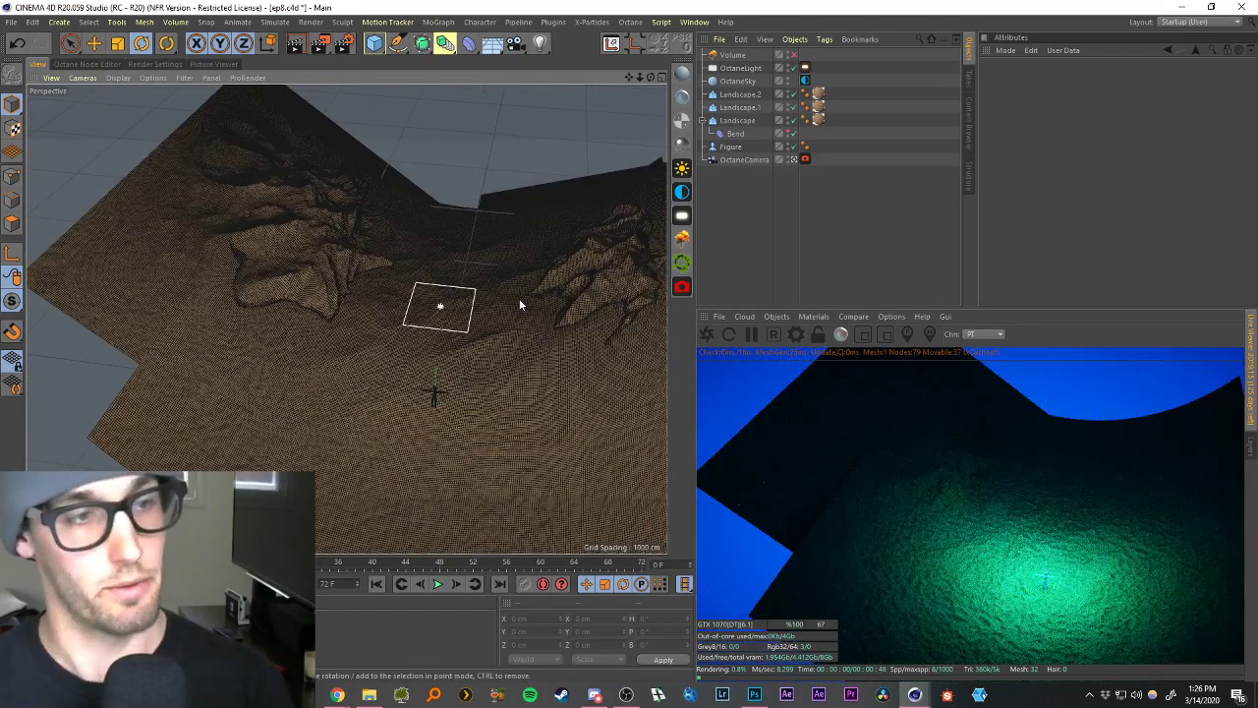
scroll(519, 305, up, 2)
scroll(520, 303, up, 2)
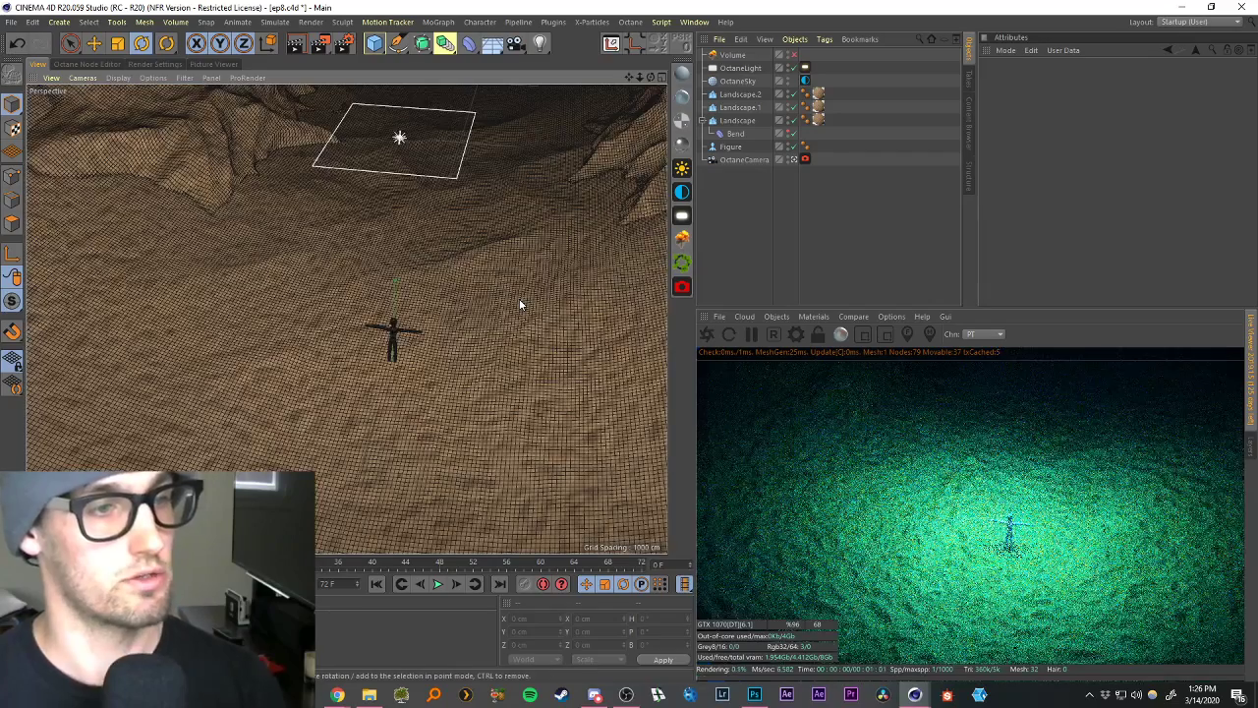
scroll(519, 304, down, 3)
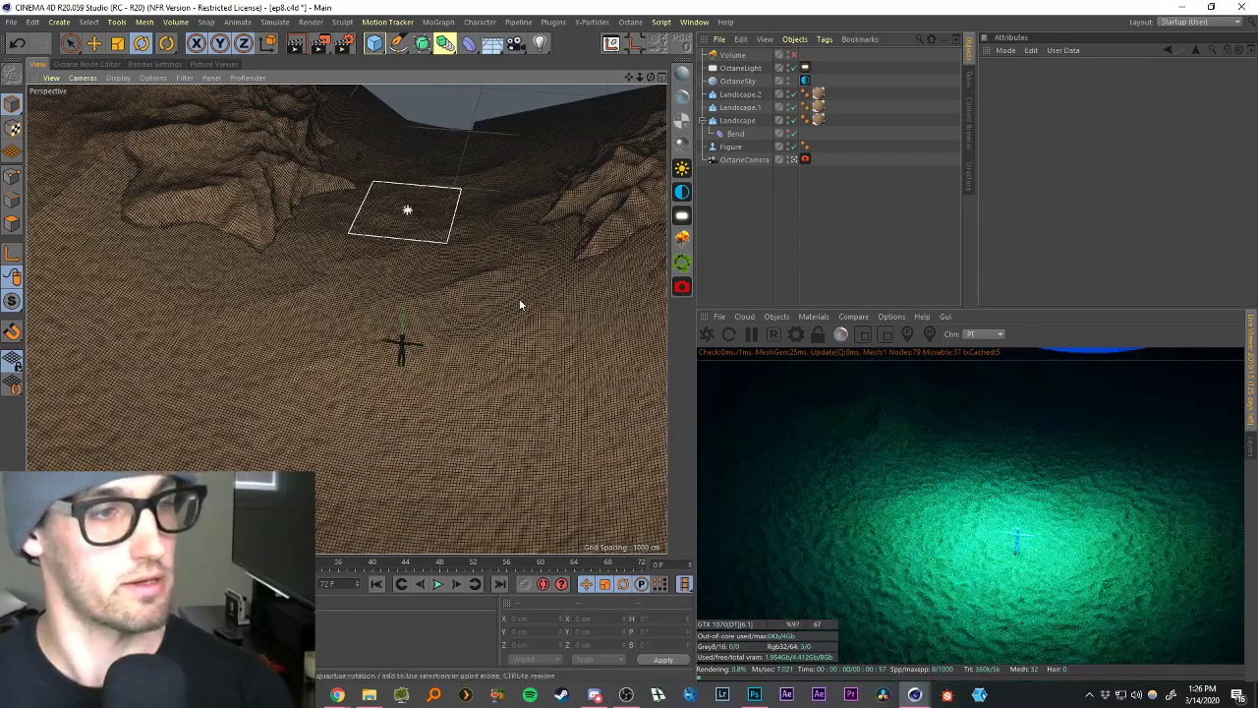
scroll(520, 305, down, 4)
Undo the view changes back to the low front-on view of the figure standing between the hills.
key(ctrl+shift+z)
key(ctrl+shift+z)
key(ctrl+shift+z)
key(ctrl+shift+z)
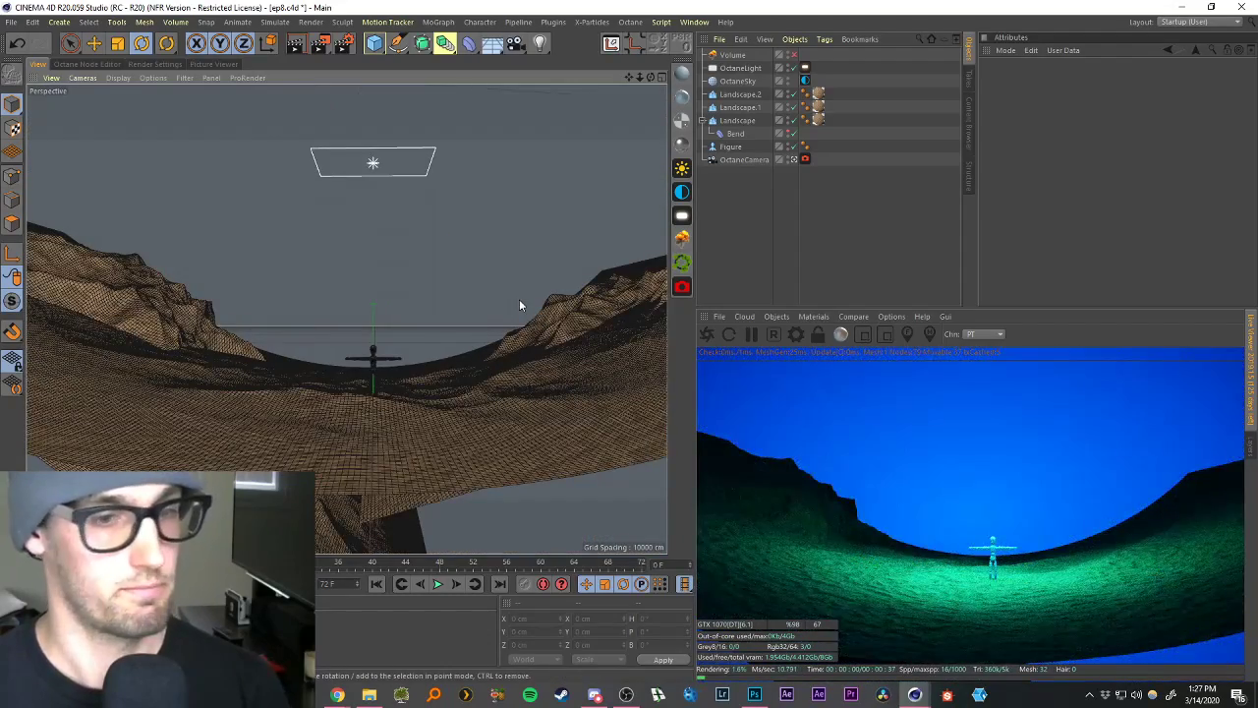
key(ctrl+shift+z)
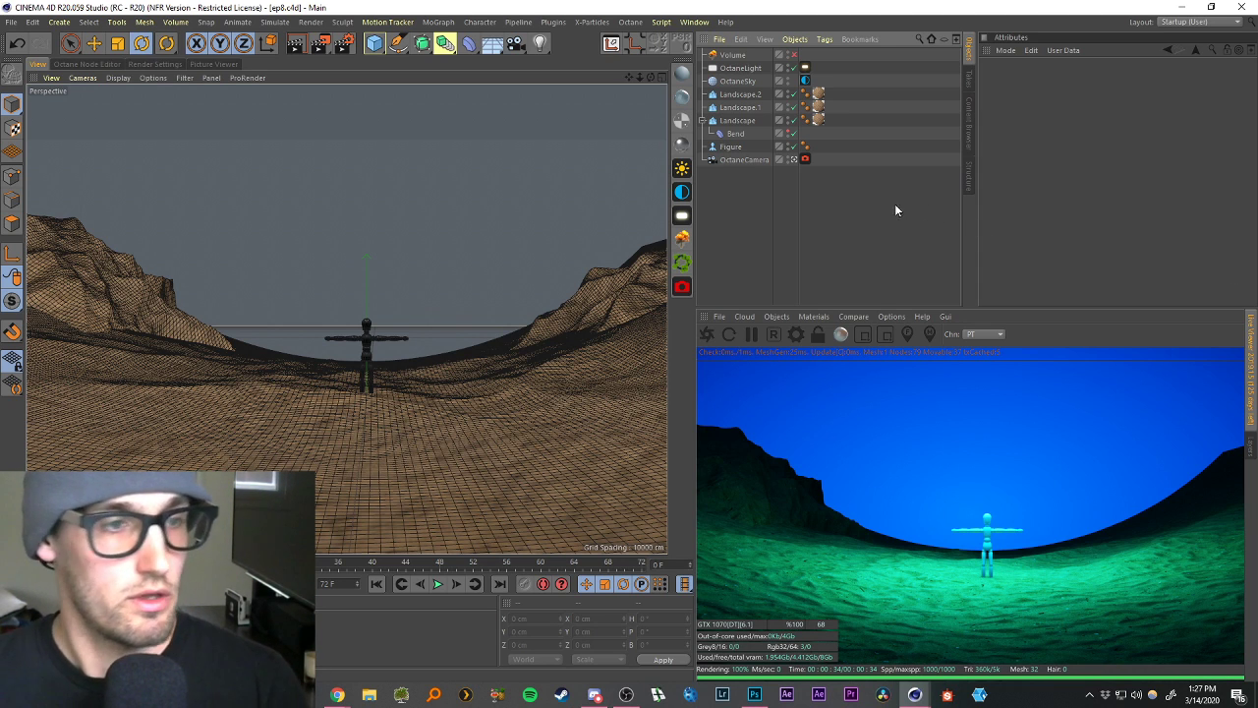
Enable the fog Volume and hide its display in the viewport.
click(792, 55)
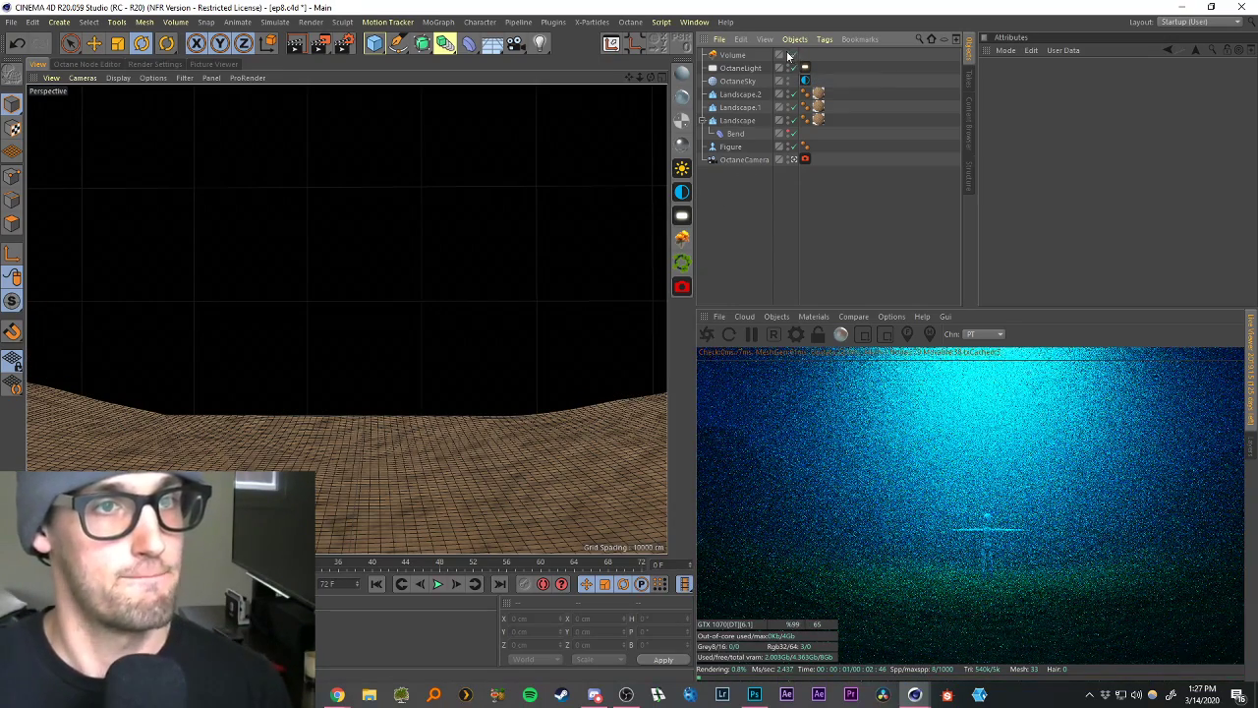
click(787, 52)
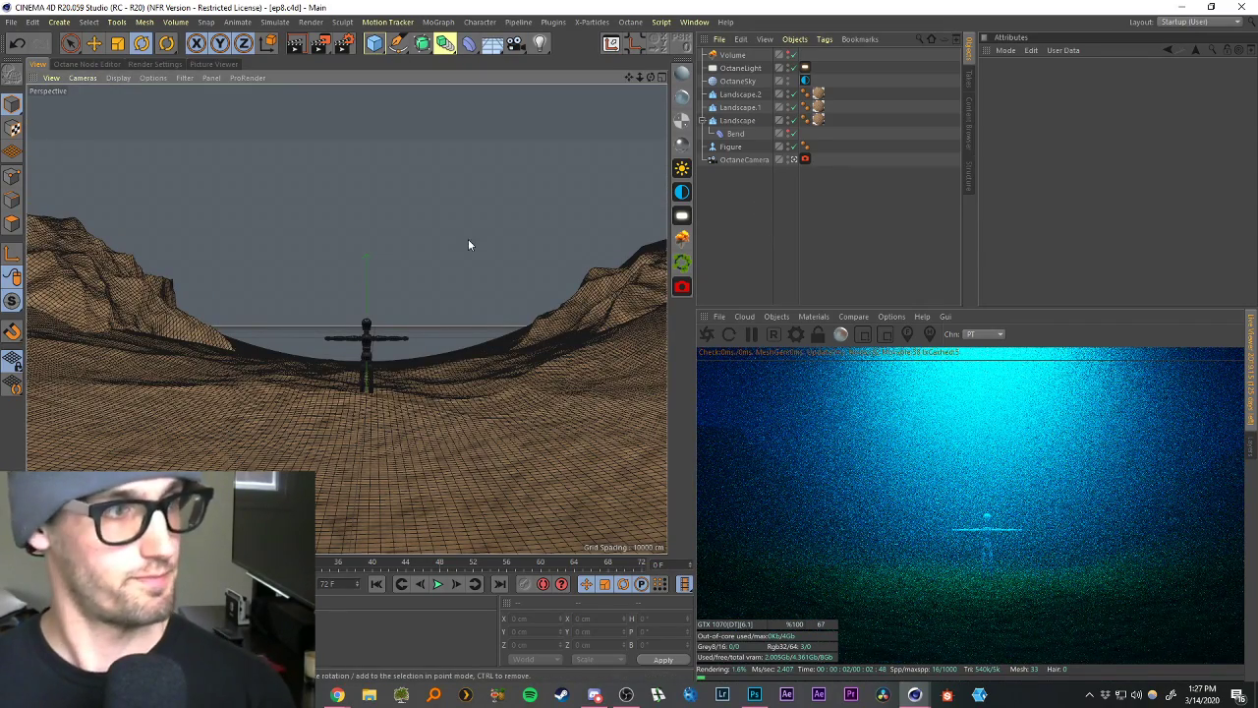
Move the OctaneCamera closer to the figure, to about Z -1434 cm, and clear the selection.
click(735, 160)
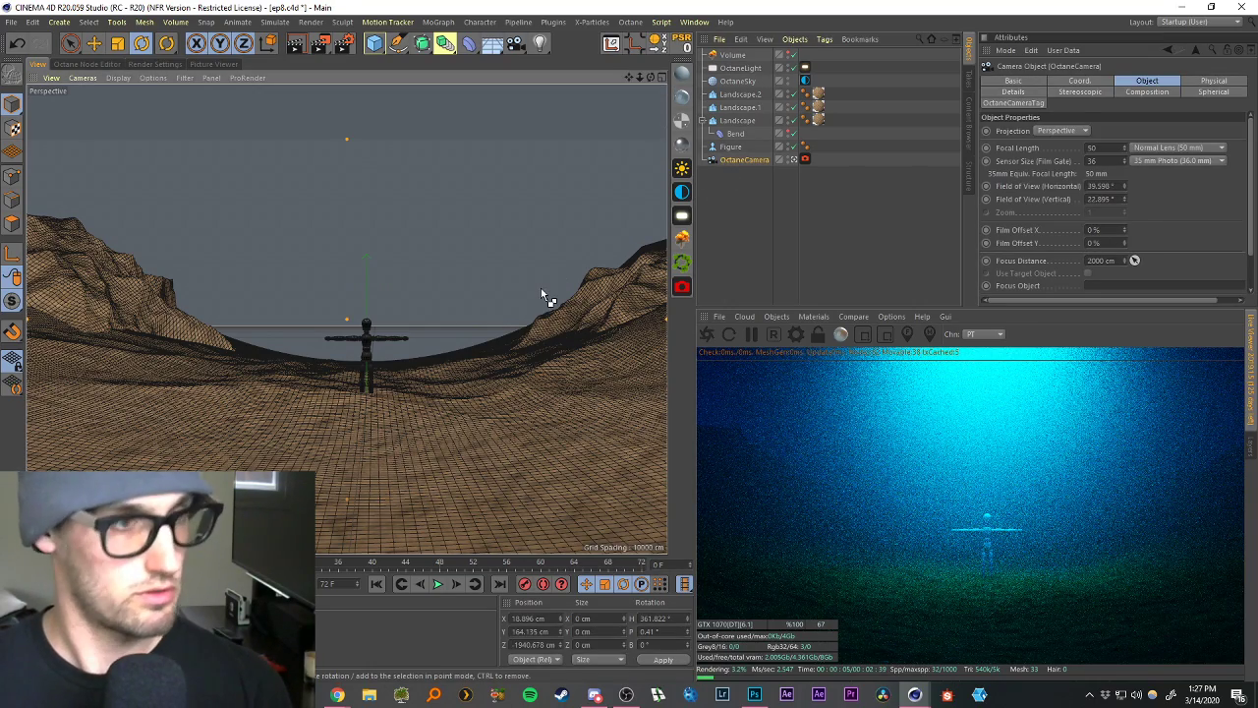
scroll(542, 293, up, 3)
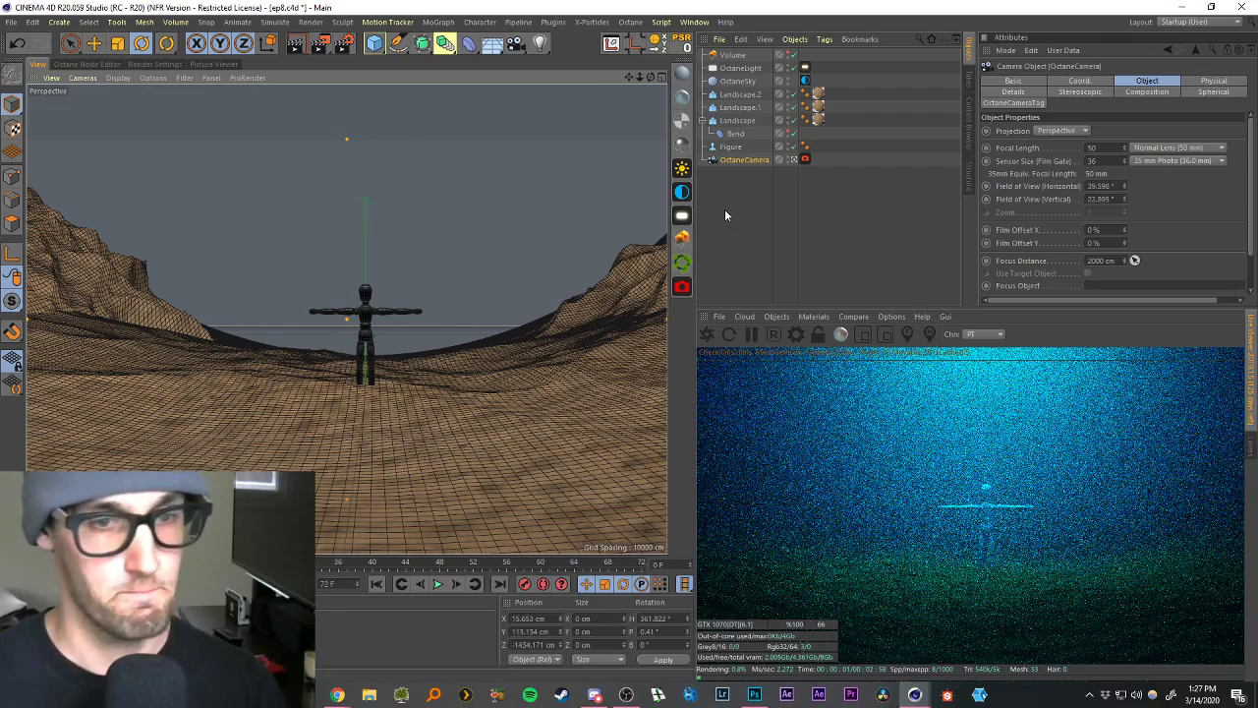
click(724, 209)
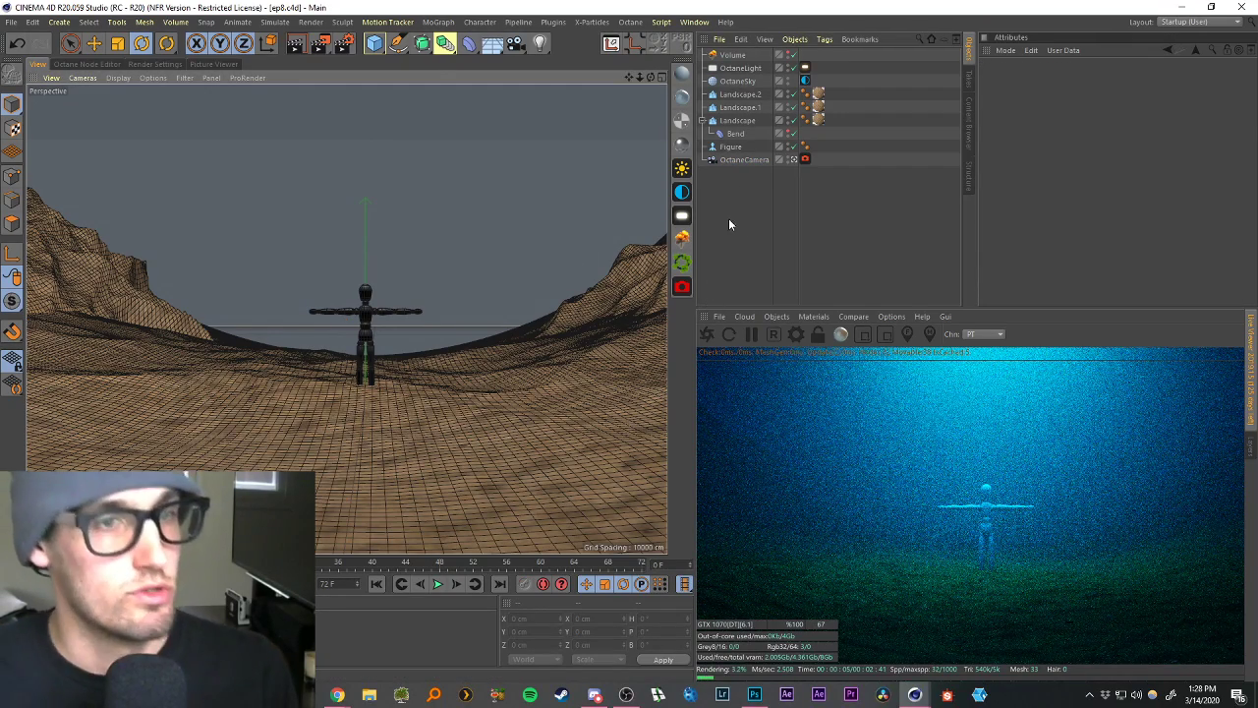
Copy the stone castle model from Aset_castle_structure_S_scnv2_LOD0.c4d into ep8.c4d, and disable the fog Volume.
click(690, 22)
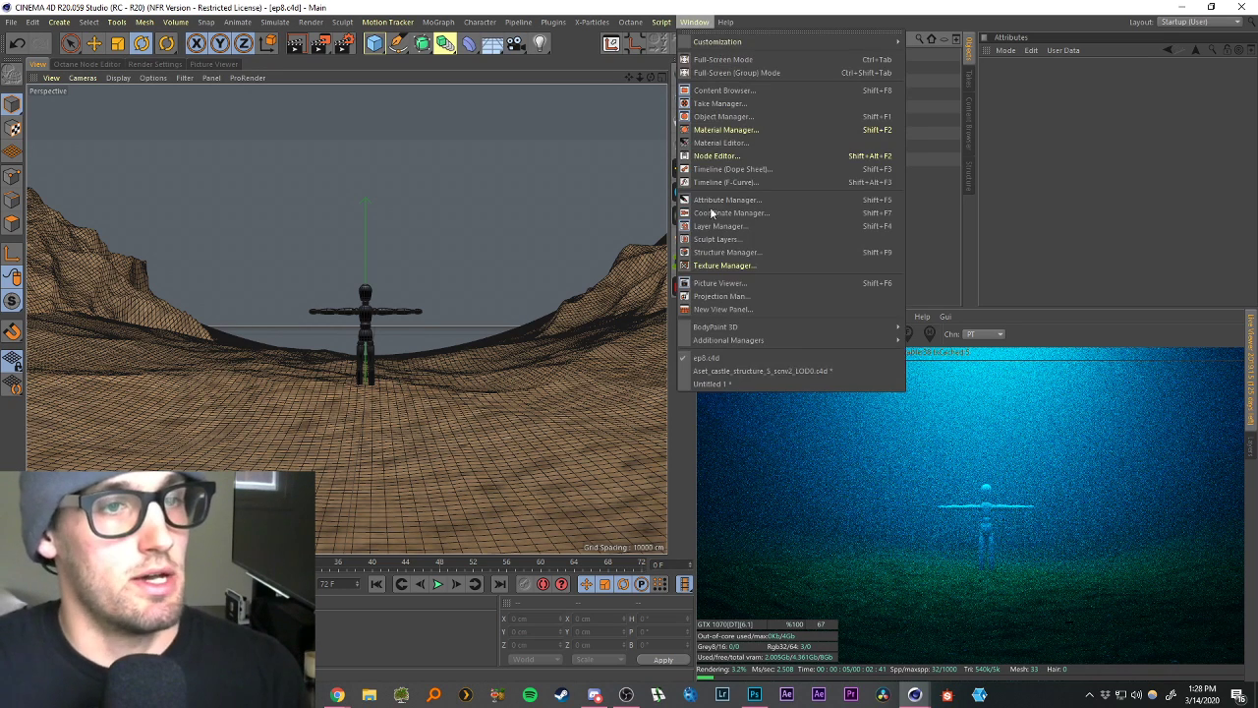
click(713, 377)
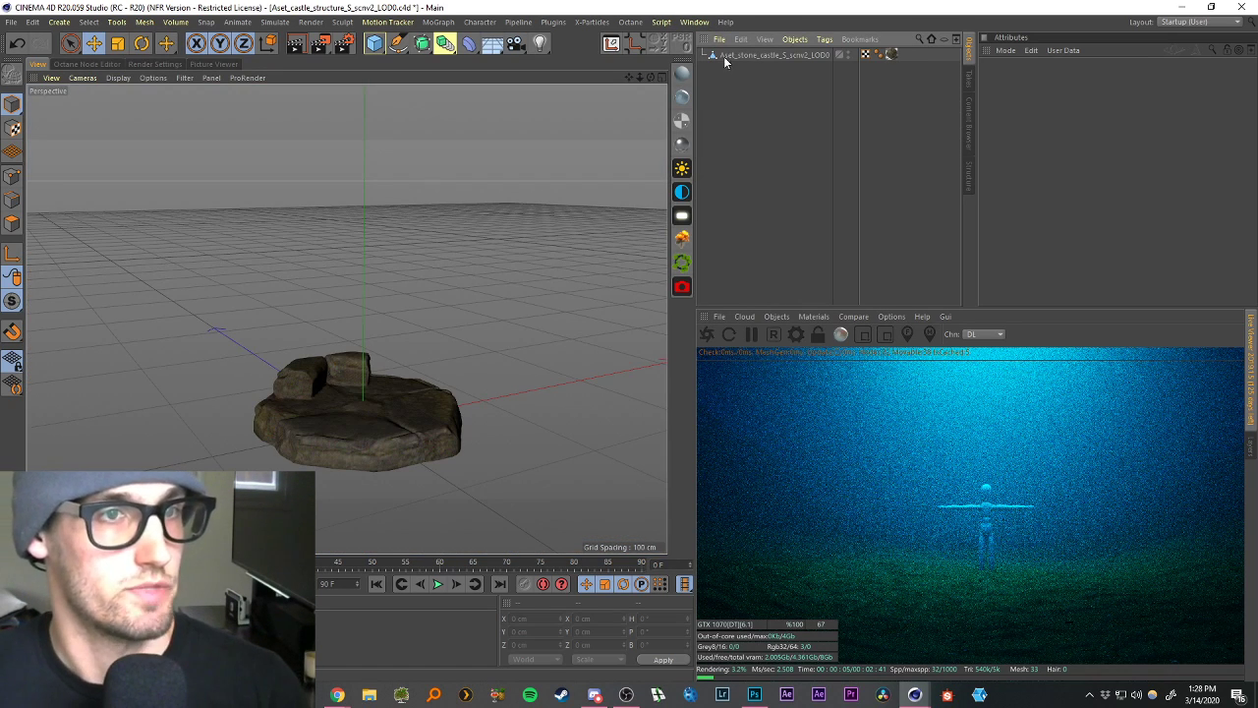
click(729, 56)
click(694, 22)
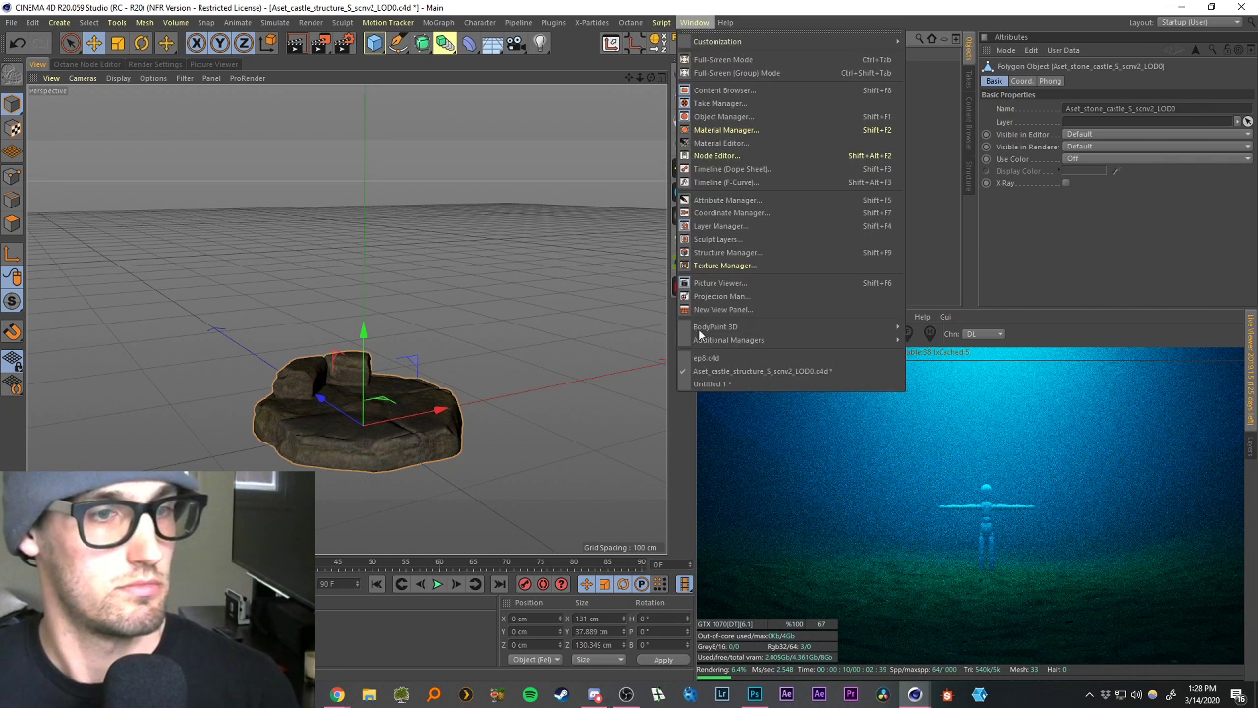
click(707, 358)
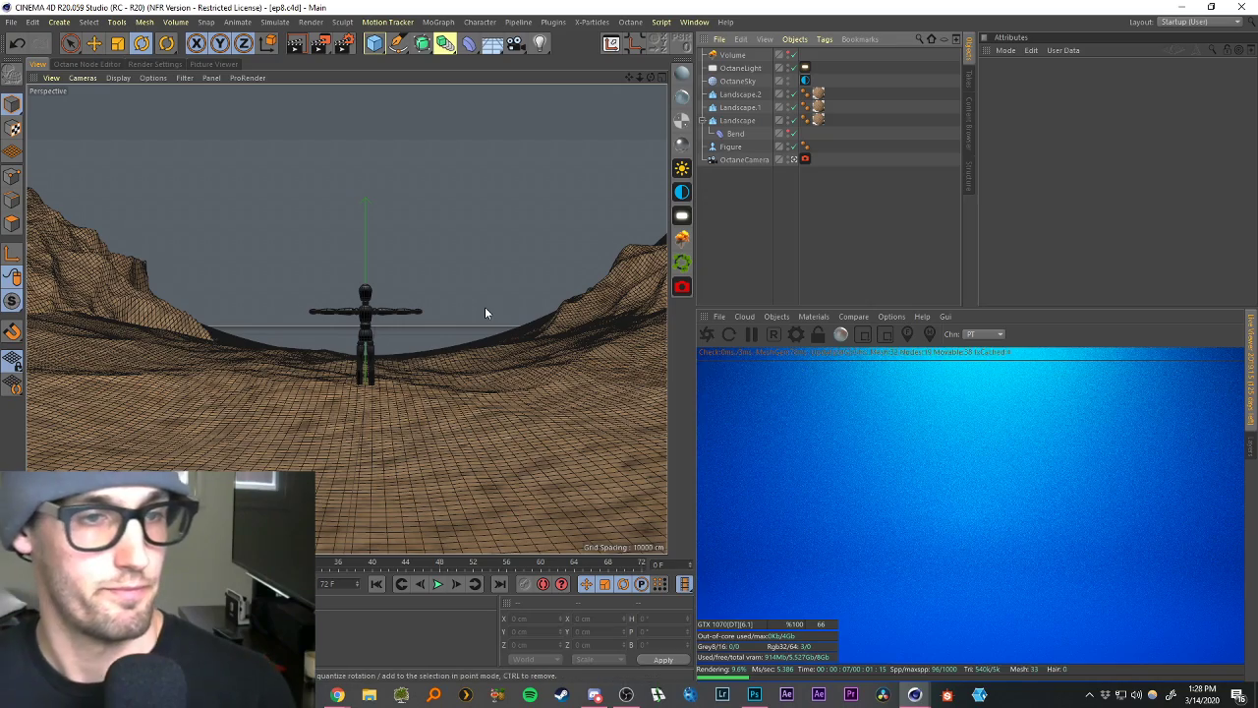
click(795, 55)
key(ctrl+v)
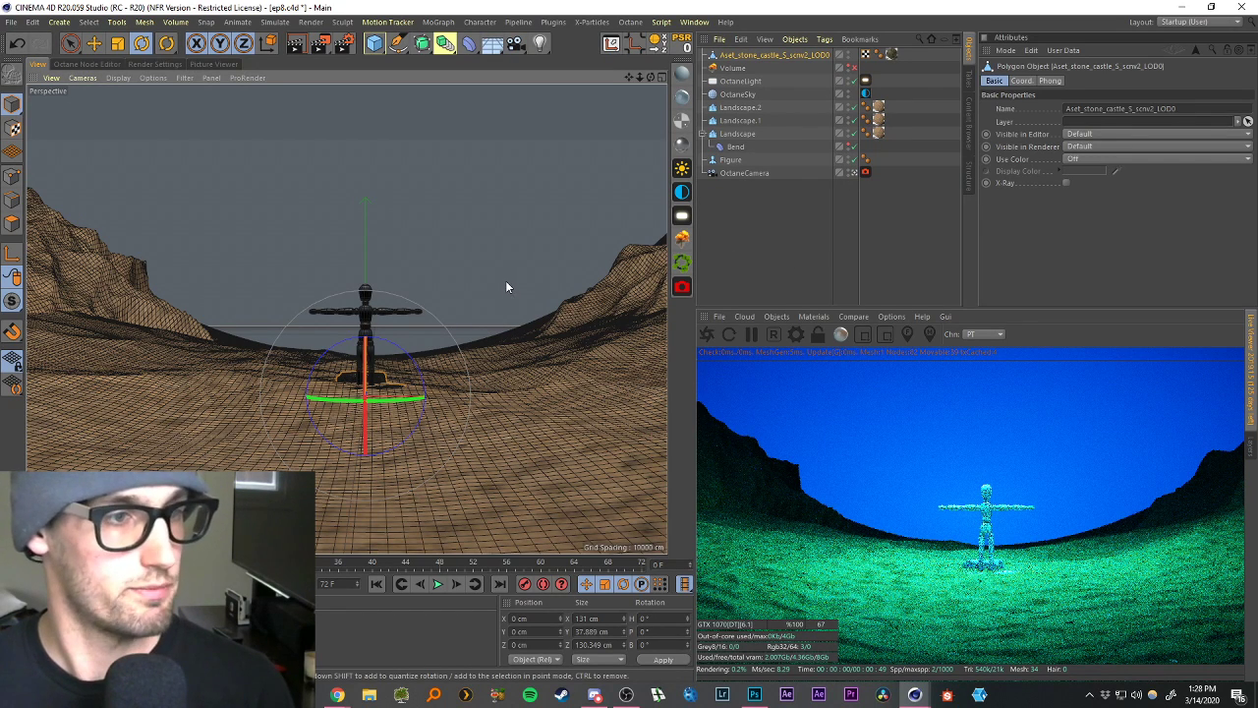
Leave the OctaneCamera view, raise the stone slab under the figure's feet to about Y 12 cm, and restart the live render.
click(854, 173)
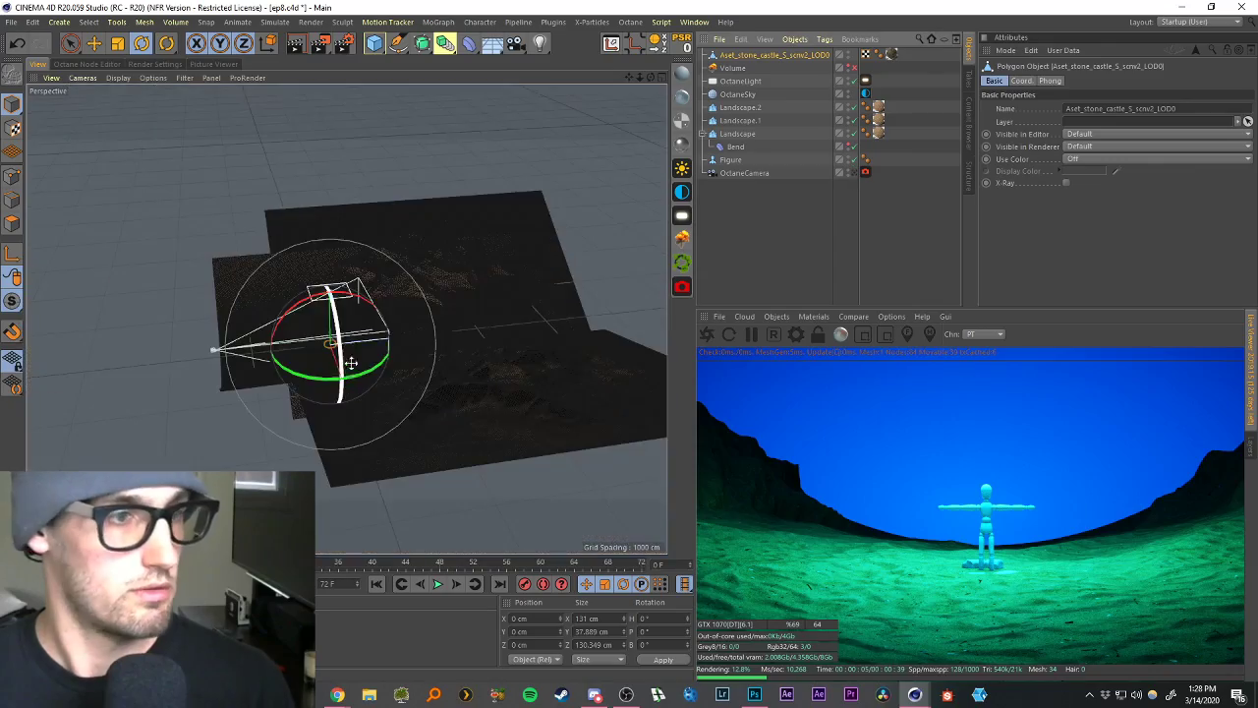
key(s)
alt+drag(296, 324, 442, 221)
key(e)
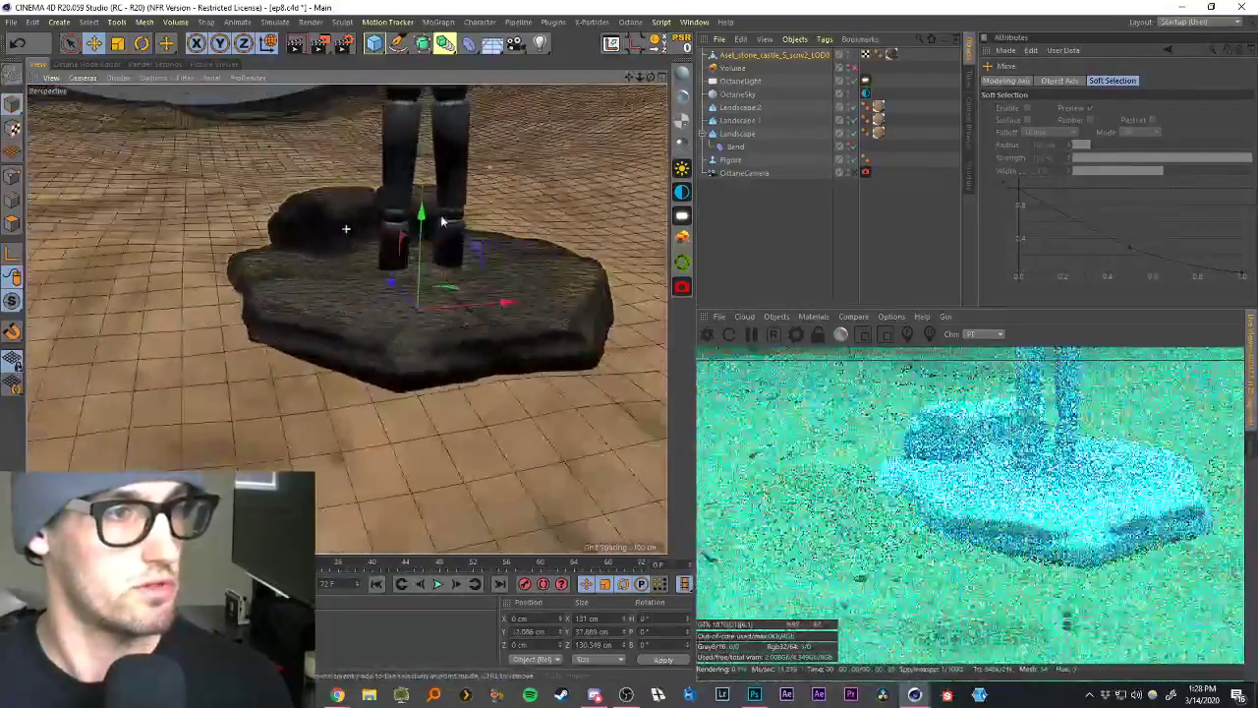
drag(627, 79, 599, 121)
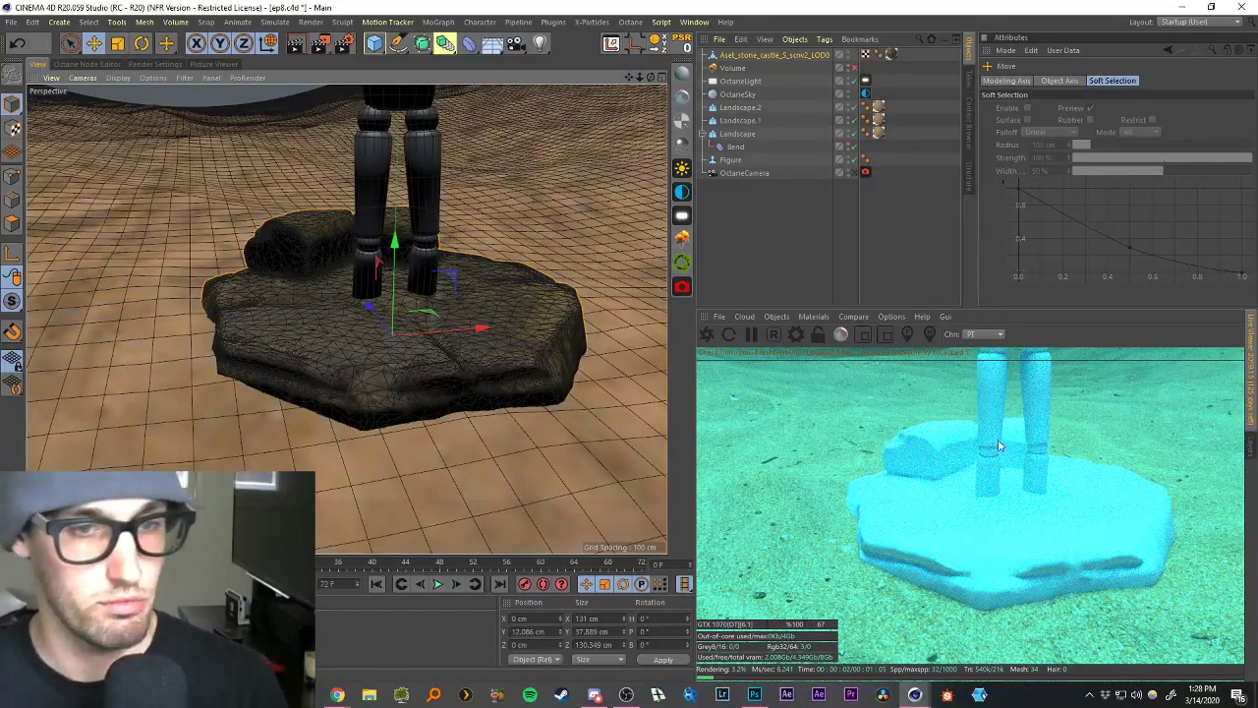
click(708, 334)
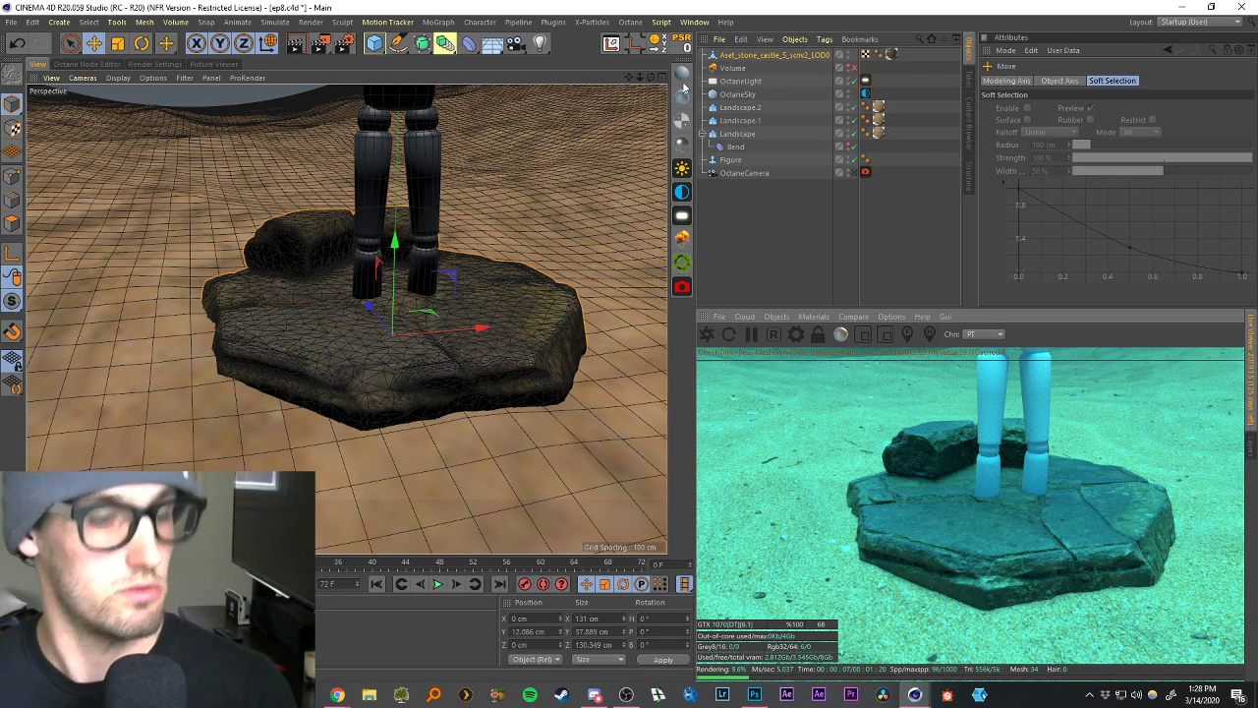
Scale the stone slab up to about 173 cm wide and lower it to about Y 8 cm.
key(t)
drag(324, 254, 517, 251)
key(e)
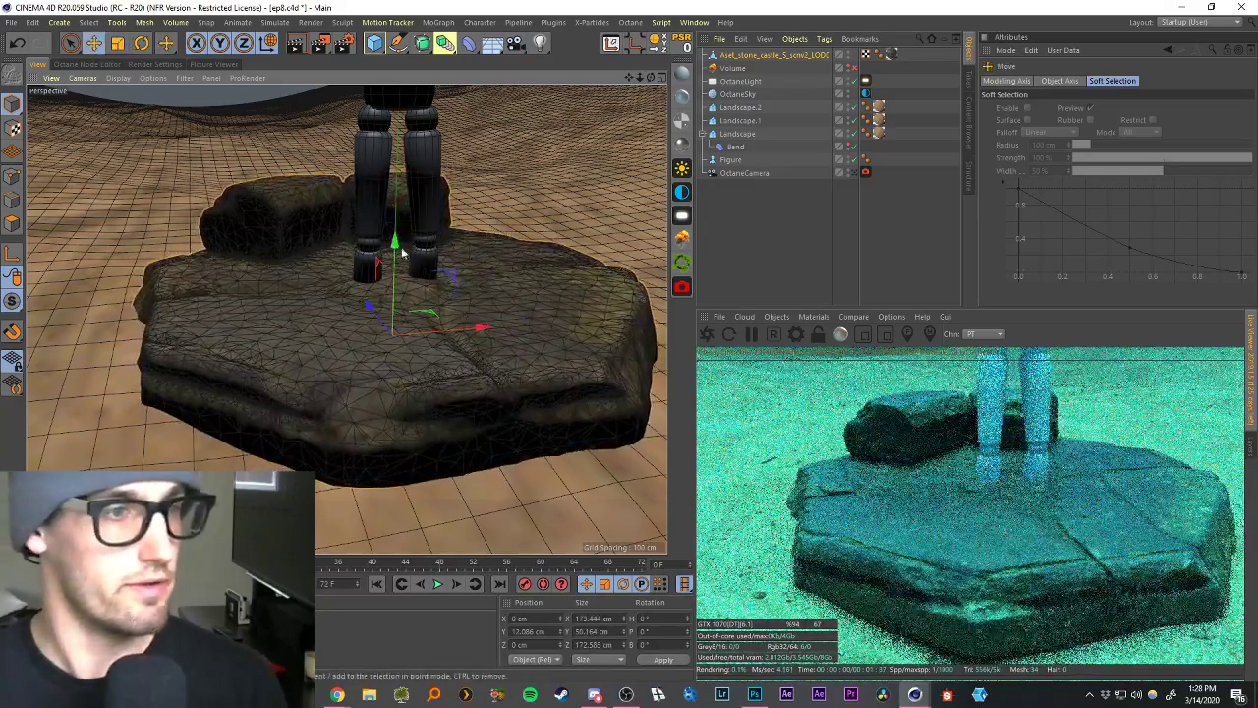
drag(396, 253, 402, 273)
click(739, 218)
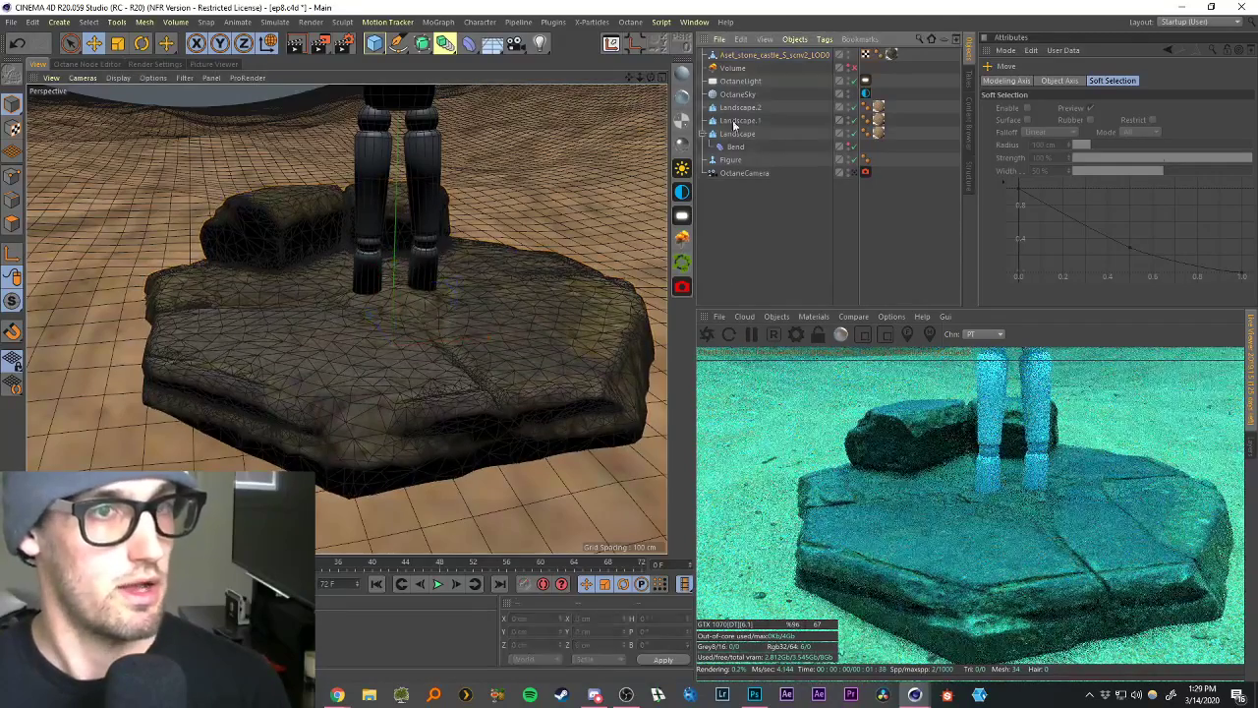
Duplicate the stone slab, raise the copy to about Y 27 cm and shrink it to about 154 cm wide.
click(737, 58)
key(ctrl+c)
key(ctrl+v)
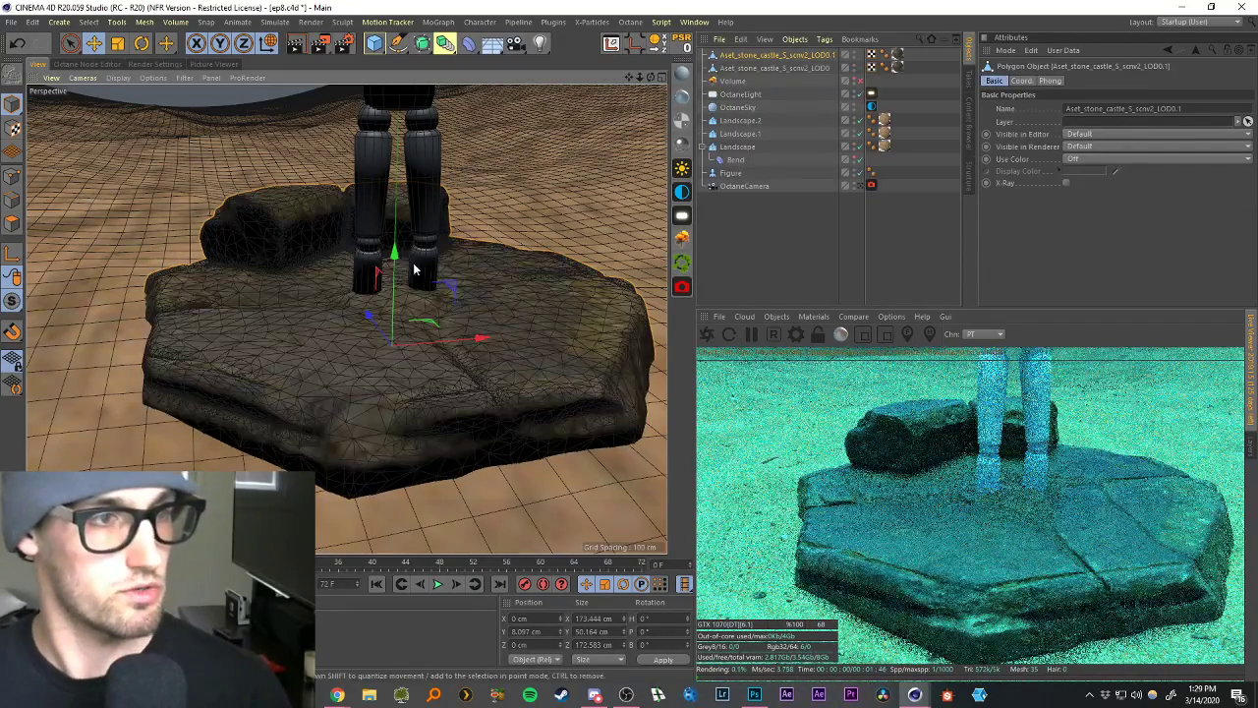
drag(393, 270, 420, 236)
key(t)
key(e)
key(t)
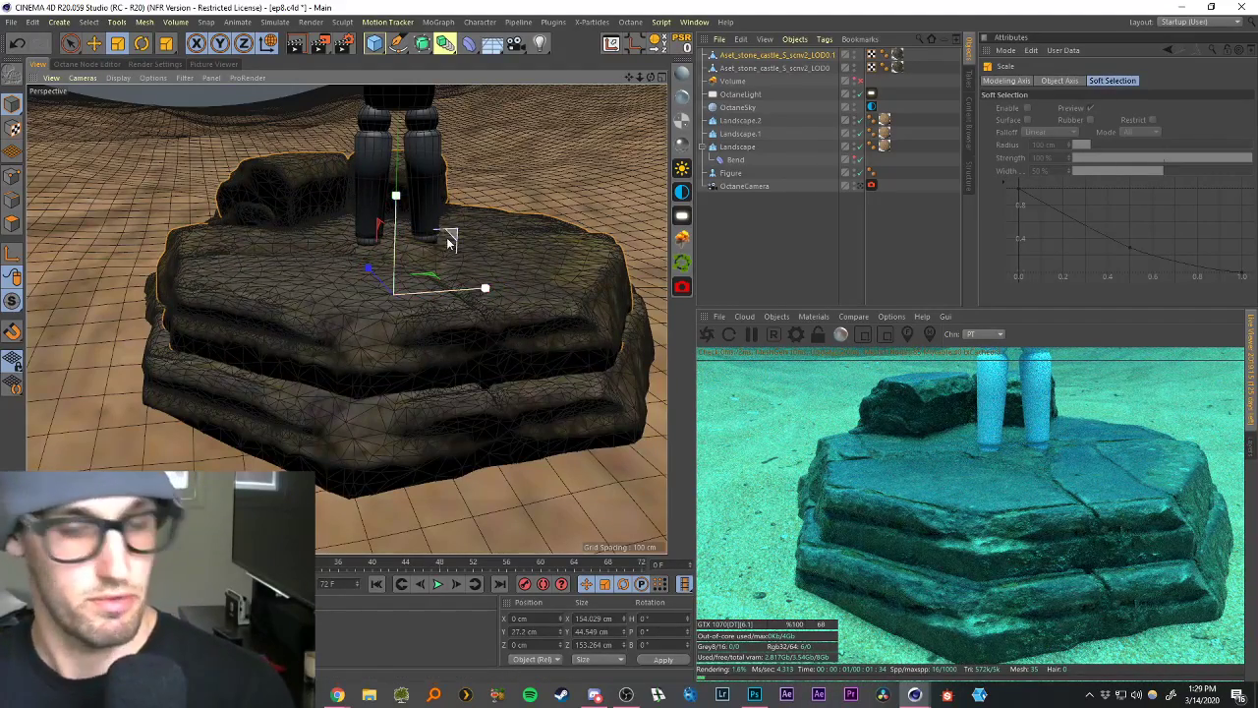
Rotate the second slab to about 42° heading and shrink it to about 140 cm wide.
key(r)
drag(384, 319, 438, 323)
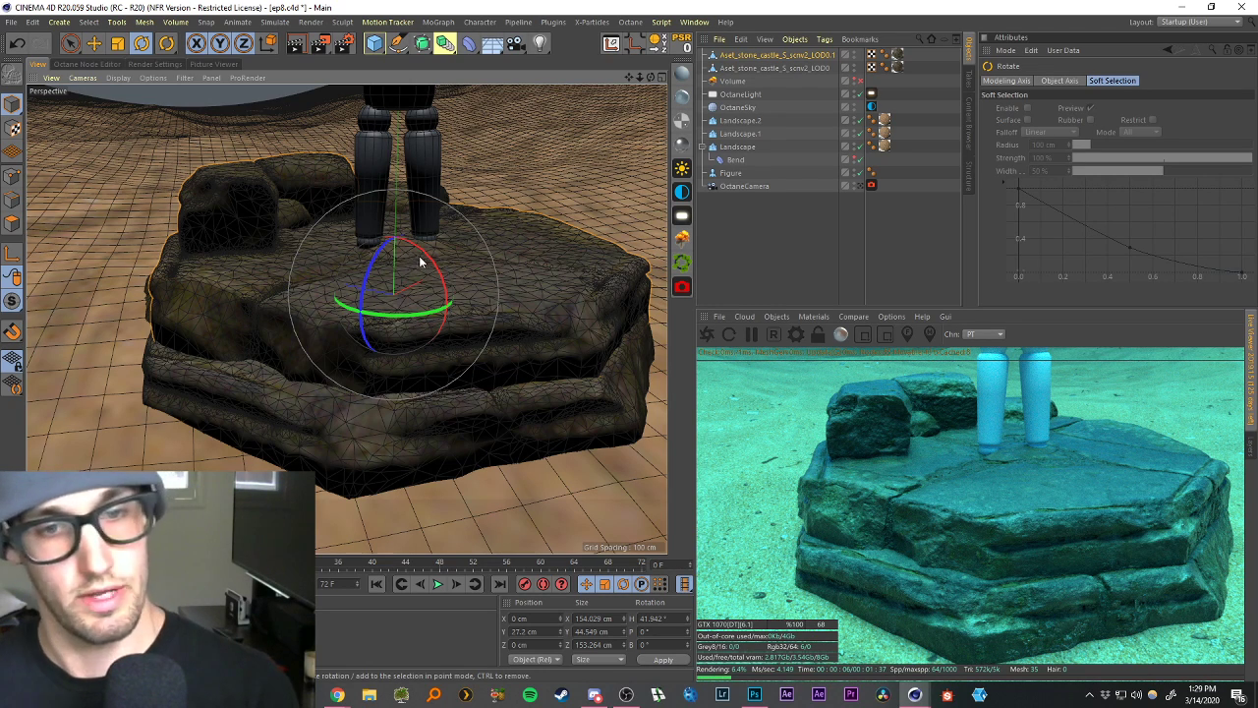
key(t)
alt+drag(503, 222, 407, 204)
Stack a third slab copy at about Y 41.5 cm, scaled to about 111 cm wide and rotated to about -52° heading.
key(e)
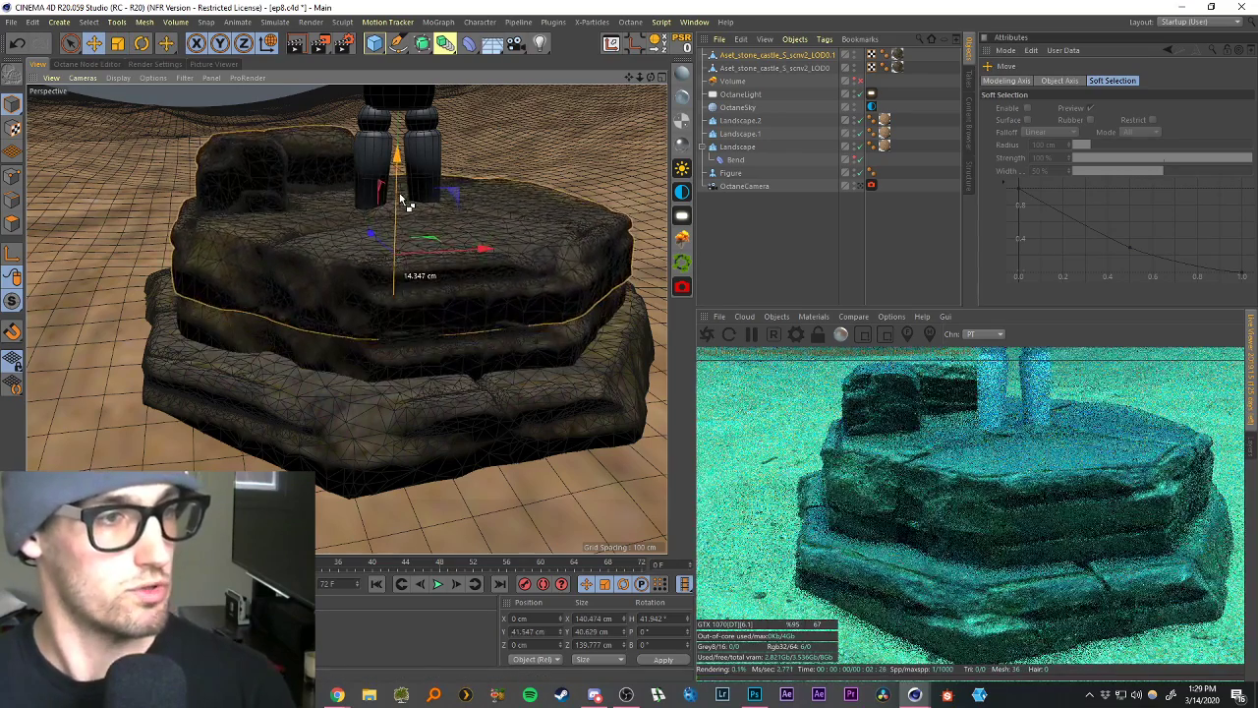
key(ctrl+c)
key(ctrl+v)
key(t)
drag(526, 189, 163, 281)
key(r)
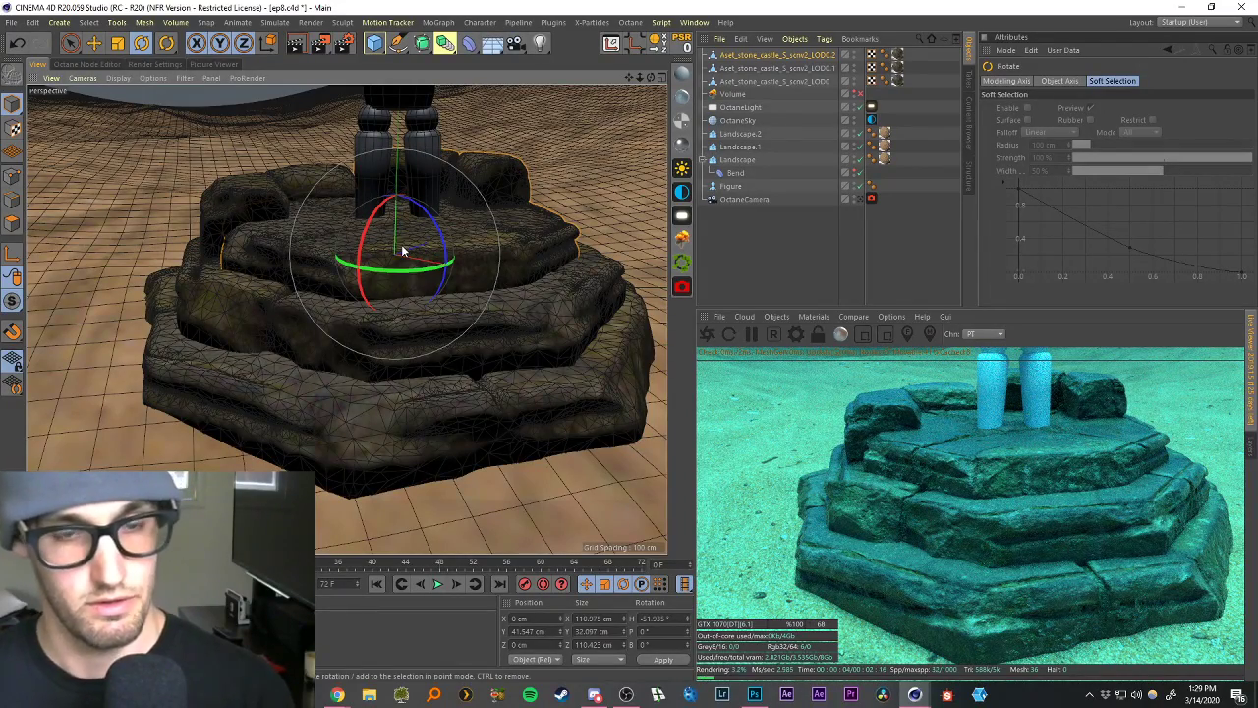
Raise the figure along Y to about 54 cm so its feet stand on the top stone slab.
click(761, 251)
scroll(448, 284, down, 7)
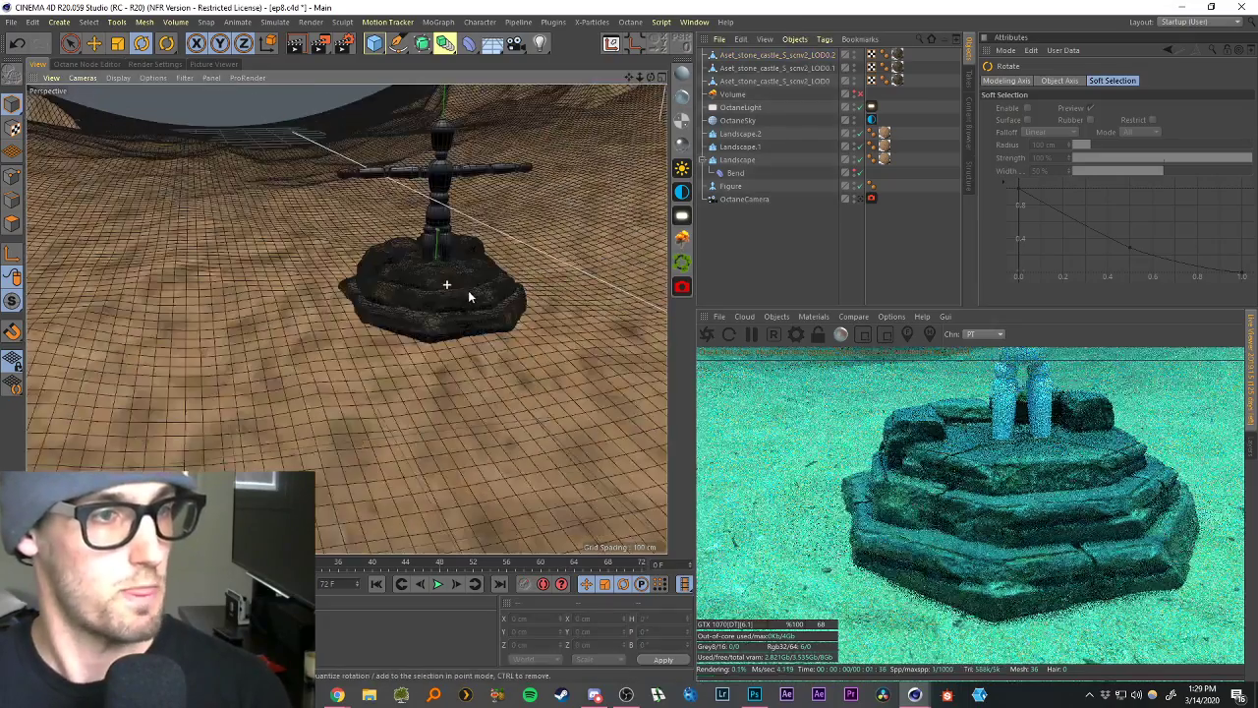
alt+drag(469, 291, 414, 260)
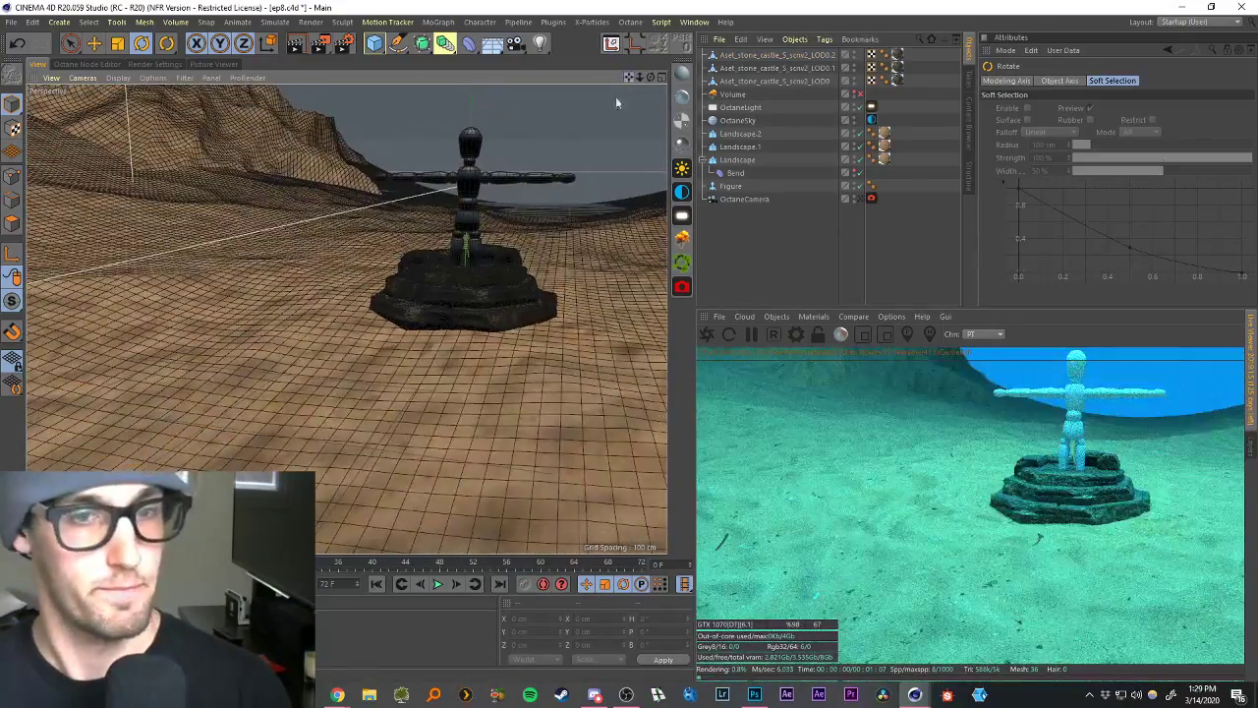
drag(616, 99, 580, 155)
scroll(496, 256, up, 5)
scroll(389, 371, down, 4)
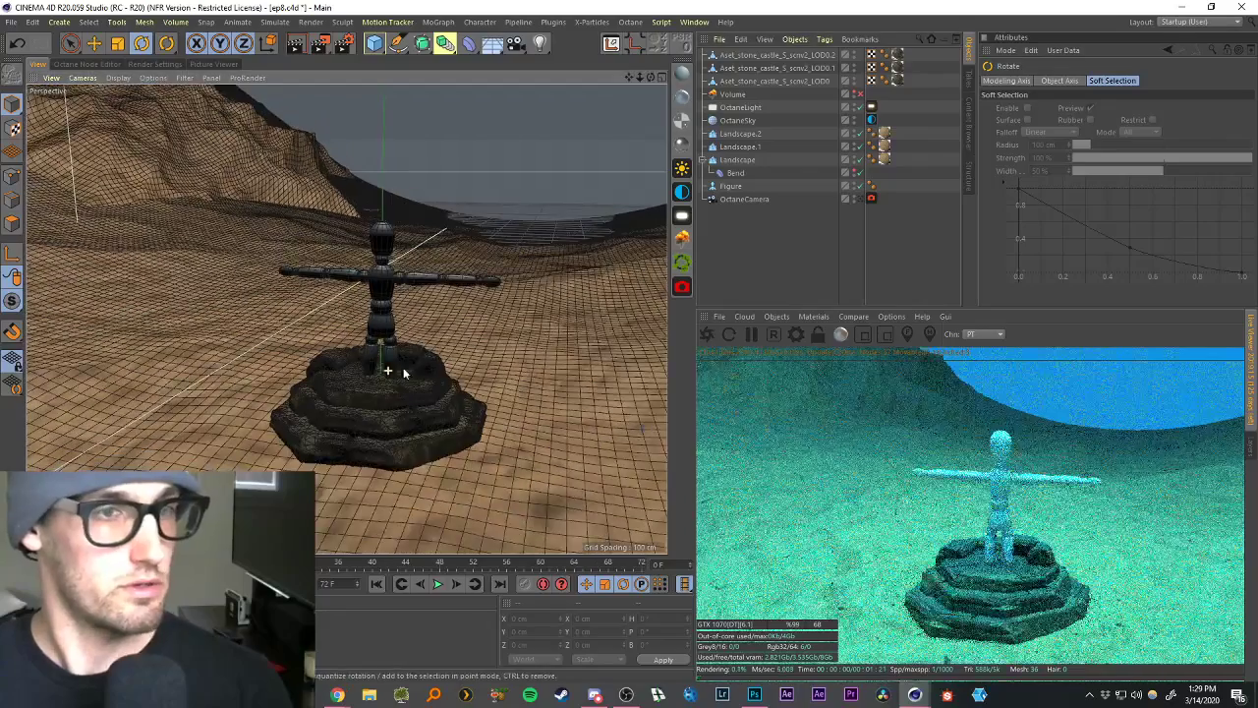
scroll(403, 372, up, 2)
click(396, 295)
key(e)
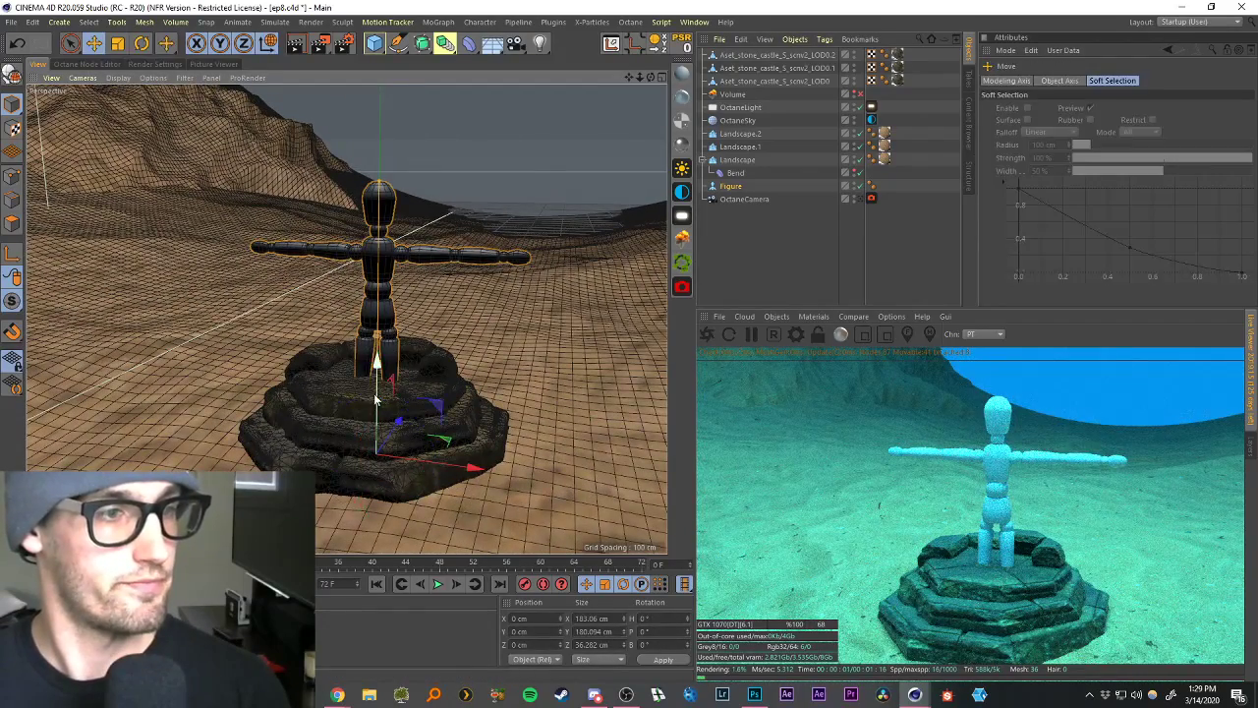
drag(375, 398, 374, 321)
scroll(403, 314, down, 5)
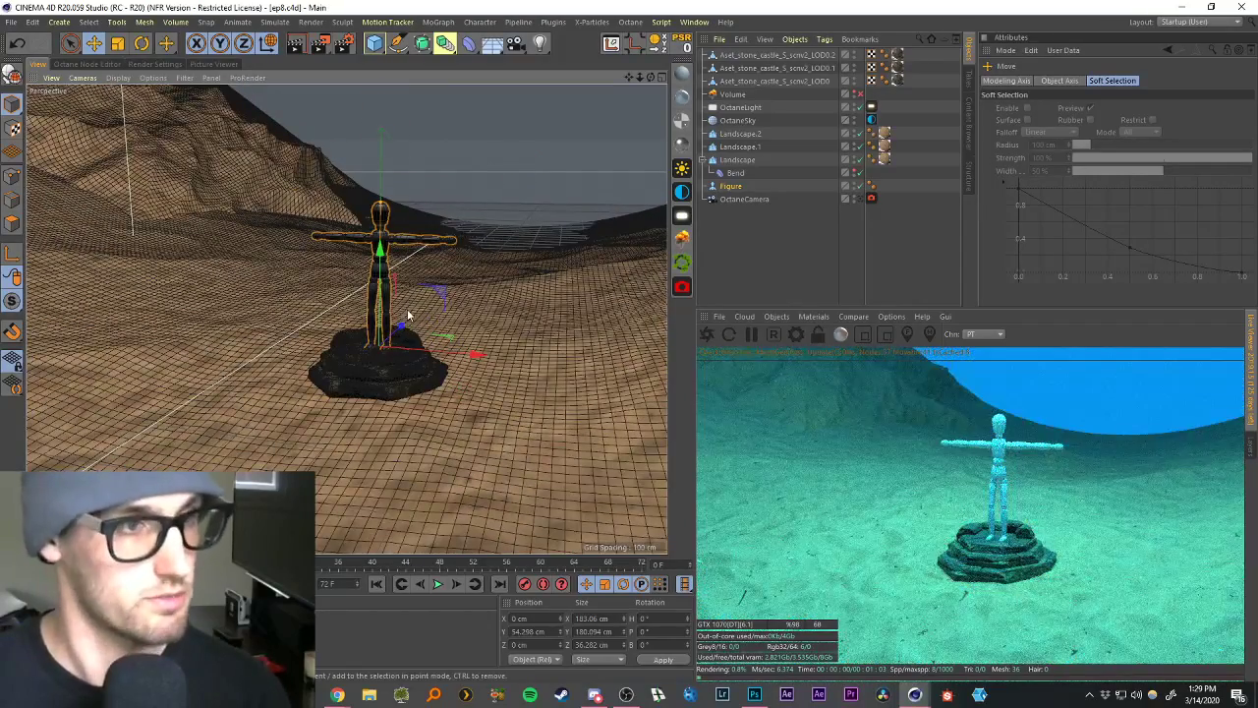
scroll(408, 314, up, 3)
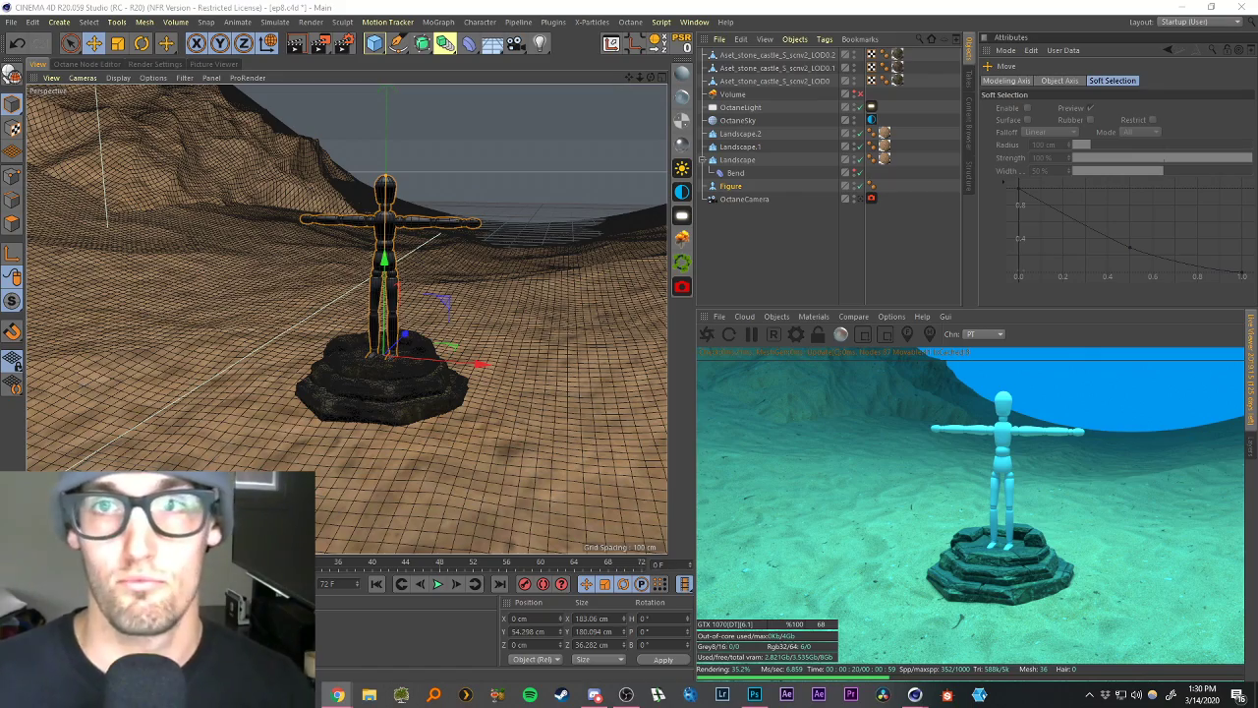
Switch to the browser and compare image results for "squidward house" as modelling references.
key(alt+Tab)
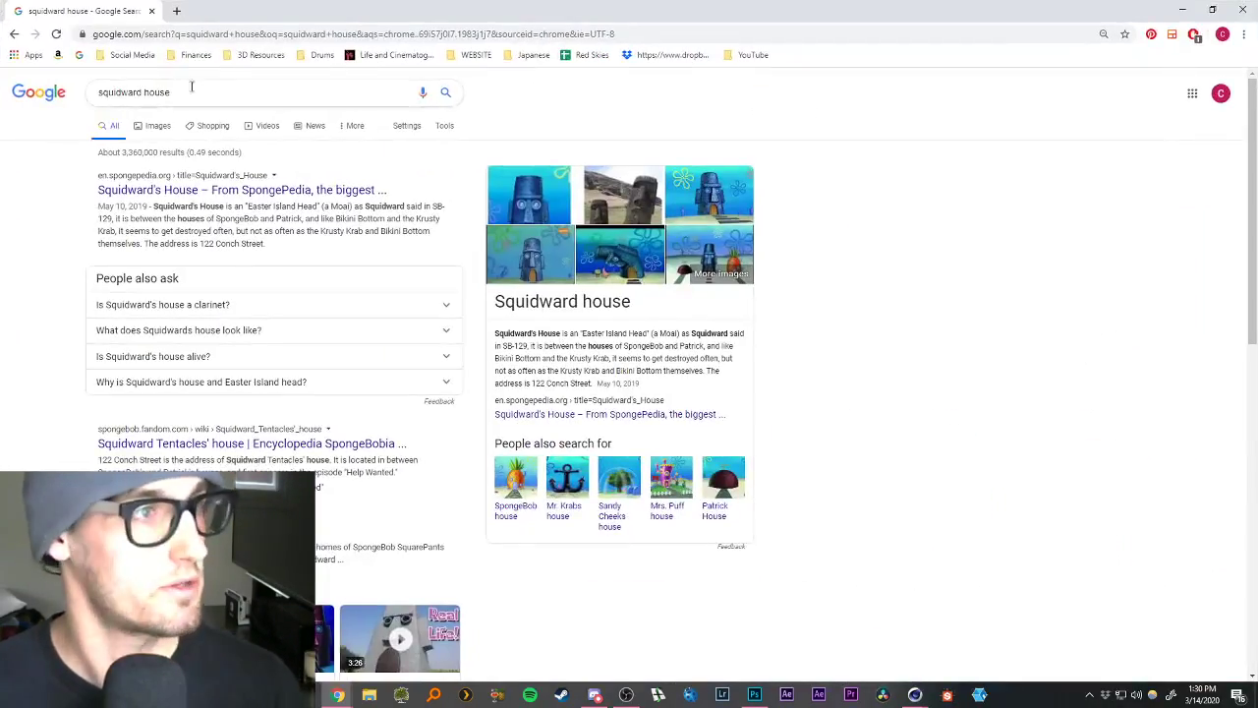
click(159, 127)
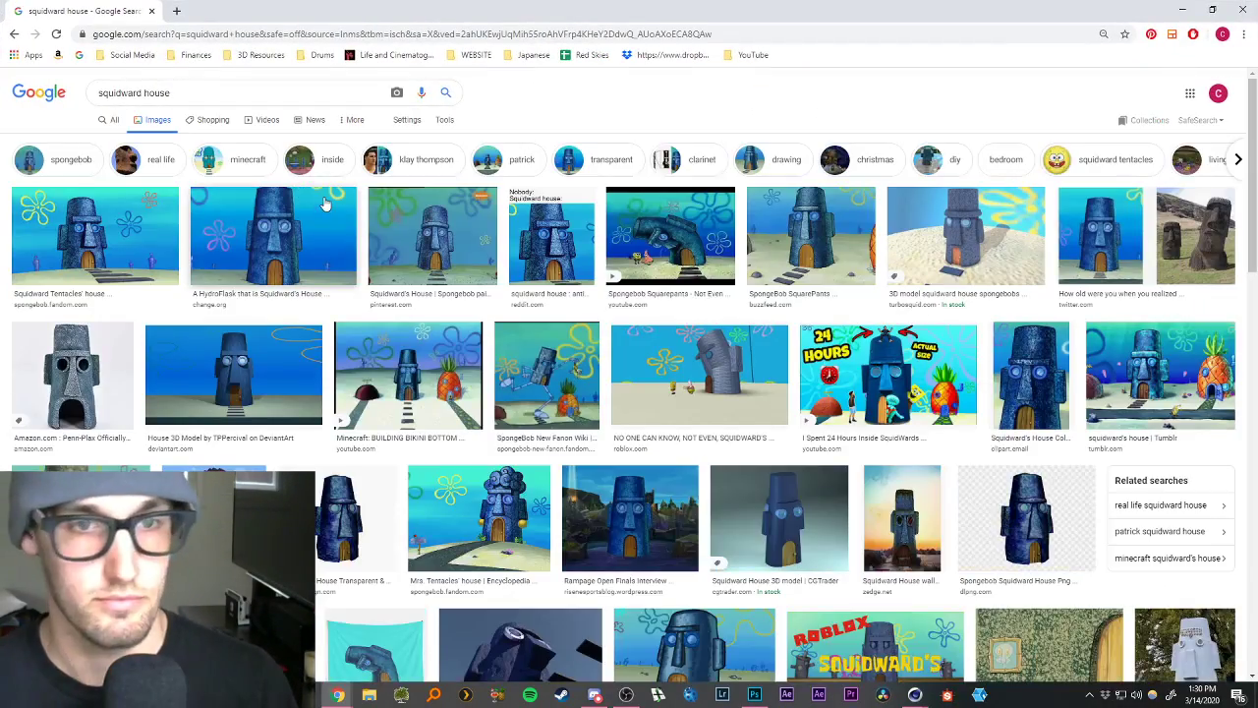
click(835, 240)
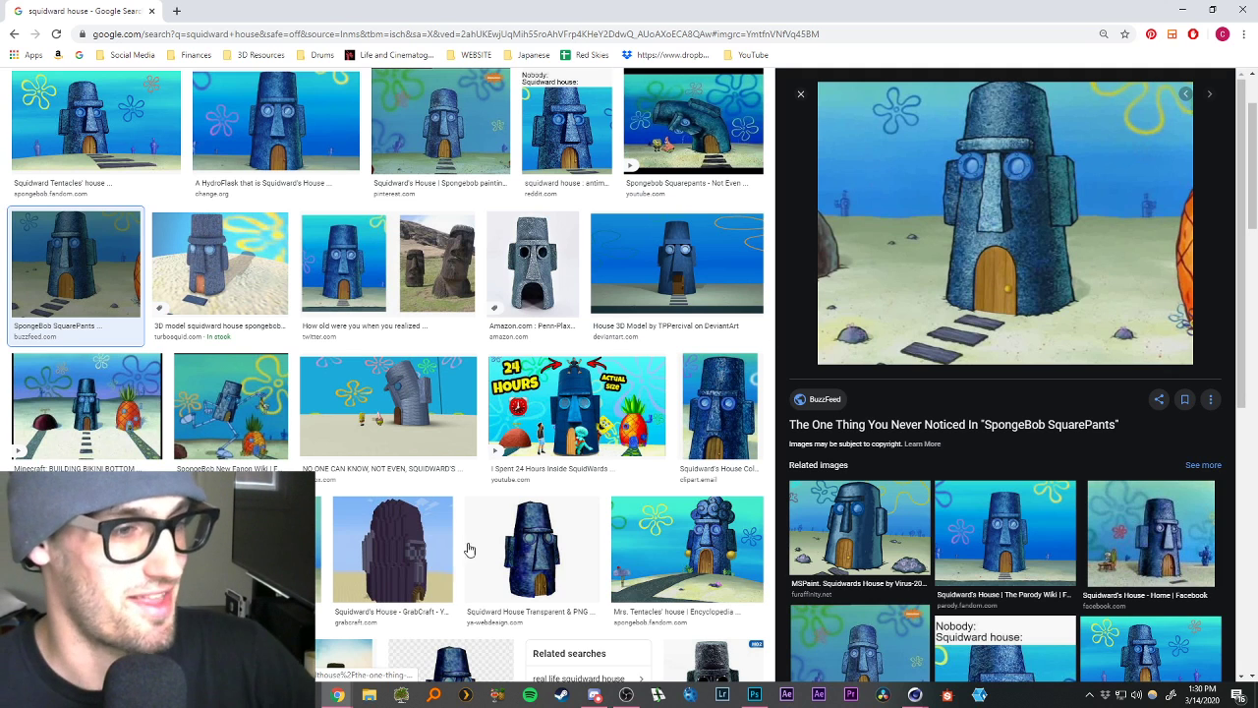
click(411, 540)
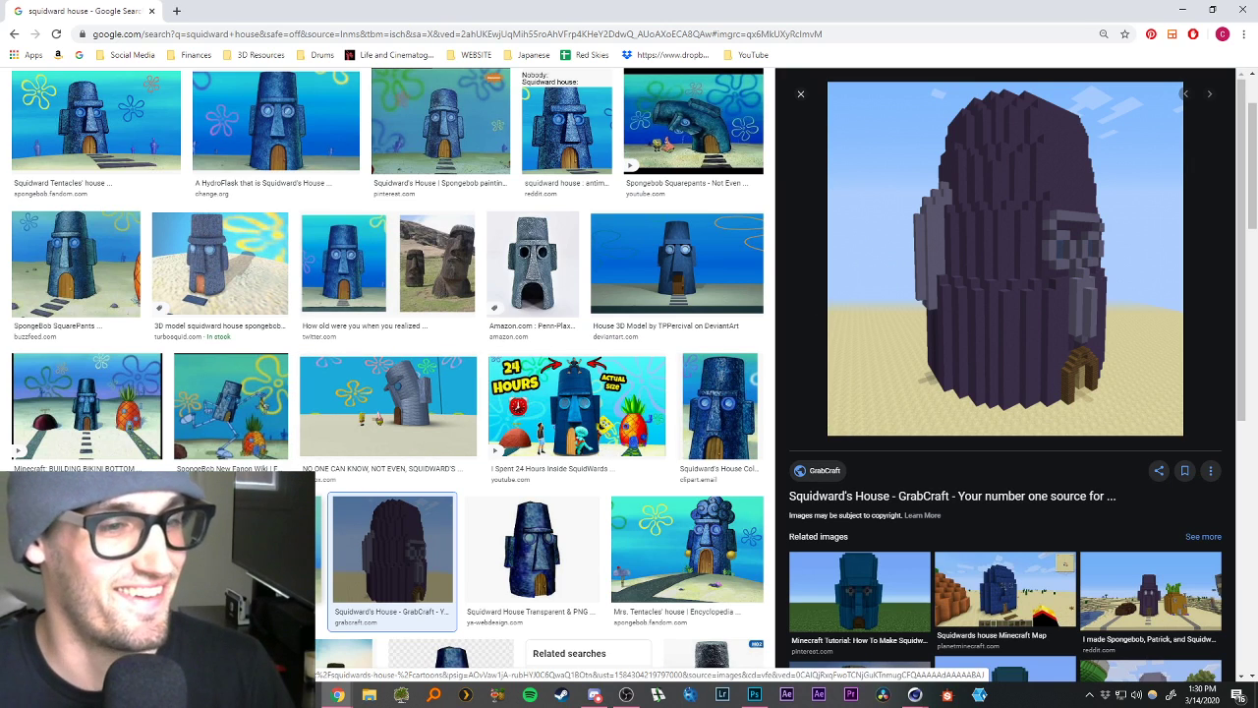
scroll(474, 229, up, 2)
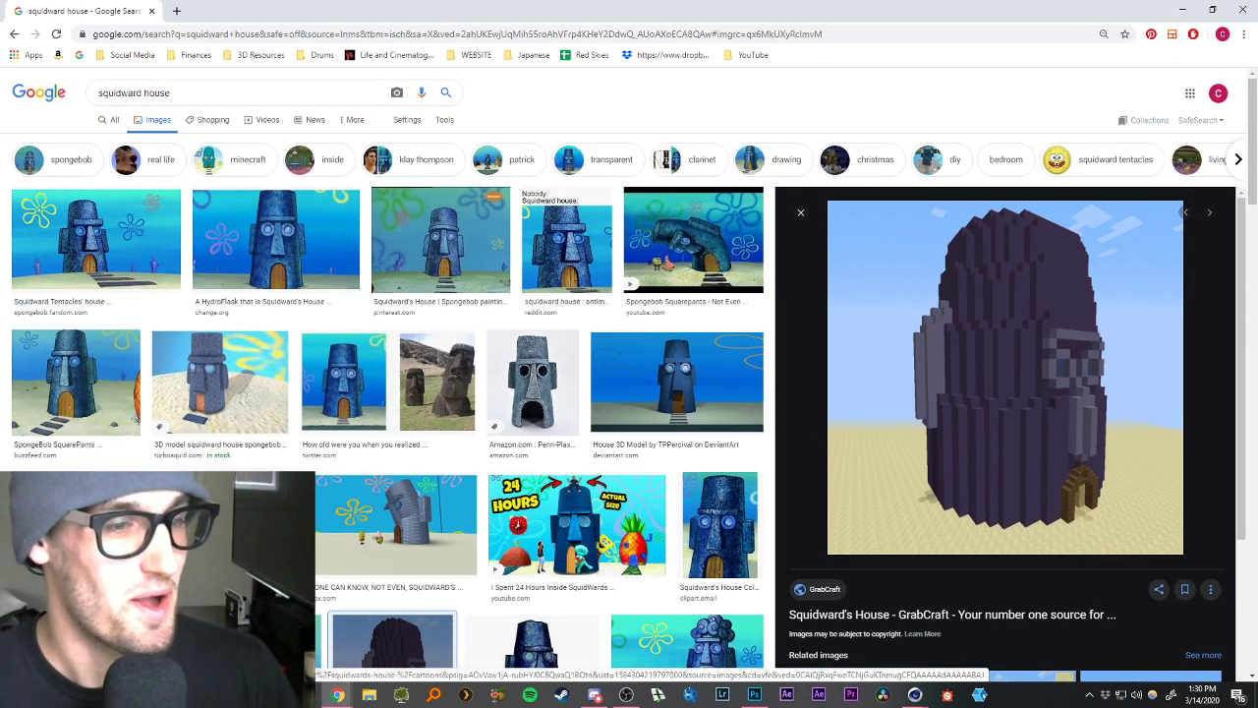
click(430, 243)
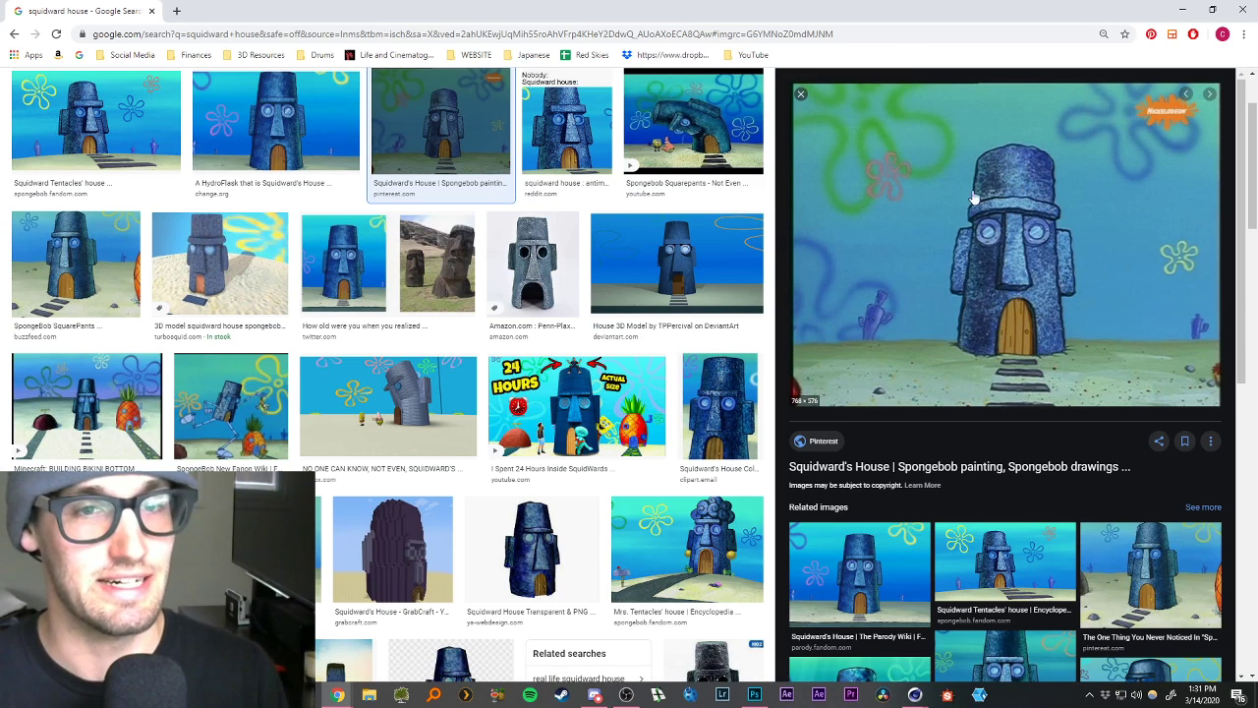
scroll(637, 278, up, 2)
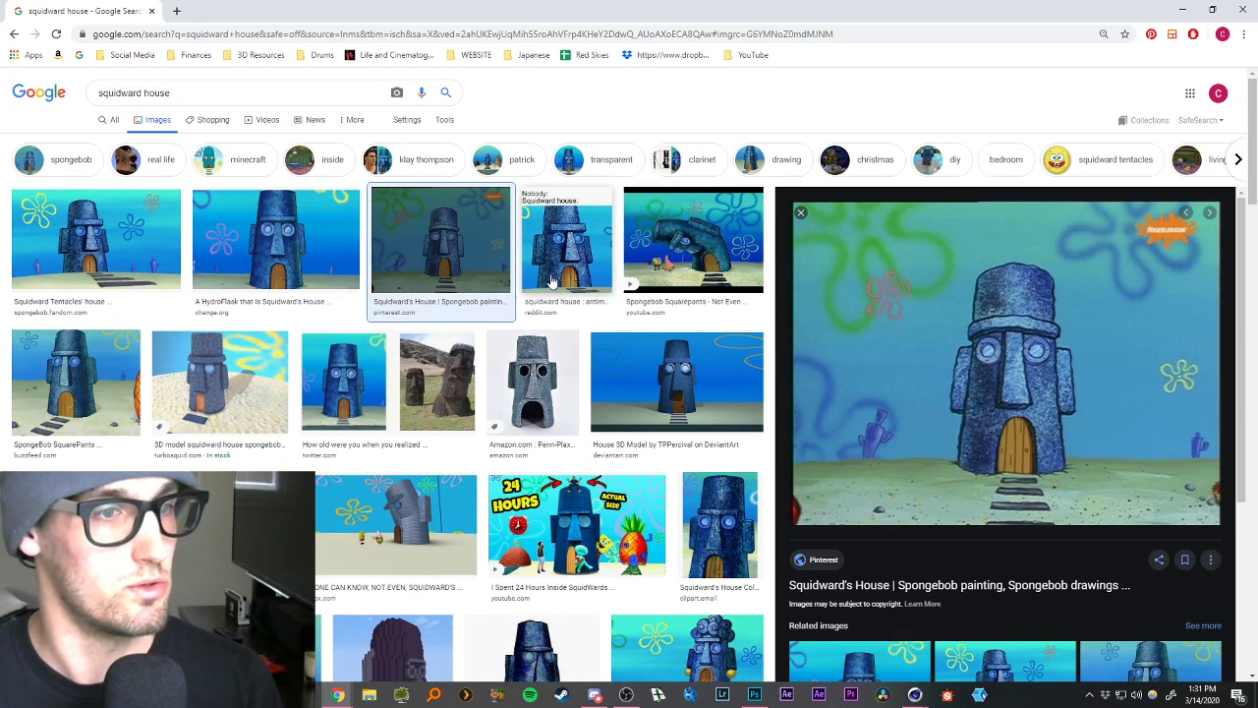
Save the front-view house picture from the Change.org HydroFlask result as an image file.
click(276, 245)
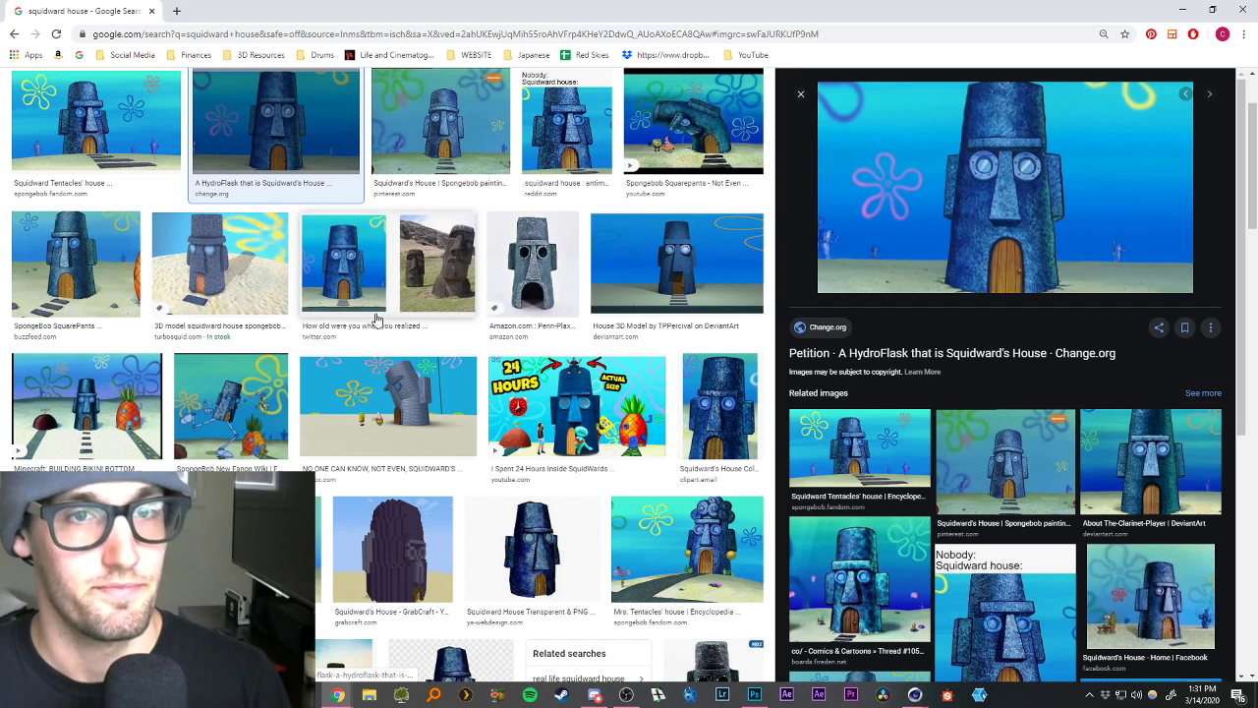
right_click(984, 176)
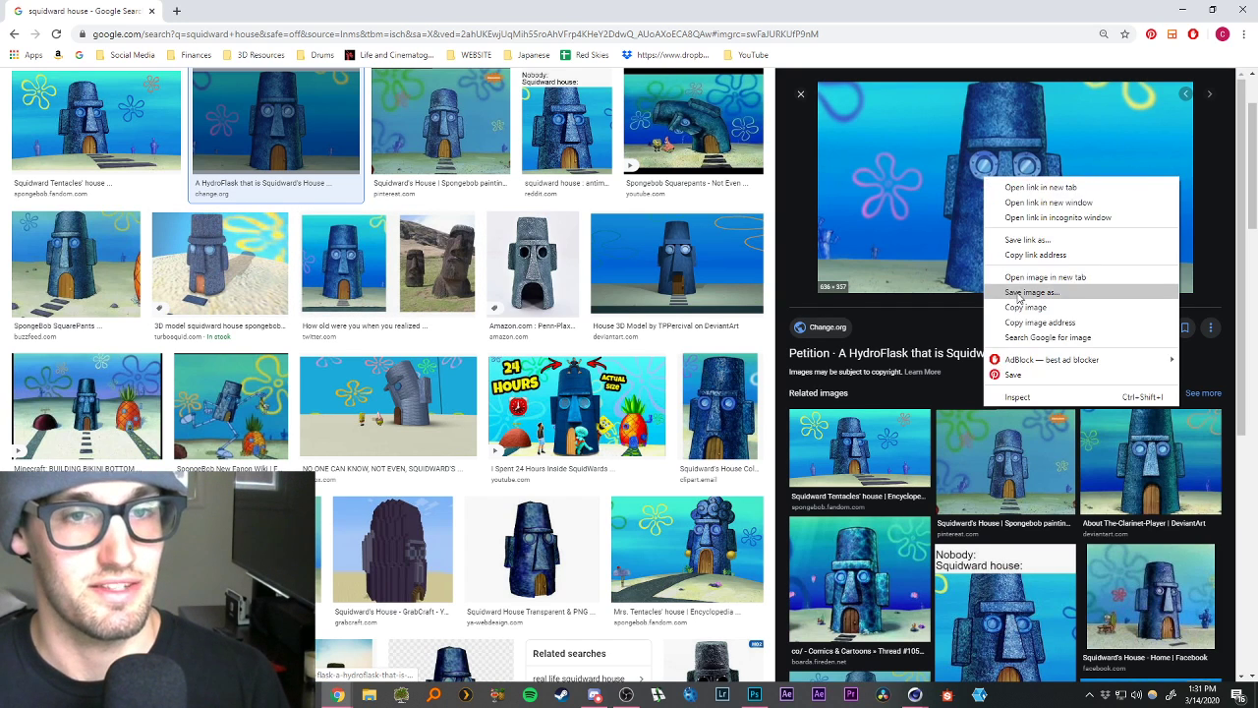
click(1032, 291)
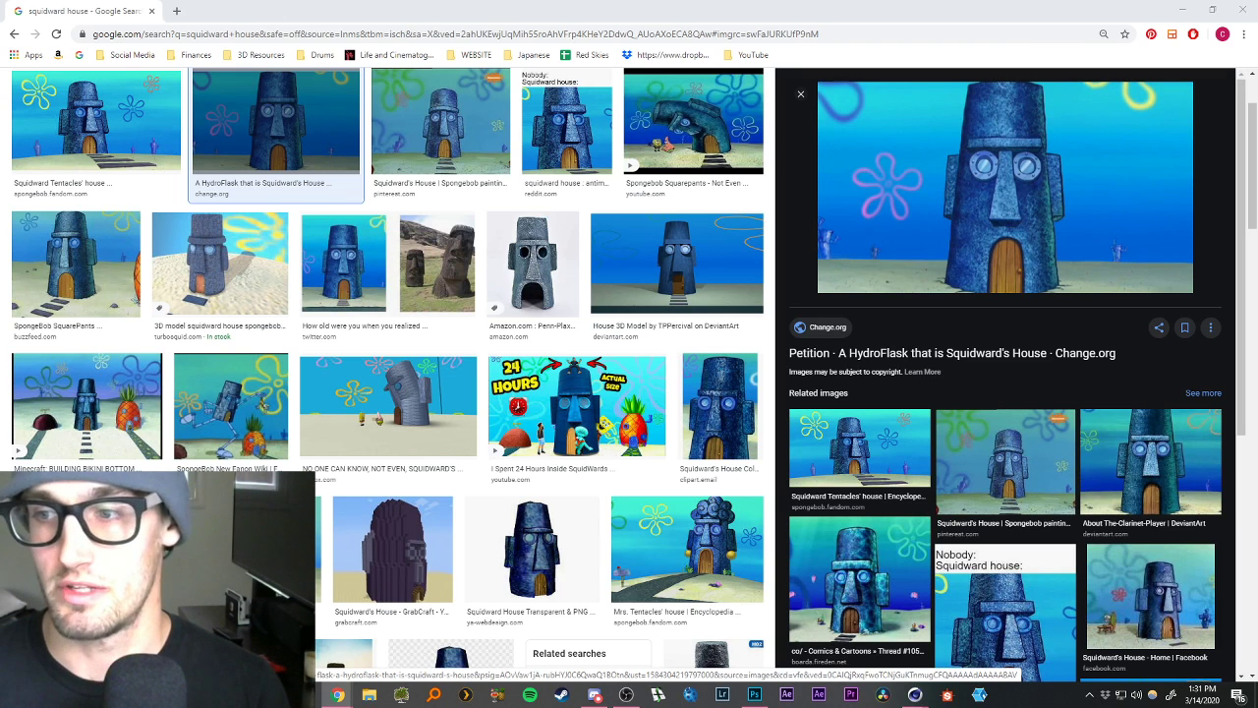
Switch to the untitled Cinema 4D scene and delete its sphere and ground plane.
key(alt+Tab)
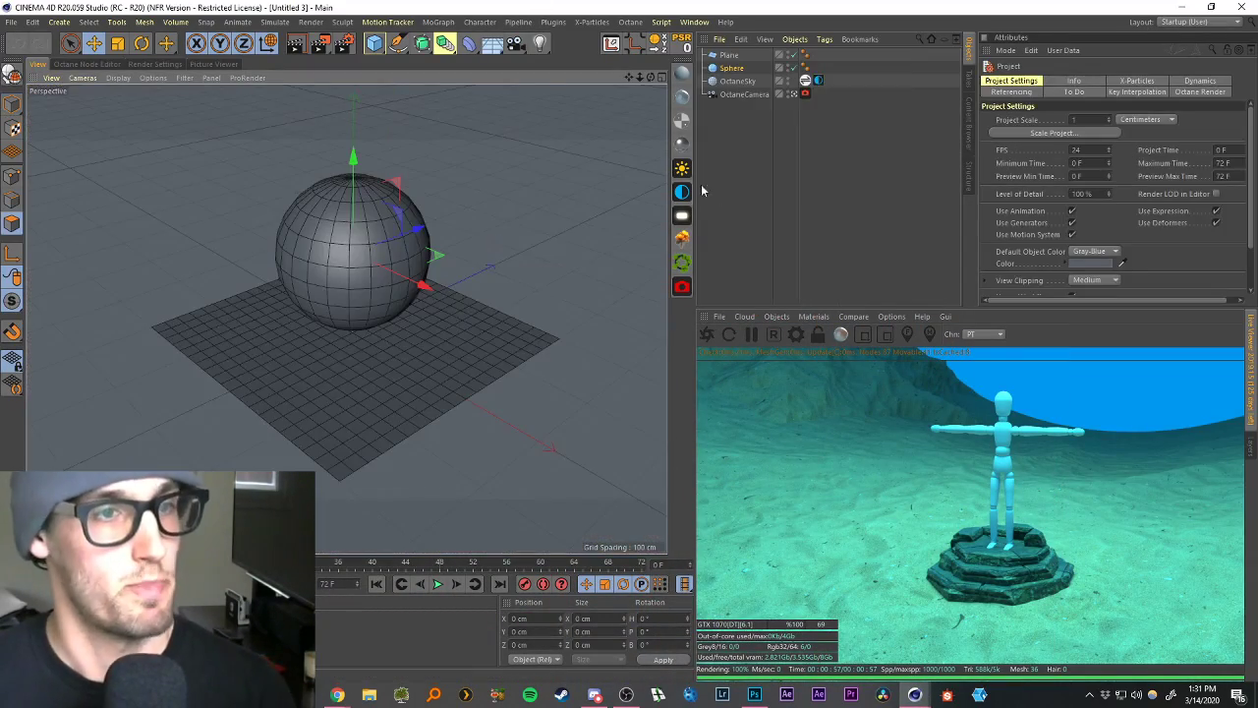
alt+drag(543, 281, 471, 196)
drag(628, 77, 679, 77)
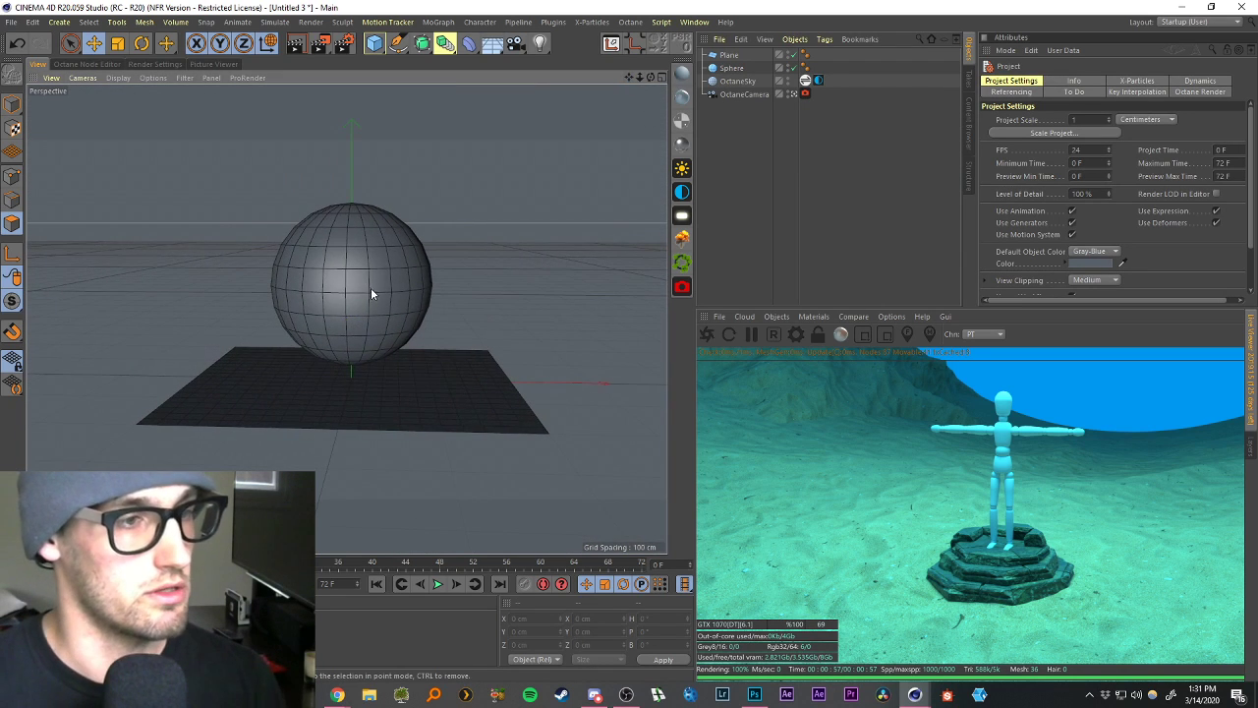
alt+drag(371, 289, 382, 276)
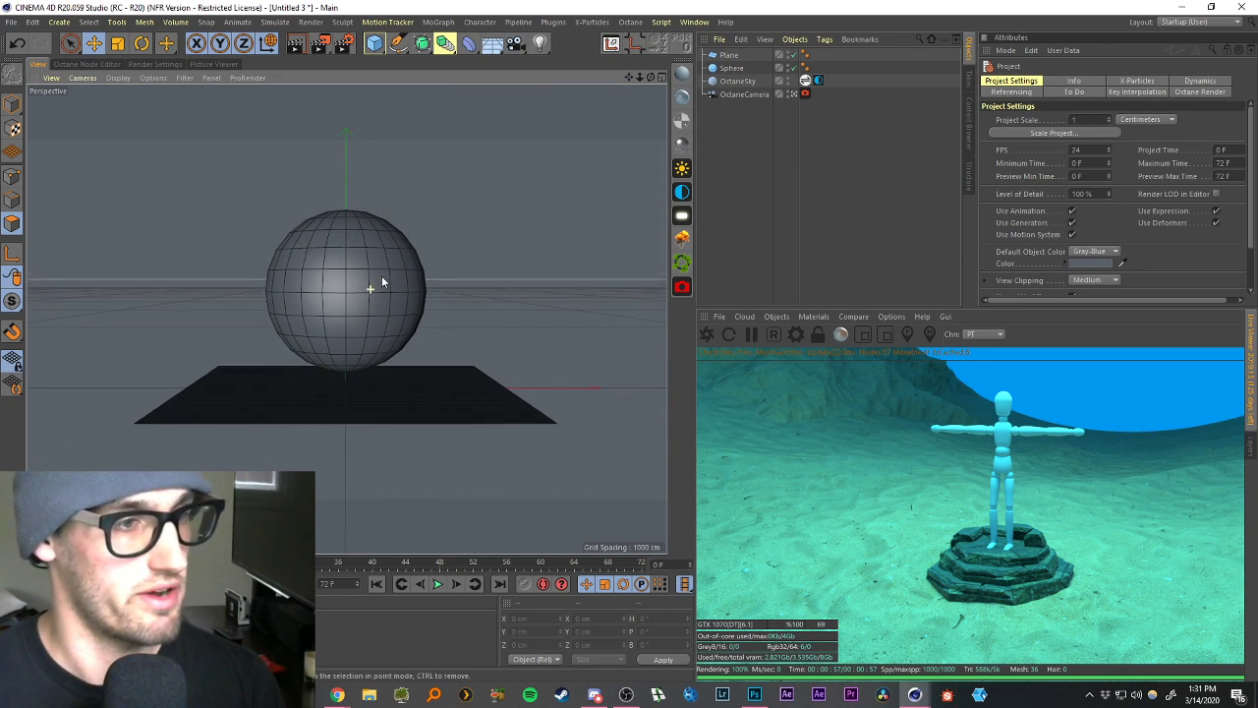
click(732, 67)
key(Delete)
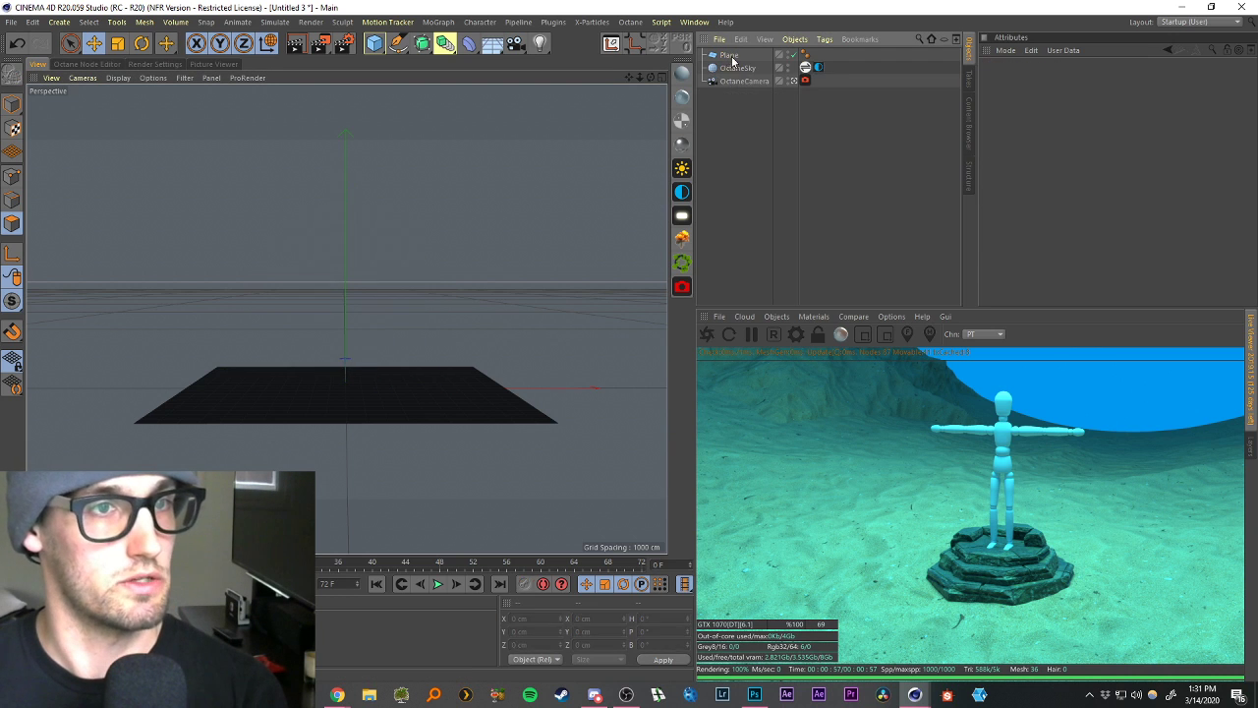
click(732, 56)
key(Delete)
Add a new plane and rotate it upright to serve as a reference image board.
click(374, 44)
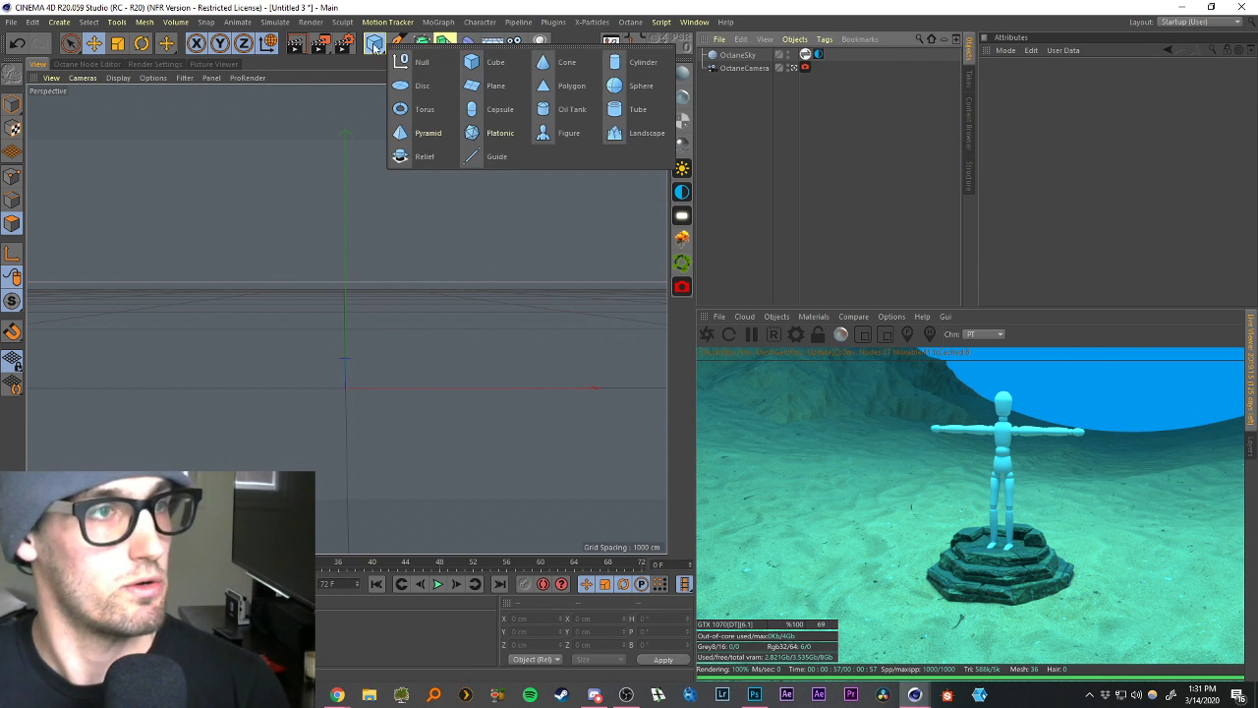
click(495, 85)
key(r)
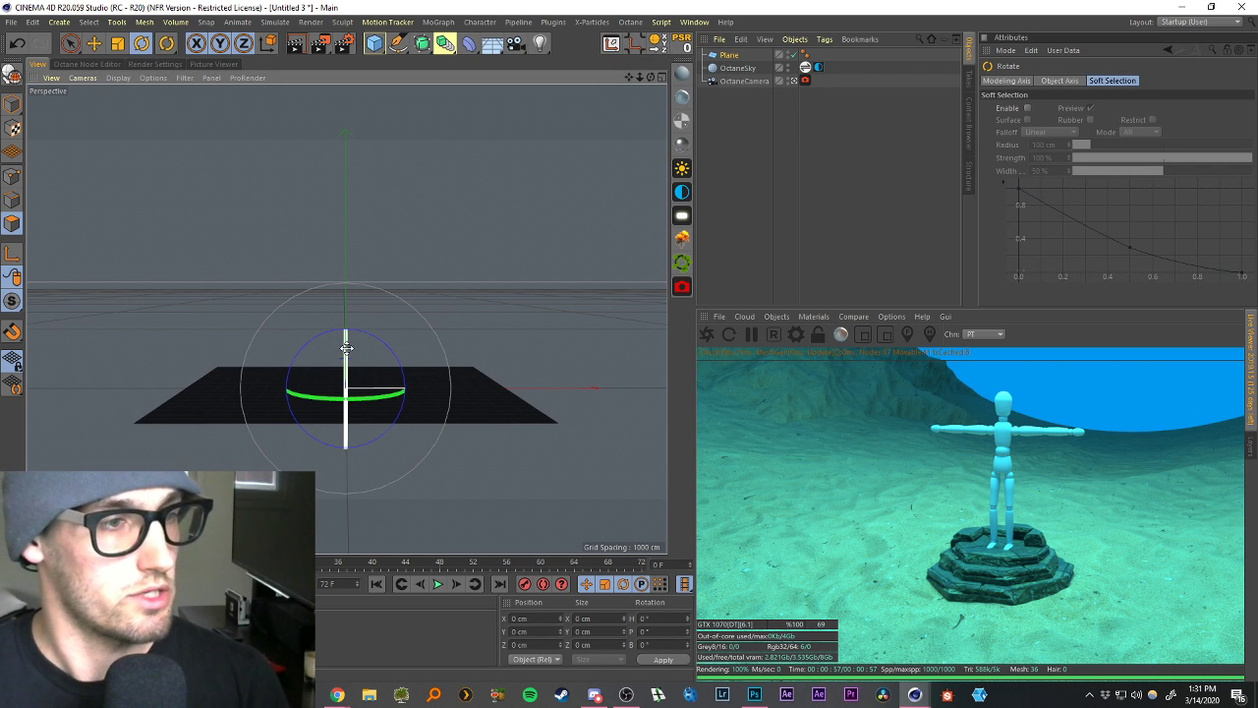
drag(346, 347, 340, 378)
drag(340, 429, 349, 490)
key(e)
alt+drag(356, 395, 413, 356)
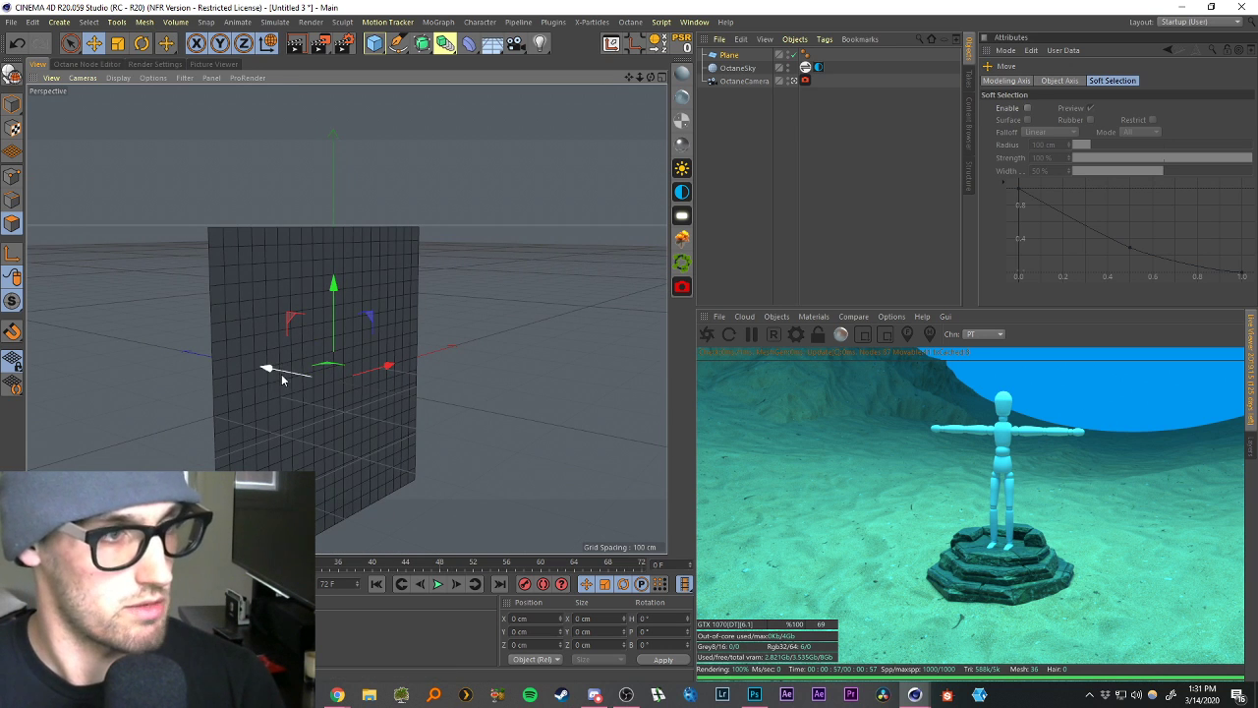
Move the upright plane back along Z and raise it above the ground grid.
drag(286, 375, 133, 354)
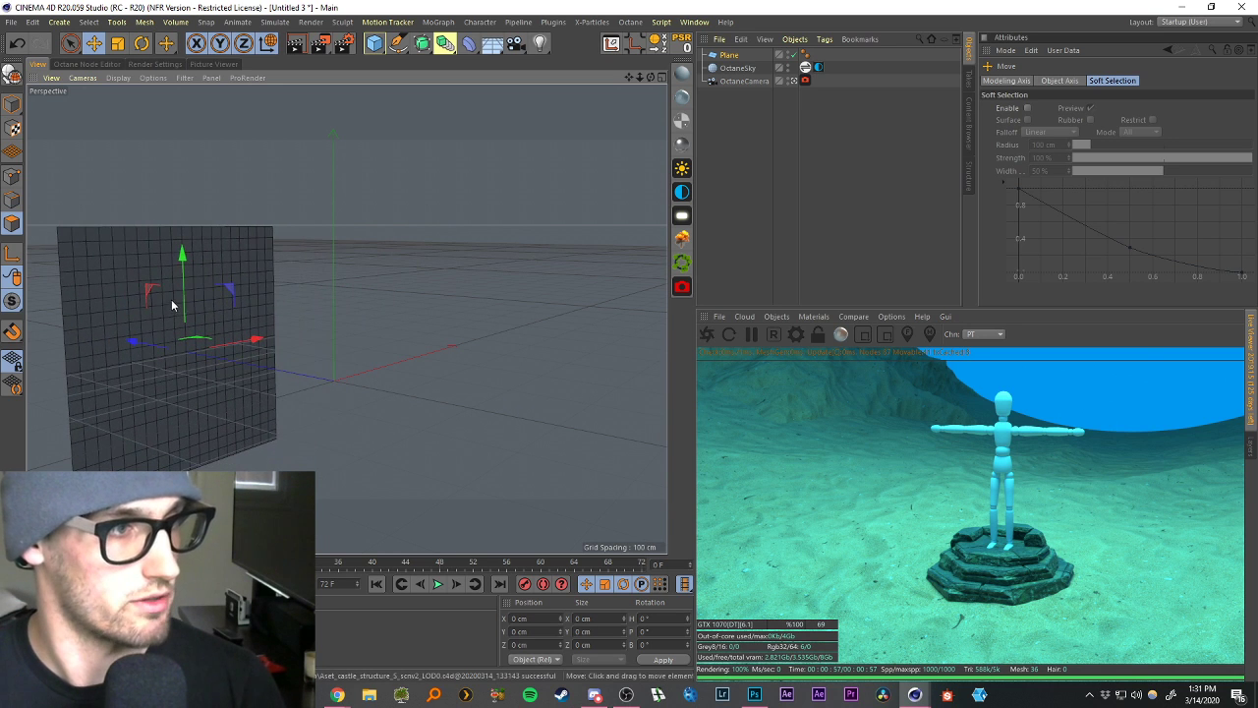
drag(185, 305, 150, 285)
scroll(181, 252, down, 3)
scroll(158, 281, up, 4)
drag(629, 78, 736, 78)
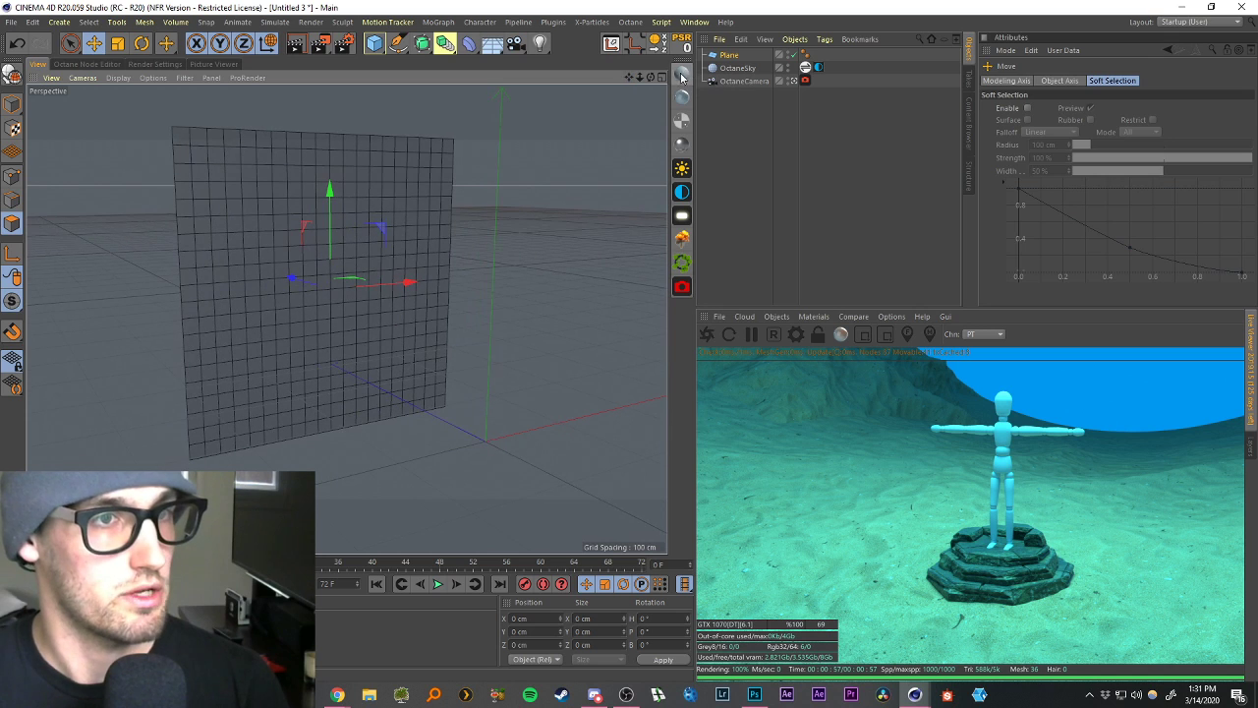
Create an Octane diffuse material, apply it to the upright plane and open the material for editing.
click(682, 74)
drag(31, 637, 240, 385)
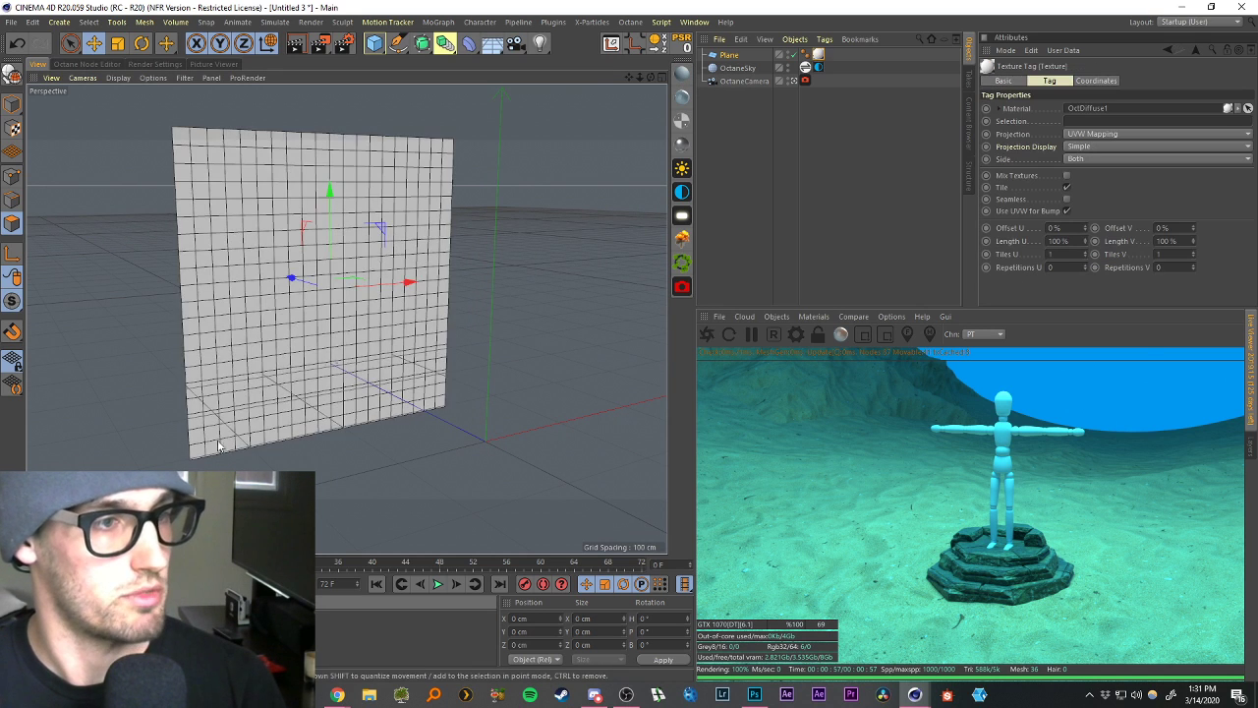
click(31, 637)
double_click(32, 636)
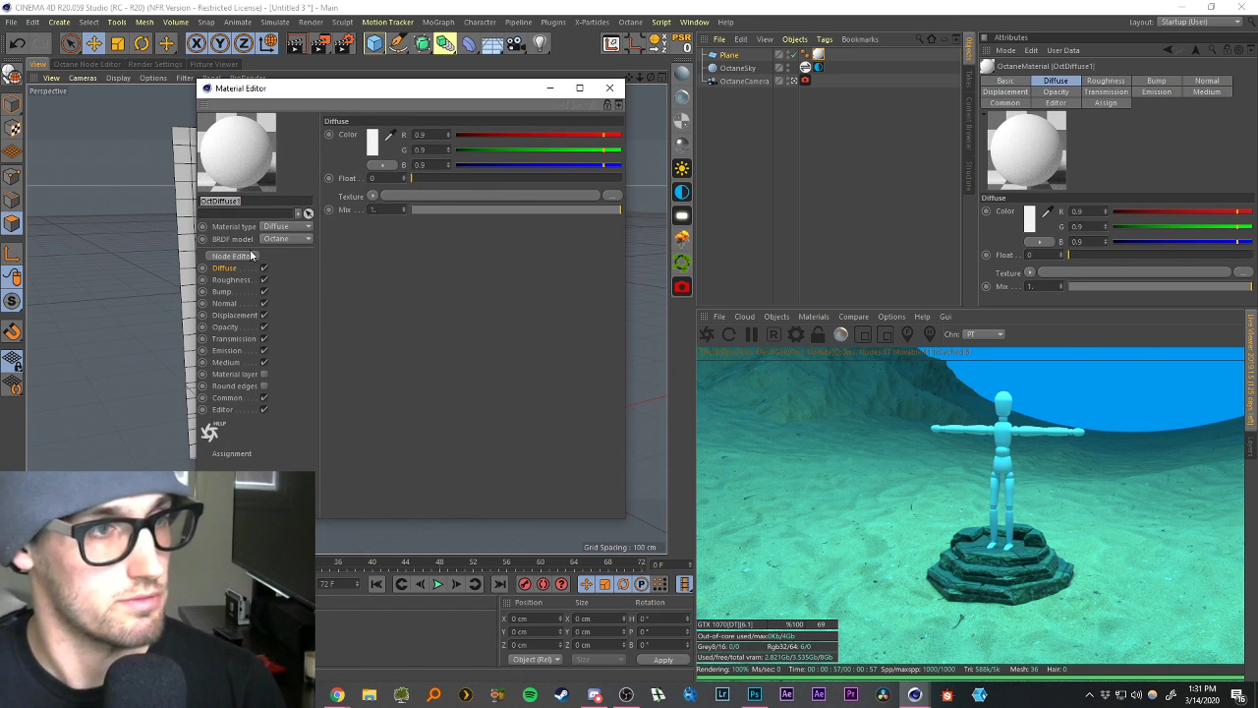
click(222, 273)
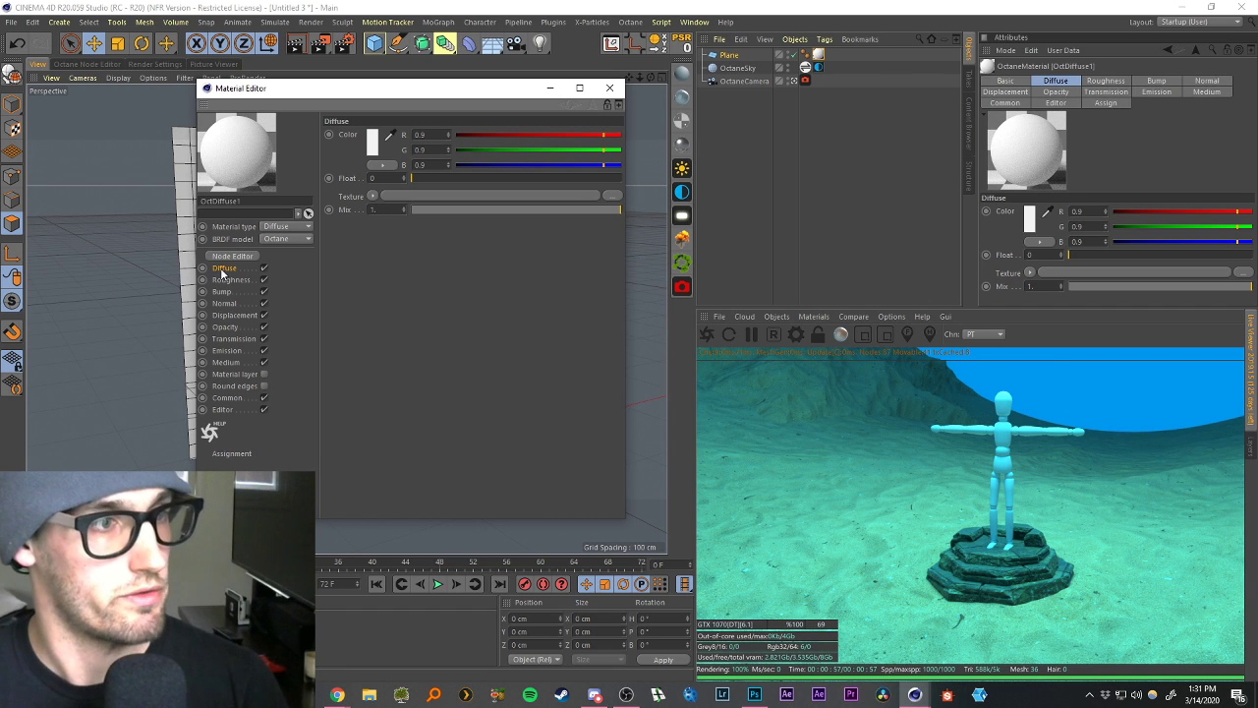
click(373, 194)
click(388, 217)
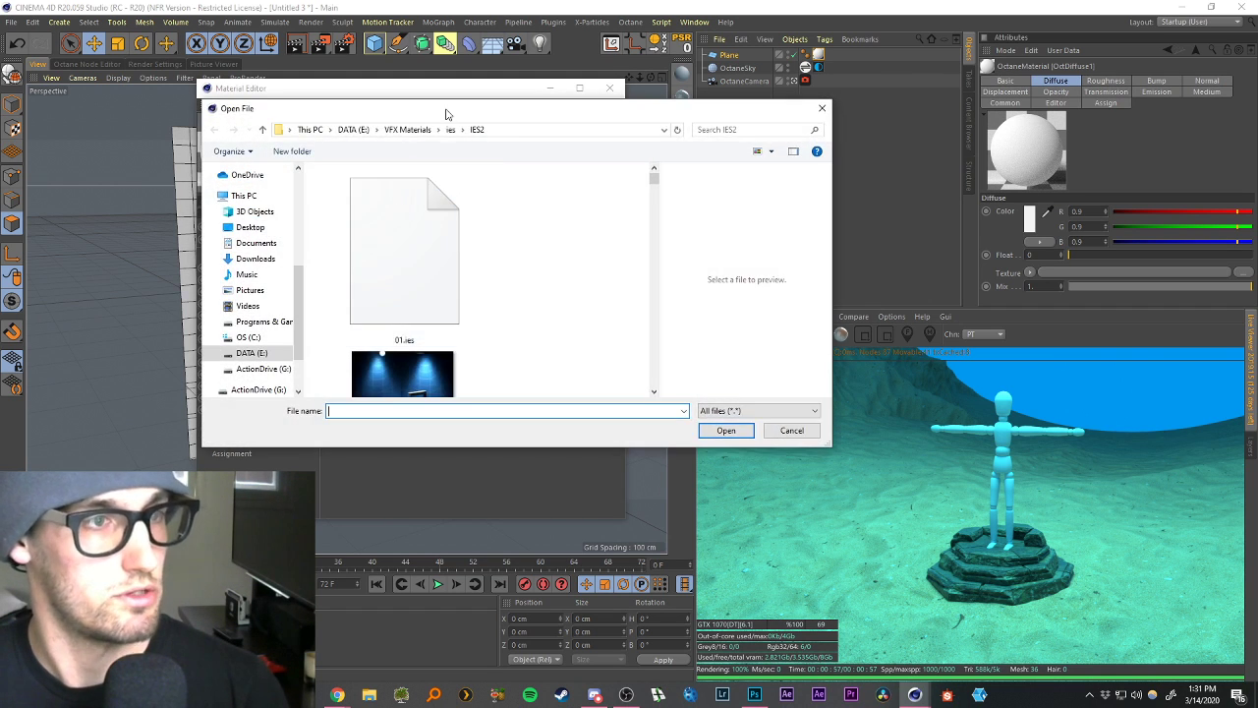
key(Escape)
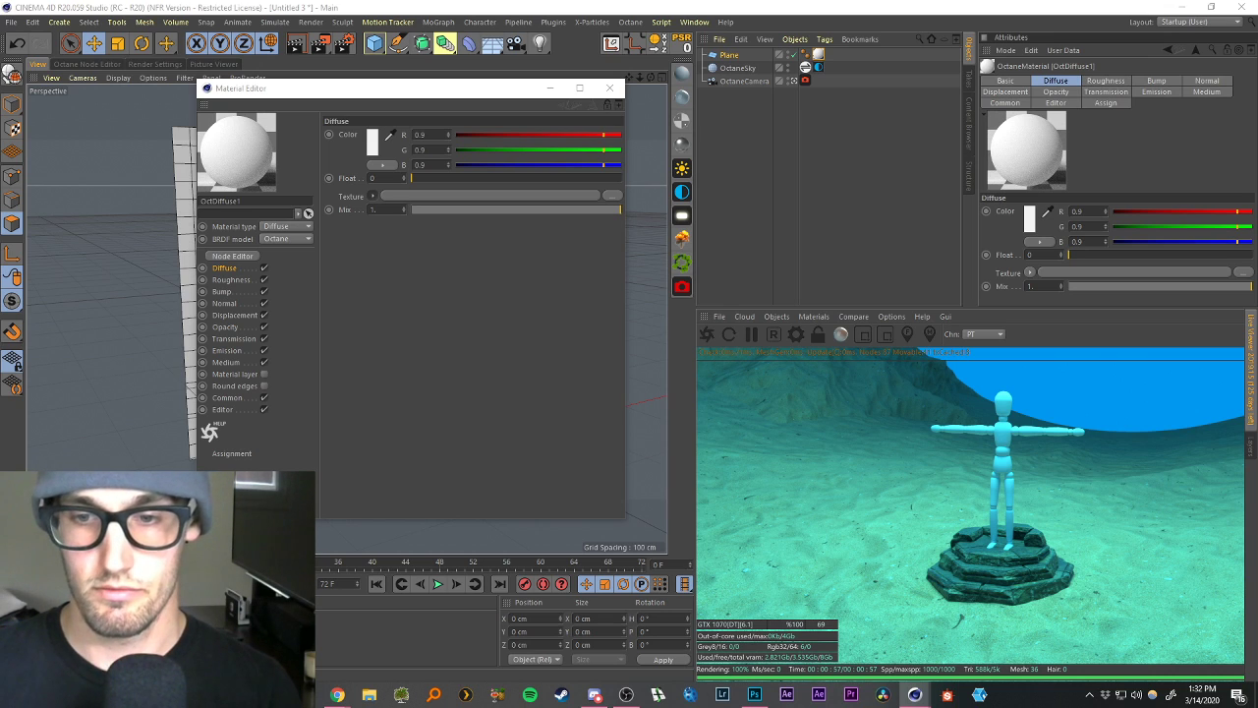
Open the house image's source page in the browser, move that window off this screen and return to Cinema 4D.
click(337, 694)
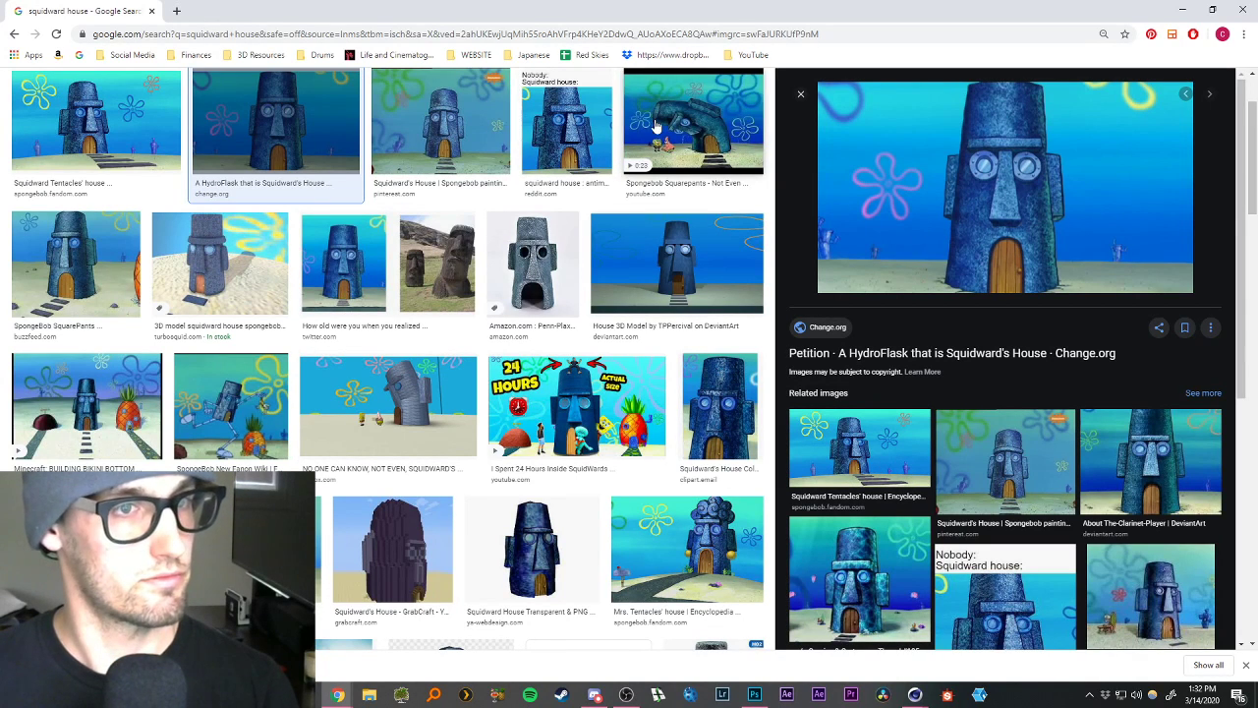
click(1054, 182)
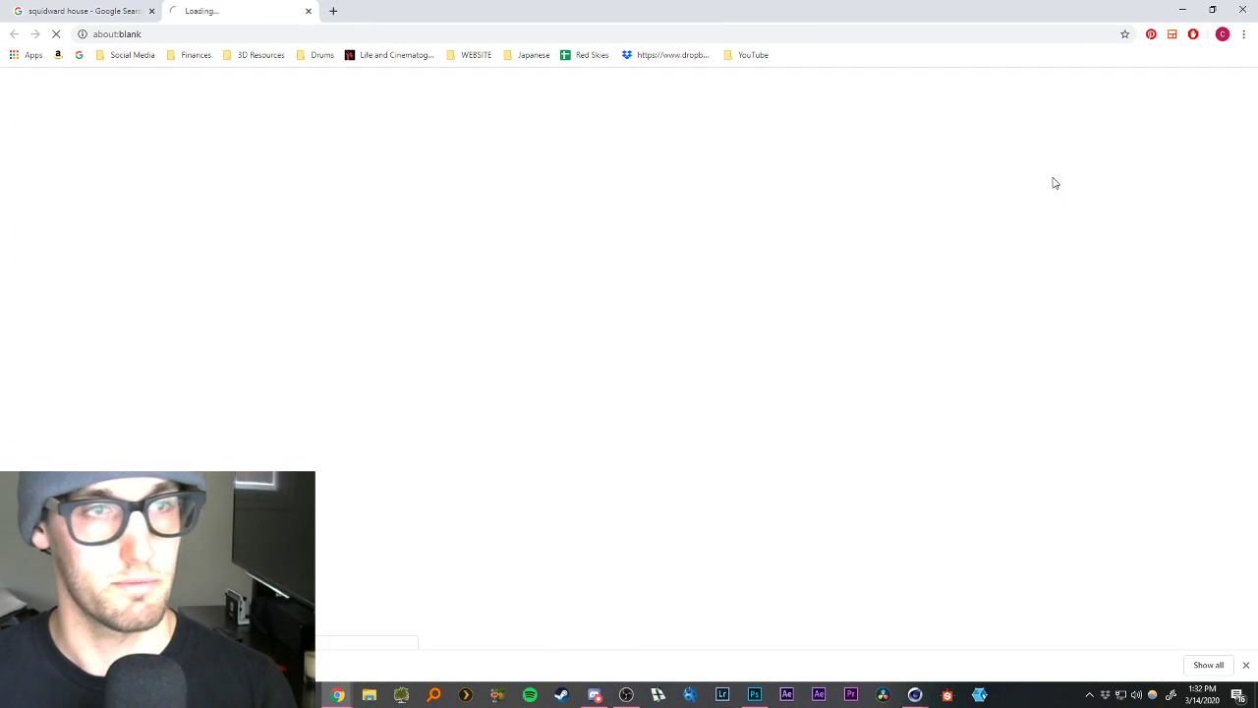
key(super+Right)
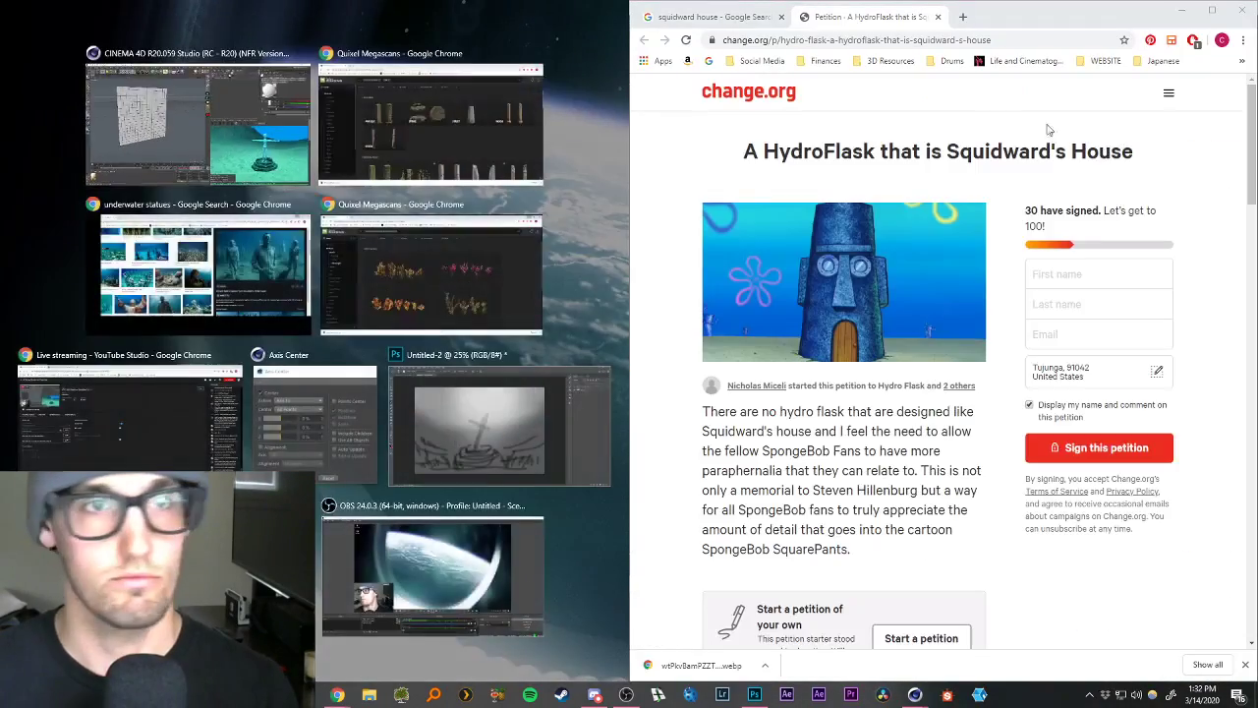
drag(1049, 21, 1257, 130)
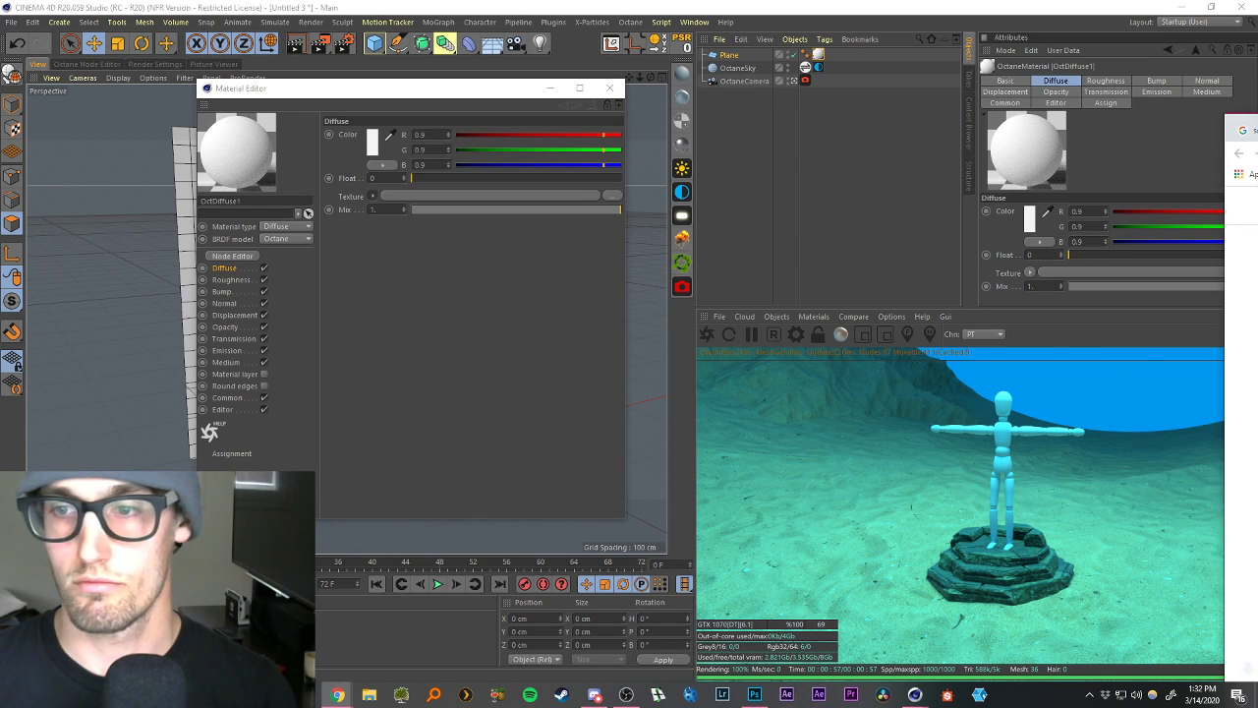
click(742, 207)
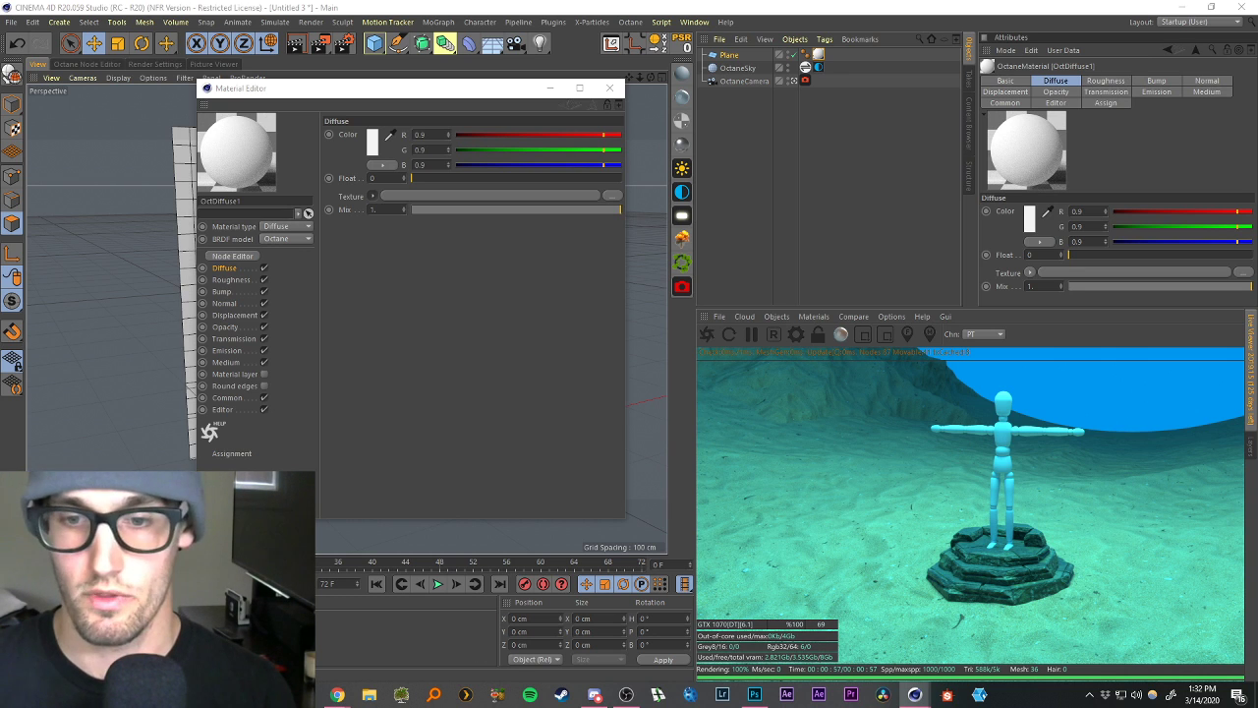
Load the saved Squidward house image as the material's diffuse texture without copying it to the project, and close the material editor.
key(alt+Tab)
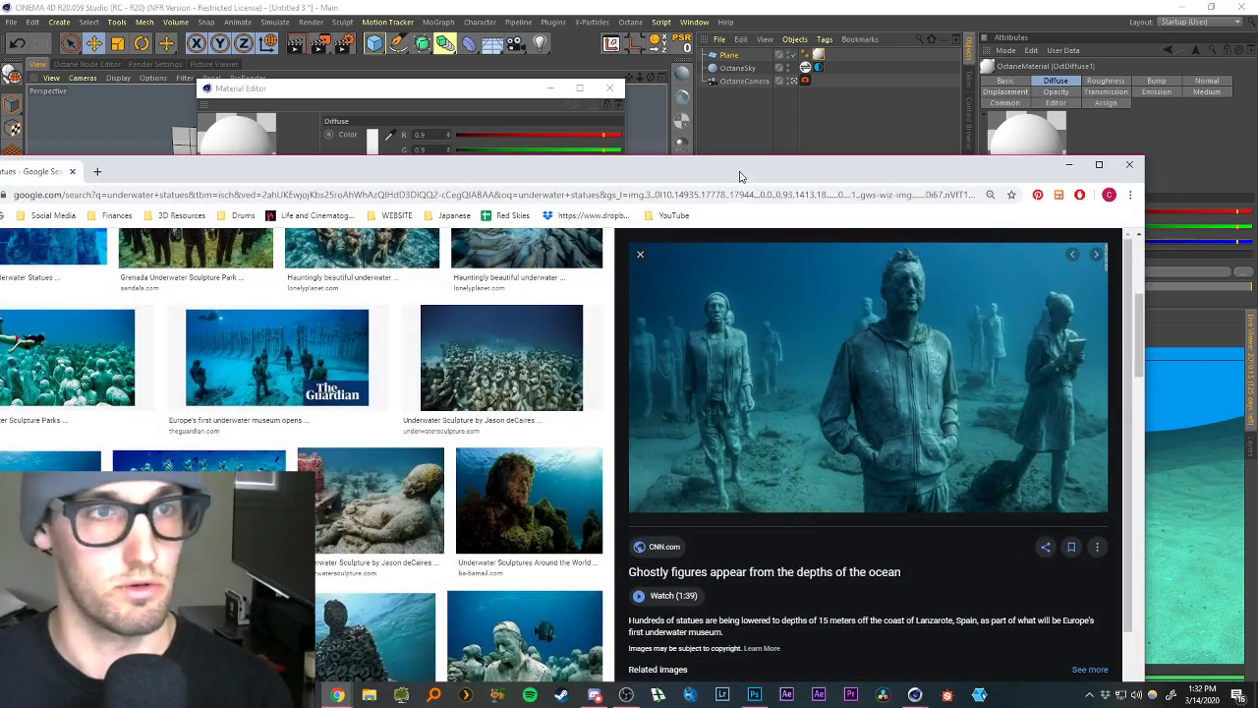
drag(741, 177, 1257, 167)
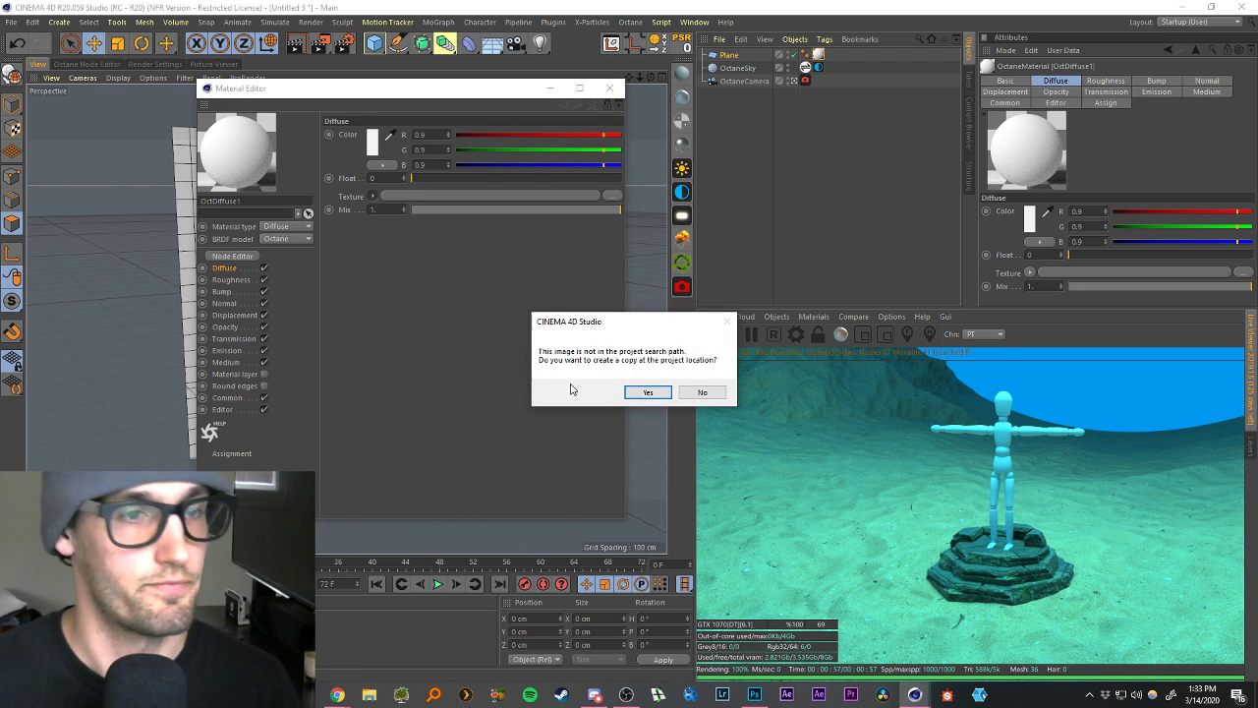
click(701, 392)
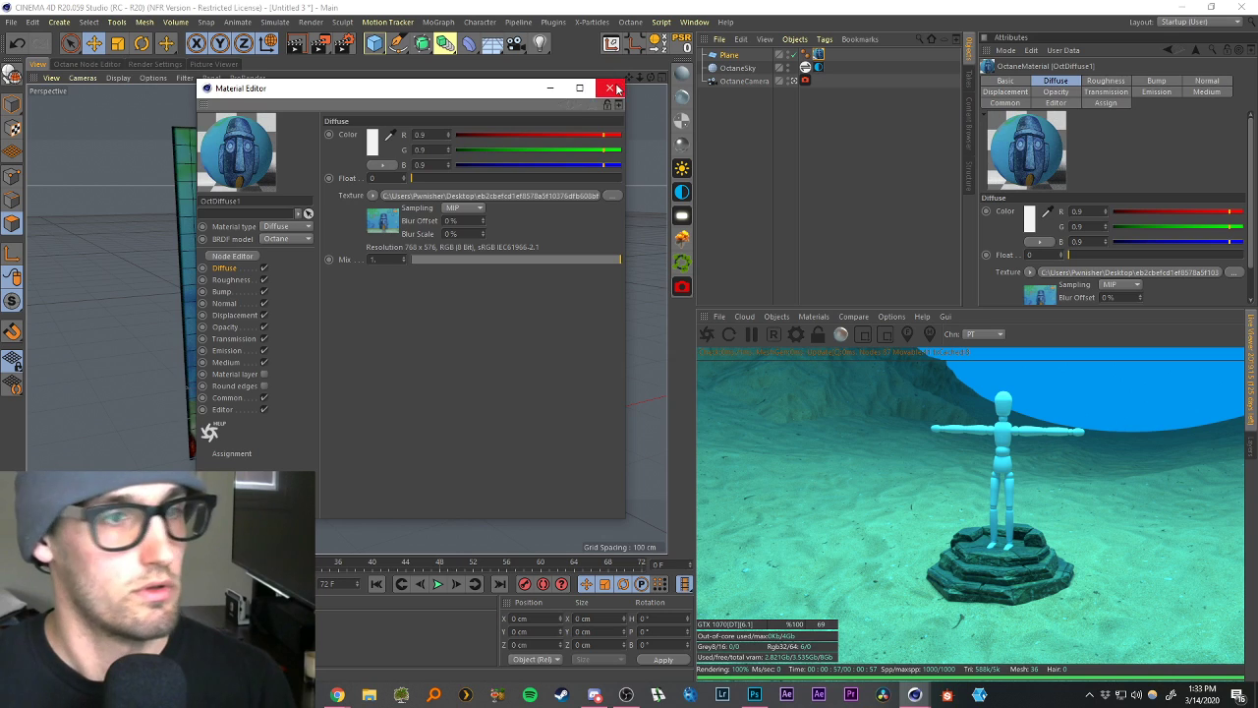
click(612, 88)
scroll(299, 298, up, 4)
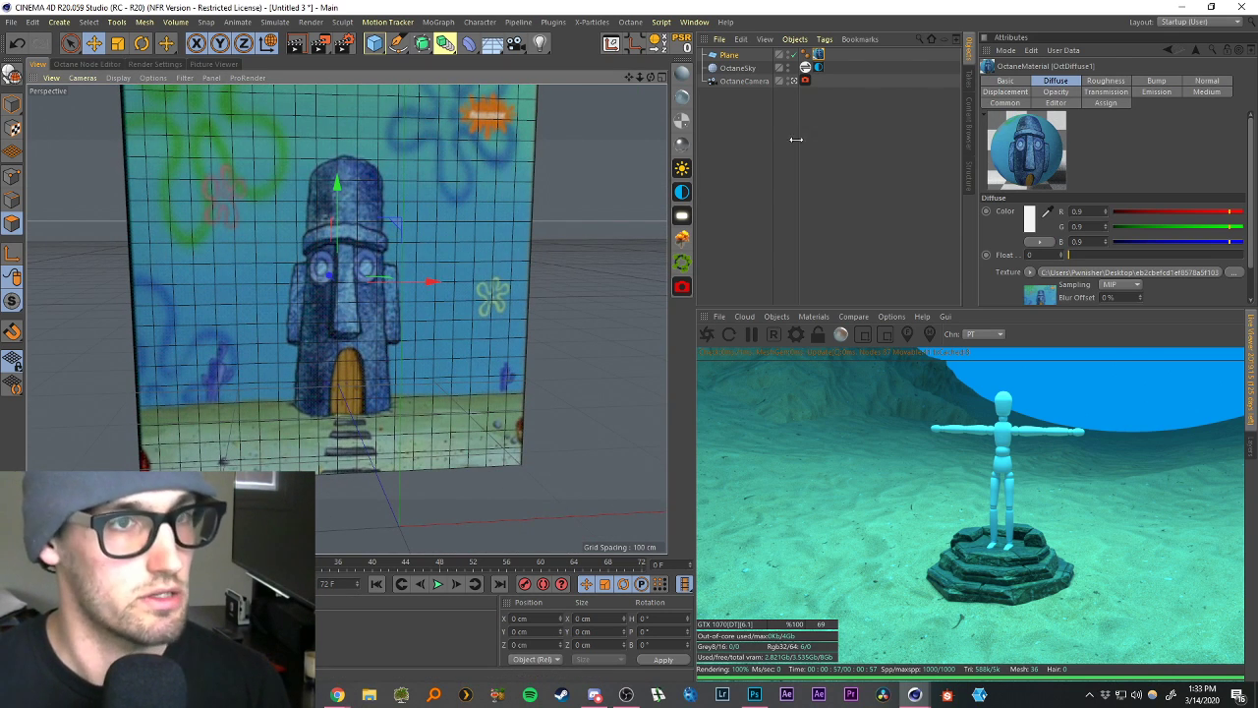
Set the reference plane's width to 768 cm and height to 576 cm to match the house image's proportions.
click(728, 55)
drag(630, 79, 641, 183)
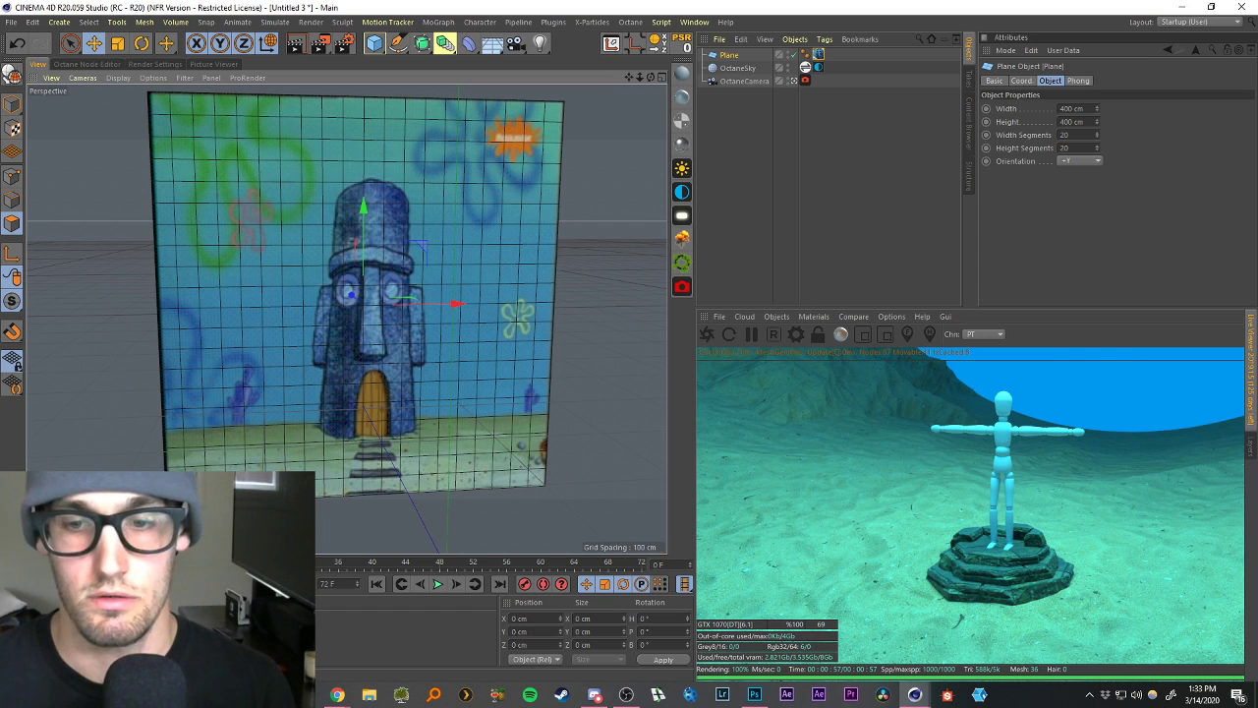
key(super+d)
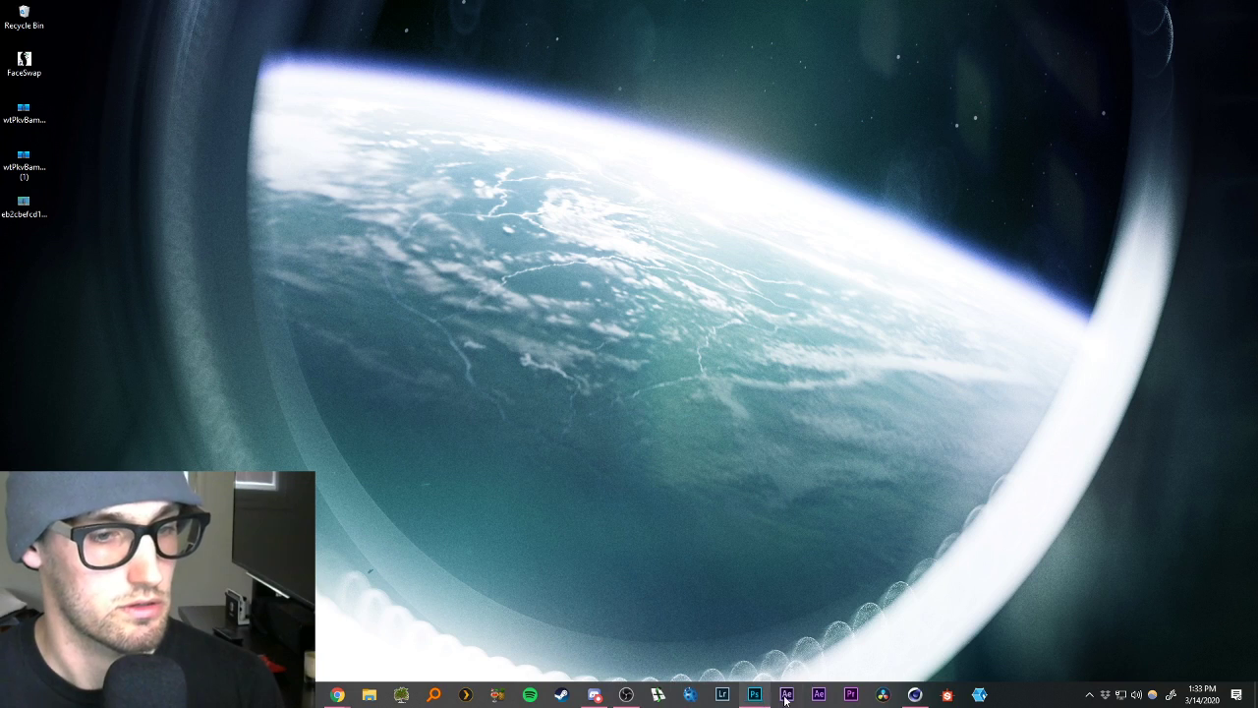
click(923, 697)
click(893, 168)
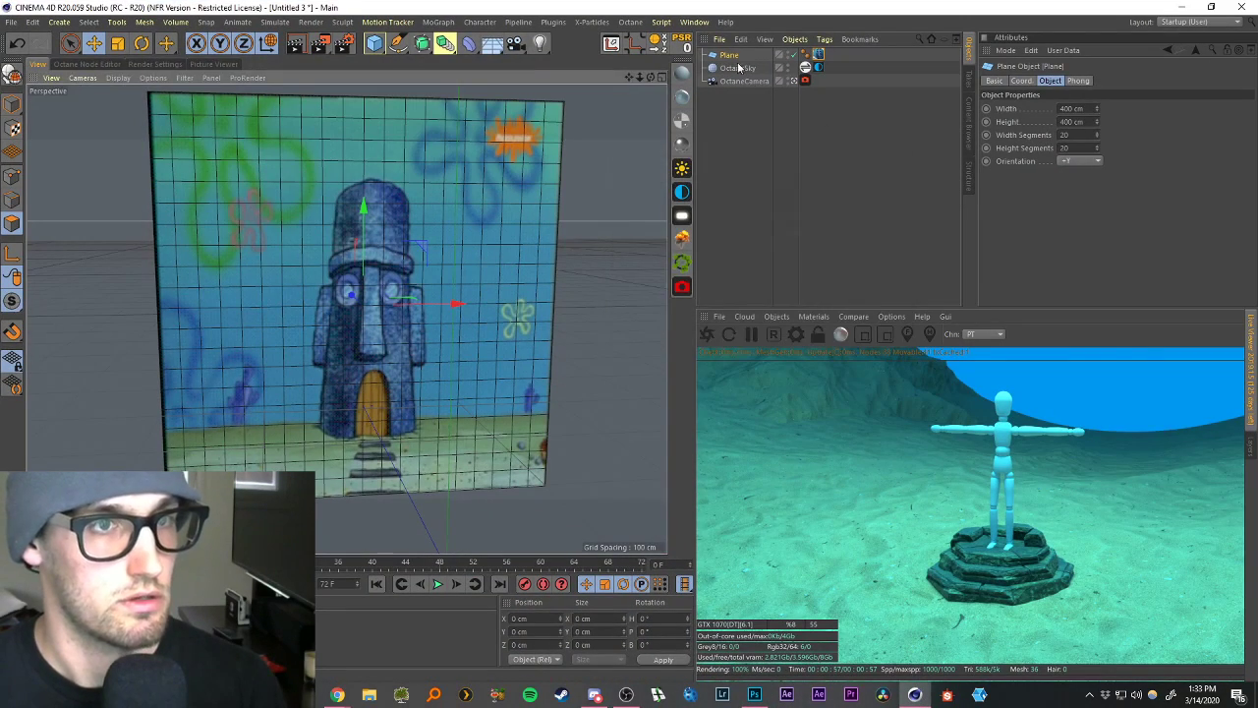
click(1080, 108)
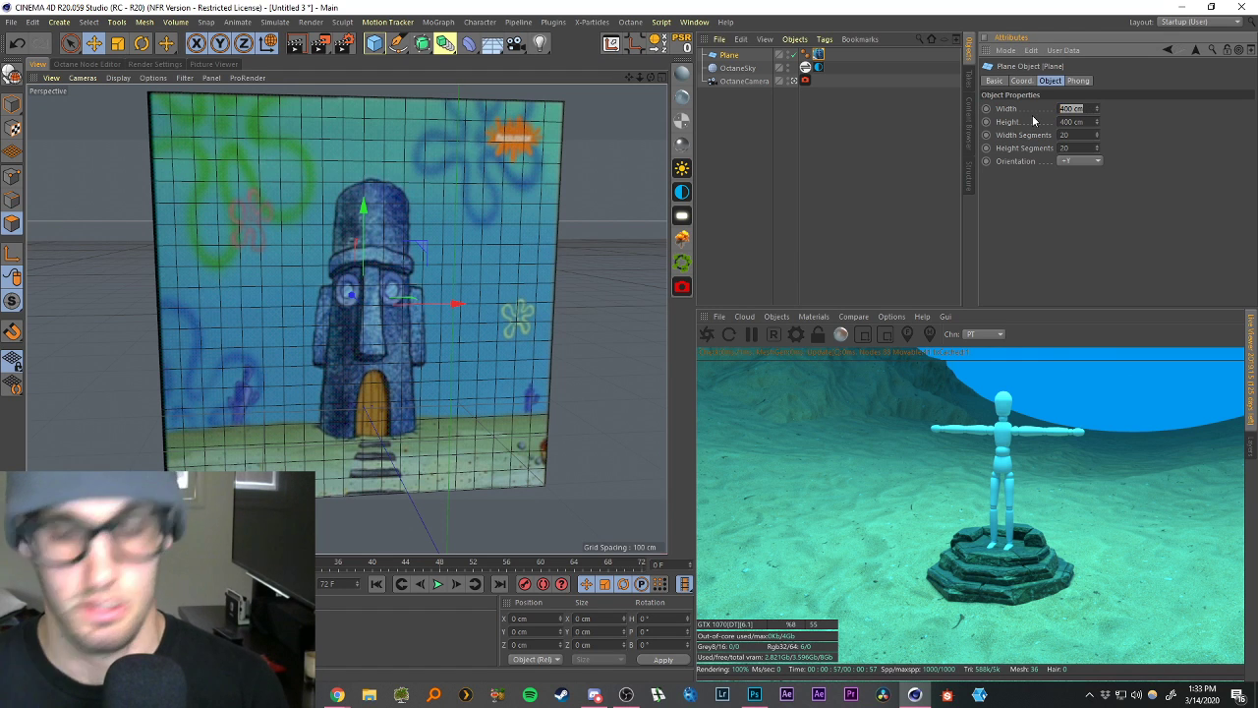
text(1)
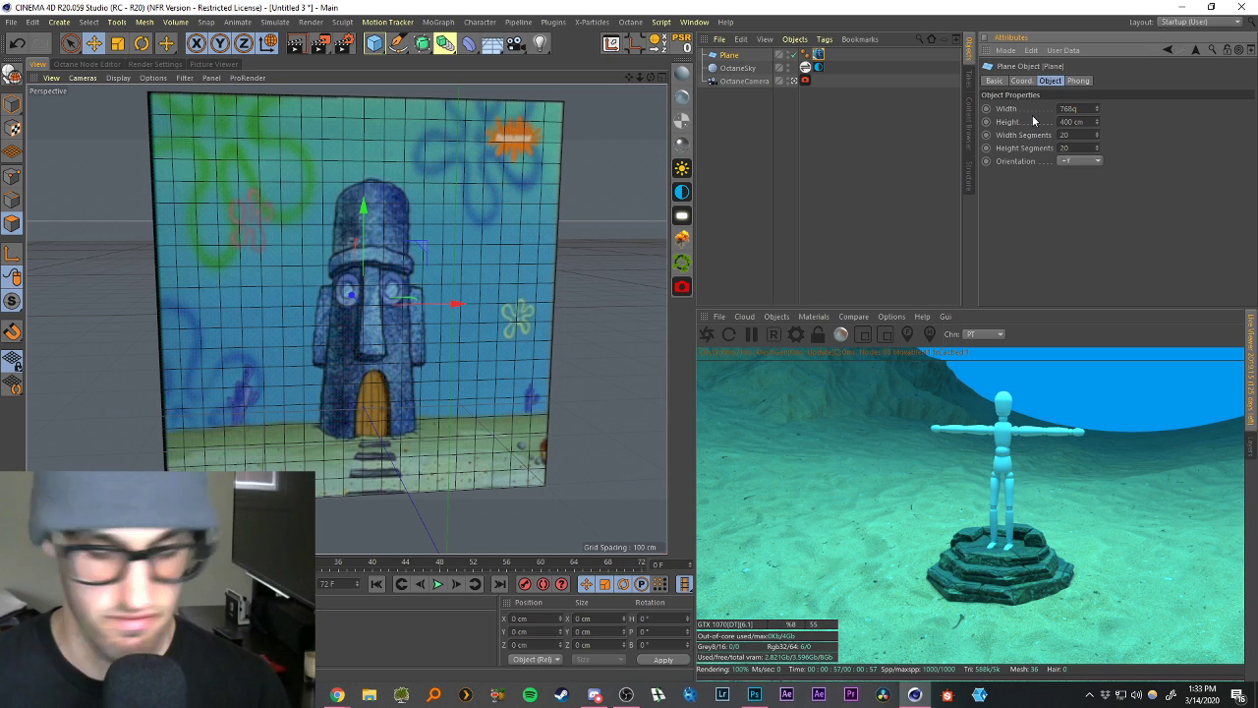
text(68)
key(Tab)
text(576)
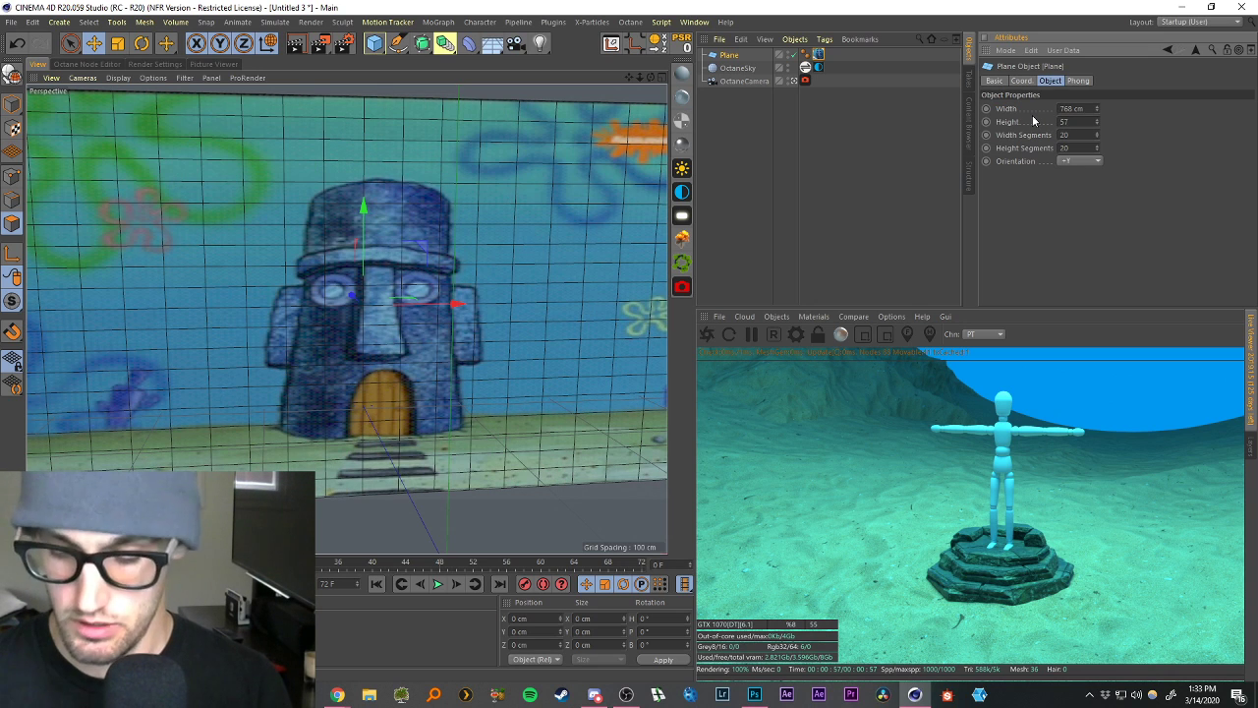
key(Return)
scroll(509, 319, down, 5)
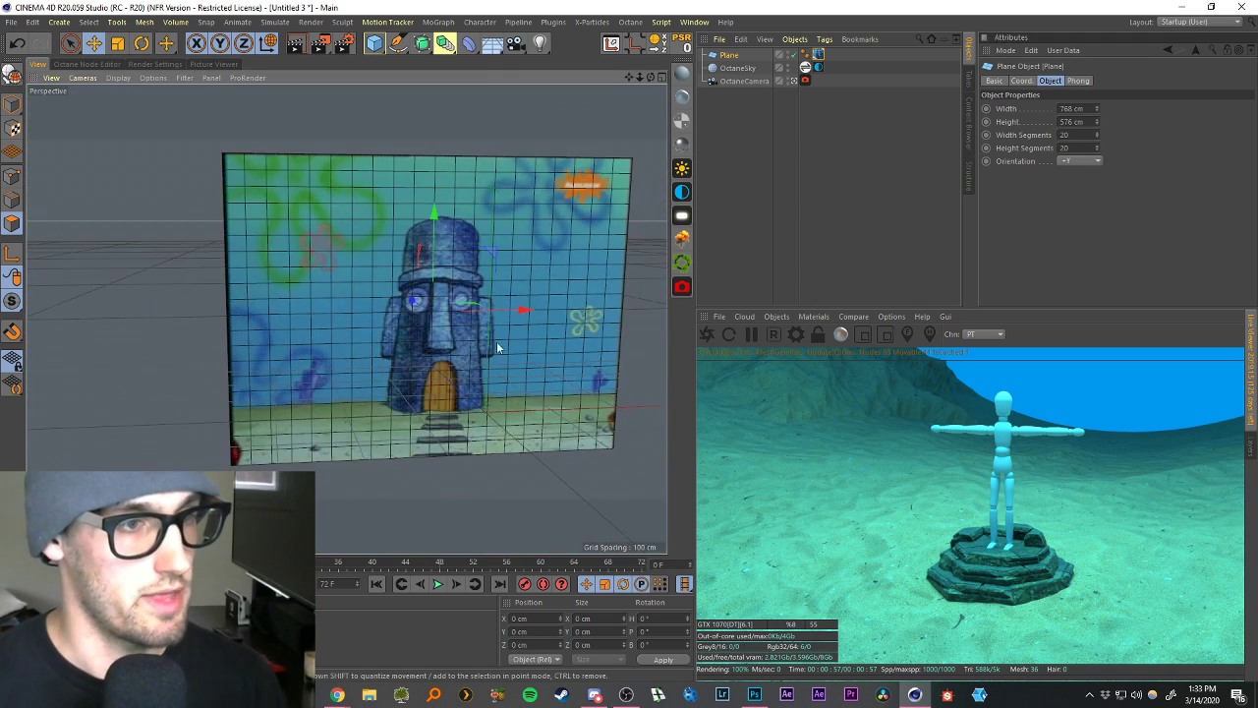
Maximise the Front view and frame the whole reference plane in it.
scroll(496, 341, up, 2)
key(space)
key(space)
click(722, 102)
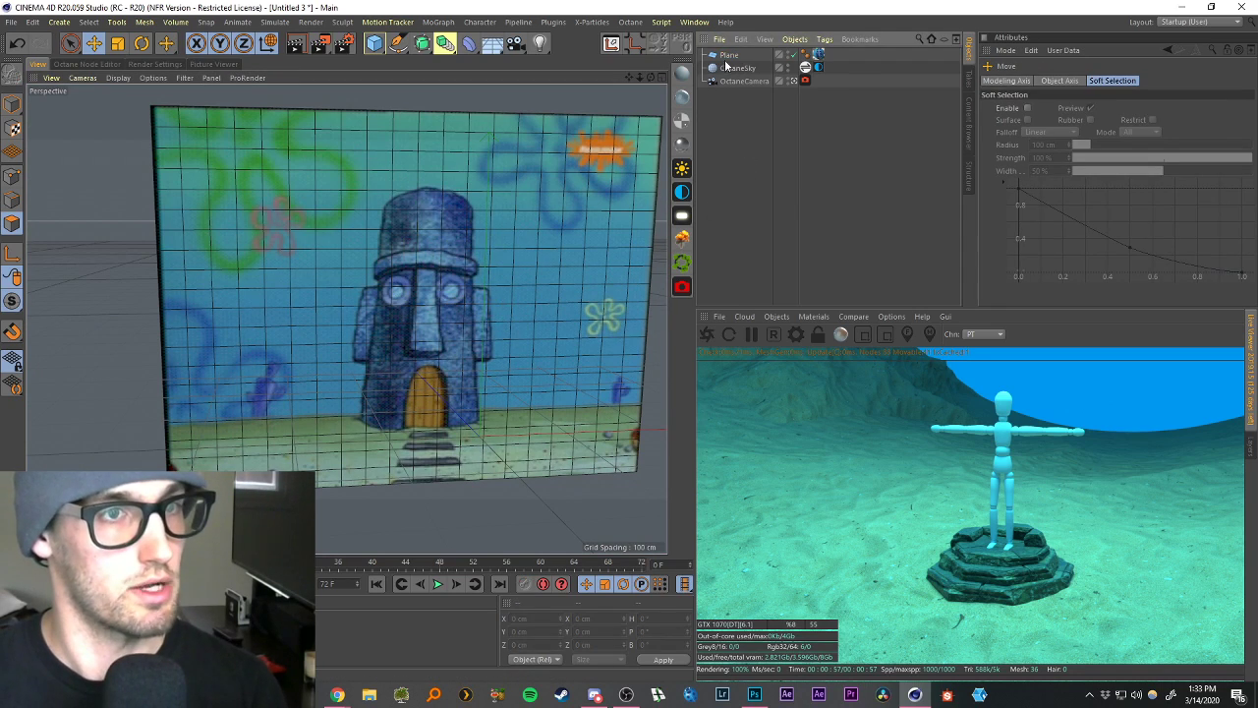
click(728, 55)
alt+drag(609, 154, 406, 223)
click(661, 76)
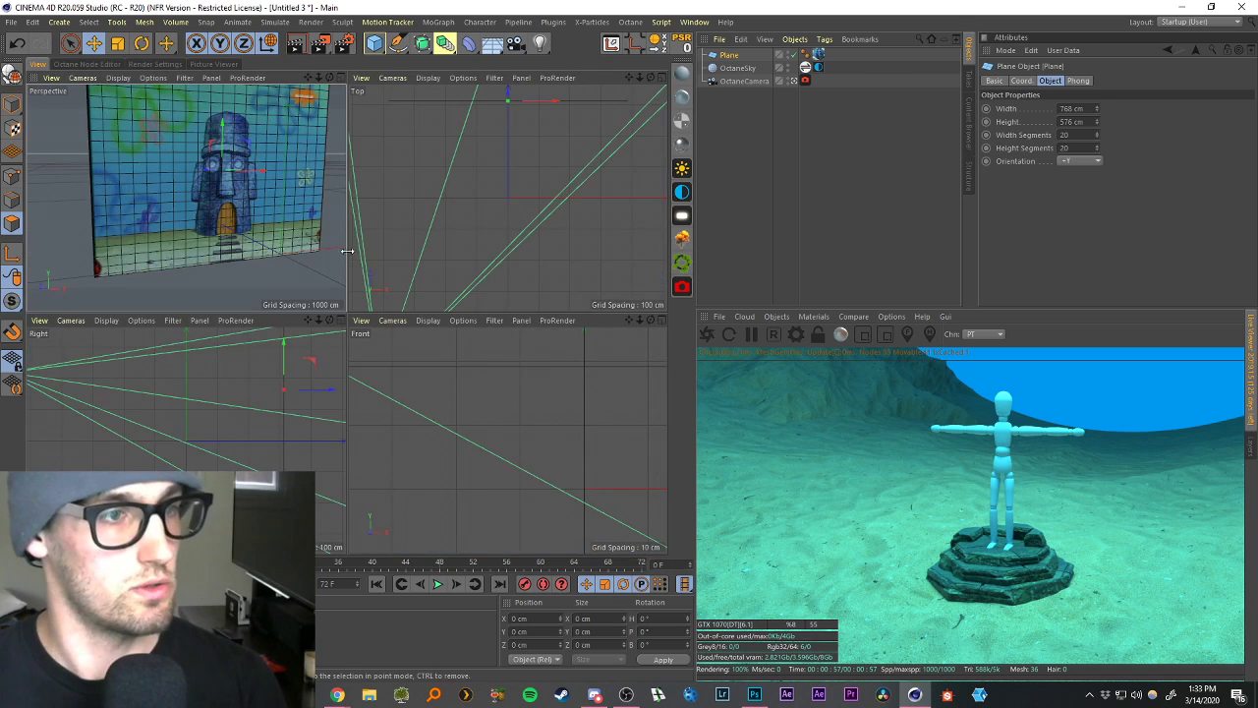
click(661, 320)
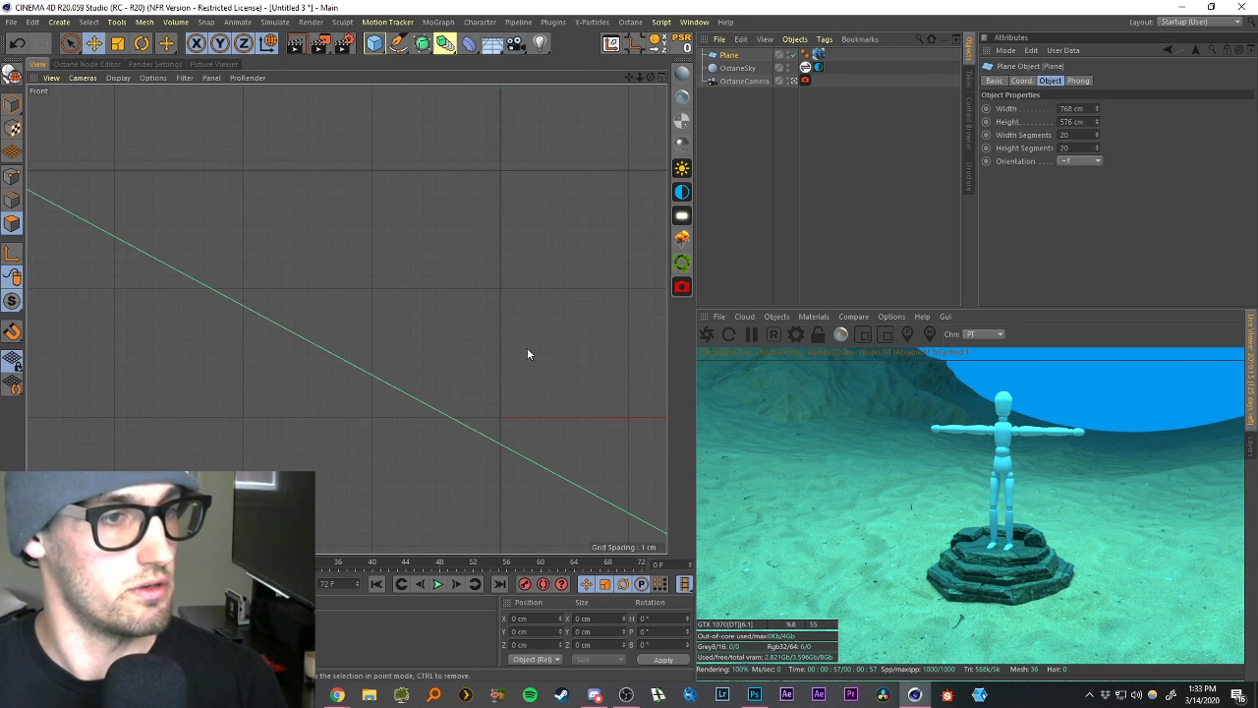
click(736, 121)
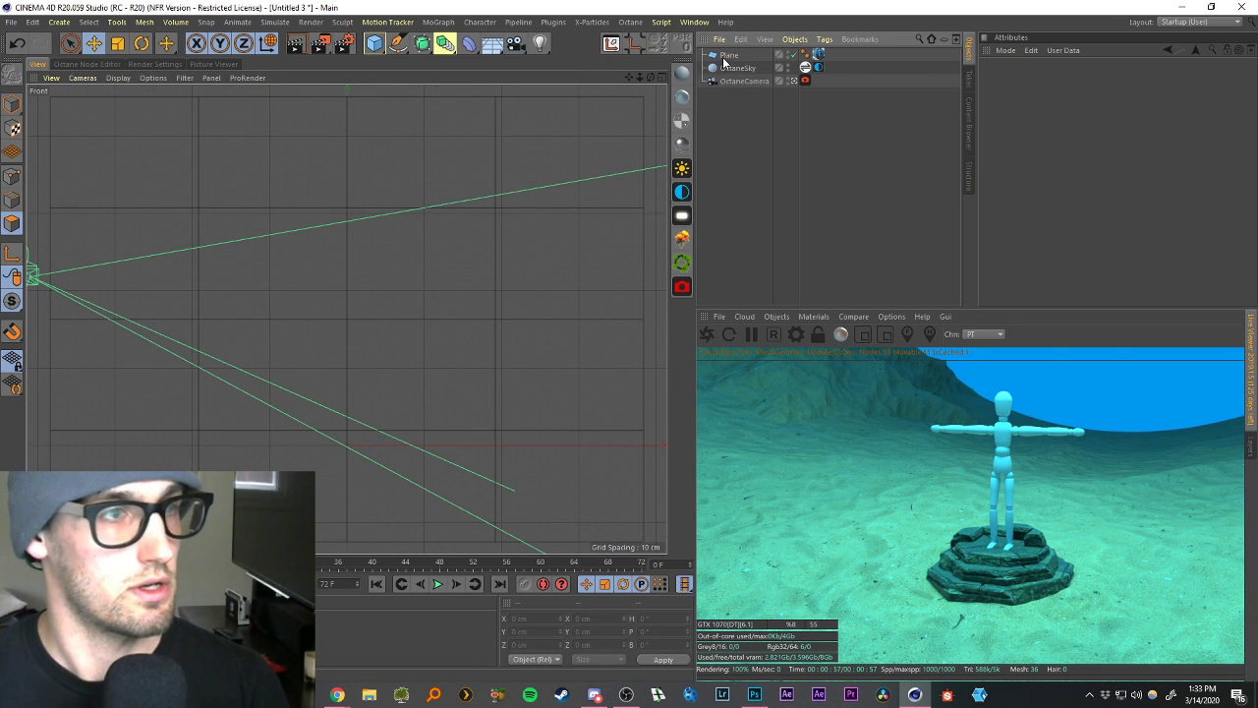
click(725, 57)
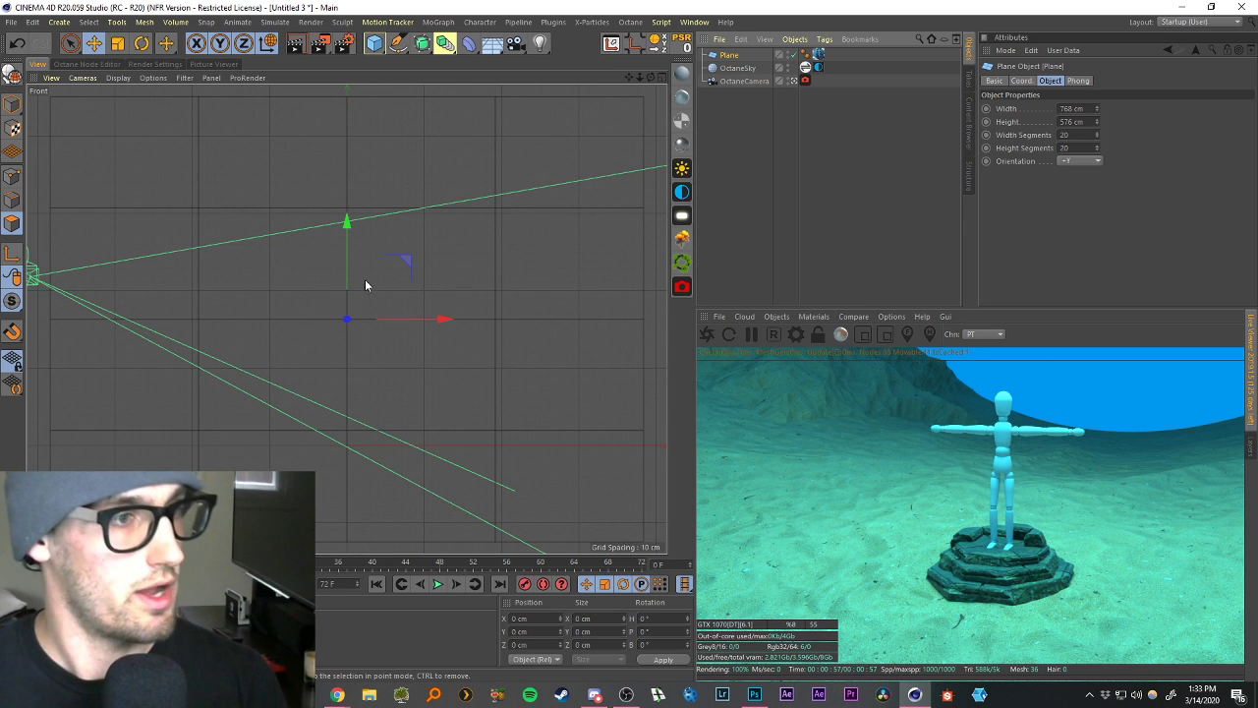
scroll(391, 309, down, 8)
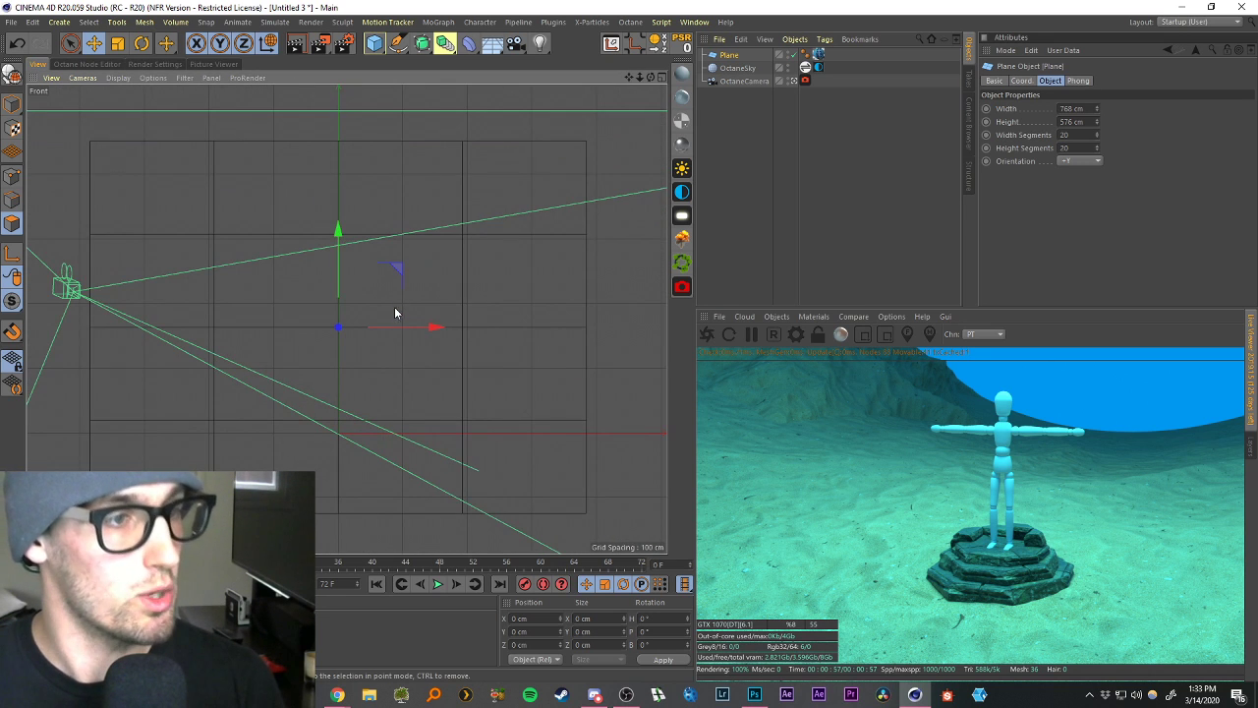
Set the Front view's display mode to Gouraud Shading to show the house image on the plane.
click(114, 78)
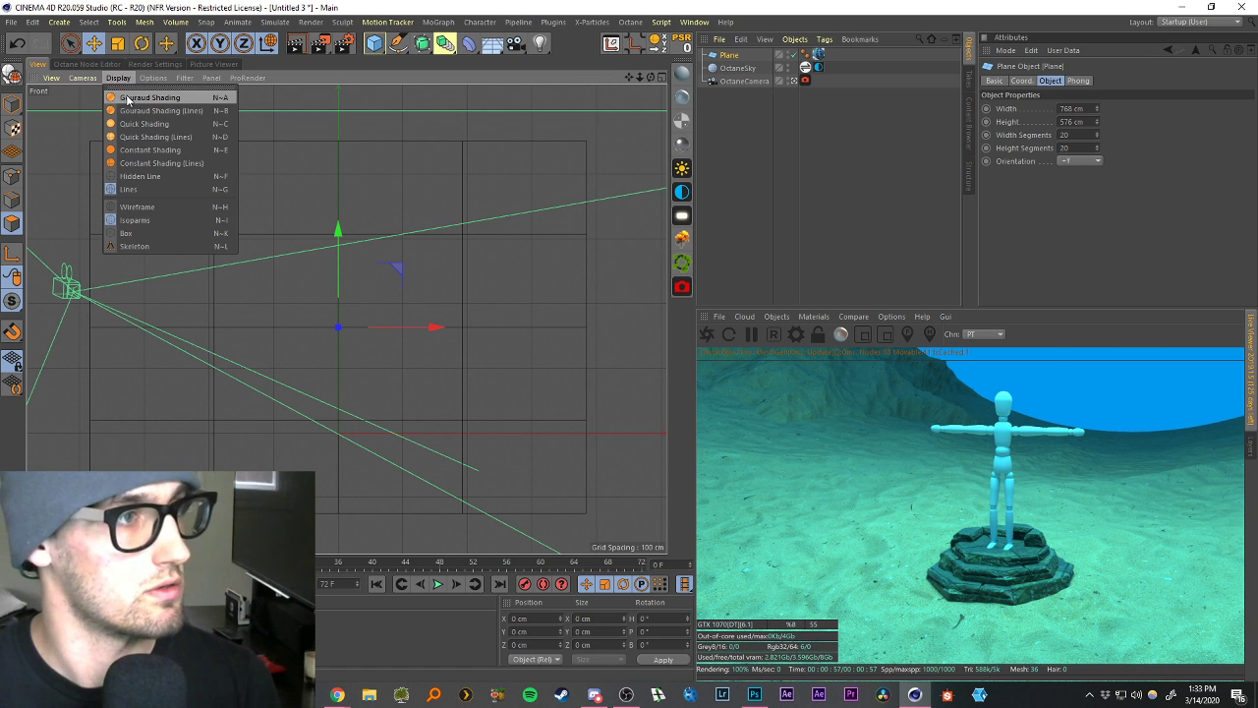
click(134, 98)
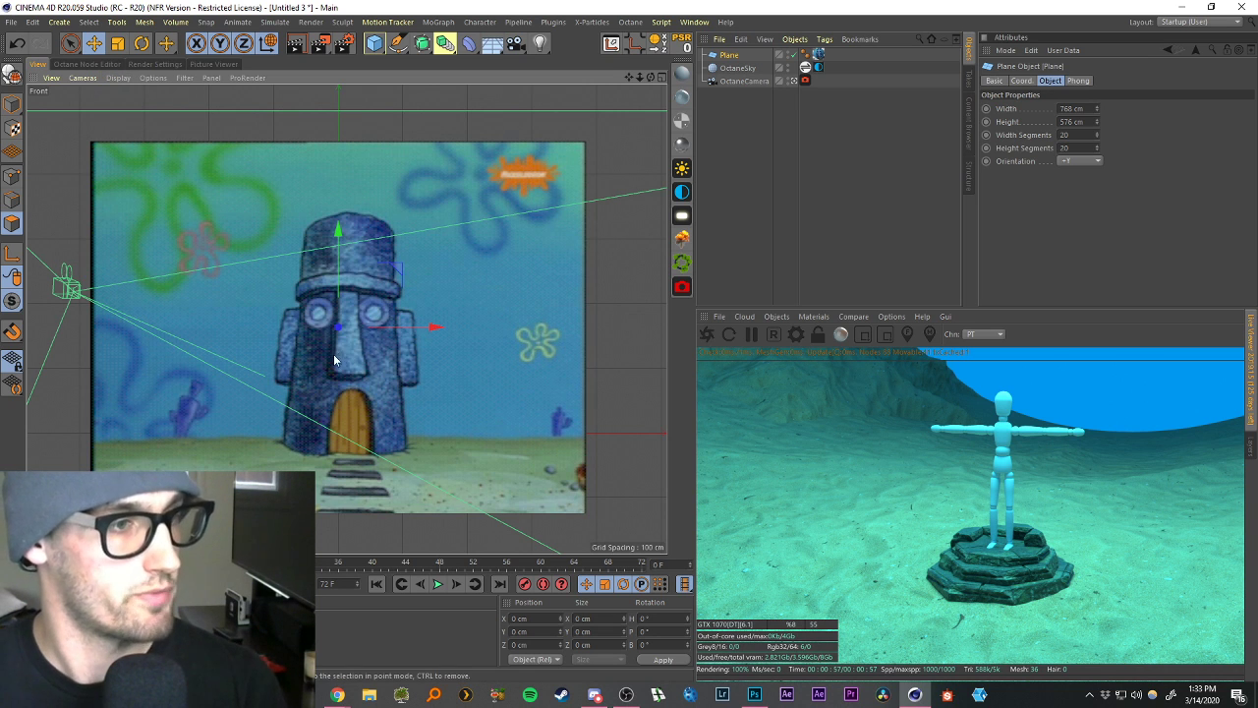
scroll(350, 357, up, 3)
scroll(345, 364, down, 2)
scroll(344, 366, up, 7)
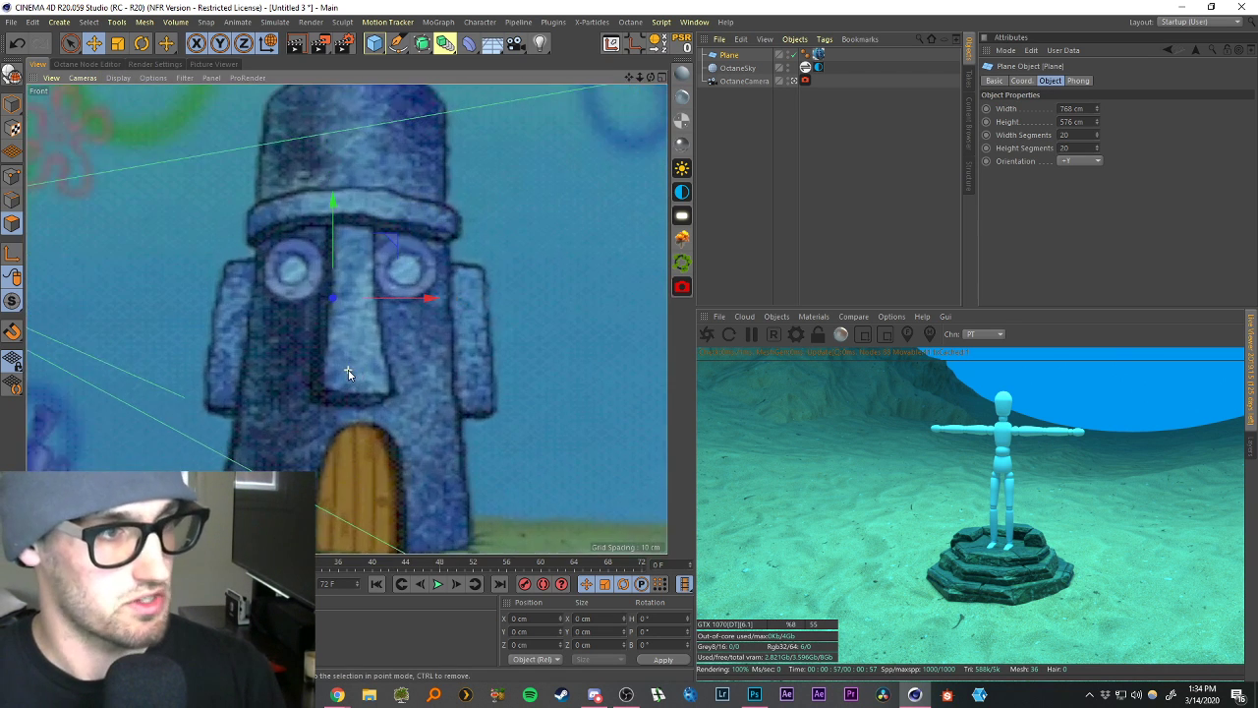
scroll(347, 370, down, 8)
scroll(358, 381, down, 2)
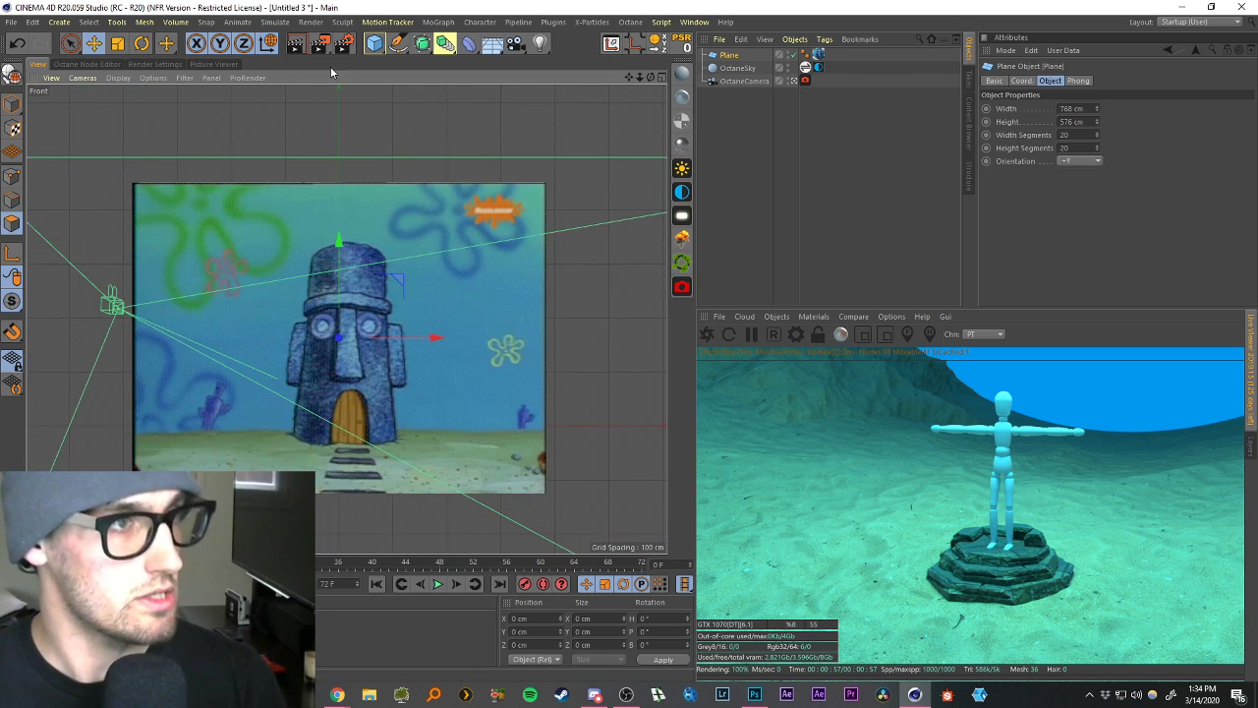
Add a Figure object in front of the house image as a human scale reference, keeping it at the origin.
click(373, 43)
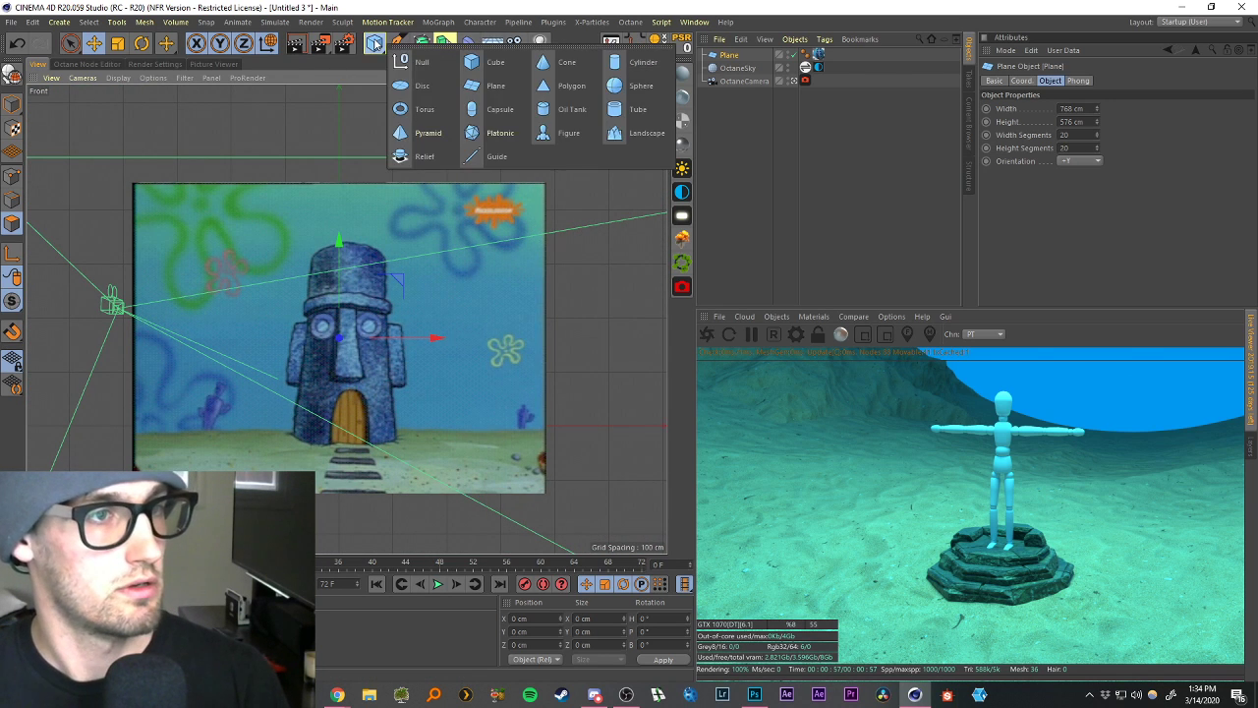
click(556, 144)
scroll(355, 379, up, 4)
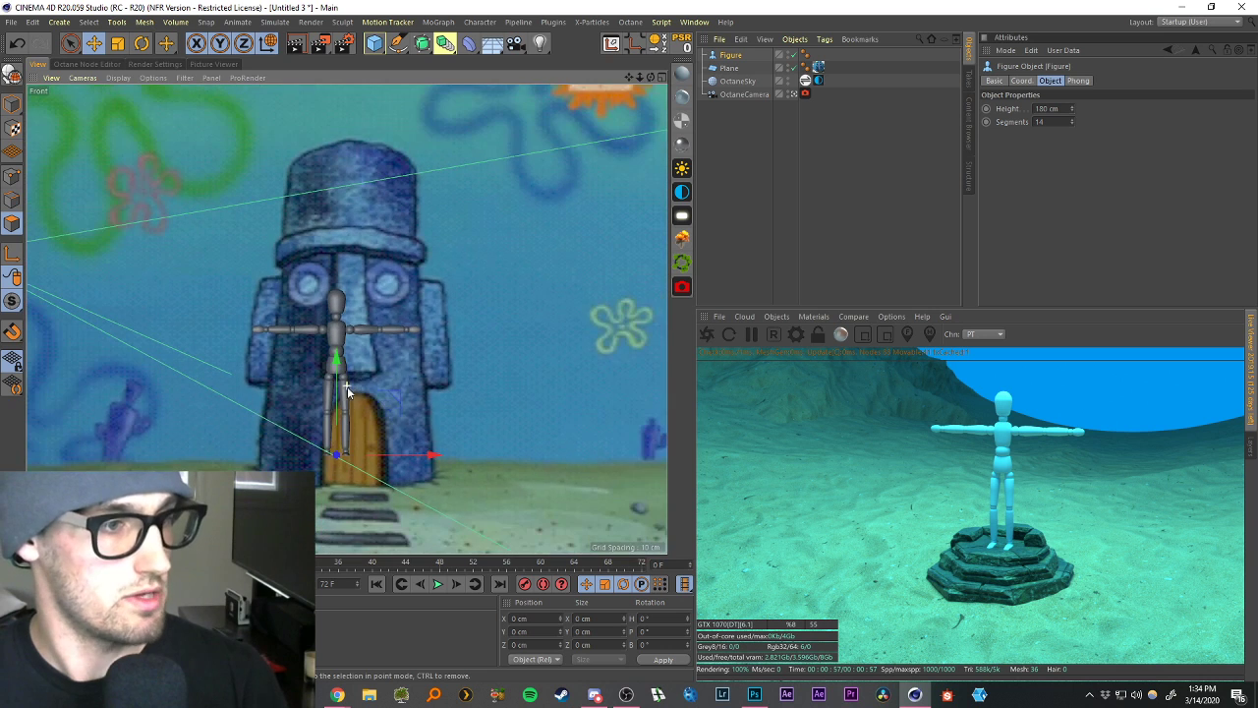
mouse_move(339, 398)
mouse_down()
mouse_move(331, 371)
mouse_move(335, 399)
mouse_up()
key(ctrl+z)
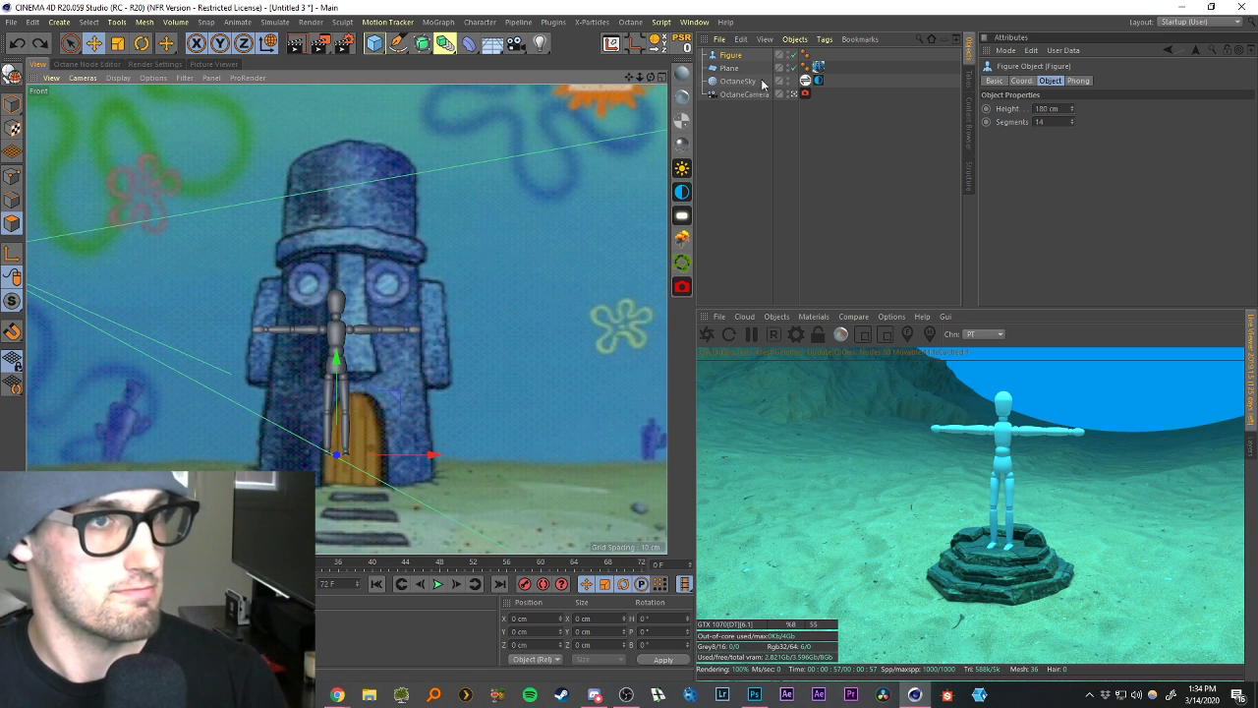
Move the reference plane up and about 16 cm in negative X to line up the house door with the figure.
click(726, 70)
drag(339, 244, 329, 220)
drag(395, 271, 381, 275)
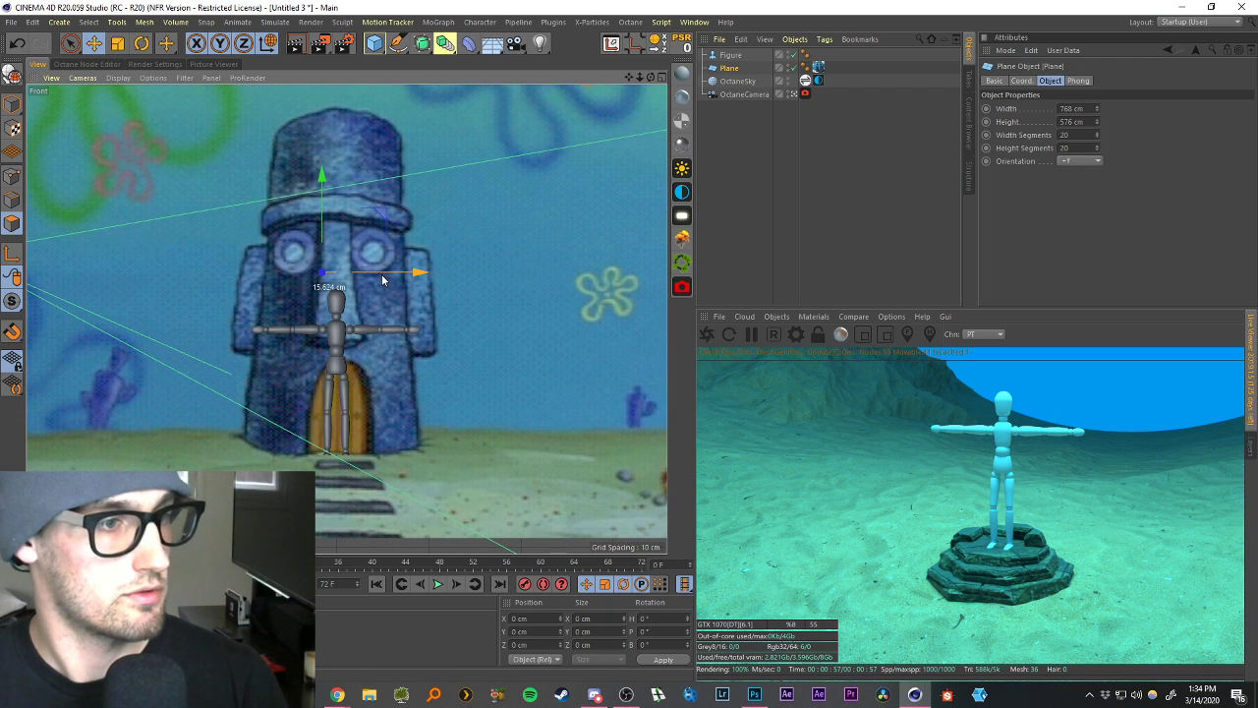
Scale the reference plane up to about 1458 by 1094 cm so the door exceeds the figure's height, and raise it slightly.
key(t)
drag(206, 220, 312, 140)
key(e)
key(t)
drag(233, 267, 382, 236)
key(e)
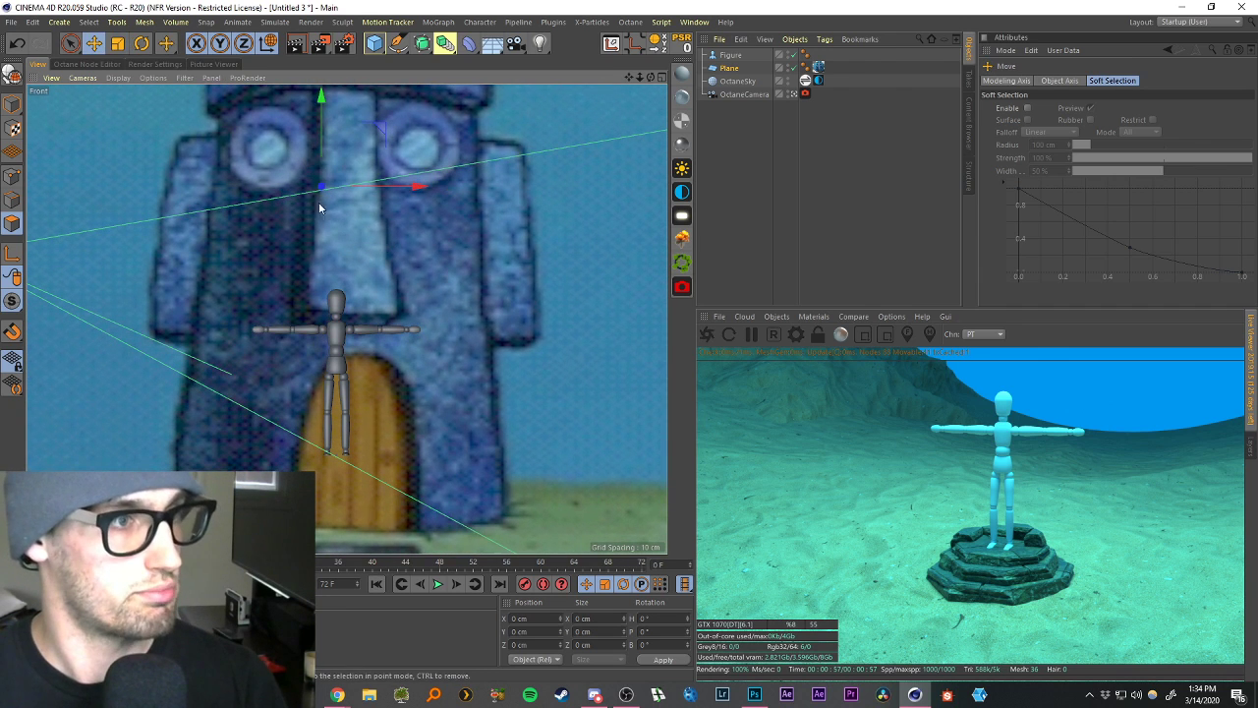
drag(319, 153, 318, 118)
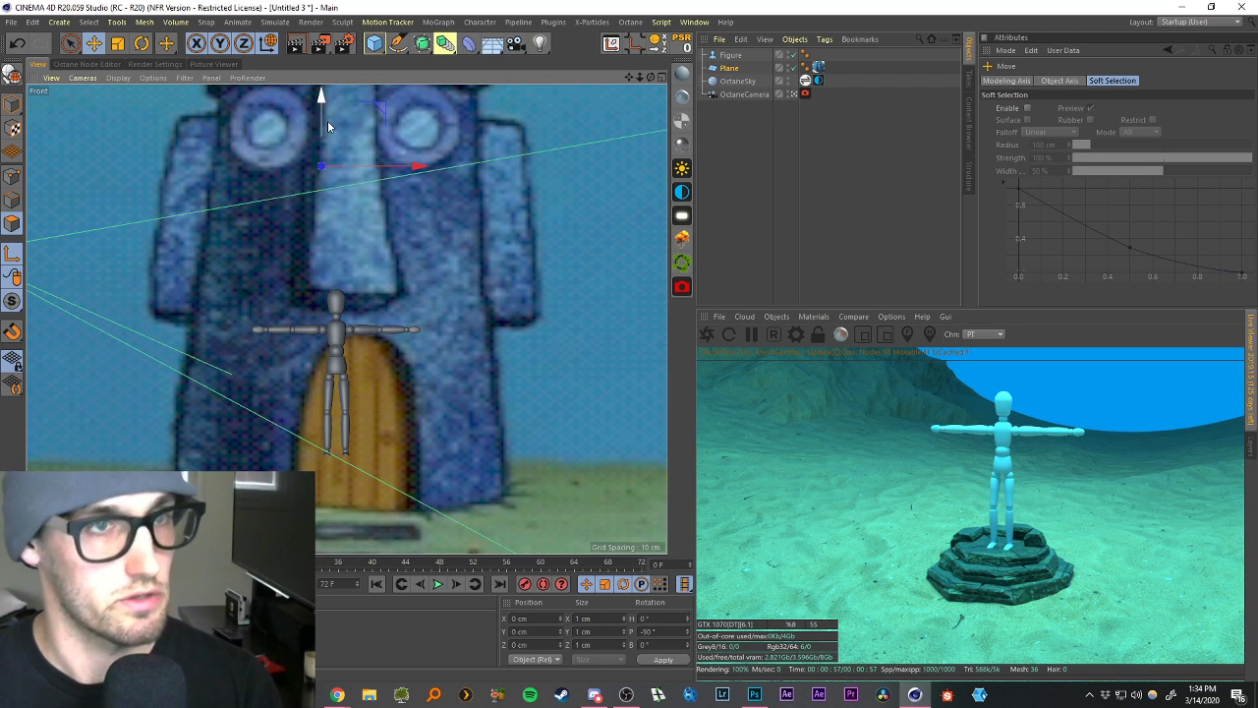
click(728, 69)
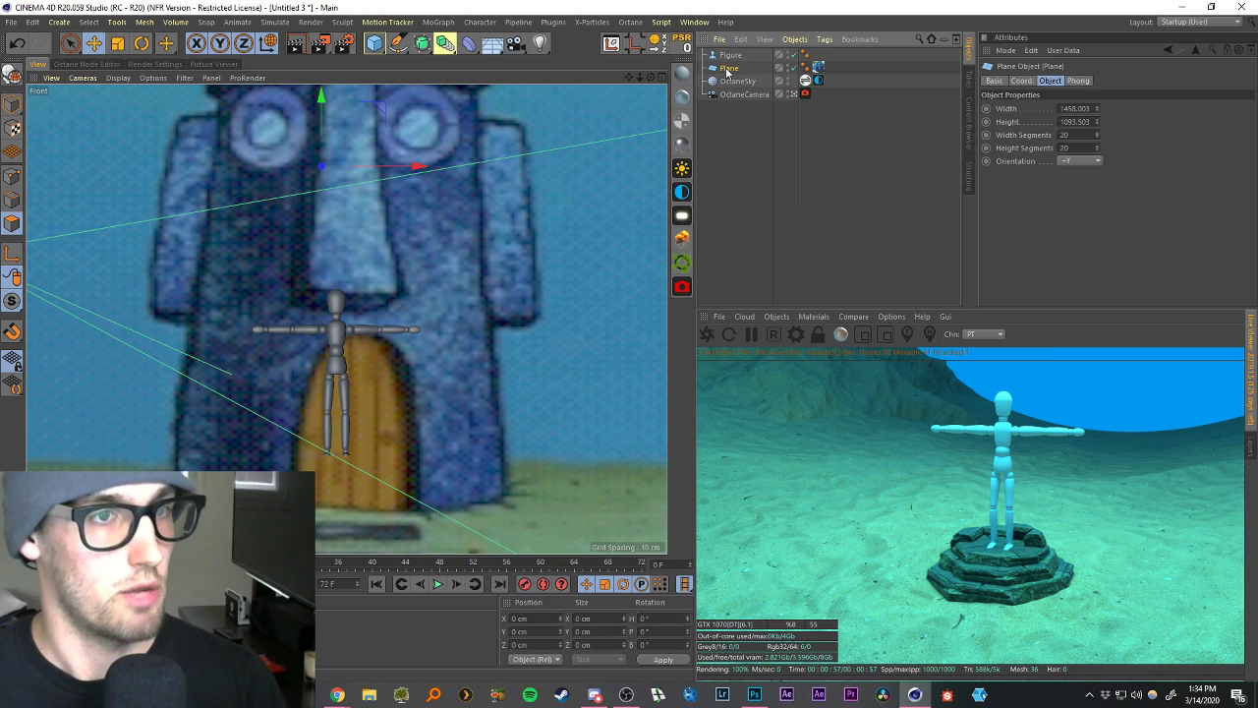
key(c)
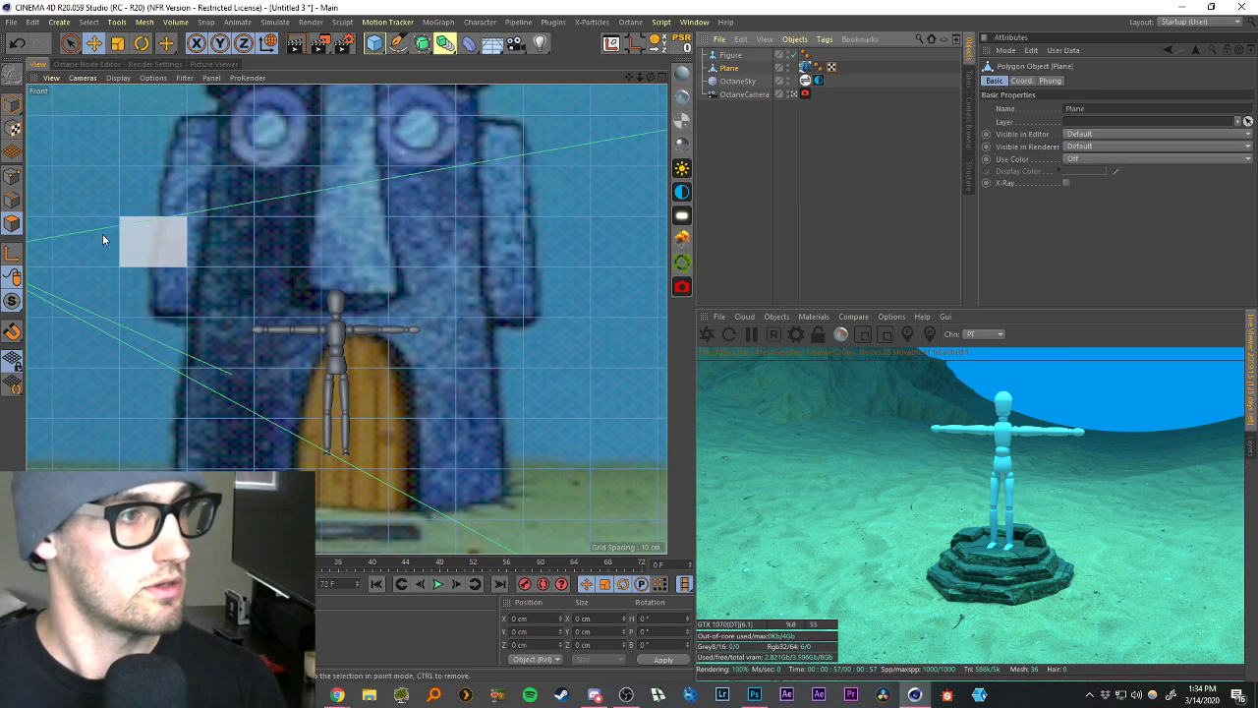
key(ctrl+z)
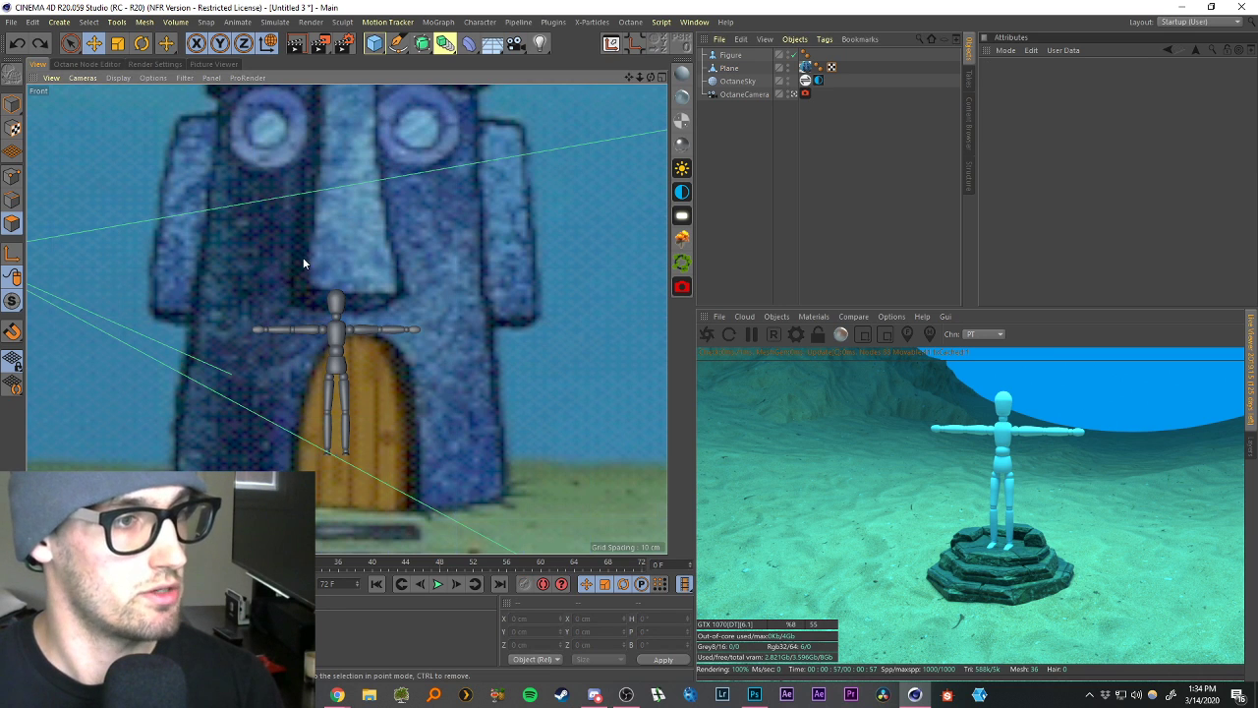
Set the reference plane's width and height segments to 1 and make the plane editable.
click(729, 68)
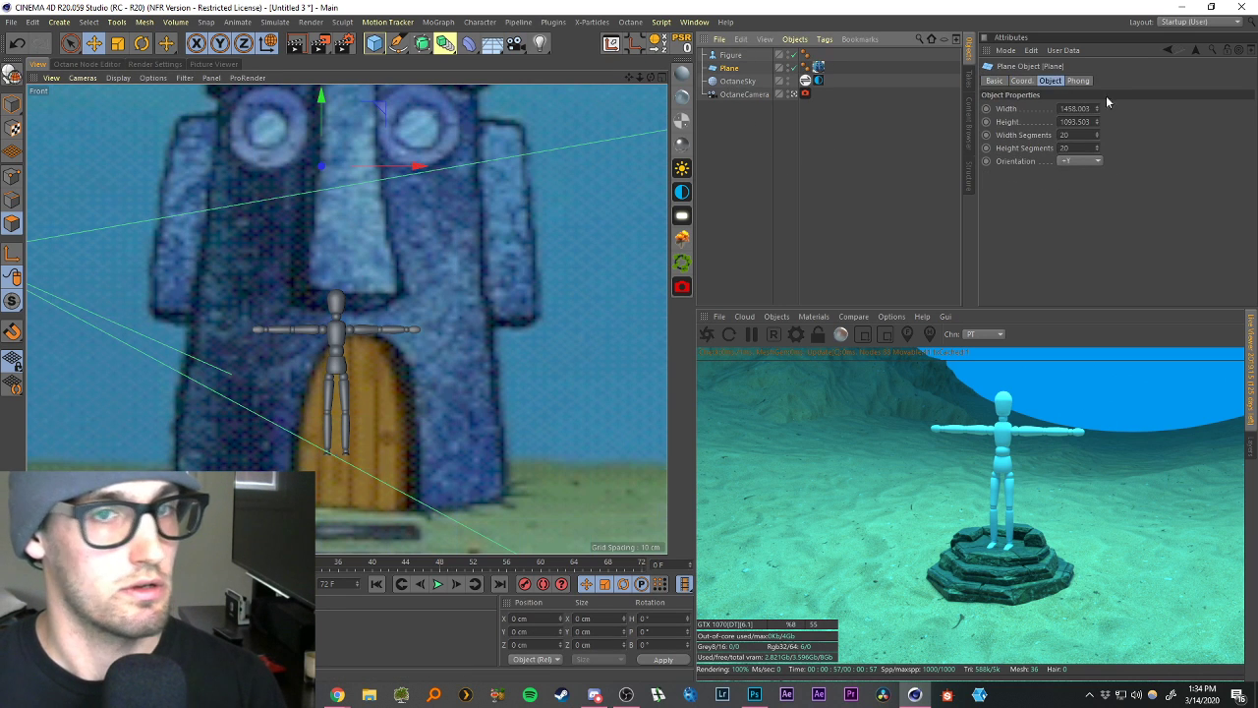
click(1065, 135)
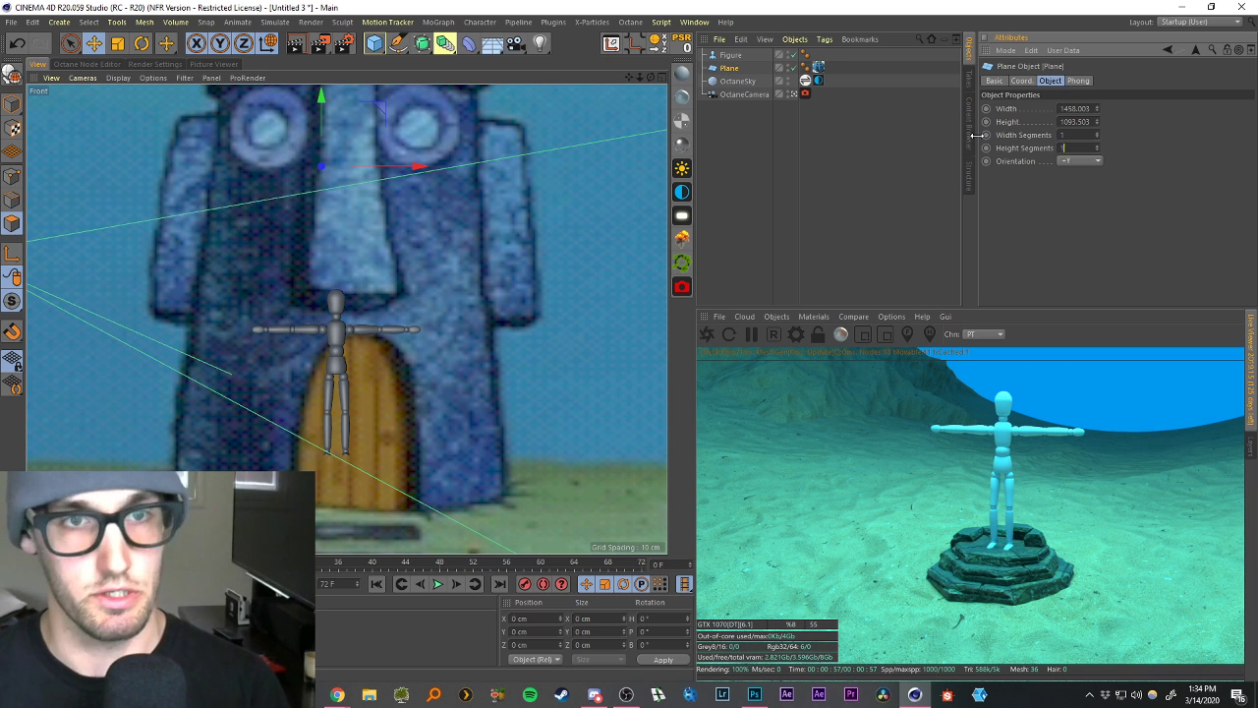
key(c)
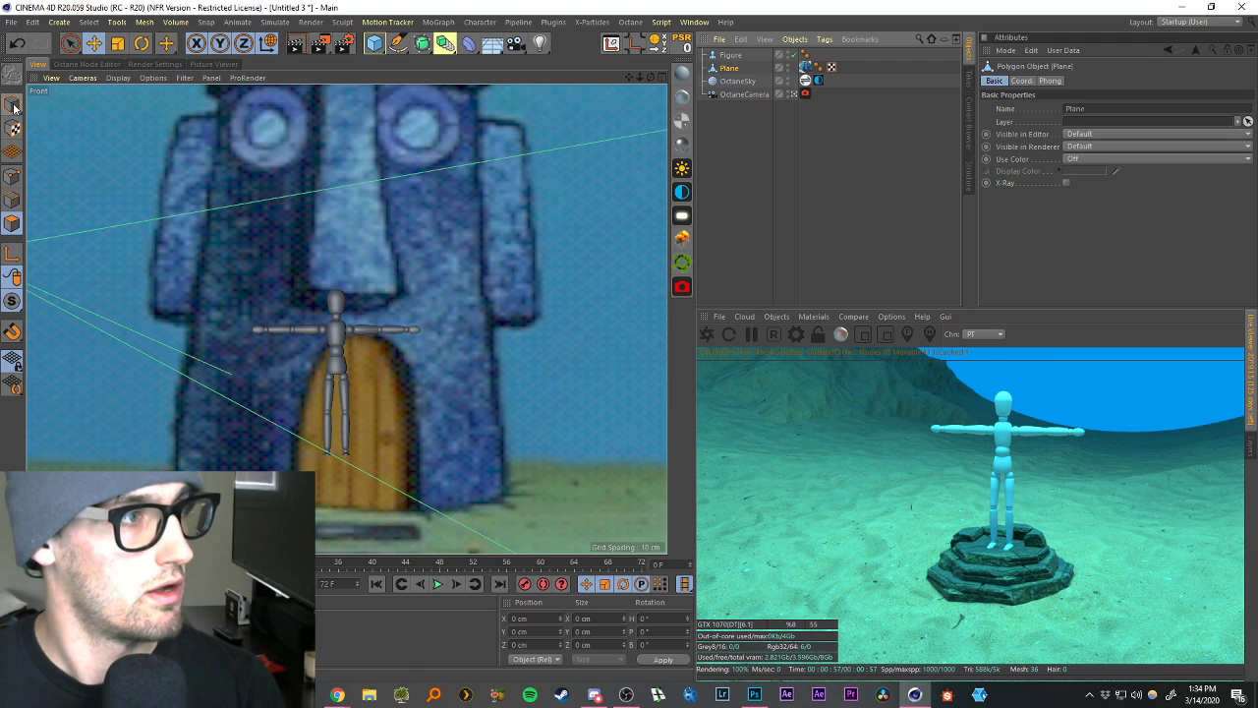
Move the reference plane's axis to the bottom centre of the door, at about X 16 cm and Y -57 cm.
click(12, 105)
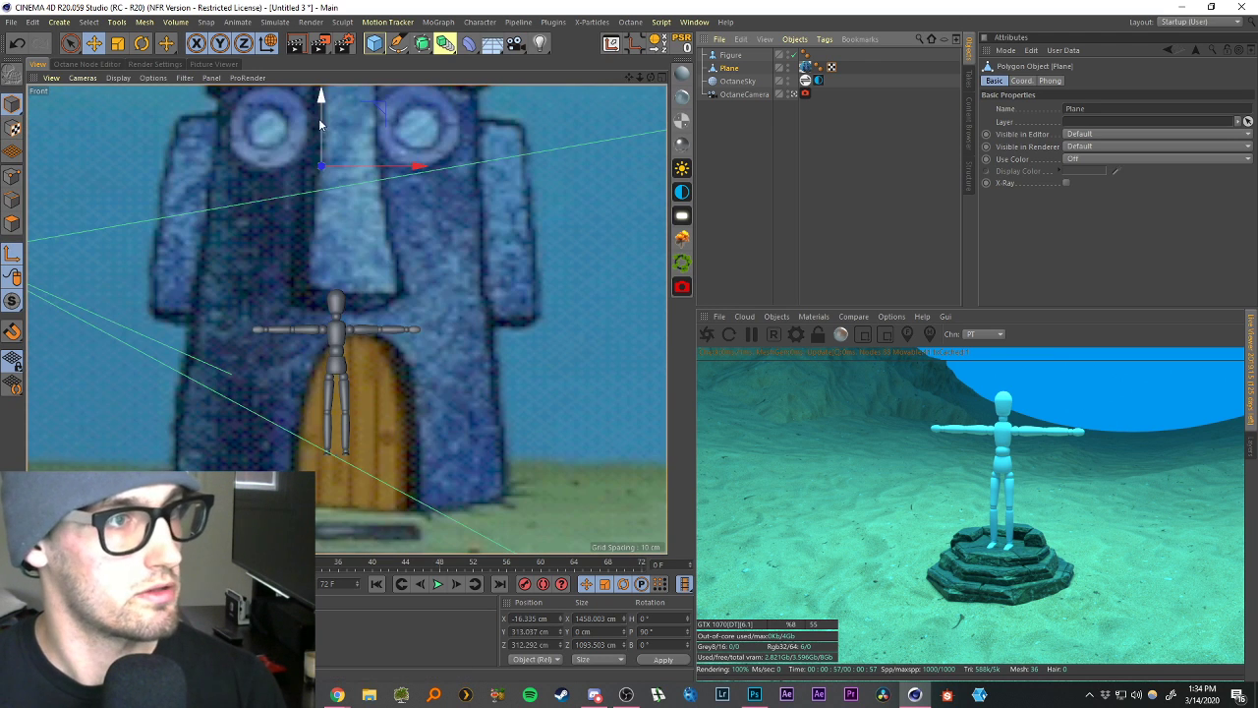
drag(321, 132, 314, 464)
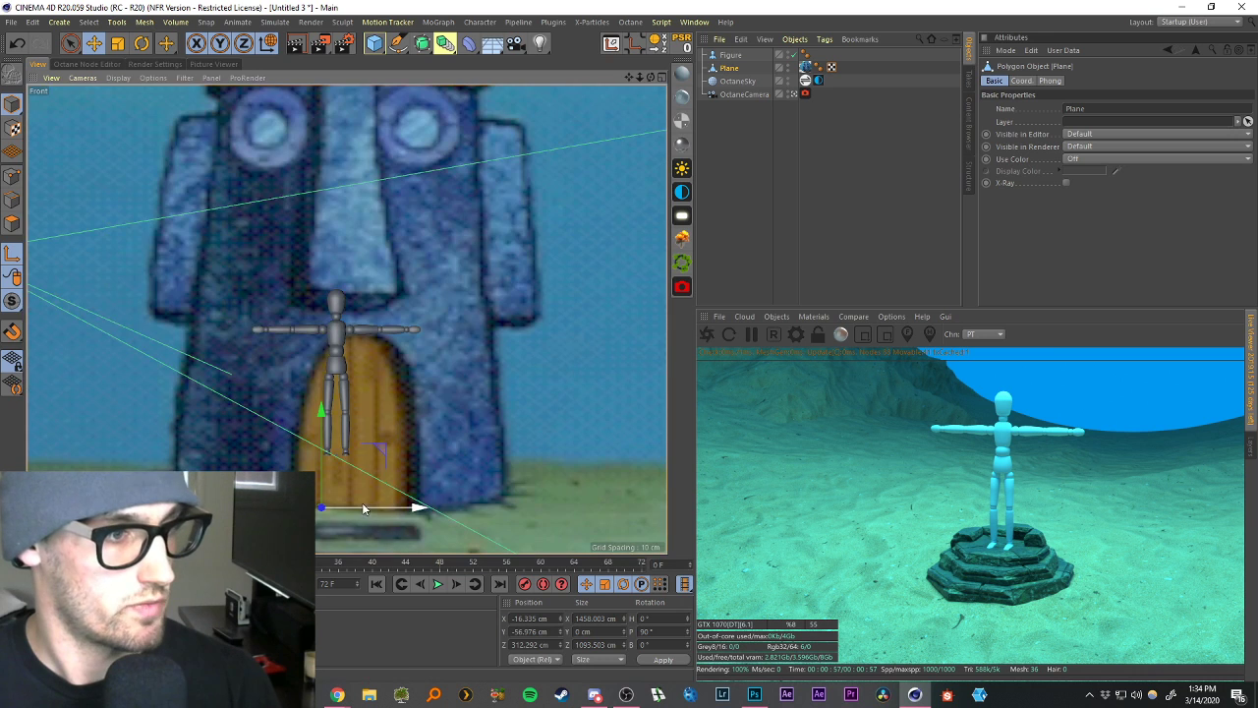
drag(365, 506, 397, 512)
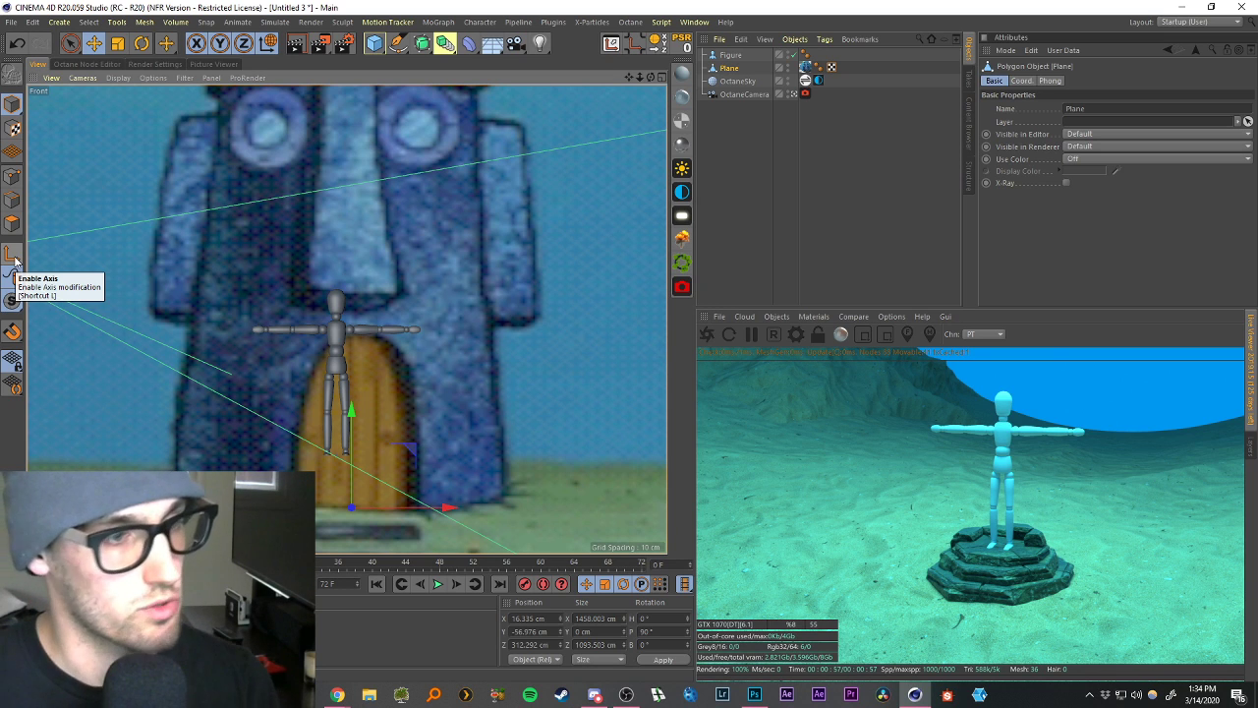
click(13, 253)
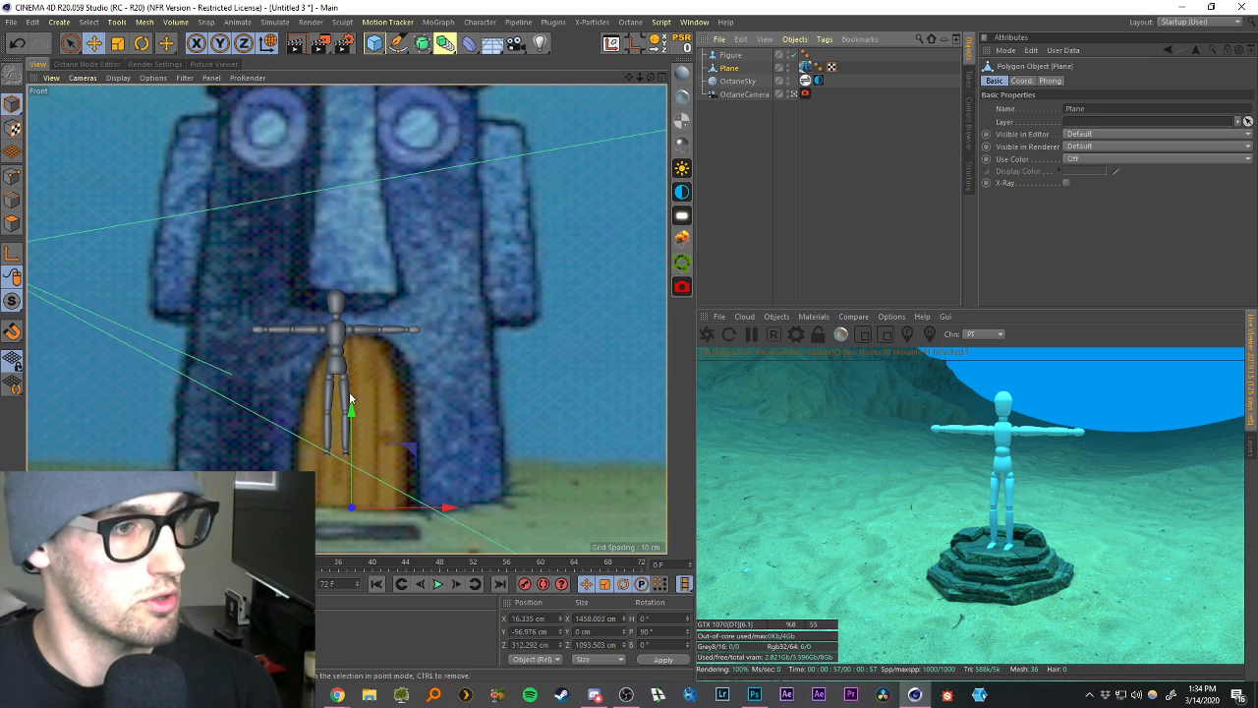
Move the reference plane so the door's base meets the figure's feet, and scale it up to about 1589 by 1192 cm.
drag(407, 458, 396, 405)
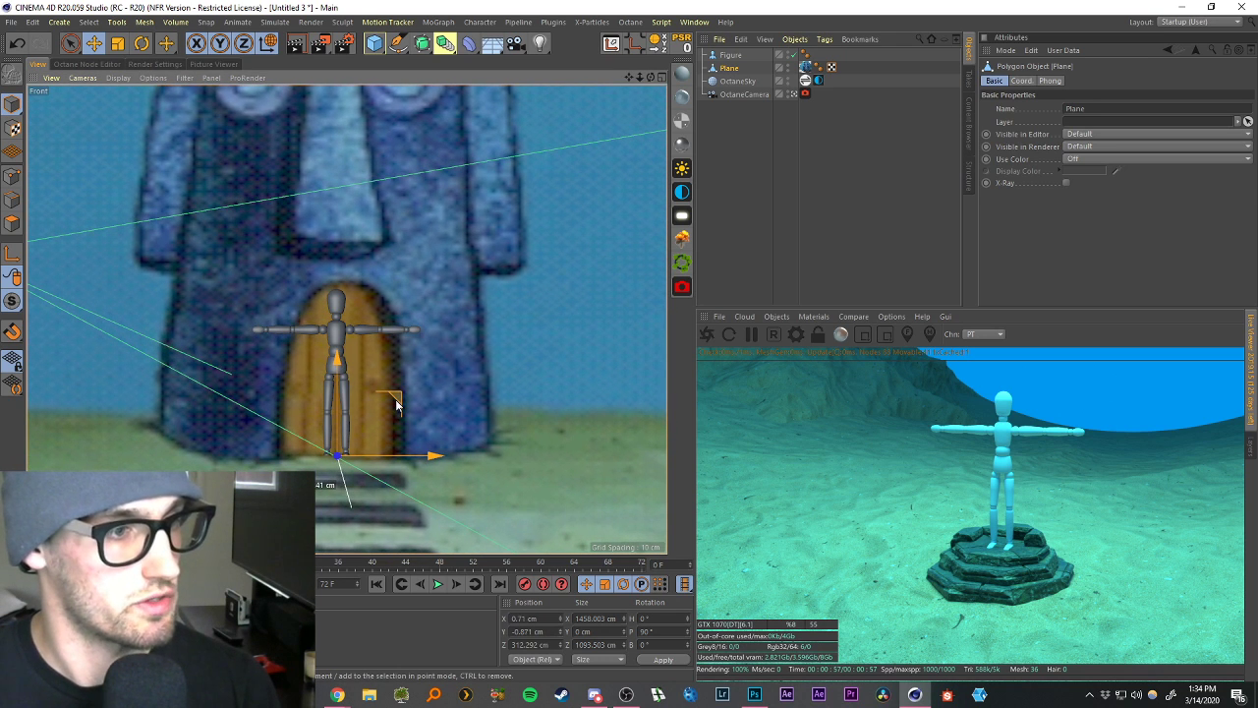
key(t)
drag(460, 258, 541, 236)
click(731, 135)
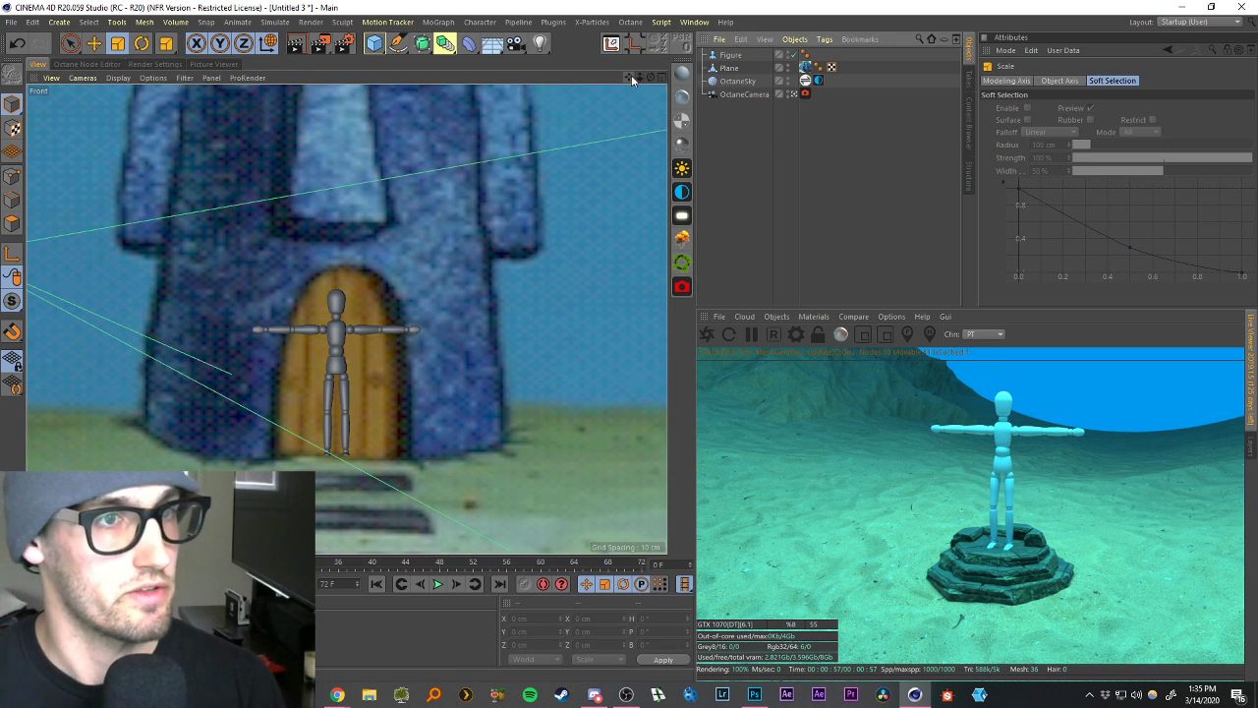
Save the scene as "squidward house" in the Tutorials folder.
drag(631, 75, 633, 180)
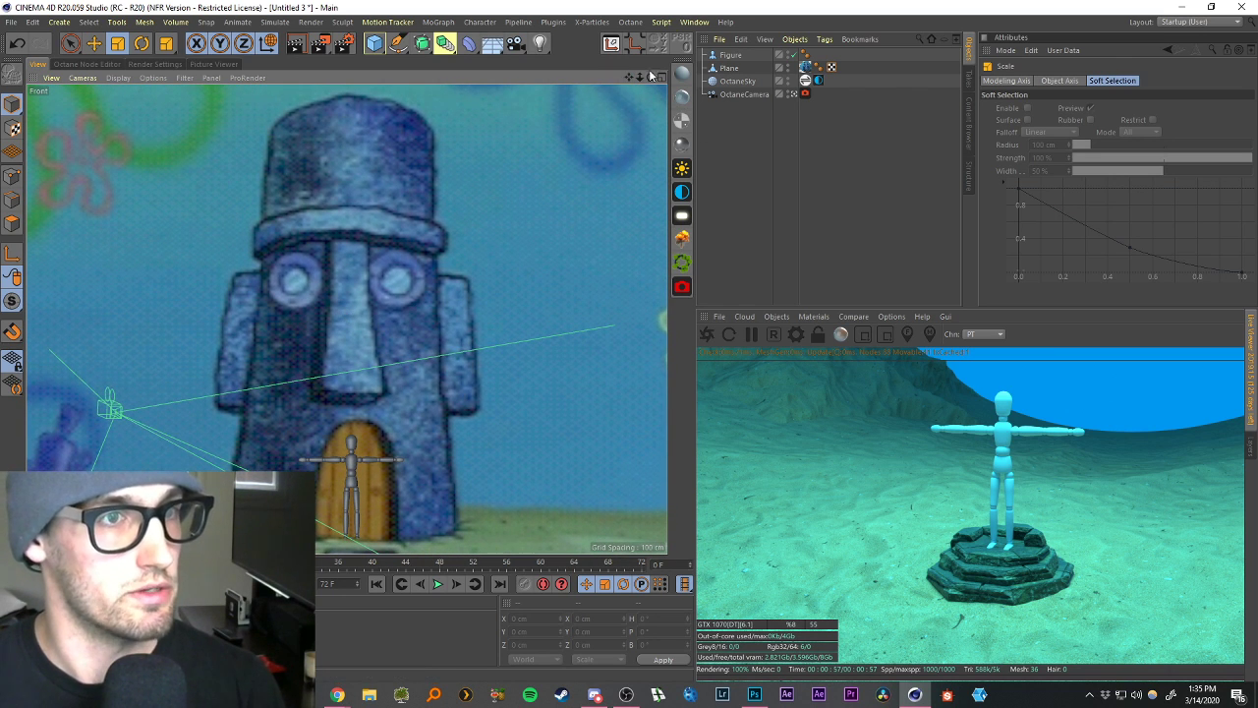
drag(640, 78, 630, 83)
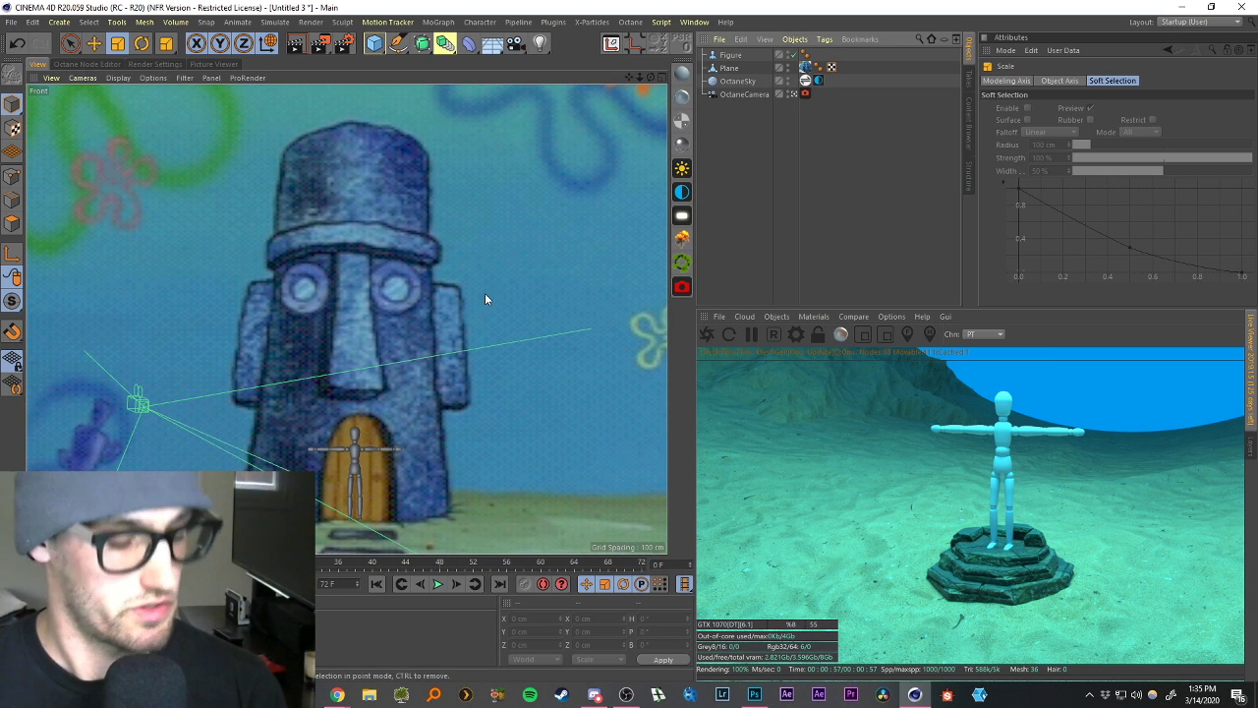
key(ctrl+s)
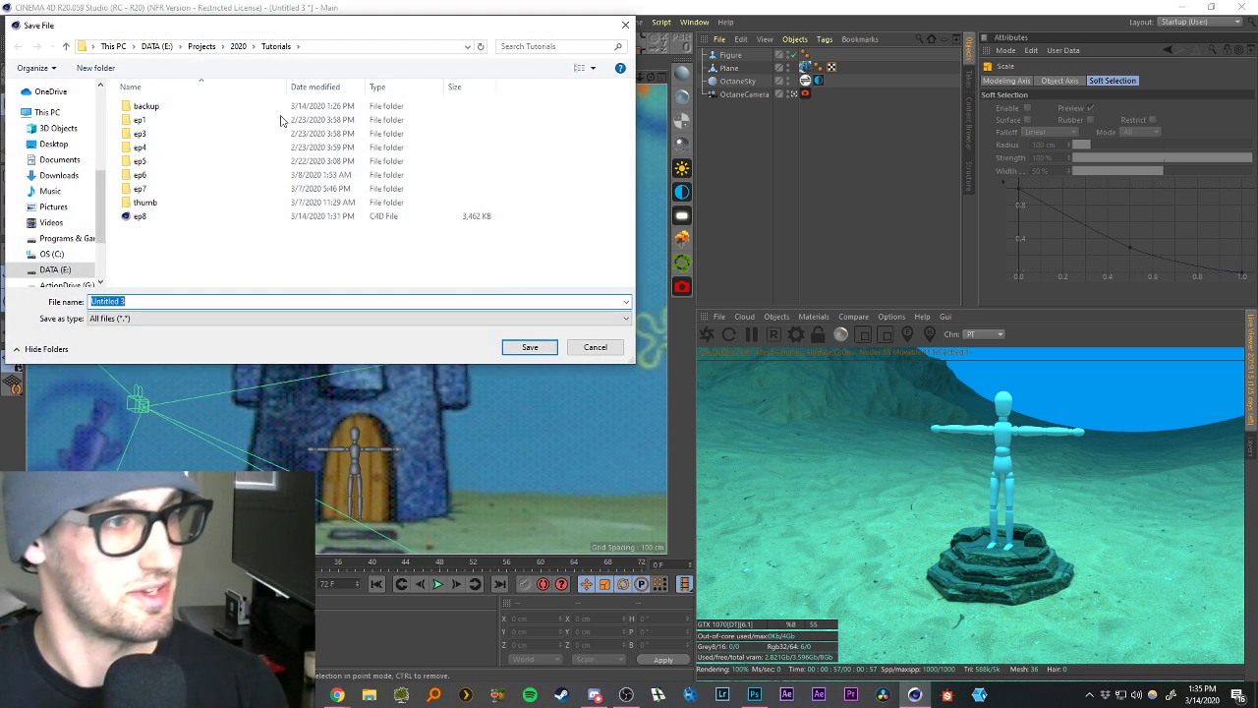
key(Escape)
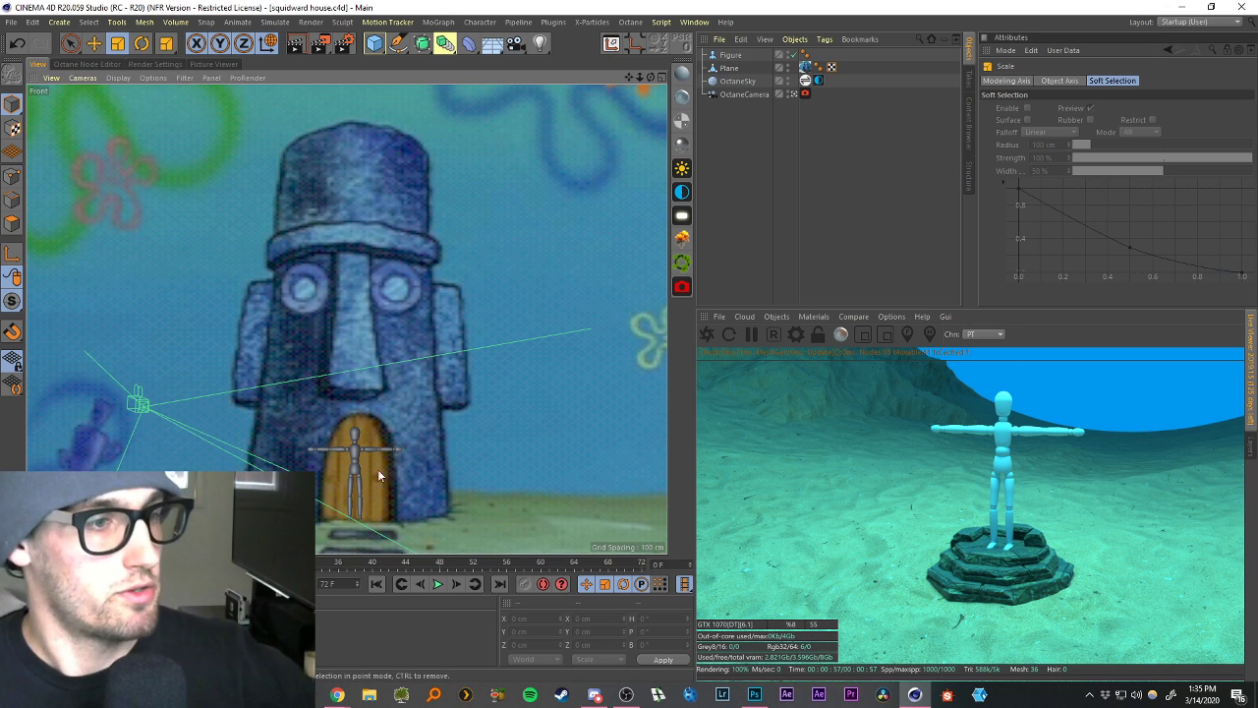
Turn on X-Ray for the reference plane so objects can be modelled over the see-through house image.
scroll(358, 523, up, 4)
scroll(364, 492, down, 4)
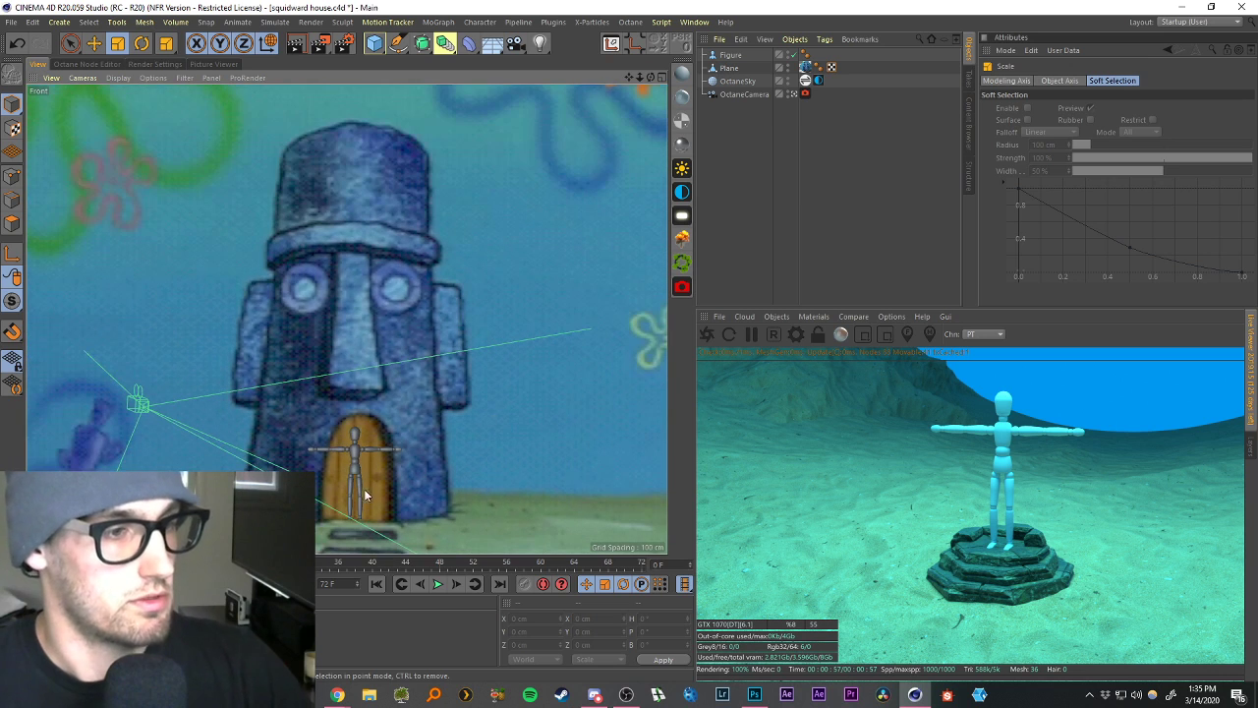
drag(630, 77, 616, 72)
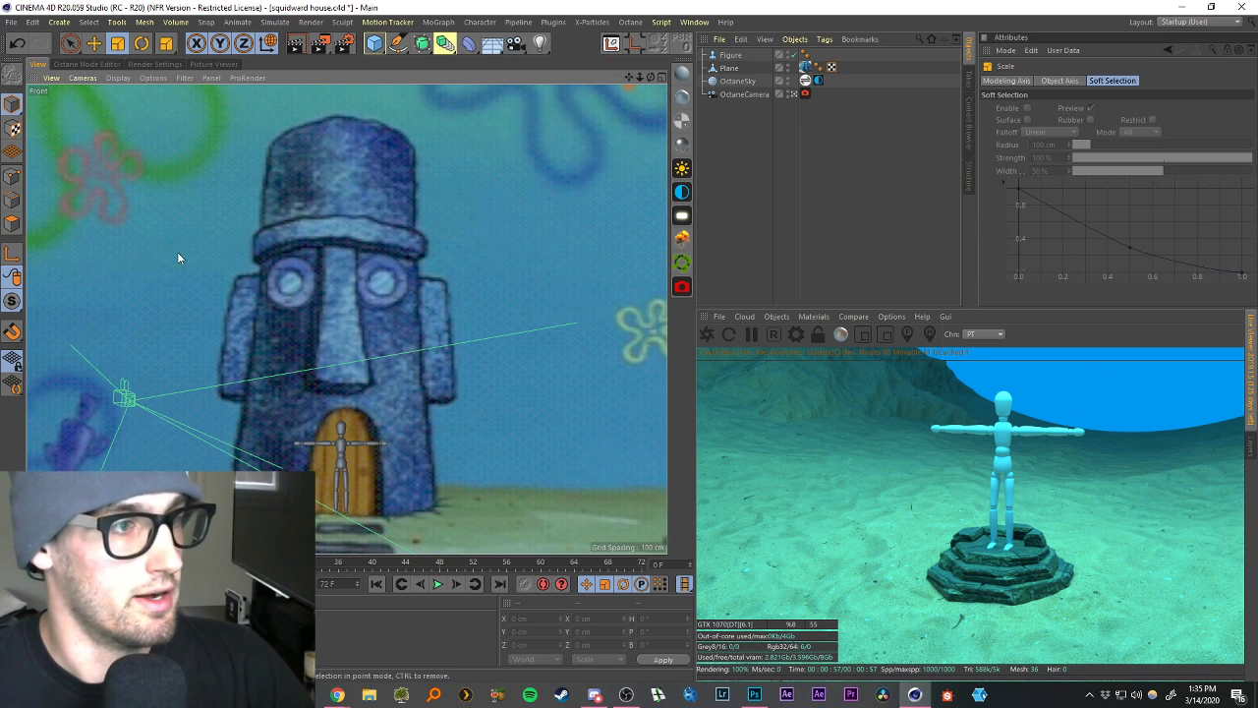
click(731, 56)
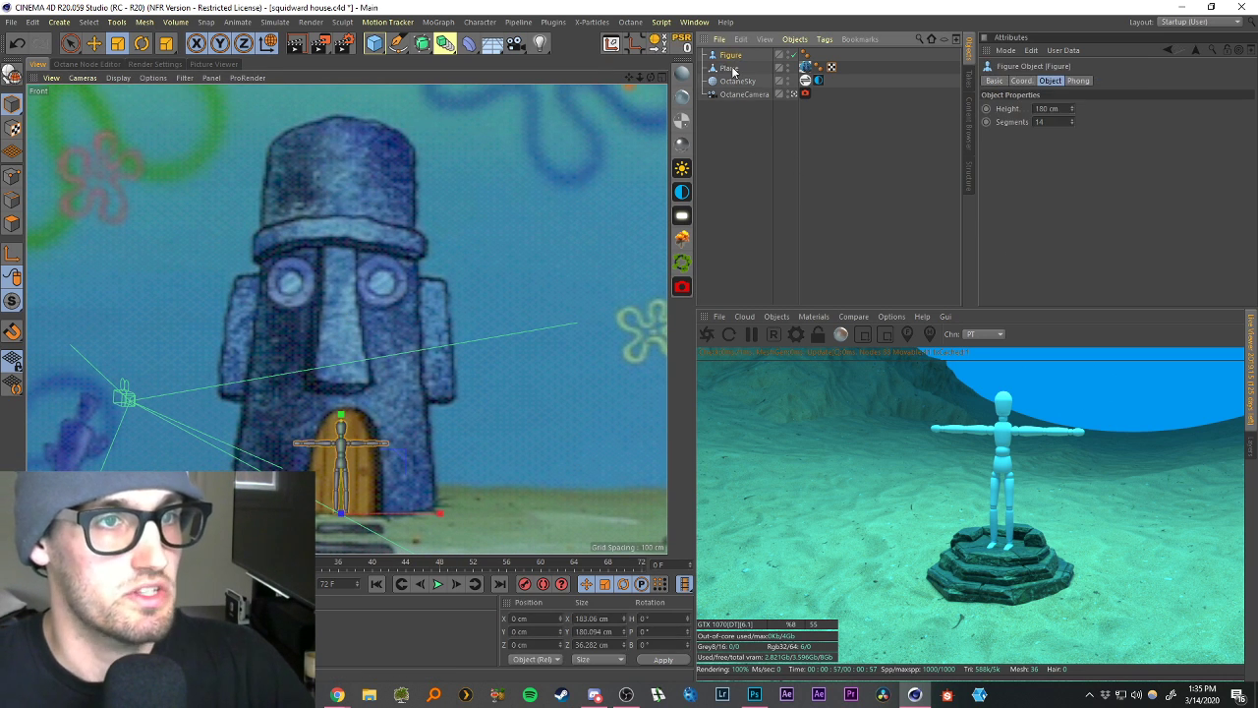
click(727, 68)
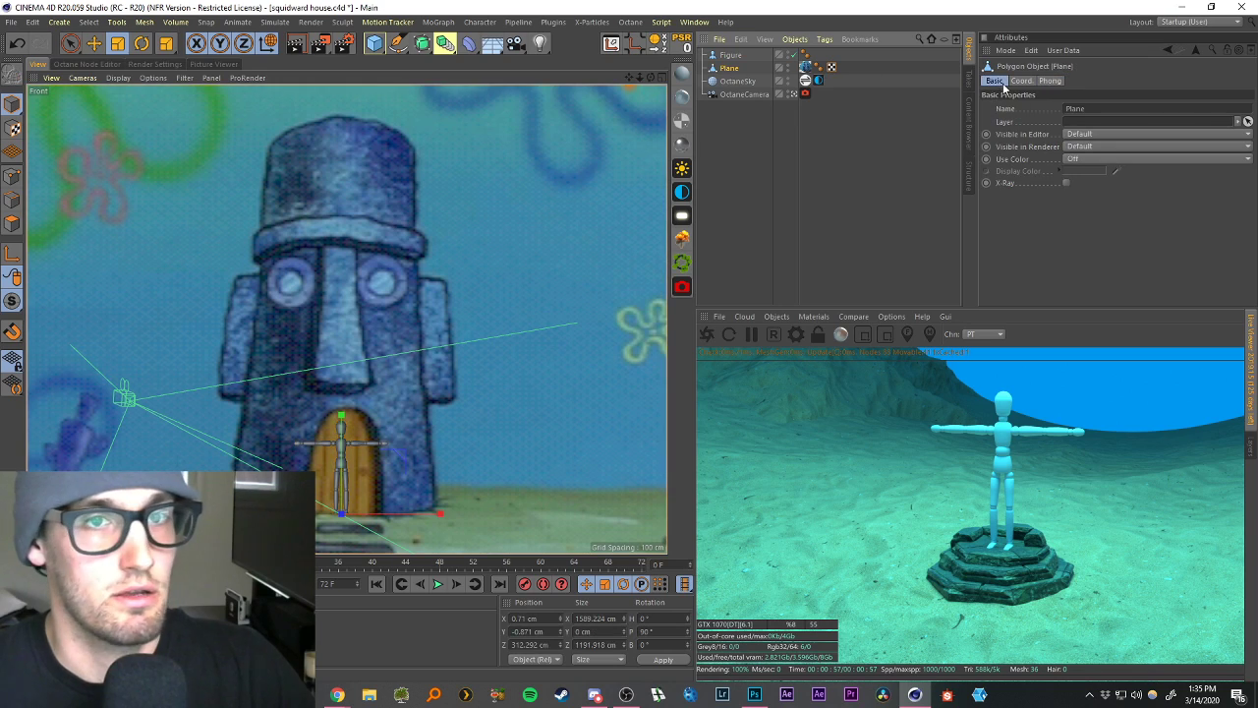
click(1064, 183)
scroll(393, 501, up, 5)
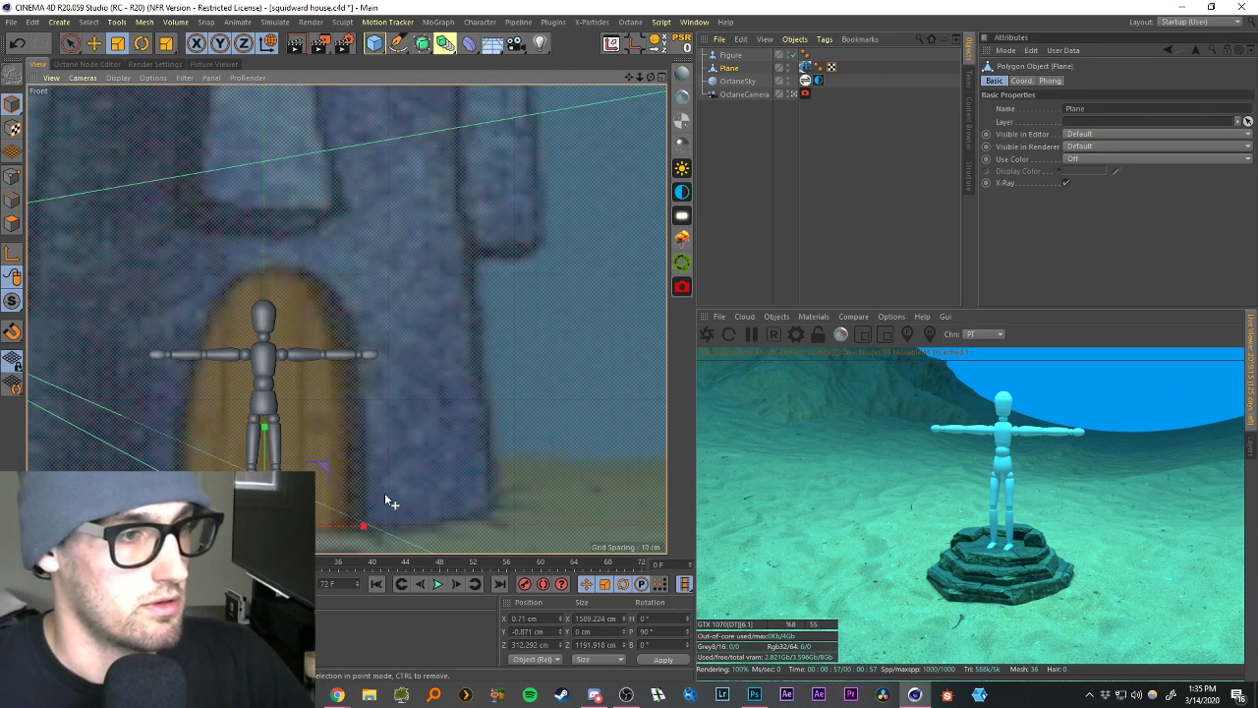
scroll(384, 501, up, 4)
scroll(580, 203, down, 3)
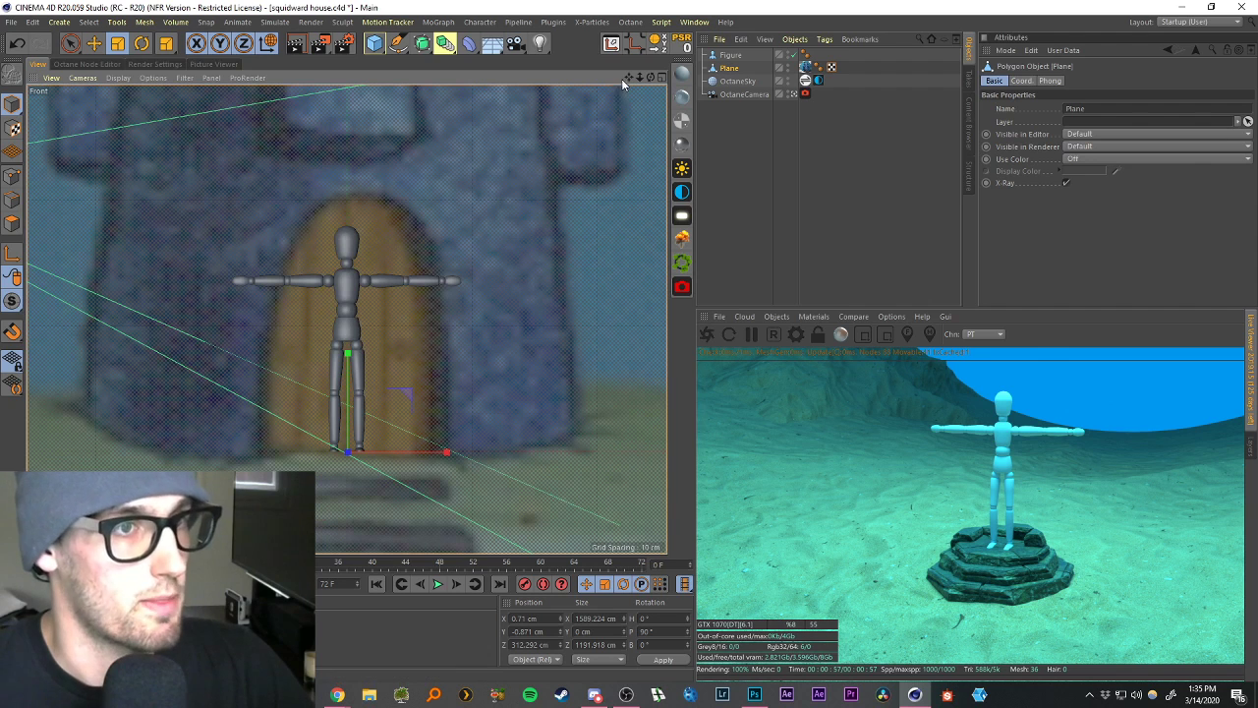
drag(629, 78, 665, 80)
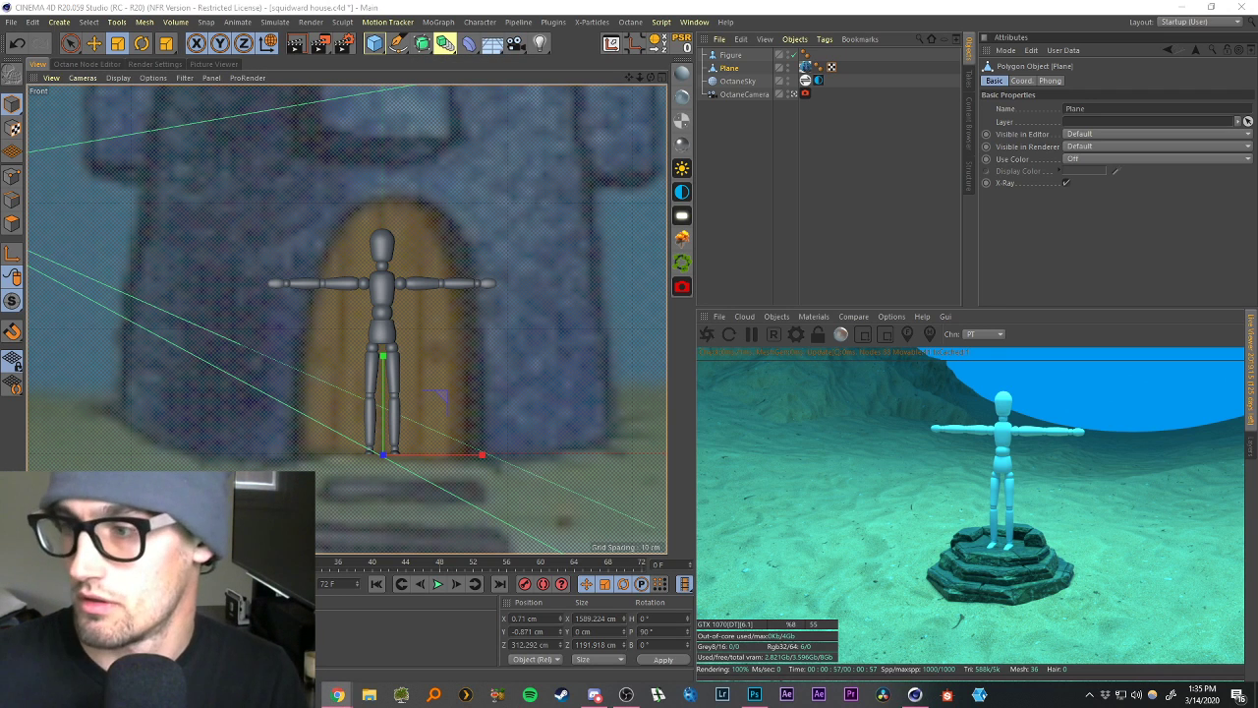
Start a Bezier spline with the Pen tool, placing its first point at the origin between the figure's feet.
click(397, 43)
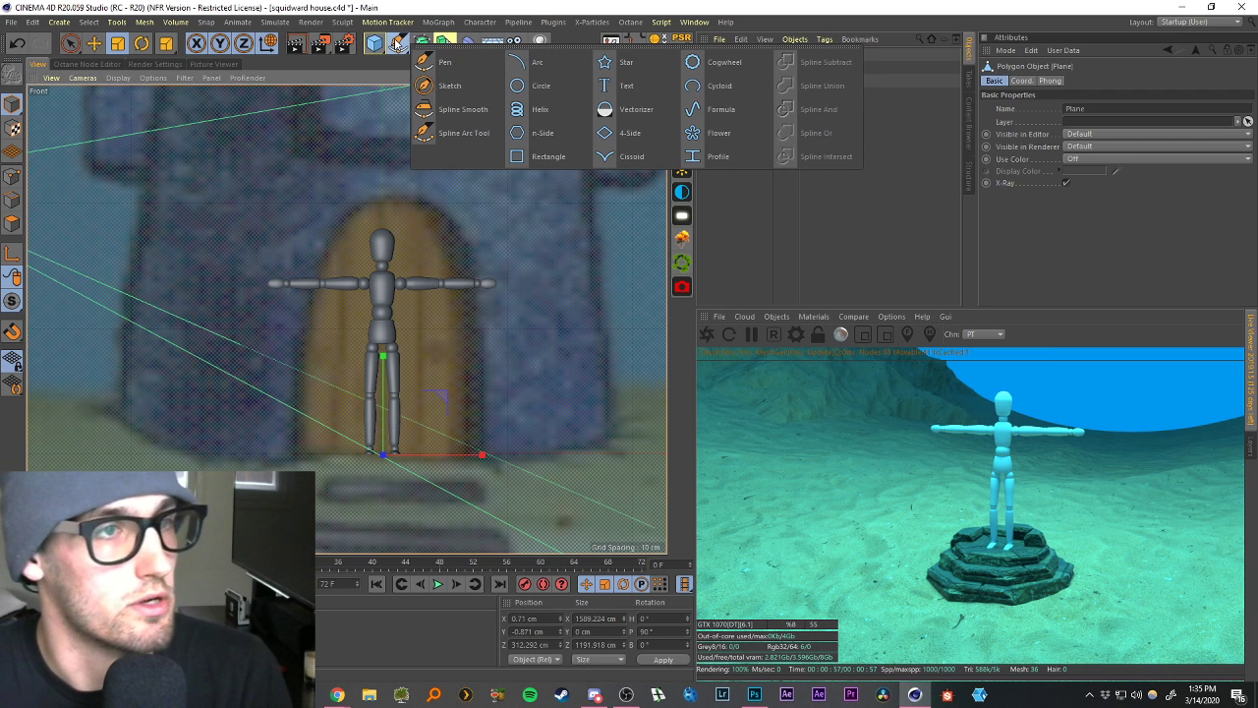
click(442, 63)
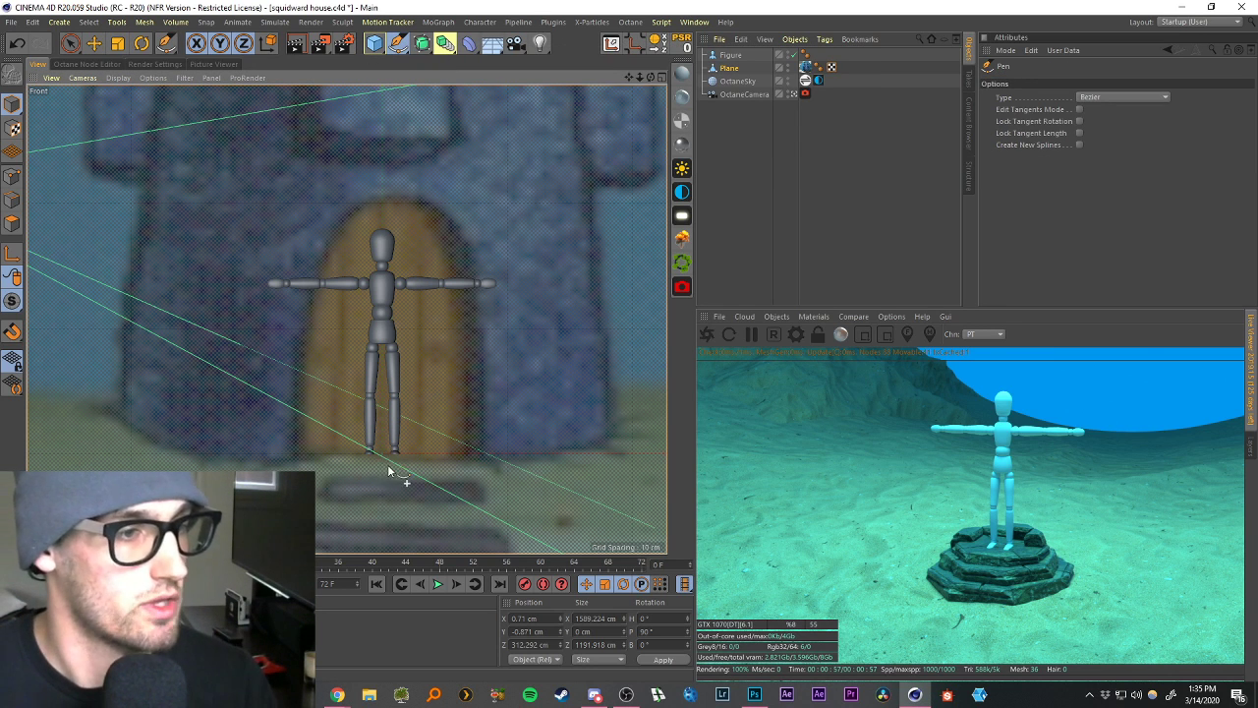
scroll(401, 452, up, 5)
scroll(382, 439, up, 2)
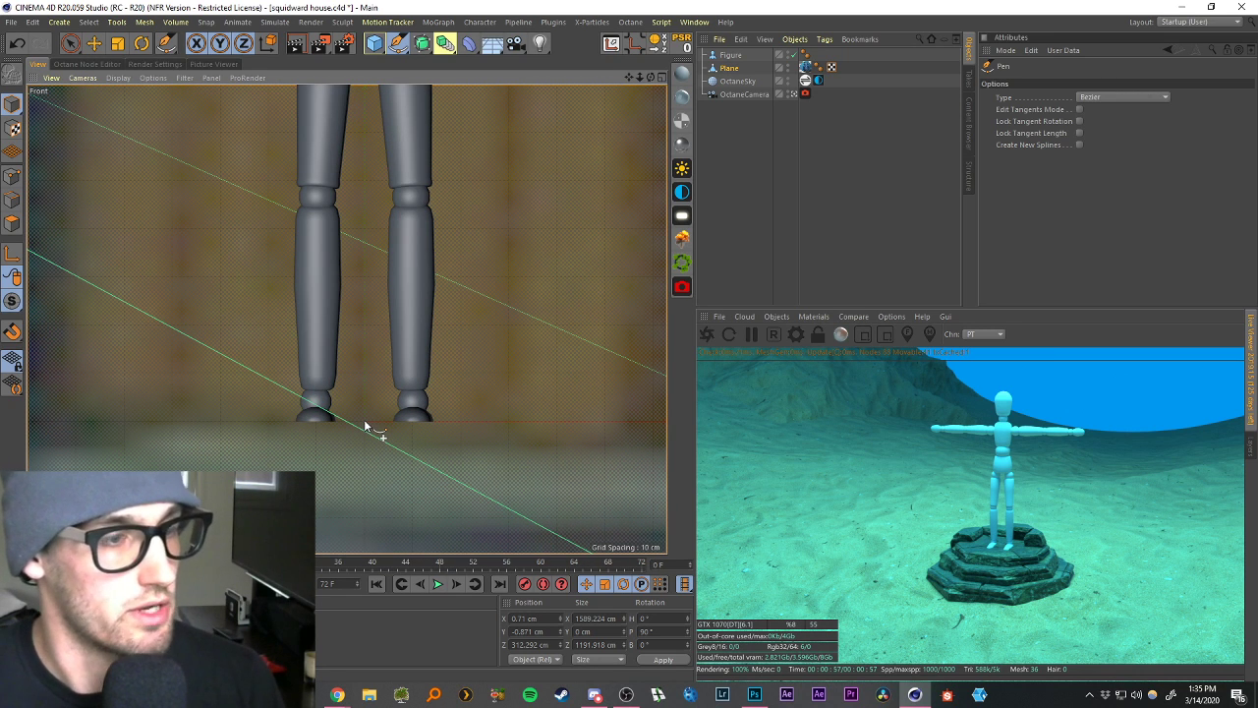
scroll(364, 424, down, 6)
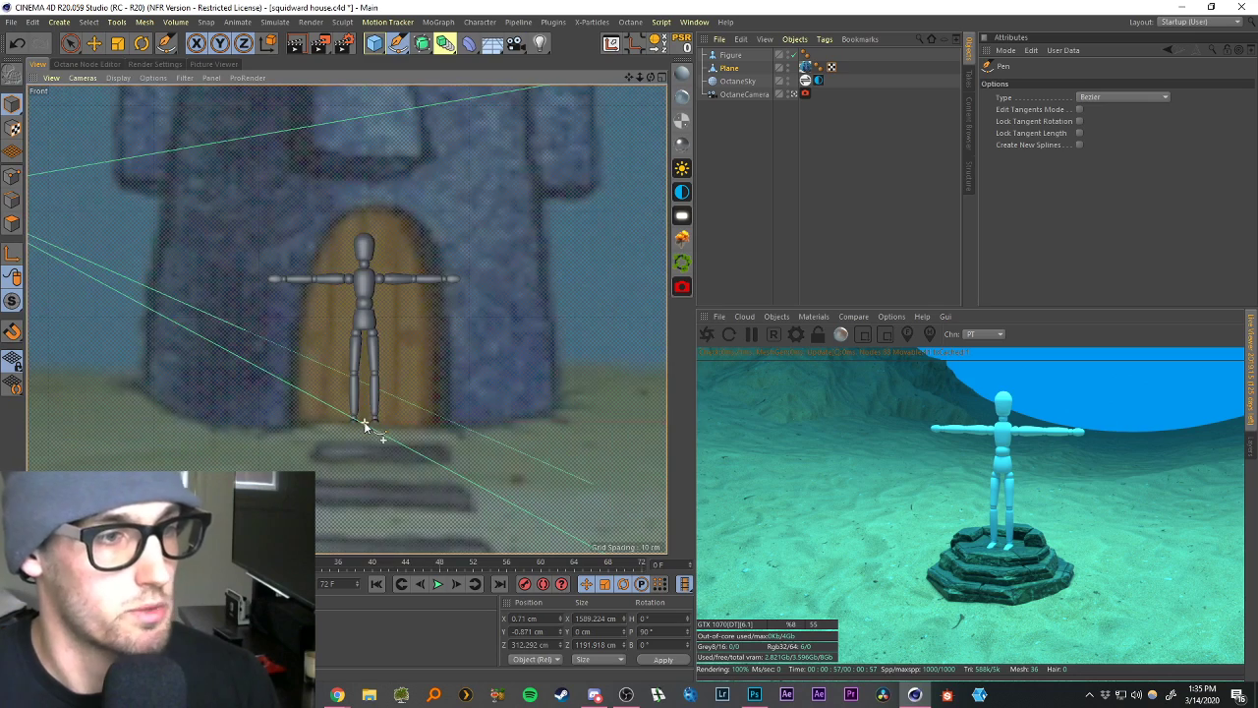
scroll(539, 300, down, 4)
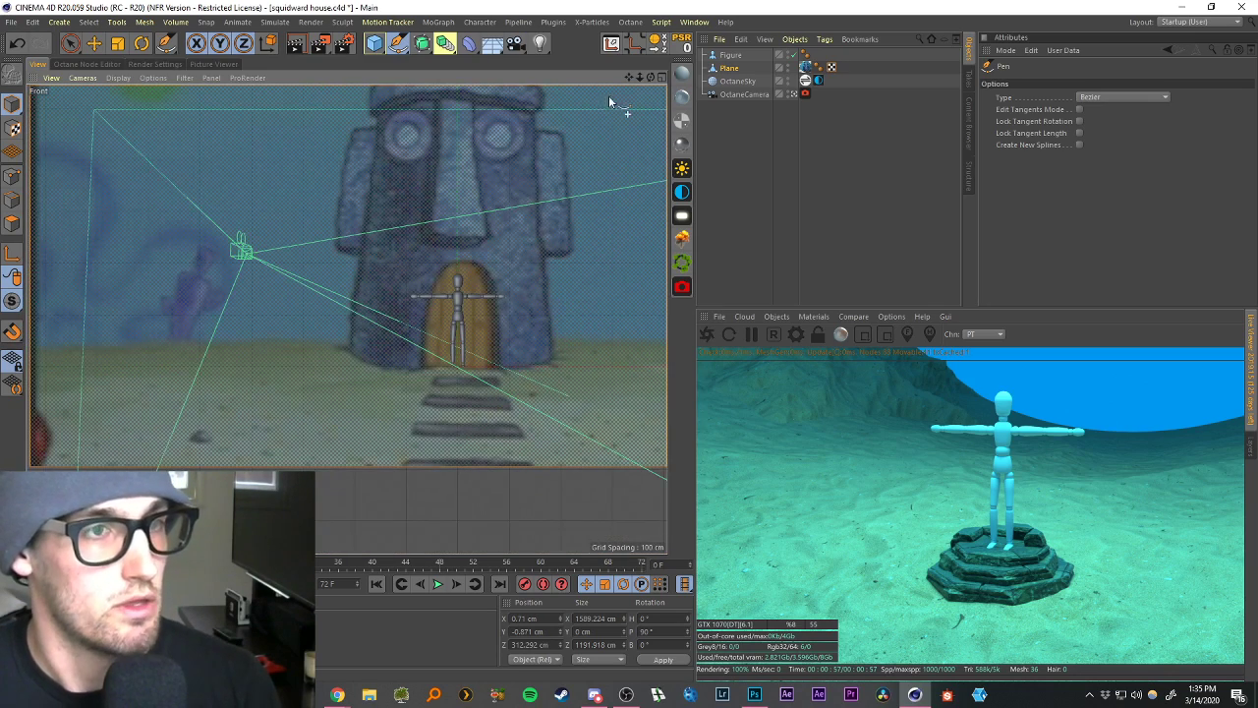
drag(628, 76, 528, 216)
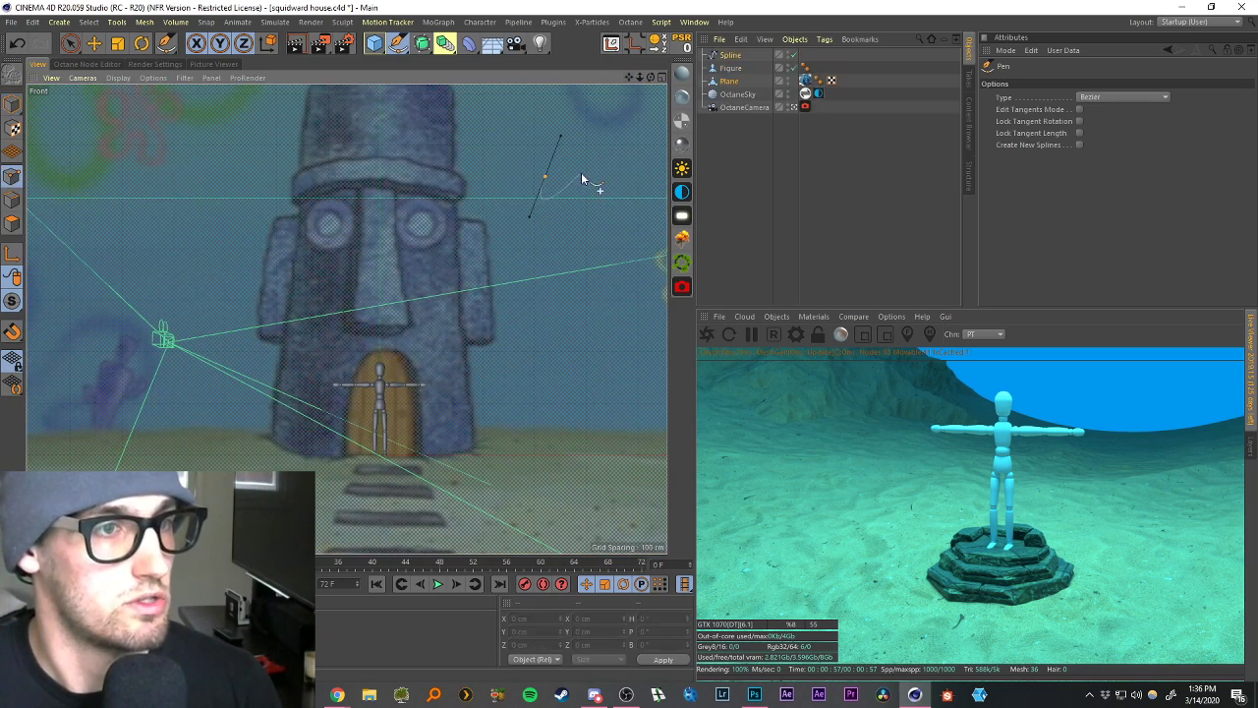
drag(627, 78, 622, 46)
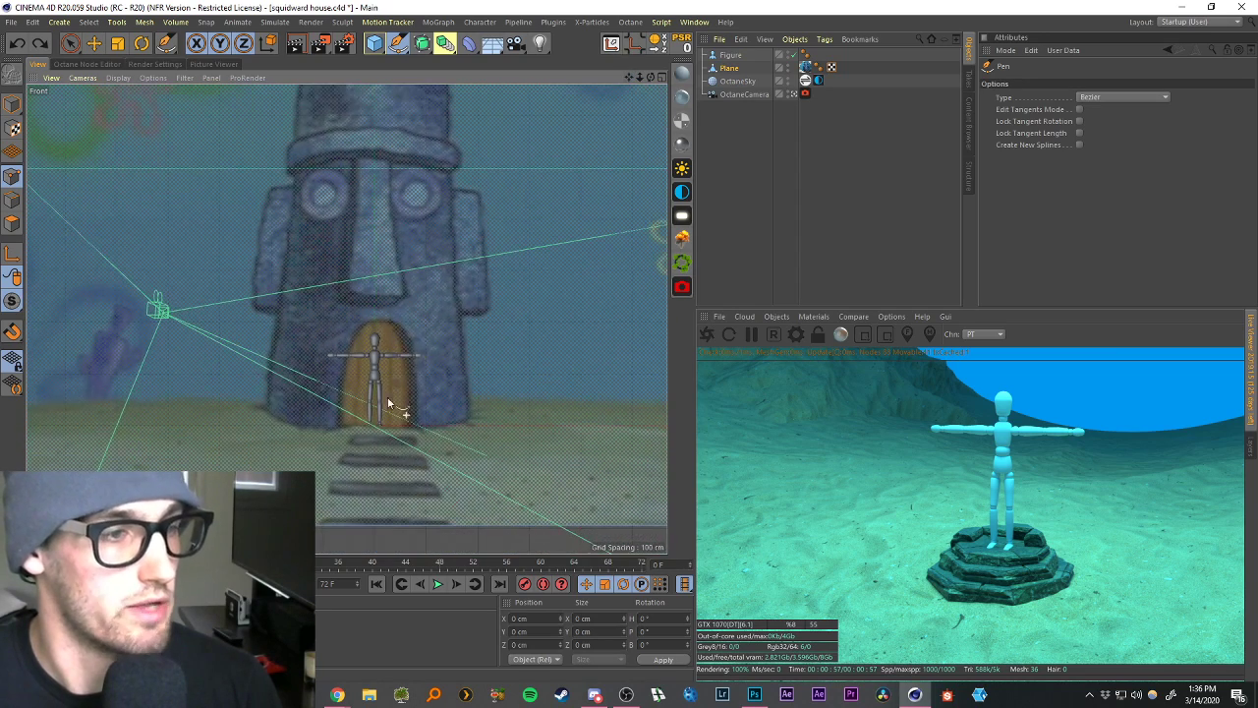
scroll(401, 413, up, 5)
scroll(406, 416, up, 3)
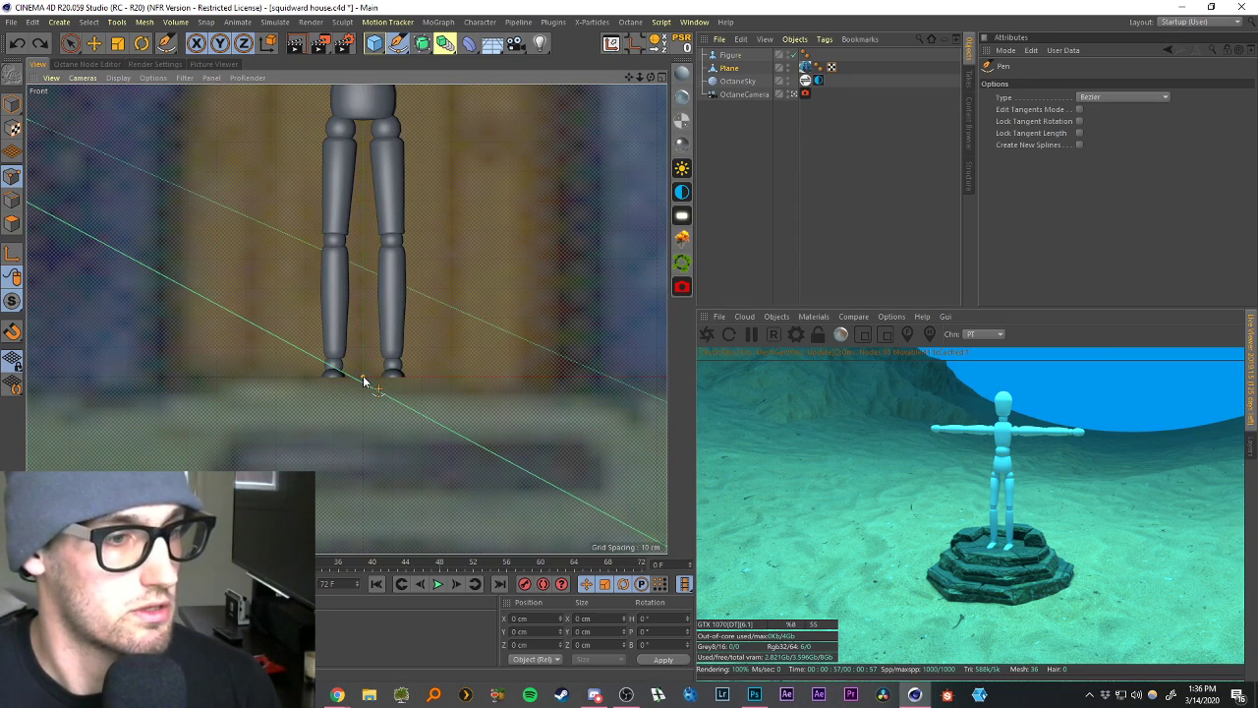
click(362, 378)
Continue the spline as a straight half profile: along the base to the house's right corner, up to hat height, and back to the centre line.
drag(629, 76, 337, 79)
scroll(439, 260, down, 3)
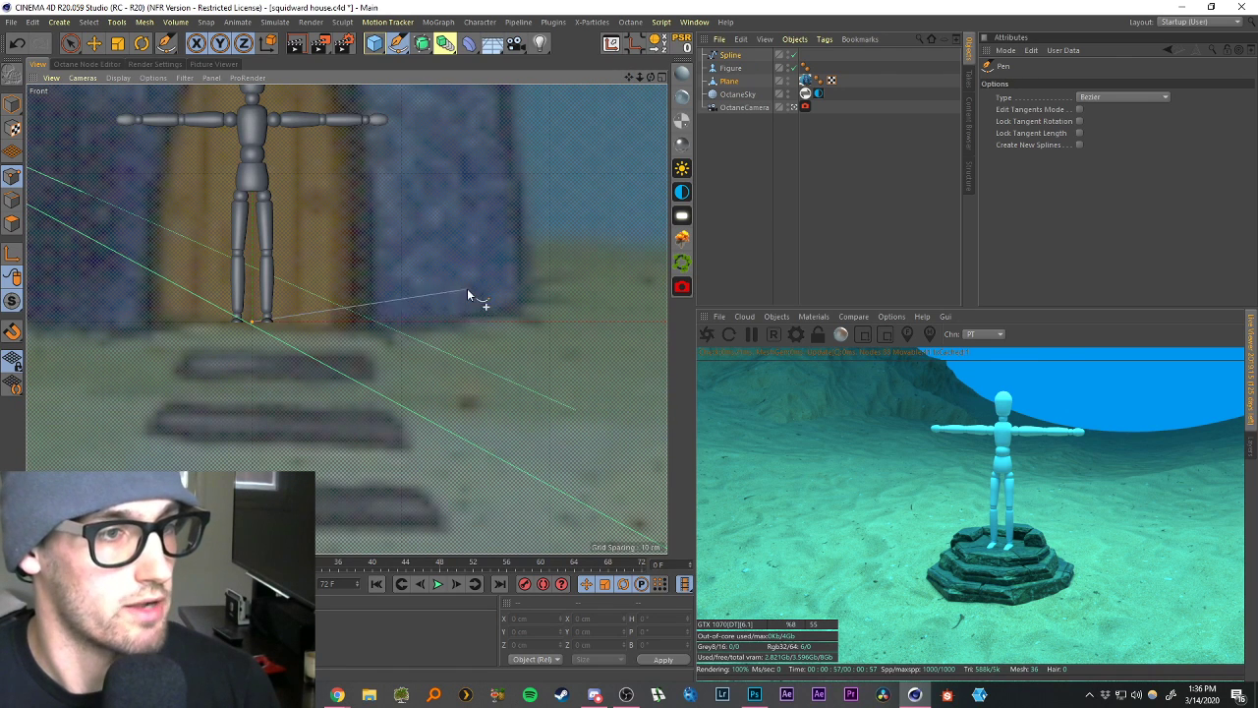
click(522, 321)
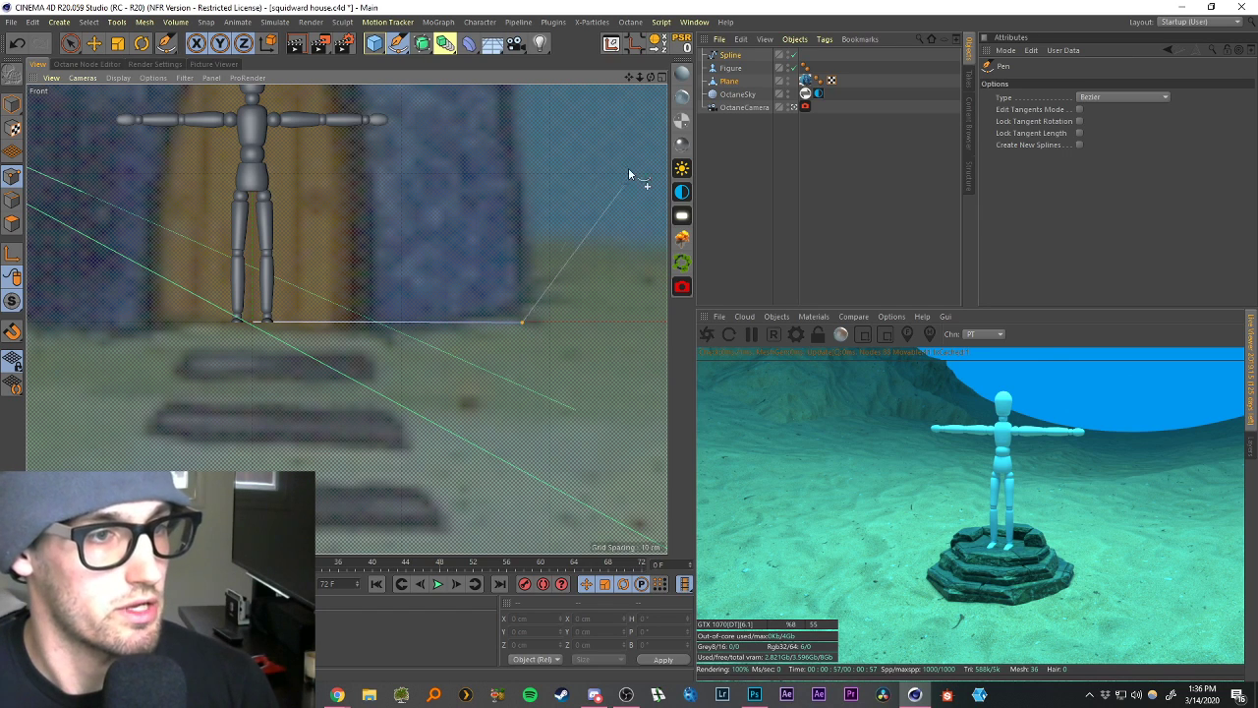
drag(630, 78, 673, 232)
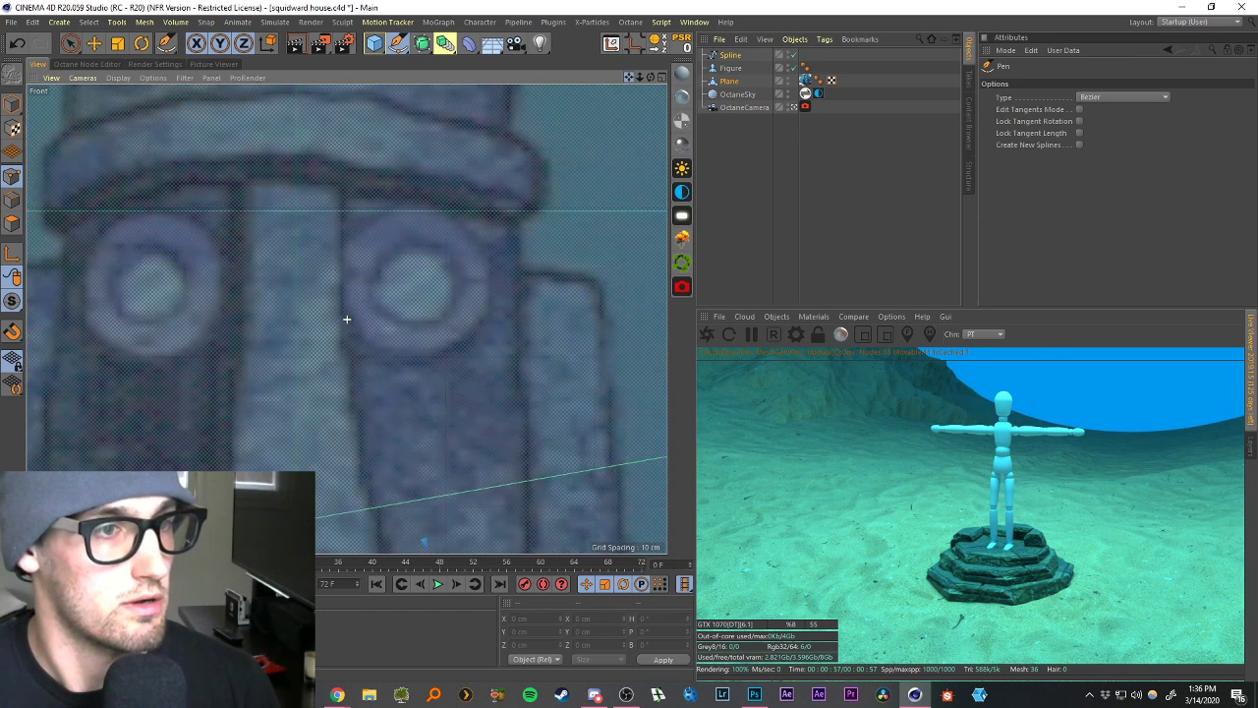
drag(629, 78, 674, 387)
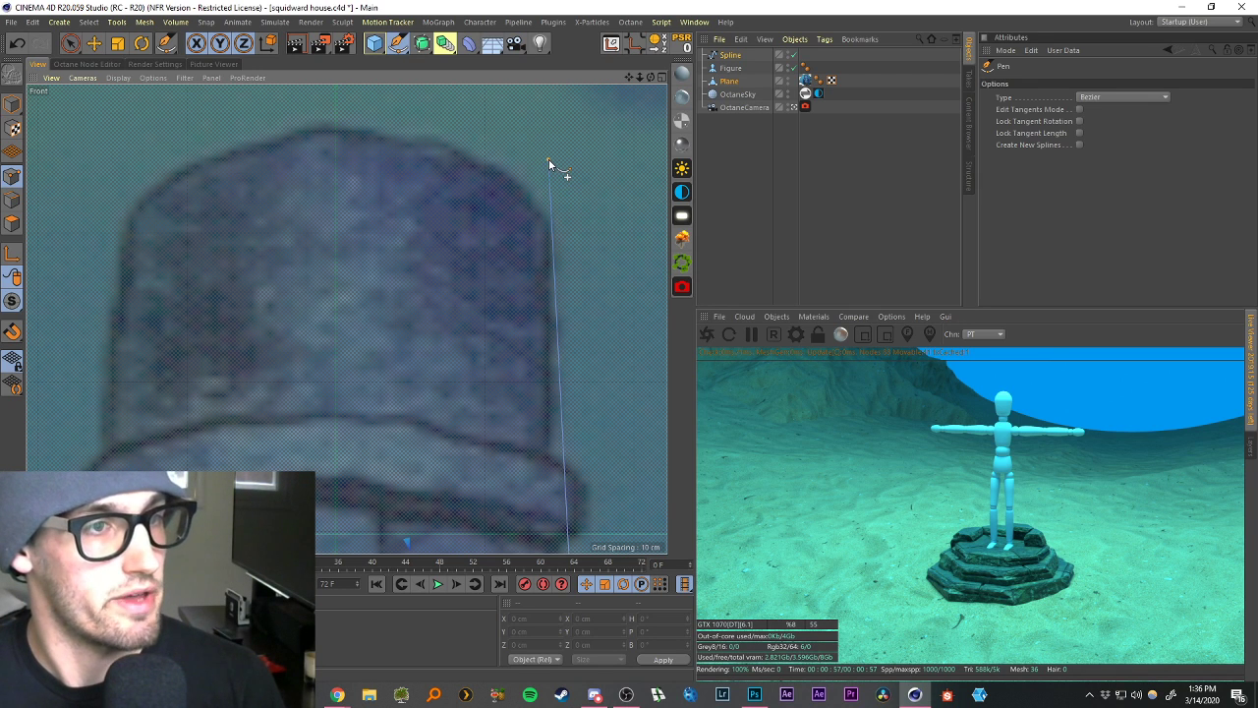
click(335, 158)
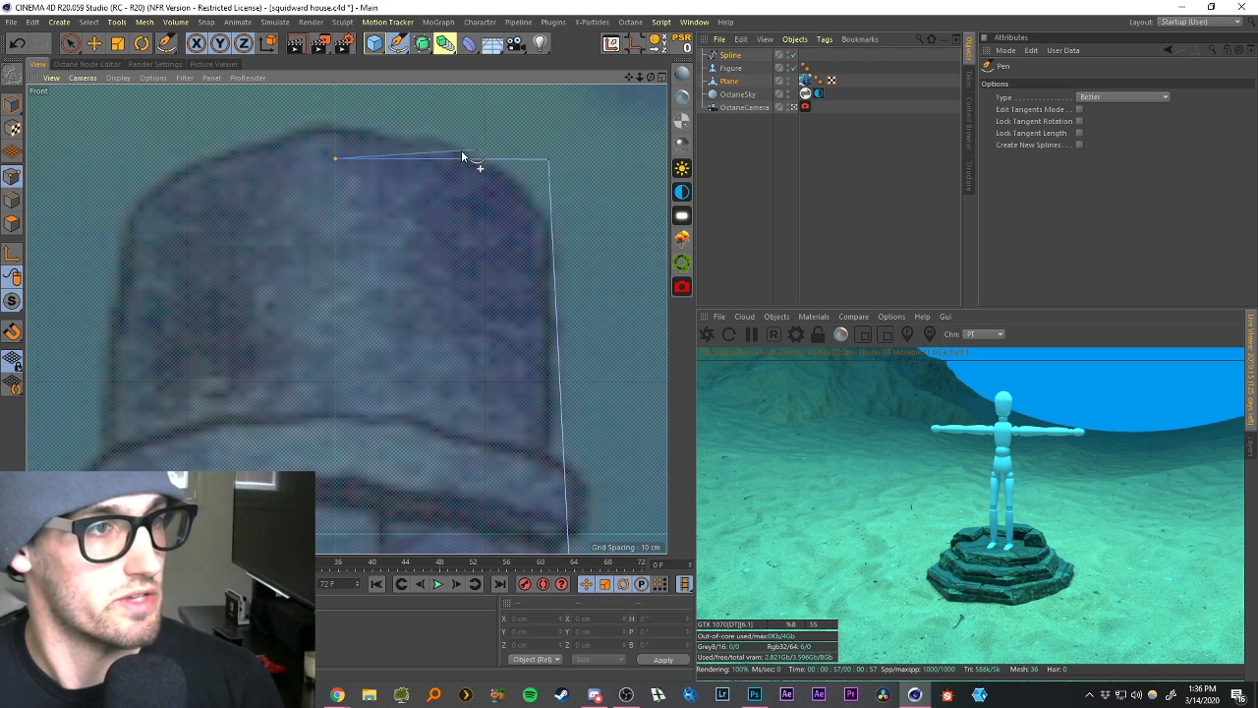
Select the spline's two top points and scale them flat vertically to level the top edge.
click(69, 44)
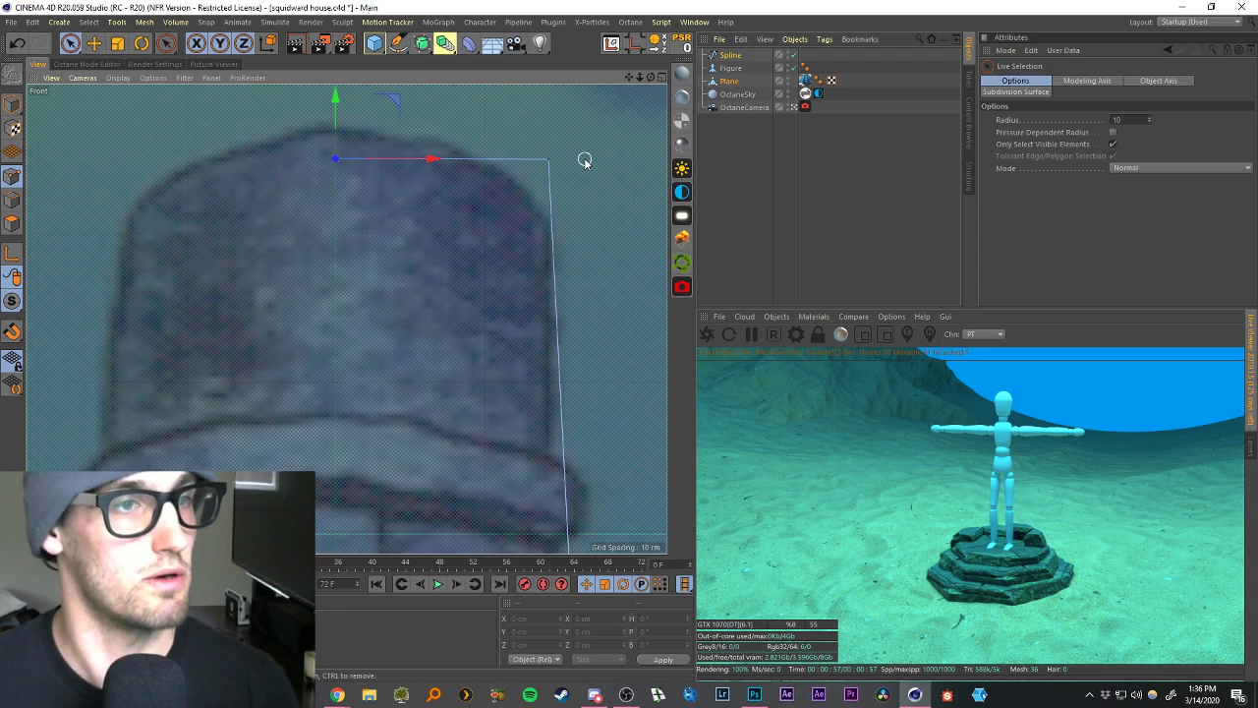
drag(584, 158, 325, 160)
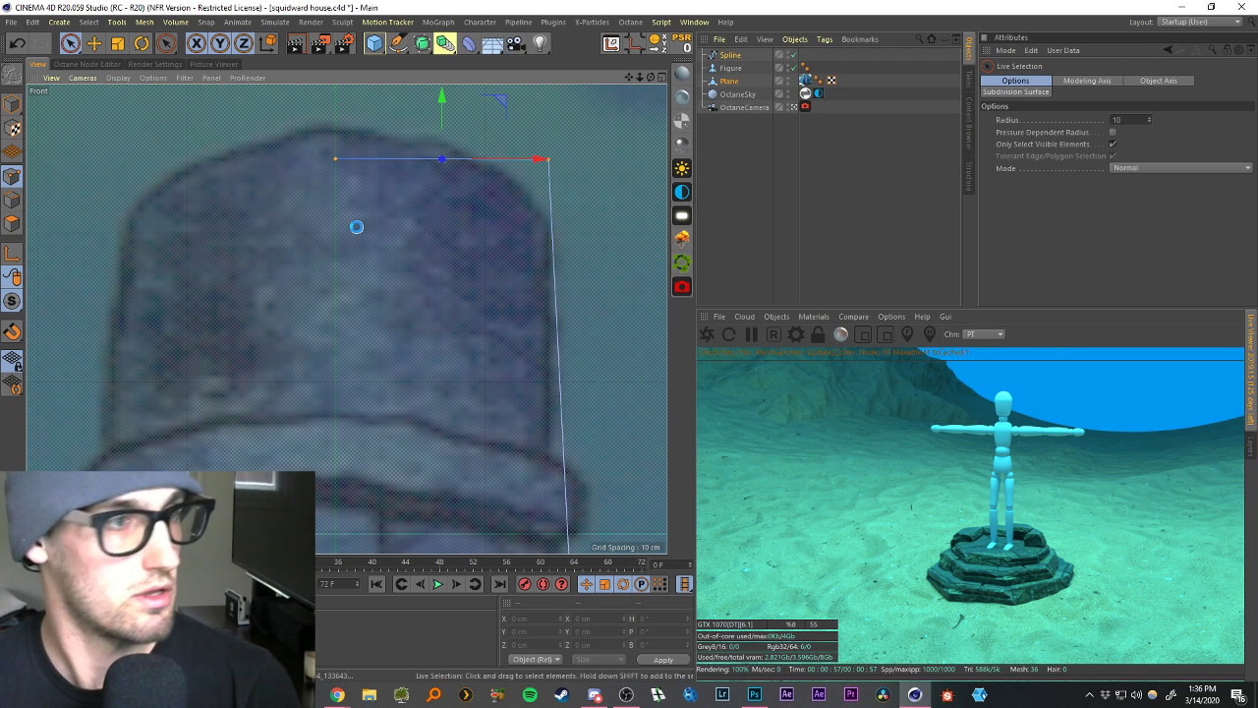
click(117, 44)
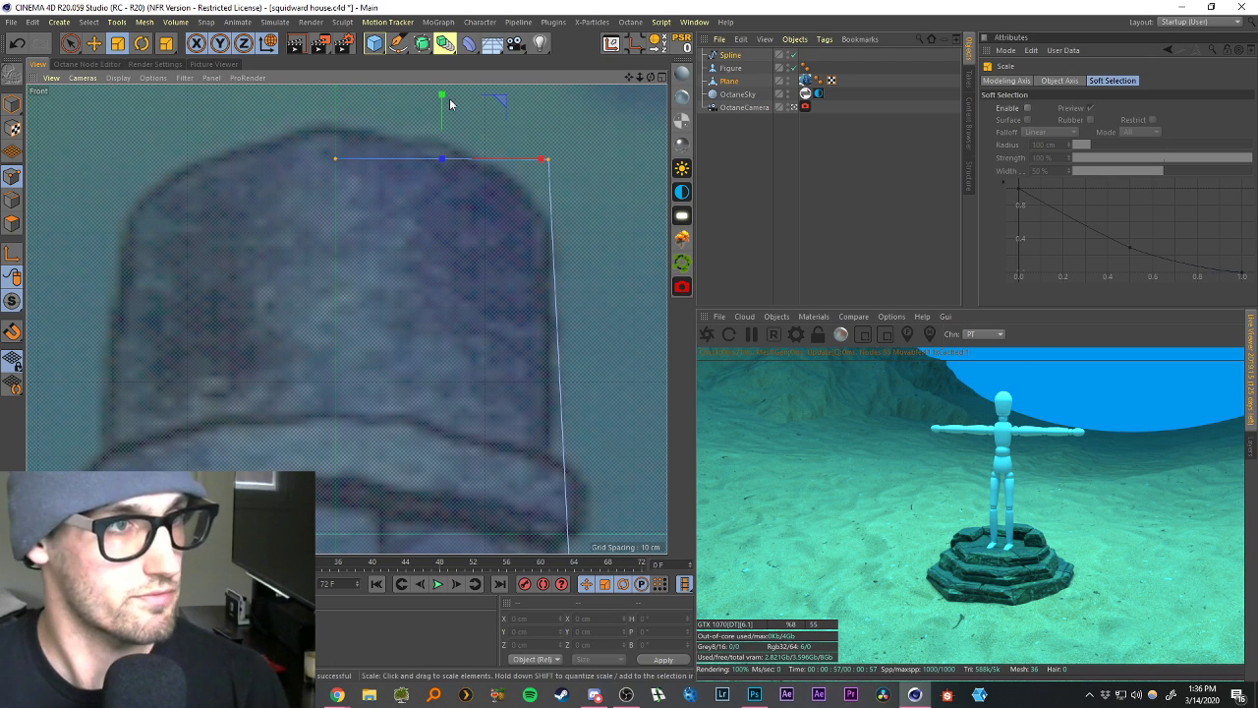
drag(449, 98, 481, 131)
Hide the reference plane in the editor so only the profile spline shows.
click(751, 83)
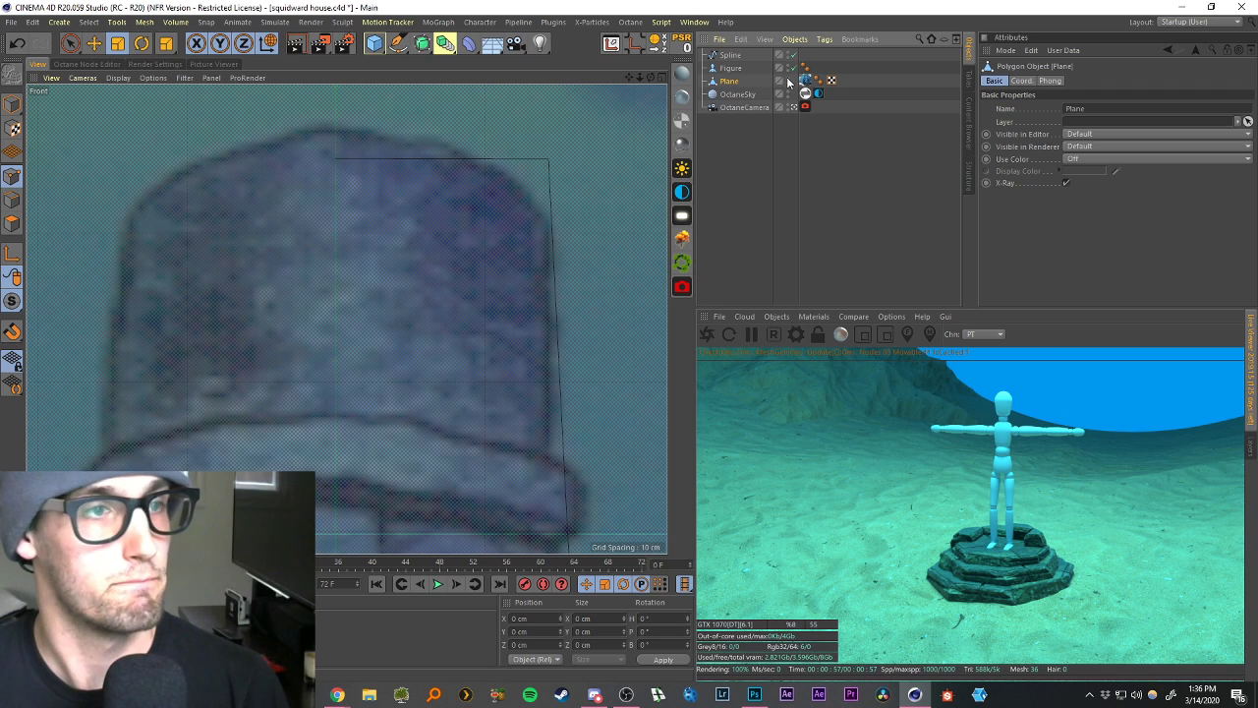
double_click(787, 79)
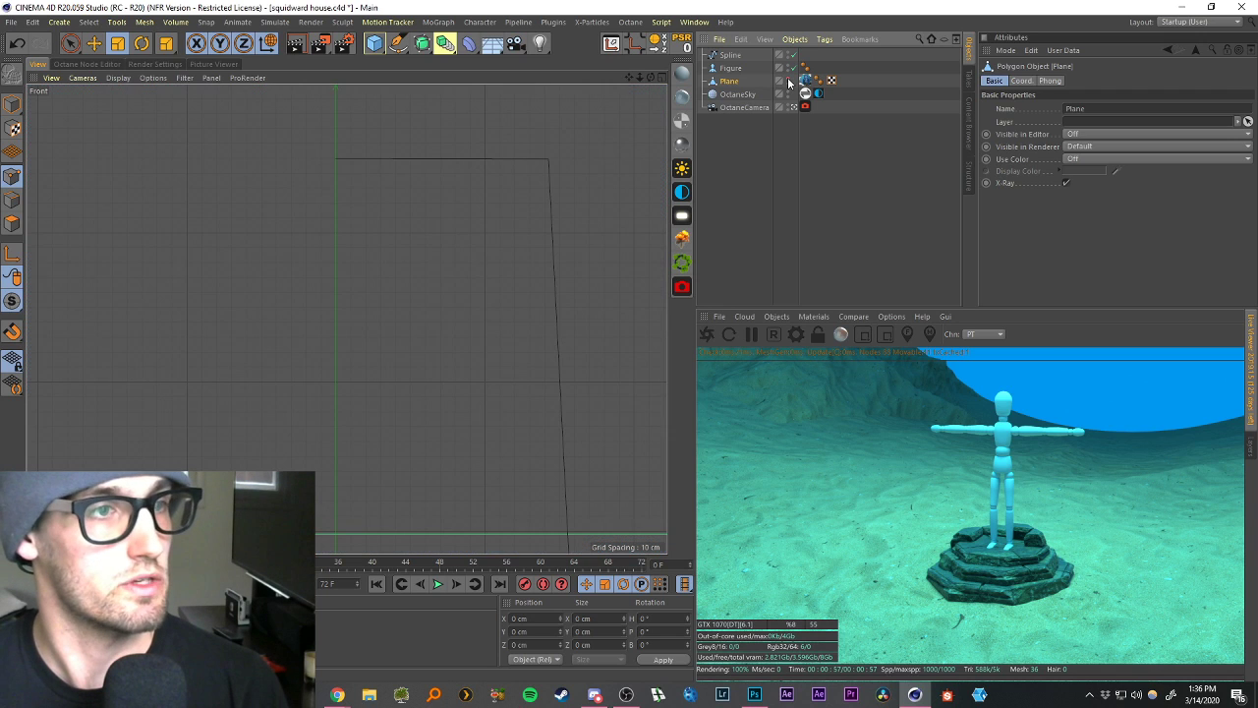
Level the profile spline's top edge by scaling its two top points vertically to a height of 0 cm.
click(727, 55)
click(70, 42)
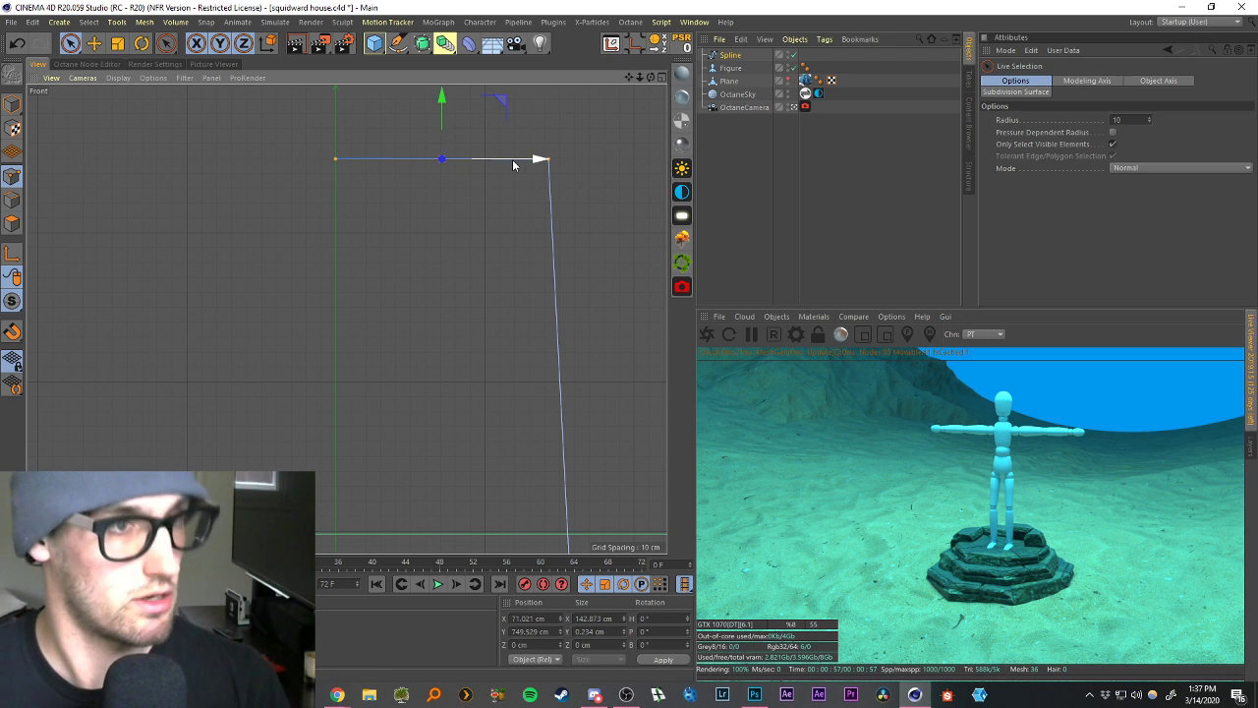
key(t)
drag(441, 106, 429, 145)
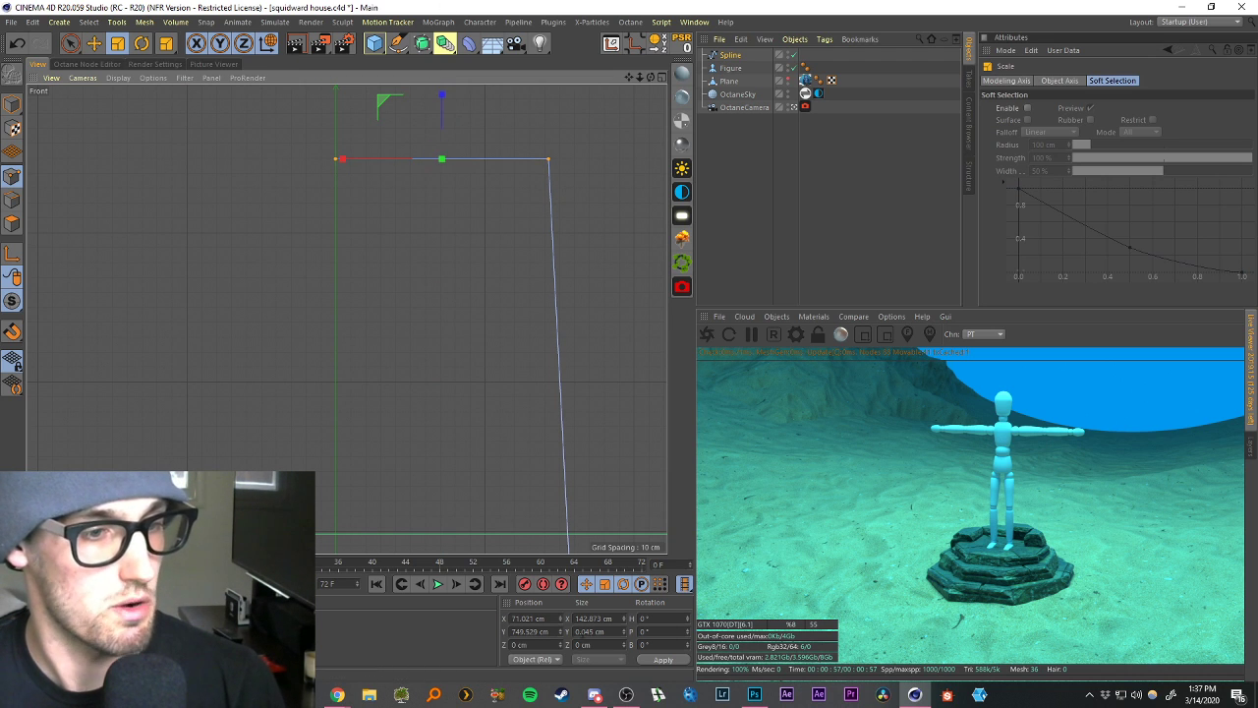
double_click(580, 631)
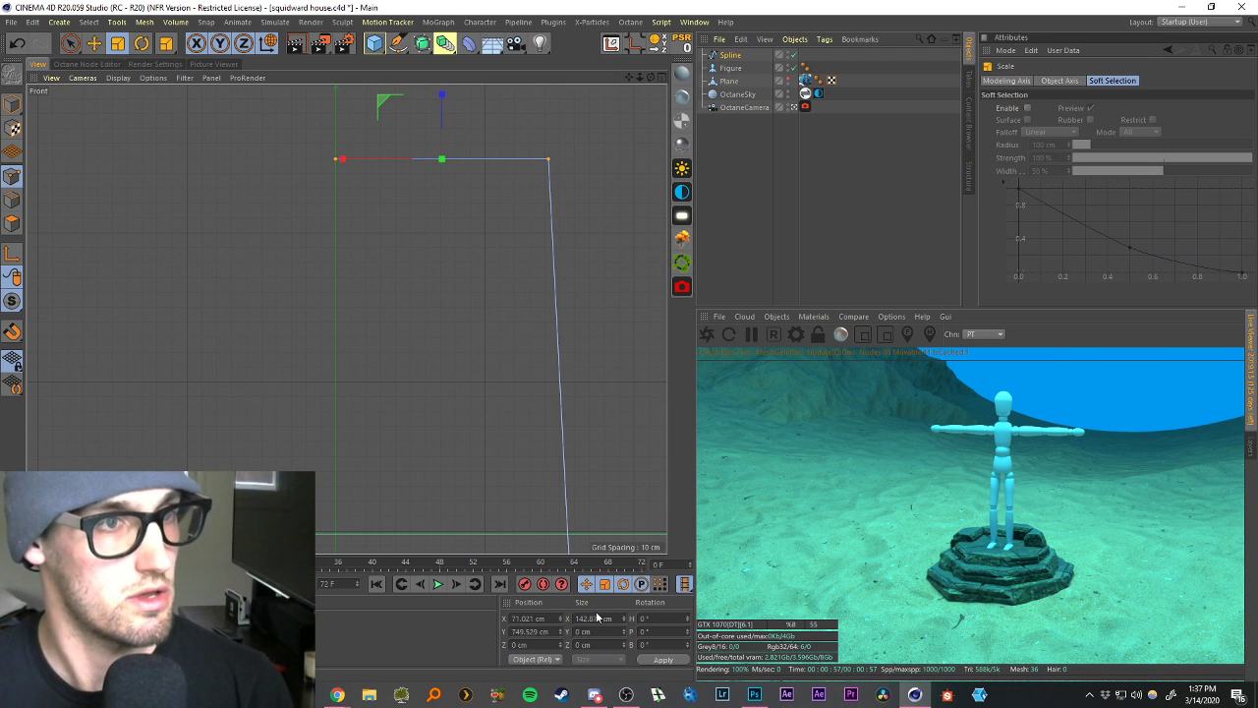
Set the X position of the spline's top centre-line point to 0 cm.
click(550, 159)
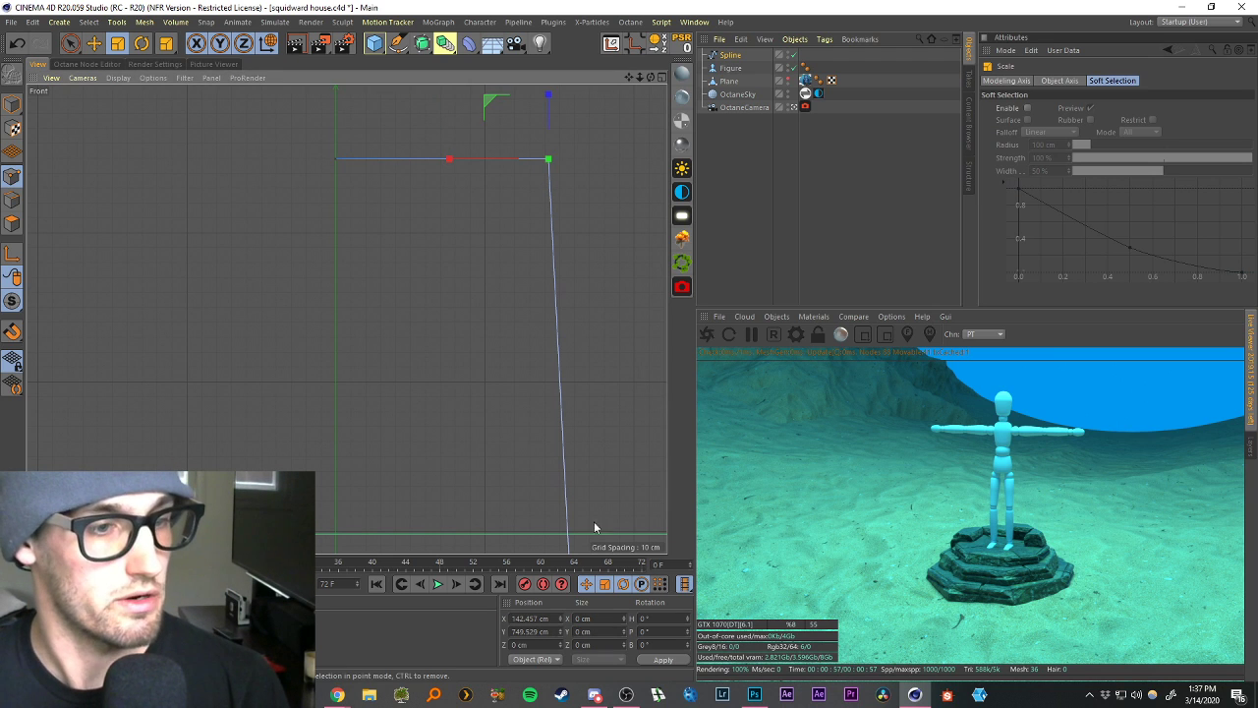
click(335, 159)
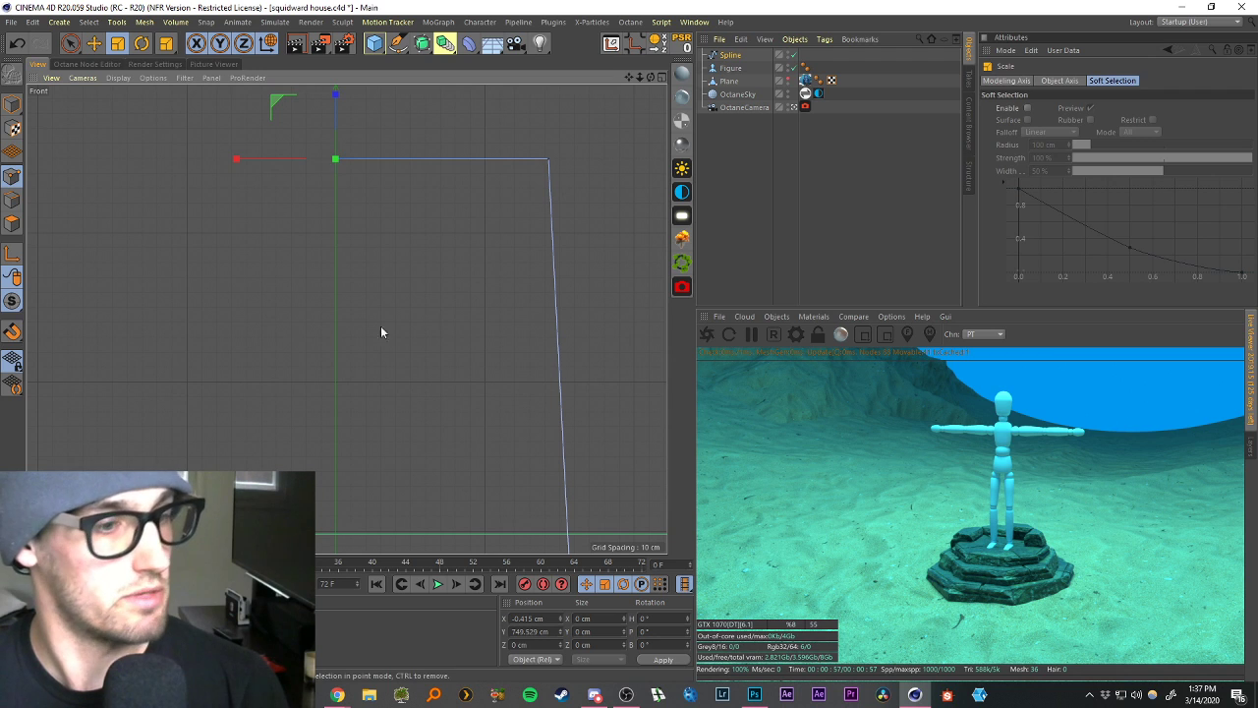
click(548, 159)
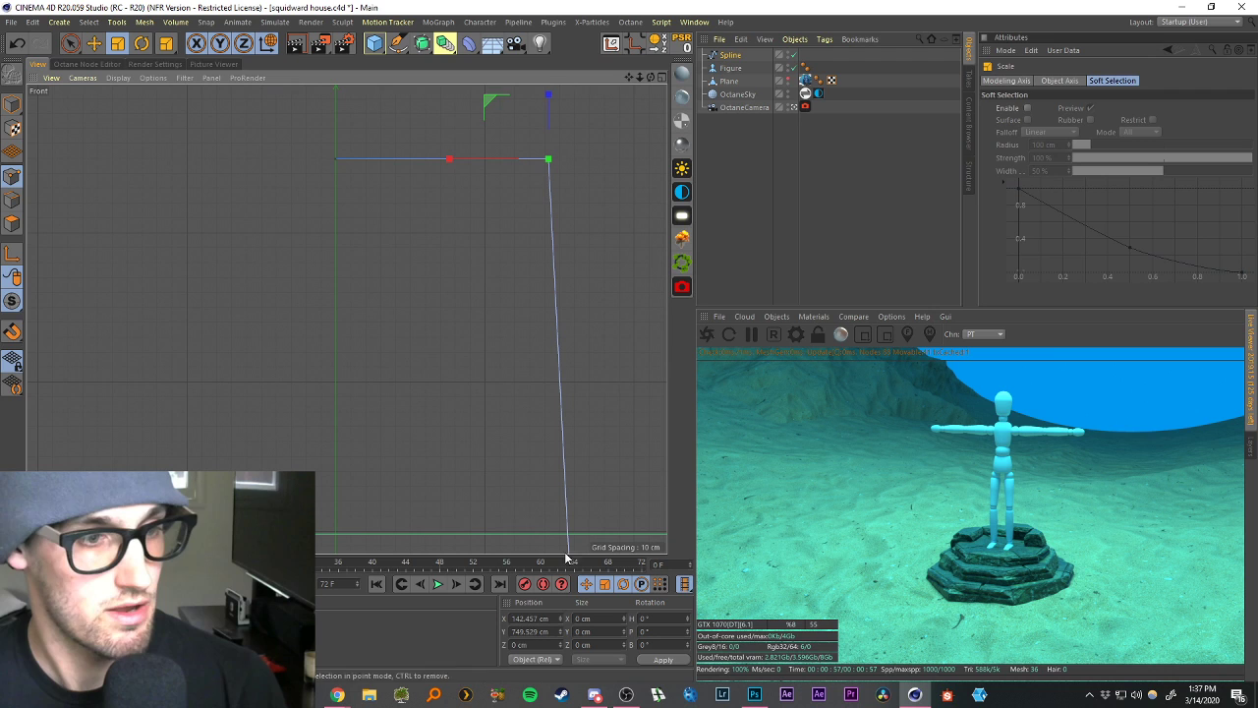
click(335, 159)
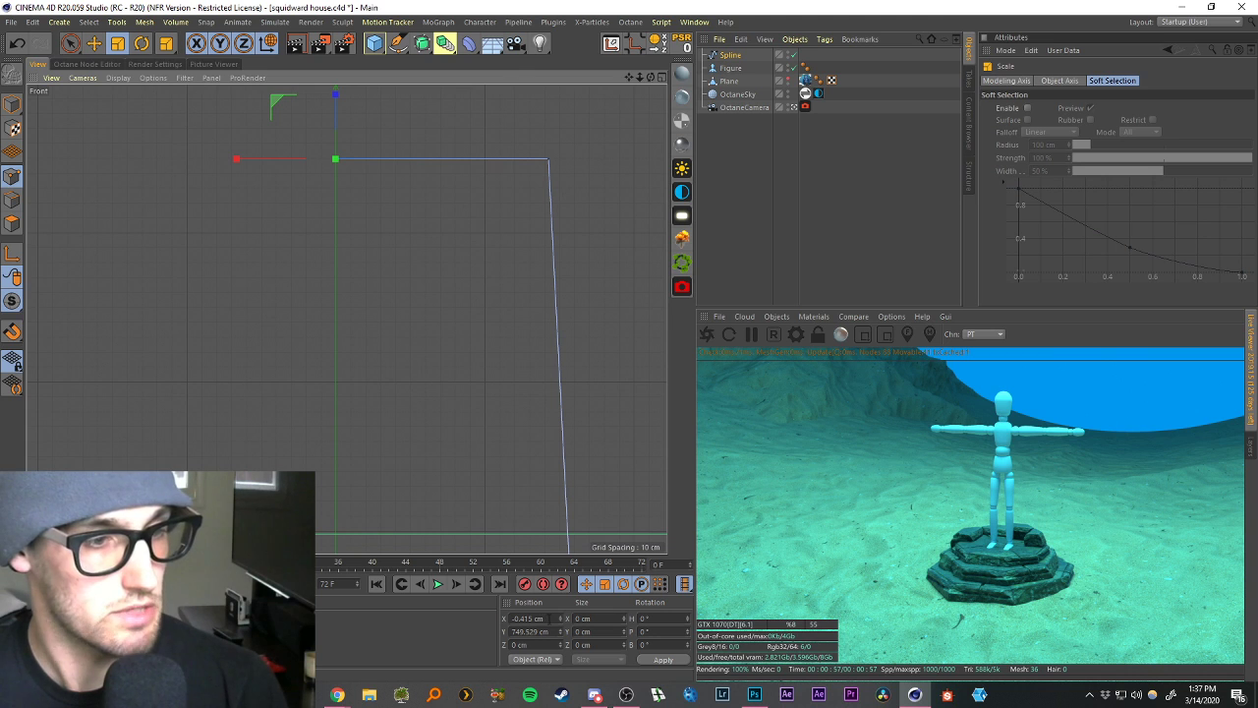
click(531, 618)
text(0)
key(Return)
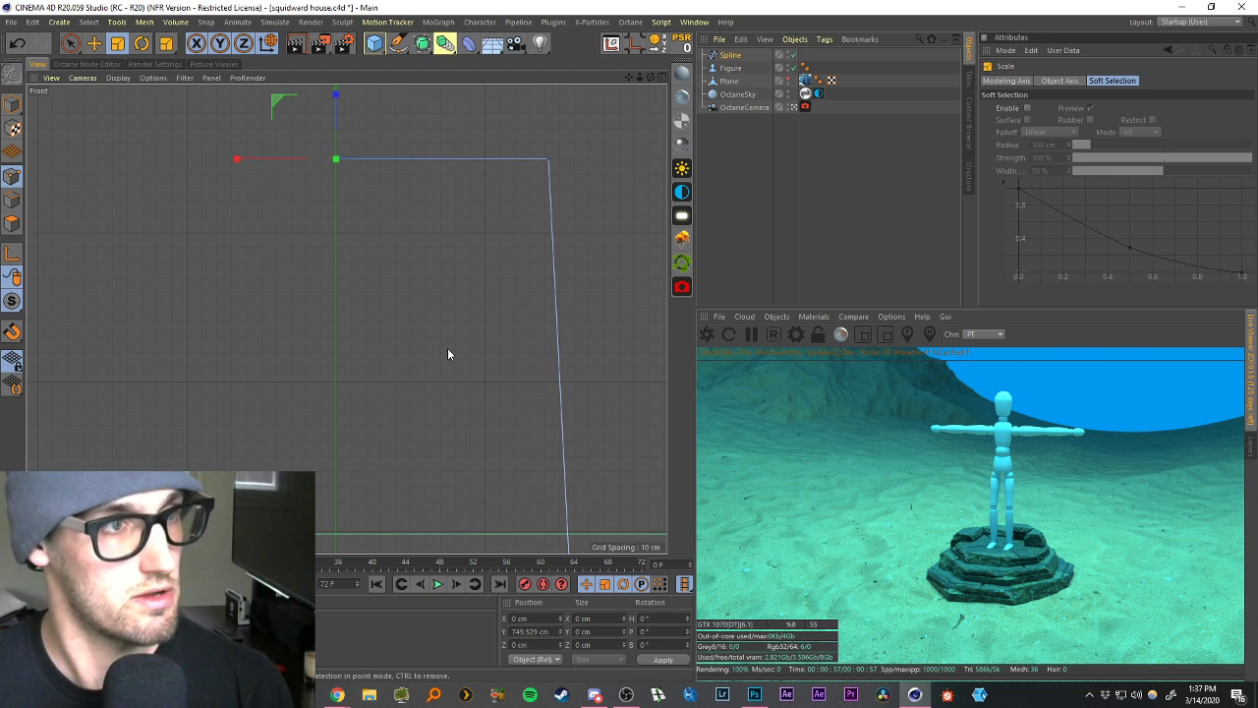
Set the X and Y positions of the spline's base point between the figure's feet to 0 cm.
scroll(448, 351, down, 4)
drag(630, 77, 618, 44)
scroll(469, 410, down, 2)
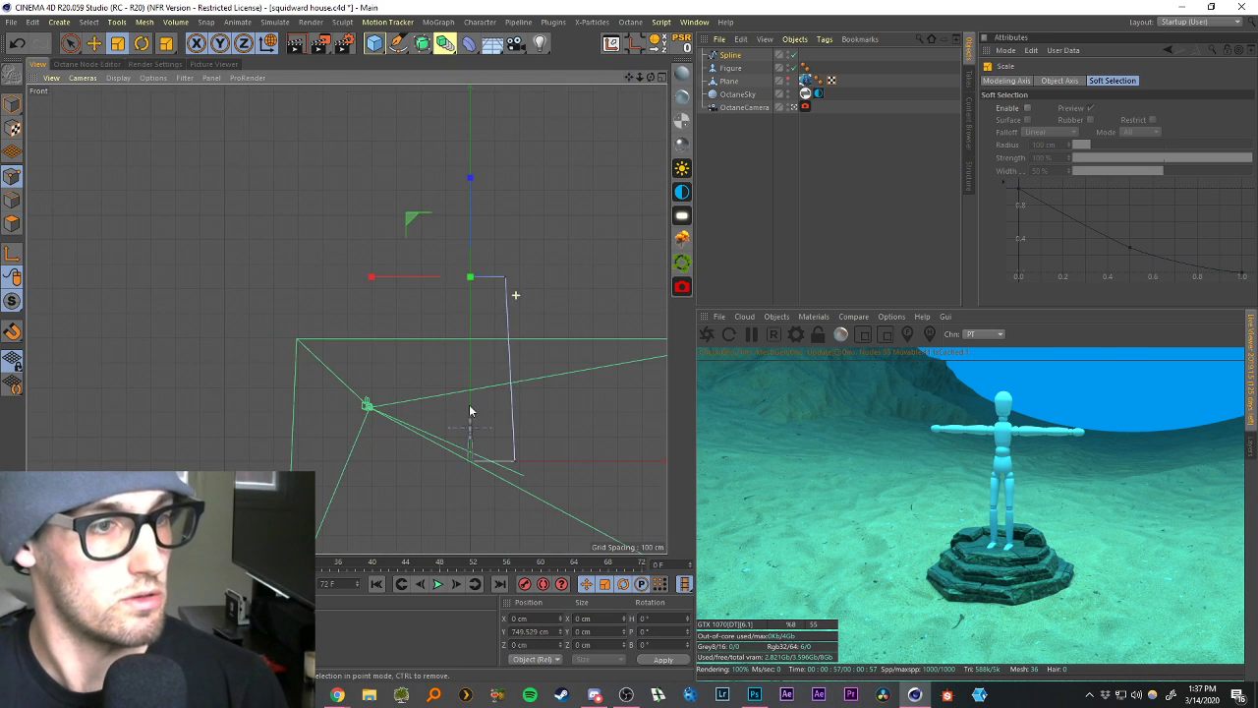
scroll(496, 478, up, 5)
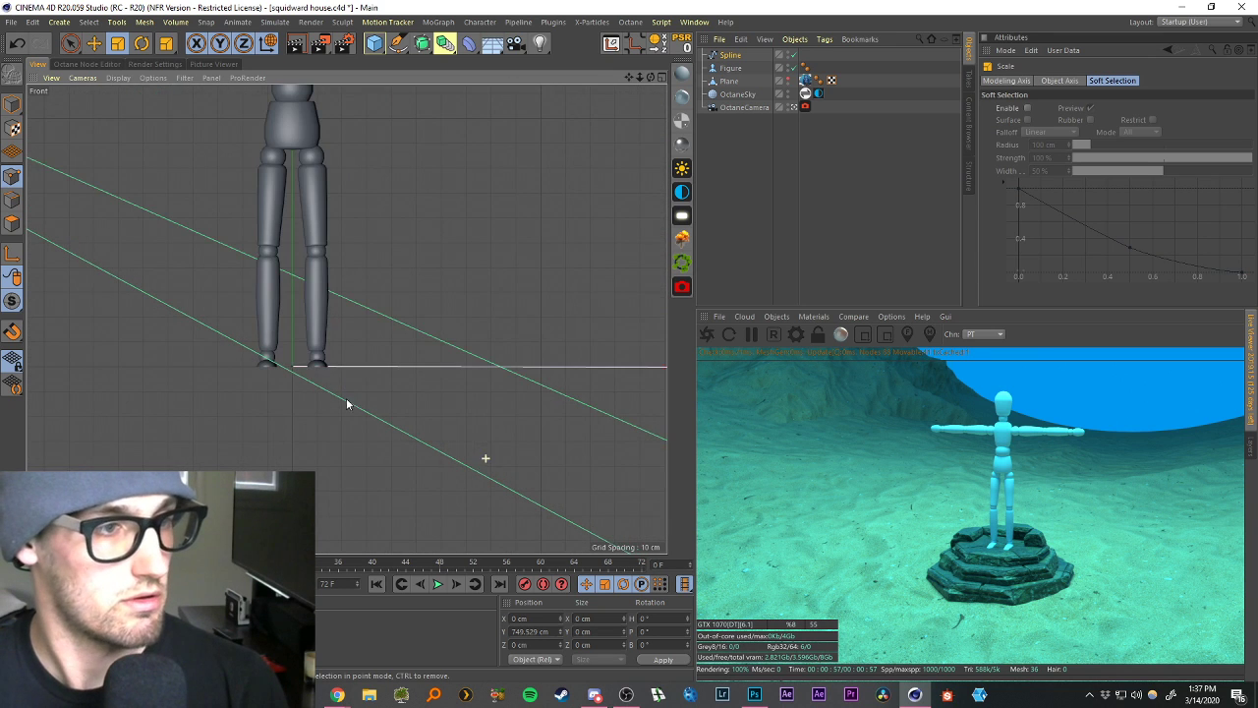
click(292, 369)
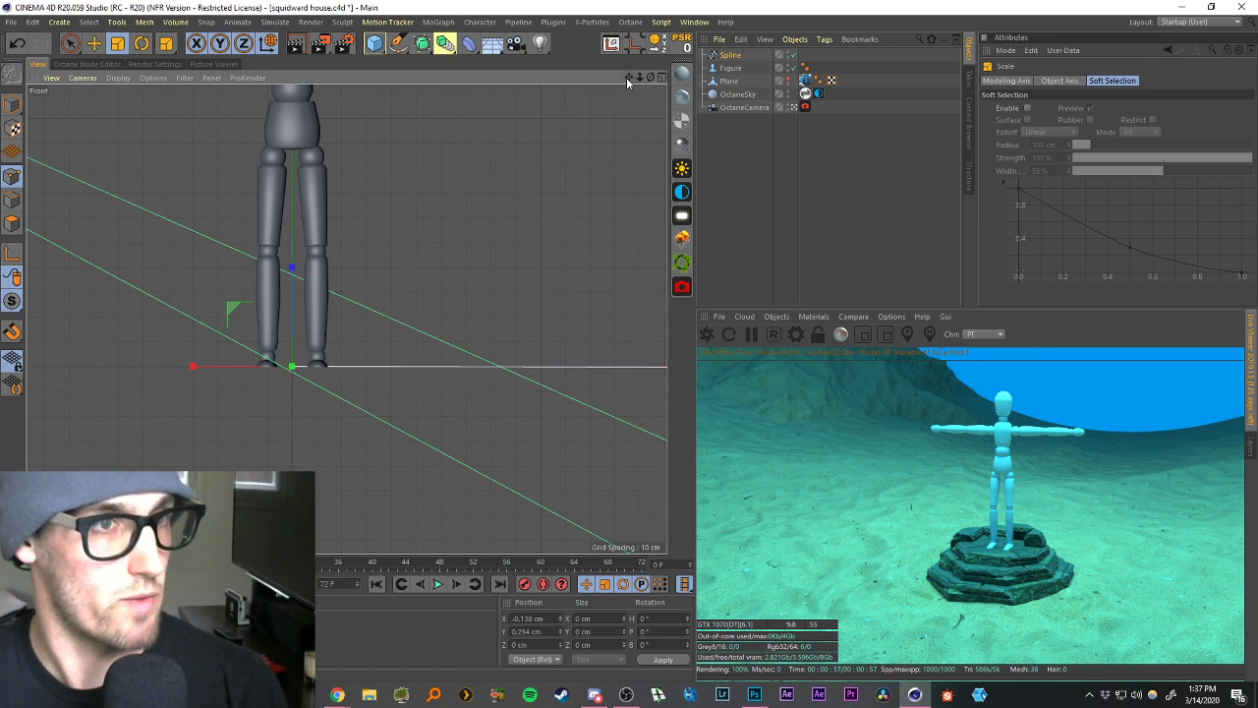
drag(626, 76, 638, 102)
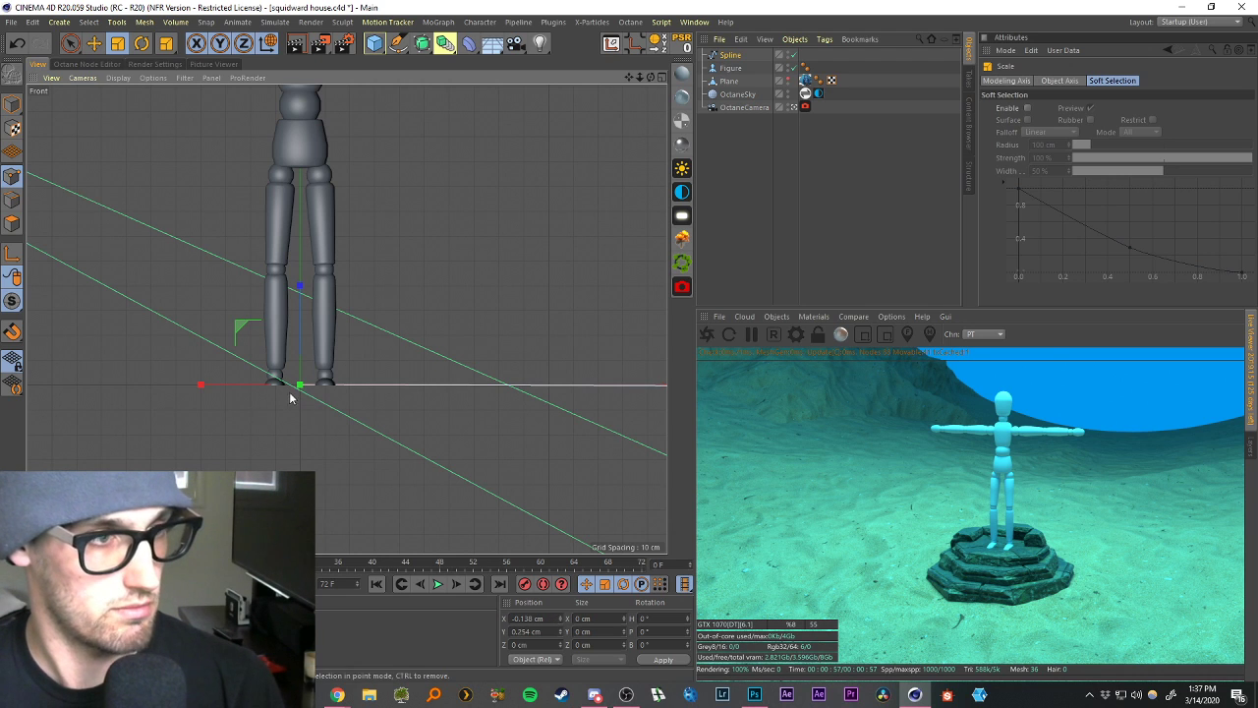
drag(551, 618, 456, 610)
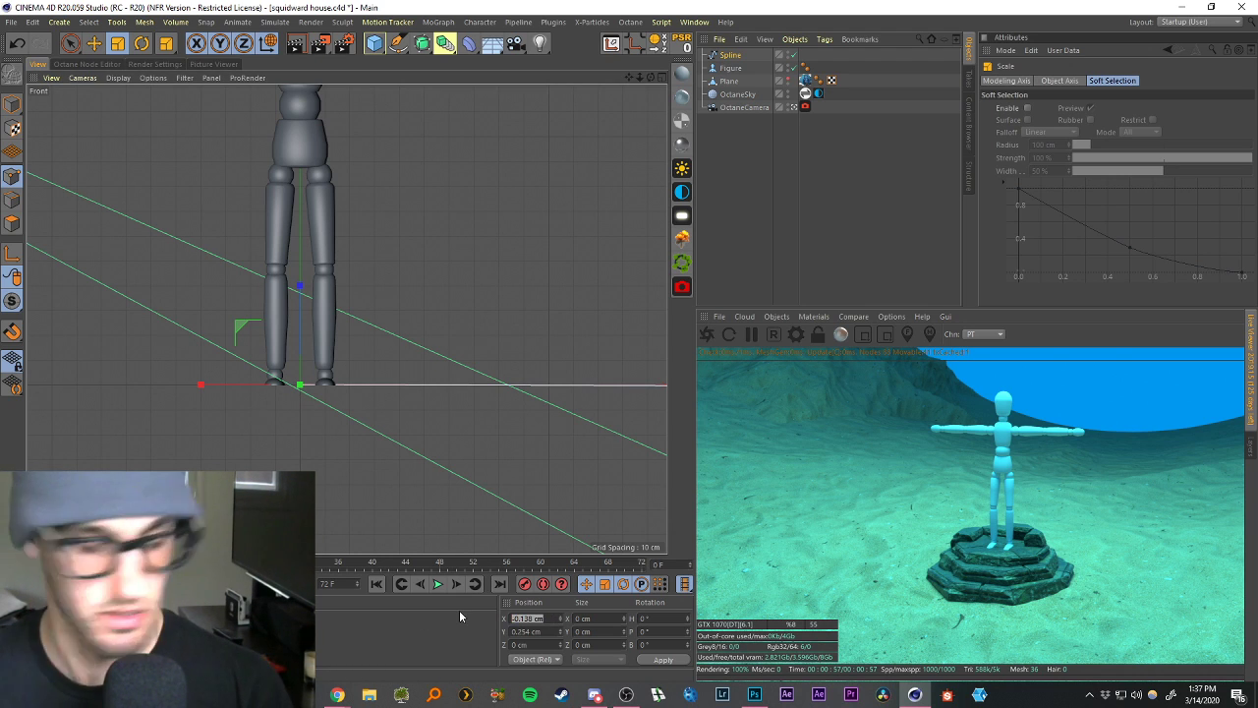
text(0)
key(Tab)
text(0)
key(Return)
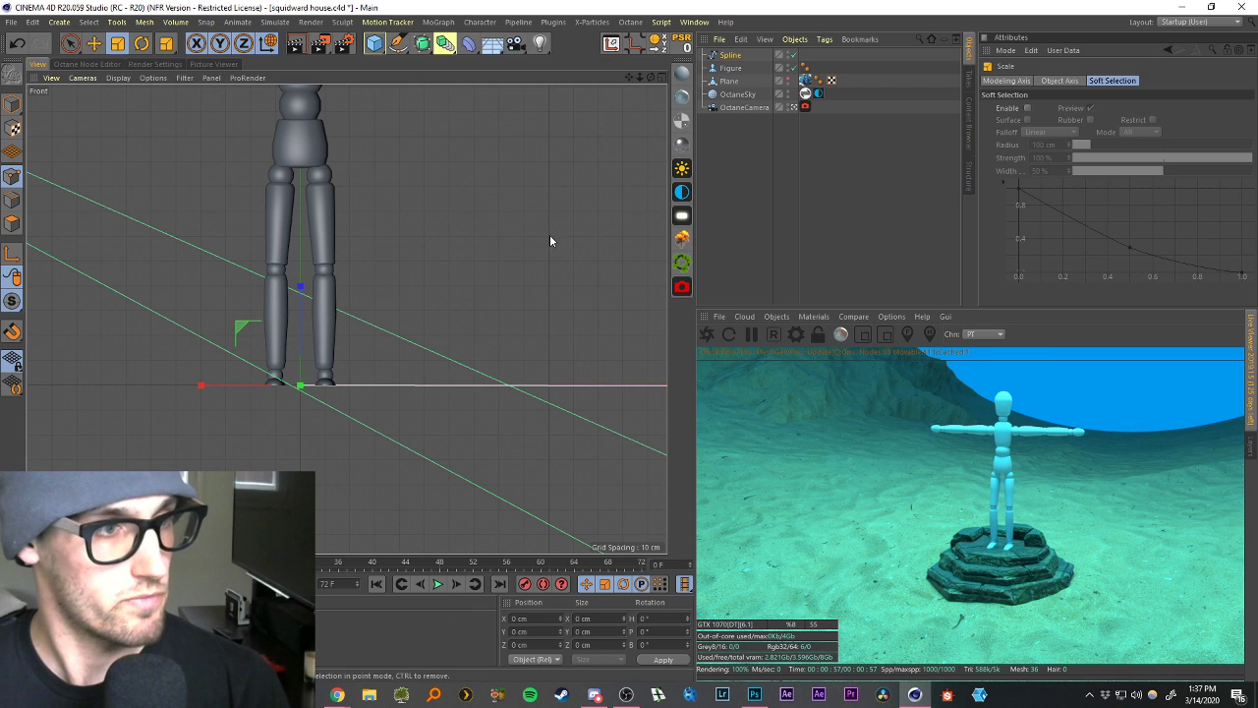
Set the Y position of the spline's outer base corner point to 0 cm.
scroll(462, 92, down, 3)
scroll(357, 350, up, 6)
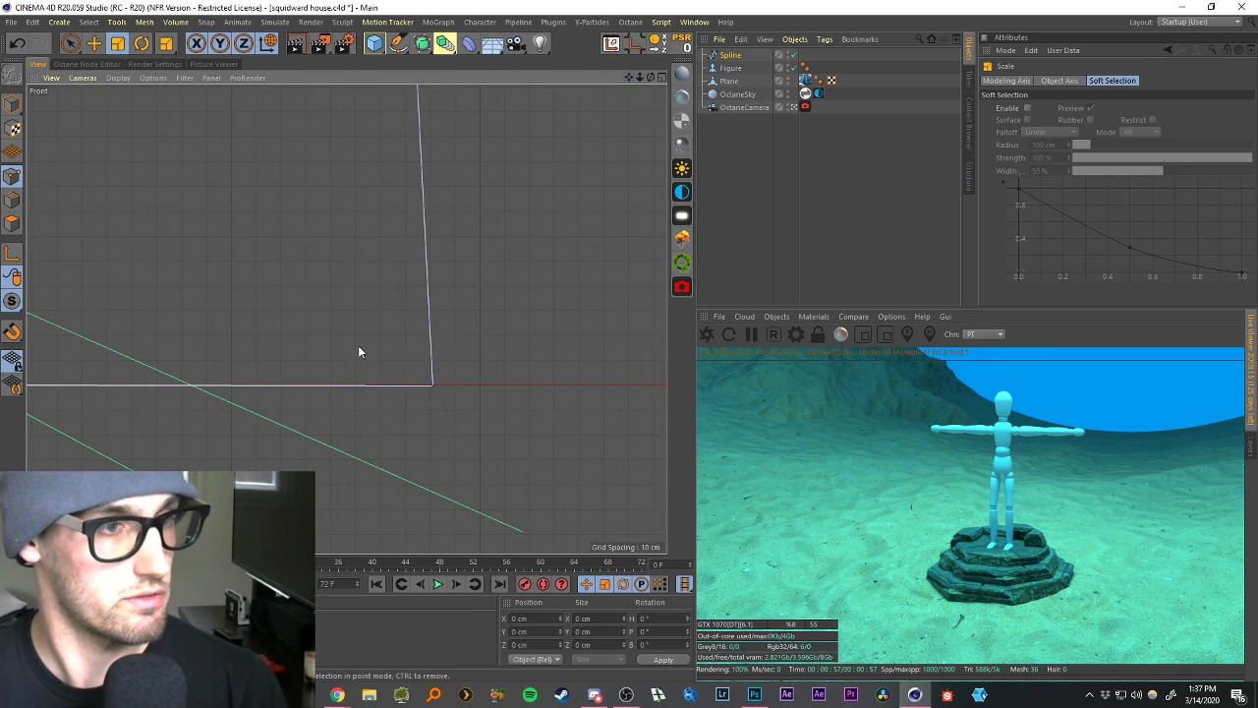
click(431, 384)
drag(551, 631, 470, 632)
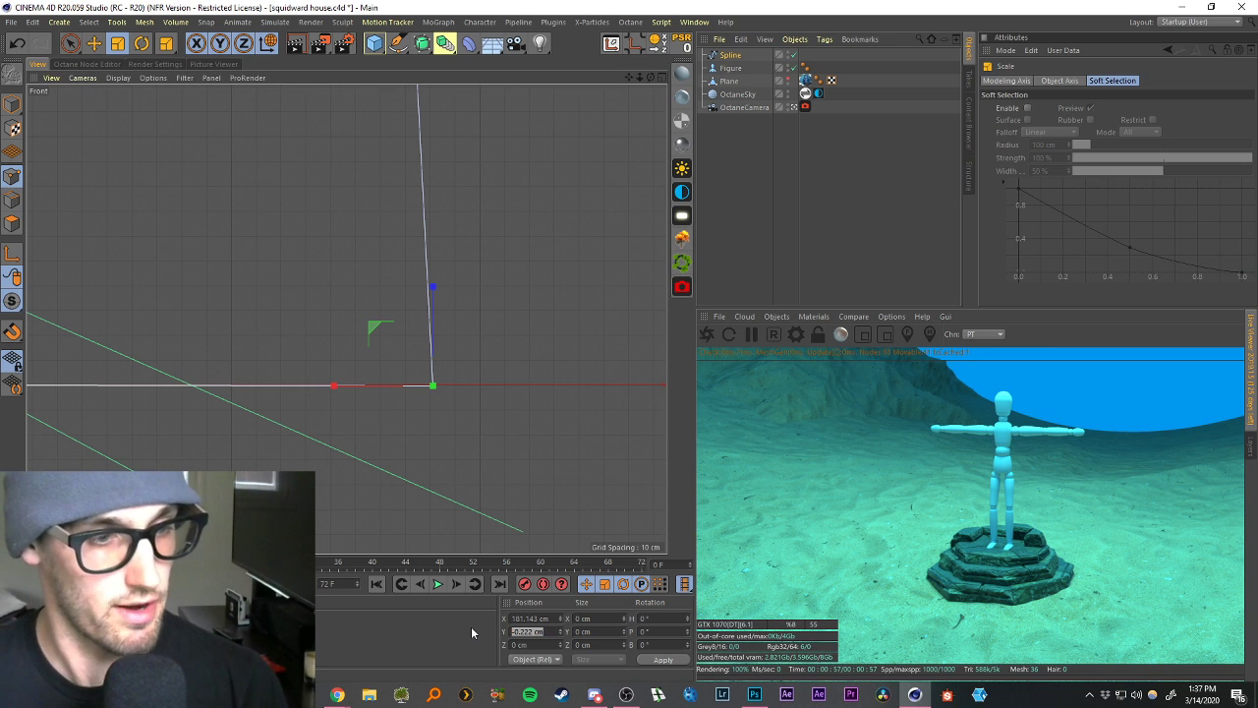
text(0)
key(Return)
Add a Lathe generator as the parent of the profile spline to revolve it into the house body.
scroll(497, 345, down, 5)
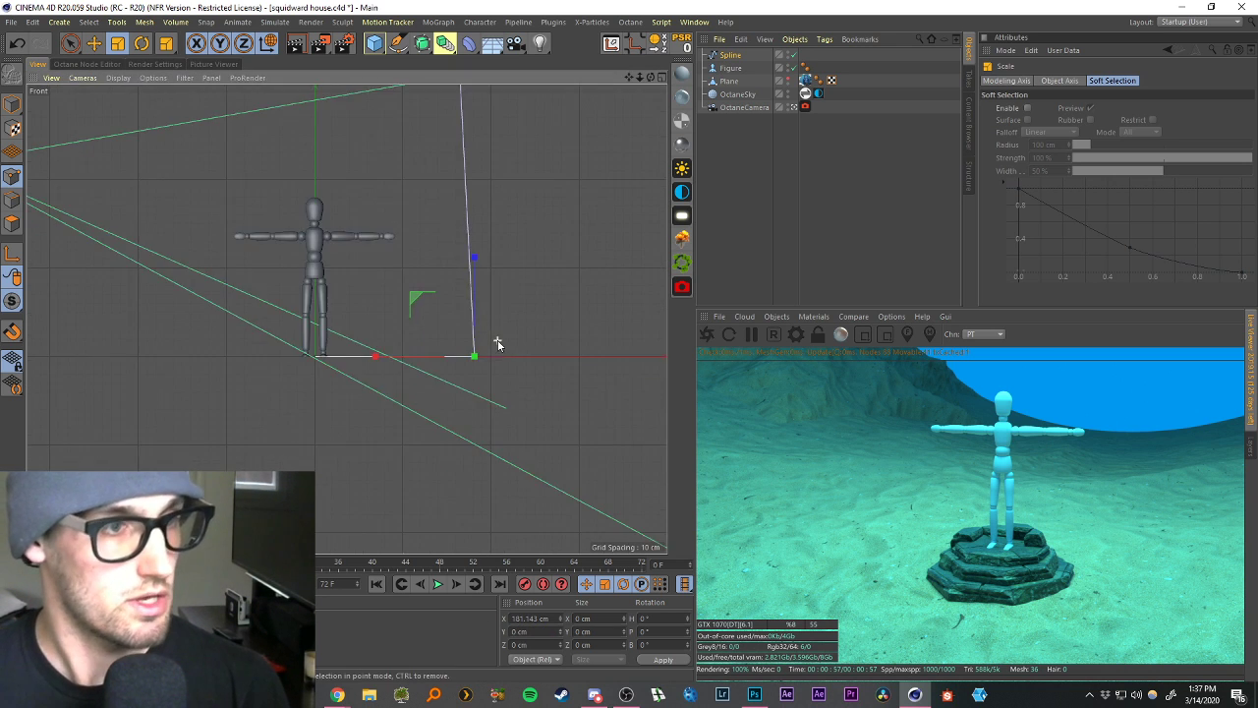
drag(623, 83, 593, 241)
click(661, 76)
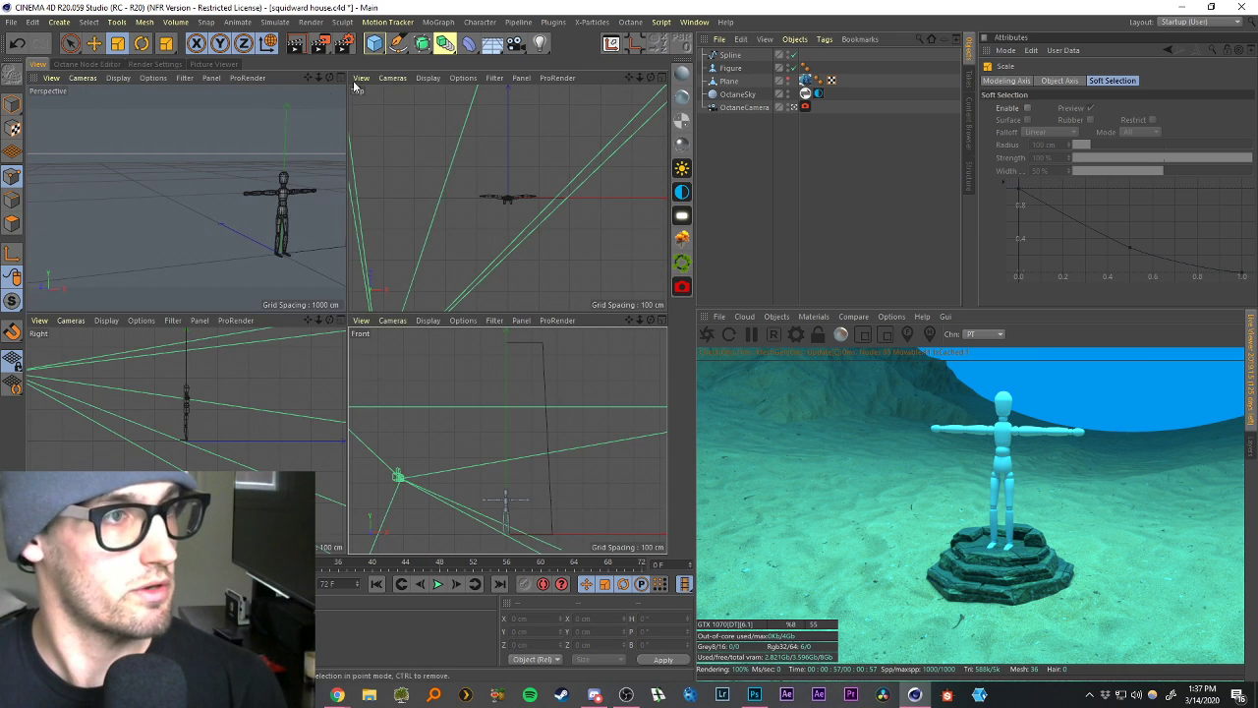
click(338, 78)
drag(627, 76, 452, 324)
click(729, 55)
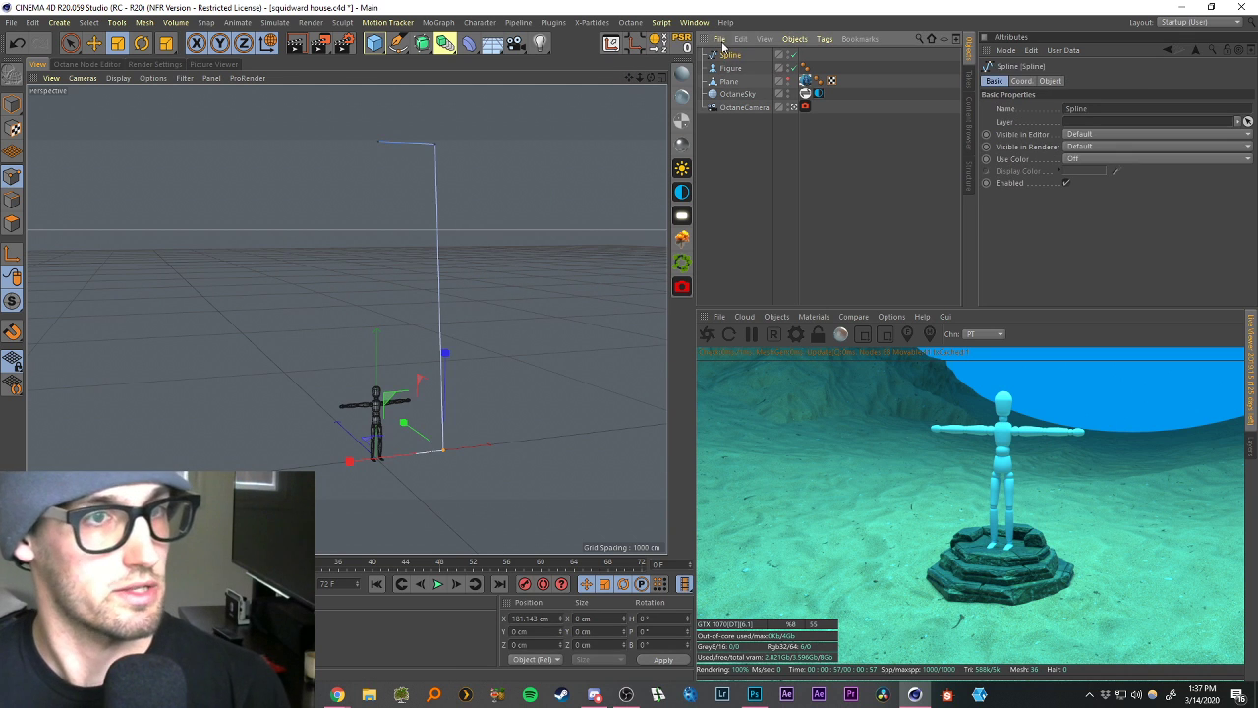
click(422, 44)
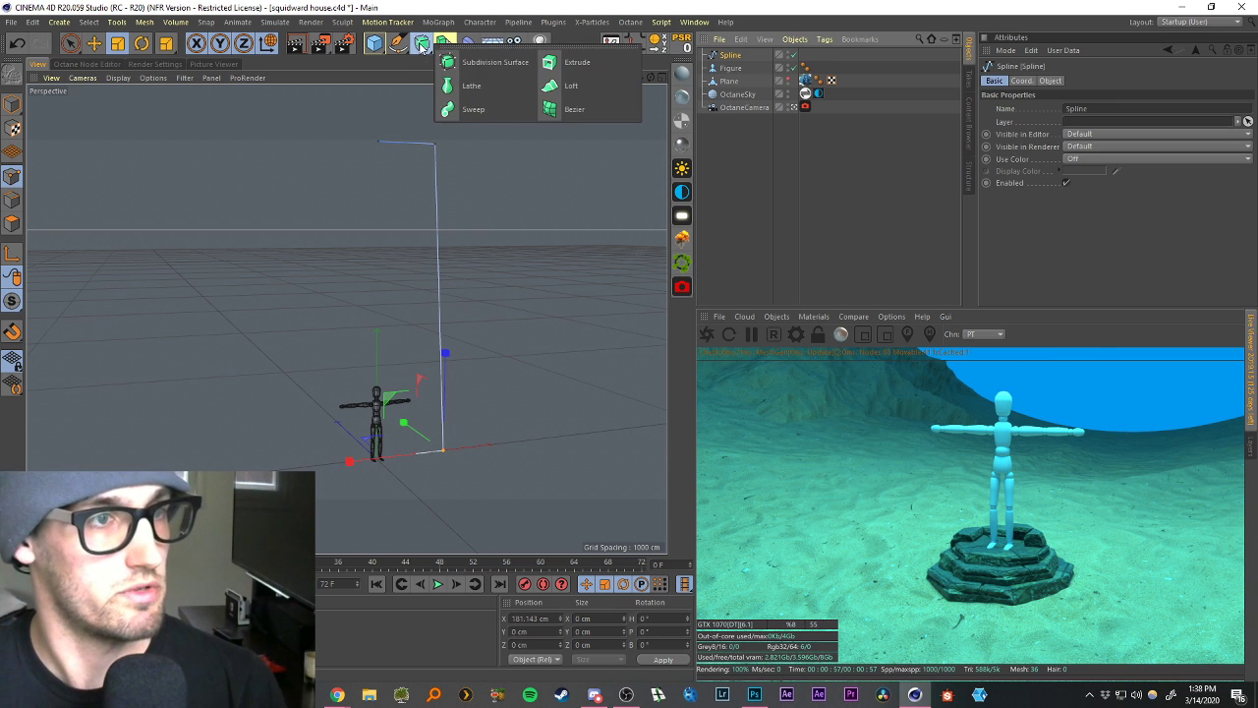
alt+click(472, 85)
click(727, 158)
Examine the lathed house body in the perspective view.
alt+drag(379, 272, 338, 252)
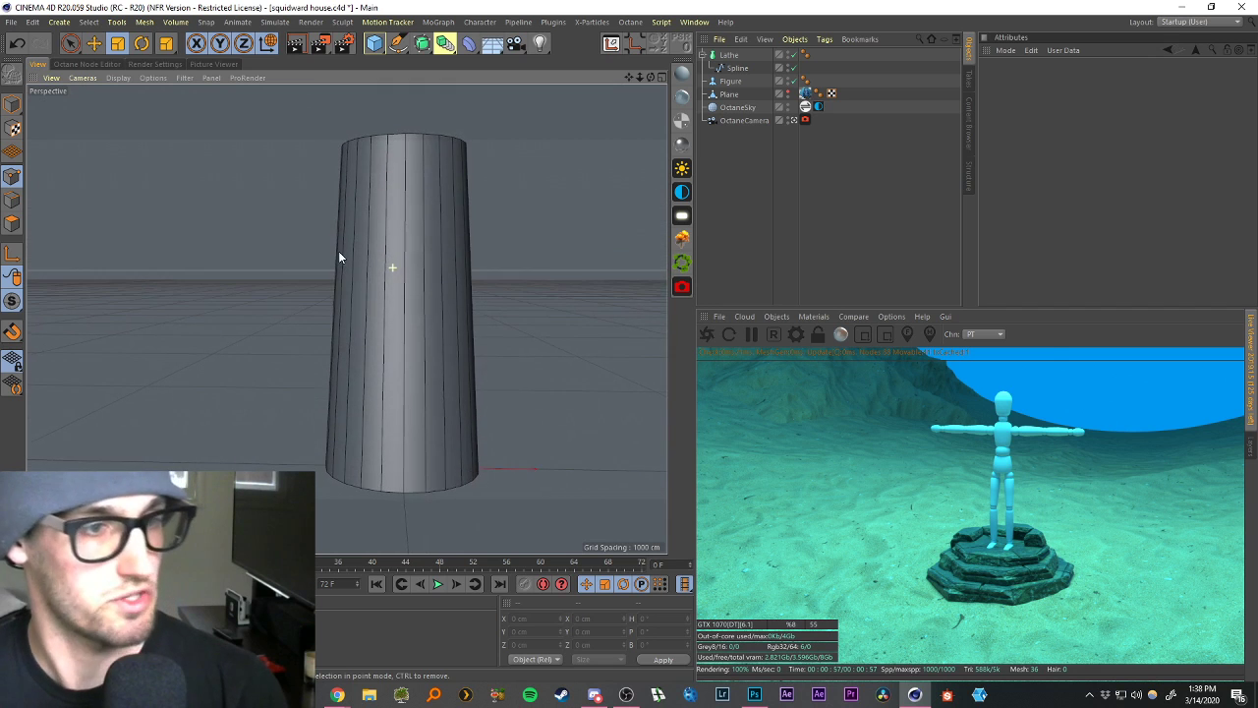
scroll(501, 384, down, 3)
scroll(551, 365, up, 2)
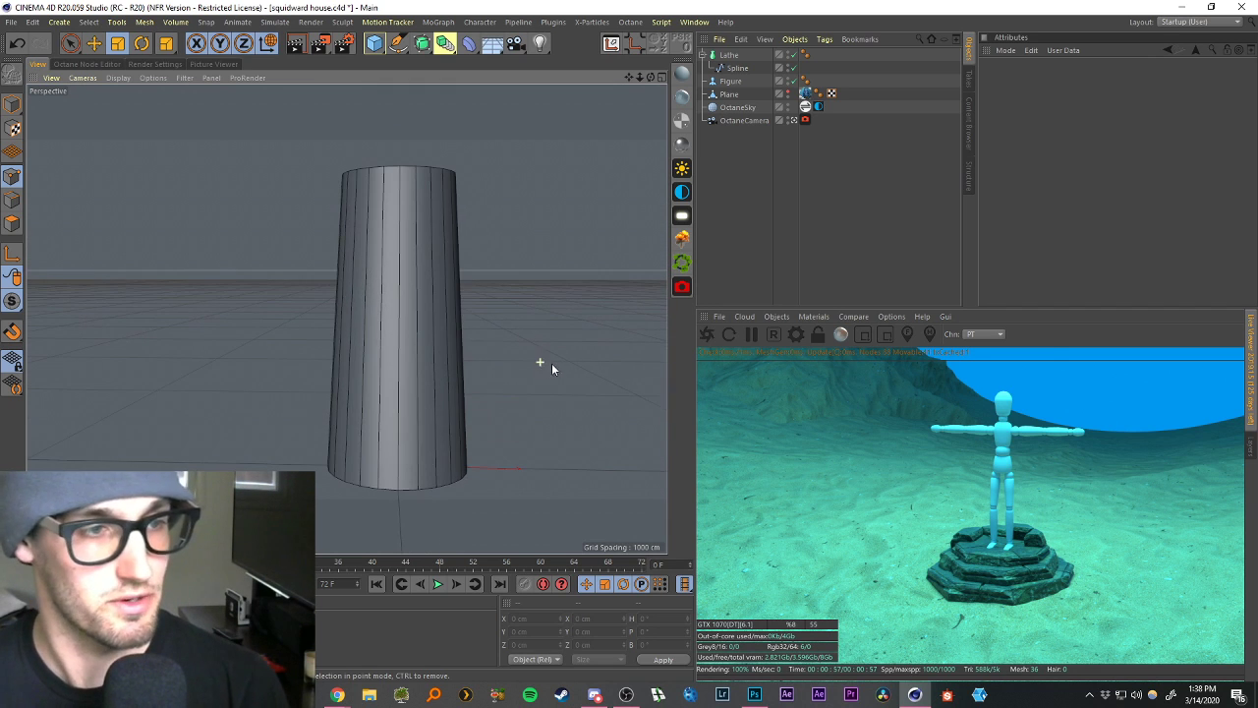
scroll(449, 334, up, 2)
scroll(432, 353, down, 3)
scroll(432, 354, up, 1)
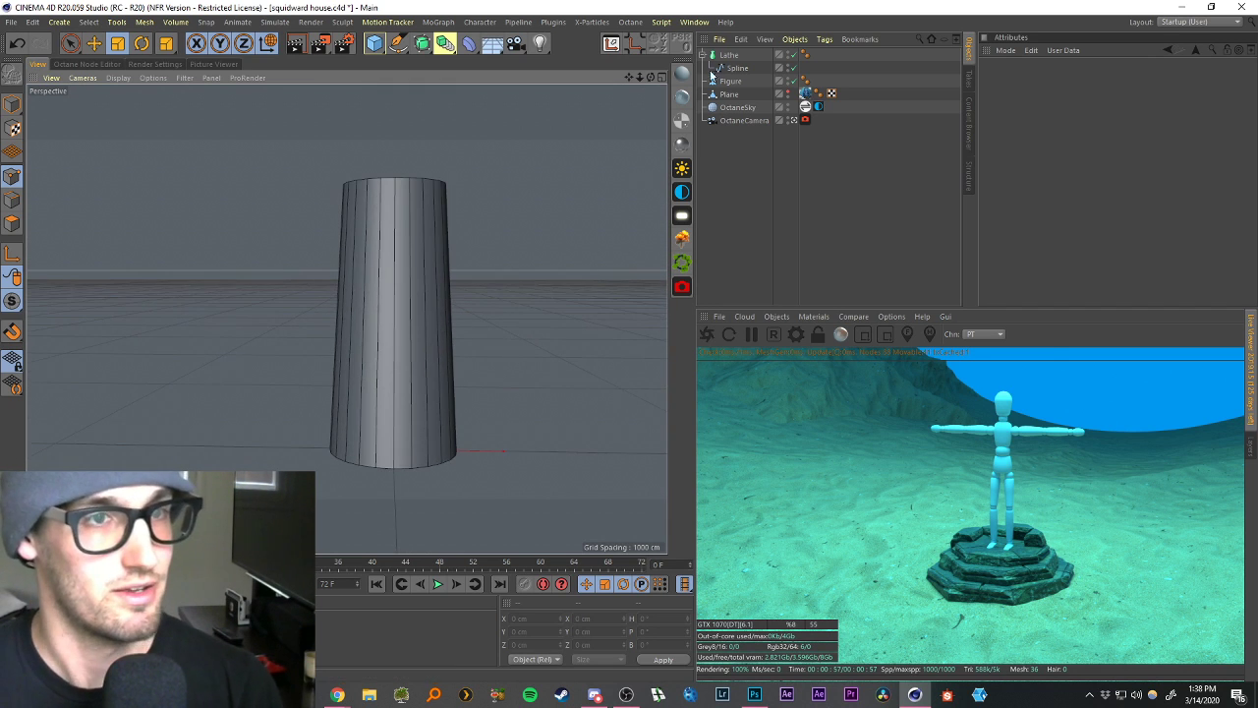
click(728, 55)
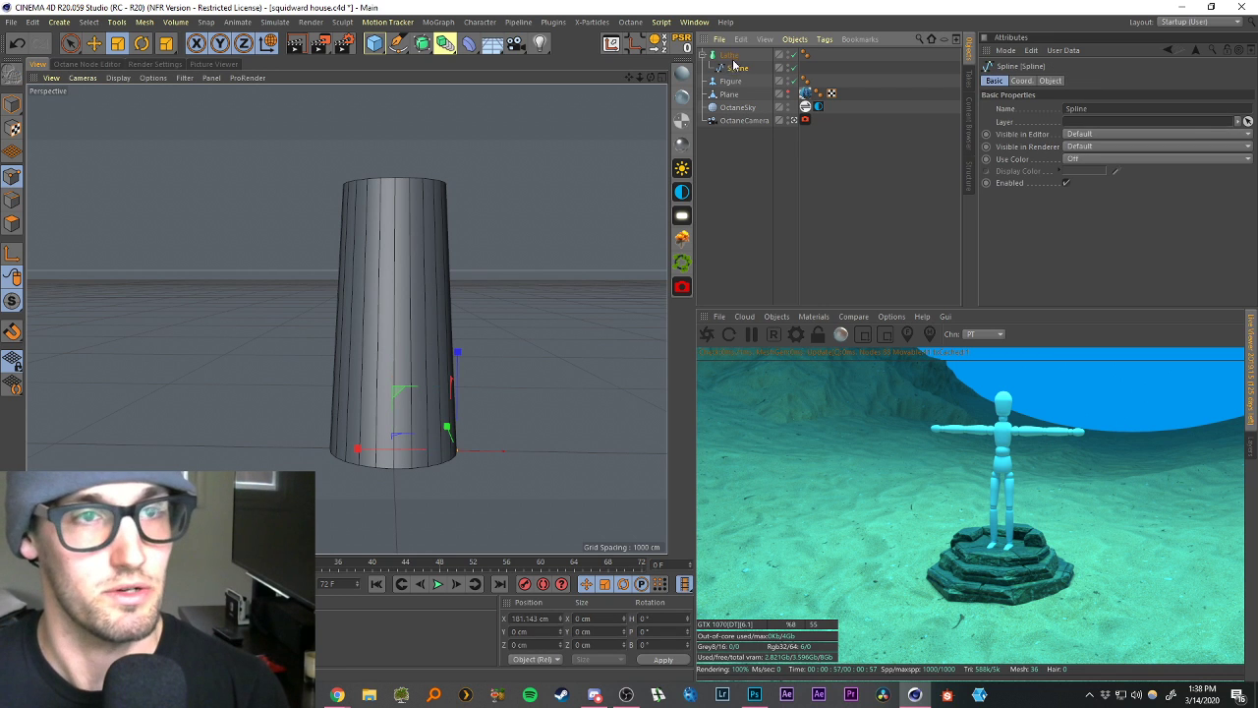
click(733, 168)
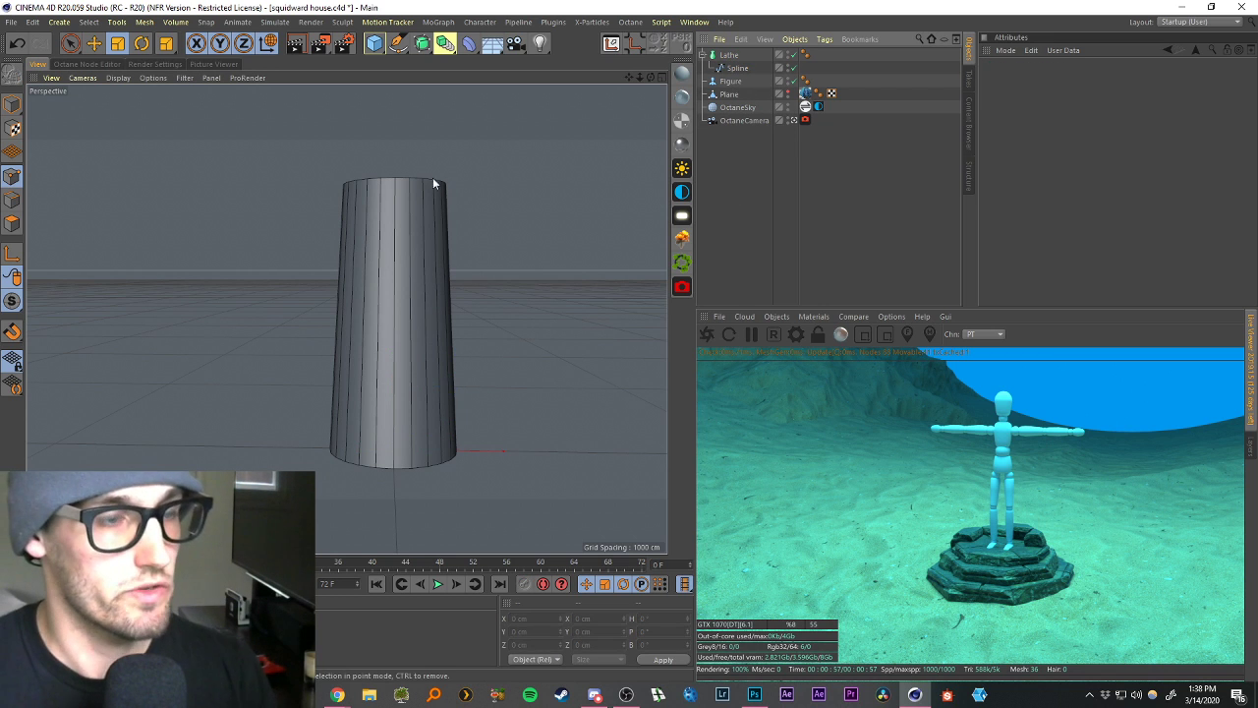
Switch to the front view and turn the Lathe's visibility off in both the editor and the renderer.
click(661, 78)
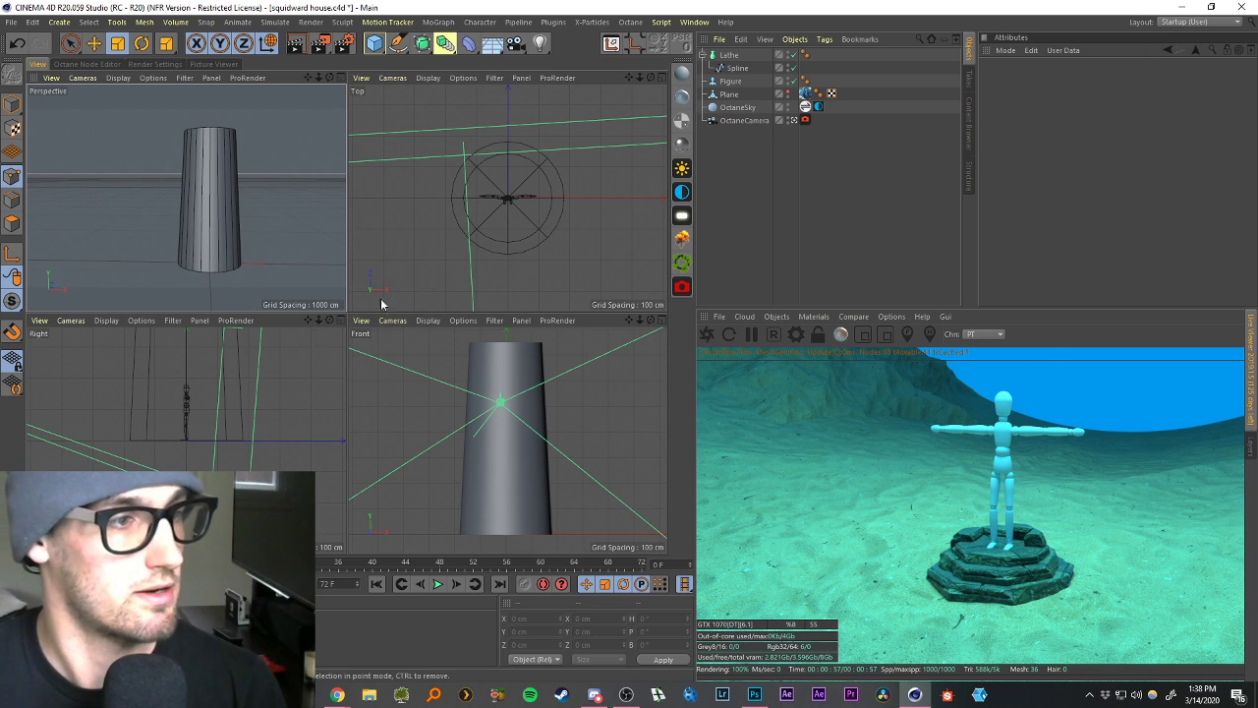
click(661, 321)
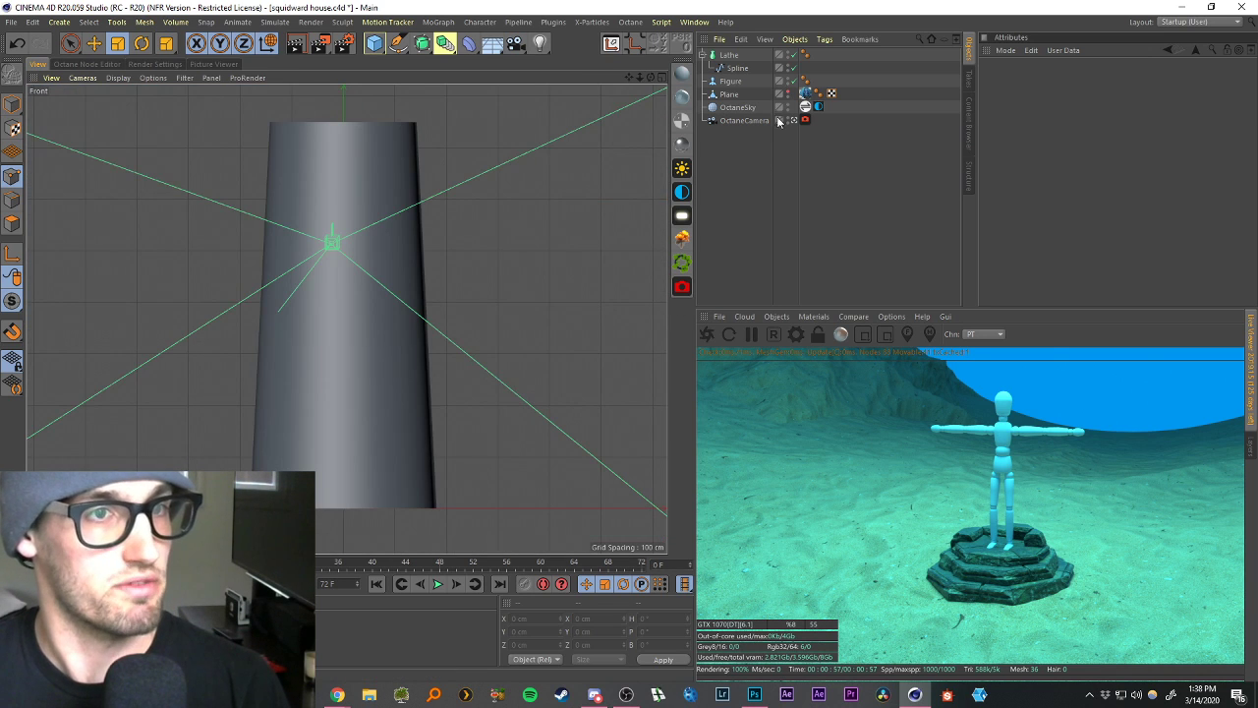
click(728, 55)
ctrl+click(788, 56)
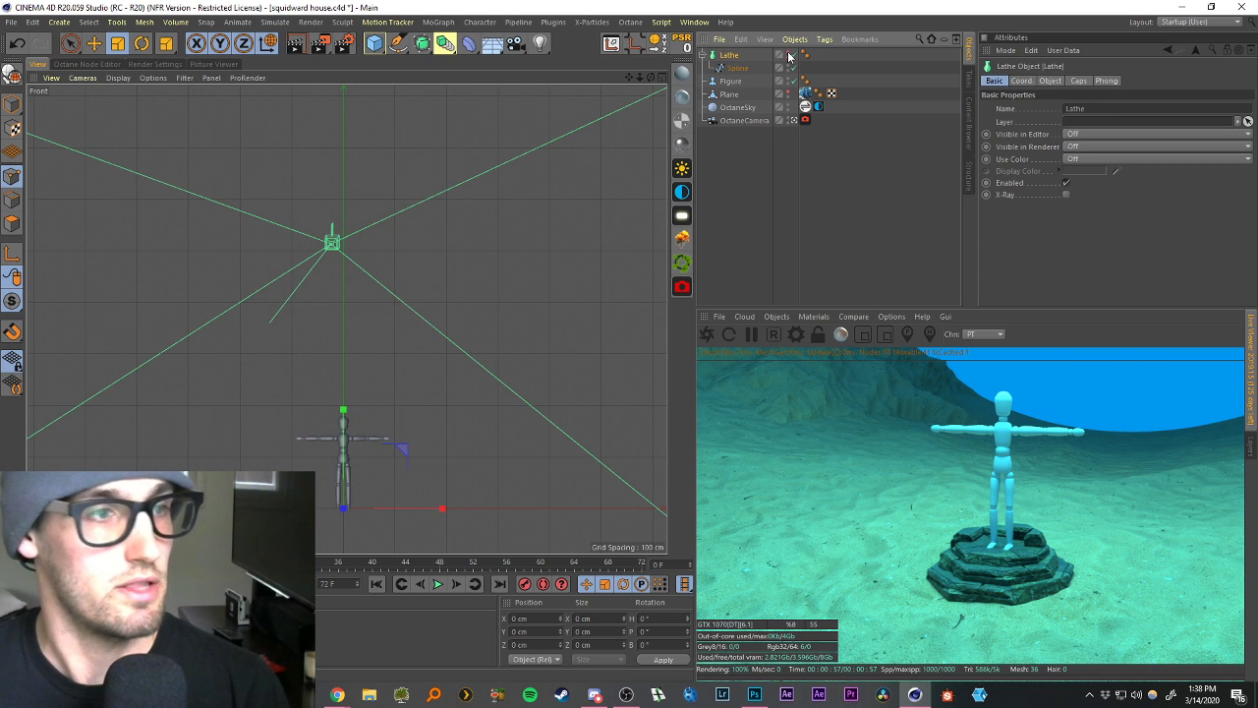
click(729, 187)
click(734, 83)
click(735, 147)
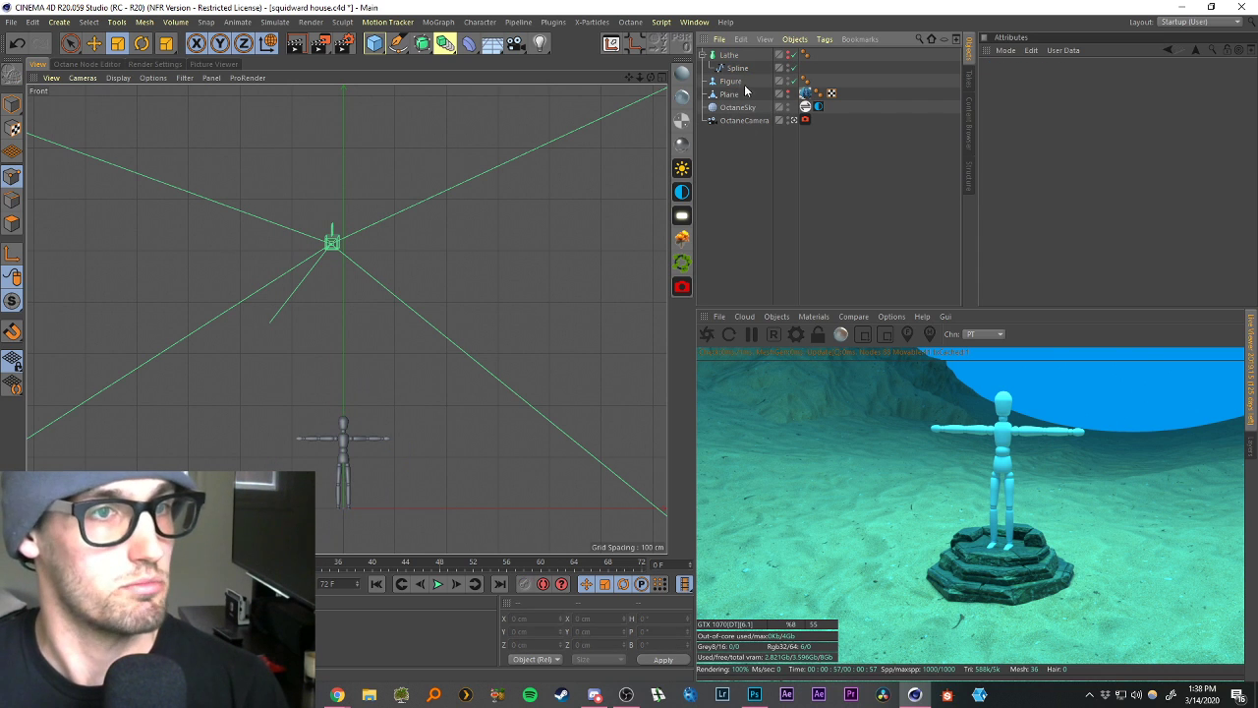
Show the reference plane in the editor again to reveal the house's face.
click(734, 94)
click(787, 93)
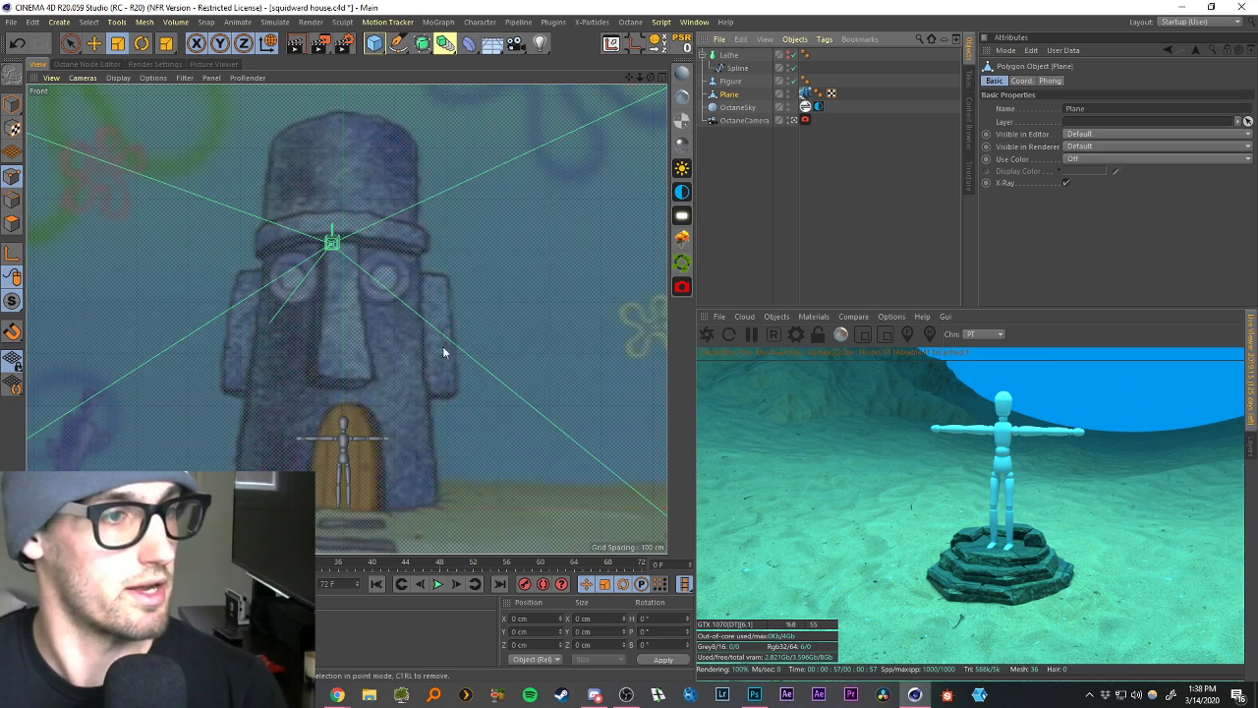
scroll(460, 364, up, 4)
scroll(397, 360, up, 4)
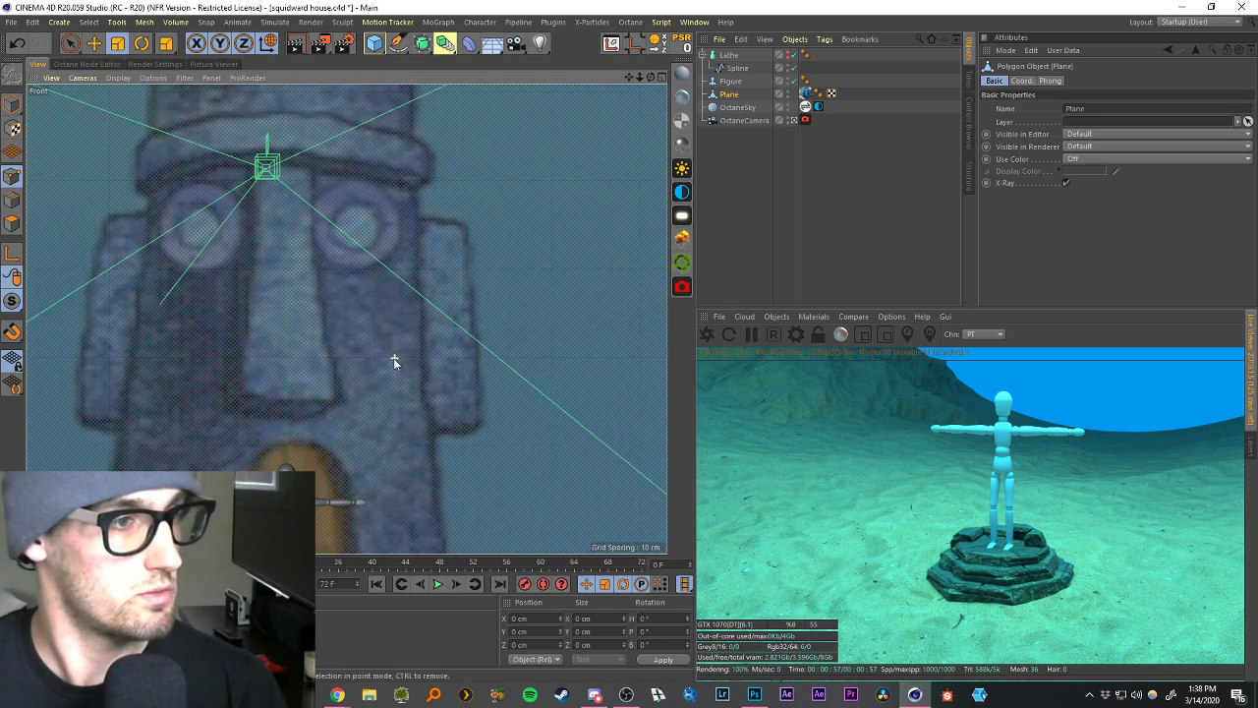
drag(630, 77, 724, 95)
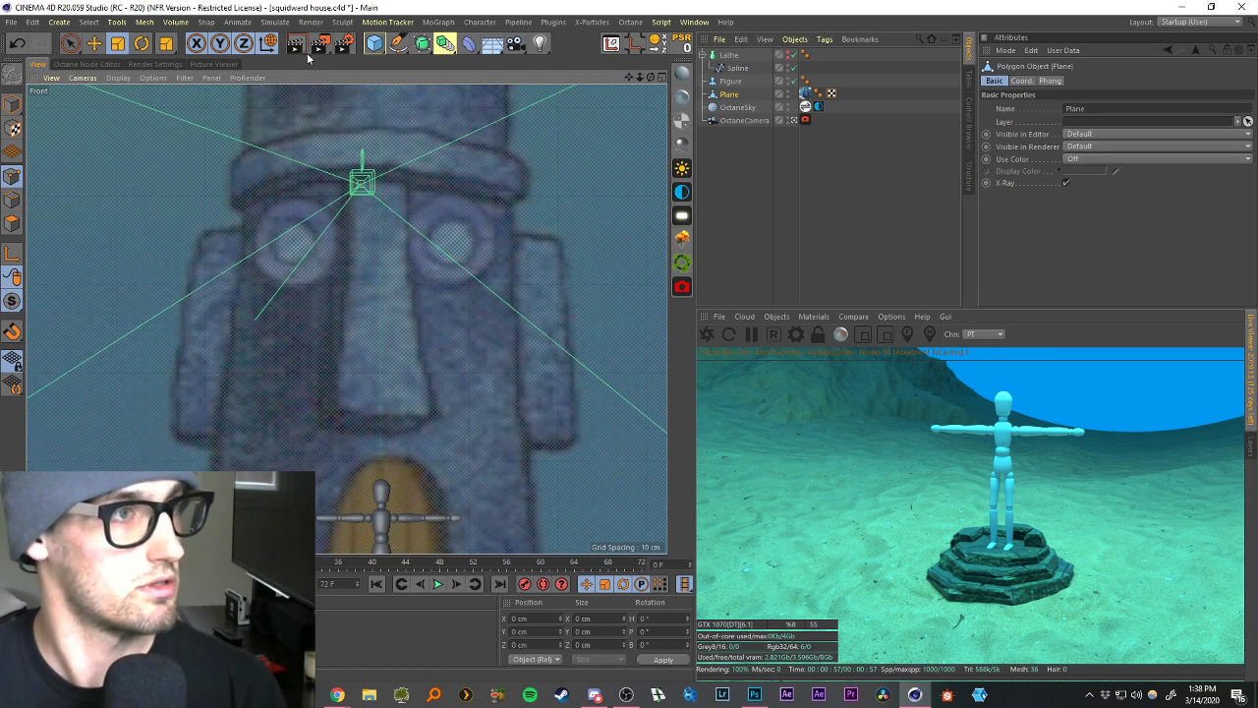
Add a cube and move it straight up over the nose area of the house in the reference image.
click(374, 43)
scroll(431, 262, down, 5)
key(e)
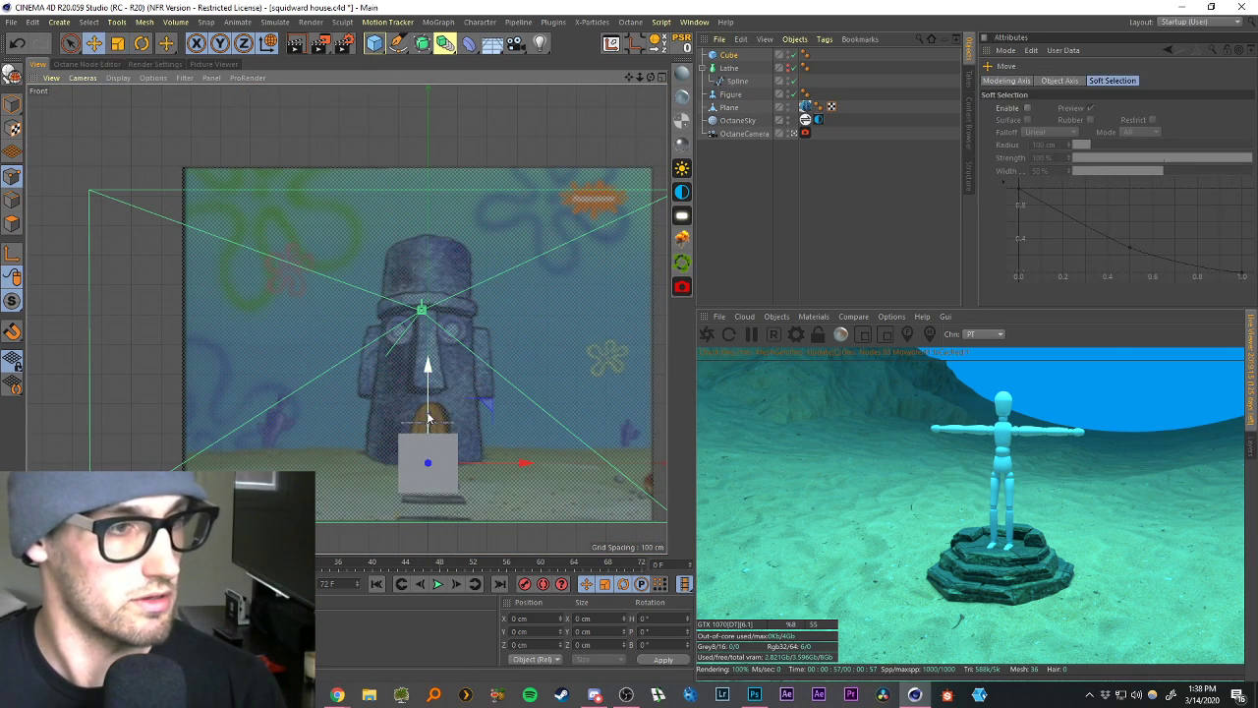
drag(427, 333, 427, 319)
scroll(414, 354, up, 5)
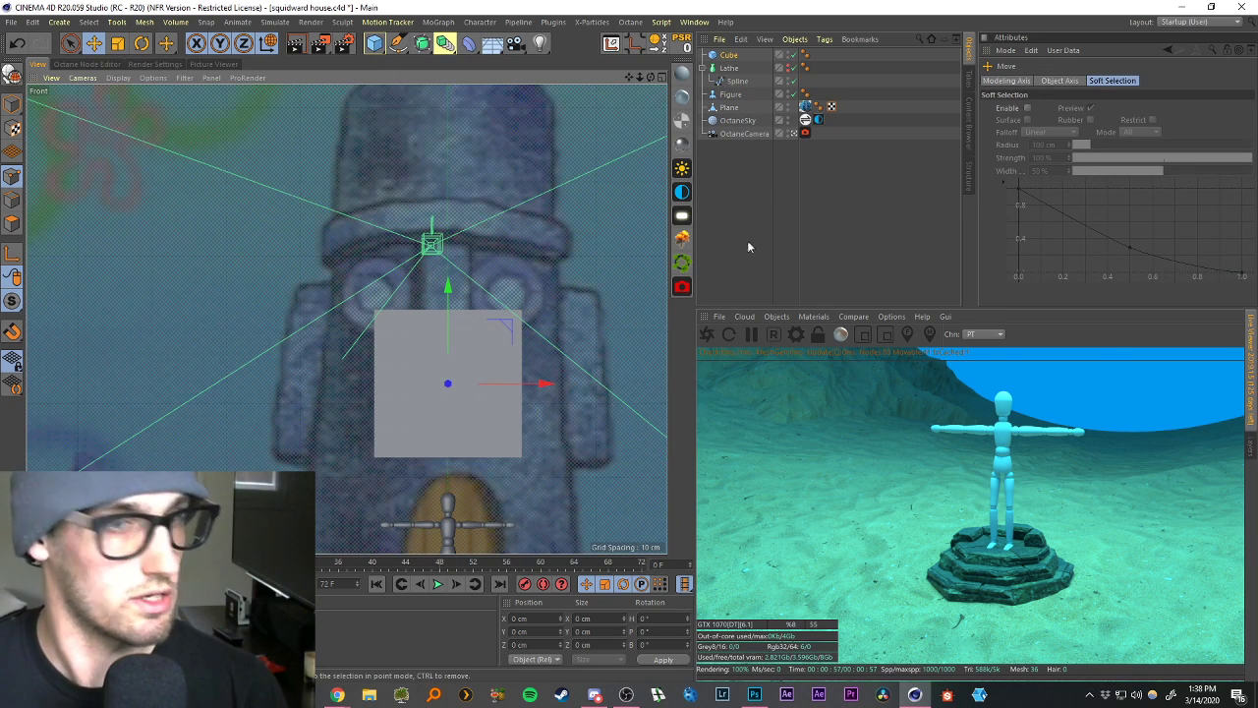
click(732, 56)
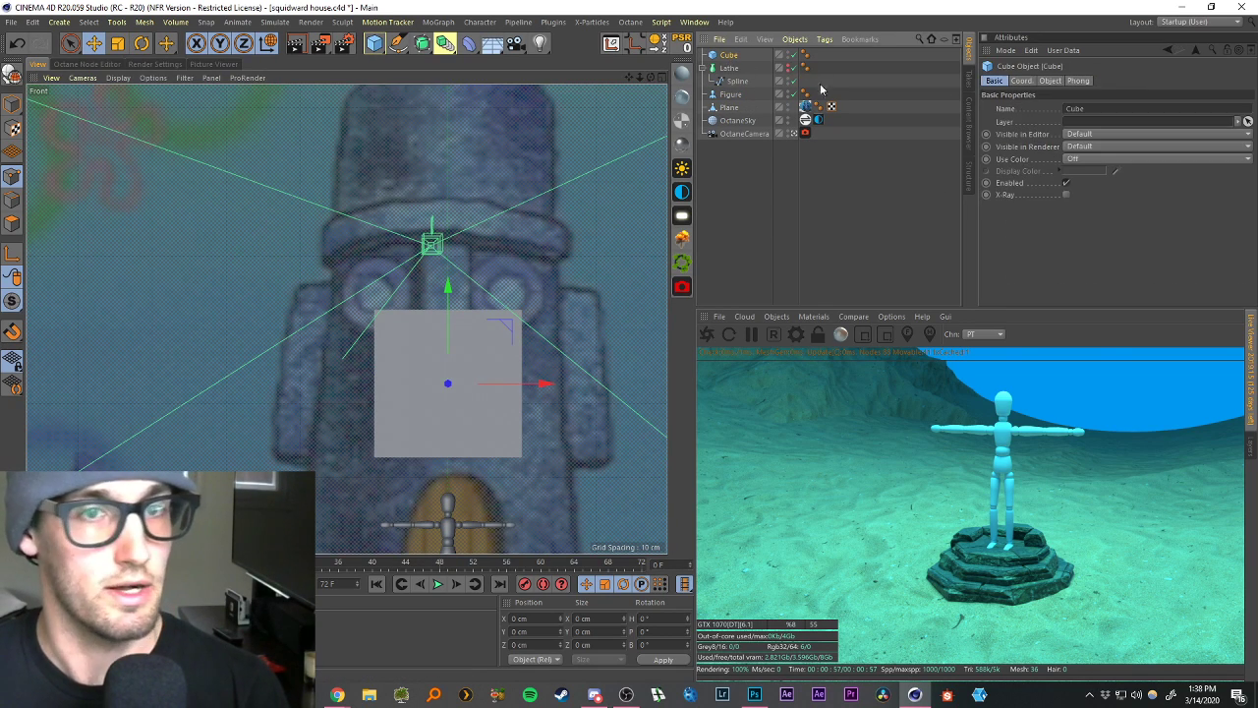
Turn on X-Ray for the cube and move it horizontally over the house's left ear in the reference.
click(1067, 193)
drag(534, 381, 388, 404)
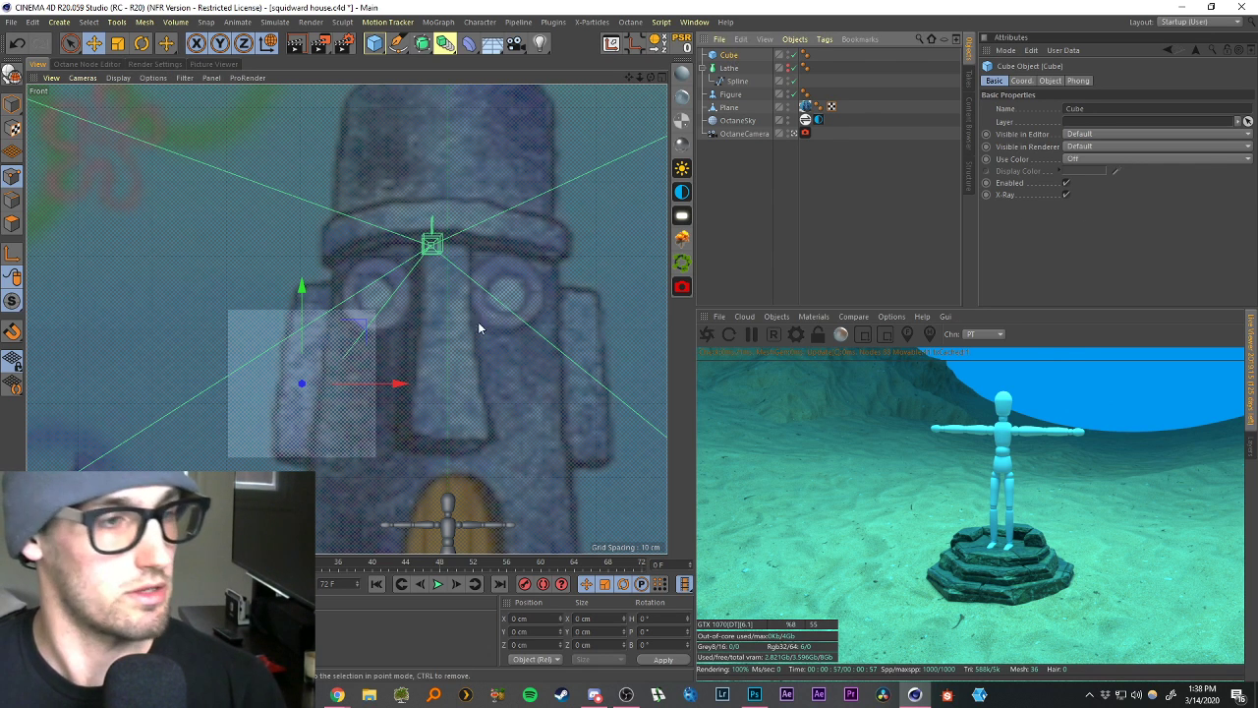
Make the cube editable and fit it to the left ear, about 65 cm wide and 238 cm tall.
key(c)
click(362, 365)
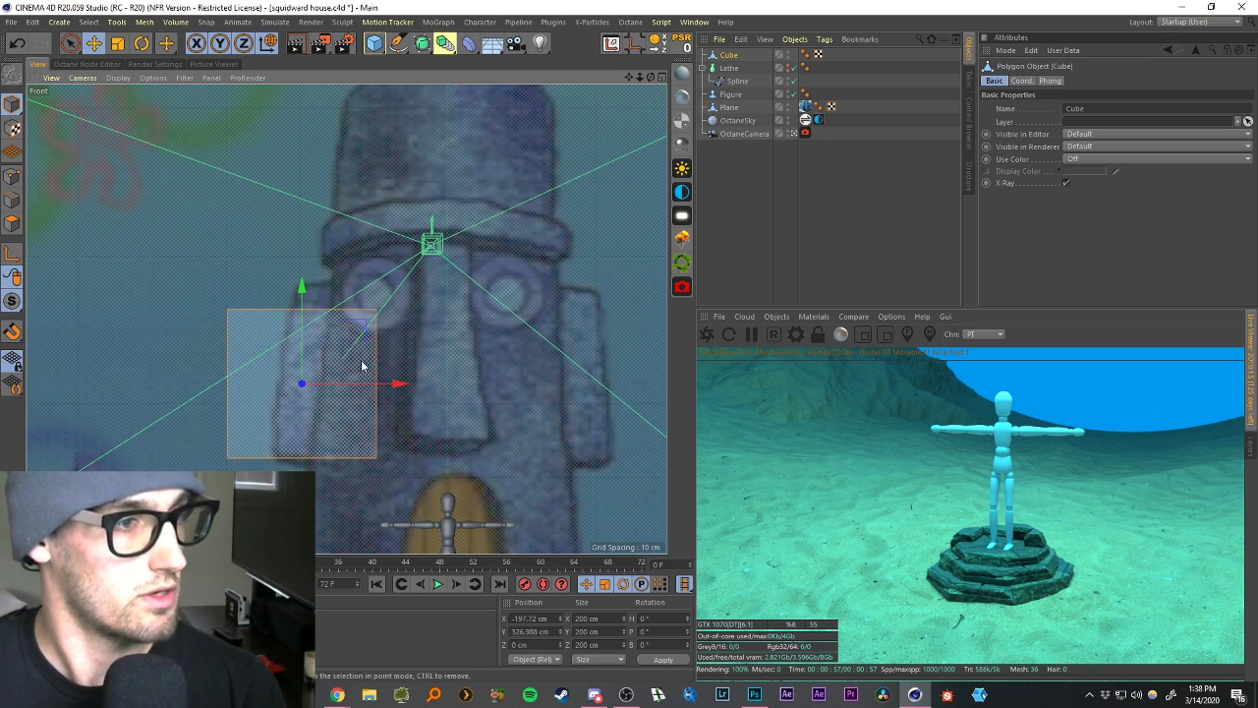
drag(398, 382, 356, 391)
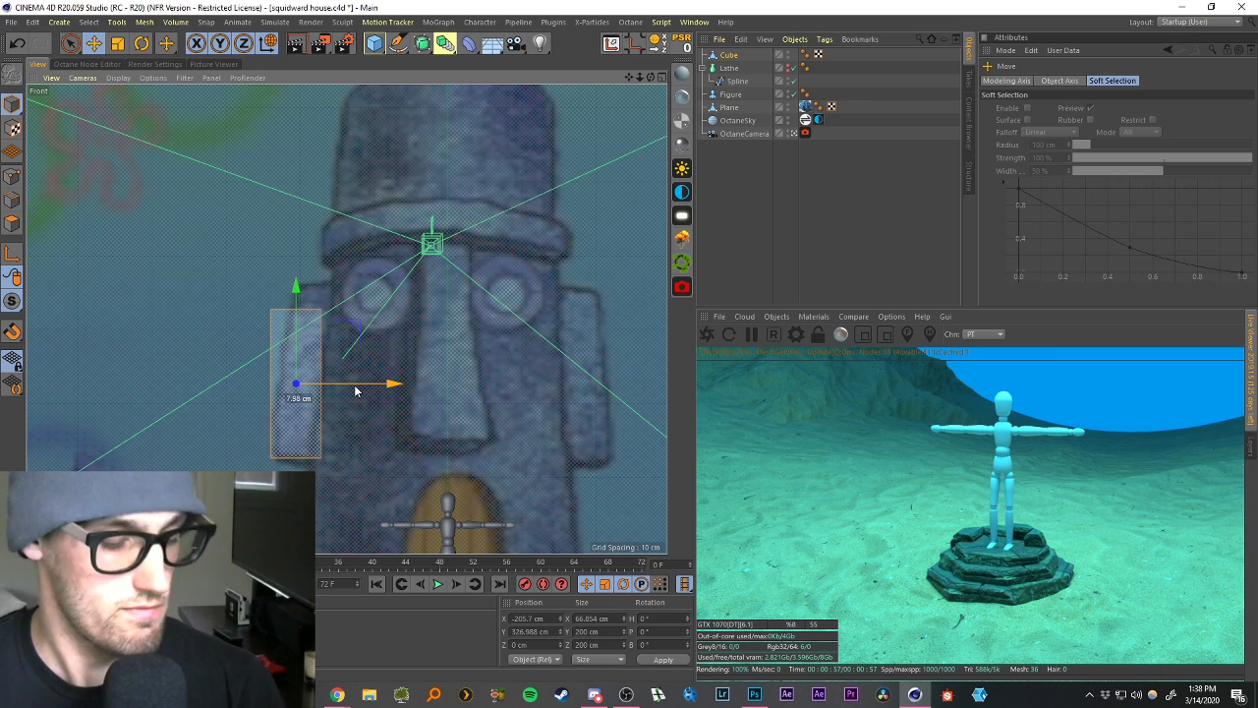
key(t)
mouse_move(297, 286)
mouse_down()
mouse_move(297, 270)
mouse_move(294, 291)
mouse_up()
key(e)
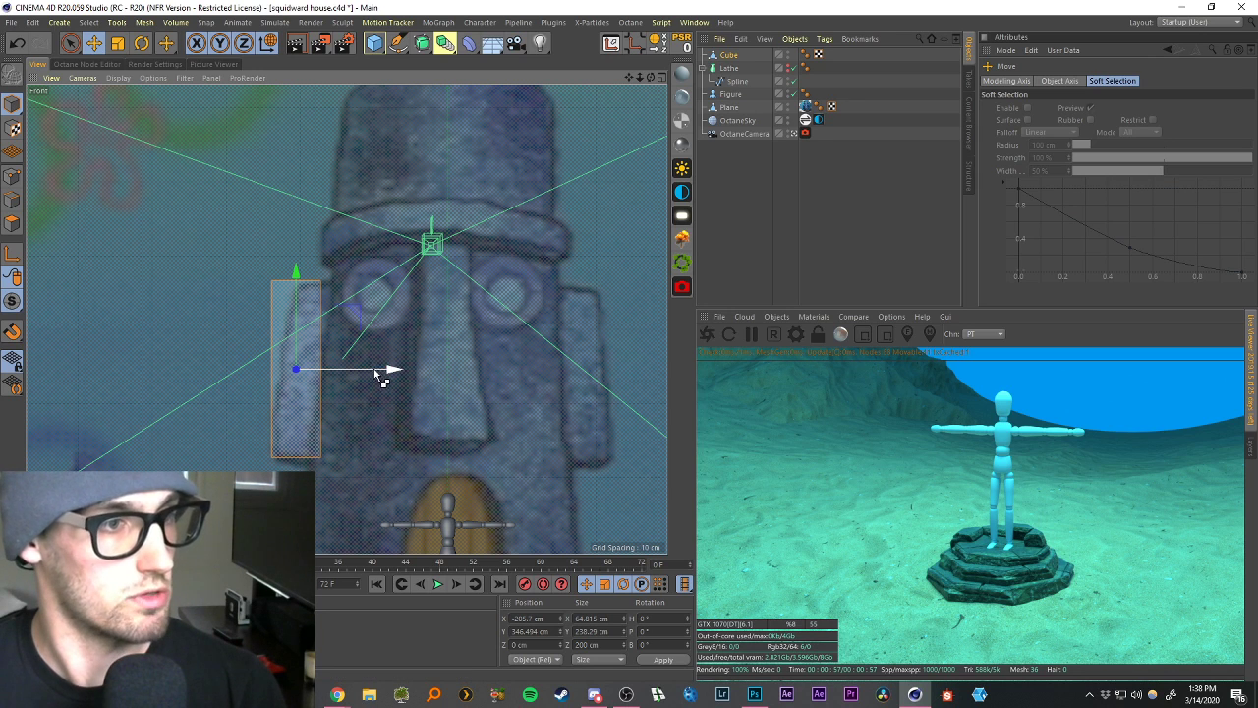
Duplicate the ear cube horizontally onto the house's right ear and once more over the nose.
drag(381, 376, 666, 385)
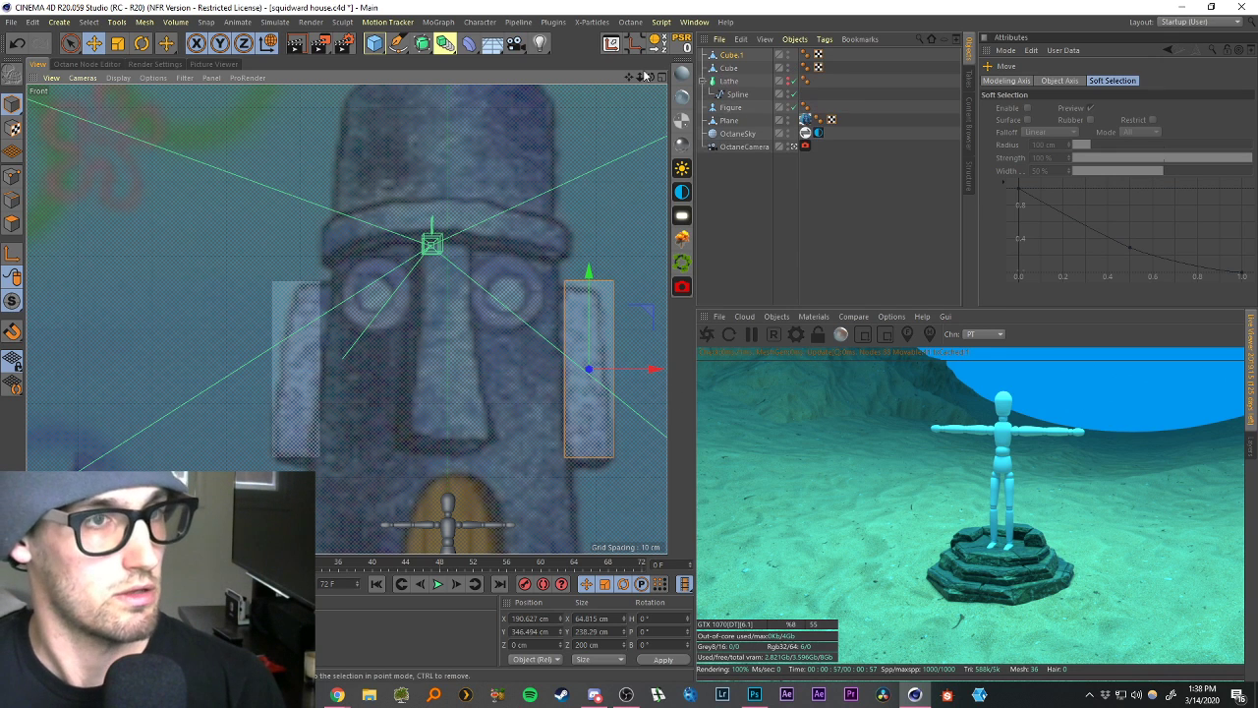
drag(630, 77, 598, 84)
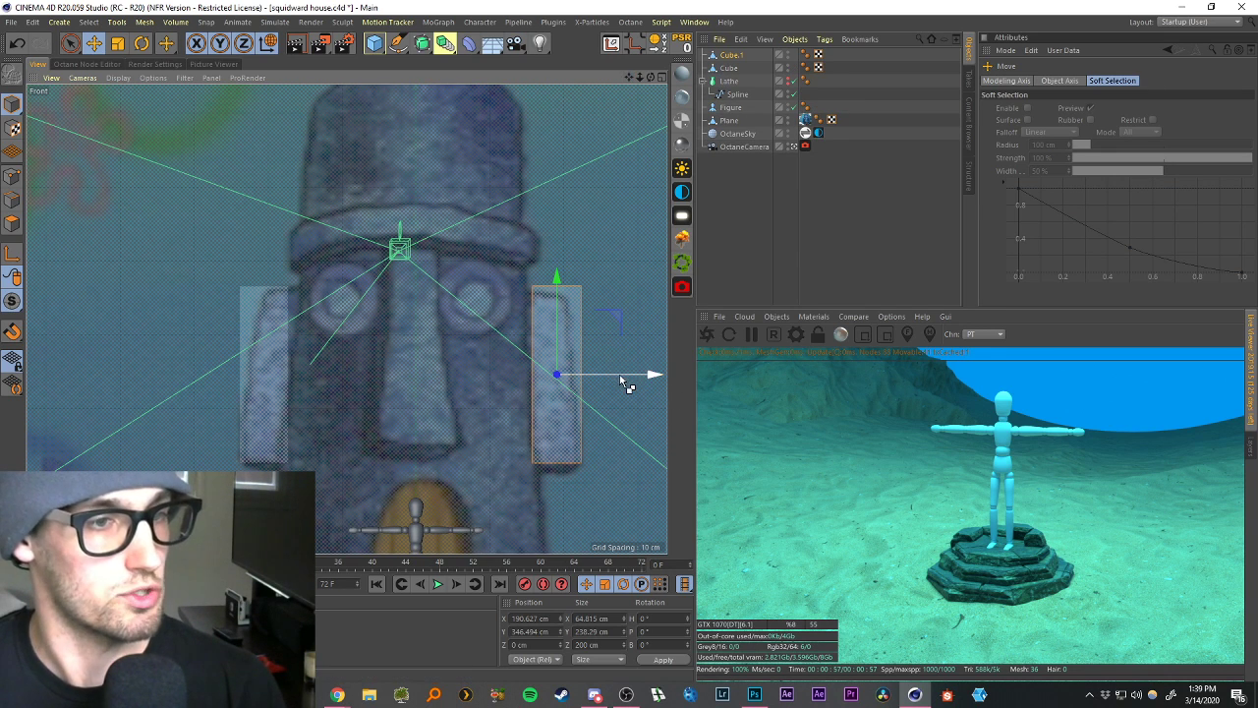
ctrl+drag(621, 382, 481, 379)
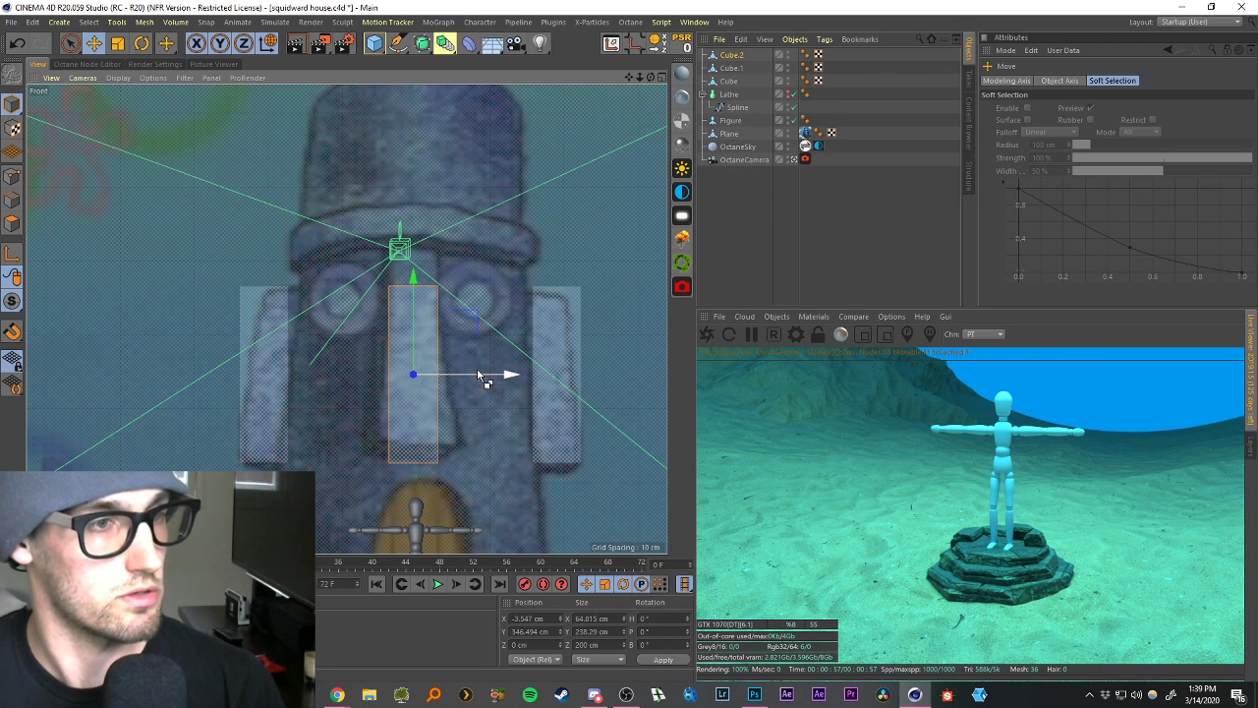
Raise the nose cube to match the reference nose and scale its height to about 262 cm.
drag(414, 334, 418, 299)
key(t)
drag(413, 250, 413, 240)
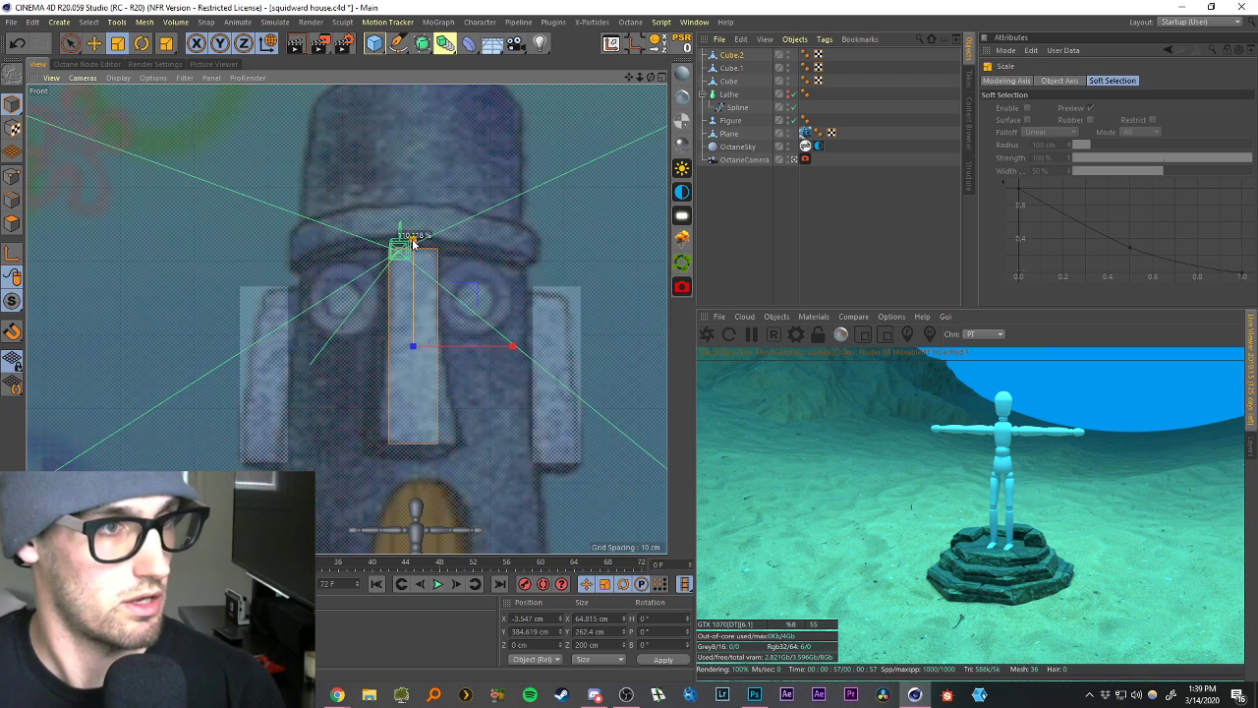
key(e)
Switch to the perspective view and make the Lathe body visible in the editor again.
scroll(460, 340, down, 4)
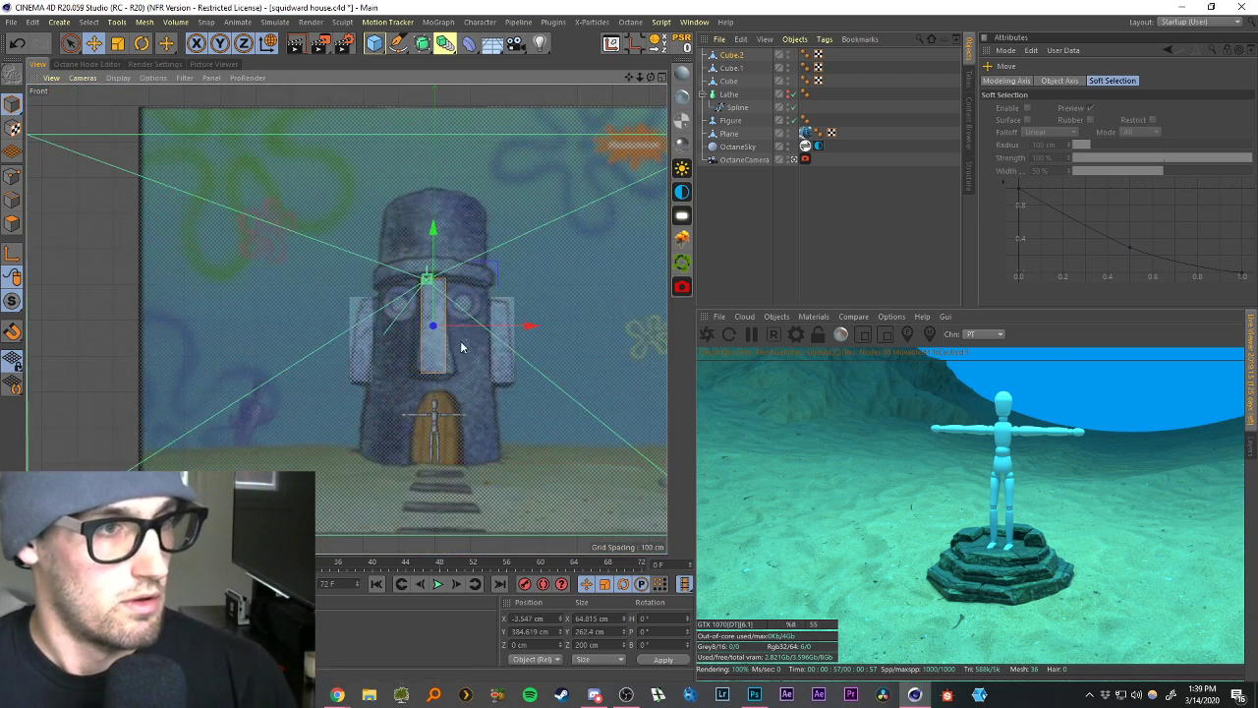
scroll(461, 348, up, 3)
scroll(461, 348, down, 1)
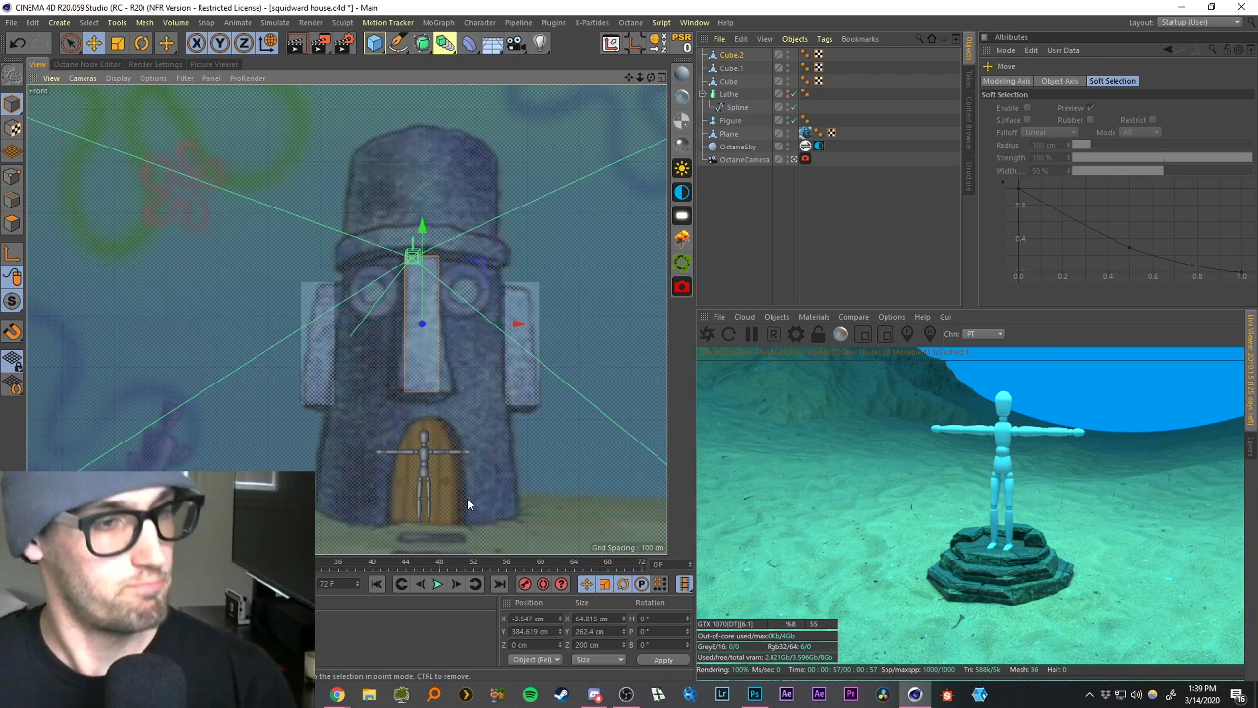
click(661, 76)
click(334, 80)
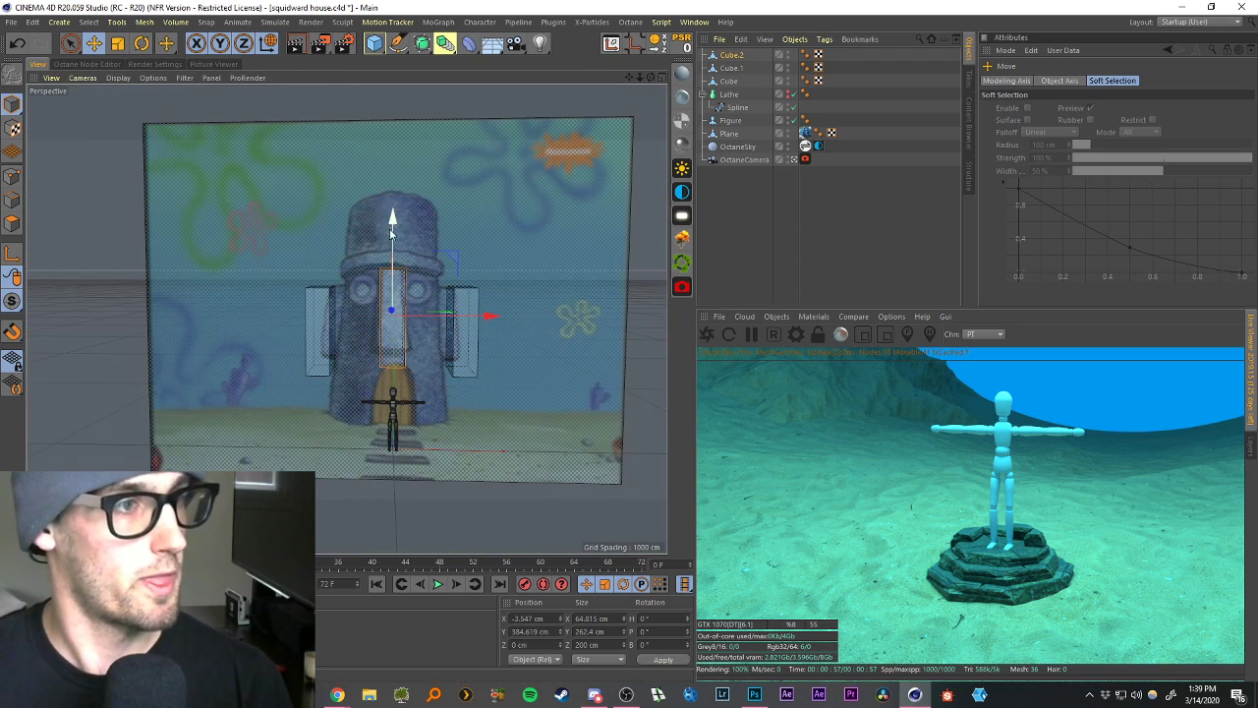
scroll(411, 324, up, 1)
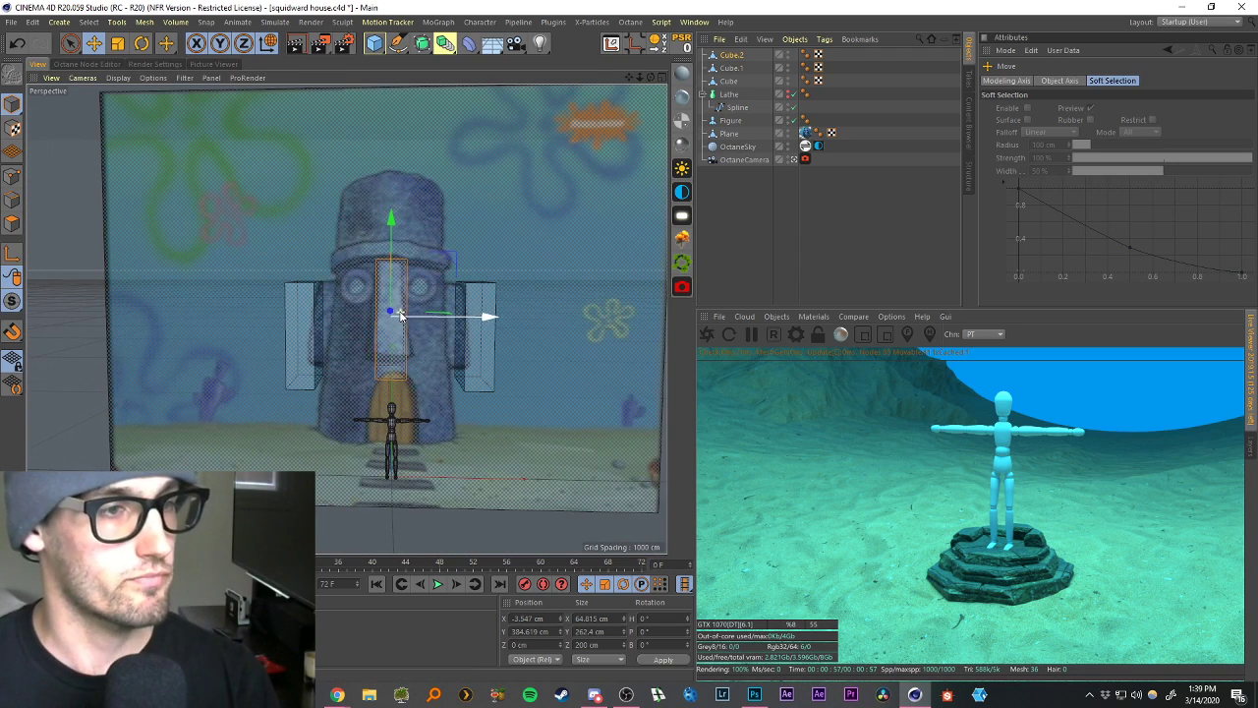
click(786, 95)
Scale down the depth of the ear cubes to about 76 cm on the left and 63 cm on the right.
alt+drag(402, 280, 521, 328)
click(283, 355)
key(t)
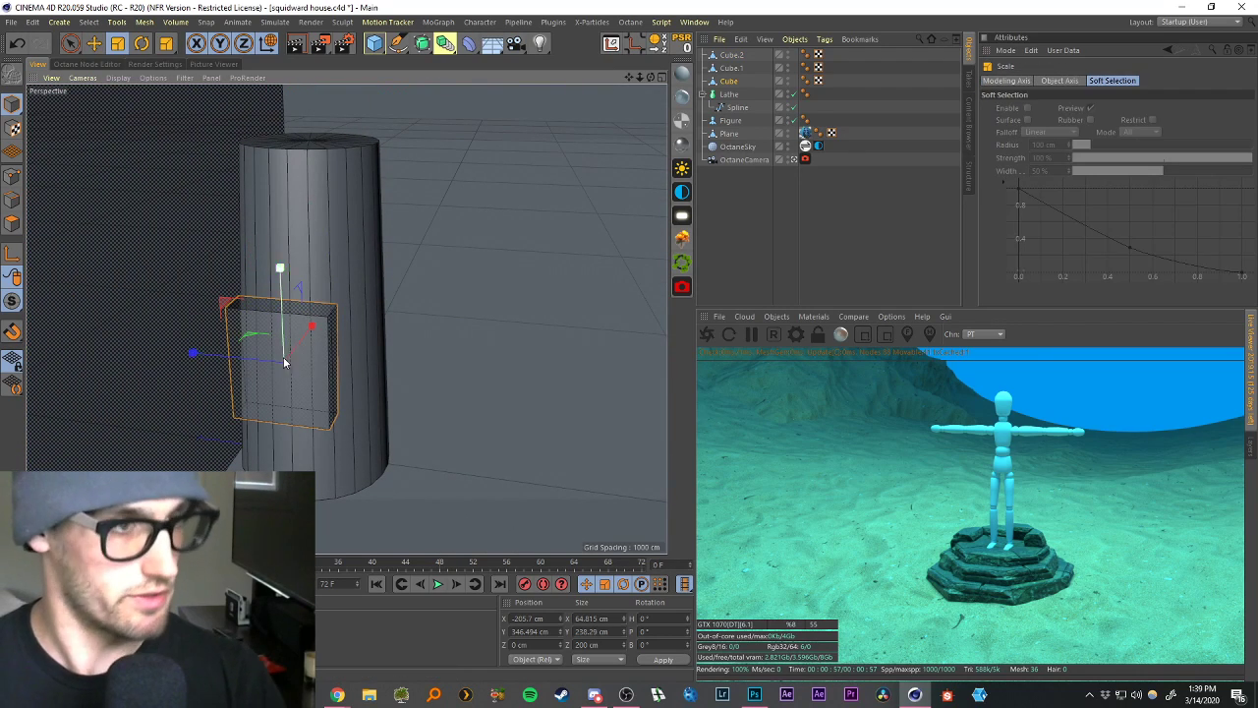
drag(196, 354, 248, 364)
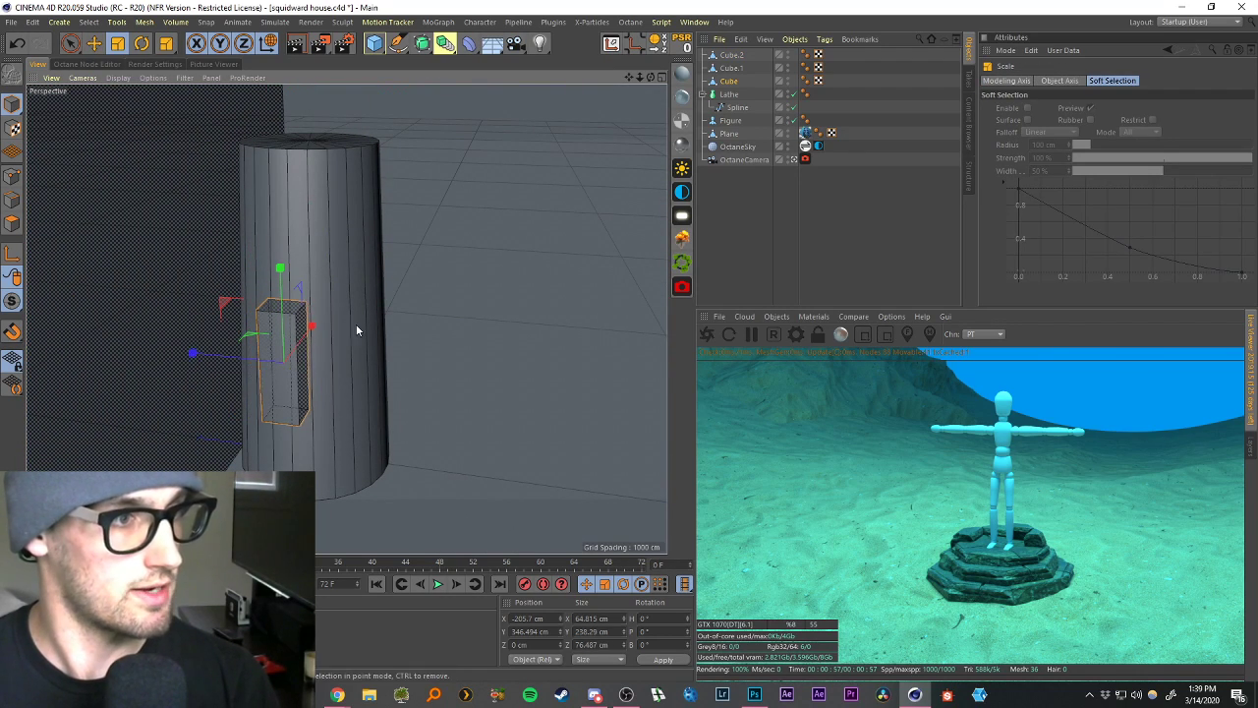
alt+drag(357, 328, 269, 360)
click(435, 412)
drag(548, 390, 479, 398)
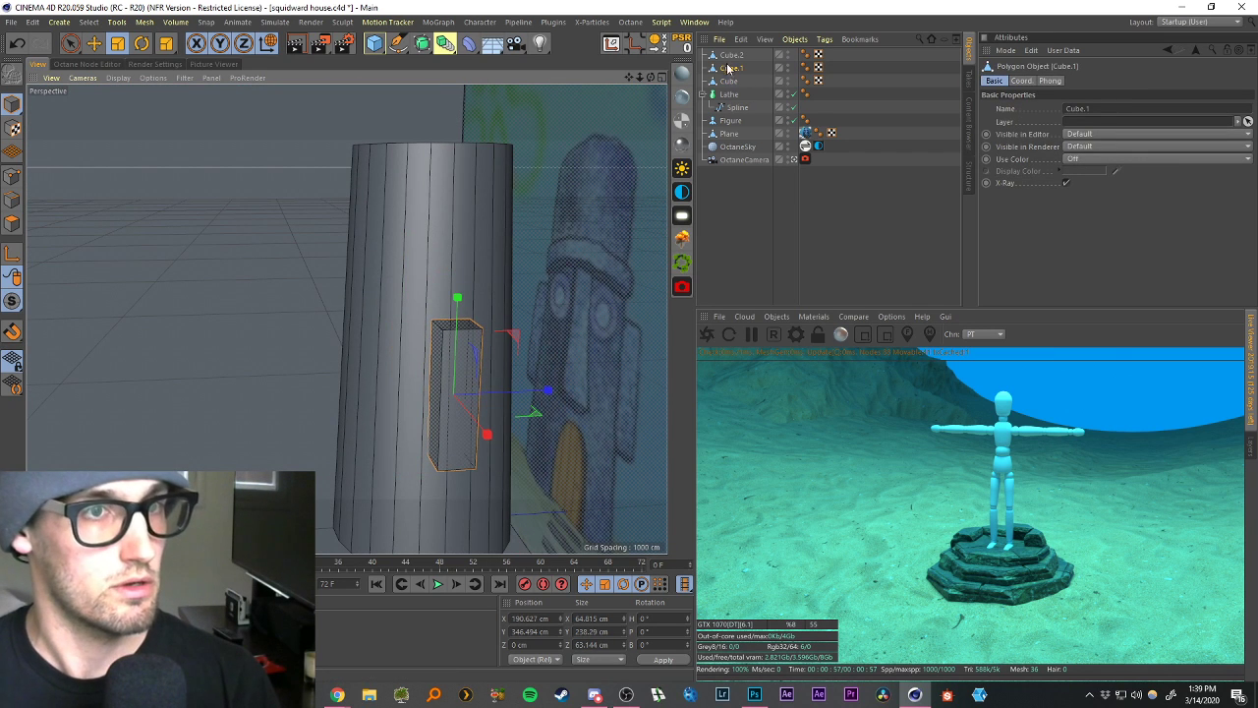
Move the nose cube out to the front of the house body and reduce its depth to about 103 cm.
click(729, 55)
key(e)
drag(513, 340, 420, 343)
key(t)
key(e)
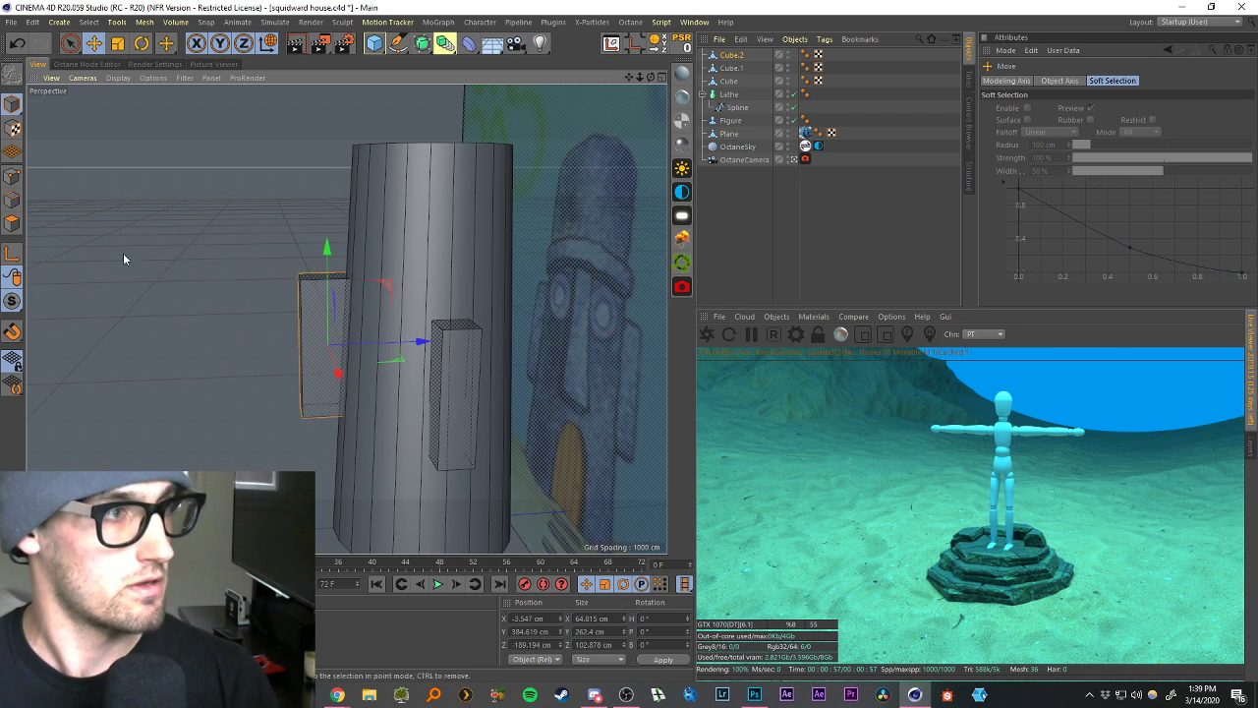
Widen the bottom polygon of the nose cube to about 115 cm so the nose flares downward.
alt+drag(123, 259, 252, 266)
click(12, 223)
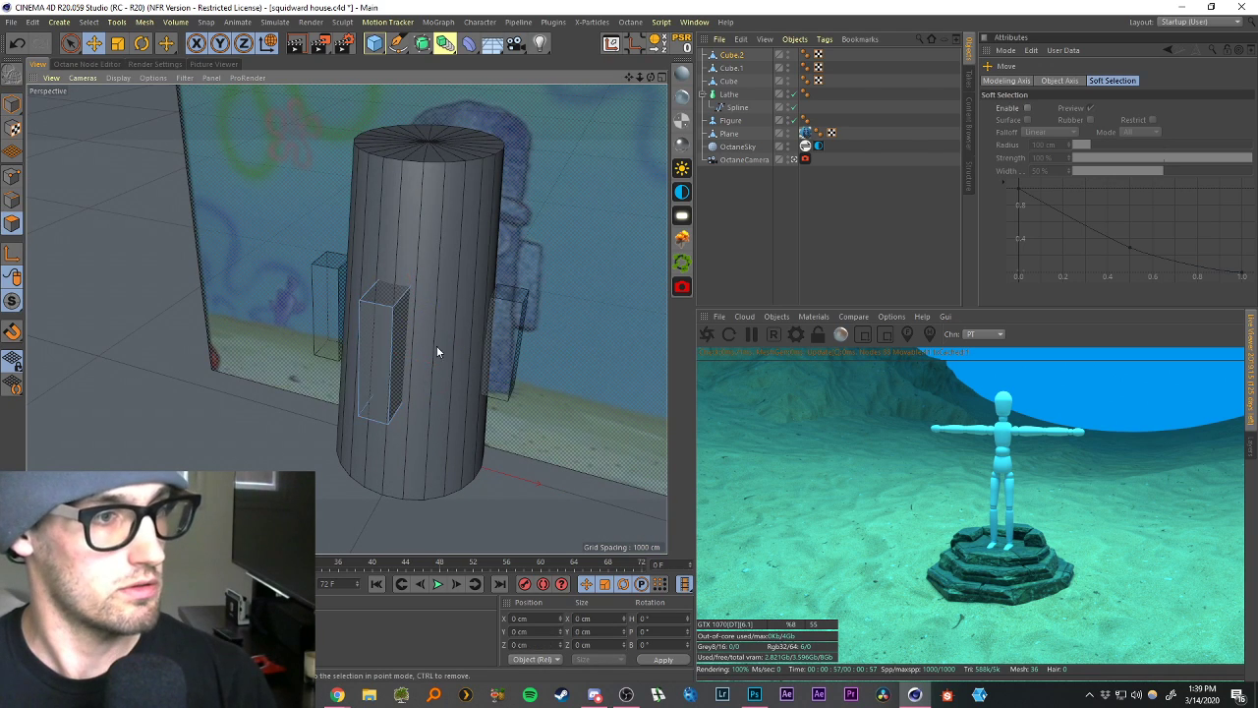
alt+drag(436, 351, 403, 415)
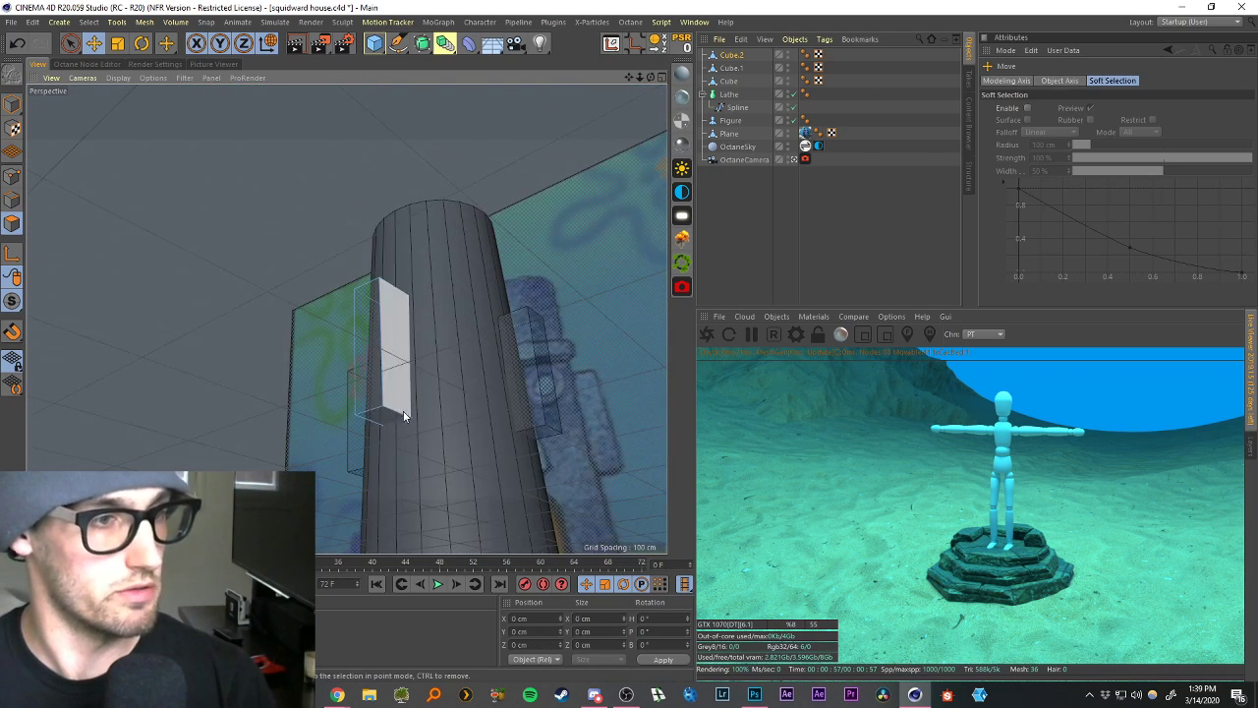
click(403, 415)
key(t)
drag(474, 397, 553, 374)
alt+drag(468, 327, 525, 303)
click(525, 304)
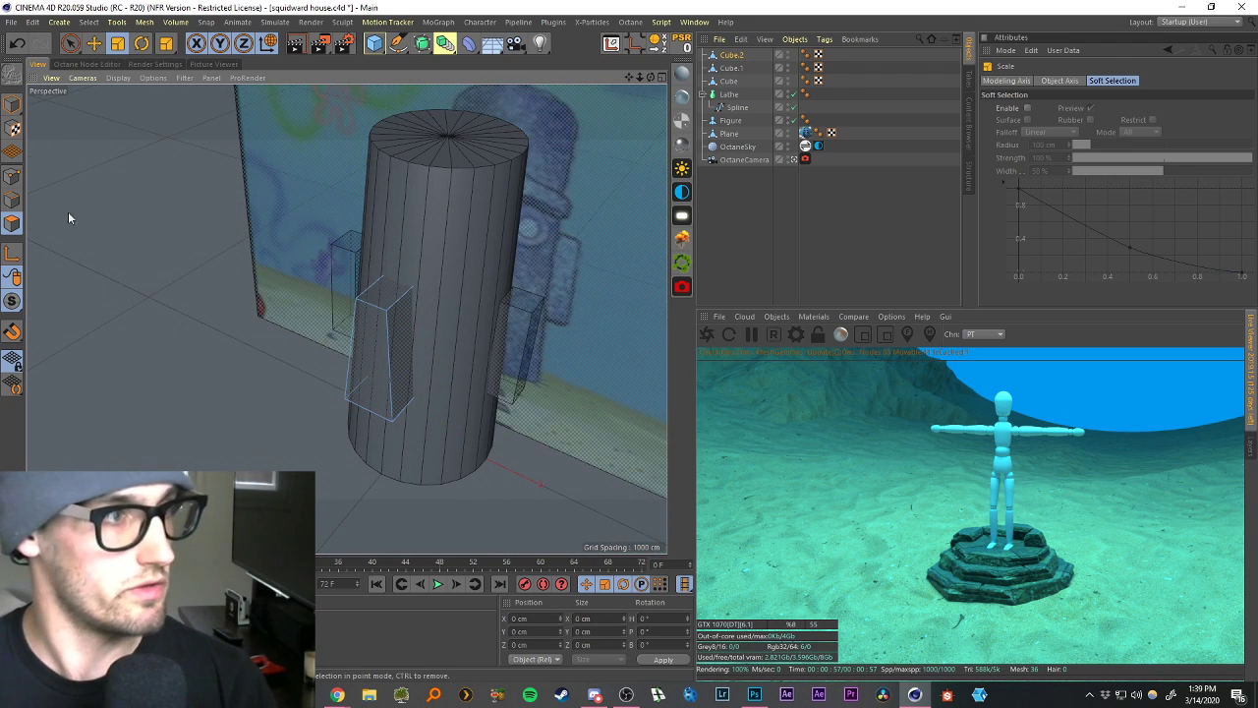
Shift the top polygon of the right ear cube inward so the ear leans toward the house body.
click(11, 104)
click(70, 43)
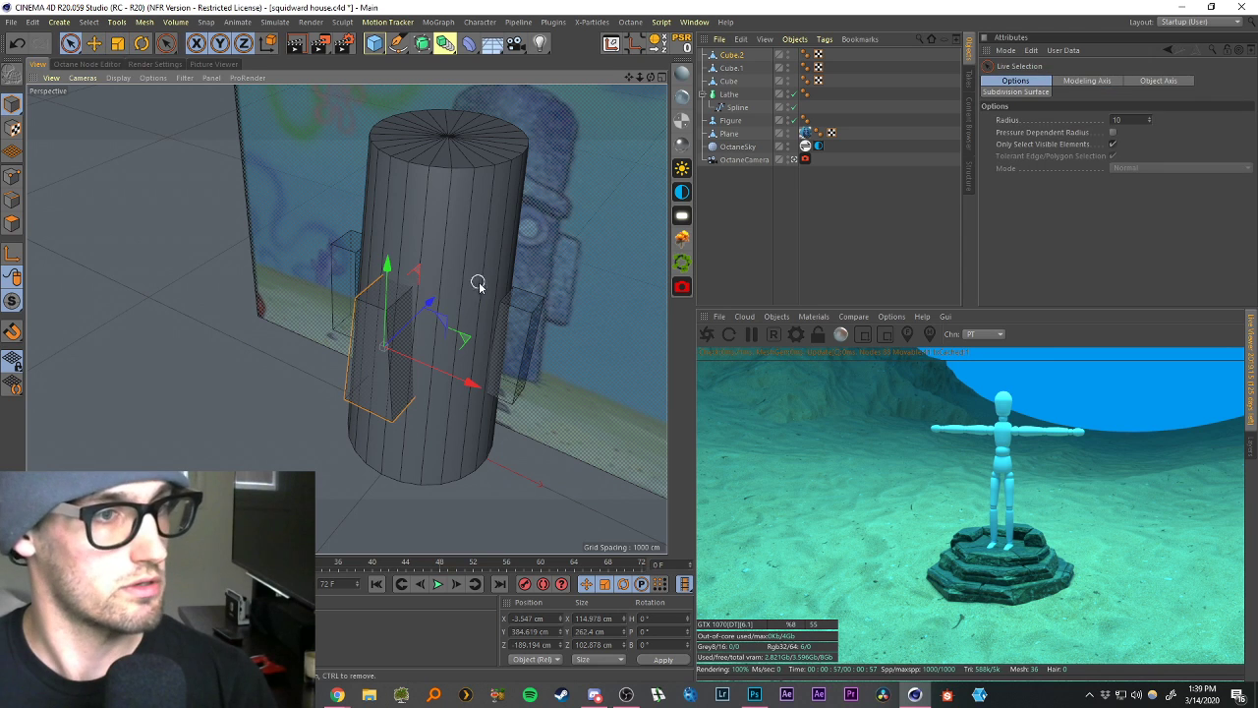
click(732, 70)
scroll(463, 247, up, 2)
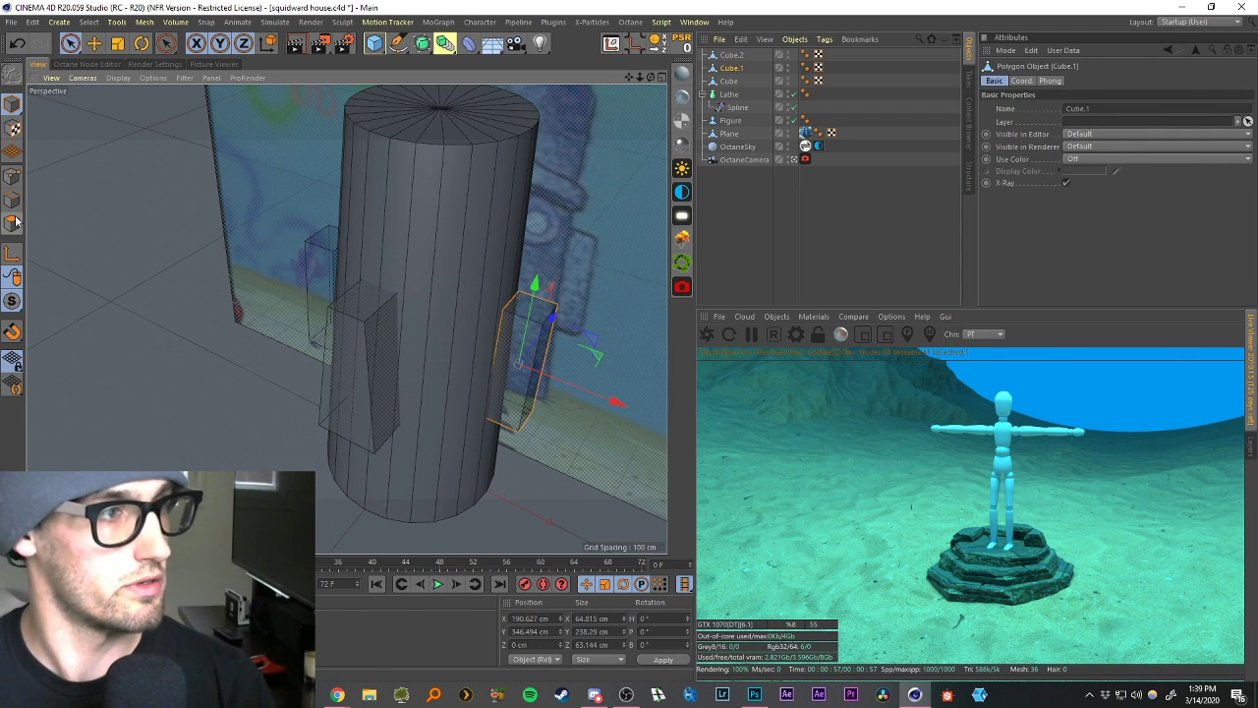
click(13, 223)
click(525, 305)
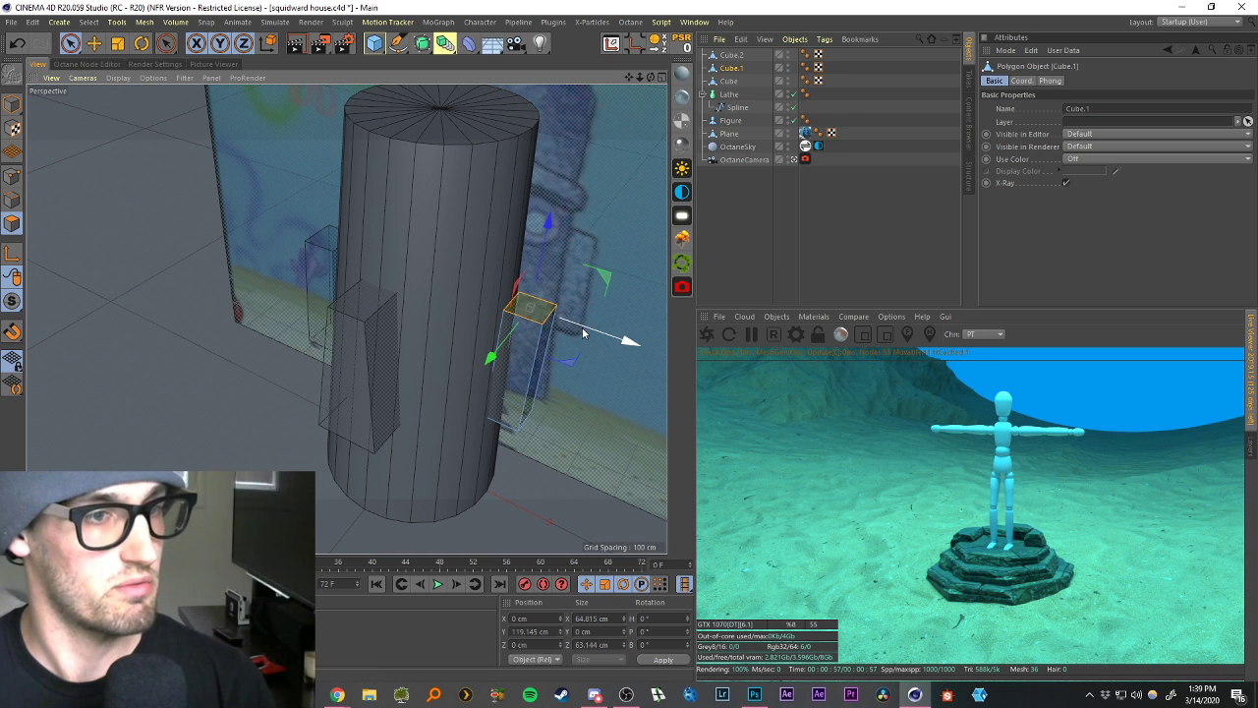
drag(582, 334, 591, 277)
drag(644, 204, 641, 205)
Shift the top polygon of the left ear cube about 17 cm inward toward the house body.
click(727, 83)
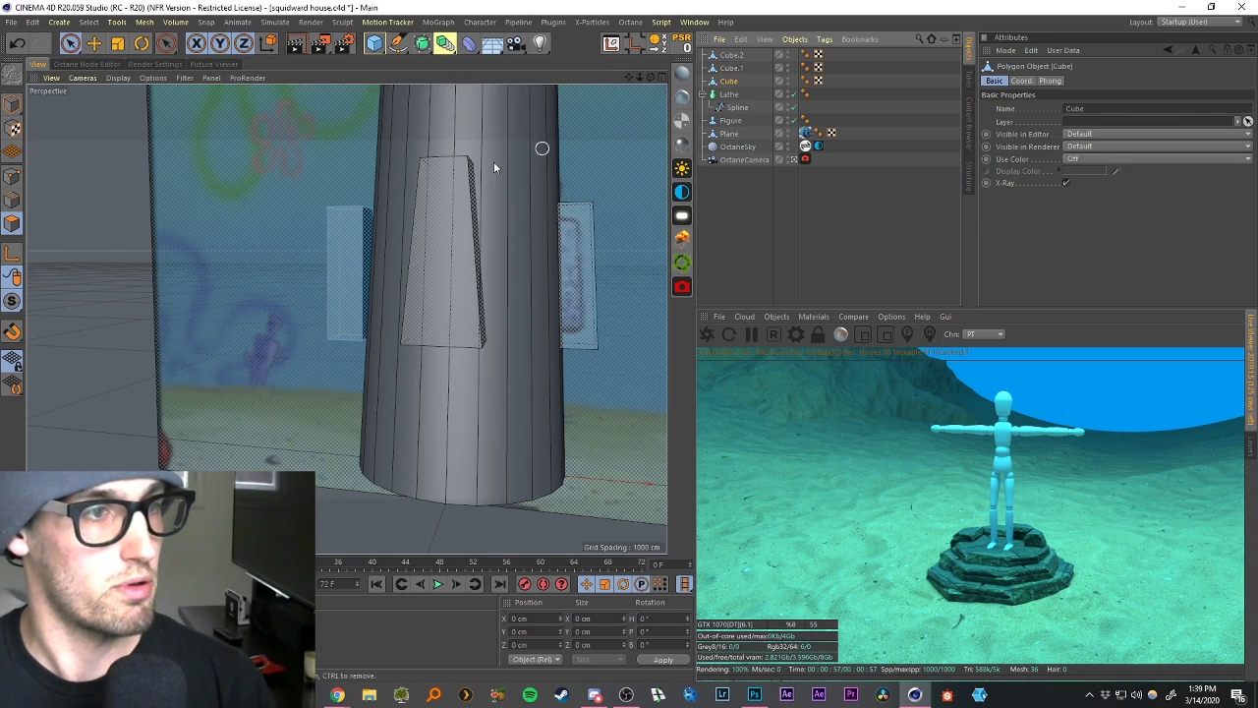
alt+drag(315, 197, 395, 270)
click(425, 276)
alt+drag(470, 277, 528, 258)
drag(504, 298, 516, 297)
click(738, 165)
click(729, 82)
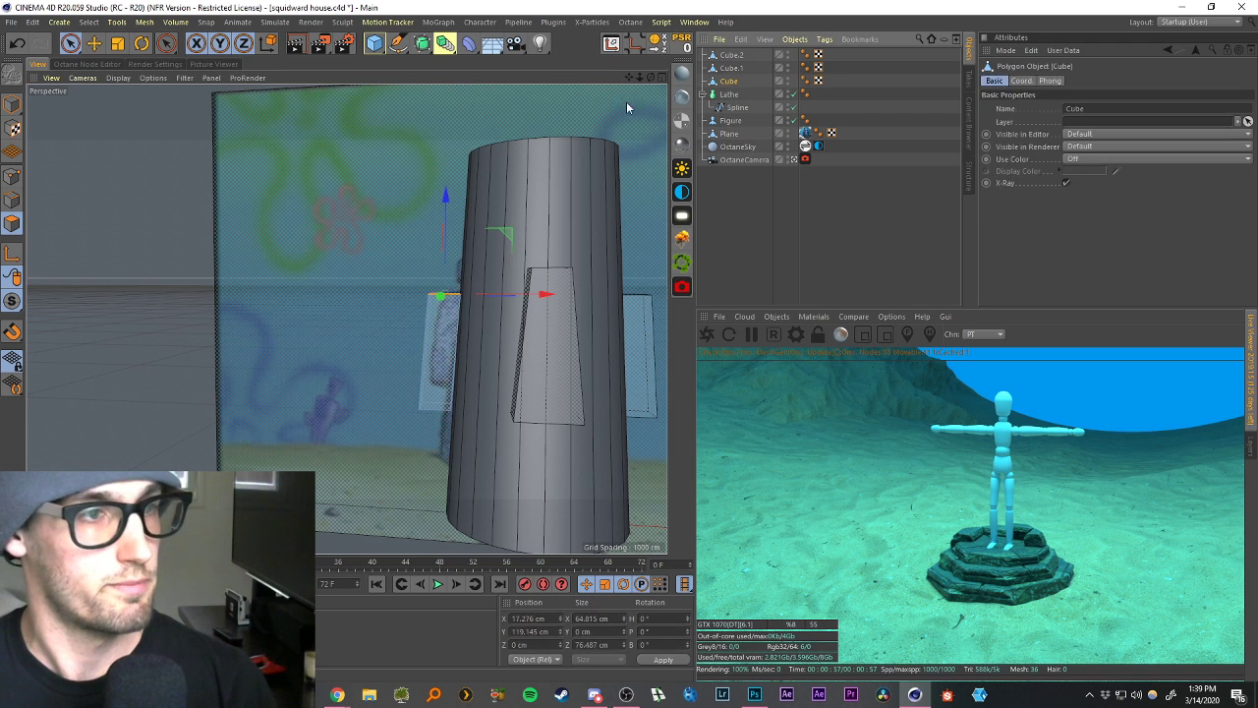
Move the whole left ear cube toward the house body, to about -194 cm in X, and deselect it.
click(12, 104)
drag(528, 352, 534, 353)
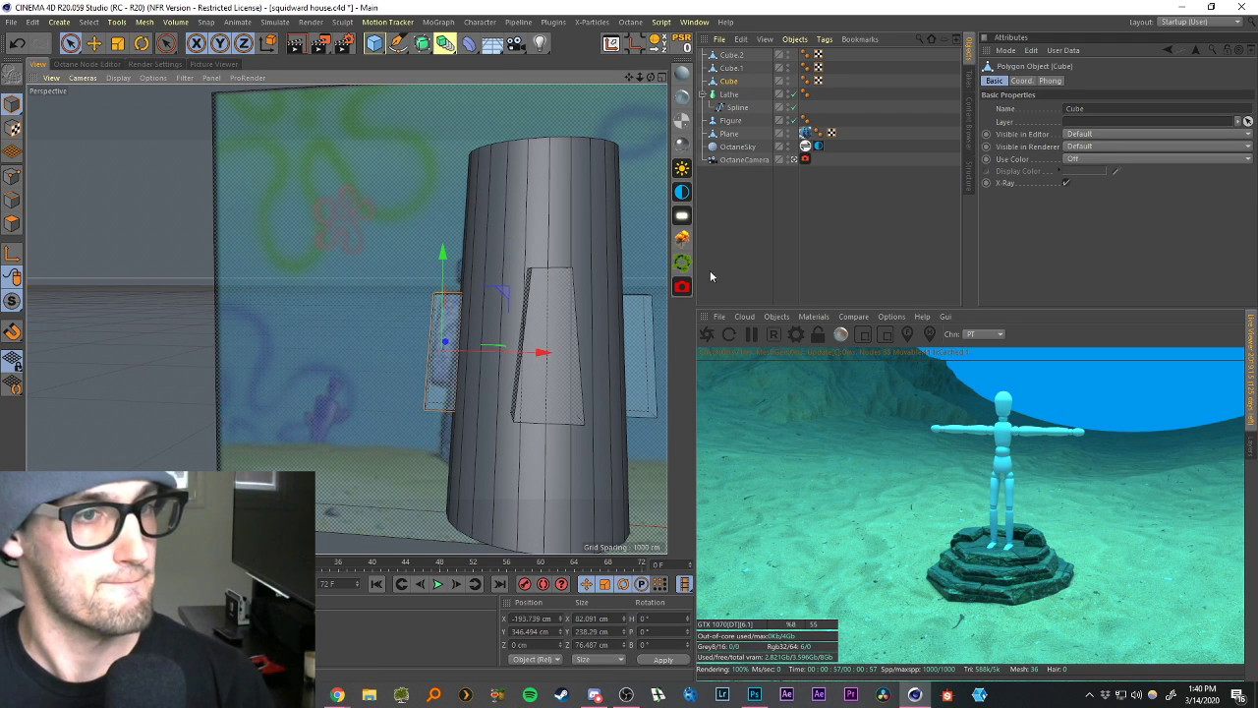
click(710, 272)
Save the Squidward house project.
drag(629, 77, 530, 70)
scroll(362, 300, down, 2)
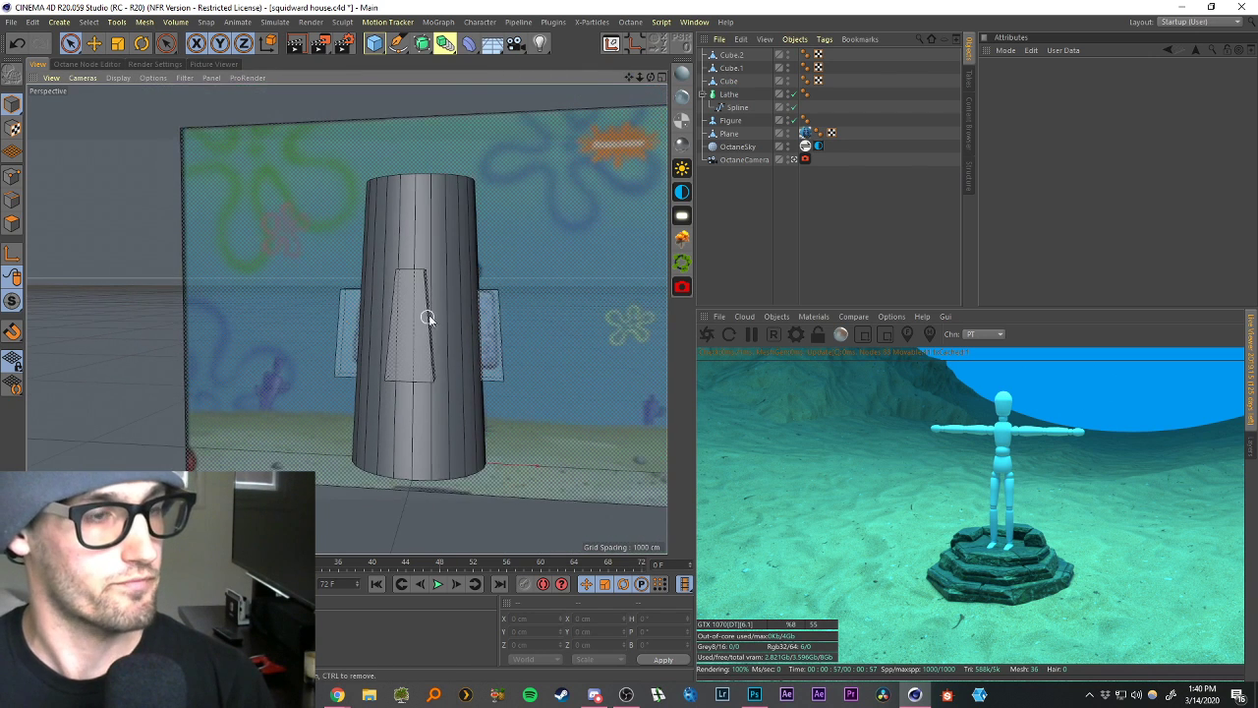
scroll(429, 315, up, 2)
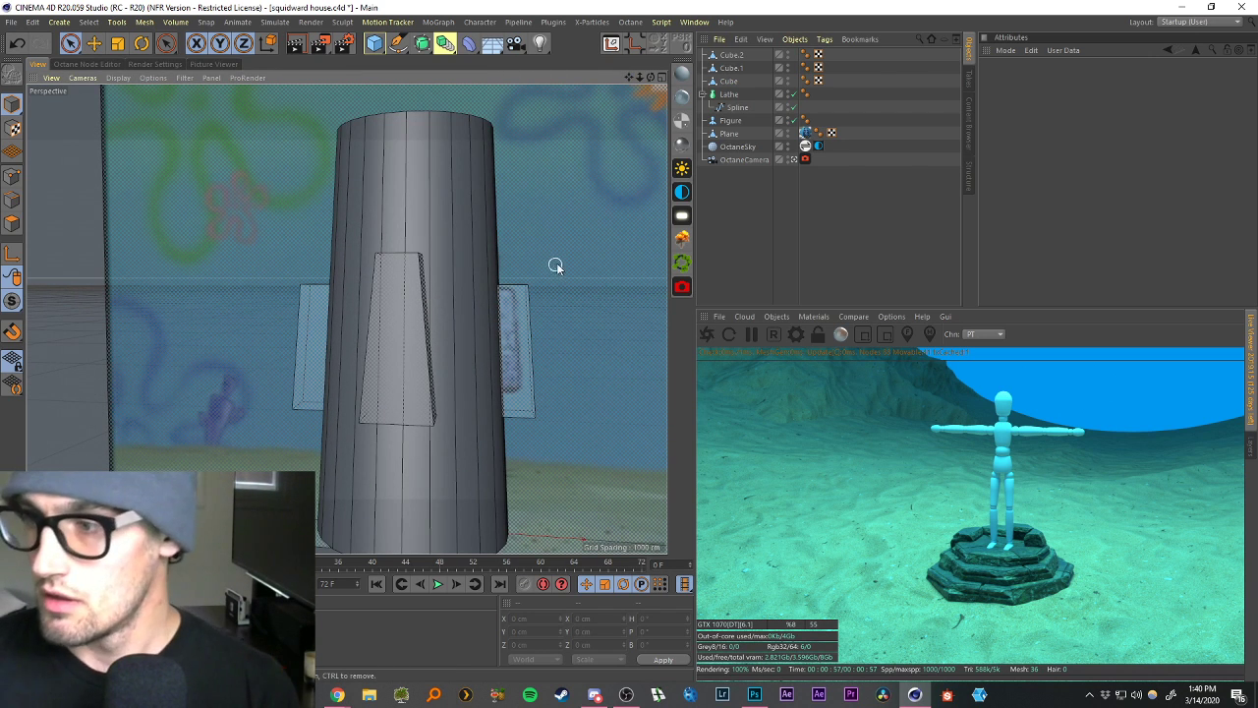
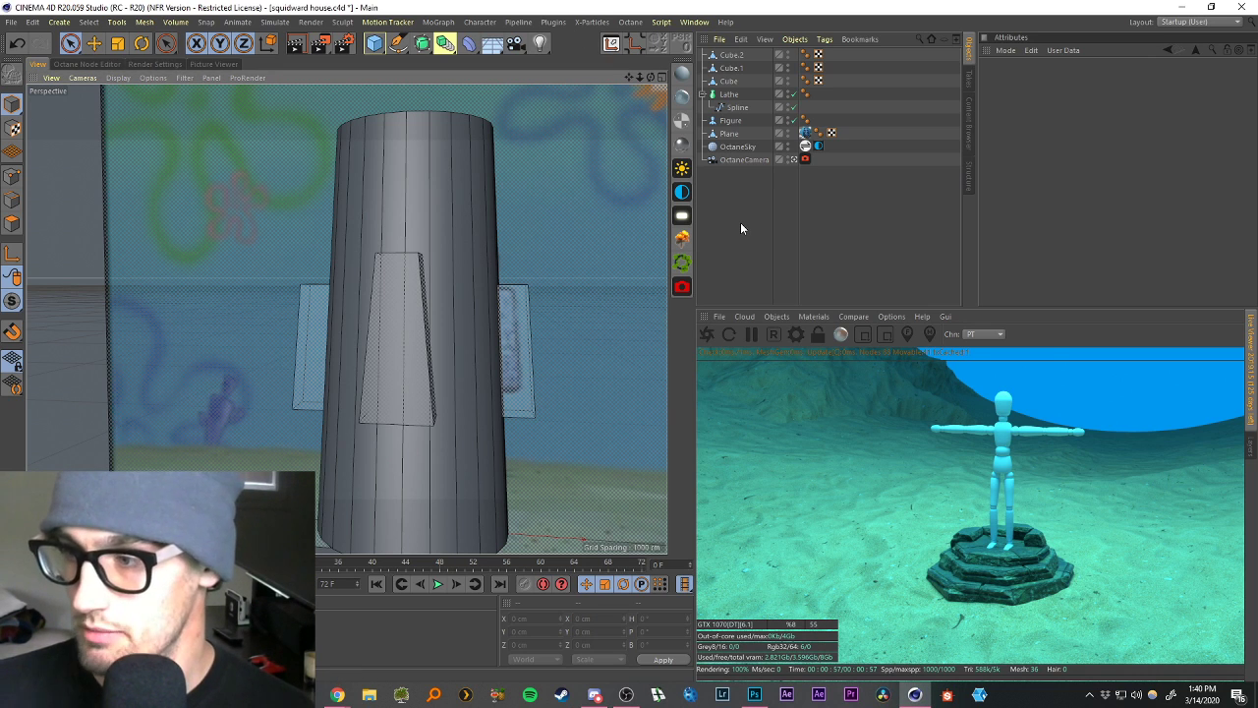
key(ctrl+s)
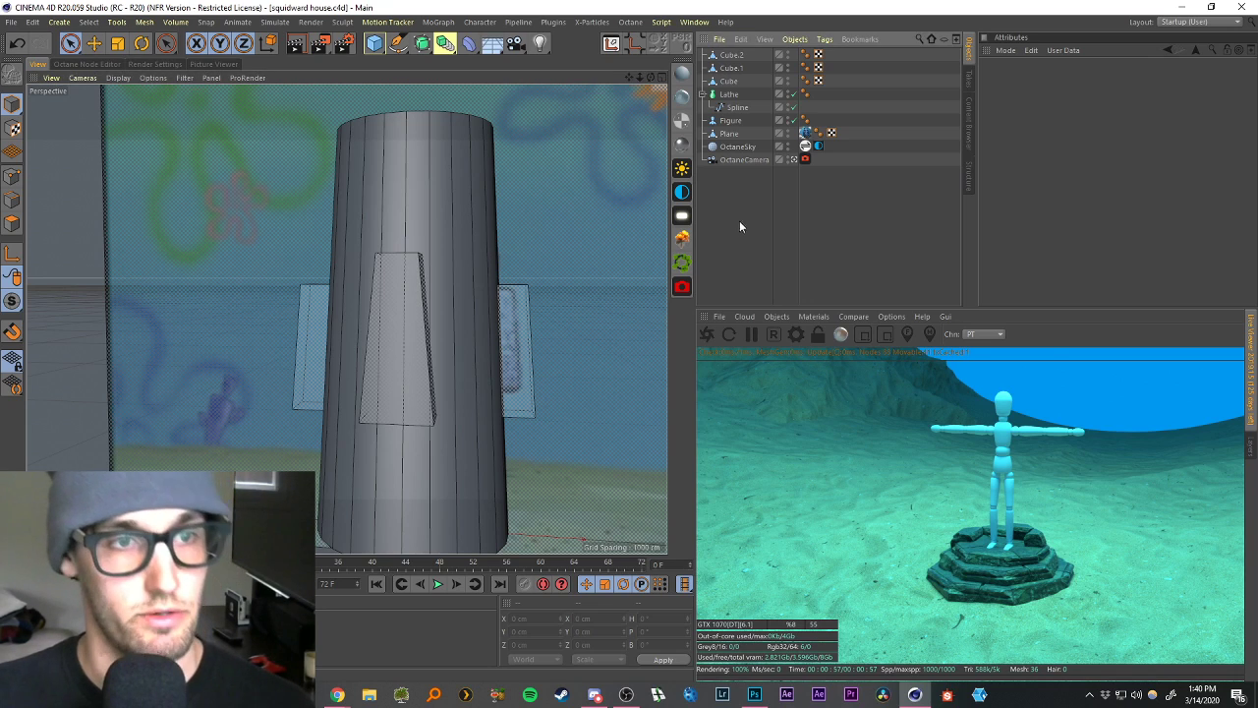
Move the nose block's upper front edge back toward the house body and bring its lower front edge slightly inward, forming a sloped nose.
scroll(460, 281, down, 4)
scroll(460, 292, up, 3)
alt+drag(398, 265, 575, 222)
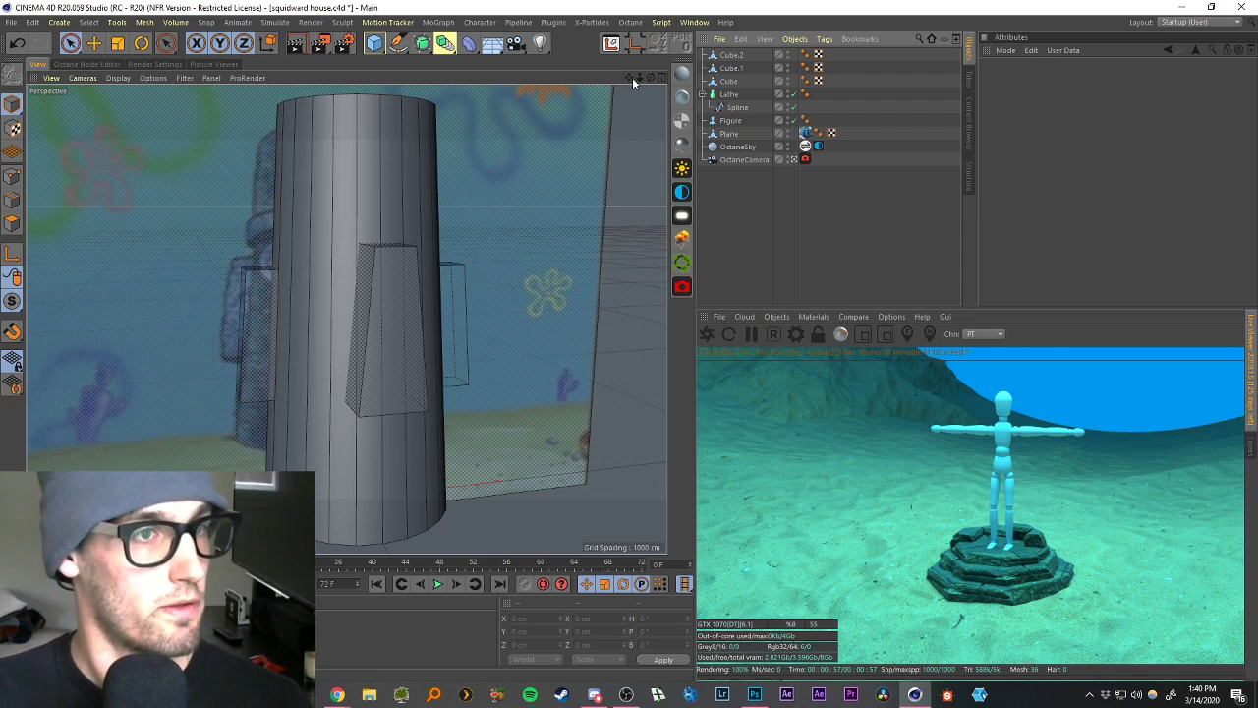
drag(629, 78, 689, 75)
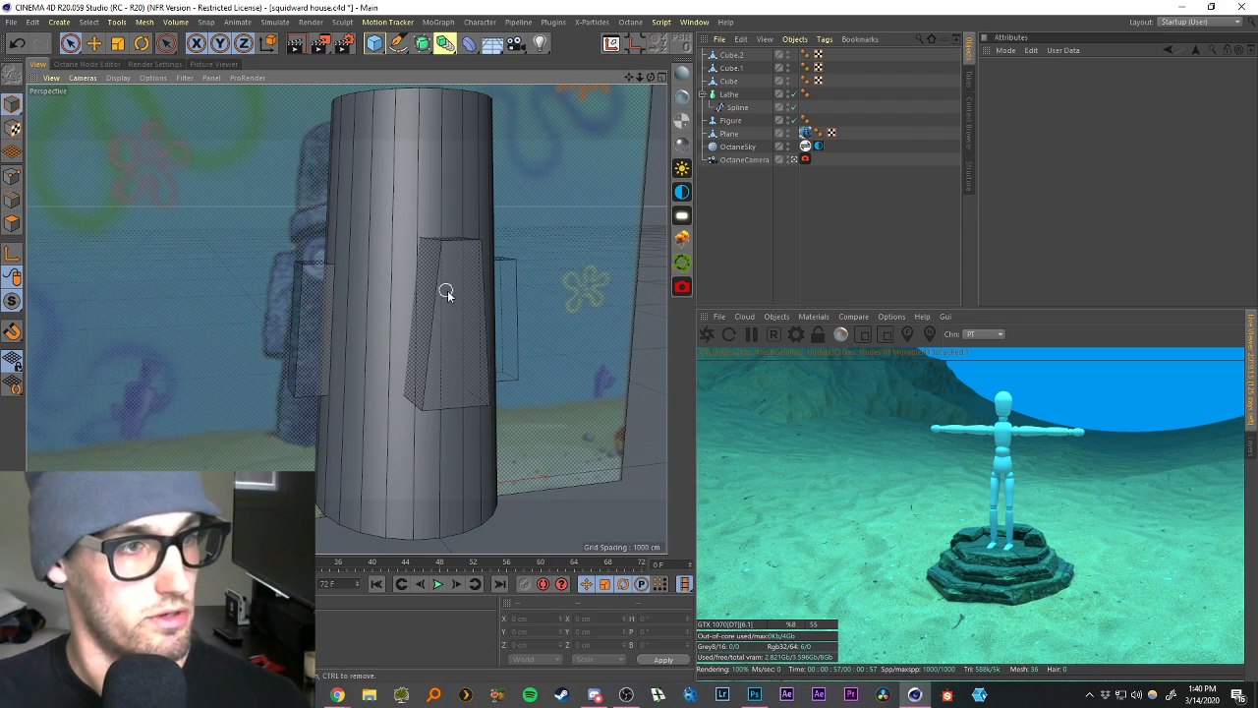
alt+drag(393, 256, 505, 182)
drag(629, 77, 644, 137)
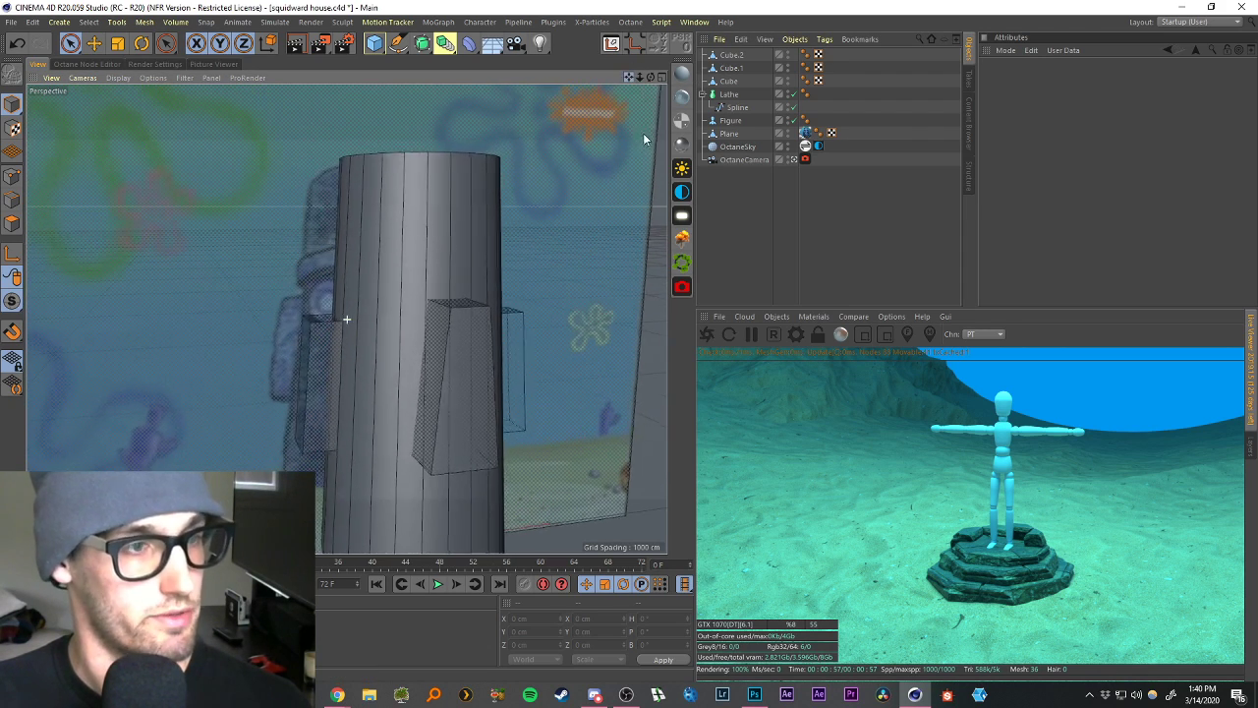
alt+drag(401, 296, 494, 289)
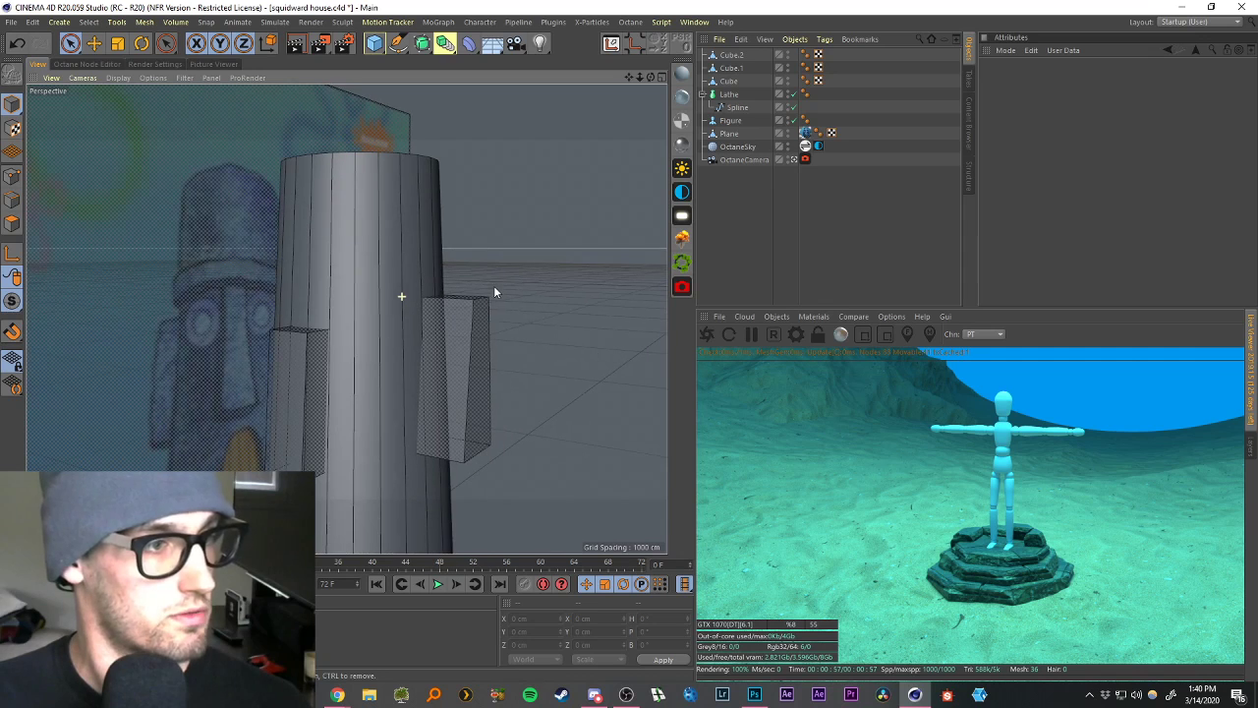
click(465, 340)
ctrl+click(737, 144)
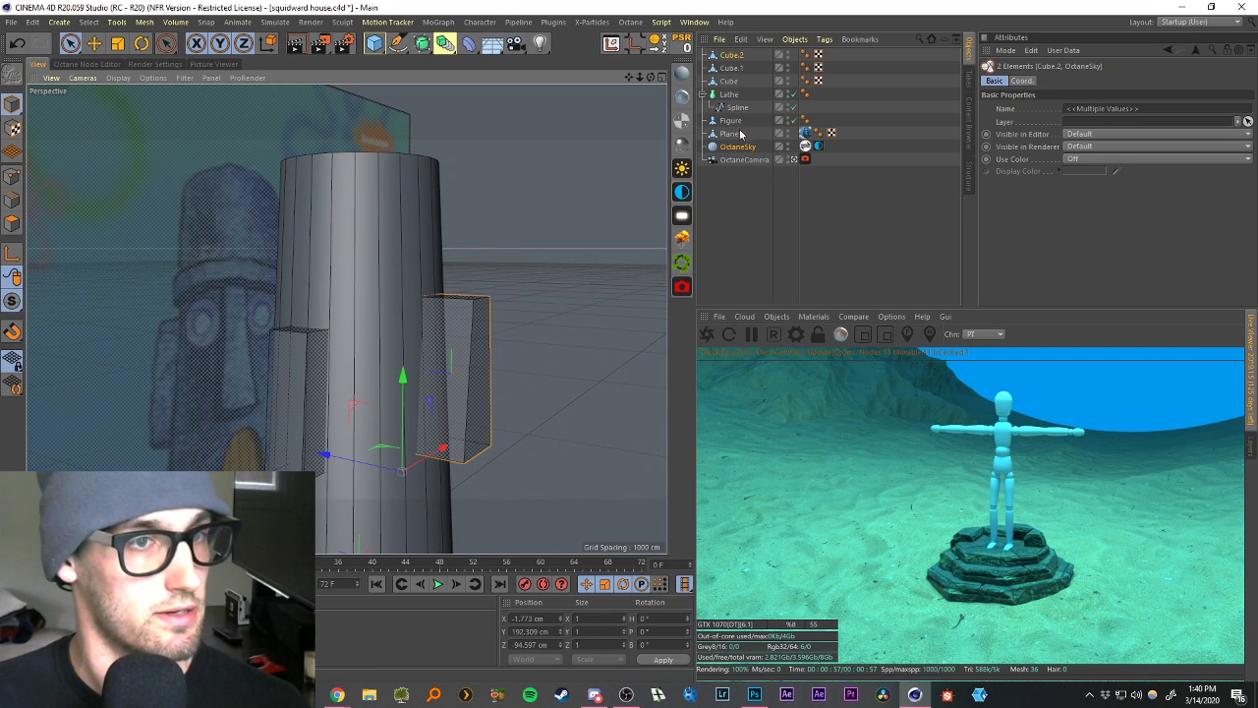
click(12, 225)
click(13, 200)
alt+drag(432, 260, 383, 302)
click(480, 299)
click(471, 453)
mouse_move(470, 453)
mouse_down()
mouse_move(401, 442)
mouse_move(471, 441)
mouse_move(401, 428)
mouse_up()
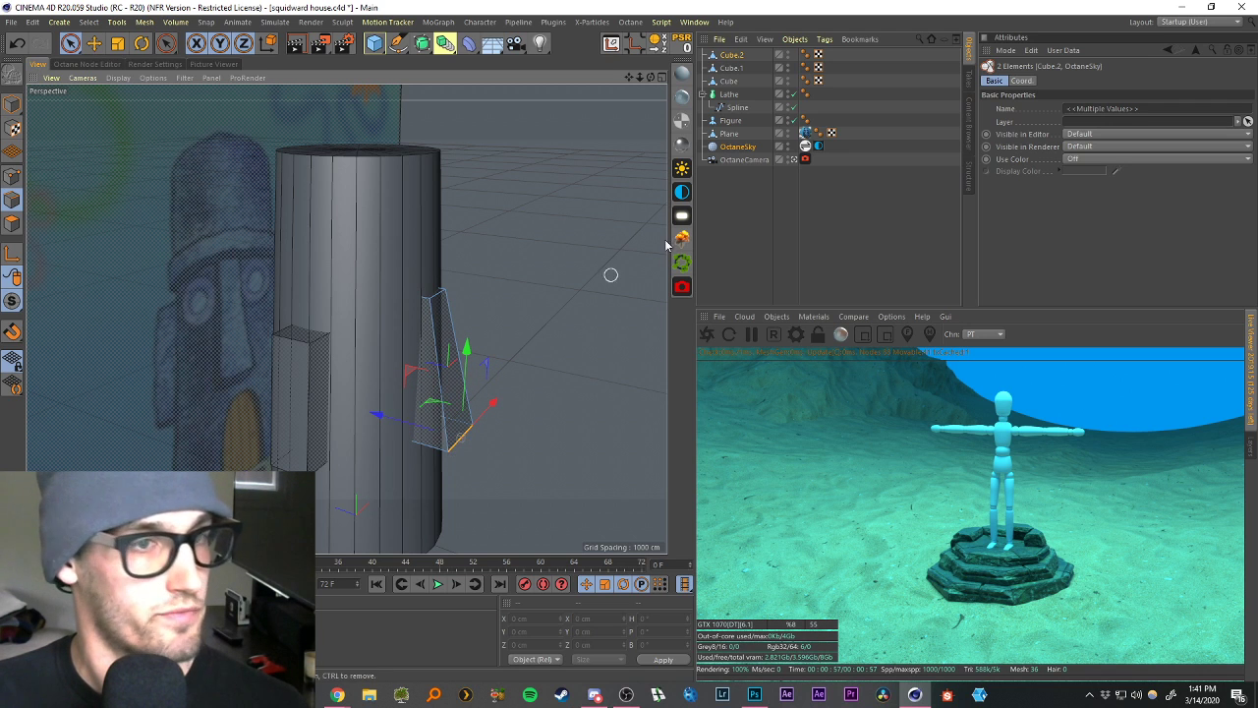
Convert the lathed house body into an editable polygon object and deselect it.
click(733, 209)
click(743, 149)
click(735, 200)
alt+drag(464, 297, 445, 258)
click(731, 83)
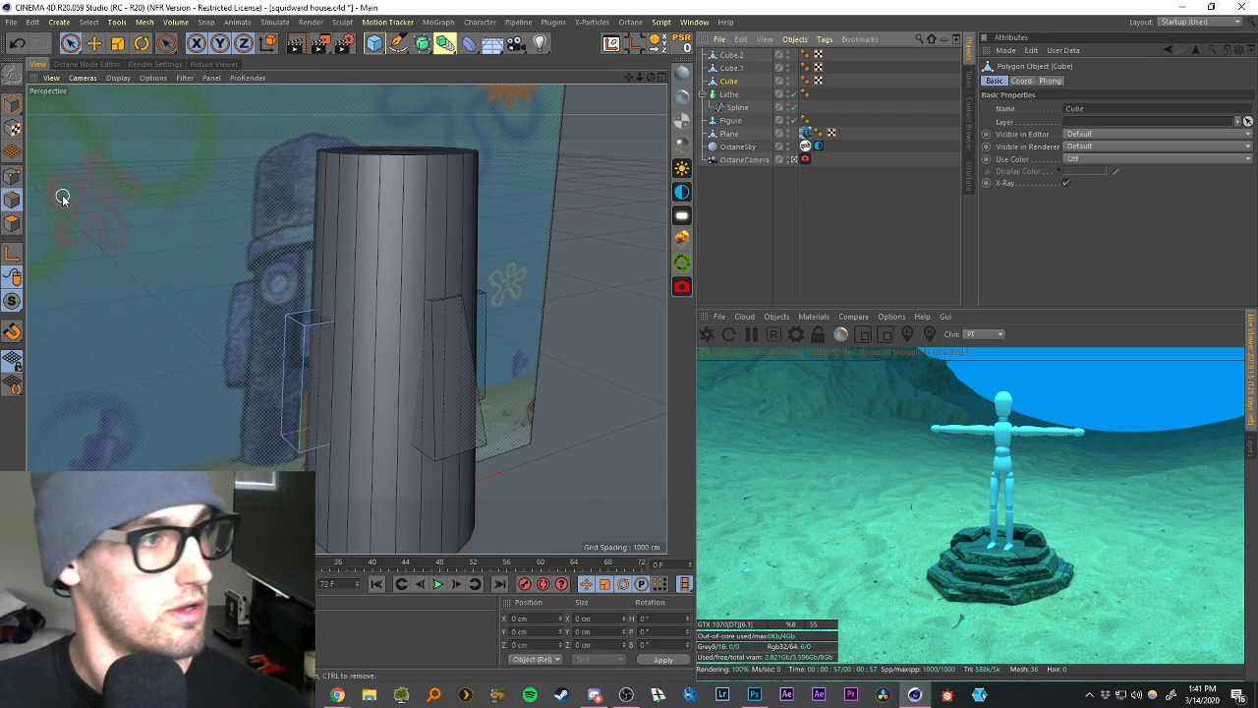
click(731, 133)
click(726, 98)
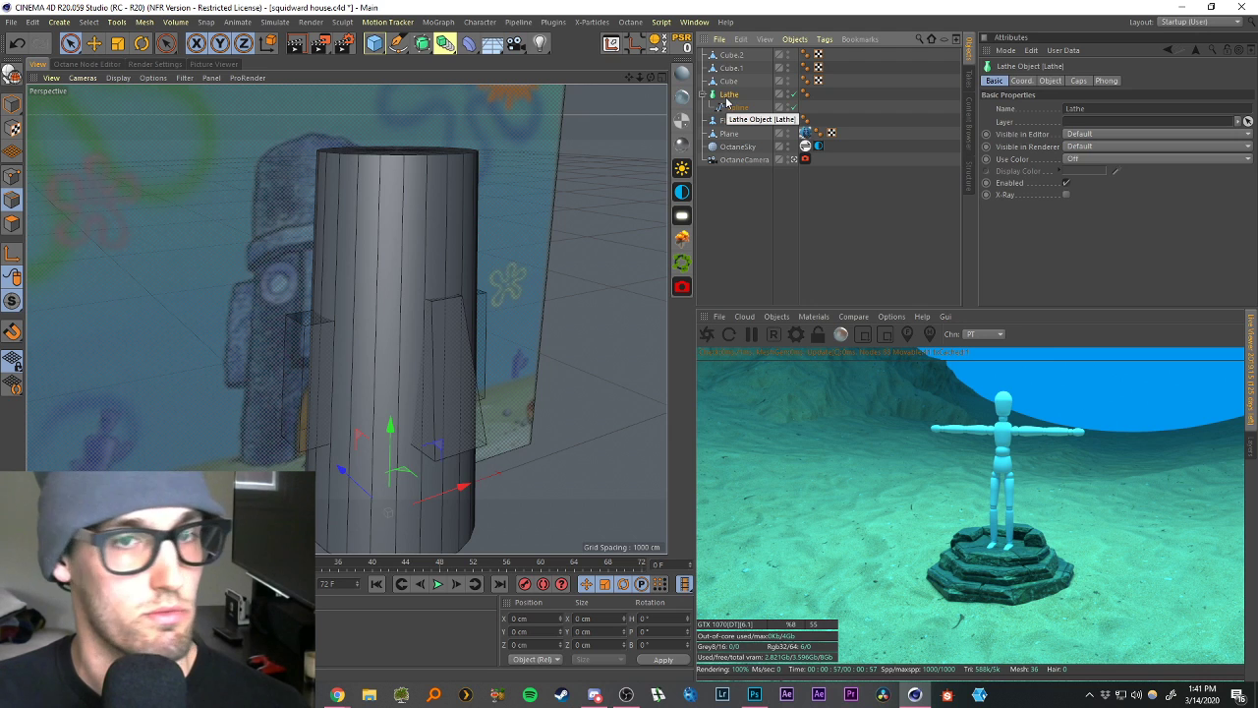
key(c)
click(729, 174)
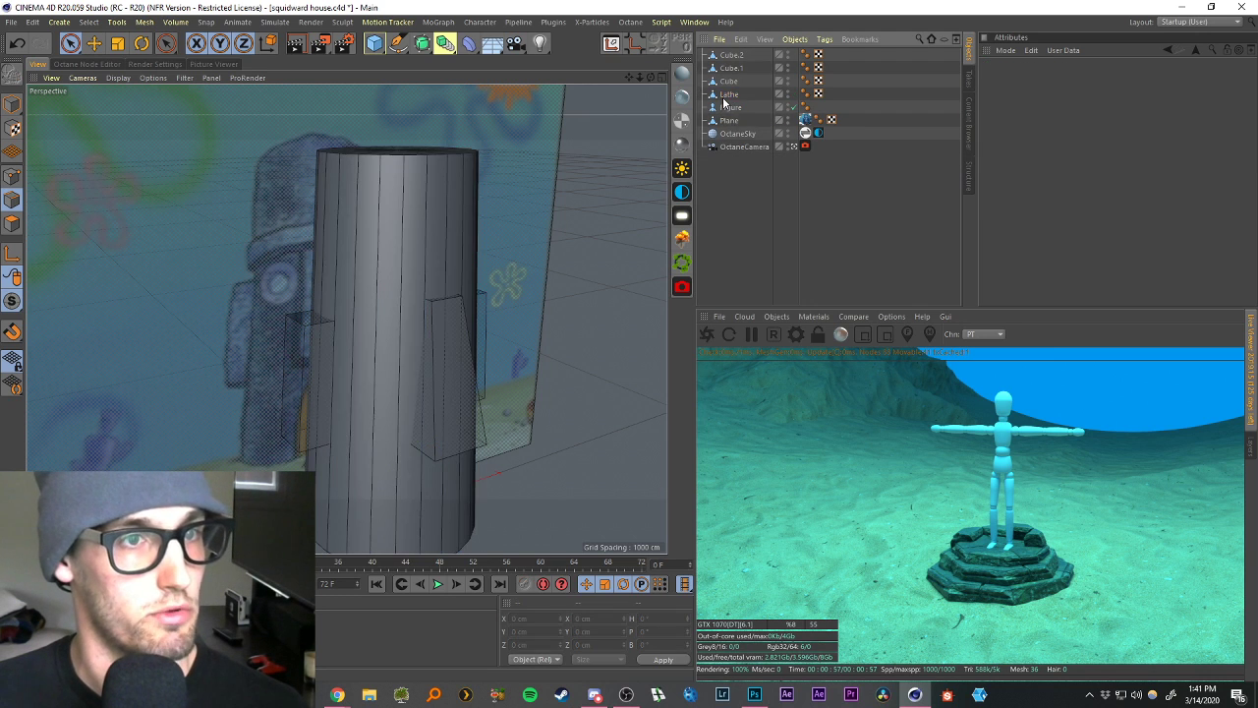
Loop-cut the house body twice, once just at the nose's upper edge and once about 38 cm above it.
click(726, 96)
key(k)
key(l)
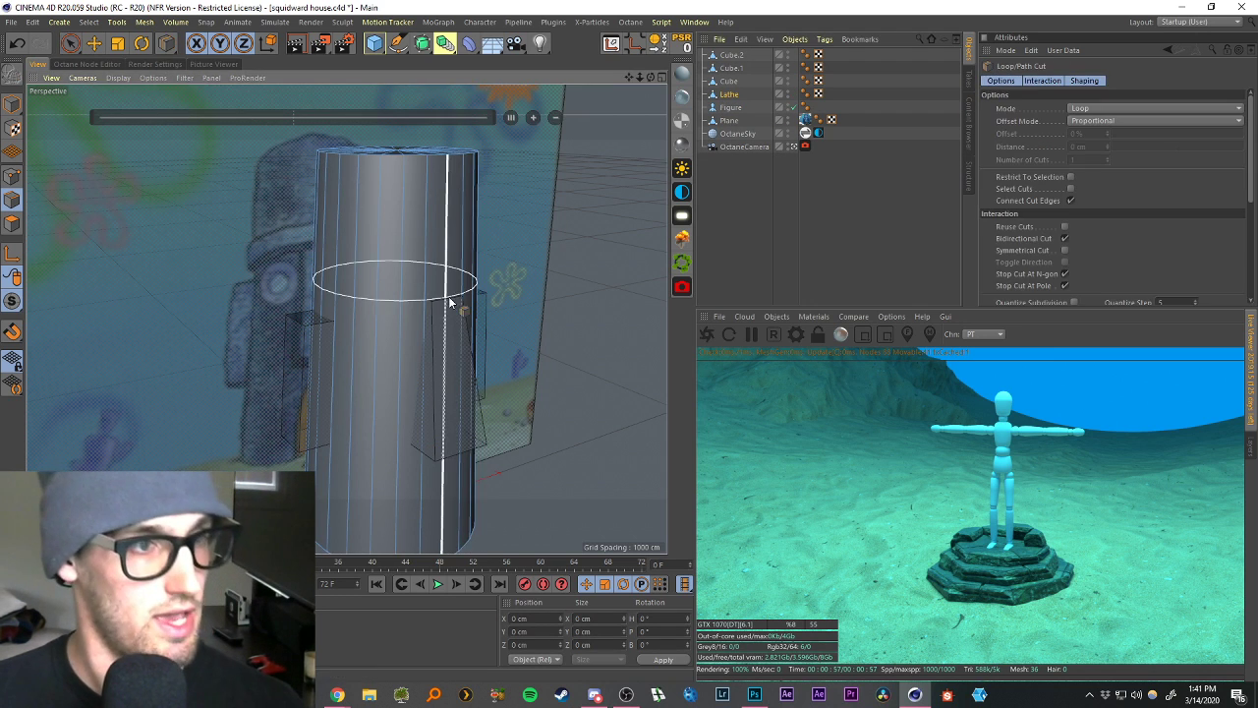
scroll(448, 285, up, 6)
alt+drag(416, 279, 405, 267)
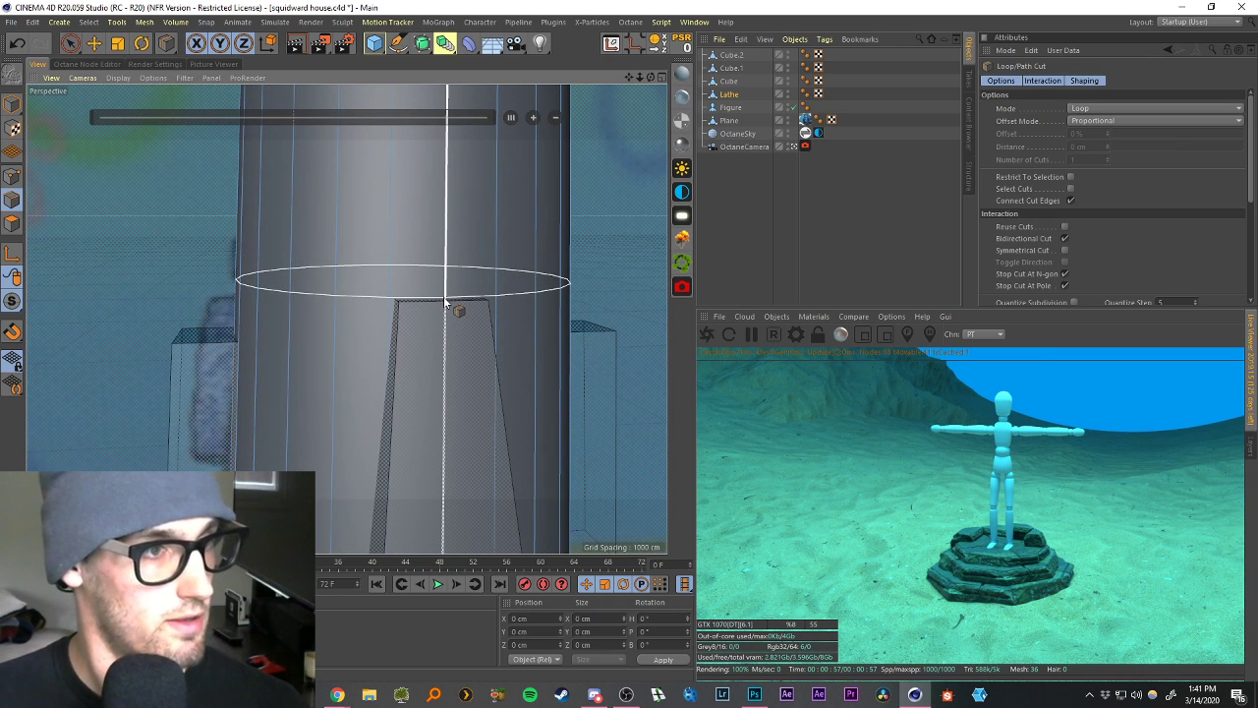
click(444, 297)
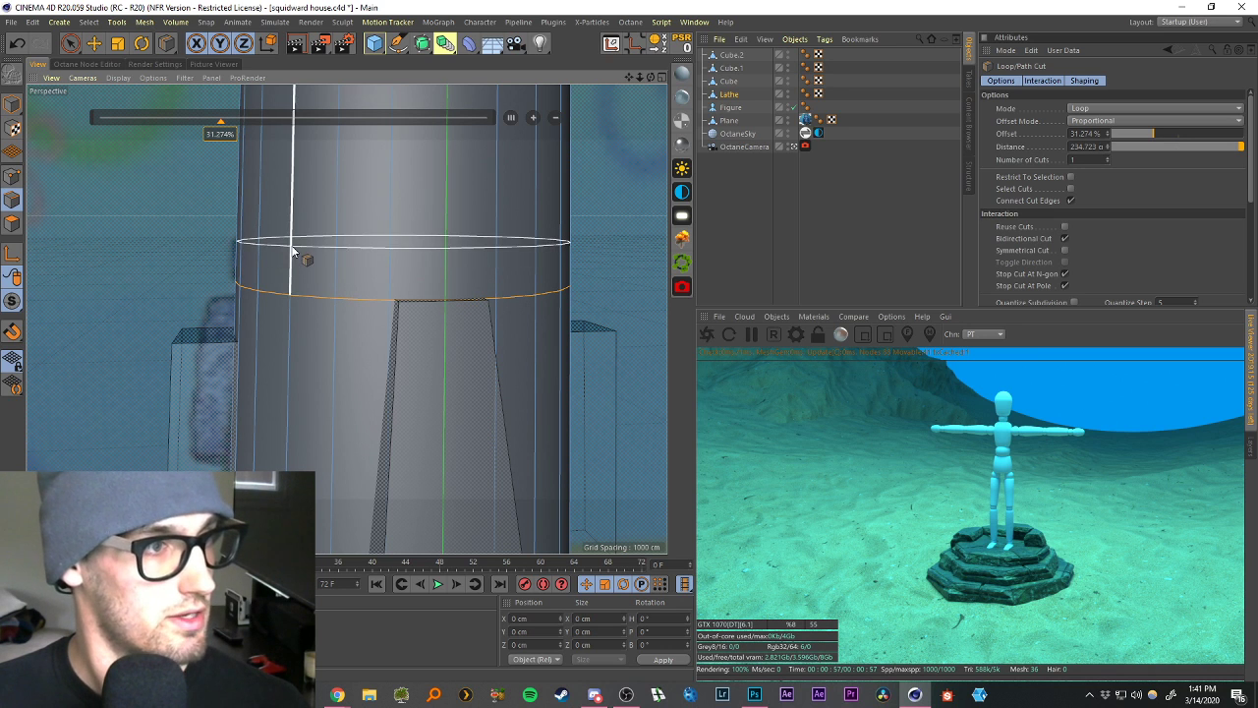
scroll(292, 244, down, 5)
alt+drag(372, 234, 421, 230)
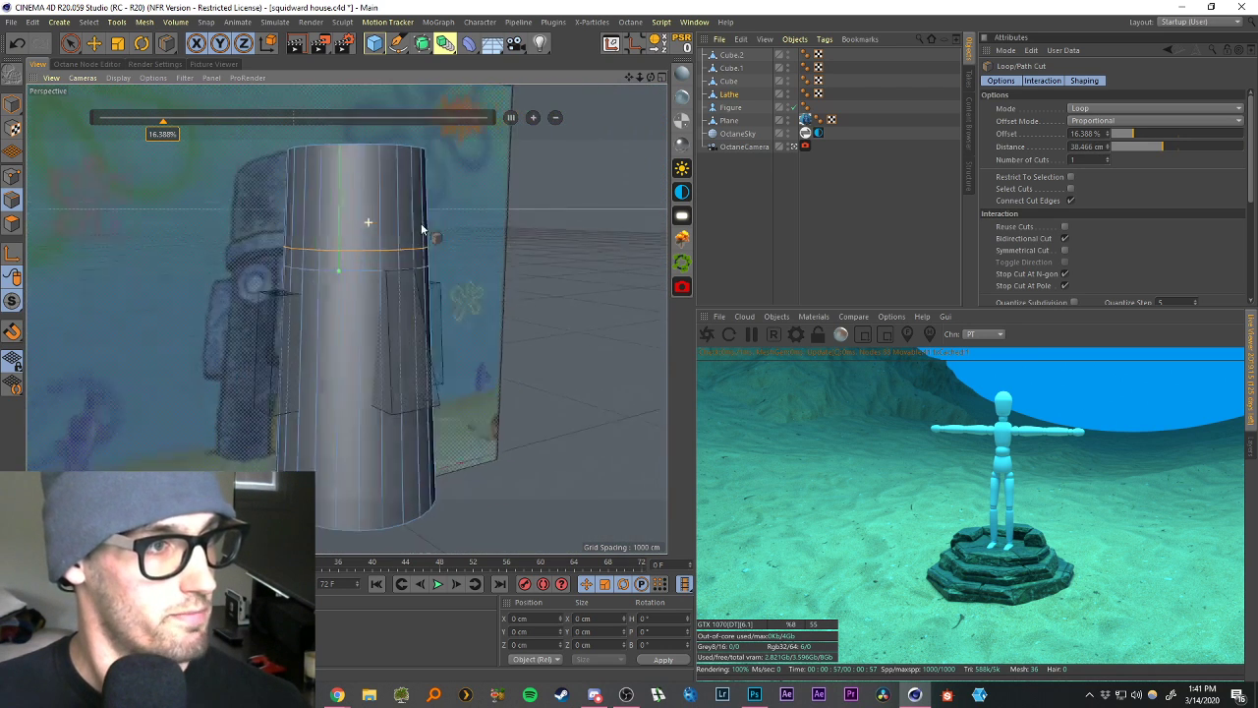
scroll(407, 236, up, 3)
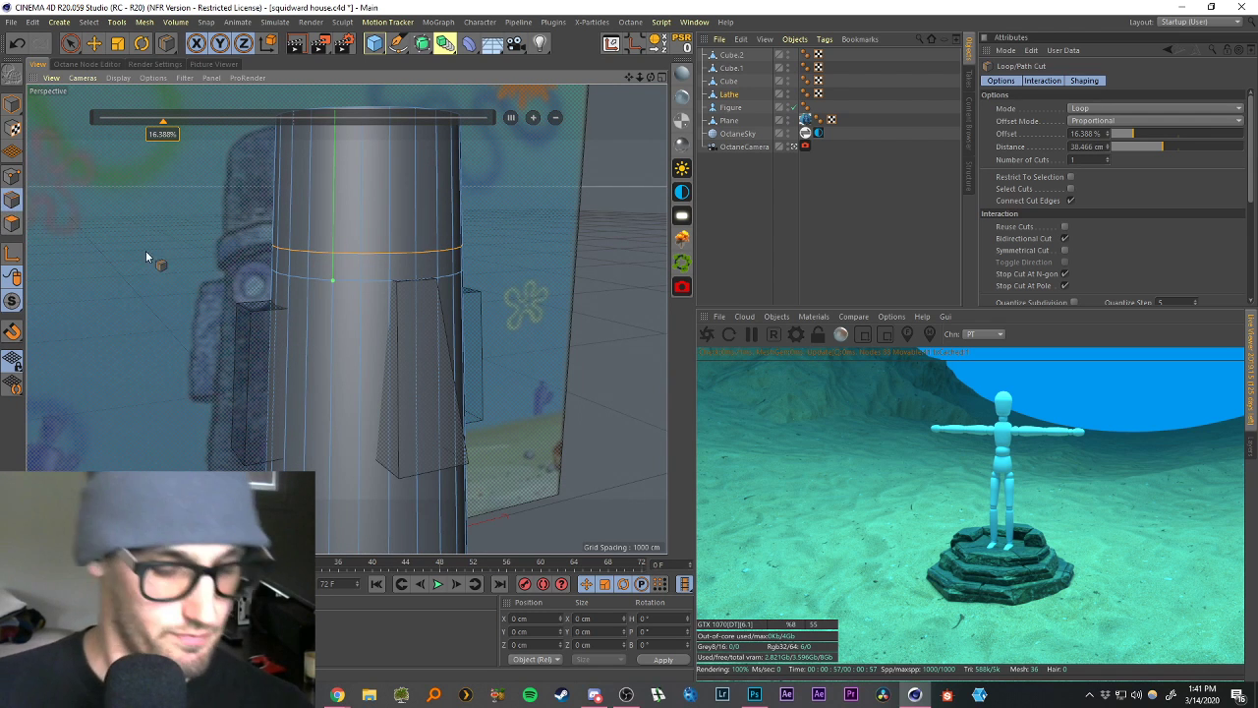
Extrude the narrow polygon band between the two loop cuts outward by about 29 cm to form the hat brim.
key(u)
key(l)
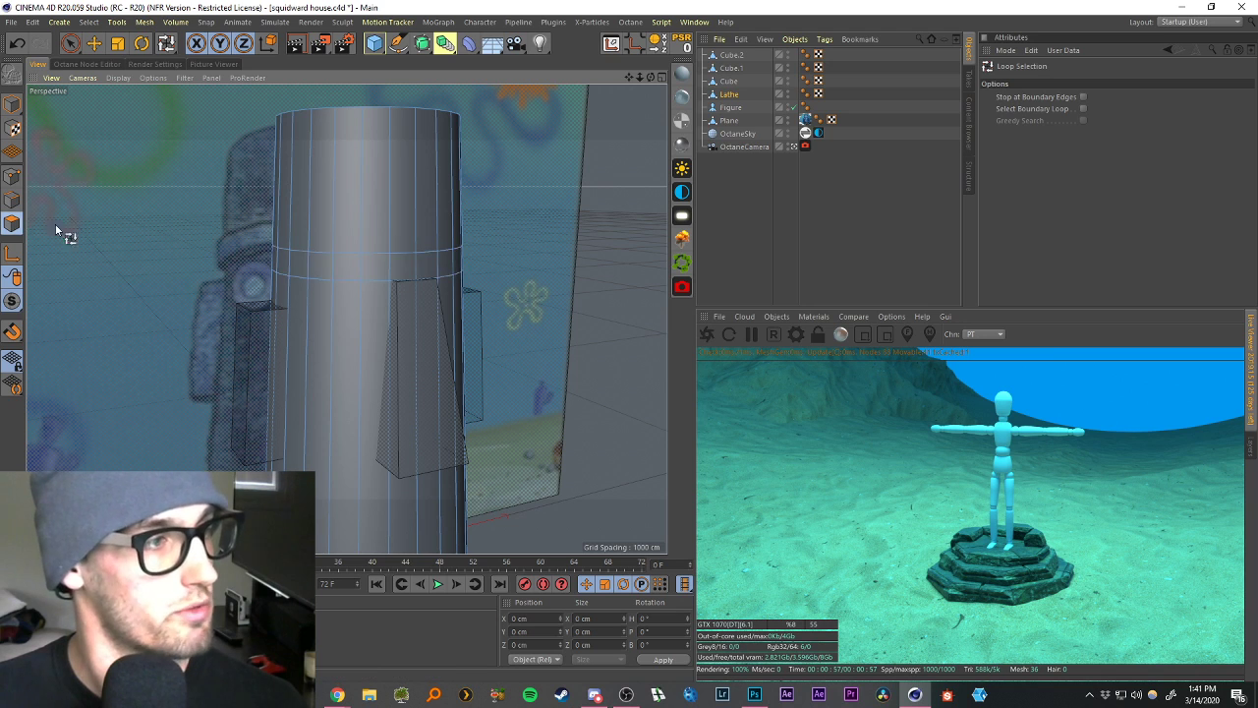
click(8, 225)
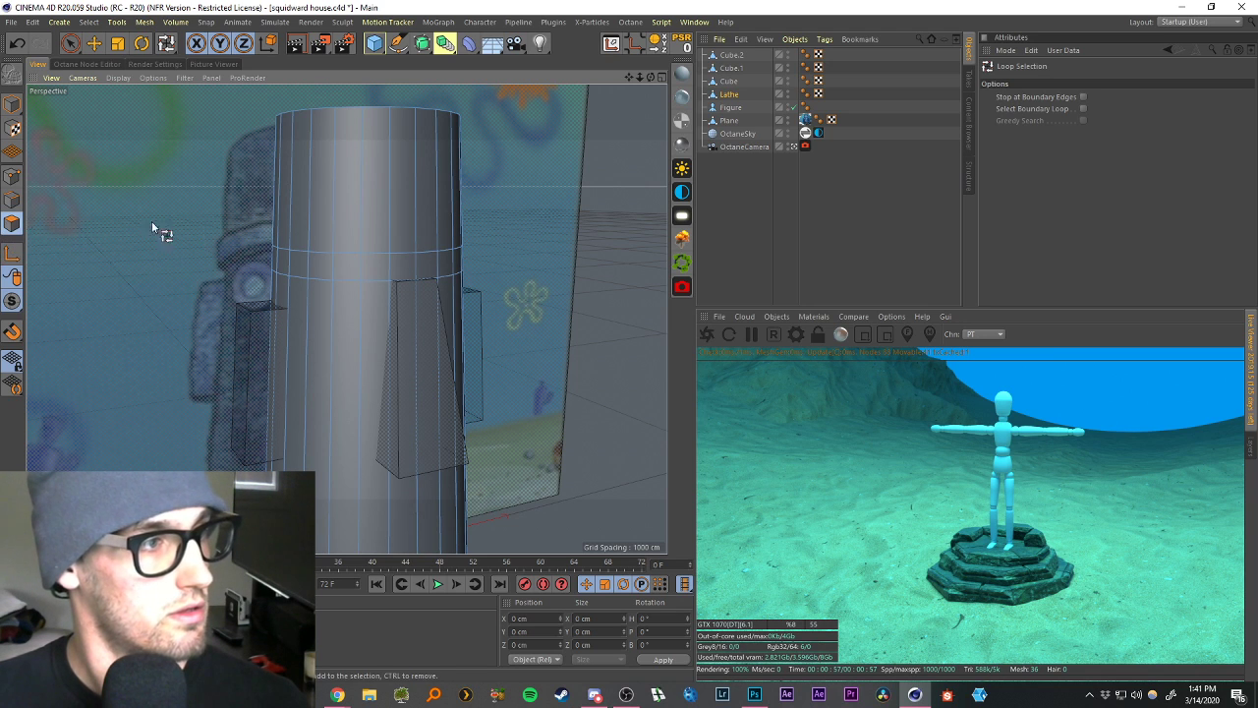
click(393, 267)
scroll(426, 208, up, 3)
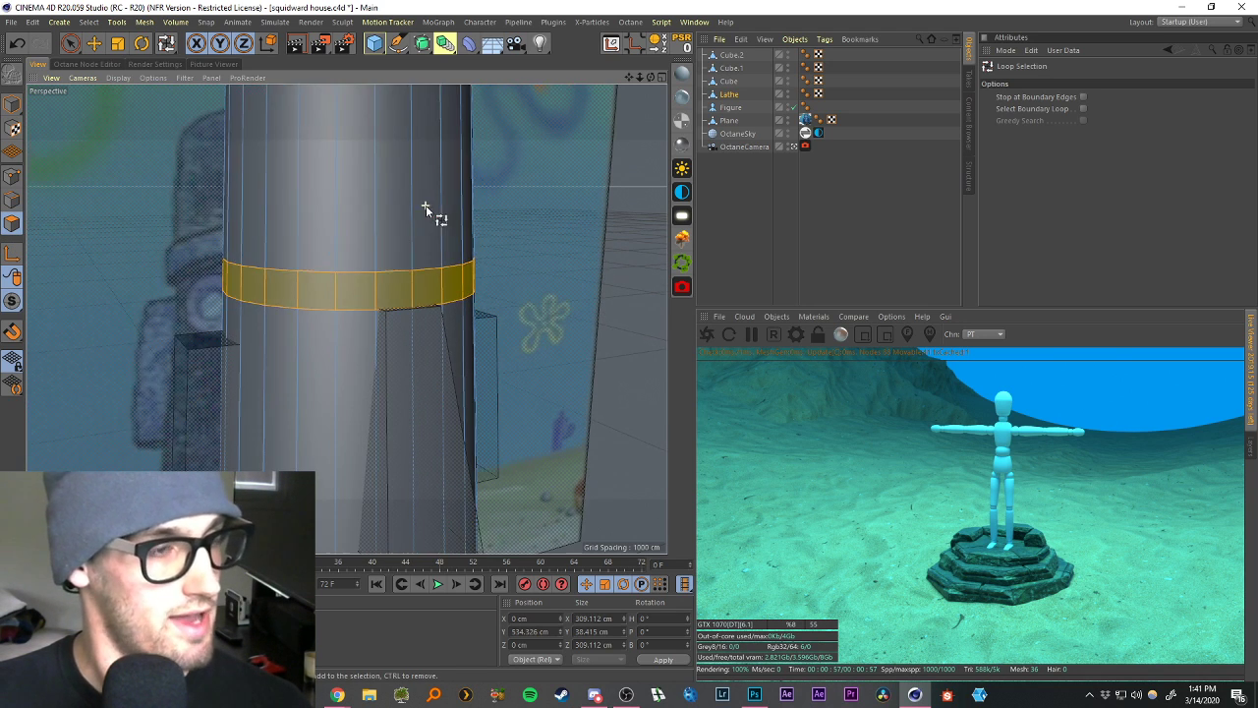
mouse_move(369, 226)
alt+mouse_down()
mouse_move(432, 249)
mouse_move(385, 245)
alt+mouse_up()
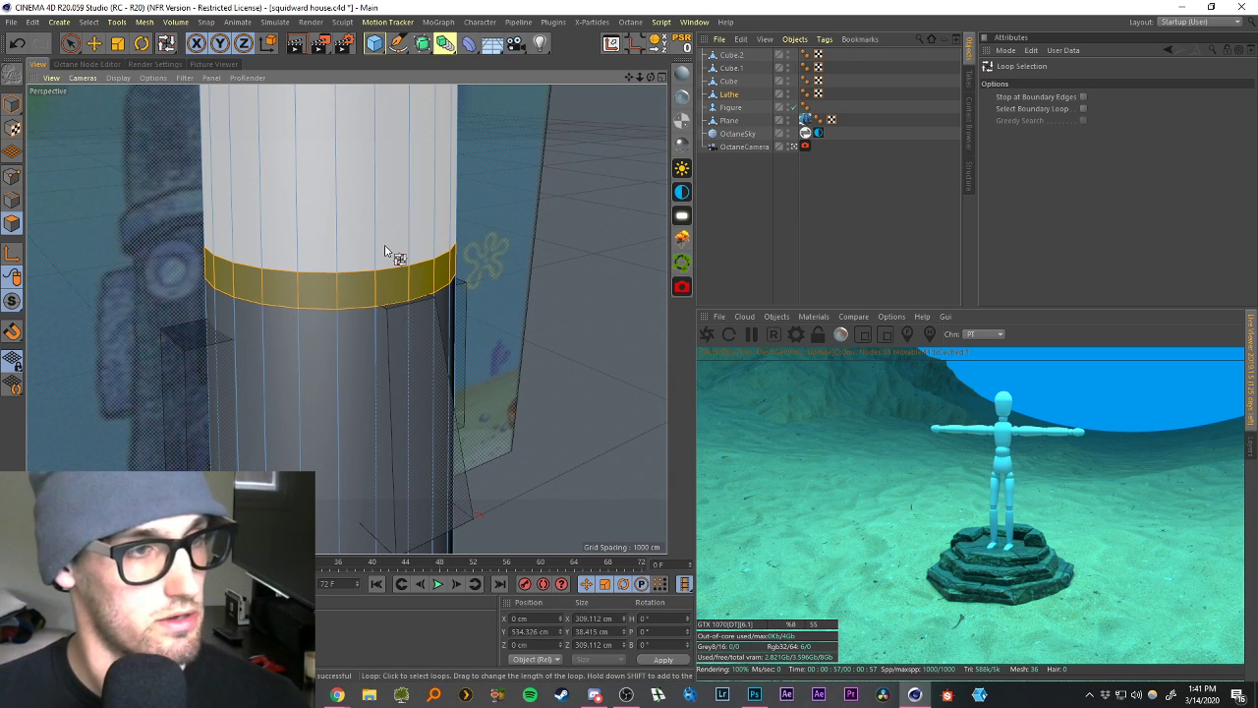
key(d)
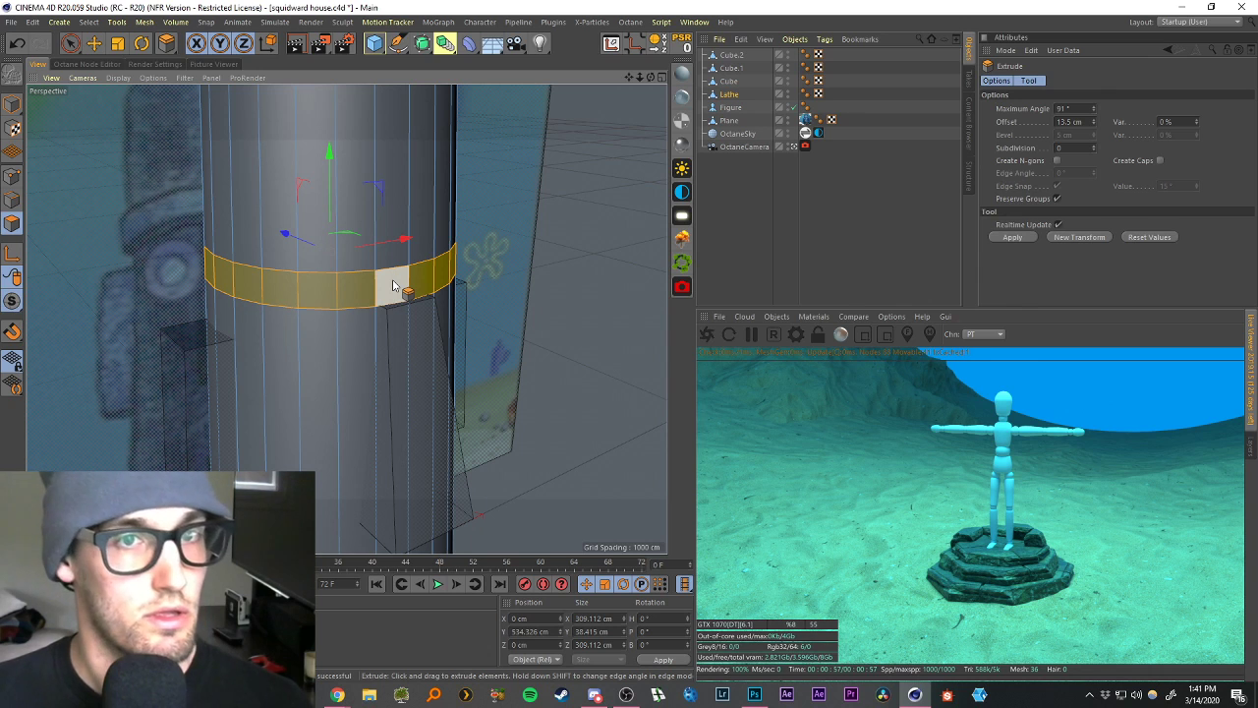
right_click(393, 285)
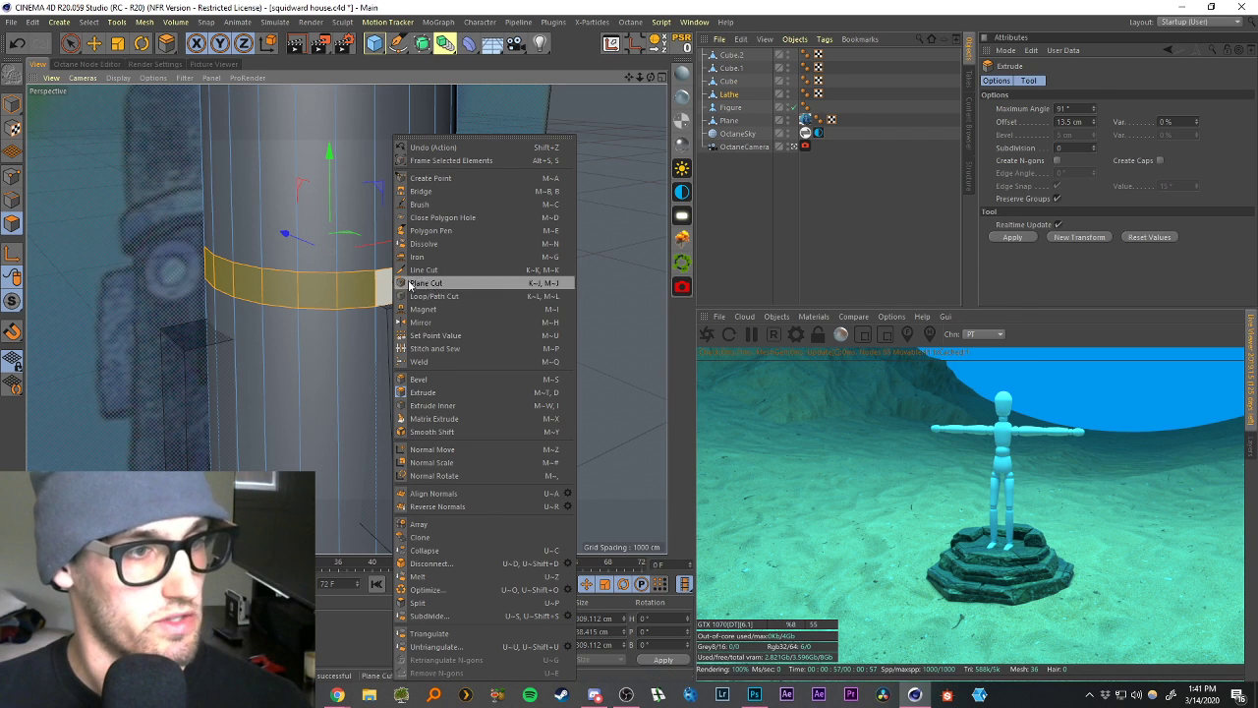
click(458, 392)
drag(435, 282, 582, 273)
click(764, 199)
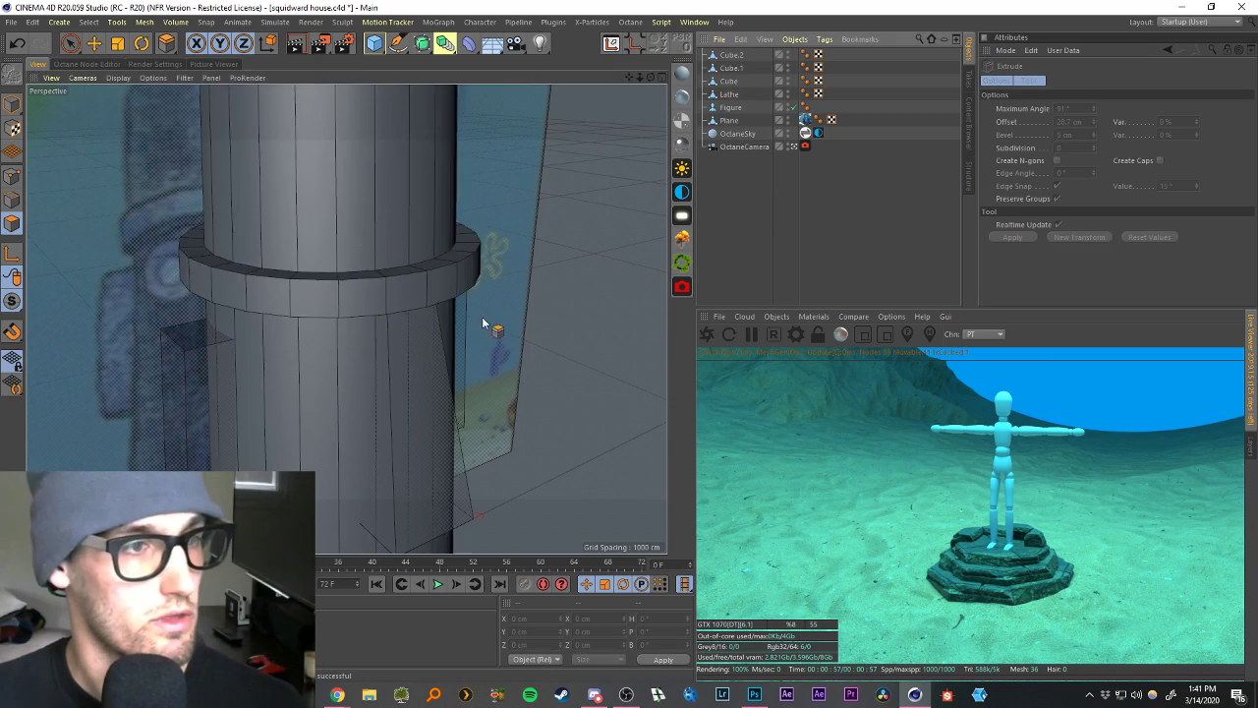
Examine the house body and its extruded brim from several angles against the reference image.
scroll(484, 321, down, 8)
alt+drag(490, 320, 521, 309)
scroll(451, 289, up, 4)
scroll(468, 286, up, 2)
drag(632, 79, 609, 23)
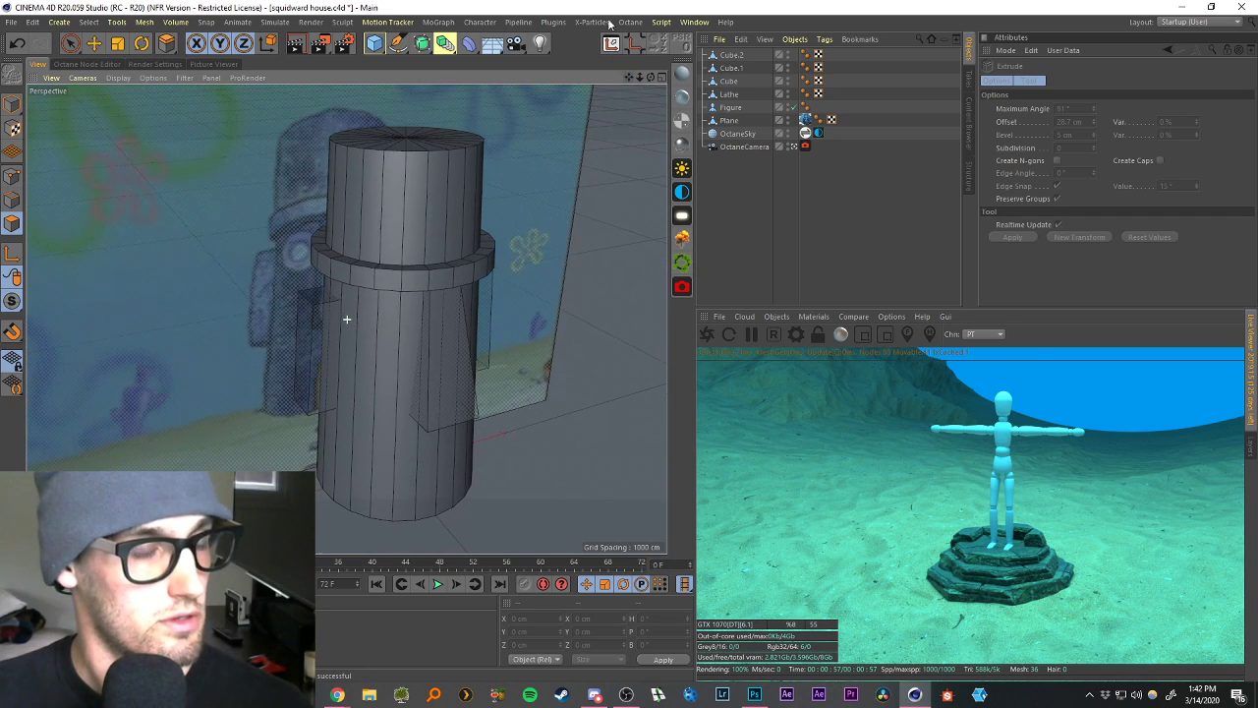
scroll(424, 264, down, 4)
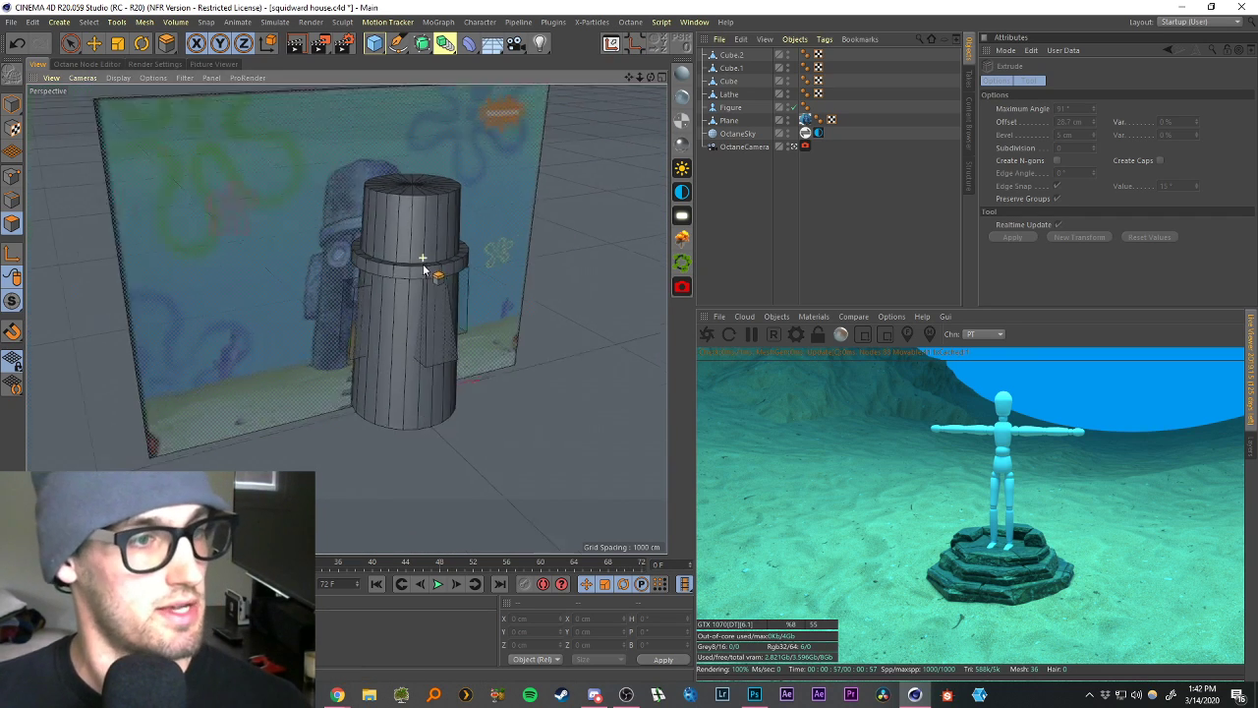
scroll(430, 322, up, 4)
mouse_move(433, 292)
alt+mouse_down()
mouse_move(460, 281)
mouse_move(447, 287)
alt+mouse_up()
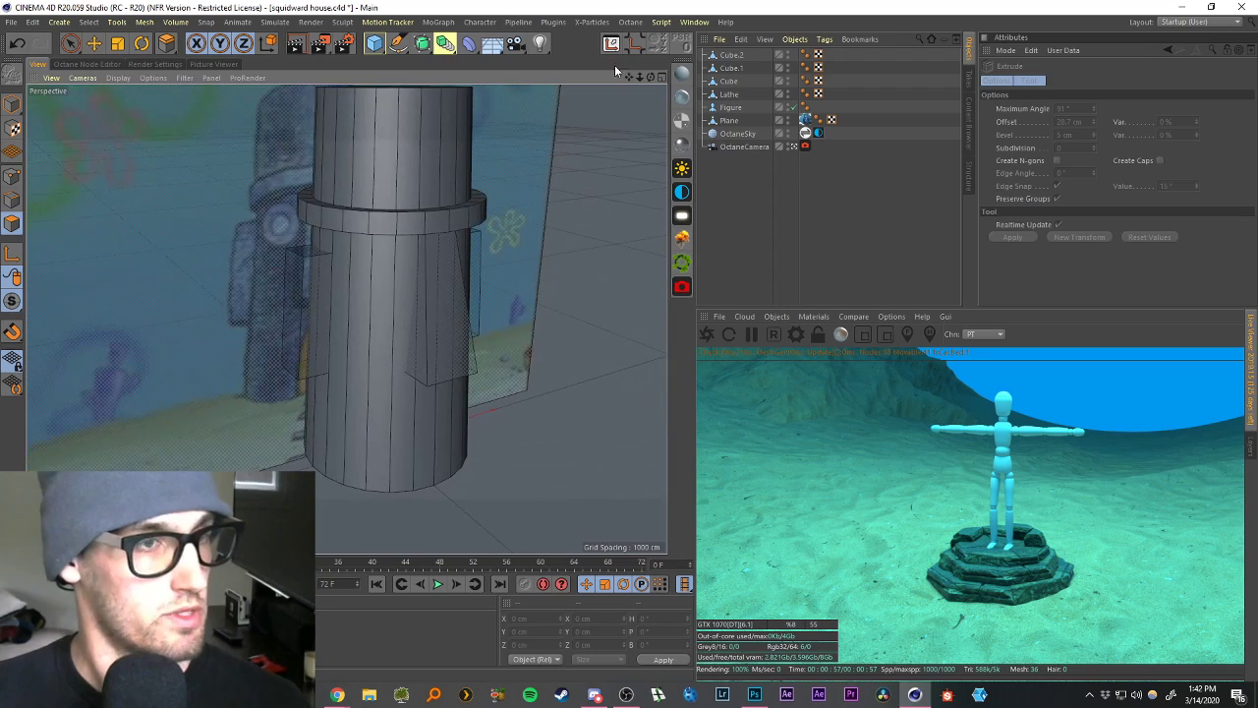
drag(628, 78, 627, 41)
alt+drag(394, 259, 492, 177)
Show the front view and hide the cubes, house body and figure, leaving the reference image plane visible.
click(660, 77)
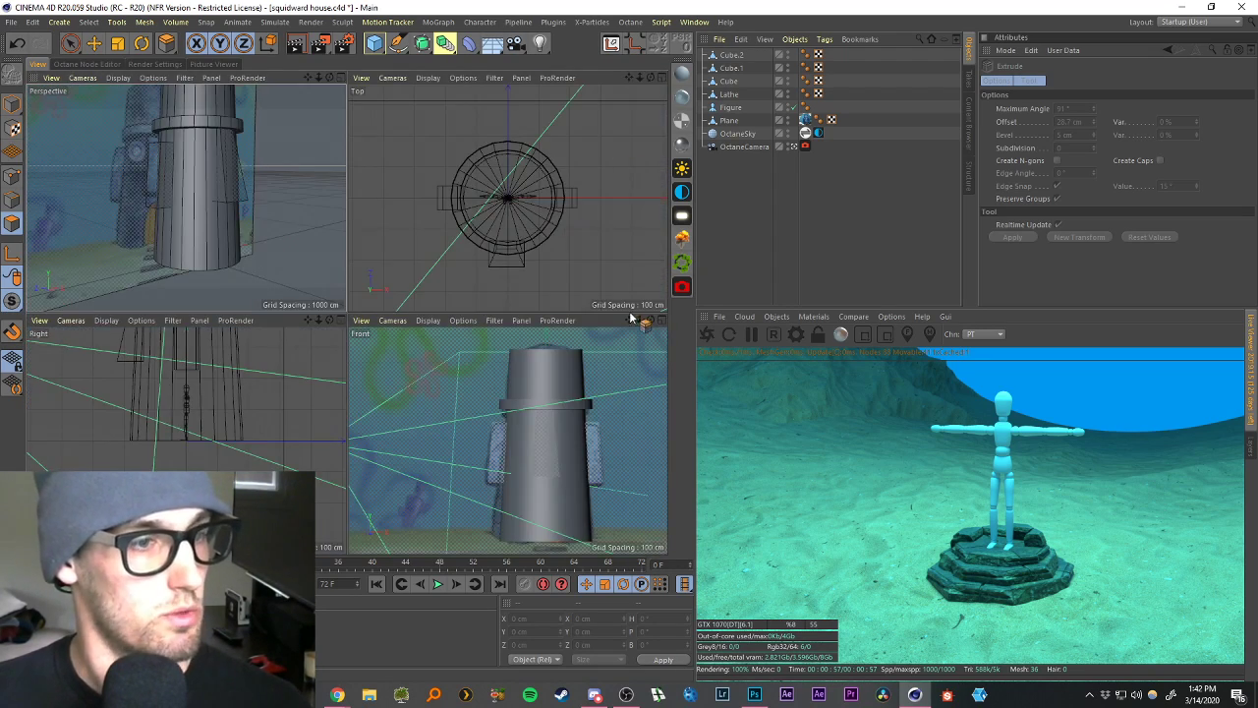
click(659, 320)
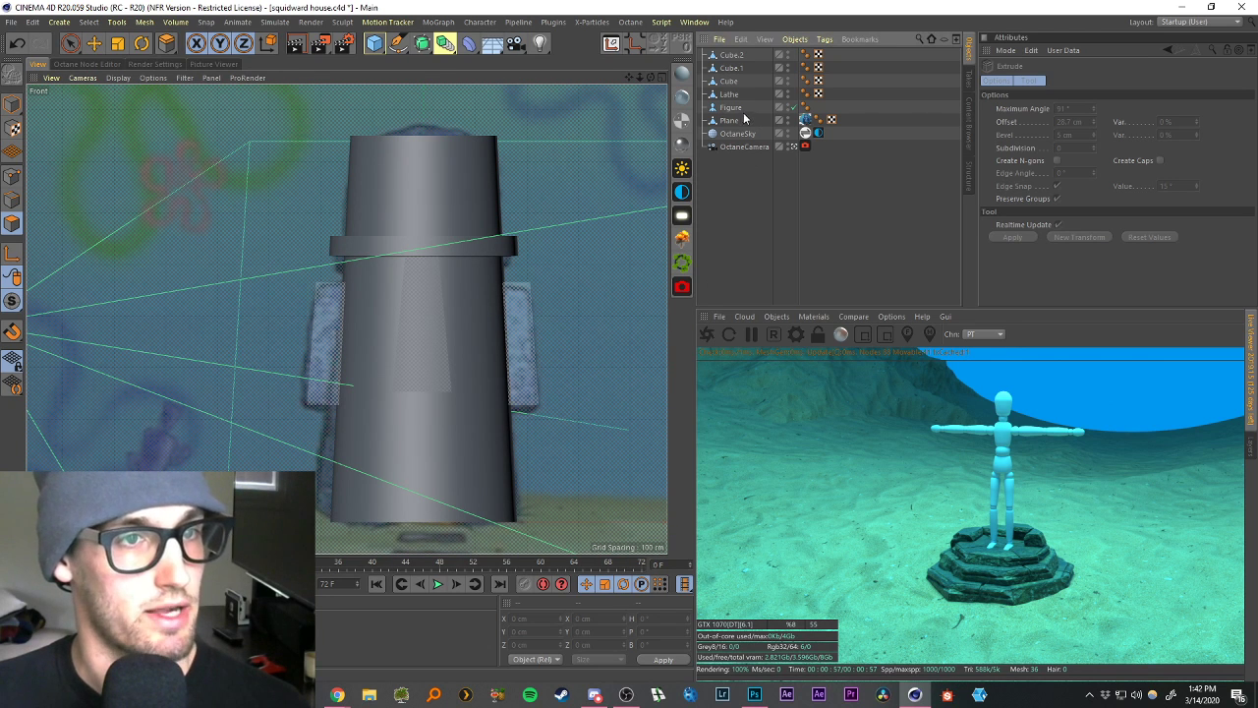
click(718, 216)
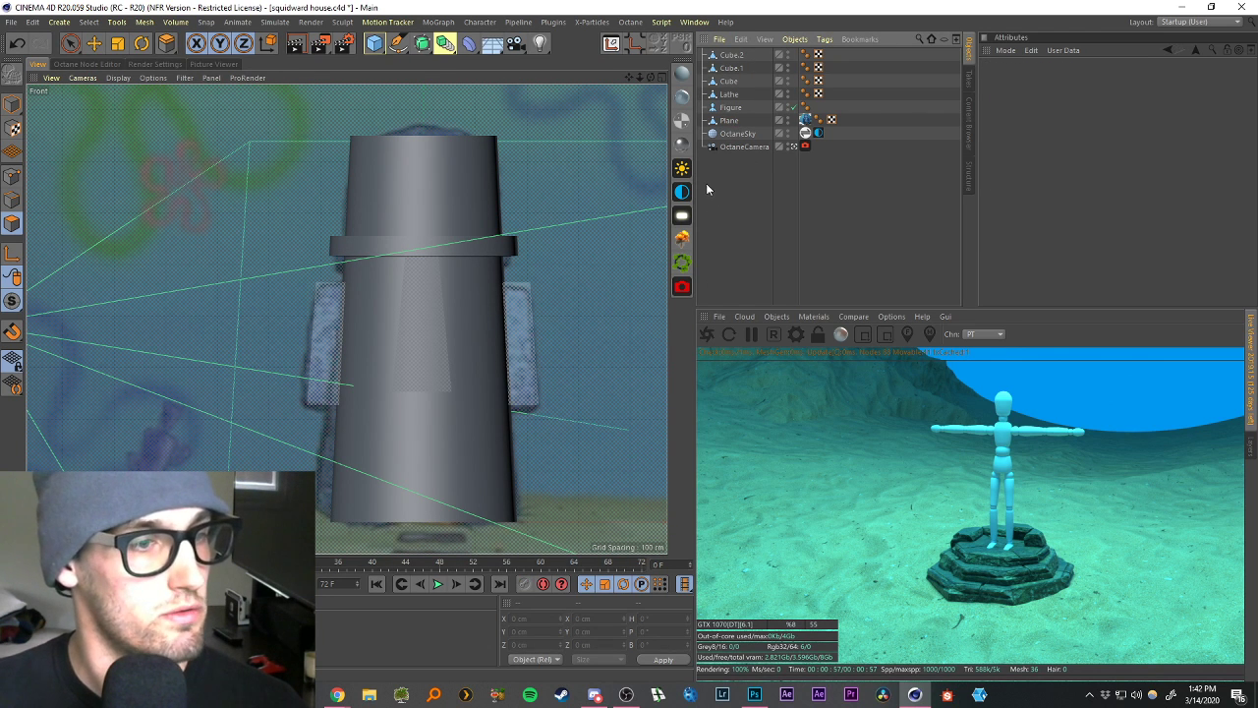
click(728, 122)
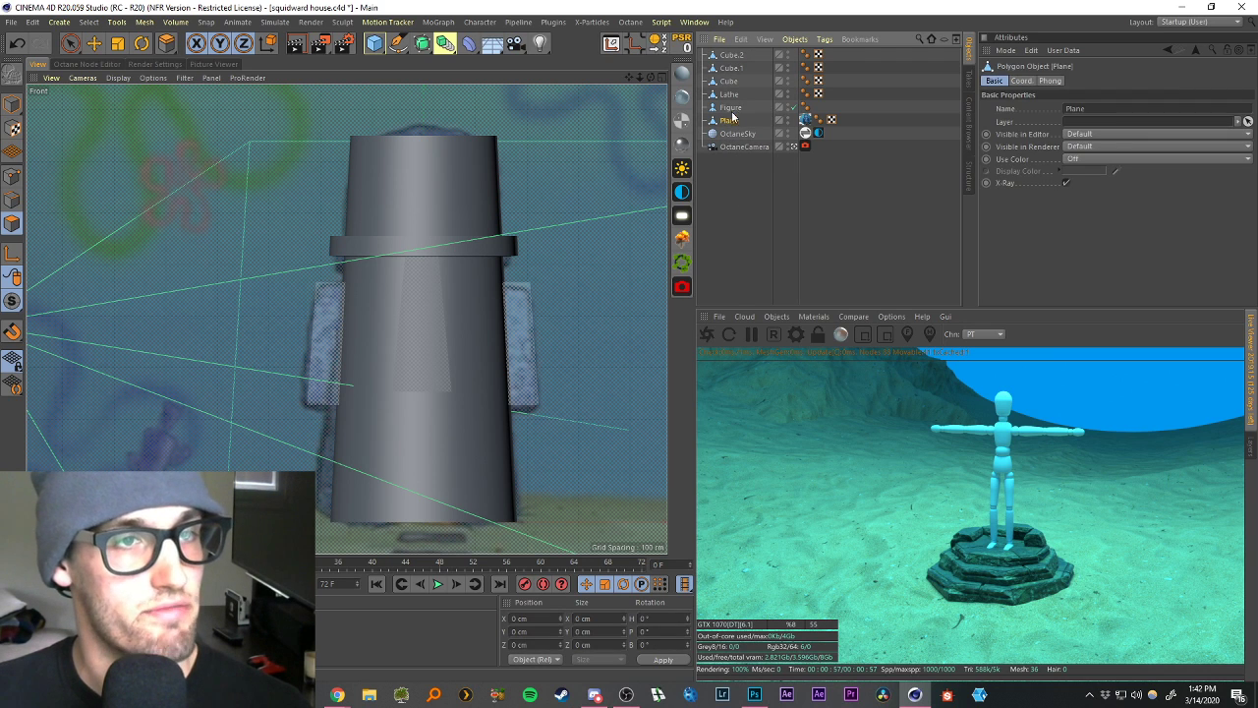
click(733, 184)
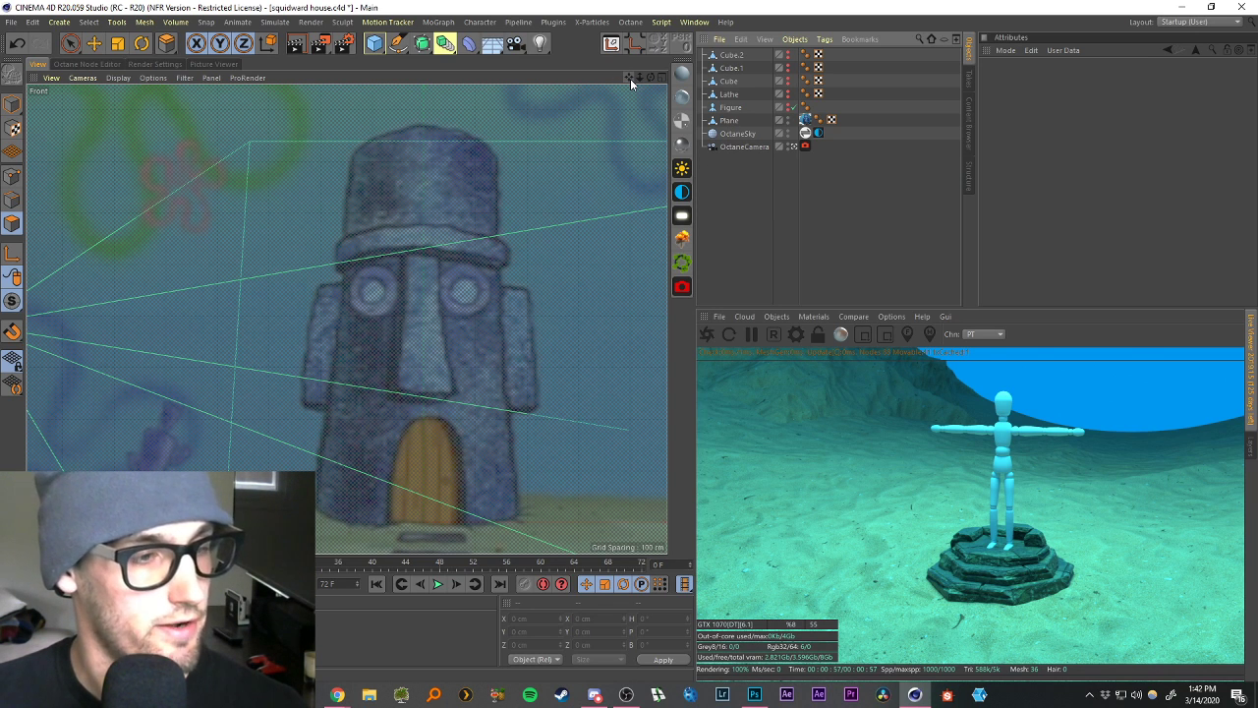
Trace the arched door in the reference image with a closed Bezier spline, using a smooth point at its peak.
drag(630, 79, 565, 3)
scroll(377, 431, up, 5)
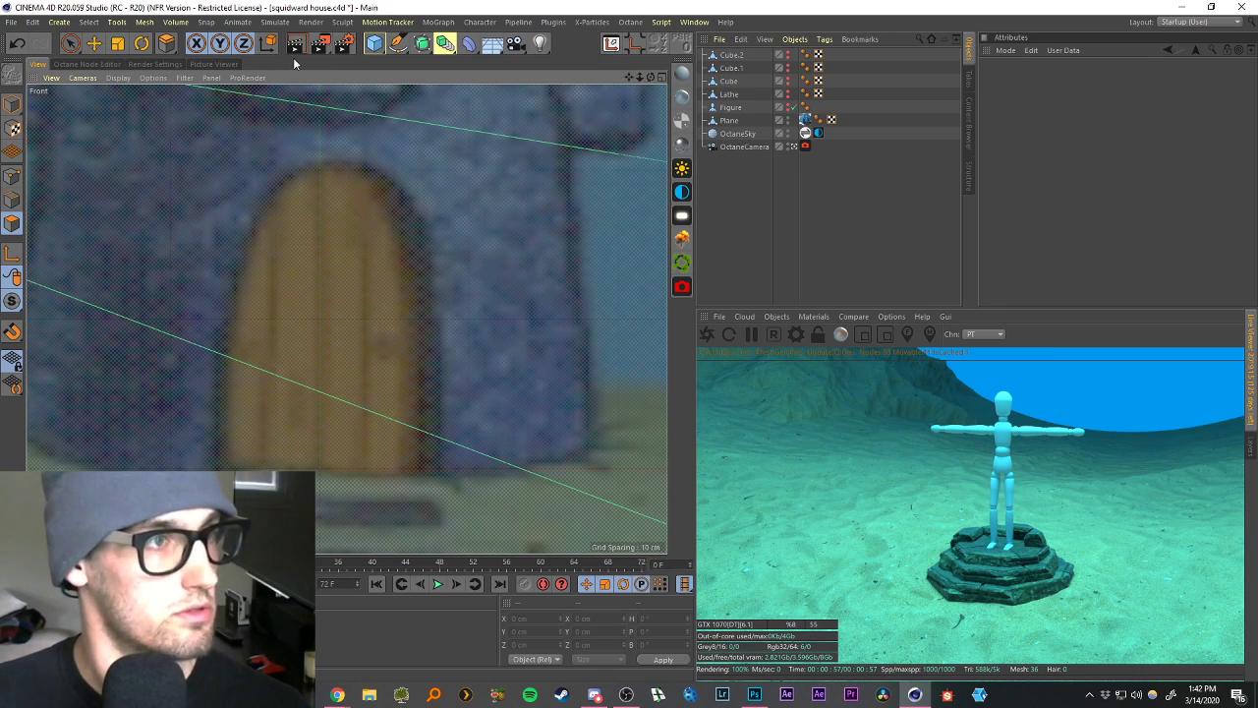
click(397, 42)
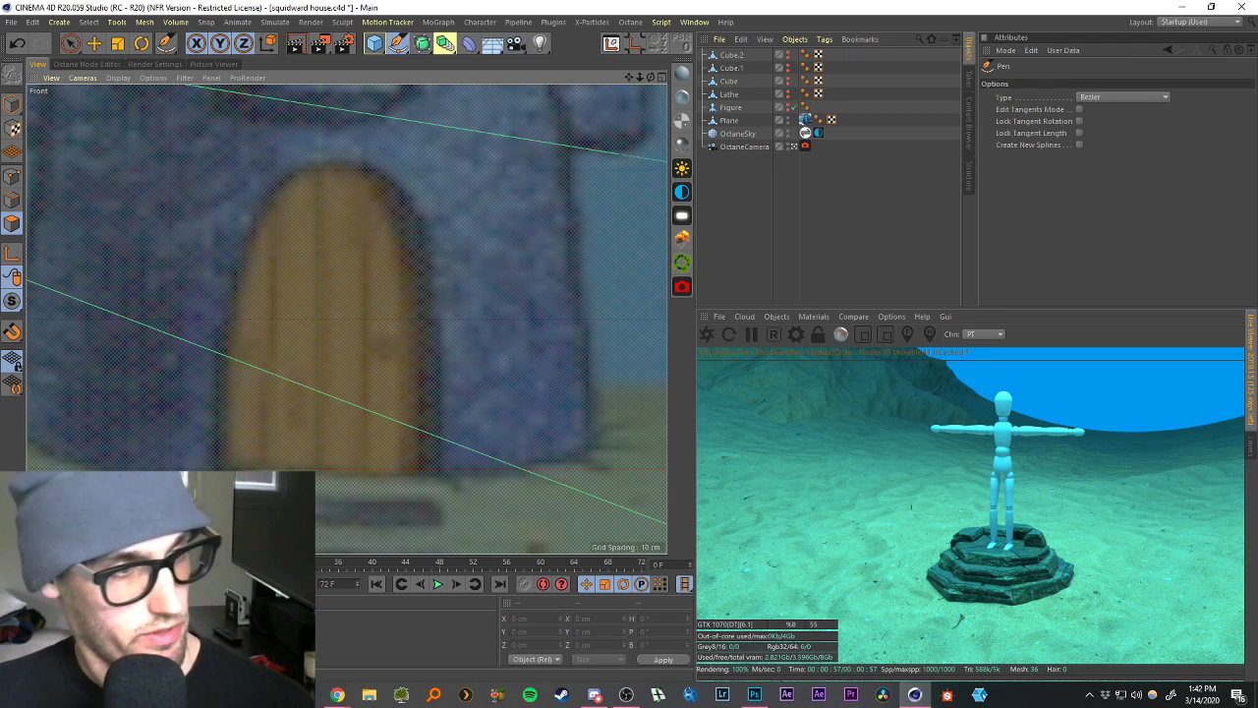
click(222, 511)
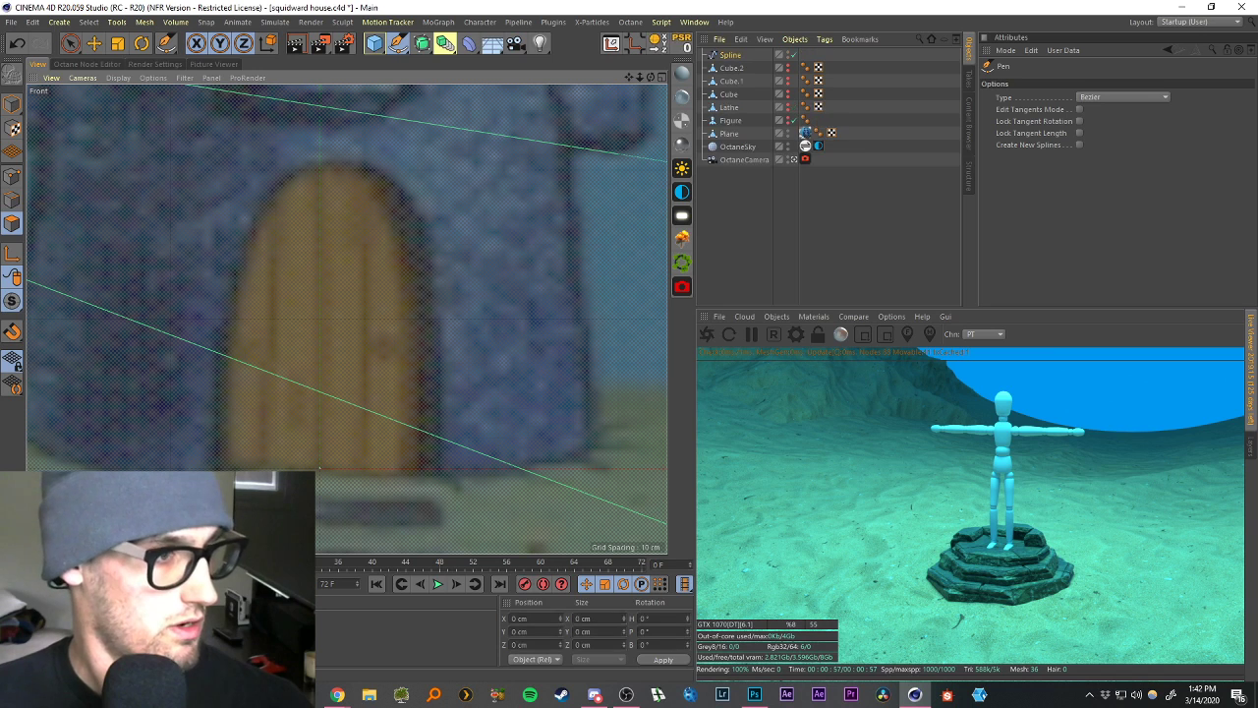
drag(334, 159, 434, 165)
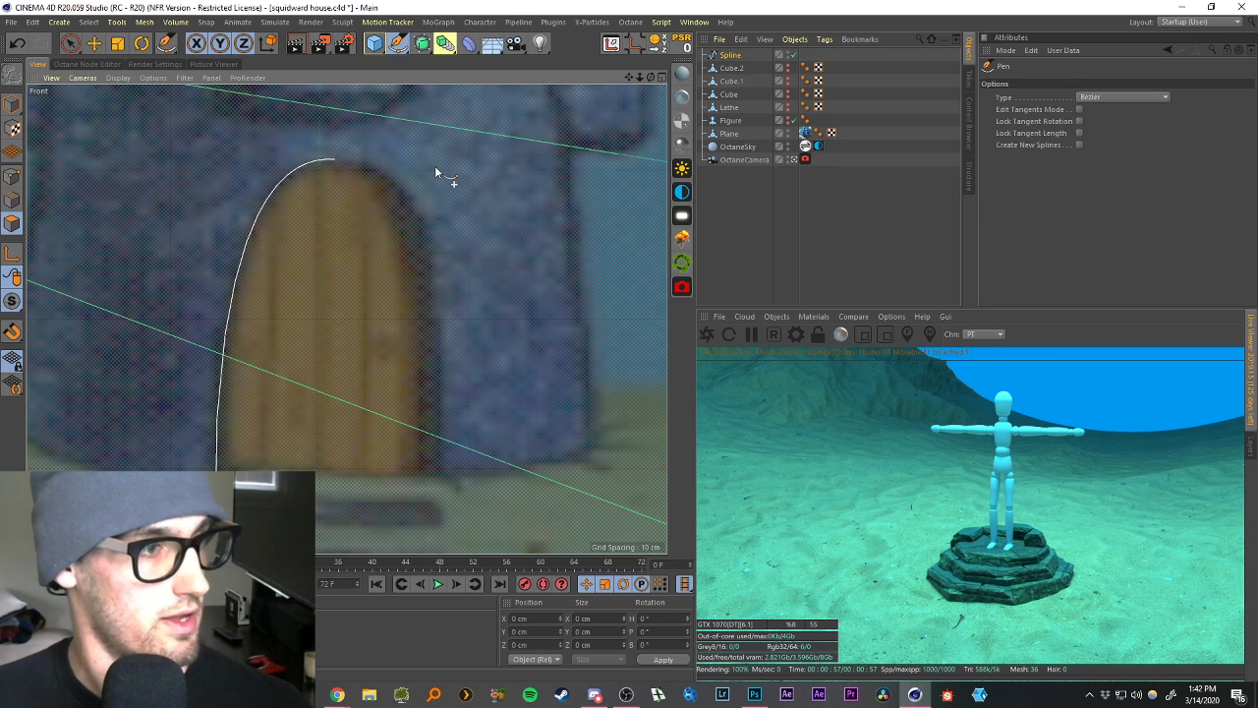
click(443, 509)
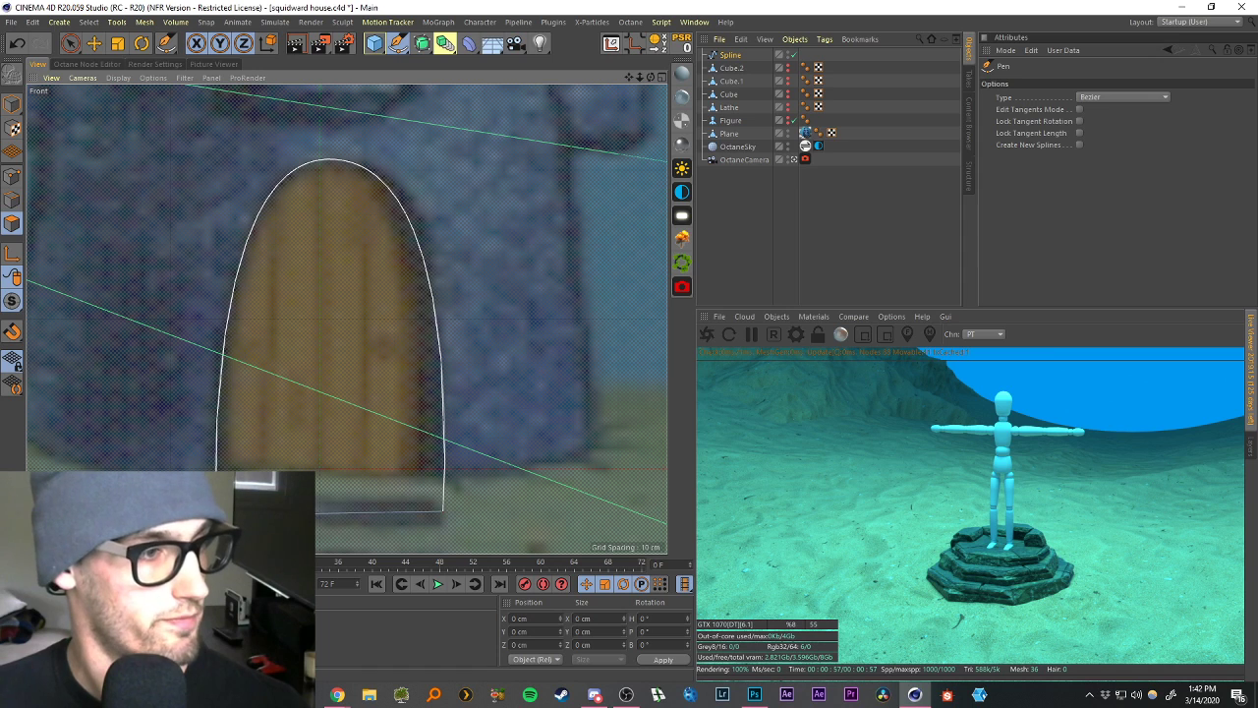
click(216, 517)
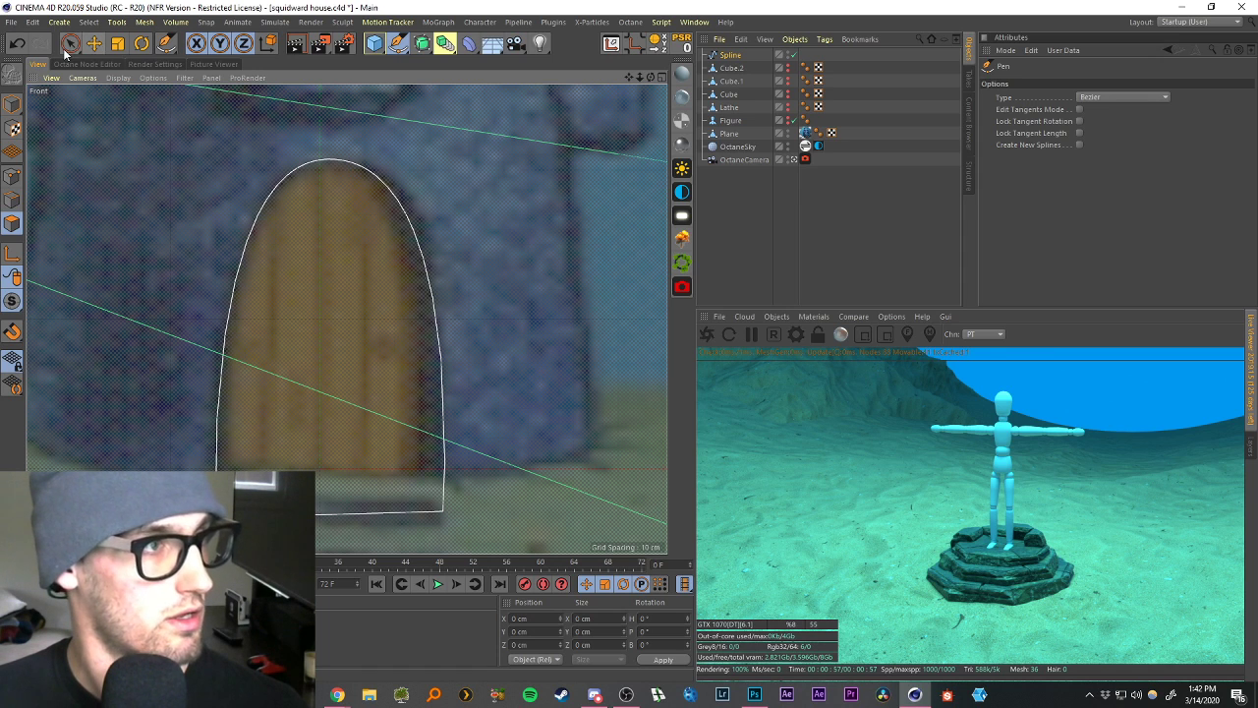
Level the tangent handles of the smooth point at the door spline's peak.
click(94, 43)
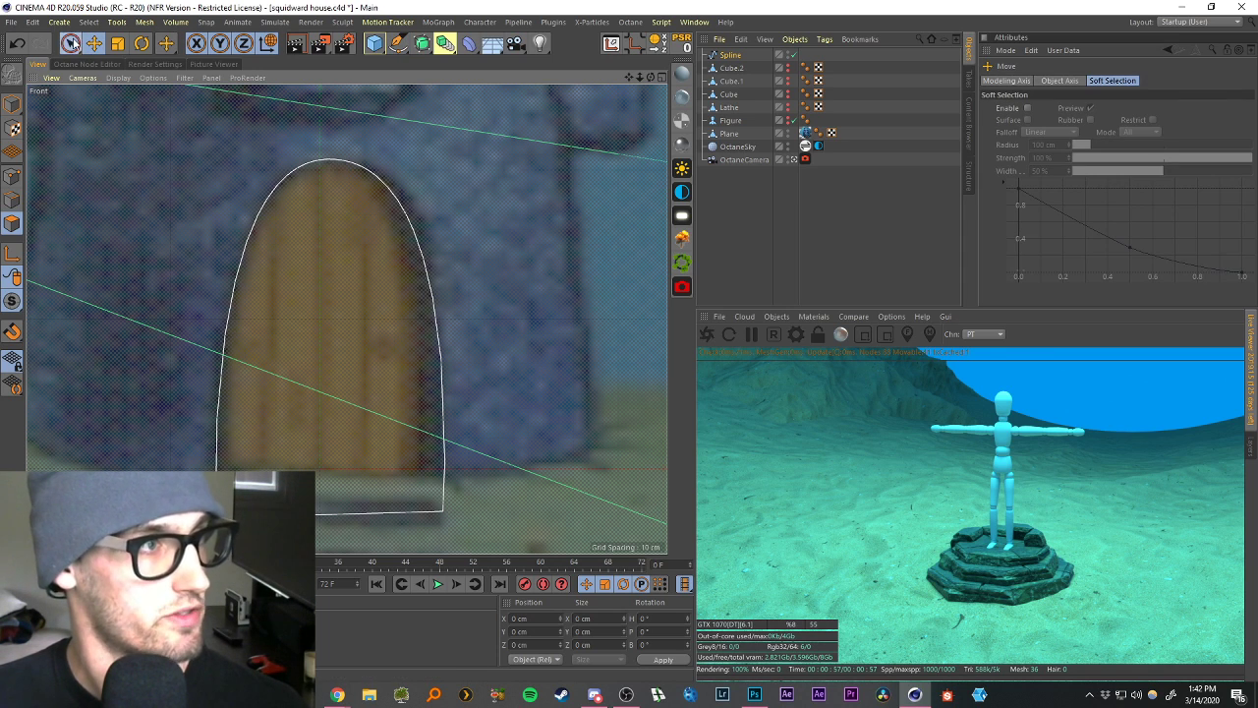
click(71, 44)
click(731, 58)
click(731, 56)
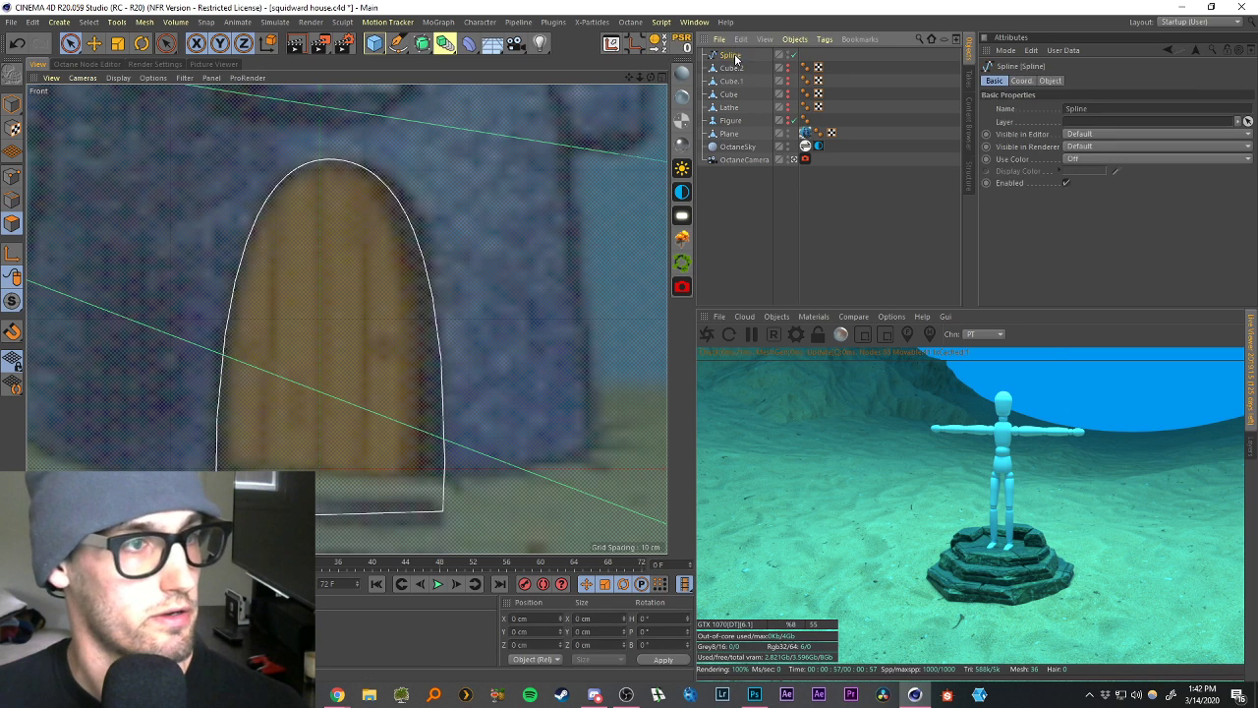
click(334, 157)
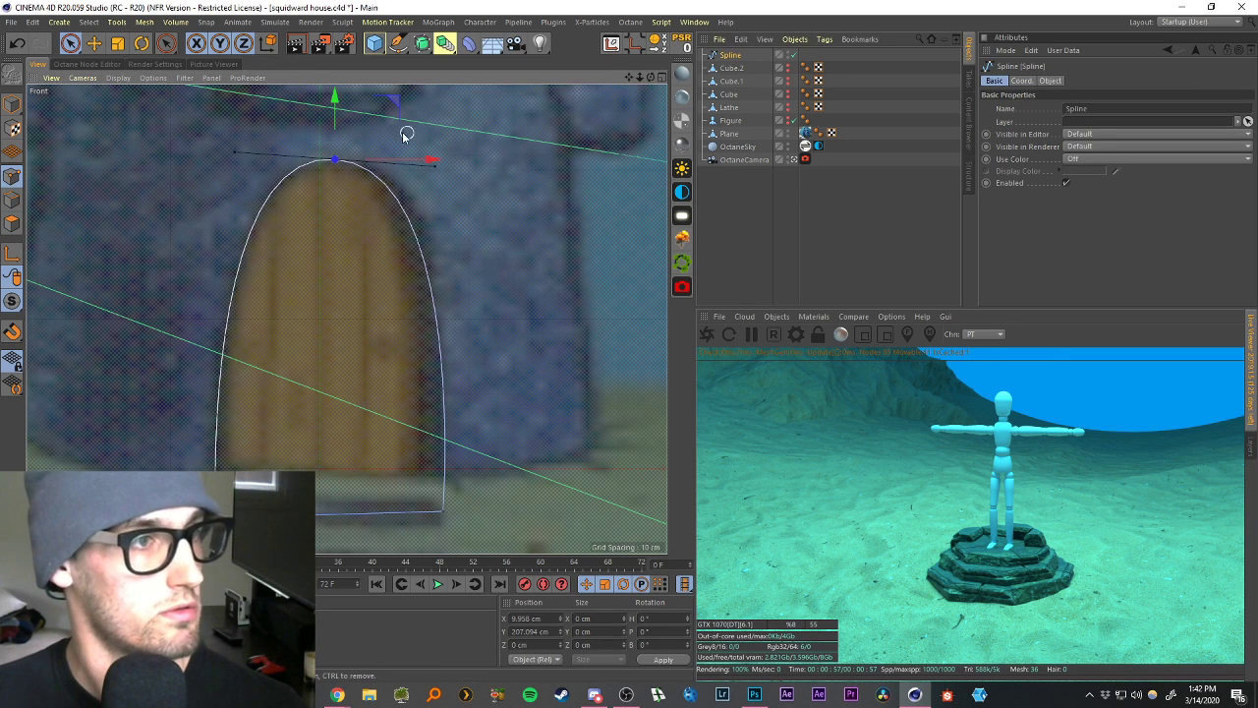
click(94, 43)
click(94, 45)
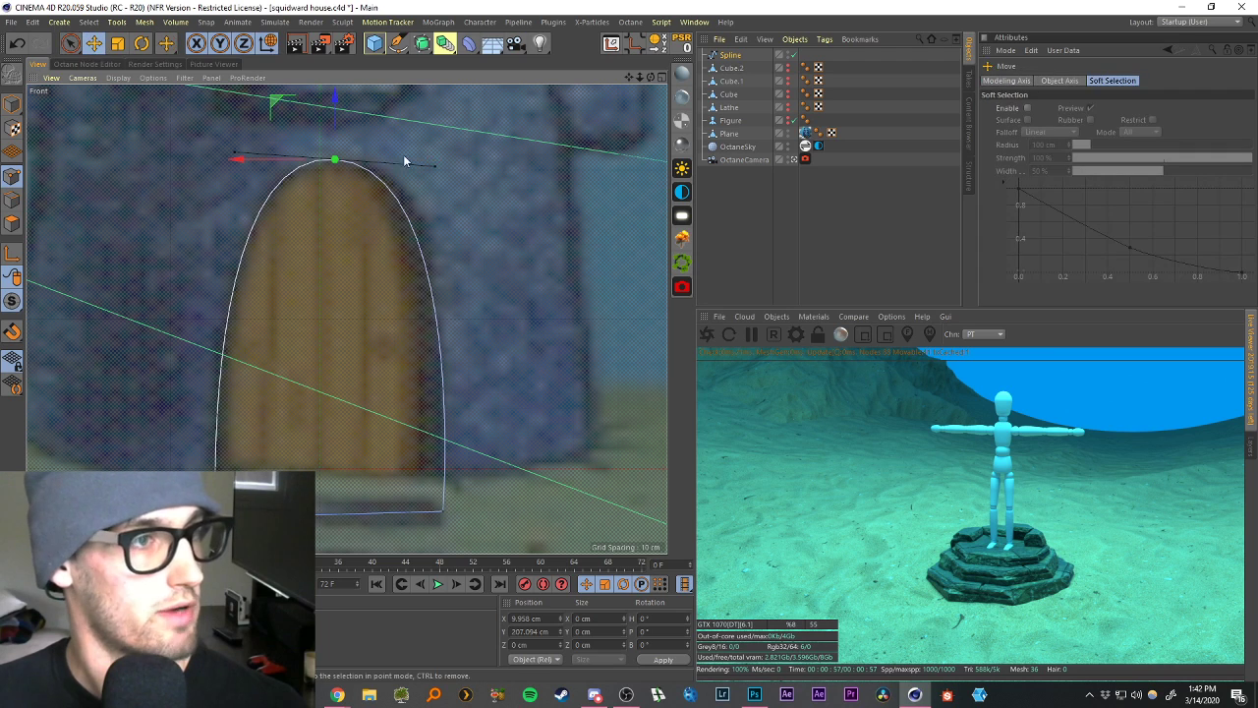
drag(438, 168, 442, 162)
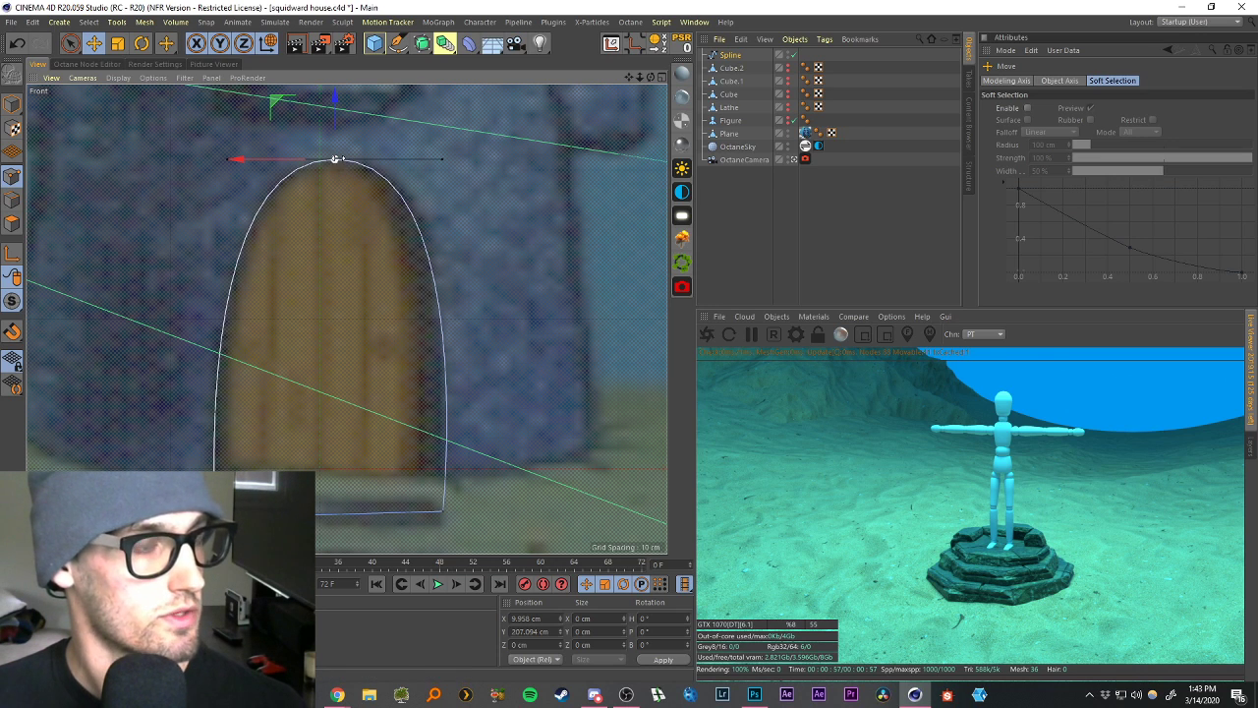
Centre the door spline's peak point by setting its X position to 0 cm.
click(549, 617)
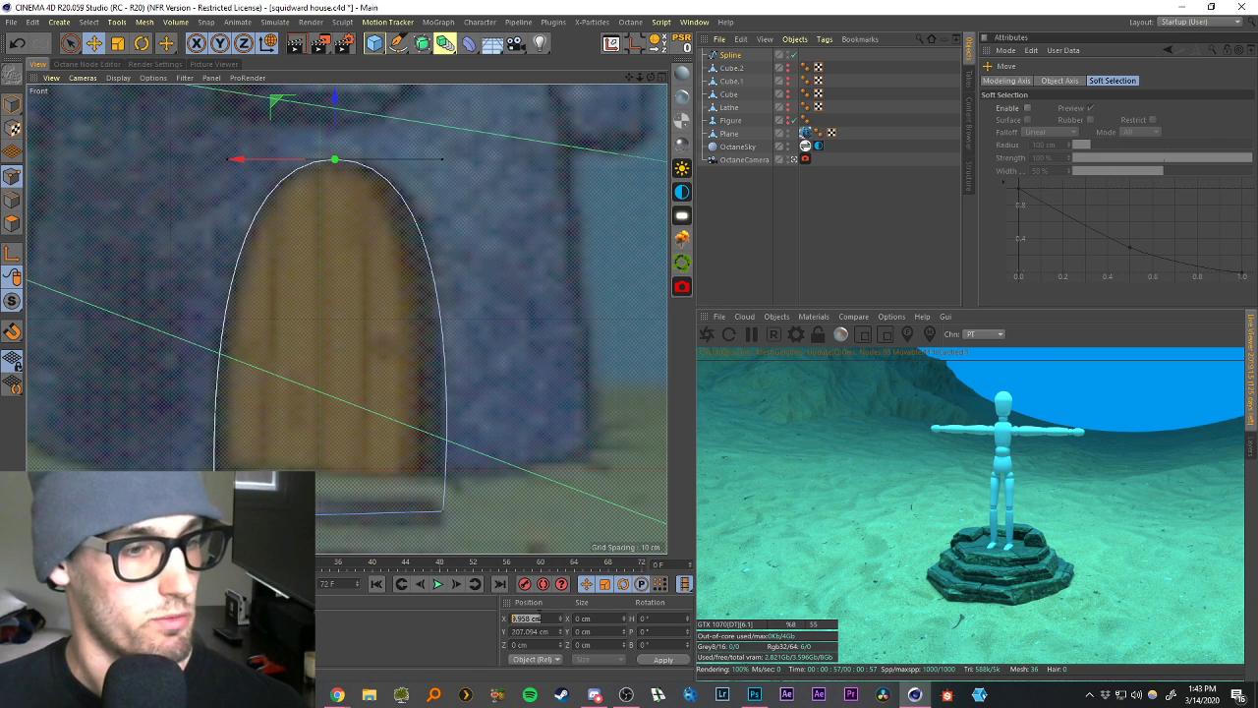
text(0)
key(Return)
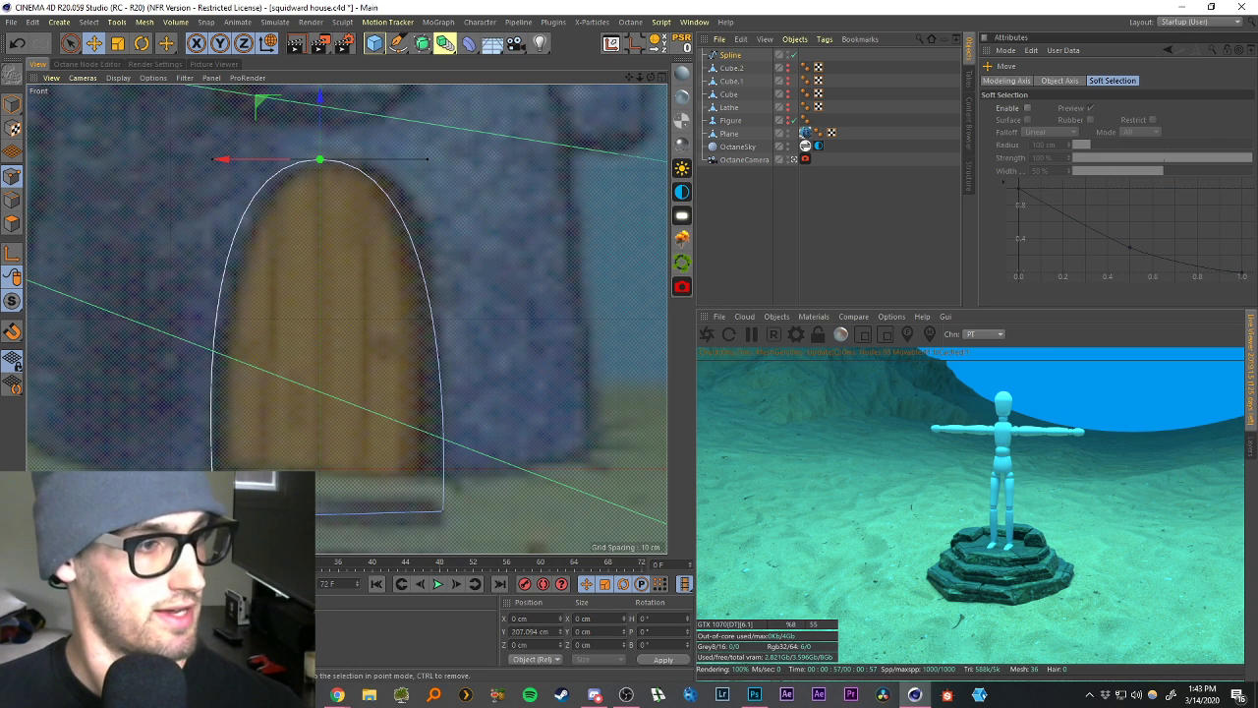
Set the door spline's lower-left corner to X -90 cm and its lower-right corner to X 90 cm.
click(212, 513)
drag(211, 513, 190, 513)
click(554, 618)
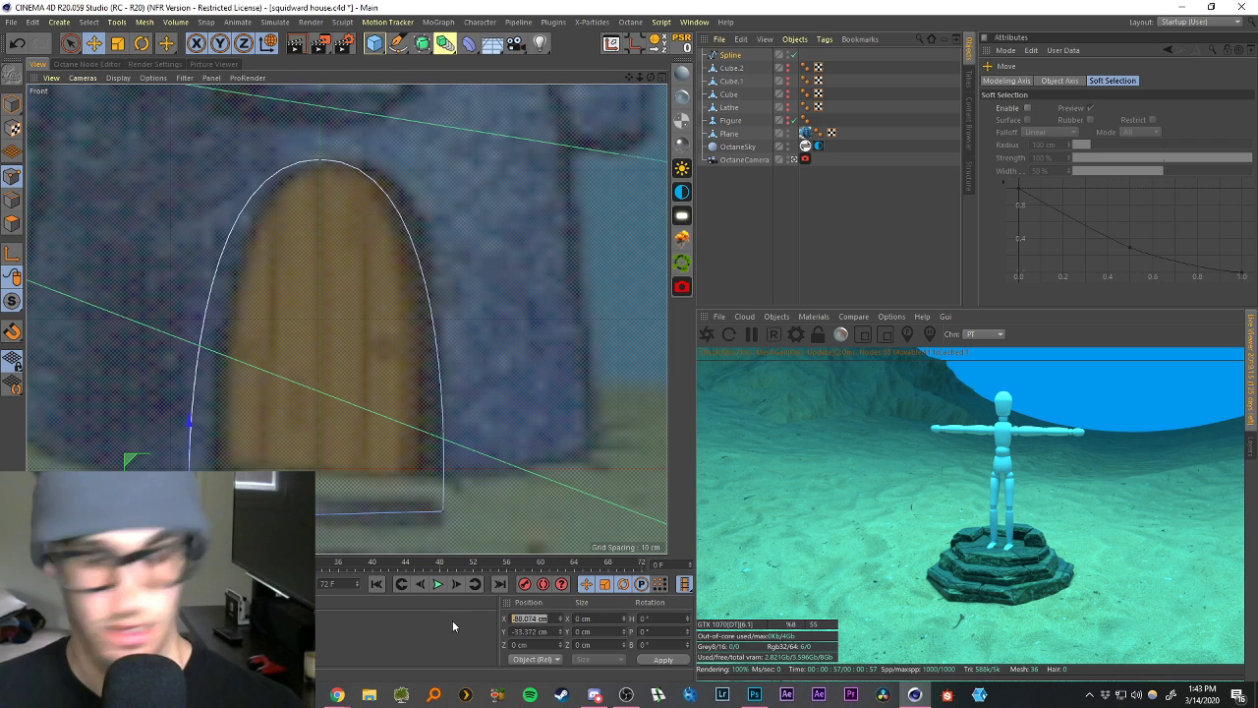
text(-90)
key(Return)
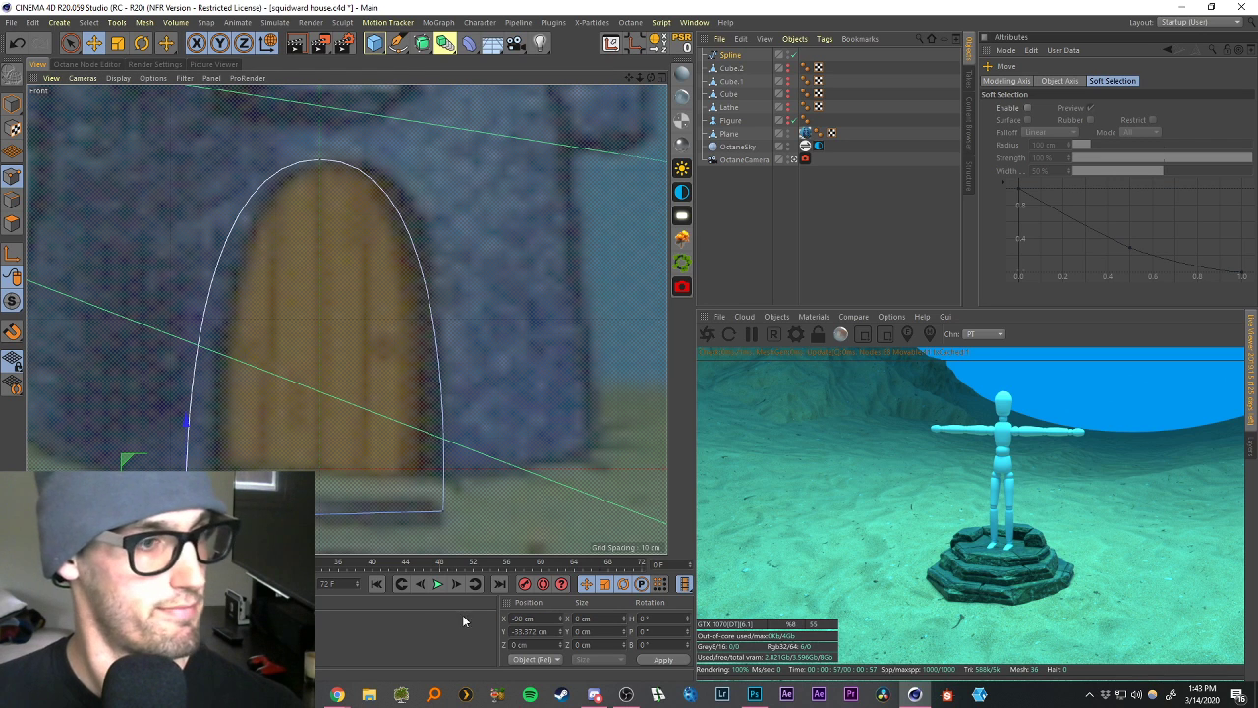
click(443, 510)
text(30)
key(Return)
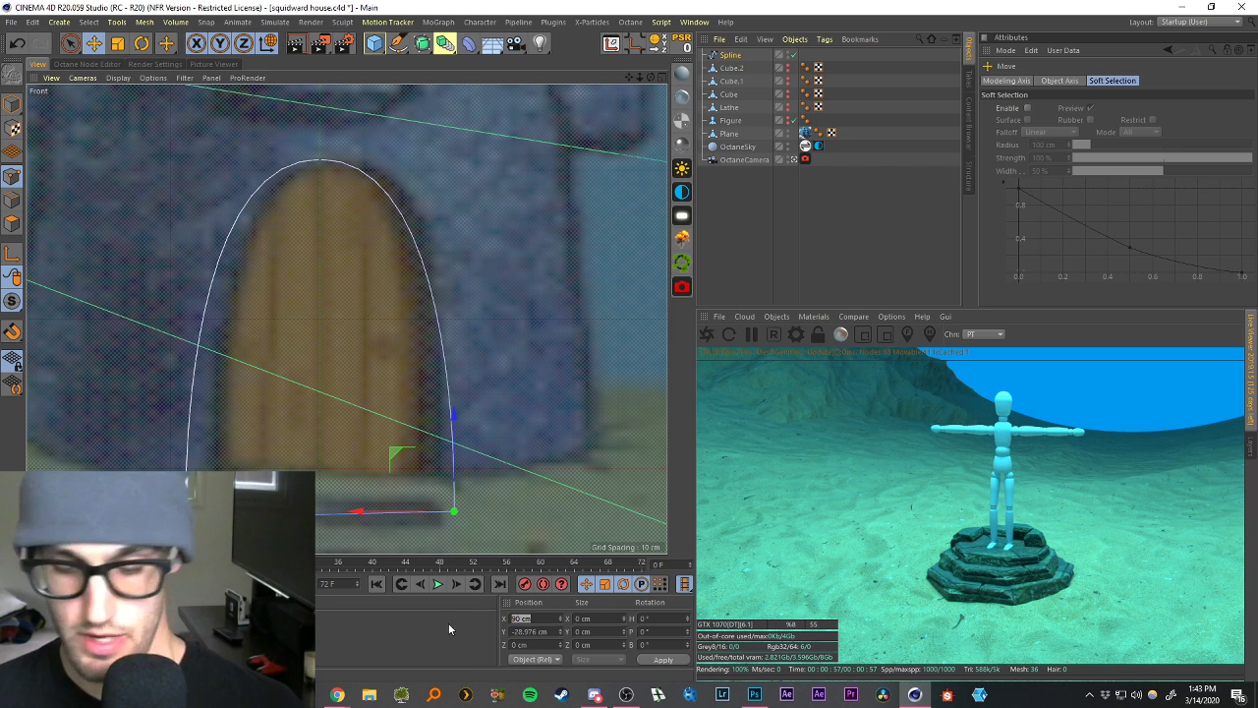
Narrow the door spline by bringing its lower-right corner inward and setting its lower-left corner's X position to -80 cm.
key(ctrl+z)
key(ctrl+z)
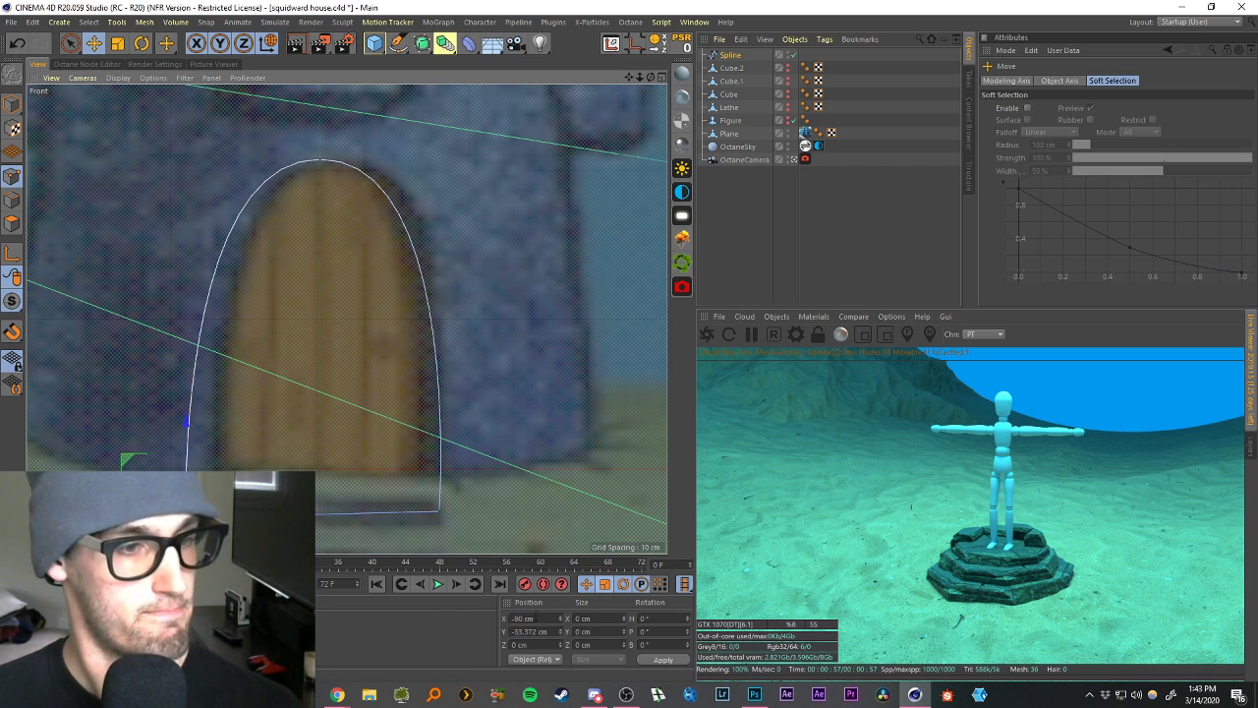
drag(538, 618, 402, 613)
text(-80)
key(Return)
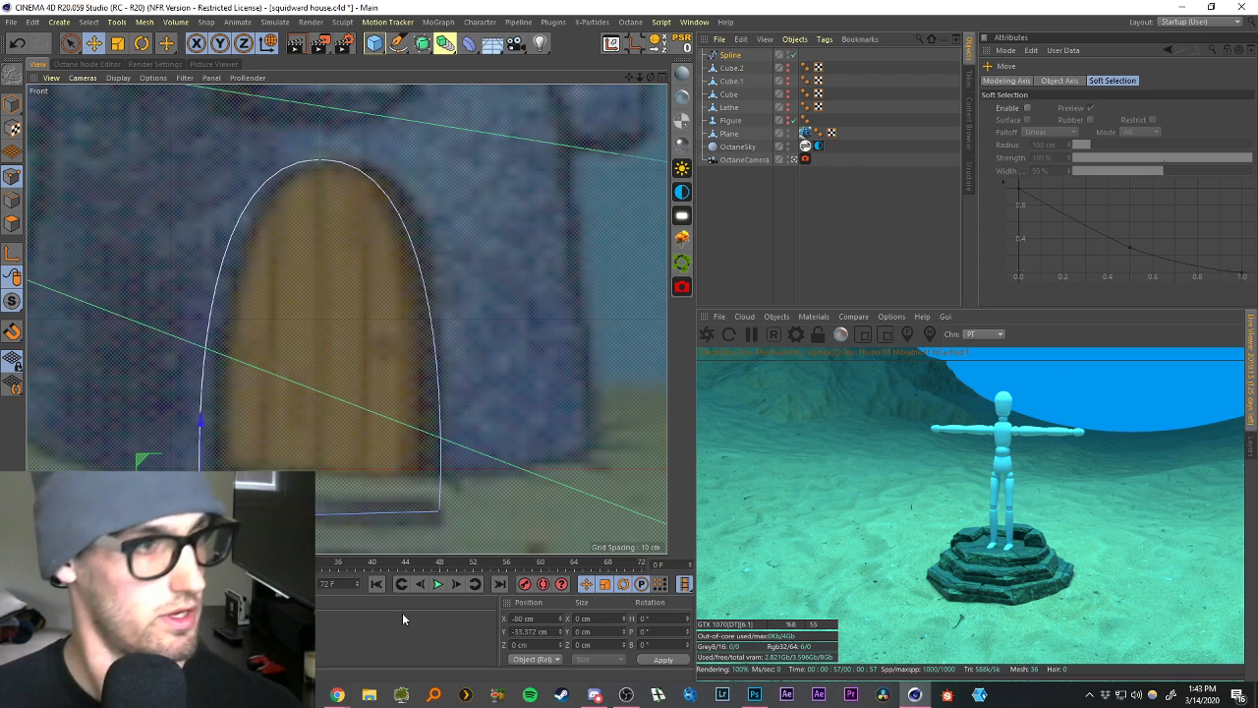
Show the perspective view and place the door spline inside an Extrude generator.
click(661, 78)
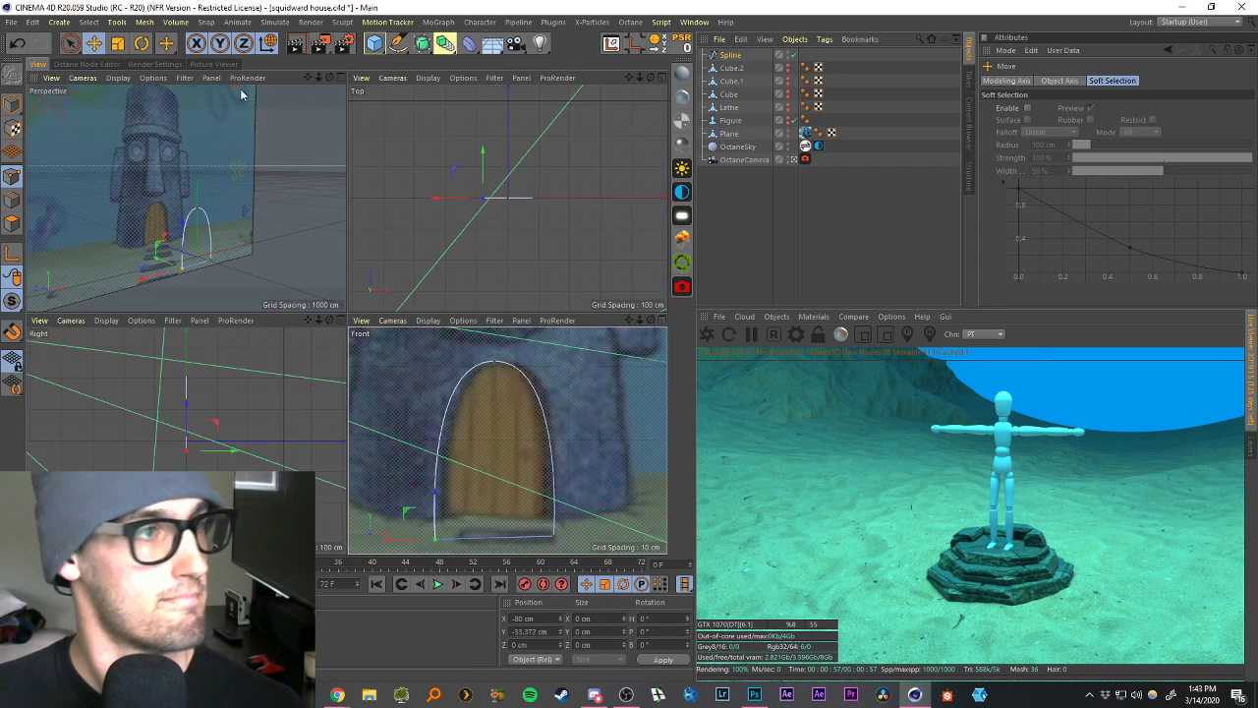
click(341, 77)
alt+right_drag(312, 356, 387, 404)
alt+drag(375, 377, 381, 384)
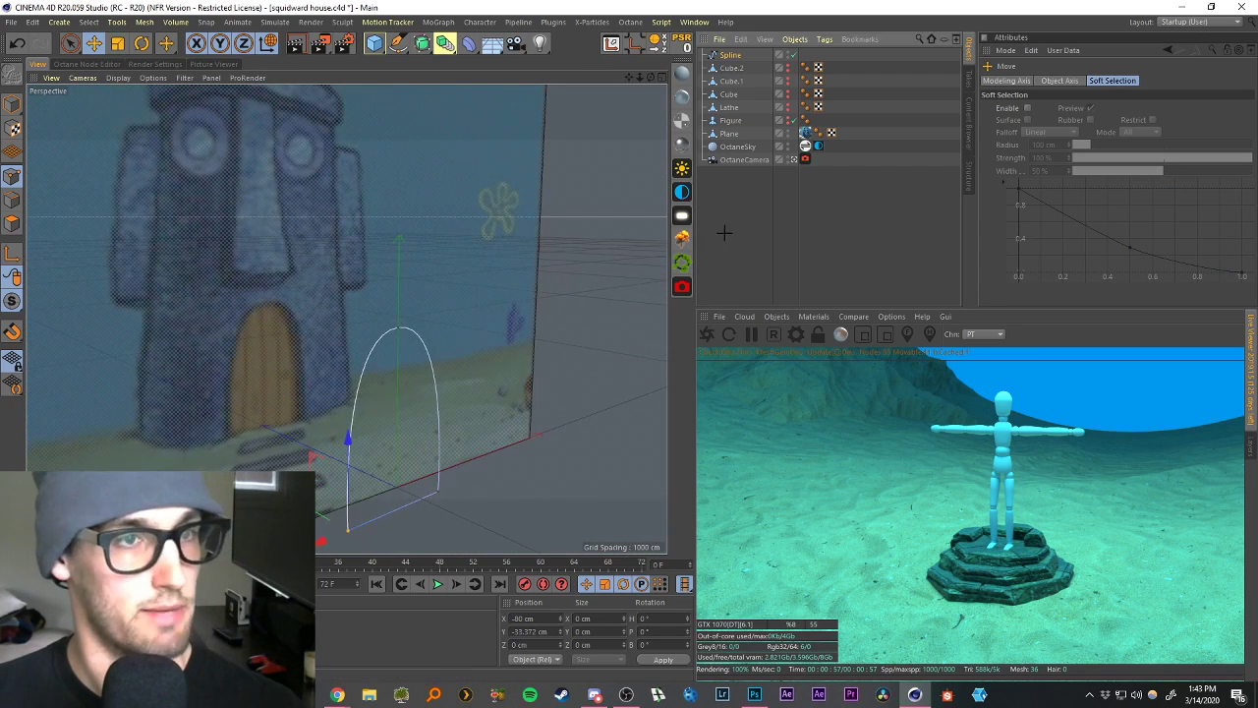
click(724, 232)
drag(629, 77, 615, 24)
alt+drag(427, 283, 409, 285)
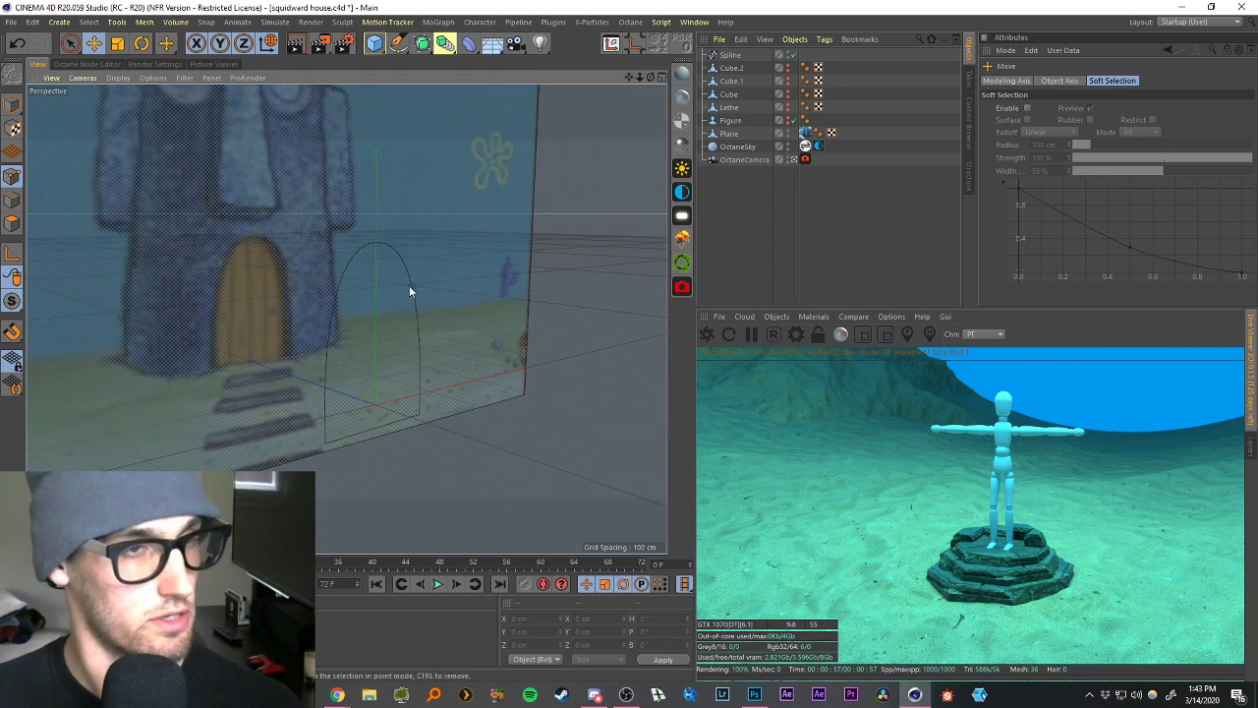
click(412, 286)
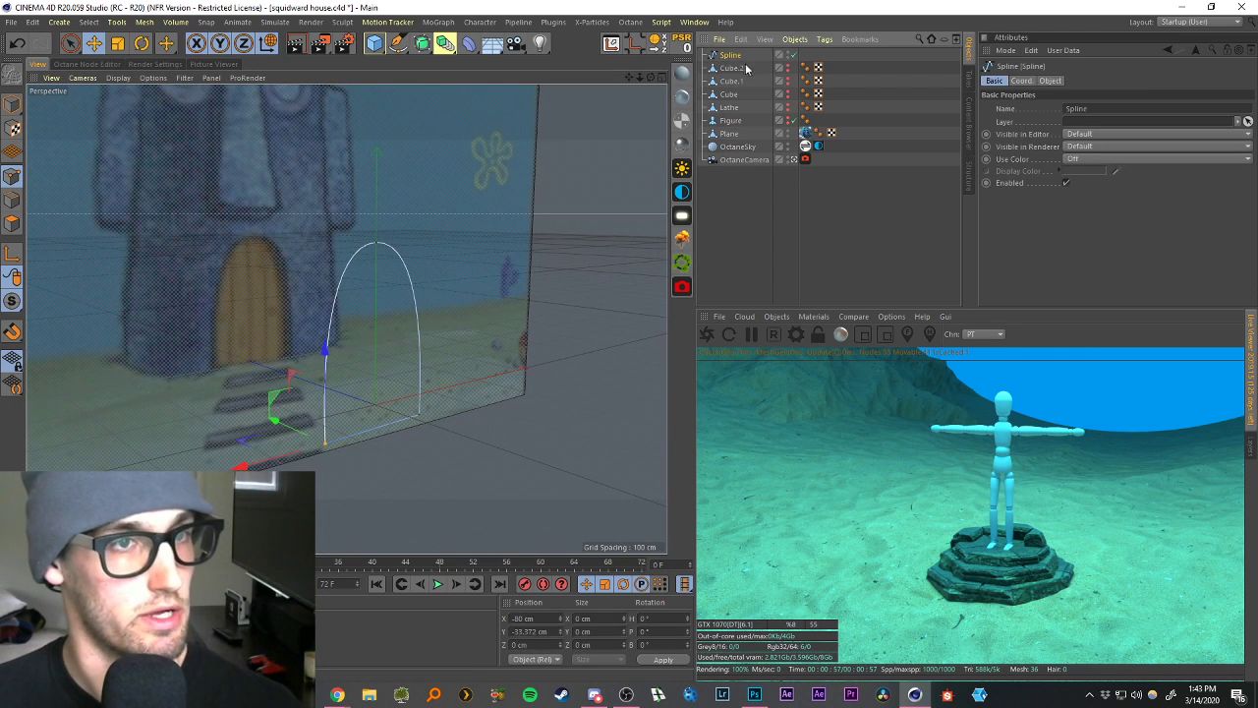
click(420, 43)
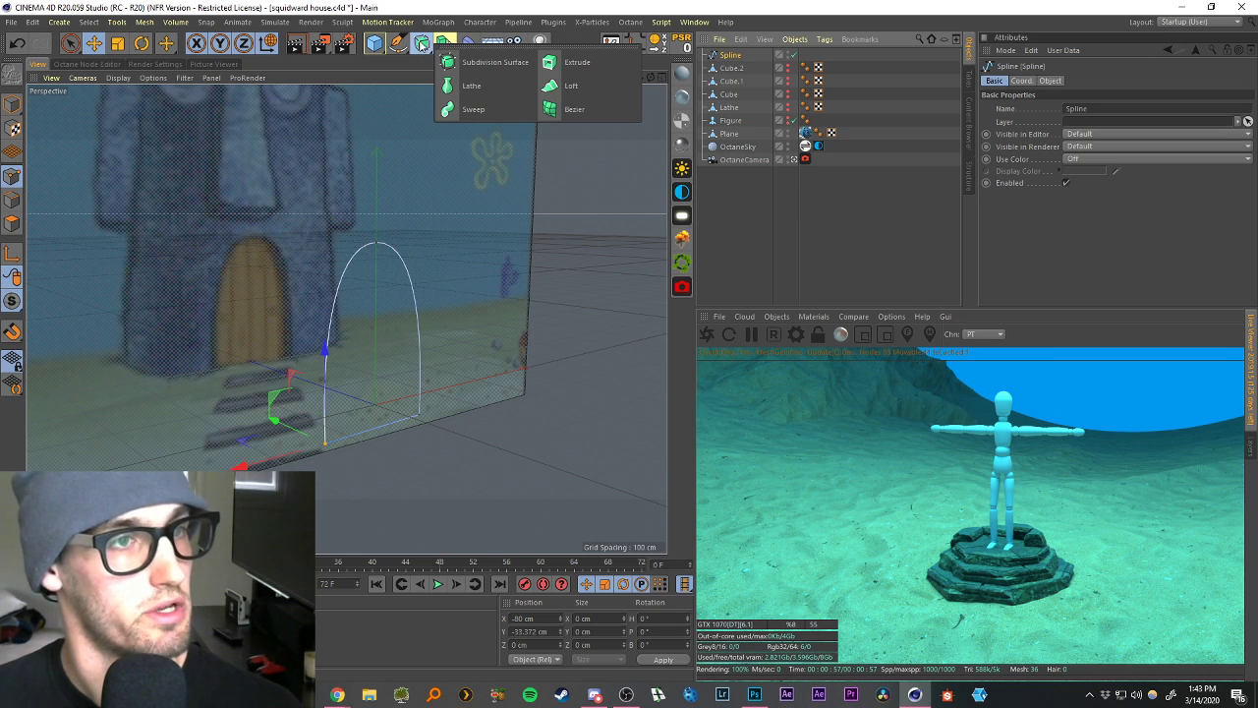
alt+click(576, 63)
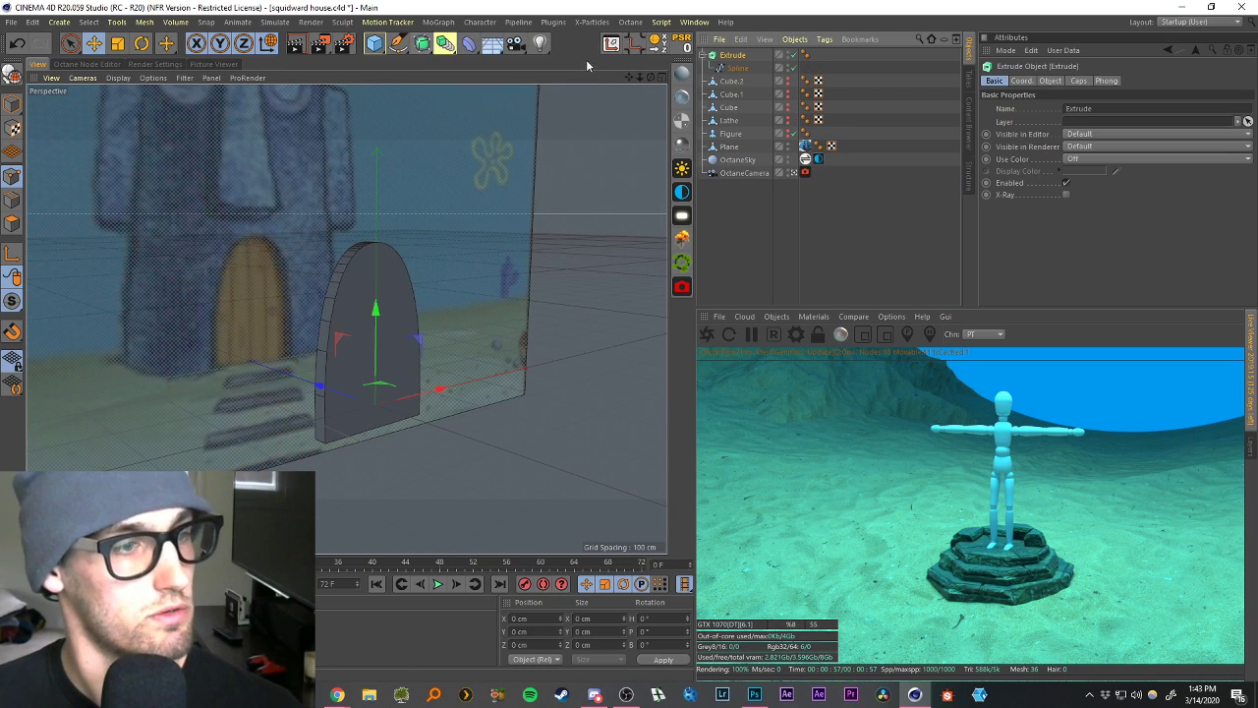
Set the door extrusion's Z movement to 60 cm.
scroll(395, 337, up, 3)
alt+drag(354, 319, 412, 324)
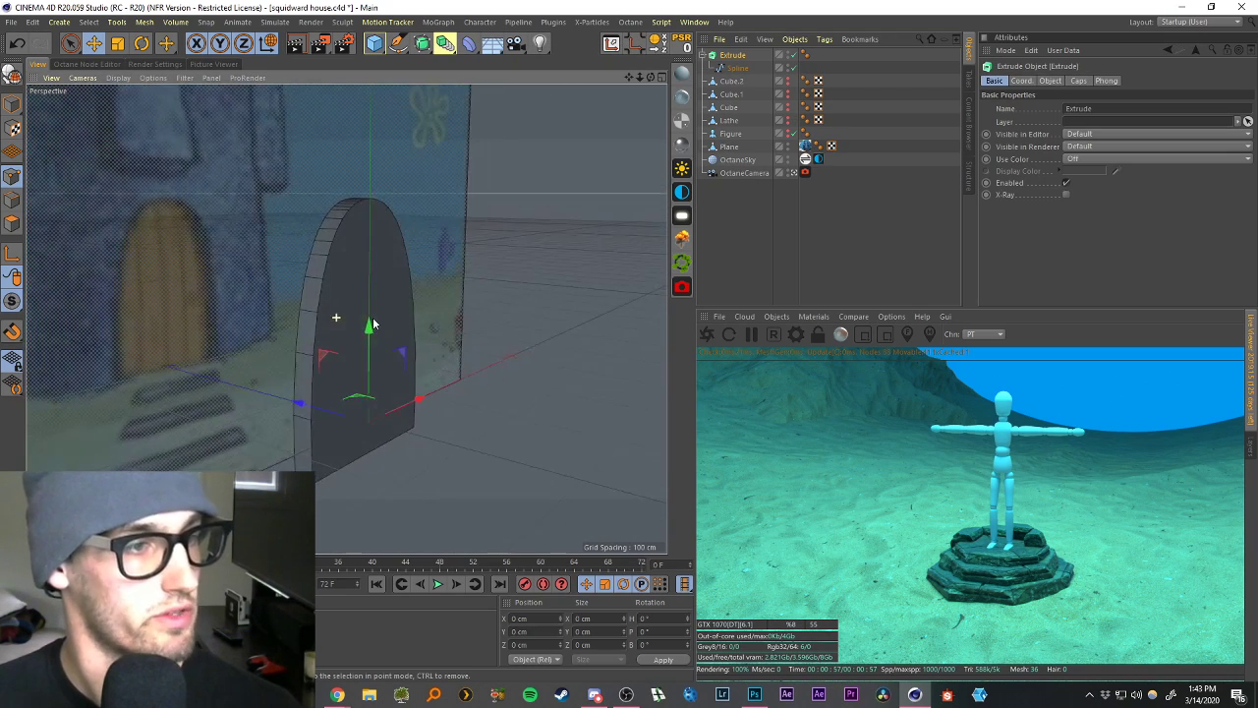
click(1049, 80)
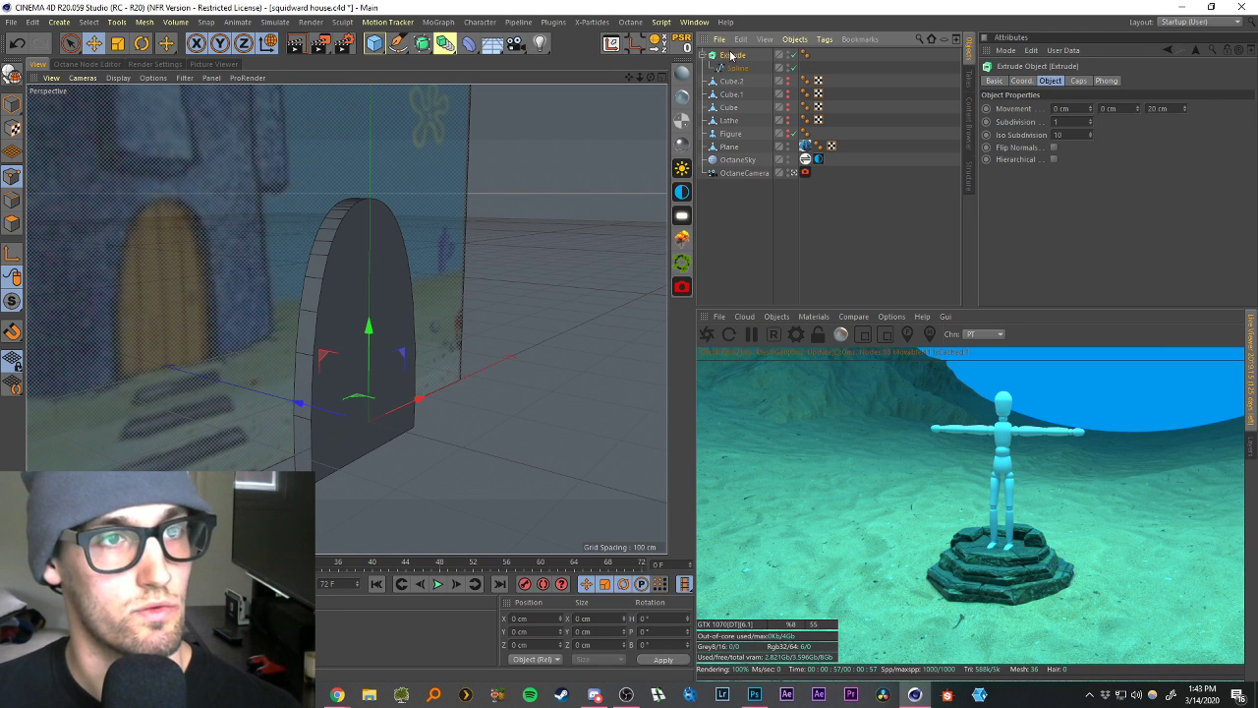
click(1054, 85)
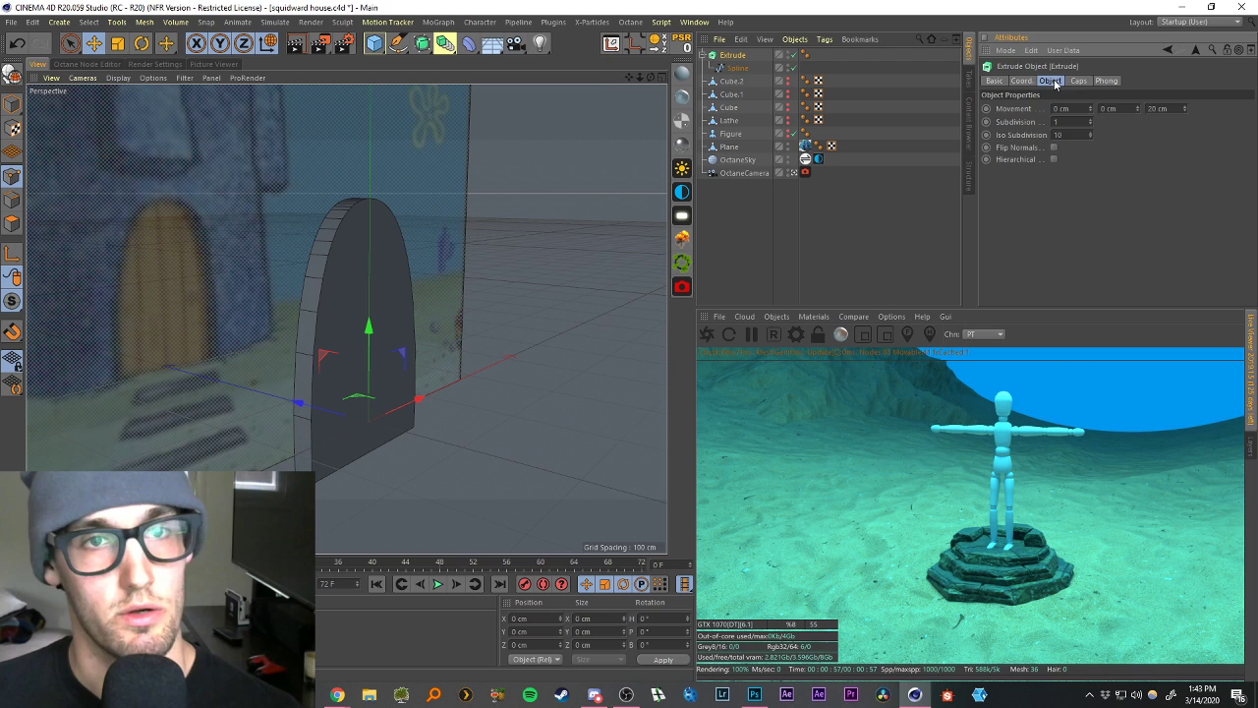
double_click(1160, 108)
text(50)
key(Return)
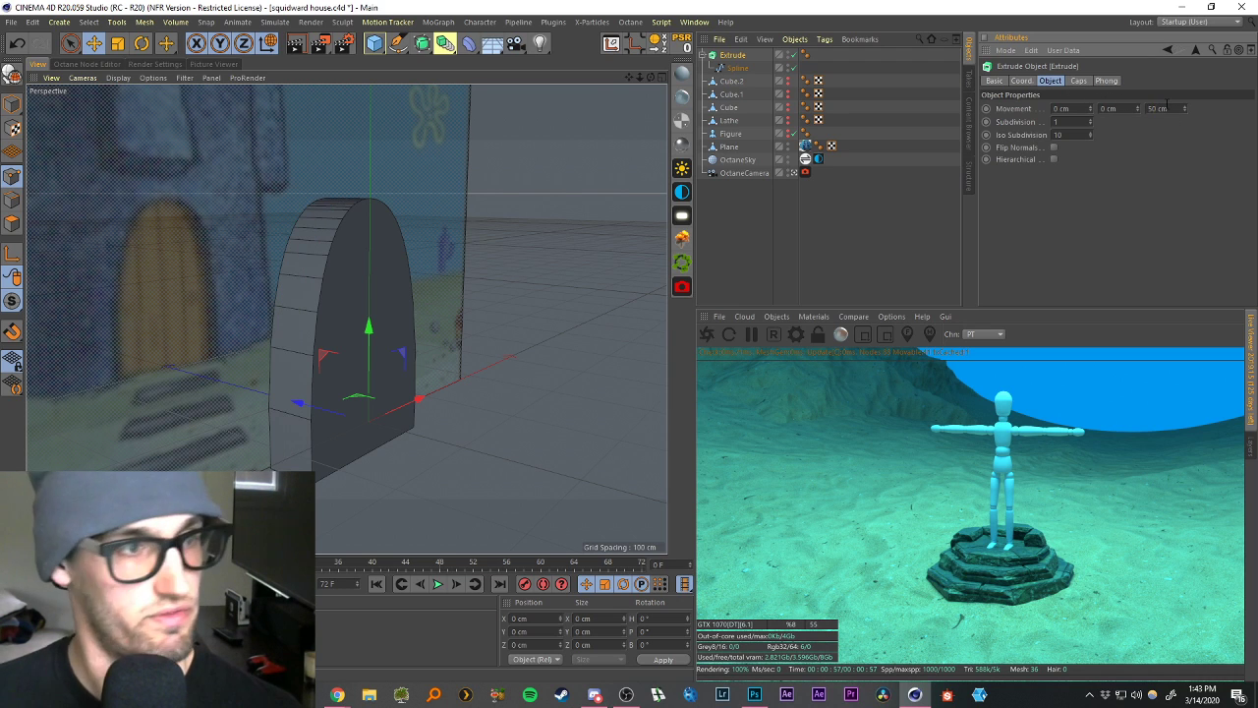
drag(1176, 107, 1102, 105)
text(60)
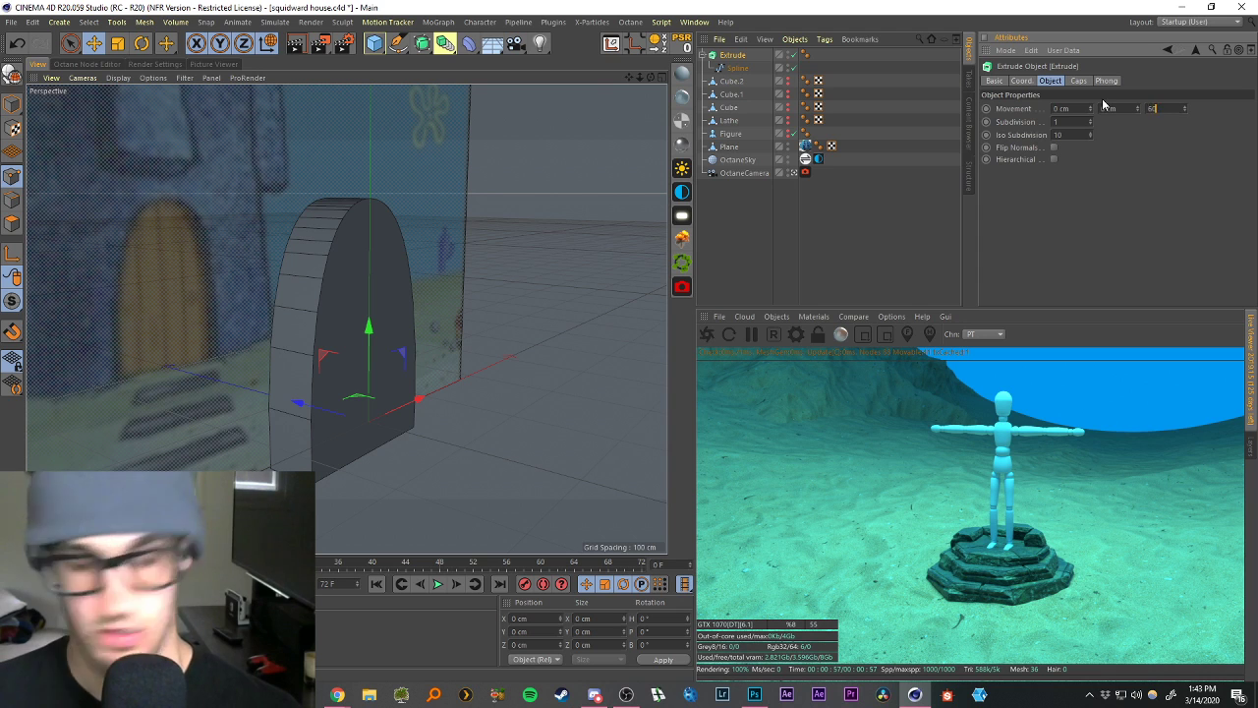
key(Return)
click(715, 228)
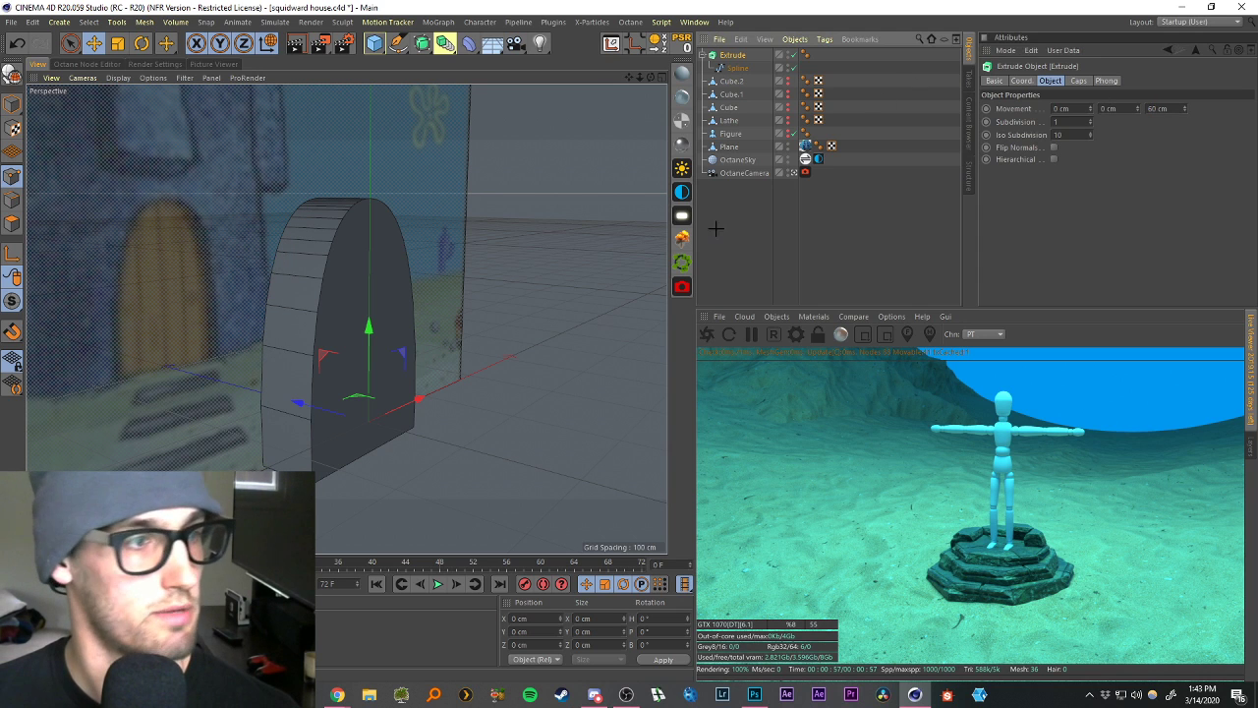
click(734, 56)
click(402, 317)
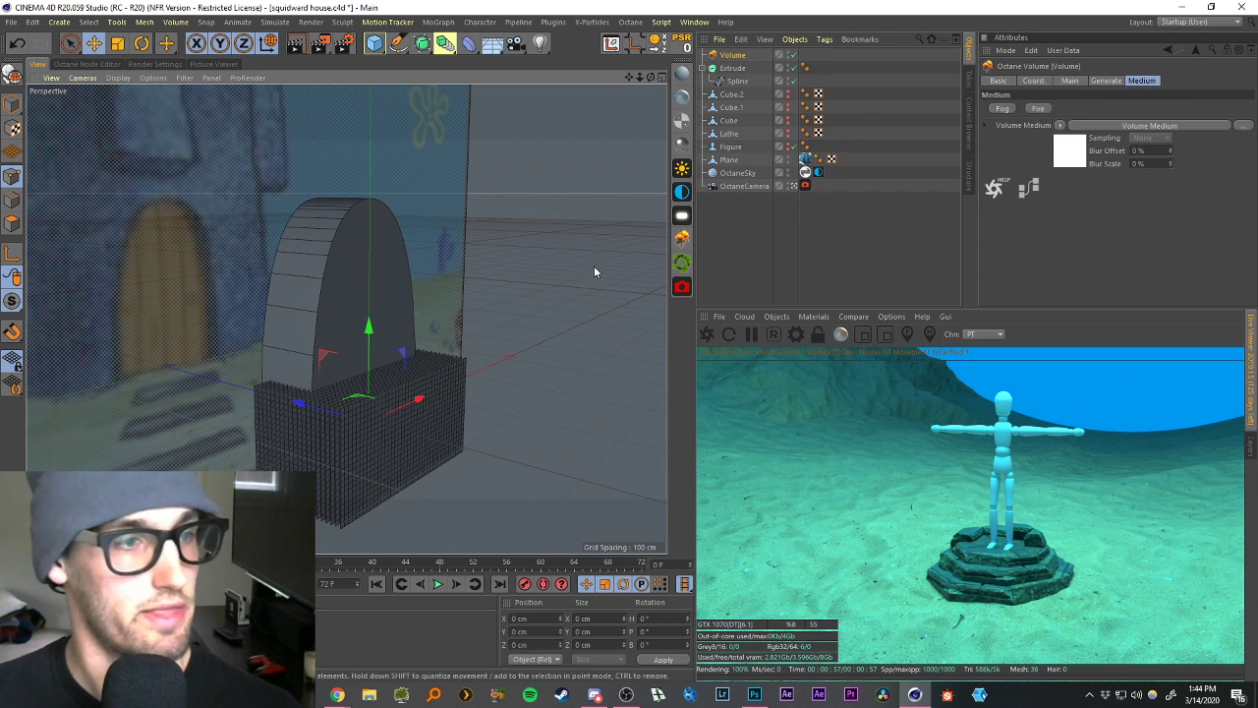
key(ctrl+z)
click(730, 232)
click(731, 56)
click(727, 213)
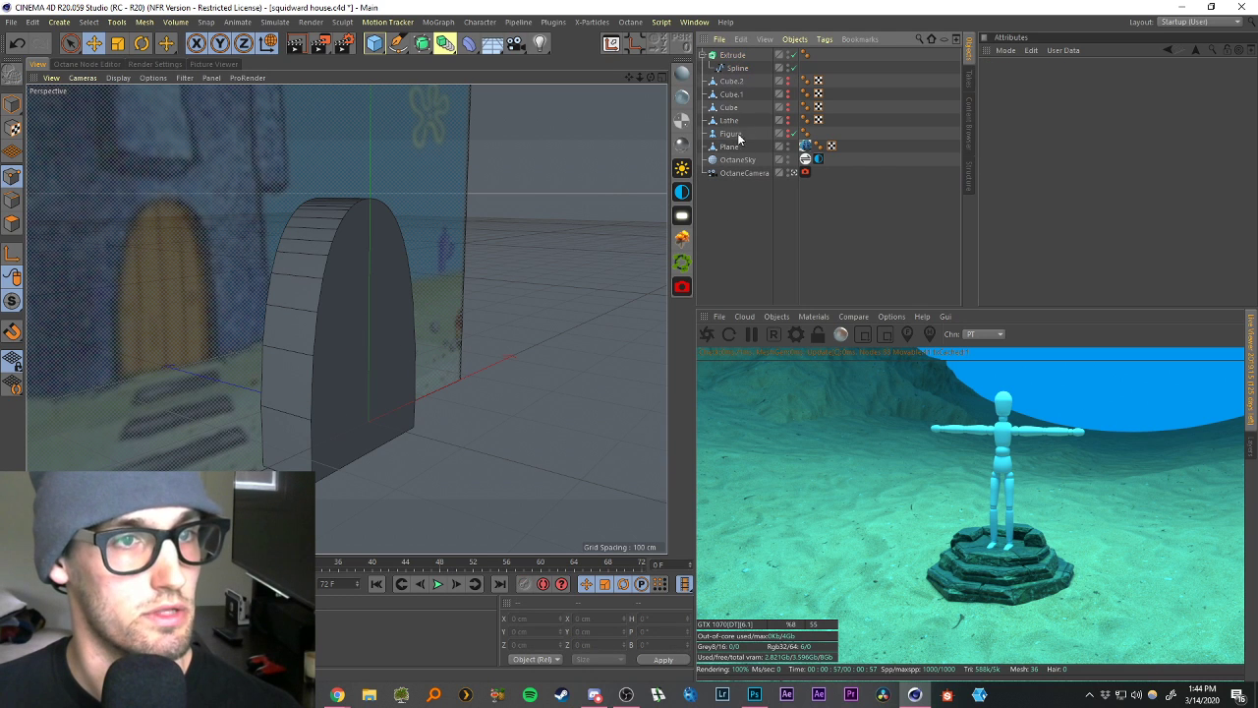
Show the house body again and move the extruded door along its depth axis to stick out of the body's front.
click(787, 122)
click(734, 56)
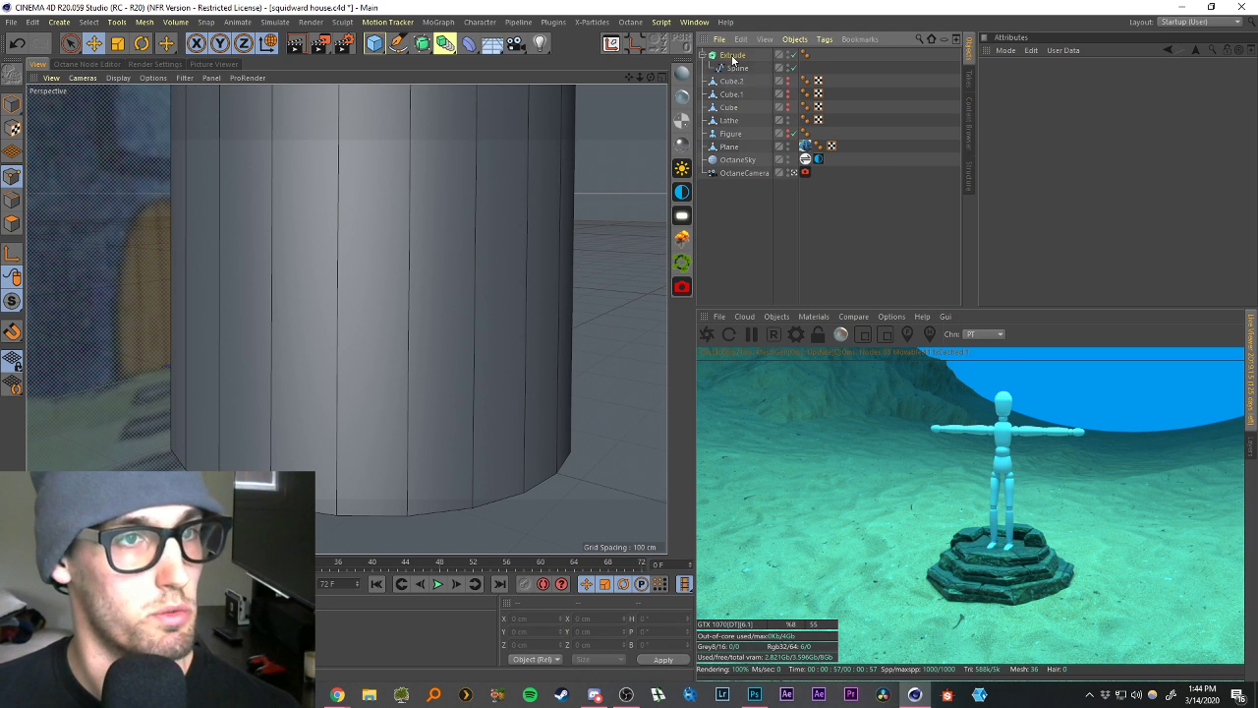
drag(340, 405, 521, 435)
Examine from several angles how the extruded door meets the front of the house body.
scroll(564, 299, down, 4)
alt+drag(570, 306, 448, 319)
drag(630, 77, 464, 74)
alt+drag(327, 278, 207, 269)
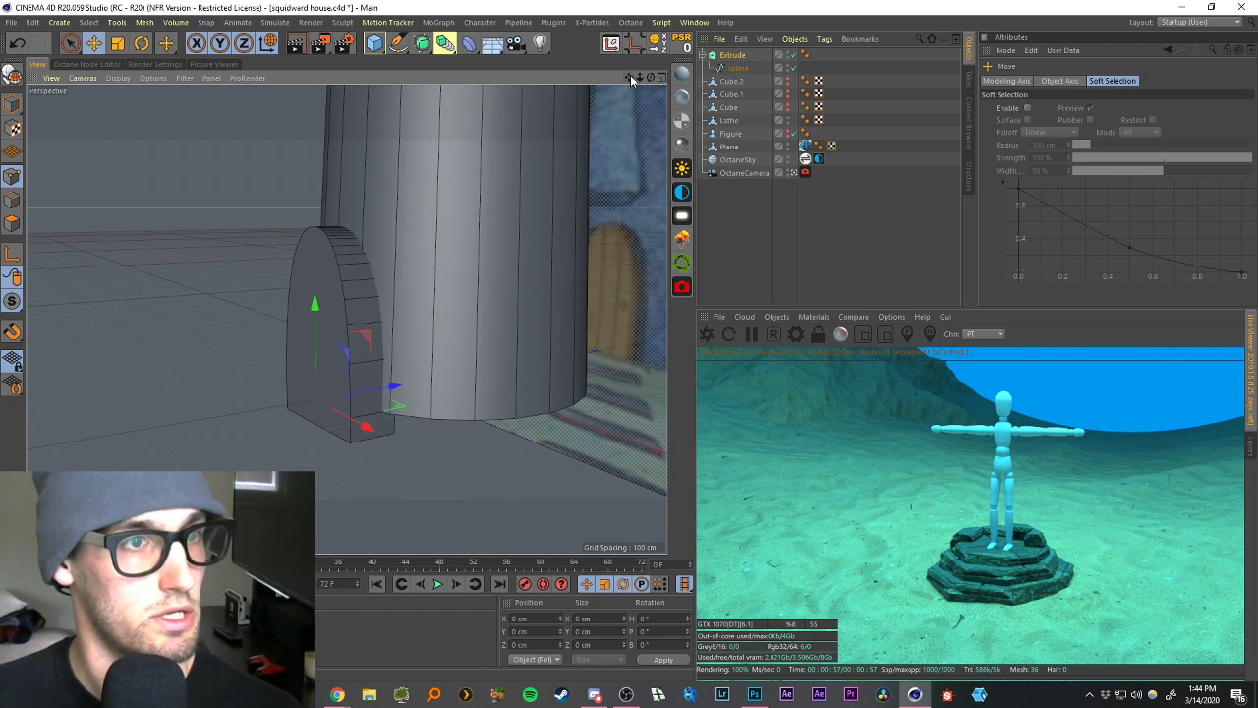
drag(630, 78, 670, 115)
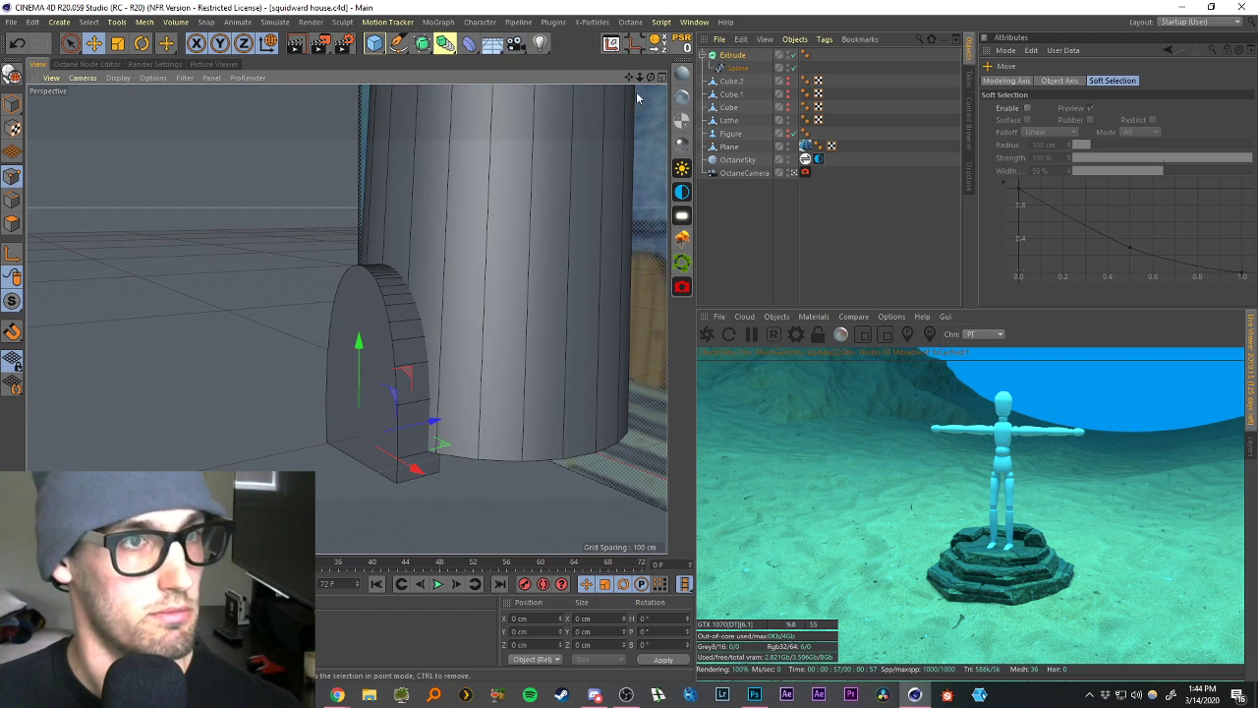
drag(630, 77, 627, 78)
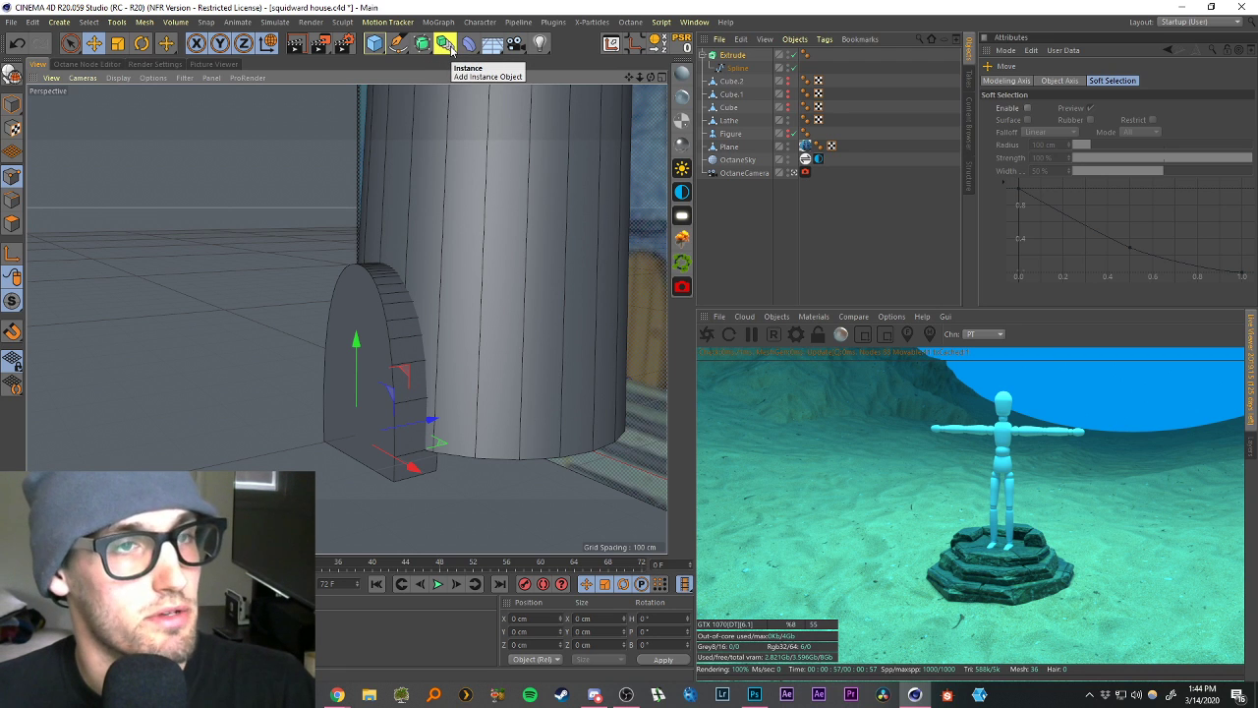
drag(652, 78, 617, 77)
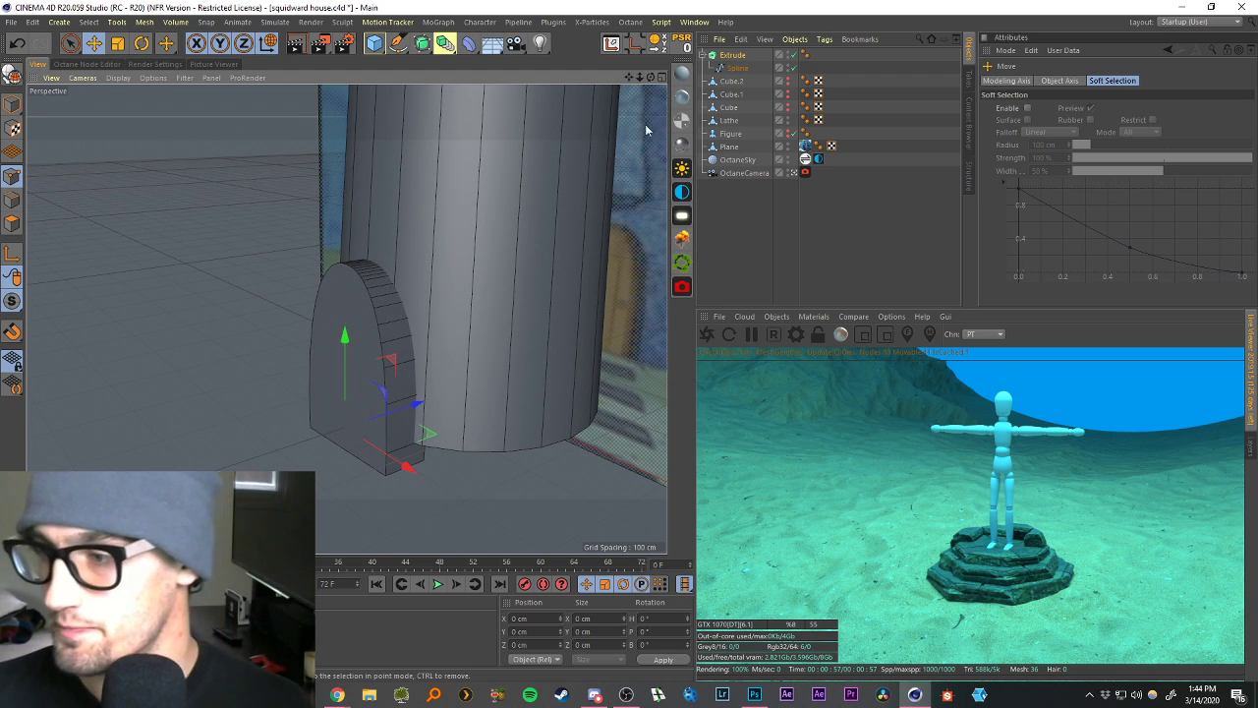
alt+drag(506, 279, 494, 280)
Reorder the object hierarchy so the Lathe house body sits above the Extrude door.
click(751, 202)
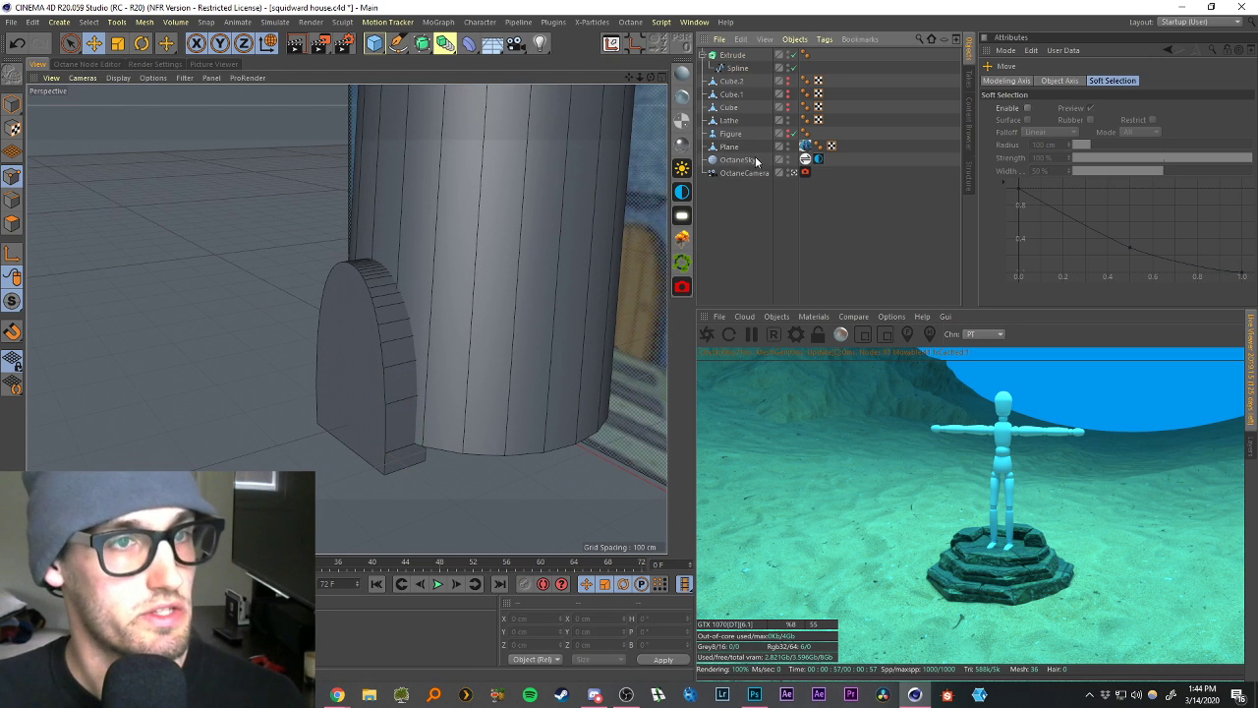
click(728, 119)
drag(730, 121, 732, 57)
Convert the Extrude door into an editable polygon object.
click(734, 70)
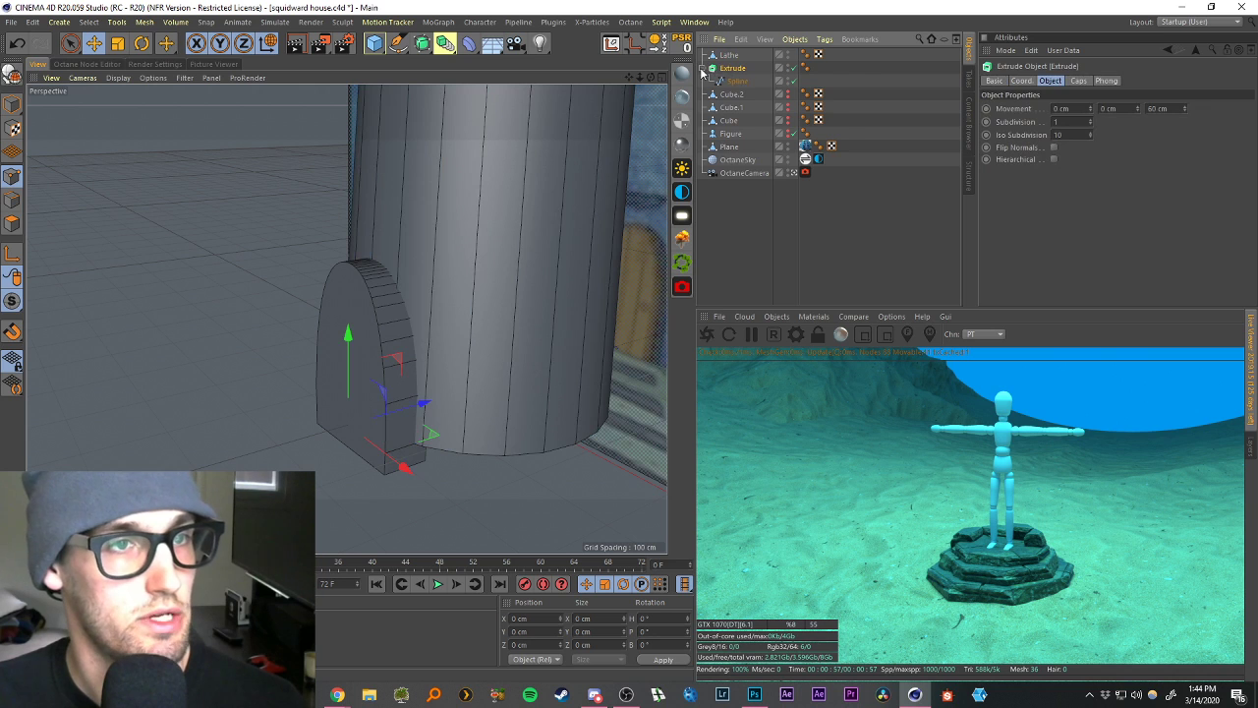
click(704, 70)
click(745, 208)
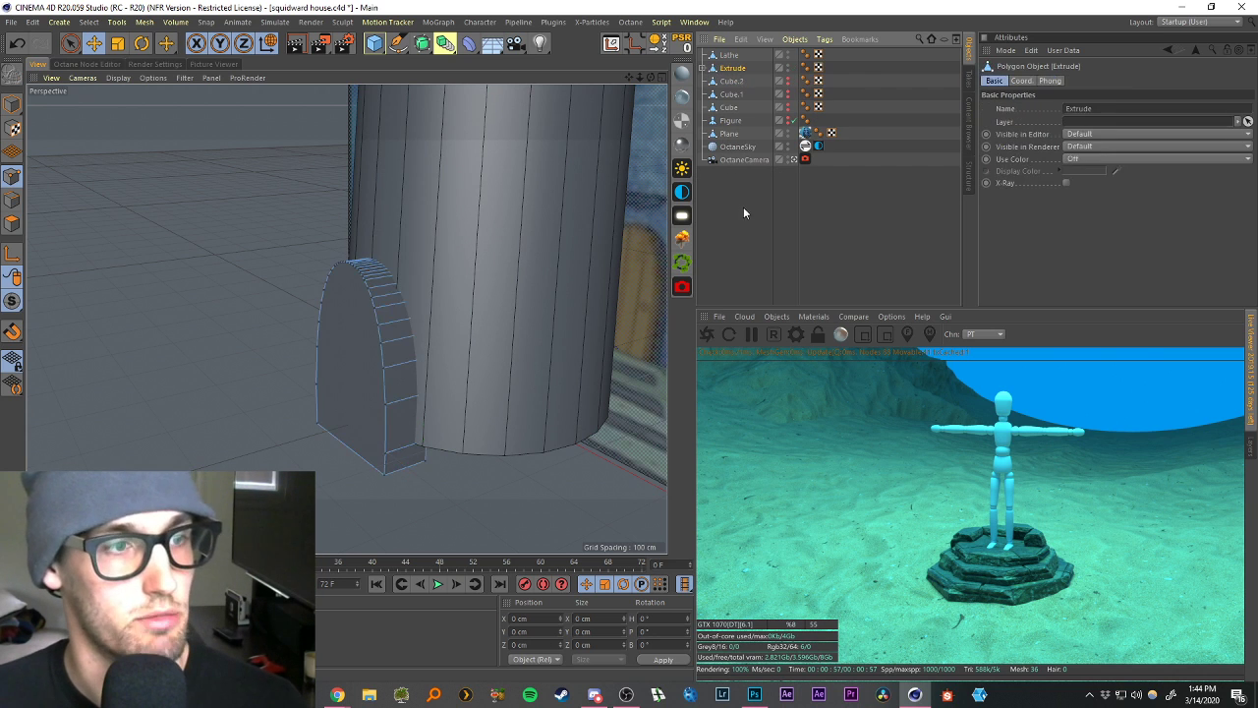
click(728, 57)
click(727, 71)
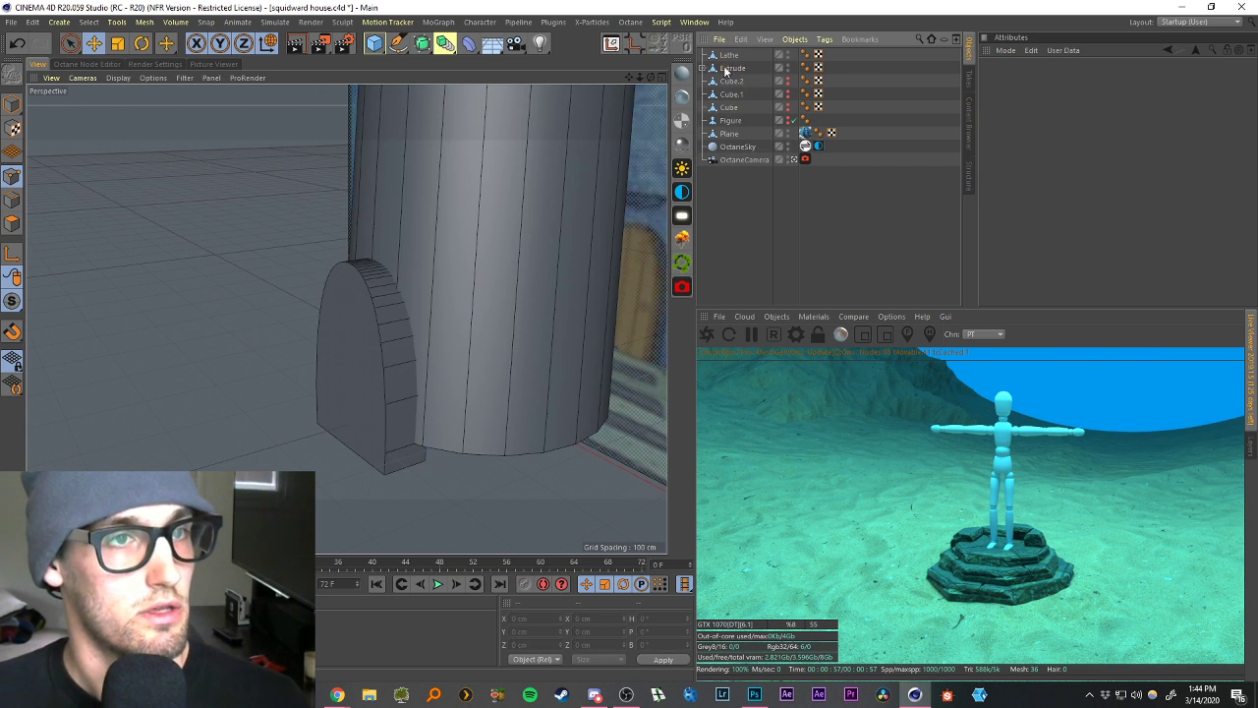
Add a Boole object as the parent of the Lathe house body.
click(728, 56)
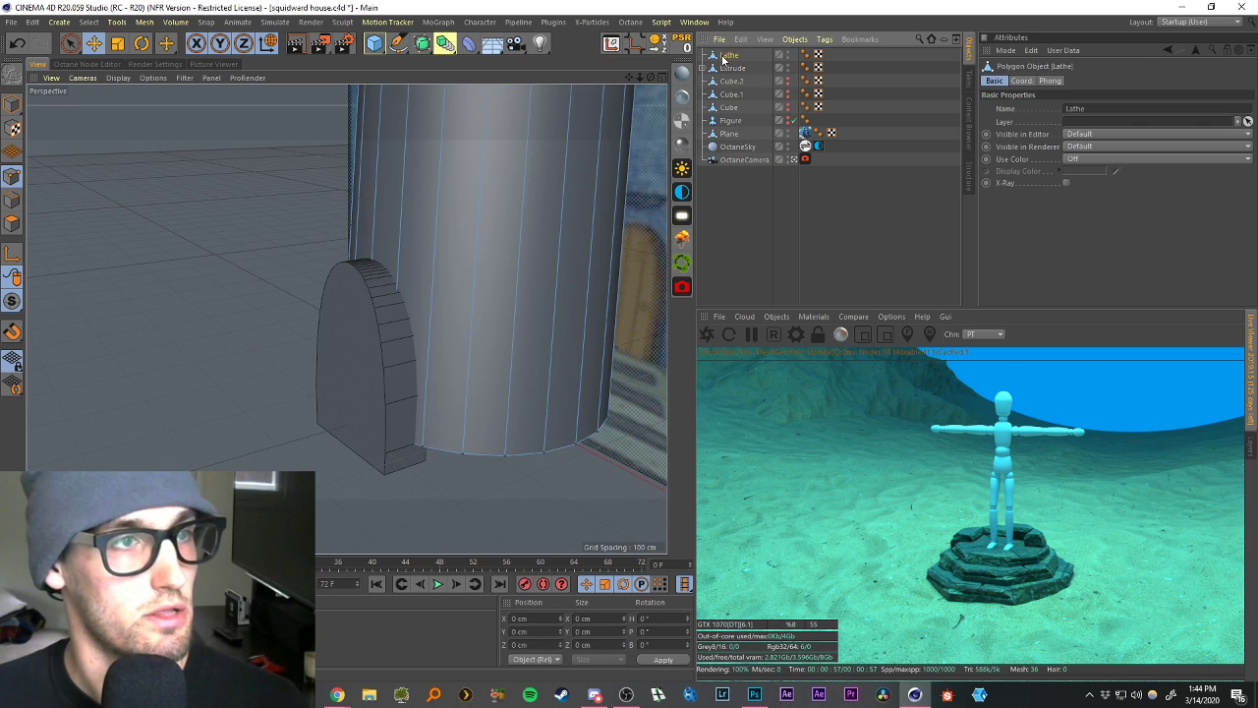
click(423, 44)
click(438, 4)
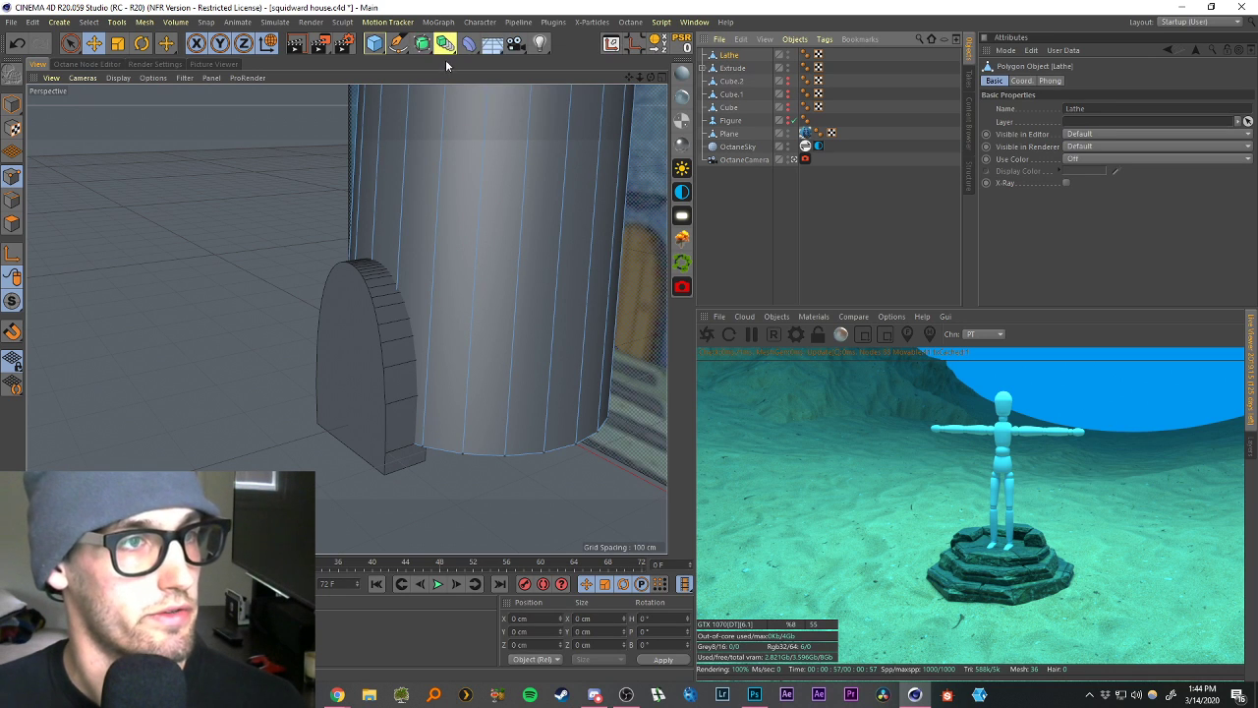
click(445, 46)
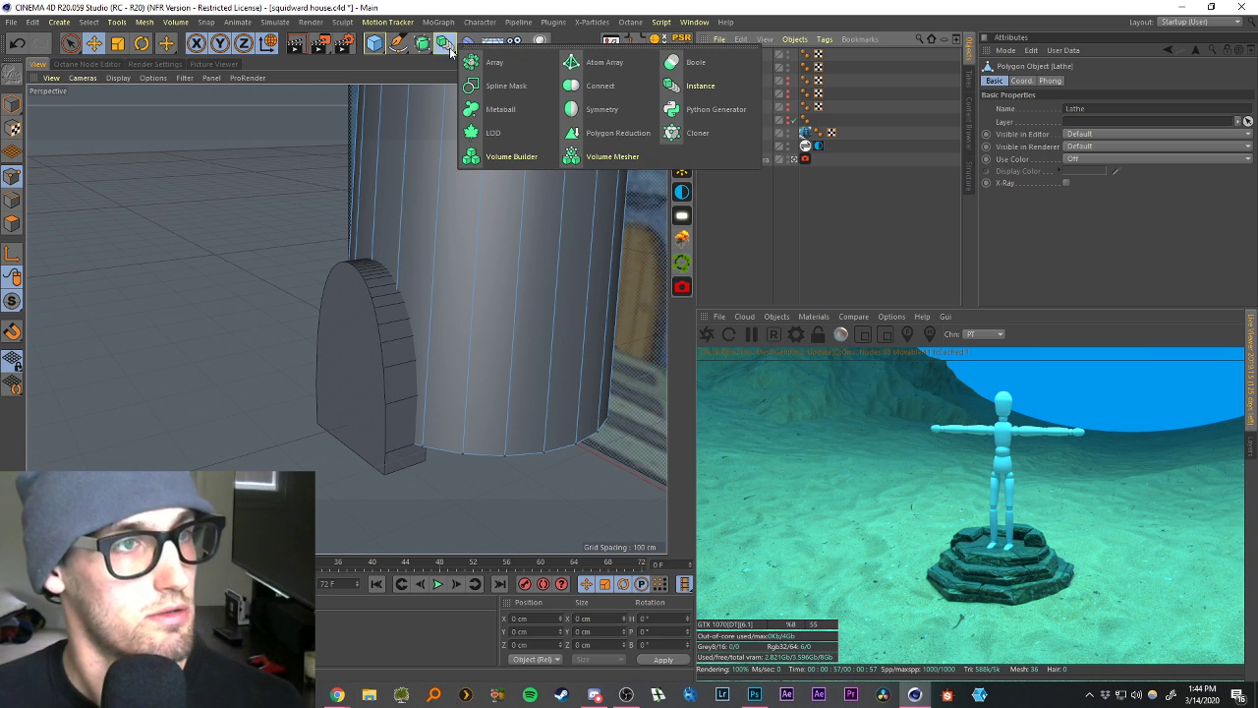
alt+click(696, 62)
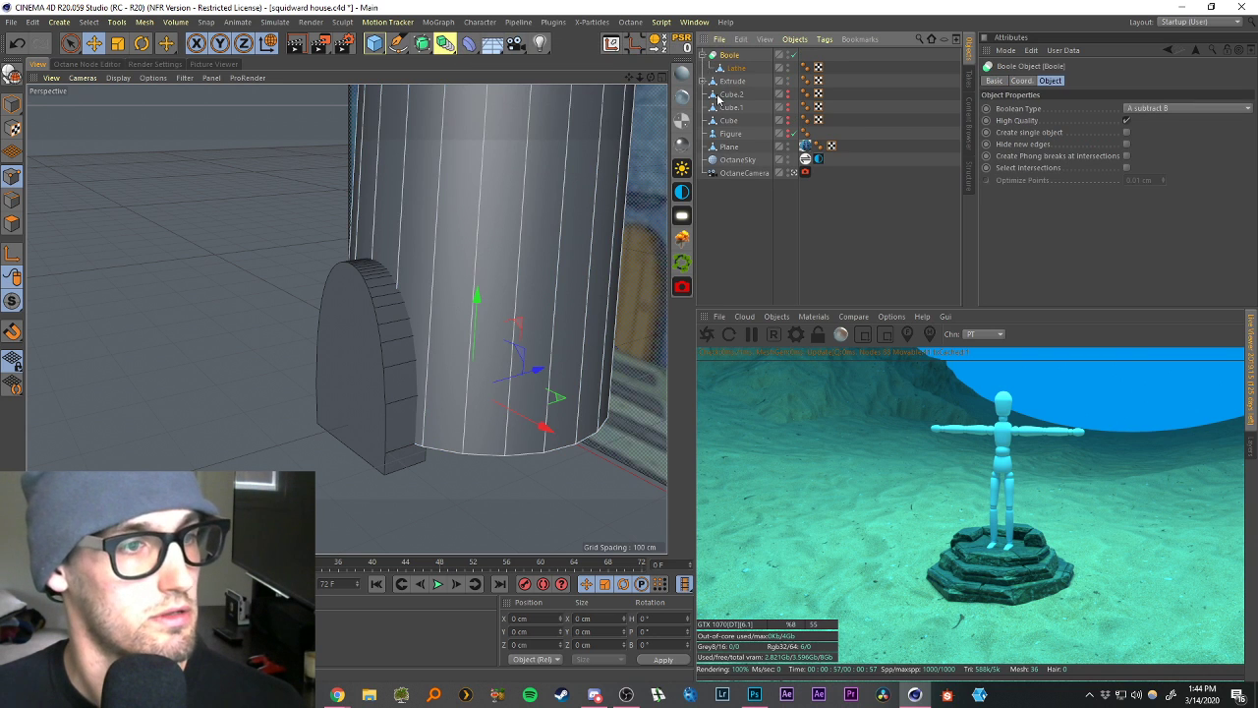
click(746, 227)
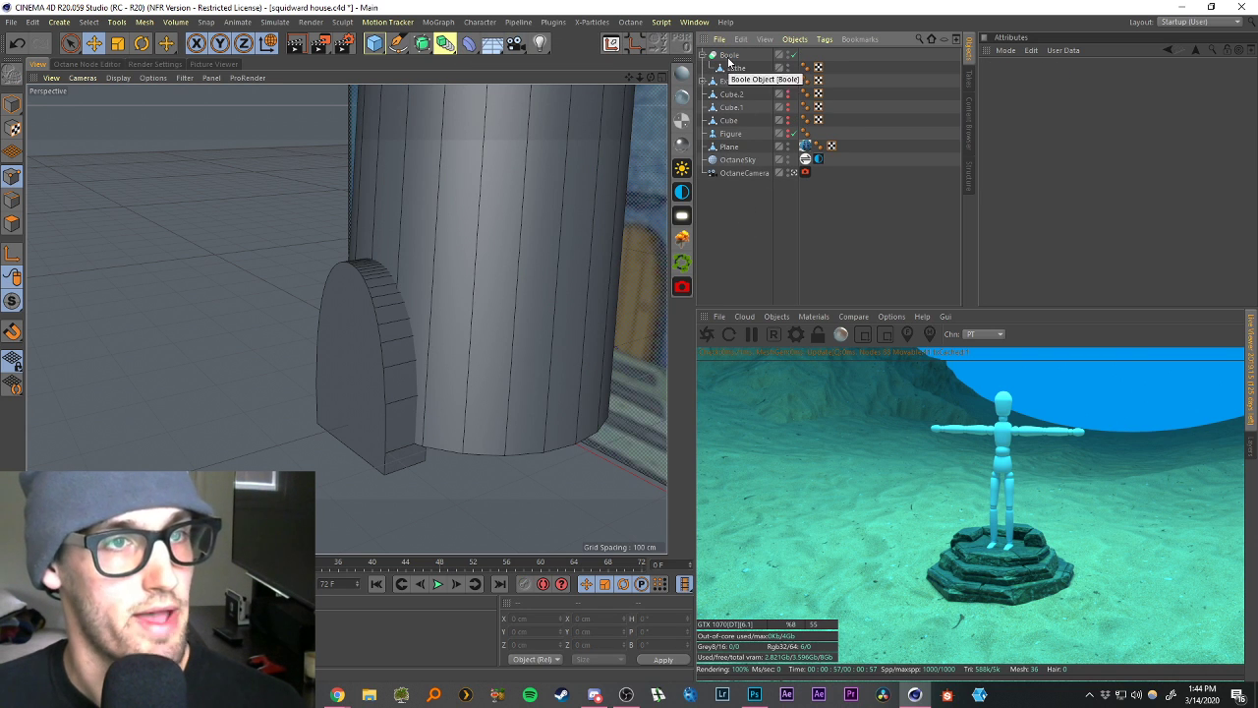
Place the Extrude door inside the Boole below the Lathe to subtract it from the house body.
click(728, 56)
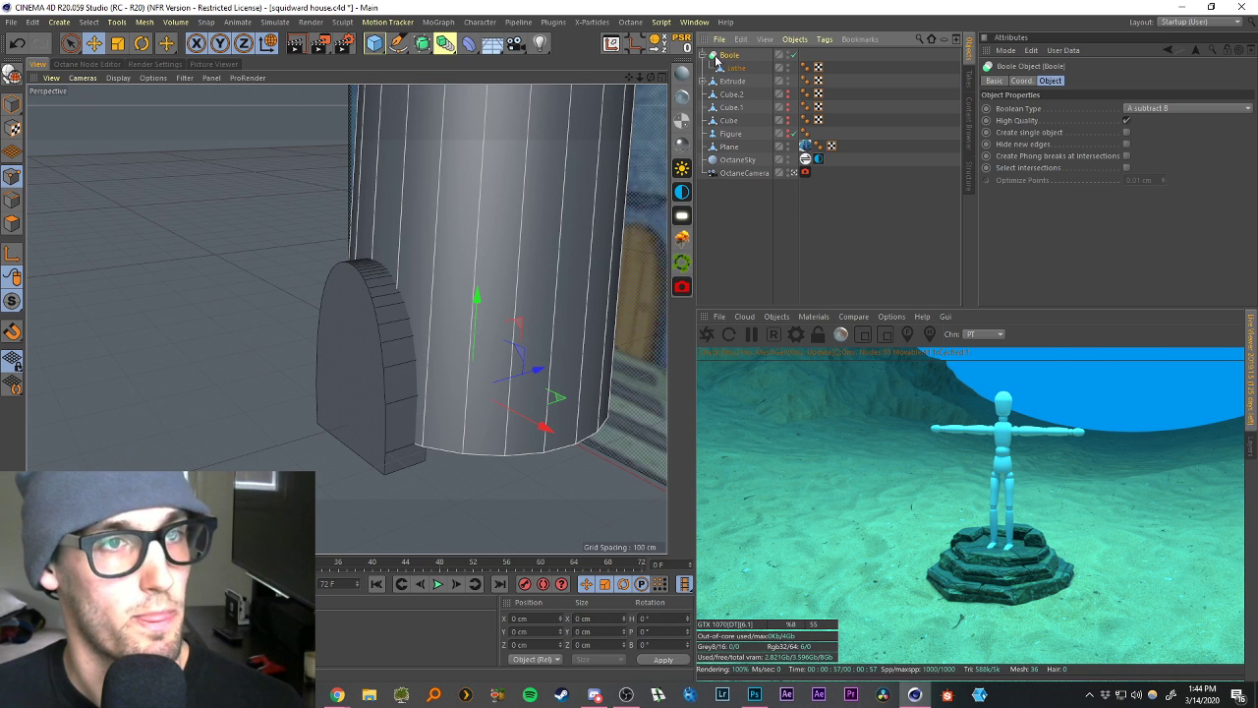
click(732, 69)
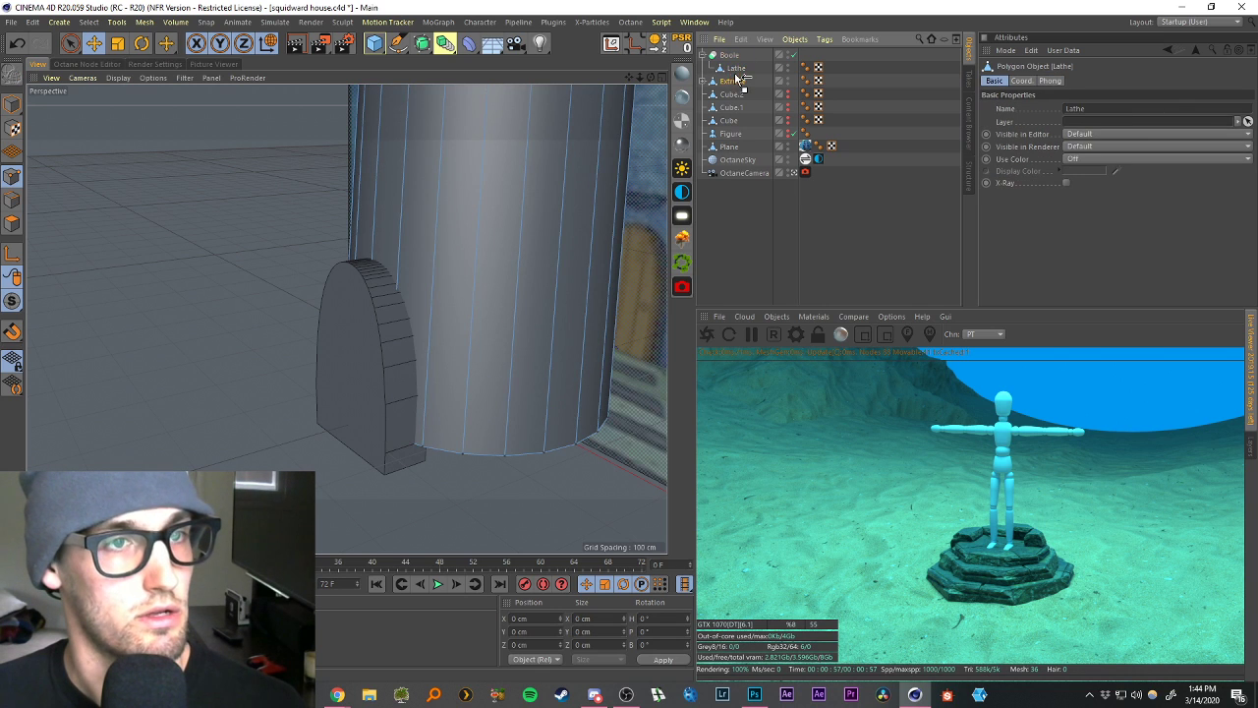
click(736, 81)
alt+drag(369, 239, 601, 175)
Enable Create single object and Hide new edges on the Boole.
click(728, 56)
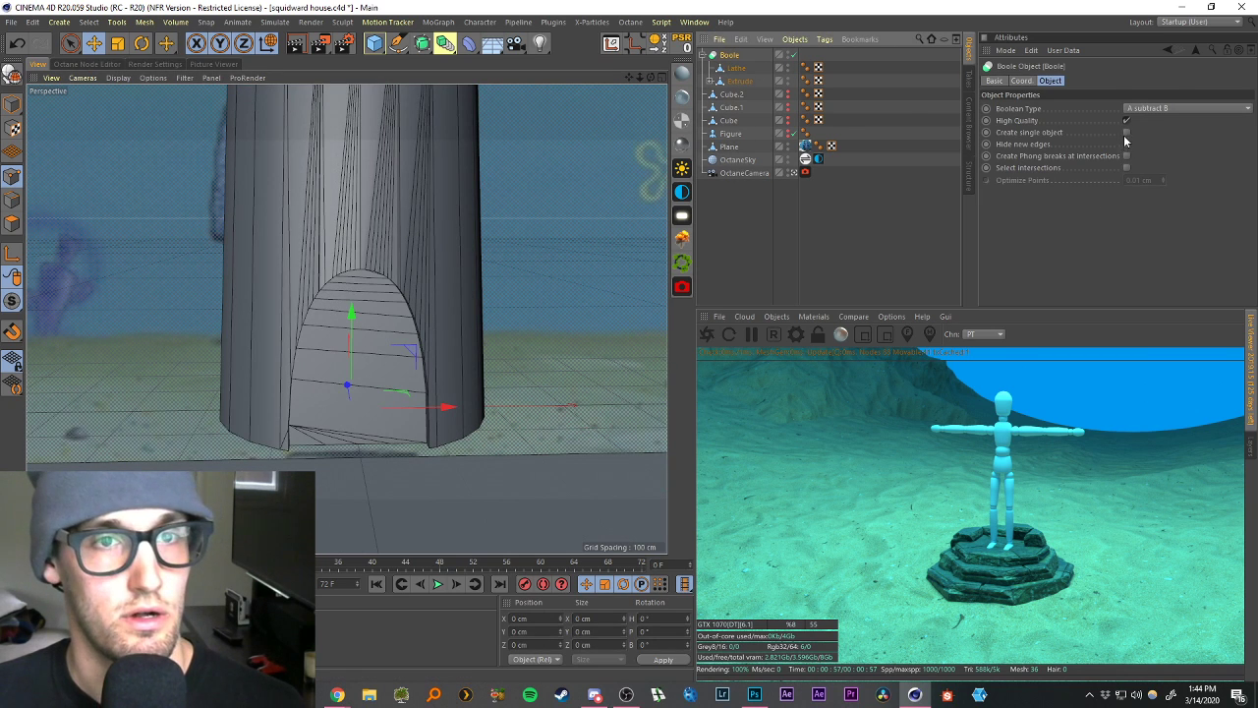
click(1126, 133)
click(1127, 144)
click(834, 238)
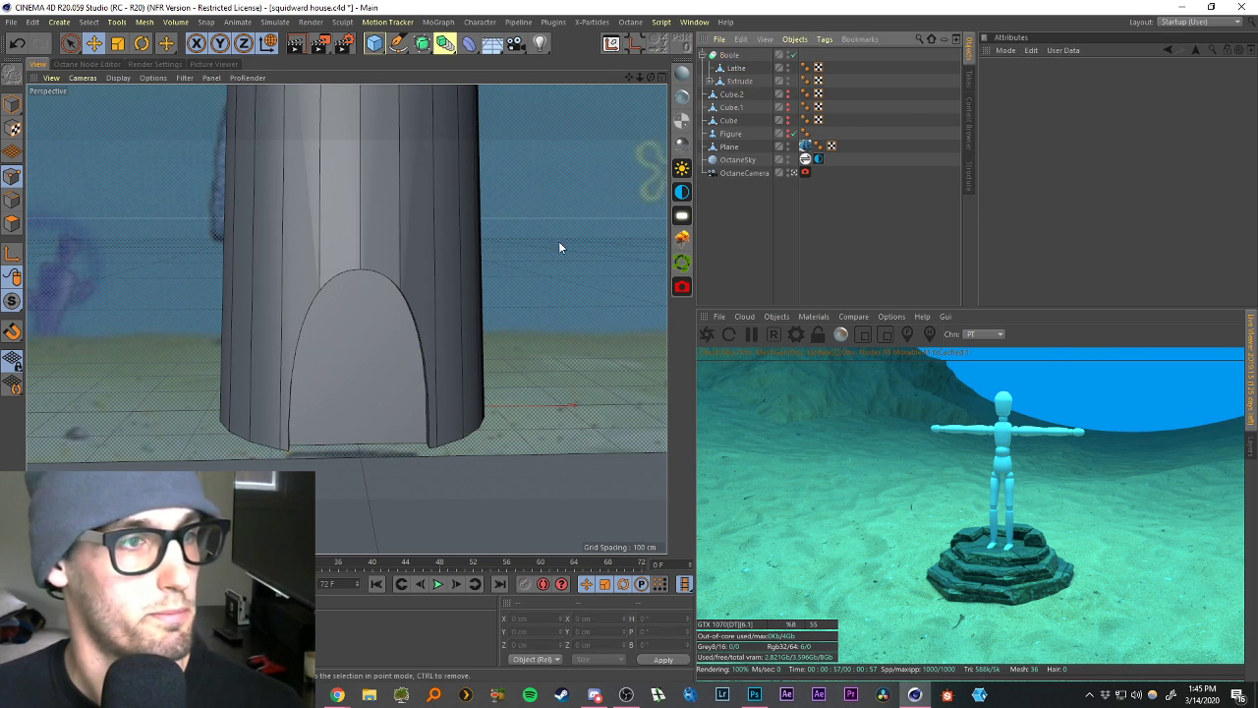
Examine the doorway cut into the house body up close and from several angles.
alt+drag(558, 241, 407, 228)
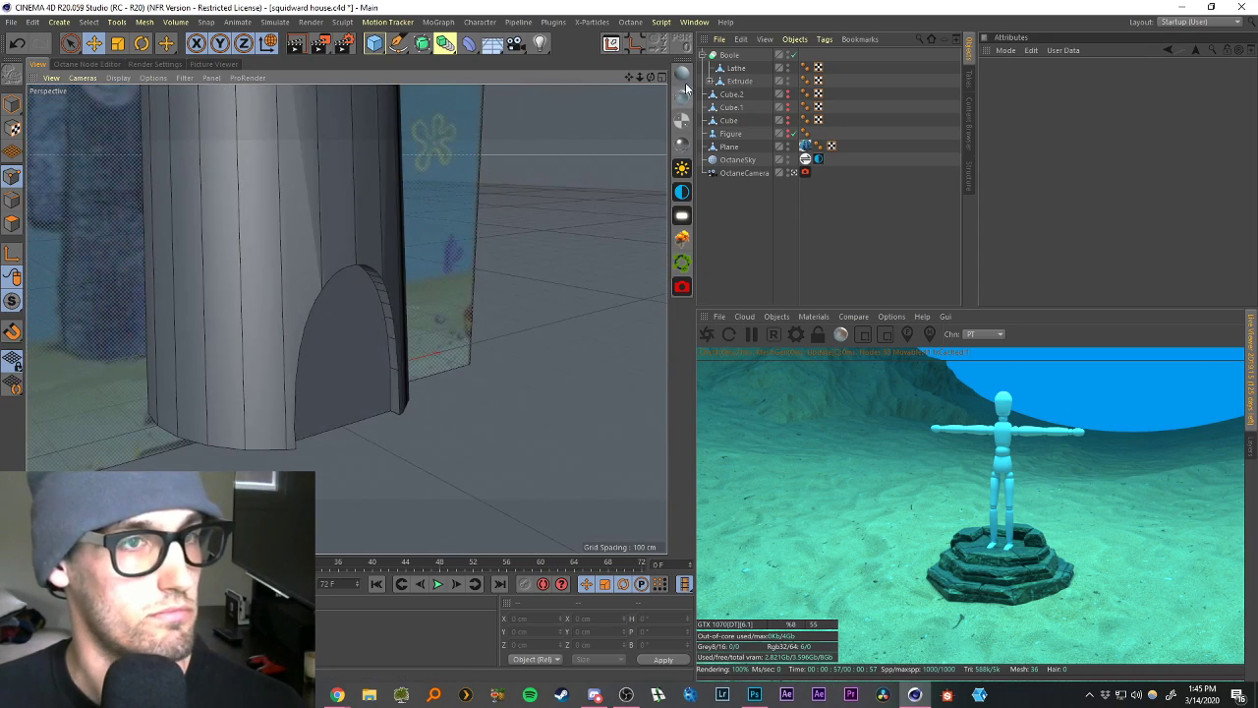
alt+middle_drag(385, 186, 411, 330)
scroll(395, 319, down, 5)
mouse_move(373, 286)
alt+mouse_down()
mouse_move(305, 279)
mouse_move(422, 265)
mouse_move(374, 276)
alt+mouse_up()
scroll(368, 420, up, 5)
mouse_move(381, 350)
alt+mouse_down()
mouse_move(417, 341)
mouse_move(372, 344)
alt+mouse_up()
scroll(366, 314, down, 4)
alt+drag(362, 244, 369, 265)
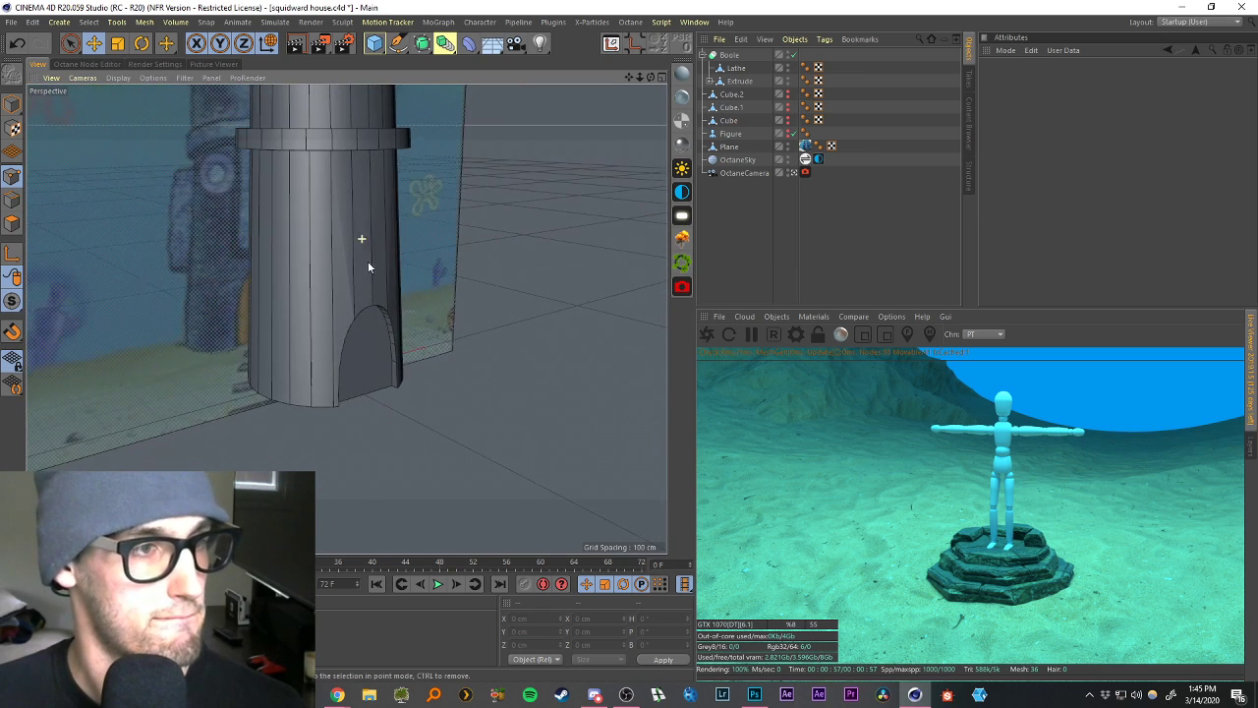
drag(632, 77, 644, 72)
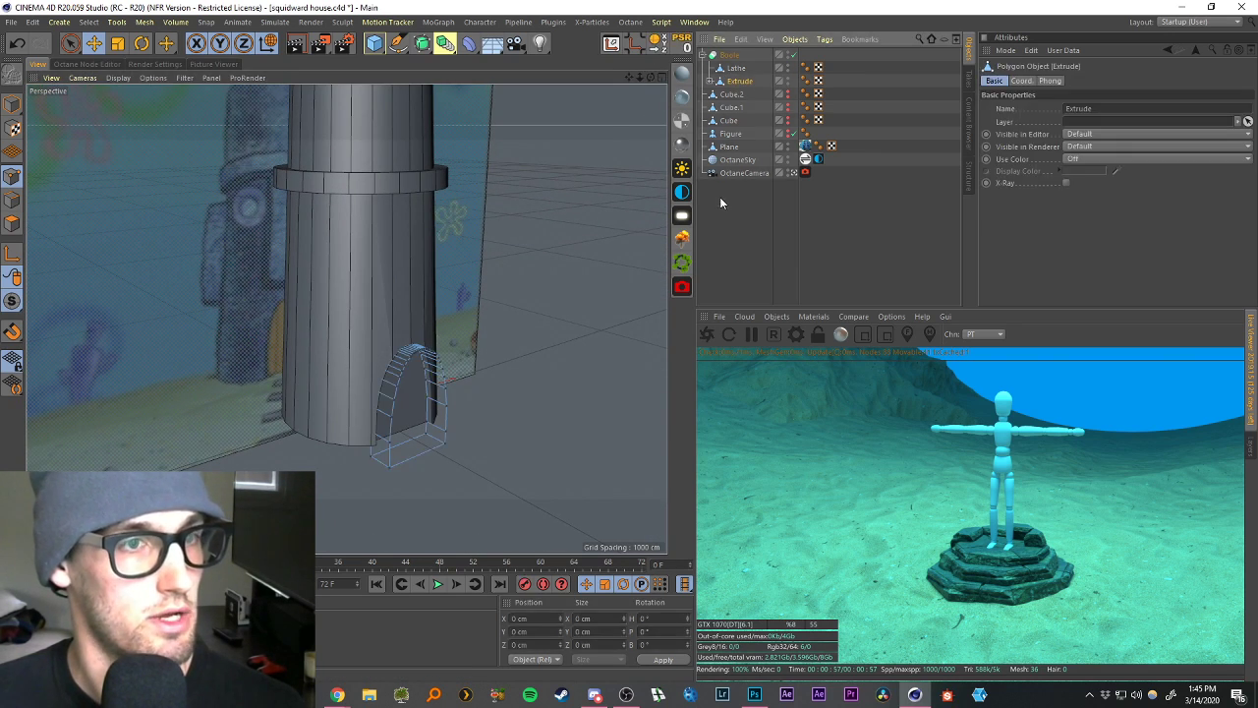
Try a horizontal loop cut at 50% around the Lathe body's section below the band.
click(735, 67)
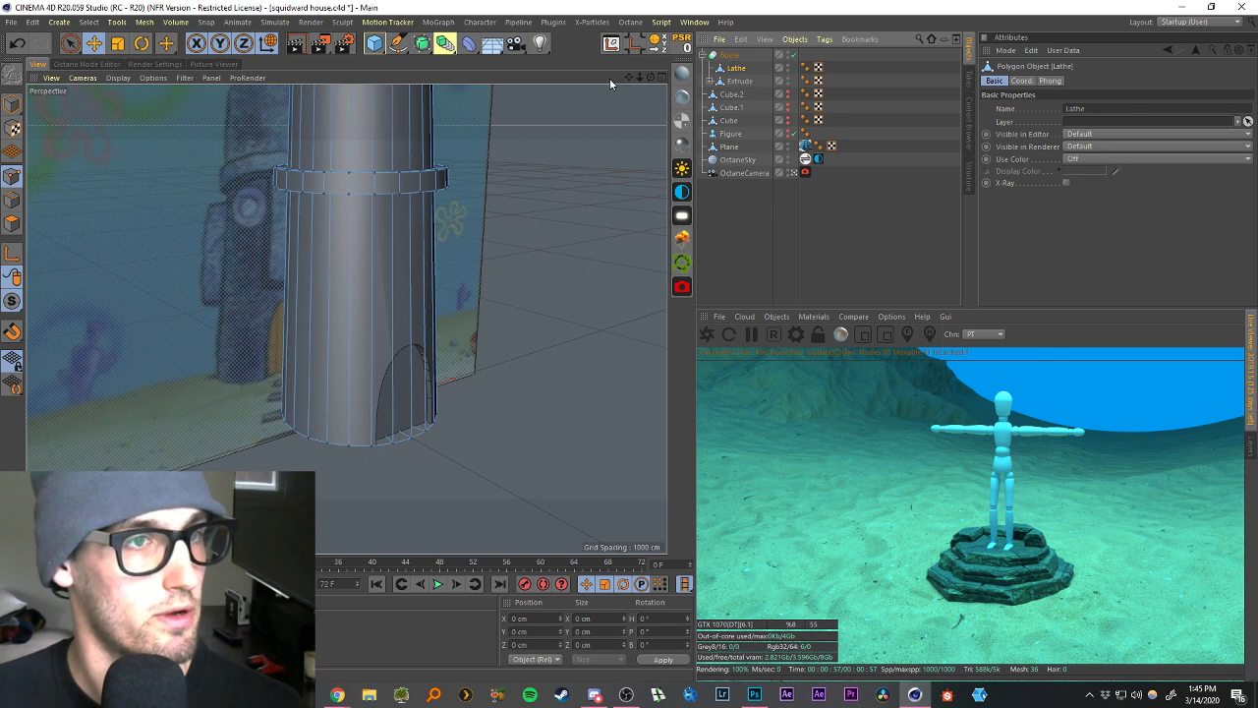
drag(629, 77, 641, 106)
key(k)
key(l)
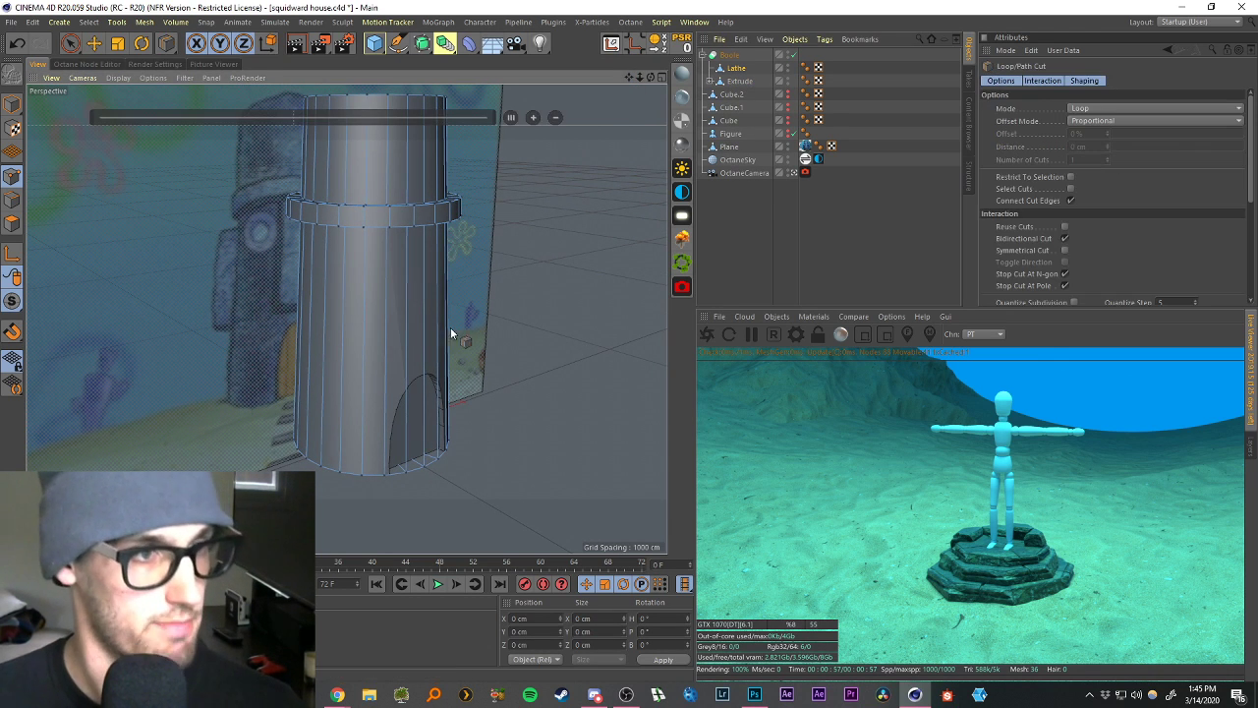
drag(629, 78, 616, 69)
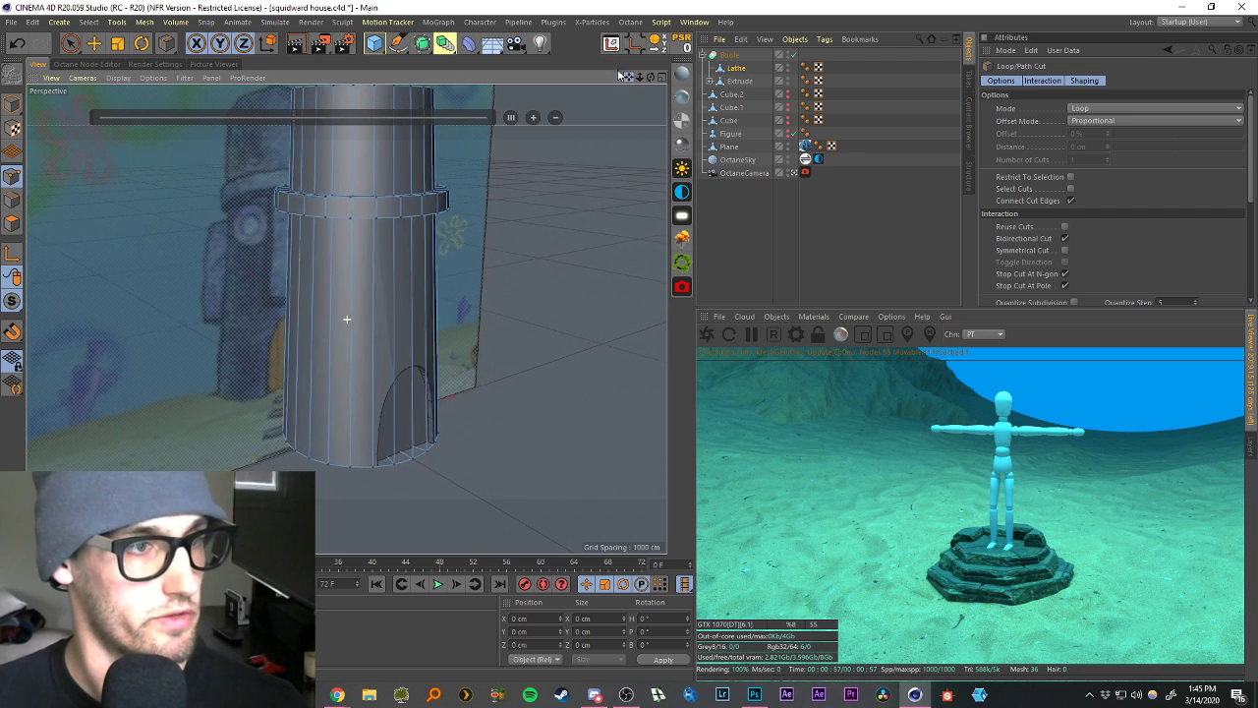
alt+drag(432, 305, 392, 222)
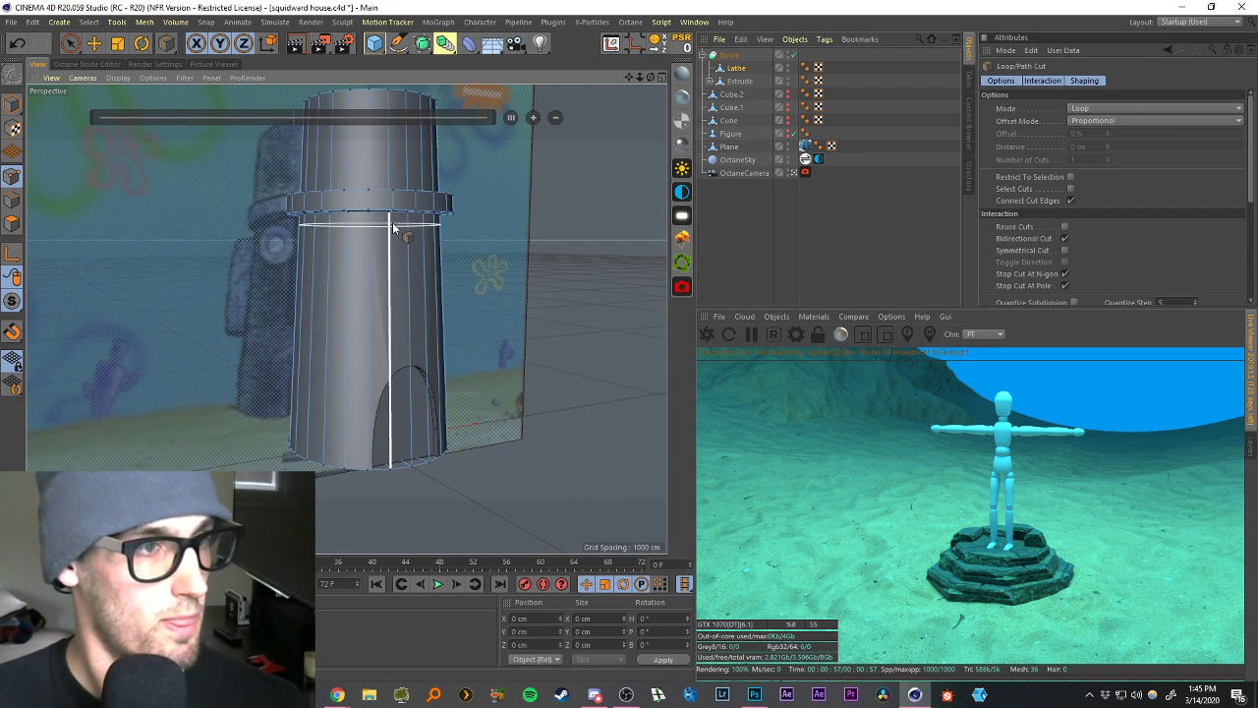
click(390, 345)
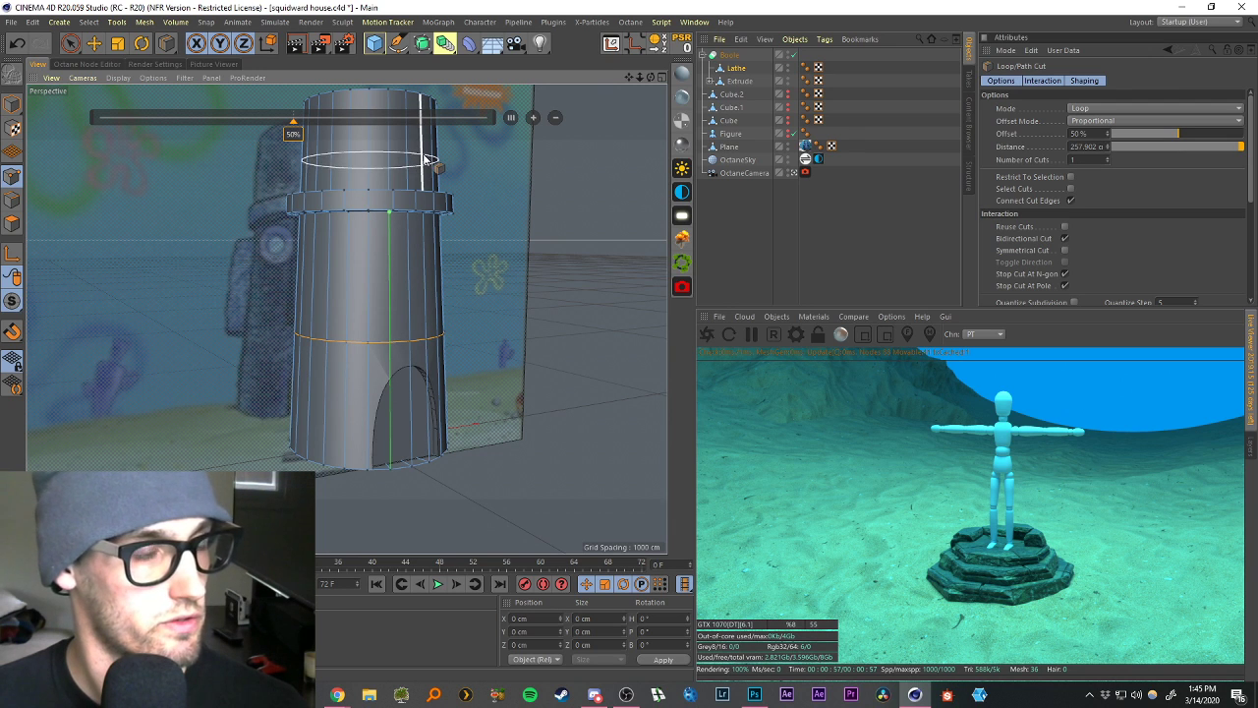
Add a Subdivision Surface as the parent of the Lathe inside the Boole.
click(728, 55)
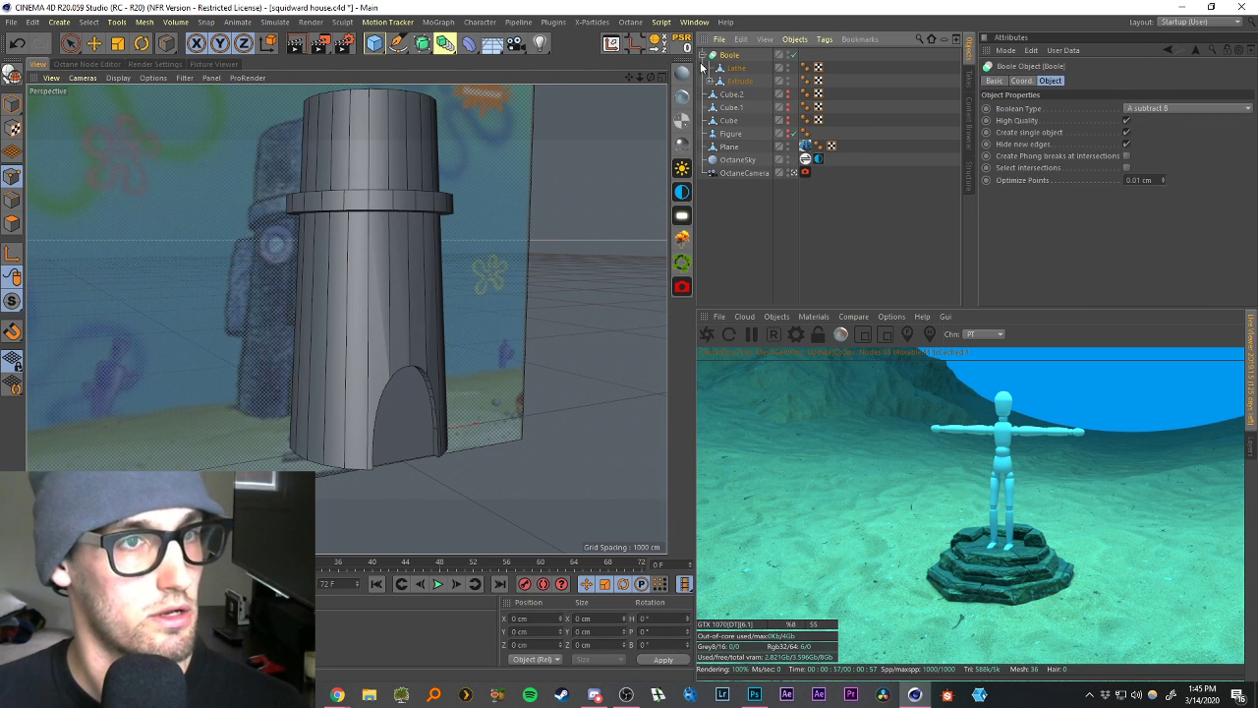
click(705, 56)
click(704, 56)
click(734, 68)
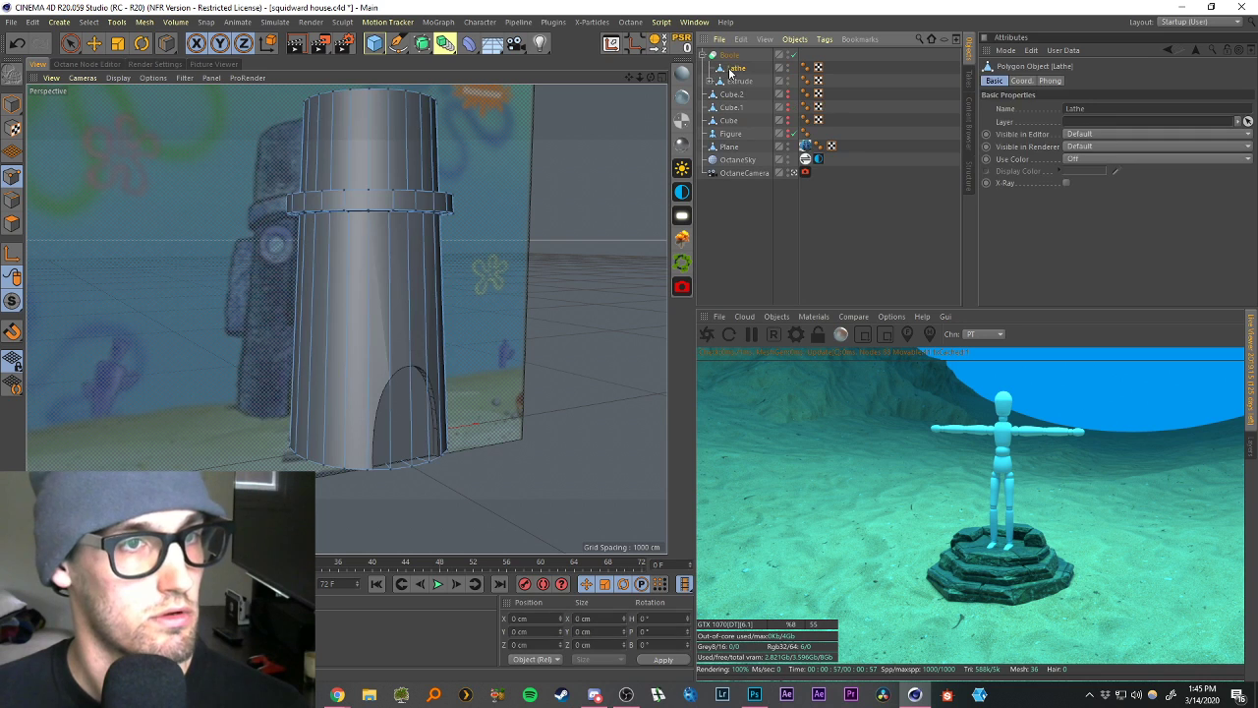
alt+click(422, 44)
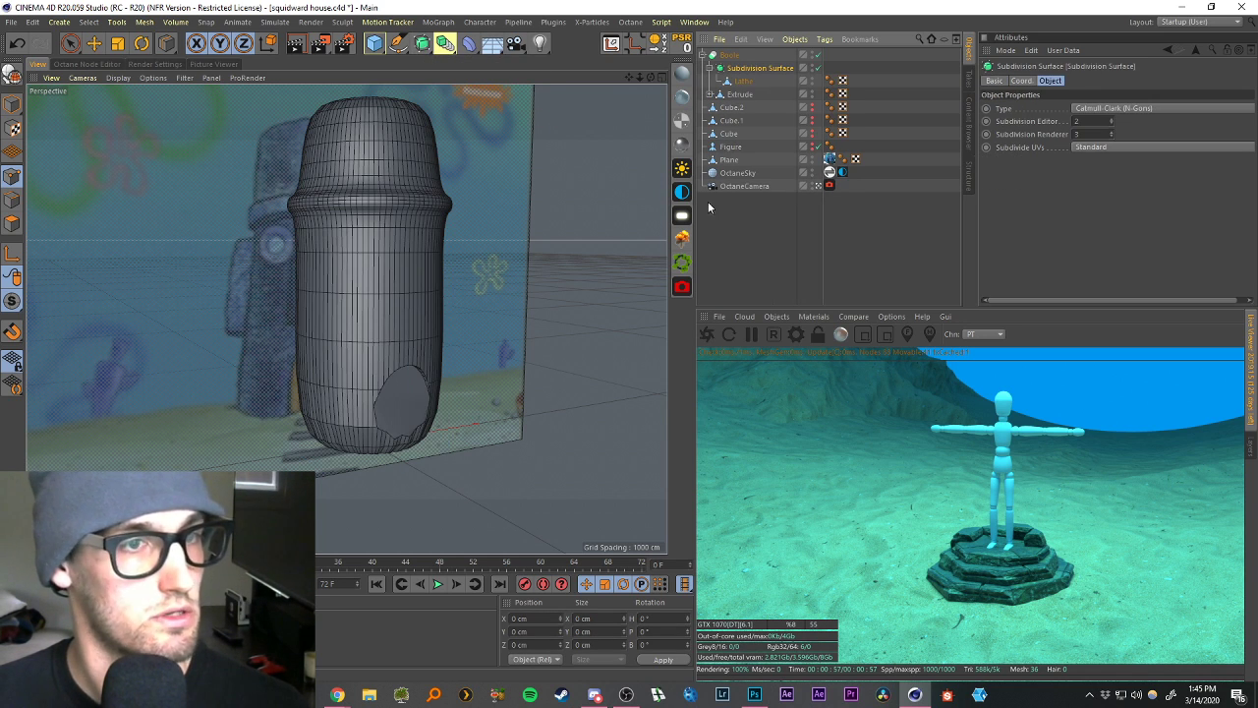
Add supporting loop cuts near the Lathe band's outer edges and around the corner where its underside meets the body.
click(739, 80)
scroll(416, 203, up, 3)
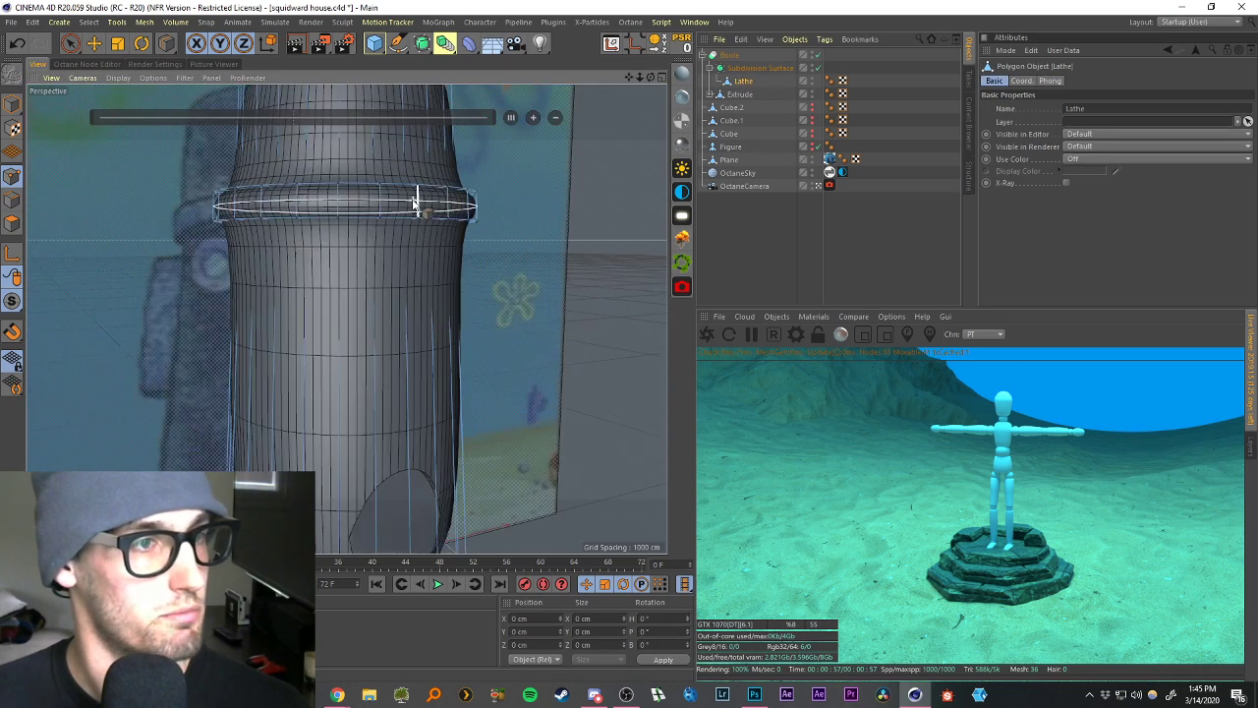
scroll(418, 201, up, 10)
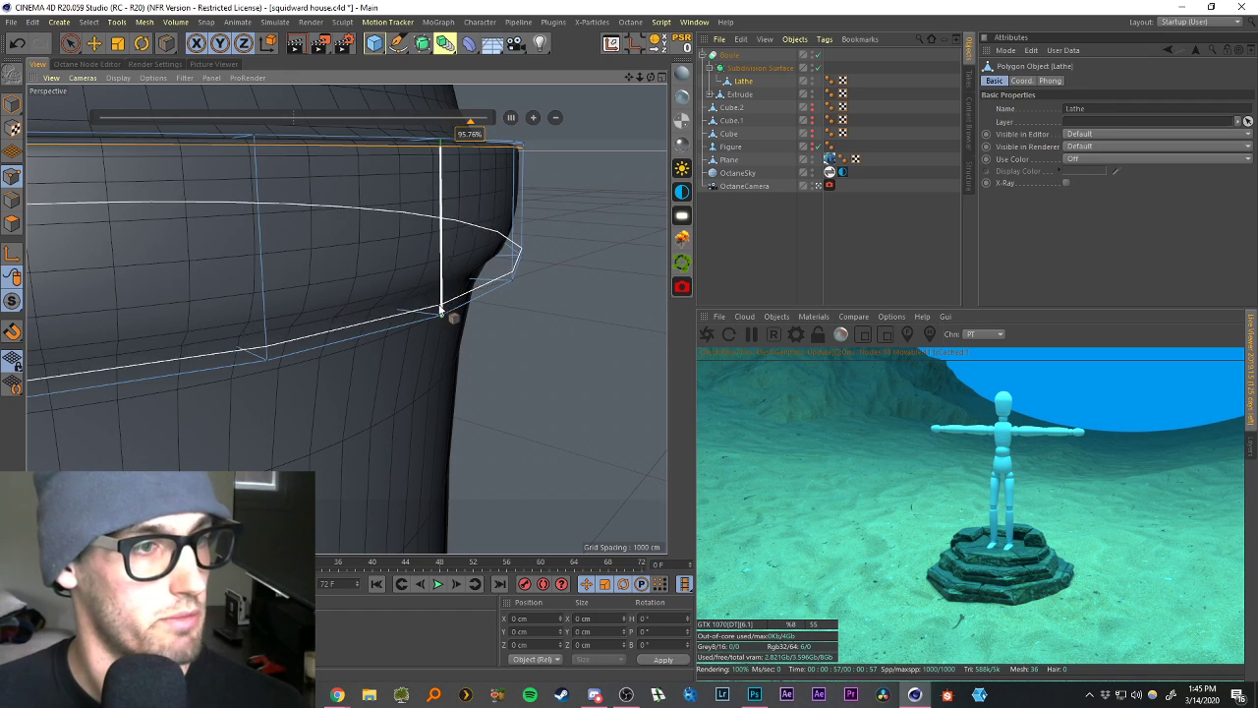
alt+drag(449, 314, 435, 272)
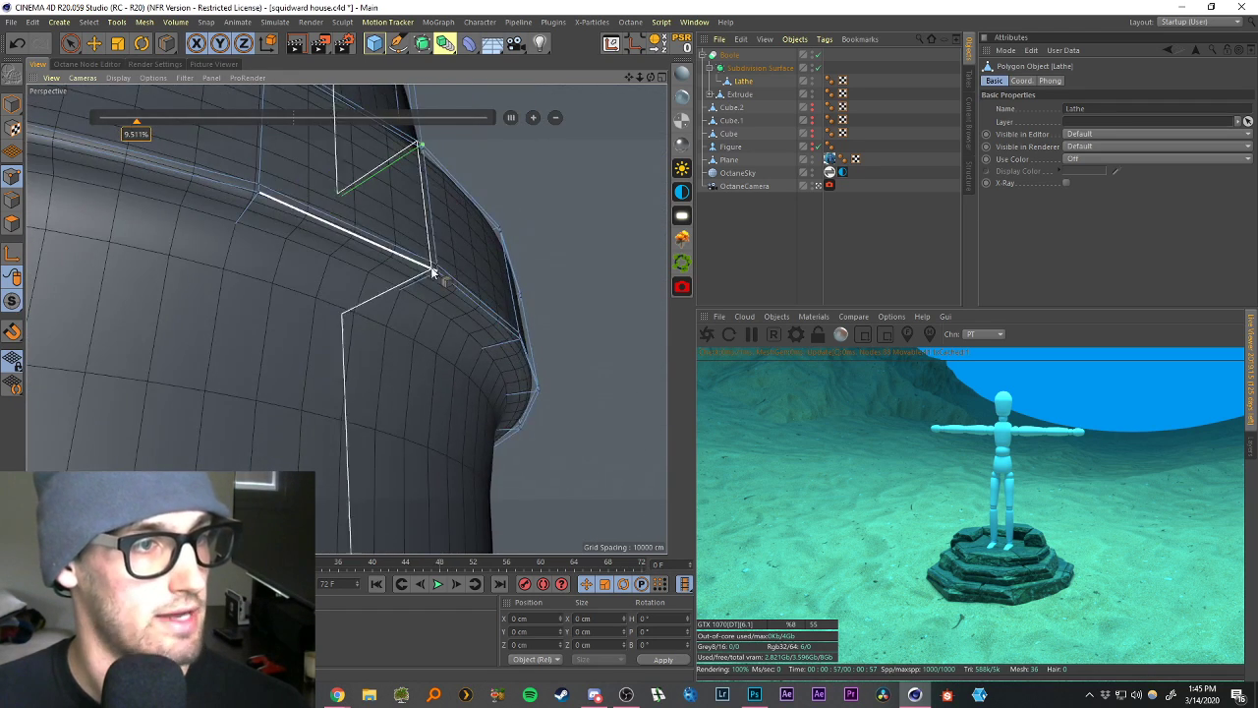
click(434, 280)
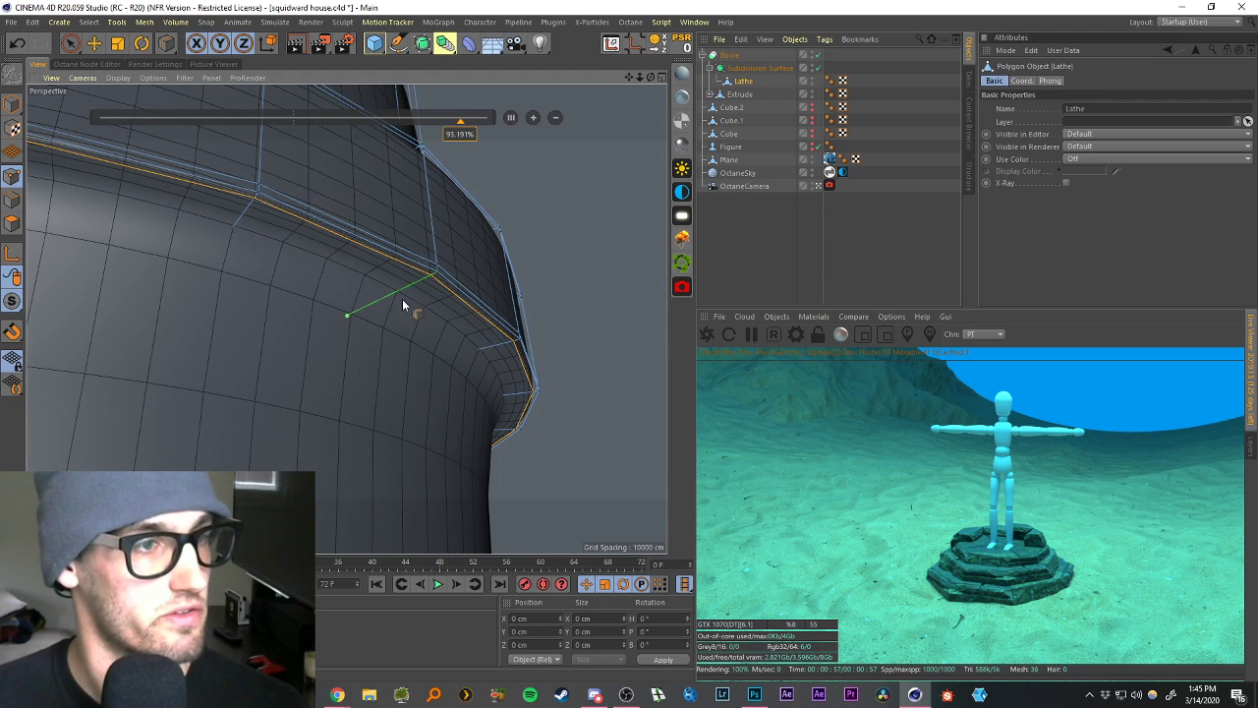
click(351, 318)
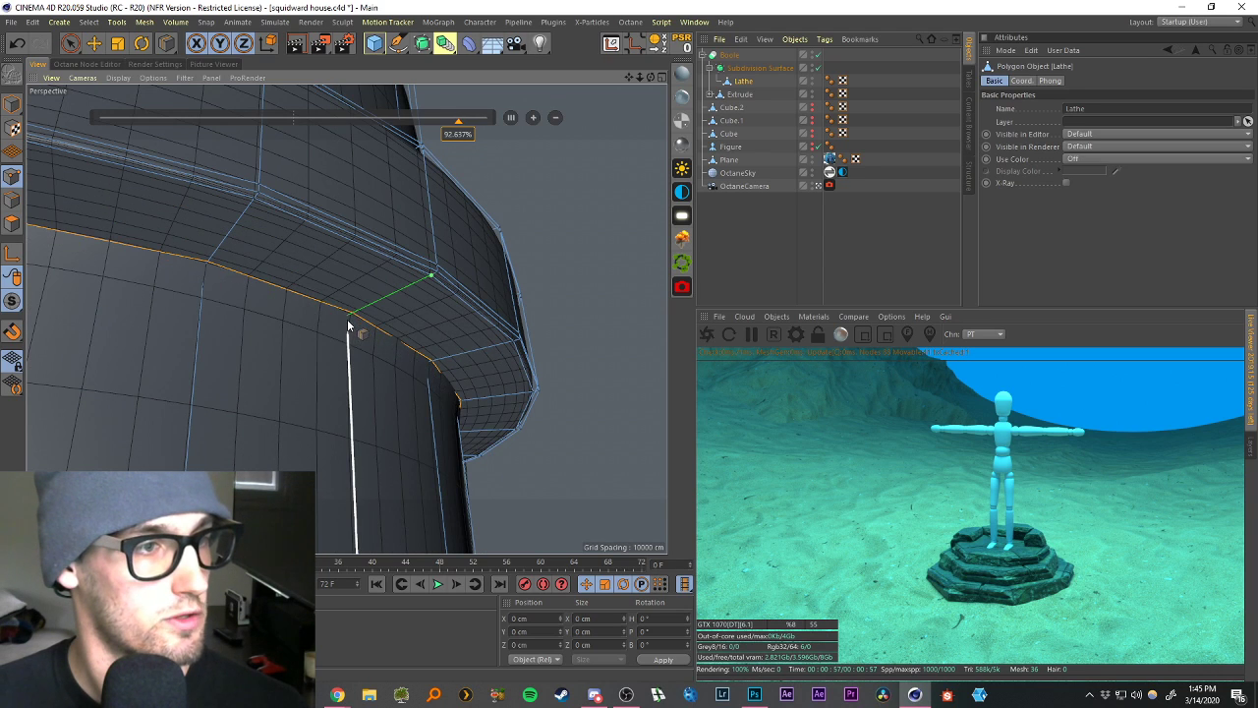
click(348, 324)
Add loop cuts on both sides of the corner where the band's upper face meets the Lathe body.
alt+drag(432, 259, 390, 448)
drag(627, 76, 756, 240)
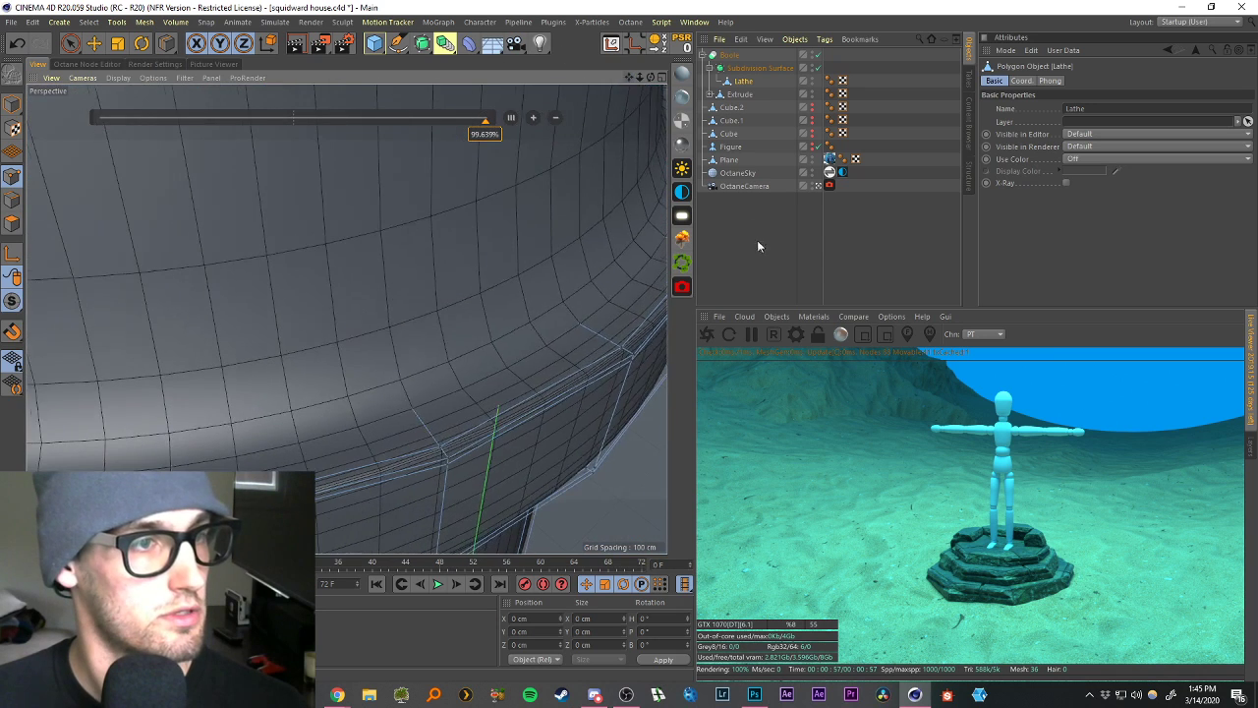
click(526, 293)
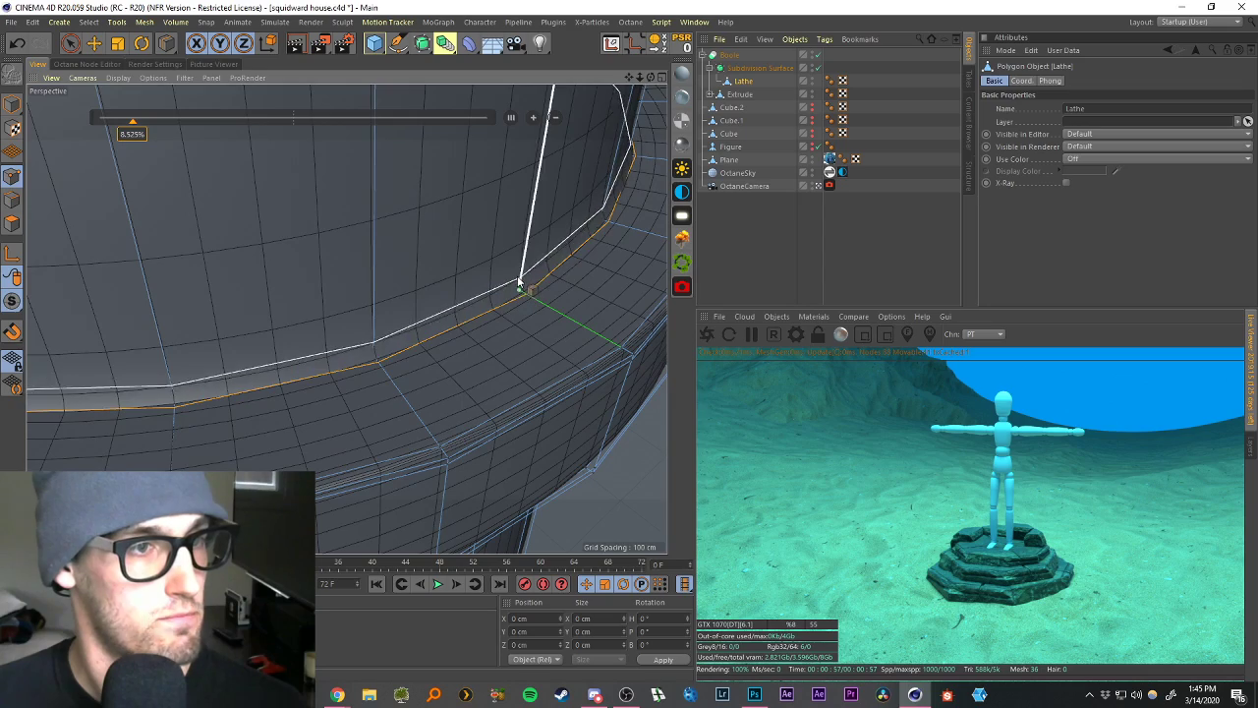
click(519, 279)
scroll(521, 279, down, 5)
alt+drag(561, 259, 517, 205)
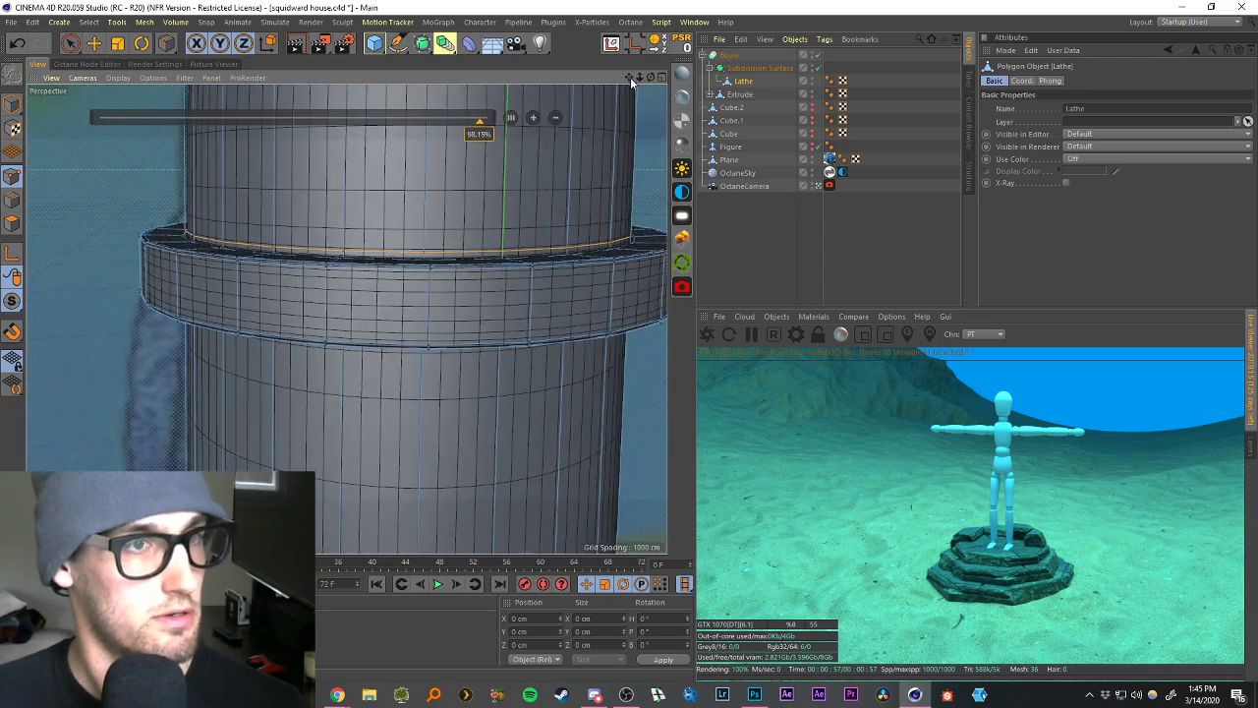
Add loop cuts around the Lathe's top rim, one on the side wall and one on the cap.
drag(629, 76, 621, 426)
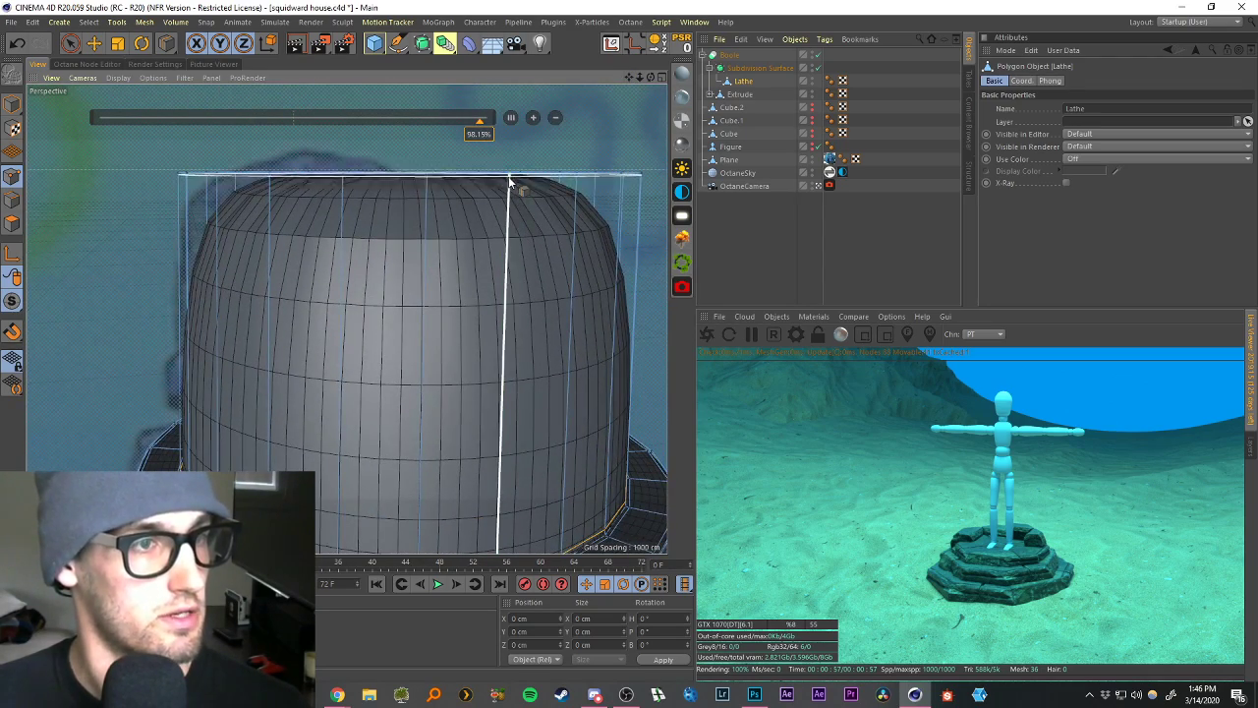
click(531, 200)
alt+drag(531, 204, 496, 250)
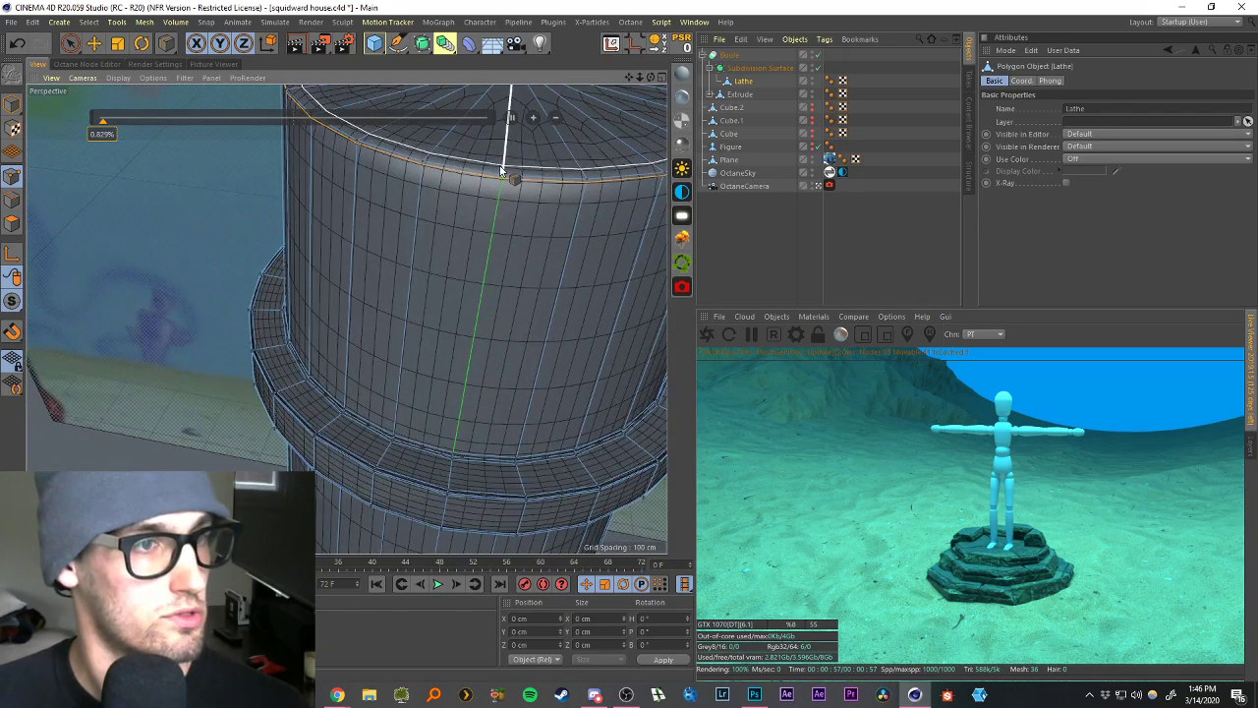
click(500, 166)
scroll(523, 285, down, 6)
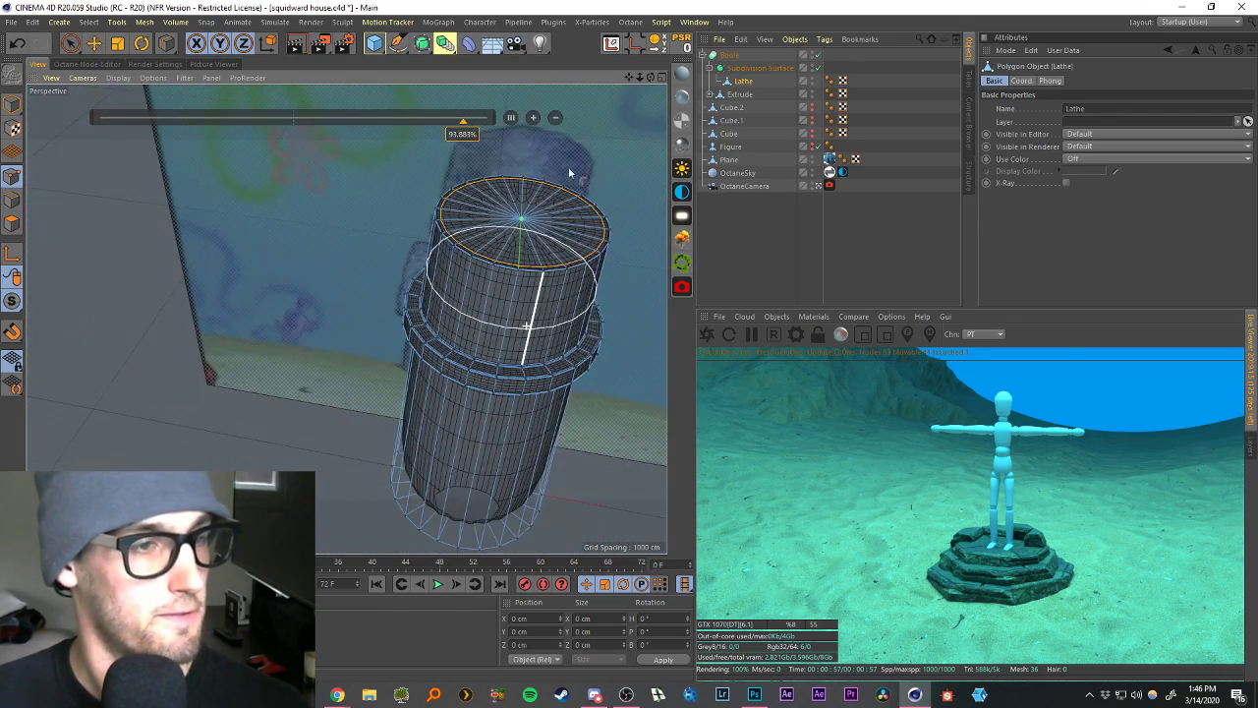
Add a loop cut at about 99% around the Lathe wall just above its bottom rim and leave the cutting tool.
alt+middle_drag(620, 87, 604, 8)
scroll(451, 455, up, 8)
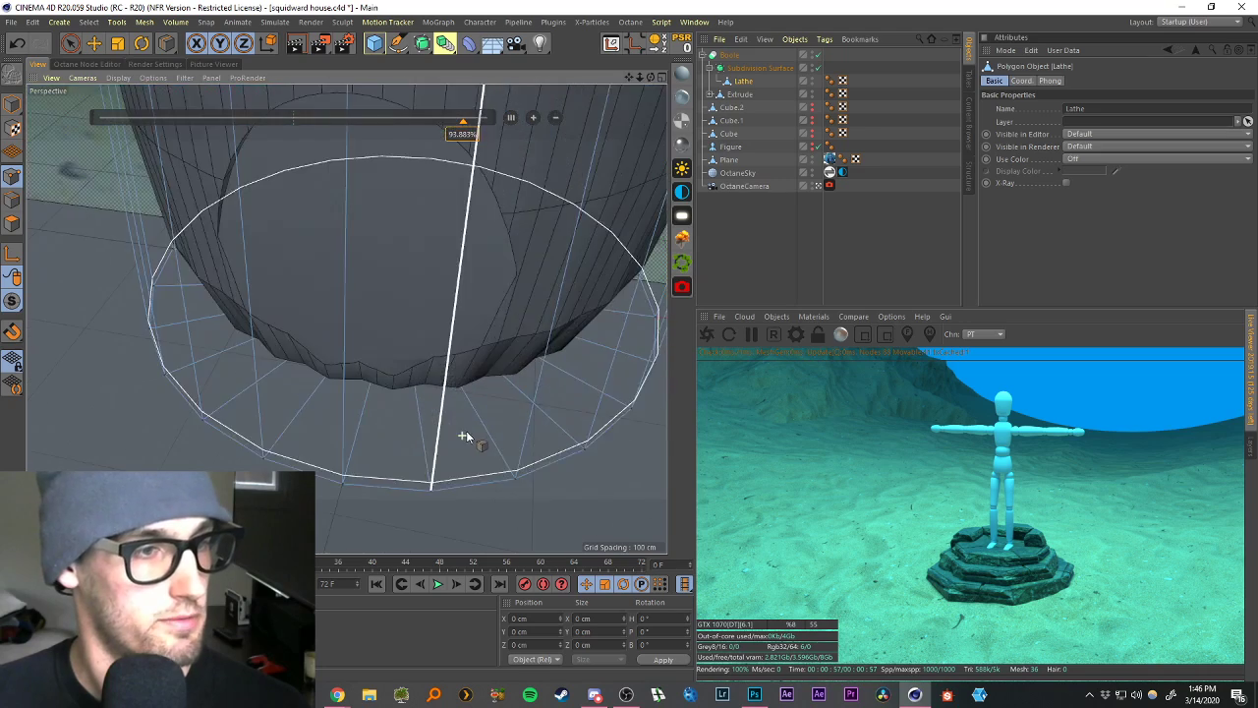
alt+drag(460, 476, 463, 441)
click(434, 496)
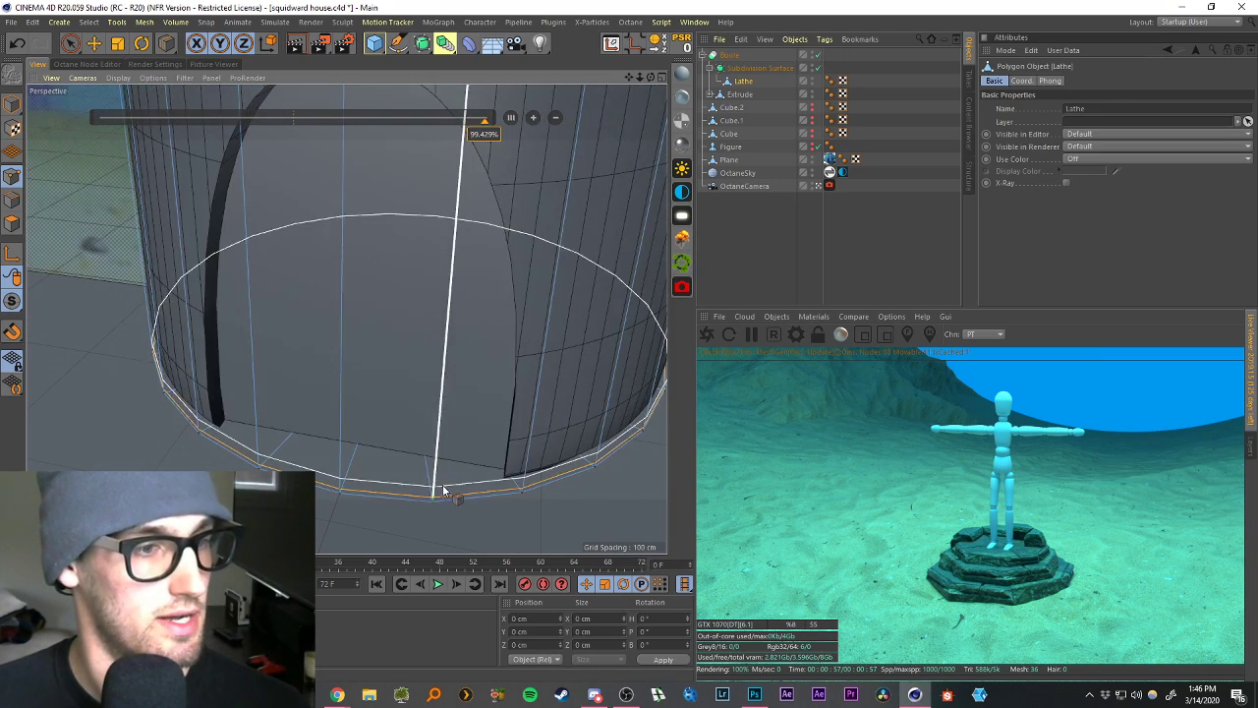
scroll(441, 497, down, 4)
scroll(445, 515, up, 6)
alt+drag(438, 432, 460, 329)
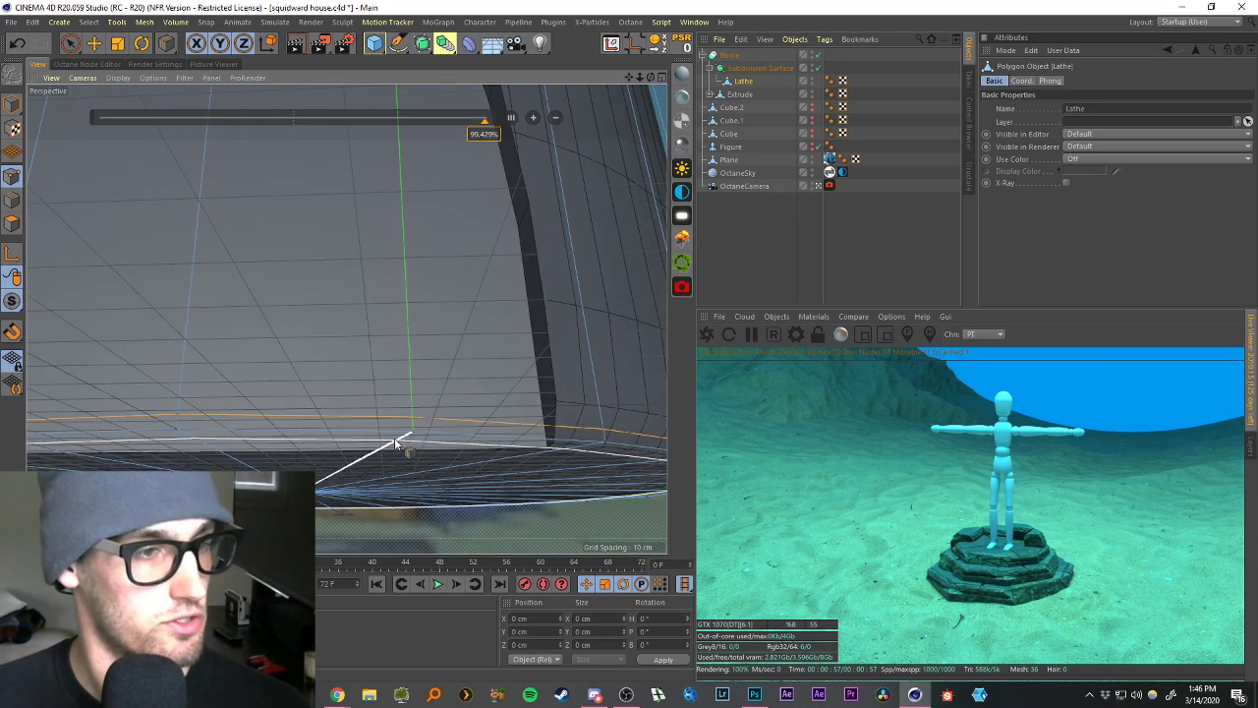
scroll(403, 438, down, 6)
alt+drag(436, 279, 394, 346)
click(70, 44)
click(714, 226)
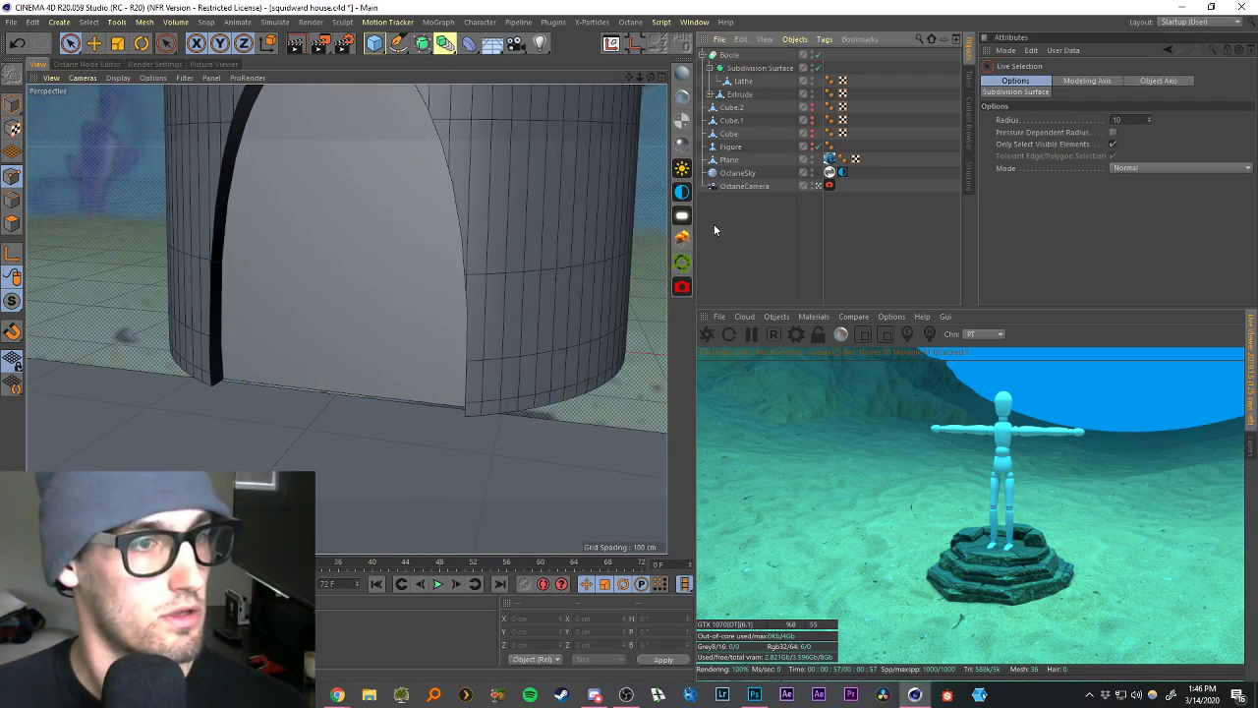
Select the Lathe and examine its edge layout around the band, the lower body and the doorway from several angles.
scroll(548, 273, down, 5)
drag(627, 82, 589, 324)
scroll(502, 348, down, 4)
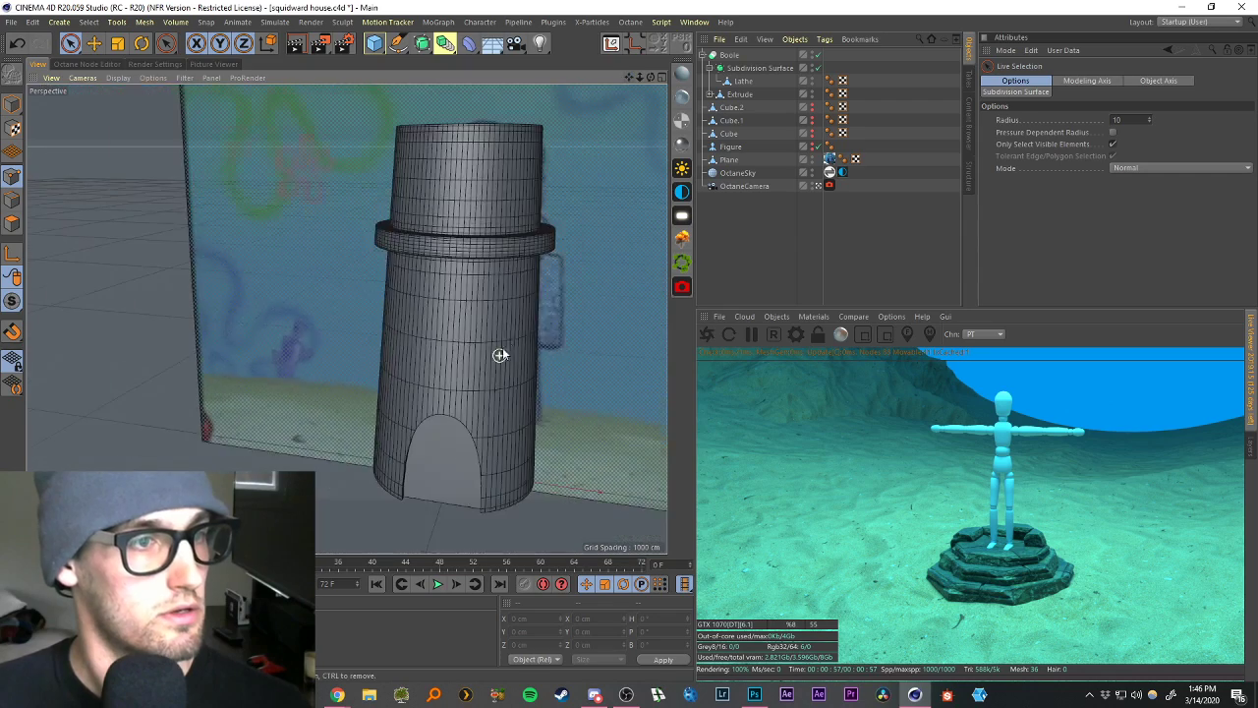
alt+drag(460, 254, 516, 247)
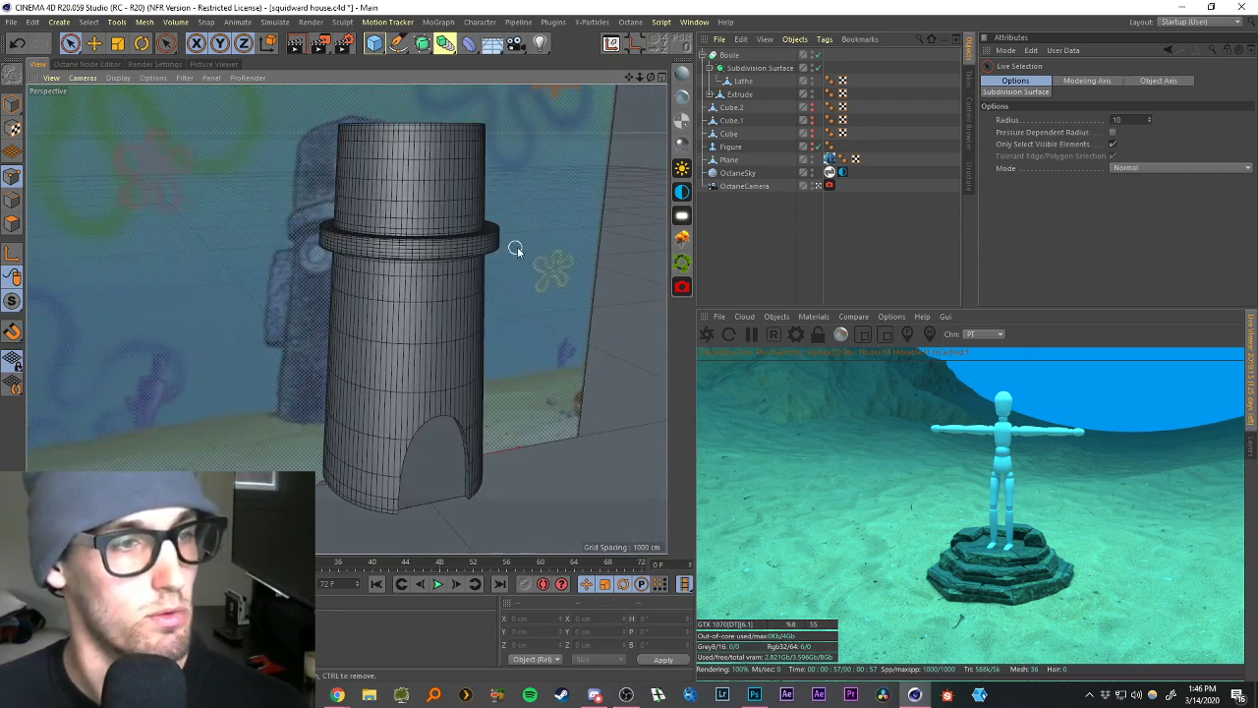
click(743, 82)
scroll(422, 281, up, 4)
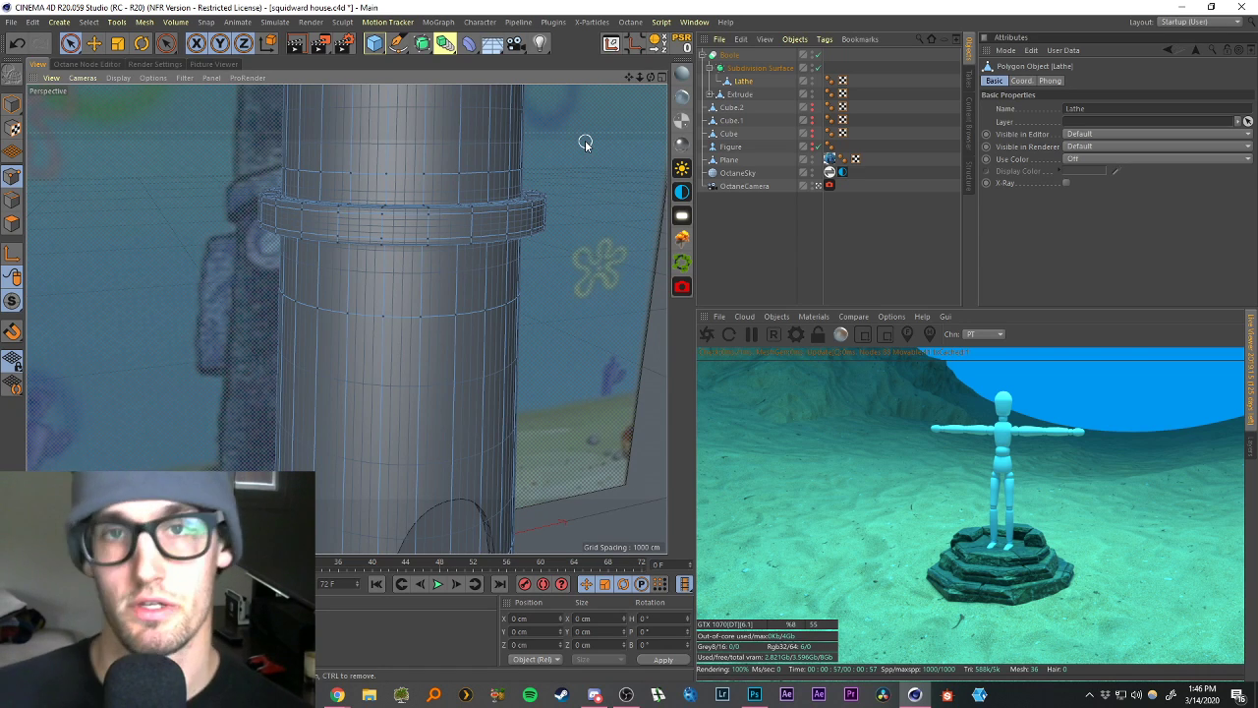
scroll(482, 241, up, 2)
alt+drag(482, 240, 398, 232)
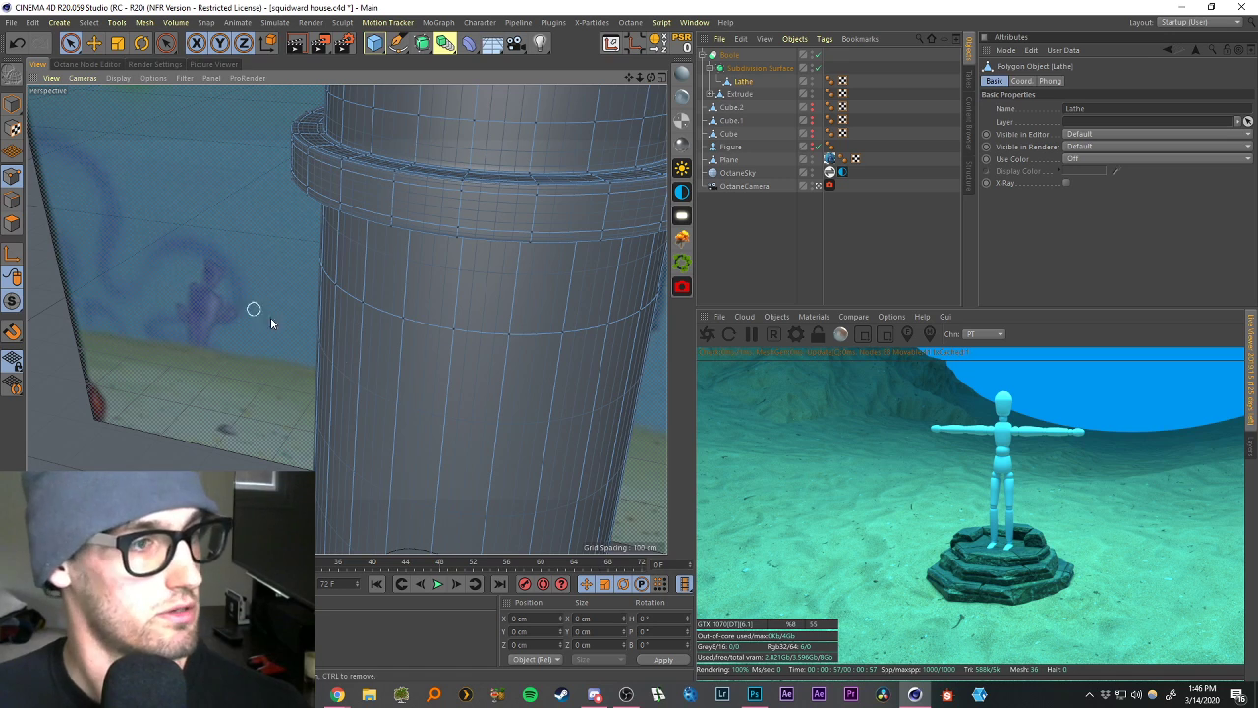
scroll(549, 376, down, 3)
alt+drag(553, 482, 144, 299)
scroll(554, 480, down, 4)
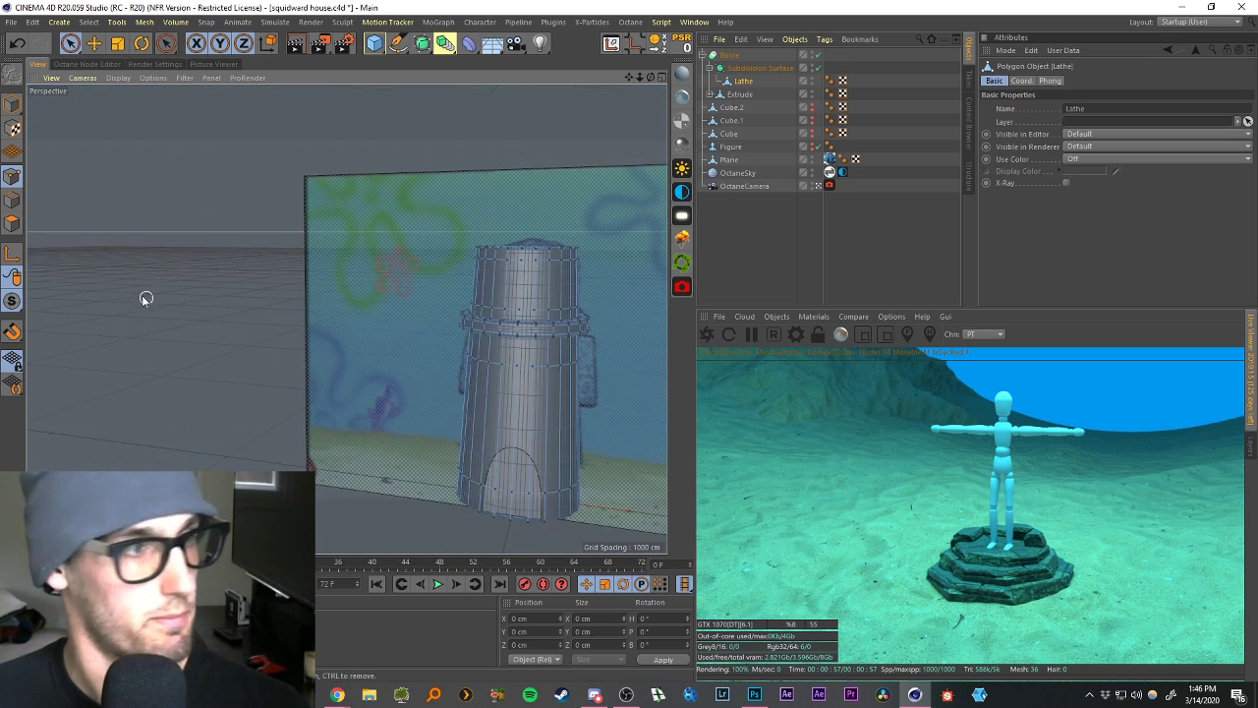
Disable the Subdivision Surface and add eight evenly spaced loop cuts around the Lathe's lower body between the base and the band.
click(819, 67)
scroll(625, 405, up, 4)
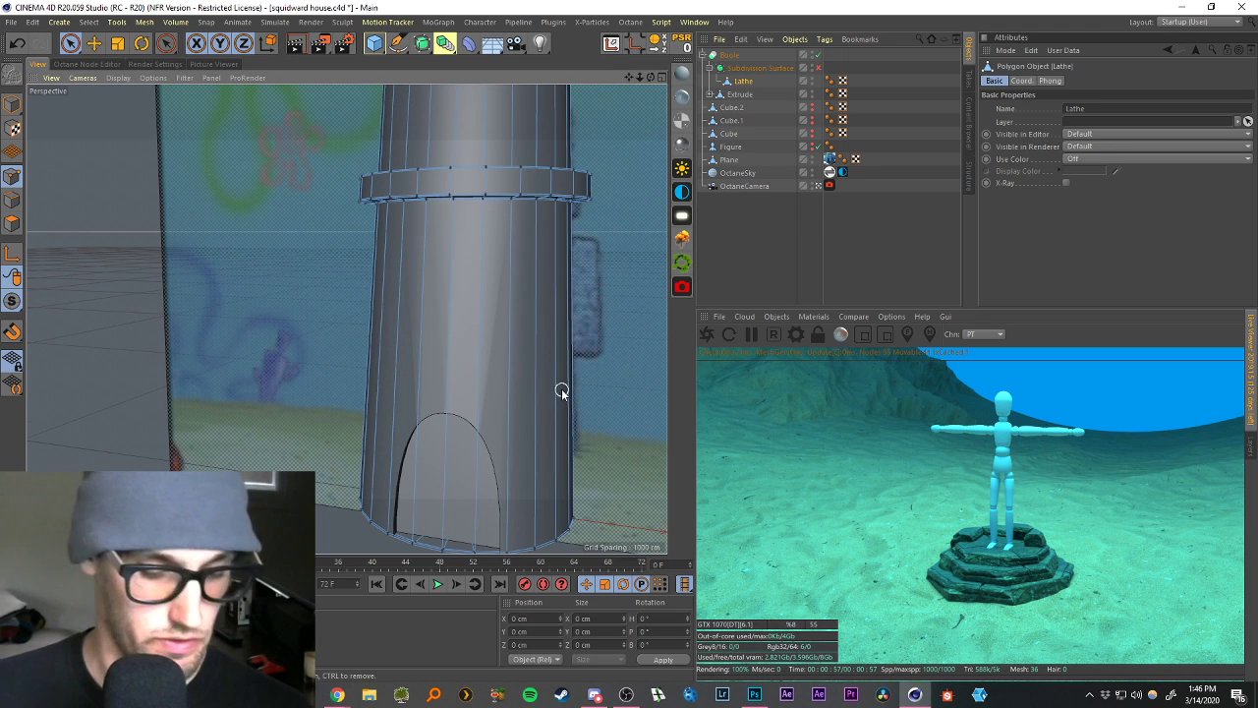
key(k)
key(l)
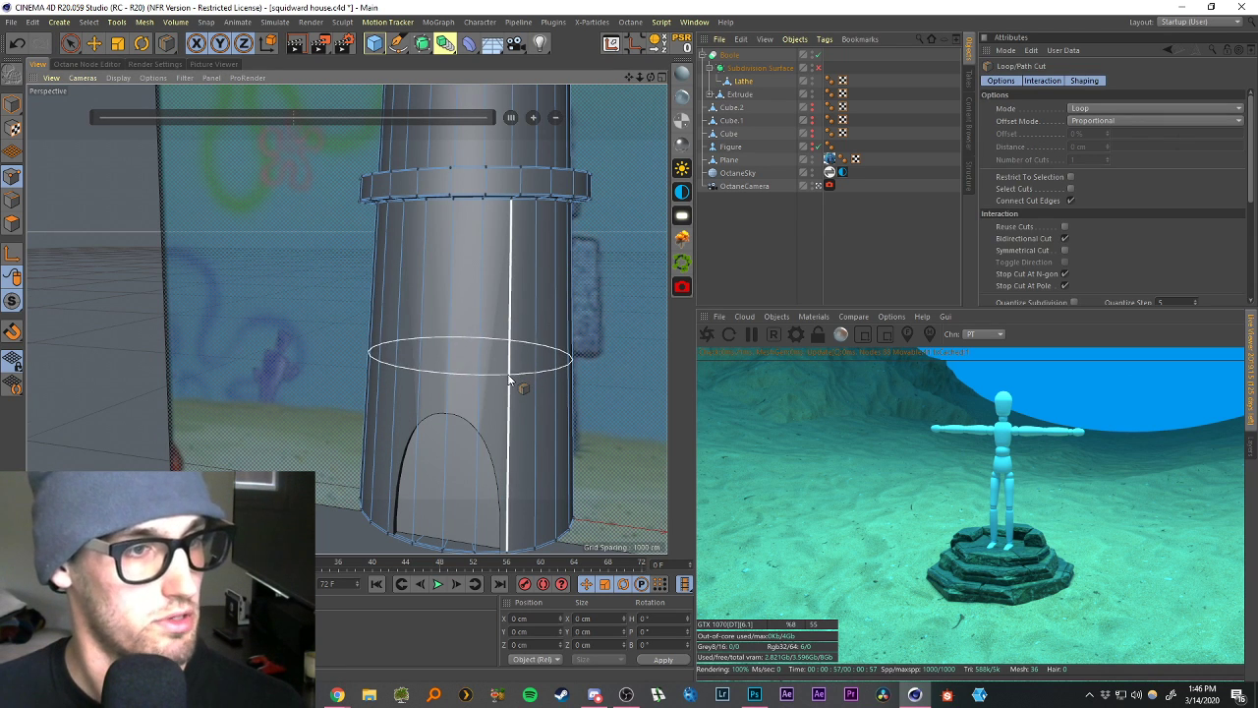
click(509, 369)
double_click(303, 133)
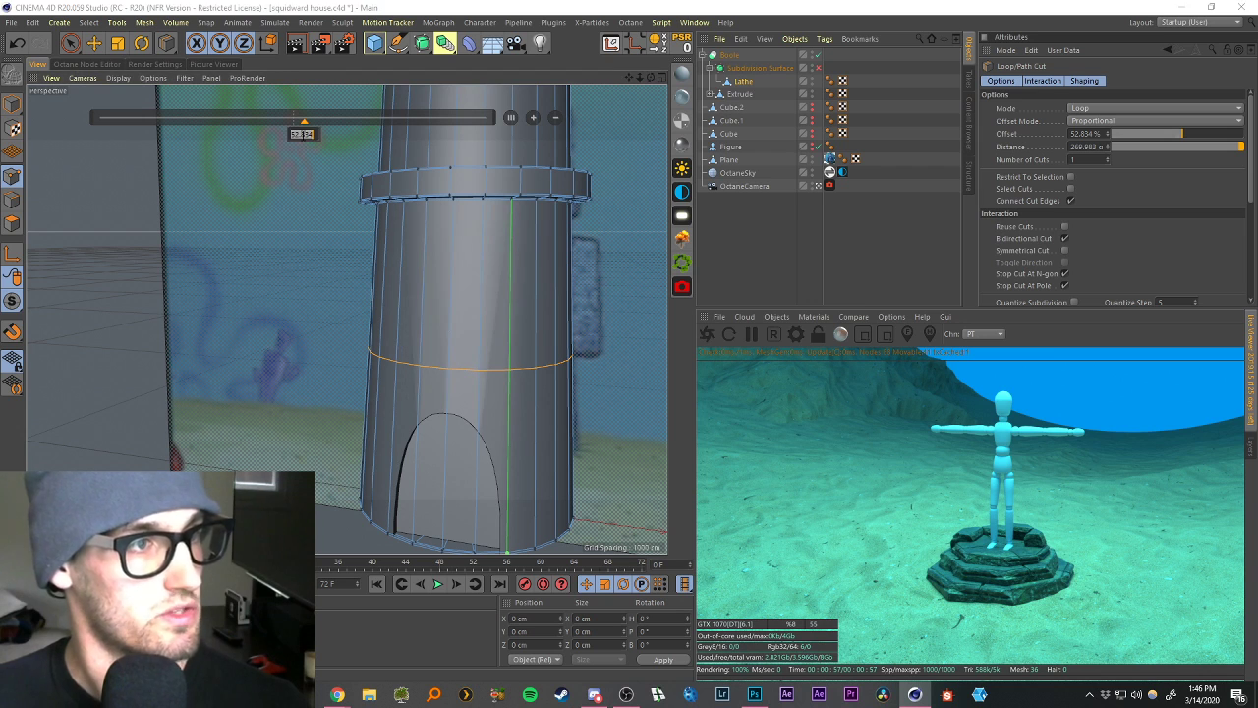
click(533, 118)
click(533, 118)
click(532, 118)
click(532, 118)
click(532, 118)
click(532, 118)
click(532, 118)
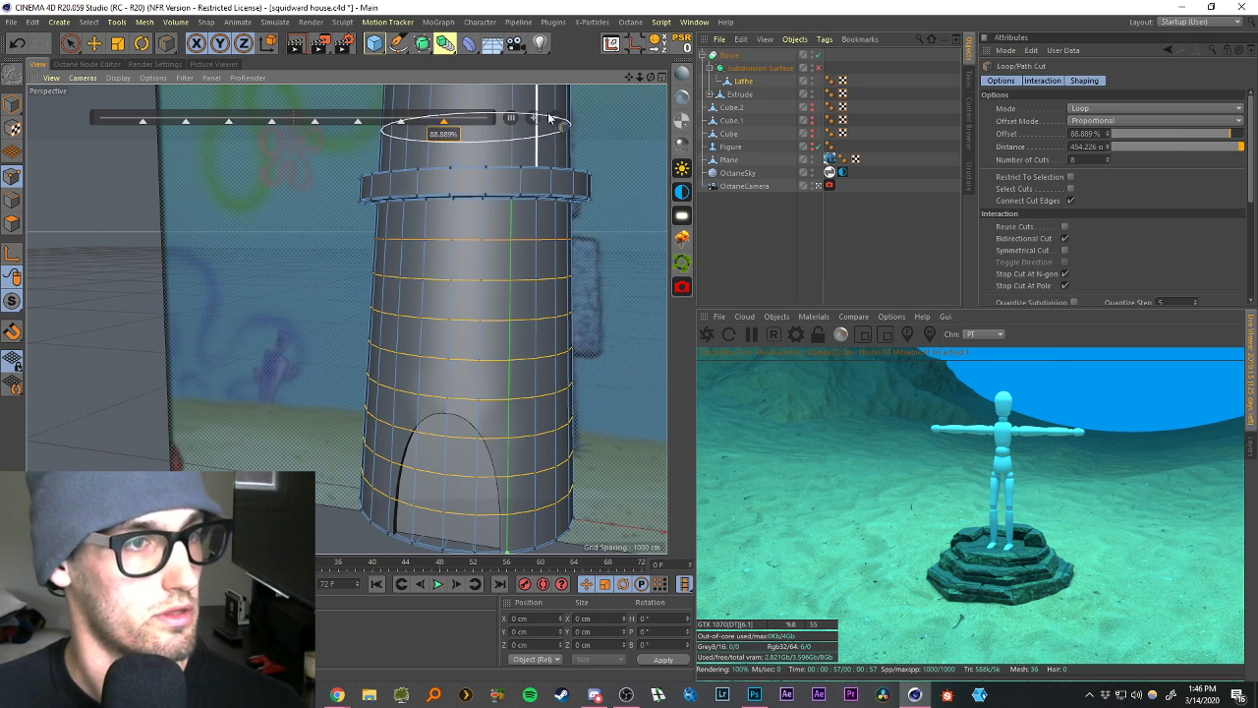
Place a horizontal loop cut at about 44% around the Lathe's upper section above the band.
drag(629, 76, 462, 295)
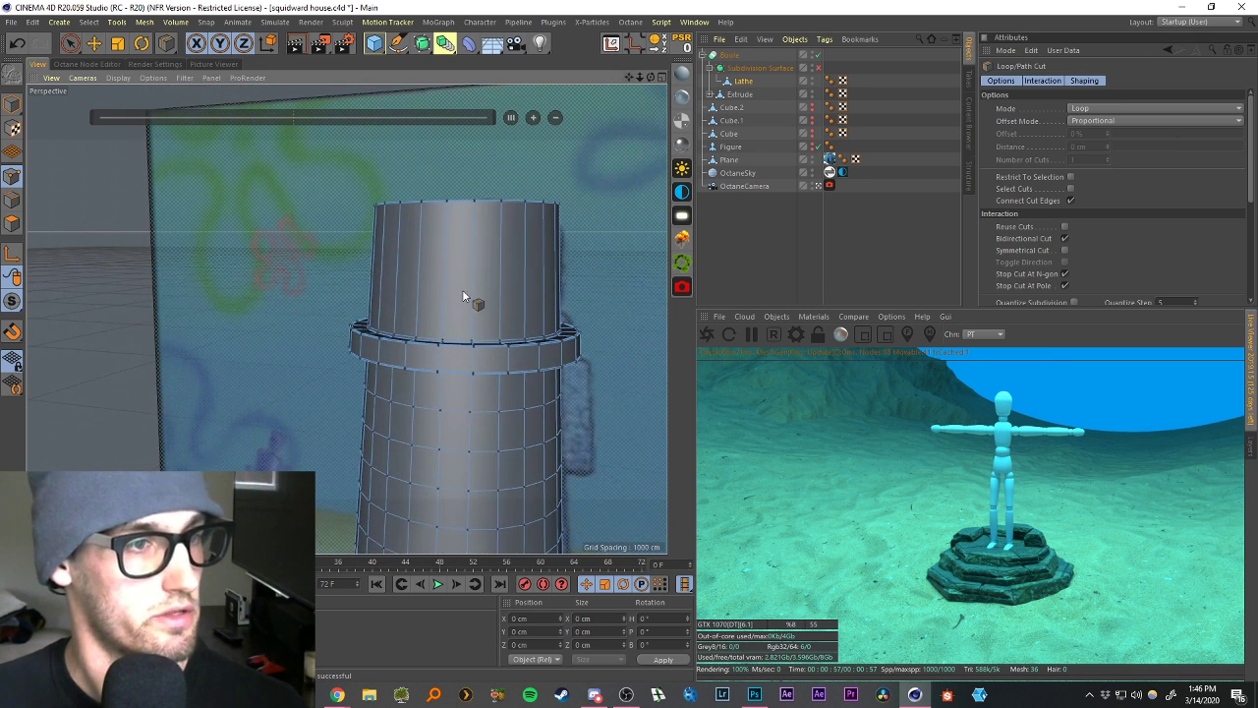
click(472, 275)
drag(272, 141, 267, 141)
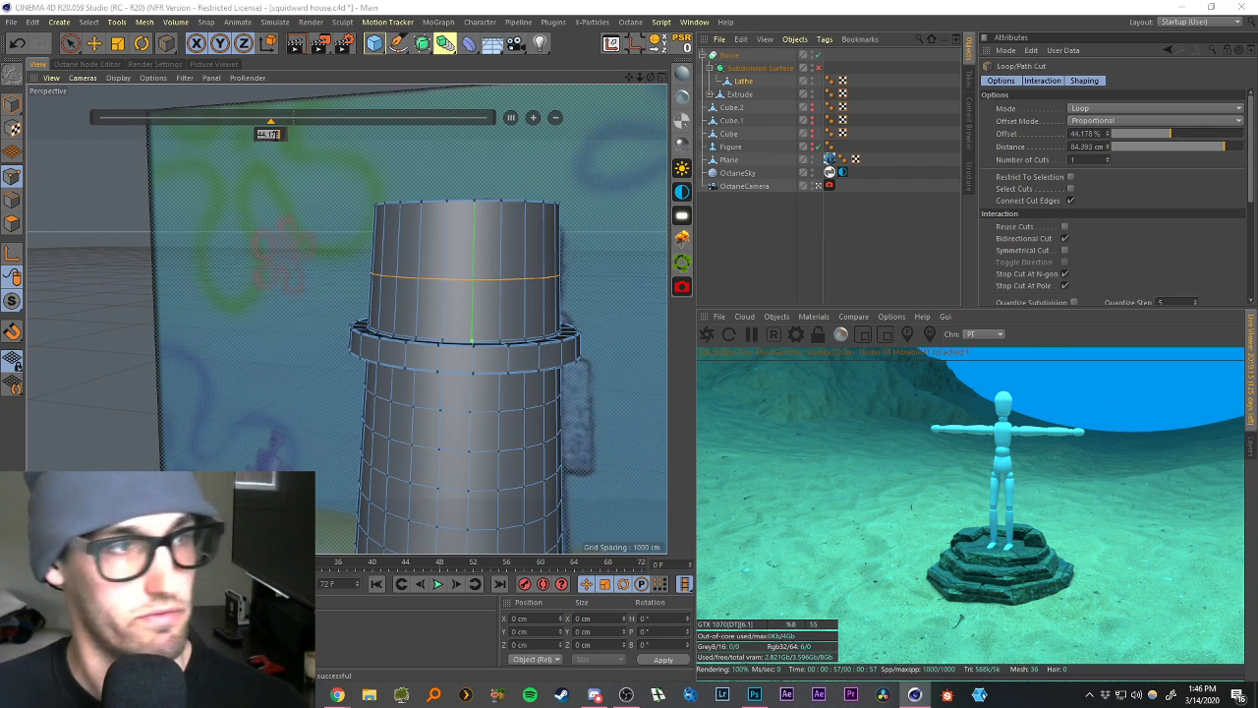
click(533, 119)
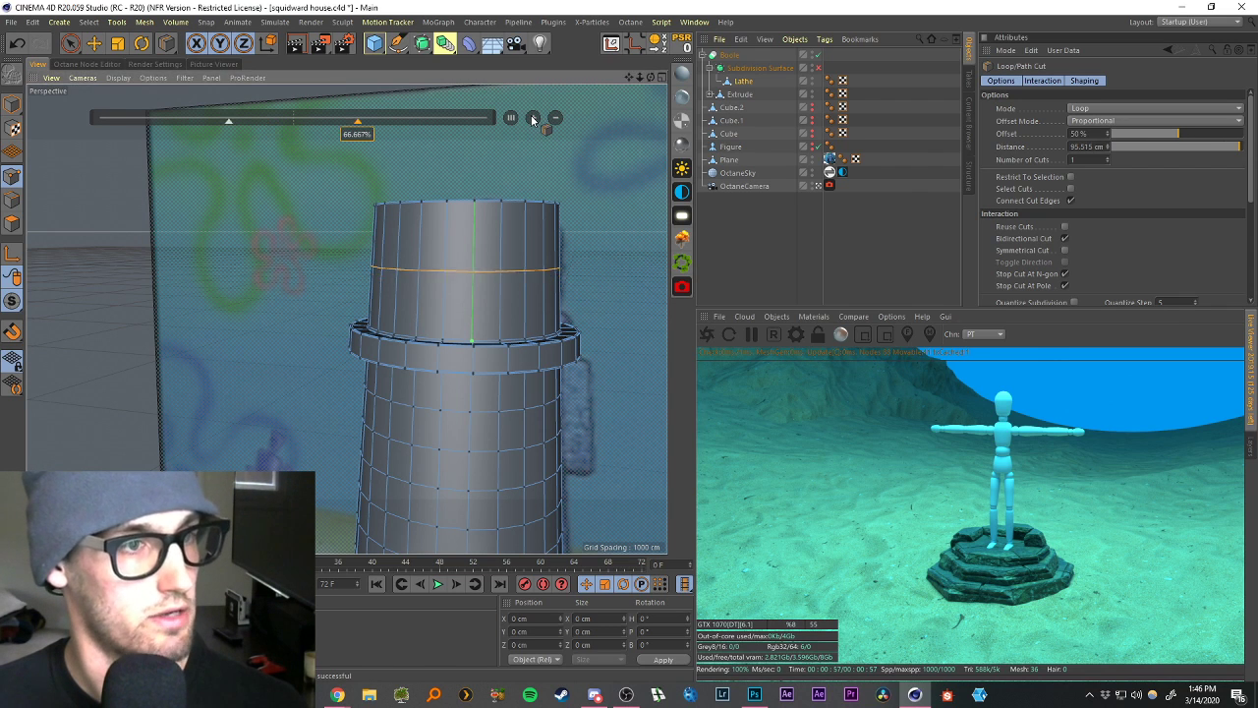
click(534, 119)
click(533, 119)
click(556, 120)
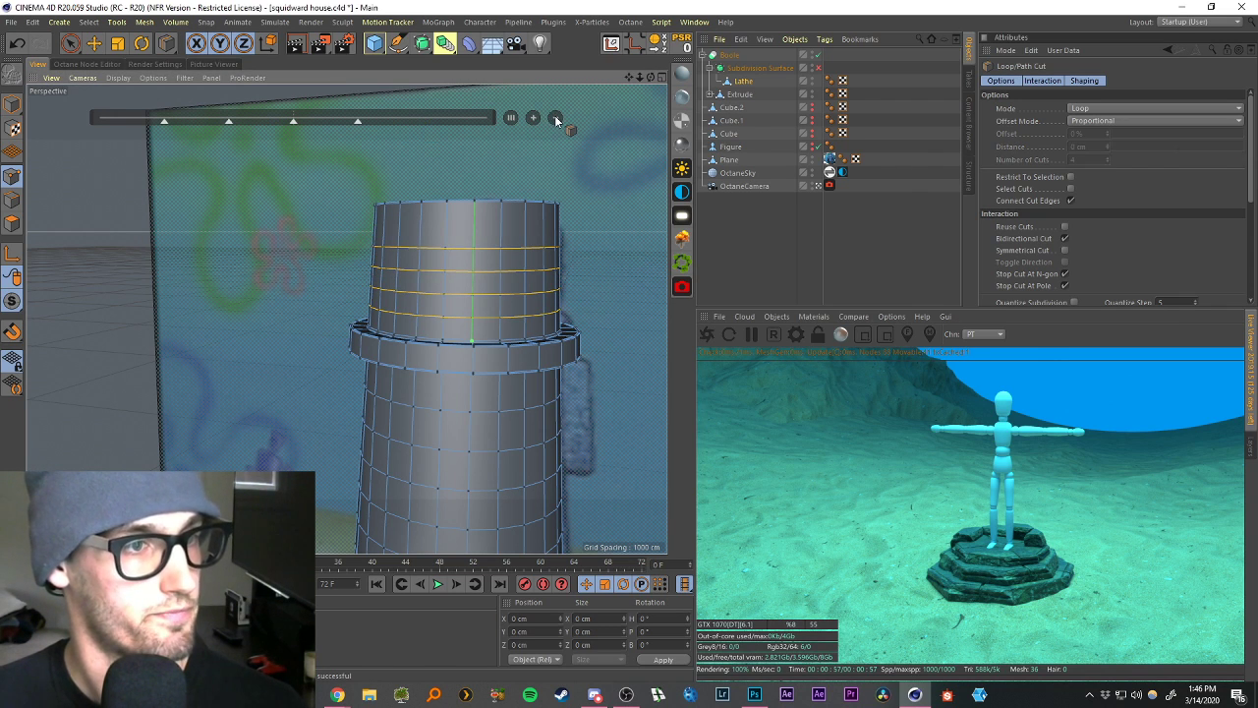
key(ctrl+z)
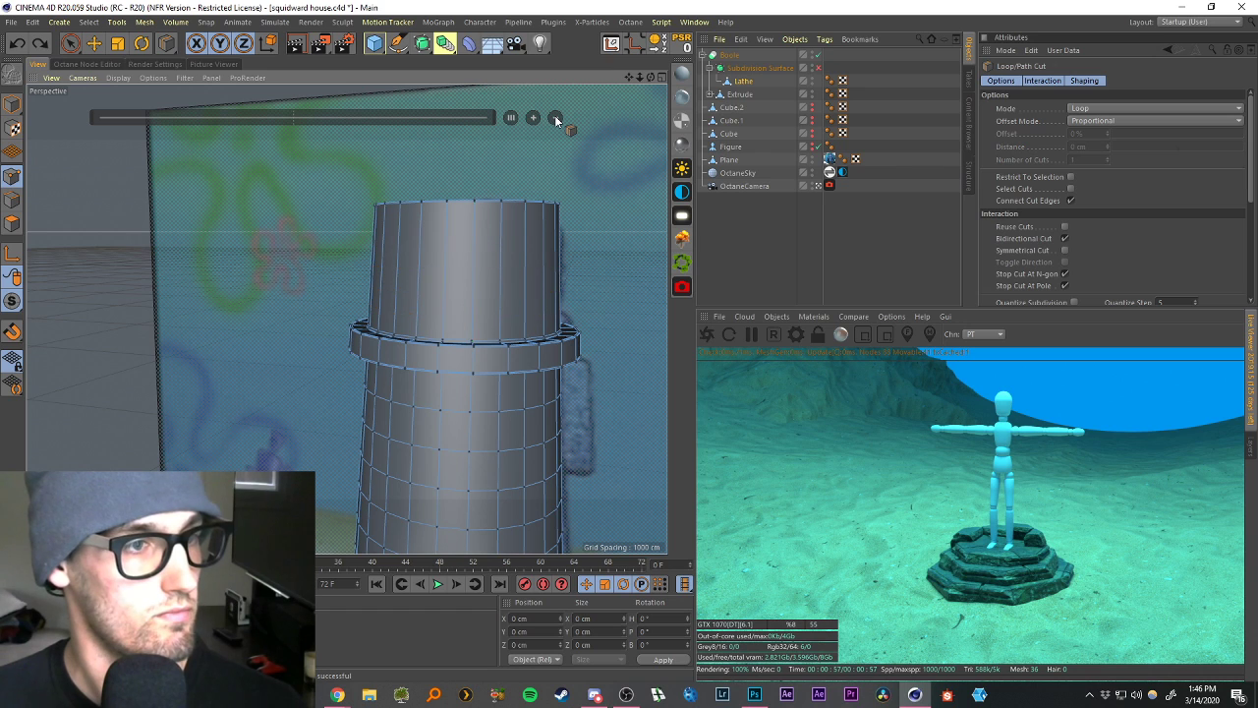
Cut three evenly spaced edge loops around the tower's upper section, starting from a 50% offset, and re-enable the Subdivision Surface.
click(472, 279)
double_click(261, 134)
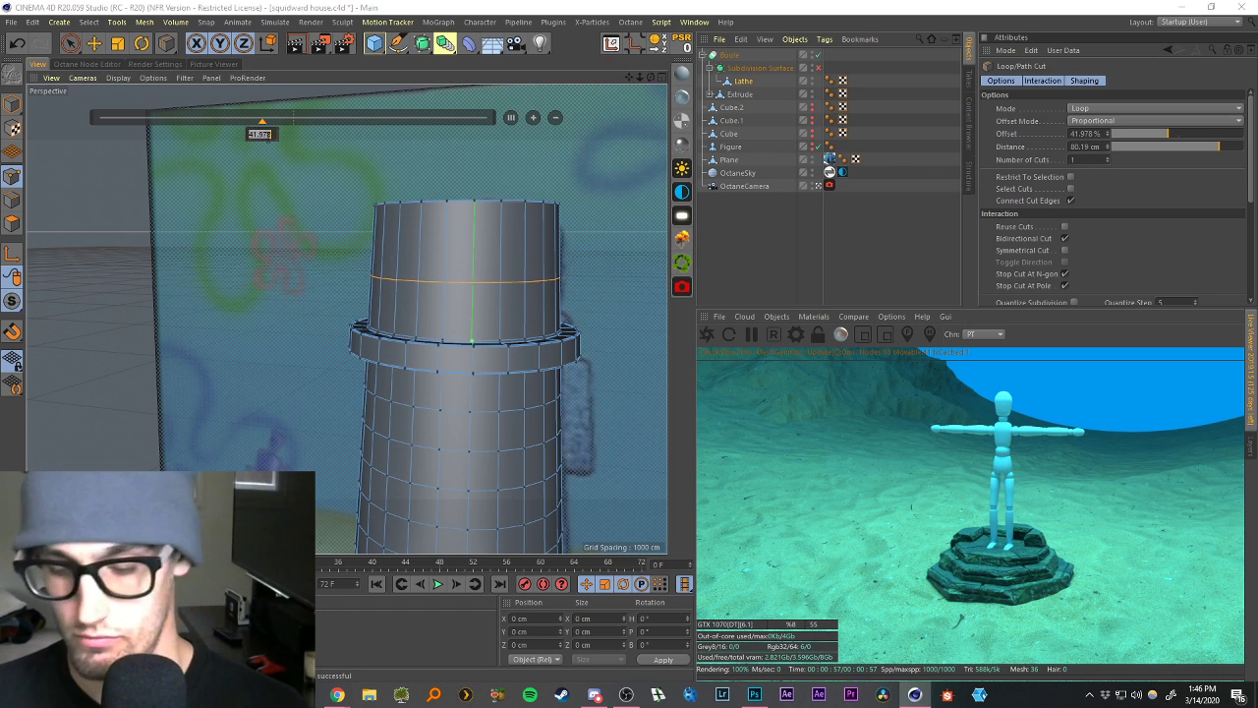
text(50)
key(Return)
click(534, 118)
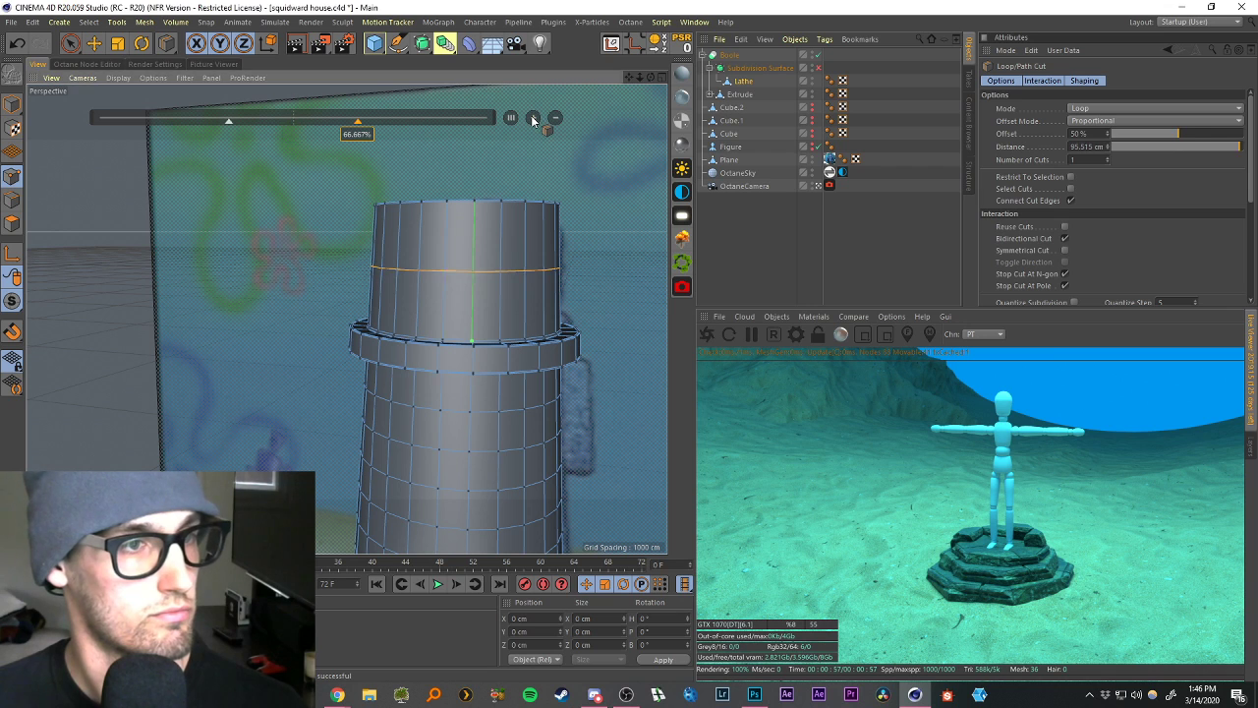
click(534, 118)
click(757, 228)
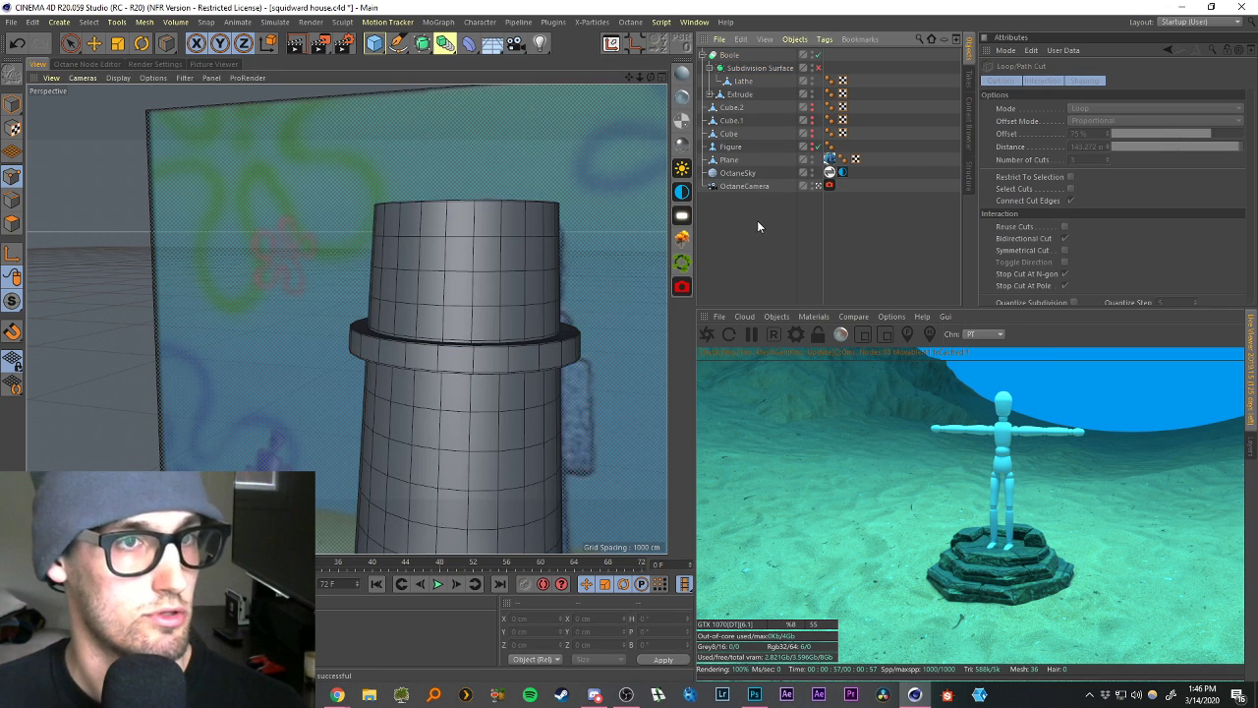
click(817, 68)
Examine the subdivided tower's wireframe and the edges of the arched door opening from several angles.
alt+drag(525, 416, 523, 448)
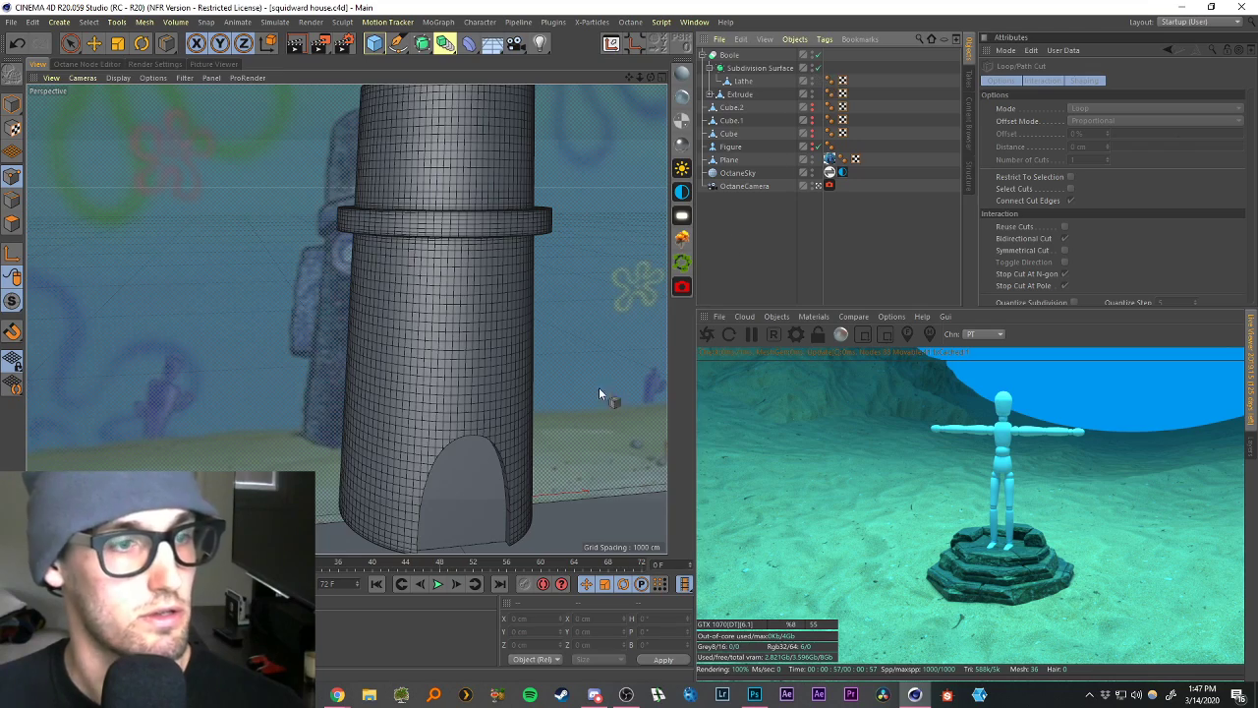
scroll(477, 528, down, 3)
scroll(477, 528, up, 5)
alt+drag(475, 500, 432, 435)
scroll(414, 443, up, 4)
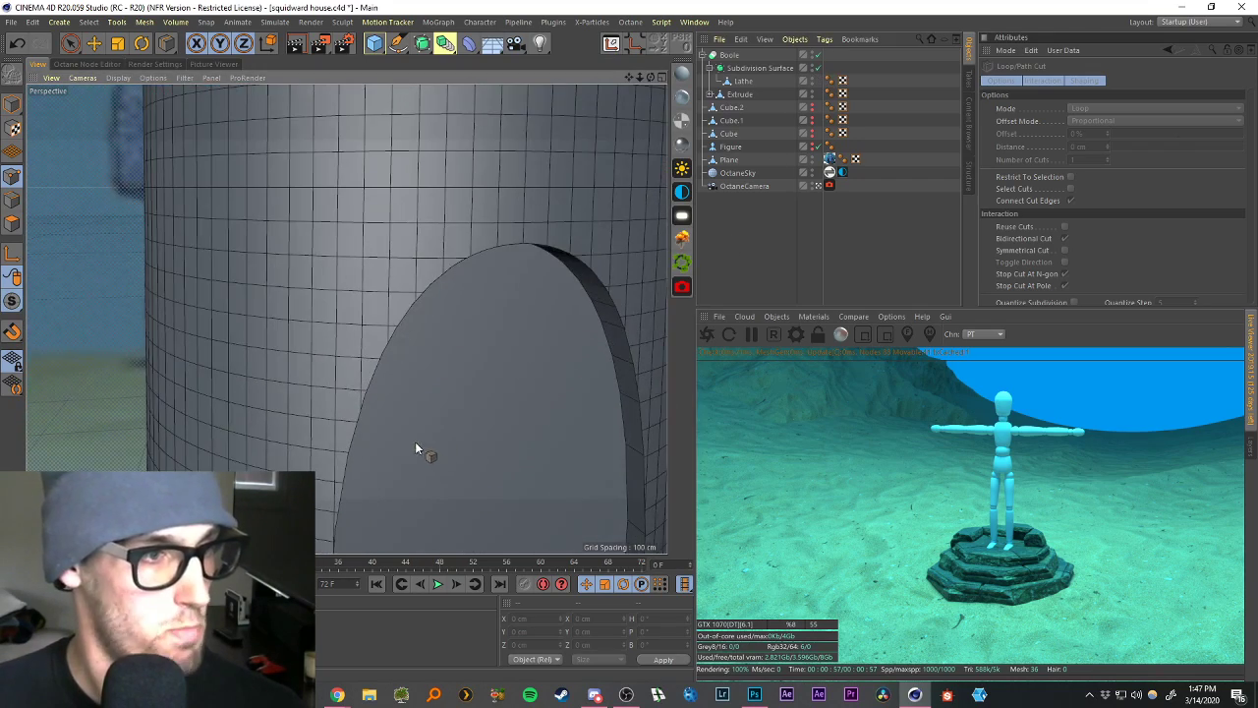
scroll(478, 413, down, 4)
scroll(599, 194, down, 2)
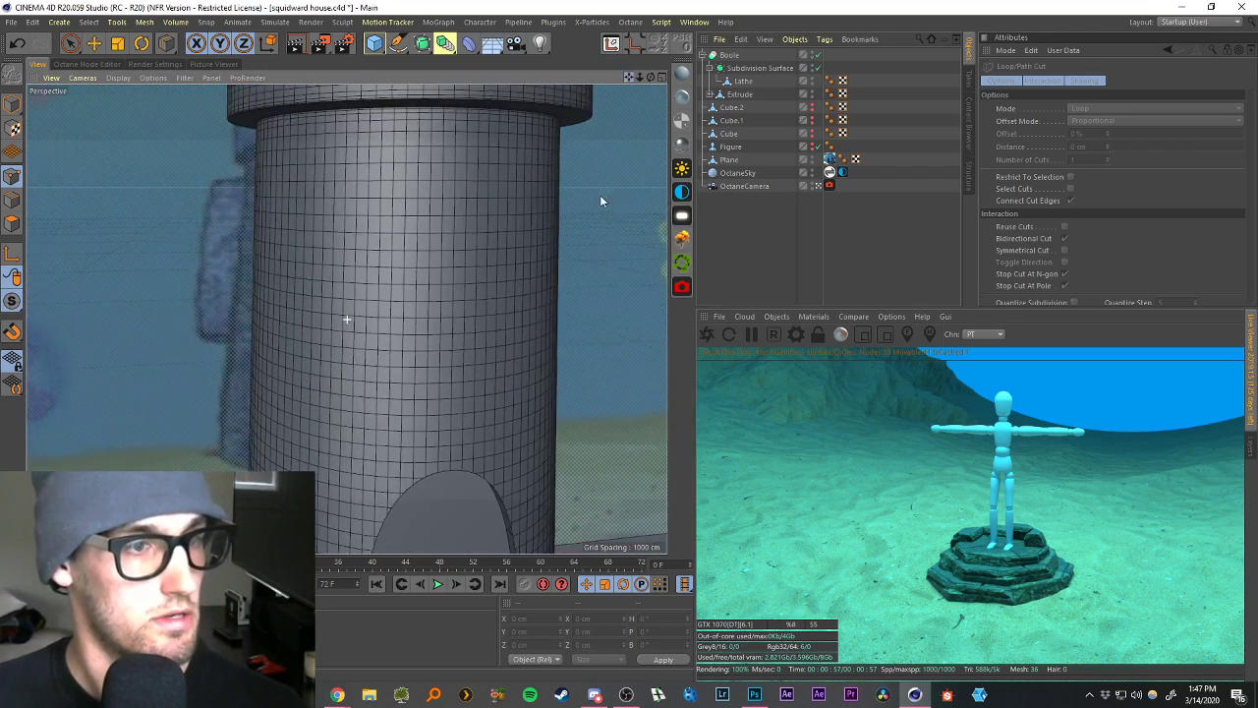
scroll(447, 326, down, 3)
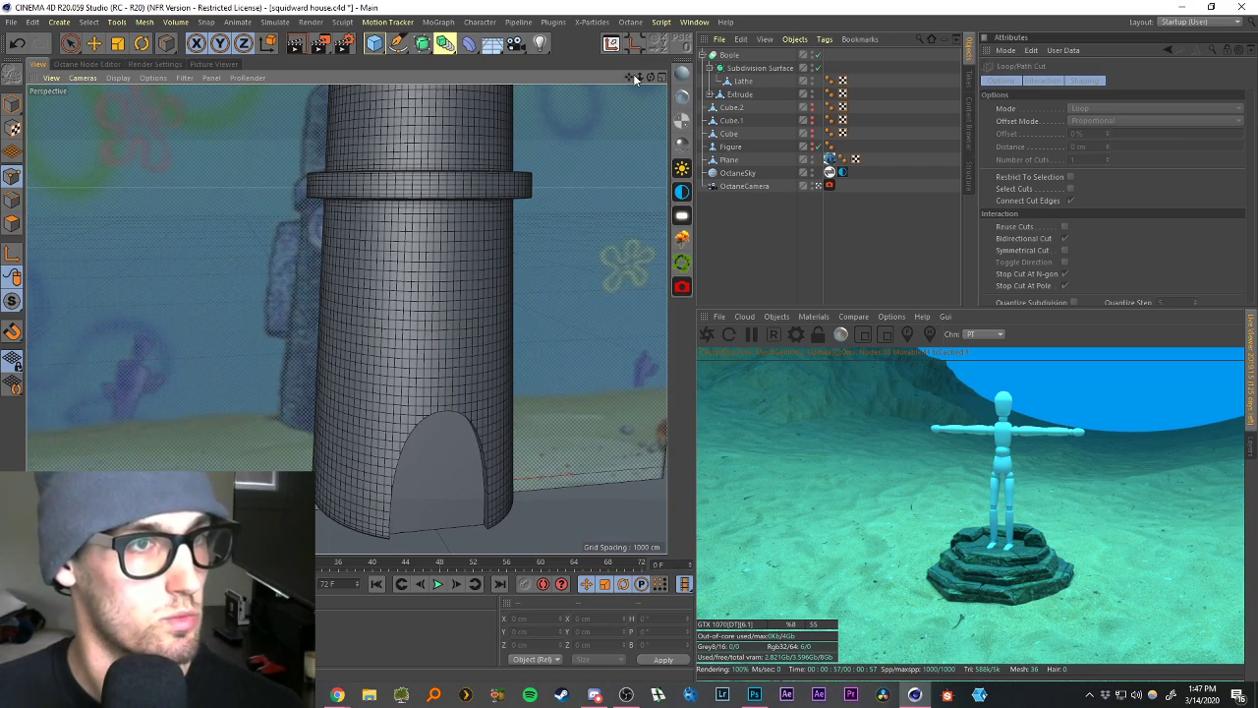
alt+middle_drag(513, 183, 513, 271)
alt+drag(513, 270, 455, 268)
alt+right_drag(460, 269, 496, 326)
alt+drag(496, 325, 508, 378)
alt+drag(578, 307, 567, 251)
scroll(459, 517, up, 8)
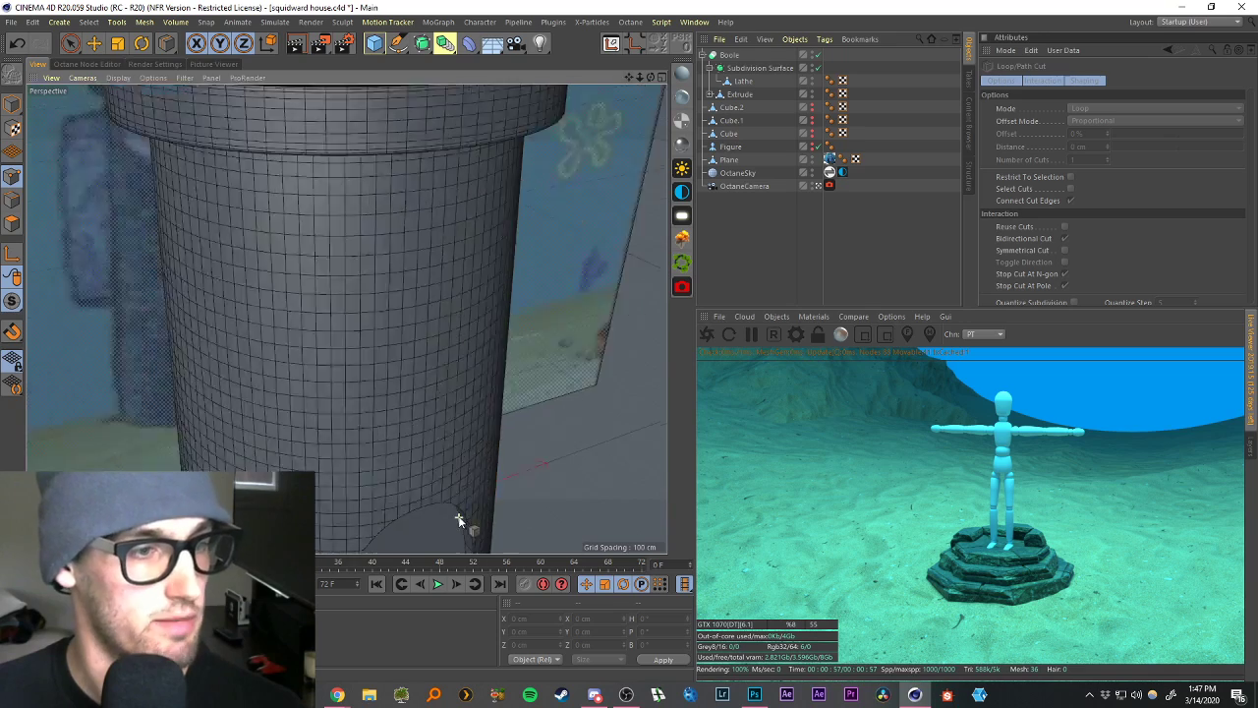
alt+drag(458, 517, 572, 163)
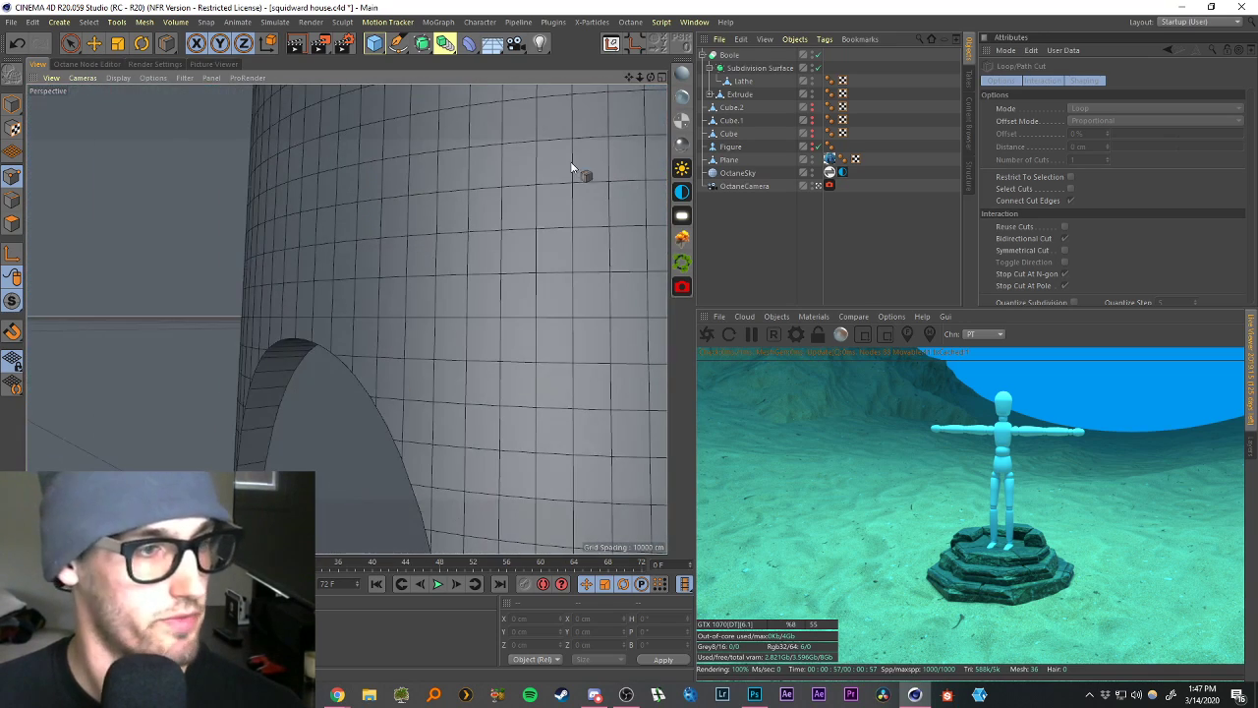
drag(630, 78, 822, 3)
scroll(435, 315, up, 4)
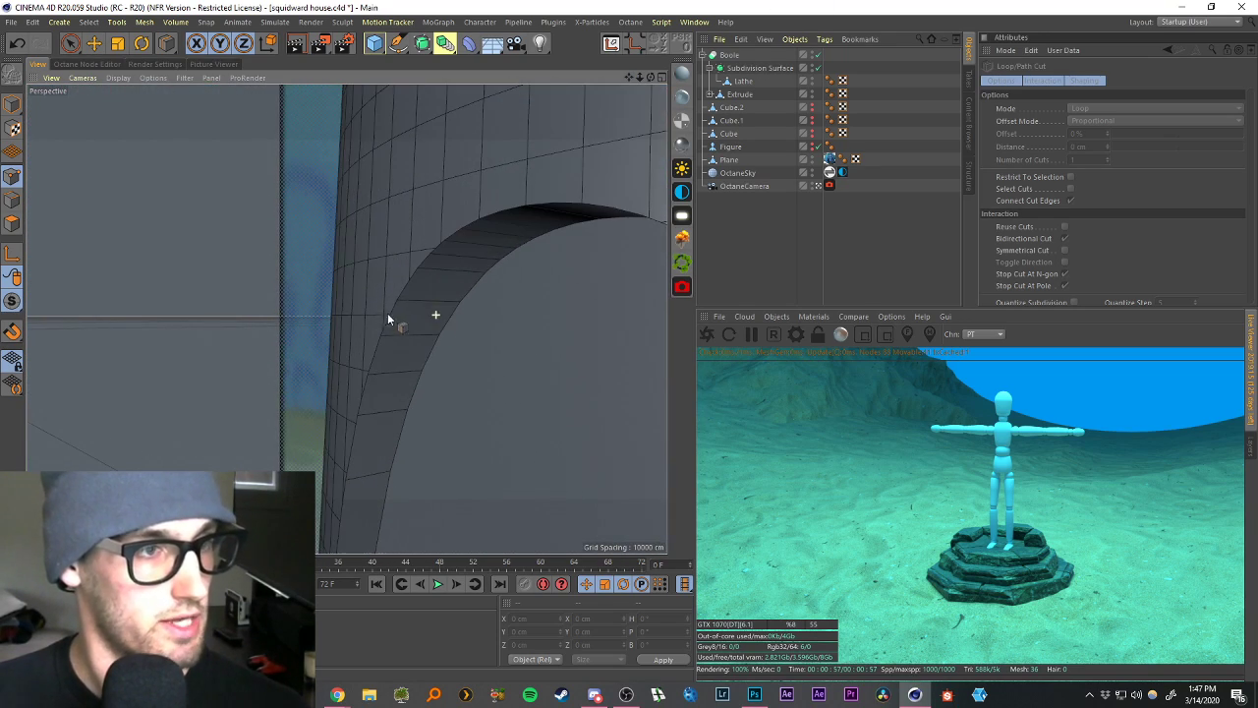
scroll(405, 282, up, 5)
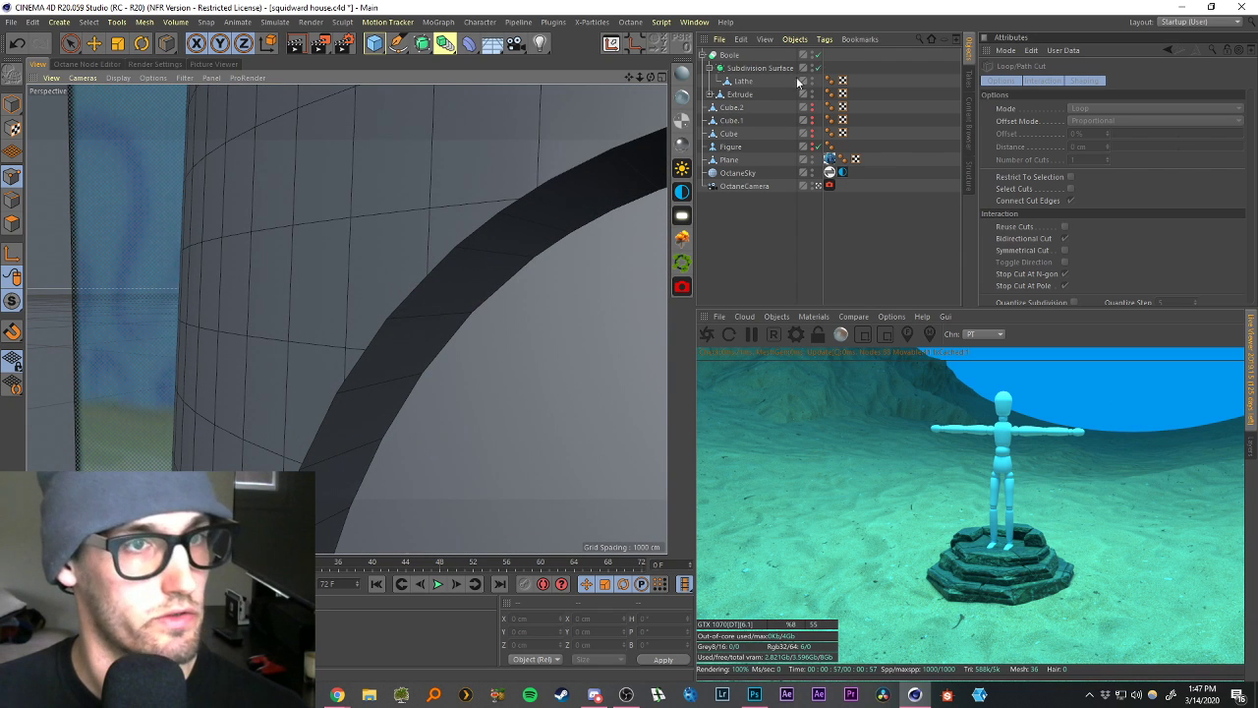
click(709, 68)
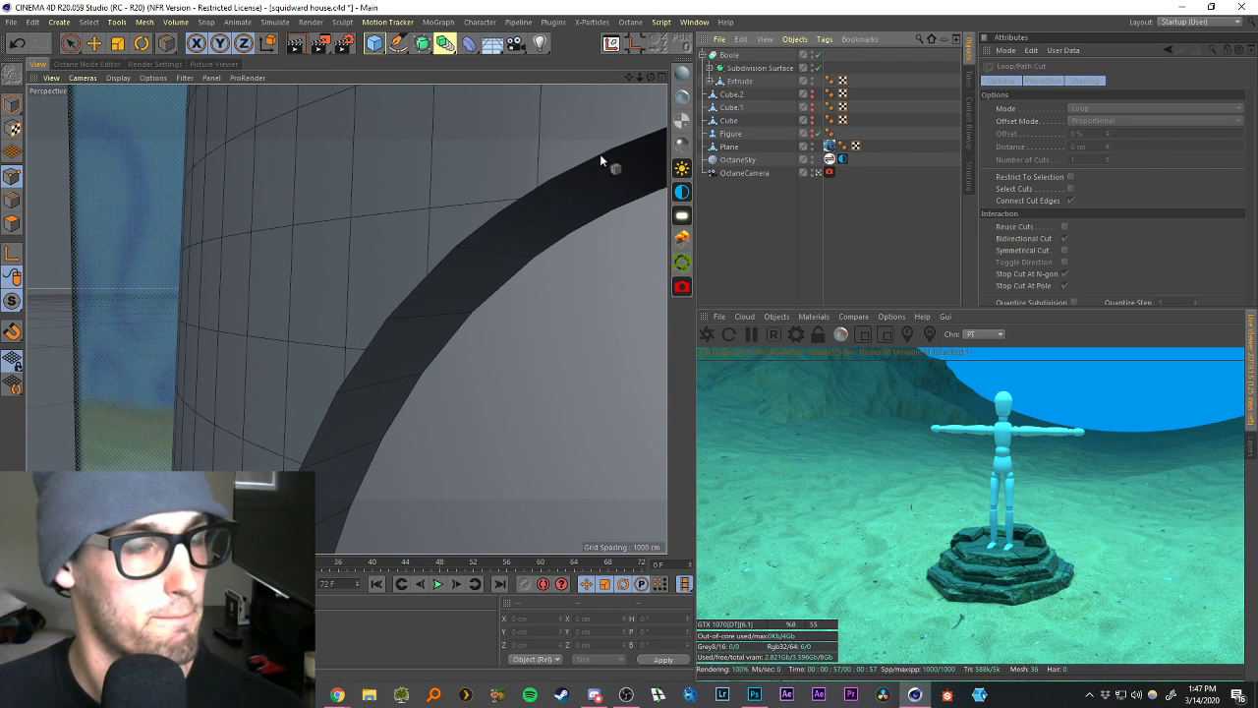
drag(638, 79, 459, 291)
drag(629, 77, 460, 211)
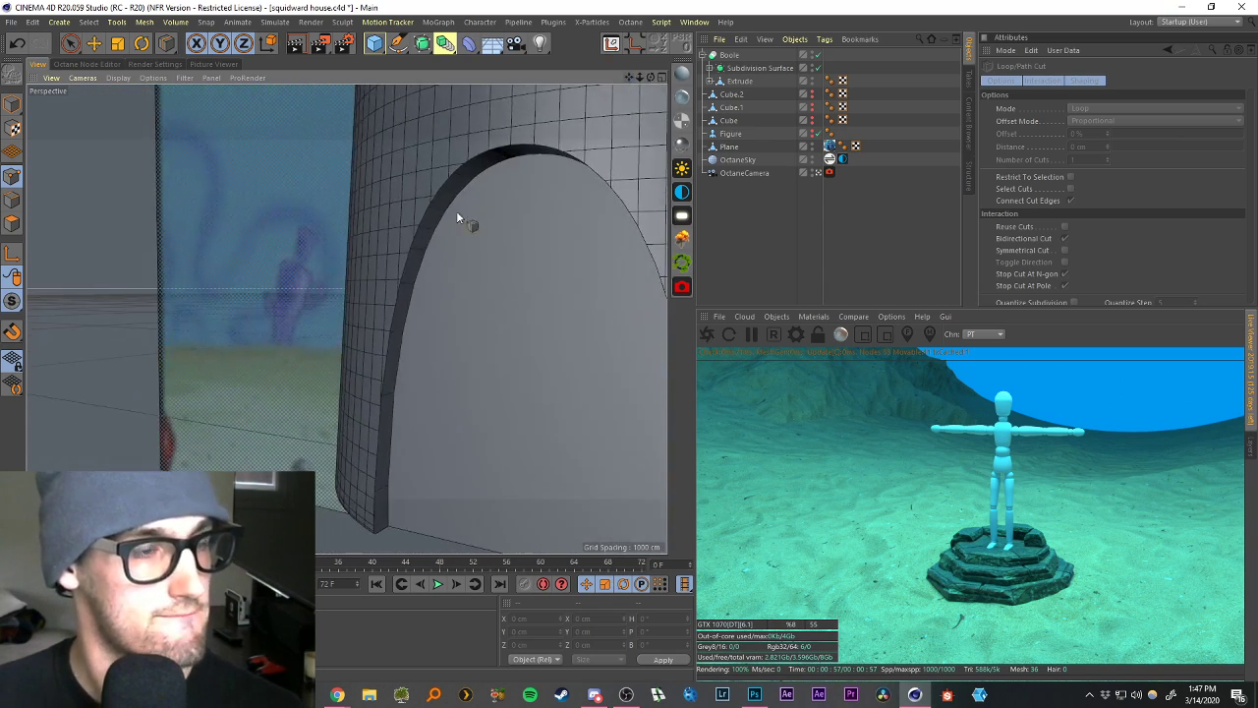
alt+right_drag(435, 221, 703, 208)
Group the Boole object under a new null and select that null.
click(730, 173)
click(728, 56)
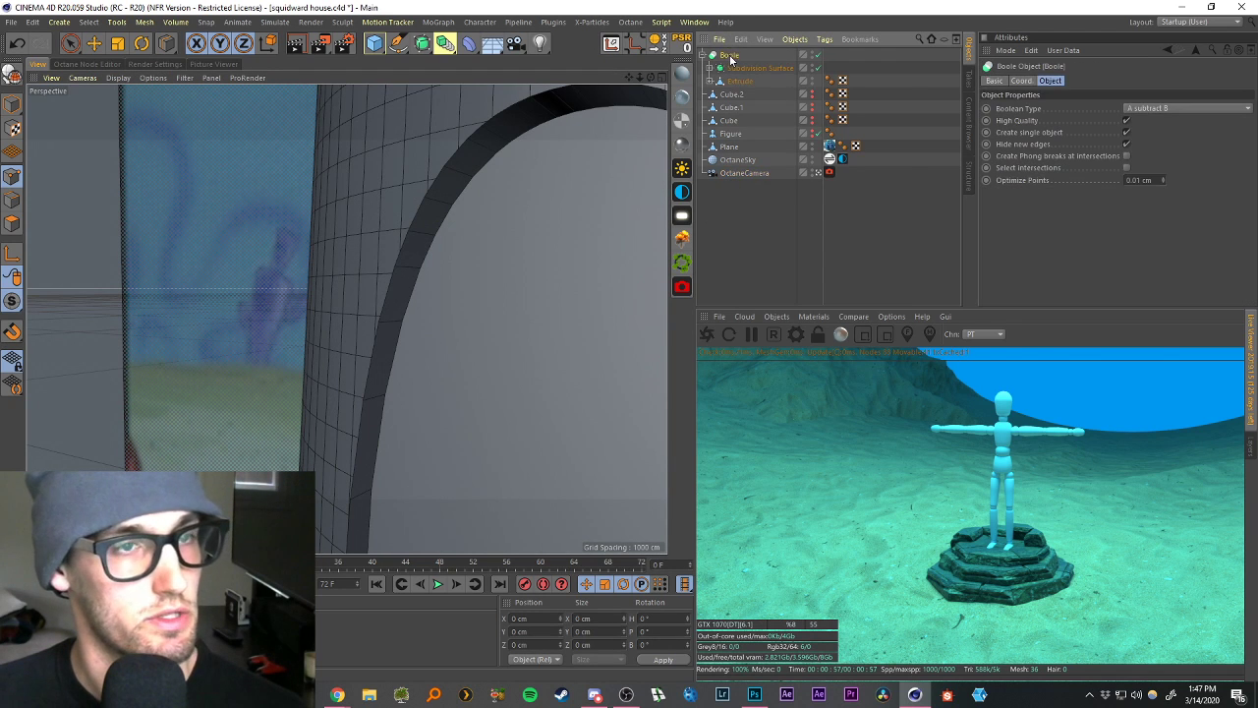
right_click(728, 56)
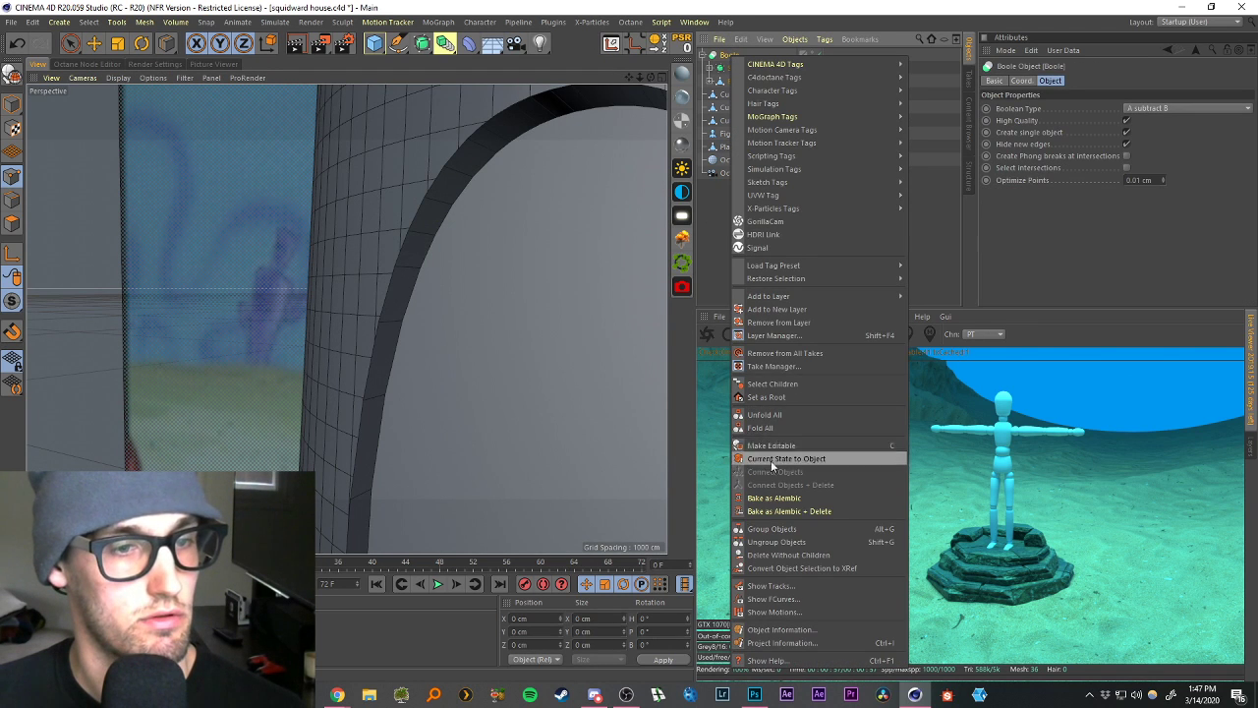
click(766, 531)
click(737, 191)
click(725, 56)
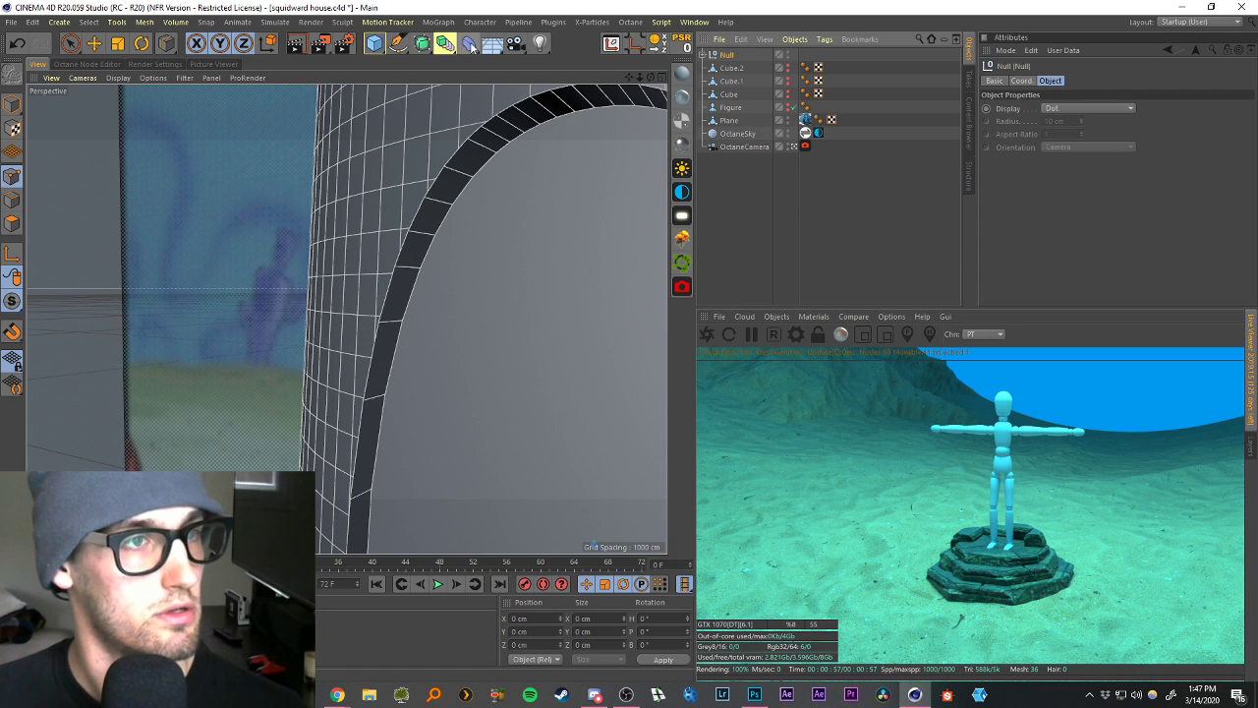
Add a Bevel deformer inside the null above the Boole and enable its Use Angle option.
click(471, 45)
shift+click(527, 226)
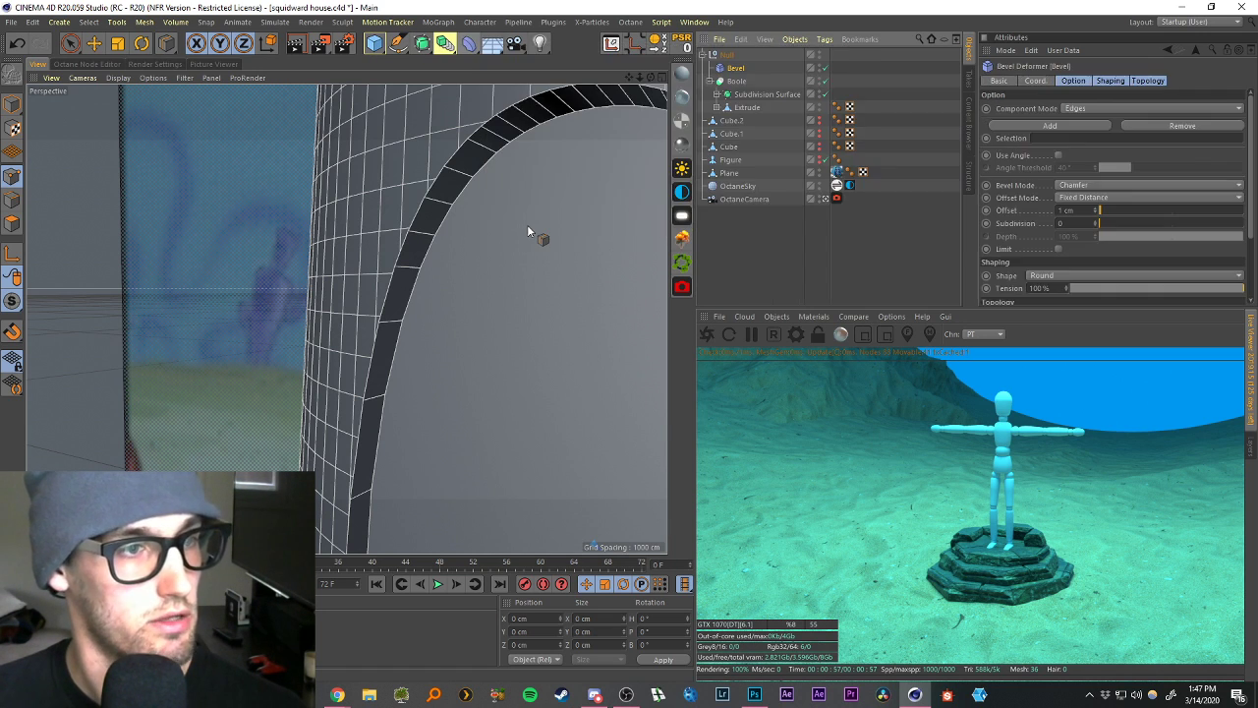
click(1058, 154)
Inspect the bevelled edges on the door arch and the tower, comparing the bevel with Use Angle off and on.
scroll(433, 216, up, 3)
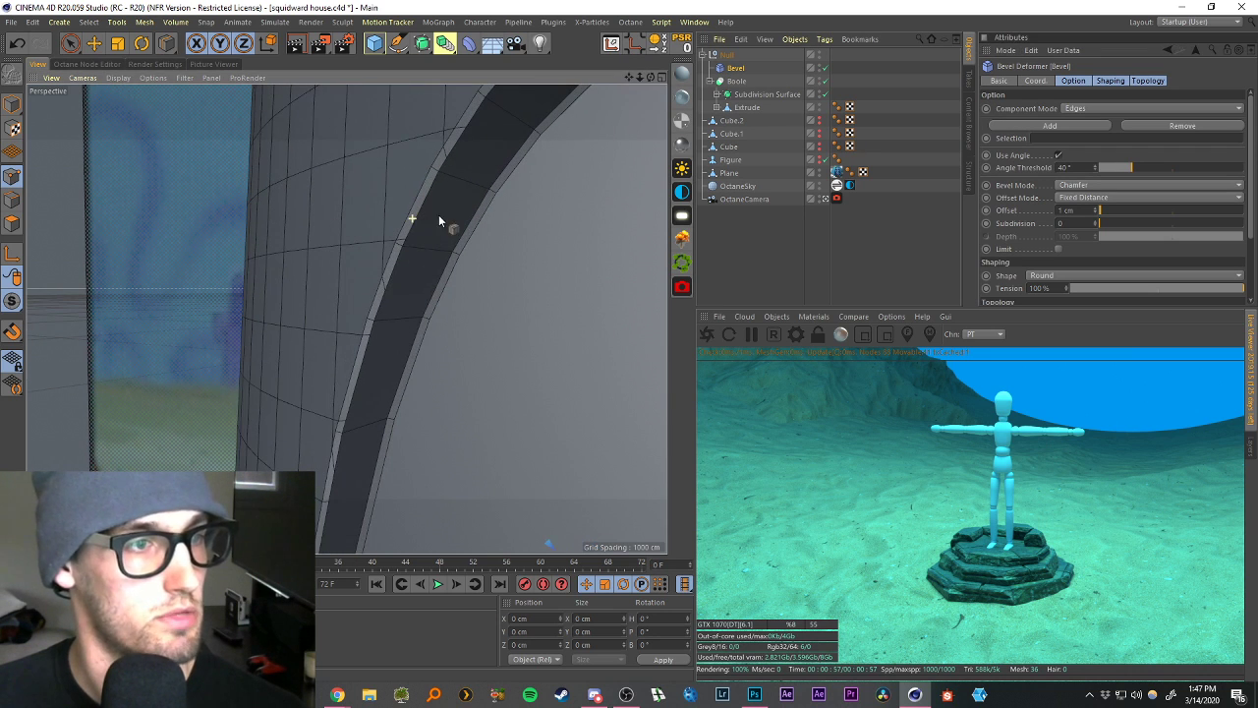
alt+drag(423, 216, 467, 210)
scroll(467, 210, up, 2)
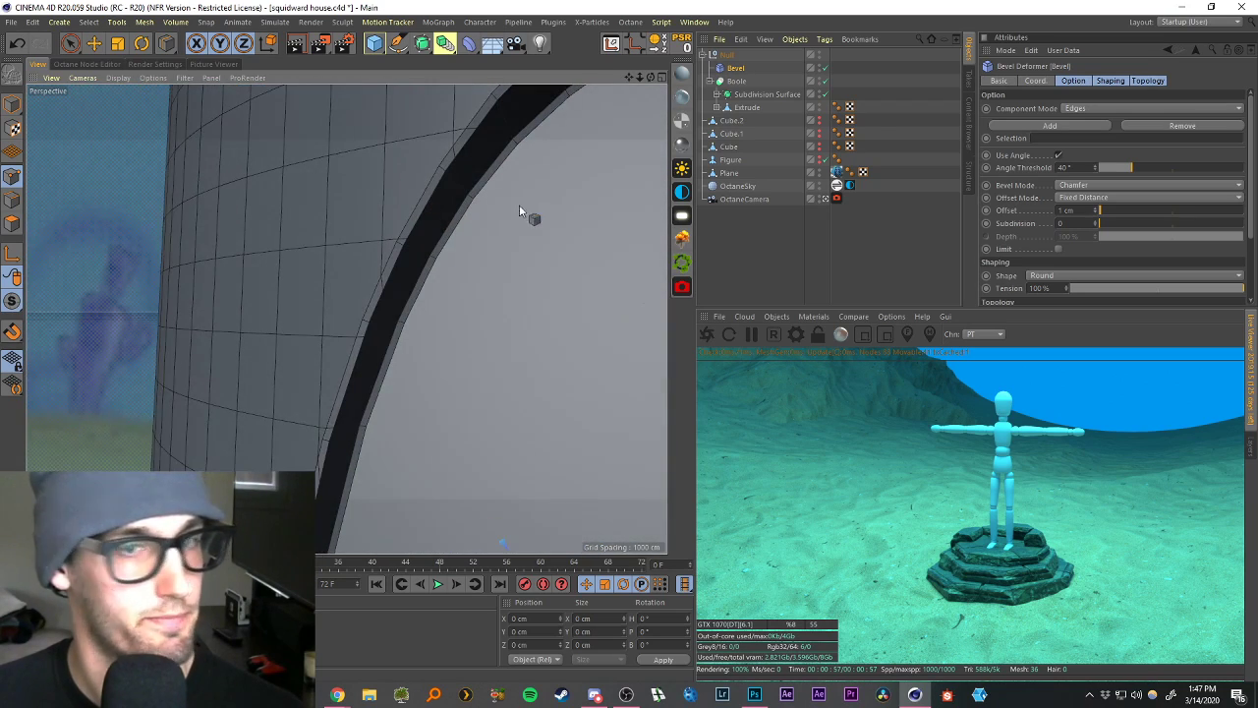
drag(628, 78, 607, 562)
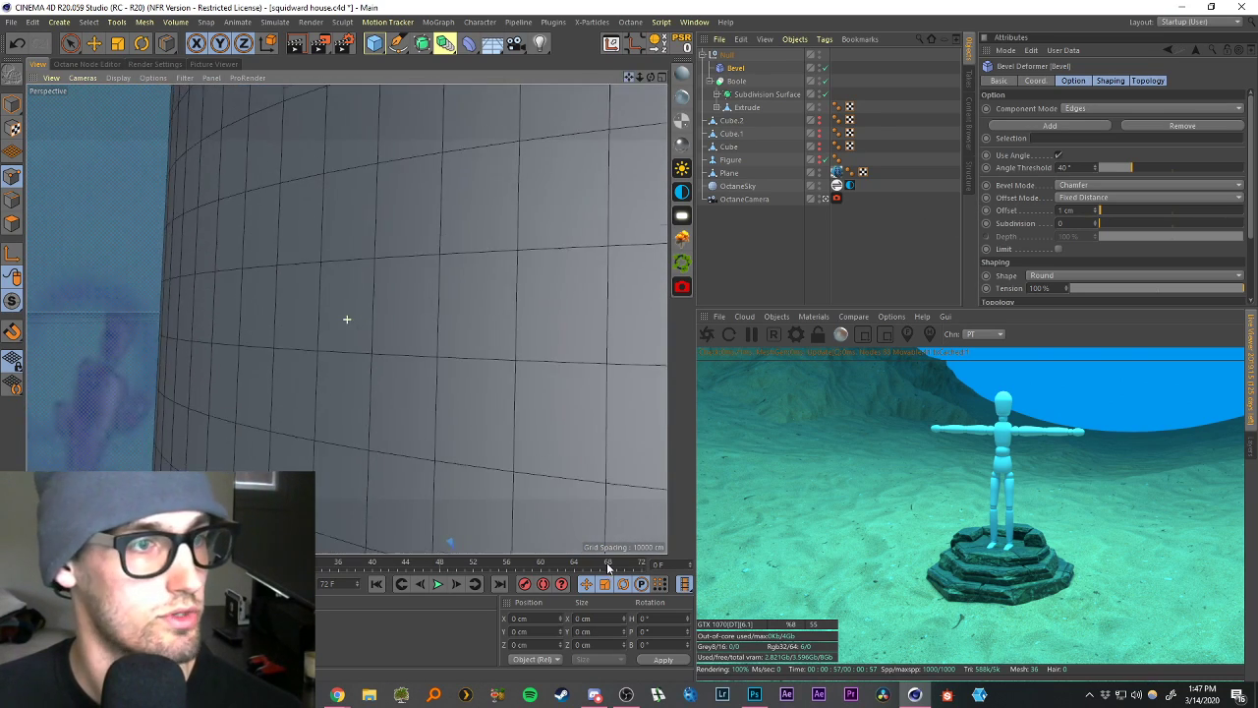
scroll(481, 339, down, 5)
drag(629, 78, 609, 294)
scroll(477, 410, up, 4)
alt+drag(476, 354, 330, 358)
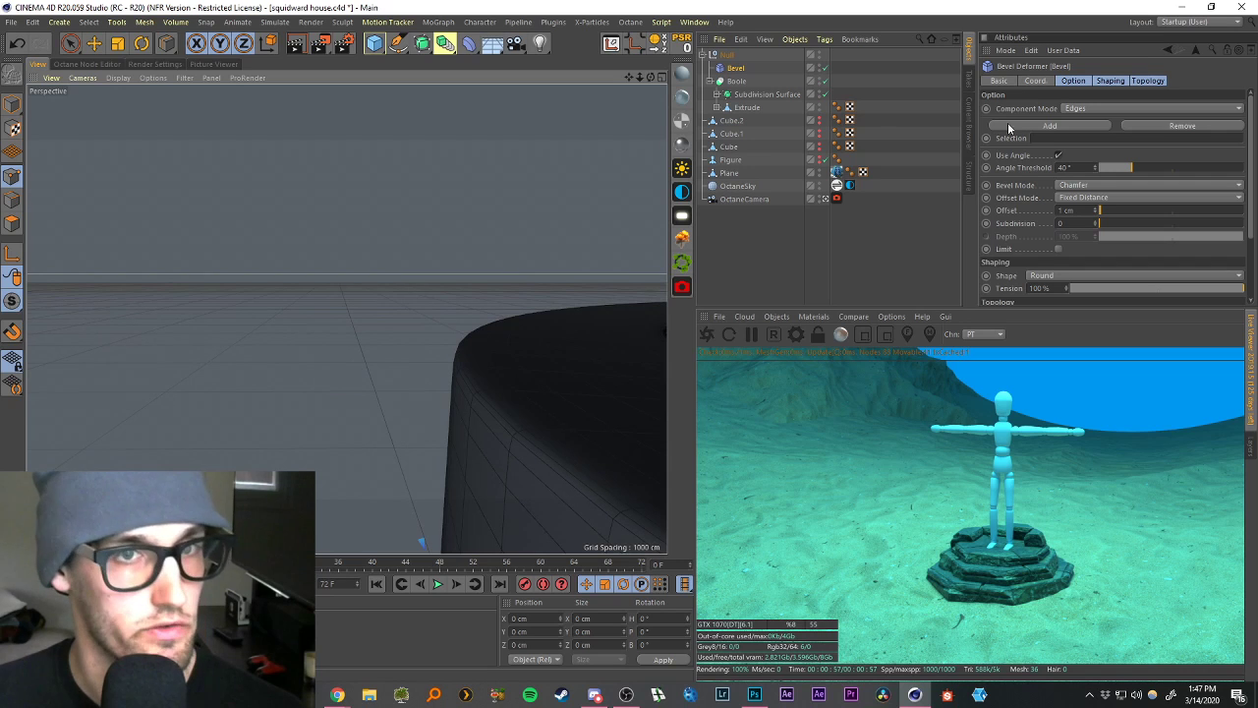
click(1058, 154)
click(1059, 154)
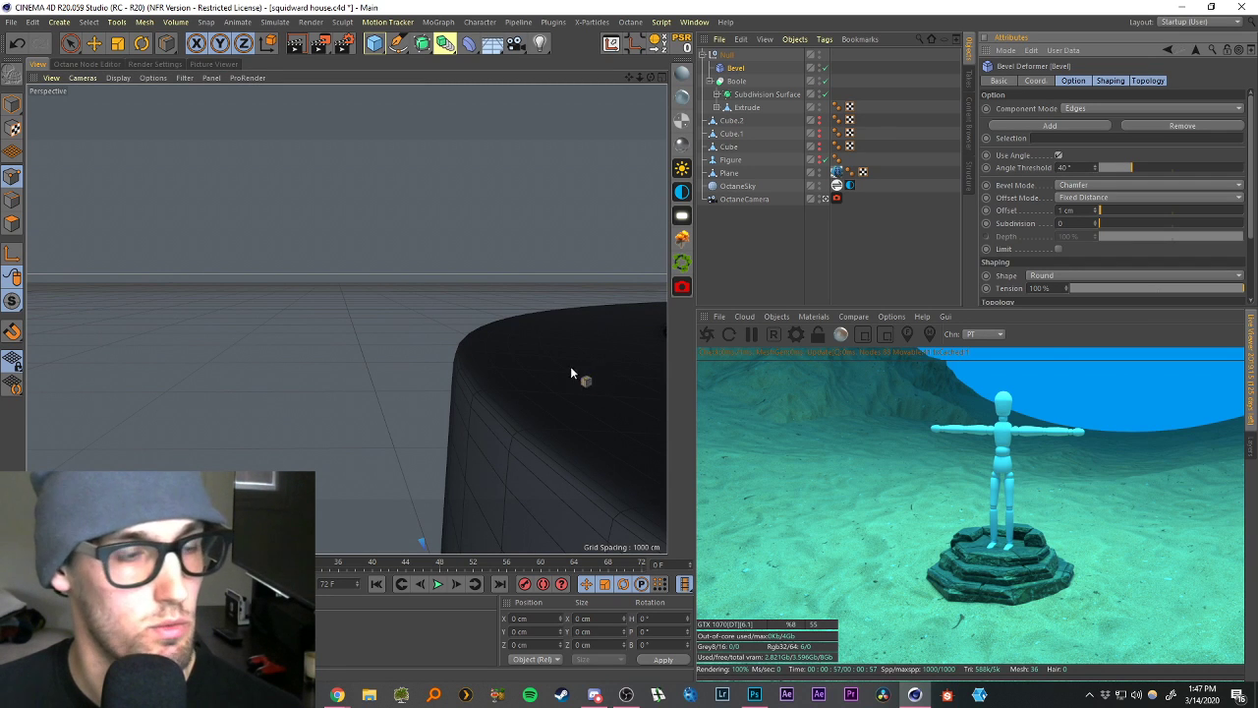
scroll(561, 397, down, 3)
alt+drag(561, 397, 570, 535)
scroll(569, 535, up, 10)
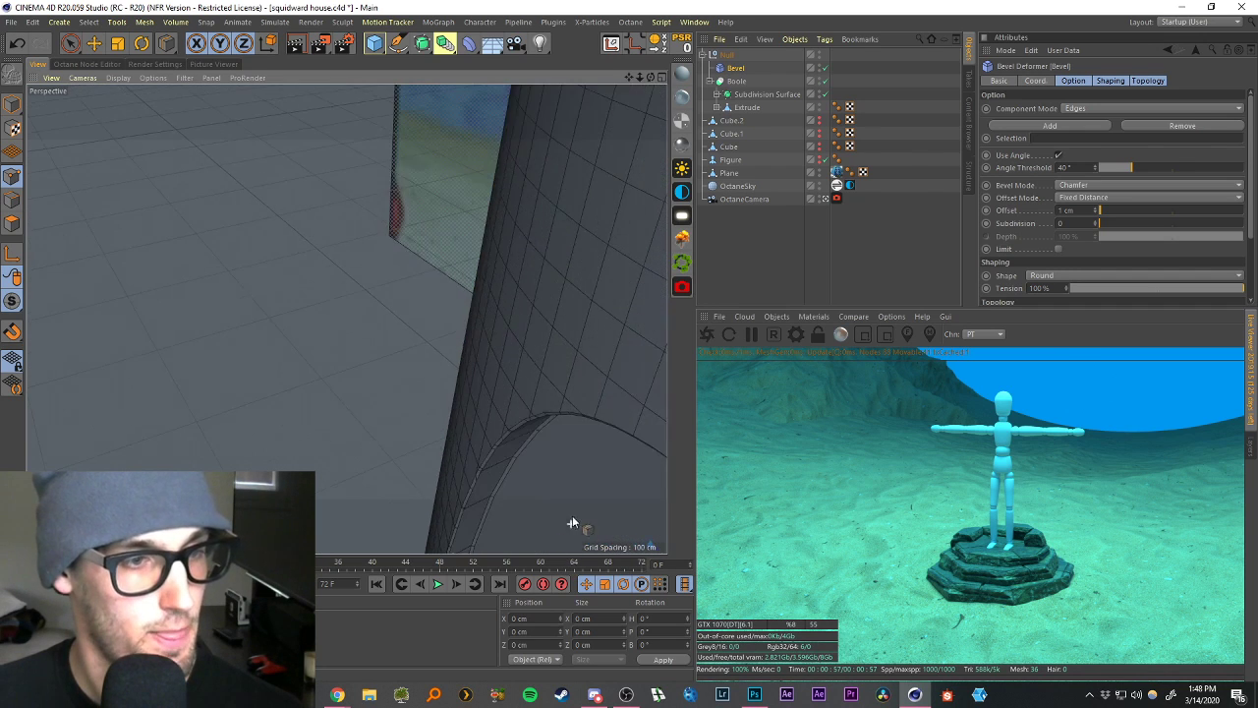
alt+drag(492, 417, 553, 339)
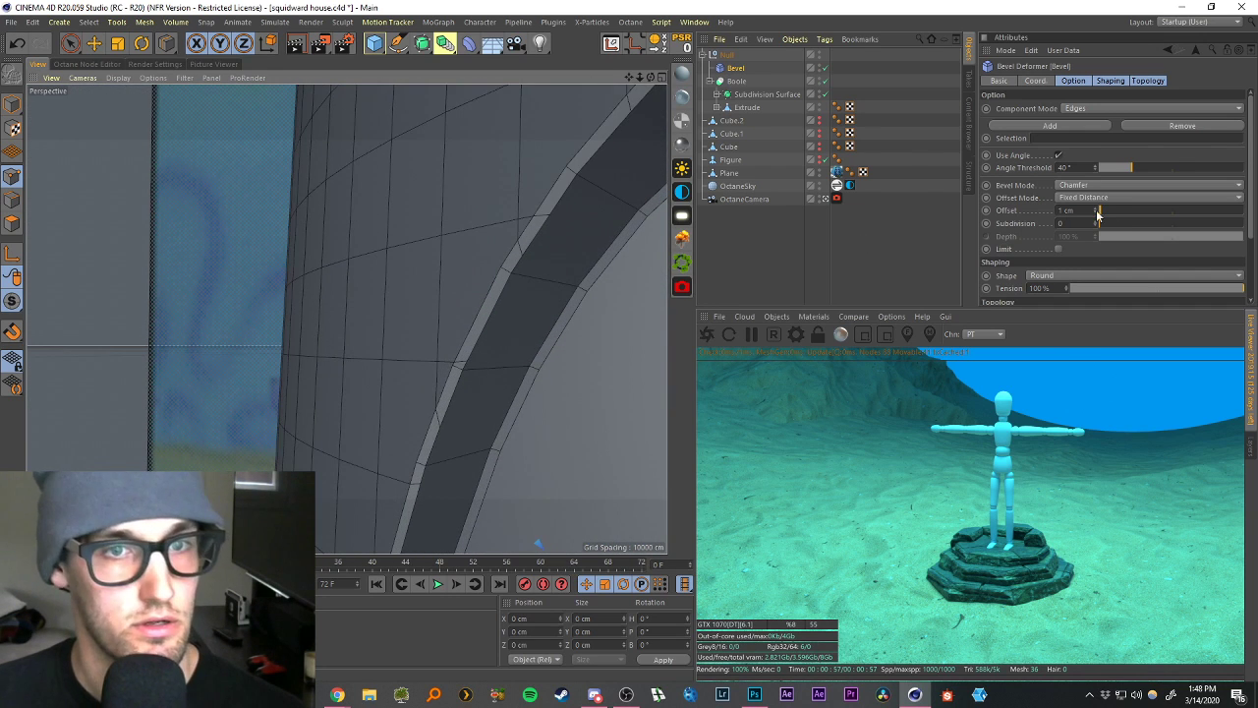
Try a bevel offset of 2 cm.
drag(1079, 212, 973, 216)
text(2)
key(Return)
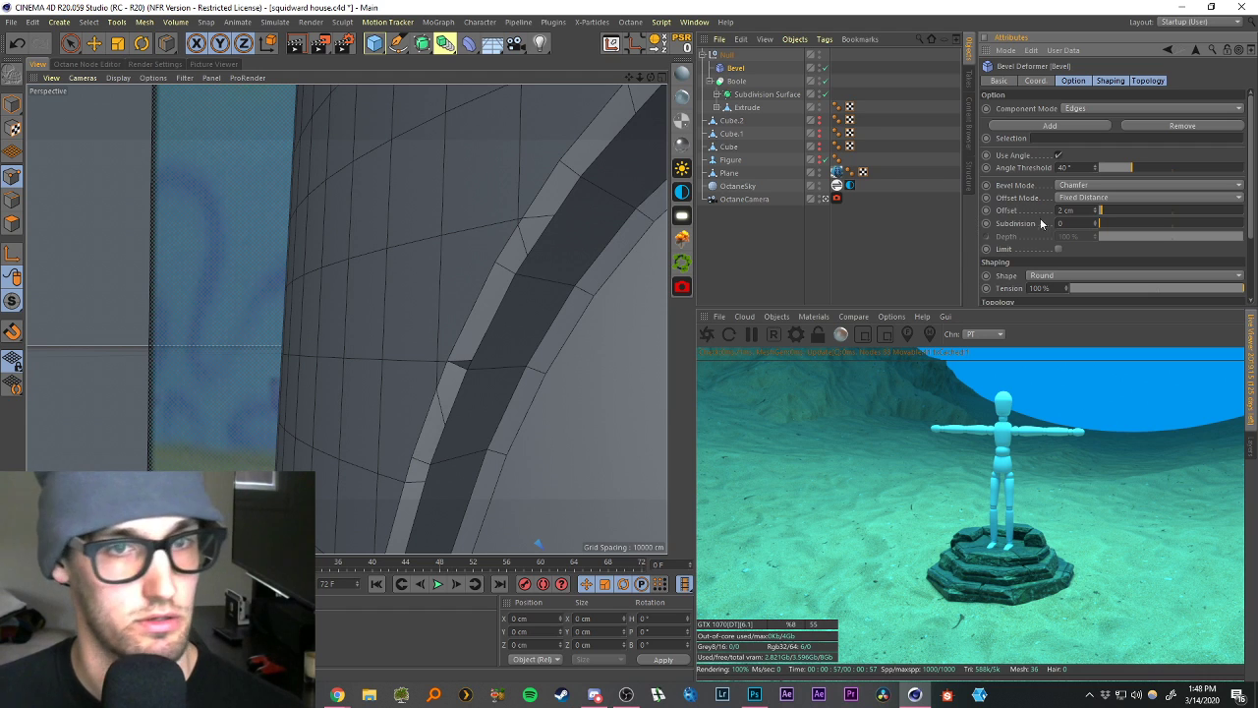
Set the Bevel deformer's offset to 1.5 cm and its subdivision to 2.
drag(1069, 211, 967, 197)
text(1.5)
key(Return)
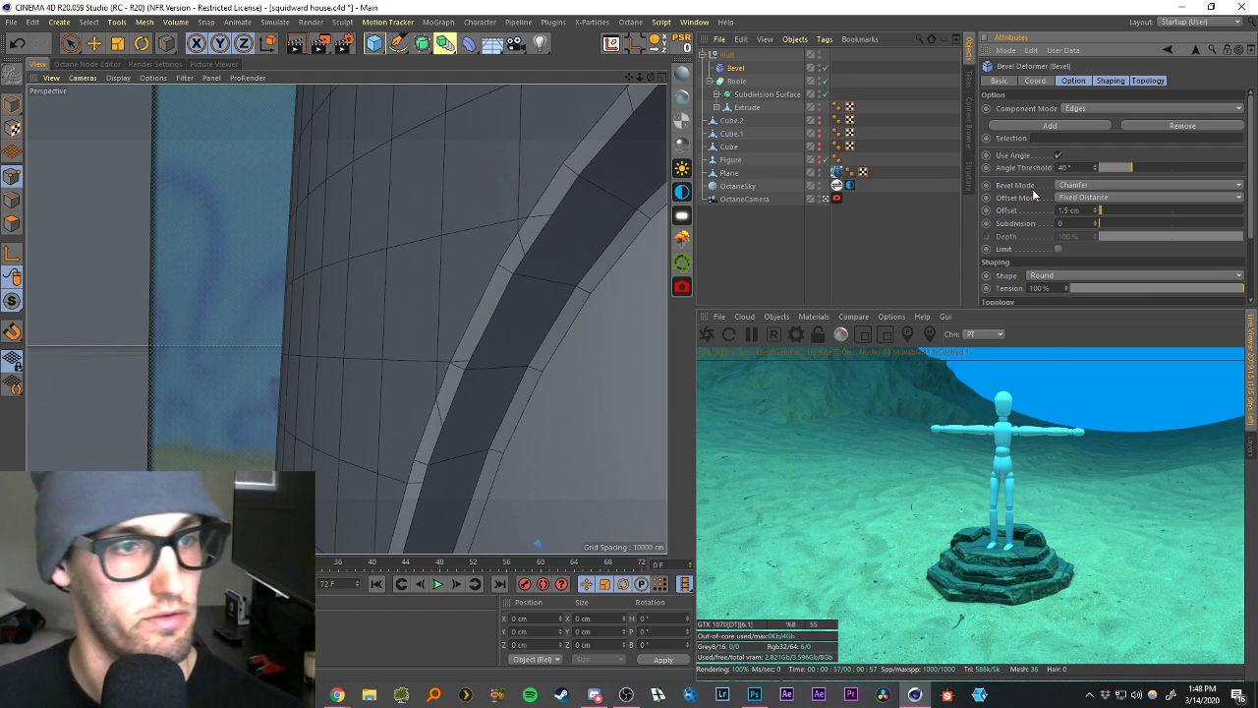
text(2)
key(Return)
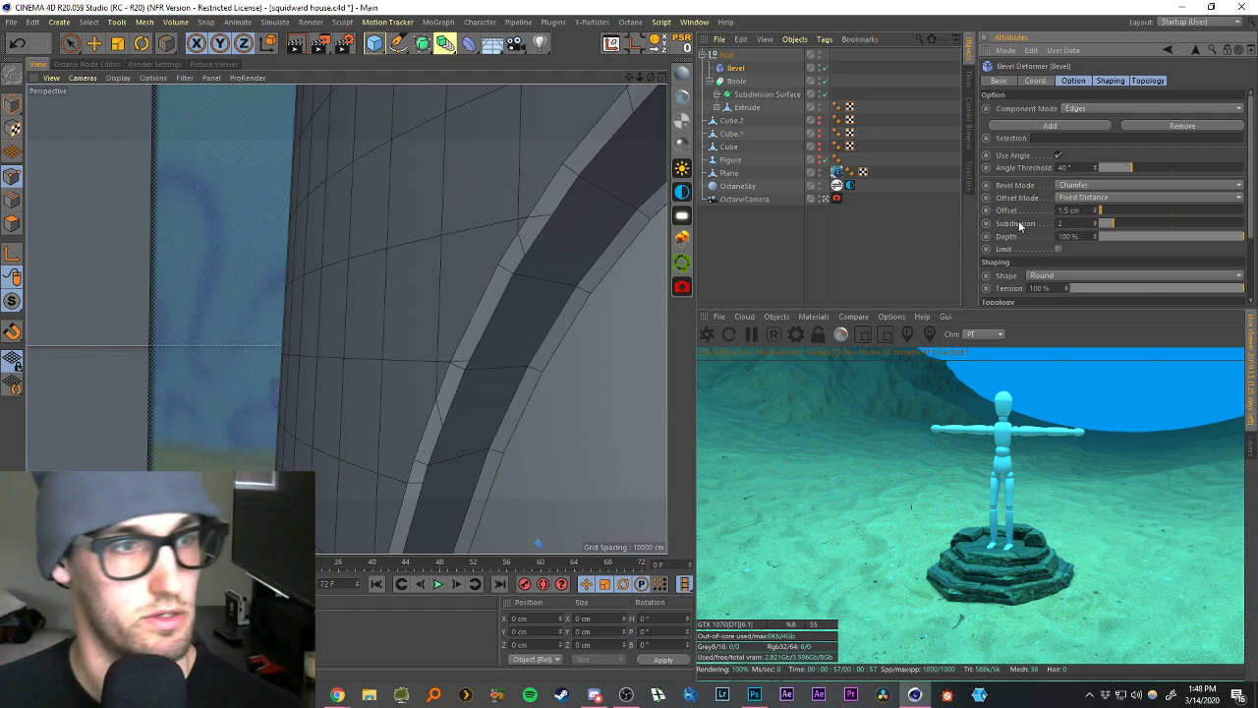
Scale up the Extrude door cutter in the Boole to about 168.5 × 250.6 × 62.5 cm.
scroll(557, 306, down, 6)
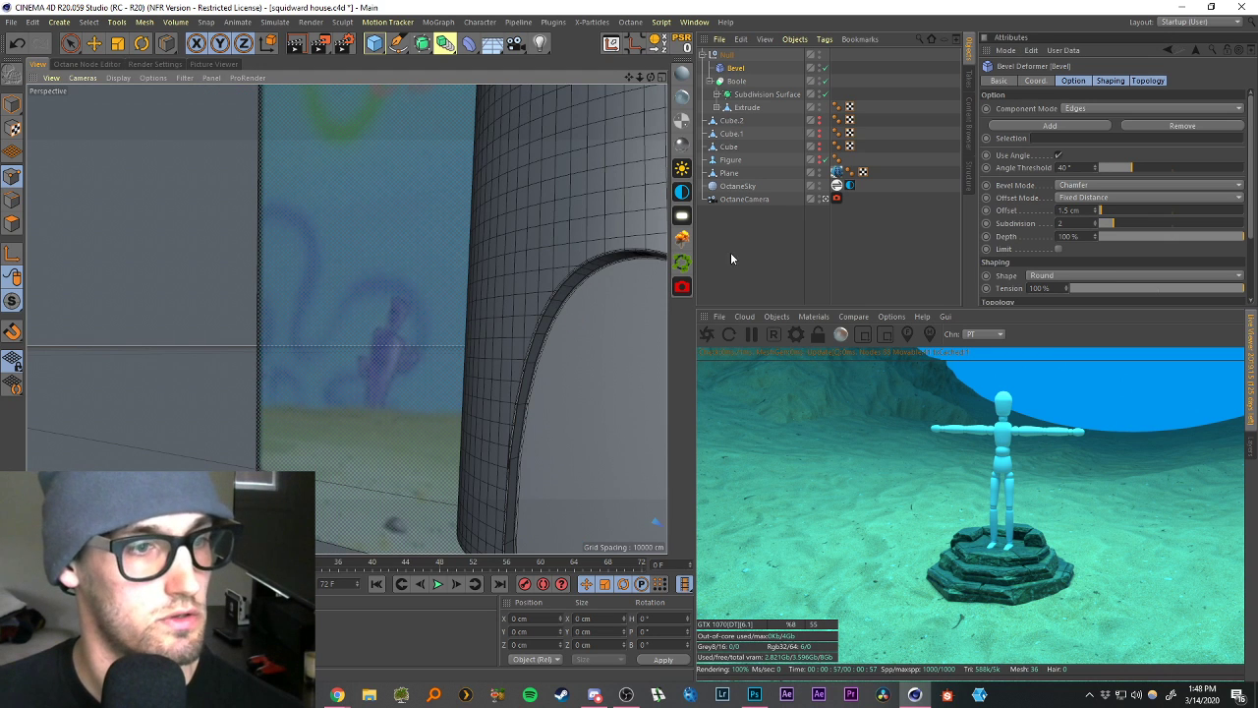
scroll(508, 477, up, 6)
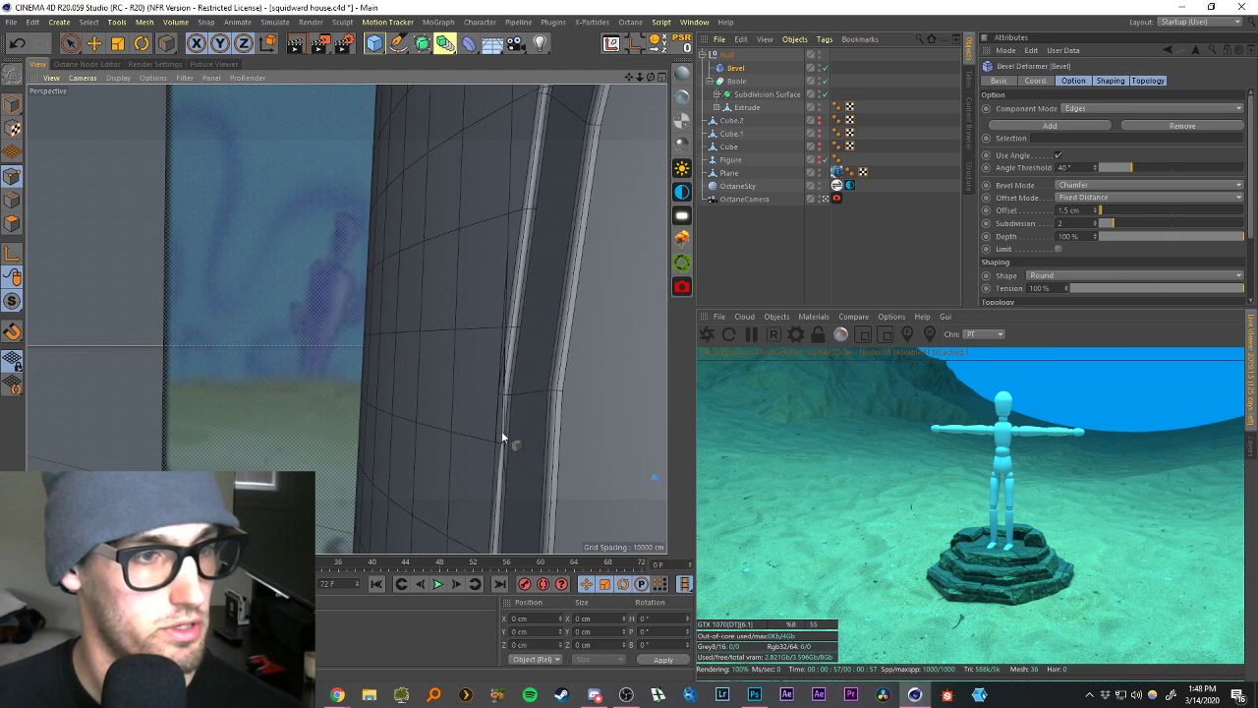
scroll(502, 437, up, 4)
click(738, 107)
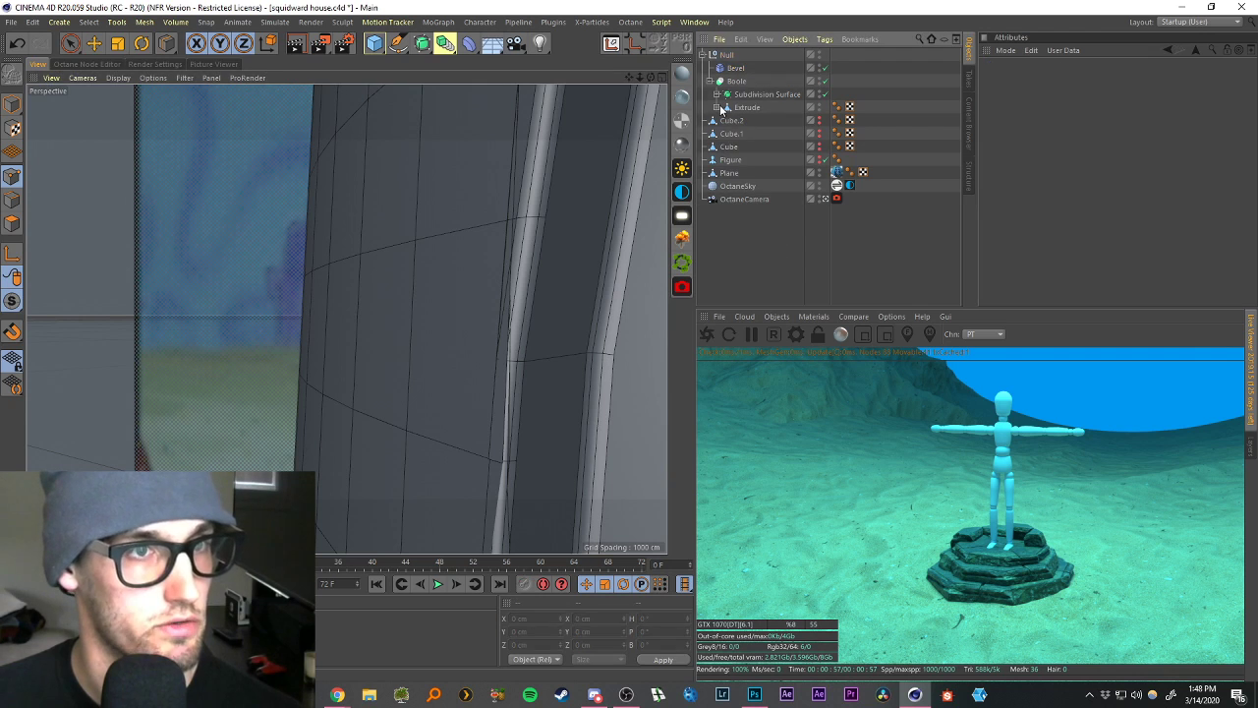
key(t)
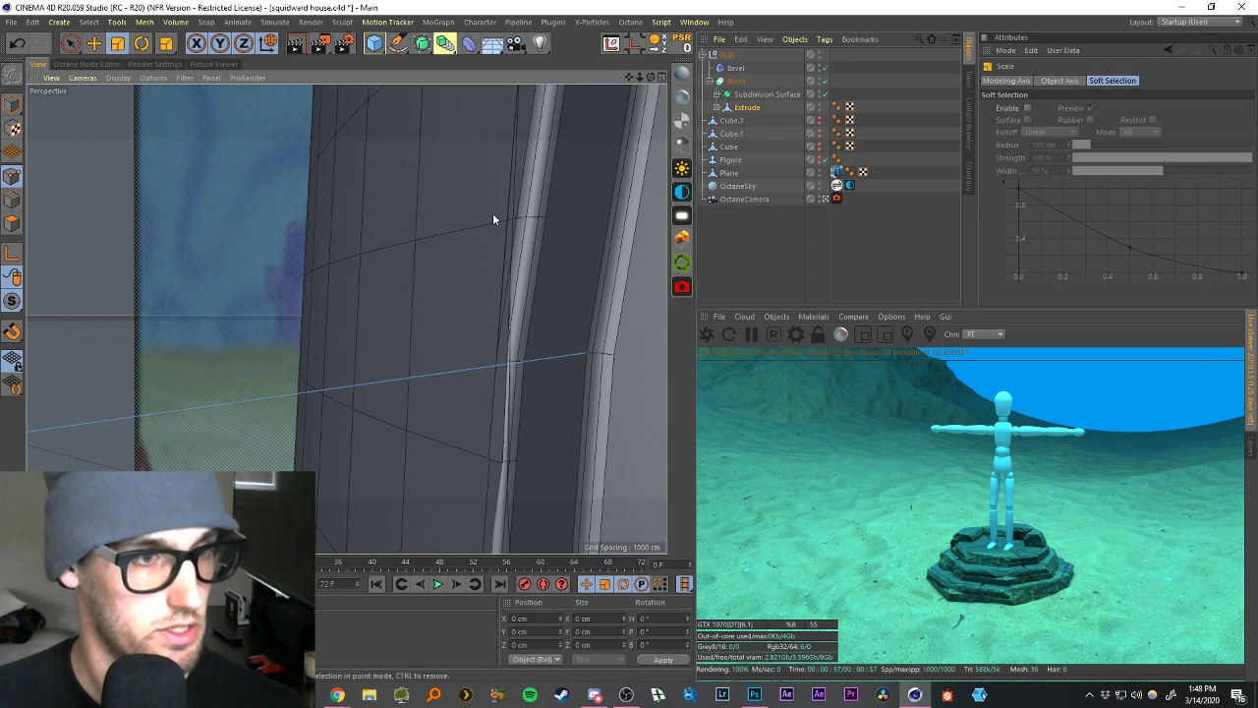
click(11, 105)
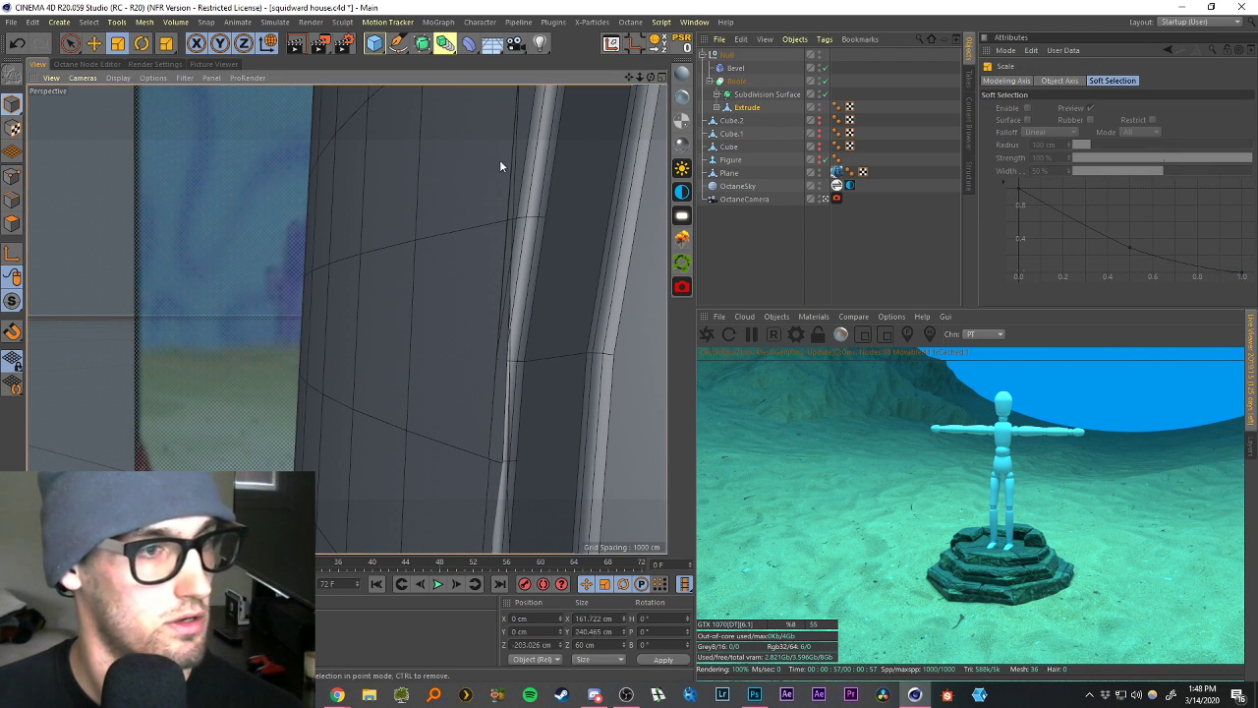
drag(499, 159, 506, 163)
scroll(560, 299, down, 9)
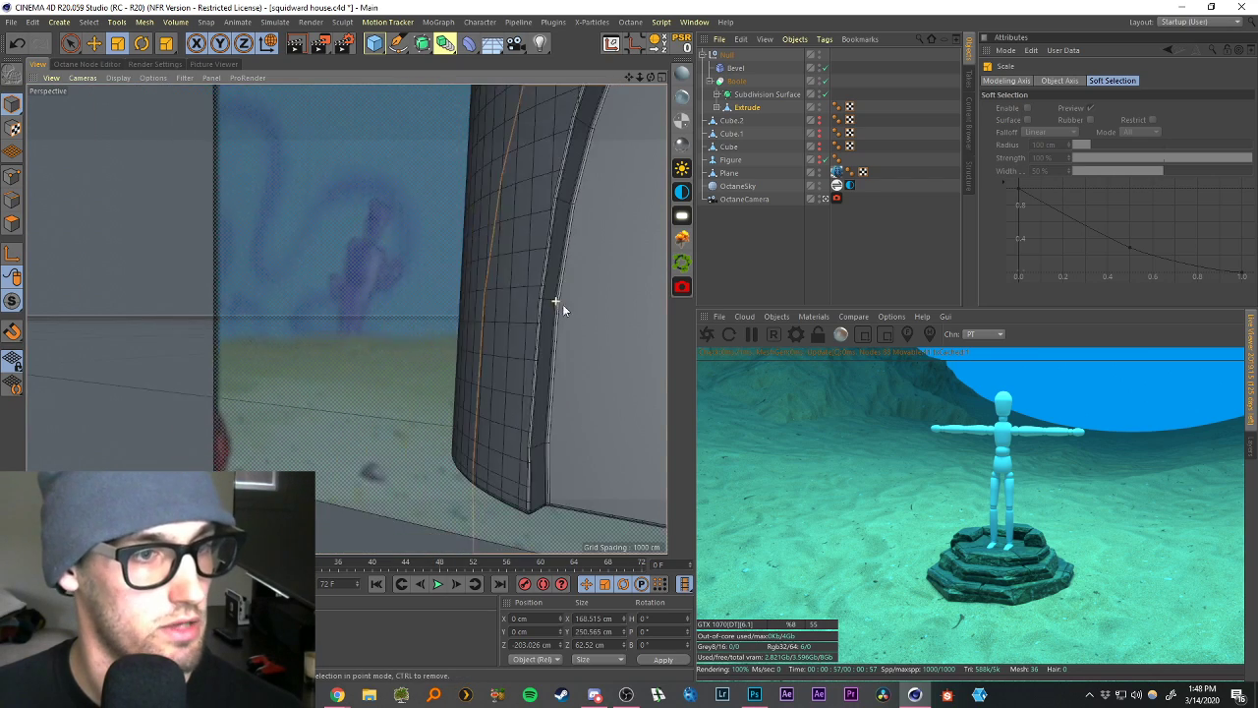
Inspect the enlarged doorway and its bevelled edges from several angles, and check the Extrude's child objects.
scroll(586, 285, up, 1)
alt+middle_drag(637, 76, 486, 108)
scroll(430, 319, down, 8)
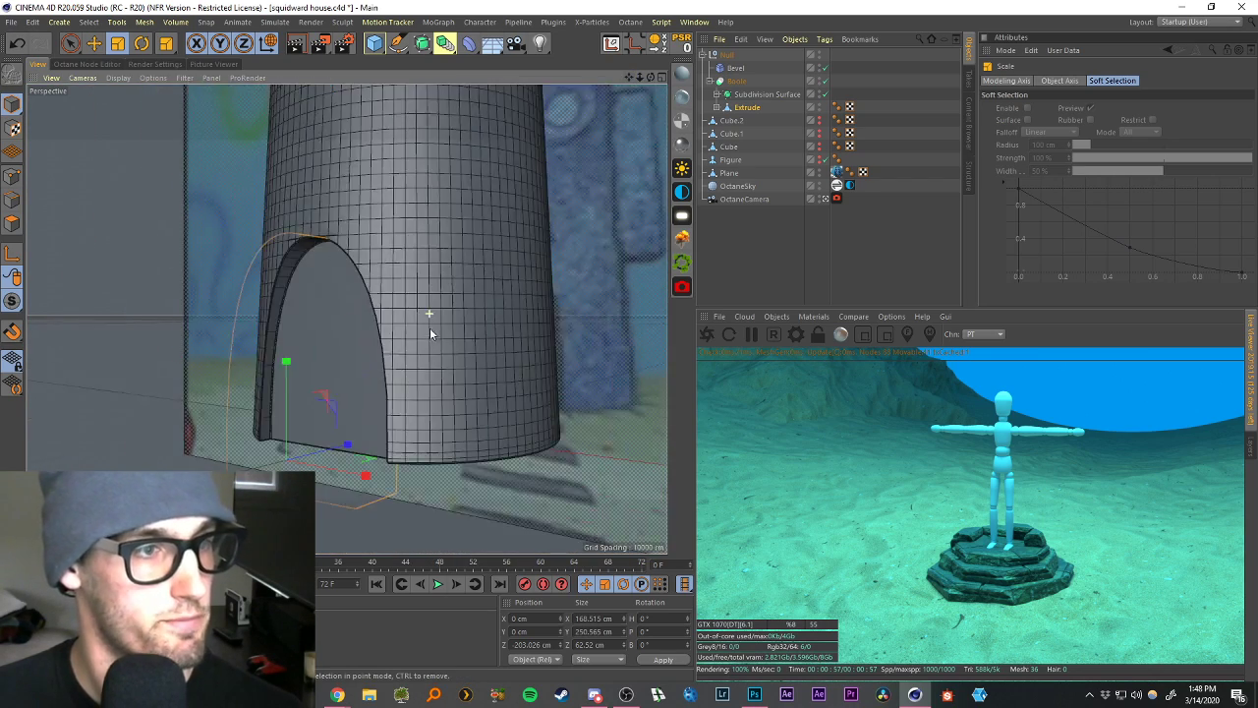
alt+drag(444, 250, 392, 224)
scroll(453, 265, down, 5)
scroll(403, 295, up, 10)
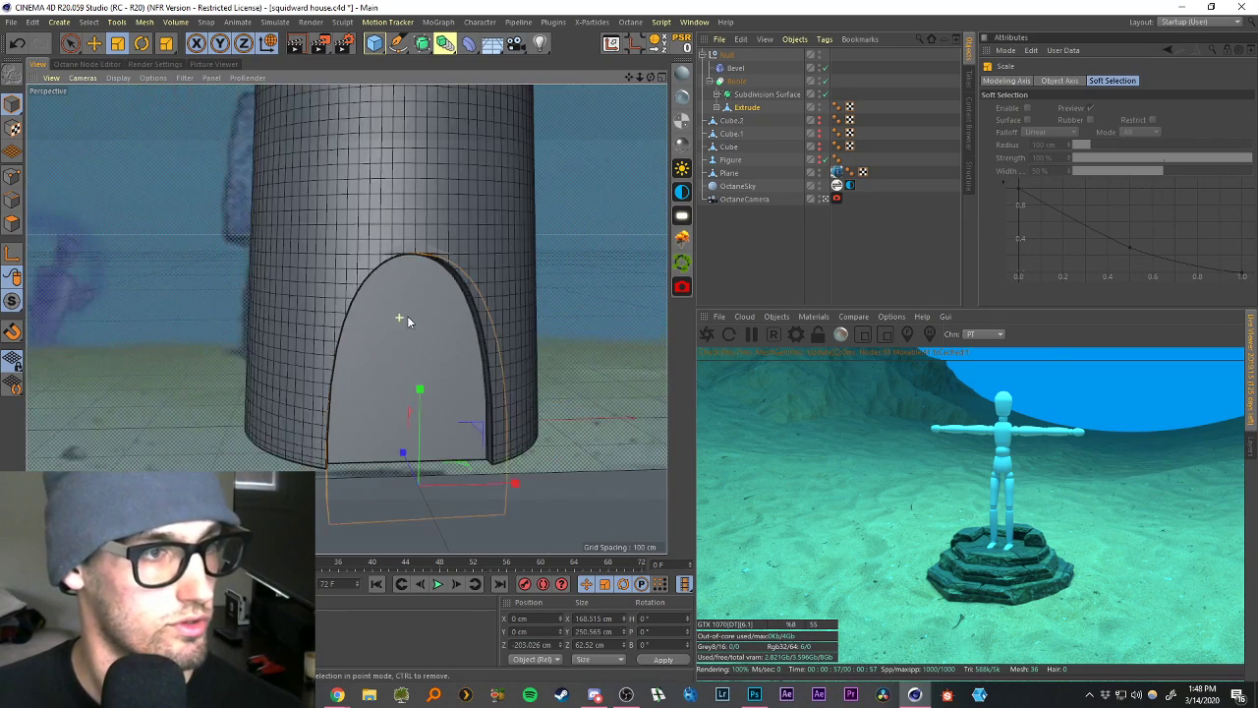
click(767, 231)
click(717, 107)
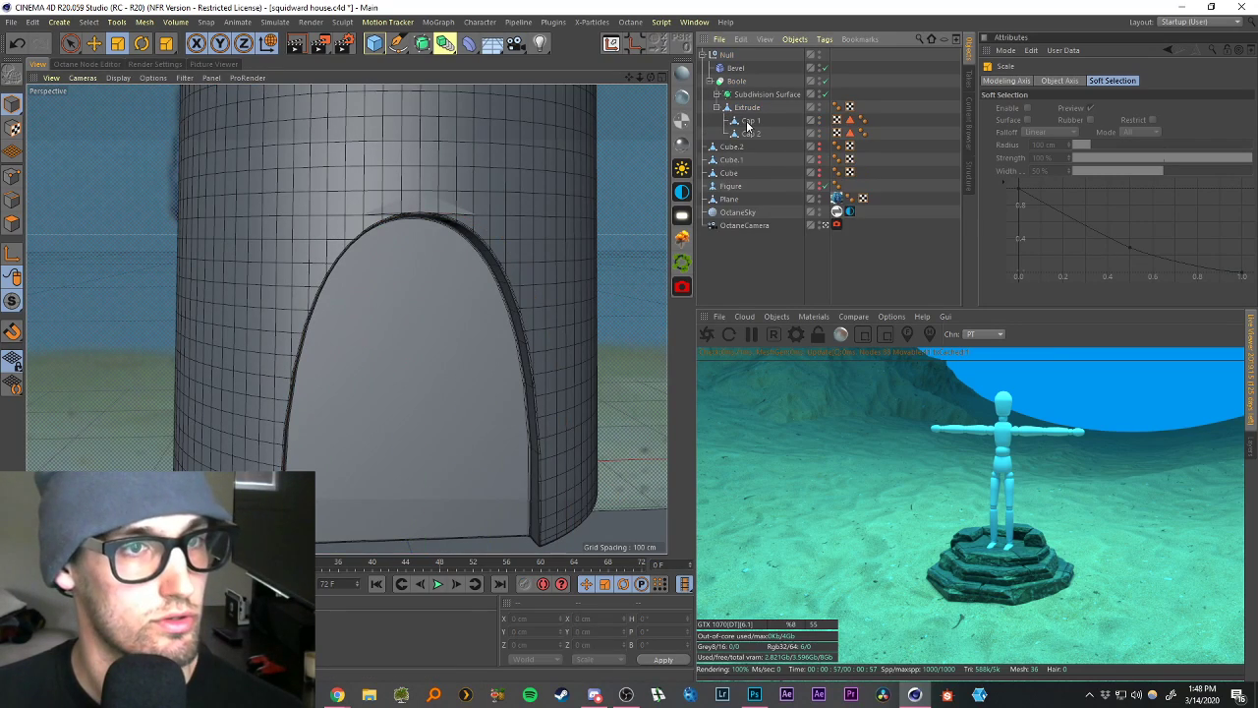
click(718, 107)
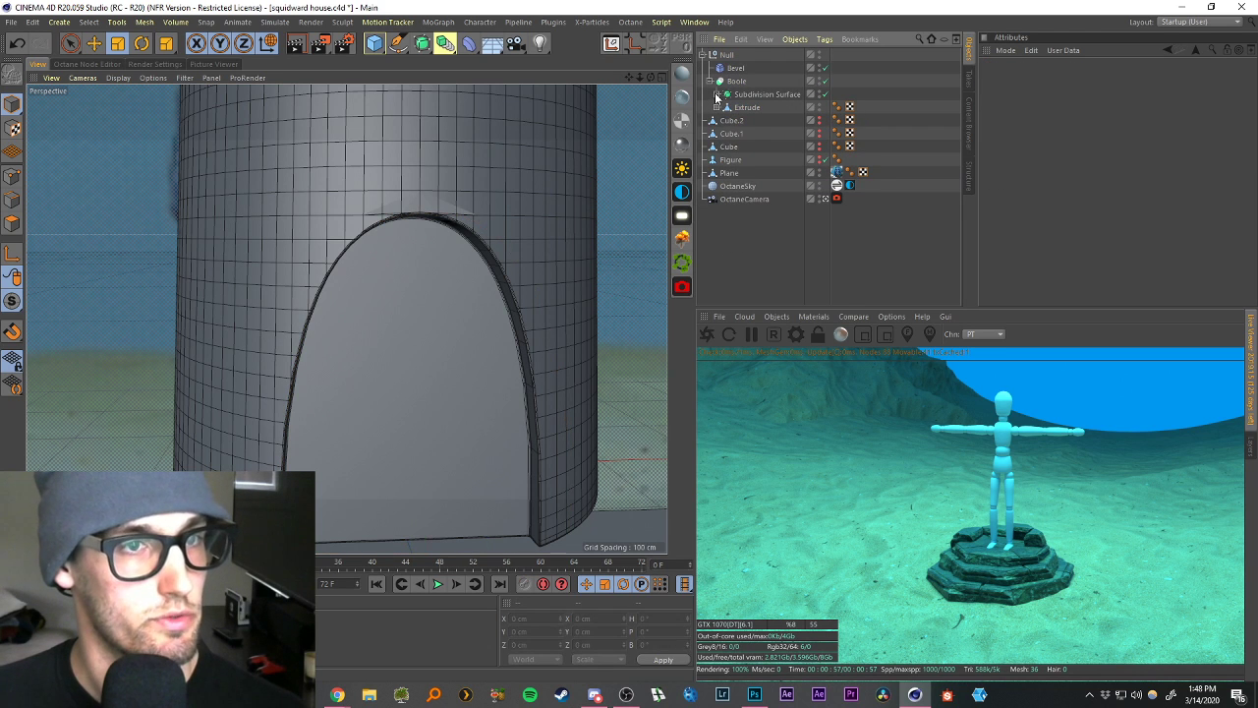
click(712, 56)
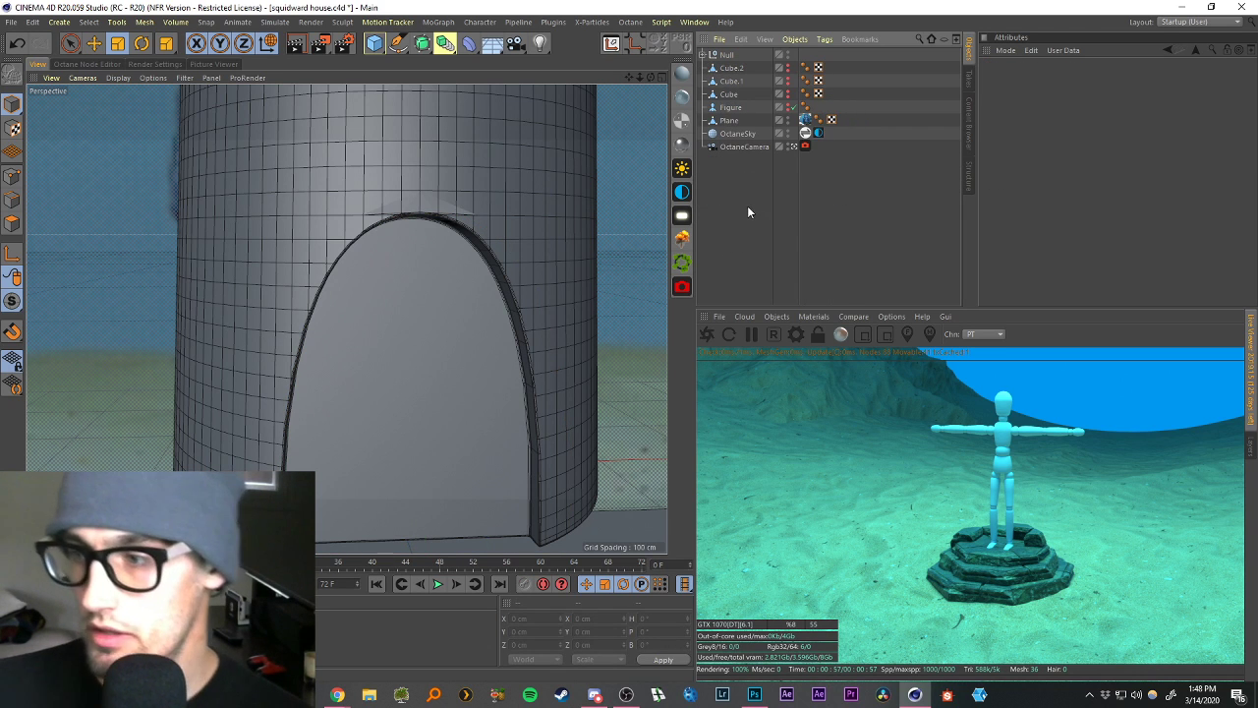
scroll(492, 221, down, 5)
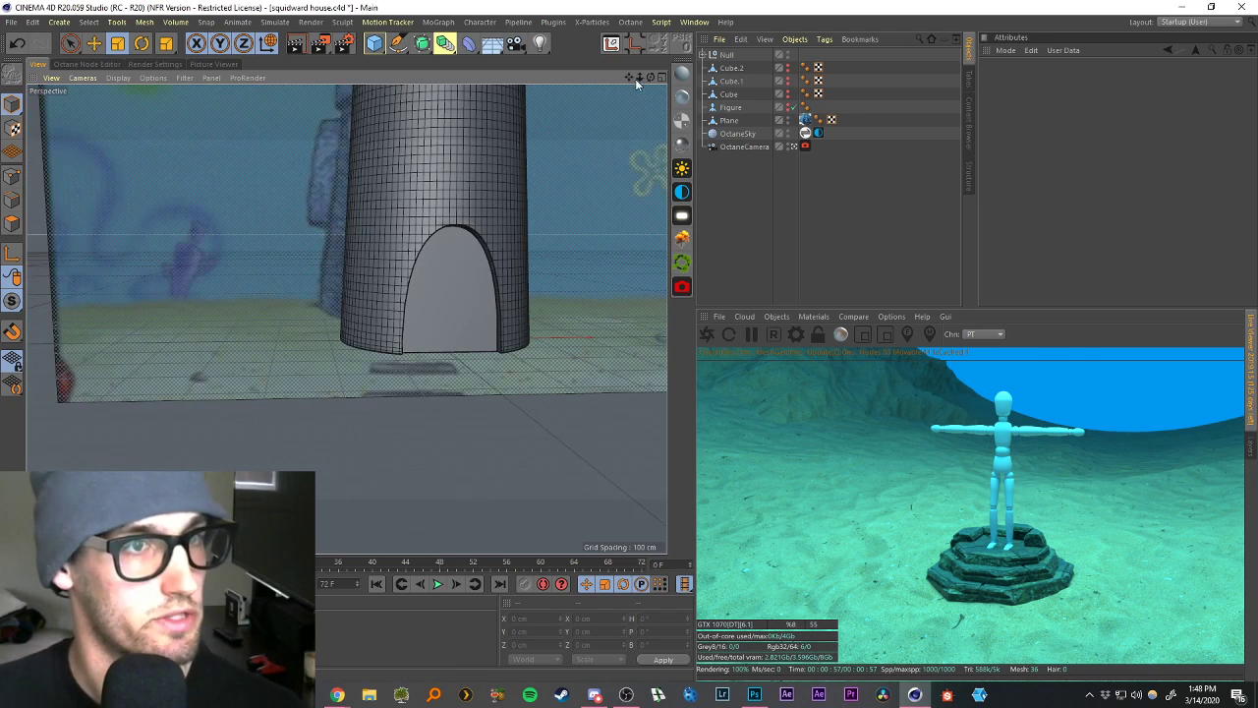
drag(631, 75, 765, 81)
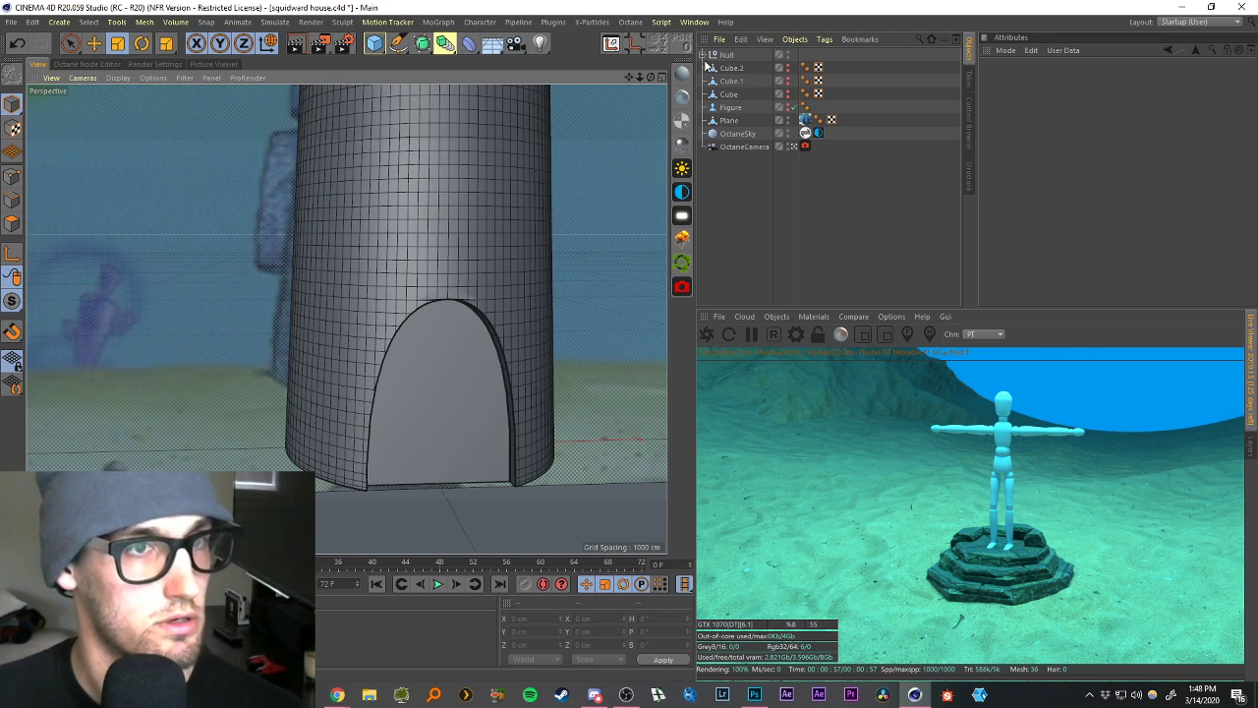
Scale the Extrude door cutter down slightly and collapse the Boole and its parent null in the hierarchy.
click(711, 56)
click(743, 109)
scroll(477, 276, up, 3)
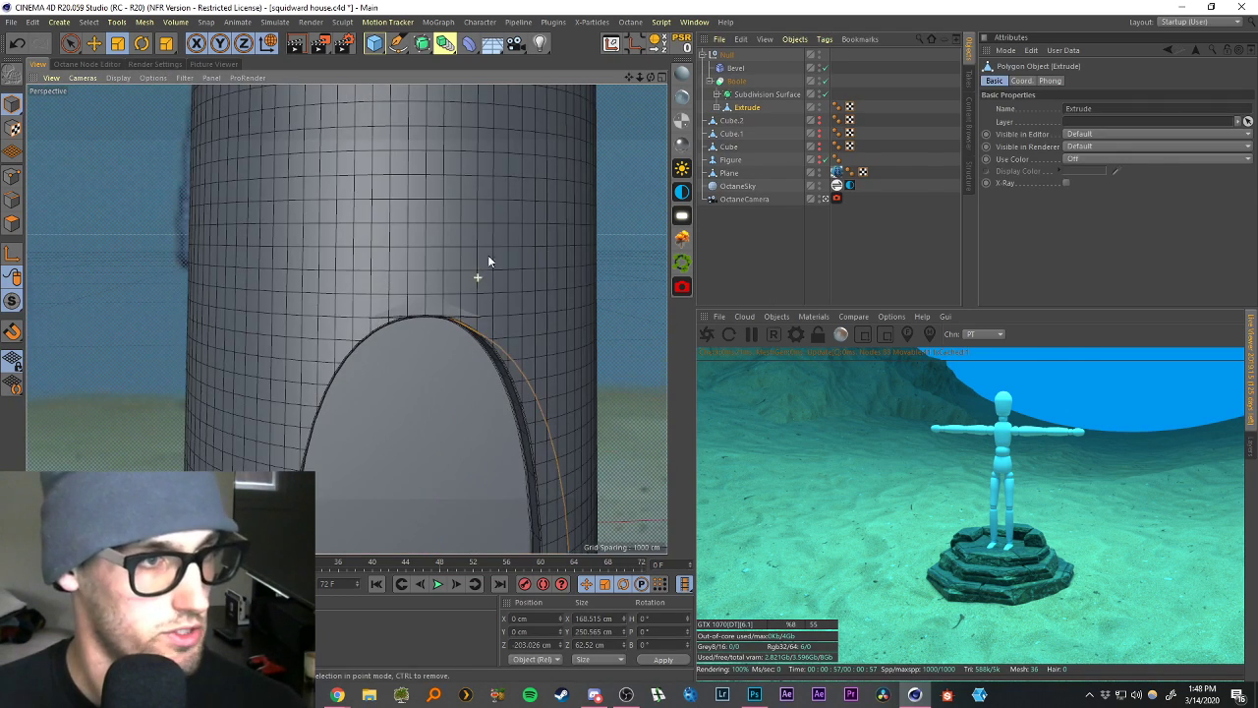
key(t)
drag(495, 253, 506, 256)
click(761, 232)
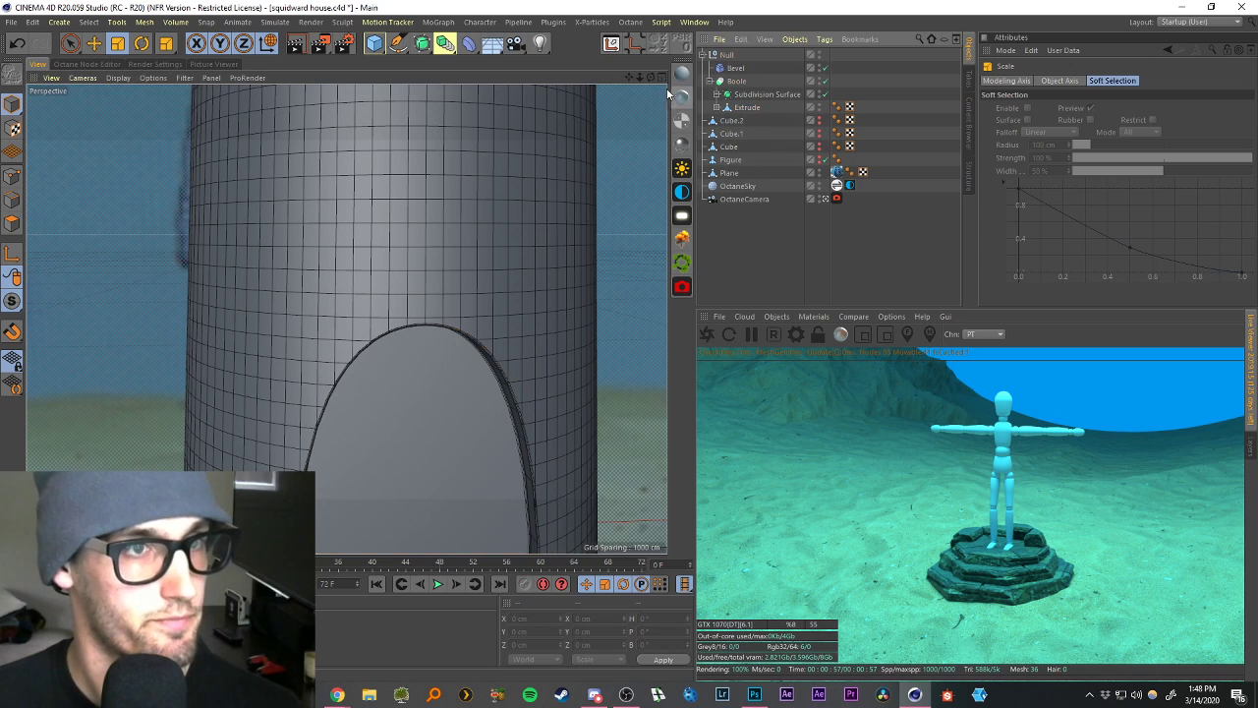
click(709, 81)
click(703, 55)
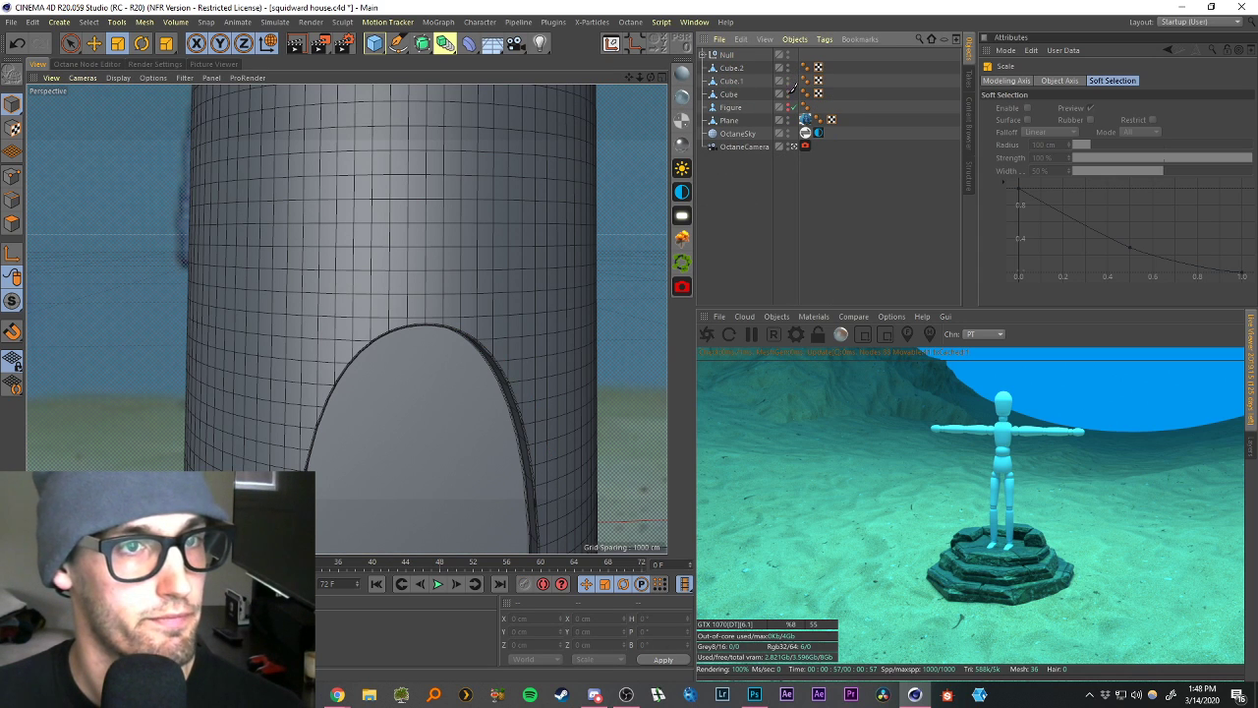
Make the hidden Cube, Cube.1 and Cube.2 visible around the tower.
drag(789, 93, 790, 94)
scroll(483, 168, down, 5)
drag(629, 78, 652, 243)
Add a Bevel deformer as a child of each of the three cubes: Cube, Cube.1 and Cube.2.
click(732, 70)
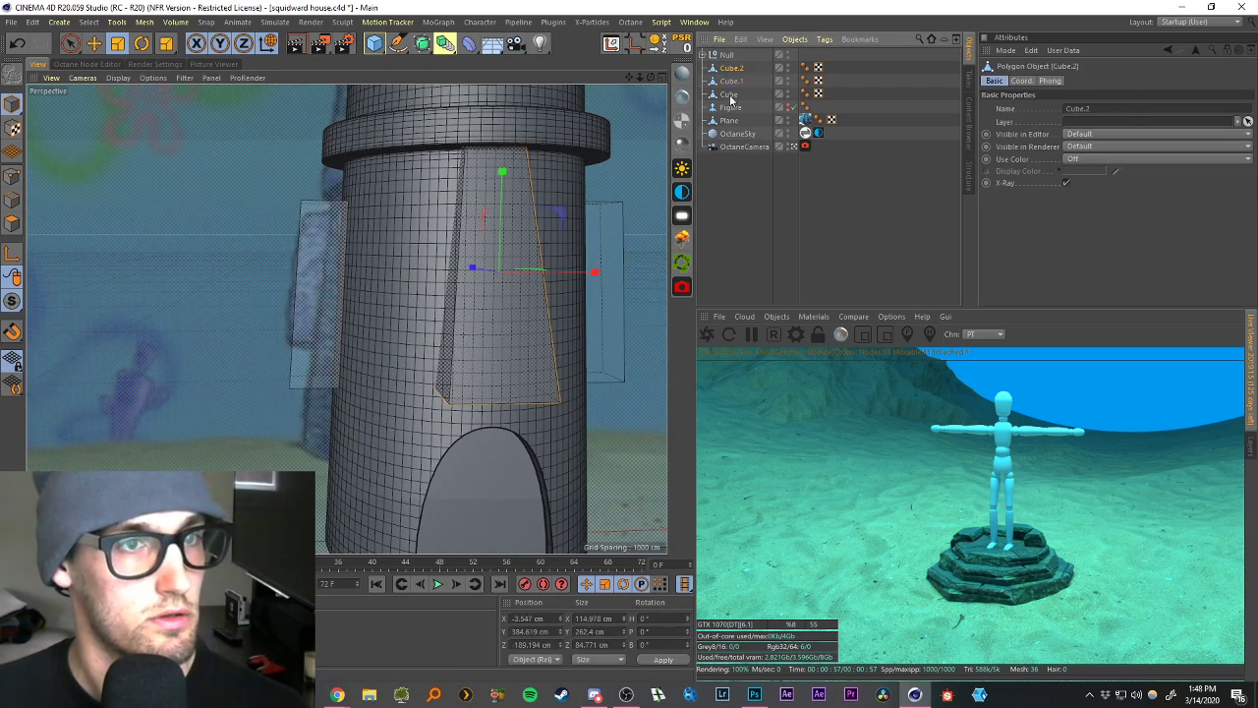
shift+click(729, 96)
alt+drag(514, 212, 592, 223)
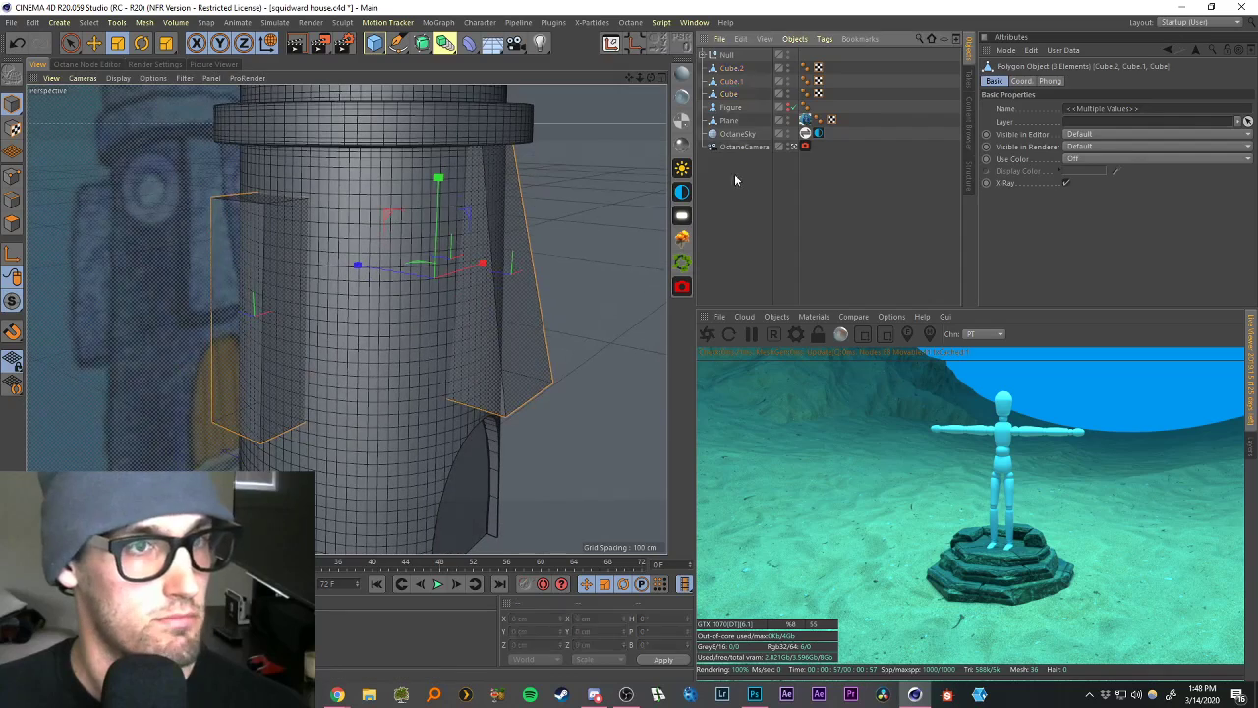
click(734, 173)
click(731, 70)
shift+click(728, 96)
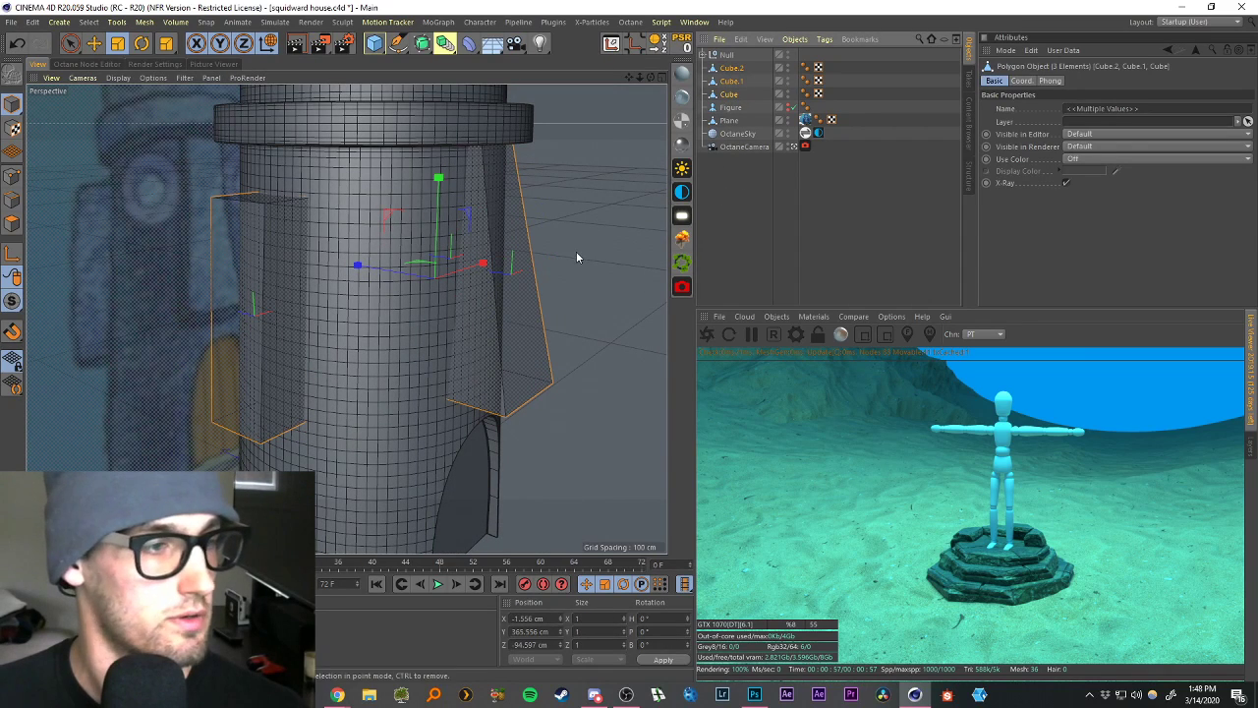
click(722, 162)
click(730, 96)
shift+click(730, 70)
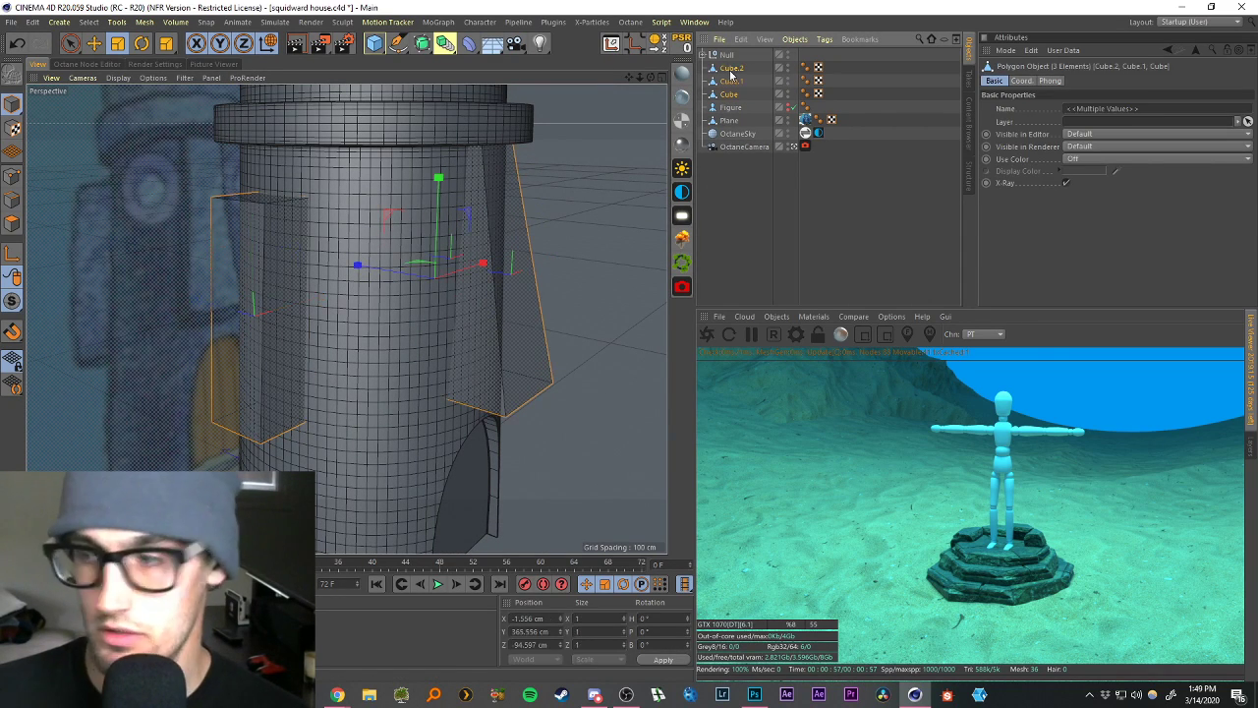
click(444, 42)
shift+click(530, 227)
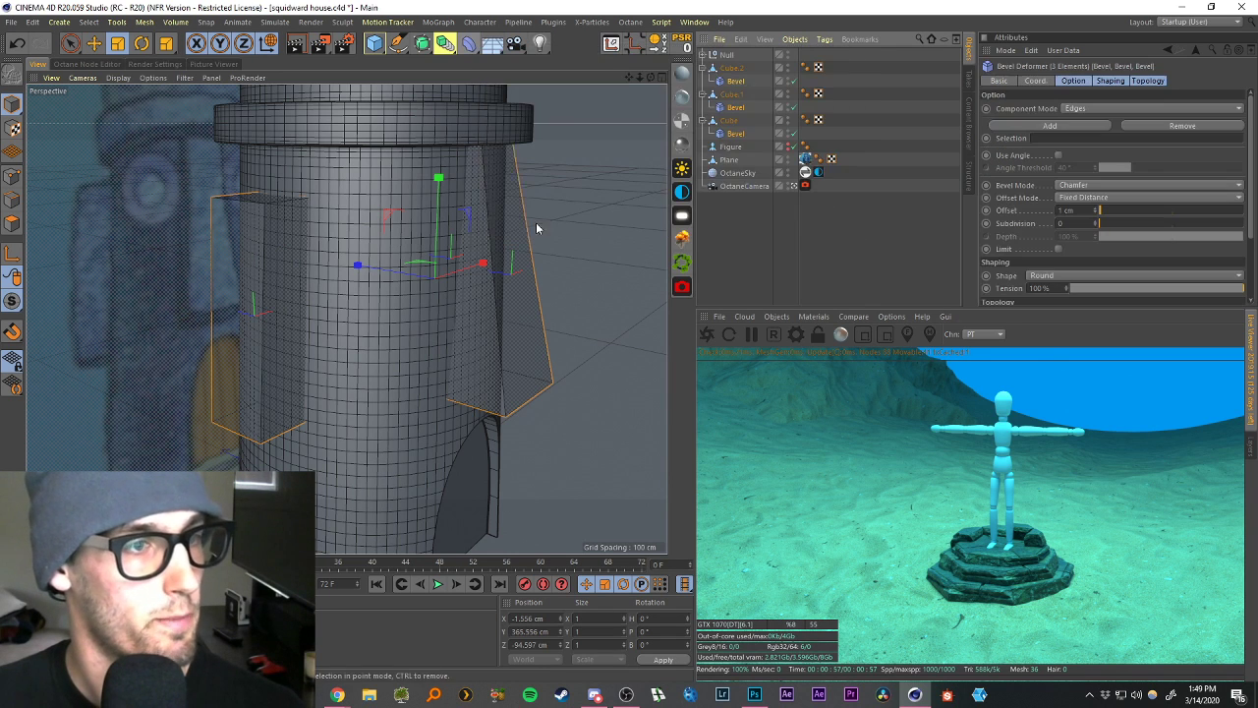
Turn off X-Ray for Cube, Cube.1 and Cube.2.
ctrl+click(732, 96)
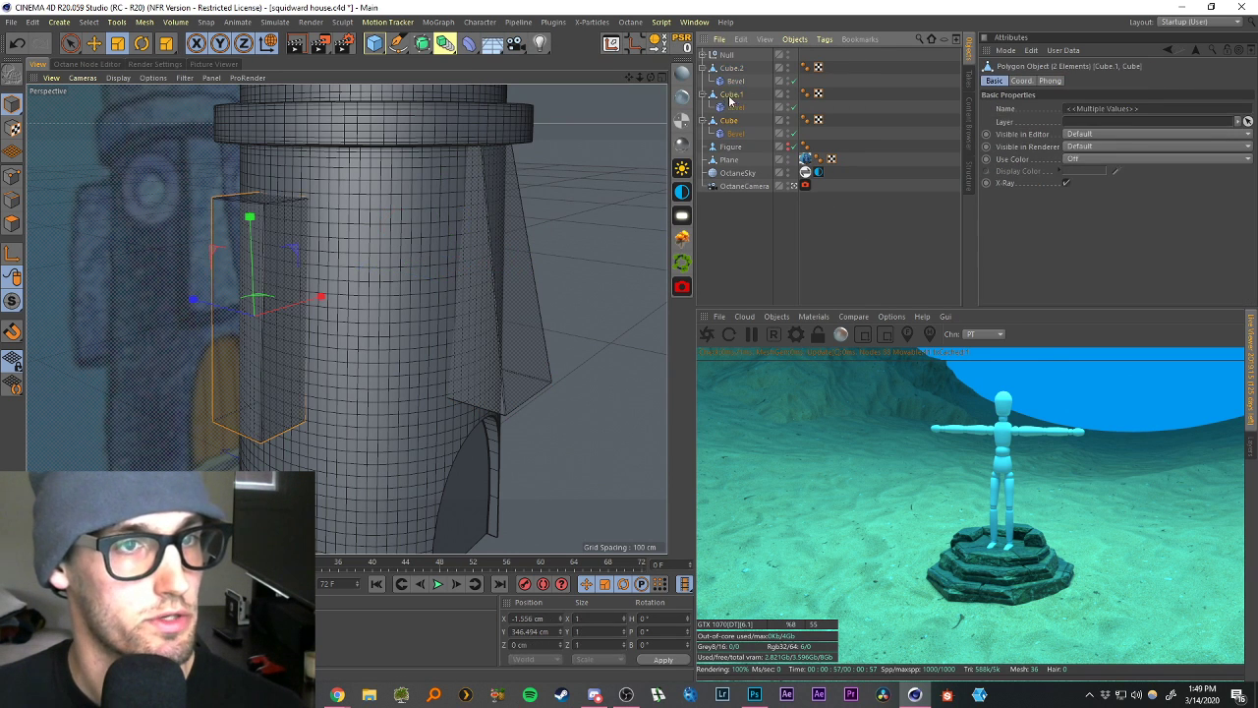
ctrl+click(733, 69)
click(1064, 183)
scroll(518, 295, up, 4)
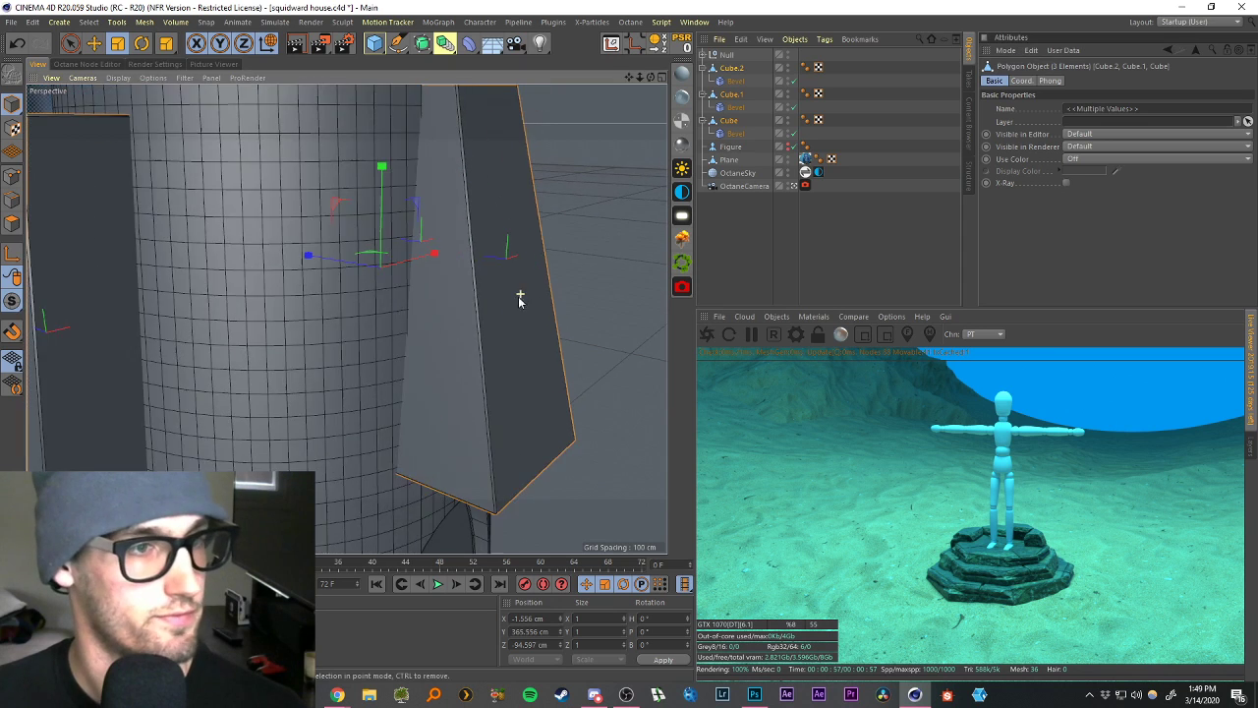
alt+drag(542, 266, 506, 269)
drag(795, 252, 734, 139)
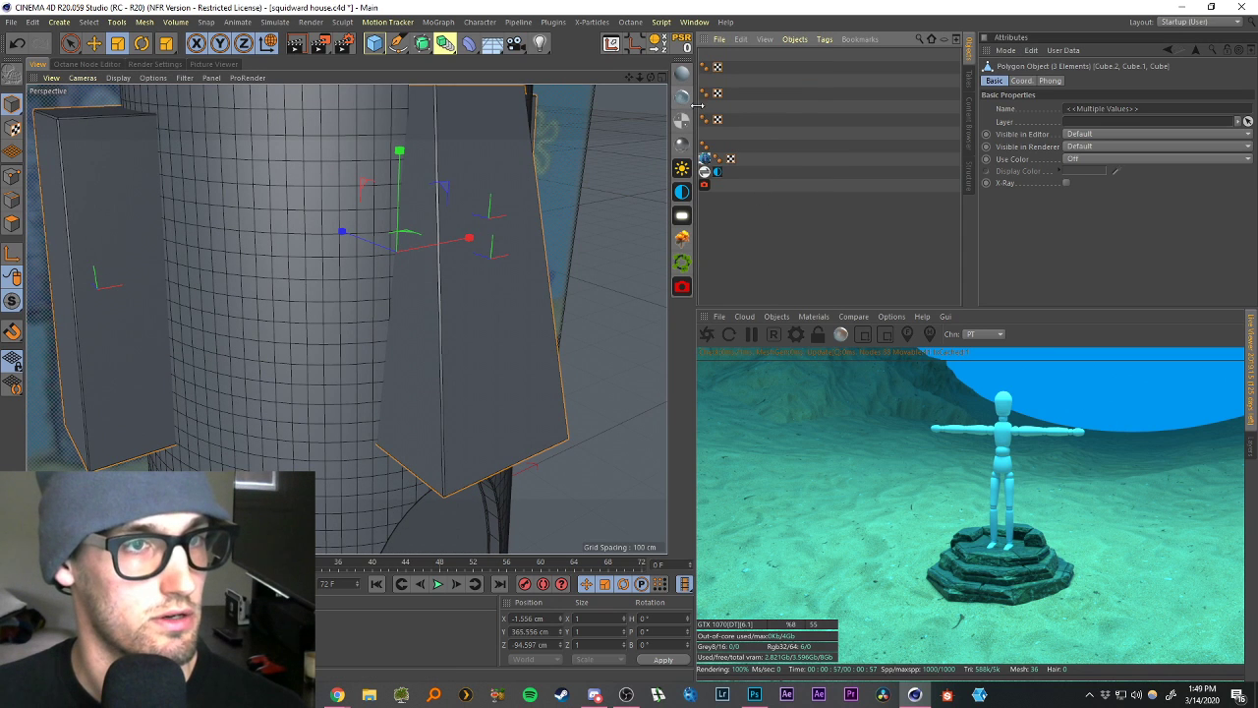
double_click(698, 111)
Set the offset to 2 cm and the subdivision to 2 on all three cubes' Bevel deformers together.
click(732, 132)
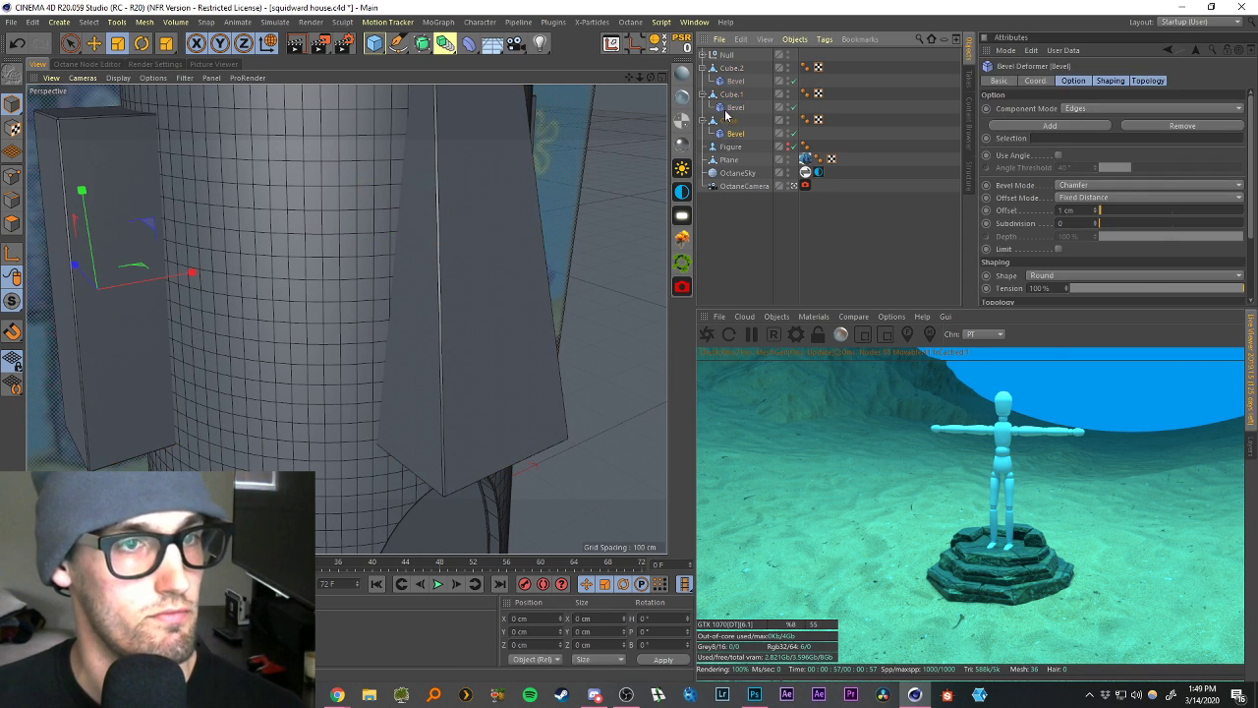
ctrl+click(734, 107)
ctrl+click(734, 81)
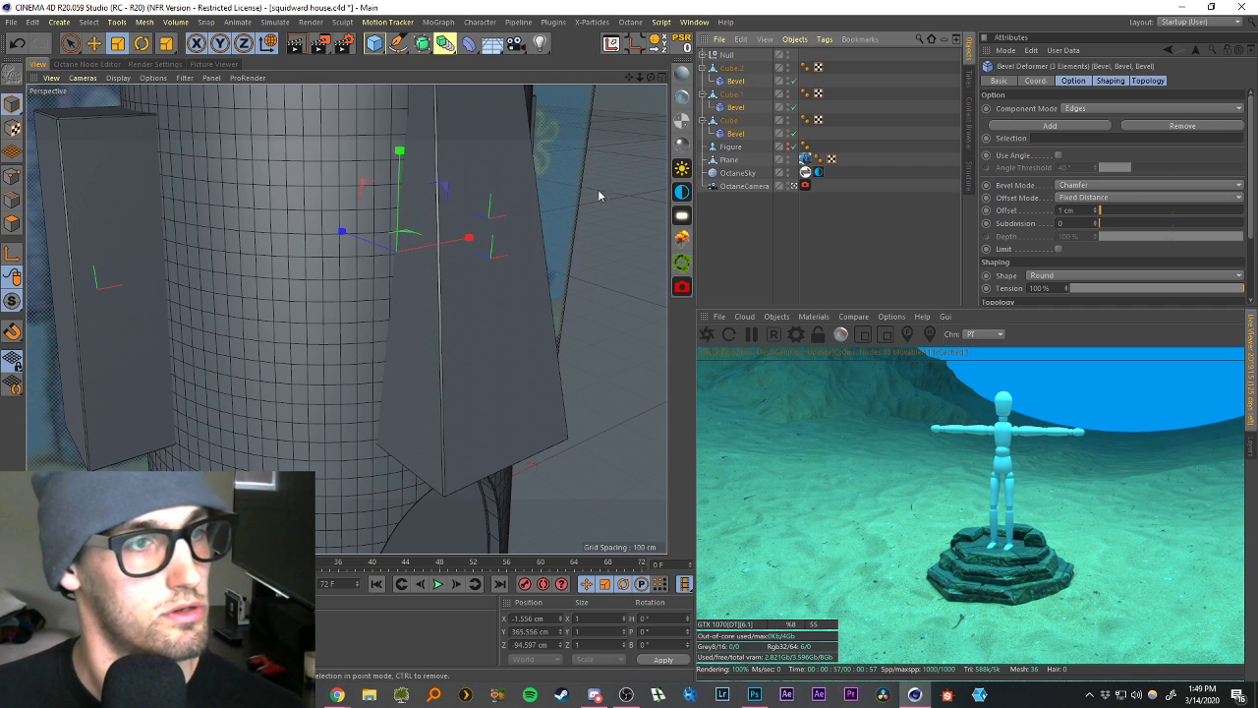
drag(630, 77, 779, 115)
click(1074, 211)
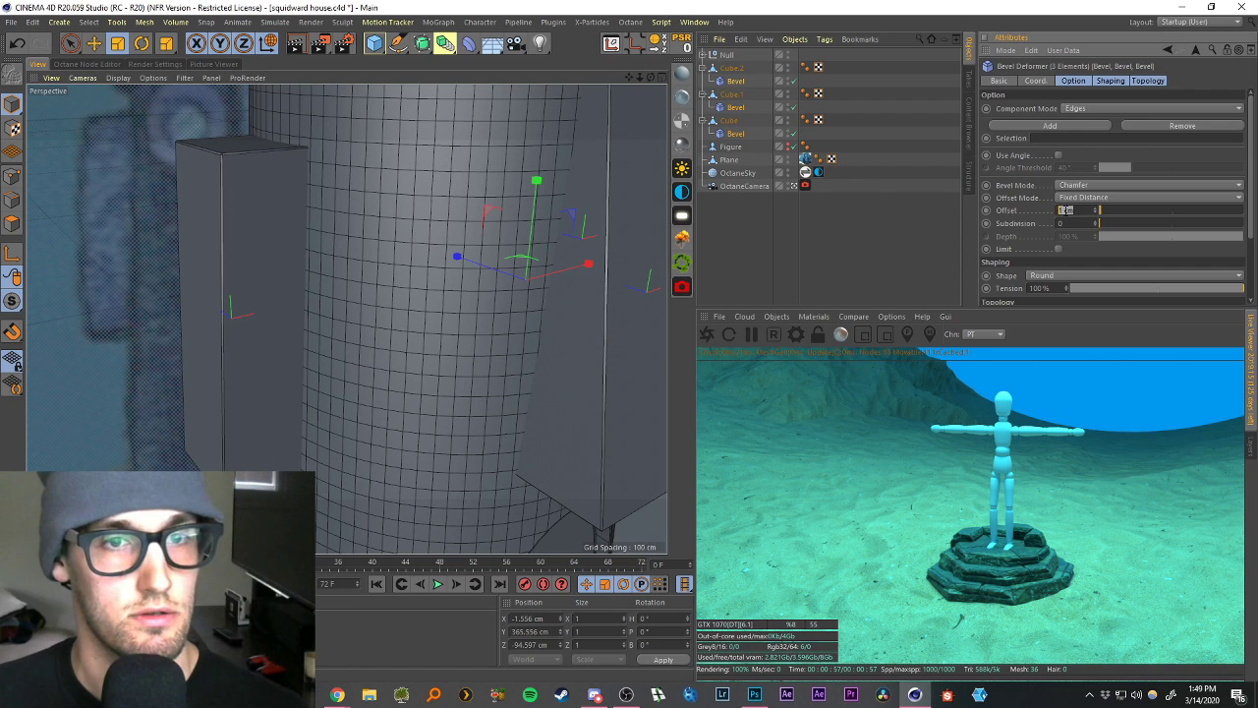
text(2)
key(Return)
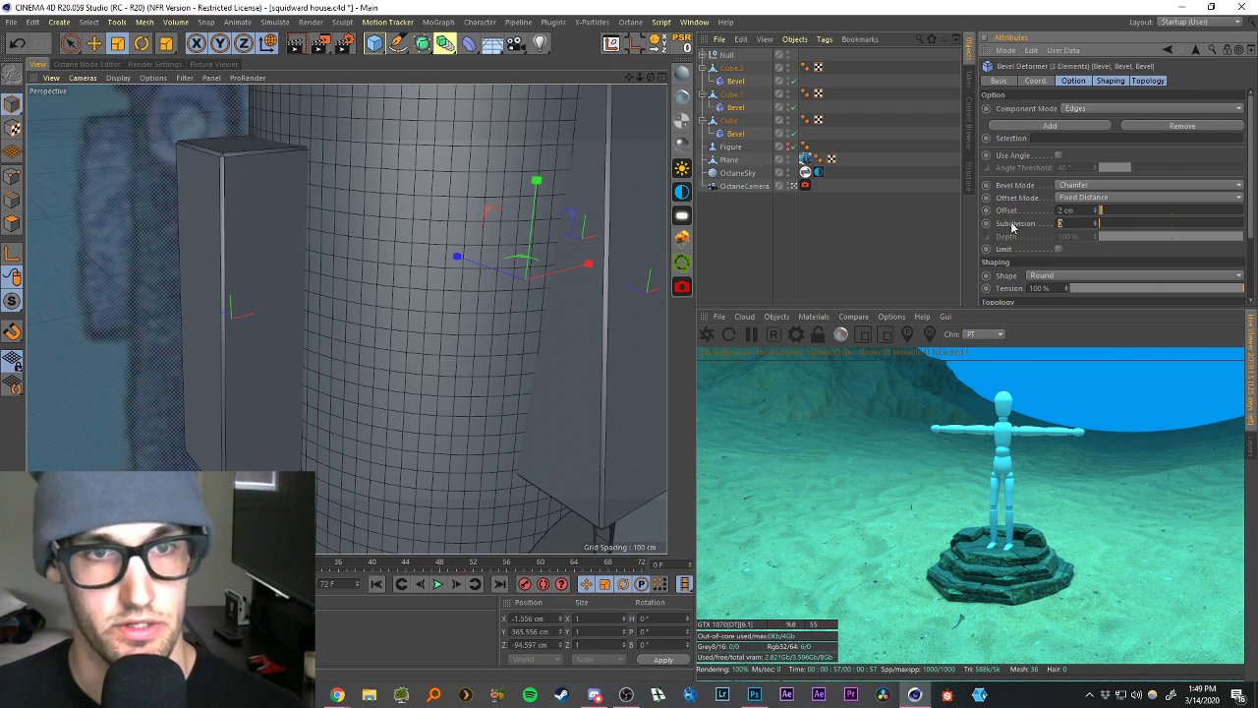
text(2)
key(Return)
click(749, 194)
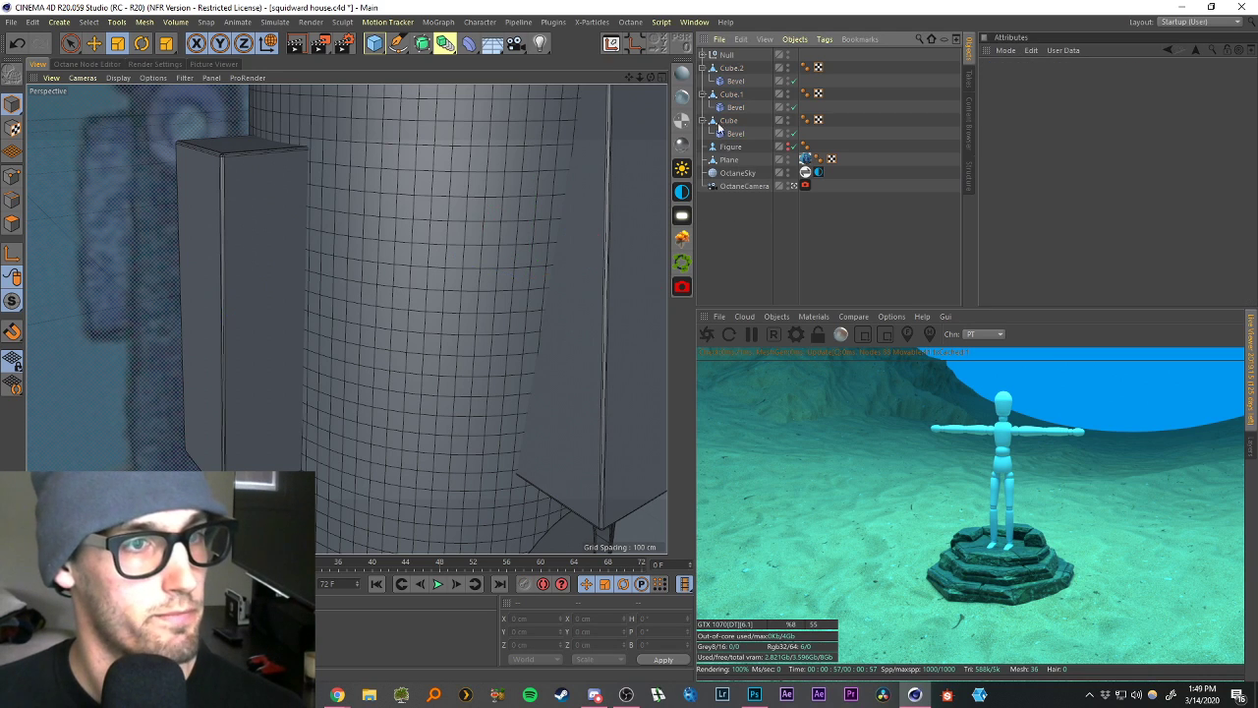
Check the bevelled cubes against the tower and collapse their hierarchies.
drag(630, 75, 588, 171)
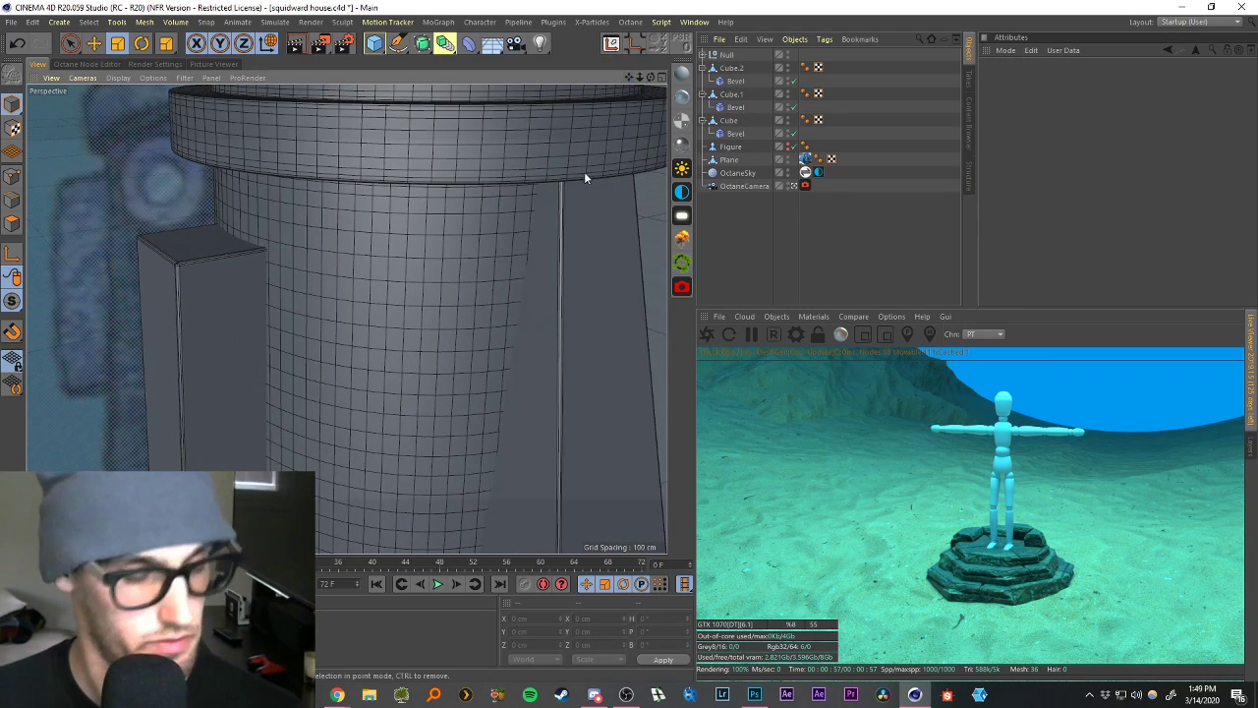
scroll(567, 295, down, 6)
scroll(574, 341, up, 3)
alt+drag(571, 337, 551, 311)
scroll(582, 323, up, 3)
click(703, 94)
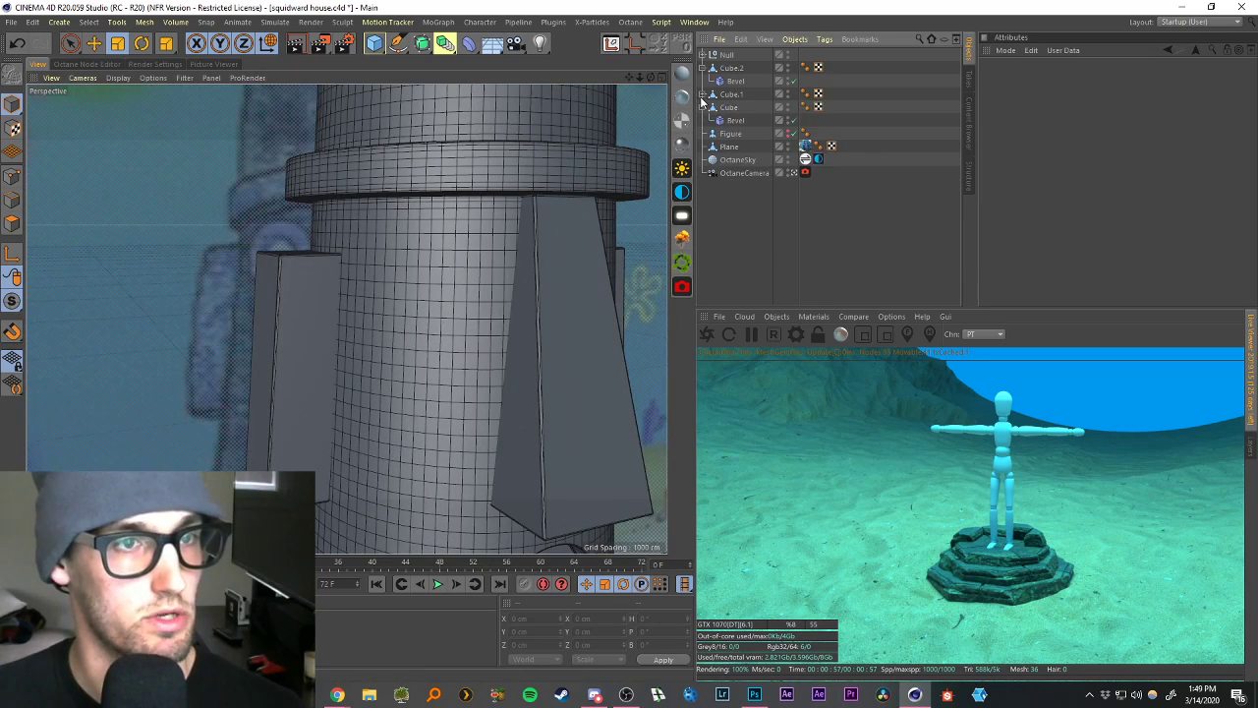
click(703, 107)
click(703, 67)
click(725, 95)
shift+click(727, 70)
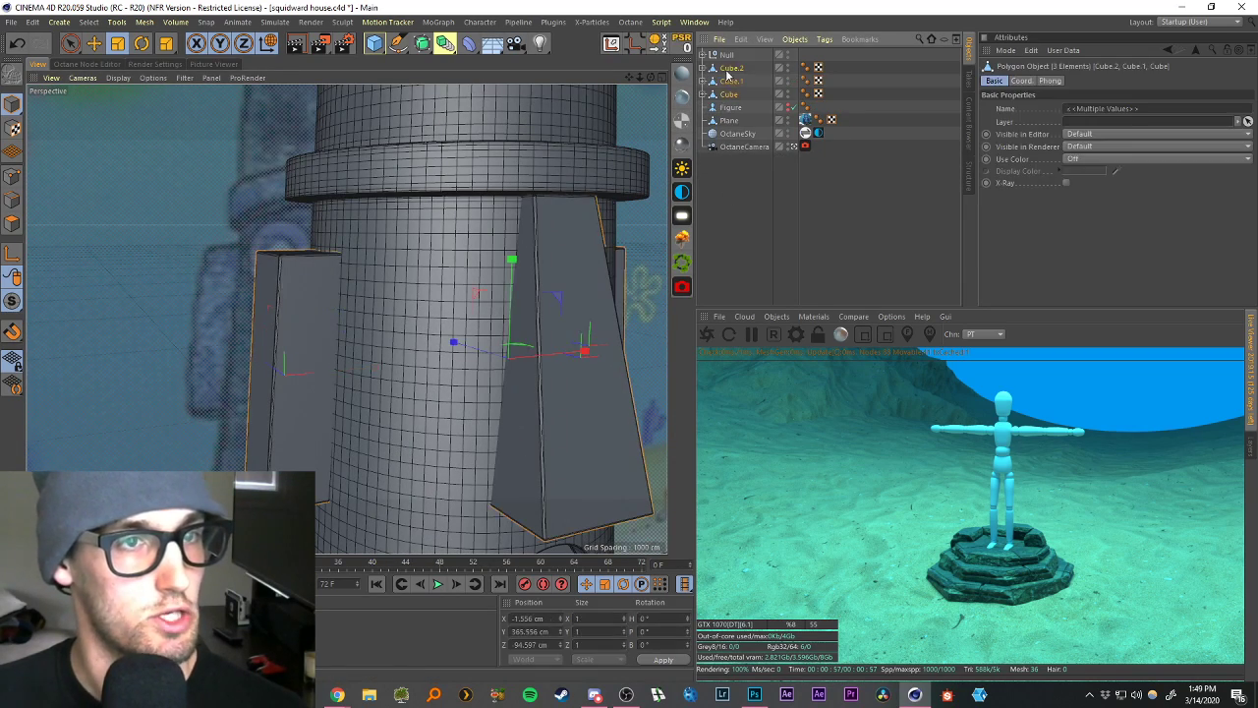
click(12, 200)
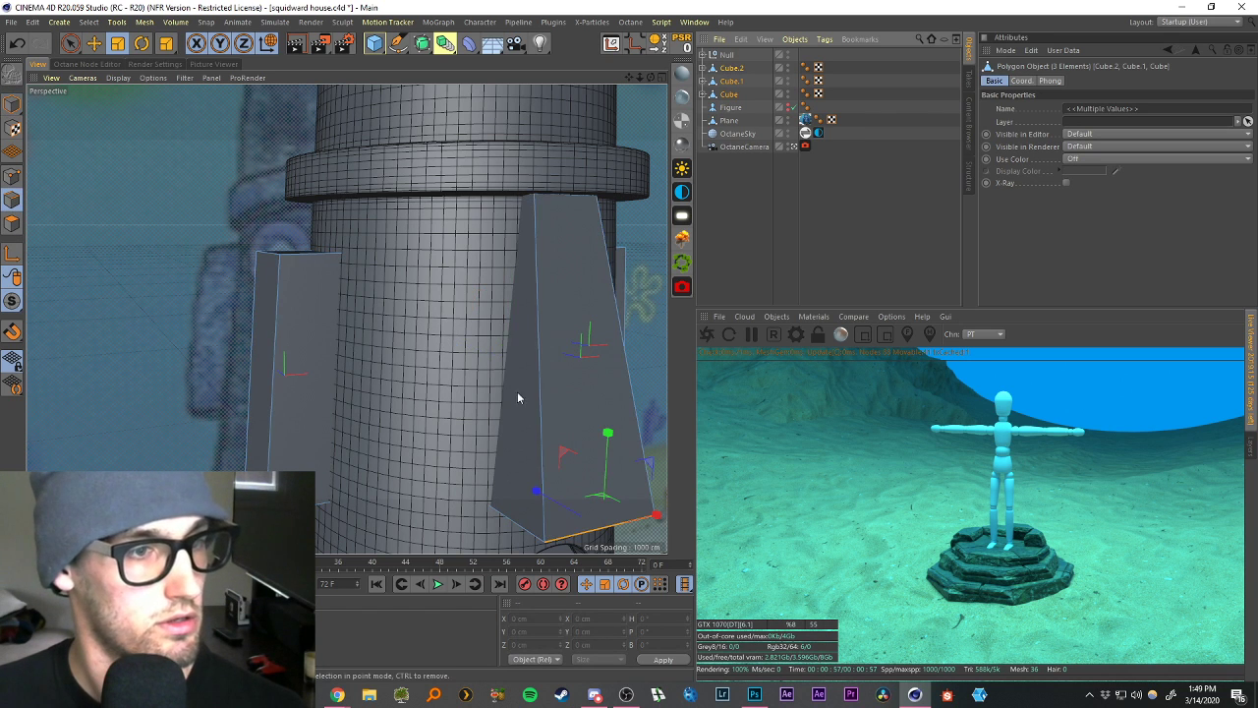
key(k)
key(l)
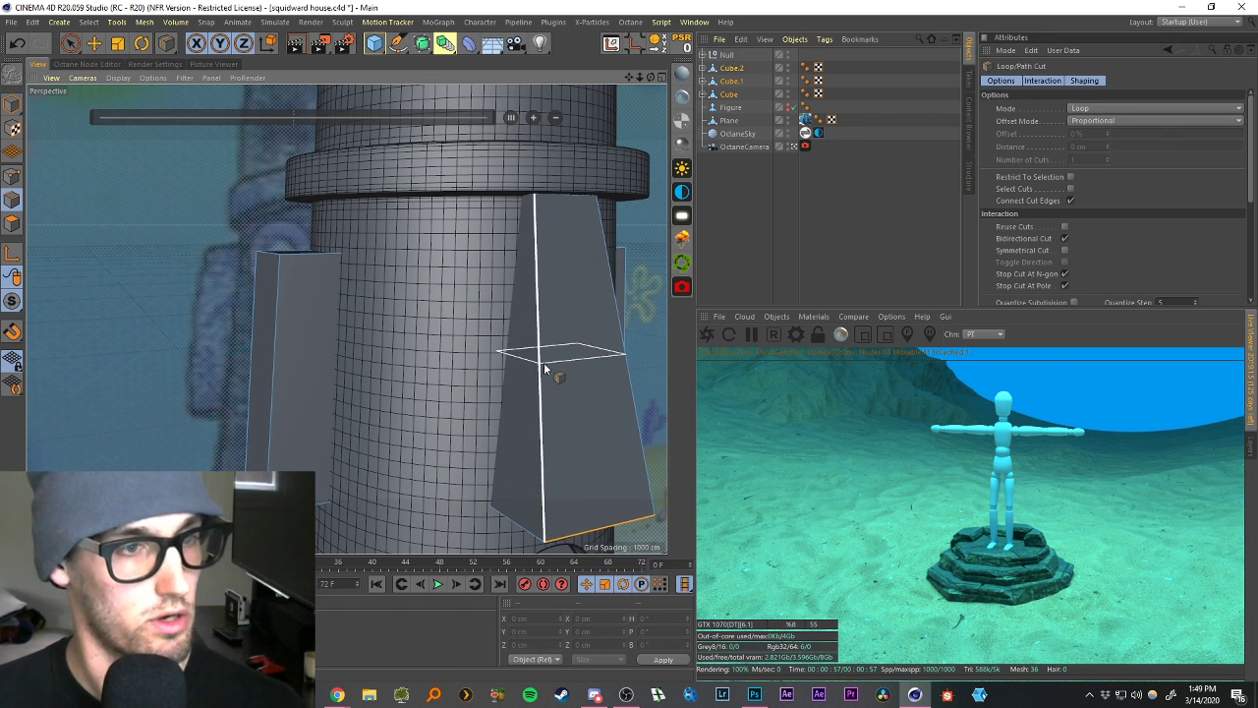
scroll(547, 371, up, 3)
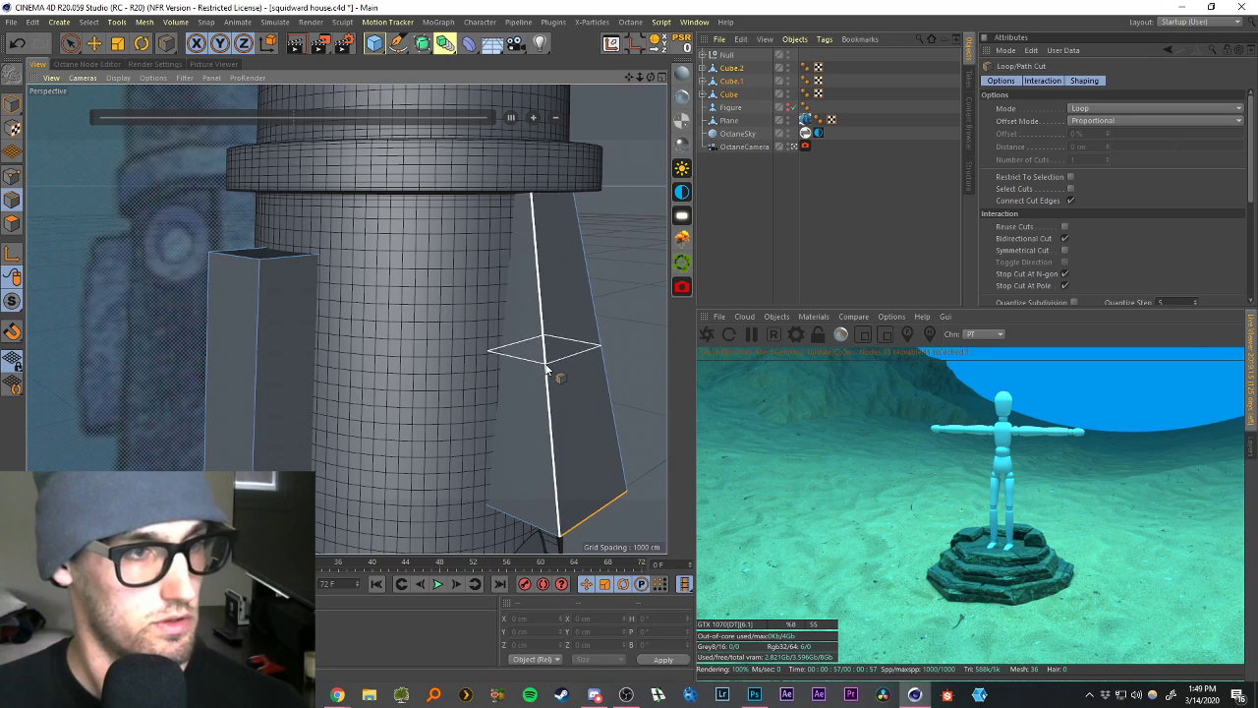
scroll(261, 432, down, 4)
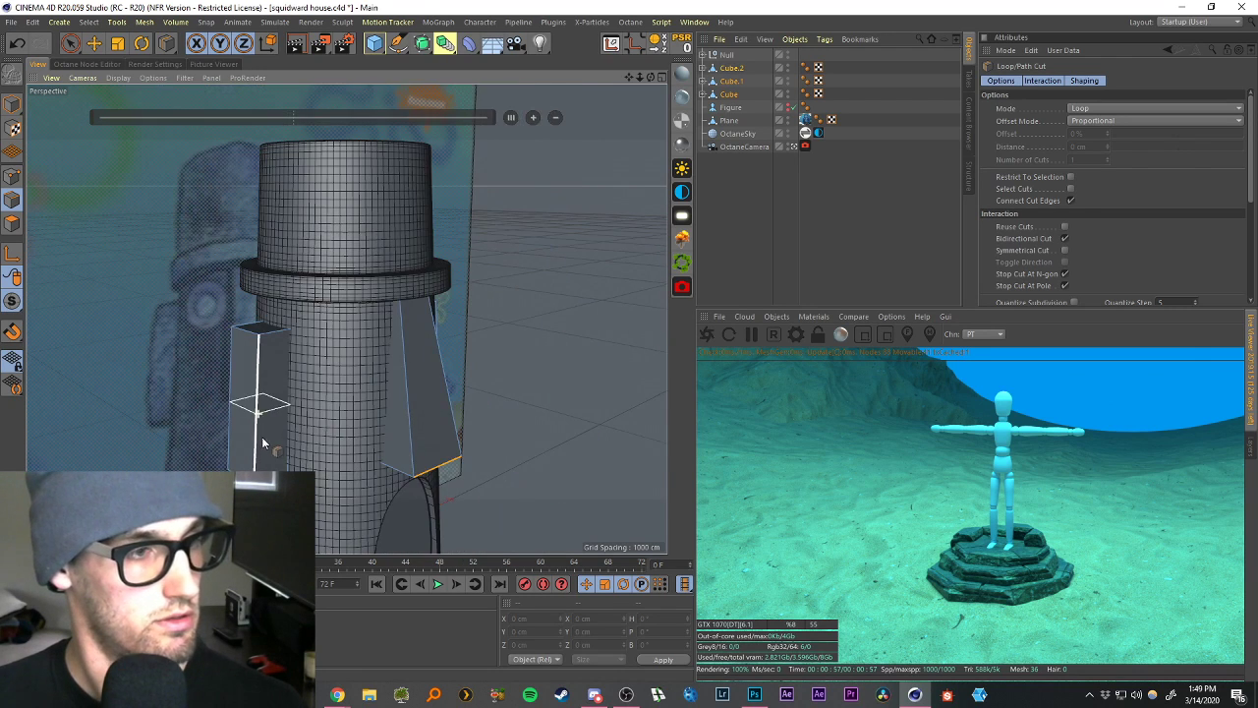
scroll(248, 429, up, 3)
click(724, 231)
Expand the hierarchies of Cube, Cube.1 and Cube.2 and disable the Bevel deformer on each of them.
click(728, 96)
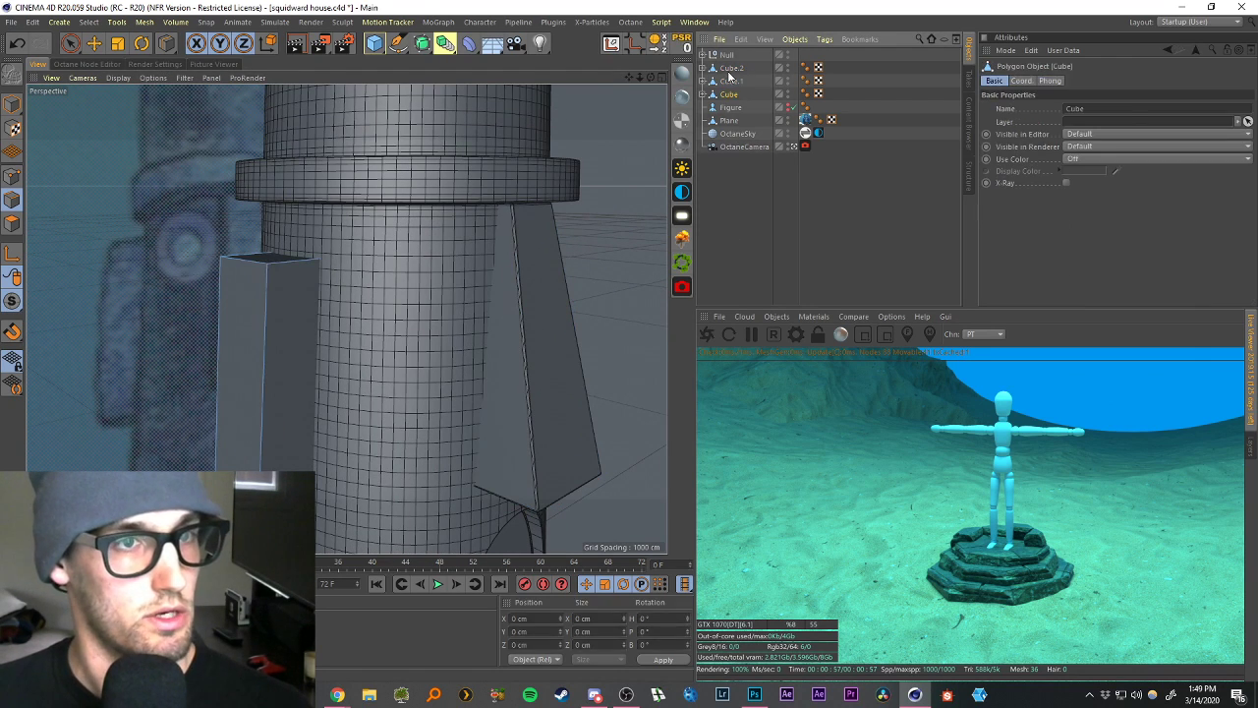
shift+click(729, 70)
click(702, 94)
click(703, 82)
click(703, 69)
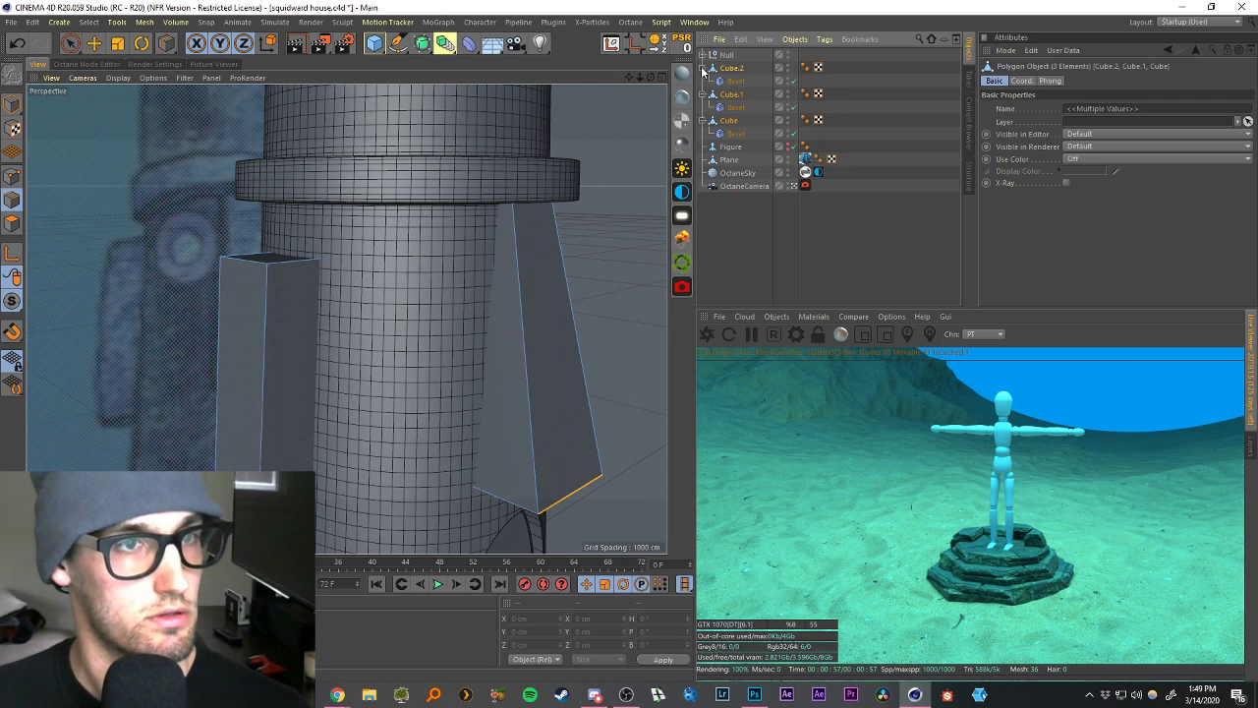
click(725, 243)
click(728, 119)
click(735, 132)
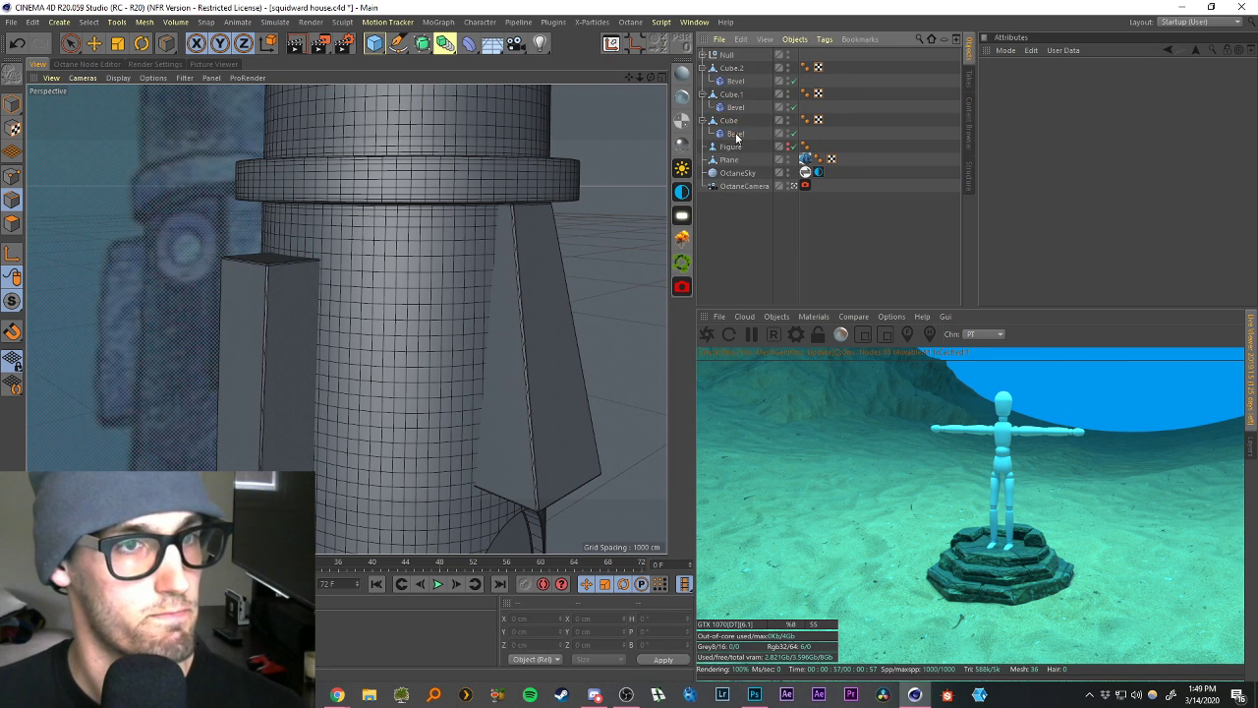
click(794, 133)
click(794, 106)
click(794, 80)
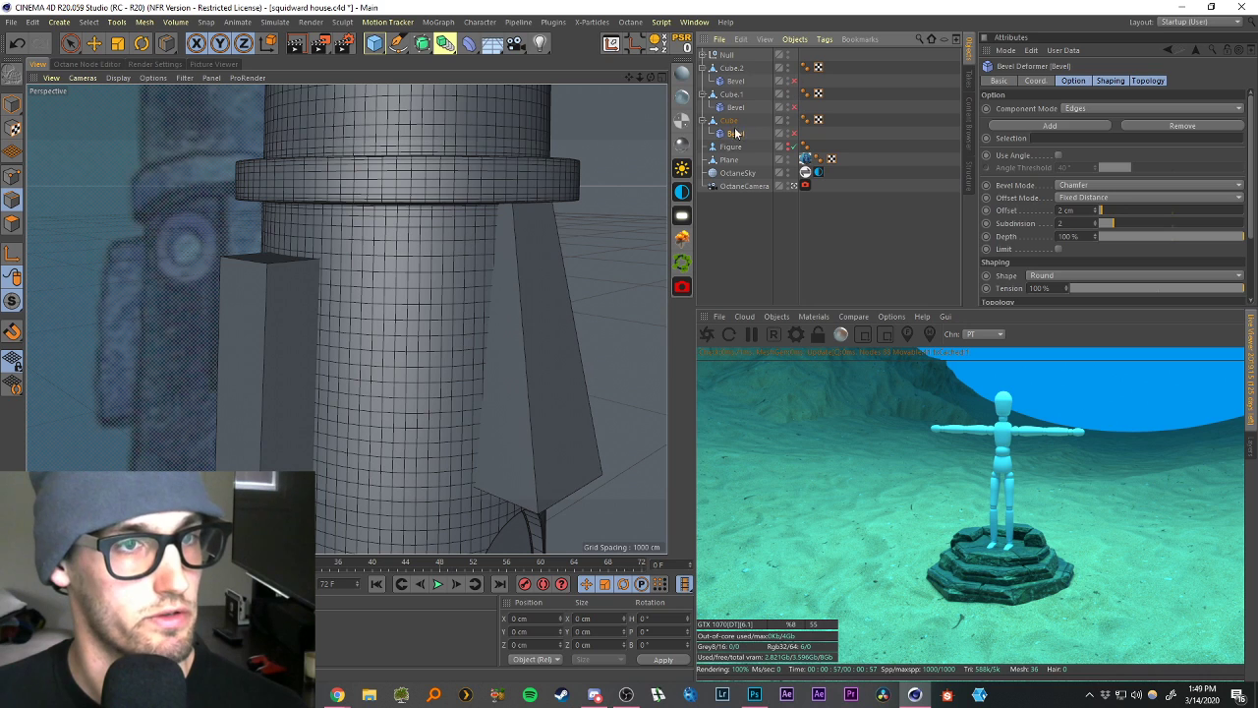
Place Cube, Cube.1 and Cube.2 each under its own Subdivision Surface.
click(729, 120)
ctrl+click(729, 93)
ctrl+click(729, 69)
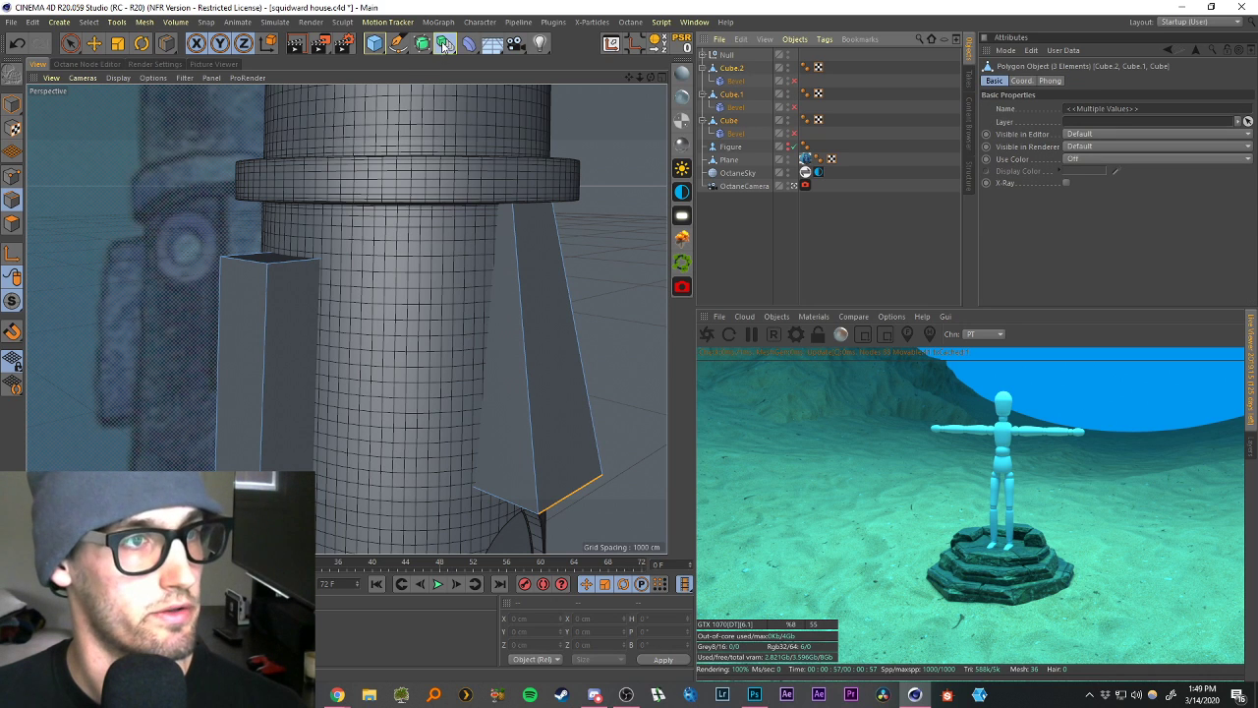
click(444, 43)
alt+click(421, 52)
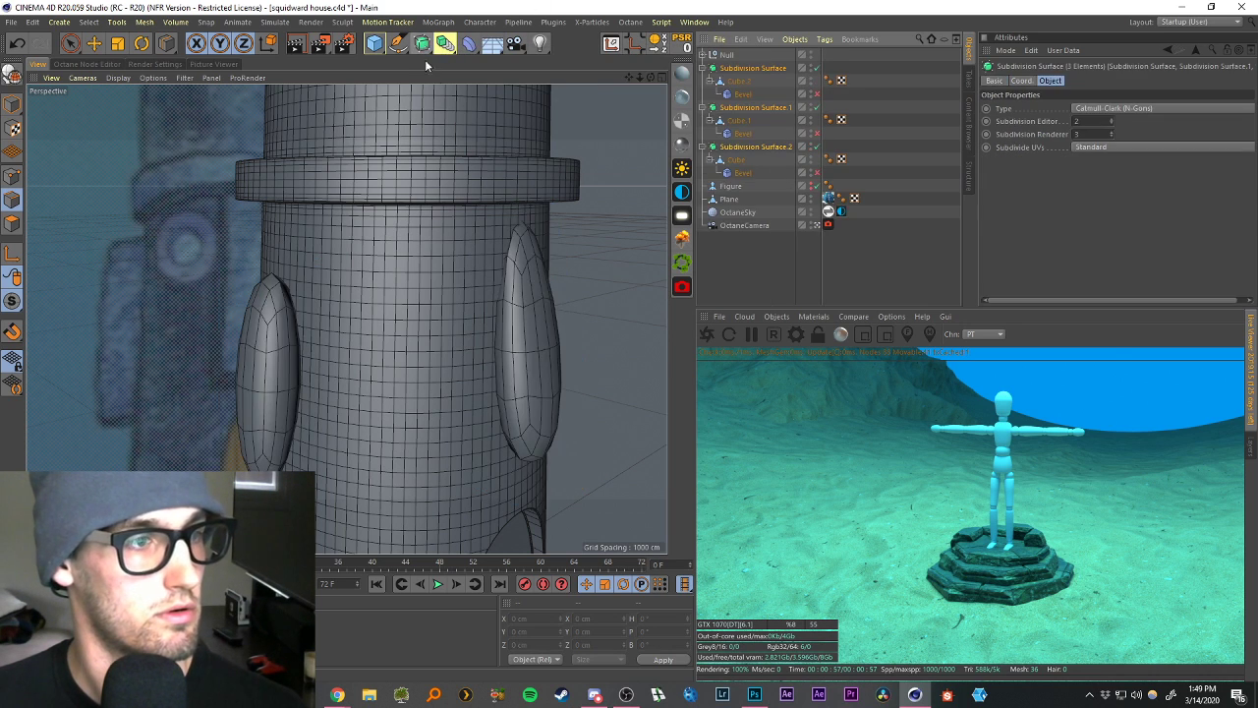
Disable all three Subdivision Surfaces and make Cube.1 the active object for polygon editing.
click(769, 251)
click(737, 121)
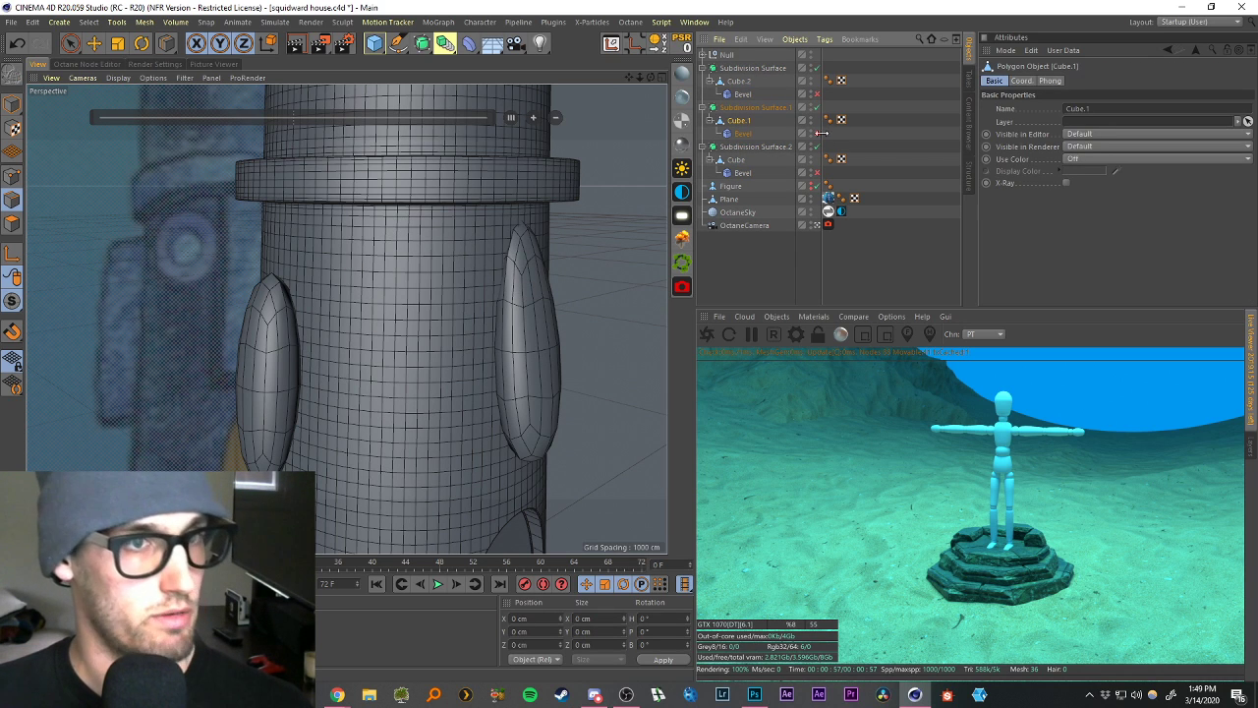
click(11, 223)
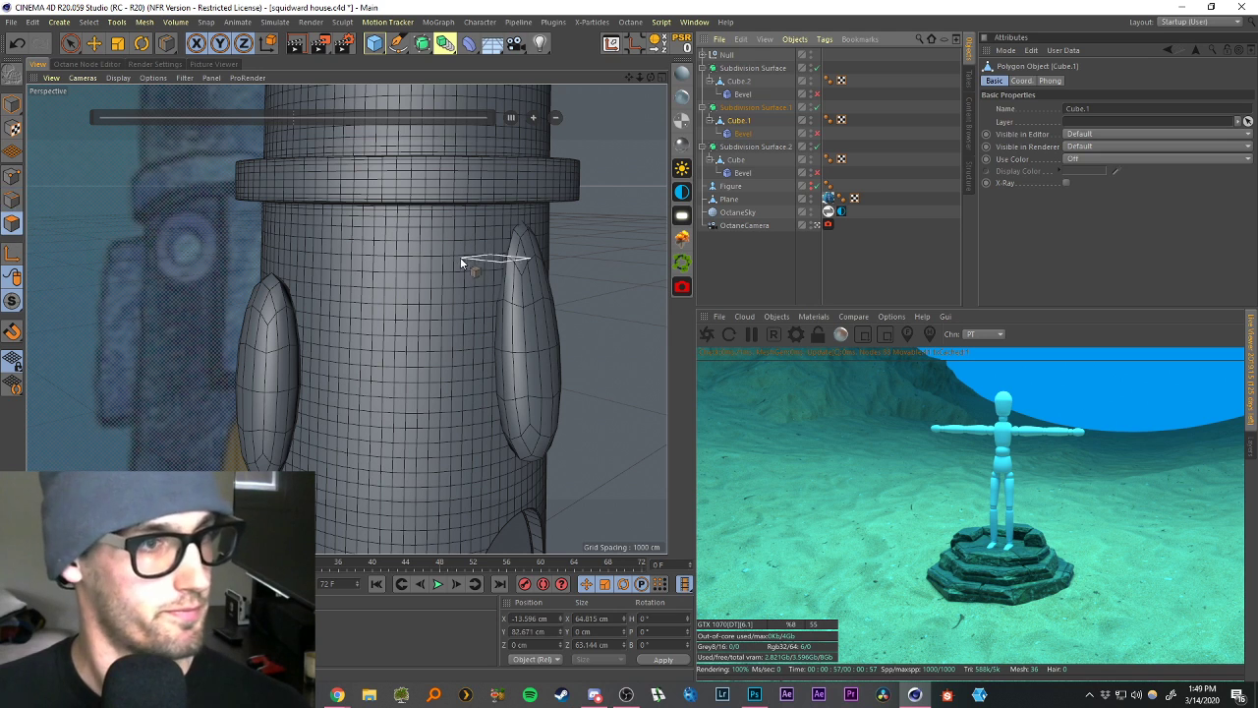
key(k)
key(l)
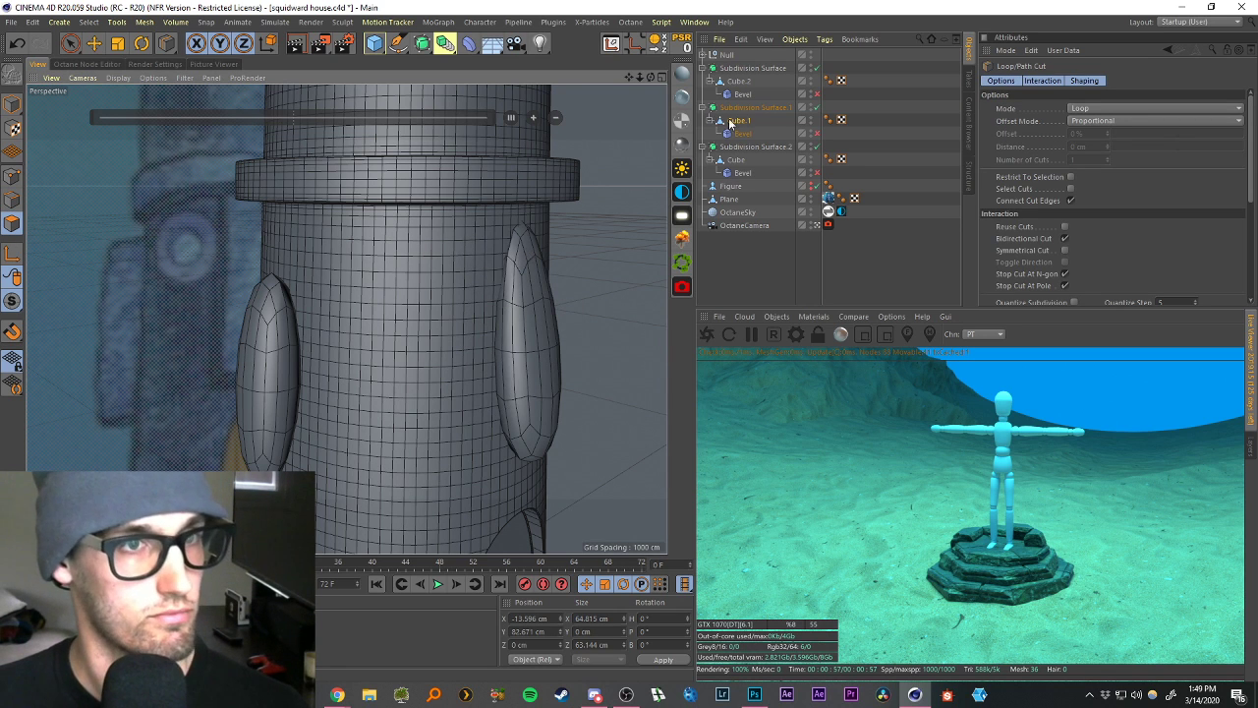
scroll(506, 239, up, 3)
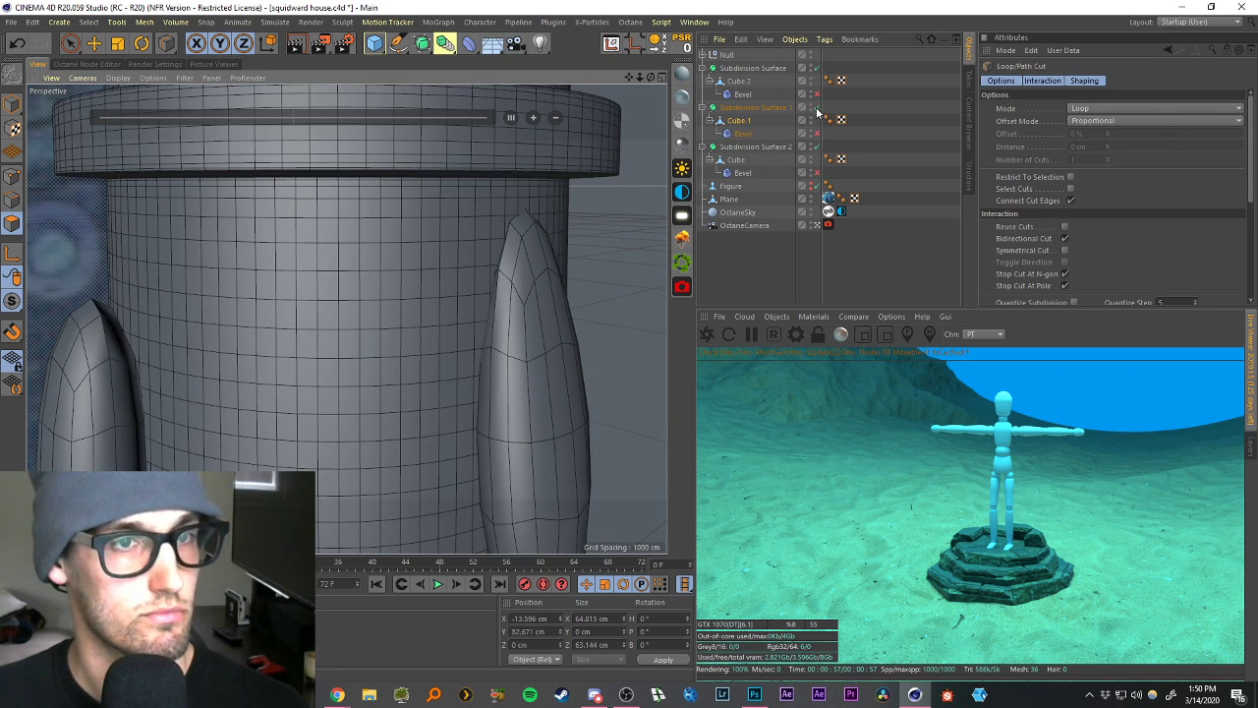
click(815, 147)
click(816, 67)
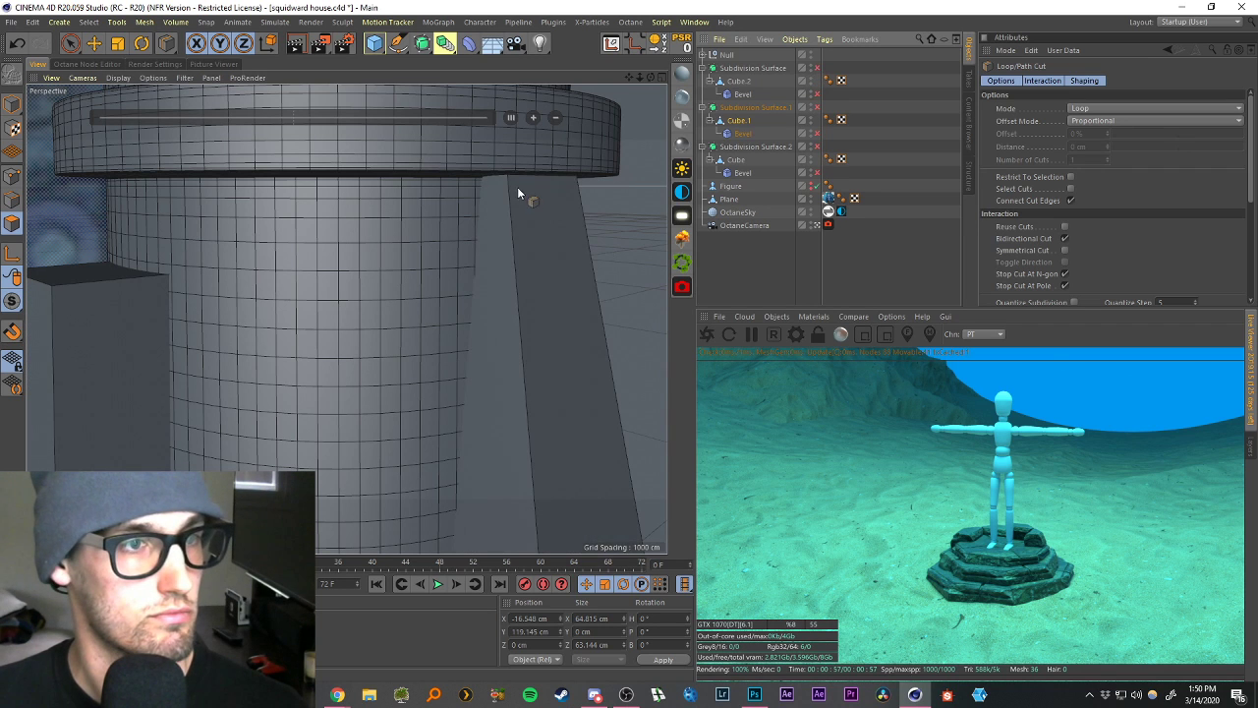
click(742, 109)
scroll(527, 188, up, 2)
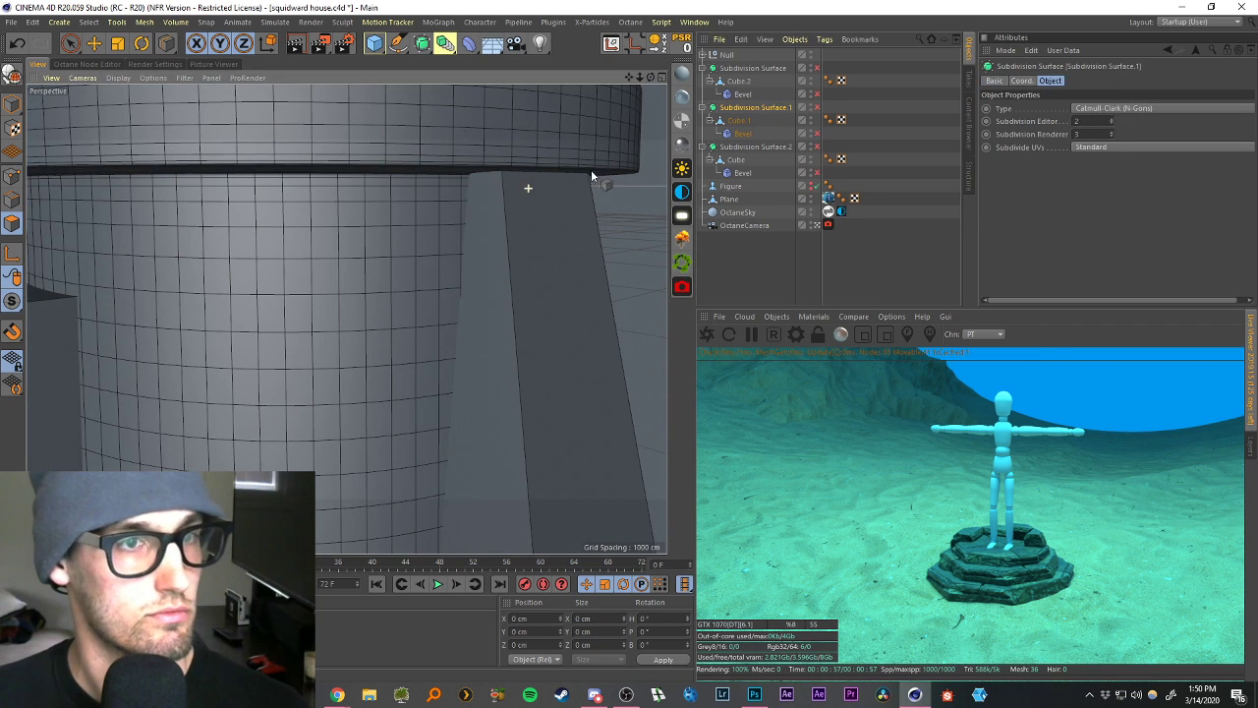
click(738, 121)
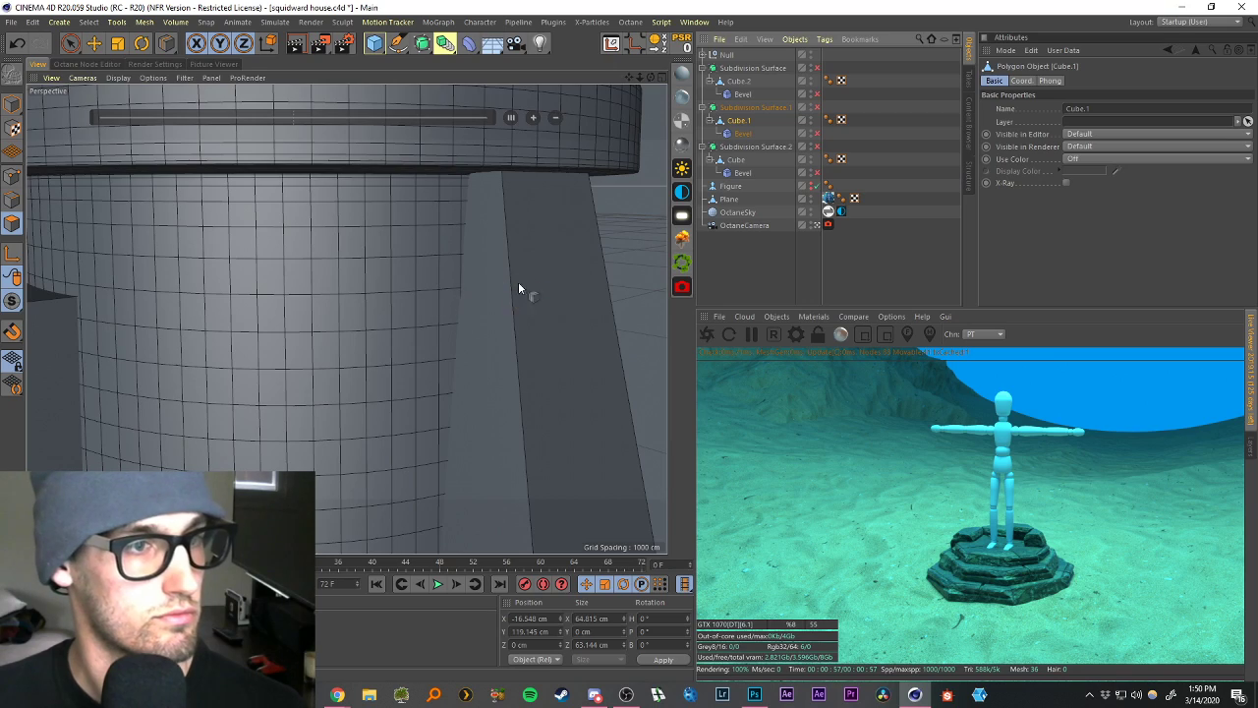
Add loop cuts to Cube.1 beside one vertical edge and just below the top face at about 99.292 %.
alt+drag(518, 284, 571, 175)
alt+drag(623, 73, 214, 113)
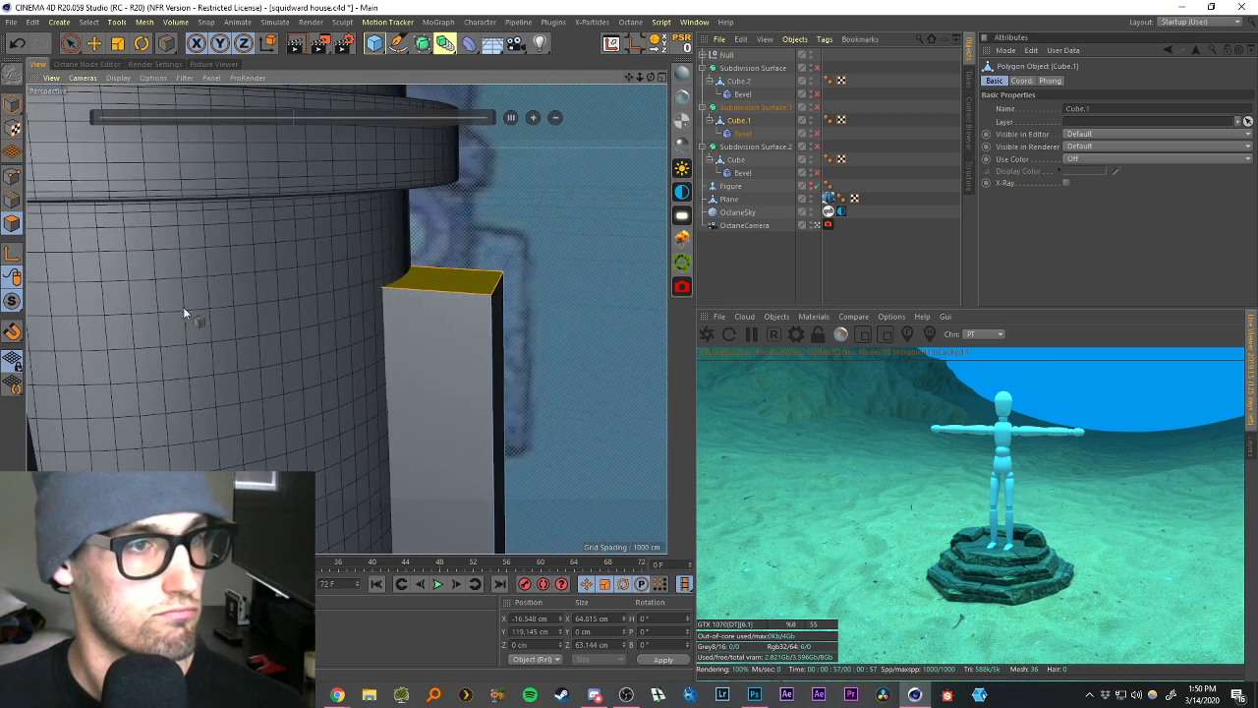
scroll(509, 320, up, 4)
alt+drag(492, 284, 448, 288)
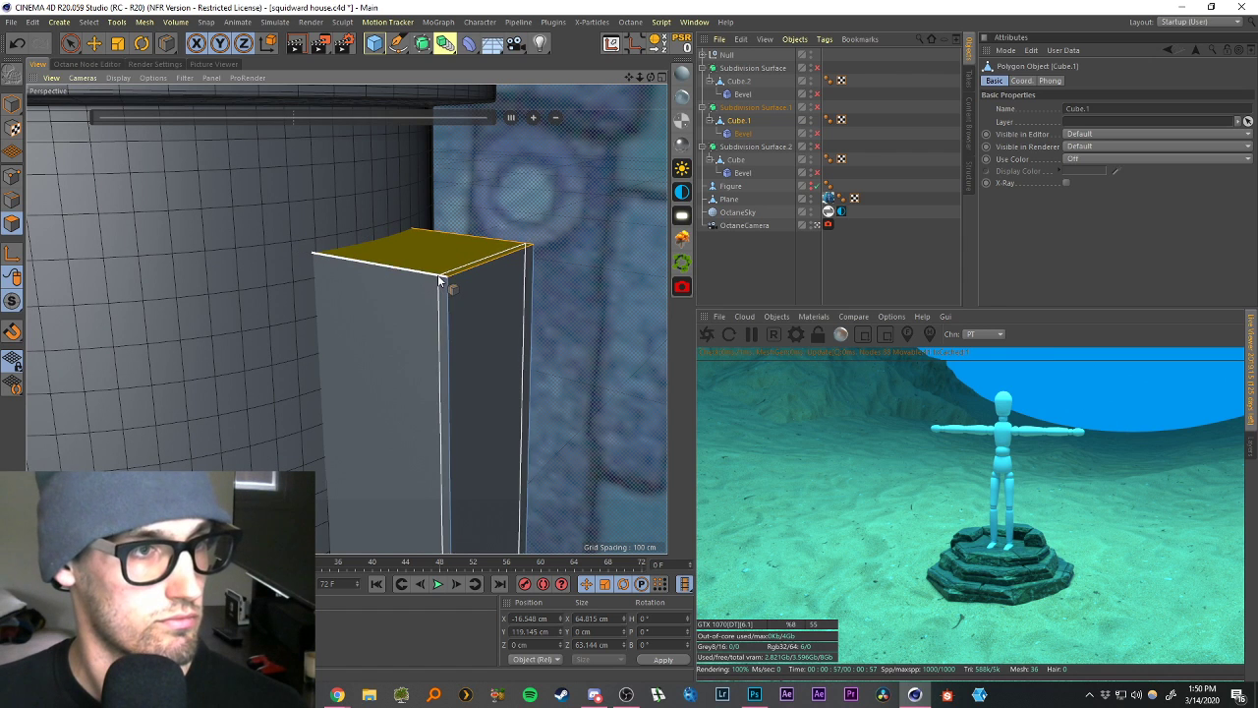
key(k)
key(l)
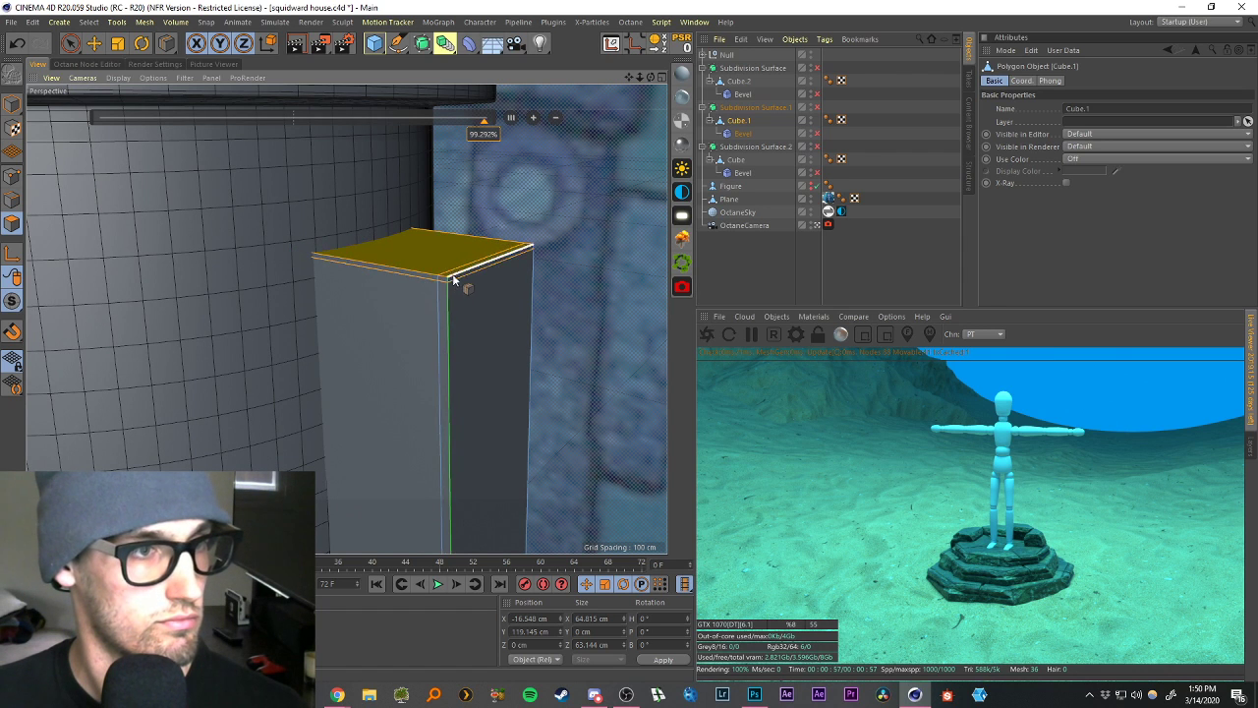
mouse_move(458, 274)
alt+mouse_down()
mouse_move(359, 298)
mouse_move(463, 275)
alt+mouse_up()
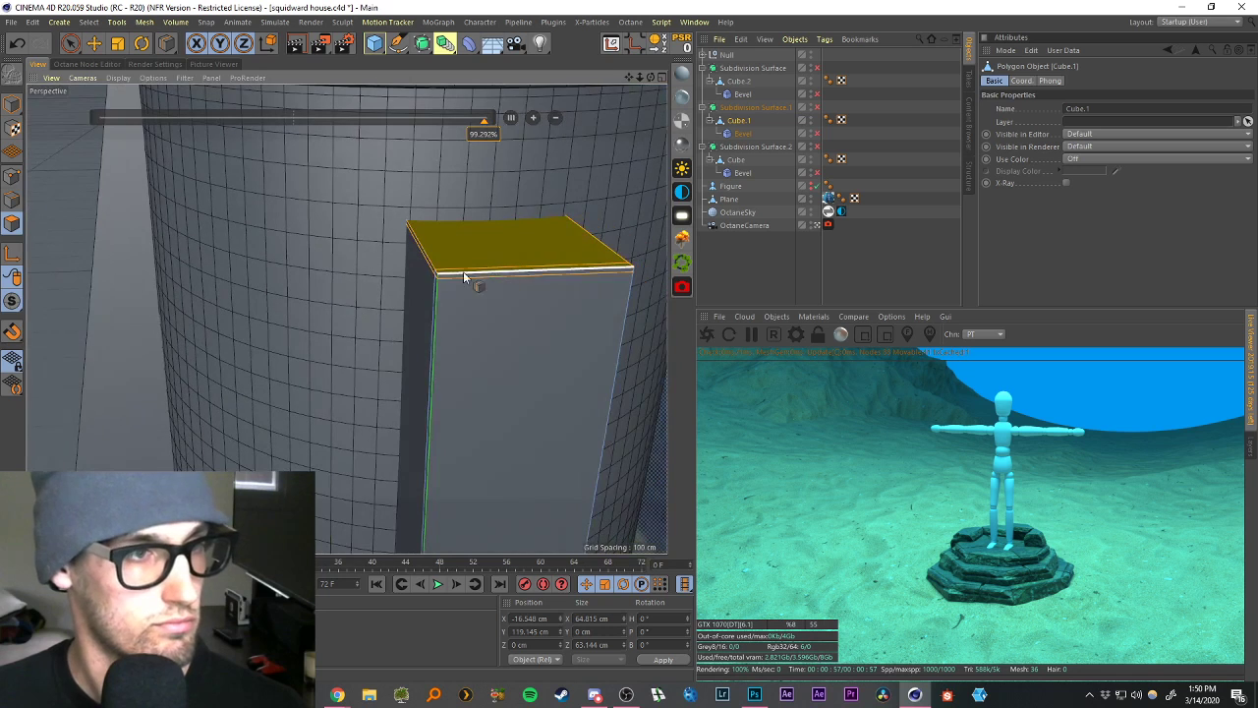
click(444, 284)
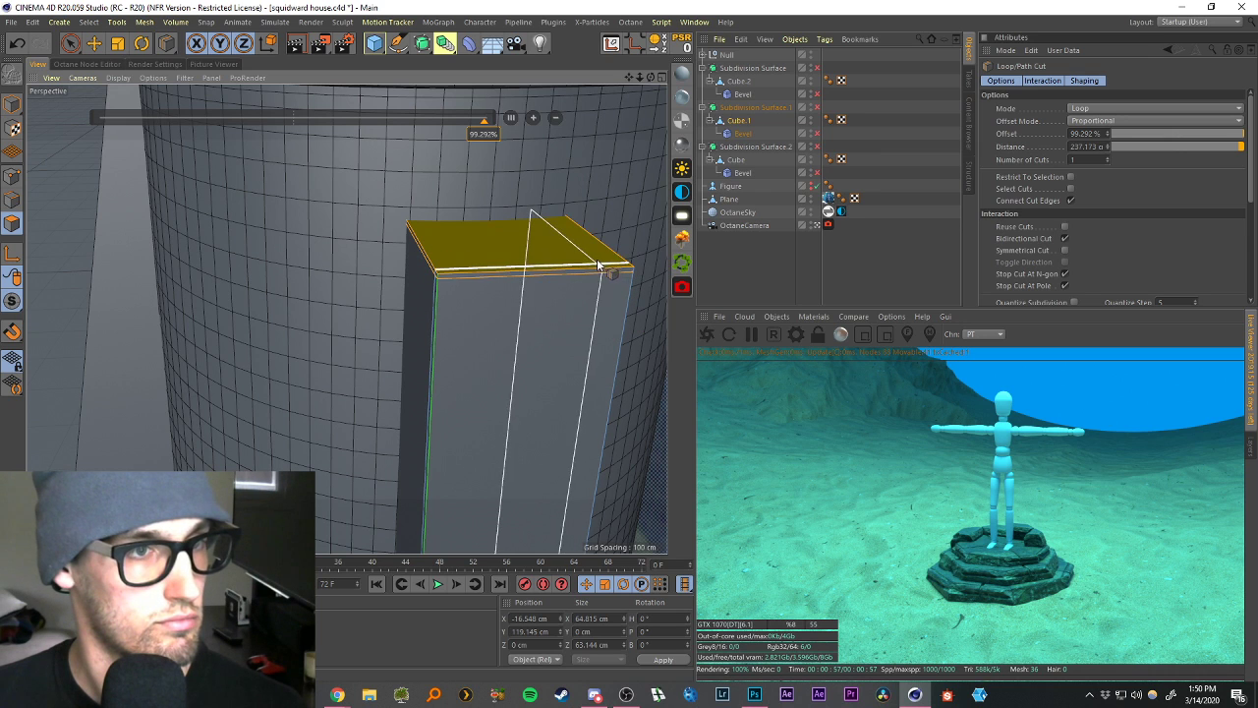
Add loop cuts close to Cube.1's remaining vertical edges, with offsets of about 5.675 % and 95.998 %.
scroll(617, 271, up, 4)
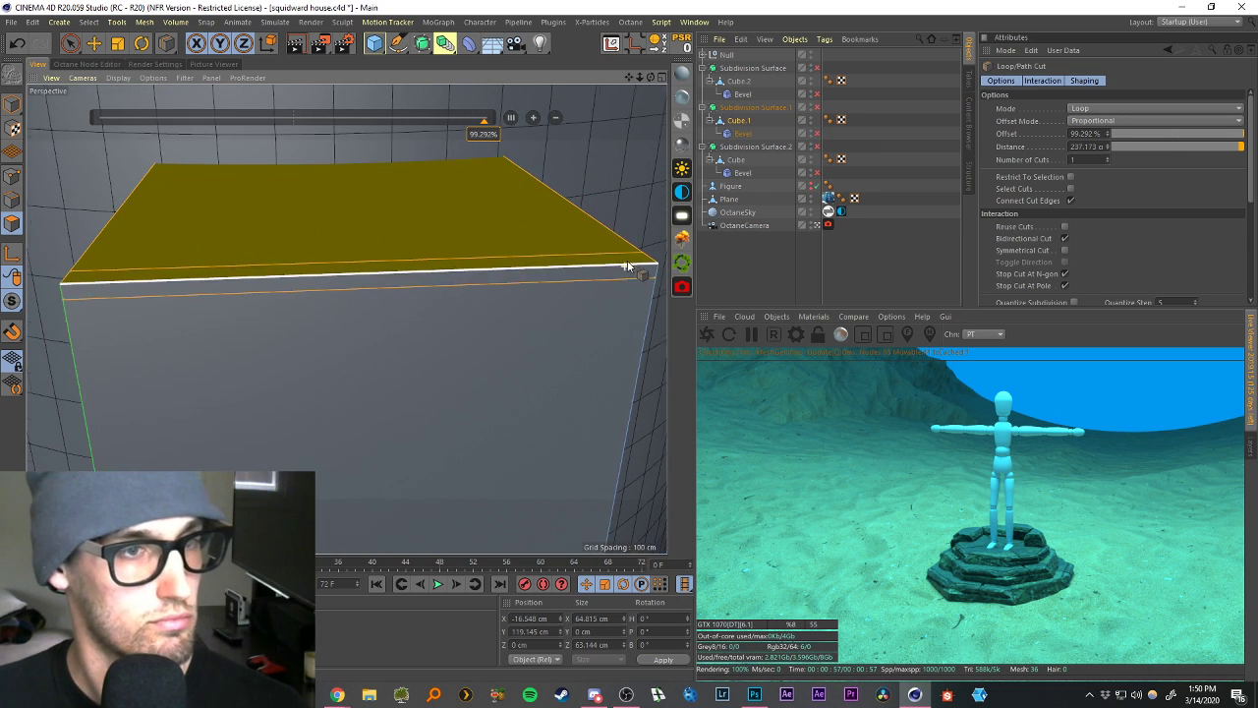
click(629, 266)
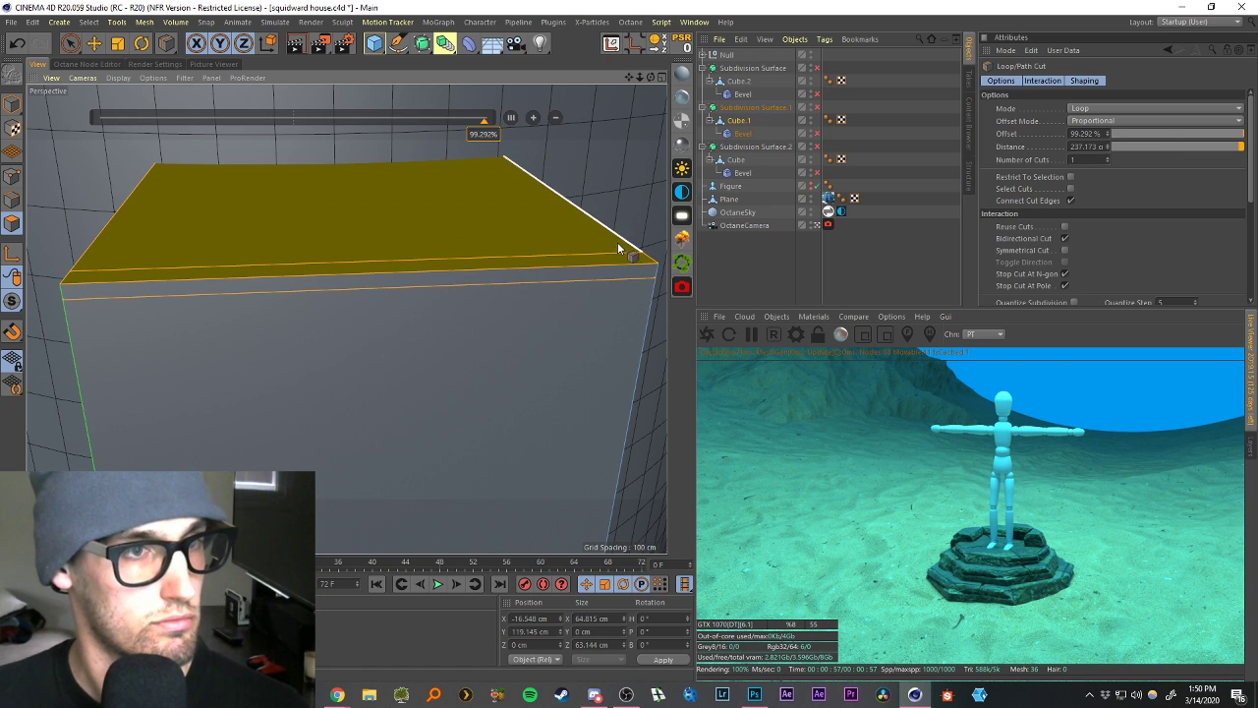
alt+drag(631, 271, 509, 280)
alt+drag(625, 74, 349, 260)
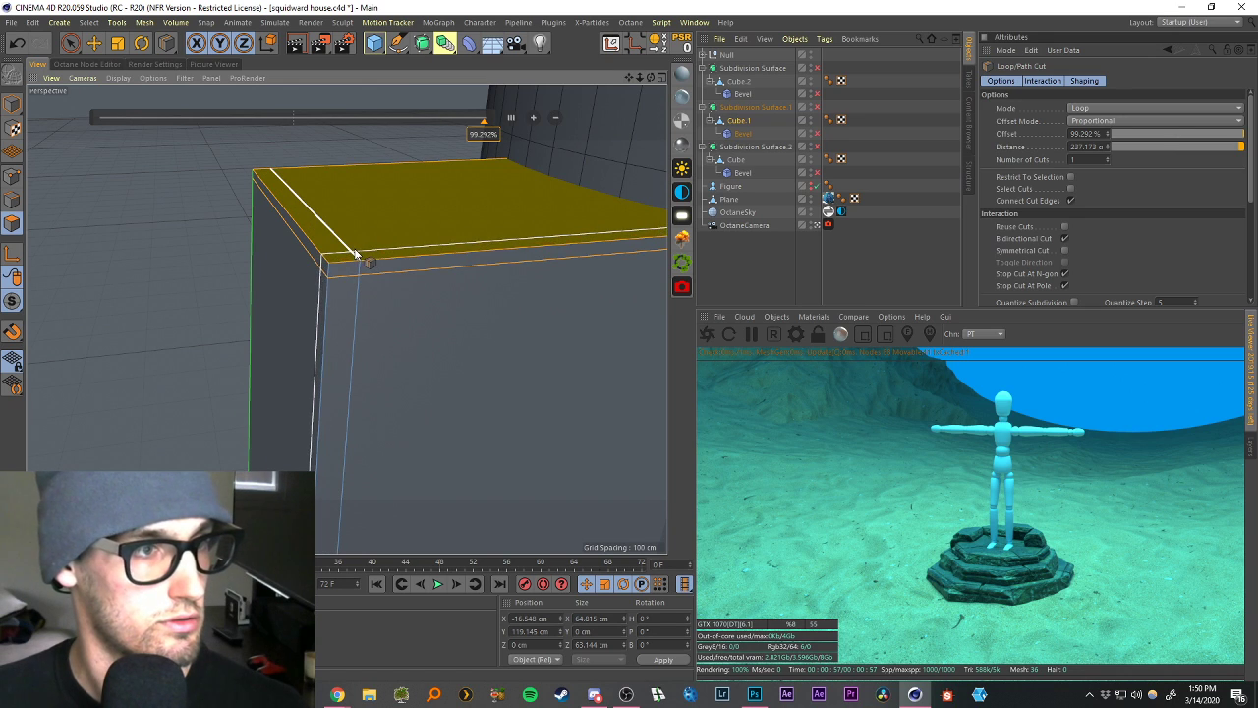
click(349, 256)
alt+right_drag(359, 259, 338, 224)
alt+drag(338, 223, 256, 257)
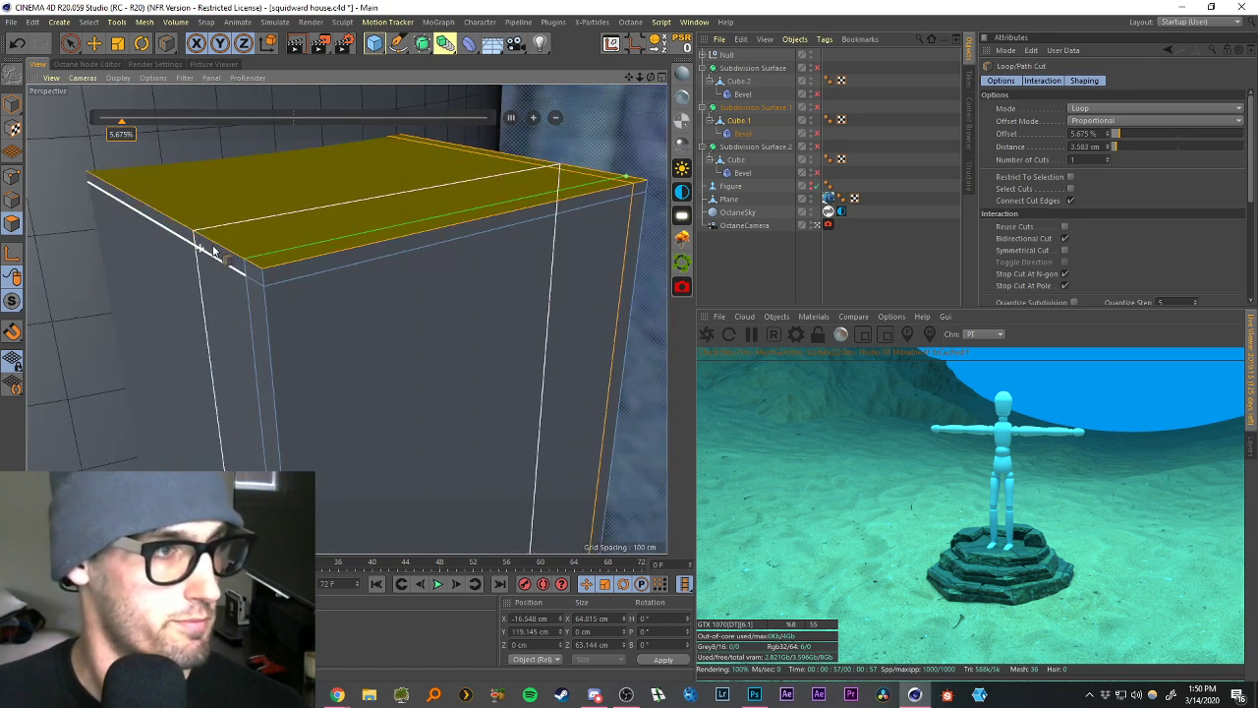
click(282, 264)
Add a horizontal loop cut just above Cube.1's bottom edge at about 98.732 %.
scroll(384, 310, down, 5)
scroll(488, 344, down, 4)
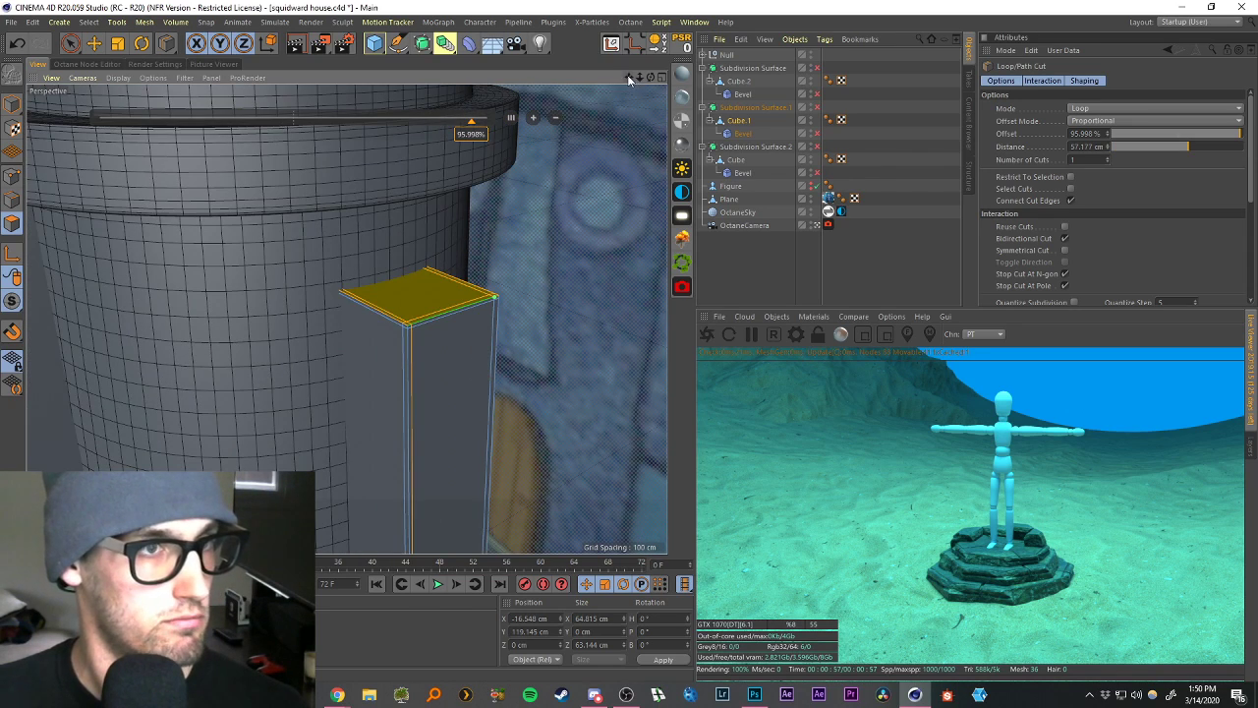
drag(629, 78, 653, 61)
alt+drag(358, 225, 384, 224)
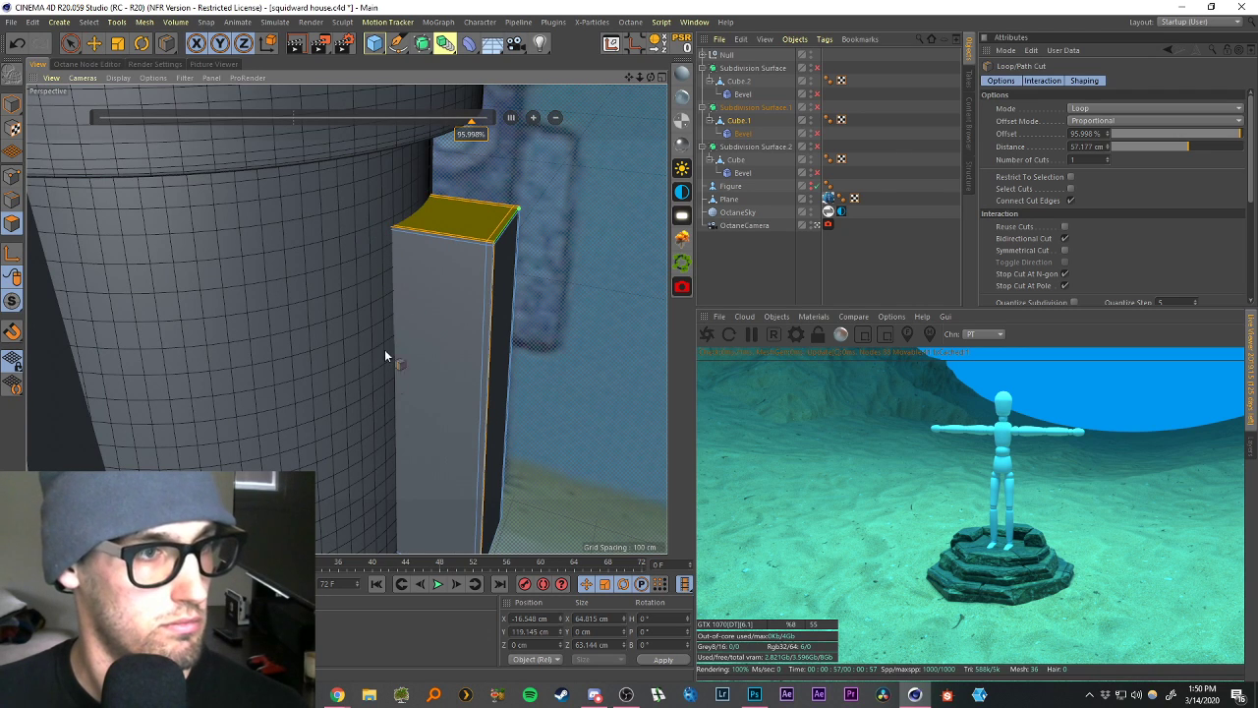
scroll(511, 355, down, 5)
scroll(491, 476, up, 8)
alt+drag(451, 381, 438, 349)
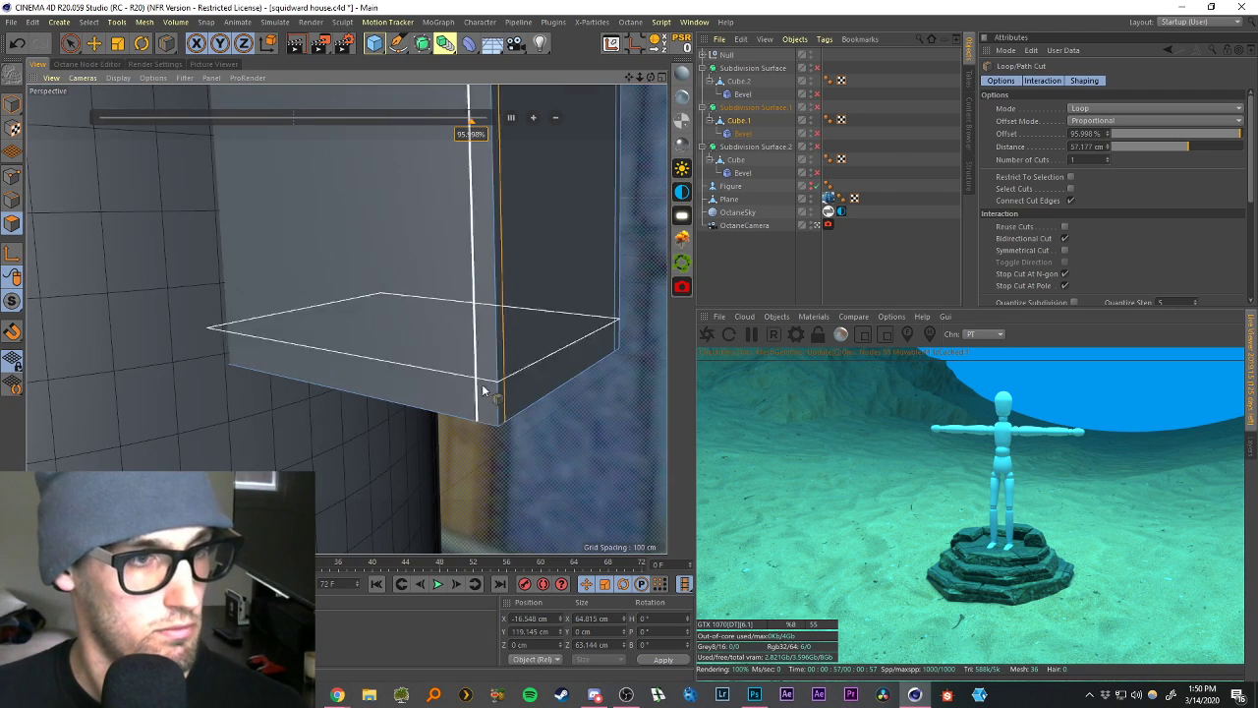
click(499, 409)
mouse_move(534, 445)
alt+mouse_down()
mouse_move(508, 418)
mouse_move(524, 441)
alt+mouse_up()
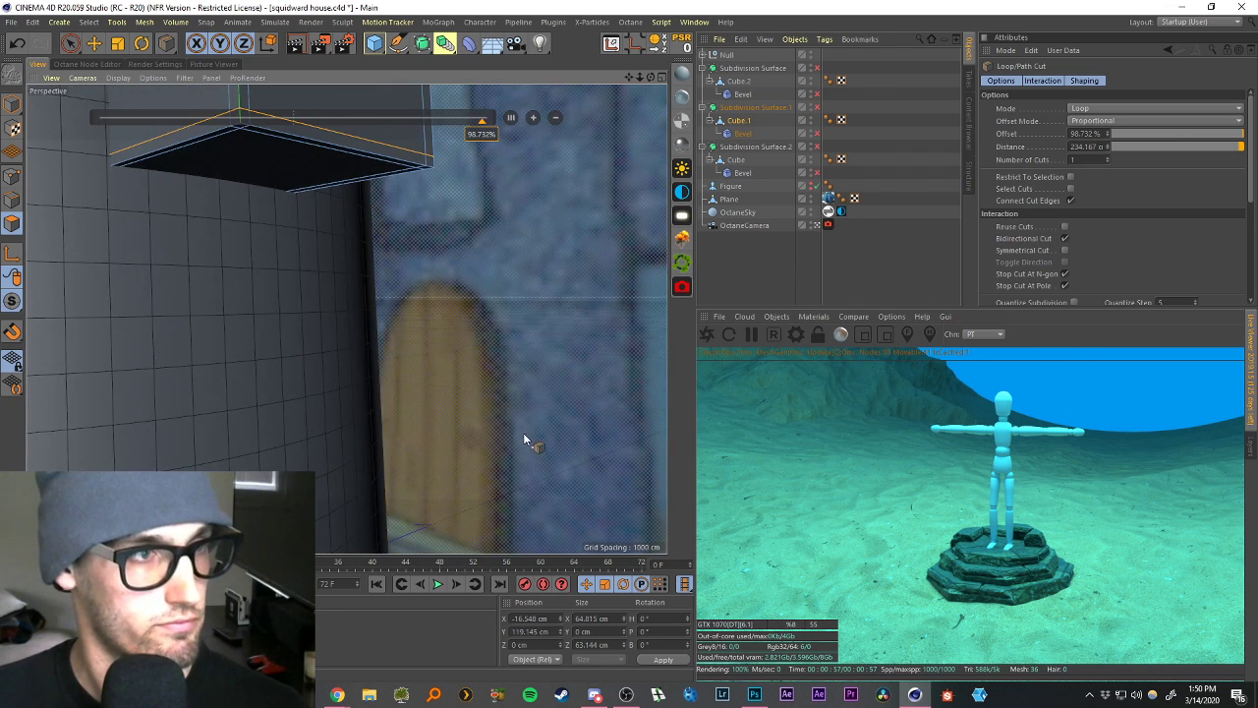
Enable Subdivision Surface.1 to check how Cube.1's edges are rounded, and disable it again.
click(815, 108)
click(716, 267)
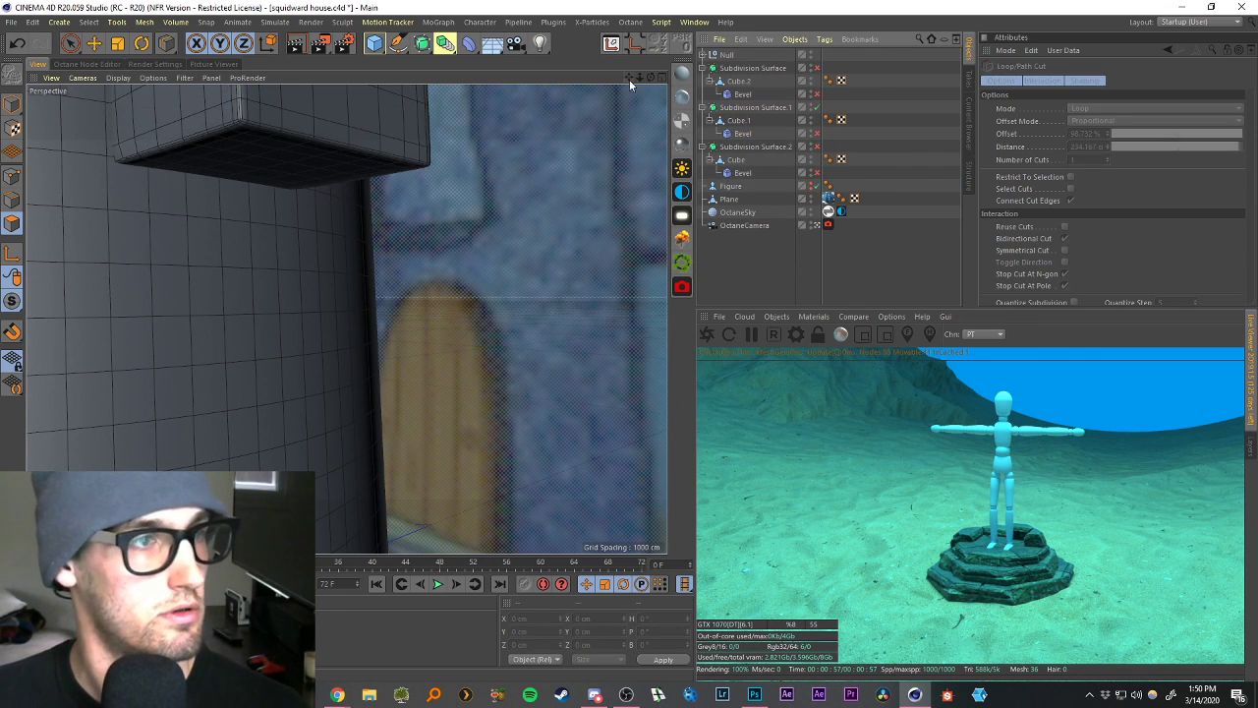
alt+drag(630, 77, 357, 377)
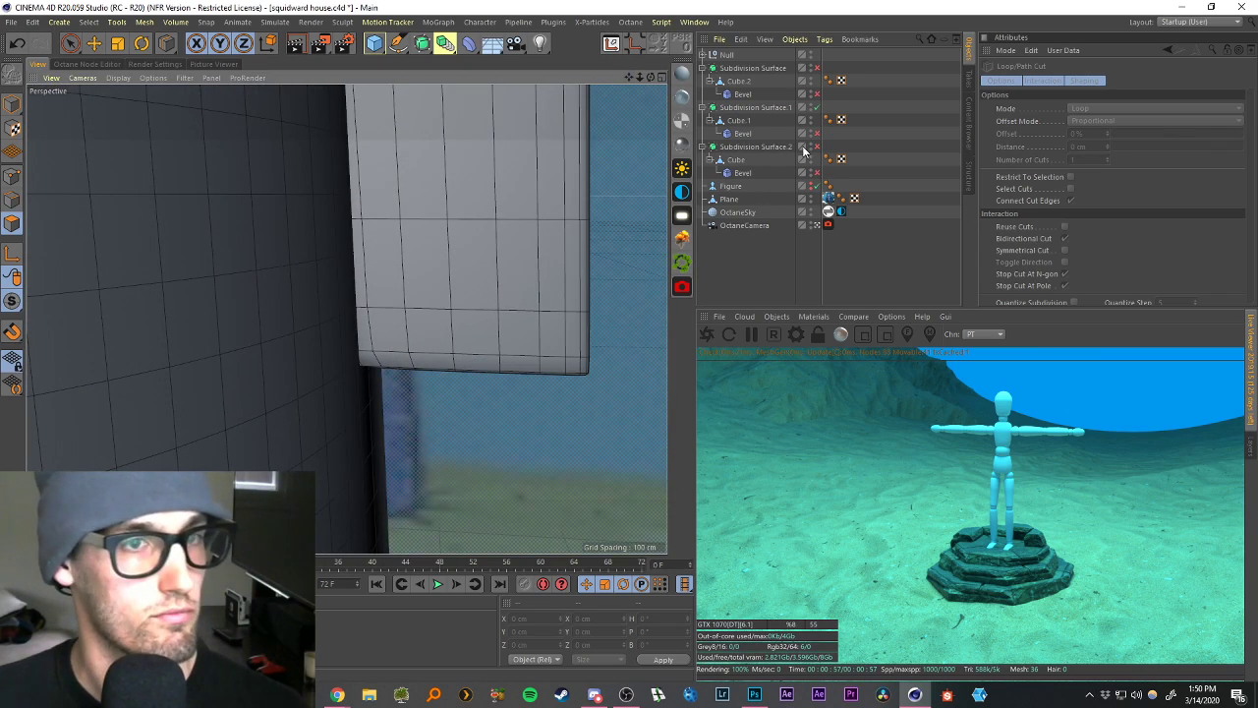
click(751, 107)
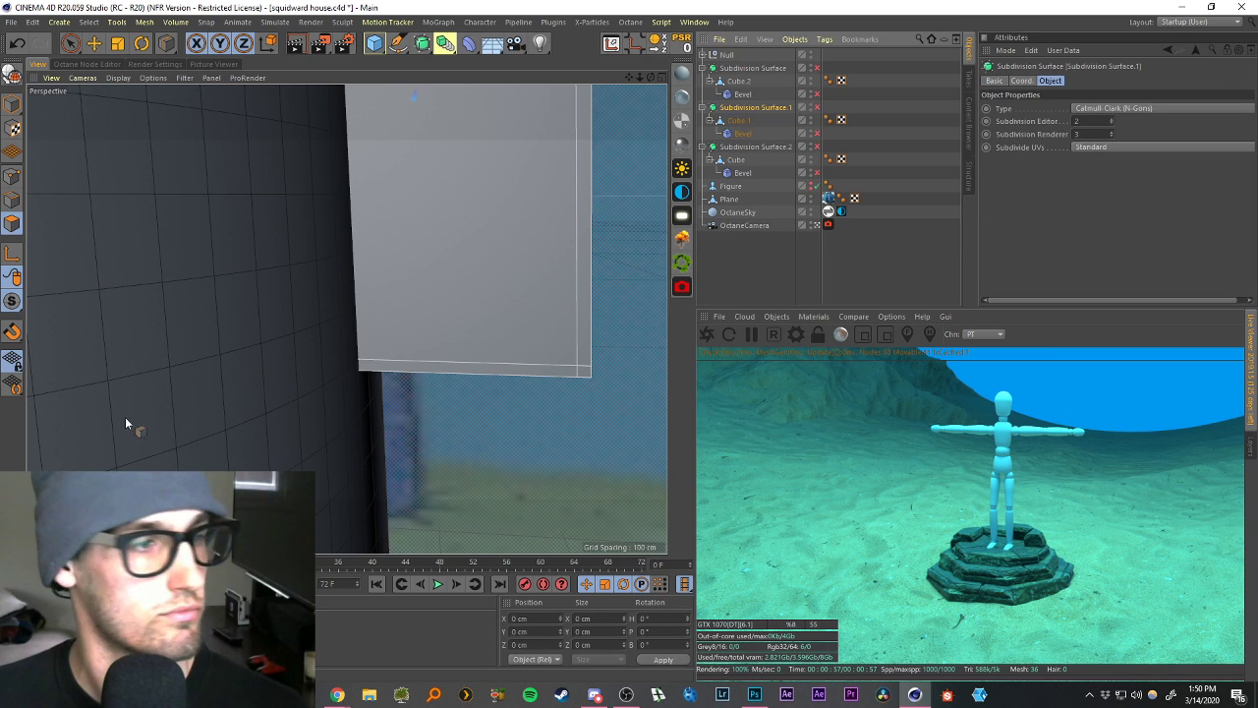
click(16, 307)
click(88, 323)
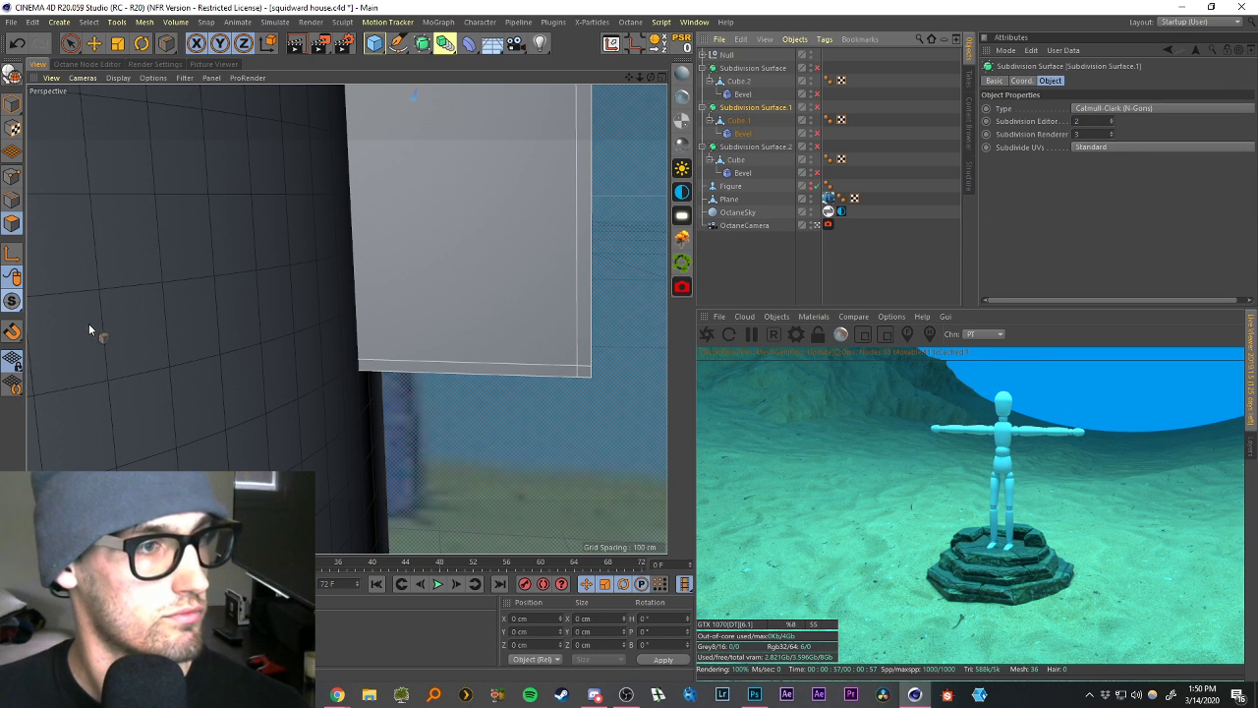
Isolate Cube.1 with Viewport Solo Hierarchy and add a loop cut beside its uncut vertical edge at about 95.463 %.
click(12, 300)
click(61, 340)
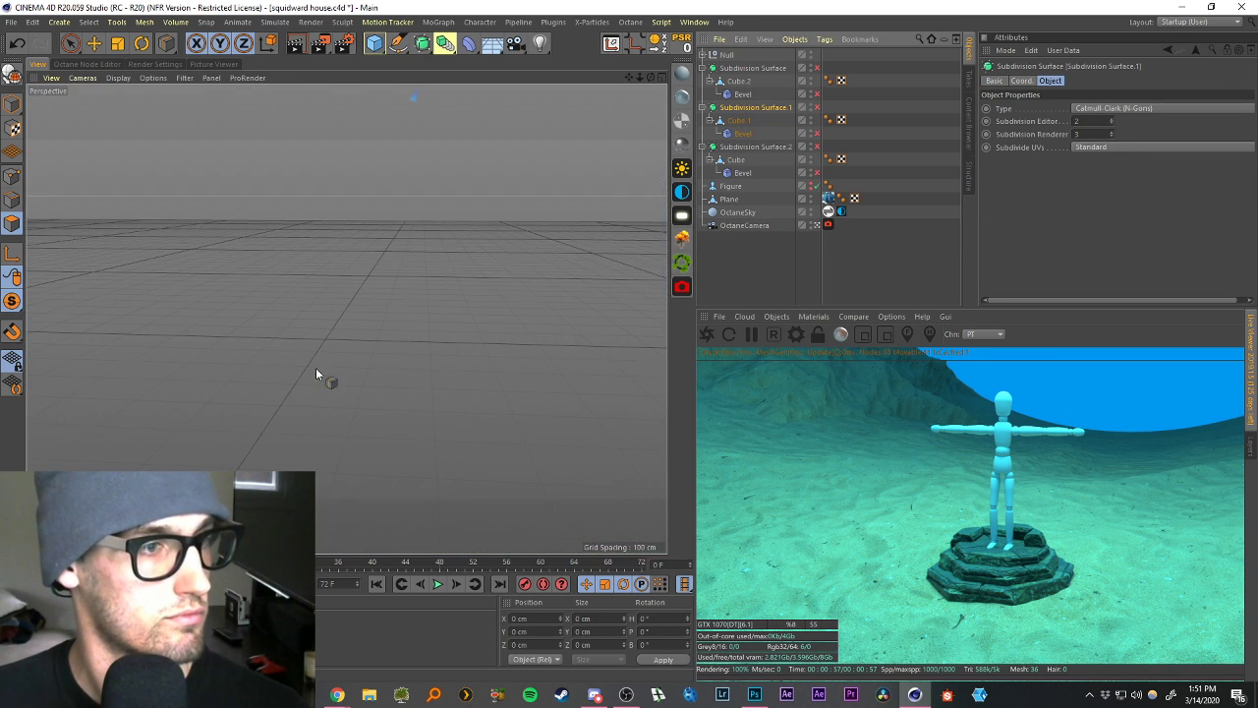
click(737, 120)
click(13, 300)
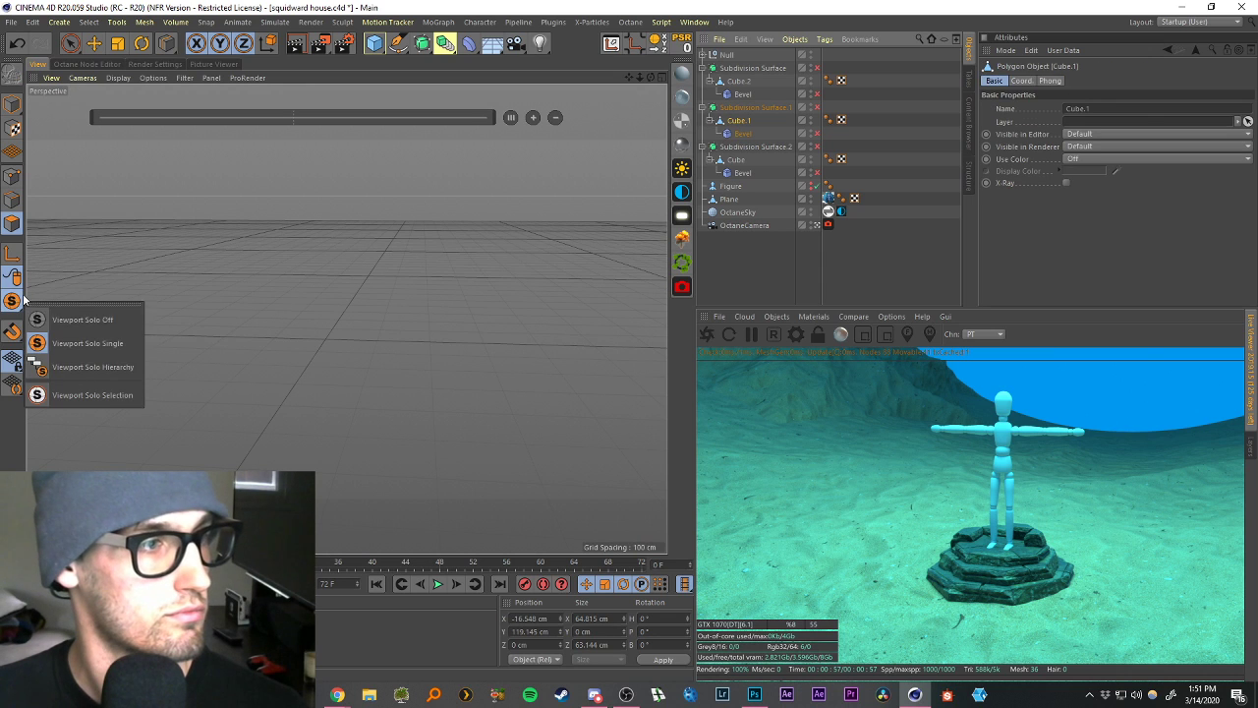
click(89, 366)
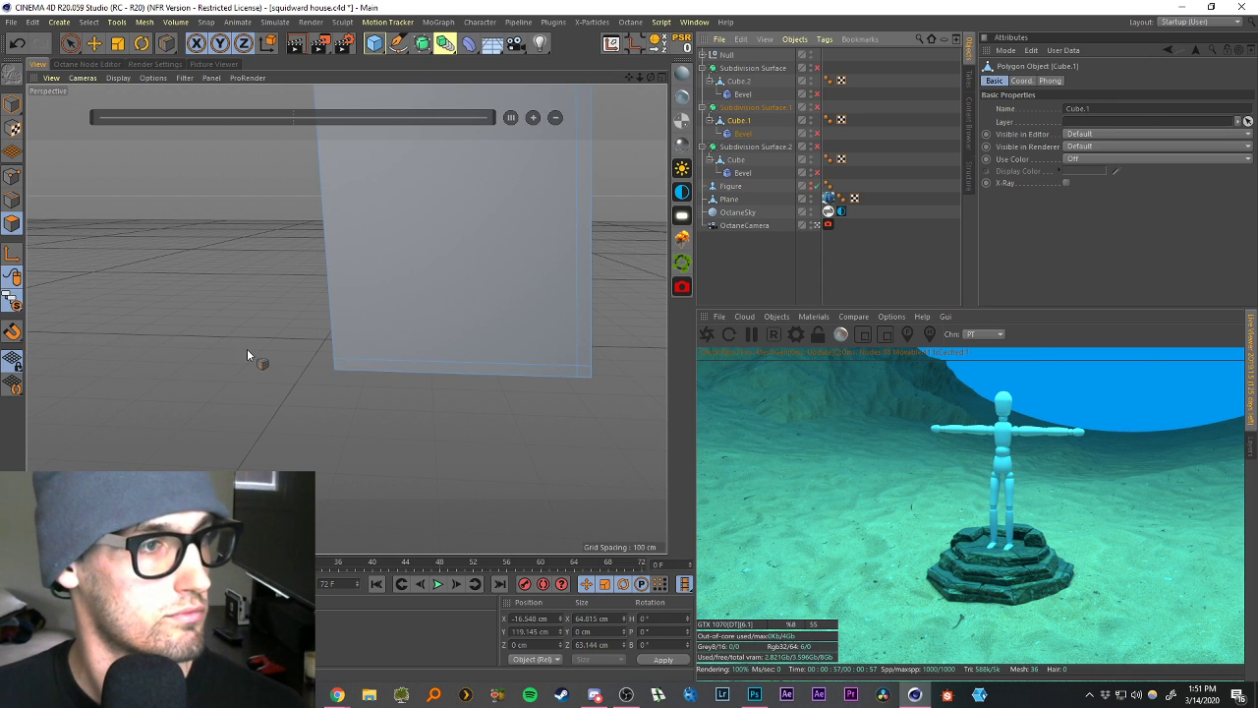
click(345, 370)
alt+drag(472, 354, 474, 353)
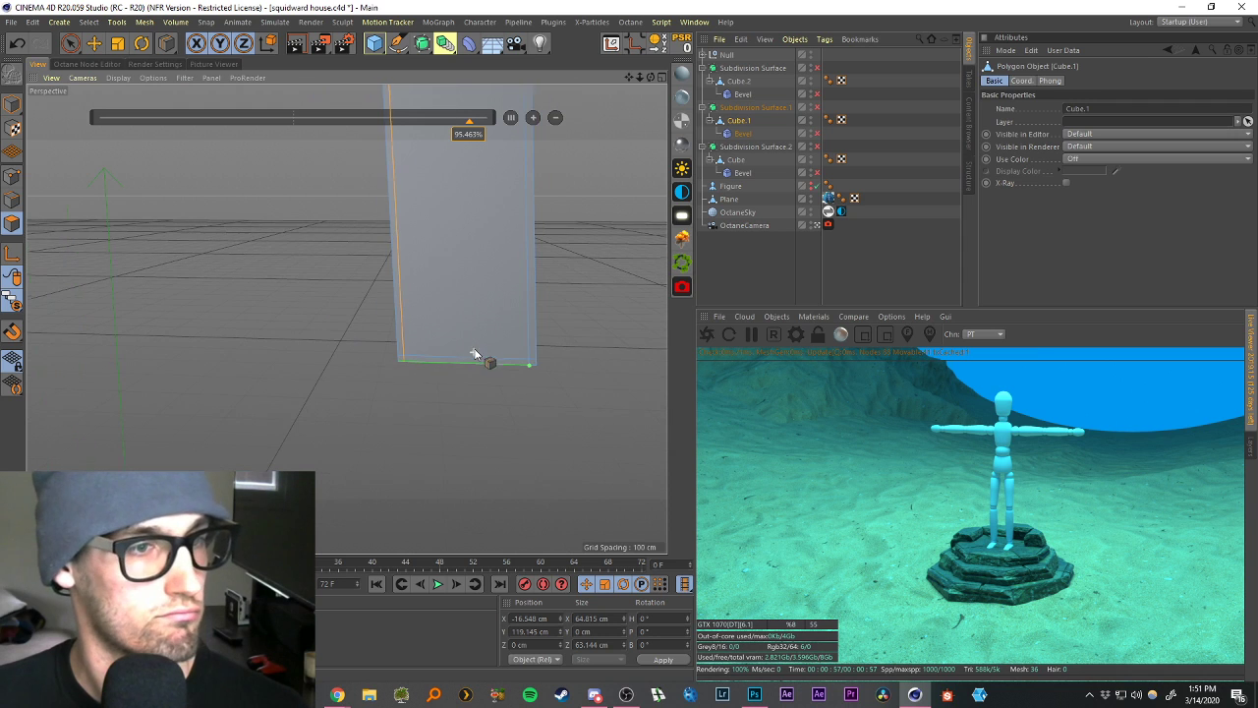
Enable Subdivision Surface.1 to examine the smoothed Cube.1 along its full height, and disable it again.
drag(631, 79, 597, 158)
click(816, 107)
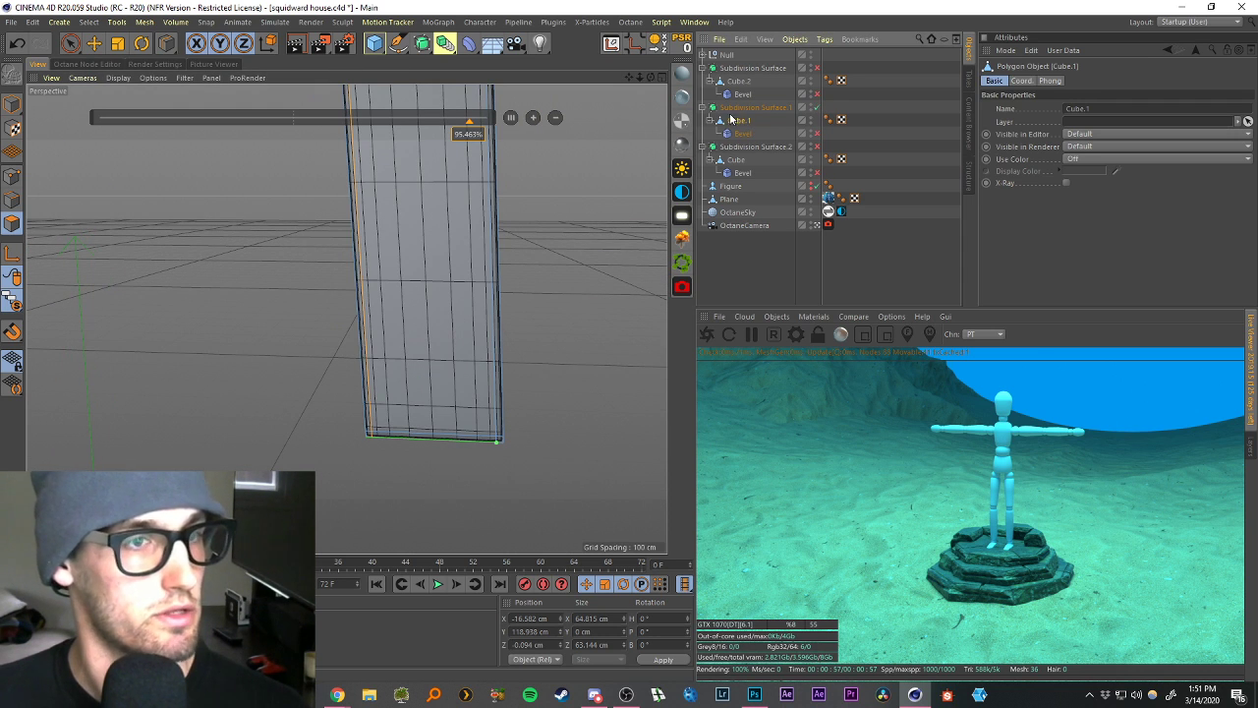
drag(627, 76, 530, 163)
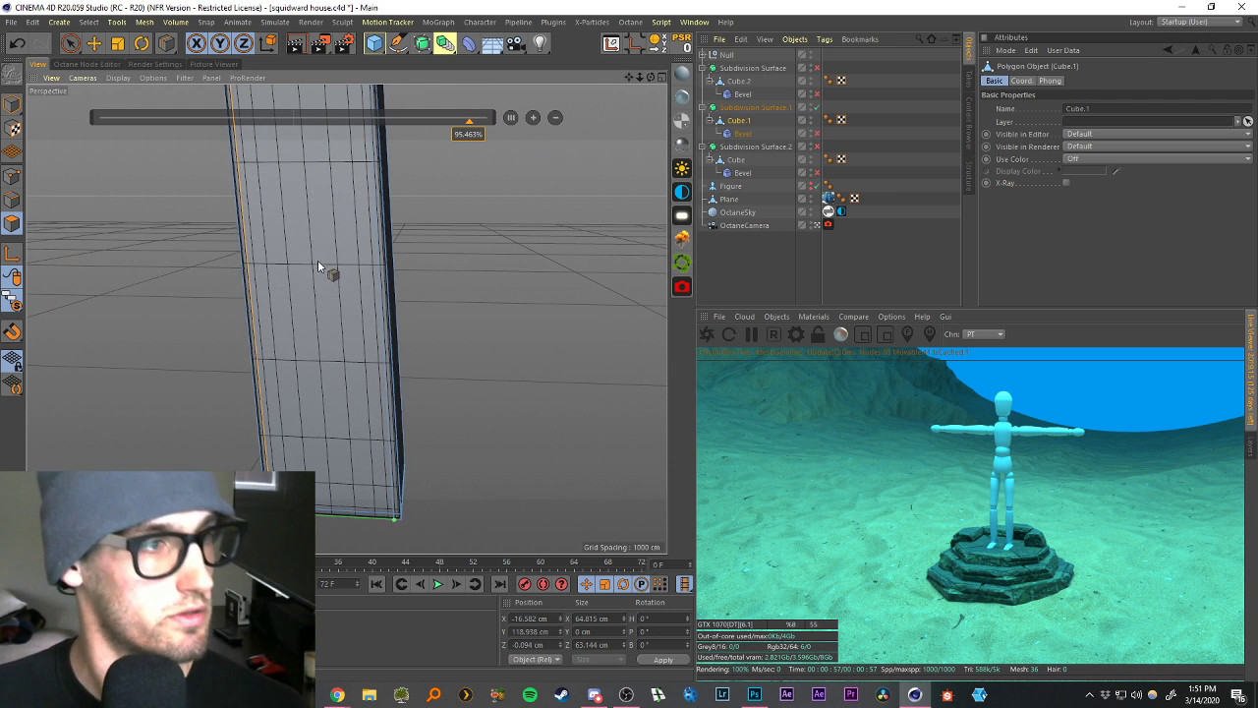
scroll(362, 271, down, 5)
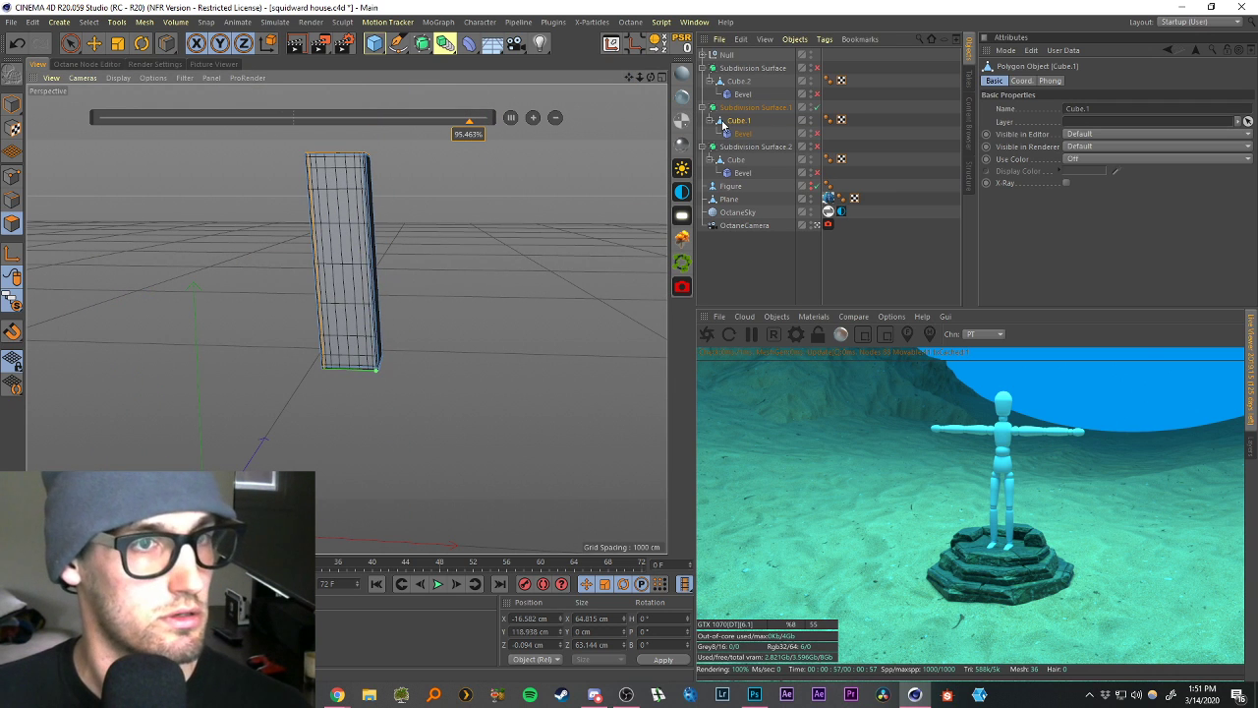
click(818, 107)
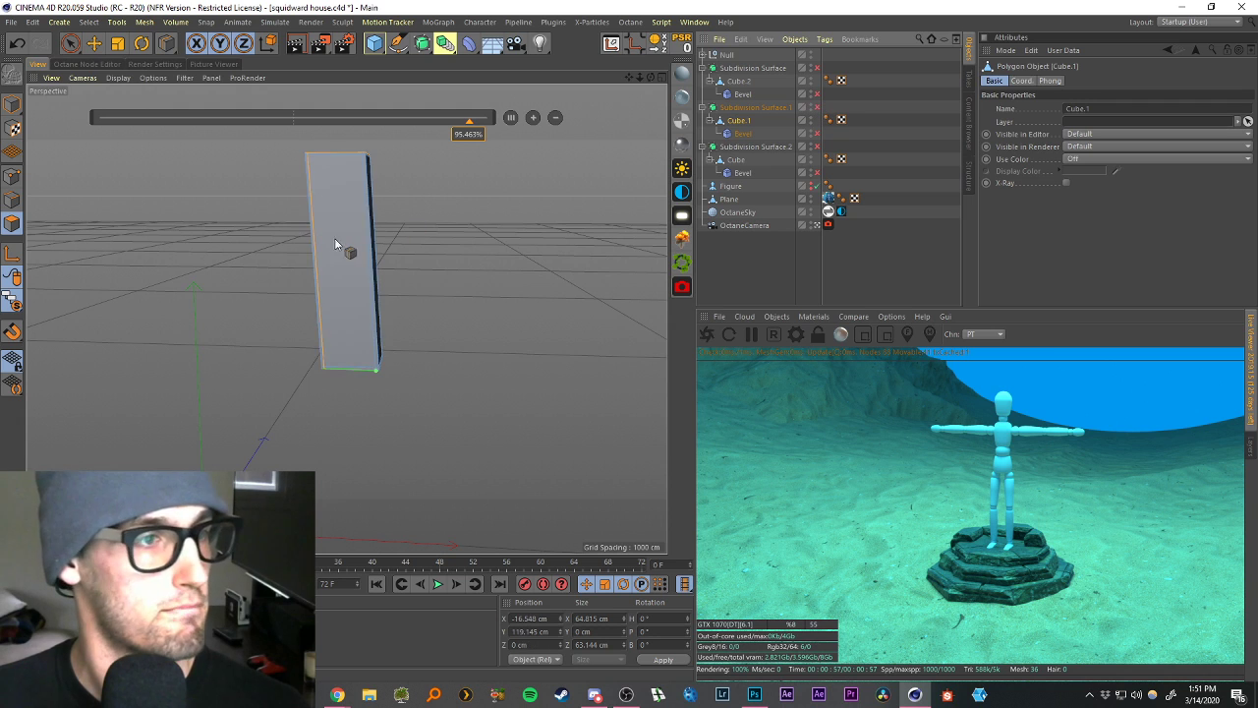
Add a horizontal loop cut at 50 % of Cube.1's height and increase it to three evenly spaced cuts.
scroll(339, 244, up, 2)
key(k)
key(l)
click(396, 274)
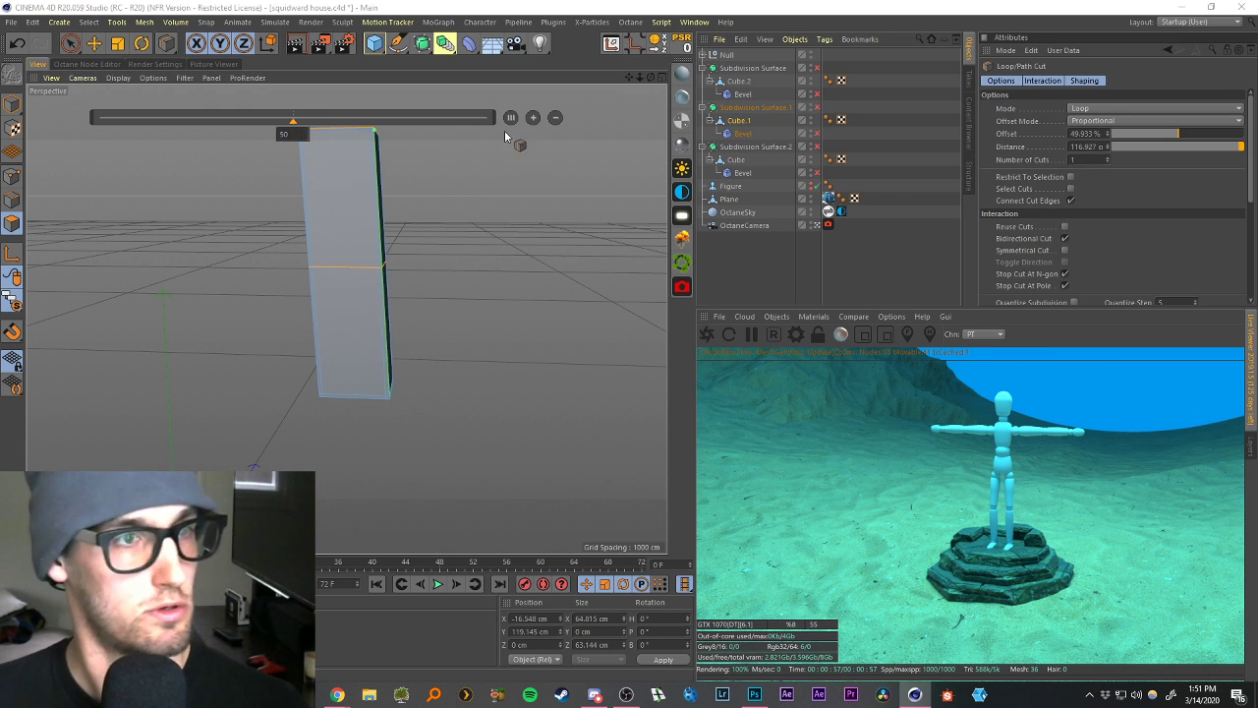
click(532, 117)
click(532, 117)
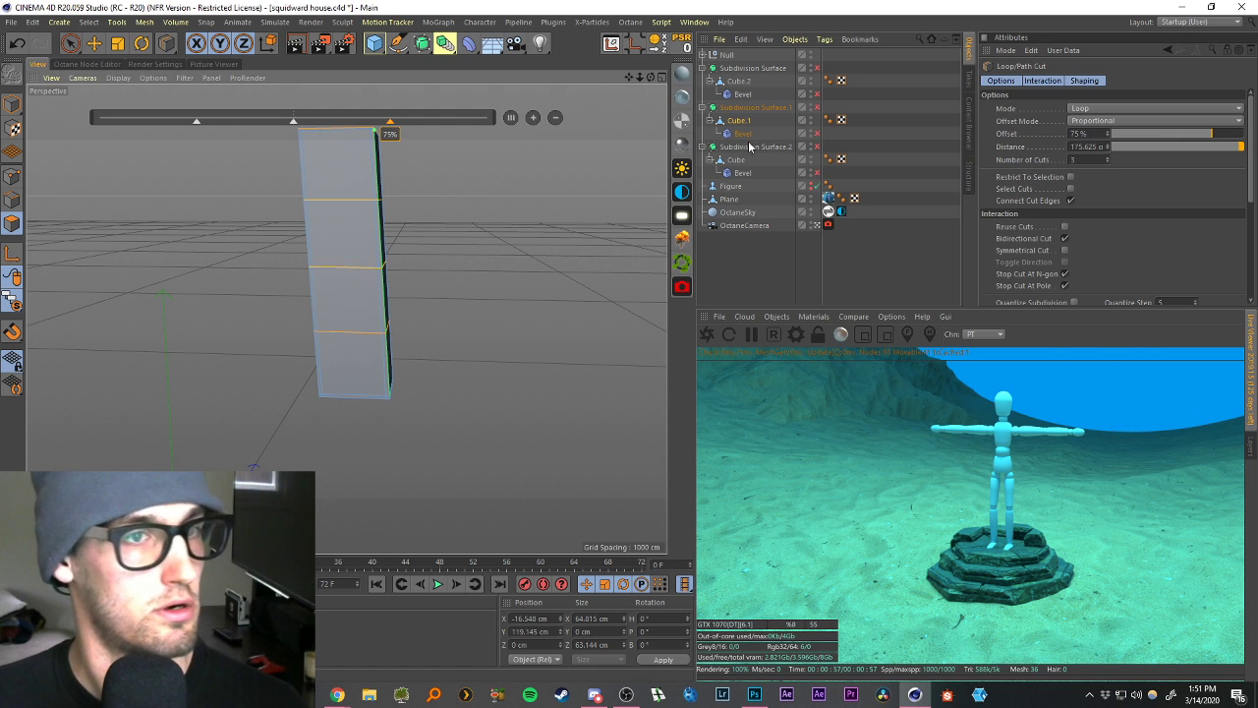
Enable Subdivision Surface.1 and examine the smoothed Cube.1 with the cut tool's selection cleared.
click(814, 108)
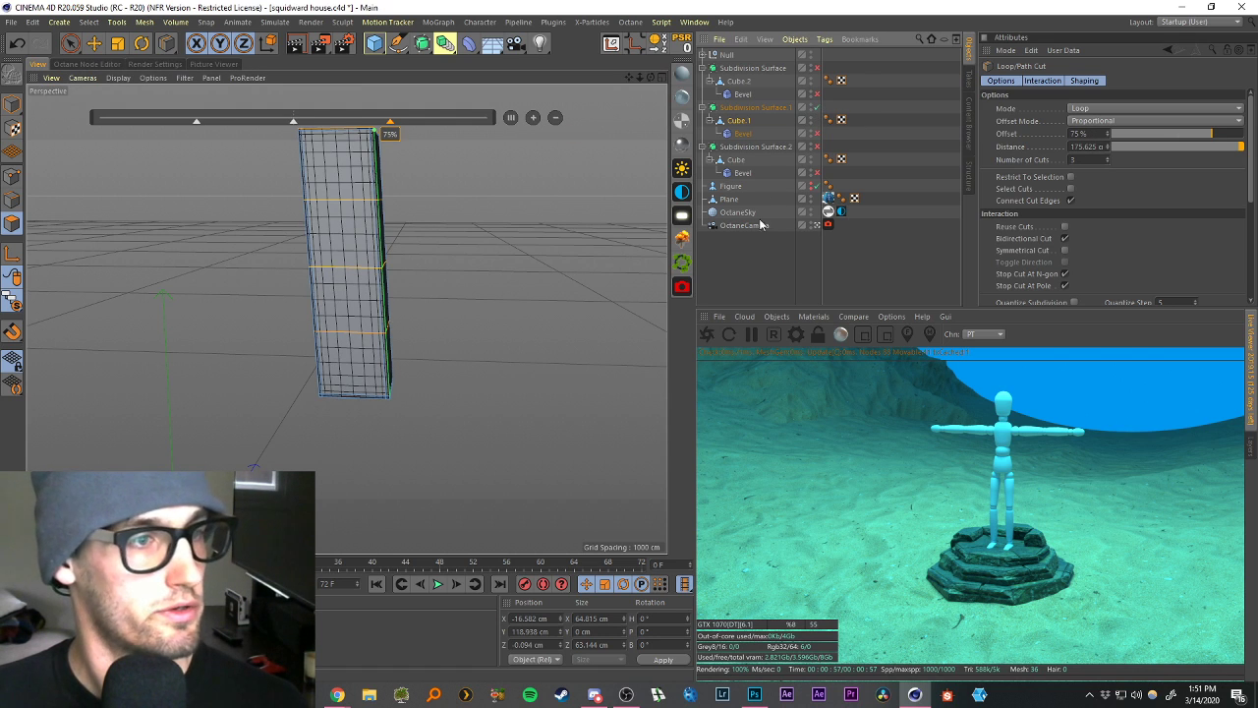
click(738, 261)
drag(649, 79, 646, 84)
scroll(430, 252, down, 4)
alt+drag(418, 232, 415, 251)
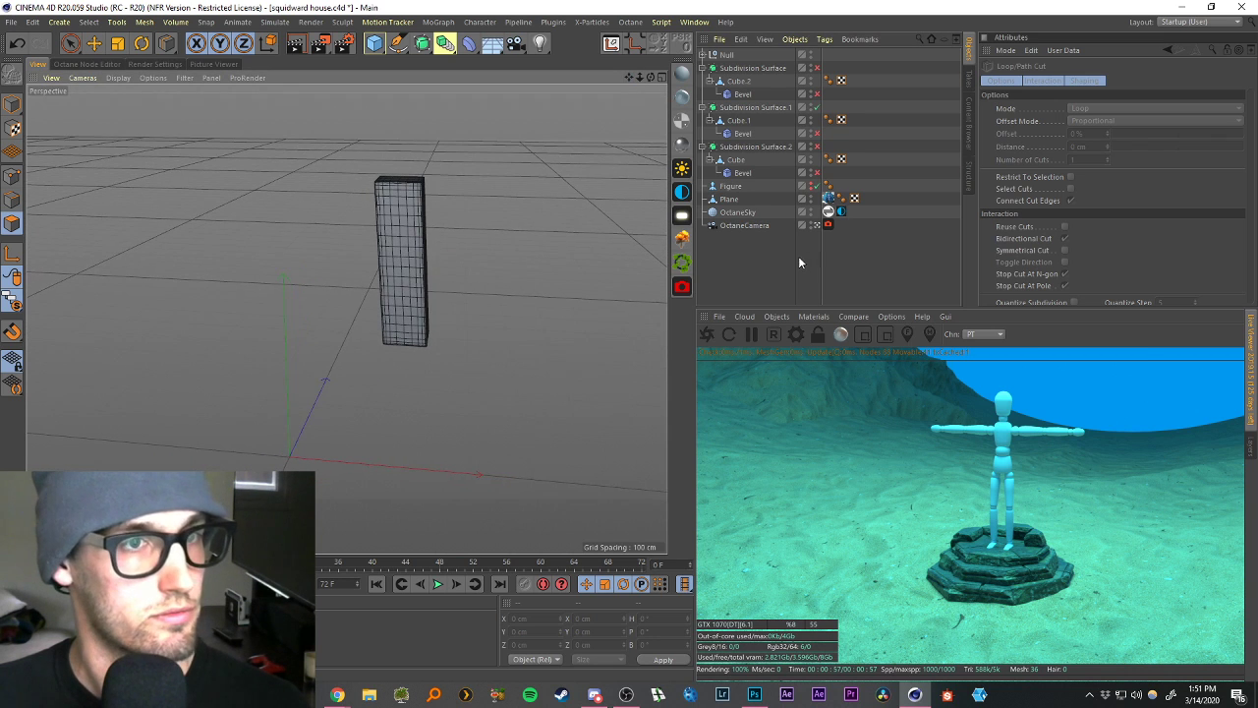
click(740, 110)
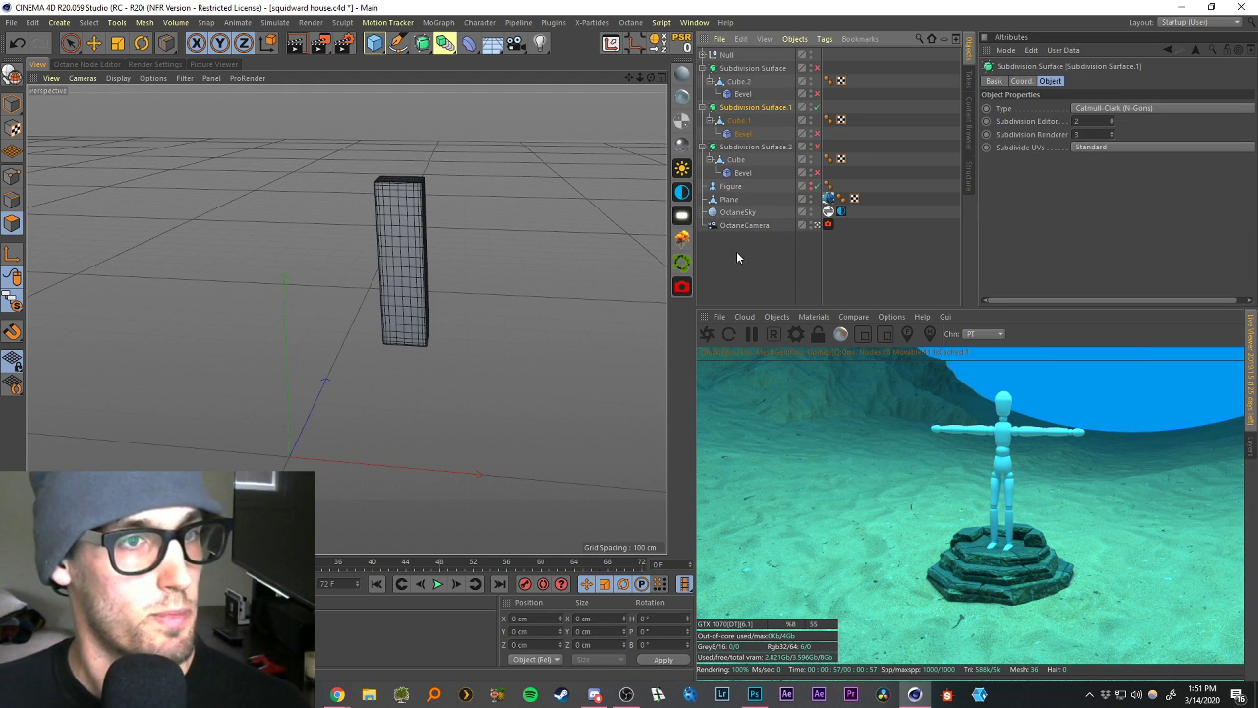
click(737, 256)
click(741, 108)
drag(629, 79, 660, 90)
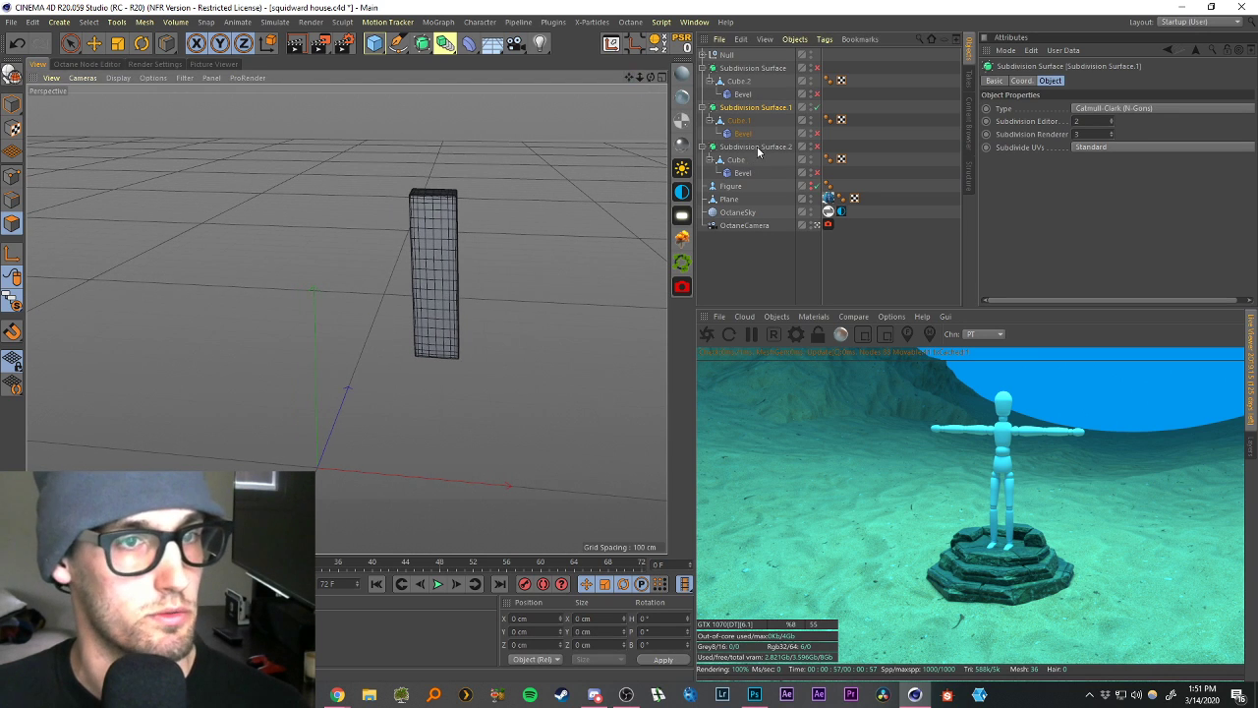
Enable Subdivision Surface.2 and turn viewport solo off to show the whole house.
click(756, 148)
click(814, 148)
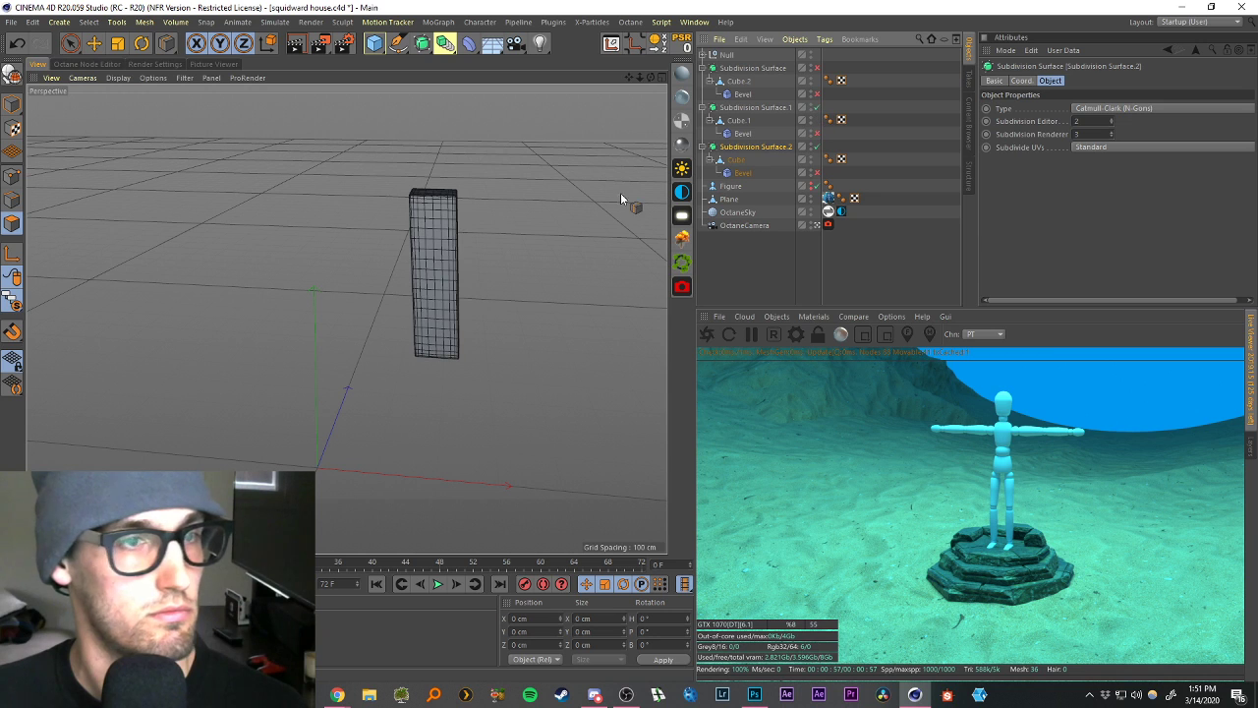
click(12, 300)
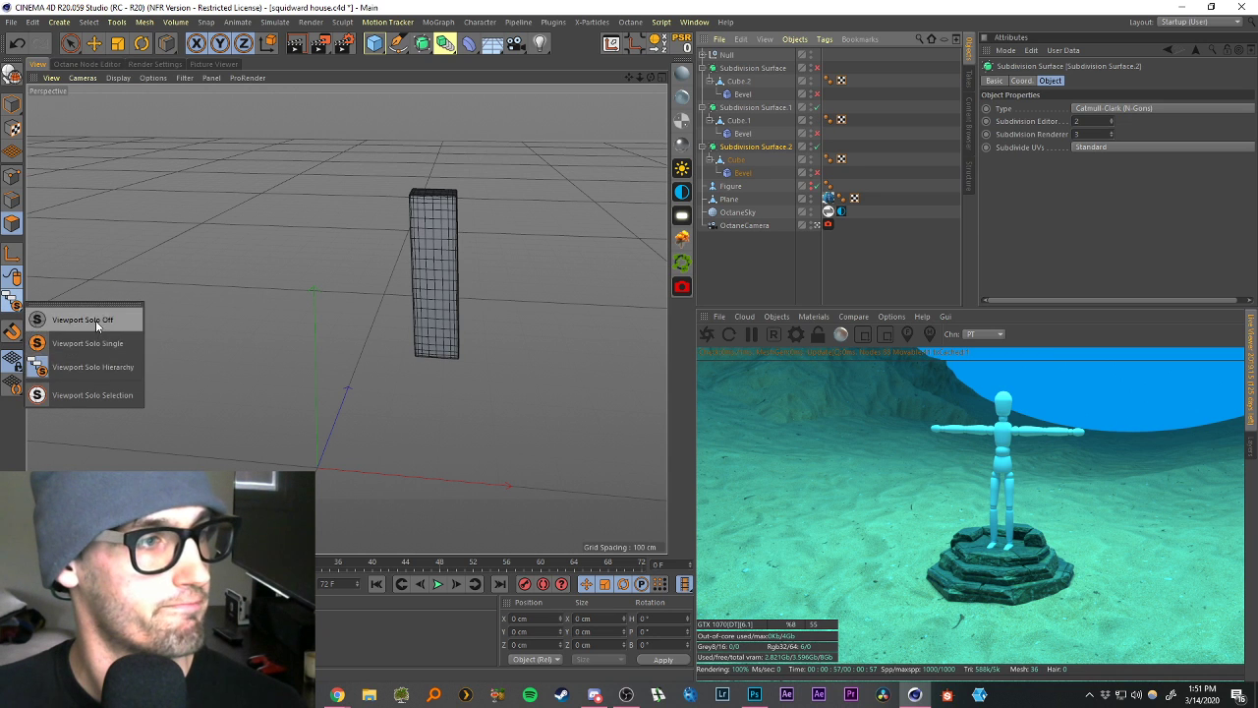
click(97, 322)
alt+middle_drag(278, 293, 480, 317)
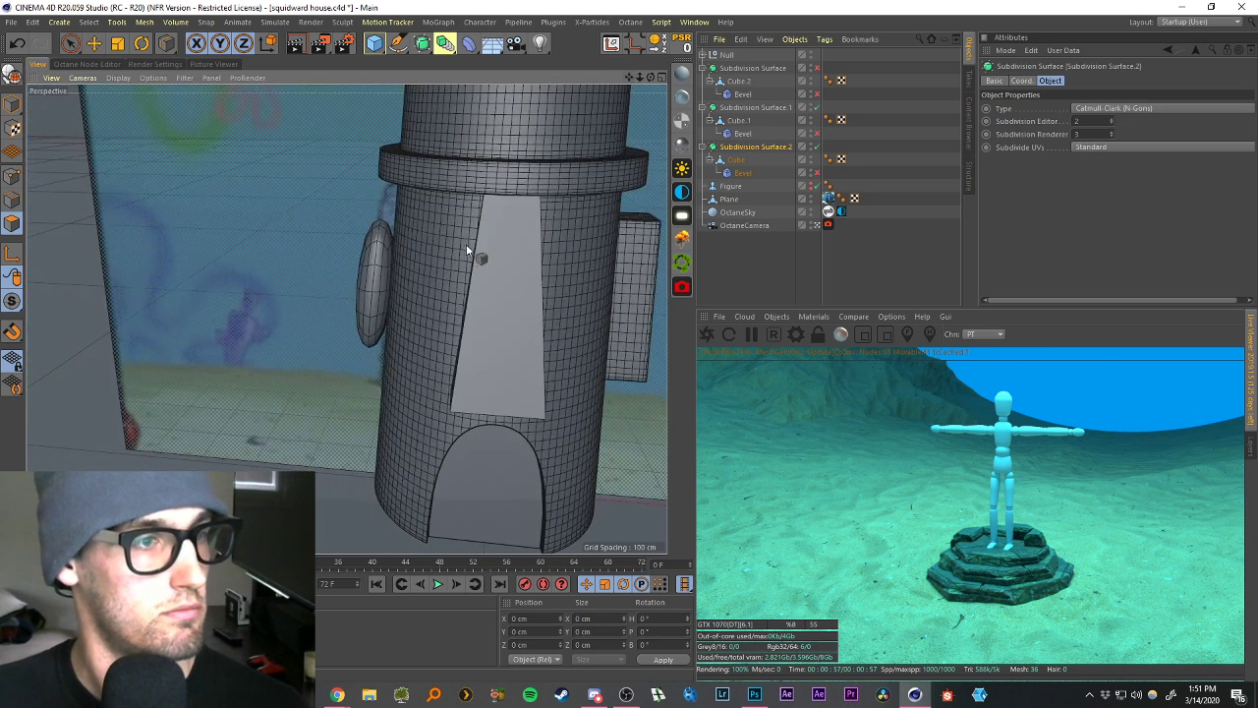
Add a horizontal loop cut just below the top face of the side block Cube at about 98.492 %.
scroll(380, 252, up, 6)
alt+drag(377, 232, 450, 232)
click(738, 160)
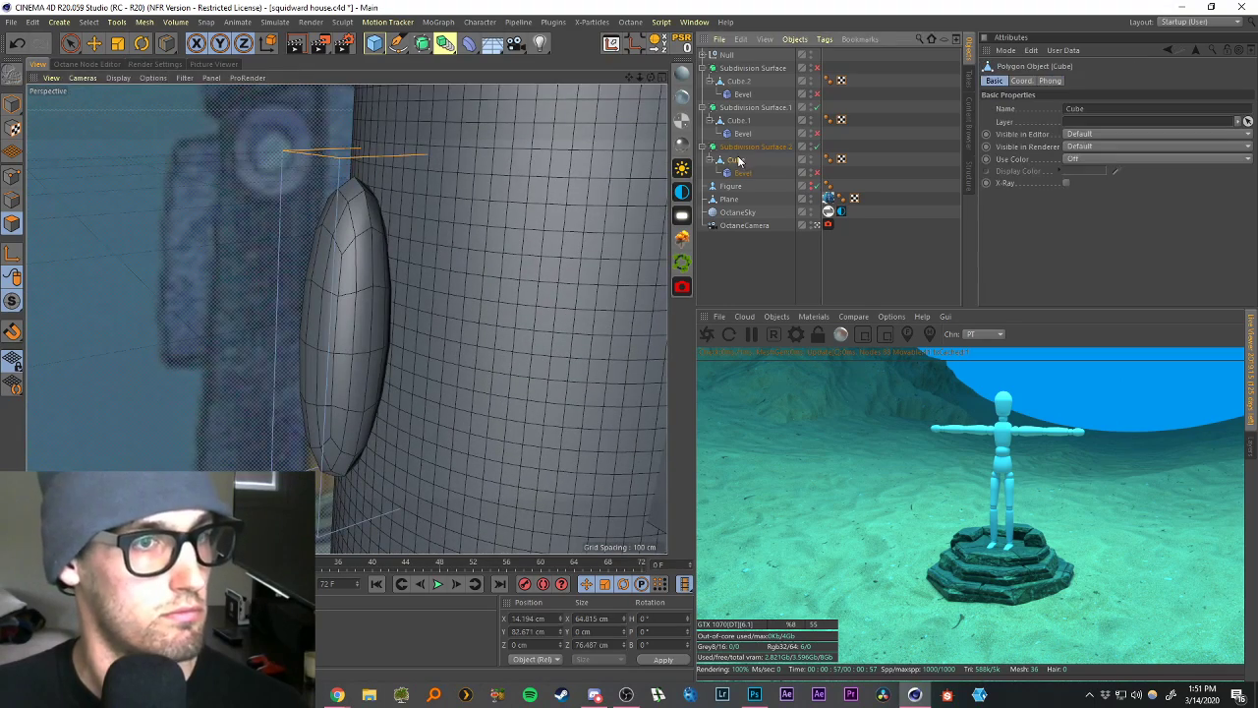
key(k)
key(l)
scroll(341, 163, up, 3)
alt+drag(344, 165, 345, 187)
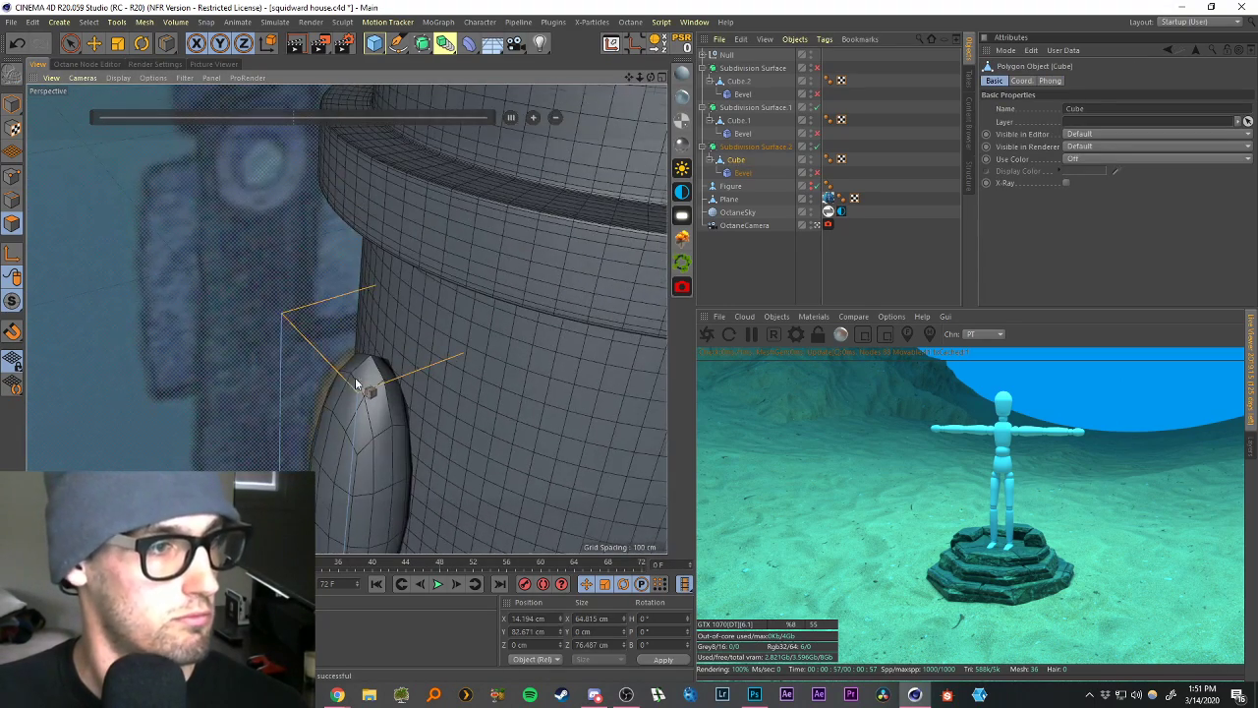
scroll(355, 378, up, 3)
click(358, 413)
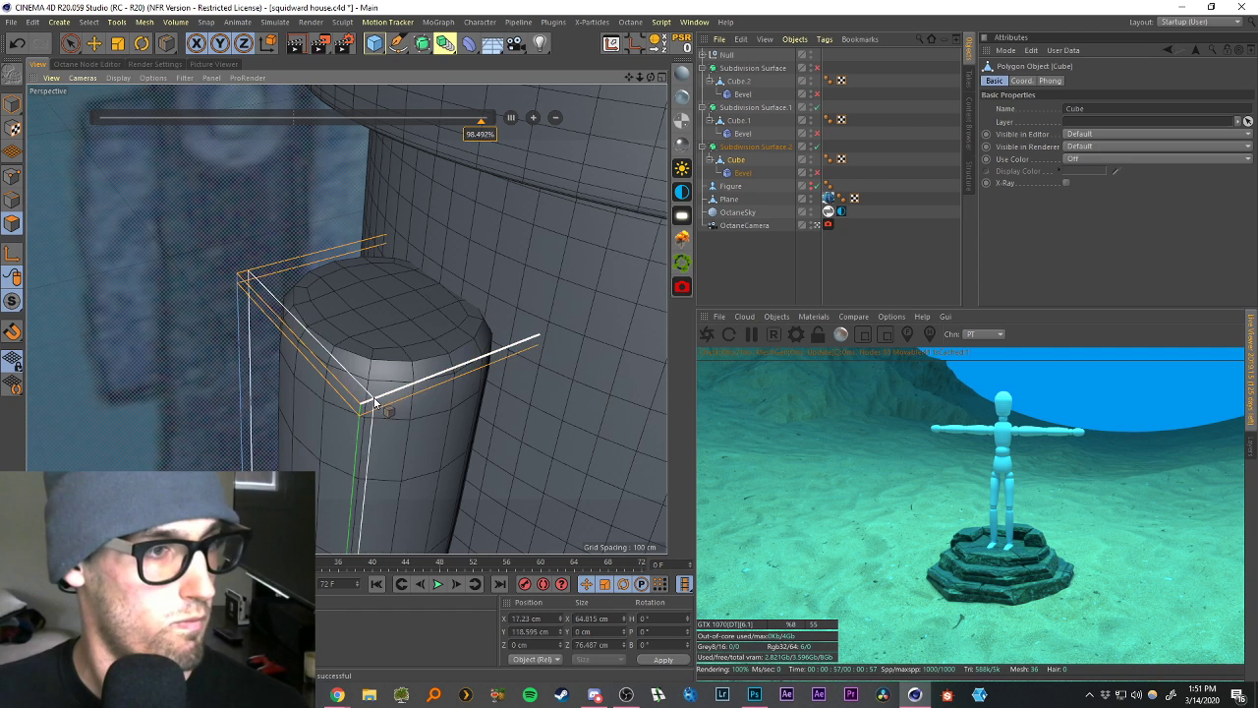
Add loop cuts close to Cube's vertical edges, with offsets of about 94.162 % and 95.081 %.
click(373, 403)
click(295, 329)
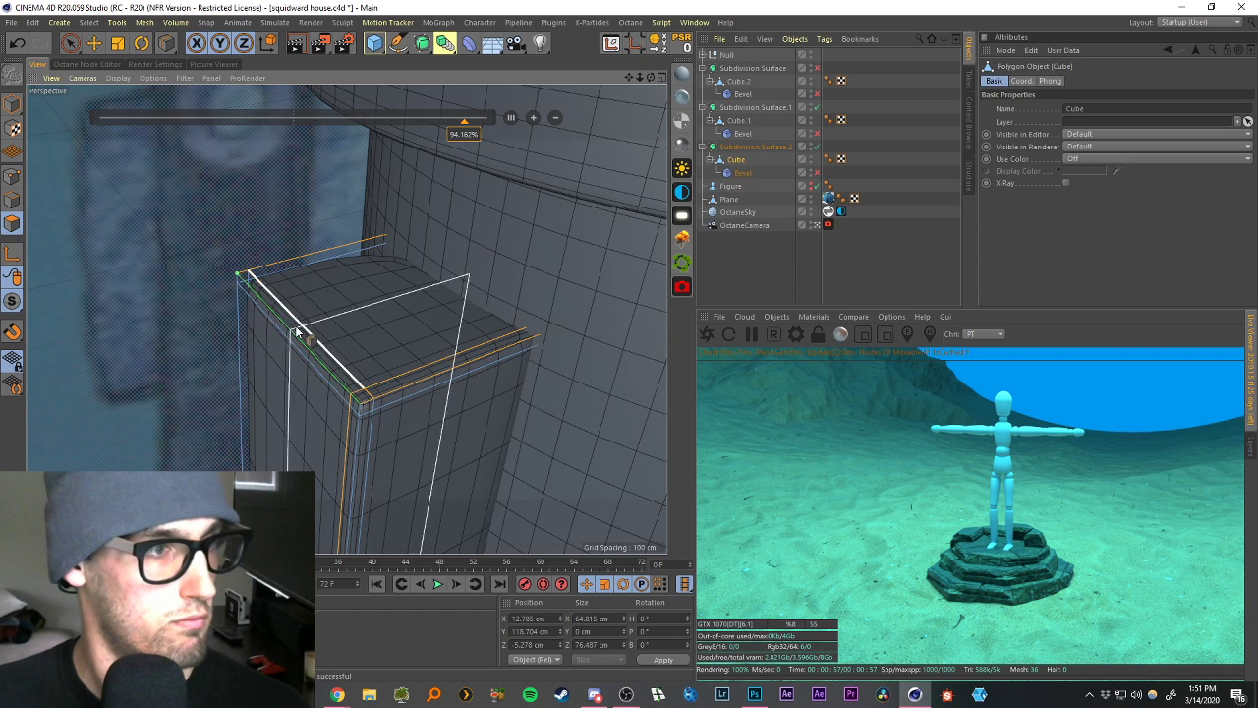
click(243, 284)
alt+drag(542, 340, 463, 459)
click(552, 335)
scroll(463, 459, down, 5)
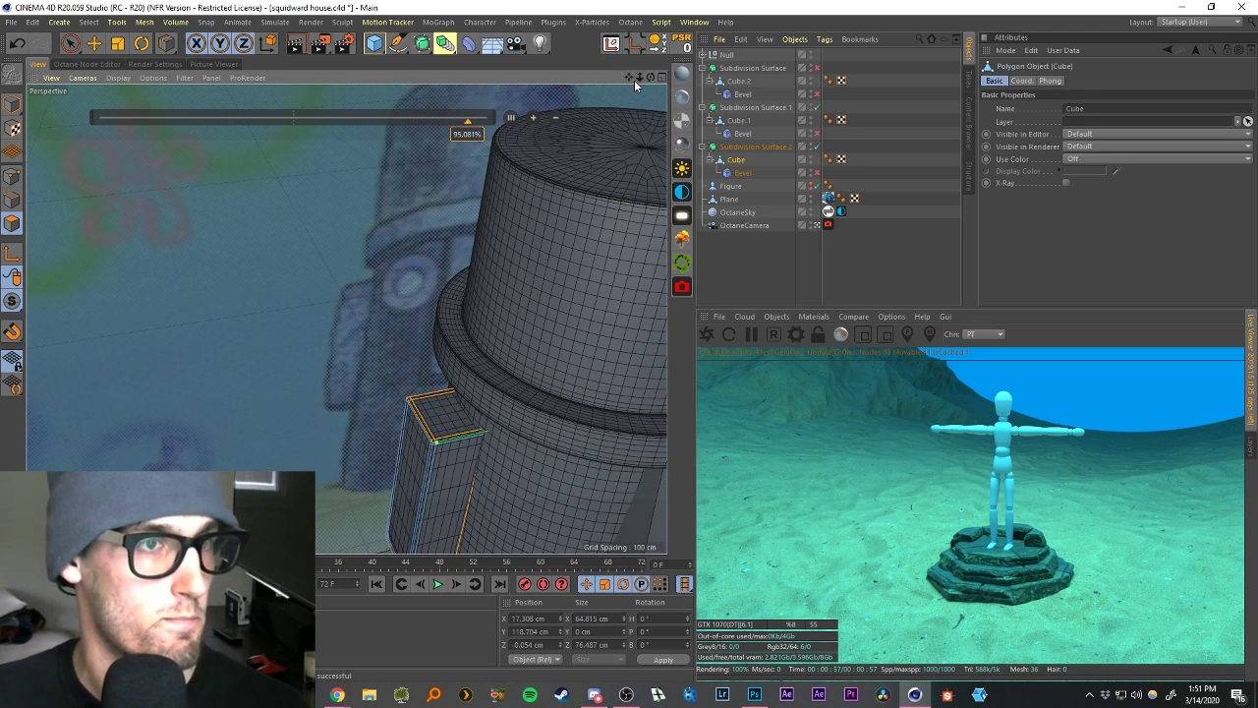
Add a horizontal loop cut just above Cube's bottom edge at about 98.442 %.
scroll(422, 498, up, 6)
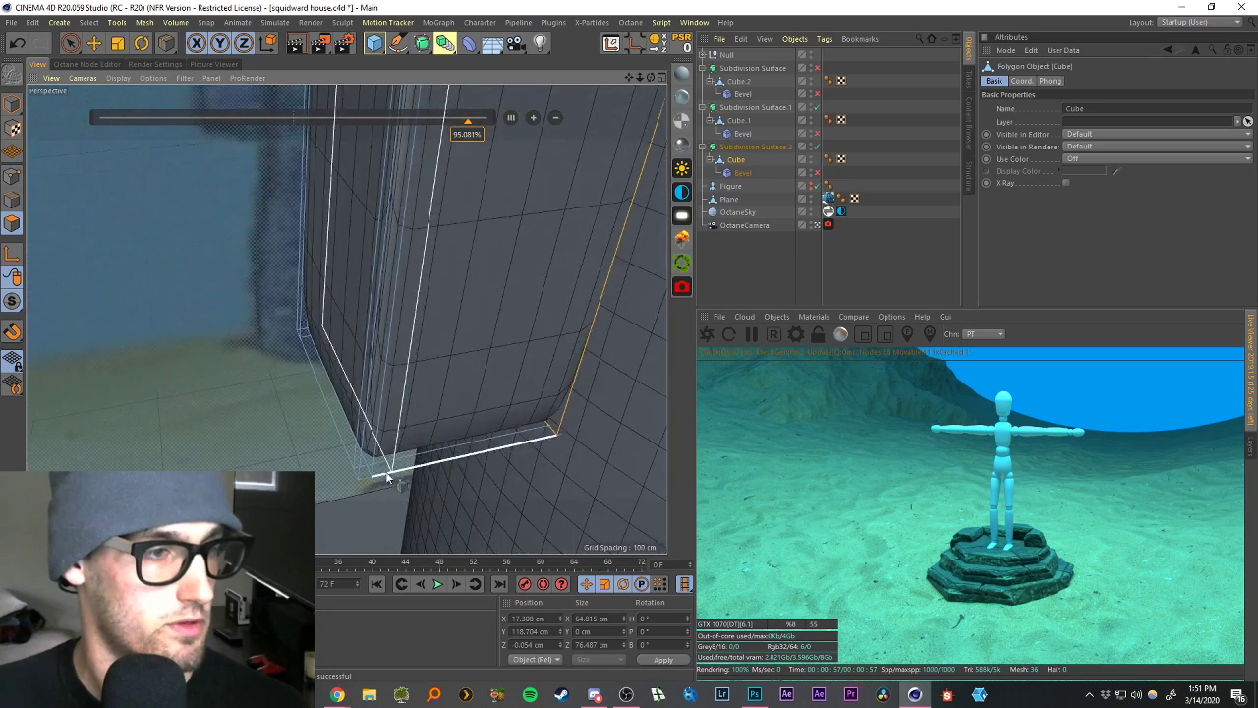
alt+drag(388, 479, 416, 281)
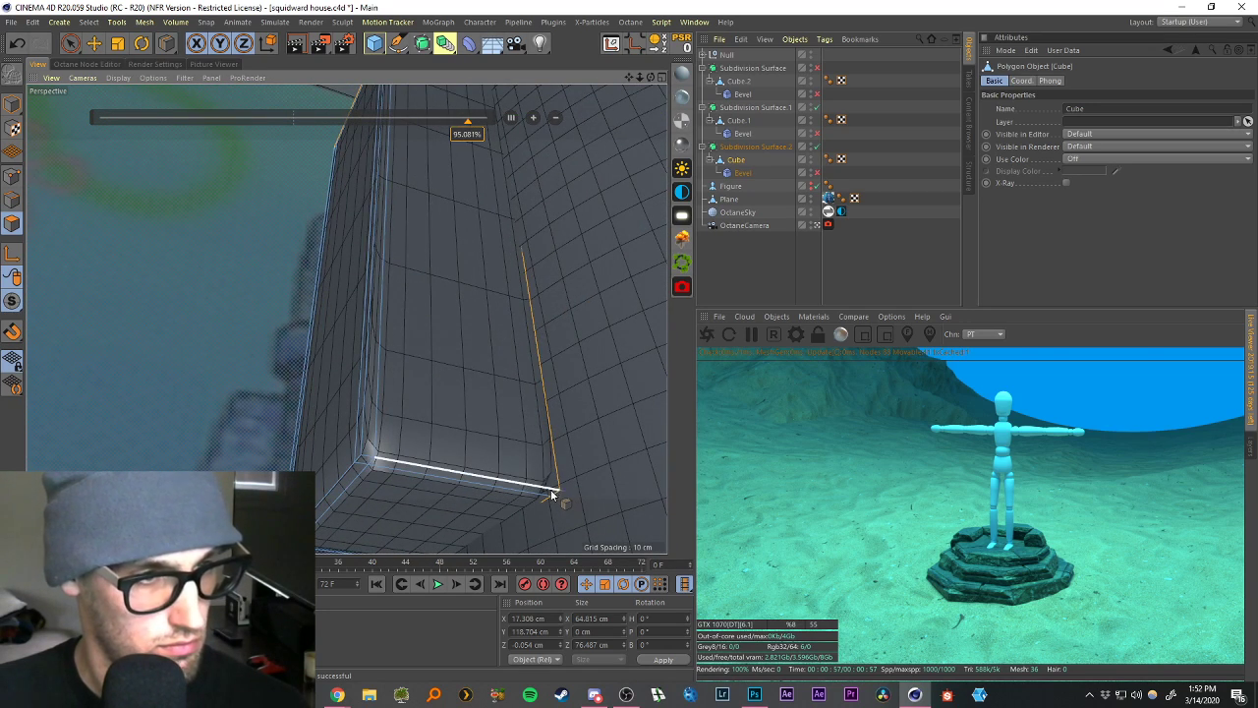
scroll(362, 489, up, 5)
alt+drag(420, 453, 346, 448)
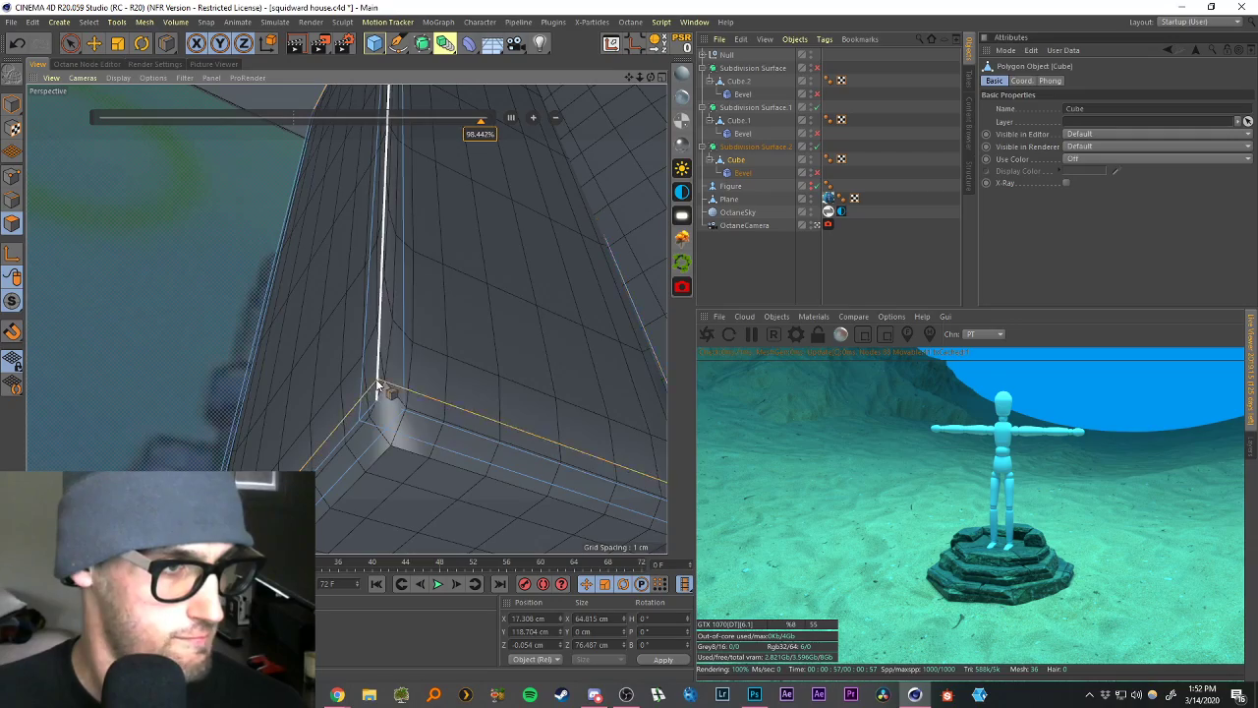
alt+drag(375, 378, 489, 434)
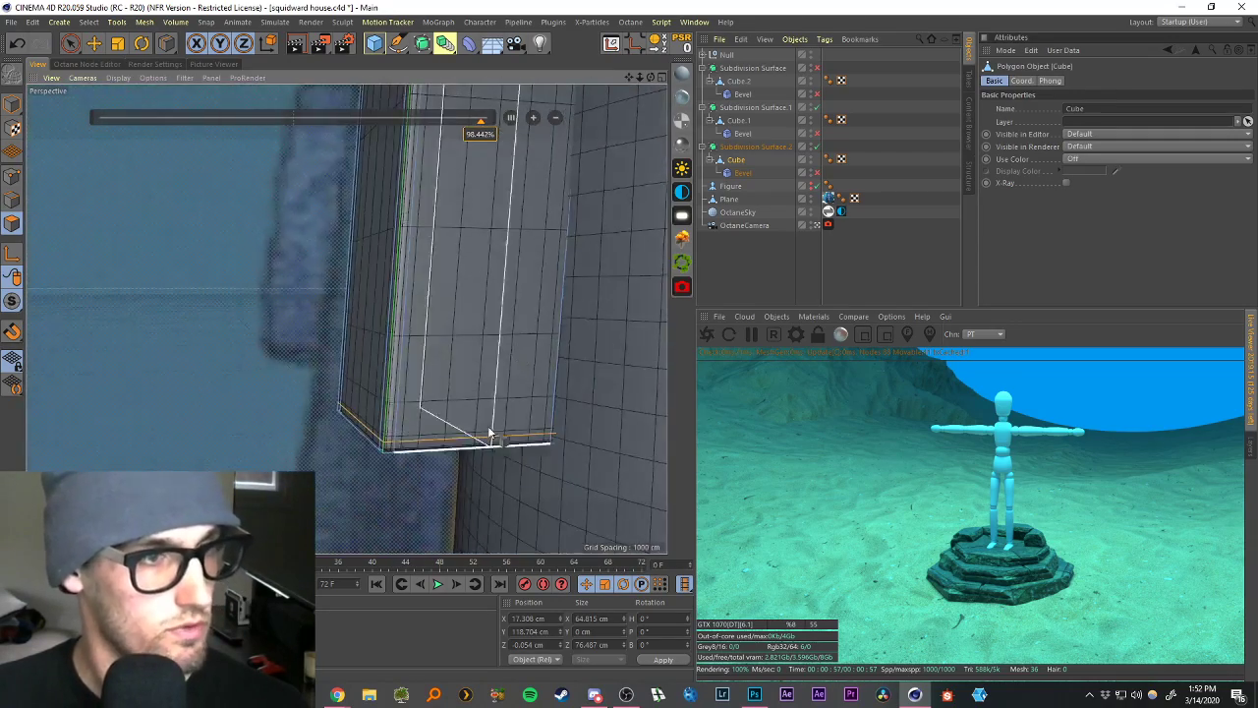
Add a horizontal loop cut at 50 % of Cube's height and increase it to four evenly spaced cuts.
scroll(514, 259, down, 6)
click(479, 198)
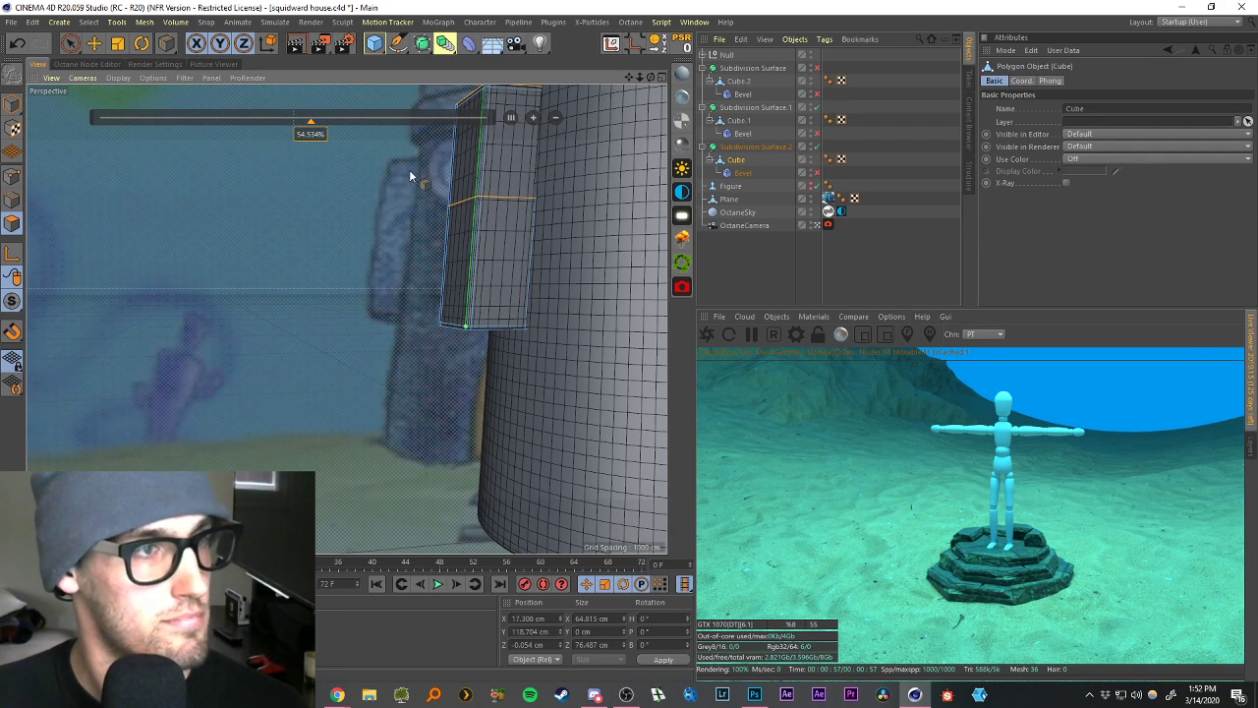
double_click(310, 134)
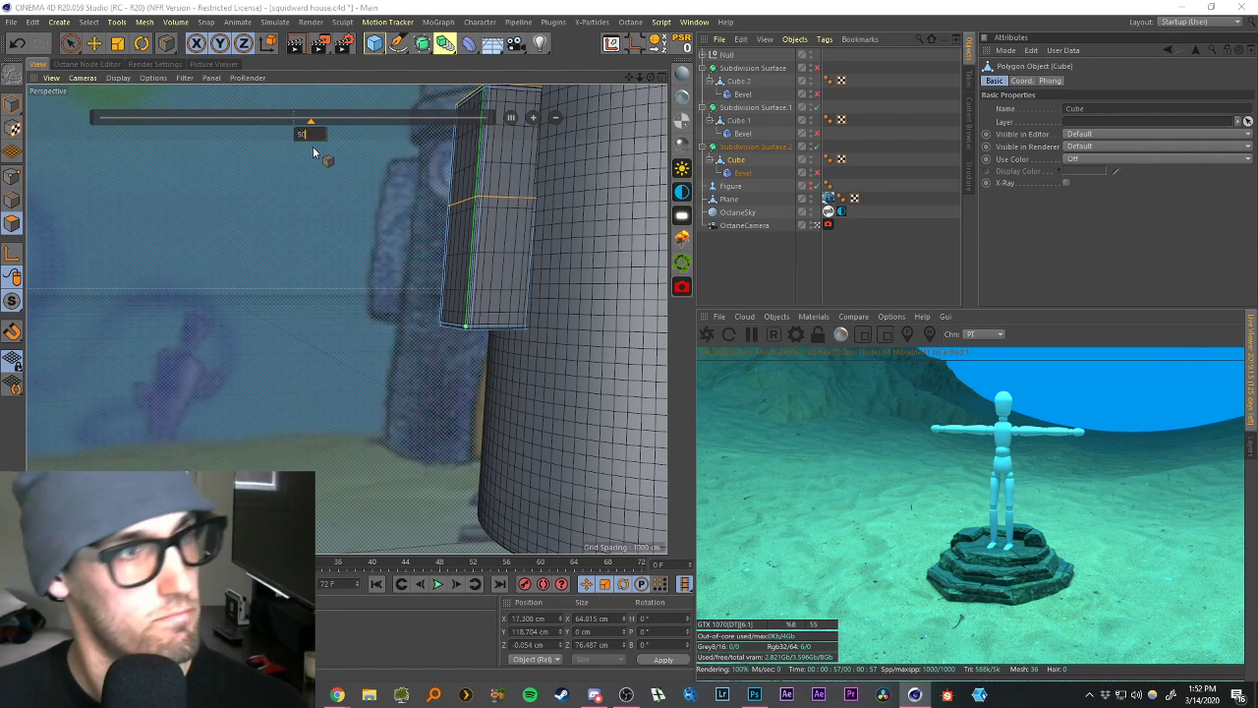
text(50)
click(532, 118)
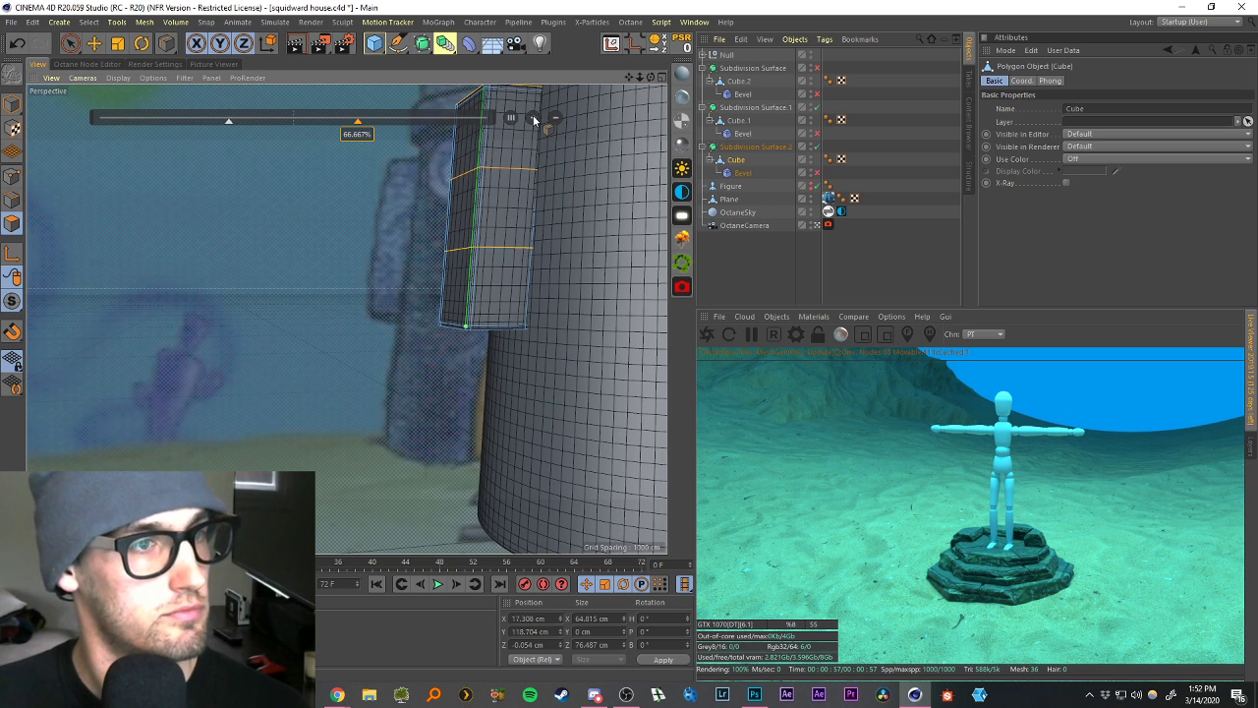
click(534, 119)
click(534, 119)
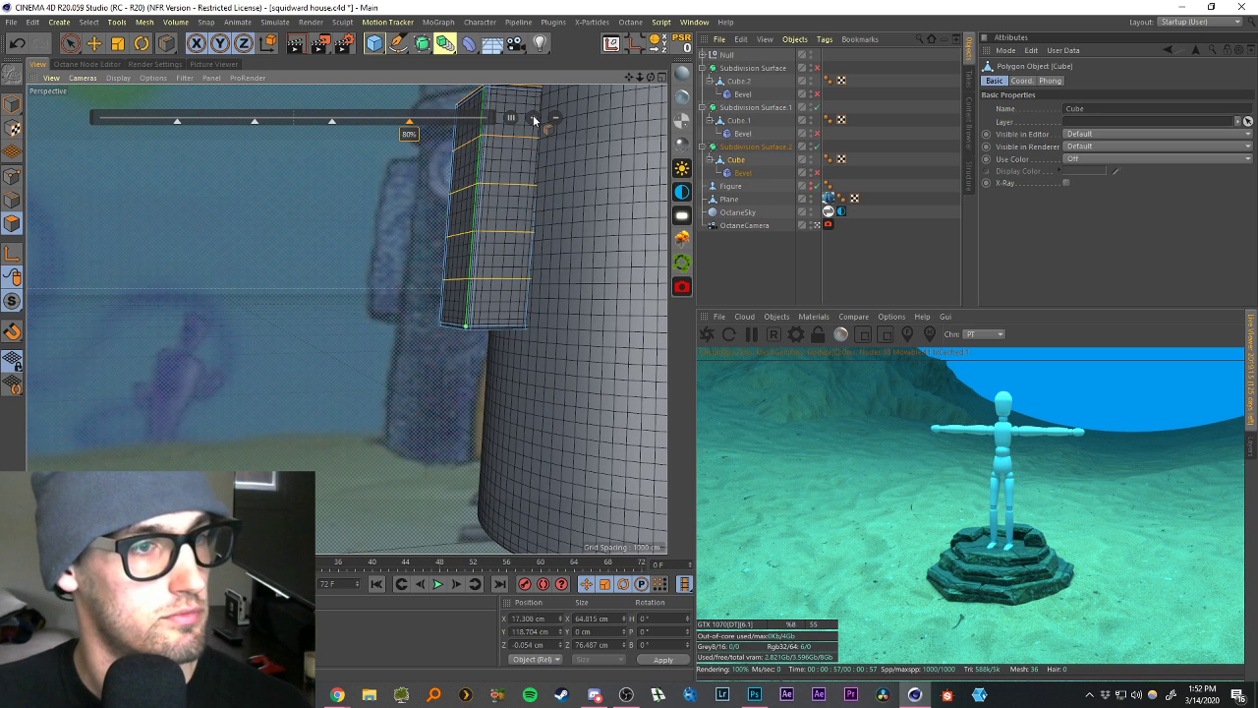
Enable Cube.2's Subdivision Surface and add loop cuts above its bottom edge and beside its front vertical edges at about 96.437 % and 9.175 %.
click(736, 252)
click(752, 107)
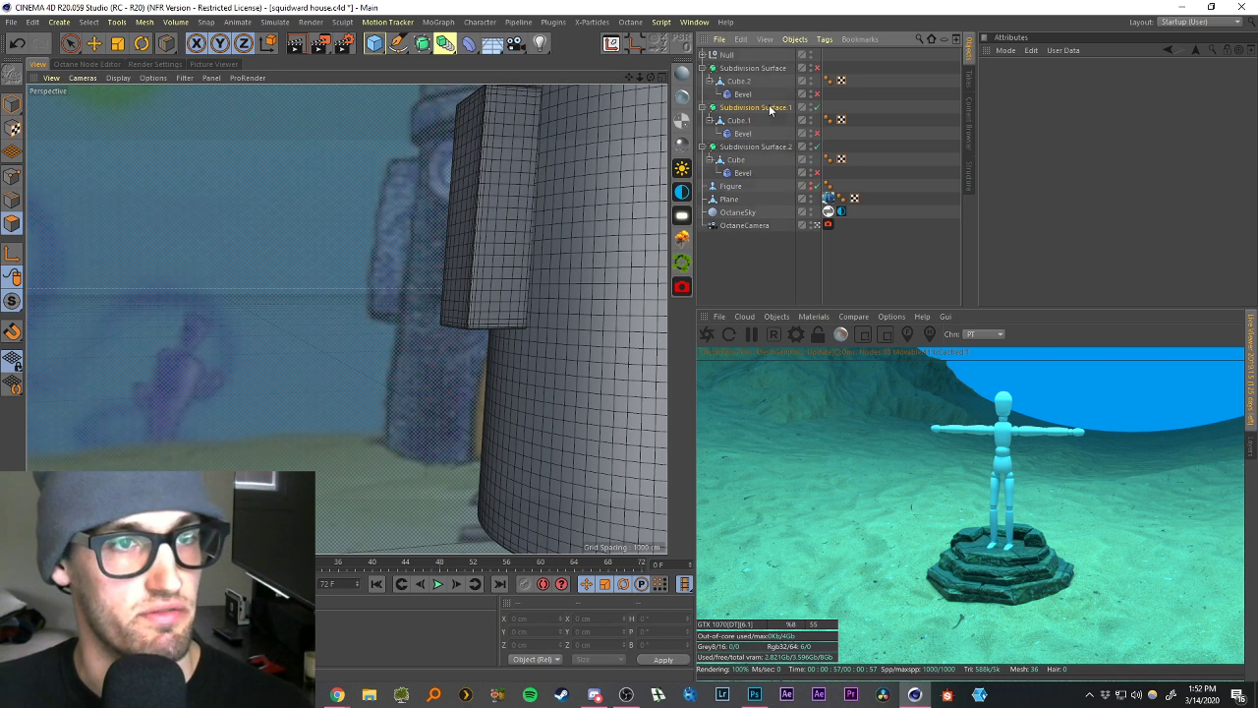
click(739, 82)
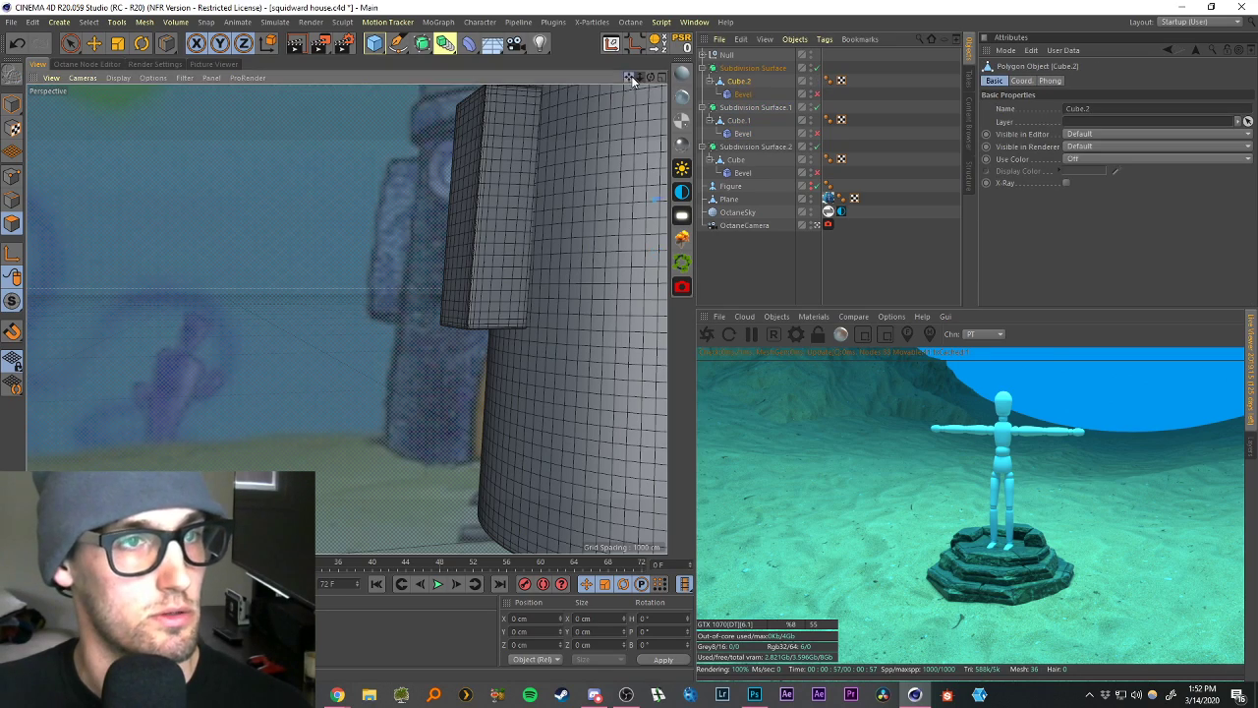
key(o)
scroll(393, 464, up, 6)
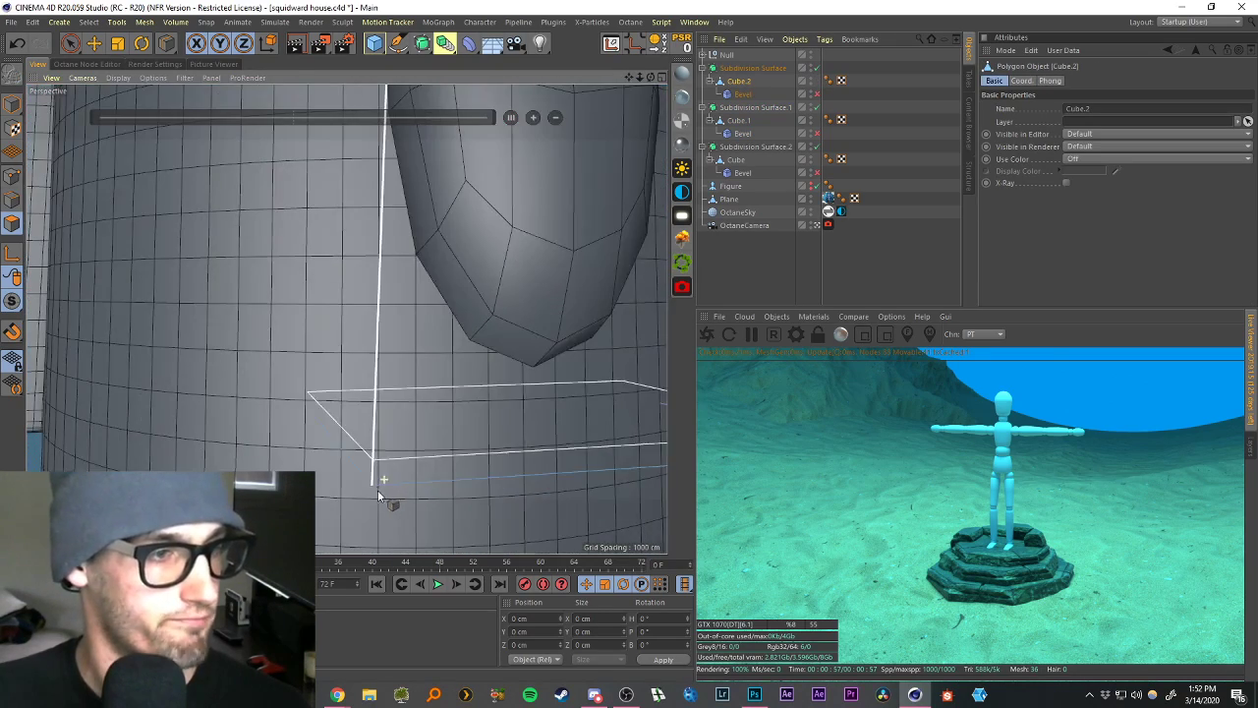
scroll(374, 472, up, 6)
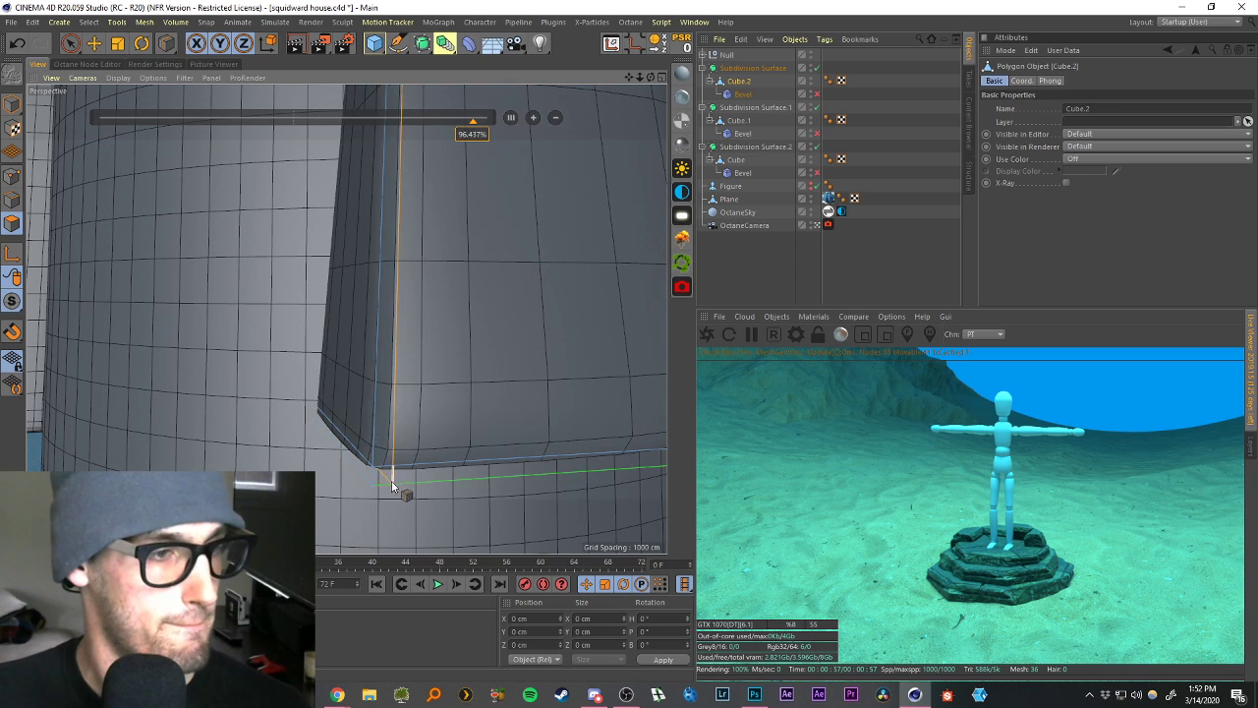
drag(629, 78, 352, 79)
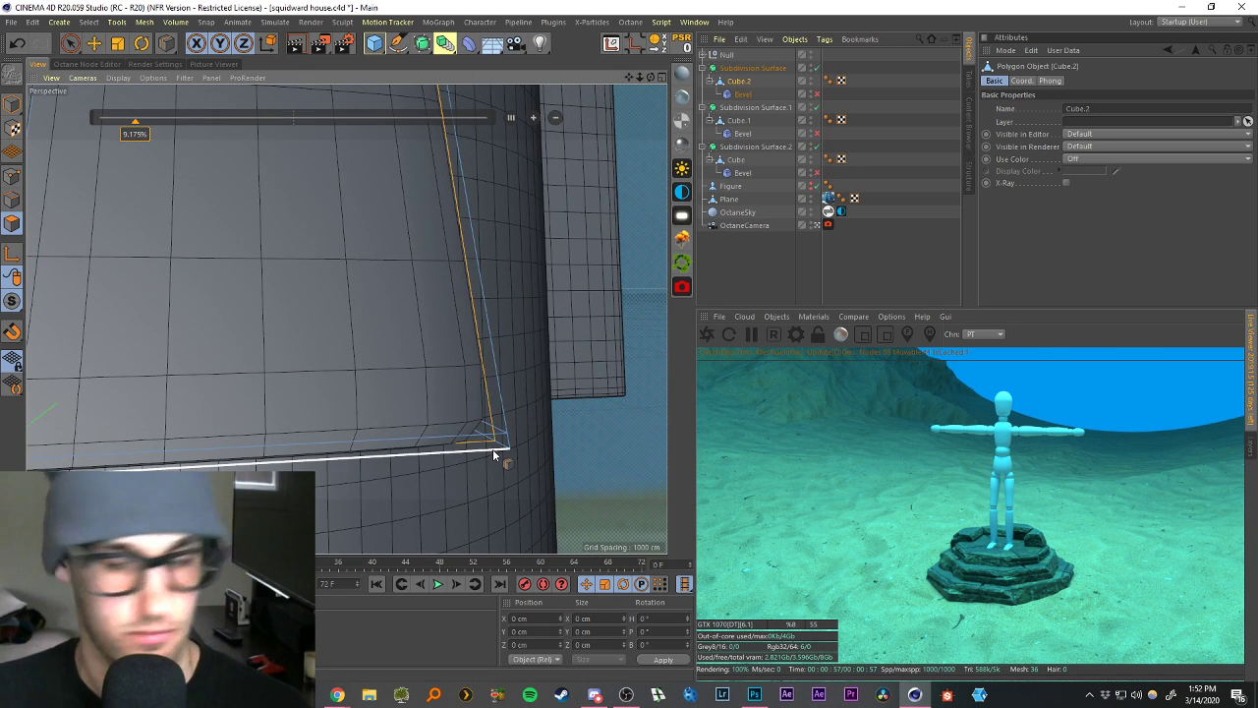
Add two more loop cuts close to Cube.2's front edges, with offsets of about 5.112 % and 11.08 %.
alt+drag(495, 434, 409, 440)
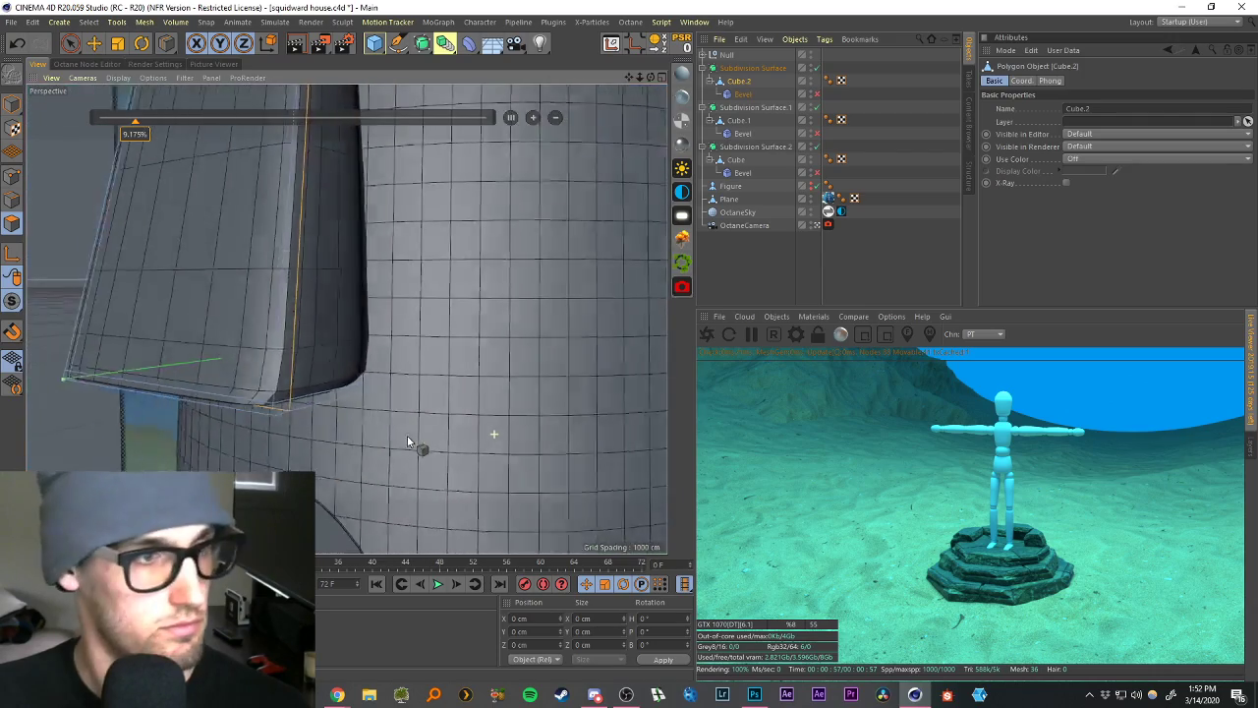
scroll(252, 407, up, 3)
scroll(263, 417, down, 2)
alt+drag(283, 423, 227, 353)
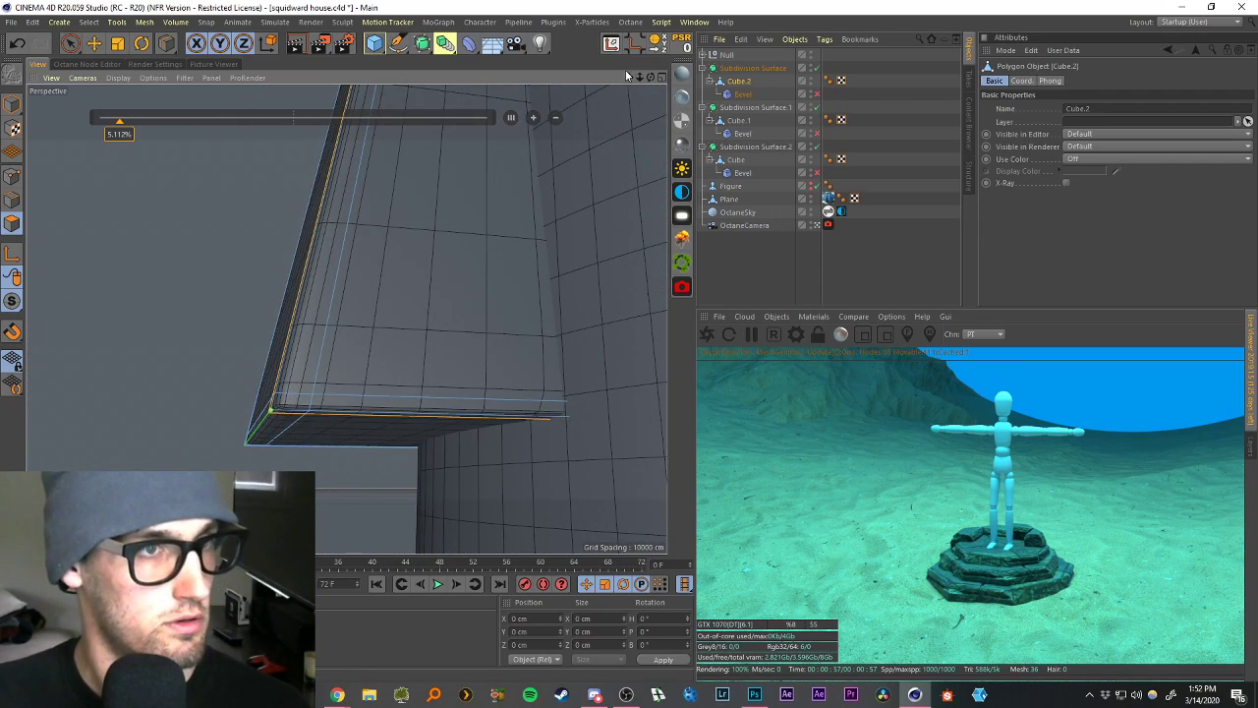
alt+drag(626, 75, 589, 148)
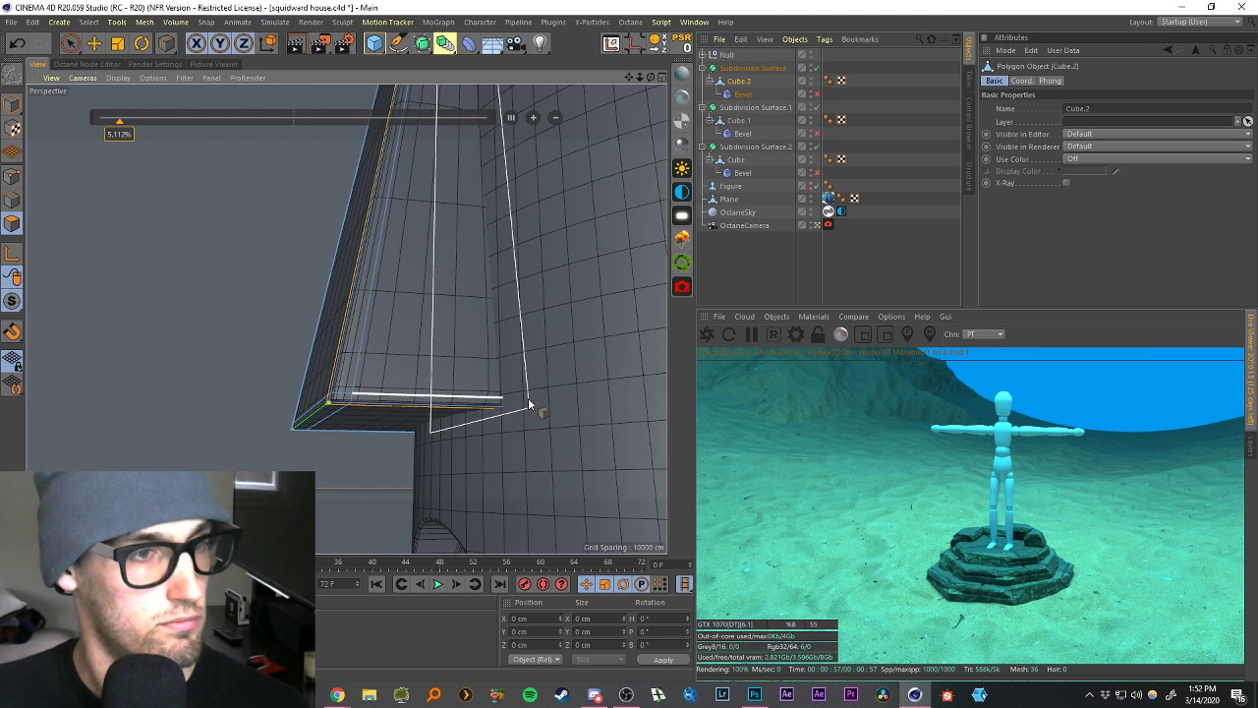
click(528, 396)
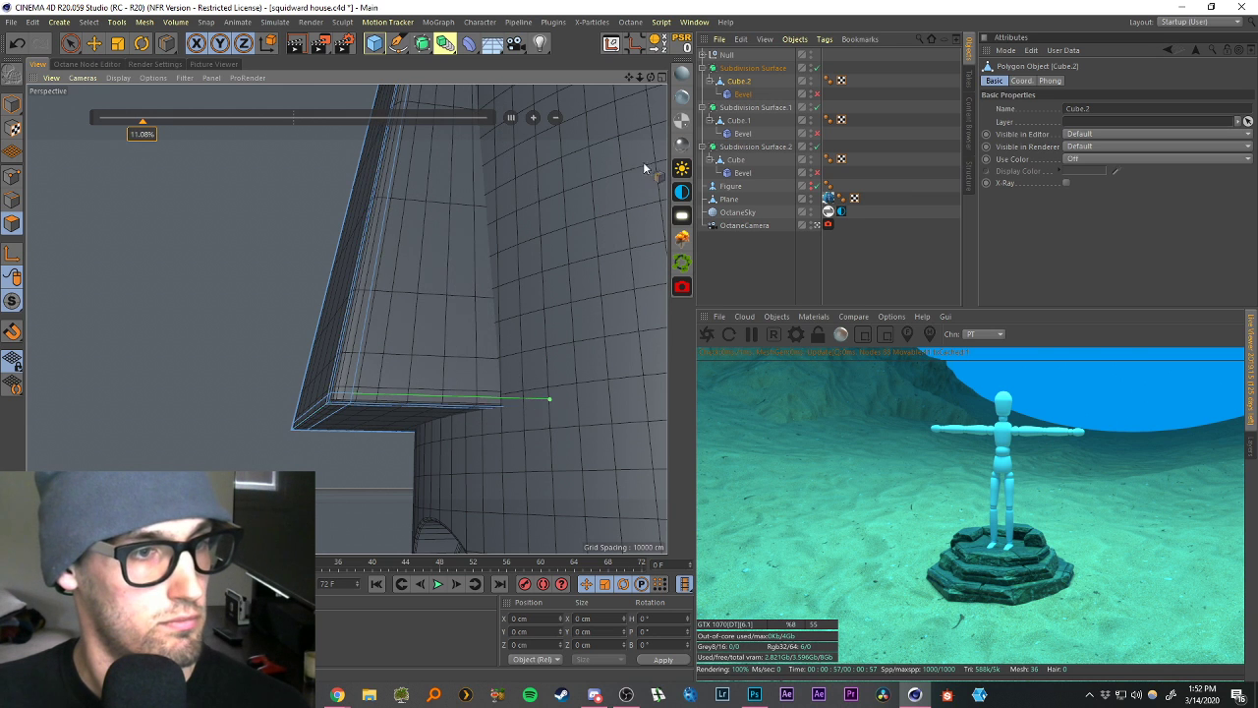
Add a horizontal loop cut just below Cube.2's top edge at about 0.824 % and deselect the object.
alt+middle_drag(640, 86, 650, 504)
scroll(462, 215, up, 5)
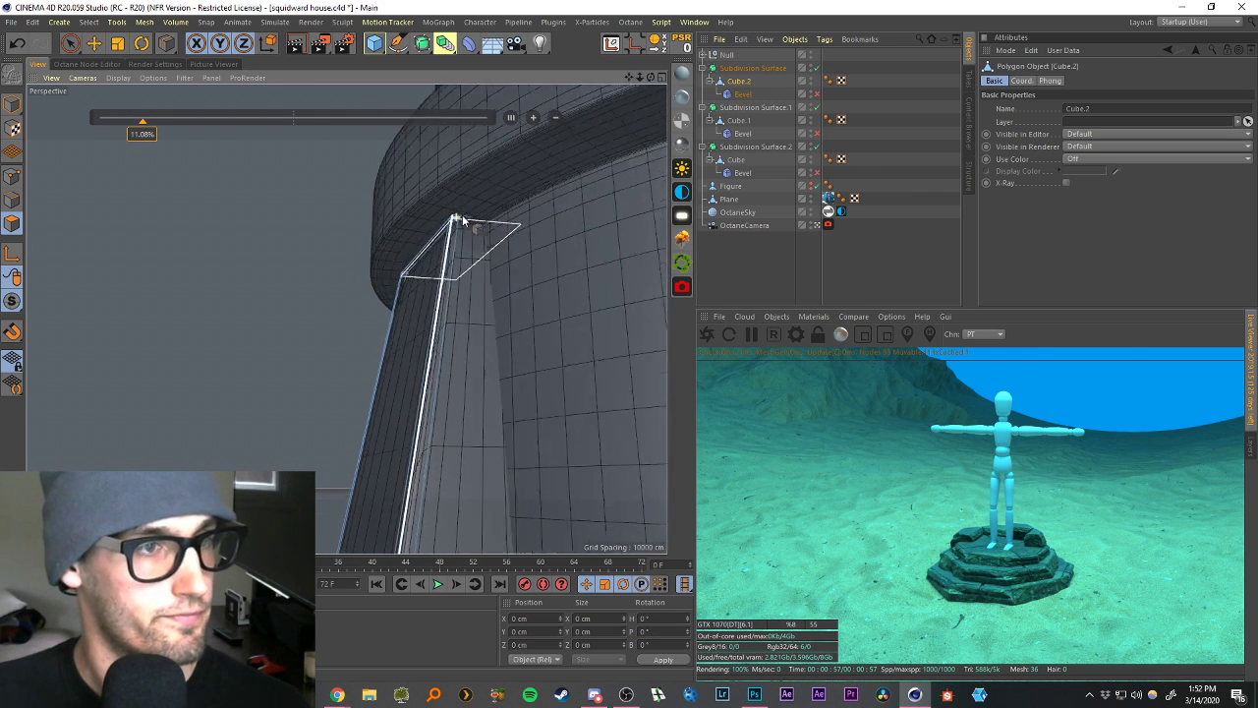
alt+drag(437, 213, 545, 228)
click(427, 226)
scroll(520, 298, down, 5)
alt+drag(519, 301, 516, 328)
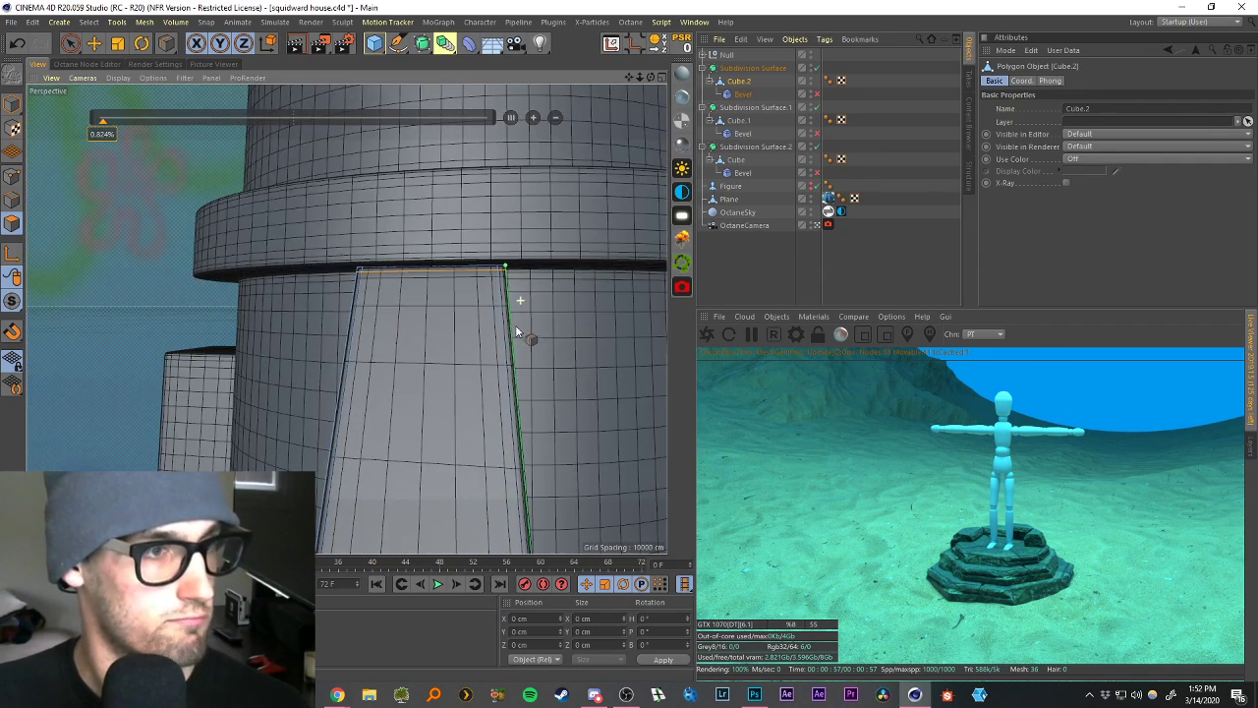
click(720, 259)
scroll(506, 416, down, 5)
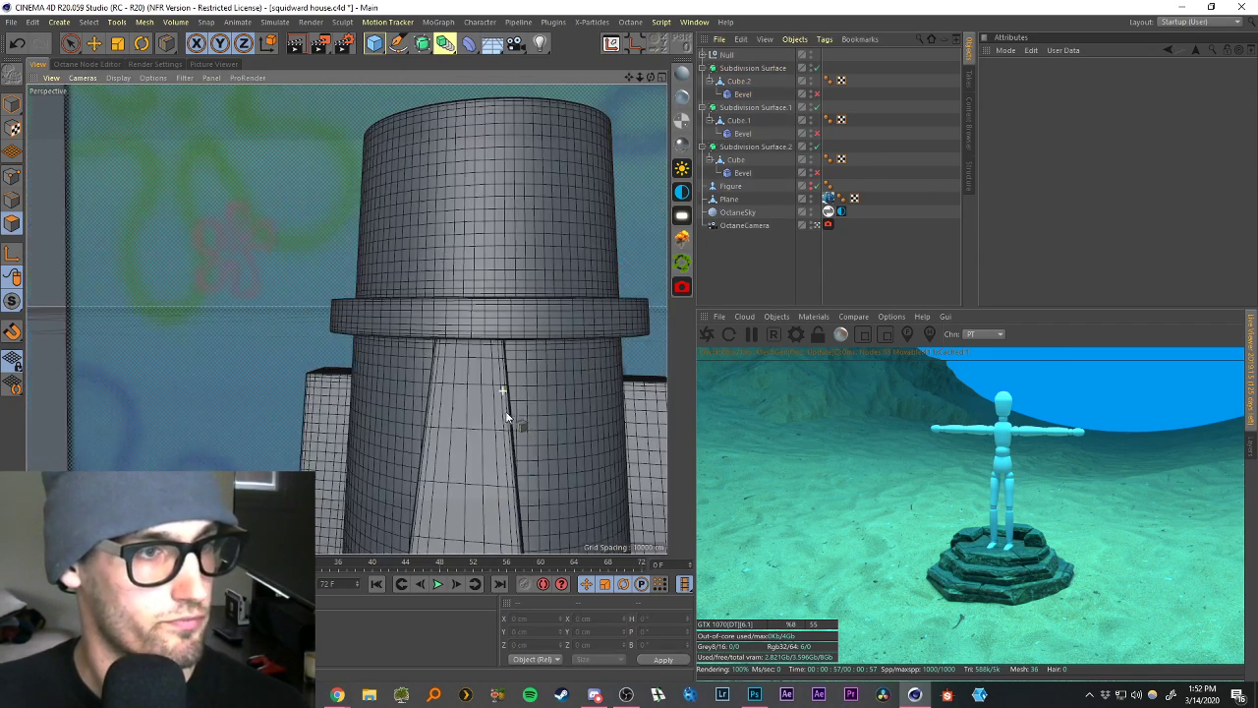
Add a horizontal loop cut at 50 % of Cube.2's height, multiply it into several evenly spaced cuts, and deselect the object.
click(740, 87)
key(k)
key(l)
scroll(525, 456, down, 5)
scroll(522, 421, up, 4)
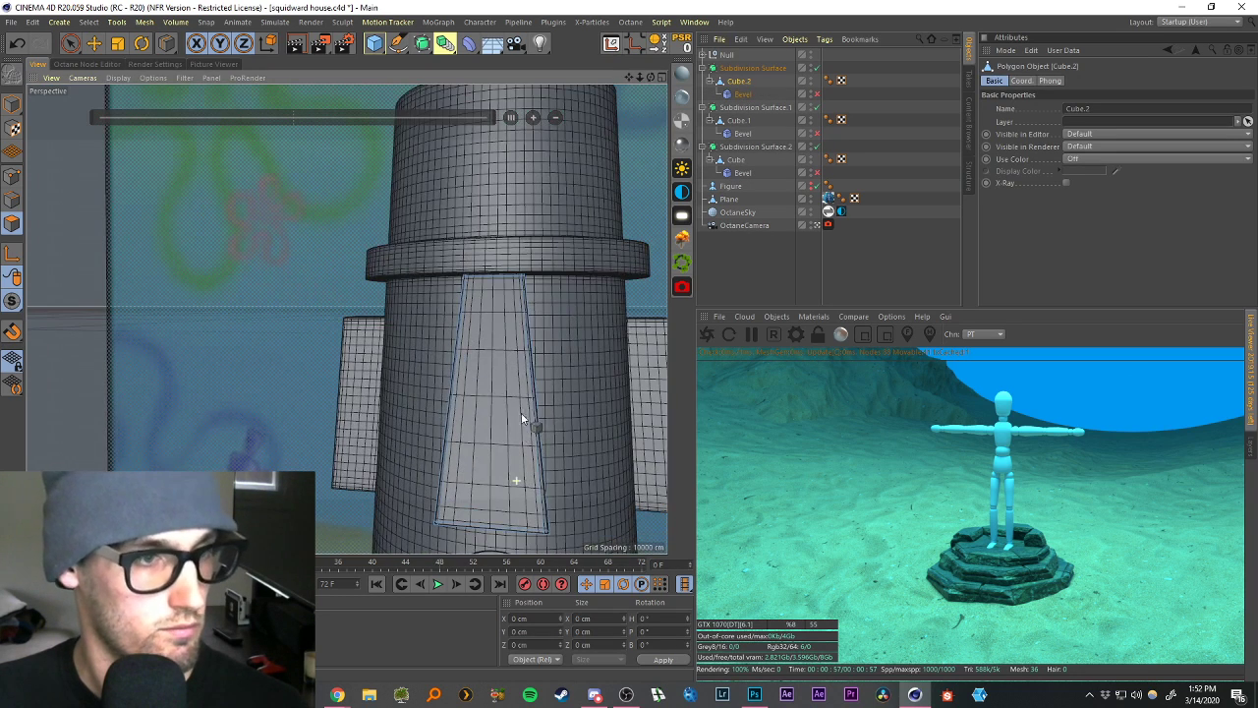
click(535, 420)
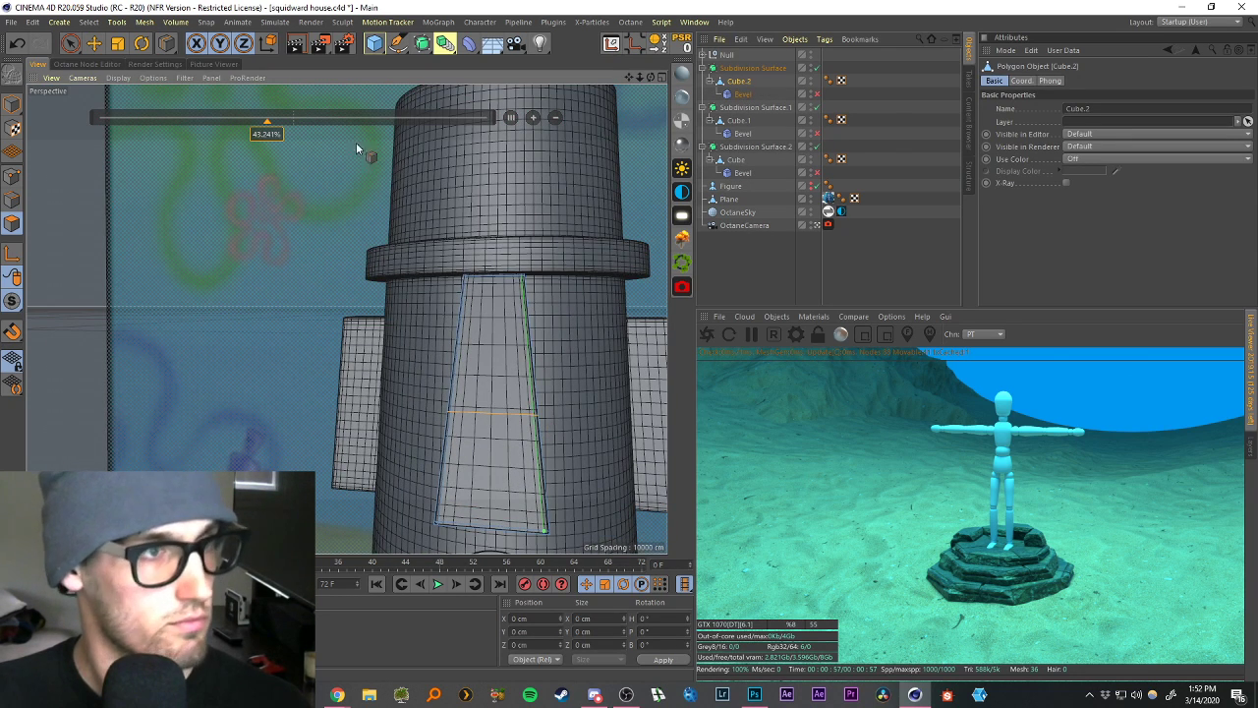
double_click(264, 135)
text(50)
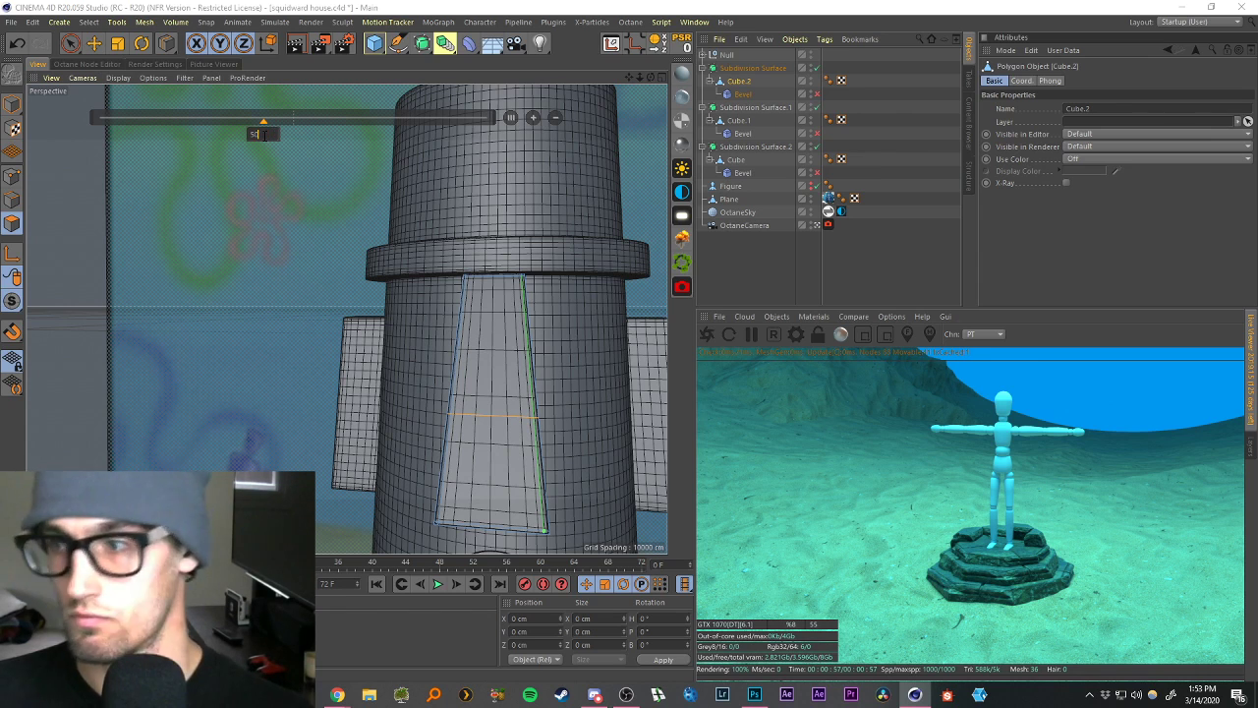
click(531, 120)
click(531, 120)
click(531, 120)
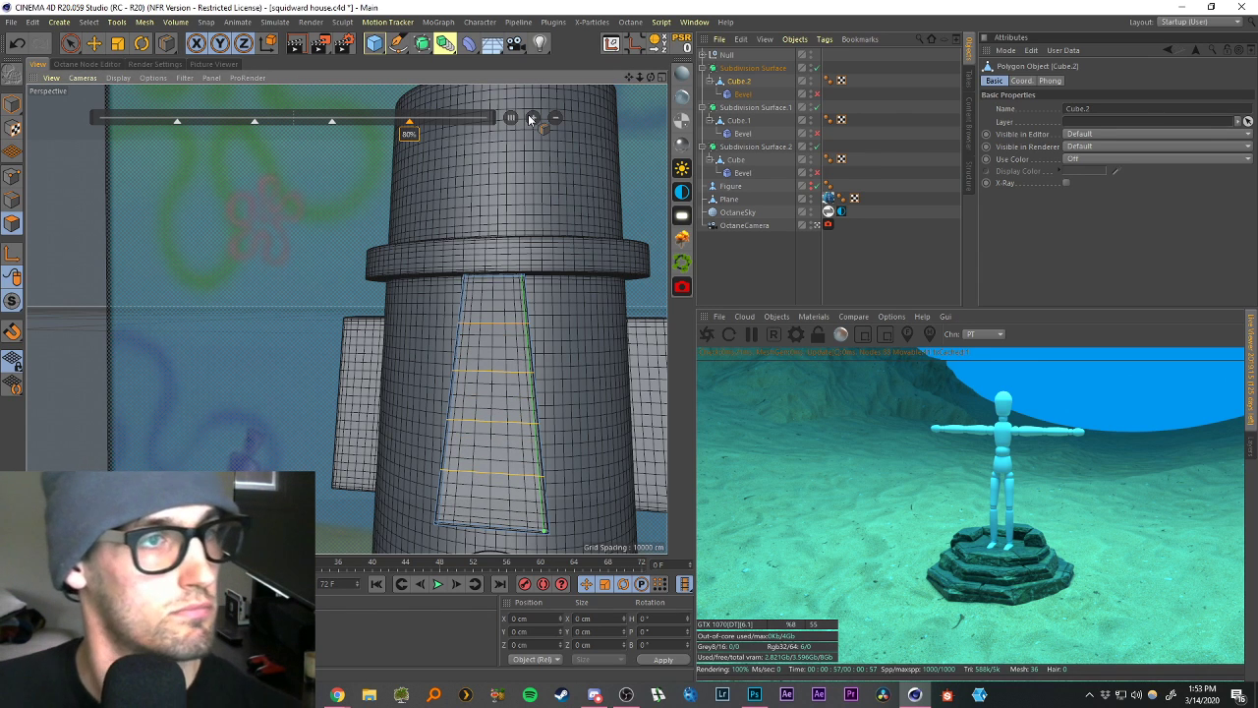
click(531, 120)
click(72, 44)
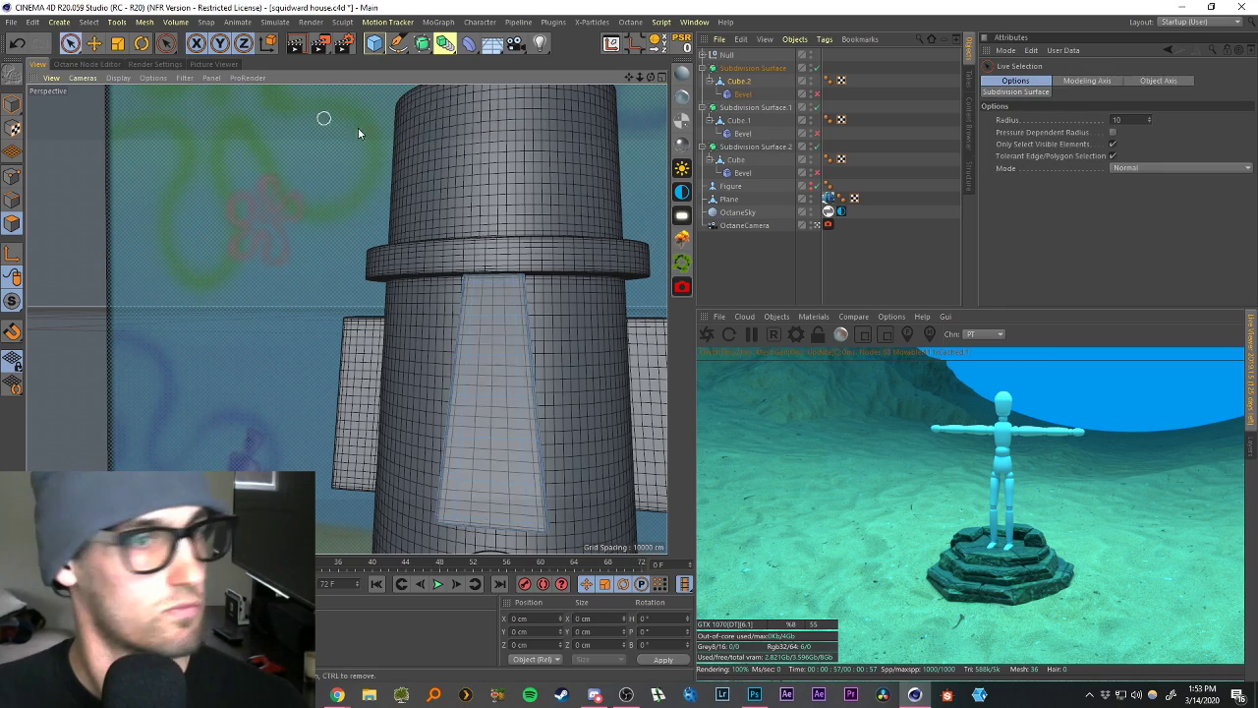
click(730, 260)
Examine the whole house model from a distance and its arched doorway up close.
scroll(551, 462, down, 5)
scroll(535, 478, up, 4)
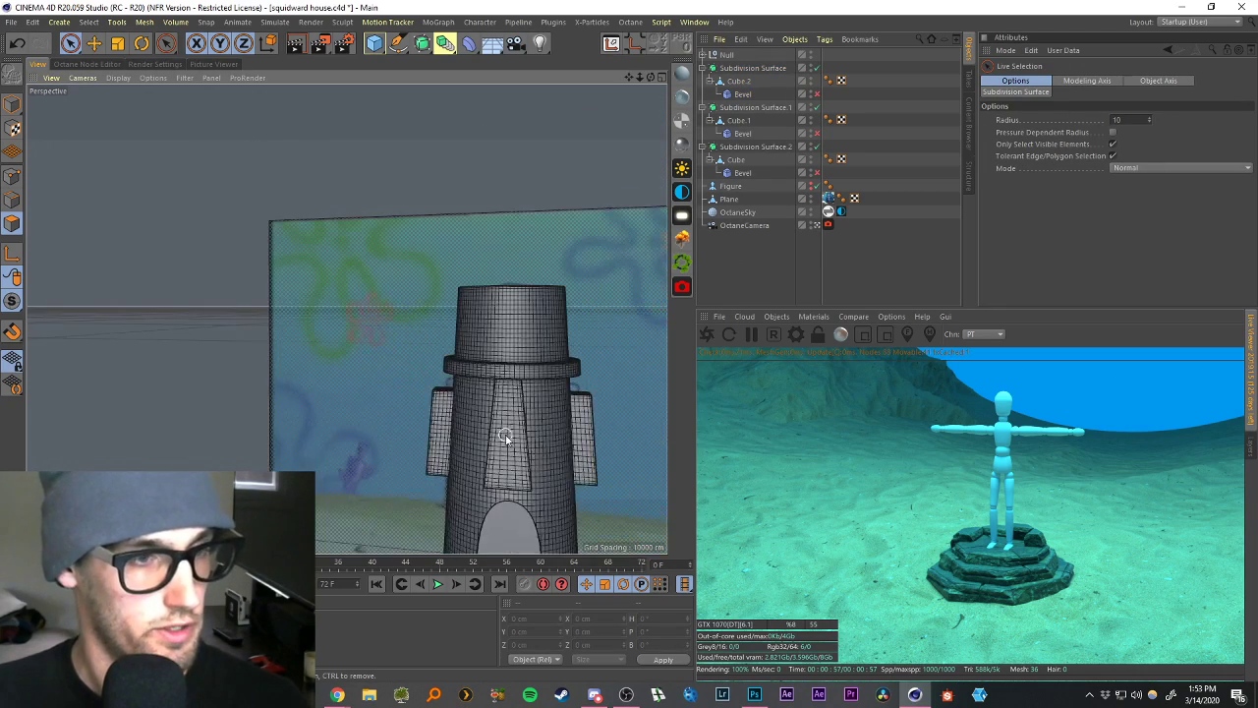
scroll(549, 444, down, 3)
scroll(552, 505, up, 5)
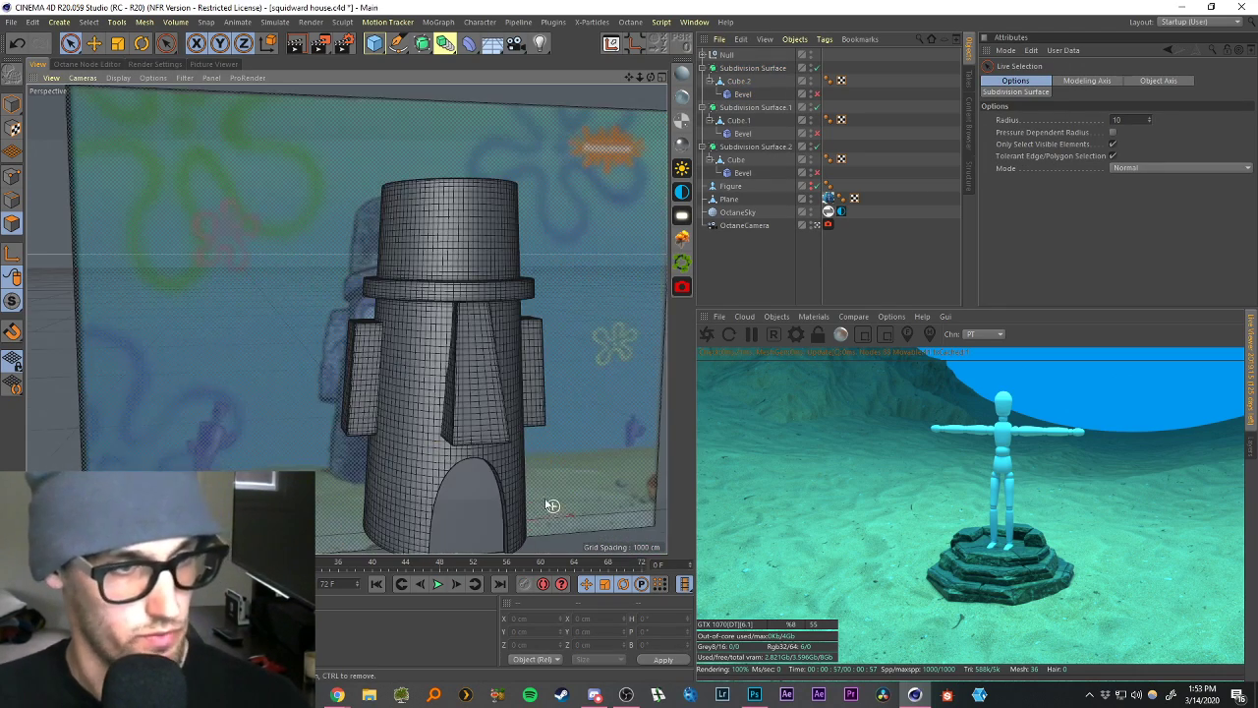
drag(628, 75, 624, 11)
scroll(483, 429, up, 5)
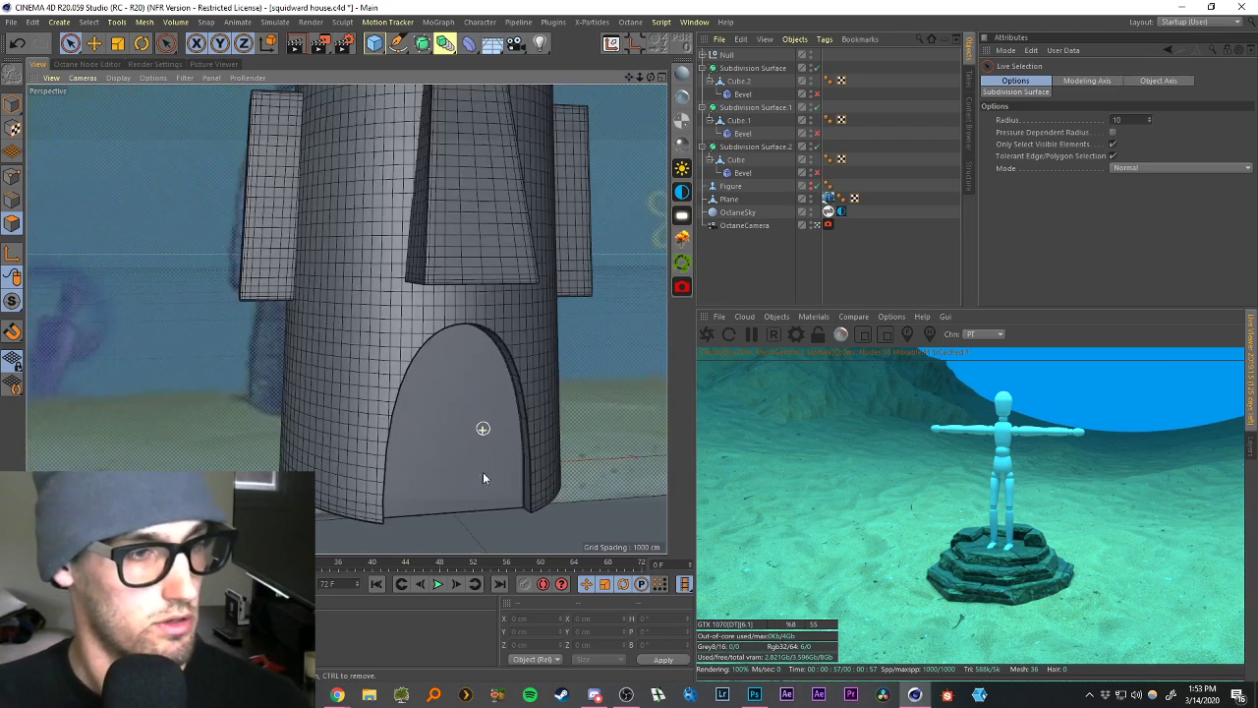
alt+drag(528, 417, 457, 519)
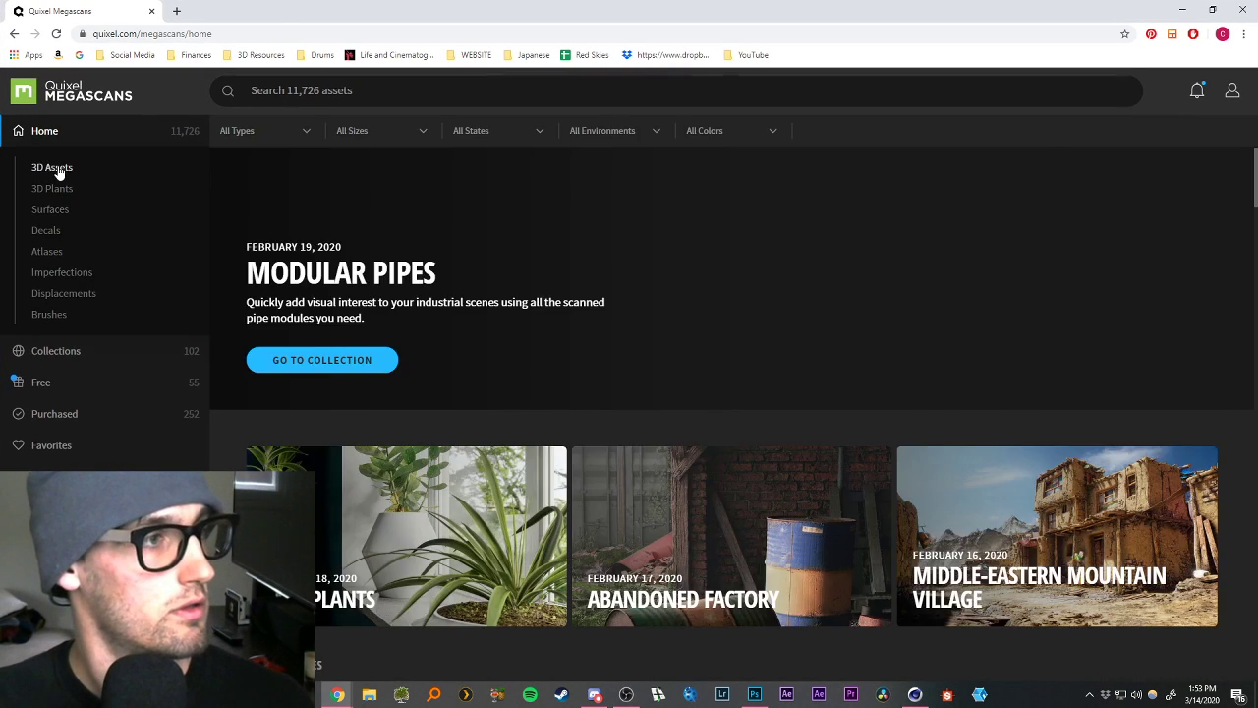
Switch to Quixel Megascans in the browser and search its 3D Assets for "door".
click(55, 167)
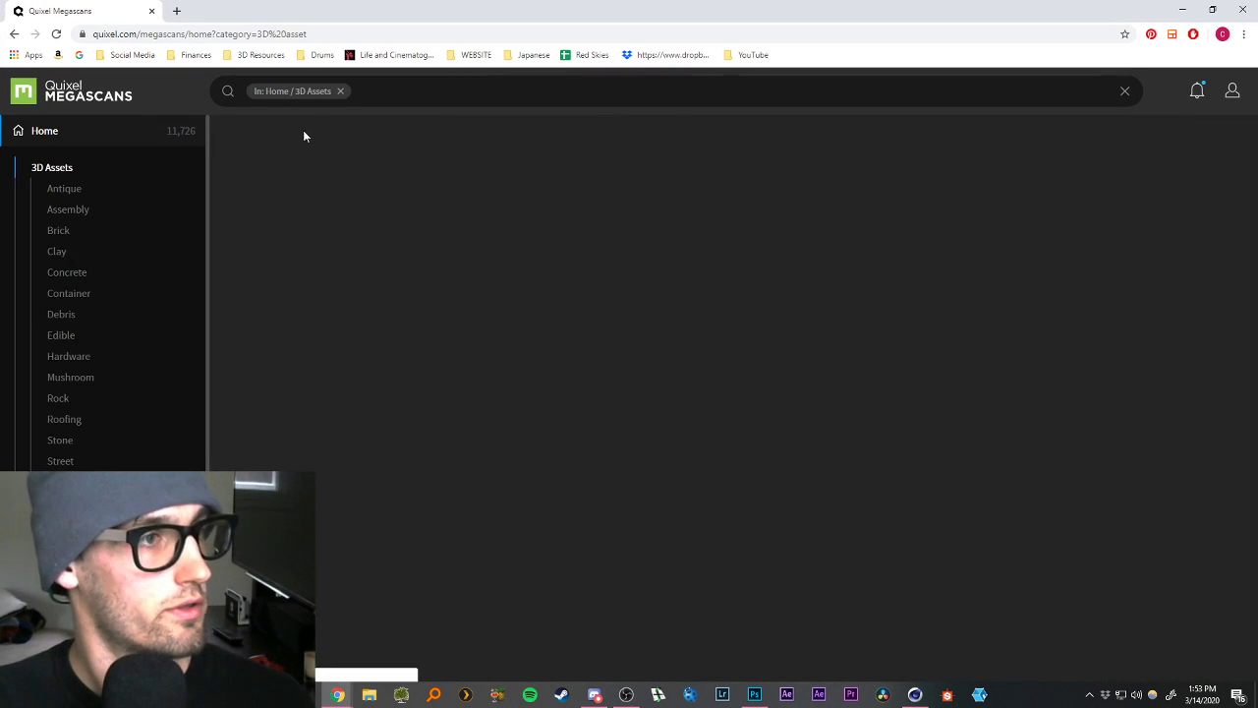
click(392, 91)
text(door)
key(Return)
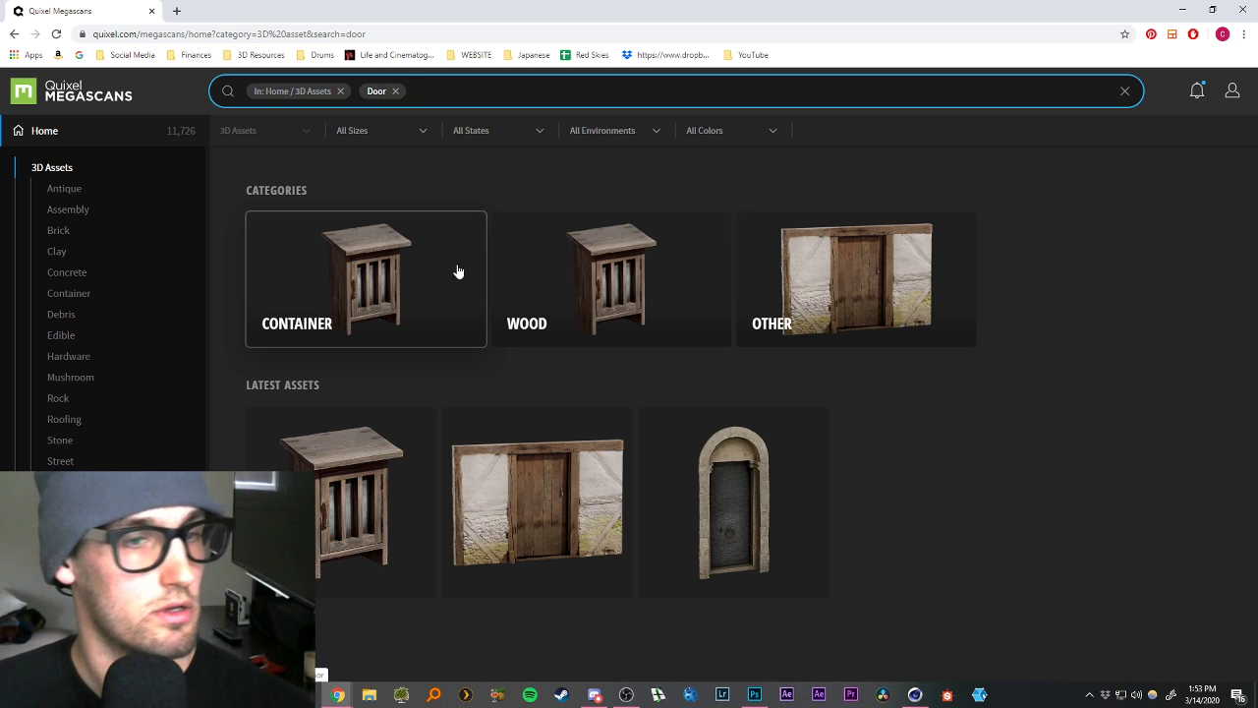
Narrow the door results to the Other category and preview the Medieval Door Wall asset.
click(827, 275)
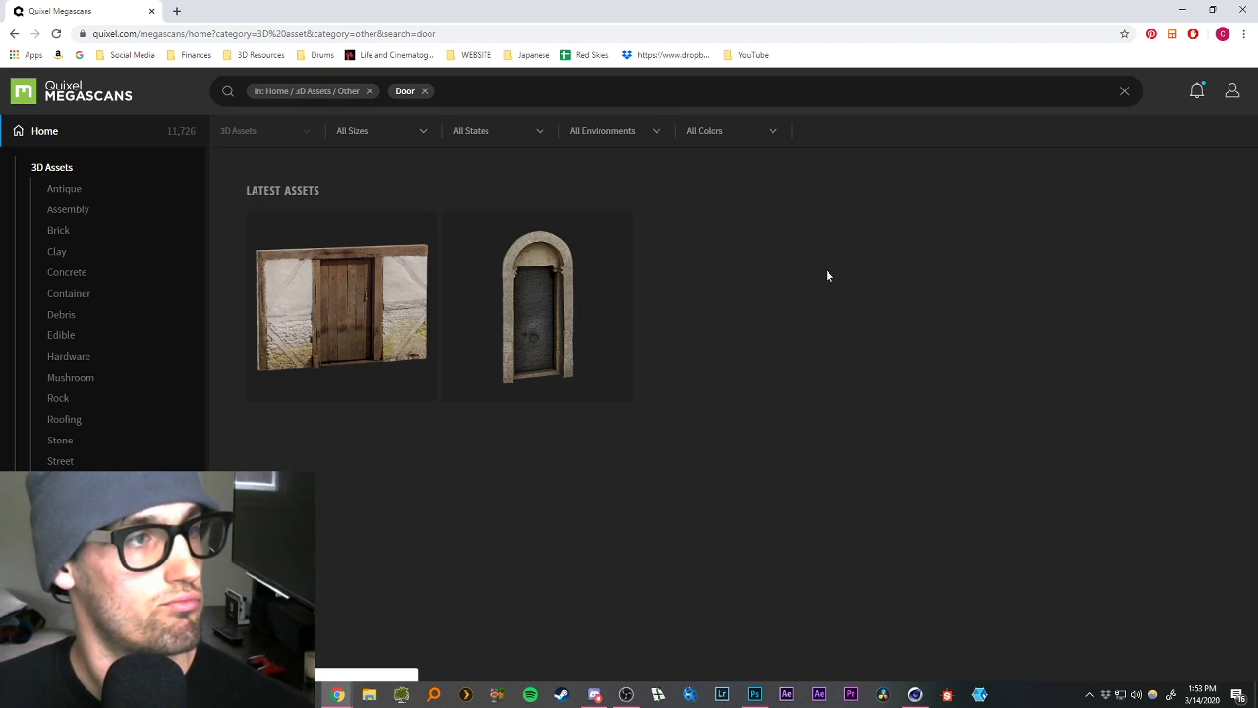
click(351, 311)
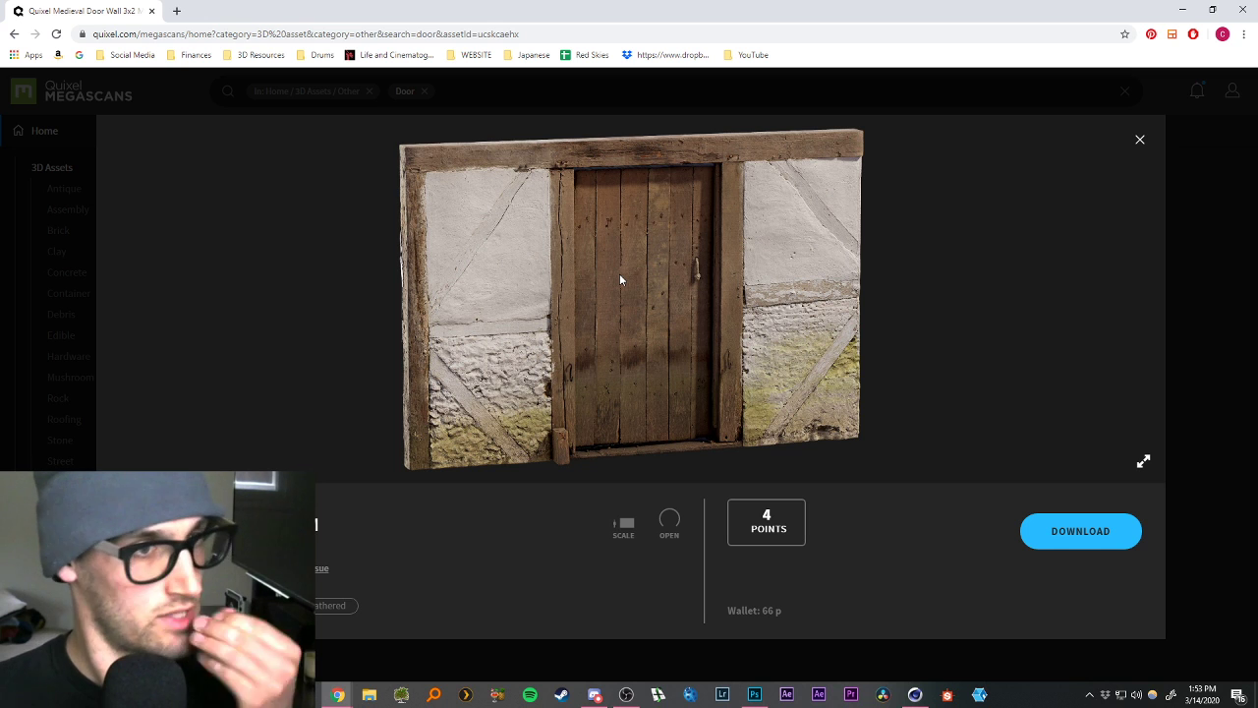
click(1140, 140)
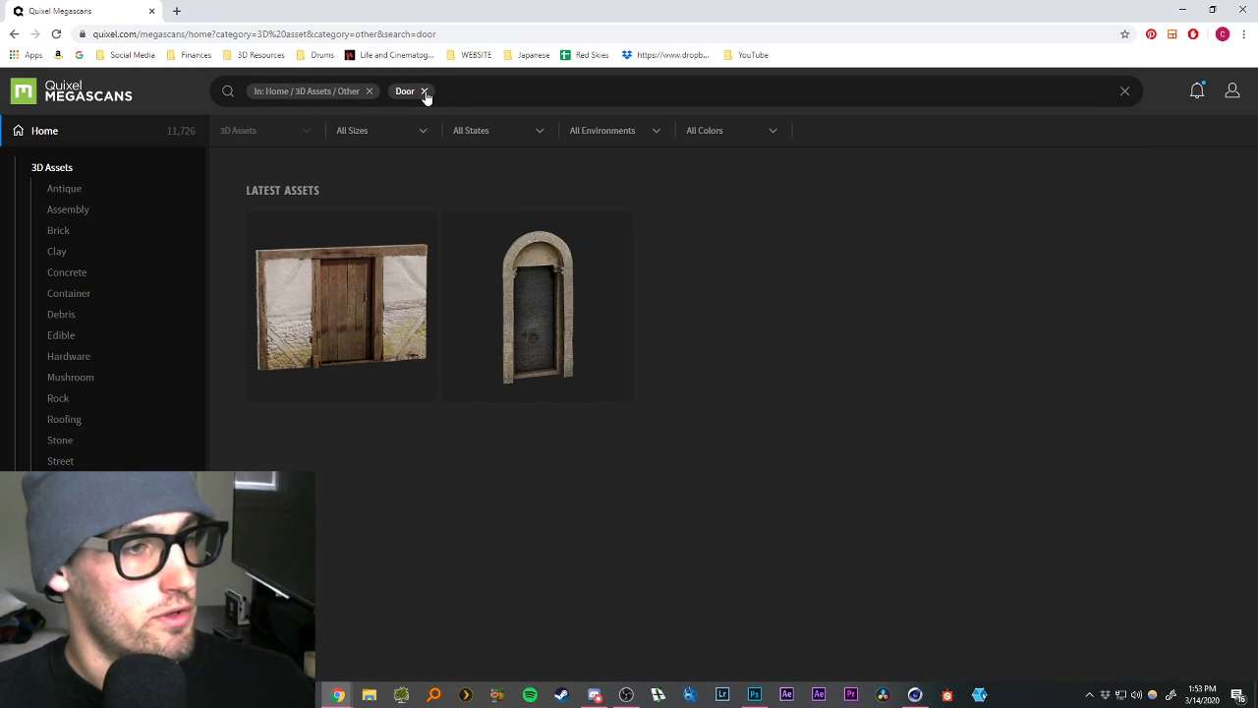
Remove the existing search filters and search all Megascans asset types for "door".
click(59, 169)
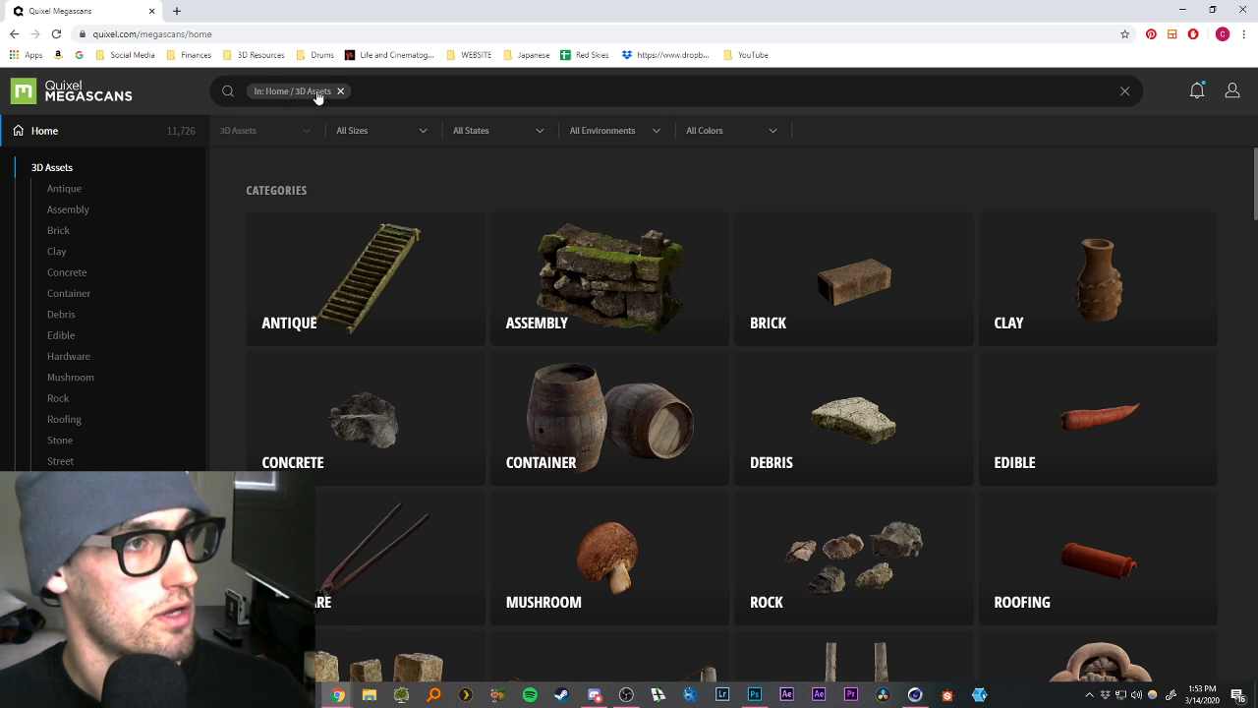
click(340, 92)
text(door)
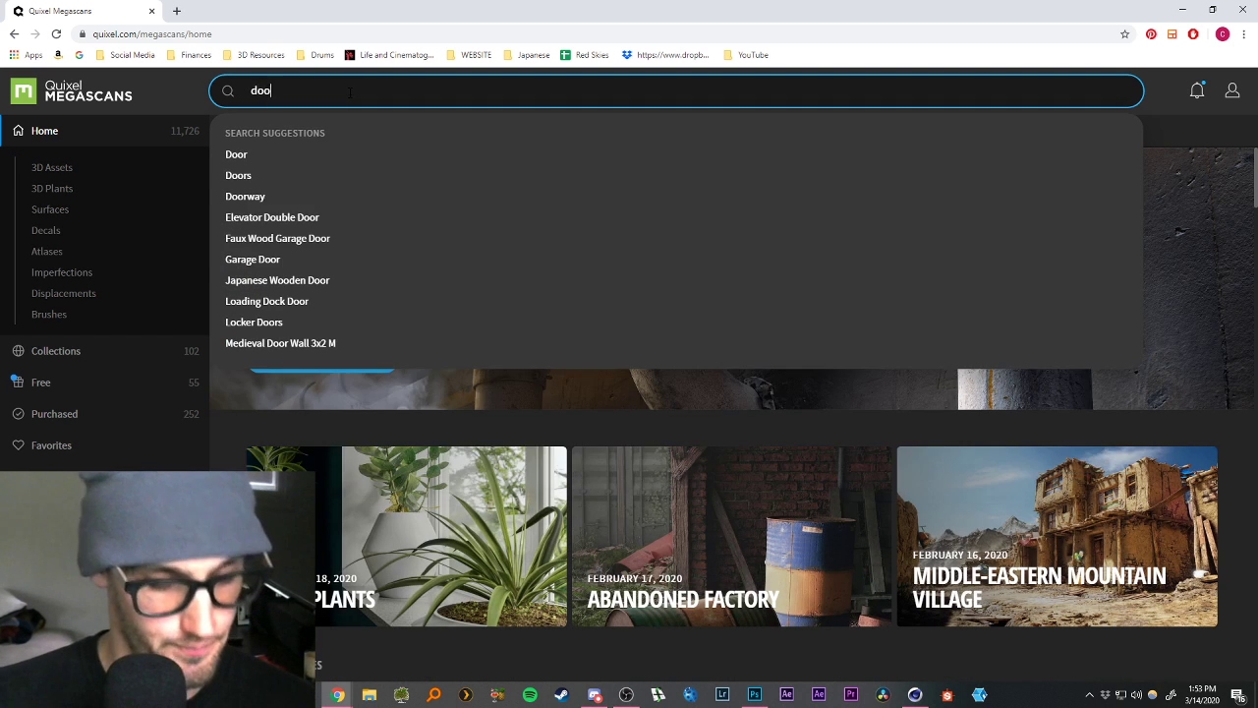
key(Return)
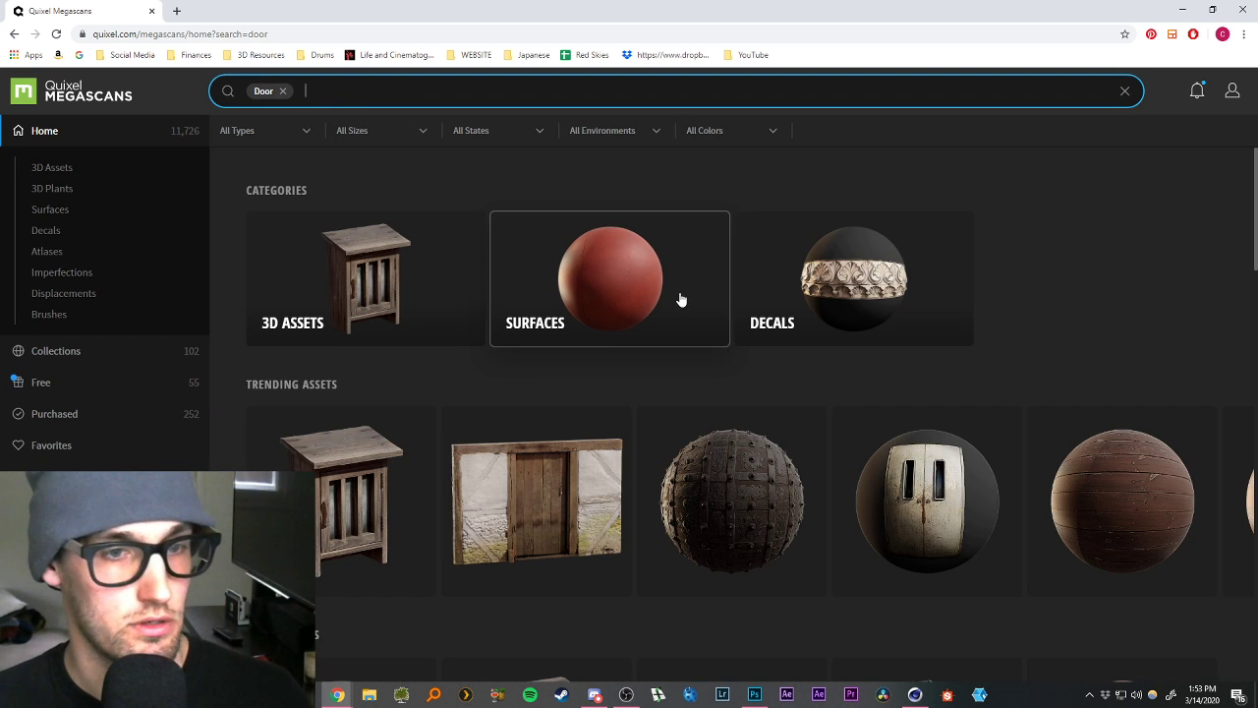
Browse the door results for a suitable door and preview the Old Wooden Door surface.
scroll(688, 299, down, 3)
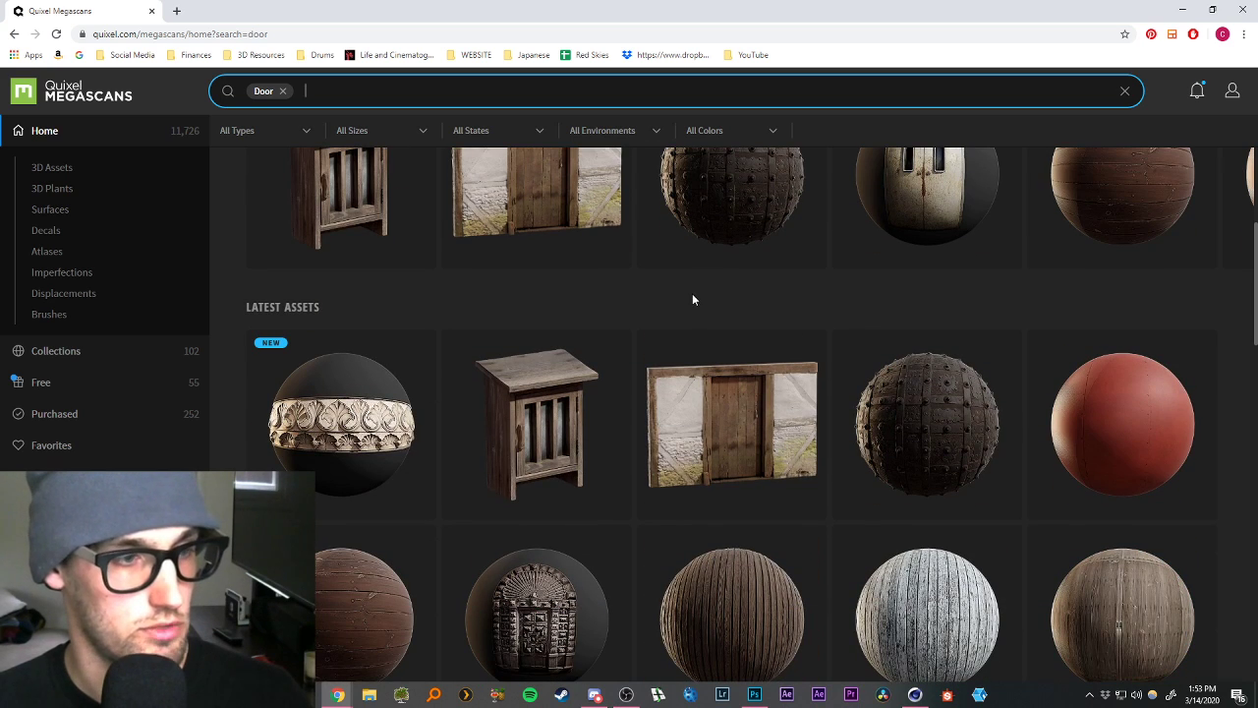
scroll(823, 411, down, 4)
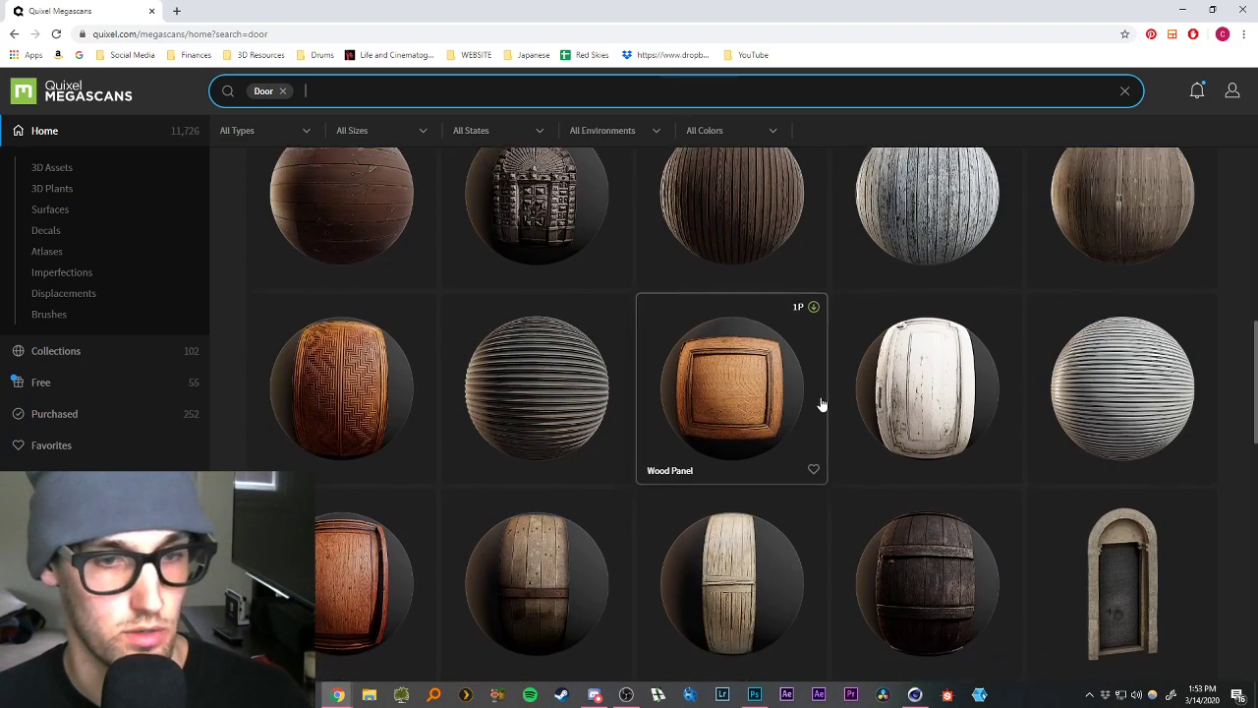
click(542, 555)
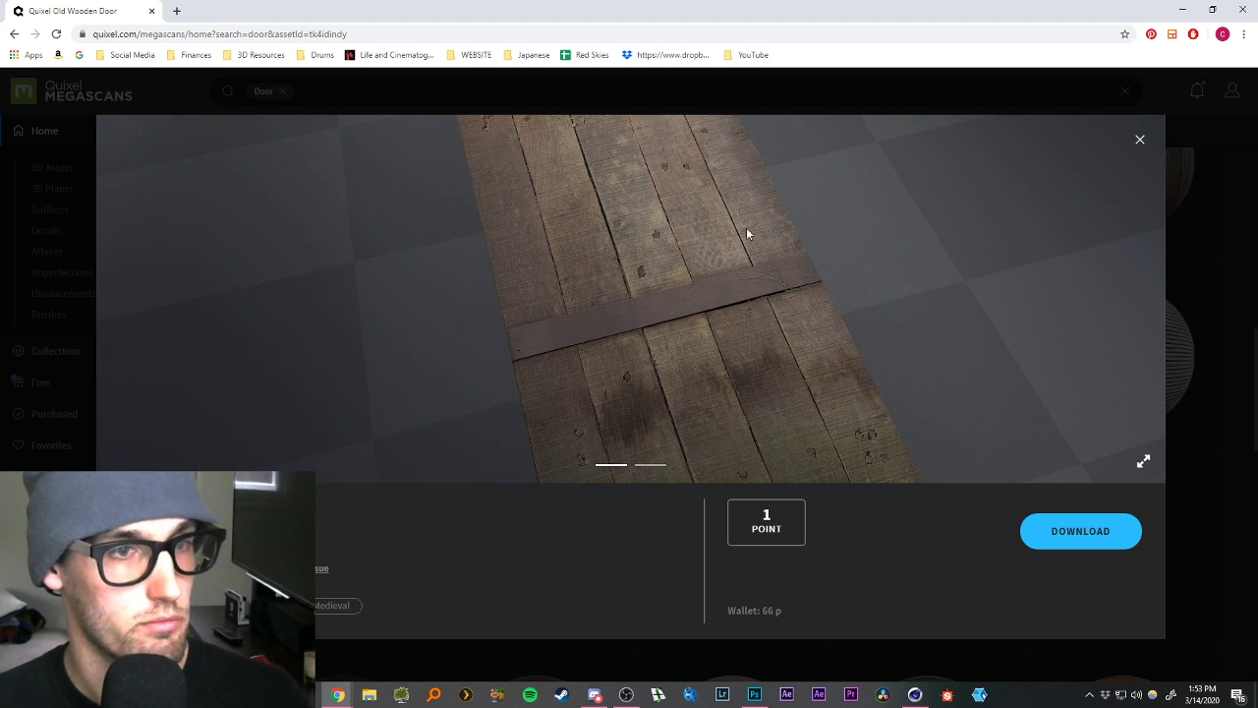
click(1140, 140)
scroll(693, 398, down, 3)
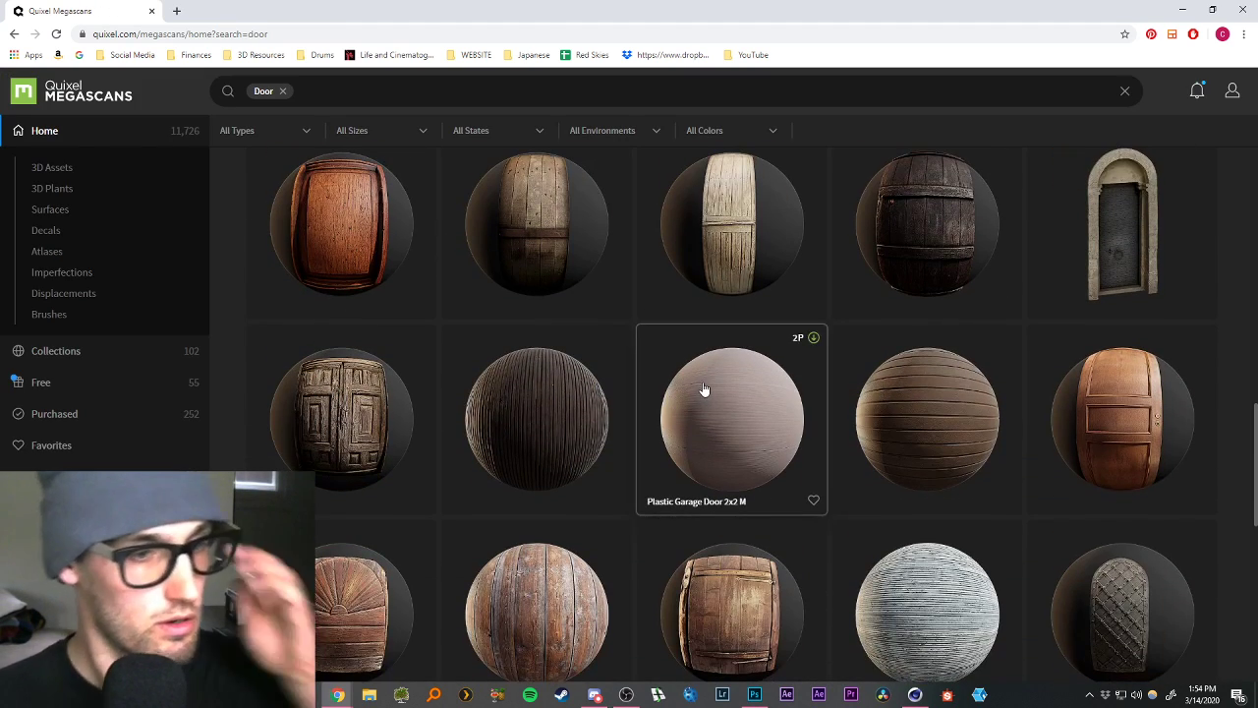
scroll(704, 389, down, 4)
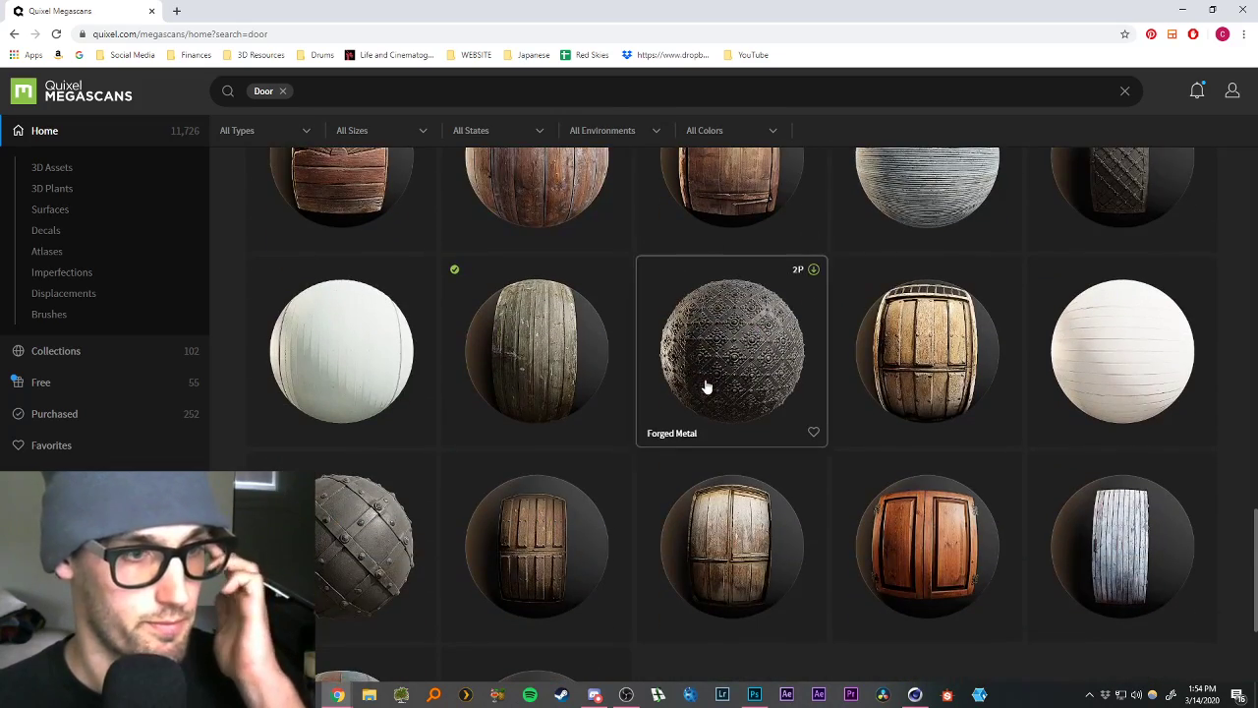
scroll(706, 386, down, 2)
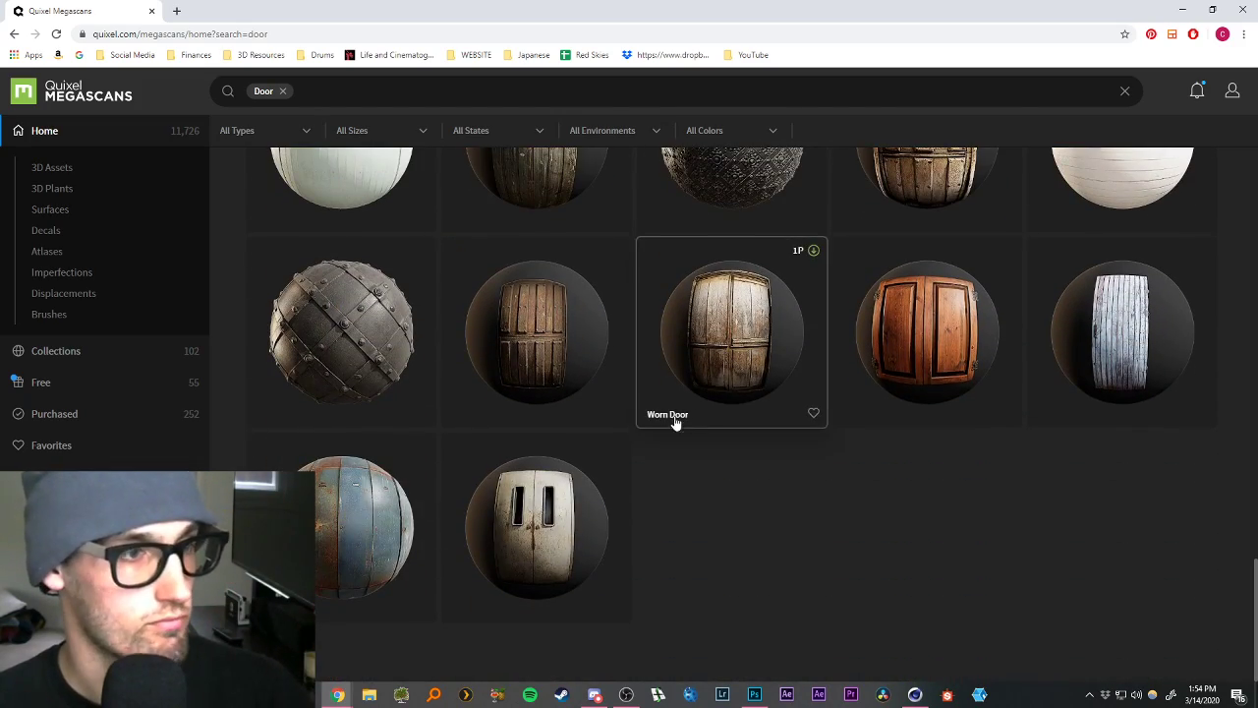
scroll(687, 423, up, 10)
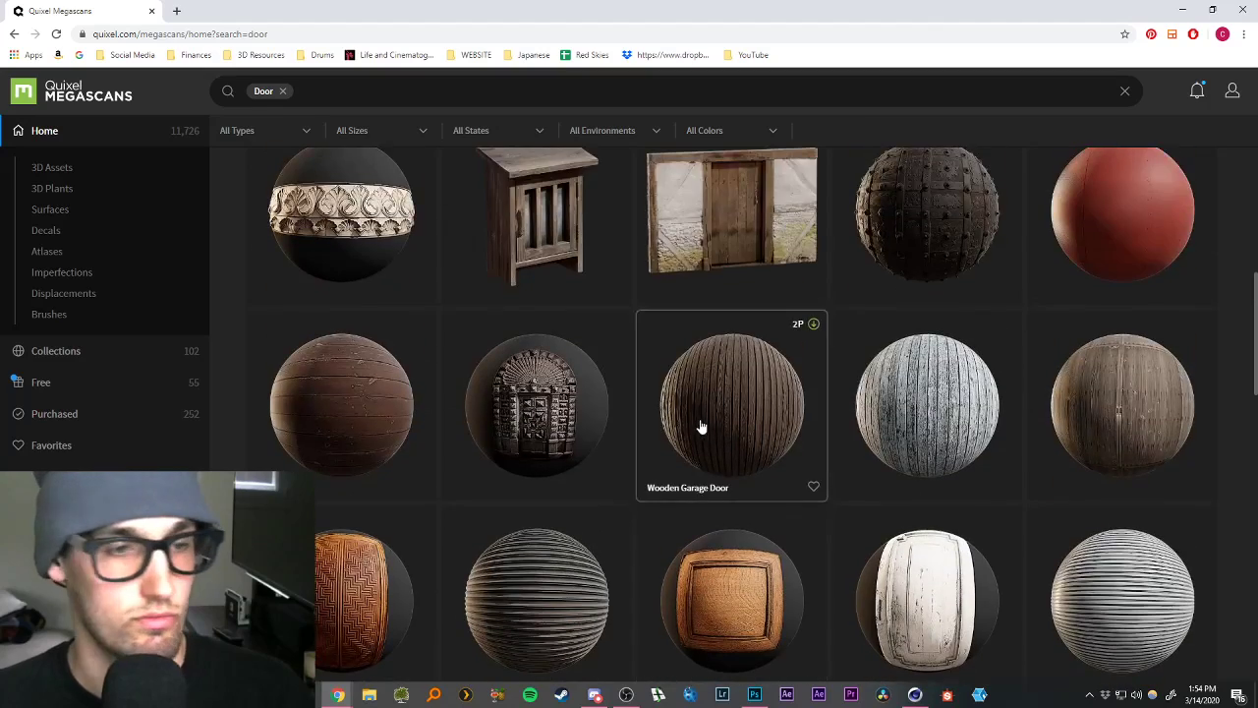
scroll(708, 430, up, 3)
scroll(747, 413, down, 2)
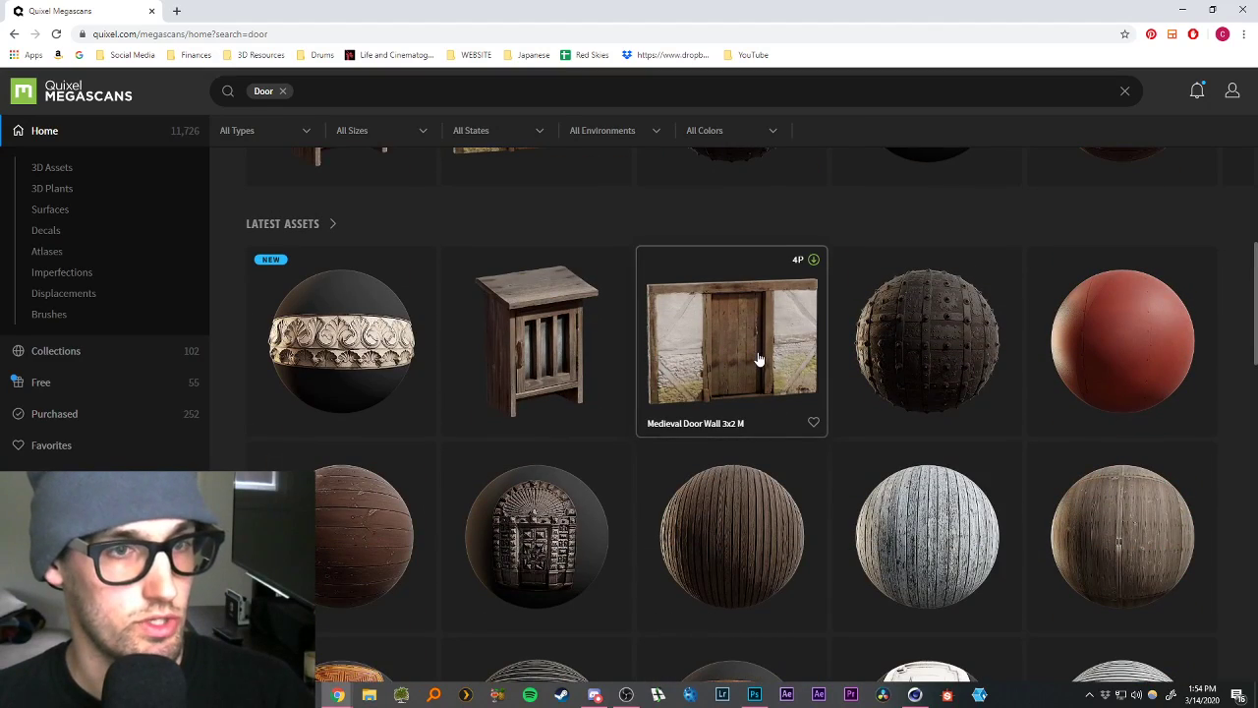
Open the Medieval Door Wall 3x2 M asset from the trending results and purchase its download.
scroll(758, 360, up, 3)
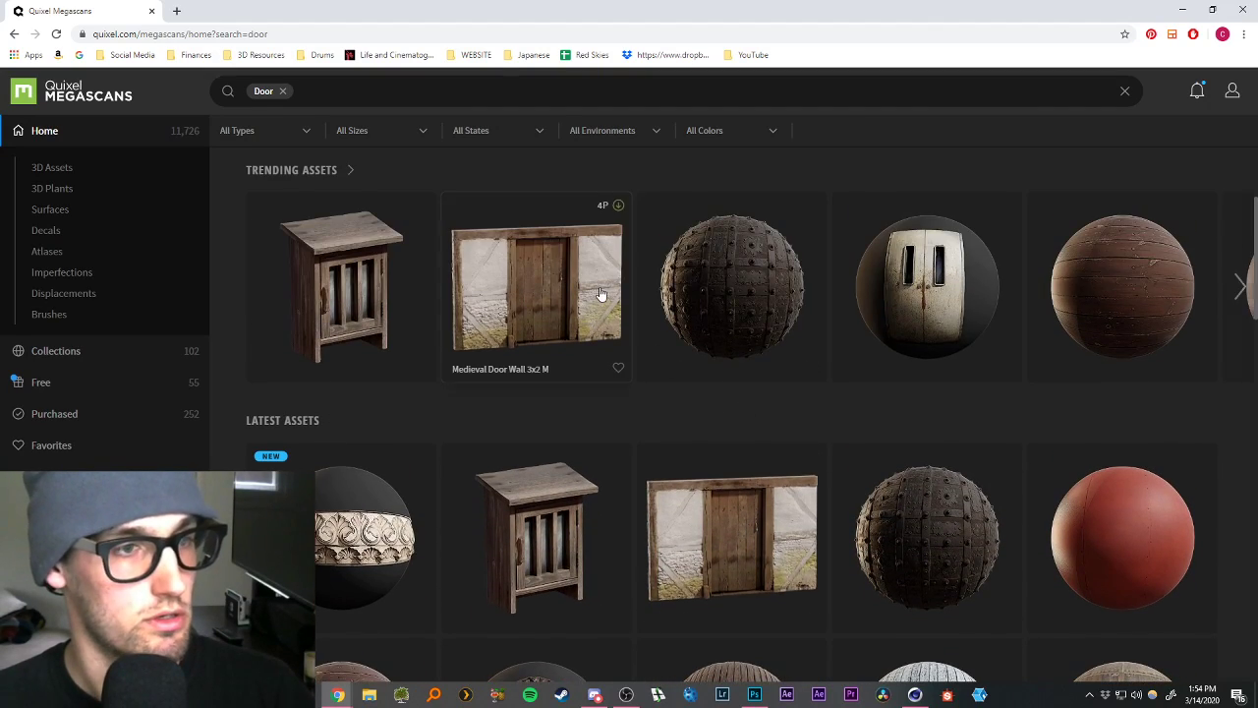
click(602, 292)
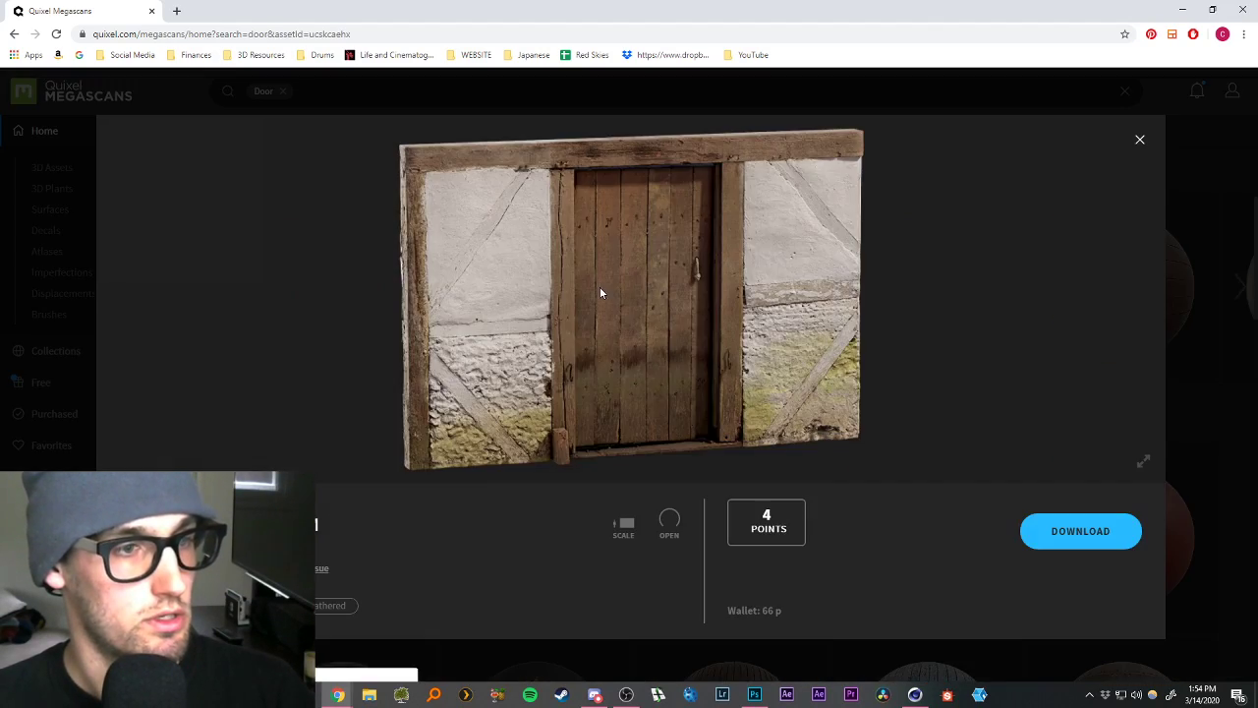
click(1081, 532)
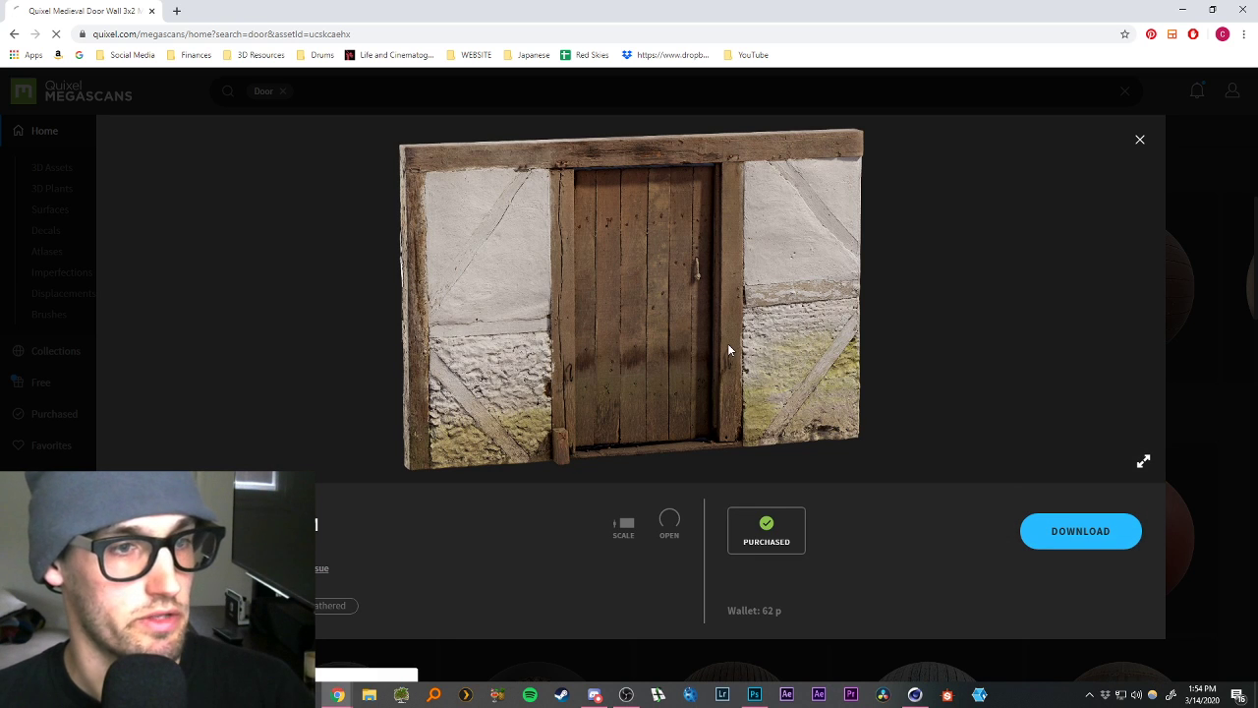
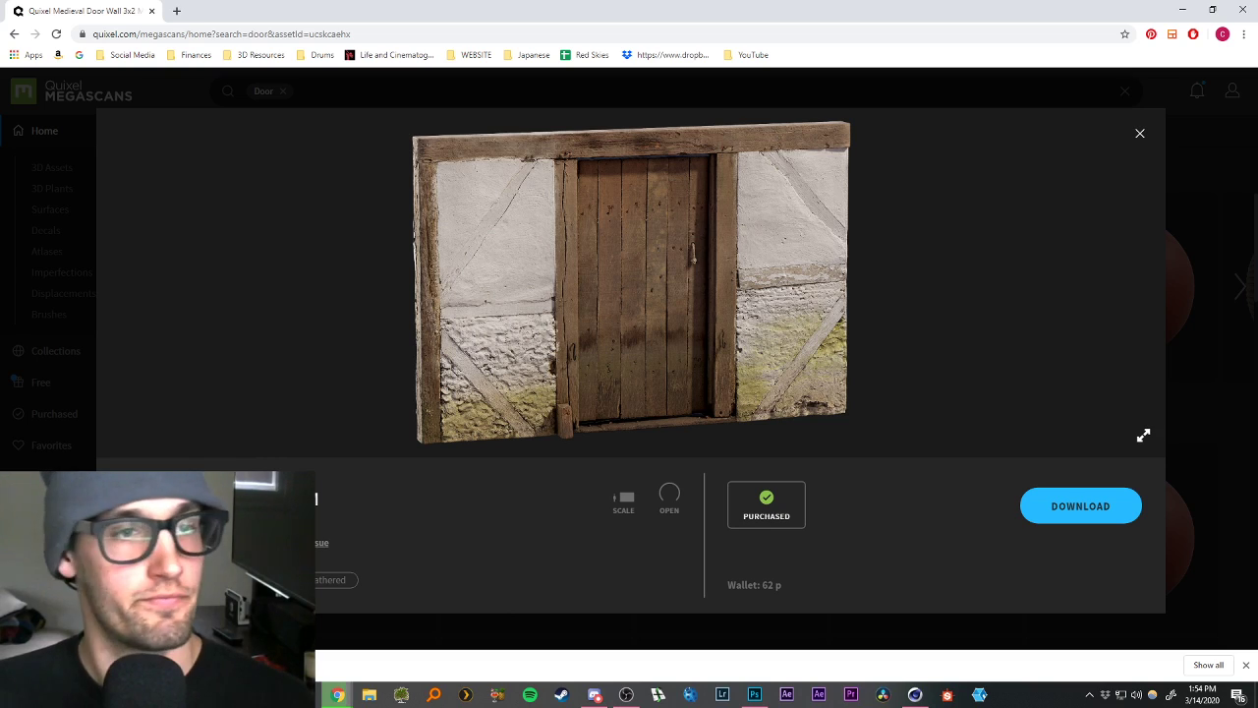
Close the door asset preview, switch to Cinema 4D, and examine the tower's arched doorway from several views.
click(1140, 136)
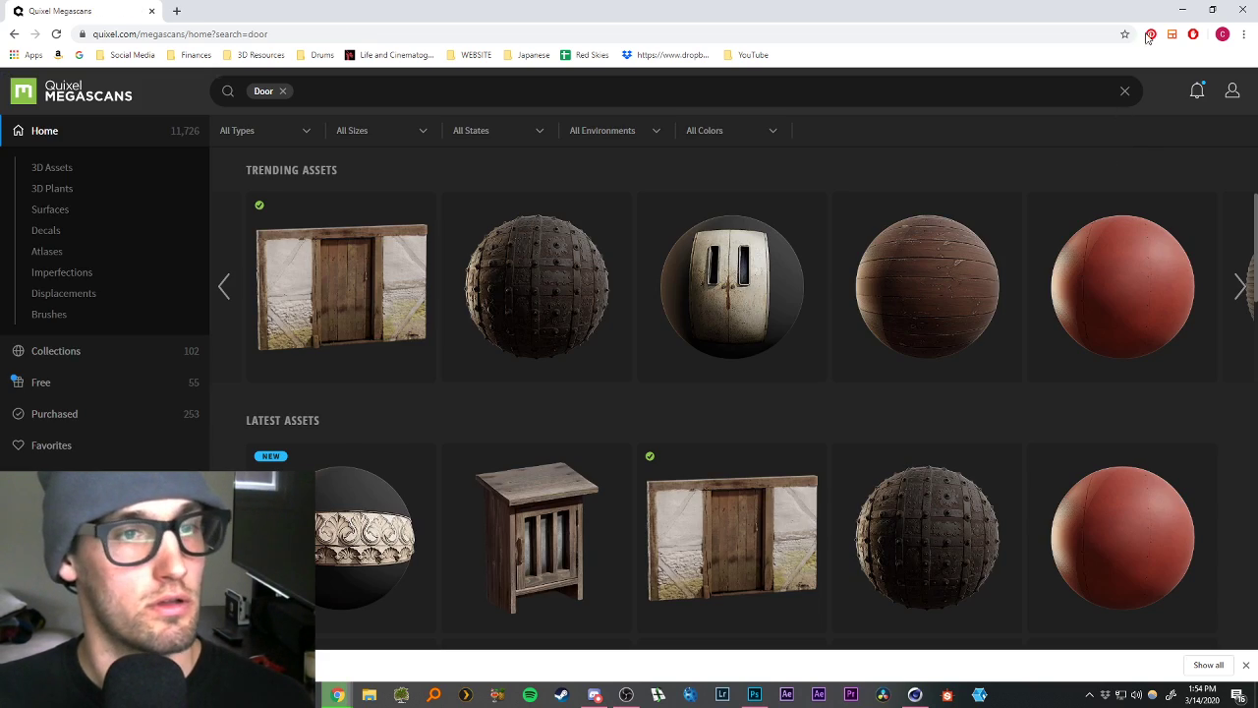
click(1182, 9)
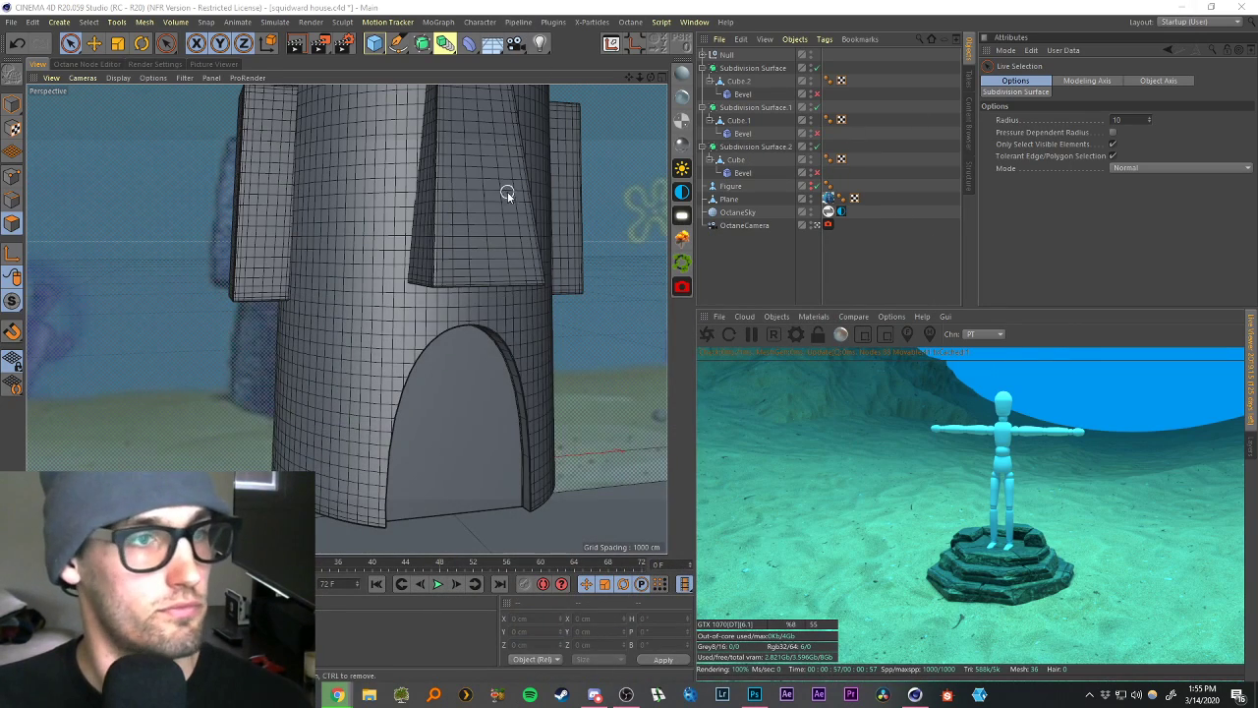
scroll(507, 192, down, 5)
scroll(556, 143, up, 1)
drag(628, 80, 512, 198)
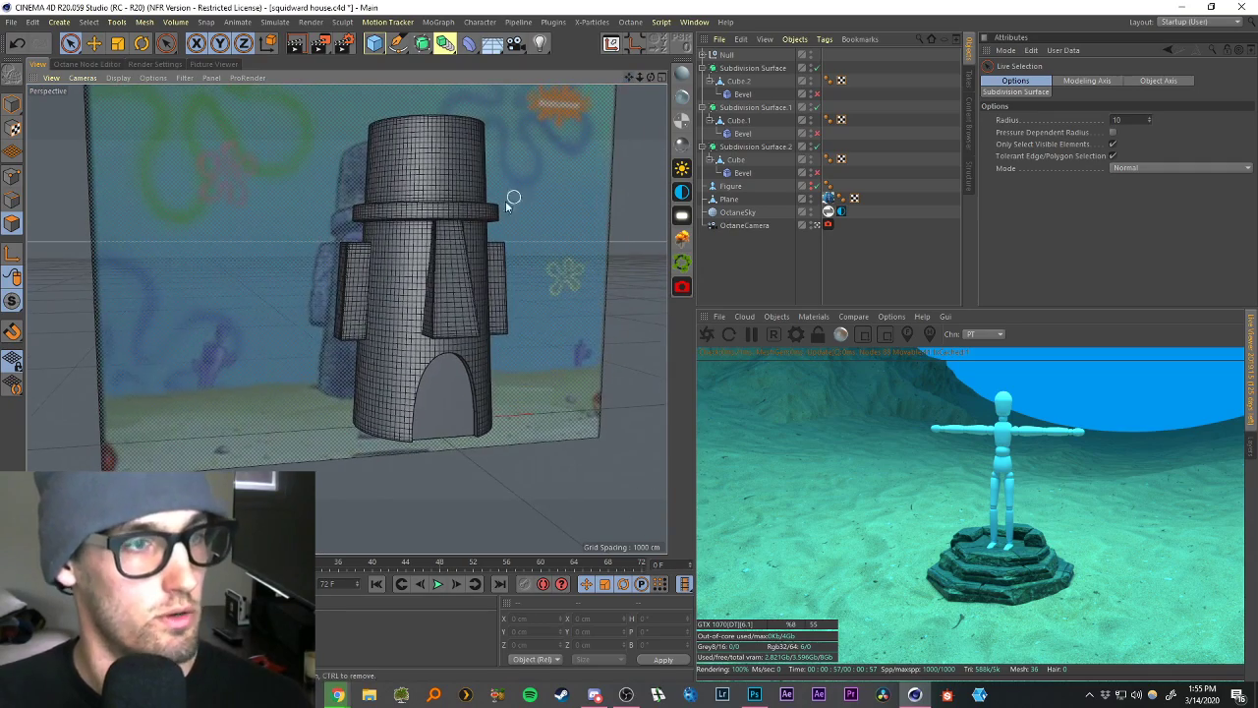
mouse_move(416, 242)
alt+mouse_down()
mouse_move(511, 241)
mouse_move(428, 244)
alt+mouse_up()
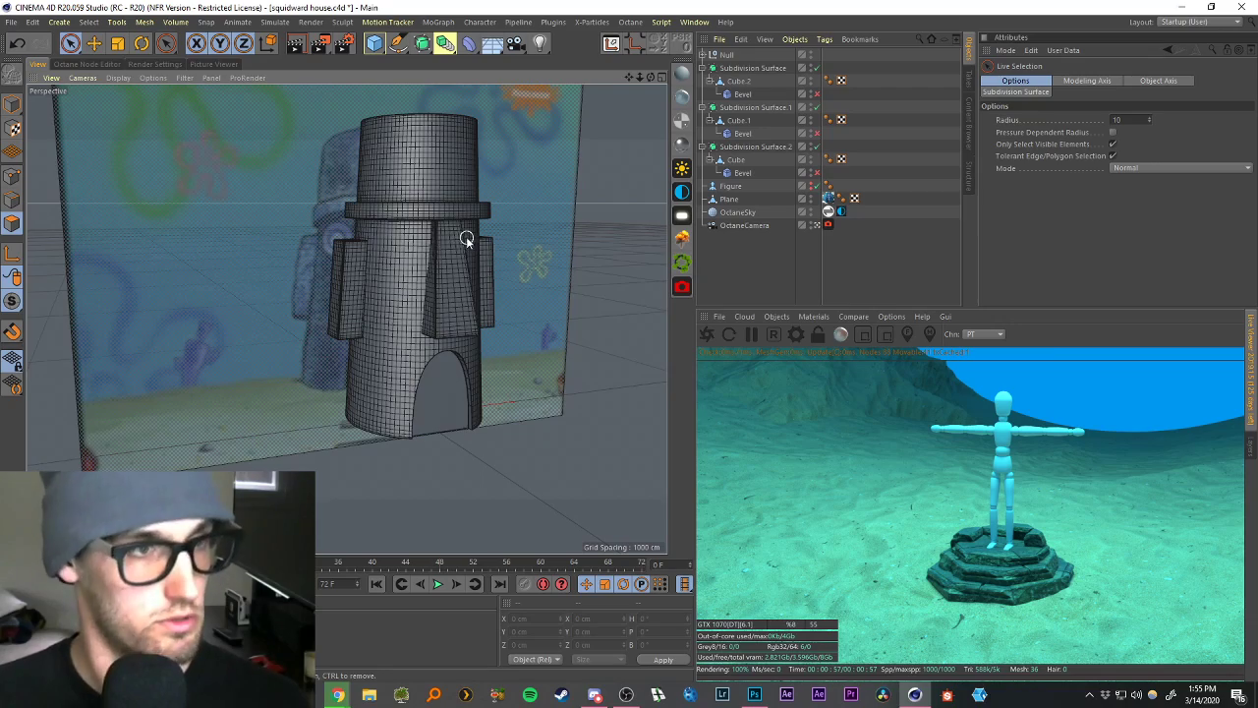
scroll(466, 239, up, 2)
alt+right_drag(428, 488, 457, 481)
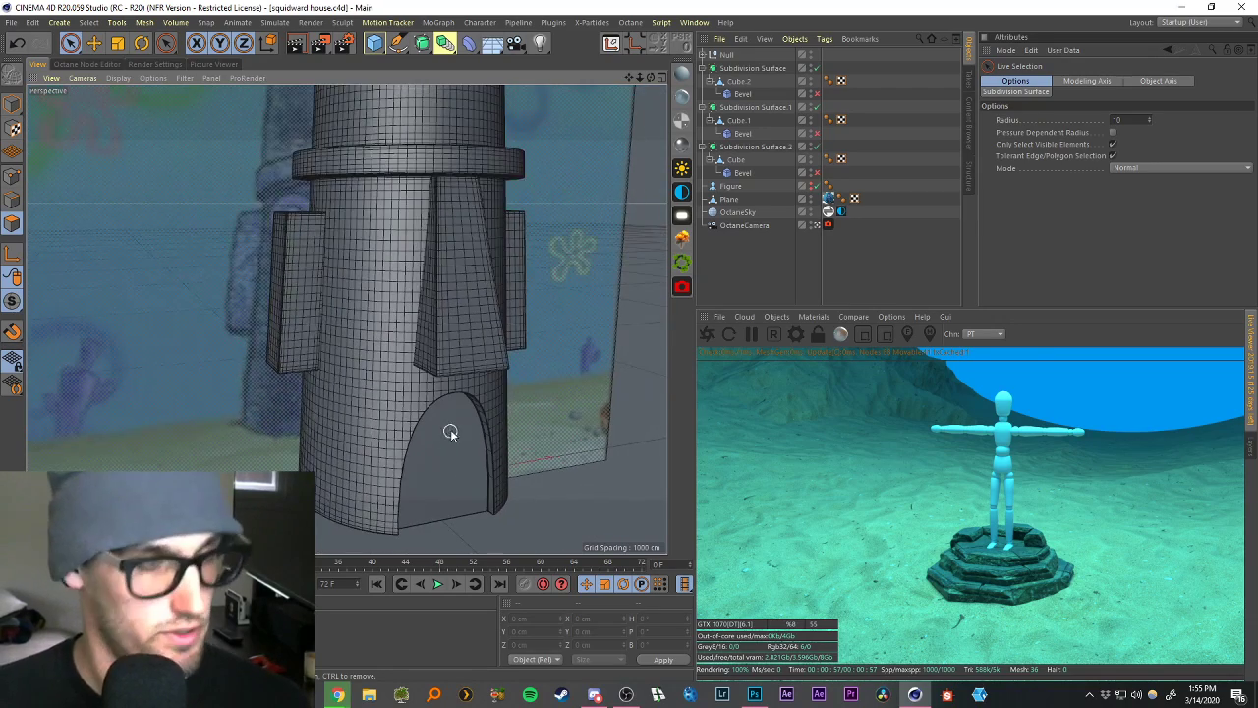
alt+right_drag(441, 427, 477, 455)
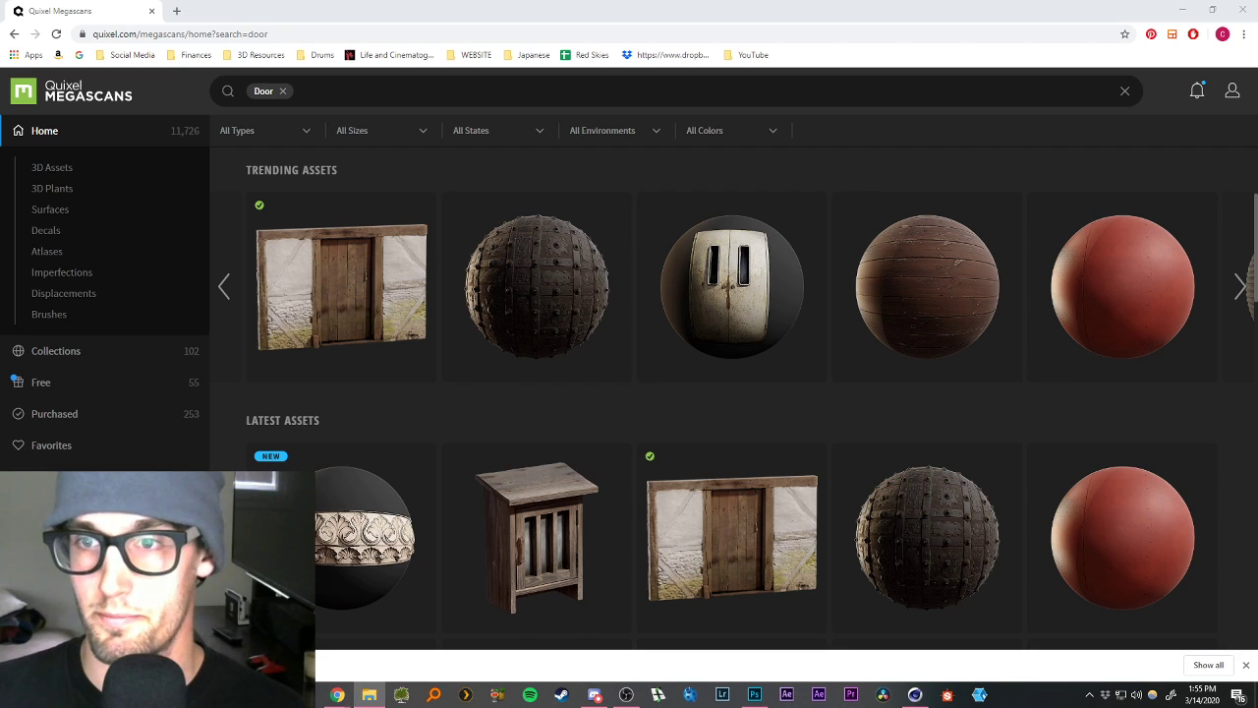
Create a new scene and import the downloaded door wall mesh ucskcaehx_LOD0.fbx.
click(1185, 13)
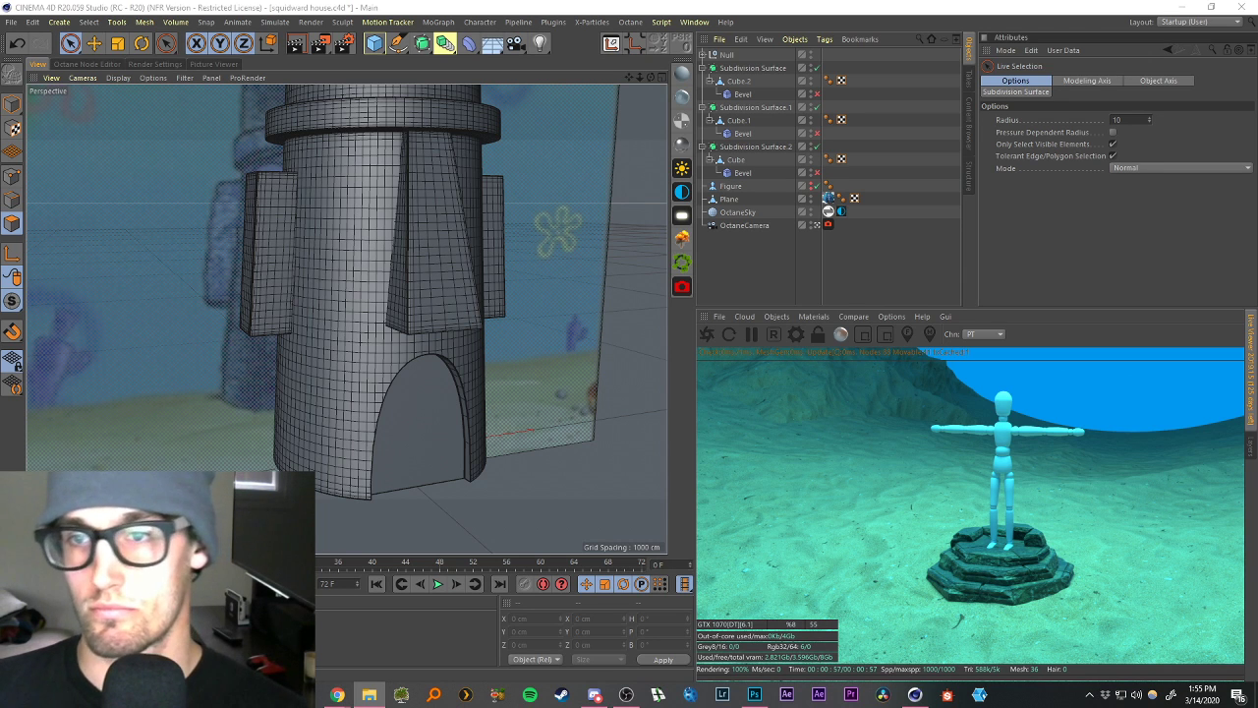
click(678, 6)
key(ctrl+n)
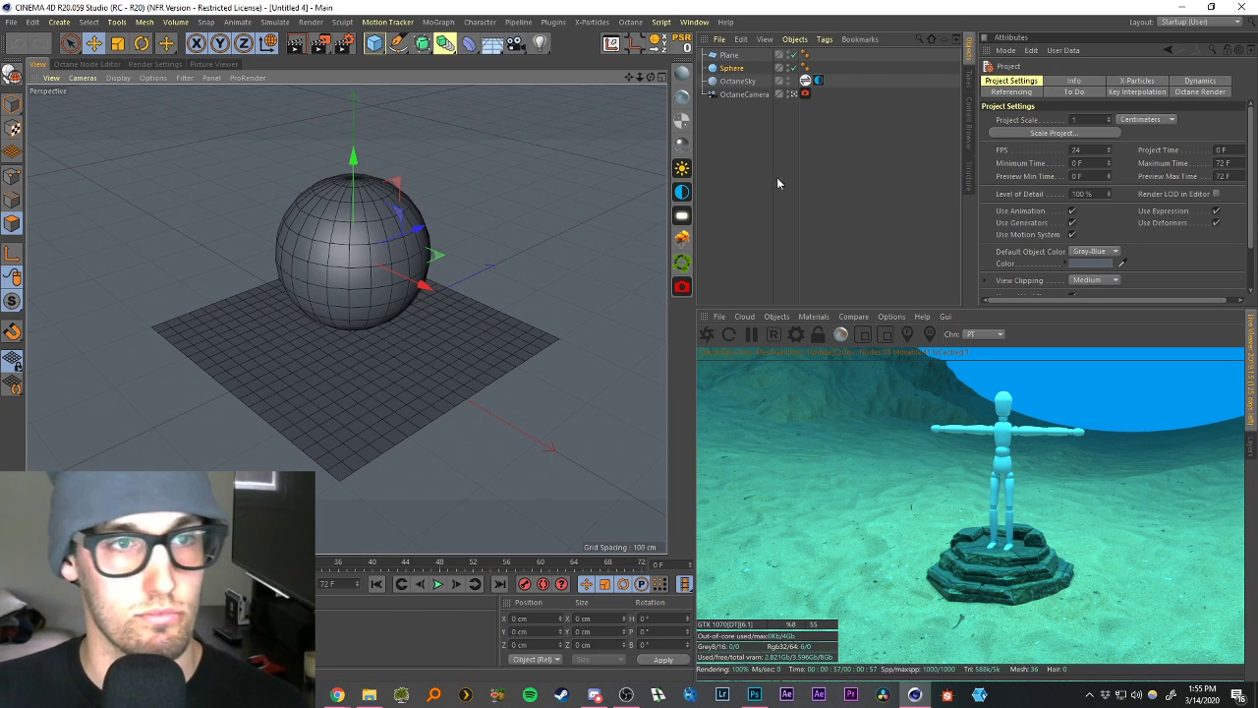
click(776, 183)
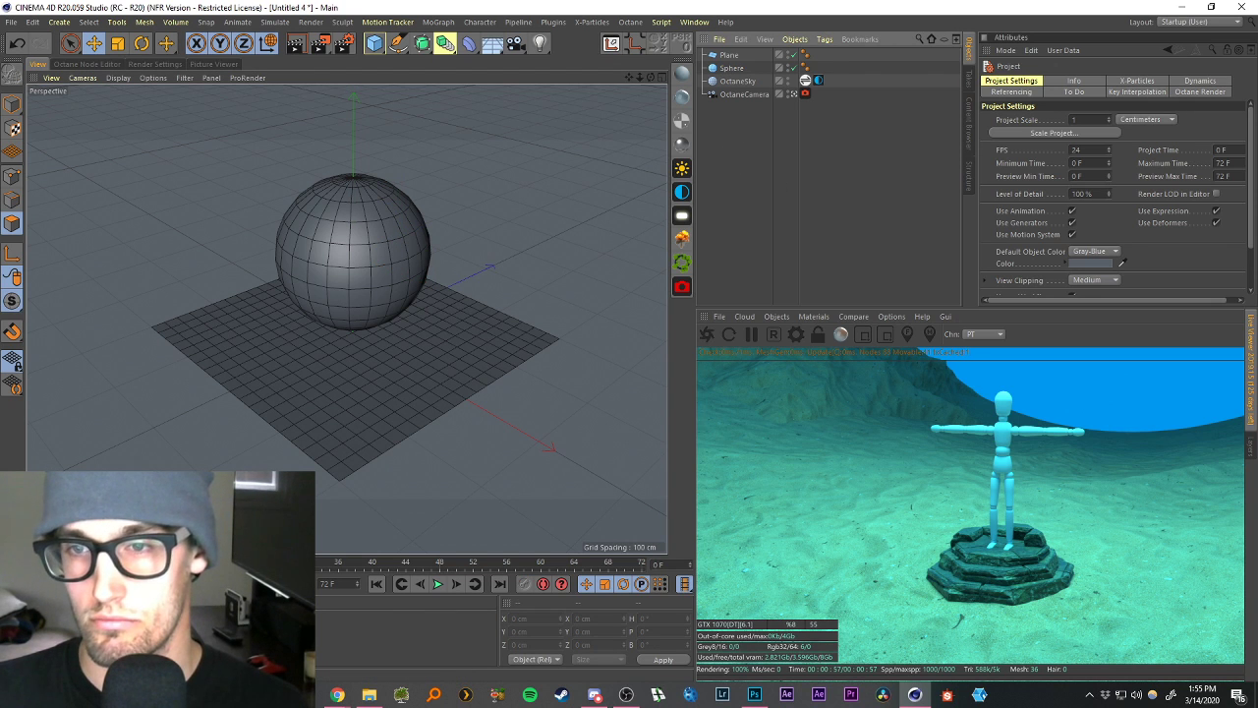
drag(1257, 213, 506, 213)
click(489, 358)
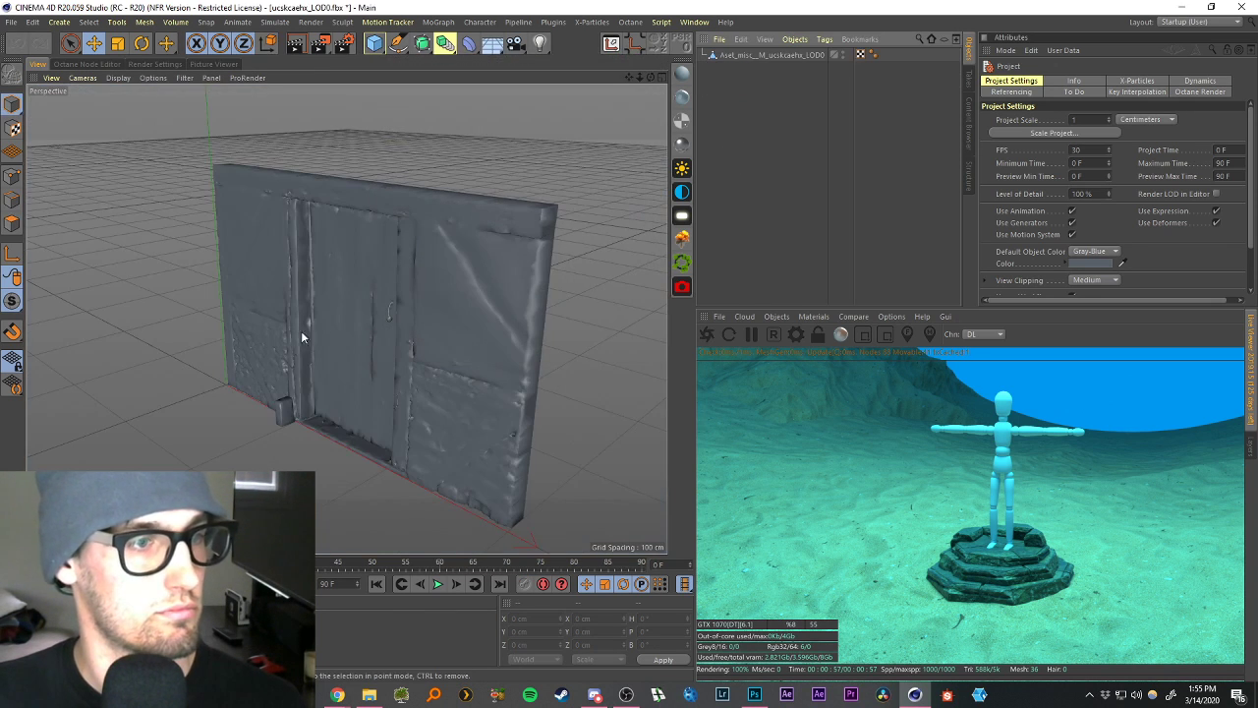
Create an Octane glossy material, apply it to the door wall, and open it in the node editor.
click(681, 97)
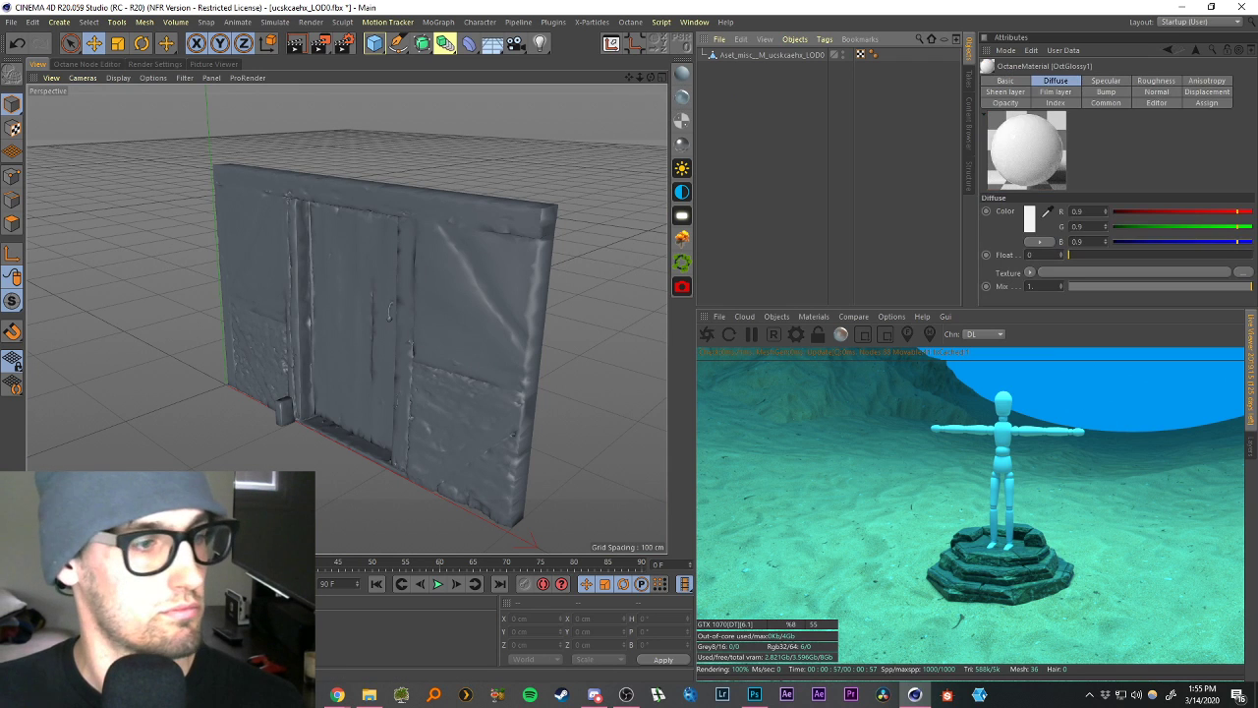
drag(28, 631, 415, 356)
double_click(27, 631)
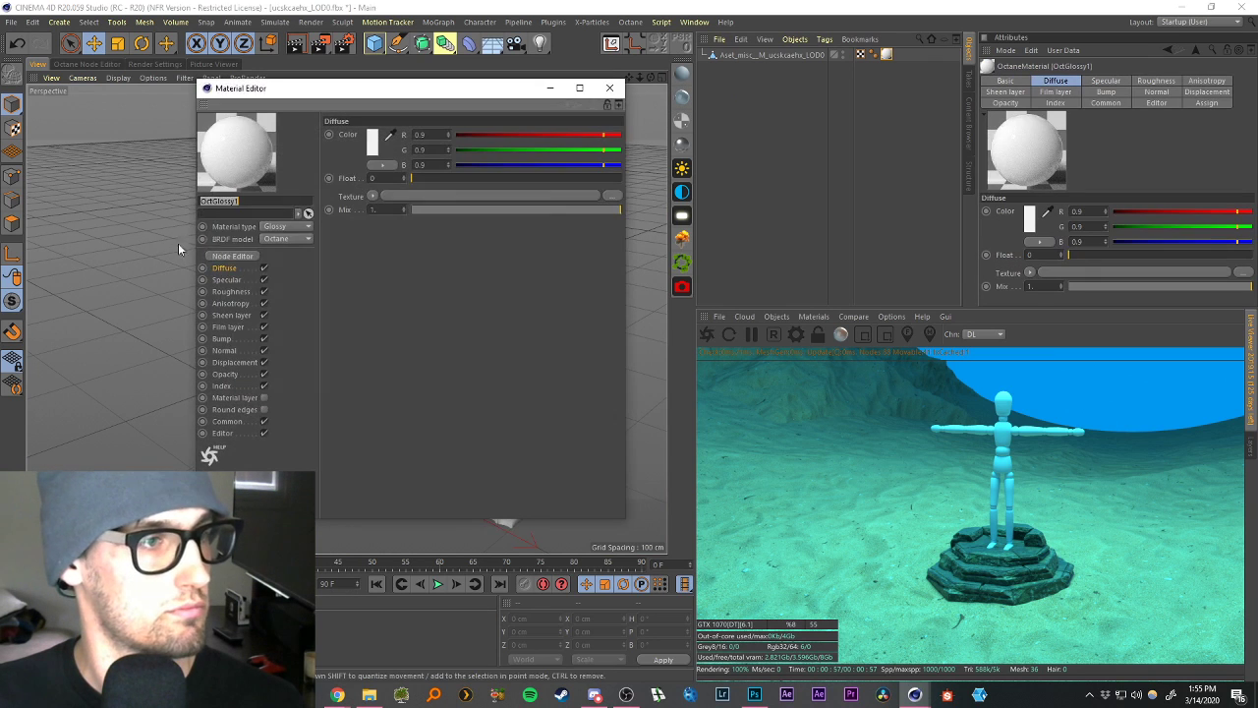
click(233, 255)
click(617, 88)
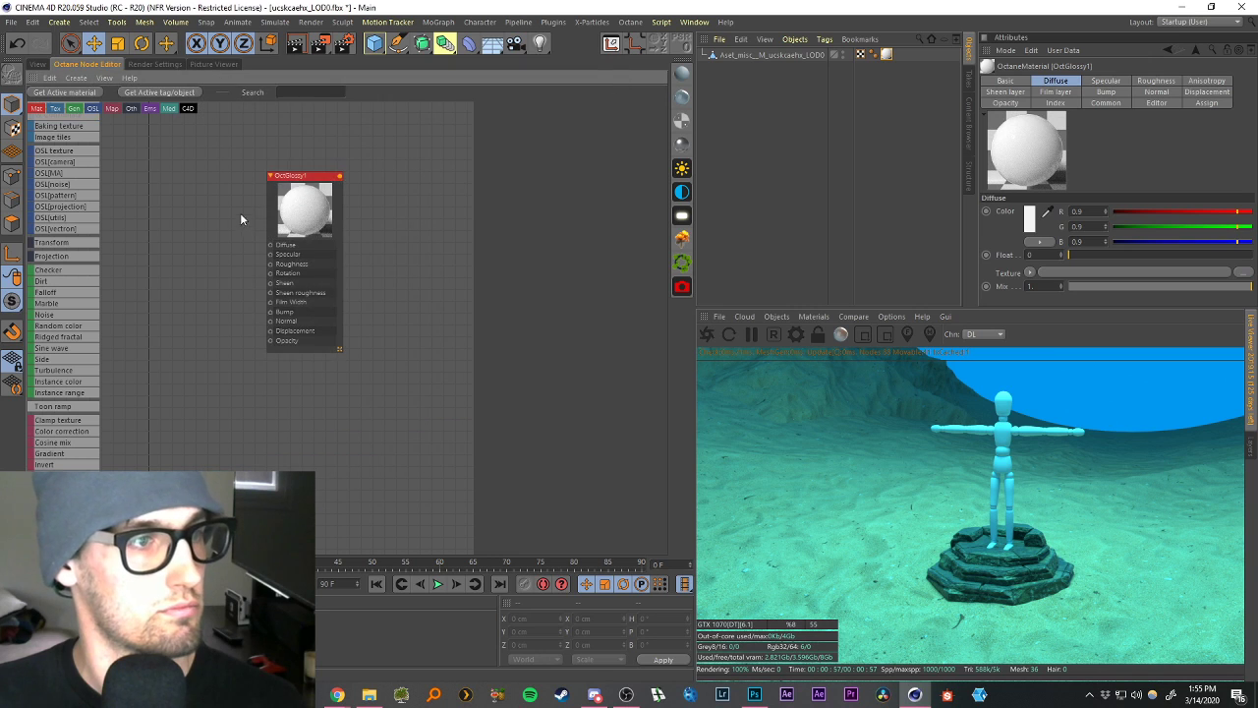
drag(298, 175, 381, 233)
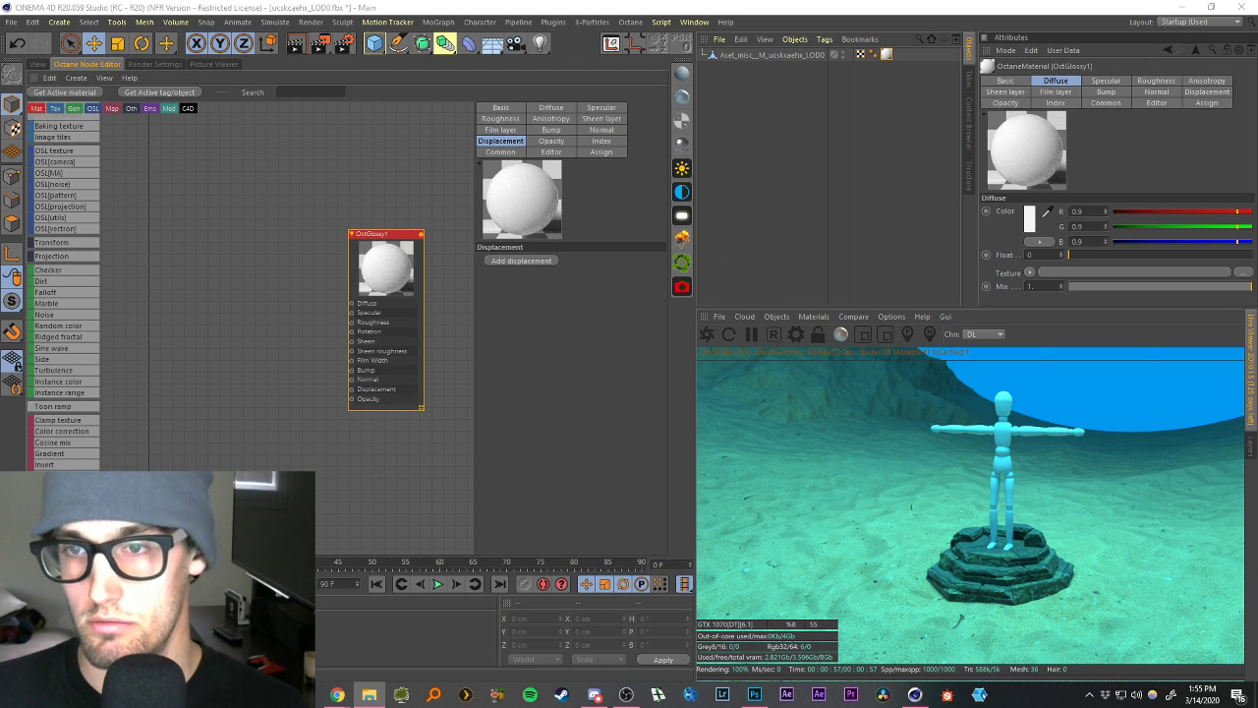
Add the 8K Roughness, Normal_LOD0 and Albedo textures and connect them to the material's Roughness, Normal and Diffuse inputs.
mouse_move(278, 293)
mouse_down()
mouse_move(300, 296)
mouse_move(295, 305)
mouse_up()
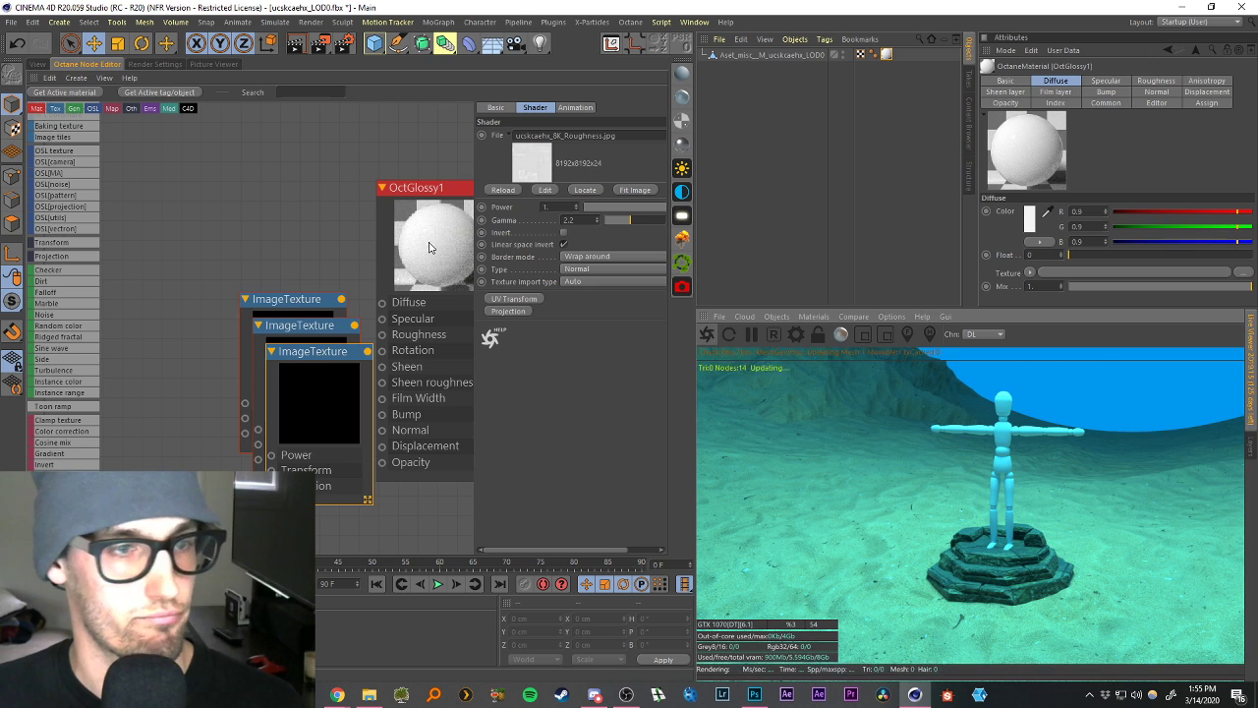
drag(313, 350, 190, 244)
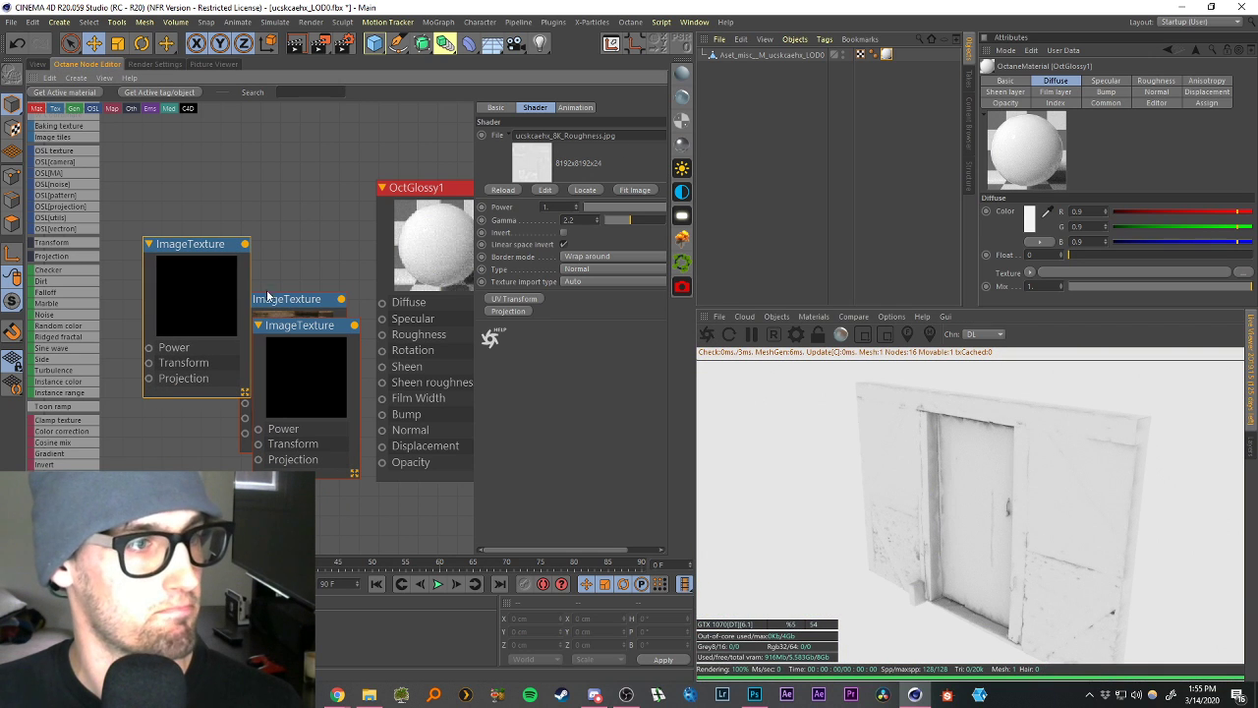
drag(385, 342, 385, 339)
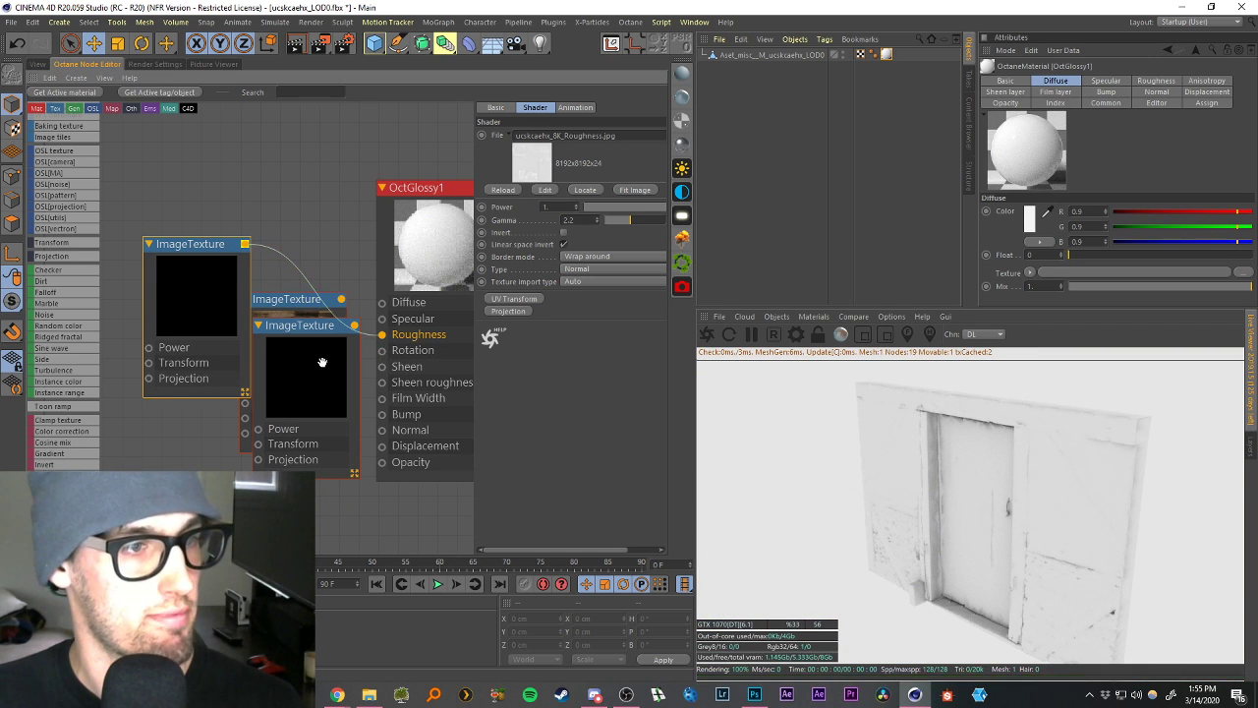
drag(299, 328, 369, 420)
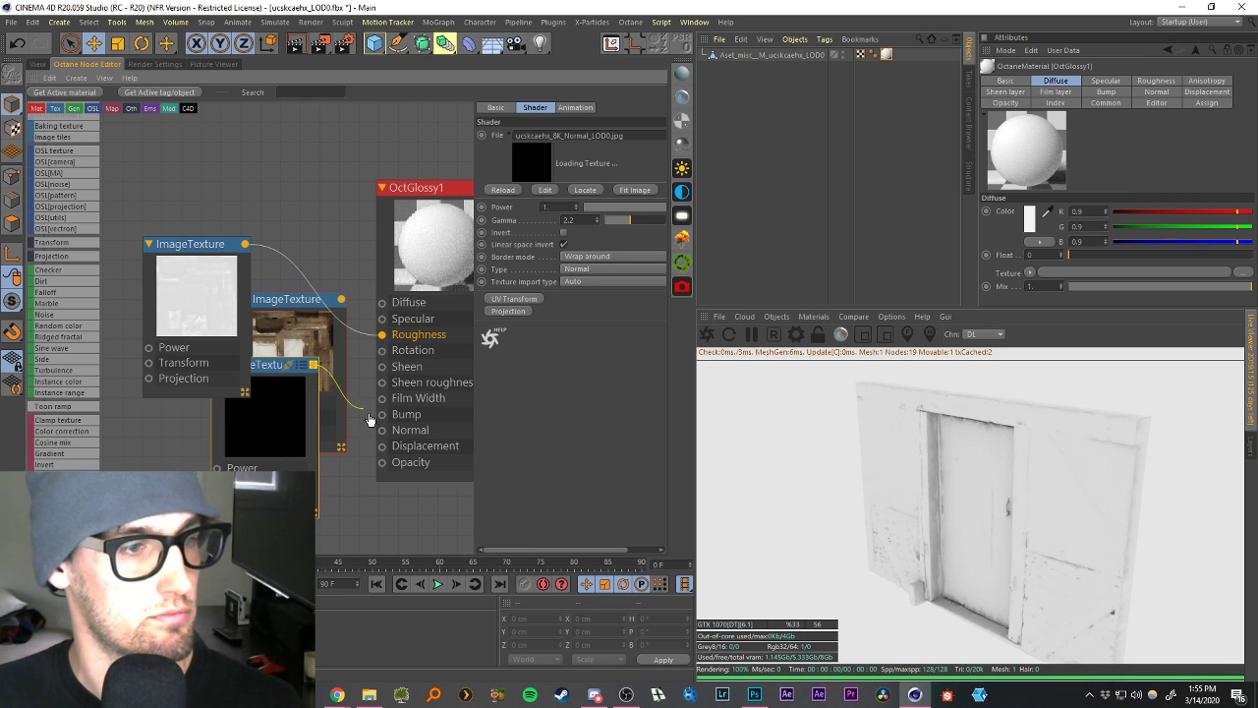
click(296, 316)
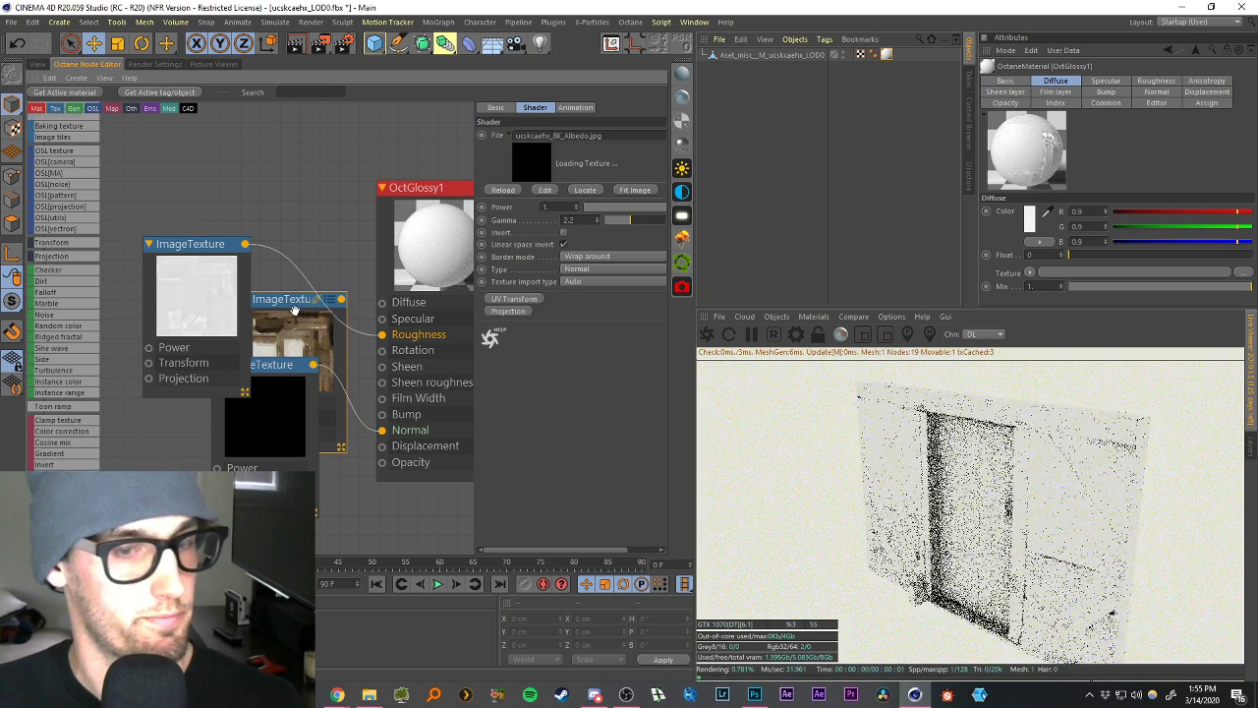
drag(340, 298, 383, 311)
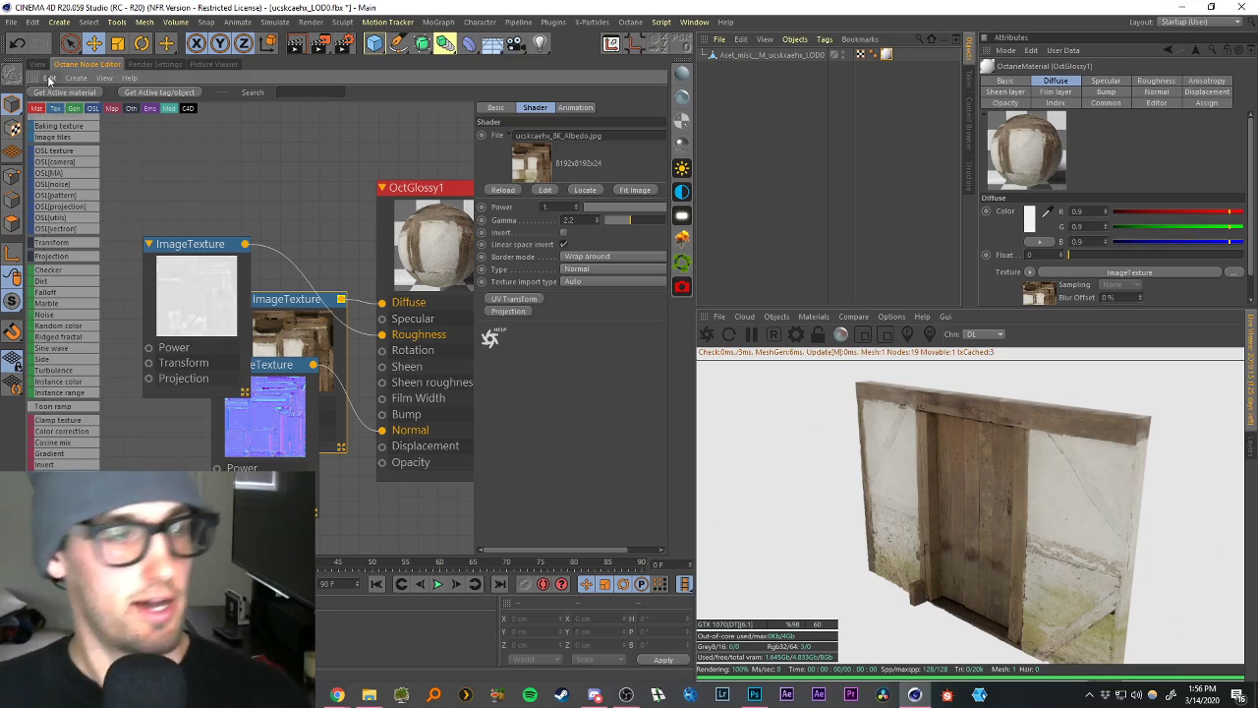
Check the textured door wall in the 3D view, and select its mesh for polygon editing.
click(37, 64)
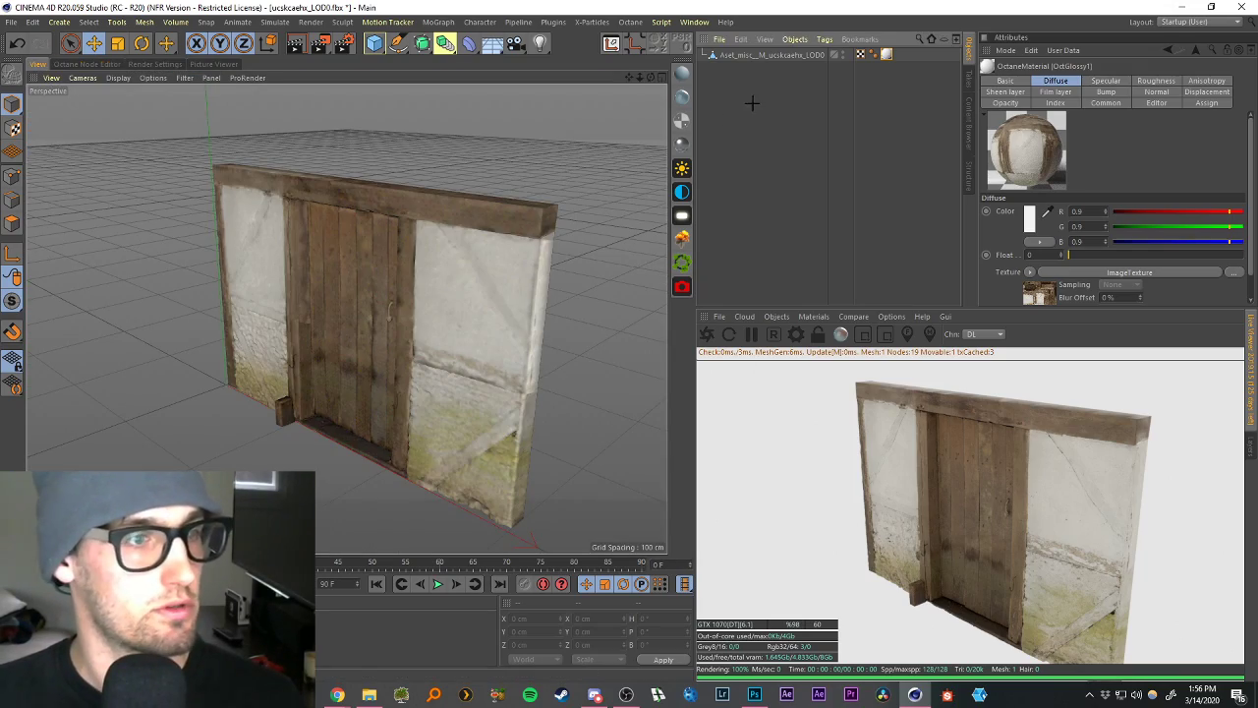
scroll(278, 295, up, 5)
scroll(365, 290, up, 8)
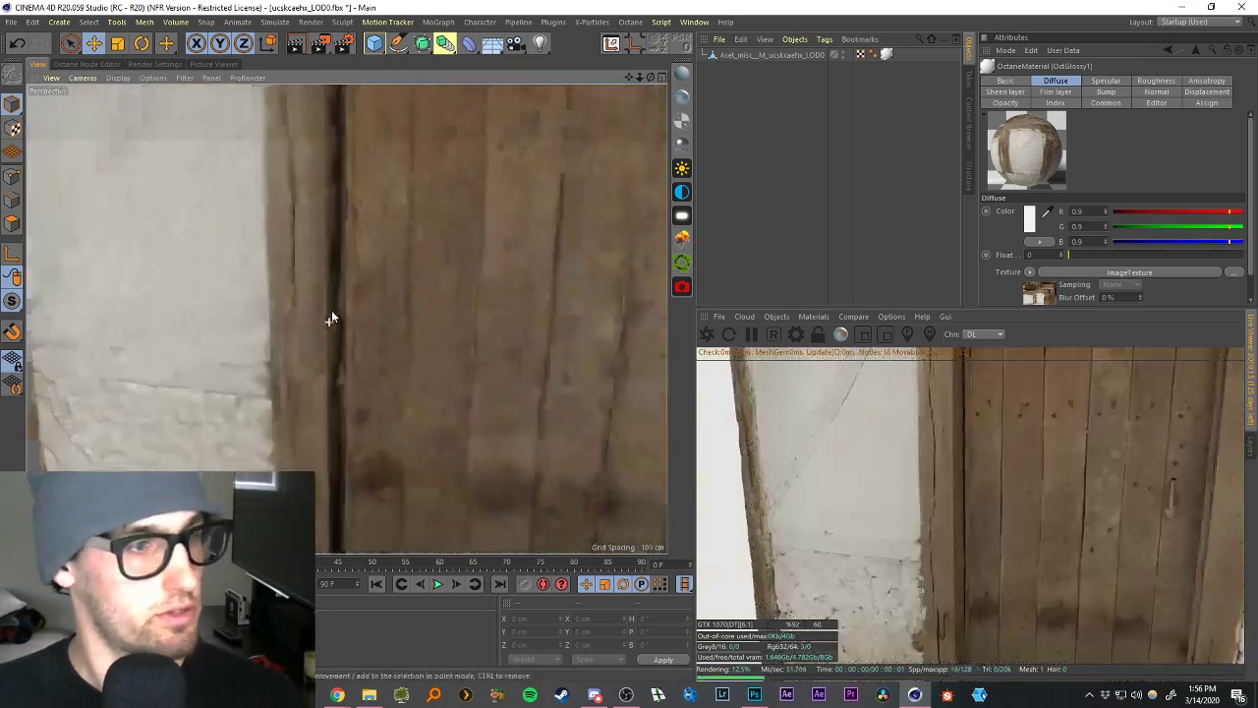
scroll(375, 286, down, 10)
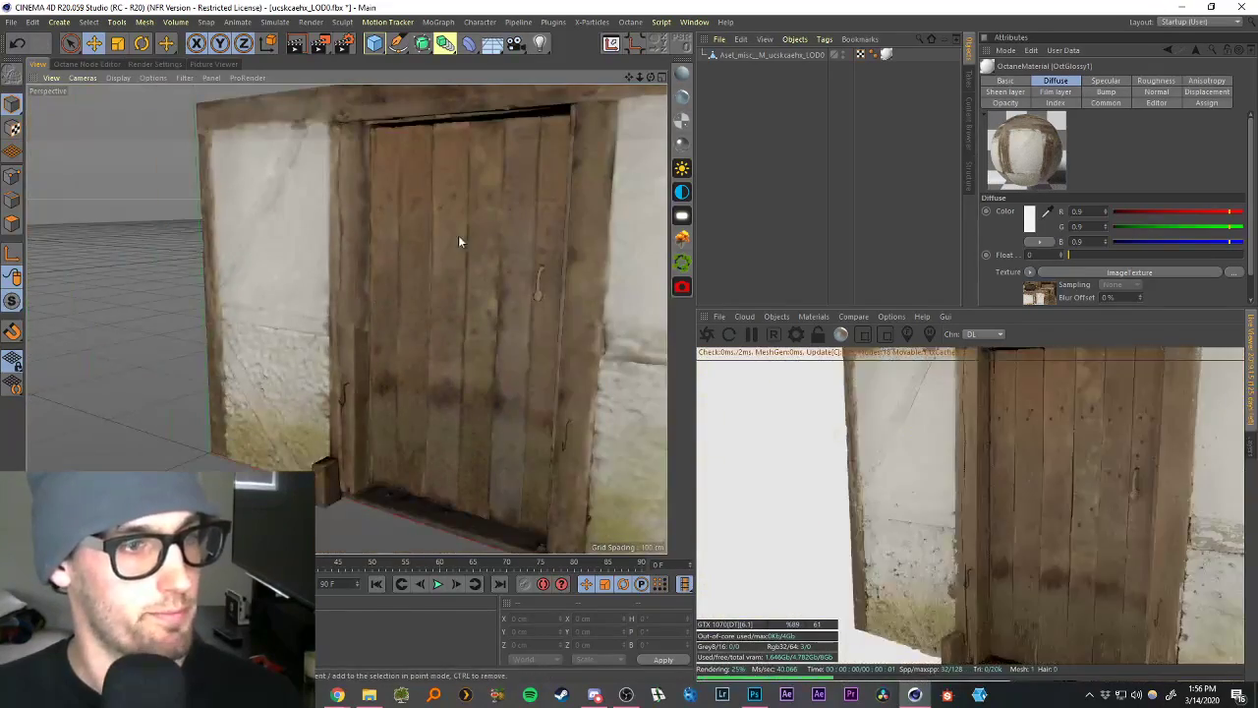
click(568, 144)
click(12, 223)
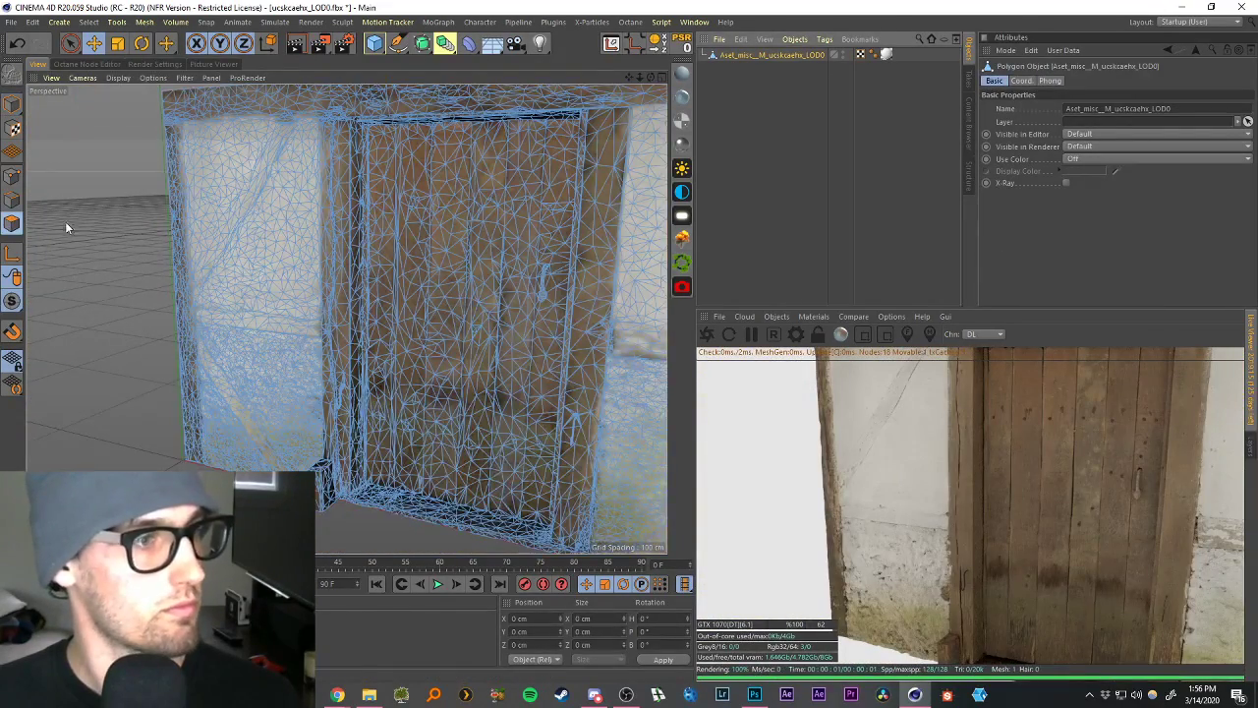
Try to select the dark gap between the door and its frame with Loop Selection.
scroll(399, 314, up, 10)
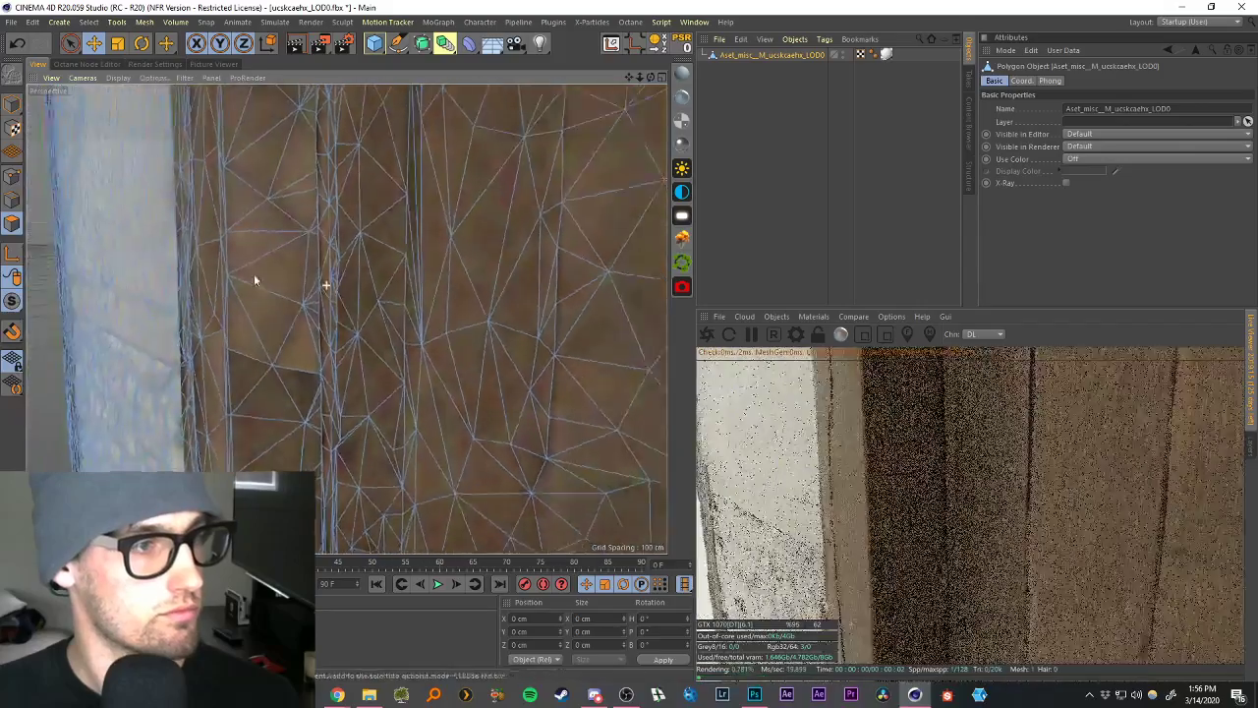
alt+drag(320, 289, 378, 338)
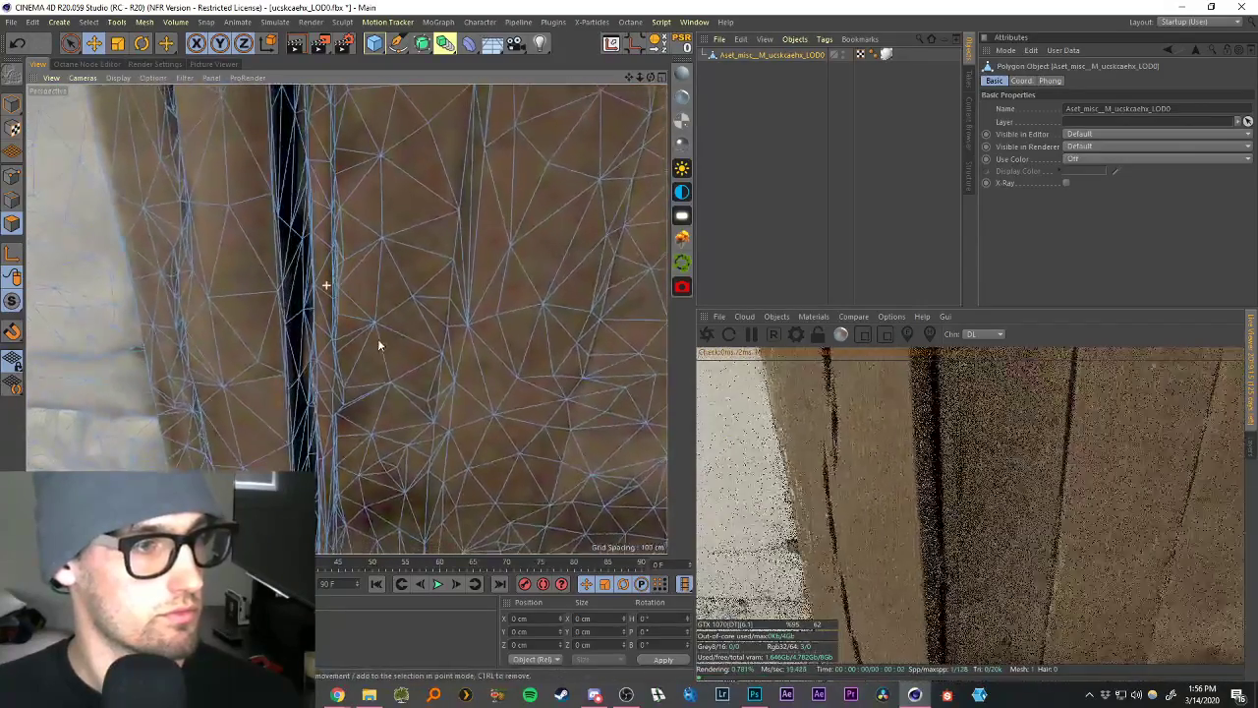
key(u)
key(l)
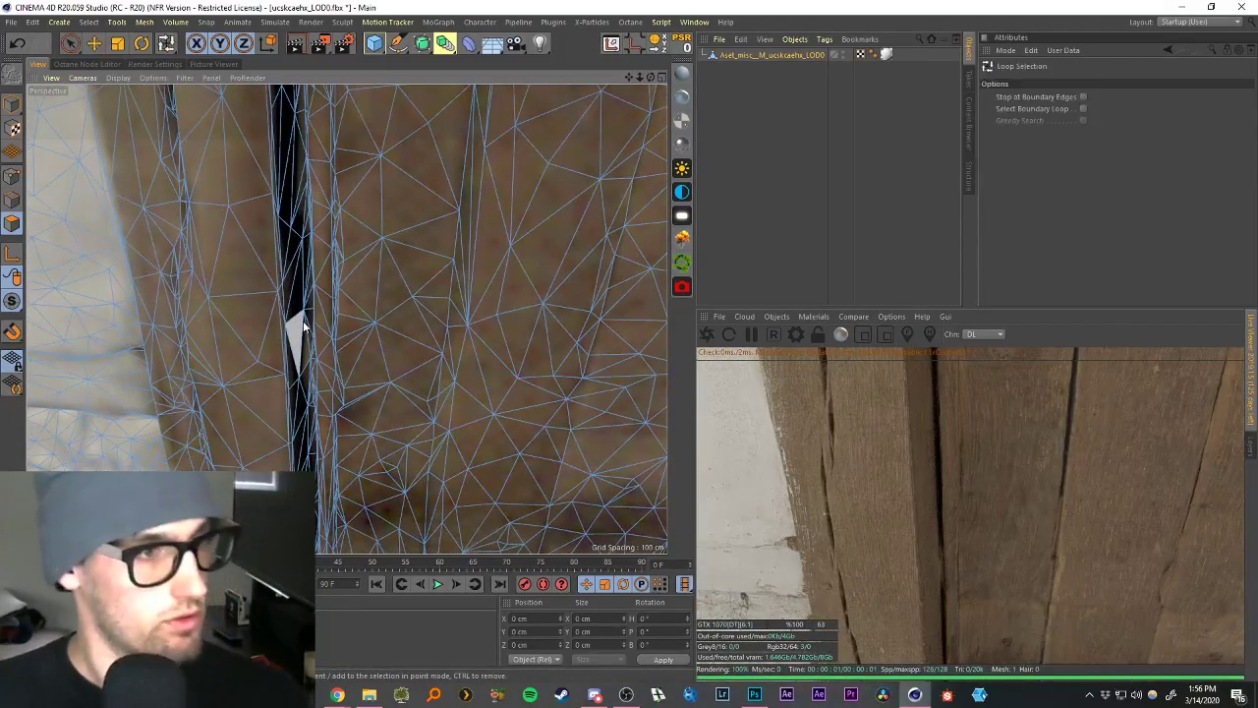
click(300, 299)
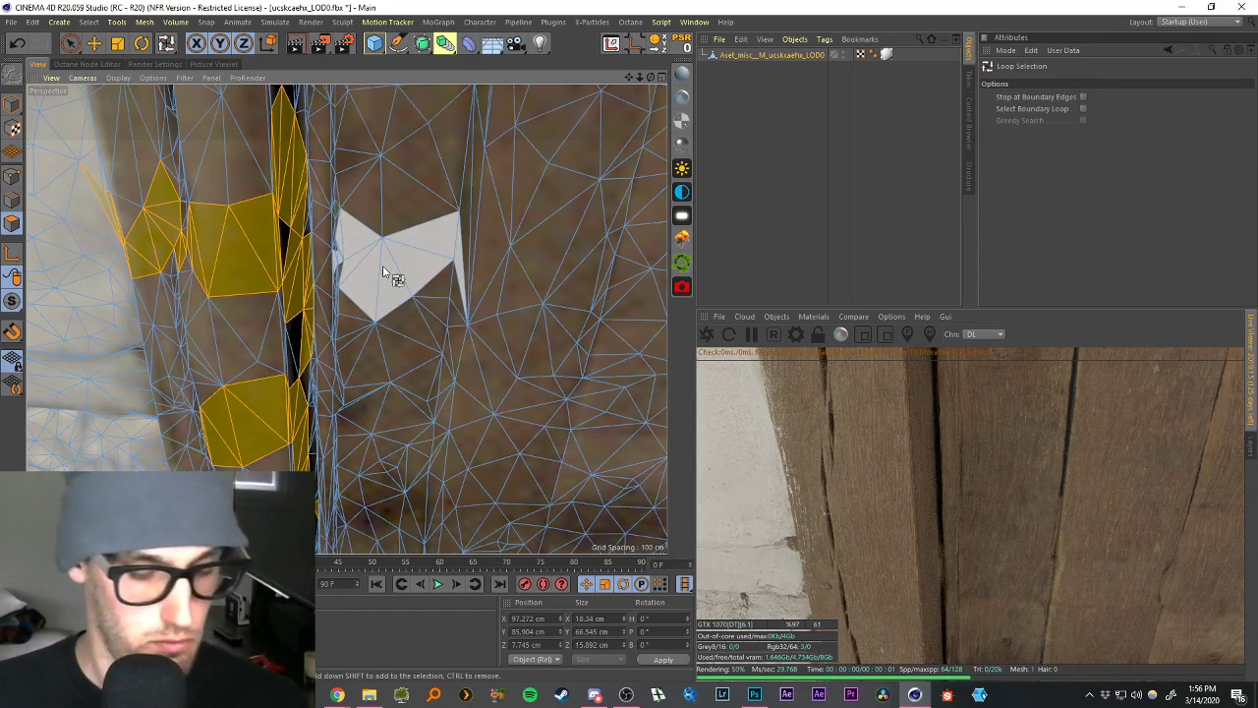
Try to isolate the door frame by repeatedly growing the polygon selection around the gap.
key(u)
key(y)
key(u)
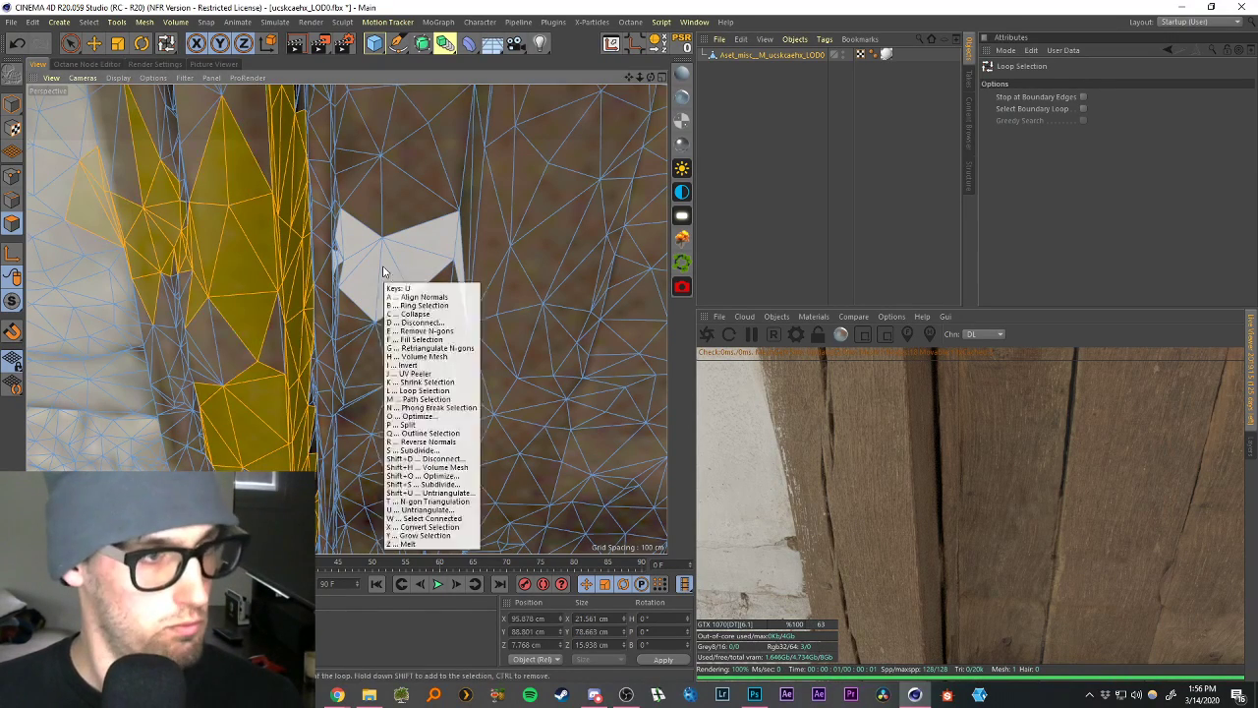
key(y)
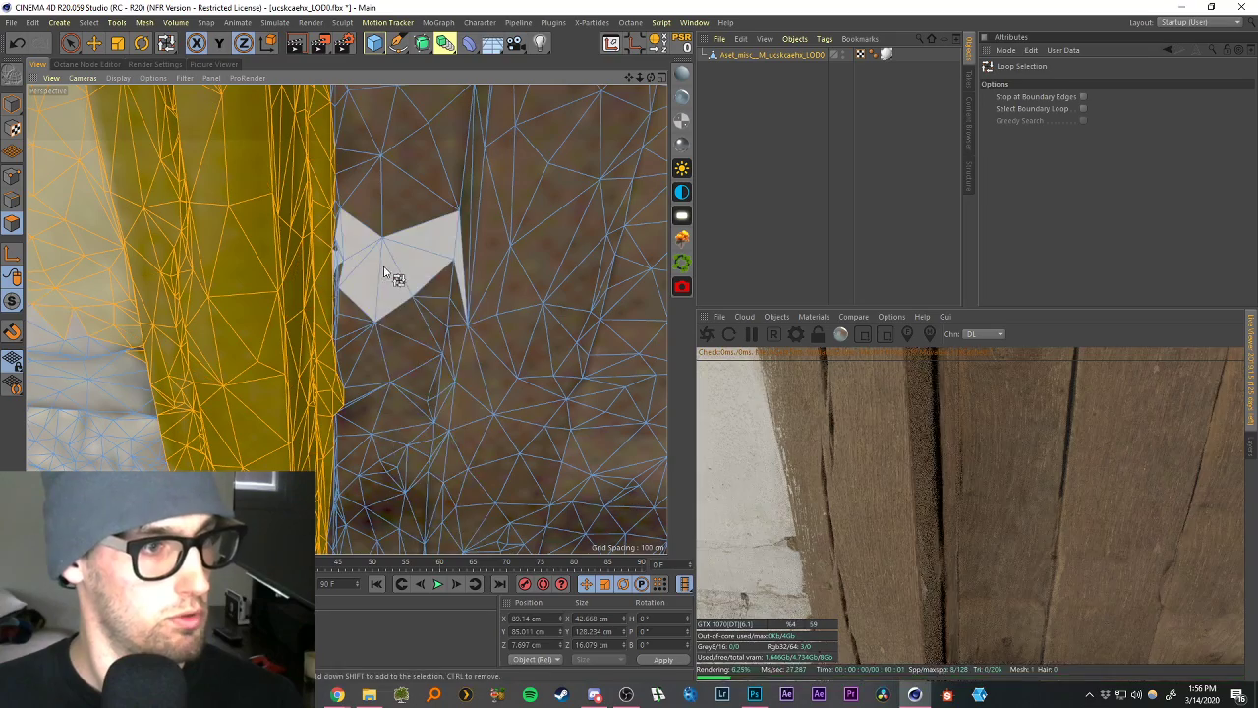
key(u)
key(y)
key(u)
key(y)
In the front view, select the wooden beam polygons above the door with Rectangle Selection and delete them.
drag(629, 77, 531, 142)
scroll(501, 276, down, 8)
drag(629, 78, 483, 153)
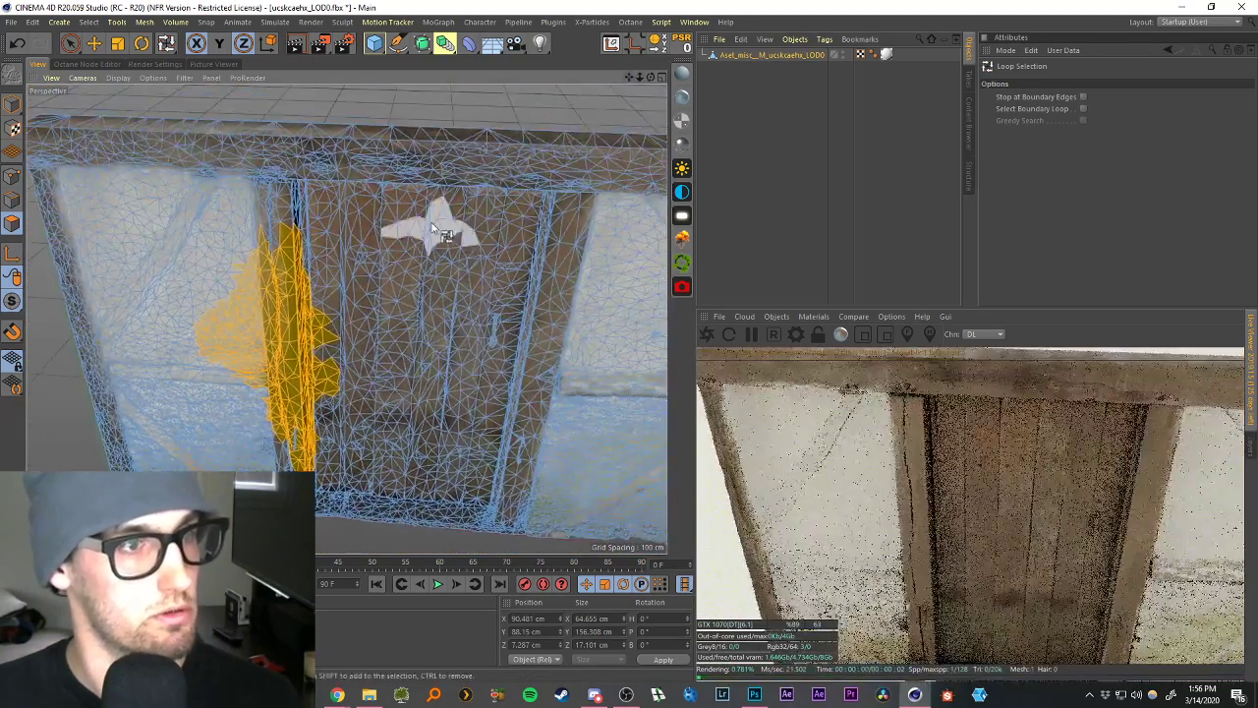
mouse_move(431, 224)
alt+mouse_down()
mouse_move(441, 164)
mouse_move(458, 212)
alt+mouse_up()
middle_click(465, 250)
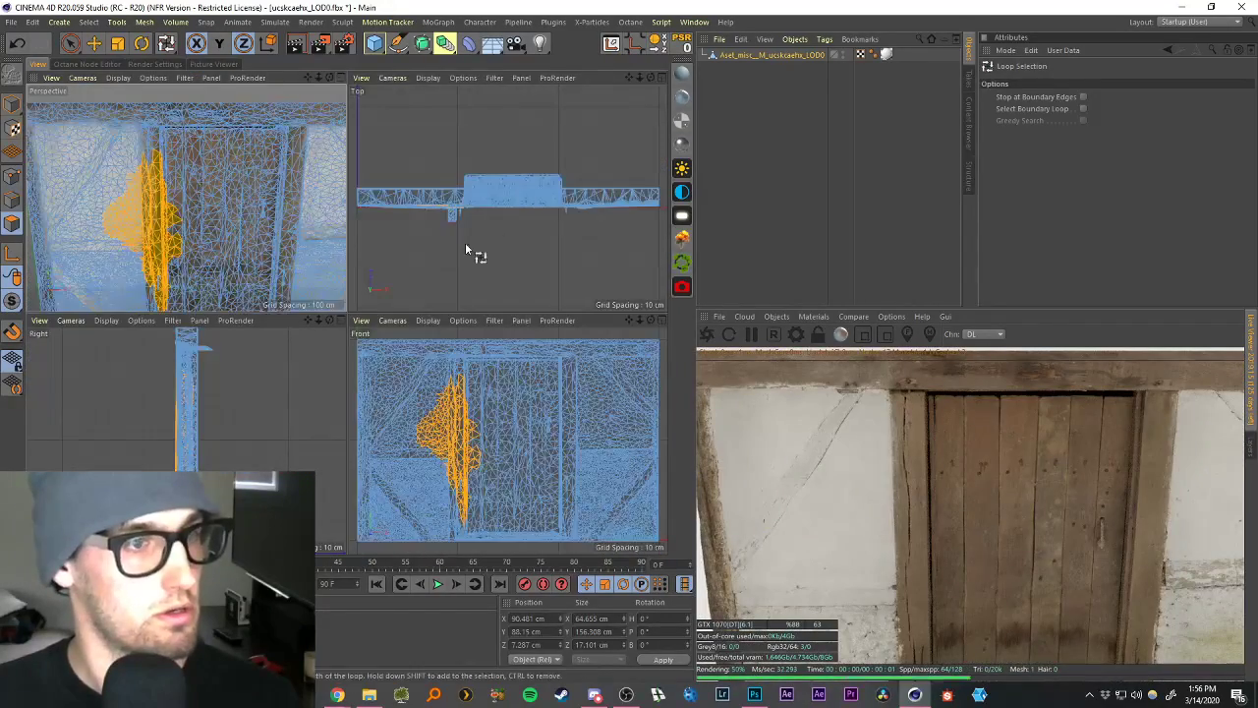
click(662, 319)
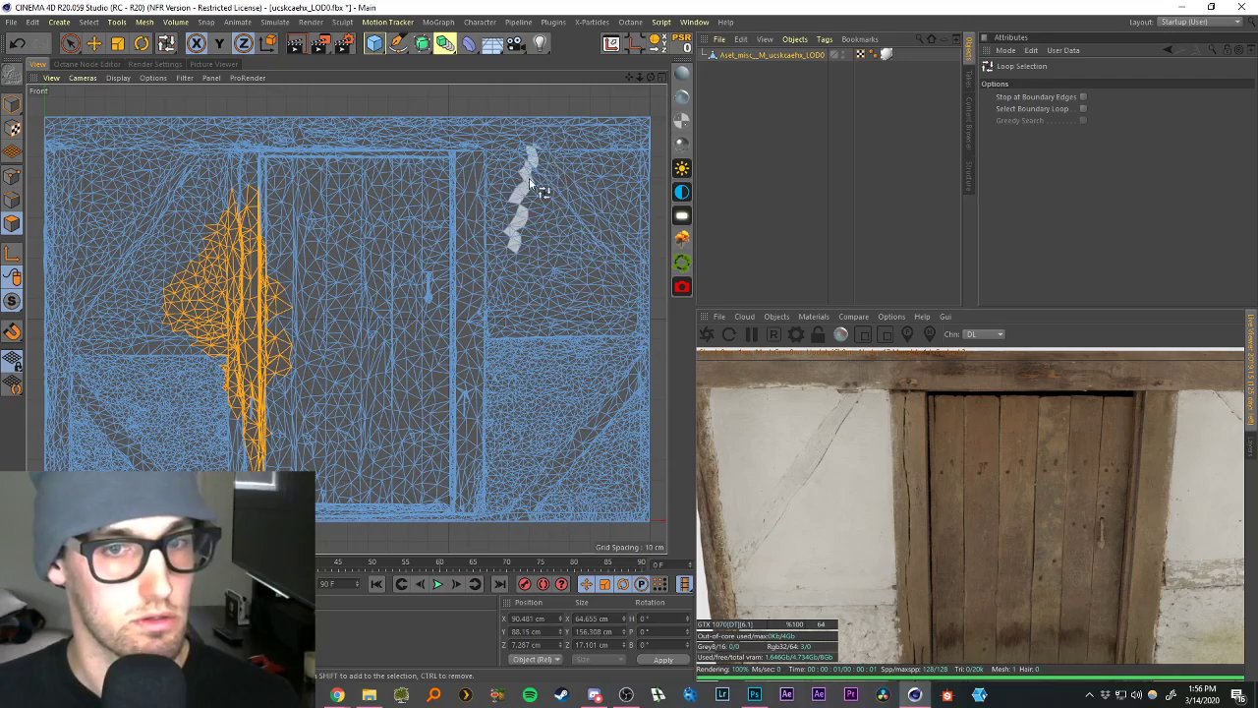
scroll(530, 148, up, 3)
drag(629, 77, 697, 95)
drag(71, 44, 144, 86)
drag(67, 111, 644, 195)
key(Delete)
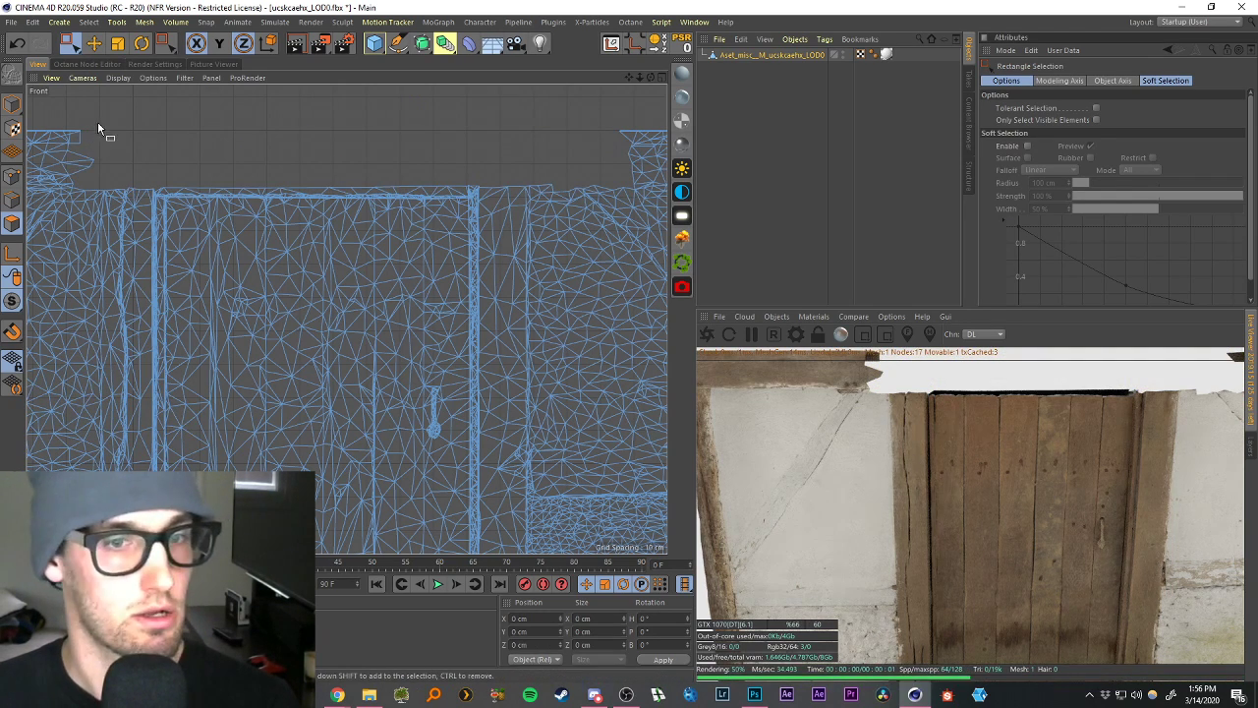
Try to delete the wall polygons on both sides of the door with Rectangle Selection in the front view.
drag(47, 111, 644, 191)
key(Delete)
scroll(595, 295, down, 5)
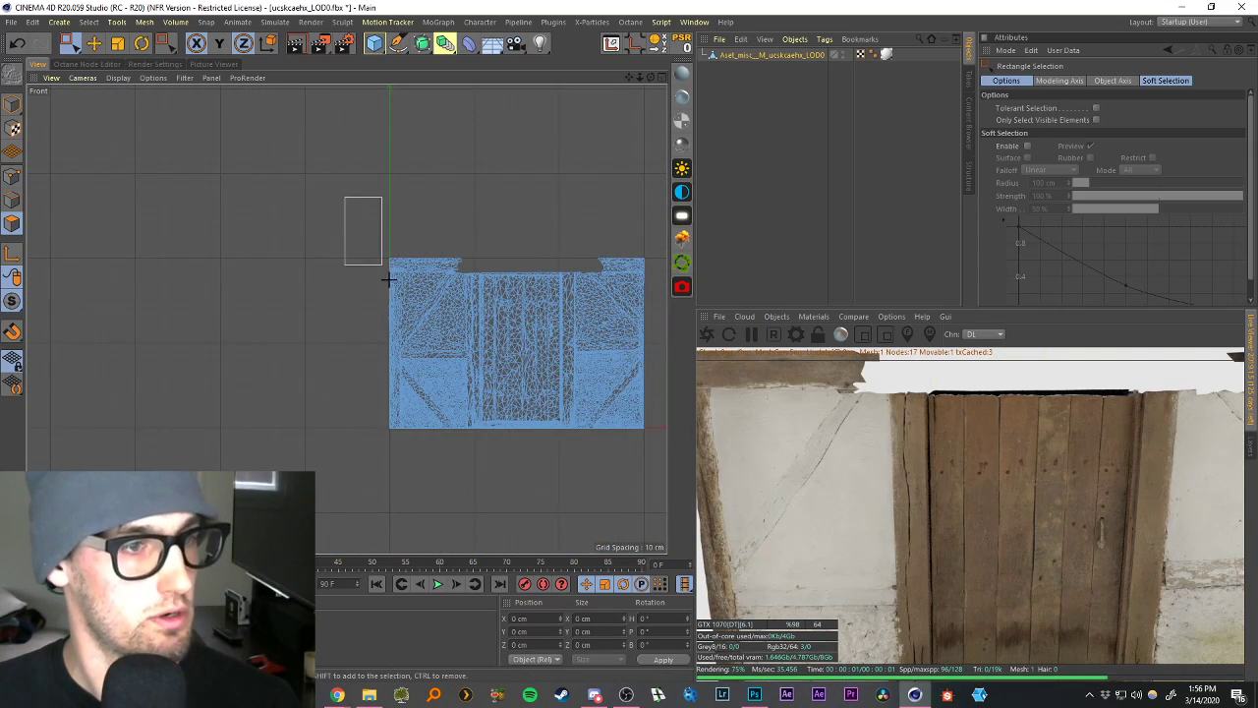
drag(383, 265, 458, 478)
key(Delete)
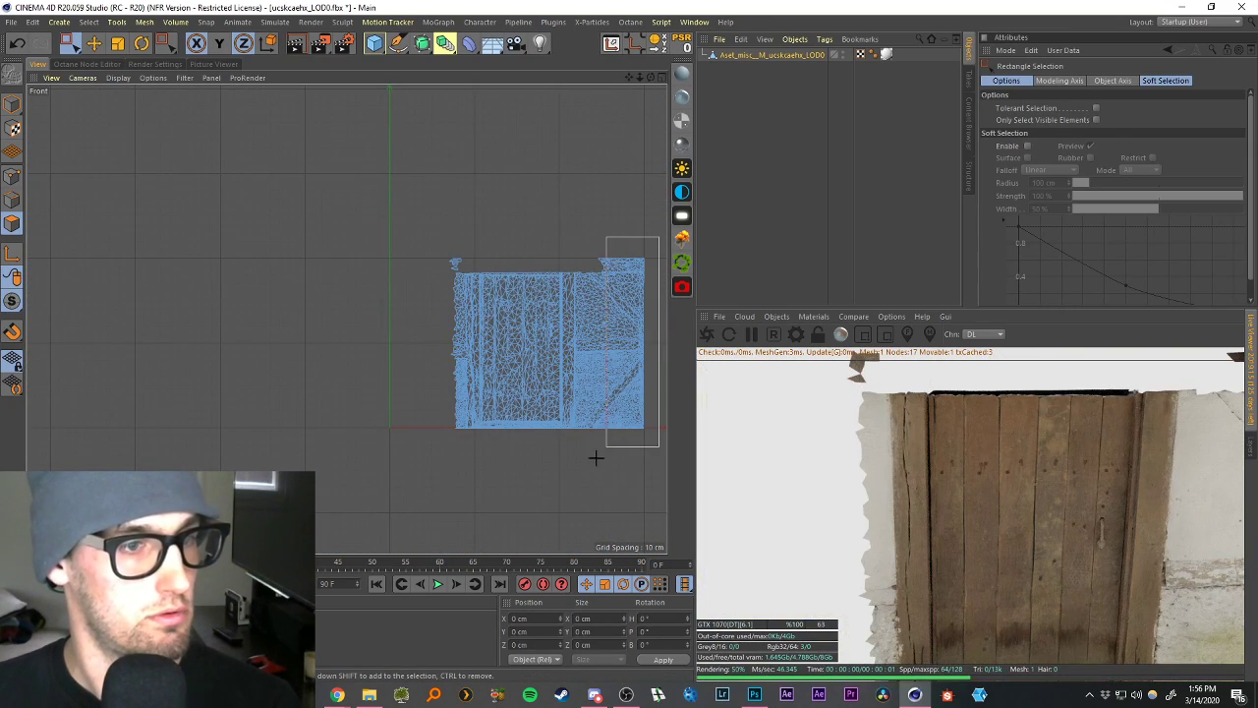
key(Delete)
Undo the wall and beam deletions to restore the full door wall, deselect it, and save the project.
key(ctrl+z)
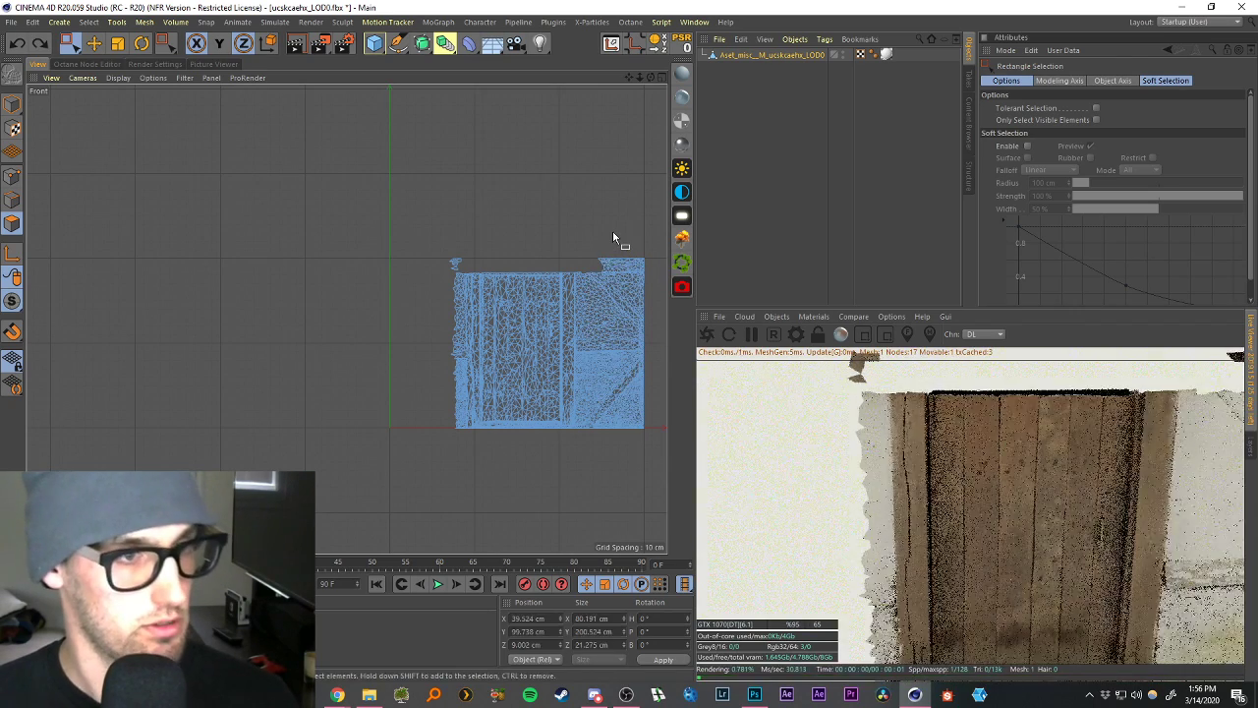
key(ctrl+z)
key(ctrl+z)
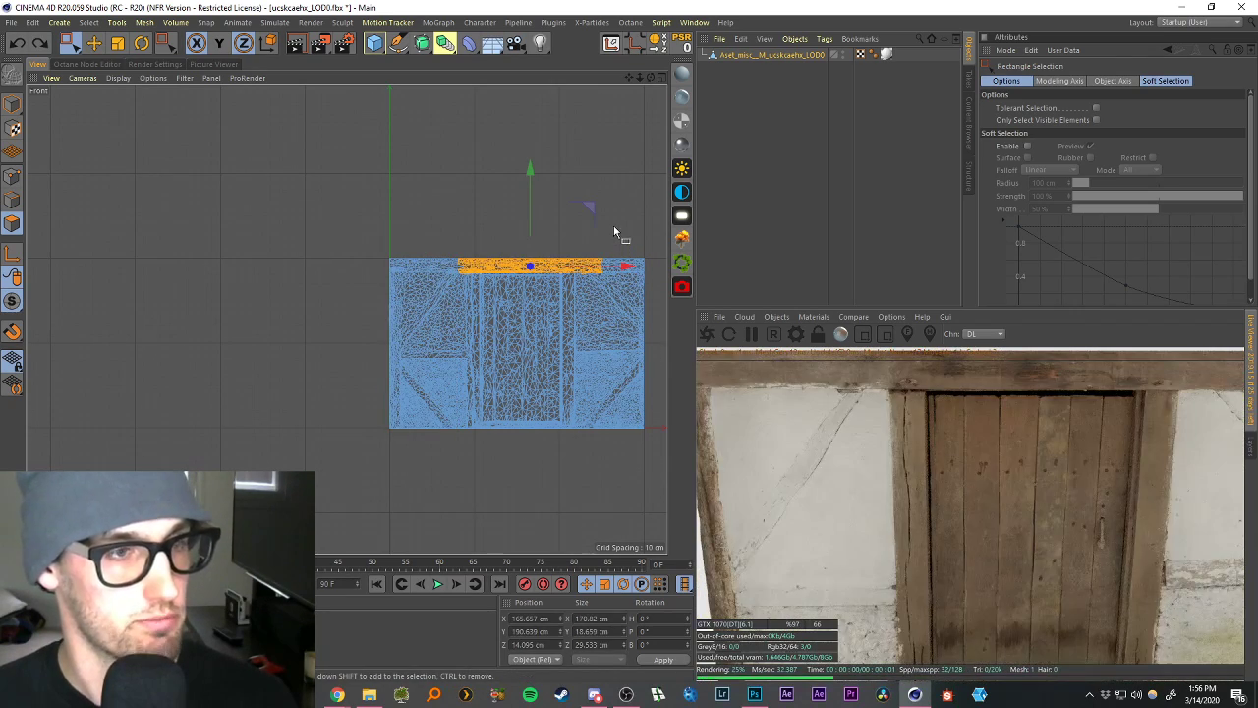
click(731, 185)
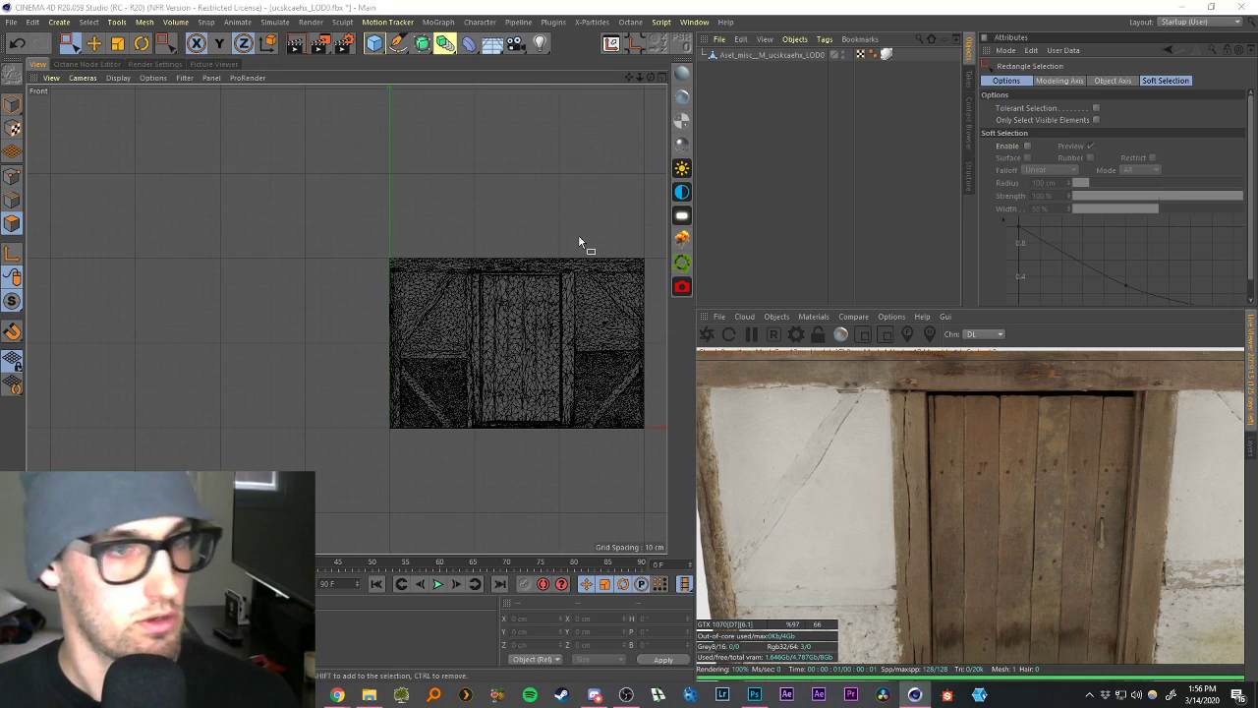
key(ctrl+s)
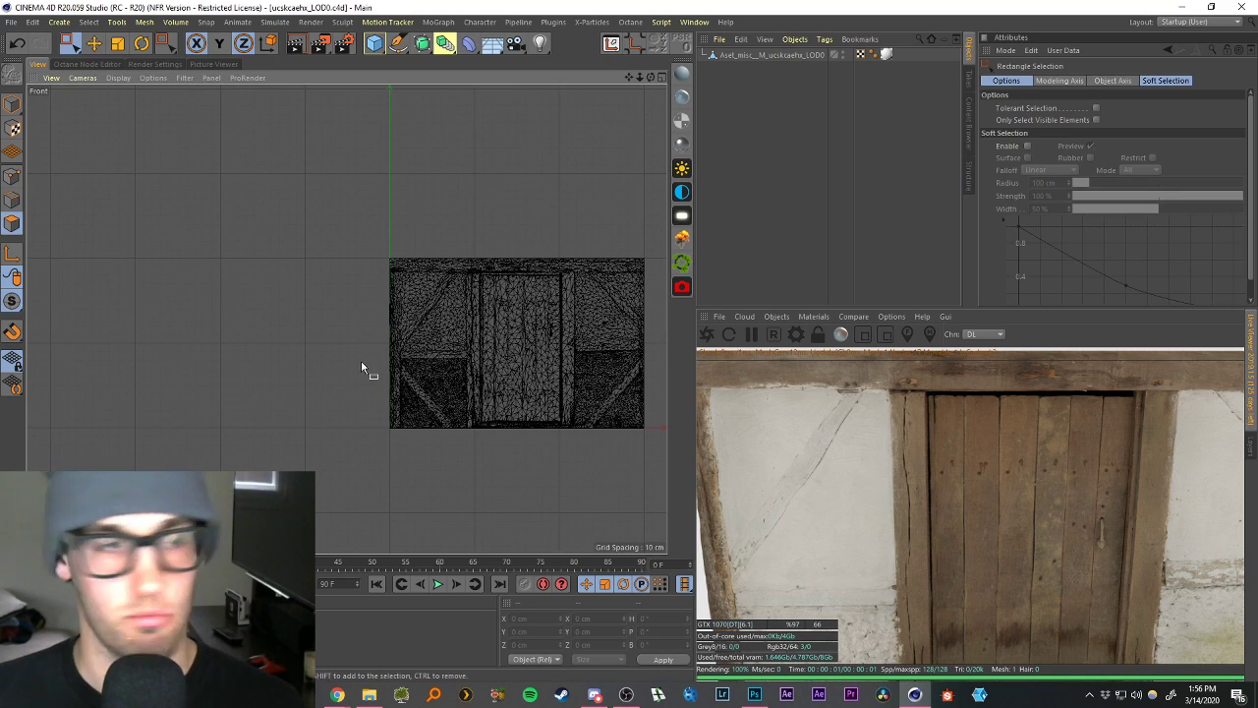
Select the door wall mesh and delete the plaster wall polygons on both sides of the door frame.
scroll(615, 323, up, 4)
scroll(183, 382, down, 5)
scroll(89, 384, up, 4)
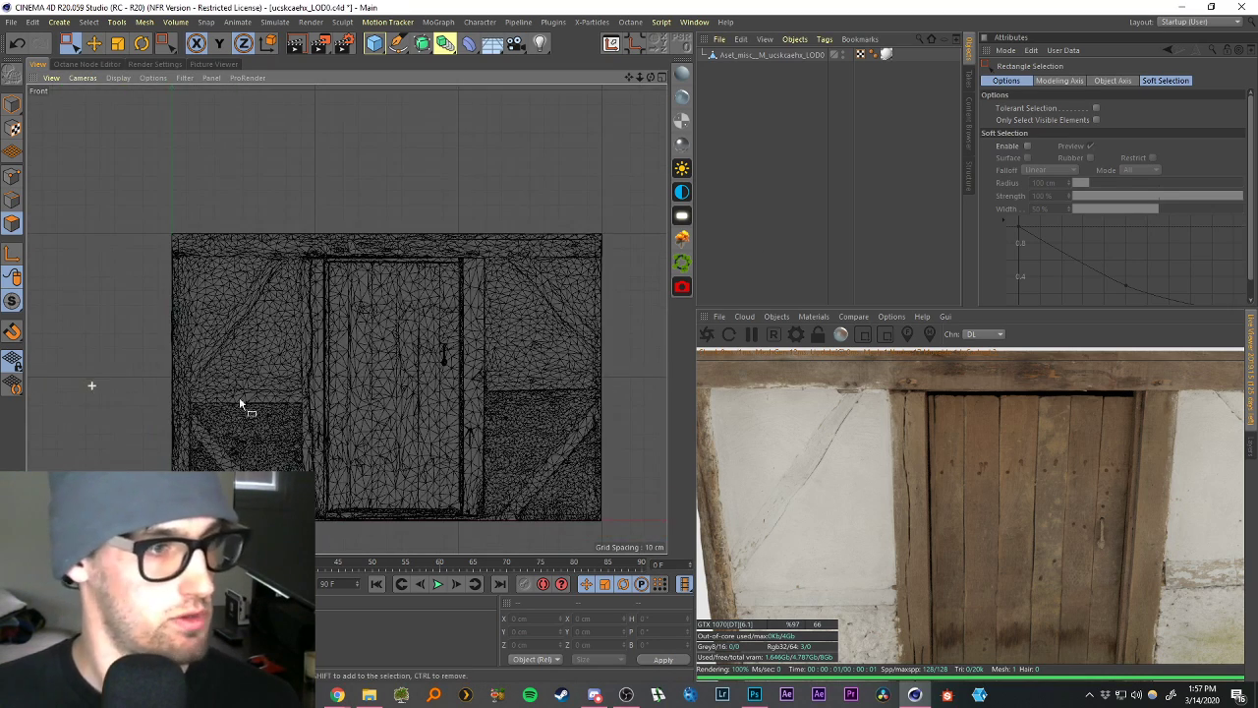
click(755, 56)
drag(118, 195, 297, 533)
key(Delete)
drag(634, 203, 497, 554)
key(Delete)
Select the wooden beam polygons above the door in the front view and delete them.
scroll(346, 217, up, 4)
scroll(634, 286, down, 4)
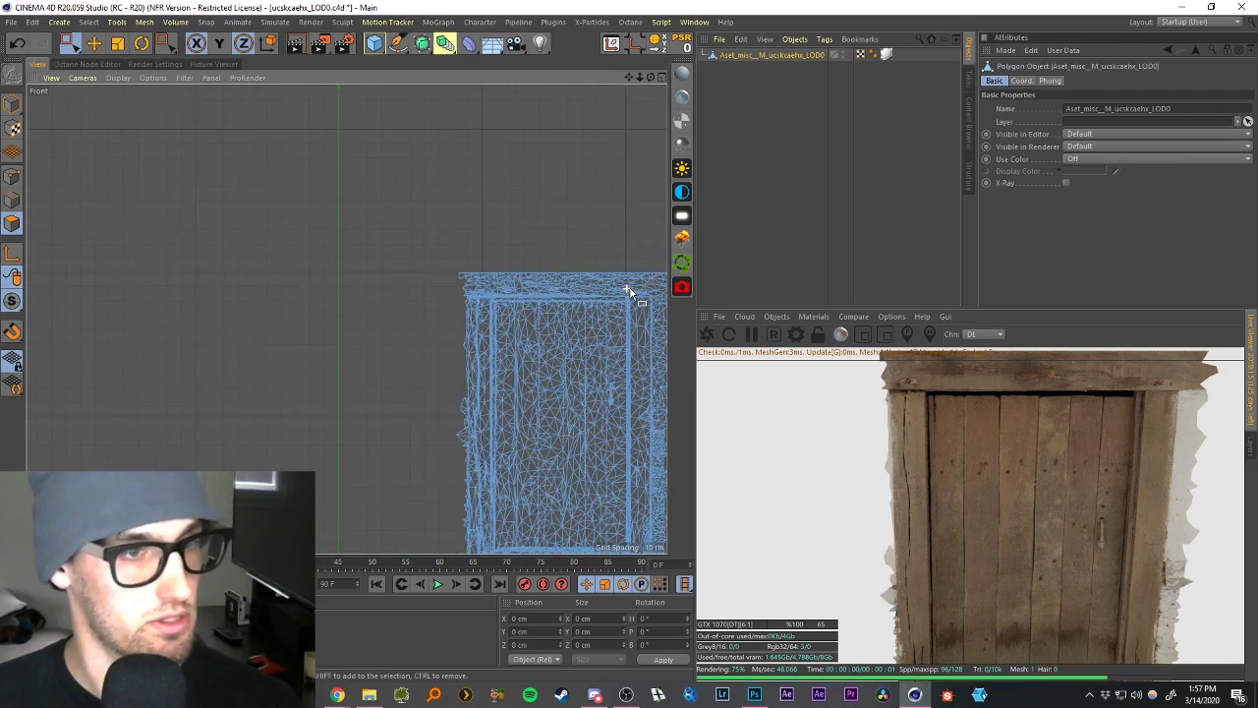
scroll(638, 286, up, 2)
drag(629, 79, 508, 240)
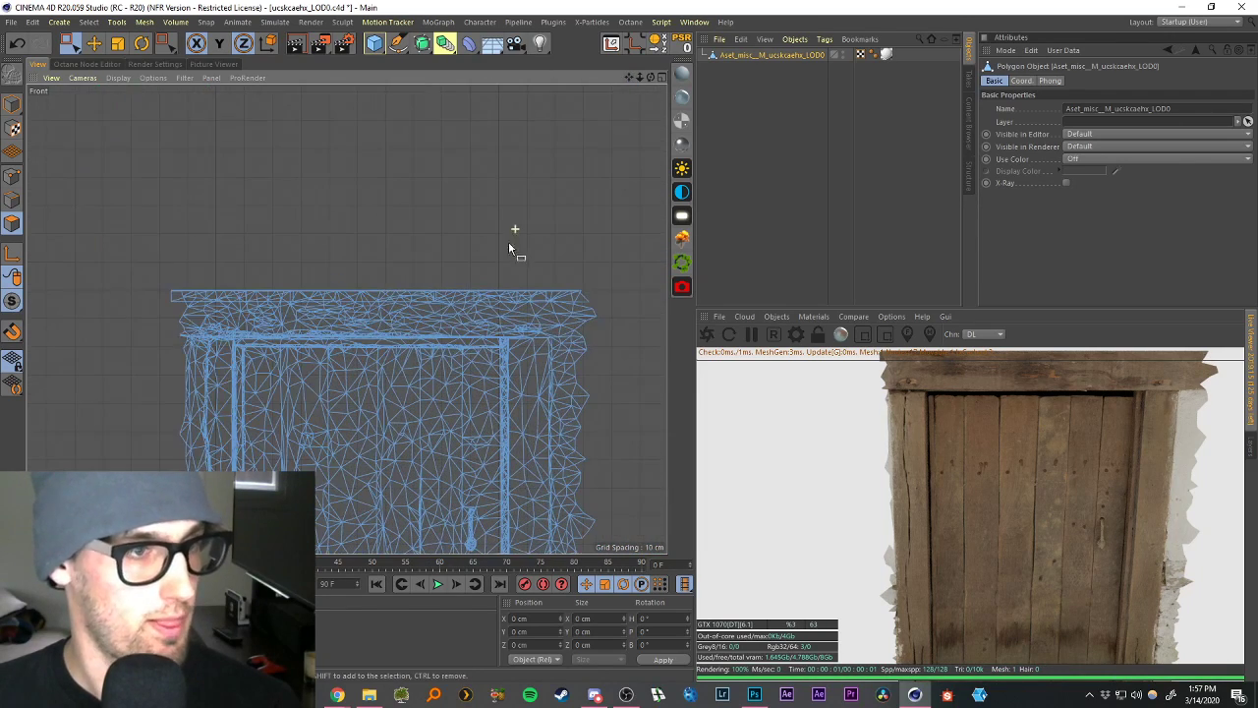
drag(350, 285, 640, 342)
key(Delete)
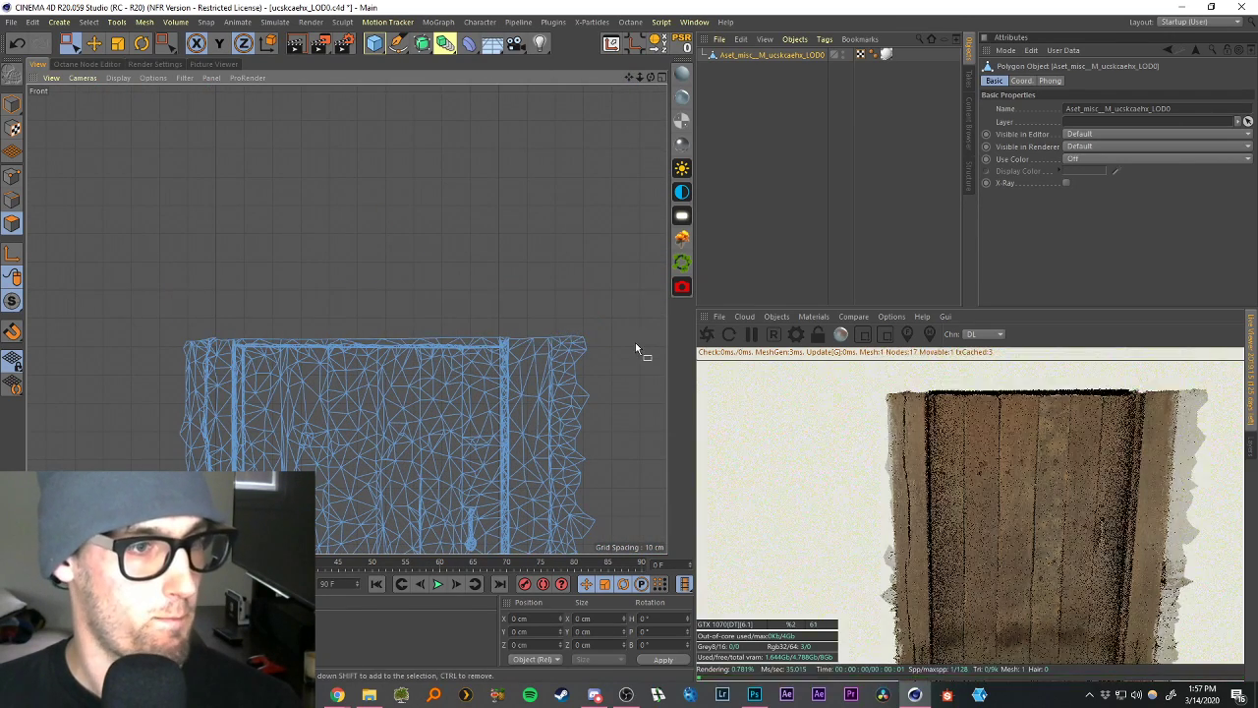
Delete the remaining wall edges and frame posts on both sides so that the door planks are isolated.
drag(628, 273, 509, 676)
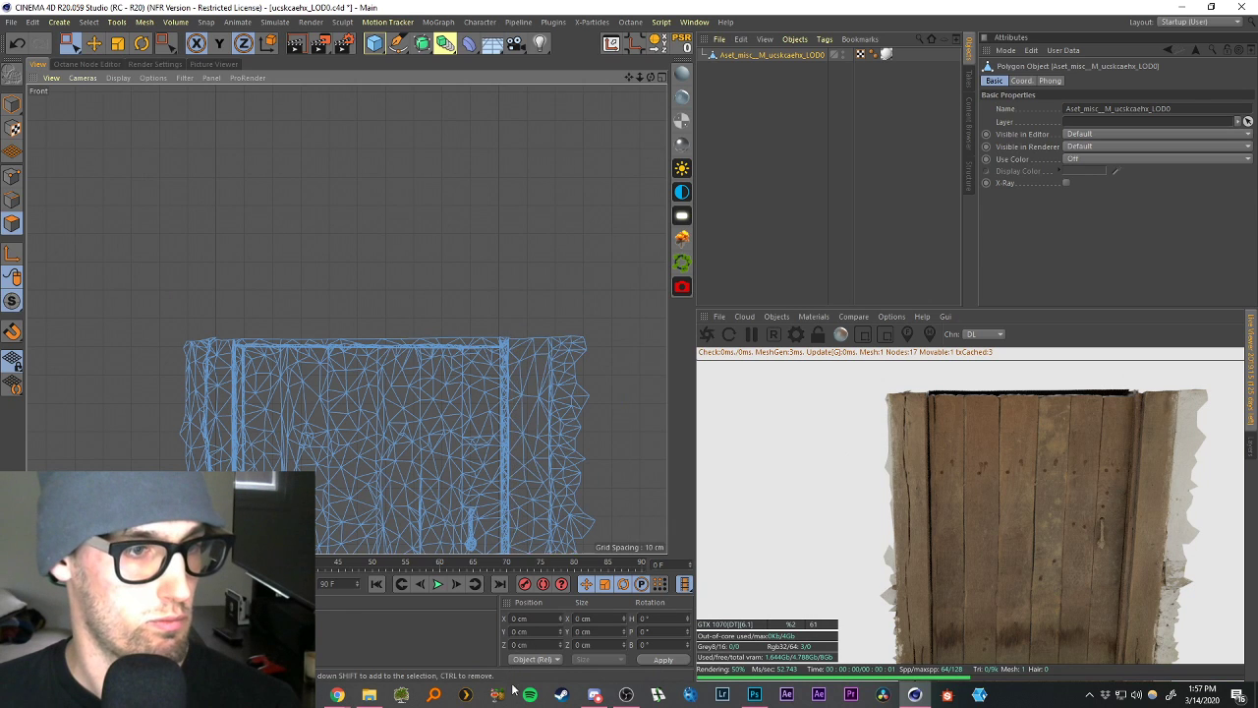
key(Delete)
scroll(552, 519, down, 5)
scroll(578, 515, up, 5)
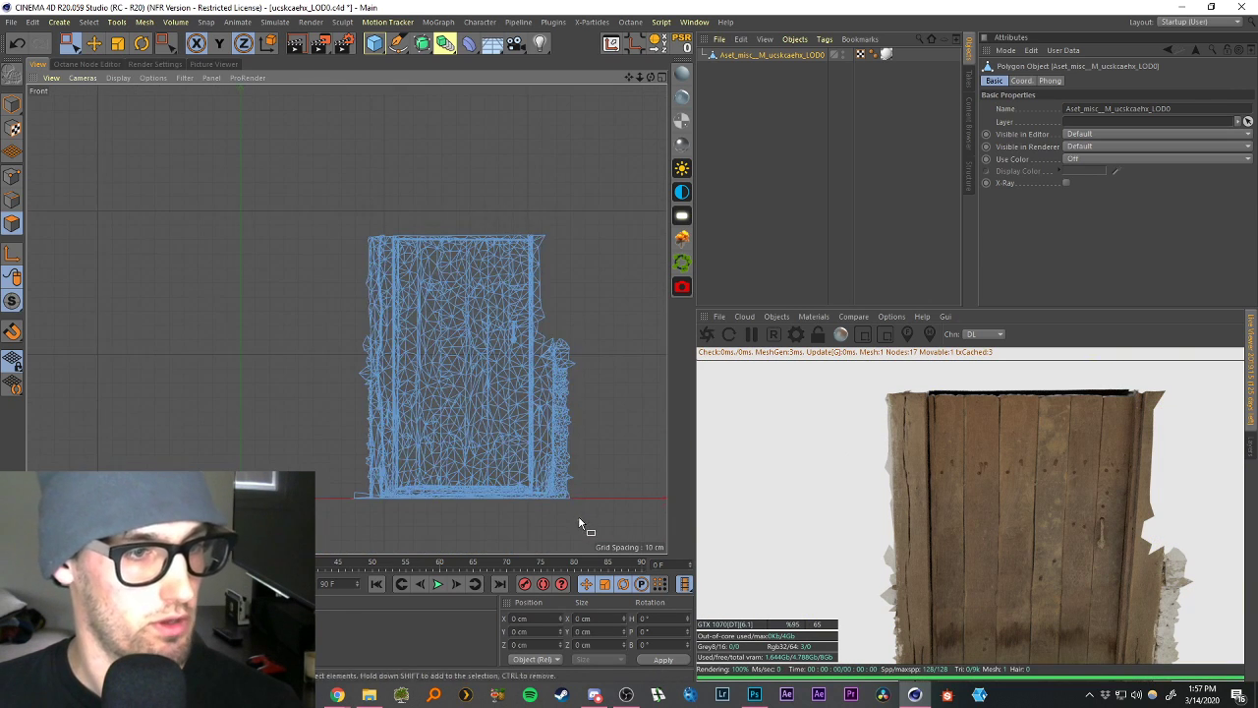
drag(609, 510, 509, 88)
key(Delete)
drag(220, 519, 318, 56)
key(Delete)
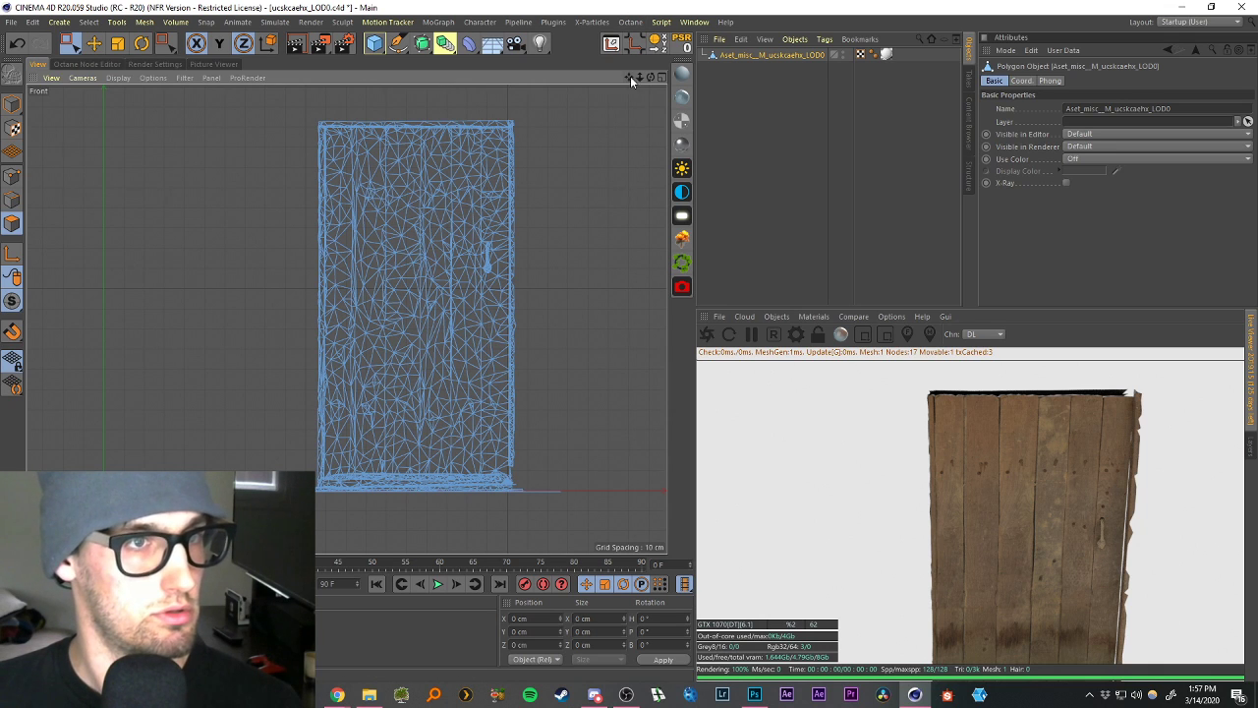
In the front view, select the threshold polygons along the door's lower edge and delete them.
drag(630, 76, 628, 51)
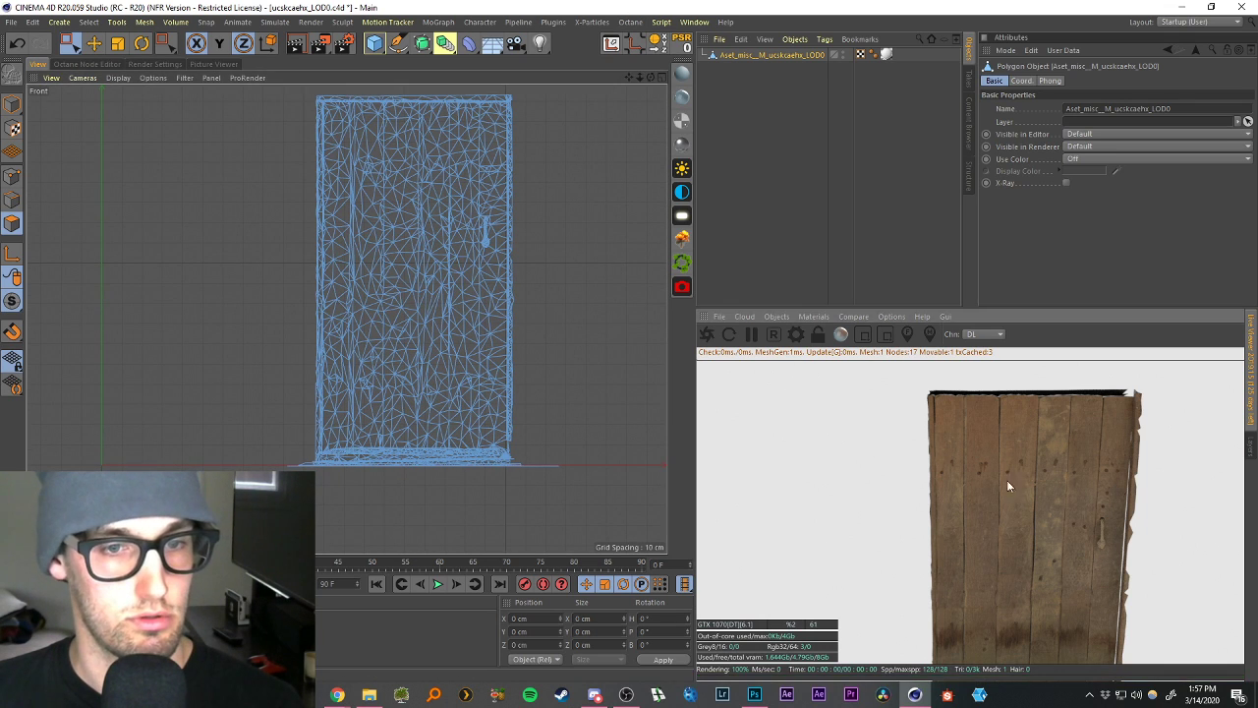
click(50, 77)
click(795, 201)
click(663, 77)
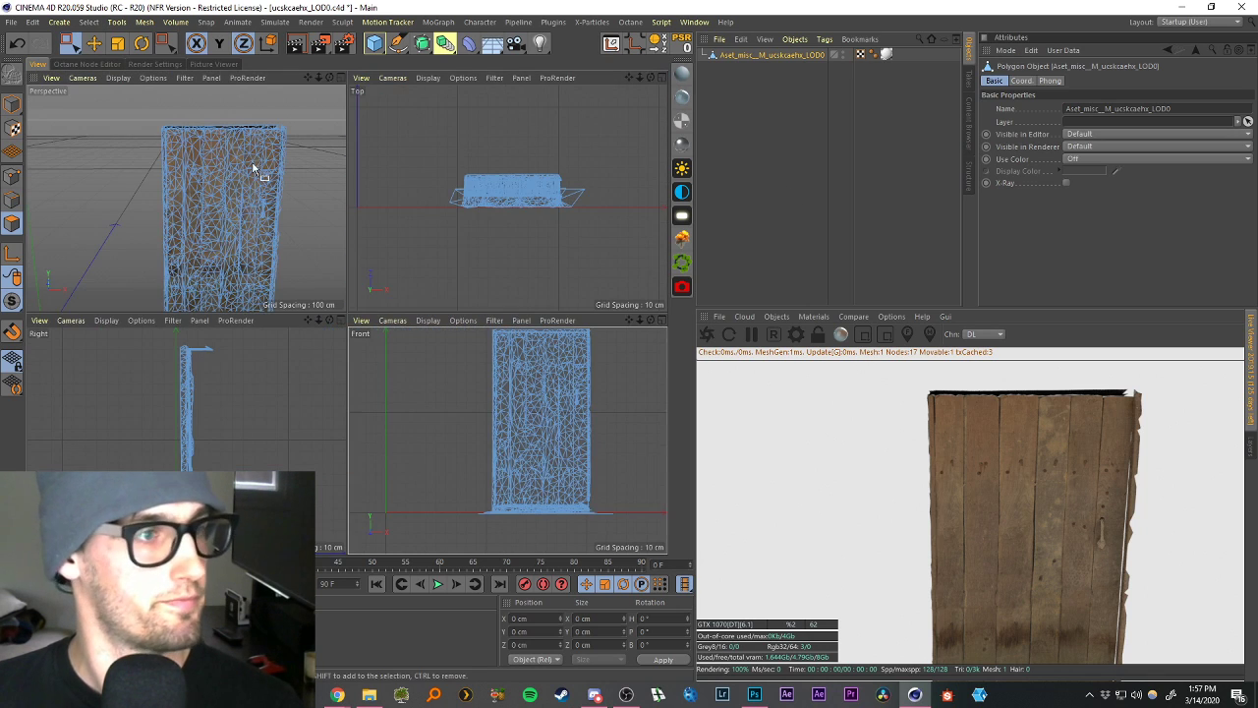
click(340, 78)
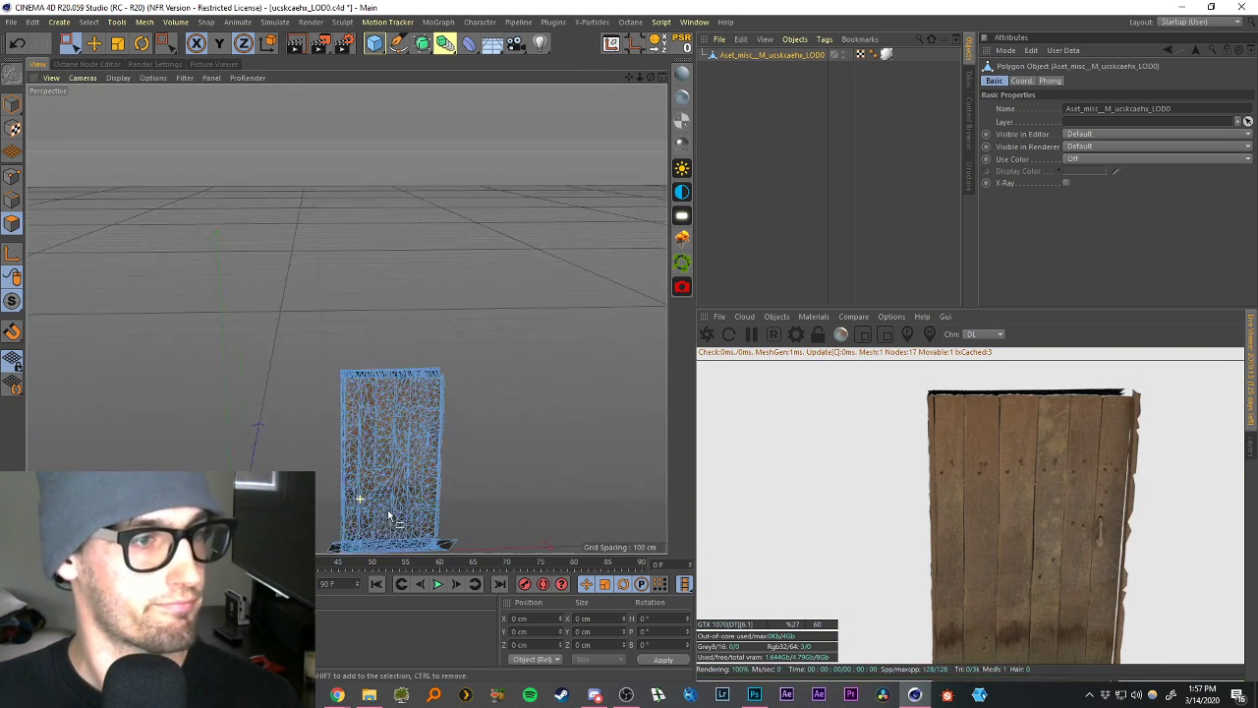
scroll(396, 544, up, 5)
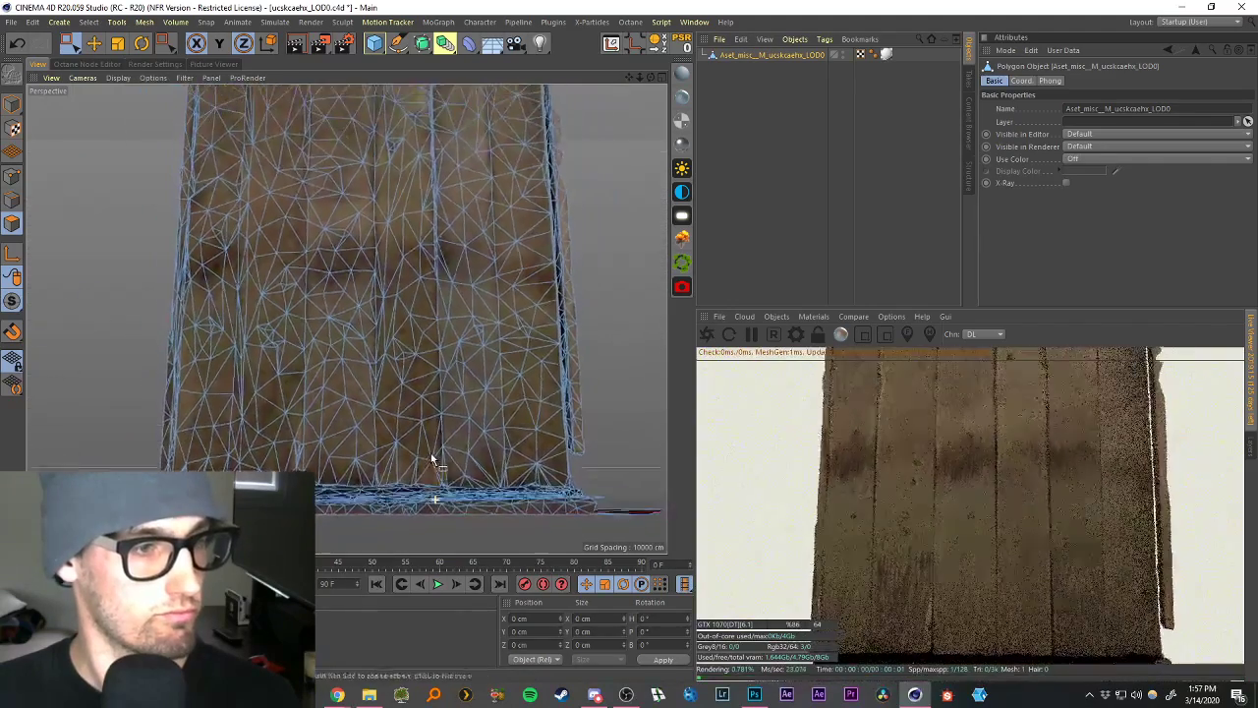
scroll(433, 456, down, 5)
scroll(442, 497, up, 8)
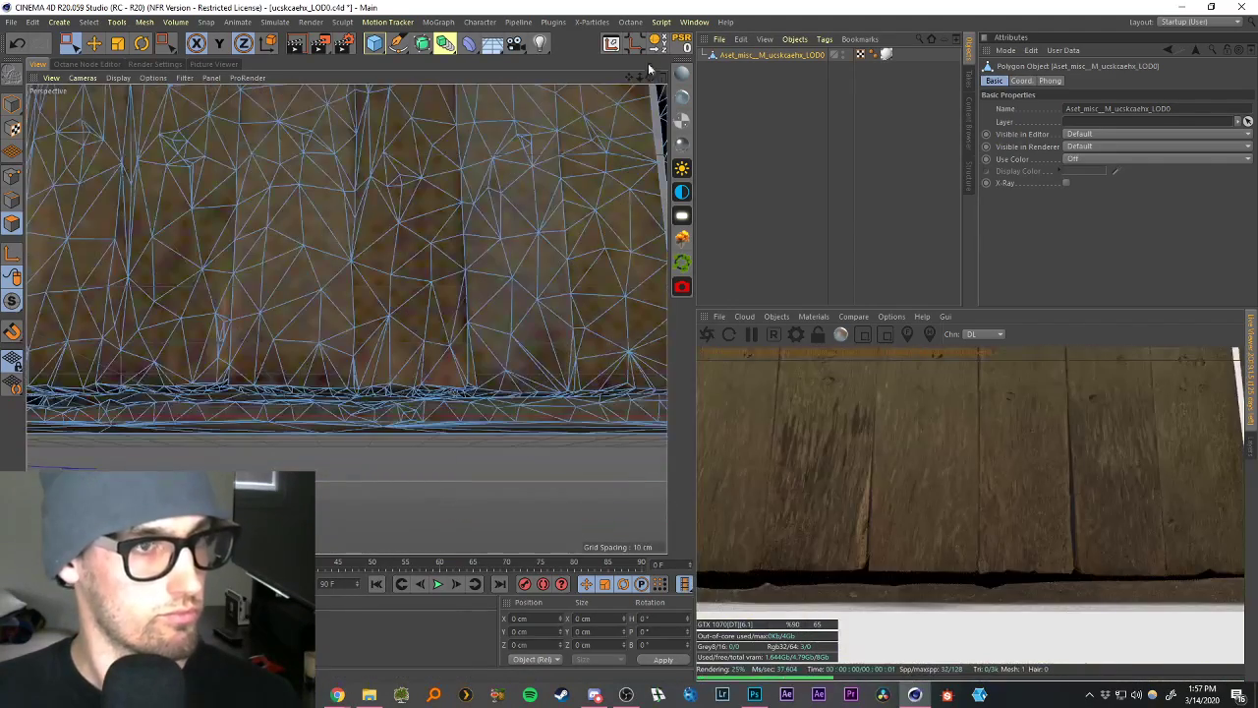
drag(627, 78, 543, 147)
scroll(564, 230, down, 3)
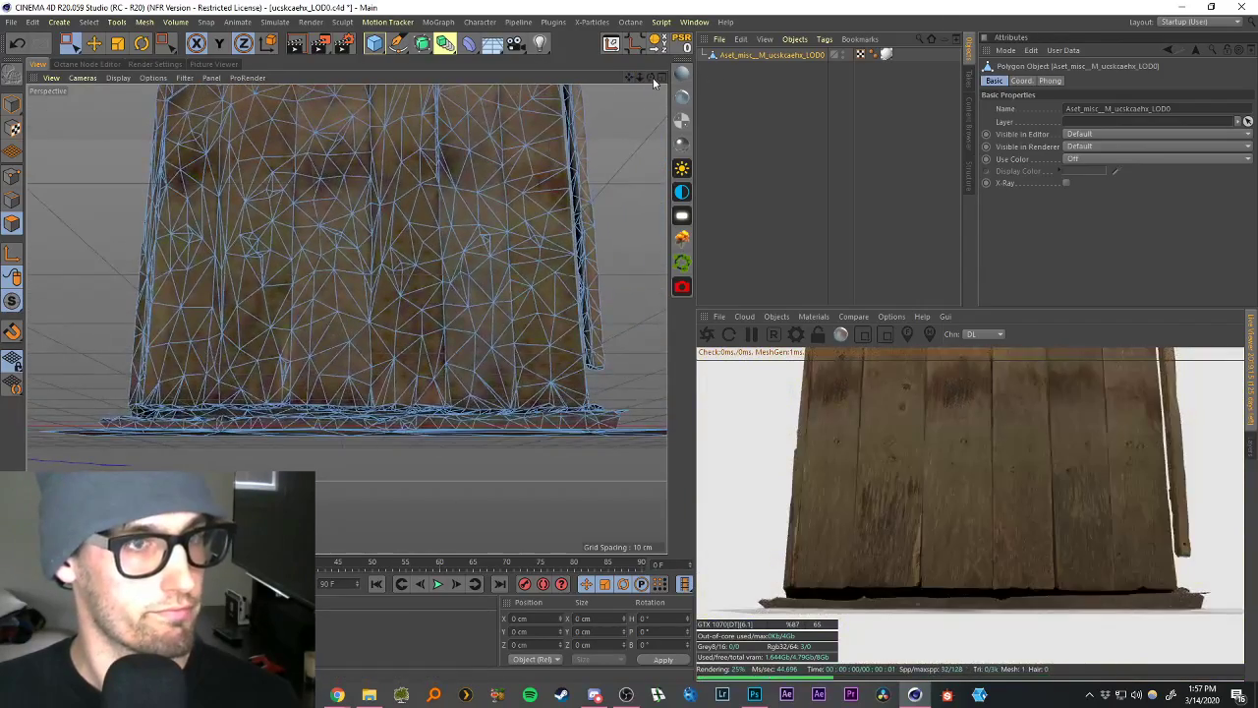
click(660, 77)
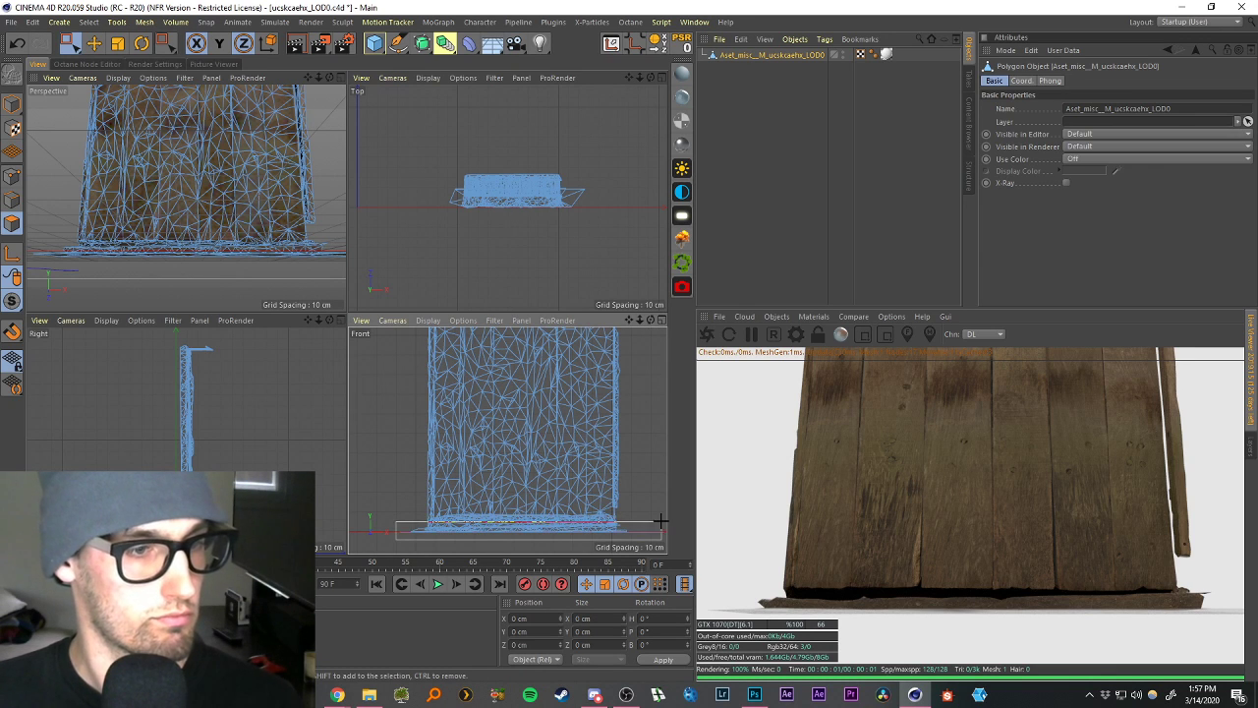
drag(396, 538, 668, 518)
key(Delete)
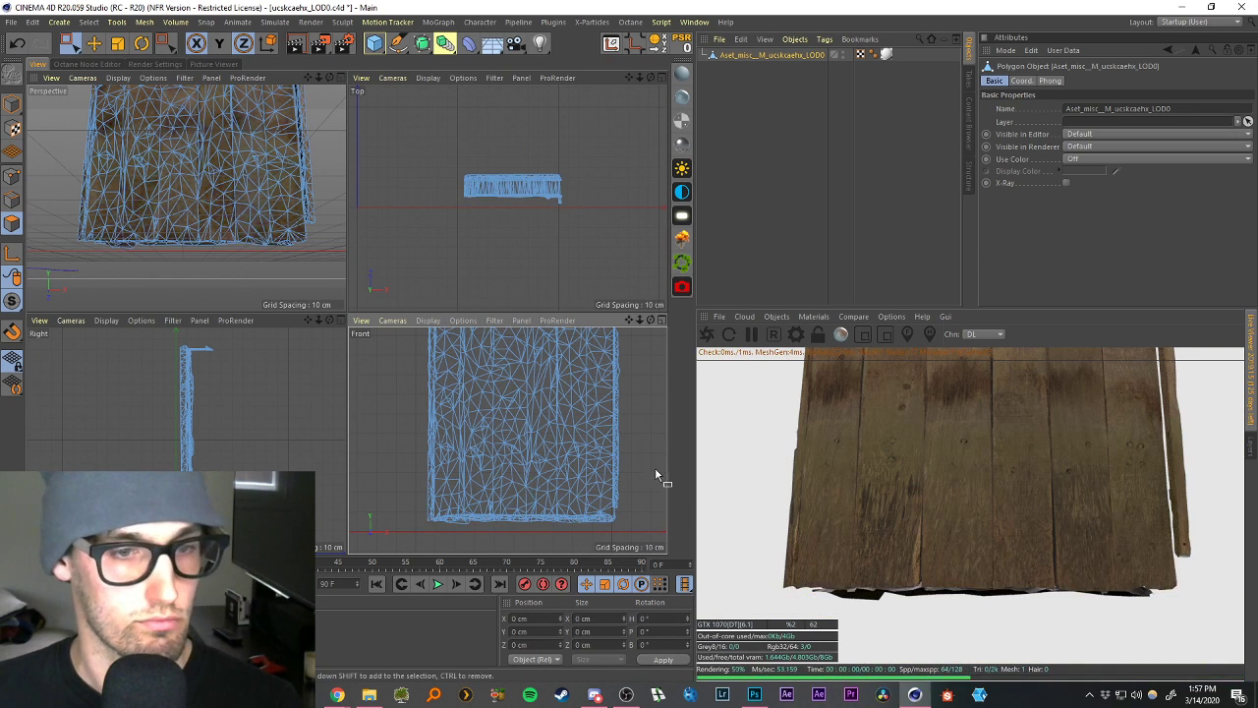
Try to isolate the leftover frame strip beside the door by painting it with Live Selection and repeatedly growing the selection.
scroll(510, 515, up, 5)
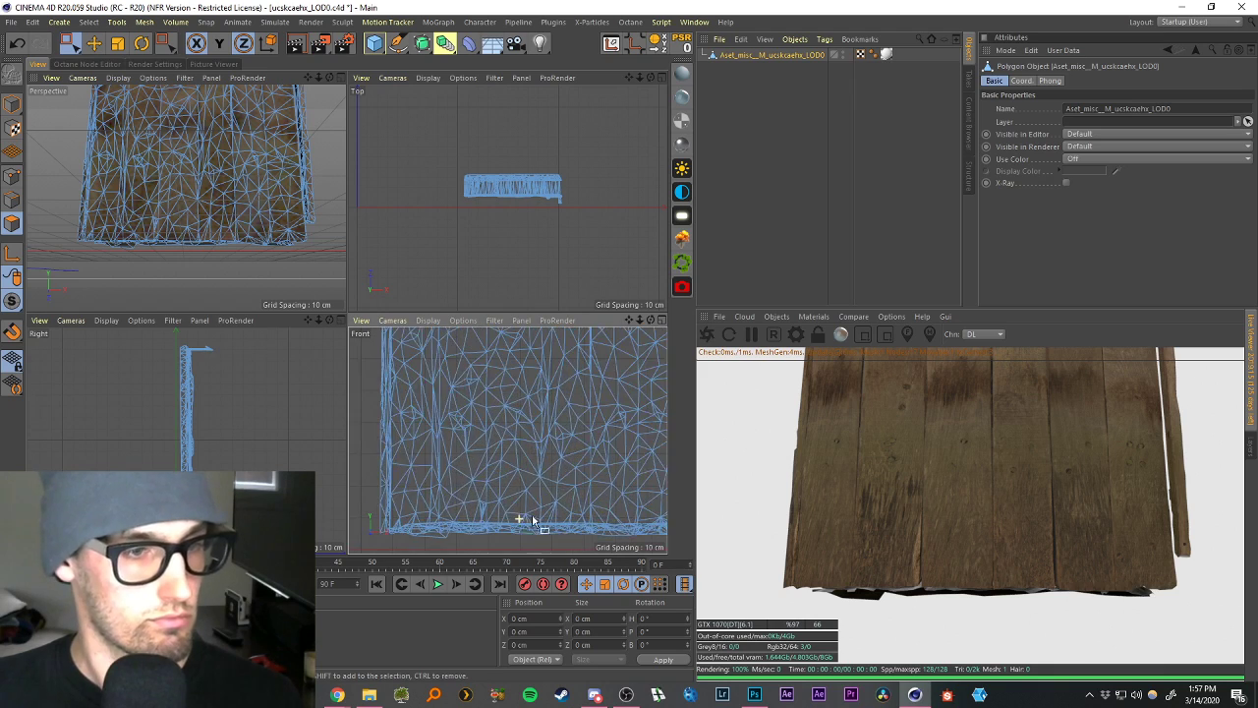
scroll(536, 503, down, 6)
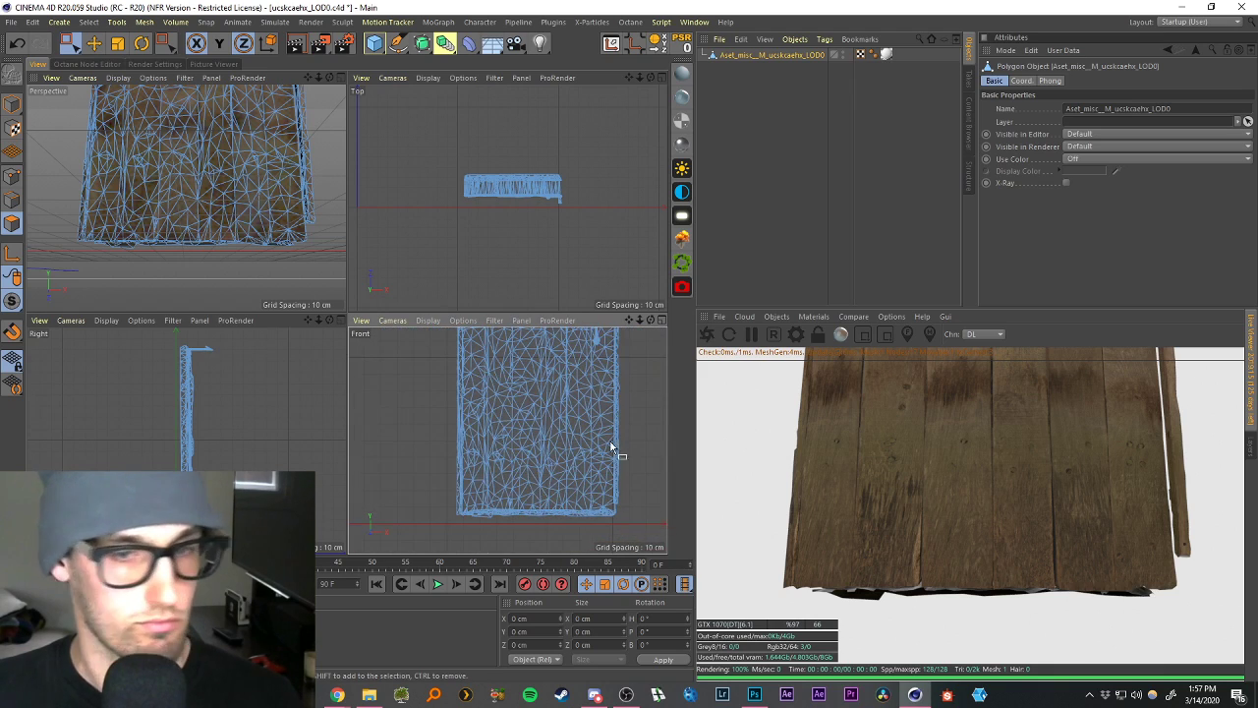
middle_click(339, 78)
alt+middle_drag(600, 115, 533, 182)
alt+drag(512, 168, 618, 183)
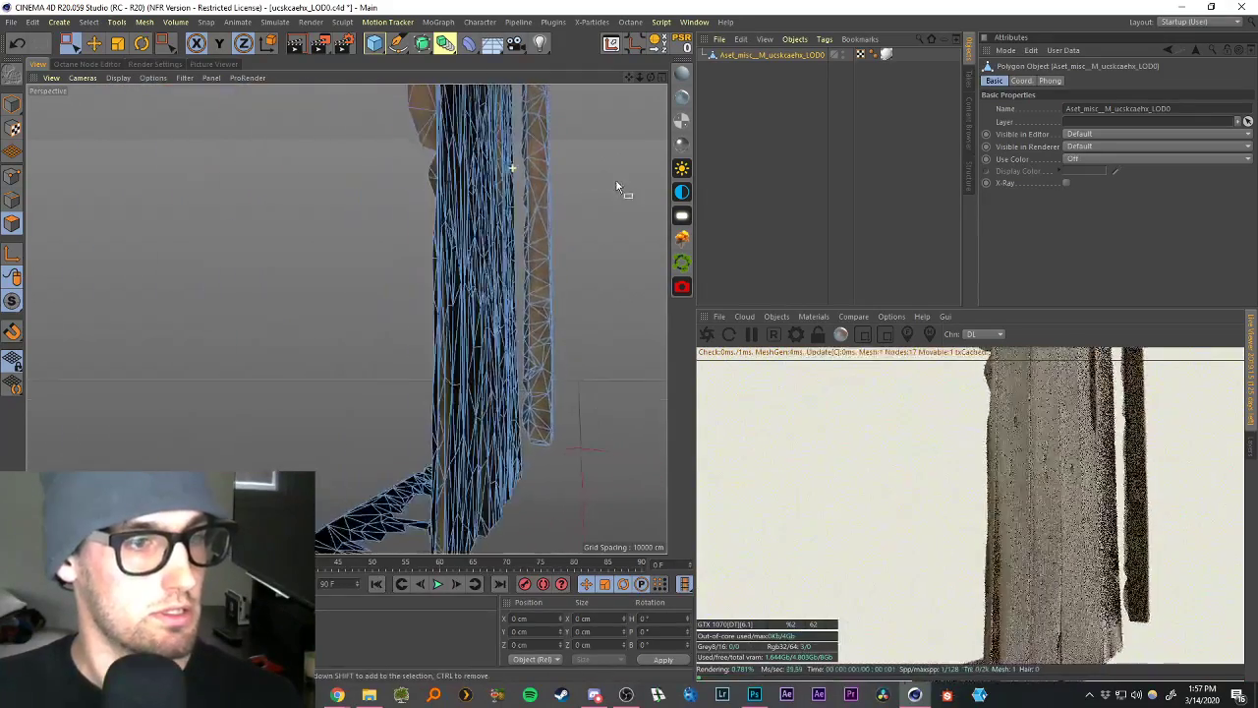
drag(628, 77, 443, 329)
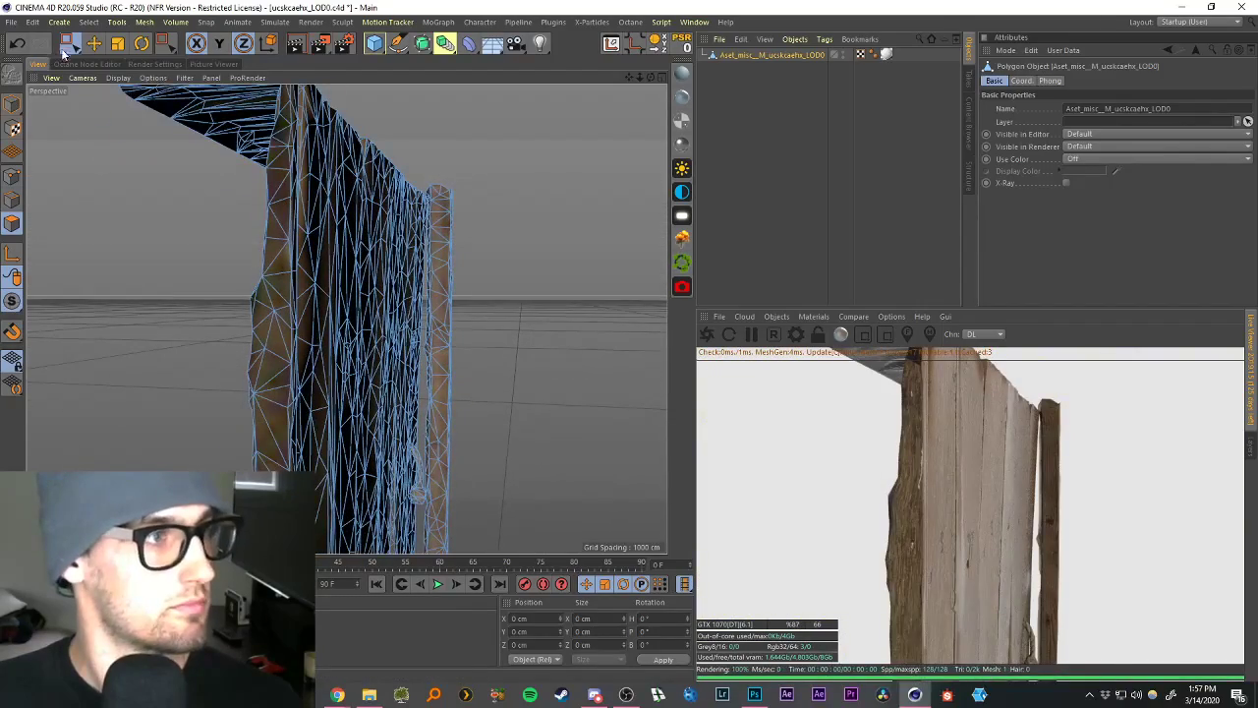
drag(69, 43, 118, 61)
drag(442, 506, 444, 202)
key(u)
key(y)
key(u)
key(y)
key(u)
key(y)
key(u)
key(y)
key(u)
key(y)
key(u)
key(y)
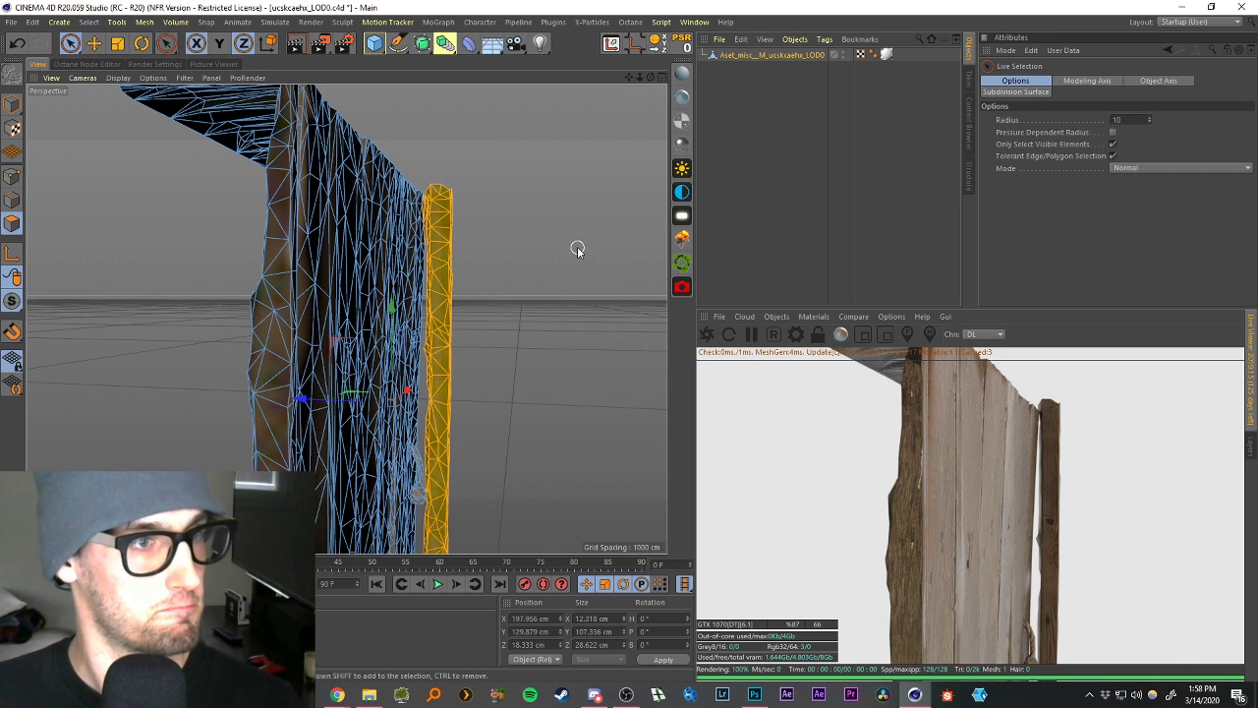
scroll(461, 455, down, 4)
mouse_move(460, 458)
alt+mouse_down()
mouse_move(406, 478)
mouse_move(416, 507)
alt+mouse_up()
click(527, 347)
Select the polygons of the ledge projecting from the door's upper edge with Live Selection and delete them.
scroll(335, 357, up, 4)
mouse_move(301, 374)
alt+mouse_down()
mouse_move(309, 405)
mouse_move(452, 243)
mouse_move(242, 457)
alt+mouse_up()
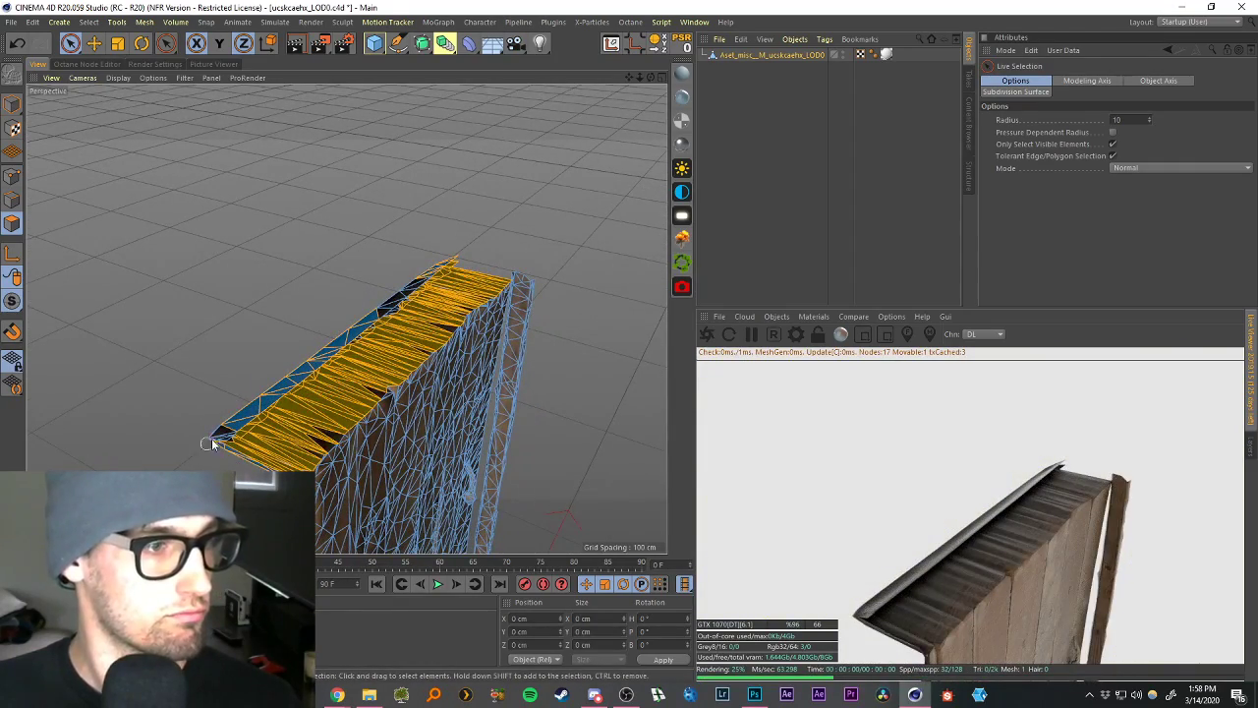
key(Delete)
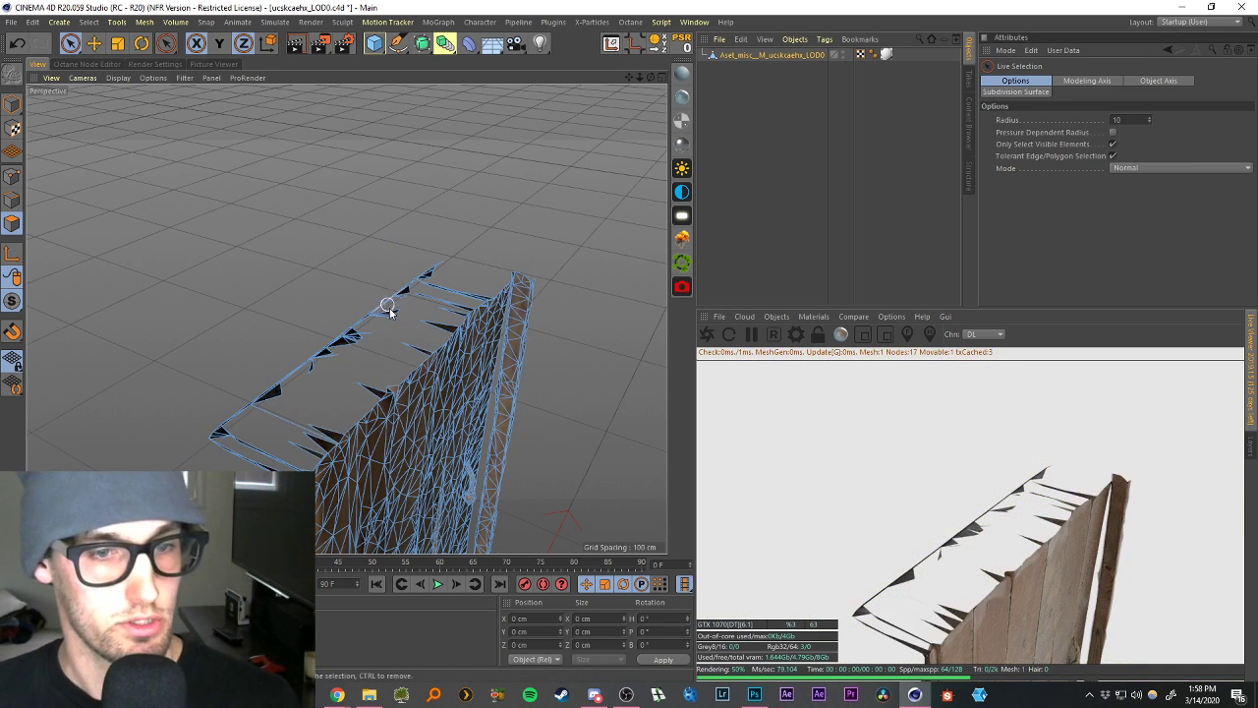
Select the leftover sliver polygons around the door's upper edge and delete them.
drag(240, 454, 297, 445)
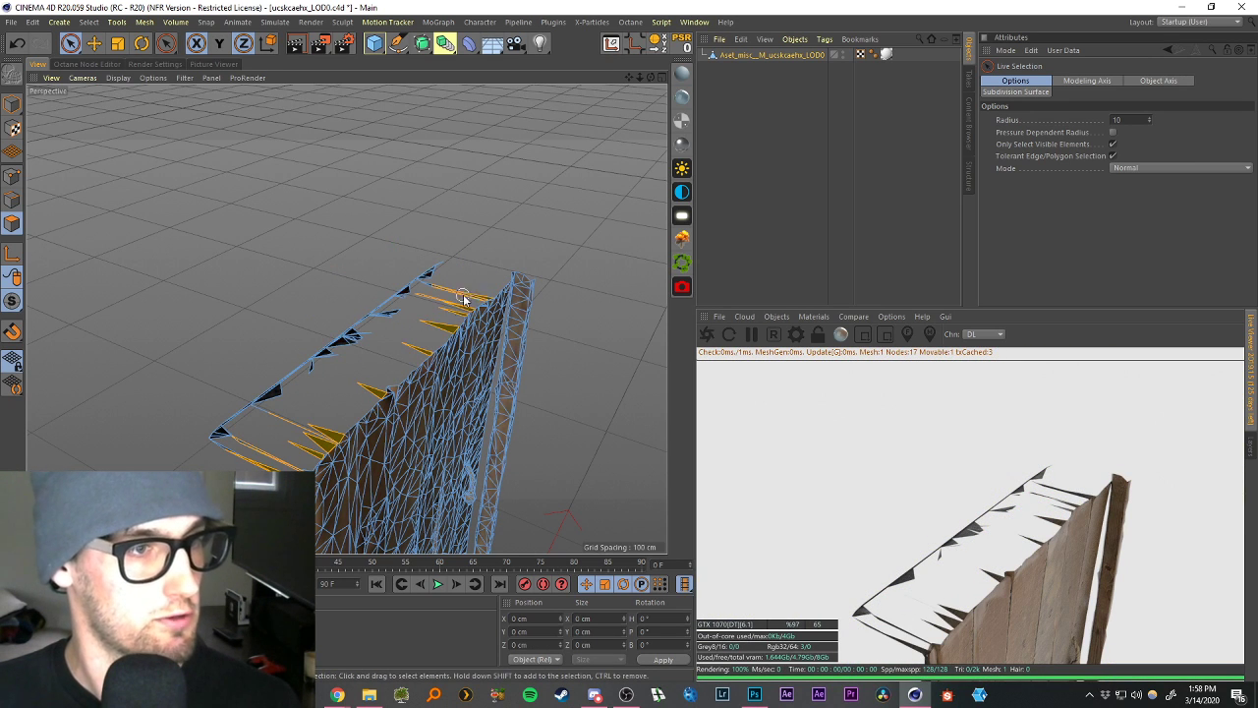
shift+drag(258, 400, 435, 266)
key(Delete)
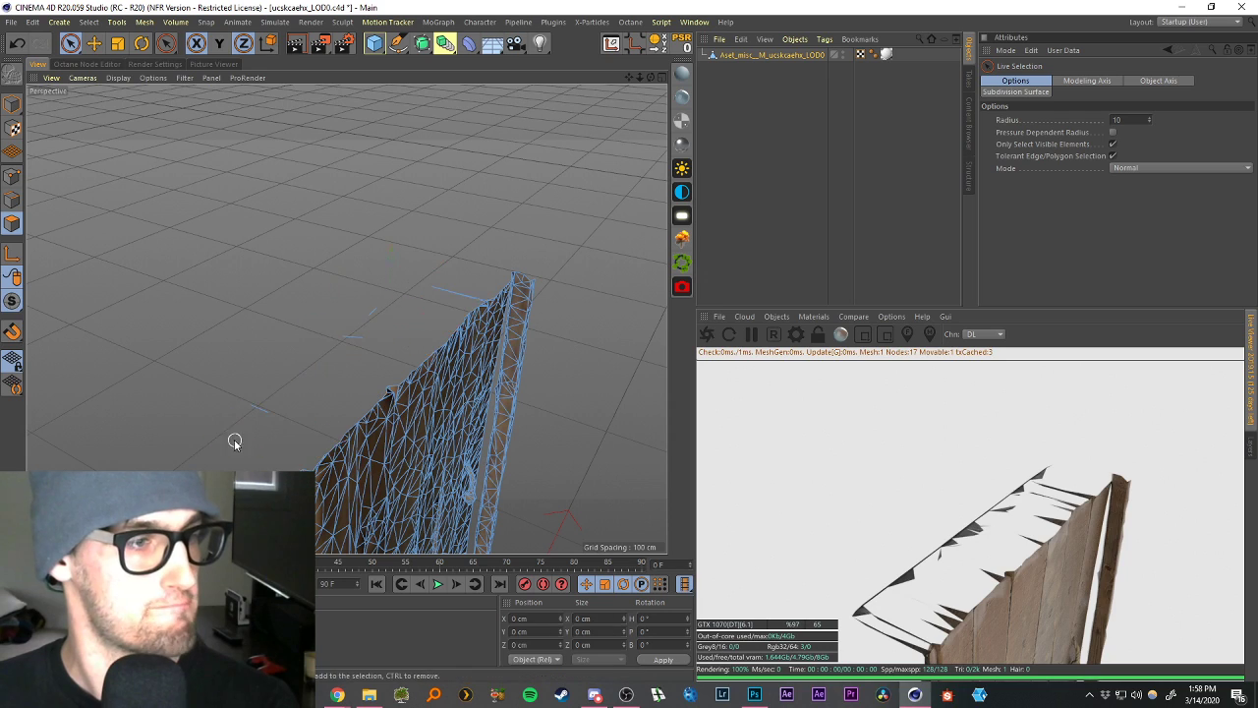
drag(309, 376, 384, 322)
key(Delete)
drag(463, 285, 440, 291)
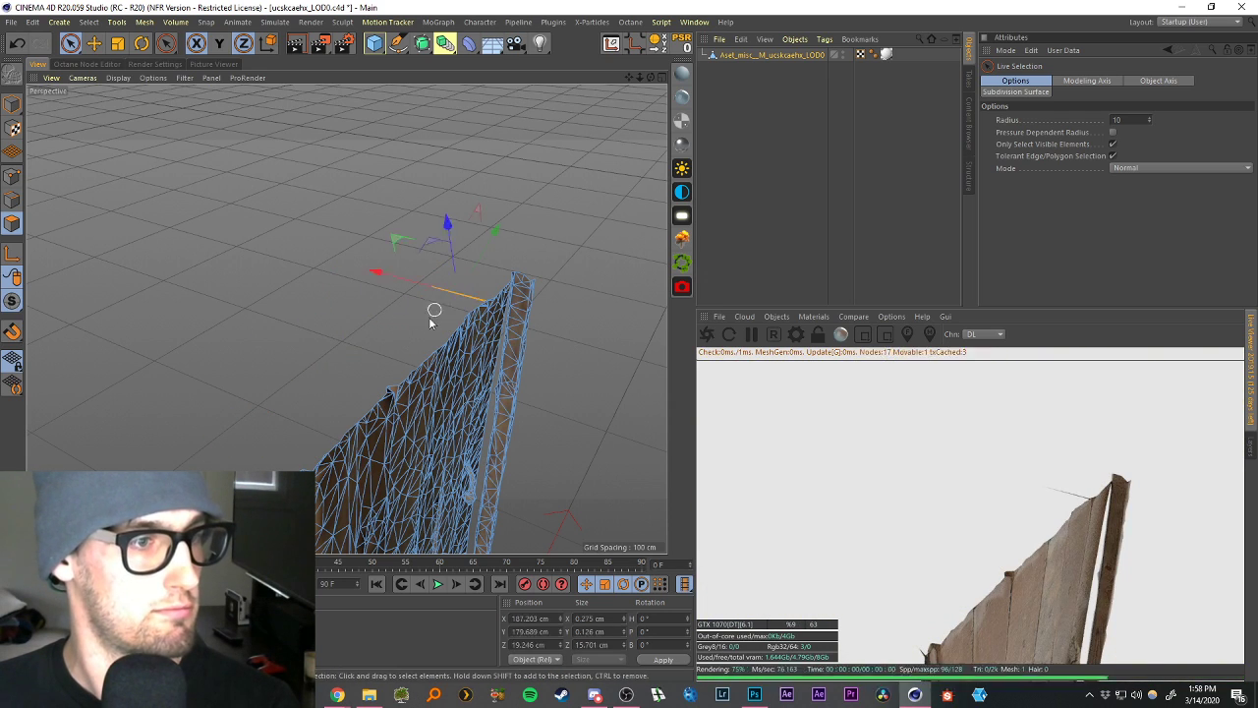
key(Delete)
In the right side view, select the leftover frame strip standing off the door's face with Rectangle Selection and delete it.
alt+drag(534, 309, 545, 328)
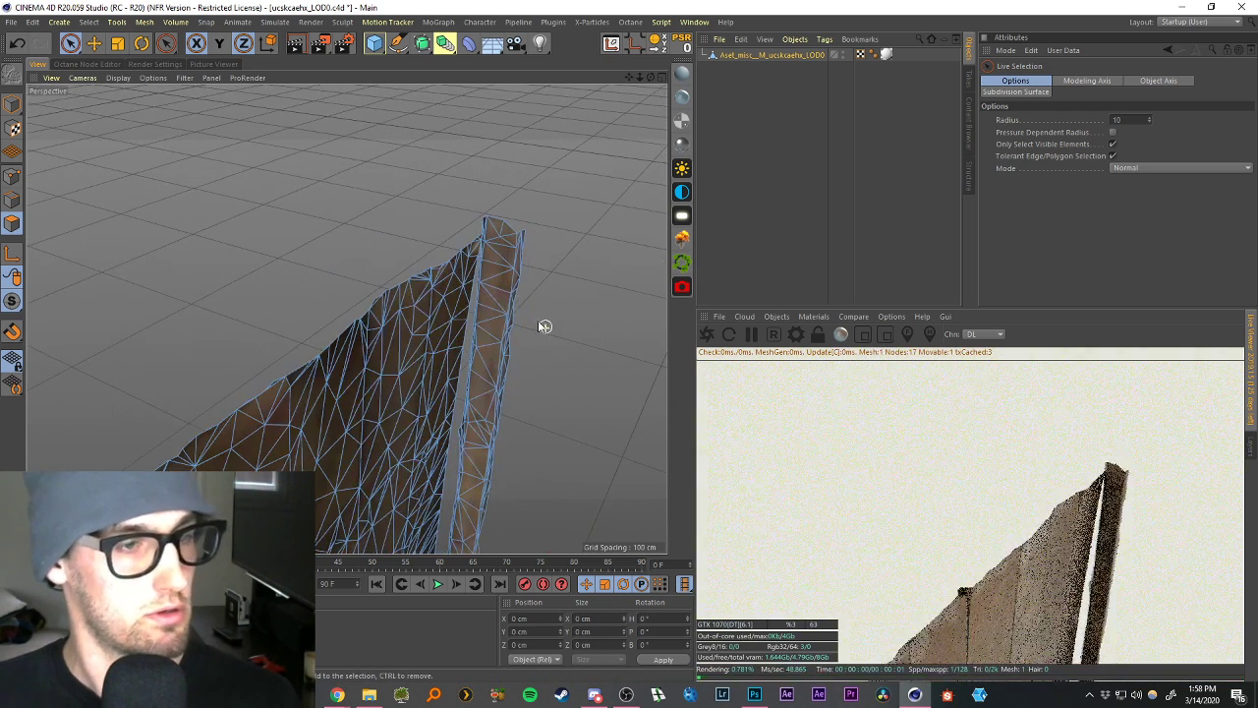
click(663, 78)
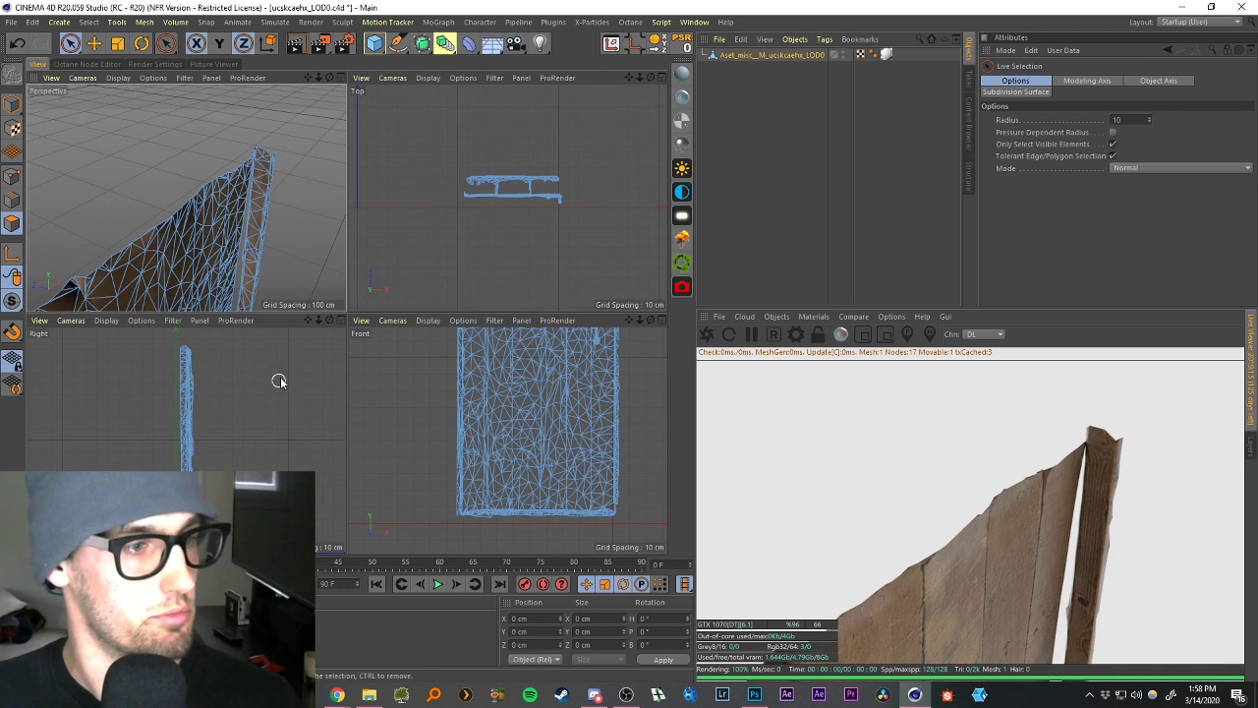
click(340, 320)
scroll(371, 360, up, 5)
scroll(396, 364, down, 6)
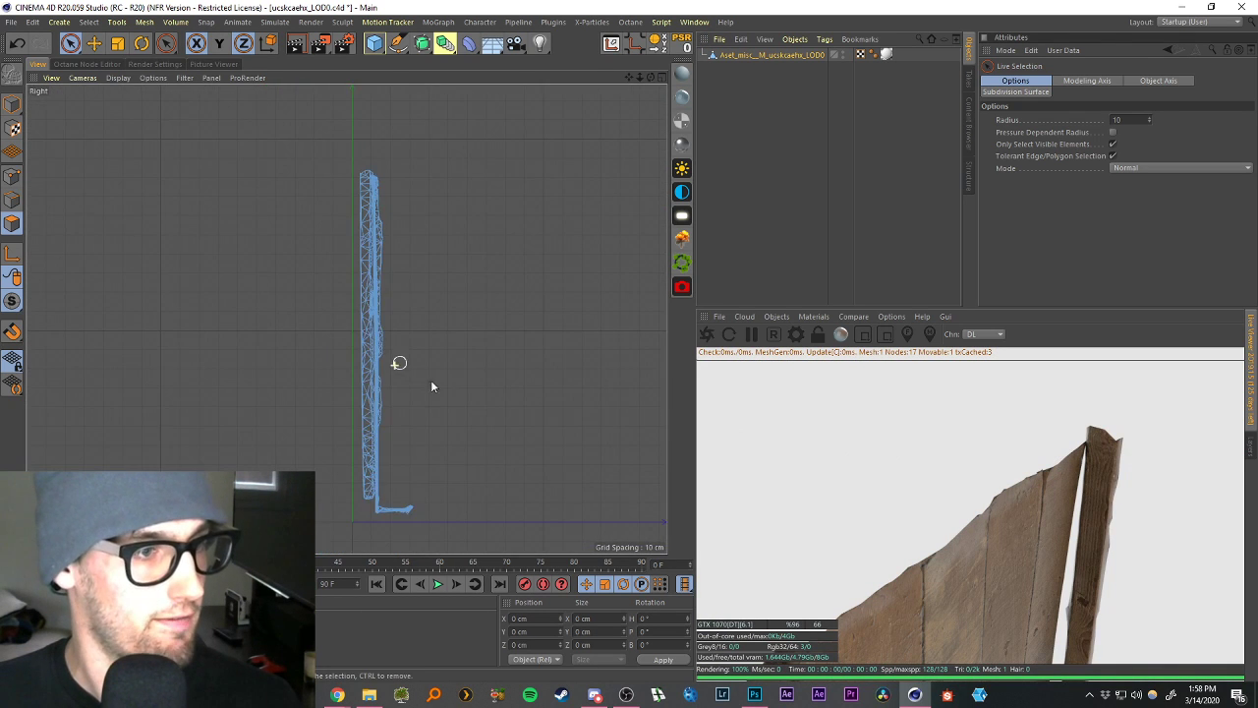
scroll(445, 396, up, 1)
drag(70, 42, 128, 82)
drag(266, 116, 356, 539)
key(Delete)
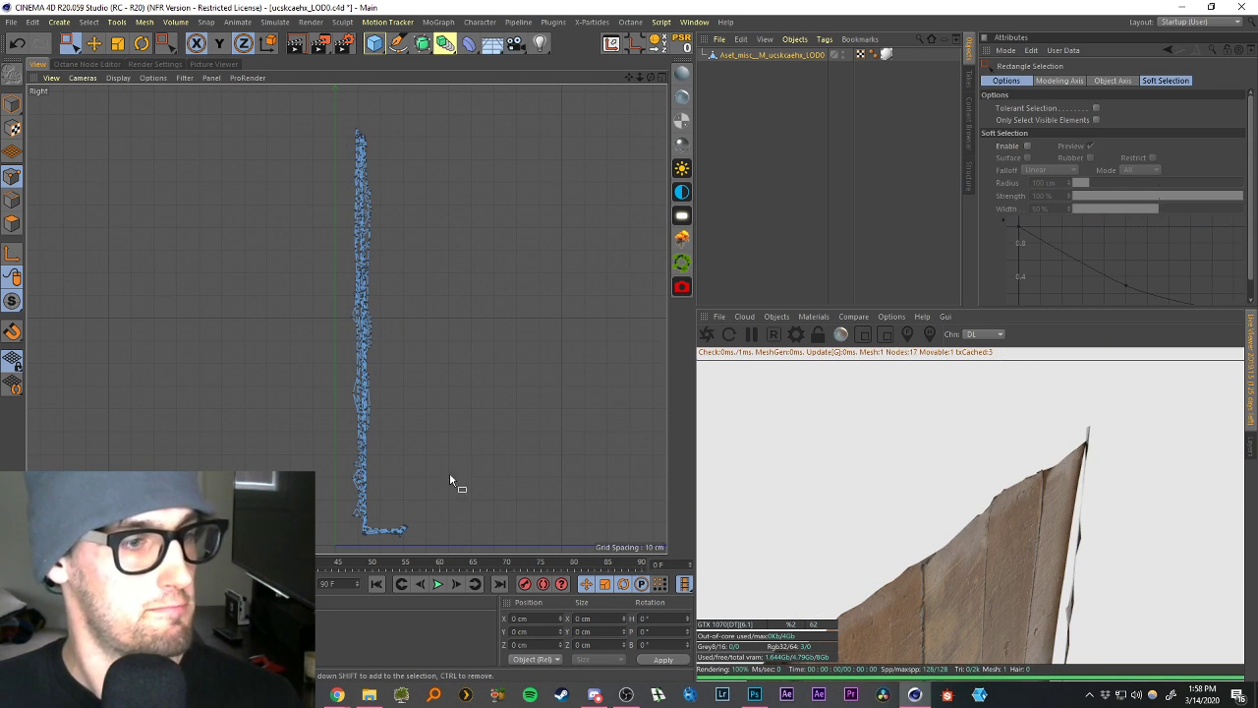
Select the remaining ledge sticking out from the door's lower edge in the right side view and delete it.
drag(371, 555, 370, 554)
key(Delete)
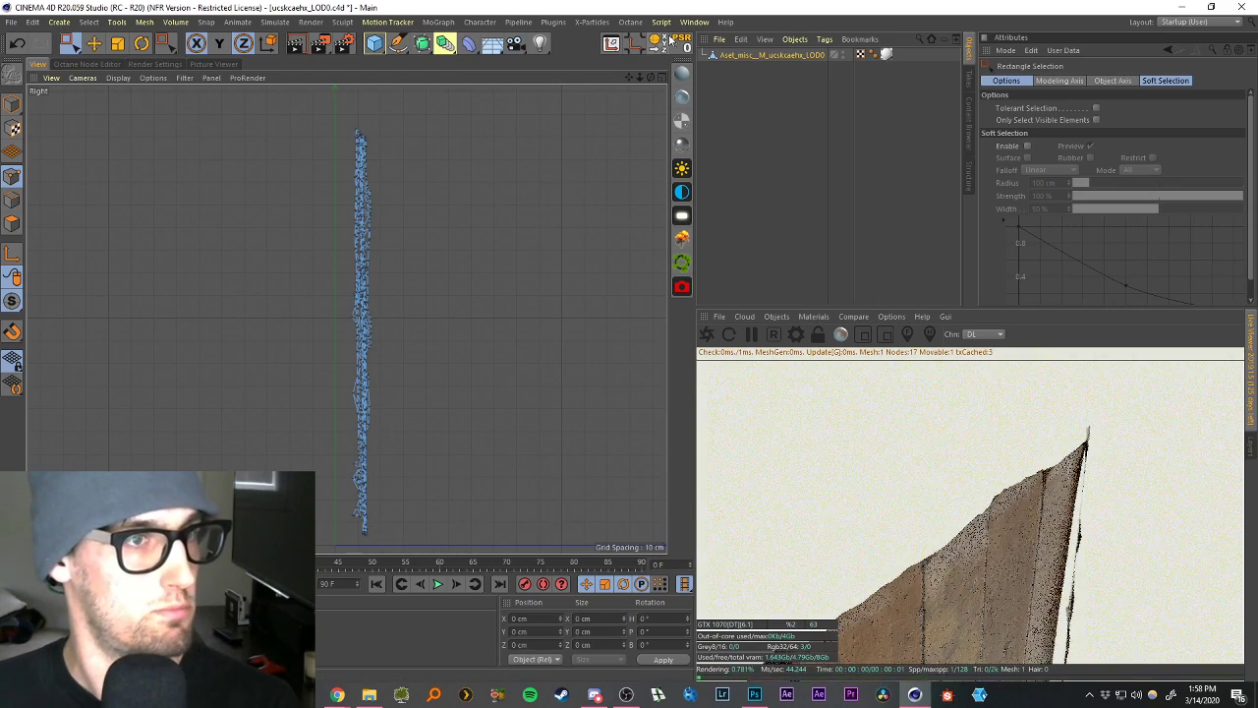
Examine the trimmed door from the front and at a slight angle in the perspective view.
click(662, 78)
click(340, 78)
alt+drag(365, 331, 346, 410)
scroll(342, 433, down, 5)
scroll(338, 455, down, 5)
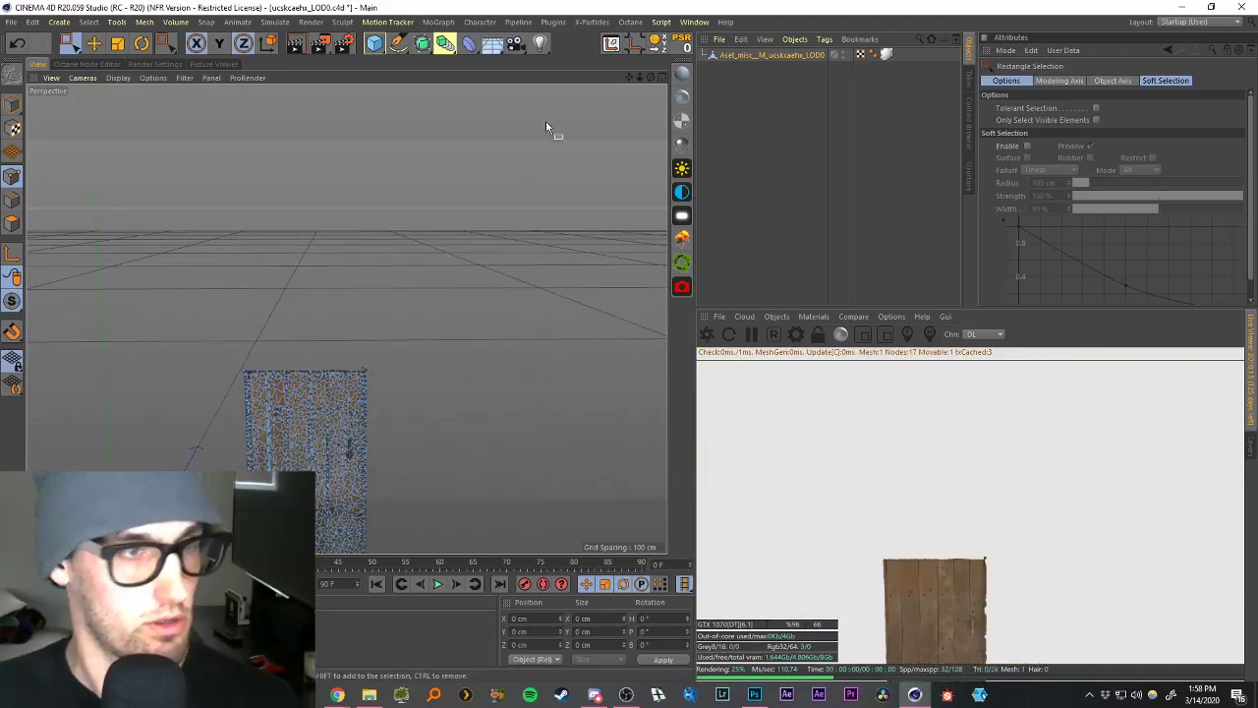
drag(630, 77, 669, 3)
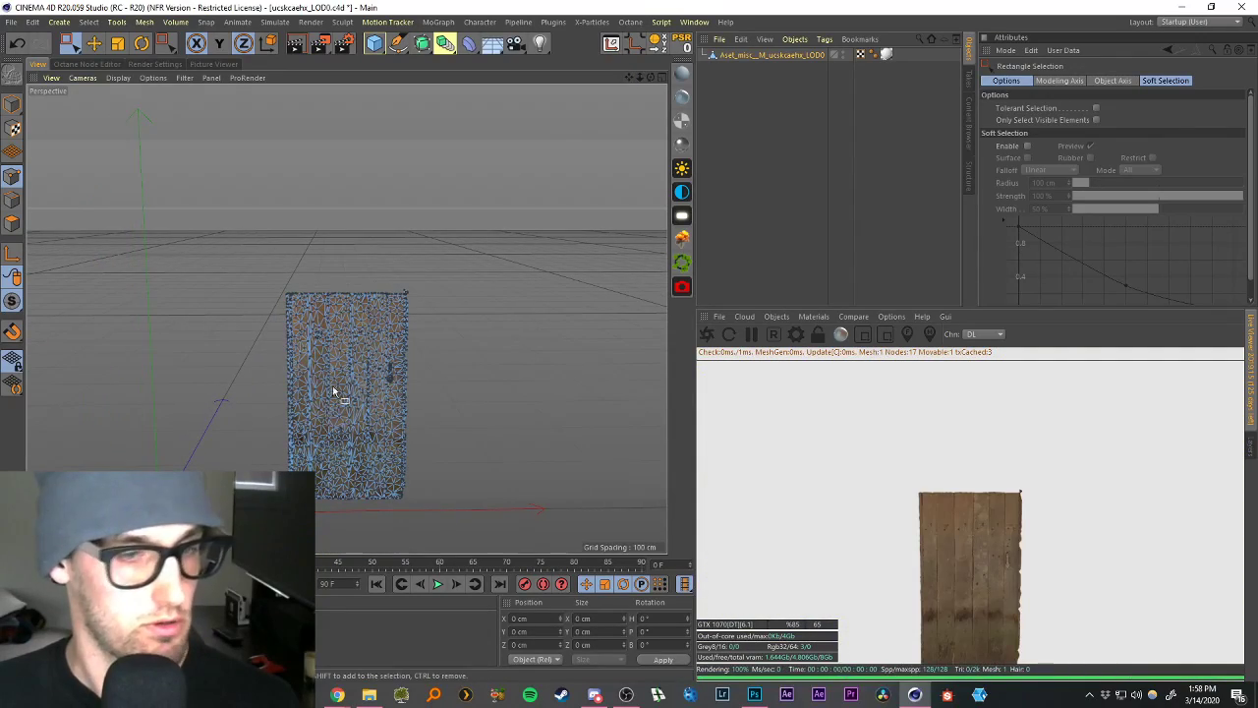
scroll(384, 422, up, 6)
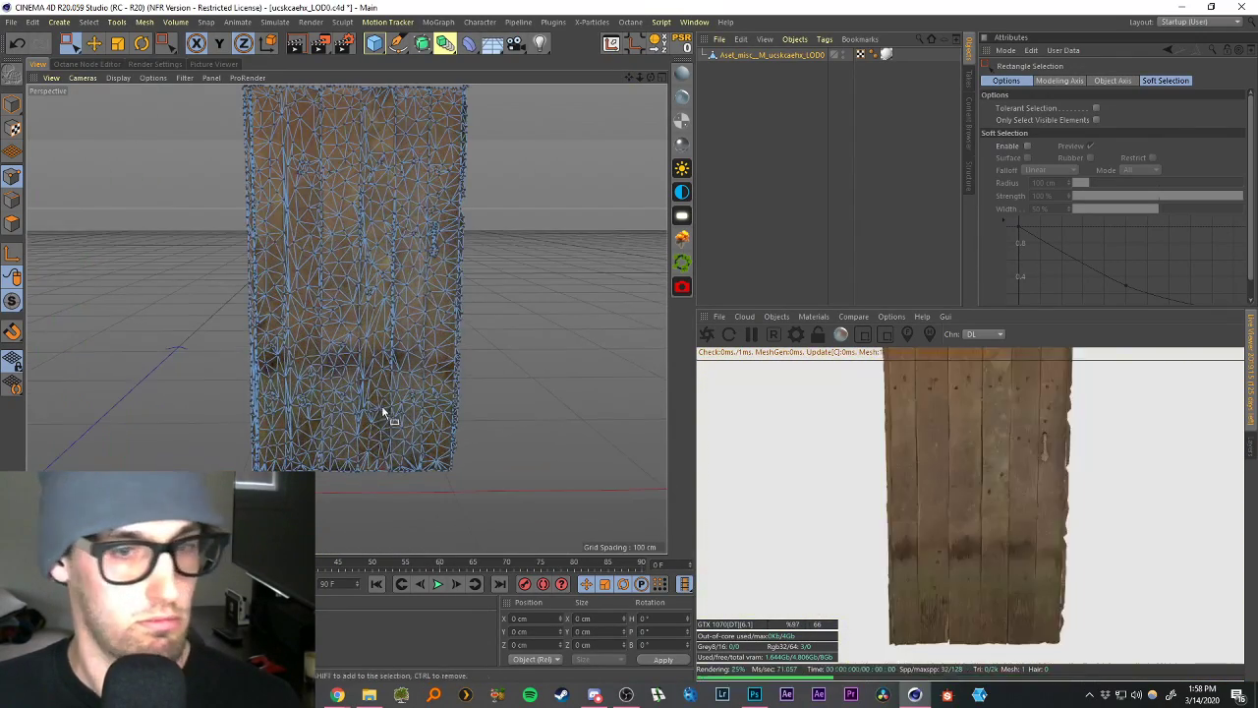
scroll(410, 249, down, 3)
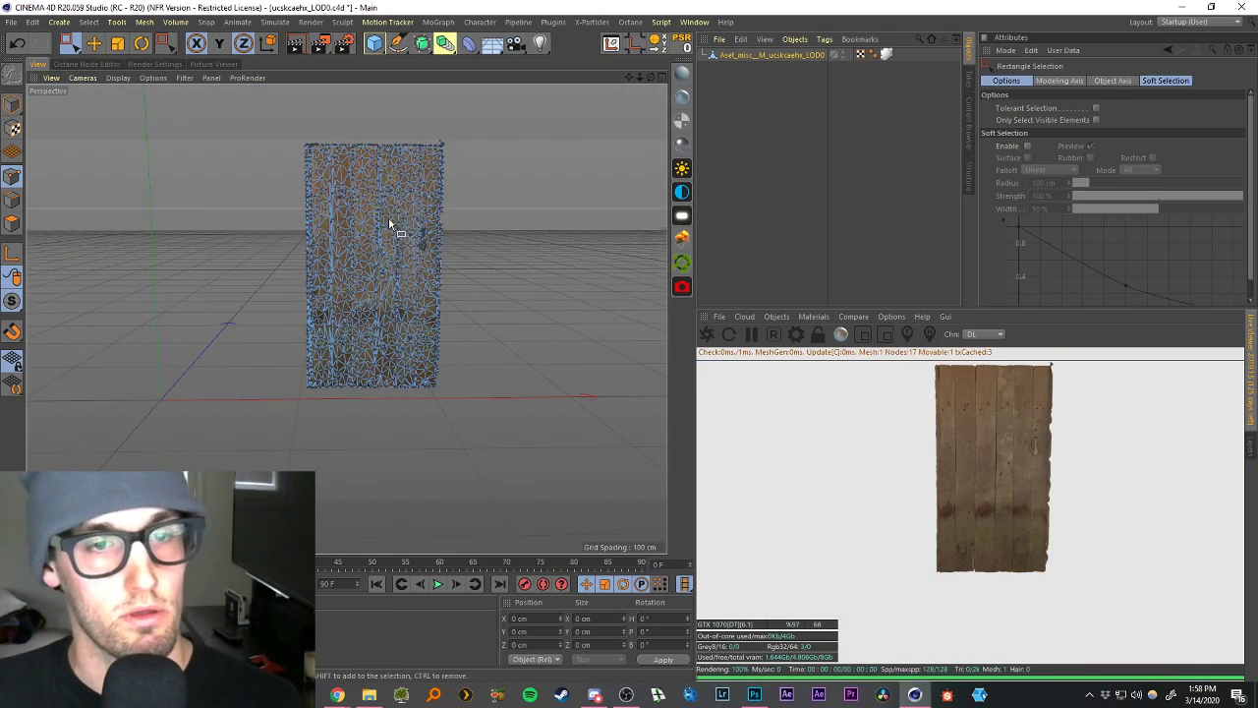
alt+drag(388, 222, 423, 225)
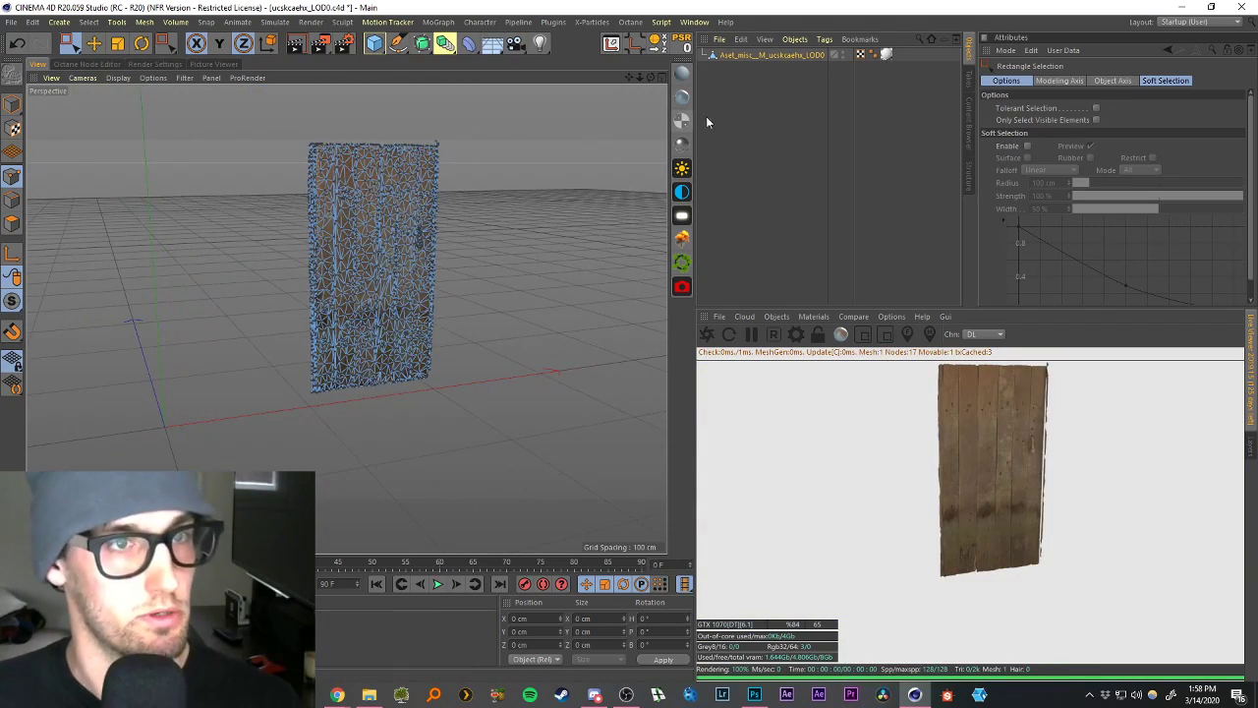
Copy the trimmed door object into the squidward house.c4d scene and switch to Model mode.
click(733, 55)
click(693, 22)
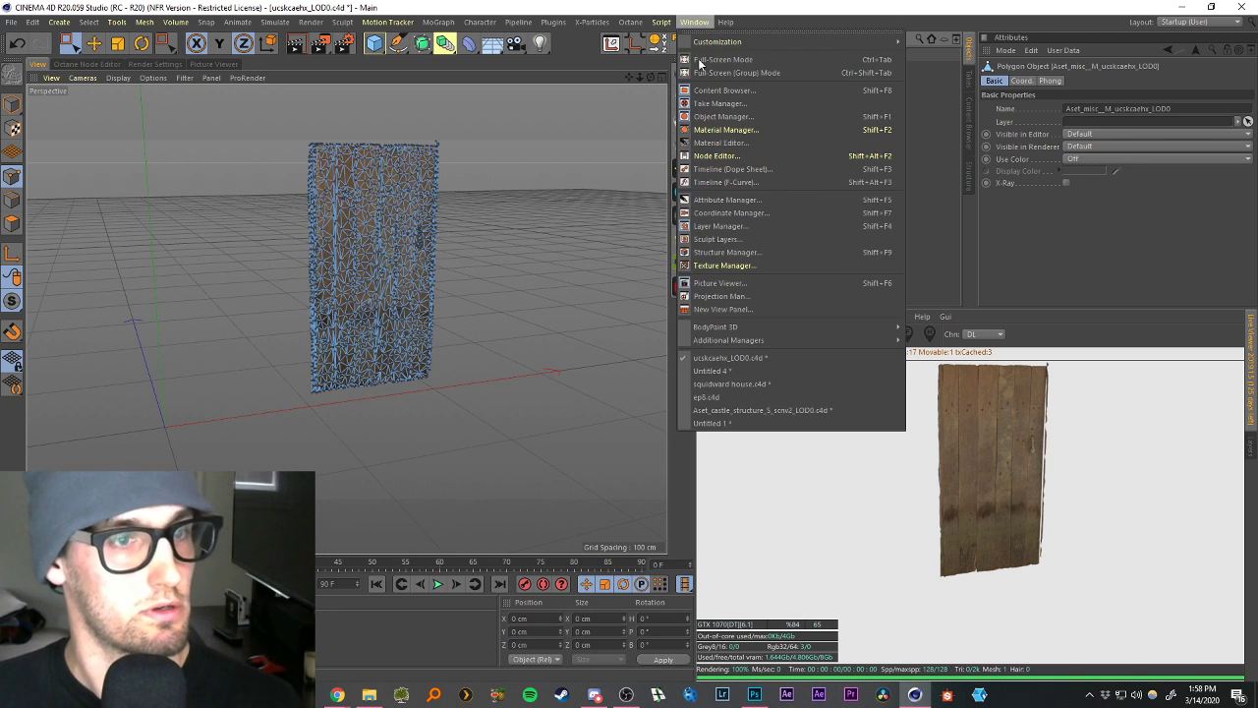
click(710, 375)
key(ctrl+v)
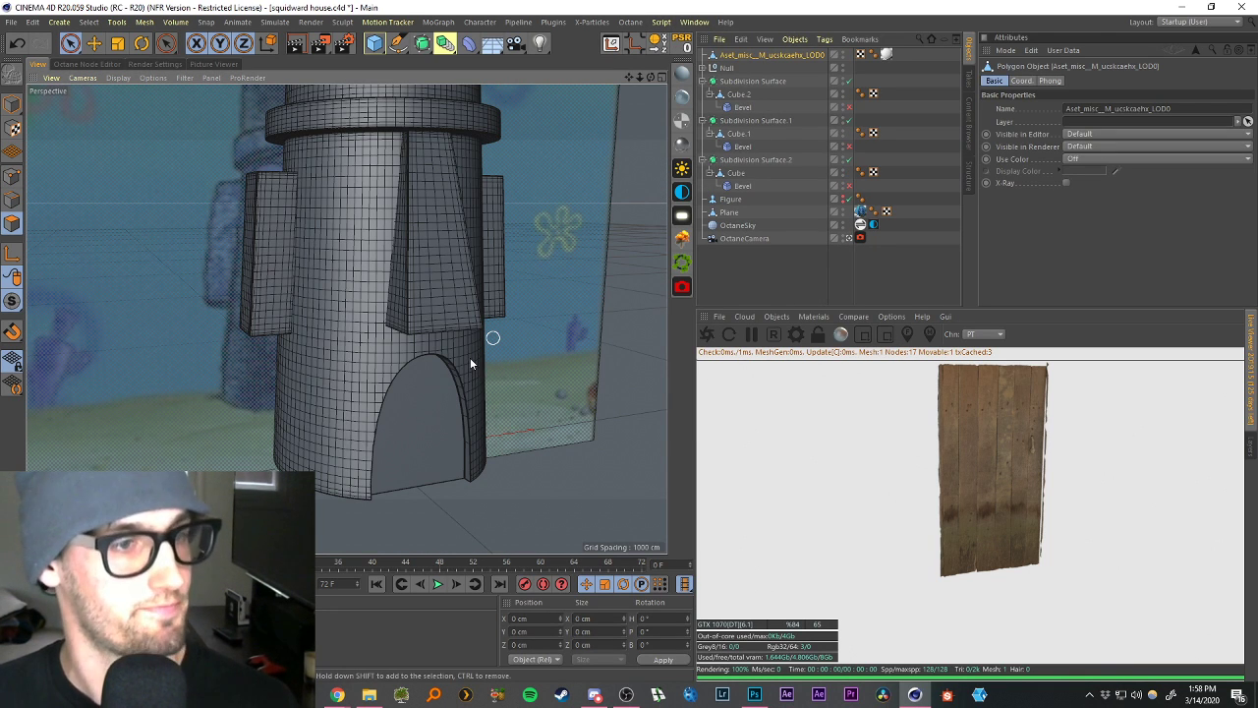
scroll(462, 378, down, 3)
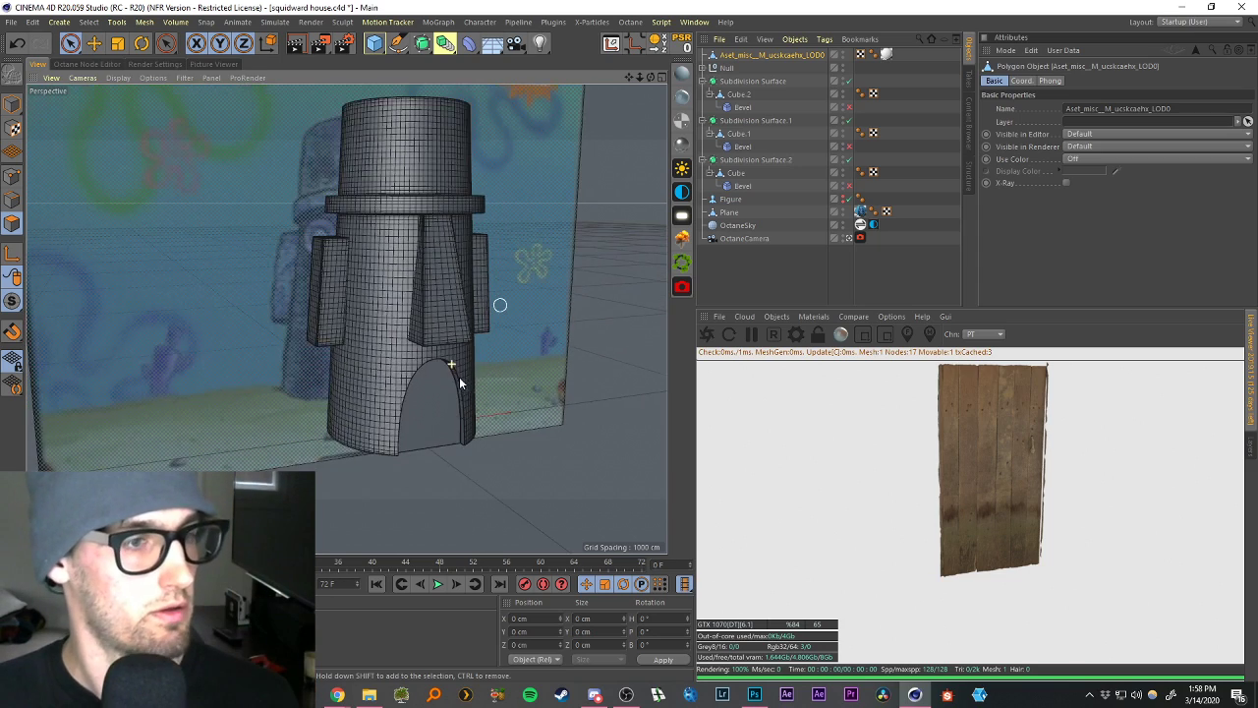
scroll(472, 377, down, 3)
mouse_move(483, 371)
alt+mouse_down()
mouse_move(475, 334)
mouse_move(619, 323)
mouse_move(570, 339)
mouse_move(619, 365)
alt+mouse_up()
scroll(598, 346, down, 1)
drag(629, 77, 555, 63)
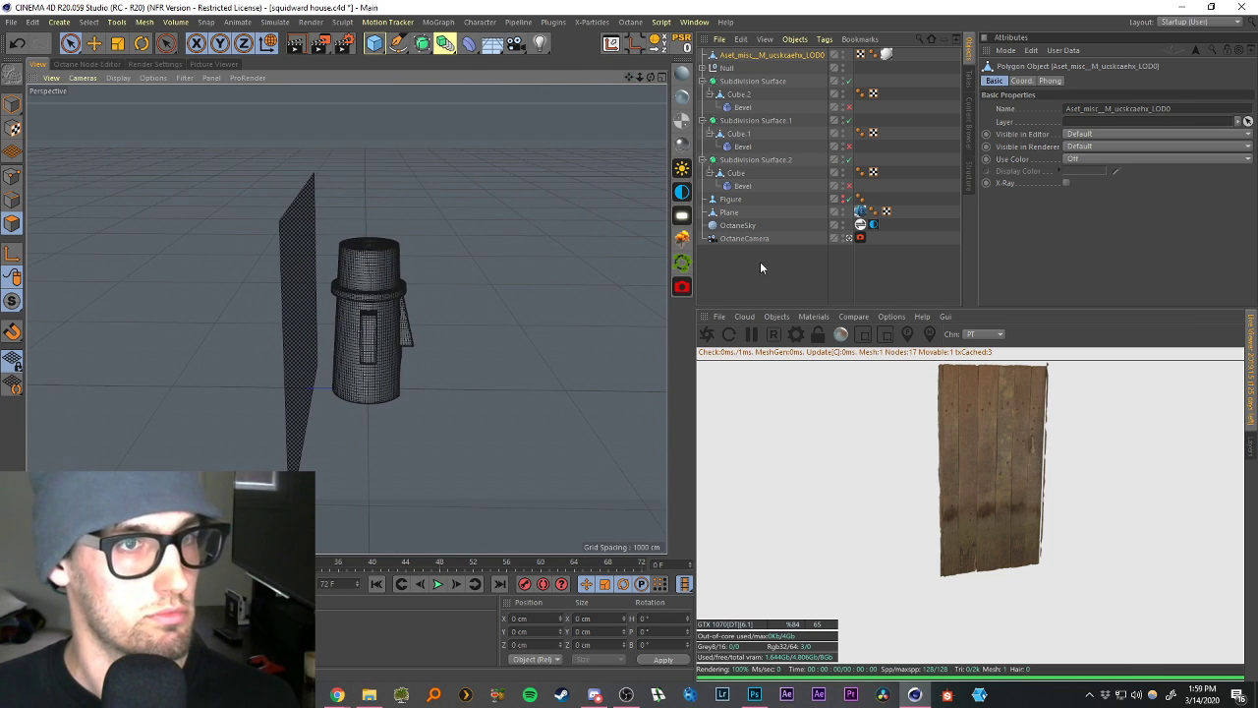
click(12, 110)
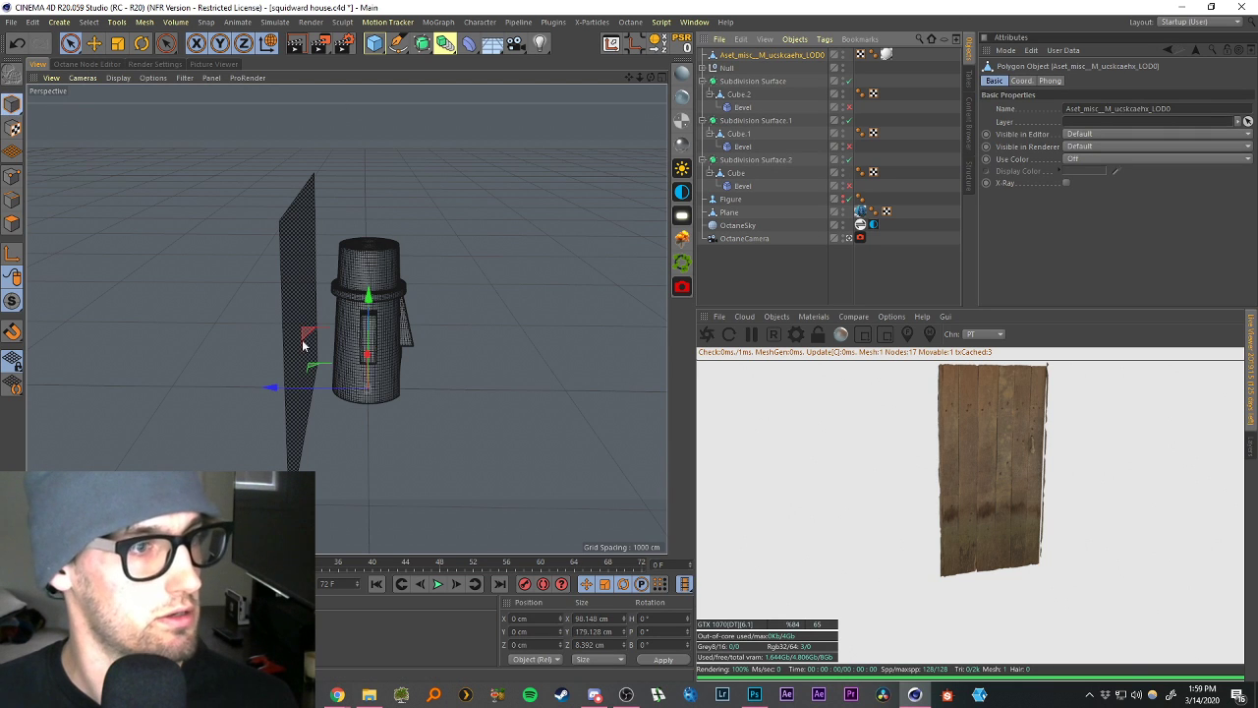
Move the door forward along Z to about -173 cm, in front of the tower.
scroll(402, 395, up, 8)
alt+drag(363, 351, 373, 395)
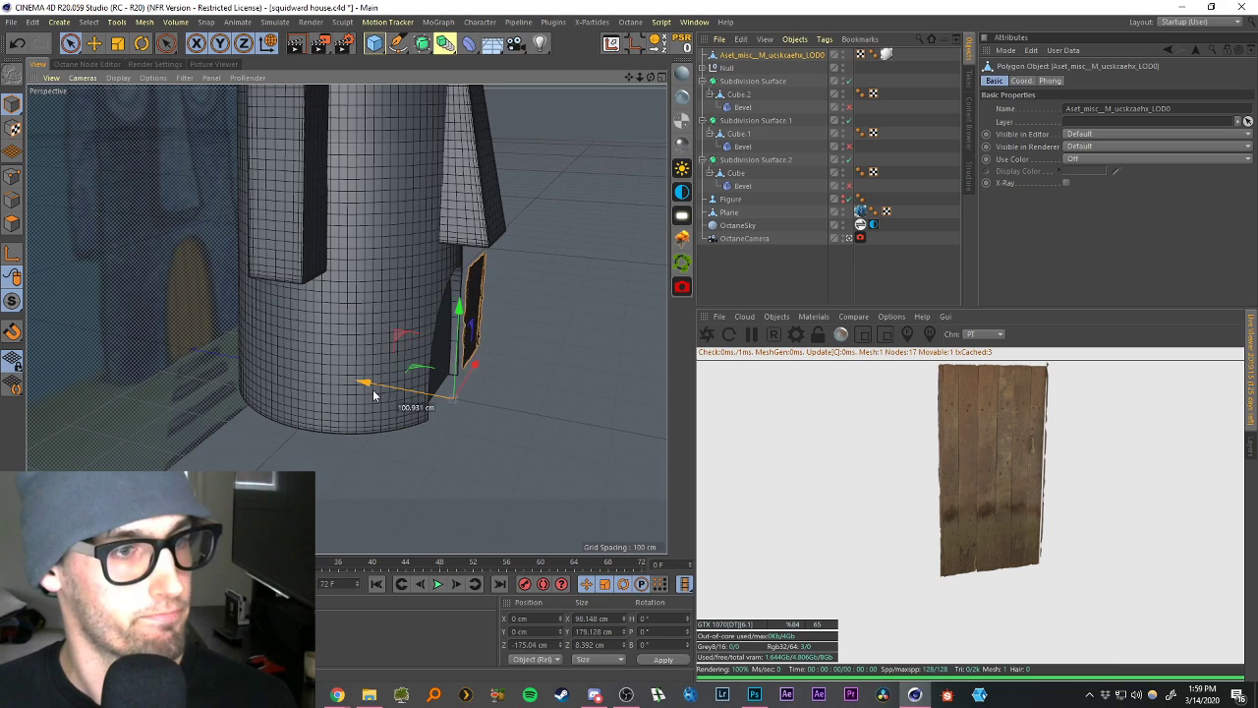
alt+drag(479, 349, 510, 197)
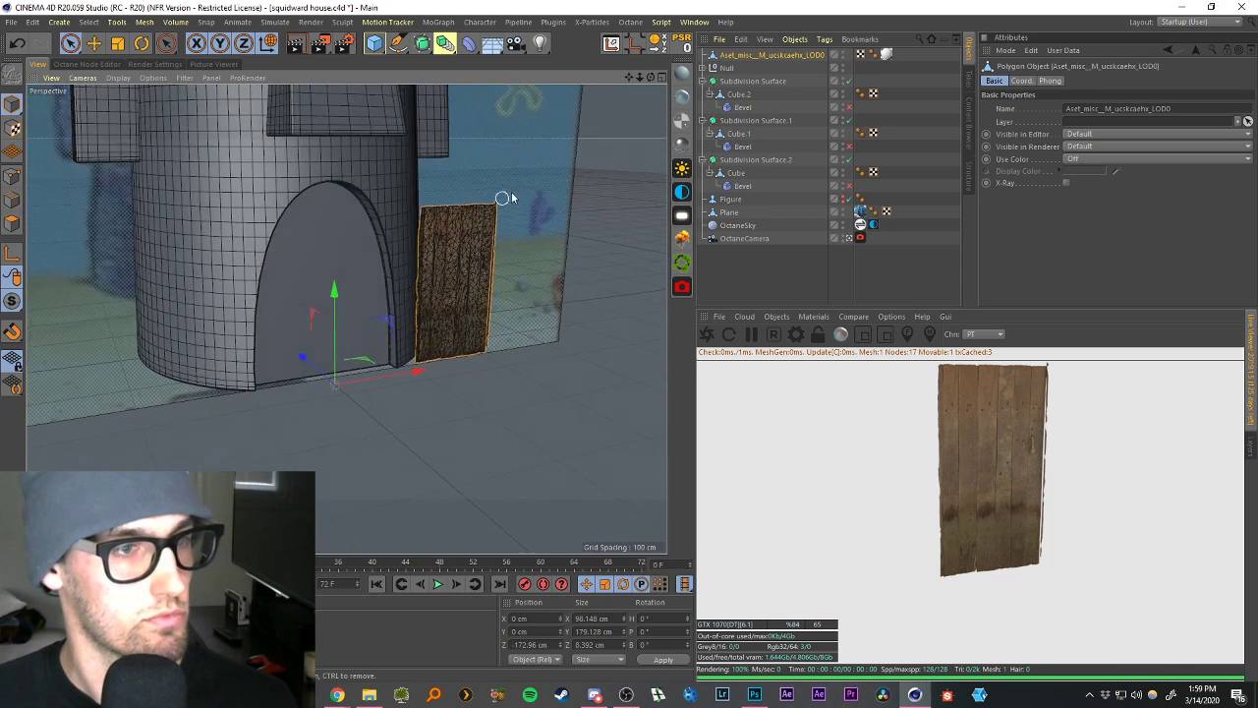
Place the door's axis at the bottom centre of its mesh using Axis Center with Y at -100%.
click(649, 49)
click(612, 47)
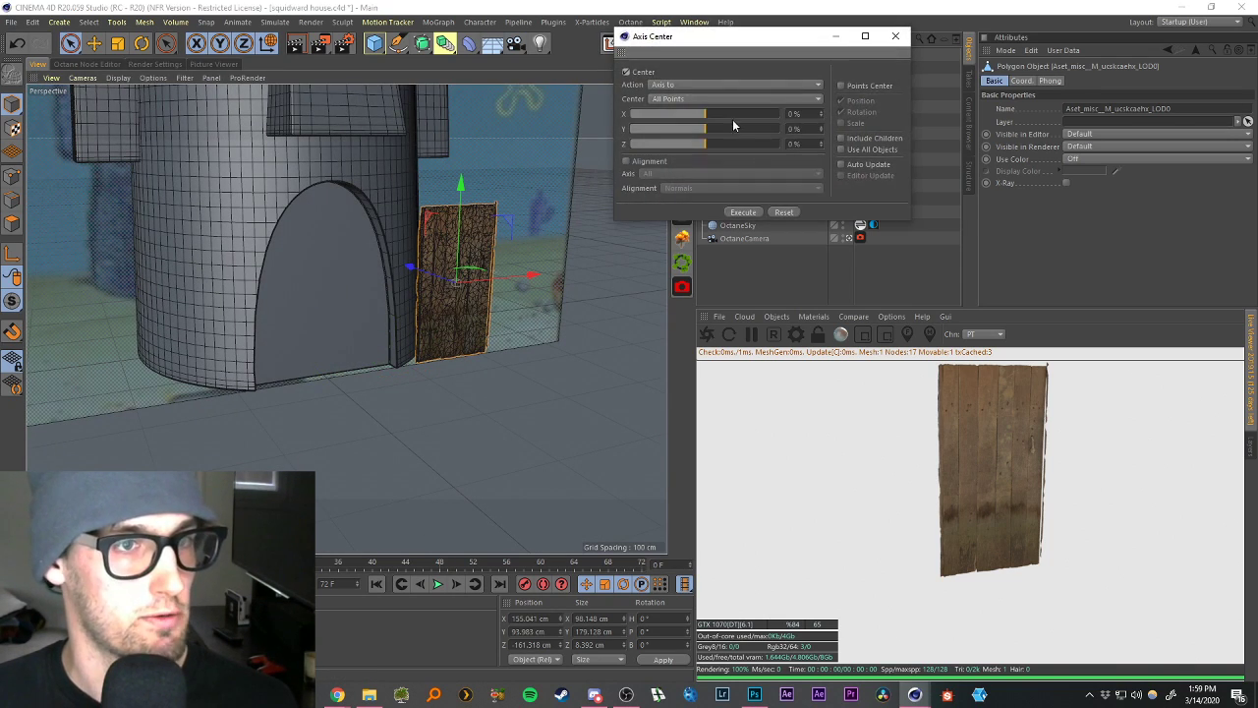
click(746, 213)
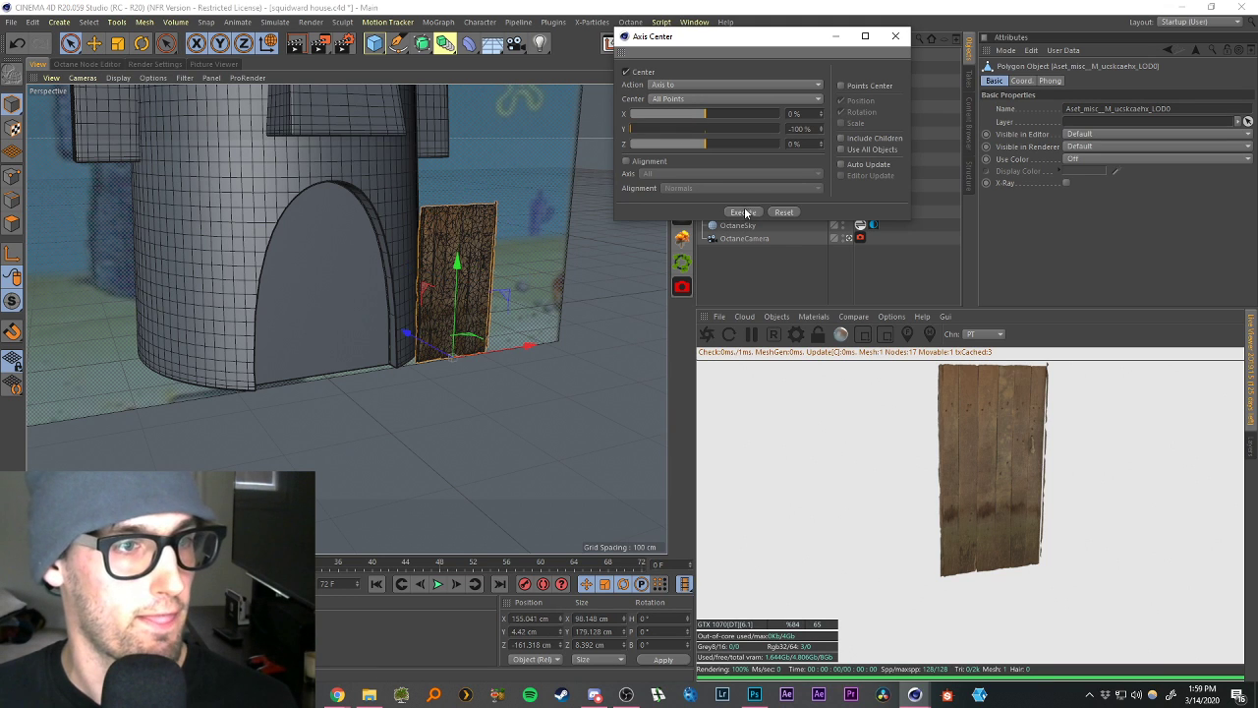
click(895, 36)
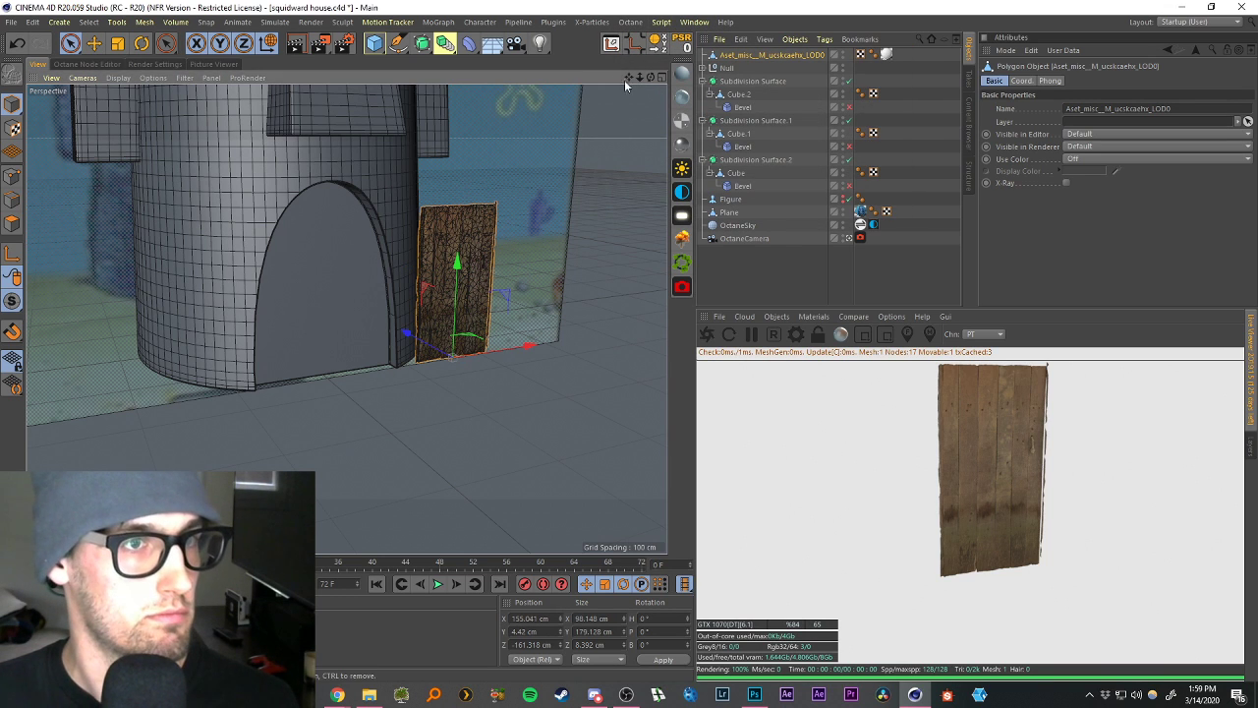
Reset the door's PSR and move it forward along Z to about -149 cm, in front of the arched doorway.
click(680, 46)
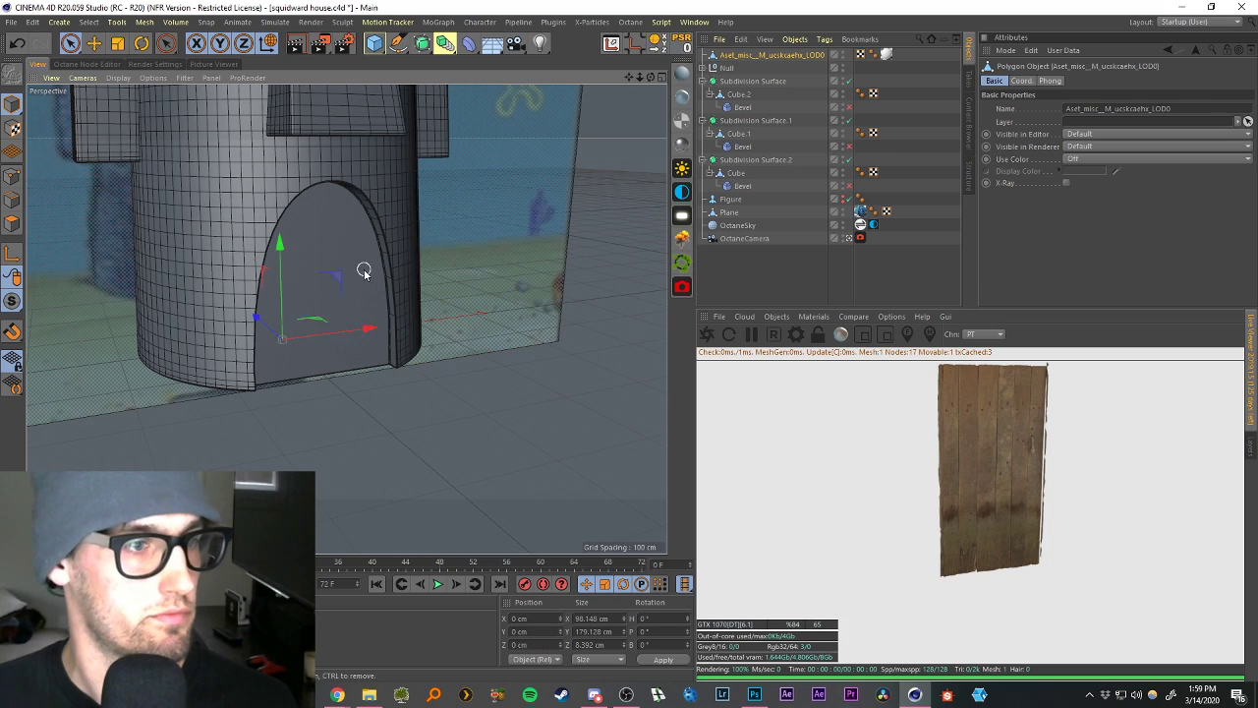
drag(267, 333, 295, 365)
scroll(285, 354, up, 5)
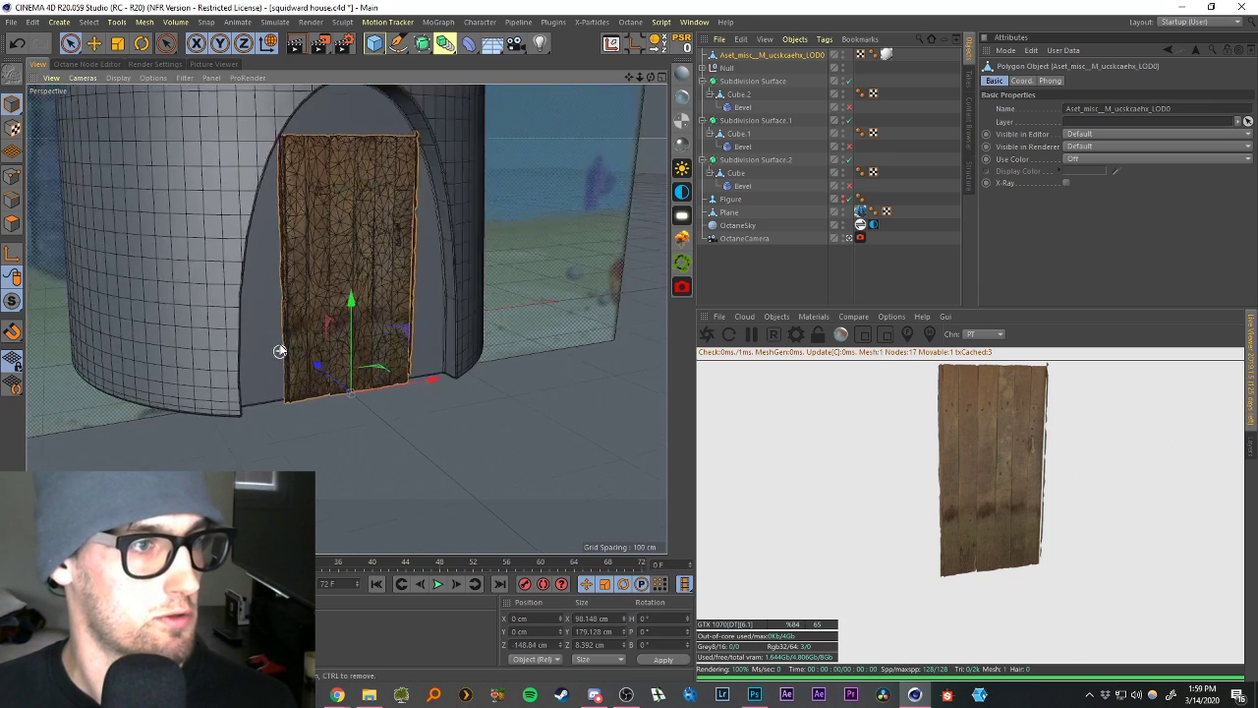
Try to scale the door up uniformly to fill the arched doorway.
key(t)
drag(323, 283, 449, 267)
key(ctrl+z)
alt+drag(431, 212, 432, 210)
drag(629, 78, 678, 138)
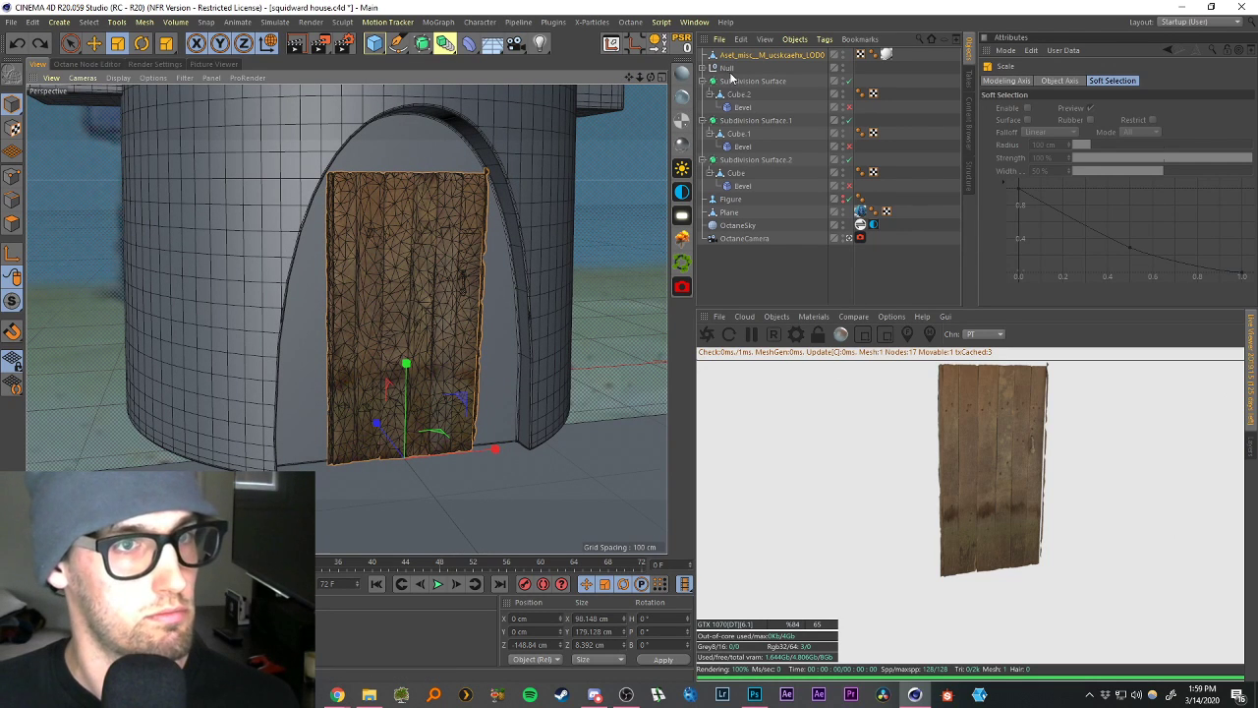
Collapse the three Subdivision Surface hierarchies of the tower in the object list.
click(731, 202)
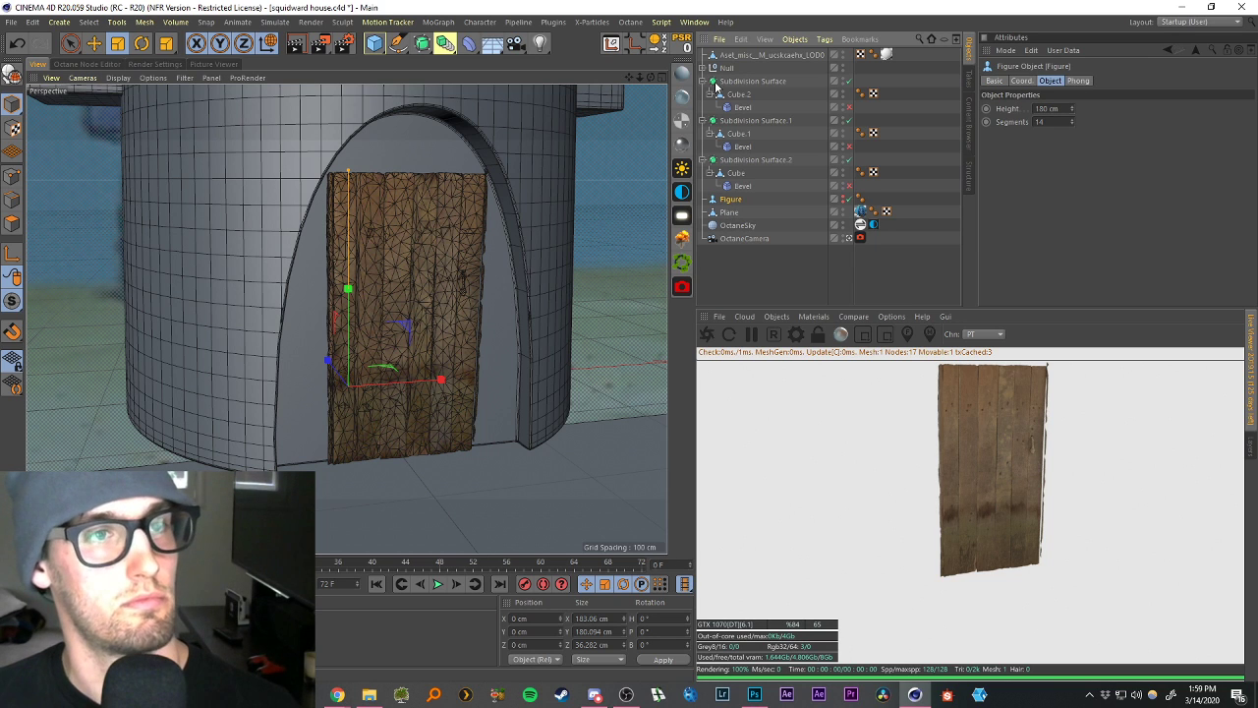
click(703, 80)
click(704, 94)
click(704, 107)
Select the Extrude object inside the Null's Boole and scale it down to make the arched doorway smaller.
click(703, 68)
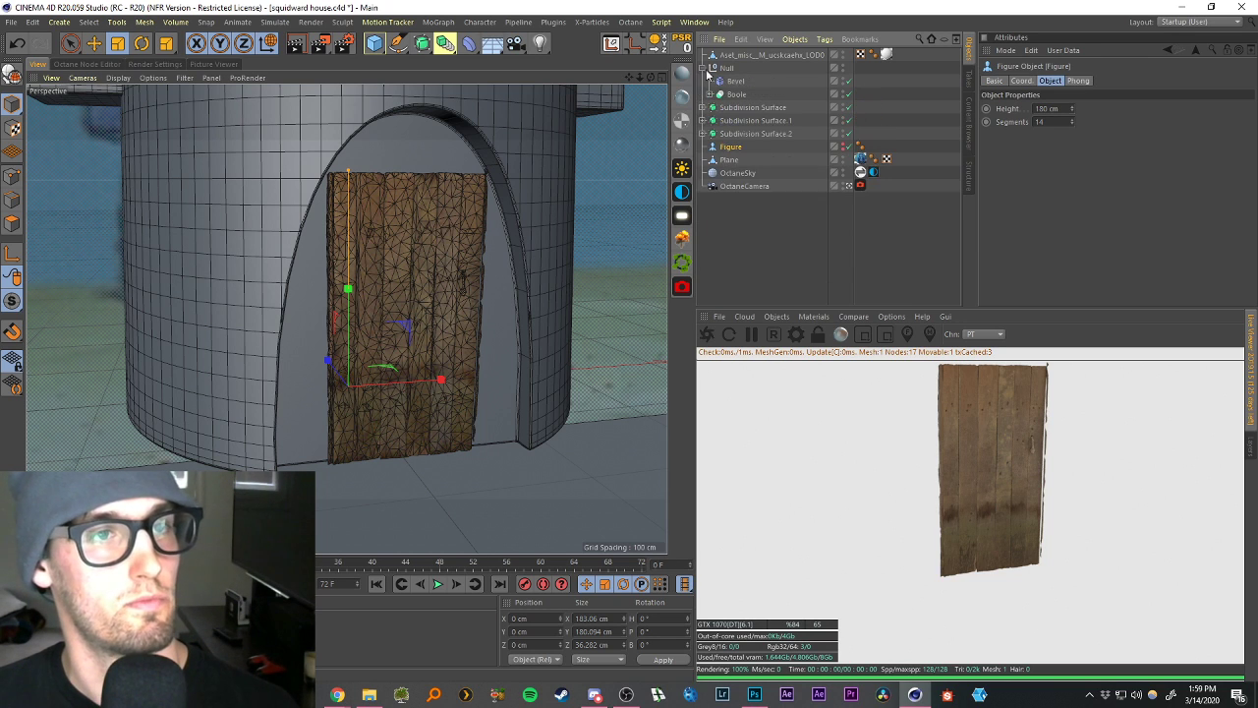
click(714, 94)
click(745, 120)
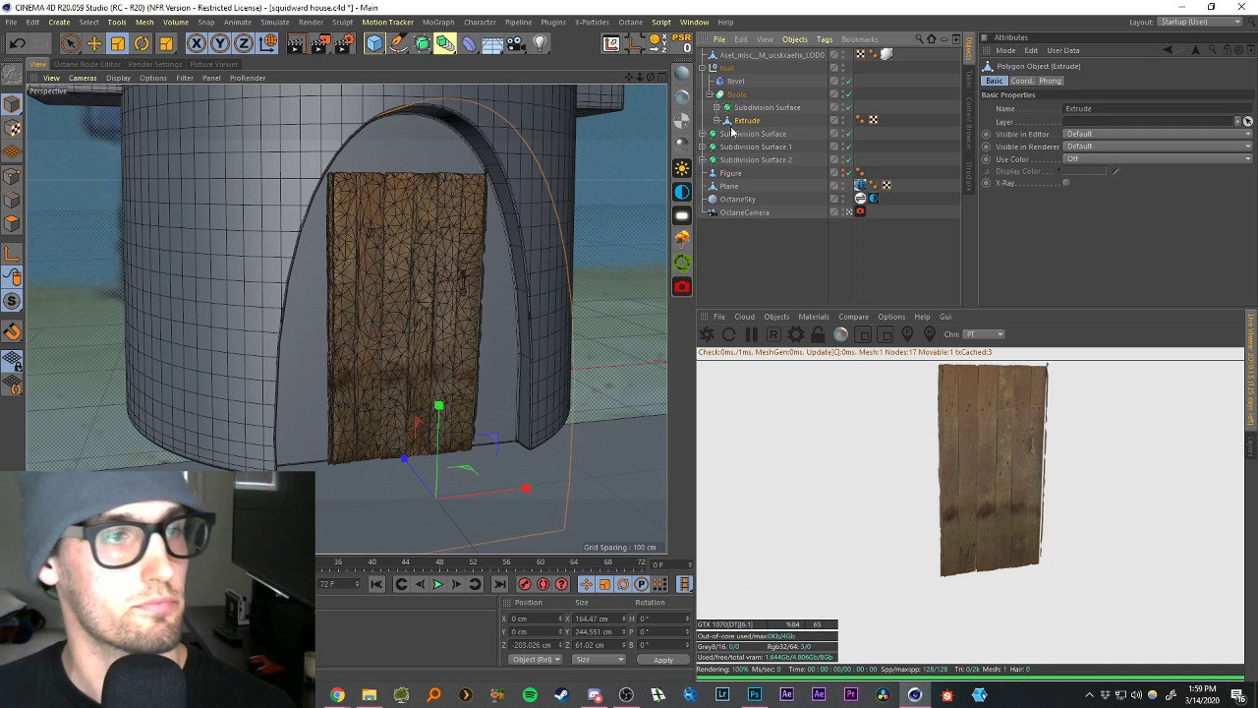
key(t)
drag(525, 169, 493, 204)
click(739, 239)
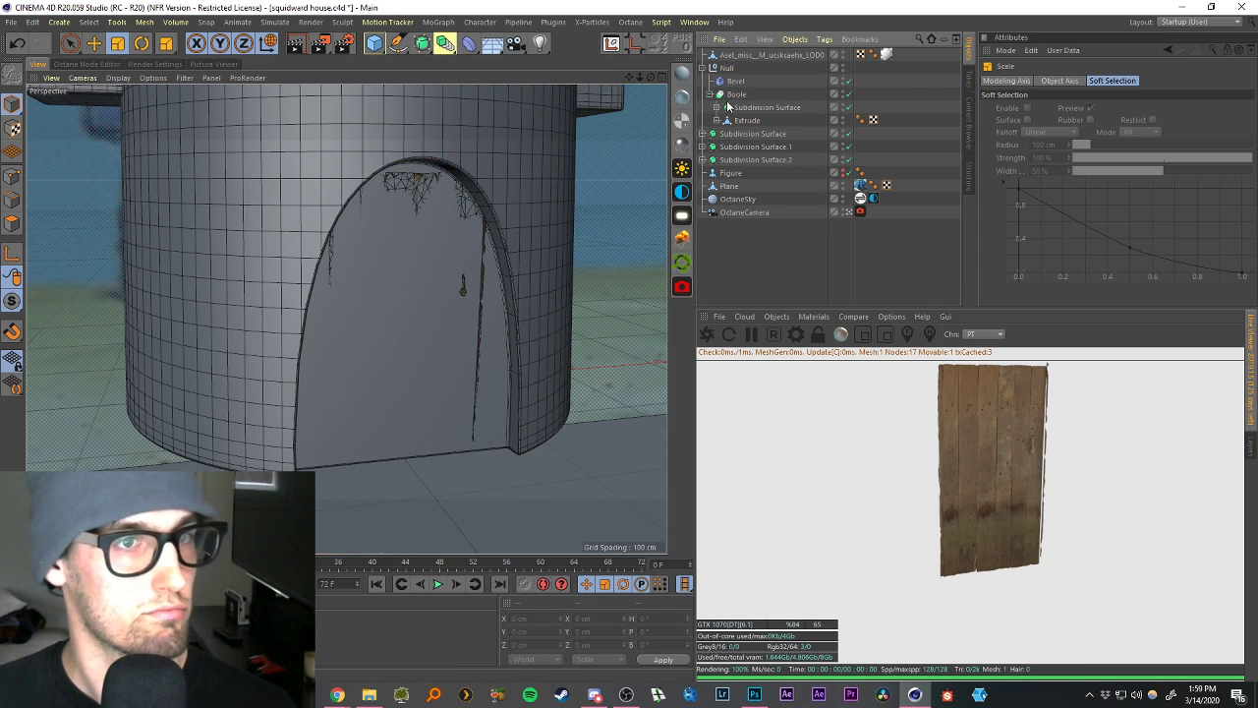
Move the wooden door forward along Z to about -155 cm so it clears the doorway's back surface.
click(735, 57)
key(e)
drag(391, 420, 383, 430)
Scale the door non-uniformly to about 155 cm wide and 191 cm high to fill the arch.
key(t)
drag(347, 255, 478, 289)
key(ctrl+z)
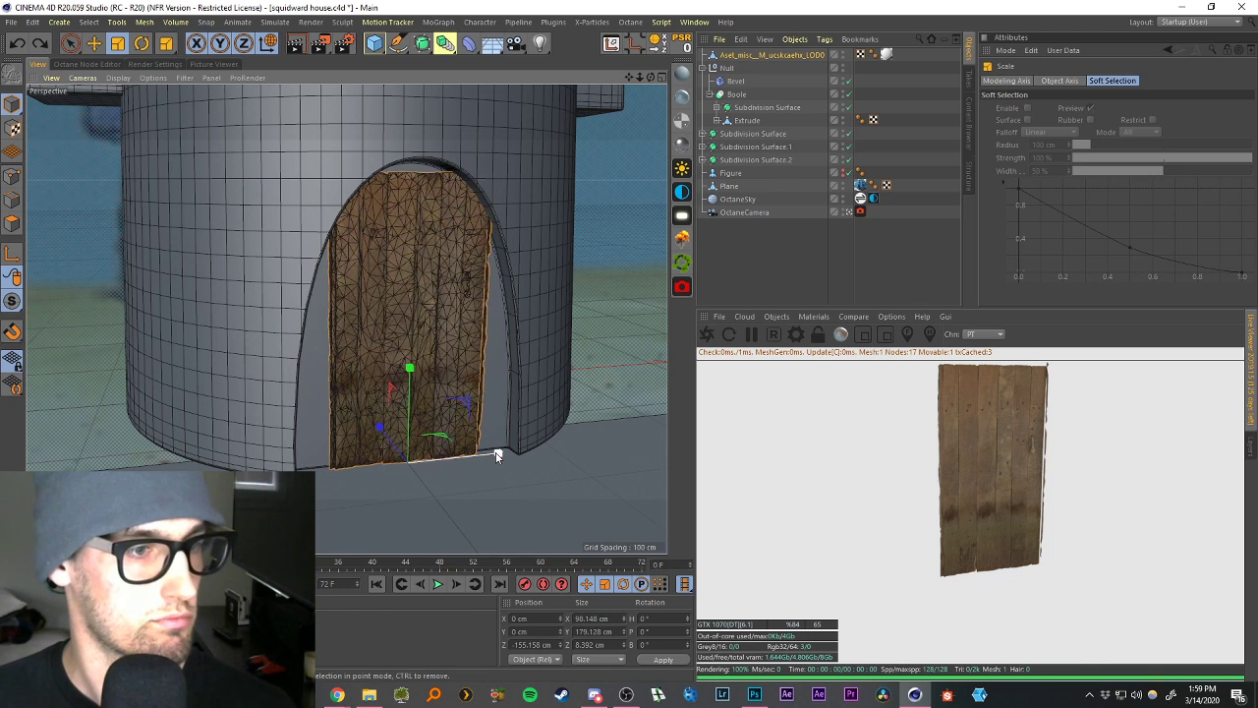
drag(496, 455, 542, 450)
mouse_move(409, 370)
mouse_down()
mouse_move(414, 357)
mouse_move(424, 371)
mouse_up()
Move the door to about X -1 cm and Y -3.7 cm to line it up with the arched opening.
key(e)
drag(494, 453, 491, 460)
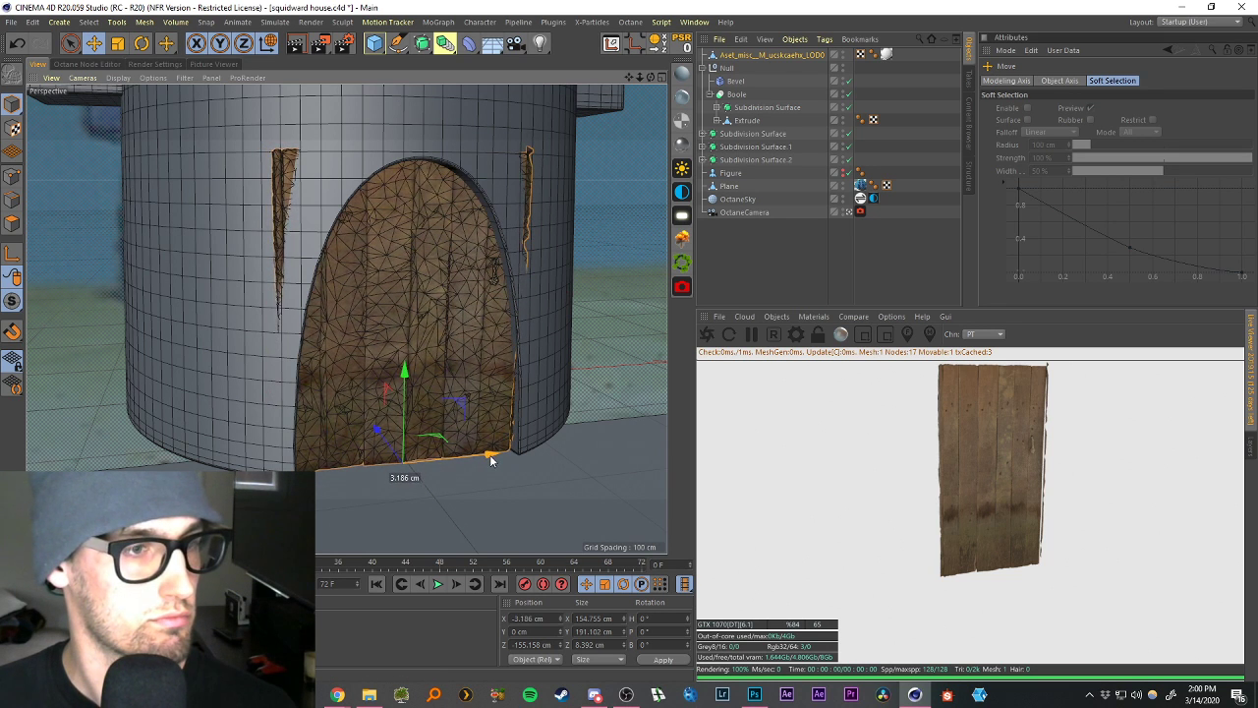
mouse_move(403, 371)
mouse_down()
mouse_move(413, 417)
mouse_move(418, 380)
mouse_up()
mouse_move(472, 459)
alt+mouse_down()
mouse_move(429, 475)
mouse_move(483, 458)
alt+mouse_up()
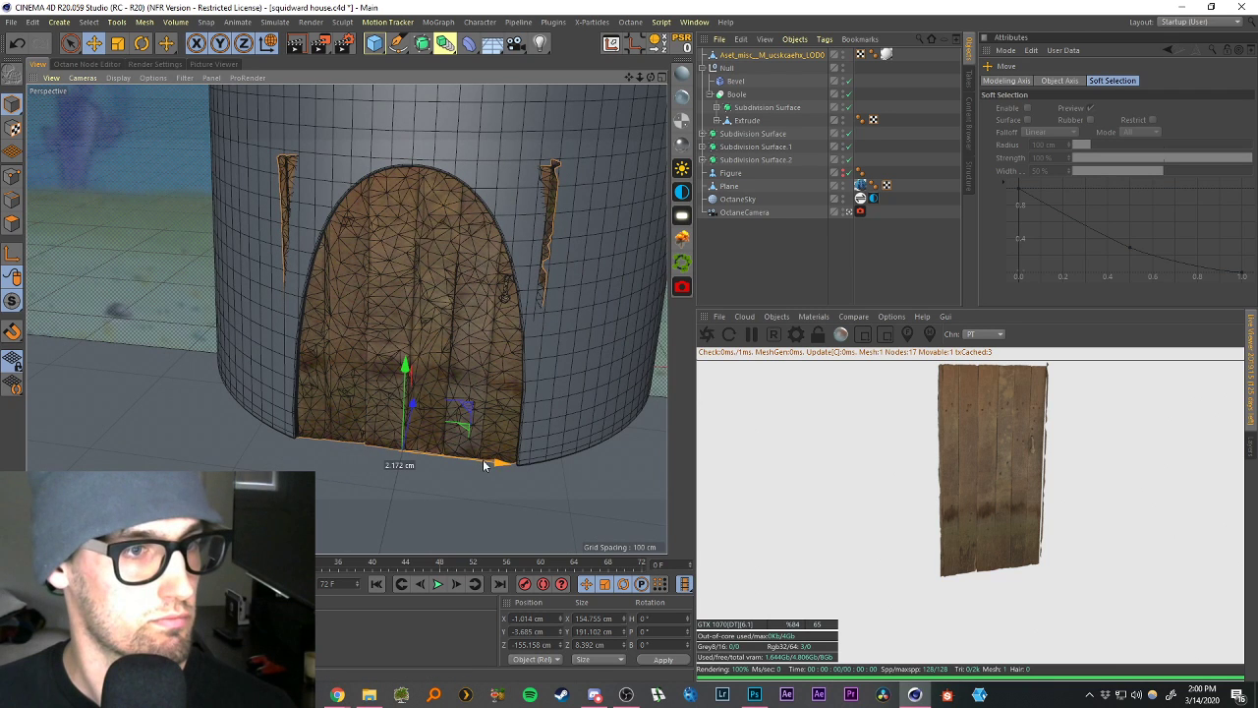
Delete the door points poking through the wall on both sides of the arch, using Live Selection at radius 50 with visible-only selection off.
scroll(532, 282, up, 2)
click(749, 55)
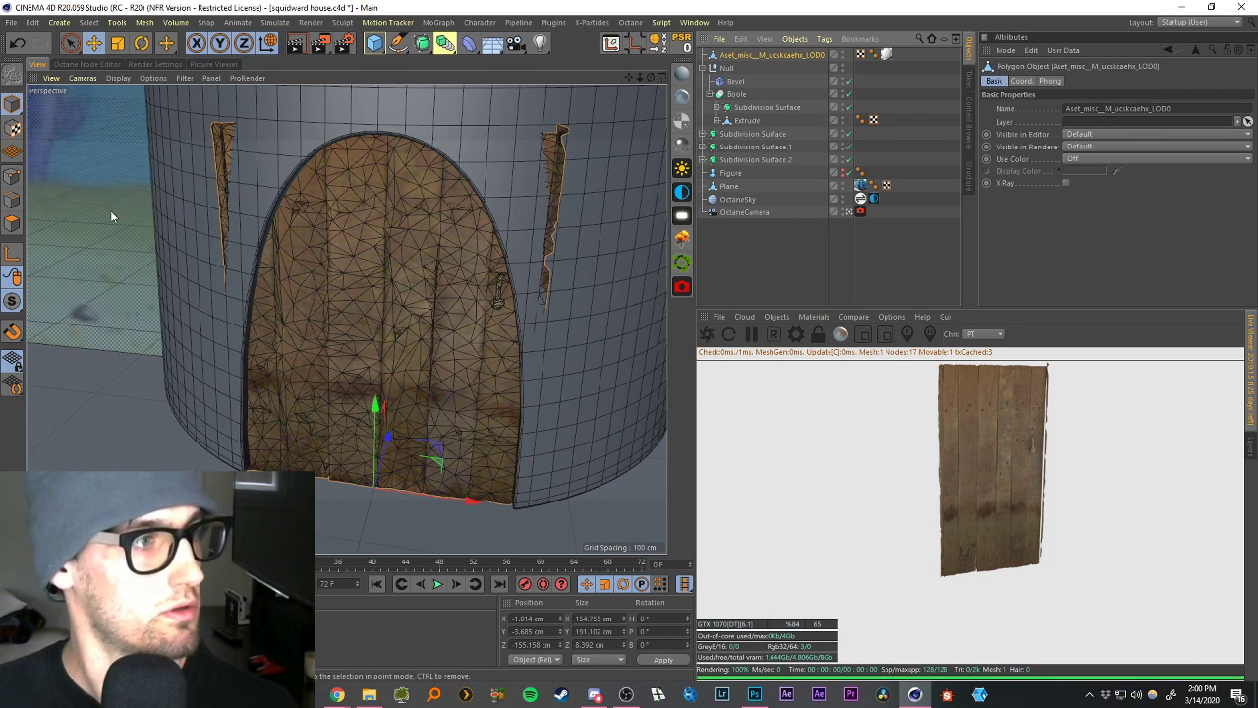
click(12, 177)
click(75, 50)
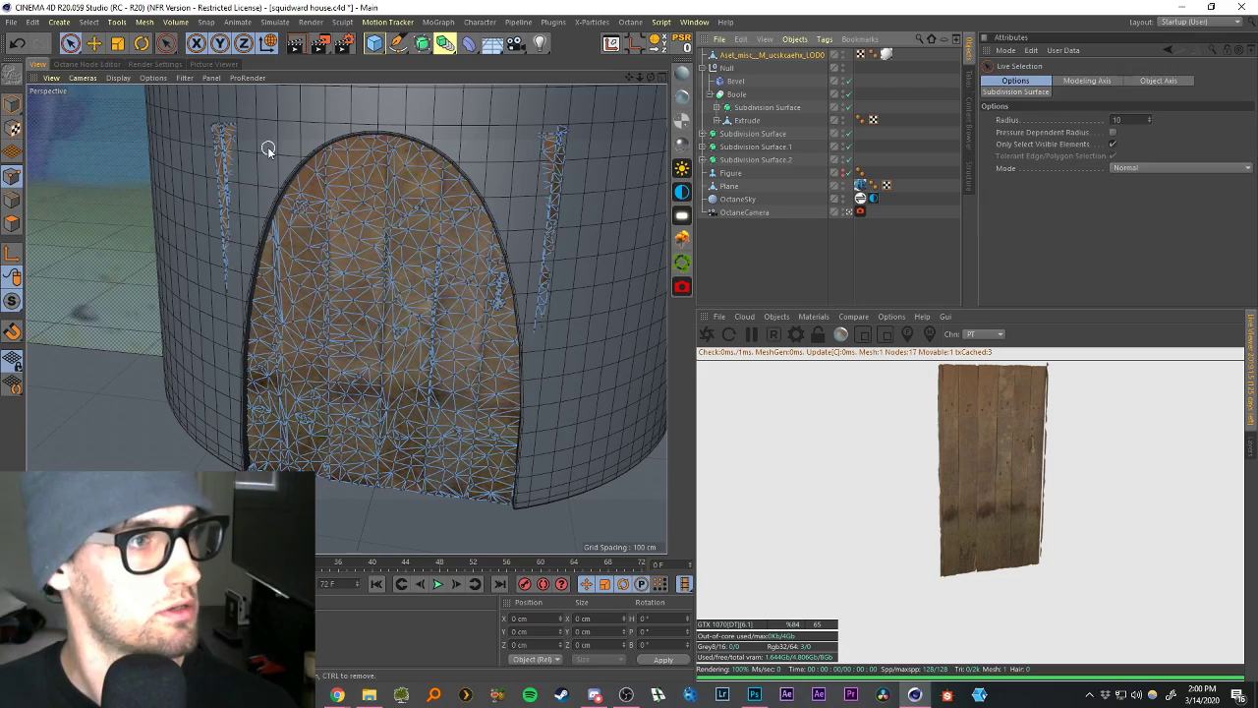
alt+drag(267, 146, 279, 138)
alt+drag(377, 174, 373, 169)
click(1113, 143)
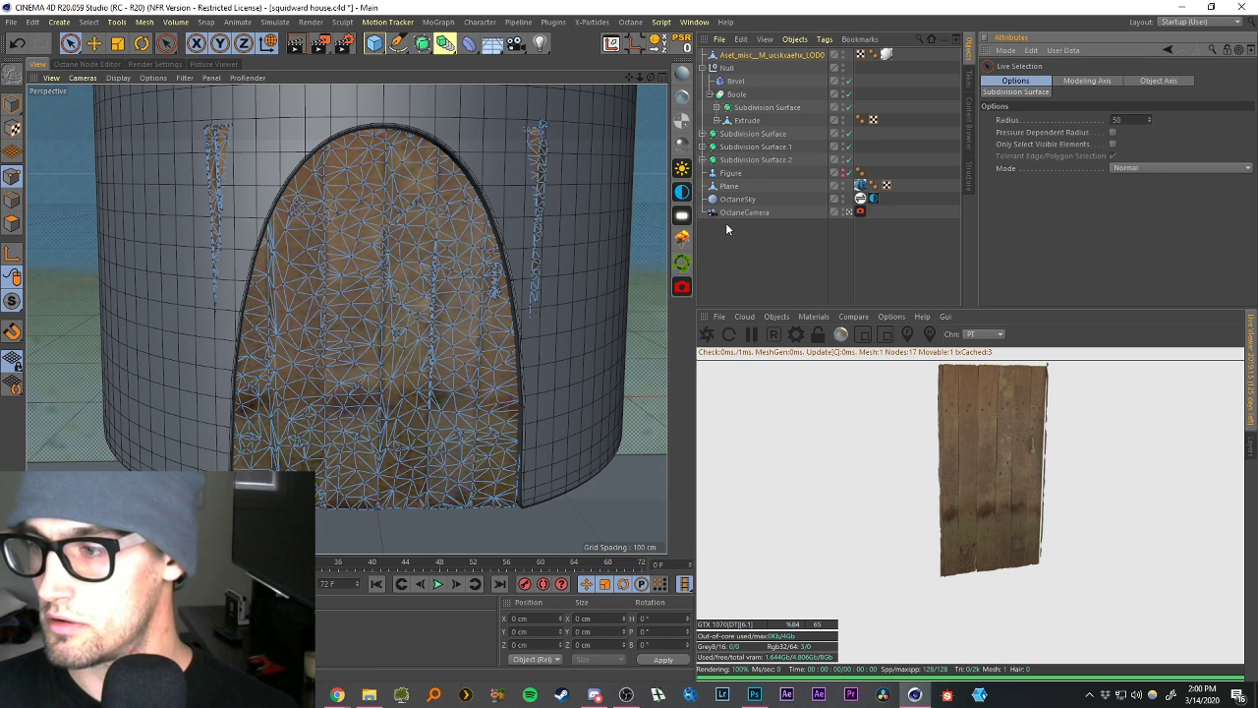
drag(161, 204, 168, 262)
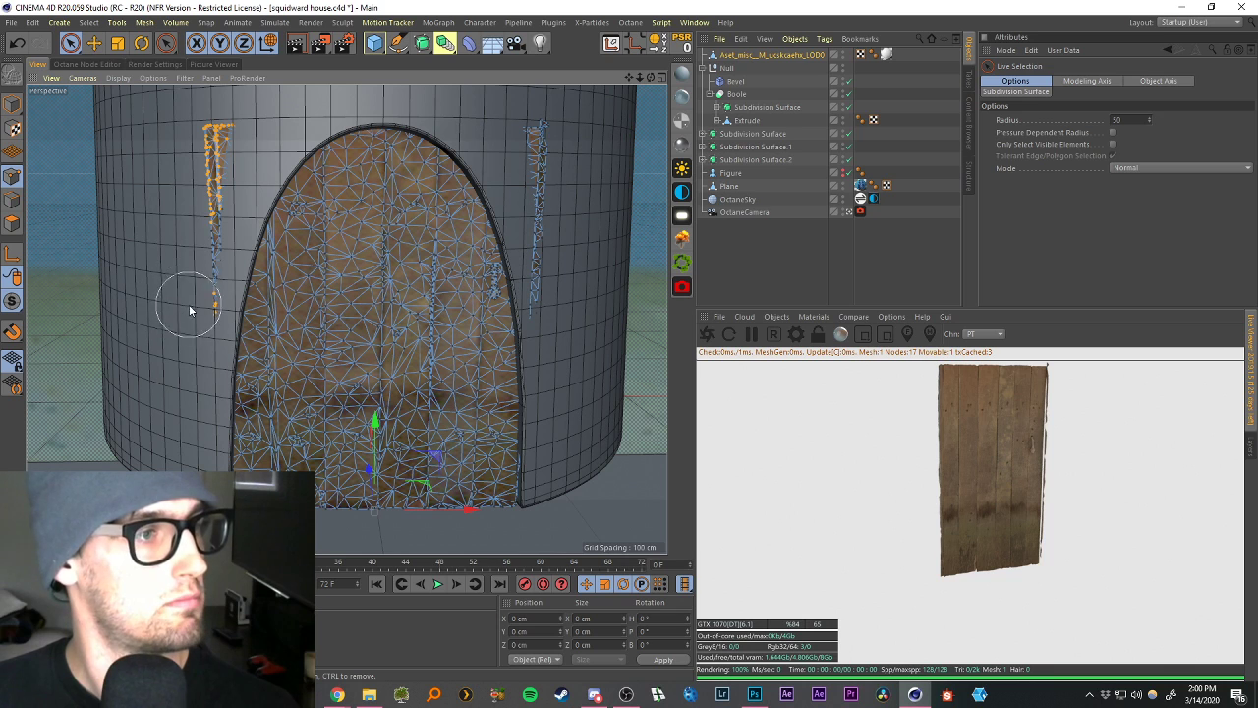
key(Delete)
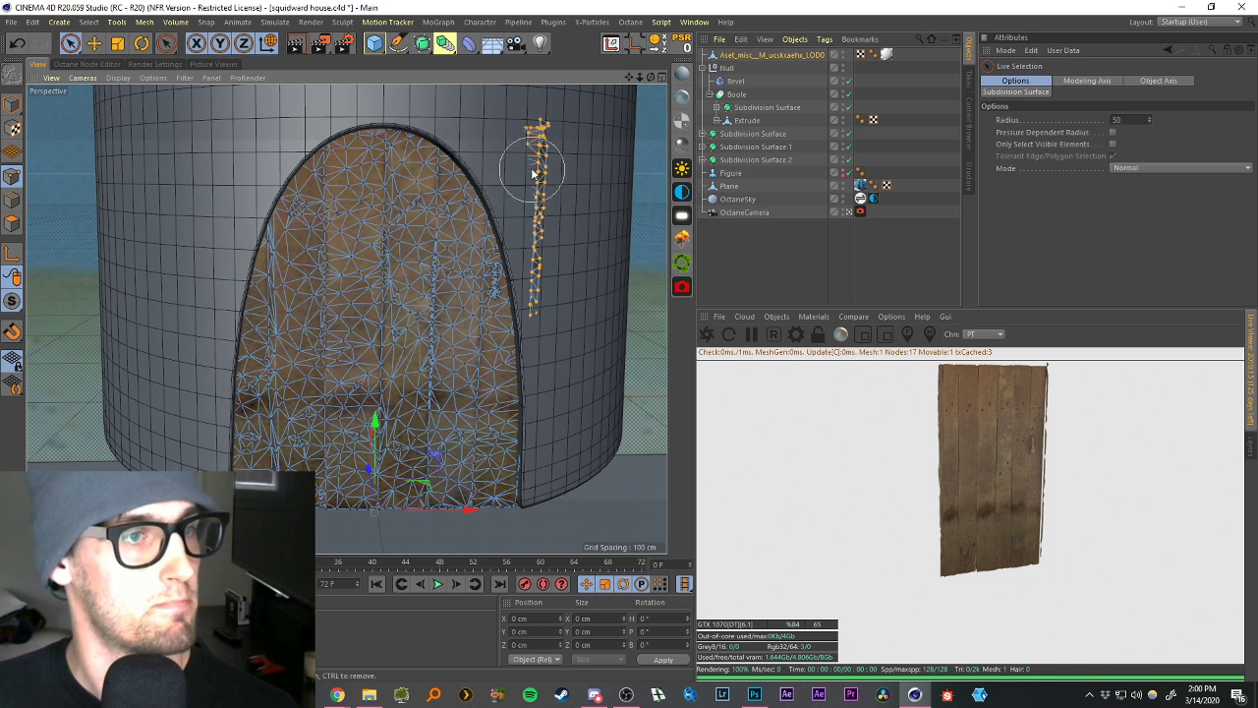
key(Delete)
drag(70, 47, 96, 63)
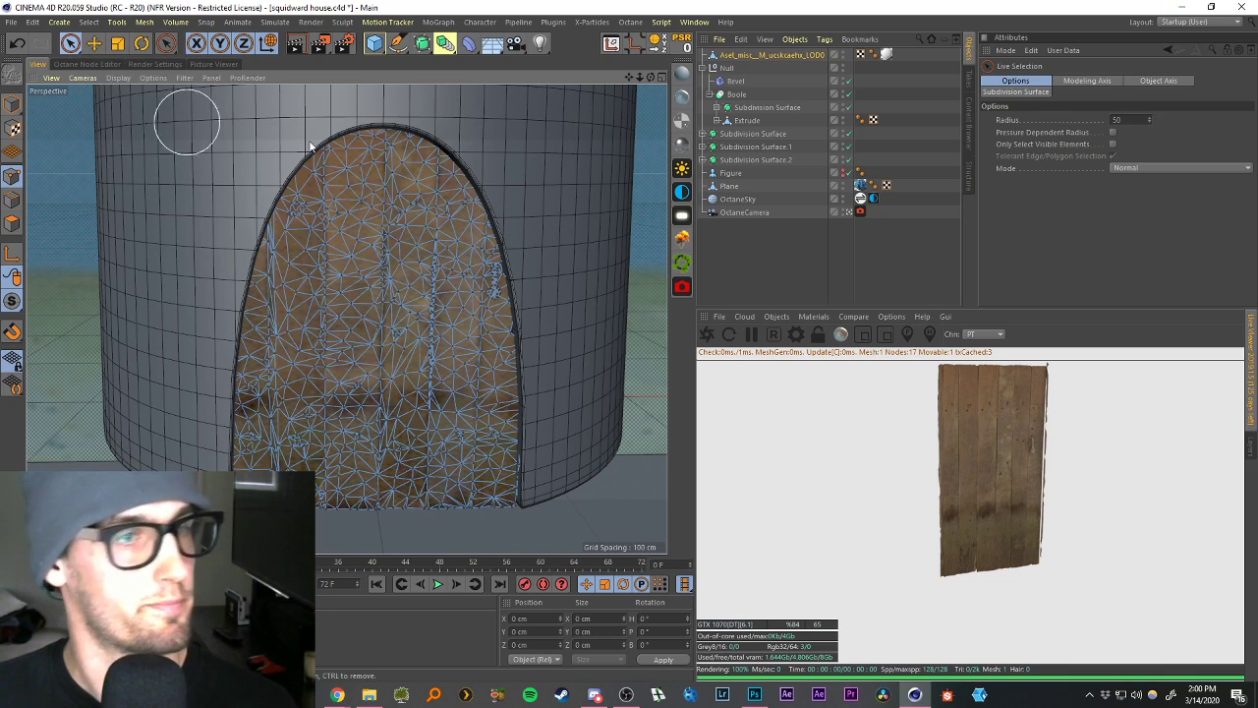
Deselect the door object and save the house scene.
click(731, 259)
key(ctrl+s)
Examine the tower with its fitted door and the side block beside the reference image.
scroll(408, 261, down, 5)
alt+drag(413, 258, 420, 254)
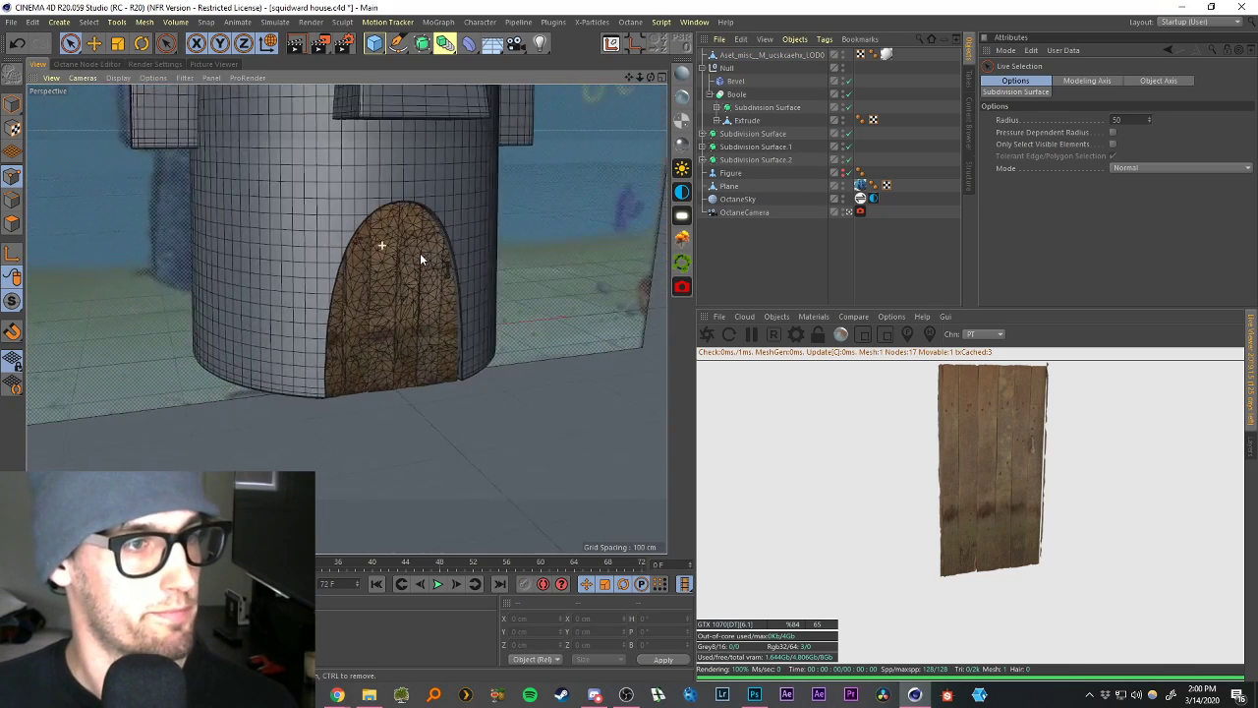
scroll(423, 211, down, 5)
alt+middle_drag(624, 88, 642, 251)
alt+drag(643, 251, 782, 222)
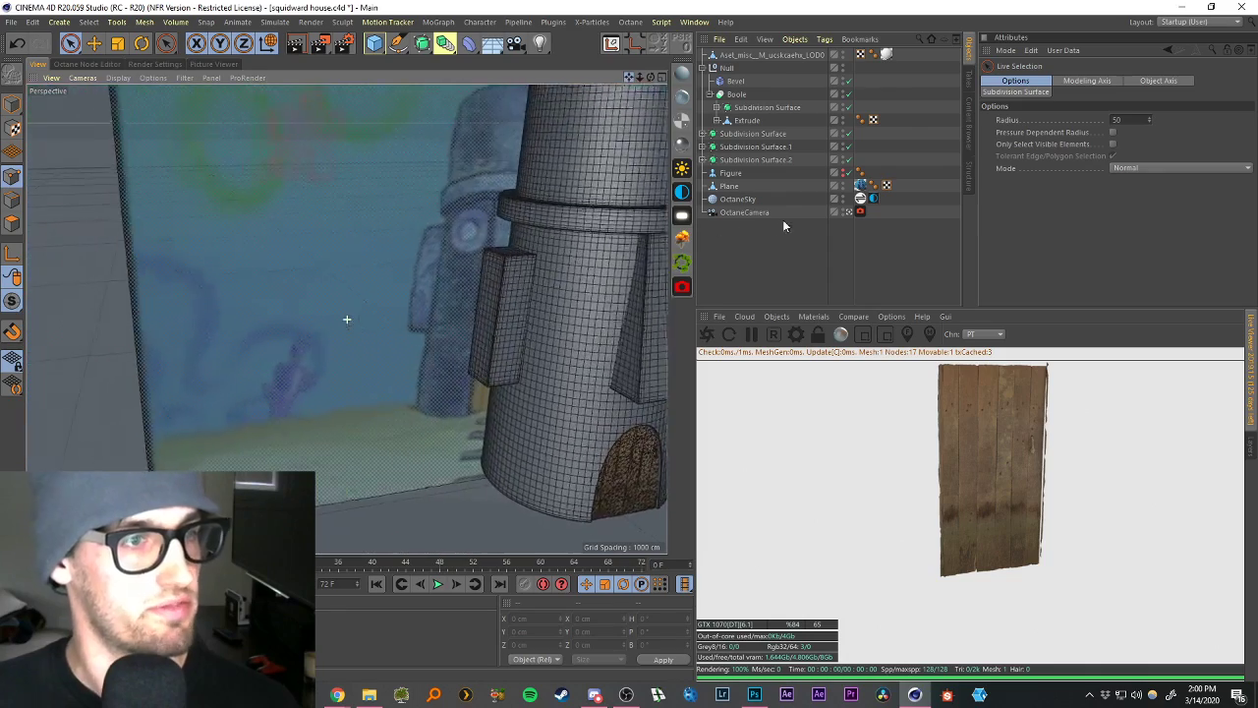
alt+drag(538, 231, 584, 229)
scroll(503, 241, up, 5)
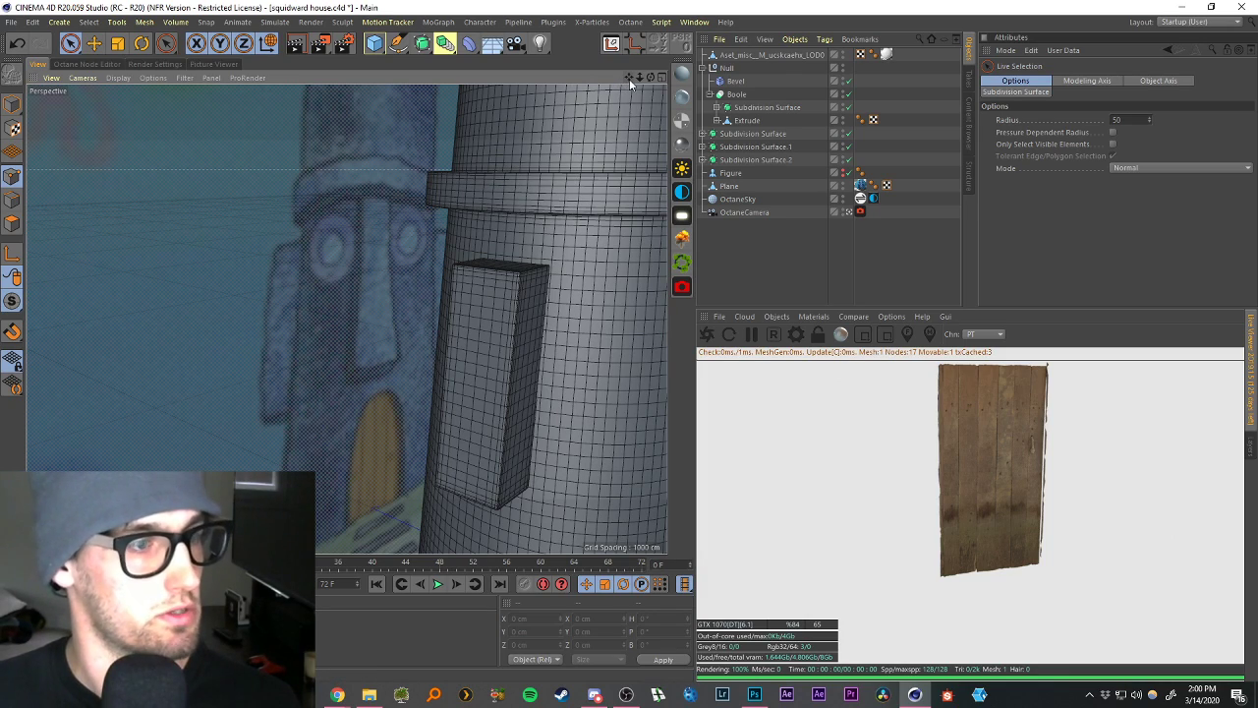
Add a Tube primitive to the scene for the tower's eye, working from the front view.
drag(629, 79, 393, 78)
alt+drag(395, 228, 315, 228)
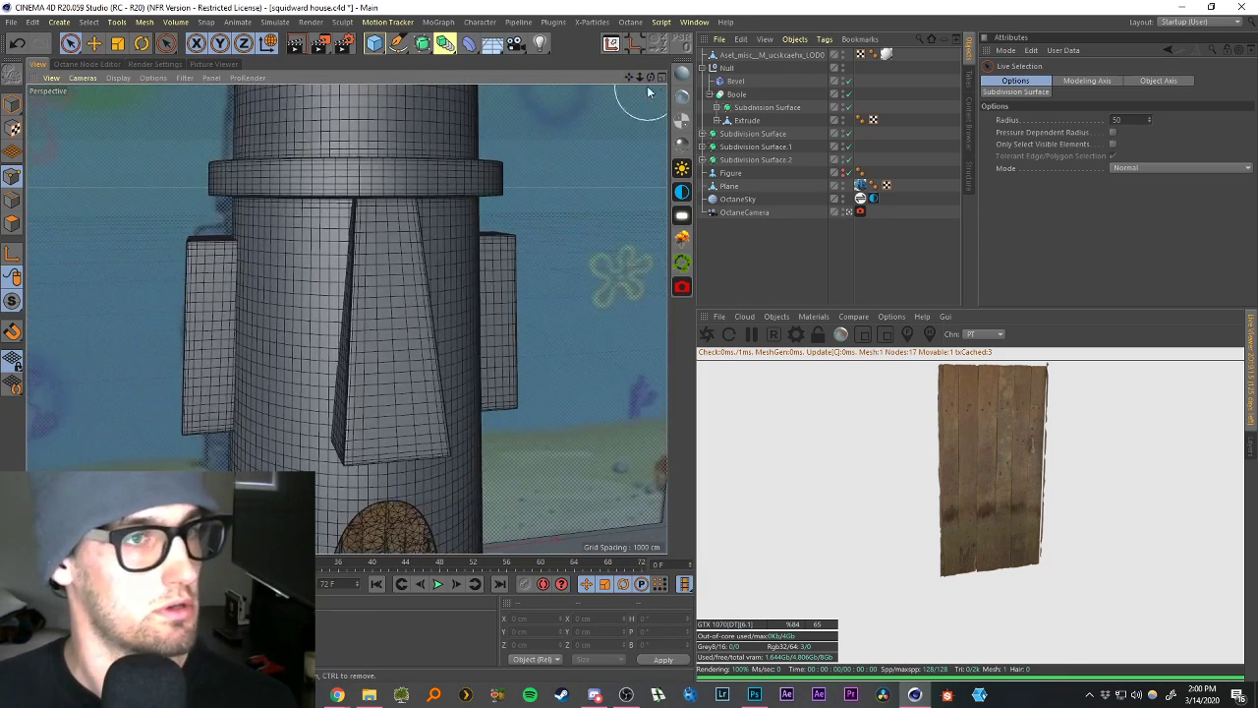
click(660, 77)
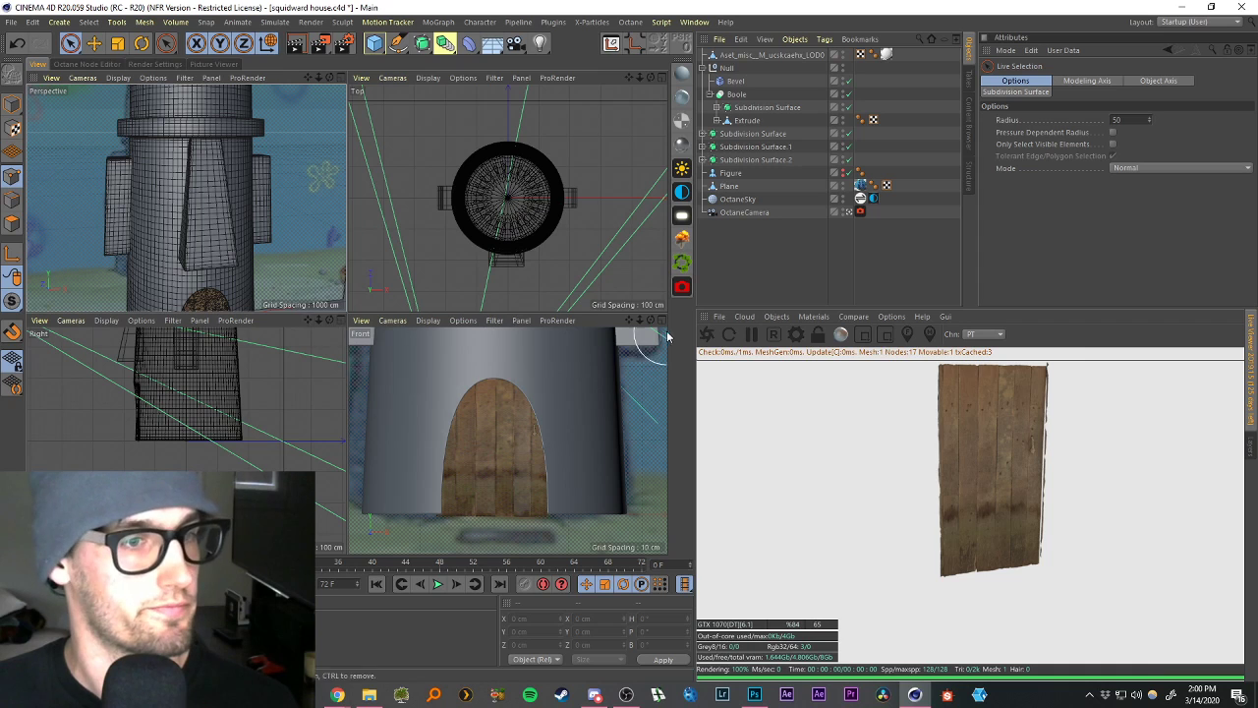
click(661, 320)
drag(629, 78, 697, 559)
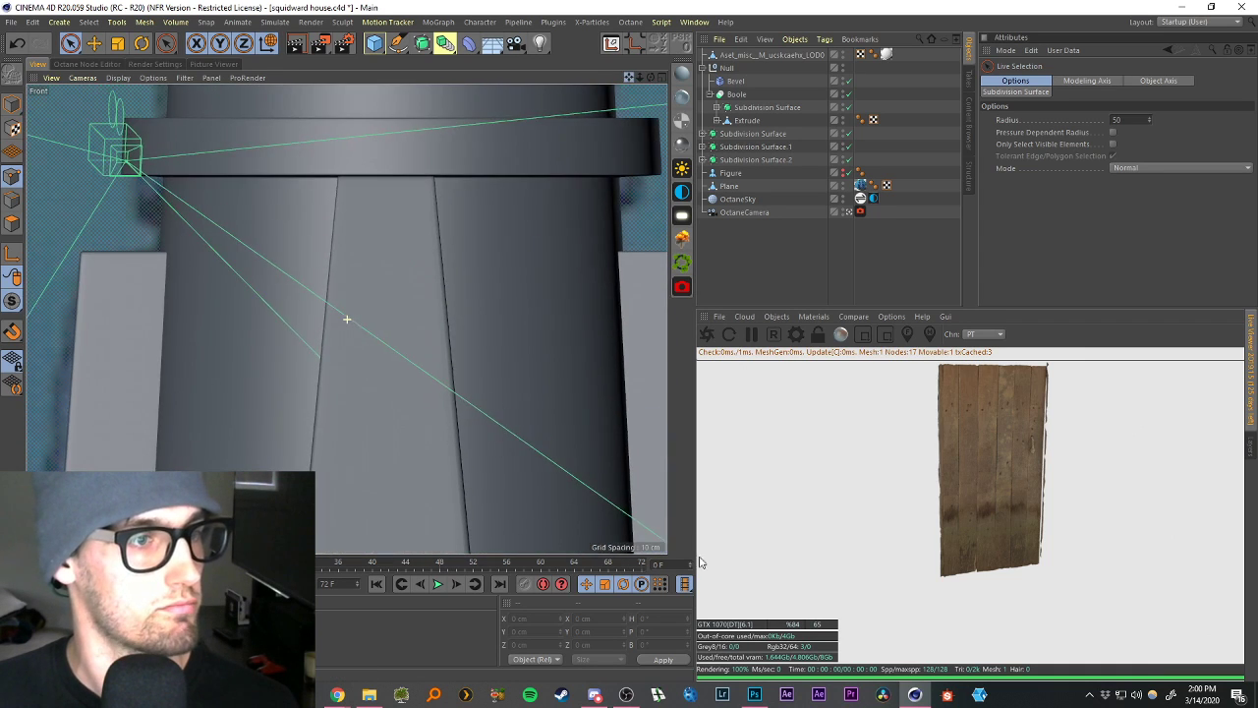
scroll(524, 511, down, 5)
scroll(552, 393, up, 1)
scroll(556, 399, up, 1)
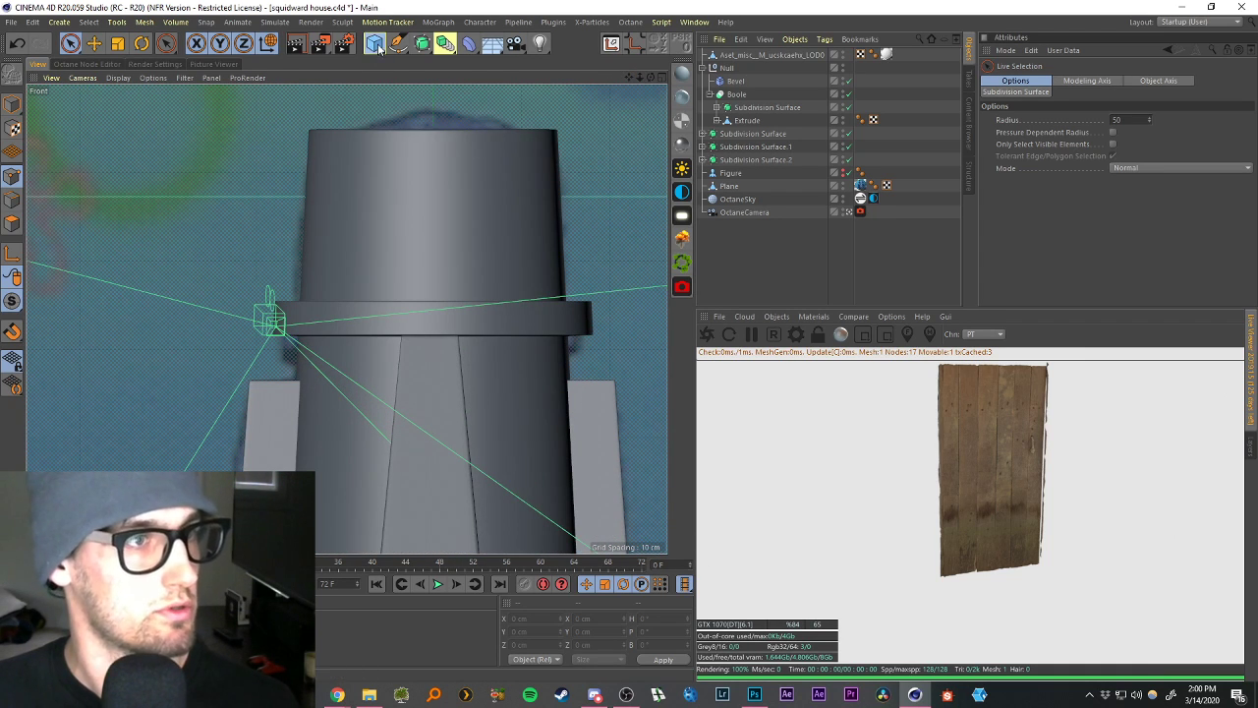
drag(379, 49, 644, 110)
scroll(475, 432, down, 5)
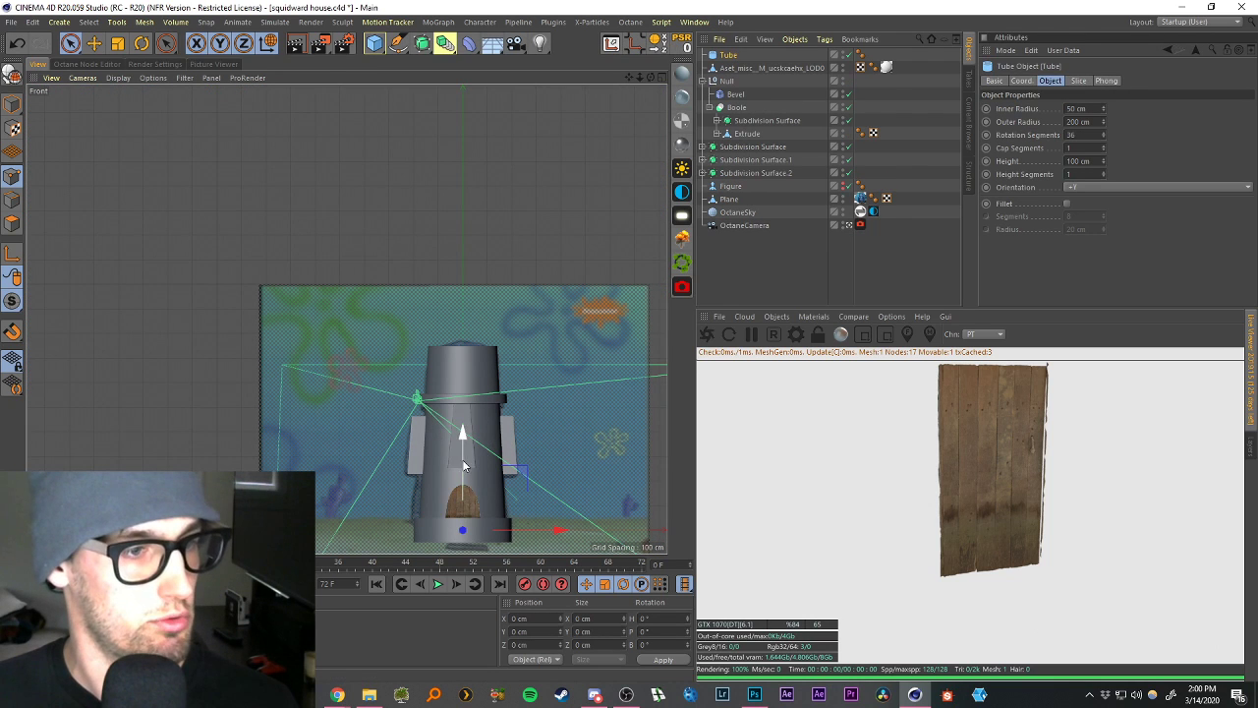
Raise the tube to about Y 464 cm, just below the hat brim, and rotate its pitch 90° to face forward.
drag(464, 461, 468, 348)
key(r)
drag(463, 402, 461, 538)
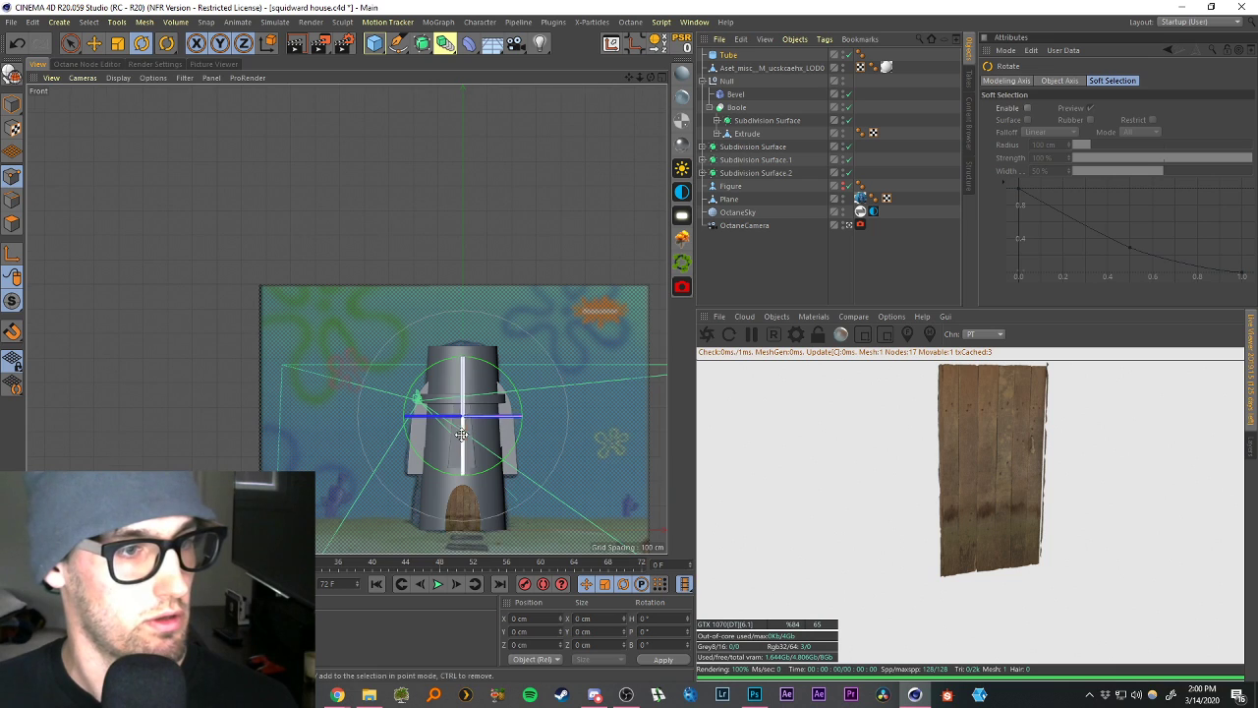
scroll(461, 433, up, 5)
key(e)
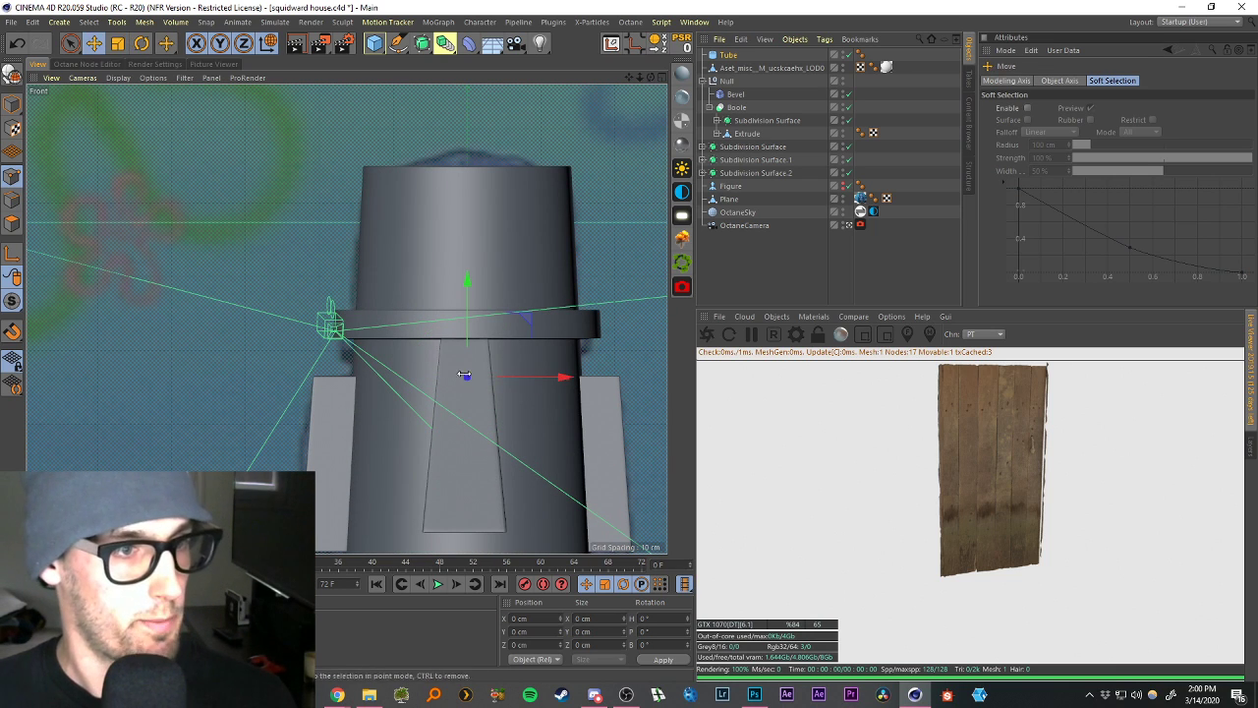
Bring the tube out in front of the tower wall and scale it down to an outer radius of about 51 cm.
click(662, 78)
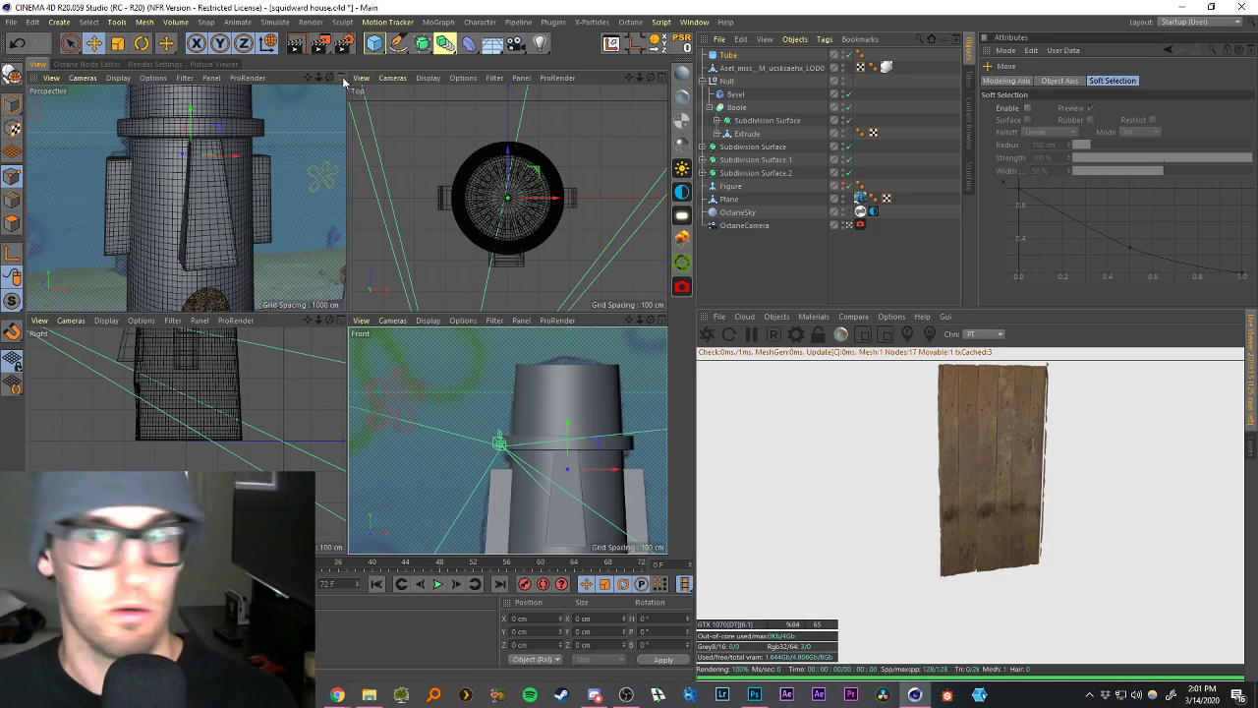
click(341, 78)
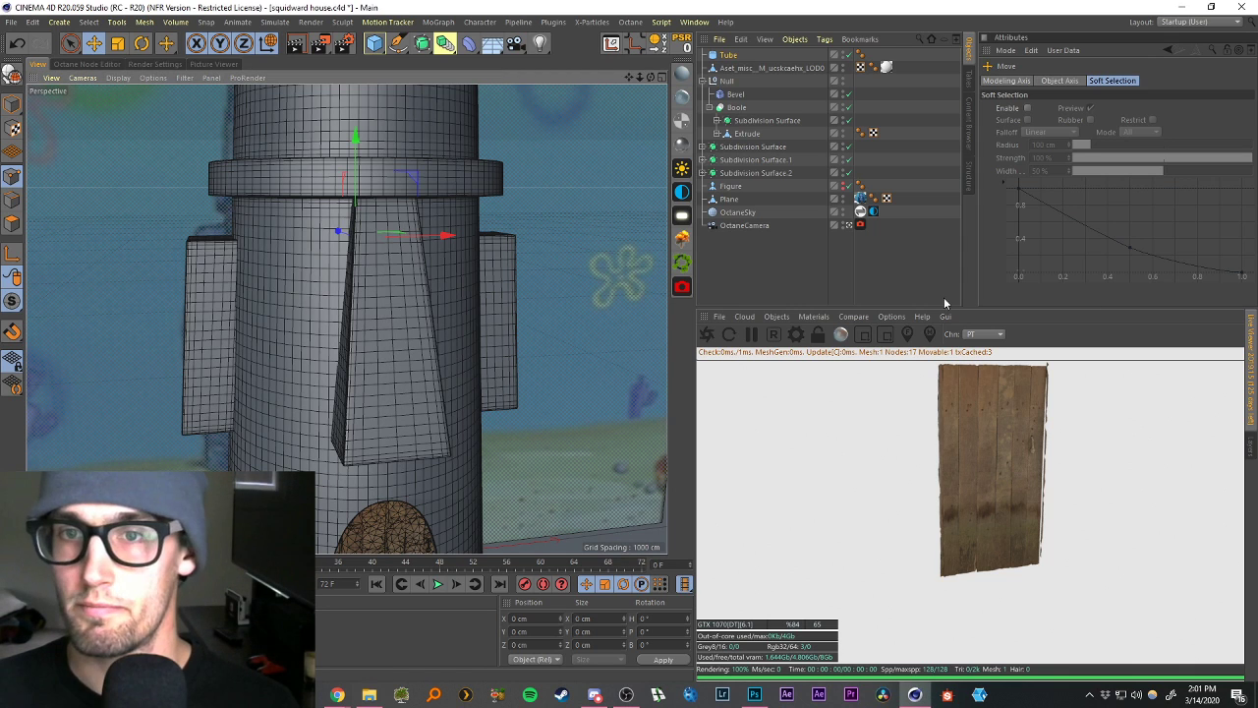
alt+drag(421, 289, 413, 265)
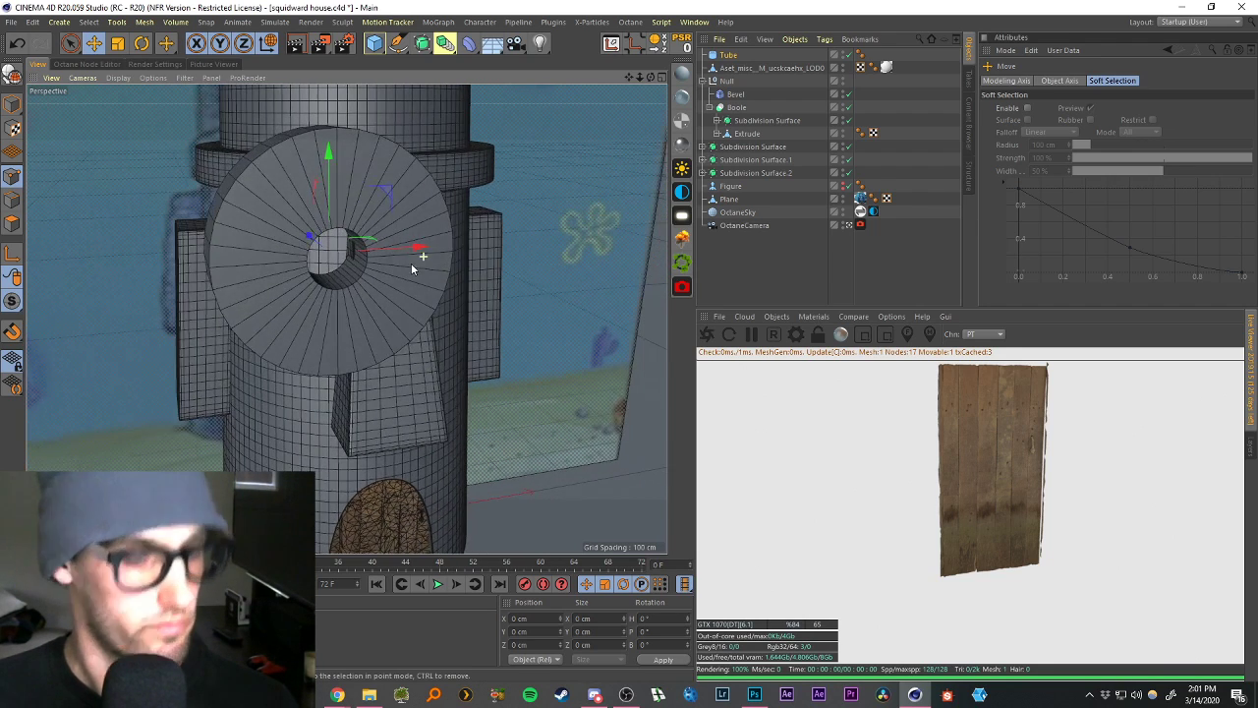
key(t)
drag(427, 193, 430, 233)
Move the tube beside the nose block to about X -81 cm and Z -144 cm.
key(e)
scroll(343, 231, up, 3)
drag(255, 258, 406, 173)
drag(627, 78, 696, 84)
mouse_move(419, 246)
alt+mouse_down()
mouse_move(391, 248)
mouse_move(405, 246)
alt+mouse_up()
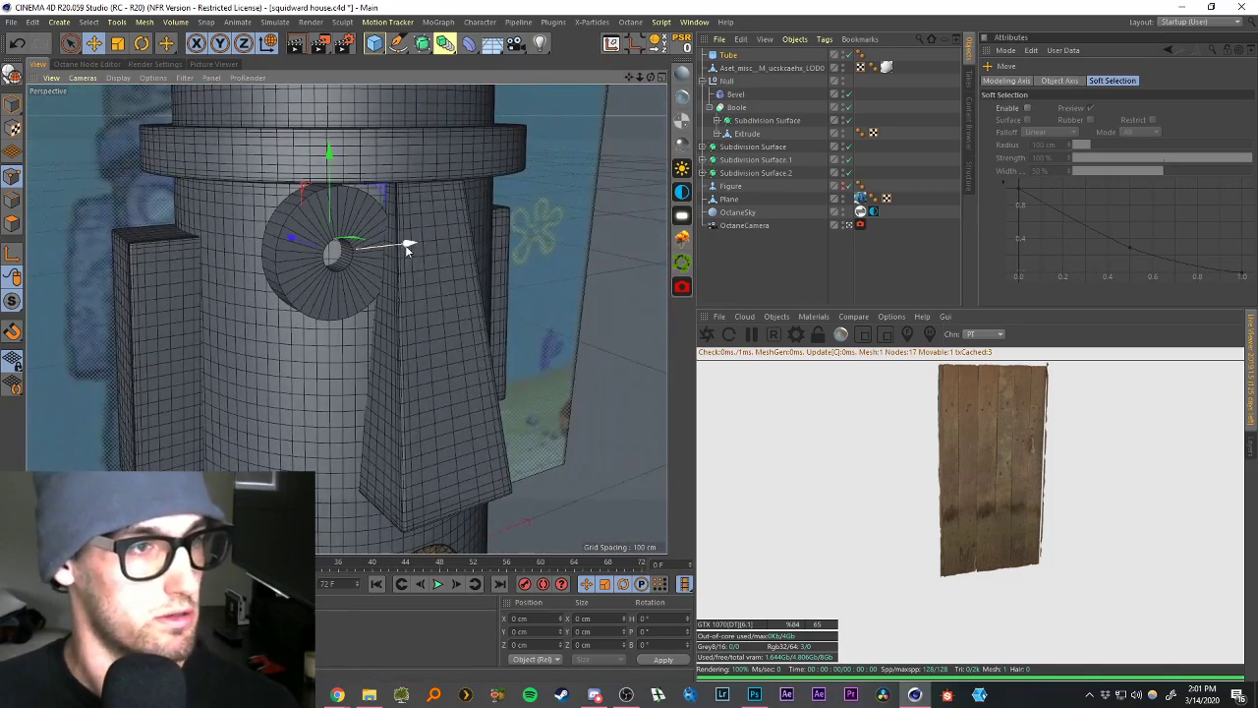
Collapse the Null group in the object hierarchy and clear the selection.
click(663, 77)
click(662, 322)
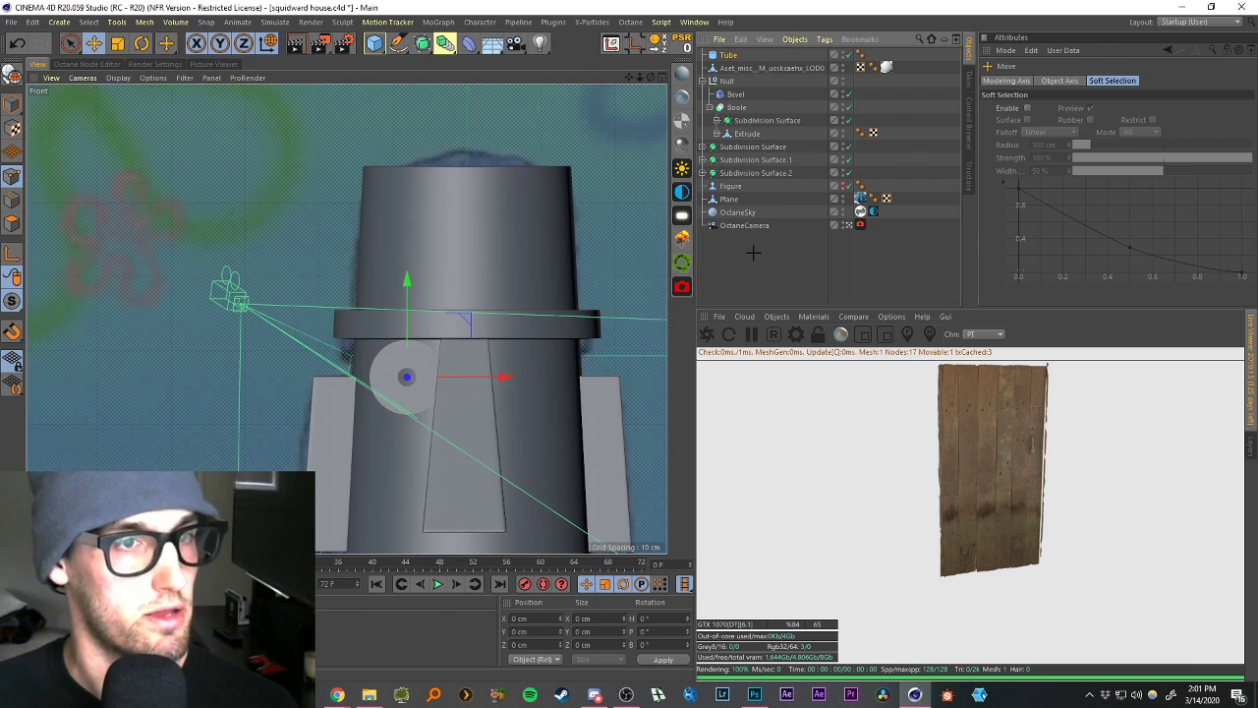
click(704, 80)
click(722, 82)
scroll(522, 348, down, 5)
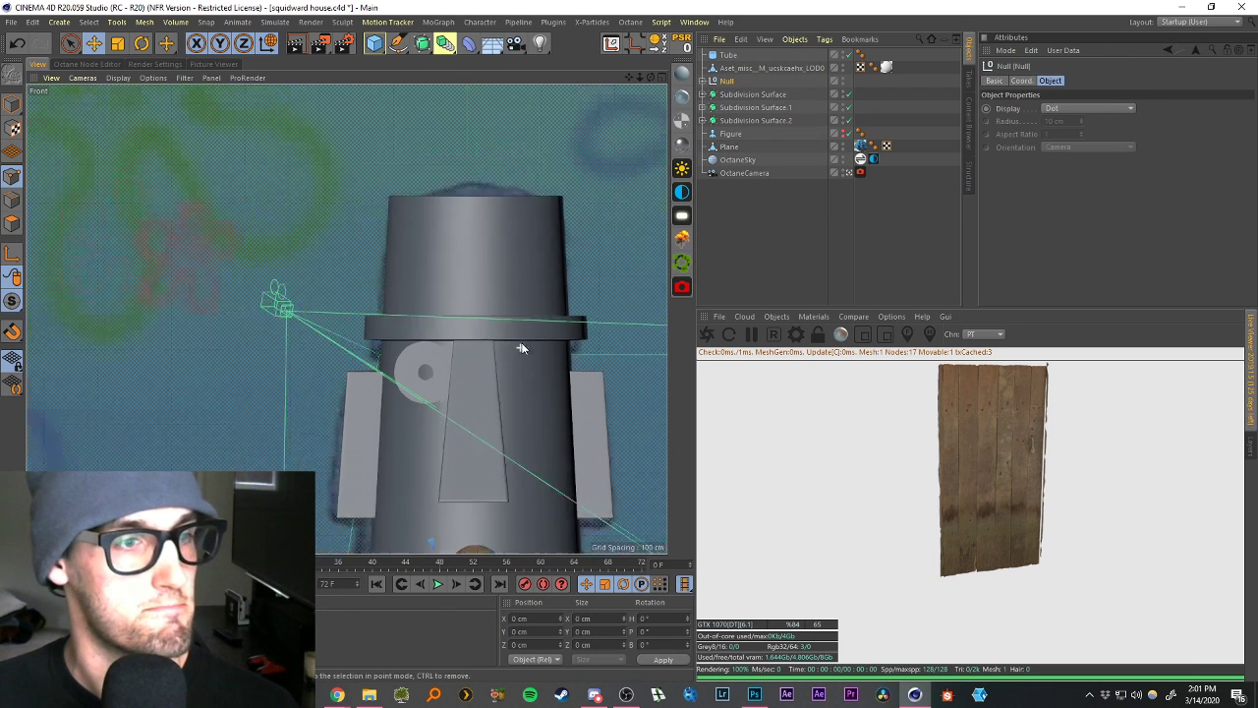
scroll(573, 443, up, 3)
click(765, 180)
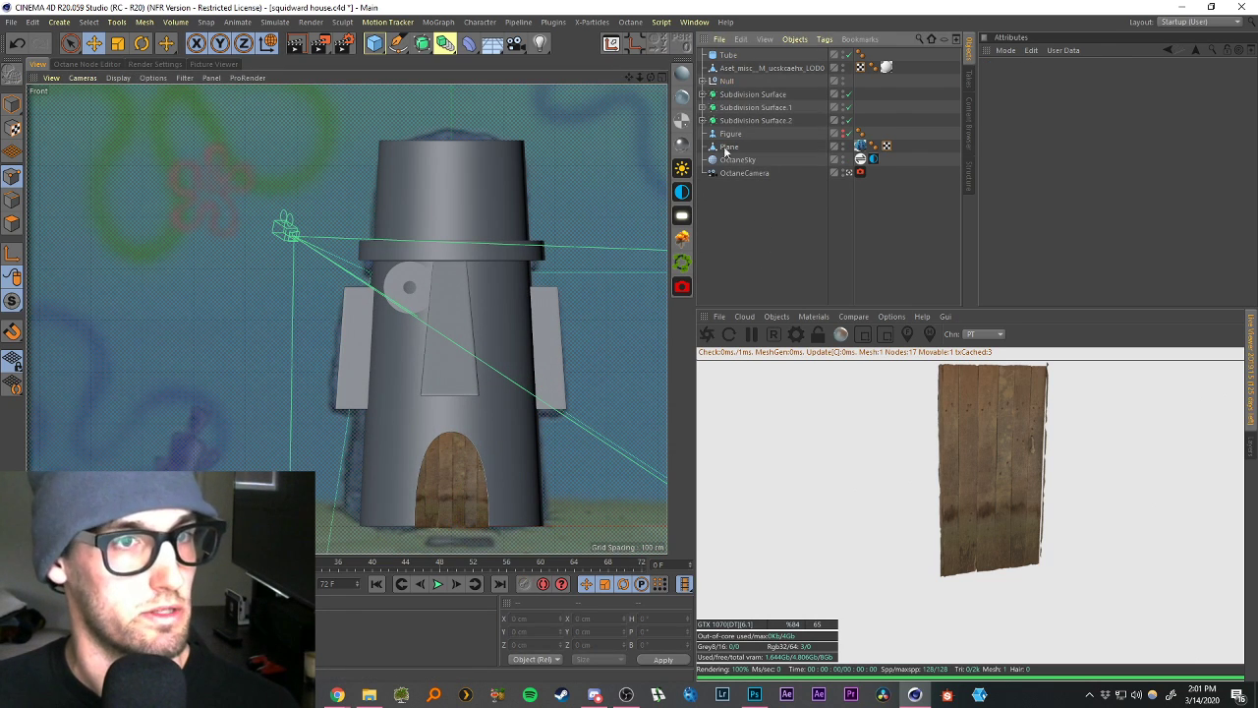
Move the reference image plane in Model mode to about X -421 cm so it sits beside the tower.
click(730, 133)
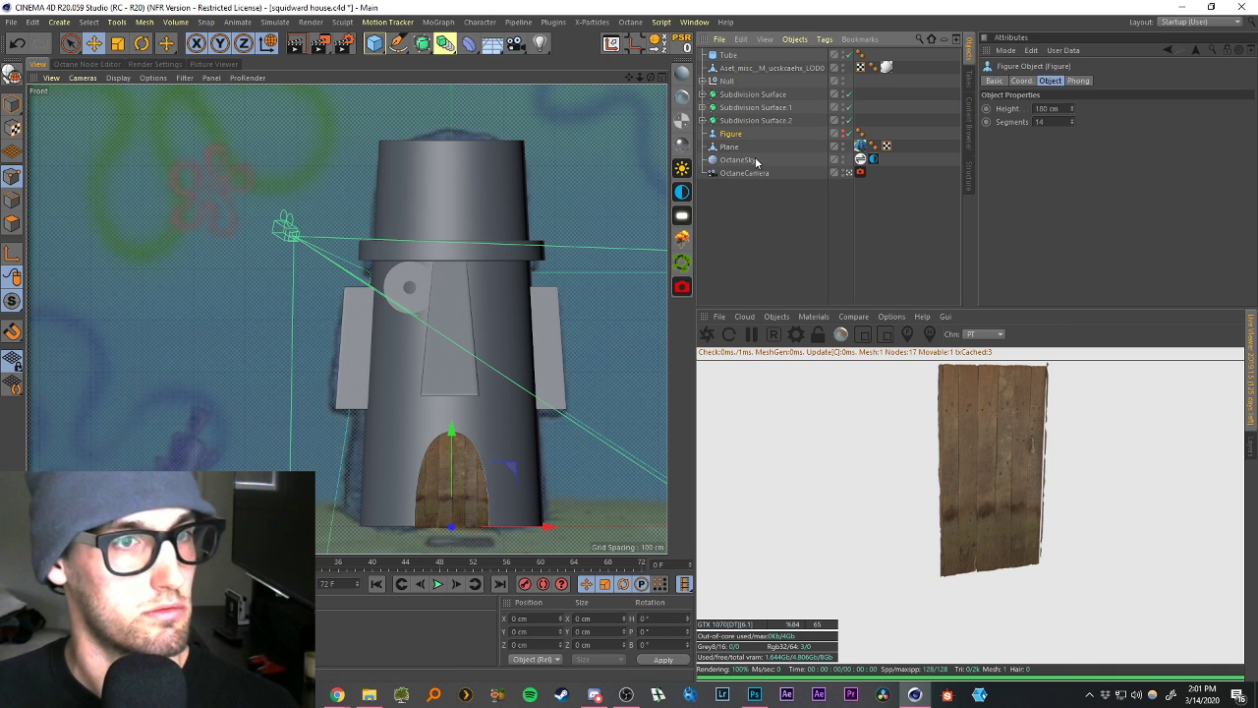
click(727, 146)
scroll(563, 393, down, 5)
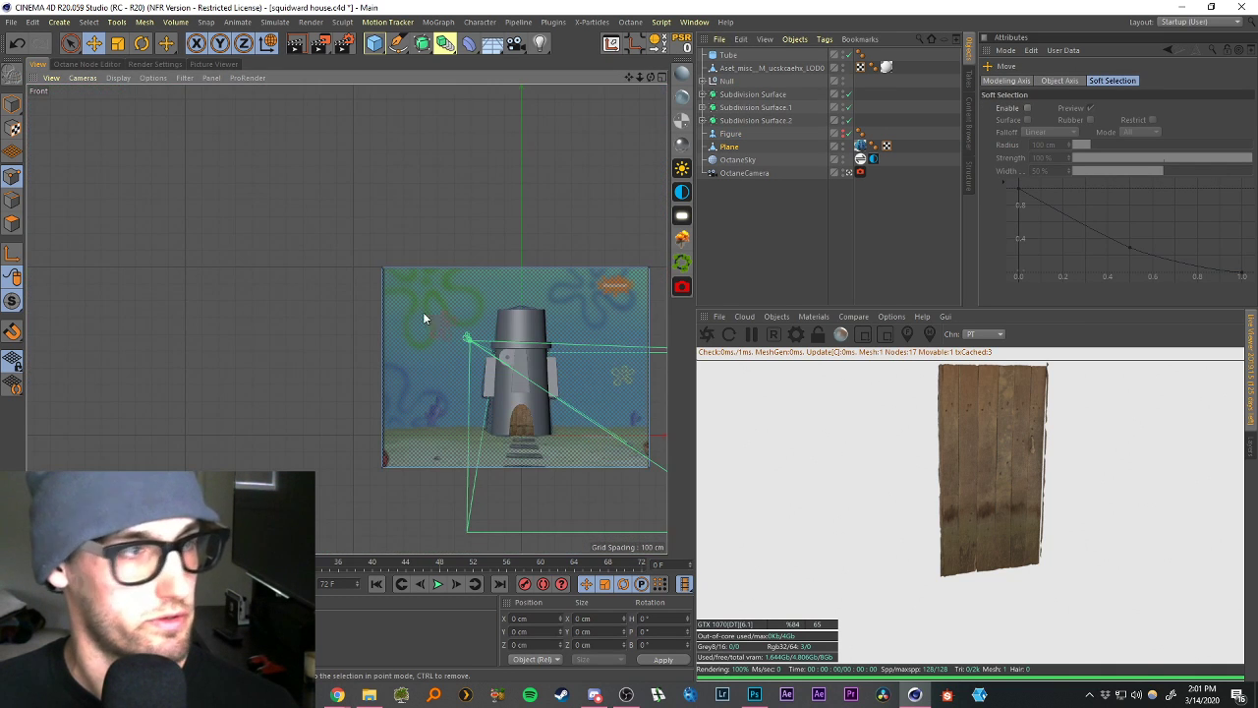
click(12, 106)
drag(557, 447, 519, 447)
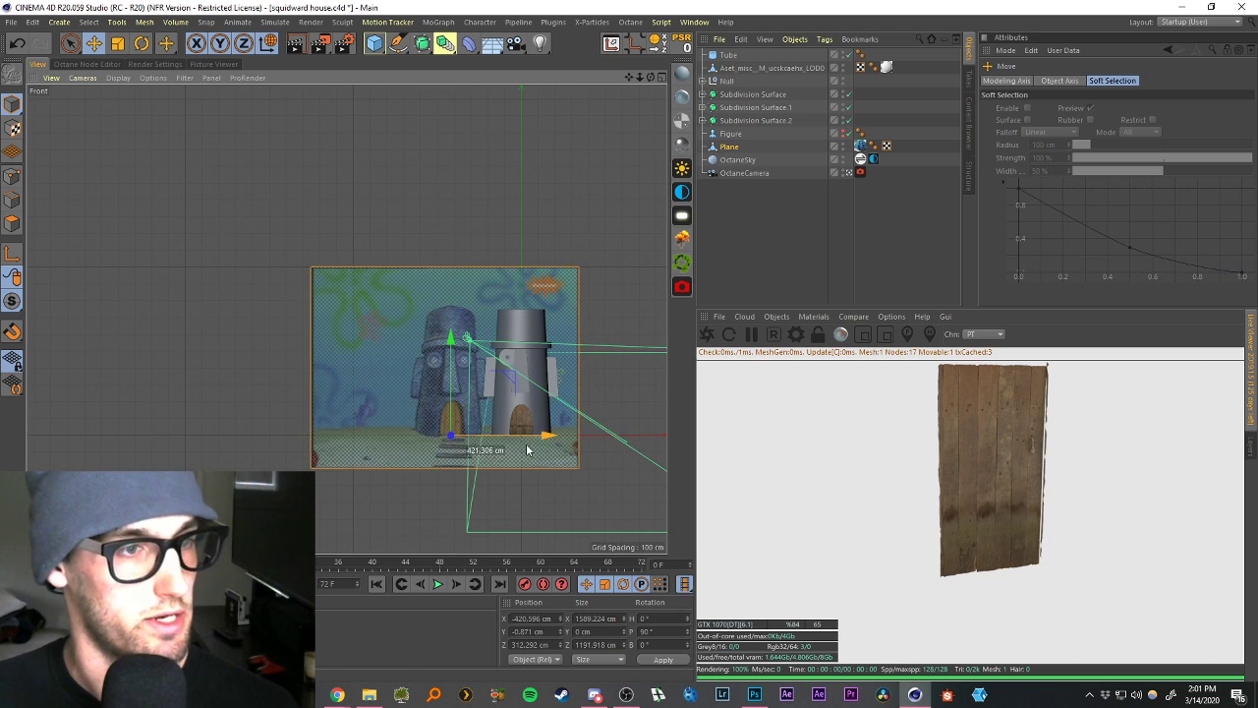
scroll(395, 369, up, 6)
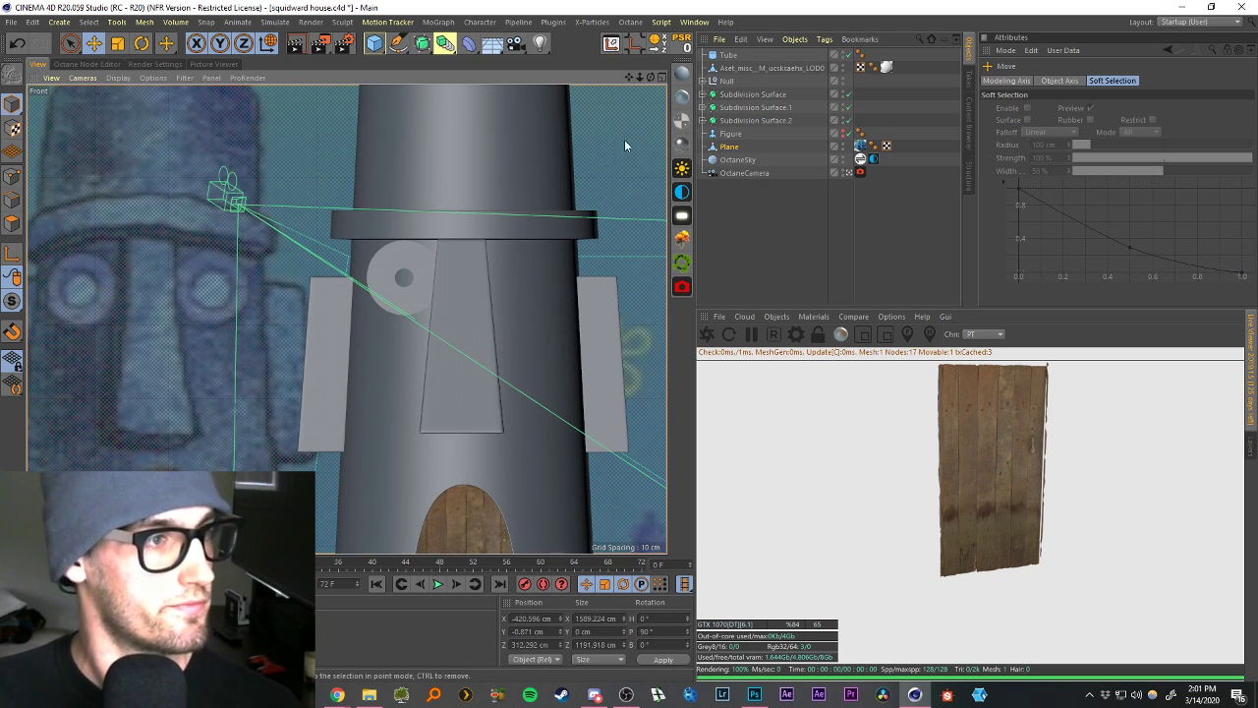
drag(630, 76, 657, 72)
Scale the eye tube up slightly to about 103 cm across.
click(729, 55)
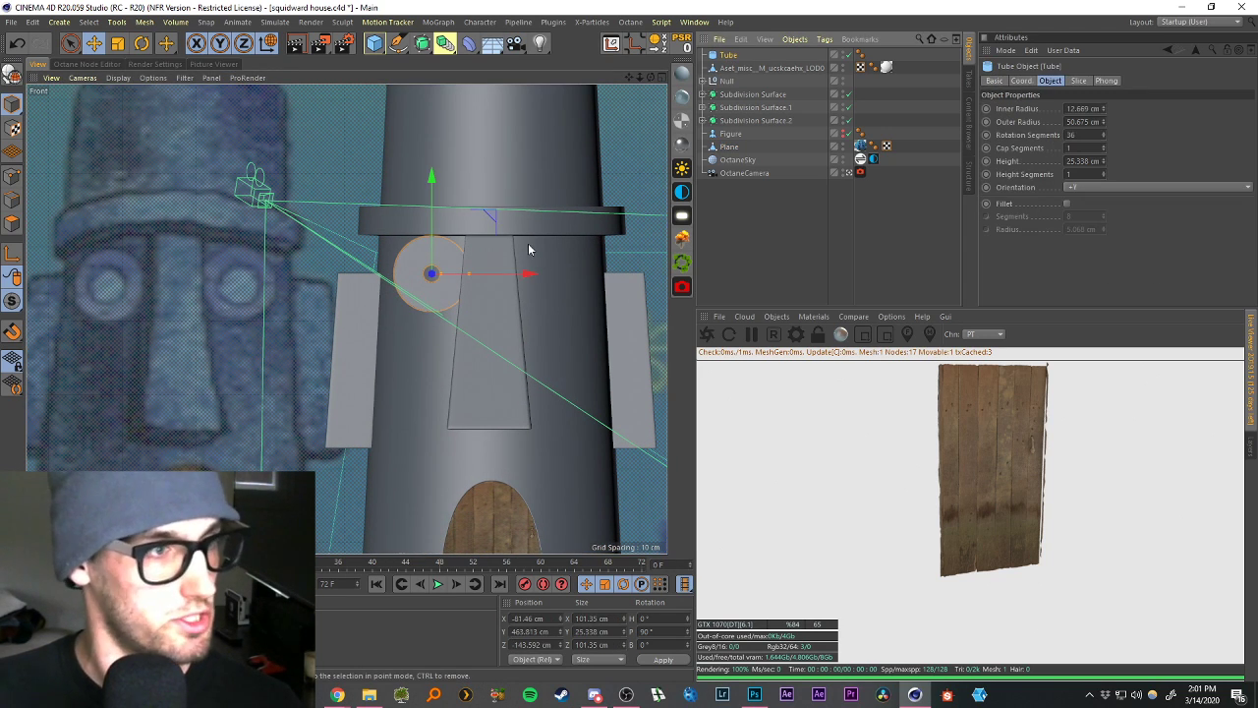
key(t)
drag(522, 173, 531, 172)
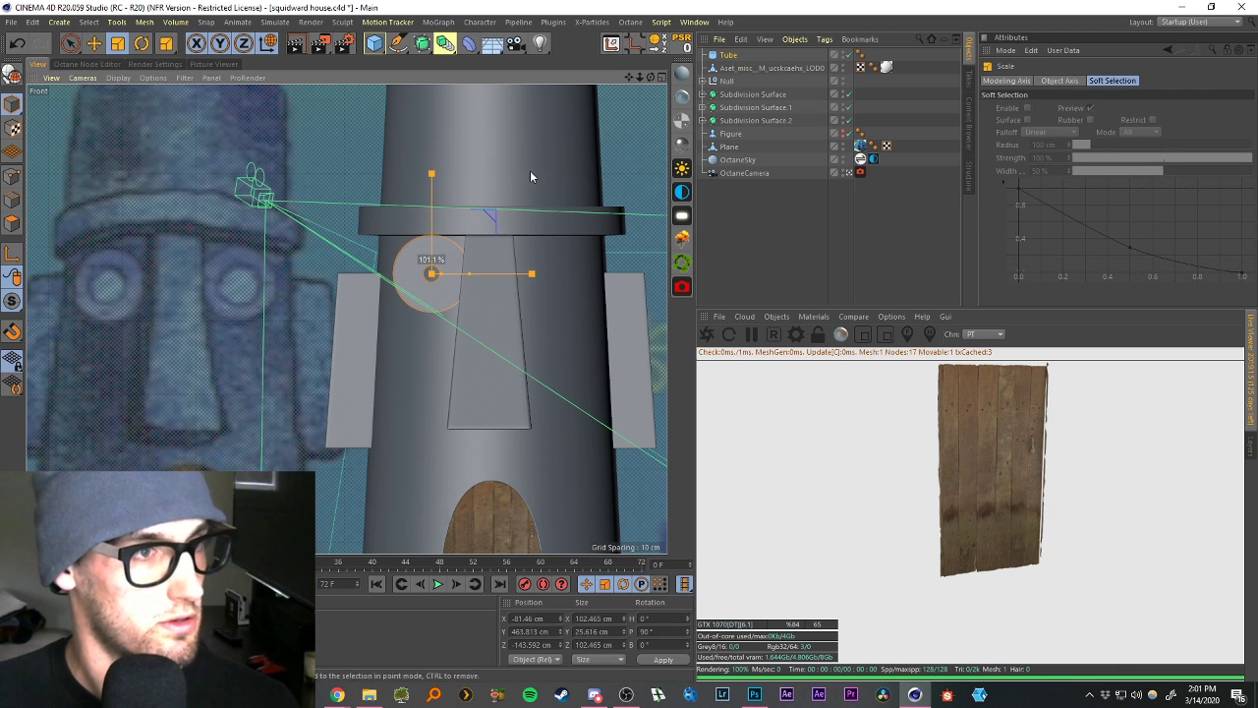
key(e)
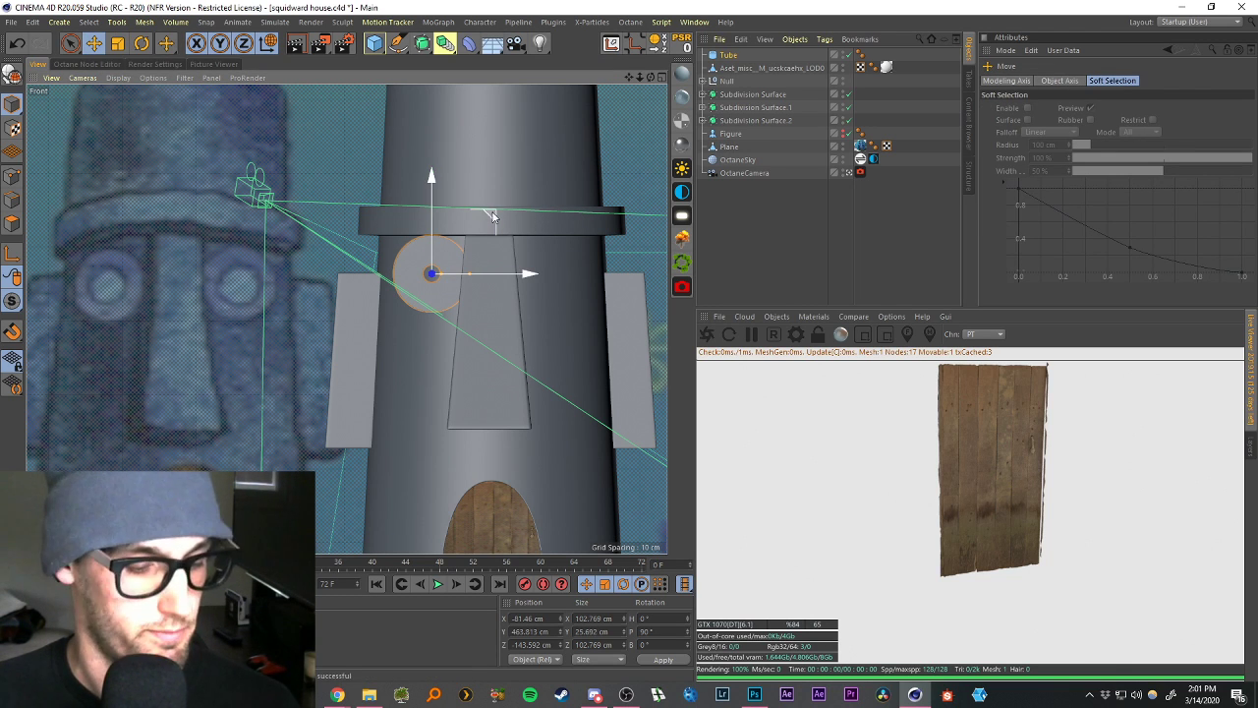
key(r)
drag(538, 179, 506, 198)
key(ctrl+z)
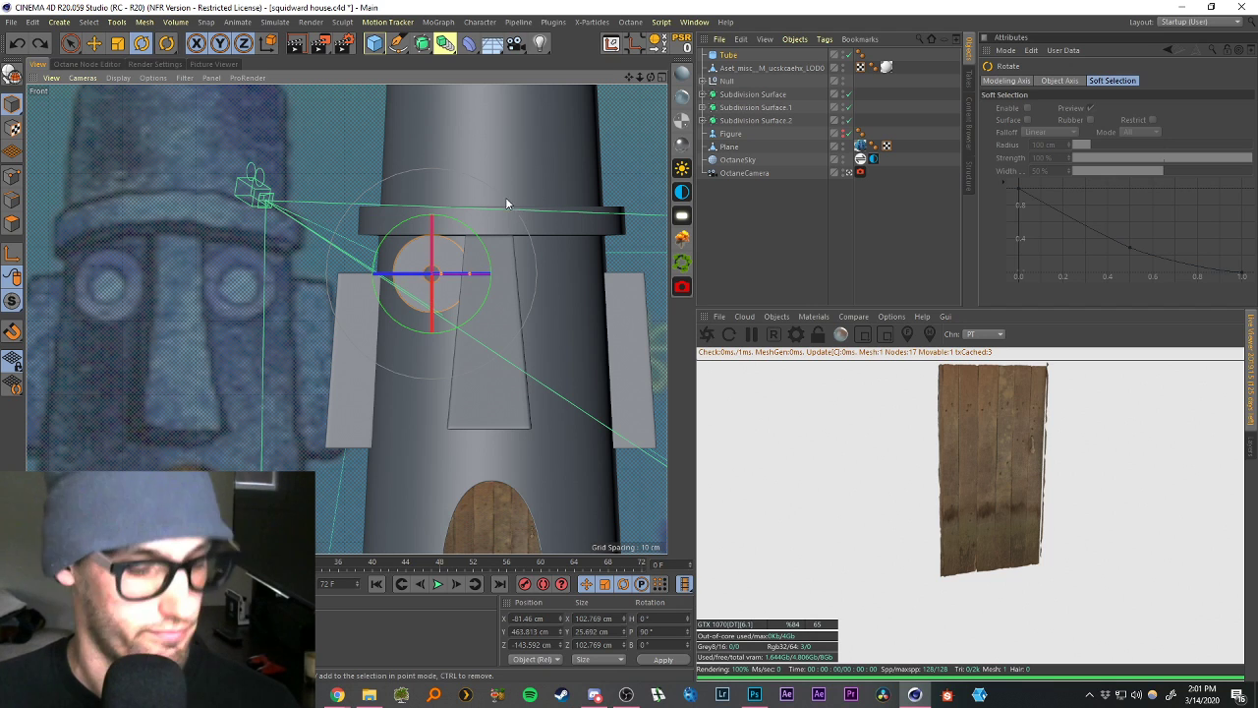
Shrink the eye tube to about 93 cm across, widen its inner radius to about 31 cm, and move it to X -88 cm, Y 471 cm.
key(e)
key(t)
drag(531, 197, 488, 211)
key(e)
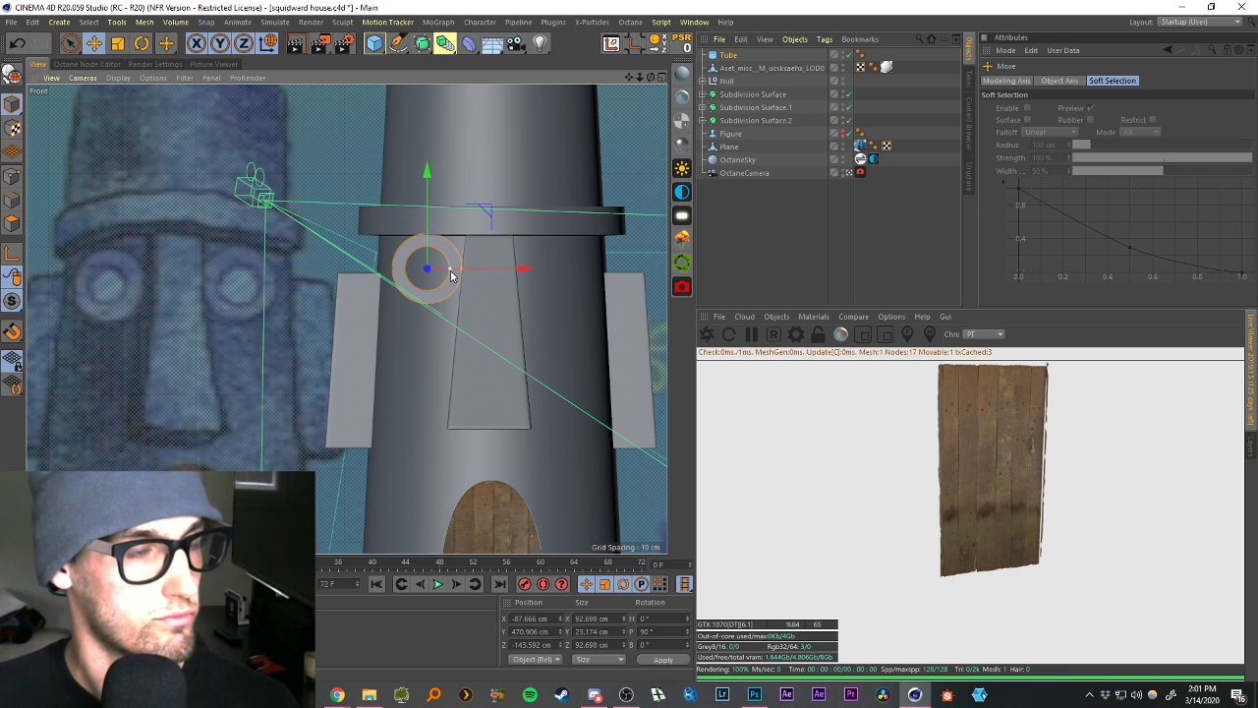
Duplicate the eye tube to the other side of the nose at about X 79 cm and lower the copy to Y 467 cm.
click(805, 107)
click(729, 57)
ctrl+drag(509, 271, 629, 269)
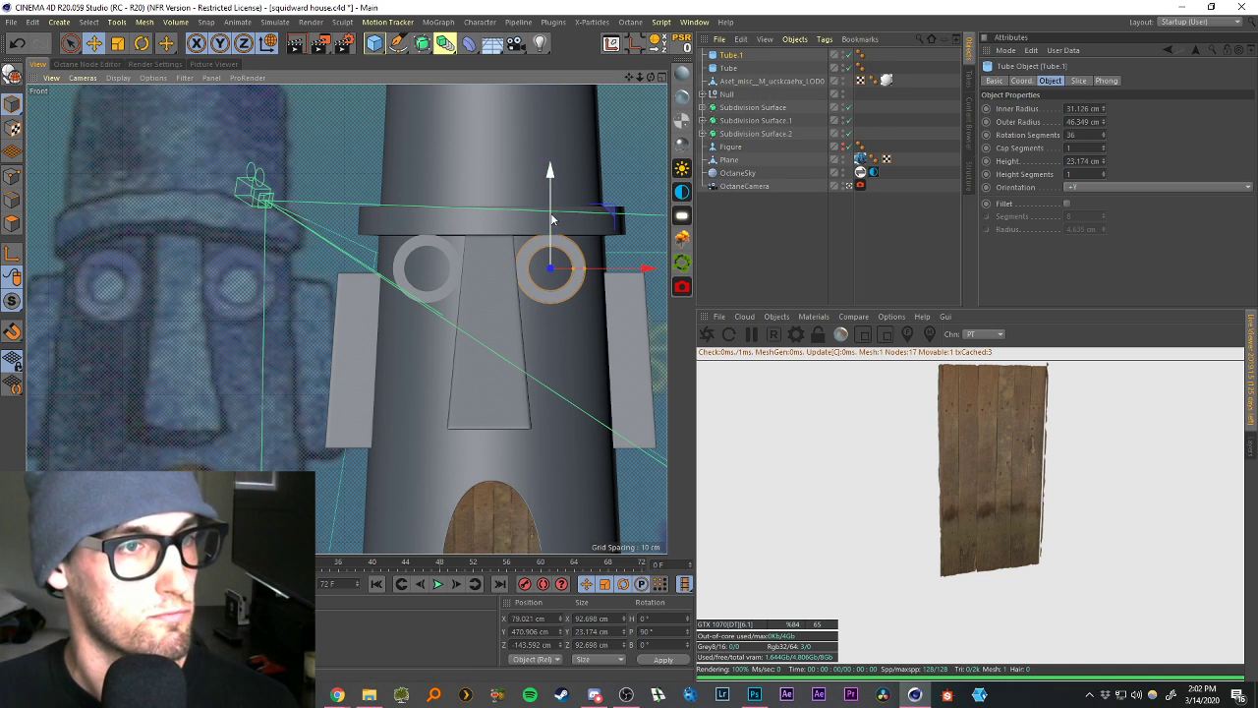
drag(551, 220, 551, 223)
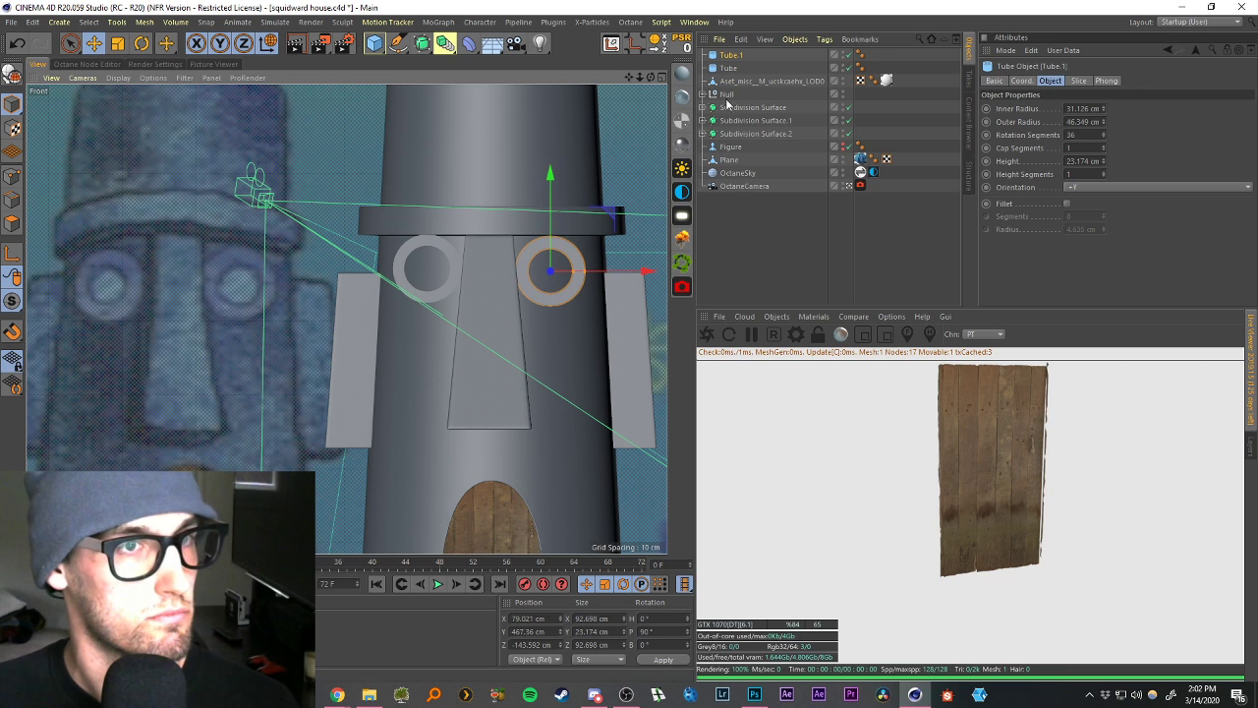
Level both eye tubes at about Y 467 cm and clear the selection in the perspective view.
ctrl+click(728, 68)
mouse_move(488, 192)
mouse_down()
mouse_move(493, 224)
mouse_move(494, 209)
mouse_up()
click(664, 77)
click(337, 79)
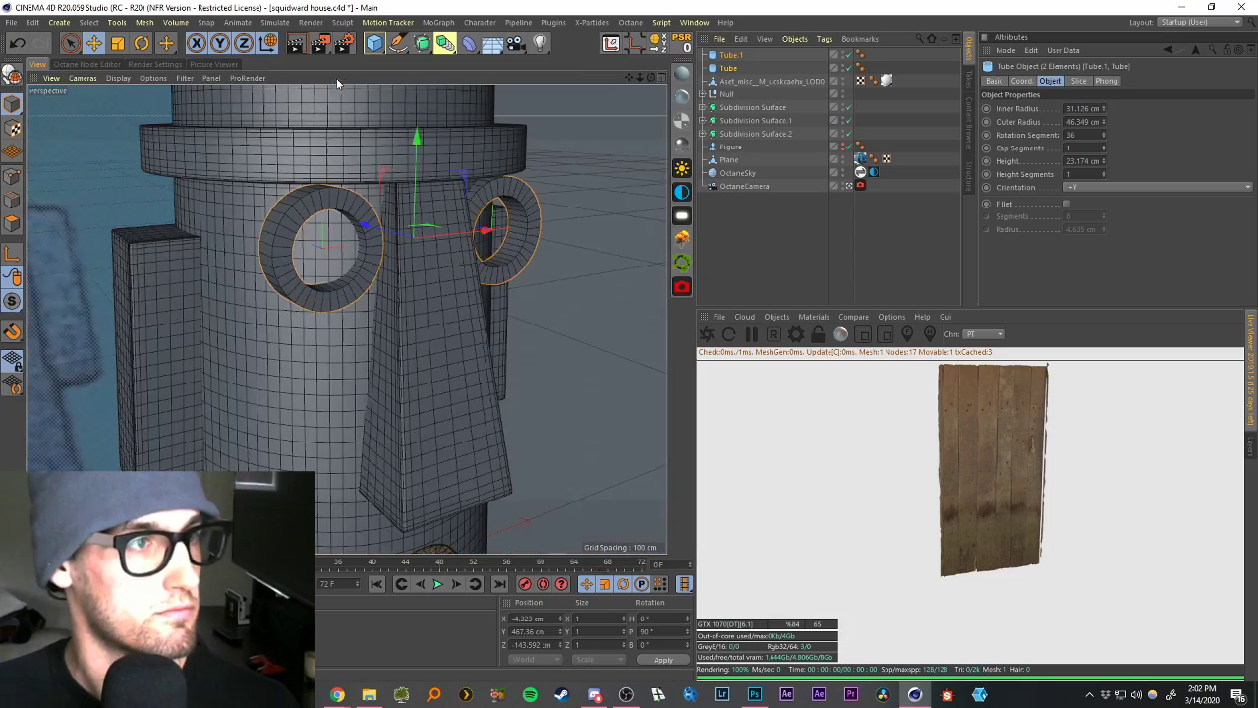
click(780, 244)
Increase the height of both eye tubes to about 107 cm and push them into the tower to about Z -105 cm.
alt+right_drag(230, 226, 346, 238)
alt+drag(346, 240, 497, 222)
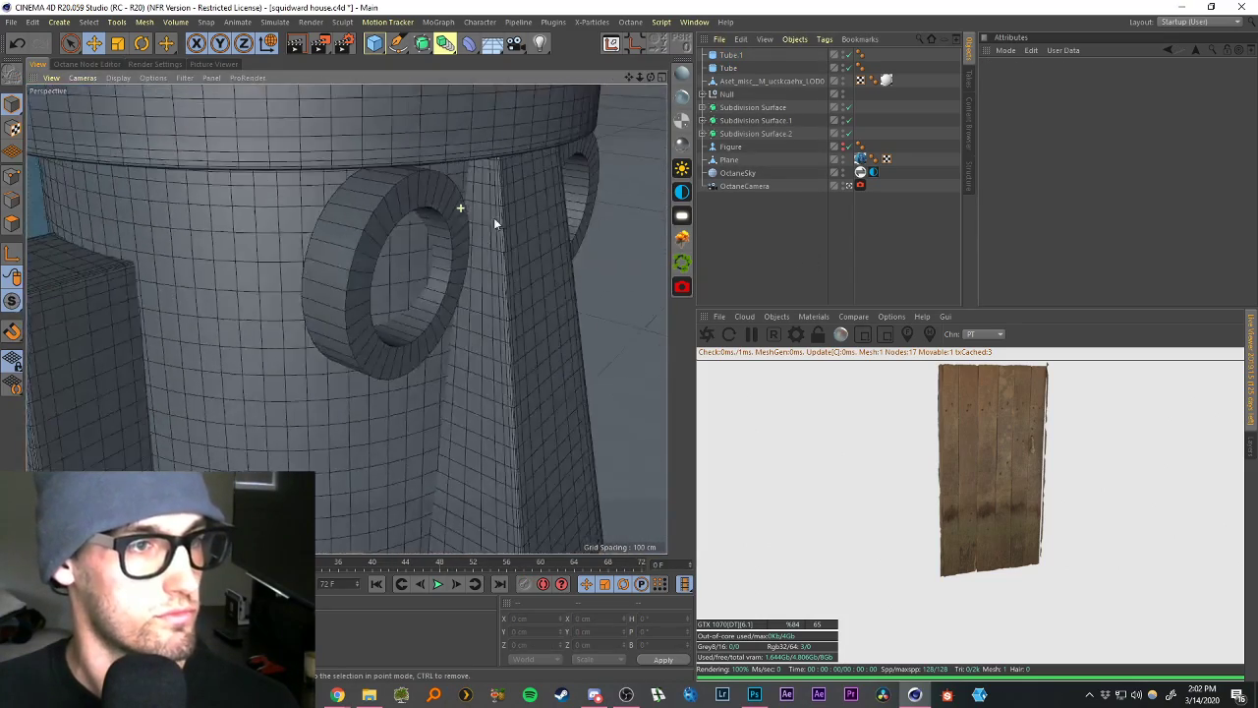
click(358, 212)
alt+drag(358, 211, 547, 153)
shift+click(544, 151)
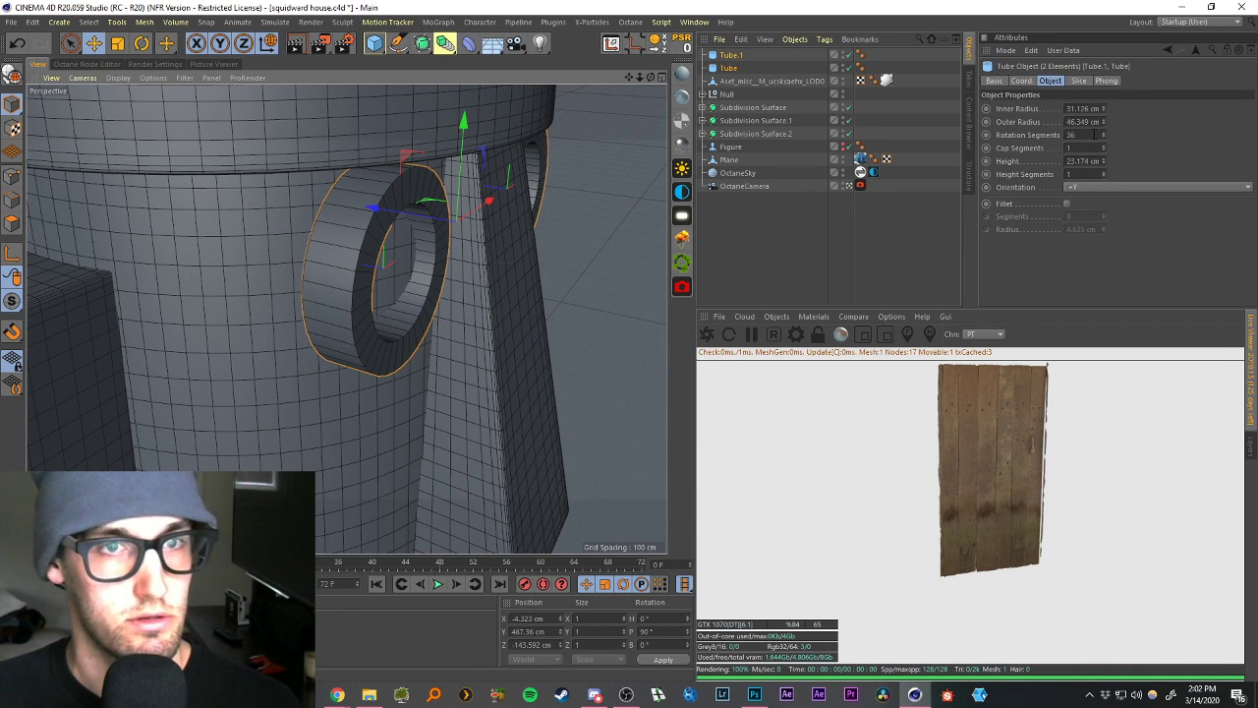
drag(1105, 166, 1104, 146)
drag(402, 217, 447, 206)
Turn the first eye tube to a bank of about -9.2° and shift it to about X -79 cm to follow the wall.
click(776, 253)
alt+drag(429, 264, 507, 214)
click(394, 235)
key(r)
key(e)
key(ctrl+z)
Turn the duplicated eye tube to a bank of about 9.4° and shift it slightly towards the nose.
click(634, 235)
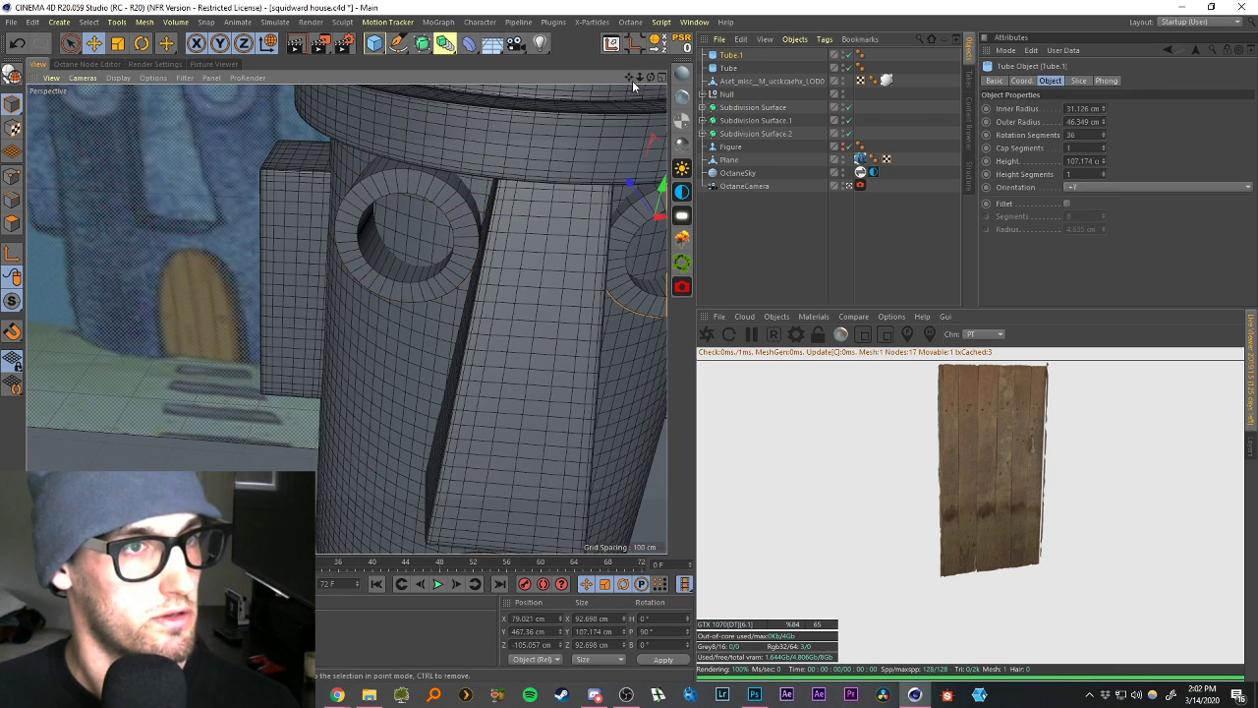
drag(629, 79, 477, 96)
key(r)
drag(471, 264, 480, 258)
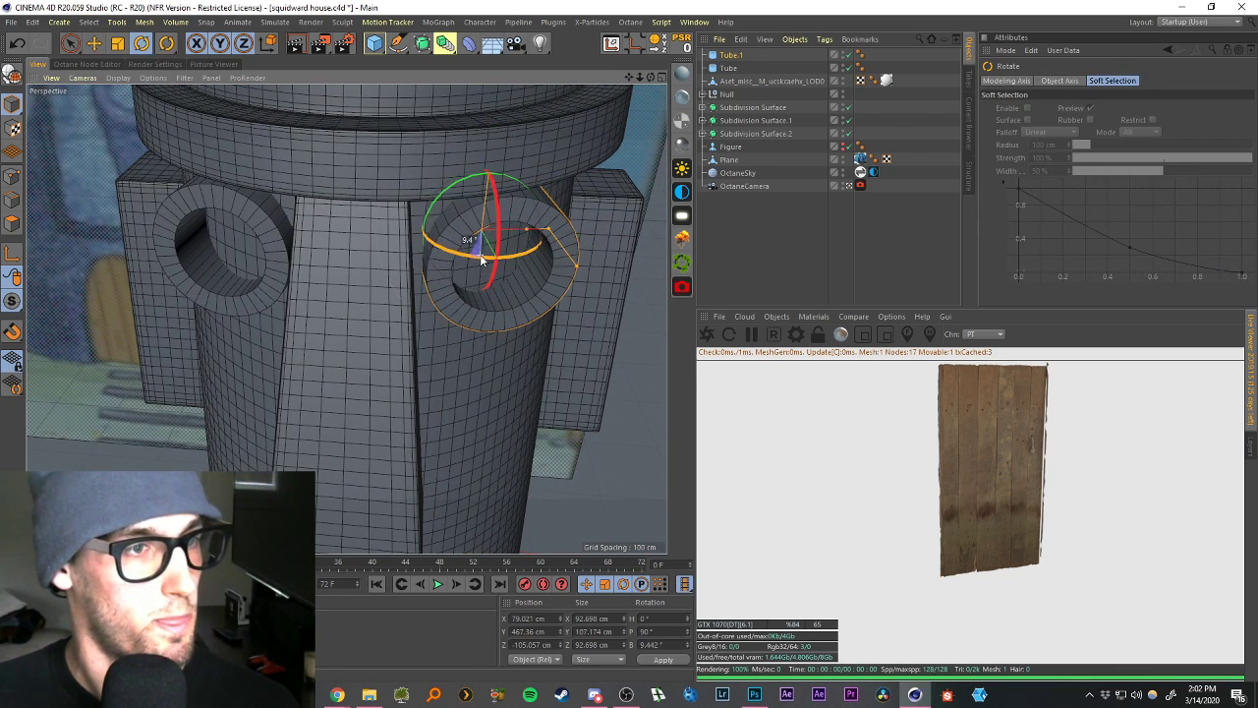
key(e)
drag(575, 234, 565, 239)
click(707, 226)
Set both eye tubes to 50 rotation segments, 8 height segments and 2 cap segments.
scroll(386, 309, down, 4)
alt+drag(398, 261, 360, 259)
scroll(352, 265, up, 4)
alt+drag(293, 295, 355, 274)
click(729, 68)
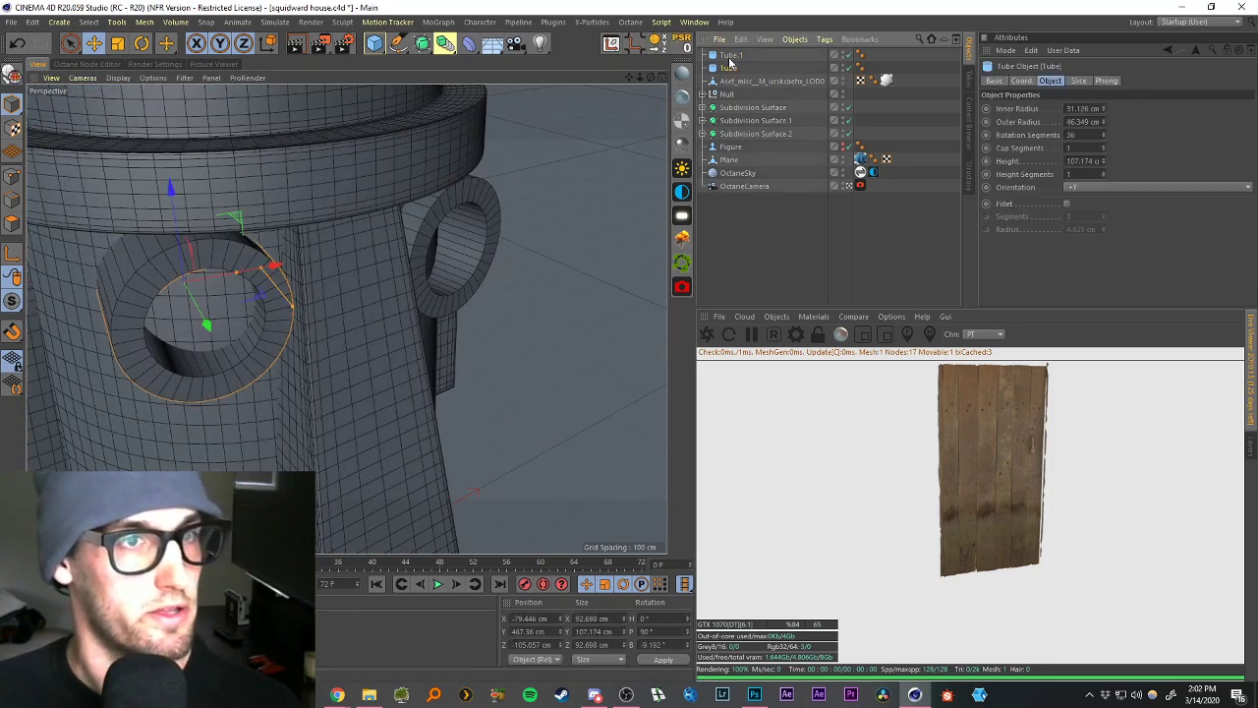
shift+click(731, 56)
alt+drag(287, 313, 364, 316)
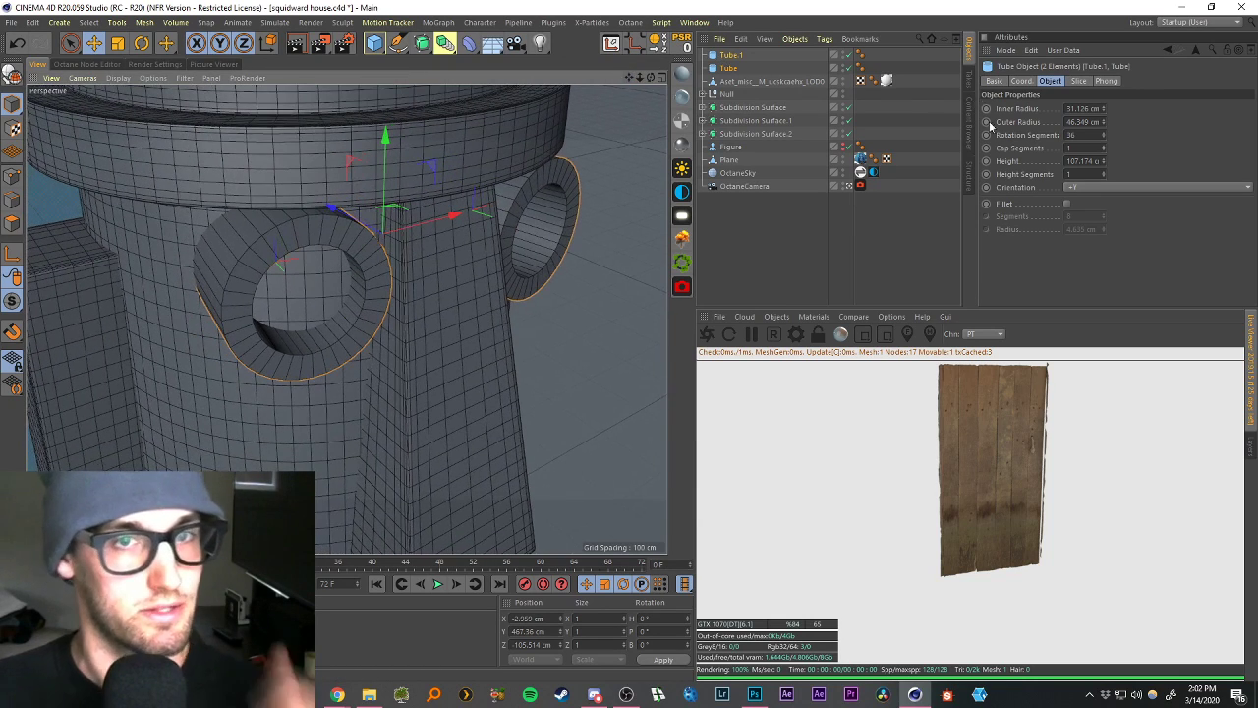
drag(1079, 136, 1022, 140)
text(50)
key(Return)
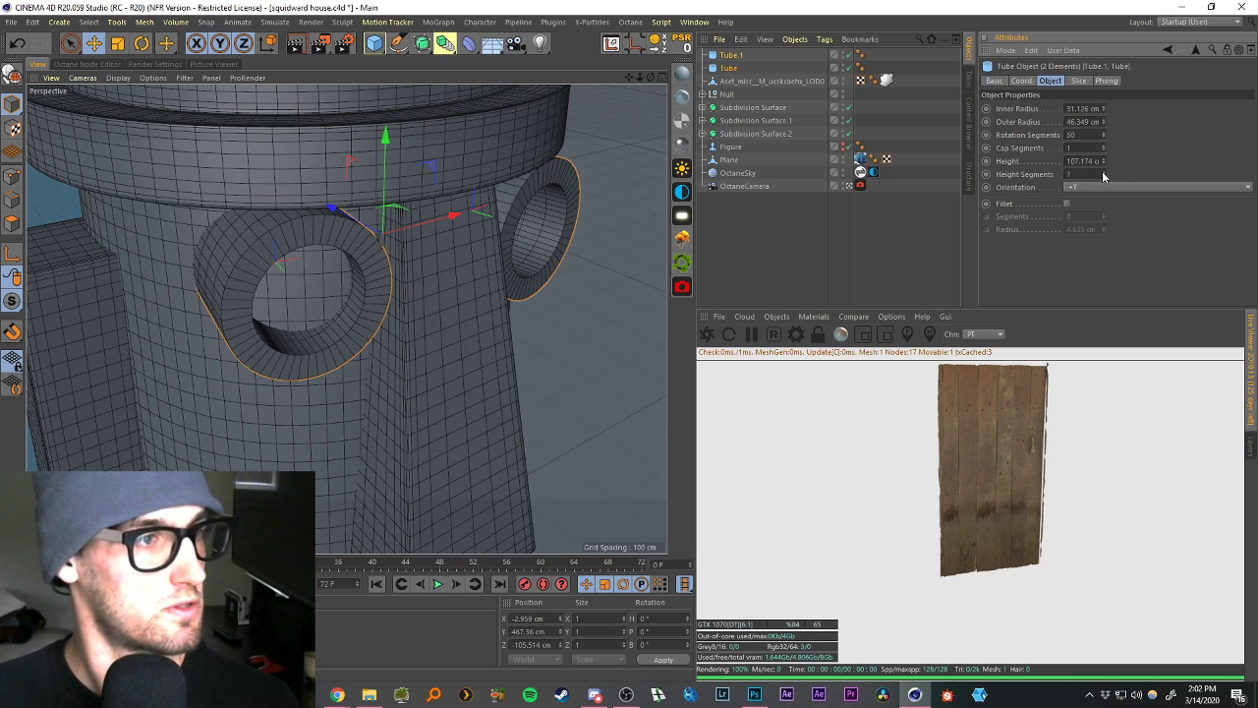
mouse_move(303, 245)
alt+mouse_down()
mouse_move(245, 252)
mouse_move(295, 246)
alt+mouse_up()
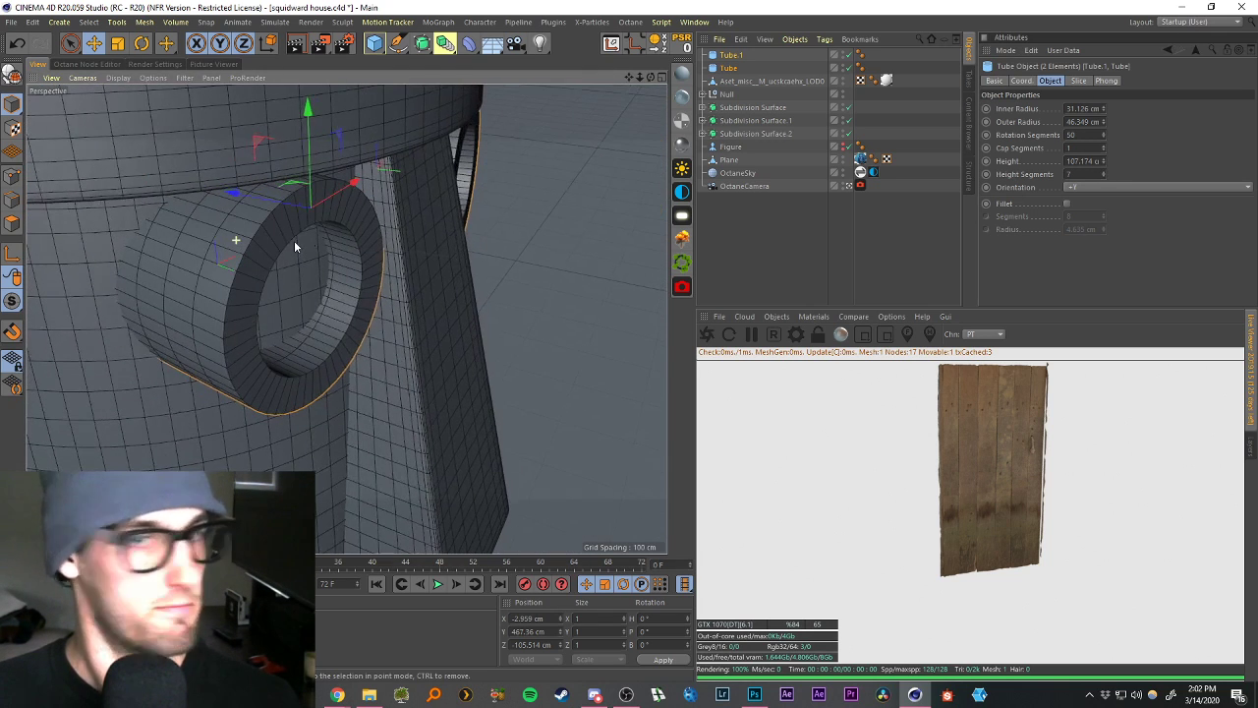
click(1102, 172)
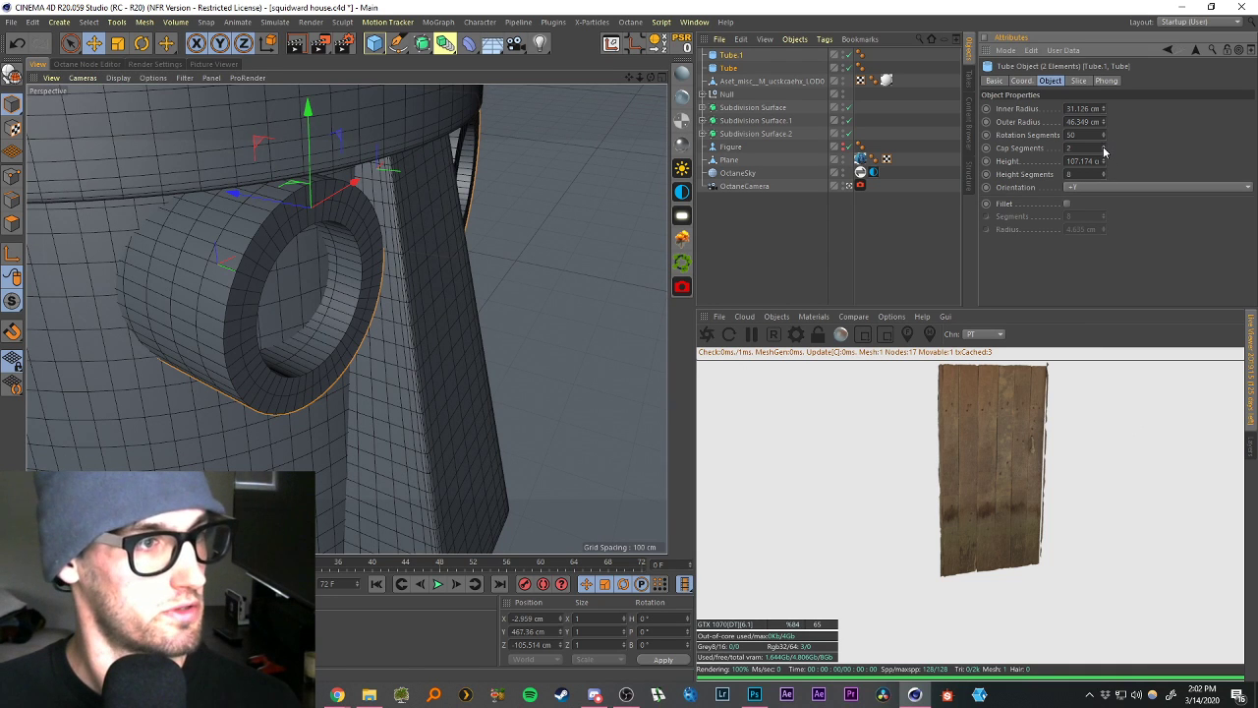
Set the height segments of both eye tubes to 12.
mouse_move(222, 258)
alt+mouse_down()
mouse_move(253, 265)
mouse_move(230, 264)
alt+mouse_up()
click(1103, 173)
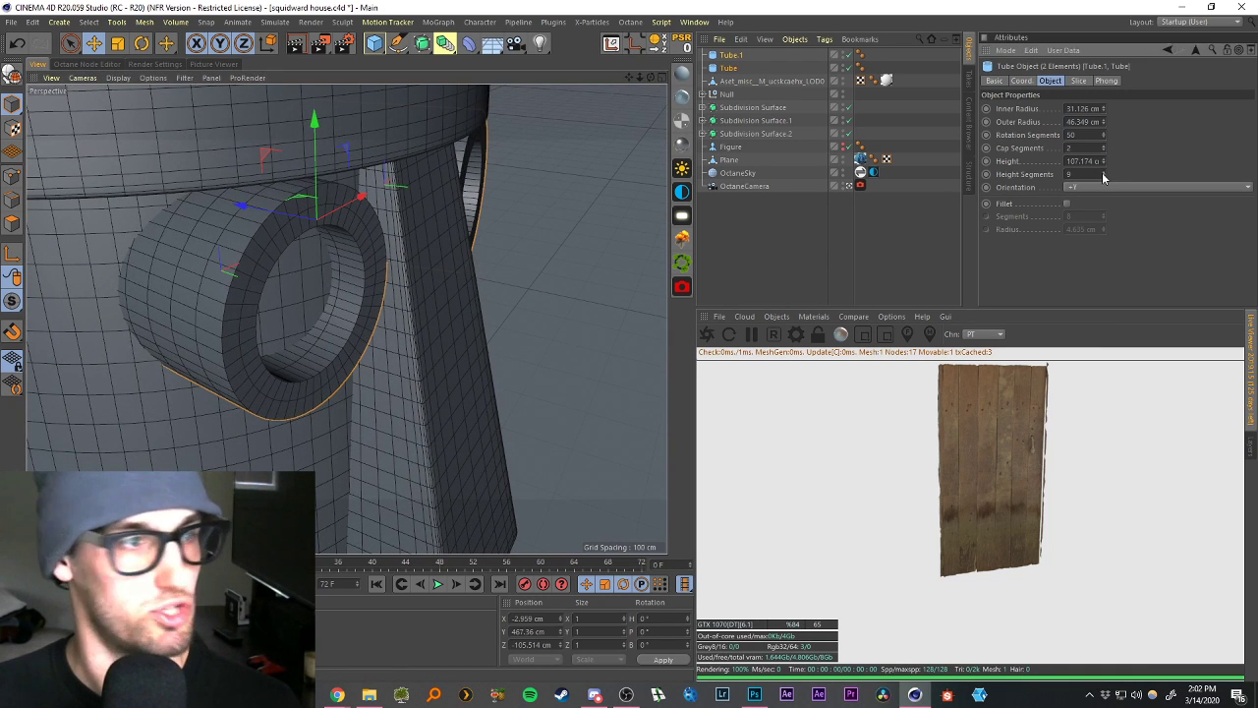
click(1103, 173)
click(1102, 173)
click(1102, 173)
alt+drag(276, 274, 601, 120)
alt+drag(630, 81, 518, 145)
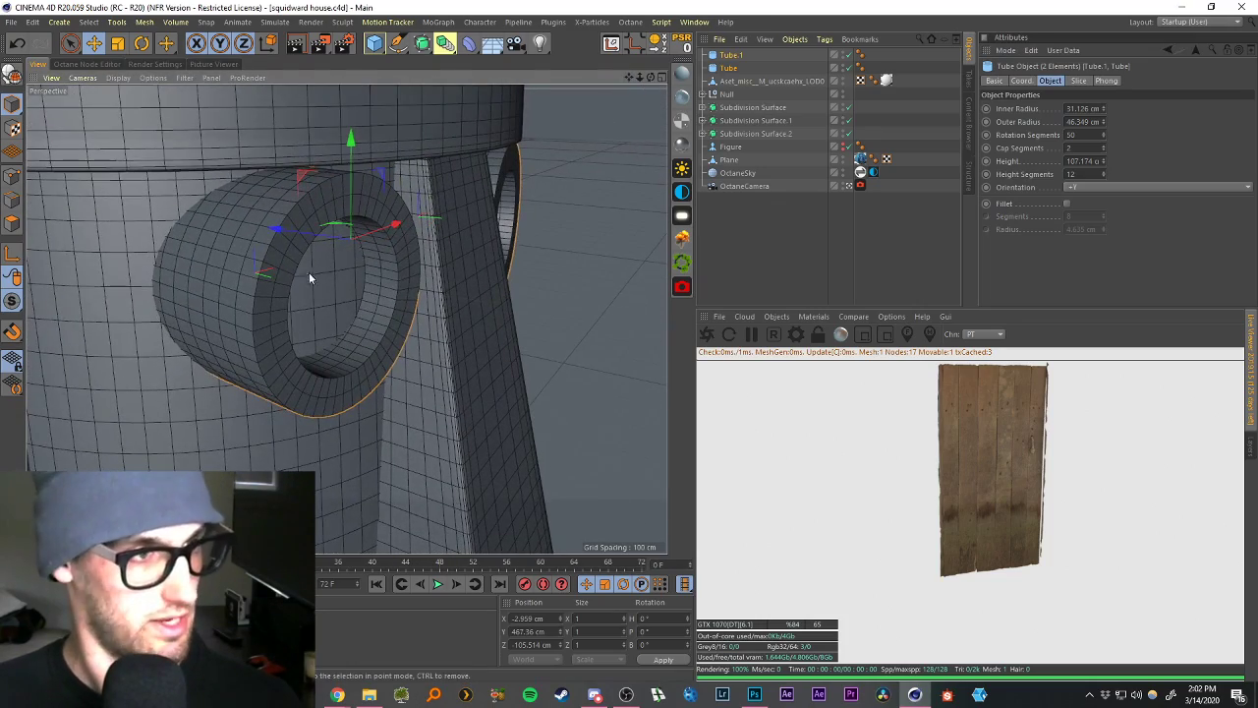
alt+drag(308, 272, 541, 165)
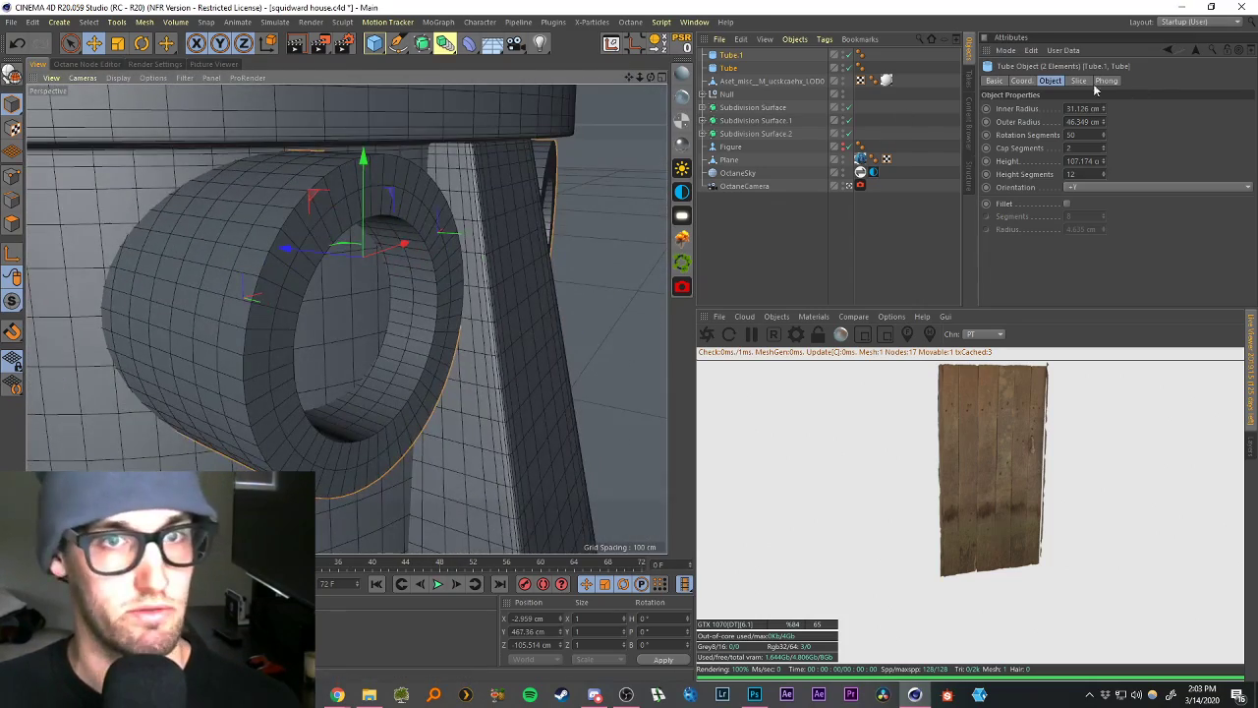
Fillet the edges of both eye tubes with 3 segments and a 2 cm radius.
click(1066, 204)
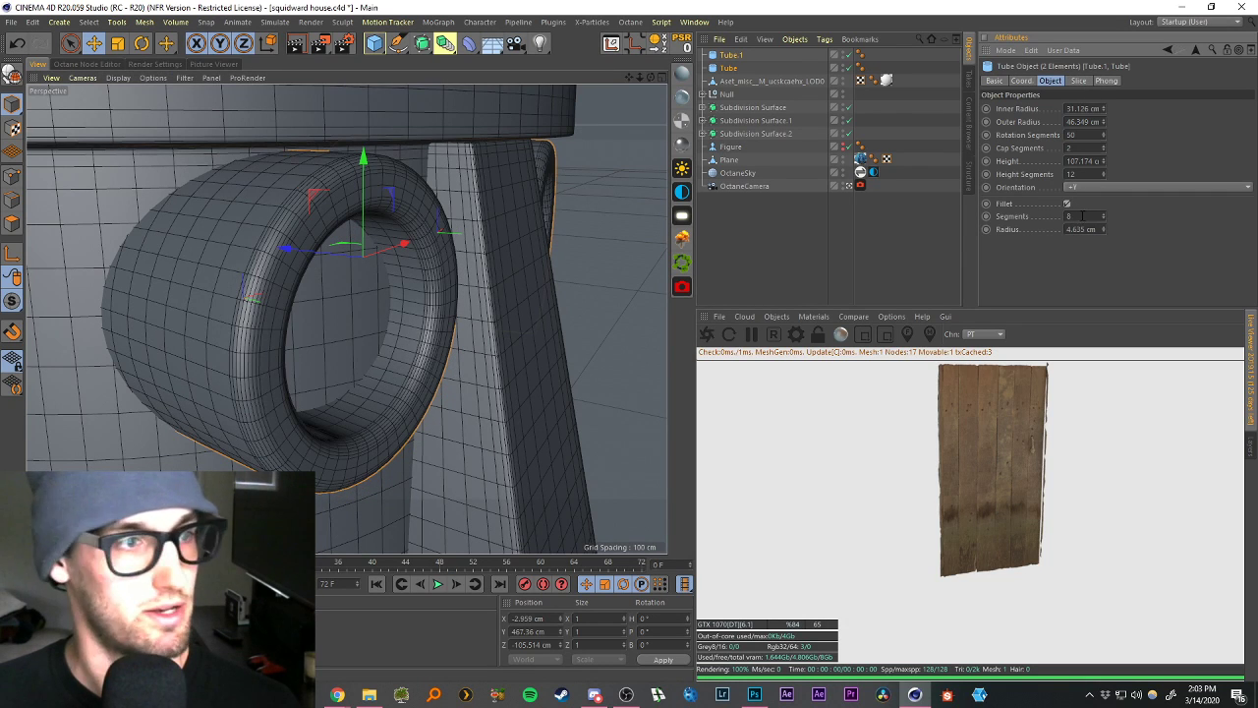
text(2)
key(Return)
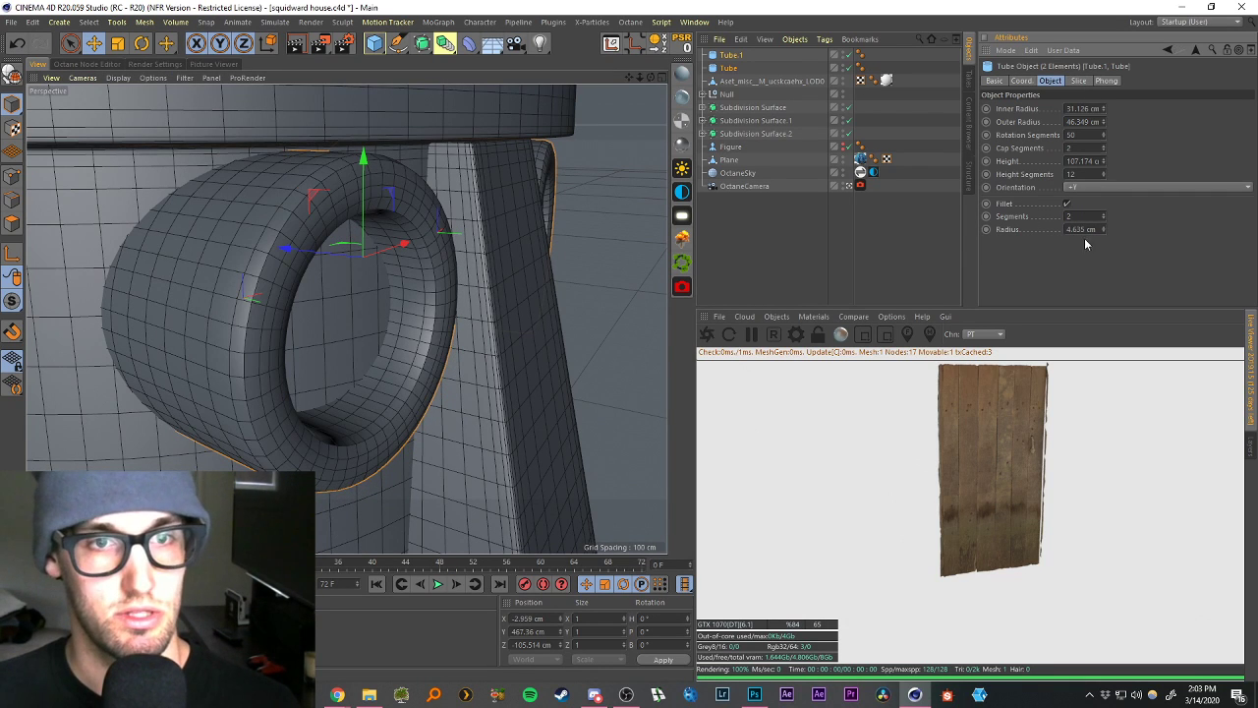
text(2)
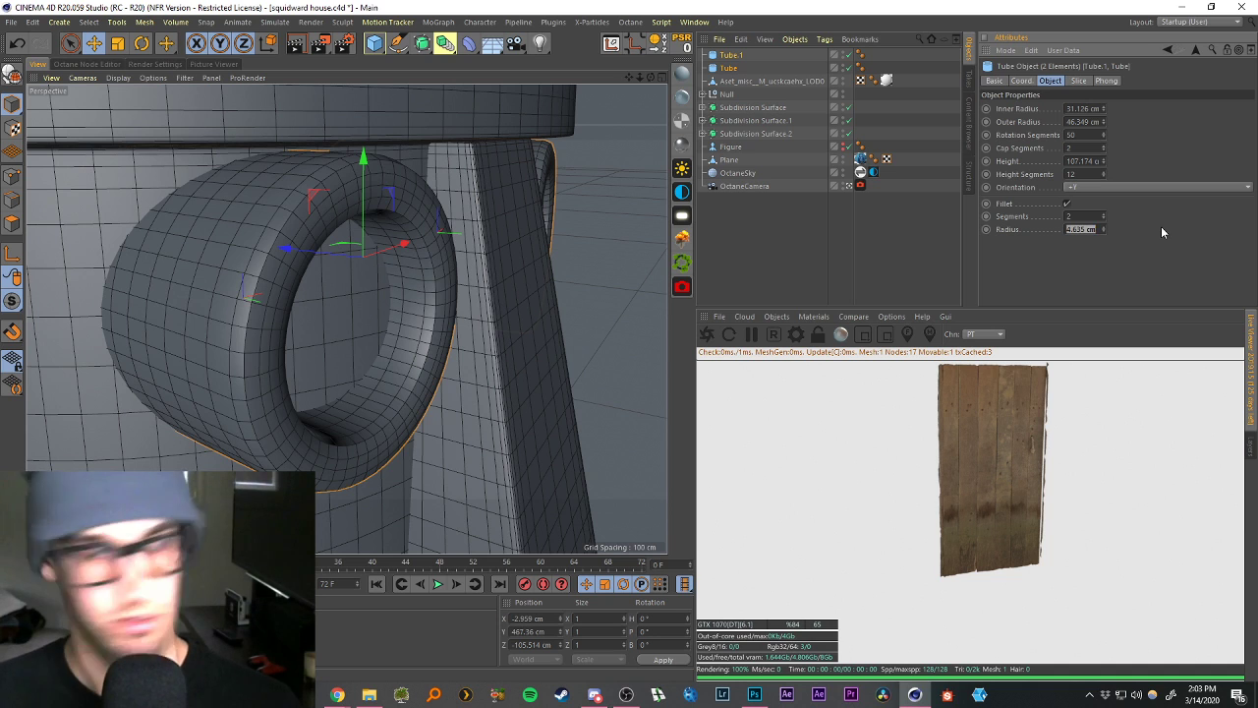
key(Return)
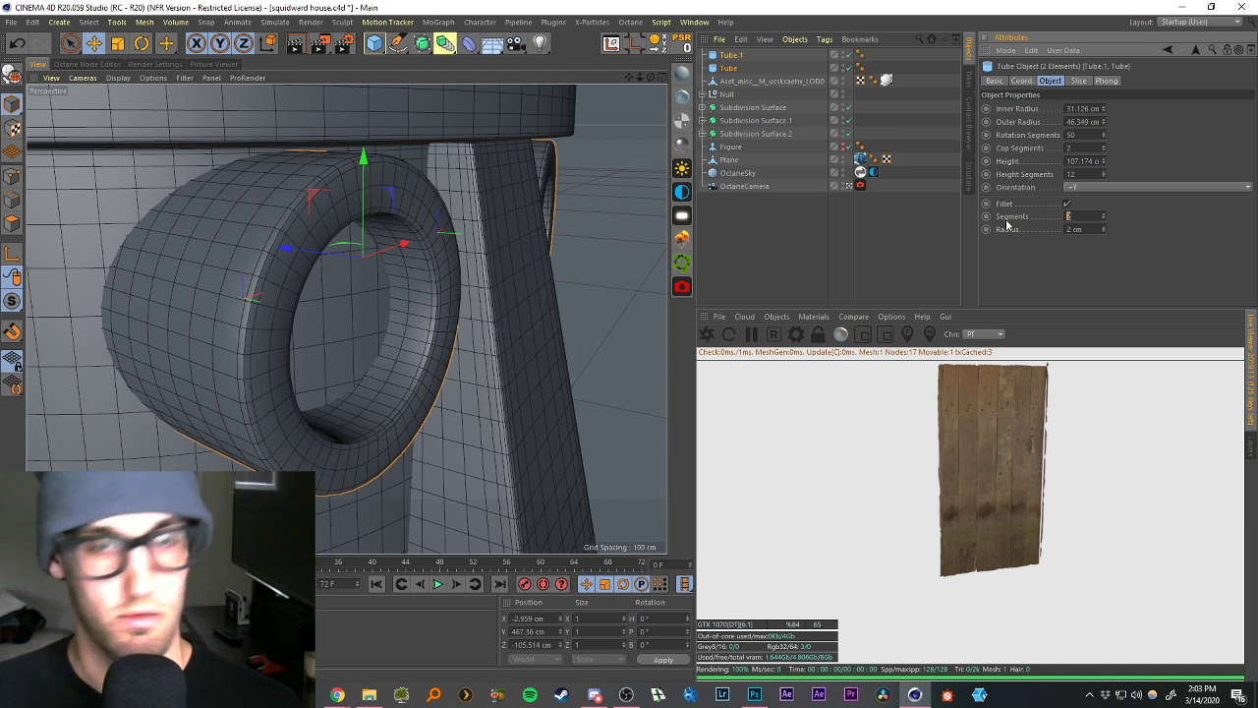
text(3)
key(Return)
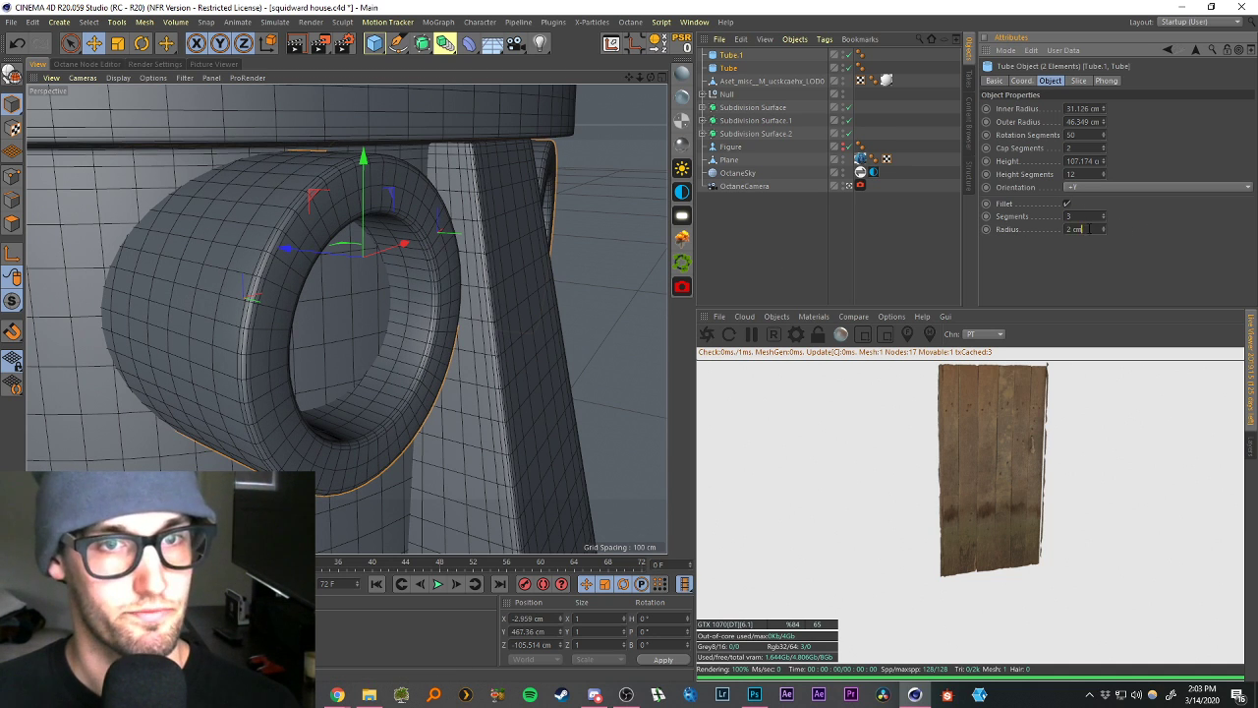
click(753, 231)
scroll(455, 316, down, 5)
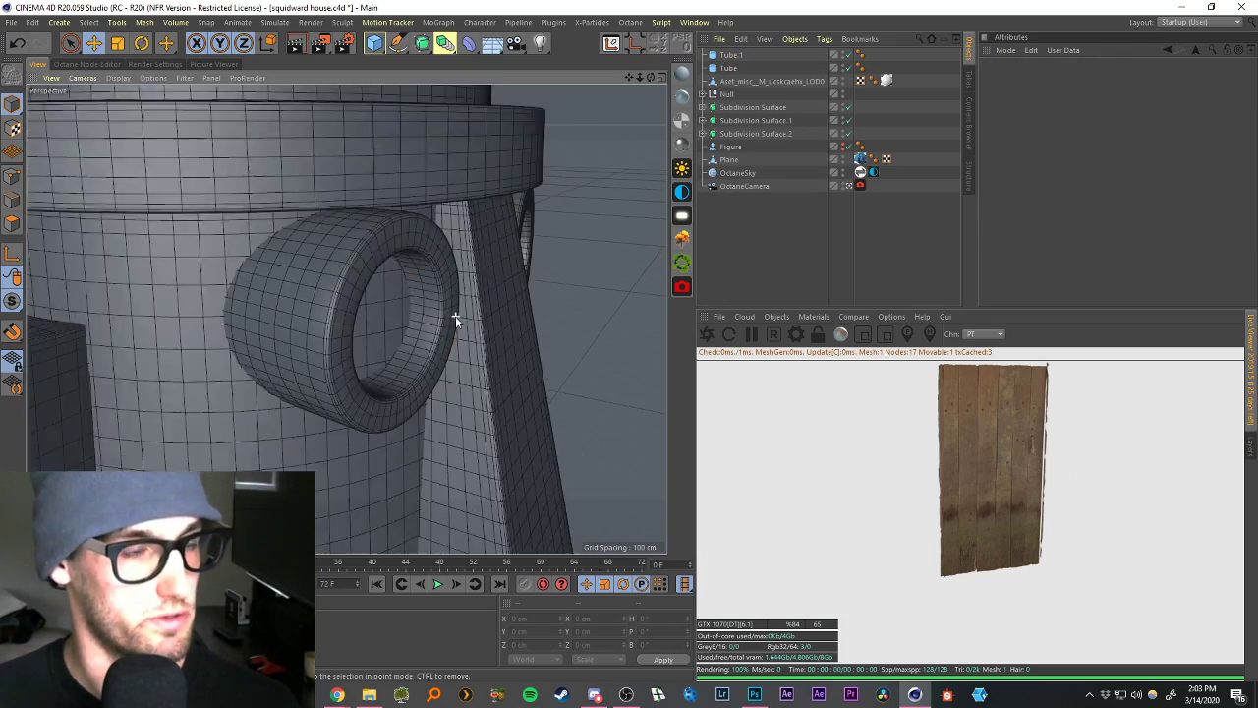
Add a disc aligned with the first eye tube and bring it forward about 48 cm along the tube's axis.
alt+drag(481, 271, 366, 242)
click(367, 236)
scroll(390, 270, up, 4)
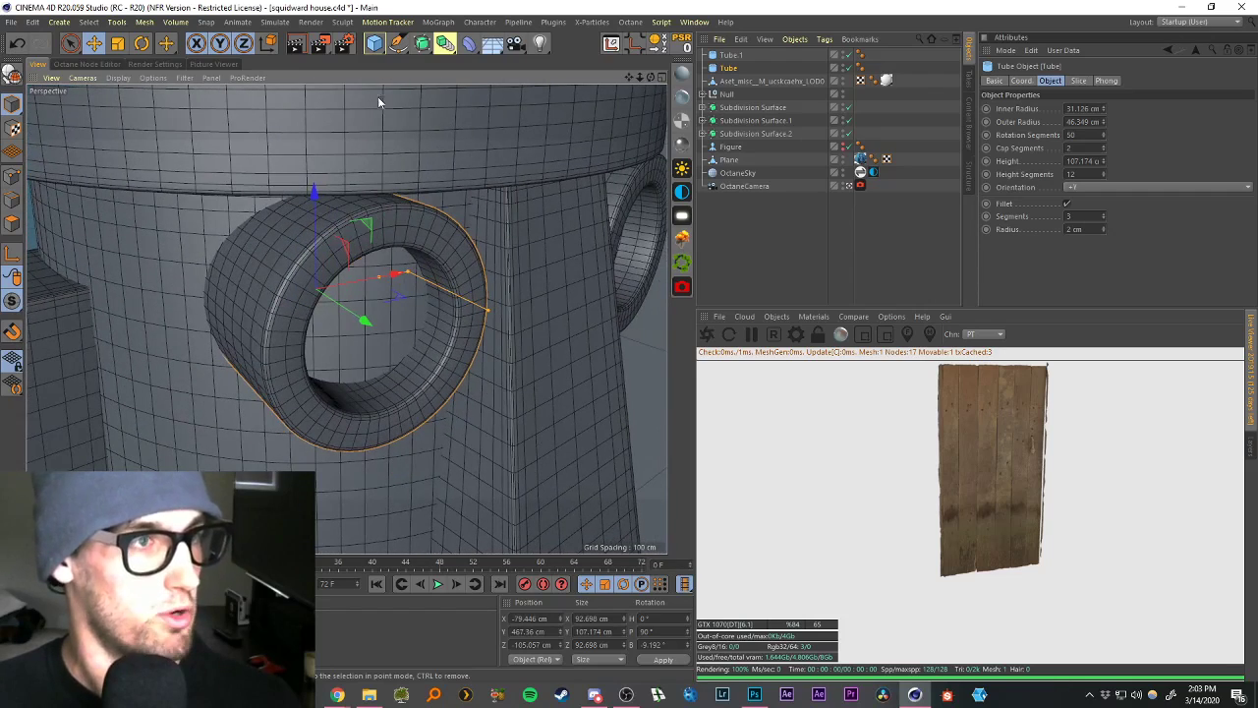
click(374, 45)
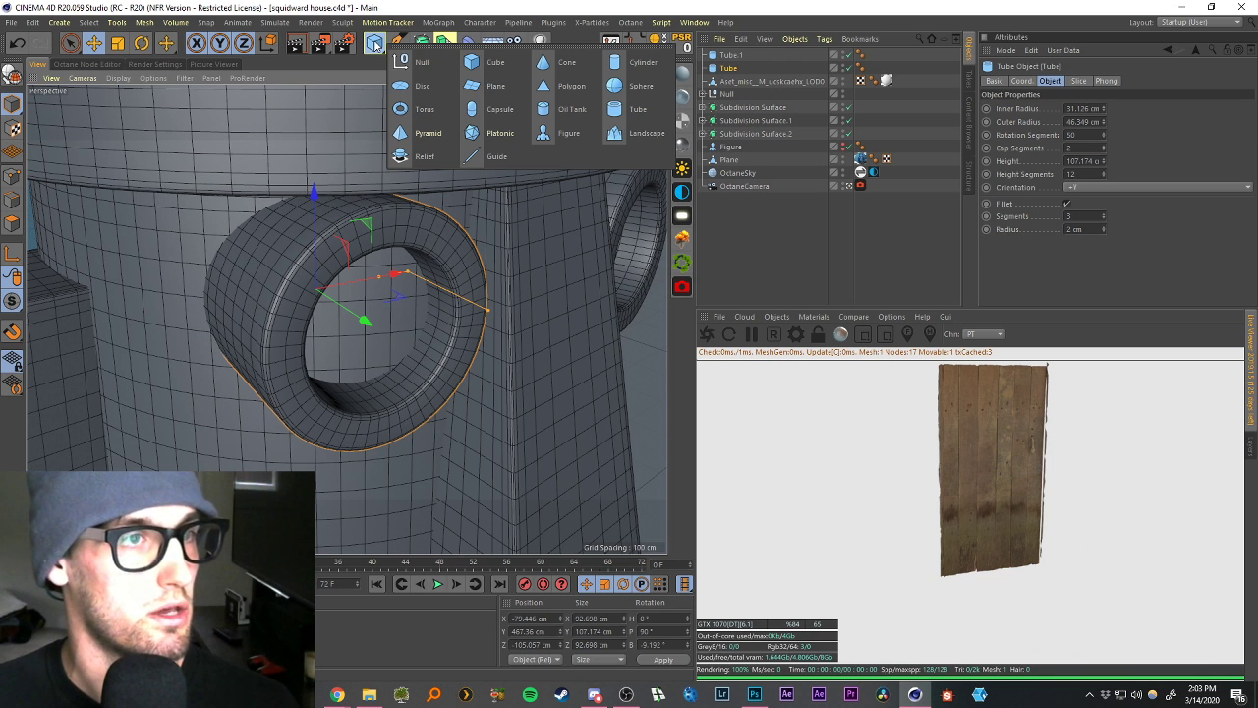
click(422, 85)
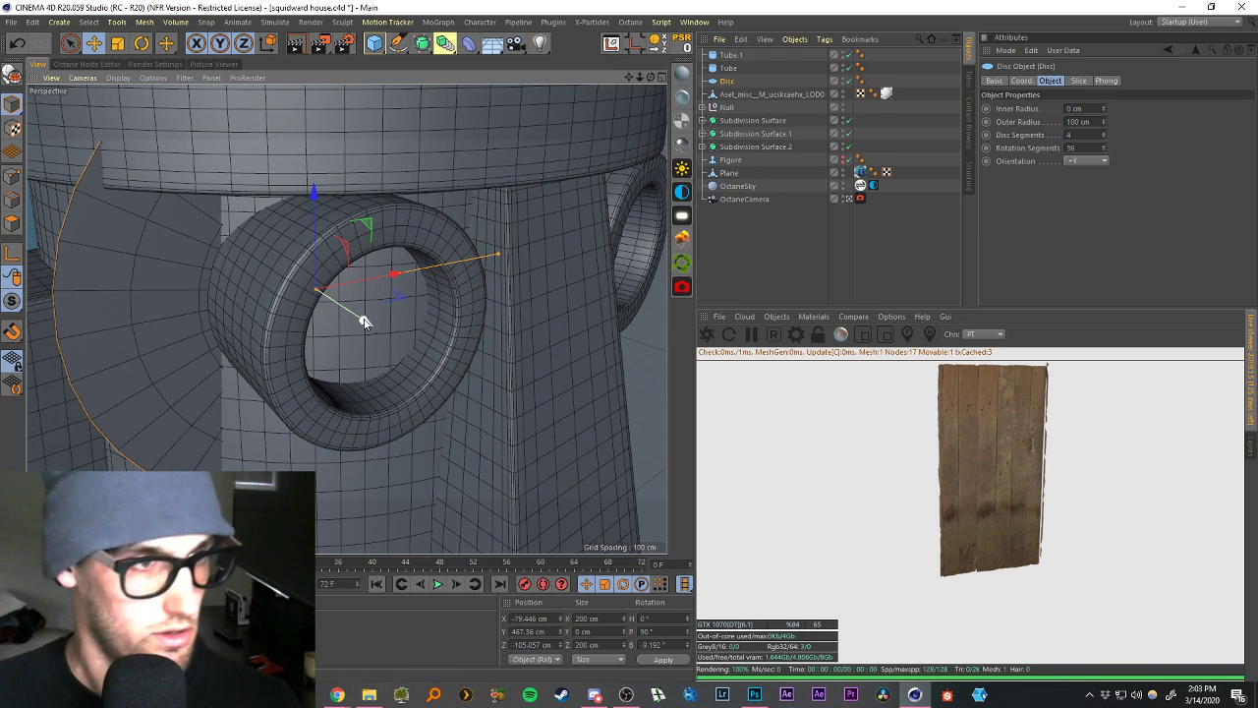
drag(363, 321, 430, 368)
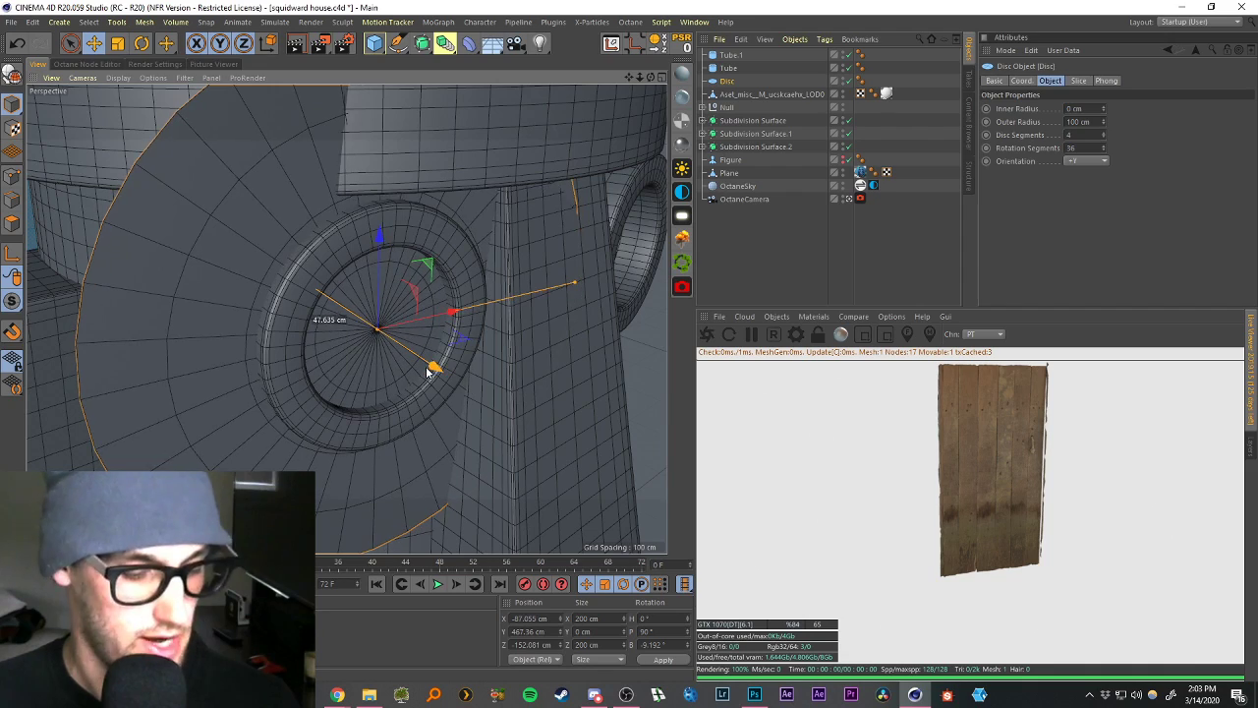
Scale the disc to about 84 cm across and recess it slightly inside the first eye tube at about Z -147 cm.
key(t)
drag(530, 201, 303, 311)
mouse_move(387, 321)
alt+mouse_down()
mouse_move(374, 314)
mouse_move(407, 308)
alt+mouse_up()
key(e)
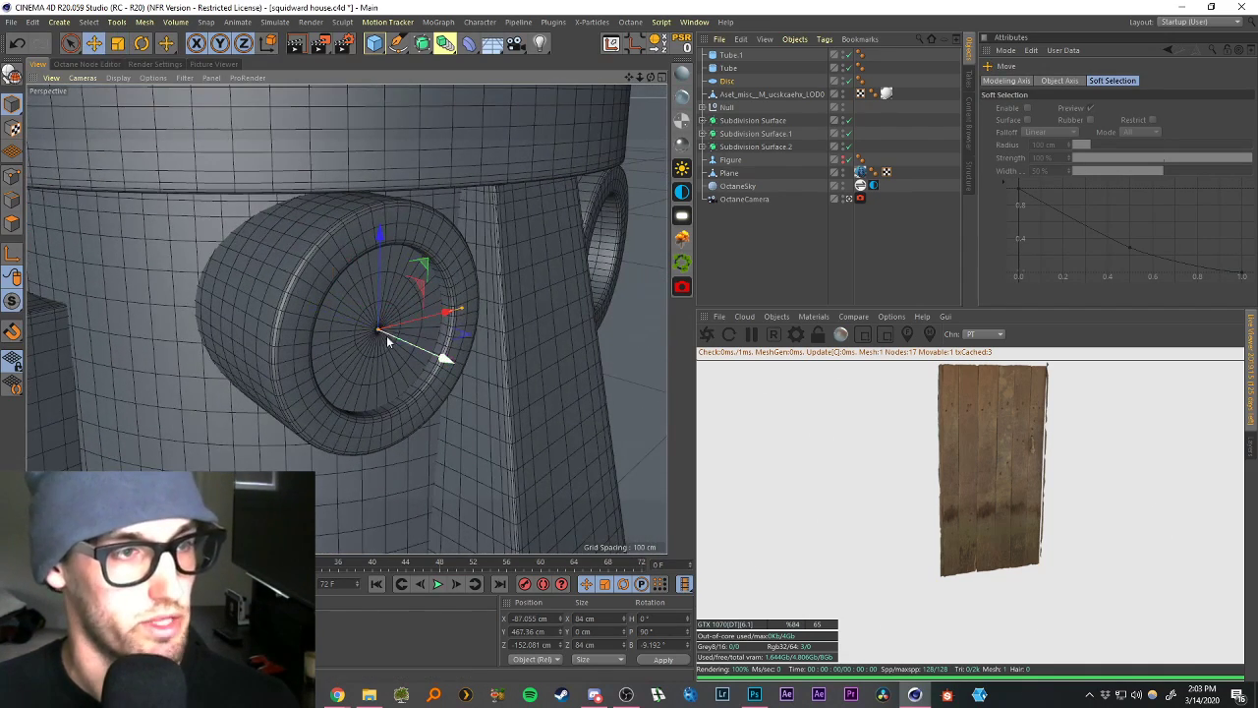
drag(416, 353, 412, 312)
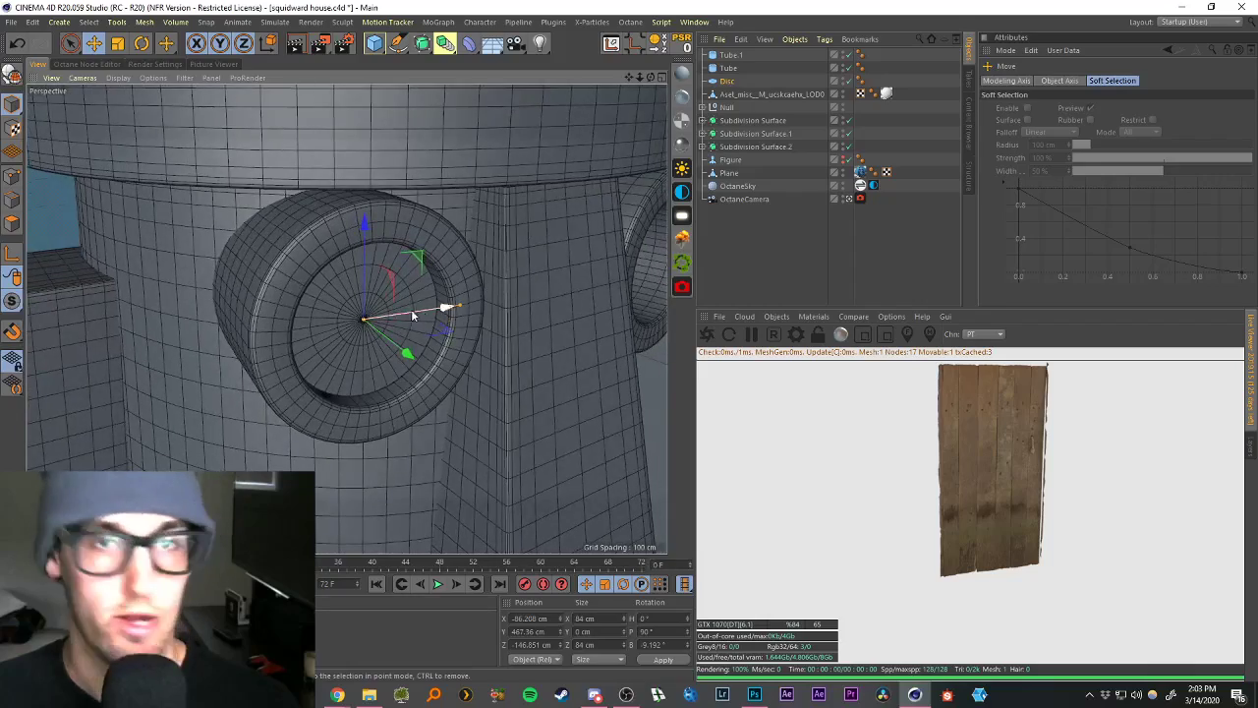
Add a second disc aligned with the other eye tube and bring it forward to about X 80 cm, Z -147 cm.
scroll(413, 296, down, 4)
alt+drag(483, 269, 636, 259)
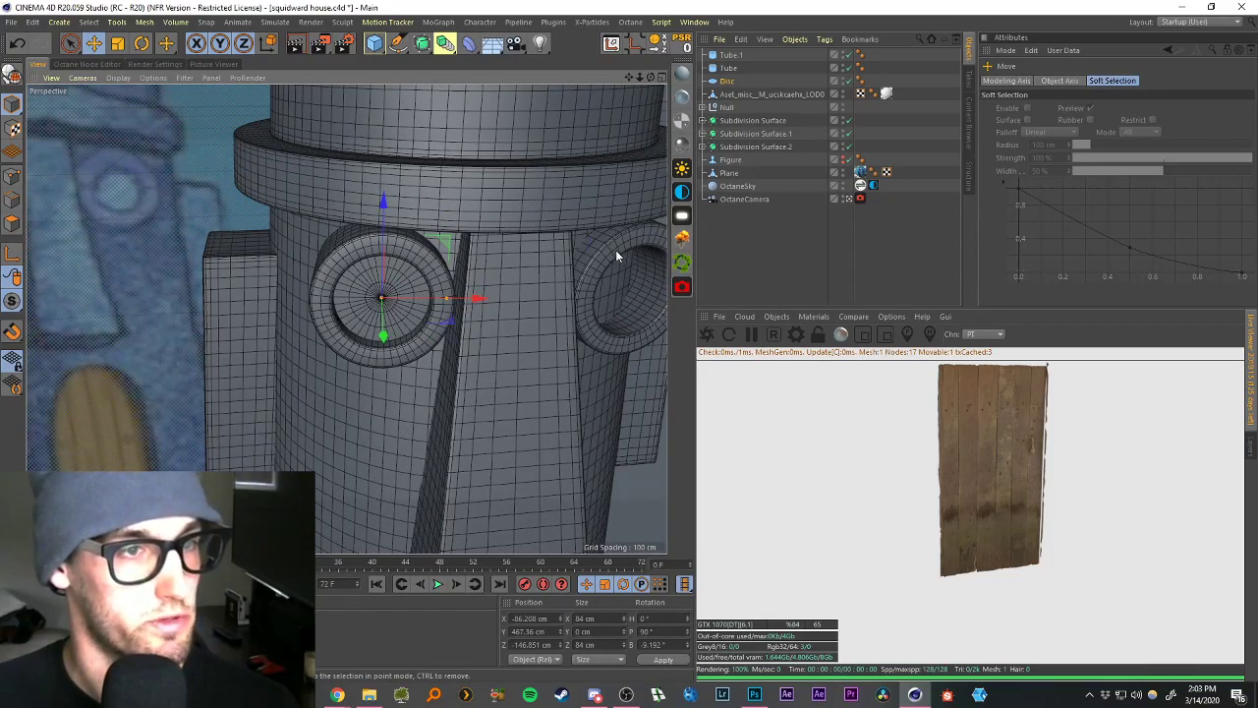
click(615, 250)
alt+middle_drag(617, 91, 541, 81)
click(374, 43)
click(422, 86)
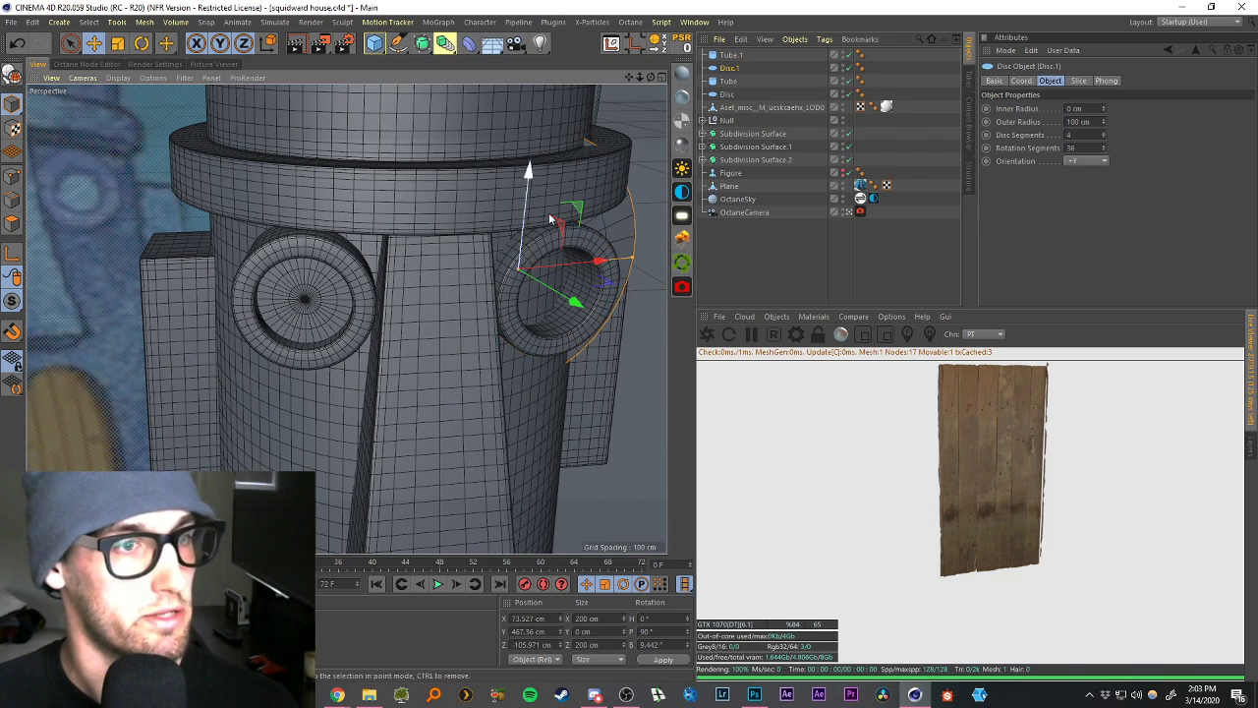
scroll(582, 253, up, 3)
drag(524, 298, 580, 342)
Scale the second disc down to fit the opening of its eye tube.
key(t)
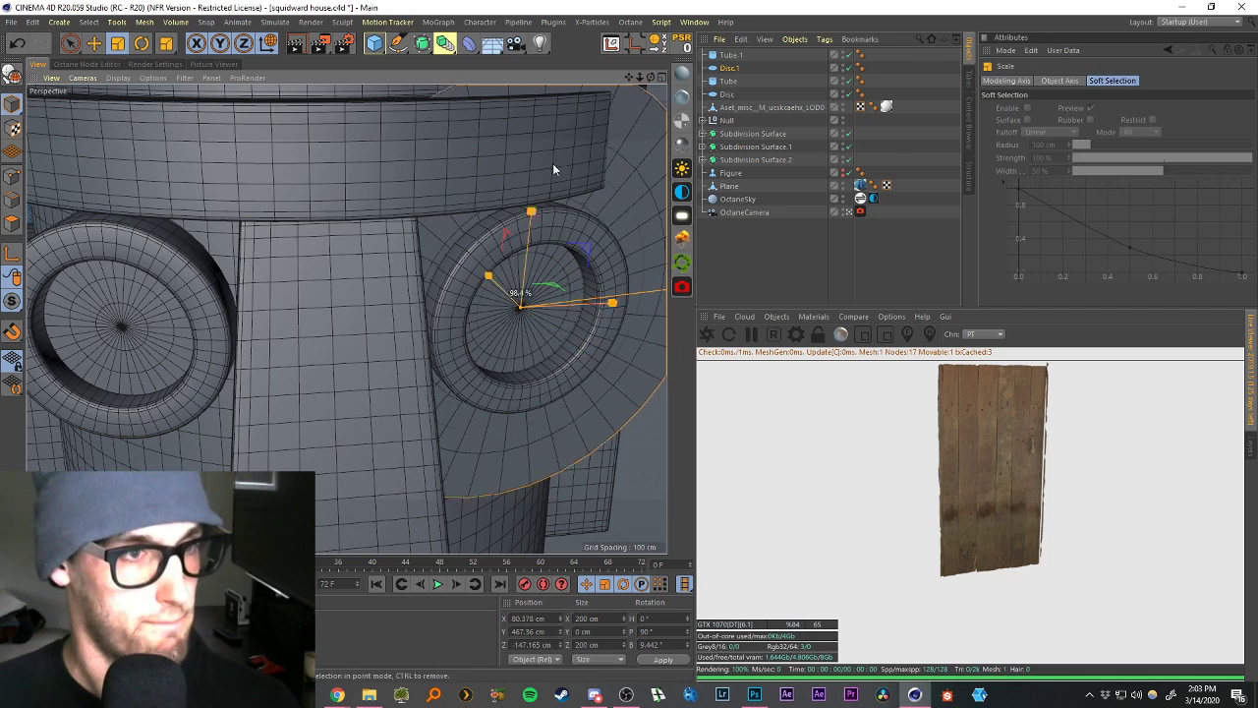
drag(552, 163, 328, 332)
click(758, 241)
Compare the proportions of the modelled house, eyes and door with the reference image behind it.
scroll(473, 337, down, 10)
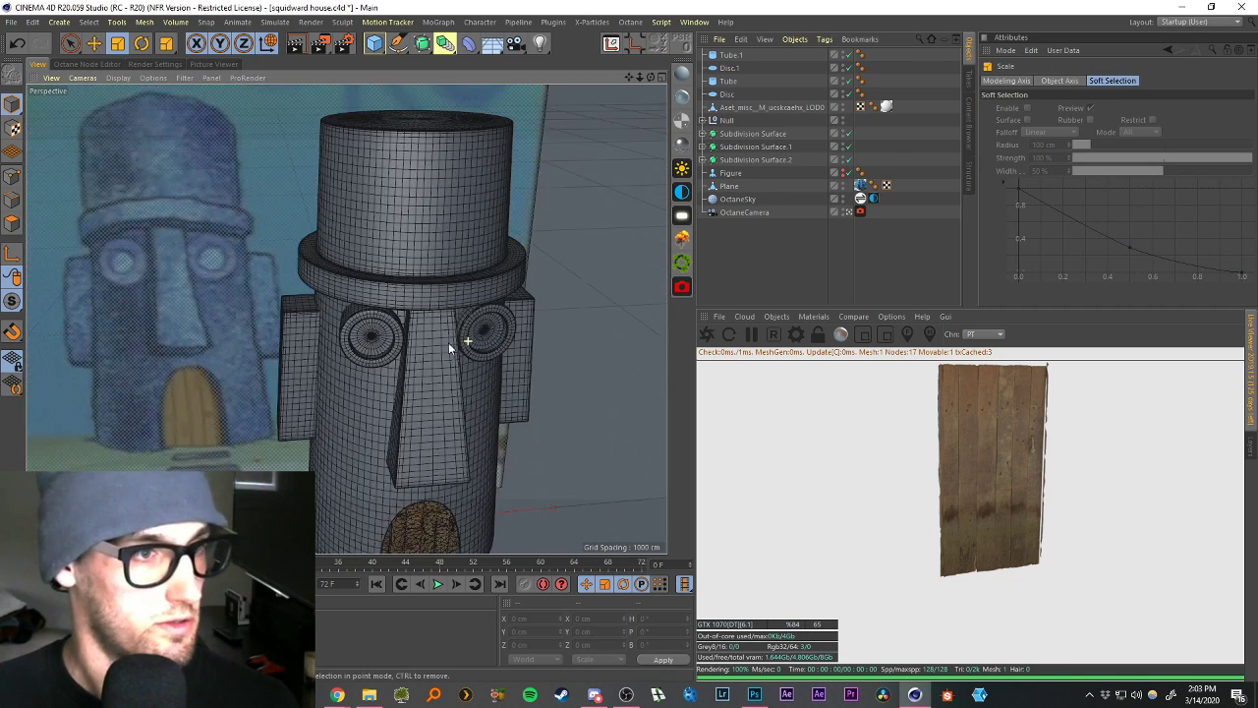
scroll(426, 397, down, 5)
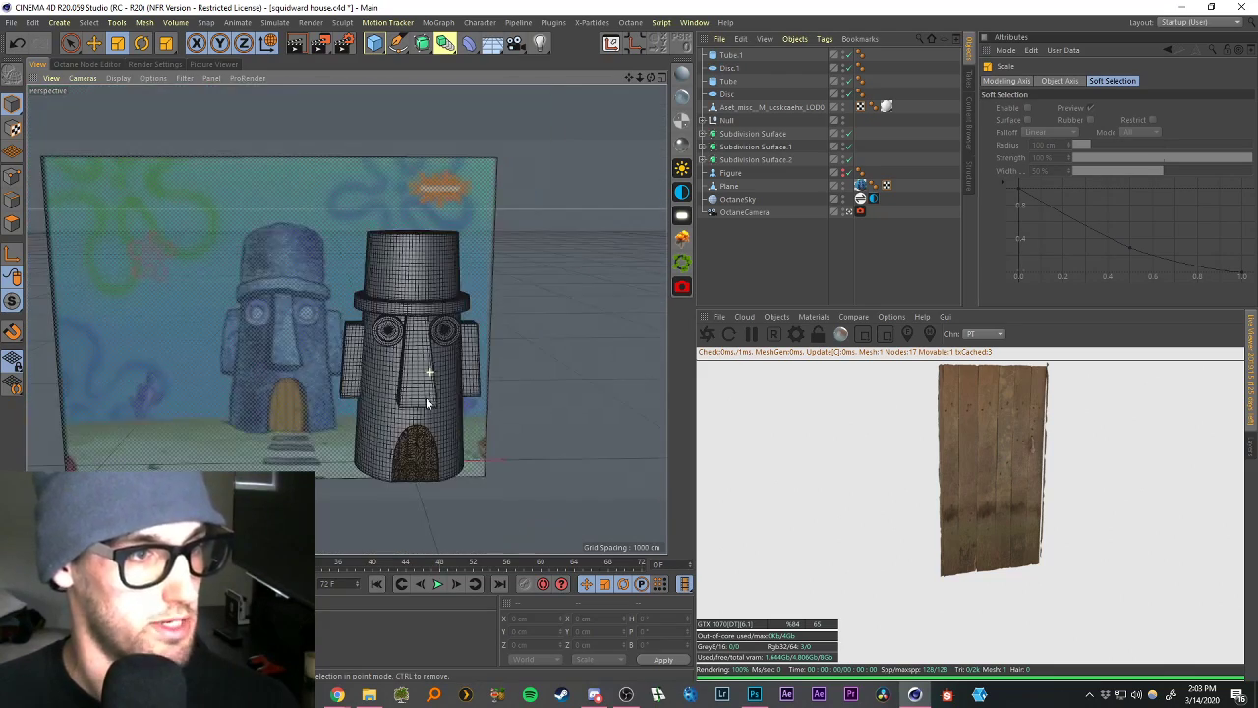
scroll(426, 394, up, 3)
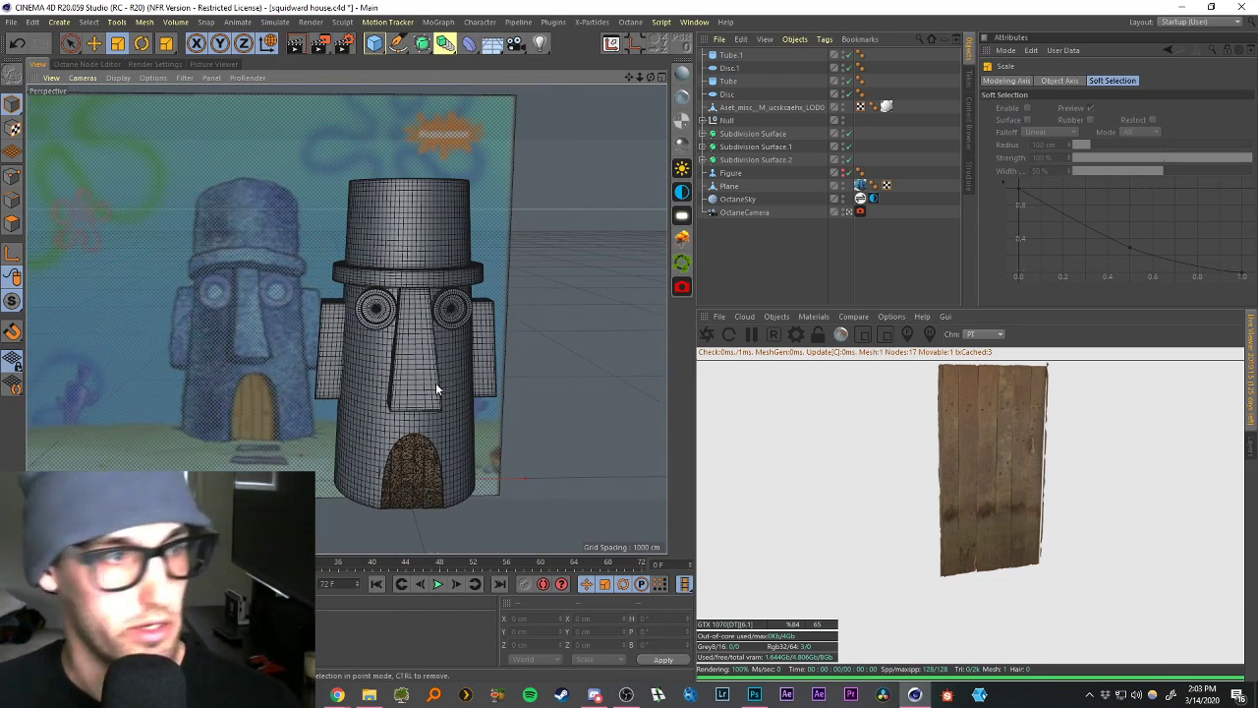
scroll(454, 455, down, 2)
scroll(452, 448, up, 3)
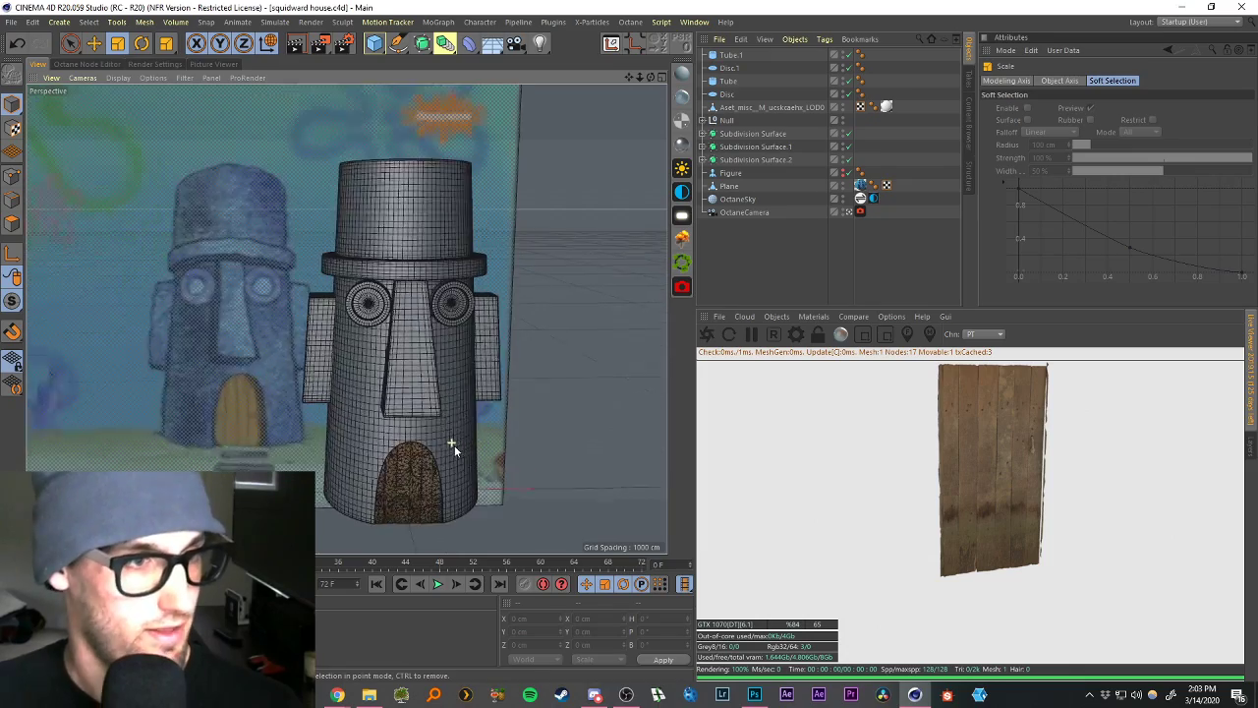
scroll(417, 389, up, 5)
mouse_move(415, 355)
alt+mouse_down()
mouse_move(422, 342)
mouse_move(426, 371)
alt+mouse_up()
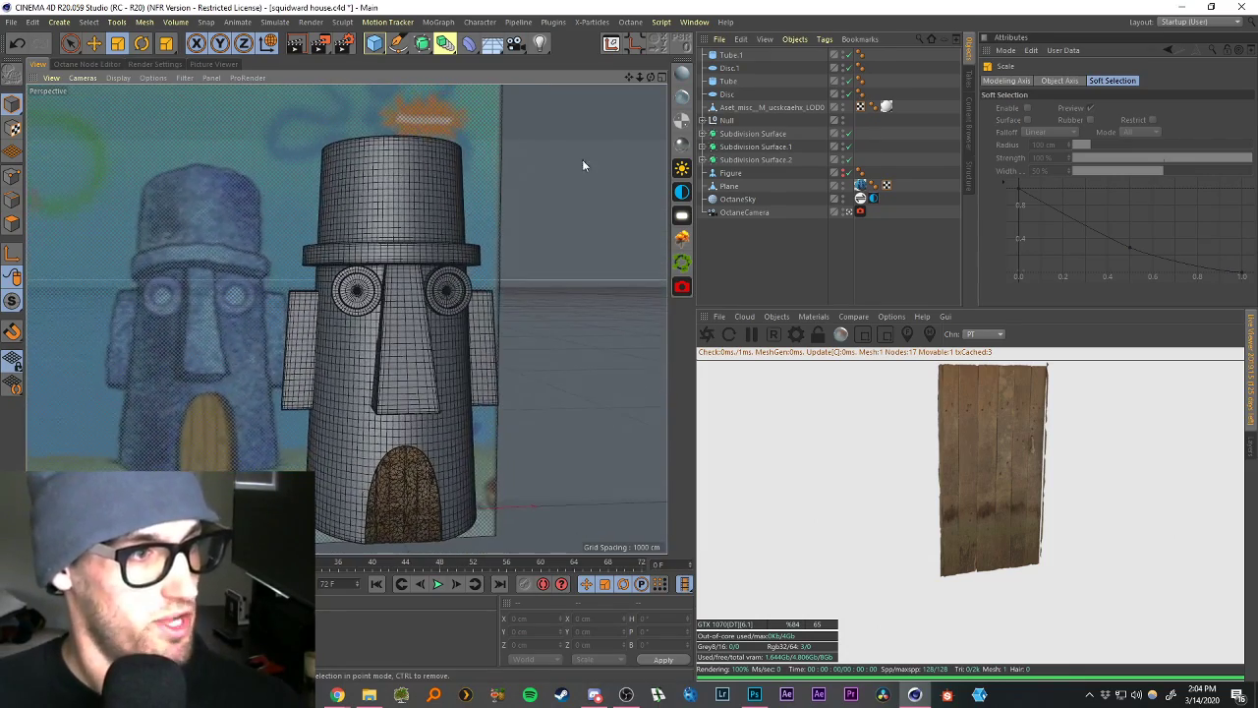
drag(630, 80, 655, 4)
scroll(462, 356, up, 3)
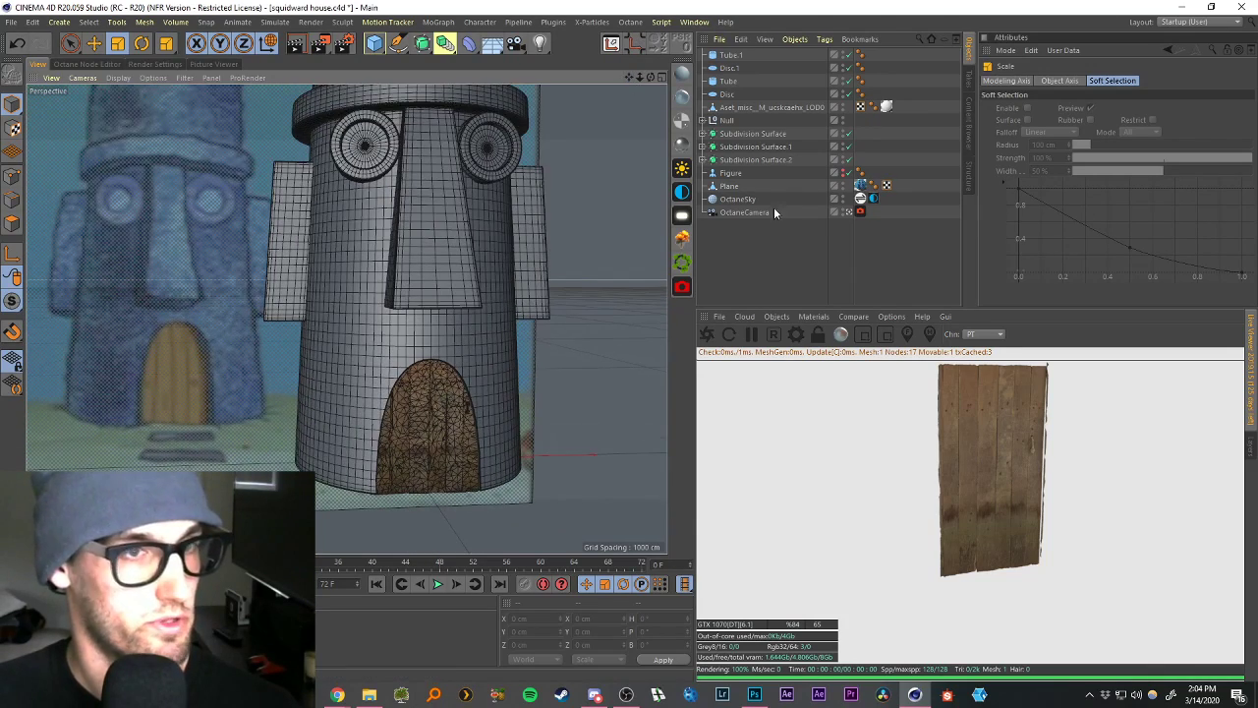
Enlarge the extruded door cutter inside the Boole to about 121% to widen the doorway.
click(737, 201)
click(705, 121)
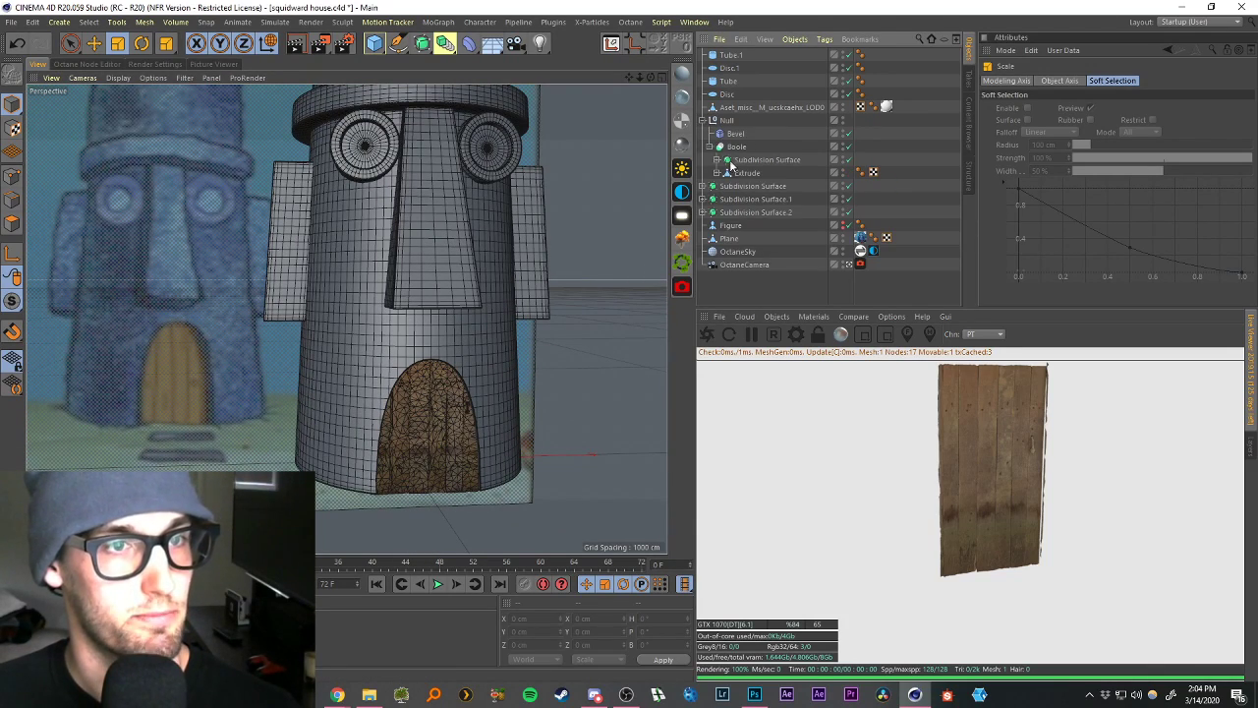
click(746, 173)
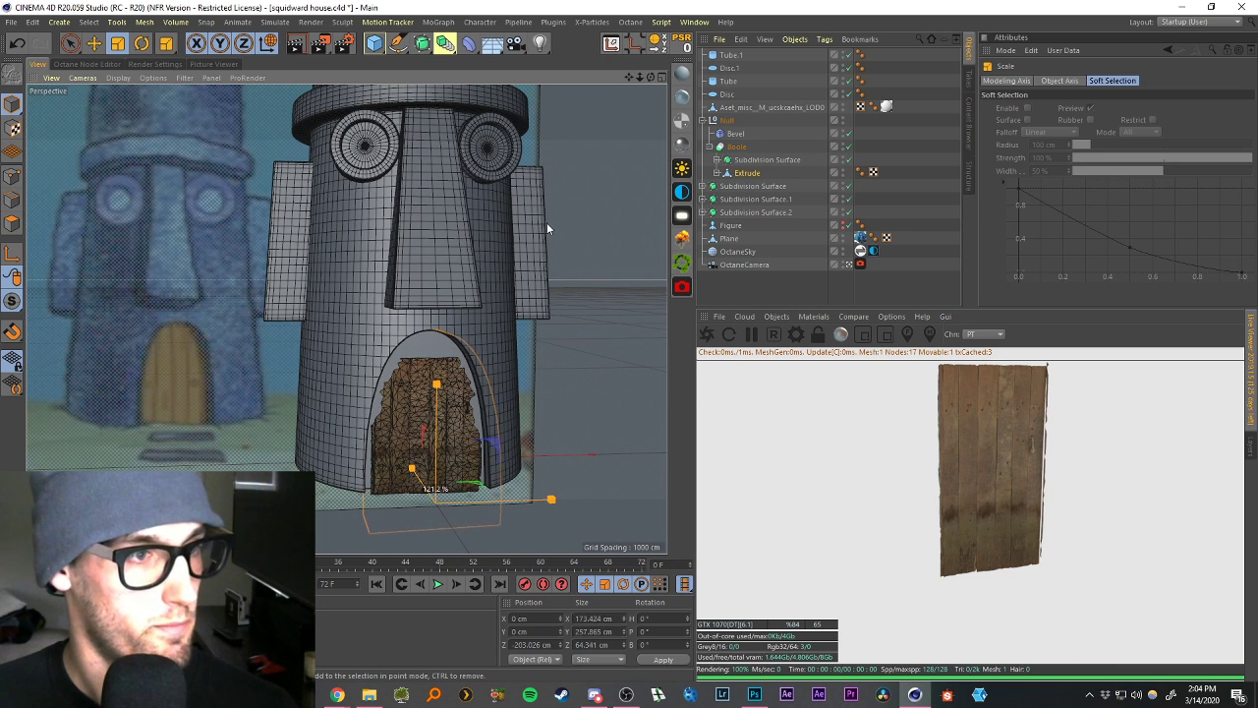
Scale the wooden door to about 183 by 225 cm to fill the doorway and push it in to about Z -144 cm.
click(732, 108)
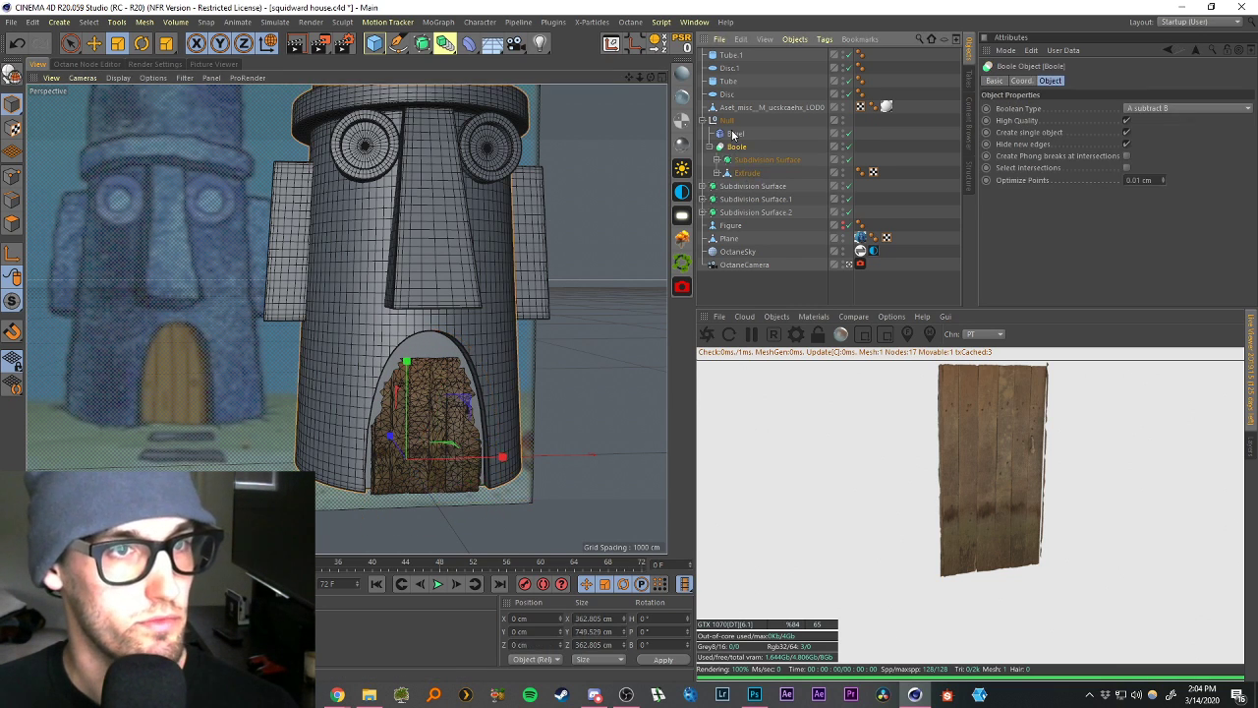
key(t)
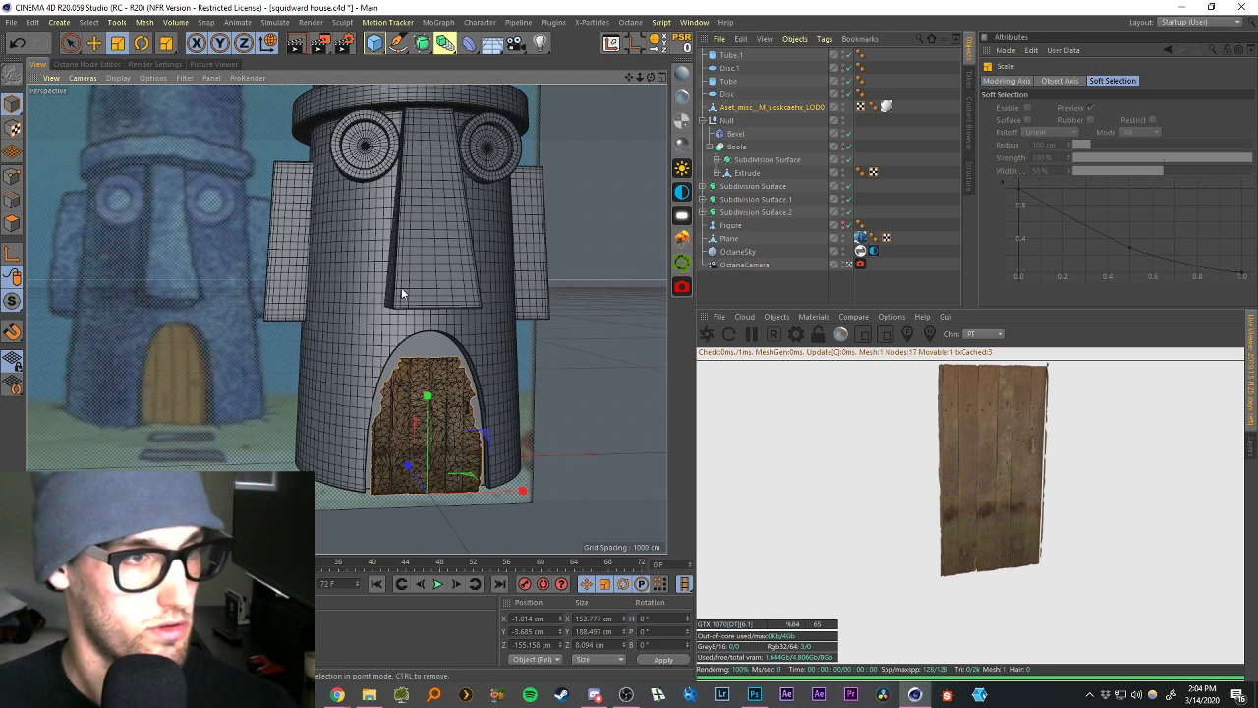
drag(433, 283, 501, 260)
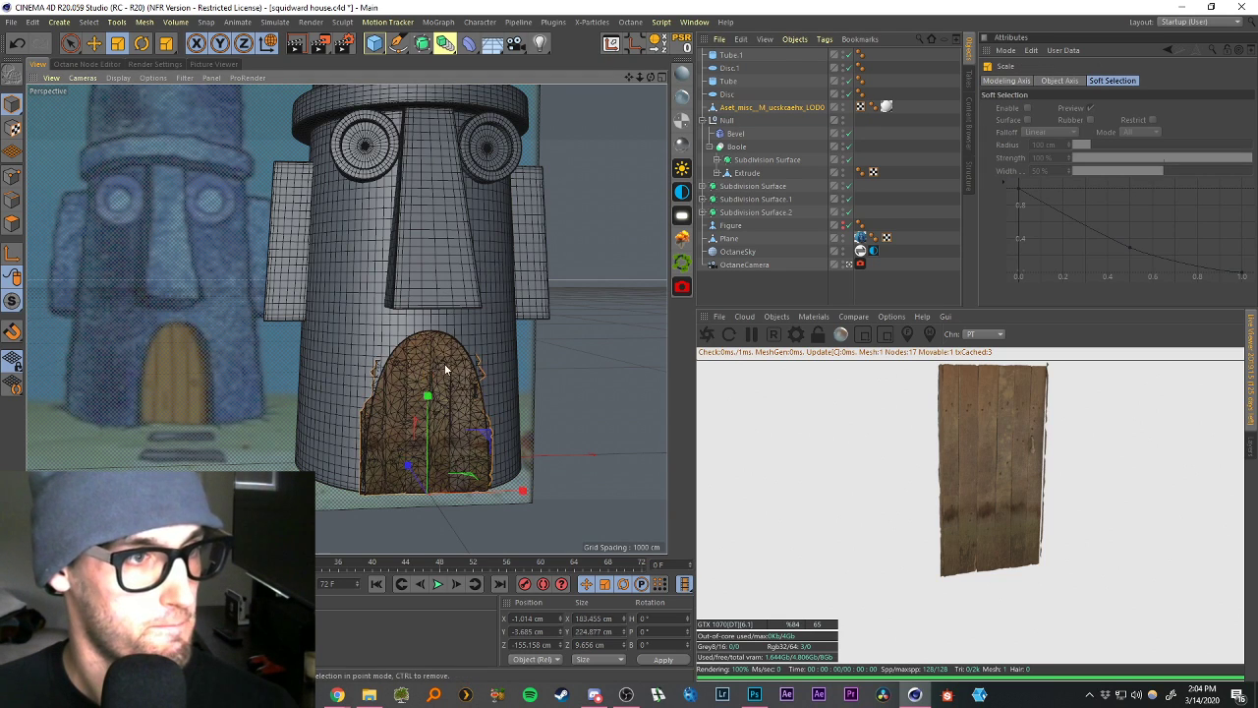
scroll(445, 363, up, 3)
key(e)
alt+drag(439, 440, 491, 467)
drag(396, 495, 426, 443)
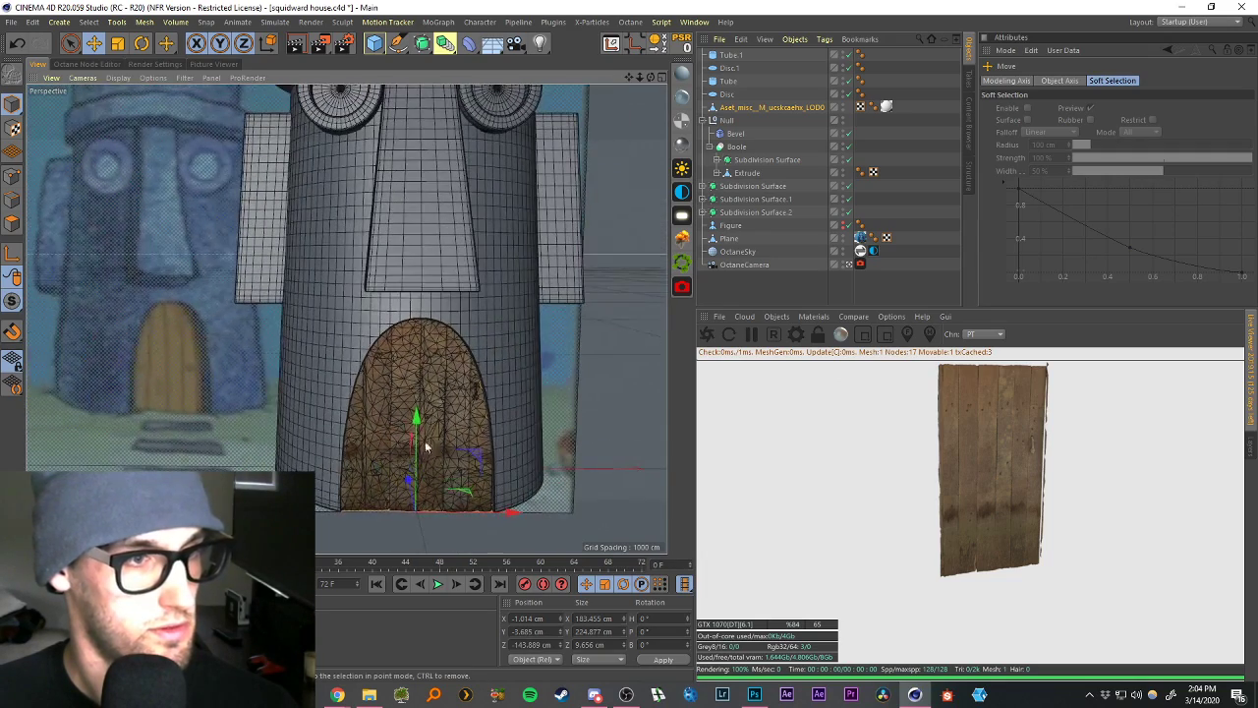
click(734, 295)
Frame the front of the house beside the reference and start an Octane live render of the scene.
scroll(444, 320, down, 5)
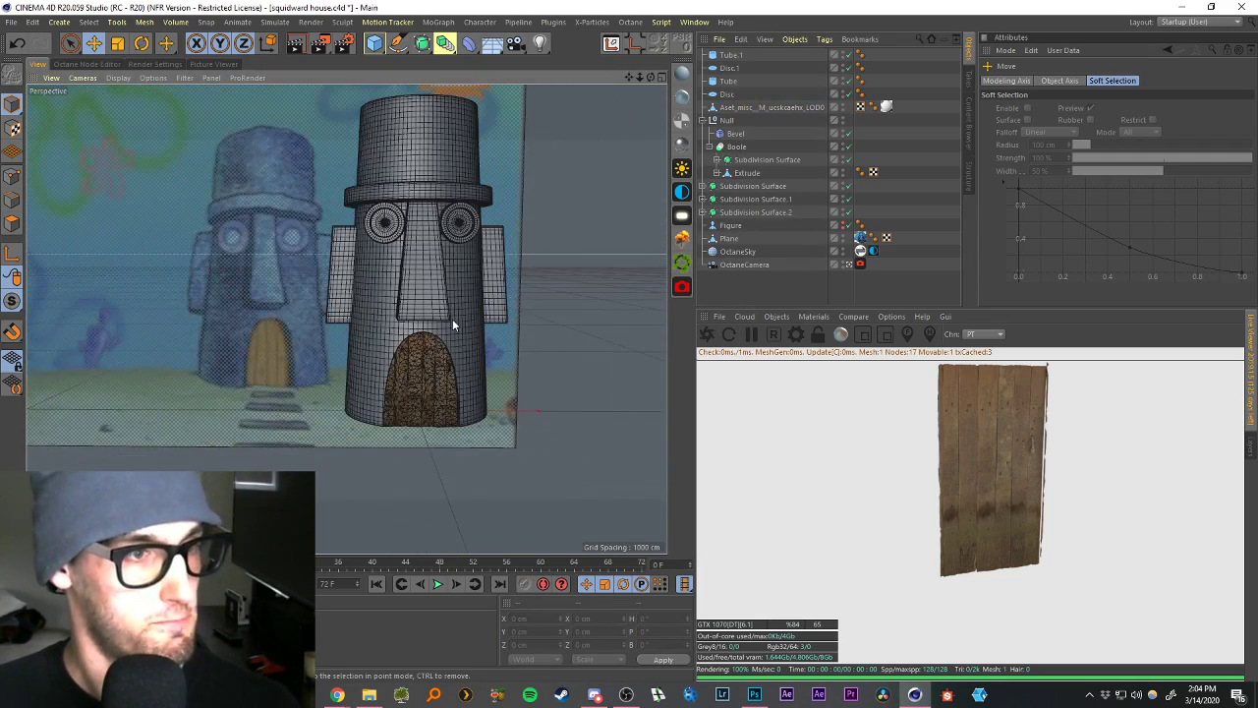
scroll(420, 378, up, 2)
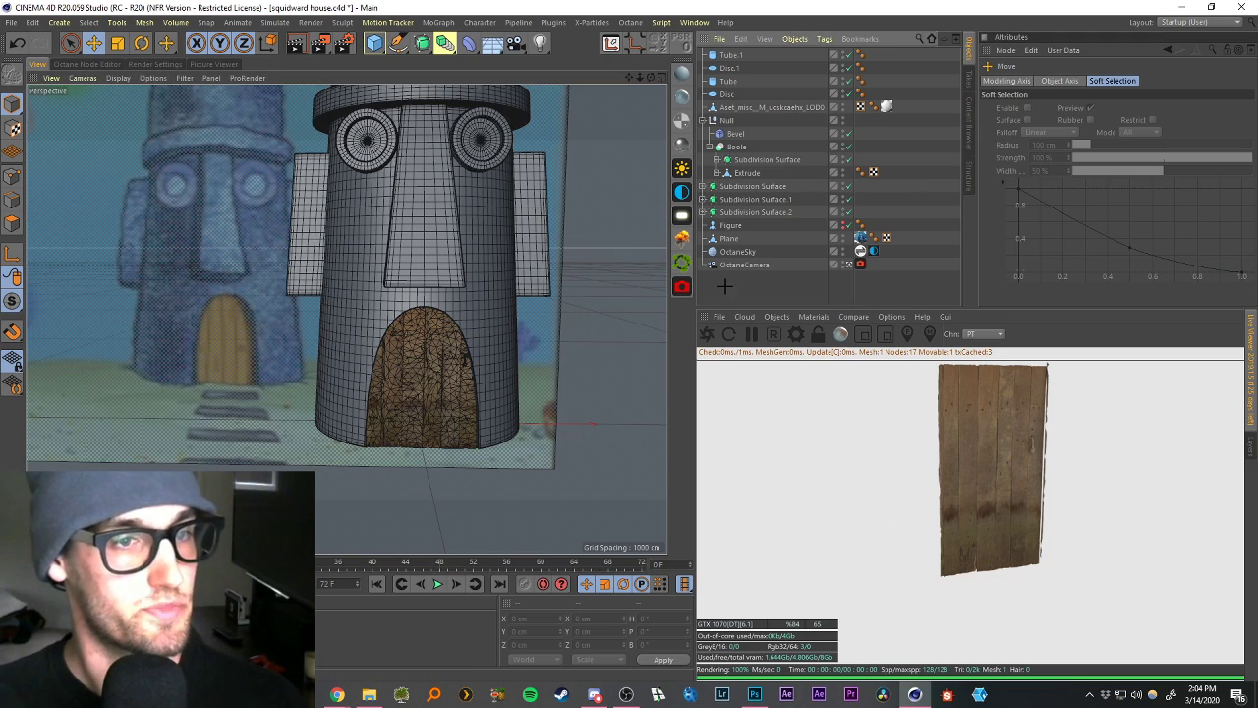
scroll(576, 145, up, 2)
alt+middle_drag(577, 145, 606, 148)
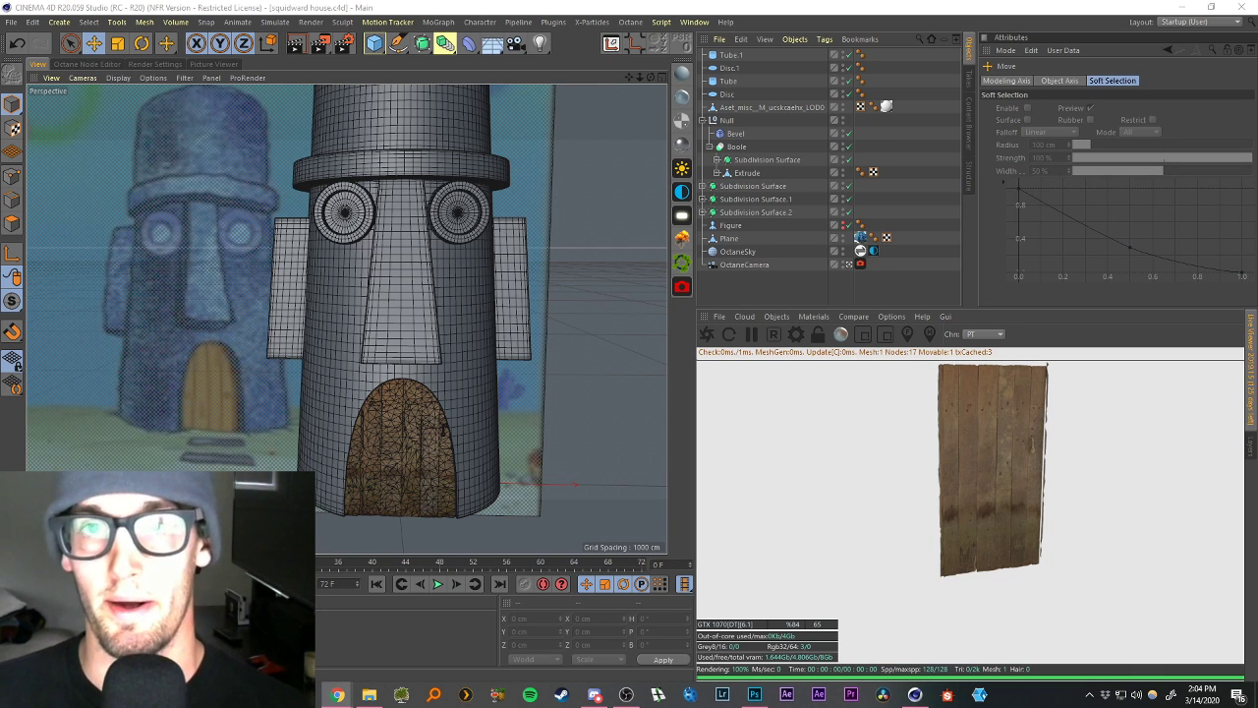
click(722, 298)
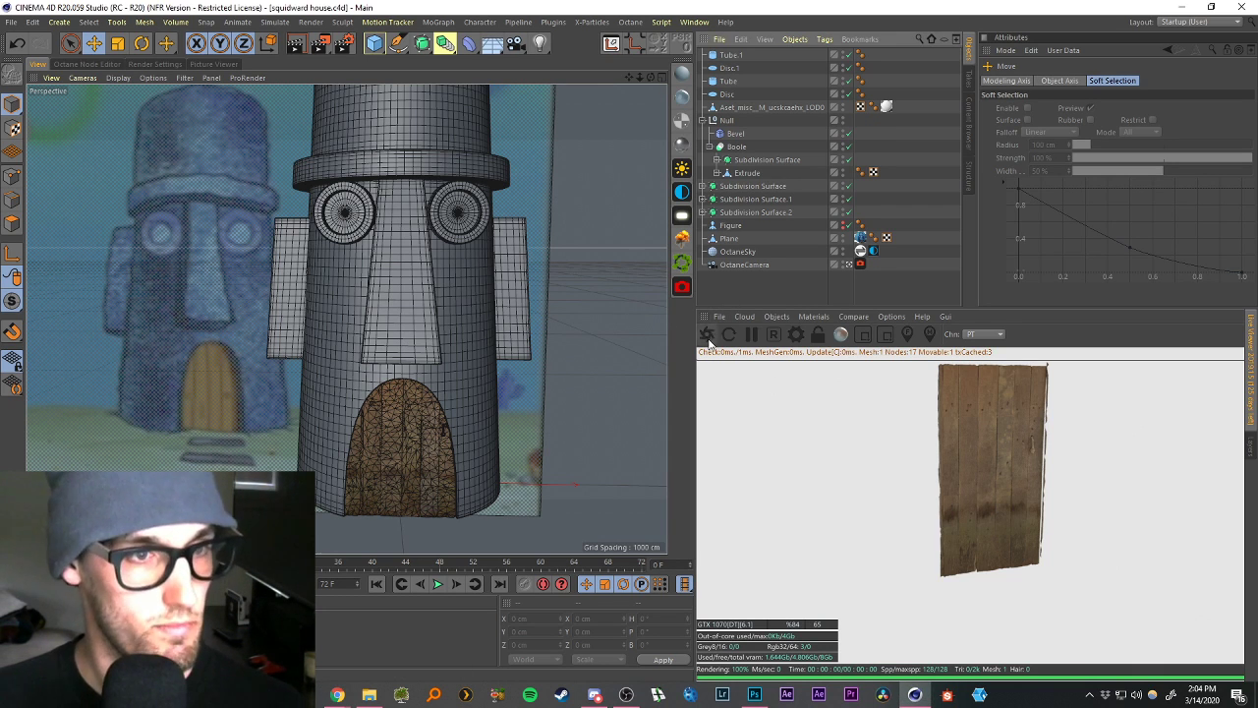
click(707, 334)
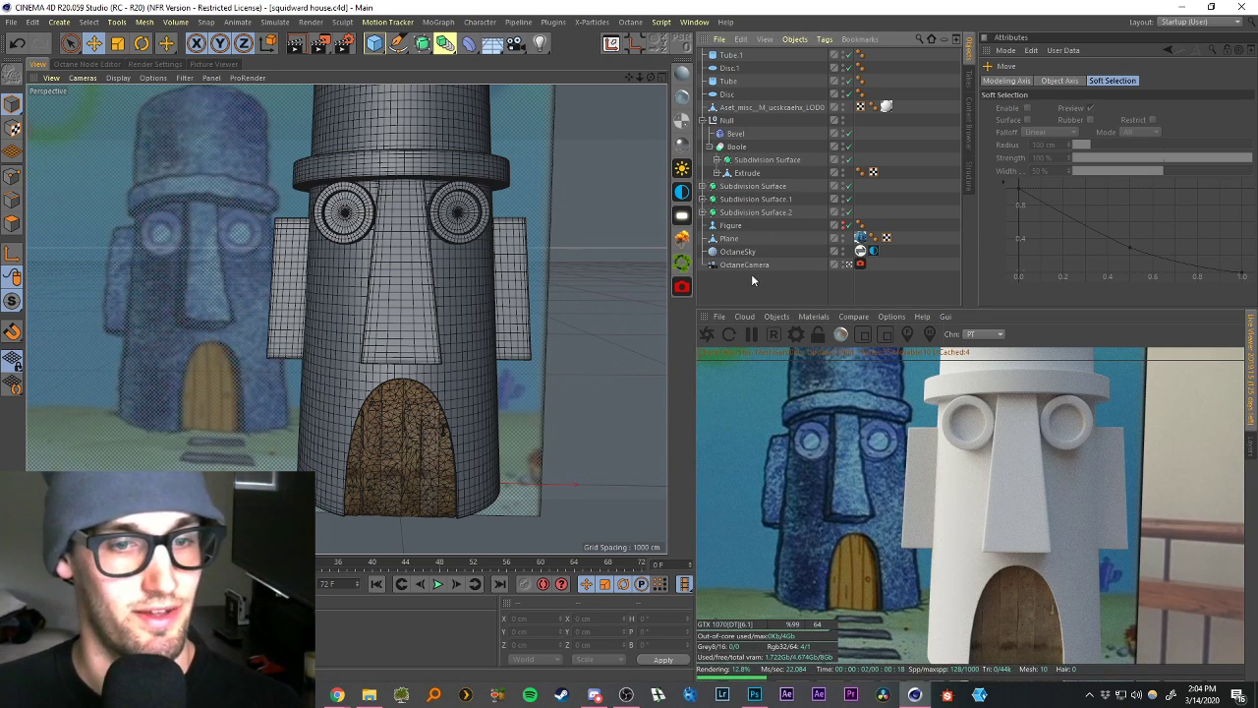
Delete the human scale figure and the reference image plane from the scene.
click(701, 120)
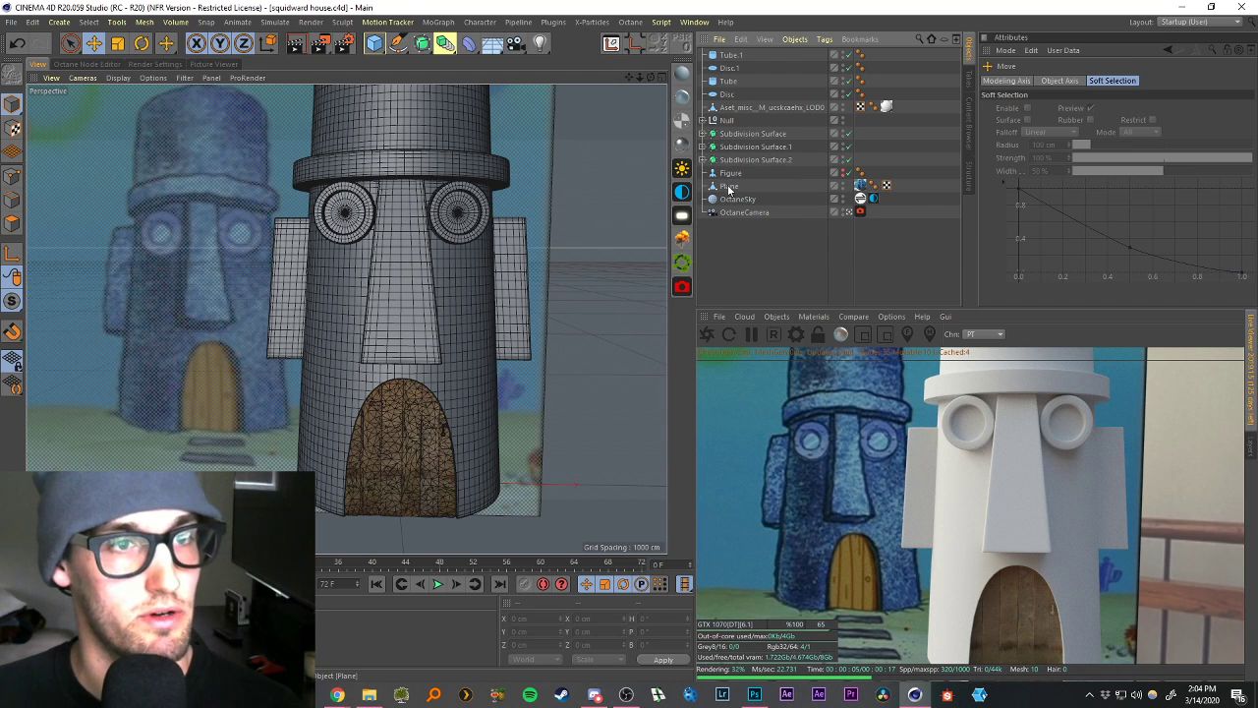
click(728, 176)
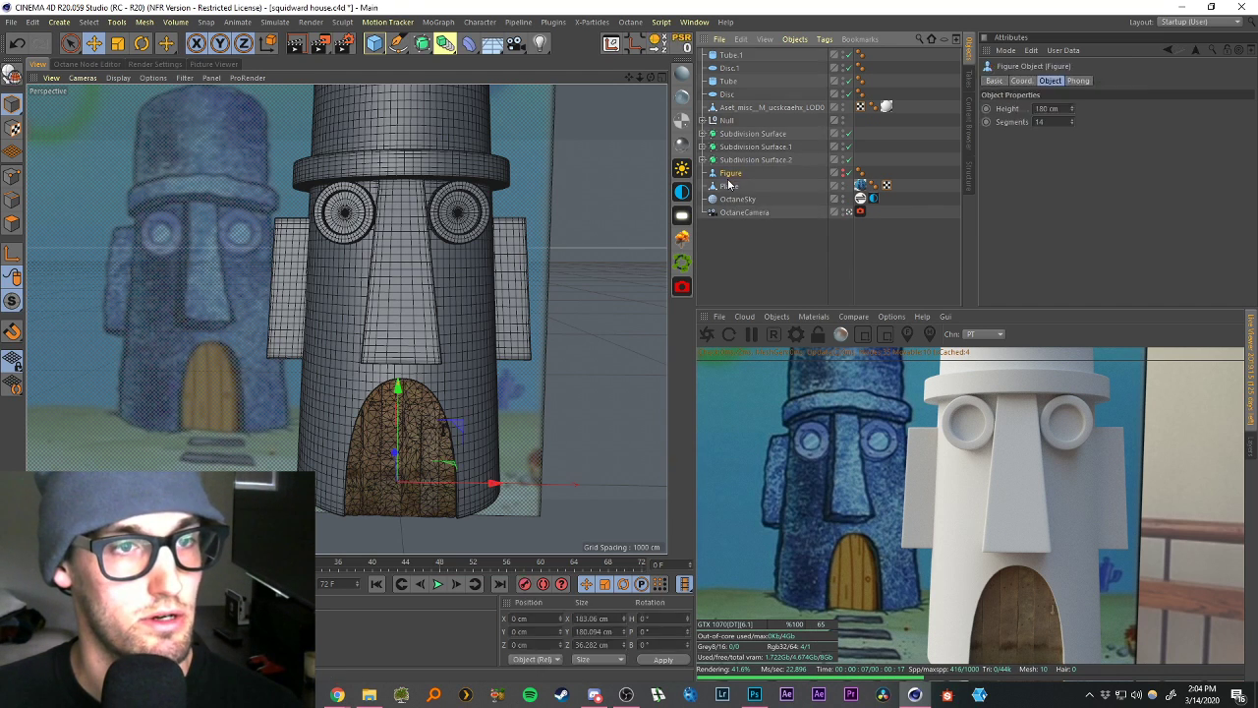
key(Delete)
click(728, 174)
key(Delete)
Examine the house on its own from the front and at an angle, in the viewport and the live render.
scroll(455, 304, down, 3)
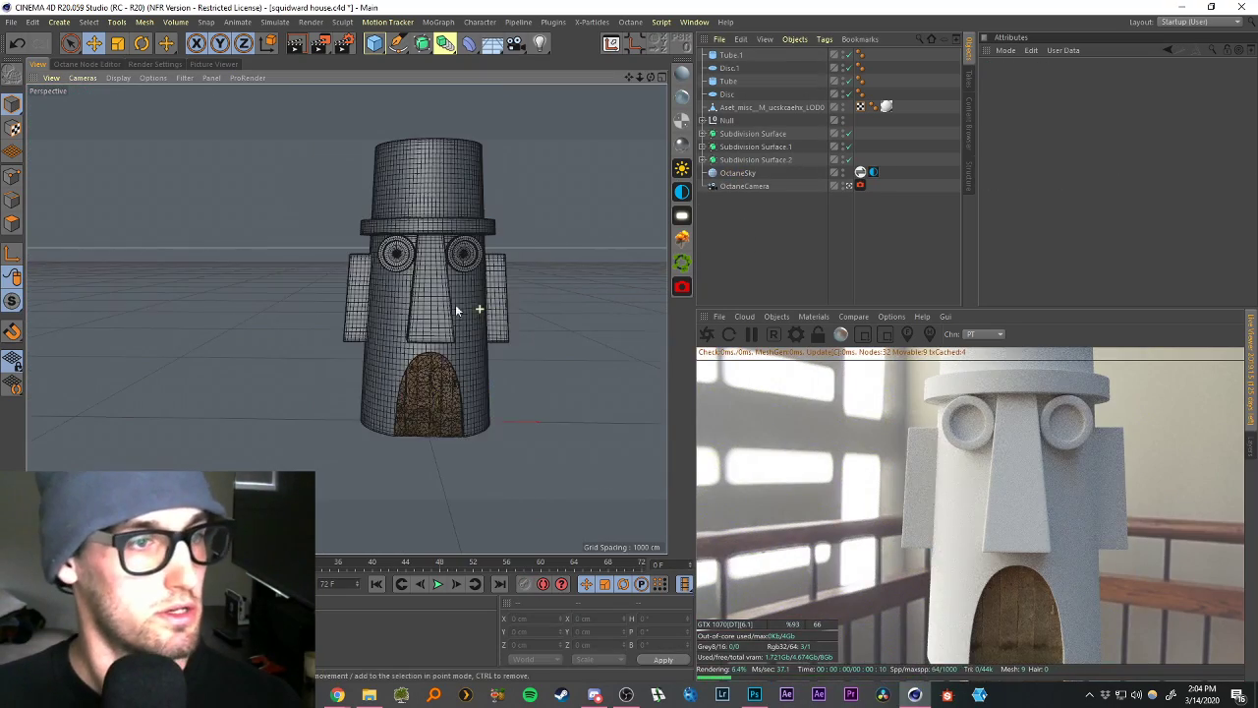
scroll(442, 250, up, 2)
alt+drag(440, 248, 466, 227)
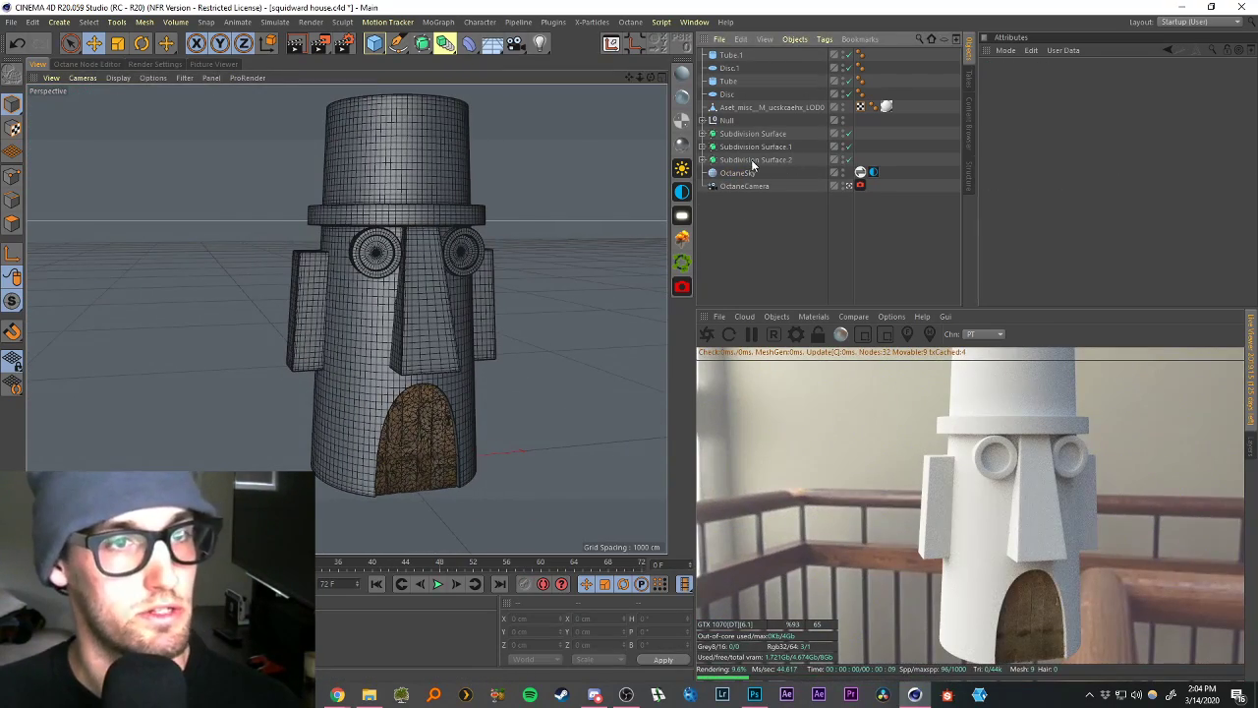
click(754, 161)
click(746, 233)
scroll(482, 255, up, 2)
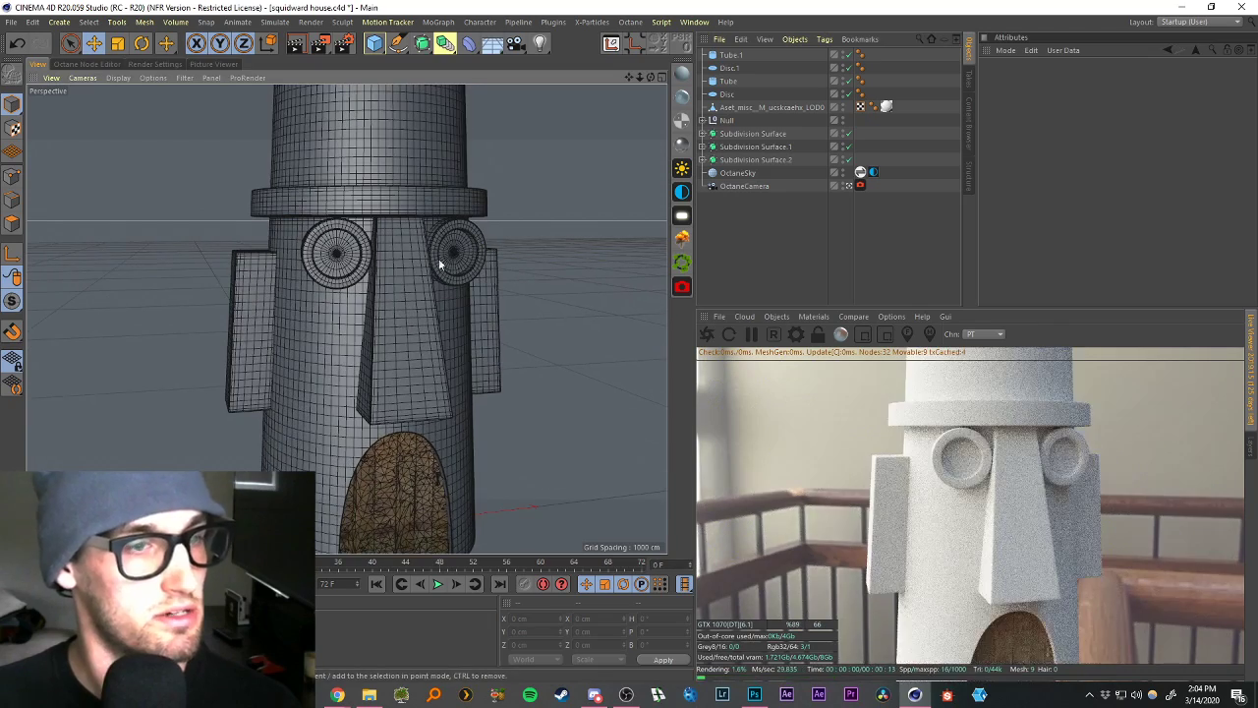
scroll(410, 272, down, 2)
scroll(401, 297, up, 2)
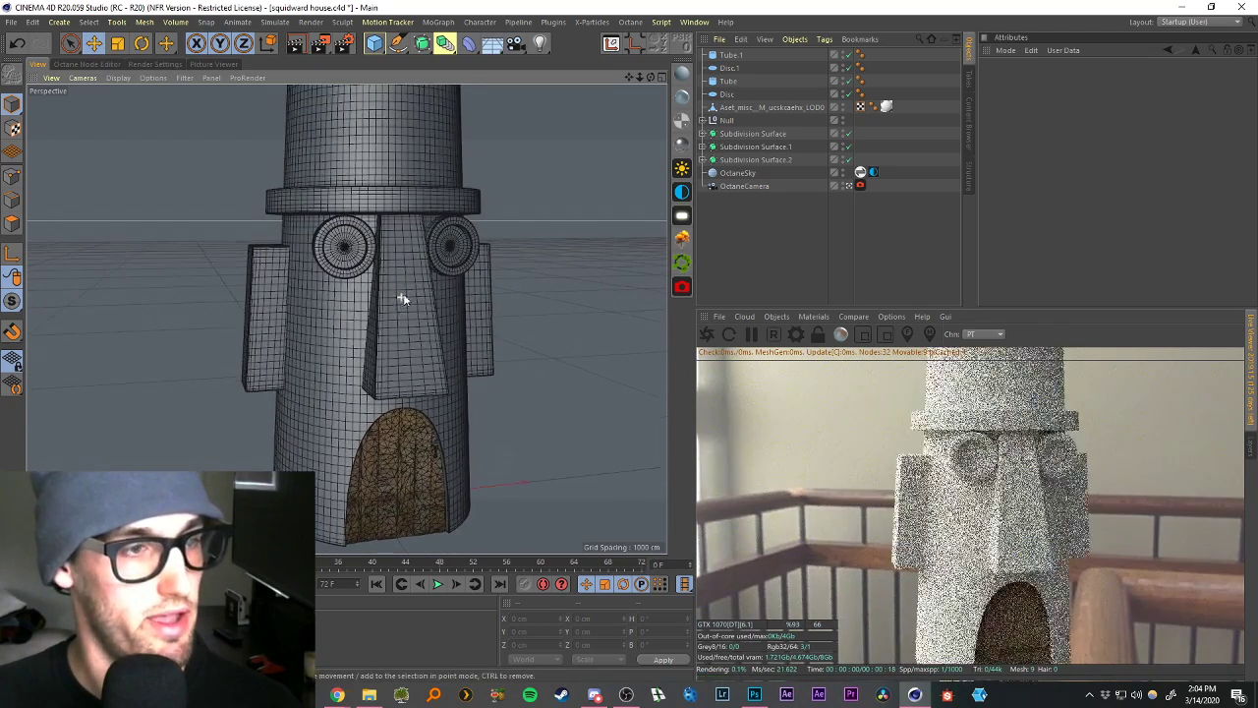
Group all the house parts, excluding the Octane sky and camera, and name the group Squidward House.
click(749, 160)
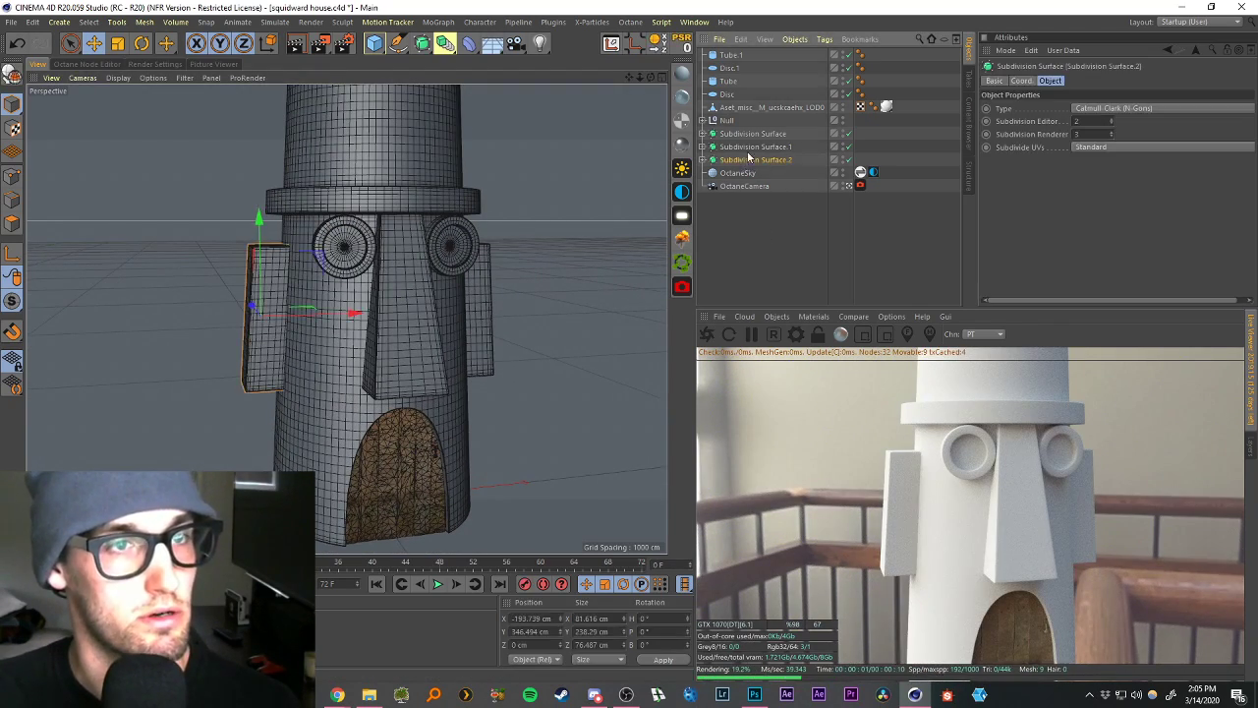
shift+click(729, 56)
right_click(729, 67)
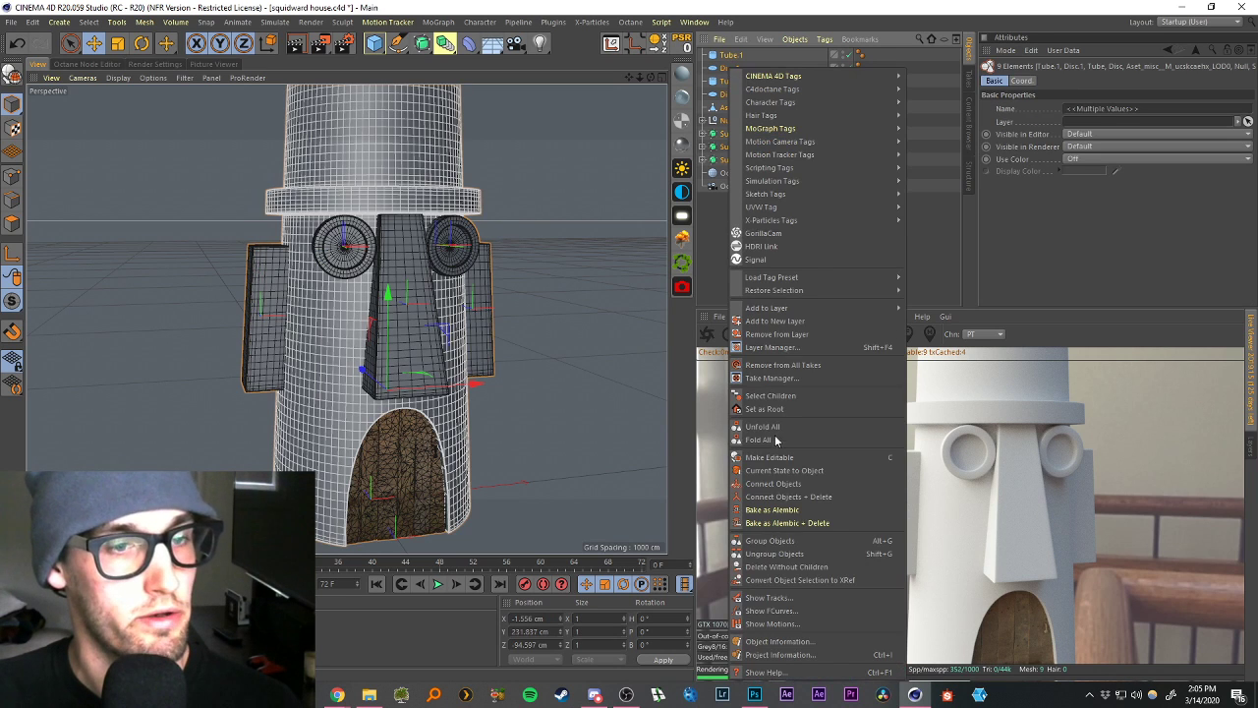
click(769, 540)
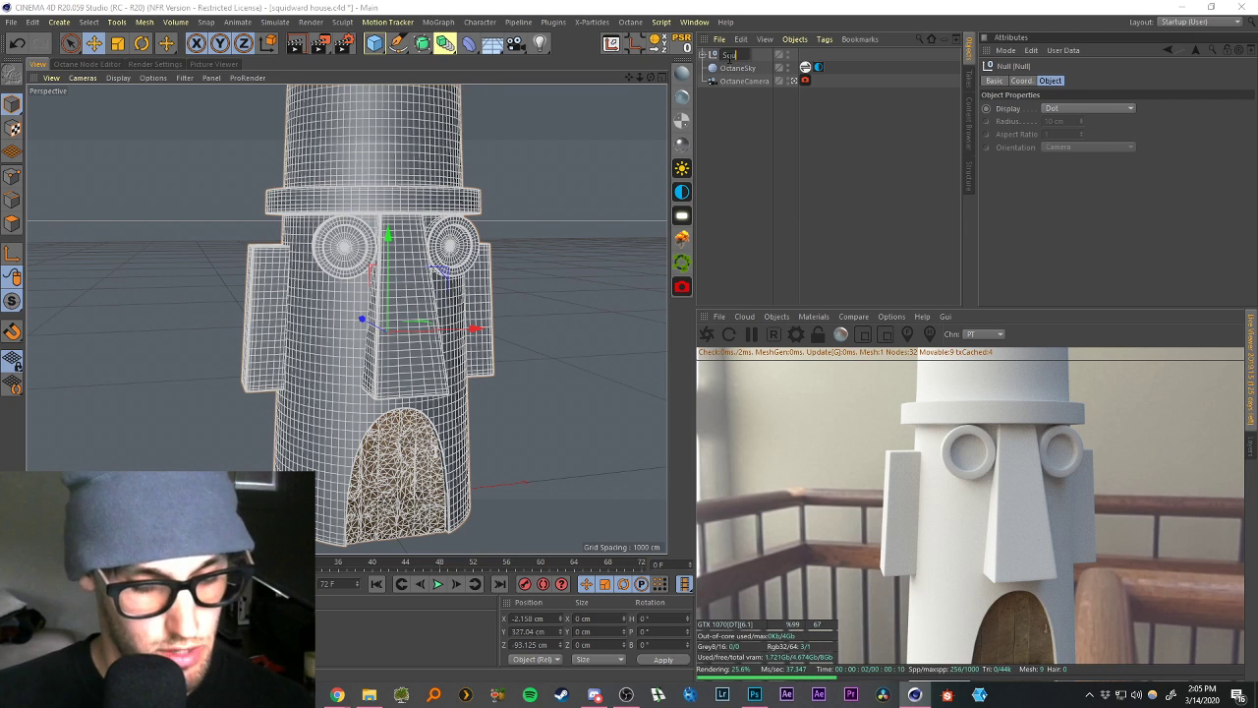
text(ard House)
key(Return)
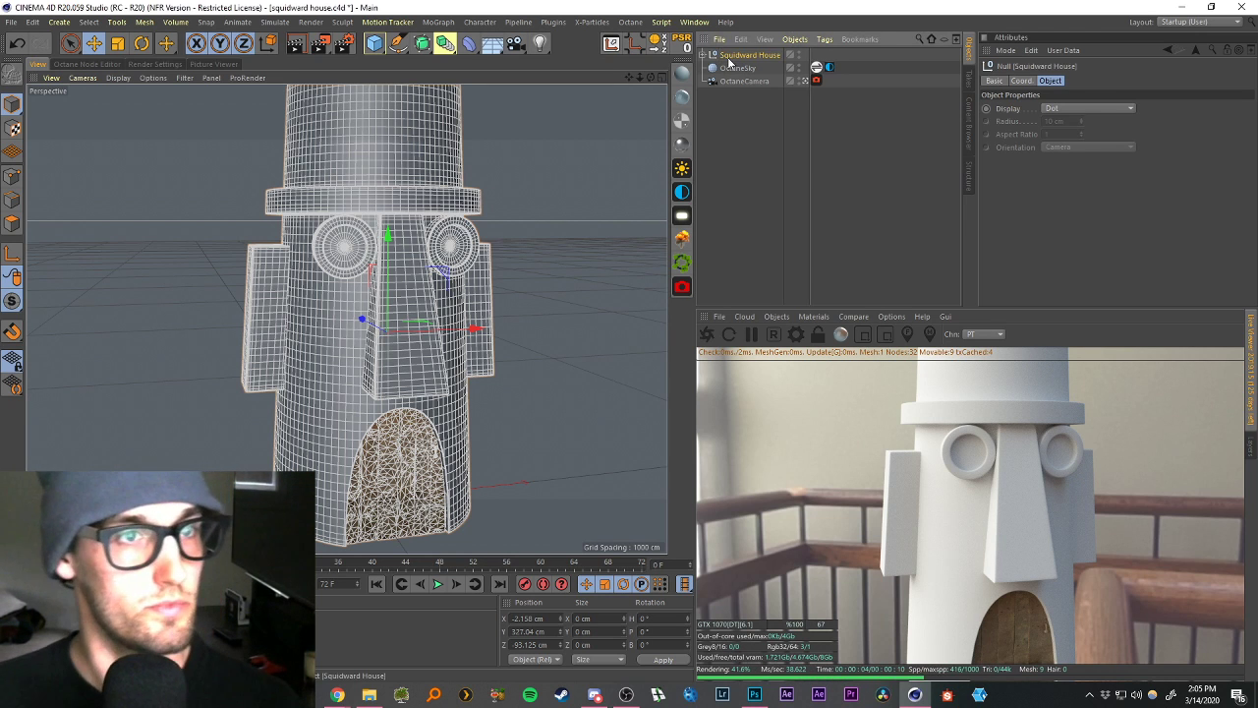
Rename the subdivision surfaces inside the Squidward House group so both side blocks are called ear and the middle one nose.
click(712, 55)
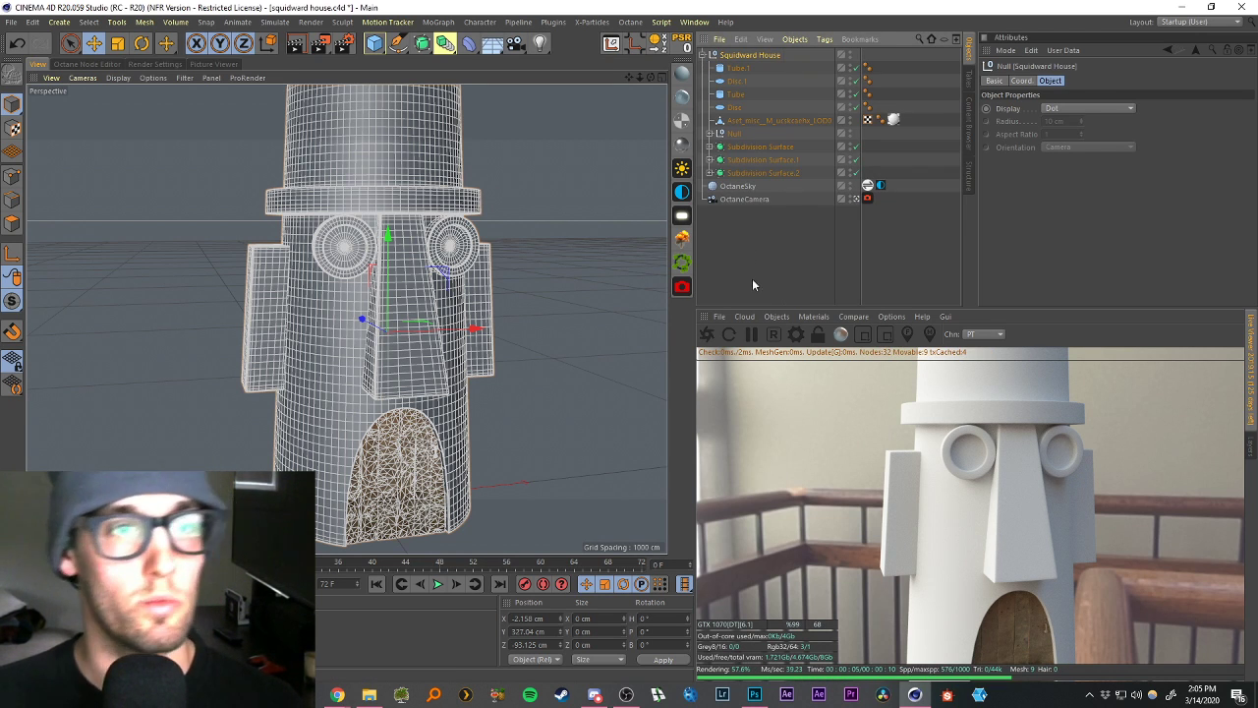
click(739, 173)
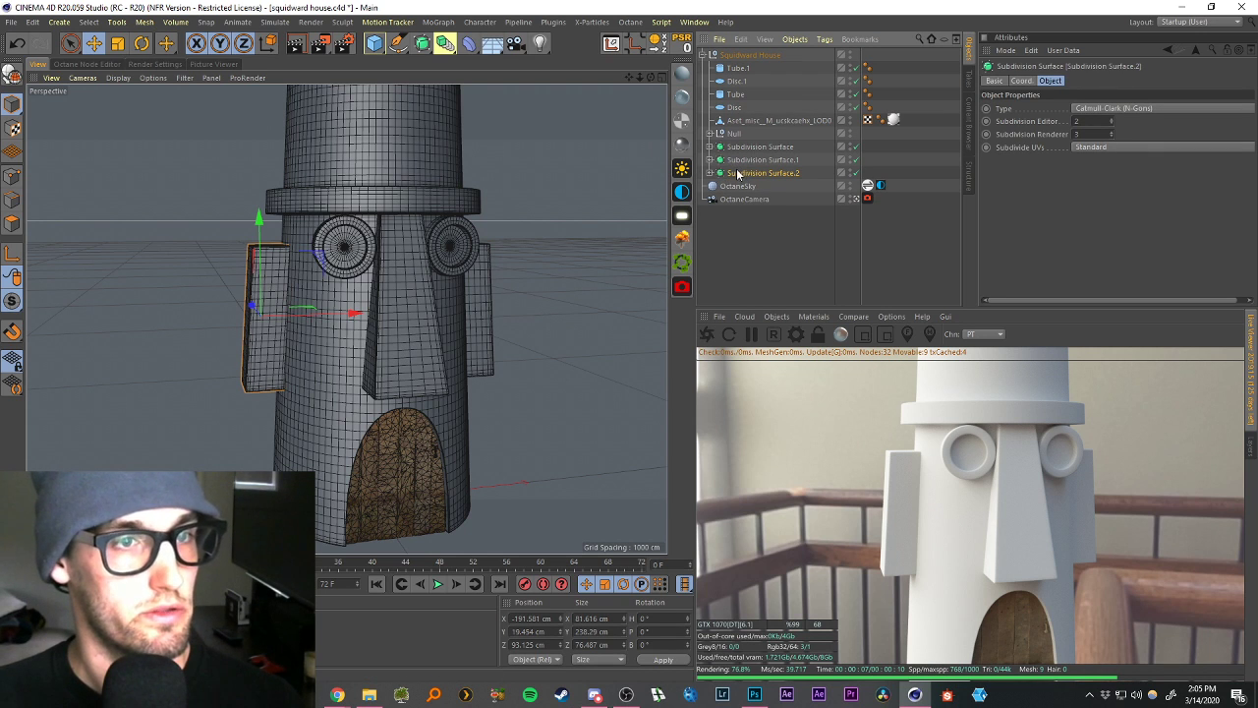
double_click(739, 173)
text(ear)
key(Return)
double_click(762, 146)
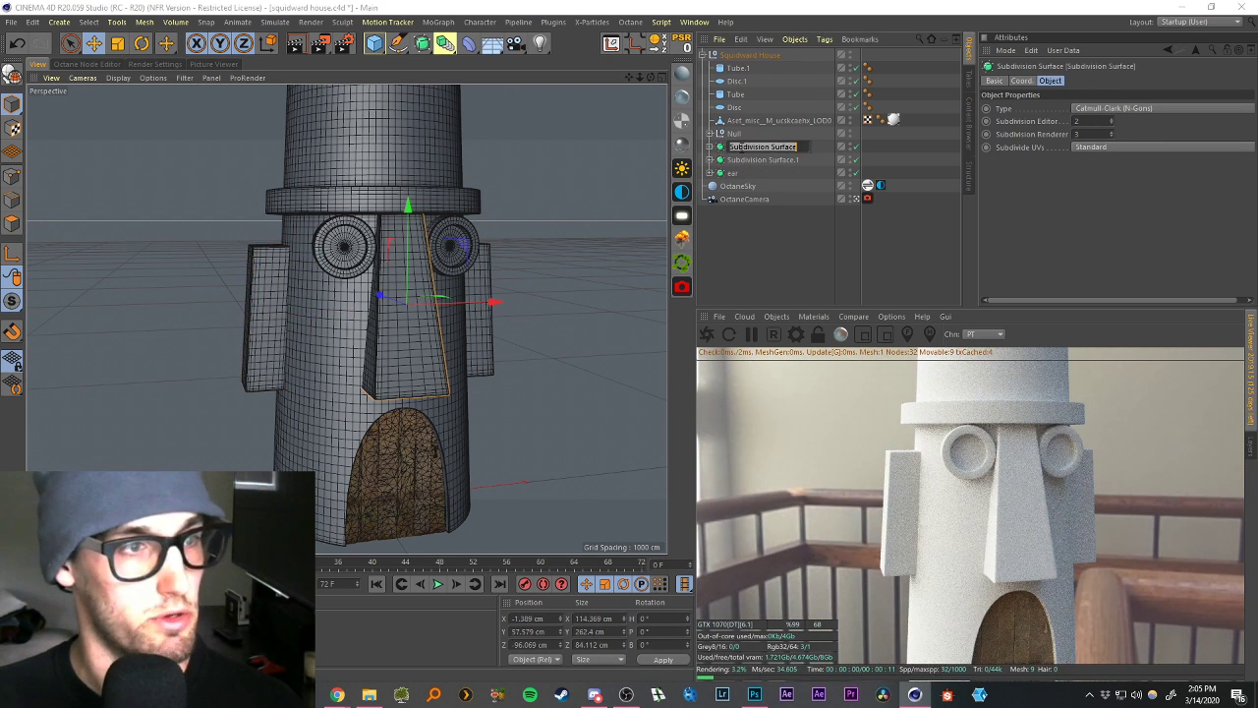
text(nose)
key(Return)
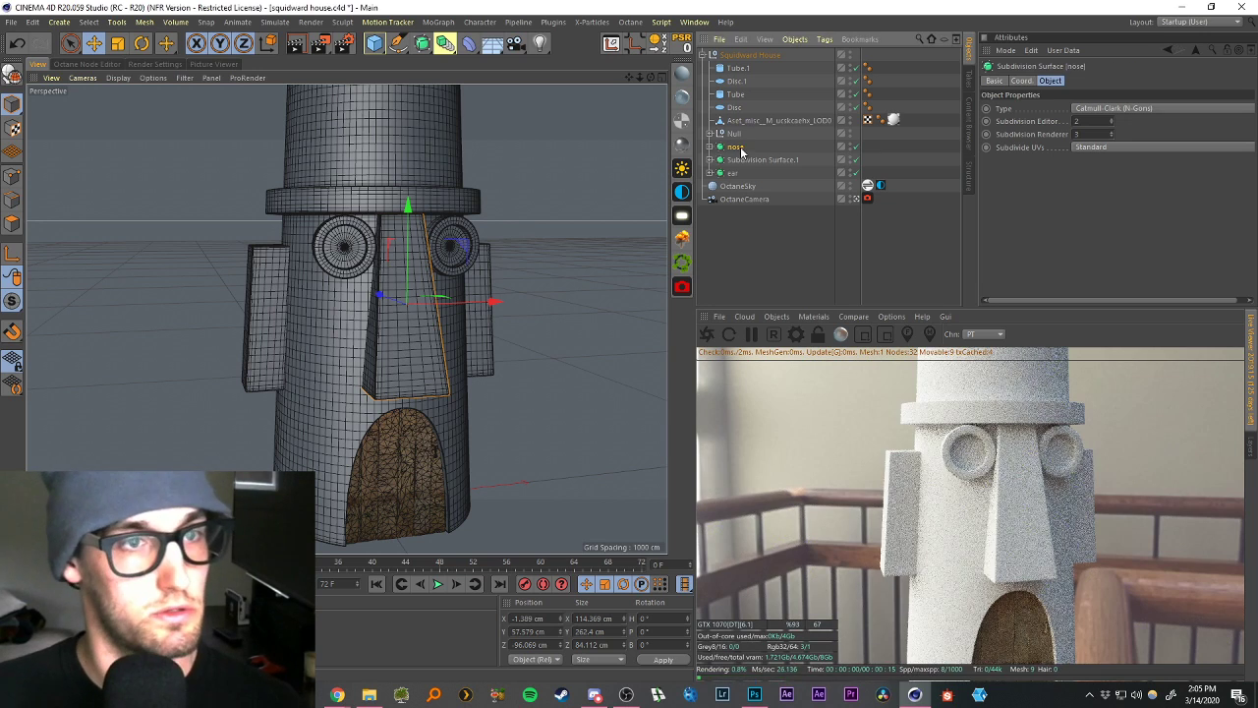
double_click(752, 161)
text(ear)
key(Return)
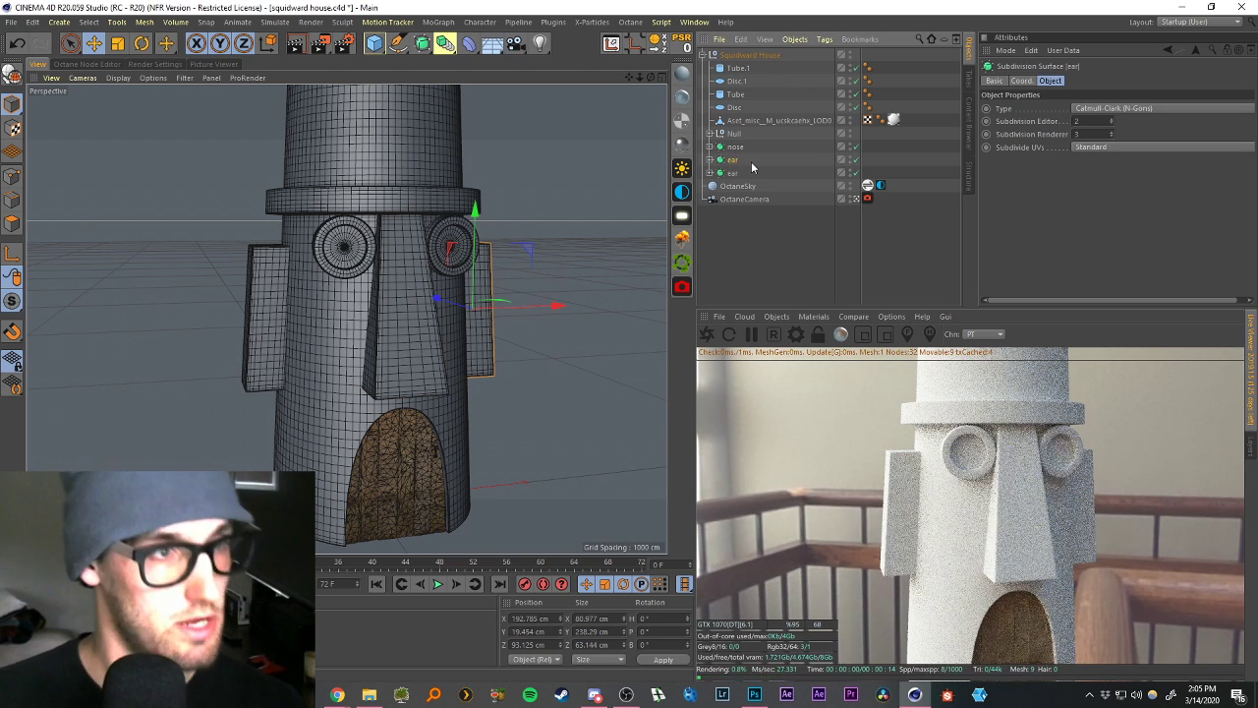
Rename the null holding the tower body as house and the Megascans door asset as door.
click(734, 132)
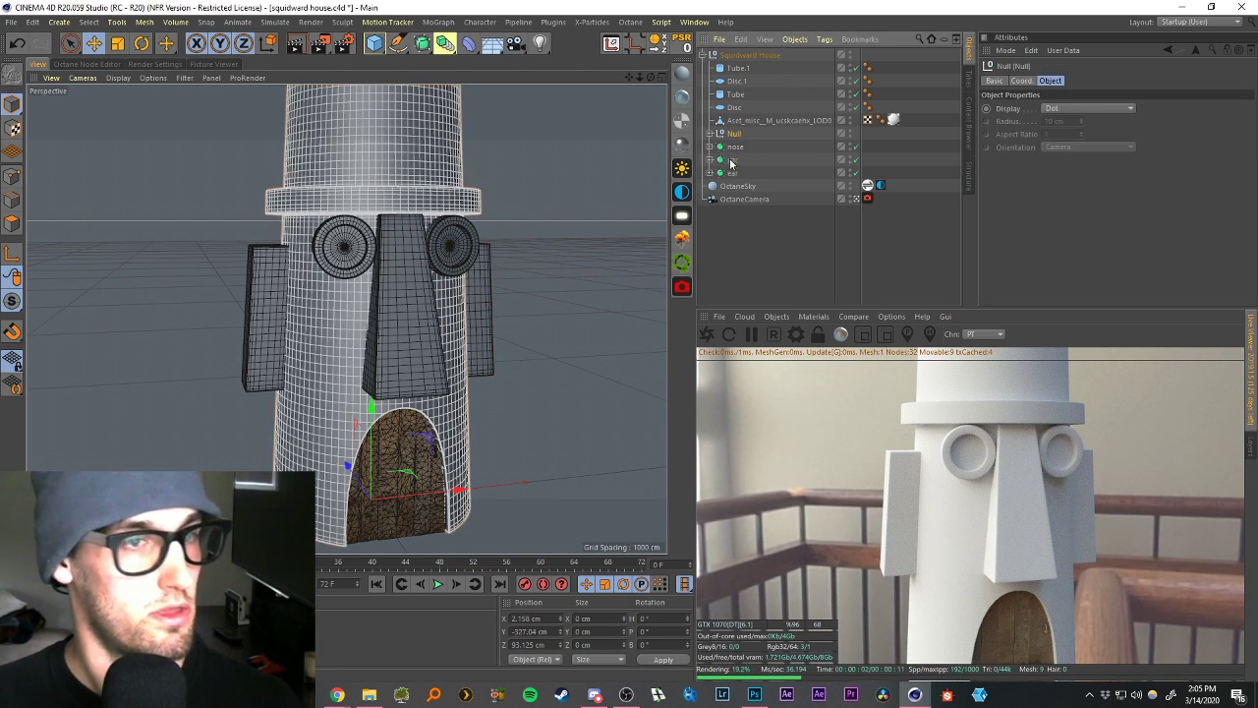
double_click(734, 132)
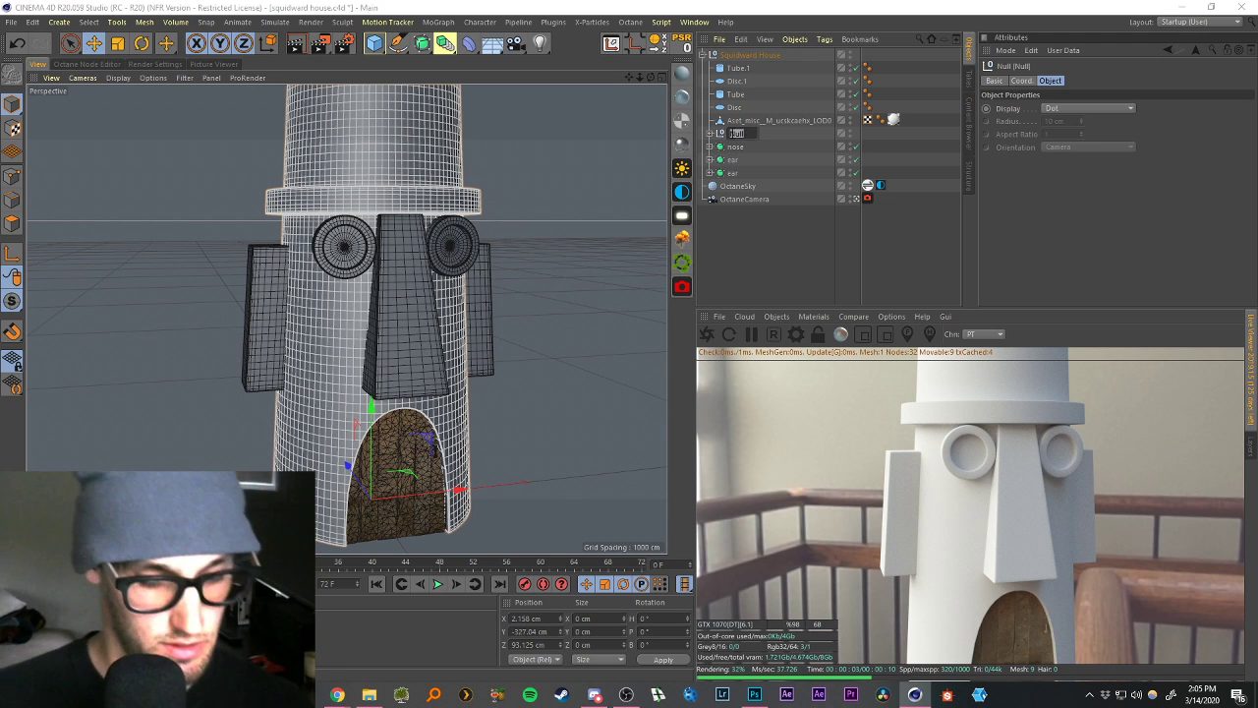
text(house)
key(Return)
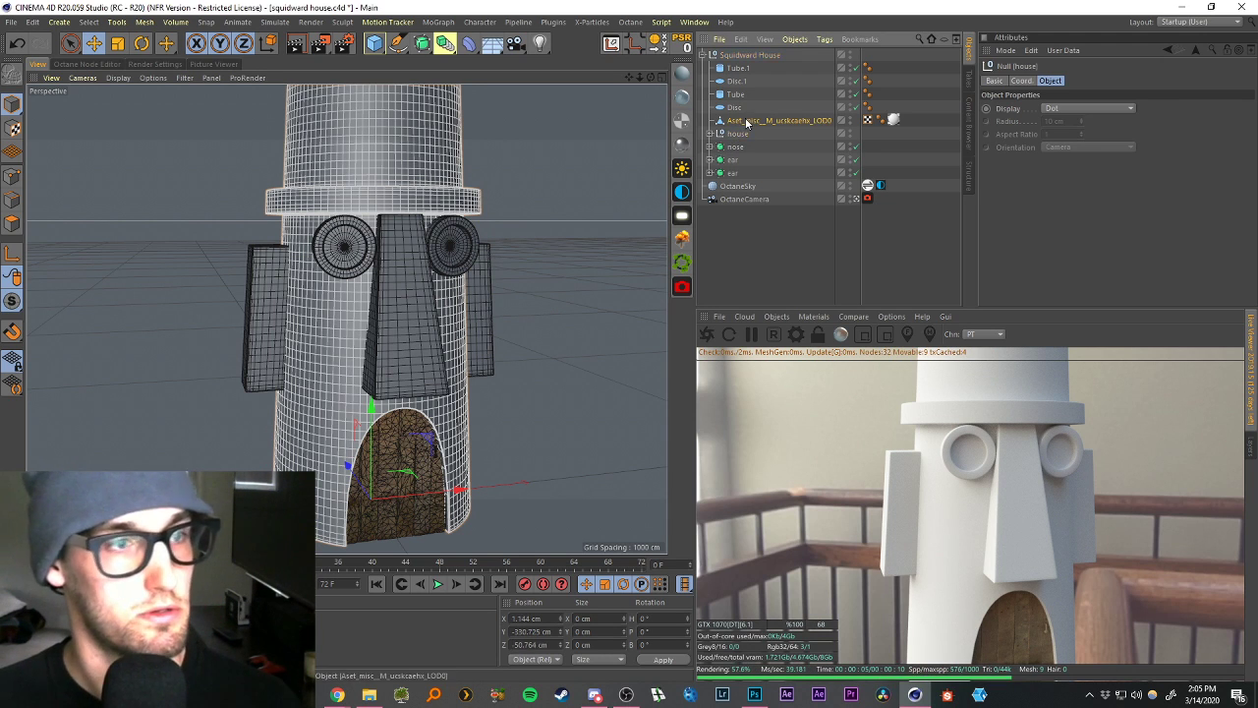
click(747, 120)
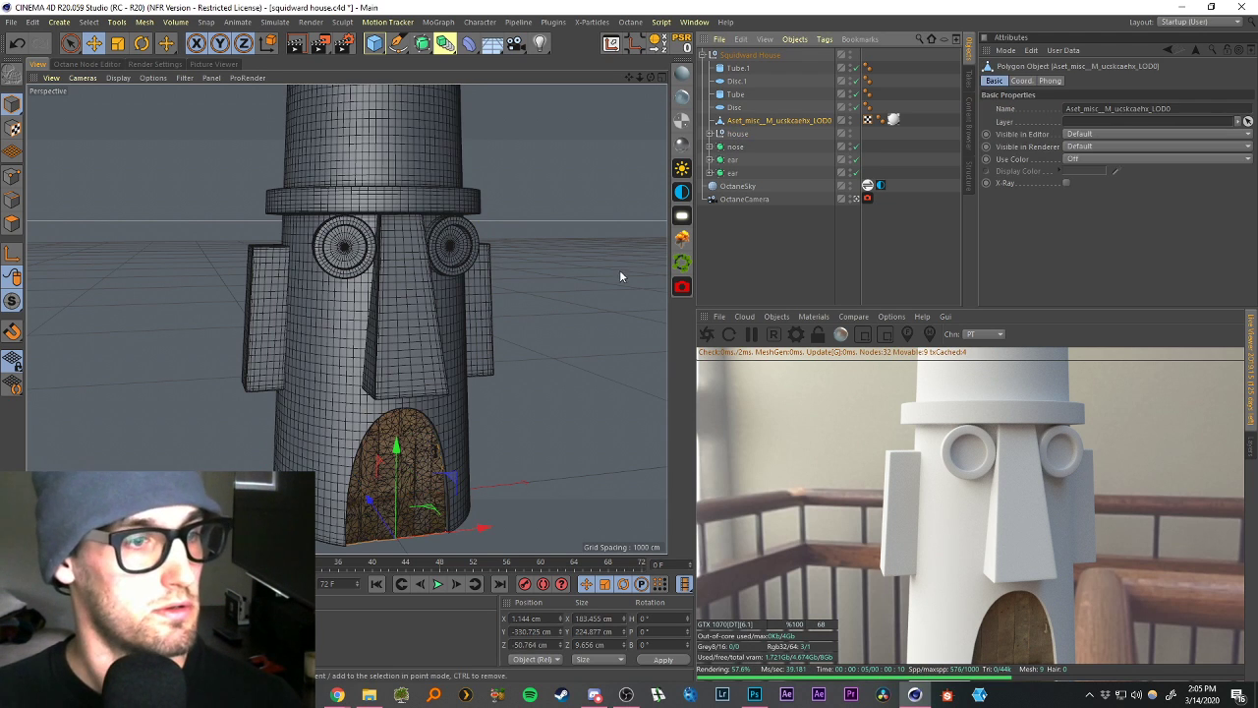
double_click(742, 121)
text(door)
key(Return)
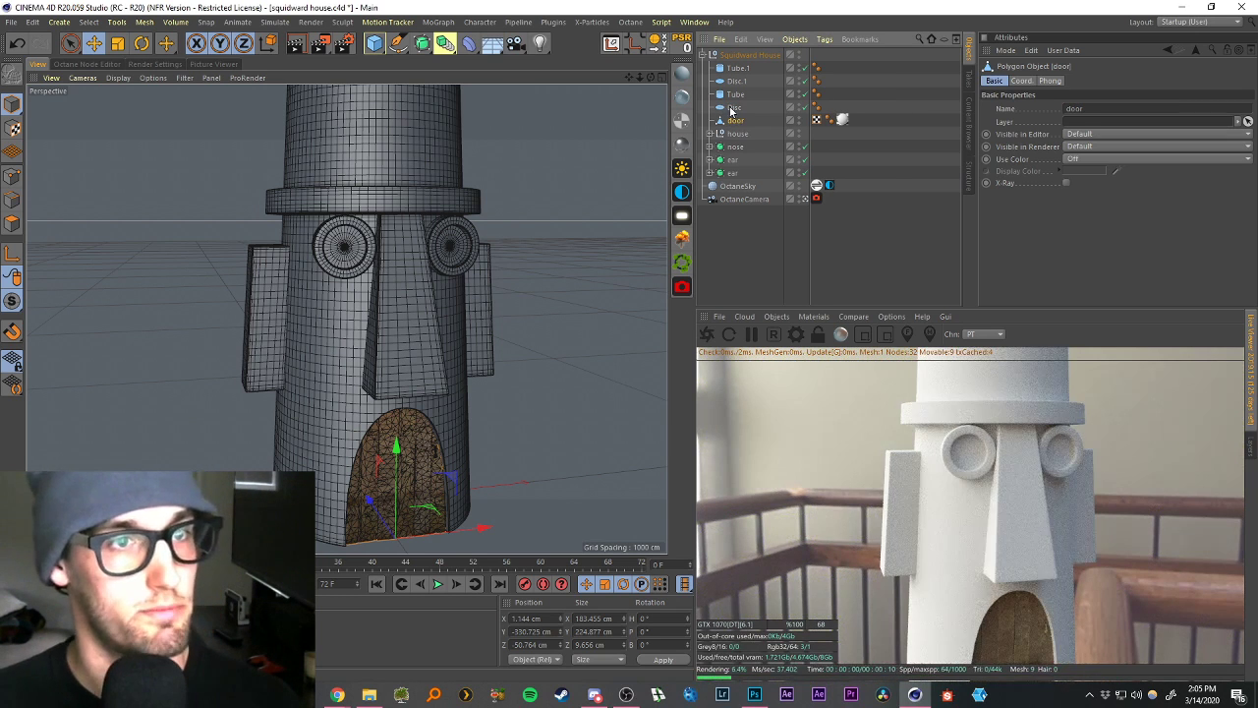
Rename both eye discs as window.
click(739, 108)
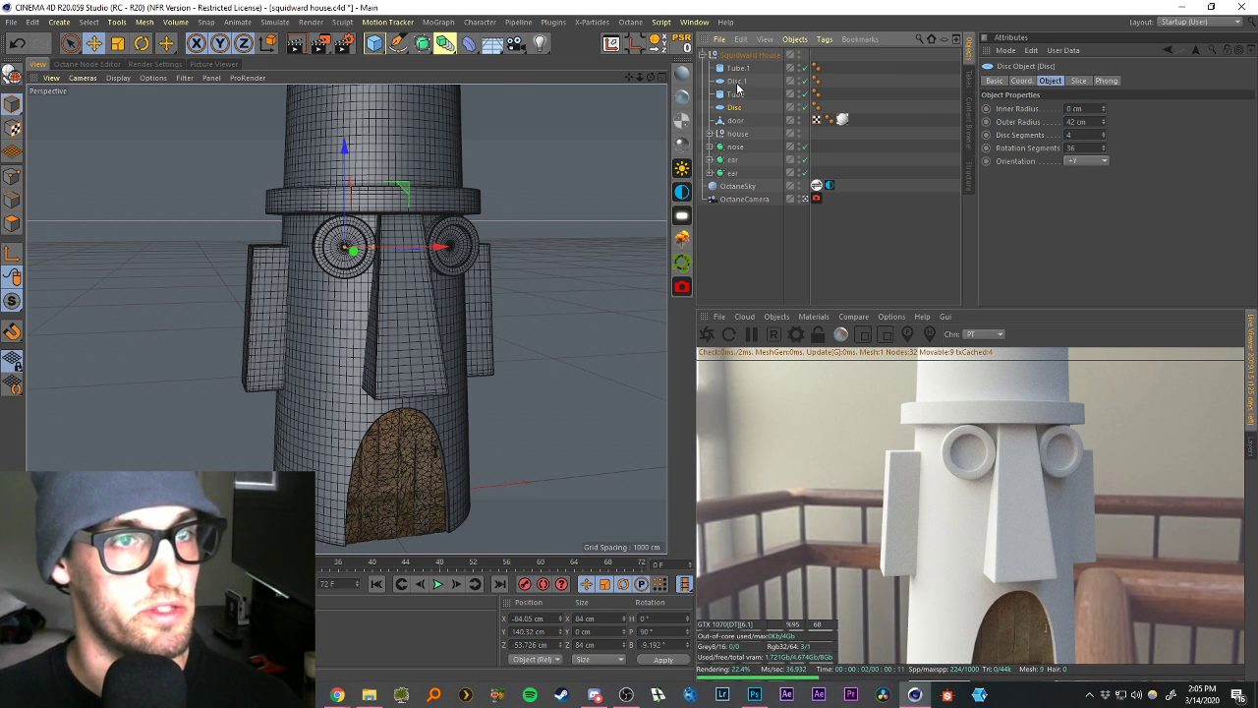
double_click(735, 108)
text(window)
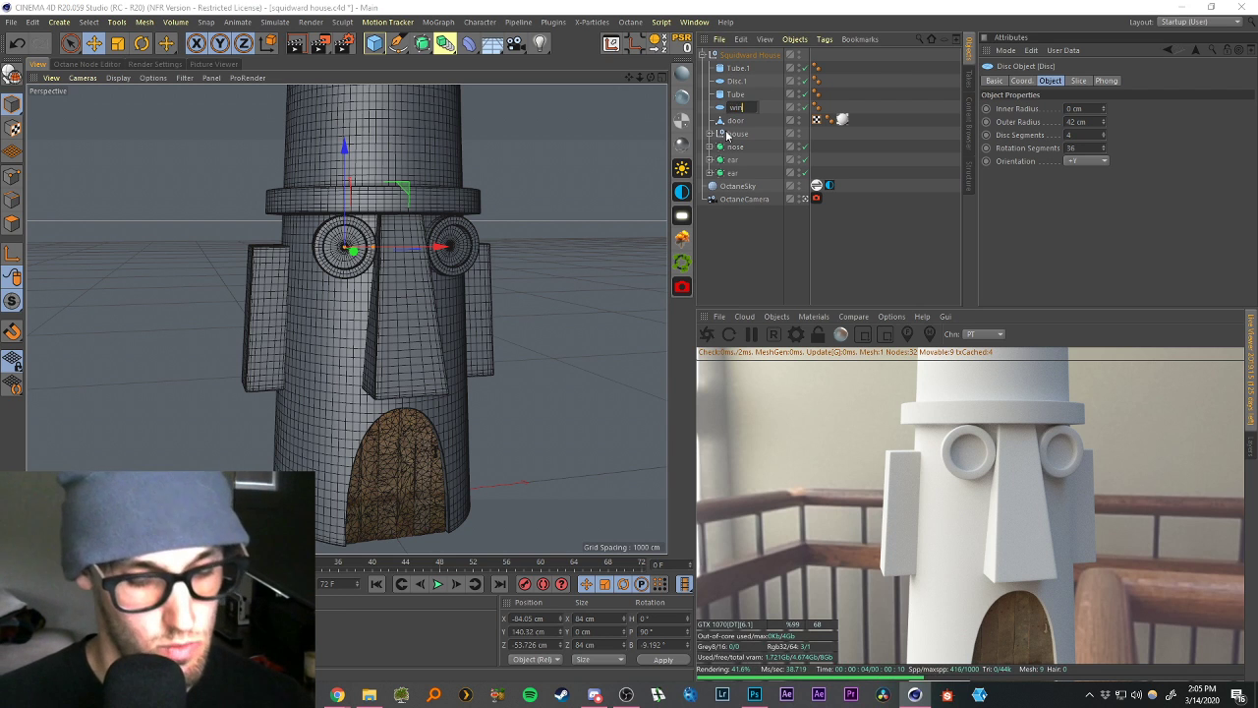
key(Return)
double_click(735, 81)
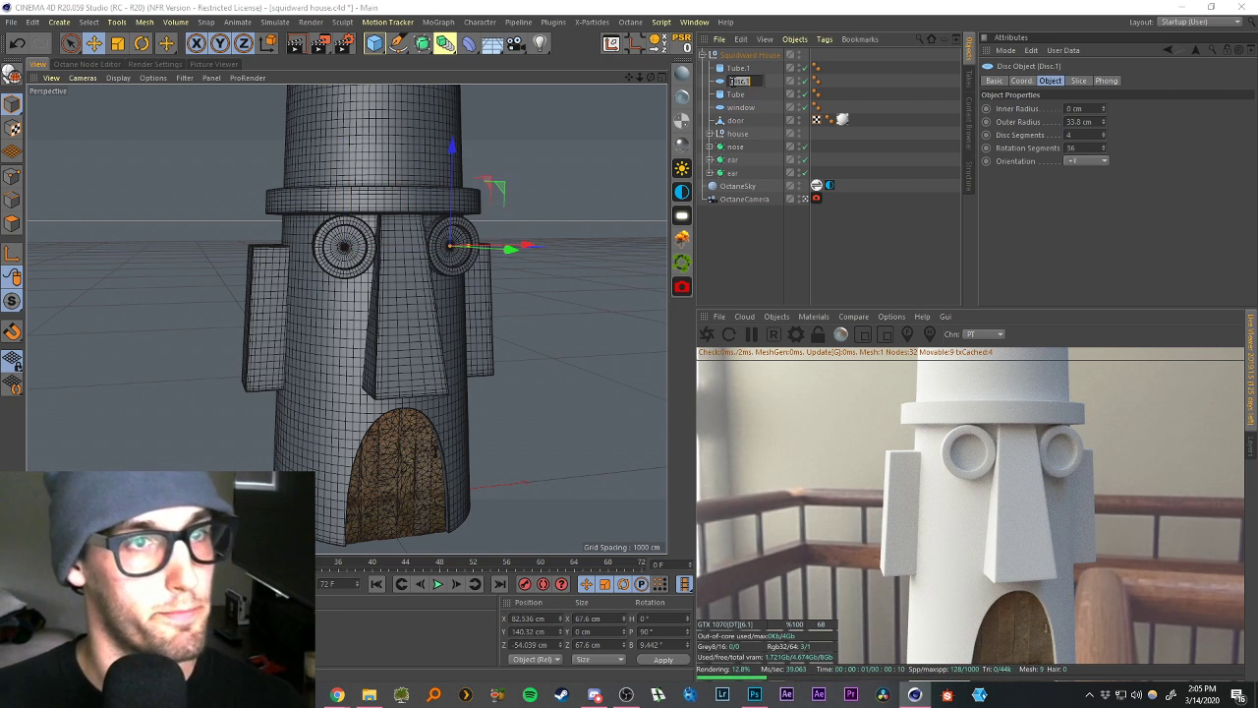
text(window)
key(Return)
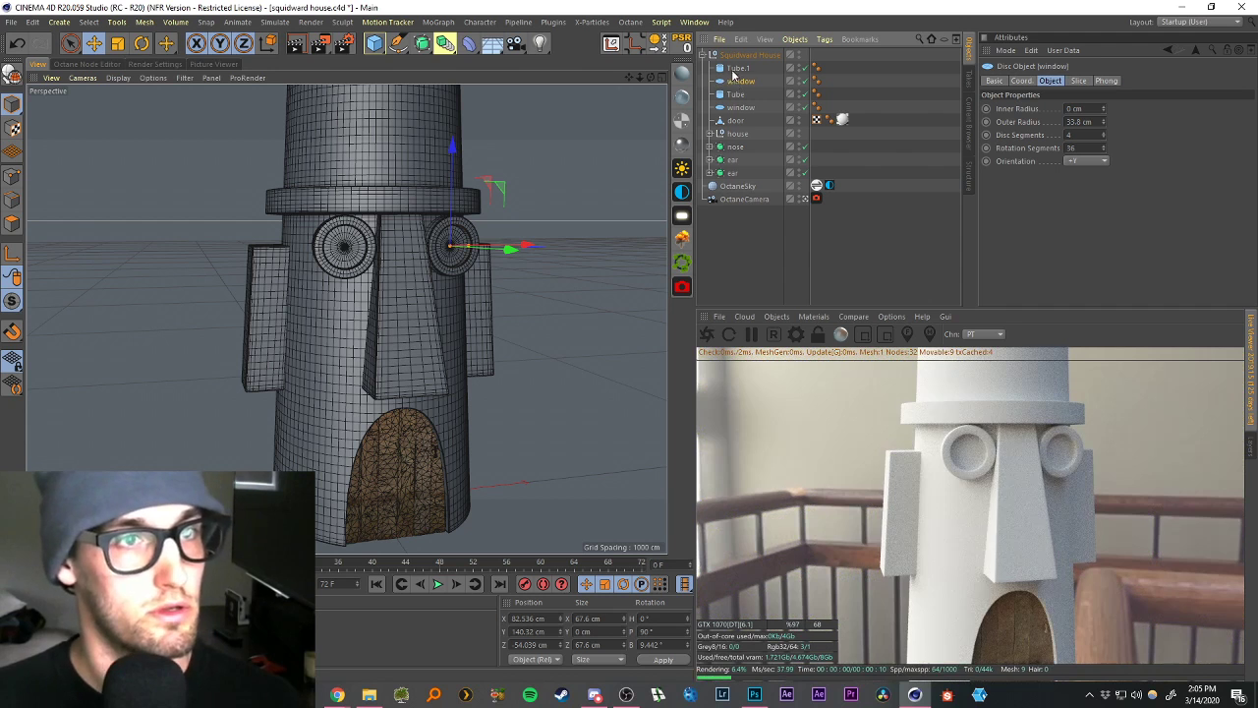
Rename the two eye tubes, Tube.1 as portholes and Tube as porthole.
double_click(737, 68)
text(pu)
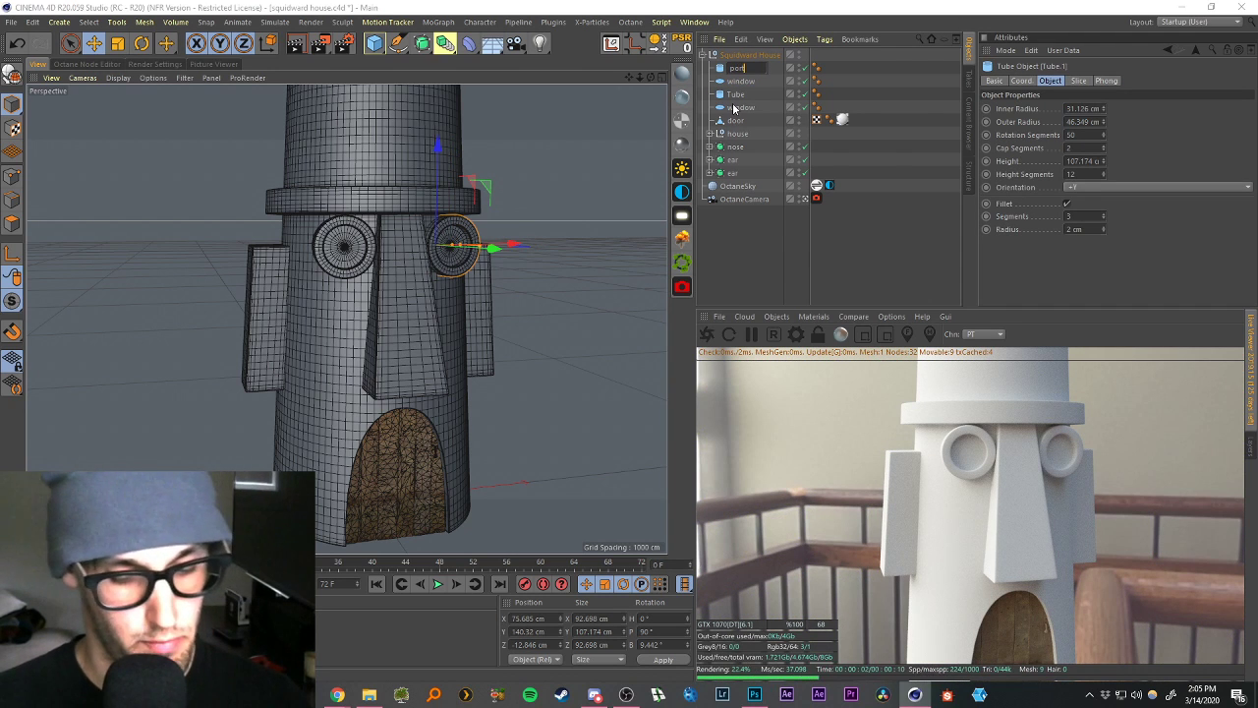
text(rtholes)
key(Return)
double_click(737, 93)
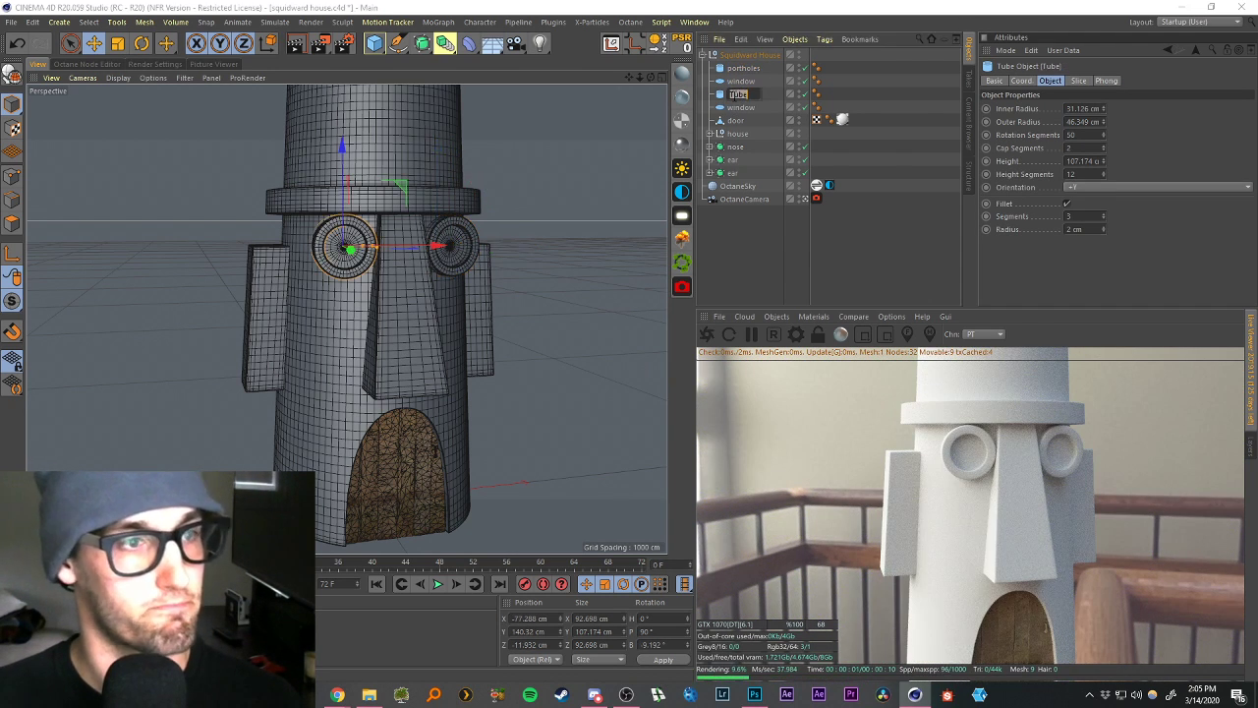
text(porthole)
key(Return)
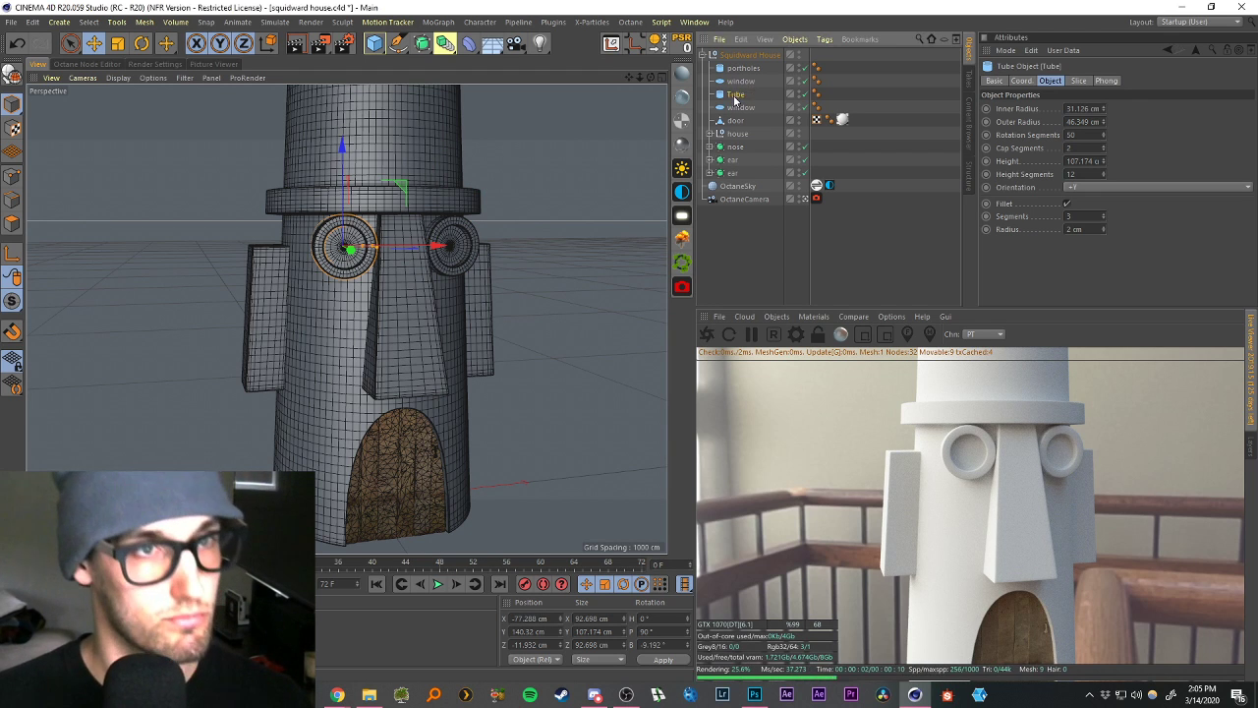
Group the two porthole tubes and two window discs, and name the group windows.
click(739, 236)
click(741, 107)
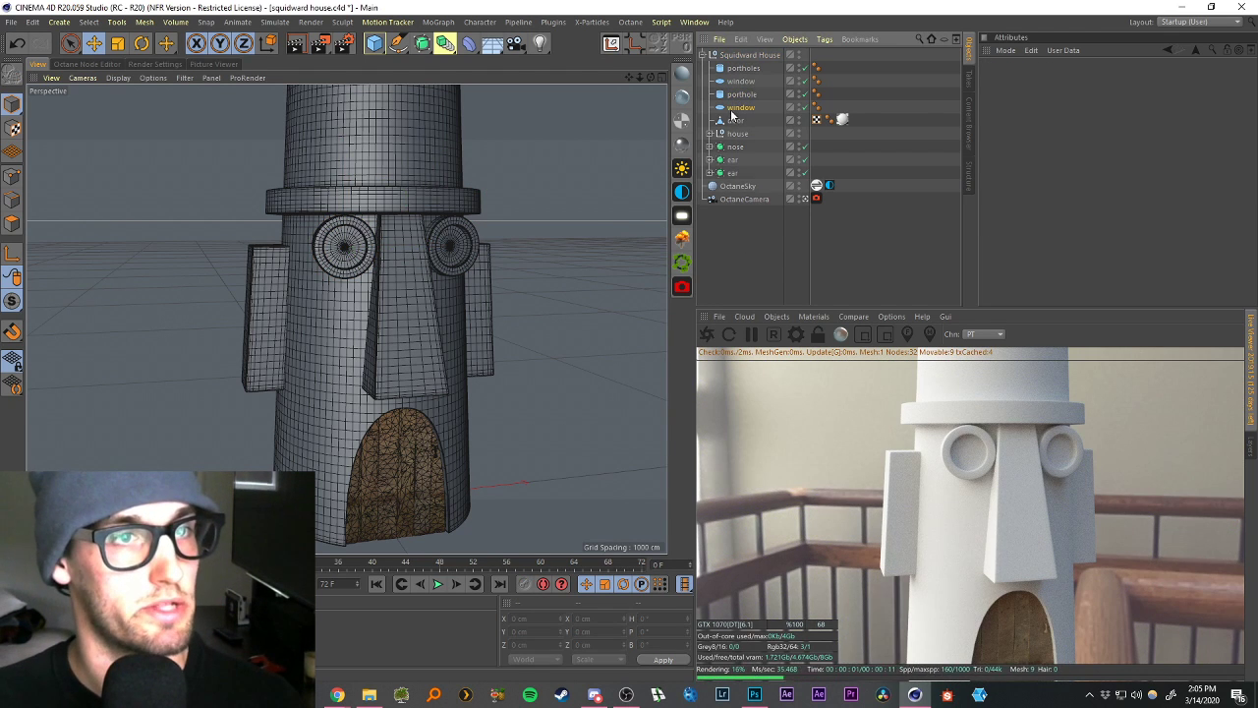
shift+click(736, 70)
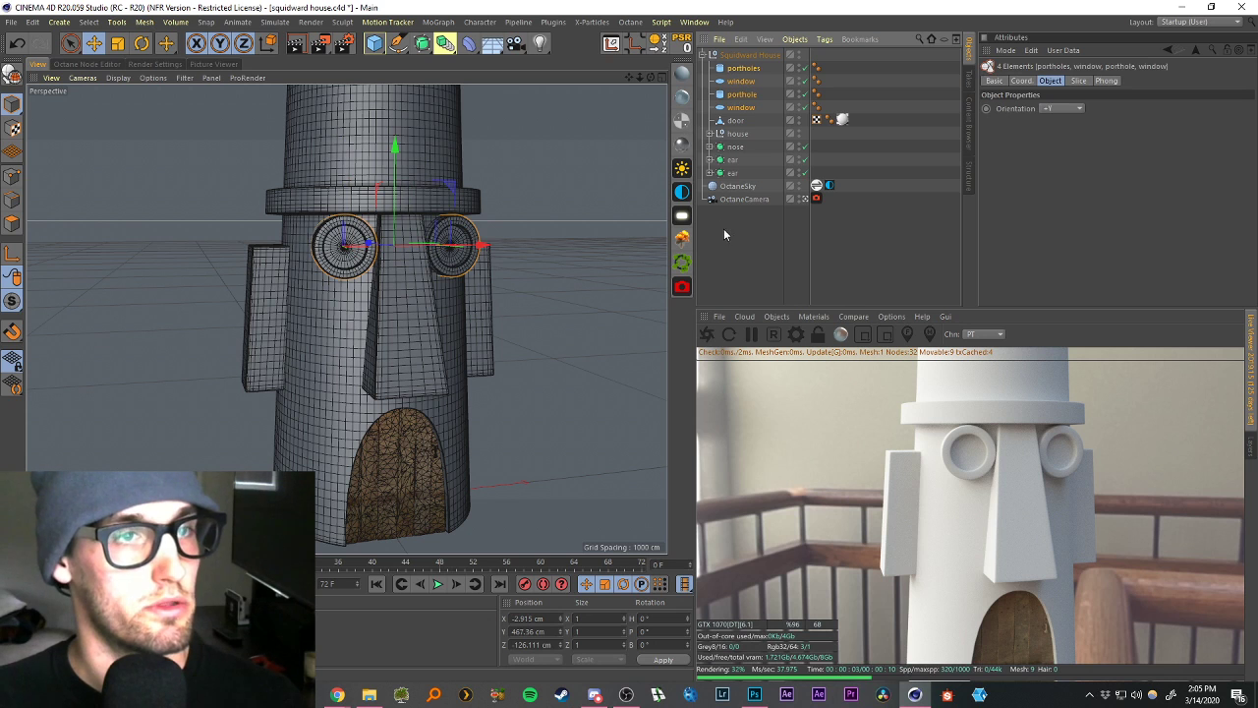
right_click(742, 108)
click(777, 530)
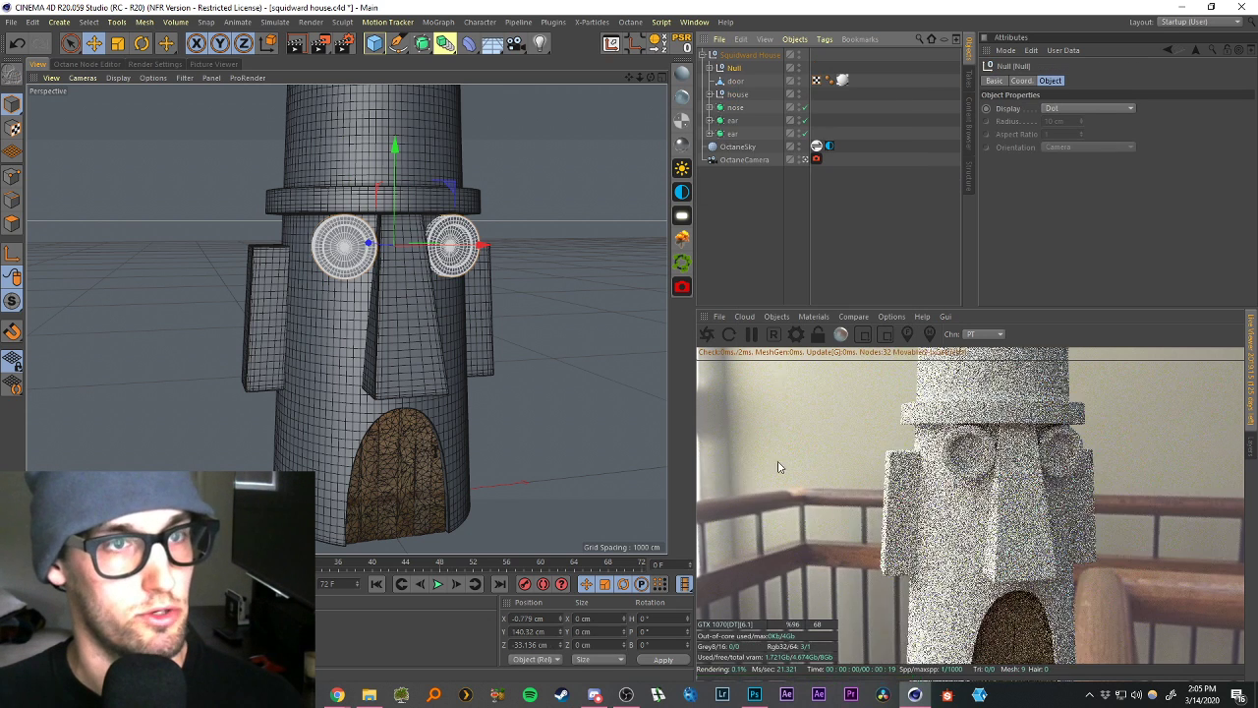
double_click(734, 68)
text(window)
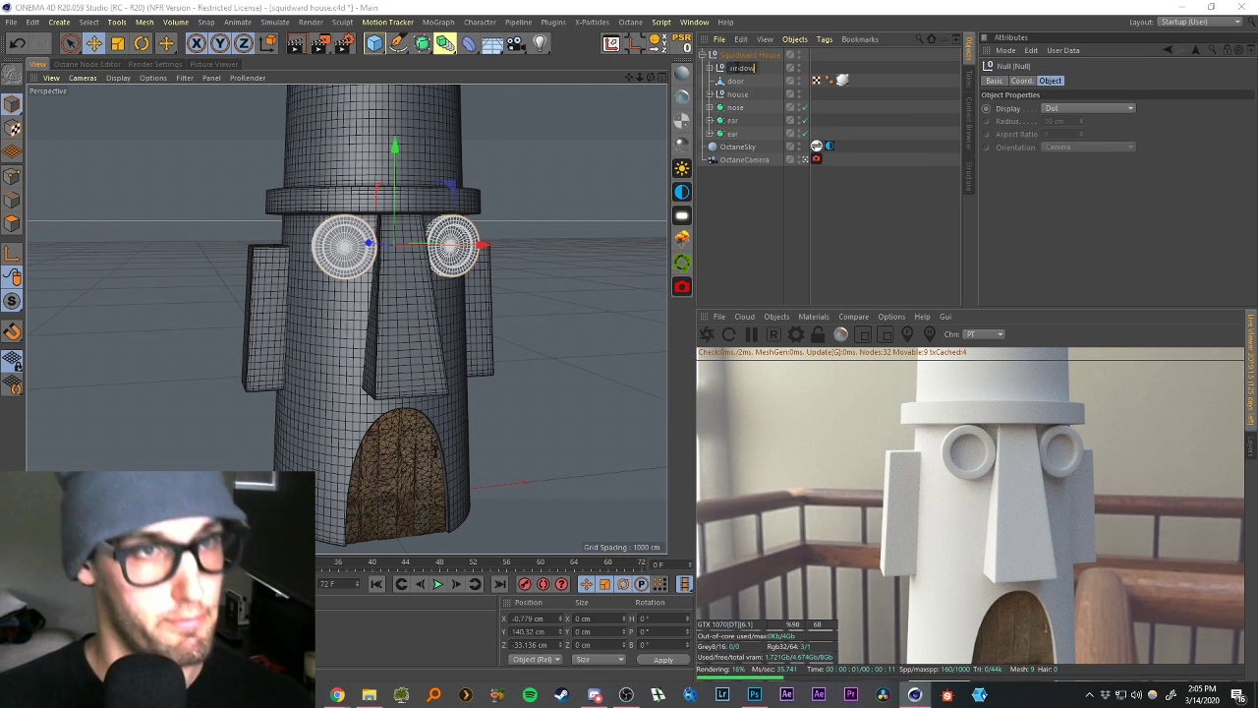
text(s)
key(Return)
Group the house, nose and both ear objects under a single null and name it house.
click(744, 192)
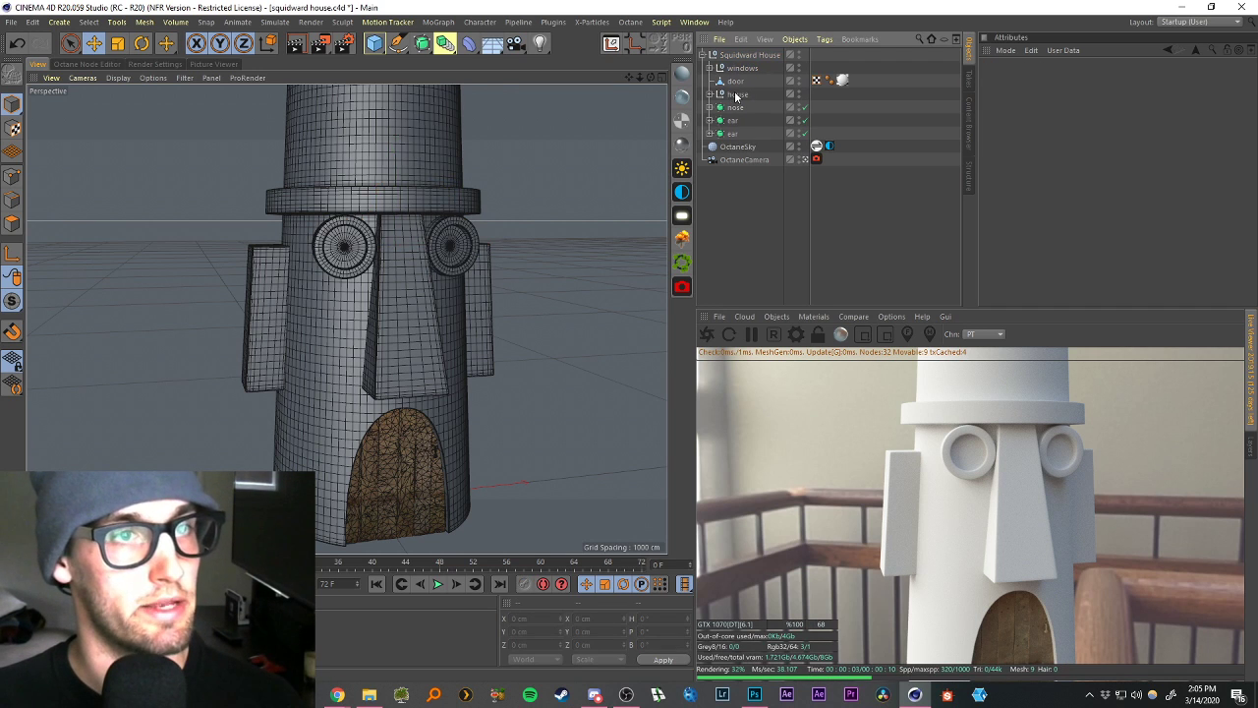
click(736, 95)
shift+click(734, 133)
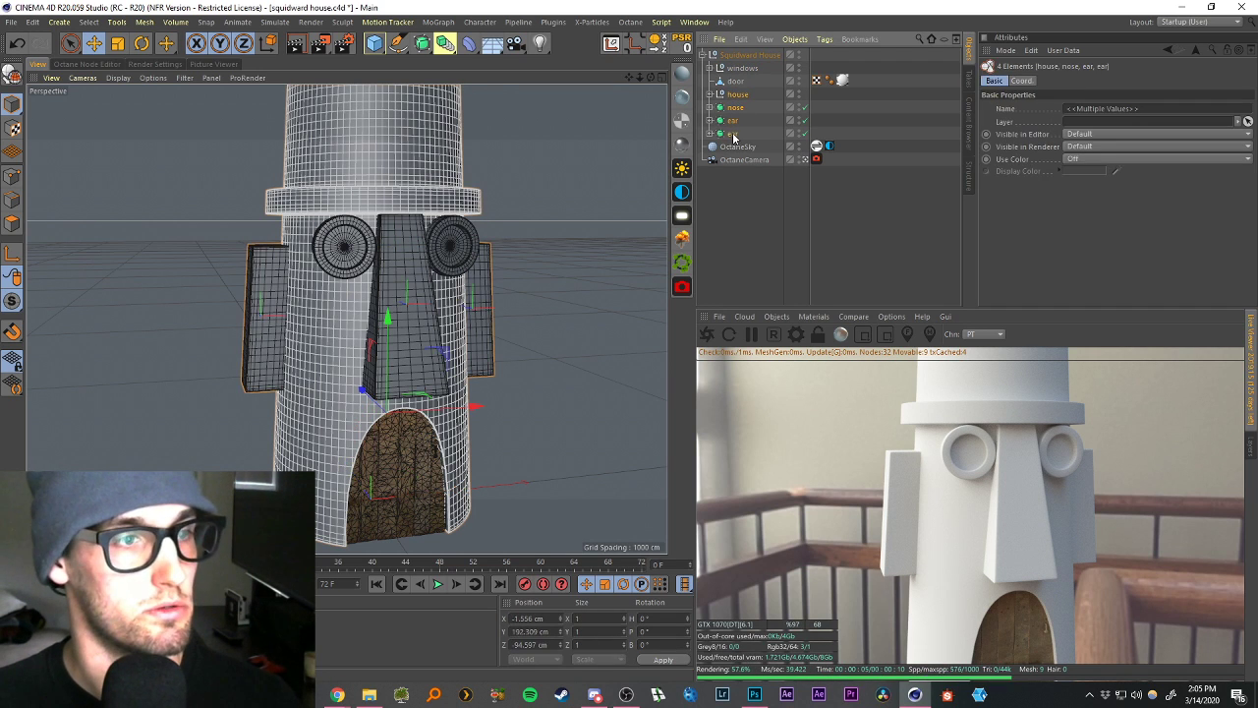
right_click(734, 119)
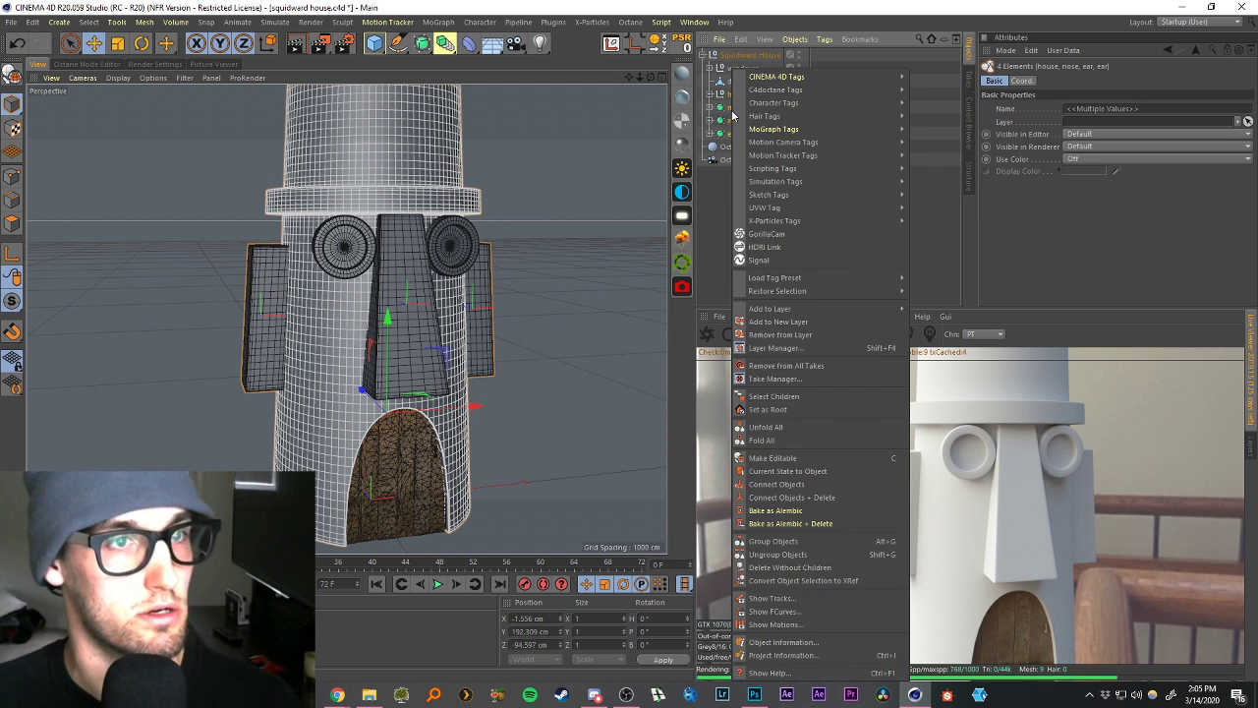
click(773, 539)
double_click(734, 93)
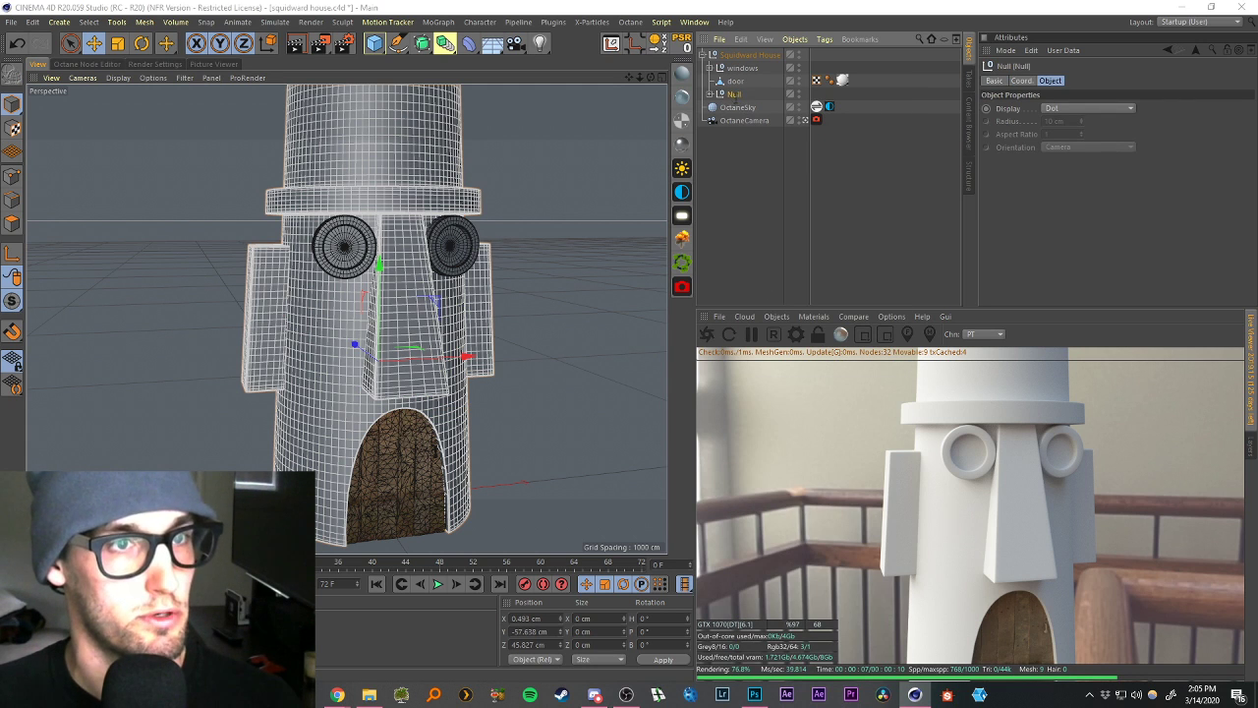
text(house)
key(Return)
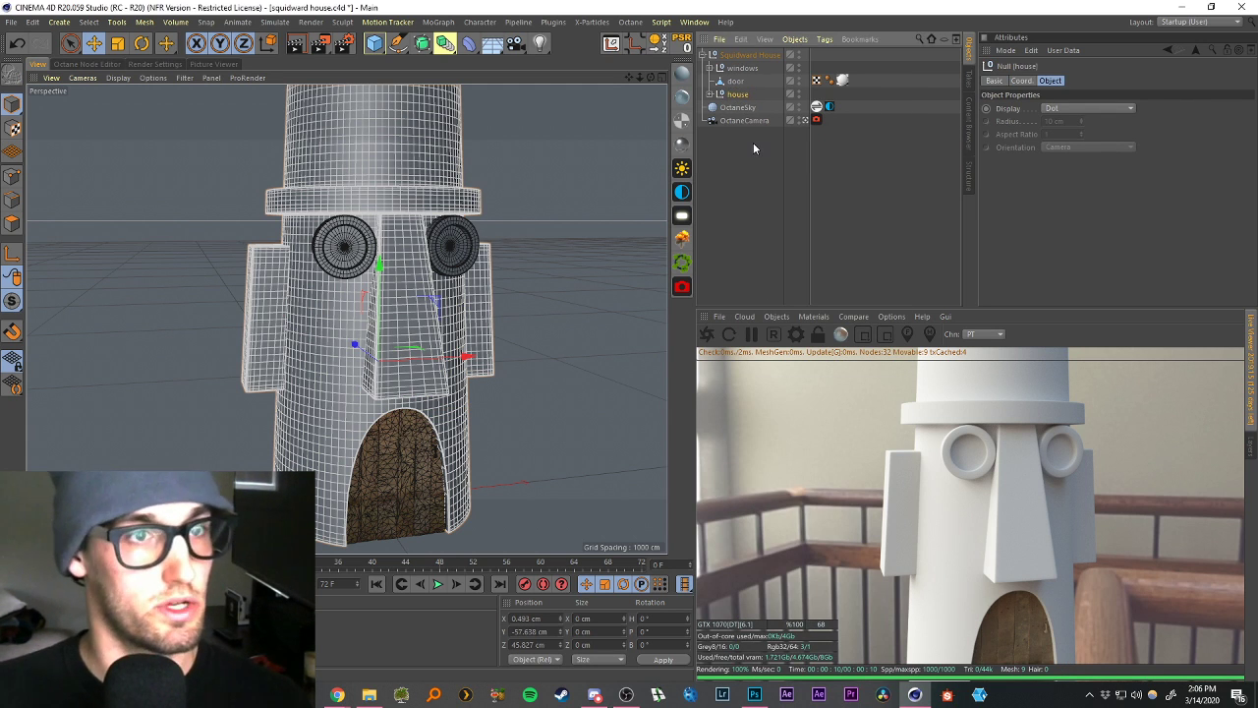
click(739, 149)
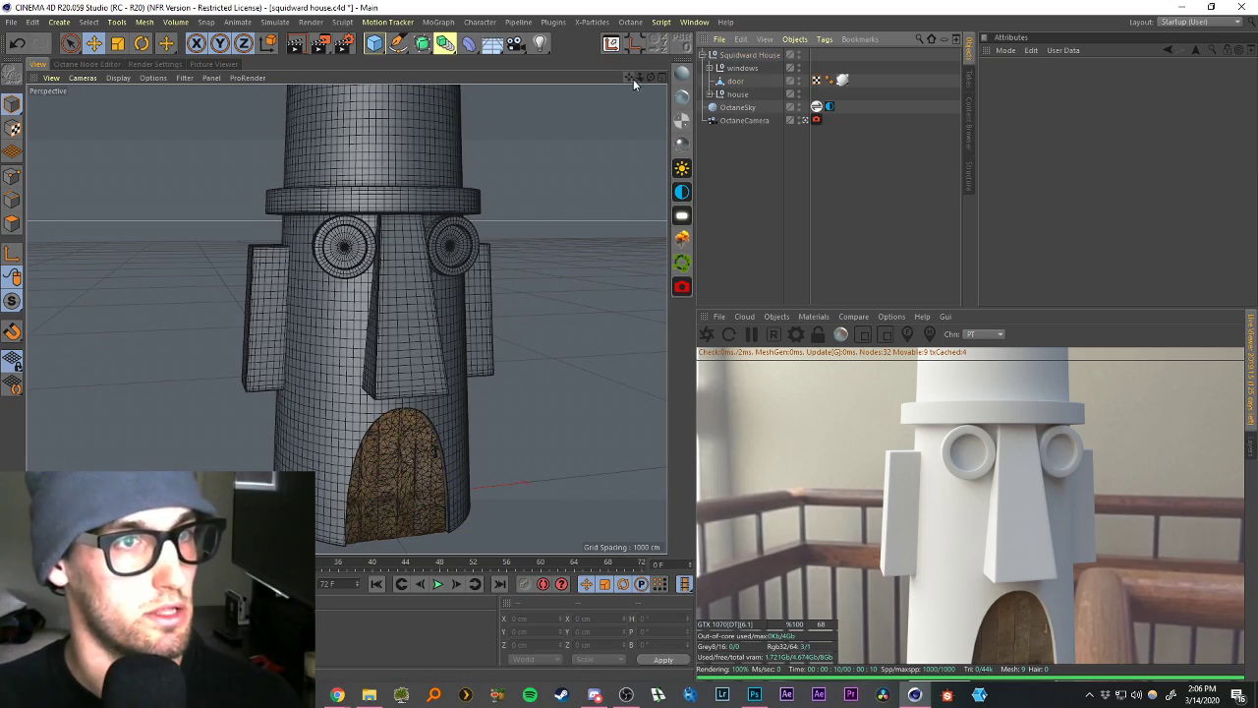
Examine the tower, hat brim, porthole eyes, nose and door from several angles and distances in the viewport and live render.
drag(630, 78, 648, 112)
scroll(418, 278, up, 5)
mouse_move(460, 265)
alt+mouse_down()
mouse_move(436, 270)
mouse_move(463, 273)
mouse_move(449, 283)
alt+mouse_up()
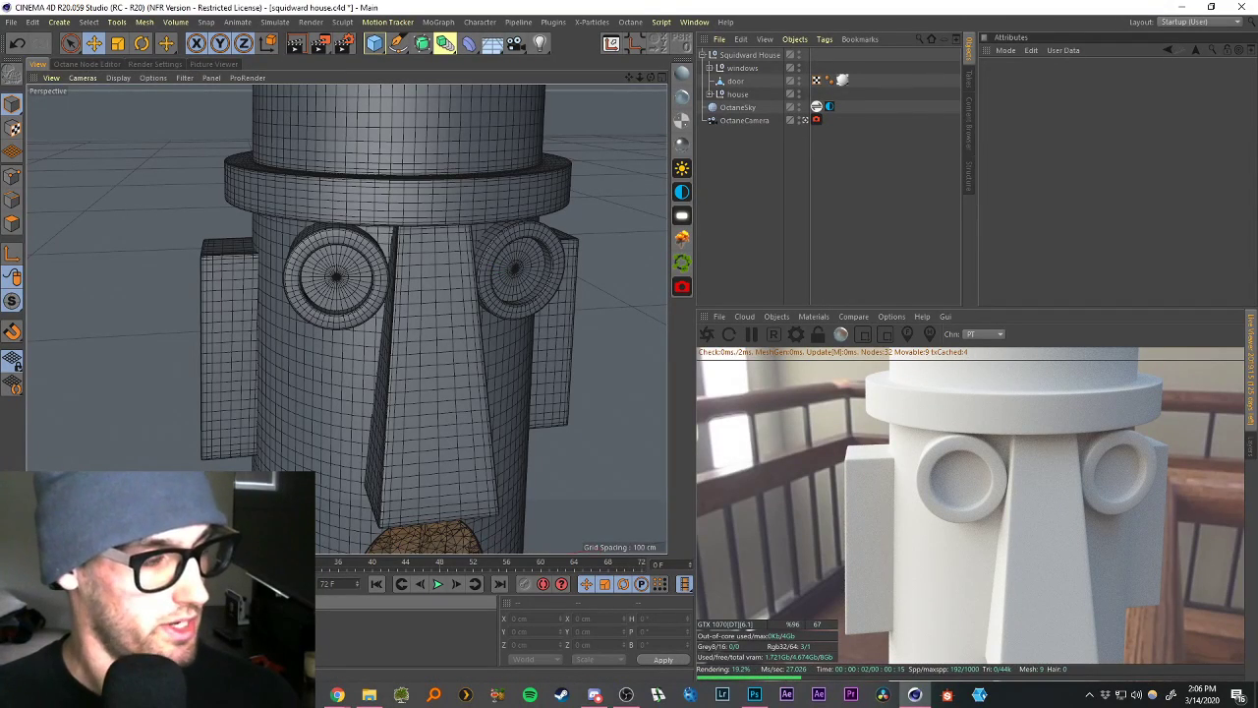
scroll(396, 445, down, 5)
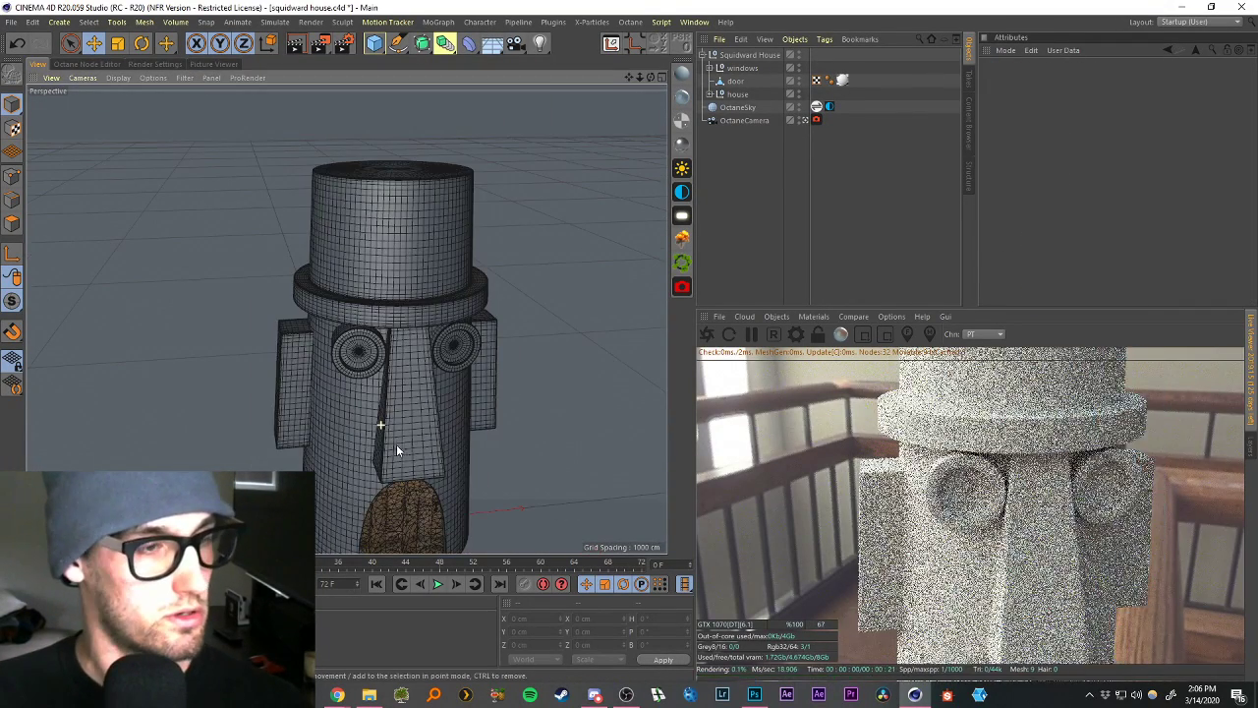
scroll(431, 467, up, 5)
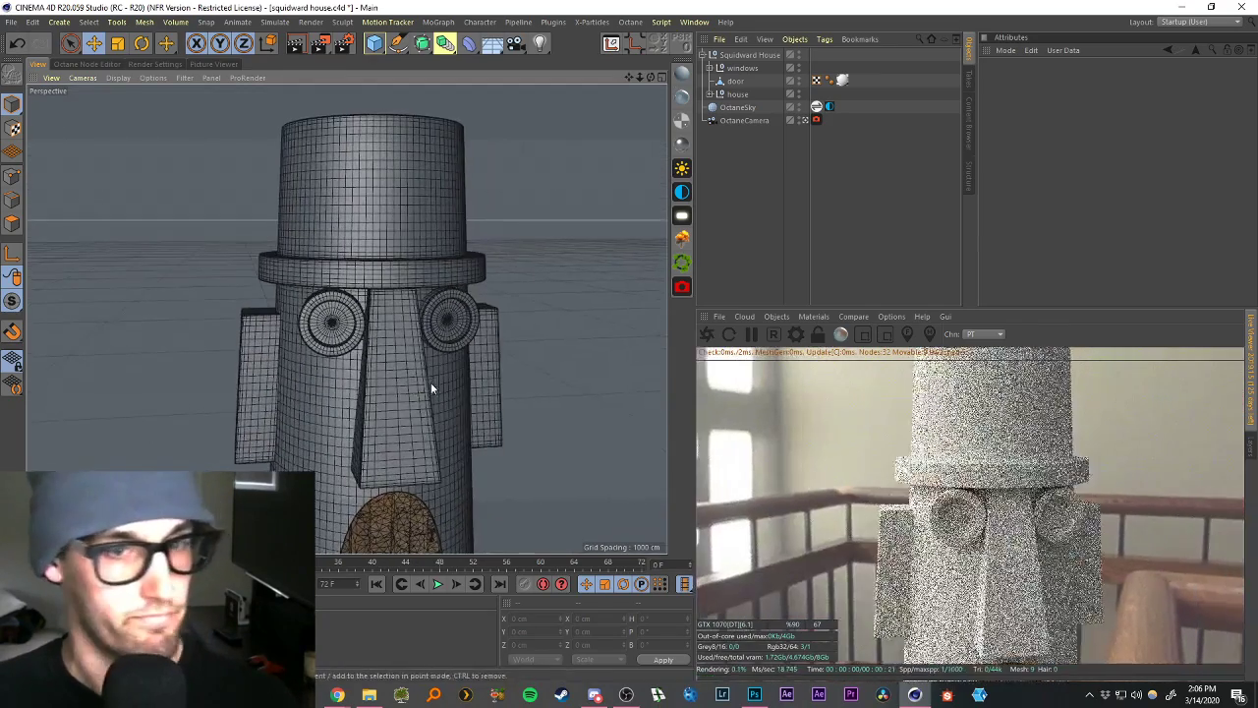
alt+middle_drag(467, 420, 493, 396)
scroll(492, 377, down, 4)
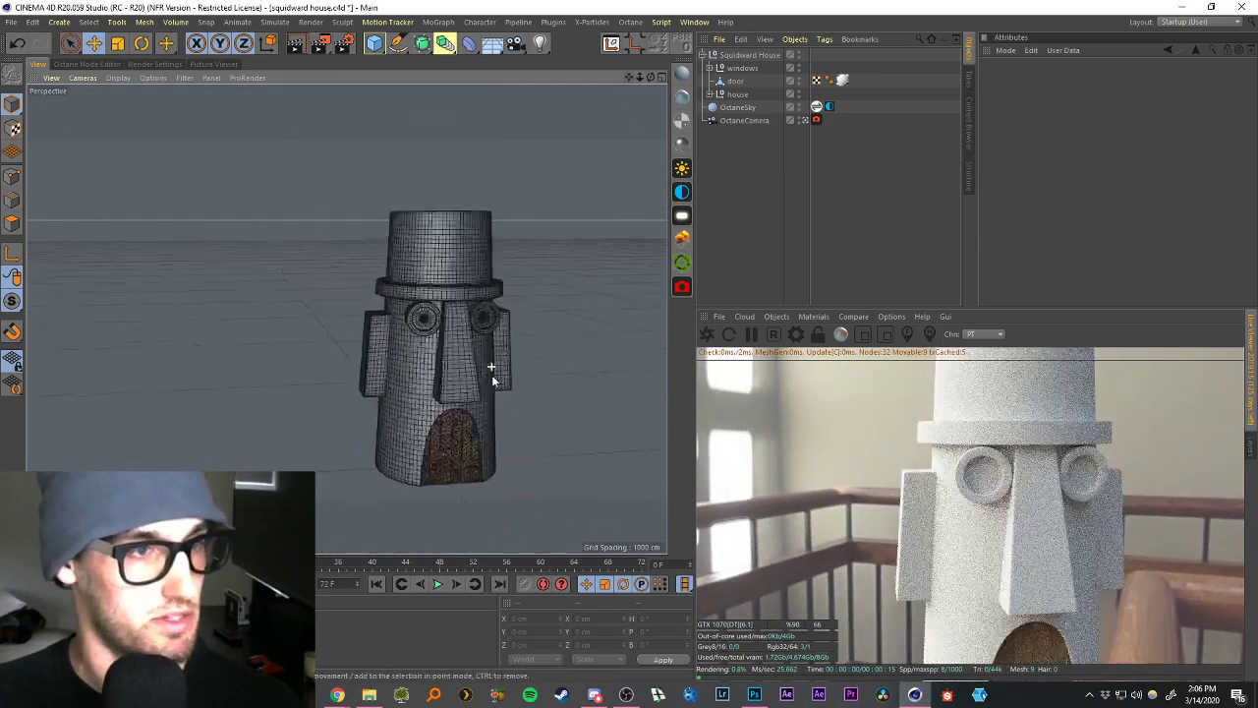
scroll(498, 421, up, 4)
alt+drag(454, 311, 513, 326)
alt+middle_drag(627, 77, 606, 124)
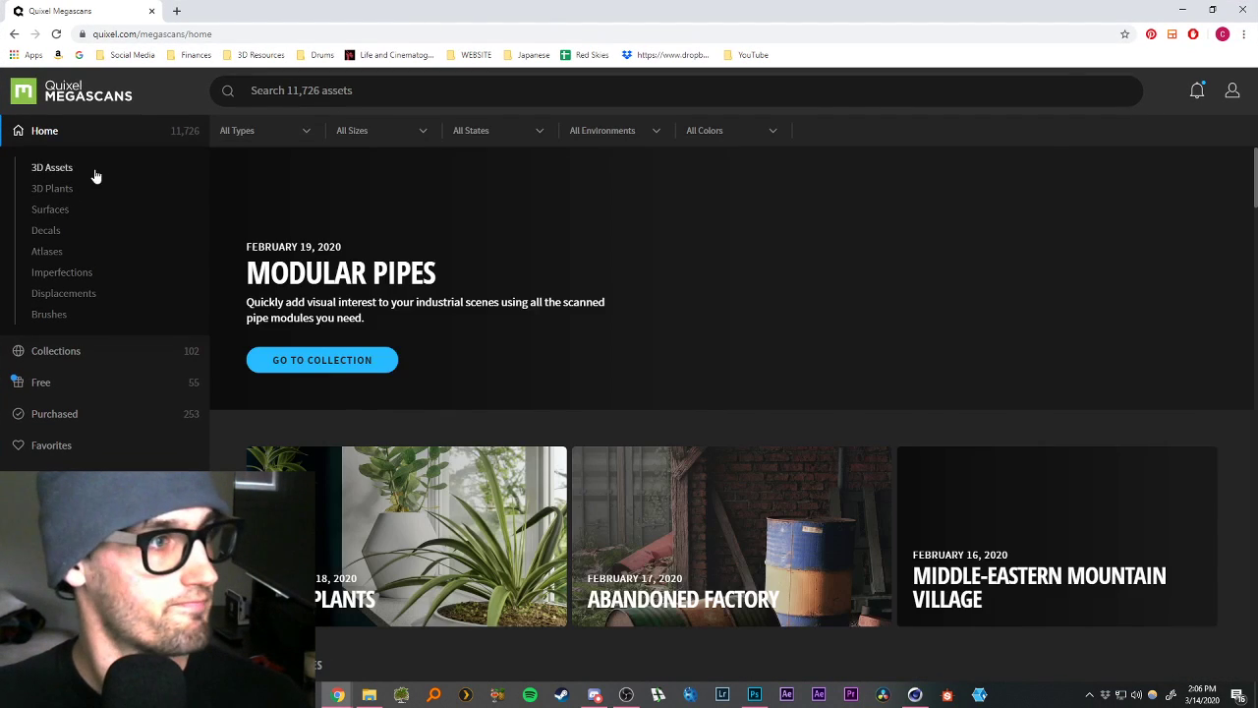
Search the Quixel Megascans library for rock, narrow it to surfaces, and browse the surface categories, including Coal.
click(324, 91)
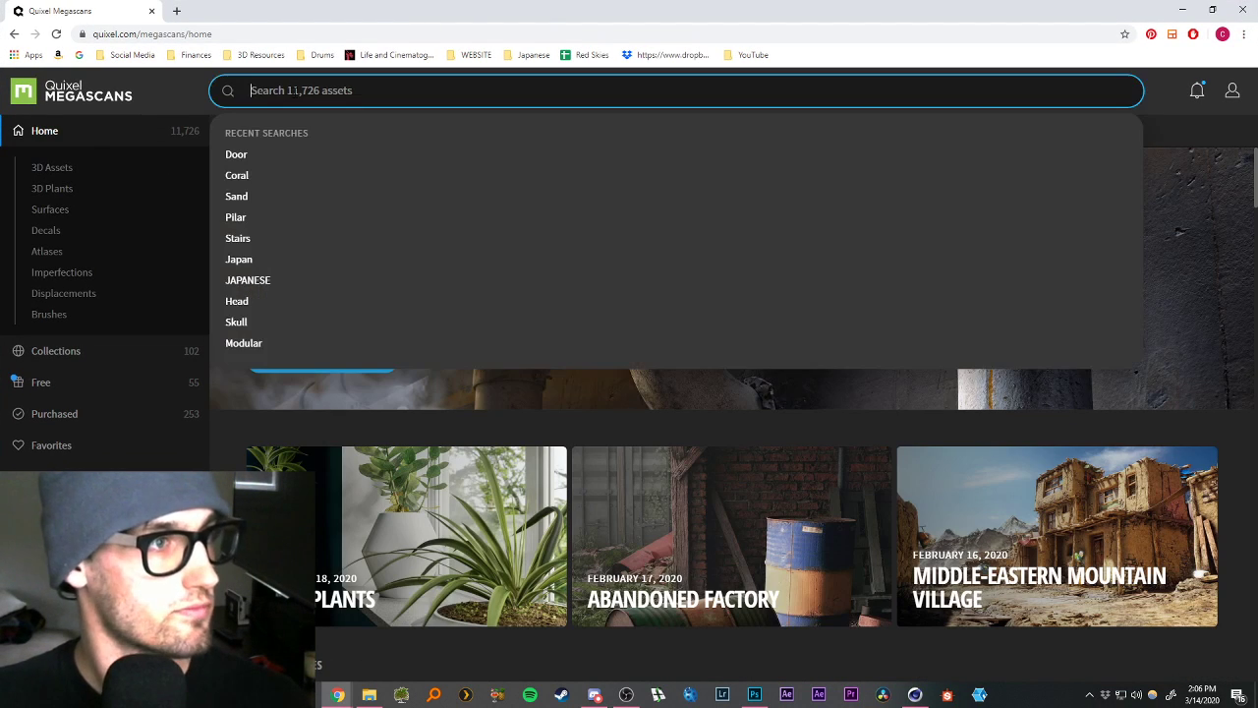
text(rock)
key(Return)
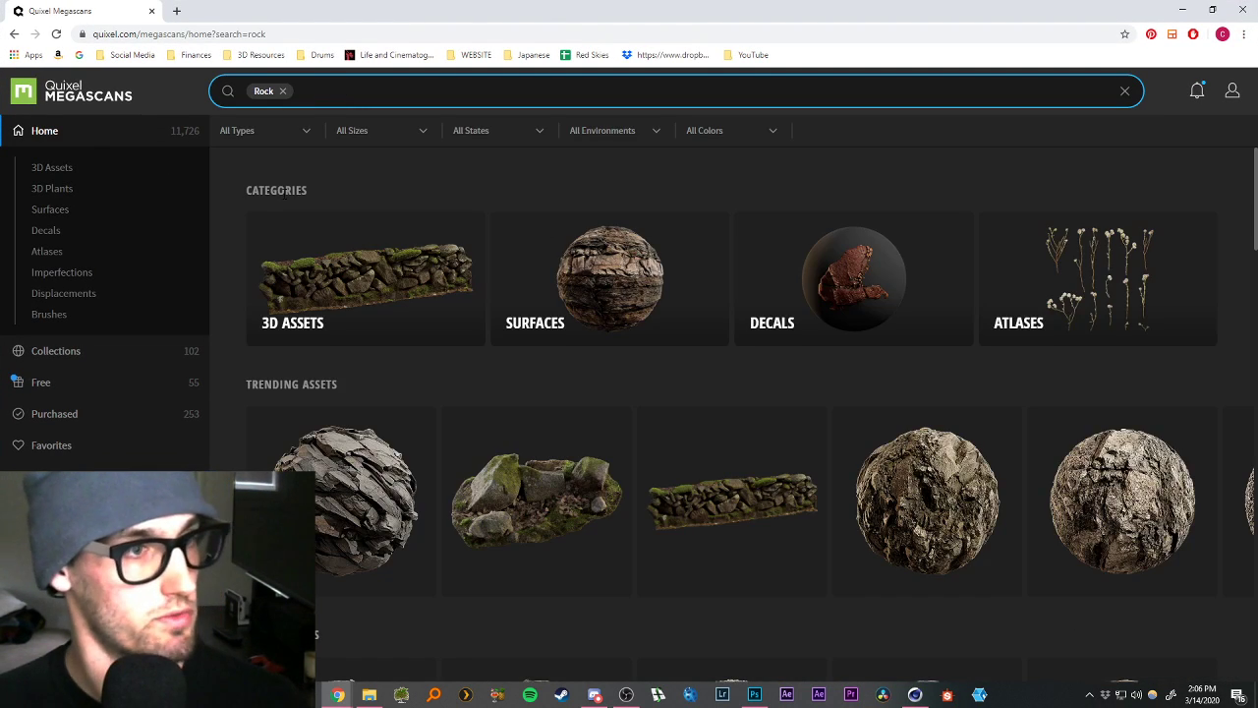
click(611, 265)
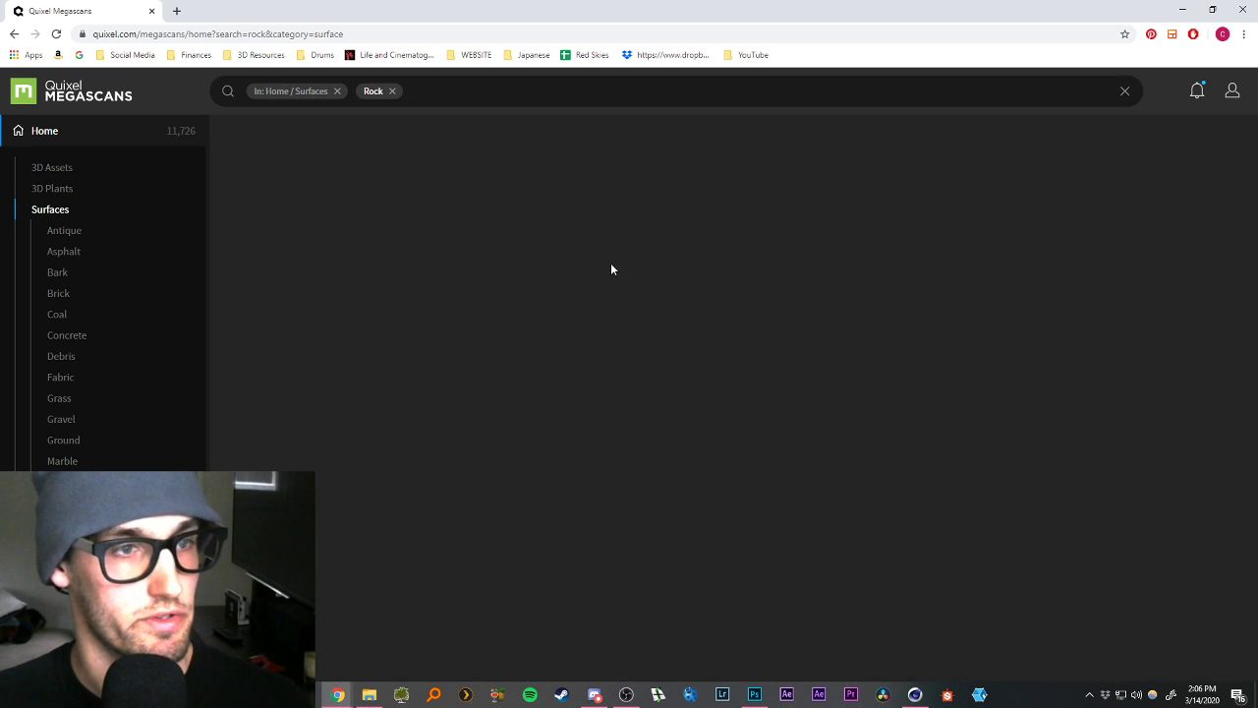
click(835, 288)
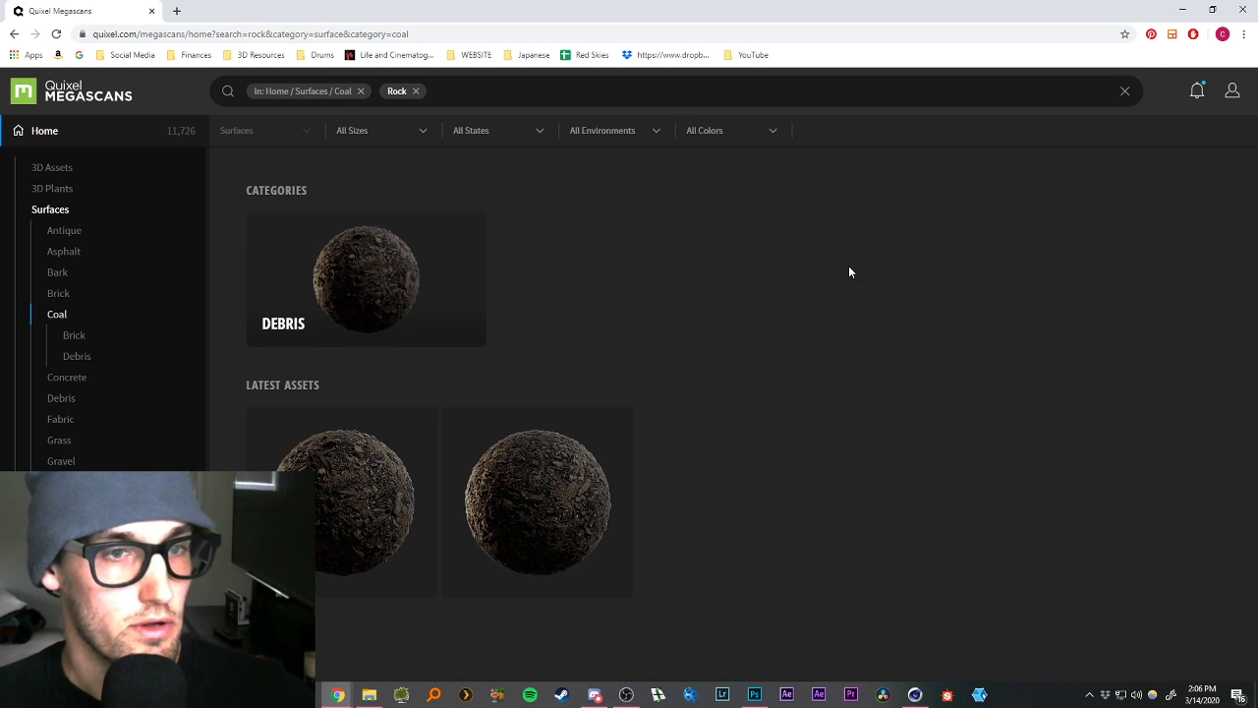
key(alt+Left)
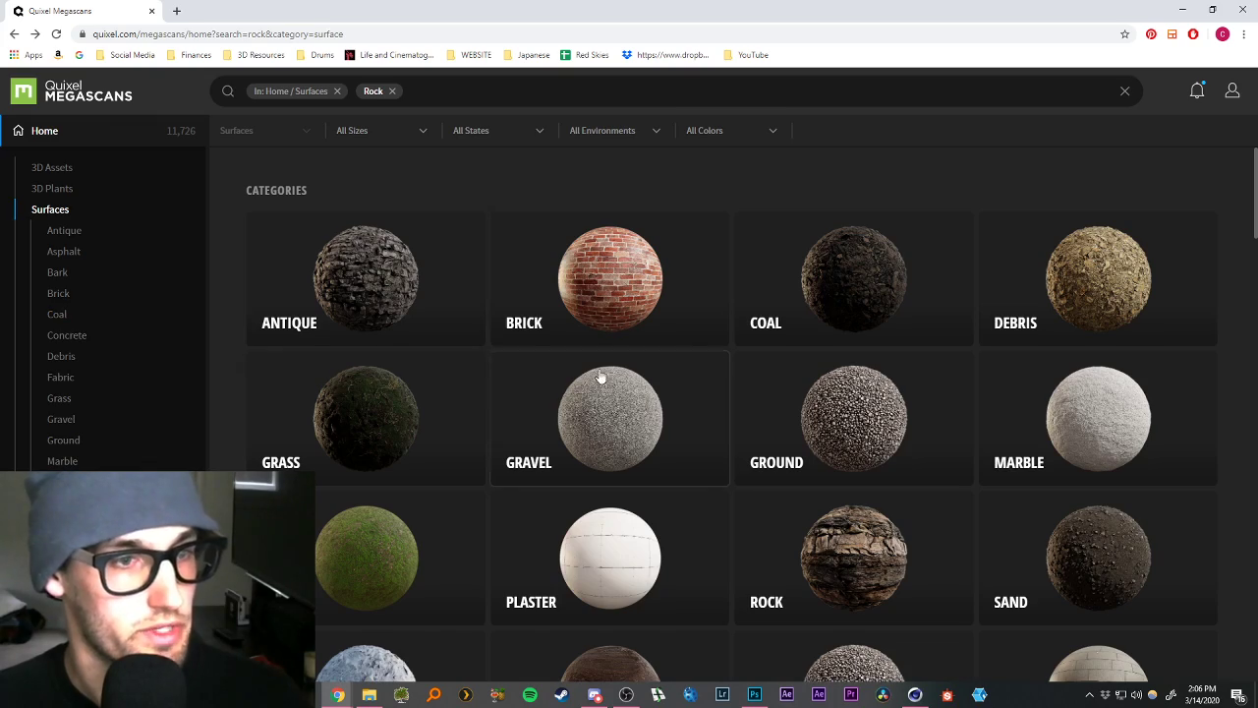
scroll(598, 386, down, 2)
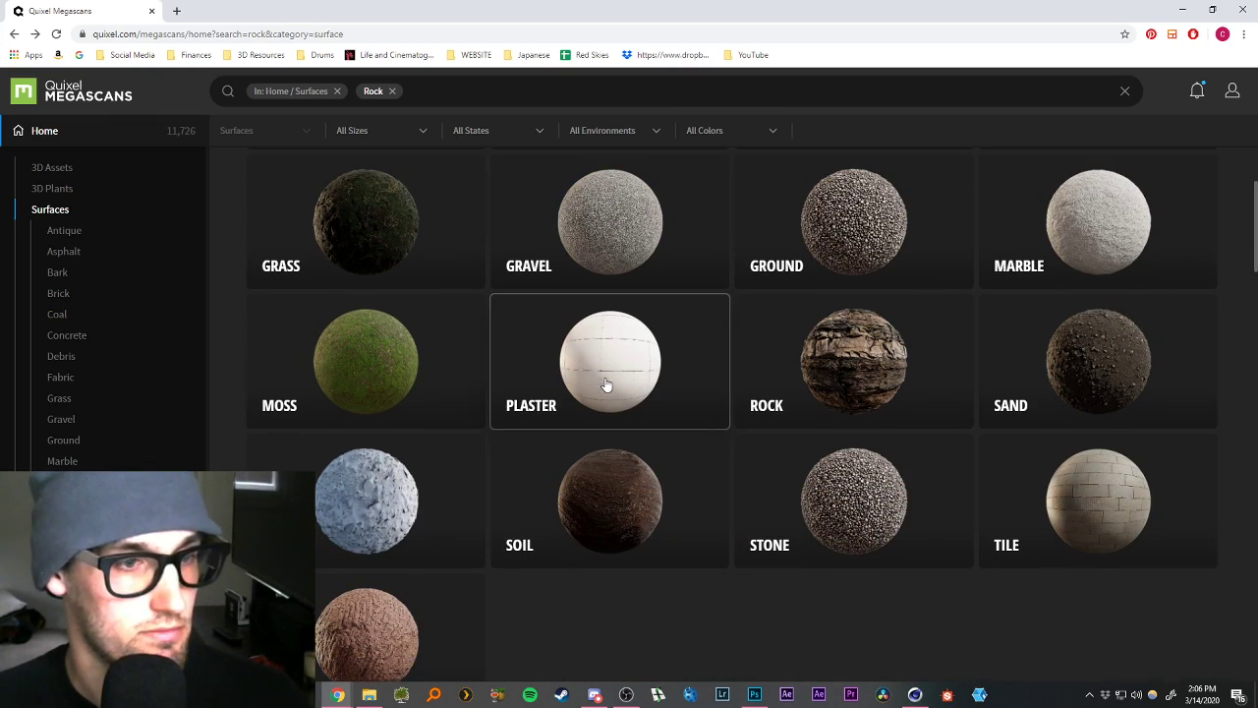
Browse the rock surface results and preview the reddish Salt Mine Wall 2x2 M surface.
scroll(605, 383, down, 10)
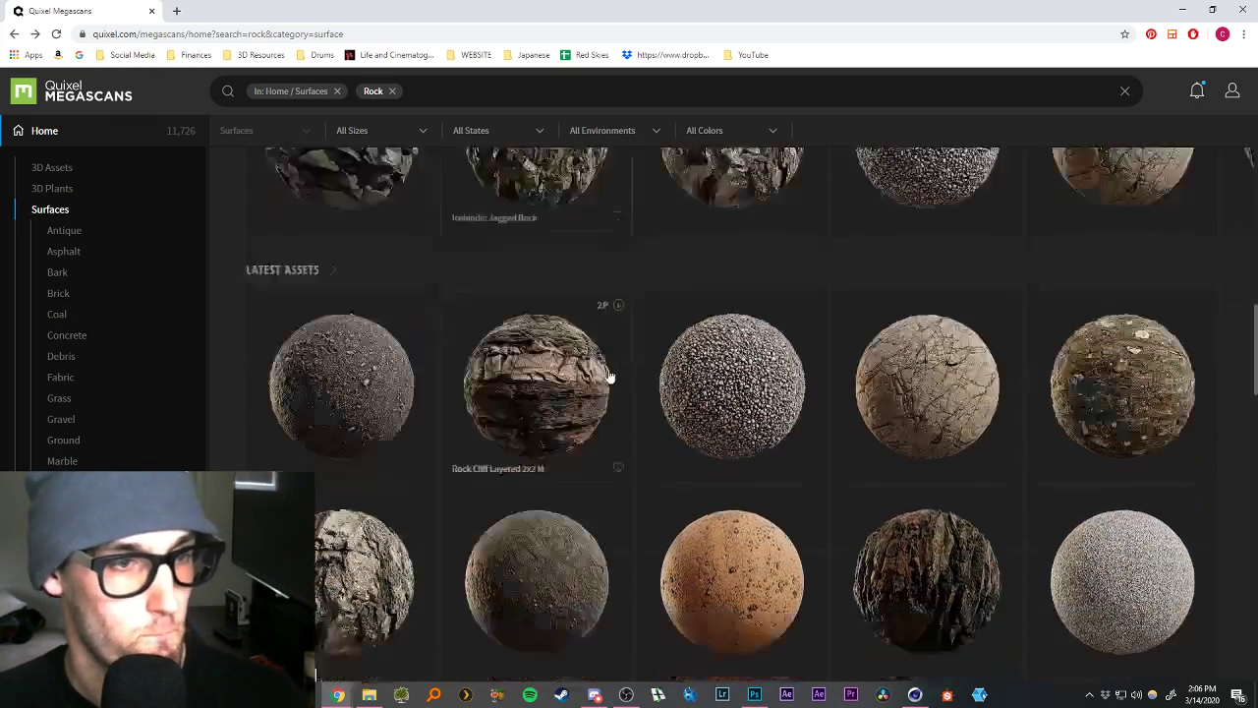
scroll(610, 375, down, 3)
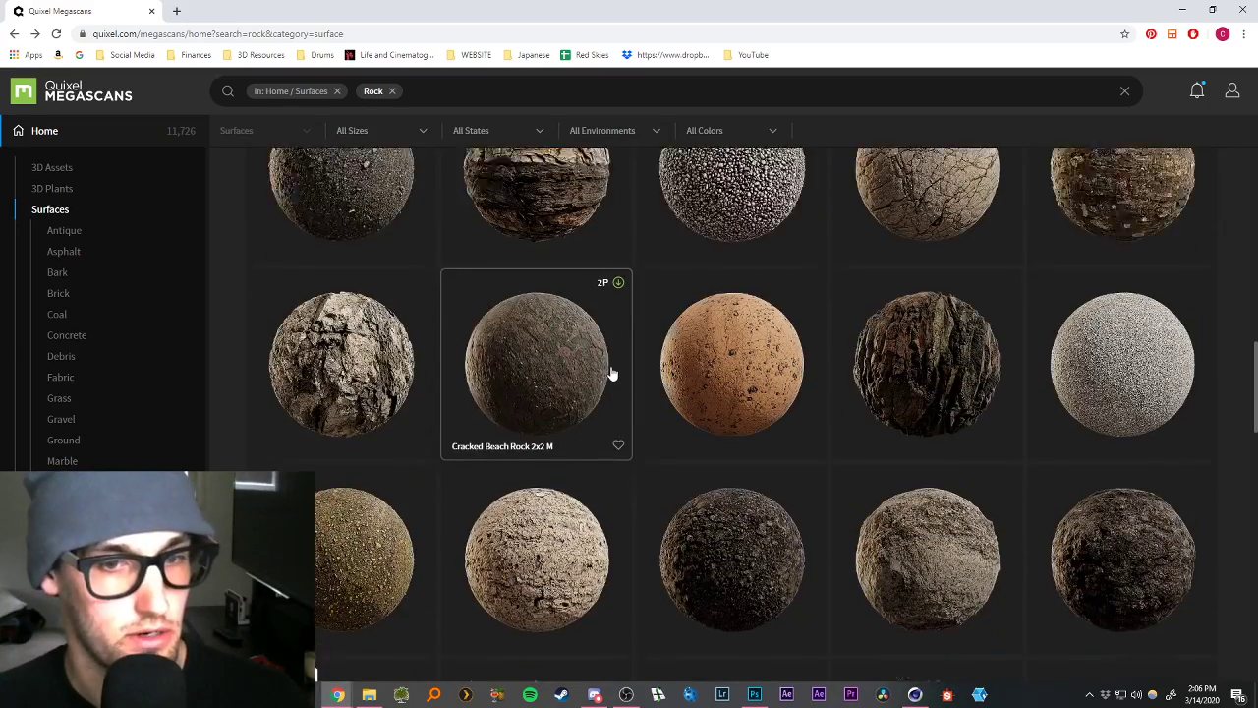
scroll(626, 408, down, 2)
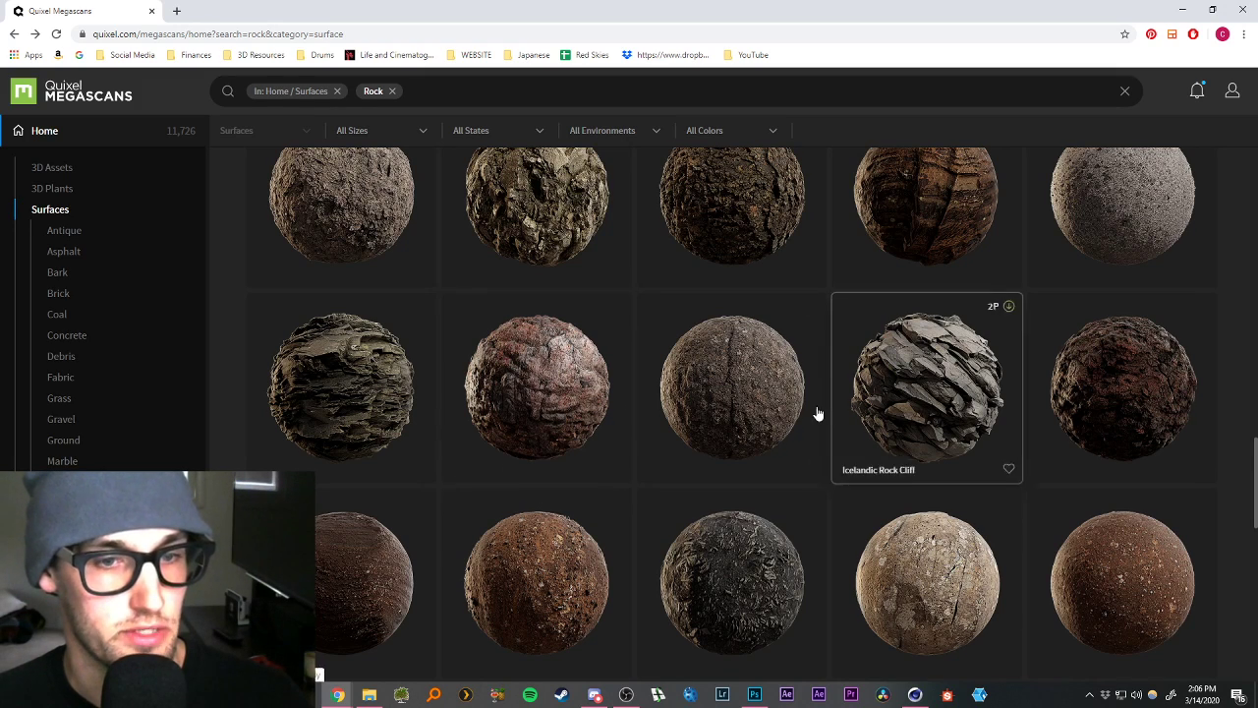
scroll(817, 411, down, 3)
scroll(818, 406, down, 2)
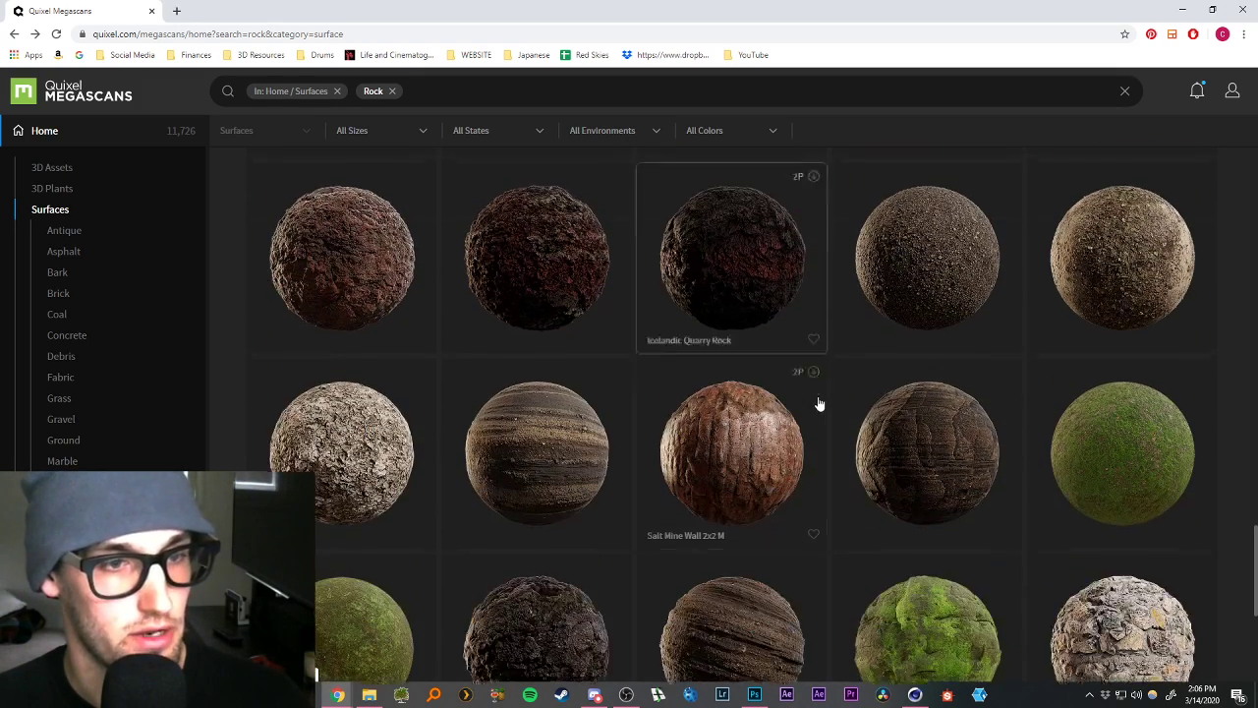
click(771, 438)
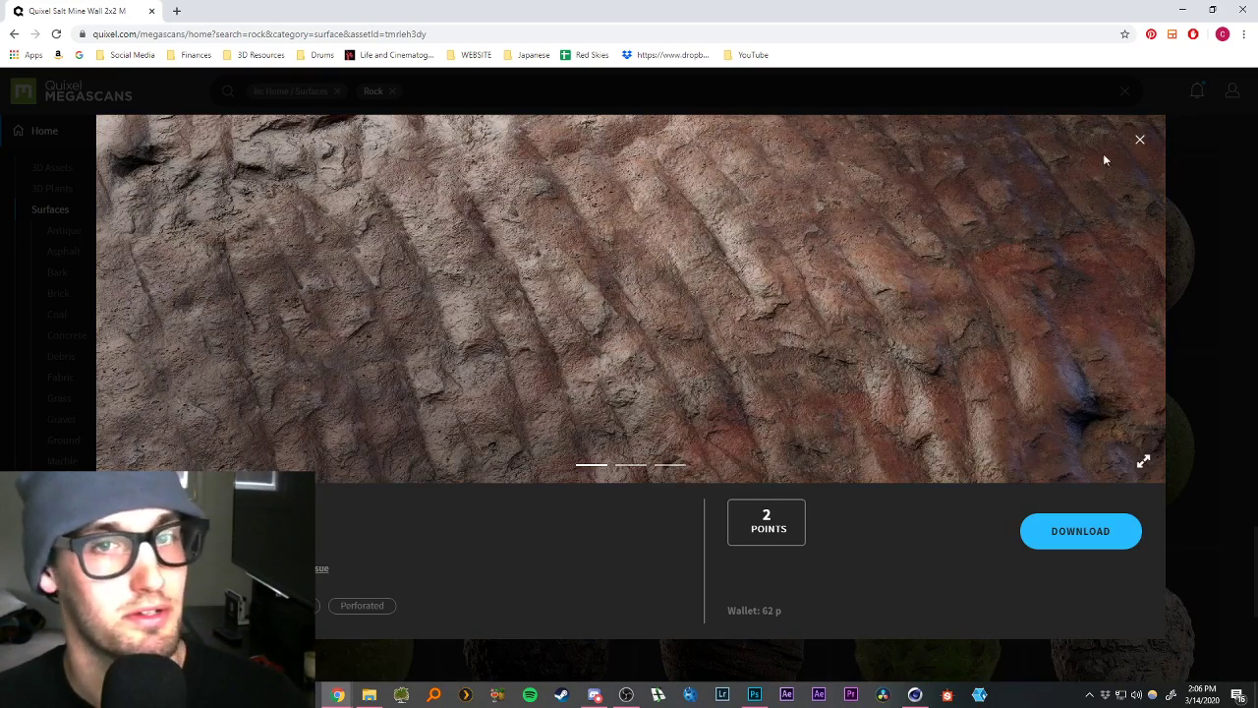
click(1139, 143)
Preview the Icelandic Mossy Rock 2x2 M surface among the rock results.
scroll(767, 373, down, 2)
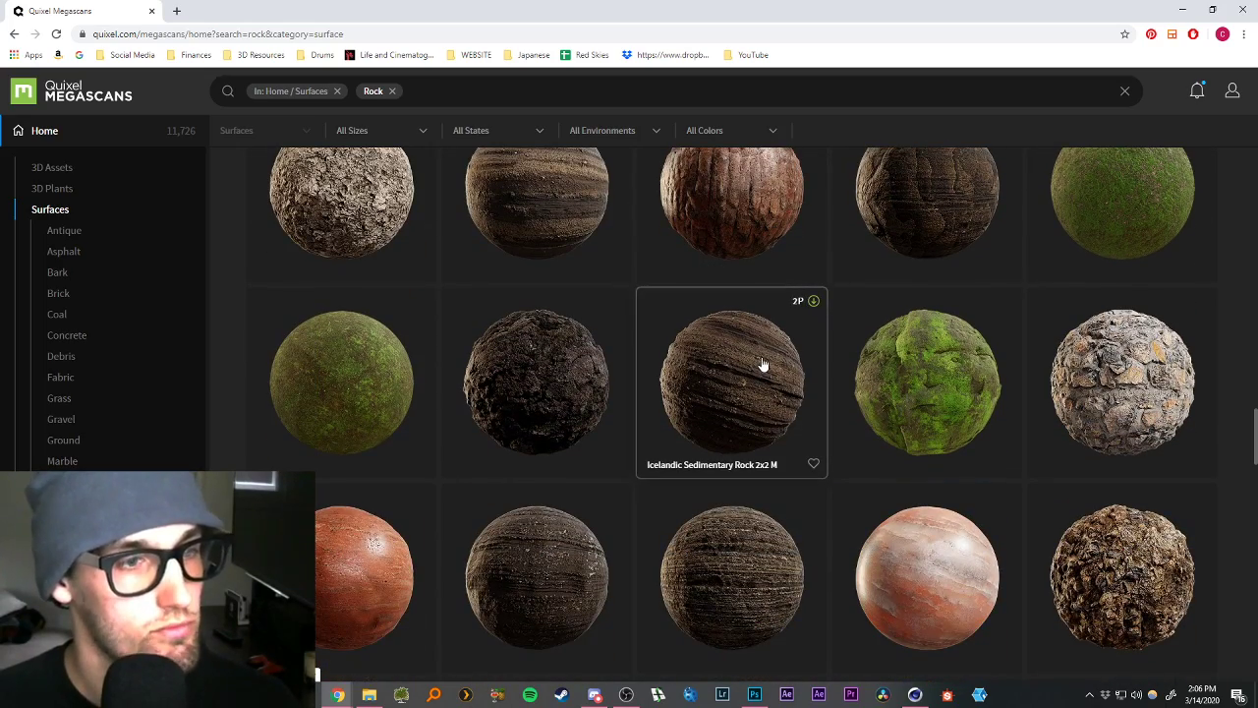
click(557, 354)
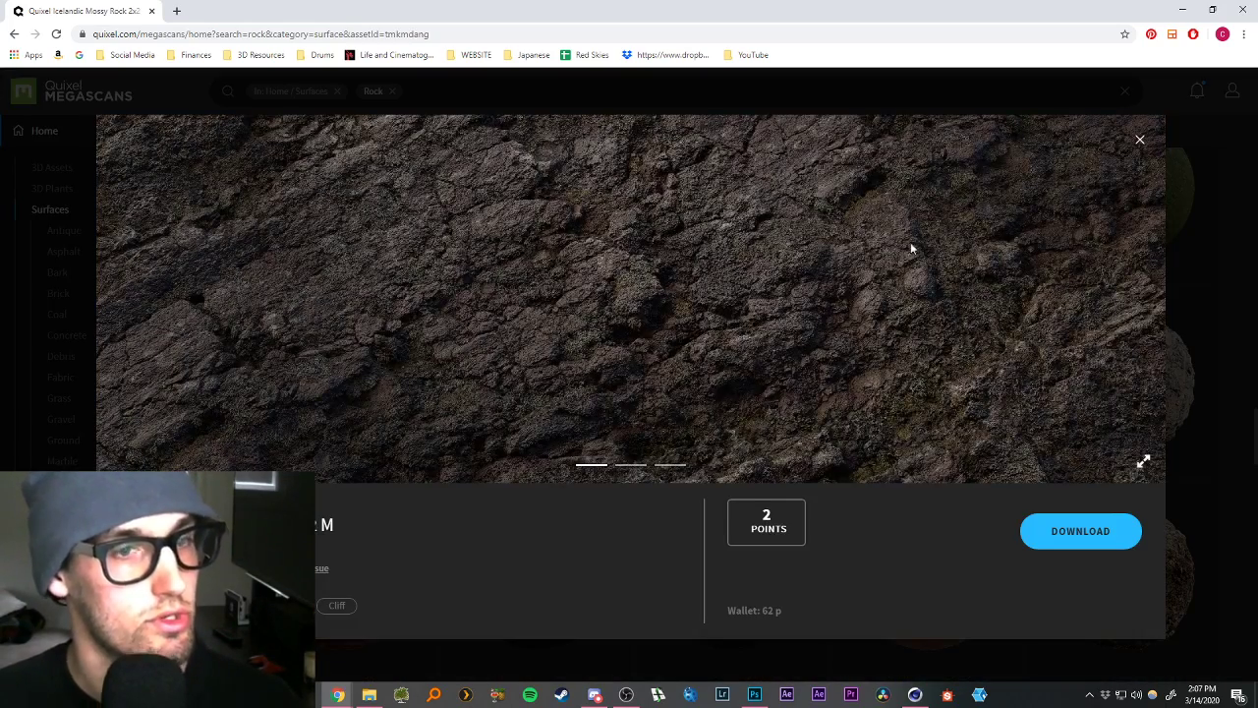
click(1139, 142)
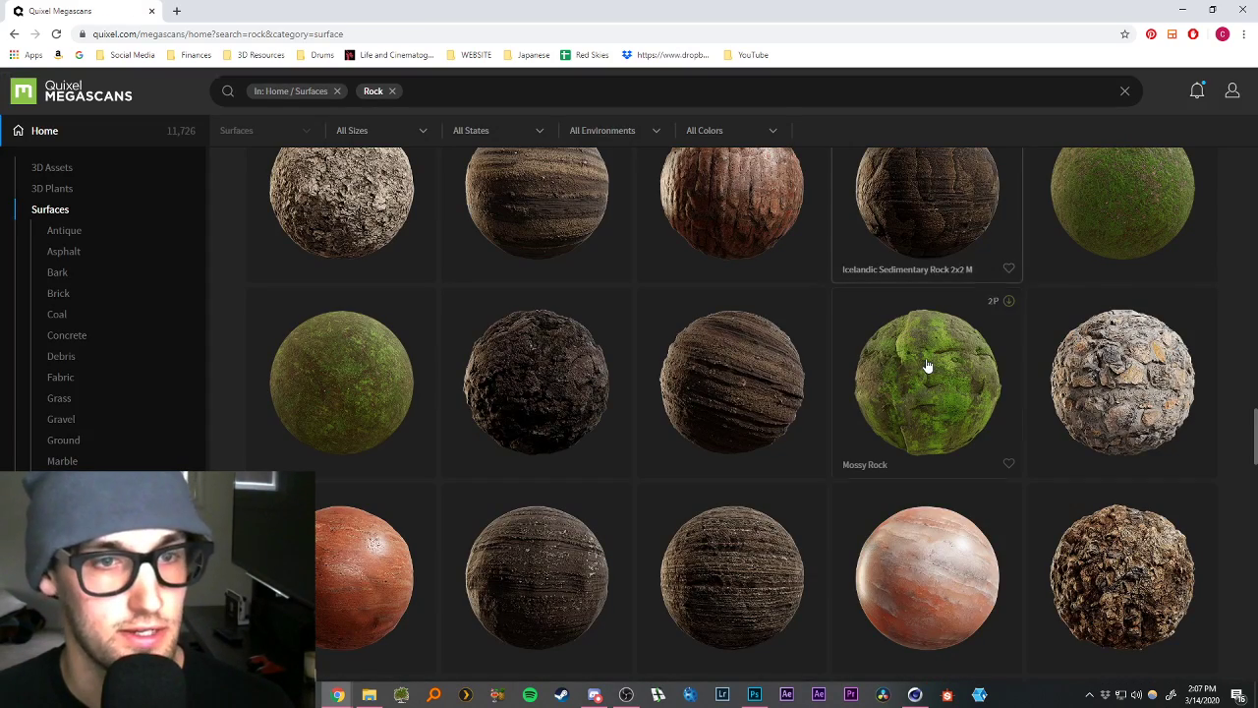
Look further through the rock surfaces and preview the dark Rock Cliff Layered 2x2 M surface.
scroll(926, 365, down, 2)
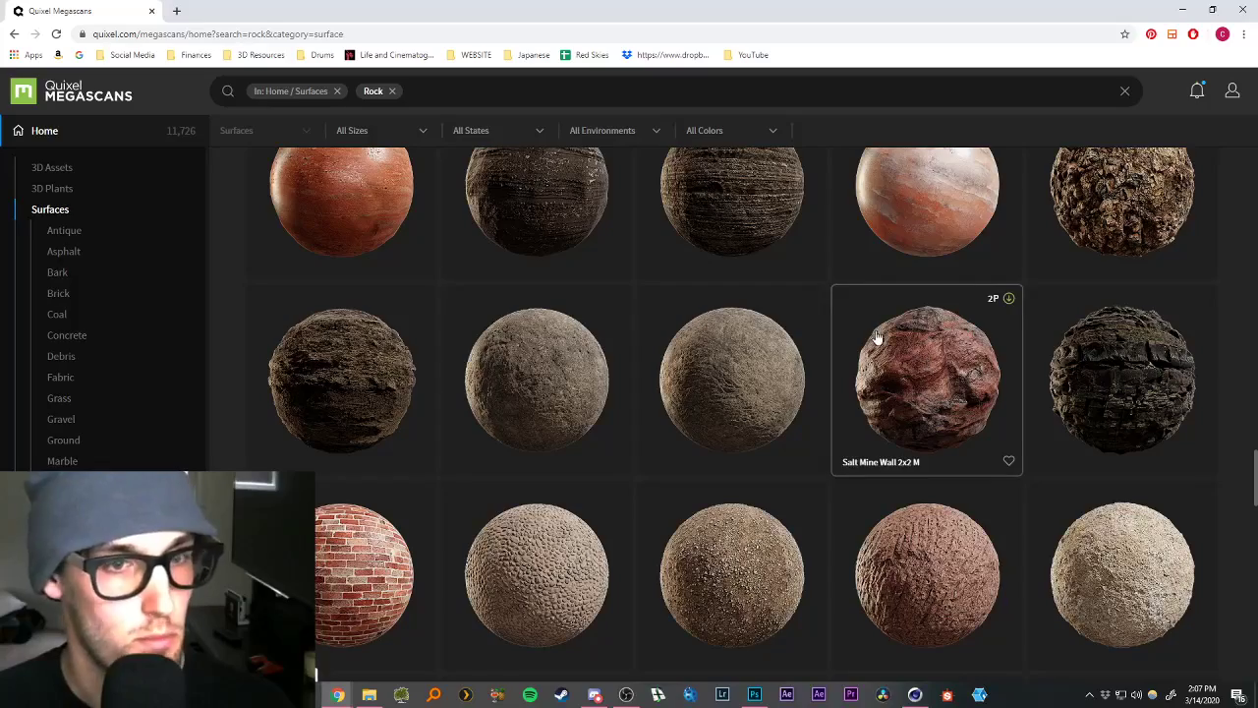
scroll(878, 334, down, 2)
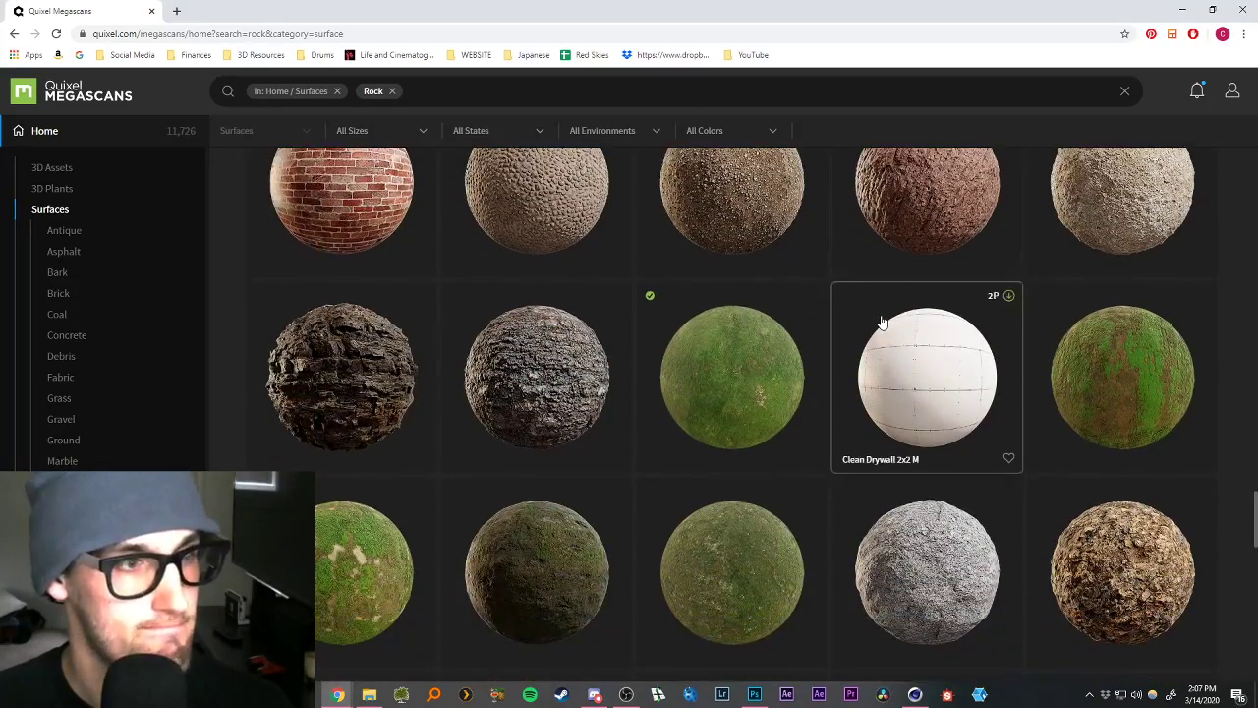
scroll(882, 320, down, 3)
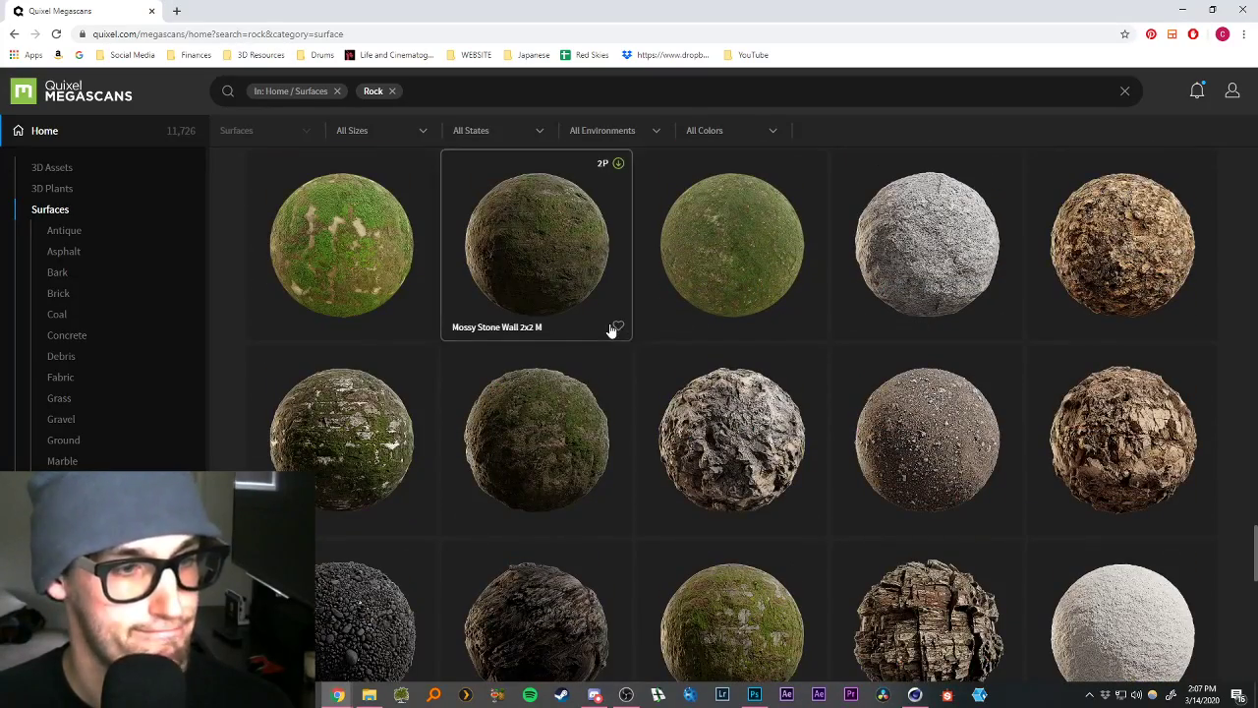
scroll(617, 337, down, 3)
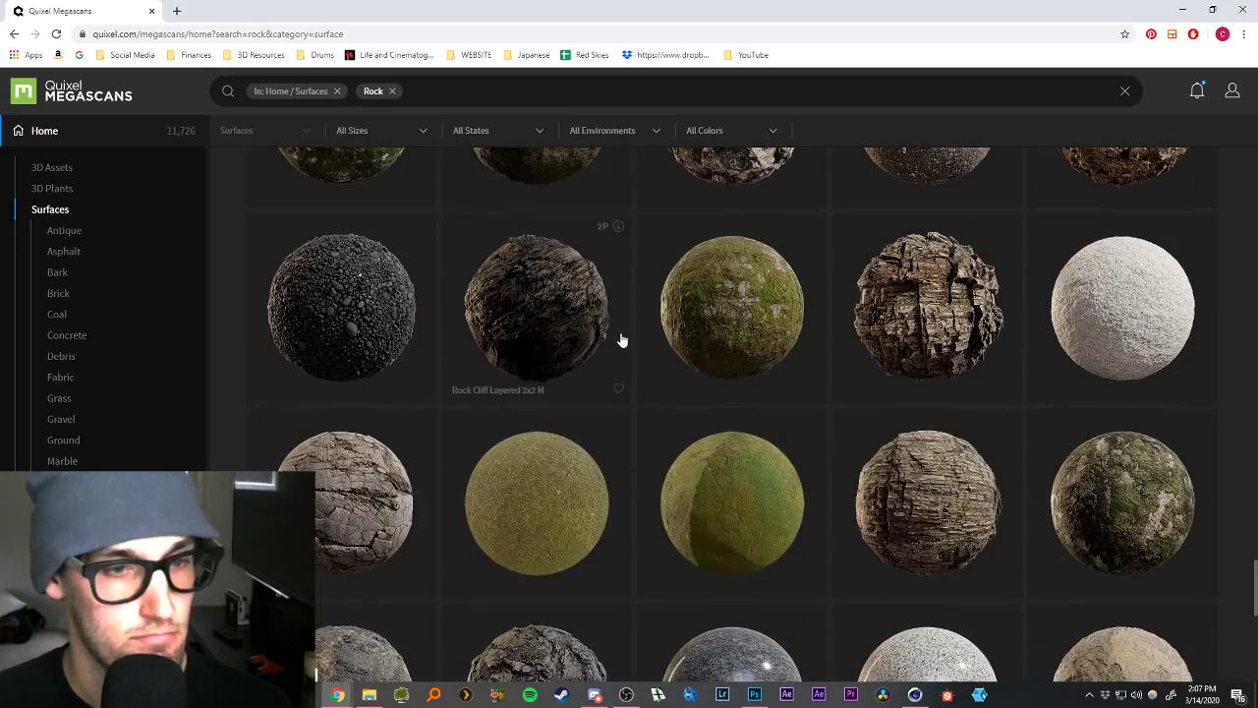
click(543, 307)
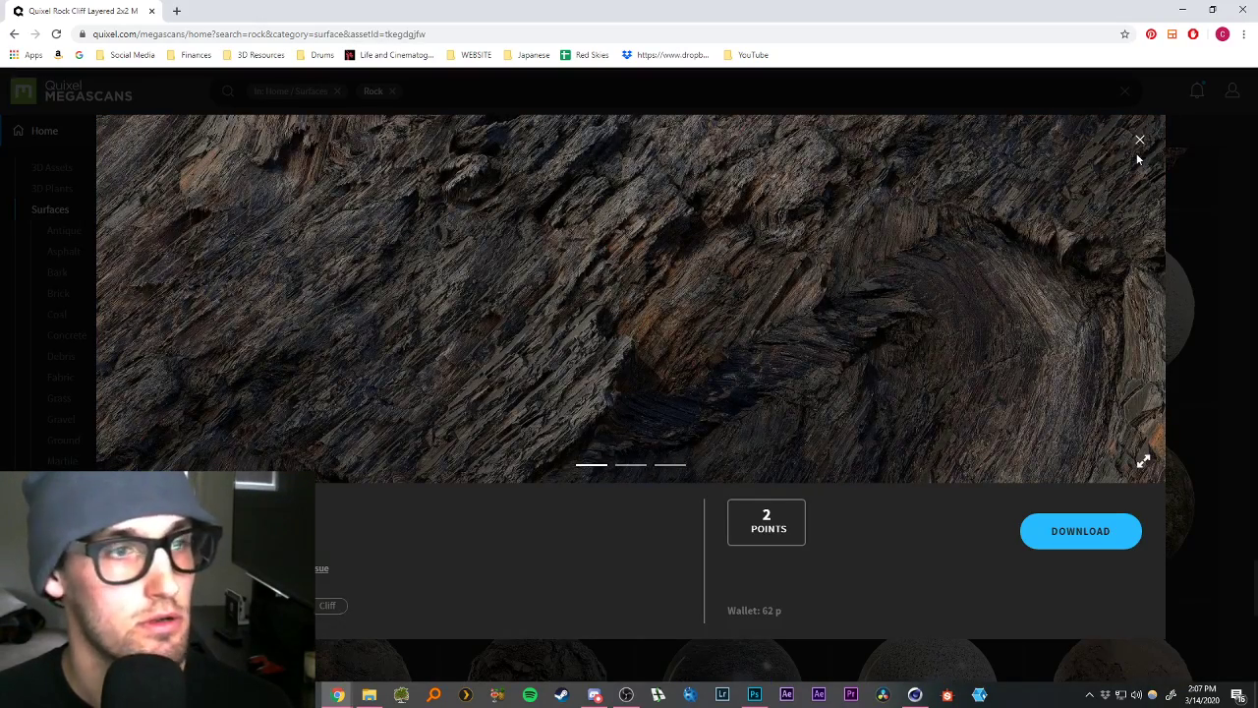
click(1140, 144)
Preview the Hawaiian Lava Stone 4x4 M surface among the stone and granite results.
scroll(750, 384, down, 8)
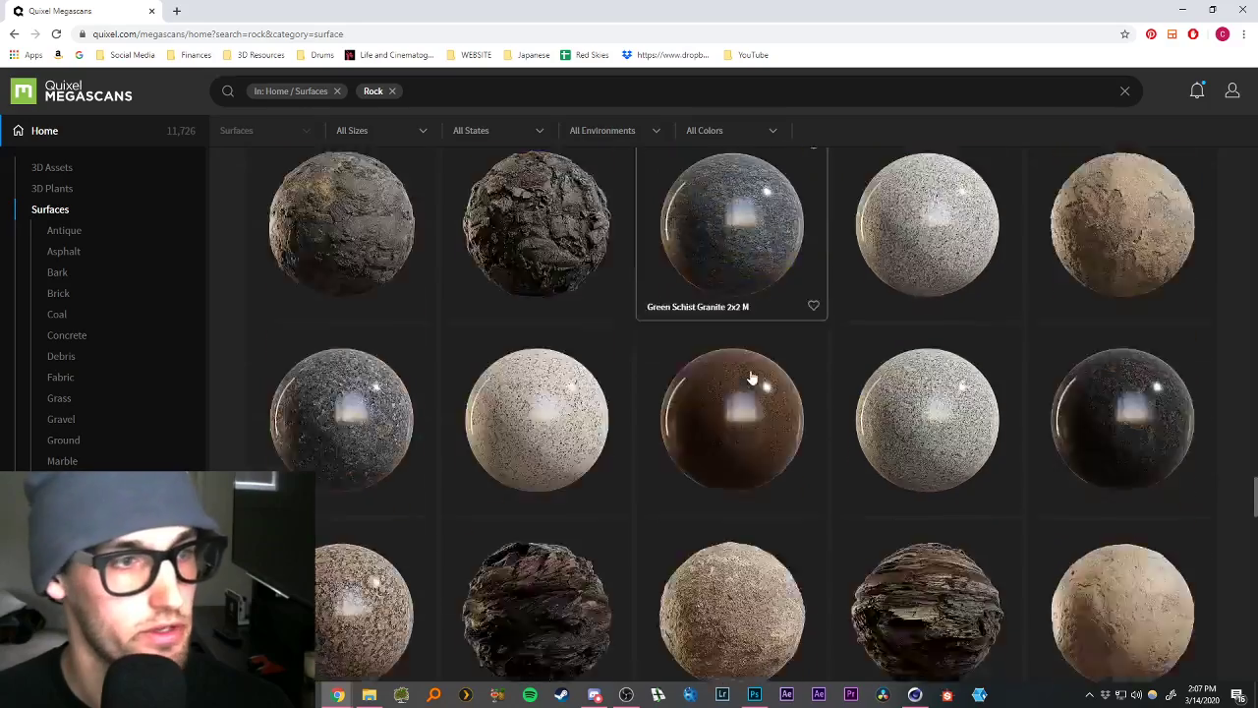
scroll(550, 374, down, 5)
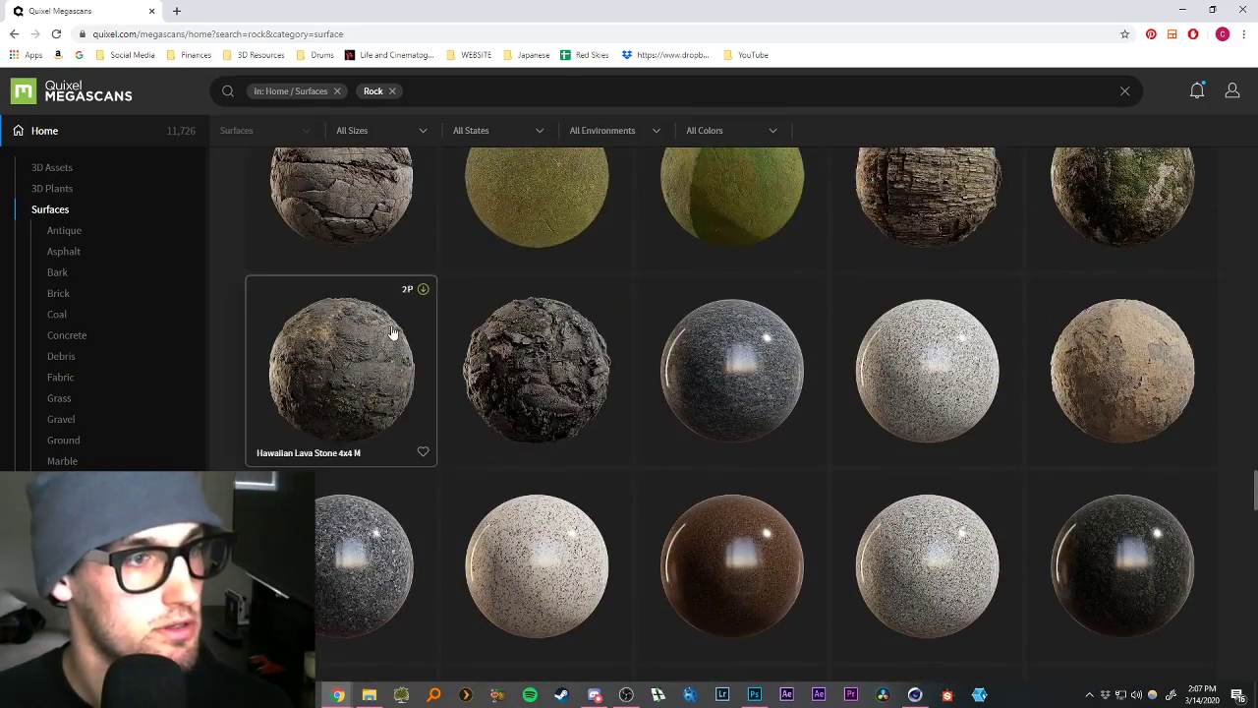
click(391, 331)
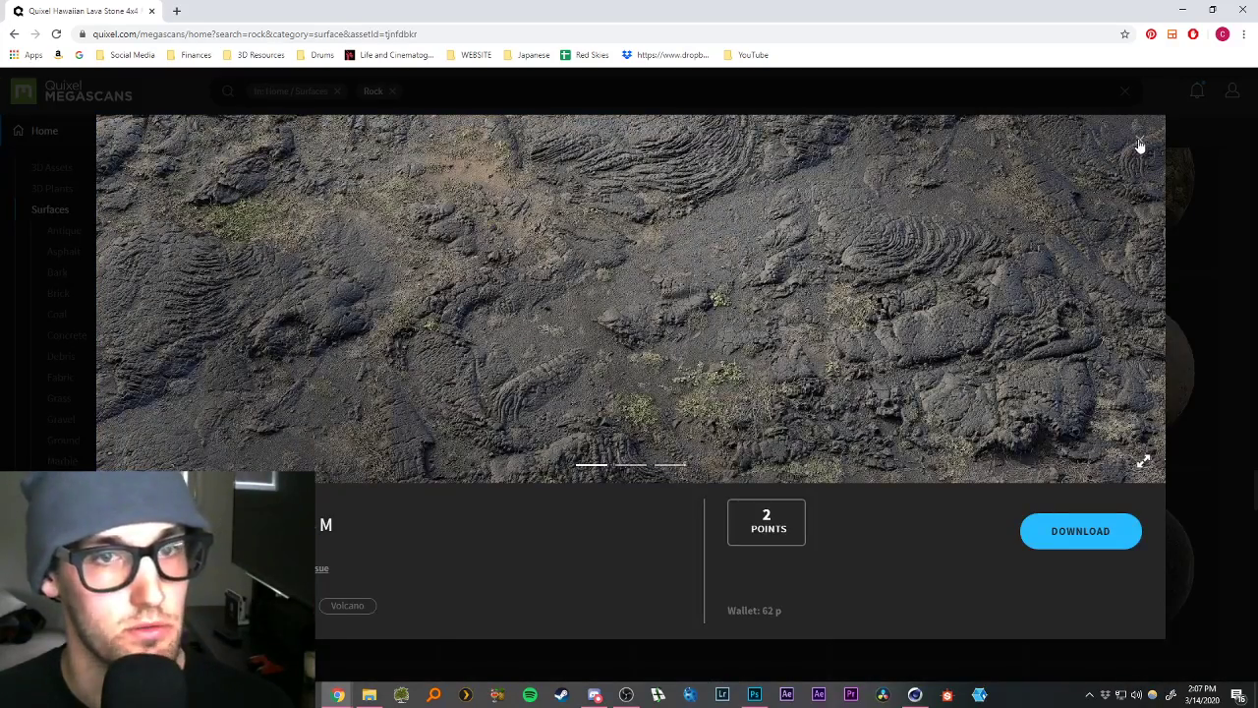
click(1140, 145)
Compare the remaining rock surfaces and preview the brown Rock Cliff 2x2 M surface.
scroll(824, 393, down, 4)
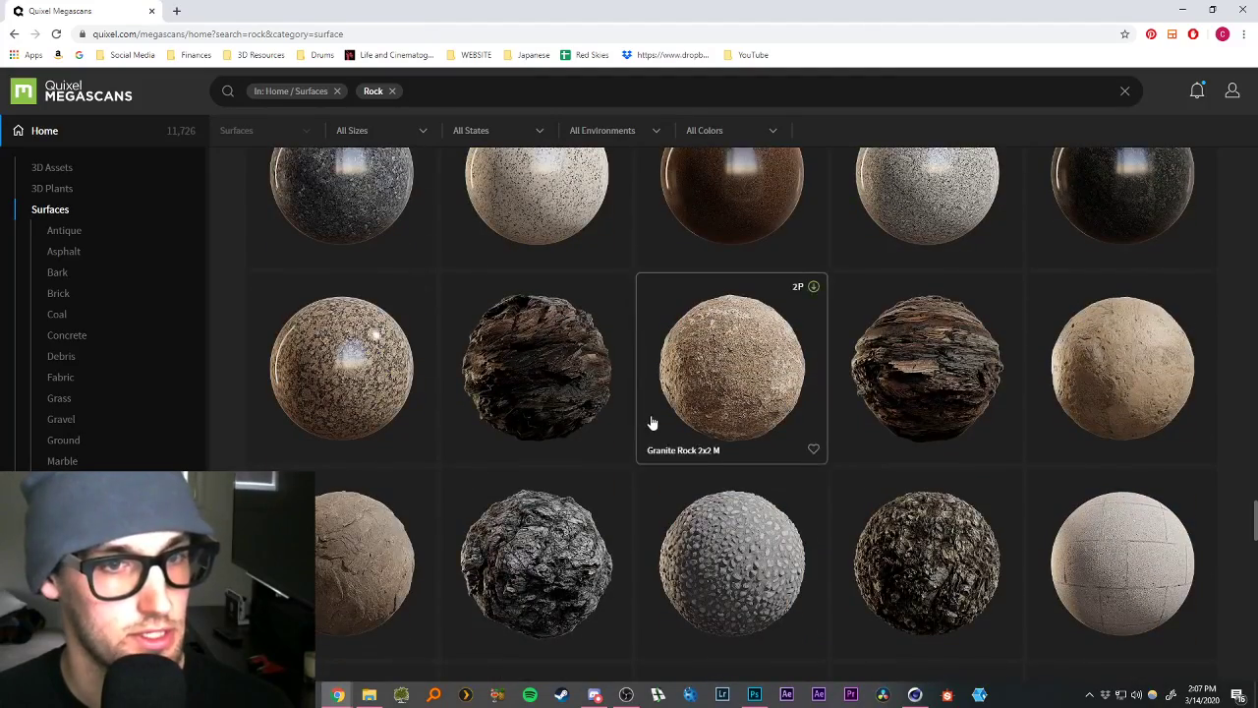
scroll(656, 415, down, 4)
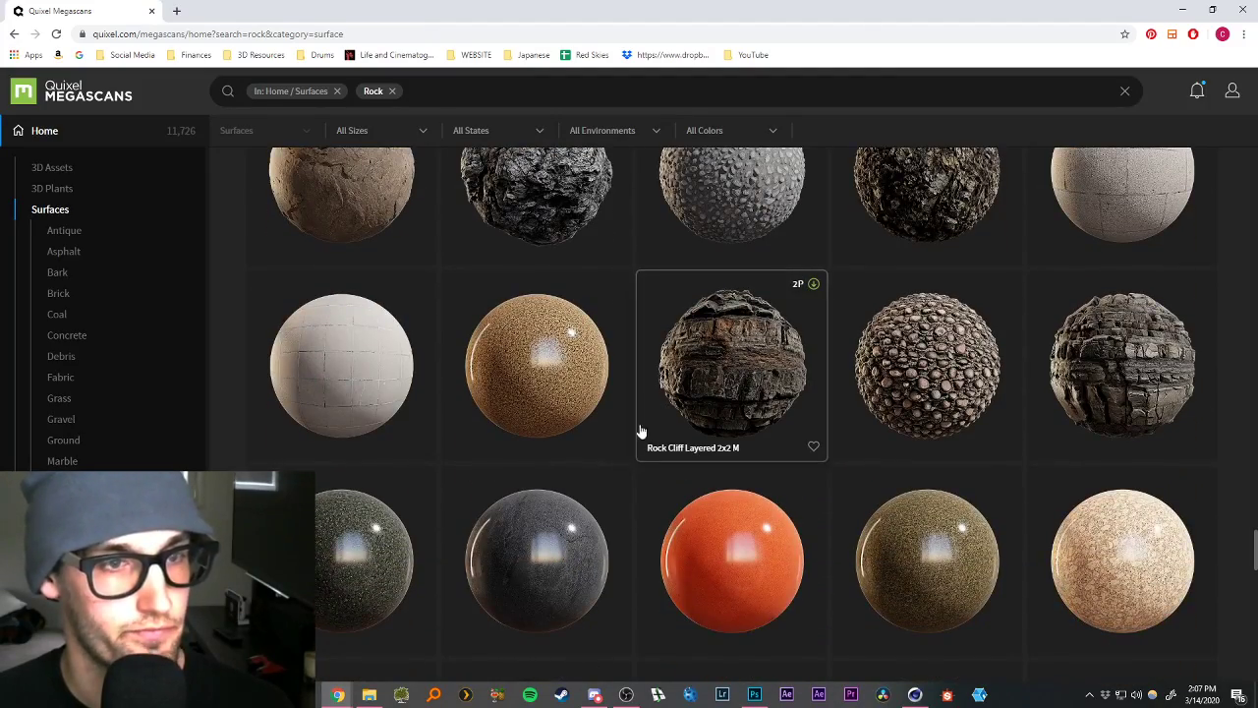
scroll(553, 441, down, 4)
scroll(589, 430, down, 4)
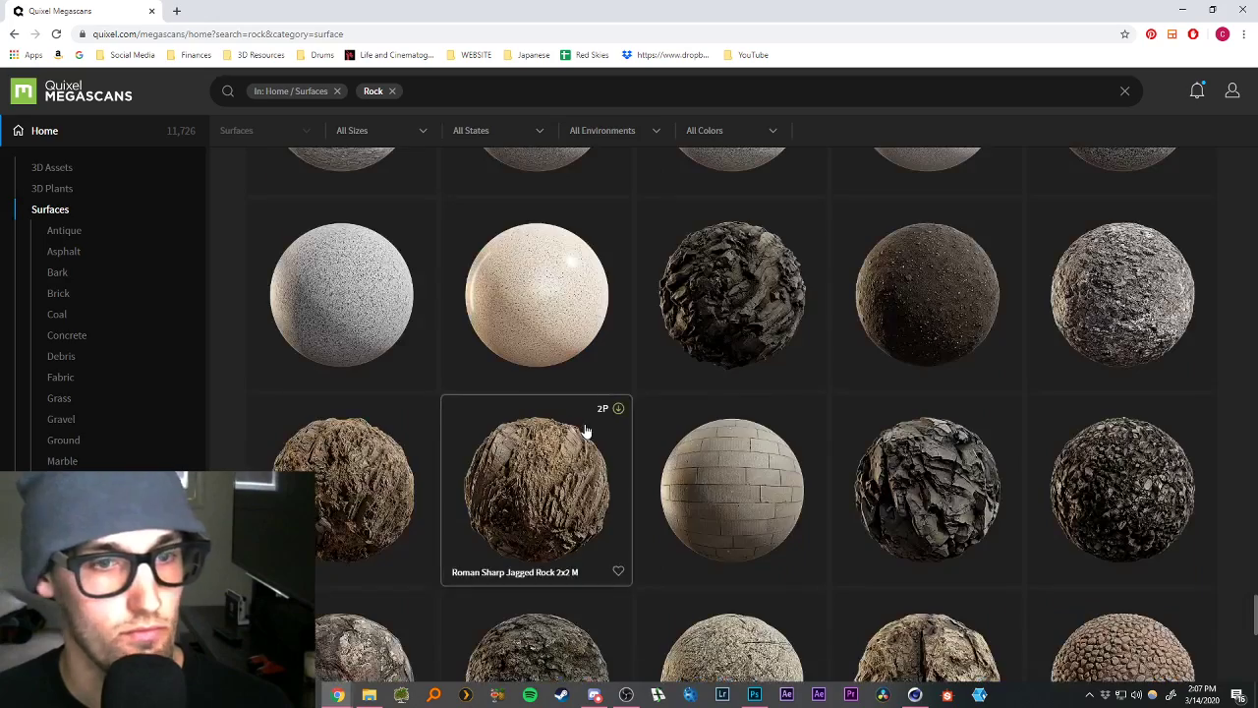
scroll(550, 413, down, 15)
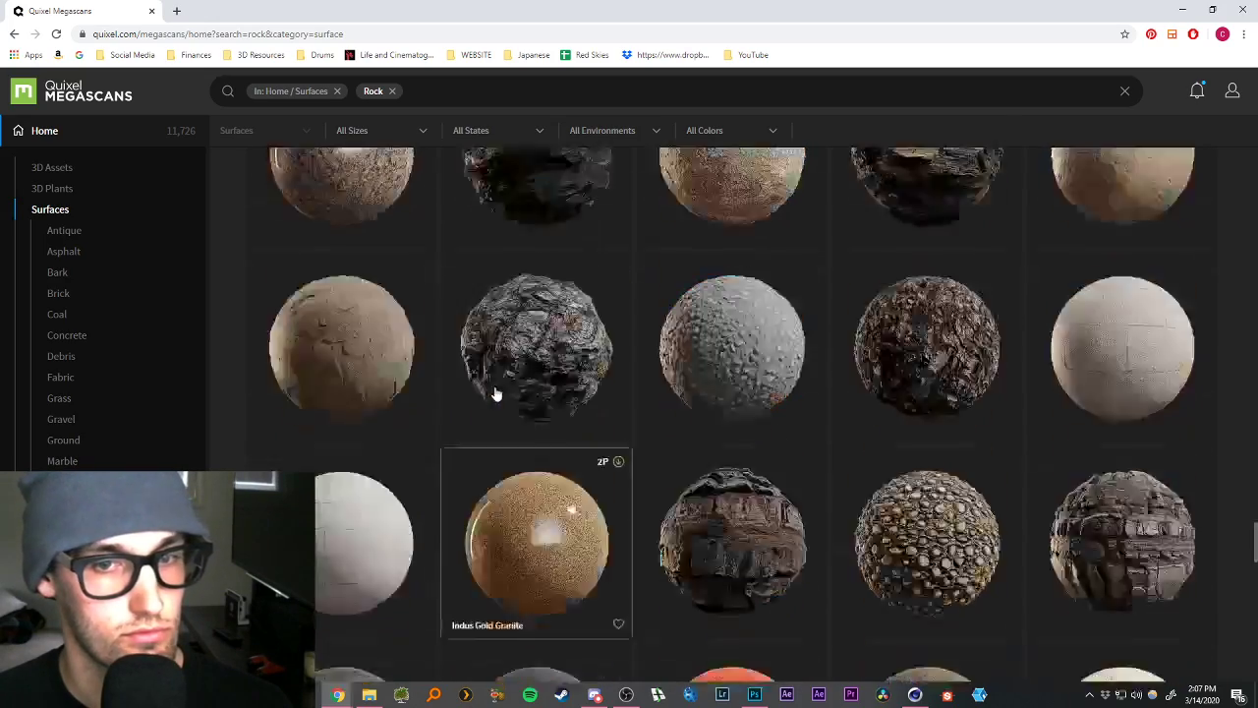
scroll(481, 376, down, 15)
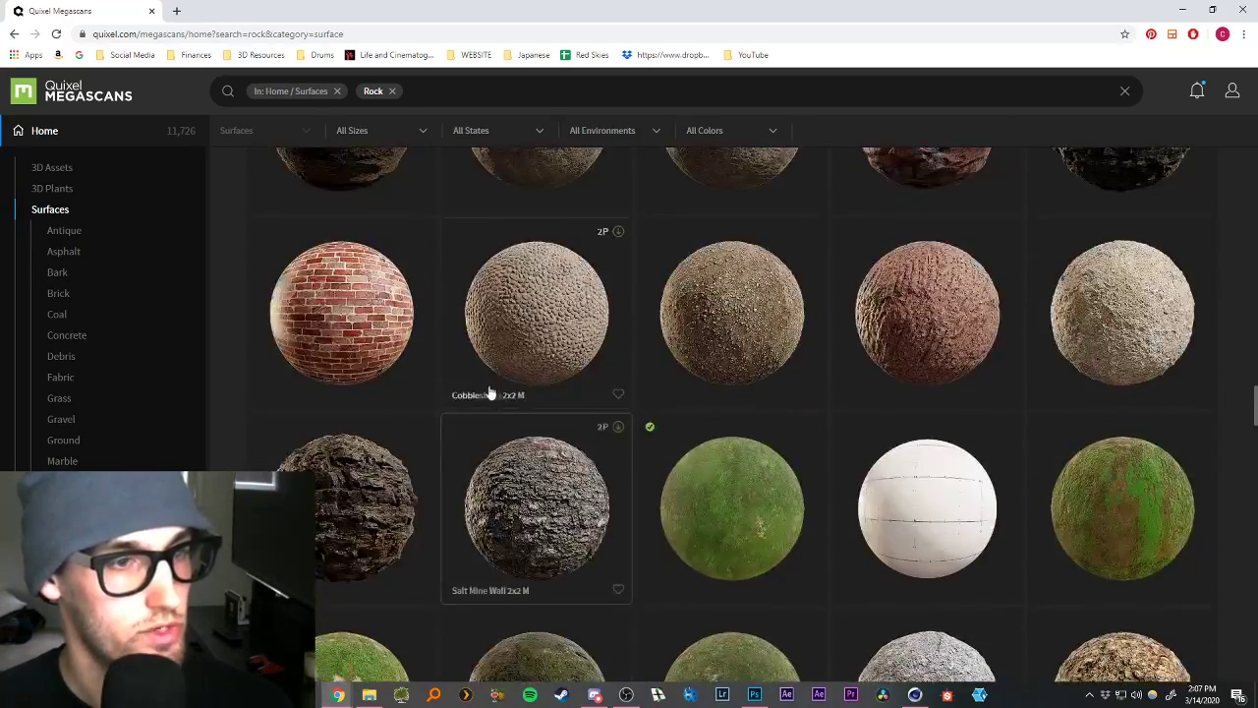
scroll(481, 393, down, 5)
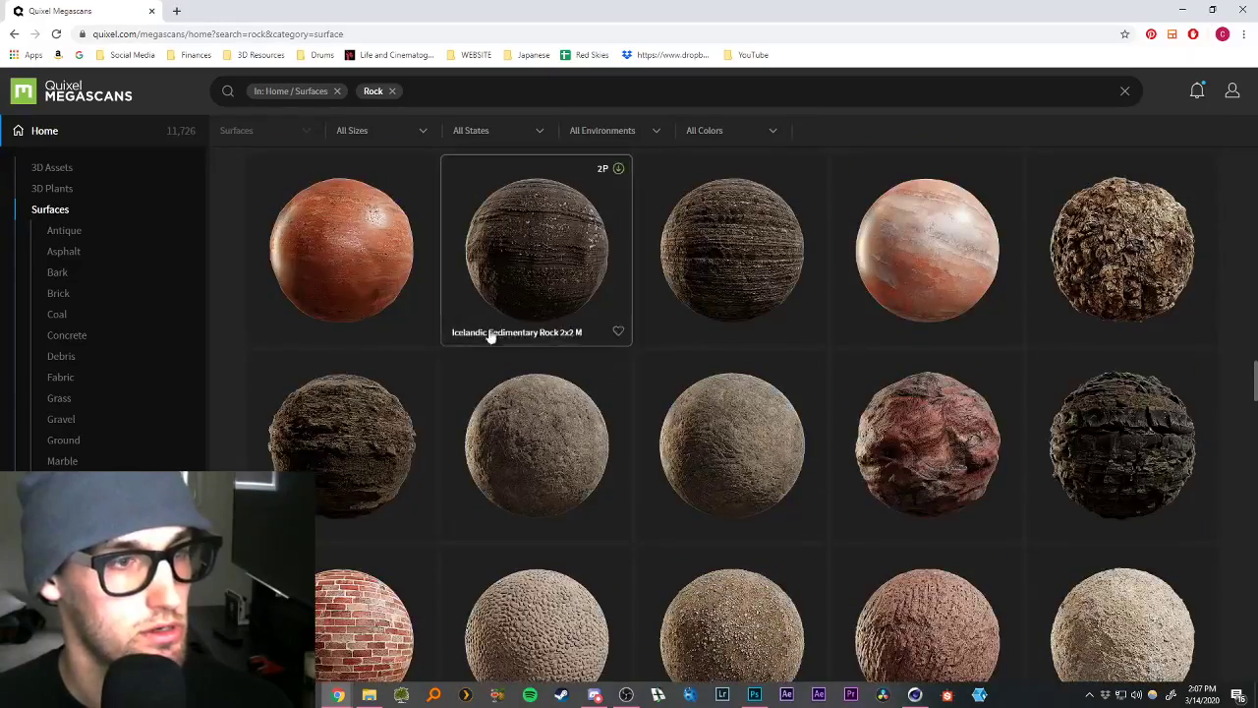
click(369, 419)
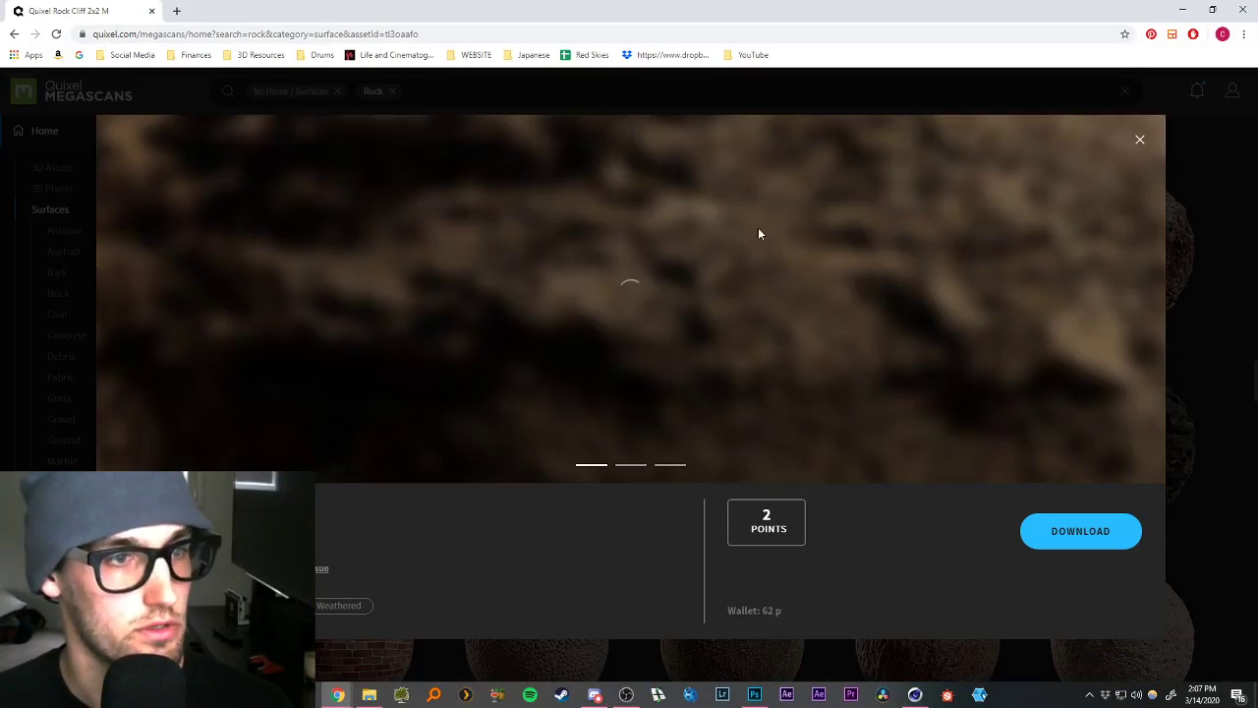
click(1142, 143)
Purchase and download the Icelandic Mossy Rock 2x2 M surface, and close its preview.
scroll(837, 286, up, 4)
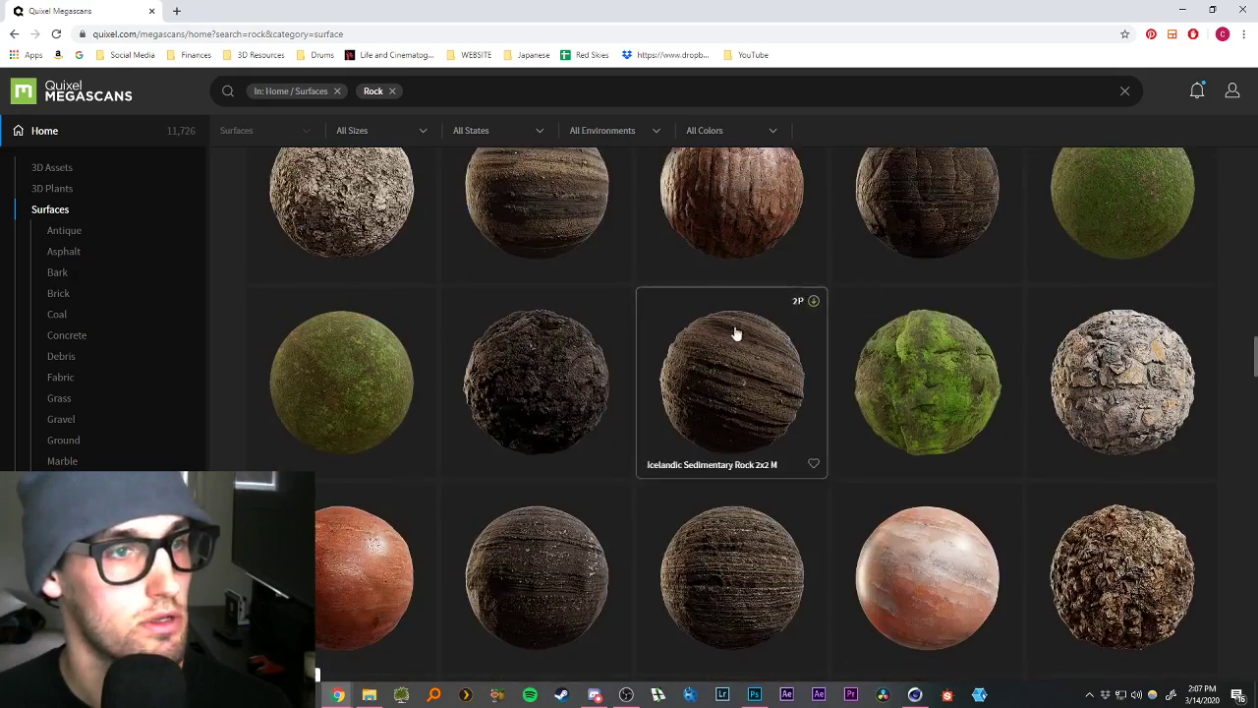
click(583, 369)
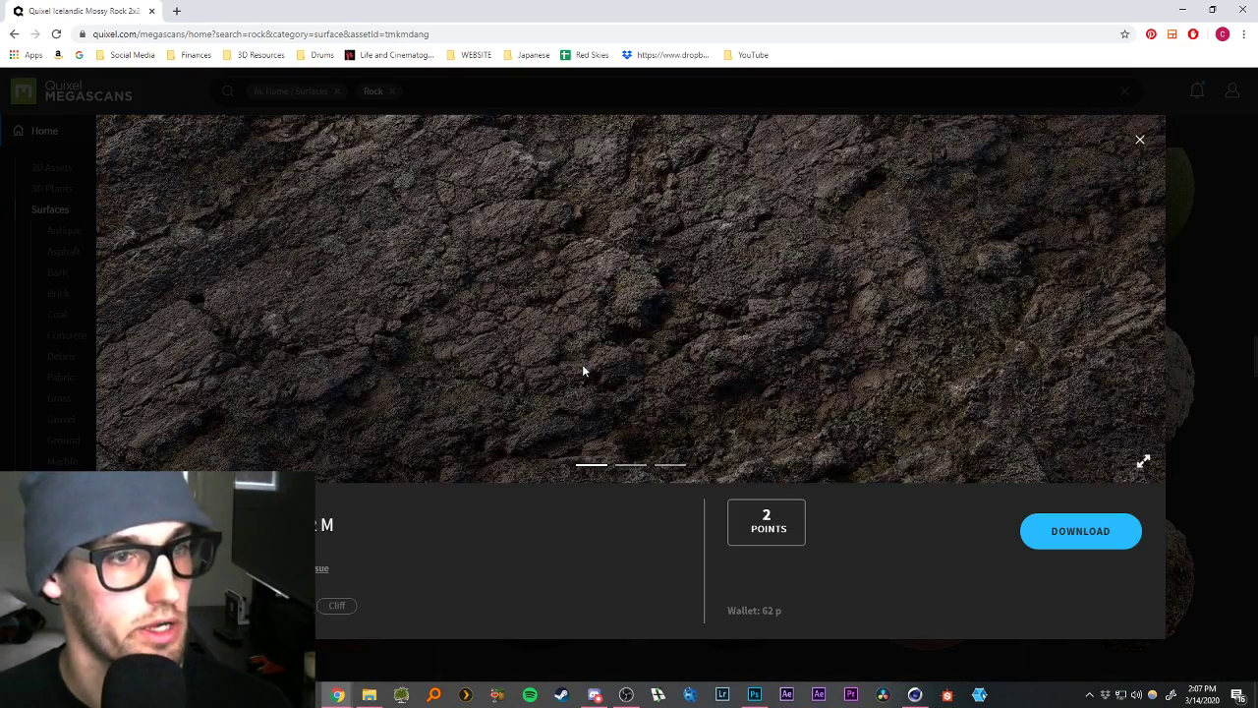
click(1080, 531)
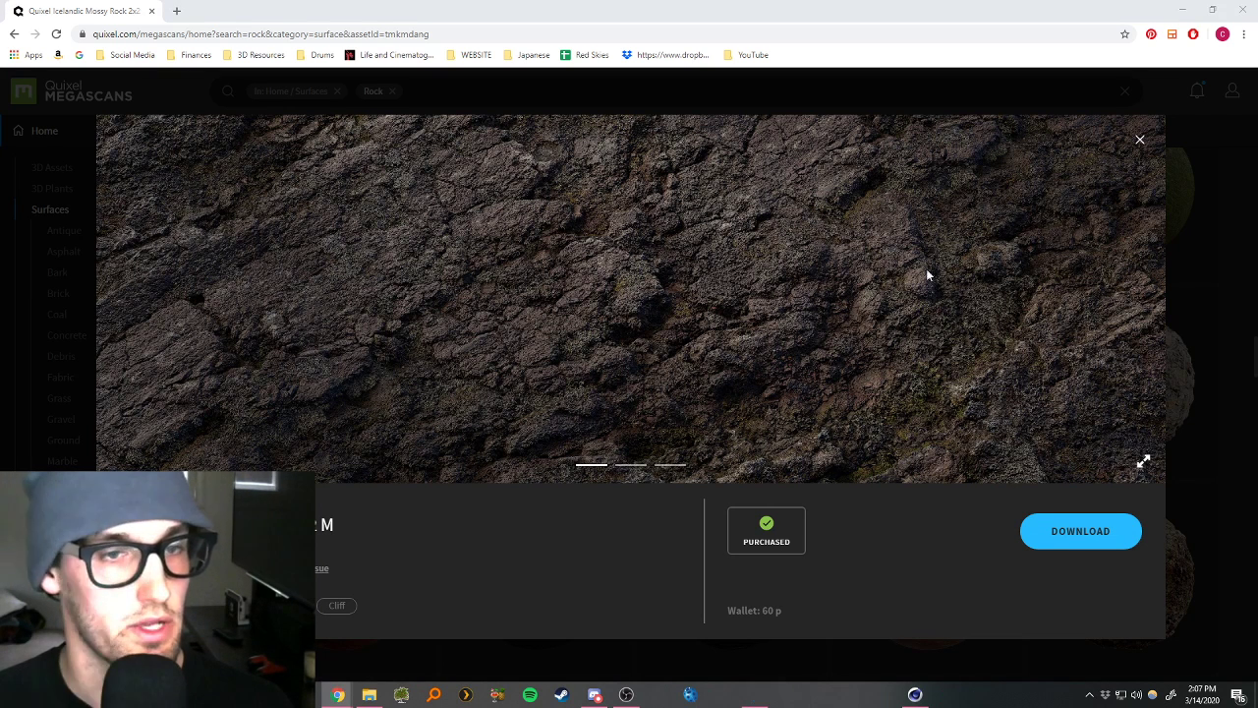
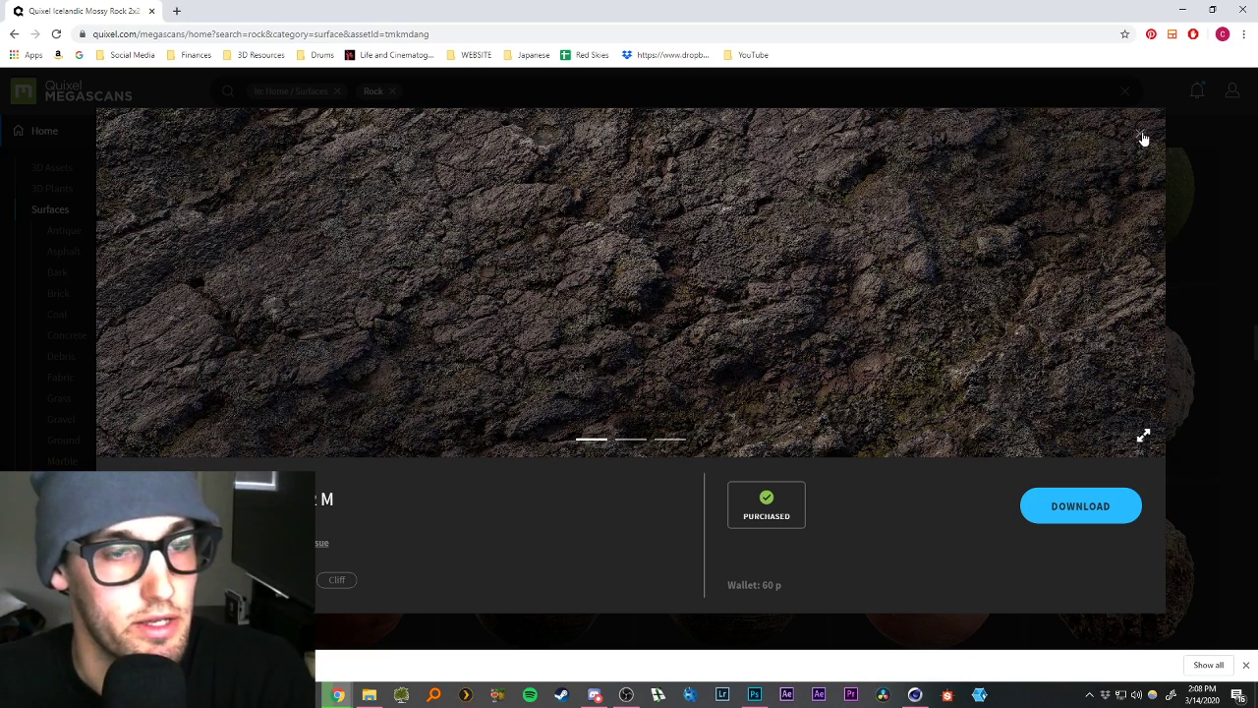
click(1140, 136)
Switch to Cinema 4D and create a new Octane glossy material.
click(1182, 10)
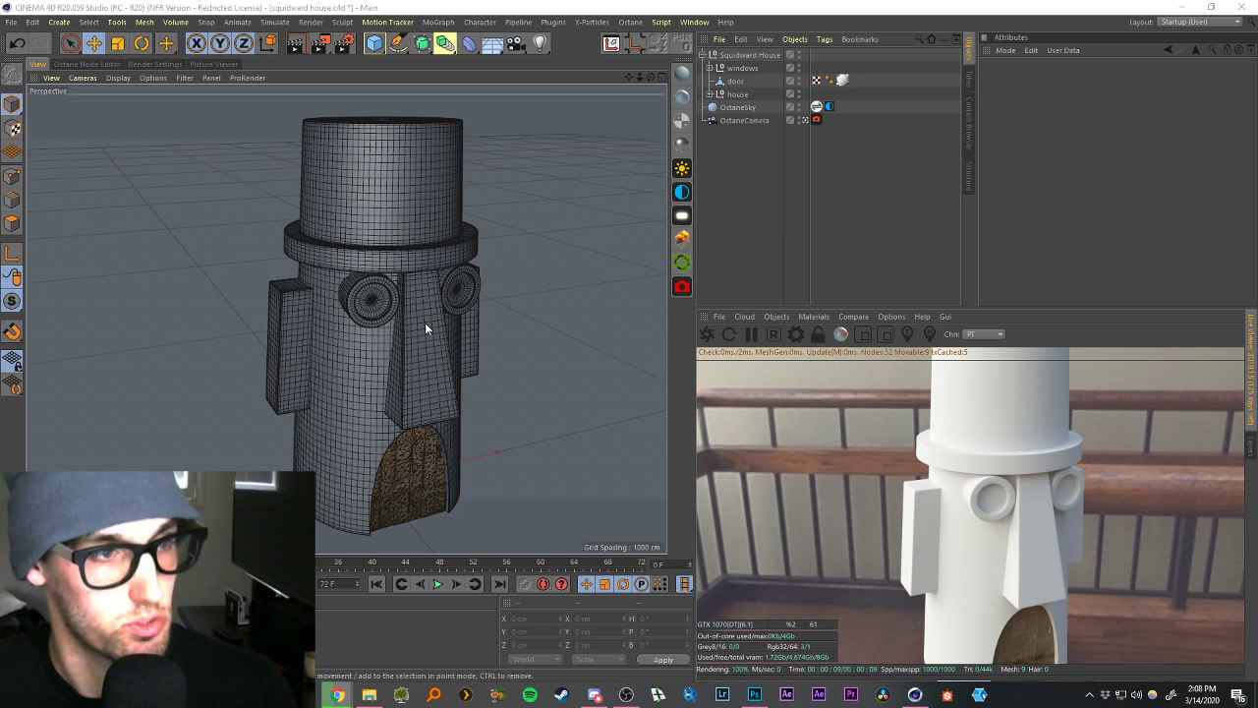
click(236, 636)
click(683, 95)
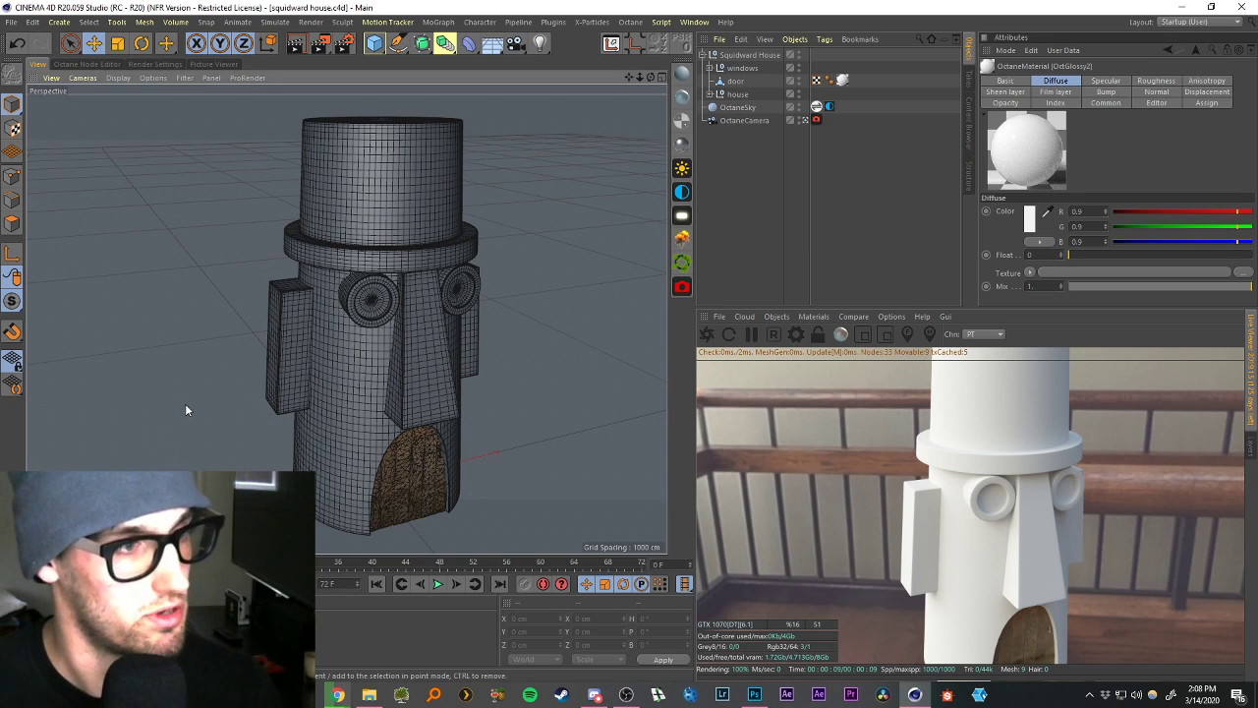
Examine the Squidward House model and its render, briefly selecting its parent null to check the object group.
scroll(401, 332, up, 2)
scroll(421, 350, down, 3)
scroll(425, 356, up, 2)
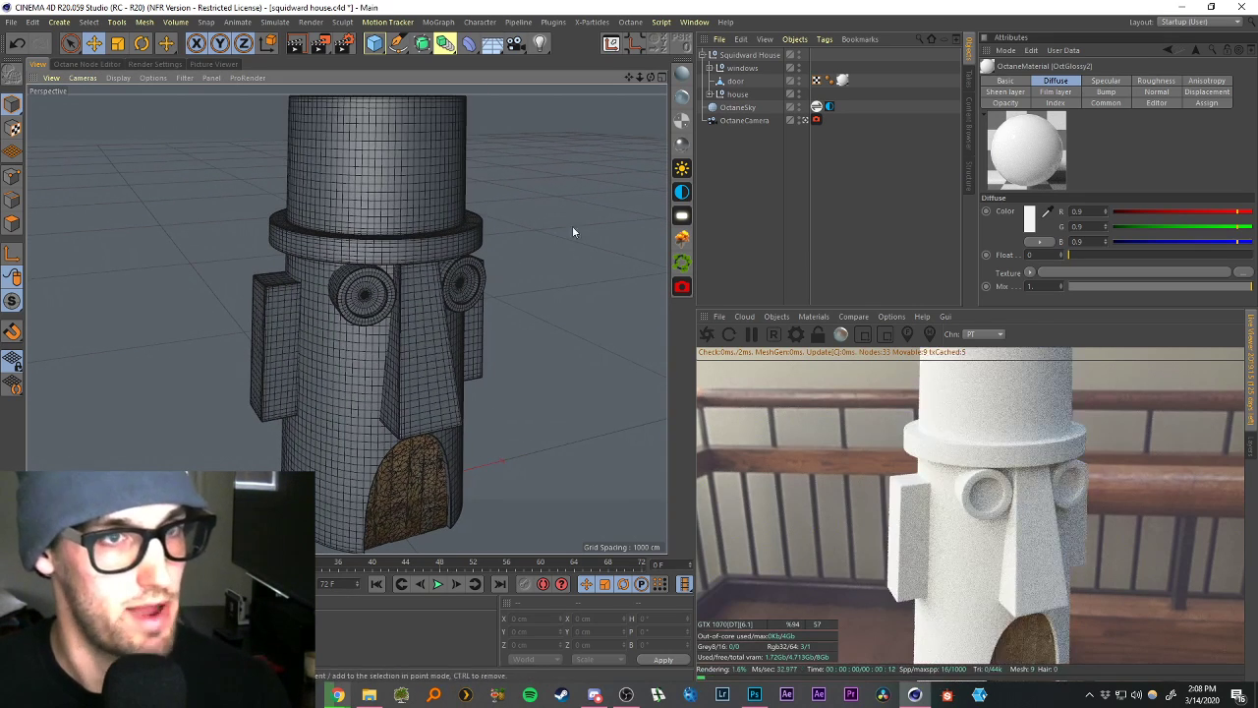
click(732, 56)
click(735, 147)
click(744, 56)
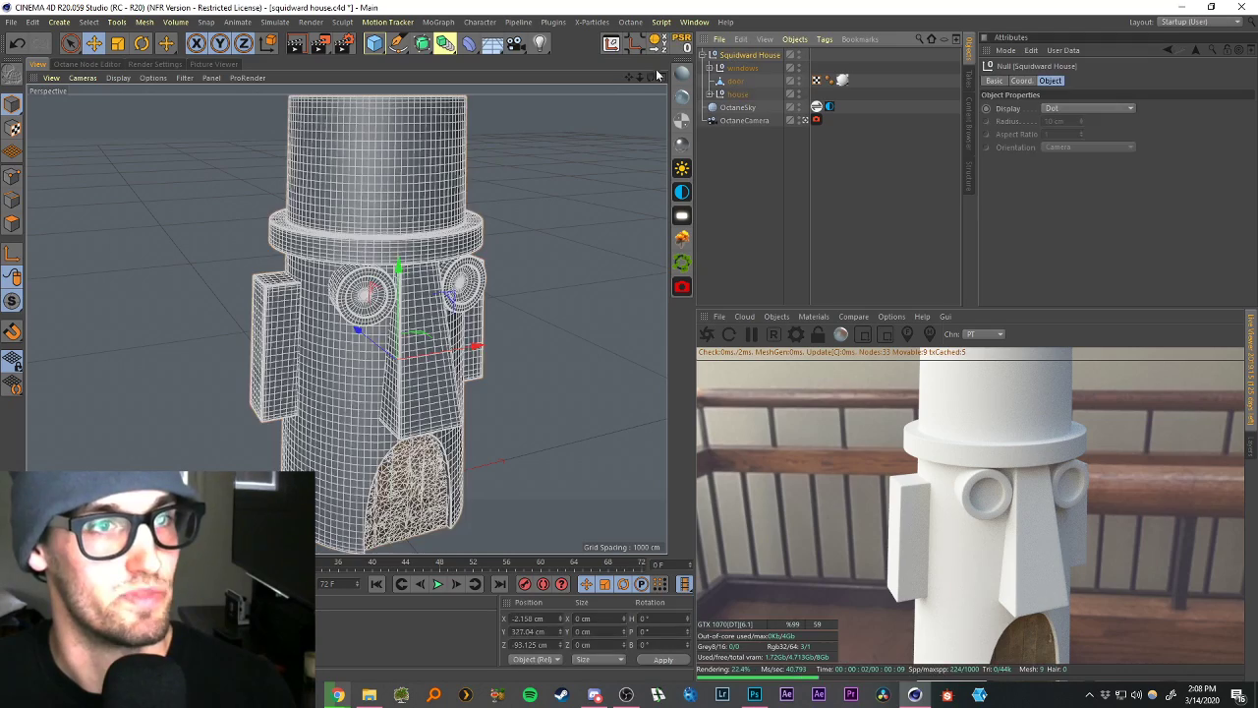
drag(628, 78, 621, 96)
click(496, 289)
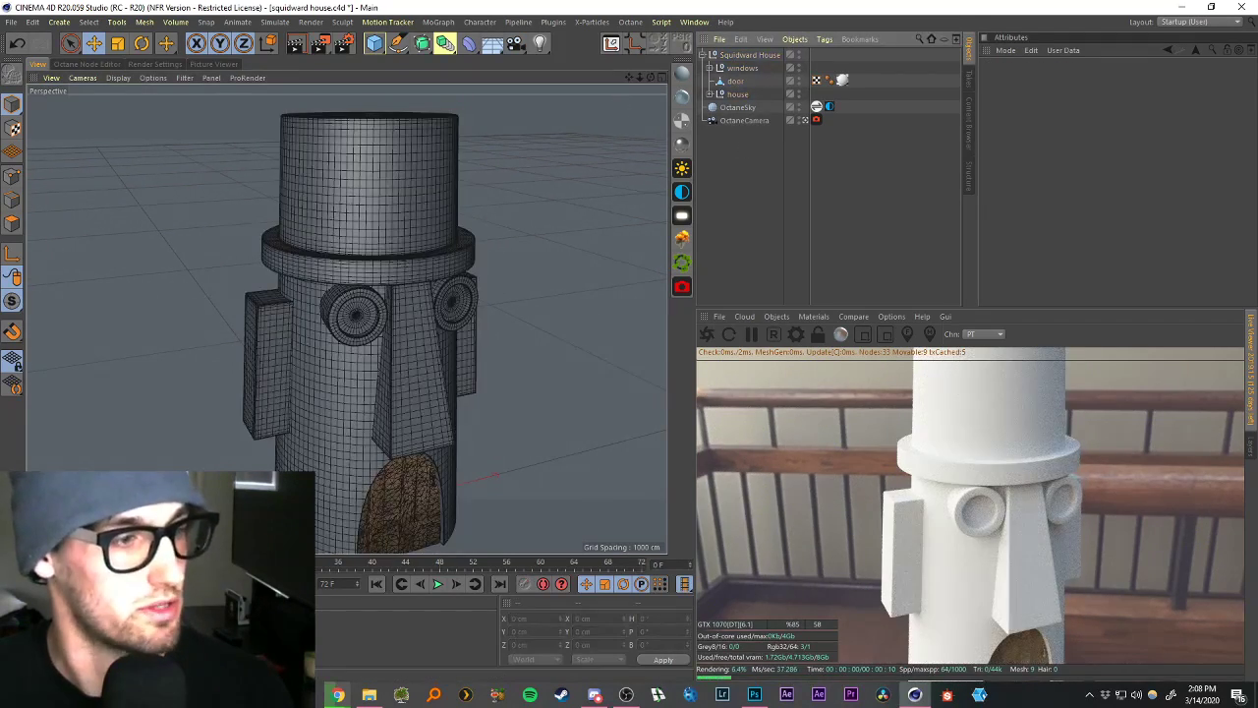
Open the new glossy material in the Octane Node Editor and reposition its node to free up space beside it.
double_click(108, 634)
click(232, 256)
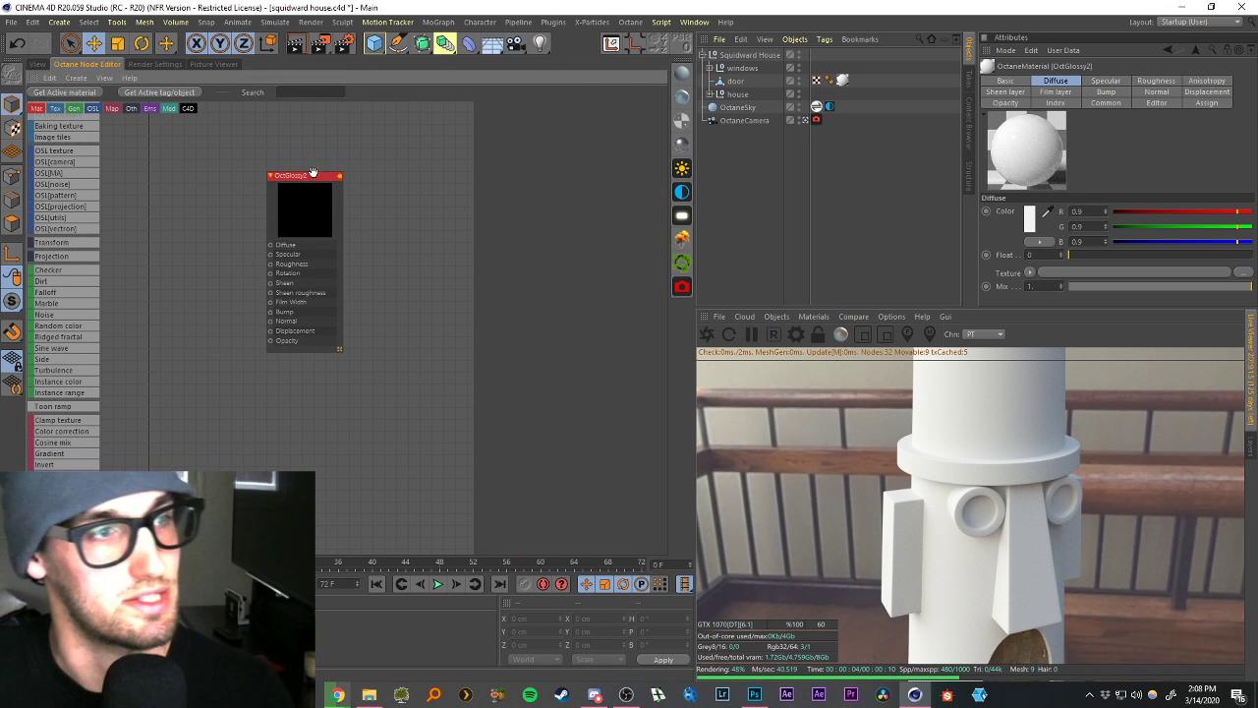
drag(304, 174, 405, 229)
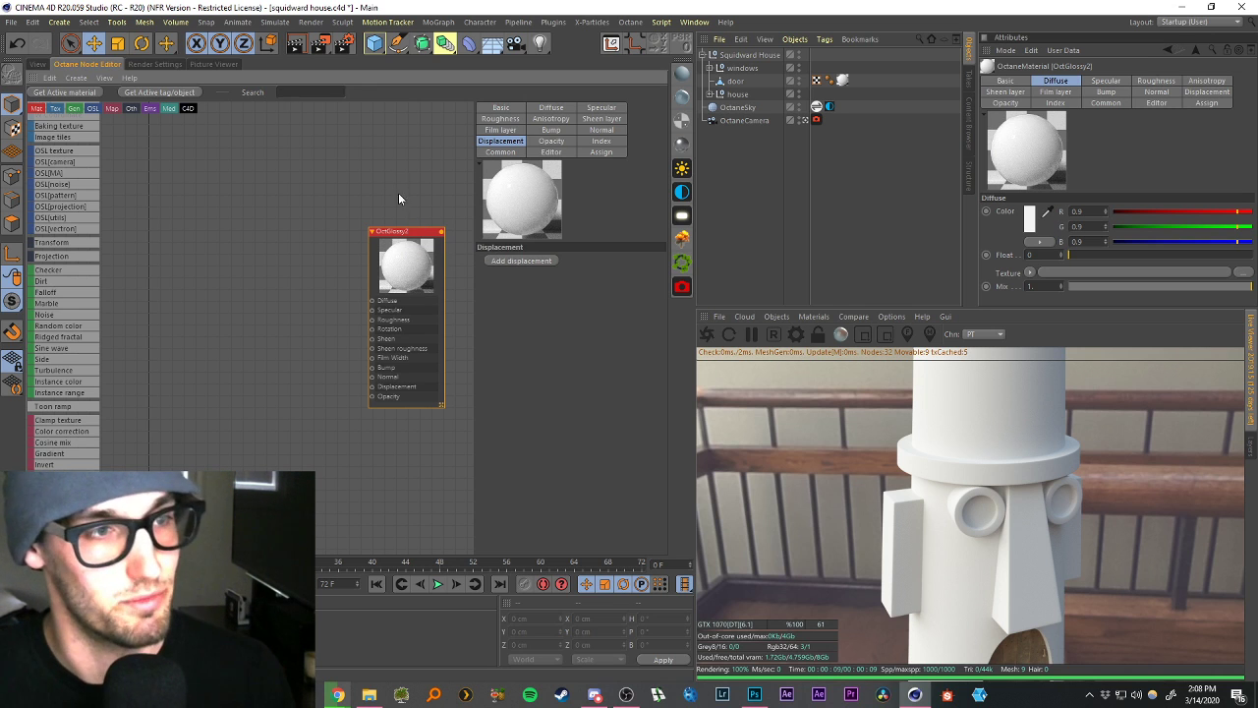
drag(392, 235, 400, 242)
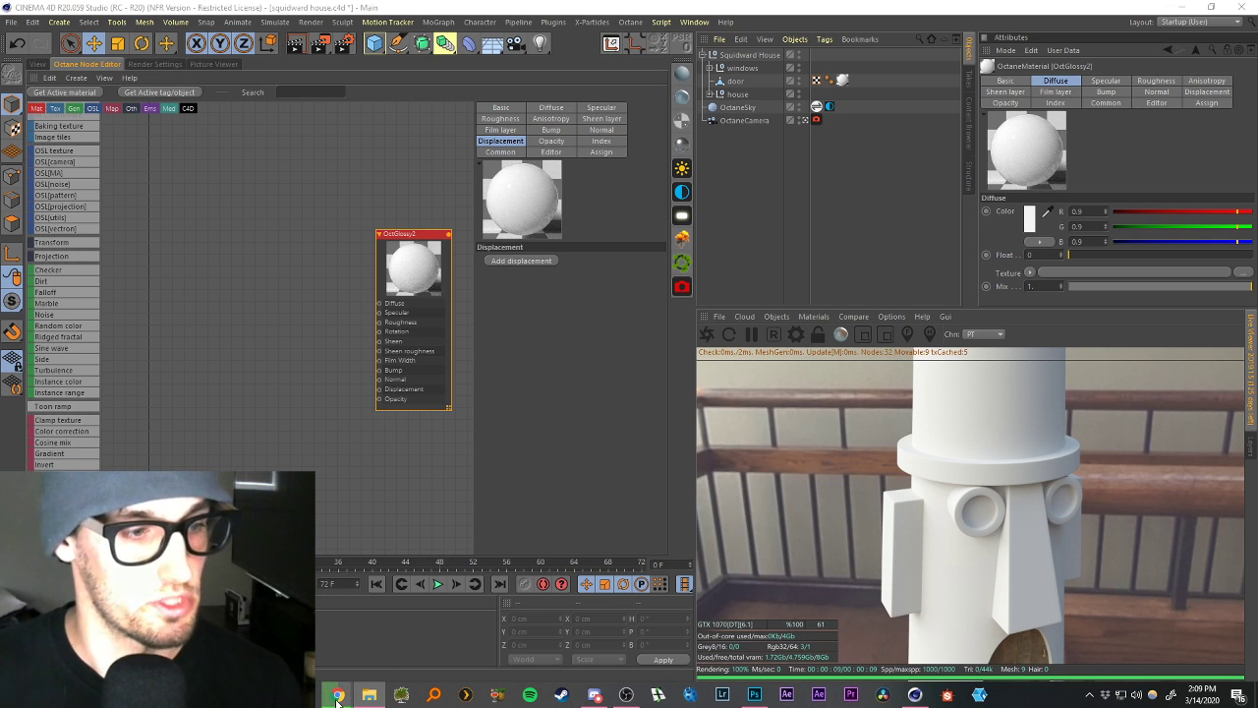
Bring up the Megascans browser window, minimize it, and nudge the glossy material's node in Cinema 4D's node editor.
mouse_move(337, 696)
click(612, 646)
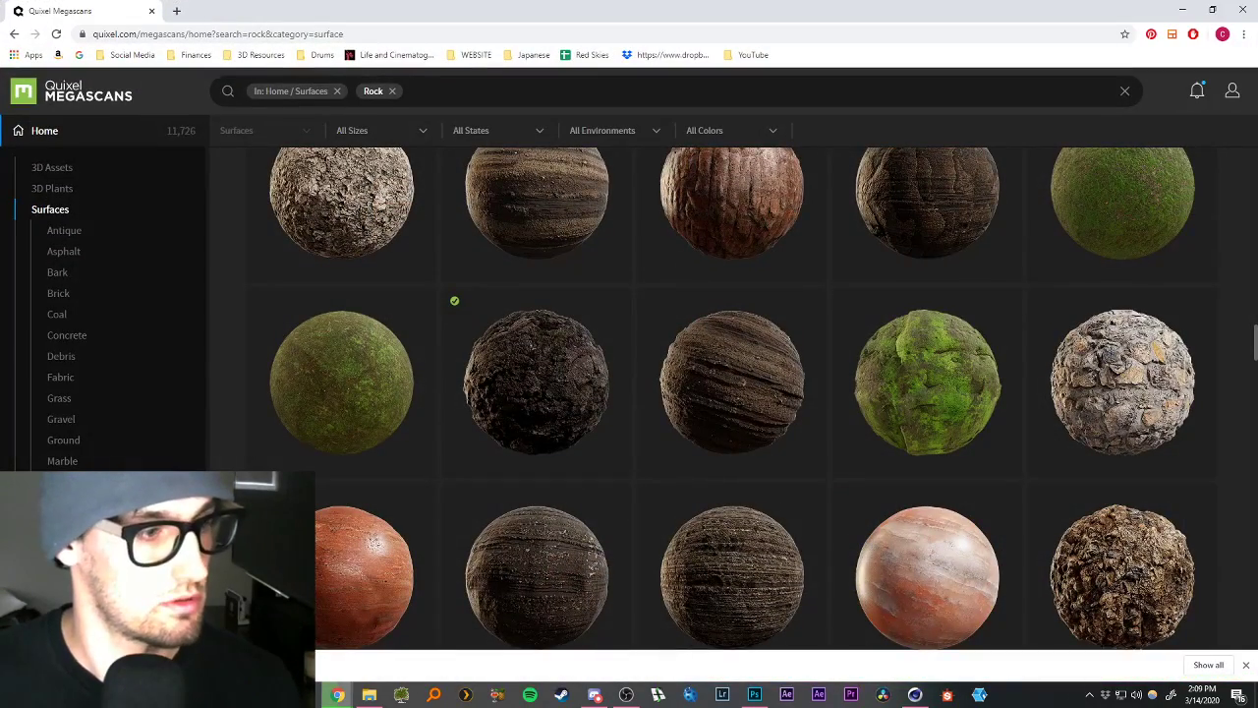
drag(337, 14, 342, 219)
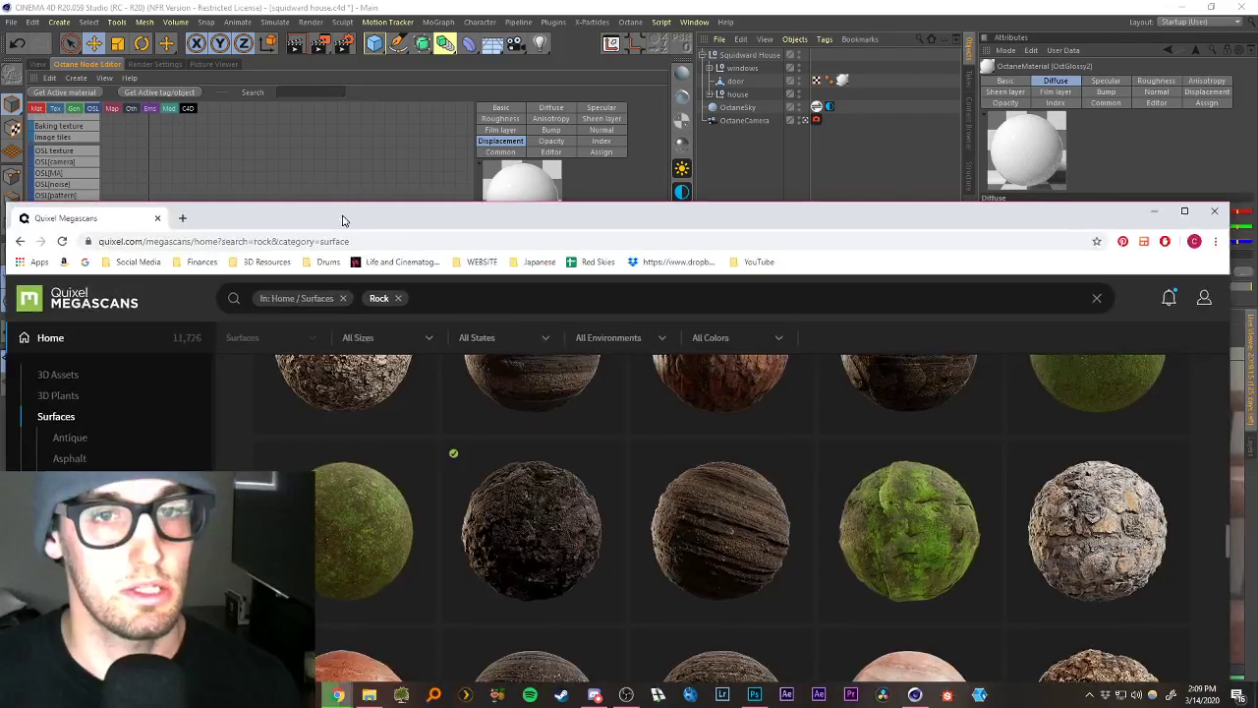
click(1154, 211)
click(401, 229)
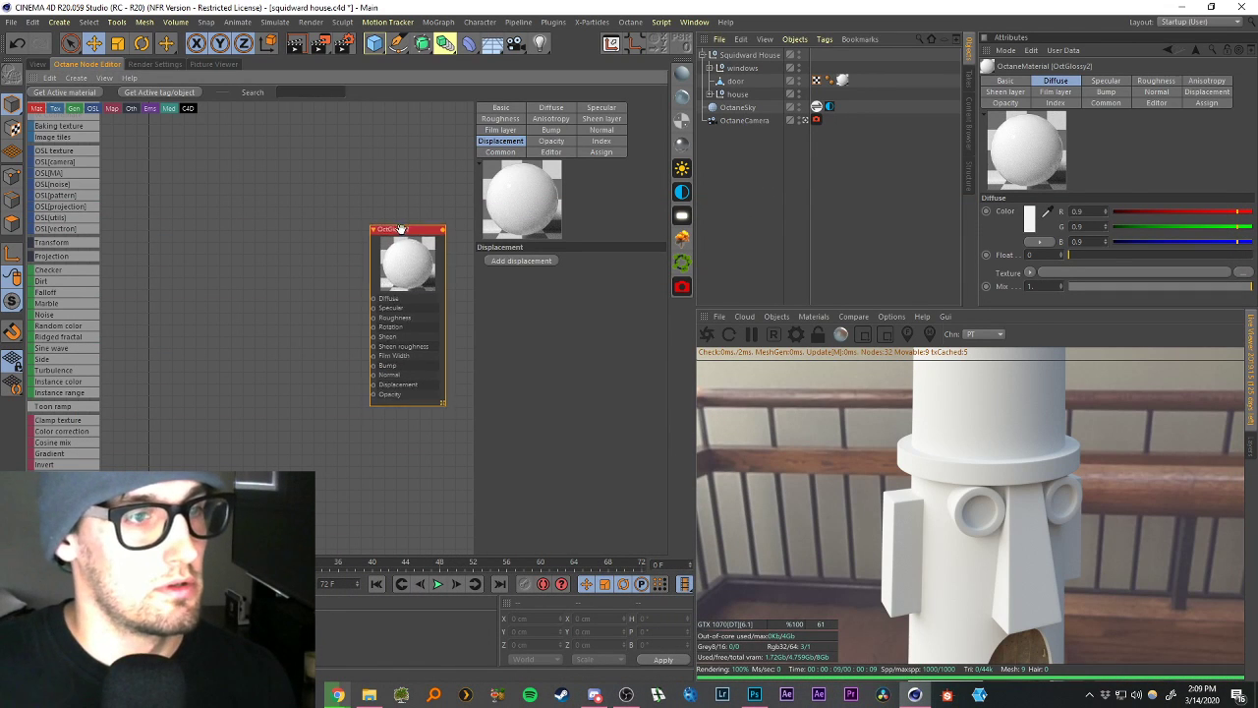
drag(401, 229, 398, 227)
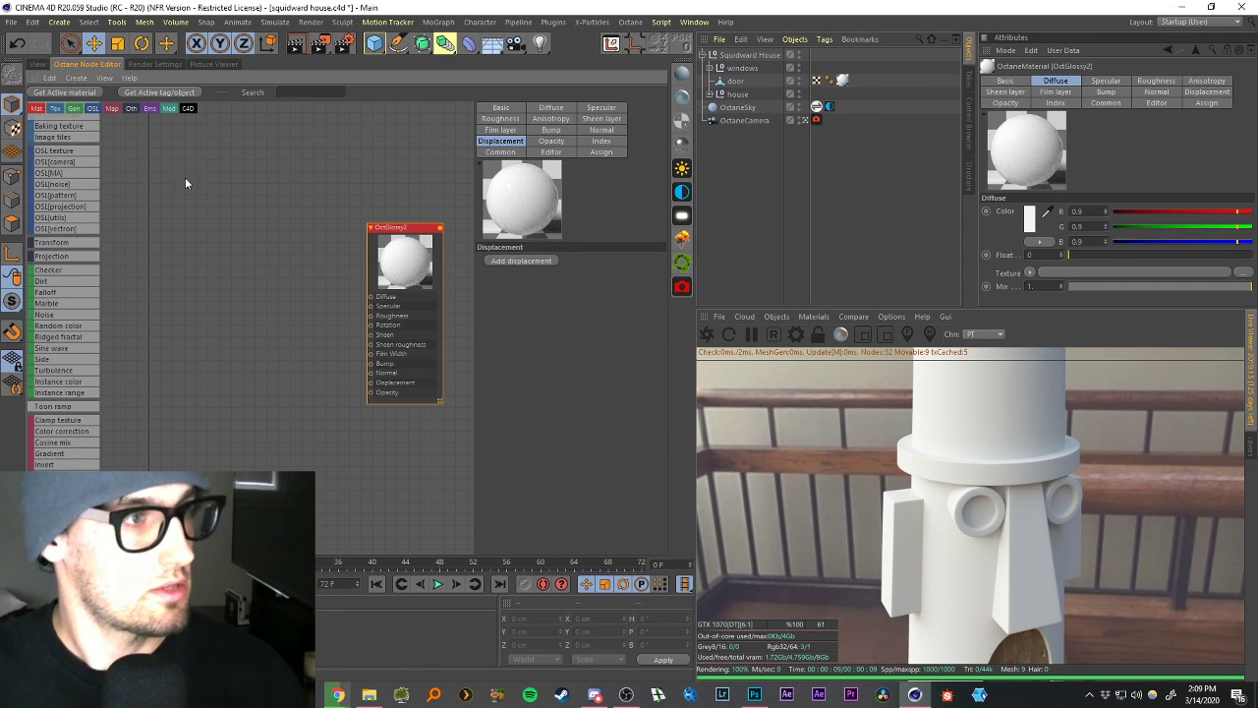
Return to the 3D viewport and apply the OctGlossy2 material to the glass panes of both round windows.
click(37, 64)
scroll(360, 314, up, 6)
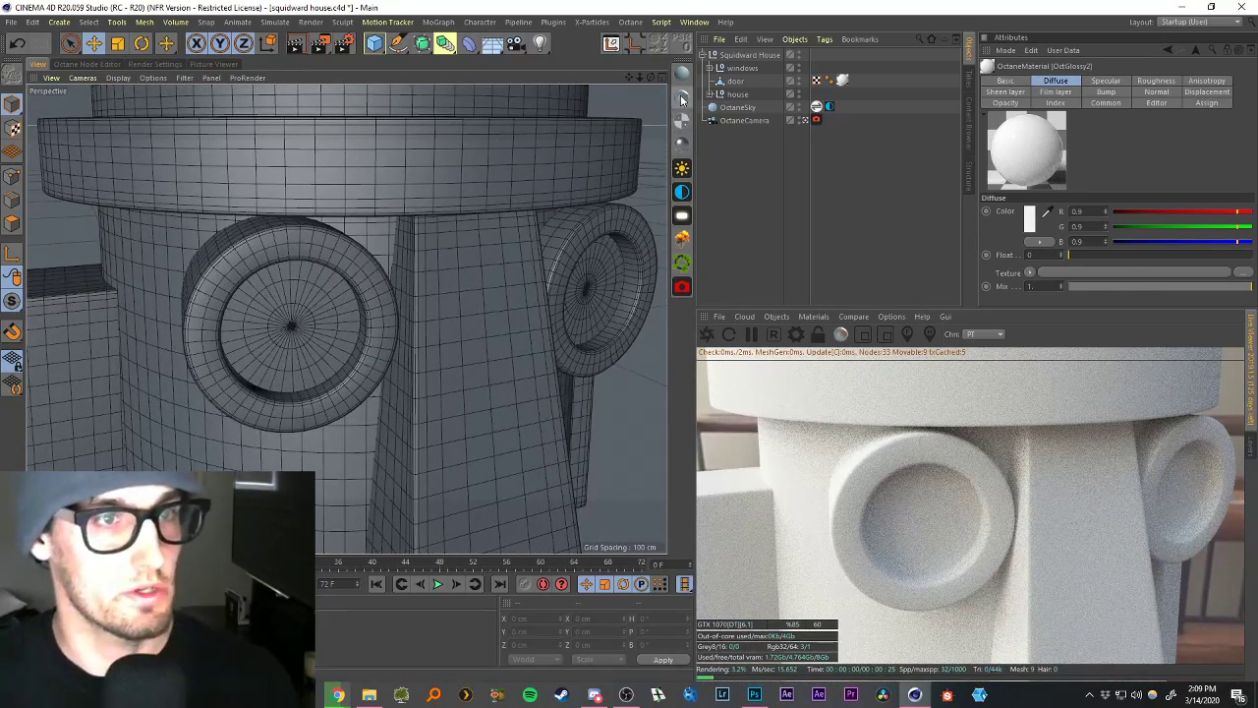
drag(297, 350, 298, 344)
drag(78, 629, 584, 293)
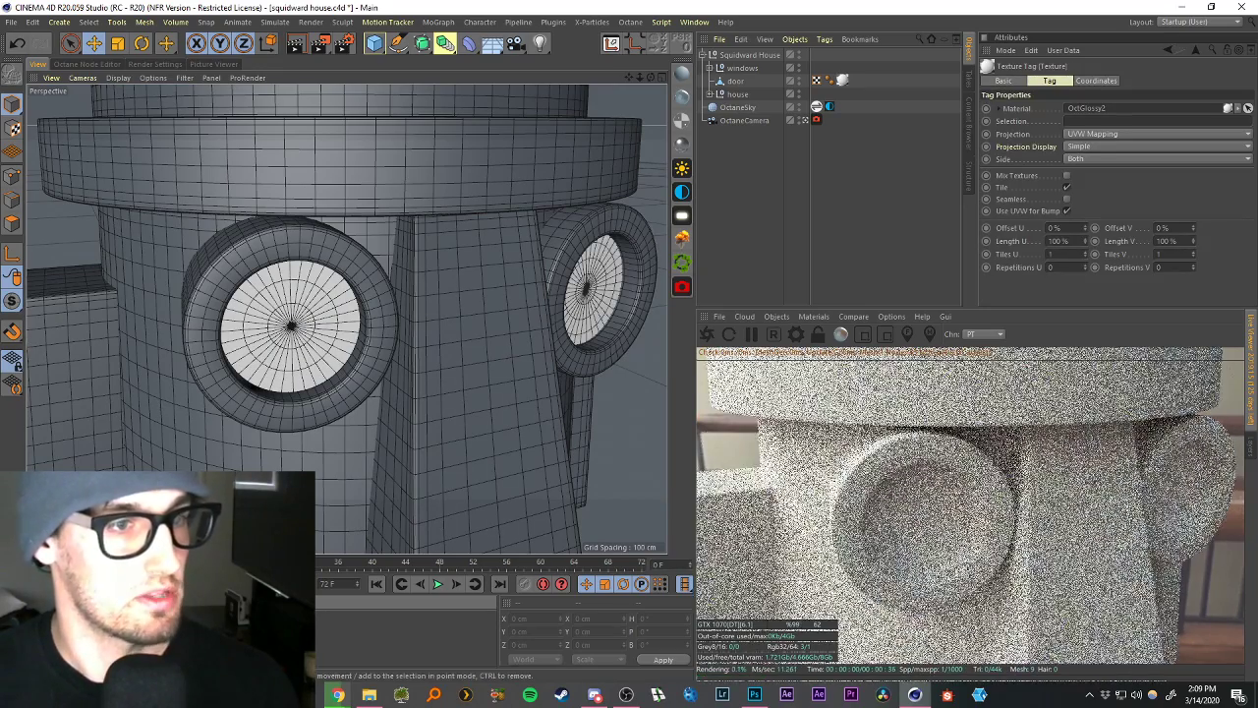
Change the Index value of OctGlossy2 to make the glass mirror-like, and close the material editor.
double_click(78, 628)
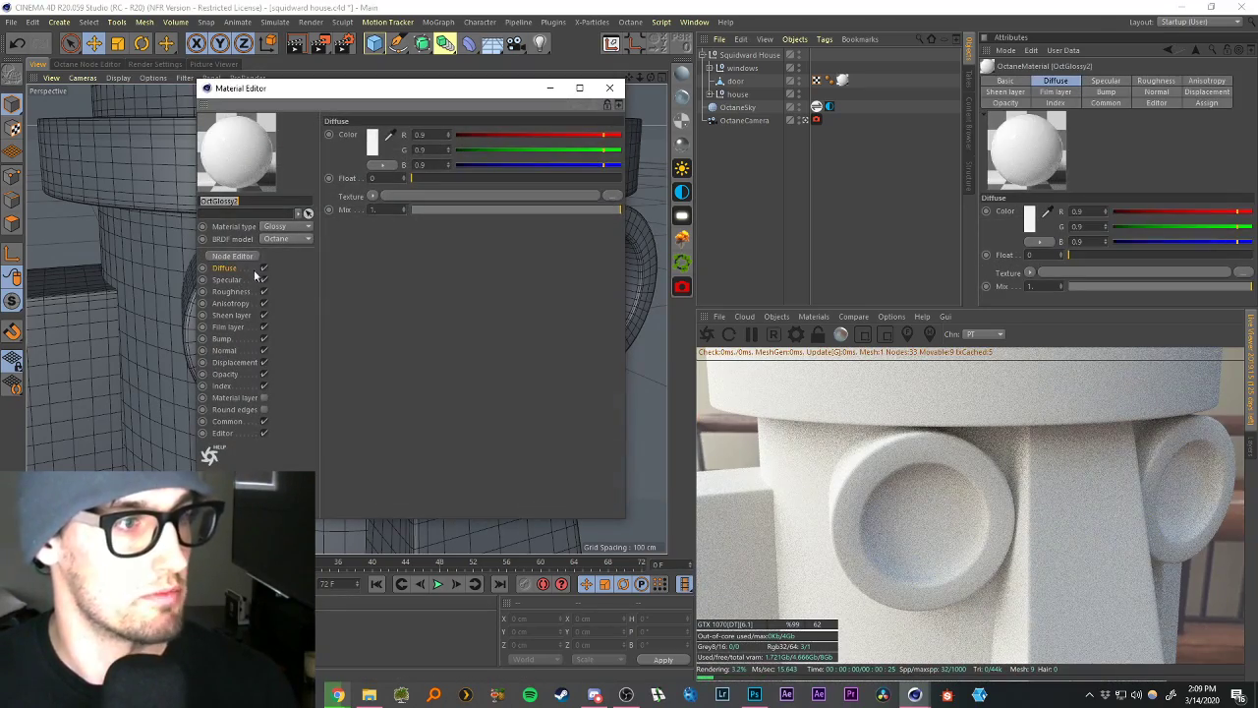
click(222, 385)
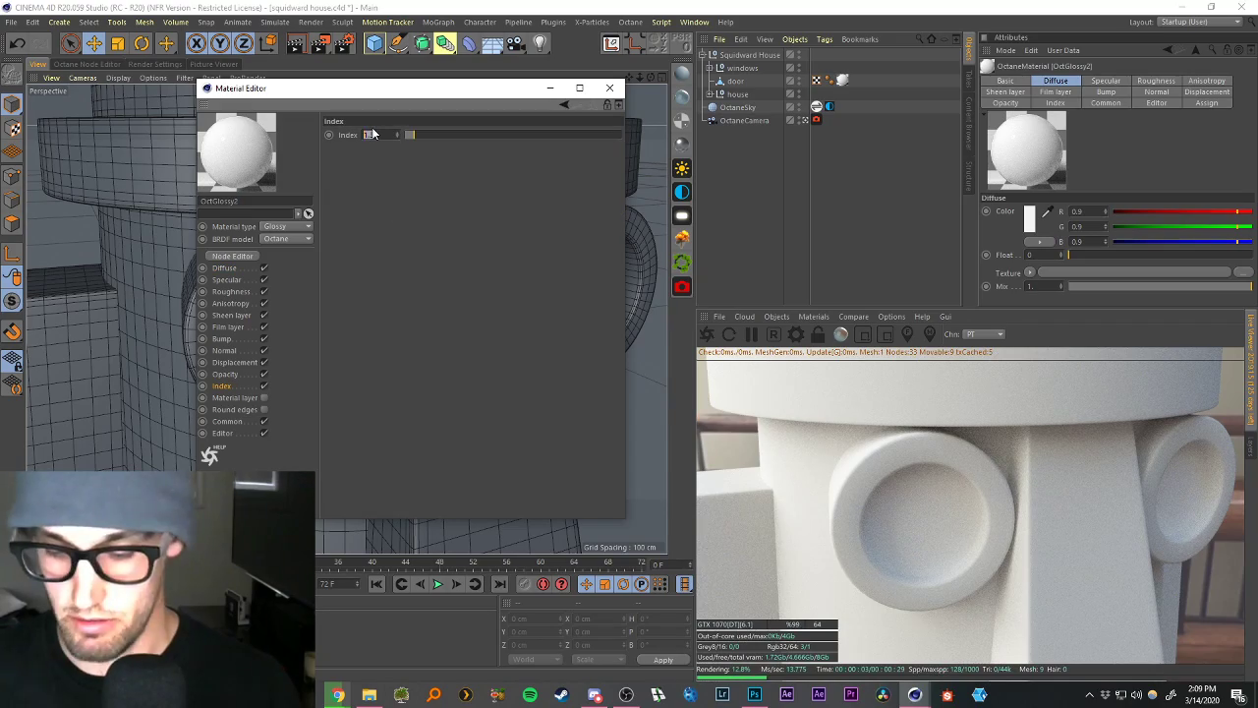
key(Return)
click(617, 89)
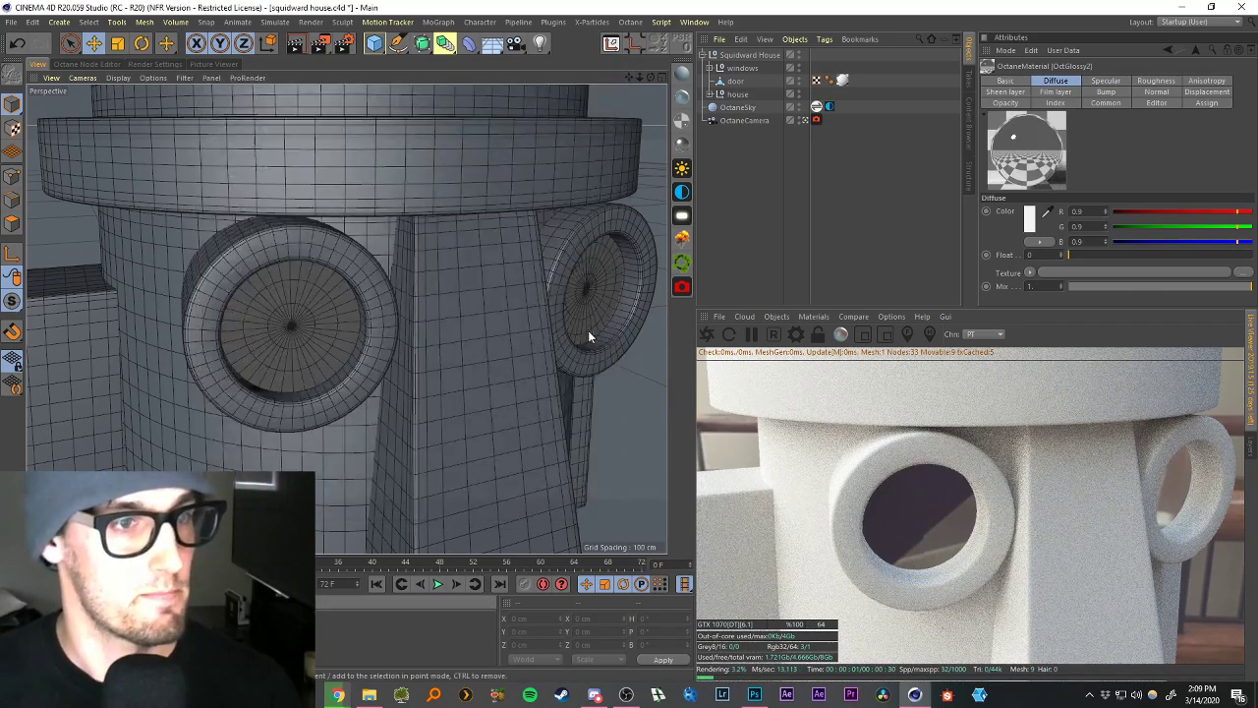
Try a new Octane glossy material on the frames of both round windows.
scroll(592, 318, down, 5)
alt+drag(593, 315, 538, 282)
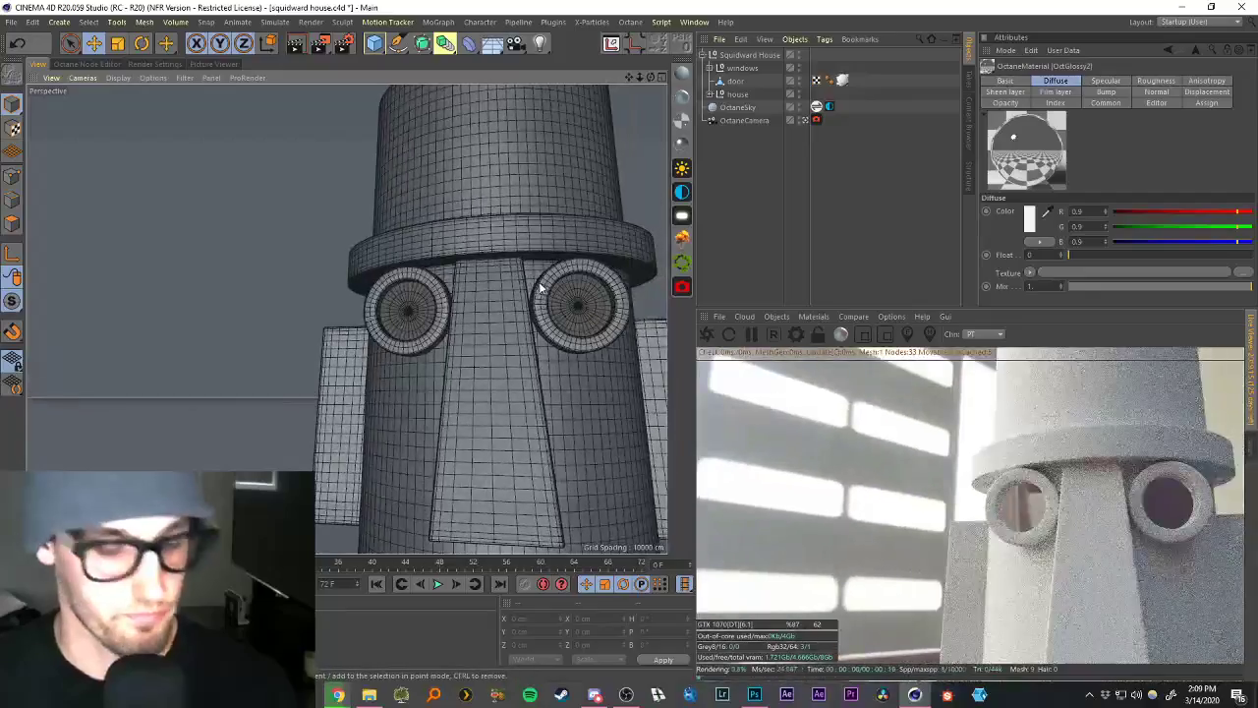
scroll(422, 293, up, 5)
alt+drag(407, 268, 367, 295)
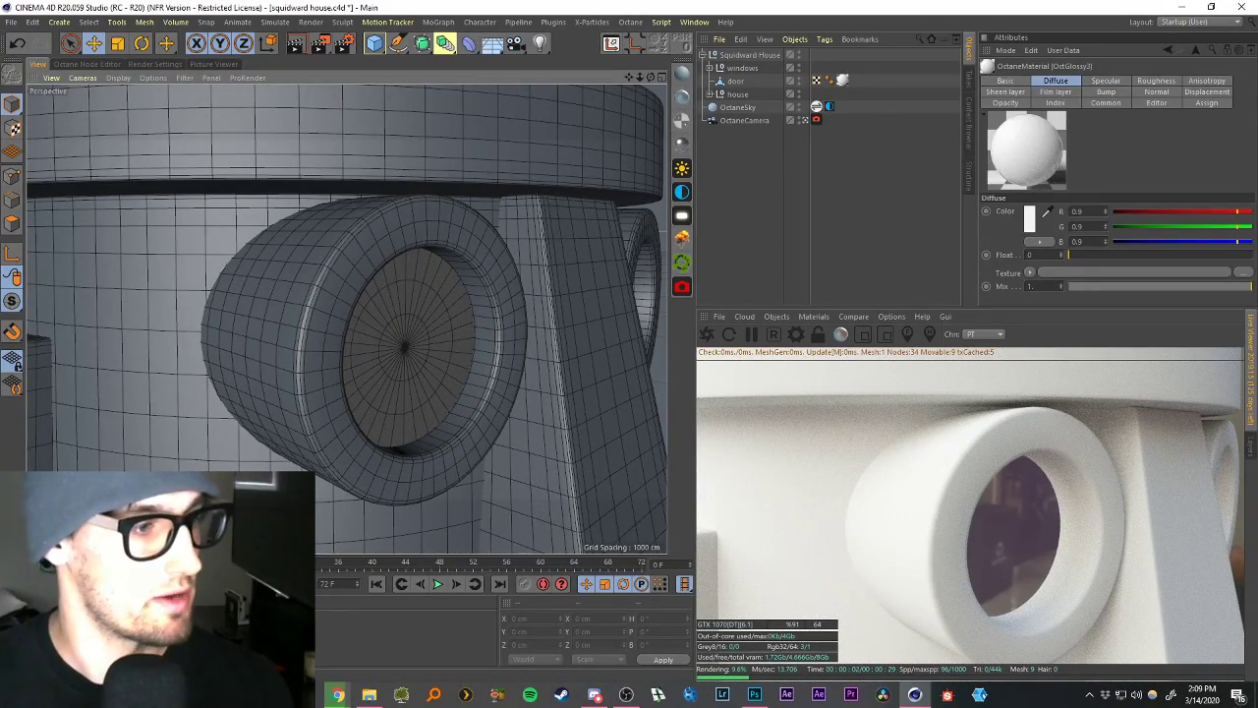
click(228, 432)
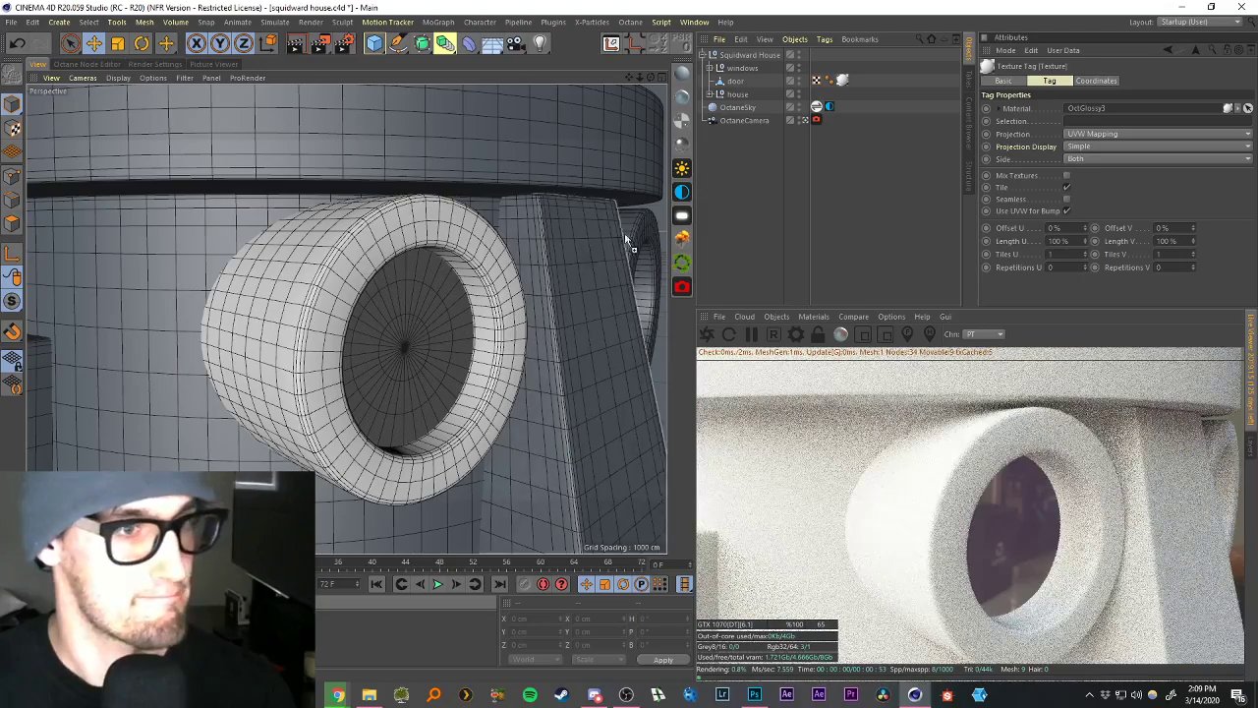
scroll(568, 341, down, 5)
scroll(558, 337, up, 5)
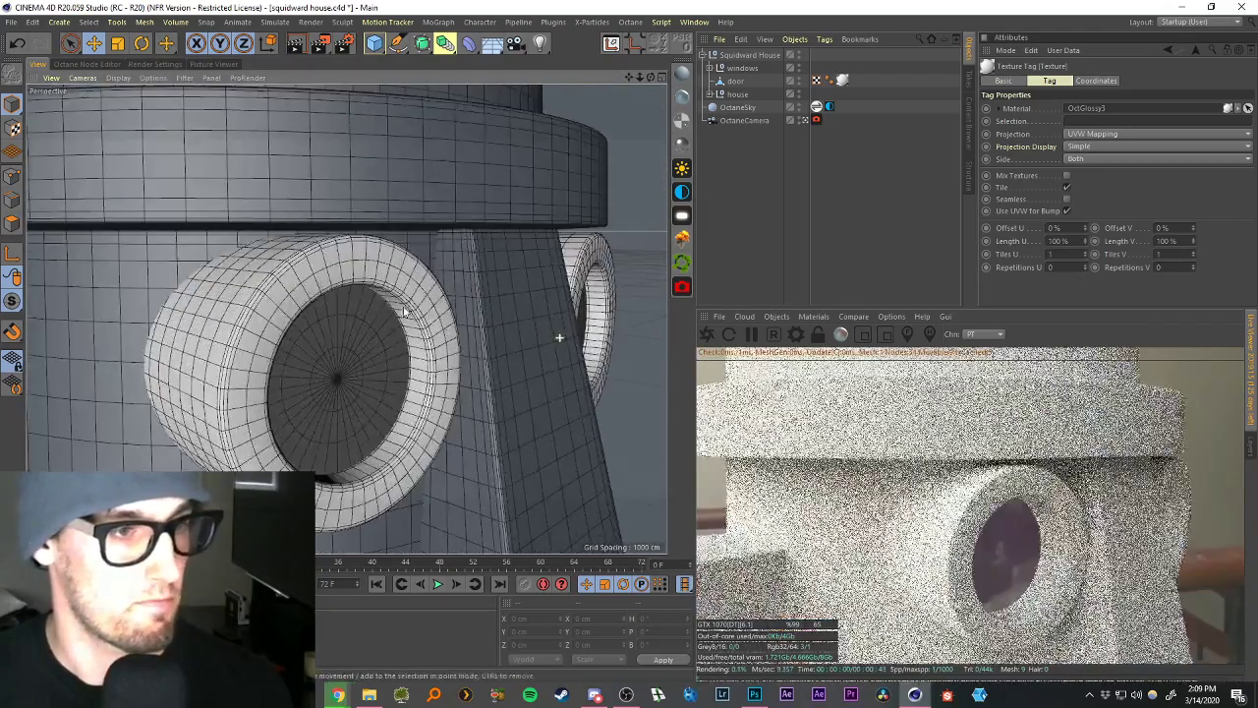
alt+drag(413, 299, 367, 286)
drag(629, 78, 624, 57)
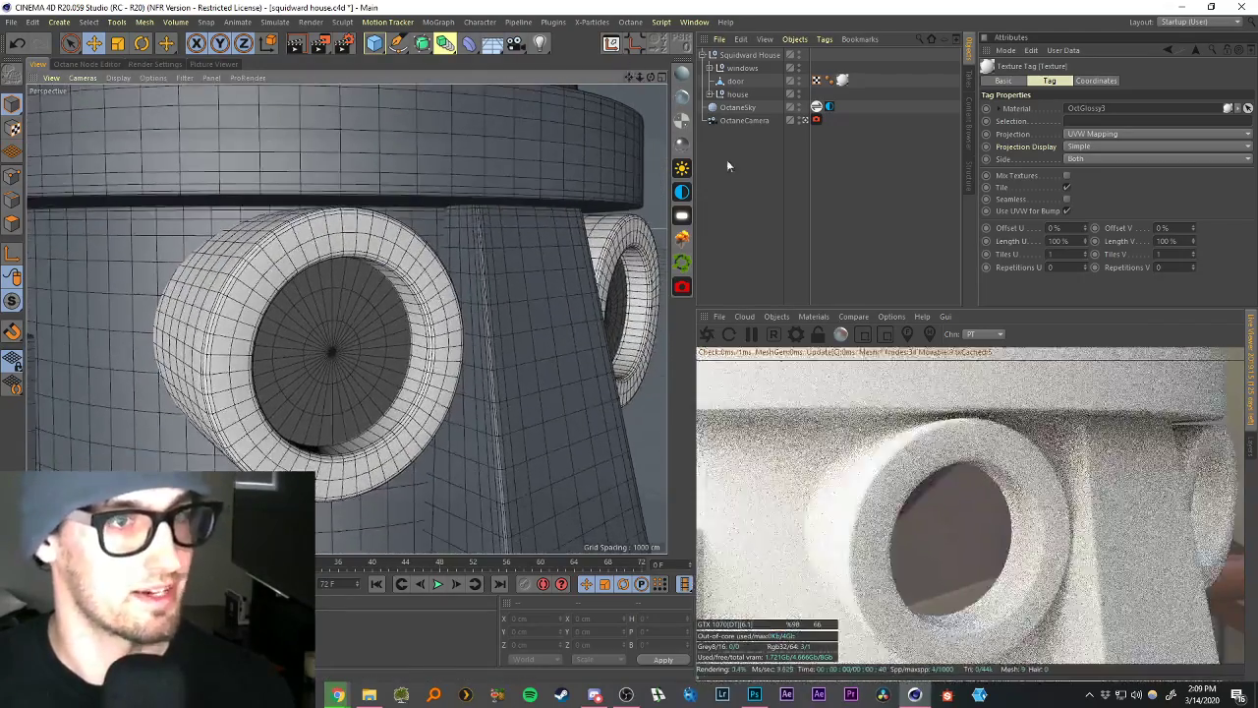
Delete the glossy material that was applied to the round window frames.
click(727, 161)
double_click(841, 82)
key(Delete)
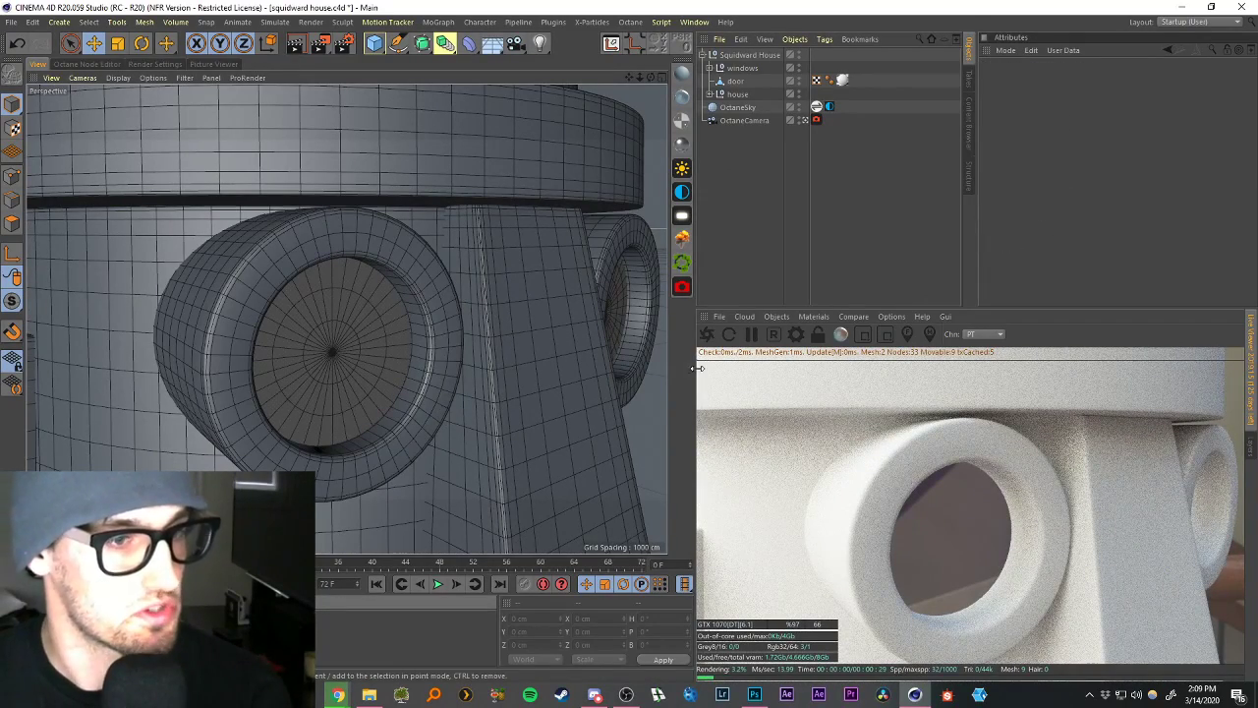
Open the Octane LiveDB manager and maximize its window.
click(807, 316)
click(823, 334)
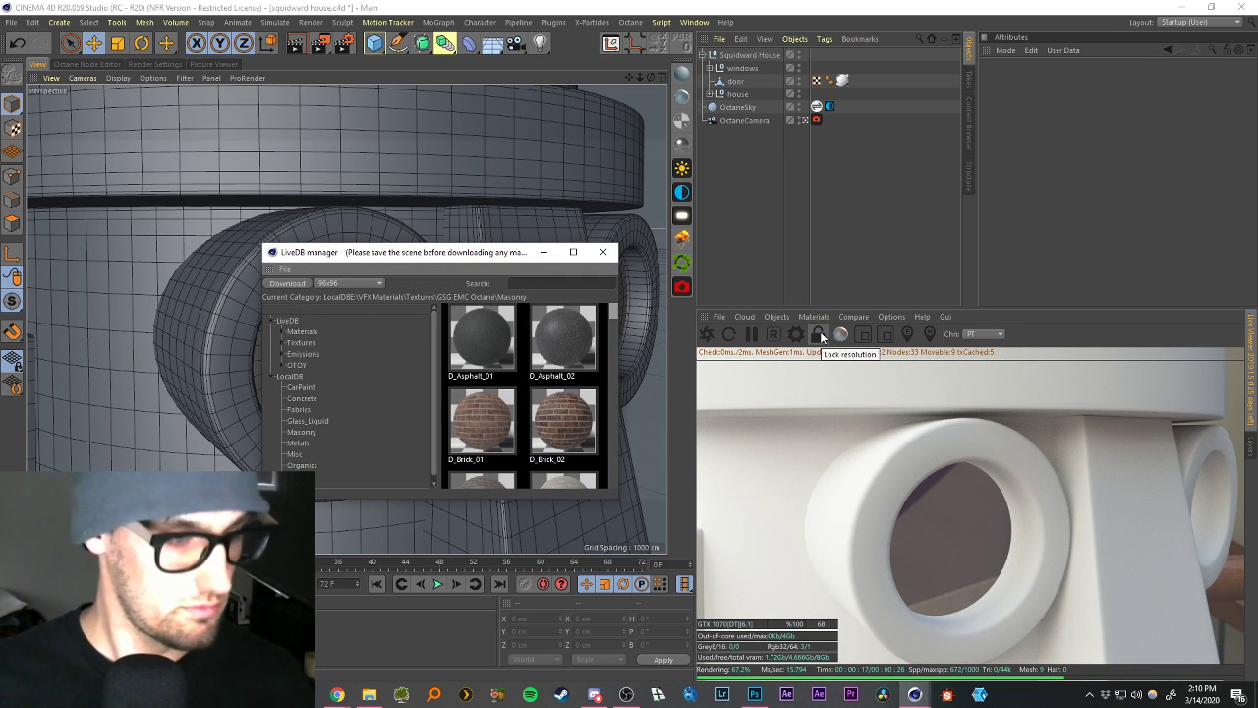
drag(461, 256, 516, 5)
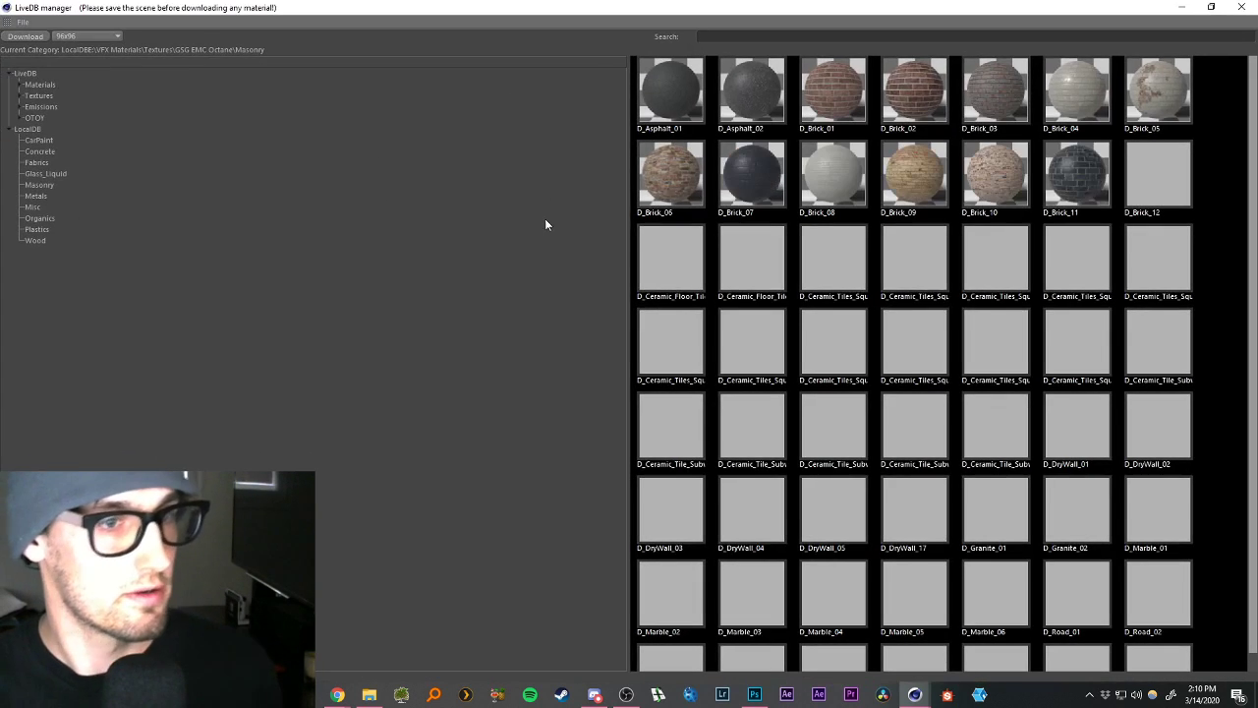
Download the C_Rusted_Metal_04 material from the Metals category of the LocalDB library.
click(31, 196)
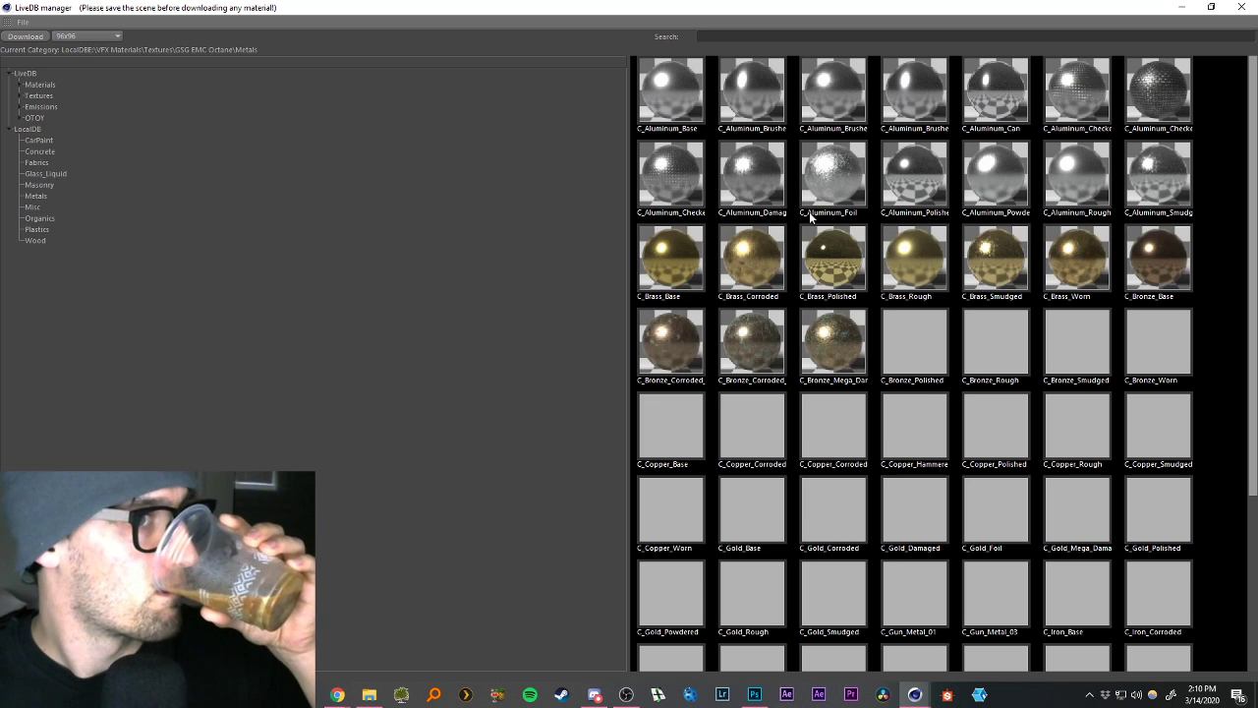
scroll(939, 332, down, 3)
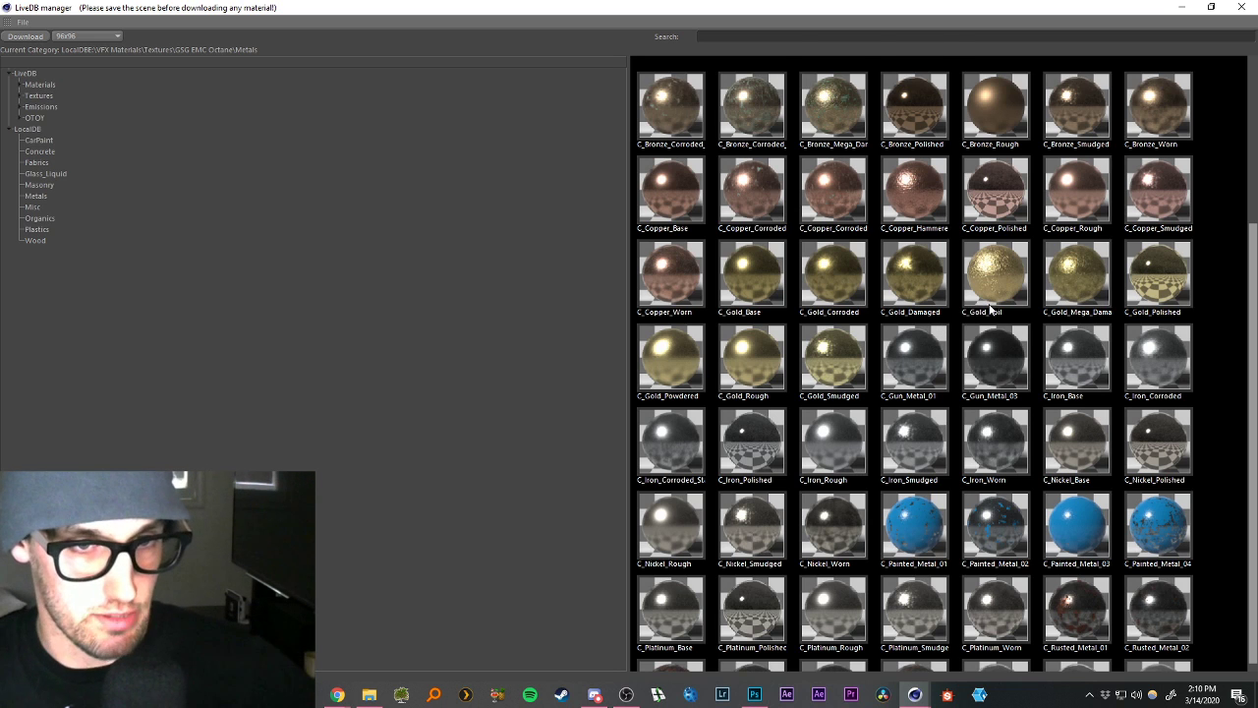
scroll(997, 310, down, 3)
scroll(1005, 316, up, 1)
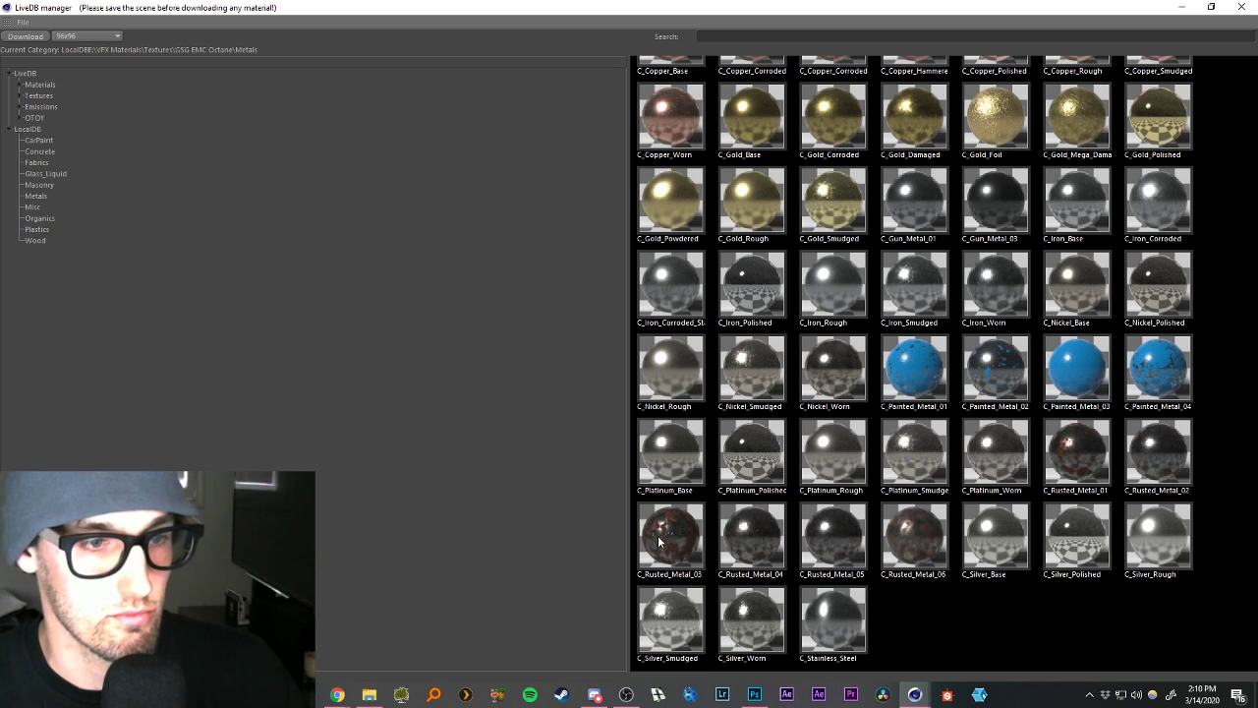
right_click(750, 535)
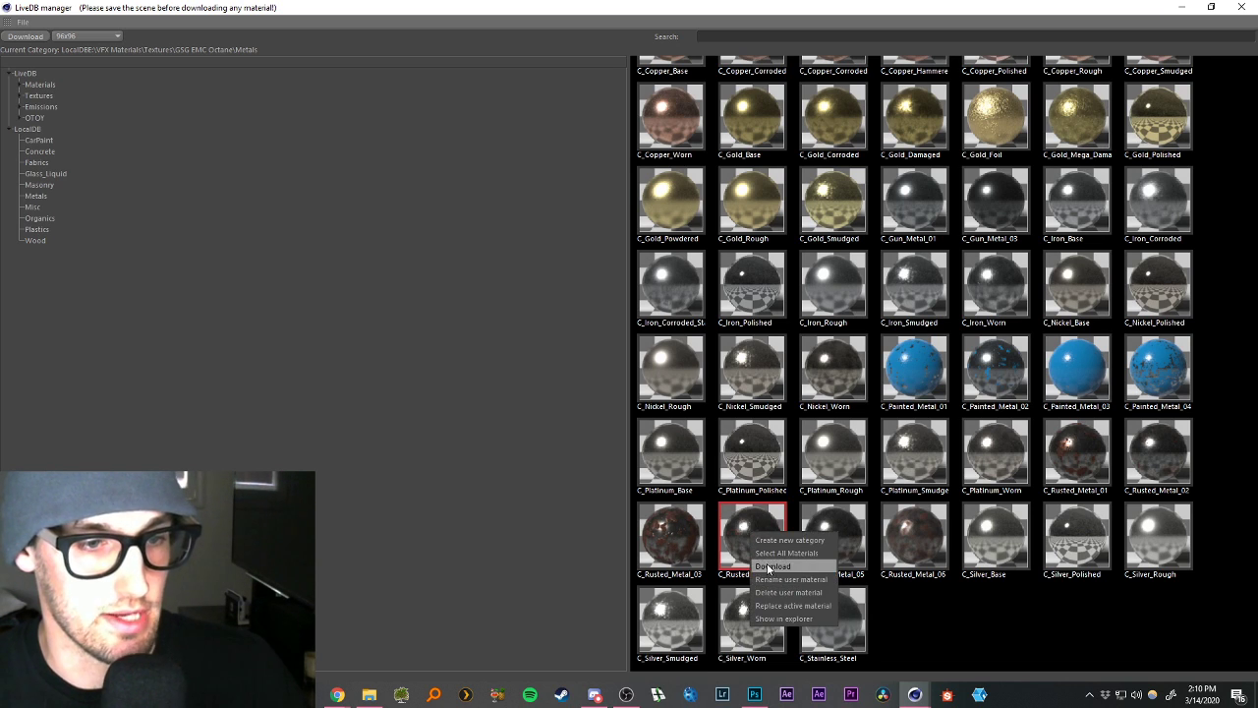
click(769, 561)
Browse the Misc and Organics categories, and download the D_Grass 04 material from Organics.
scroll(757, 501, up, 6)
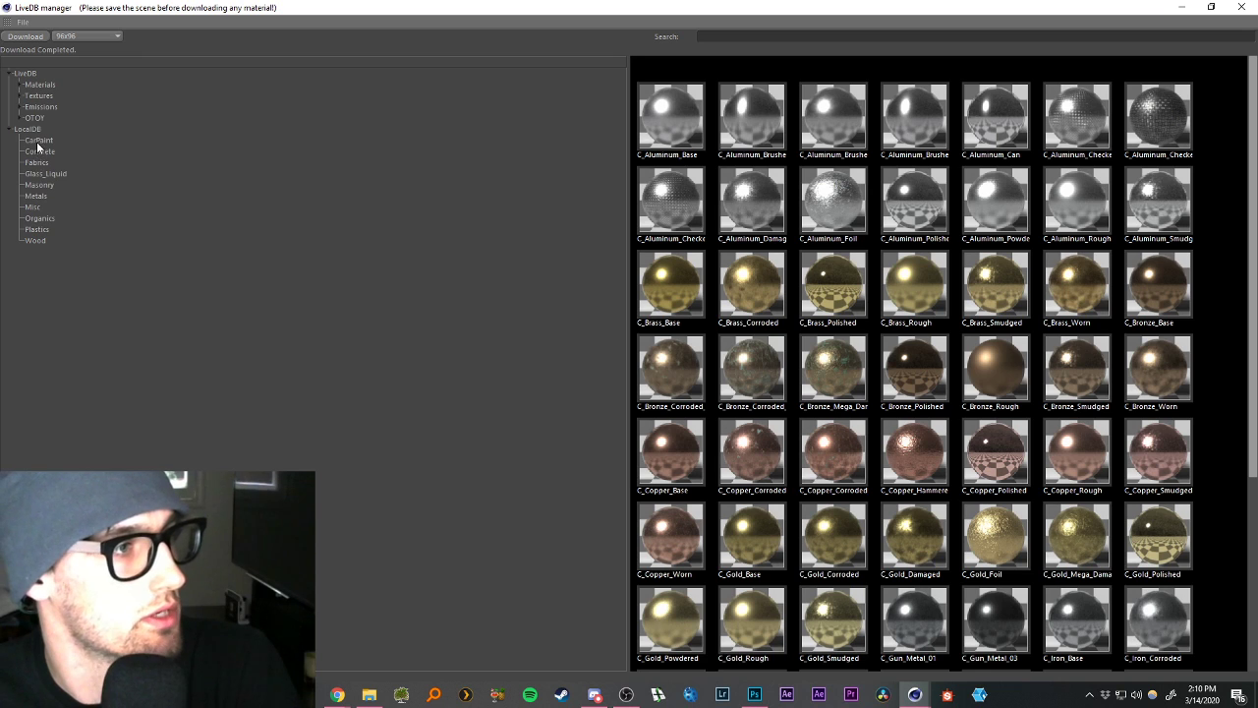
click(38, 219)
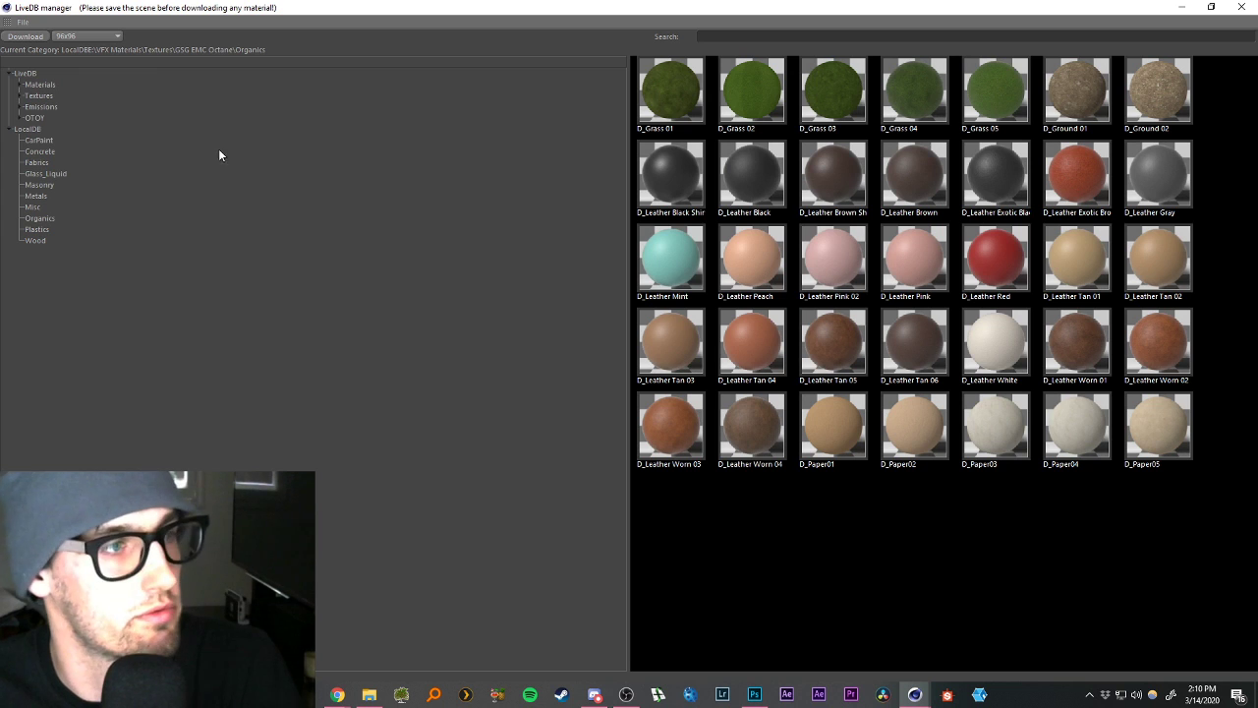
click(34, 207)
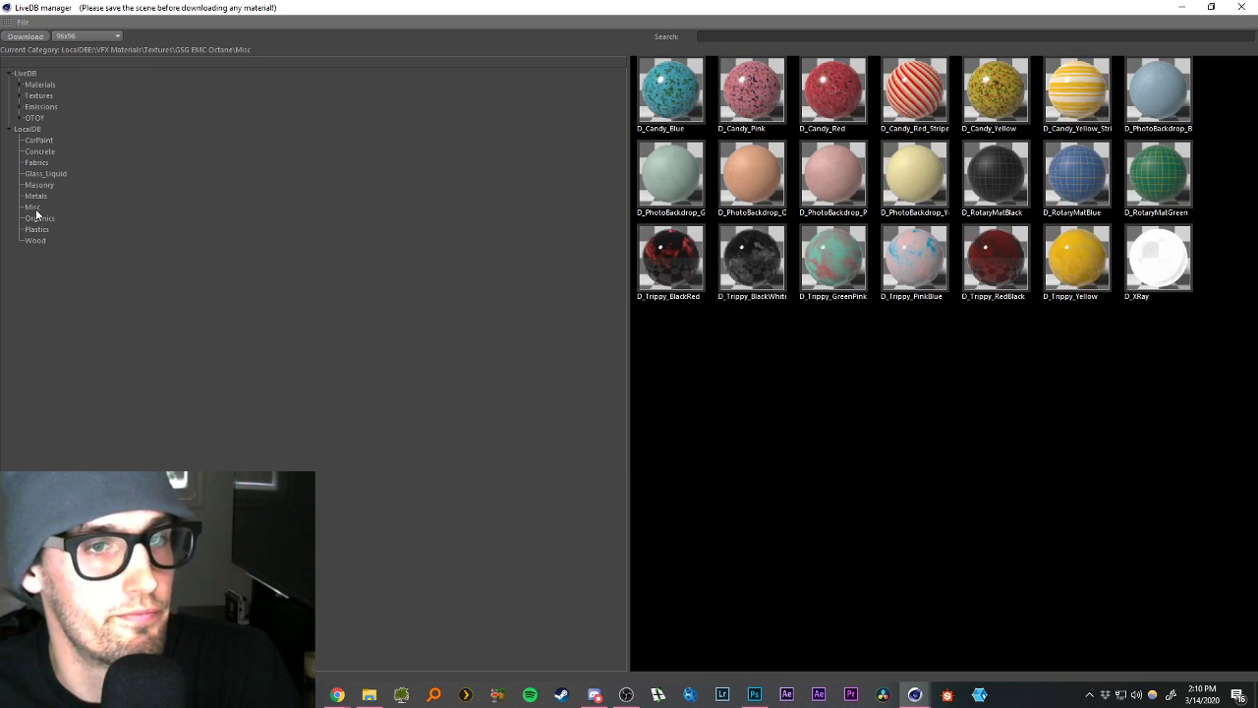
click(39, 219)
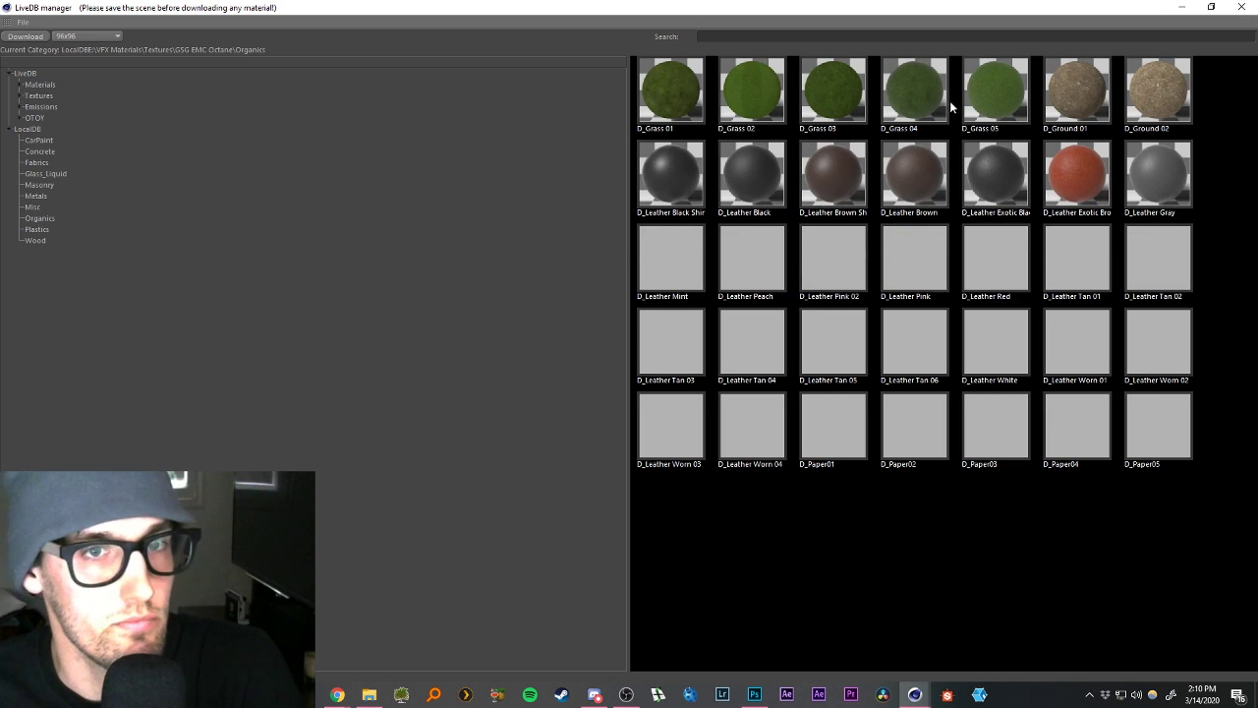
right_click(819, 89)
key(Escape)
right_click(916, 77)
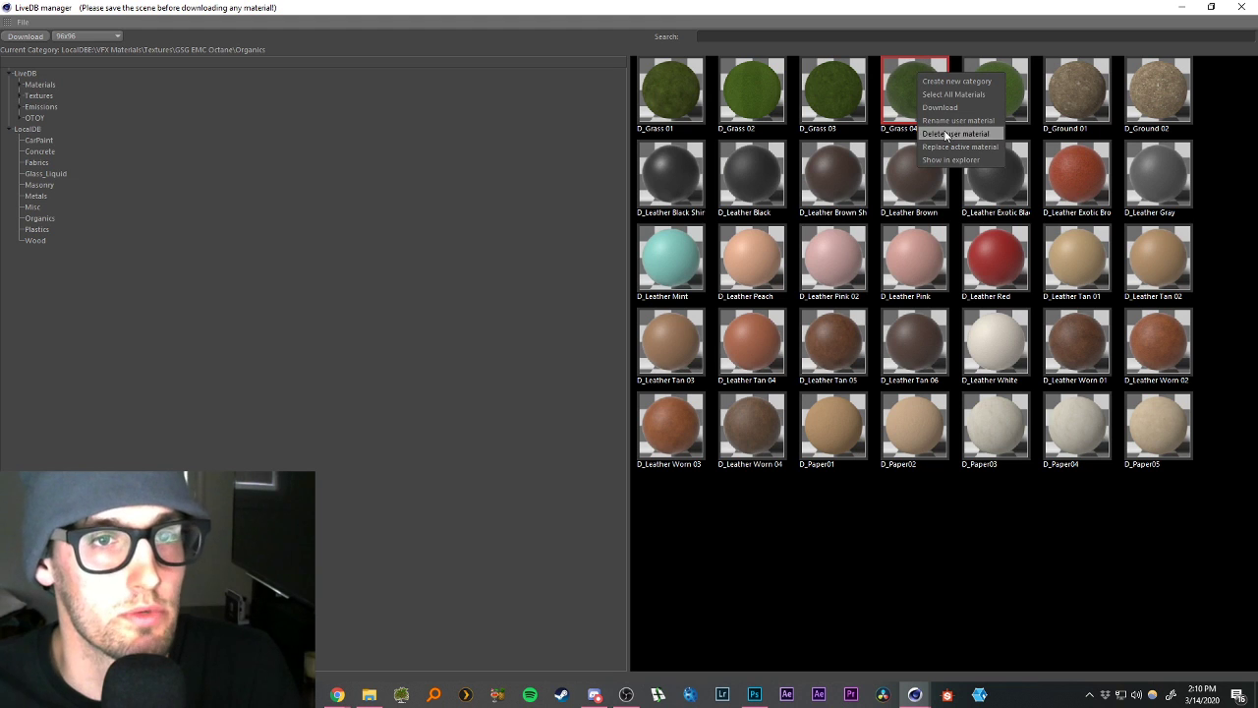
click(939, 107)
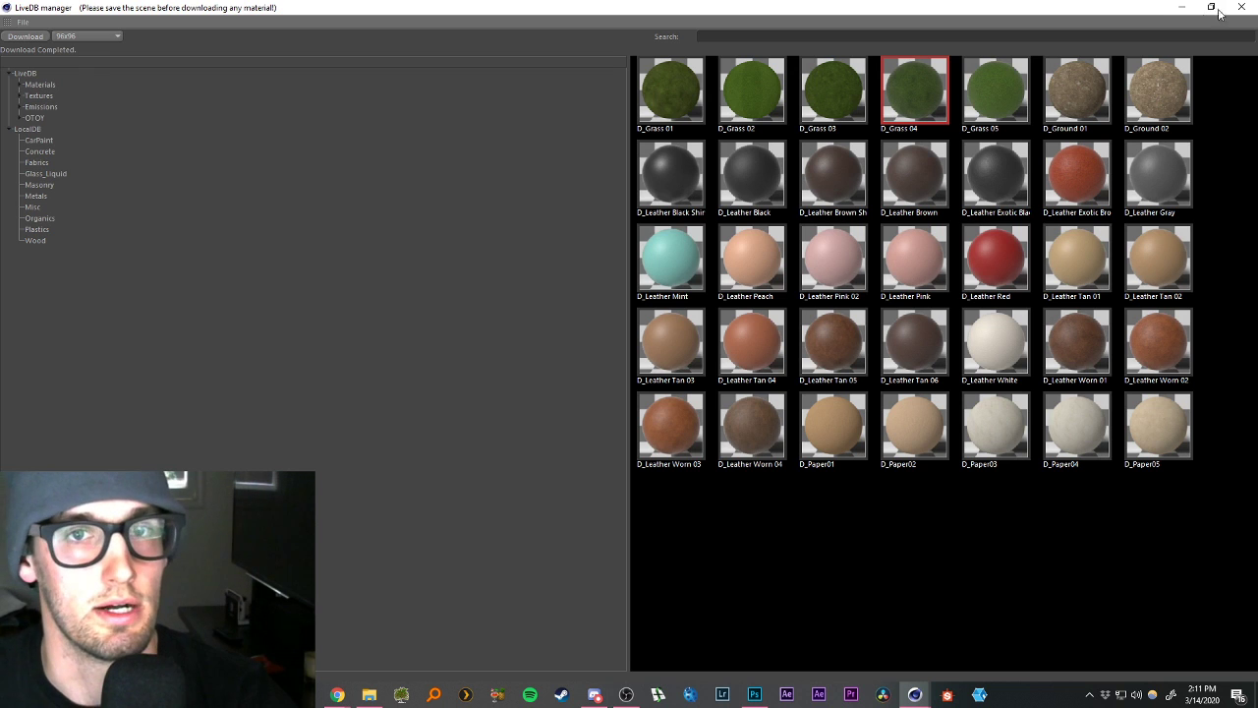
Look through the Concrete and Organics material categories, and minimize the LiveDB manager.
click(41, 152)
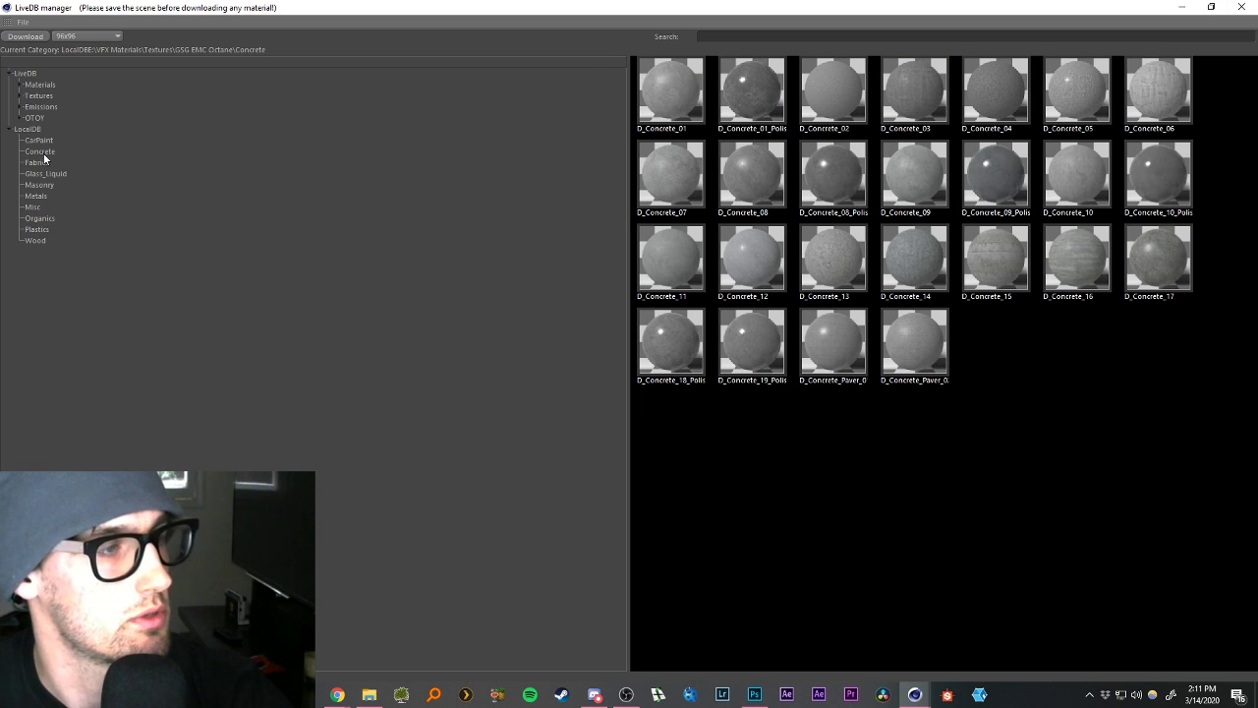
click(34, 220)
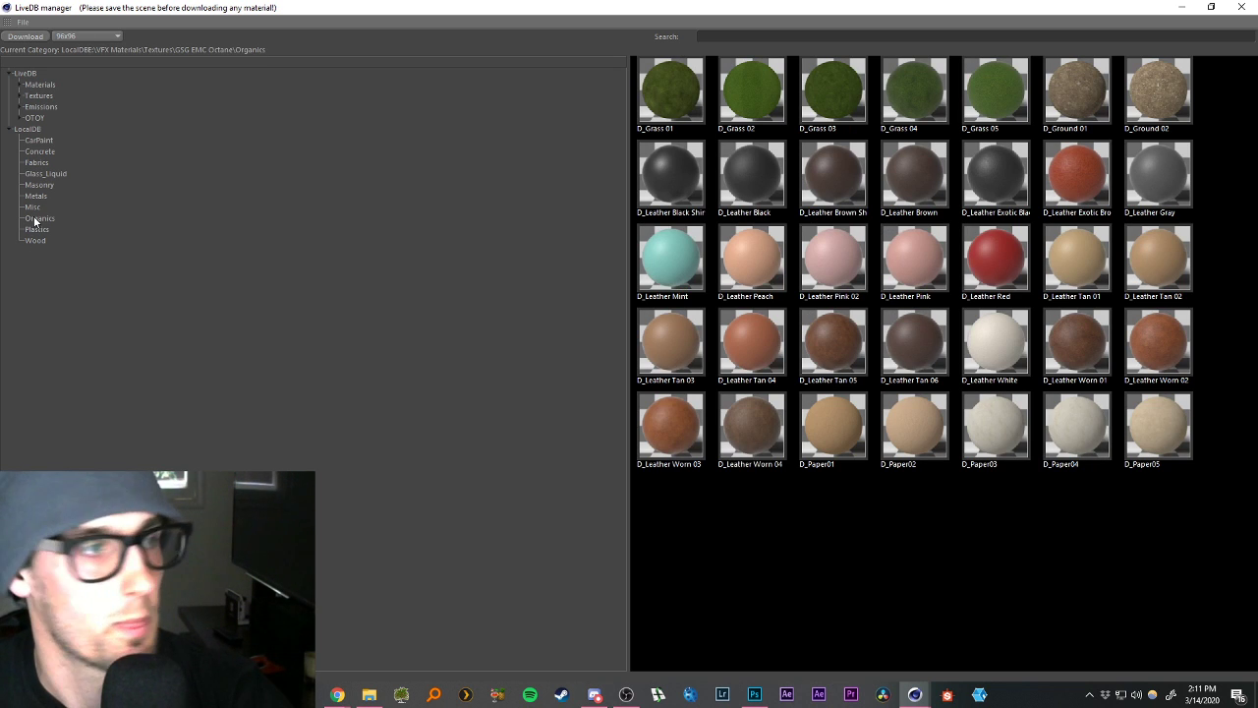
click(37, 152)
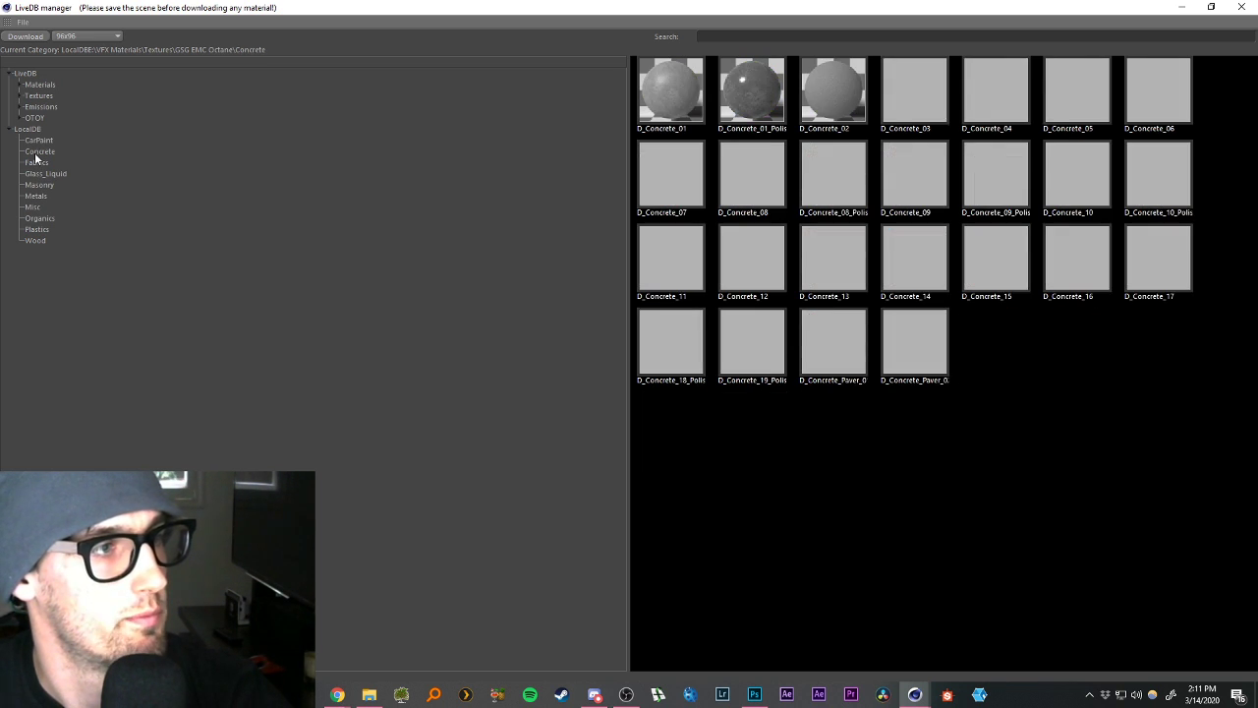
click(1185, 8)
Apply the C_Rusted_Metal_04 material to the frames of both round windows.
scroll(414, 390, down, 5)
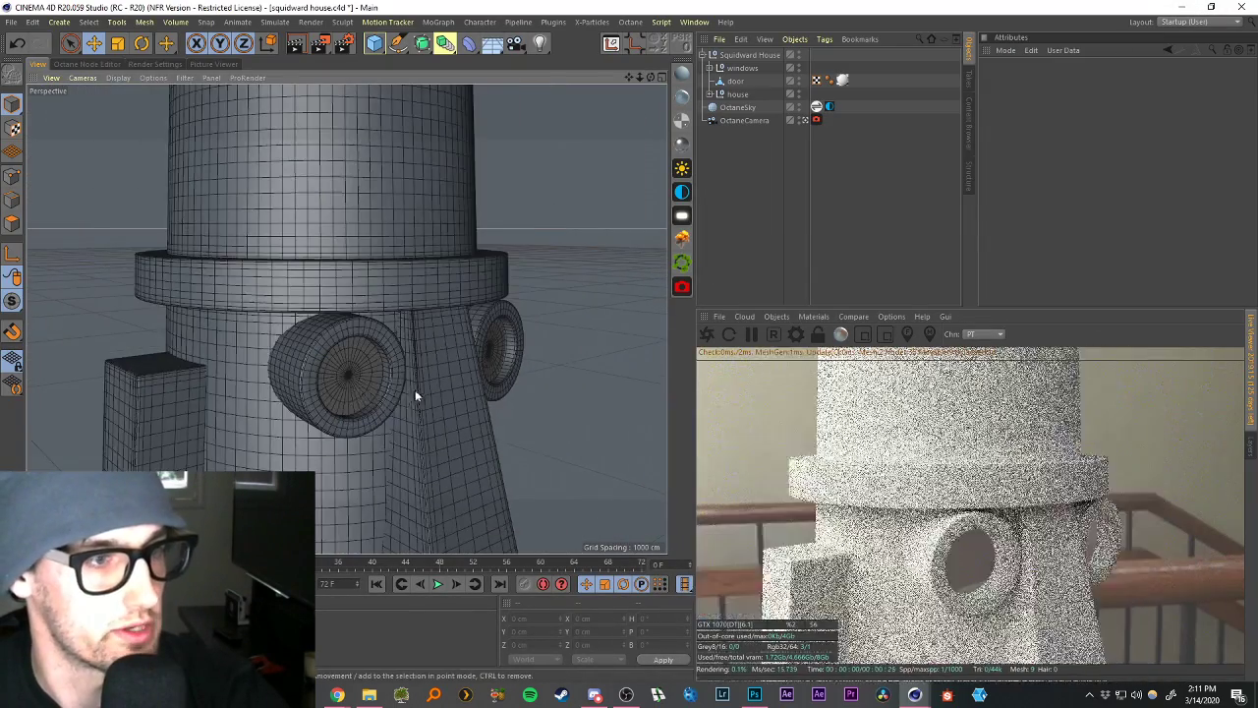
scroll(411, 389, up, 1)
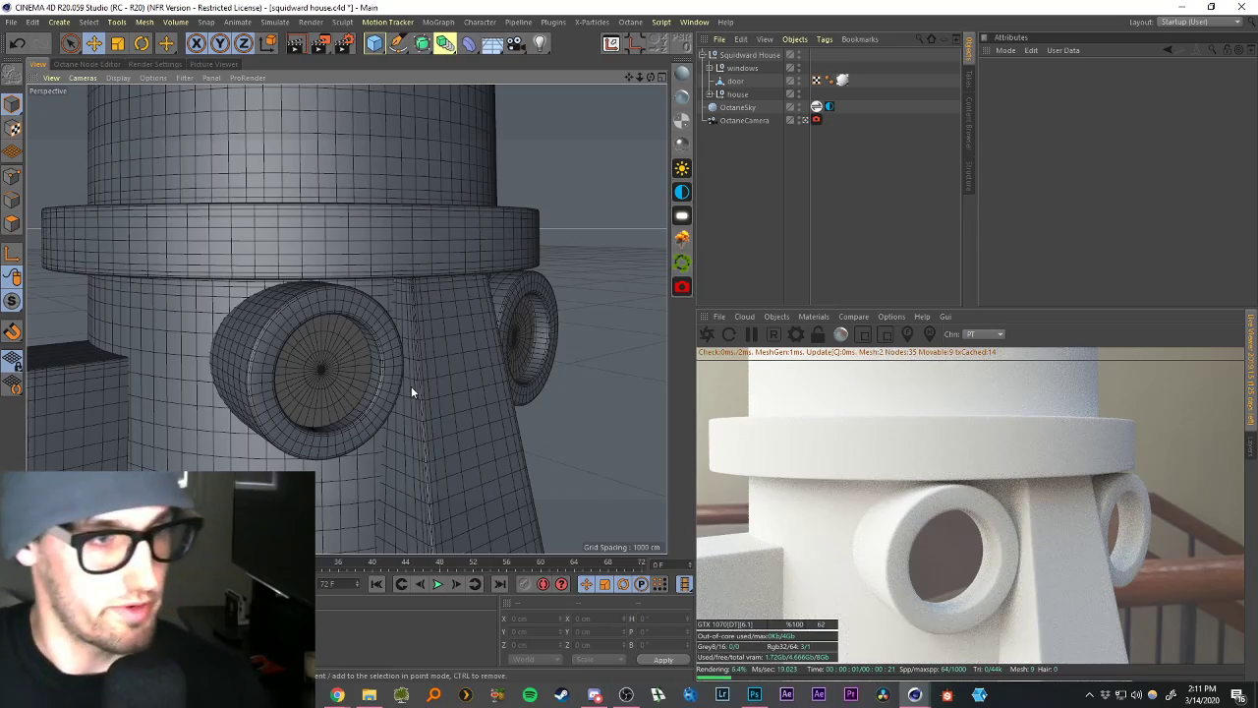
scroll(415, 391, down, 4)
scroll(381, 382, up, 4)
alt+drag(295, 319, 313, 342)
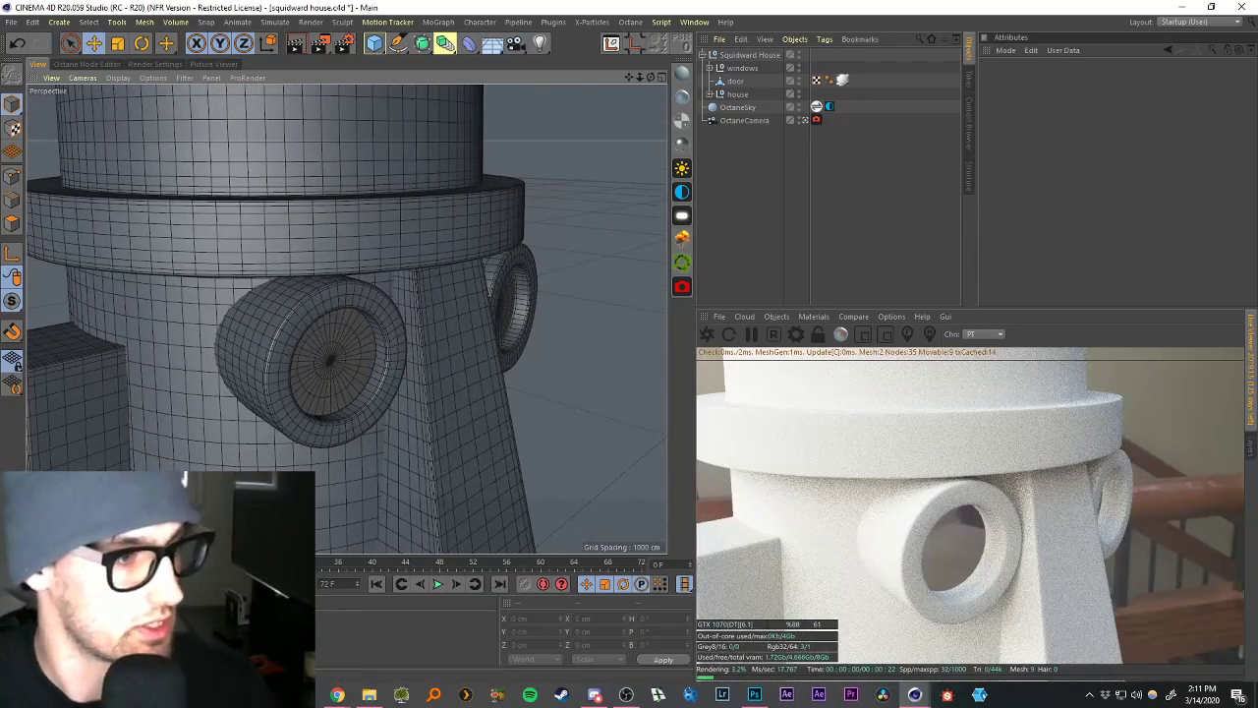
scroll(274, 346, up, 3)
drag(211, 375, 213, 377)
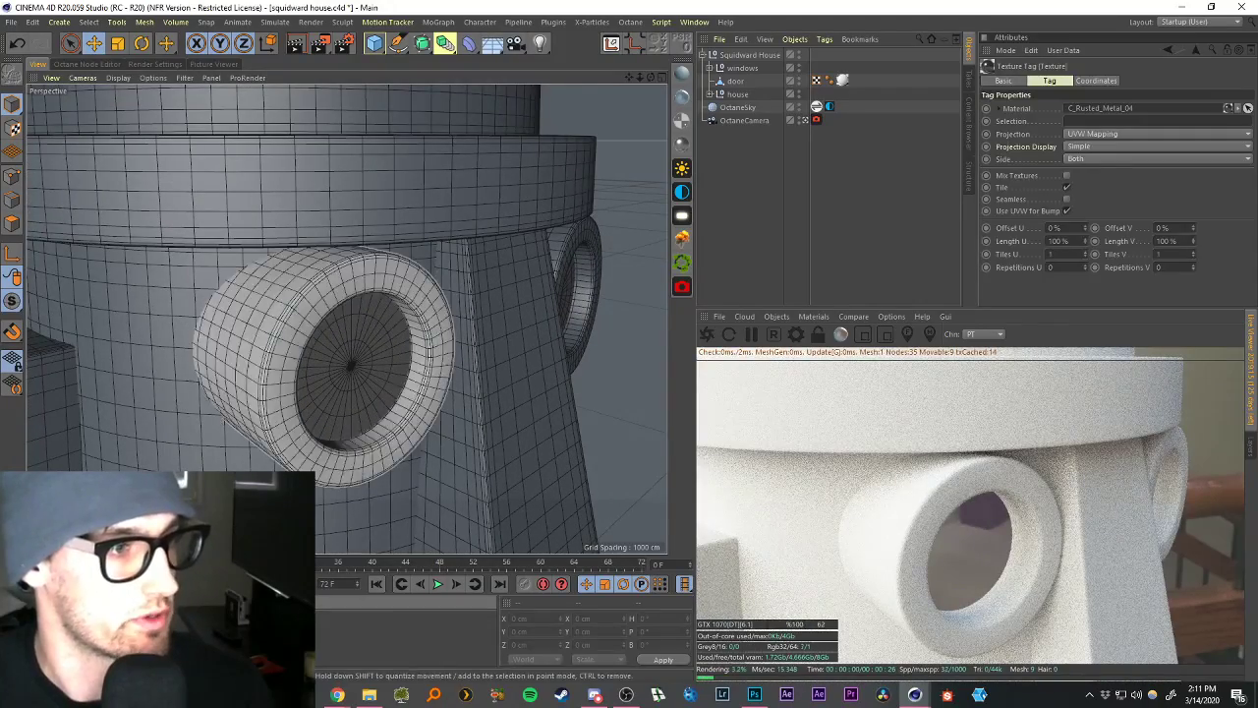
drag(500, 253, 561, 254)
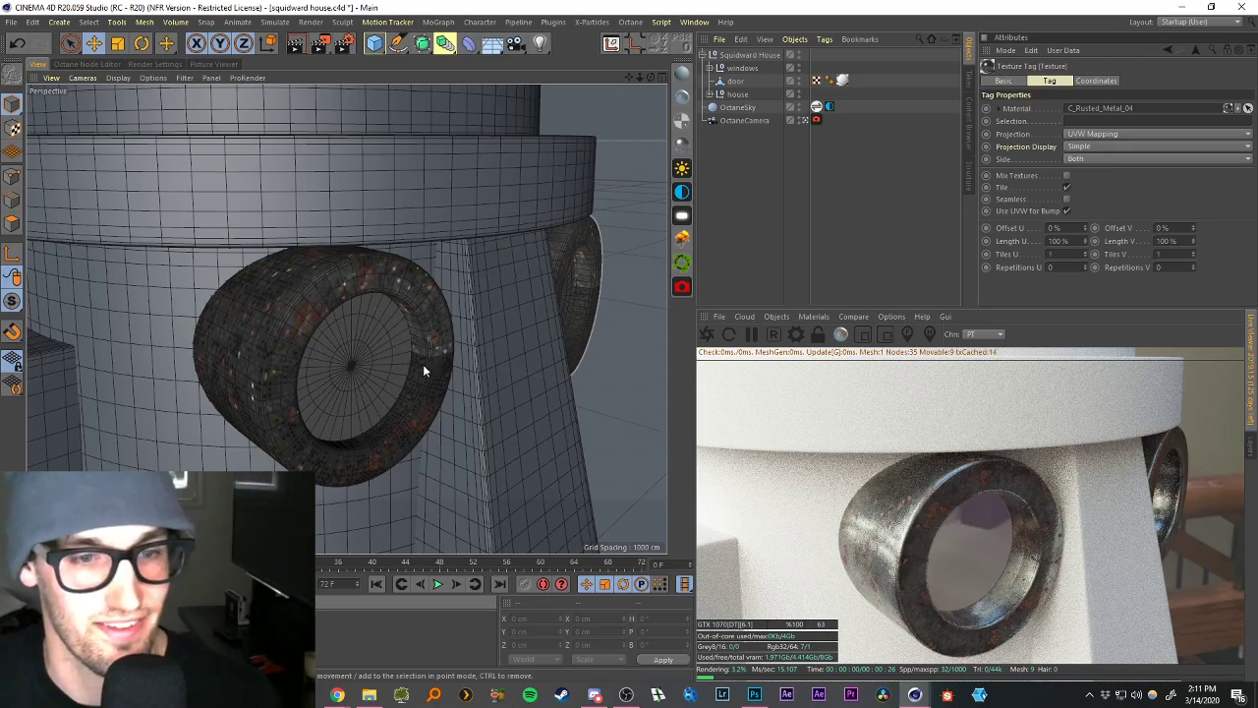
scroll(421, 331, down, 4)
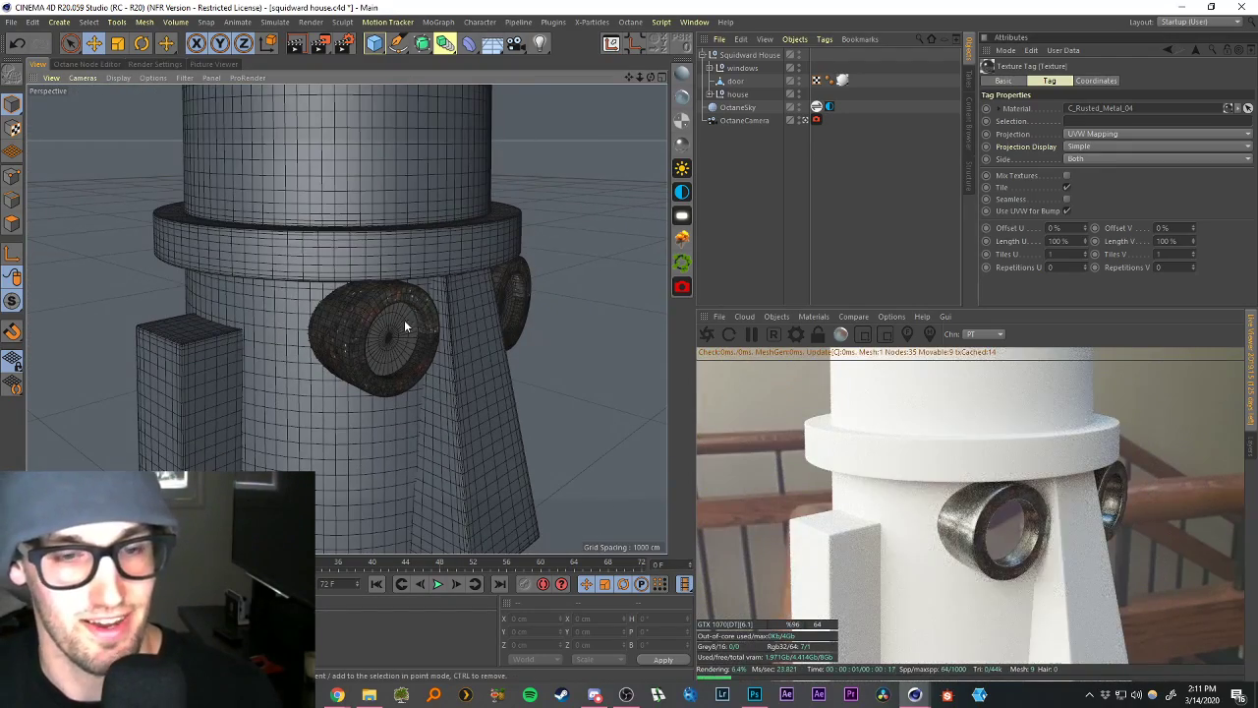
scroll(410, 322, up, 3)
scroll(416, 337, down, 3)
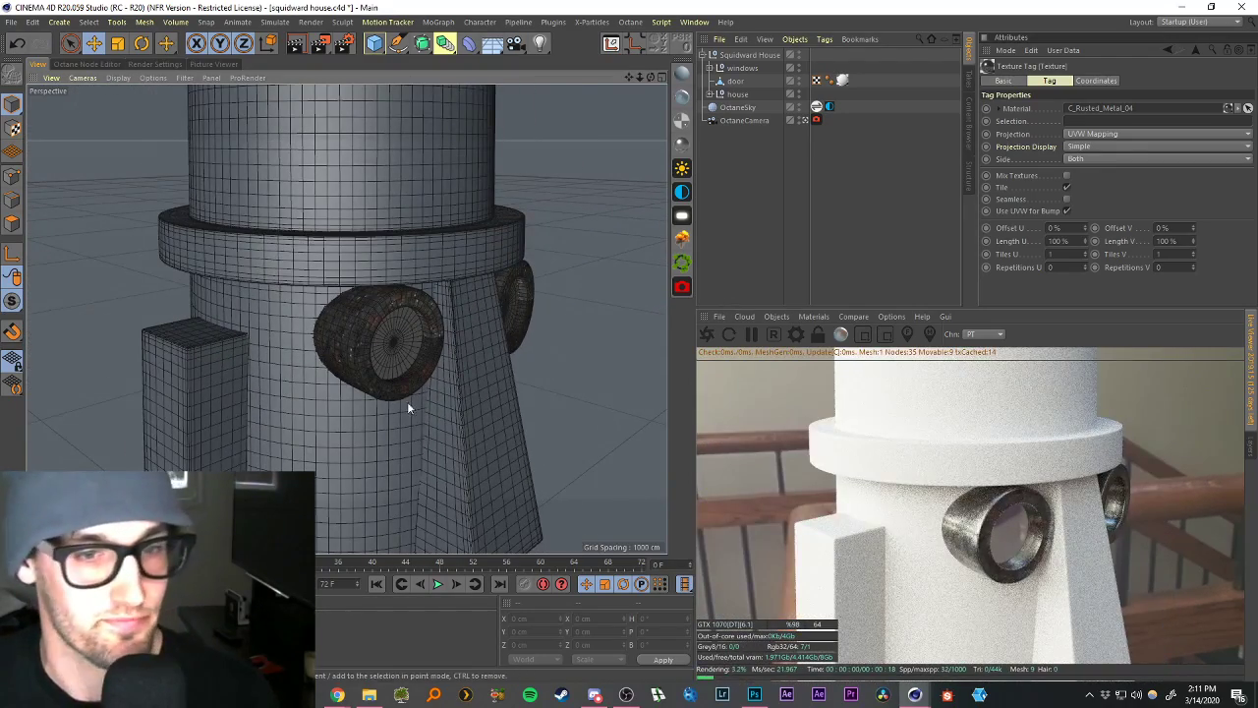
scroll(384, 321, up, 3)
scroll(451, 448, down, 4)
scroll(465, 442, up, 3)
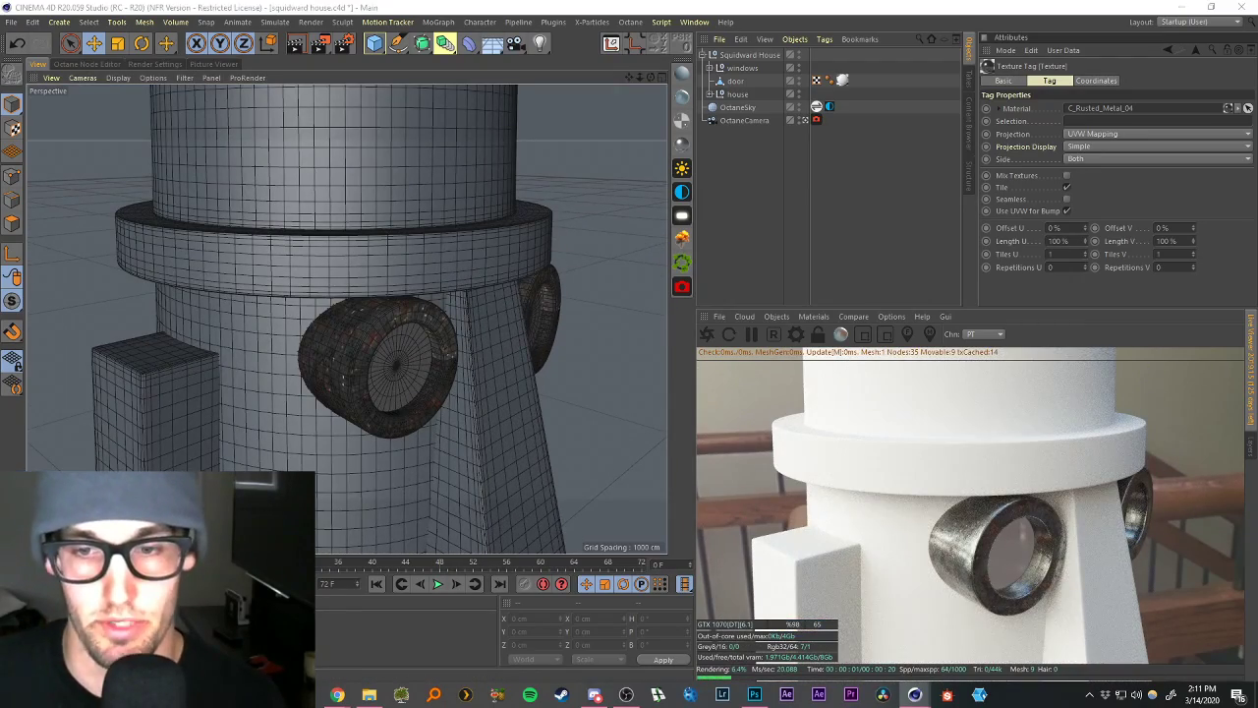
Switch to Chrome showing the Quixel Megascans rock surfaces and move its window out to the other monitor.
click(338, 694)
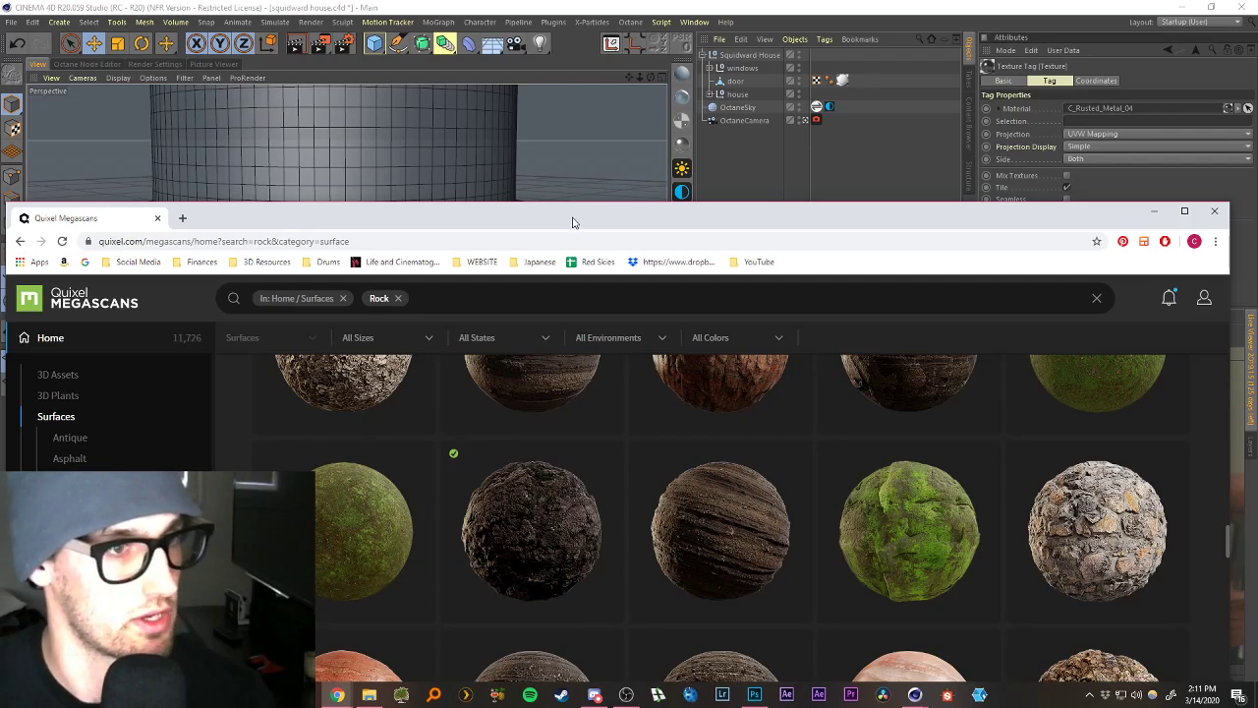
drag(573, 222, 1257, 30)
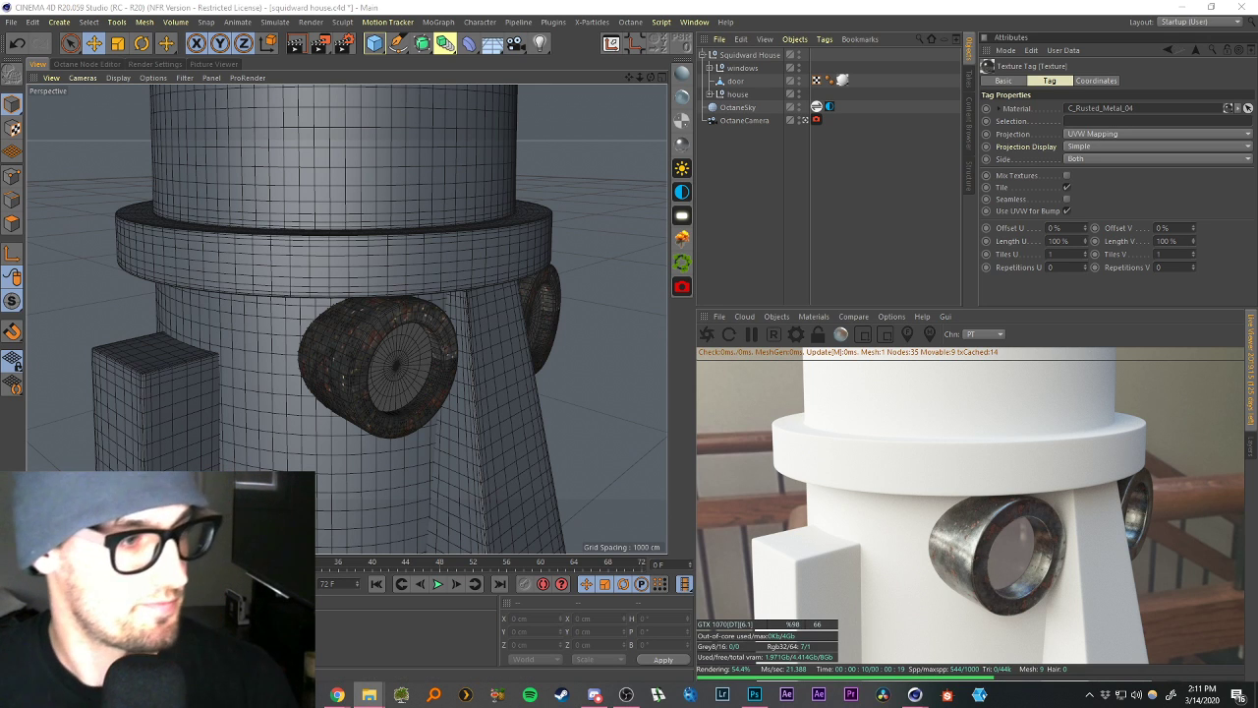
Create a new Octane glossy material and assign it to the house group.
double_click(69, 634)
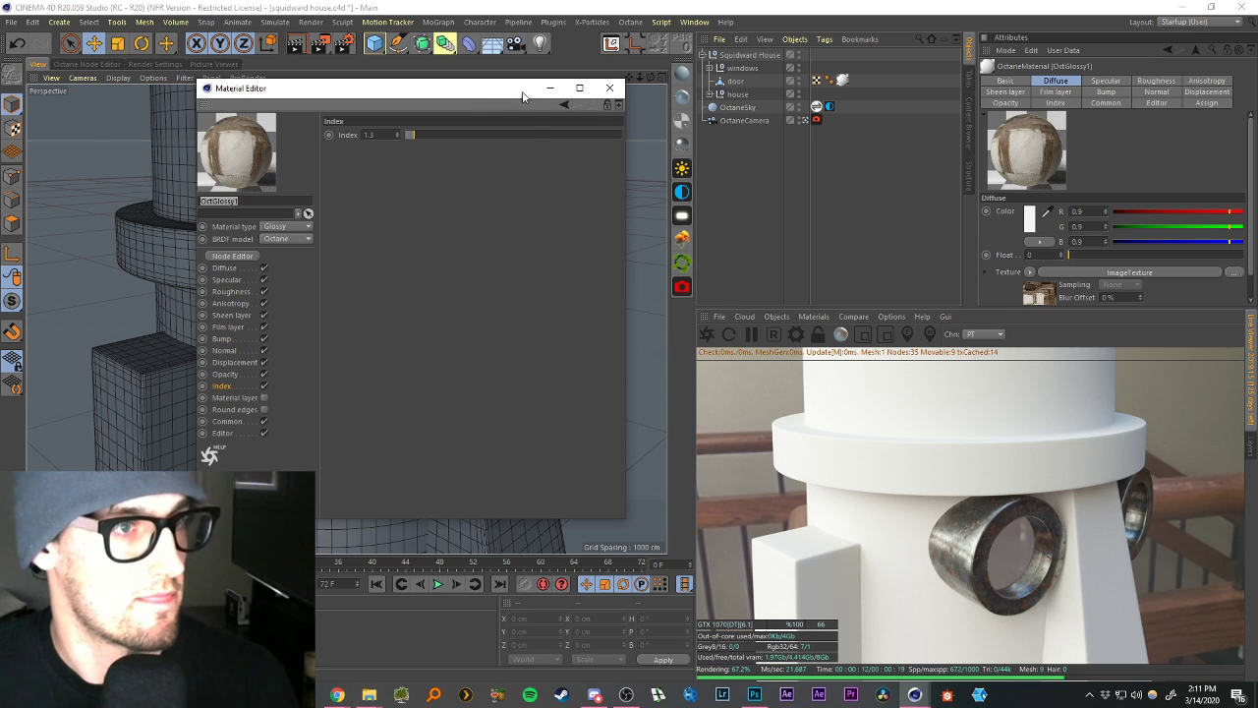
click(610, 87)
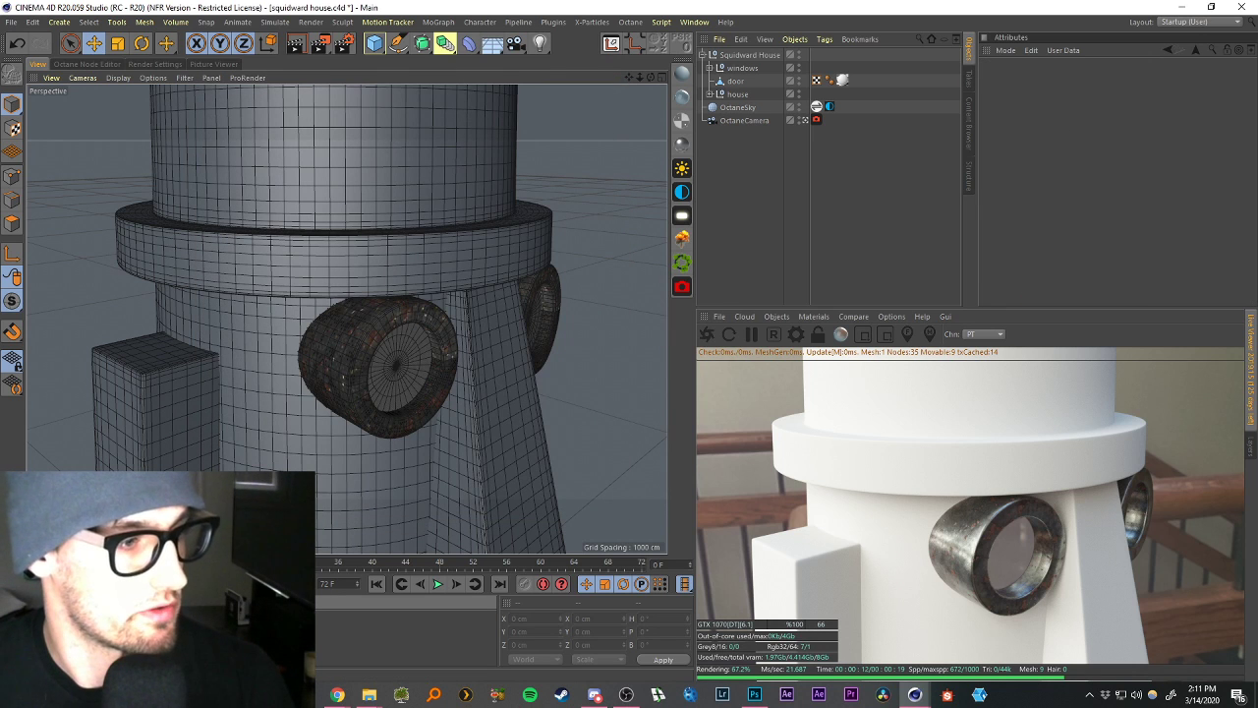
click(682, 97)
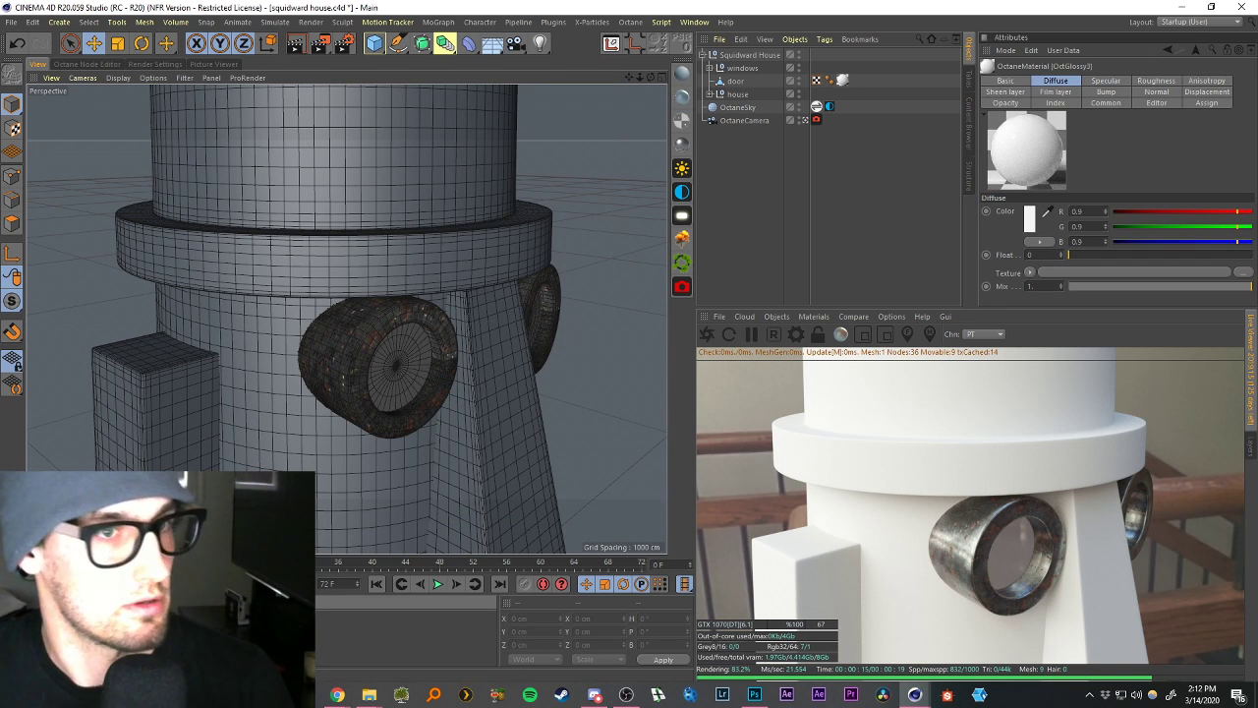
drag(59, 632, 740, 96)
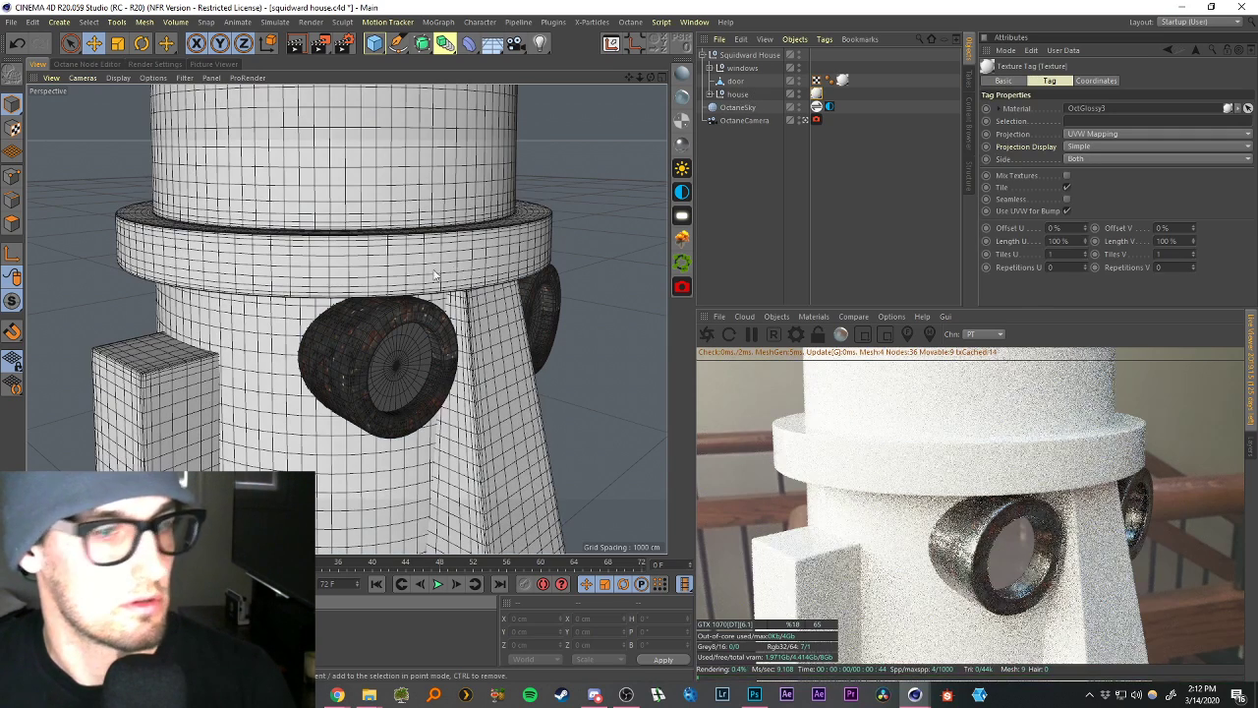
Open the house's glossy material in the node editor and add the four Mossy Rock 8K maps as image texture nodes.
double_click(817, 96)
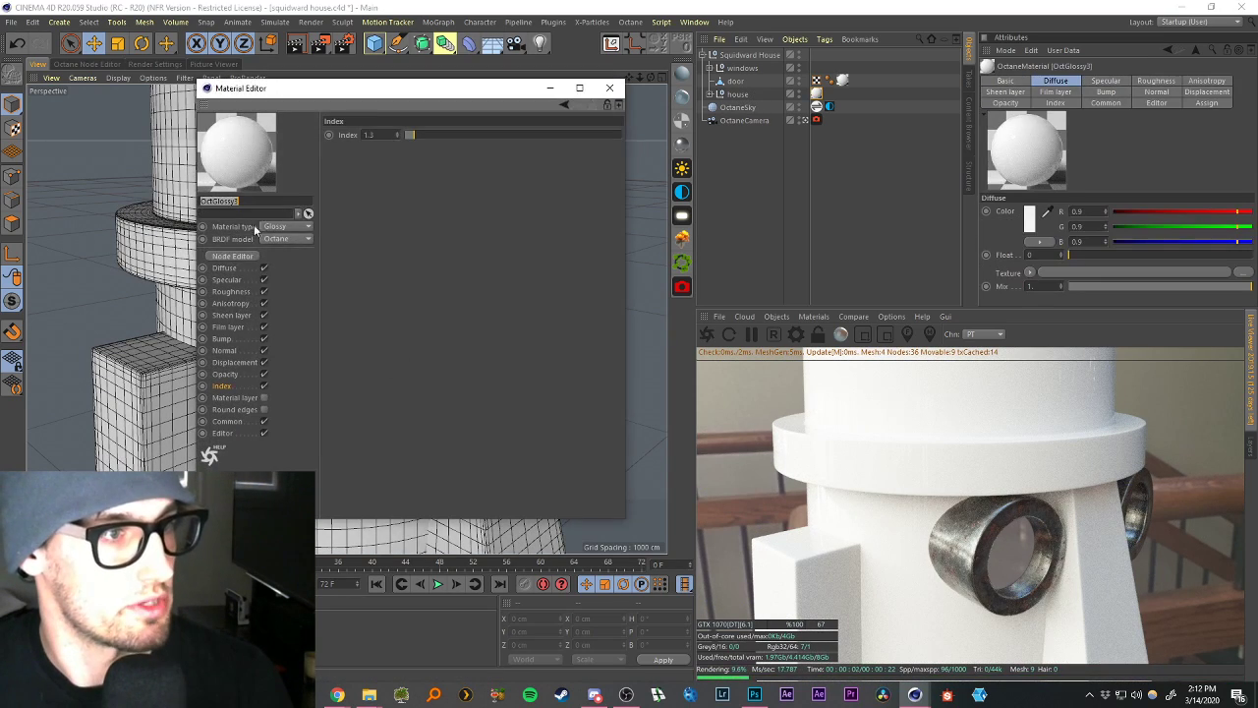
click(234, 256)
click(611, 88)
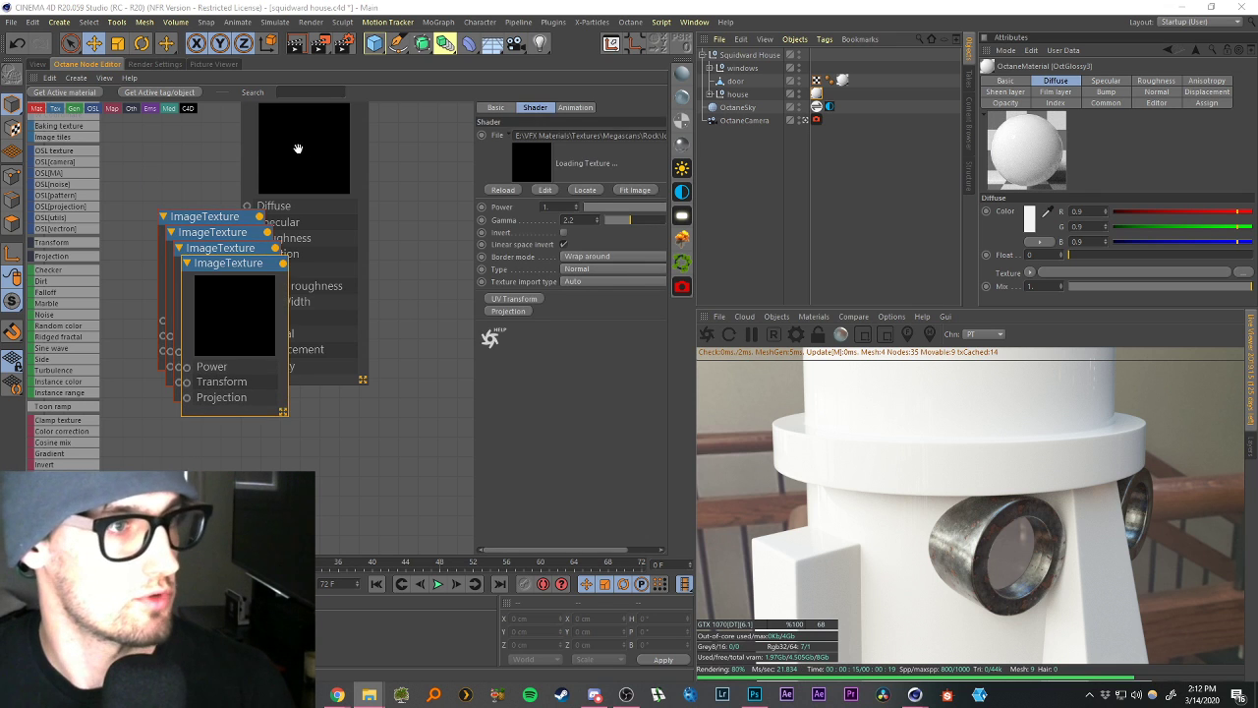
drag(297, 148, 384, 245)
scroll(383, 245, down, 2)
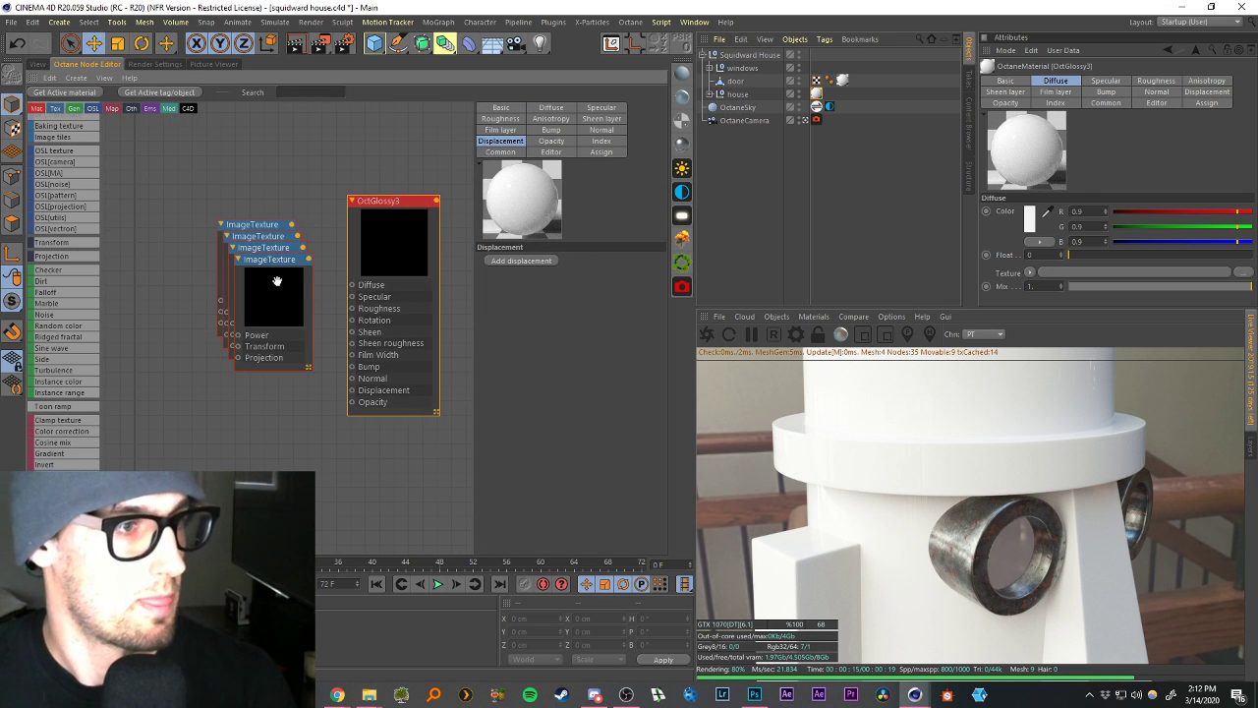
Connect the Mossy Rock albedo map to Diffuse, the roughness map to Roughness and the normal map to Normal.
drag(272, 281, 305, 299)
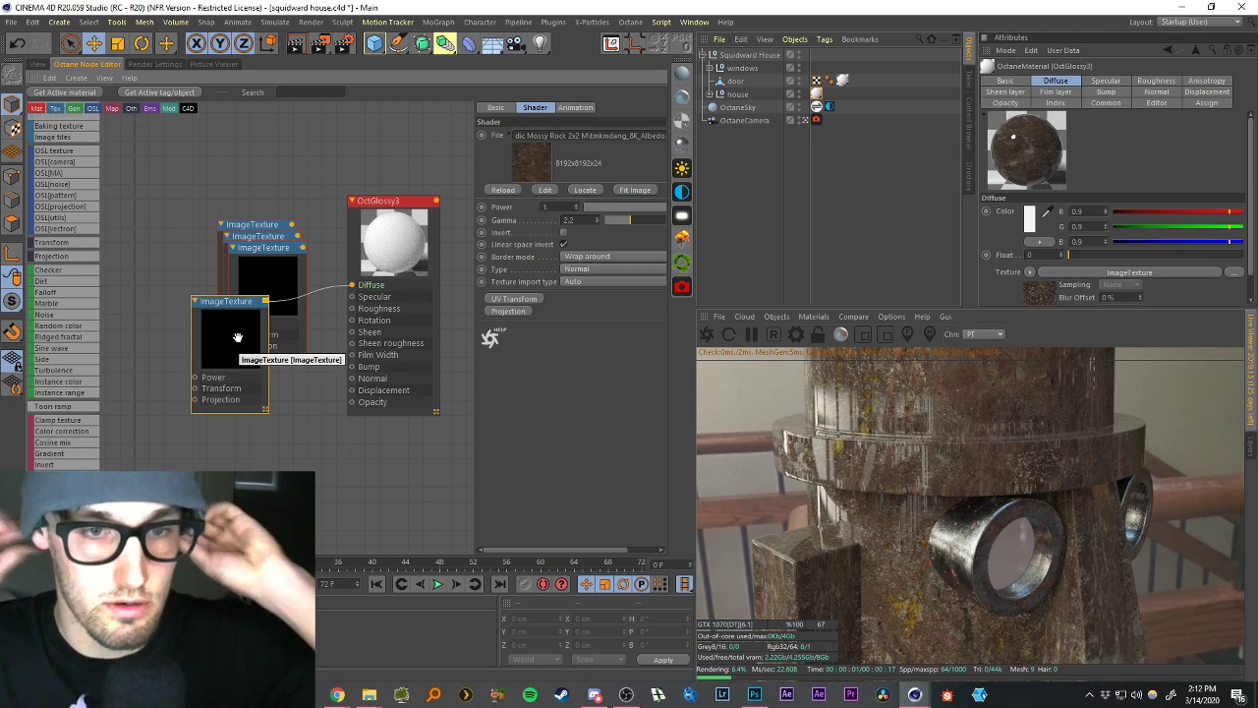
drag(219, 357, 203, 455)
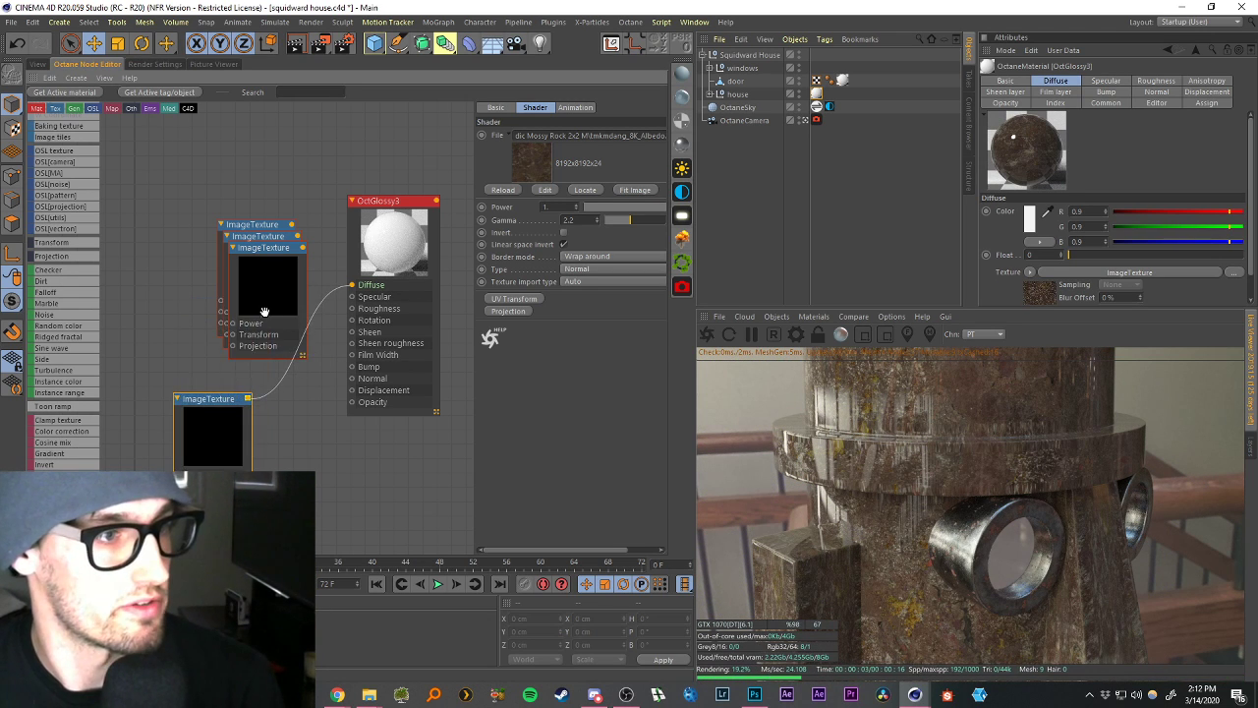
drag(265, 285, 331, 316)
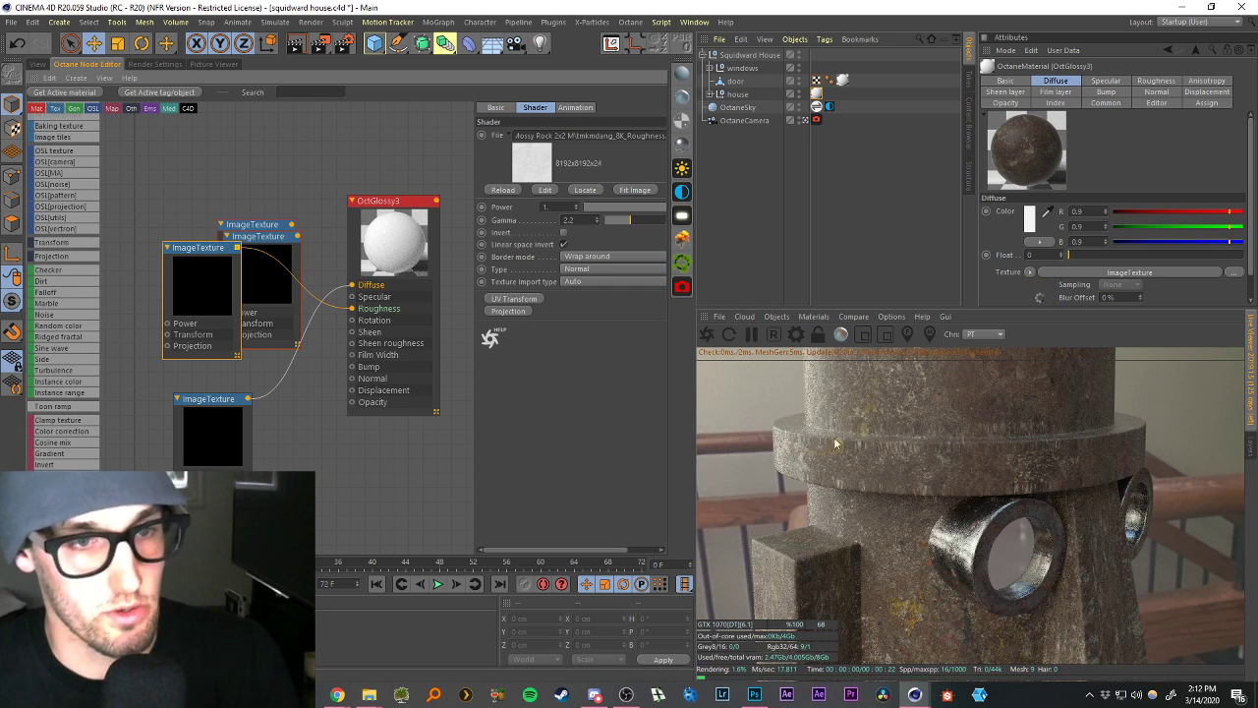
drag(256, 255, 186, 176)
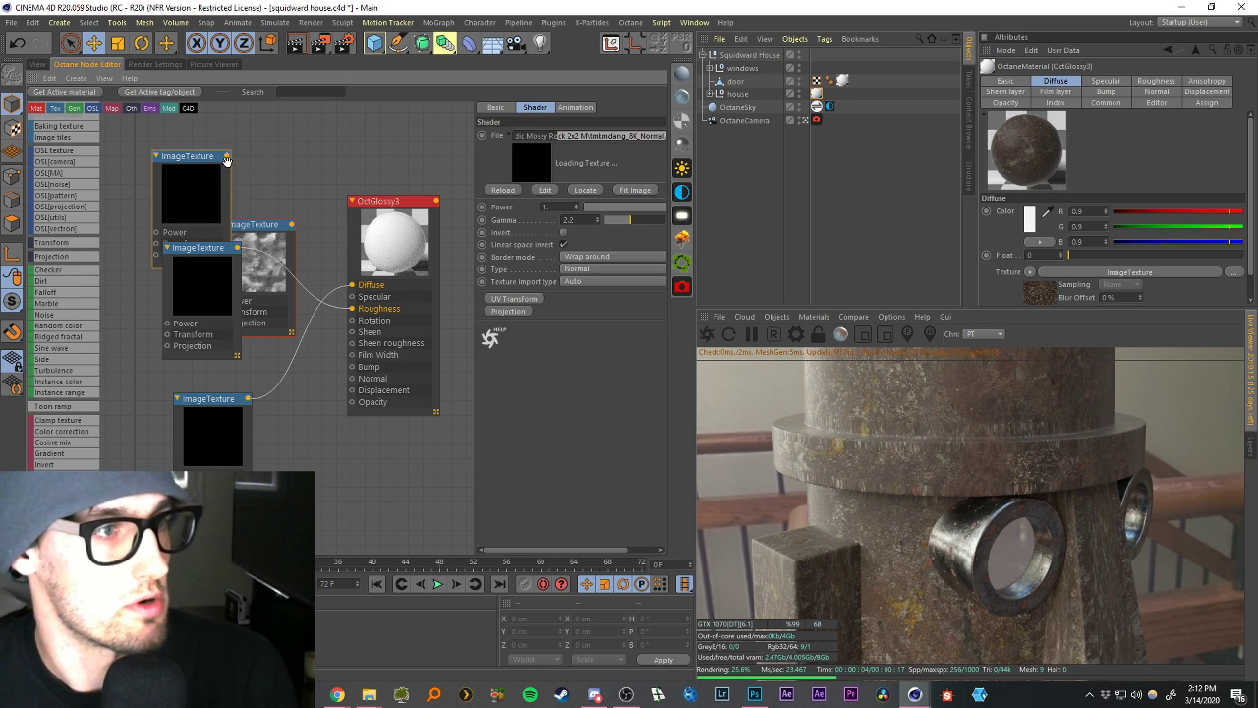
drag(227, 156, 350, 378)
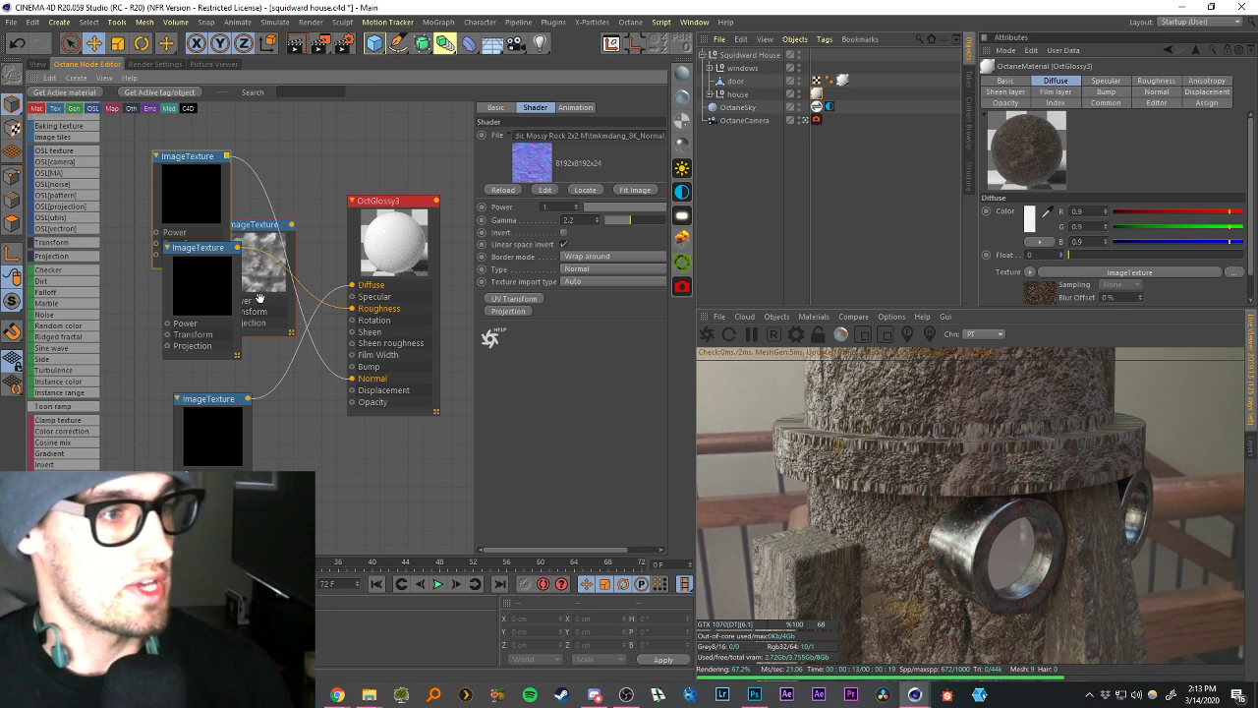
Add a displacement node to the house material and arrange it near the texture nodes.
drag(205, 295, 177, 305)
drag(426, 266, 432, 240)
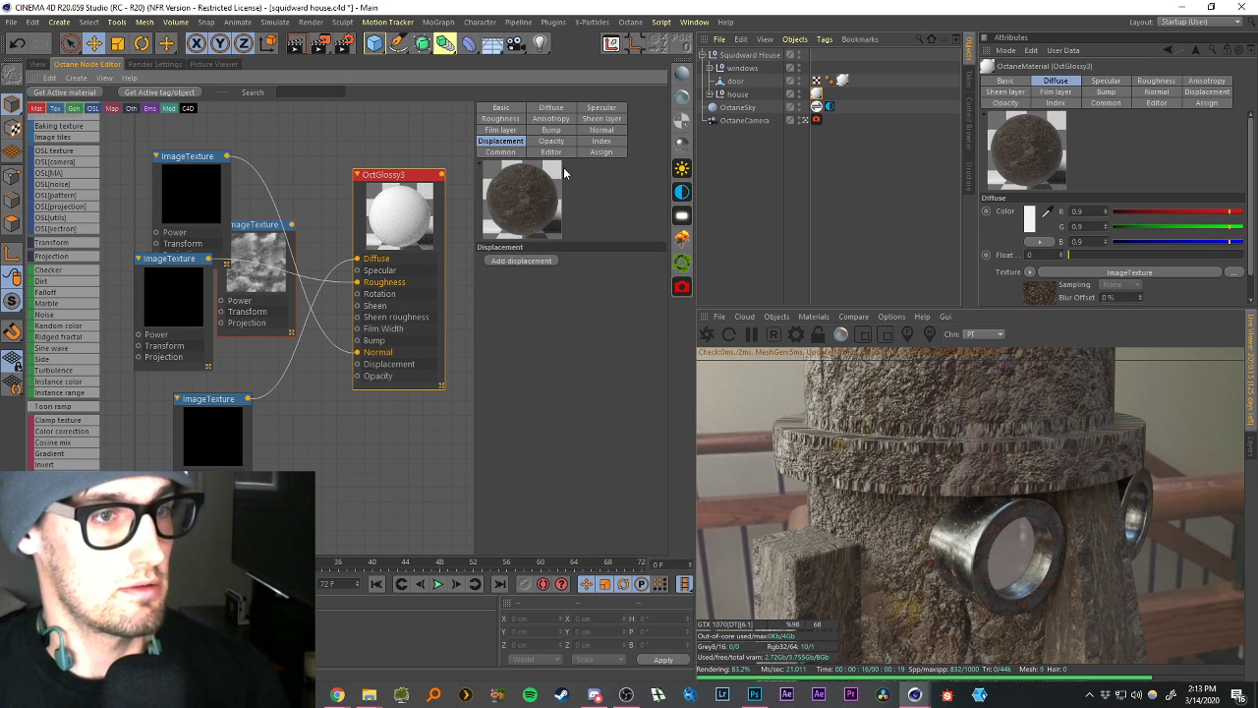
click(512, 262)
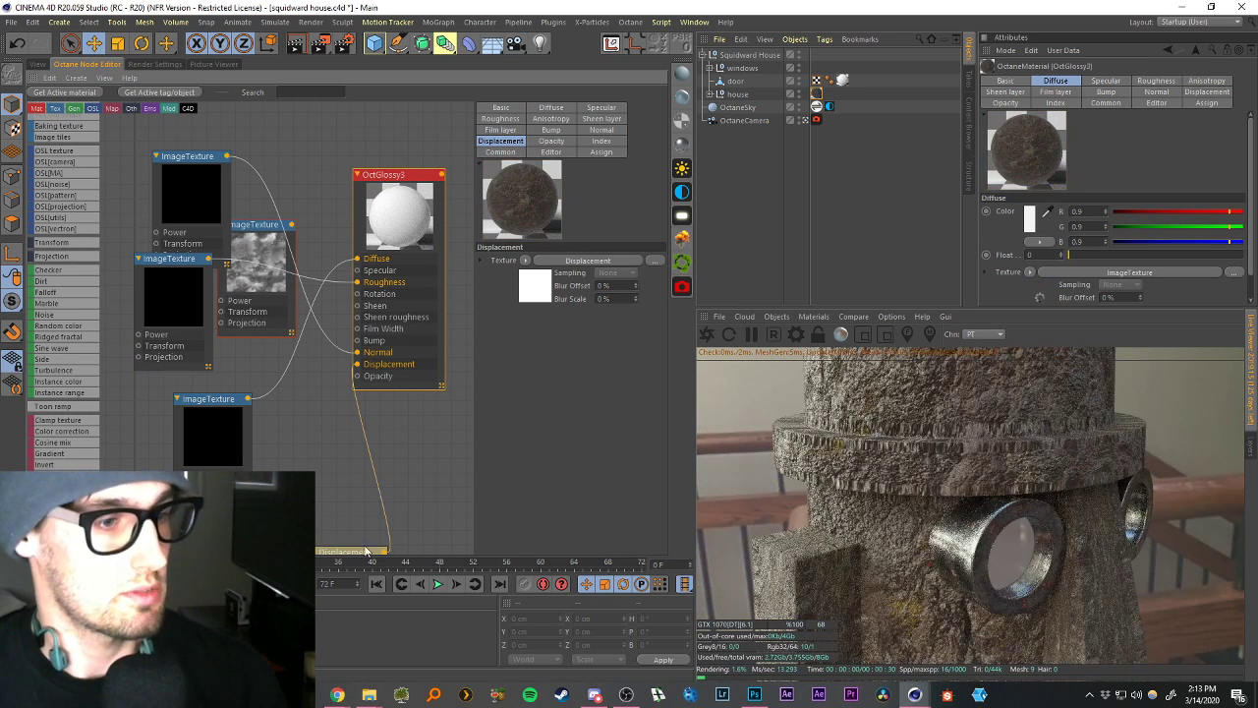
drag(359, 553, 316, 423)
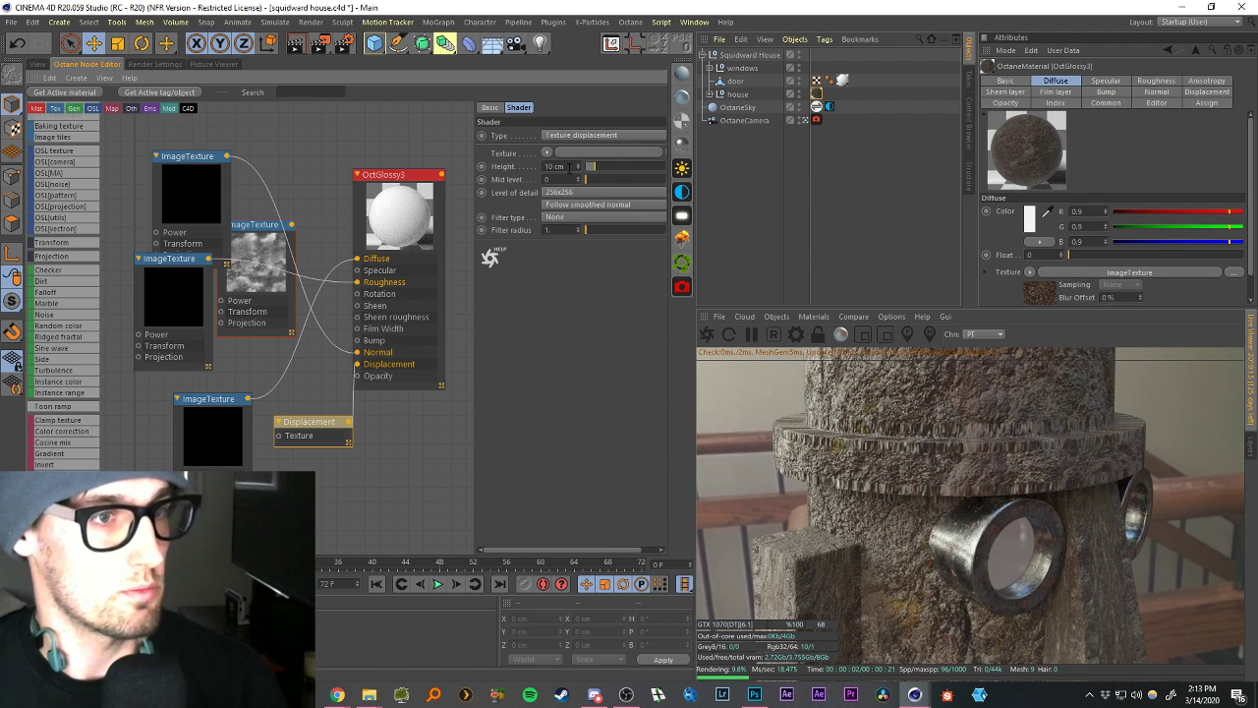
Set the displacement to height 0.1 cm, mid level 0.5 and level of detail 8192x8192, and connect the height map to it.
click(568, 167)
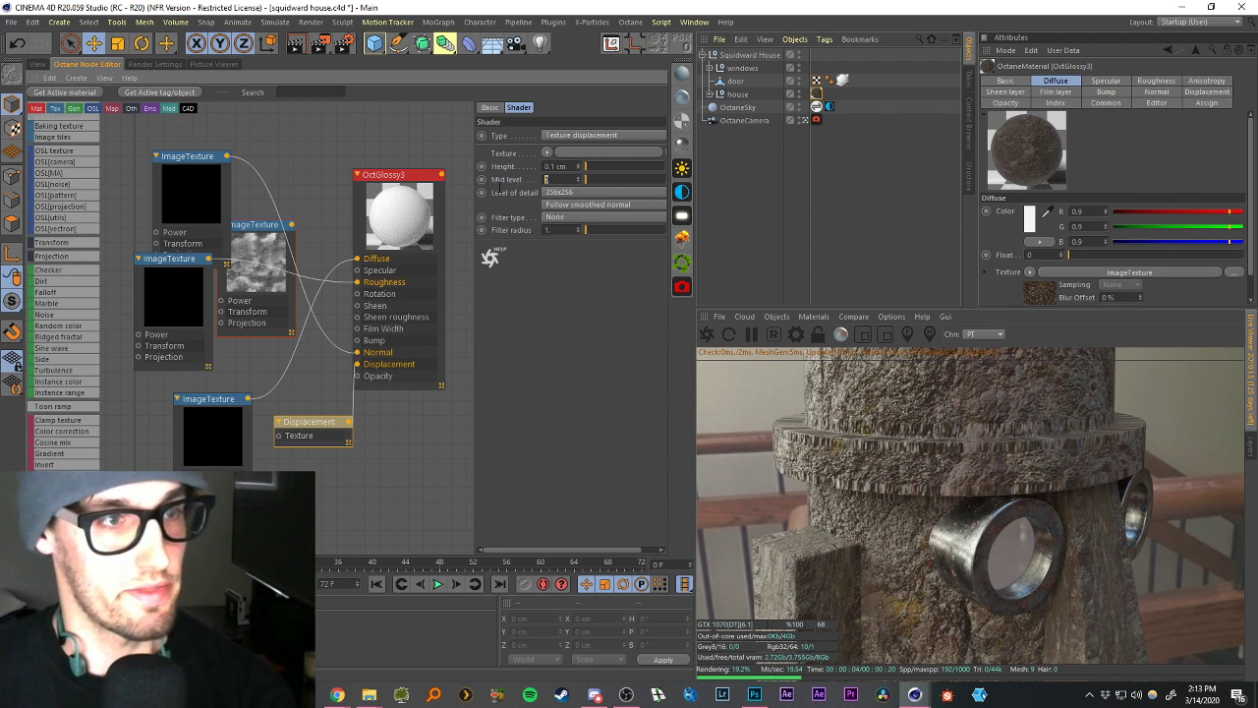
click(562, 195)
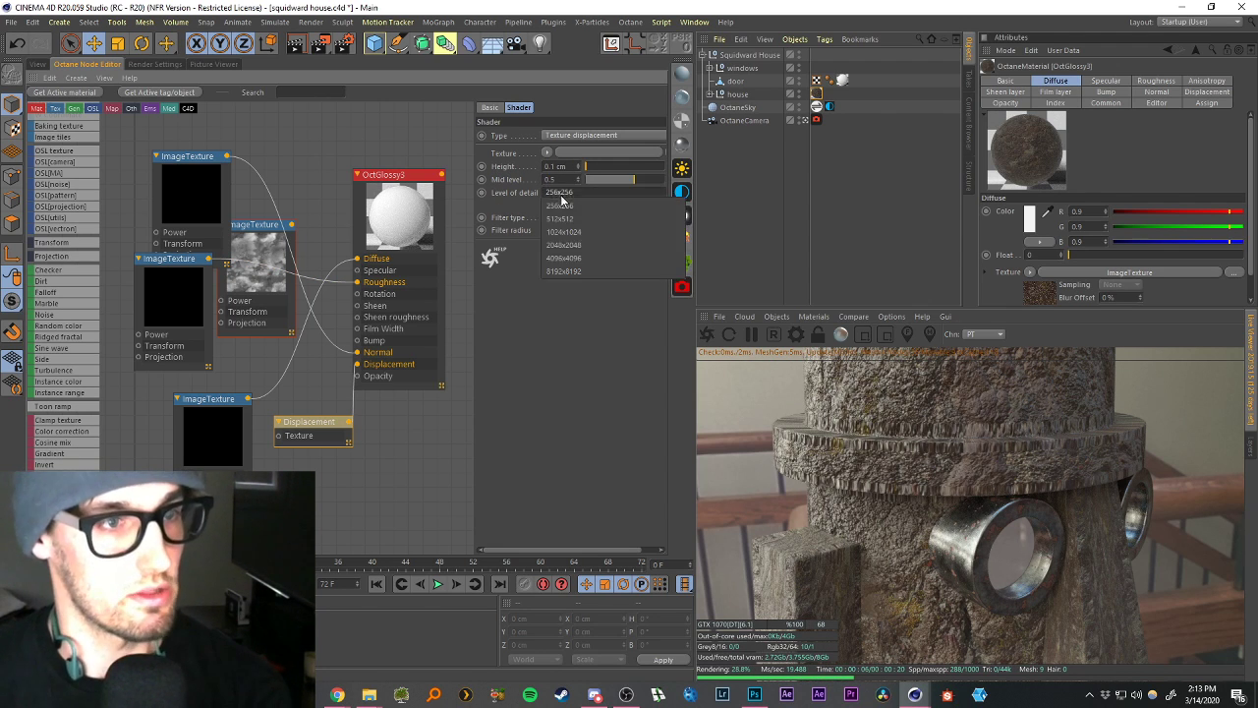
click(563, 272)
drag(275, 245, 254, 301)
drag(285, 445, 278, 443)
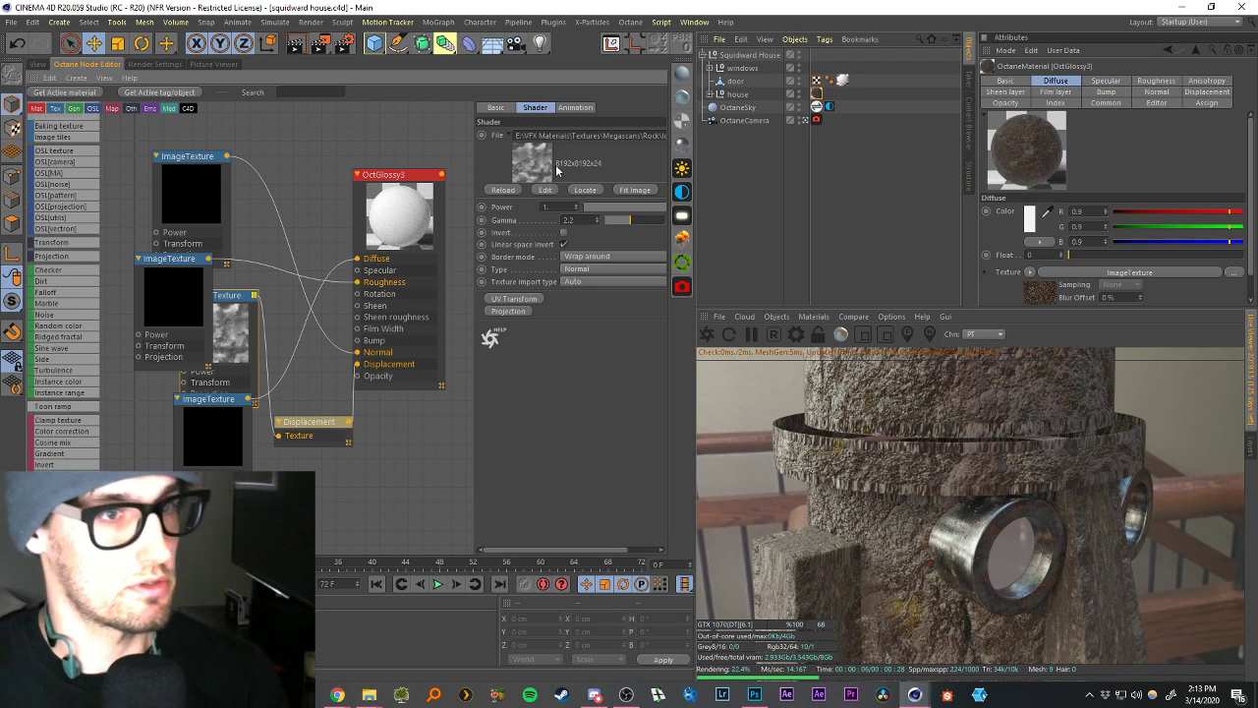
Set the projection of the house's rock texture tag to Cubic and restart the live render.
click(759, 146)
click(817, 94)
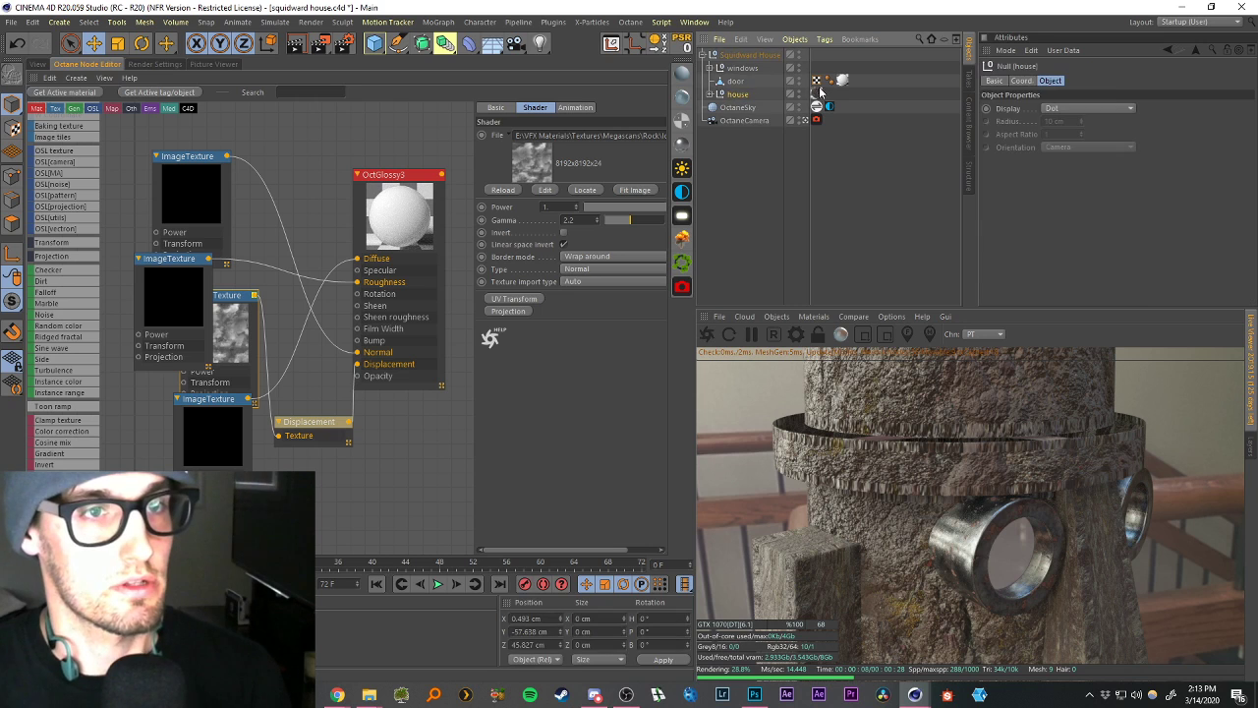
click(1100, 133)
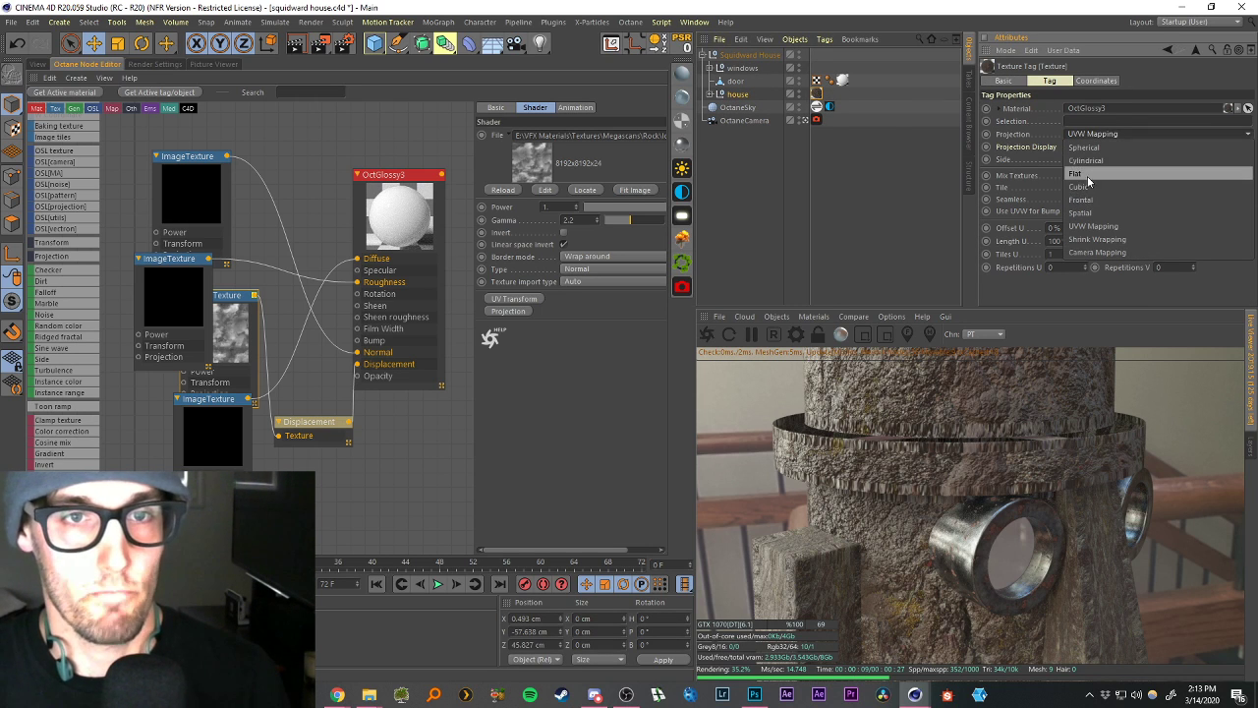
click(1081, 187)
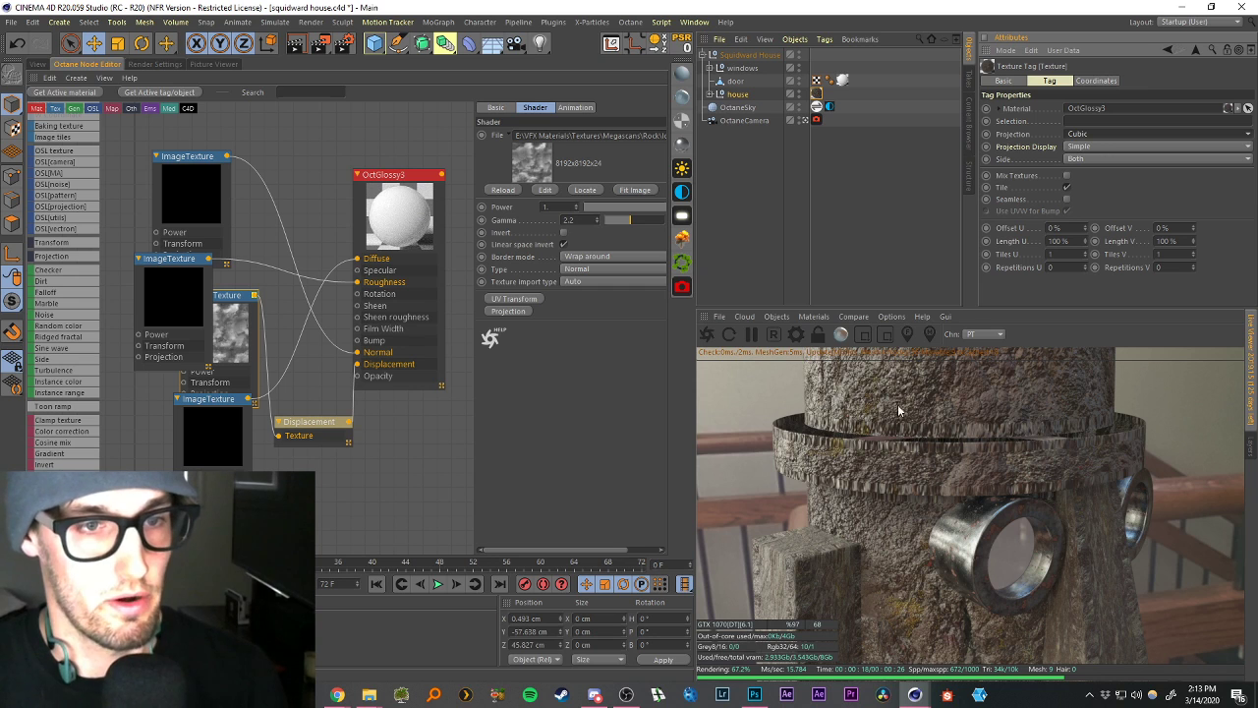
click(728, 335)
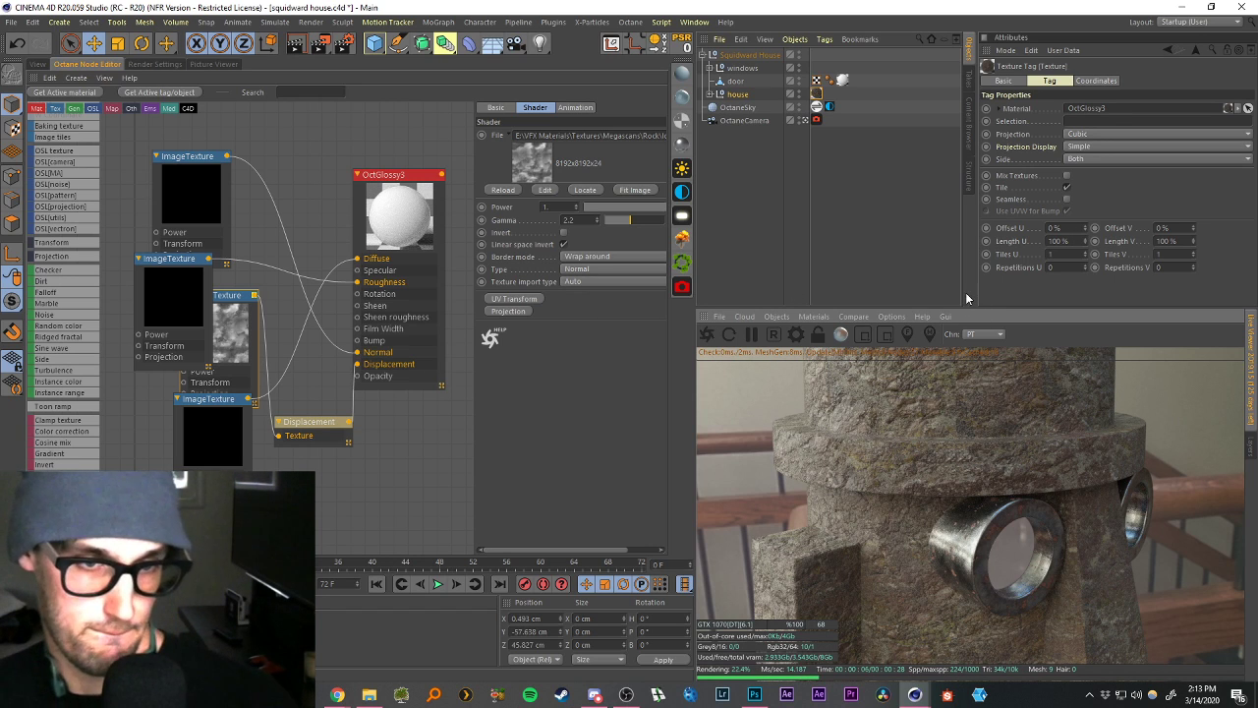
Set the displacement height of the house's rock material to 10 cm.
drag(308, 435, 307, 428)
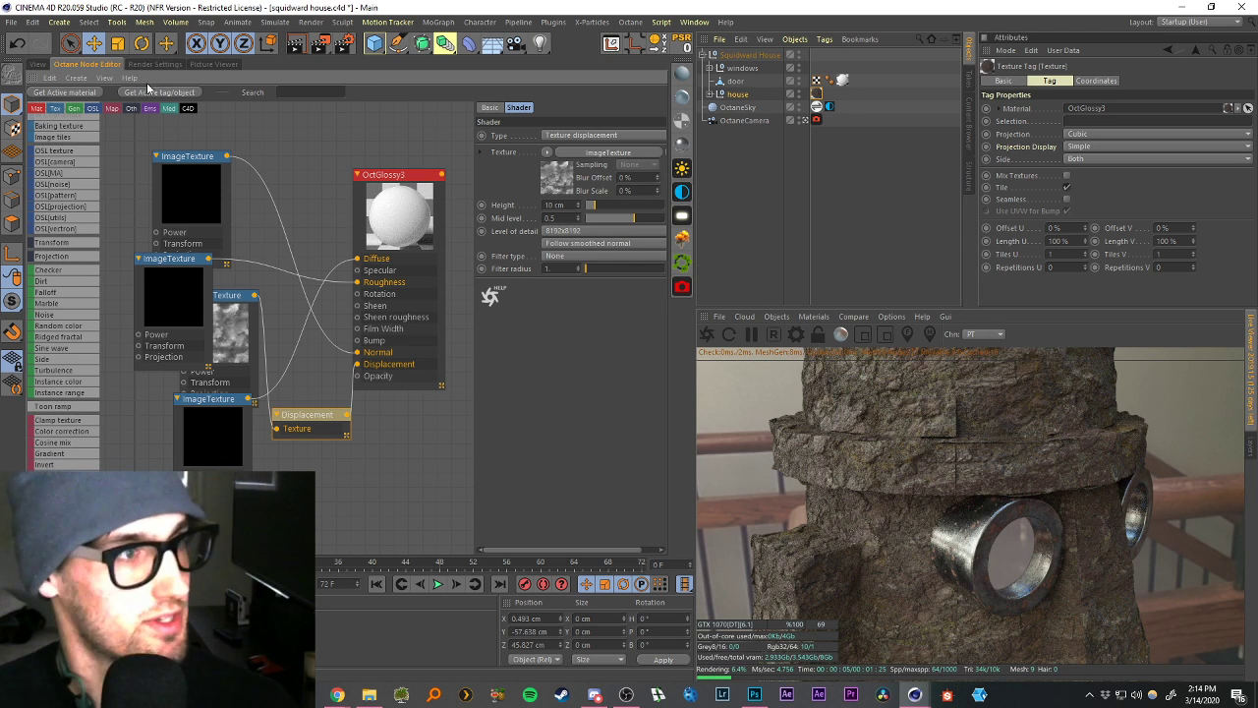
click(37, 64)
scroll(384, 352, down, 10)
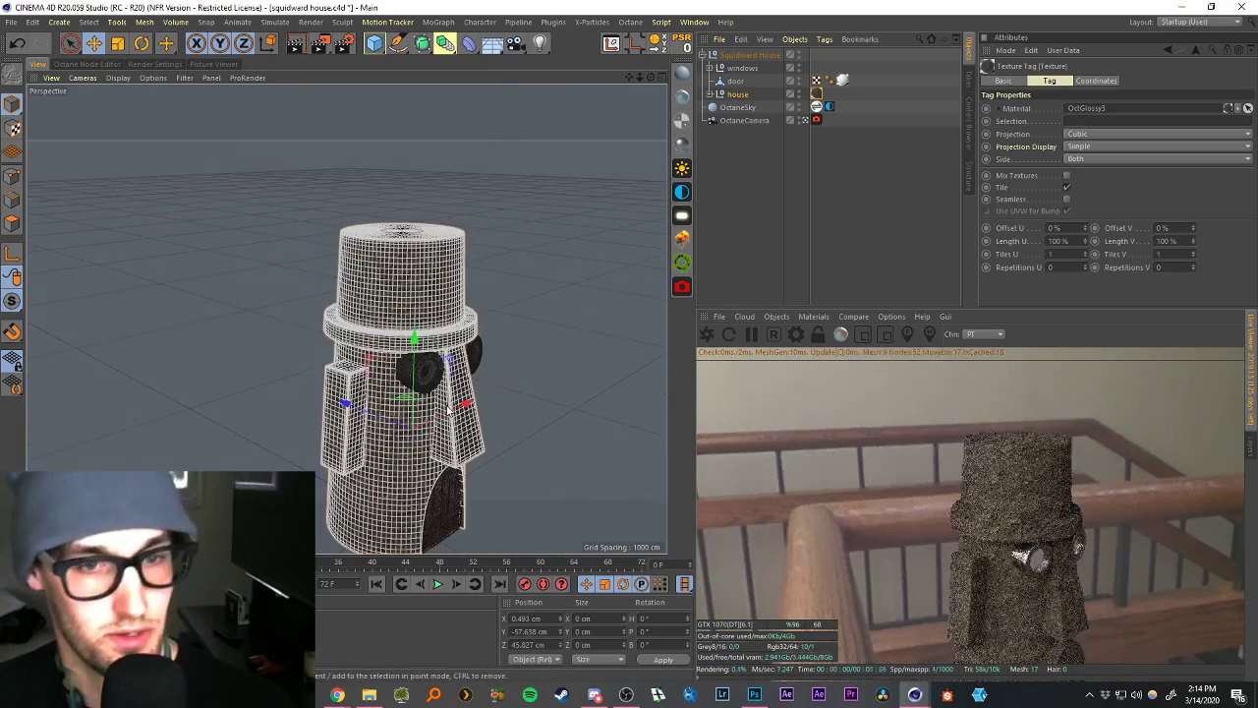
scroll(425, 432, down, 5)
scroll(462, 502, up, 10)
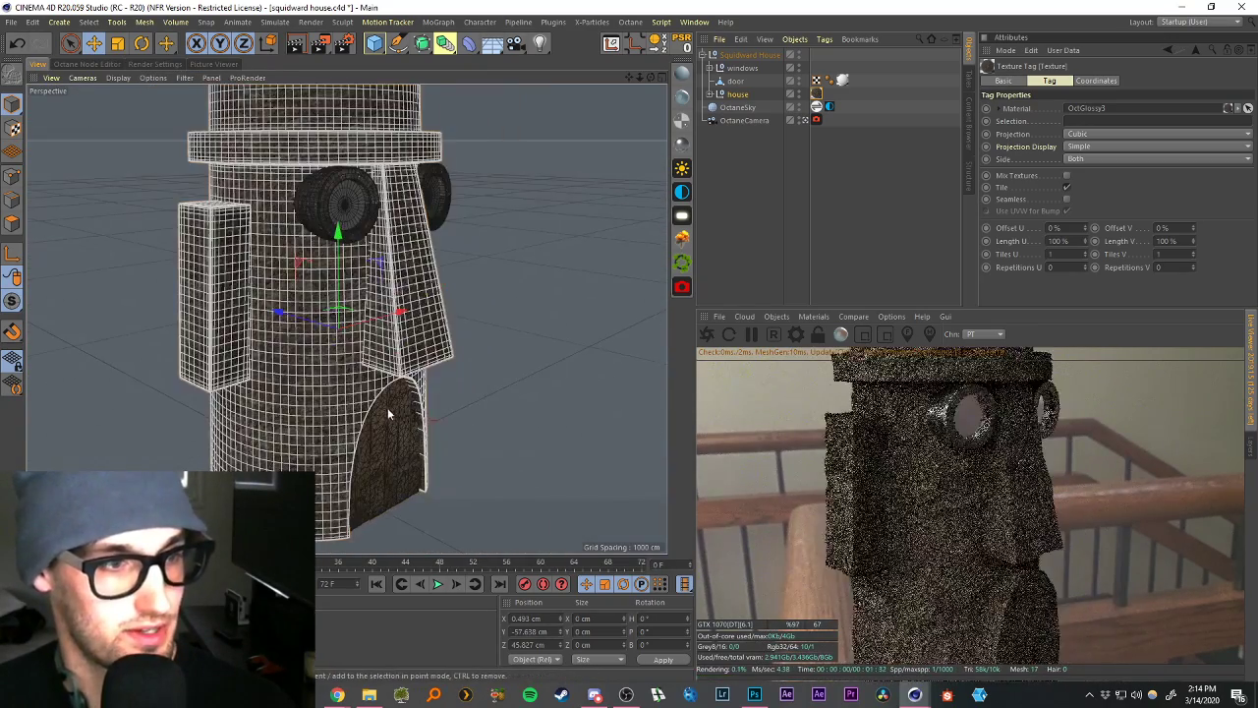
alt+drag(390, 413, 319, 397)
Expand the house group to examine its nested objects and inspect the displaced rock walls around the door from several angles.
click(734, 93)
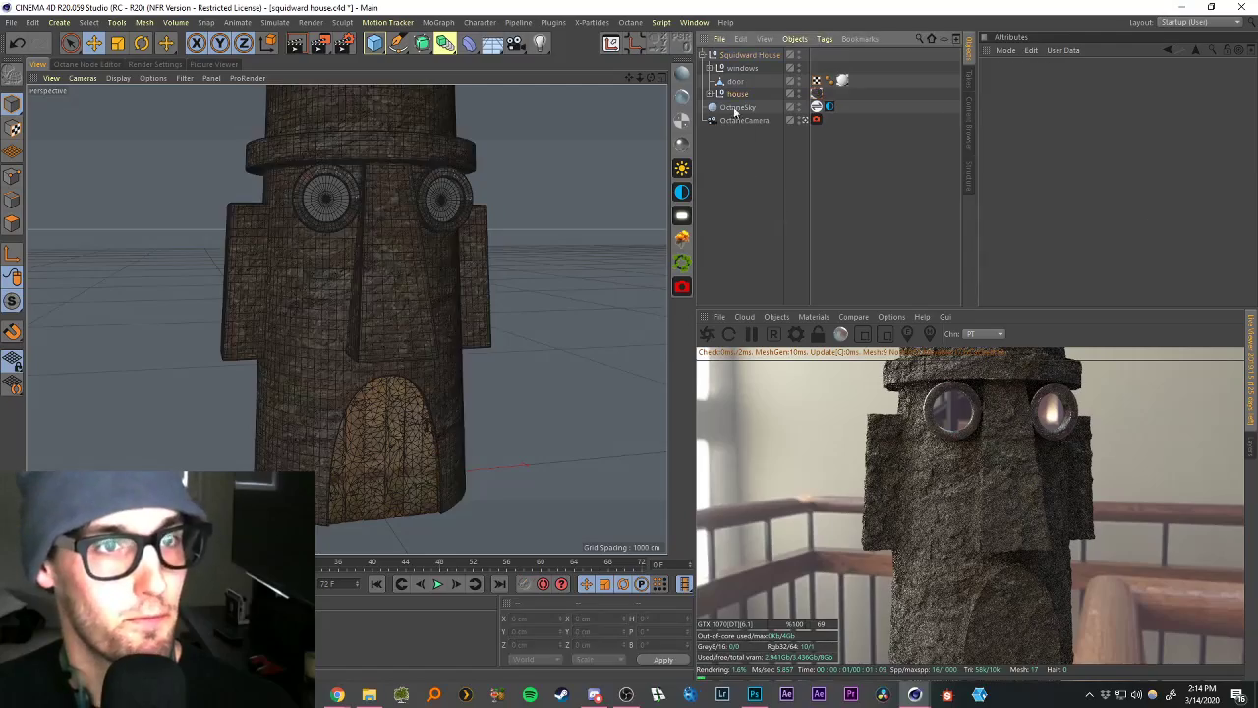
click(735, 81)
alt+drag(360, 373, 407, 382)
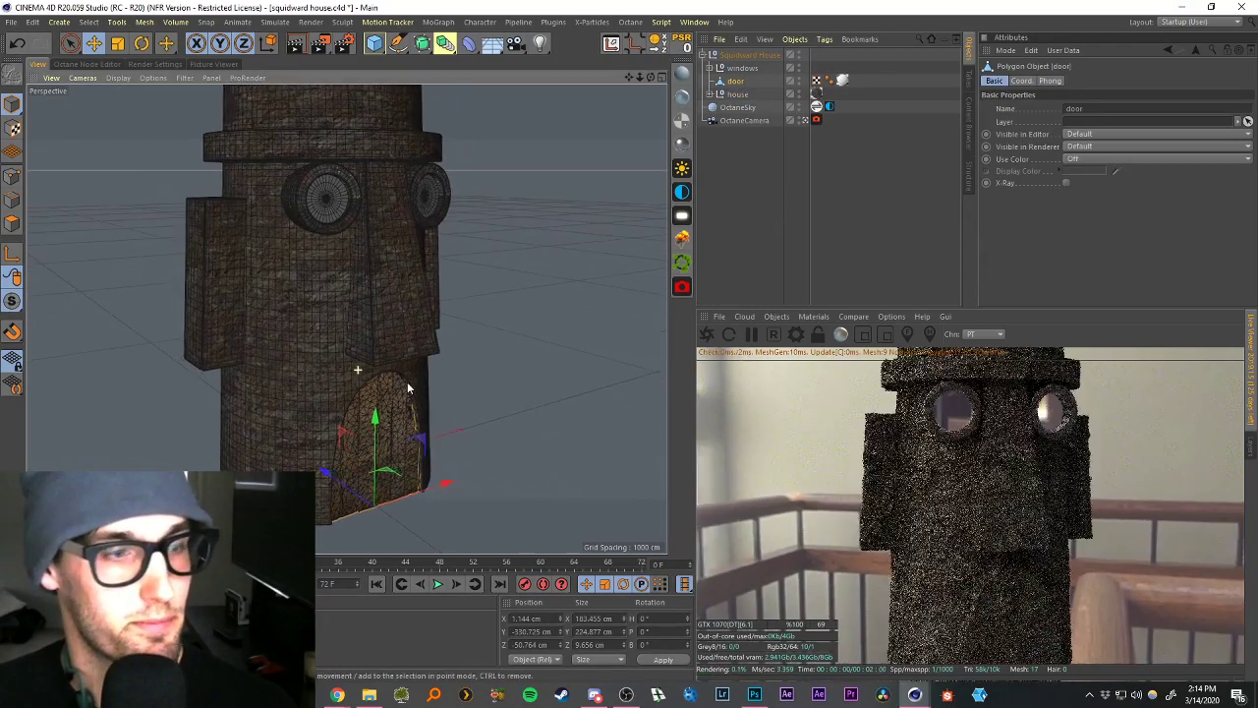
click(743, 138)
click(712, 95)
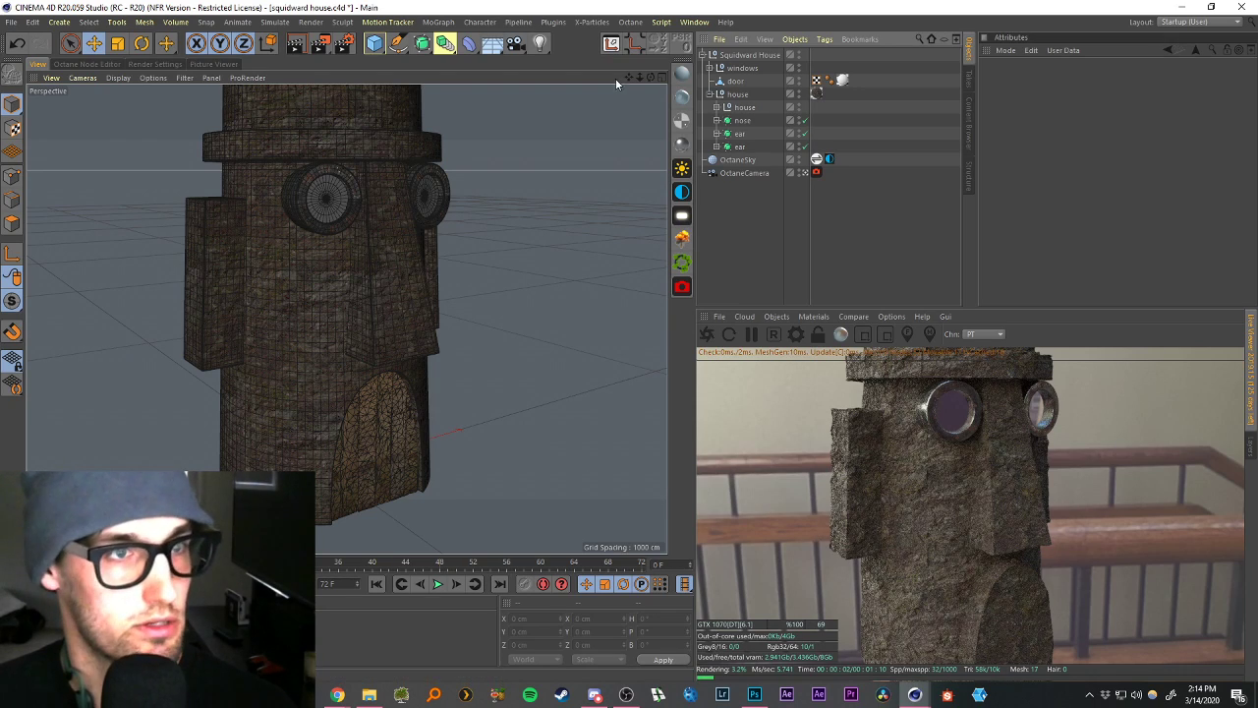
drag(630, 76, 642, 12)
click(717, 107)
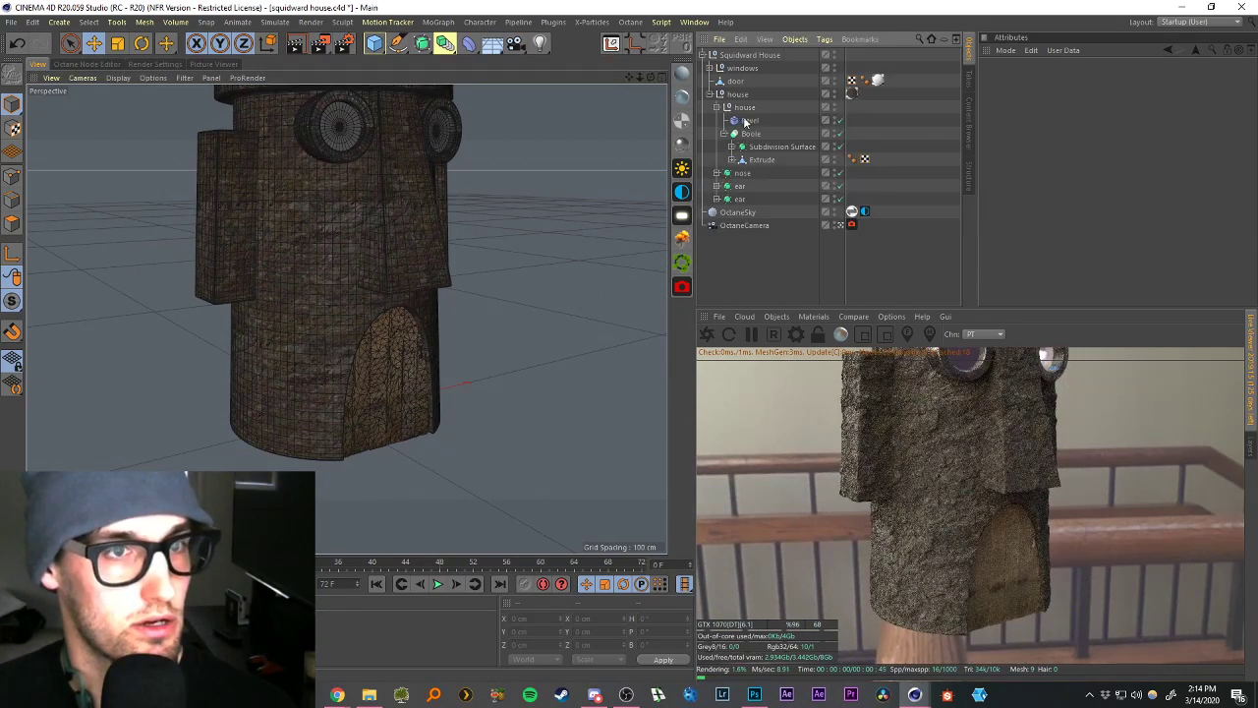
click(745, 122)
click(748, 135)
click(724, 134)
click(748, 232)
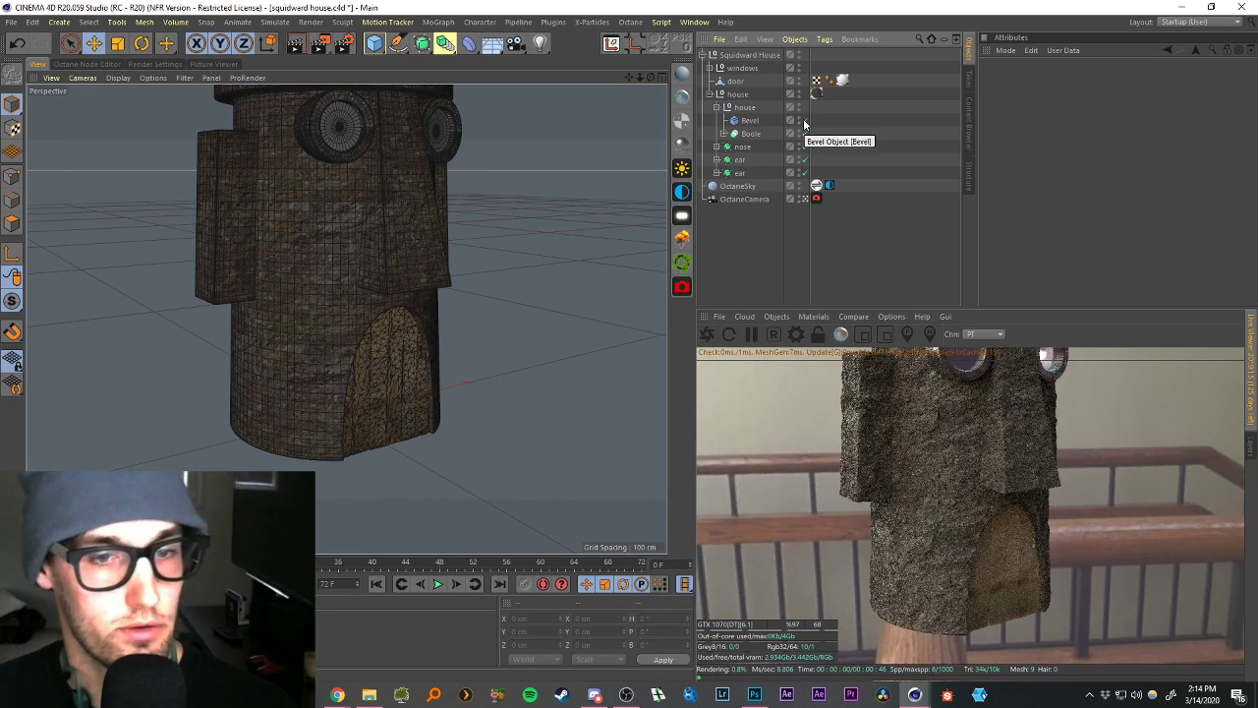
alt+drag(401, 260, 370, 248)
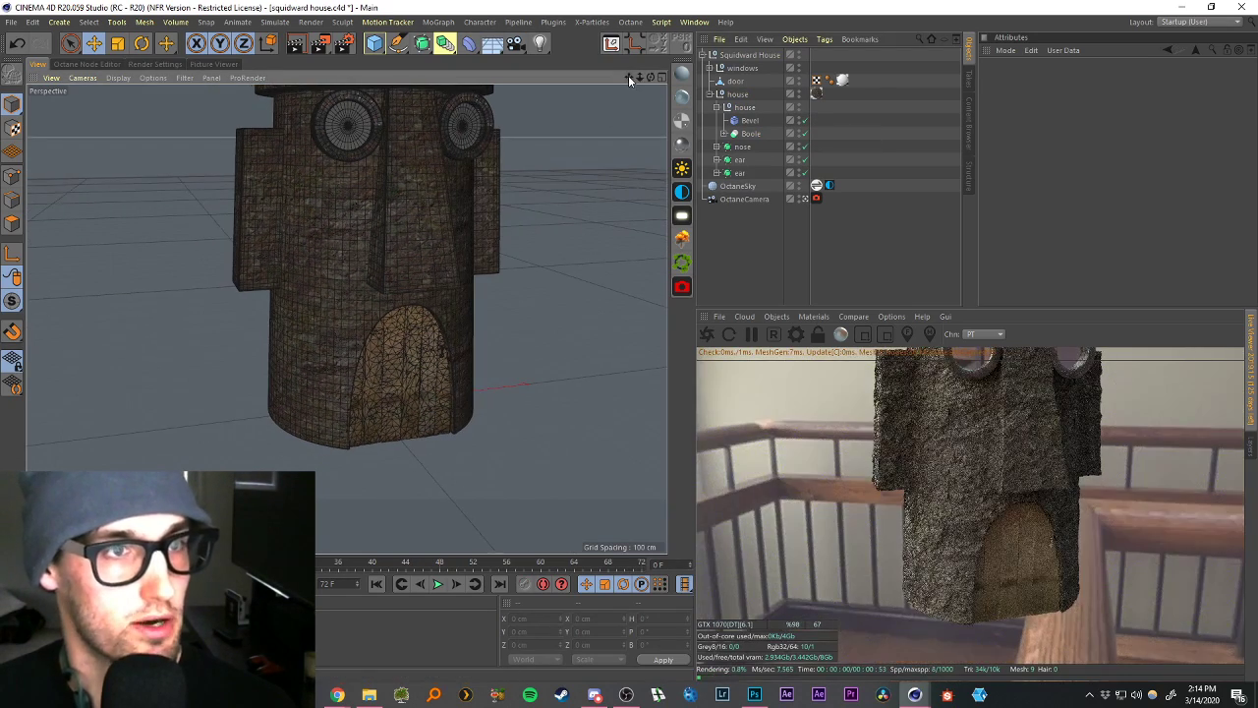
drag(629, 78, 550, 209)
scroll(348, 305, down, 3)
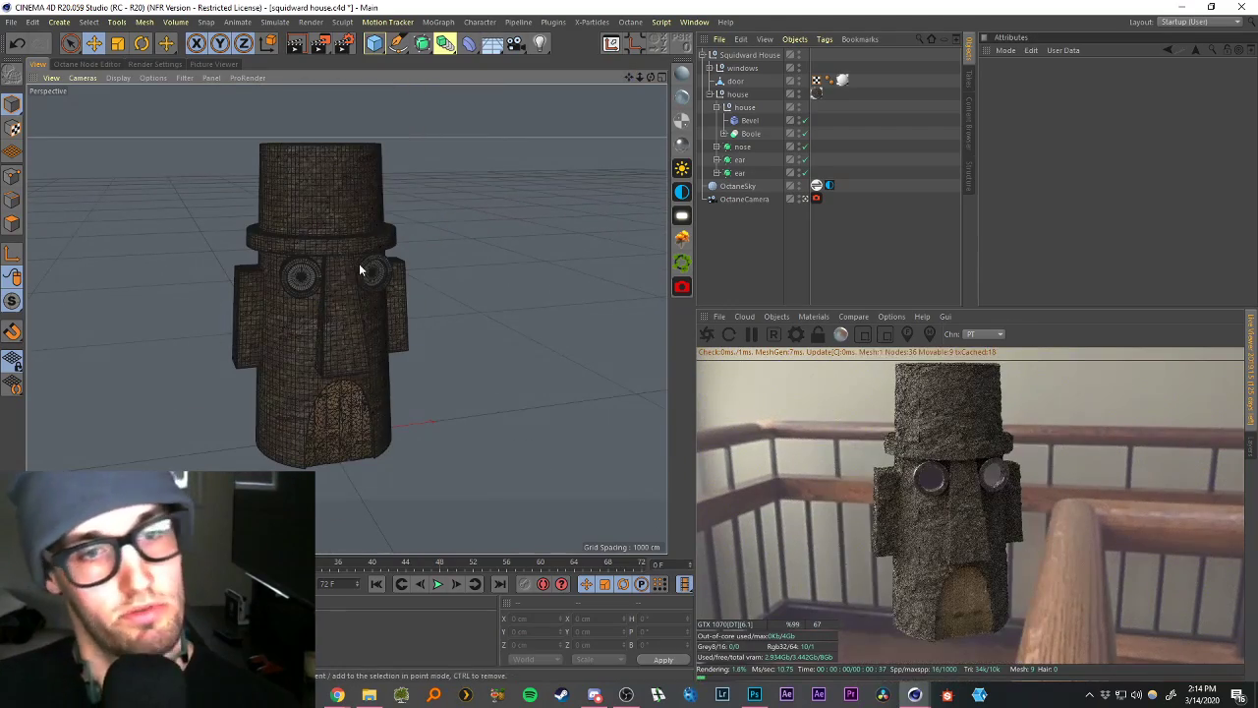
scroll(365, 254, up, 2)
drag(629, 77, 652, 91)
Open the house's rock material in the node editor and rearrange its image textures, placing the diffuse one above the roughness one.
click(98, 634)
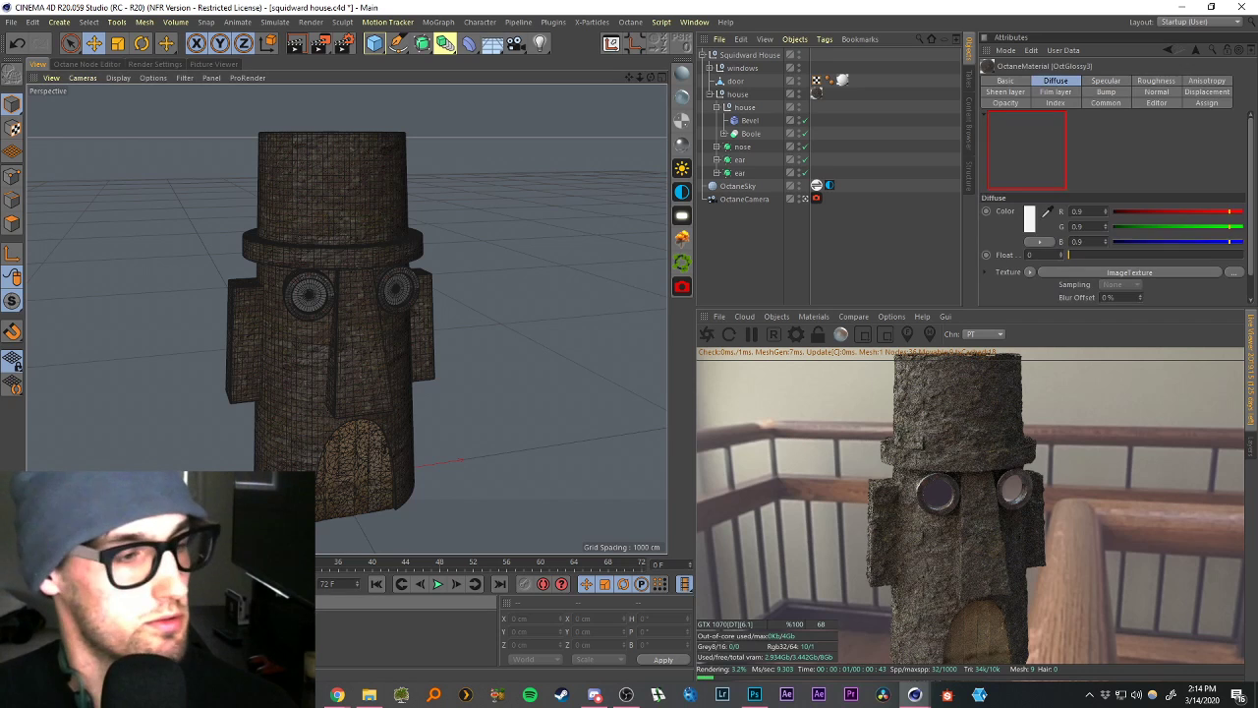
click(227, 255)
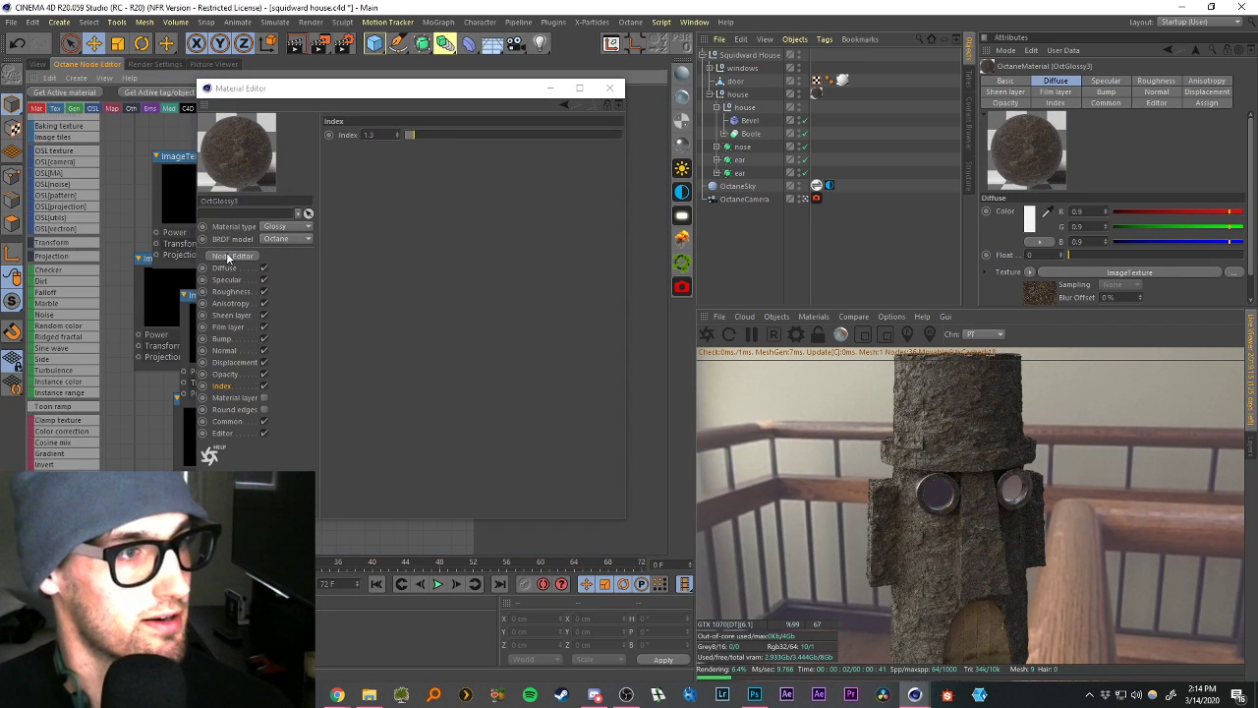
click(609, 87)
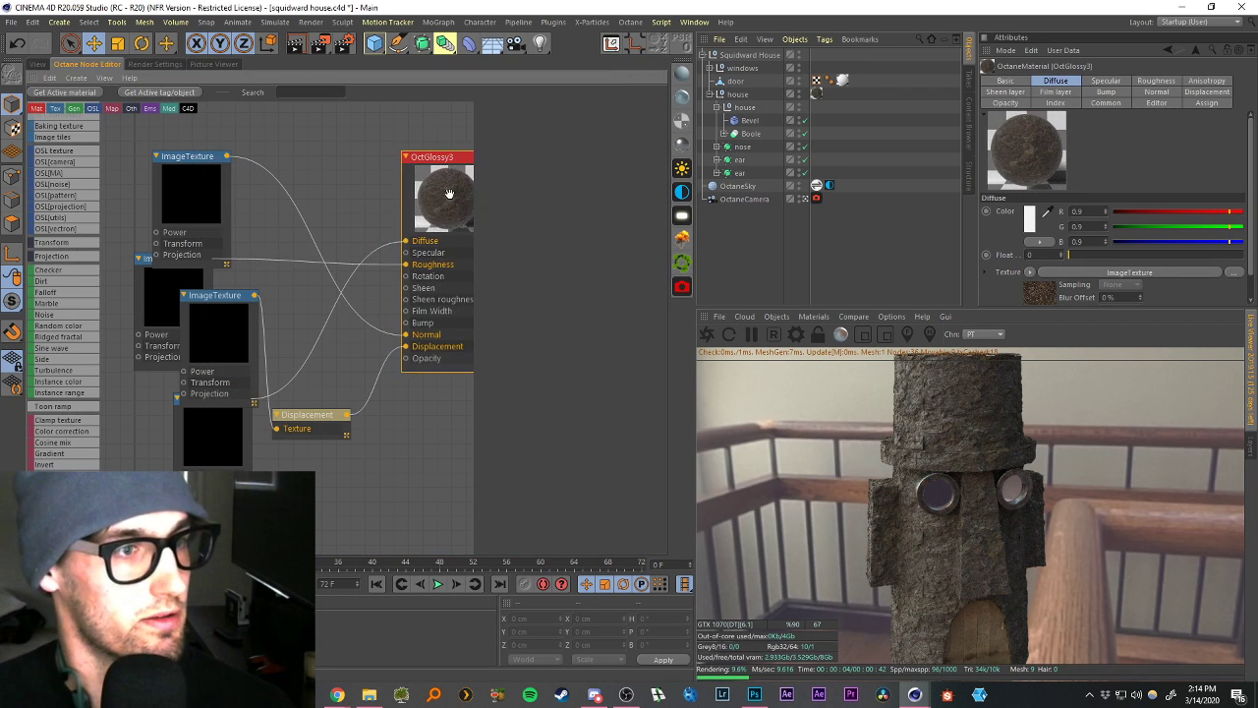
drag(191, 199, 282, 186)
drag(200, 433, 140, 196)
drag(287, 178, 160, 438)
drag(173, 200, 193, 194)
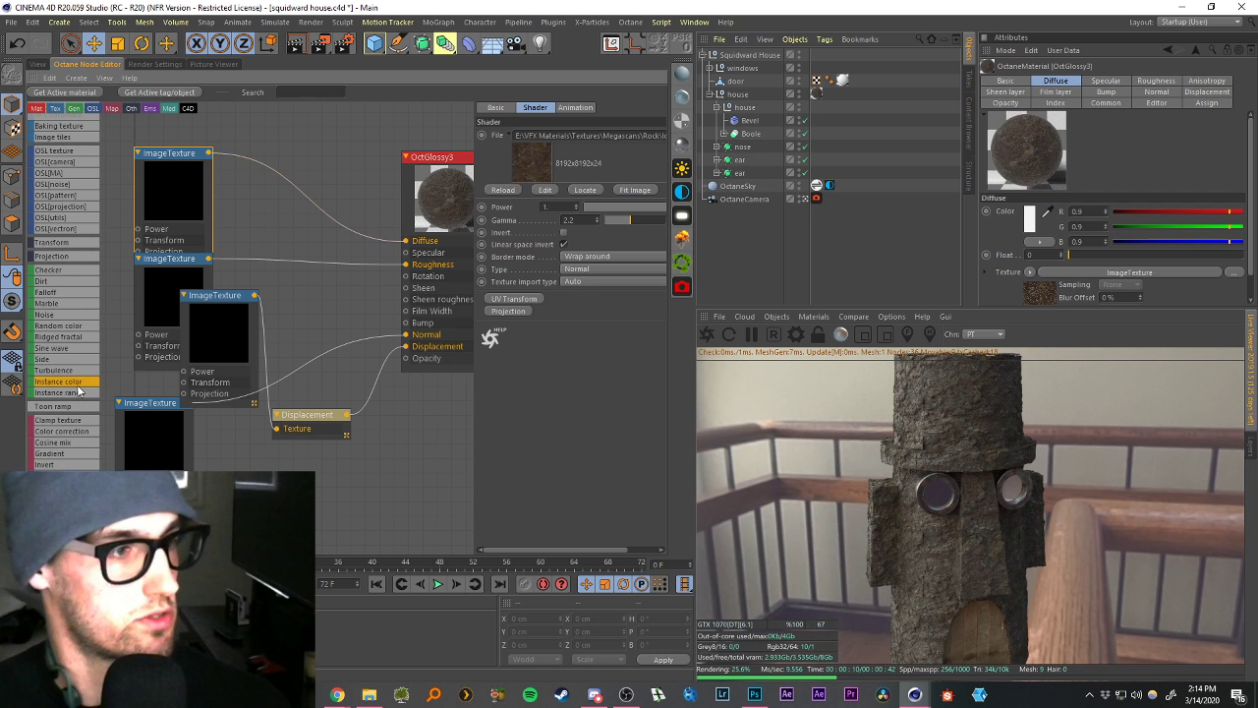
Insert a color correction node between the diffuse texture and the rock material's Diffuse input, with hue about -0.51.
drag(309, 194, 302, 193)
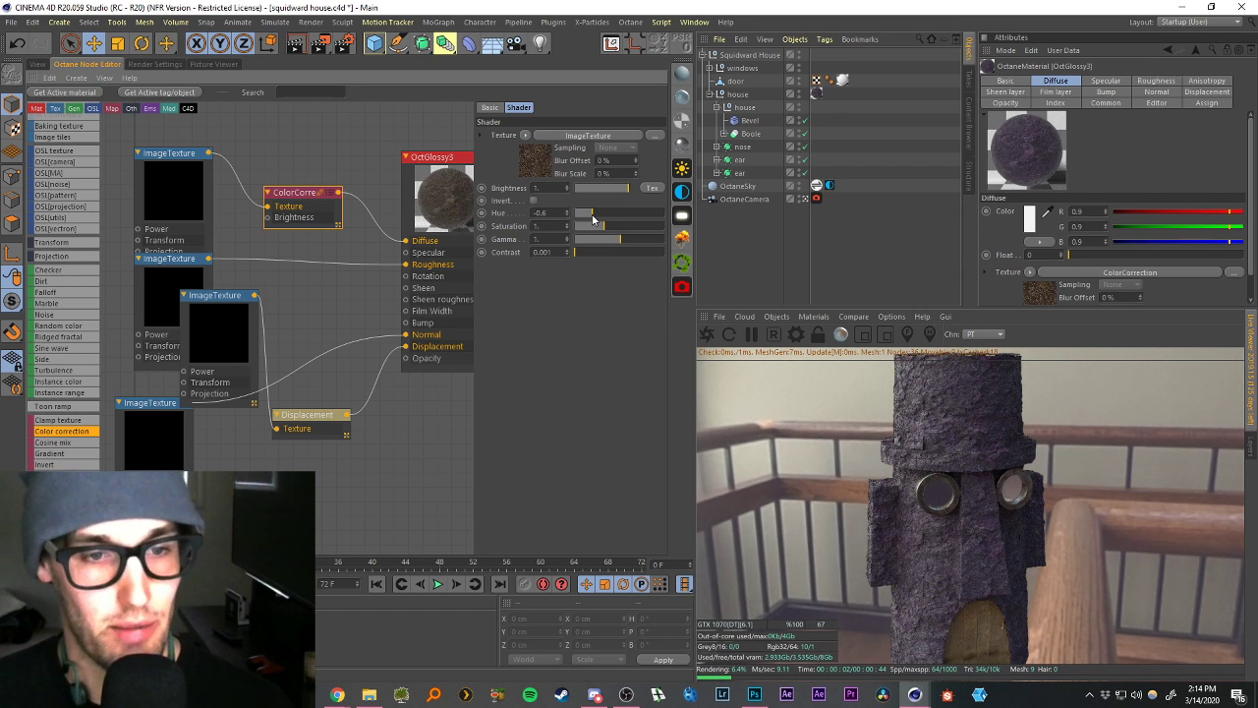
click(595, 215)
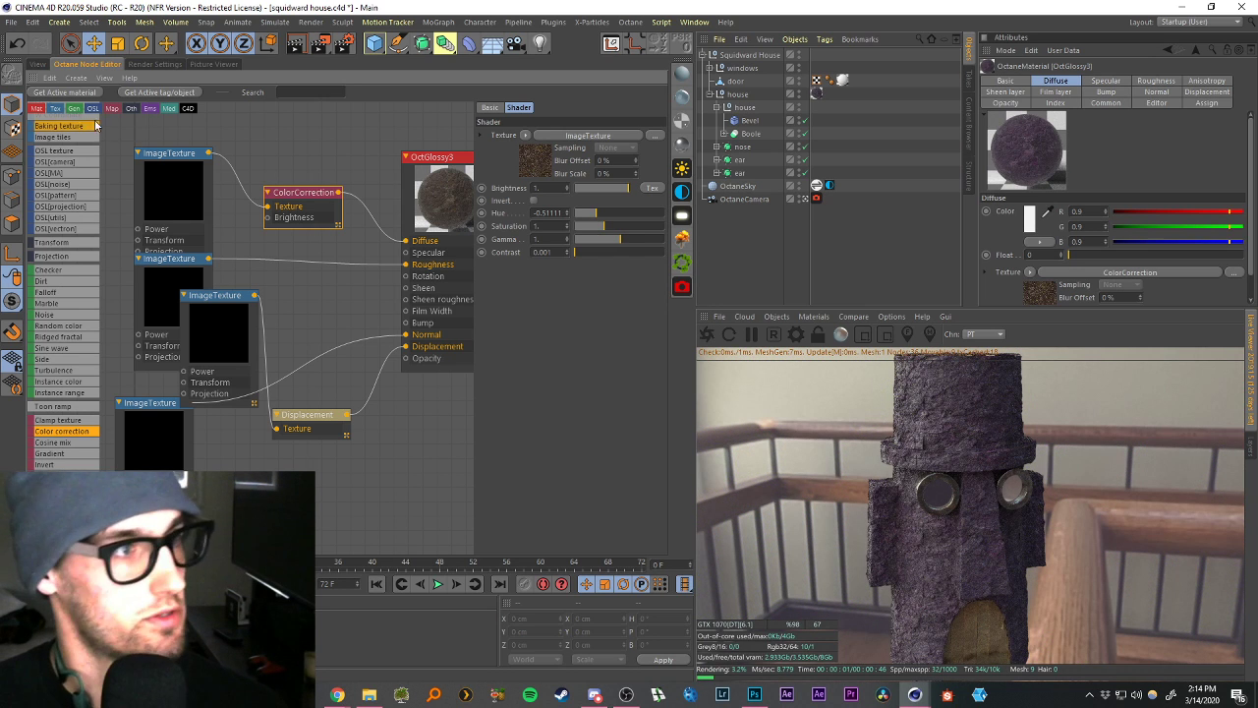
click(40, 65)
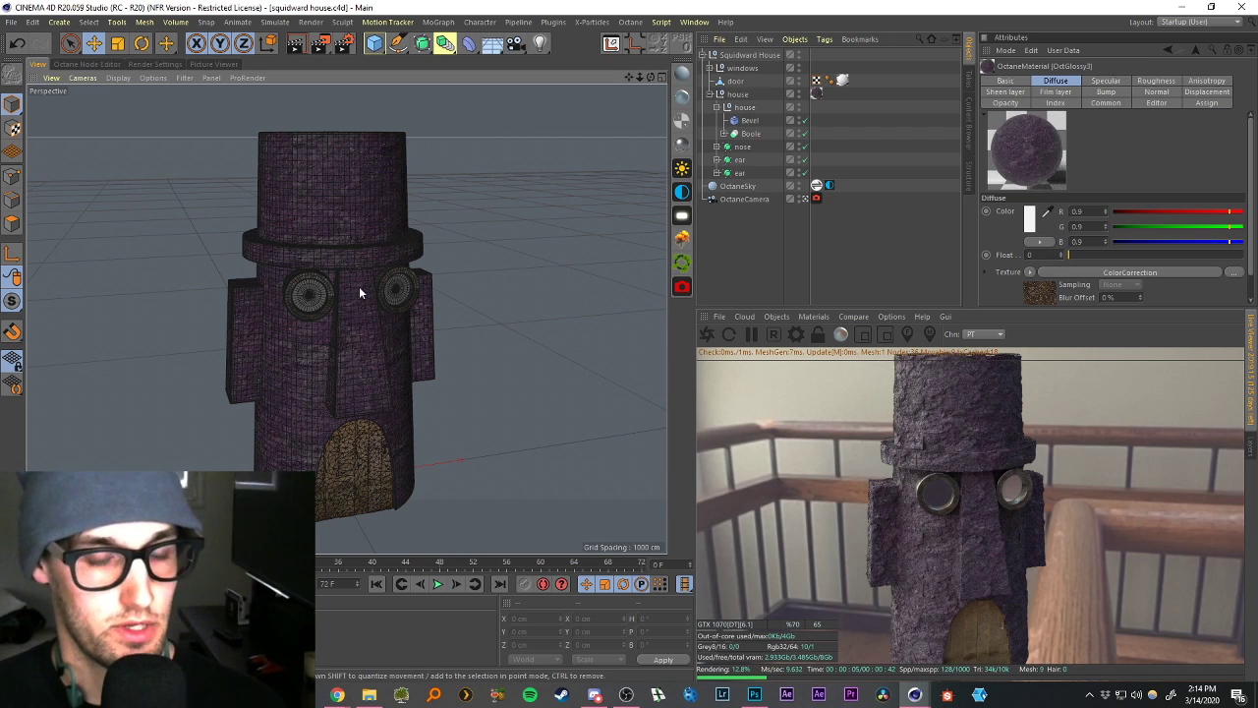
Examine the recolored rock walls, hat brim and window frames in the render from close up and from above.
scroll(365, 281, down, 4)
scroll(377, 285, up, 4)
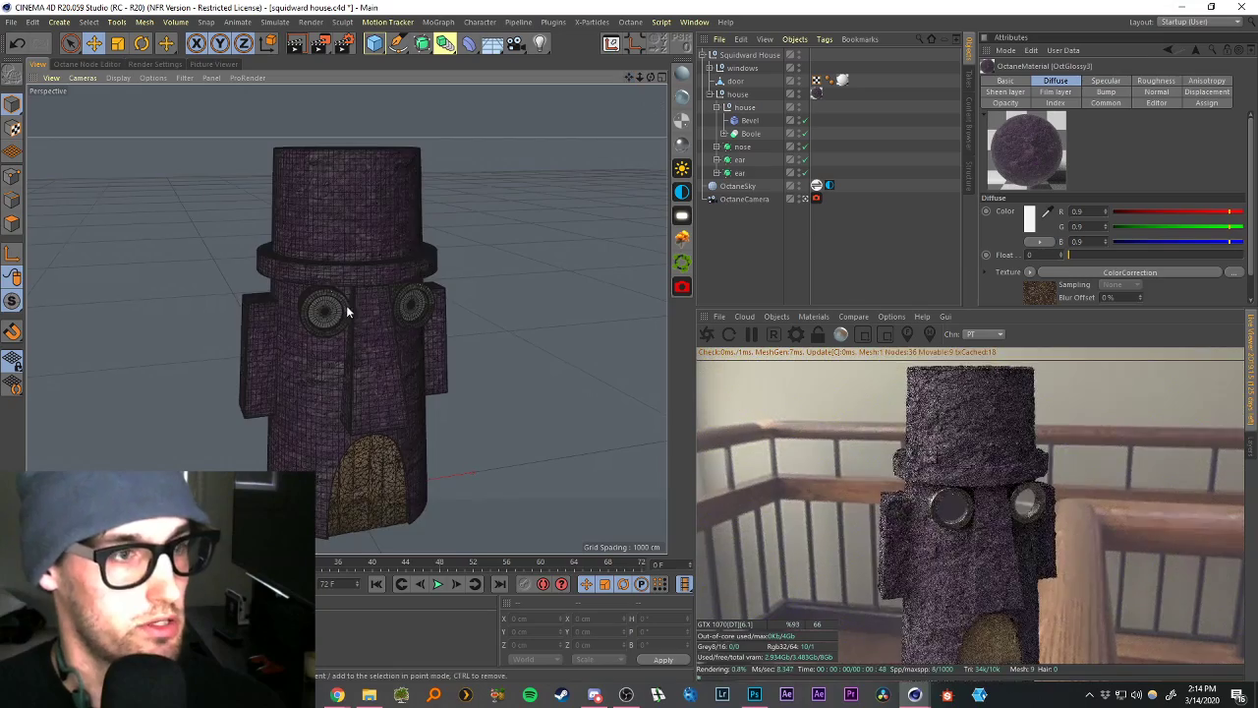
scroll(346, 305, up, 4)
scroll(349, 302, down, 2)
scroll(352, 285, up, 3)
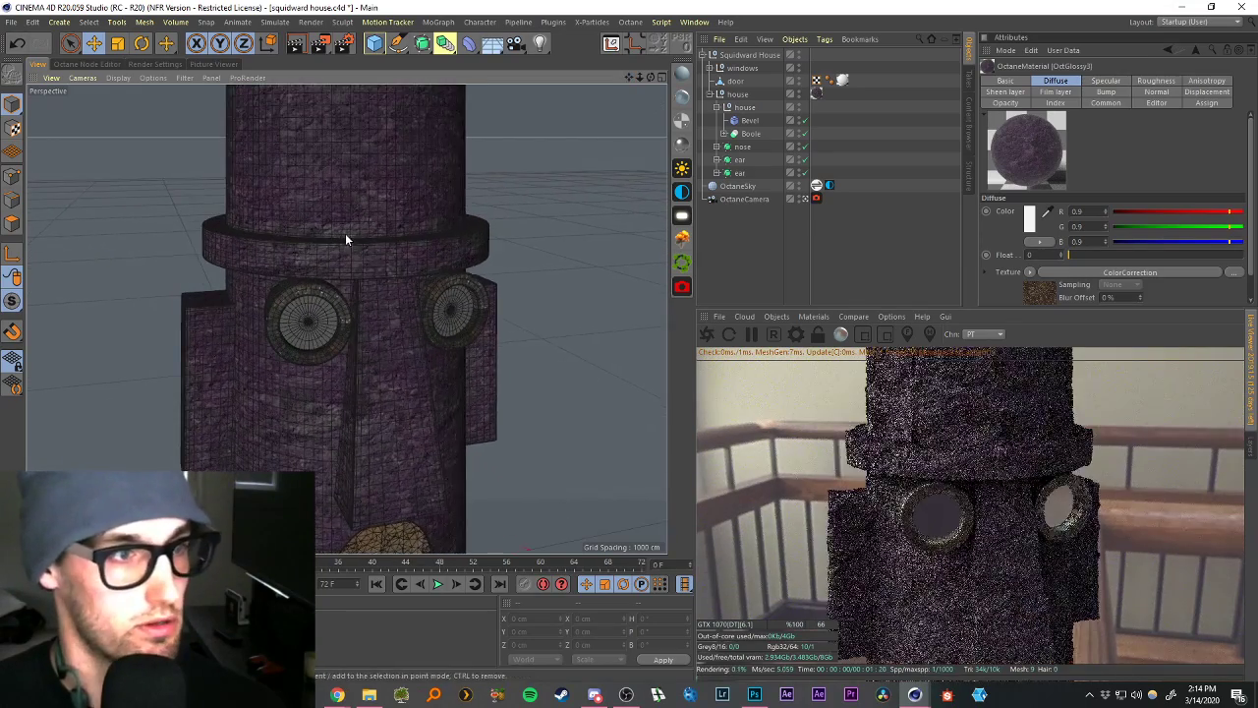
scroll(346, 319, down, 3)
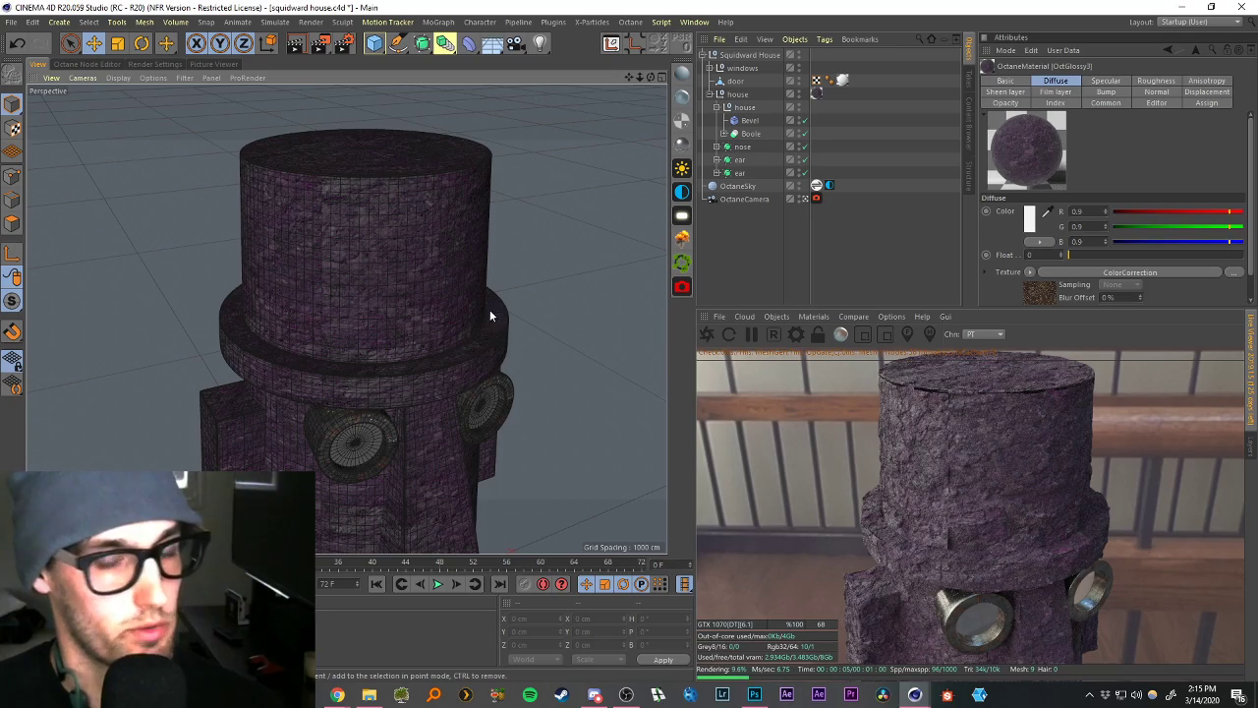
scroll(449, 445, down, 5)
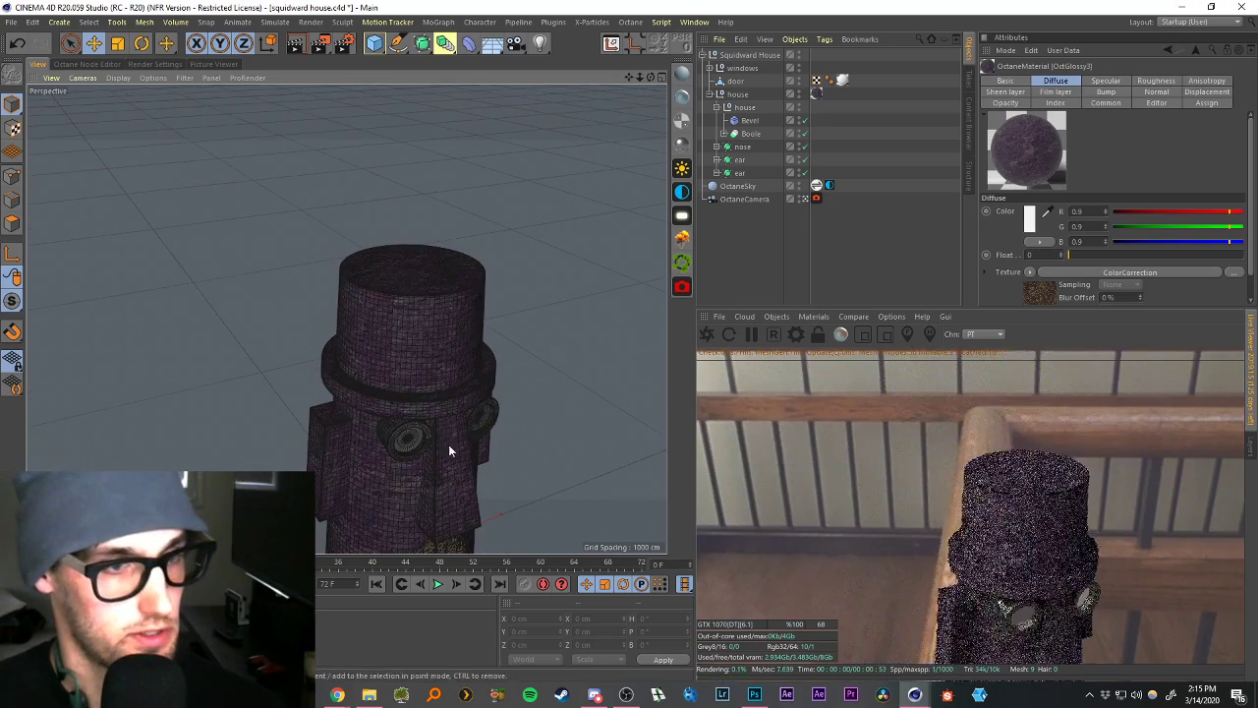
scroll(450, 445, up, 6)
scroll(345, 318, up, 2)
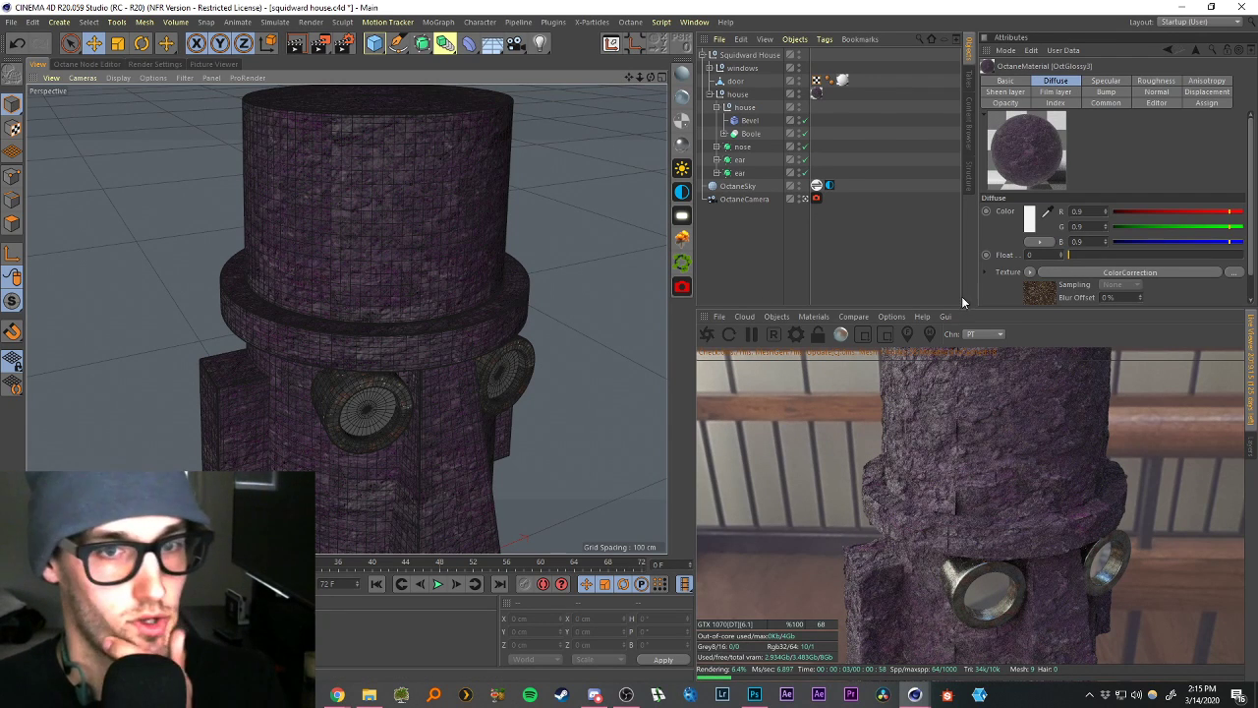
Create an Octane mix material with OctGlossy3 as Material1 and D_Grass 04 as Material2.
click(813, 315)
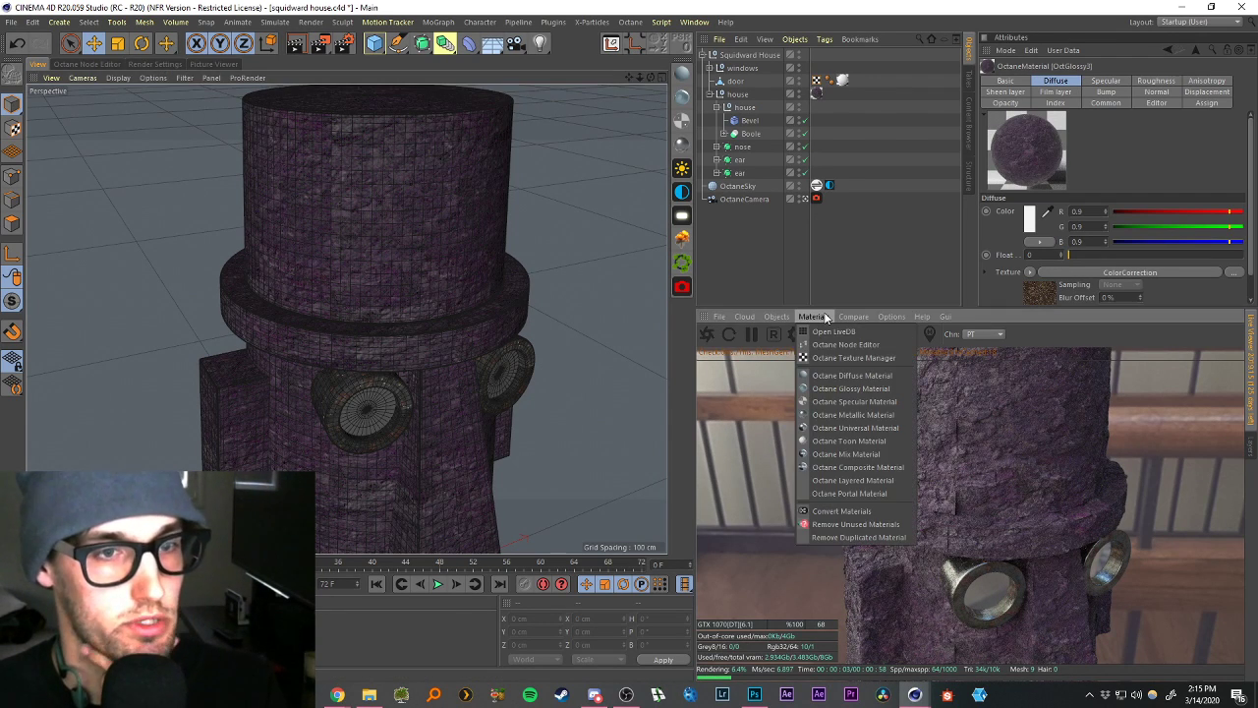
click(831, 454)
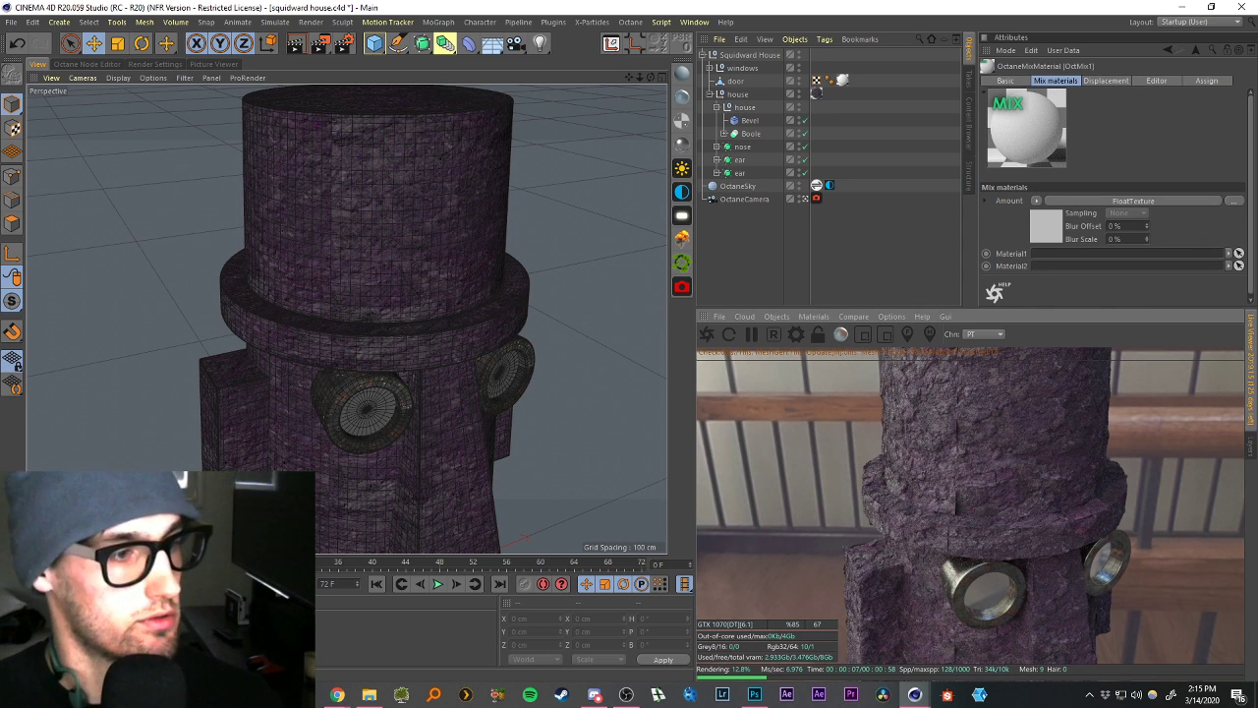
drag(118, 637, 1055, 255)
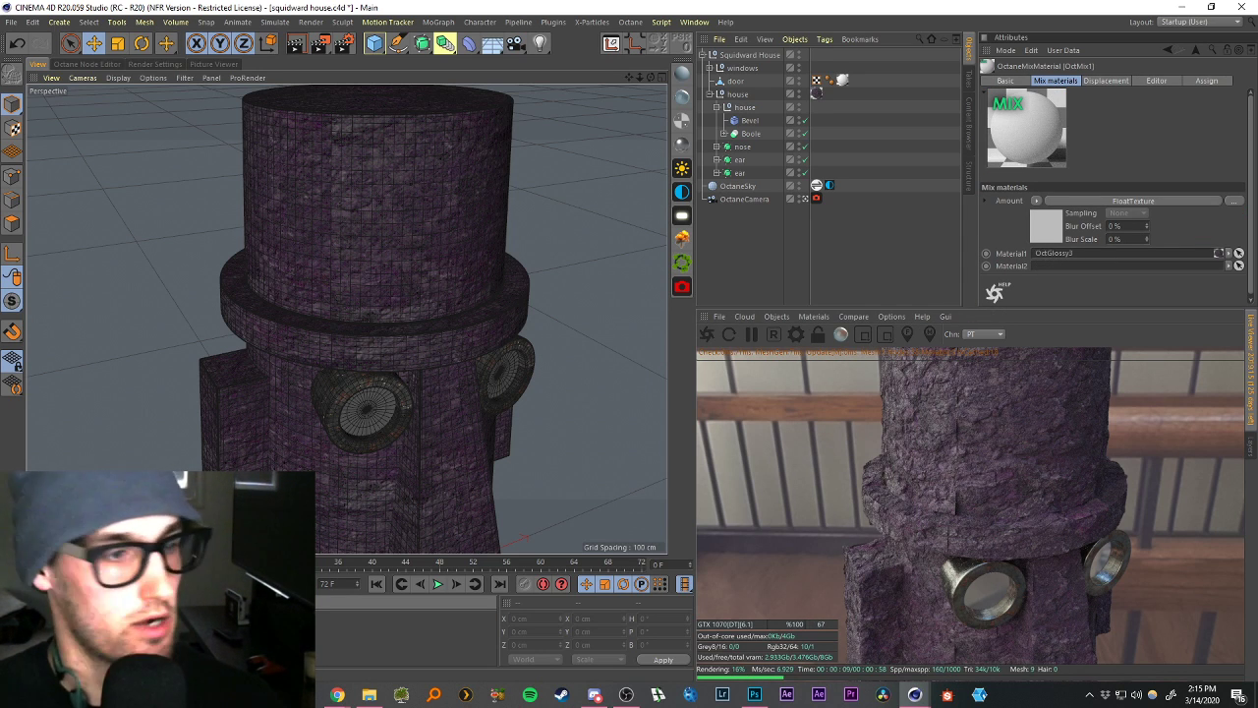
drag(157, 637, 1079, 268)
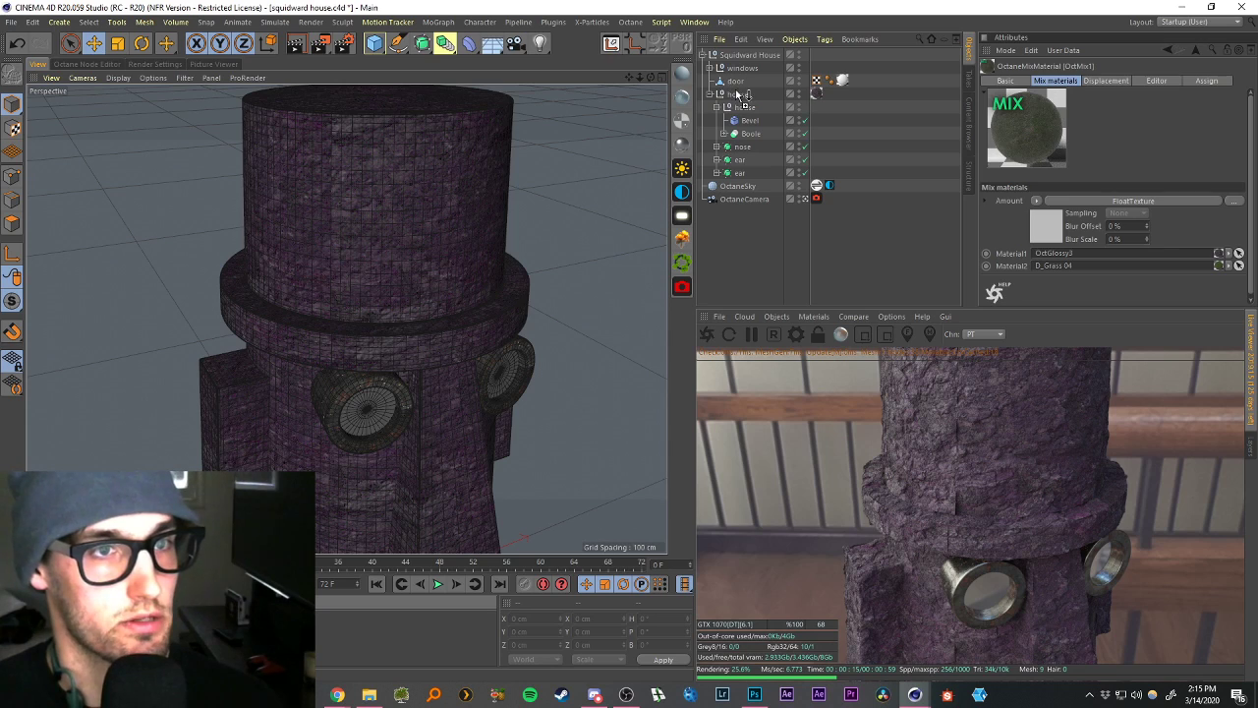
Apply the mix material to the house group and delete the group's old rock texture tag.
drag(736, 92, 737, 94)
click(818, 94)
key(Delete)
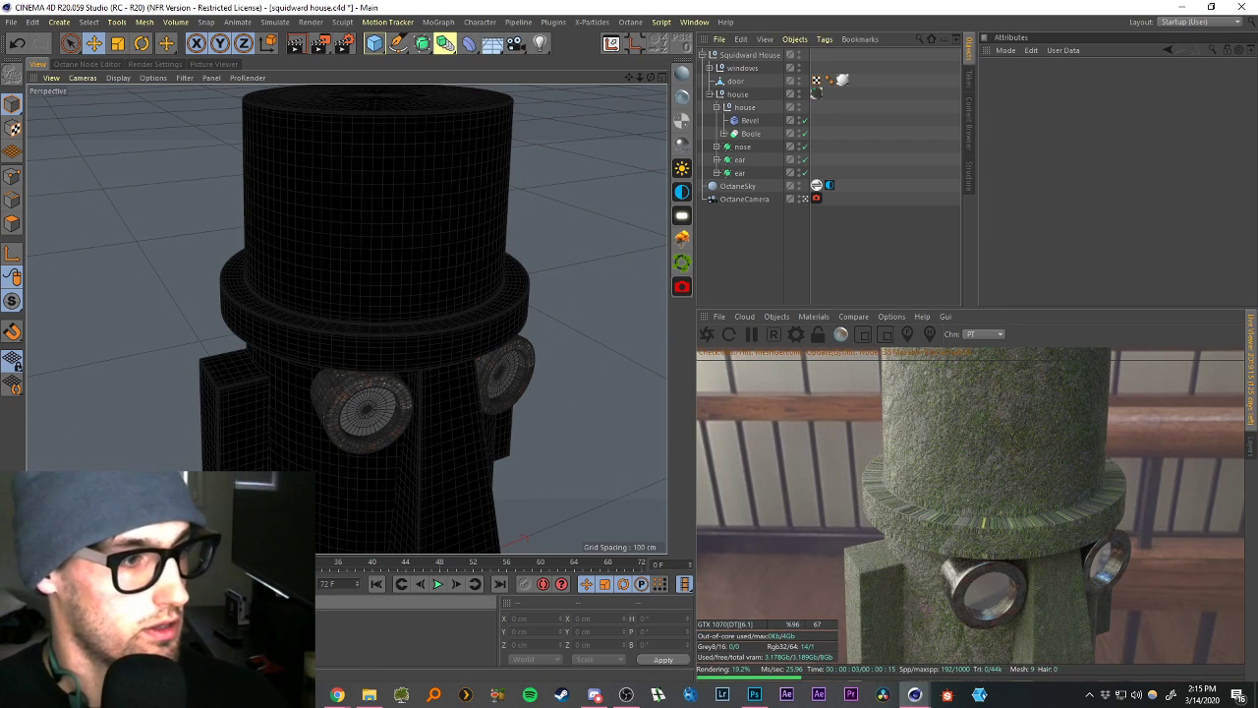
Set the projection of the house's mix material tag to Cubic.
click(29, 634)
click(817, 93)
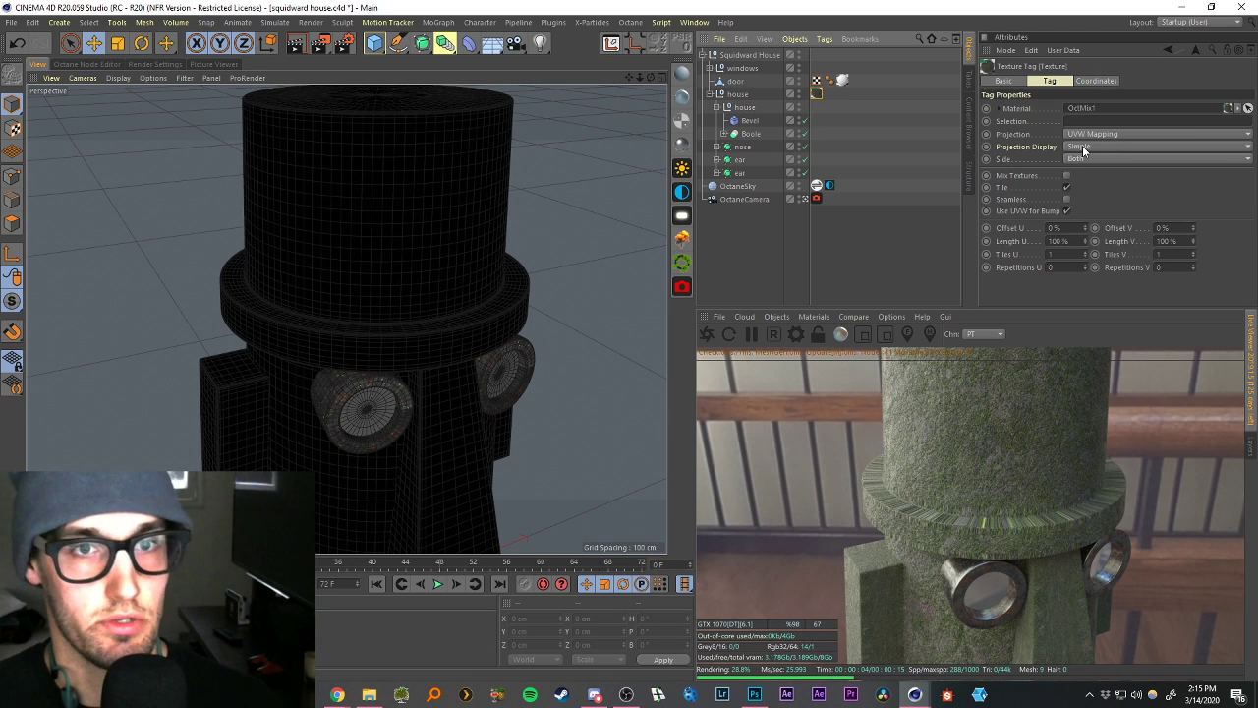
click(1091, 133)
click(1091, 186)
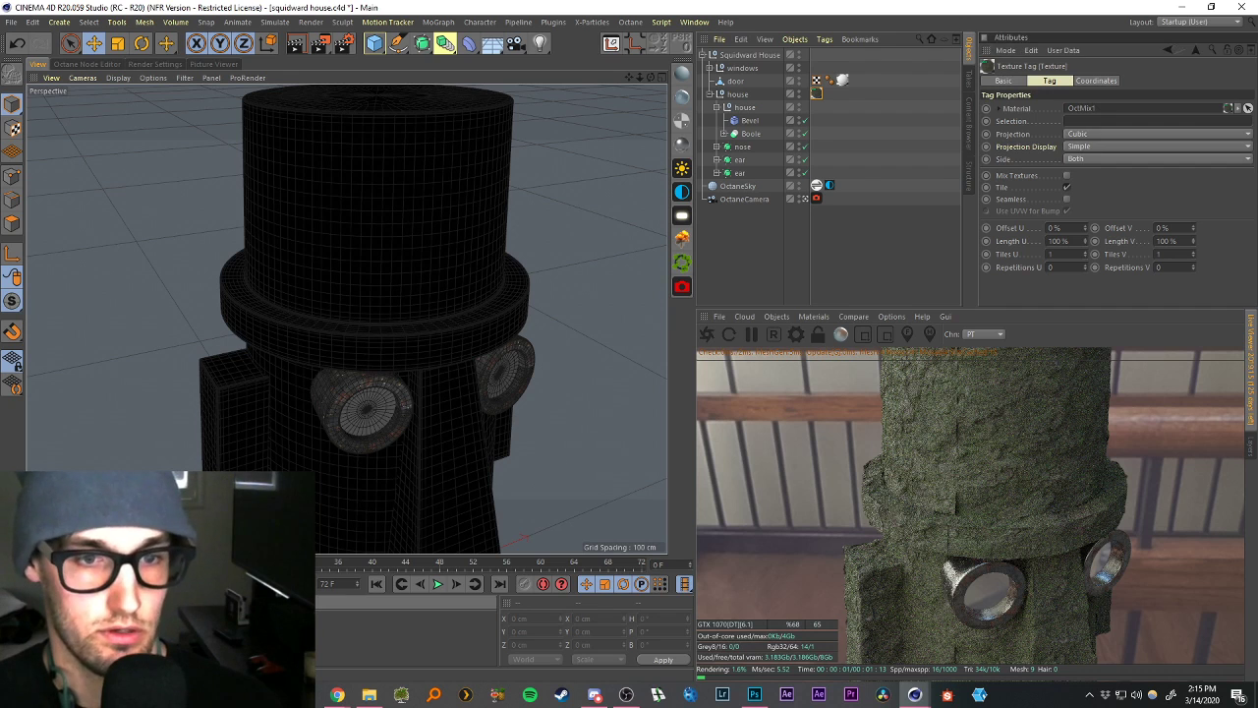
Open the mix material's network in the node editor and widen the graph area.
double_click(30, 634)
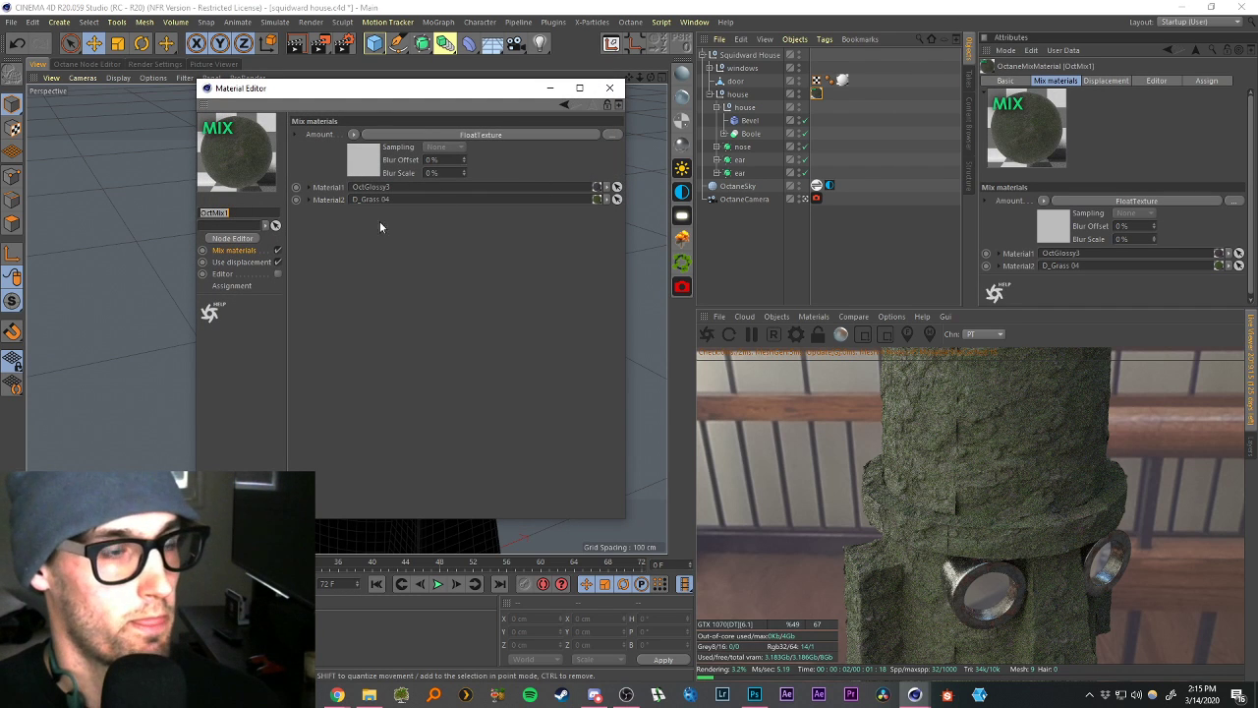
click(236, 238)
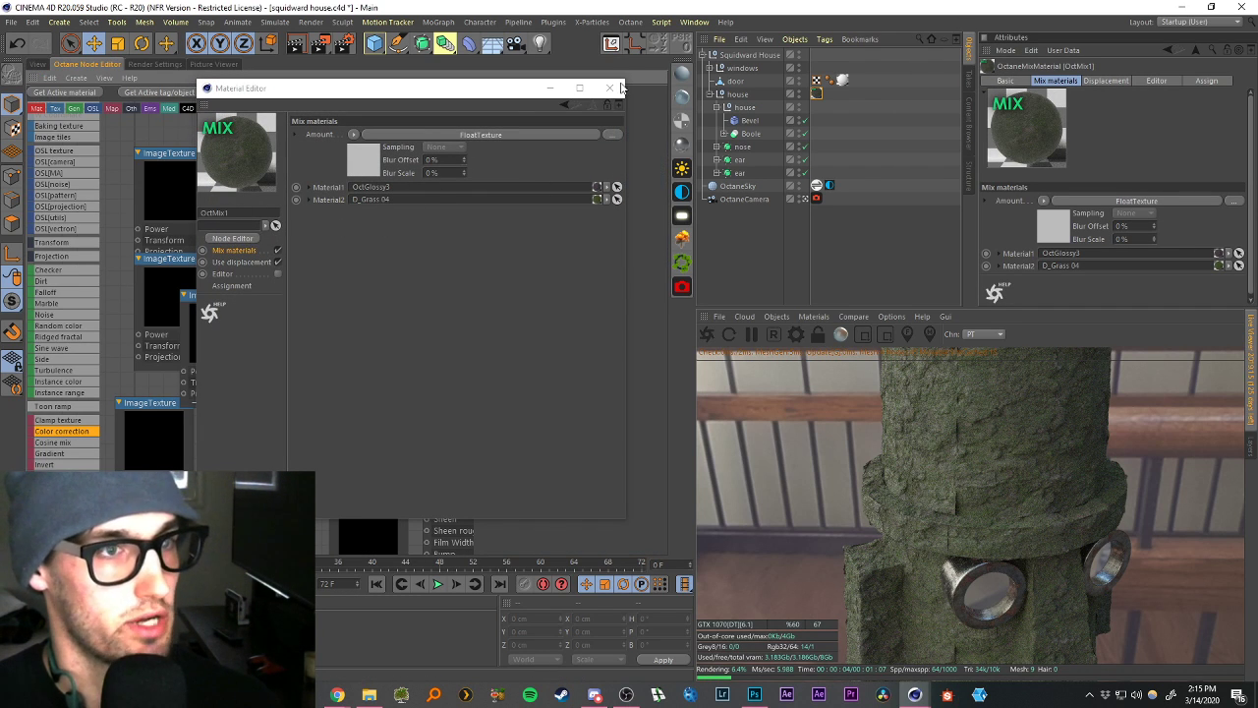
click(610, 88)
drag(475, 294, 590, 281)
scroll(584, 256, down, 5)
Reposition the mix material's node network and move the OctMix1 node farther away from its input nodes.
click(583, 241)
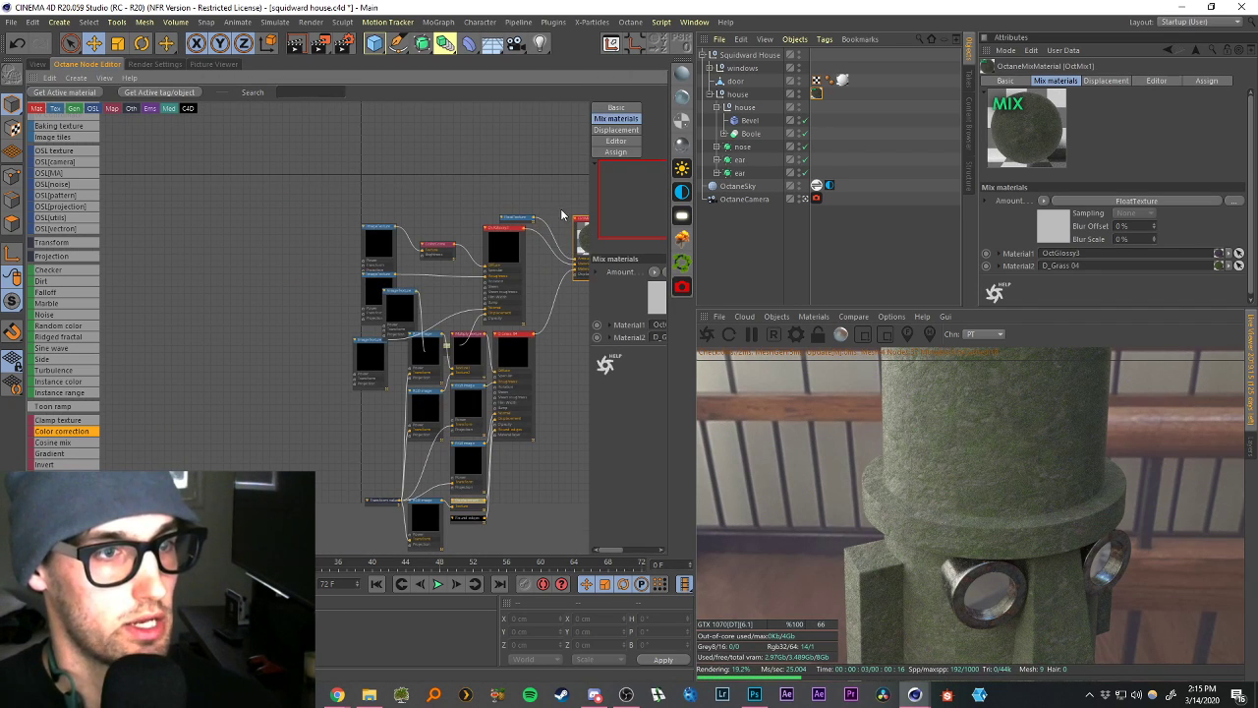
scroll(536, 234, down, 4)
drag(427, 190, 574, 361)
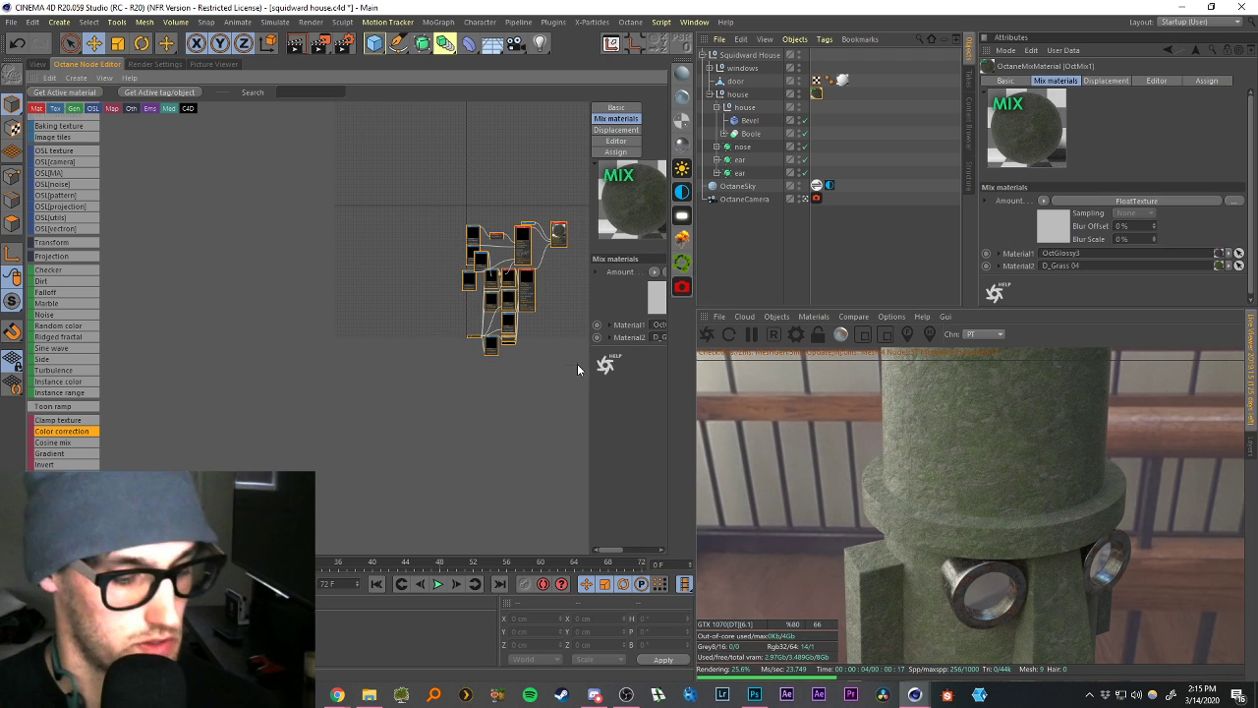
scroll(575, 304, up, 5)
scroll(505, 213, down, 4)
scroll(447, 169, up, 6)
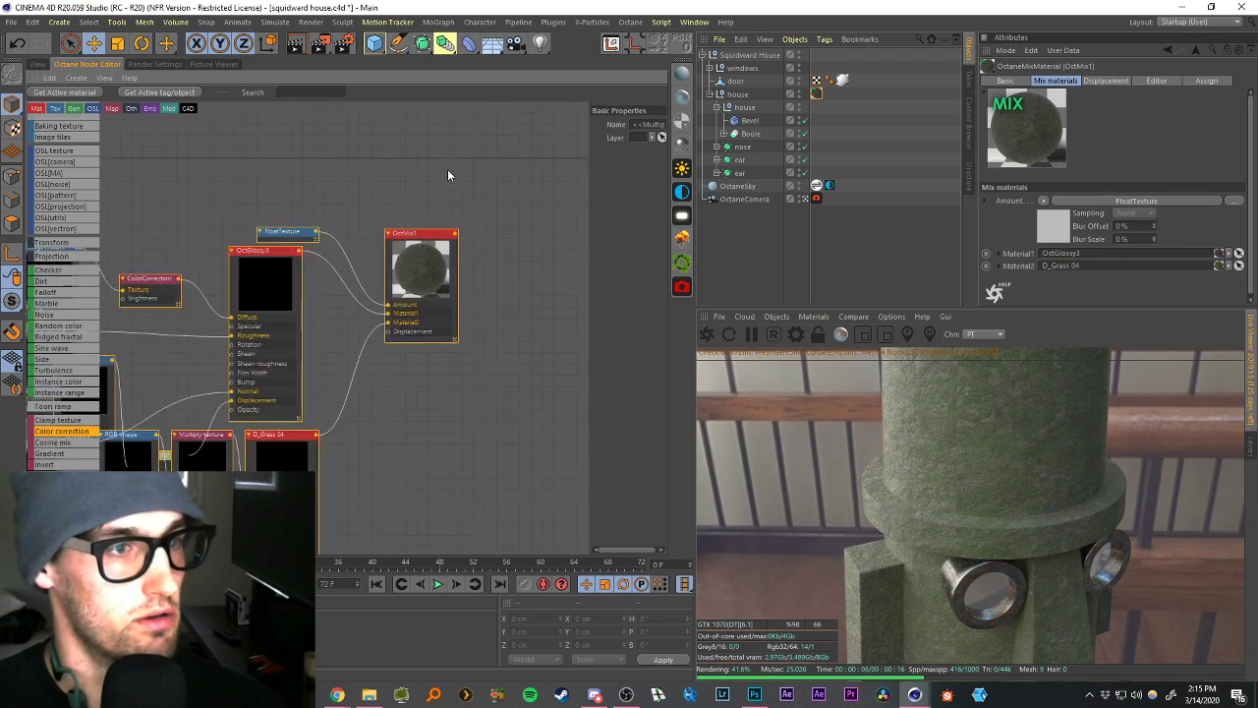
click(474, 214)
drag(422, 278, 507, 282)
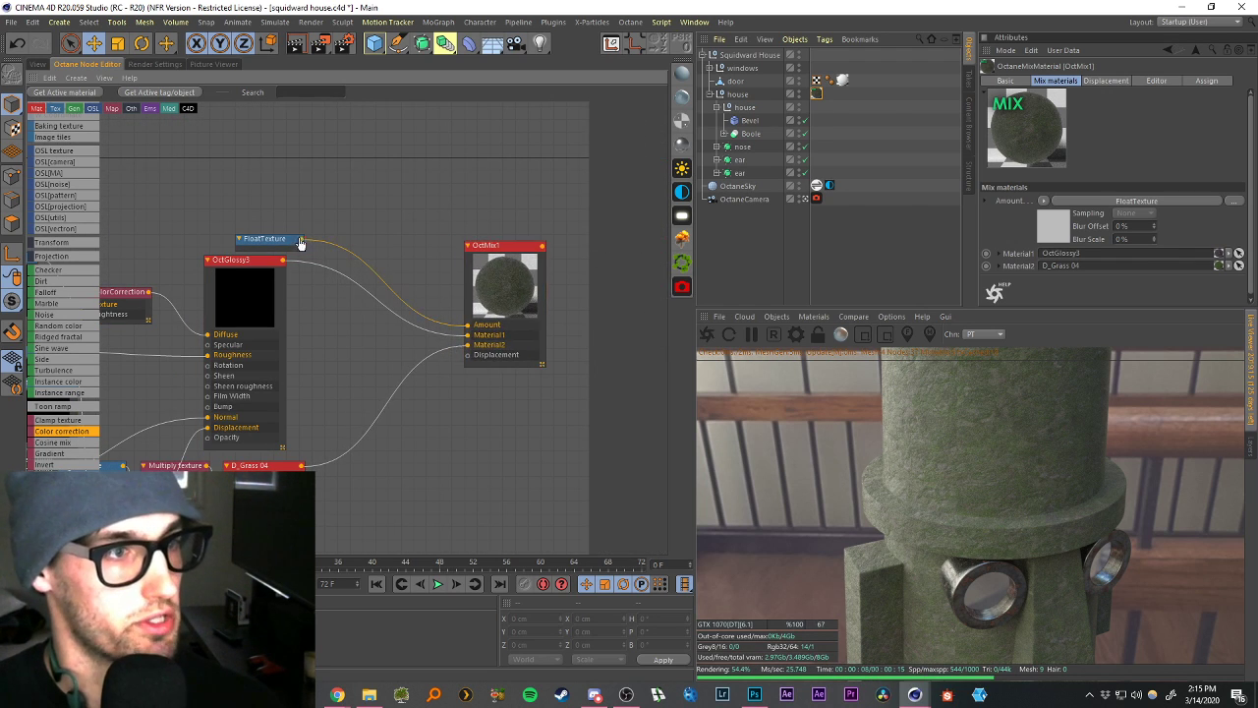
Replace the FloatTexture node on the mix material's Amount input with a falloff node.
drag(276, 239, 291, 195)
key(Delete)
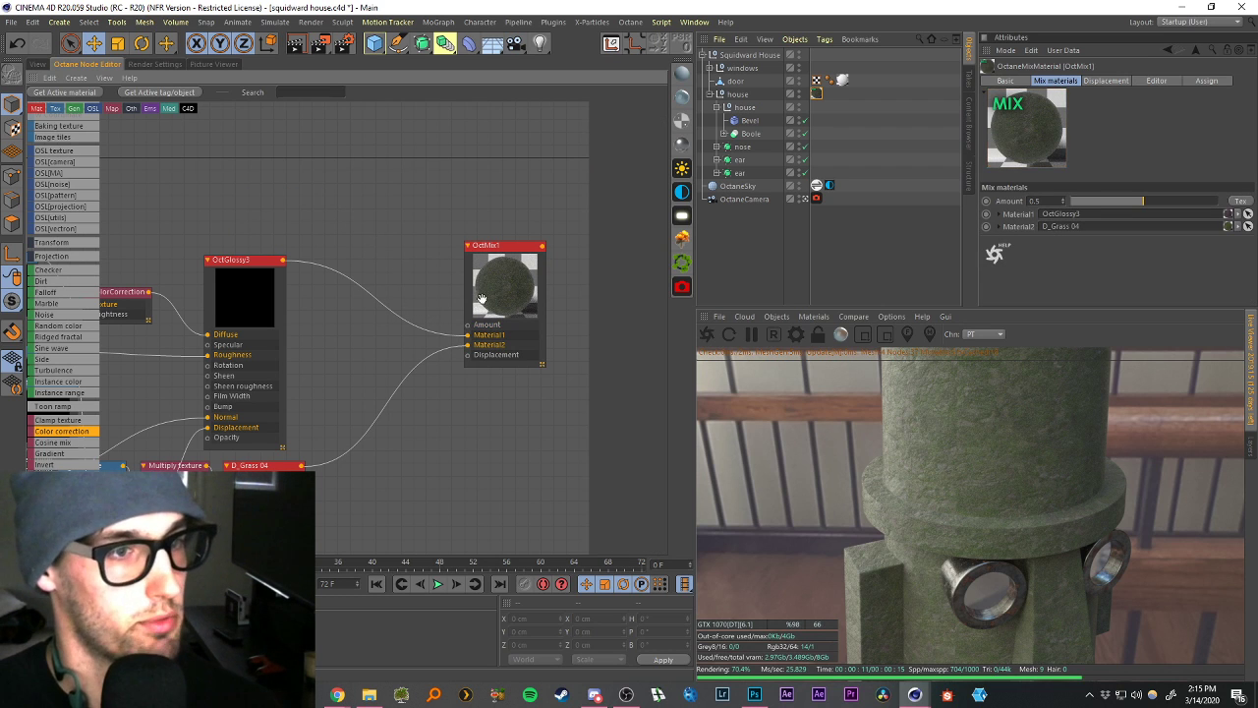
drag(502, 285, 508, 303)
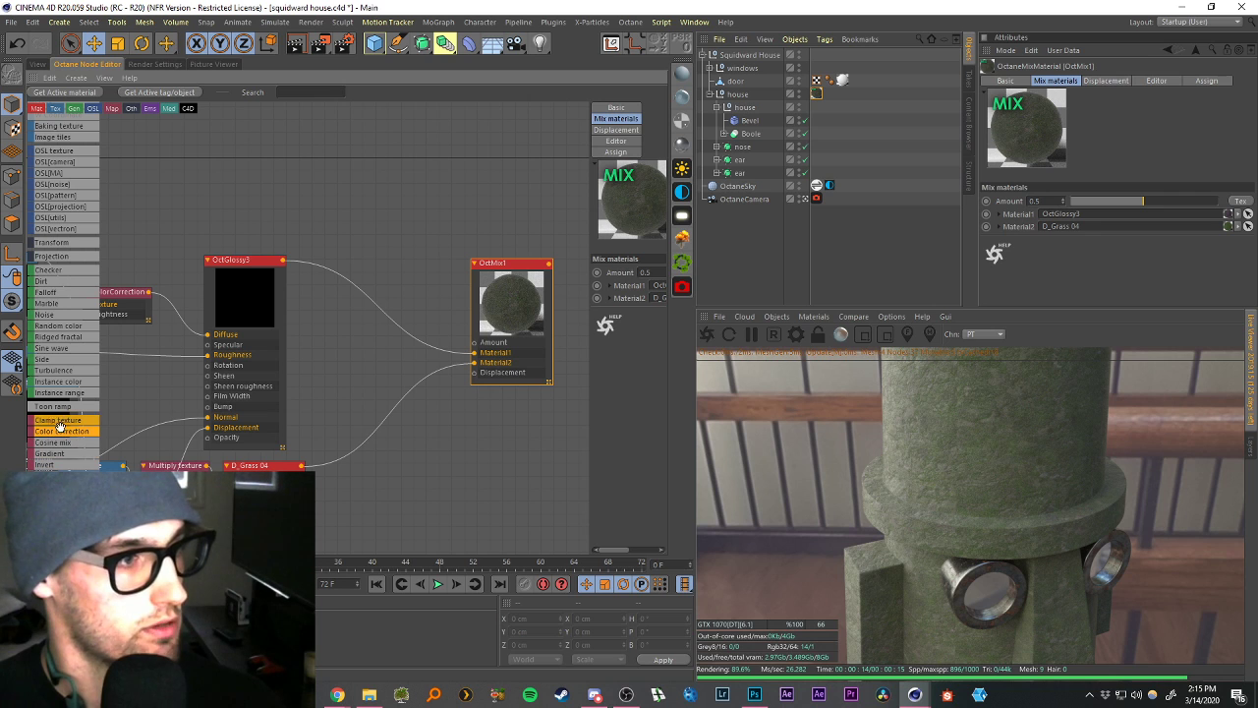
drag(471, 346, 372, 236)
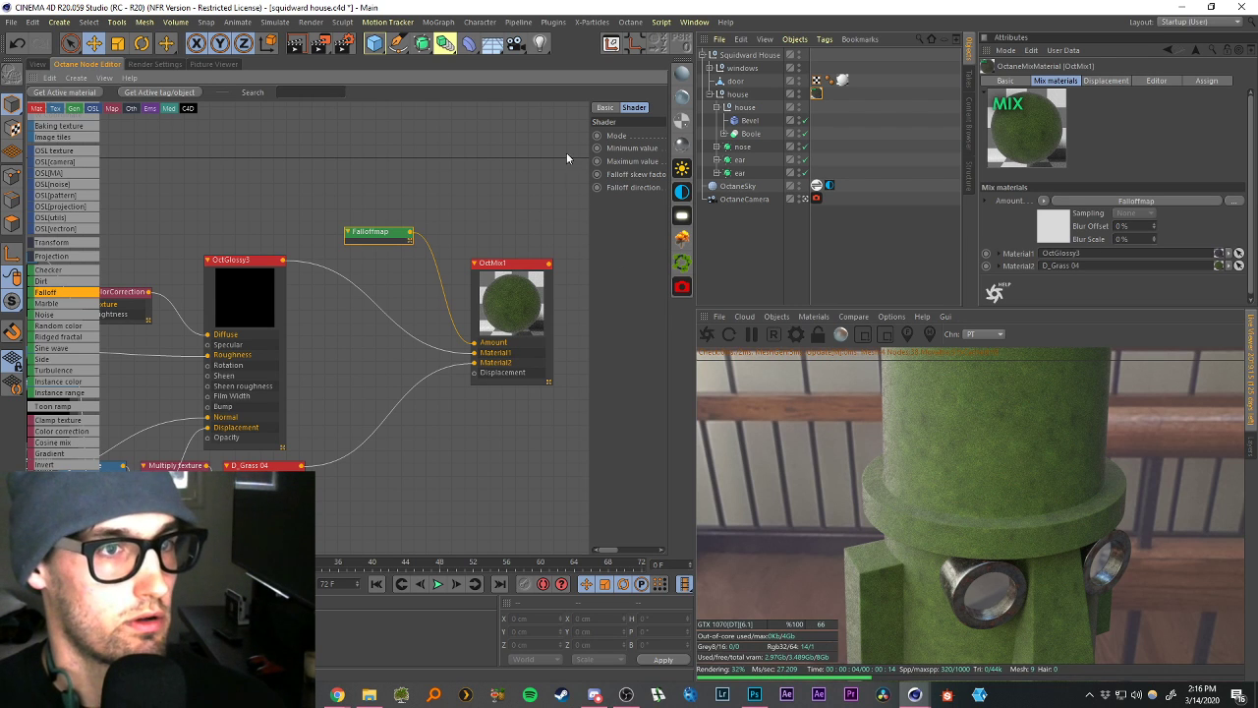
Widen the node settings area and set the falloff node's mode to Normal vs. vector 90deg.
drag(576, 212, 470, 216)
click(595, 134)
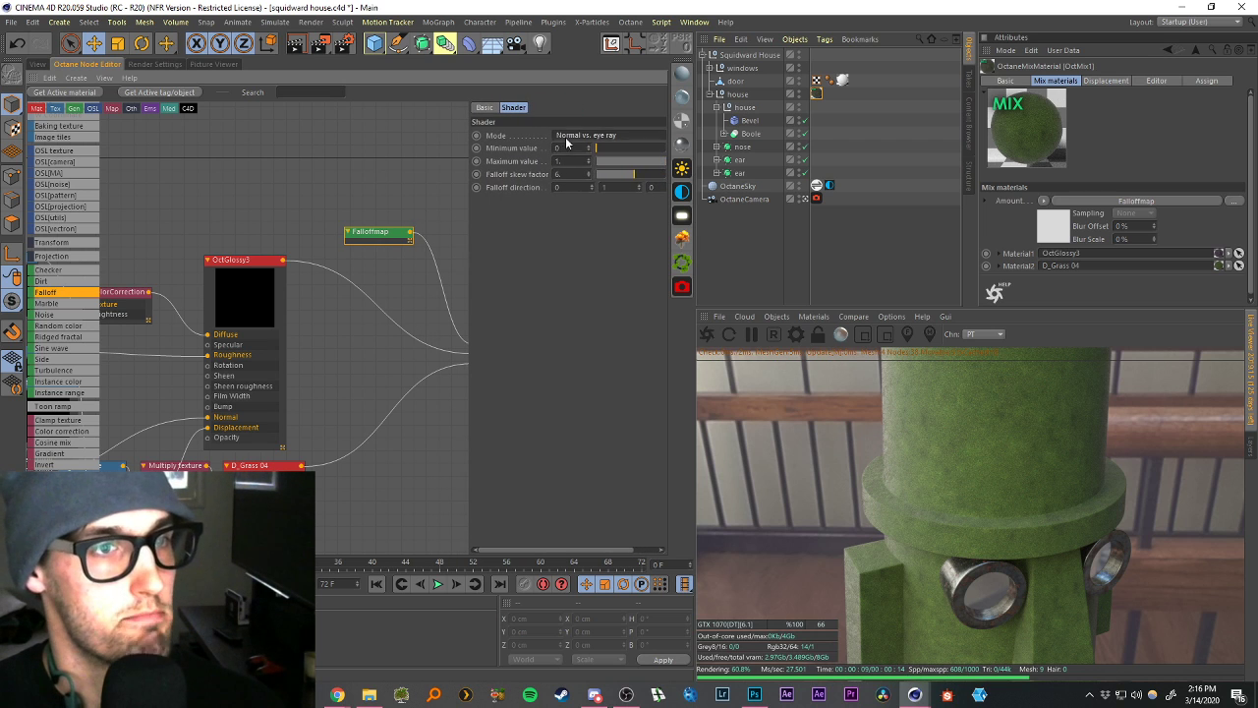
click(590, 161)
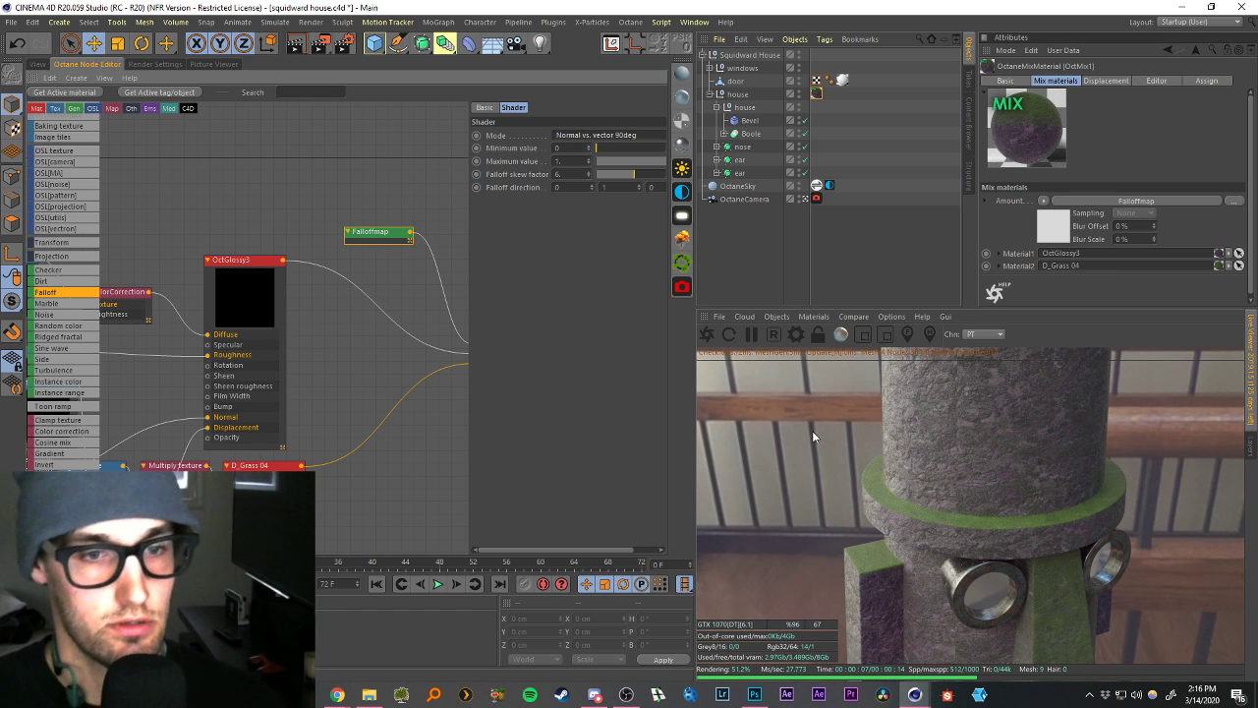
Examine the falloff-driven moss distribution on the house from several distances and angles in the perspective view and live render.
scroll(359, 284, down, 7)
scroll(402, 294, up, 5)
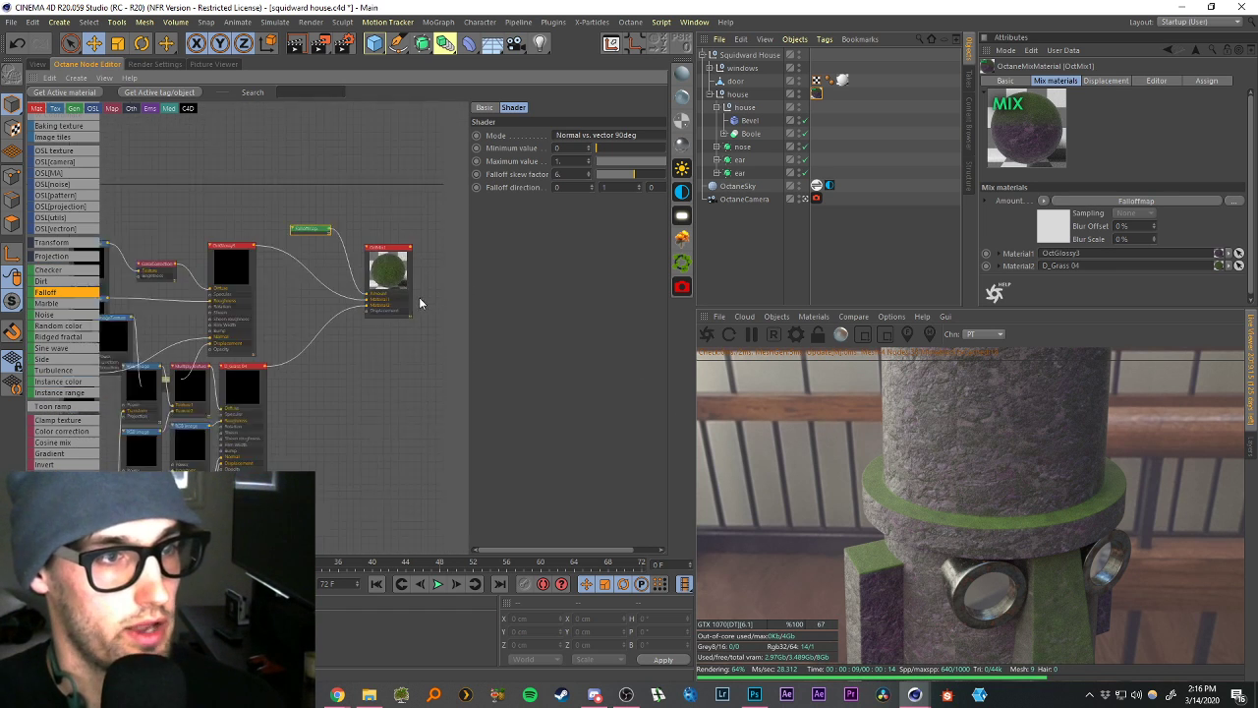
click(38, 66)
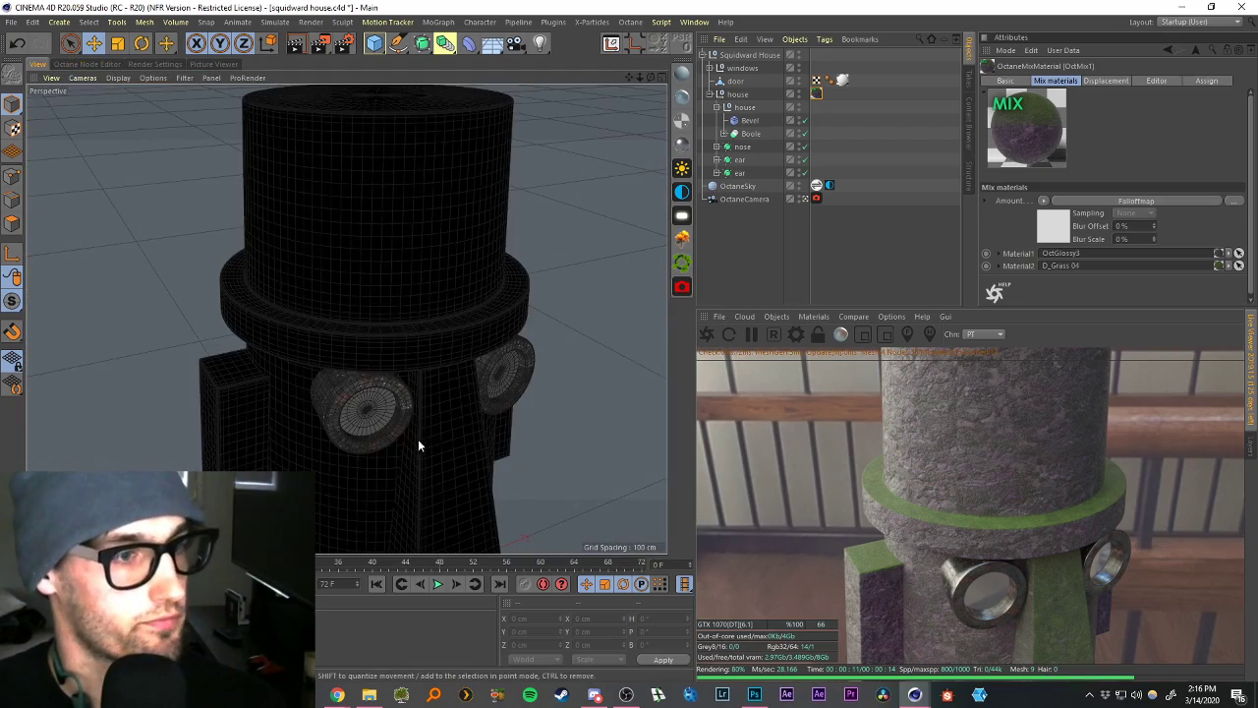
scroll(422, 439, down, 5)
alt+drag(429, 436, 476, 499)
scroll(469, 517, up, 5)
alt+drag(451, 448, 492, 348)
scroll(481, 450, down, 3)
scroll(490, 460, up, 1)
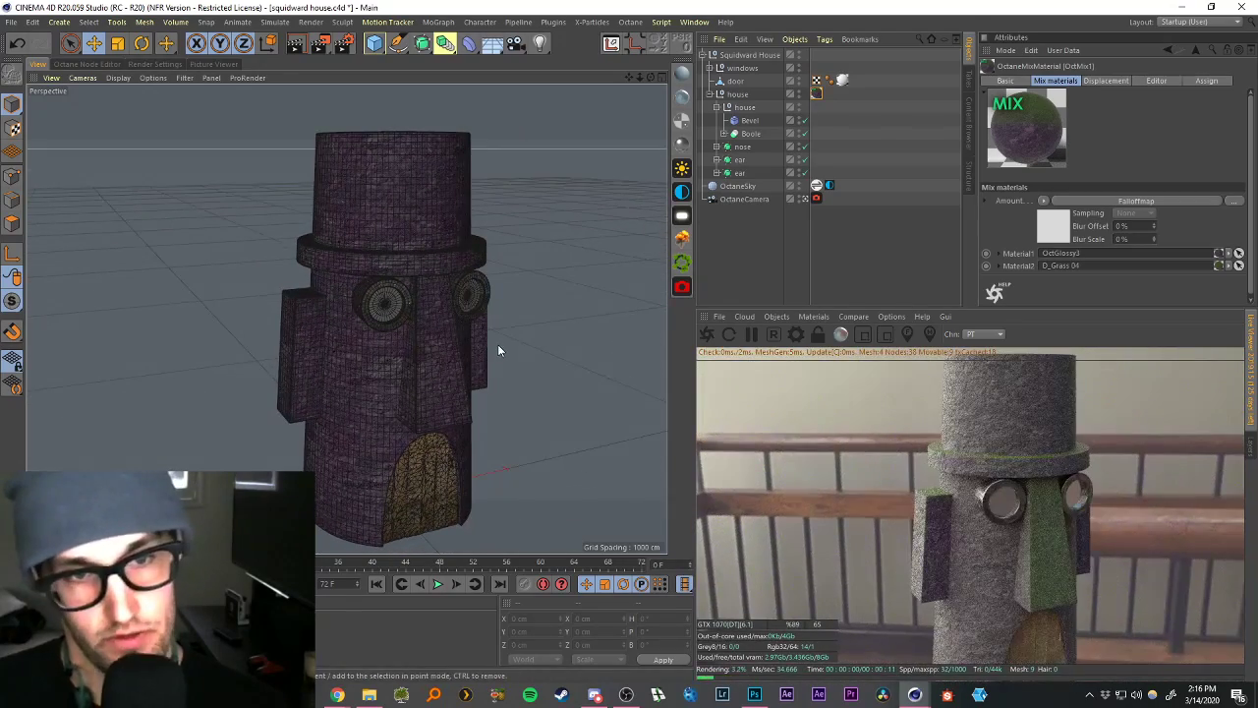
drag(629, 76, 620, 93)
scroll(372, 203, up, 3)
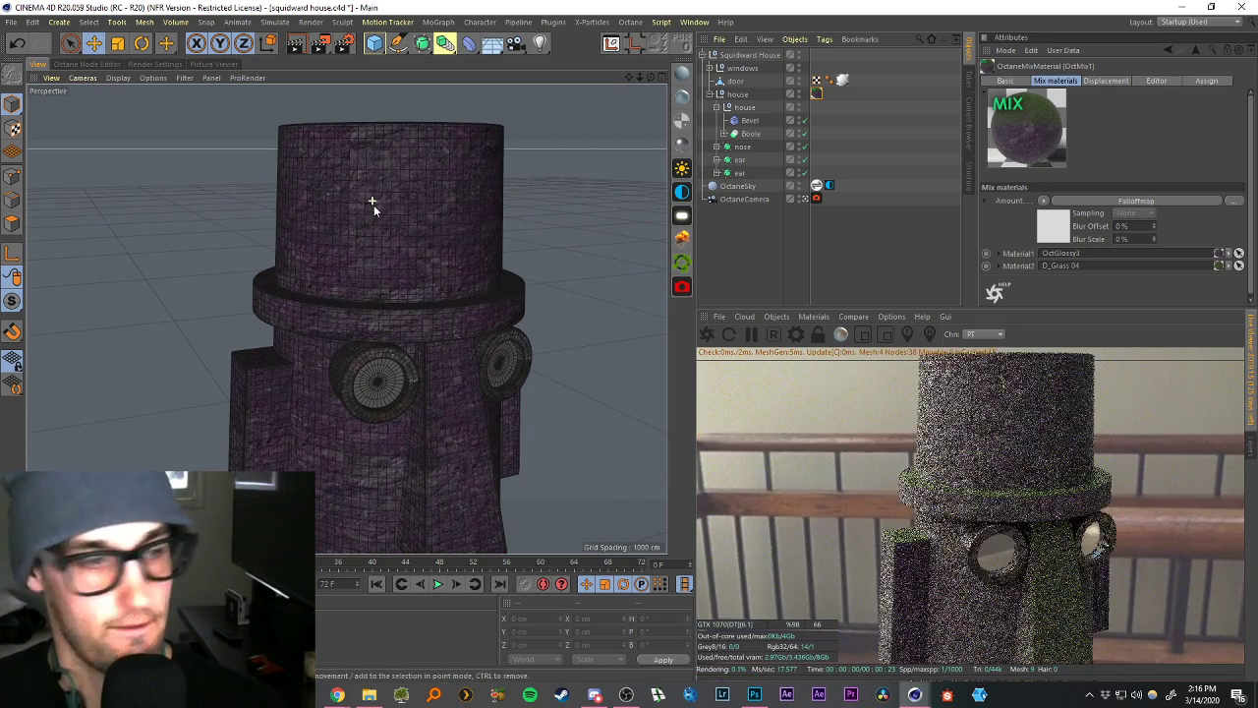
Reopen the house's mix material network in the node editor and close the separate material window.
double_click(817, 95)
click(234, 239)
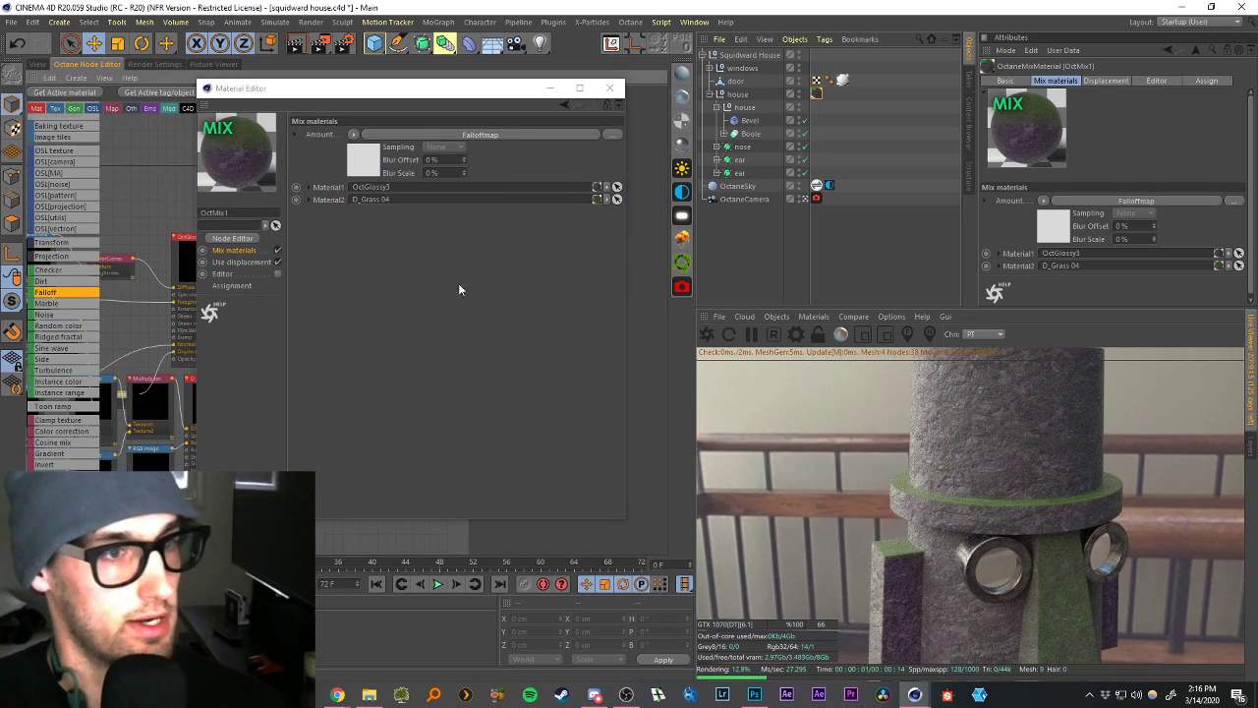
click(616, 88)
Disconnect the falloff node from OctMix1's Amount input and connect a new Dirt node in its place.
drag(289, 216, 282, 211)
scroll(297, 209, up, 2)
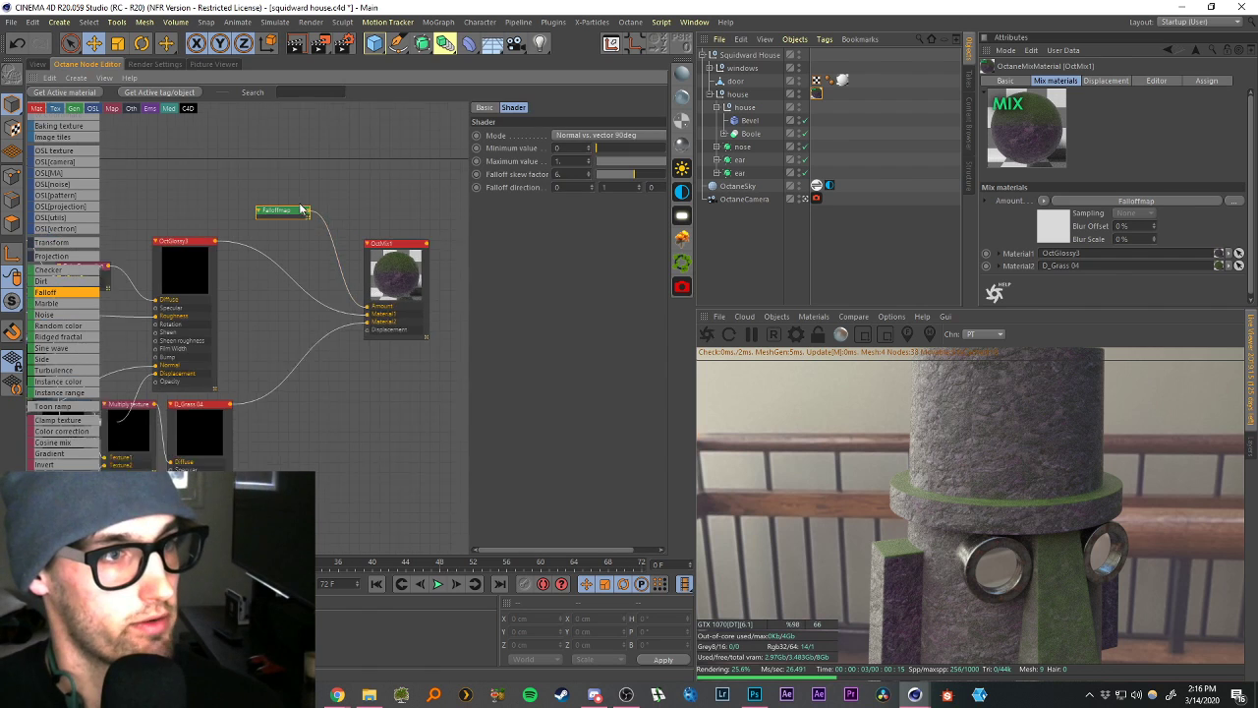
drag(376, 319, 251, 159)
drag(45, 283, 223, 286)
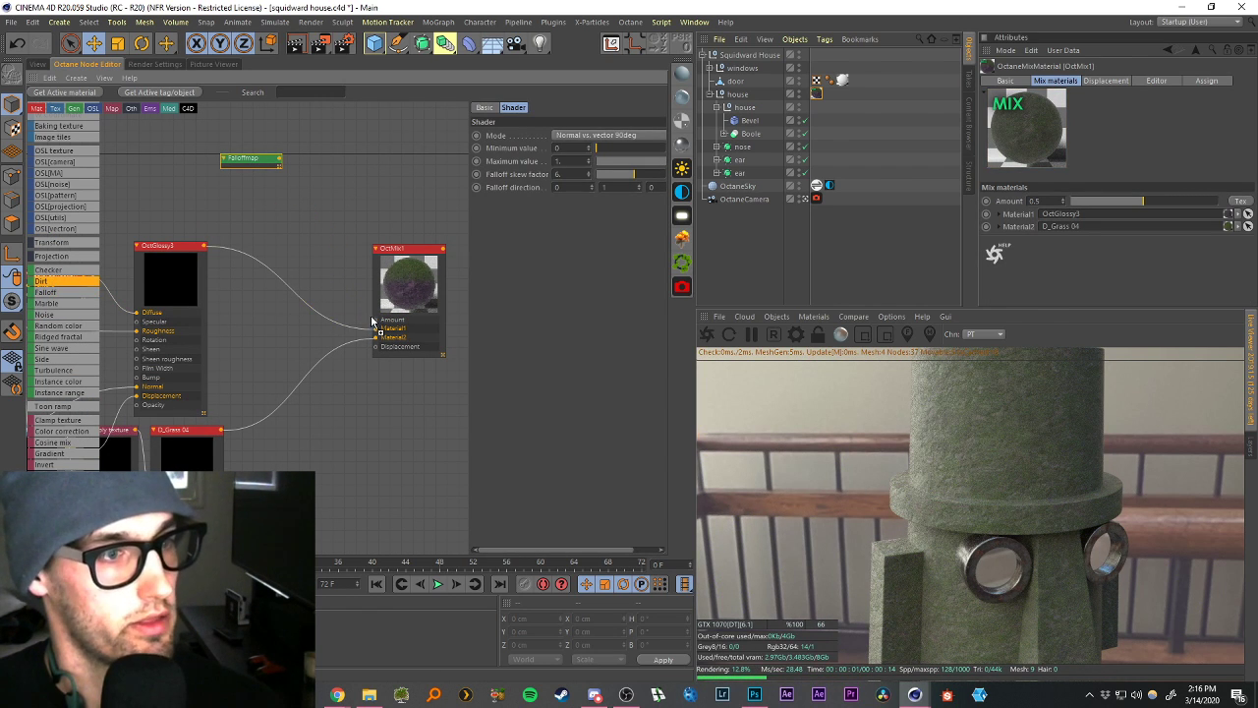
drag(374, 321, 263, 208)
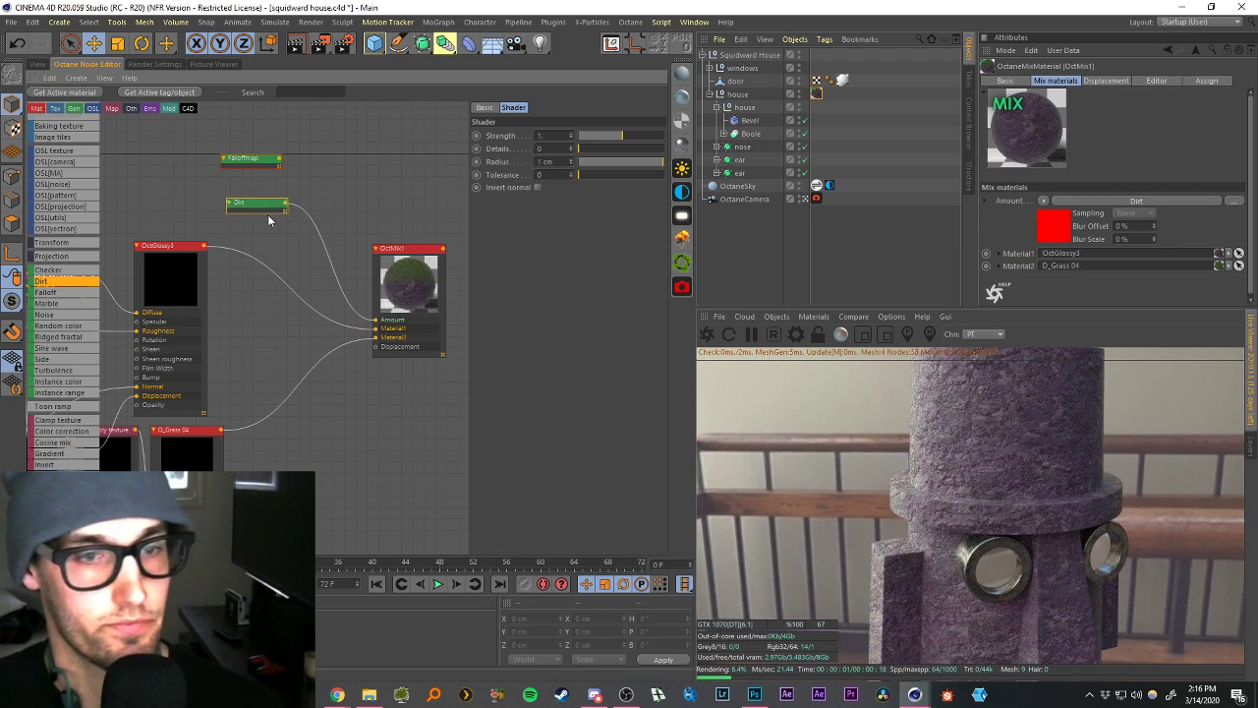
Set the Dirt node's strength to 10 and its radius to 20 cm.
text(0)
key(Return)
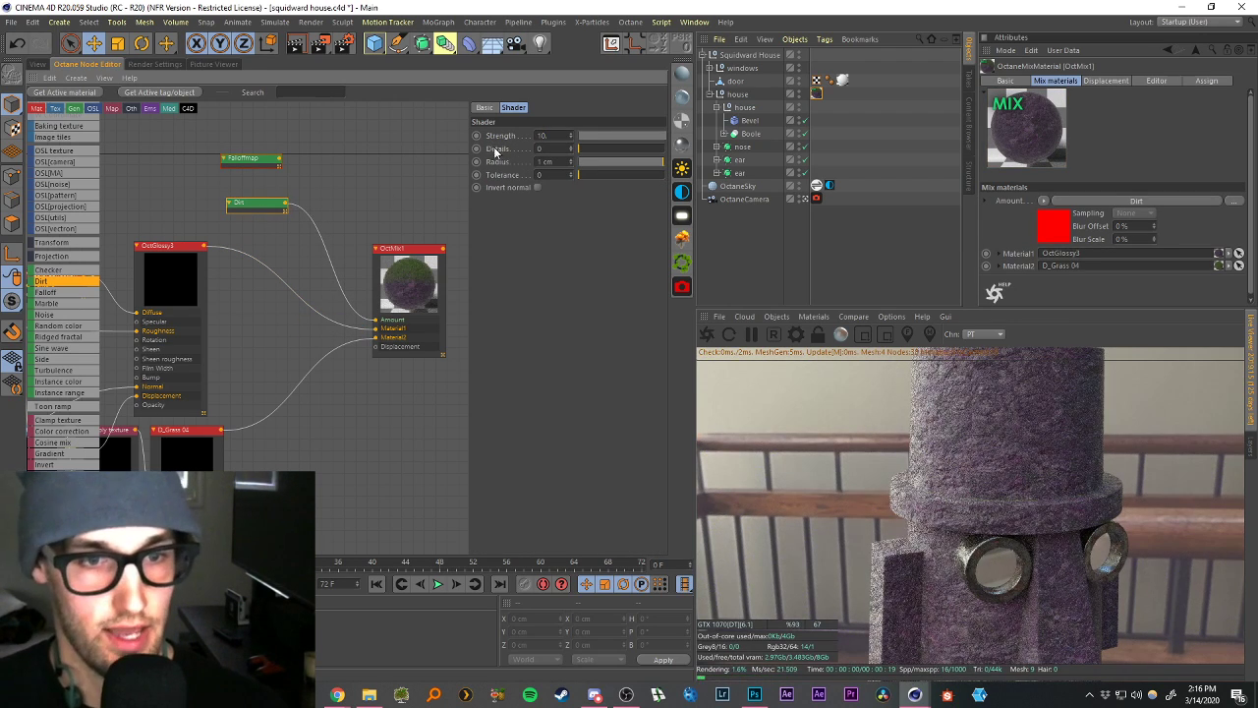
text(20)
key(Return)
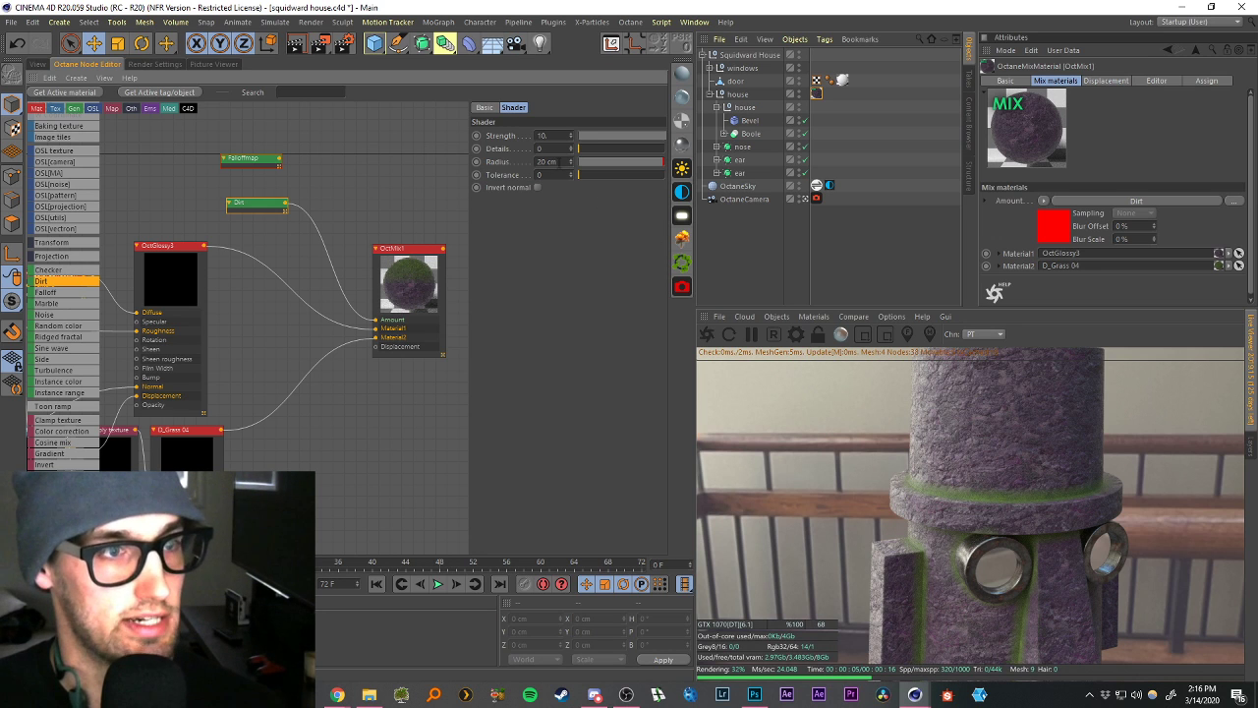
Try the dirt at a 100 cm radius, try 20 cm with Invert normal enabled, and disable the inversion again.
click(558, 161)
text(100)
key(Return)
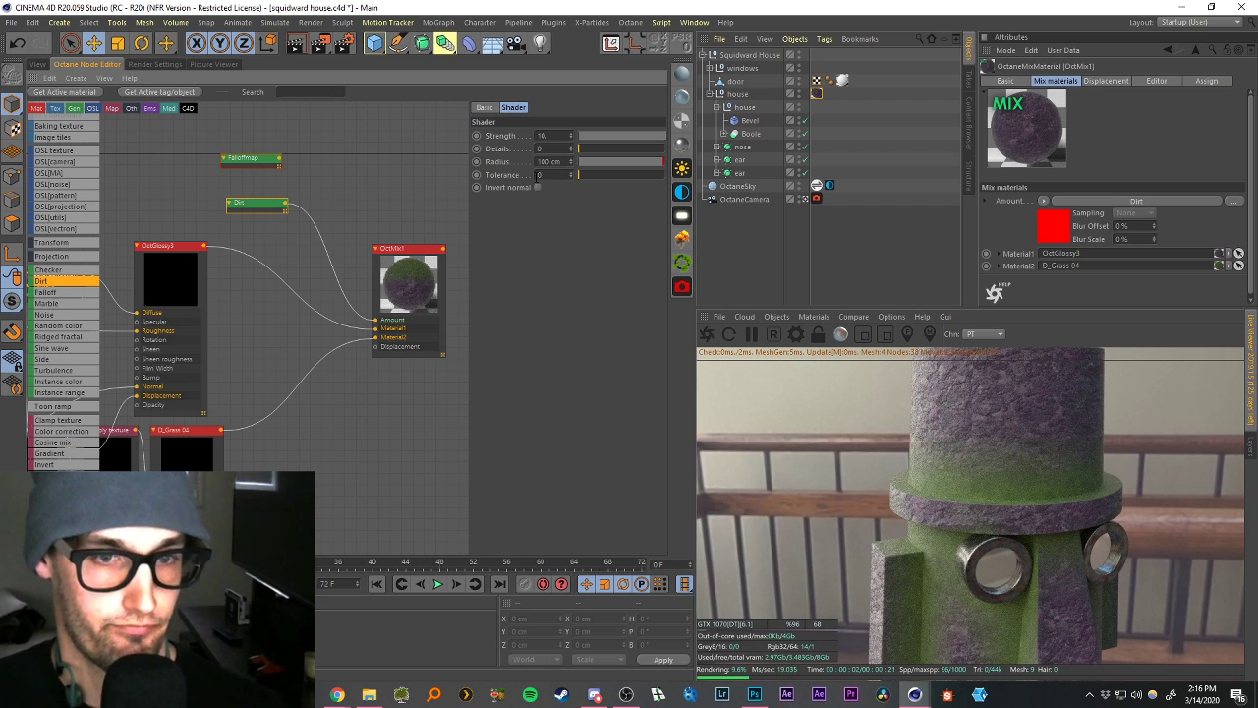
click(537, 188)
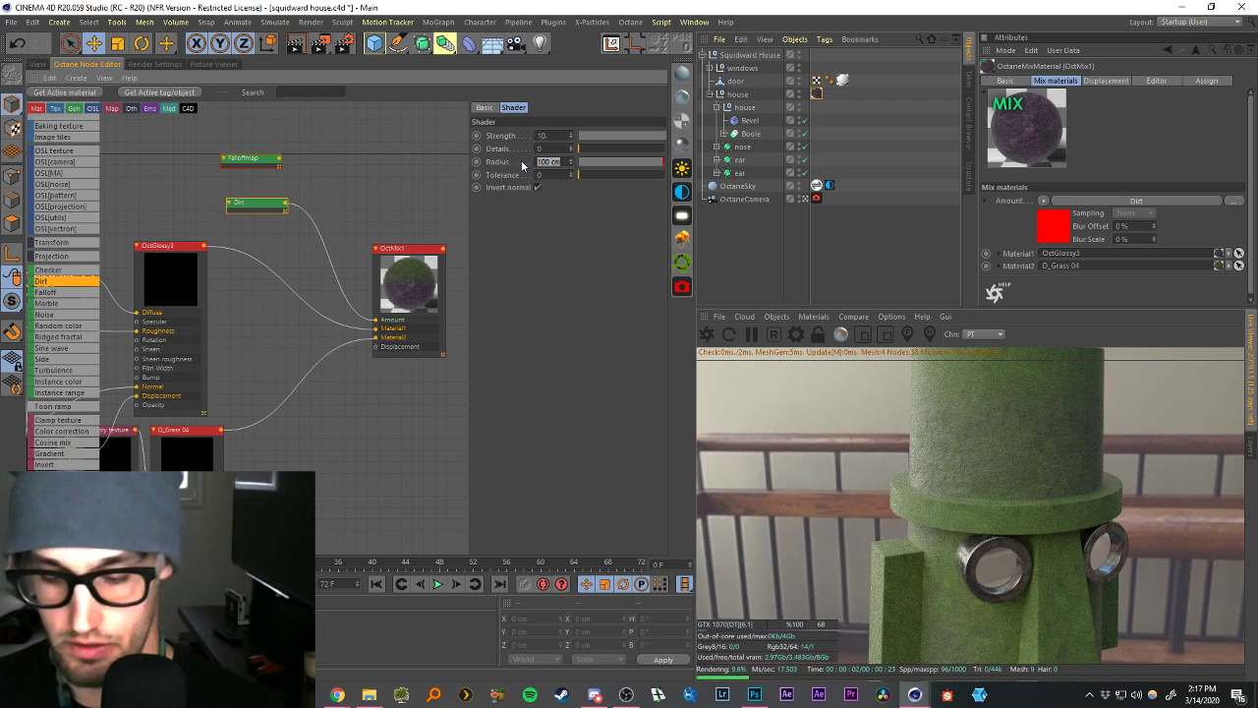
text(20)
key(Return)
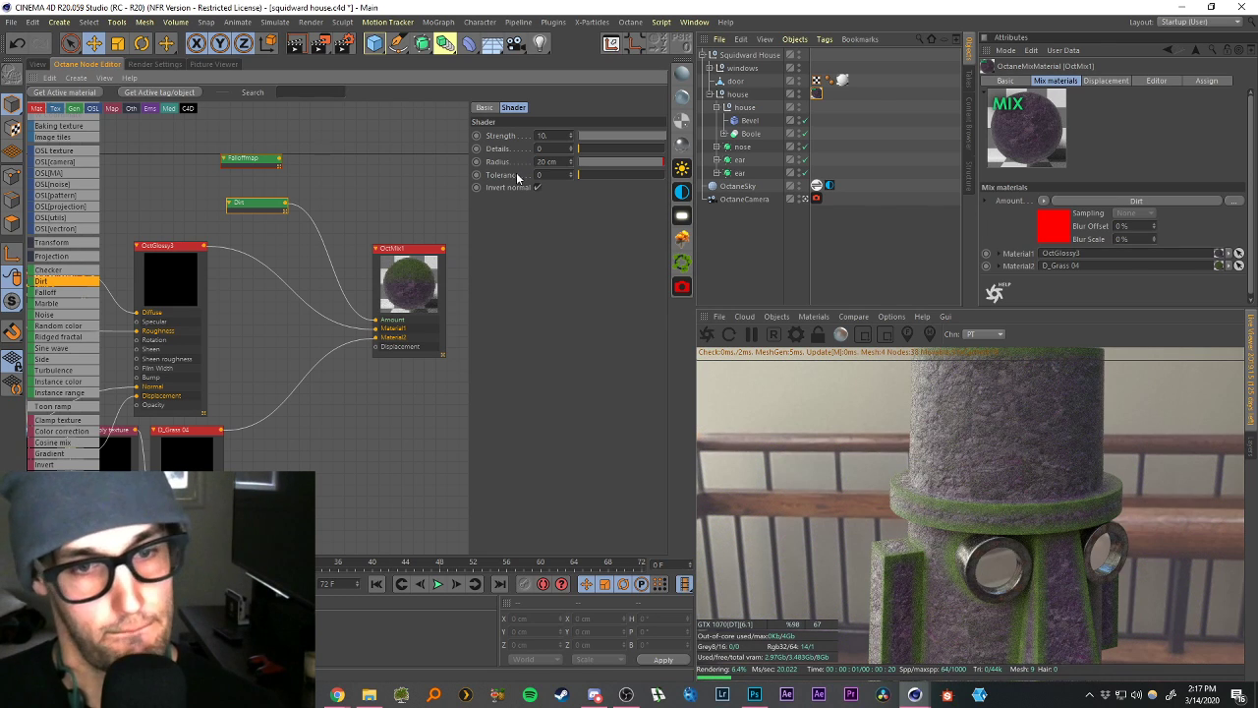
click(537, 188)
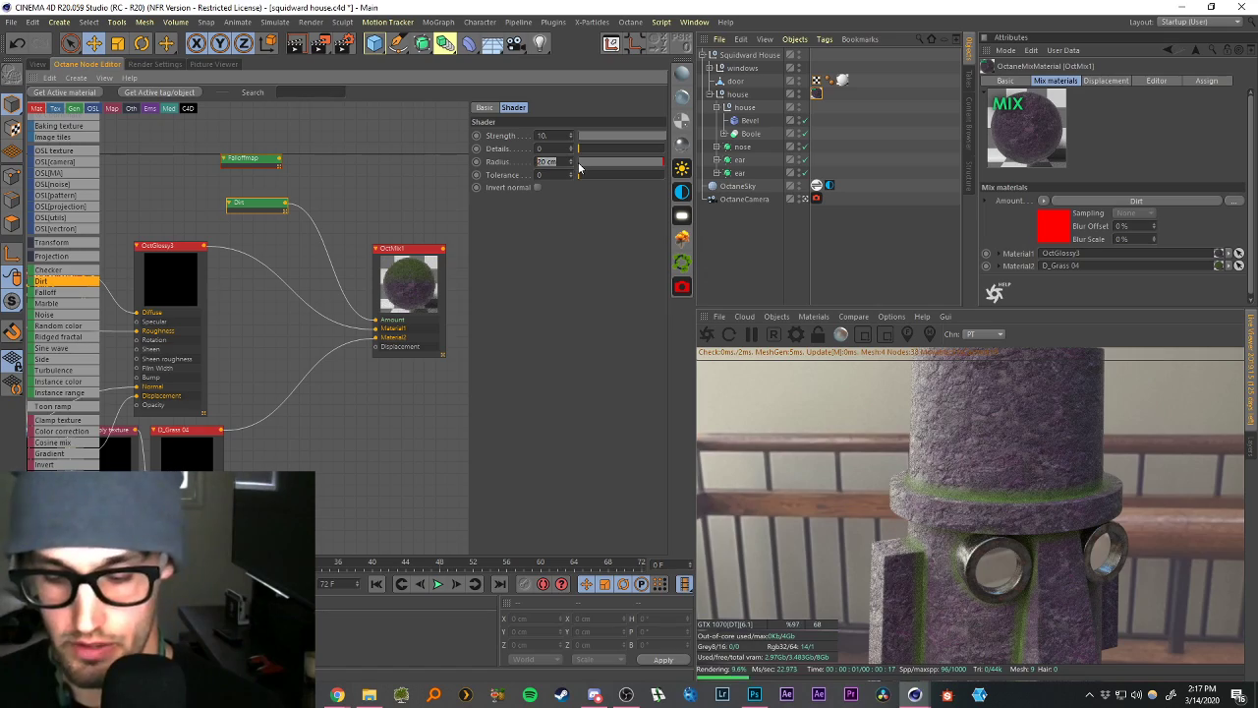
Set the dirt radius to 50 cm and test the Tolerance and Details values, returning both to 0.
text(50)
key(Return)
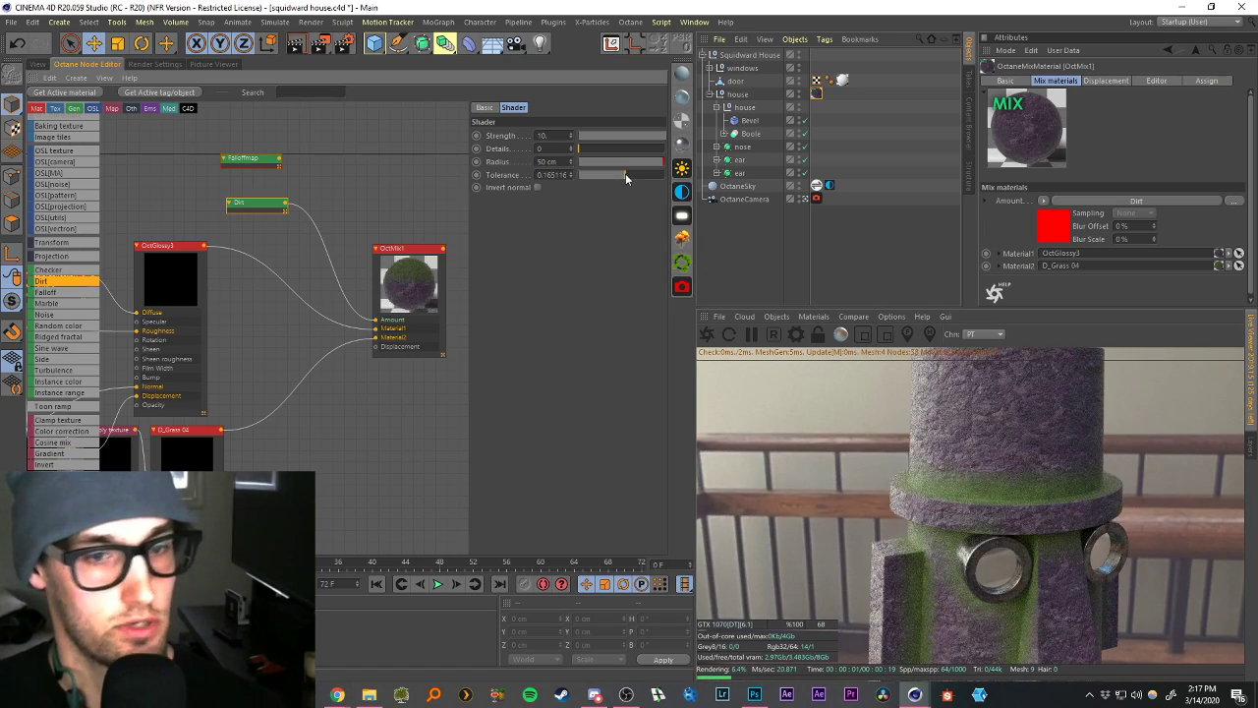
drag(625, 177, 532, 187)
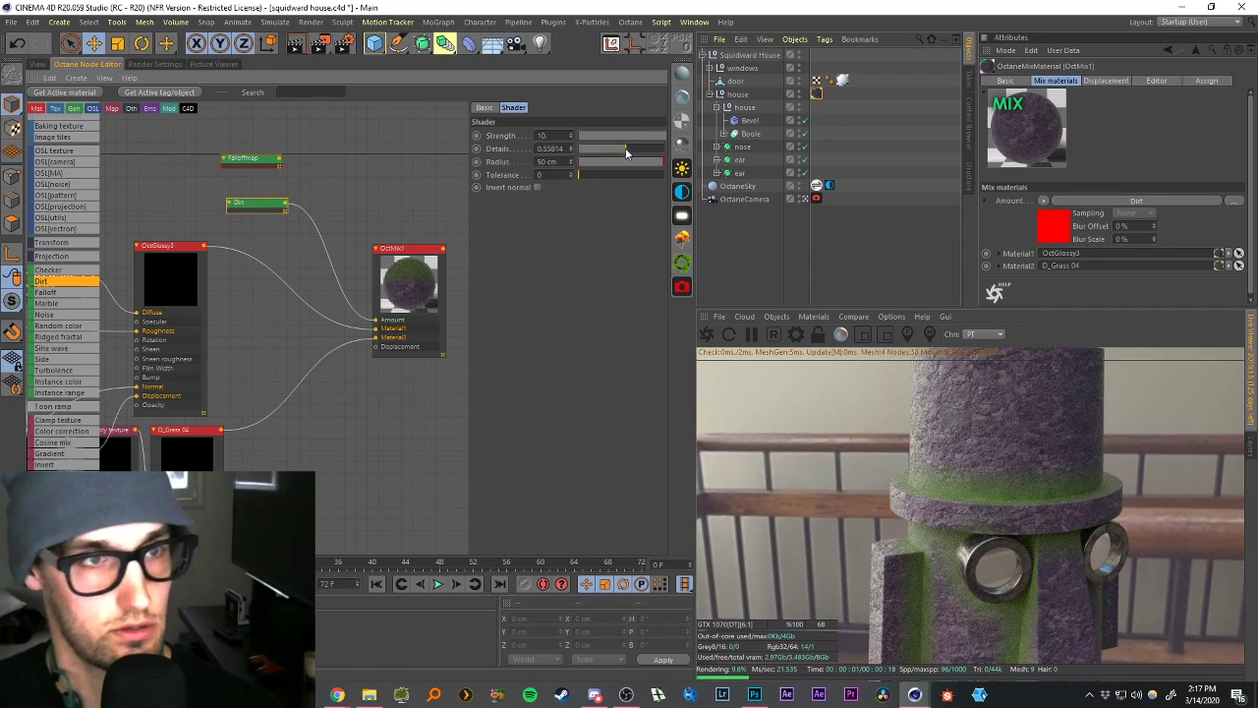
drag(652, 155, 648, 152)
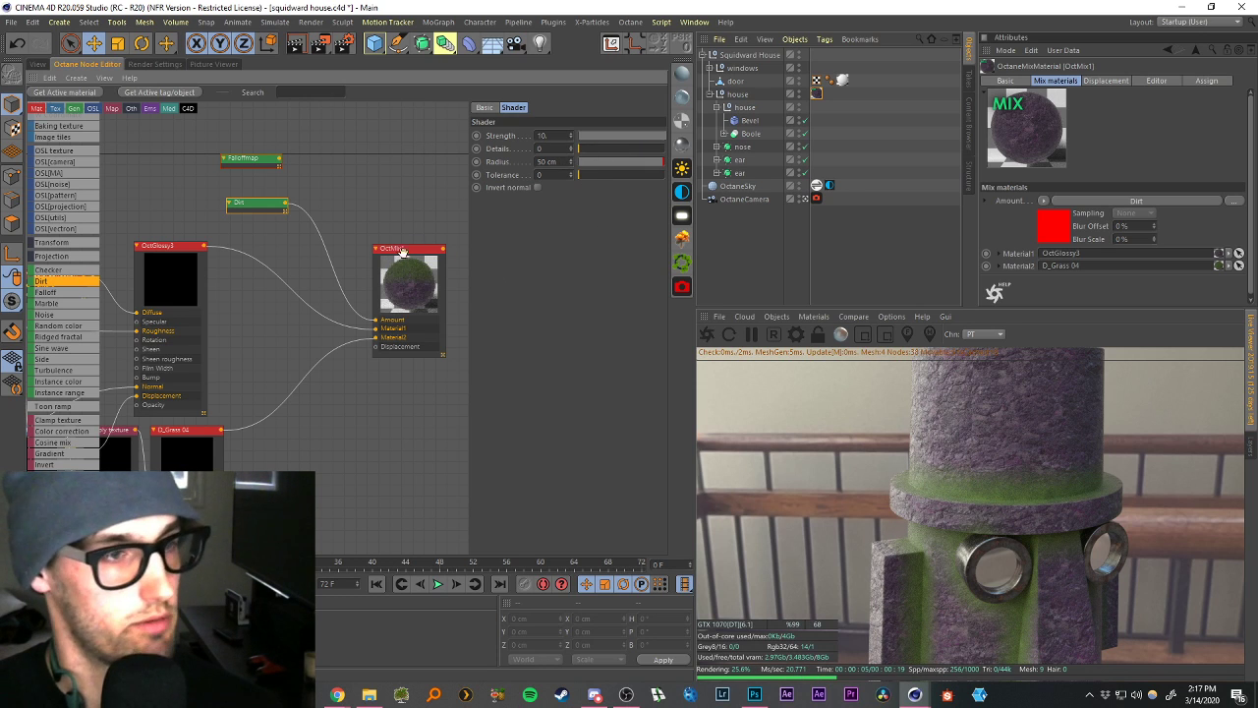
scroll(419, 195, down, 3)
scroll(423, 195, up, 4)
drag(230, 205, 214, 203)
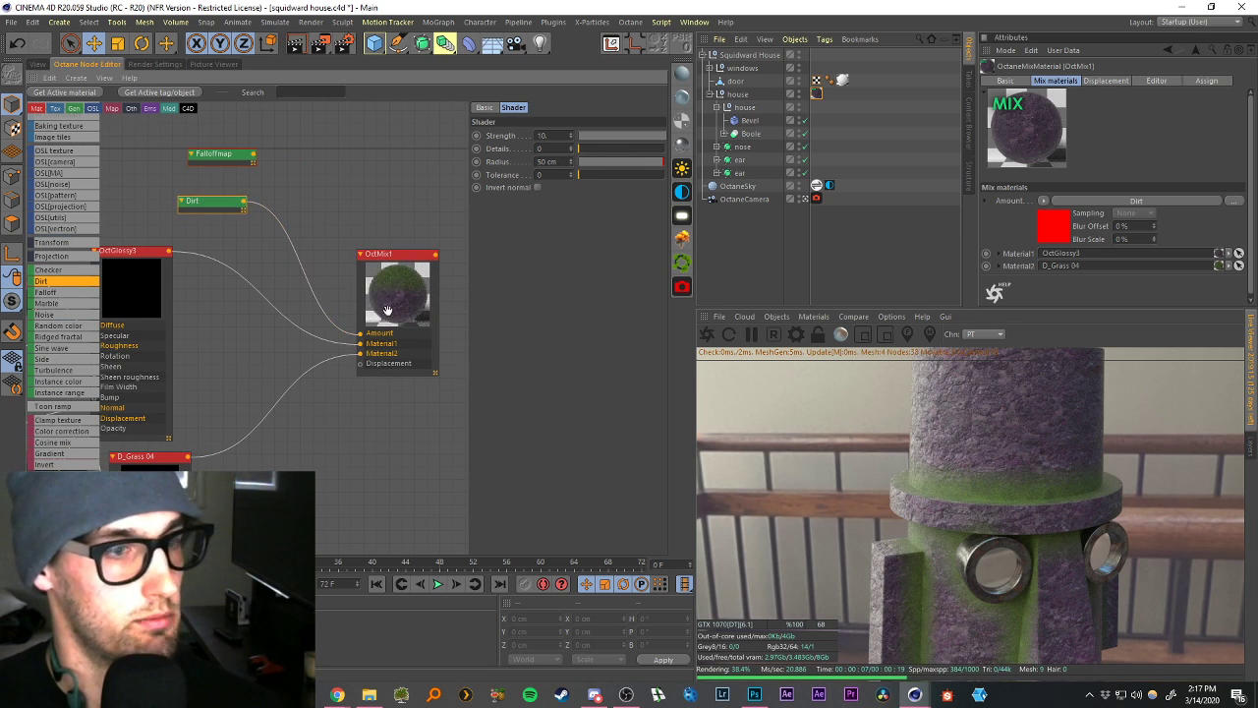
drag(386, 311, 398, 307)
scroll(389, 212, down, 1)
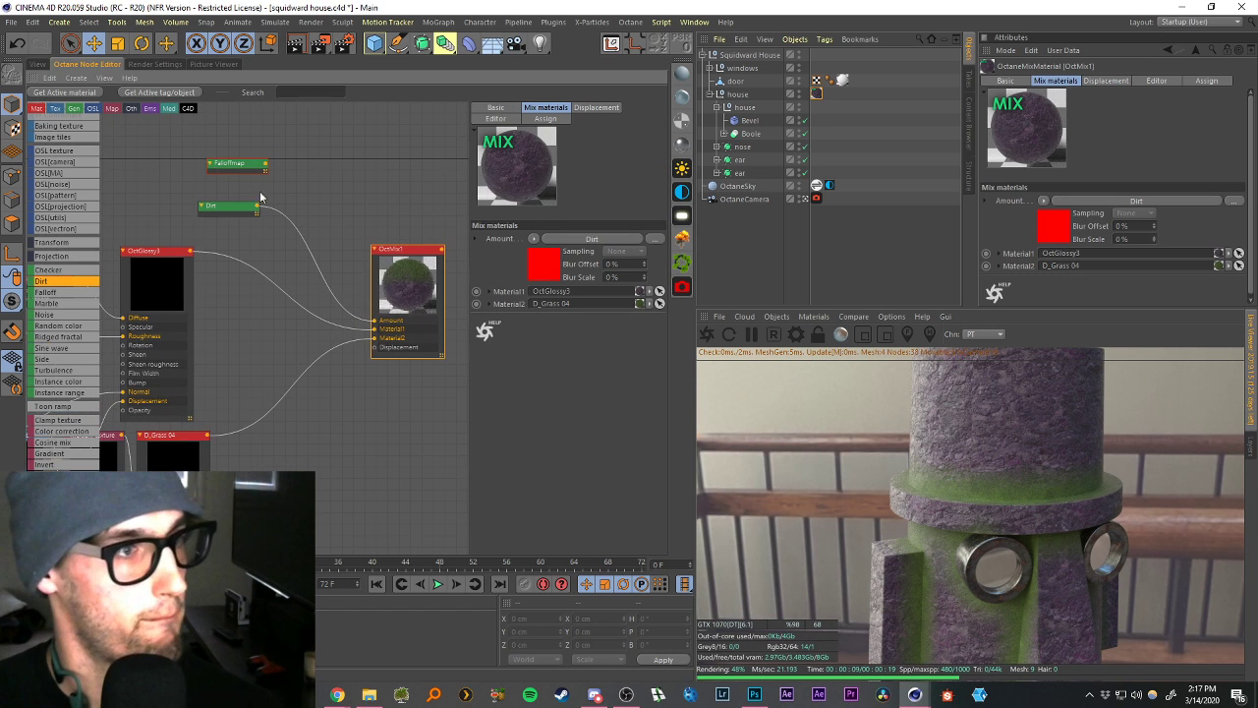
mouse_move(258, 203)
mouse_down()
mouse_move(273, 203)
mouse_move(233, 205)
mouse_up()
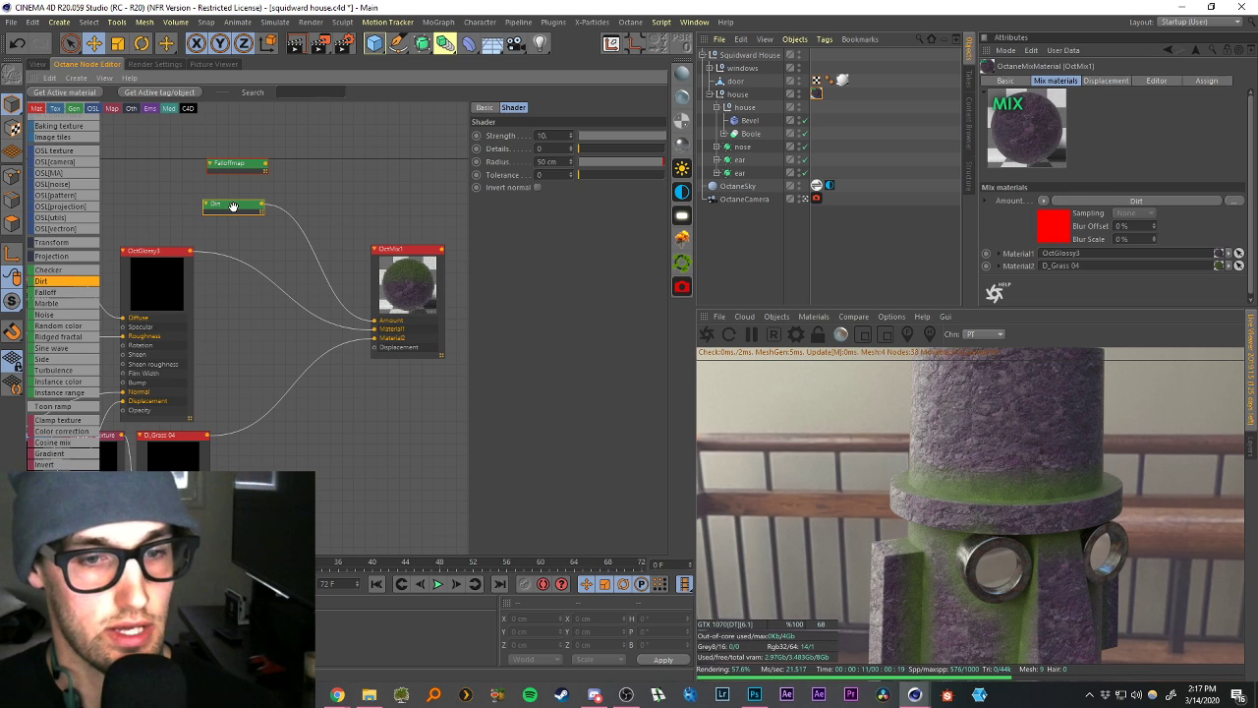
drag(393, 282, 396, 280)
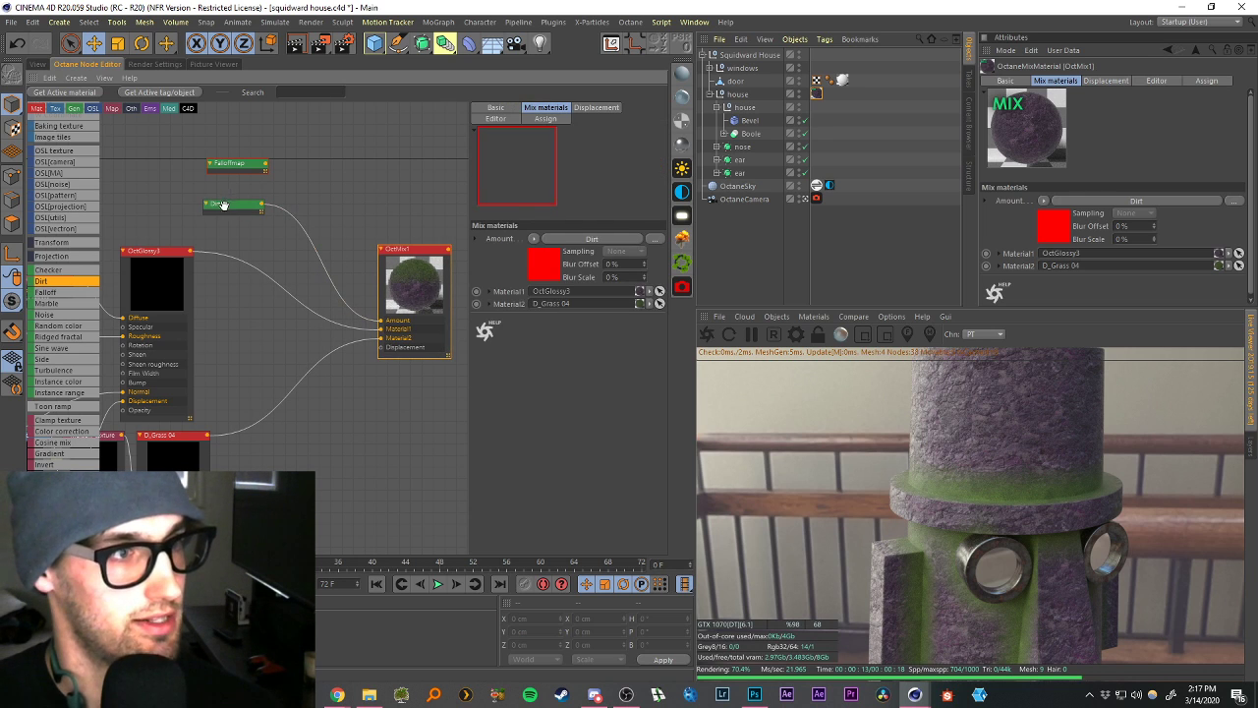
drag(227, 206, 228, 204)
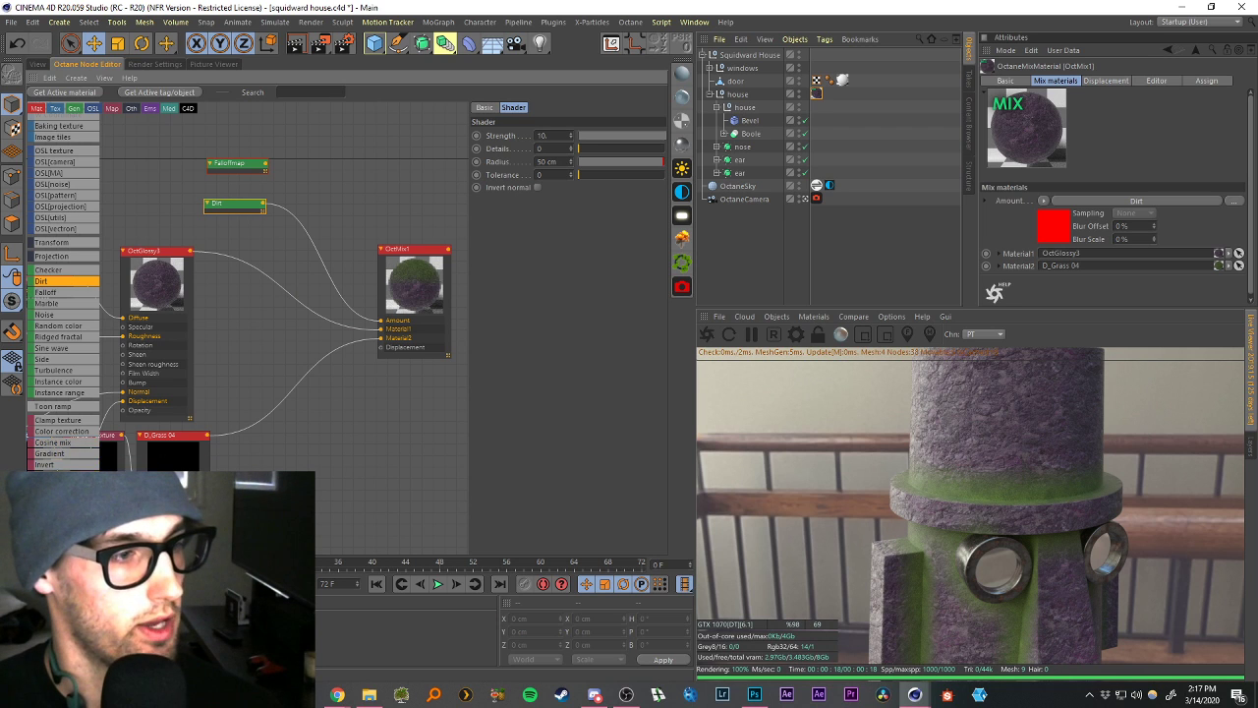
Try a Gradient node between the Dirt node and OctMix1's Amount input, and delete it again.
mouse_move(314, 249)
mouse_down()
mouse_move(321, 272)
mouse_move(319, 241)
mouse_up()
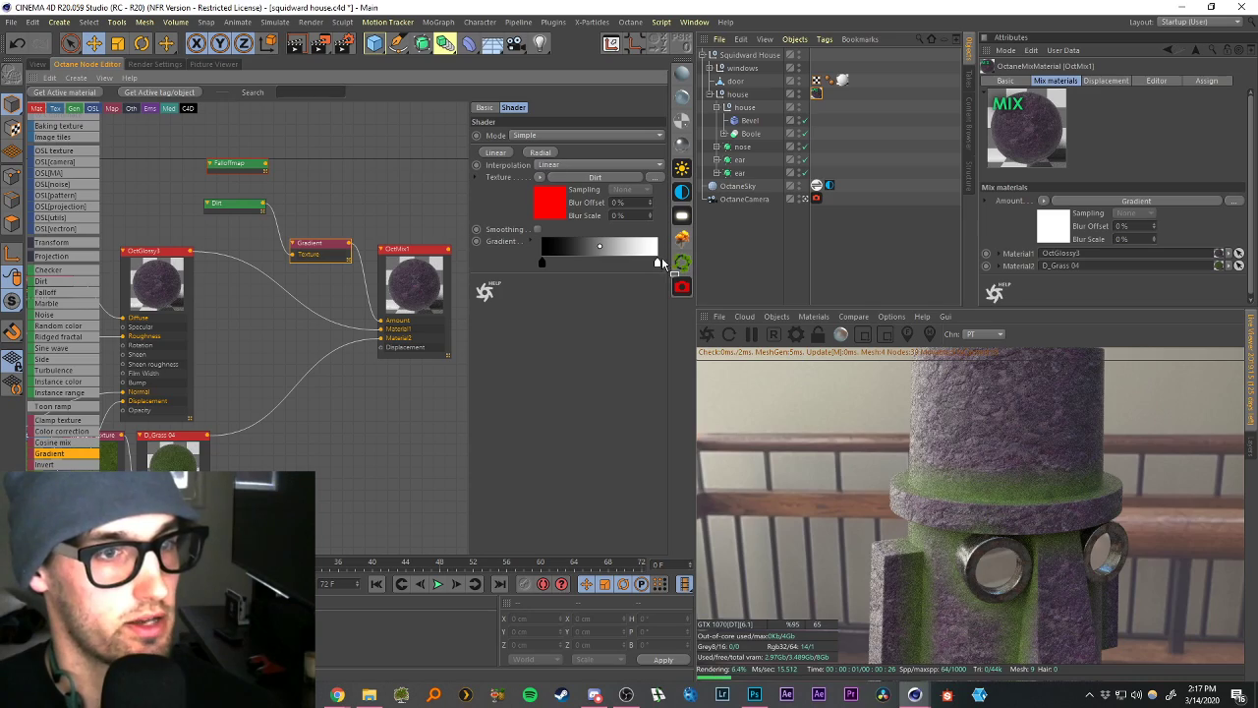
mouse_move(657, 261)
mouse_down()
mouse_move(539, 273)
mouse_move(662, 268)
mouse_up()
drag(326, 247, 318, 256)
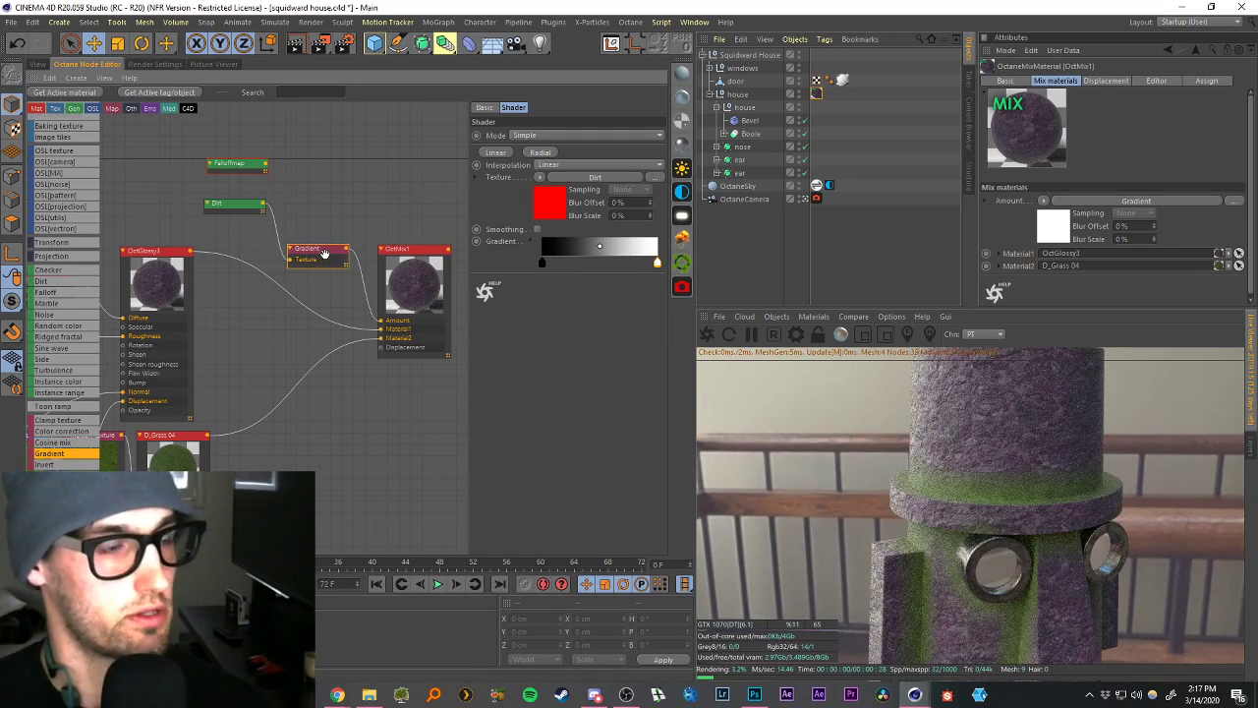
key(Delete)
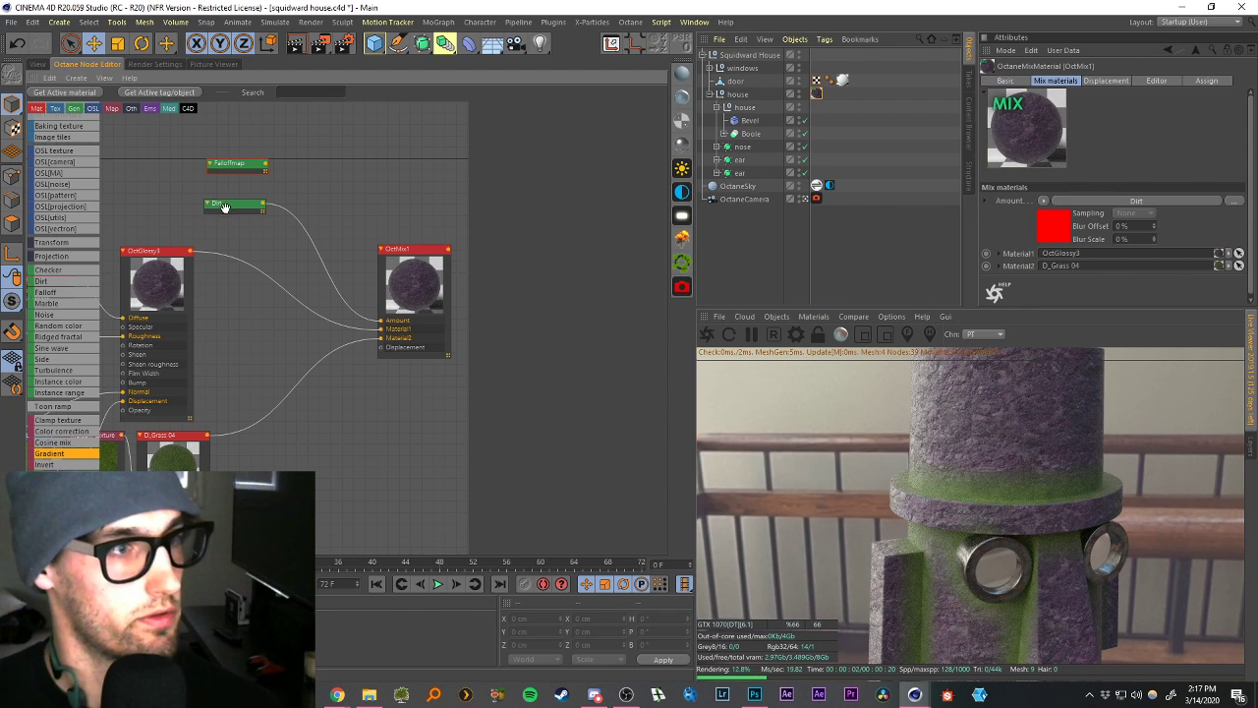
Add a Perlin Noise node and connect it to OctMix1's Amount input in place of the Dirt node.
drag(224, 206, 217, 206)
drag(413, 250, 425, 251)
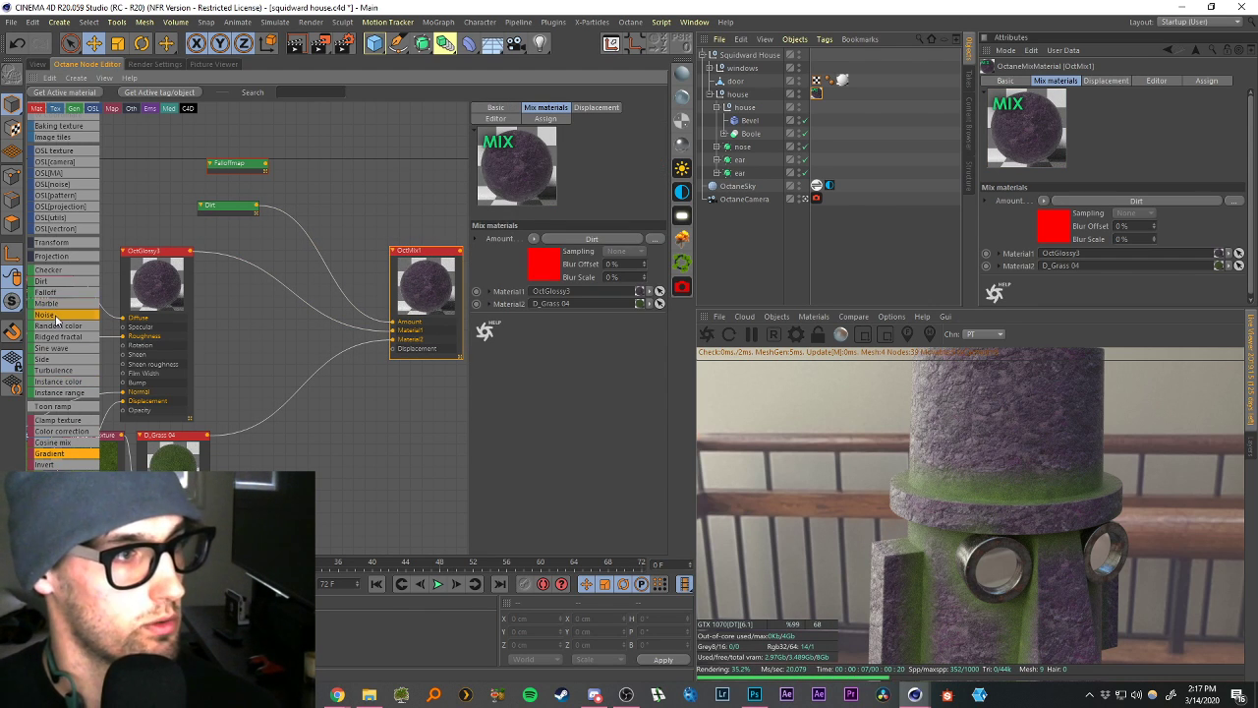
drag(56, 319, 344, 160)
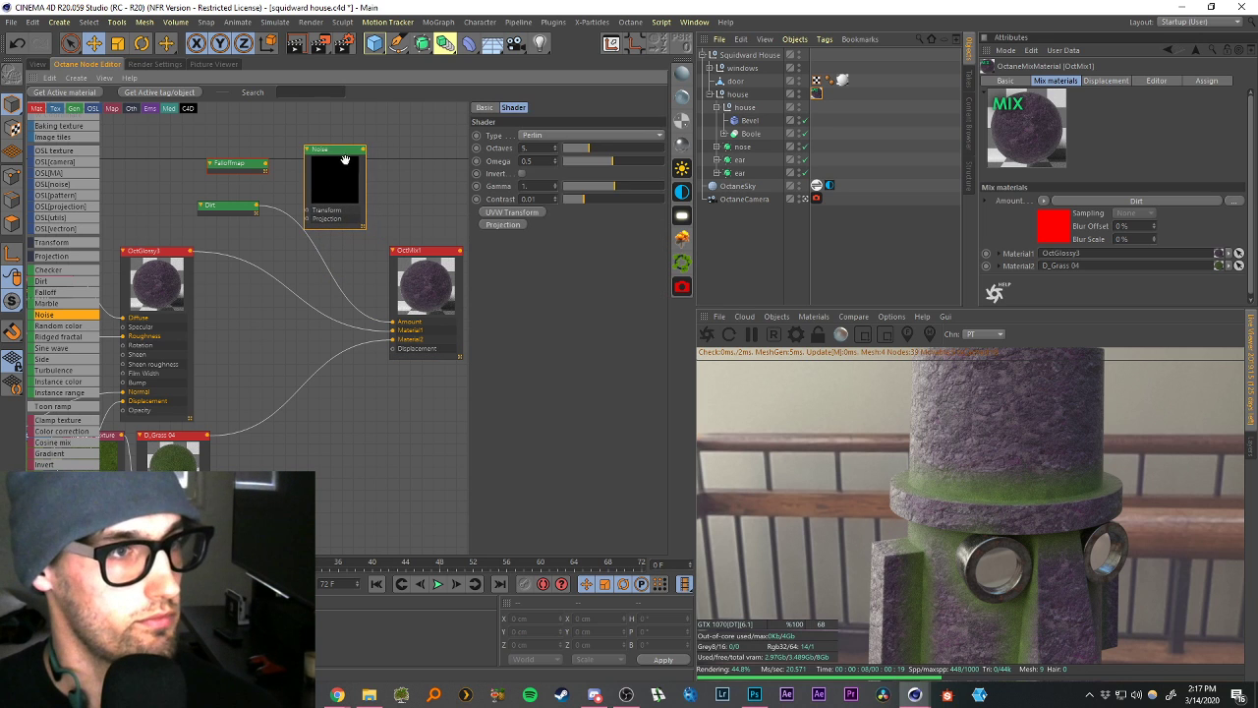
drag(393, 326, 394, 322)
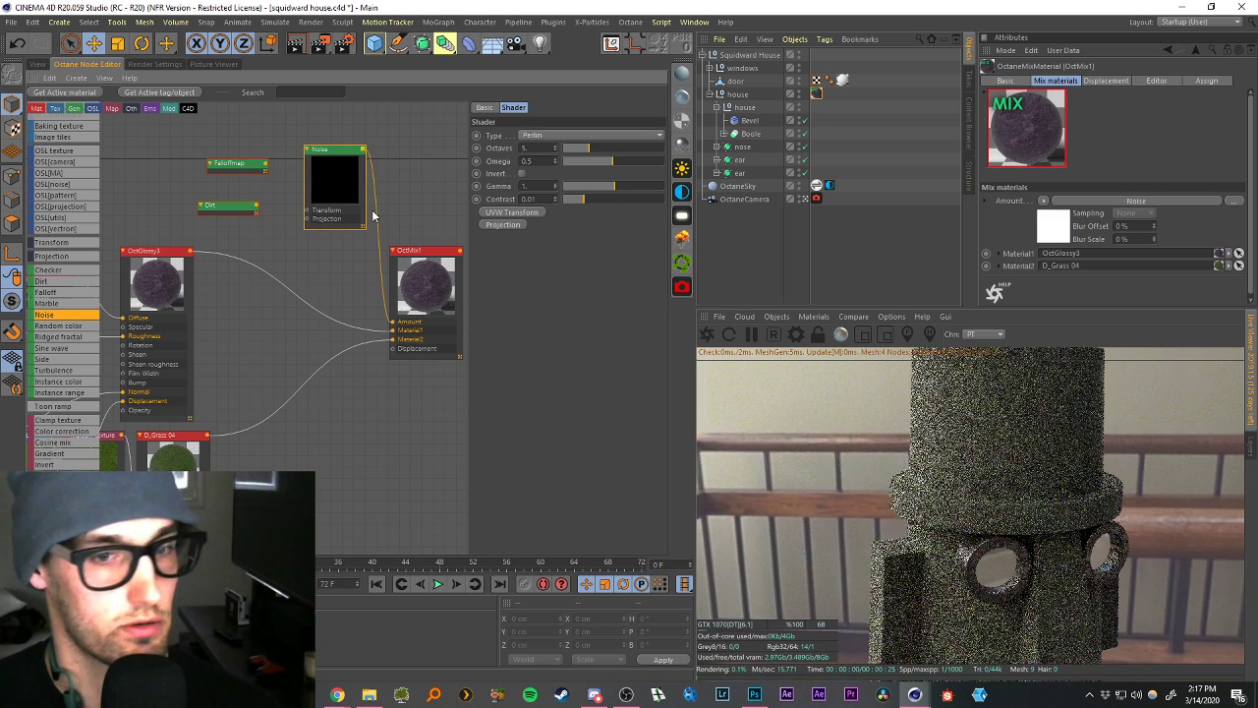
drag(349, 184, 338, 204)
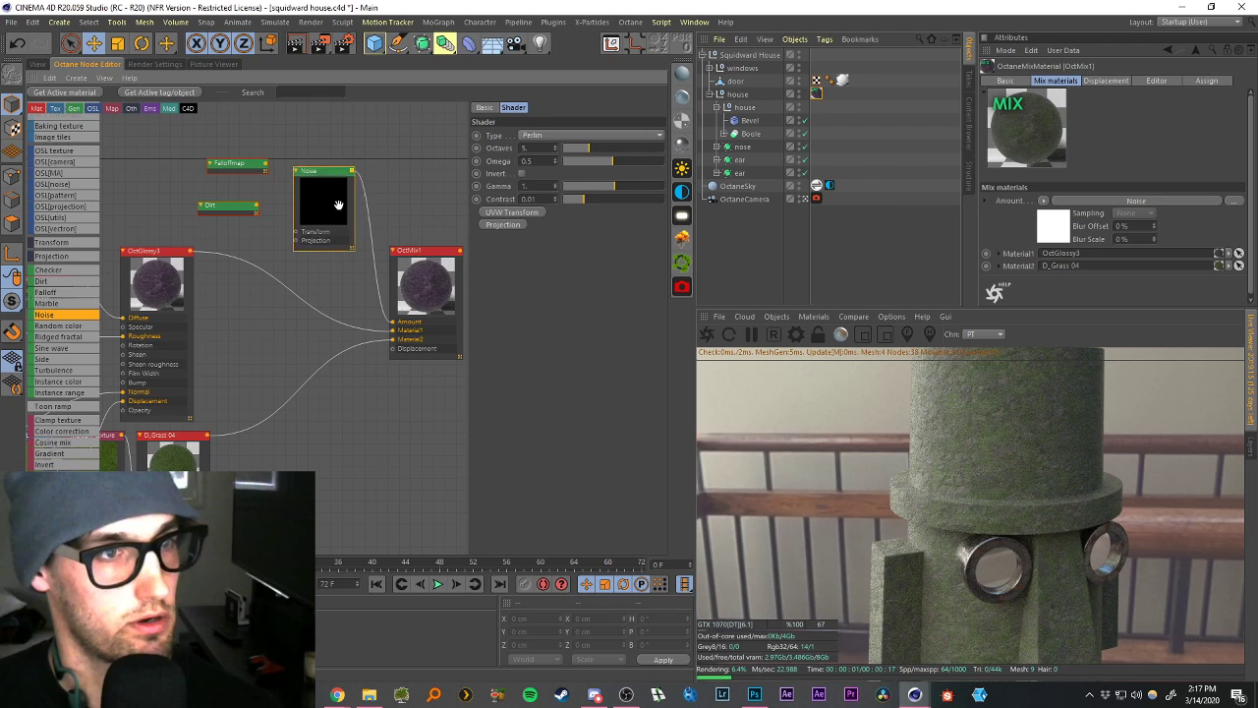
Give the Noise node a texture projection set to Box and raise its contrast to 1000.
click(503, 225)
click(598, 135)
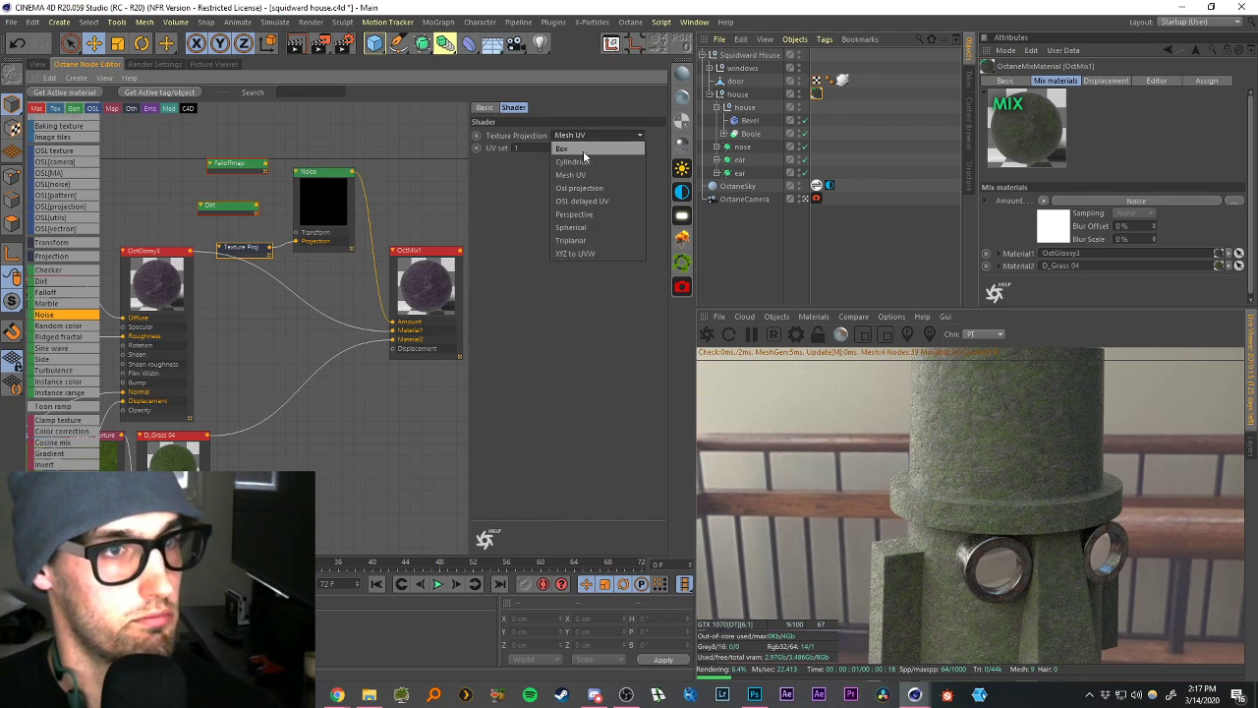
click(582, 155)
drag(320, 204, 328, 203)
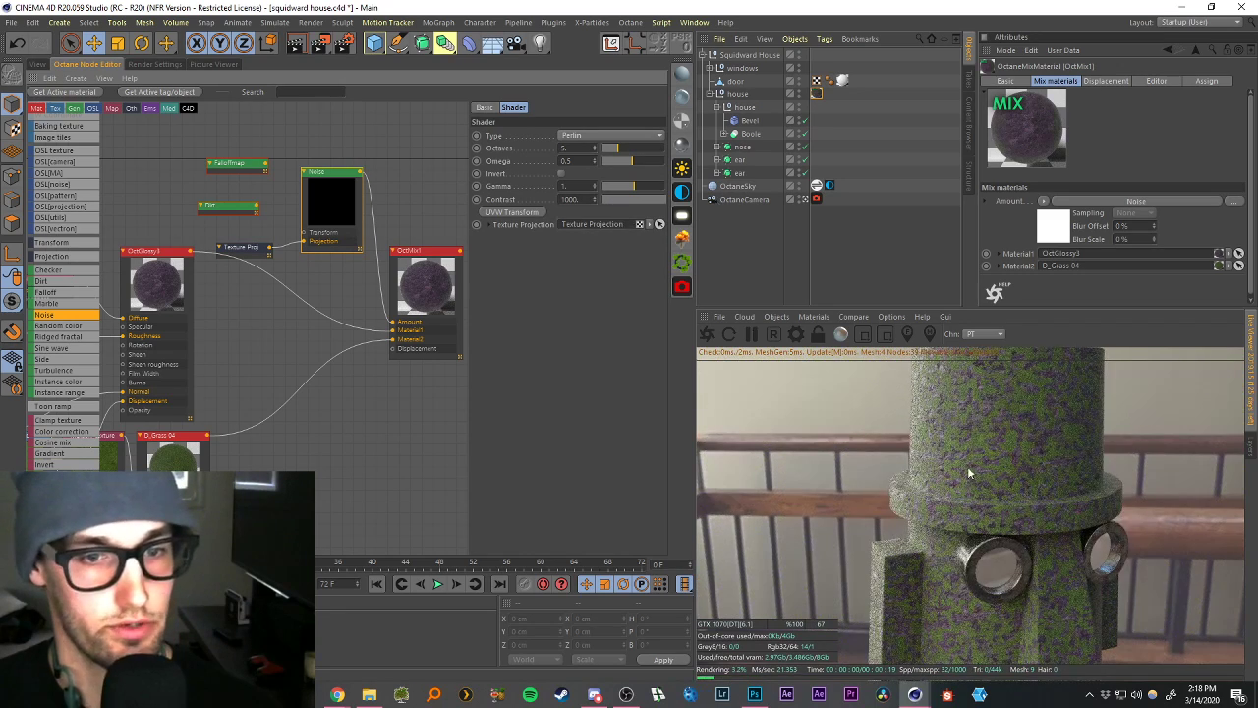
Add a UVW Transform node to the Noise node and place it below the texture projection node.
drag(331, 201, 336, 196)
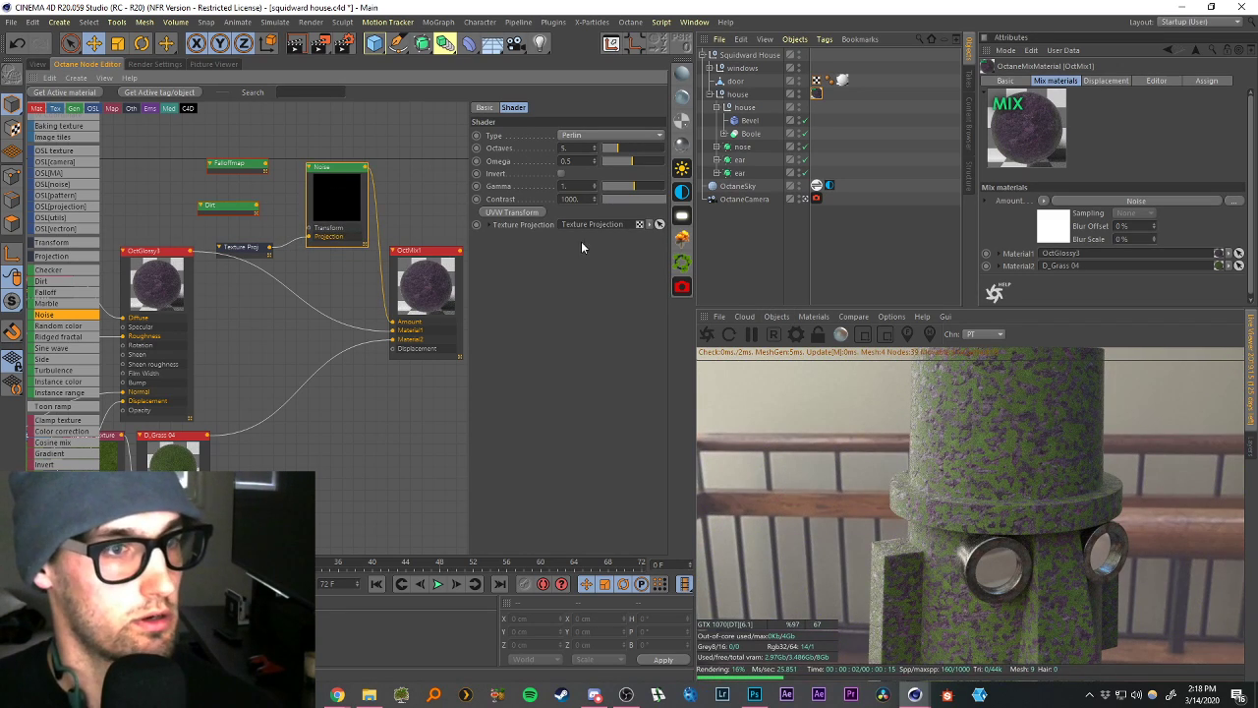
click(512, 212)
drag(314, 250, 233, 284)
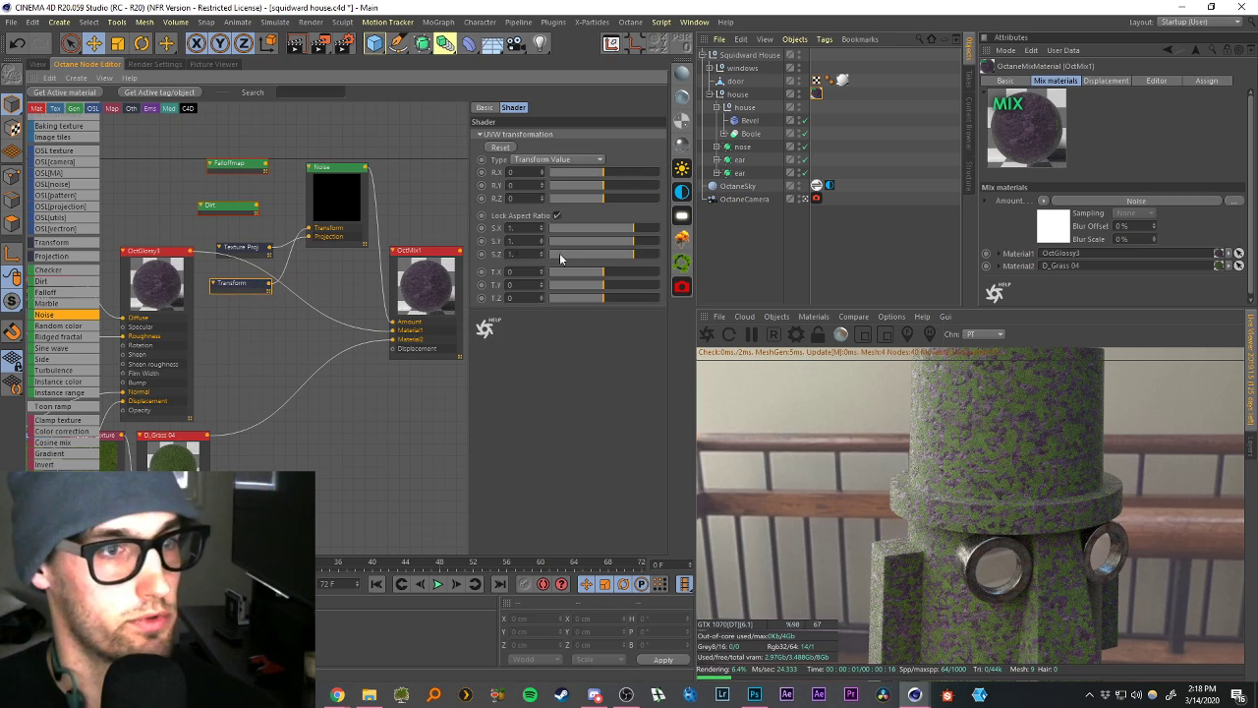
Set the scale of the Noise node's UVW Transform to 3 on all axes.
drag(527, 257, 312, 268)
text(3)
key(Return)
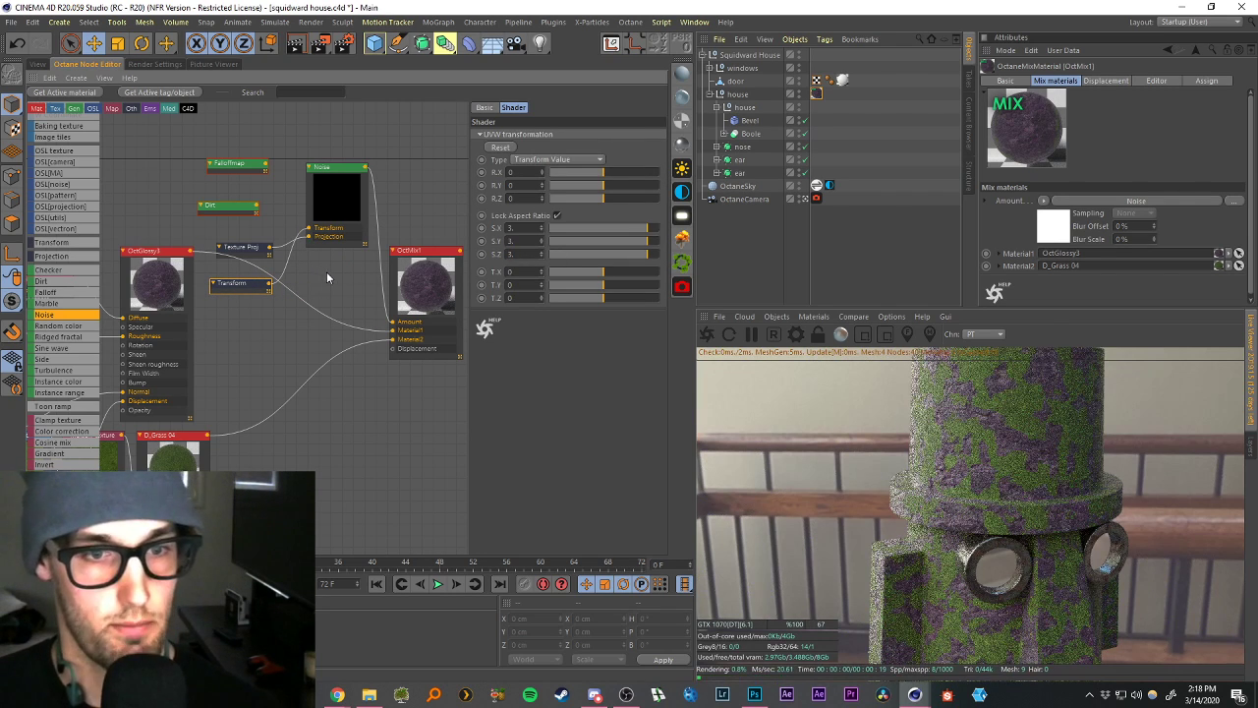
Set the Noise node's octaves to 8 and its omega to 1.
click(334, 196)
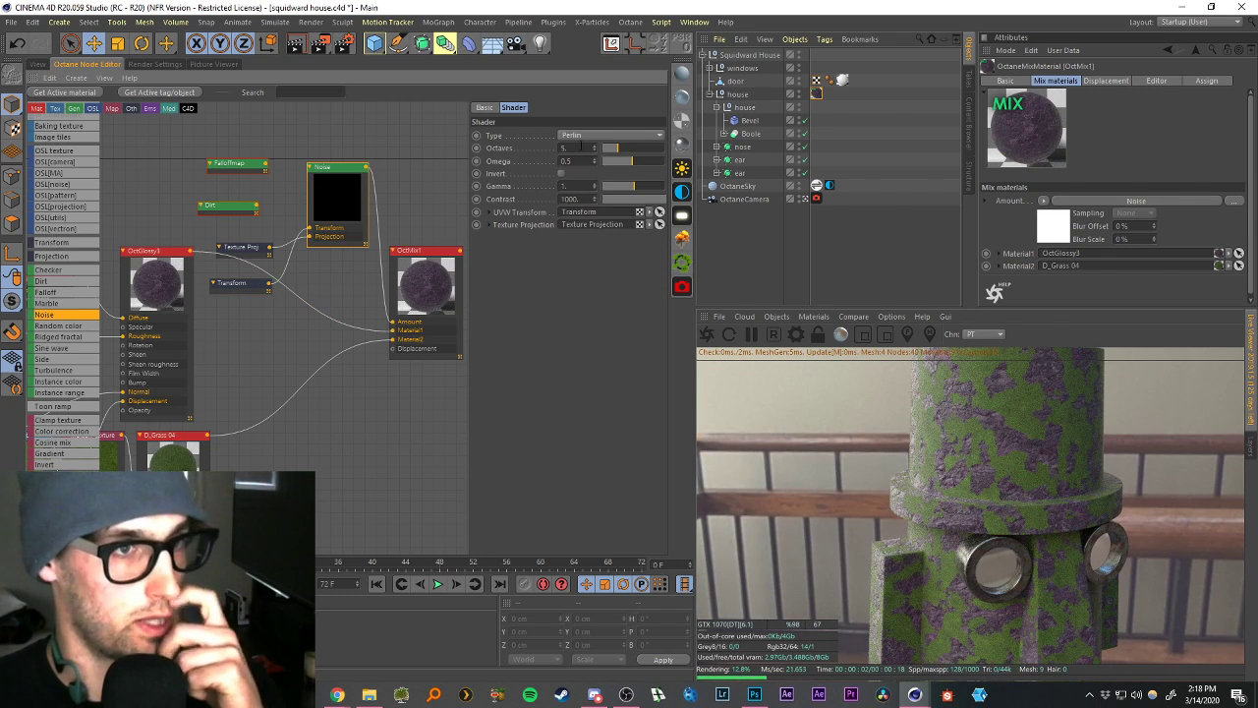
text(8)
key(Return)
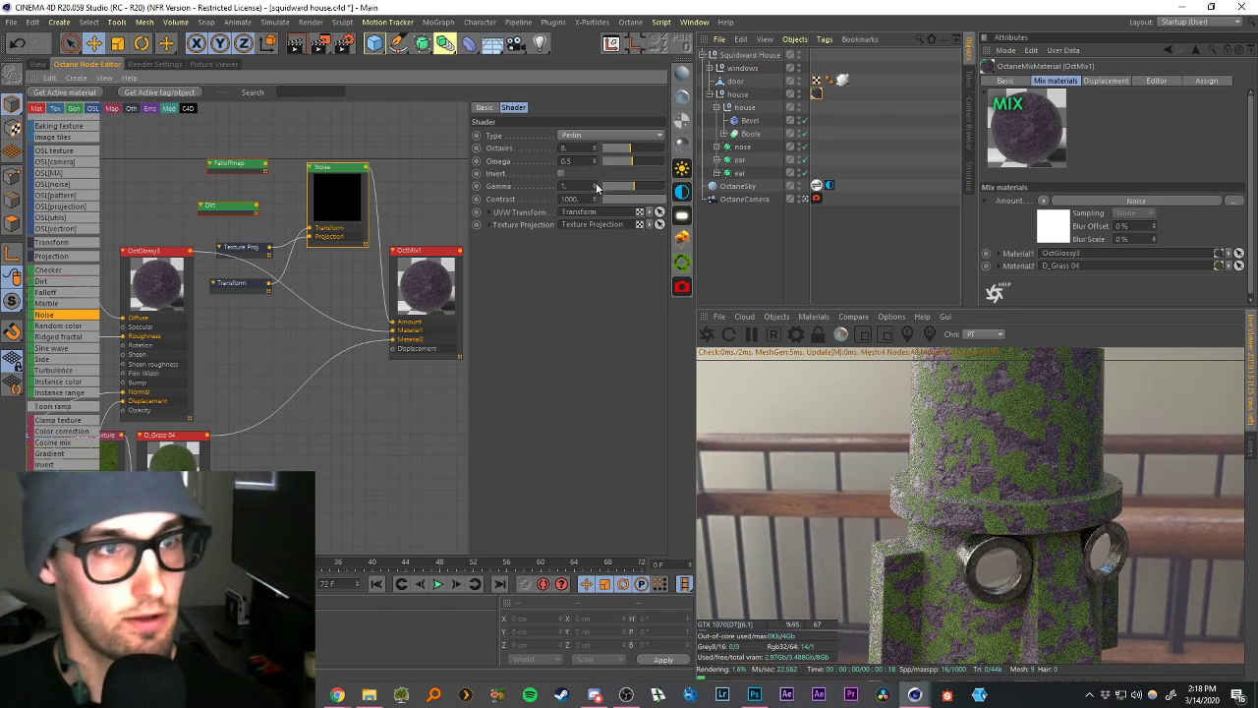
text(1)
key(Return)
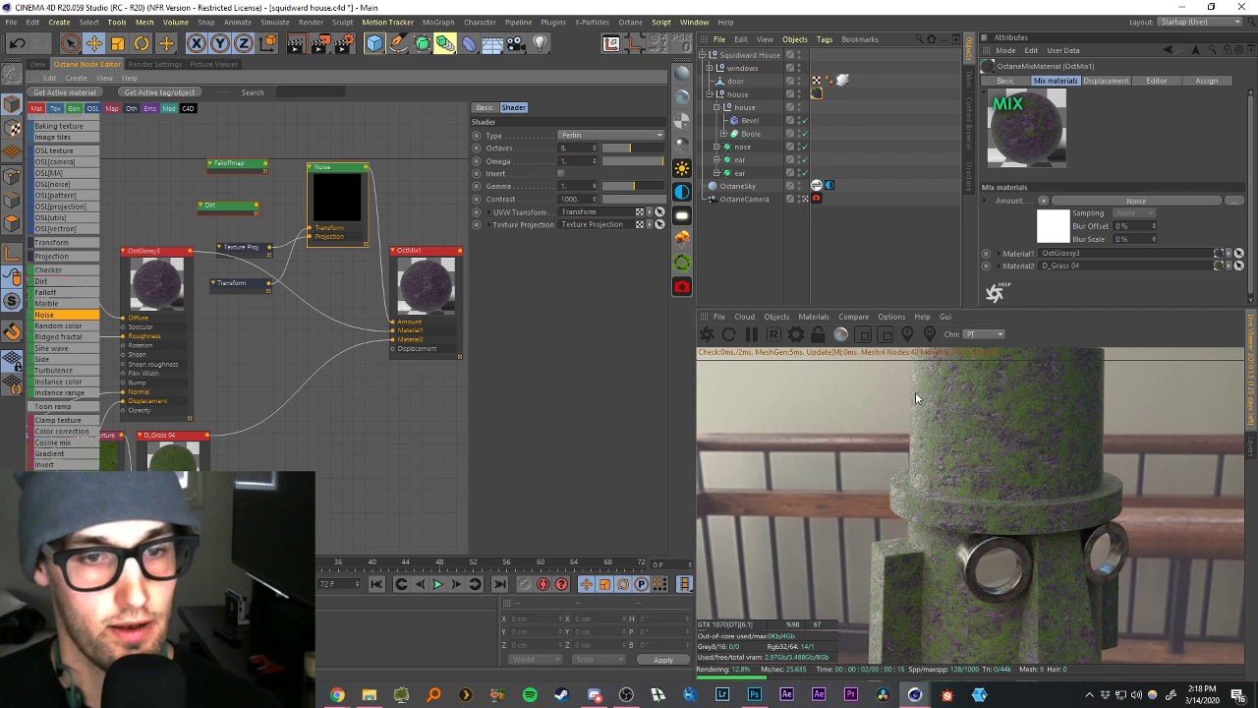
Rearrange the Noise, Dirt and OctMix1 nodes to make room above the Noise node.
drag(351, 196, 345, 216)
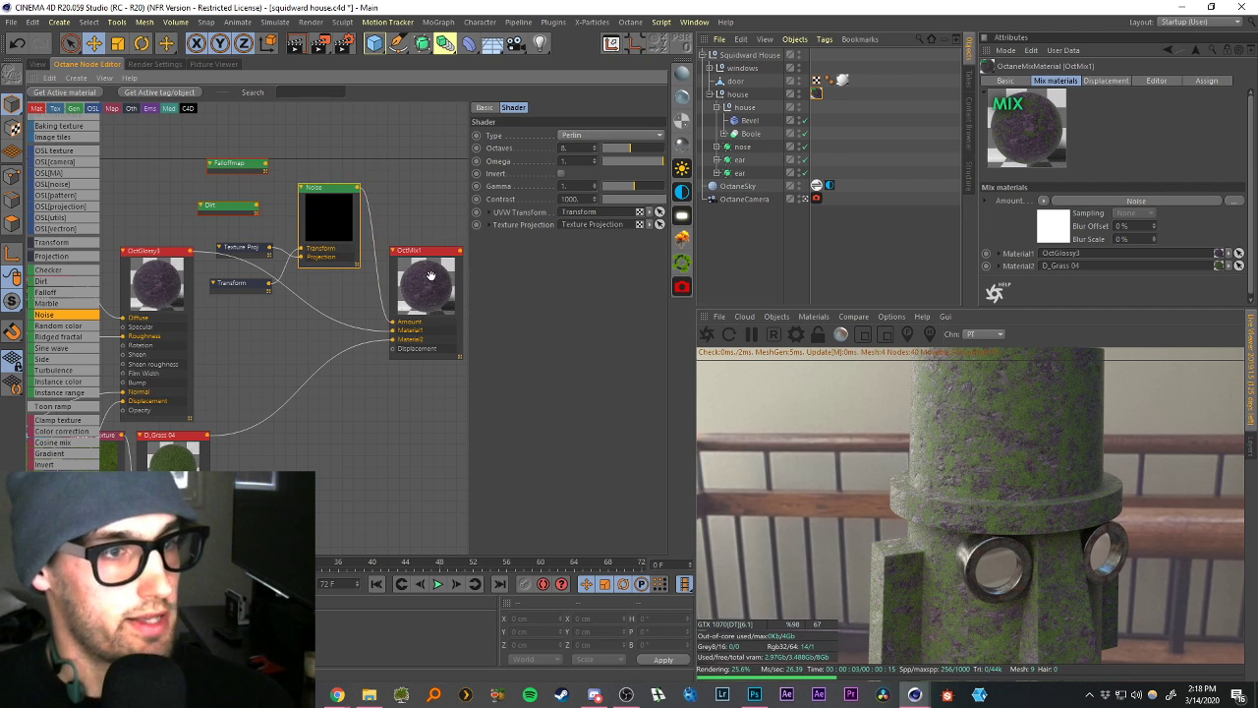
drag(427, 278, 420, 287)
drag(229, 211, 232, 202)
drag(324, 217, 326, 249)
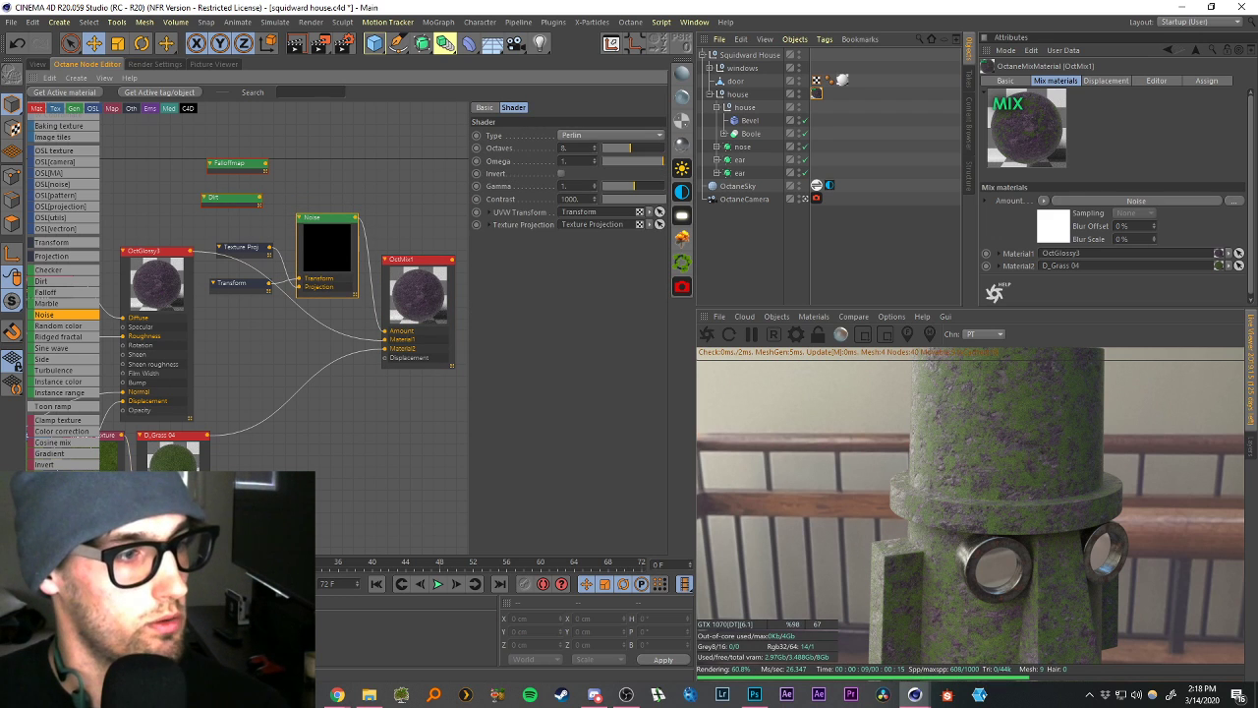
drag(59, 498, 343, 180)
drag(245, 200, 258, 196)
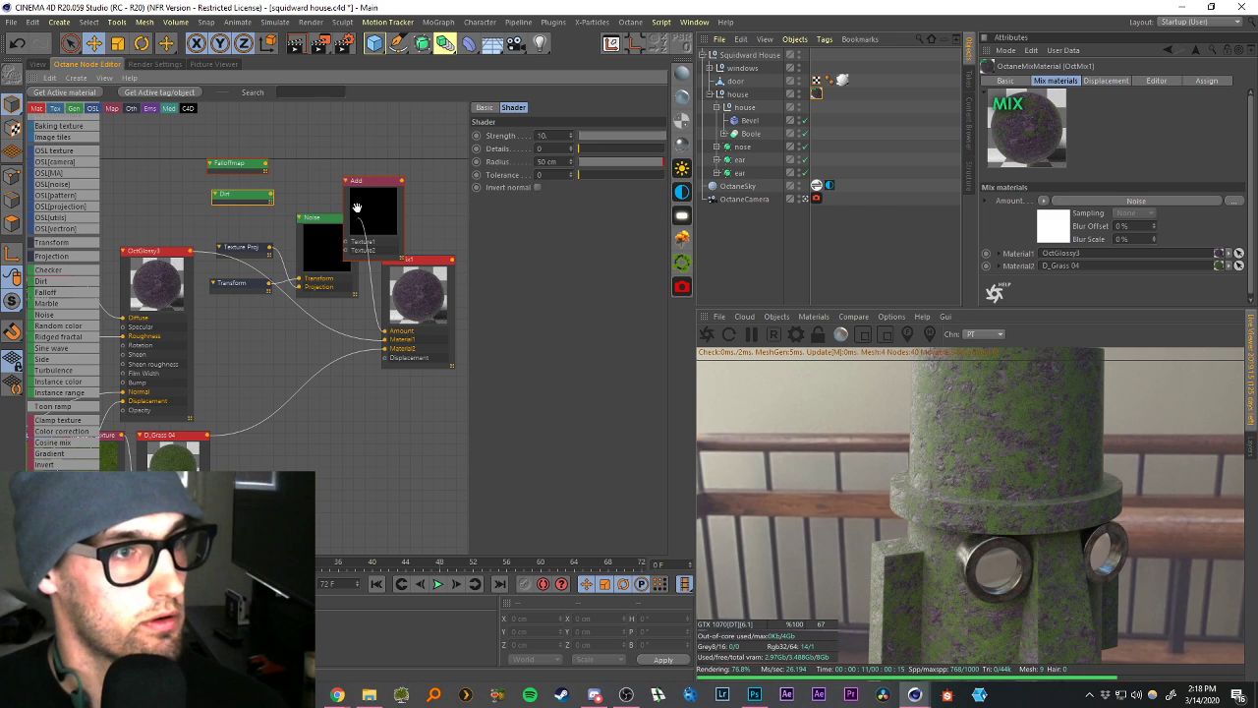
drag(367, 204, 354, 149)
key(Delete)
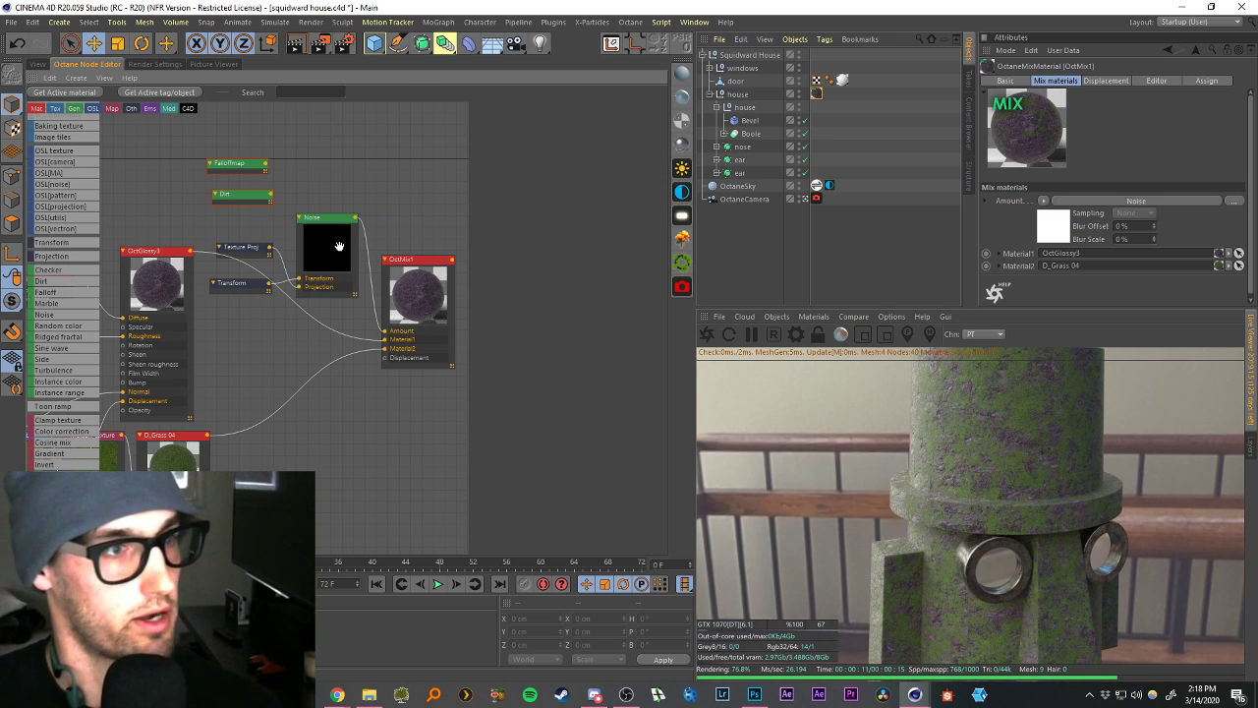
Add a Multiply node combining the Dirt and Noise nodes, feed it into OctMix1's Amount input, and space out the nodes.
drag(338, 246, 331, 241)
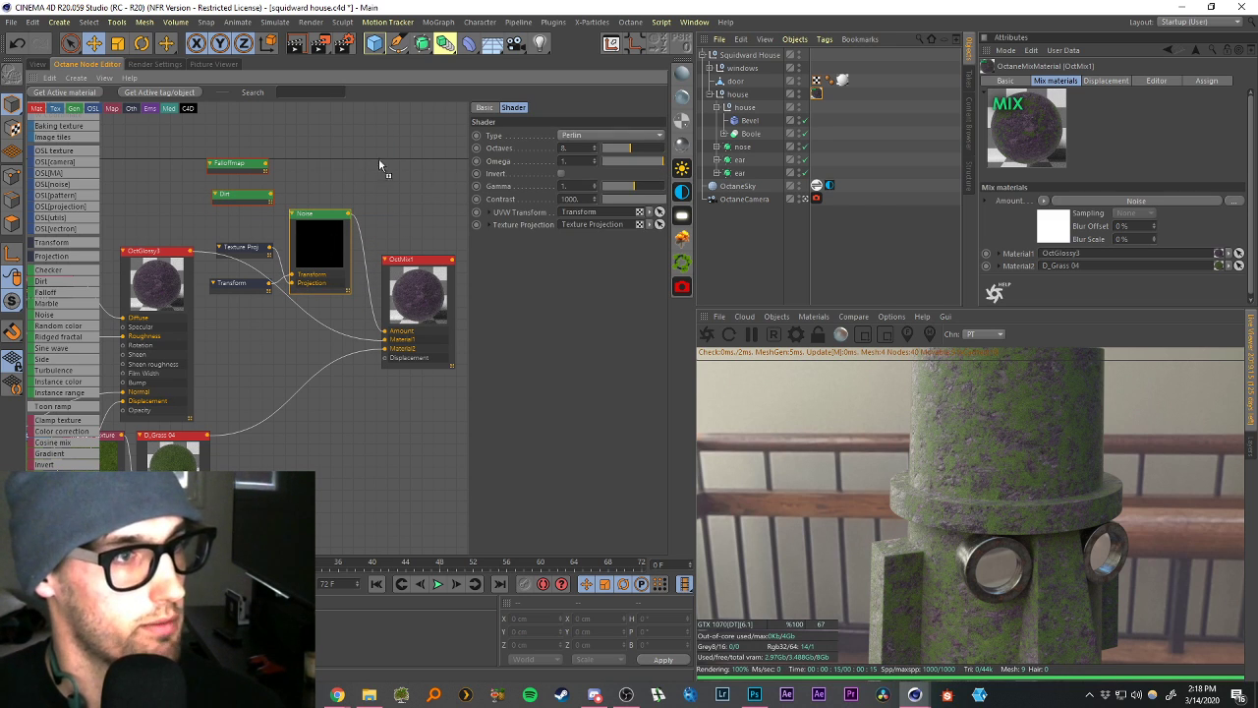
drag(379, 160, 381, 163)
drag(269, 194, 416, 323)
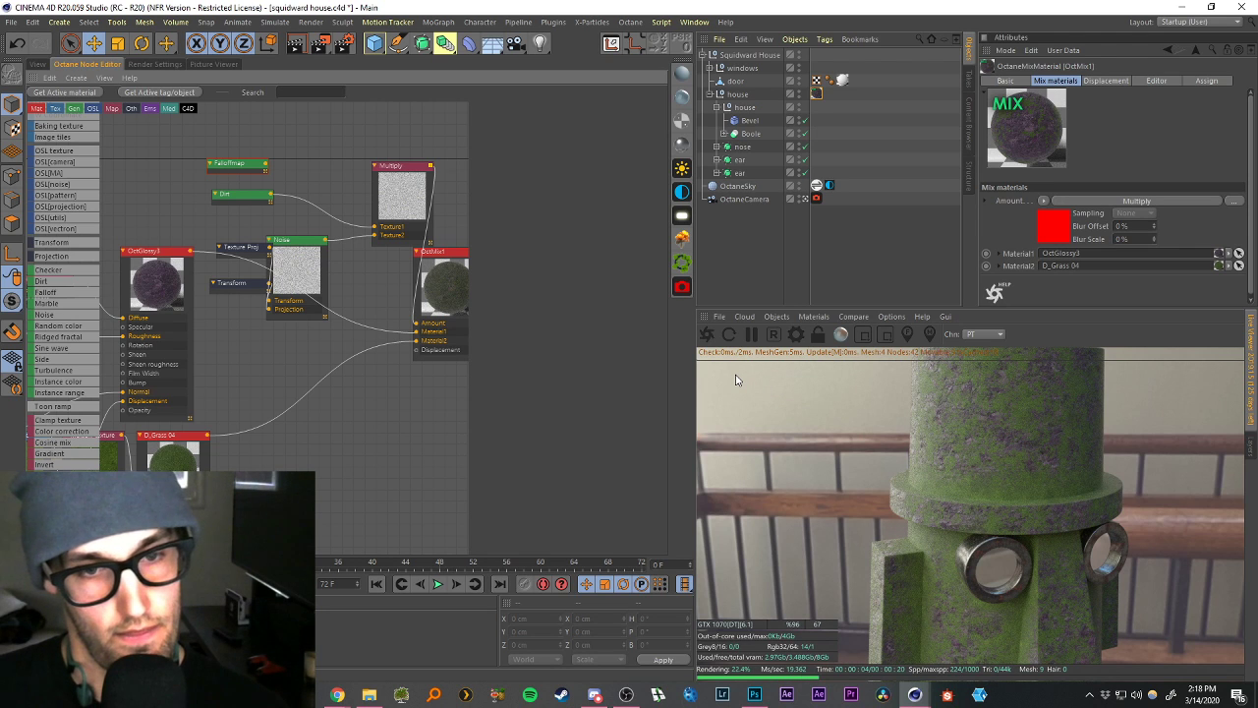
click(442, 285)
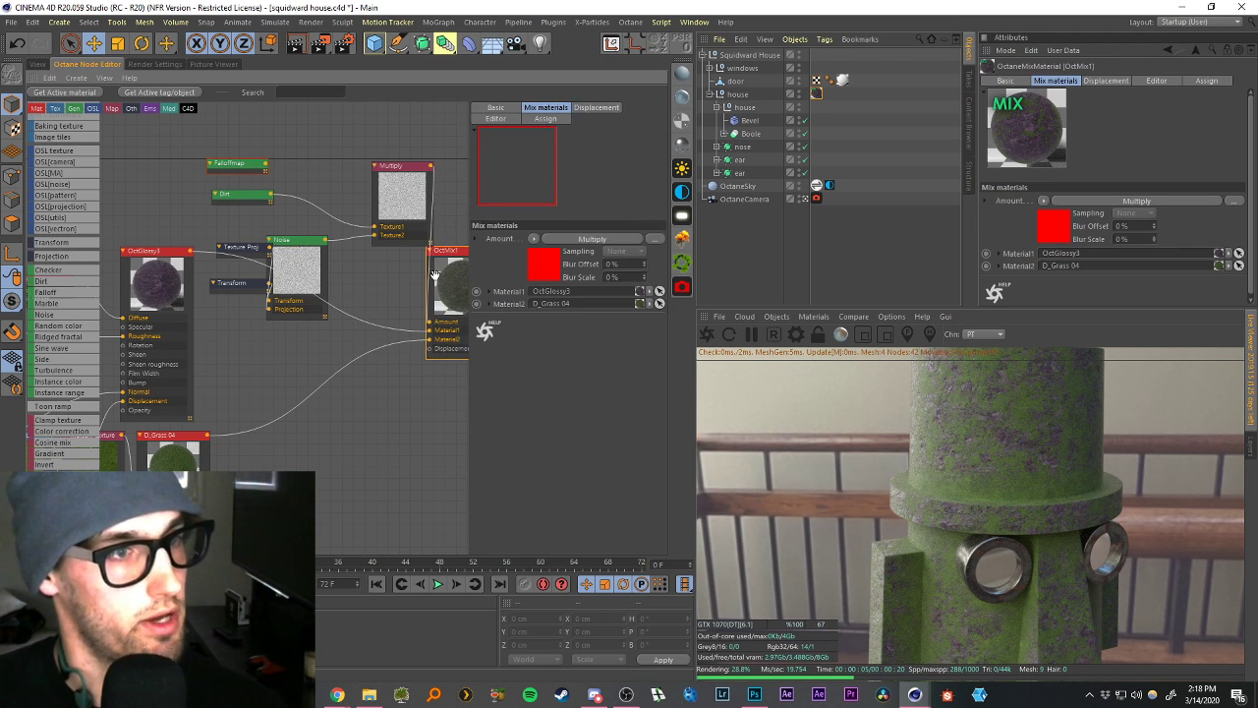
drag(410, 213, 389, 200)
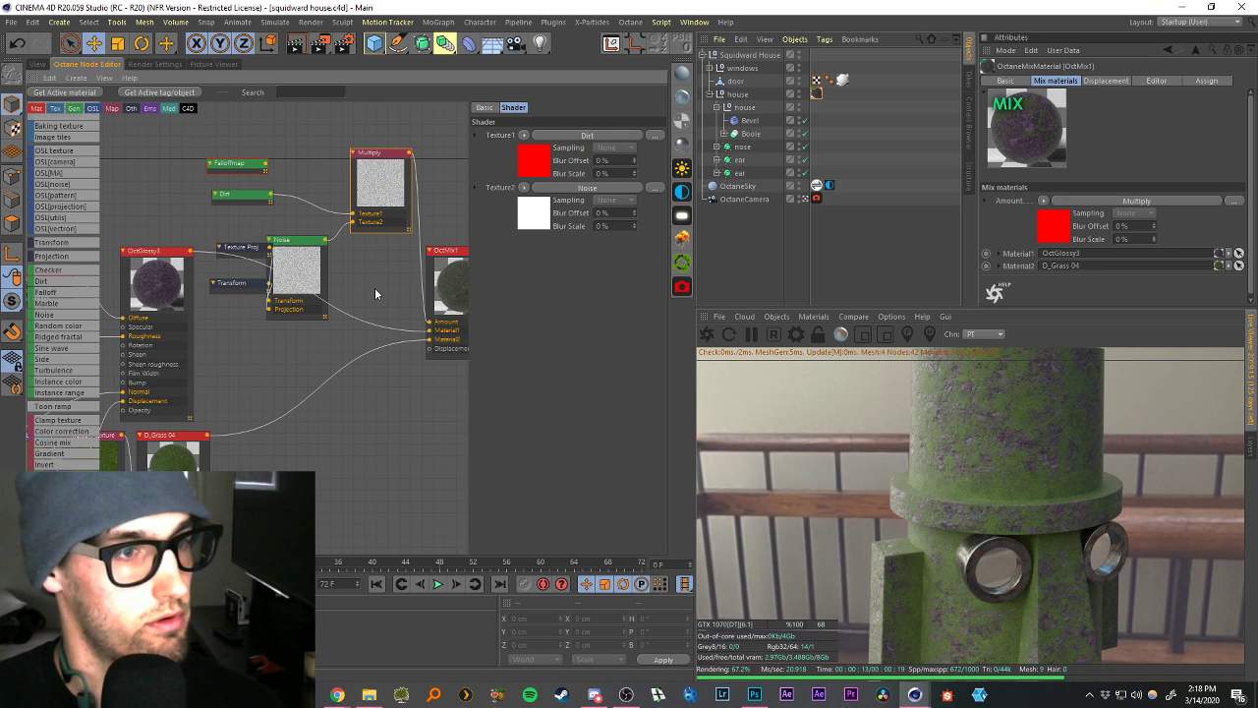
Move the displacement connection from OctGlossy3 to OctMix1's Displacement input and place OctMix1 farther from the Multiply node.
scroll(376, 287, down, 5)
scroll(412, 363, up, 3)
scroll(314, 442, down, 3)
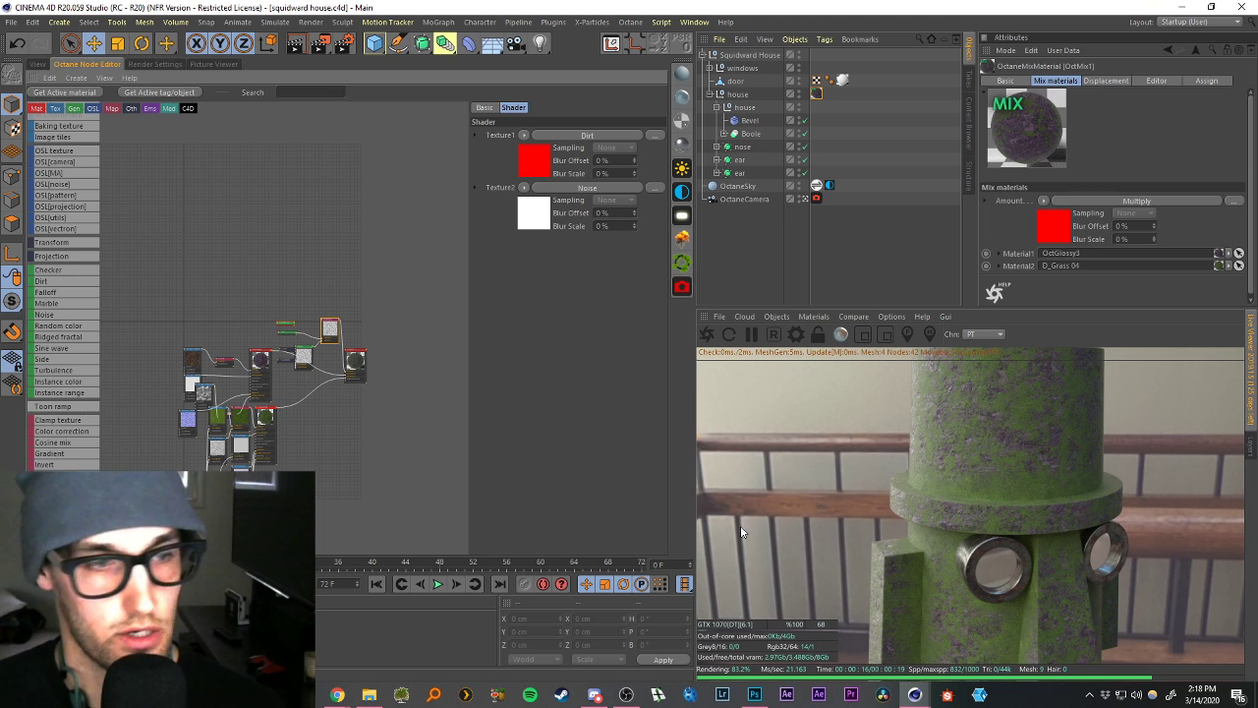
scroll(294, 452, up, 5)
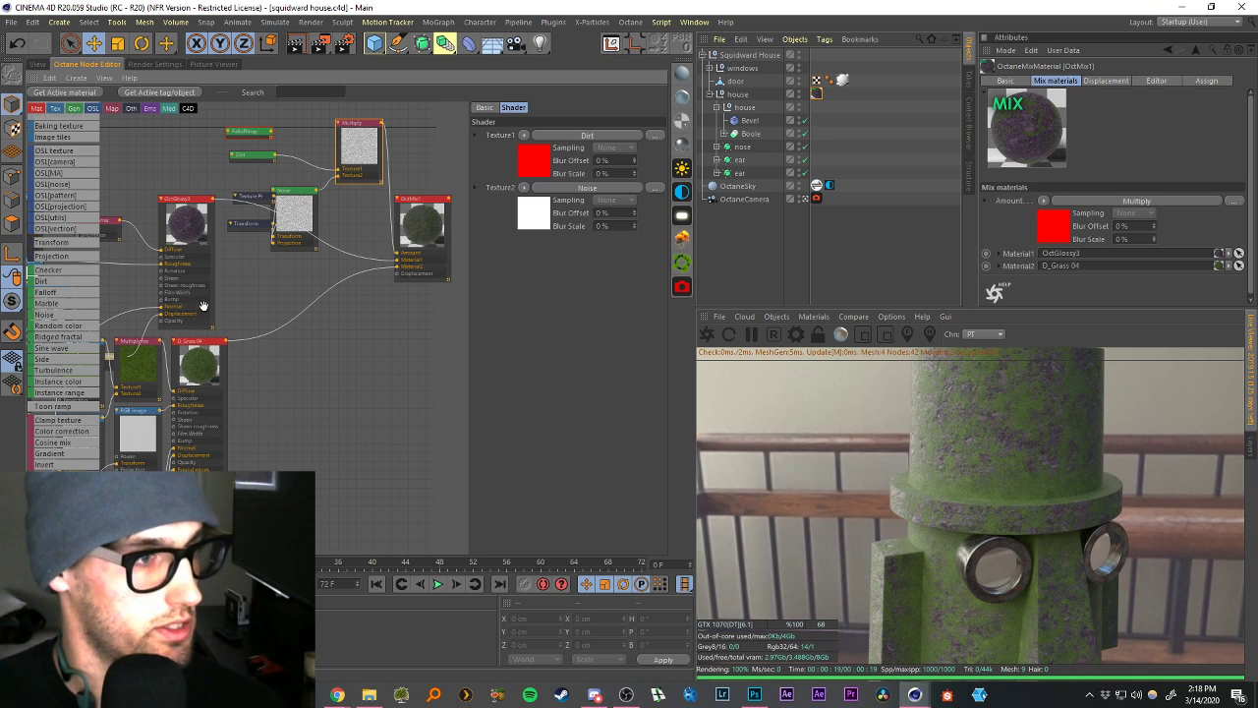
scroll(202, 306, down, 2)
scroll(227, 248, up, 4)
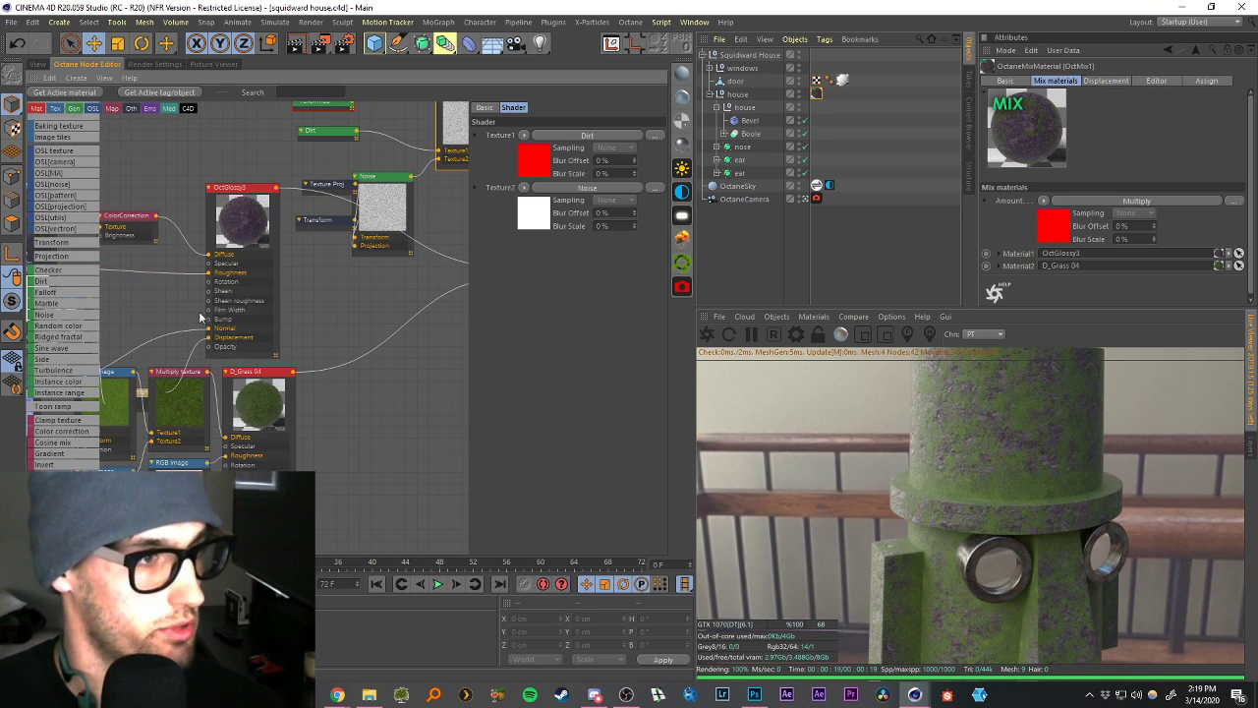
click(227, 248)
scroll(403, 290, down, 1)
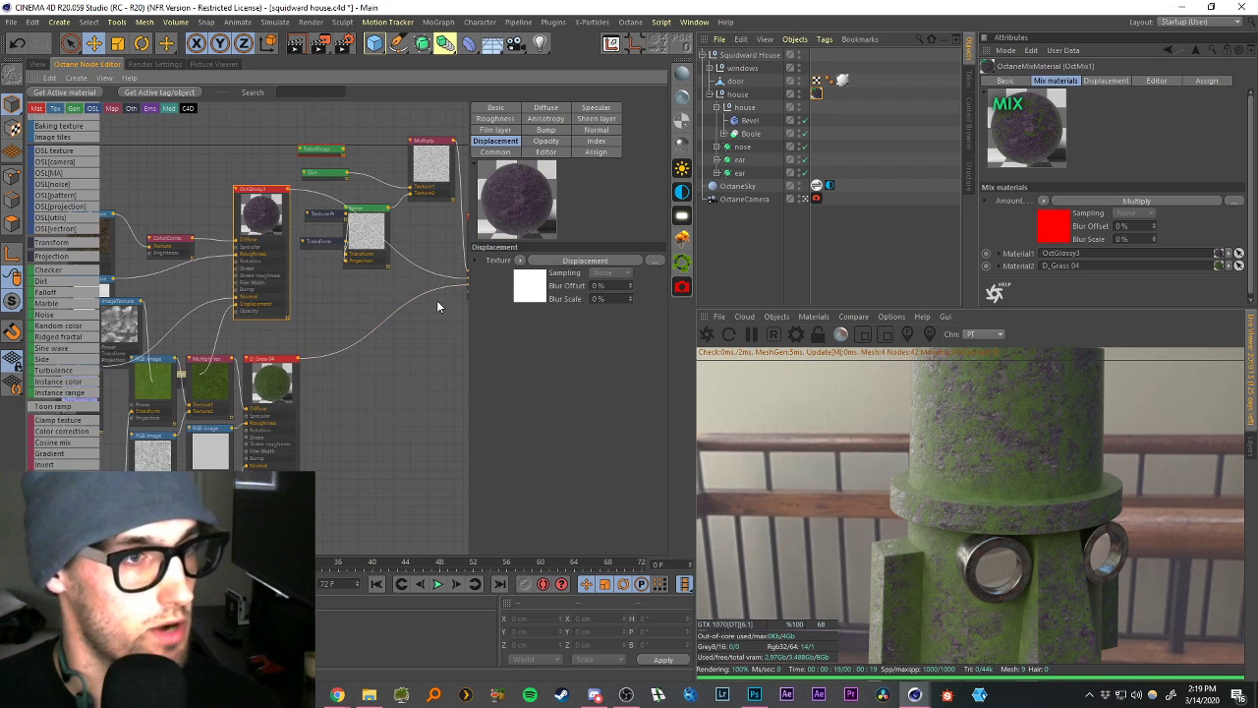
scroll(451, 301, down, 5)
scroll(451, 300, up, 6)
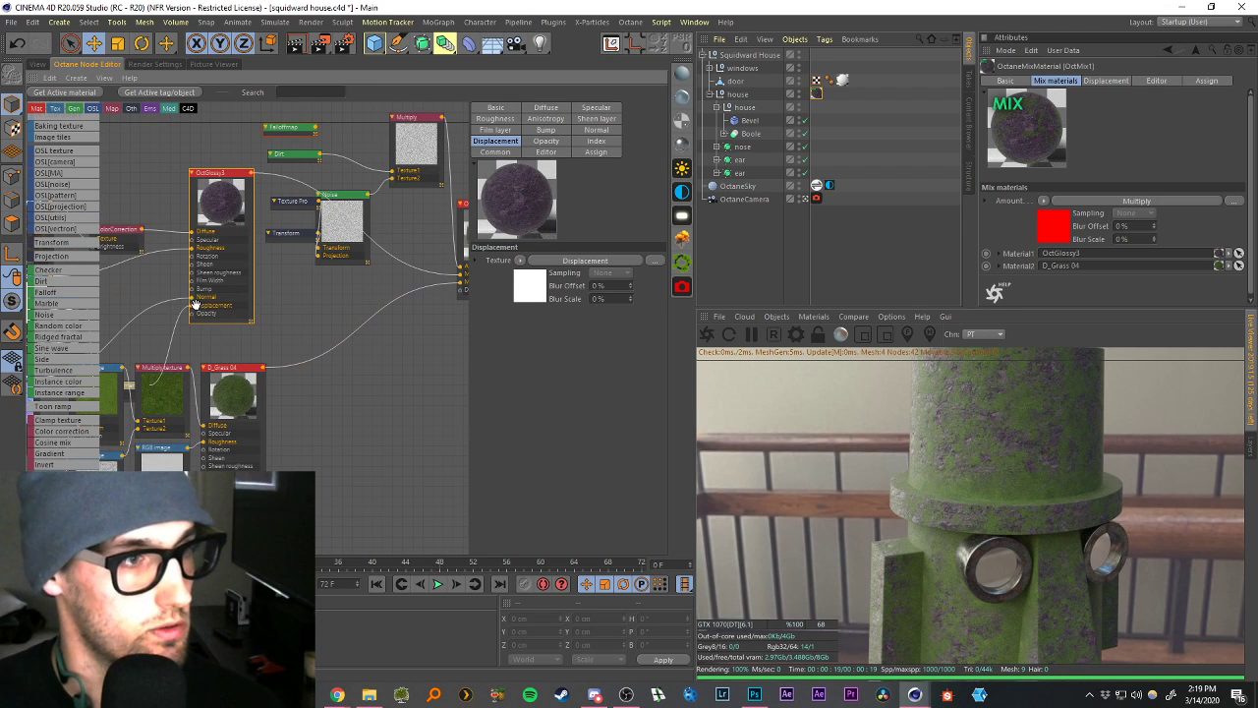
drag(191, 308, 461, 295)
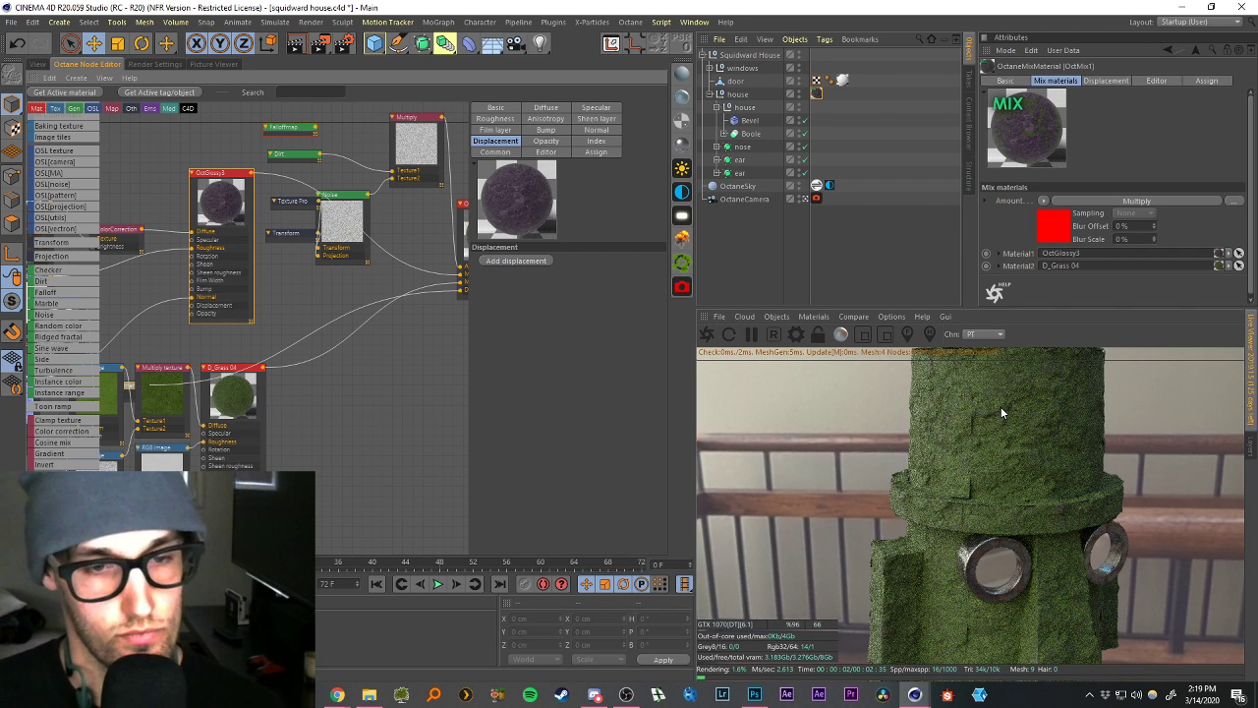
scroll(405, 322, down, 5)
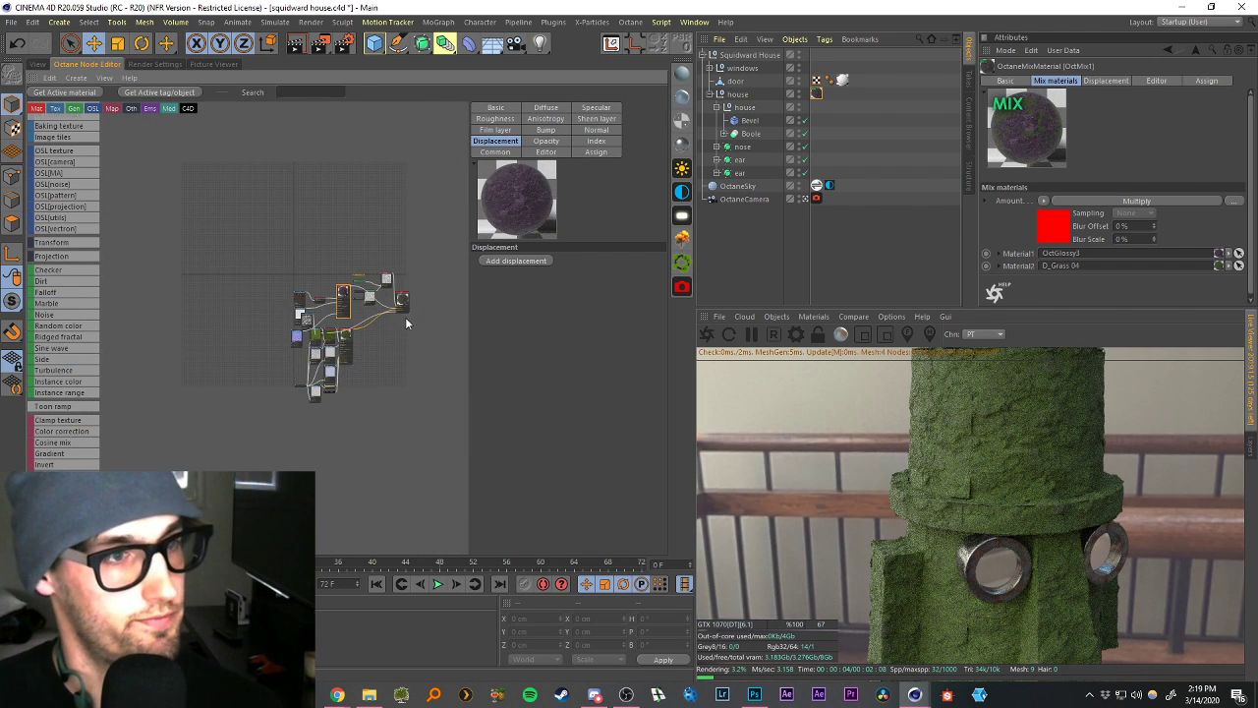
scroll(405, 322, up, 5)
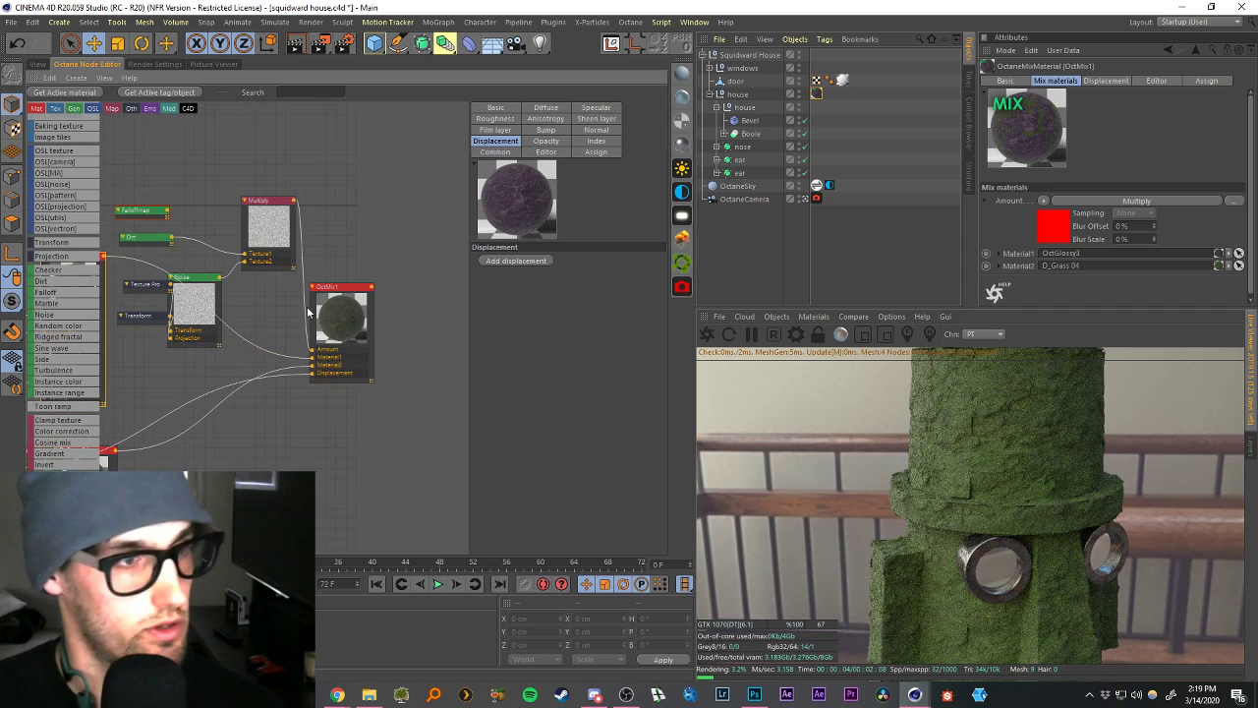
drag(335, 317, 385, 311)
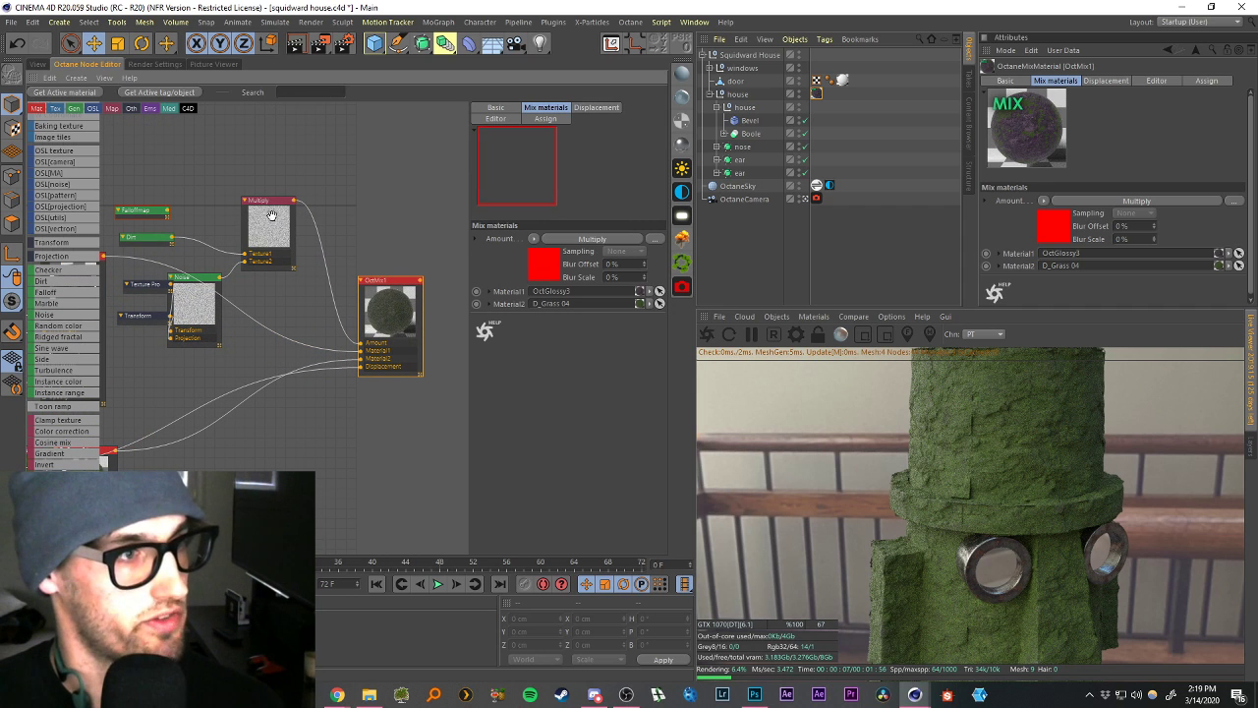
Try radii of 20 cm and 10 cm on the Dirt node.
click(153, 237)
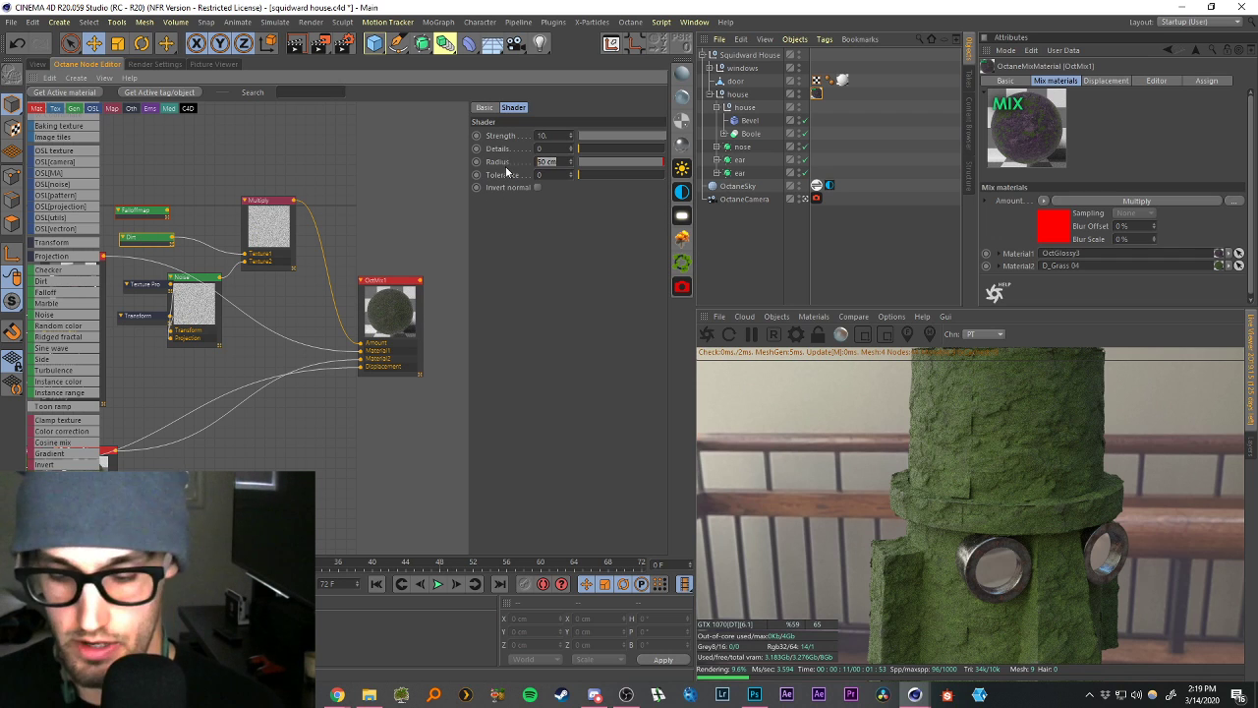
text(20)
key(Return)
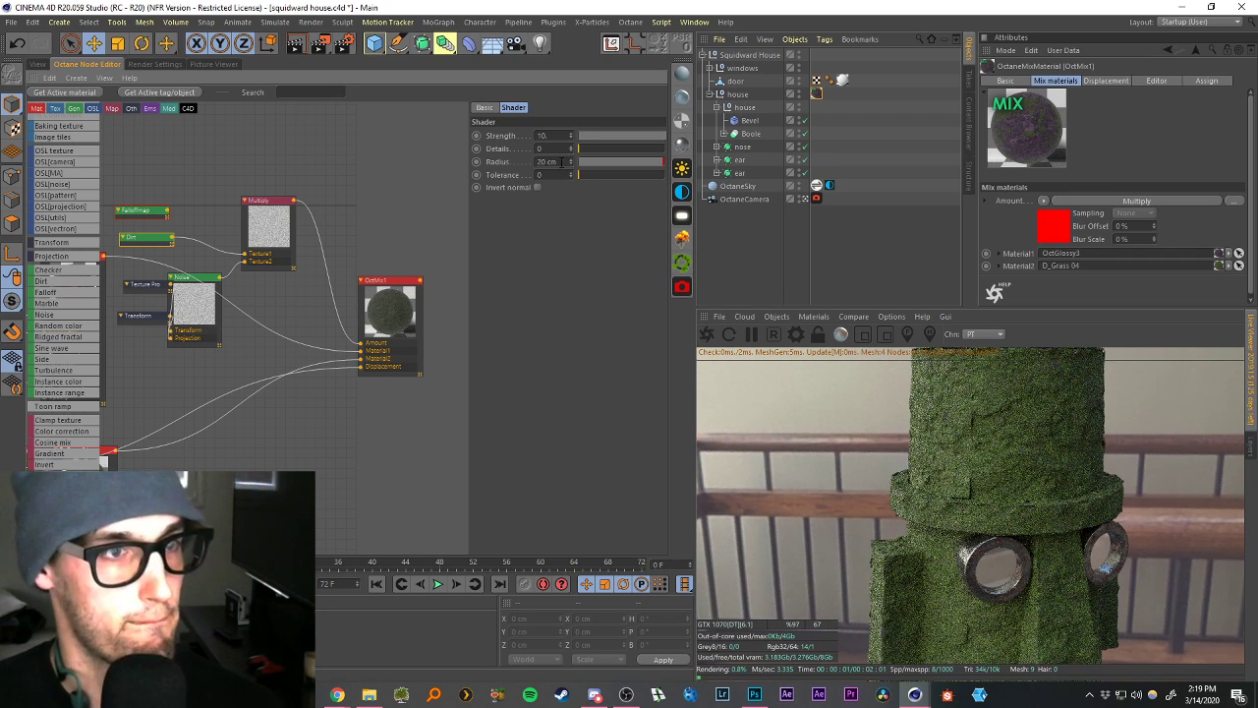
drag(562, 164, 528, 169)
text(10)
key(Return)
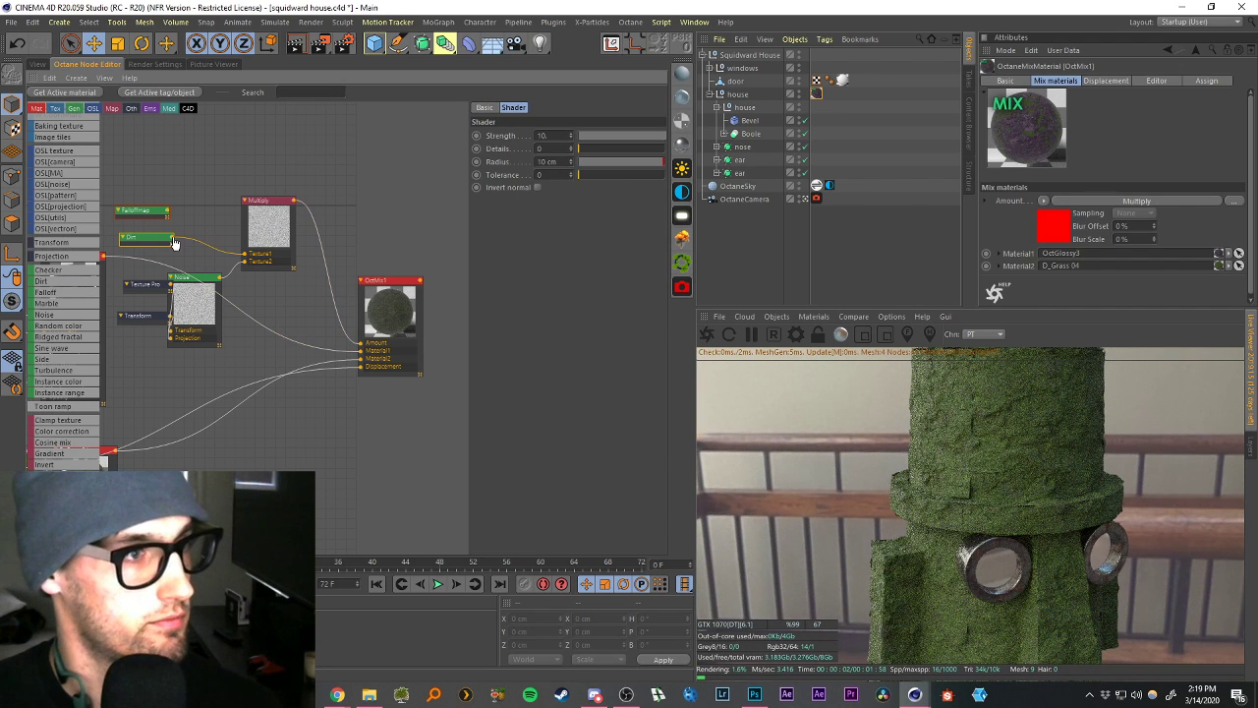
Connect the Dirt node directly to OctMix1's Amount input, try a dirt strength of 2, and restore it to 10.
drag(174, 239, 362, 342)
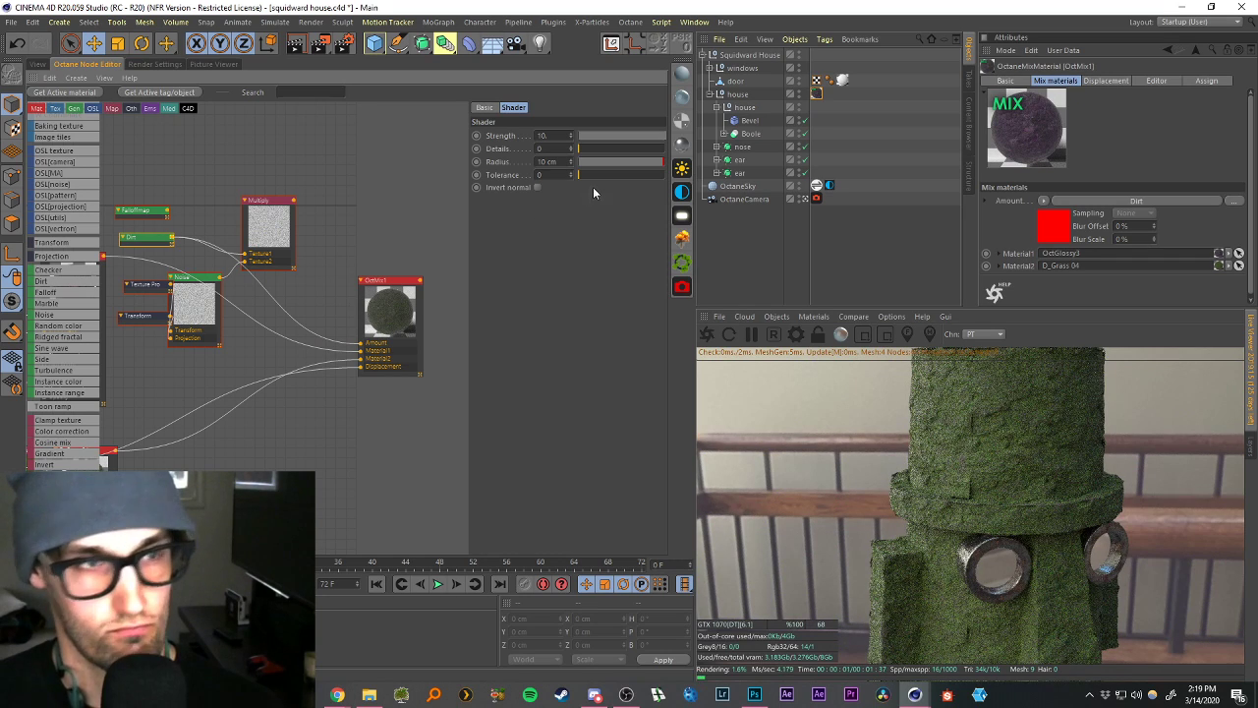
text(2)
key(Return)
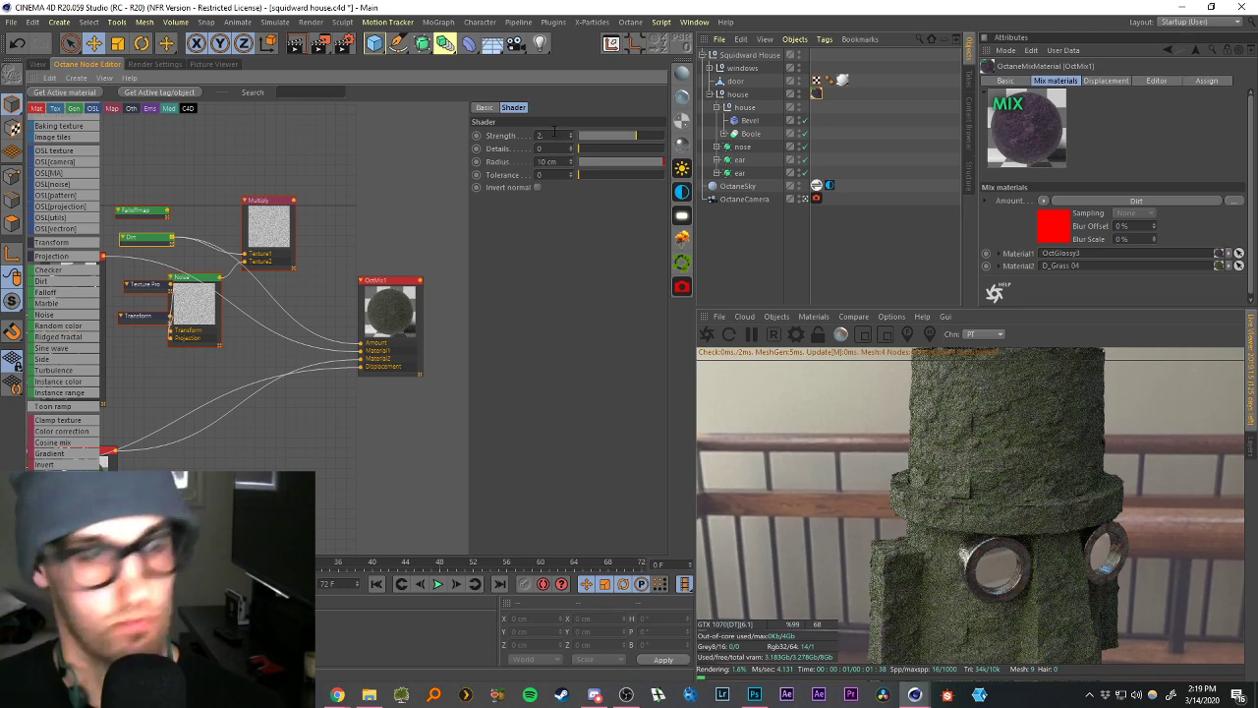
text(10)
key(Return)
Set the Dirt node's radius to 1 cm, tolerance to about 0.207 and details to about 0.434.
drag(557, 162, 475, 178)
text(1)
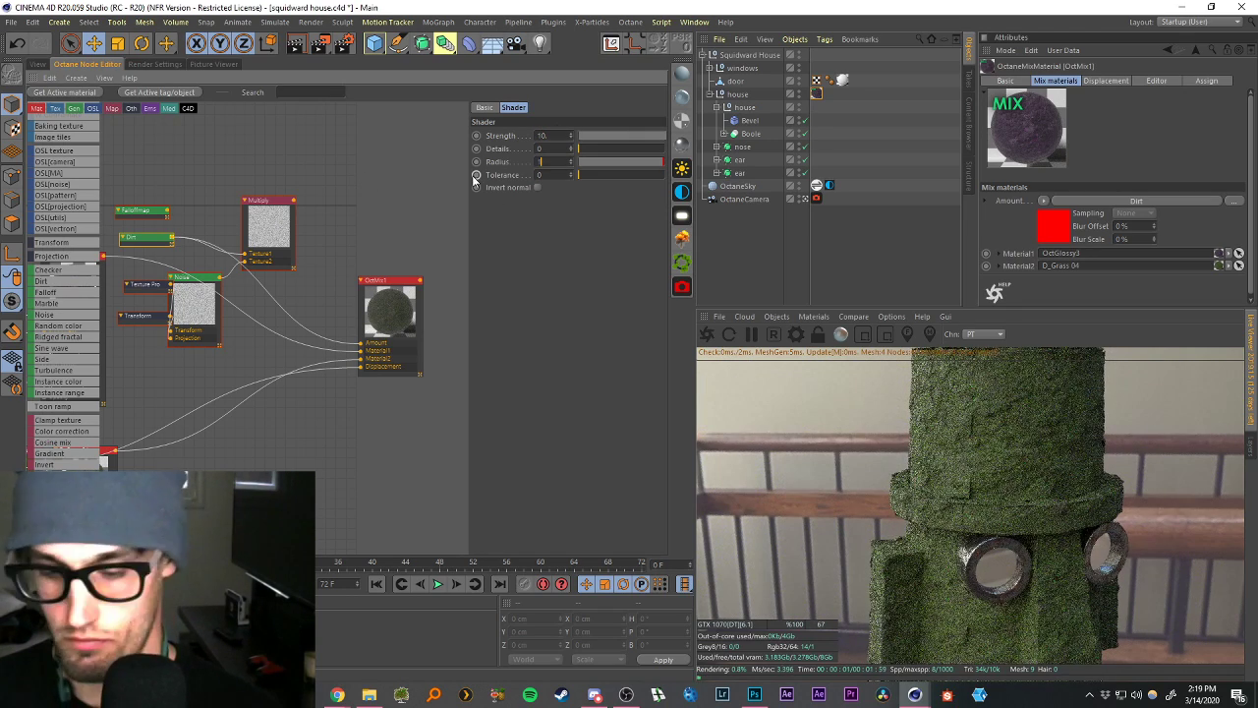
key(Return)
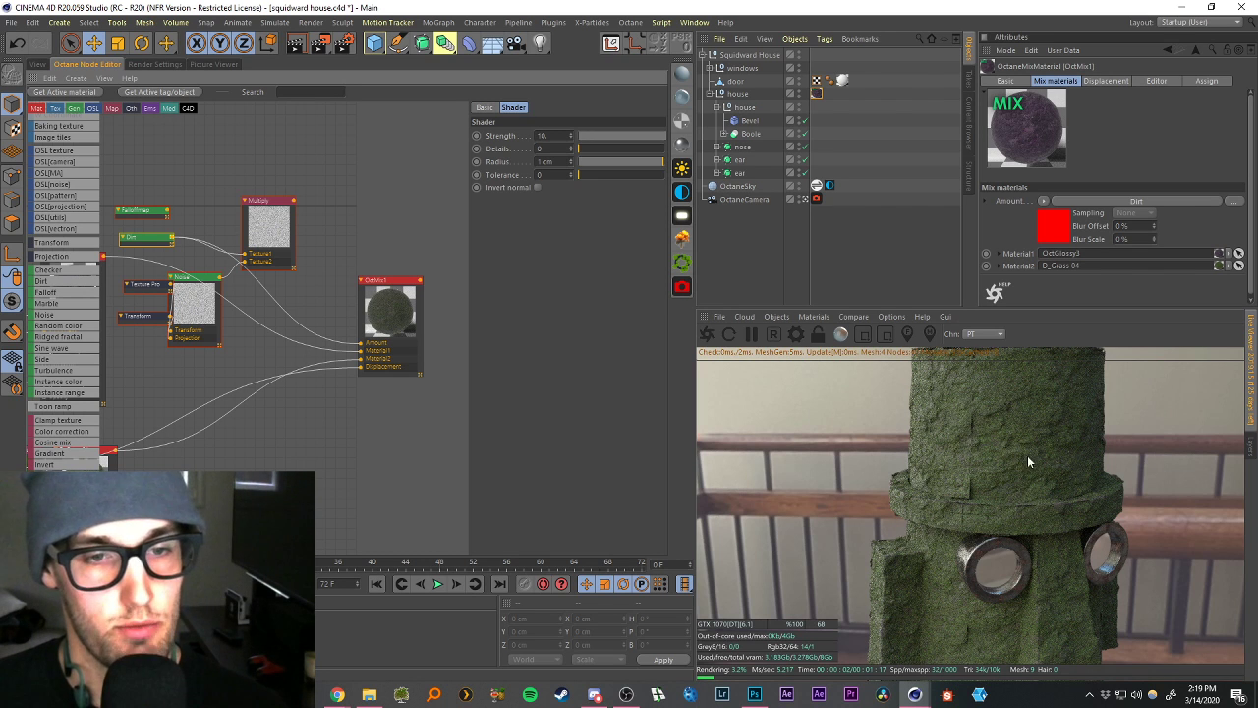
click(602, 174)
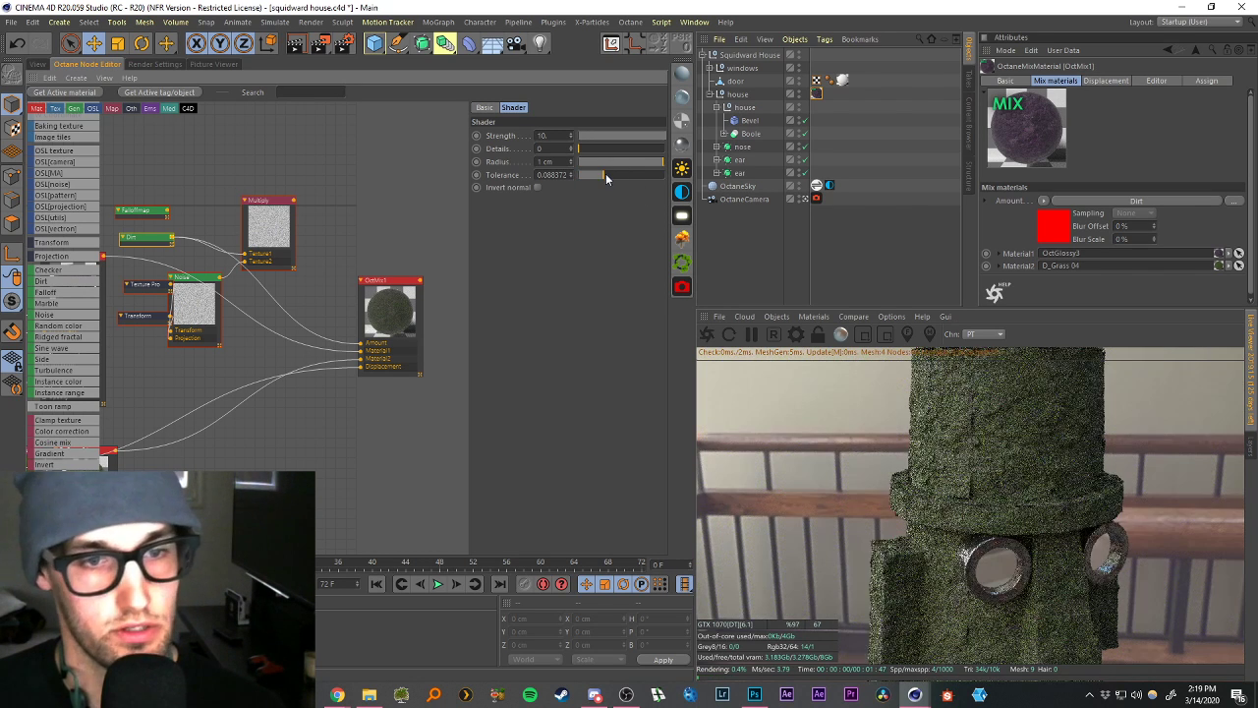
click(637, 173)
click(615, 148)
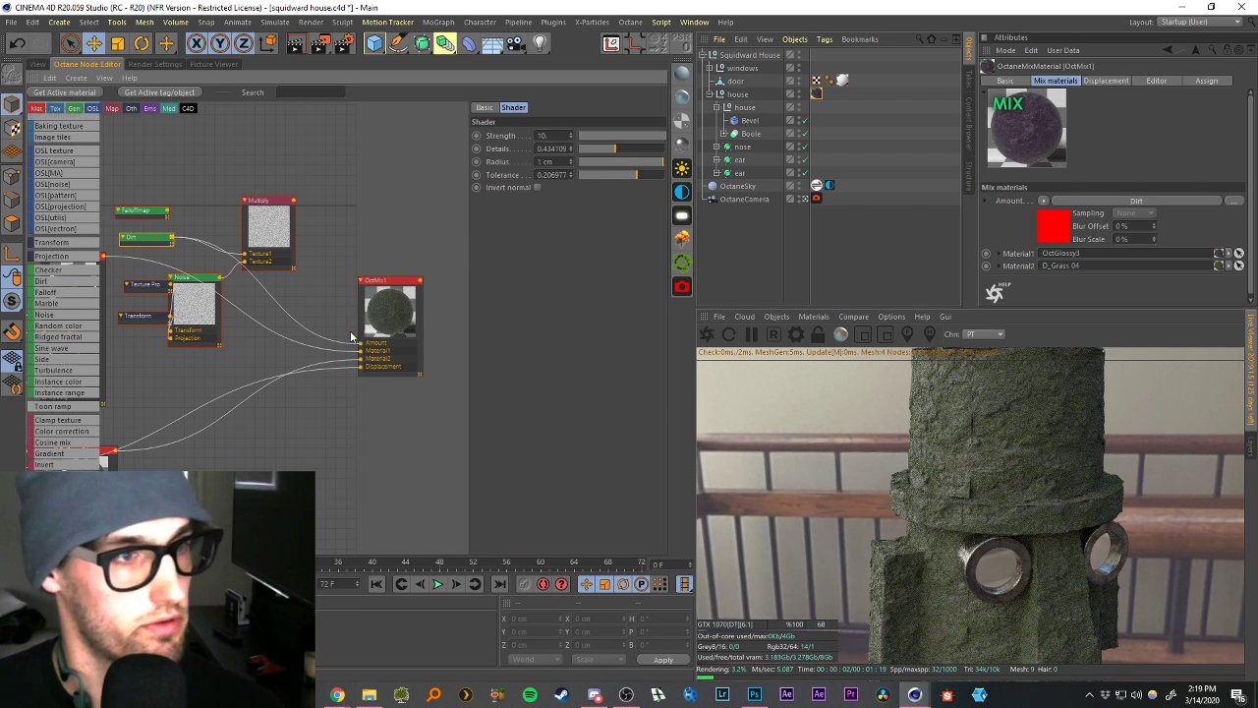
Try a Dirt tolerance of about 0.063, settle on about 0.156, and shift OctMix1 slightly away from the other nodes.
drag(388, 310, 396, 311)
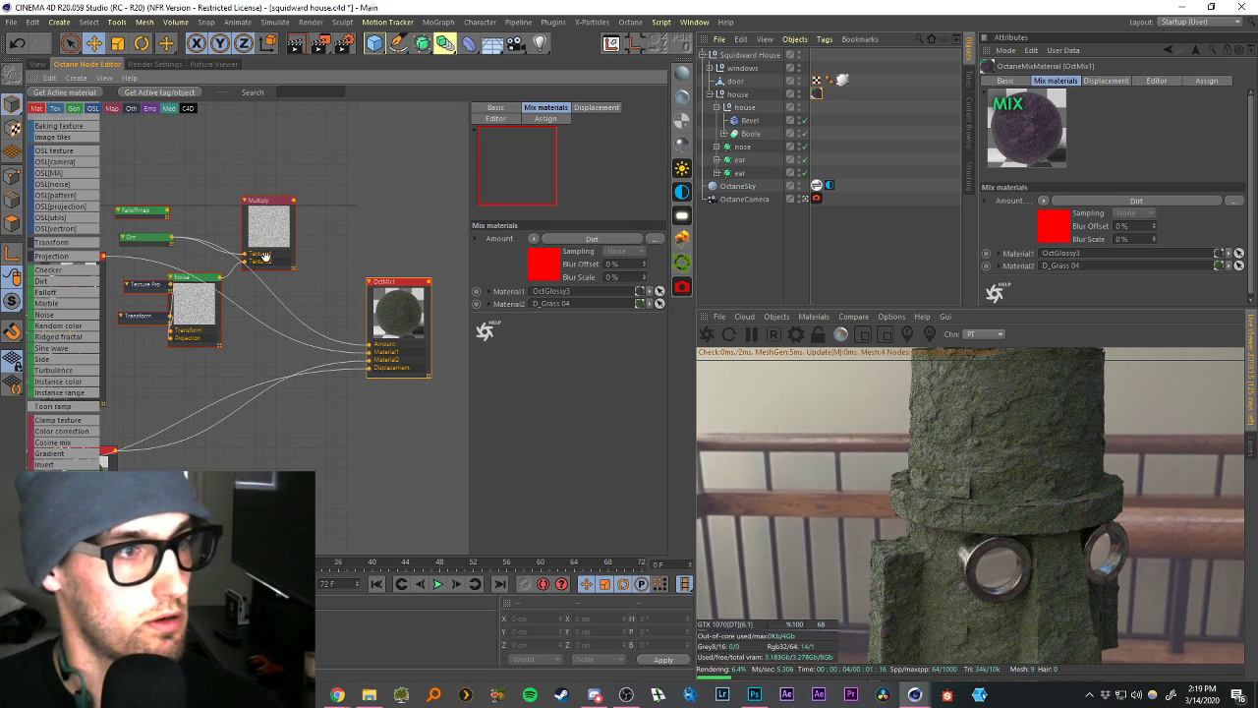
click(157, 239)
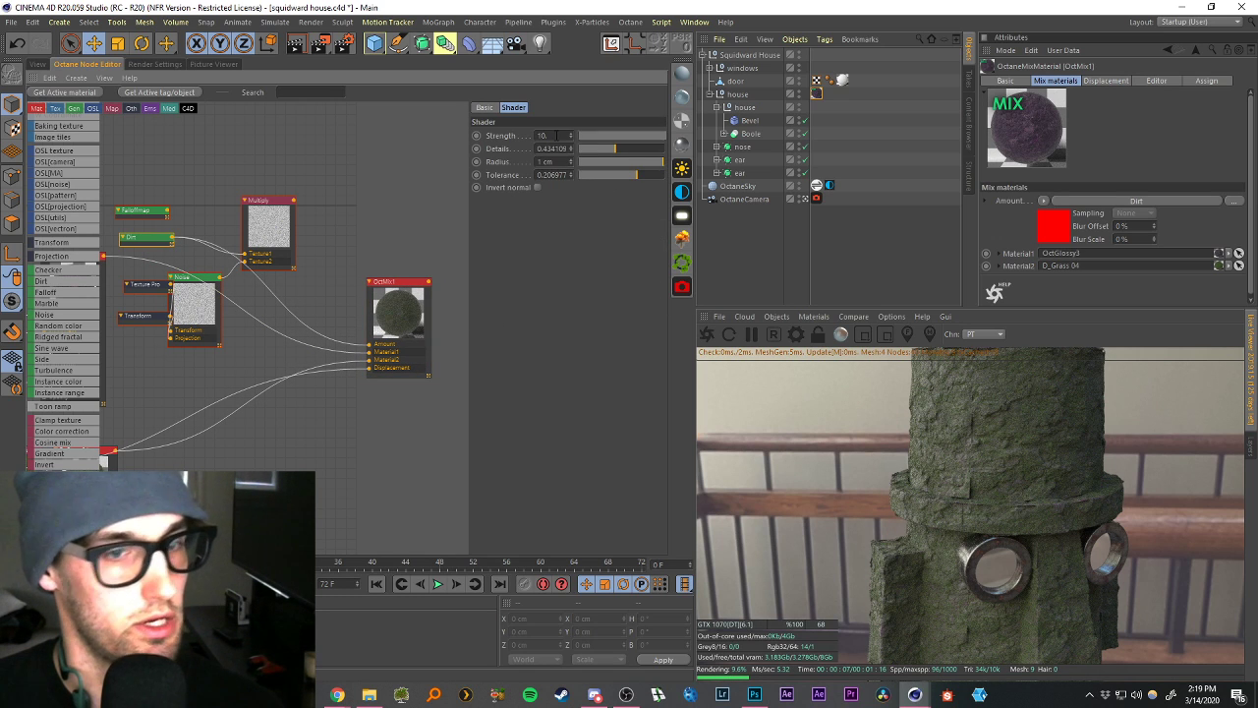
click(595, 177)
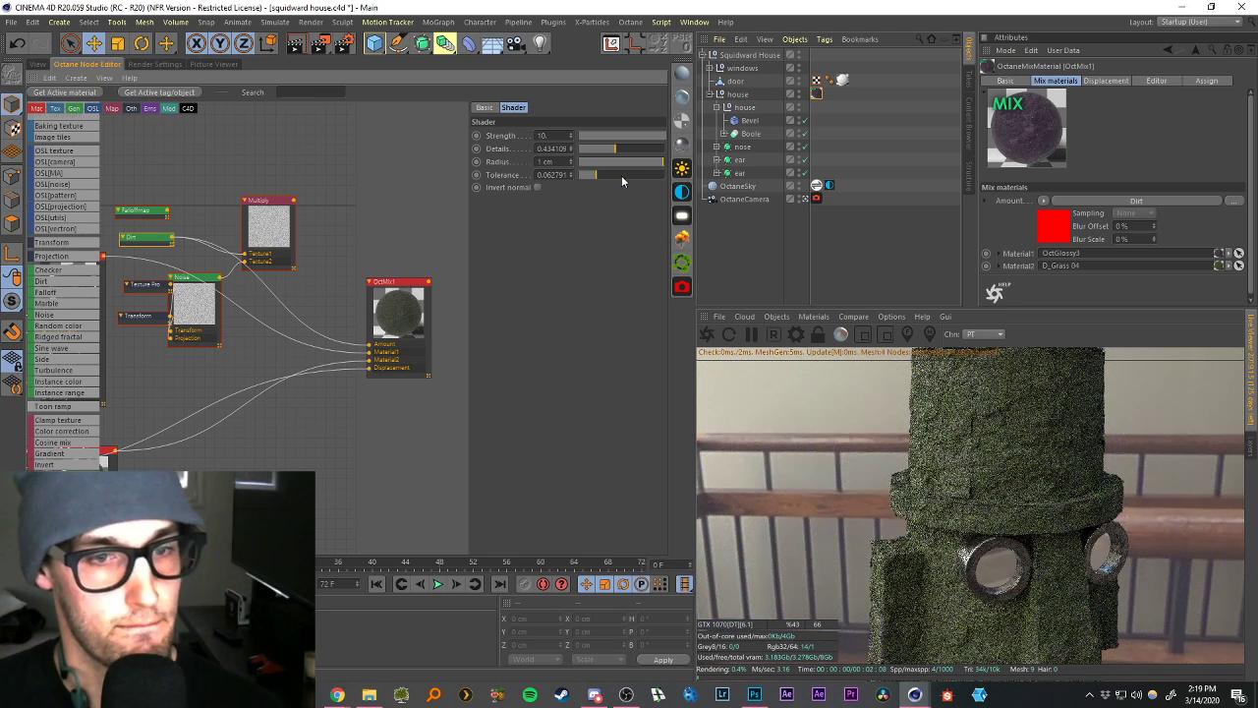
click(622, 174)
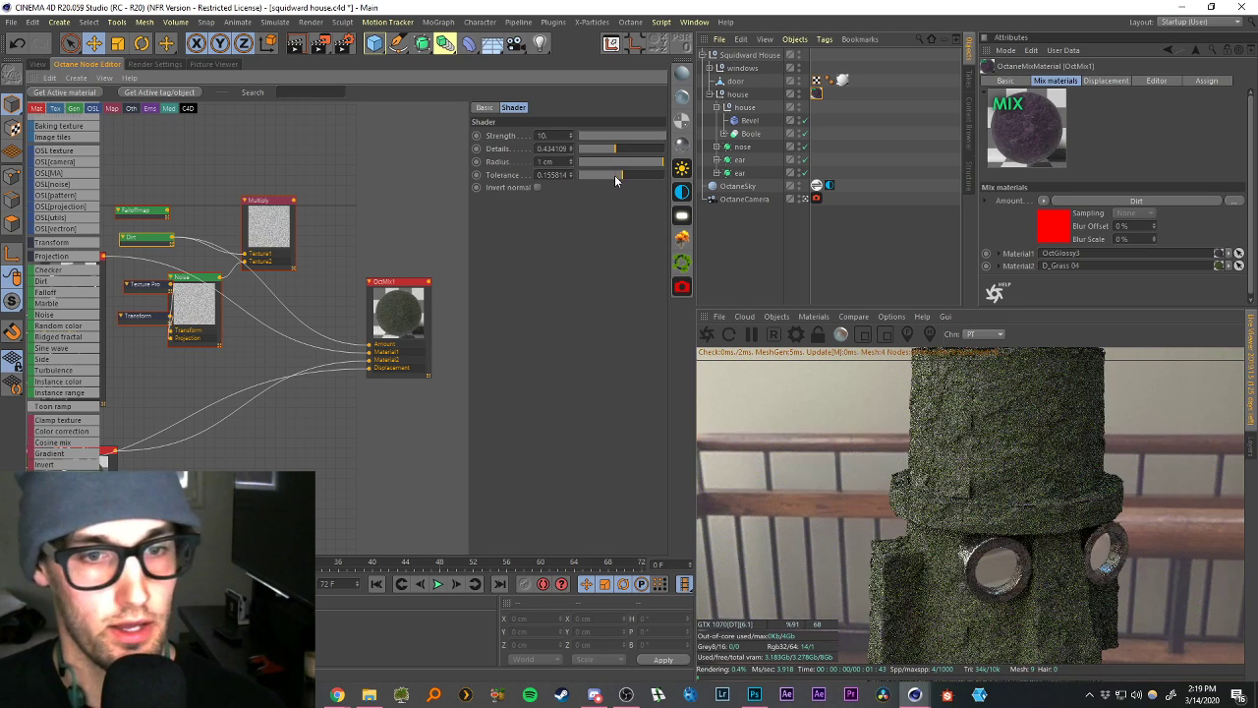
drag(398, 314, 411, 321)
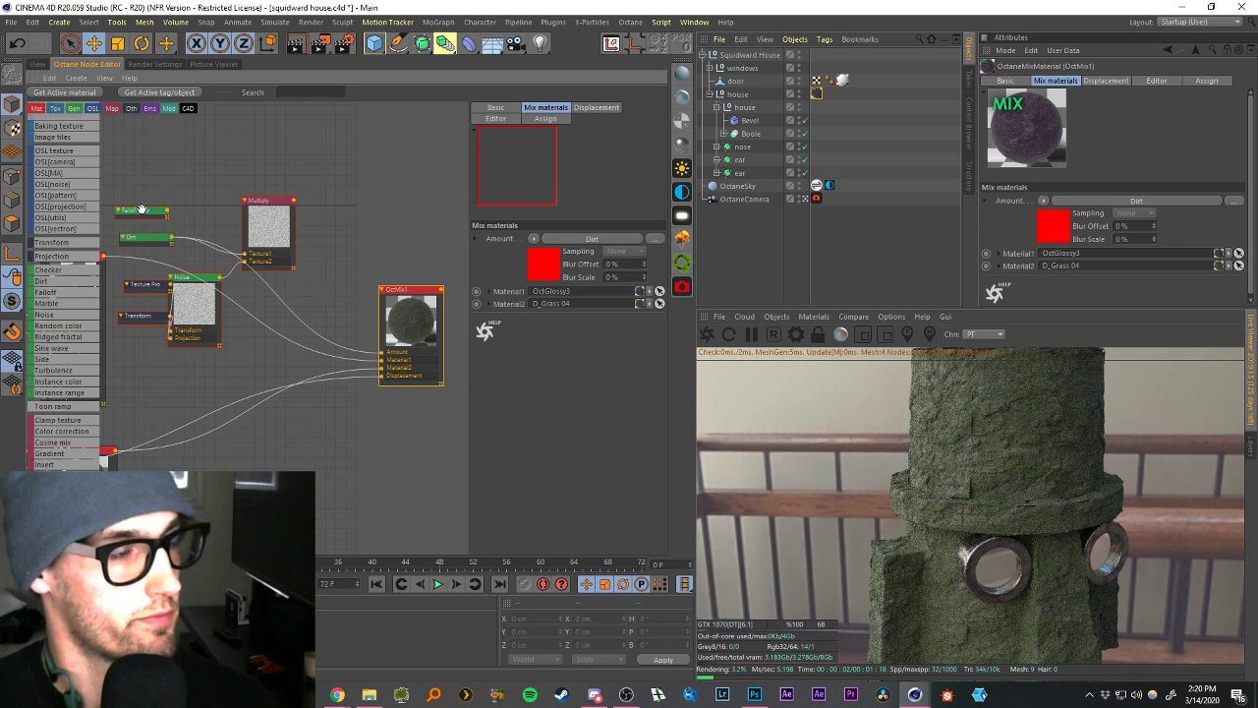
Combine the Falloff map and Dirt nodes in a new Multiply node and feed it into OctMix1's Amount.
drag(141, 209, 149, 203)
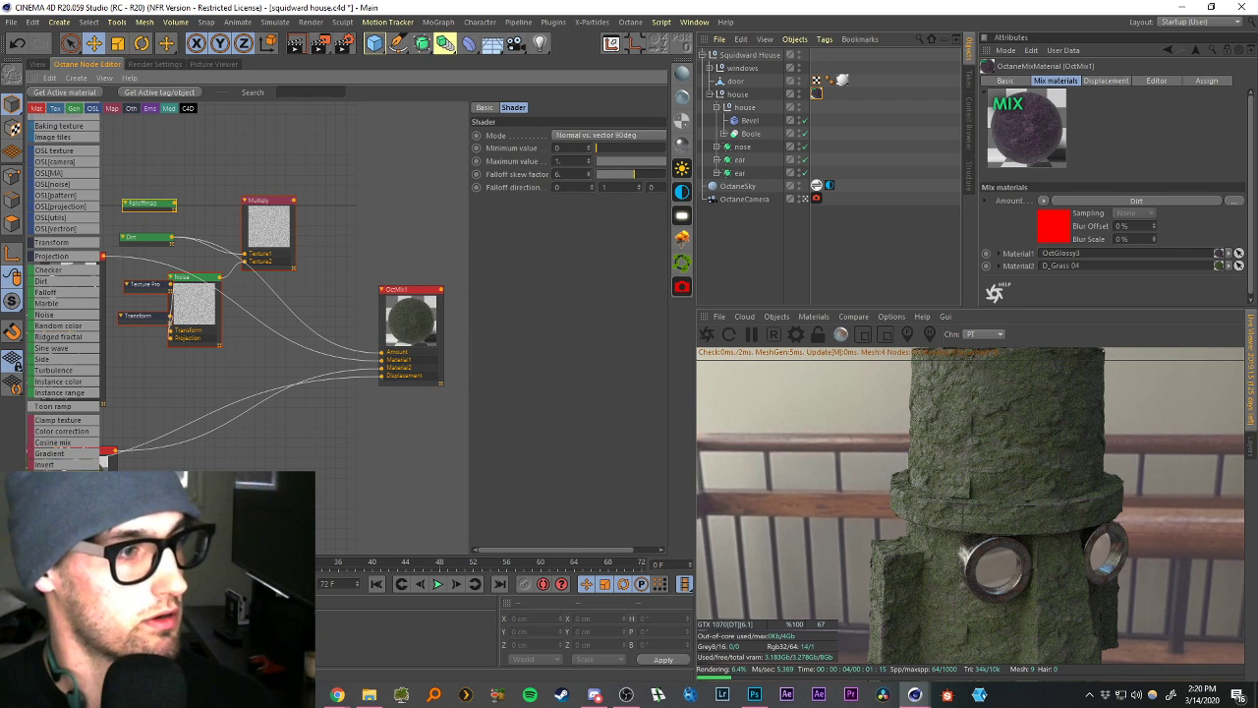
ctrl+drag(325, 199, 367, 182)
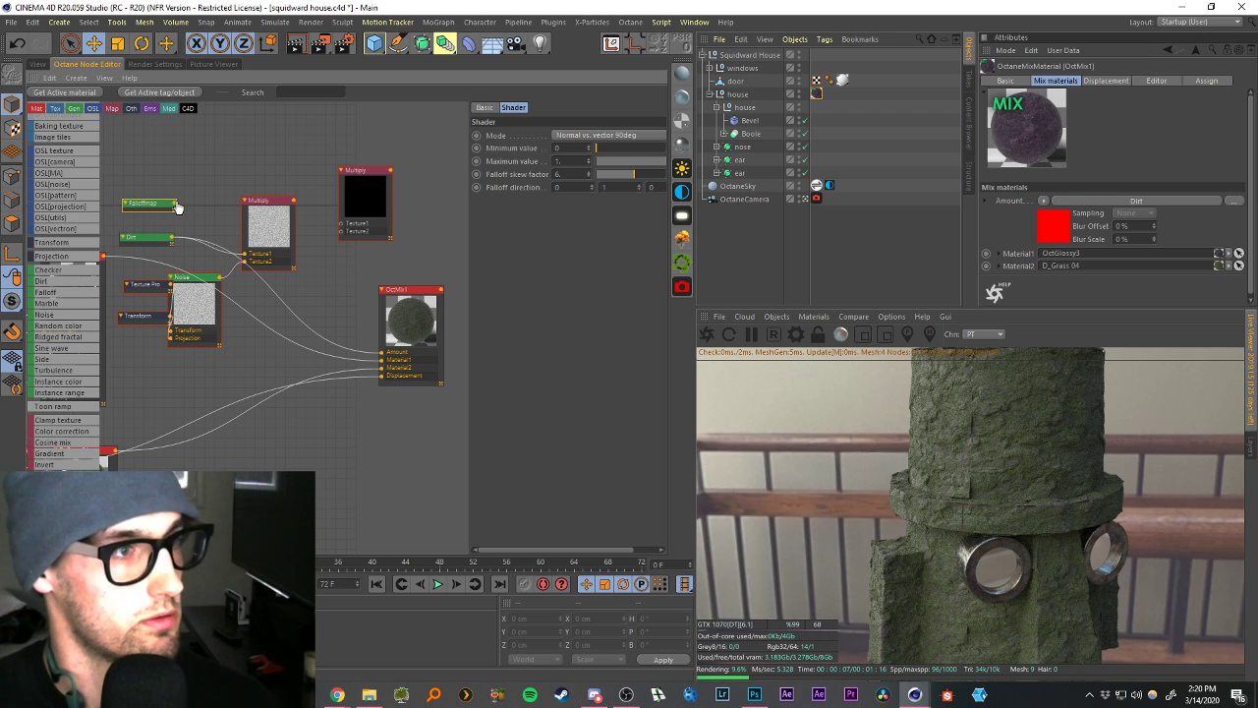
drag(178, 208, 340, 224)
drag(172, 237, 341, 227)
drag(391, 170, 383, 353)
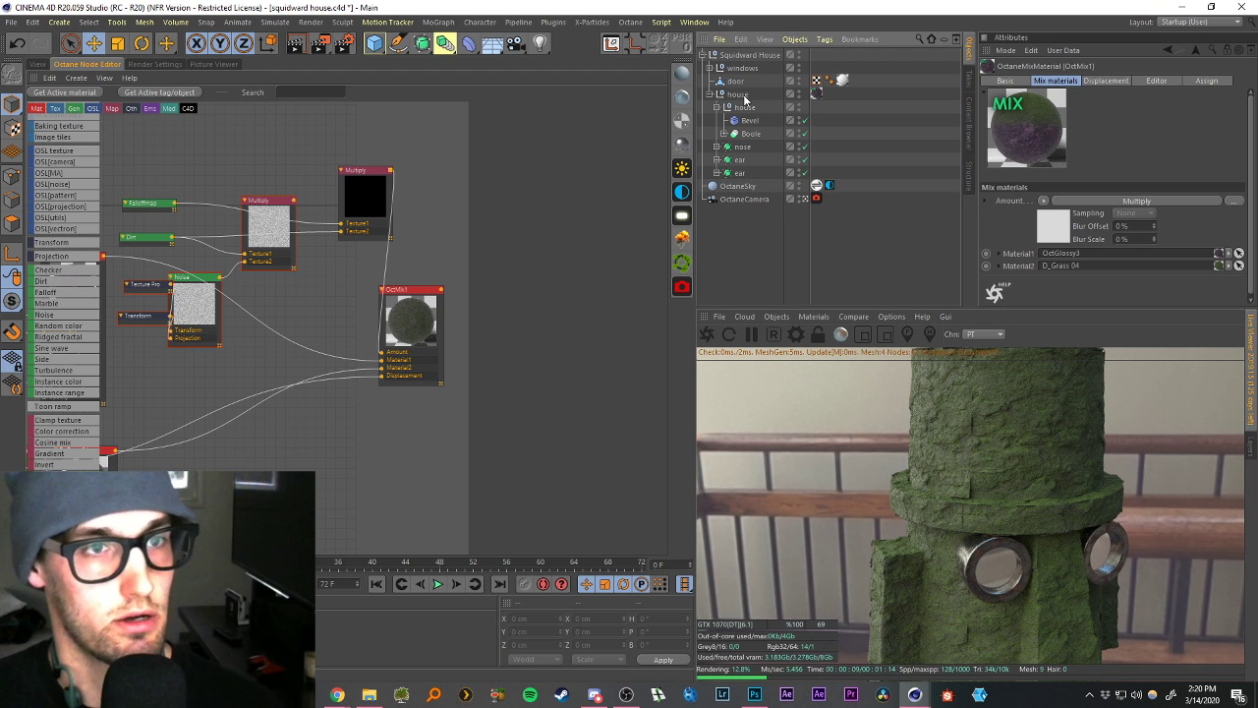
Replace the existing material tags on both porthole objects with copies of the house's OctMix1 texture tag.
click(816, 93)
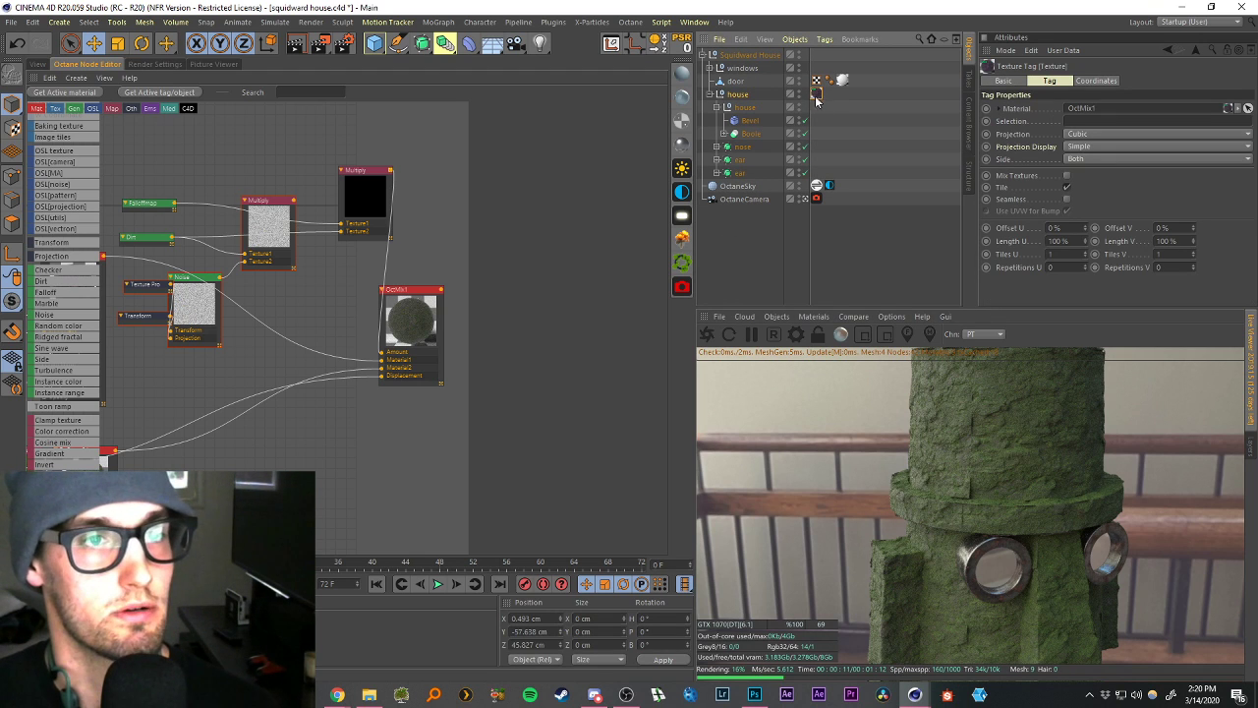
ctrl+drag(817, 90, 818, 70)
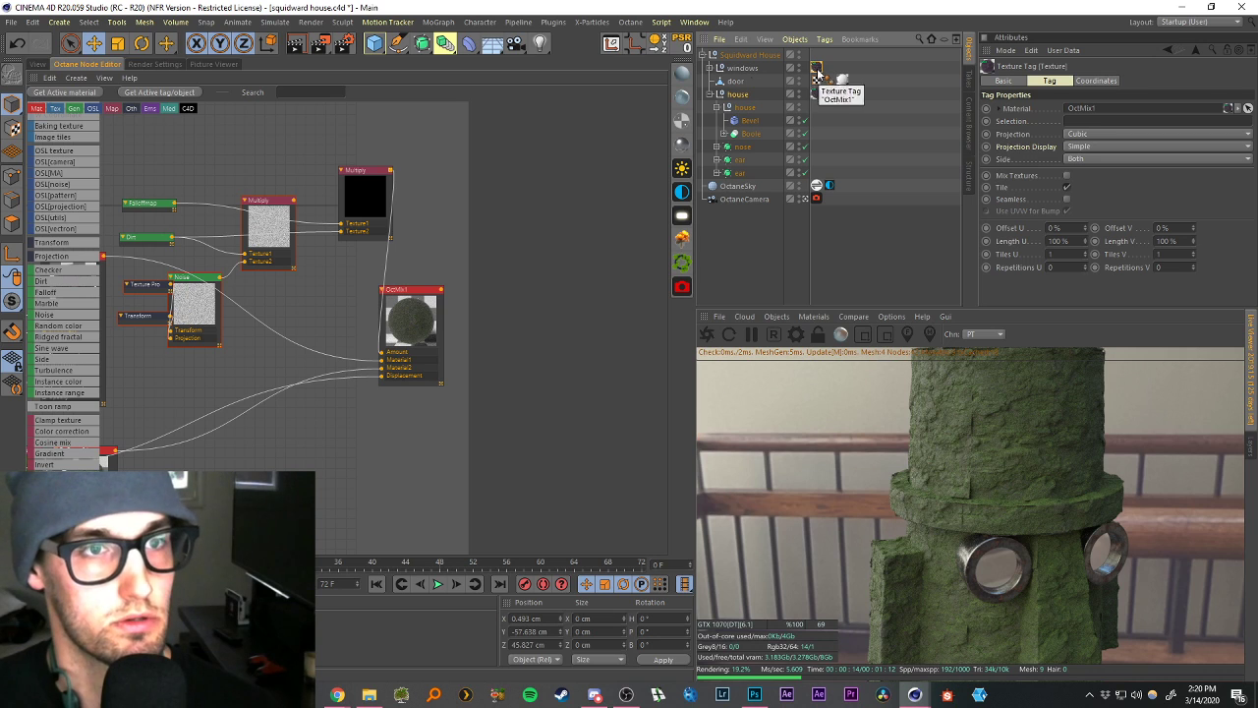
click(713, 68)
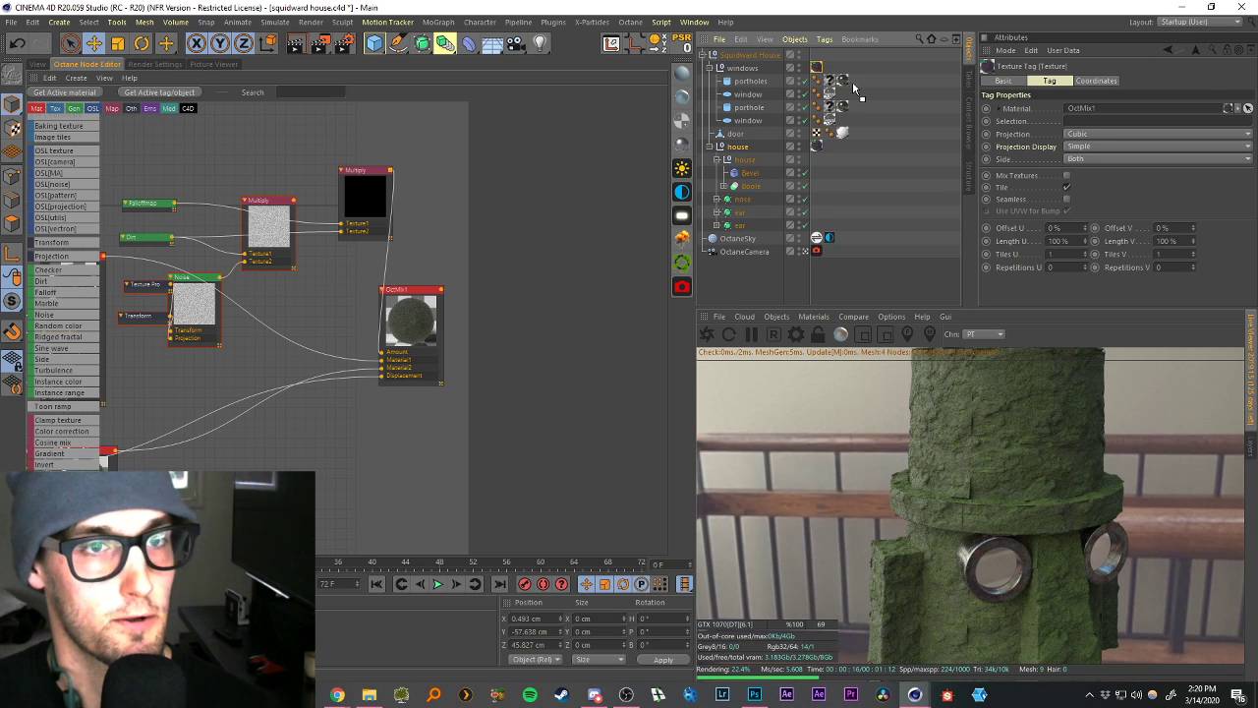
ctrl+drag(854, 89, 845, 86)
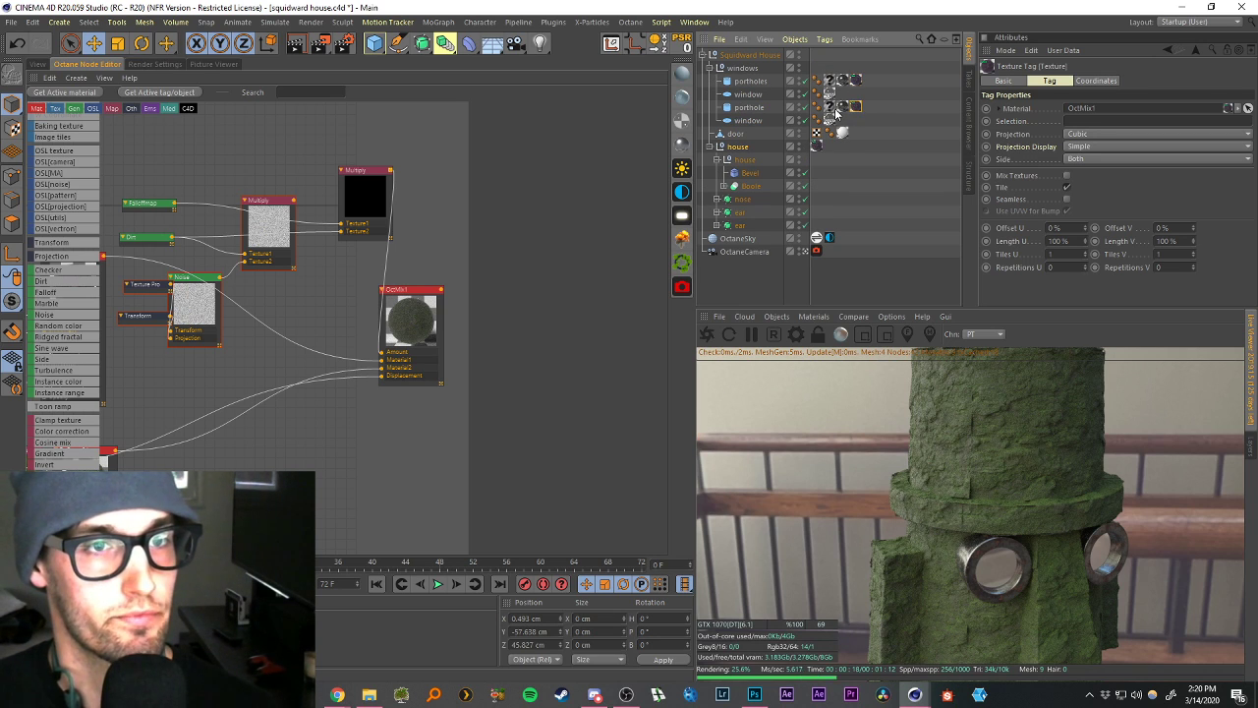
ctrl+click(841, 108)
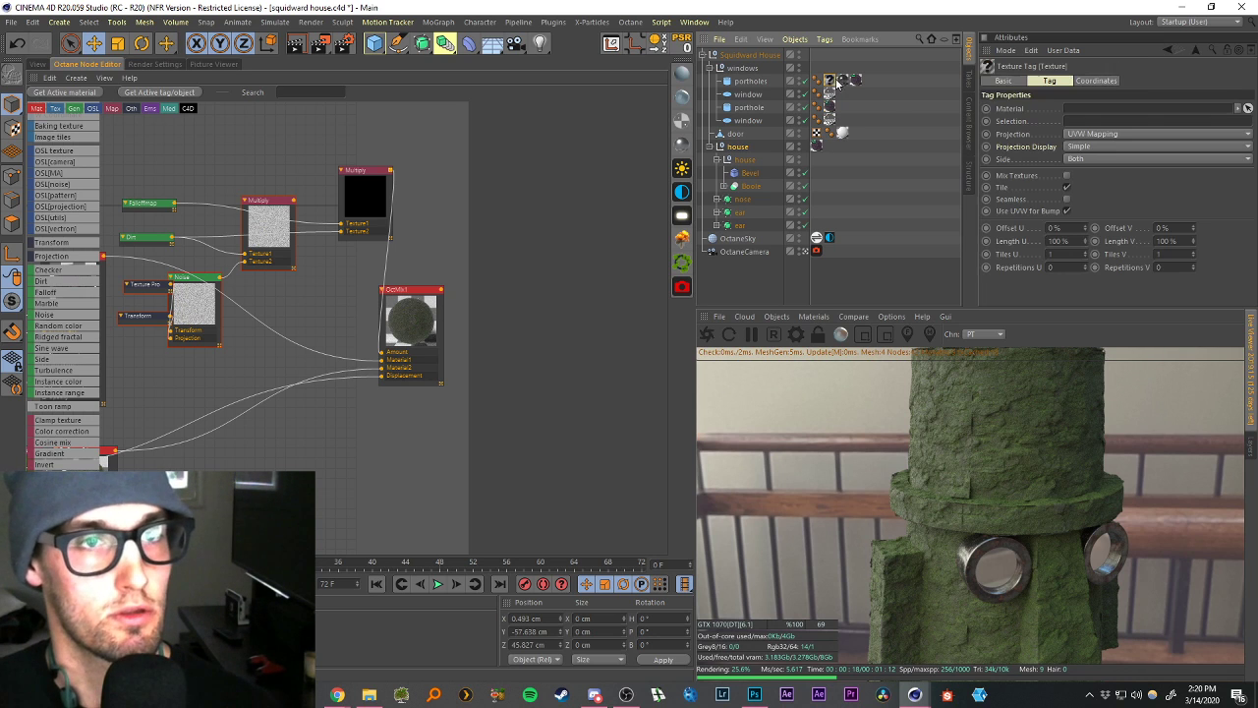
key(Delete)
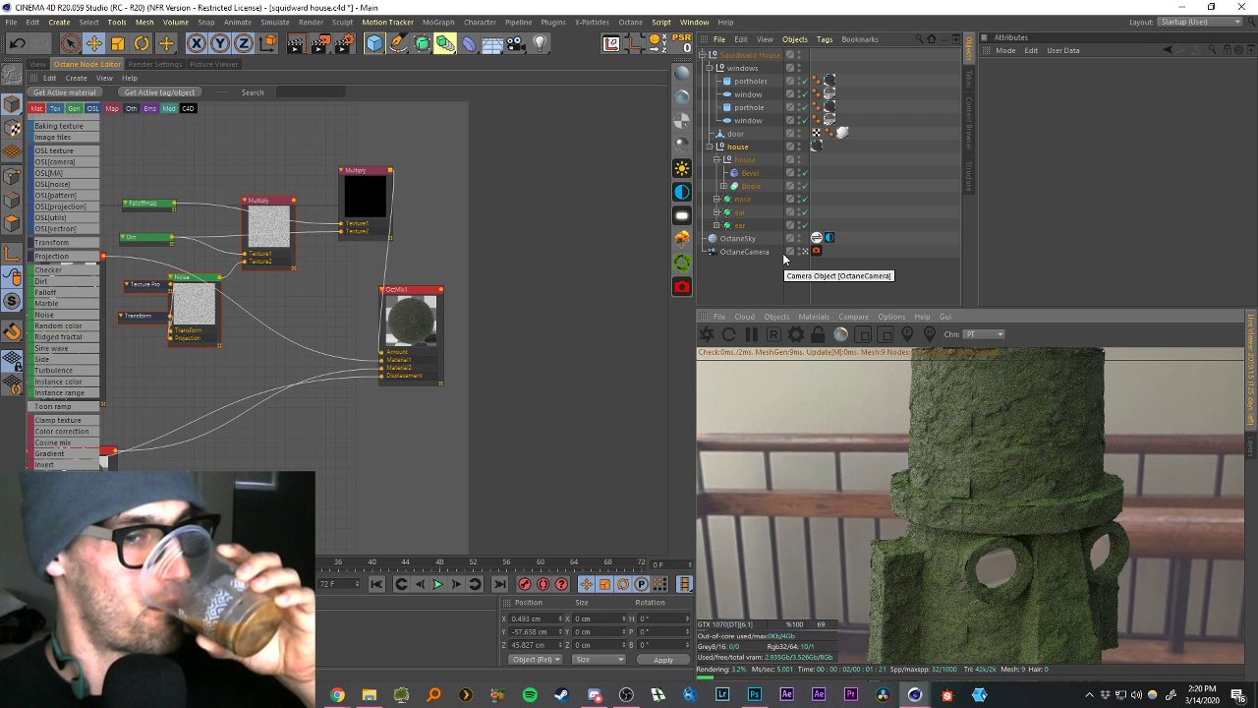
click(741, 284)
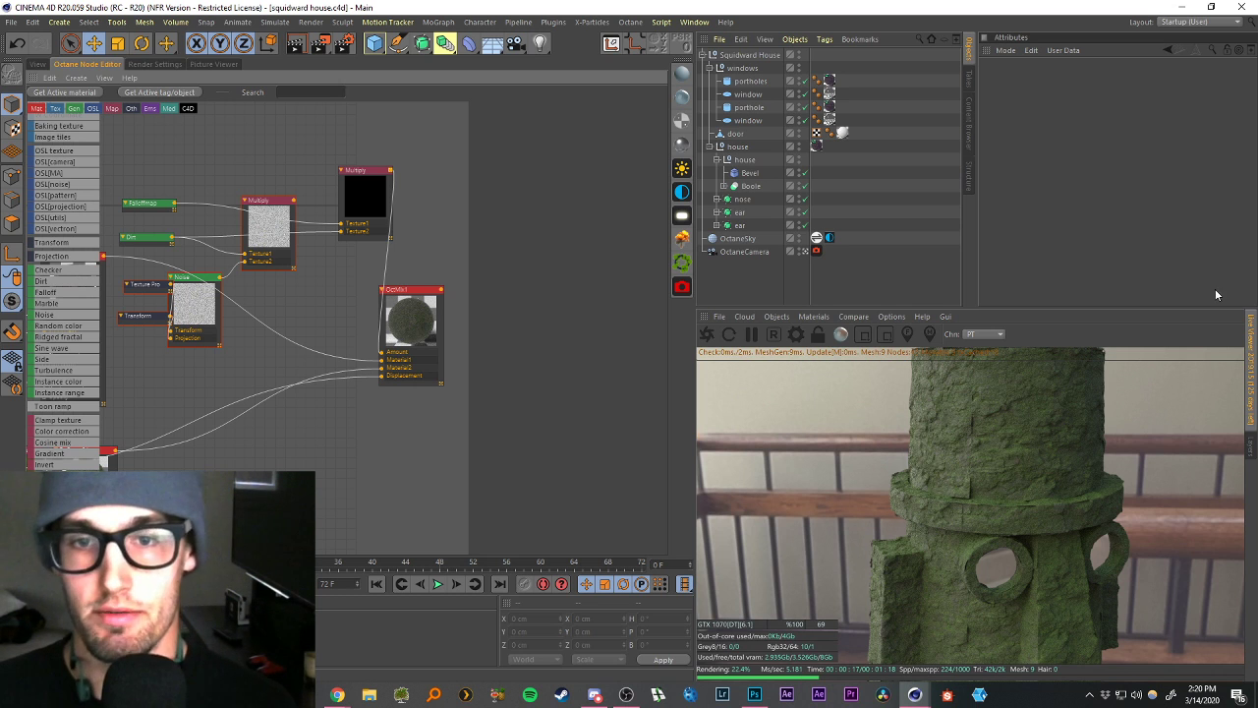
Examine the house's eyes, nose and door in the perspective view and restart the live render.
click(37, 65)
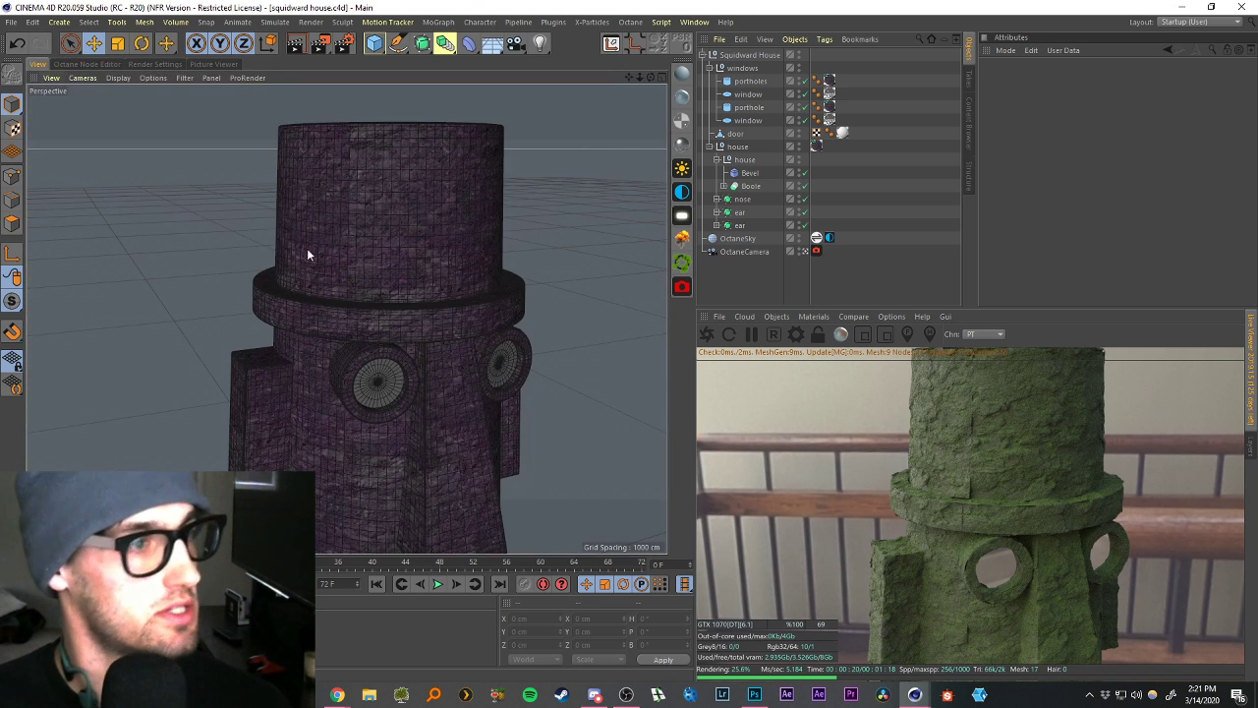
scroll(436, 342, down, 5)
scroll(457, 463, up, 2)
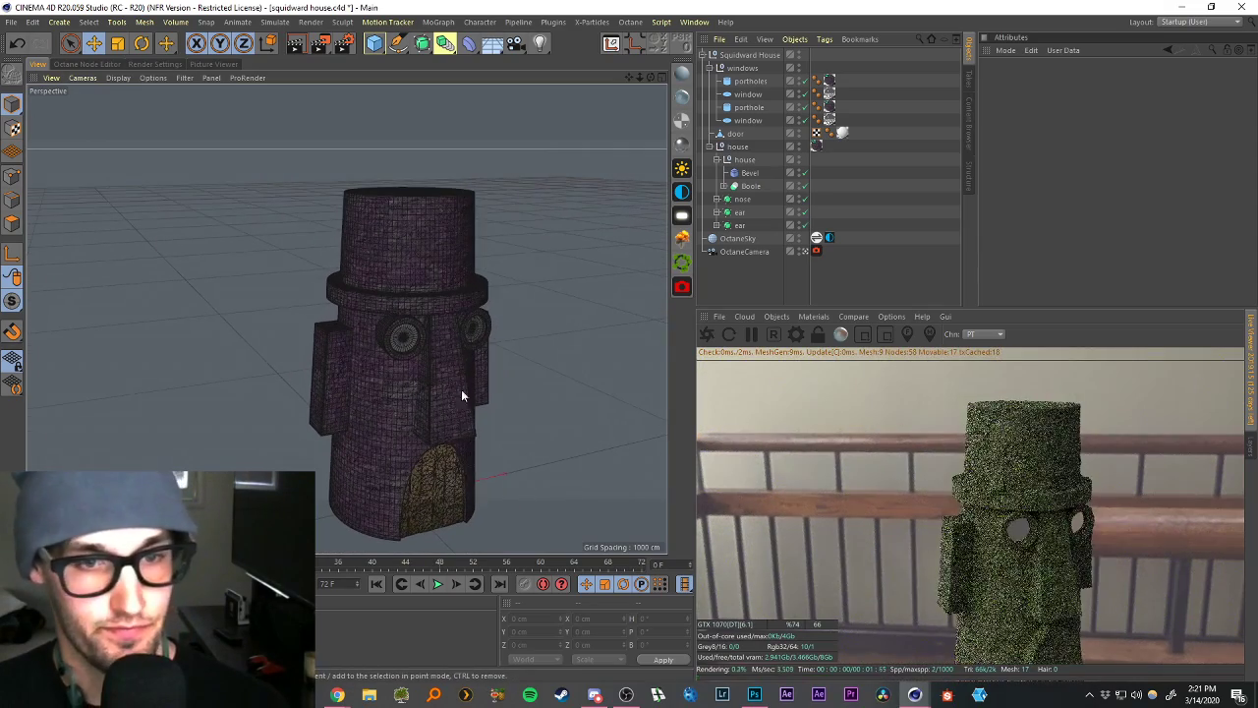
scroll(471, 441, down, 2)
scroll(475, 452, up, 7)
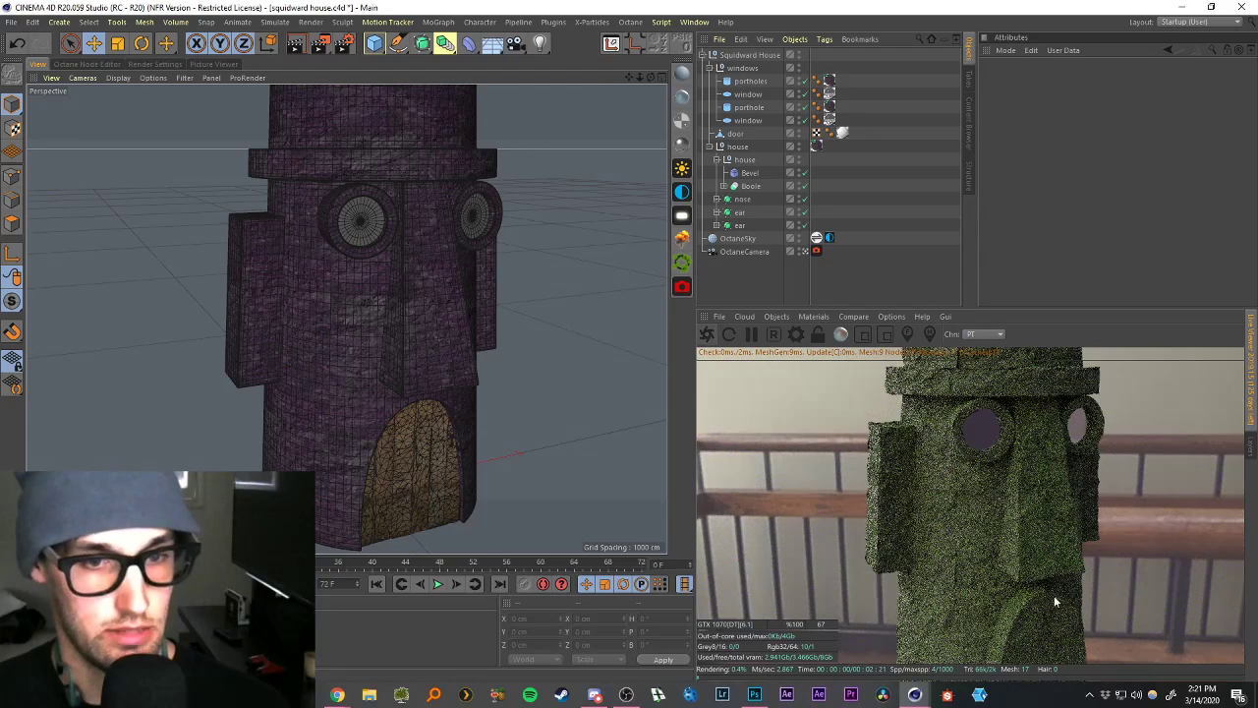
click(702, 338)
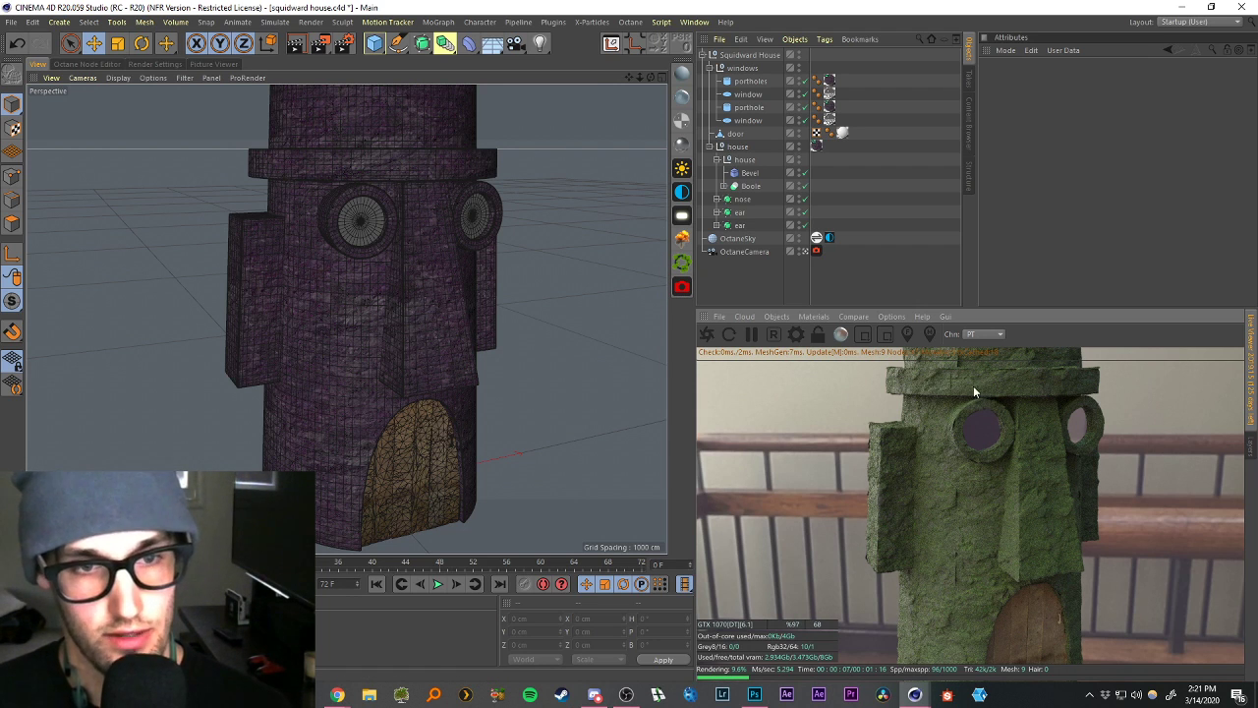
Copy the collapsed Squidward House group into the ep8.c4d scene and show its base on the sandy landscape.
click(701, 55)
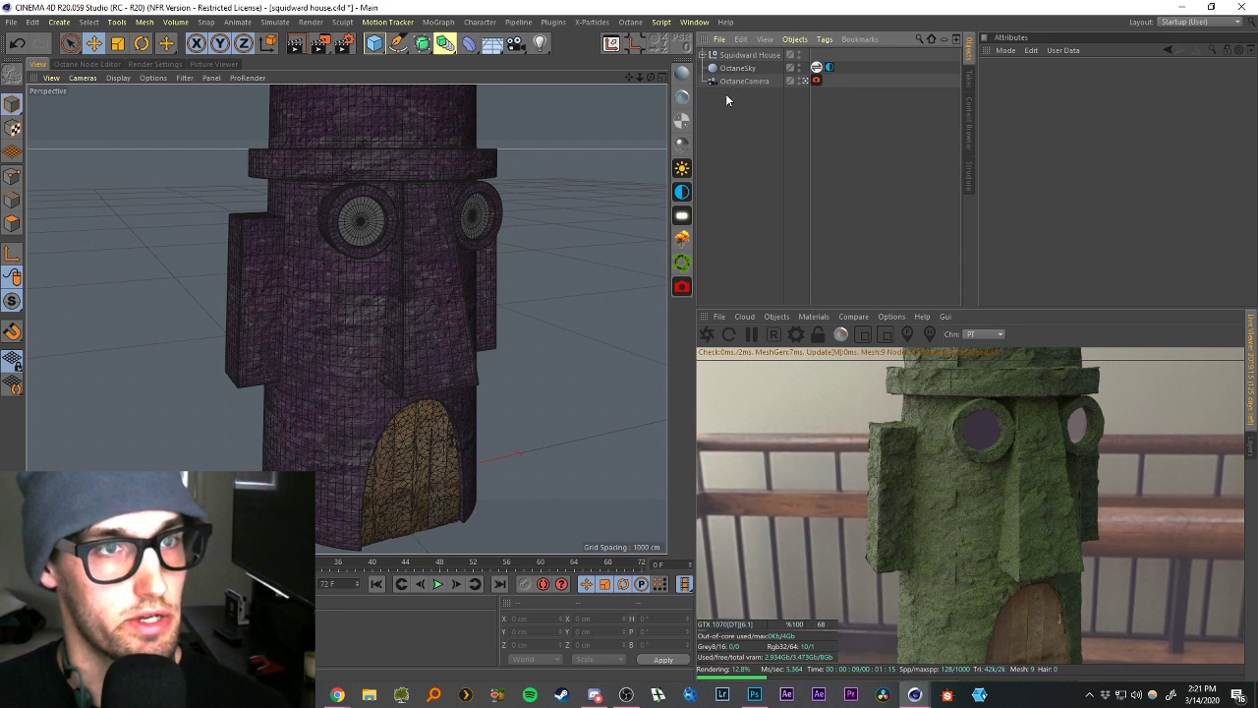
click(737, 56)
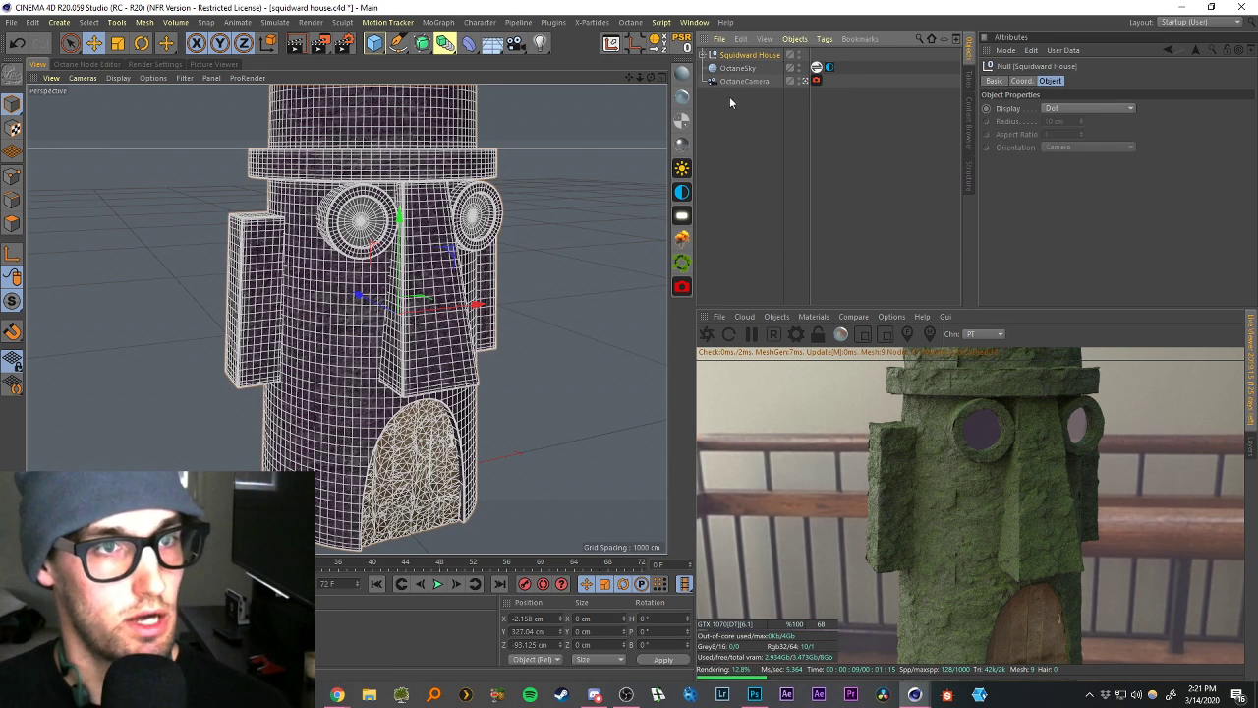
click(694, 22)
click(707, 397)
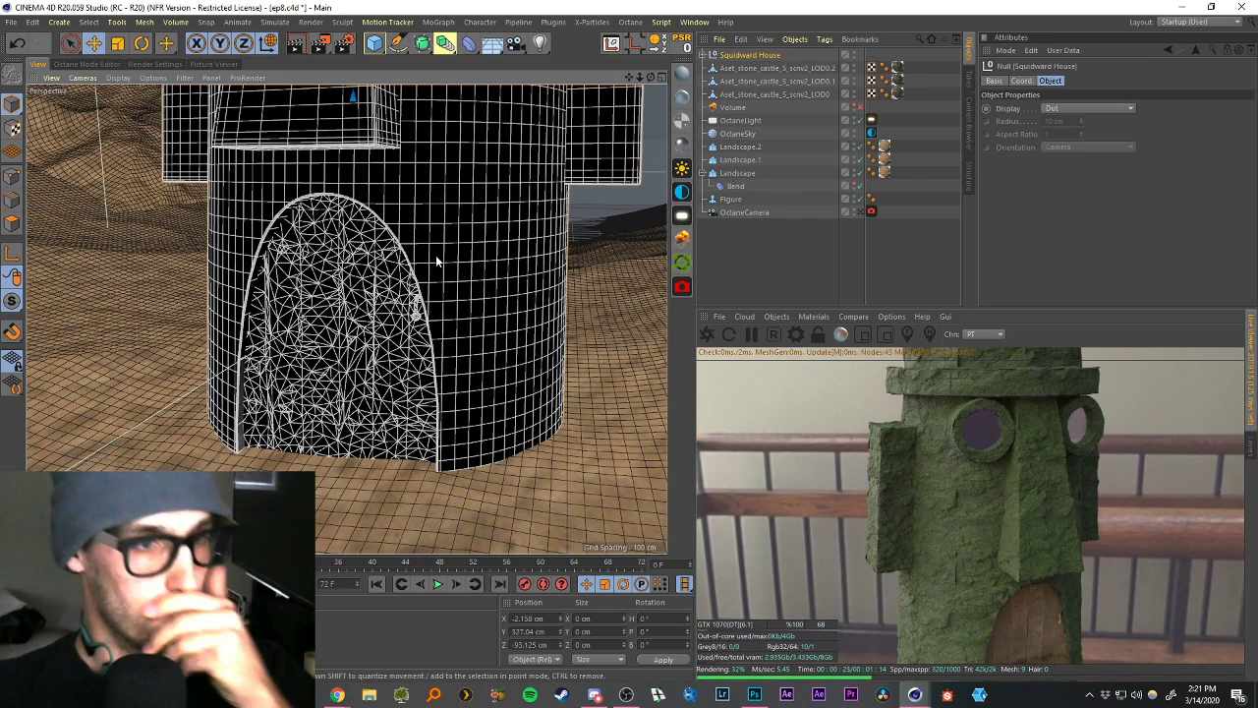
scroll(436, 254, down, 2)
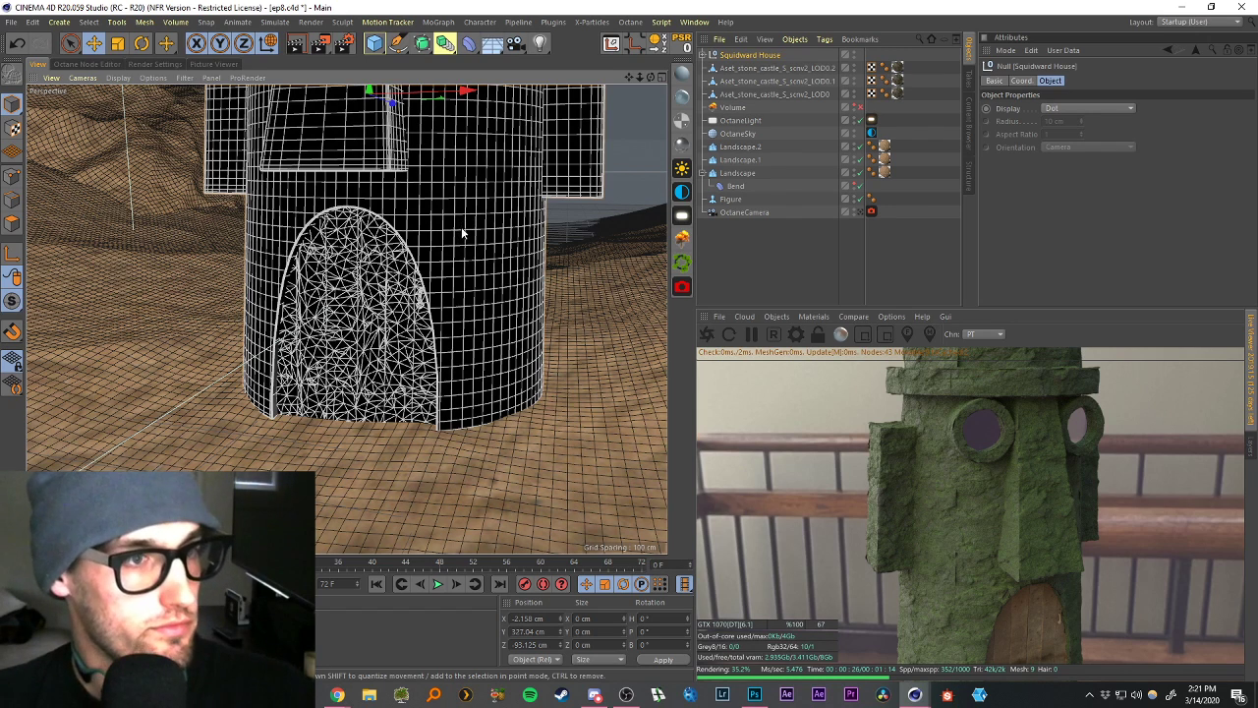
scroll(471, 221, down, 1)
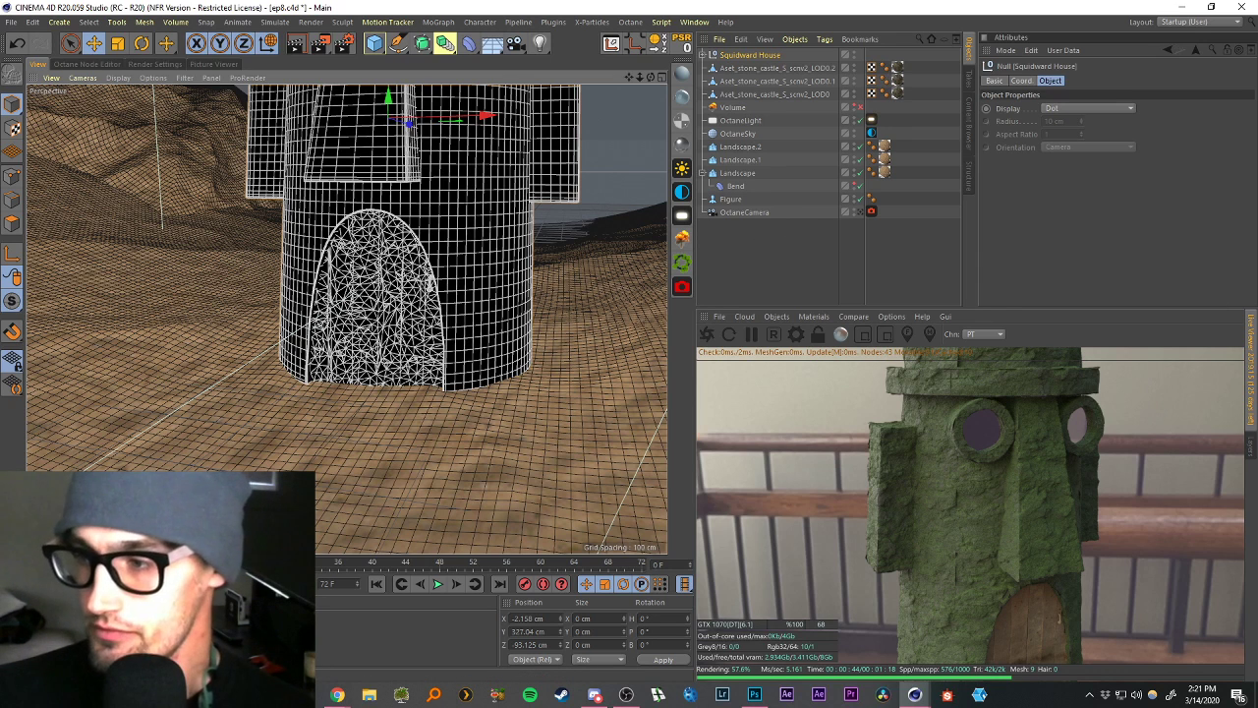
click(337, 695)
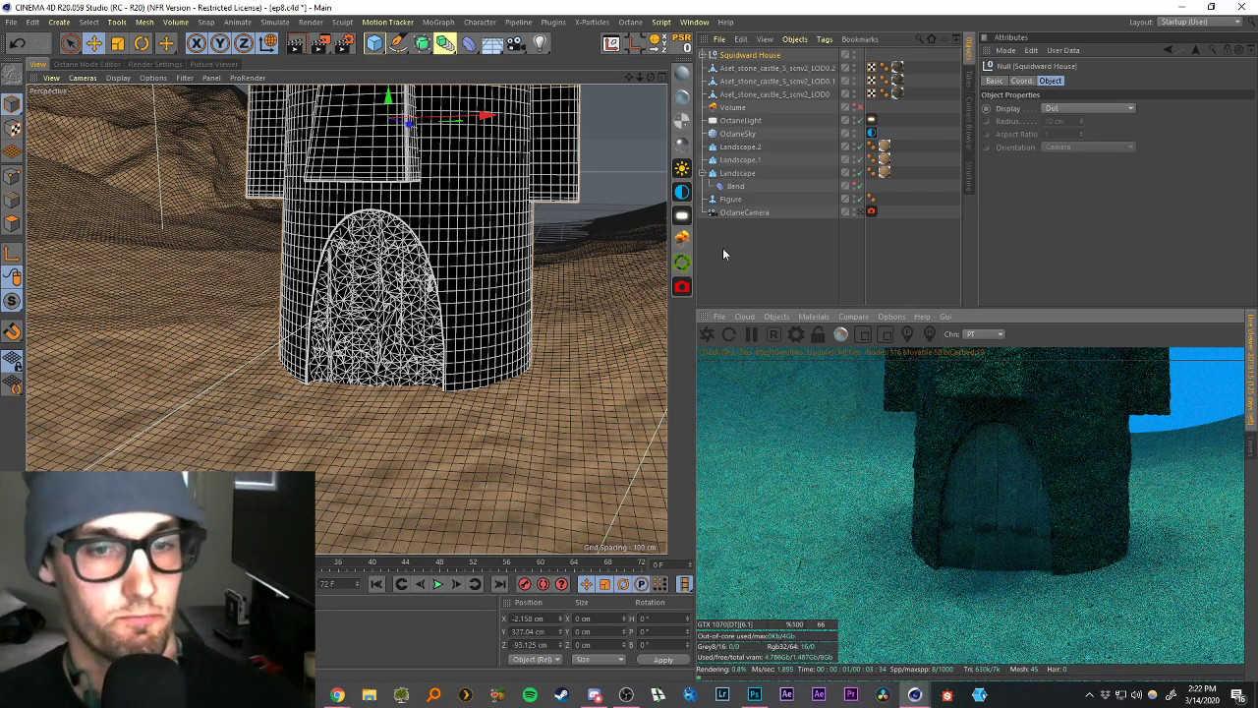
Frame the whole house in the landscape and scale up the OctaneLight above it.
drag(629, 76, 598, 176)
scroll(432, 314, down, 5)
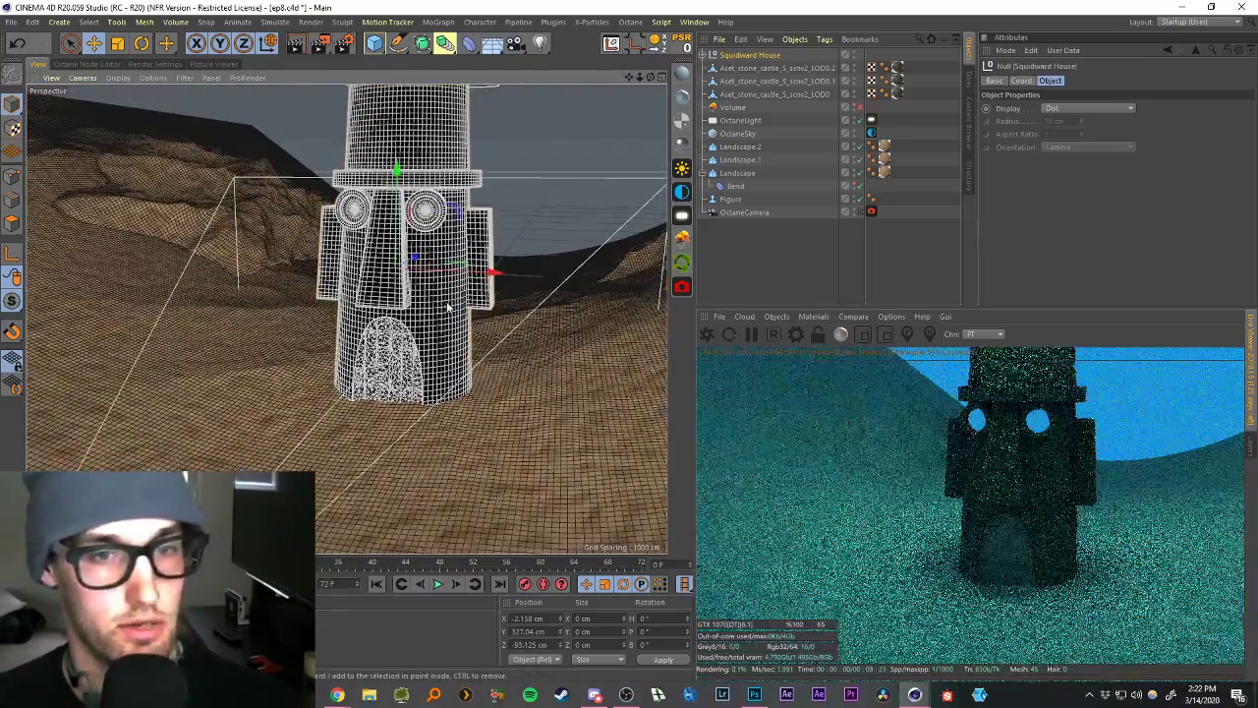
mouse_move(609, 104)
alt+mouse_down()
mouse_move(609, 123)
mouse_move(593, 118)
alt+mouse_up()
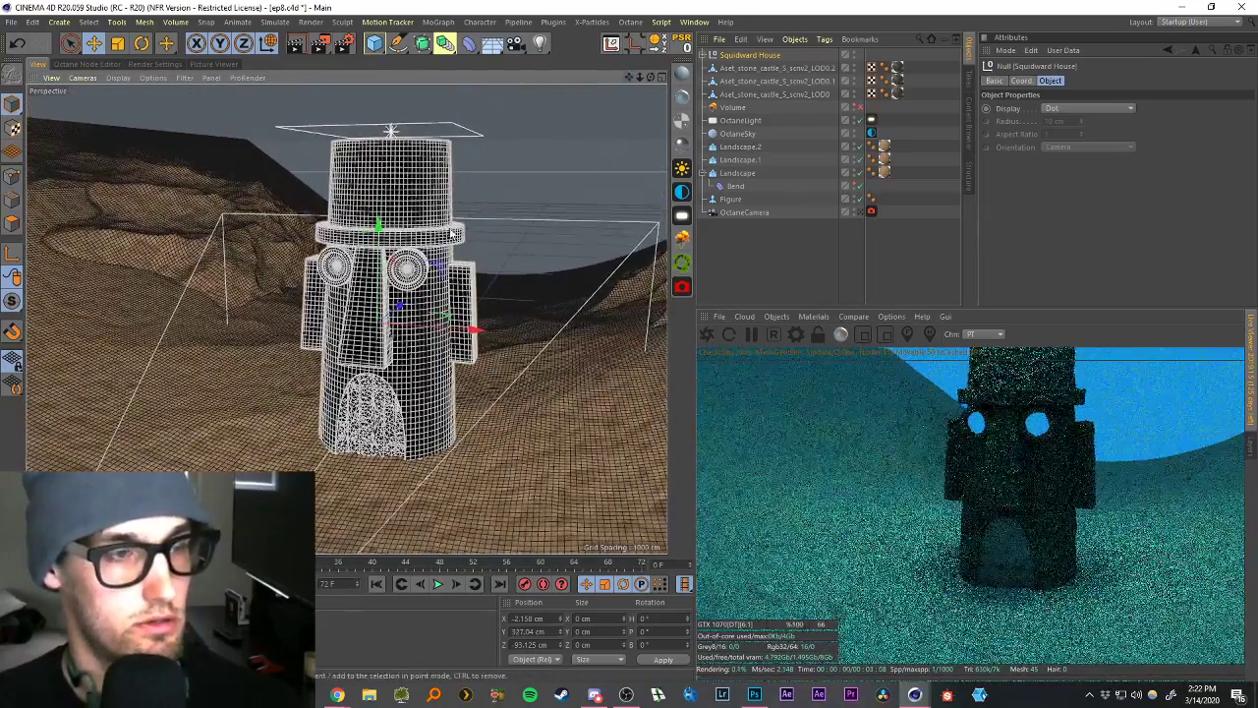
click(755, 230)
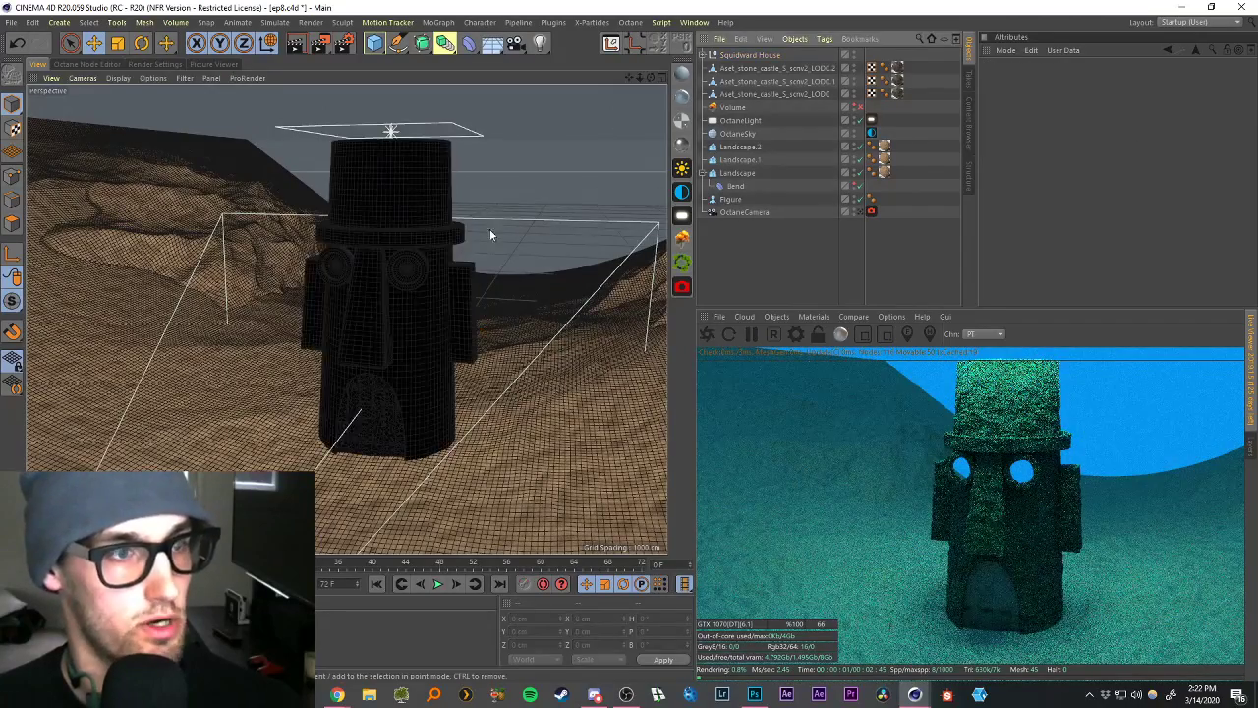
scroll(491, 233, down, 5)
scroll(449, 212, up, 3)
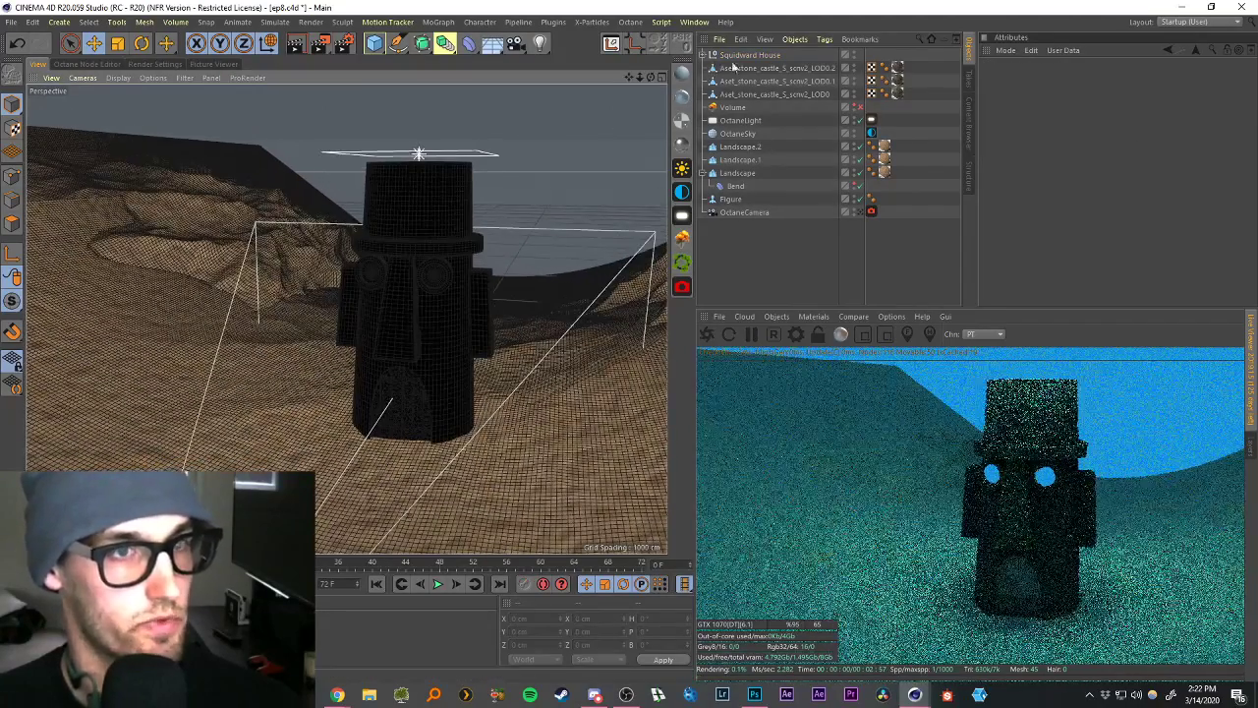
click(739, 120)
drag(626, 78, 608, 163)
drag(402, 203, 444, 75)
scroll(490, 139, down, 2)
key(t)
drag(423, 154, 595, 158)
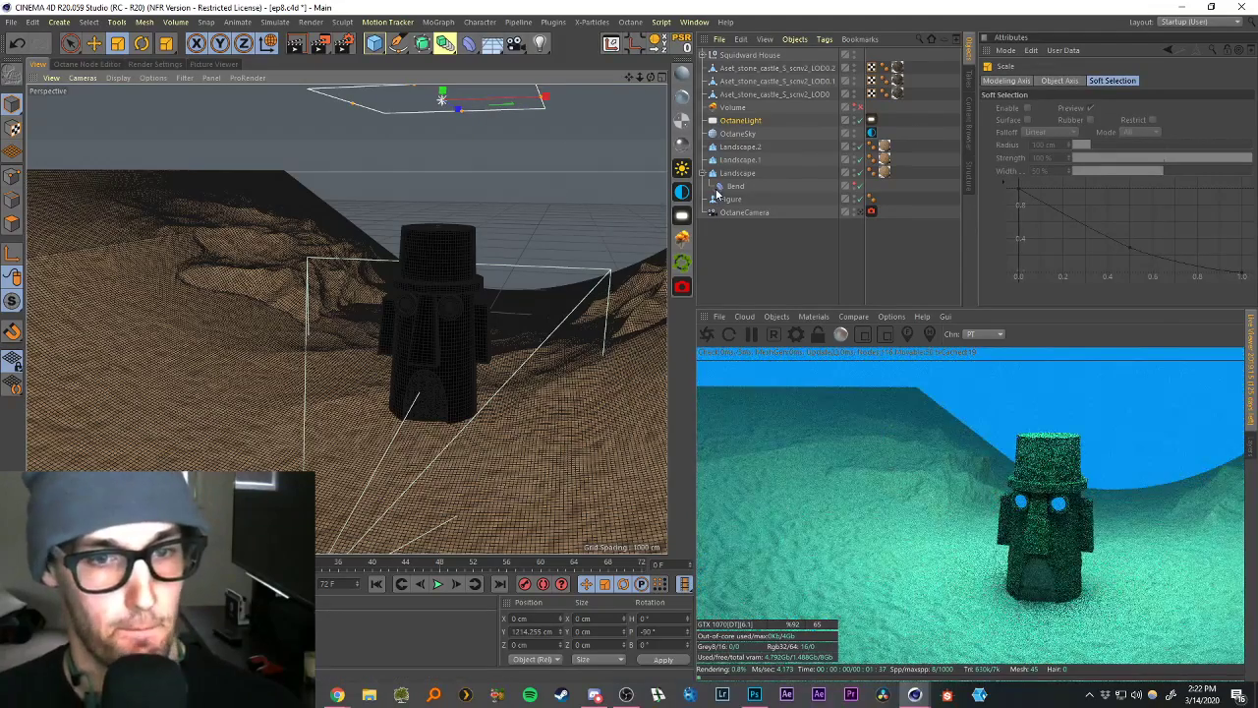
Raise the OctaneLight above the landscape to a Y position of about 1756 cm.
scroll(553, 185, down, 3)
drag(630, 78, 567, 244)
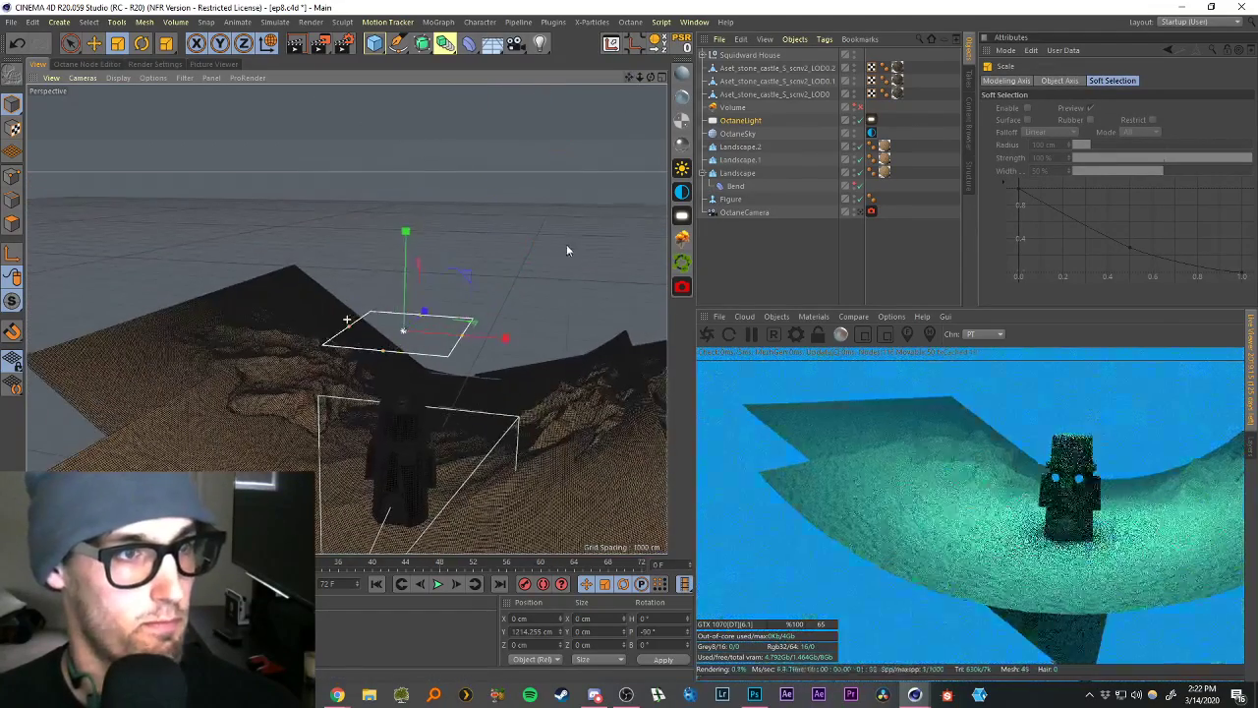
key(e)
drag(406, 247, 409, 157)
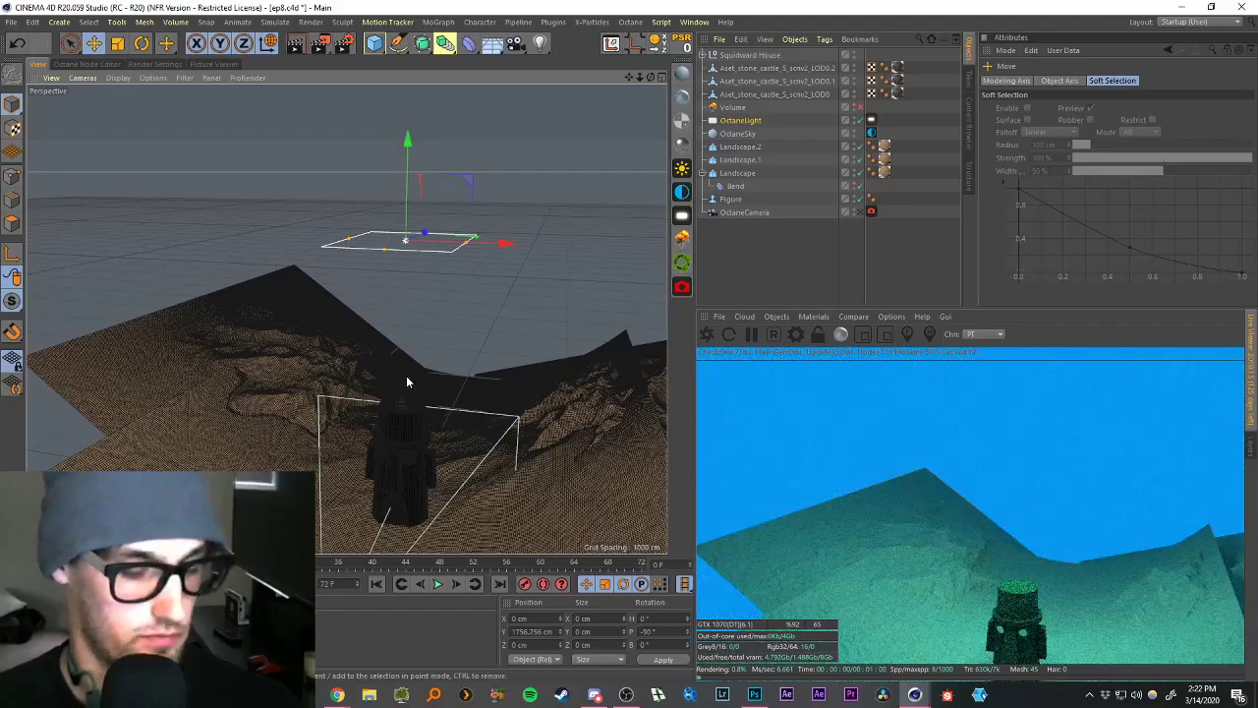
Move the Squidward House null's axis to its base using Axis Center with Y -100%, Include Children and Use All Objects.
key(t)
scroll(411, 510, up, 4)
alt+drag(409, 509, 442, 383)
click(712, 56)
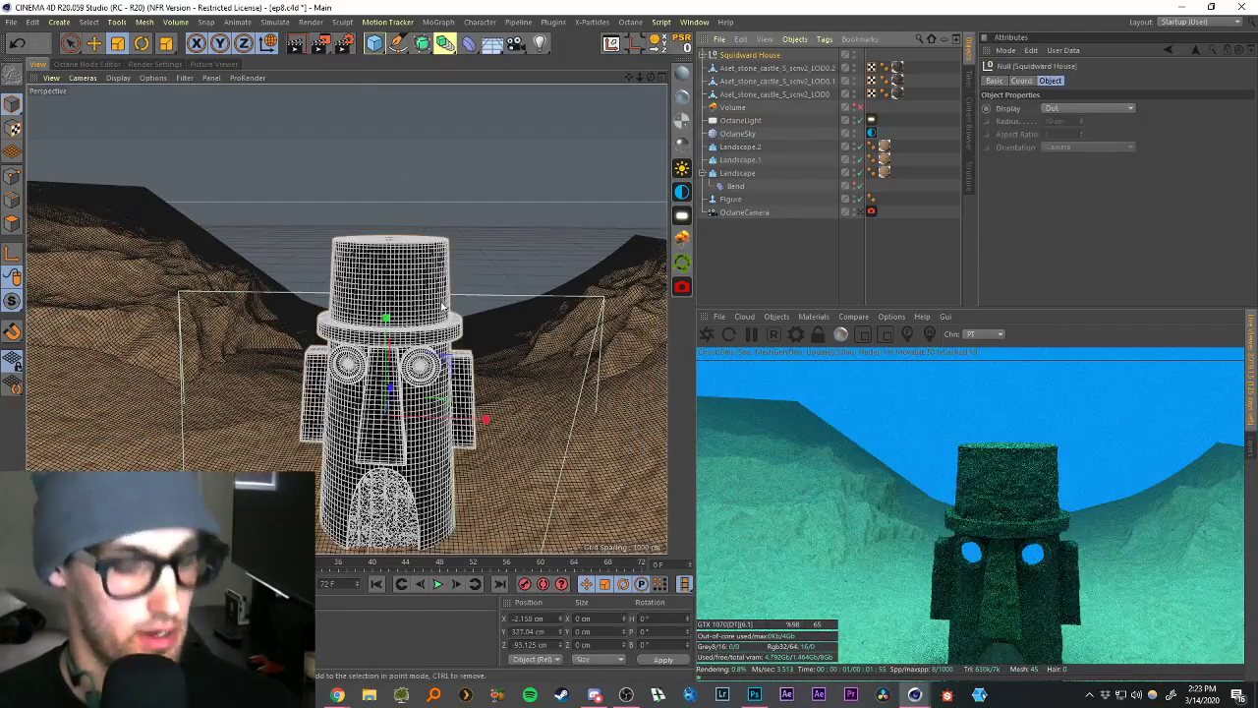
scroll(482, 421, down, 2)
alt+drag(410, 442, 429, 419)
scroll(410, 443, up, 3)
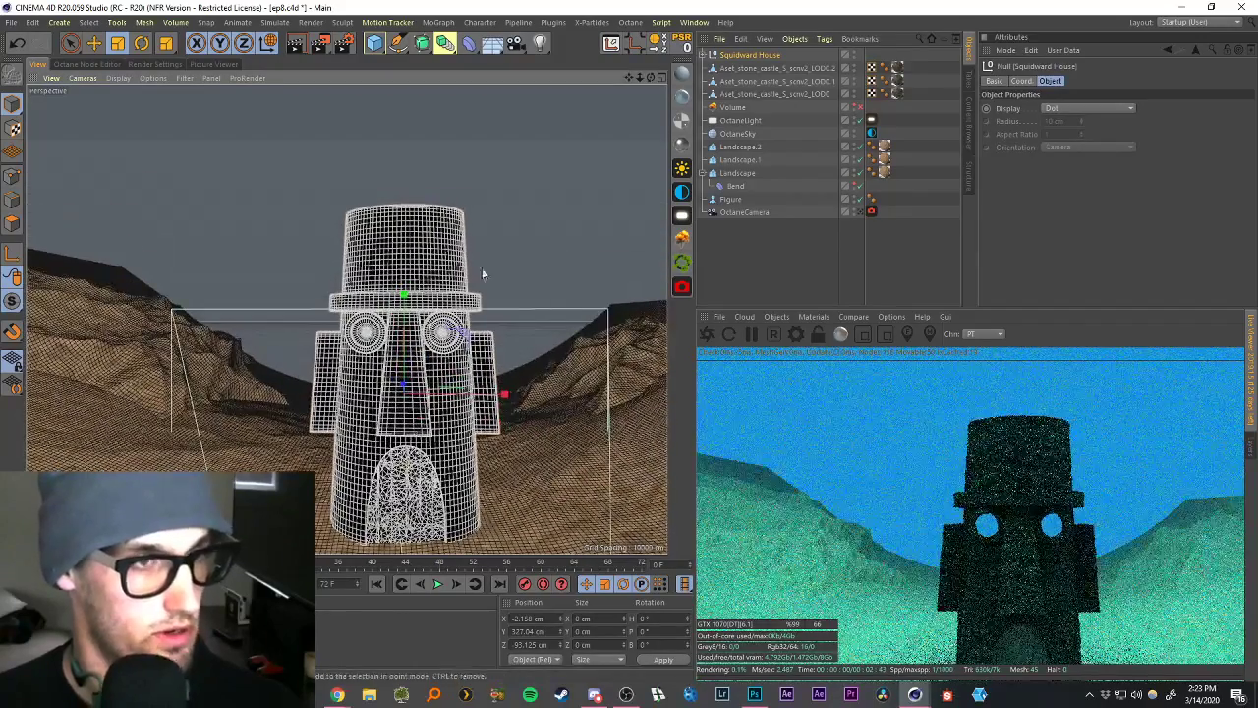
click(611, 44)
drag(753, 131, 667, 130)
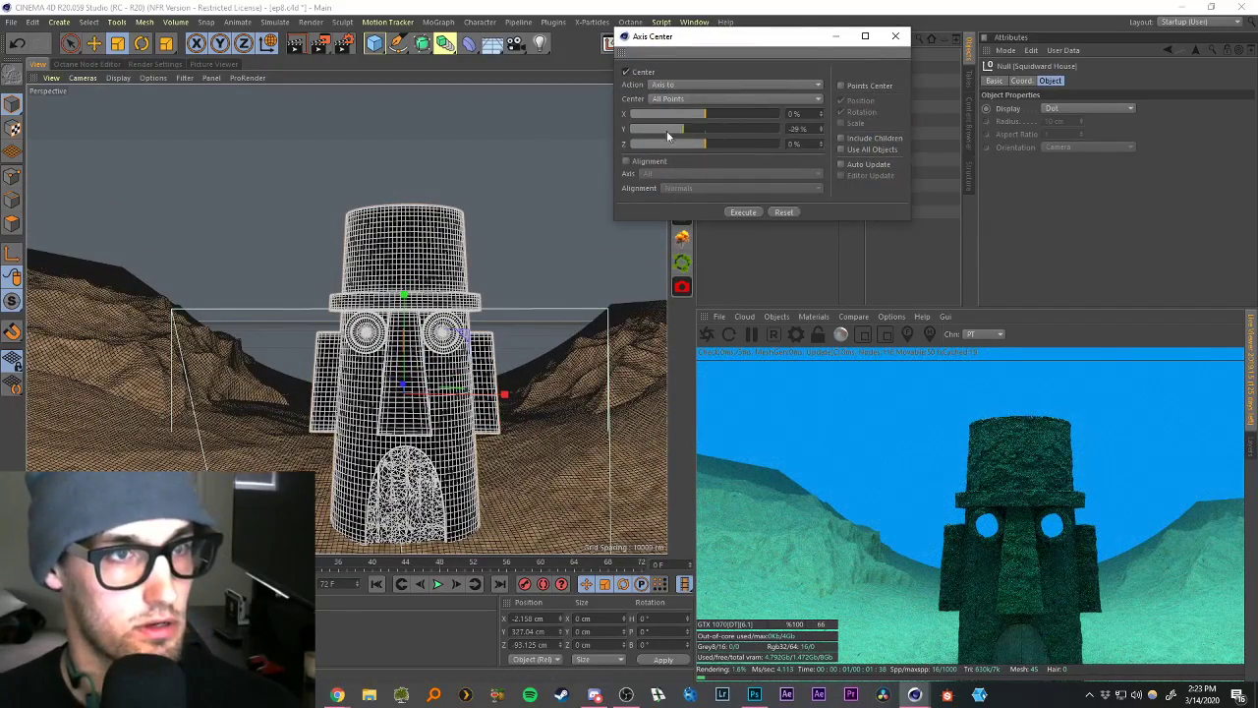
click(840, 85)
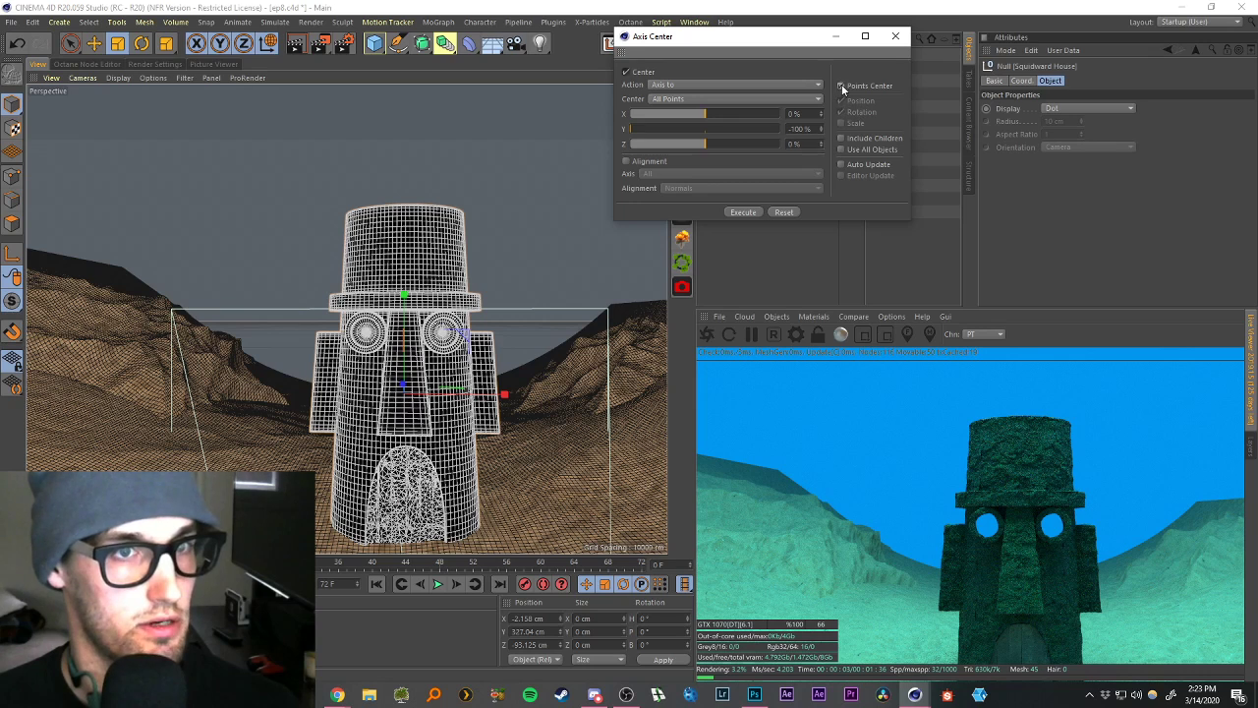
click(842, 86)
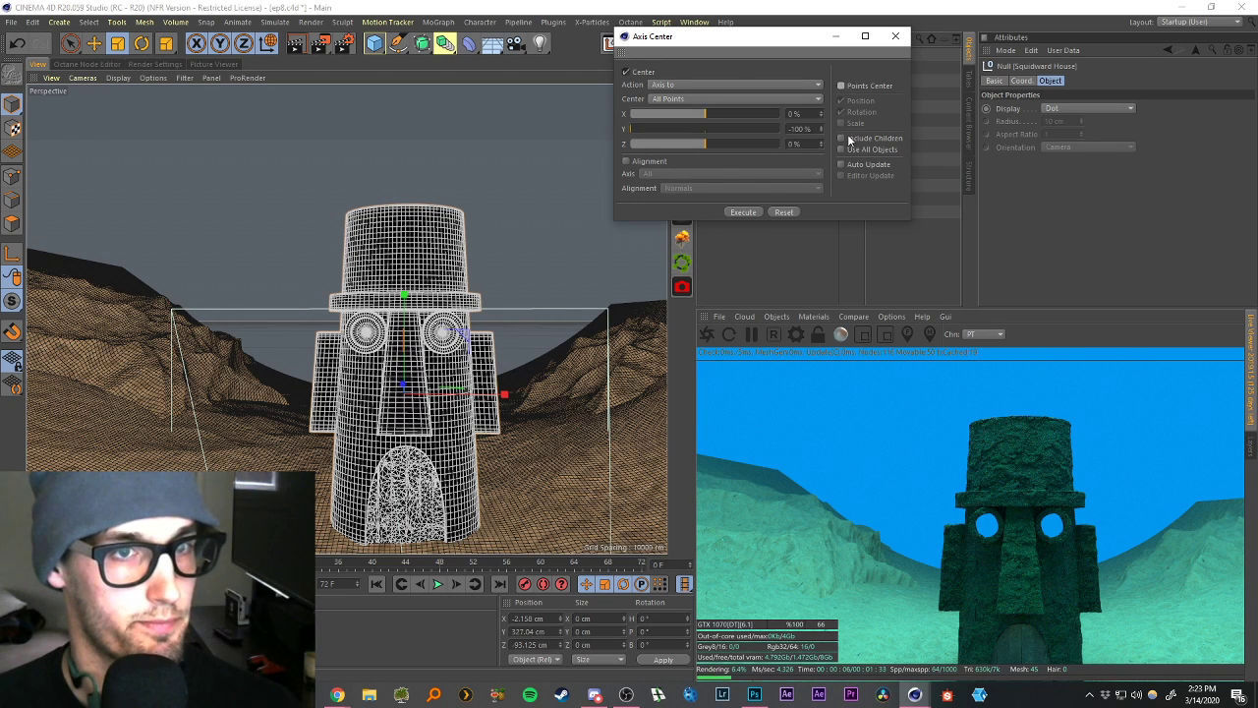
click(742, 212)
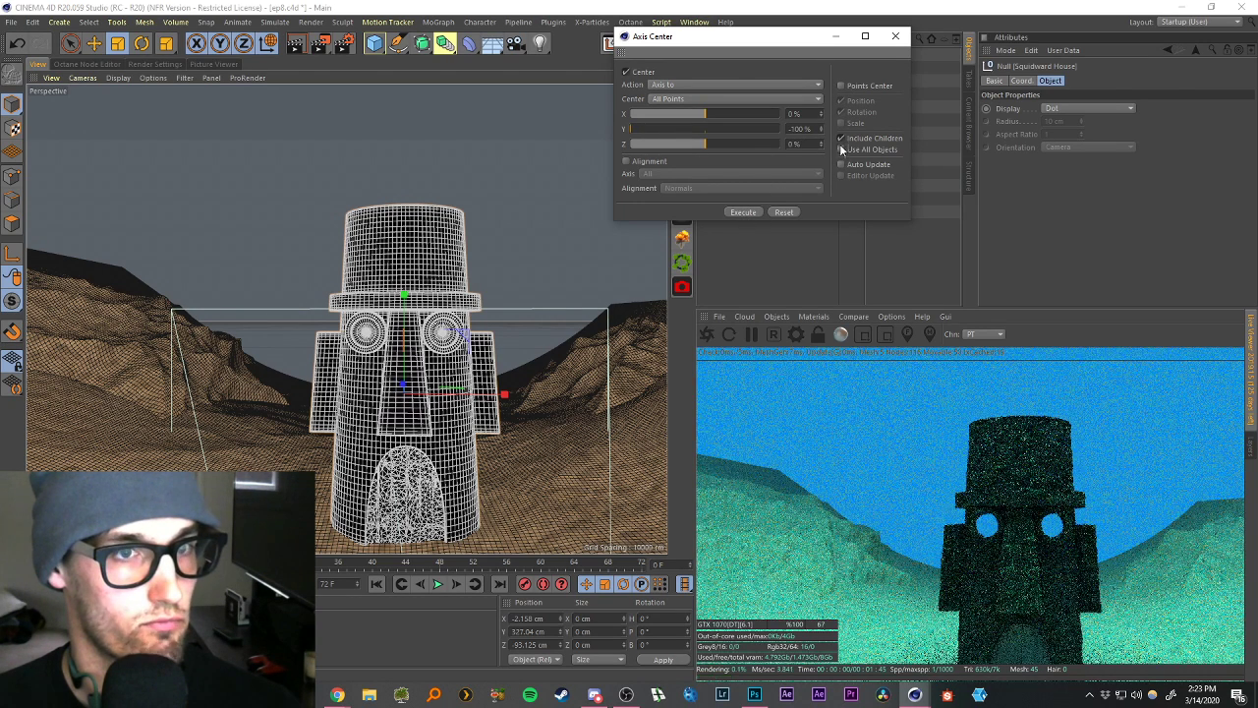
click(742, 212)
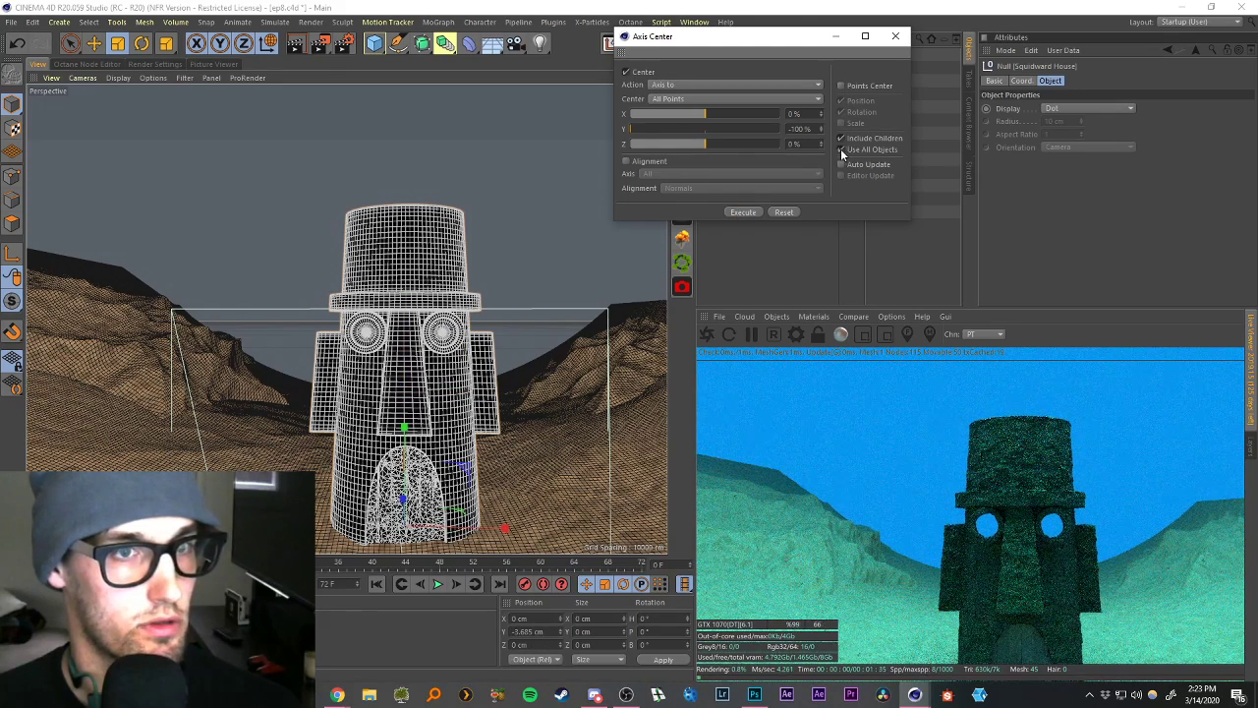
click(895, 36)
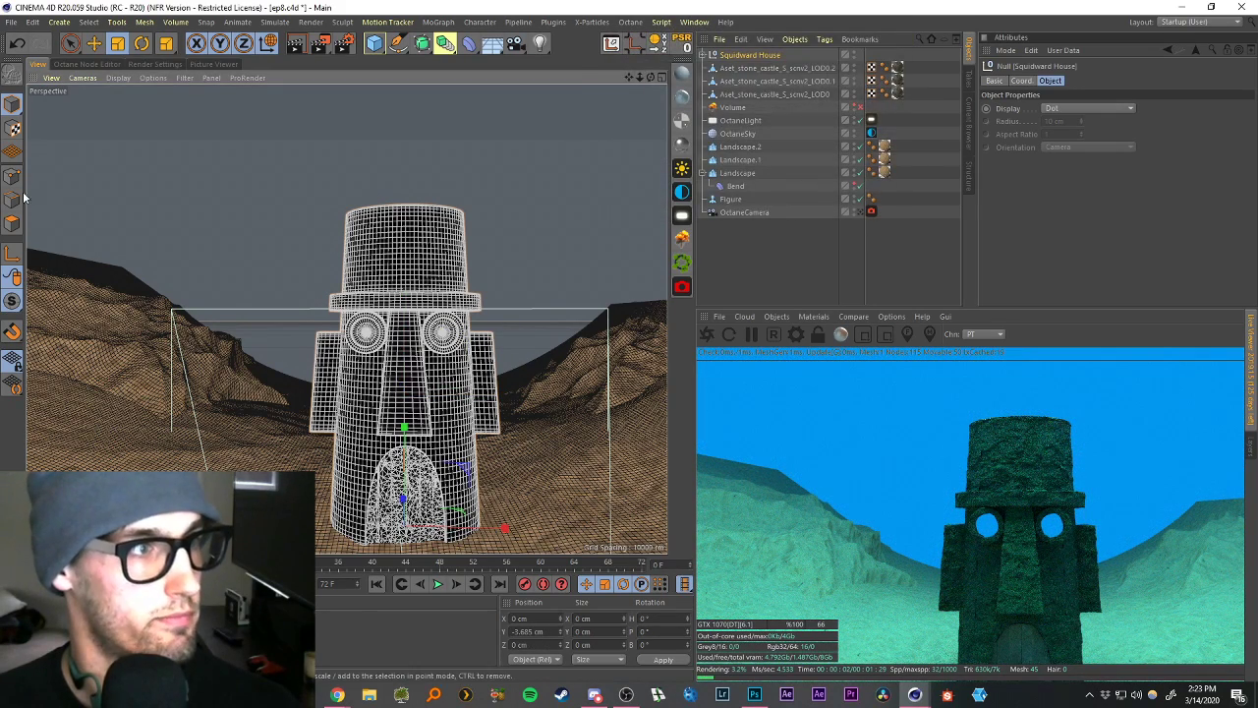
key(e)
alt+drag(395, 398, 414, 402)
key(r)
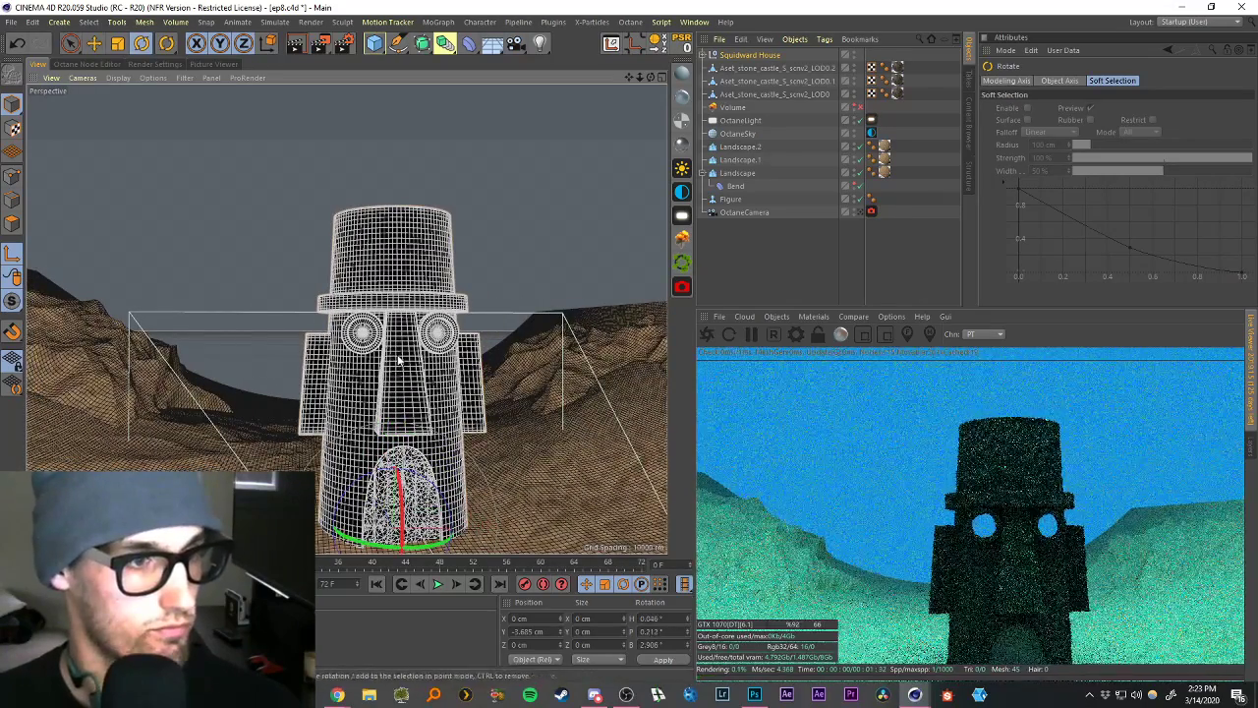
drag(383, 315, 390, 308)
key(ctrl+z)
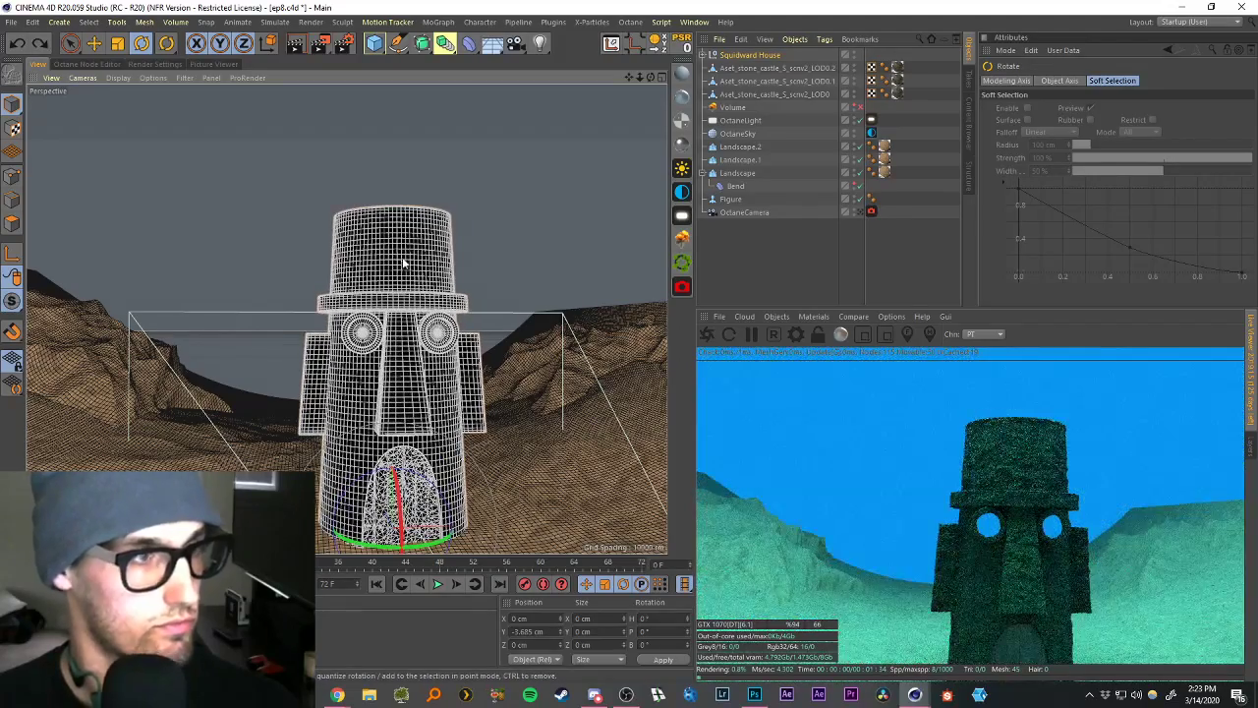
drag(407, 246, 479, 126)
key(ctrl+z)
Tilt the Squidward House to about H 5°, P -6°, B 0.6° and sink it into the sand to Y about -76 cm.
scroll(443, 484, down, 3)
scroll(442, 491, up, 3)
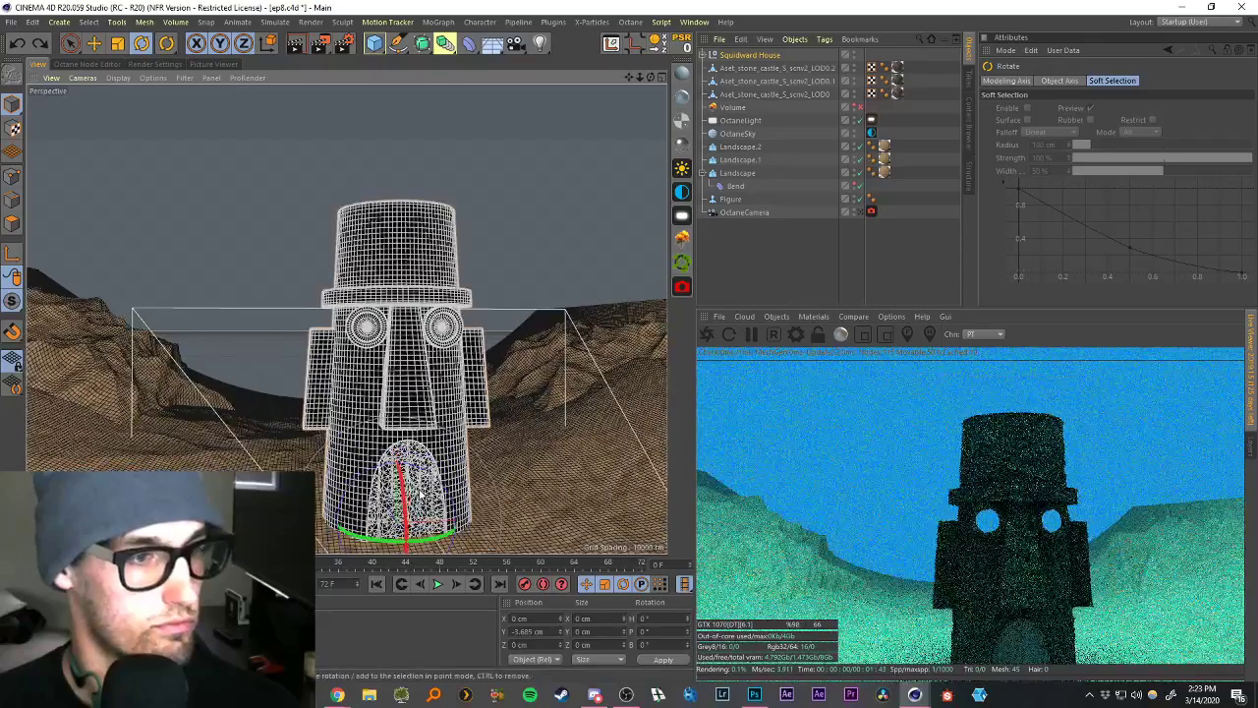
drag(416, 503, 426, 480)
key(e)
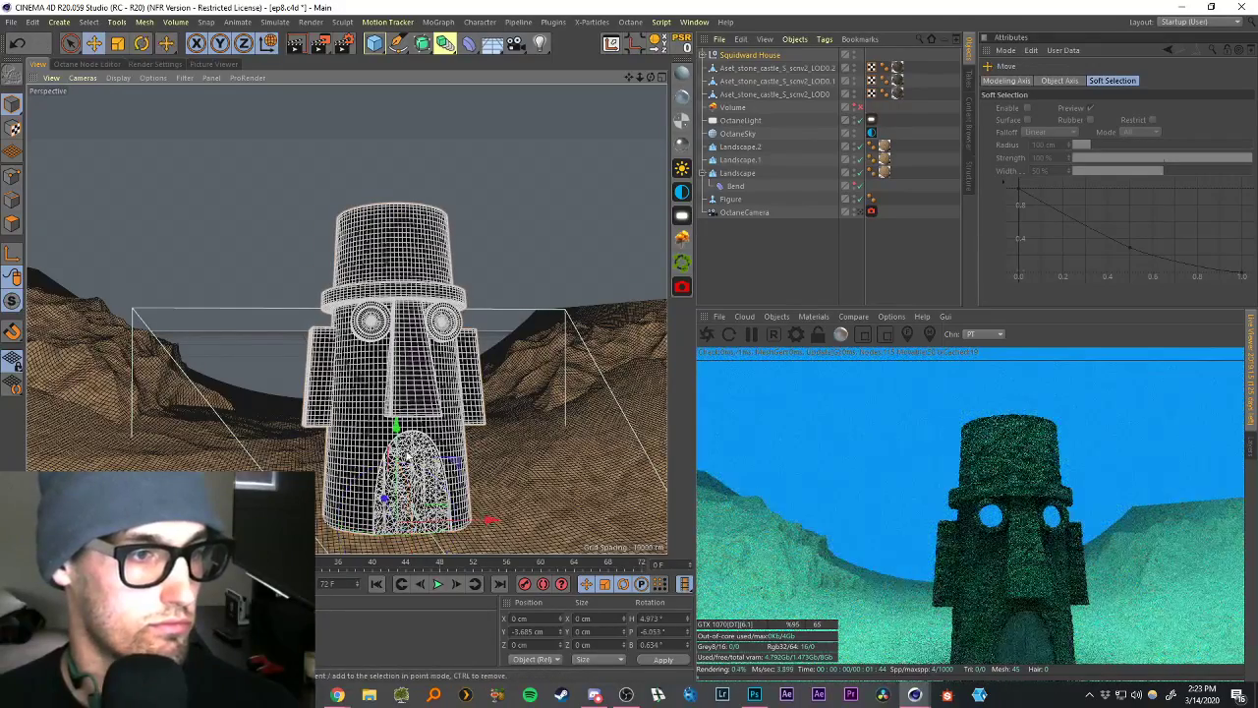
drag(395, 425, 399, 485)
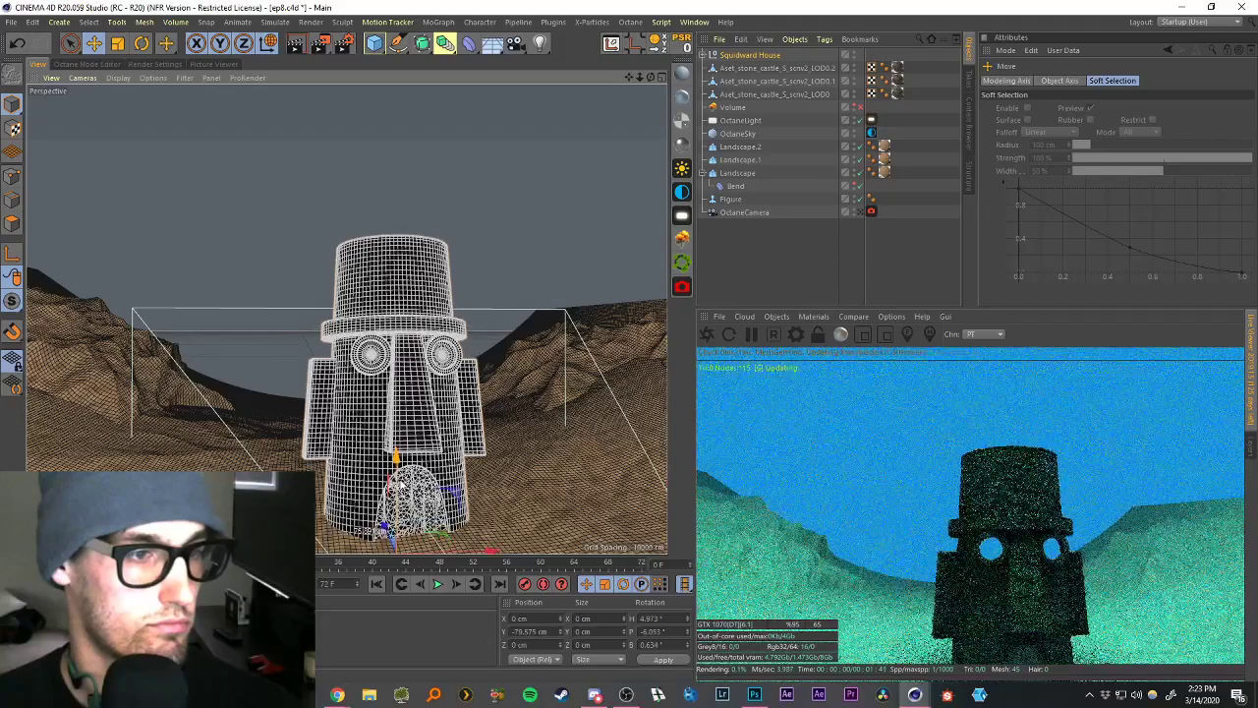
key(r)
Look through the OctaneCamera and pull it back until the whole house fits in the frame.
click(788, 239)
click(859, 212)
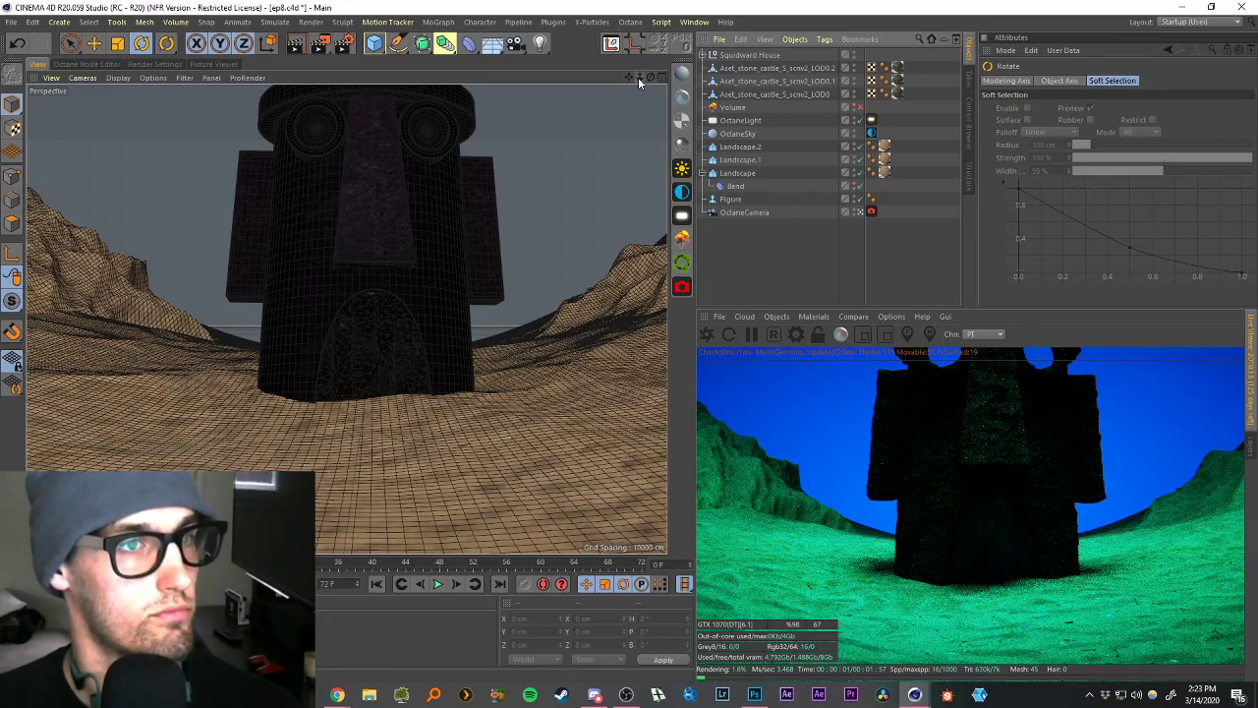
mouse_move(637, 77)
mouse_down()
mouse_move(586, 91)
mouse_move(620, 76)
mouse_move(639, 110)
mouse_move(650, 84)
mouse_up()
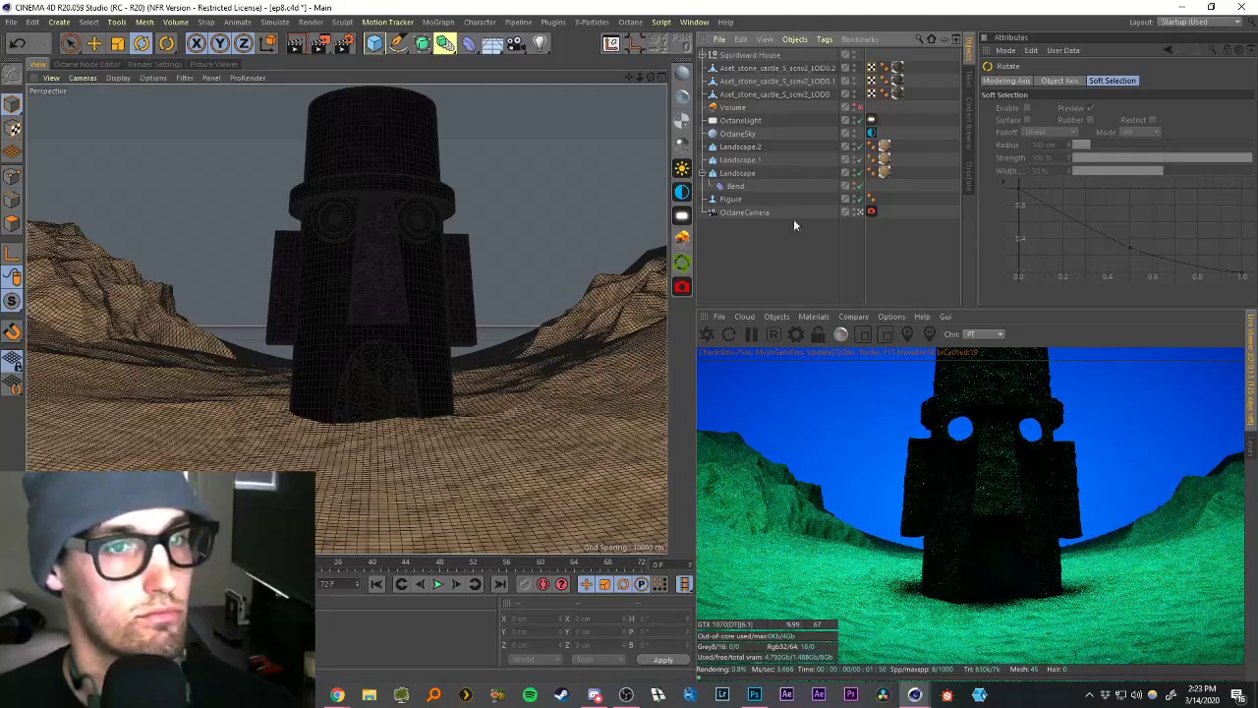
Set the OctaneCamera's focal length to 35 mm.
click(870, 211)
click(727, 213)
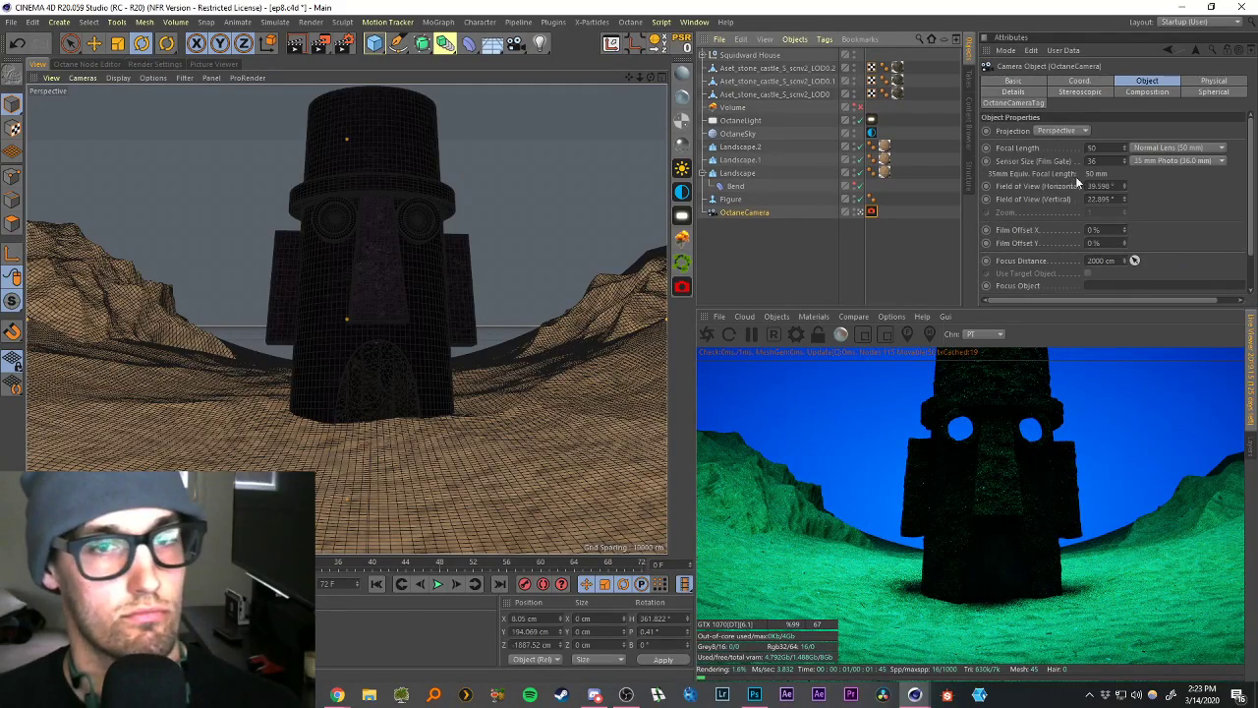
double_click(1108, 147)
text(35)
key(Return)
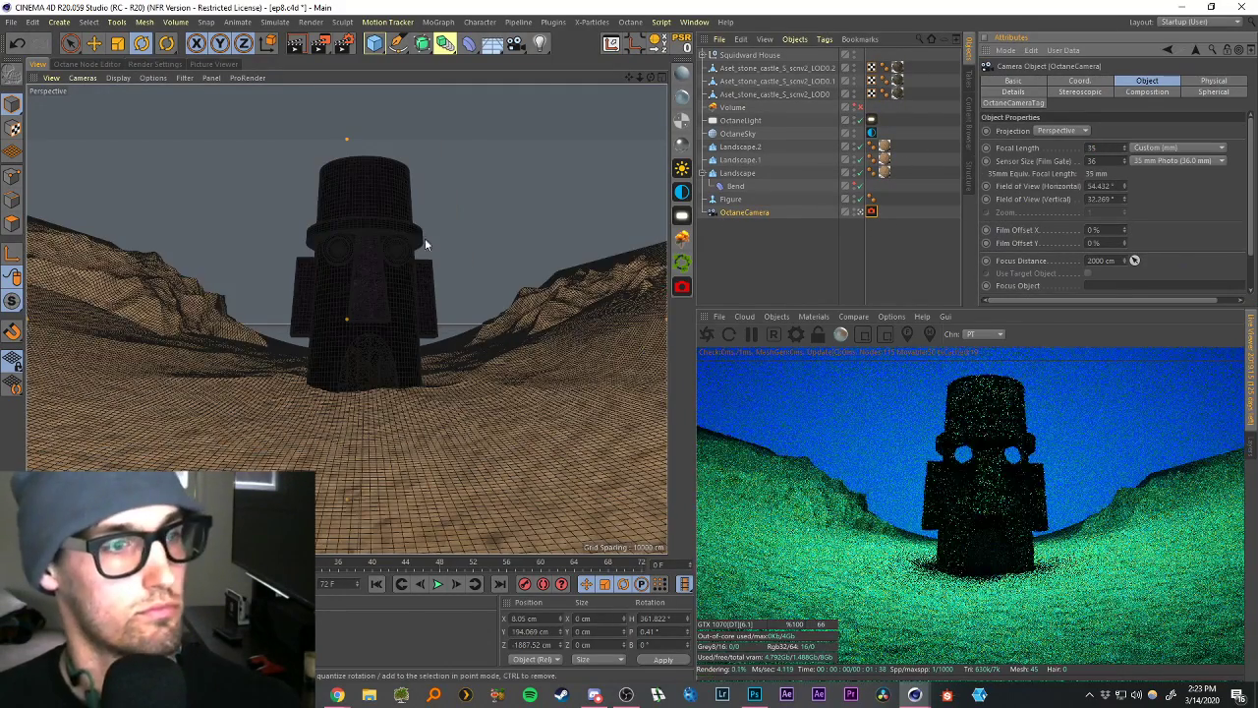
Reframe the OctaneCamera as a low upward view of the house, with pitch about 8° and Z about -1497 cm.
drag(651, 76, 614, 108)
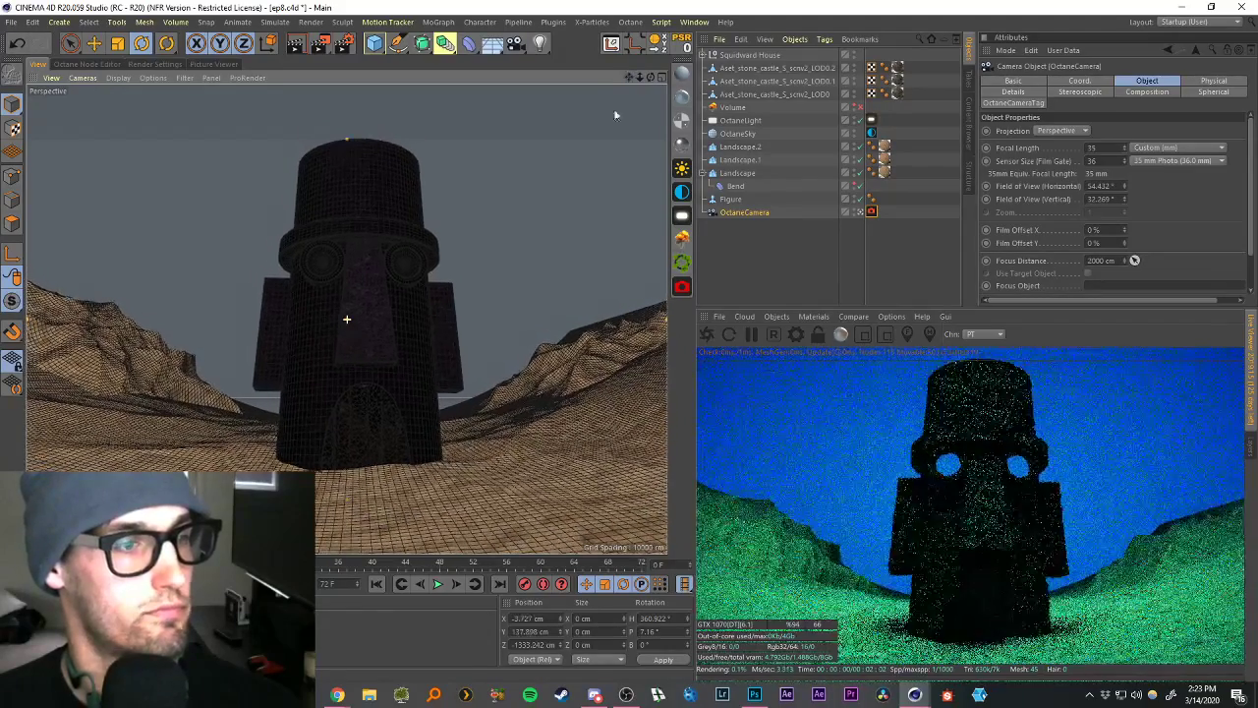
alt+drag(370, 256, 373, 255)
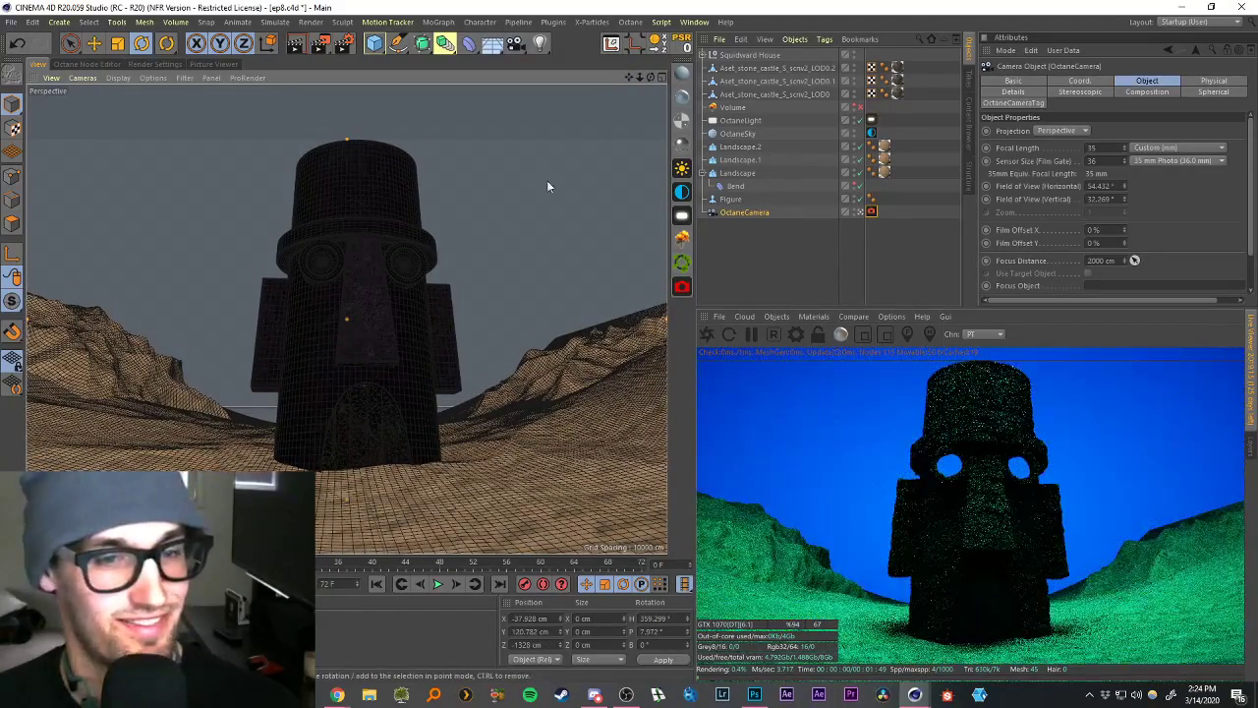
drag(645, 80, 622, 88)
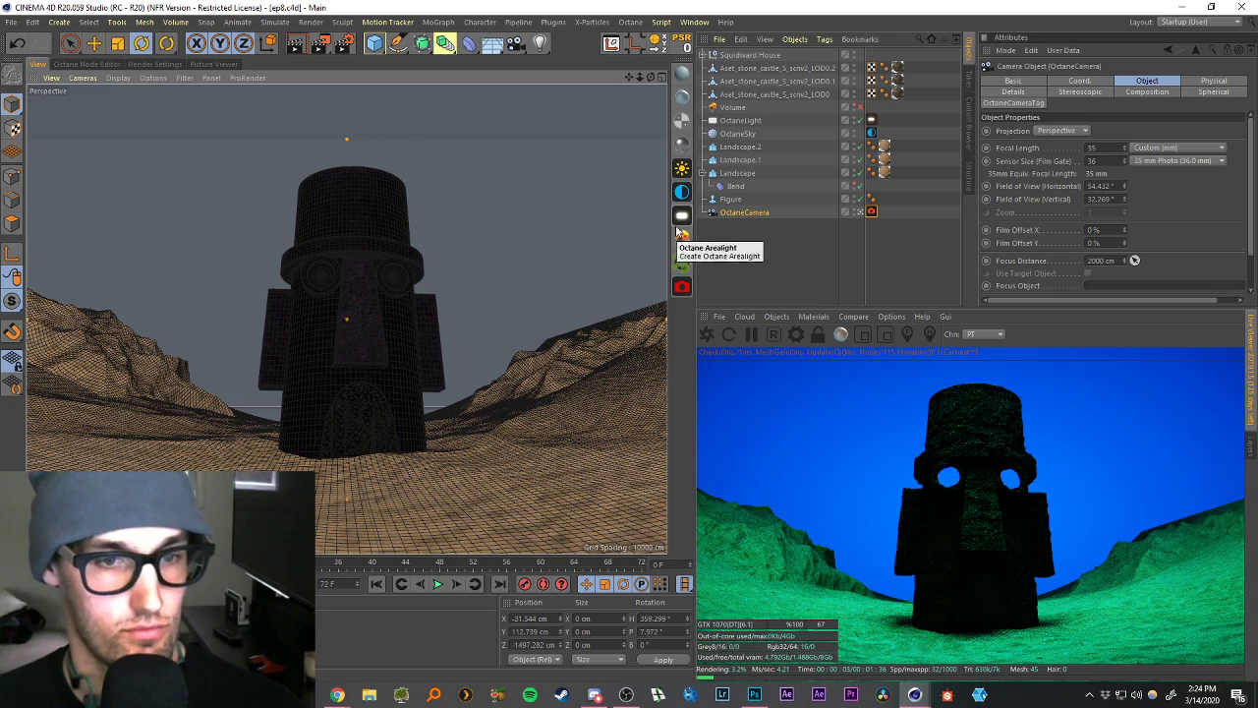
Enable the Volume object and set the Octane camera imager's gamma to 2.
click(859, 107)
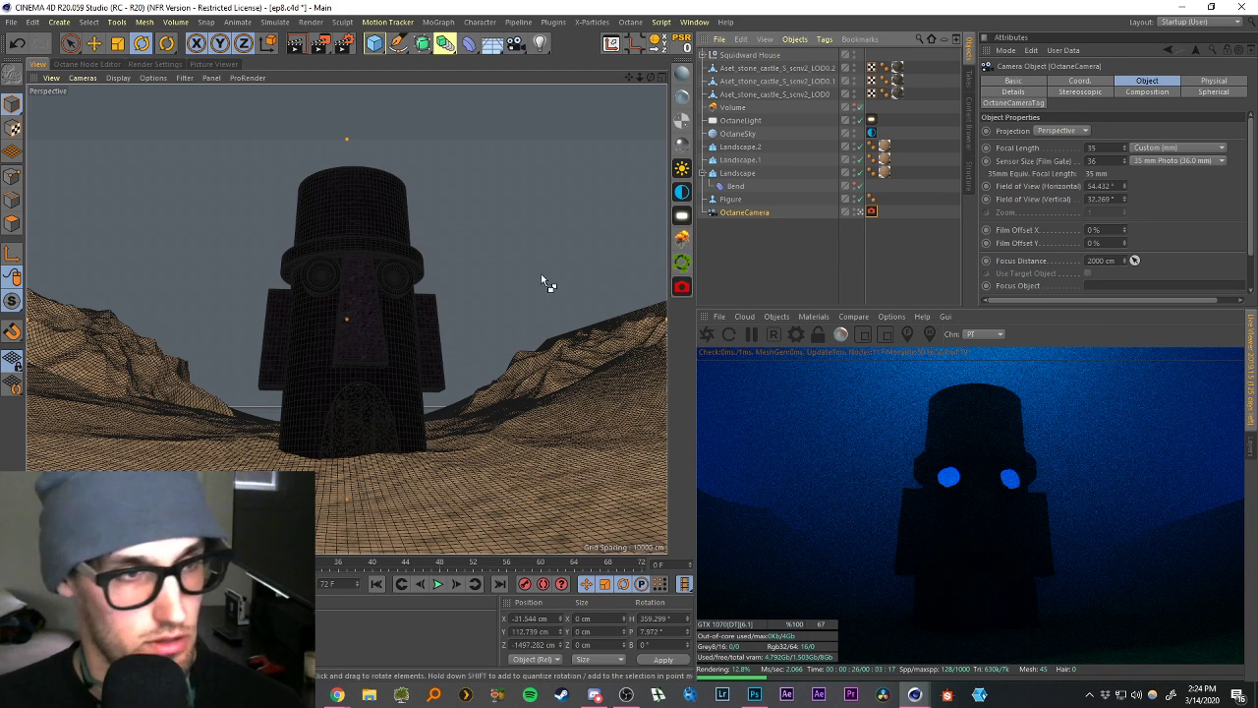
click(723, 256)
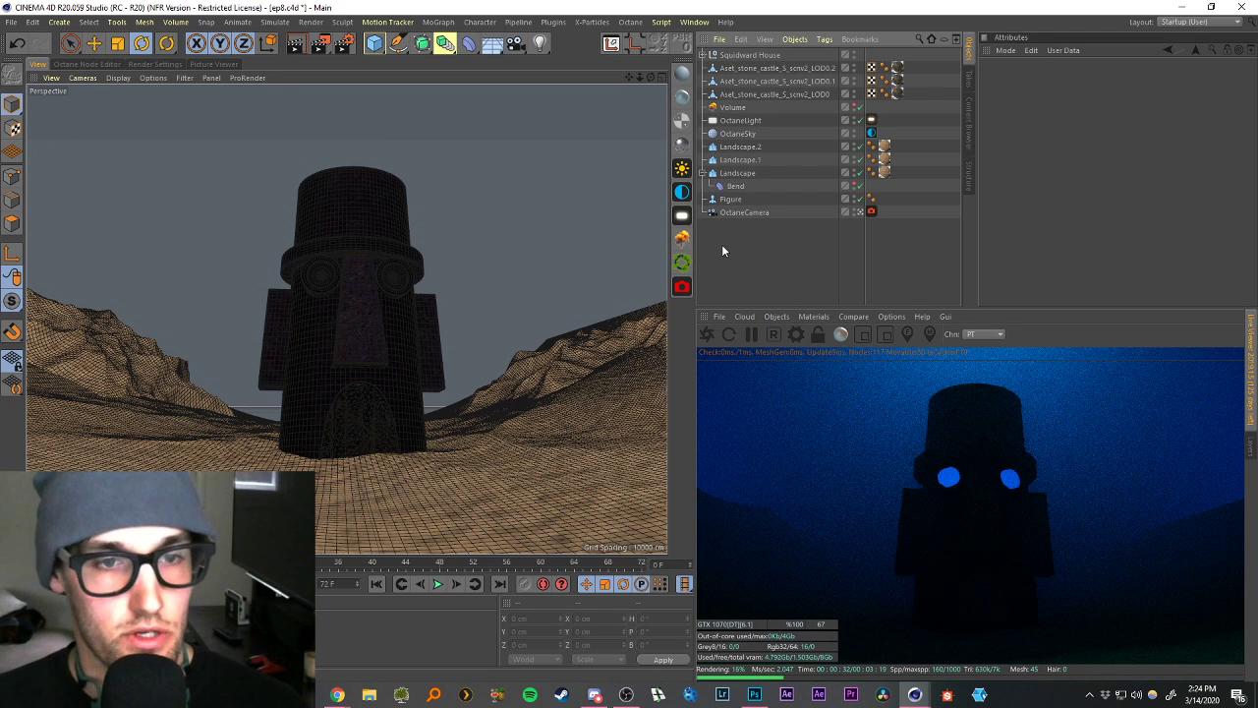
click(871, 212)
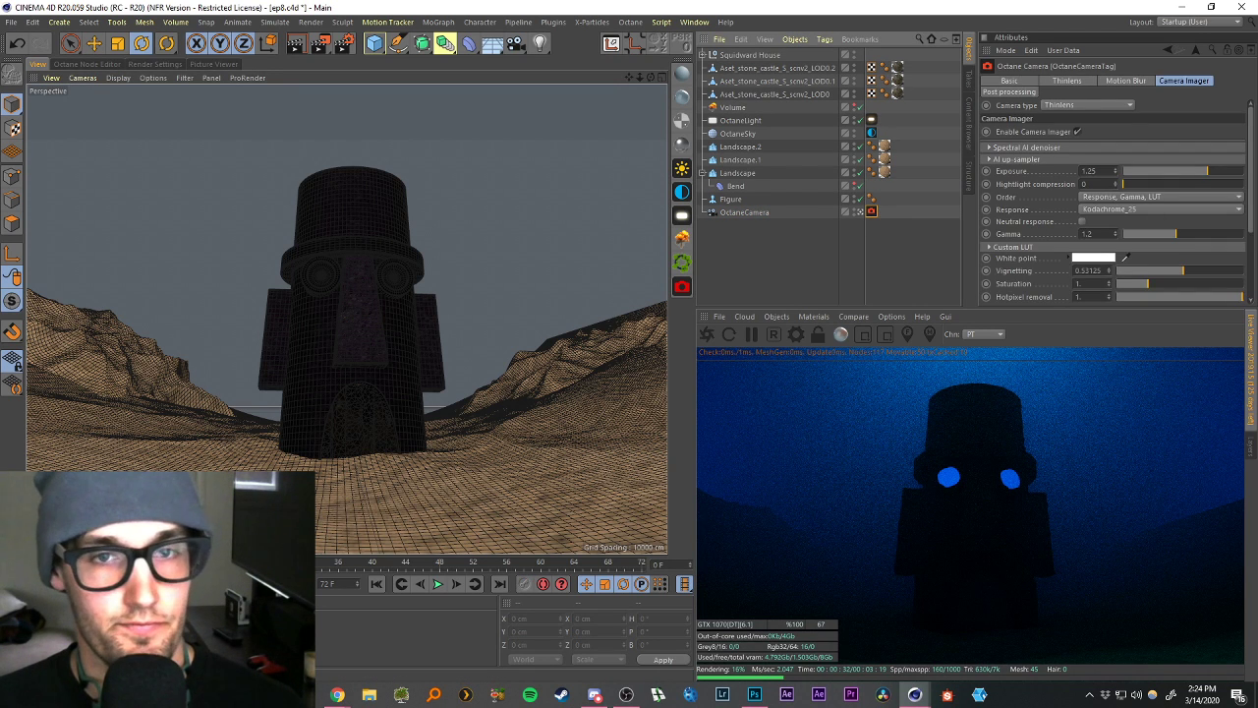
double_click(1102, 233)
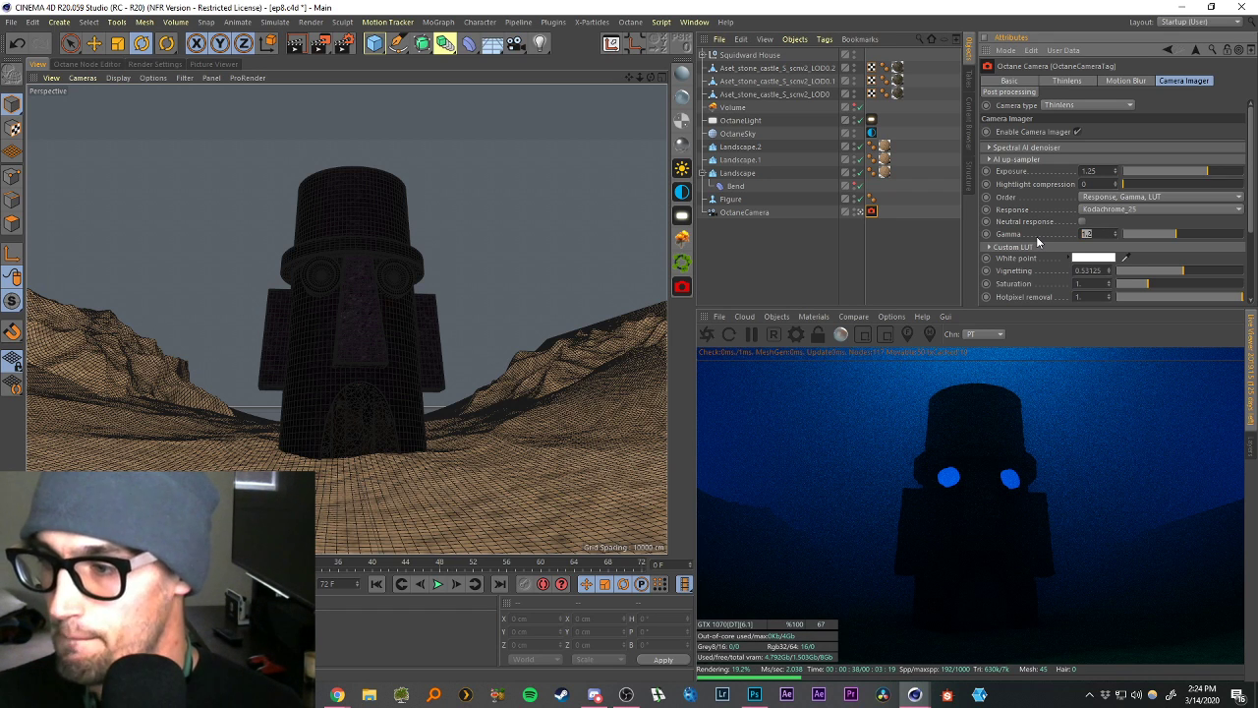
text(2)
key(Return)
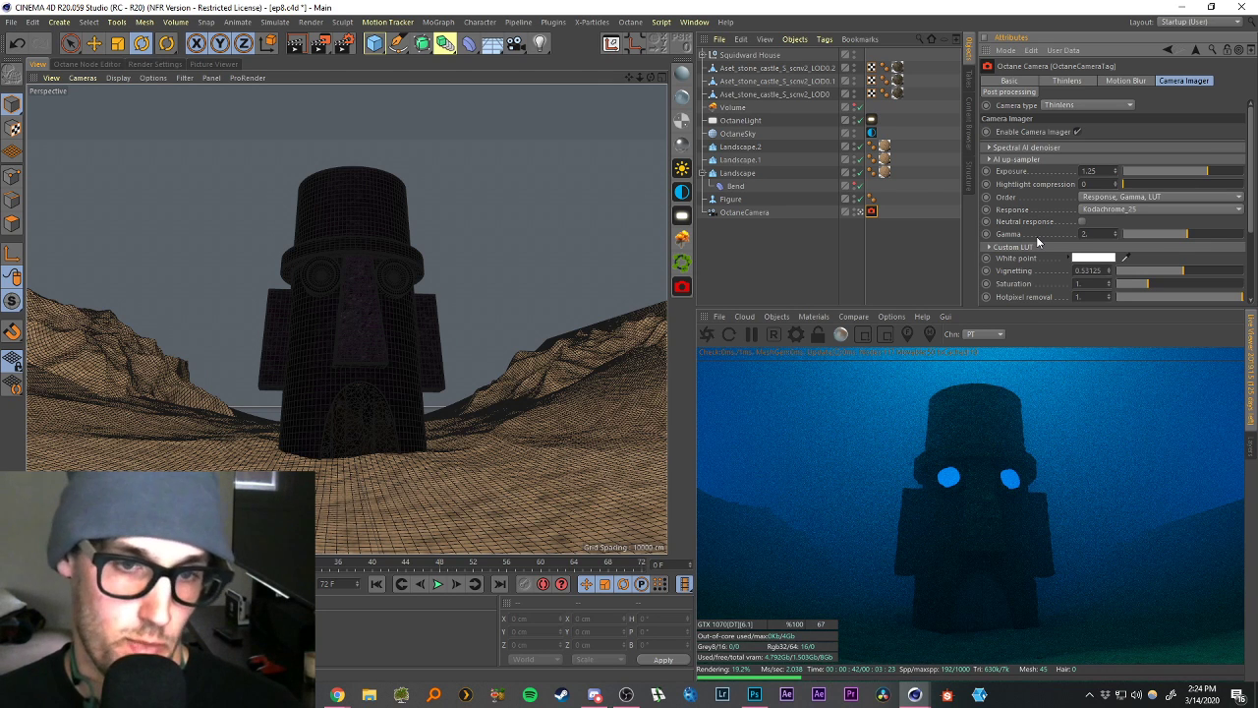
click(776, 229)
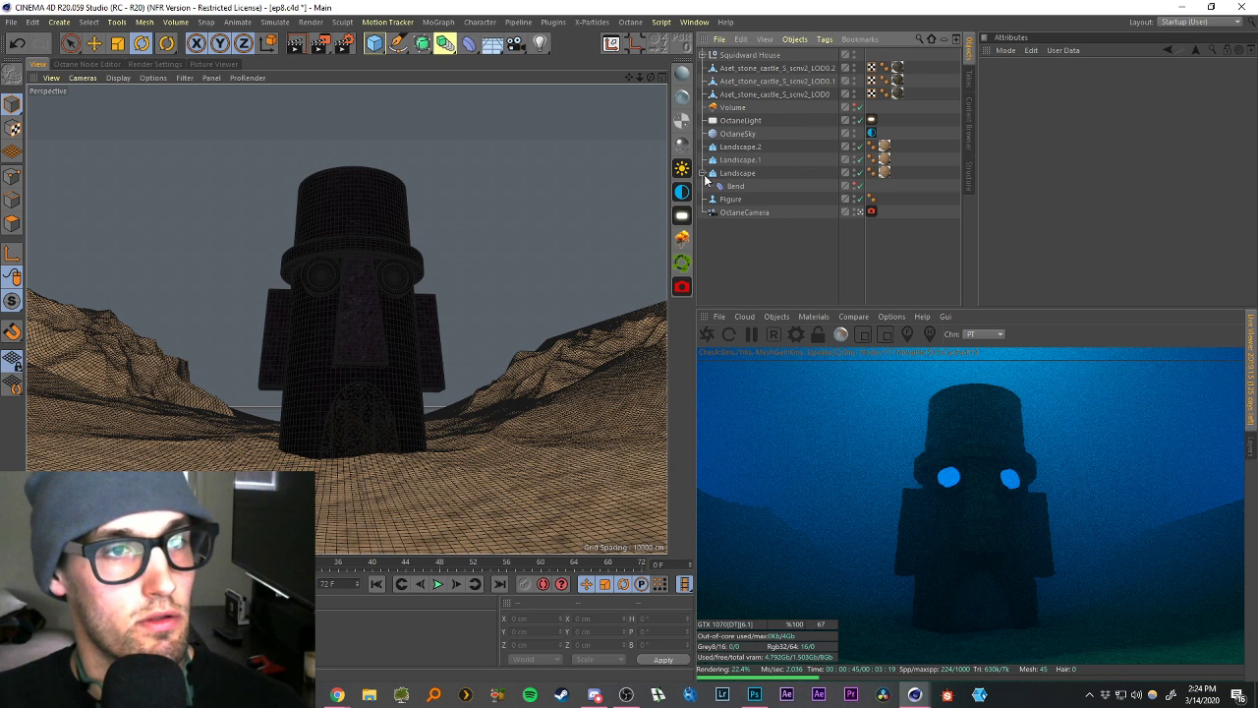
Switch Landscape.1 and Landscape.2 off and back on to check what they contribute to the scene.
click(702, 174)
click(860, 146)
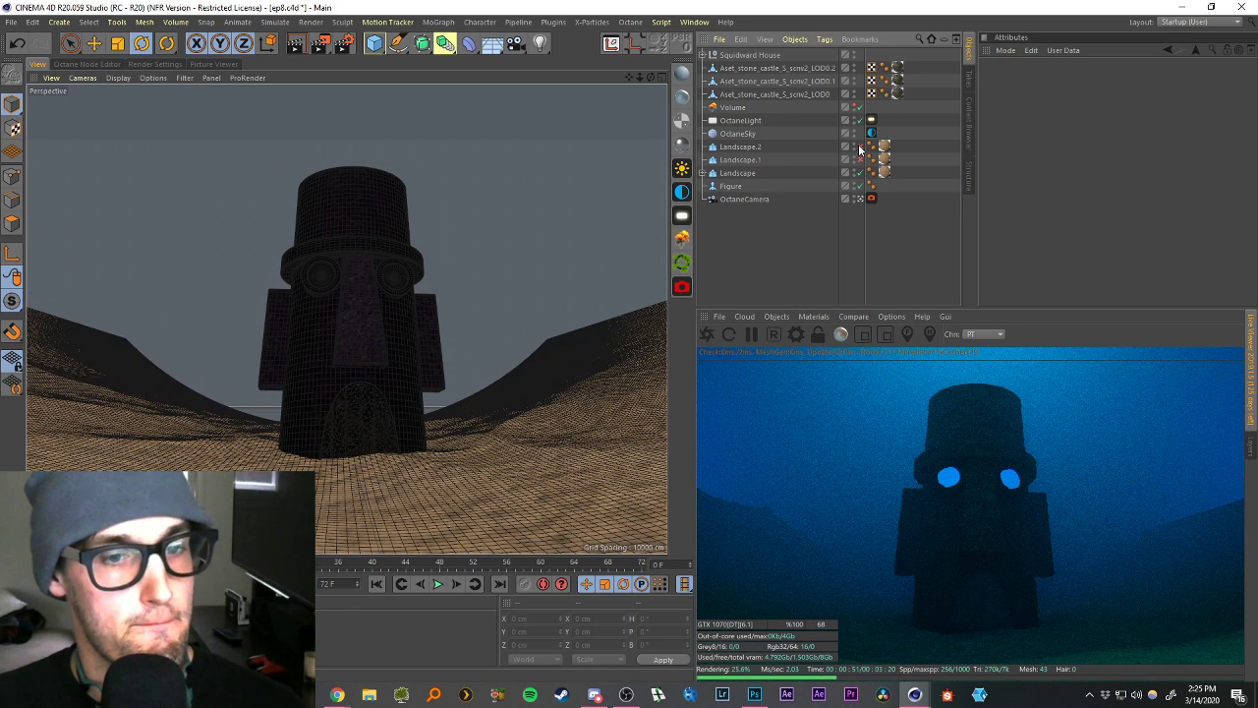
click(737, 173)
click(711, 174)
click(701, 174)
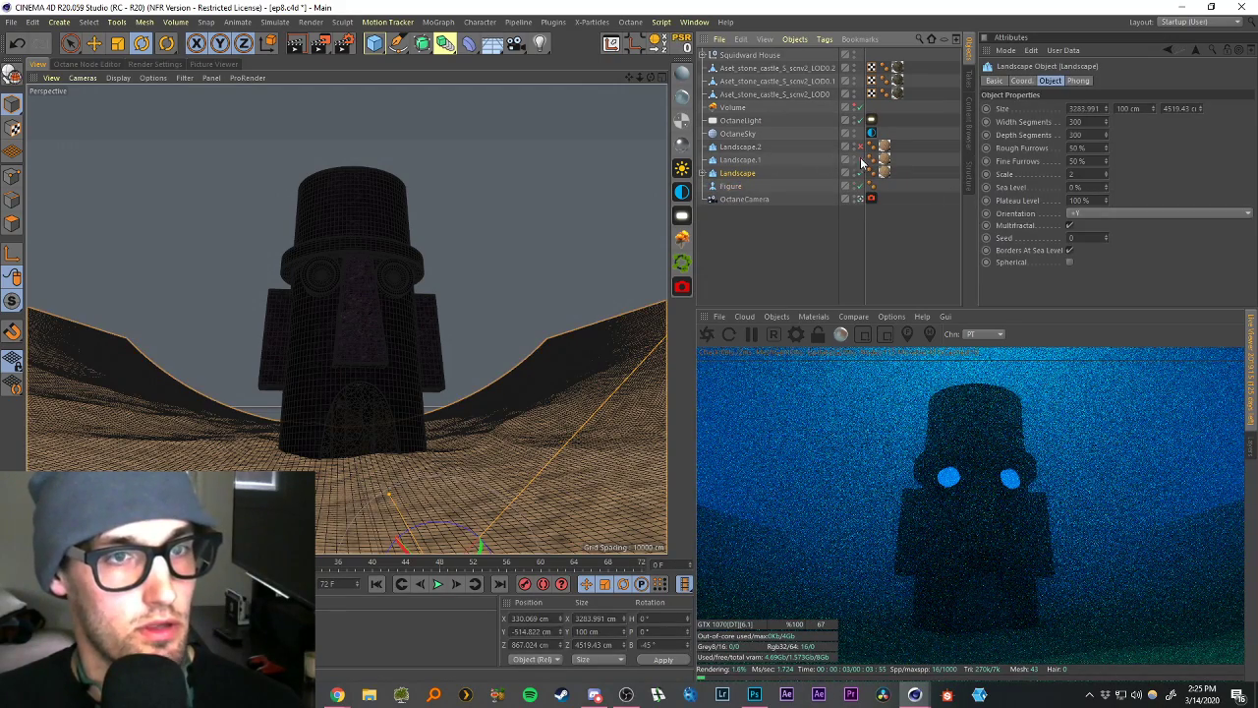
click(861, 147)
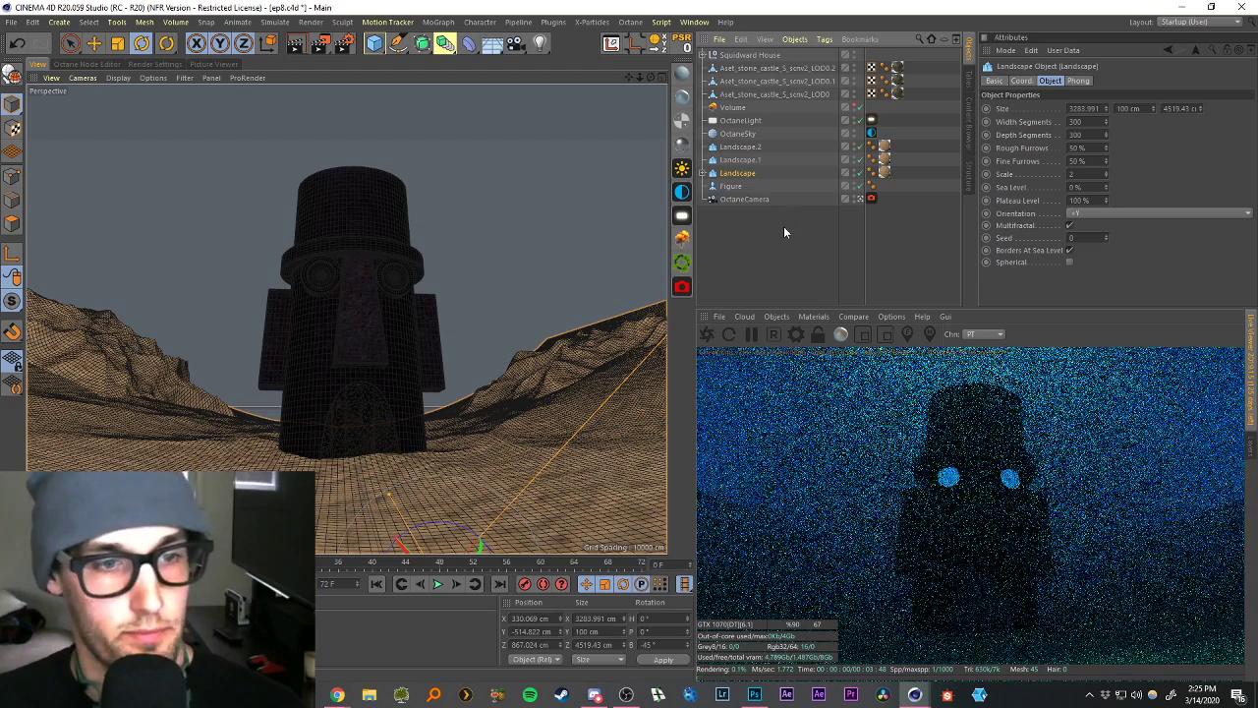
click(772, 251)
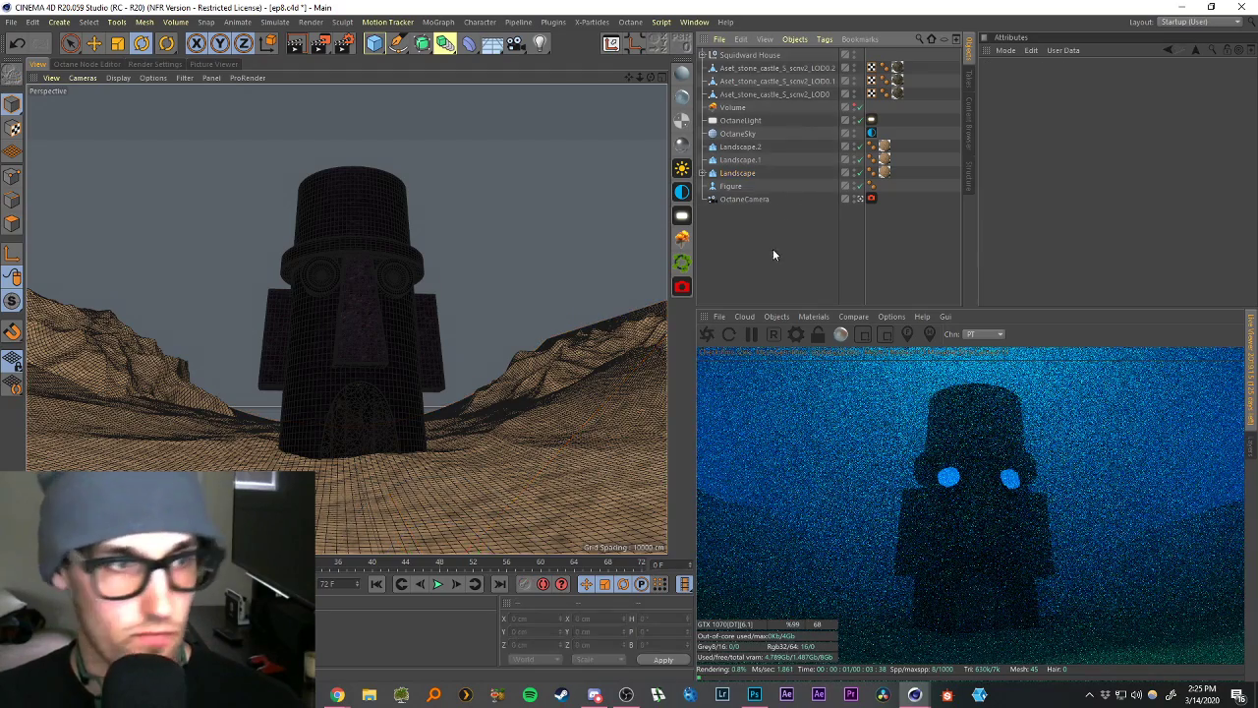
Set the OctaneLight's power to 50.
click(747, 57)
click(732, 122)
click(870, 122)
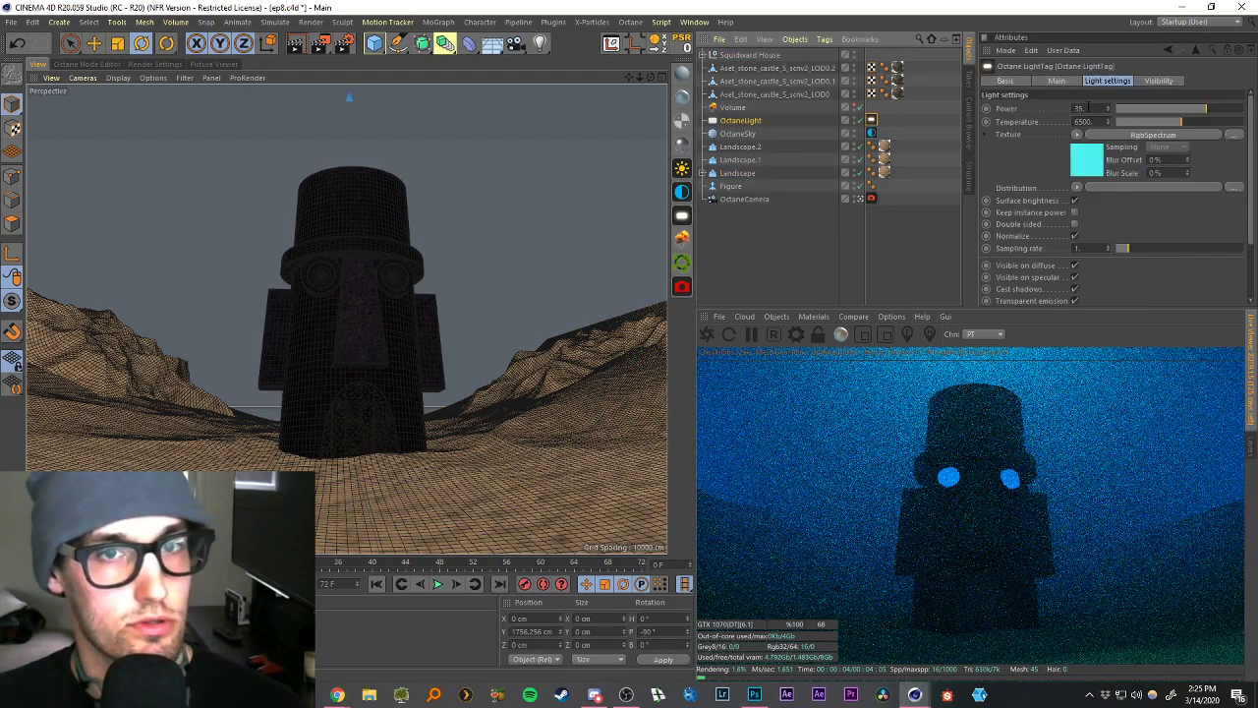
text(50)
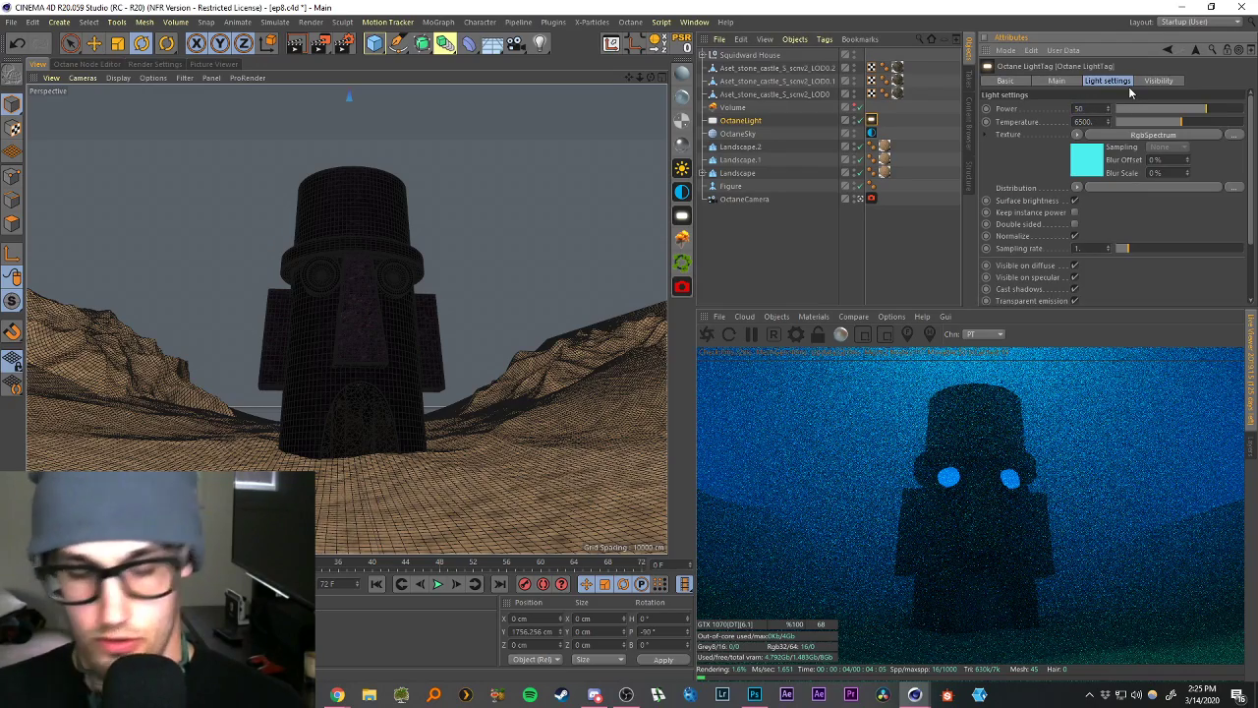
key(Return)
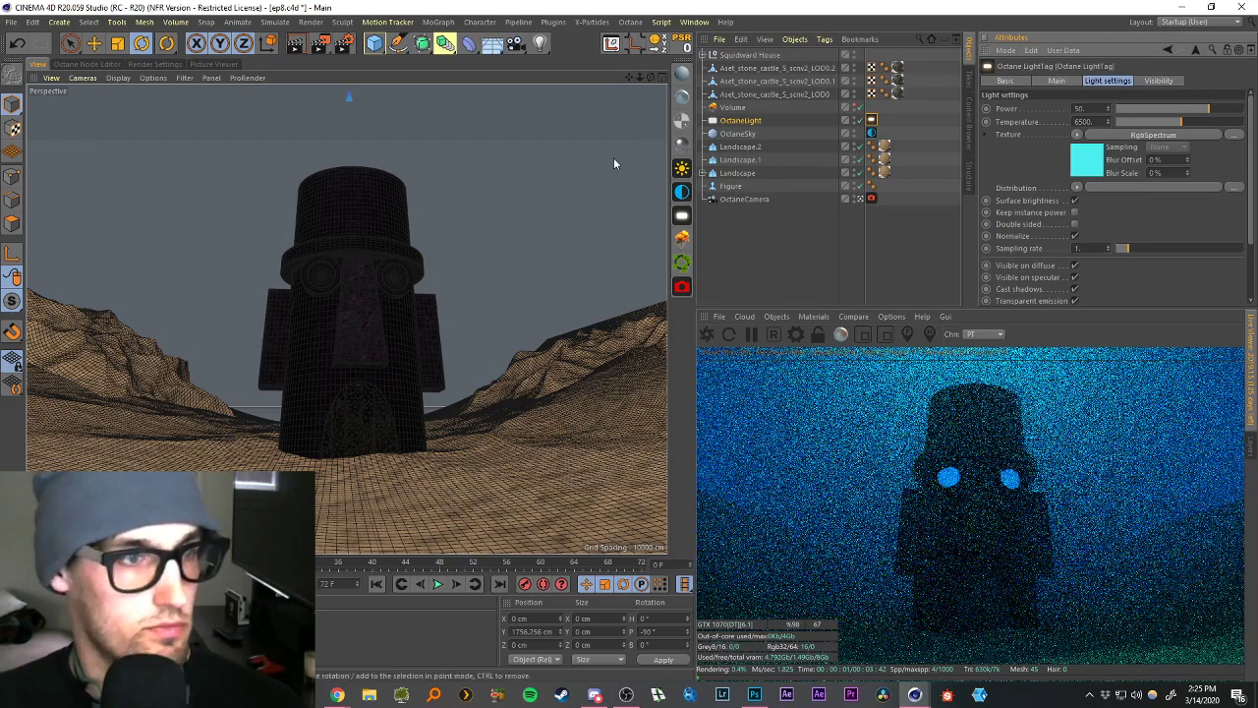
Pull the OctaneCamera slightly farther back so the house appears smaller in the frame.
click(737, 56)
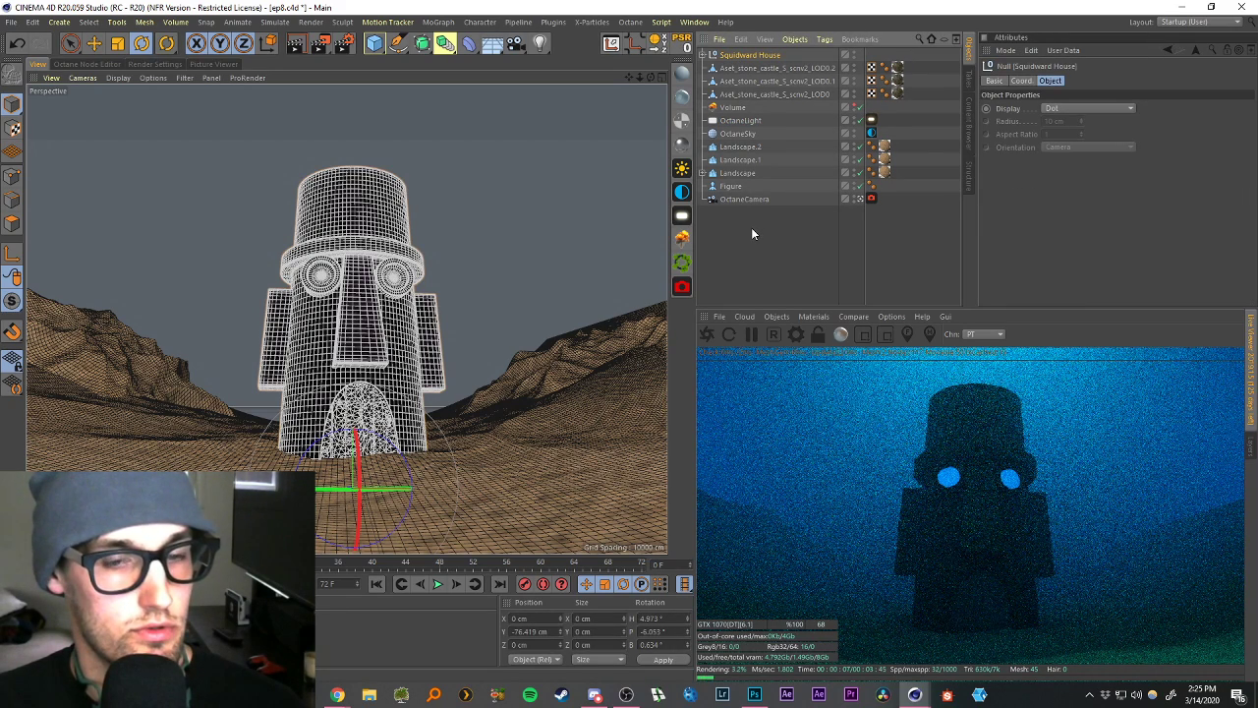
click(750, 227)
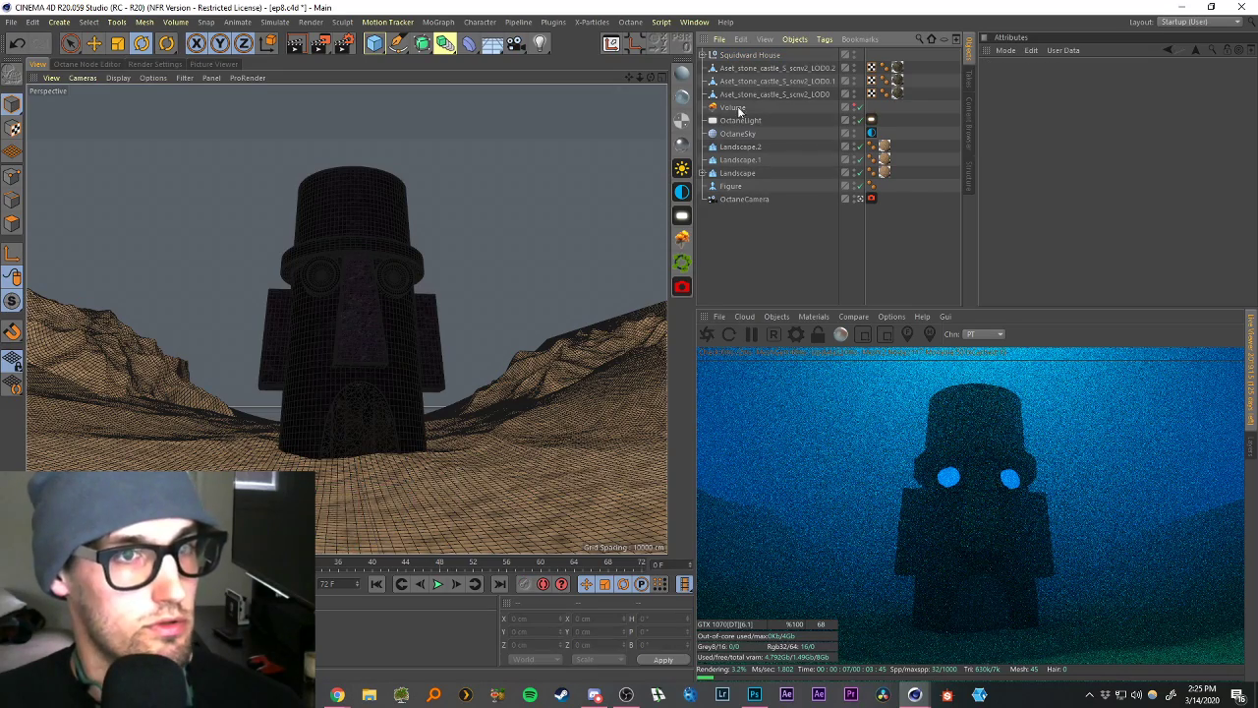
click(869, 120)
drag(639, 76, 627, 80)
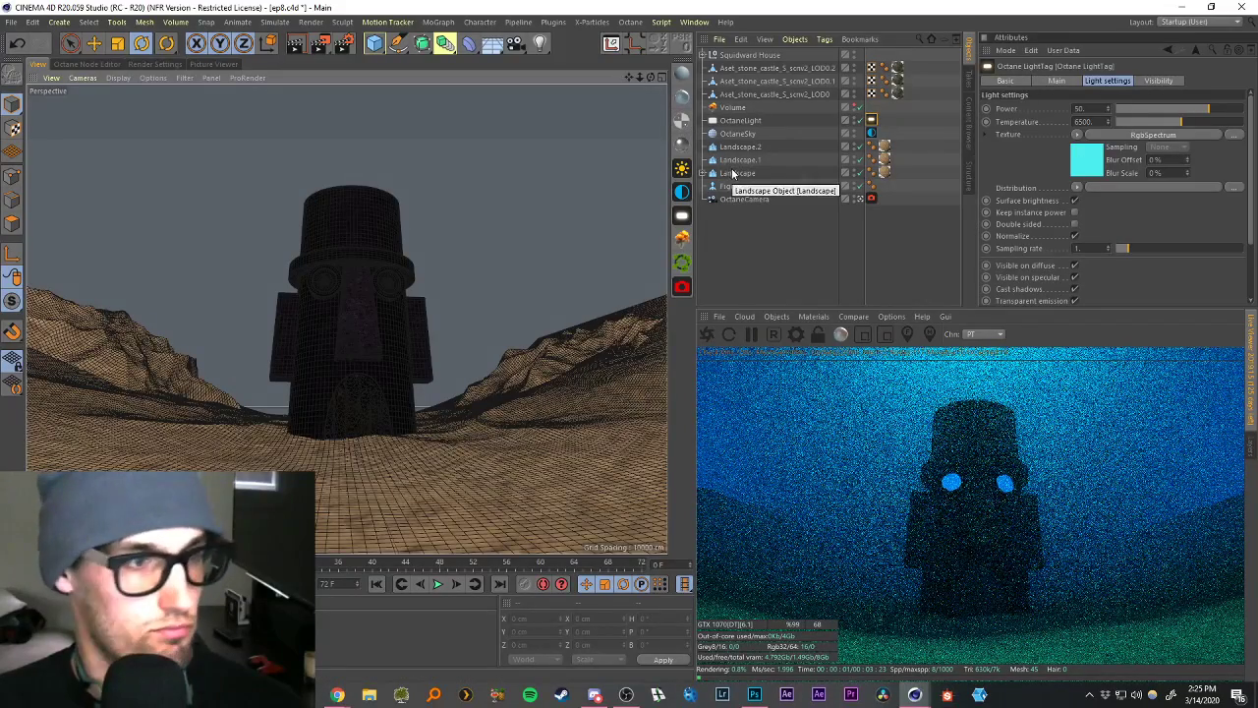
Move the Volume object toward the camera to a Z position of about 1641 cm.
click(731, 108)
key(e)
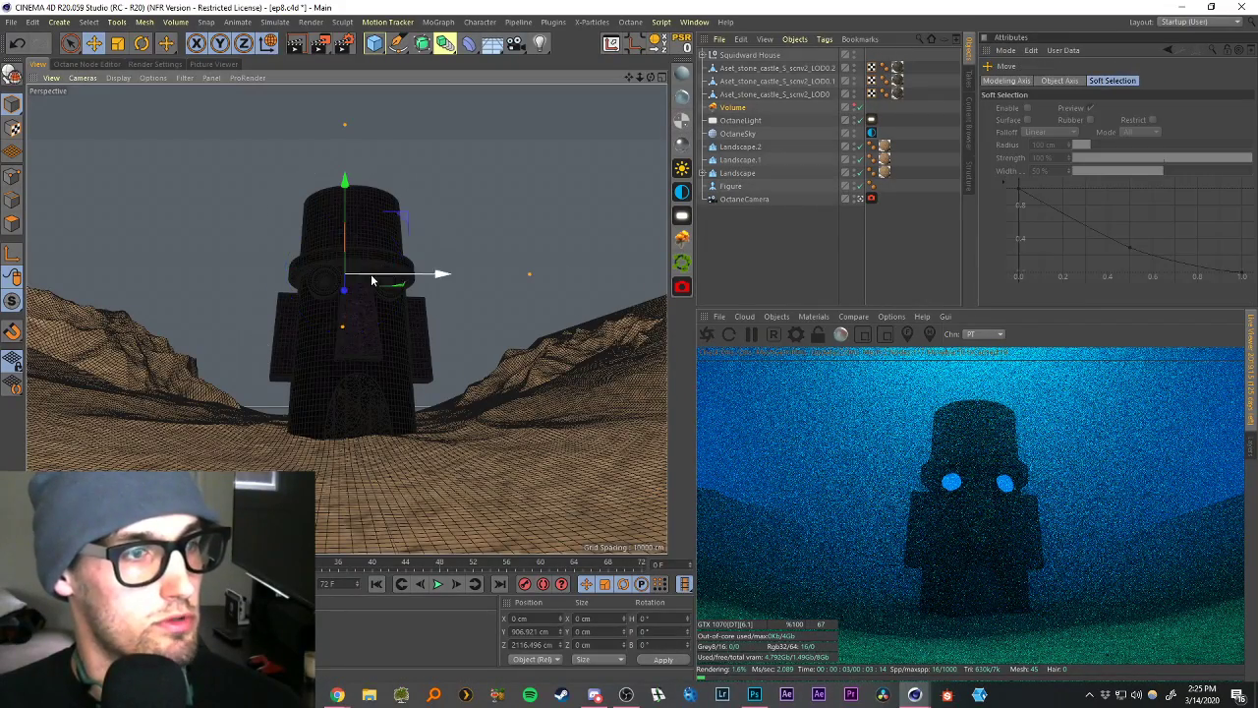
mouse_move(364, 281)
mouse_down()
mouse_move(343, 283)
mouse_move(351, 273)
mouse_up()
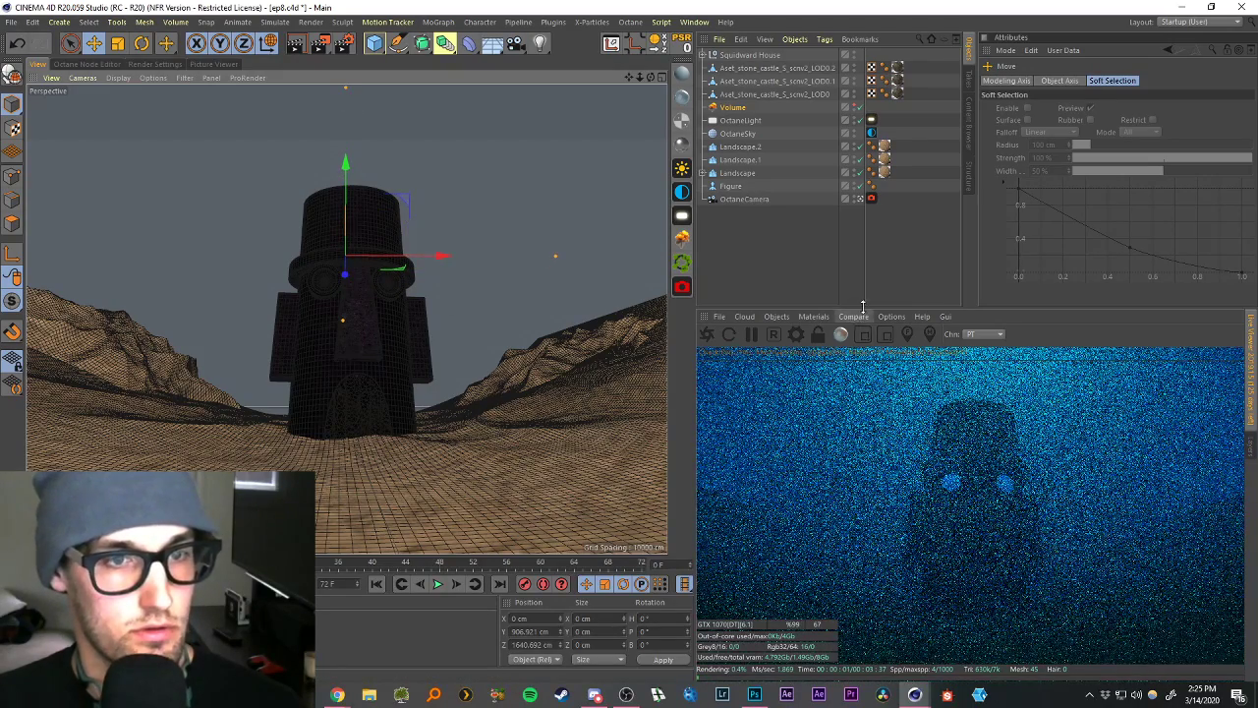
Enlarge the Live Viewer, set the render output to 600 x 400 pixels and lock the preview to that resolution.
drag(861, 307, 858, 258)
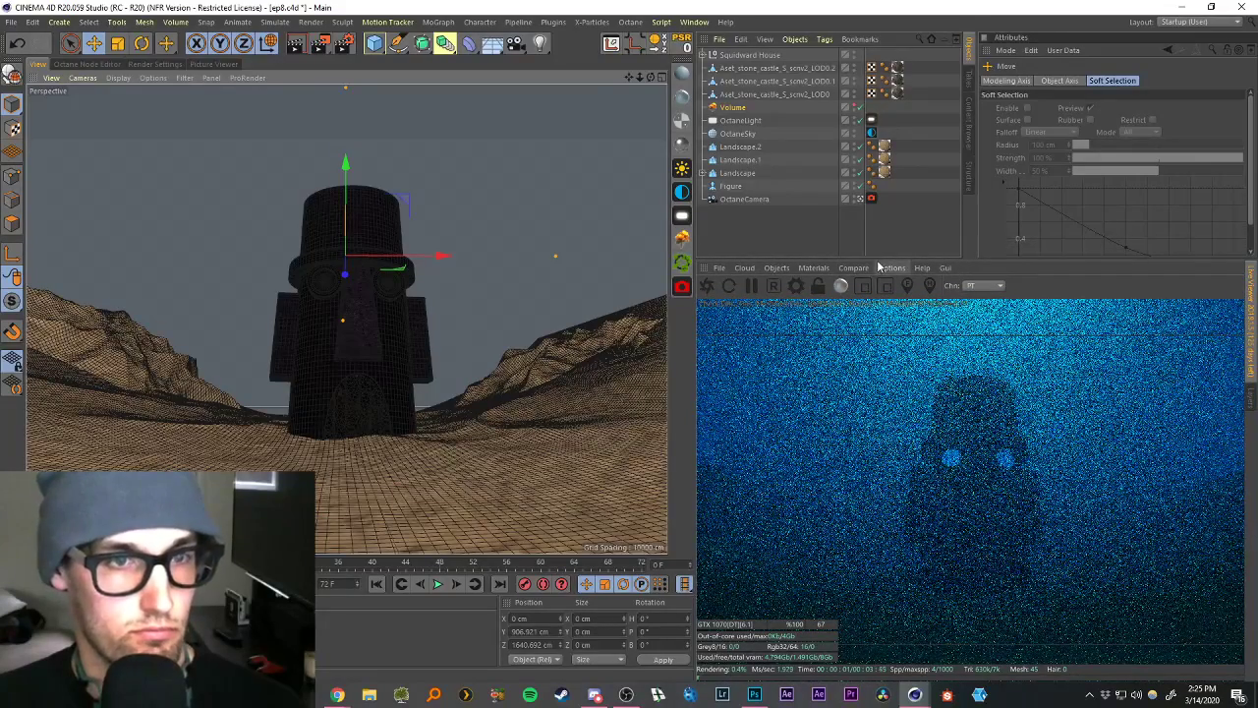
click(333, 47)
click(336, 47)
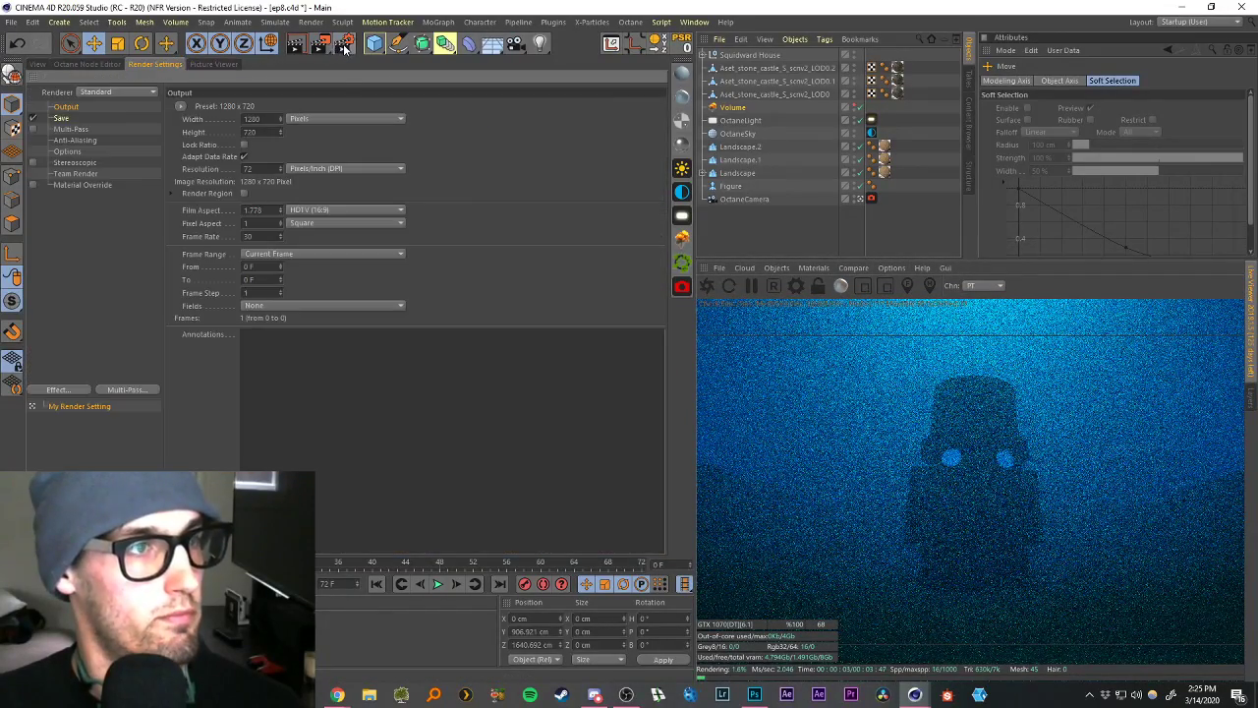
text(600)
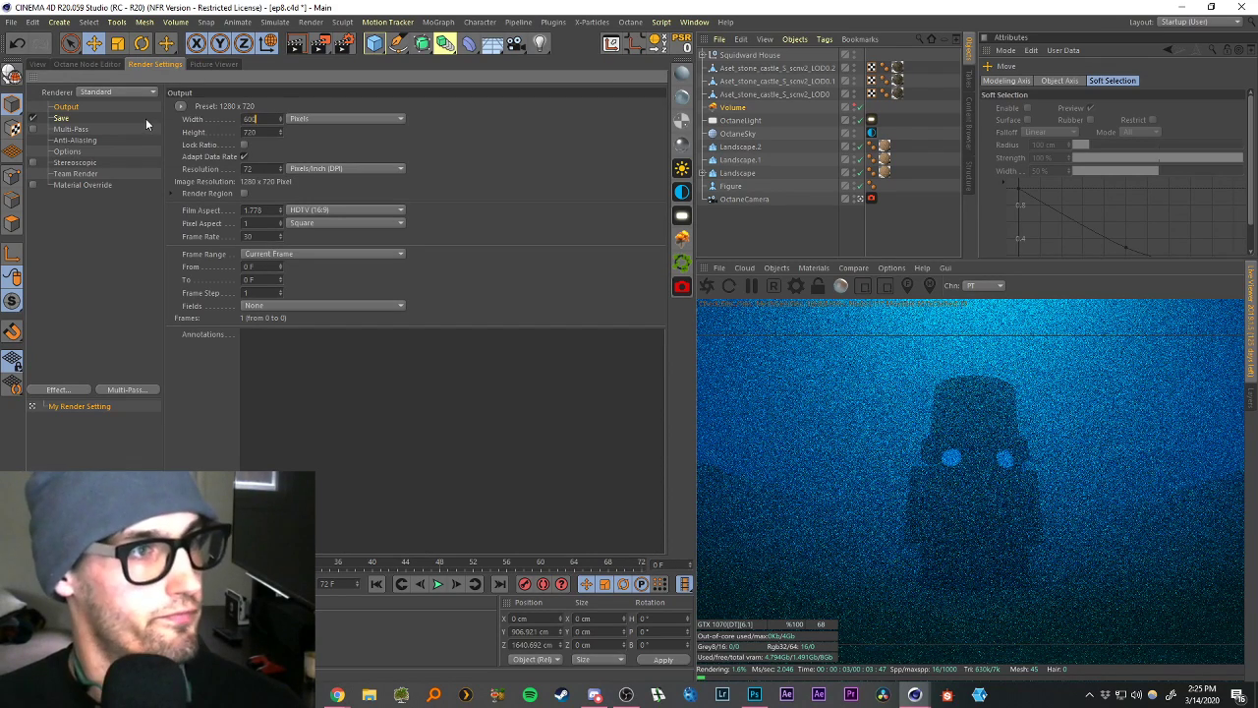
key(Tab)
text(400)
key(Tab)
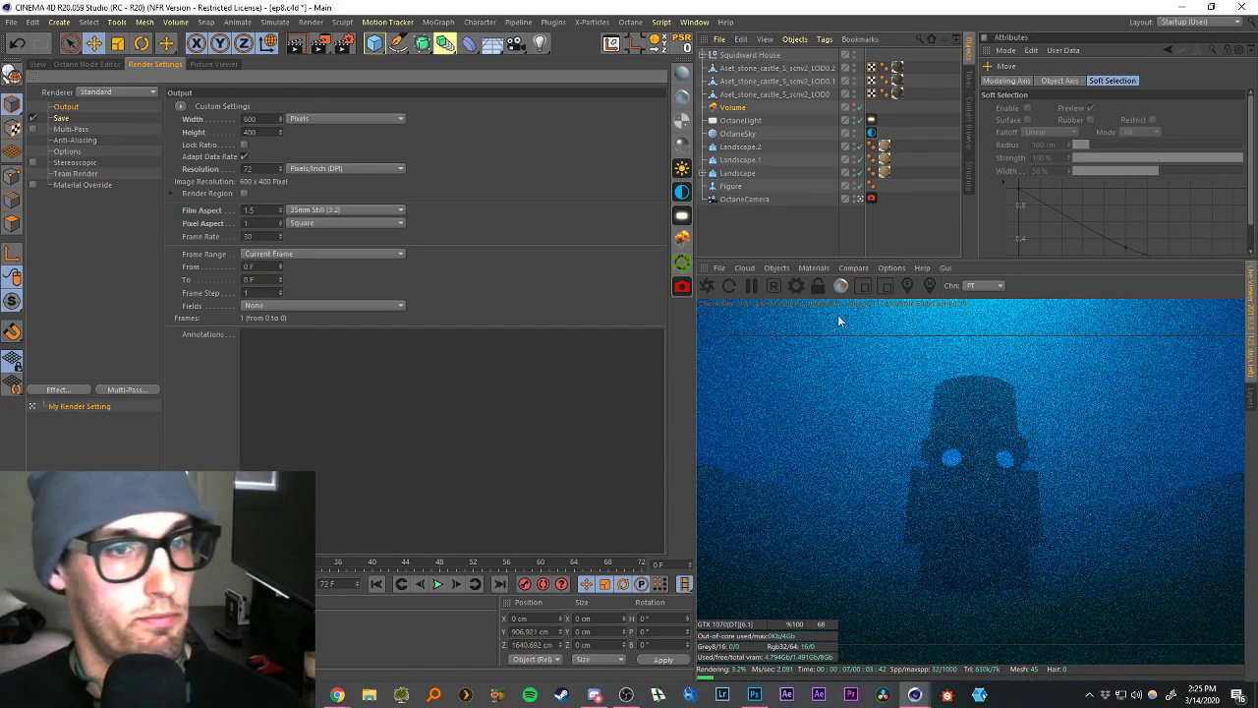
click(818, 285)
click(38, 63)
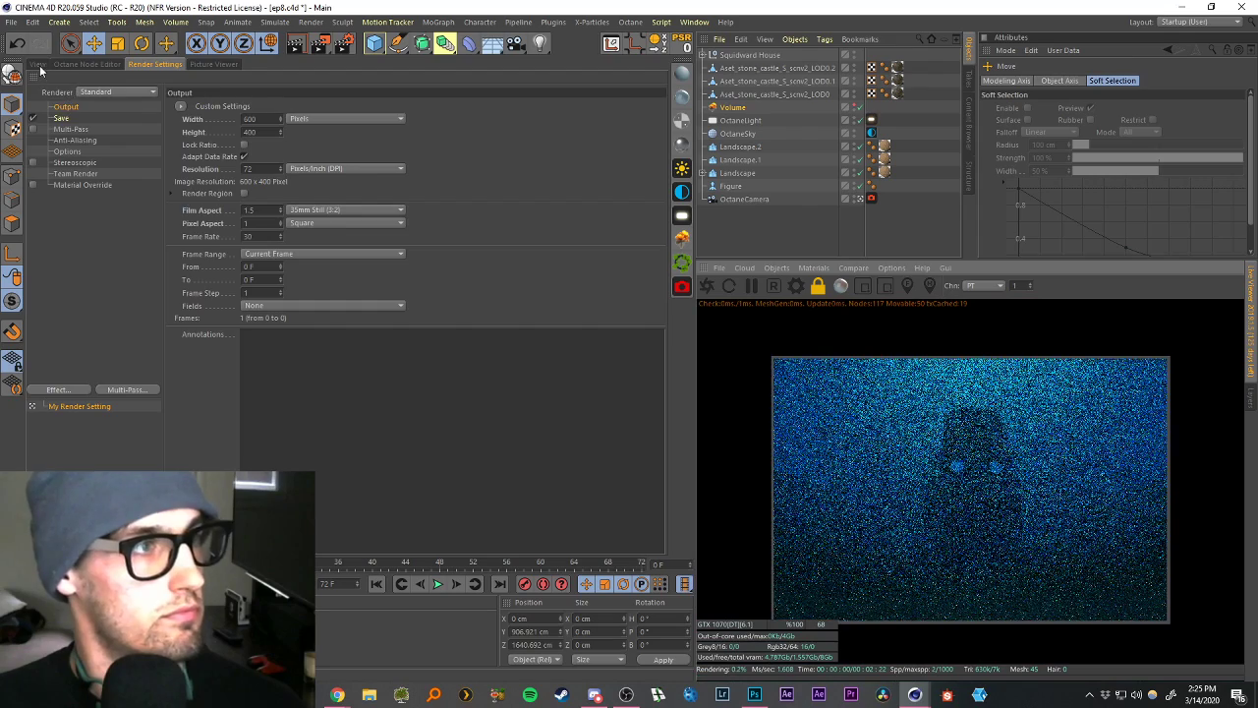
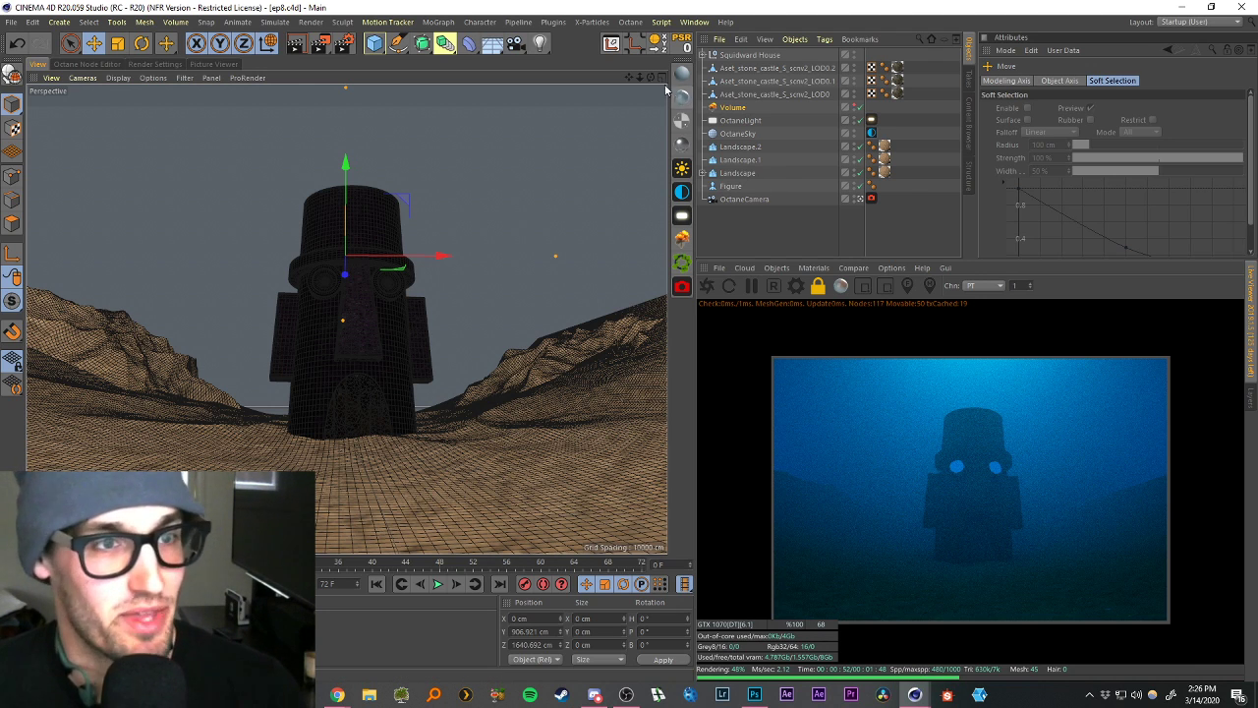
Reframe the OctaneCamera with a steeper upward angle and move it closer so the house fills more of the shot.
click(738, 222)
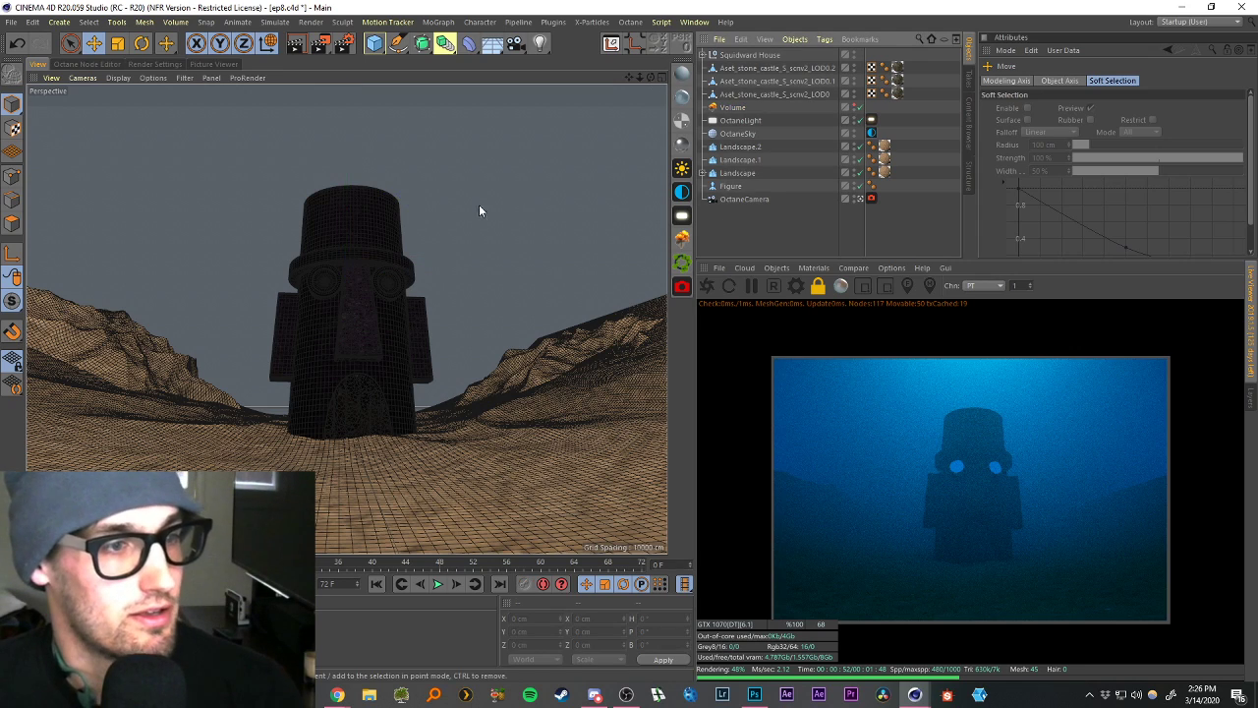
click(744, 198)
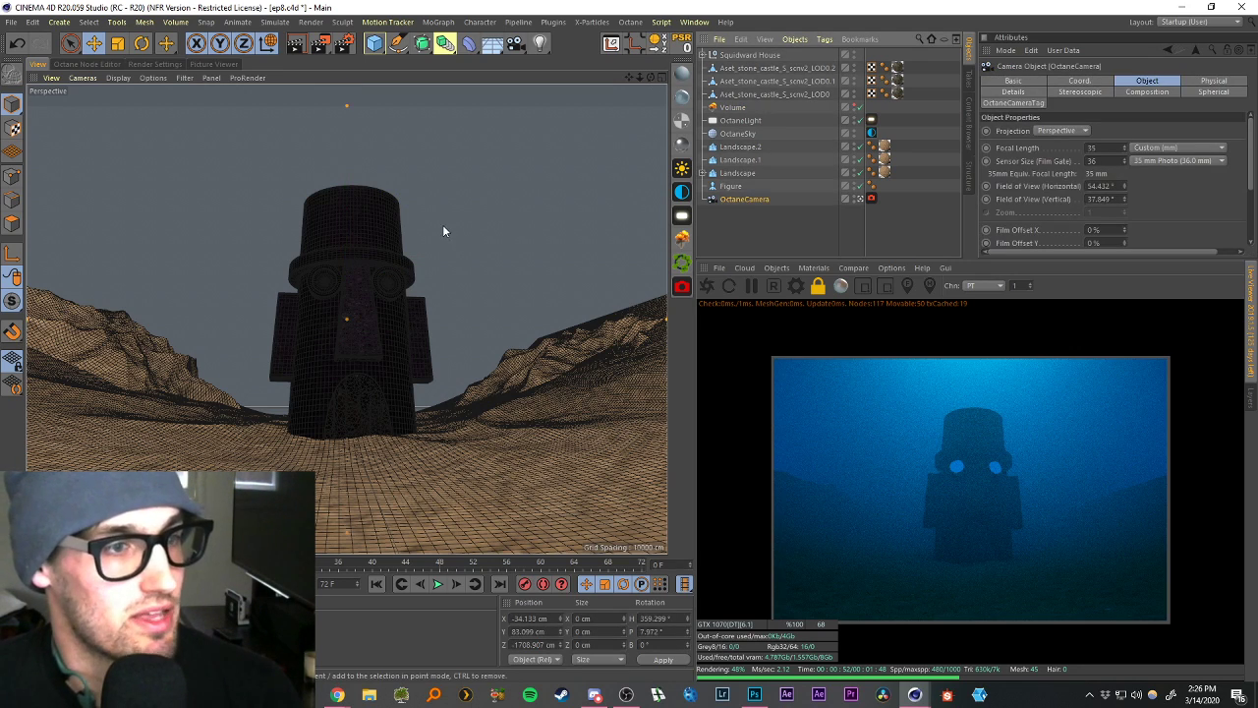
scroll(444, 222, up, 3)
alt+drag(444, 222, 447, 225)
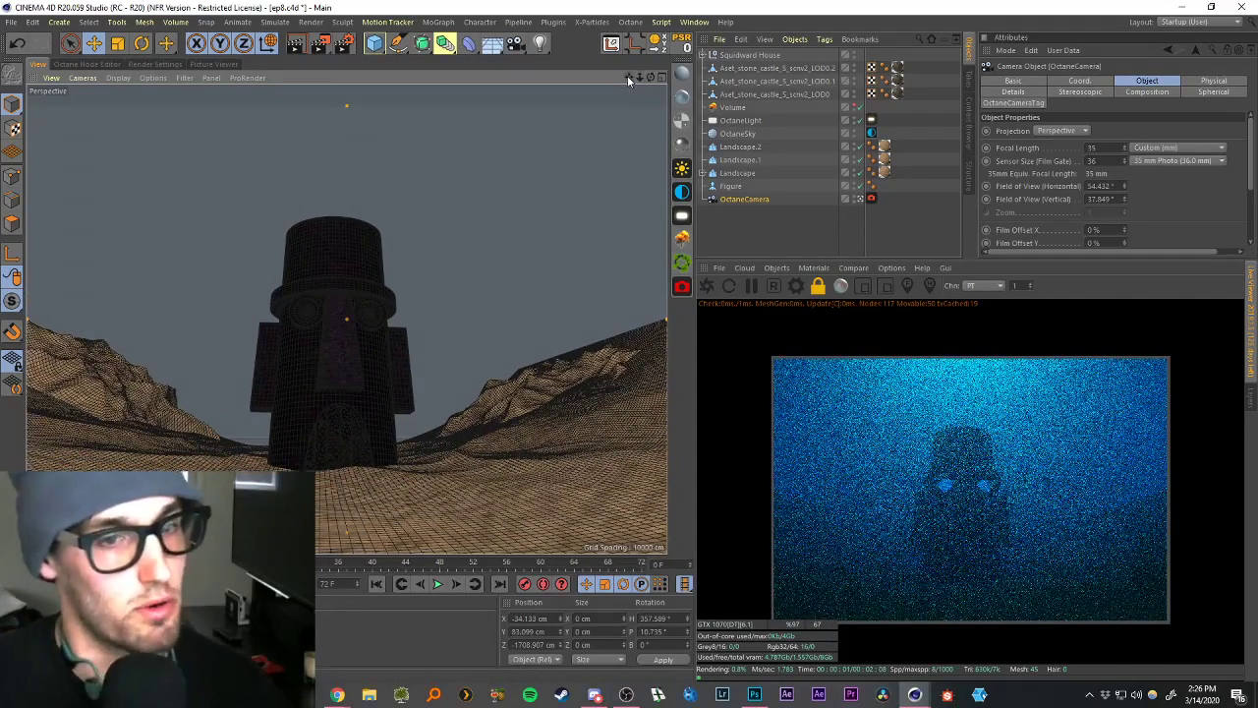
mouse_move(628, 75)
mouse_down()
mouse_move(666, 85)
mouse_move(631, 75)
mouse_up()
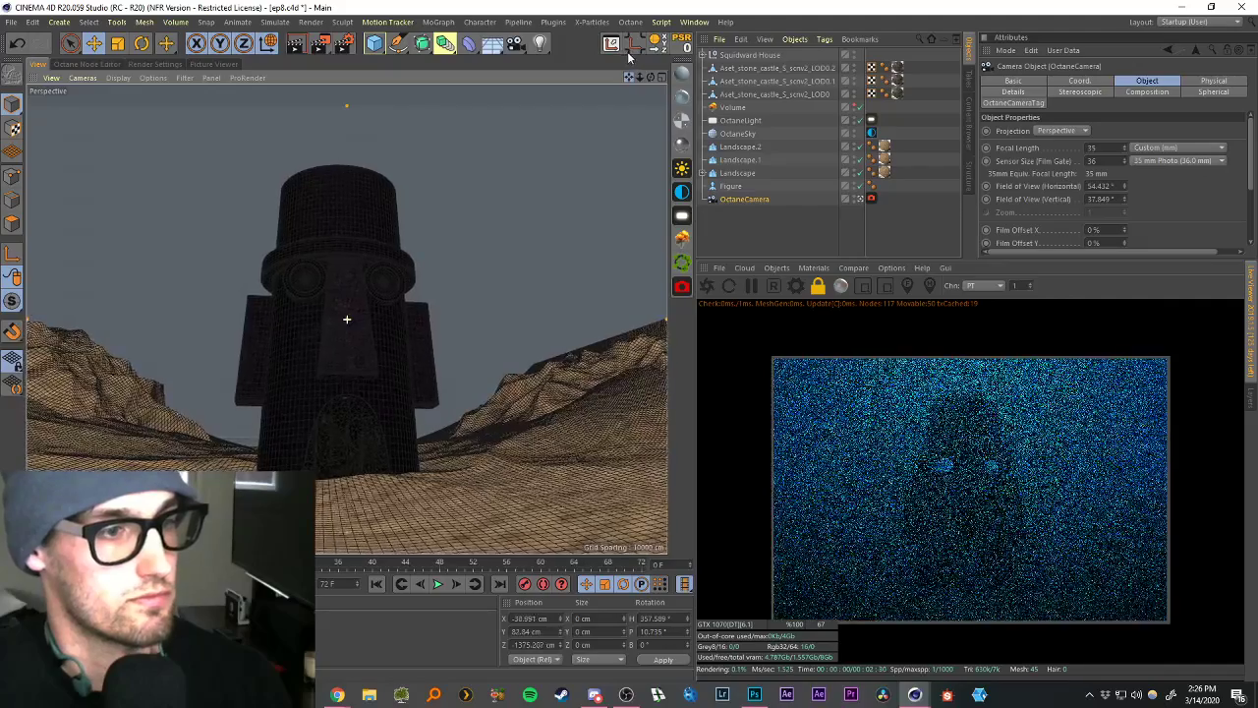
click(747, 224)
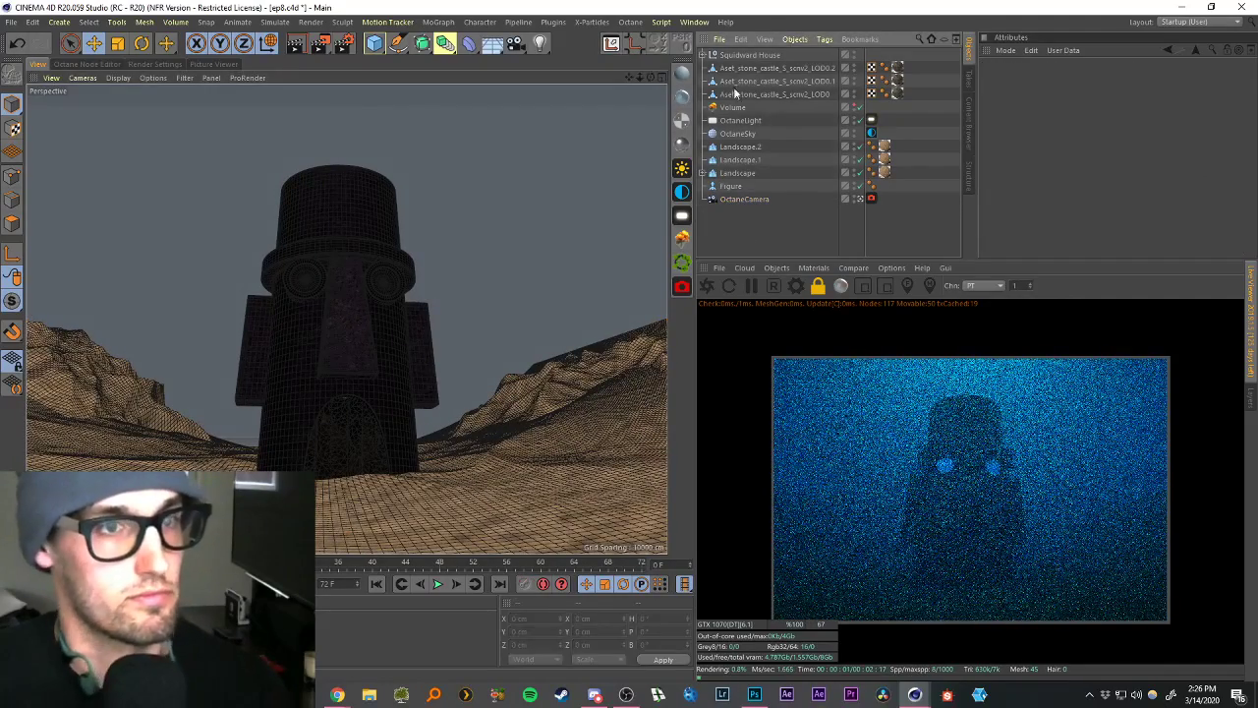
Rotate the Squidward House so the tower leans off vertical within the camera framing.
click(735, 56)
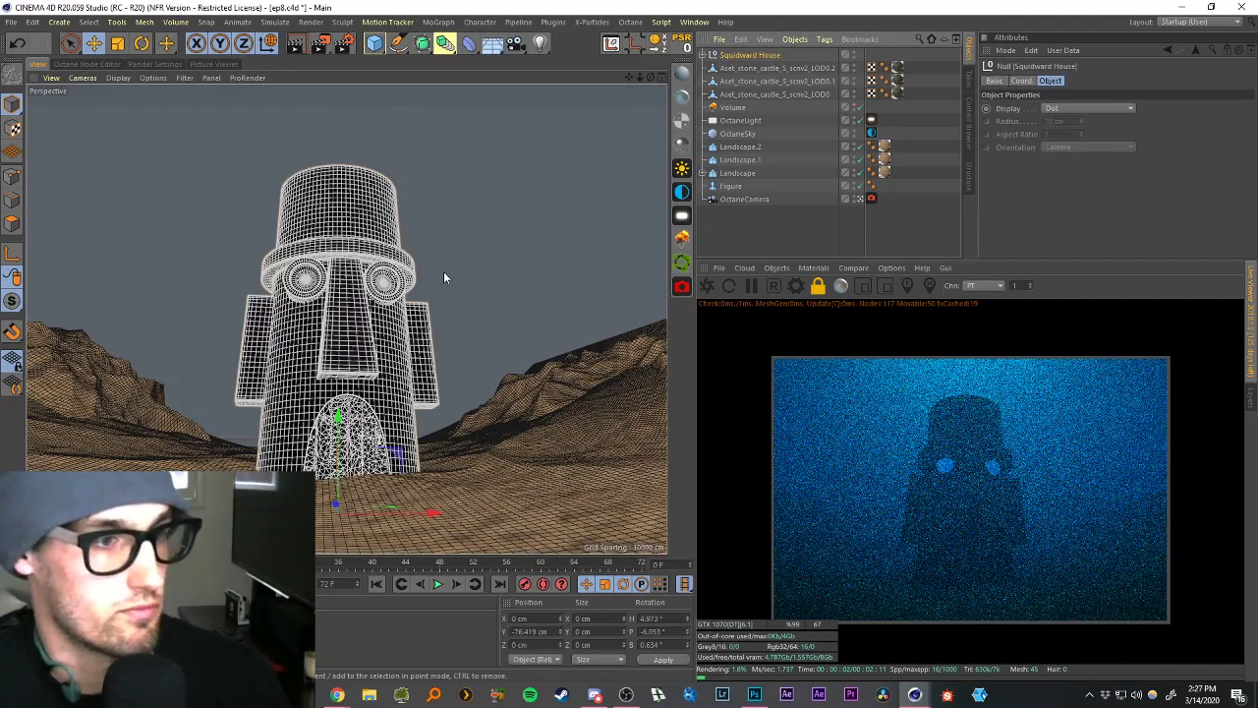
key(r)
drag(398, 261, 401, 244)
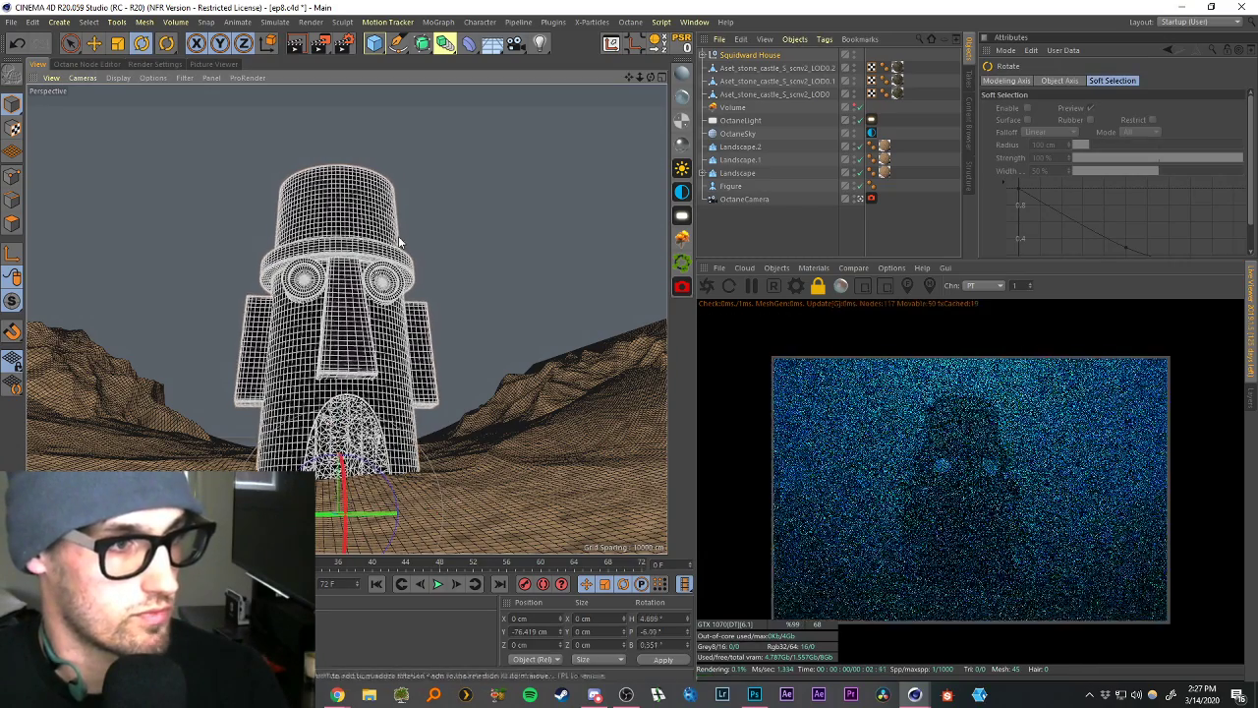
drag(343, 492, 307, 466)
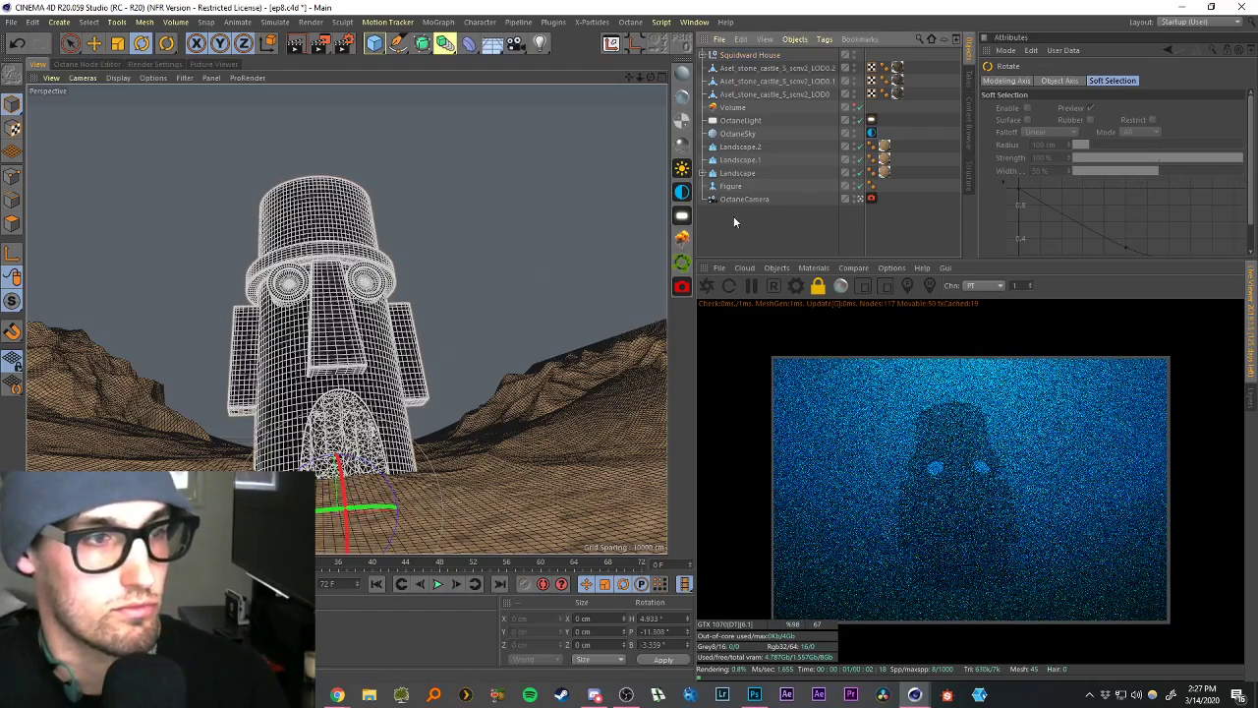
click(733, 215)
drag(644, 80, 649, 79)
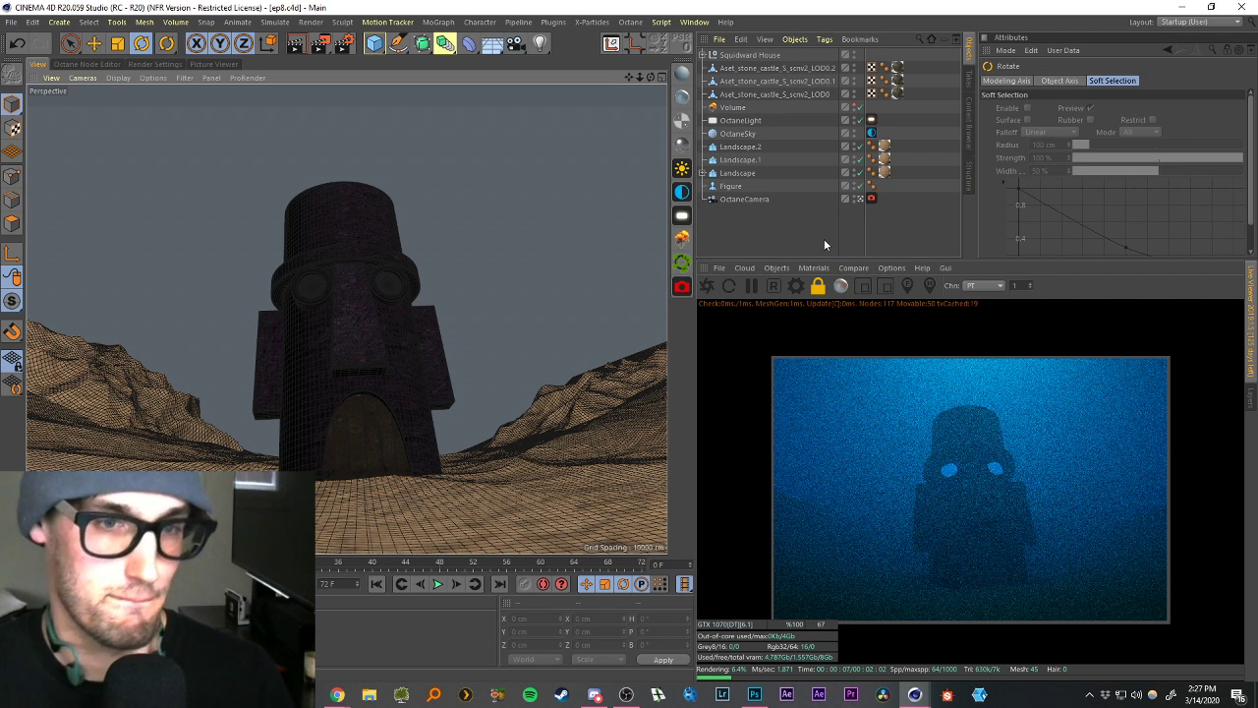
Set the OctaneLight's power to 100.
click(872, 120)
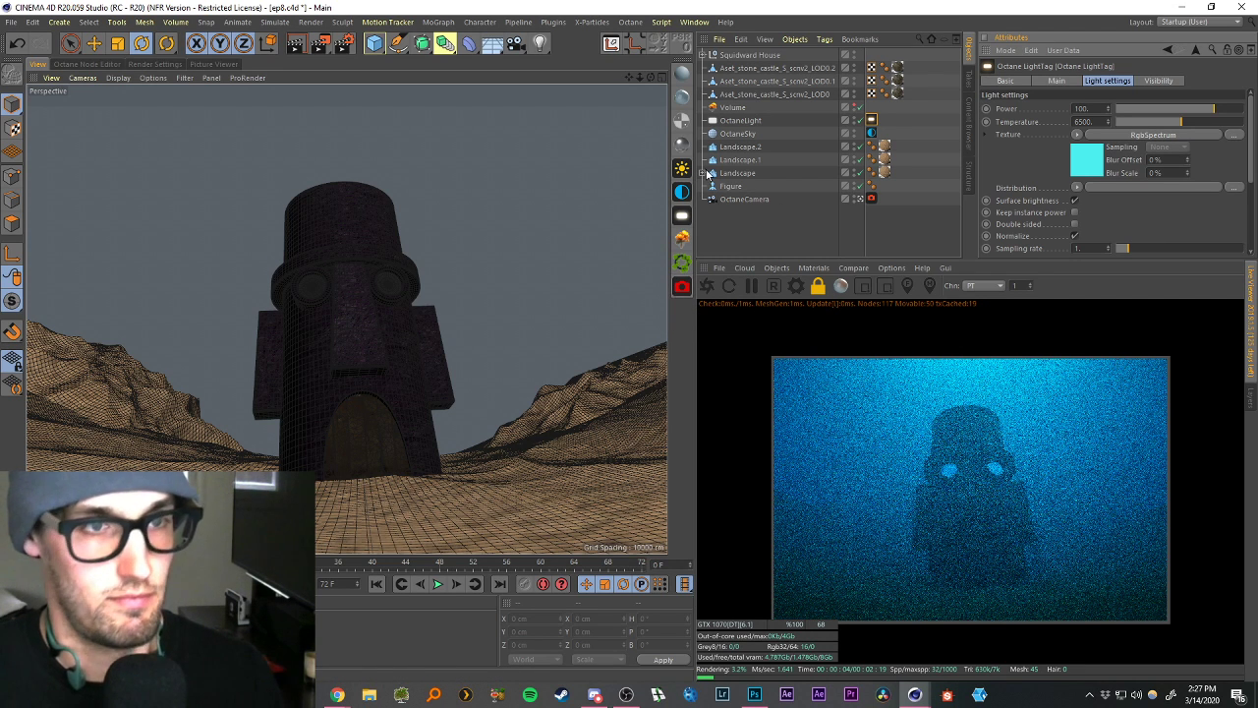
Duplicate the OctaneLight and place the copy beside the house at about X 1122 cm, Y 578 cm, rotated to heading 90° and pitch about -8°.
click(747, 121)
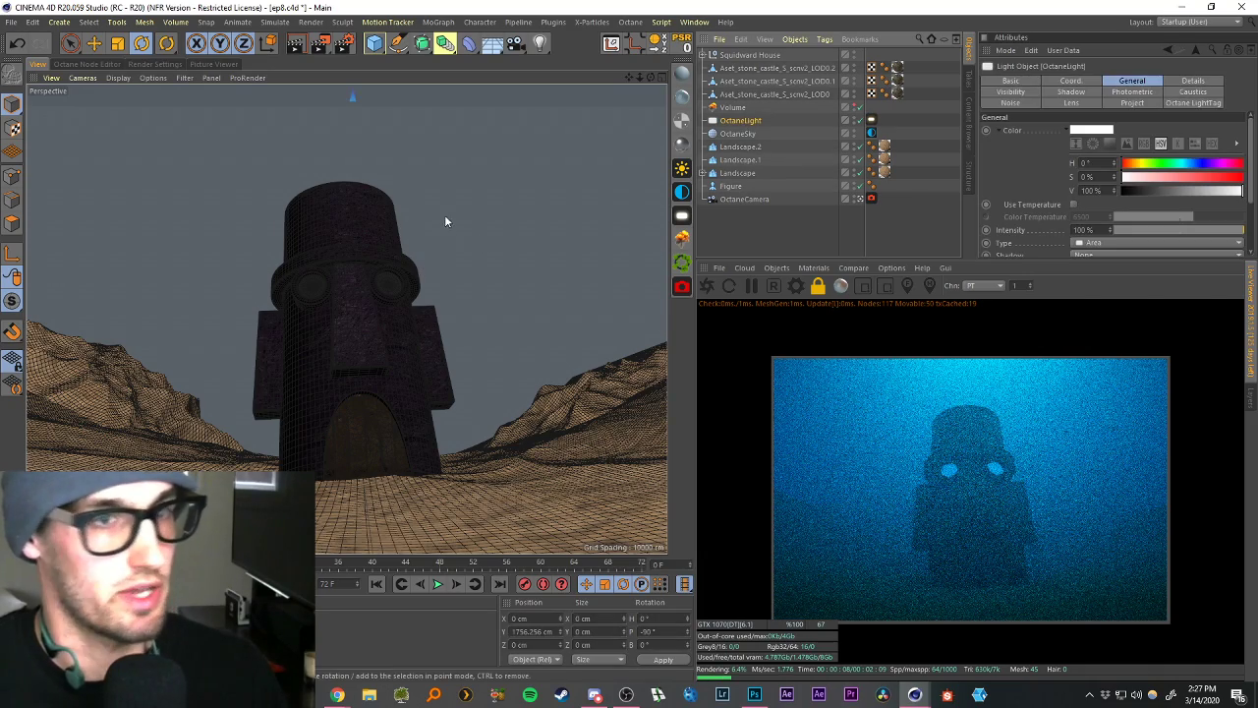
click(861, 199)
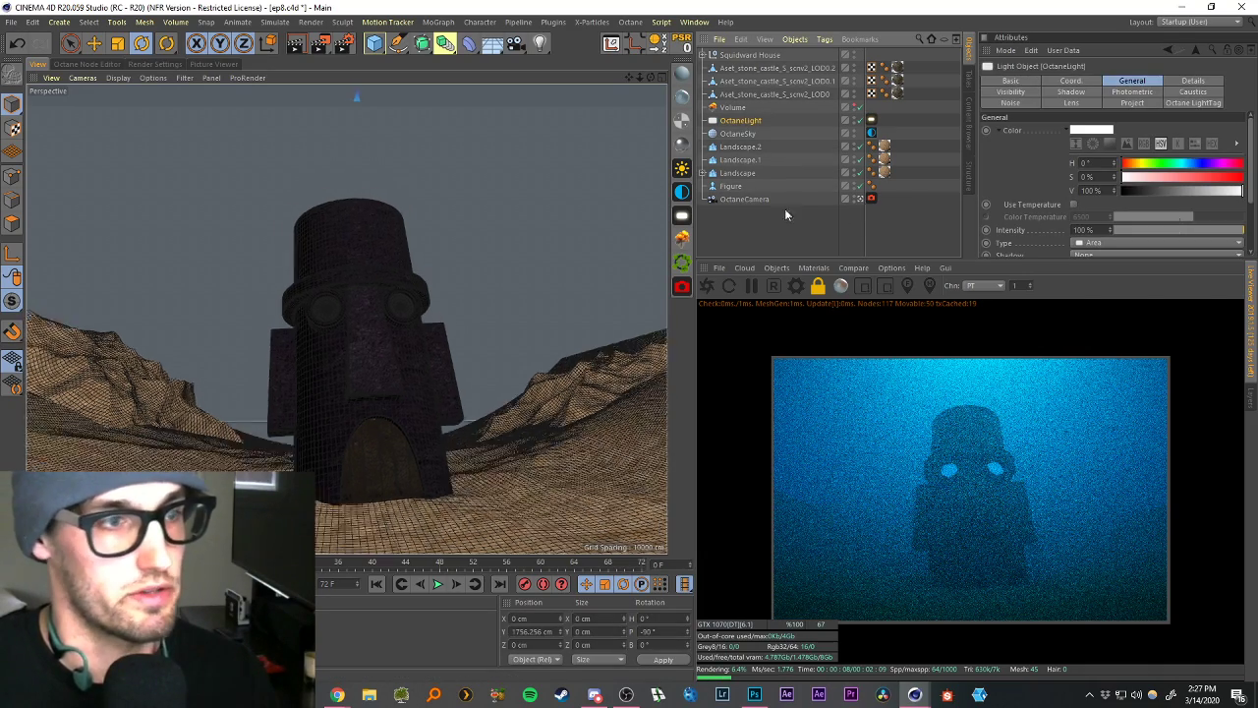
scroll(531, 297, down, 10)
drag(627, 79, 511, 168)
key(e)
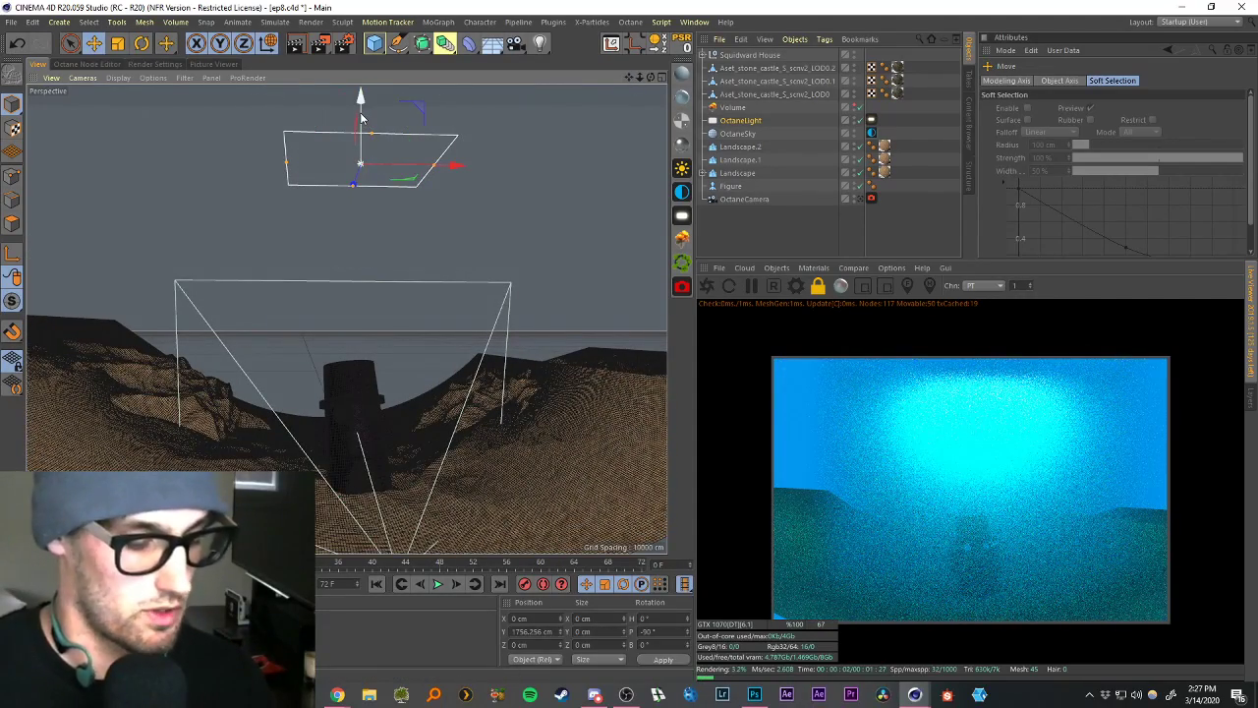
drag(361, 114, 617, 440)
key(r)
key(e)
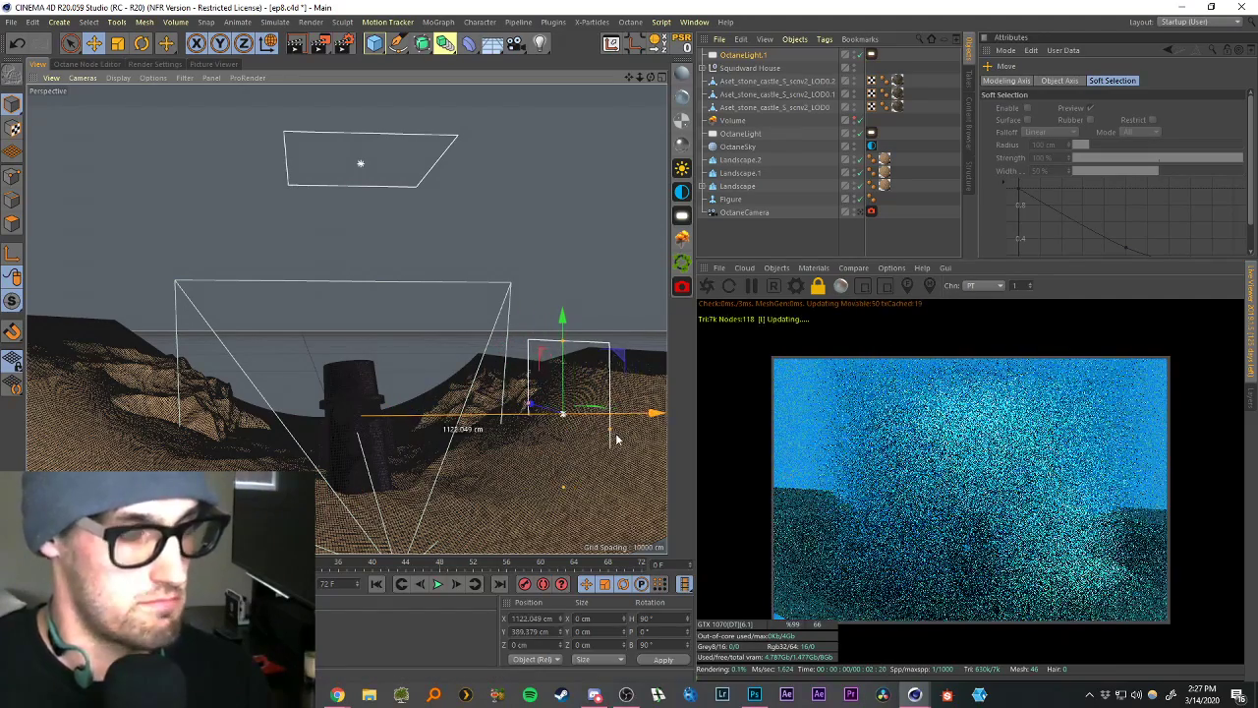
drag(563, 487, 534, 347)
key(r)
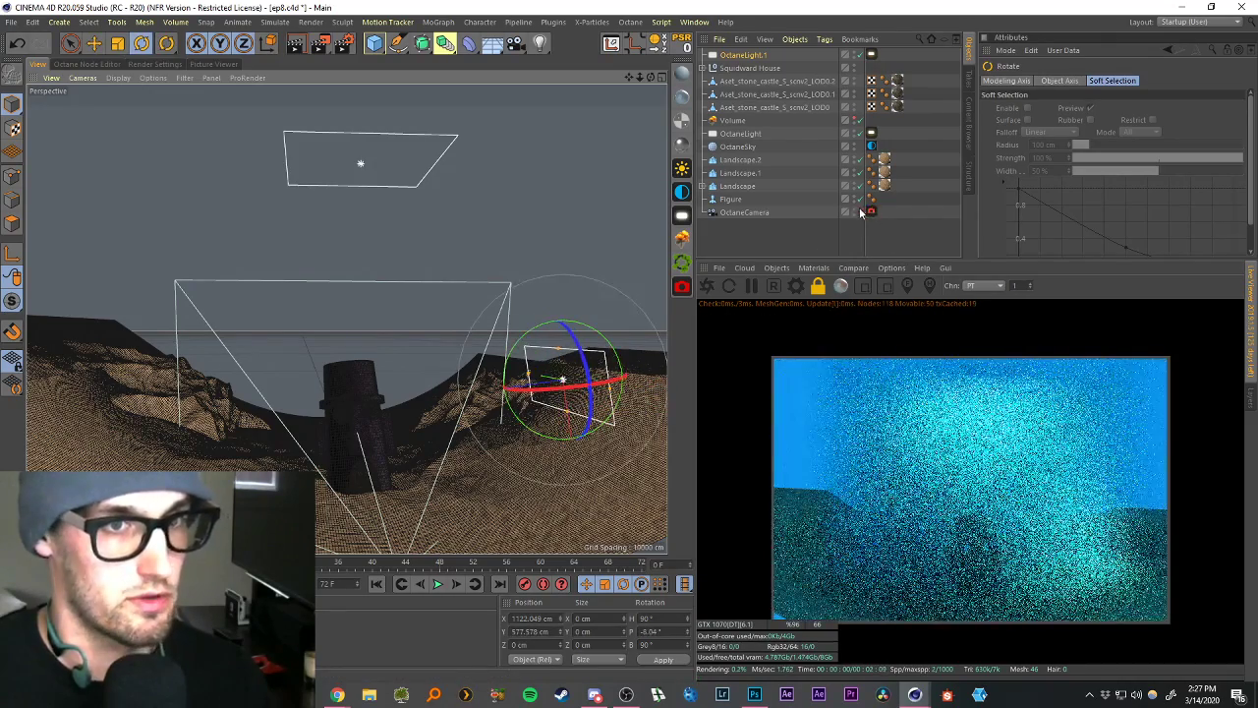
click(859, 211)
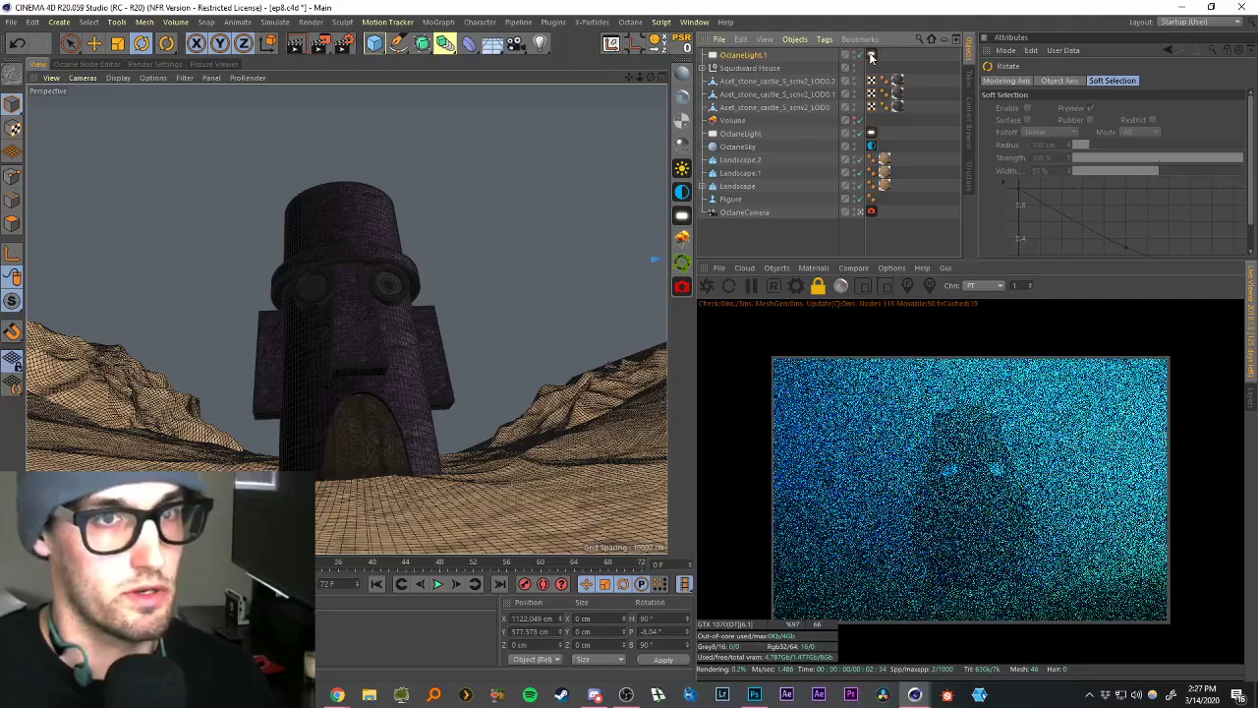
Change the duplicated side light's RGB spectrum color to white with R, G and B all at 1.
click(869, 55)
click(1086, 163)
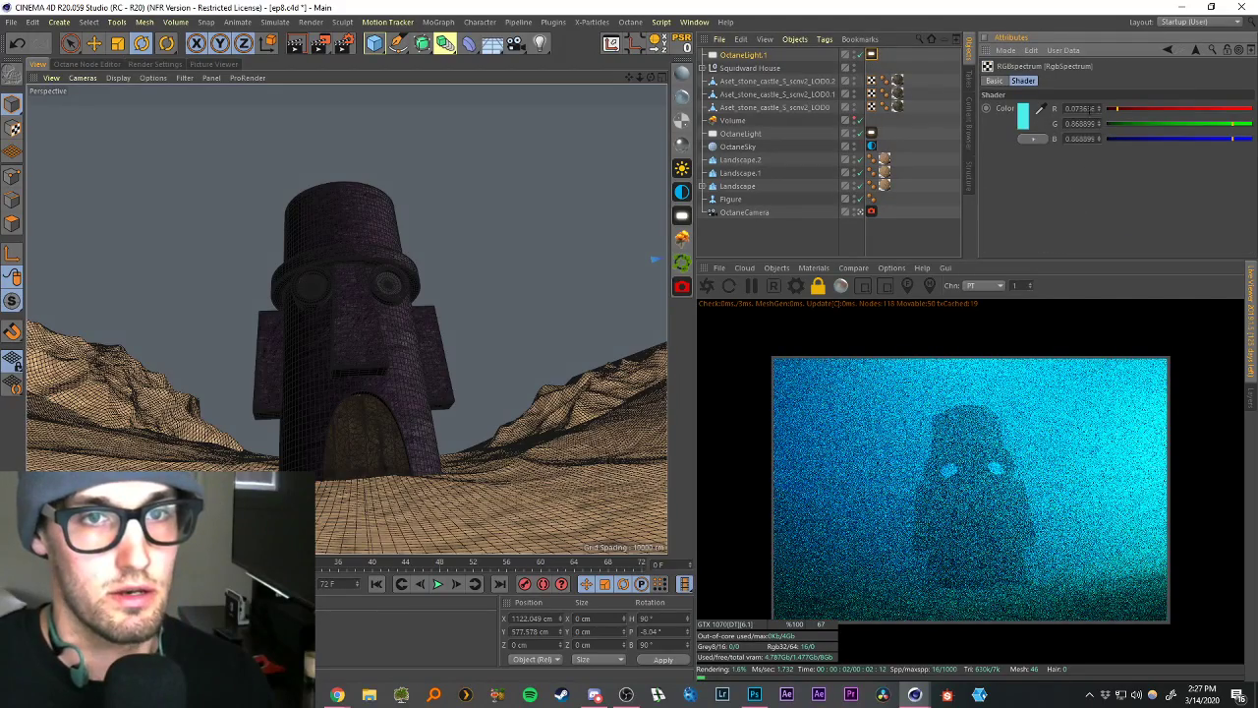
drag(1066, 108, 1195, 108)
text(1)
key(Tab)
text(1)
key(Tab)
text(1)
key(Return)
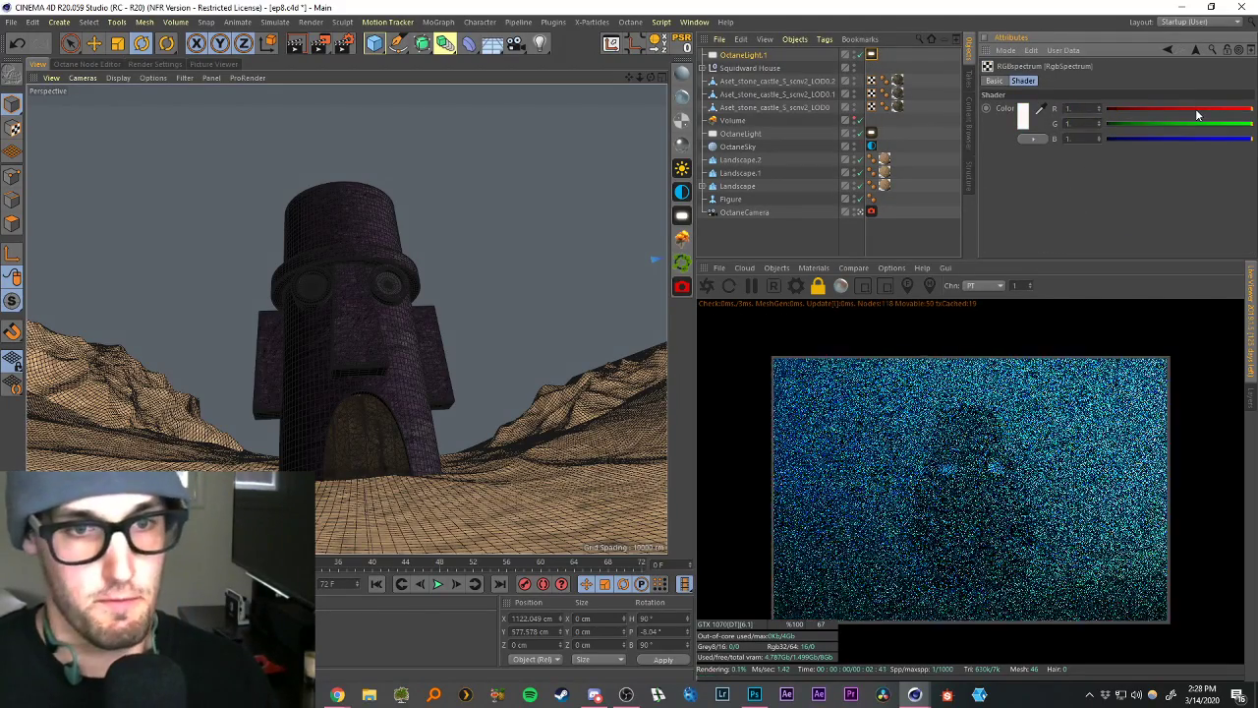
Lower the side light's power to 50 and reduce it further to 35.
click(871, 55)
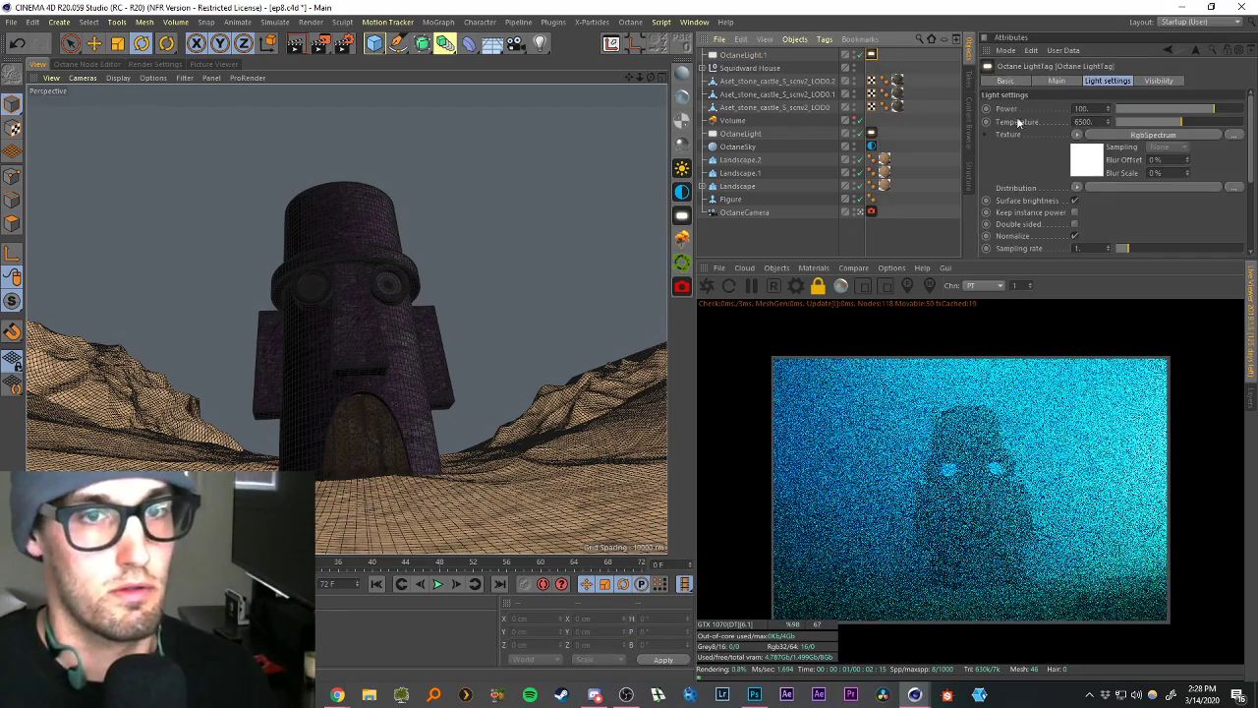
text(50)
key(Return)
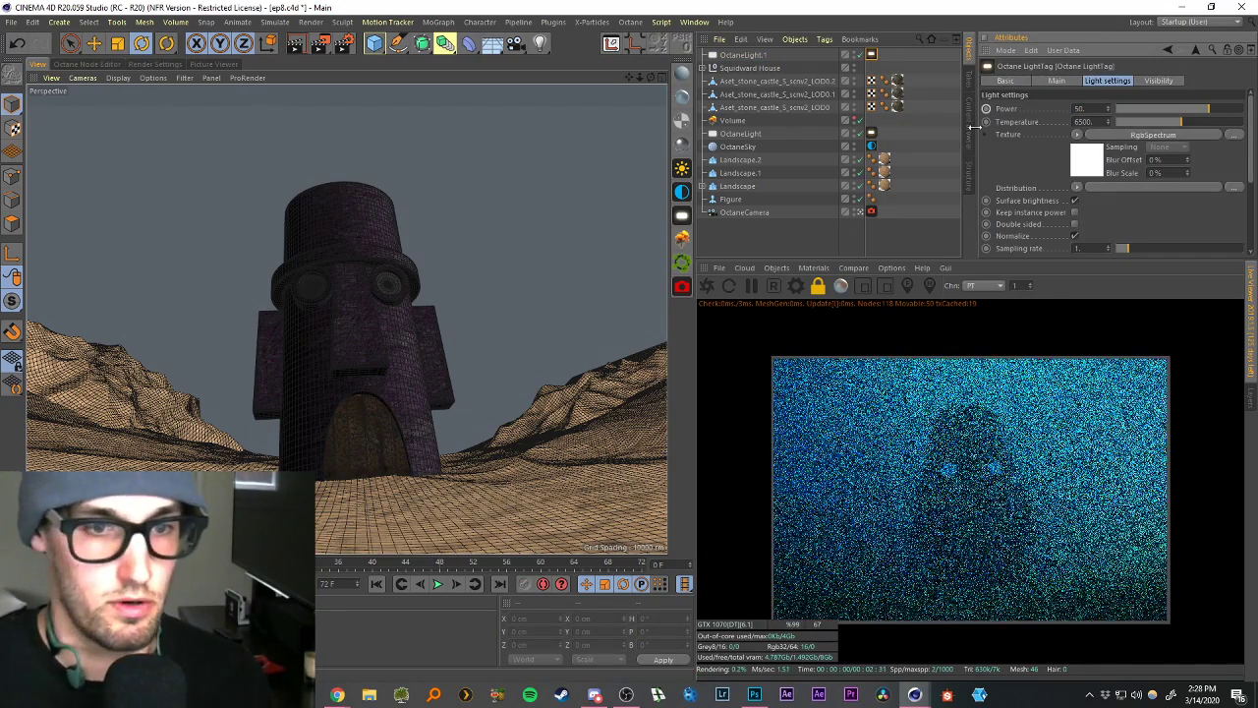
double_click(1079, 108)
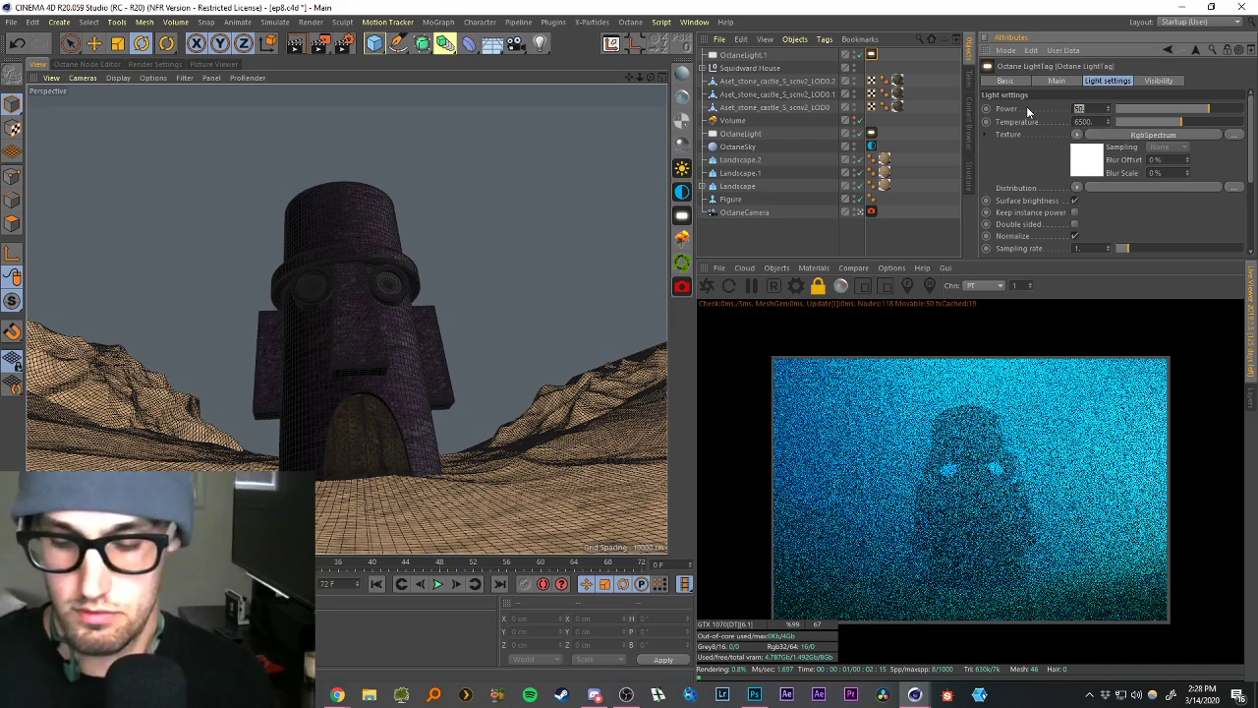
text(35)
key(Return)
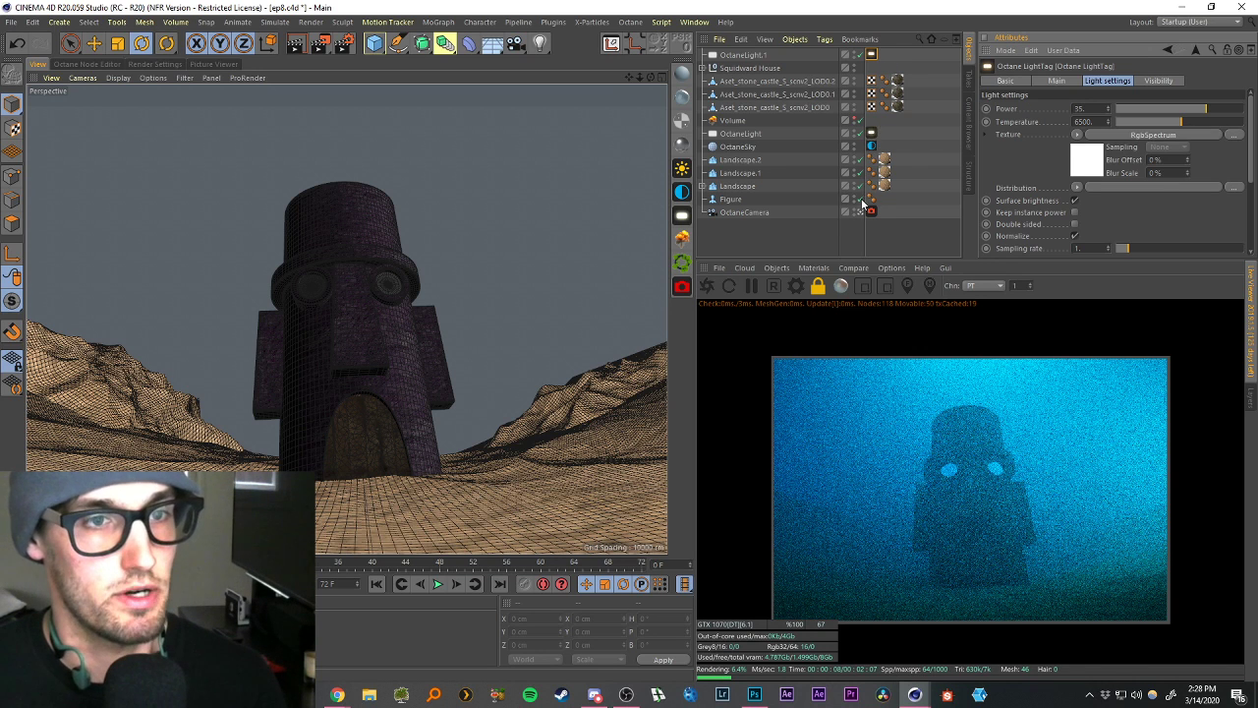
Try scattering phase values from about 0.92 down to -1 on the Volume's medium and return the phase to 0.
click(732, 120)
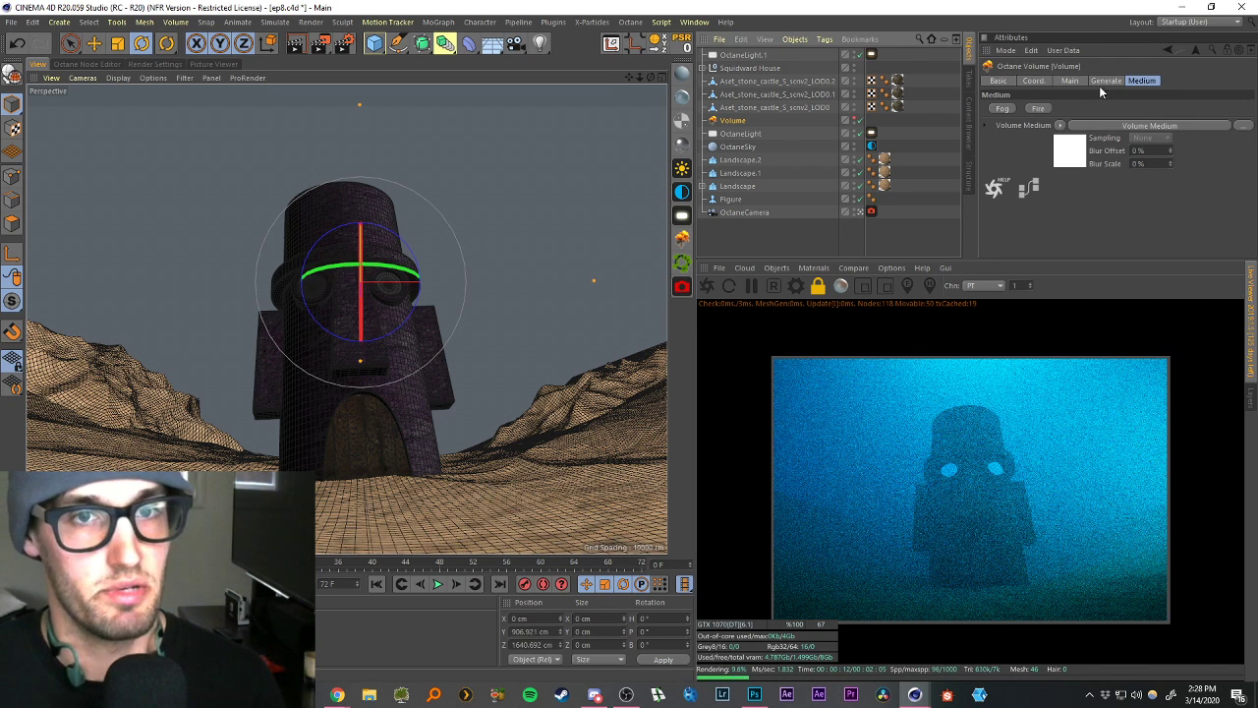
click(1061, 154)
scroll(1246, 180, down, 2)
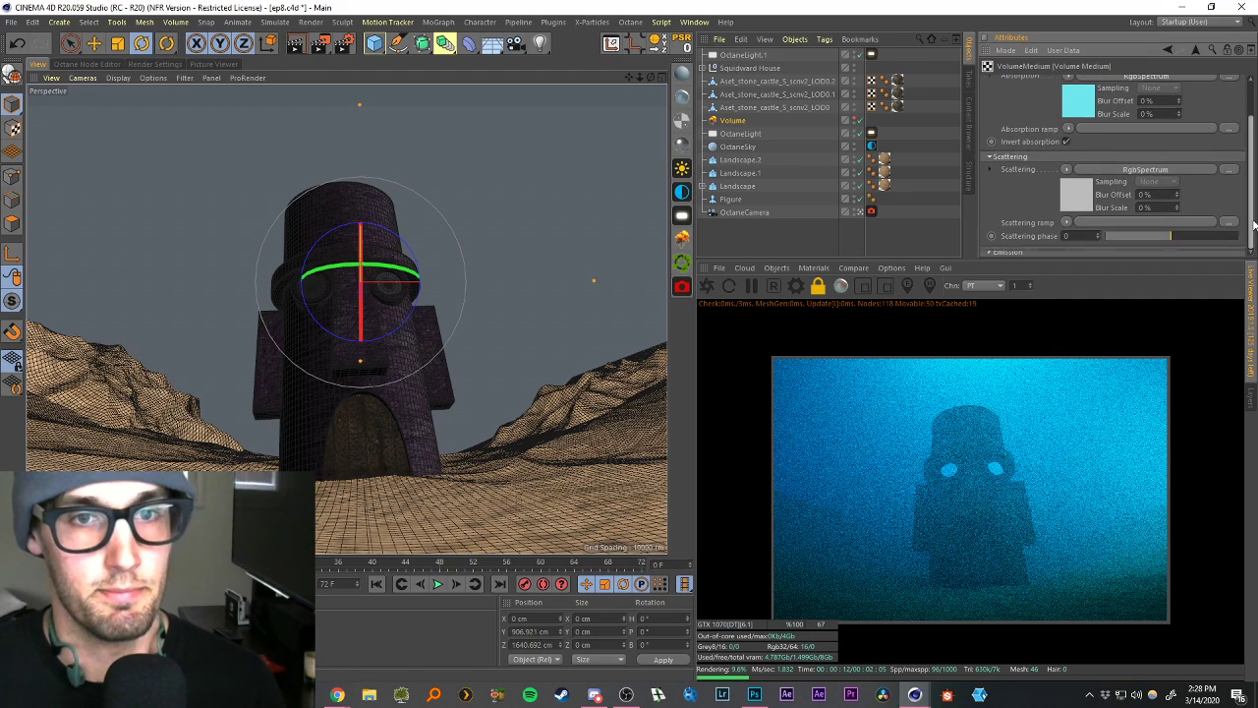
click(1215, 236)
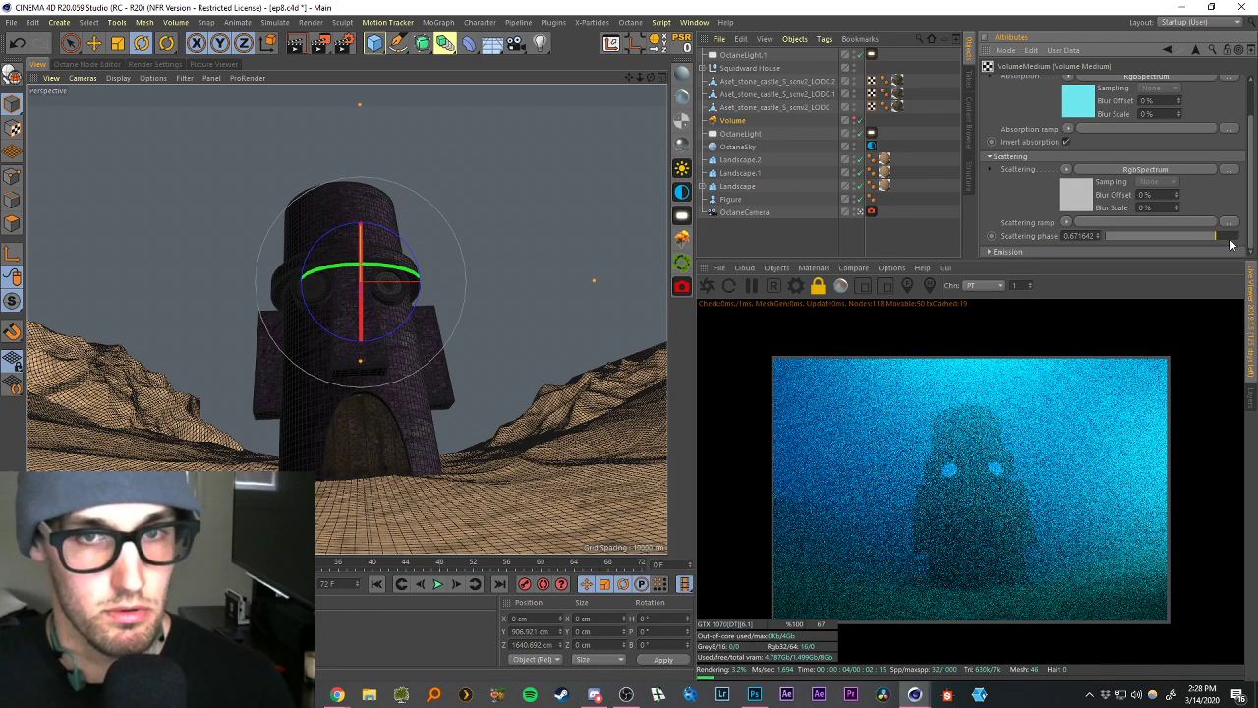
click(1208, 237)
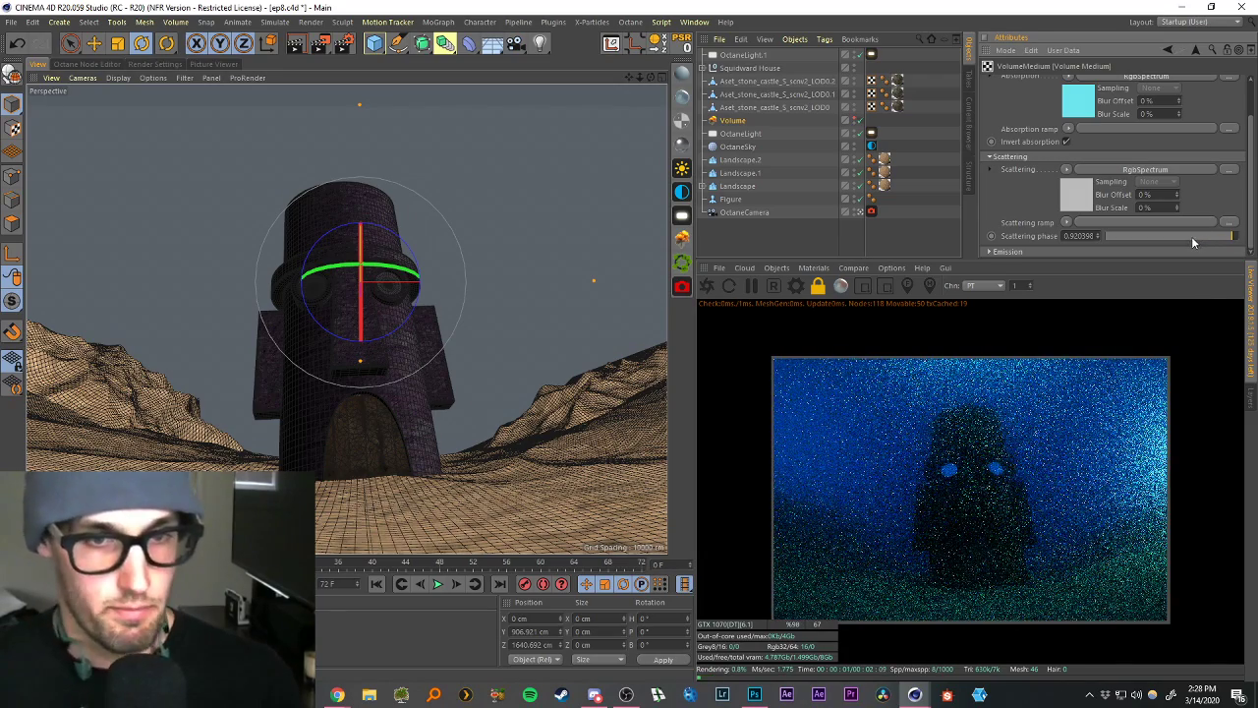
click(1158, 236)
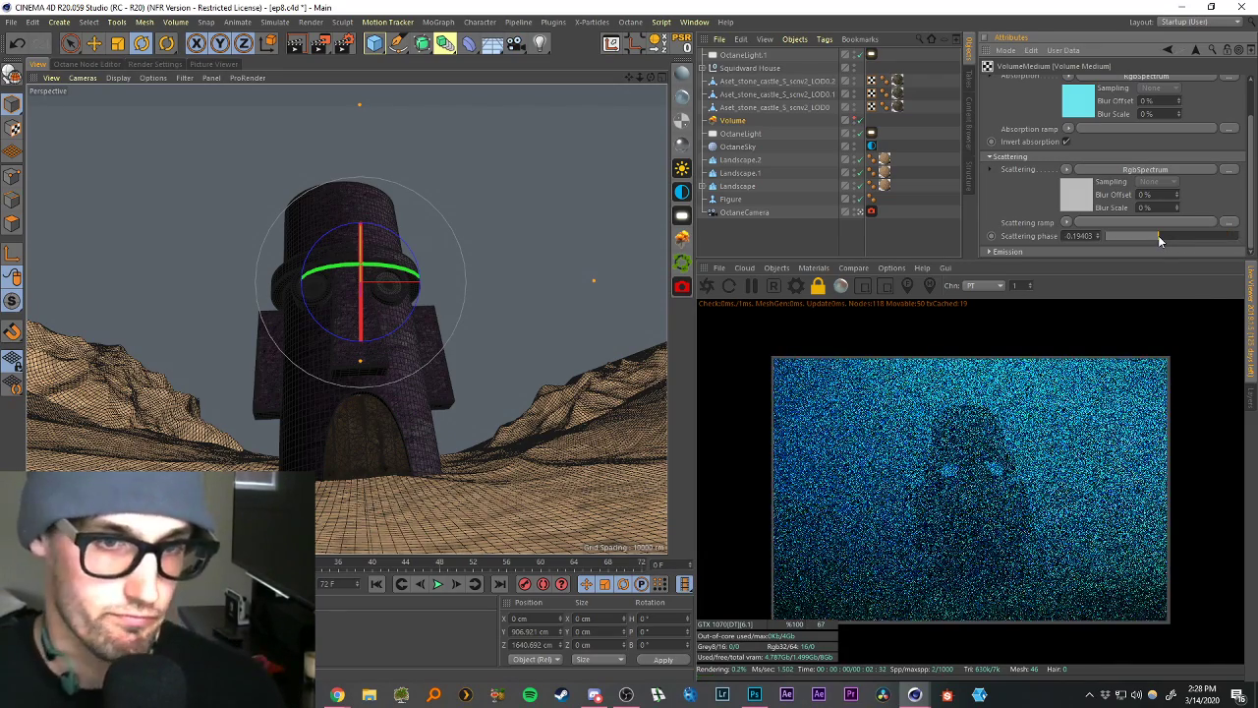
click(1171, 237)
drag(1171, 237, 1098, 234)
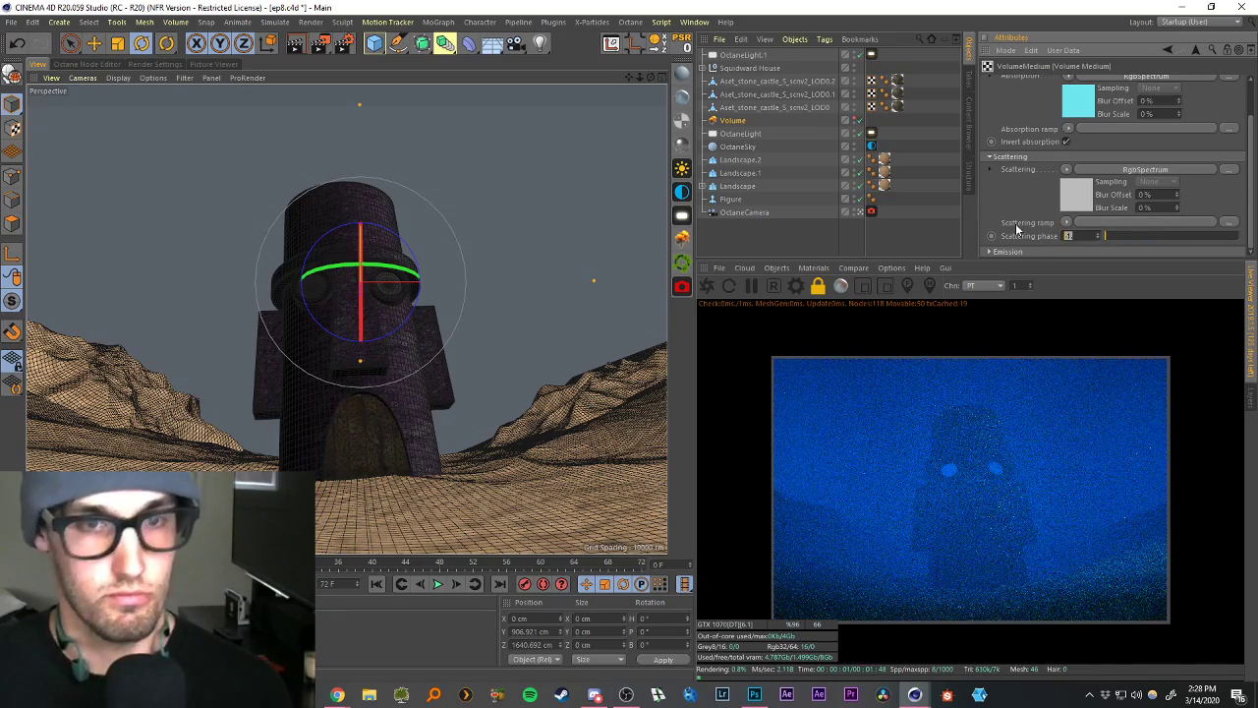
key(Return)
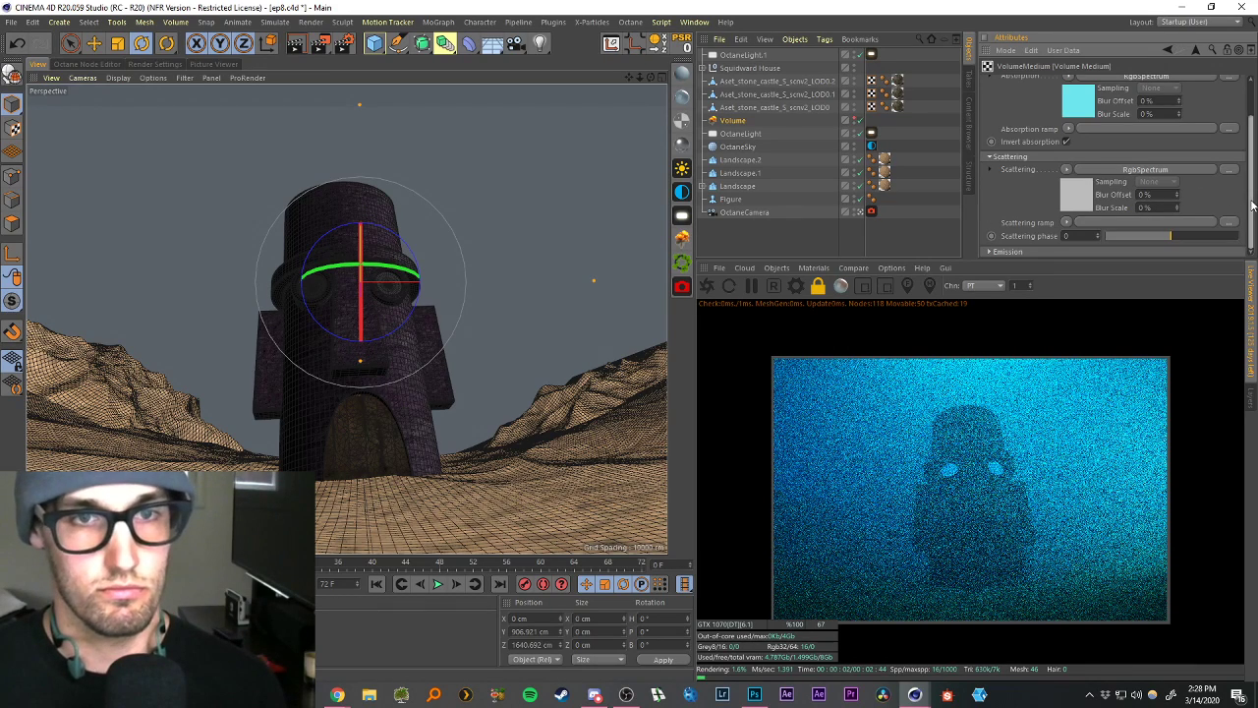
scroll(984, 209, up, 2)
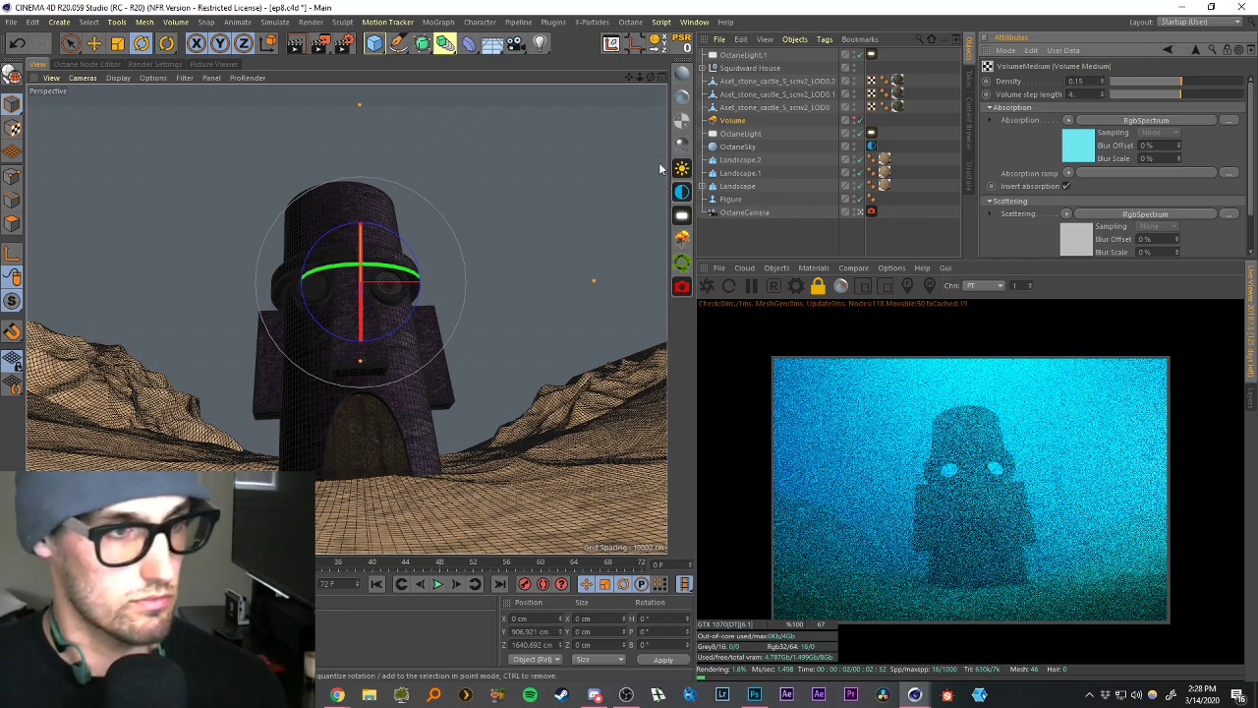
Move the Volume object along its depth axis to a Z position of about 1667 cm.
click(738, 230)
click(738, 122)
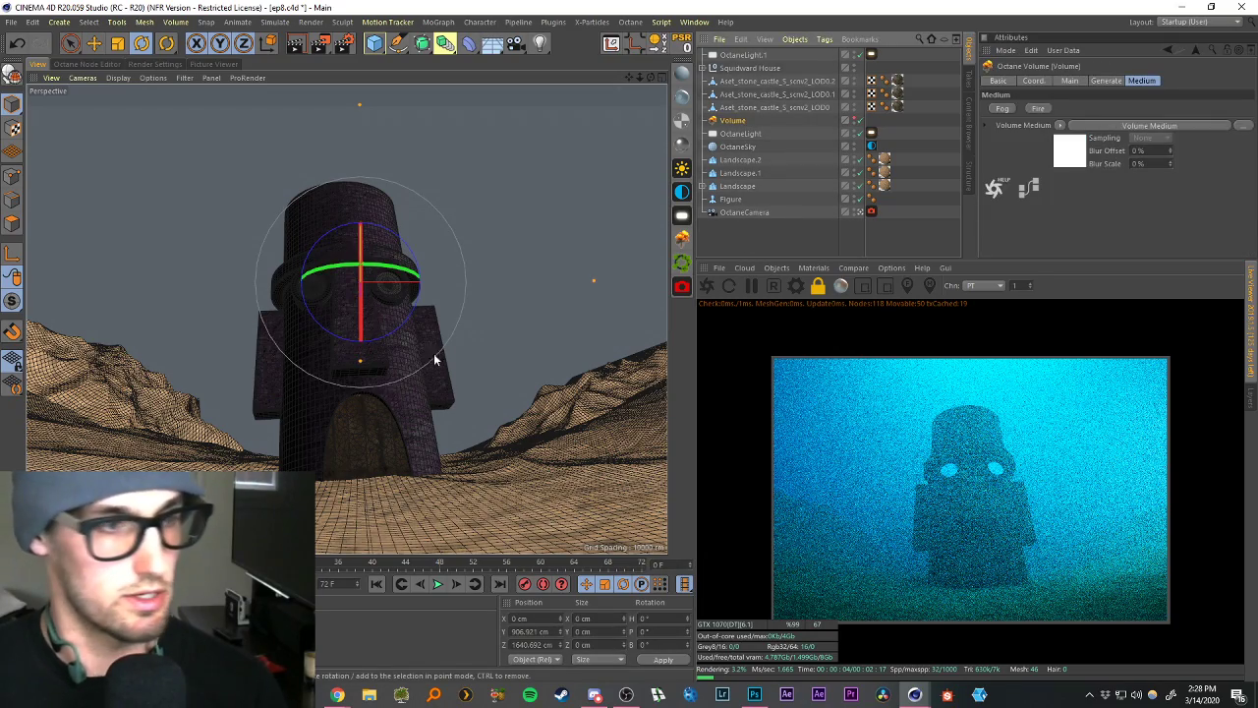
key(e)
mouse_move(365, 307)
mouse_down()
mouse_move(330, 404)
mouse_move(371, 301)
mouse_up()
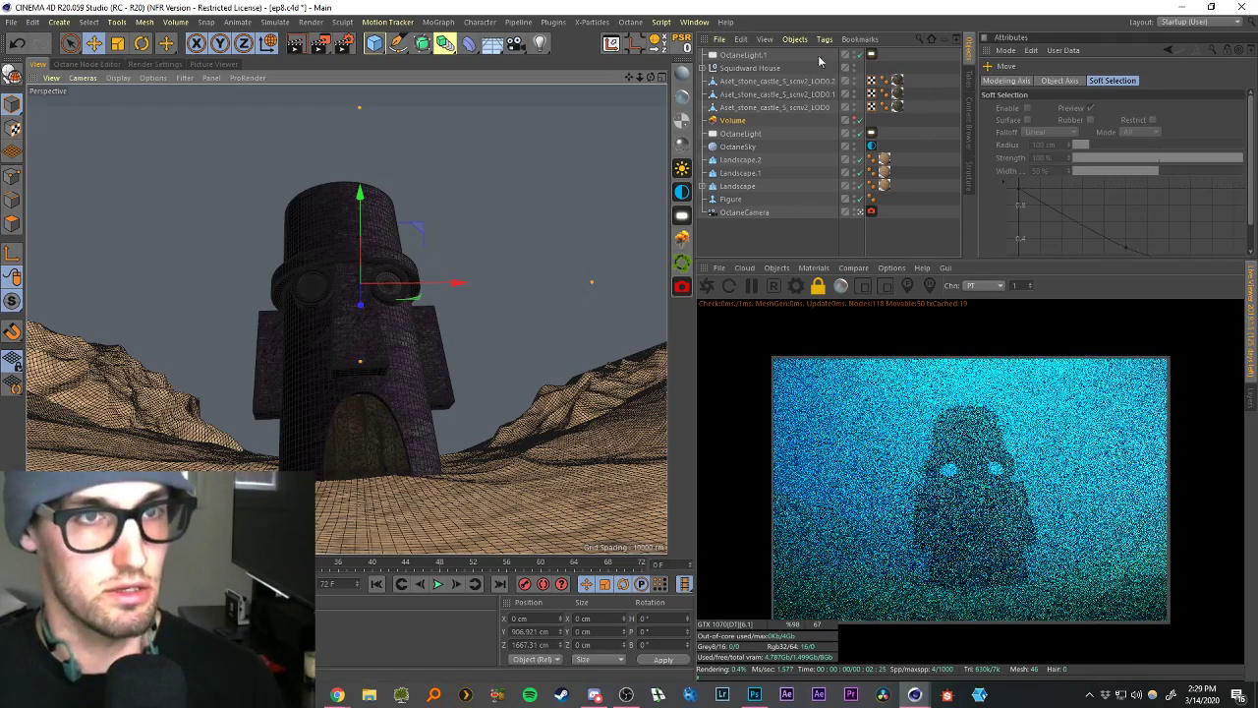
Set the density of the Volume's medium to 0.1.
click(733, 120)
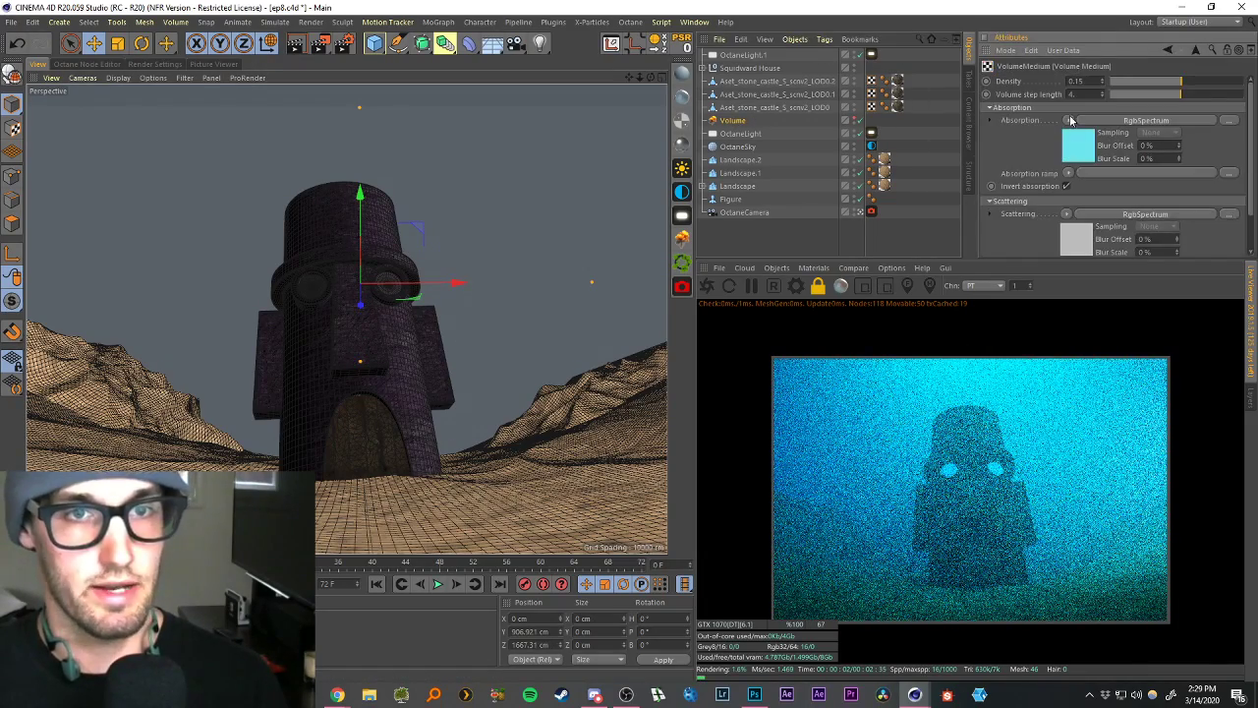
text(0.1)
key(Return)
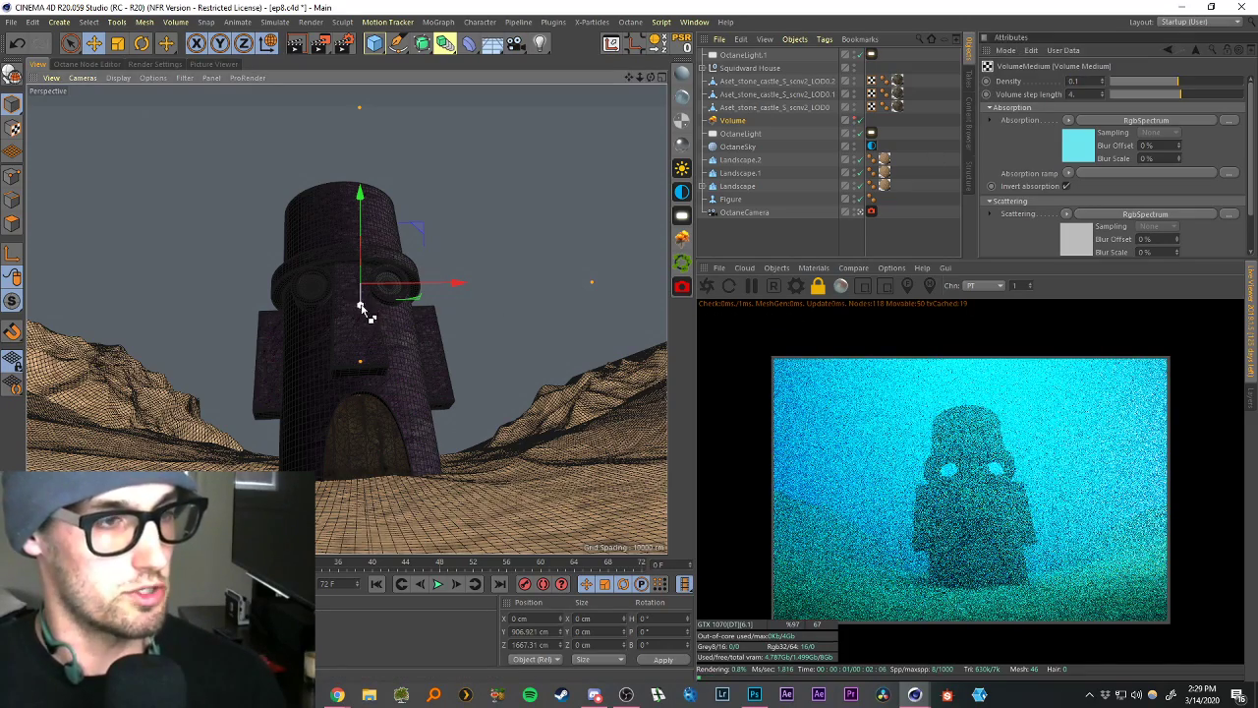
Duplicate the Volume along its depth axis to a Z position of about 12766 cm and set the copy's medium density to 0.2.
drag(367, 307, 354, 380)
double_click(1075, 81)
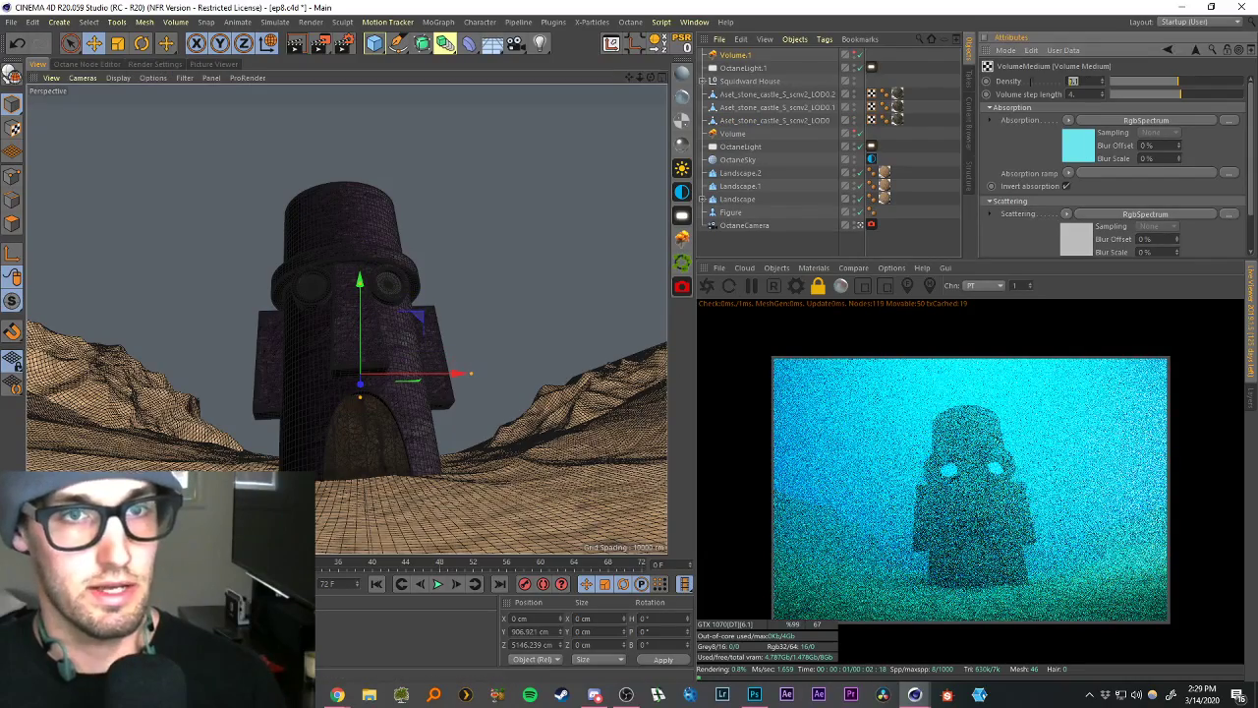
text(1)
key(Return)
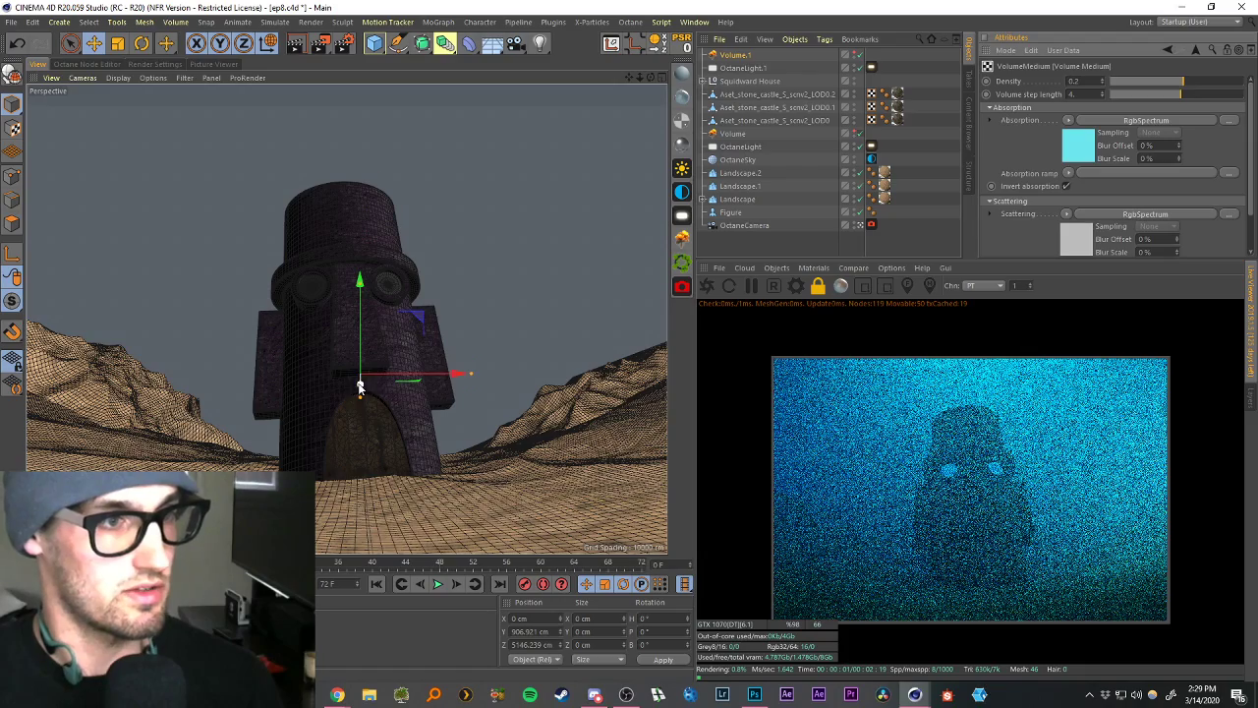
drag(359, 386, 337, 429)
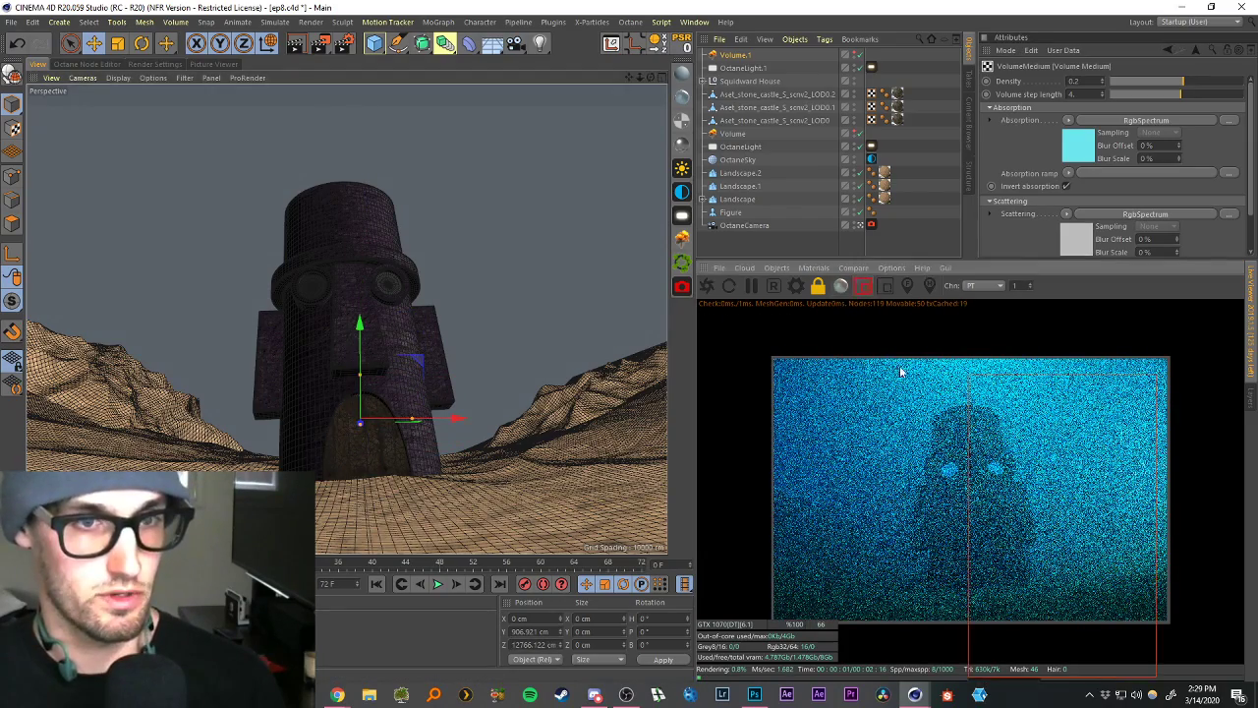
Limit the live render to a narrow vertical region across the edge of the house and disable Volume.1.
drag(899, 341, 941, 634)
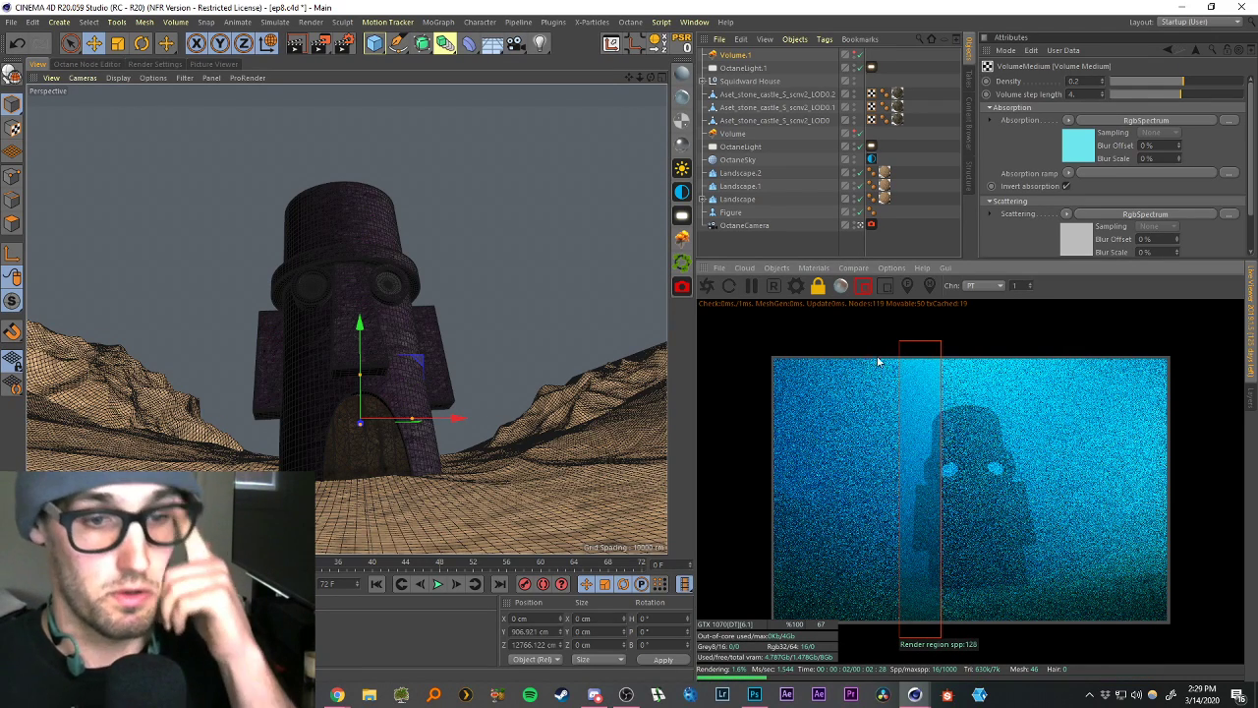
click(861, 56)
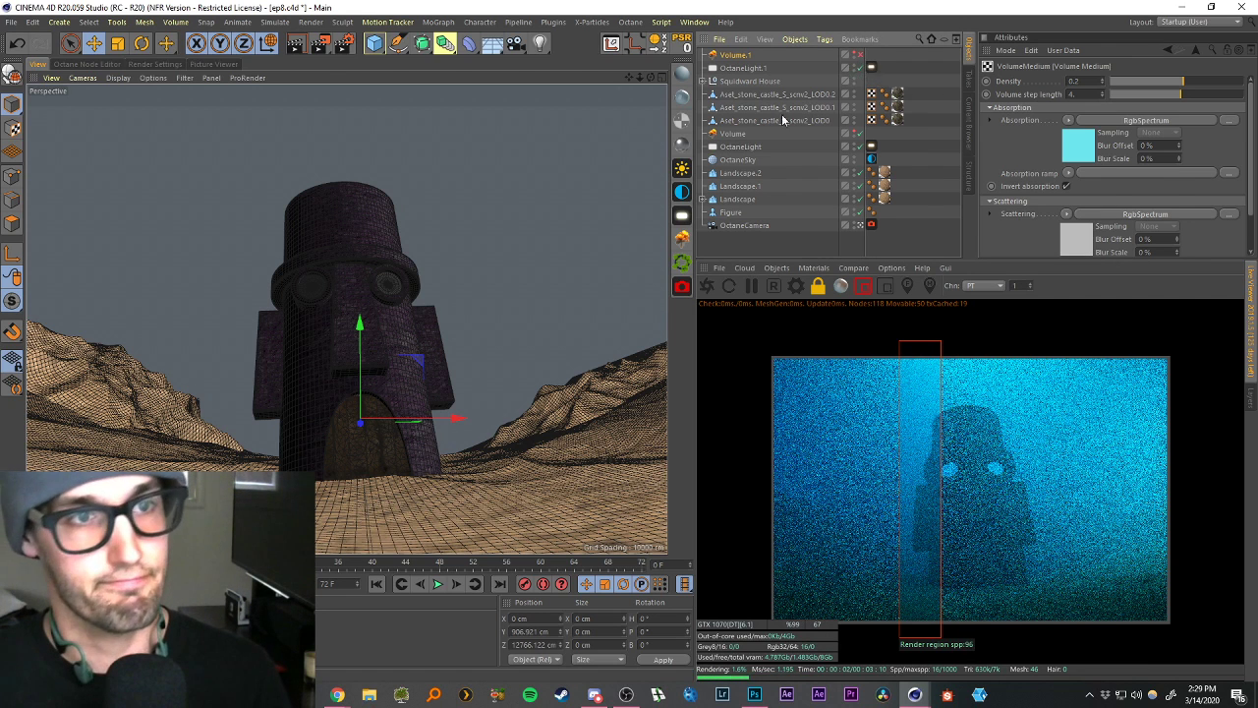
Set the medium density of the original Volume to 0.1.
click(736, 136)
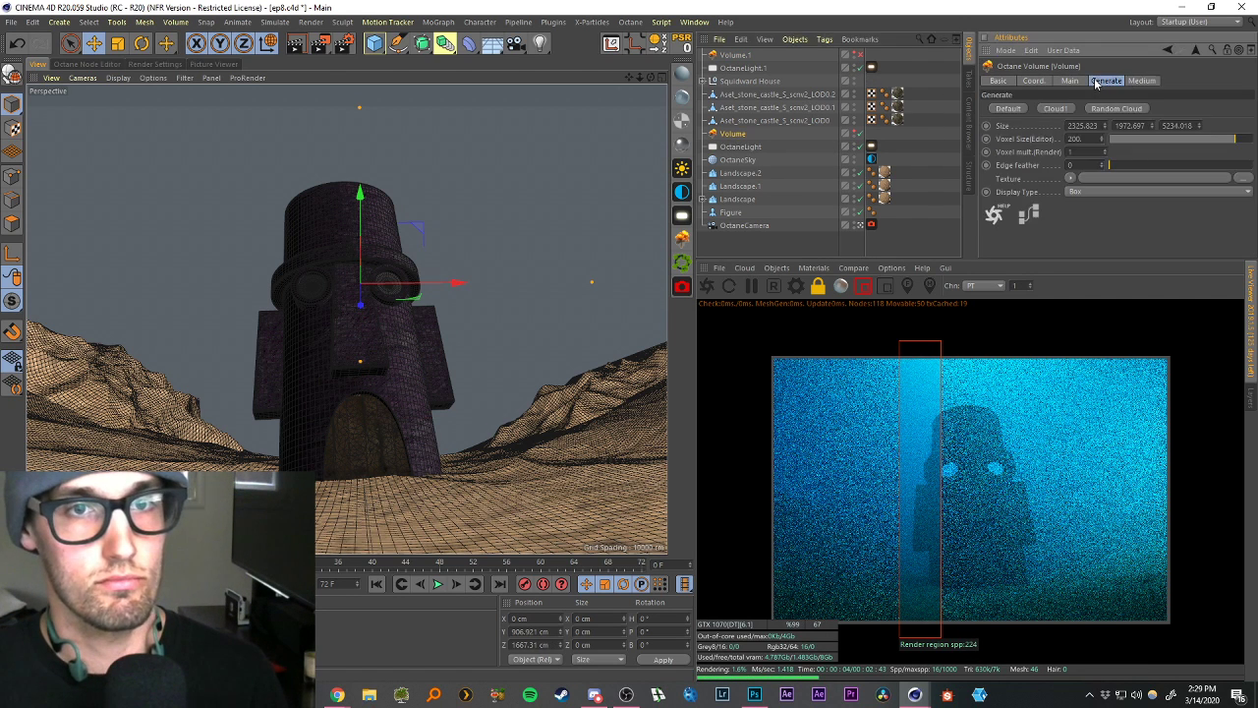
click(1069, 151)
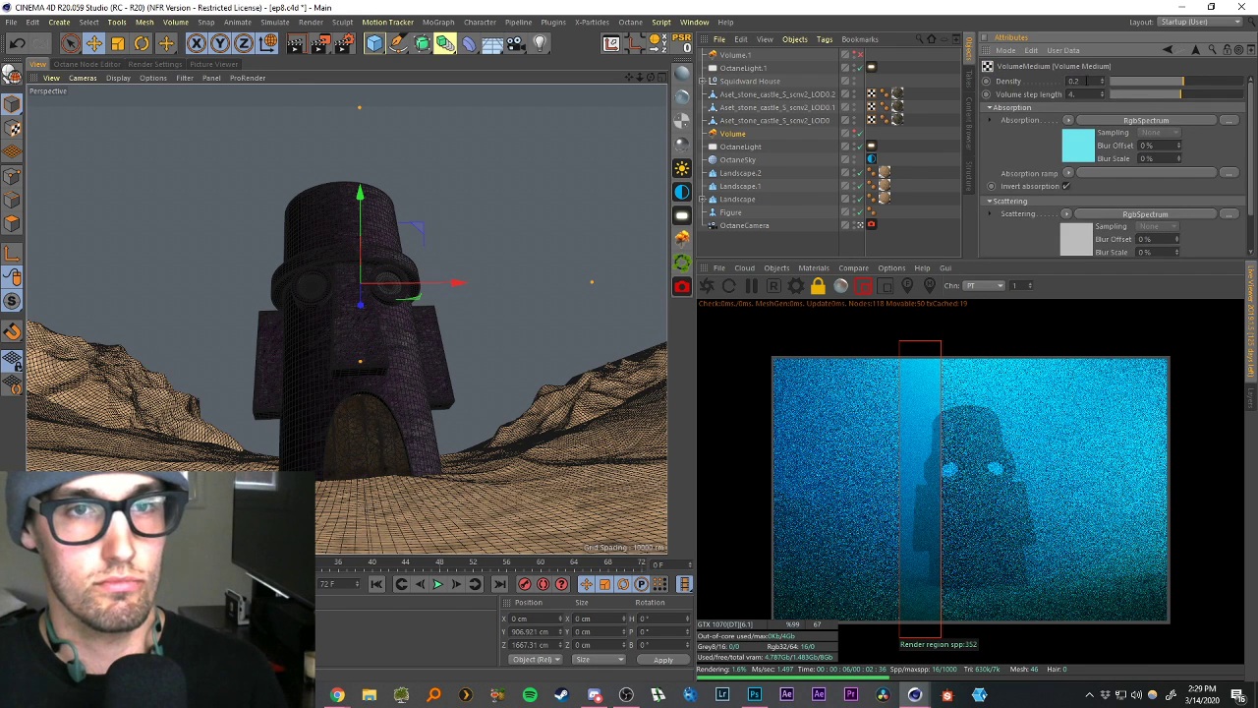
click(737, 59)
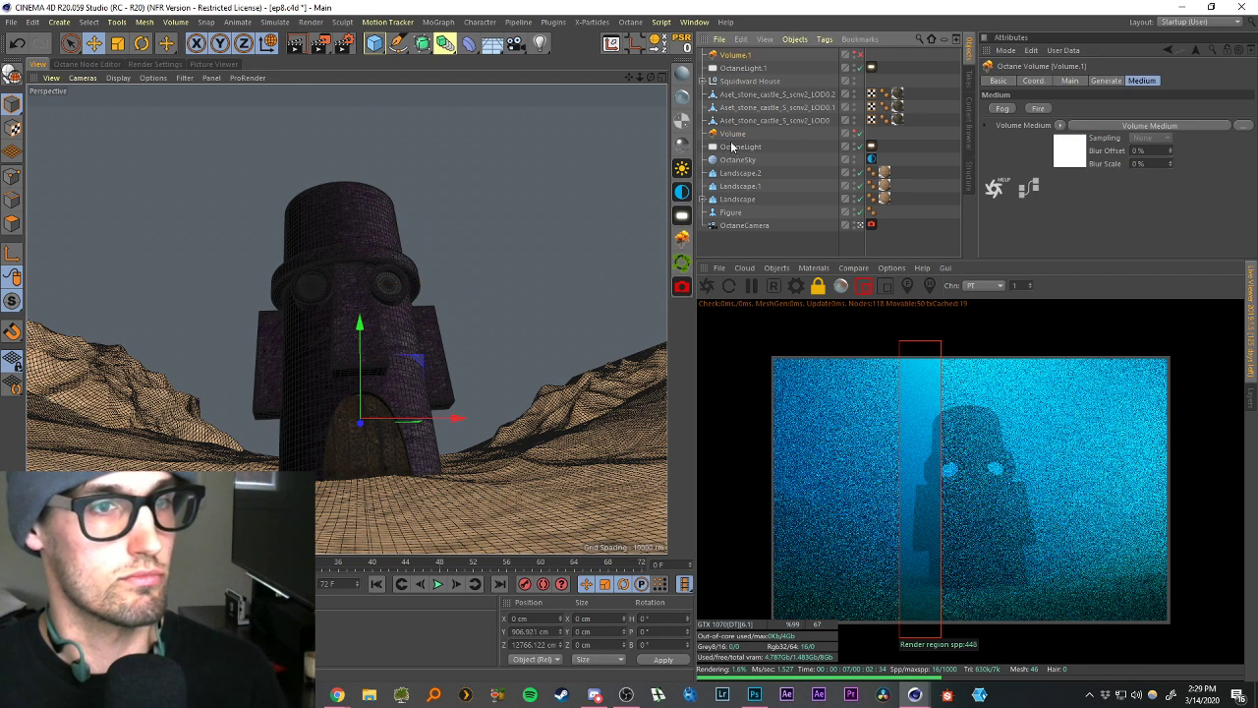
click(1082, 150)
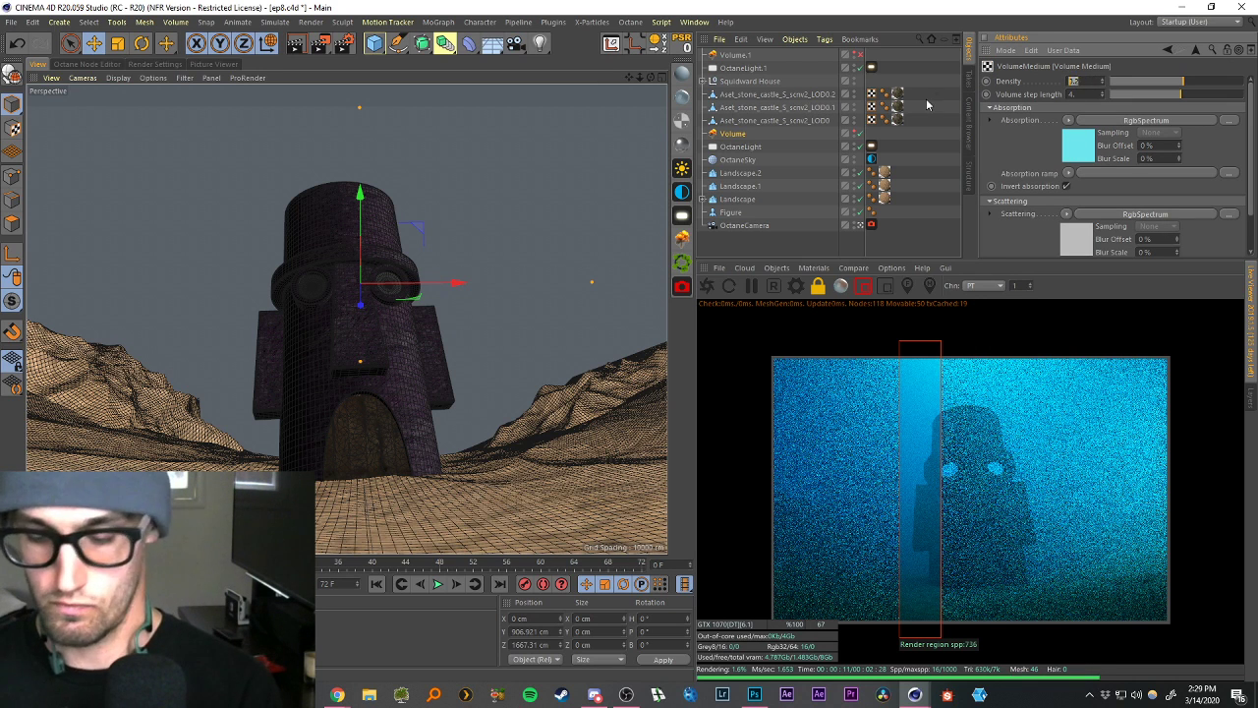
text(0.1)
key(Return)
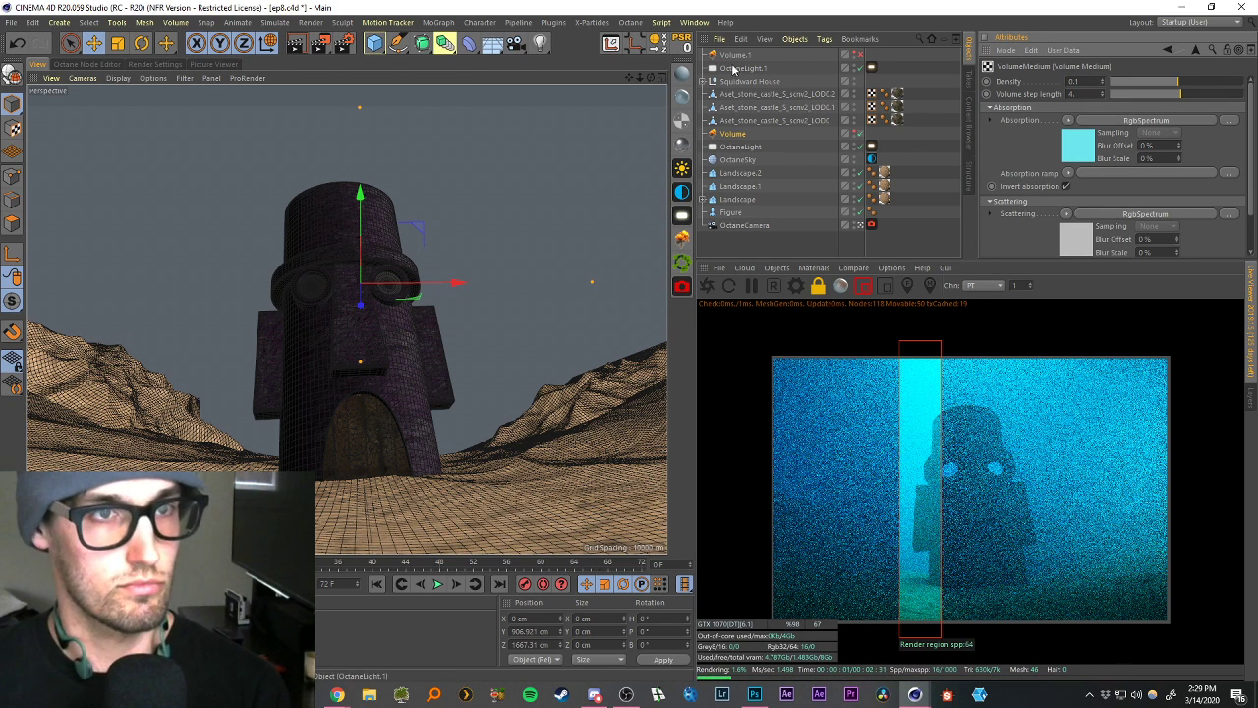
Re-enable Volume.1 and open its volume medium settings.
click(733, 56)
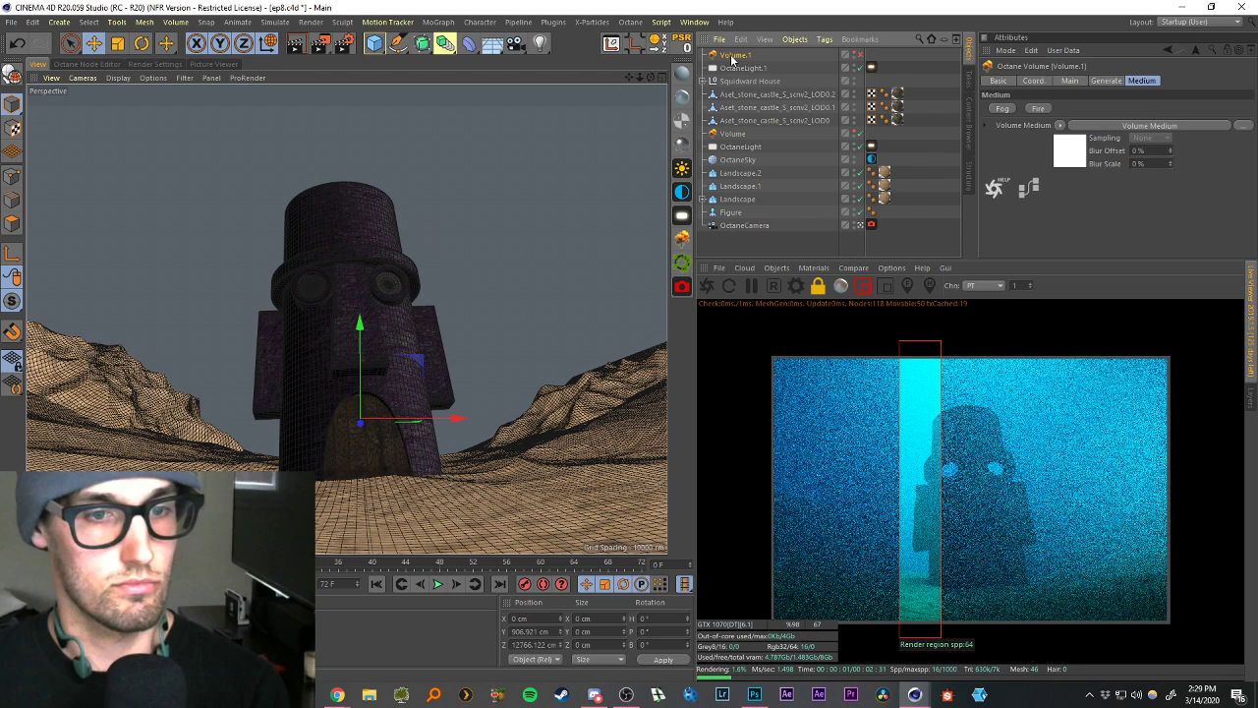
click(861, 56)
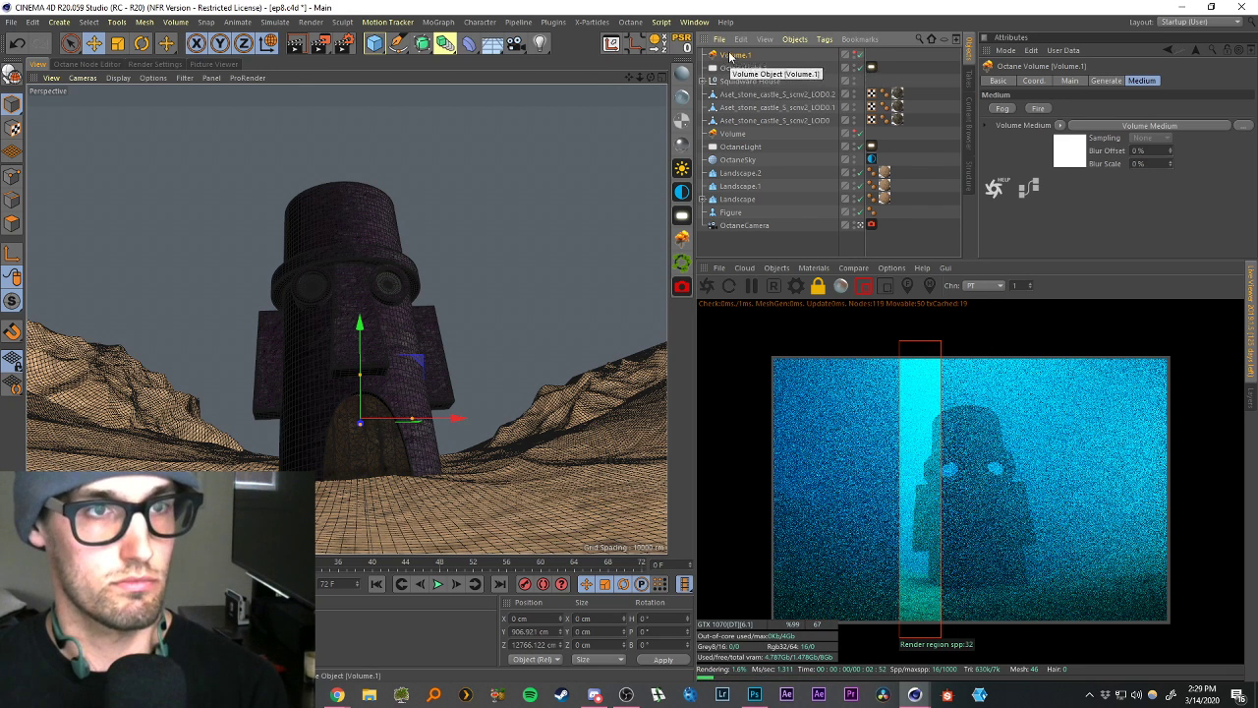
click(1095, 126)
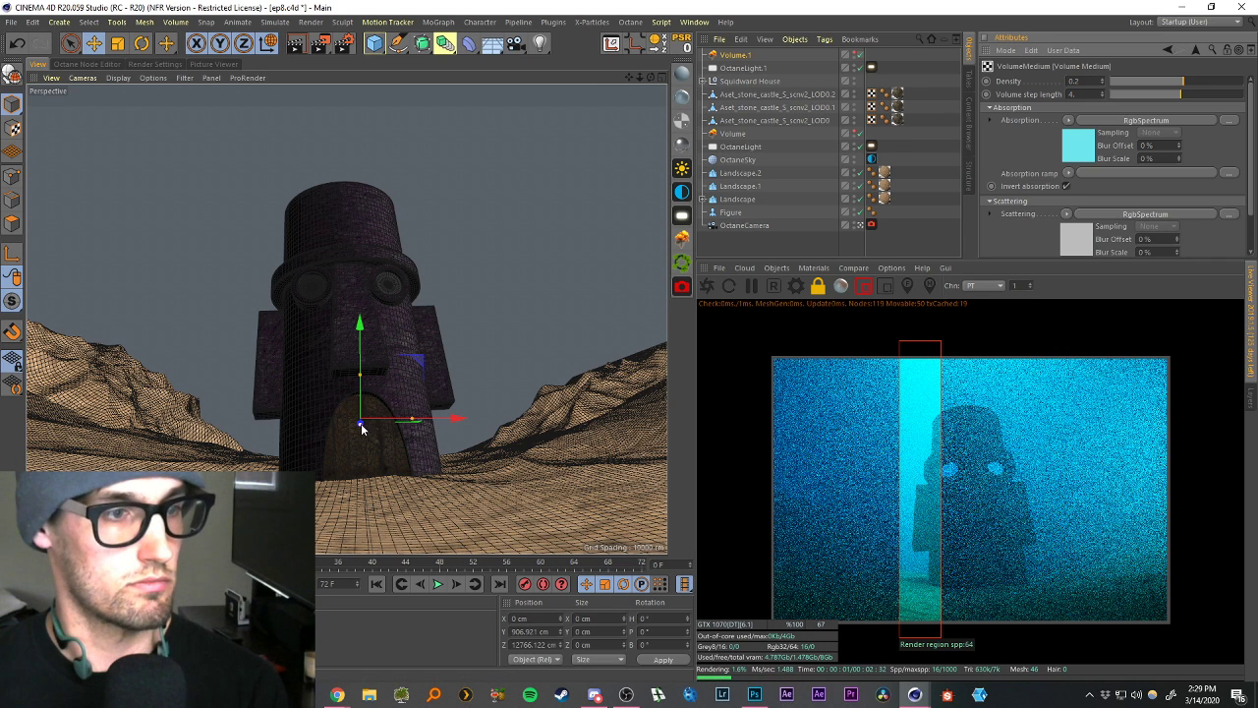
Try lowering Volume.1's Z position in stages to about 11524, 10810 and 9940 cm.
click(745, 56)
click(1070, 80)
click(1045, 81)
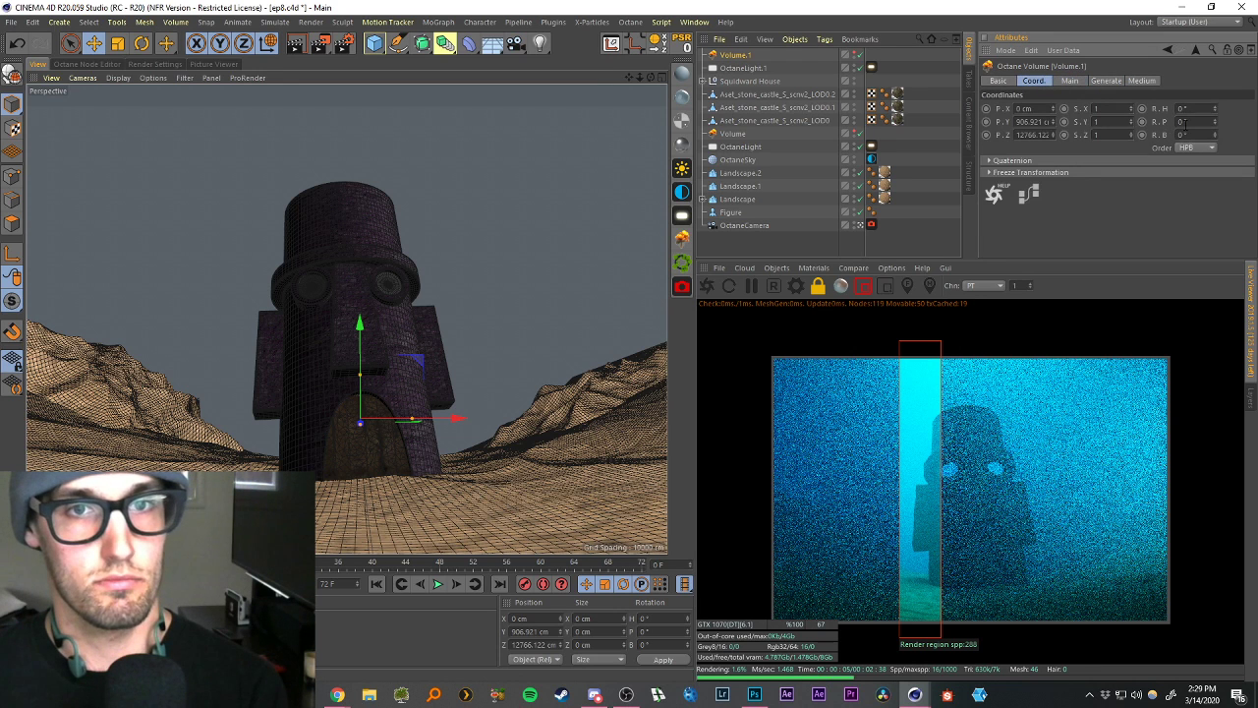
drag(1052, 133, 1038, 527)
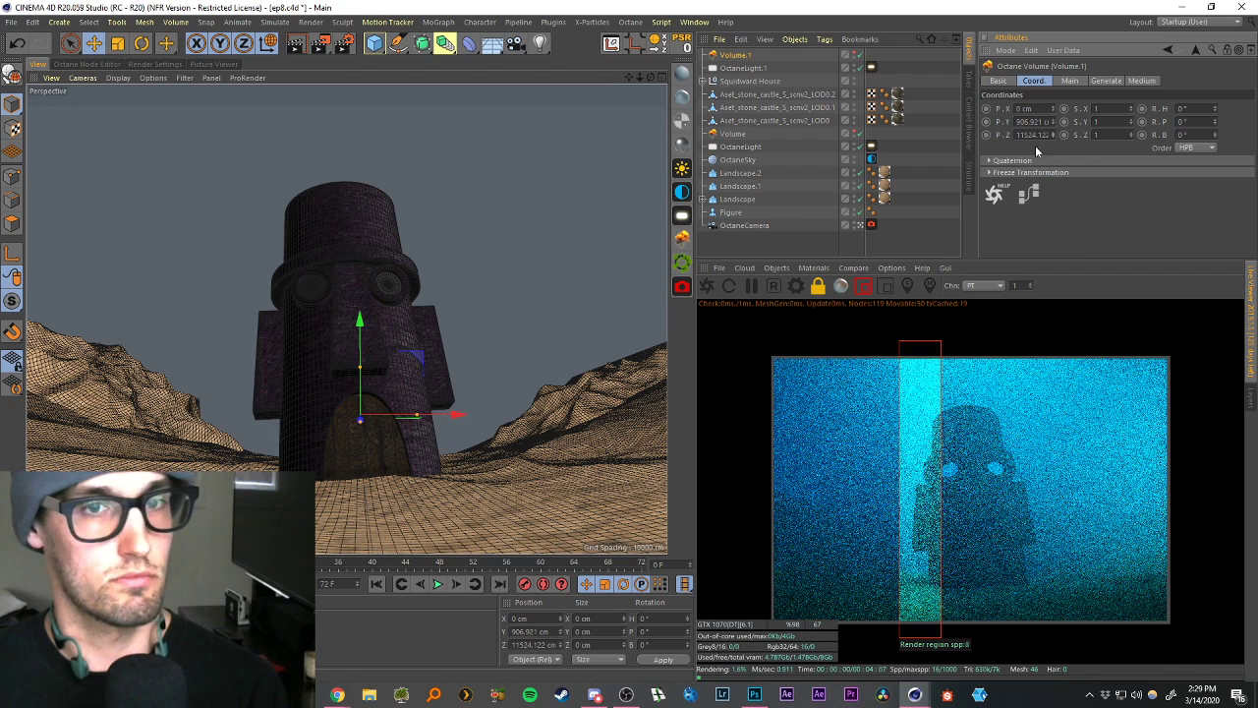
drag(1053, 135, 1039, 584)
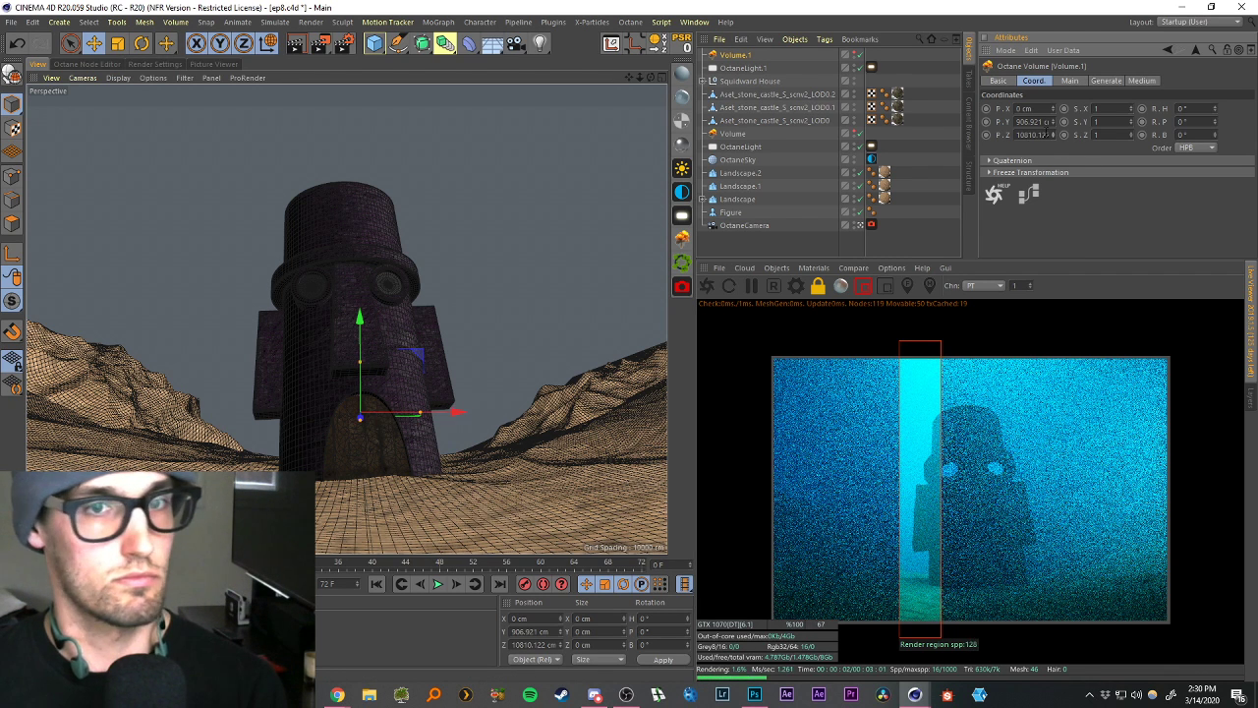
drag(1047, 225, 1089, 703)
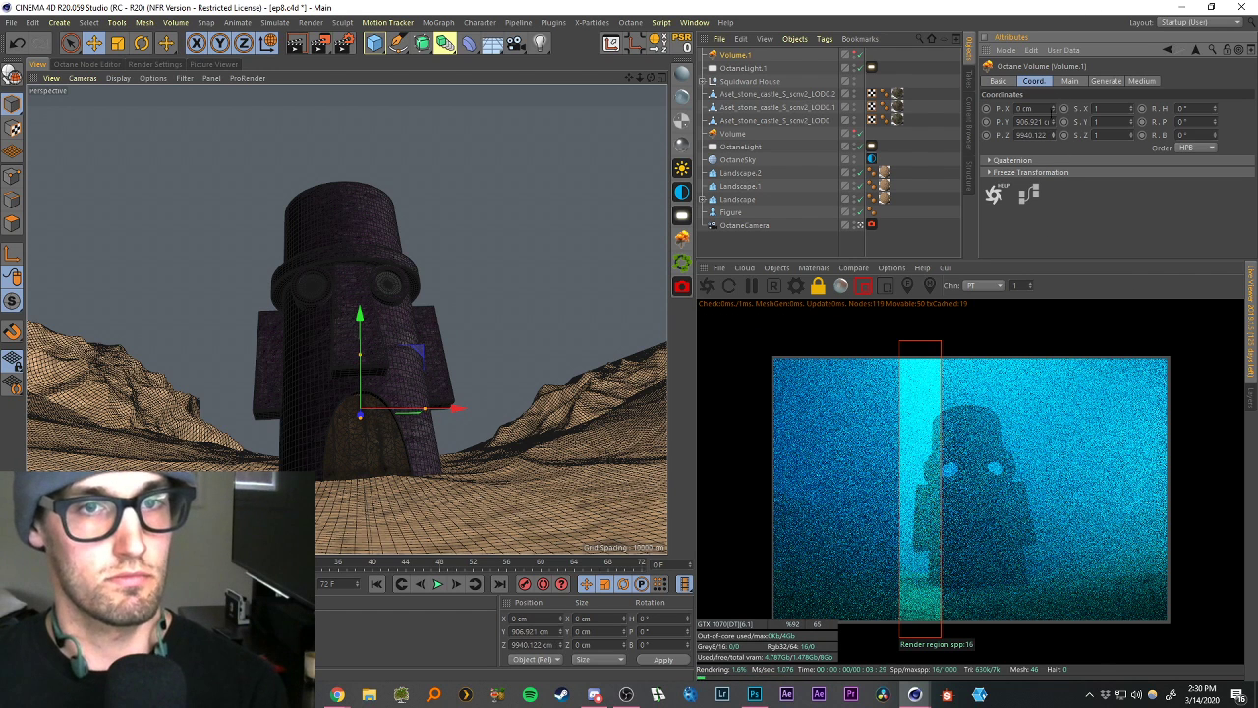
Try Z positions of 7000, 5000, about 2072 and about 3486 cm for Volume.1.
drag(1018, 135, 1140, 139)
text(70)
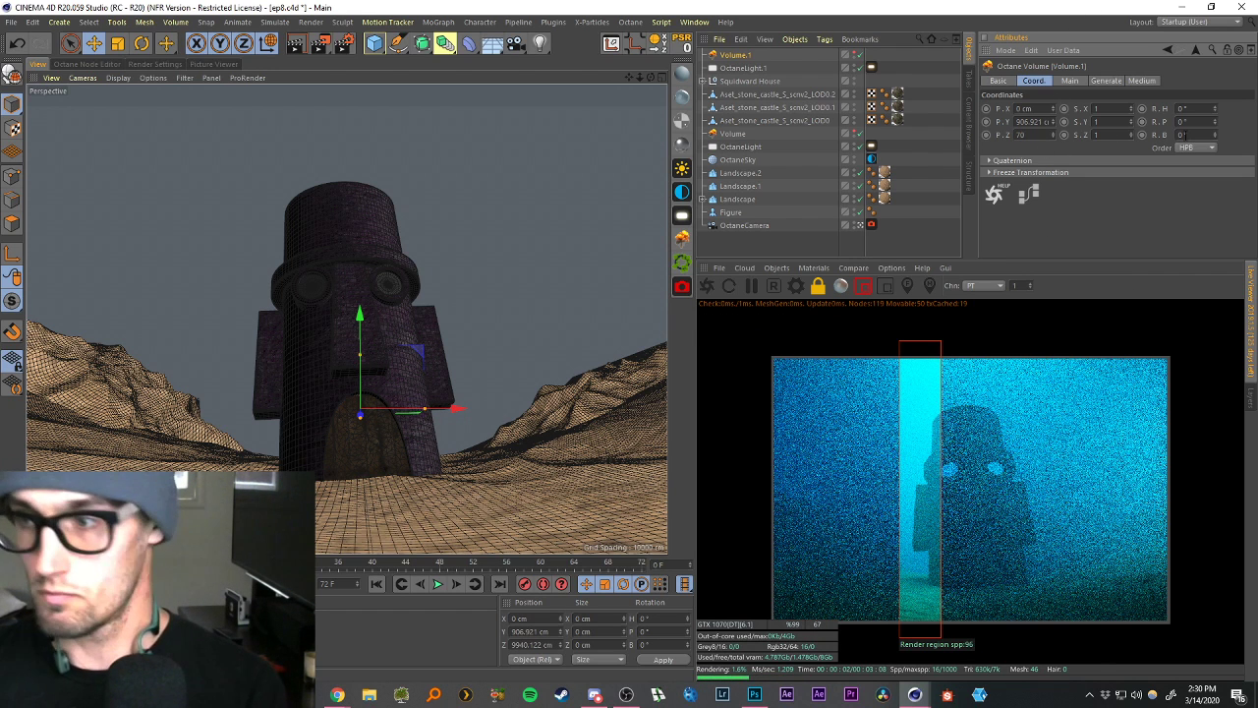
text(00)
key(Return)
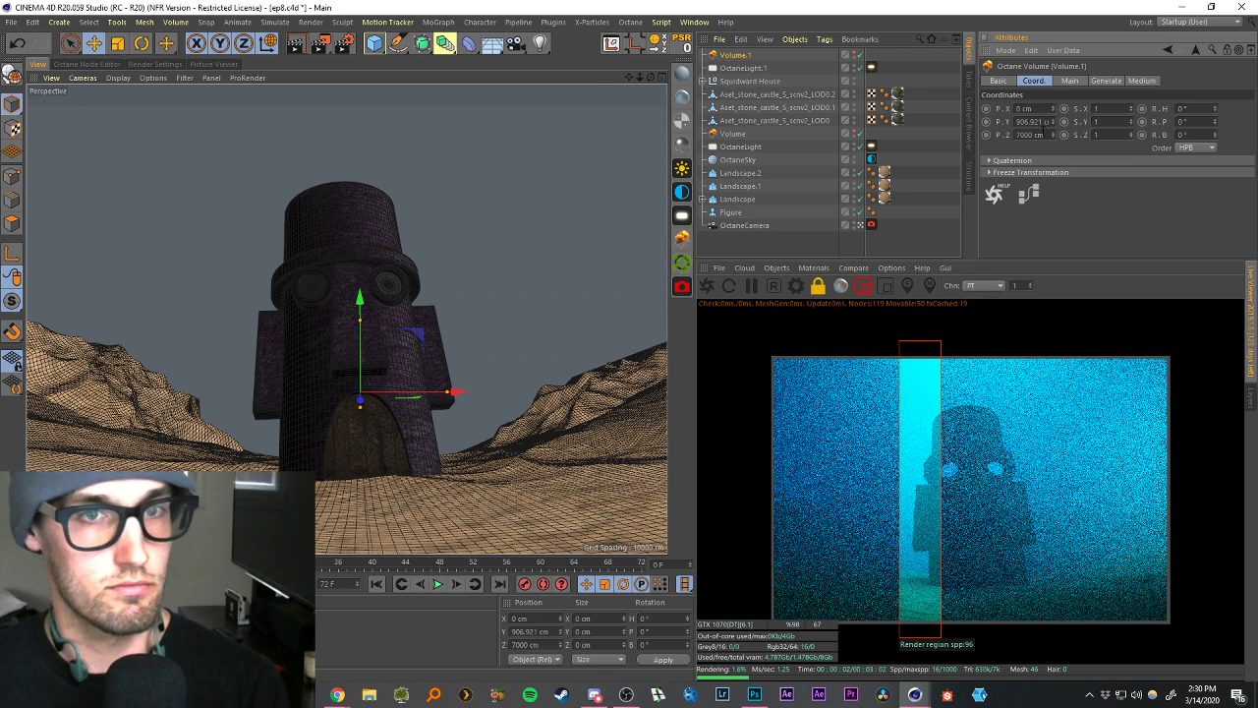
text(5000)
key(Return)
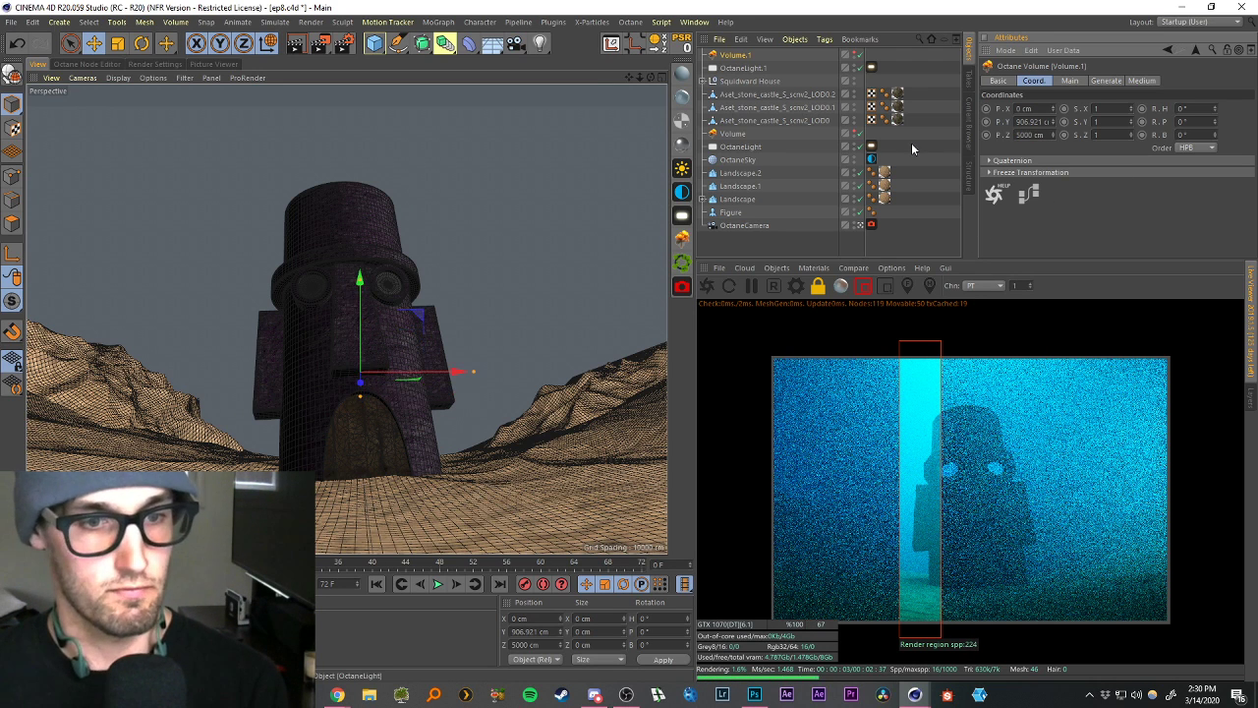
drag(361, 385, 368, 326)
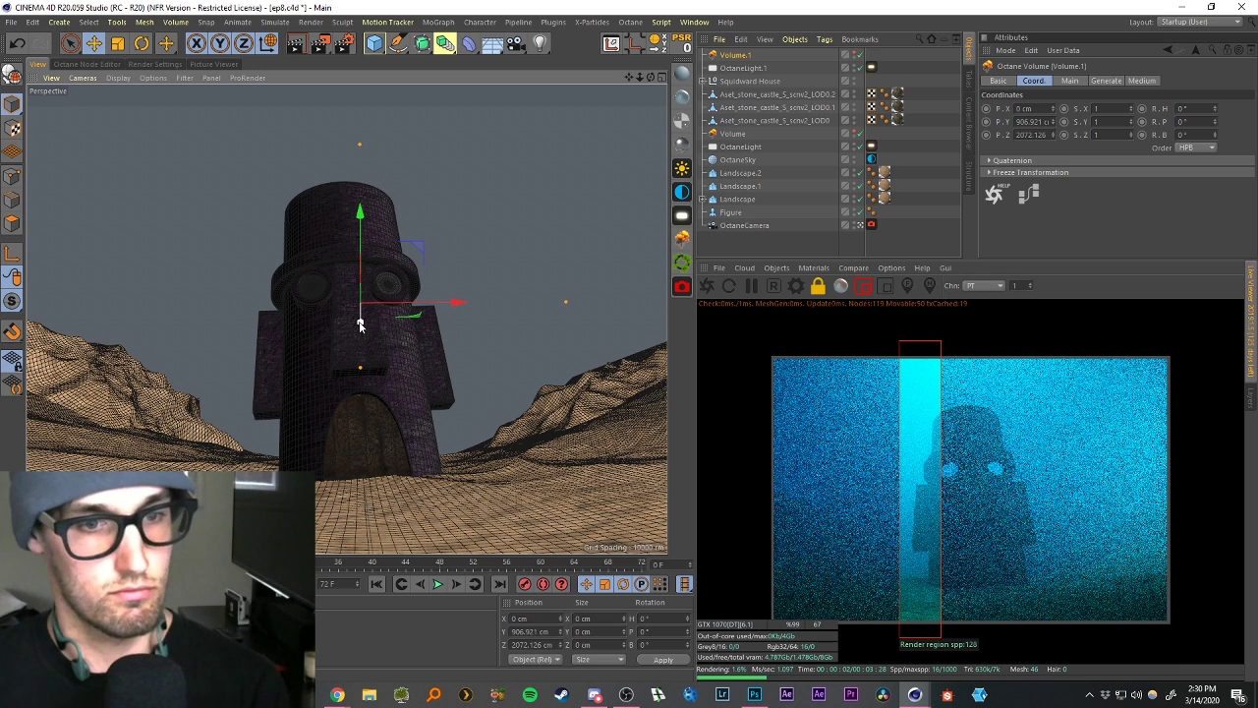
drag(360, 325, 347, 362)
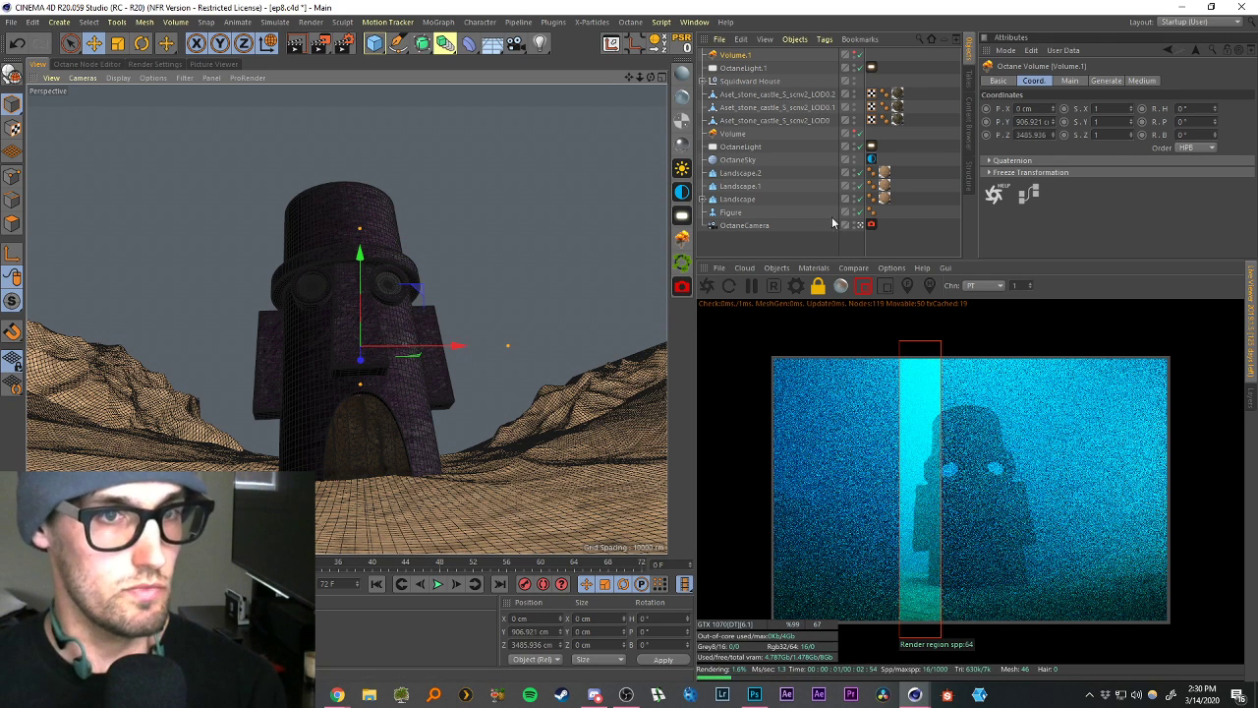
Leave the camera view and turn on Volume.1's viewport visibility to inspect its box against the landscape.
scroll(352, 370, down, 6)
scroll(355, 373, down, 5)
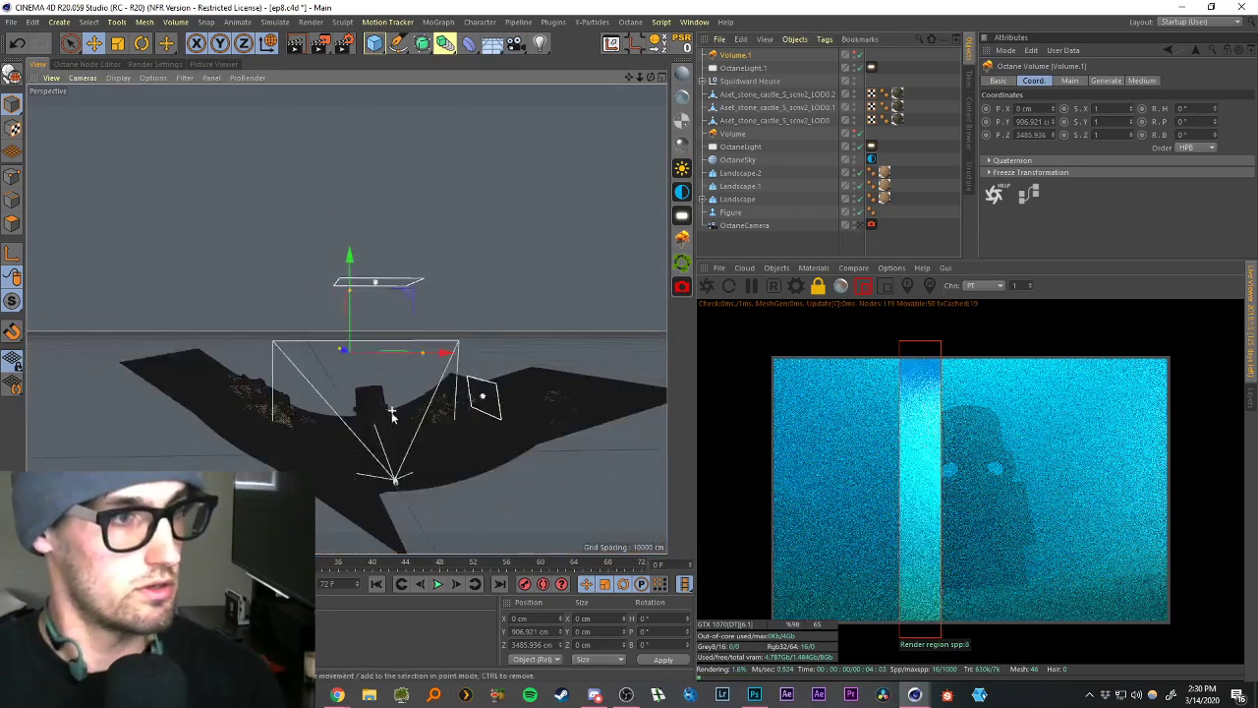
alt+drag(393, 416, 481, 456)
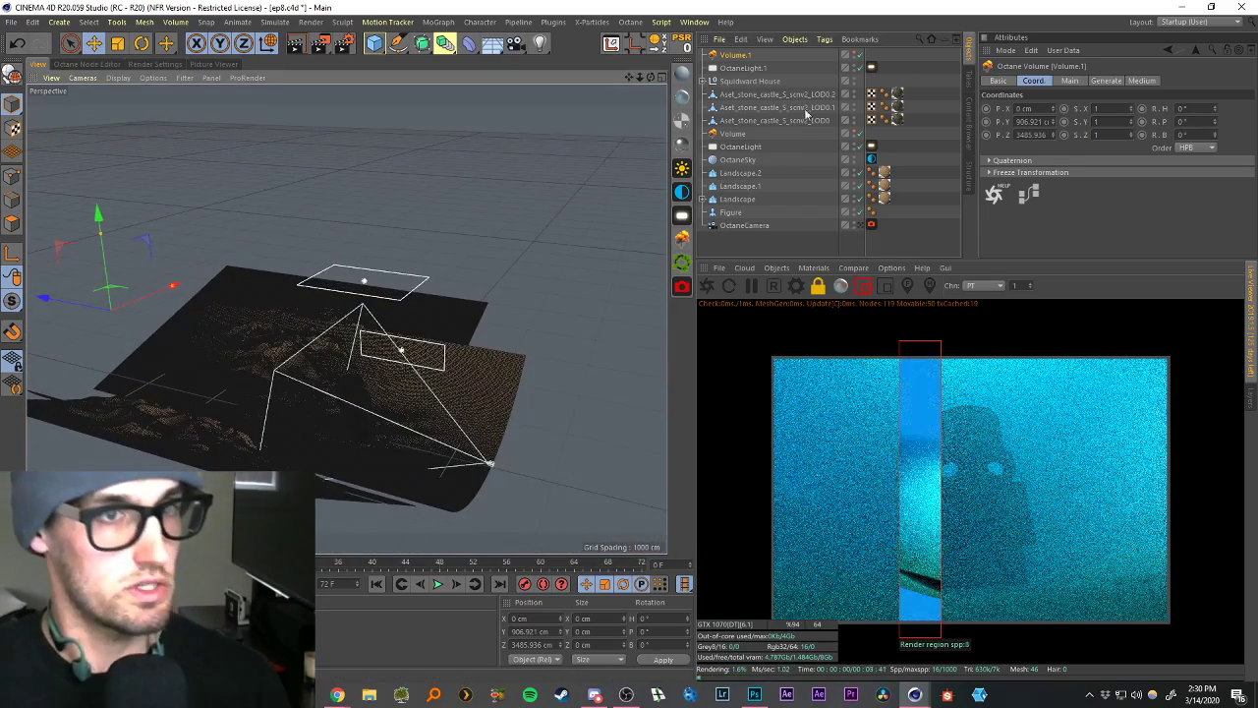
click(854, 54)
scroll(226, 364, up, 2)
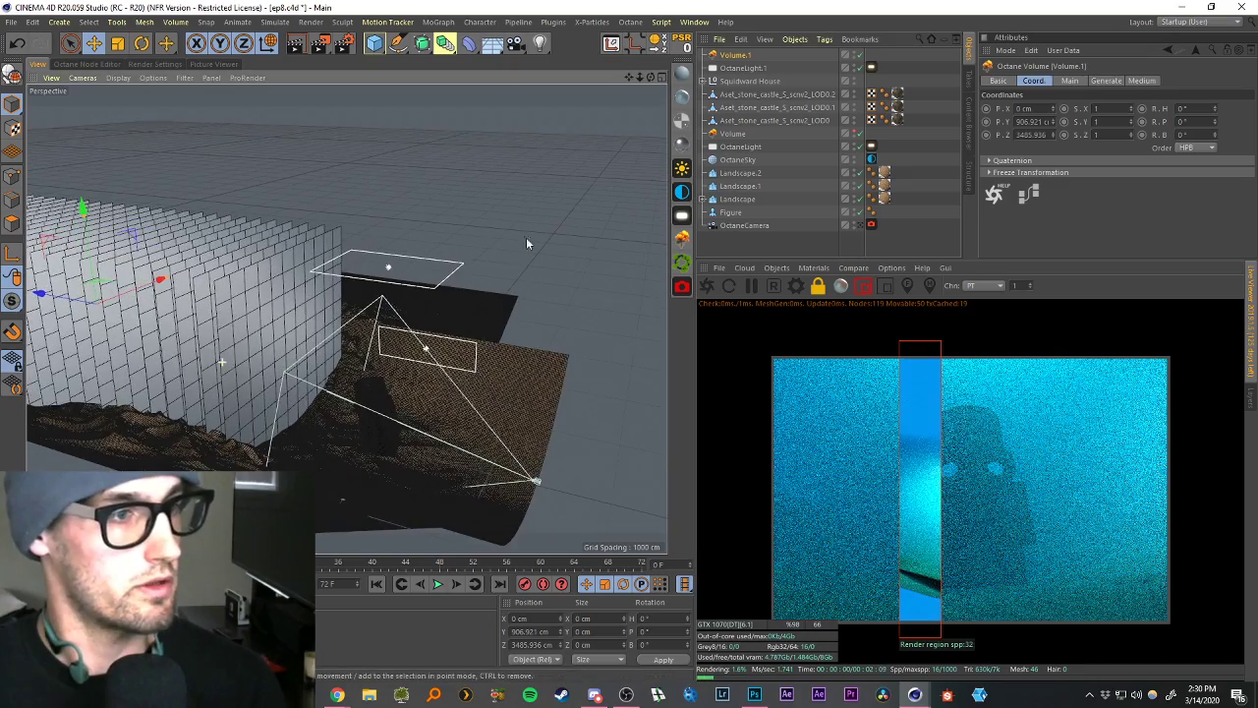
drag(630, 78, 853, 110)
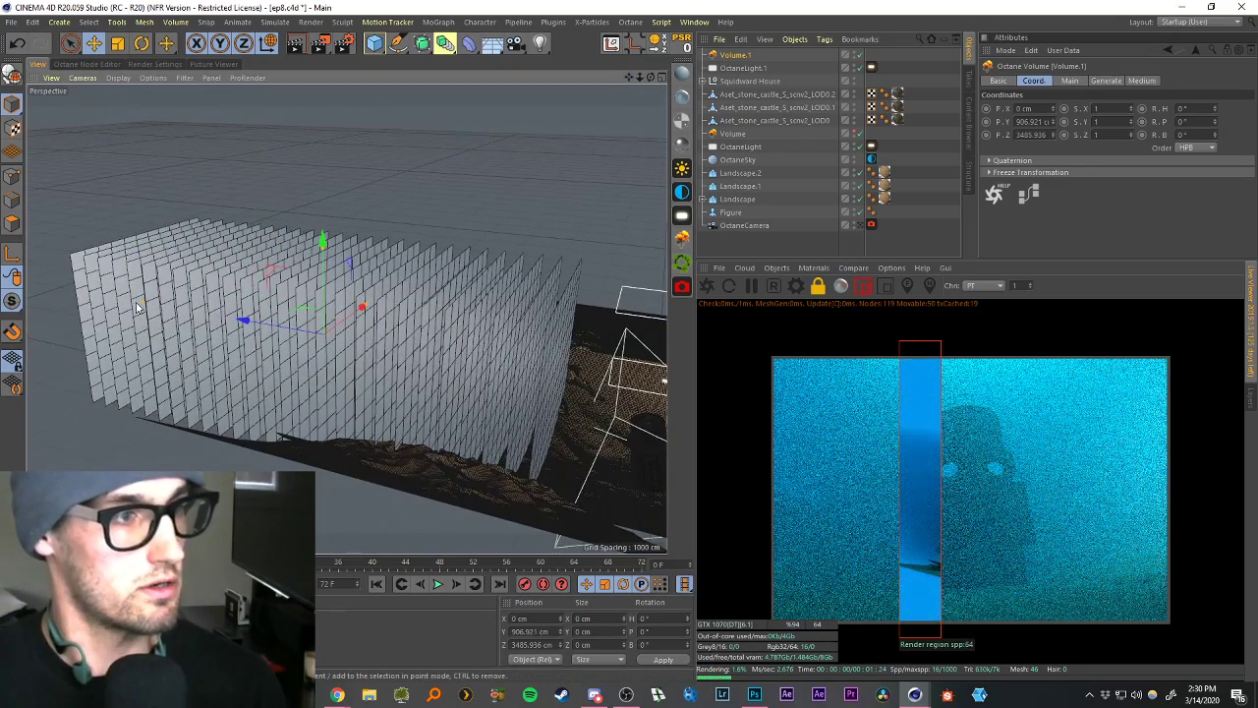
Shorten Volume.1's box in depth, move it to a Z position of about 2149 cm, and return to the OctaneCamera view.
drag(150, 302, 380, 351)
scroll(531, 397, down, 2)
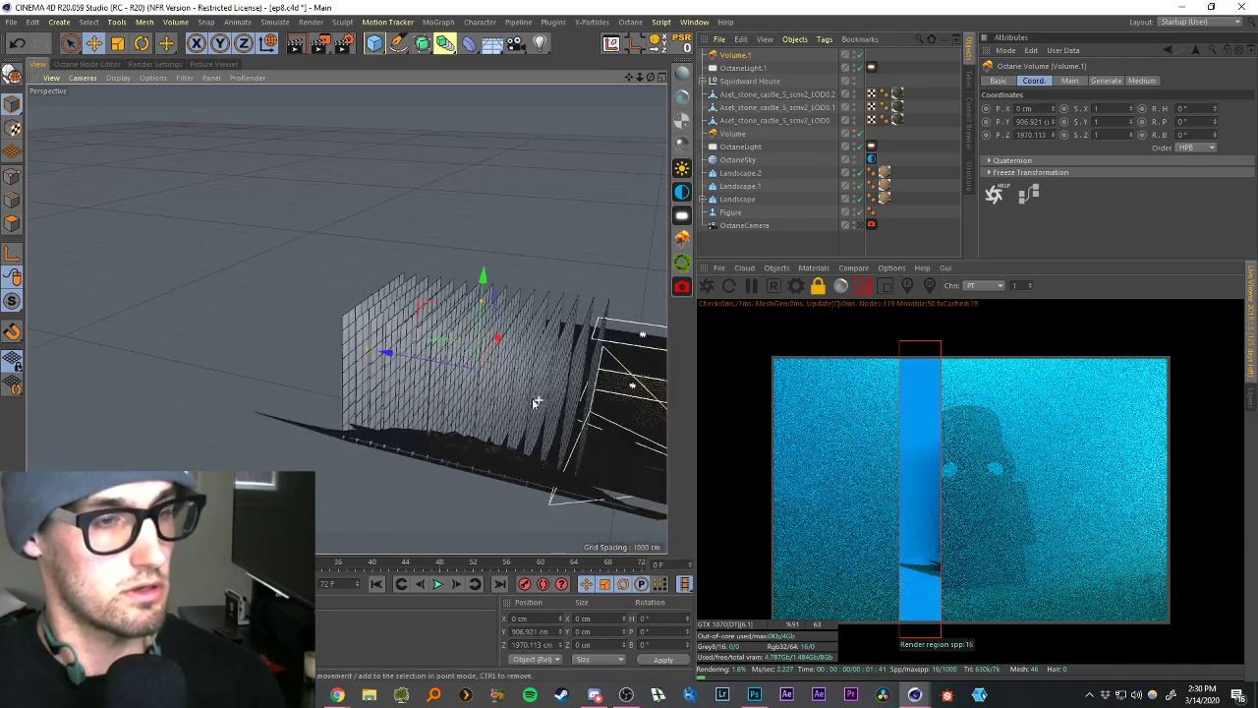
alt+drag(532, 397, 429, 357)
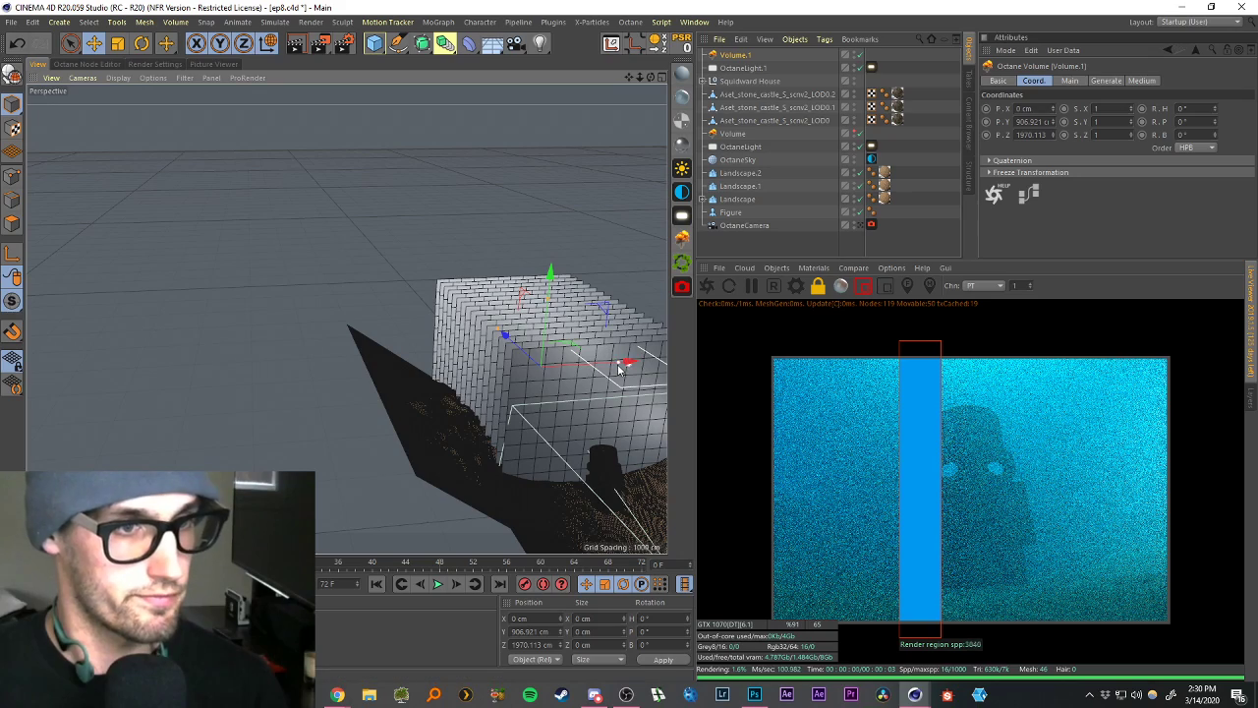
mouse_move(621, 366)
mouse_down()
mouse_move(664, 367)
mouse_move(616, 356)
mouse_up()
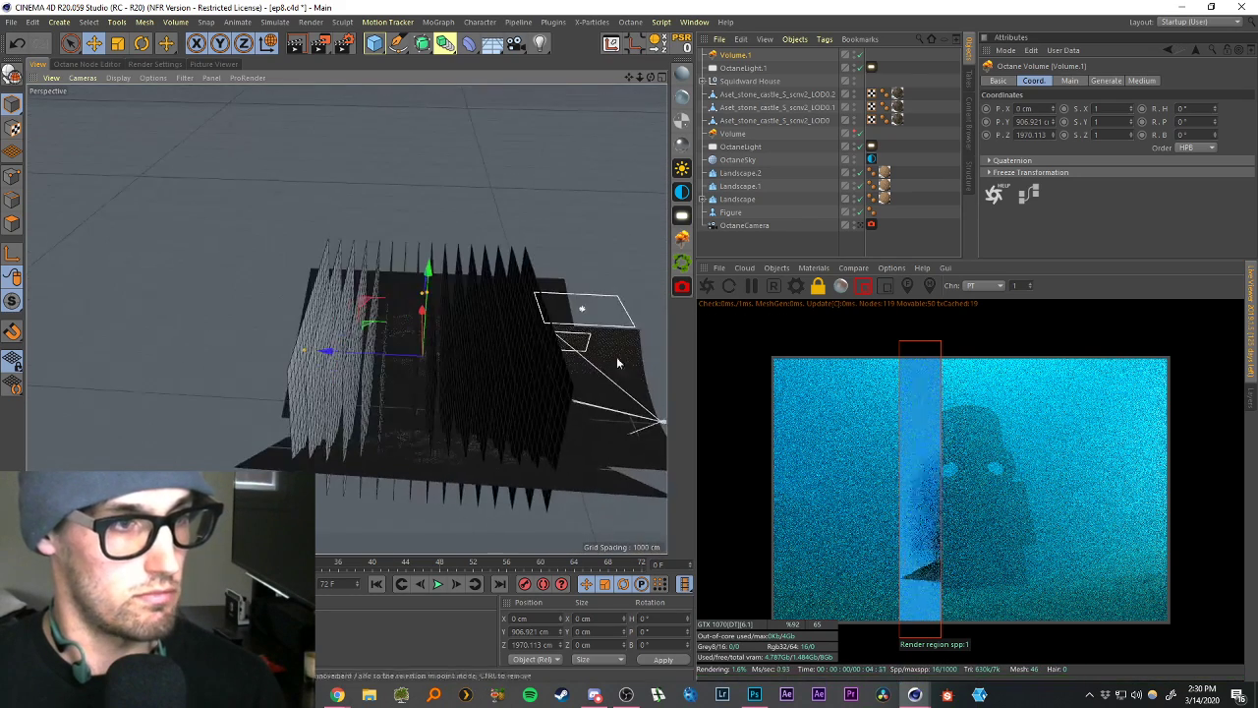
drag(296, 351, 291, 349)
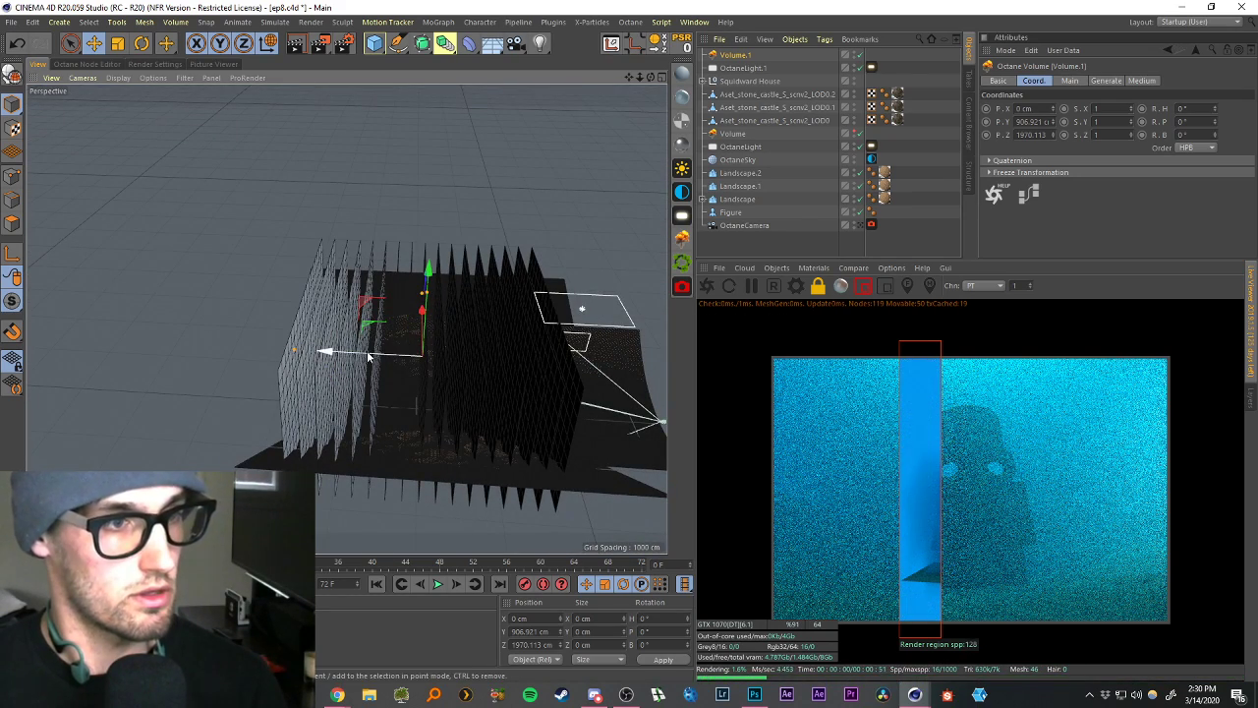
drag(366, 352, 351, 355)
alt+drag(457, 371, 391, 363)
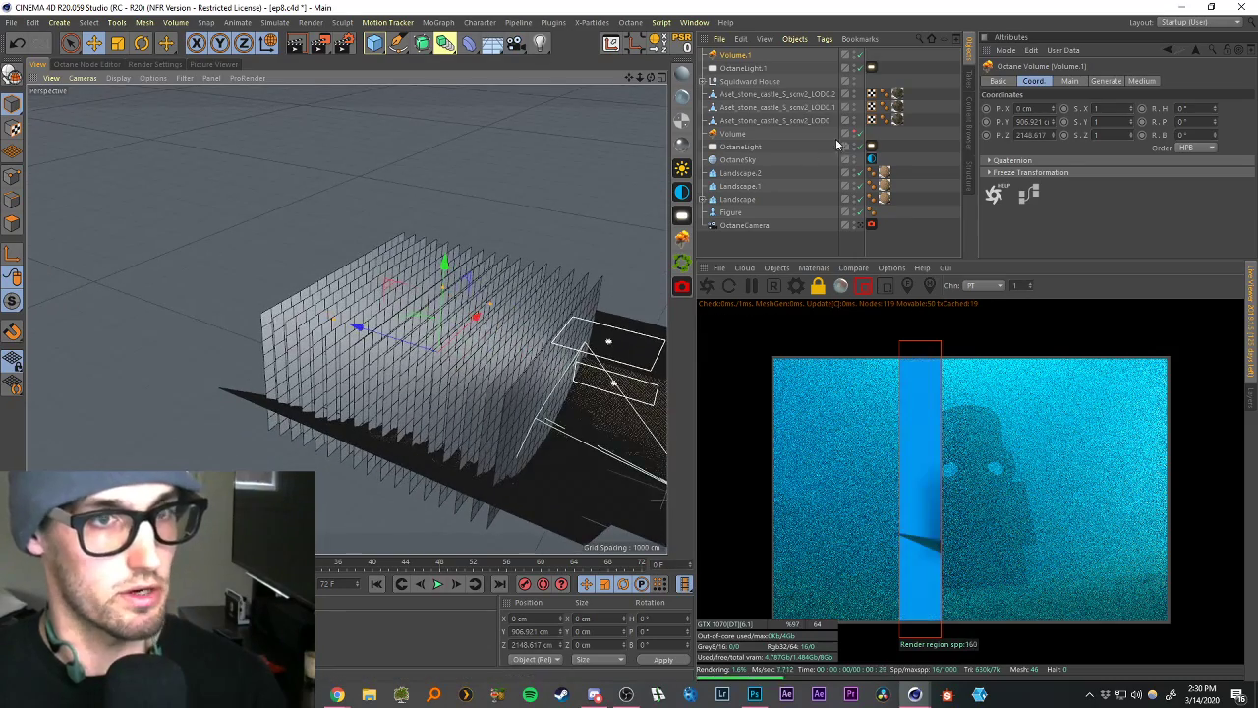
click(858, 226)
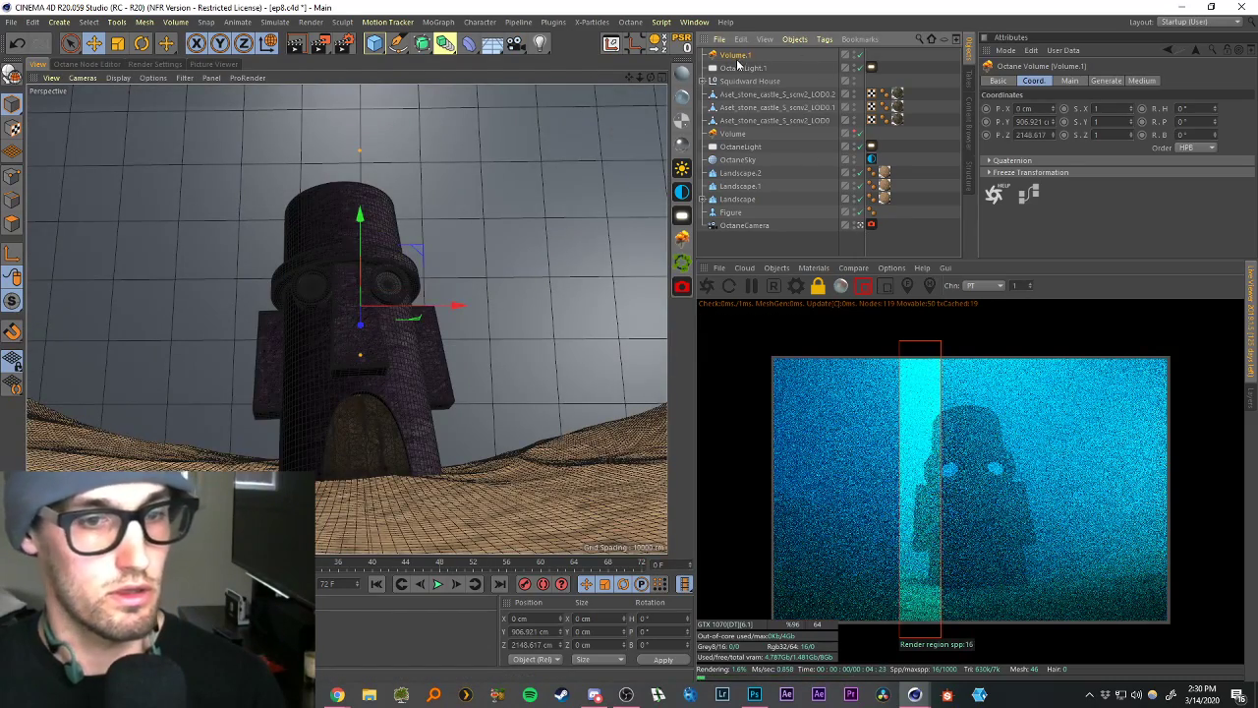
Raise the density of Volume.1's medium to 0.3 and further to 1.
click(1094, 83)
click(1140, 82)
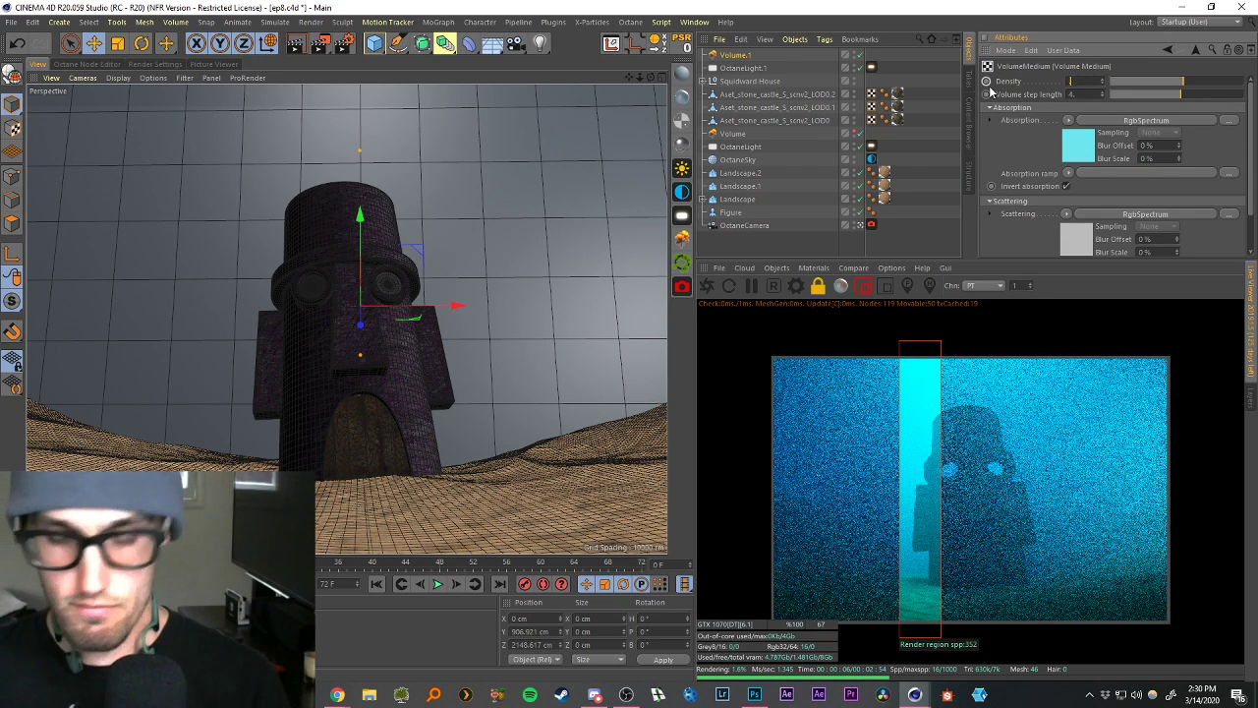
text(.3)
key(Return)
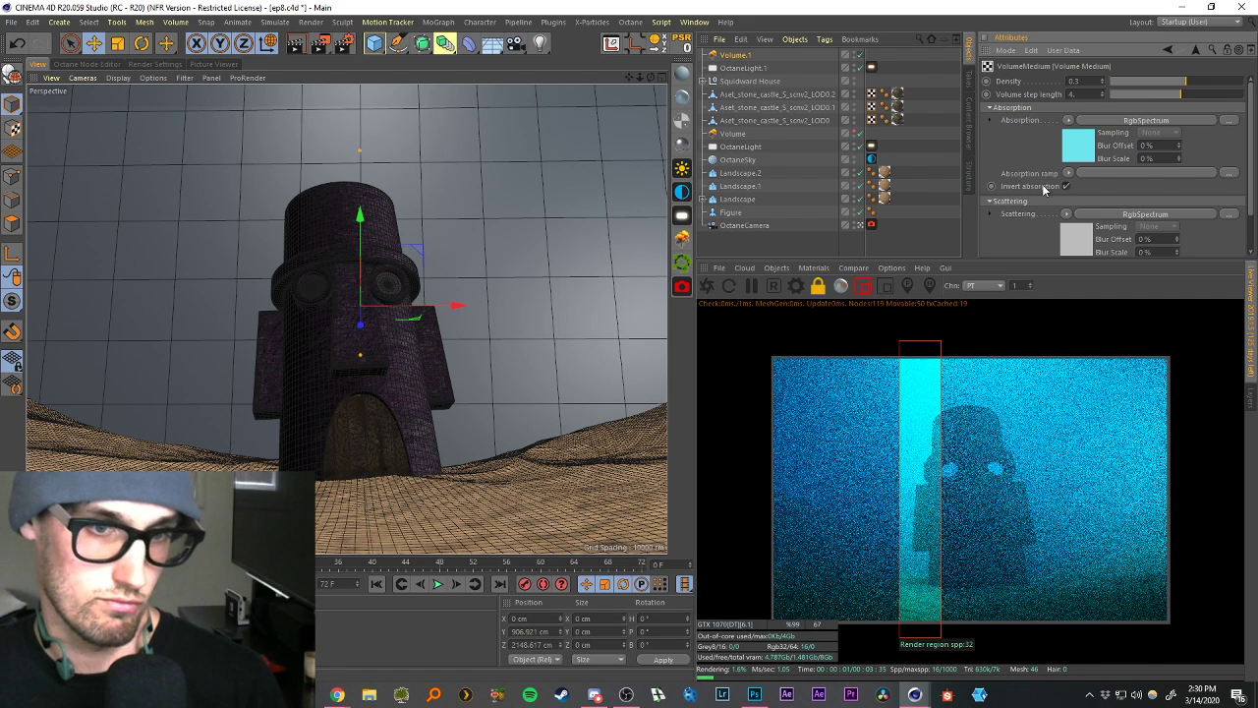
text(1)
key(Return)
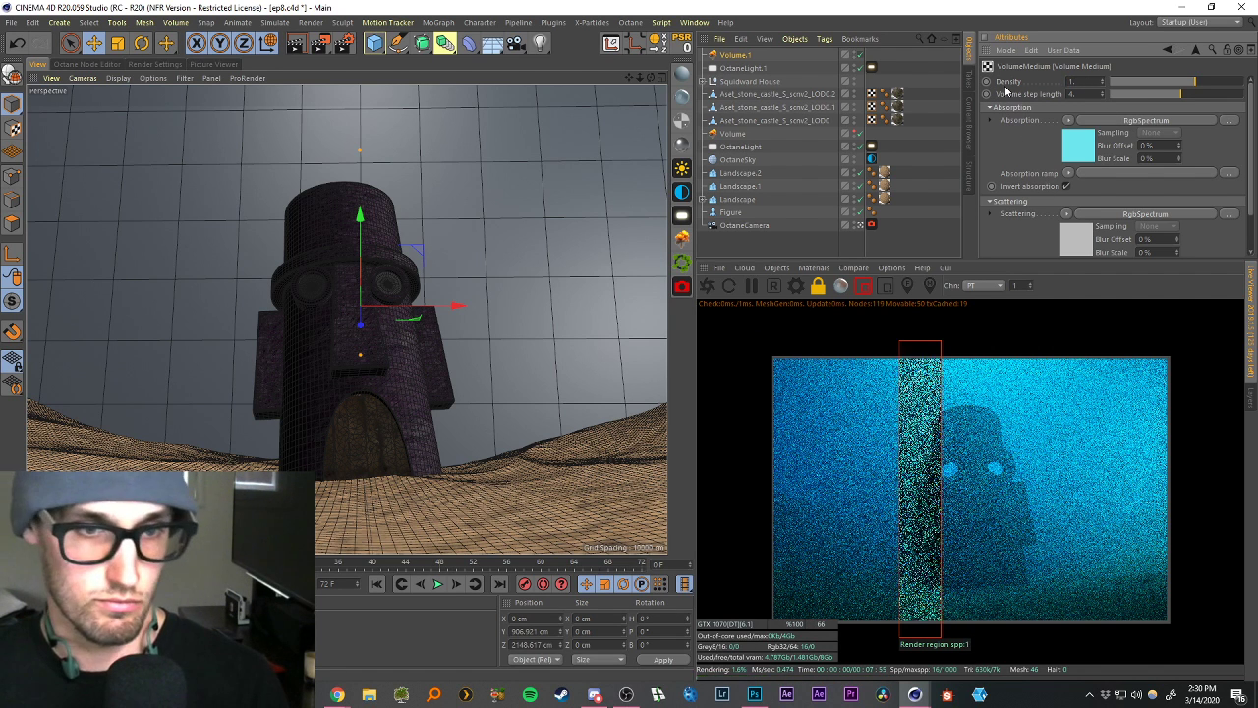
Turn off the render region, disable OctaneLight.1, and set the power of the remaining OctaneLight to 75.
click(864, 286)
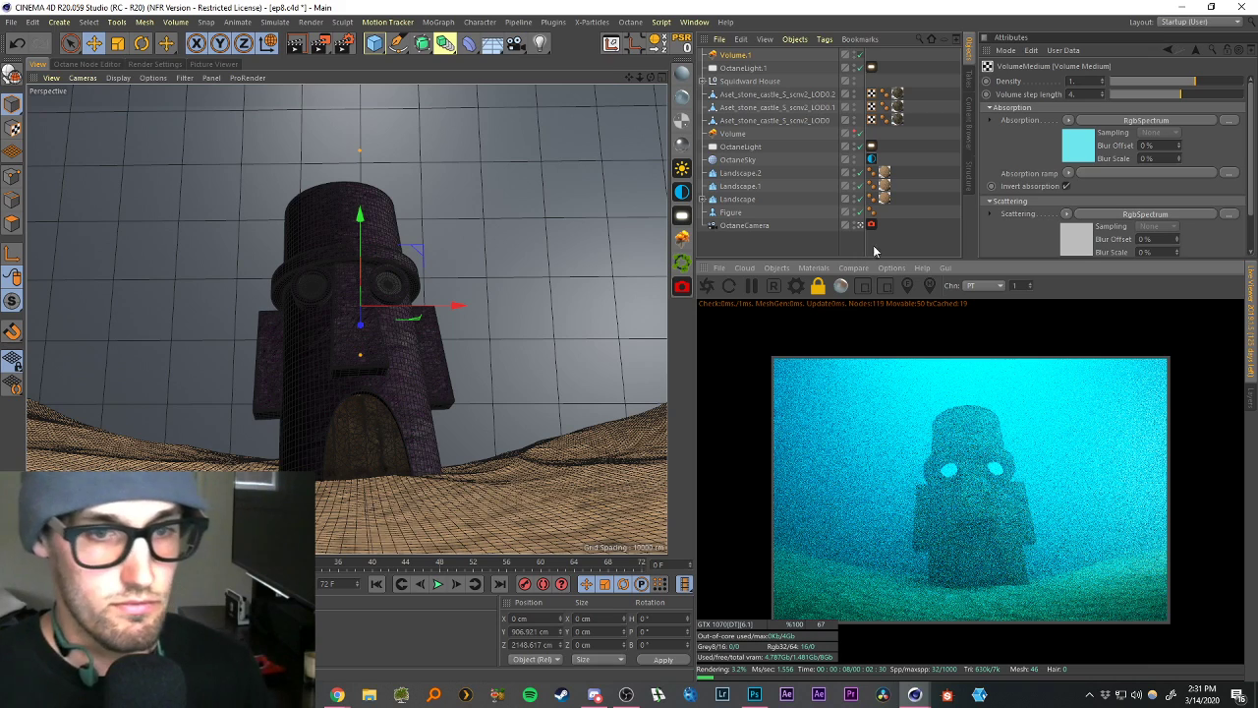
click(859, 68)
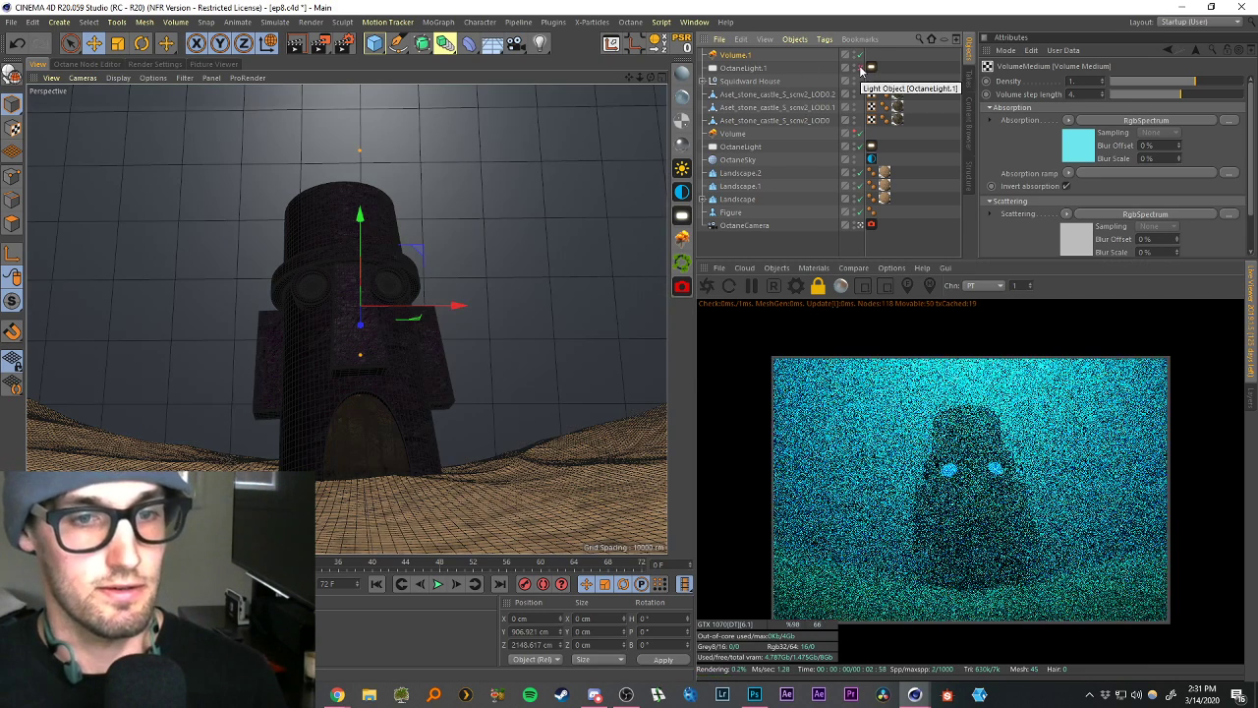
click(871, 146)
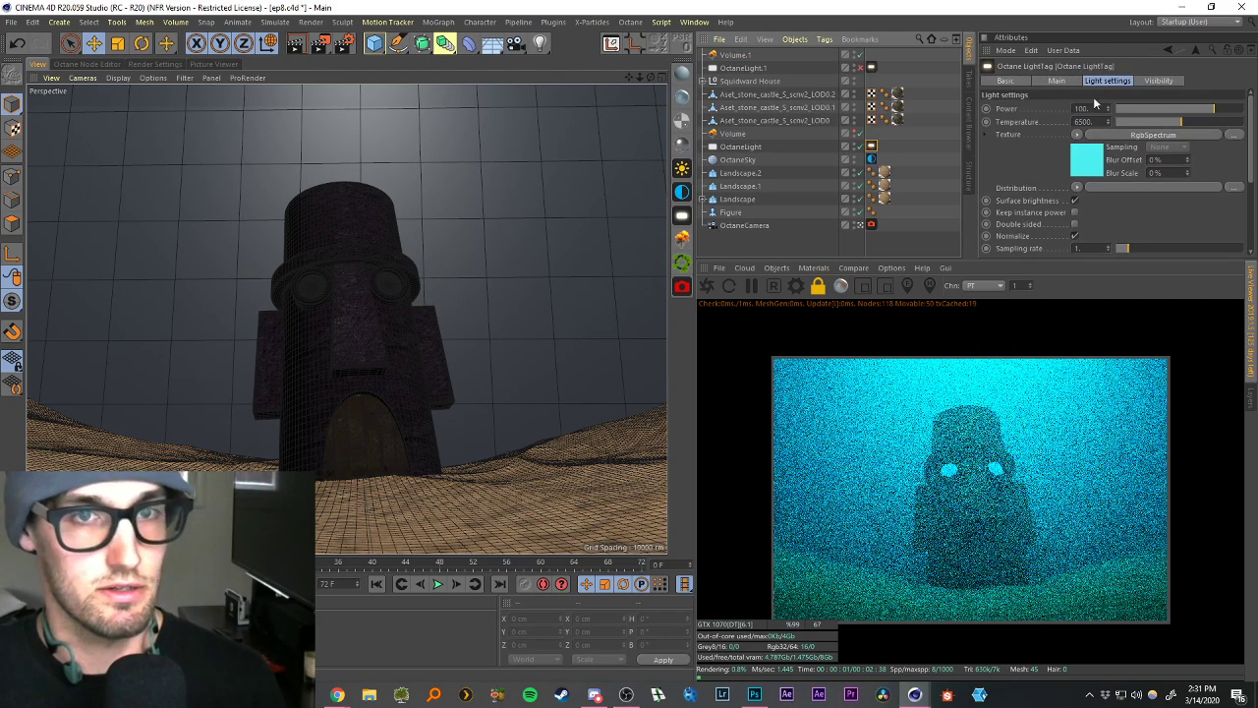
text(75.)
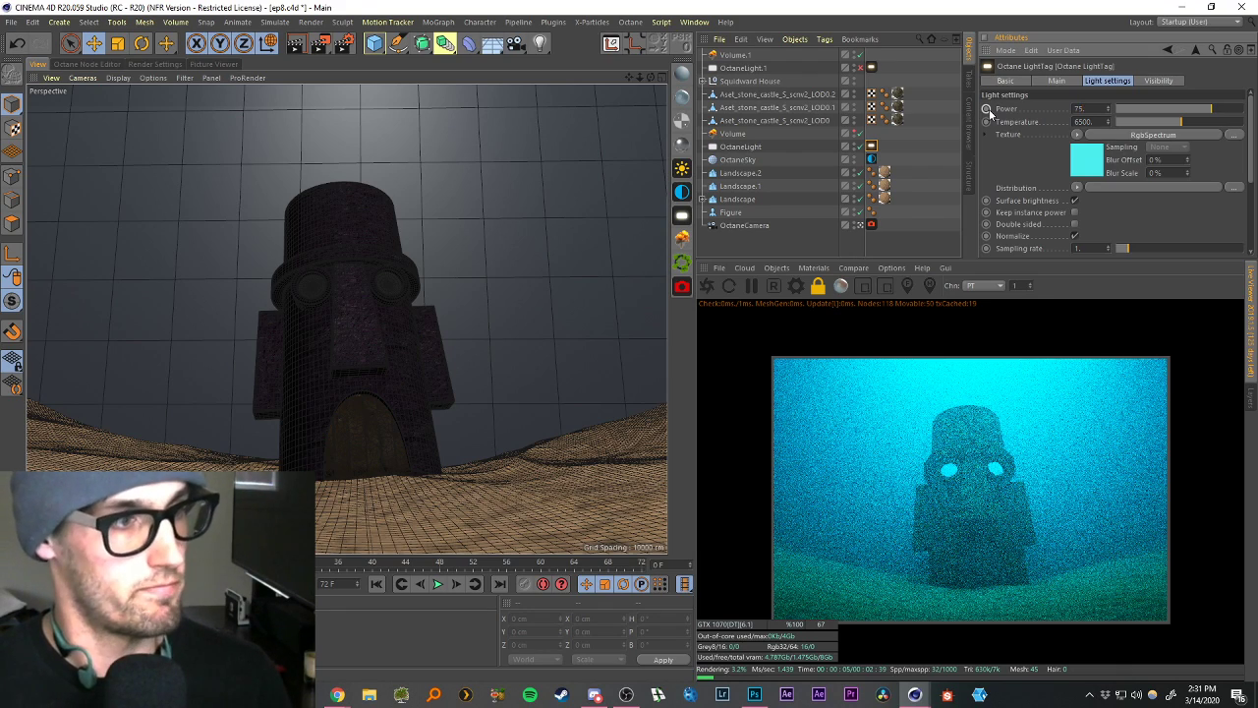
key(Return)
Hide Volume.1's box in the viewport and set its medium density to 0.4.
click(854, 53)
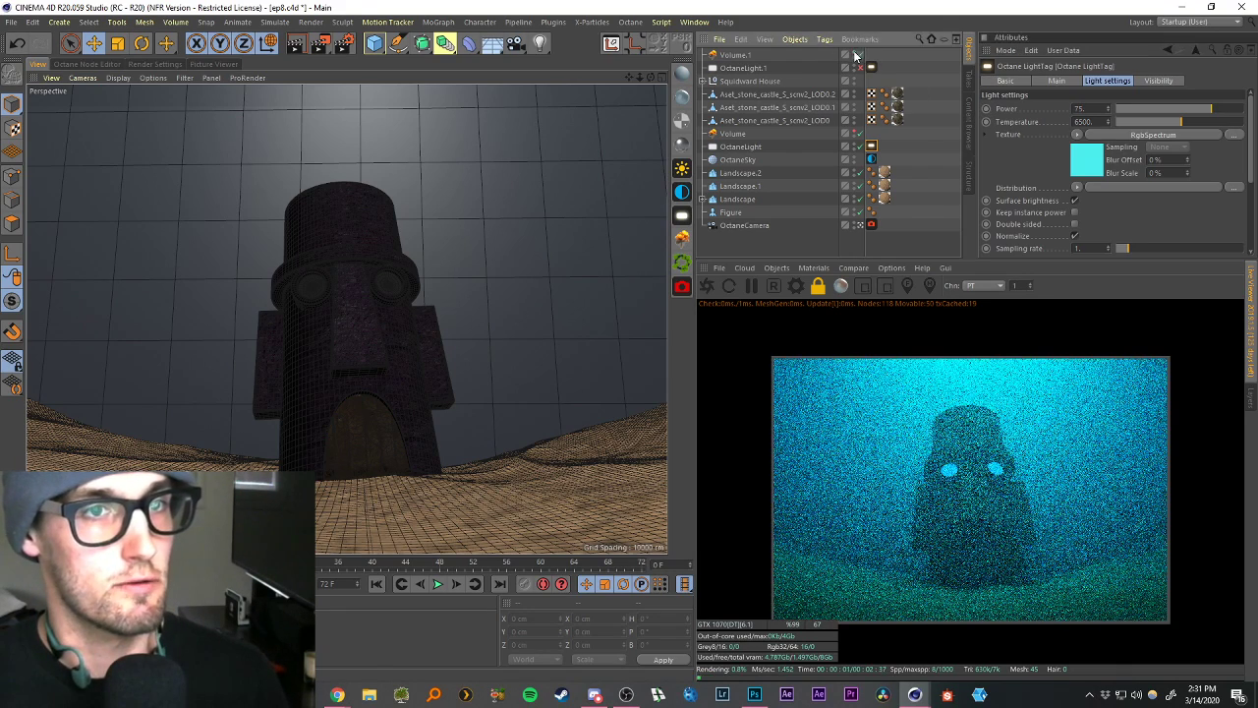
click(854, 55)
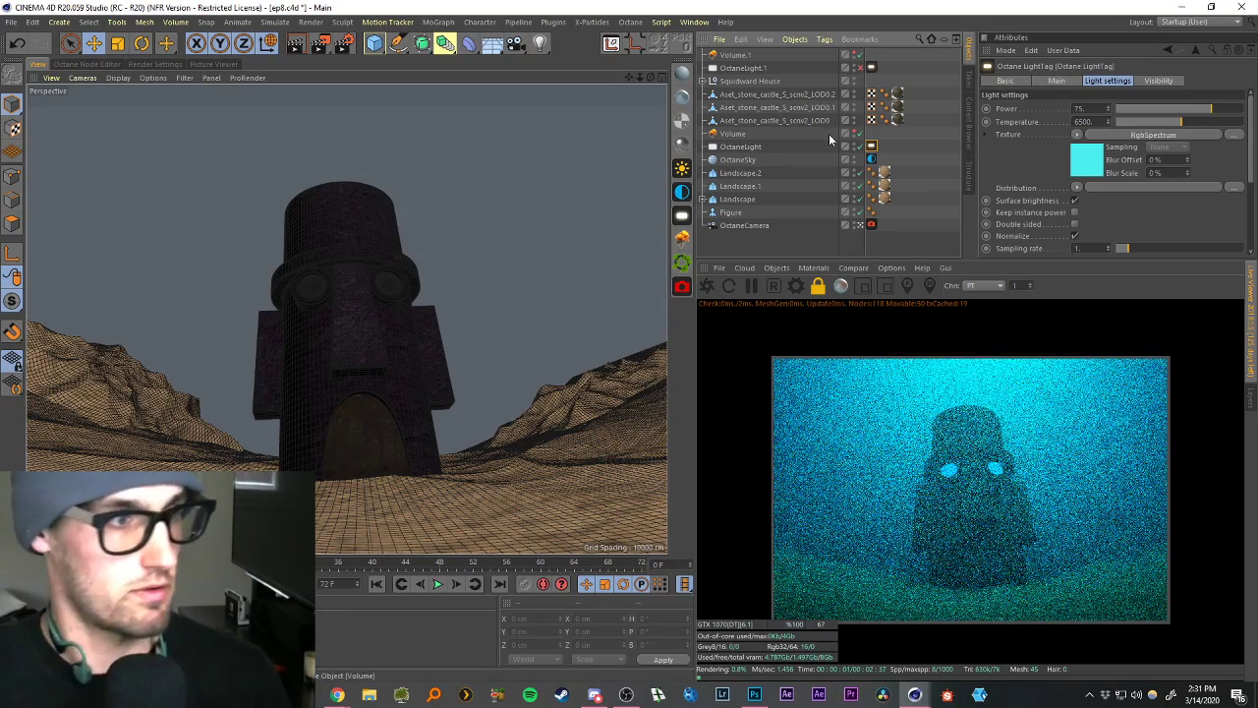
click(737, 56)
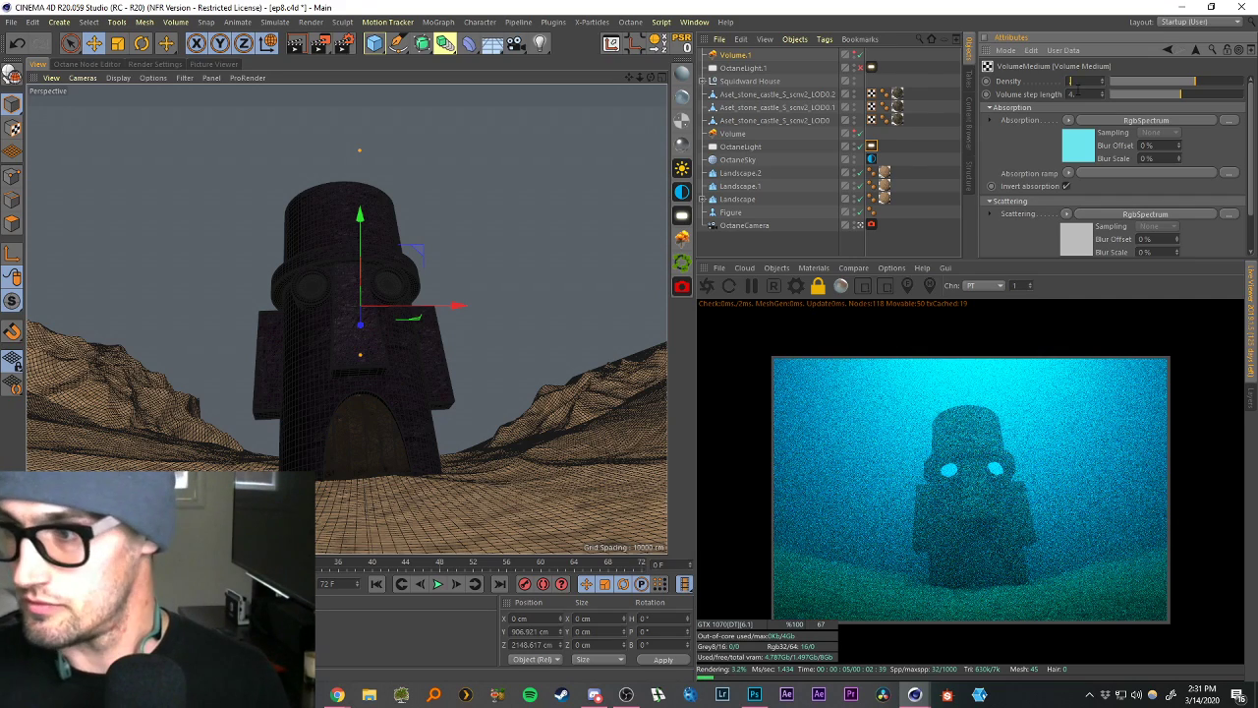
click(860, 147)
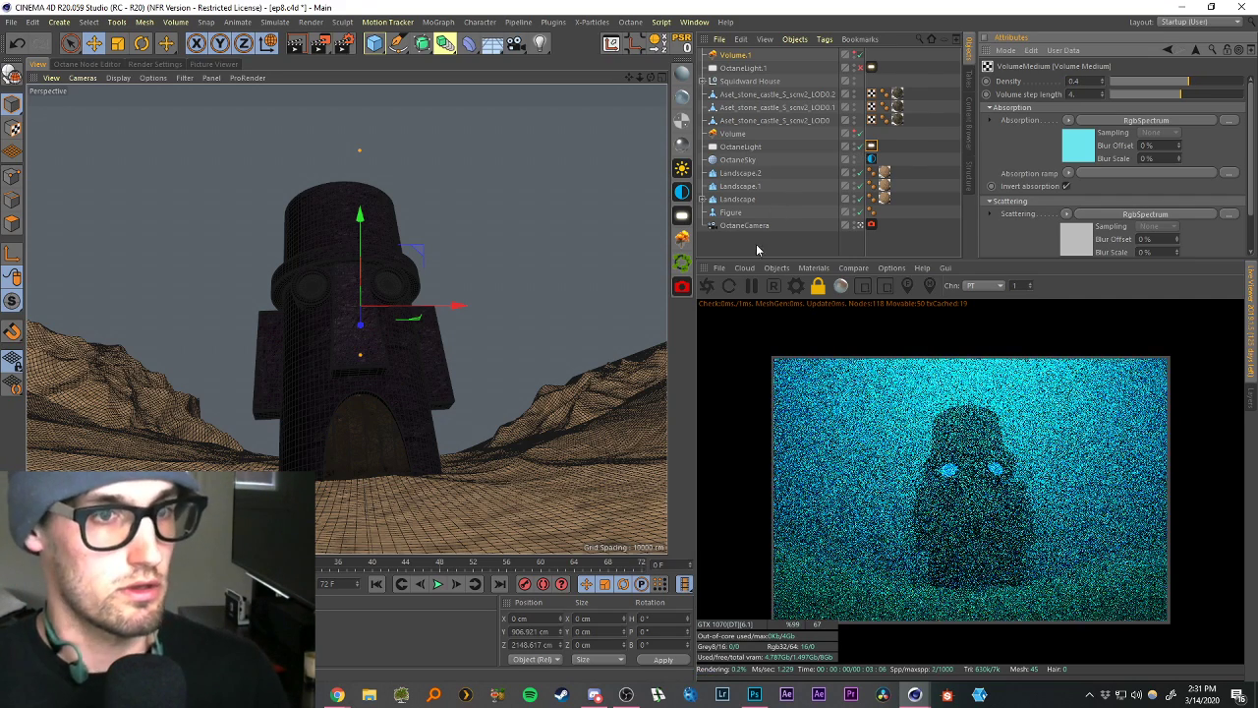
click(755, 234)
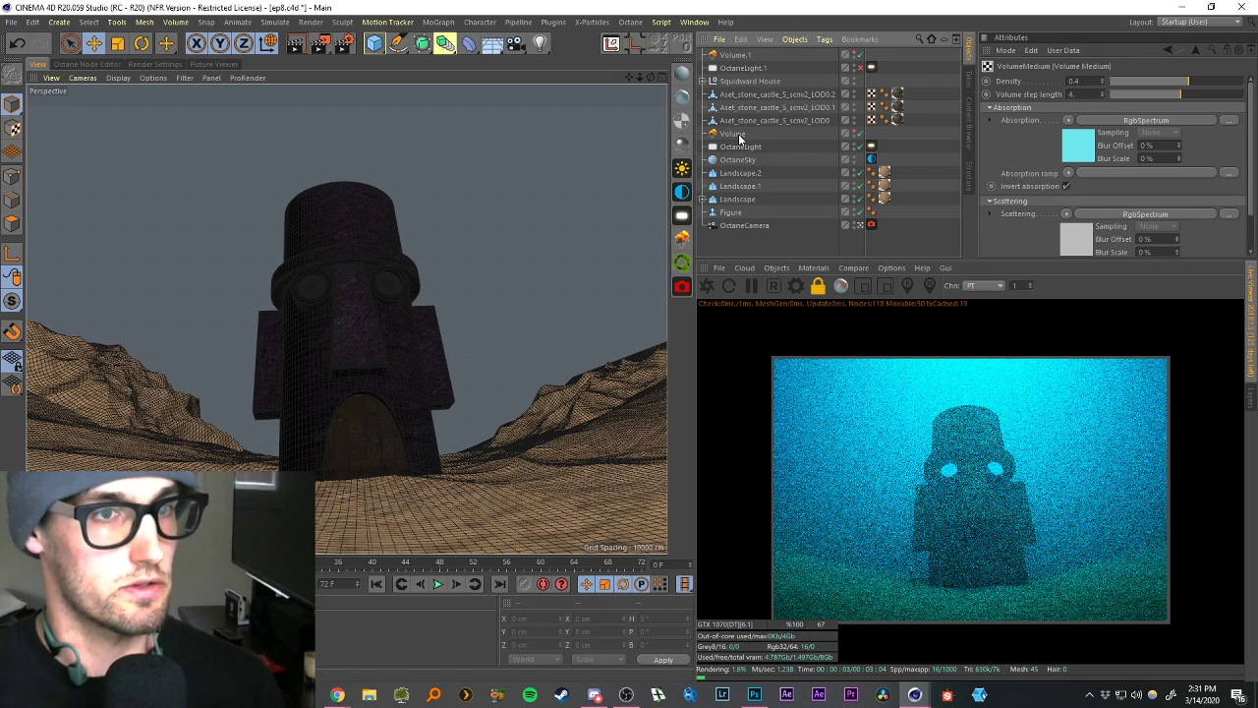
Add another Octane area light in front of the house, at about 114 cm in Y and -1018 cm in Z.
key(e)
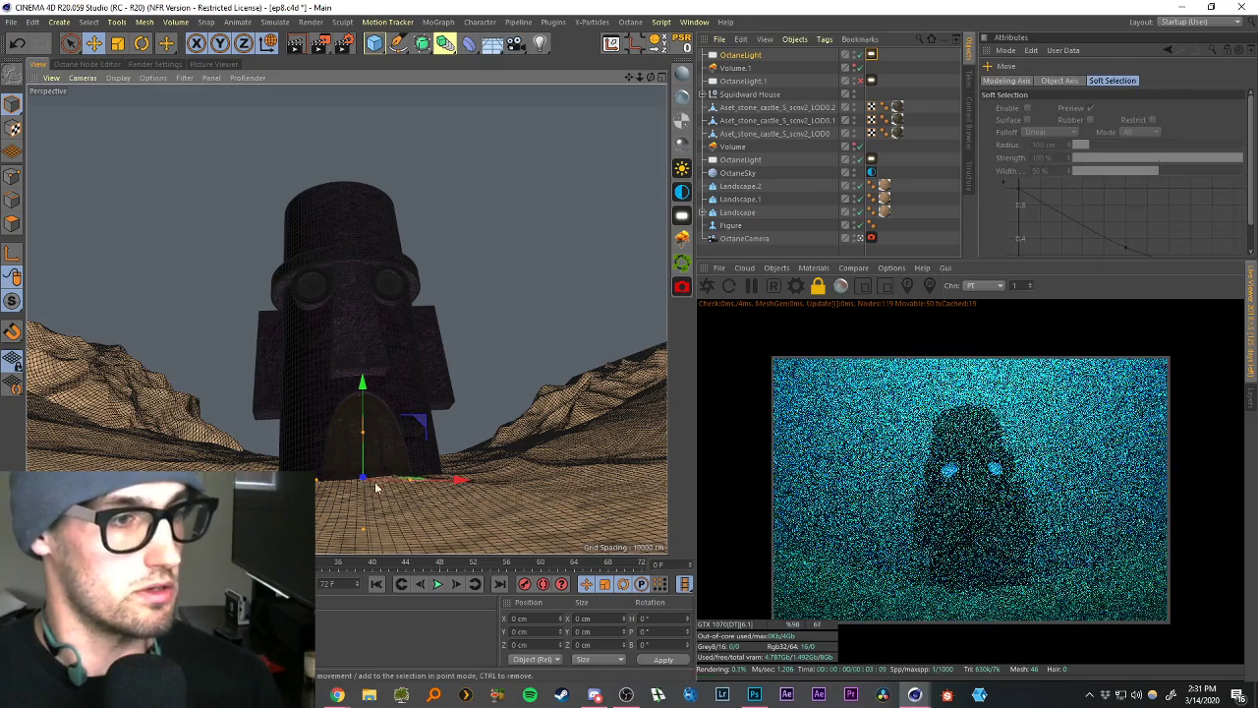
click(739, 56)
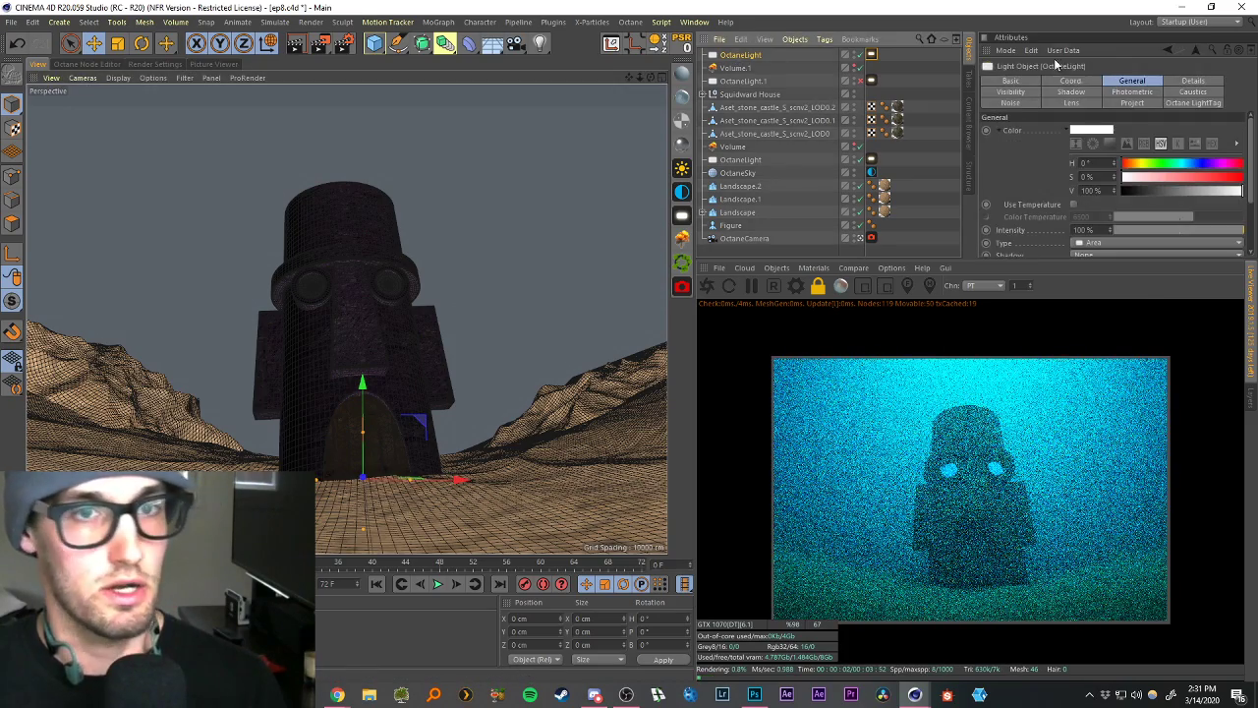
click(1071, 80)
drag(1051, 162, 1079, 615)
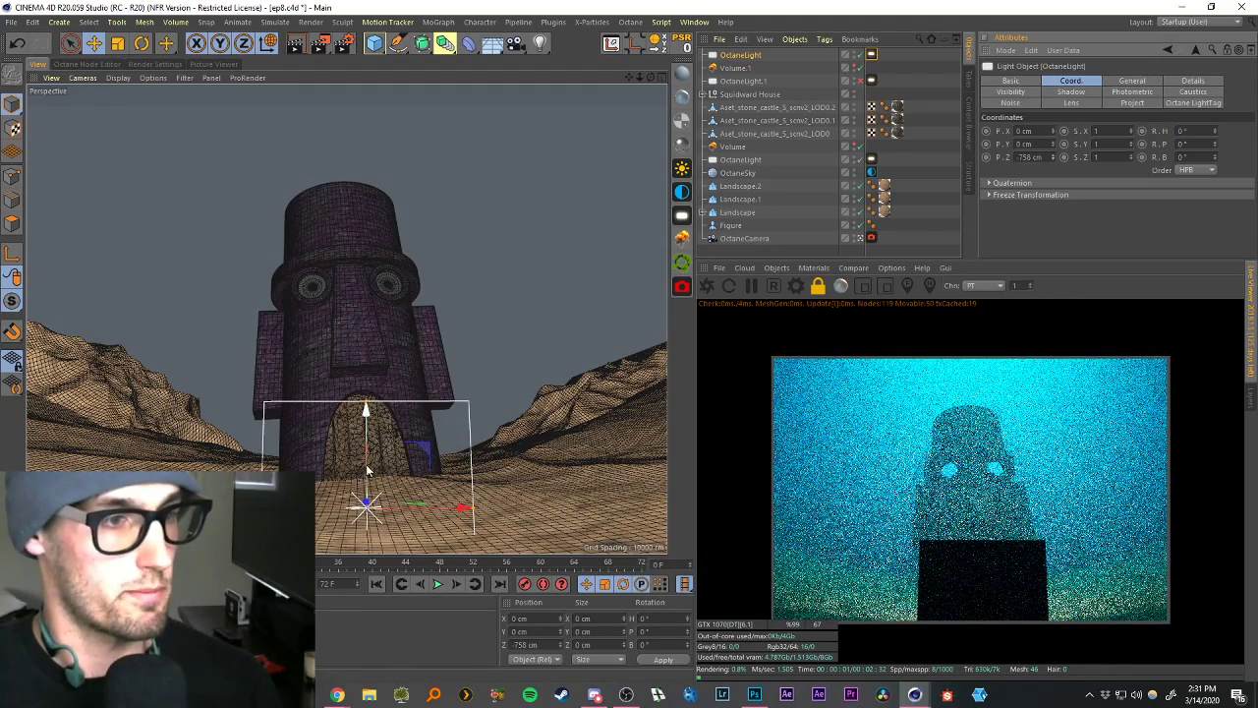
drag(369, 471, 372, 347)
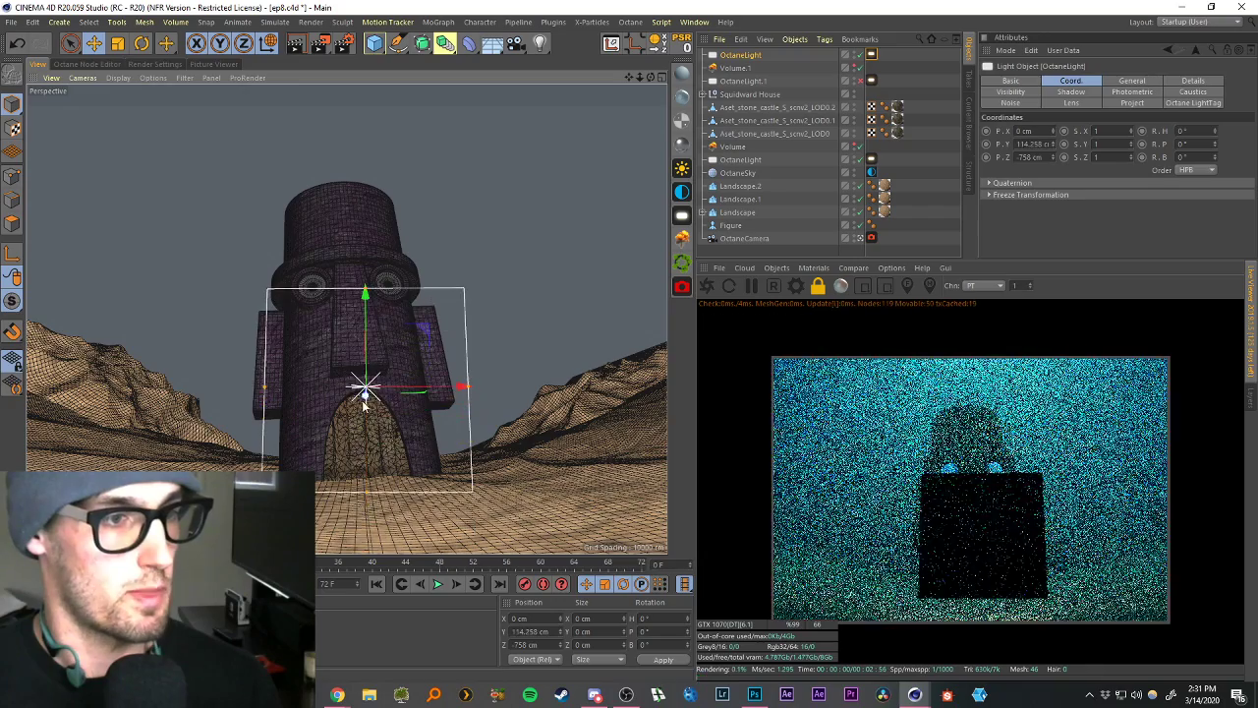
drag(366, 398, 416, 359)
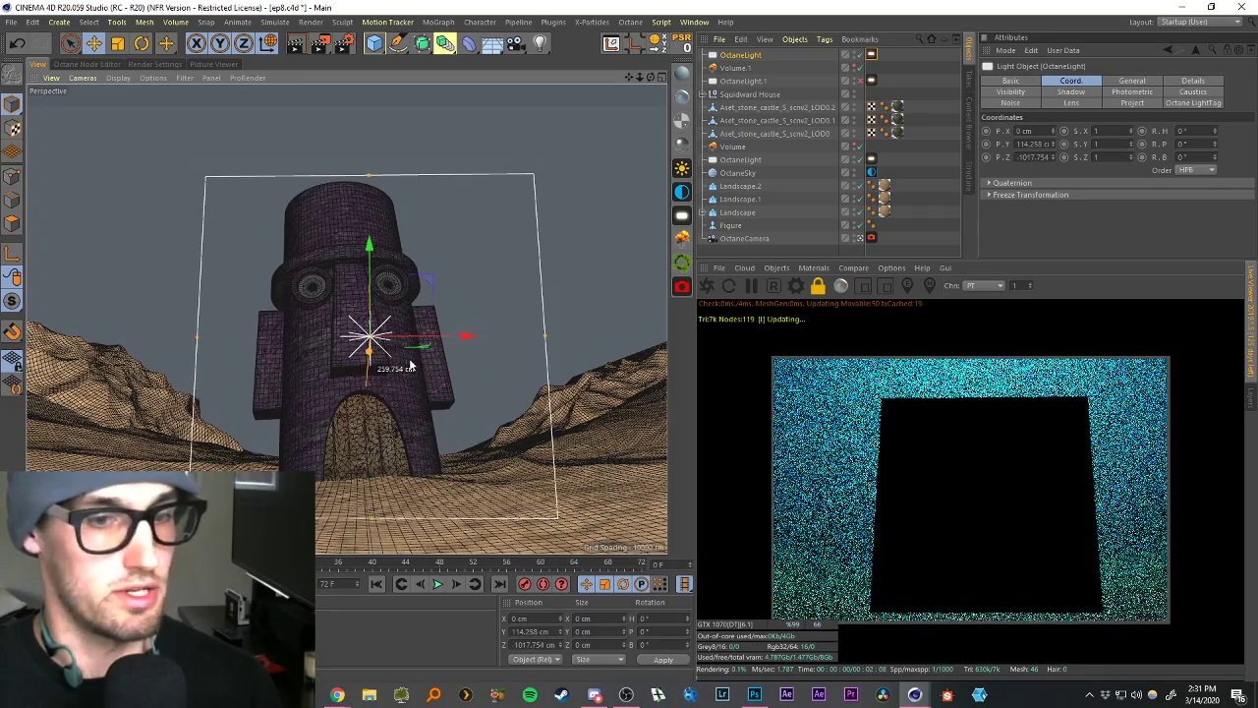
Turn off camera visibility in the new OctaneLight's light tag.
click(875, 55)
click(1102, 80)
click(1152, 81)
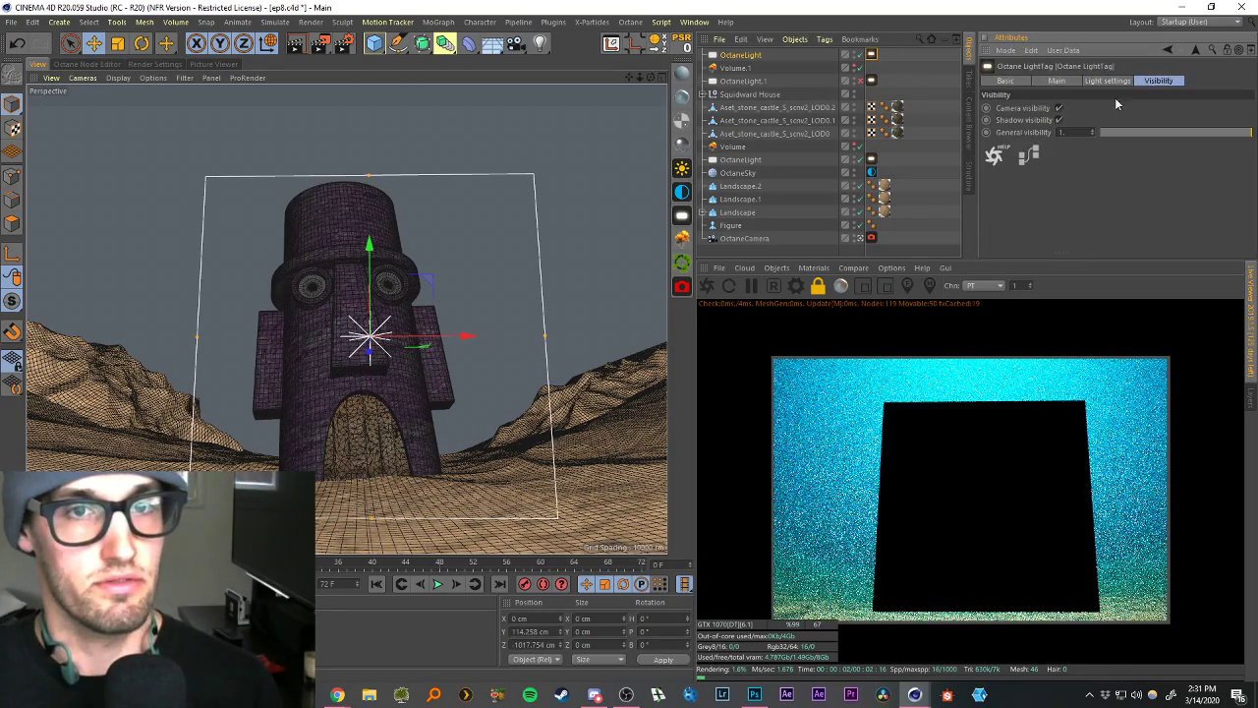
click(1058, 109)
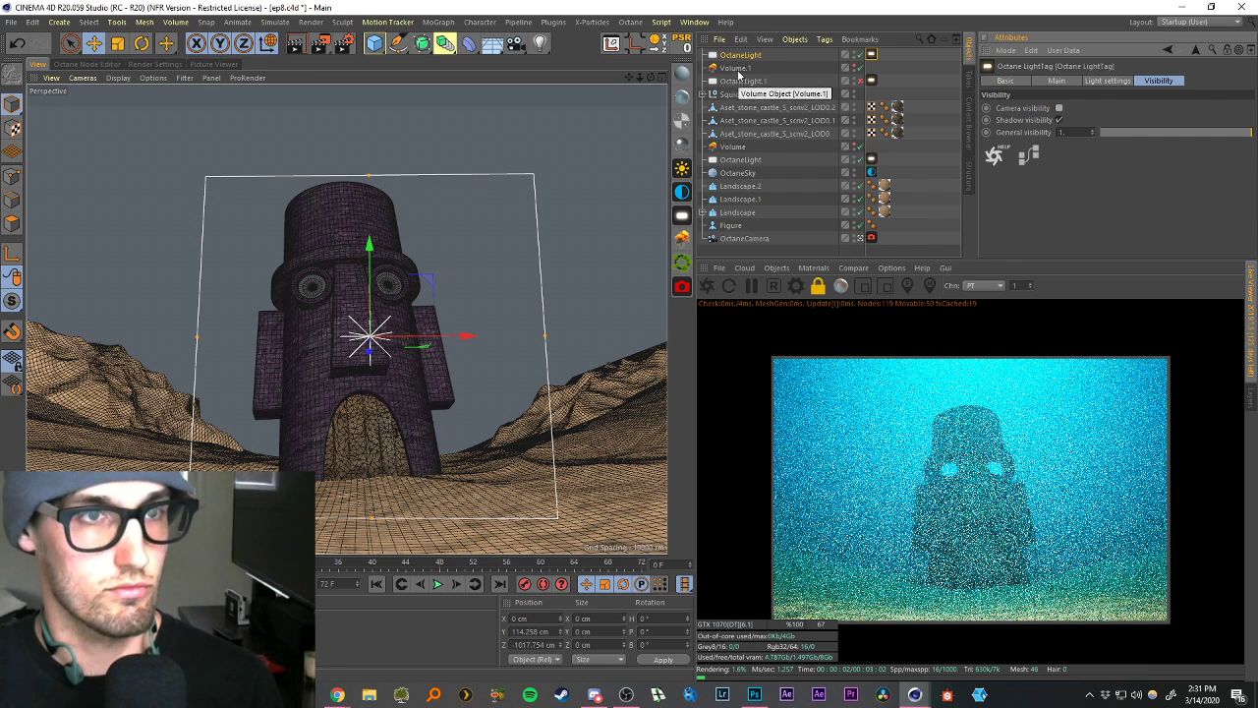
Try Volume at a Z position of about 1135 cm, and move the new OctaneLight to a Z position of about -1116 cm.
click(835, 148)
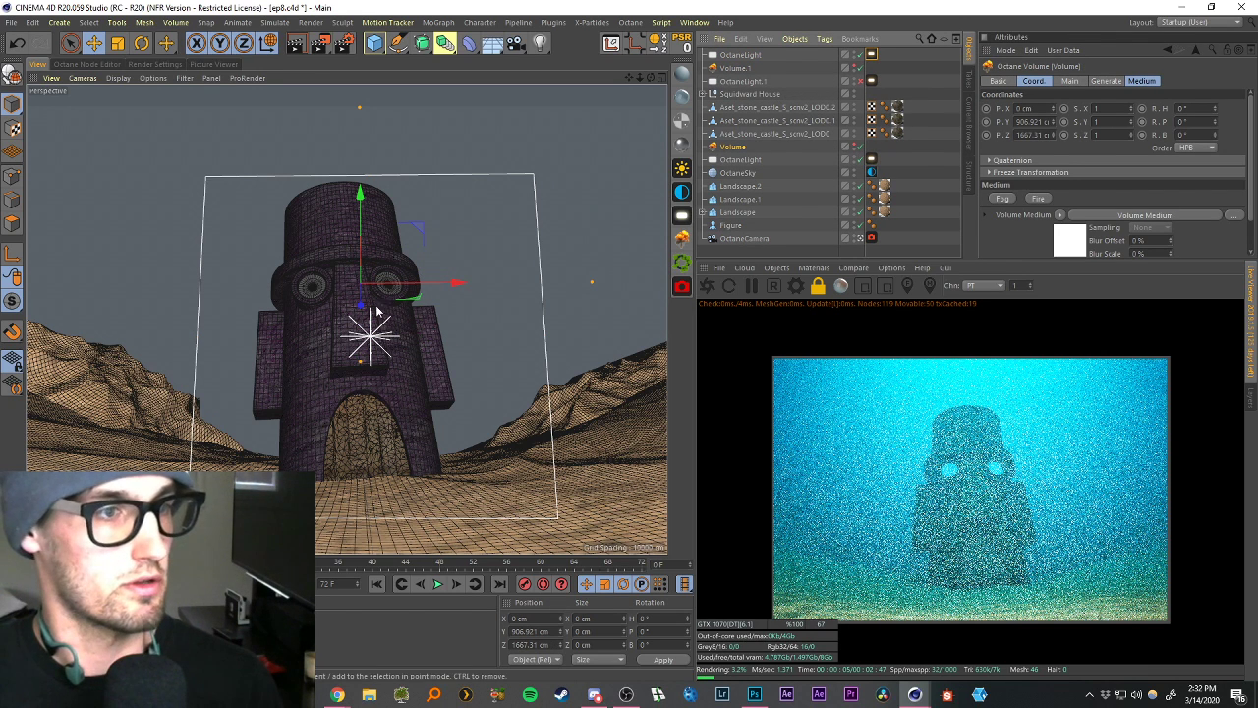
drag(362, 311, 371, 285)
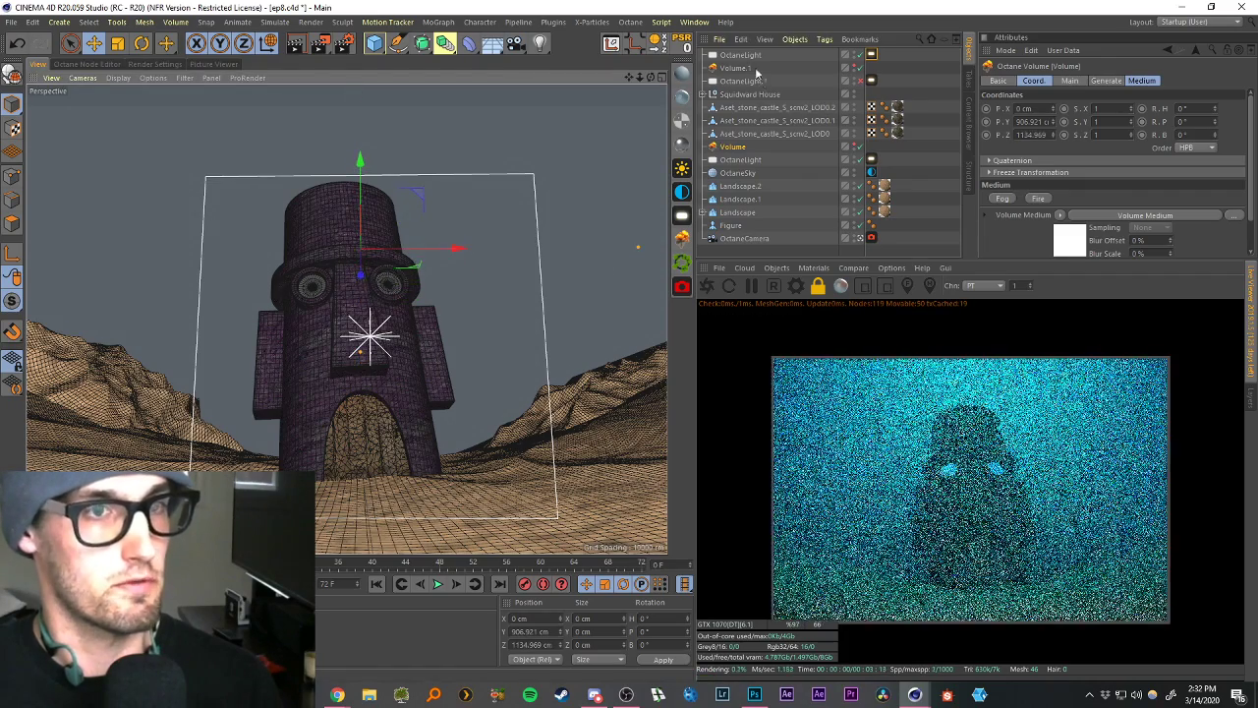
click(739, 54)
drag(371, 354, 375, 317)
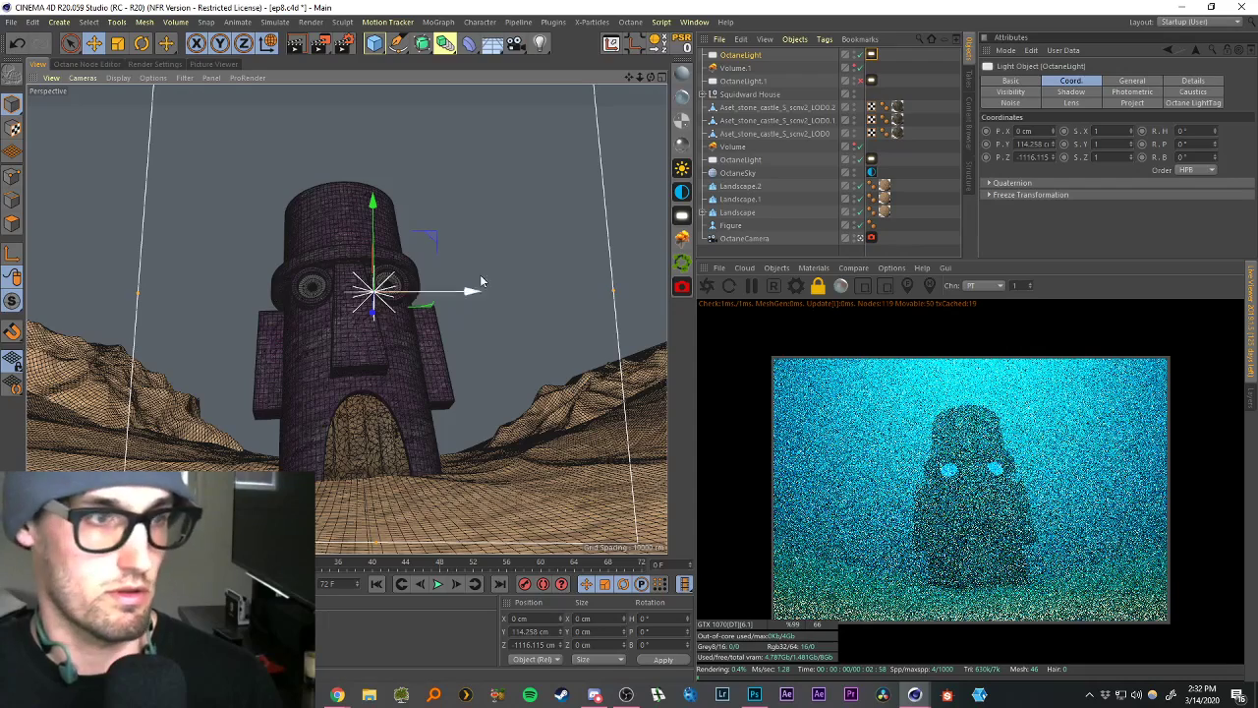
click(871, 55)
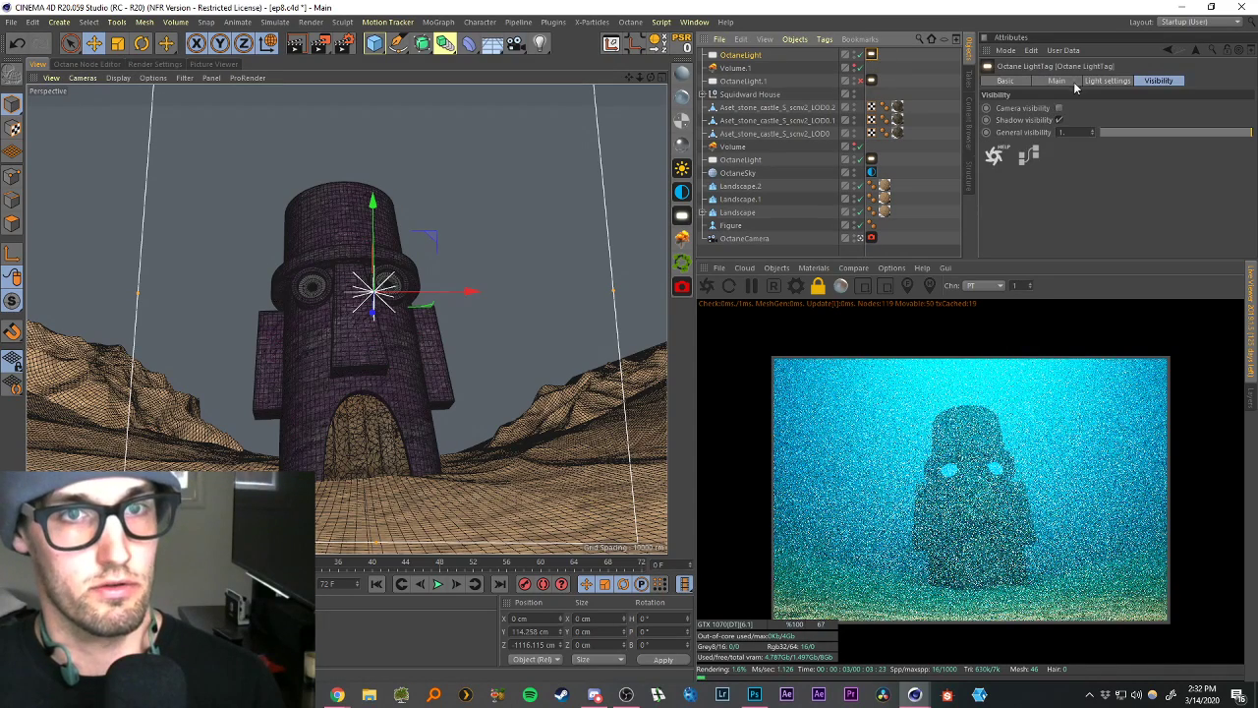
click(898, 76)
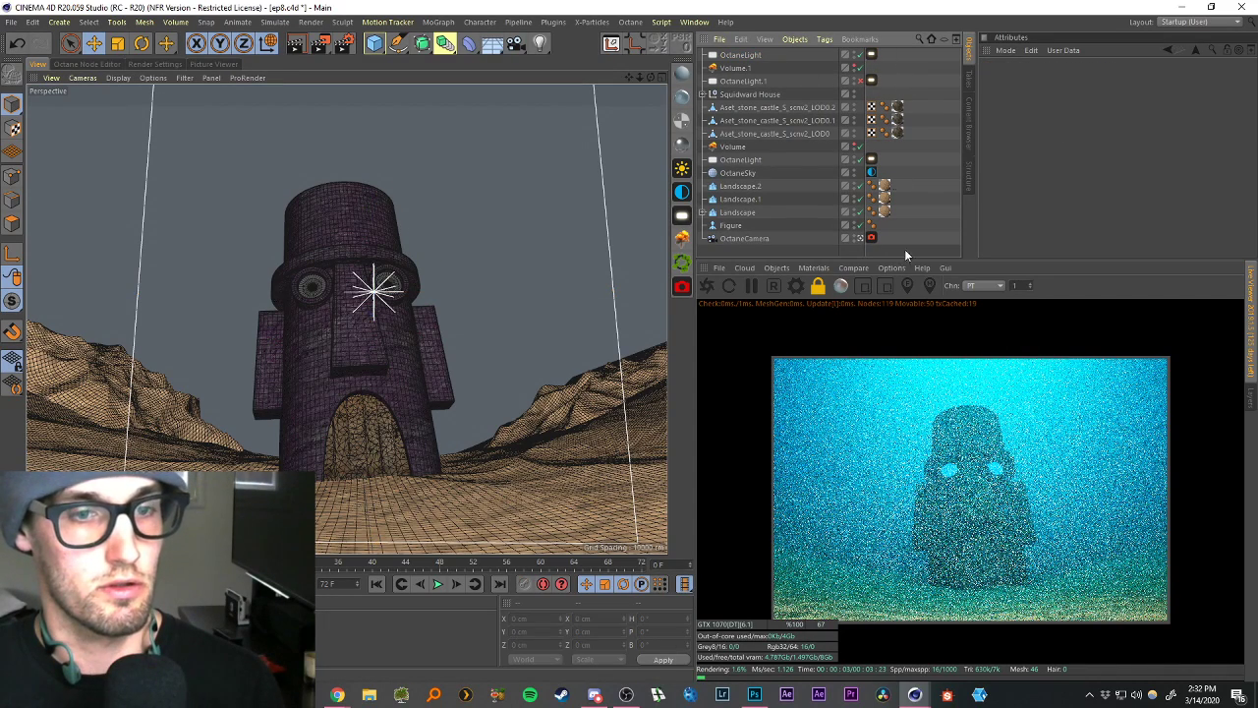
Check the render with the render region, switch the region off, and set the density of Volume's medium to 0.08.
click(863, 285)
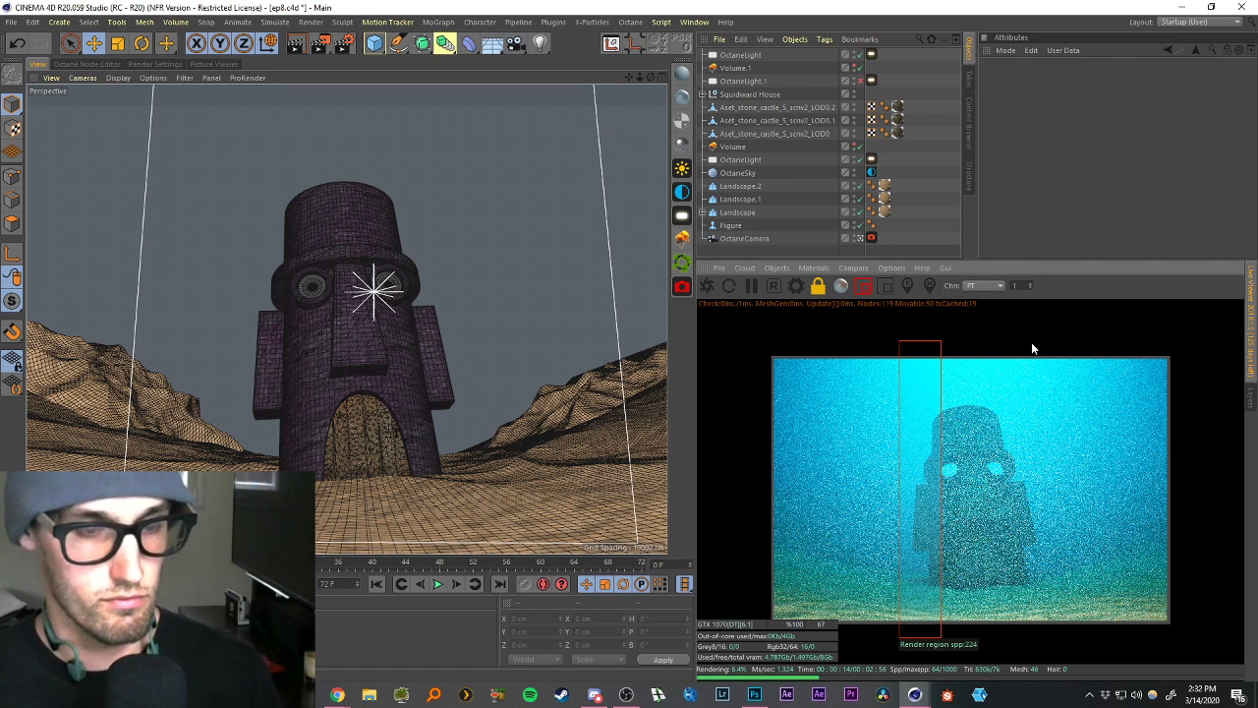
click(861, 287)
click(739, 147)
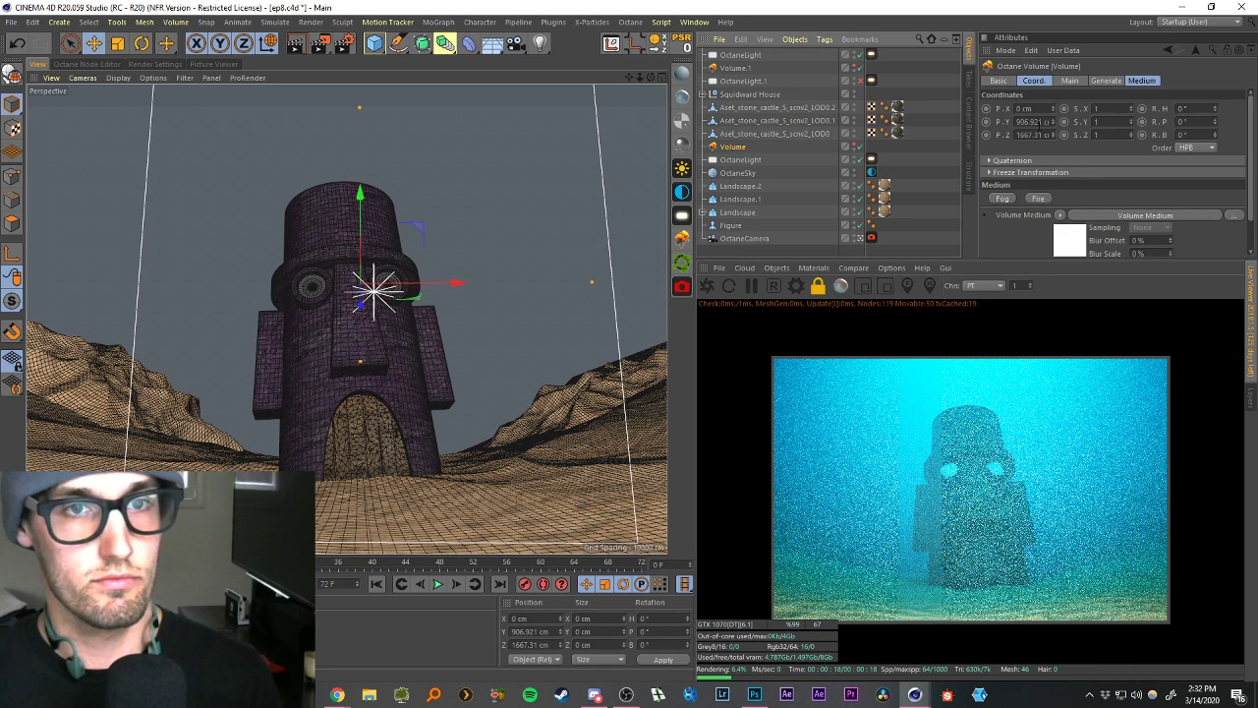
click(1072, 240)
drag(1079, 81, 1020, 79)
text(.)
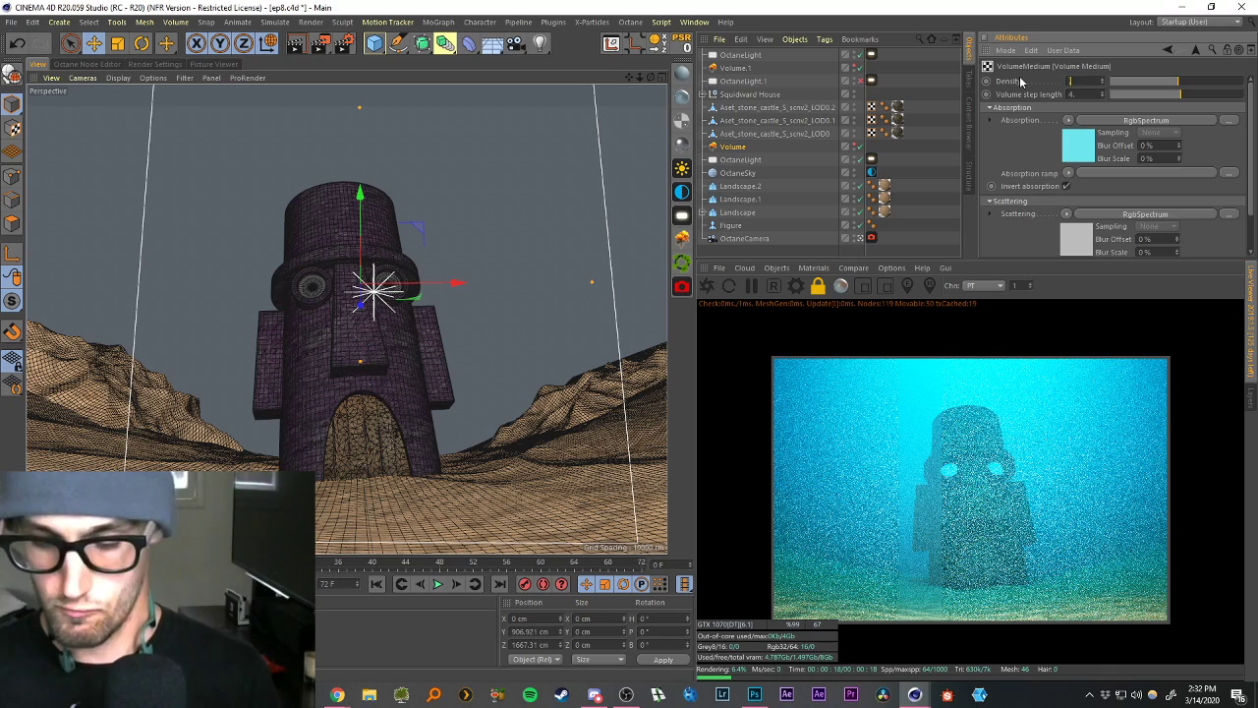
text(0)
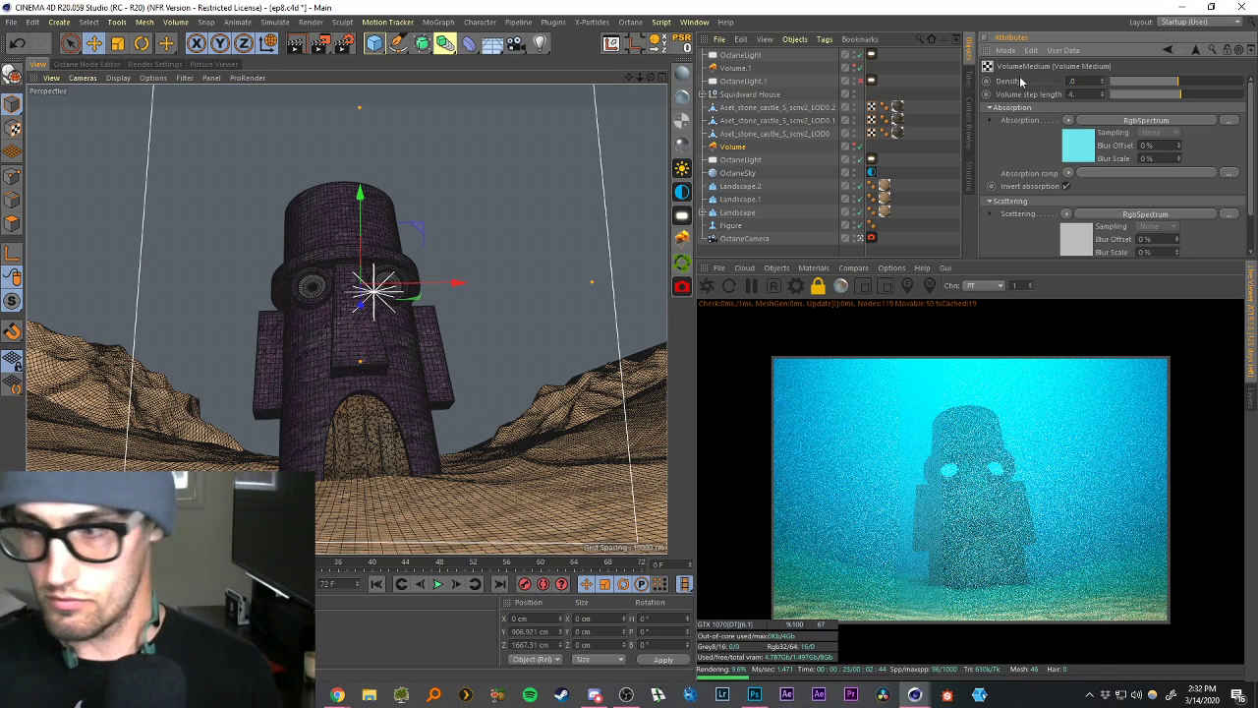
text(8)
key(Return)
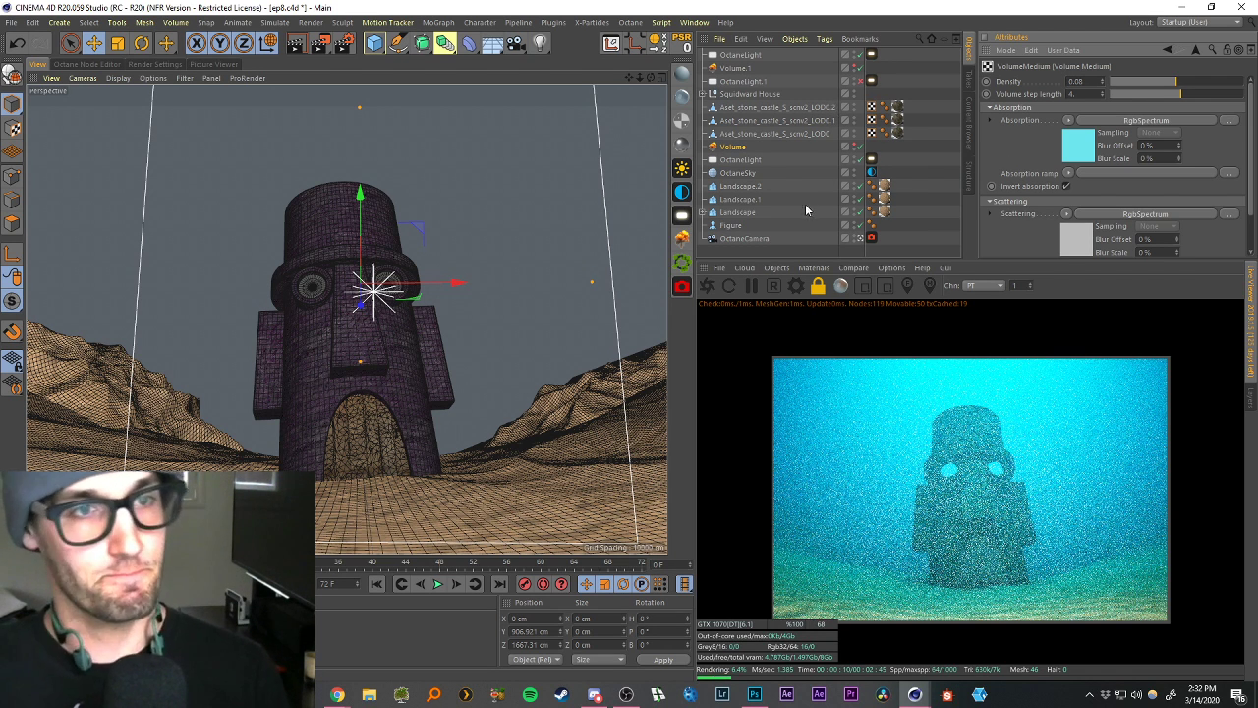
Raise the vignetting in OctaneCamera's camera imager settings to about 0.8.
click(874, 235)
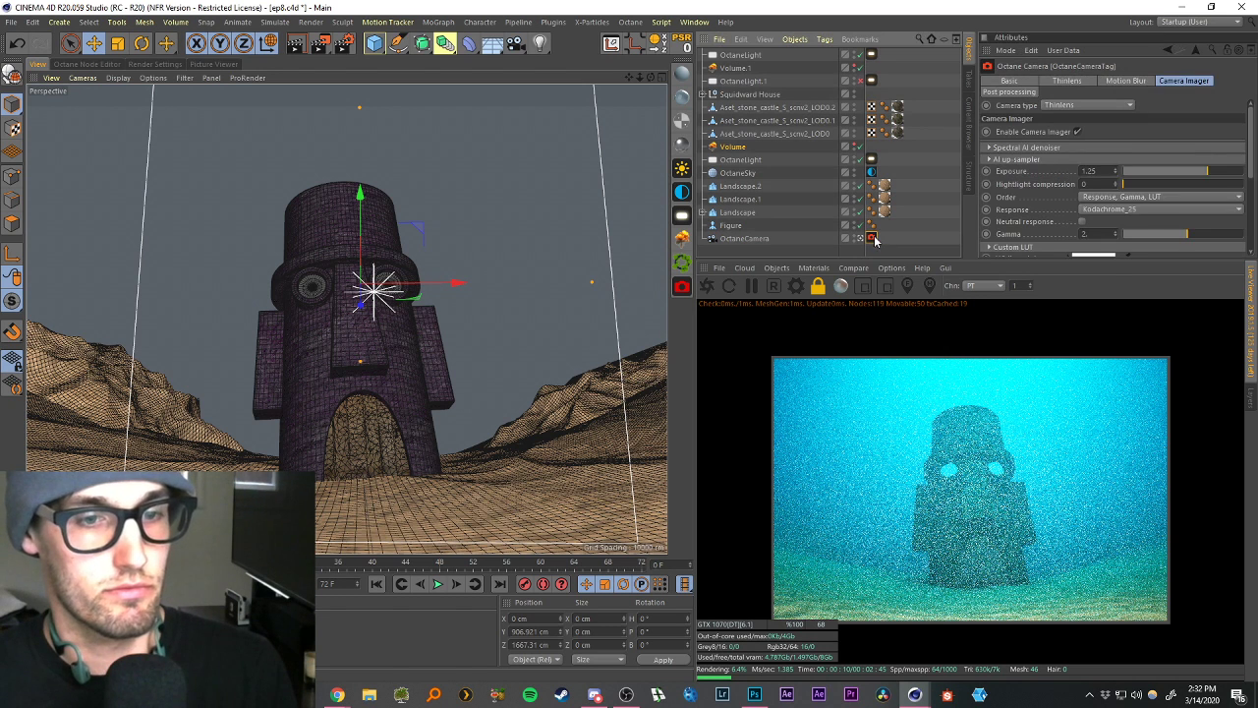
drag(1254, 152, 1256, 235)
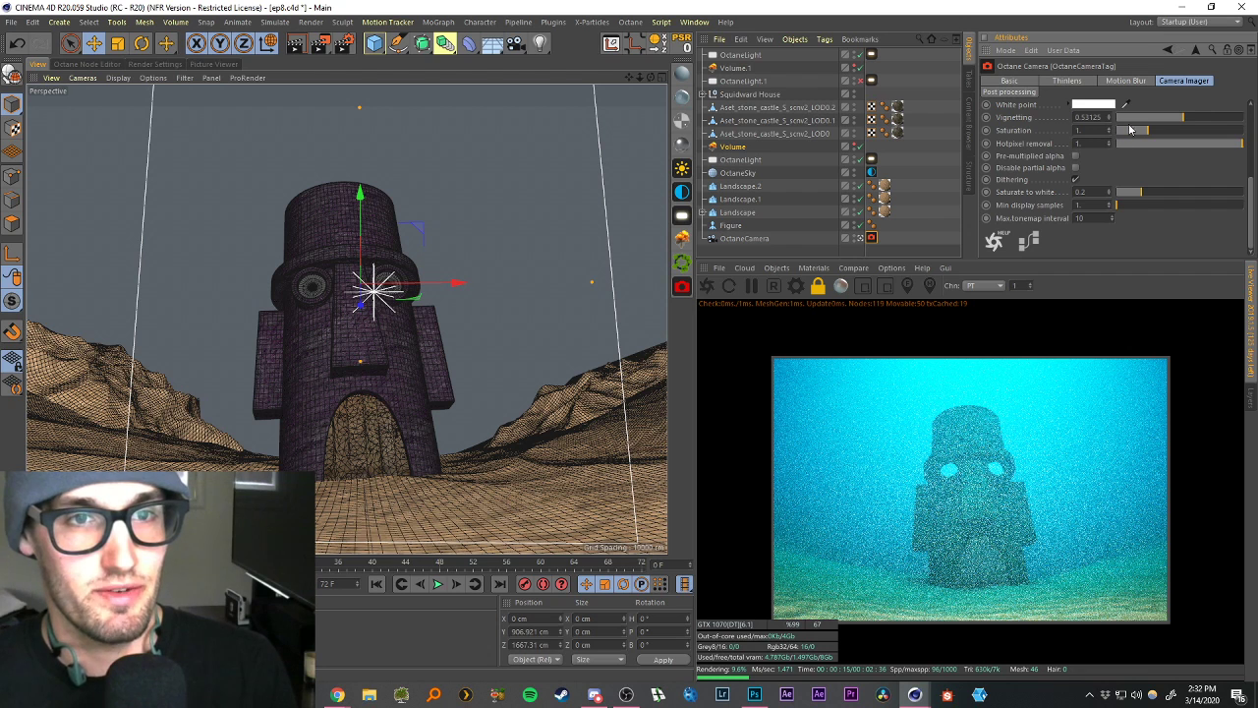
drag(1183, 118, 1218, 130)
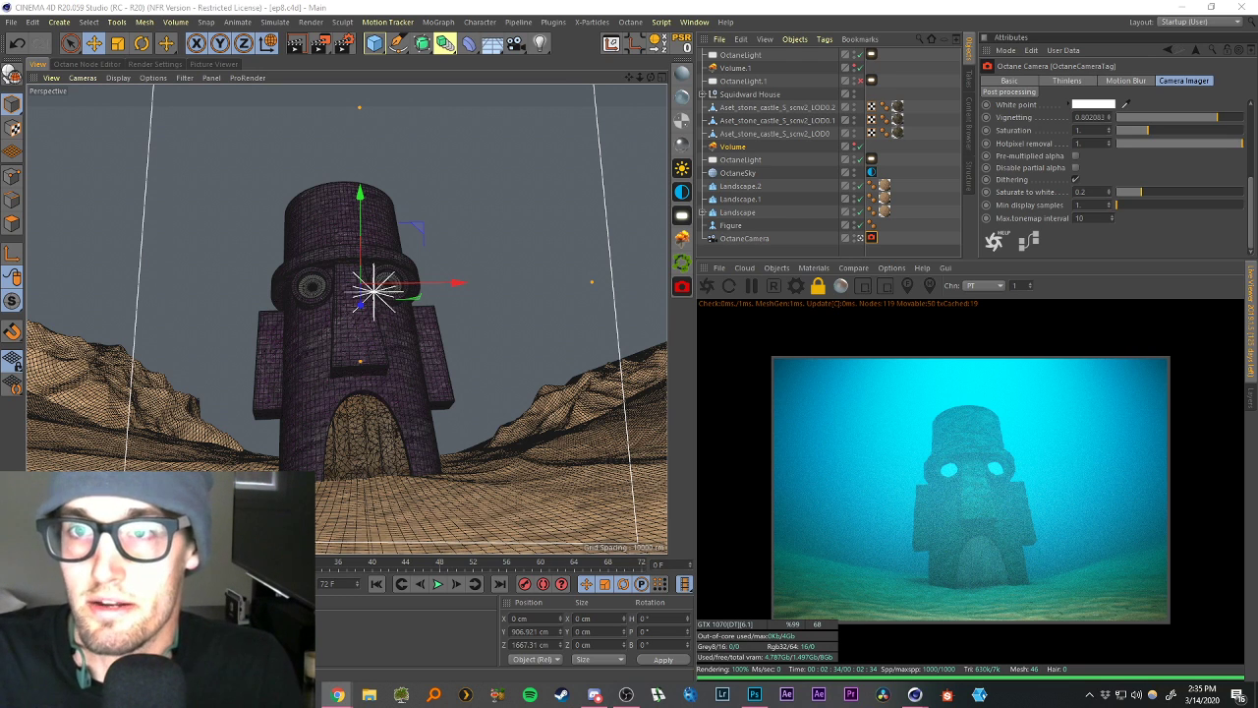
Switch to Chrome and look through the photo gallery on the noisegrainandlight.com home page.
drag(1257, 128, 826, 1)
scroll(688, 265, down, 10)
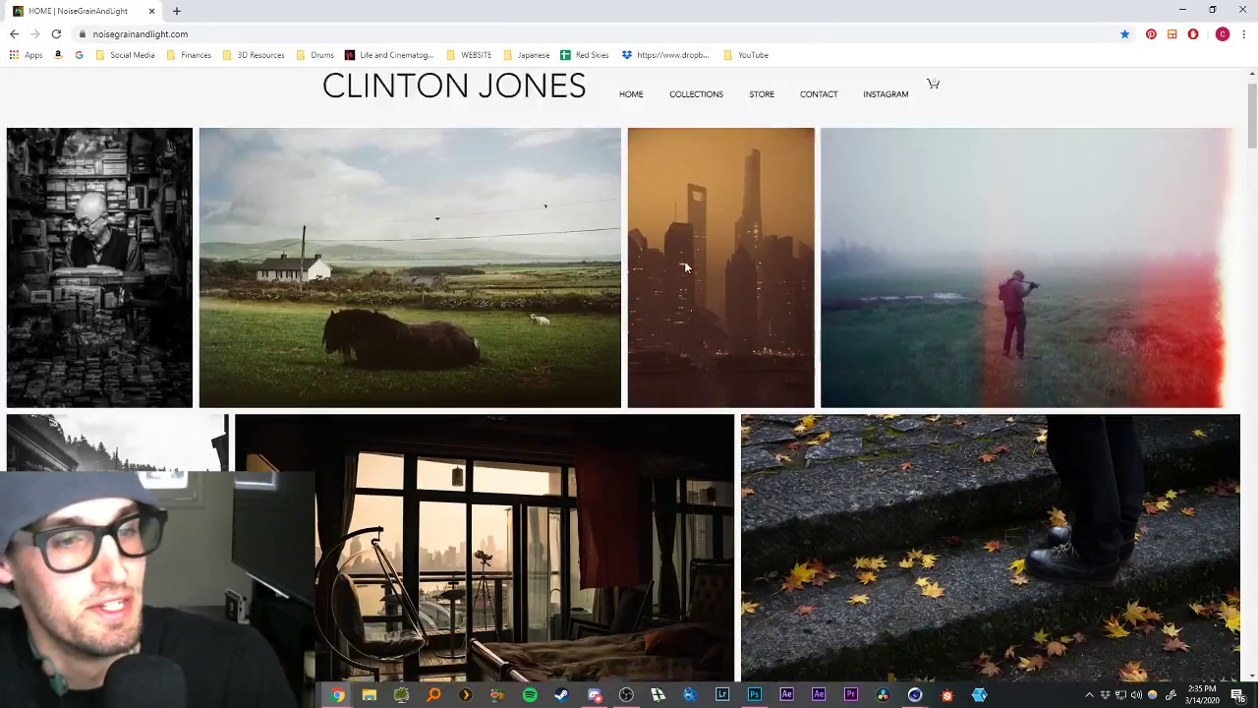
scroll(716, 338, down, 10)
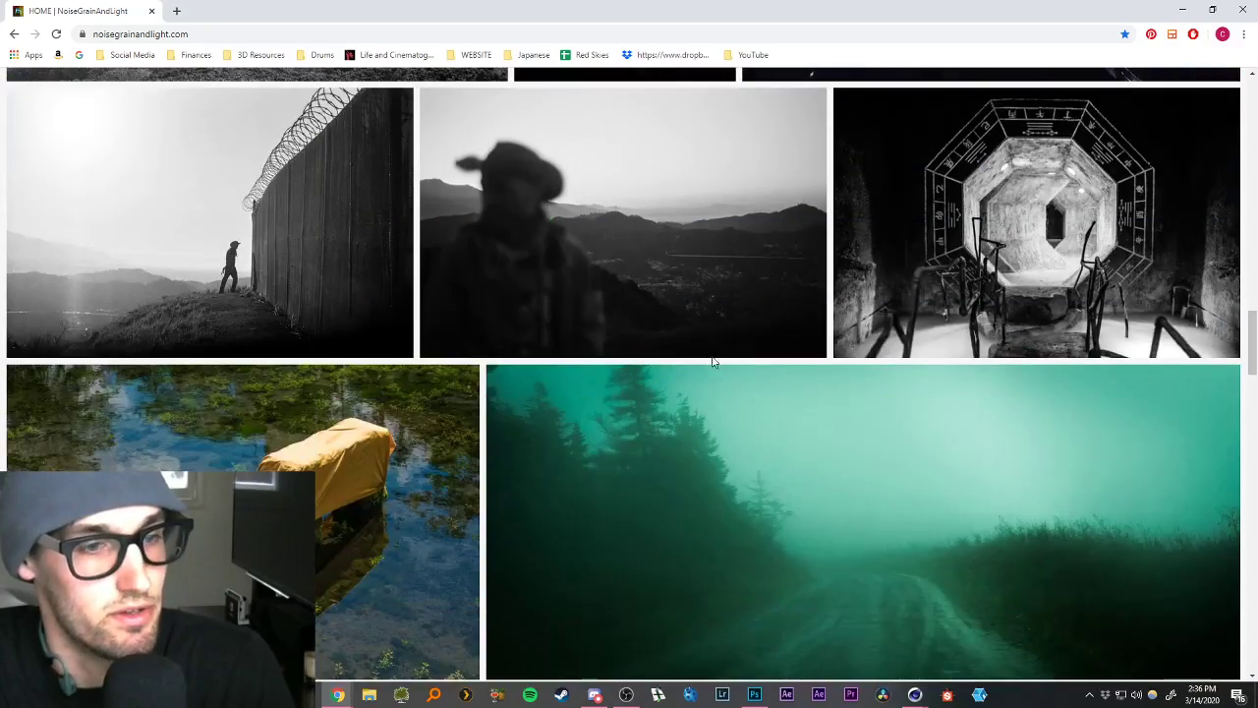
scroll(713, 347, down, 3)
scroll(712, 356, up, 1)
scroll(711, 356, down, 4)
scroll(730, 356, down, 8)
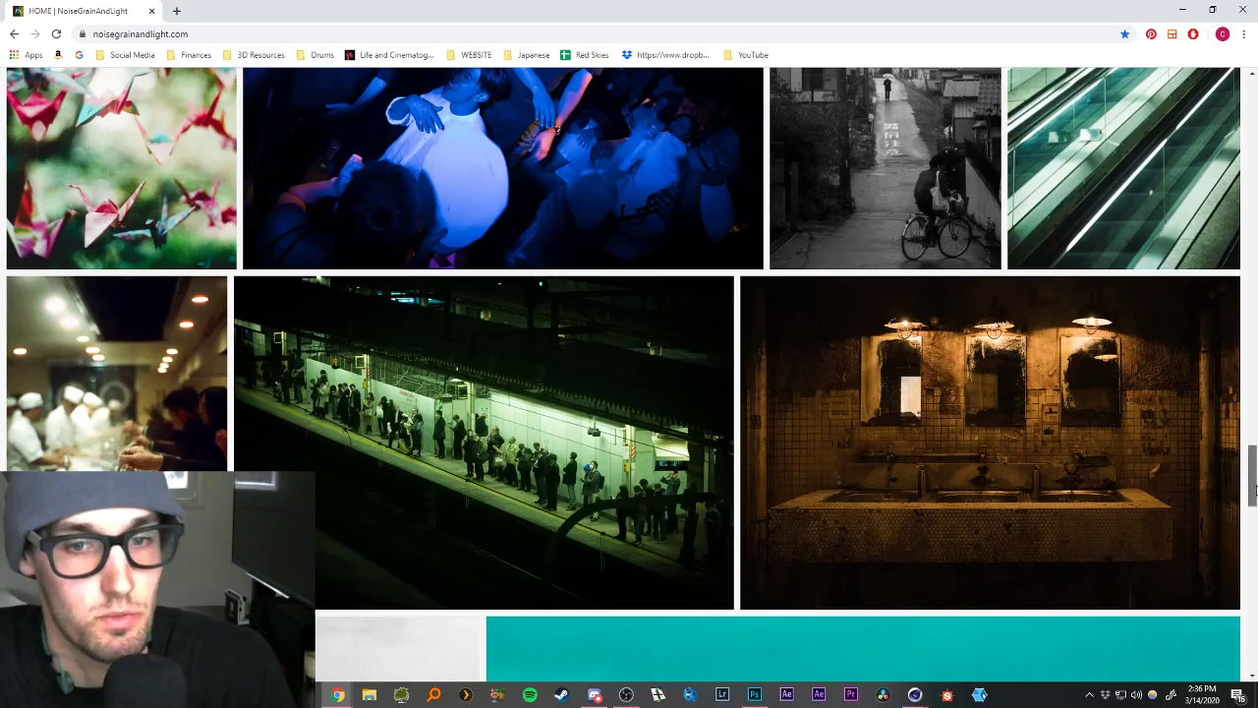
drag(1243, 491, 1246, 108)
Open the photography site's Collections page and examine the Japan and Ireland collections.
click(695, 149)
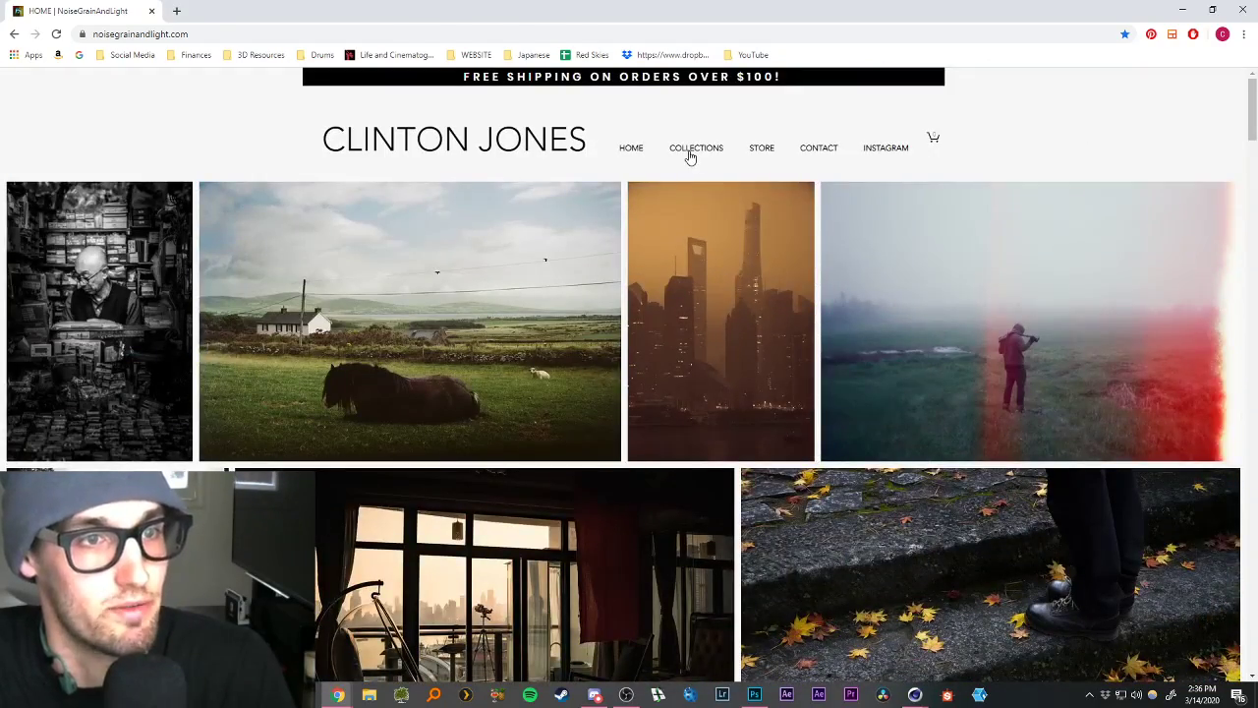
scroll(688, 332, down, 2)
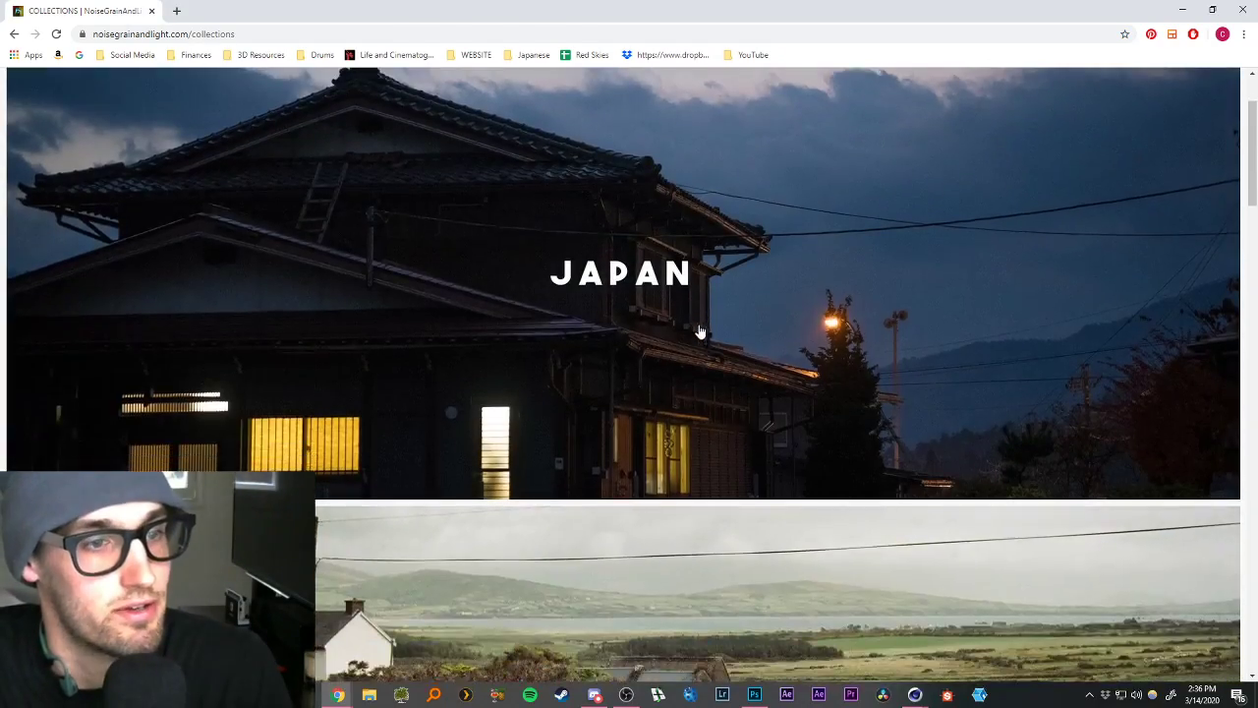
scroll(698, 315, up, 2)
scroll(747, 272, down, 6)
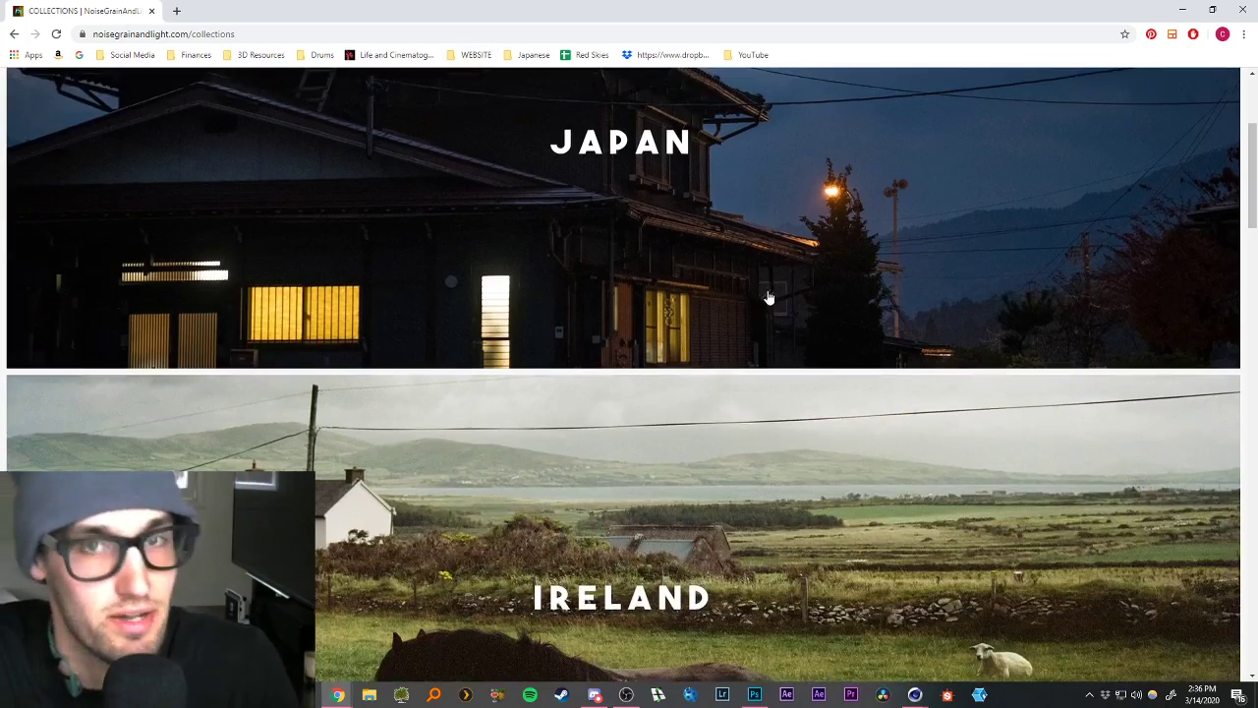
Look further through the Collections page to the Shanghai collection and return to the Japan and Ireland ones.
scroll(786, 319, down, 11)
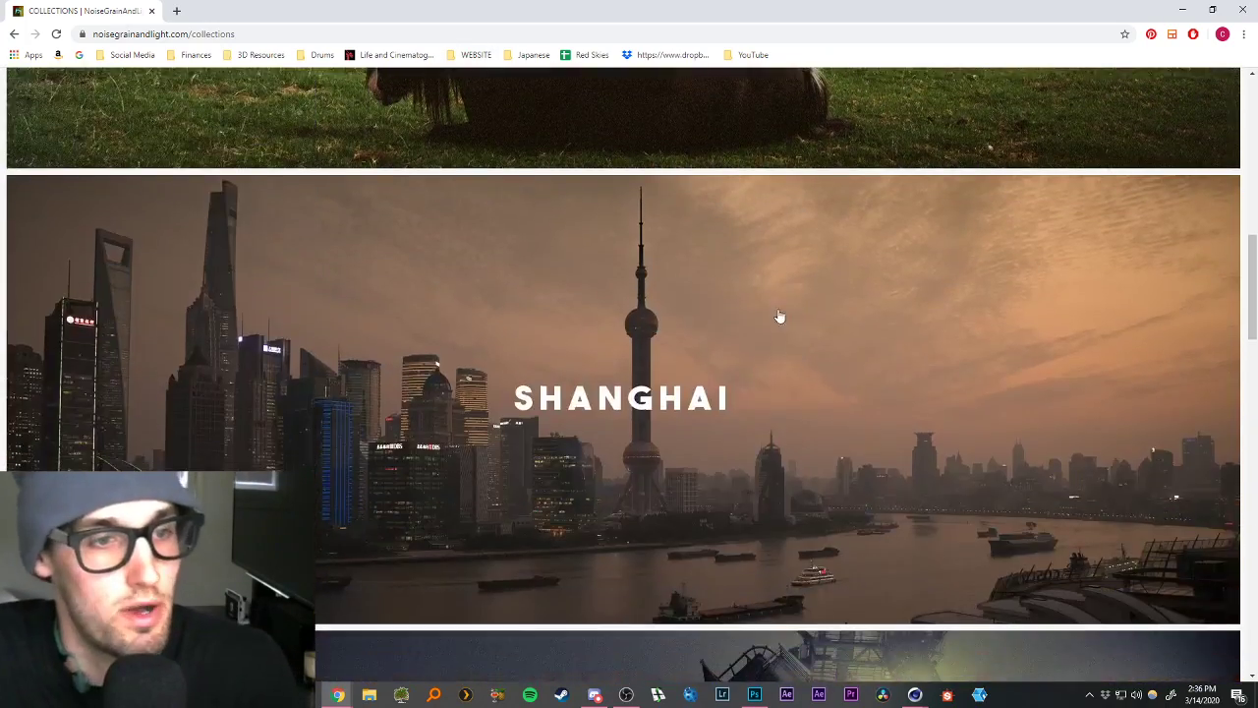
scroll(800, 335, up, 8)
scroll(798, 339, up, 10)
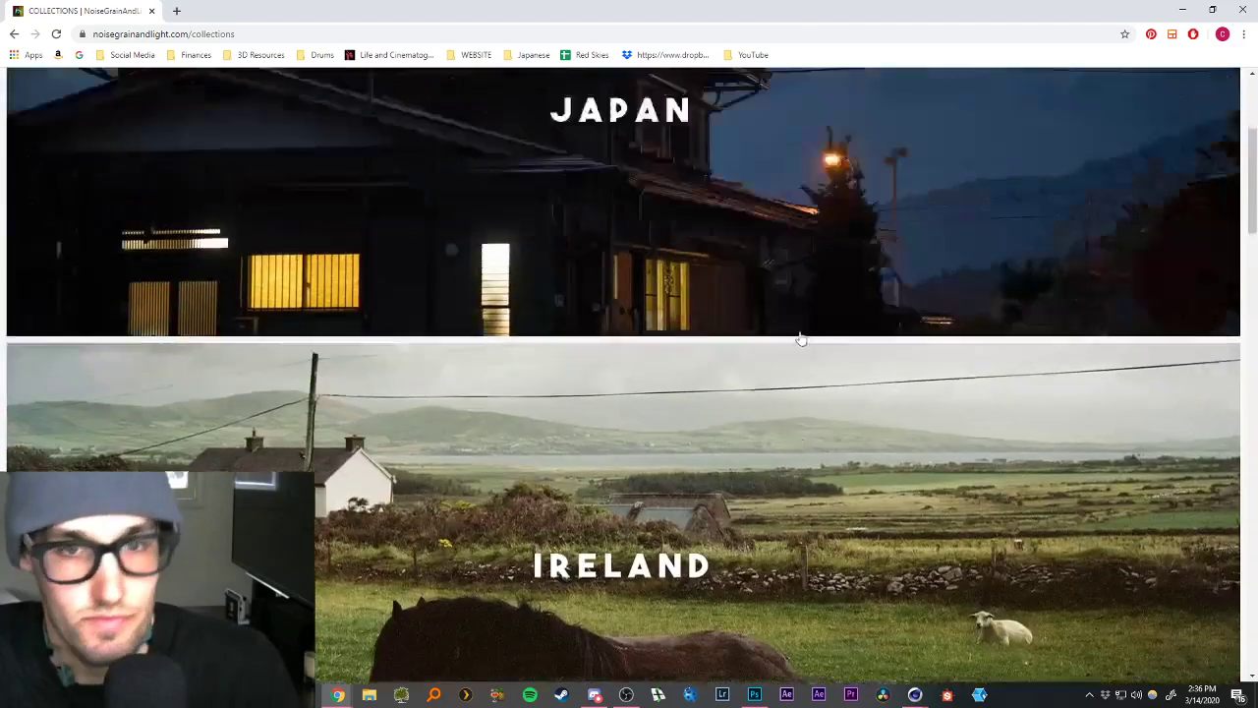
Open the photography site's Store page, look through the photo prints for sale, and close the browser to return to Cinema 4D.
click(760, 150)
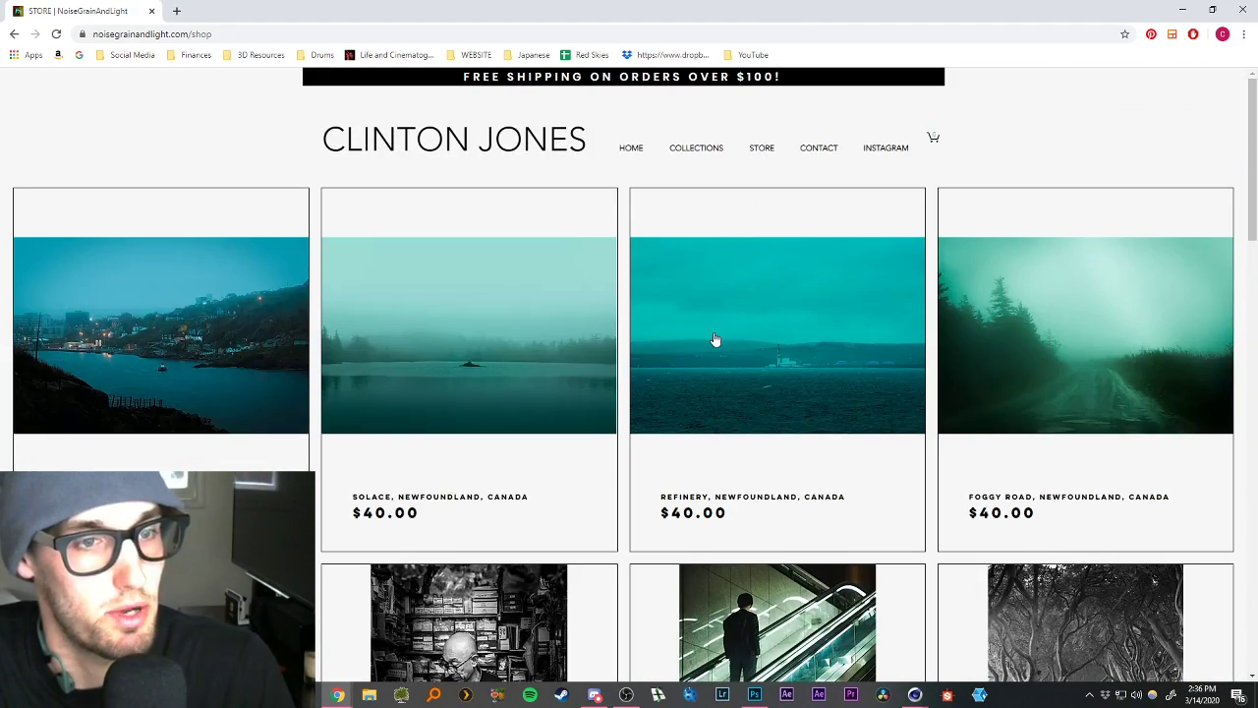
scroll(714, 339, down, 2)
scroll(716, 338, up, 2)
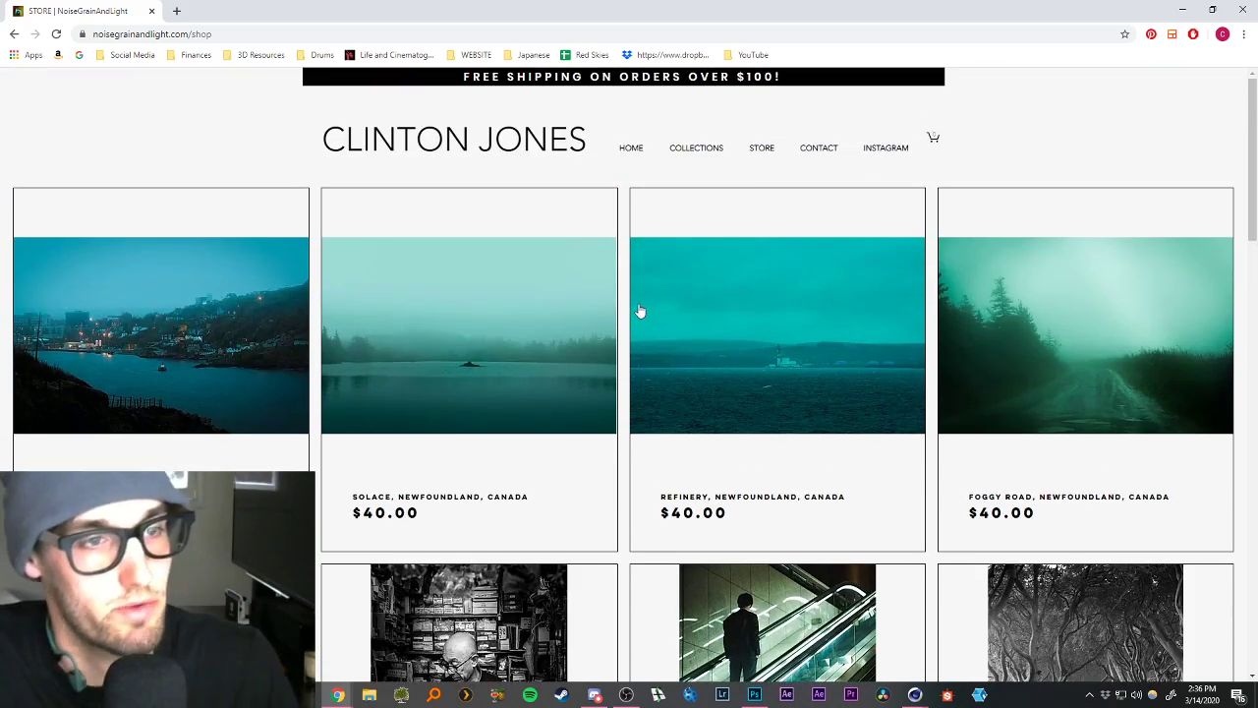
scroll(622, 311, down, 2)
scroll(622, 310, down, 2)
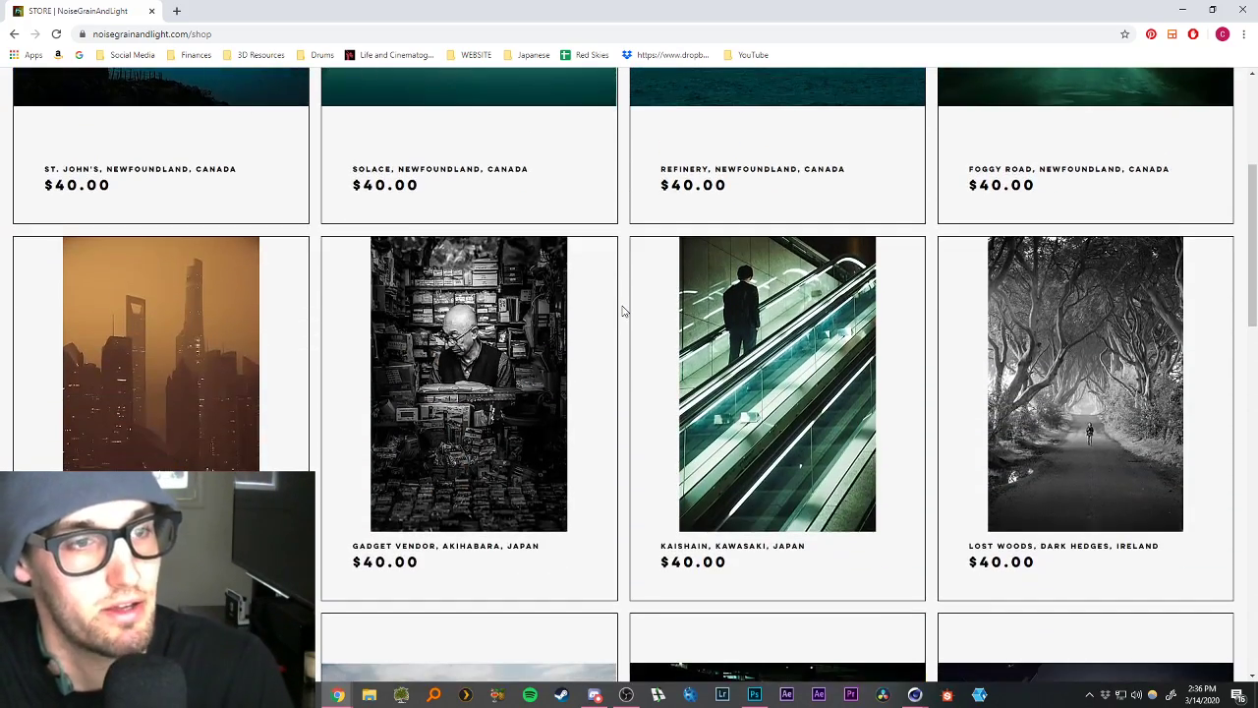
scroll(620, 311, down, 3)
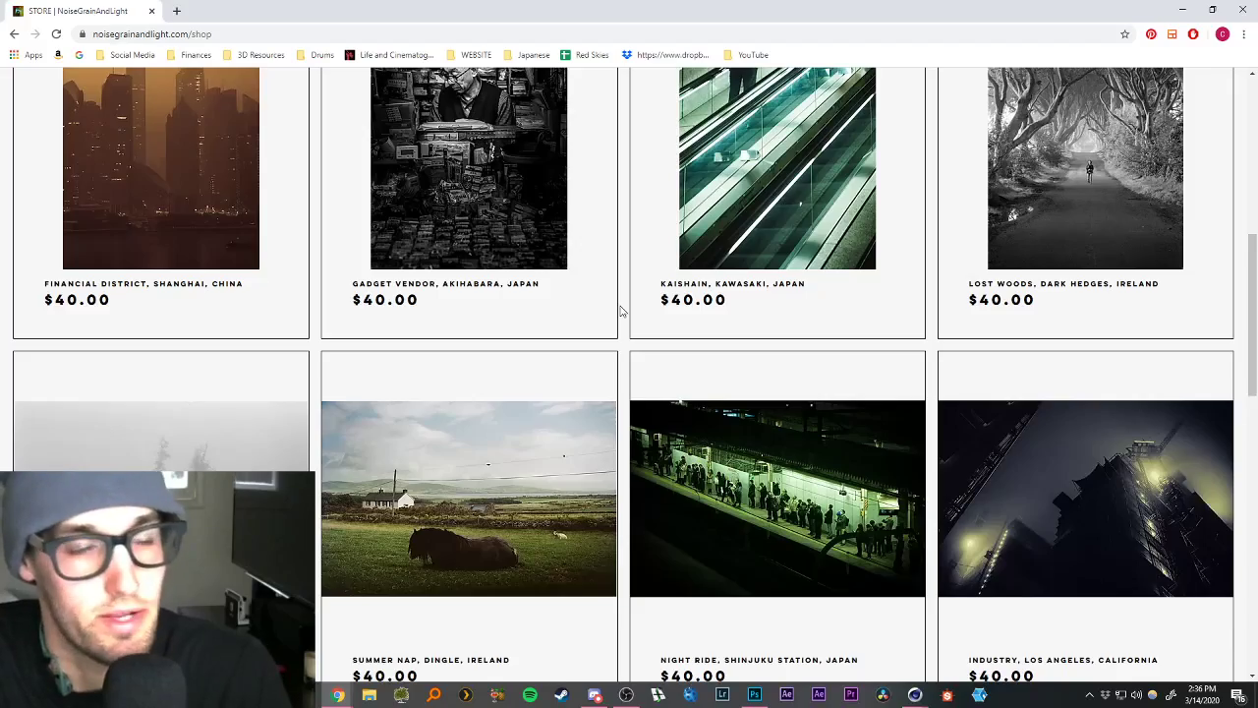
scroll(620, 312, down, 3)
scroll(622, 315, down, 1)
scroll(622, 315, down, 7)
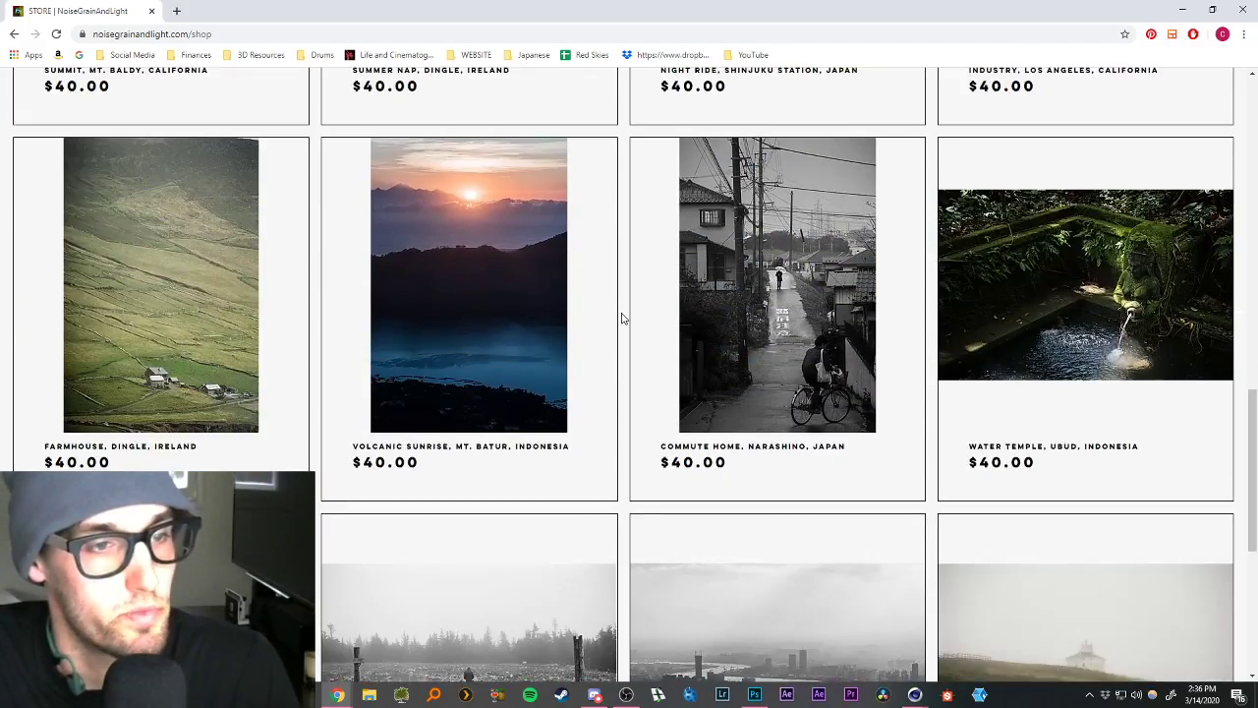
scroll(625, 311, up, 3)
scroll(622, 312, up, 12)
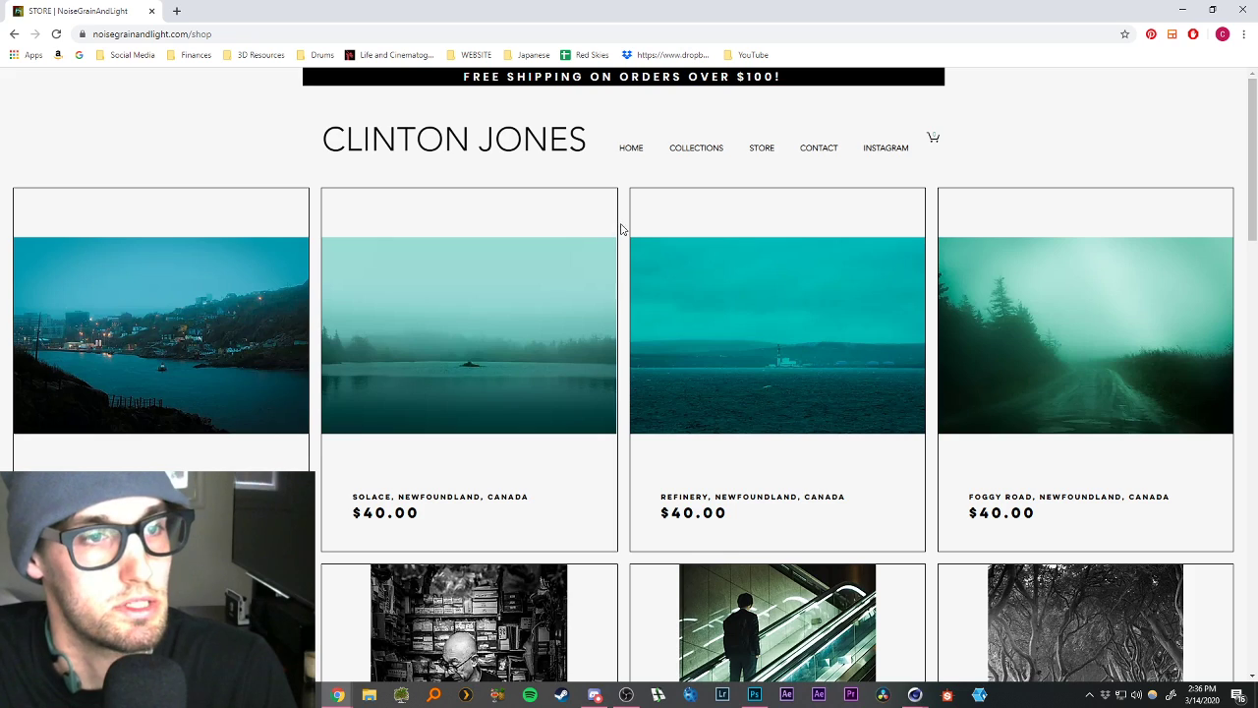
click(1240, 13)
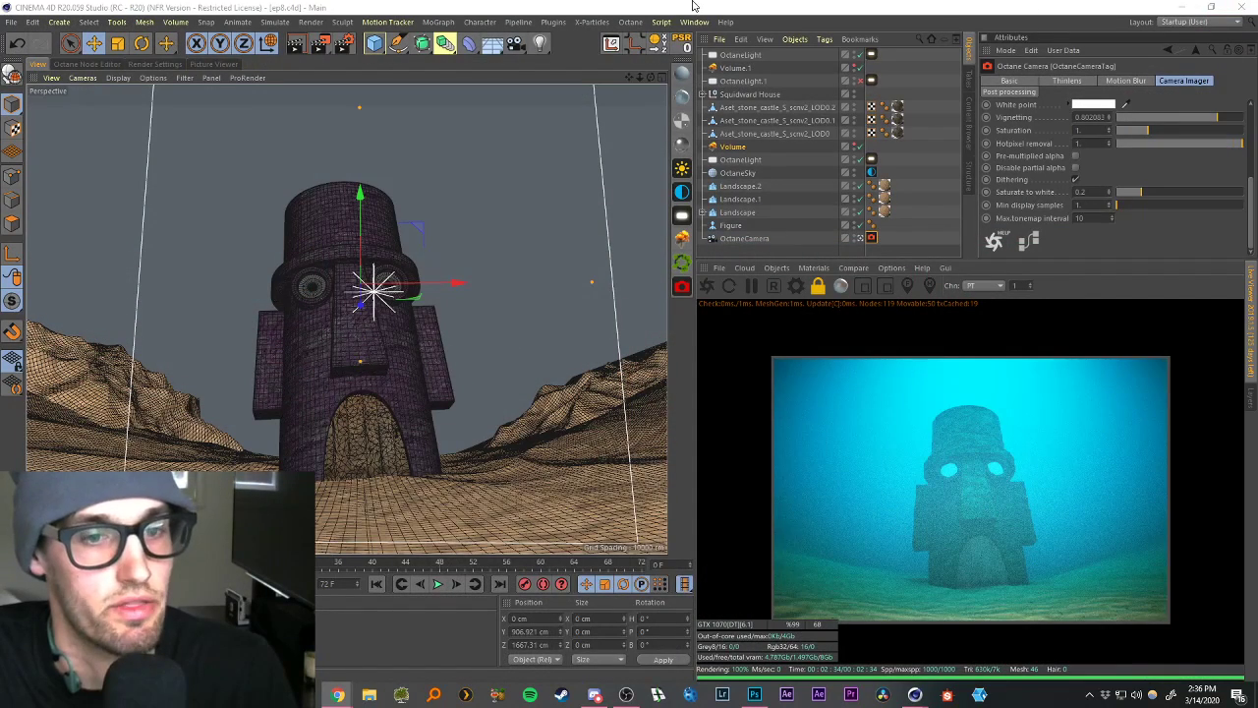